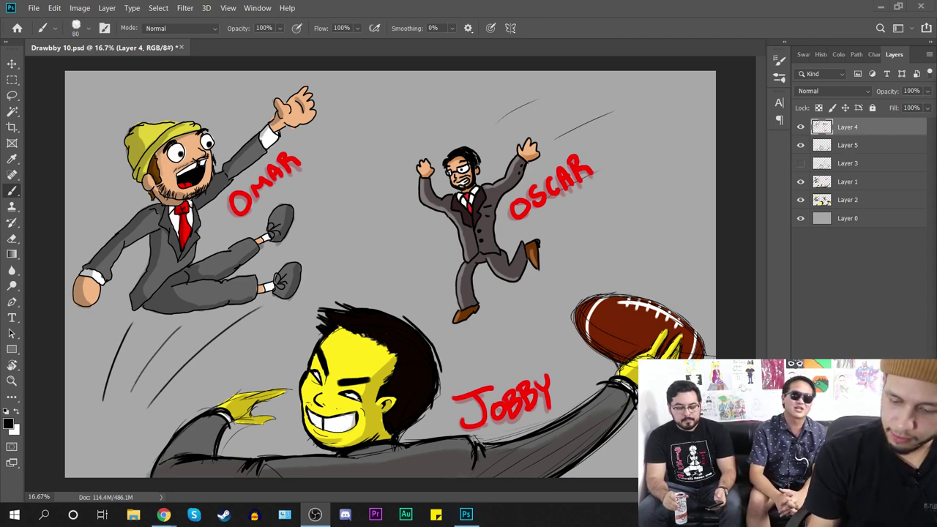
Step: Add a new layer above Layer 4 and hide all the old drawing layers, keeping only the grey background shown
{"action": "key", "text": "alt+Tab"}
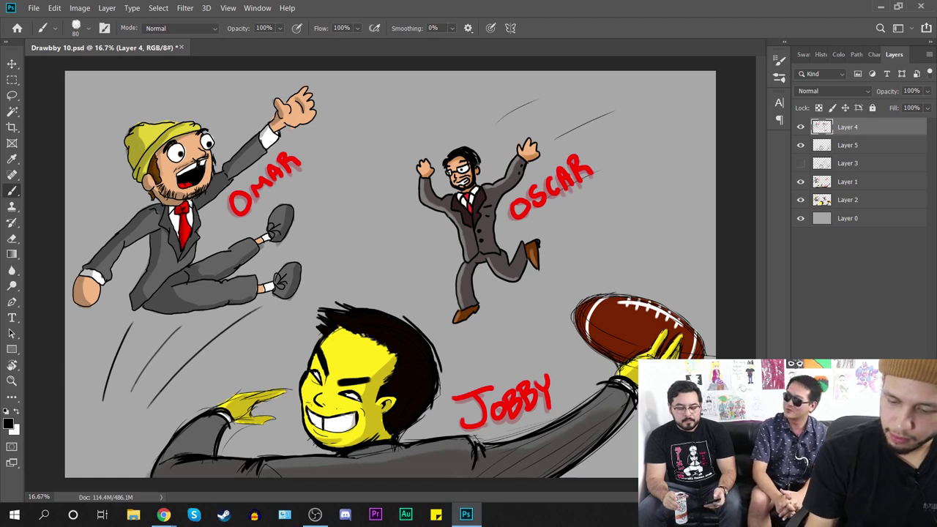
{"action": "key", "text": "ctrl+shift+alt+n"}
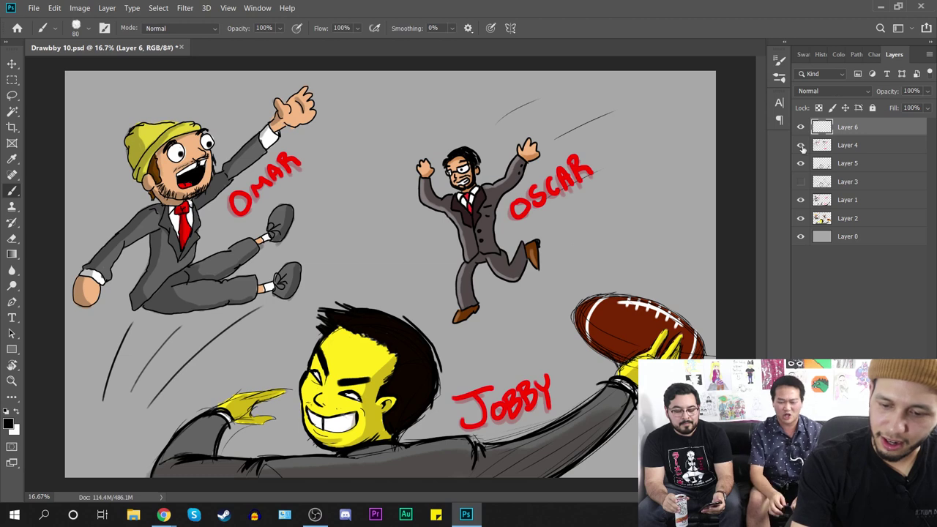
{"action": "left_click_drag", "start_coordinate": [801, 145], "coordinate": [801, 219]}
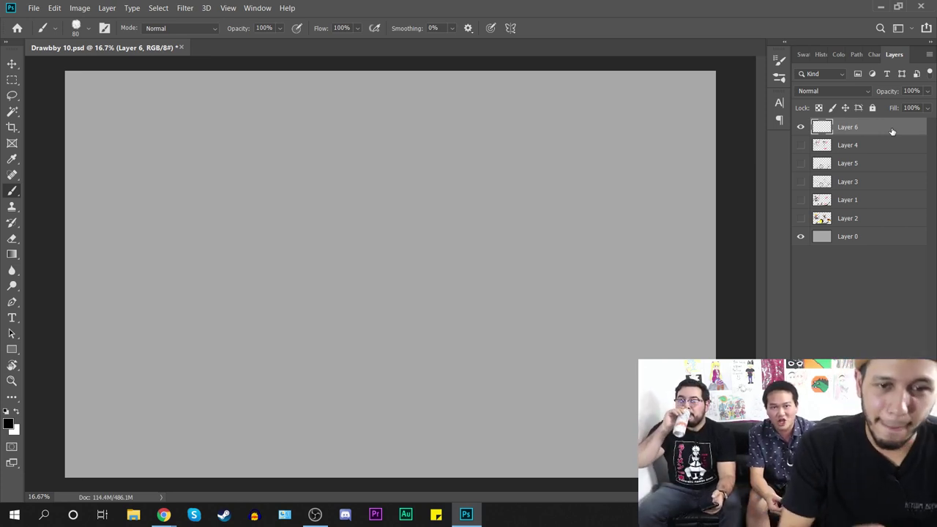
{"action": "mouse_move", "coordinate": [213, 261]}
{"action": "left_mouse_down"}
{"action": "mouse_move", "coordinate": [272, 190]}
{"action": "mouse_move", "coordinate": [462, 286]}
{"action": "mouse_move", "coordinate": [607, 377]}
{"action": "left_mouse_up"}
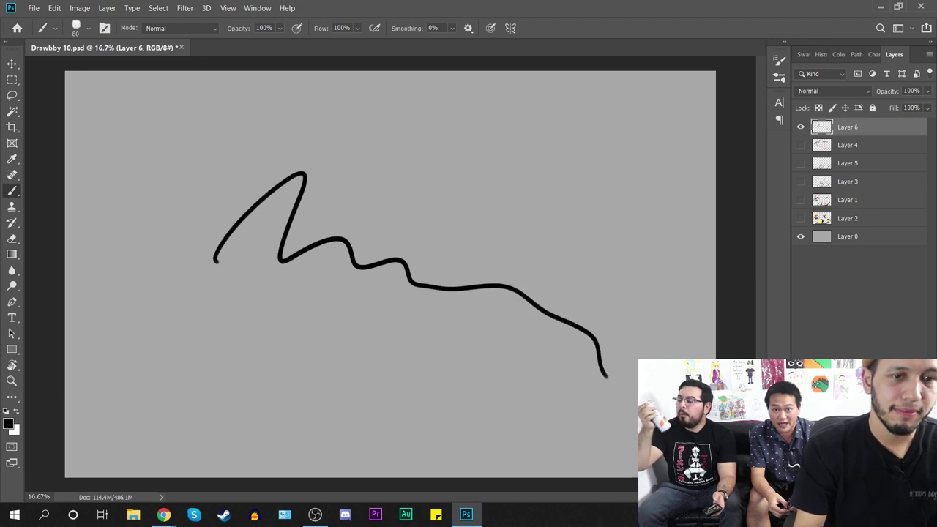
{"action": "key", "text": "ctrl+z"}
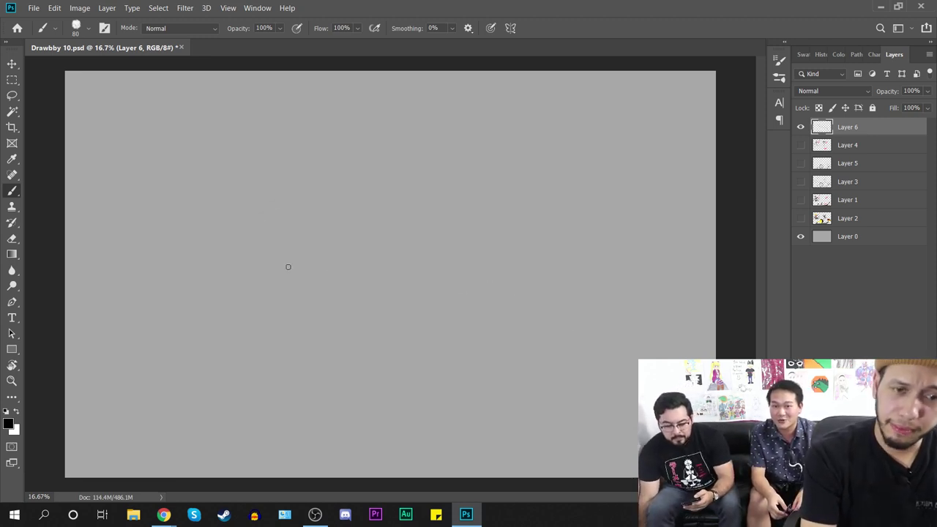
{"action": "right_click", "coordinate": [280, 283]}
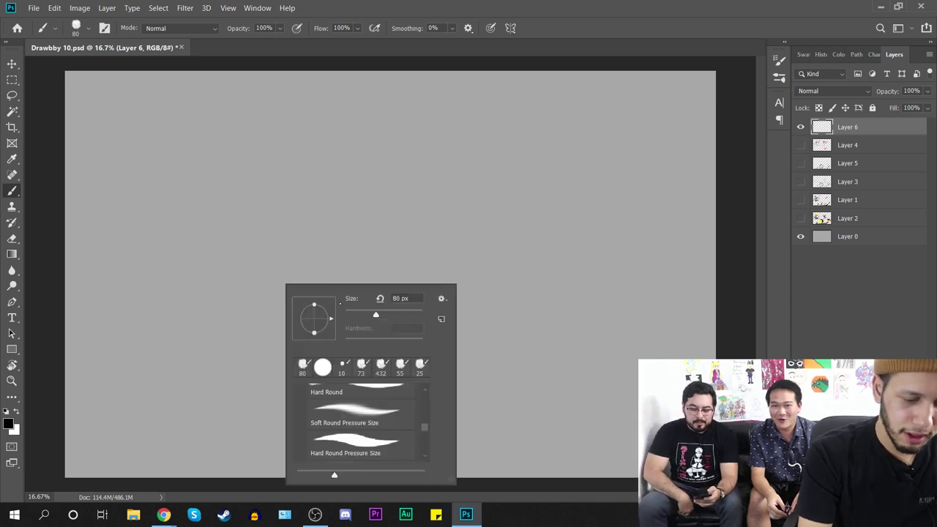
{"action": "type", "text": "42"}
{"action": "key", "text": "Return"}
{"action": "mouse_move", "coordinate": [285, 230]}
{"action": "left_mouse_down"}
{"action": "mouse_move", "coordinate": [396, 226]}
{"action": "mouse_move", "coordinate": [446, 241]}
{"action": "left_mouse_up"}
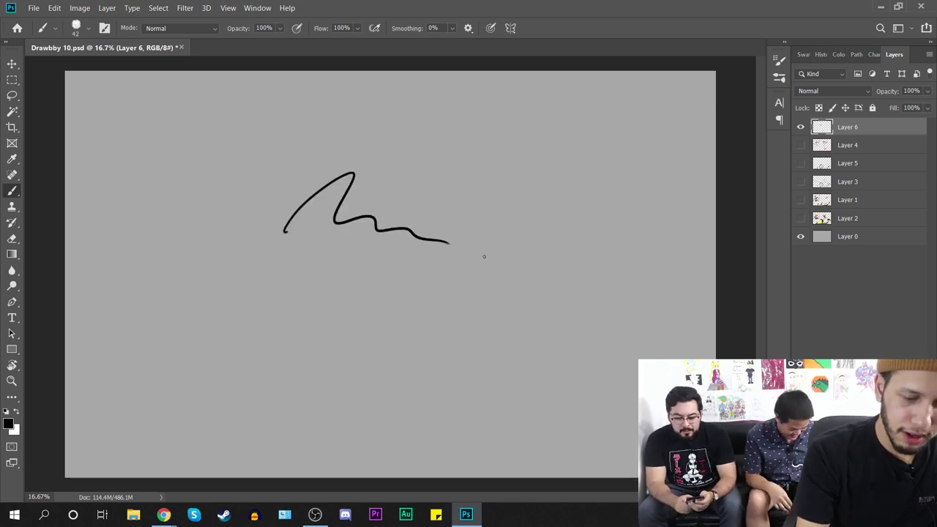
{"action": "key", "text": "ctrl+z"}
{"action": "key", "text": "ctrl+minus"}
{"action": "key", "text": "ctrl+plus"}
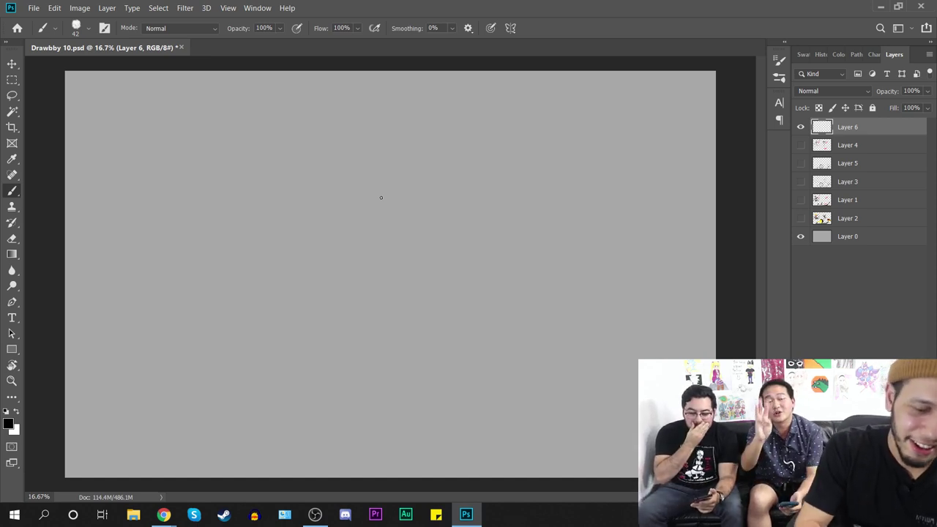
{"action": "left_click_drag", "start_coordinate": [314, 277], "coordinate": [384, 297]}
{"action": "key", "text": "ctrl+z"}
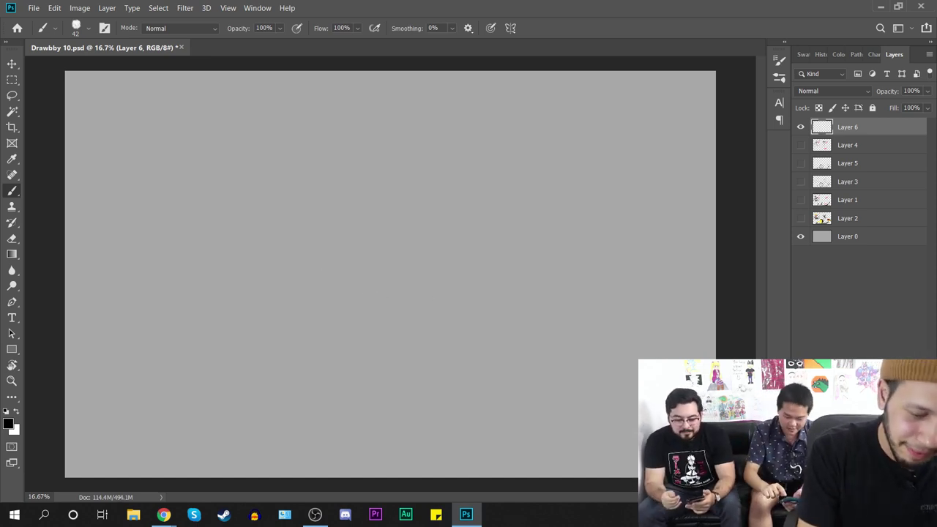
Step: Set the brush size to 17 px and sketch a large circle for the head in the upper middle of the canvas
{"action": "right_click", "coordinate": [257, 231]}
{"action": "type", "text": "17"}
{"action": "key", "text": "Return"}
{"action": "left_click_drag", "start_coordinate": [352, 142], "coordinate": [280, 237]}
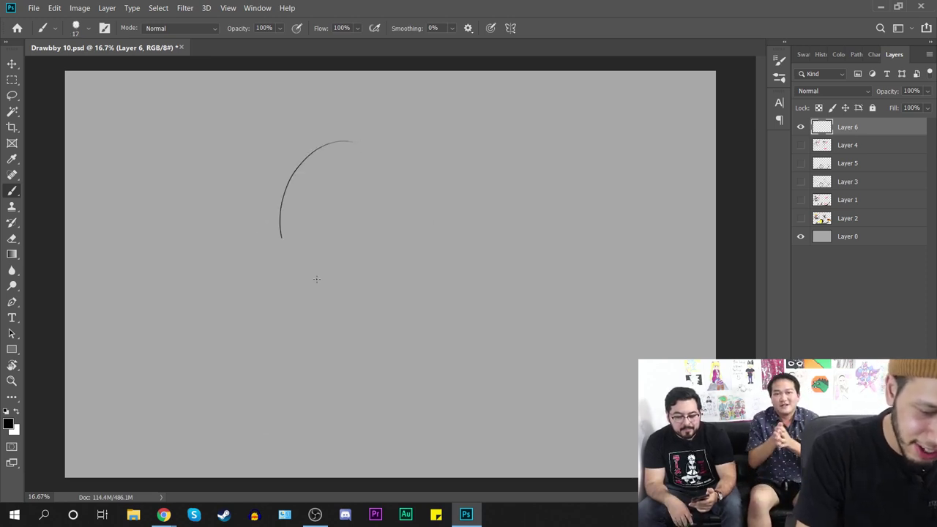
{"action": "mouse_move", "coordinate": [316, 278]}
{"action": "left_mouse_down"}
{"action": "mouse_move", "coordinate": [454, 168]}
{"action": "mouse_move", "coordinate": [315, 286]}
{"action": "mouse_move", "coordinate": [495, 219]}
{"action": "mouse_move", "coordinate": [285, 179]}
{"action": "left_mouse_up"}
{"action": "key", "text": "ctrl+z"}
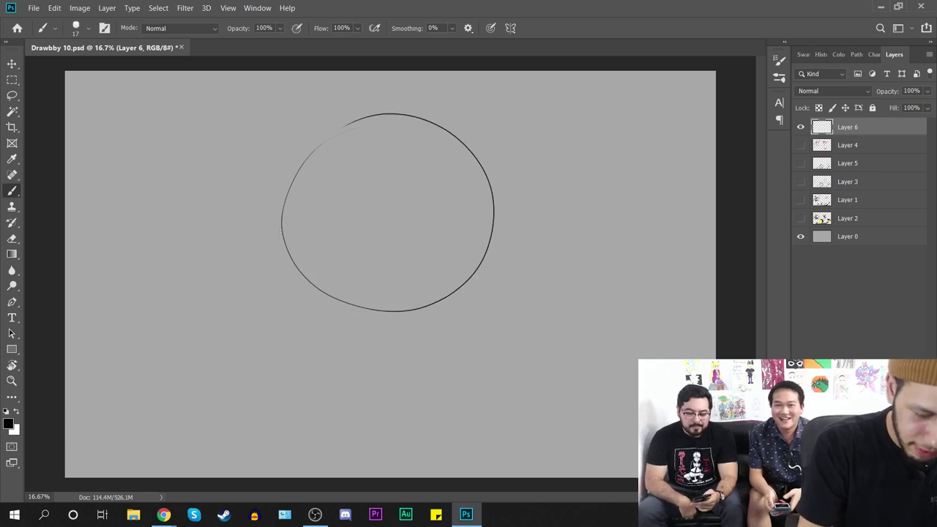
Step: Sketch both sides of the face down from the circle and join them with a rounded chin
{"action": "mouse_move", "coordinate": [281, 232]}
{"action": "left_mouse_down"}
{"action": "mouse_move", "coordinate": [288, 306]}
{"action": "mouse_move", "coordinate": [411, 400]}
{"action": "left_mouse_up"}
{"action": "mouse_move", "coordinate": [504, 225]}
{"action": "left_mouse_down"}
{"action": "mouse_move", "coordinate": [522, 341]}
{"action": "mouse_move", "coordinate": [473, 384]}
{"action": "left_mouse_up"}
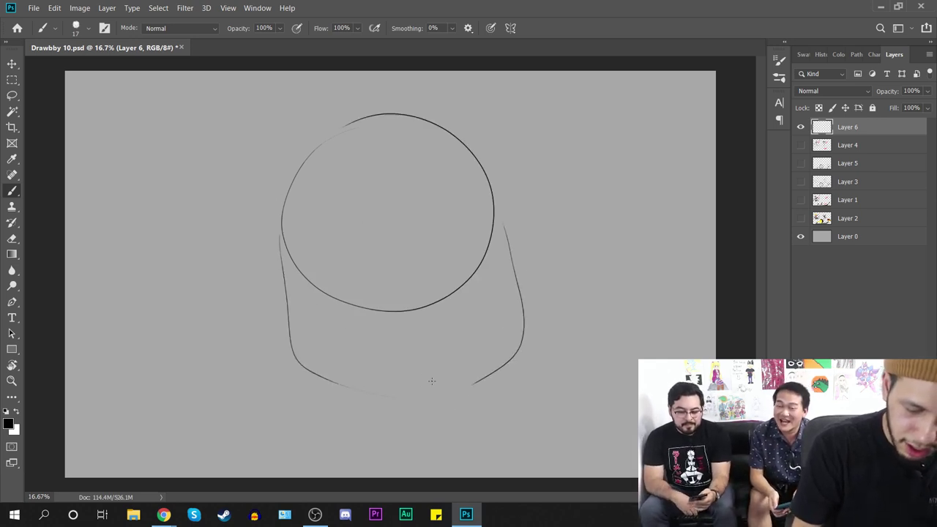
{"action": "left_click_drag", "start_coordinate": [348, 379], "coordinate": [489, 381]}
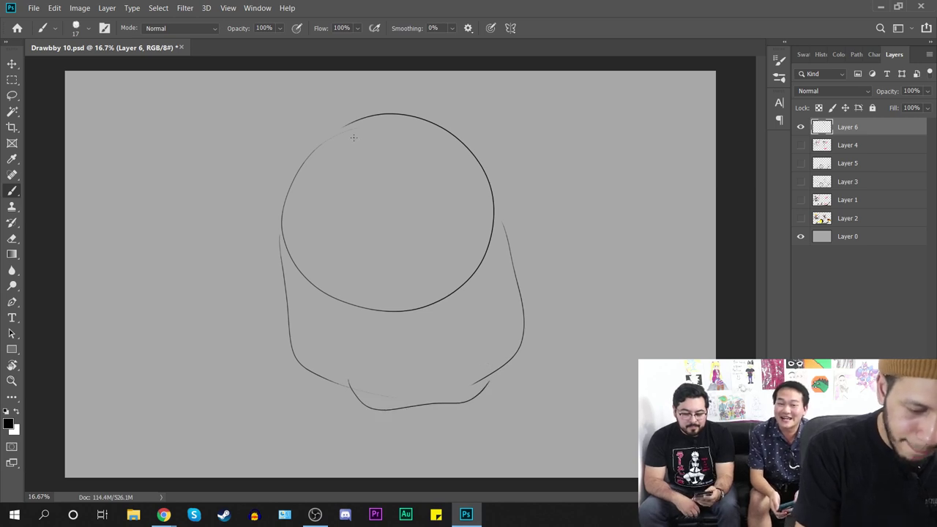
Step: Sketch the long hair outline around the head, flaring out to wavy ends beside and below the jaw
{"action": "mouse_move", "coordinate": [348, 99]}
{"action": "left_mouse_down"}
{"action": "mouse_move", "coordinate": [228, 158]}
{"action": "mouse_move", "coordinate": [233, 226]}
{"action": "mouse_move", "coordinate": [520, 143]}
{"action": "mouse_move", "coordinate": [599, 289]}
{"action": "left_mouse_up"}
{"action": "left_click_drag", "start_coordinate": [238, 235], "coordinate": [214, 381]}
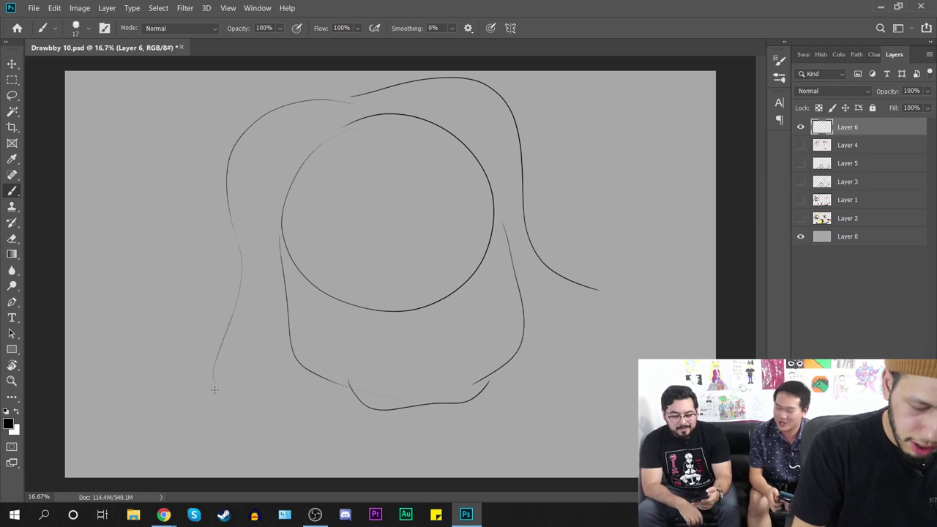
{"action": "mouse_move", "coordinate": [221, 416]}
{"action": "left_mouse_down"}
{"action": "mouse_move", "coordinate": [271, 417]}
{"action": "mouse_move", "coordinate": [328, 439]}
{"action": "left_mouse_up"}
{"action": "mouse_move", "coordinate": [628, 309]}
{"action": "left_mouse_down"}
{"action": "mouse_move", "coordinate": [592, 377]}
{"action": "mouse_move", "coordinate": [548, 415]}
{"action": "left_mouse_up"}
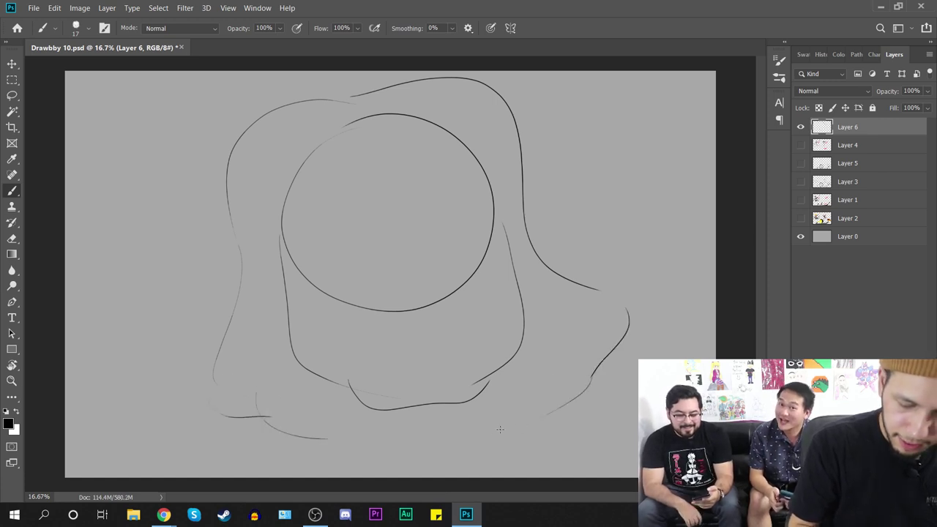
Step: Sketch a curved vertical centre guide down the face and the nose with its bridge, tip and both nostrils
{"action": "left_click_drag", "start_coordinate": [408, 136], "coordinate": [436, 359]}
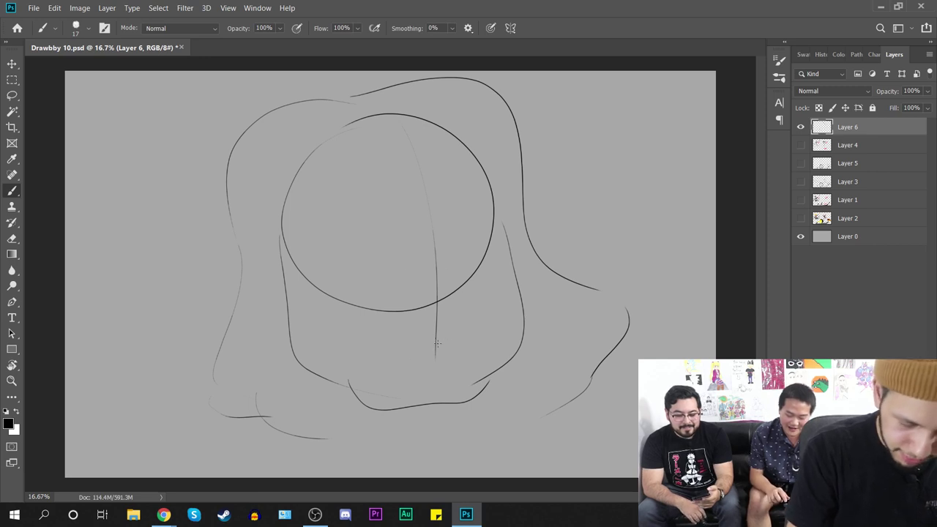
{"action": "mouse_move", "coordinate": [437, 232]}
{"action": "left_mouse_down"}
{"action": "mouse_move", "coordinate": [460, 305]}
{"action": "mouse_move", "coordinate": [457, 296]}
{"action": "mouse_move", "coordinate": [450, 331]}
{"action": "mouse_move", "coordinate": [409, 333]}
{"action": "left_mouse_up"}
{"action": "left_click_drag", "start_coordinate": [481, 317], "coordinate": [476, 331]}
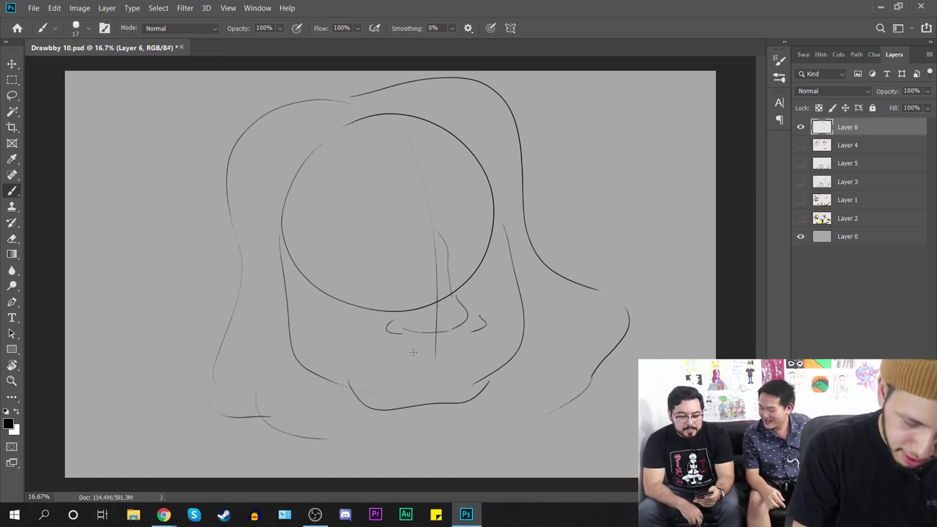
Step: Sketch the curved upper lip below the nose, undoing and redrawing its strokes until the shape fits
{"action": "left_click_drag", "start_coordinate": [379, 357], "coordinate": [477, 341]}
{"action": "left_click_drag", "start_coordinate": [365, 361], "coordinate": [484, 347]}
{"action": "key", "text": "ctrl+z"}
{"action": "key", "text": "ctrl+z"}
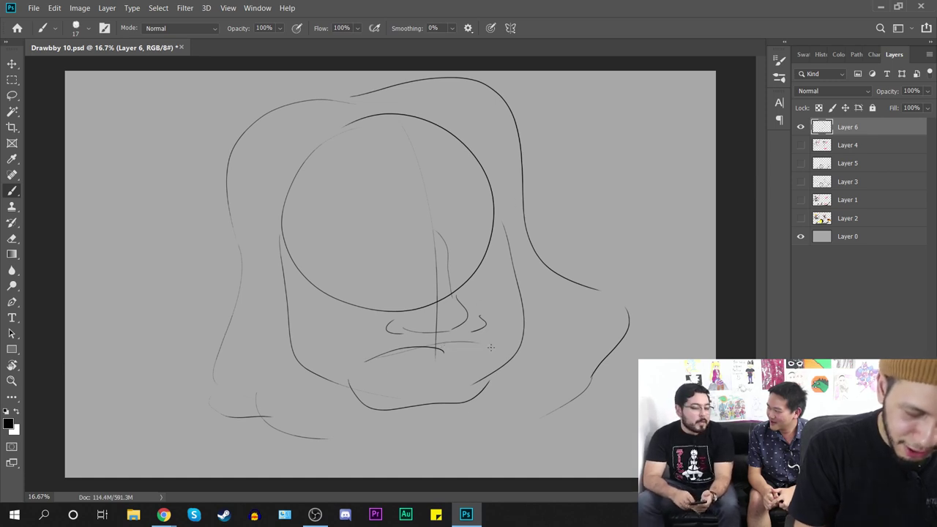
{"action": "left_click_drag", "start_coordinate": [373, 356], "coordinate": [456, 342]}
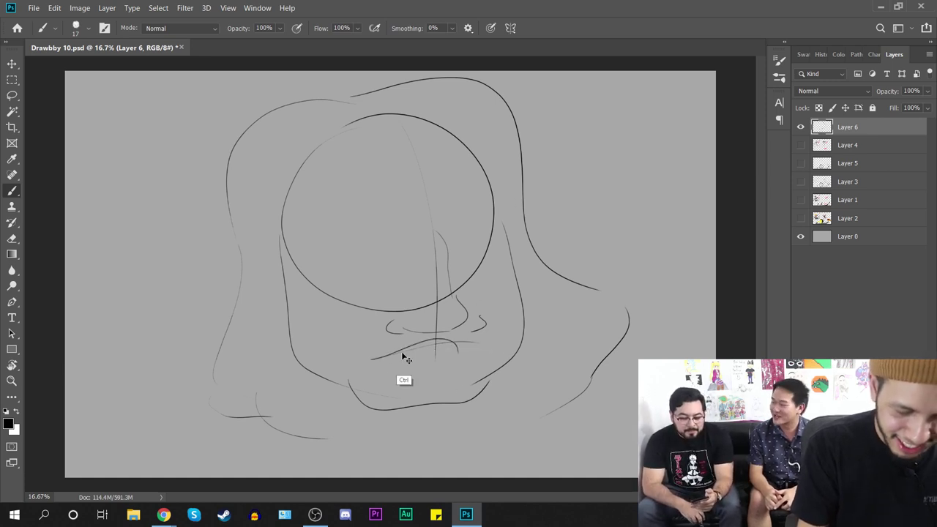
{"action": "key", "text": "ctrl+z"}
{"action": "mouse_move", "coordinate": [377, 357]}
{"action": "left_mouse_down"}
{"action": "mouse_move", "coordinate": [431, 340]}
{"action": "mouse_move", "coordinate": [464, 344]}
{"action": "left_mouse_up"}
{"action": "key", "text": "ctrl+z"}
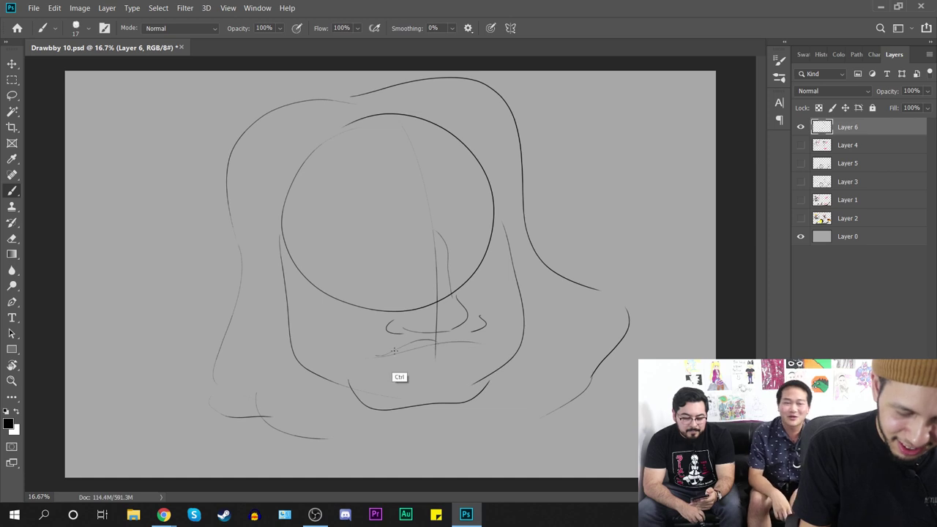
{"action": "mouse_move", "coordinate": [370, 357]}
{"action": "left_mouse_down"}
{"action": "mouse_move", "coordinate": [438, 338]}
{"action": "mouse_move", "coordinate": [443, 351]}
{"action": "mouse_move", "coordinate": [435, 342]}
{"action": "mouse_move", "coordinate": [476, 350]}
{"action": "left_mouse_up"}
{"action": "key", "text": "ctrl+z"}
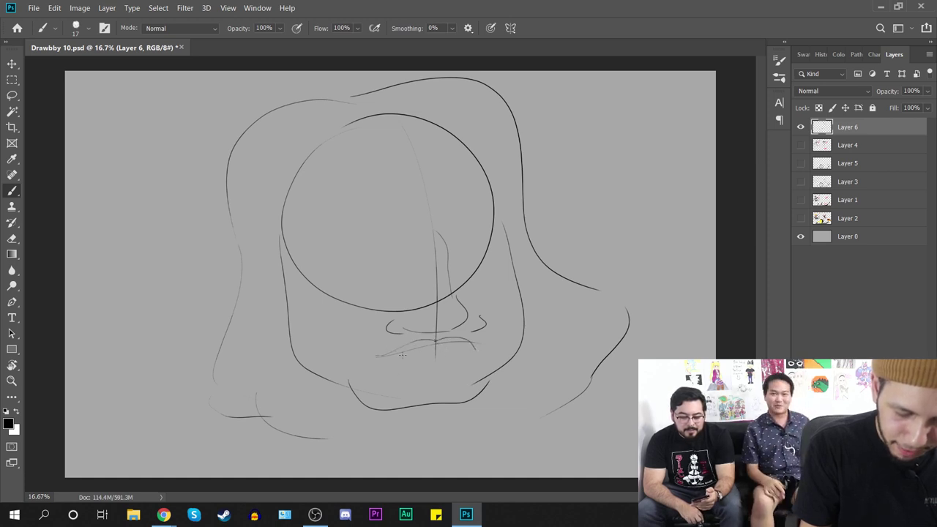
Step: Sketch the parting line of the lips, then try a lower-lip line beneath it and undo that line
{"action": "left_click_drag", "start_coordinate": [416, 357], "coordinate": [487, 343]}
{"action": "left_click_drag", "start_coordinate": [396, 367], "coordinate": [480, 358]}
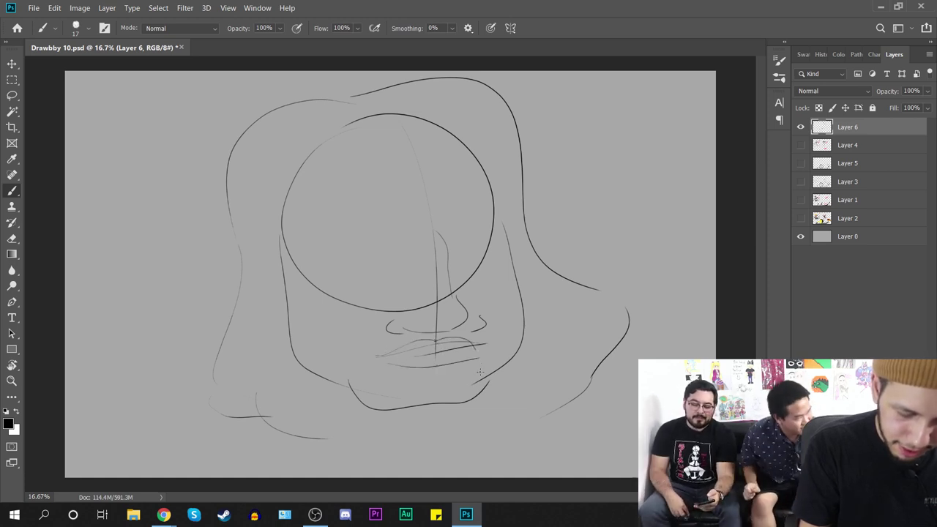
{"action": "key", "text": "ctrl+z"}
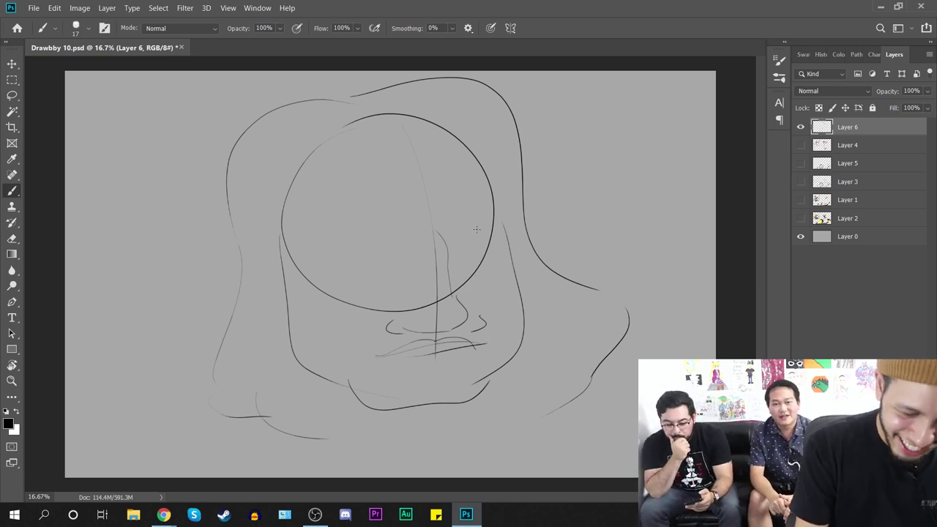
Step: Sketch two large round eye shapes on either side of the nose bridge, redoing the one on the wider side of the face
{"action": "left_click_drag", "start_coordinate": [472, 277], "coordinate": [497, 291]}
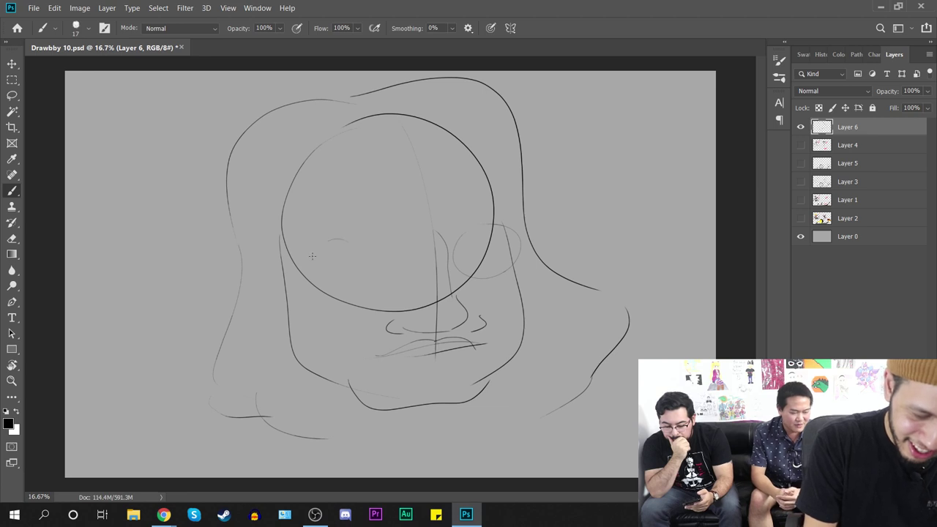
{"action": "left_click_drag", "start_coordinate": [312, 256], "coordinate": [387, 289]}
{"action": "key", "text": "ctrl+z"}
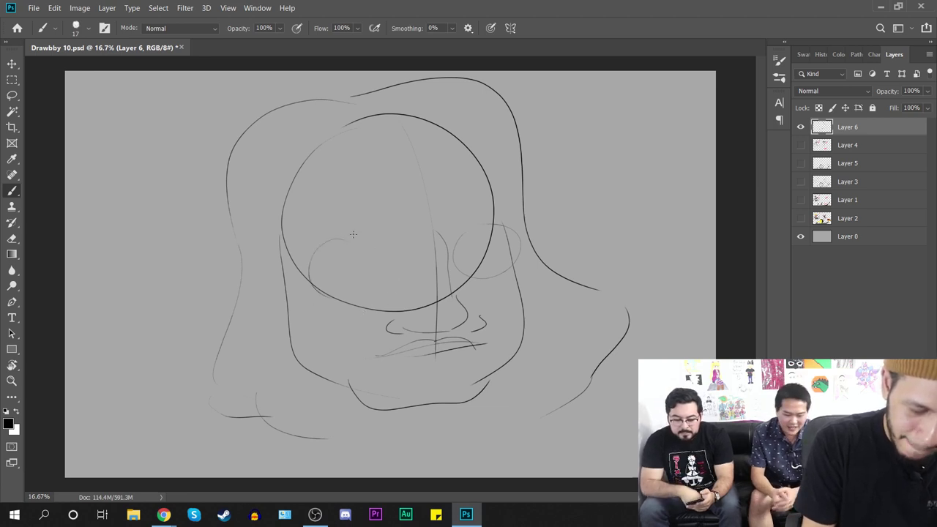
{"action": "mouse_move", "coordinate": [355, 230]}
{"action": "left_mouse_down"}
{"action": "mouse_move", "coordinate": [339, 293]}
{"action": "mouse_move", "coordinate": [362, 230]}
{"action": "left_mouse_up"}
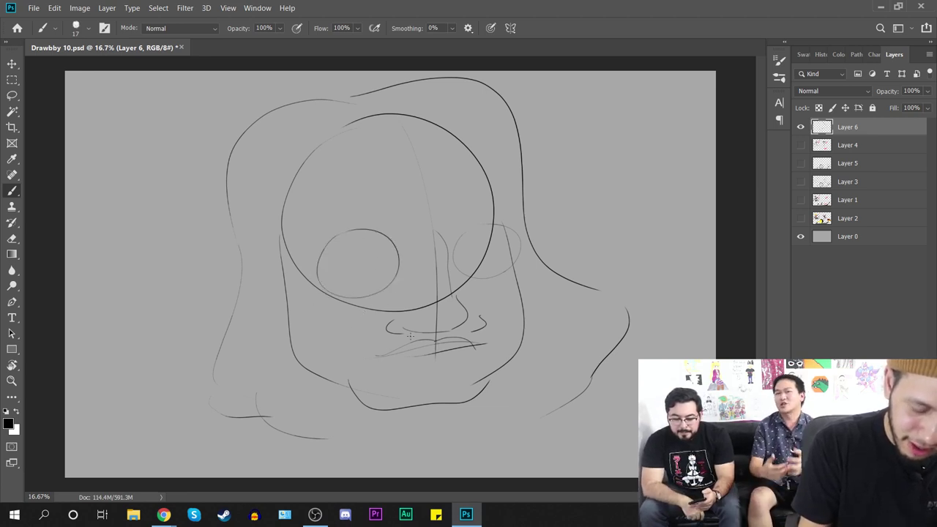
Step: Sketch light forehead lines and arcs inside the top of the head circle, plus a short diagonal line at the outer eye corner
{"action": "left_click_drag", "start_coordinate": [395, 203], "coordinate": [419, 200]}
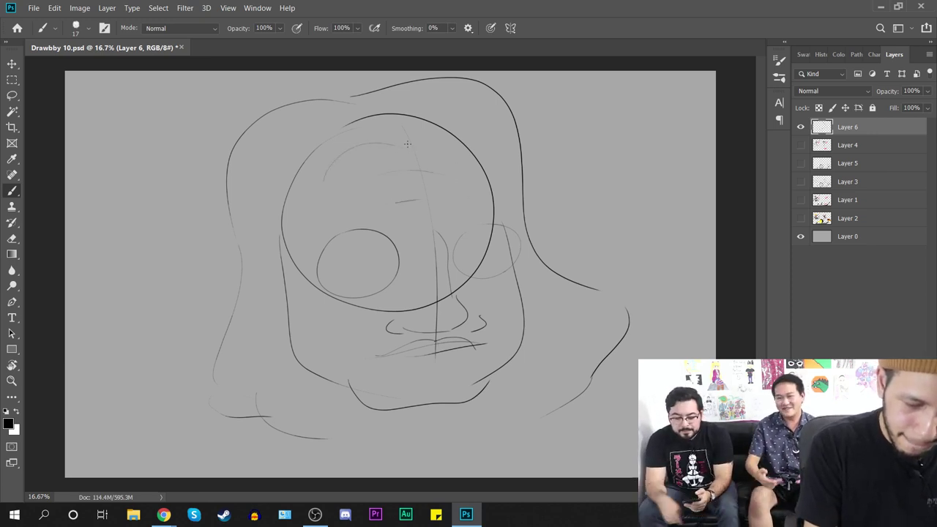
{"action": "left_click_drag", "start_coordinate": [419, 138], "coordinate": [442, 130]}
{"action": "left_click_drag", "start_coordinate": [381, 130], "coordinate": [329, 179]}
{"action": "left_click_drag", "start_coordinate": [313, 253], "coordinate": [282, 286]}
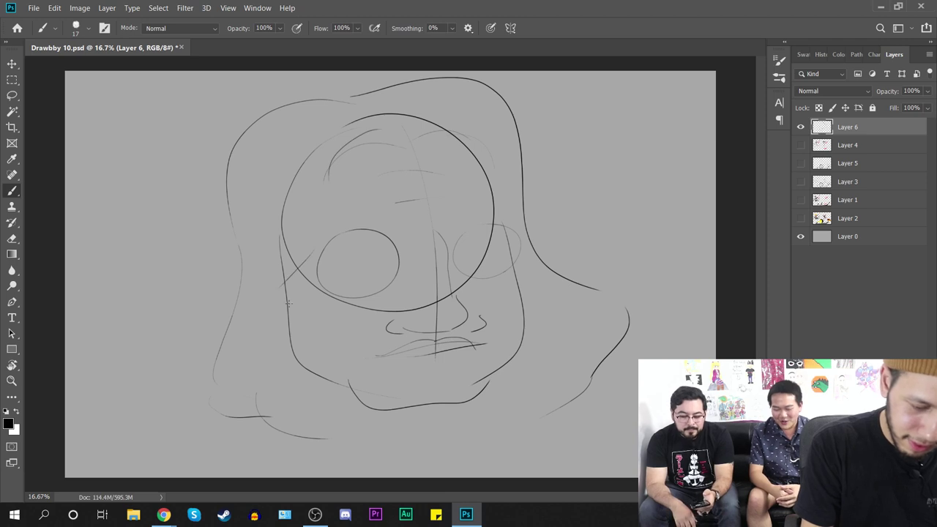
{"action": "left_click_drag", "start_coordinate": [477, 142], "coordinate": [503, 165]}
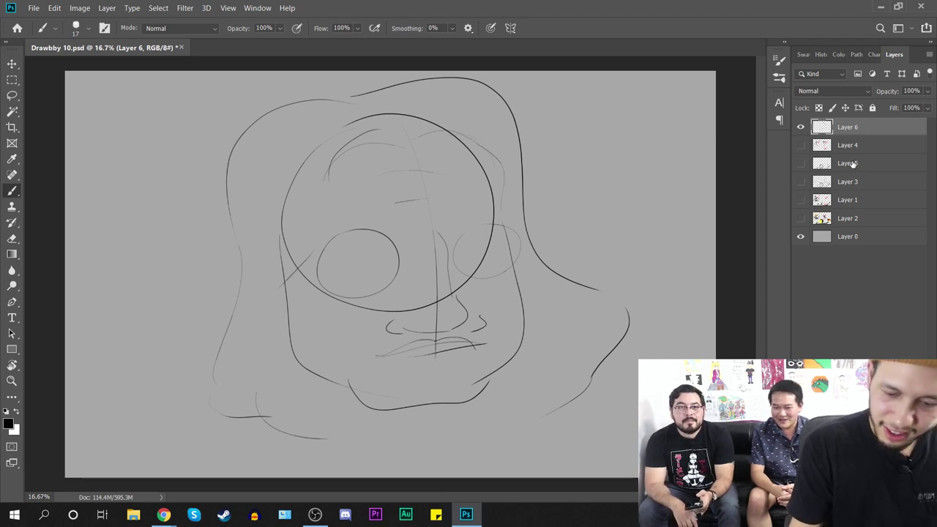
Step: Add a new layer above the rough sketch and set the brush size to 44 px, undoing the test strokes
{"action": "key", "text": "ctrl+shift+alt+n"}
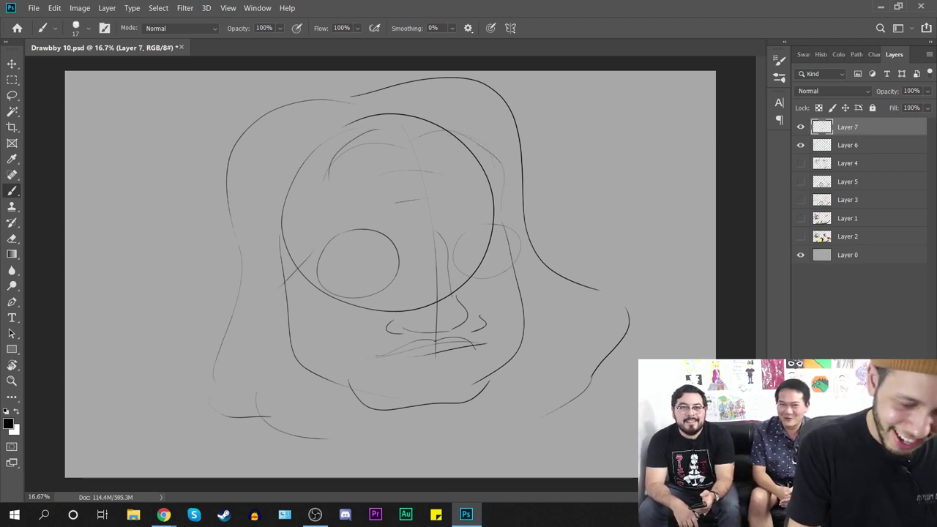
{"action": "left_click_drag", "start_coordinate": [367, 190], "coordinate": [412, 227]}
{"action": "key", "text": "ctrl+z"}
{"action": "right_click", "coordinate": [387, 229]}
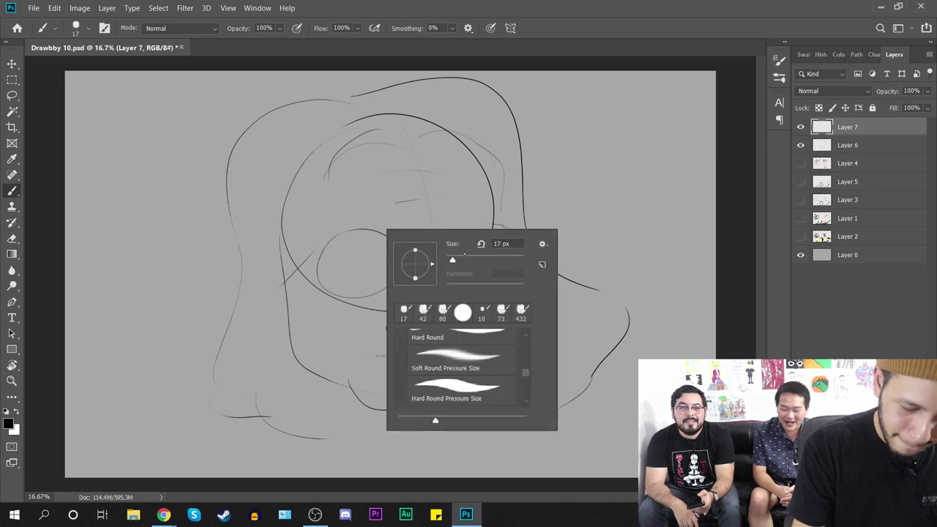
{"action": "left_click", "coordinate": [464, 256]}
{"action": "mouse_move", "coordinate": [372, 115]}
{"action": "left_mouse_down"}
{"action": "mouse_move", "coordinate": [291, 212]}
{"action": "mouse_move", "coordinate": [292, 236]}
{"action": "left_mouse_up"}
{"action": "key", "text": "ctrl+z"}
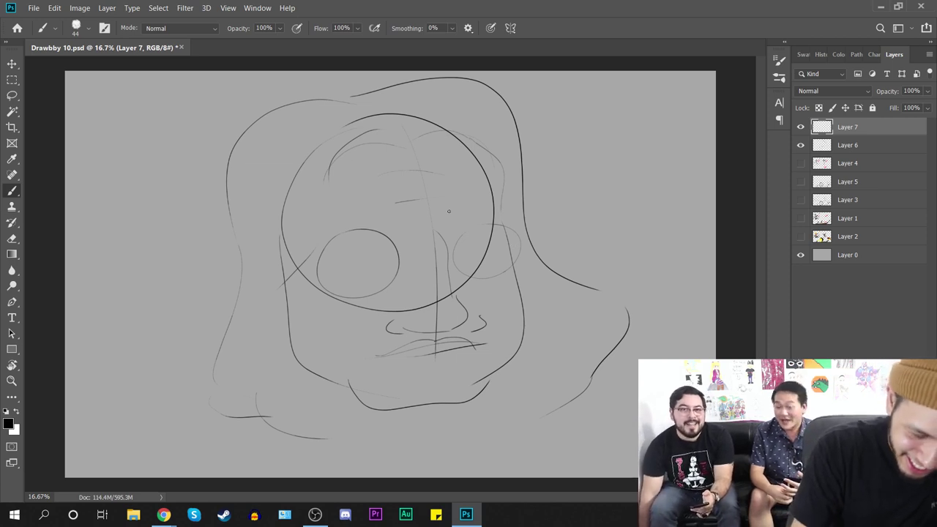
{"action": "mouse_move", "coordinate": [438, 233]}
{"action": "left_mouse_down"}
{"action": "mouse_move", "coordinate": [463, 309]}
{"action": "mouse_move", "coordinate": [454, 328]}
{"action": "left_mouse_up"}
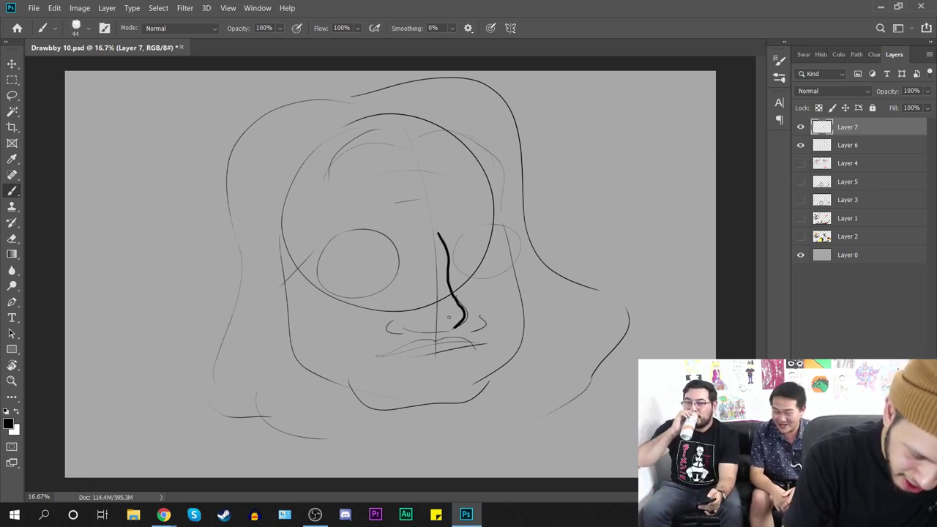
{"action": "key", "text": "ctrl+z"}
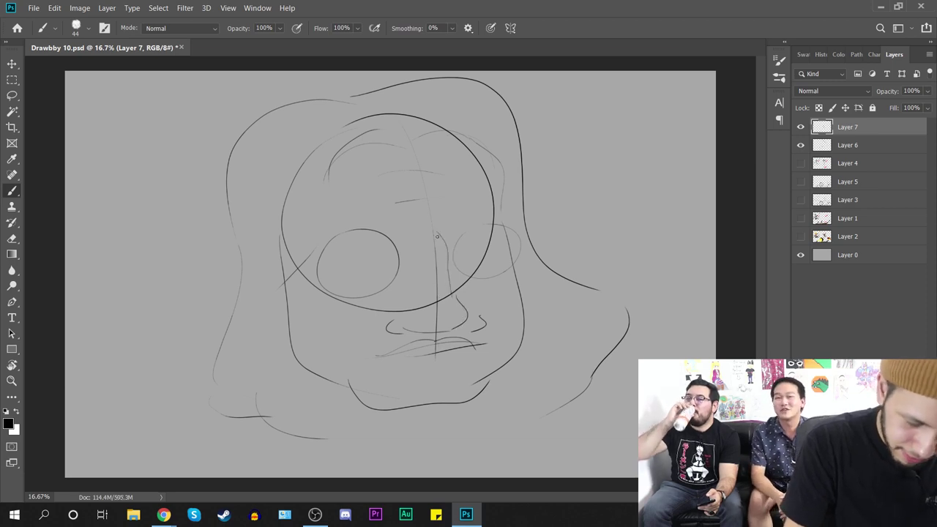
{"action": "mouse_move", "coordinate": [437, 236]}
{"action": "left_mouse_down"}
{"action": "mouse_move", "coordinate": [447, 329]}
{"action": "mouse_move", "coordinate": [407, 333]}
{"action": "left_mouse_up"}
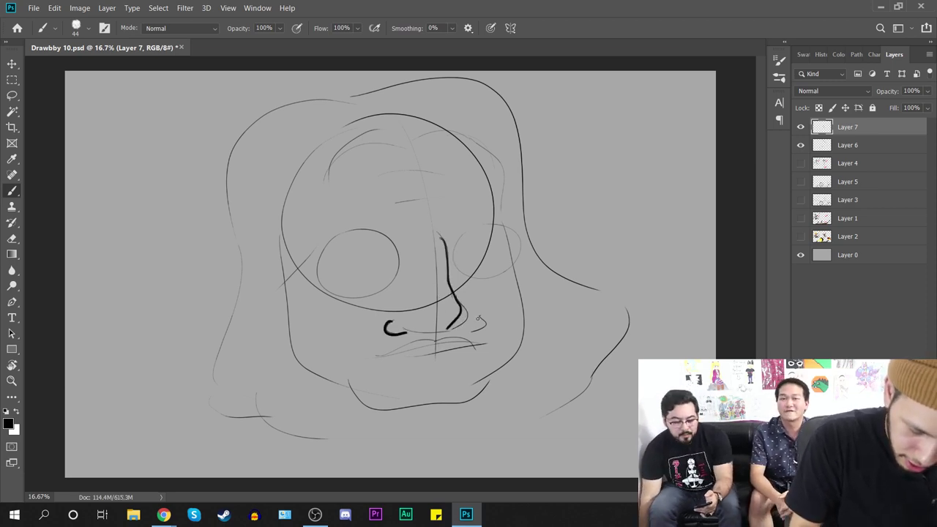
{"action": "left_click_drag", "start_coordinate": [479, 320], "coordinate": [473, 328]}
{"action": "left_click_drag", "start_coordinate": [413, 330], "coordinate": [455, 327]}
{"action": "key", "text": "ctrl+z"}
{"action": "key", "text": "ctrl+z"}
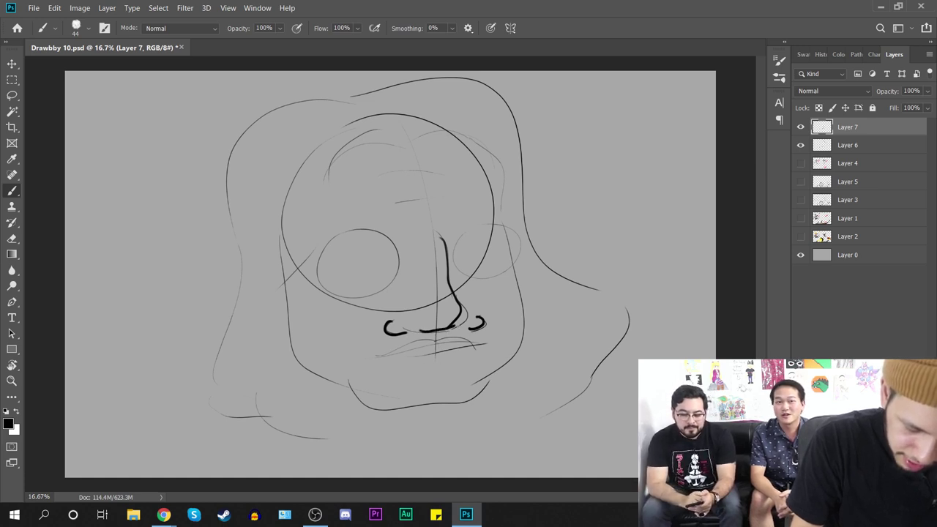
{"action": "key", "text": "ctrl+z"}
{"action": "key", "text": "ctrl+z"}
{"action": "key", "text": "ctrl+z"}
{"action": "key", "text": "ctrl+z"}
{"action": "key", "text": "ctrl+z"}
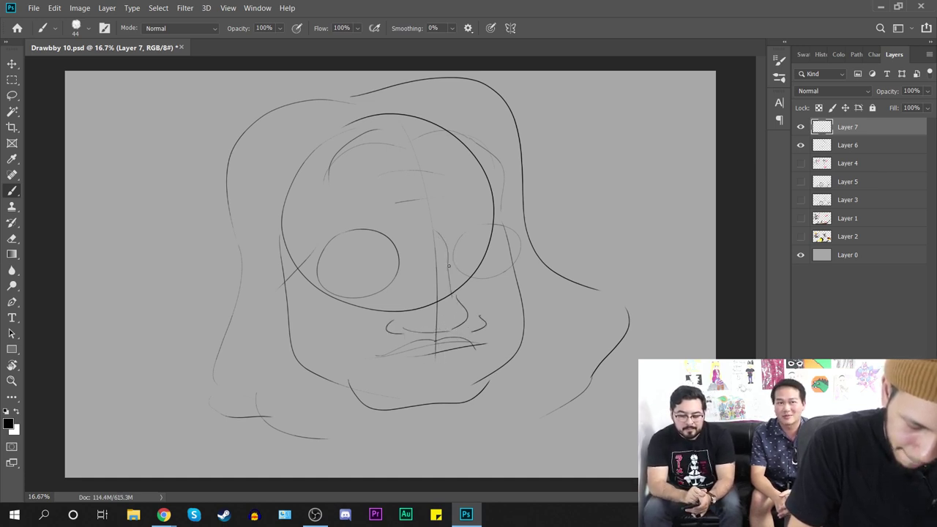
Step: Ink both curved nostril wings and the nose line from bridge to tip and underside, redrawing the nose line over the sketch
{"action": "mouse_move", "coordinate": [399, 318]}
{"action": "left_mouse_down"}
{"action": "mouse_move", "coordinate": [390, 331]}
{"action": "mouse_move", "coordinate": [408, 335]}
{"action": "left_mouse_up"}
{"action": "left_click_drag", "start_coordinate": [474, 317], "coordinate": [471, 331]}
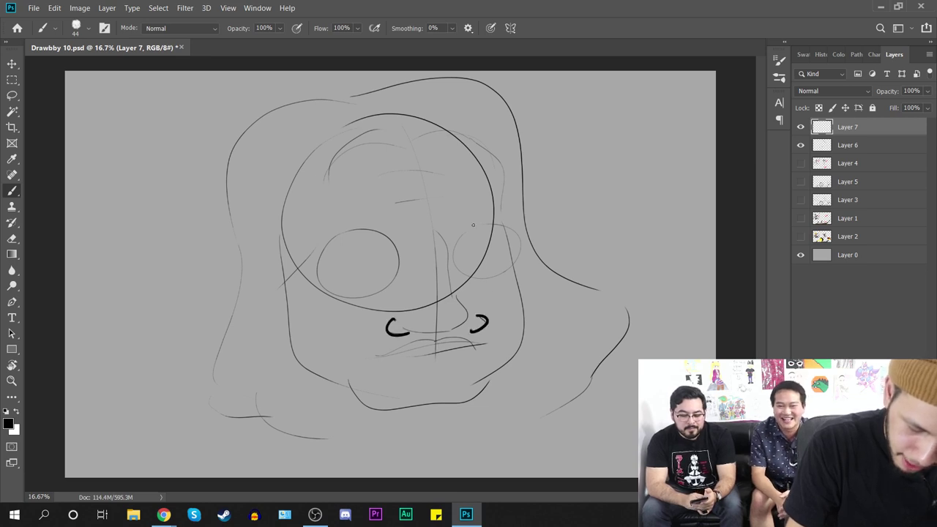
{"action": "mouse_move", "coordinate": [435, 231]}
{"action": "left_mouse_down"}
{"action": "mouse_move", "coordinate": [454, 301]}
{"action": "mouse_move", "coordinate": [448, 326]}
{"action": "mouse_move", "coordinate": [460, 330]}
{"action": "left_mouse_up"}
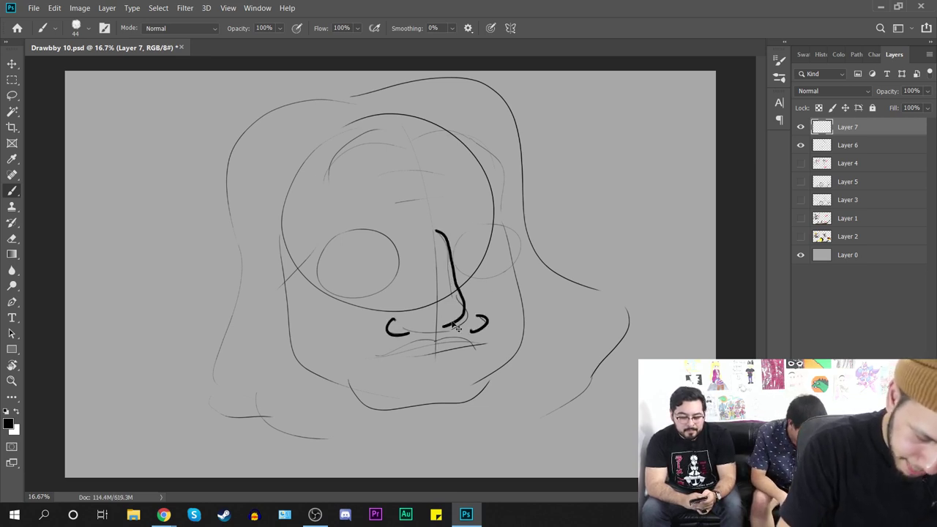
{"action": "key", "text": "ctrl+z"}
{"action": "mouse_move", "coordinate": [438, 234]}
{"action": "left_mouse_down"}
{"action": "mouse_move", "coordinate": [449, 287]}
{"action": "mouse_move", "coordinate": [440, 330]}
{"action": "mouse_move", "coordinate": [449, 333]}
{"action": "left_mouse_up"}
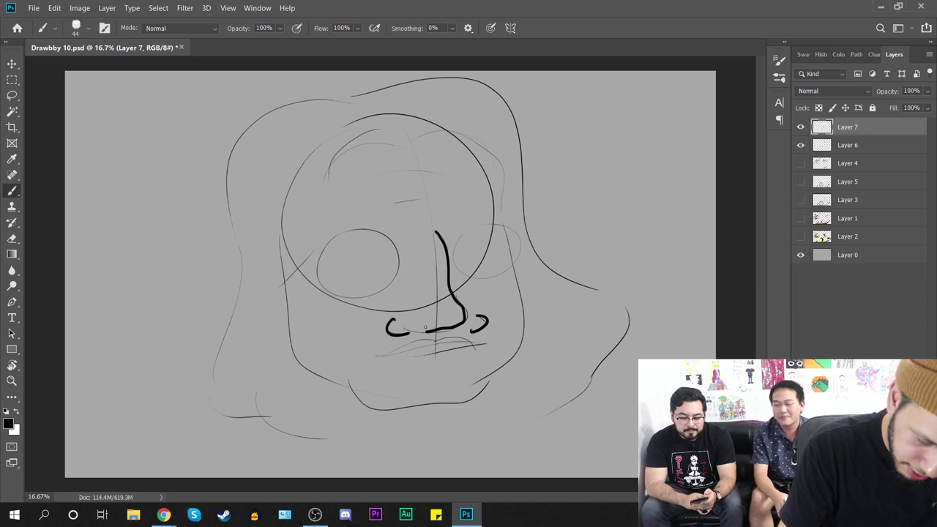
{"action": "key", "text": "ctrl+z"}
{"action": "mouse_move", "coordinate": [438, 233]}
{"action": "left_mouse_down"}
{"action": "mouse_move", "coordinate": [446, 250]}
{"action": "mouse_move", "coordinate": [442, 333]}
{"action": "mouse_move", "coordinate": [426, 334]}
{"action": "left_mouse_up"}
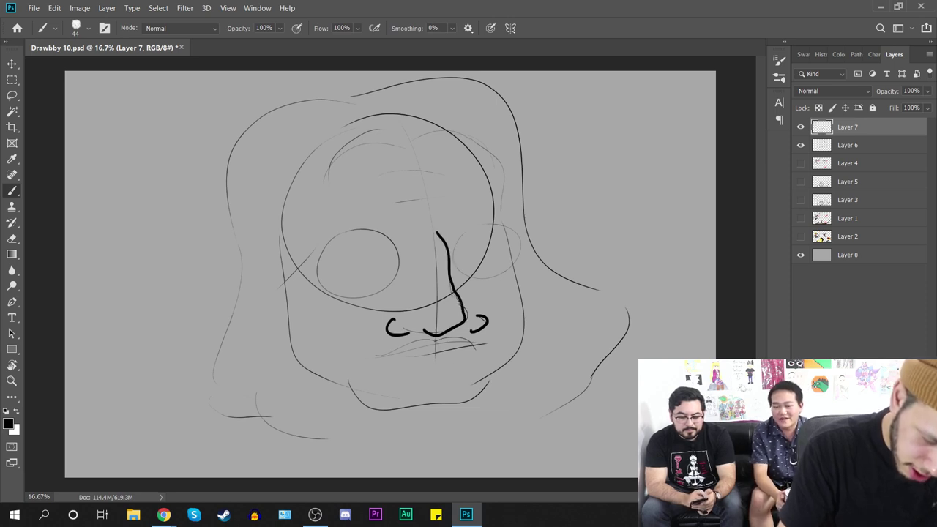
{"action": "key", "text": "ctrl+z"}
{"action": "mouse_move", "coordinate": [435, 232]}
{"action": "left_mouse_down"}
{"action": "mouse_move", "coordinate": [453, 295]}
{"action": "mouse_move", "coordinate": [447, 328]}
{"action": "mouse_move", "coordinate": [424, 331]}
{"action": "left_mouse_up"}
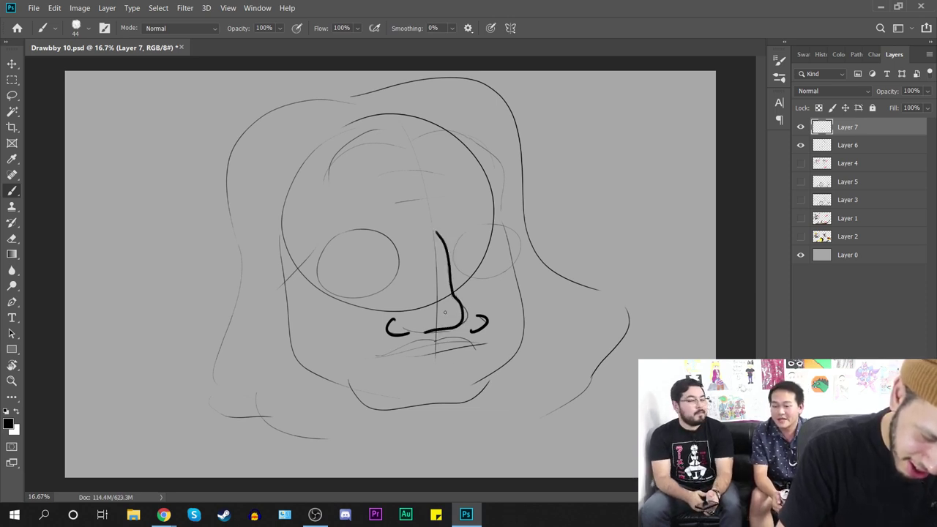
Step: Darken both nostril openings, and ink the lips with a short line beneath the lower lip
{"action": "left_click", "coordinate": [403, 333]}
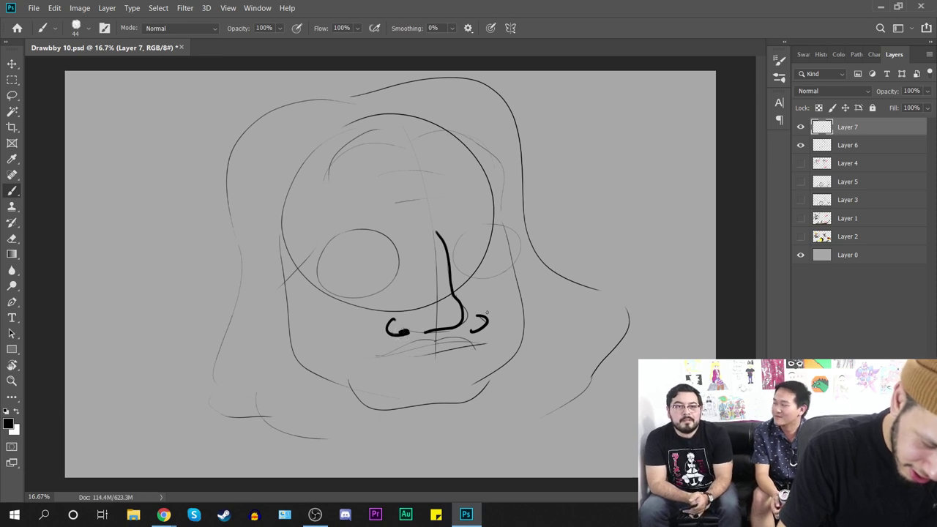
{"action": "key", "text": "ctrl+z"}
{"action": "left_click_drag", "start_coordinate": [472, 322], "coordinate": [477, 330]}
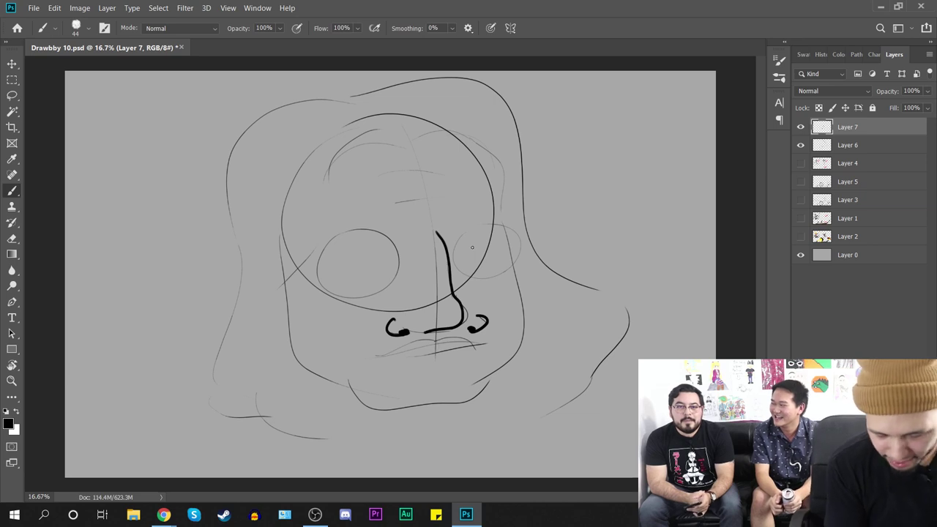
{"action": "mouse_move", "coordinate": [379, 357]}
{"action": "left_mouse_down"}
{"action": "mouse_move", "coordinate": [414, 342]}
{"action": "mouse_move", "coordinate": [482, 345]}
{"action": "mouse_move", "coordinate": [409, 357]}
{"action": "mouse_move", "coordinate": [476, 350]}
{"action": "left_mouse_up"}
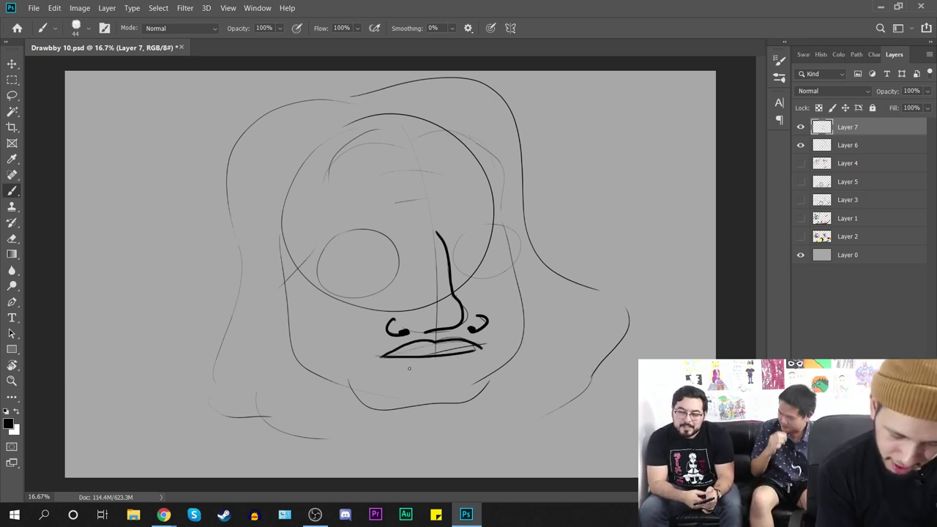
{"action": "left_click_drag", "start_coordinate": [409, 368], "coordinate": [464, 365]}
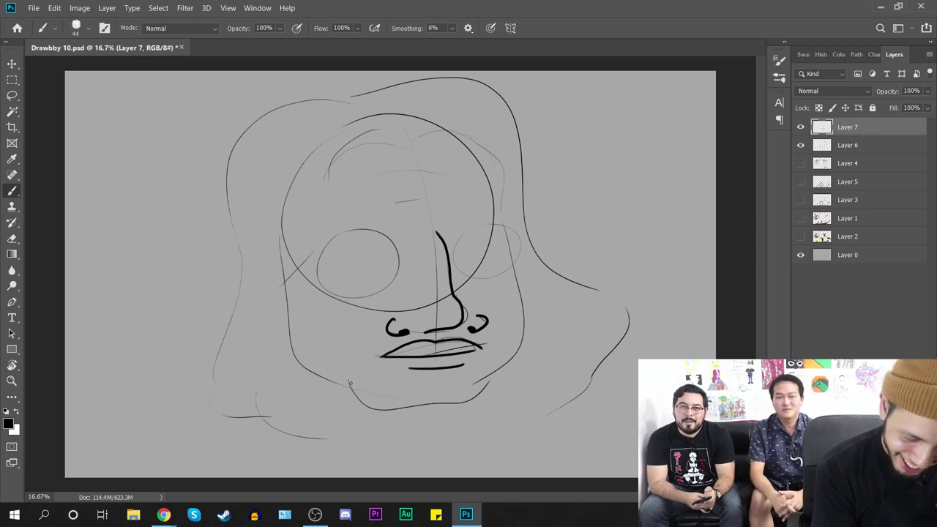
Step: Ink the chin and both sides of the jaw along the sketch, plus a short crease beside the left mouth corner
{"action": "mouse_move", "coordinate": [350, 382]}
{"action": "left_mouse_down"}
{"action": "mouse_move", "coordinate": [412, 411]}
{"action": "mouse_move", "coordinate": [447, 405]}
{"action": "mouse_move", "coordinate": [521, 352]}
{"action": "left_mouse_up"}
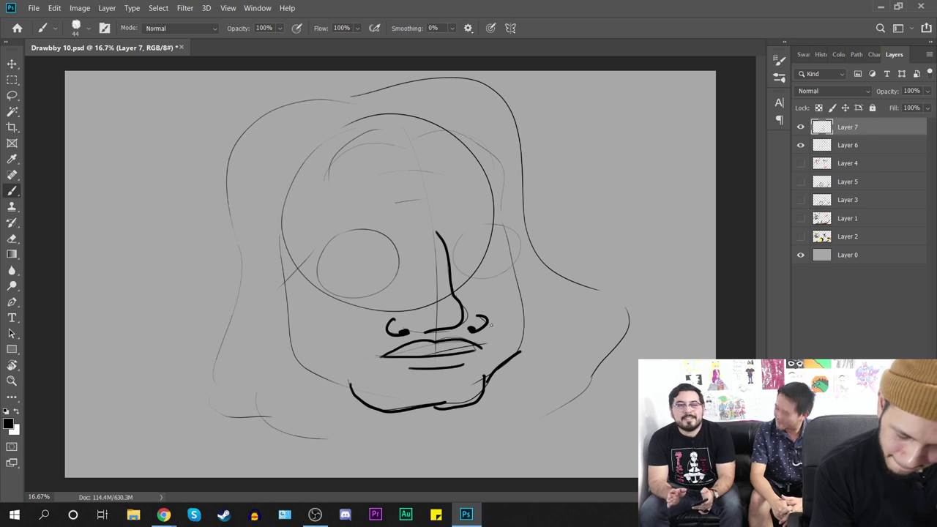
{"action": "left_click_drag", "start_coordinate": [353, 364], "coordinate": [367, 339]}
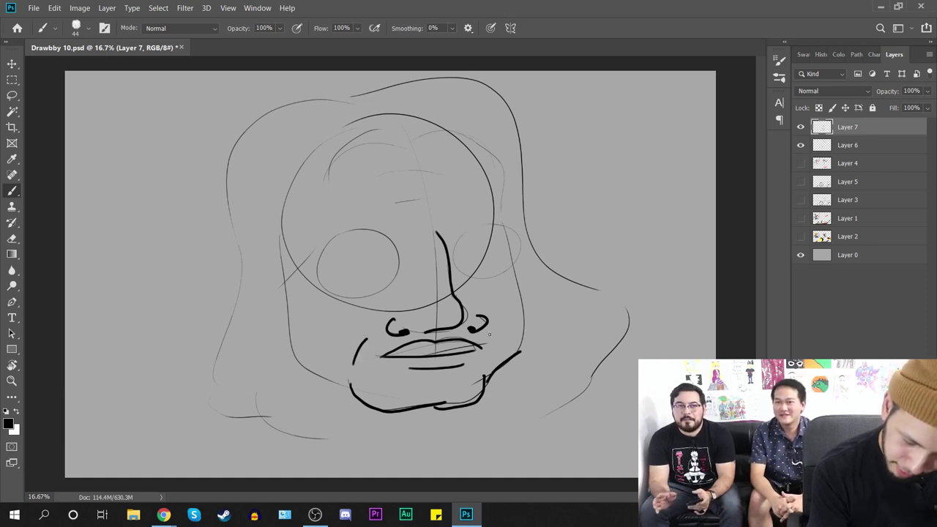
{"action": "mouse_move", "coordinate": [282, 286]}
{"action": "left_mouse_down"}
{"action": "mouse_move", "coordinate": [290, 342]}
{"action": "mouse_move", "coordinate": [310, 369]}
{"action": "mouse_move", "coordinate": [359, 394]}
{"action": "left_mouse_up"}
{"action": "key", "text": "ctrl+z"}
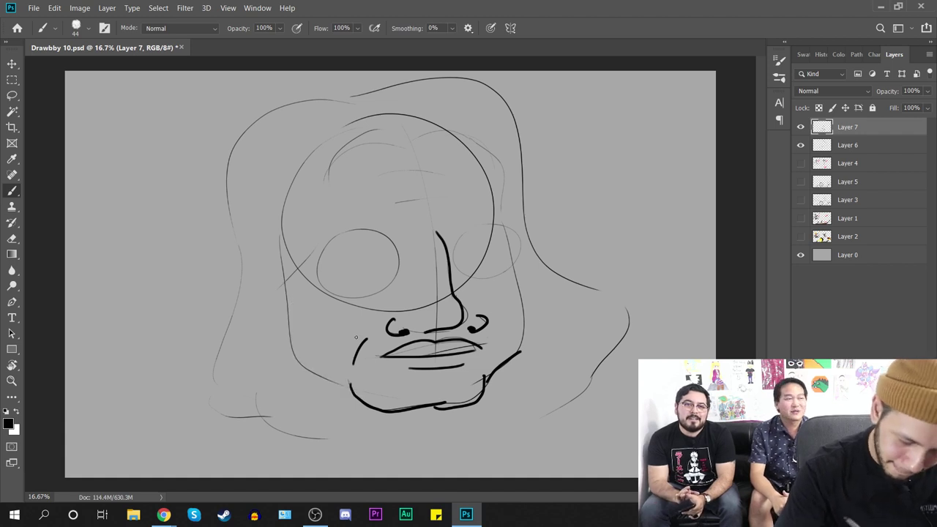
{"action": "mouse_move", "coordinate": [285, 287]}
{"action": "left_mouse_down"}
{"action": "mouse_move", "coordinate": [295, 342]}
{"action": "mouse_move", "coordinate": [349, 386]}
{"action": "left_mouse_up"}
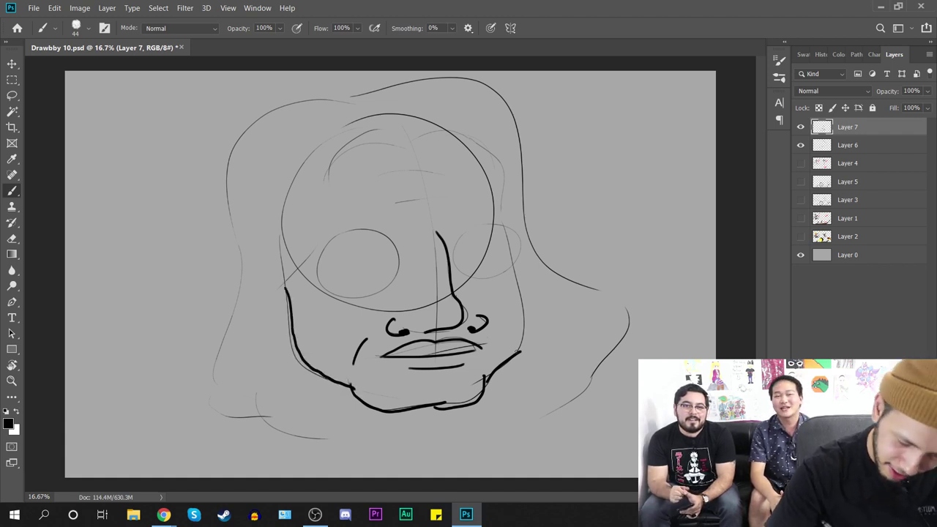
{"action": "left_click_drag", "start_coordinate": [520, 352], "coordinate": [512, 249]}
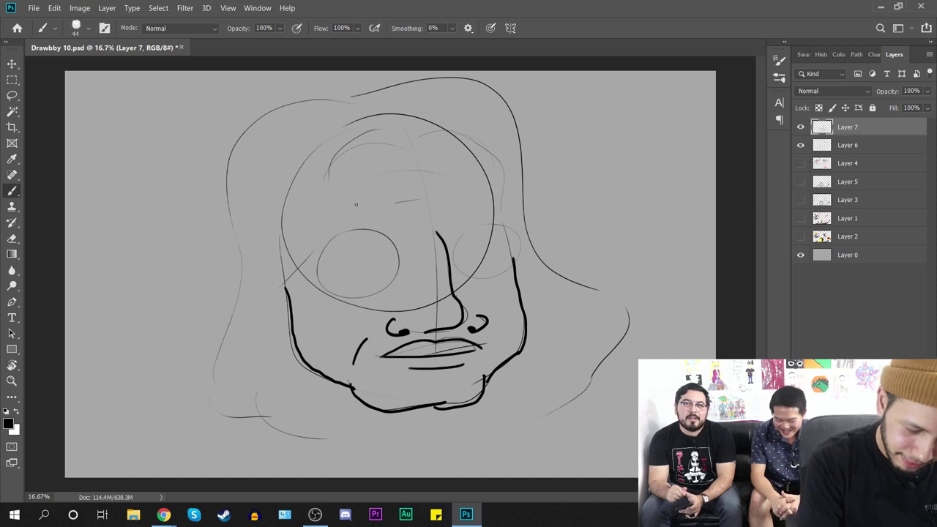
Step: Ink two forehead wrinkles and small frown marks above the nose, plus the upper eyelids and hatched eyebrows of both eyes
{"action": "left_click_drag", "start_coordinate": [393, 170], "coordinate": [448, 167]}
{"action": "mouse_move", "coordinate": [395, 193]}
{"action": "left_mouse_down"}
{"action": "mouse_move", "coordinate": [454, 190]}
{"action": "mouse_move", "coordinate": [423, 224]}
{"action": "left_mouse_up"}
{"action": "left_click_drag", "start_coordinate": [434, 213], "coordinate": [522, 249]}
{"action": "left_click_drag", "start_coordinate": [319, 249], "coordinate": [387, 242]}
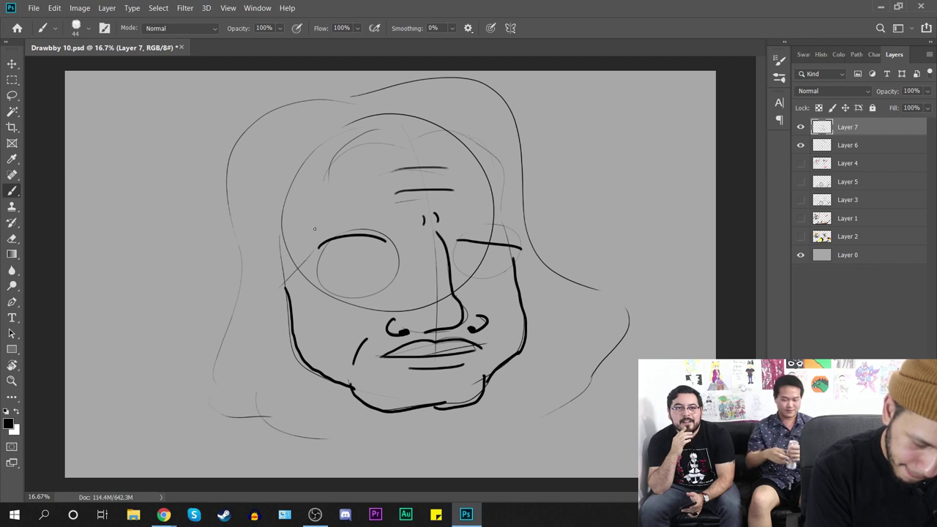
{"action": "mouse_move", "coordinate": [306, 237]}
{"action": "left_mouse_down"}
{"action": "mouse_move", "coordinate": [330, 218]}
{"action": "mouse_move", "coordinate": [396, 224]}
{"action": "left_mouse_up"}
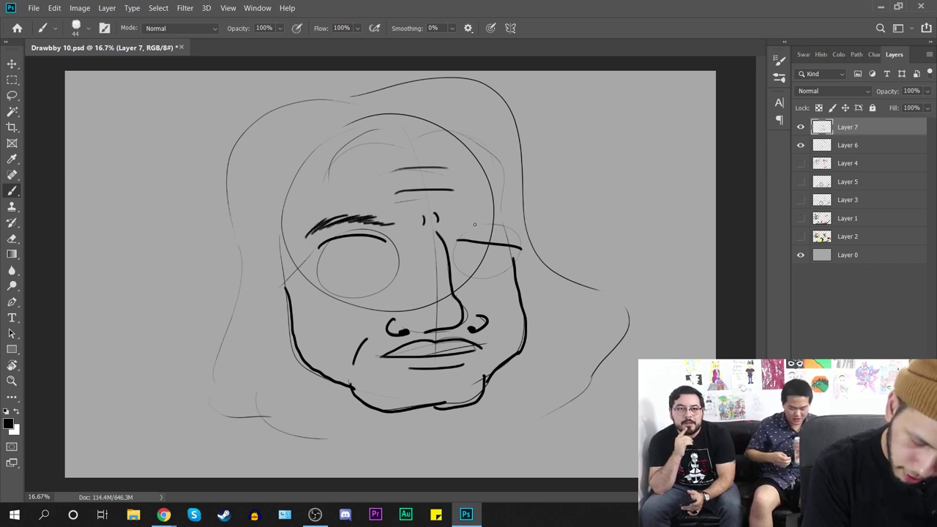
{"action": "mouse_move", "coordinate": [475, 229]}
{"action": "left_mouse_down"}
{"action": "mouse_move", "coordinate": [504, 226]}
{"action": "mouse_move", "coordinate": [521, 245]}
{"action": "left_mouse_up"}
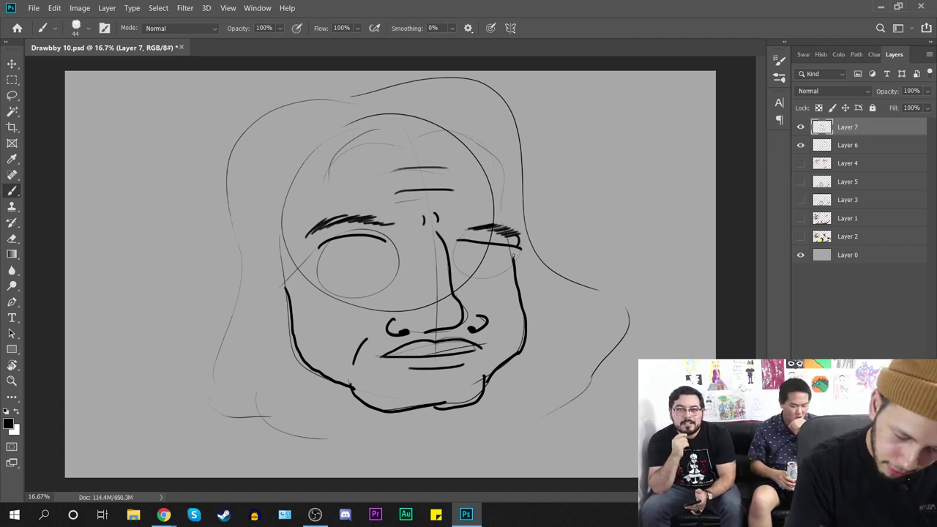
Step: Ink the forehead outline from the right brow over the crown to the left temple, adding the sideburn at the left face edge
{"action": "left_click_drag", "start_coordinate": [484, 168], "coordinate": [509, 224]}
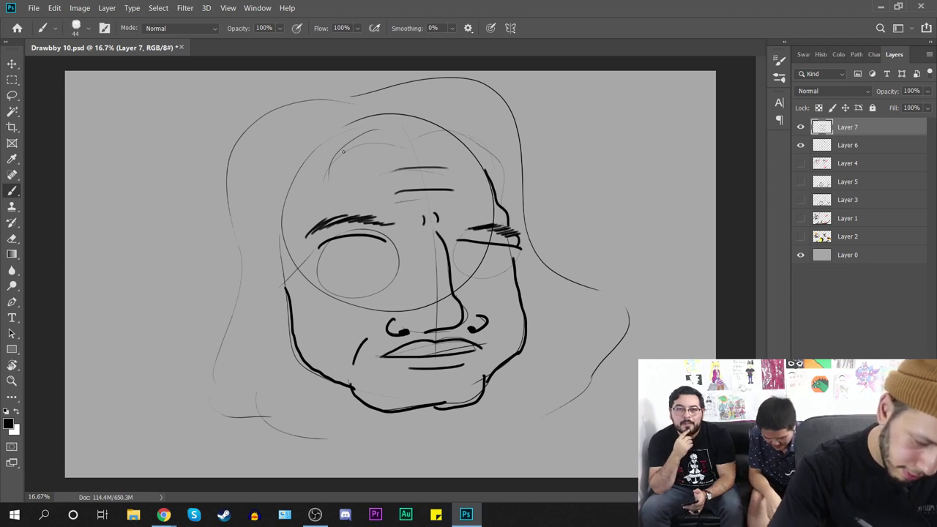
{"action": "mouse_move", "coordinate": [380, 126]}
{"action": "left_mouse_down"}
{"action": "mouse_move", "coordinate": [431, 126]}
{"action": "mouse_move", "coordinate": [495, 186]}
{"action": "left_mouse_up"}
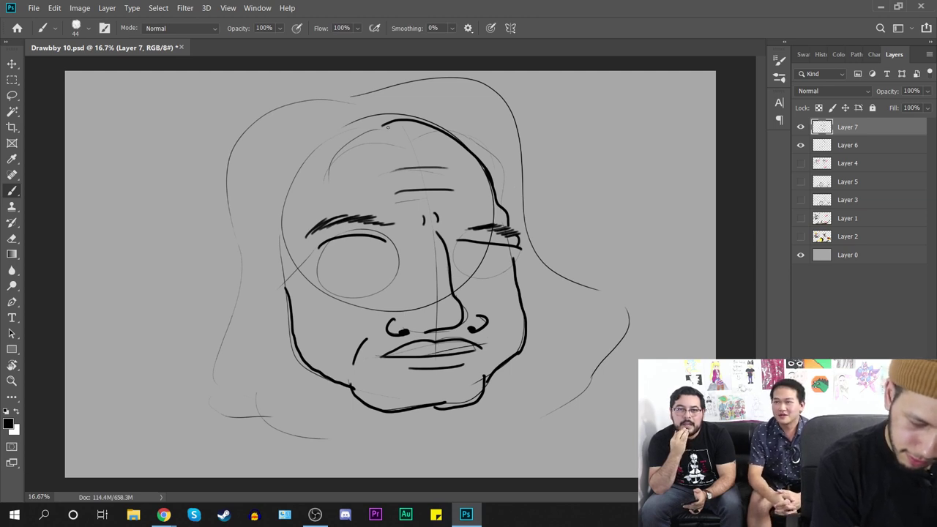
{"action": "mouse_move", "coordinate": [388, 126]}
{"action": "left_mouse_down"}
{"action": "mouse_move", "coordinate": [358, 139]}
{"action": "mouse_move", "coordinate": [330, 211]}
{"action": "mouse_move", "coordinate": [272, 271]}
{"action": "mouse_move", "coordinate": [299, 297]}
{"action": "left_mouse_up"}
{"action": "mouse_move", "coordinate": [301, 262]}
{"action": "left_mouse_down"}
{"action": "mouse_move", "coordinate": [298, 321]}
{"action": "mouse_move", "coordinate": [289, 321]}
{"action": "mouse_move", "coordinate": [294, 314]}
{"action": "left_mouse_up"}
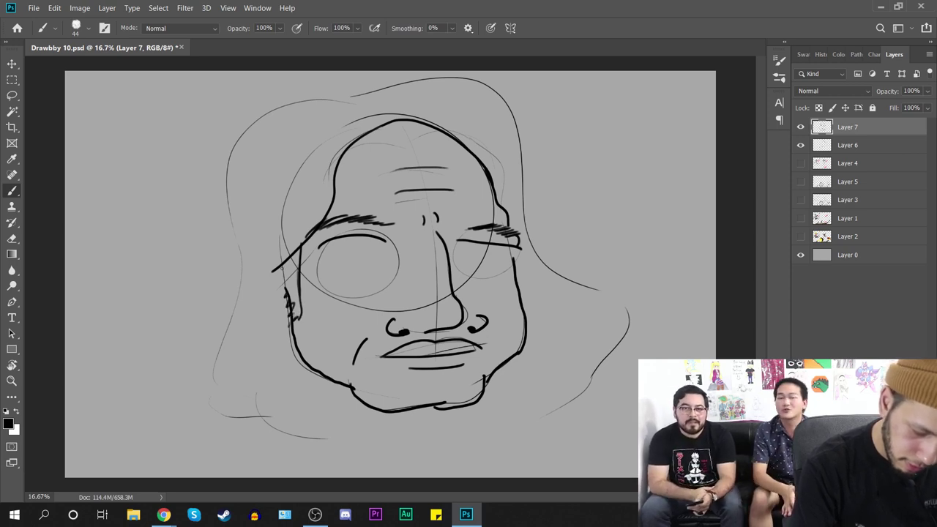
{"action": "mouse_move", "coordinate": [288, 265]}
{"action": "left_mouse_down"}
{"action": "mouse_move", "coordinate": [278, 293]}
{"action": "mouse_move", "coordinate": [294, 317]}
{"action": "left_mouse_up"}
{"action": "key", "text": "ctrl+z"}
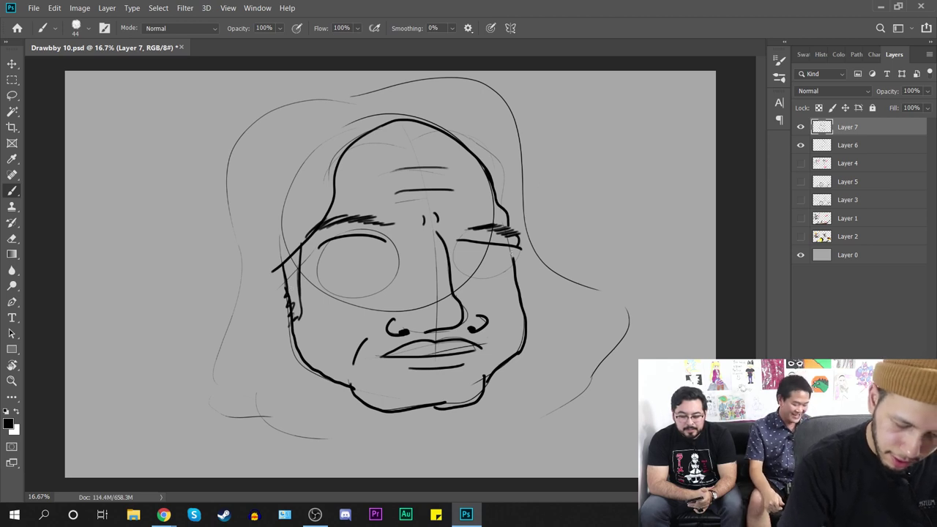
Step: Ink a cheekbone line on each side and a curved line under each eye, checking the inking with the rough sketch hidden
{"action": "left_click_drag", "start_coordinate": [310, 293], "coordinate": [339, 334]}
{"action": "left_click_drag", "start_coordinate": [515, 280], "coordinate": [504, 303]}
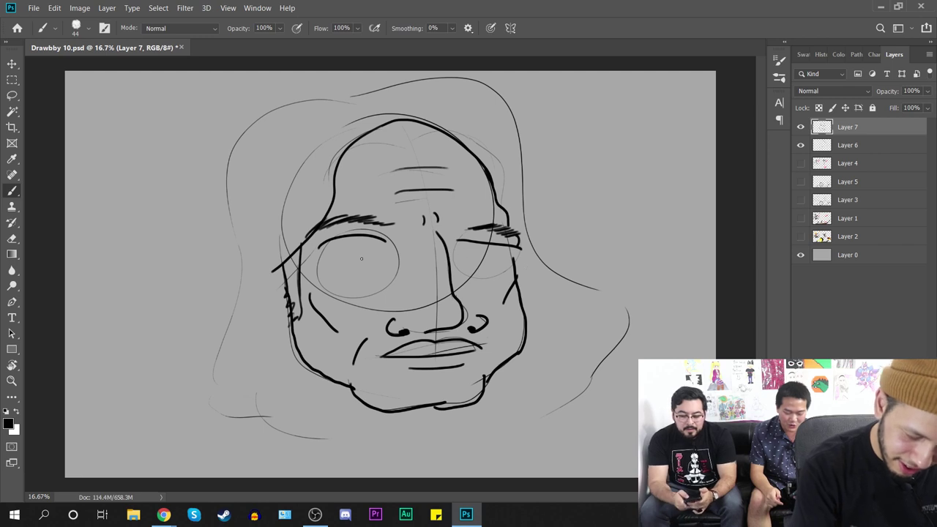
{"action": "mouse_move", "coordinate": [327, 293]}
{"action": "left_mouse_down"}
{"action": "mouse_move", "coordinate": [375, 292]}
{"action": "mouse_move", "coordinate": [398, 275]}
{"action": "left_mouse_up"}
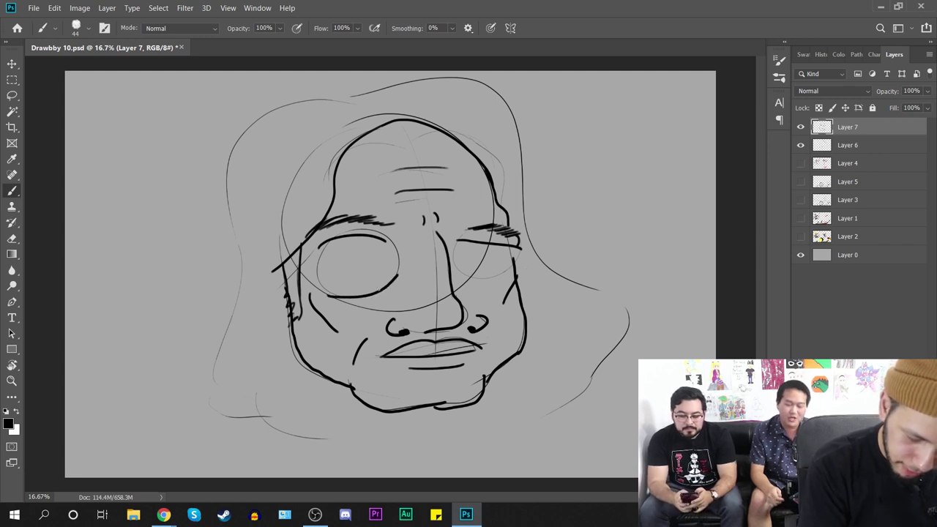
{"action": "left_click_drag", "start_coordinate": [459, 265], "coordinate": [507, 273]}
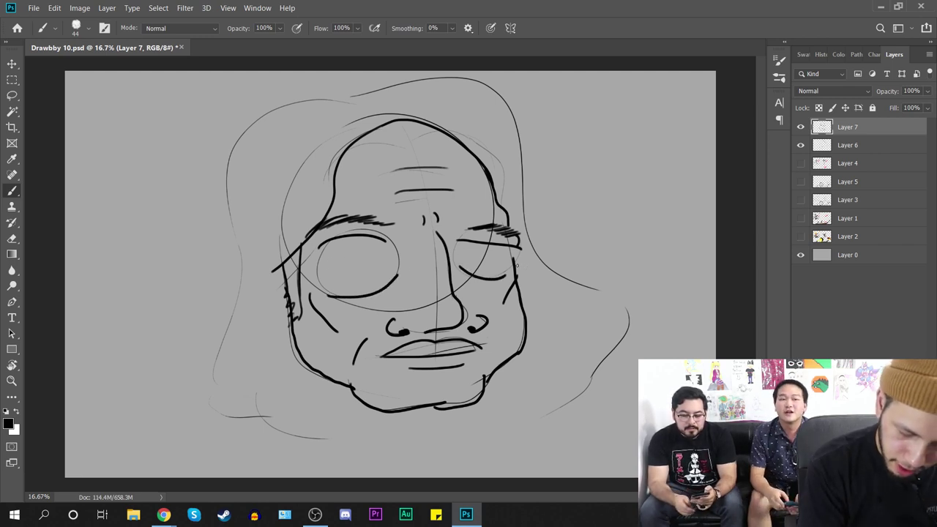
{"action": "left_click", "coordinate": [801, 145]}
{"action": "left_click", "coordinate": [800, 145]}
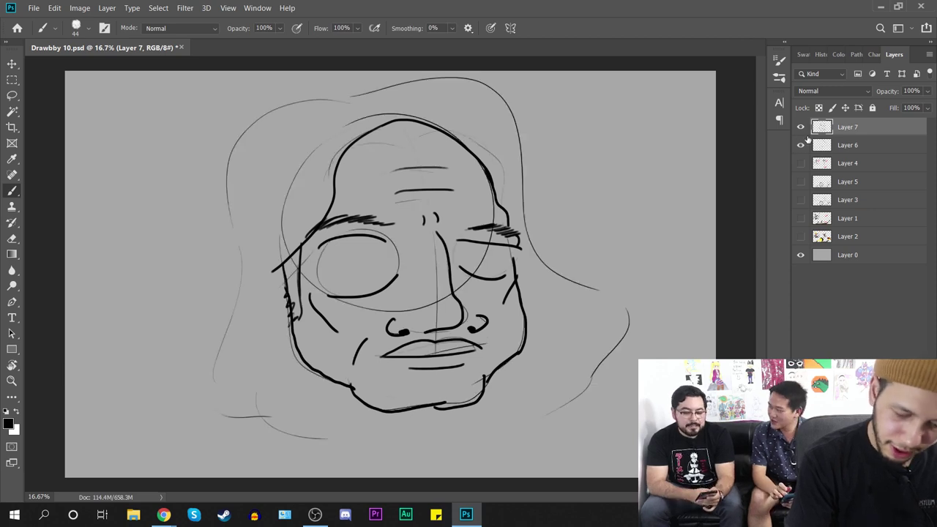
Step: Ink the long hair outline down both sides of the head, with jagged strands at the top and curled ends
{"action": "mouse_move", "coordinate": [359, 96]}
{"action": "left_mouse_down"}
{"action": "mouse_move", "coordinate": [353, 83]}
{"action": "mouse_move", "coordinate": [270, 103]}
{"action": "mouse_move", "coordinate": [245, 119]}
{"action": "mouse_move", "coordinate": [223, 163]}
{"action": "mouse_move", "coordinate": [193, 390]}
{"action": "mouse_move", "coordinate": [228, 400]}
{"action": "left_mouse_up"}
{"action": "left_click_drag", "start_coordinate": [231, 375], "coordinate": [296, 441]}
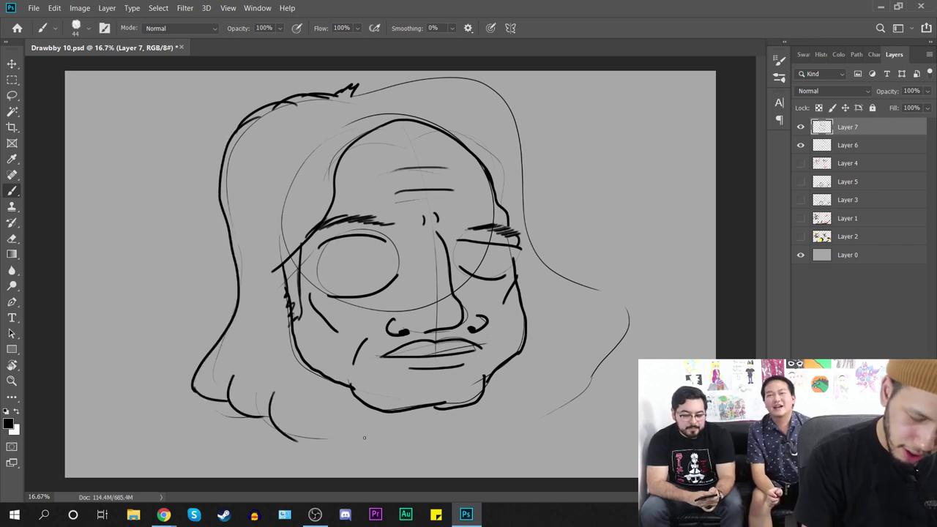
{"action": "mouse_move", "coordinate": [358, 94]}
{"action": "left_mouse_down"}
{"action": "mouse_move", "coordinate": [451, 73]}
{"action": "mouse_move", "coordinate": [517, 91]}
{"action": "mouse_move", "coordinate": [539, 113]}
{"action": "mouse_move", "coordinate": [622, 306]}
{"action": "mouse_move", "coordinate": [580, 372]}
{"action": "mouse_move", "coordinate": [525, 415]}
{"action": "left_mouse_up"}
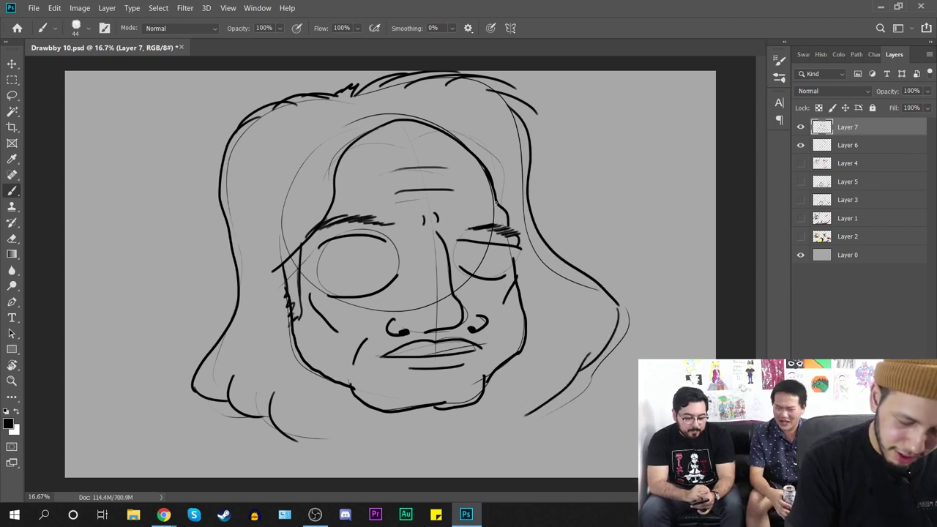
Step: Lower the opacity of the rough sketch on Layer 6
{"action": "left_click", "coordinate": [877, 148]}
{"action": "left_click", "coordinate": [927, 91]}
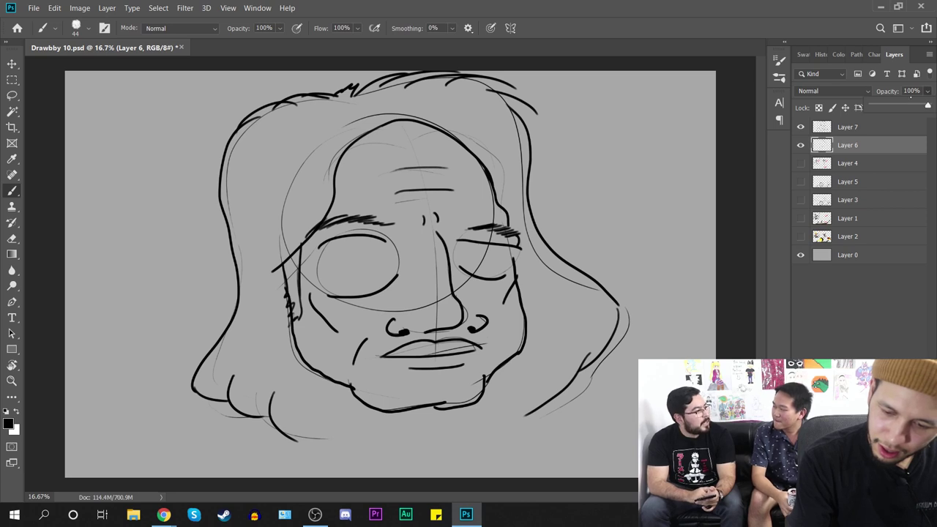
{"action": "left_click_drag", "start_coordinate": [930, 105], "coordinate": [907, 105]}
Step: On Layer 7, ink the closed outline of the right eye below its upper eyelid line
{"action": "left_click", "coordinate": [875, 126]}
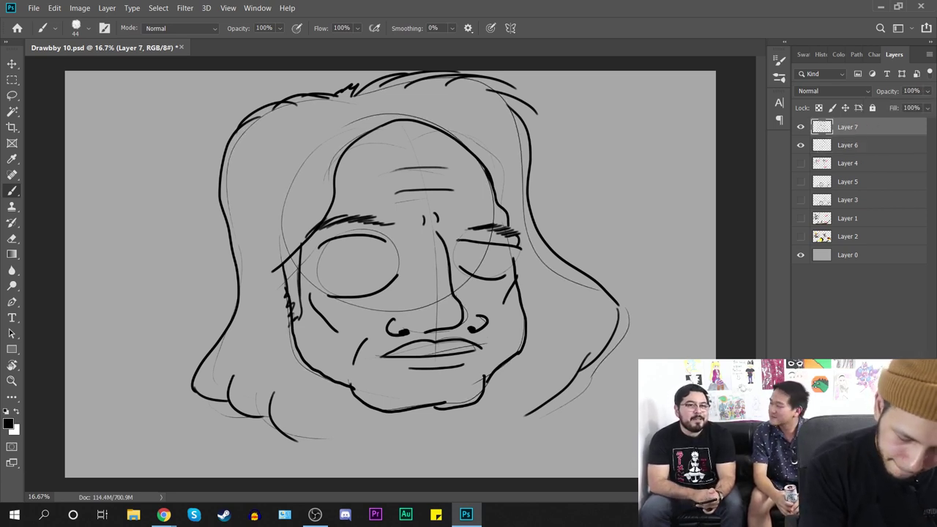
{"action": "left_click_drag", "start_coordinate": [460, 246], "coordinate": [518, 247]}
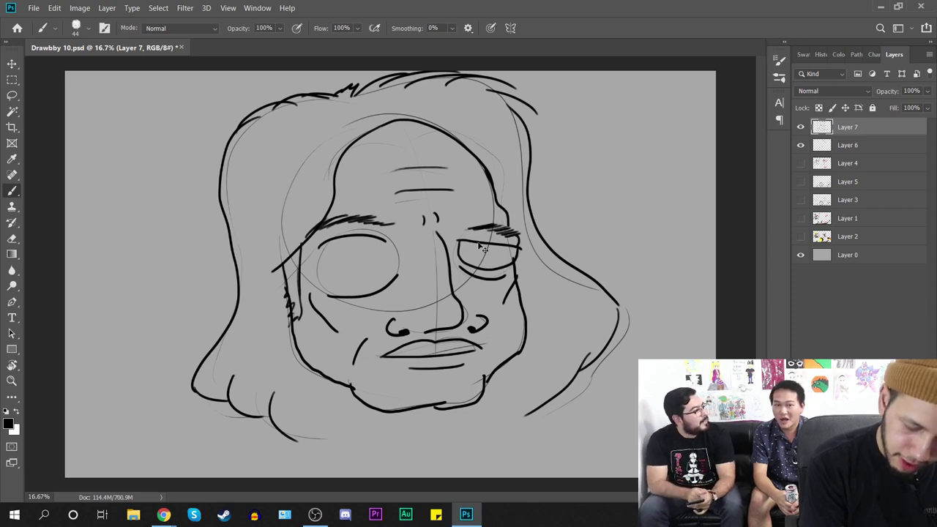
Step: Redraw the right eye's outline, ink a closed outline for the left eye, and fill a black pupil in each eye
{"action": "key", "text": "ctrl+z"}
{"action": "mouse_move", "coordinate": [460, 243]}
{"action": "left_mouse_down"}
{"action": "mouse_move", "coordinate": [495, 267]}
{"action": "mouse_move", "coordinate": [512, 249]}
{"action": "left_mouse_up"}
{"action": "key", "text": "ctrl+z"}
{"action": "mouse_move", "coordinate": [318, 255]}
{"action": "left_mouse_down"}
{"action": "mouse_move", "coordinate": [385, 247]}
{"action": "mouse_move", "coordinate": [359, 286]}
{"action": "mouse_move", "coordinate": [322, 253]}
{"action": "left_mouse_up"}
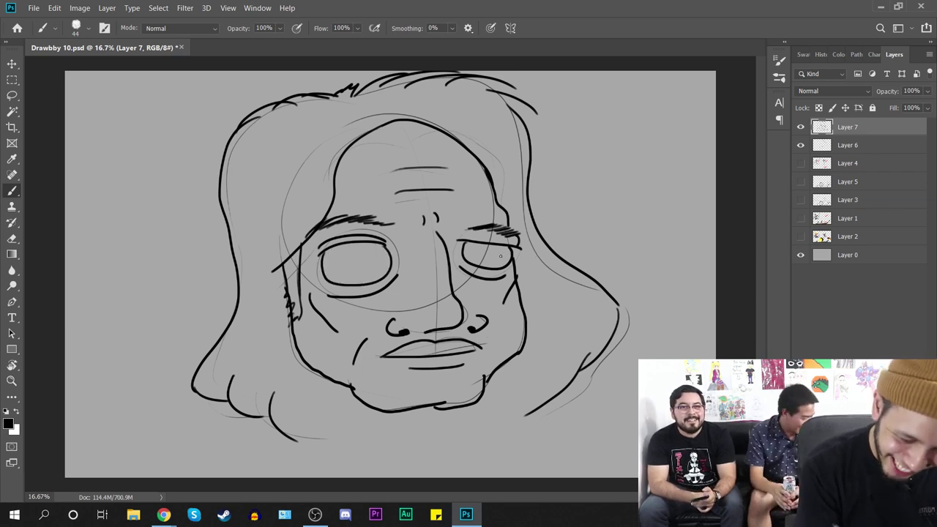
{"action": "left_click_drag", "start_coordinate": [485, 247], "coordinate": [495, 252]}
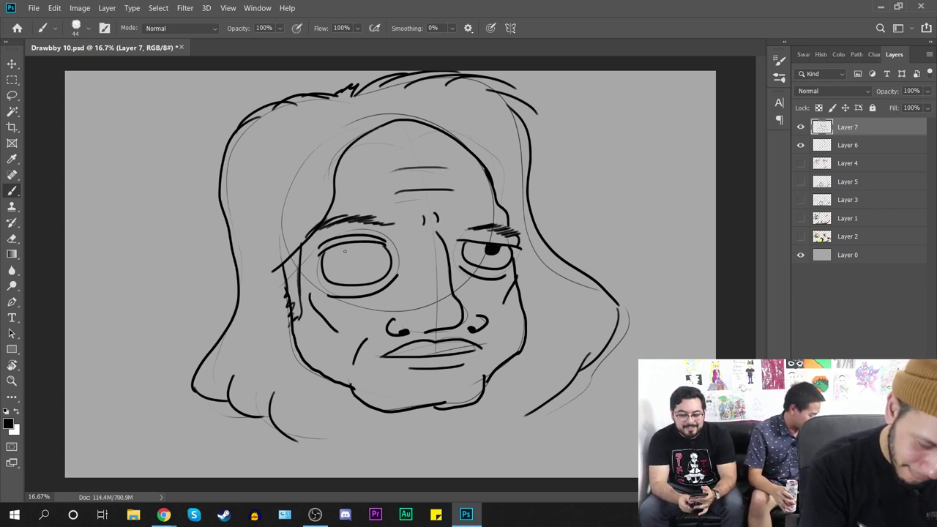
{"action": "left_click_drag", "start_coordinate": [344, 251], "coordinate": [352, 253]}
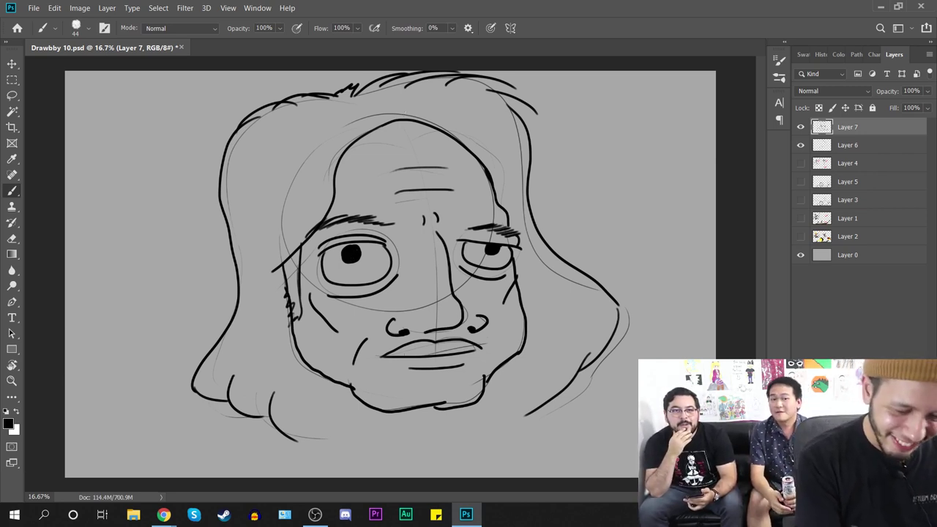
Step: Ink hair strands along the hairline around the forehead and down the left side of the face
{"action": "mouse_move", "coordinate": [398, 117]}
{"action": "left_mouse_down"}
{"action": "mouse_move", "coordinate": [422, 109]}
{"action": "mouse_move", "coordinate": [450, 119]}
{"action": "mouse_move", "coordinate": [437, 134]}
{"action": "mouse_move", "coordinate": [486, 163]}
{"action": "left_mouse_up"}
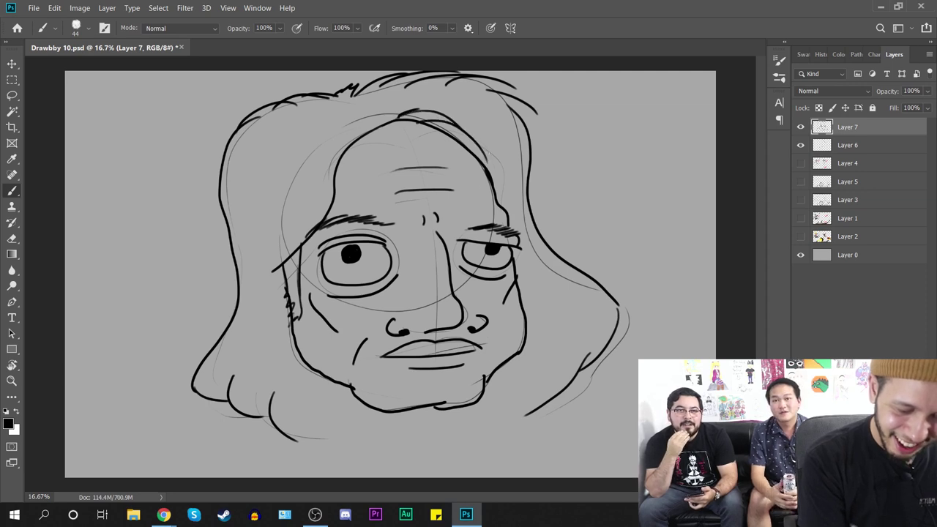
{"action": "left_click_drag", "start_coordinate": [458, 125], "coordinate": [511, 229]}
{"action": "mouse_move", "coordinate": [389, 117]}
{"action": "left_mouse_down"}
{"action": "mouse_move", "coordinate": [303, 266]}
{"action": "mouse_move", "coordinate": [265, 300]}
{"action": "left_mouse_up"}
{"action": "mouse_move", "coordinate": [328, 136]}
{"action": "left_mouse_down"}
{"action": "mouse_move", "coordinate": [292, 181]}
{"action": "mouse_move", "coordinate": [243, 318]}
{"action": "left_mouse_up"}
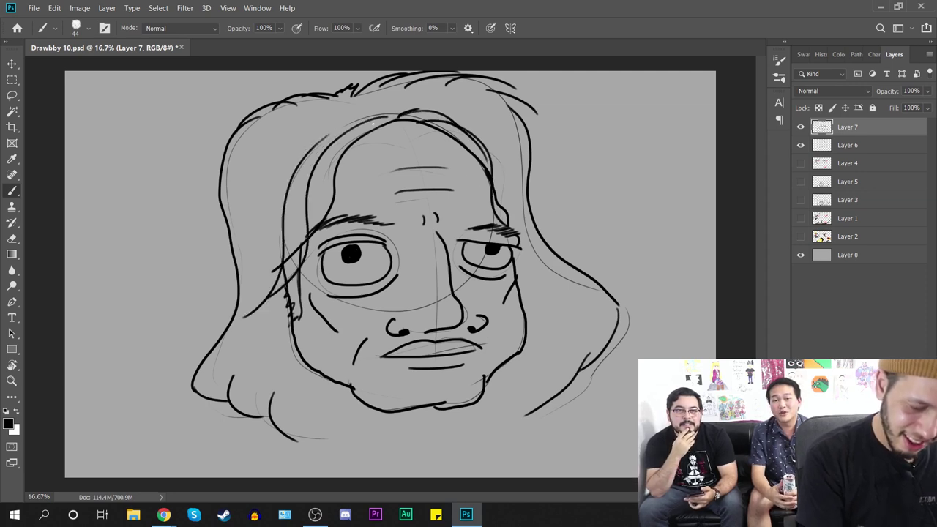
{"action": "left_click_drag", "start_coordinate": [371, 126], "coordinate": [304, 276]}
{"action": "left_click_drag", "start_coordinate": [308, 136], "coordinate": [257, 284]}
Step: Ink curved strands inside the lower hair on both sides, plus long strands running down the left side
{"action": "left_click_drag", "start_coordinate": [539, 268], "coordinate": [529, 374]}
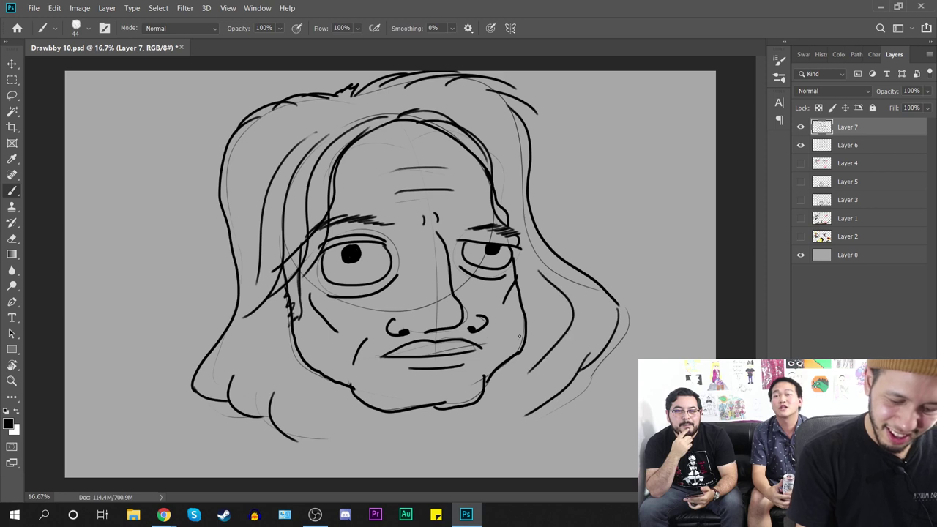
{"action": "left_click_drag", "start_coordinate": [548, 290], "coordinate": [506, 414]}
{"action": "mouse_move", "coordinate": [268, 329]}
{"action": "left_mouse_down"}
{"action": "mouse_move", "coordinate": [249, 403]}
{"action": "mouse_move", "coordinate": [350, 431]}
{"action": "left_mouse_up"}
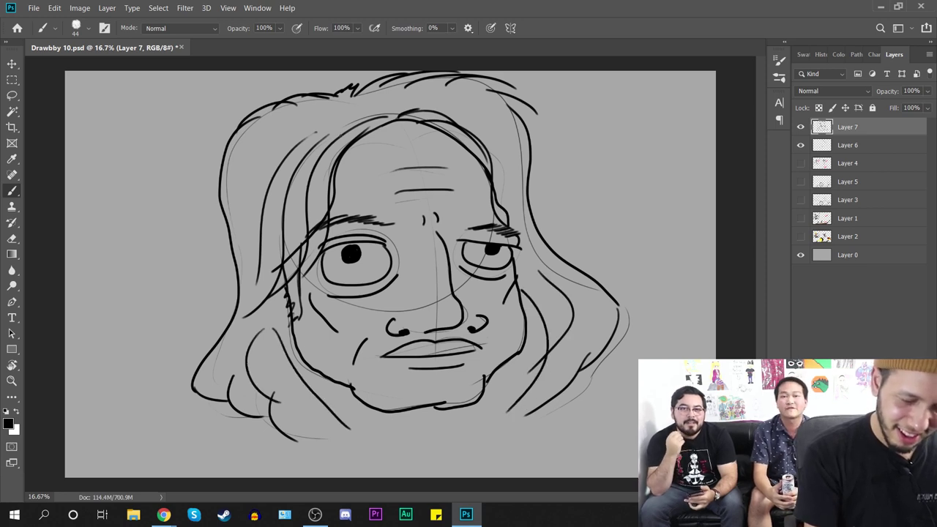
{"action": "left_click_drag", "start_coordinate": [338, 106], "coordinate": [259, 218]}
{"action": "mouse_move", "coordinate": [272, 134]}
{"action": "left_mouse_down"}
{"action": "mouse_move", "coordinate": [288, 442]}
{"action": "mouse_move", "coordinate": [327, 445]}
{"action": "left_mouse_up"}
Step: Ink more strands over the crown, down the right side to the curled end, and within the left hair
{"action": "left_click_drag", "start_coordinate": [382, 95], "coordinate": [509, 174]}
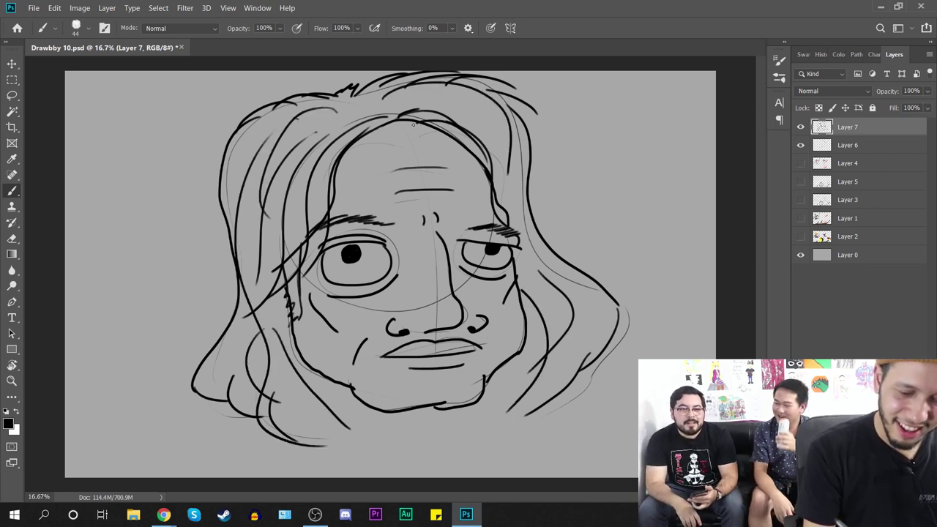
{"action": "left_click_drag", "start_coordinate": [392, 111], "coordinate": [506, 171]}
{"action": "left_click_drag", "start_coordinate": [454, 102], "coordinate": [596, 366]}
{"action": "mouse_move", "coordinate": [347, 99]}
{"action": "left_mouse_down"}
{"action": "mouse_move", "coordinate": [241, 213]}
{"action": "mouse_move", "coordinate": [251, 249]}
{"action": "left_mouse_up"}
{"action": "left_click_drag", "start_coordinate": [286, 158], "coordinate": [261, 378]}
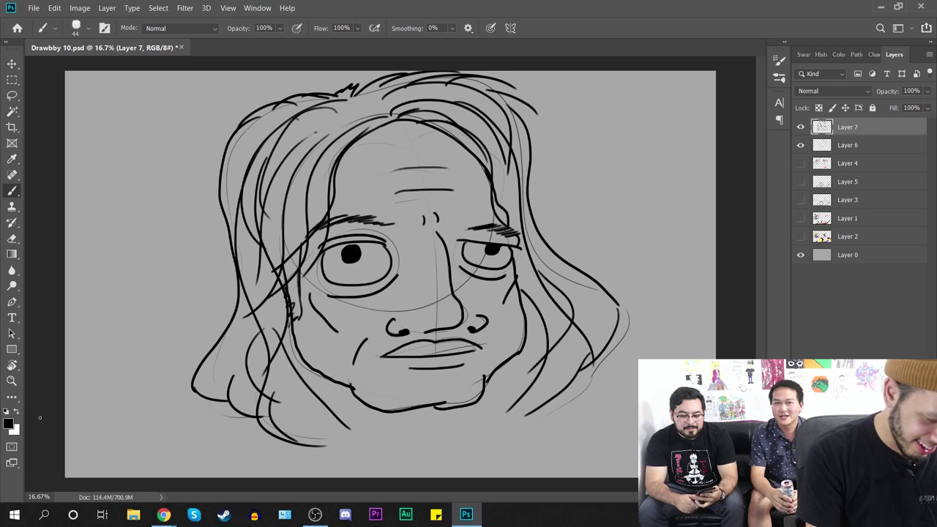
Step: Change the foreground colour from black to a pale sandy yellow for the skin
{"action": "left_click", "coordinate": [8, 423]}
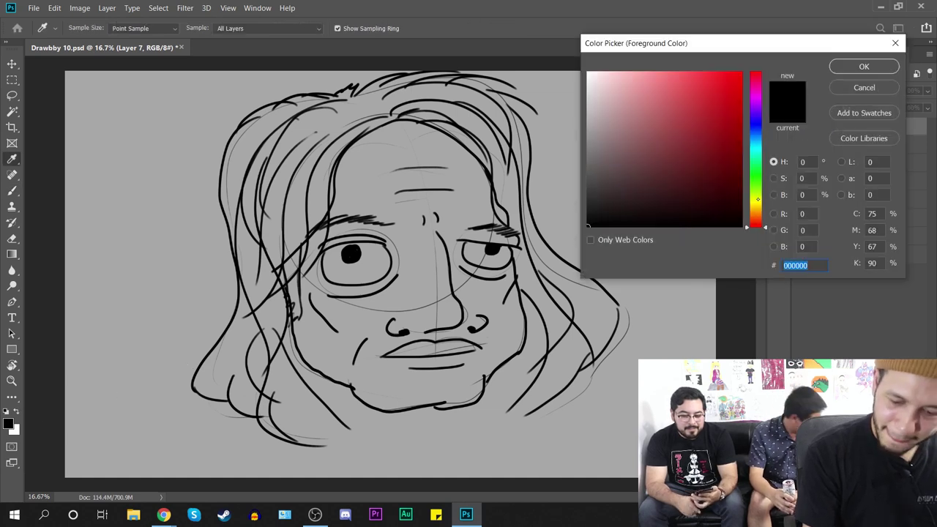
{"action": "left_click", "coordinate": [758, 198]}
{"action": "left_click_drag", "start_coordinate": [757, 197], "coordinate": [758, 208]}
{"action": "left_click", "coordinate": [667, 93]}
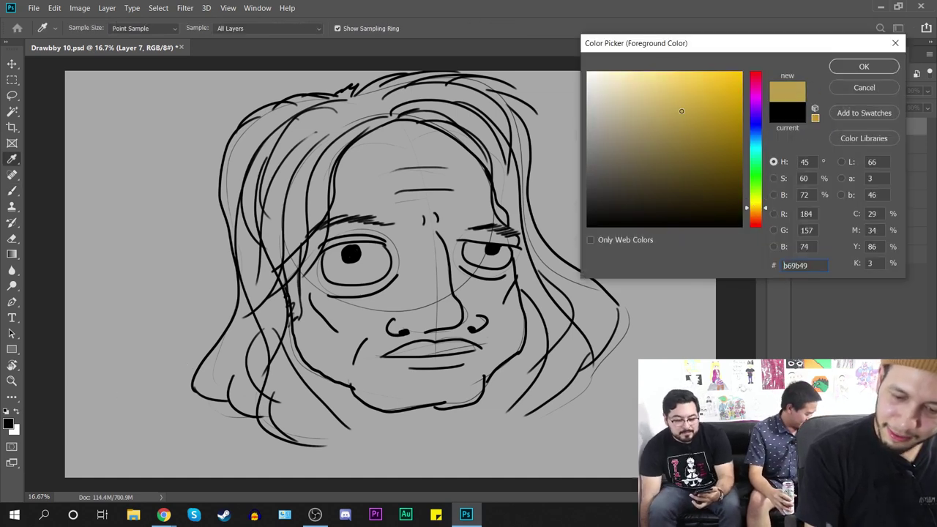
{"action": "mouse_move", "coordinate": [666, 93]}
{"action": "left_mouse_down"}
{"action": "mouse_move", "coordinate": [657, 88]}
{"action": "mouse_move", "coordinate": [644, 100]}
{"action": "mouse_move", "coordinate": [648, 92]}
{"action": "left_mouse_up"}
{"action": "left_click", "coordinate": [863, 66]}
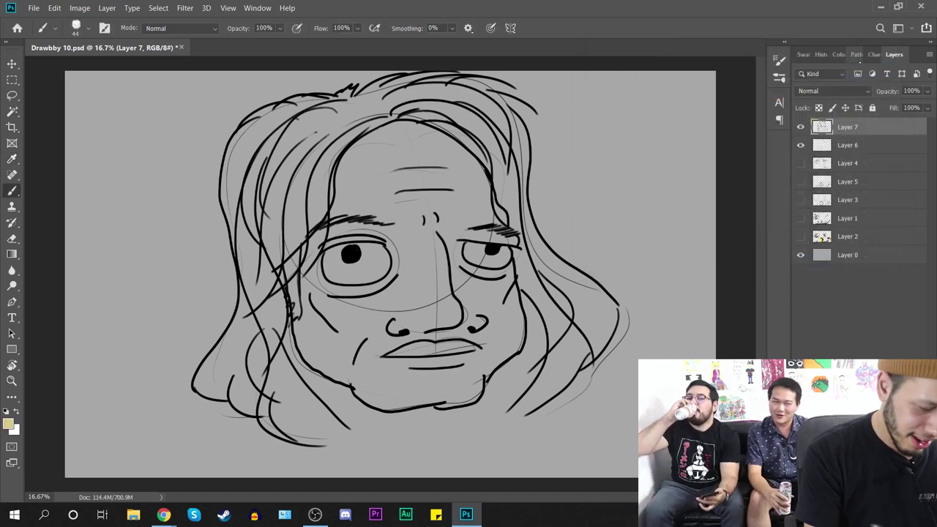
Step: Add a new layer directly above Layer 6 and set the brush size to 177 px
{"action": "right_click", "coordinate": [358, 255]}
{"action": "left_click_drag", "start_coordinate": [436, 287], "coordinate": [458, 286]}
{"action": "key", "text": "Return"}
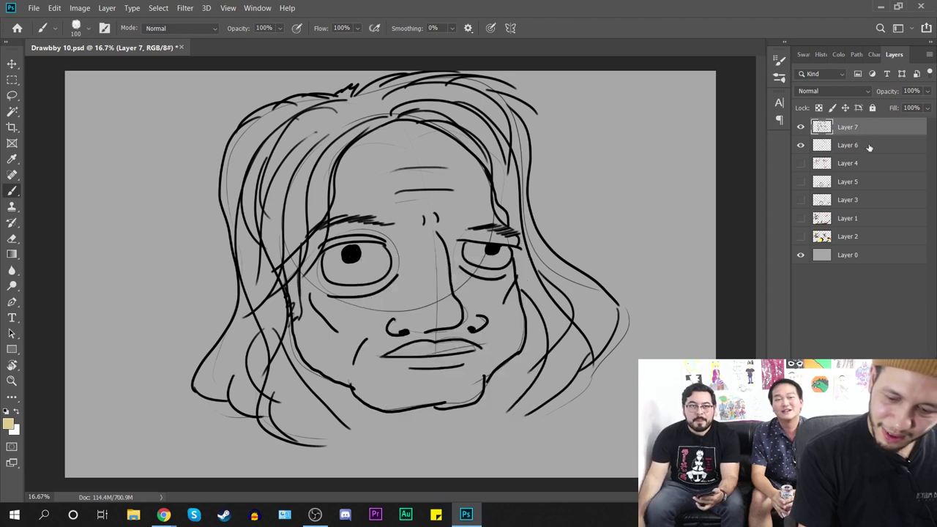
{"action": "left_click", "coordinate": [870, 147]}
{"action": "key", "text": "ctrl+shift+alt+n"}
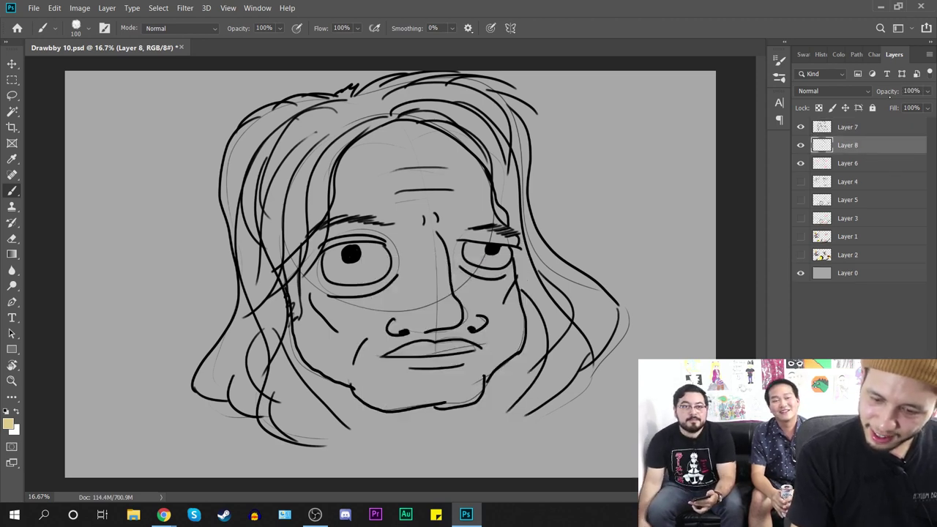
{"action": "right_click", "coordinate": [377, 310]}
{"action": "left_click_drag", "start_coordinate": [446, 333], "coordinate": [455, 333]}
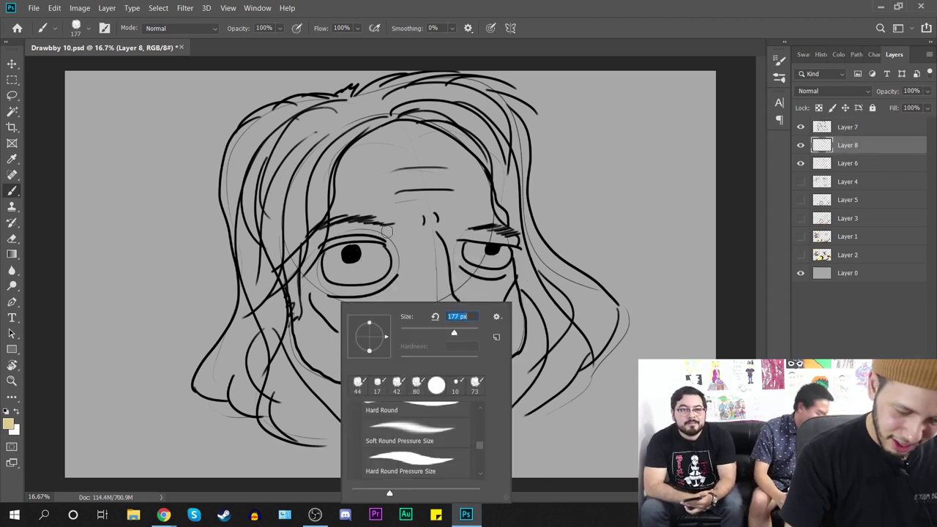
{"action": "key", "text": "Return"}
Step: Paint the whole face from forehead to chin in pale yellow on Layer 8, enlarging the brush to 291 px
{"action": "mouse_move", "coordinate": [352, 157]}
{"action": "left_mouse_down"}
{"action": "mouse_move", "coordinate": [338, 200]}
{"action": "mouse_move", "coordinate": [355, 149]}
{"action": "mouse_move", "coordinate": [395, 147]}
{"action": "mouse_move", "coordinate": [414, 161]}
{"action": "mouse_move", "coordinate": [431, 144]}
{"action": "mouse_move", "coordinate": [423, 217]}
{"action": "mouse_move", "coordinate": [460, 236]}
{"action": "mouse_move", "coordinate": [473, 219]}
{"action": "mouse_move", "coordinate": [501, 256]}
{"action": "mouse_move", "coordinate": [500, 224]}
{"action": "mouse_move", "coordinate": [461, 256]}
{"action": "mouse_move", "coordinate": [439, 234]}
{"action": "mouse_move", "coordinate": [432, 337]}
{"action": "mouse_move", "coordinate": [394, 264]}
{"action": "left_mouse_up"}
{"action": "right_click", "coordinate": [391, 266]}
{"action": "left_click_drag", "start_coordinate": [504, 296], "coordinate": [513, 296]}
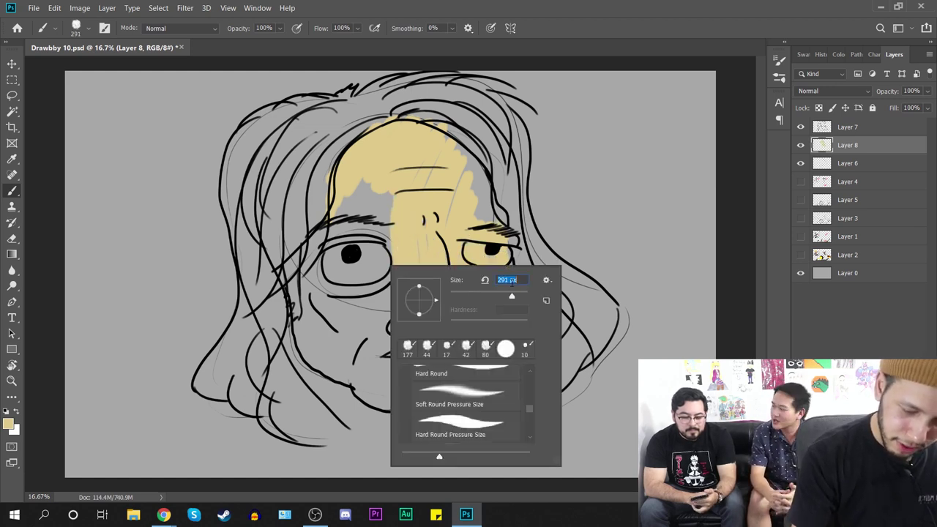
{"action": "mouse_move", "coordinate": [375, 256]}
{"action": "left_mouse_down"}
{"action": "mouse_move", "coordinate": [372, 282]}
{"action": "mouse_move", "coordinate": [355, 299]}
{"action": "mouse_move", "coordinate": [347, 206]}
{"action": "mouse_move", "coordinate": [308, 315]}
{"action": "mouse_move", "coordinate": [315, 326]}
{"action": "mouse_move", "coordinate": [330, 189]}
{"action": "left_mouse_up"}
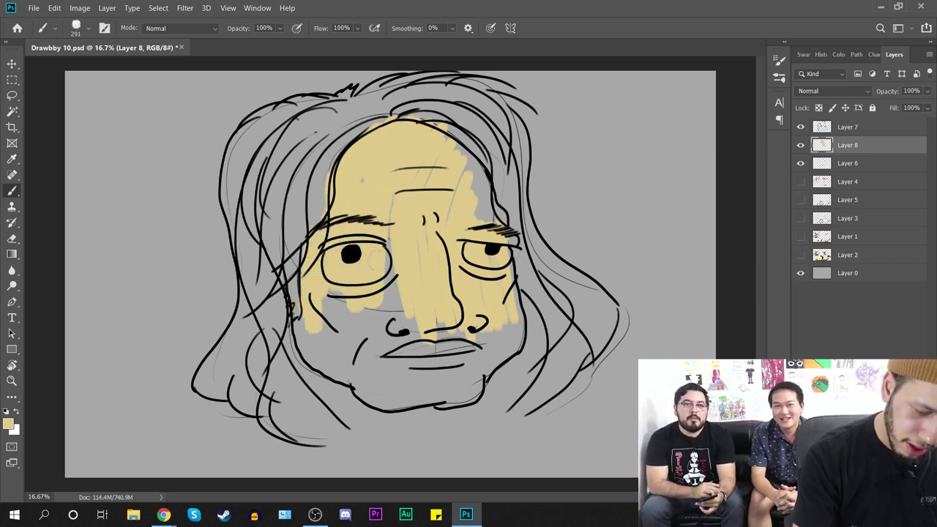
{"action": "left_click_drag", "start_coordinate": [392, 198], "coordinate": [391, 322]}
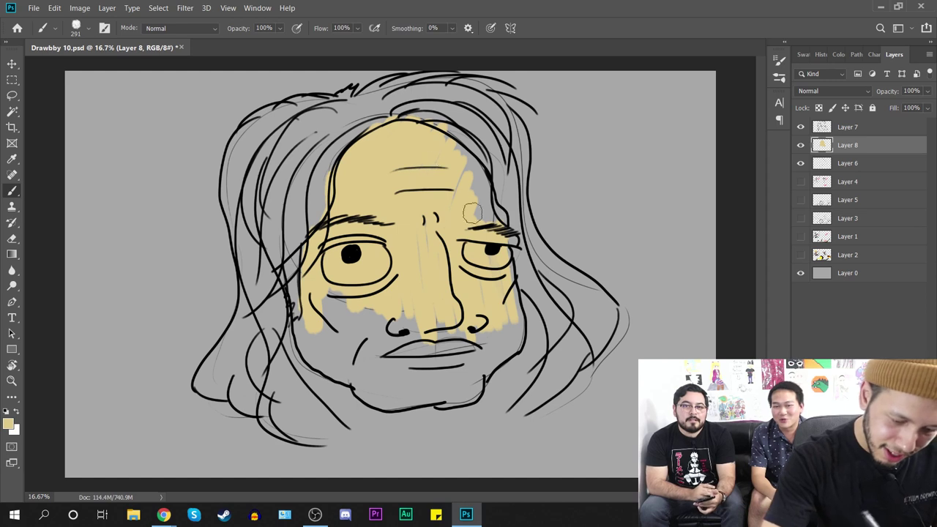
{"action": "mouse_move", "coordinate": [496, 320]}
{"action": "left_mouse_down"}
{"action": "mouse_move", "coordinate": [503, 287]}
{"action": "mouse_move", "coordinate": [474, 173]}
{"action": "mouse_move", "coordinate": [482, 186]}
{"action": "mouse_move", "coordinate": [469, 203]}
{"action": "mouse_move", "coordinate": [500, 215]}
{"action": "mouse_move", "coordinate": [511, 297]}
{"action": "mouse_move", "coordinate": [489, 265]}
{"action": "left_mouse_up"}
{"action": "mouse_move", "coordinate": [300, 311]}
{"action": "left_mouse_down"}
{"action": "mouse_move", "coordinate": [304, 359]}
{"action": "mouse_move", "coordinate": [337, 366]}
{"action": "mouse_move", "coordinate": [359, 366]}
{"action": "mouse_move", "coordinate": [389, 311]}
{"action": "mouse_move", "coordinate": [419, 366]}
{"action": "mouse_move", "coordinate": [468, 366]}
{"action": "mouse_move", "coordinate": [509, 335]}
{"action": "left_mouse_up"}
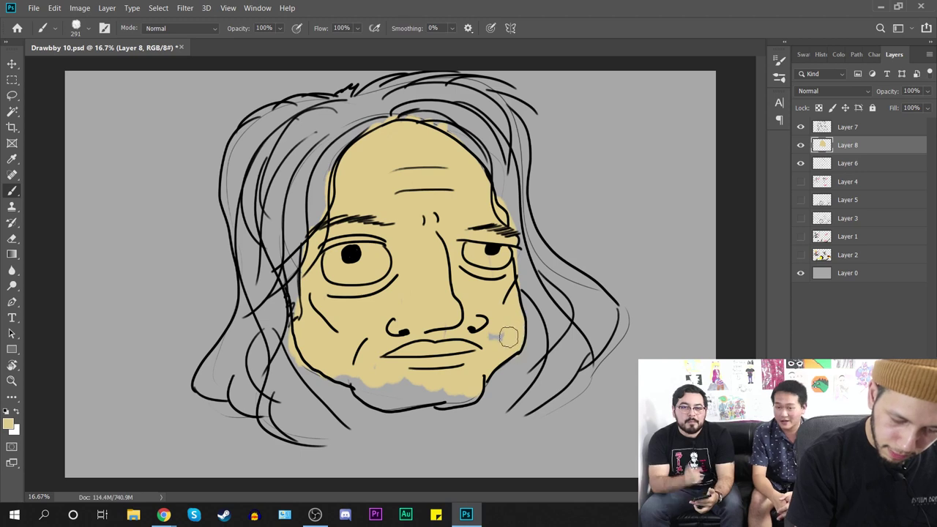
{"action": "mouse_move", "coordinate": [372, 378]}
{"action": "left_mouse_down"}
{"action": "mouse_move", "coordinate": [355, 385]}
{"action": "mouse_move", "coordinate": [418, 399]}
{"action": "mouse_move", "coordinate": [446, 389]}
{"action": "mouse_move", "coordinate": [438, 401]}
{"action": "left_mouse_up"}
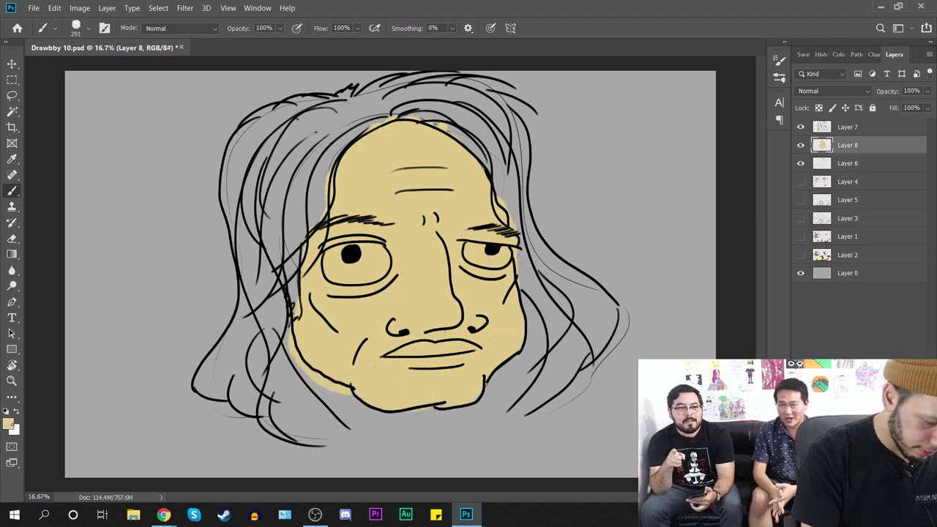
Step: Set the foreground colour to white and paint the whites of both eyes
{"action": "left_click", "coordinate": [9, 423]}
{"action": "left_click_drag", "start_coordinate": [643, 163], "coordinate": [587, 71]}
{"action": "left_click", "coordinate": [868, 66]}
{"action": "mouse_move", "coordinate": [346, 250]}
{"action": "left_mouse_down"}
{"action": "mouse_move", "coordinate": [344, 272]}
{"action": "mouse_move", "coordinate": [351, 262]}
{"action": "mouse_move", "coordinate": [330, 268]}
{"action": "mouse_move", "coordinate": [388, 268]}
{"action": "left_mouse_up"}
{"action": "mouse_move", "coordinate": [474, 232]}
{"action": "left_mouse_down"}
{"action": "mouse_move", "coordinate": [485, 257]}
{"action": "mouse_move", "coordinate": [478, 252]}
{"action": "mouse_move", "coordinate": [504, 260]}
{"action": "mouse_move", "coordinate": [503, 250]}
{"action": "left_mouse_up"}
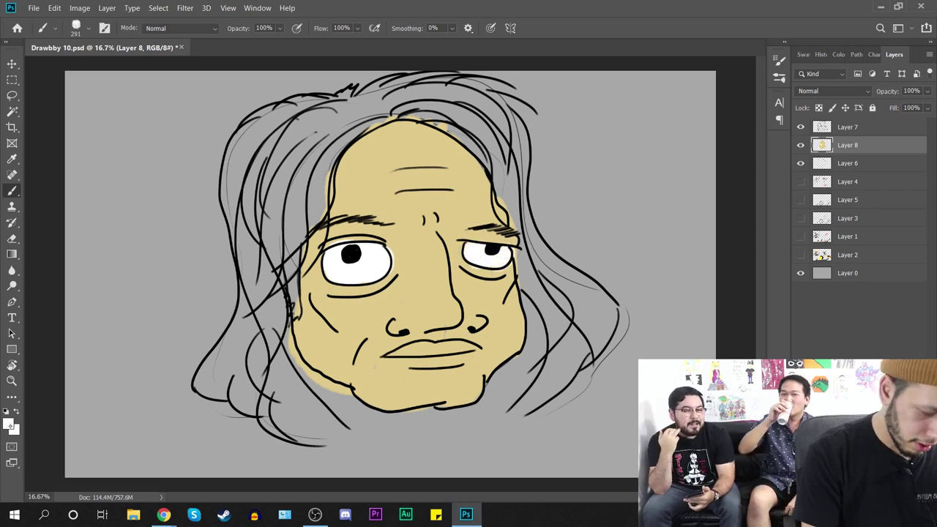
Step: Try the dark greys 4d4d4d and 212121 as the hair colour, undoing the test dab
{"action": "key", "text": "d"}
{"action": "left_click", "coordinate": [9, 423]}
{"action": "left_click", "coordinate": [588, 176]}
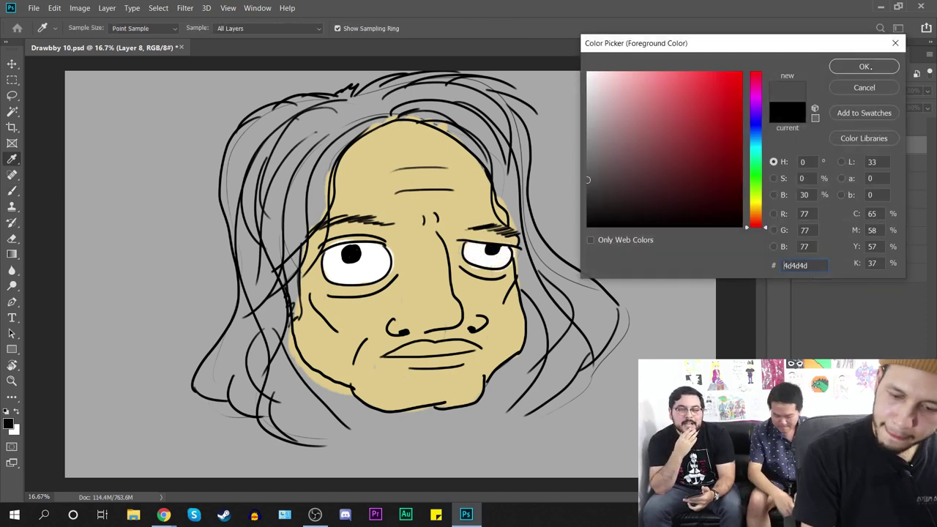
{"action": "key", "text": "Return"}
{"action": "left_click", "coordinate": [8, 424]}
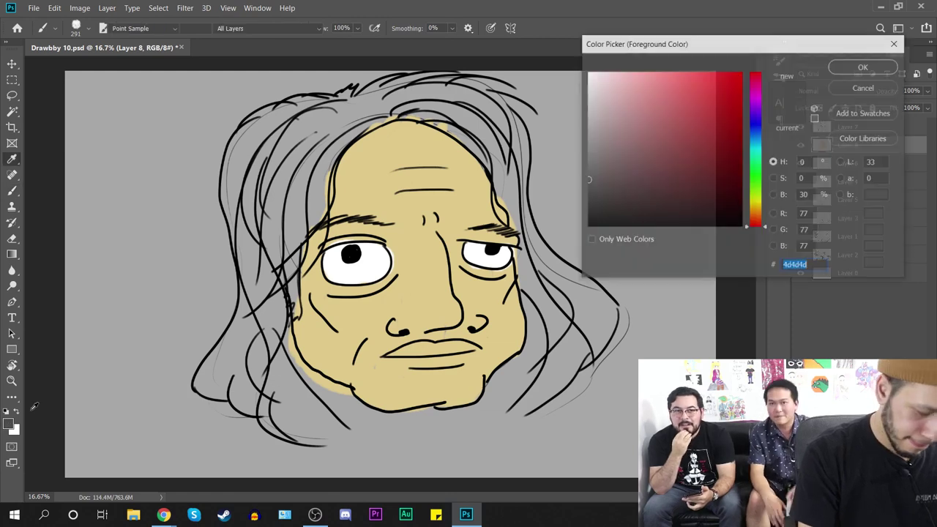
{"action": "left_click_drag", "start_coordinate": [618, 184], "coordinate": [587, 206]}
{"action": "left_click", "coordinate": [877, 63]}
{"action": "mouse_move", "coordinate": [253, 136]}
{"action": "left_mouse_down"}
{"action": "mouse_move", "coordinate": [234, 234]}
{"action": "mouse_move", "coordinate": [256, 146]}
{"action": "left_mouse_up"}
{"action": "key", "text": "ctrl+z"}
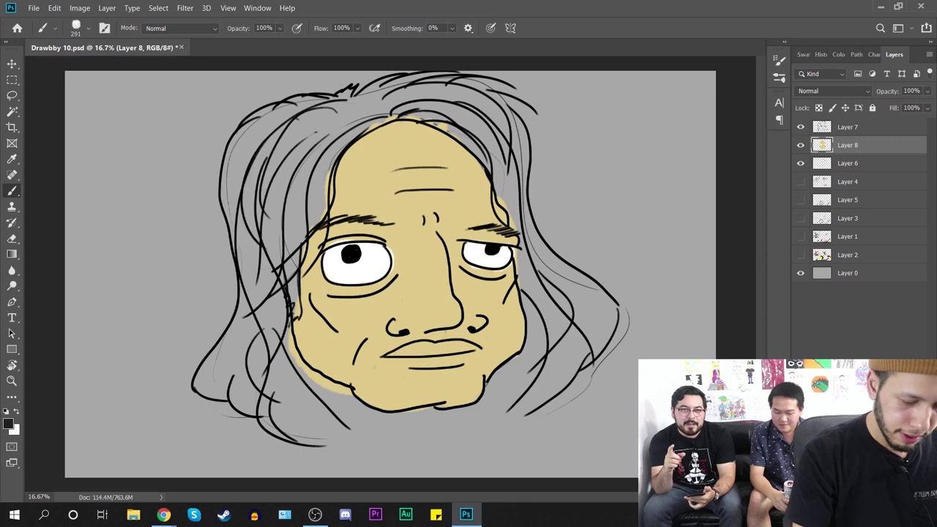
Step: Set the foreground colour to dark grey 464646 and paint the hair over the crown and down both sides
{"action": "left_click", "coordinate": [9, 423]}
{"action": "type", "text": "464646"}
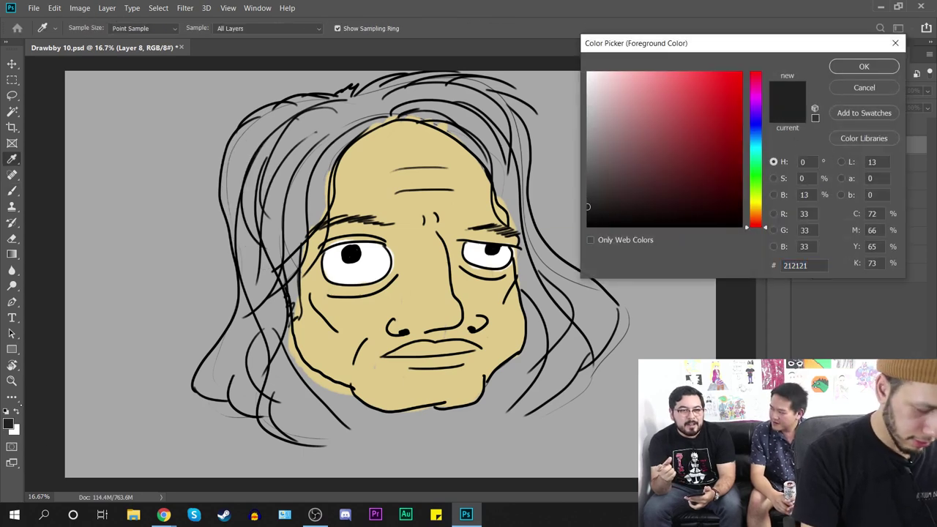
{"action": "left_click", "coordinate": [867, 66]}
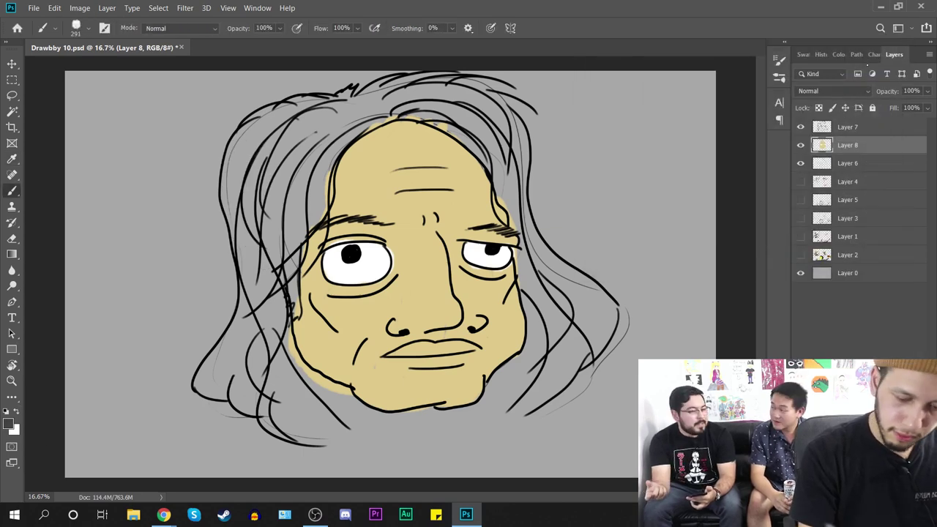
{"action": "mouse_move", "coordinate": [221, 384]}
{"action": "left_mouse_down"}
{"action": "mouse_move", "coordinate": [289, 434]}
{"action": "mouse_move", "coordinate": [315, 431]}
{"action": "mouse_move", "coordinate": [299, 392]}
{"action": "mouse_move", "coordinate": [326, 406]}
{"action": "mouse_move", "coordinate": [284, 370]}
{"action": "mouse_move", "coordinate": [277, 316]}
{"action": "mouse_move", "coordinate": [279, 386]}
{"action": "mouse_move", "coordinate": [245, 317]}
{"action": "mouse_move", "coordinate": [225, 355]}
{"action": "mouse_move", "coordinate": [254, 369]}
{"action": "mouse_move", "coordinate": [261, 264]}
{"action": "mouse_move", "coordinate": [244, 315]}
{"action": "mouse_move", "coordinate": [228, 203]}
{"action": "mouse_move", "coordinate": [235, 148]}
{"action": "mouse_move", "coordinate": [284, 104]}
{"action": "mouse_move", "coordinate": [427, 77]}
{"action": "mouse_move", "coordinate": [425, 91]}
{"action": "mouse_move", "coordinate": [364, 115]}
{"action": "mouse_move", "coordinate": [328, 173]}
{"action": "mouse_move", "coordinate": [316, 218]}
{"action": "mouse_move", "coordinate": [282, 262]}
{"action": "mouse_move", "coordinate": [293, 311]}
{"action": "mouse_move", "coordinate": [298, 209]}
{"action": "mouse_move", "coordinate": [322, 156]}
{"action": "mouse_move", "coordinate": [314, 161]}
{"action": "mouse_move", "coordinate": [312, 141]}
{"action": "mouse_move", "coordinate": [289, 126]}
{"action": "mouse_move", "coordinate": [242, 159]}
{"action": "mouse_move", "coordinate": [298, 129]}
{"action": "mouse_move", "coordinate": [313, 133]}
{"action": "mouse_move", "coordinate": [305, 159]}
{"action": "mouse_move", "coordinate": [314, 109]}
{"action": "mouse_move", "coordinate": [249, 216]}
{"action": "mouse_move", "coordinate": [252, 289]}
{"action": "mouse_move", "coordinate": [266, 272]}
{"action": "mouse_move", "coordinate": [272, 220]}
{"action": "left_mouse_up"}
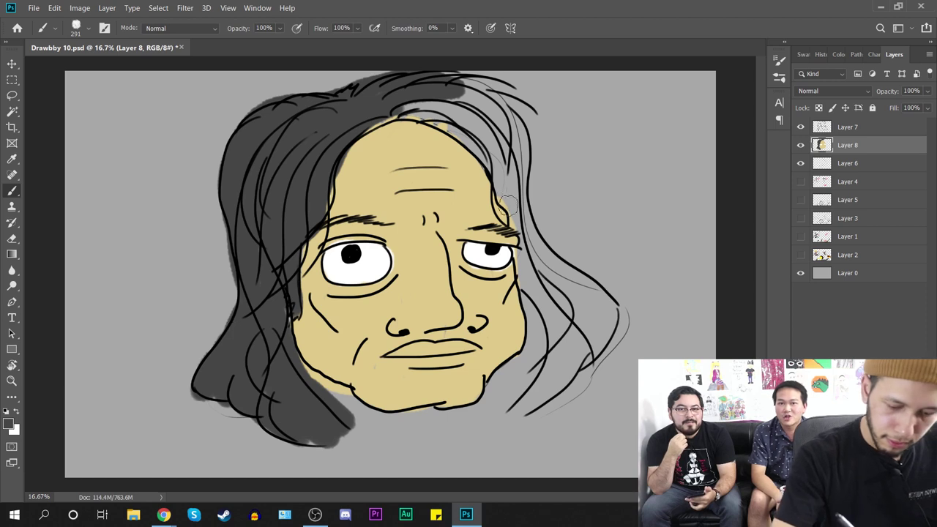
{"action": "mouse_move", "coordinate": [512, 220]}
{"action": "left_mouse_down"}
{"action": "mouse_move", "coordinate": [479, 141]}
{"action": "mouse_move", "coordinate": [398, 108]}
{"action": "mouse_move", "coordinate": [496, 172]}
{"action": "mouse_move", "coordinate": [467, 130]}
{"action": "mouse_move", "coordinate": [476, 132]}
{"action": "mouse_move", "coordinate": [472, 86]}
{"action": "mouse_move", "coordinate": [514, 121]}
{"action": "mouse_move", "coordinate": [507, 136]}
{"action": "mouse_move", "coordinate": [540, 255]}
{"action": "mouse_move", "coordinate": [608, 322]}
{"action": "mouse_move", "coordinate": [521, 399]}
{"action": "mouse_move", "coordinate": [525, 373]}
{"action": "mouse_move", "coordinate": [510, 366]}
{"action": "mouse_move", "coordinate": [493, 391]}
{"action": "mouse_move", "coordinate": [534, 356]}
{"action": "mouse_move", "coordinate": [525, 369]}
{"action": "mouse_move", "coordinate": [530, 322]}
{"action": "mouse_move", "coordinate": [512, 230]}
{"action": "mouse_move", "coordinate": [546, 317]}
{"action": "mouse_move", "coordinate": [552, 263]}
{"action": "mouse_move", "coordinate": [571, 322]}
{"action": "mouse_move", "coordinate": [595, 305]}
{"action": "mouse_move", "coordinate": [557, 272]}
{"action": "left_mouse_up"}
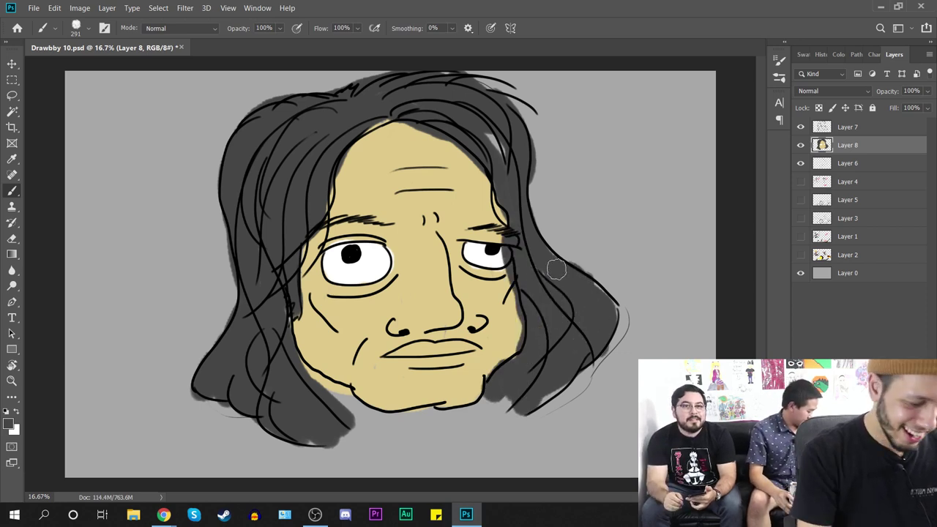
Step: Set the foreground colour to red ba0000, reduce the brush to 81 px, and paint the lips
{"action": "left_click", "coordinate": [9, 422]}
{"action": "left_click", "coordinate": [741, 113]}
{"action": "left_click", "coordinate": [864, 66]}
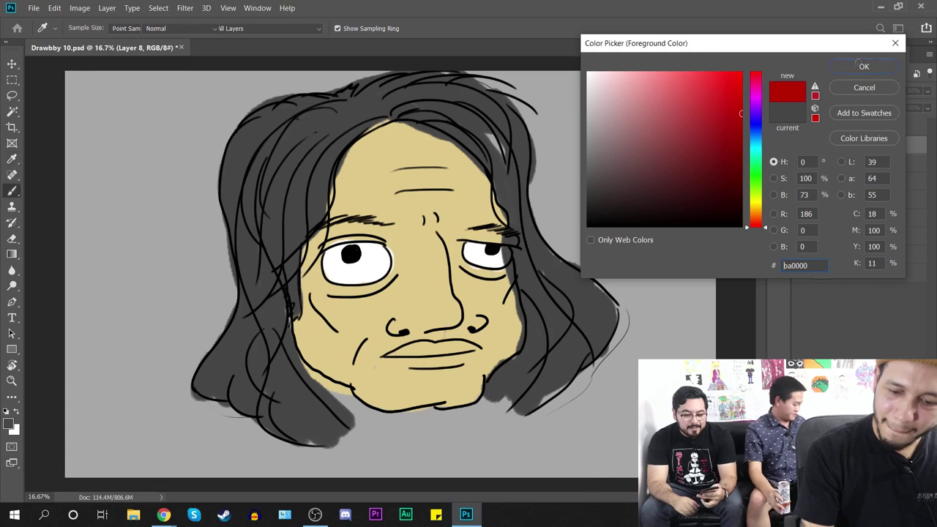
{"action": "right_click", "coordinate": [512, 306]}
{"action": "left_click", "coordinate": [596, 332]}
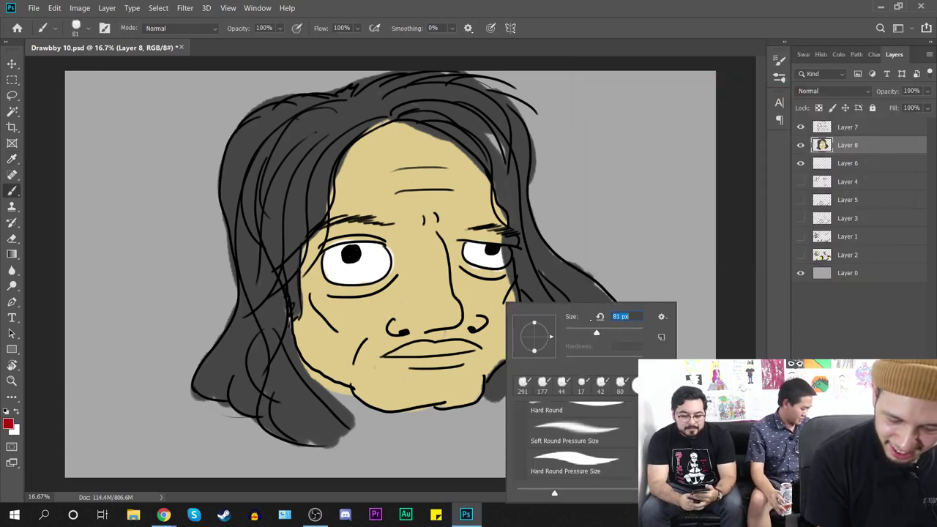
{"action": "mouse_move", "coordinate": [405, 352]}
{"action": "left_mouse_down"}
{"action": "mouse_move", "coordinate": [426, 348]}
{"action": "mouse_move", "coordinate": [411, 341]}
{"action": "mouse_move", "coordinate": [447, 357]}
{"action": "mouse_move", "coordinate": [476, 342]}
{"action": "left_mouse_up"}
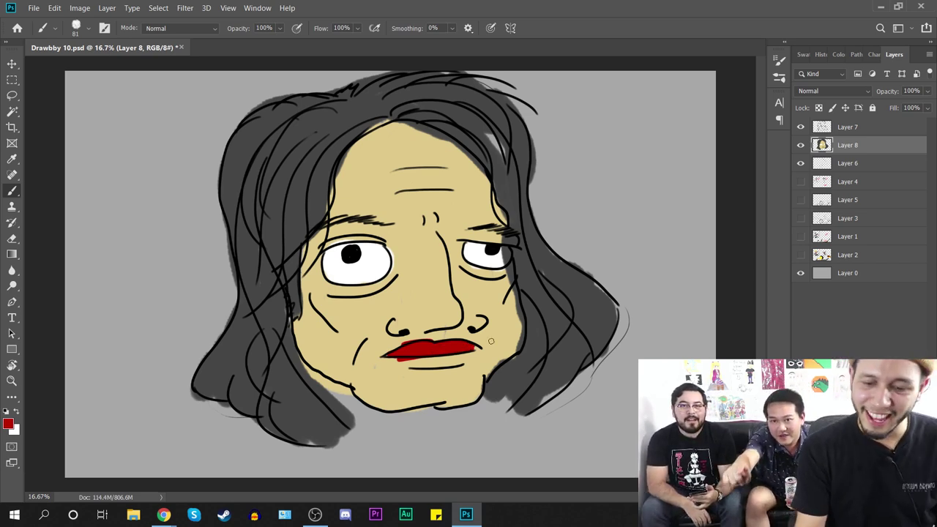
Step: Select Layer 7, reset the colours to default black and white, and hide Layers 7 and 8, keeping Layer 6 shown
{"action": "left_click", "coordinate": [880, 132]}
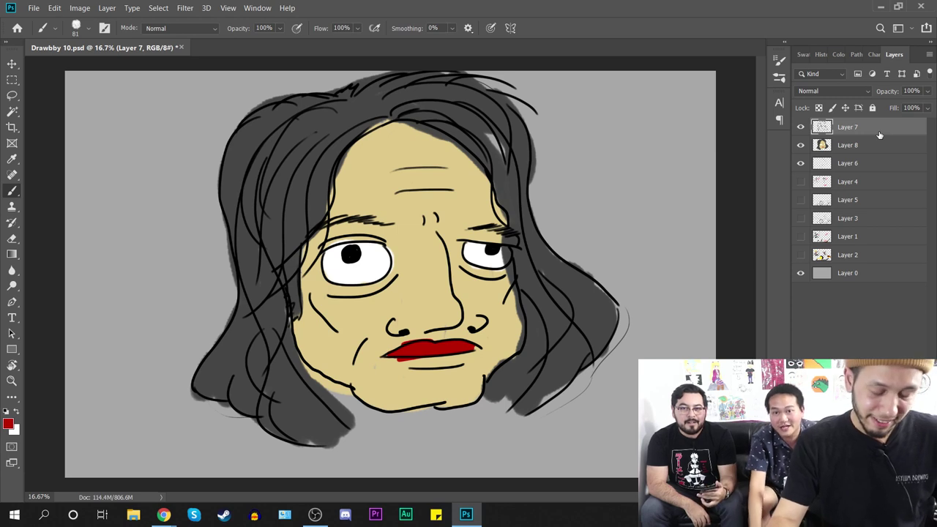
{"action": "key", "text": "d"}
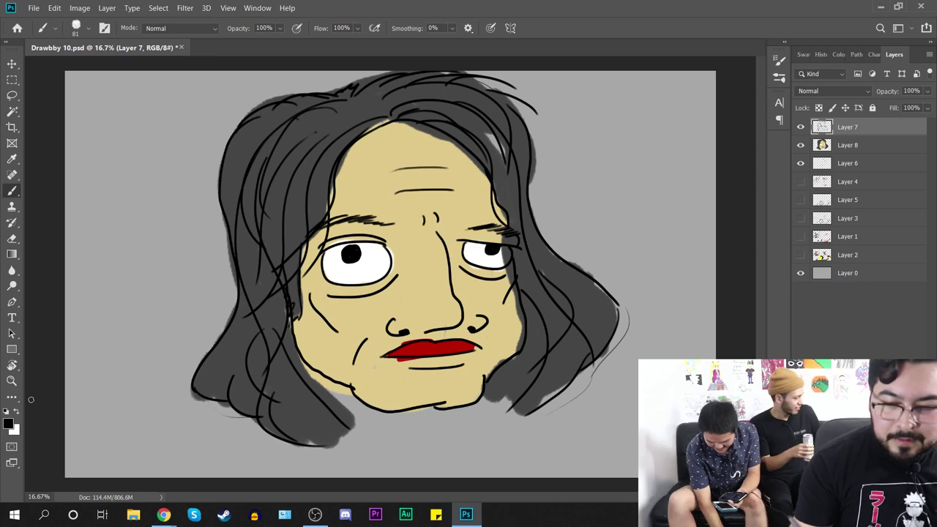
{"action": "left_click", "coordinate": [801, 164]}
{"action": "left_click", "coordinate": [801, 145]}
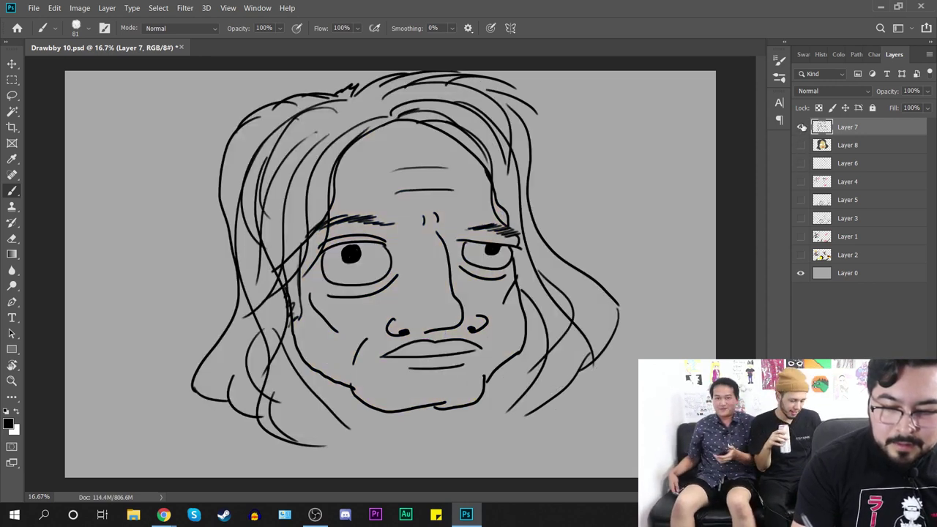
{"action": "left_click", "coordinate": [801, 126]}
{"action": "left_click", "coordinate": [802, 165]}
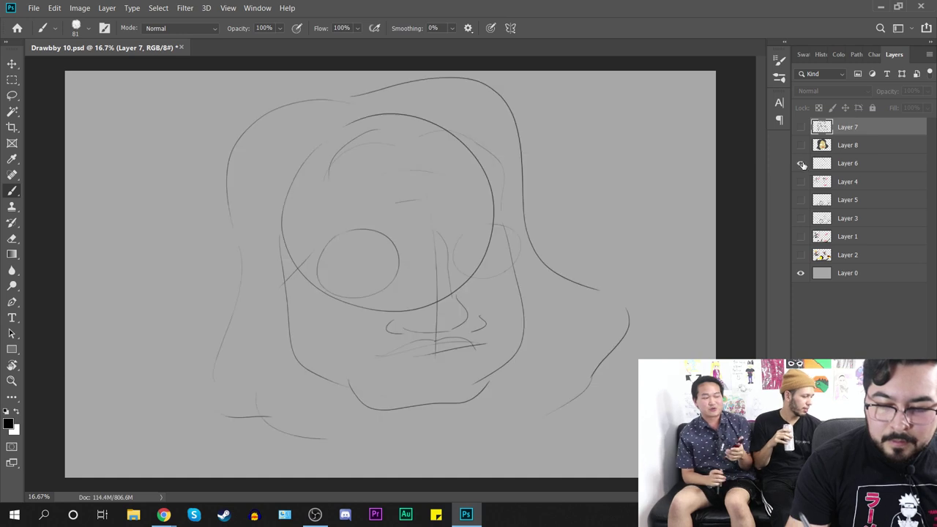
Step: Hide Layer 6, add a new layer, and try an 81 px brush stroke across the canvas, undoing it
{"action": "left_click", "coordinate": [802, 164]}
{"action": "key", "text": "ctrl+shift+alt+n"}
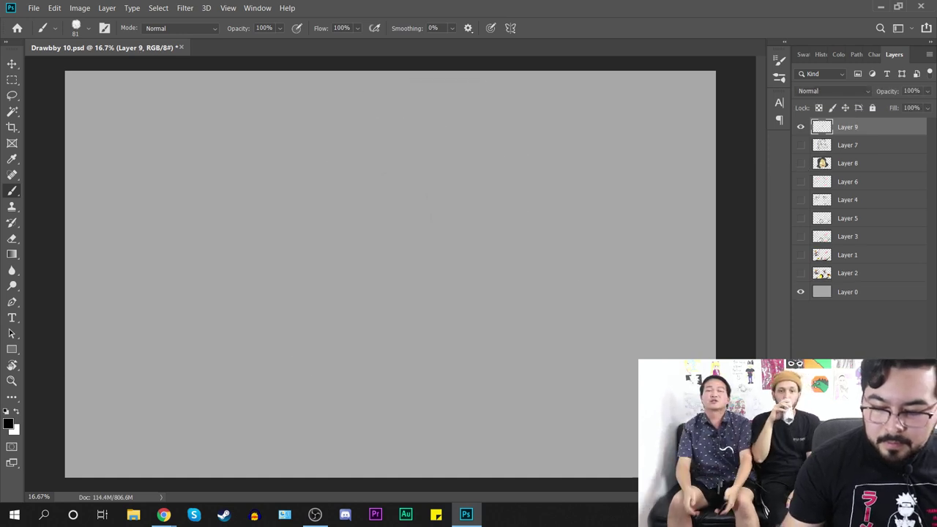
{"action": "mouse_move", "coordinate": [279, 250]}
{"action": "left_mouse_down"}
{"action": "mouse_move", "coordinate": [350, 229]}
{"action": "mouse_move", "coordinate": [423, 327]}
{"action": "left_mouse_up"}
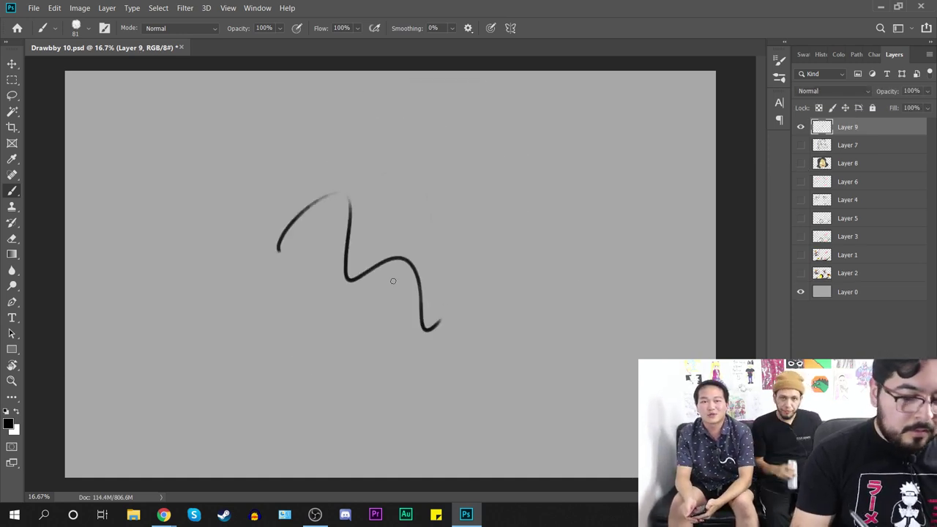
{"action": "key", "text": "ctrl+z"}
Step: Reduce the brush to 25 px, try a zigzag stroke on the new layer, and delete that layer
{"action": "right_click", "coordinate": [431, 258]}
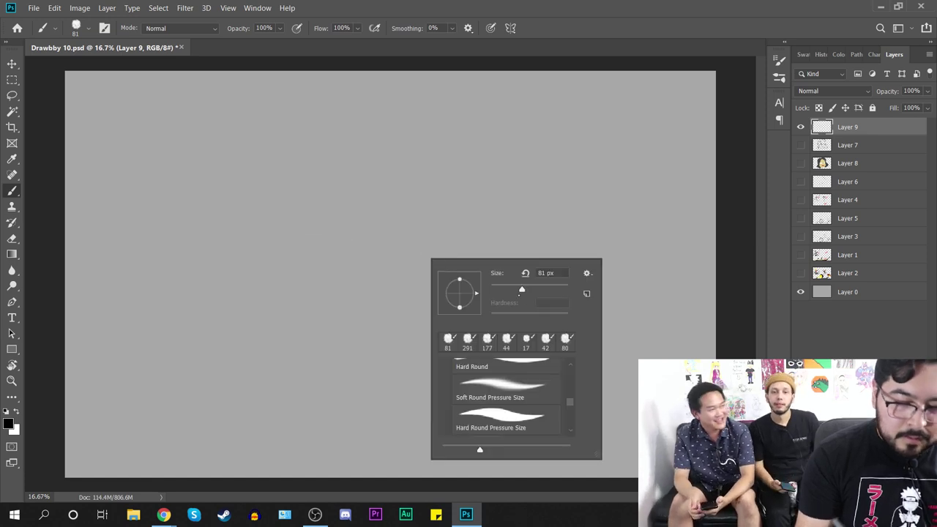
{"action": "left_click_drag", "start_coordinate": [522, 289], "coordinate": [500, 289]}
{"action": "key", "text": "Return"}
{"action": "left_click_drag", "start_coordinate": [375, 232], "coordinate": [461, 297]}
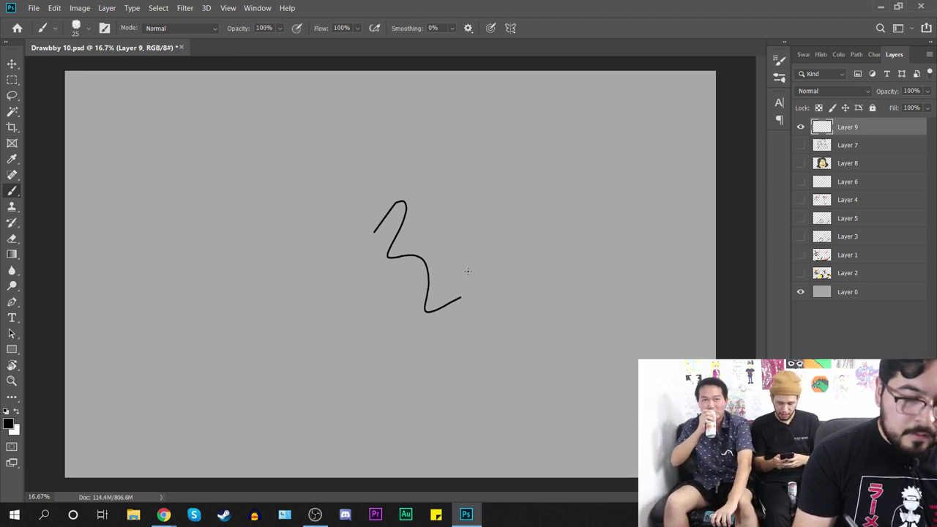
{"action": "left_click_drag", "start_coordinate": [461, 298], "coordinate": [399, 203]}
{"action": "key", "text": "Delete"}
{"action": "key", "text": "z"}
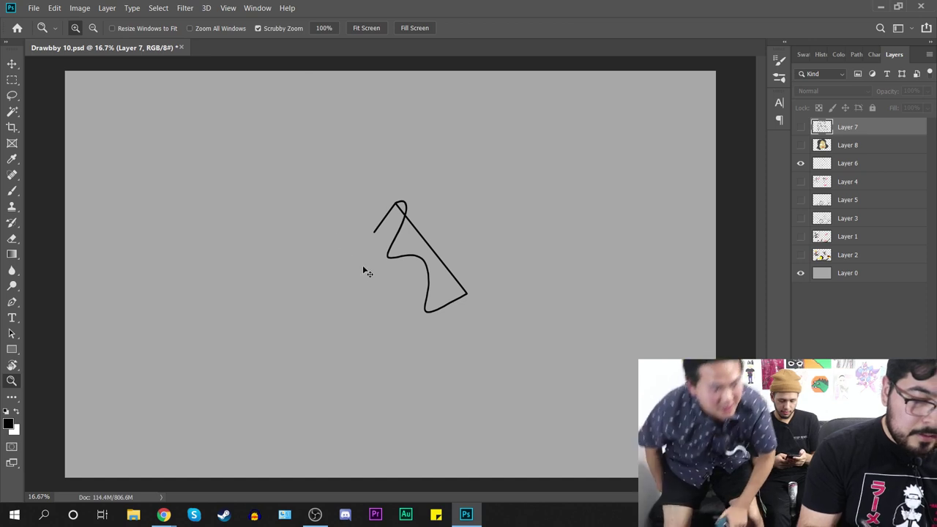
Step: Hide Layer 6, show the face line art on Layer 7, and save the document
{"action": "key", "text": "ctrl+s"}
{"action": "left_click", "coordinate": [800, 163]}
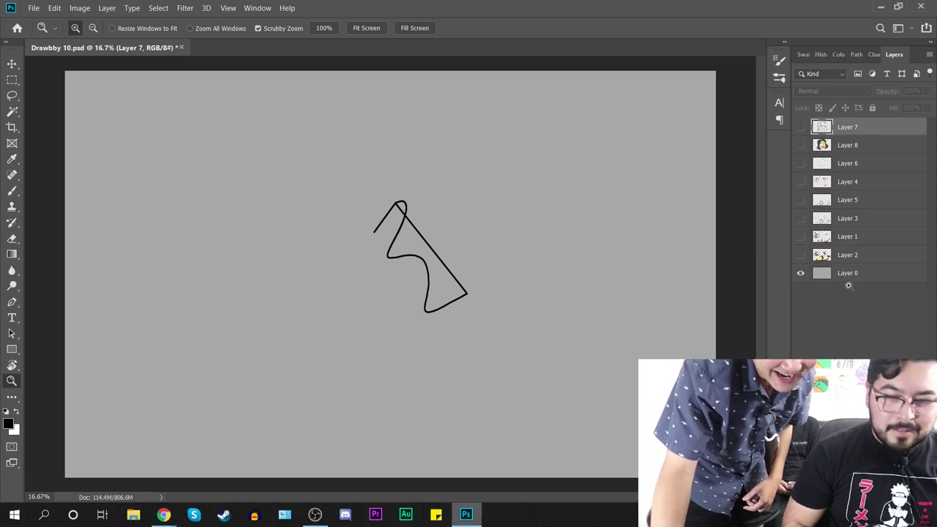
{"action": "key", "text": "ctrl+plus"}
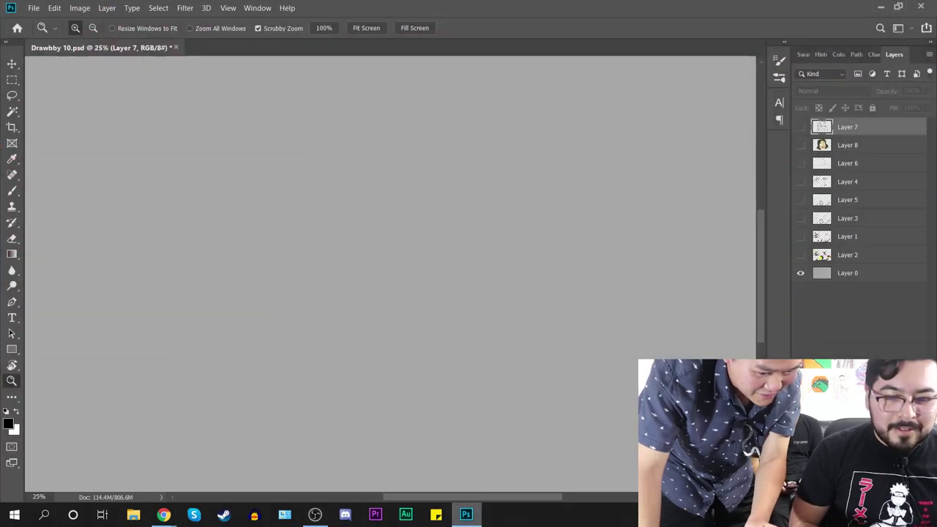
{"action": "left_click", "coordinate": [802, 127]}
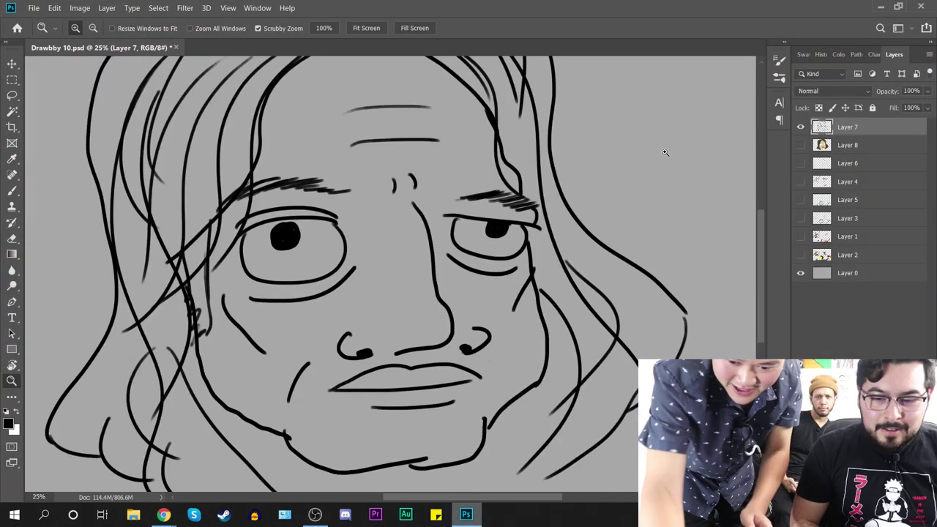
{"action": "key", "text": "ctrl+s"}
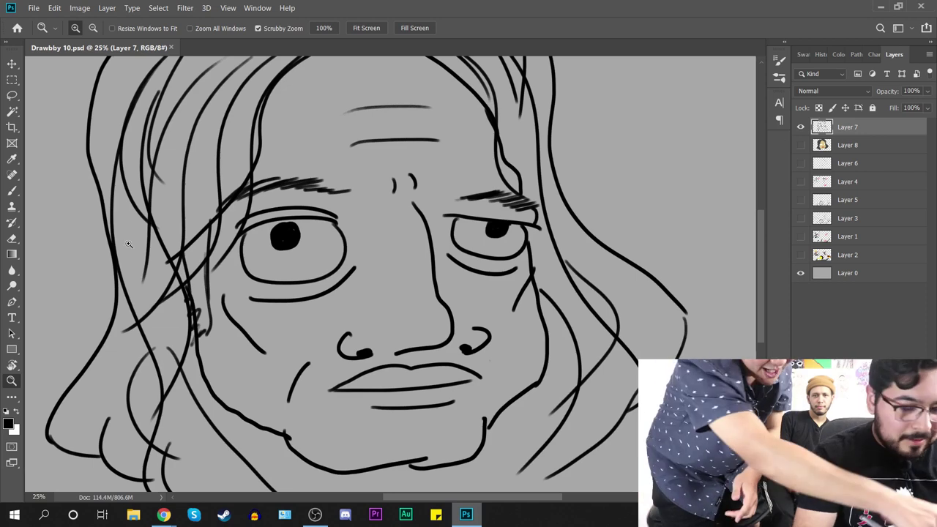
Step: Hide Layer 7 and add a blank layer above it for brush drawing
{"action": "left_click", "coordinate": [12, 190]}
{"action": "left_click", "coordinate": [800, 127]}
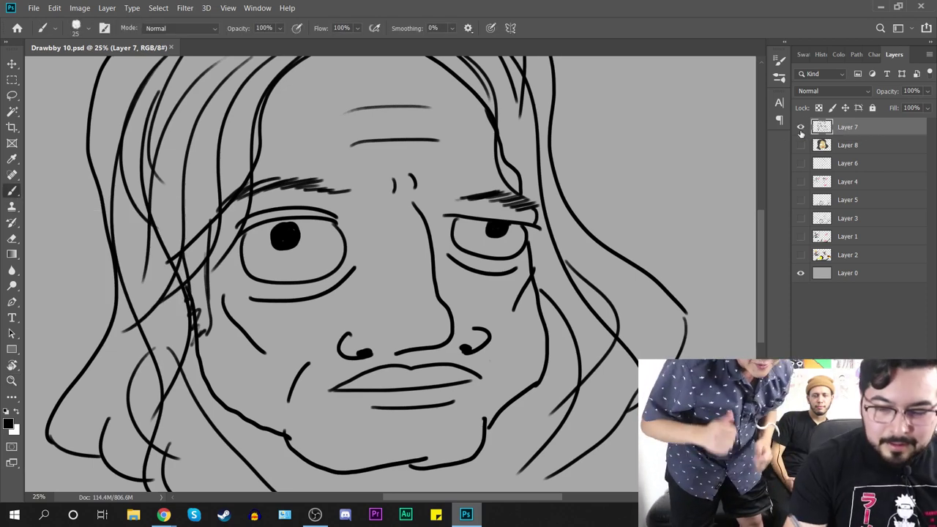
{"action": "key", "text": "ctrl+shift+alt+n"}
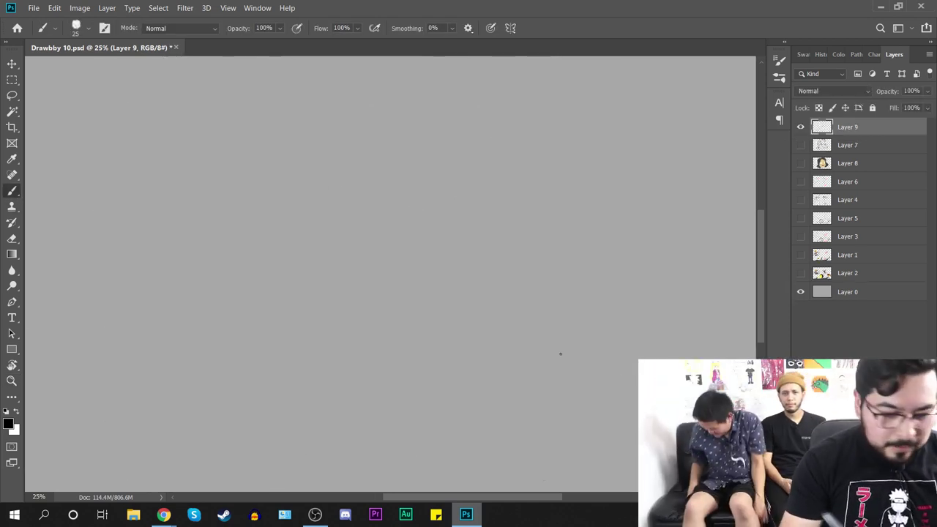
{"action": "key", "text": "ctrl+minus"}
{"action": "mouse_move", "coordinate": [319, 202]}
{"action": "left_mouse_down"}
{"action": "mouse_move", "coordinate": [363, 252]}
{"action": "mouse_move", "coordinate": [431, 285]}
{"action": "left_mouse_up"}
{"action": "key", "text": "ctrl+z"}
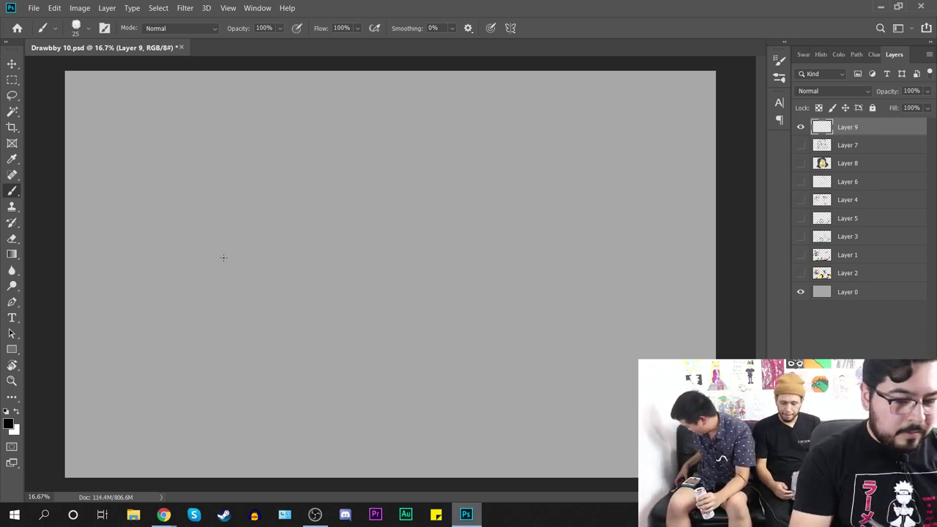
{"action": "left_click_drag", "start_coordinate": [225, 238], "coordinate": [415, 308]}
{"action": "key", "text": "ctrl+z"}
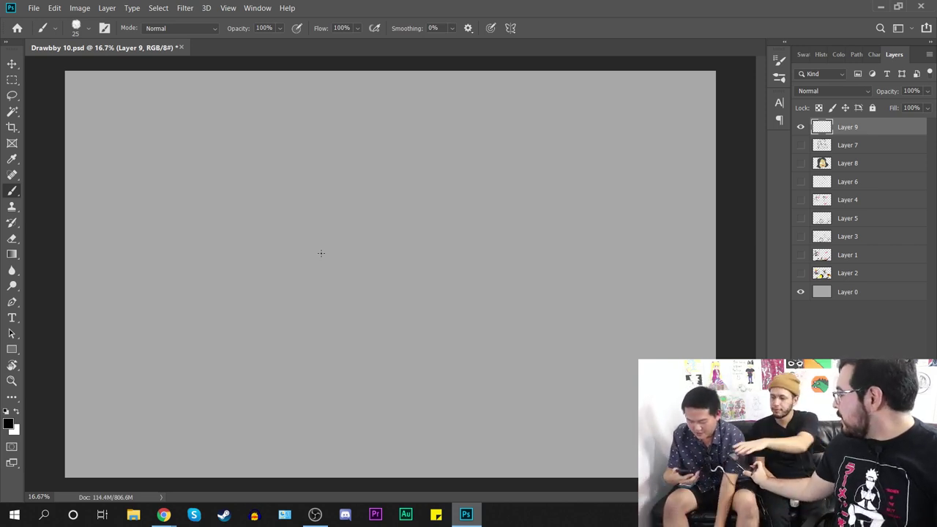
{"action": "left_click_drag", "start_coordinate": [241, 249], "coordinate": [241, 258]}
{"action": "mouse_move", "coordinate": [395, 267]}
{"action": "left_mouse_down"}
{"action": "mouse_move", "coordinate": [433, 231]}
{"action": "mouse_move", "coordinate": [334, 242]}
{"action": "left_mouse_up"}
{"action": "key", "text": "ctrl+z"}
{"action": "key", "text": "ctrl+z"}
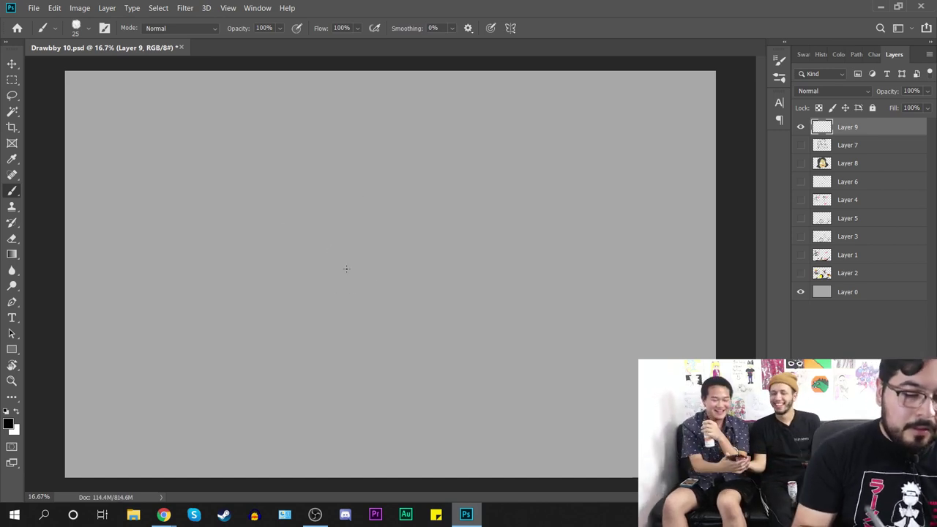
Step: Reduce the brush to 9 px and sketch a tilted oval for the cranium with short lines down both sides of the face
{"action": "right_click", "coordinate": [476, 248]}
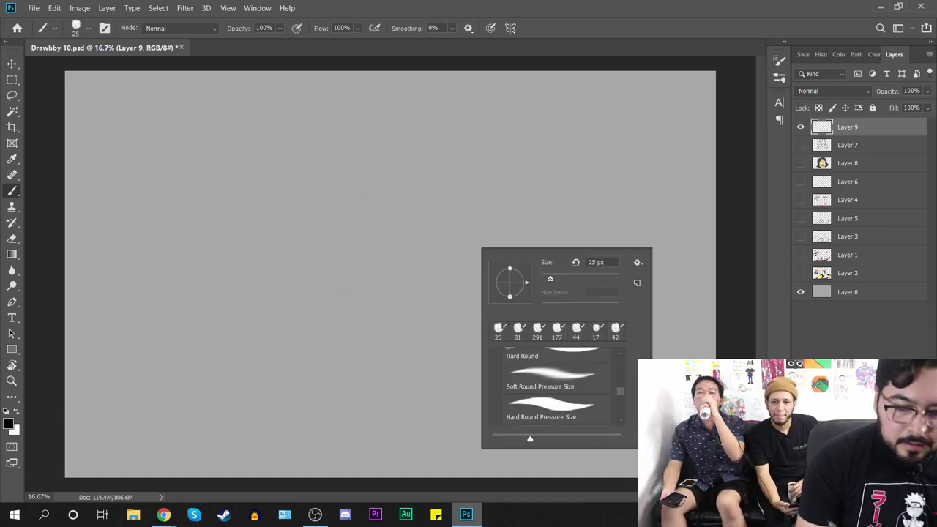
{"action": "left_click_drag", "start_coordinate": [550, 279], "coordinate": [543, 279]}
{"action": "mouse_move", "coordinate": [283, 252]}
{"action": "left_mouse_down"}
{"action": "mouse_move", "coordinate": [322, 219]}
{"action": "mouse_move", "coordinate": [401, 340]}
{"action": "left_mouse_up"}
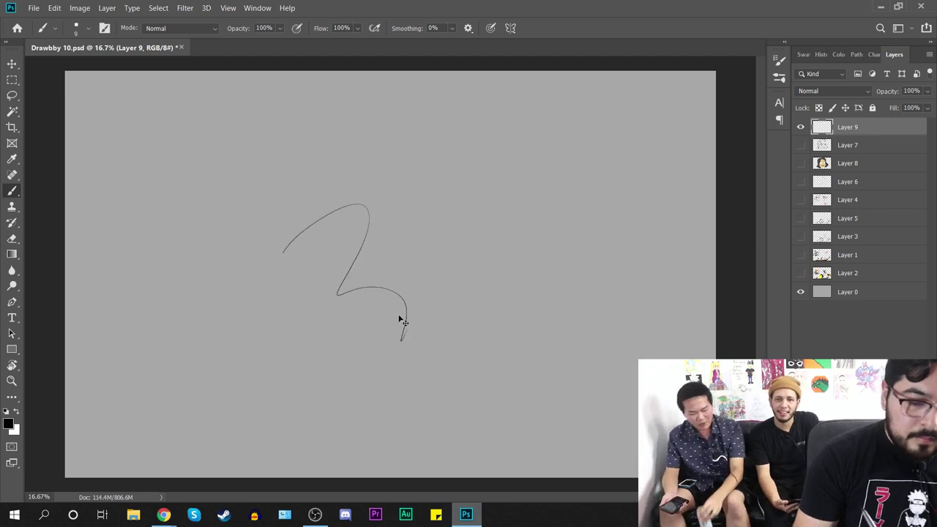
{"action": "key", "text": "ctrl+z"}
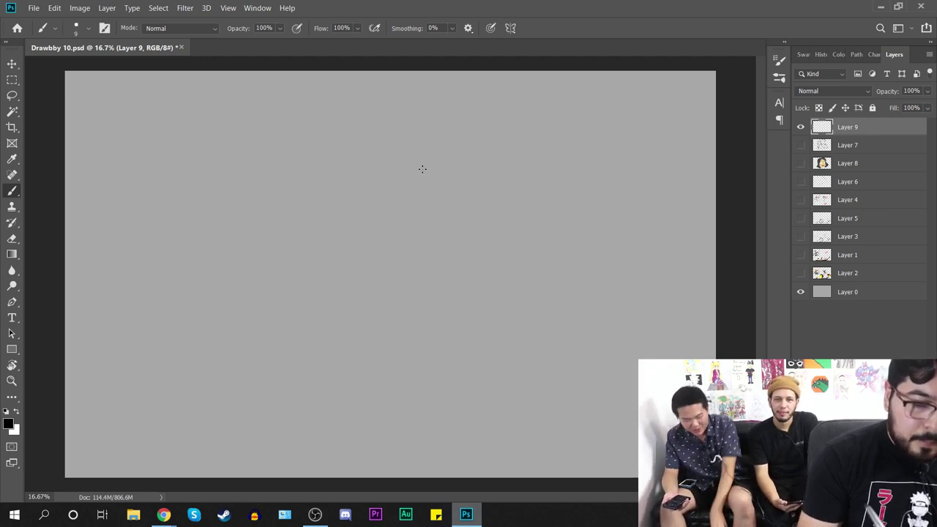
{"action": "mouse_move", "coordinate": [318, 217]}
{"action": "left_mouse_down"}
{"action": "mouse_move", "coordinate": [300, 206]}
{"action": "mouse_move", "coordinate": [344, 141]}
{"action": "left_mouse_up"}
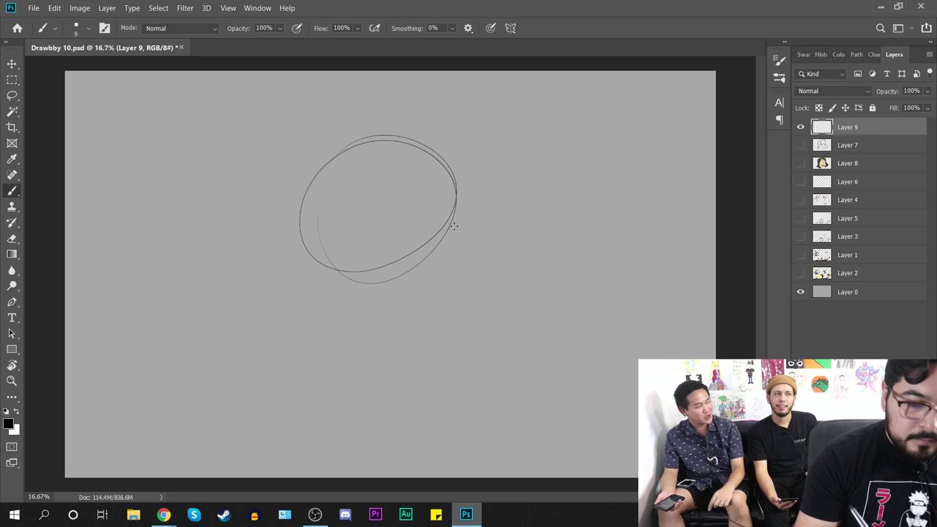
{"action": "mouse_move", "coordinate": [454, 226]}
{"action": "left_mouse_down"}
{"action": "mouse_move", "coordinate": [472, 280]}
{"action": "mouse_move", "coordinate": [470, 272]}
{"action": "left_mouse_up"}
{"action": "left_click_drag", "start_coordinate": [315, 266], "coordinate": [308, 312]}
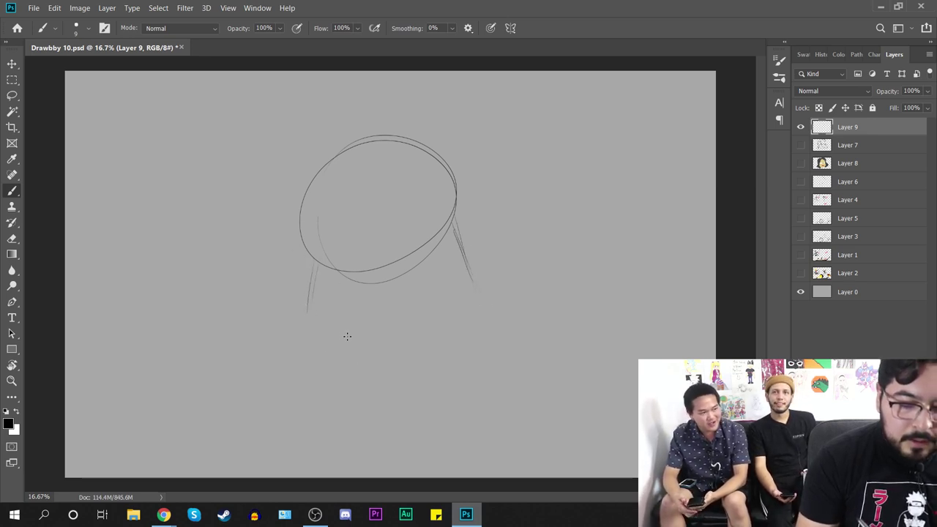
Step: Sketch a wavy cleft chin below the cranium and a small crooked mouth above it, redoing the upper lip line
{"action": "mouse_move", "coordinate": [349, 339]}
{"action": "left_mouse_down"}
{"action": "mouse_move", "coordinate": [359, 364]}
{"action": "mouse_move", "coordinate": [452, 362]}
{"action": "mouse_move", "coordinate": [456, 322]}
{"action": "left_mouse_up"}
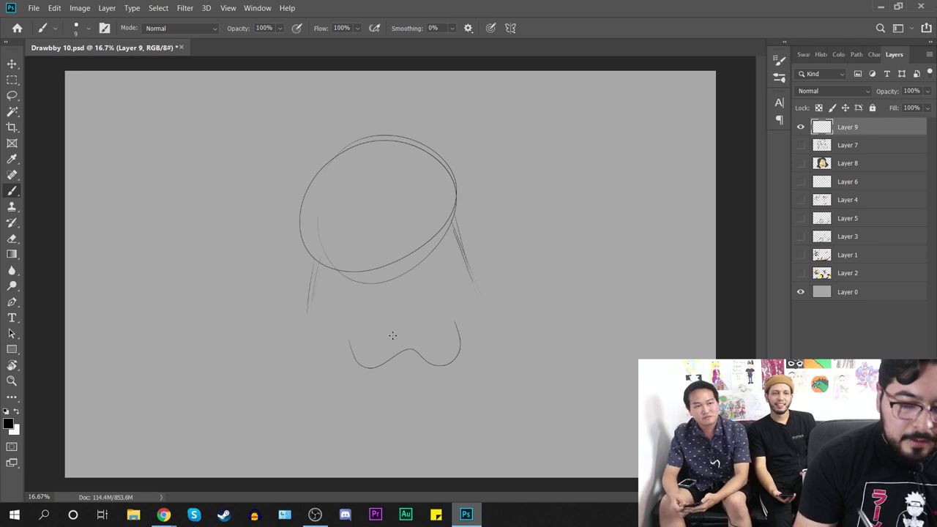
{"action": "mouse_move", "coordinate": [380, 314]}
{"action": "left_mouse_down"}
{"action": "mouse_move", "coordinate": [409, 319]}
{"action": "mouse_move", "coordinate": [414, 291]}
{"action": "left_mouse_up"}
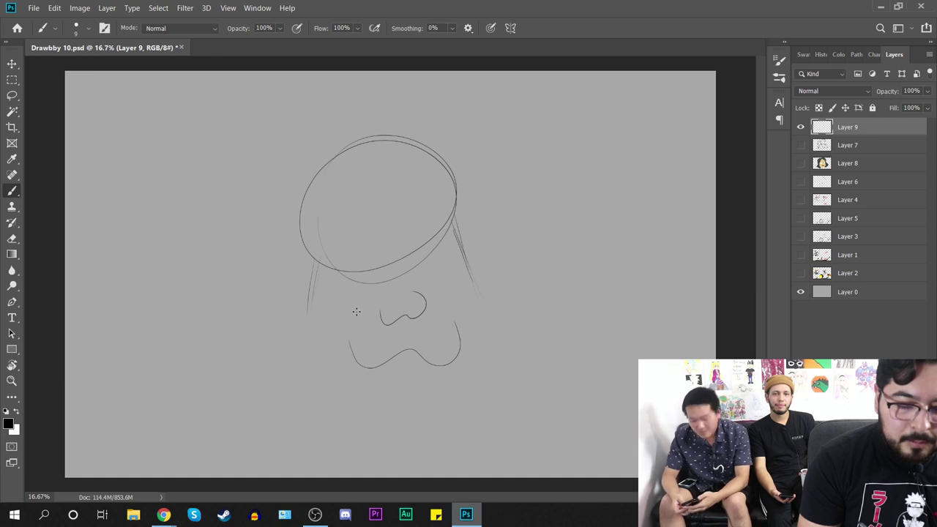
{"action": "left_click_drag", "start_coordinate": [363, 310], "coordinate": [417, 297]}
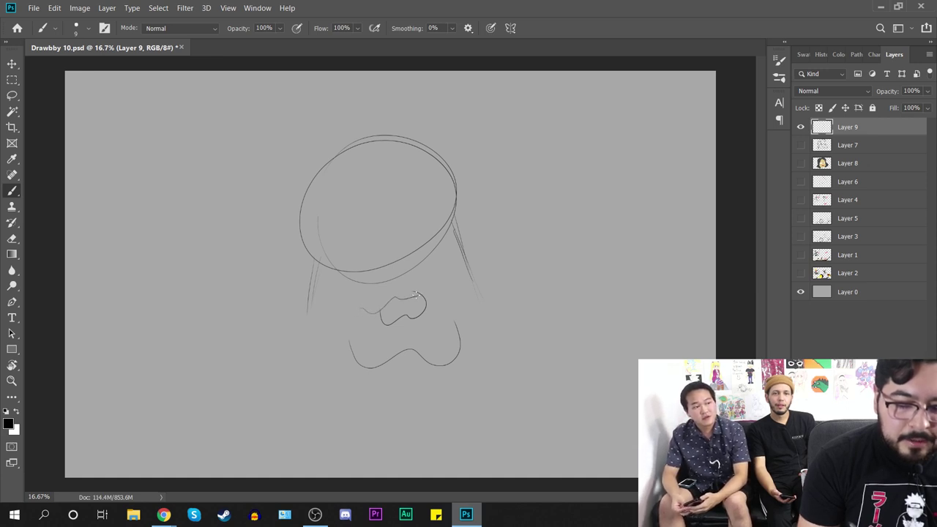
{"action": "key", "text": "ctrl+z"}
{"action": "left_click_drag", "start_coordinate": [361, 309], "coordinate": [431, 301]}
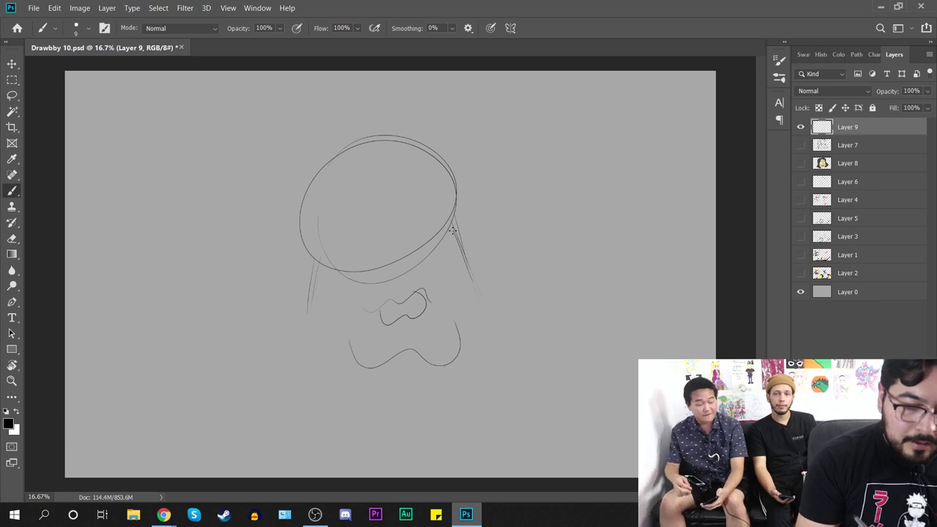
Step: Sketch an ear on each side of the head and crossing guide lines for the eye level and face centre
{"action": "left_click_drag", "start_coordinate": [464, 242], "coordinate": [472, 277]}
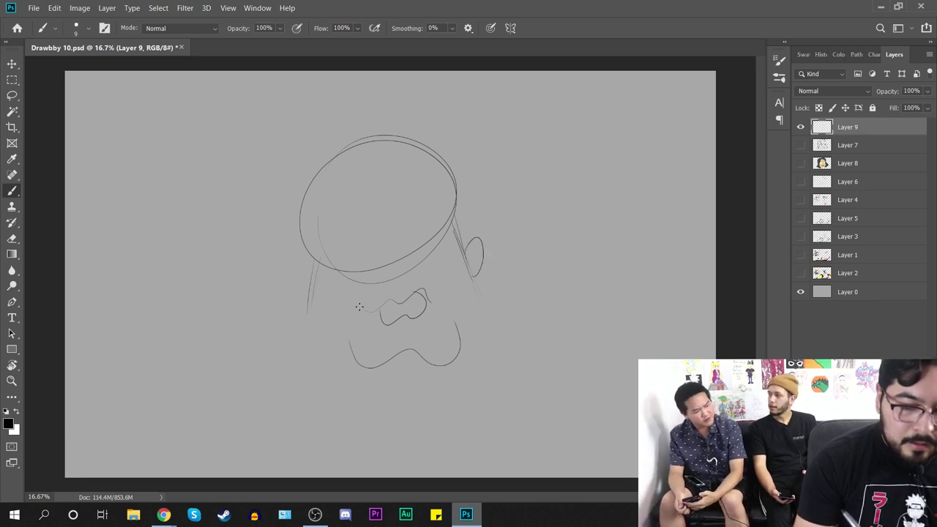
{"action": "left_click_drag", "start_coordinate": [310, 272], "coordinate": [308, 306]}
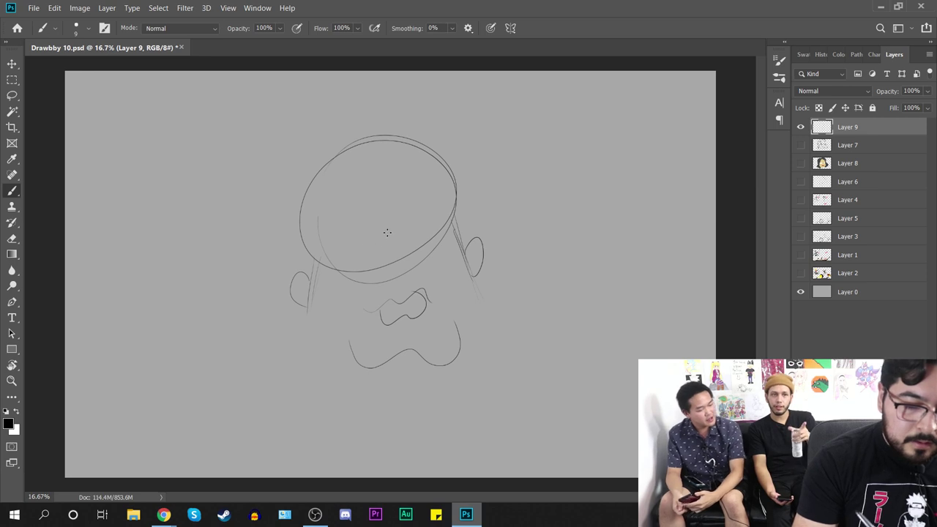
{"action": "left_click_drag", "start_coordinate": [275, 250], "coordinate": [501, 225]}
{"action": "mouse_move", "coordinate": [376, 136]}
{"action": "left_mouse_down"}
{"action": "mouse_move", "coordinate": [394, 254]}
{"action": "mouse_move", "coordinate": [473, 262]}
{"action": "left_mouse_up"}
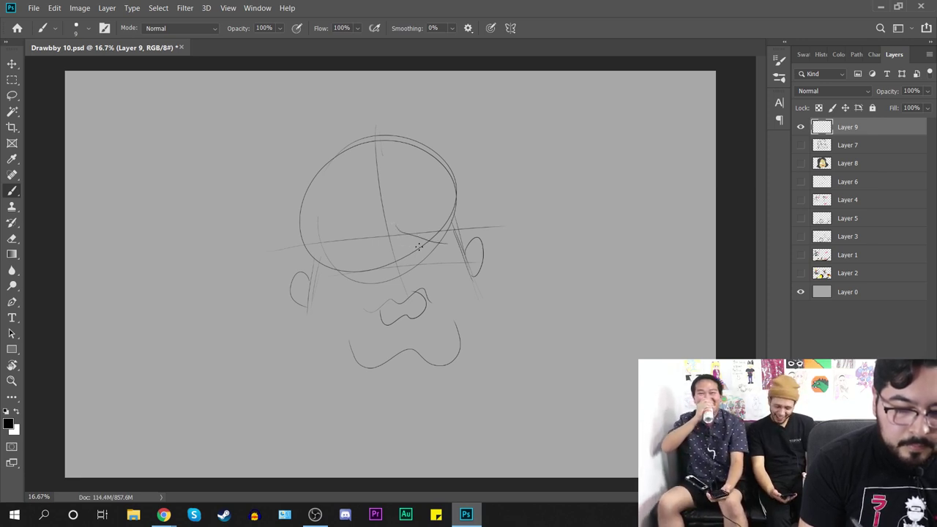
Step: Sketch frowning brows and a narrowed eye on each side of the centre guide line, undoing unwanted strokes
{"action": "left_click_drag", "start_coordinate": [399, 222], "coordinate": [442, 242]}
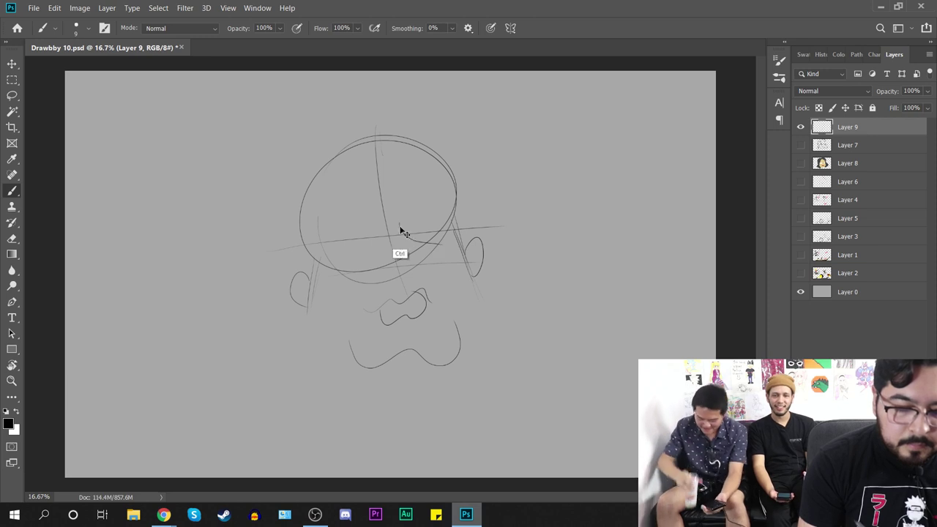
{"action": "key", "text": "ctrl+z"}
{"action": "mouse_move", "coordinate": [397, 222]}
{"action": "left_mouse_down"}
{"action": "mouse_move", "coordinate": [407, 235]}
{"action": "mouse_move", "coordinate": [448, 241]}
{"action": "mouse_move", "coordinate": [424, 249]}
{"action": "left_mouse_up"}
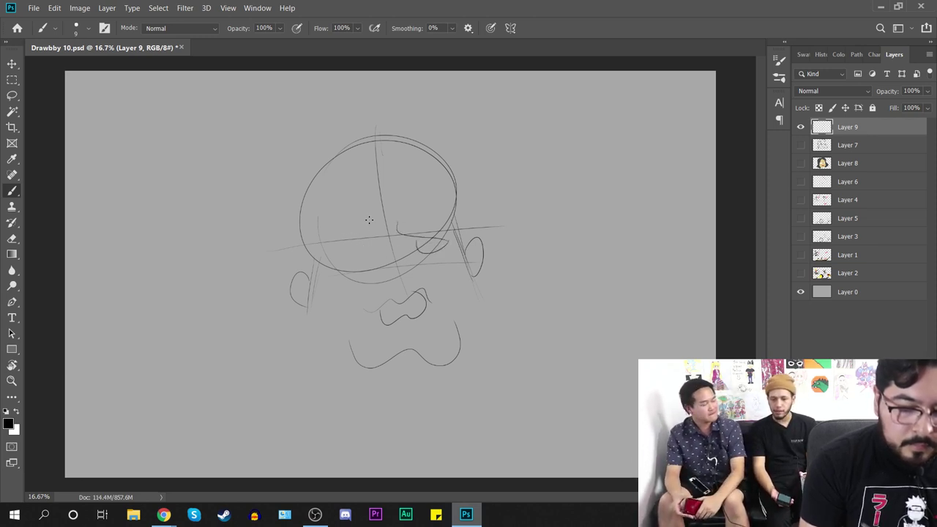
{"action": "mouse_move", "coordinate": [374, 223]}
{"action": "left_mouse_down"}
{"action": "mouse_move", "coordinate": [311, 235]}
{"action": "mouse_move", "coordinate": [347, 245]}
{"action": "mouse_move", "coordinate": [339, 271]}
{"action": "left_mouse_up"}
{"action": "key", "text": "ctrl+z"}
{"action": "mouse_move", "coordinate": [368, 241]}
{"action": "left_mouse_down"}
{"action": "mouse_move", "coordinate": [338, 238]}
{"action": "mouse_move", "coordinate": [360, 273]}
{"action": "mouse_move", "coordinate": [365, 263]}
{"action": "mouse_move", "coordinate": [353, 270]}
{"action": "mouse_move", "coordinate": [330, 255]}
{"action": "mouse_move", "coordinate": [367, 244]}
{"action": "mouse_move", "coordinate": [353, 271]}
{"action": "mouse_move", "coordinate": [368, 247]}
{"action": "left_mouse_up"}
{"action": "key", "text": "ctrl+z"}
{"action": "key", "text": "ctrl+z"}
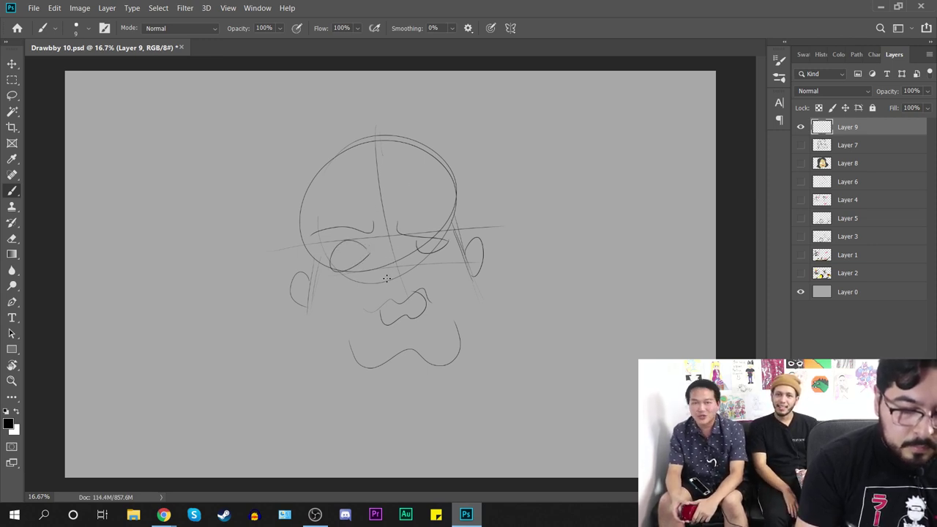
Step: Sketch the nose tip, the folds around the mouth, a forehead crease, and the jaw lines below the ears
{"action": "mouse_move", "coordinate": [387, 278]}
{"action": "left_mouse_down"}
{"action": "mouse_move", "coordinate": [414, 258]}
{"action": "mouse_move", "coordinate": [406, 272]}
{"action": "mouse_move", "coordinate": [437, 281]}
{"action": "left_mouse_up"}
{"action": "key", "text": "ctrl+z"}
{"action": "left_click_drag", "start_coordinate": [370, 272], "coordinate": [362, 296]}
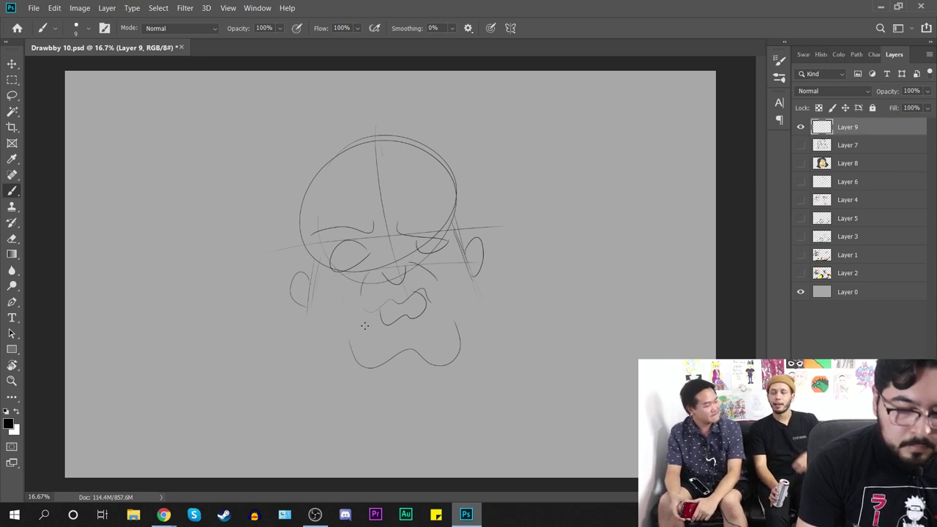
{"action": "left_click_drag", "start_coordinate": [444, 286], "coordinate": [449, 303]}
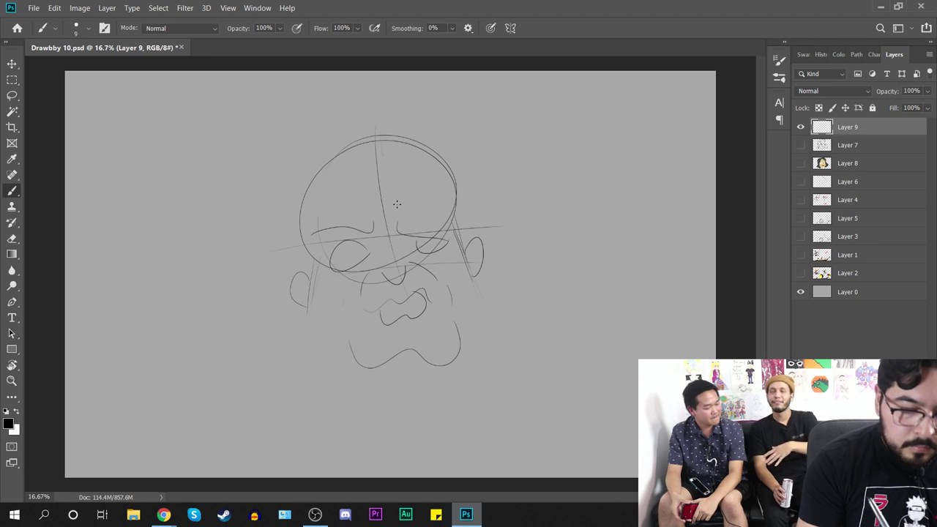
{"action": "left_click_drag", "start_coordinate": [368, 184], "coordinate": [393, 183]}
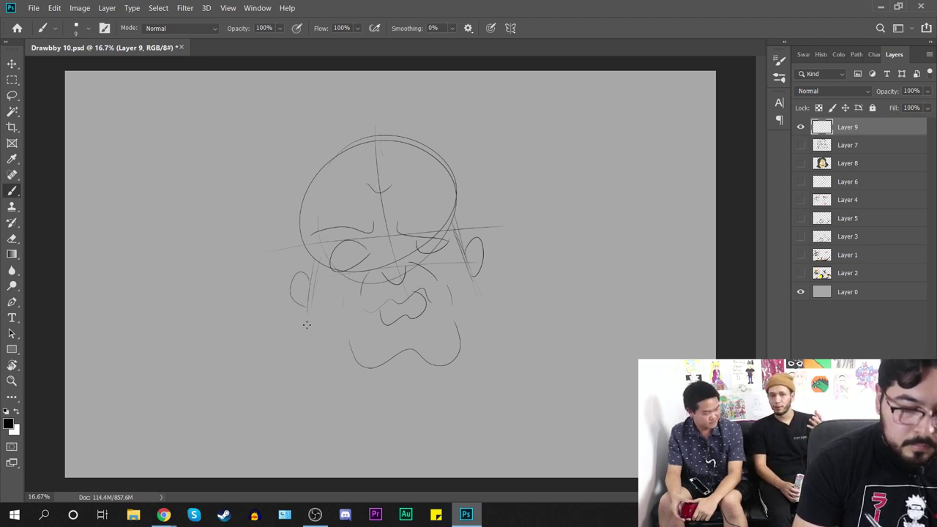
{"action": "left_click_drag", "start_coordinate": [308, 319], "coordinate": [327, 349]}
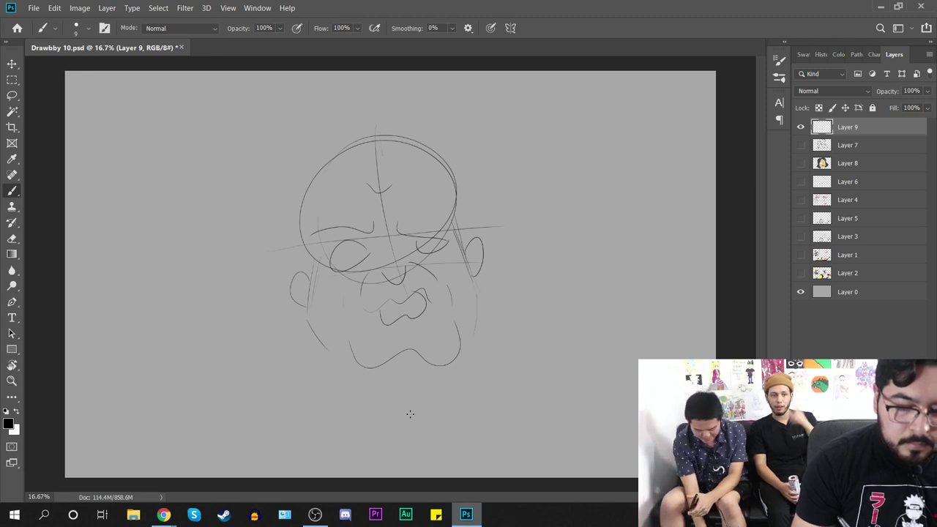
Step: Add a new layer above the rough face sketch and set up a thicker 45 px brush for inking
{"action": "key", "text": "ctrl+shift+alt+n"}
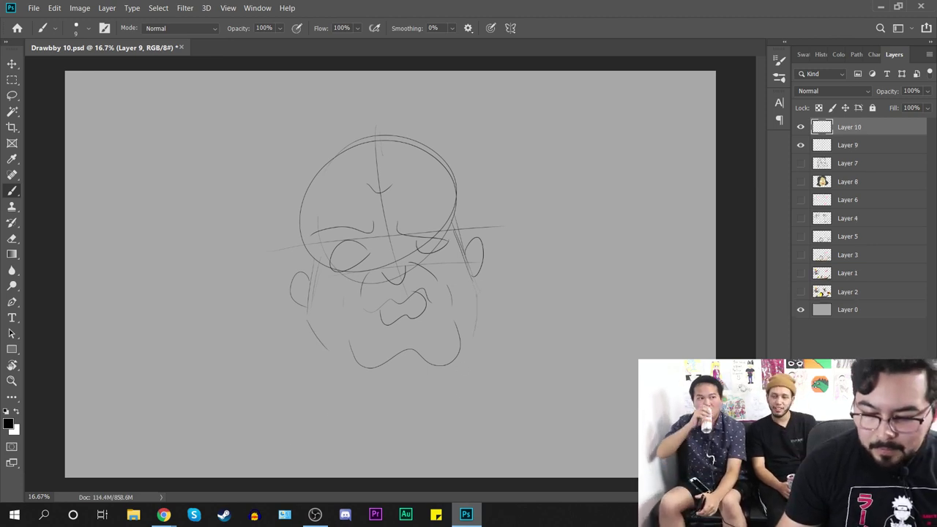
{"action": "right_click", "coordinate": [535, 316]}
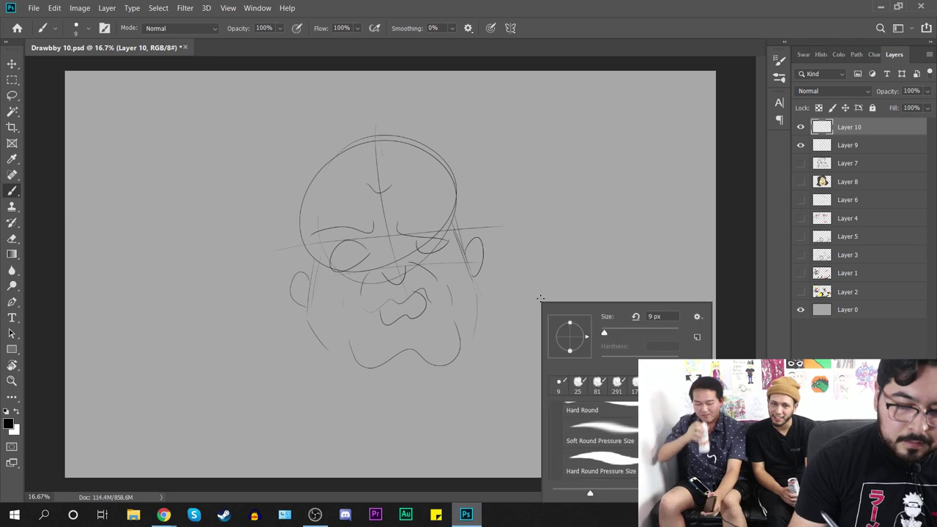
{"action": "left_click_drag", "start_coordinate": [605, 332], "coordinate": [618, 333]}
{"action": "left_click_drag", "start_coordinate": [546, 263], "coordinate": [602, 348]}
{"action": "key", "text": "ctrl+z"}
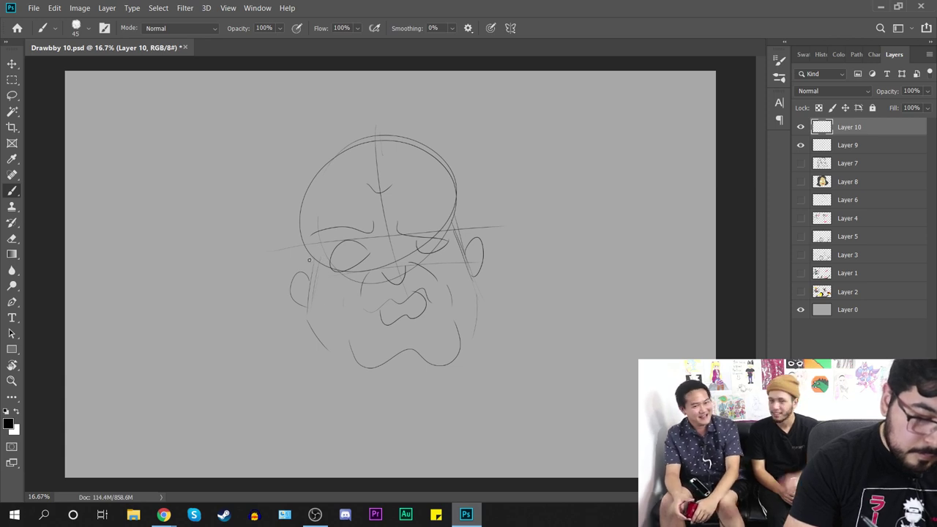
Step: Ink the jaw line on each side of the face and the cleft chin between them, redoing the chin stroke until its curve fits
{"action": "mouse_move", "coordinate": [313, 258]}
{"action": "left_mouse_down"}
{"action": "mouse_move", "coordinate": [335, 347]}
{"action": "mouse_move", "coordinate": [358, 366]}
{"action": "left_mouse_up"}
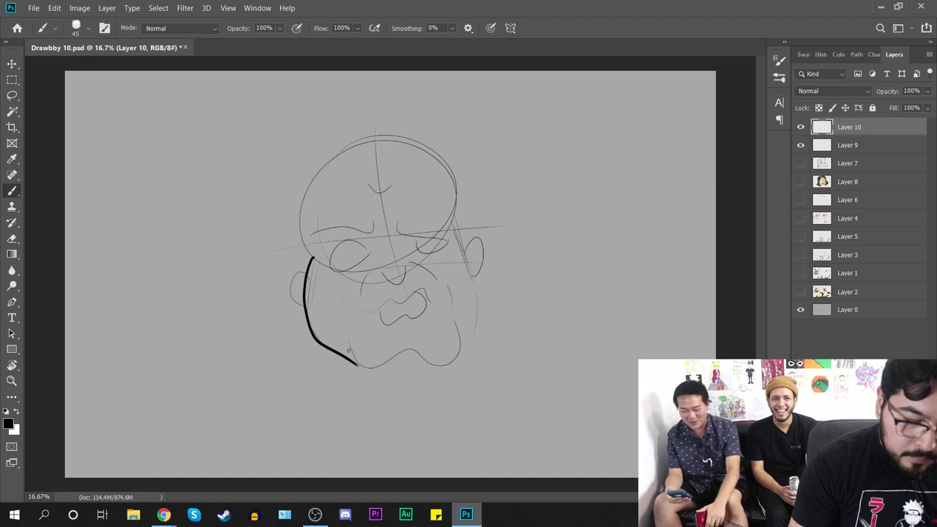
{"action": "mouse_move", "coordinate": [349, 350]}
{"action": "left_mouse_down"}
{"action": "mouse_move", "coordinate": [382, 366]}
{"action": "mouse_move", "coordinate": [452, 326]}
{"action": "left_mouse_up"}
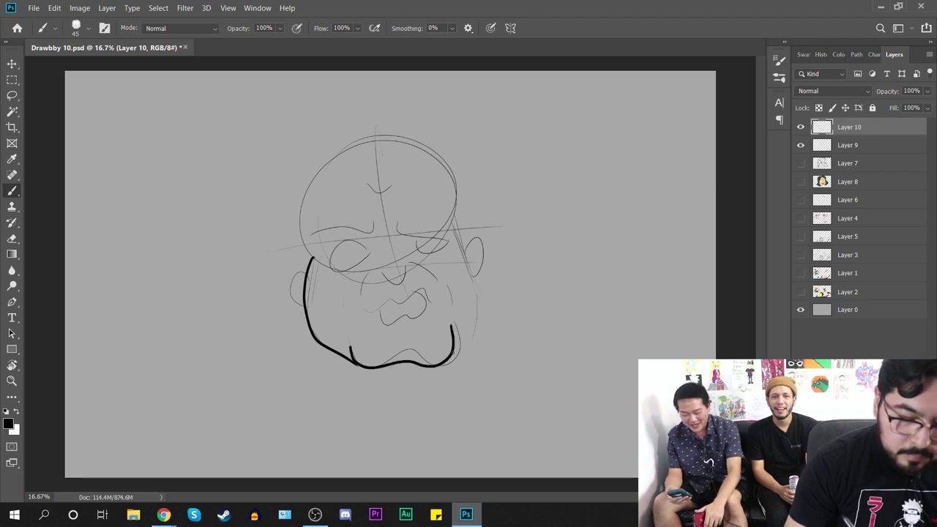
{"action": "key", "text": "ctrl+z"}
{"action": "mouse_move", "coordinate": [351, 348]}
{"action": "left_mouse_down"}
{"action": "mouse_move", "coordinate": [375, 366]}
{"action": "mouse_move", "coordinate": [456, 327]}
{"action": "left_mouse_up"}
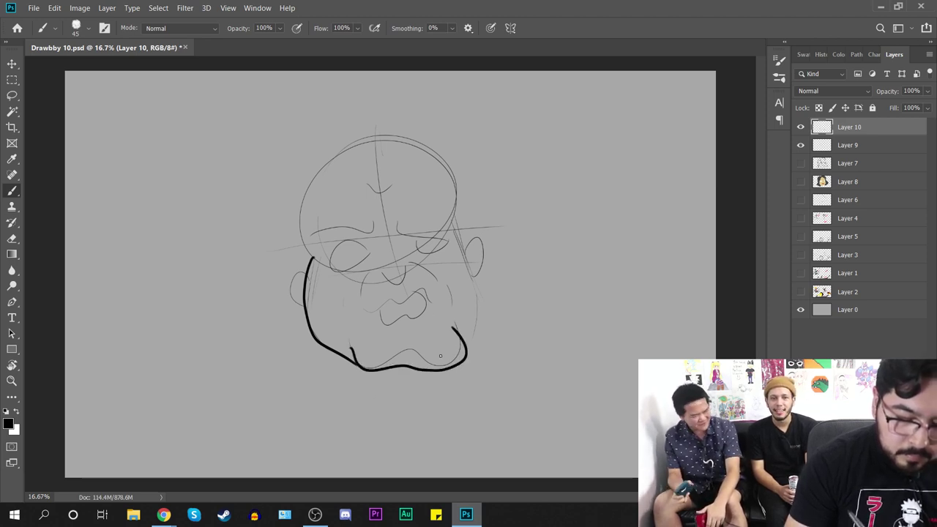
{"action": "key", "text": "ctrl+z"}
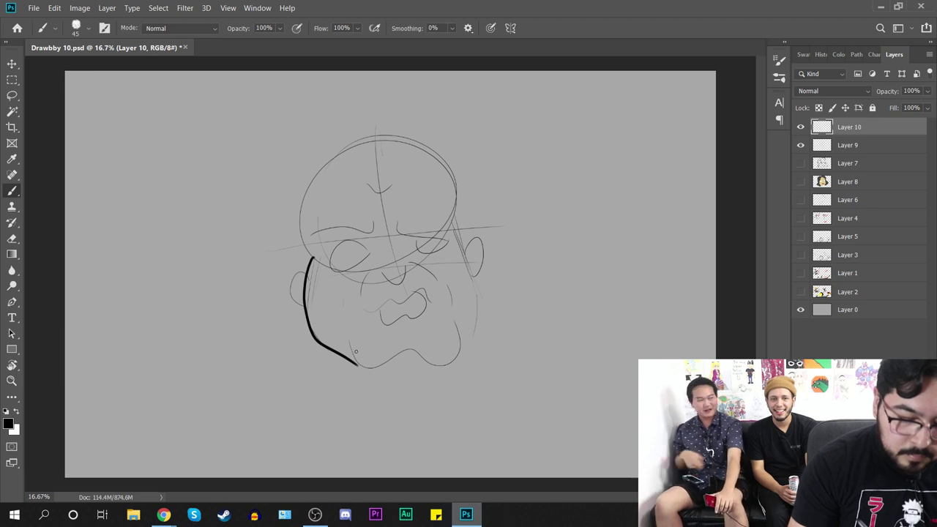
{"action": "mouse_move", "coordinate": [356, 352]}
{"action": "left_mouse_down"}
{"action": "mouse_move", "coordinate": [433, 375]}
{"action": "mouse_move", "coordinate": [466, 341]}
{"action": "left_mouse_up"}
{"action": "key", "text": "ctrl+z"}
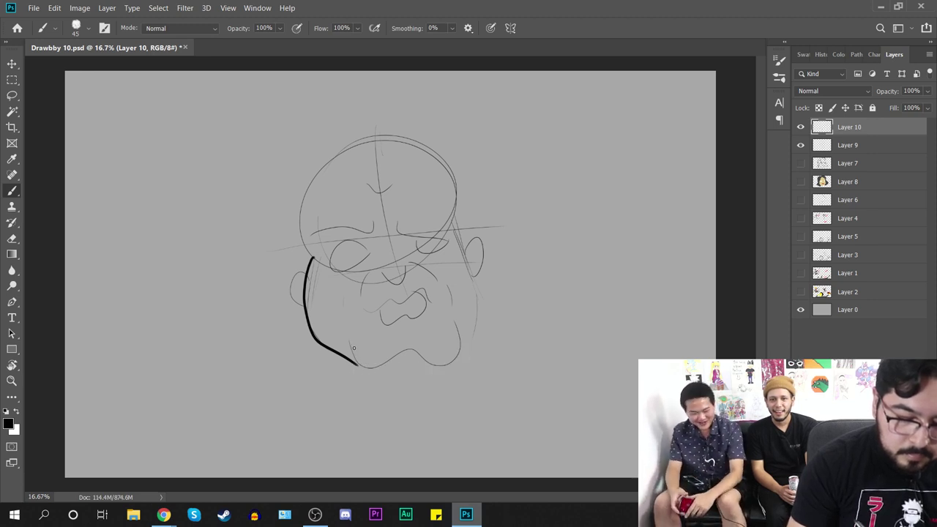
{"action": "mouse_move", "coordinate": [355, 350]}
{"action": "left_mouse_down"}
{"action": "mouse_move", "coordinate": [412, 359]}
{"action": "mouse_move", "coordinate": [457, 357]}
{"action": "mouse_move", "coordinate": [459, 332]}
{"action": "left_mouse_up"}
{"action": "key", "text": "ctrl+z"}
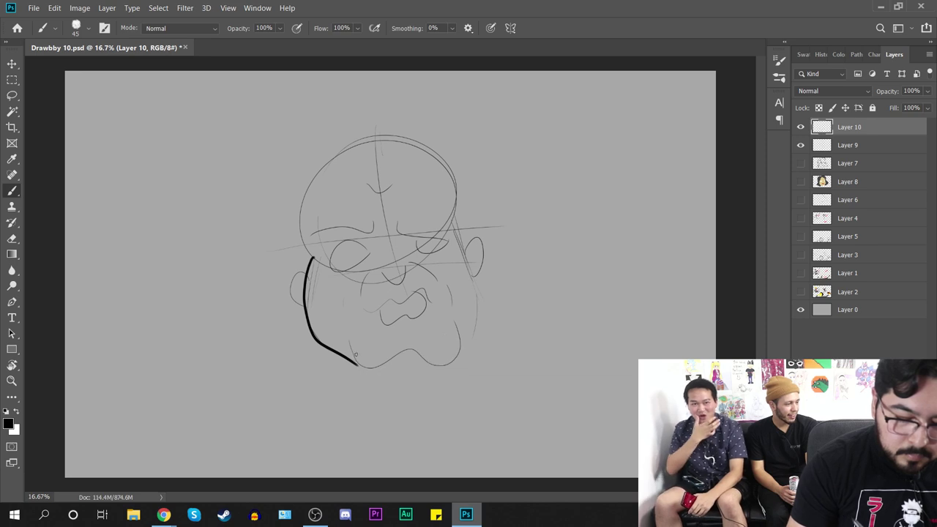
{"action": "mouse_move", "coordinate": [357, 355]}
{"action": "left_mouse_down"}
{"action": "mouse_move", "coordinate": [359, 366]}
{"action": "mouse_move", "coordinate": [399, 373]}
{"action": "left_mouse_up"}
{"action": "key", "text": "ctrl+z"}
{"action": "mouse_move", "coordinate": [356, 349]}
{"action": "left_mouse_down"}
{"action": "mouse_move", "coordinate": [375, 380]}
{"action": "mouse_move", "coordinate": [424, 371]}
{"action": "mouse_move", "coordinate": [450, 340]}
{"action": "mouse_move", "coordinate": [470, 333]}
{"action": "mouse_move", "coordinate": [459, 218]}
{"action": "left_mouse_up"}
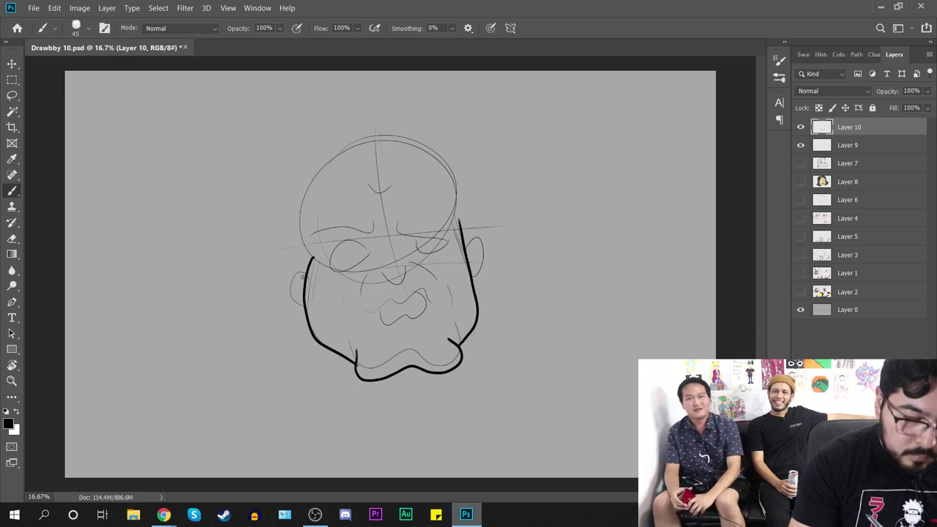
Step: Ink both ears with their inner folds and extend the face outline up the left temple
{"action": "left_click_drag", "start_coordinate": [302, 265], "coordinate": [305, 309]}
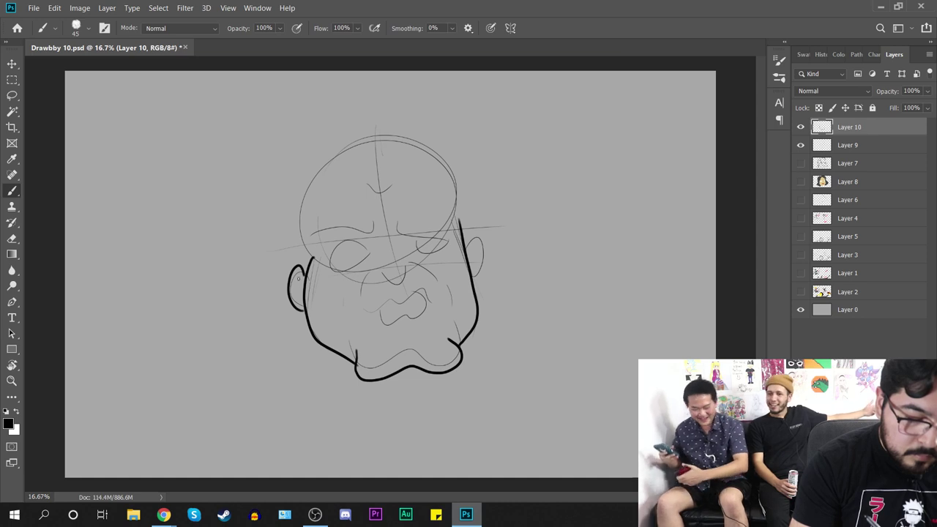
{"action": "left_click_drag", "start_coordinate": [299, 277], "coordinate": [298, 297]}
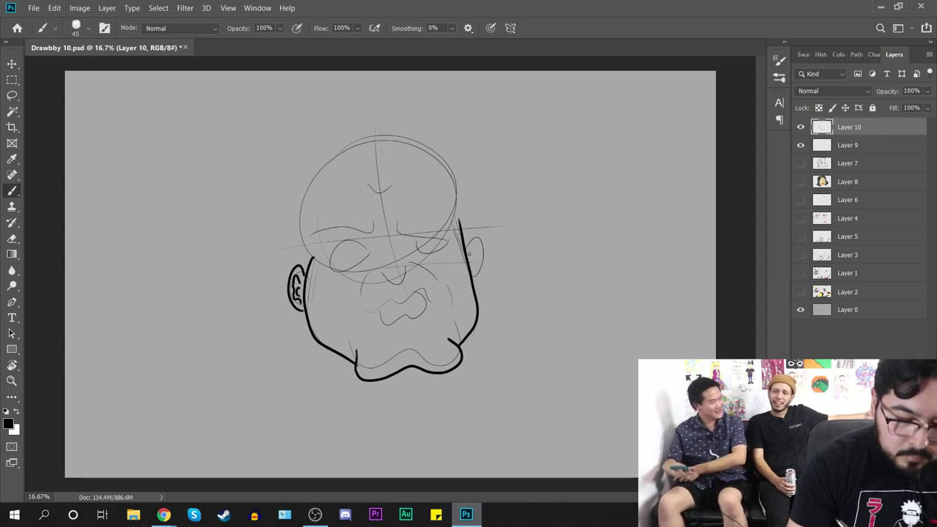
{"action": "mouse_move", "coordinate": [466, 241]}
{"action": "left_mouse_down"}
{"action": "mouse_move", "coordinate": [475, 278]}
{"action": "mouse_move", "coordinate": [473, 251]}
{"action": "mouse_move", "coordinate": [472, 265]}
{"action": "left_mouse_up"}
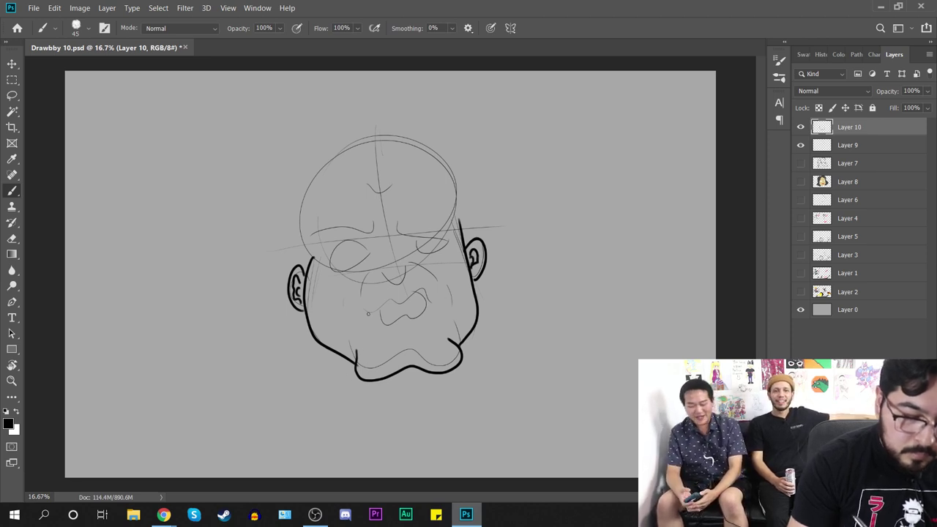
{"action": "left_click_drag", "start_coordinate": [310, 260], "coordinate": [306, 230]}
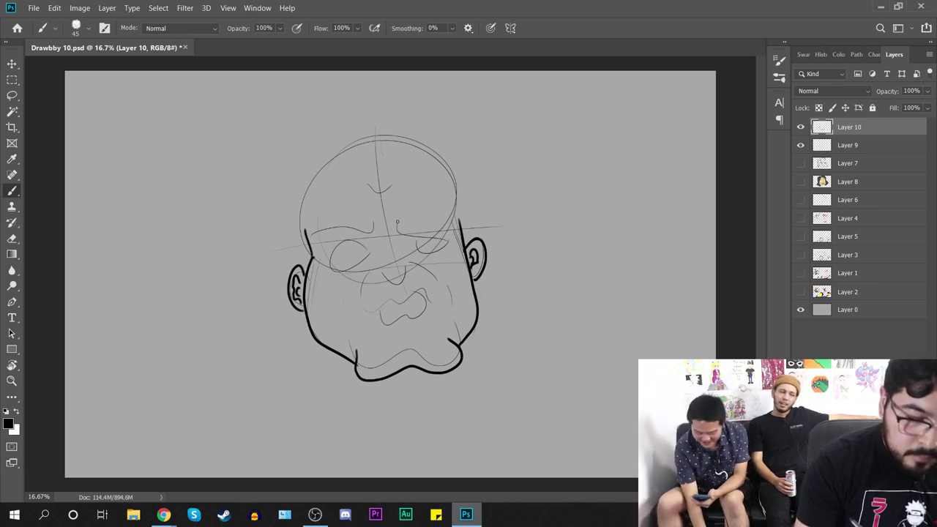
Step: Ink the two frowning brows and the outlines of both eyes, redoing unwanted brow strokes
{"action": "left_click_drag", "start_coordinate": [398, 221], "coordinate": [455, 260]}
{"action": "key", "text": "ctrl+z"}
{"action": "mouse_move", "coordinate": [398, 220]}
{"action": "left_mouse_down"}
{"action": "mouse_move", "coordinate": [399, 232]}
{"action": "mouse_move", "coordinate": [458, 249]}
{"action": "mouse_move", "coordinate": [442, 249]}
{"action": "mouse_move", "coordinate": [451, 245]}
{"action": "left_mouse_up"}
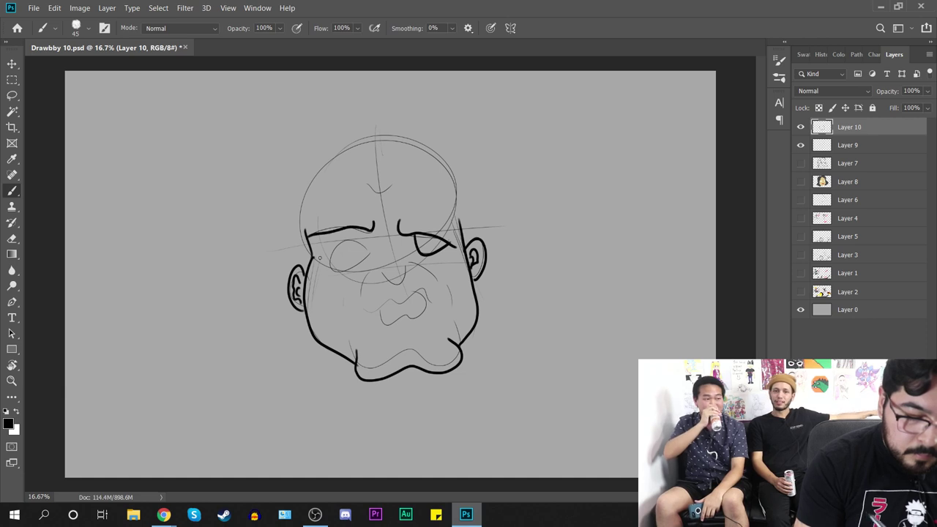
{"action": "mouse_move", "coordinate": [373, 229]}
{"action": "left_mouse_down"}
{"action": "mouse_move", "coordinate": [332, 235]}
{"action": "mouse_move", "coordinate": [371, 265]}
{"action": "mouse_move", "coordinate": [333, 261]}
{"action": "mouse_move", "coordinate": [361, 259]}
{"action": "left_mouse_up"}
{"action": "key", "text": "ctrl+z"}
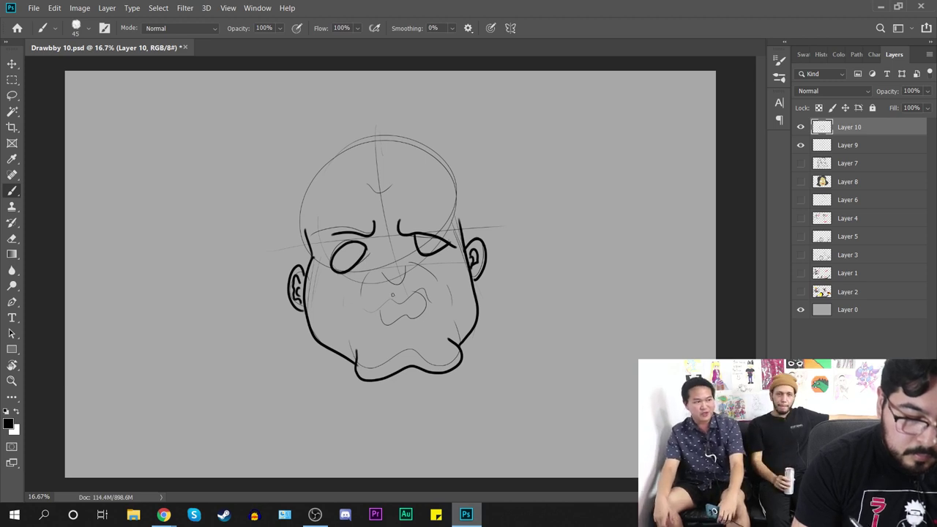
Step: Ink the nose tip with its nostrils and the fold running from each side of the nose toward the mouth
{"action": "mouse_move", "coordinate": [376, 265]}
{"action": "left_mouse_down"}
{"action": "mouse_move", "coordinate": [400, 282]}
{"action": "mouse_move", "coordinate": [406, 266]}
{"action": "mouse_move", "coordinate": [357, 301]}
{"action": "left_mouse_up"}
{"action": "key", "text": "ctrl+z"}
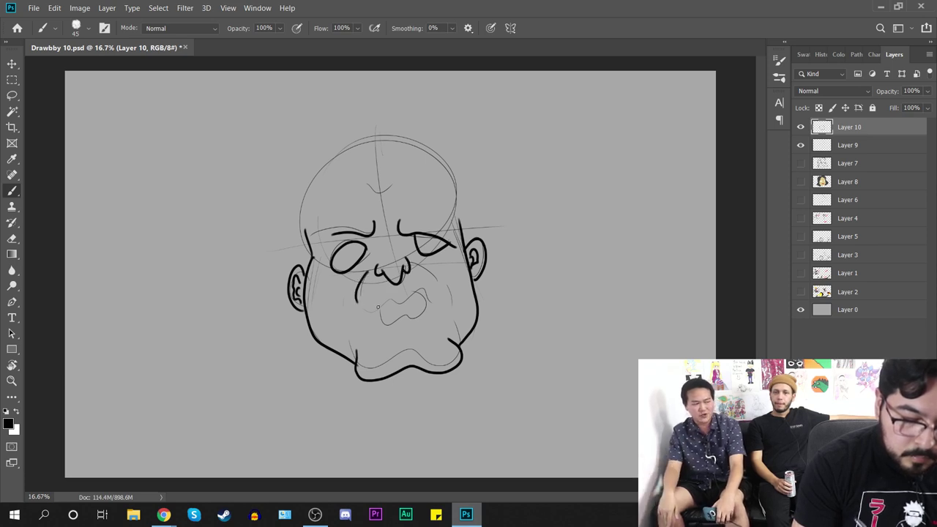
{"action": "left_click_drag", "start_coordinate": [415, 262], "coordinate": [442, 282]}
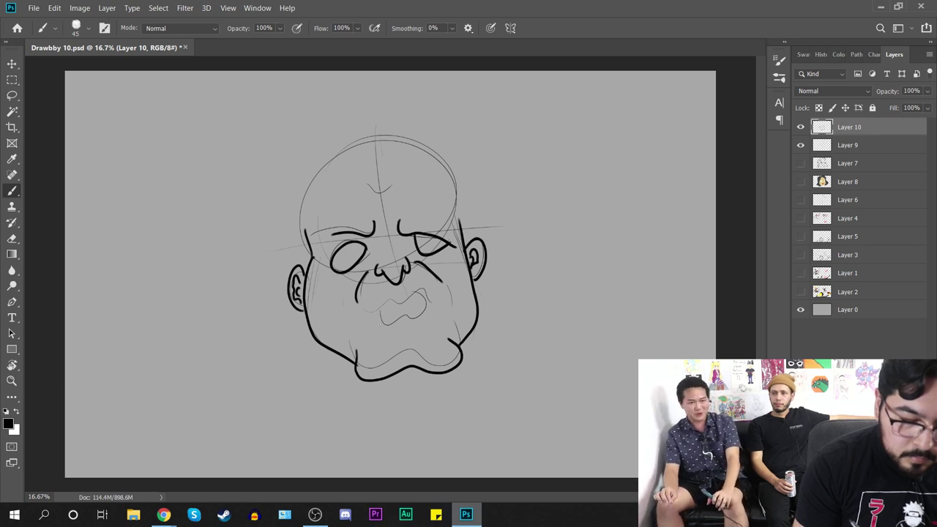
{"action": "mouse_move", "coordinate": [382, 314]}
{"action": "left_mouse_down"}
{"action": "mouse_move", "coordinate": [406, 317]}
{"action": "mouse_move", "coordinate": [426, 303]}
{"action": "mouse_move", "coordinate": [412, 318]}
{"action": "mouse_move", "coordinate": [398, 321]}
{"action": "mouse_move", "coordinate": [432, 301]}
{"action": "left_mouse_up"}
{"action": "key", "text": "ctrl+z"}
{"action": "left_click_drag", "start_coordinate": [381, 348], "coordinate": [393, 348]}
{"action": "key", "text": "ctrl+z"}
{"action": "key", "text": "ctrl+z"}
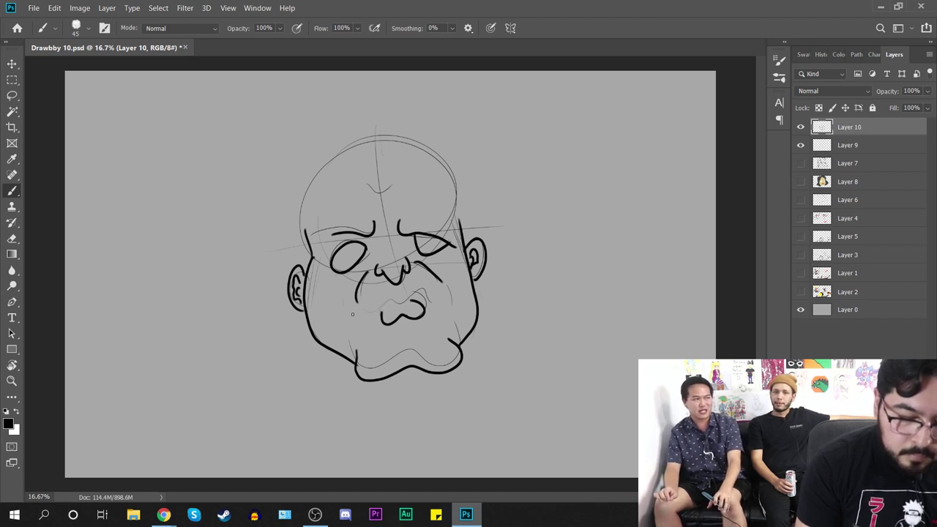
{"action": "left_click_drag", "start_coordinate": [352, 314], "coordinate": [422, 290]}
{"action": "key", "text": "ctrl+z"}
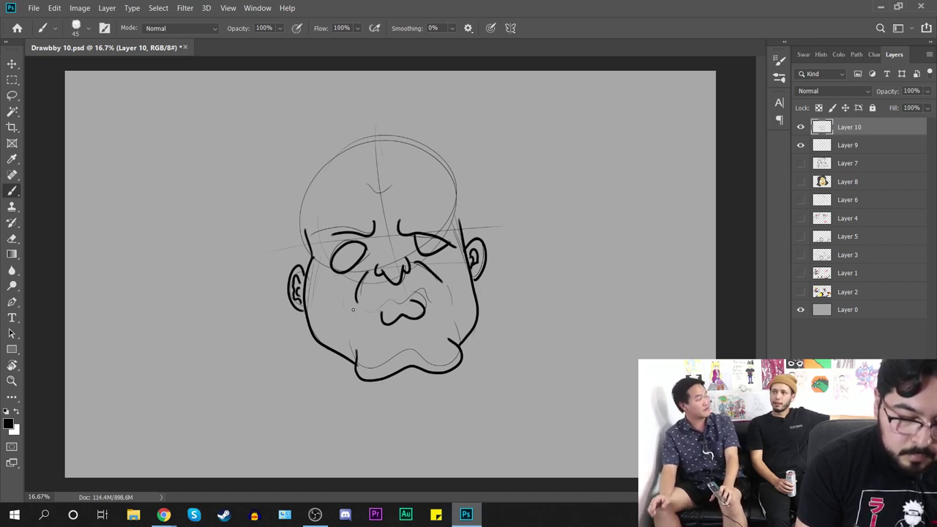
{"action": "left_click_drag", "start_coordinate": [359, 311], "coordinate": [438, 293]}
{"action": "key", "text": "ctrl+z"}
{"action": "left_click_drag", "start_coordinate": [356, 313], "coordinate": [425, 296]}
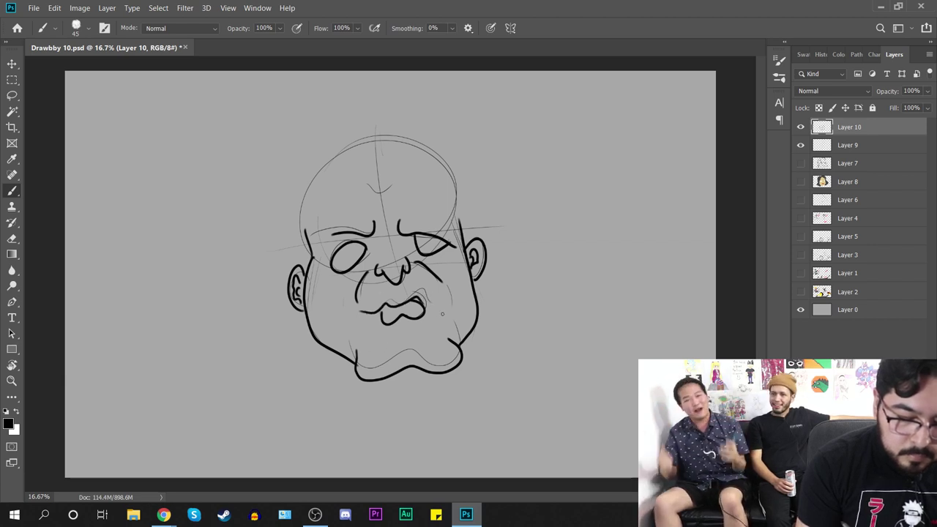
{"action": "key", "text": "ctrl+z"}
{"action": "left_click_drag", "start_coordinate": [360, 310], "coordinate": [433, 297]}
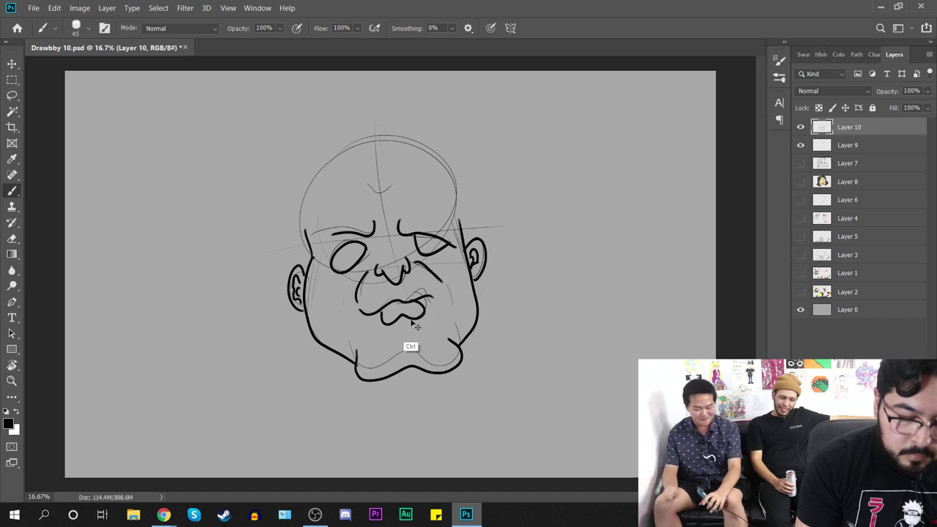
{"action": "key", "text": "ctrl+z"}
{"action": "key", "text": "ctrl+z"}
{"action": "mouse_move", "coordinate": [380, 315]}
{"action": "left_mouse_down"}
{"action": "mouse_move", "coordinate": [413, 319]}
{"action": "mouse_move", "coordinate": [426, 306]}
{"action": "mouse_move", "coordinate": [382, 322]}
{"action": "mouse_move", "coordinate": [425, 298]}
{"action": "left_mouse_up"}
{"action": "key", "text": "ctrl+z"}
{"action": "key", "text": "ctrl+z"}
{"action": "key", "text": "ctrl+z"}
{"action": "key", "text": "ctrl+z"}
Step: Ink the crooked lower and upper lips, the crease beneath the mouth, and the small cleft mark on the chin
{"action": "mouse_move", "coordinate": [375, 316]}
{"action": "left_mouse_down"}
{"action": "mouse_move", "coordinate": [403, 321]}
{"action": "mouse_move", "coordinate": [425, 300]}
{"action": "mouse_move", "coordinate": [404, 322]}
{"action": "mouse_move", "coordinate": [426, 303]}
{"action": "left_mouse_up"}
{"action": "key", "text": "ctrl+z"}
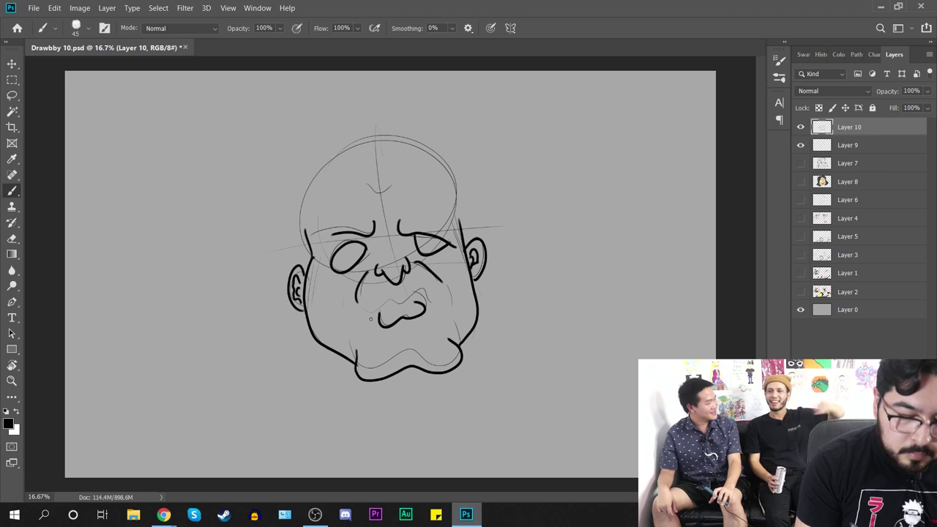
{"action": "mouse_move", "coordinate": [363, 314]}
{"action": "left_mouse_down"}
{"action": "mouse_move", "coordinate": [443, 302]}
{"action": "mouse_move", "coordinate": [408, 296]}
{"action": "left_mouse_up"}
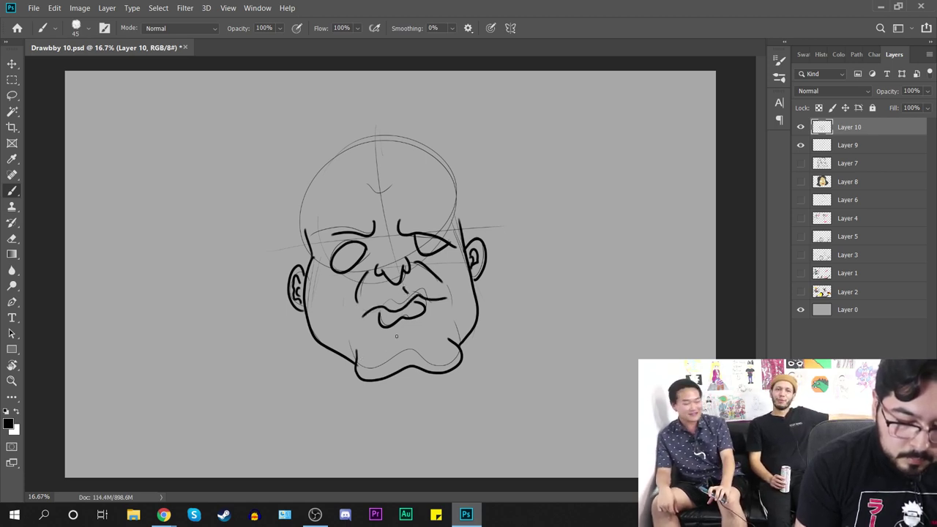
{"action": "left_click_drag", "start_coordinate": [393, 336], "coordinate": [421, 325]}
{"action": "left_click_drag", "start_coordinate": [408, 361], "coordinate": [407, 352]}
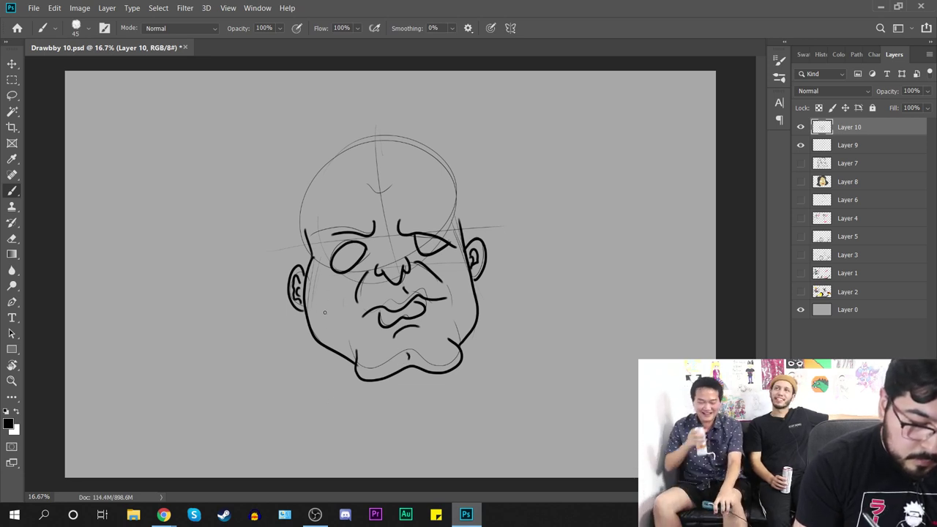
Step: Ink a short crease on each cheek and sideburn strokes at both temples above the ears
{"action": "left_click_drag", "start_coordinate": [328, 315], "coordinate": [336, 331]}
{"action": "left_click_drag", "start_coordinate": [464, 300], "coordinate": [460, 315]}
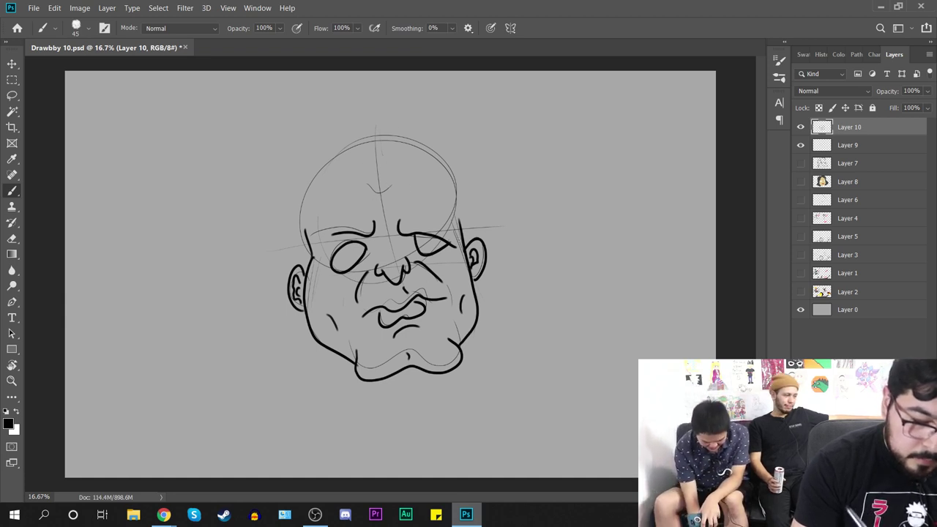
{"action": "left_click_drag", "start_coordinate": [455, 222], "coordinate": [462, 256]}
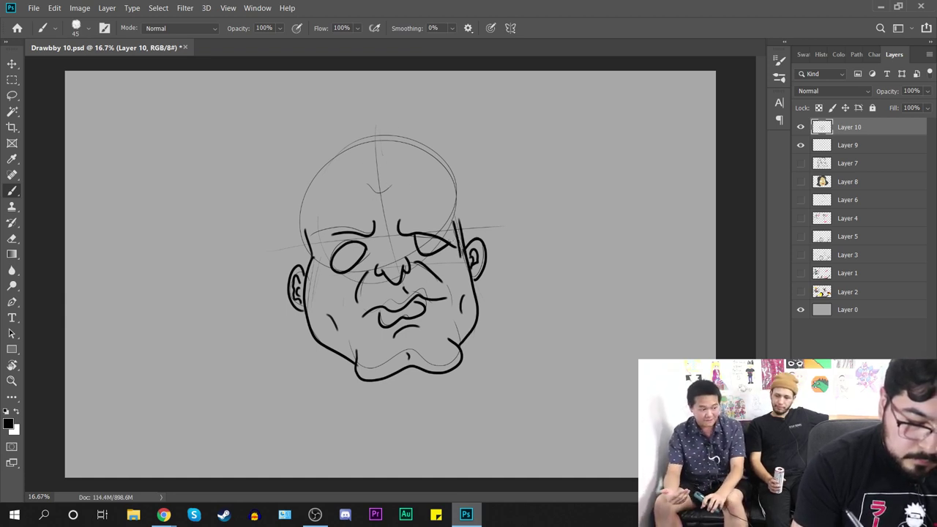
{"action": "mouse_move", "coordinate": [312, 233]}
{"action": "left_mouse_down"}
{"action": "mouse_move", "coordinate": [312, 269]}
{"action": "mouse_move", "coordinate": [309, 244]}
{"action": "left_mouse_up"}
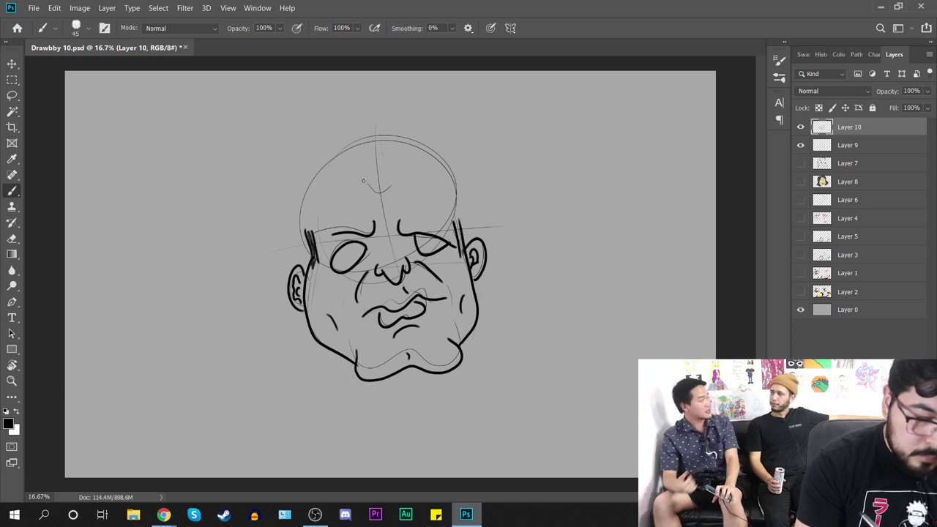
Step: Ink a long wavy hair outline from the crown down the left side to a pointed tip below the chin, redoing unwanted strokes
{"action": "mouse_move", "coordinate": [368, 186]}
{"action": "left_mouse_down"}
{"action": "mouse_move", "coordinate": [360, 177]}
{"action": "mouse_move", "coordinate": [300, 279]}
{"action": "left_mouse_up"}
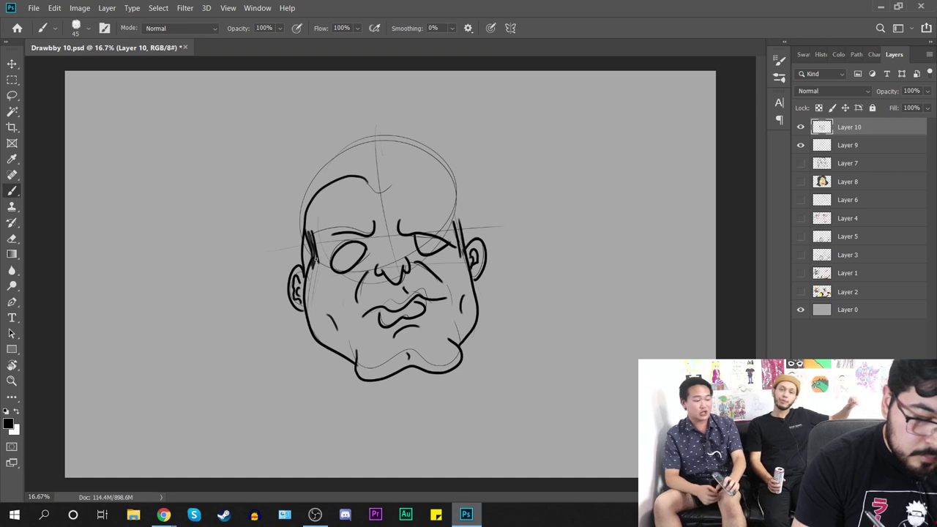
{"action": "key", "text": "ctrl+z"}
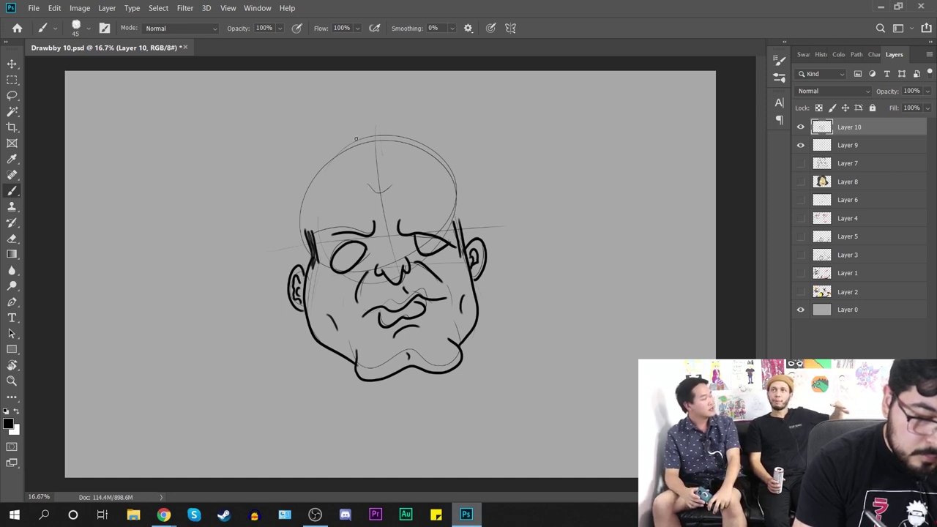
{"action": "mouse_move", "coordinate": [369, 135]}
{"action": "left_mouse_down"}
{"action": "mouse_move", "coordinate": [282, 143]}
{"action": "mouse_move", "coordinate": [284, 385]}
{"action": "mouse_move", "coordinate": [305, 443]}
{"action": "left_mouse_up"}
{"action": "key", "text": "ctrl+z"}
{"action": "mouse_move", "coordinate": [367, 131]}
{"action": "left_mouse_down"}
{"action": "mouse_move", "coordinate": [272, 261]}
{"action": "mouse_move", "coordinate": [312, 414]}
{"action": "mouse_move", "coordinate": [337, 394]}
{"action": "left_mouse_up"}
{"action": "key", "text": "ctrl+z"}
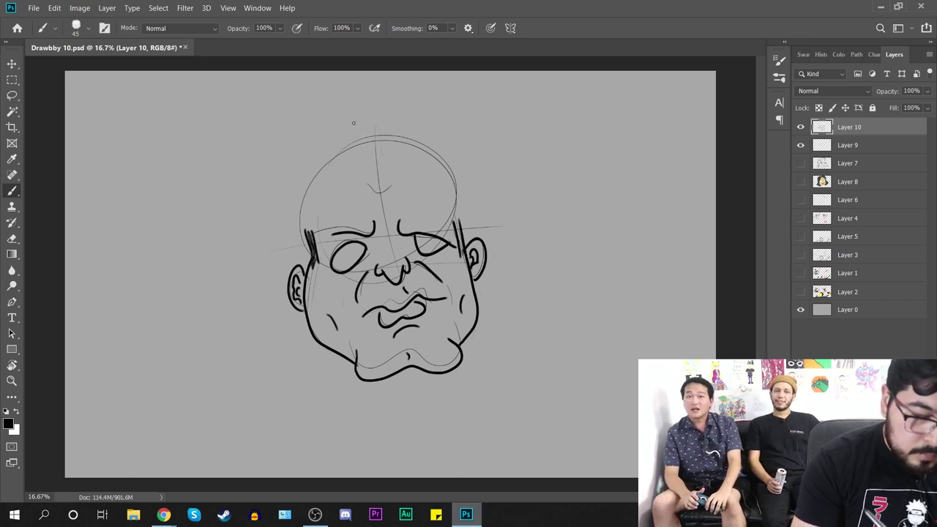
{"action": "mouse_move", "coordinate": [365, 130]}
{"action": "left_mouse_down"}
{"action": "mouse_move", "coordinate": [255, 258]}
{"action": "mouse_move", "coordinate": [311, 379]}
{"action": "left_mouse_up"}
{"action": "key", "text": "ctrl+z"}
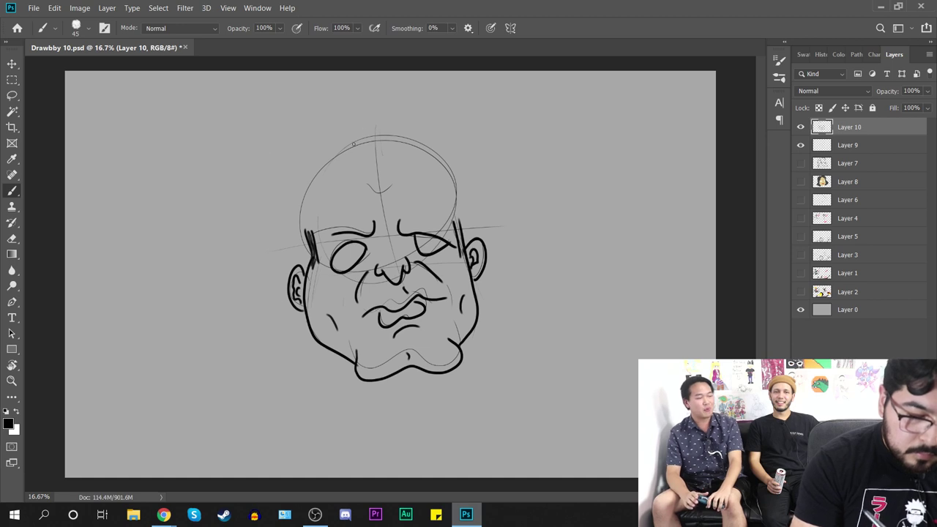
{"action": "mouse_move", "coordinate": [365, 150]}
{"action": "left_mouse_down"}
{"action": "mouse_move", "coordinate": [333, 132]}
{"action": "mouse_move", "coordinate": [253, 326]}
{"action": "mouse_move", "coordinate": [320, 378]}
{"action": "left_mouse_up"}
{"action": "key", "text": "ctrl+z"}
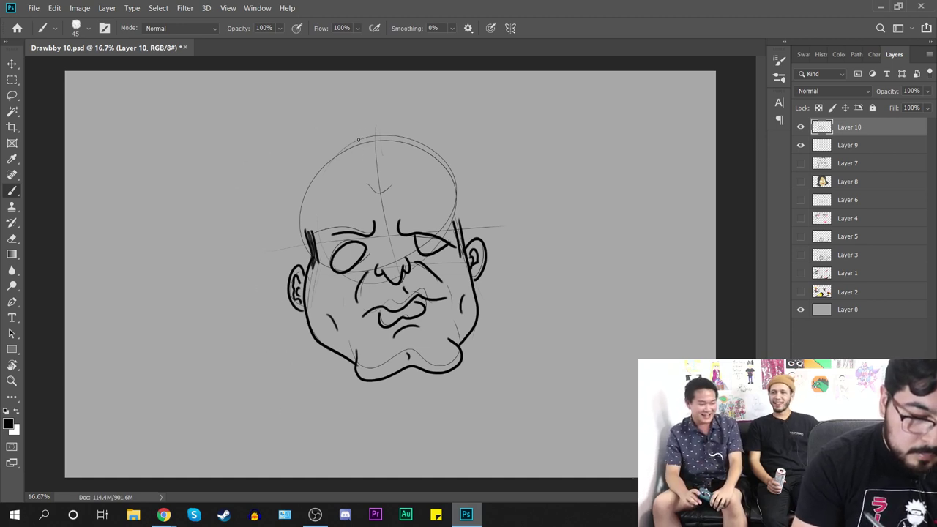
{"action": "mouse_move", "coordinate": [358, 139]}
{"action": "left_mouse_down"}
{"action": "mouse_move", "coordinate": [290, 160]}
{"action": "mouse_move", "coordinate": [273, 284]}
{"action": "left_mouse_up"}
{"action": "key", "text": "ctrl+z"}
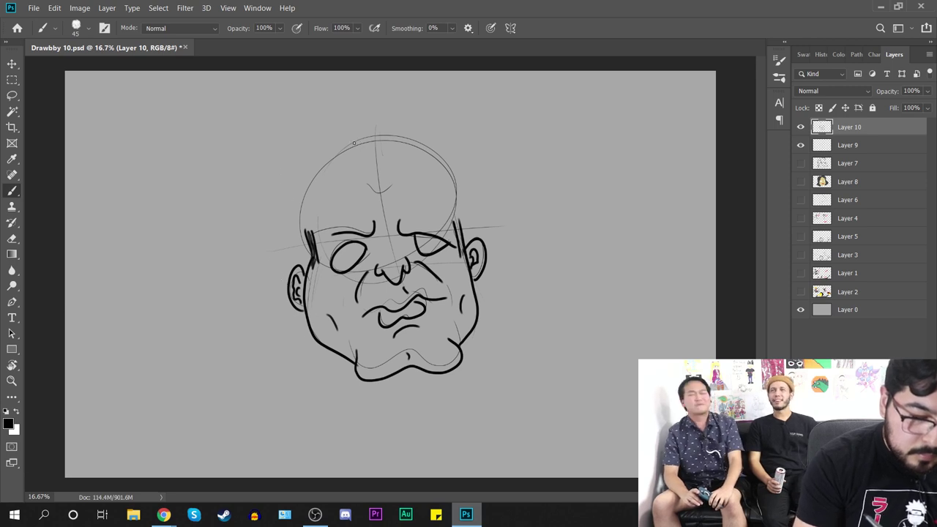
{"action": "mouse_move", "coordinate": [354, 137]}
{"action": "left_mouse_down"}
{"action": "mouse_move", "coordinate": [260, 192]}
{"action": "mouse_move", "coordinate": [295, 407]}
{"action": "mouse_move", "coordinate": [317, 373]}
{"action": "left_mouse_up"}
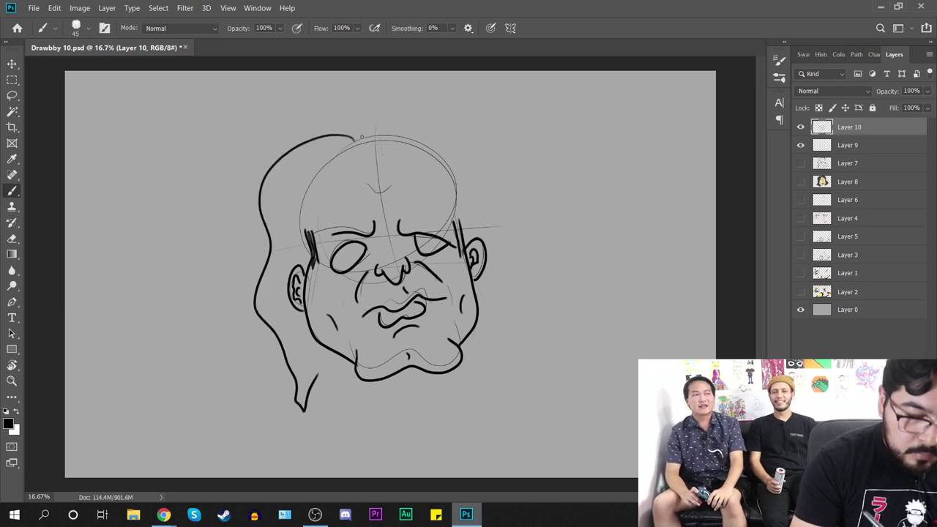
Step: Ink the wavy hair outline down the right side to a pointed tip, and the curved hairline dipping at the middle of the forehead
{"action": "mouse_move", "coordinate": [356, 138]}
{"action": "left_mouse_down"}
{"action": "mouse_move", "coordinate": [504, 242]}
{"action": "mouse_move", "coordinate": [486, 370]}
{"action": "left_mouse_up"}
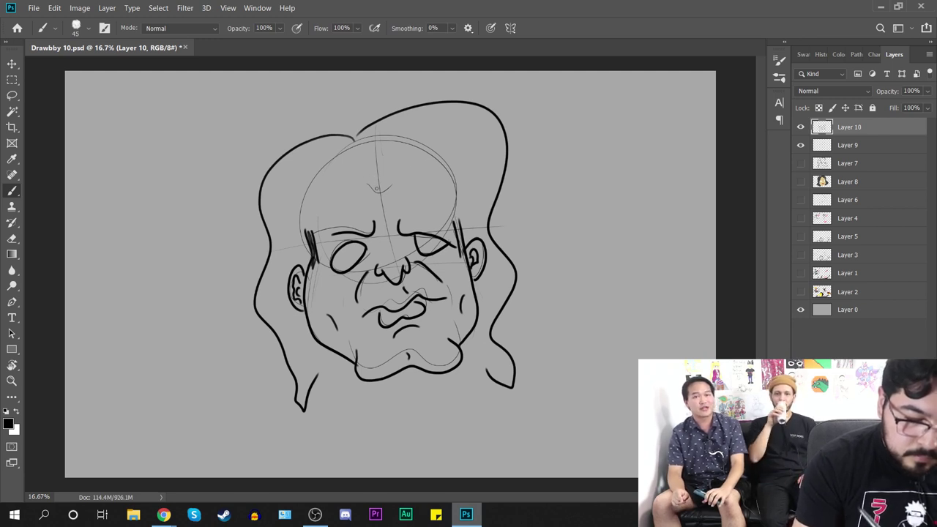
{"action": "mouse_move", "coordinate": [381, 183]}
{"action": "left_mouse_down"}
{"action": "mouse_move", "coordinate": [411, 156]}
{"action": "mouse_move", "coordinate": [459, 225]}
{"action": "left_mouse_up"}
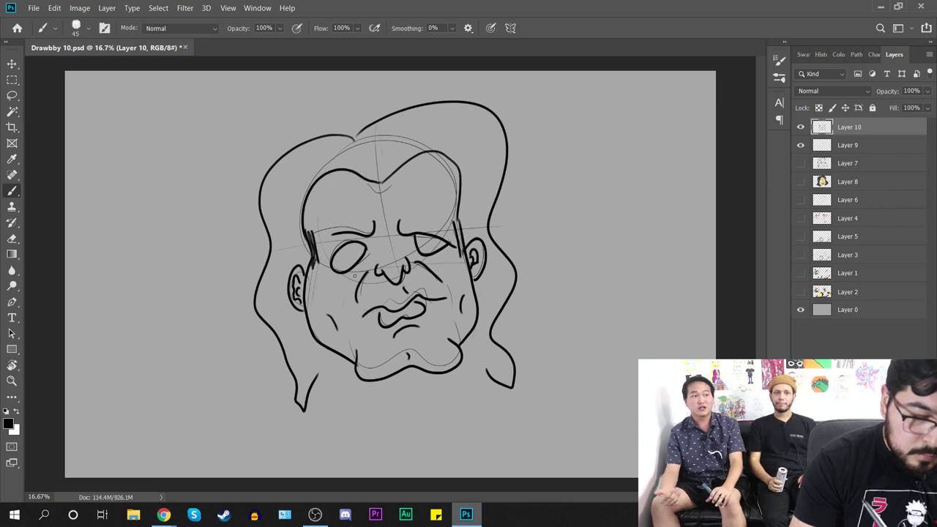
{"action": "left_click_drag", "start_coordinate": [380, 189], "coordinate": [309, 233]}
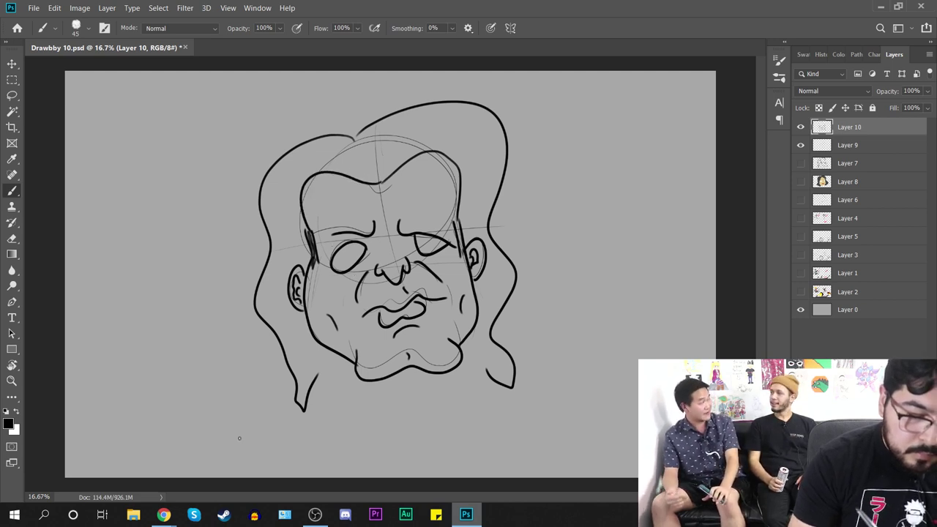
Step: Ink the forehead creases, two thick eyebrows and a dark pupil in each eye, redoing unwanted pupil strokes
{"action": "mouse_move", "coordinate": [367, 195]}
{"action": "left_mouse_down"}
{"action": "mouse_move", "coordinate": [400, 196]}
{"action": "mouse_move", "coordinate": [392, 208]}
{"action": "mouse_move", "coordinate": [329, 224]}
{"action": "mouse_move", "coordinate": [359, 225]}
{"action": "left_mouse_up"}
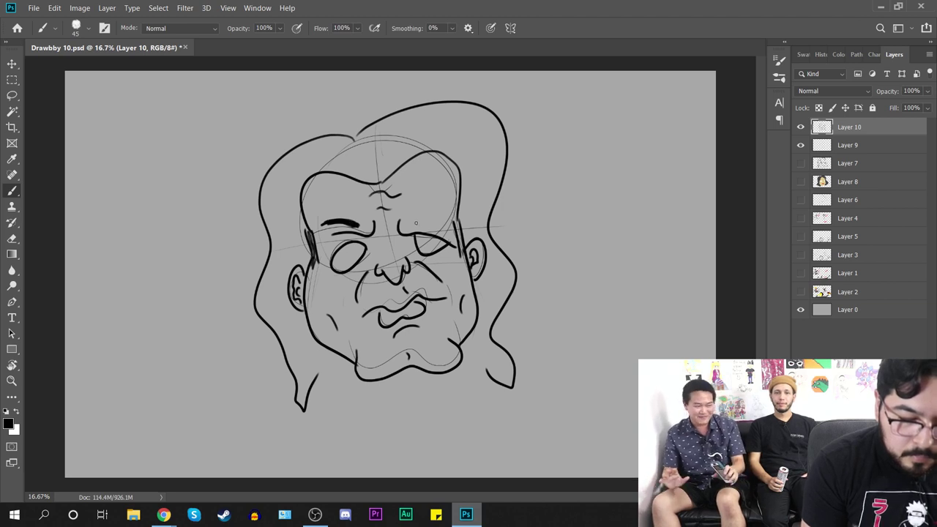
{"action": "mouse_move", "coordinate": [428, 218]}
{"action": "left_mouse_down"}
{"action": "mouse_move", "coordinate": [418, 220]}
{"action": "mouse_move", "coordinate": [444, 221]}
{"action": "mouse_move", "coordinate": [411, 218]}
{"action": "left_mouse_up"}
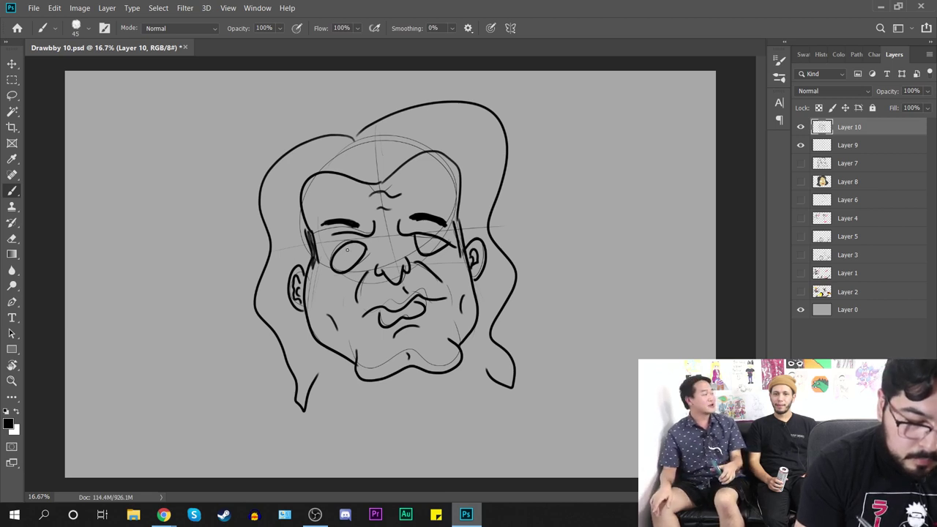
{"action": "left_click_drag", "start_coordinate": [344, 260], "coordinate": [345, 258]}
{"action": "key", "text": "ctrl+z"}
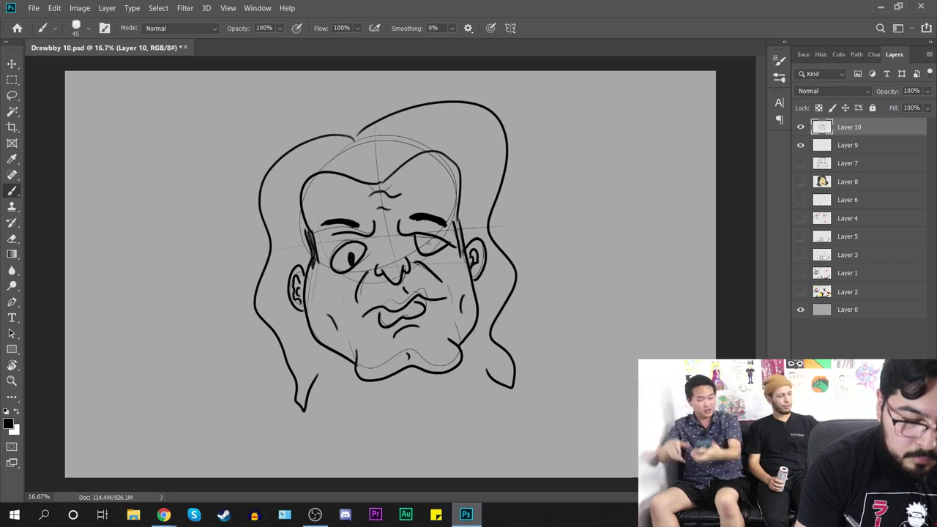
{"action": "left_click_drag", "start_coordinate": [428, 241], "coordinate": [430, 244]}
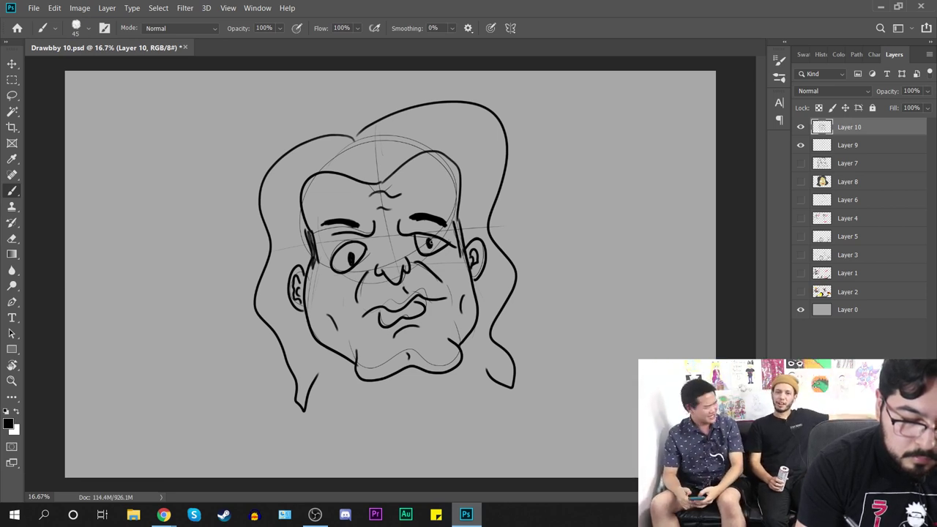
{"action": "key", "text": "ctrl+z"}
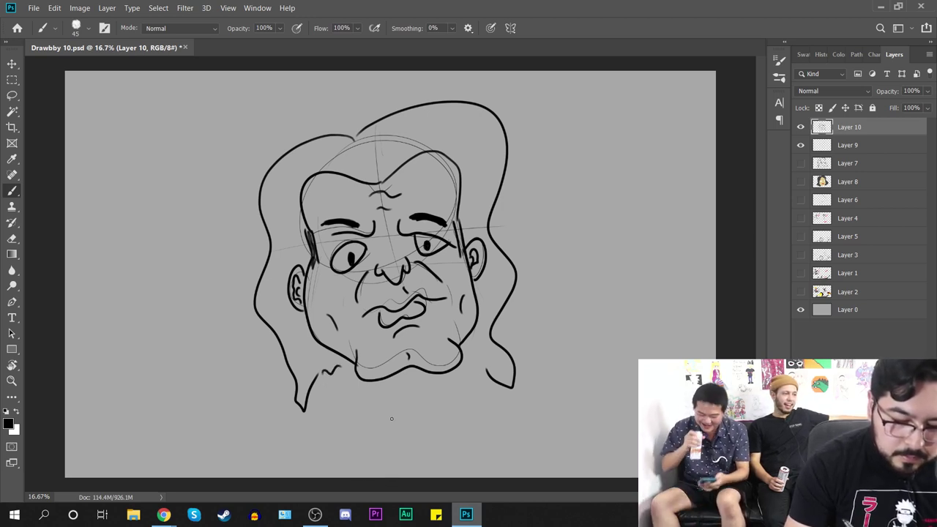
Step: Ink both sides of the neck with a throat crease and a sloping shoulder line on each side, redoing unwanted strokes
{"action": "left_click_drag", "start_coordinate": [384, 379], "coordinate": [382, 405]}
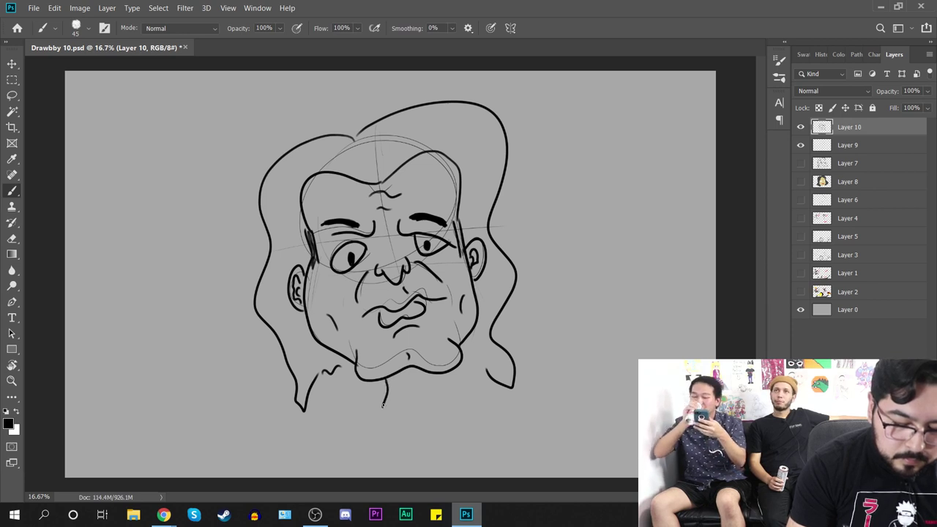
{"action": "key", "text": "ctrl+z"}
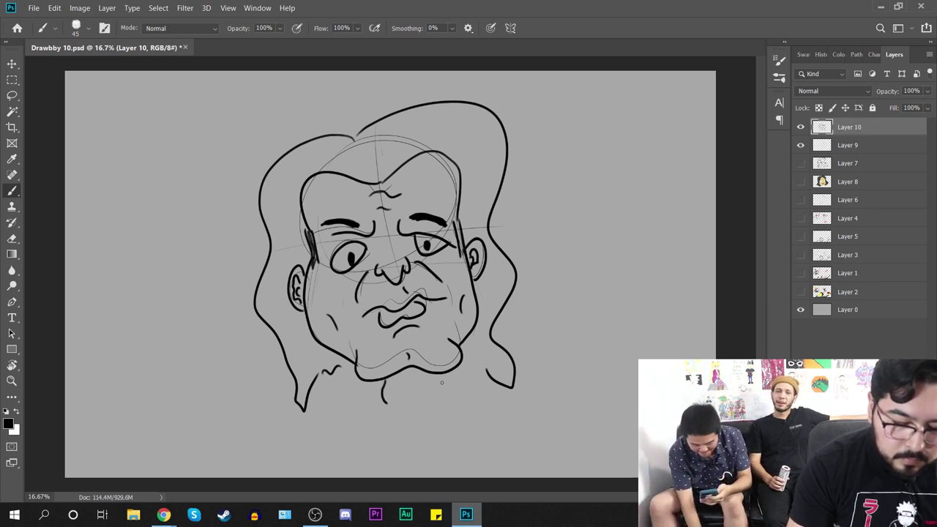
{"action": "key", "text": "ctrl+z"}
{"action": "left_click_drag", "start_coordinate": [450, 375], "coordinate": [460, 410]}
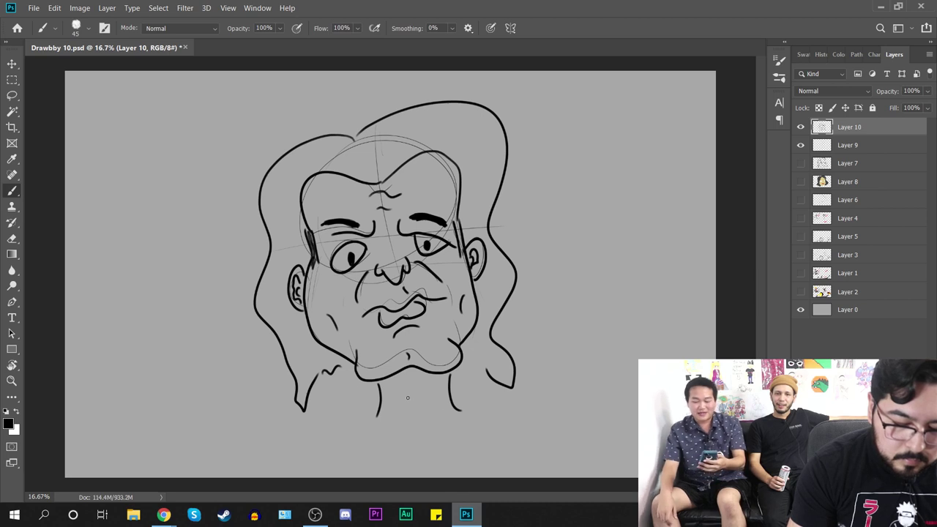
{"action": "mouse_move", "coordinate": [413, 385]}
{"action": "left_mouse_down"}
{"action": "mouse_move", "coordinate": [420, 408]}
{"action": "mouse_move", "coordinate": [331, 428]}
{"action": "mouse_move", "coordinate": [286, 466]}
{"action": "left_mouse_up"}
{"action": "key", "text": "ctrl+z"}
{"action": "left_click_drag", "start_coordinate": [453, 413], "coordinate": [580, 454]}
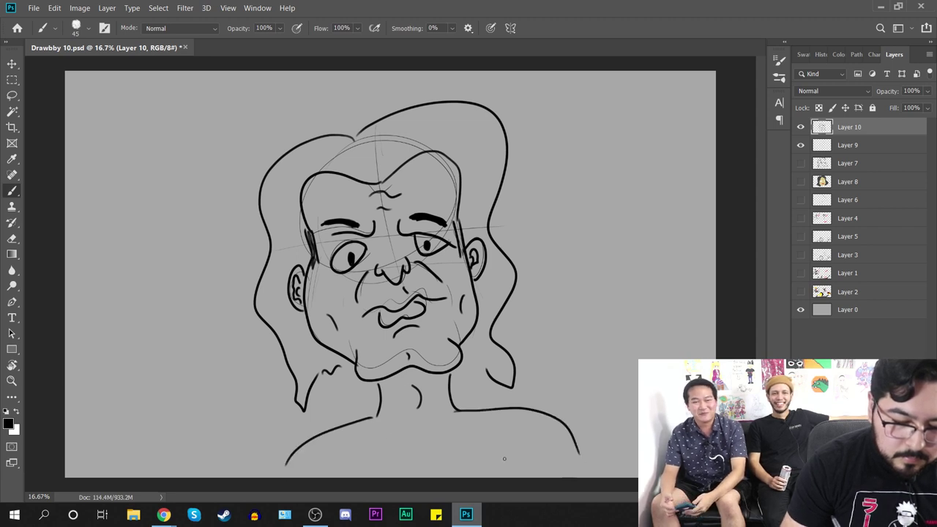
Step: Ink long loose hair strands falling from the hairline over both sides of the forehead and face
{"action": "mouse_move", "coordinate": [381, 181]}
{"action": "left_mouse_down"}
{"action": "mouse_move", "coordinate": [422, 213]}
{"action": "mouse_move", "coordinate": [433, 299]}
{"action": "left_mouse_up"}
{"action": "key", "text": "ctrl+z"}
{"action": "mouse_move", "coordinate": [379, 183]}
{"action": "left_mouse_down"}
{"action": "mouse_move", "coordinate": [411, 145]}
{"action": "mouse_move", "coordinate": [453, 279]}
{"action": "left_mouse_up"}
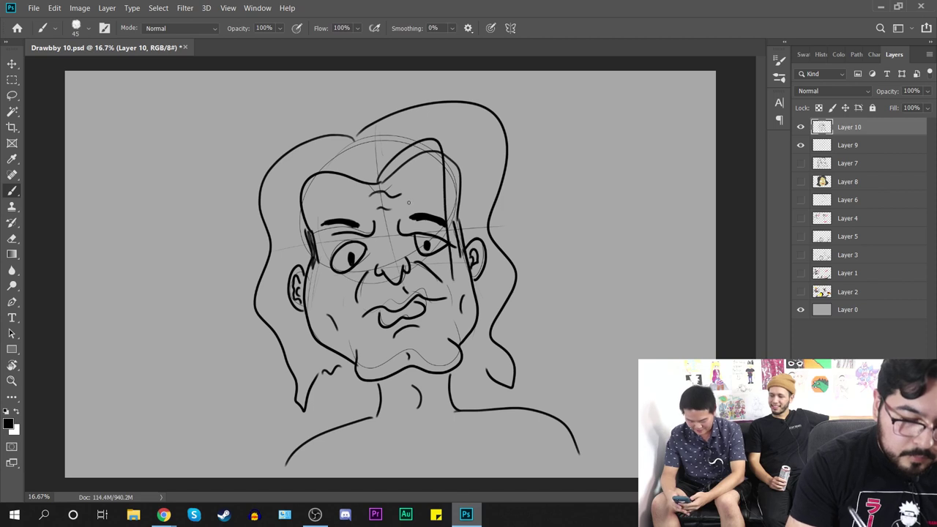
{"action": "left_click_drag", "start_coordinate": [365, 179], "coordinate": [350, 323]}
{"action": "mouse_move", "coordinate": [332, 164]}
{"action": "left_mouse_down"}
{"action": "mouse_move", "coordinate": [303, 194]}
{"action": "mouse_move", "coordinate": [320, 299]}
{"action": "left_mouse_up"}
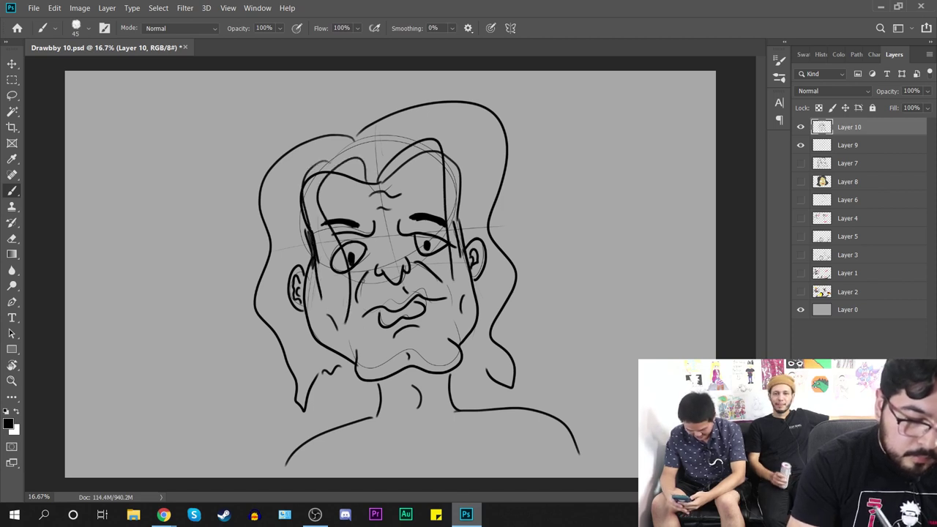
{"action": "mouse_move", "coordinate": [442, 141]}
{"action": "left_mouse_down"}
{"action": "mouse_move", "coordinate": [460, 176]}
{"action": "mouse_move", "coordinate": [471, 263]}
{"action": "left_mouse_up"}
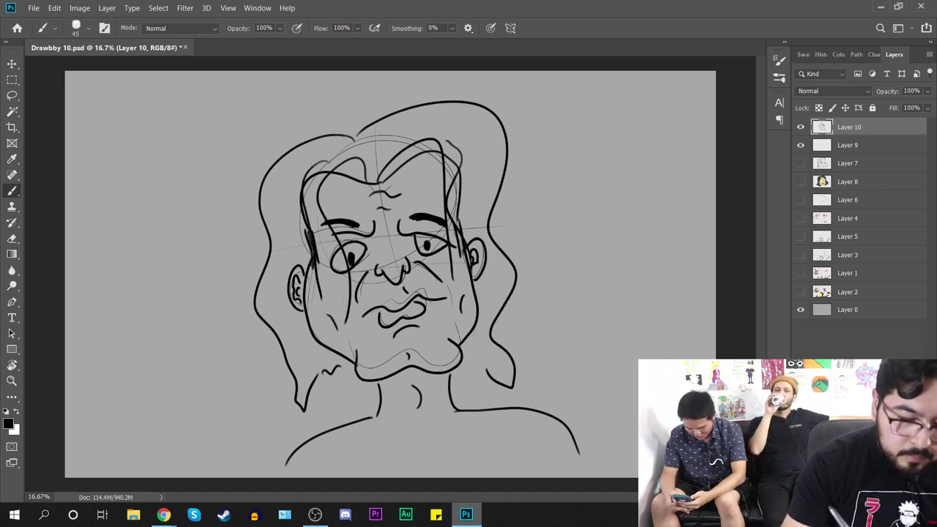
Step: Add a new layer directly beneath the inked Layer 10 and set the foreground color to light peach, fccea8
{"action": "key", "text": "ctrl+shift+alt+n"}
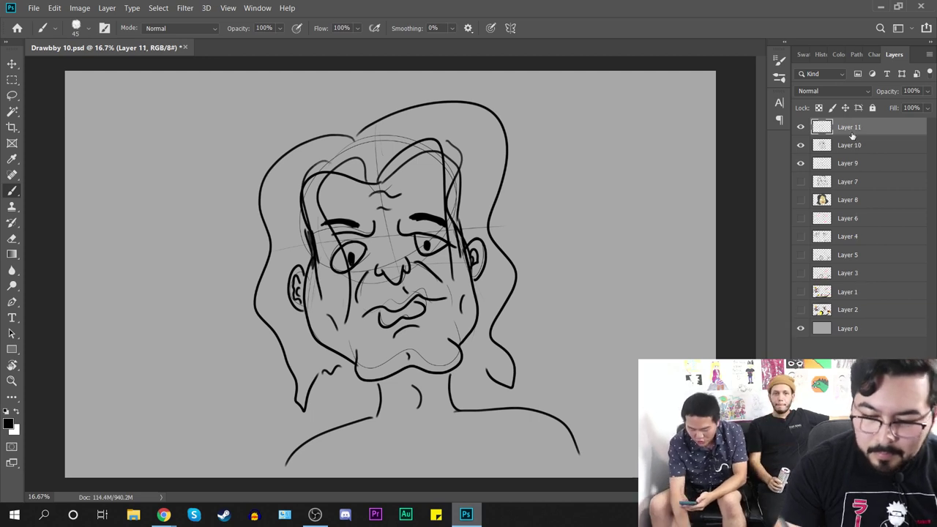
{"action": "left_click_drag", "start_coordinate": [849, 126], "coordinate": [848, 154]}
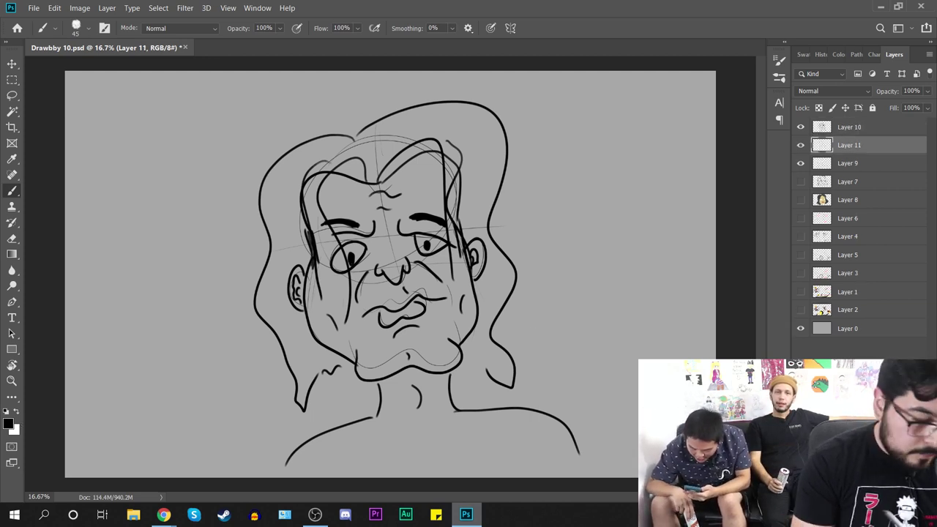
{"action": "left_click", "coordinate": [8, 424]}
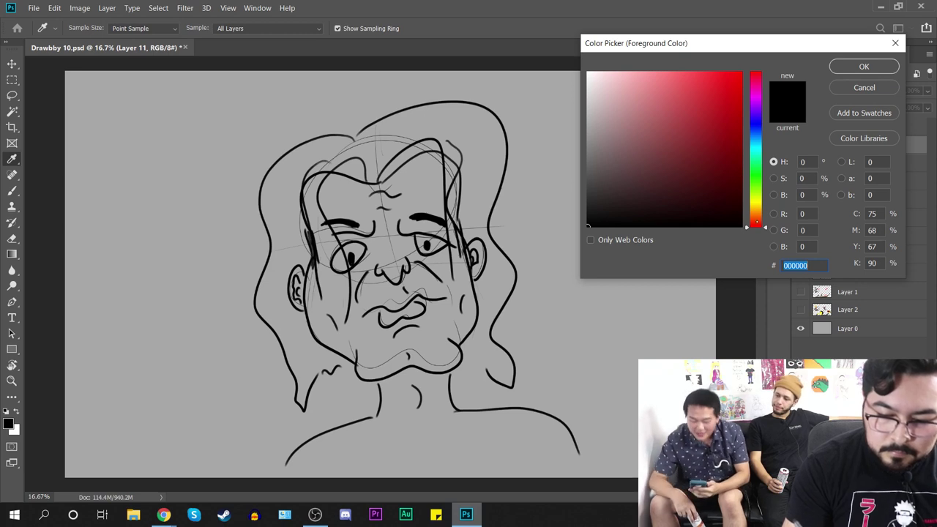
{"action": "left_click", "coordinate": [759, 210]}
{"action": "left_click", "coordinate": [720, 71]}
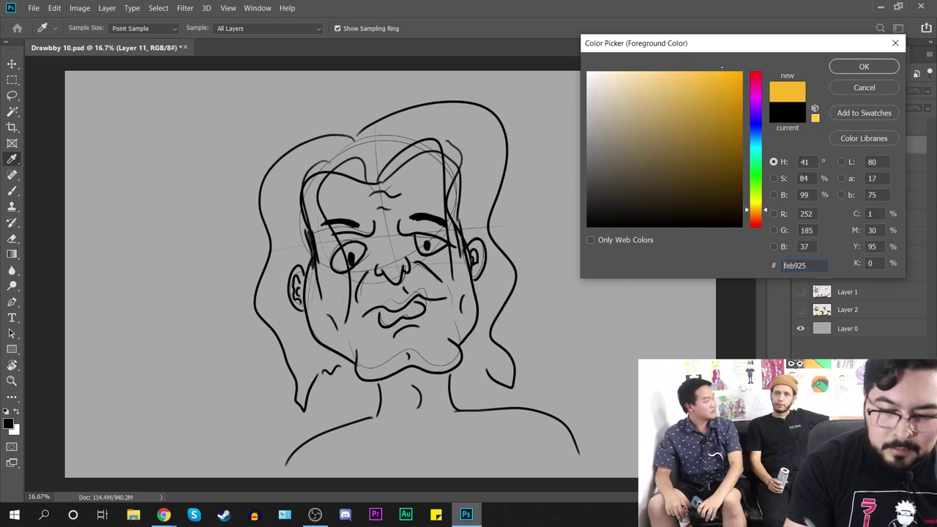
{"action": "left_click", "coordinate": [704, 77]}
{"action": "left_click_drag", "start_coordinate": [756, 210], "coordinate": [759, 208]}
{"action": "left_click", "coordinate": [696, 74]}
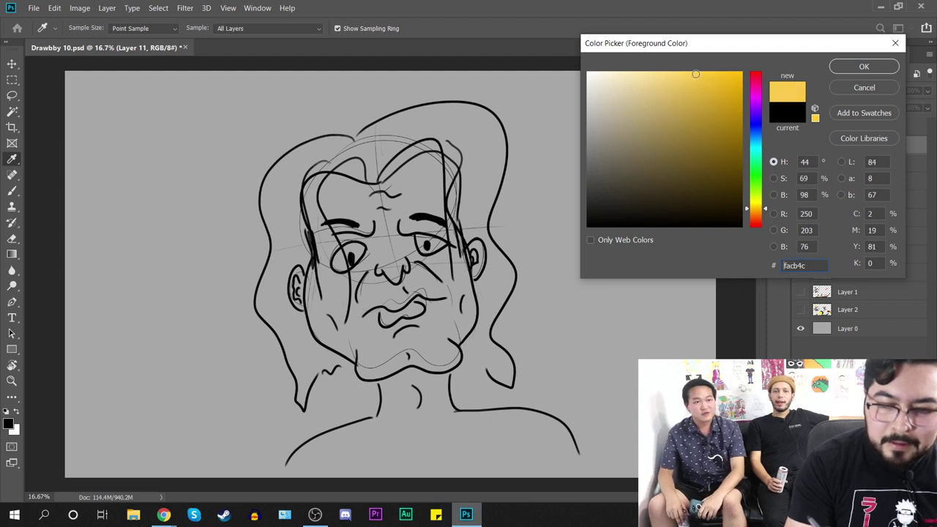
{"action": "left_click_drag", "start_coordinate": [693, 75], "coordinate": [660, 79]}
{"action": "left_click_drag", "start_coordinate": [756, 210], "coordinate": [756, 215]}
{"action": "left_click_drag", "start_coordinate": [670, 74], "coordinate": [639, 74]}
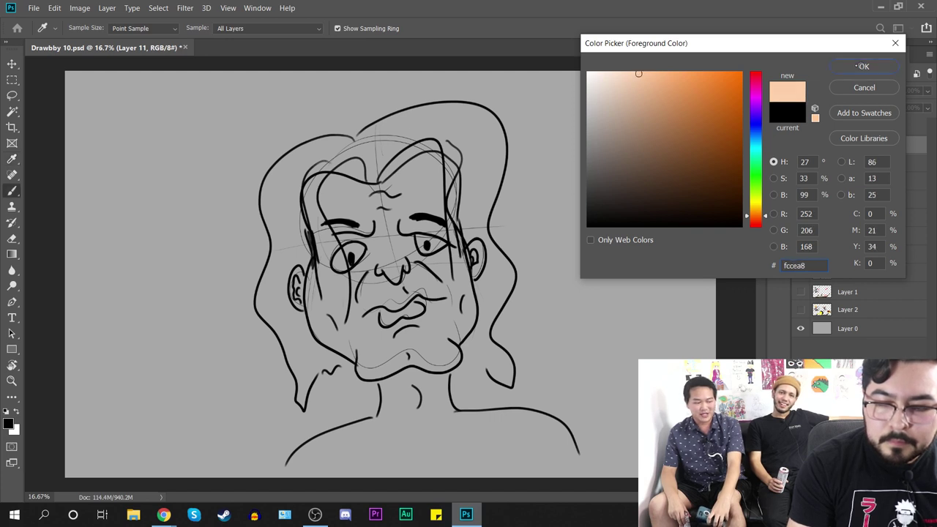
{"action": "left_click", "coordinate": [864, 66]}
Step: Enlarge the brush to 127 px and paint peach skin along the face edges, over the nose and across the right side of the forehead
{"action": "key", "text": "b"}
{"action": "right_click", "coordinate": [567, 259]}
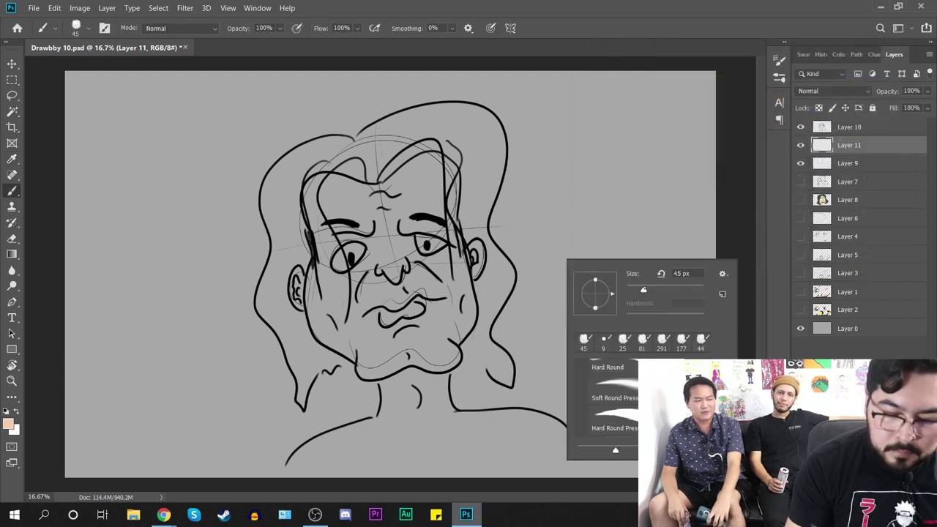
{"action": "left_click_drag", "start_coordinate": [661, 289], "coordinate": [640, 280]}
{"action": "left_click_drag", "start_coordinate": [590, 213], "coordinate": [621, 323]}
{"action": "key", "text": "ctrl+z"}
{"action": "right_click", "coordinate": [630, 295]}
{"action": "left_click_drag", "start_coordinate": [706, 326], "coordinate": [730, 325]}
{"action": "left_click_drag", "start_coordinate": [592, 247], "coordinate": [626, 328]}
{"action": "key", "text": "ctrl+z"}
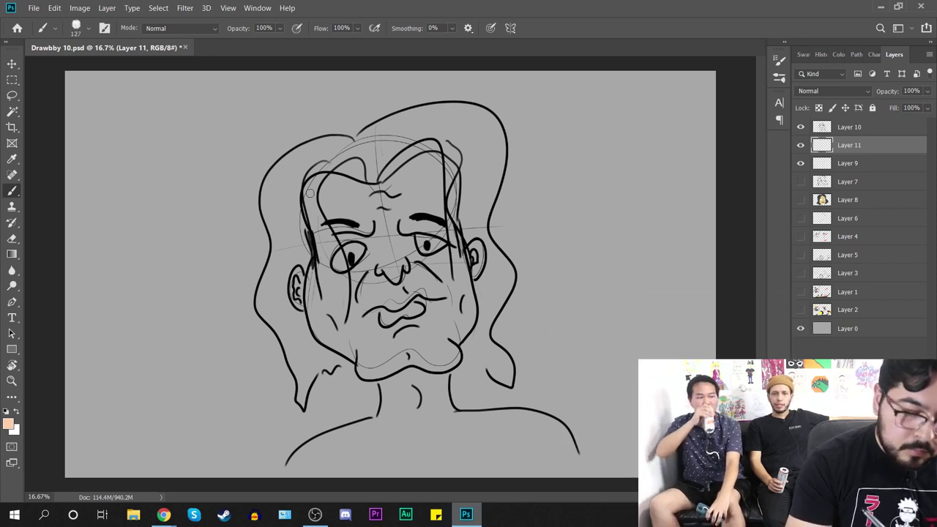
{"action": "mouse_move", "coordinate": [325, 178]}
{"action": "left_mouse_down"}
{"action": "mouse_move", "coordinate": [319, 202]}
{"action": "mouse_move", "coordinate": [308, 195]}
{"action": "mouse_move", "coordinate": [323, 262]}
{"action": "mouse_move", "coordinate": [312, 282]}
{"action": "mouse_move", "coordinate": [329, 297]}
{"action": "mouse_move", "coordinate": [320, 261]}
{"action": "mouse_move", "coordinate": [308, 308]}
{"action": "mouse_move", "coordinate": [333, 335]}
{"action": "mouse_move", "coordinate": [330, 347]}
{"action": "mouse_move", "coordinate": [318, 327]}
{"action": "mouse_move", "coordinate": [371, 357]}
{"action": "mouse_move", "coordinate": [350, 356]}
{"action": "mouse_move", "coordinate": [359, 352]}
{"action": "mouse_move", "coordinate": [361, 372]}
{"action": "mouse_move", "coordinate": [413, 362]}
{"action": "mouse_move", "coordinate": [450, 368]}
{"action": "mouse_move", "coordinate": [466, 316]}
{"action": "mouse_move", "coordinate": [477, 317]}
{"action": "mouse_move", "coordinate": [464, 328]}
{"action": "mouse_move", "coordinate": [464, 285]}
{"action": "mouse_move", "coordinate": [471, 296]}
{"action": "mouse_move", "coordinate": [460, 266]}
{"action": "mouse_move", "coordinate": [466, 273]}
{"action": "mouse_move", "coordinate": [478, 249]}
{"action": "mouse_move", "coordinate": [476, 269]}
{"action": "mouse_move", "coordinate": [459, 258]}
{"action": "mouse_move", "coordinate": [460, 281]}
{"action": "mouse_move", "coordinate": [436, 173]}
{"action": "mouse_move", "coordinate": [448, 218]}
{"action": "mouse_move", "coordinate": [444, 162]}
{"action": "mouse_move", "coordinate": [450, 232]}
{"action": "mouse_move", "coordinate": [401, 227]}
{"action": "mouse_move", "coordinate": [412, 198]}
{"action": "mouse_move", "coordinate": [427, 217]}
{"action": "mouse_move", "coordinate": [432, 173]}
{"action": "mouse_move", "coordinate": [425, 186]}
{"action": "mouse_move", "coordinate": [417, 162]}
{"action": "mouse_move", "coordinate": [392, 247]}
{"action": "mouse_move", "coordinate": [379, 245]}
{"action": "mouse_move", "coordinate": [391, 322]}
{"action": "mouse_move", "coordinate": [392, 267]}
{"action": "left_mouse_up"}
Step: Enlarge the brush to 385 px and fill the remaining face area and the left ear with peach
{"action": "right_click", "coordinate": [451, 265]}
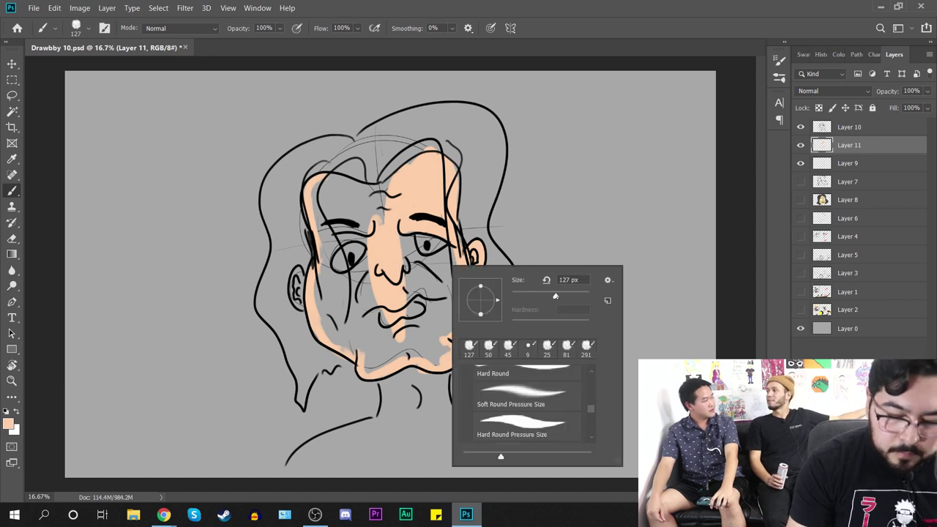
{"action": "left_click_drag", "start_coordinate": [556, 296], "coordinate": [577, 296]}
{"action": "mouse_move", "coordinate": [415, 285]}
{"action": "left_mouse_down"}
{"action": "mouse_move", "coordinate": [399, 260]}
{"action": "mouse_move", "coordinate": [399, 291]}
{"action": "mouse_move", "coordinate": [425, 311]}
{"action": "mouse_move", "coordinate": [438, 255]}
{"action": "mouse_move", "coordinate": [451, 304]}
{"action": "mouse_move", "coordinate": [446, 242]}
{"action": "mouse_move", "coordinate": [438, 353]}
{"action": "mouse_move", "coordinate": [443, 329]}
{"action": "mouse_move", "coordinate": [428, 325]}
{"action": "mouse_move", "coordinate": [407, 358]}
{"action": "mouse_move", "coordinate": [375, 310]}
{"action": "mouse_move", "coordinate": [342, 348]}
{"action": "mouse_move", "coordinate": [319, 254]}
{"action": "mouse_move", "coordinate": [327, 176]}
{"action": "mouse_move", "coordinate": [338, 255]}
{"action": "mouse_move", "coordinate": [360, 293]}
{"action": "mouse_move", "coordinate": [369, 269]}
{"action": "mouse_move", "coordinate": [365, 189]}
{"action": "mouse_move", "coordinate": [382, 209]}
{"action": "mouse_move", "coordinate": [378, 239]}
{"action": "mouse_move", "coordinate": [340, 292]}
{"action": "mouse_move", "coordinate": [293, 276]}
{"action": "mouse_move", "coordinate": [304, 305]}
{"action": "mouse_move", "coordinate": [488, 306]}
{"action": "mouse_move", "coordinate": [453, 270]}
{"action": "mouse_move", "coordinate": [446, 336]}
{"action": "mouse_move", "coordinate": [411, 360]}
{"action": "mouse_move", "coordinate": [320, 324]}
{"action": "mouse_move", "coordinate": [395, 348]}
{"action": "mouse_move", "coordinate": [466, 319]}
{"action": "mouse_move", "coordinate": [460, 329]}
{"action": "mouse_move", "coordinate": [448, 202]}
{"action": "mouse_move", "coordinate": [450, 227]}
{"action": "left_mouse_up"}
Step: Reduce the brush to 91 px and paint the whites of both eyes around the pupils
{"action": "right_click", "coordinate": [479, 289]}
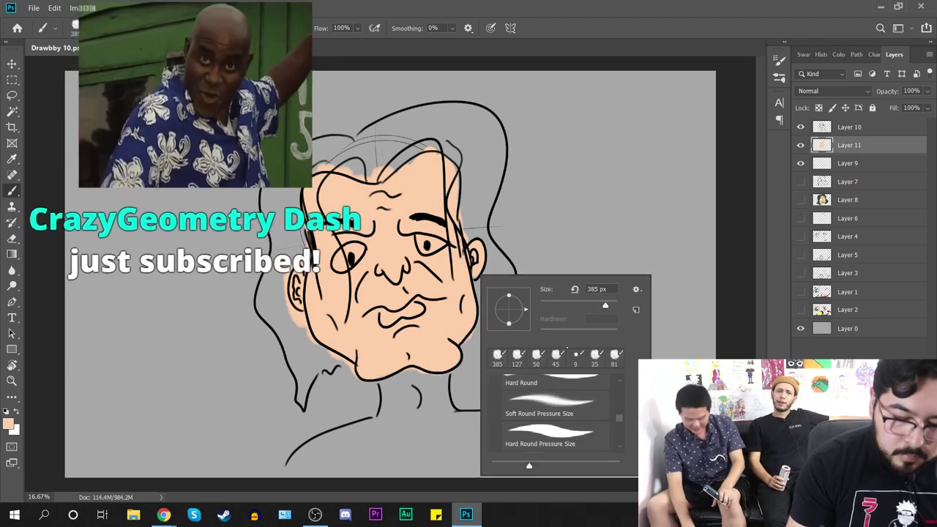
{"action": "left_click", "coordinate": [447, 240]}
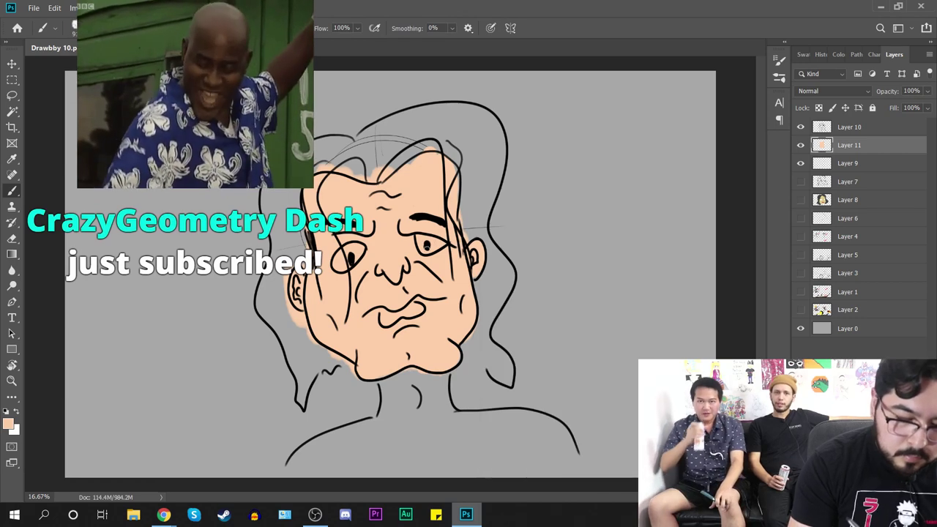
{"action": "key", "text": "x"}
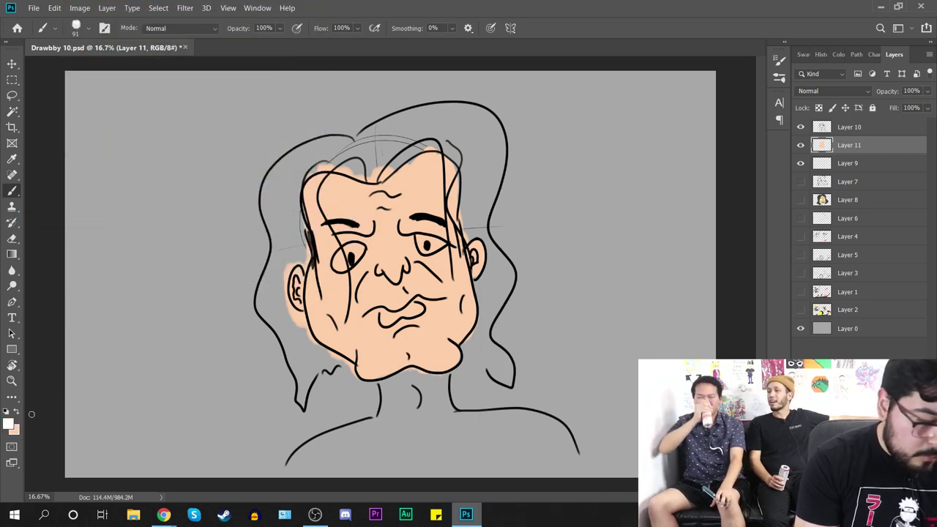
{"action": "mouse_move", "coordinate": [337, 252]}
{"action": "left_mouse_down"}
{"action": "mouse_move", "coordinate": [343, 264]}
{"action": "mouse_move", "coordinate": [341, 256]}
{"action": "left_mouse_up"}
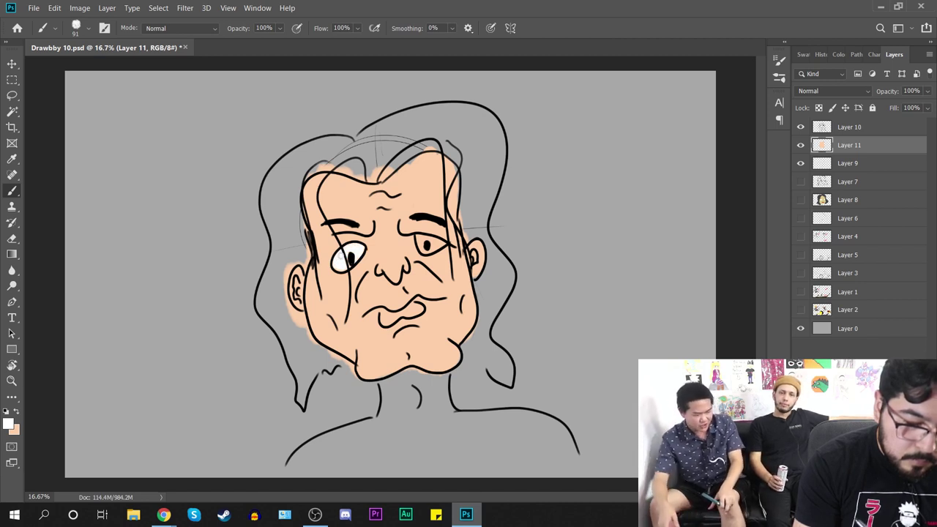
{"action": "left_click_drag", "start_coordinate": [418, 239], "coordinate": [432, 241]}
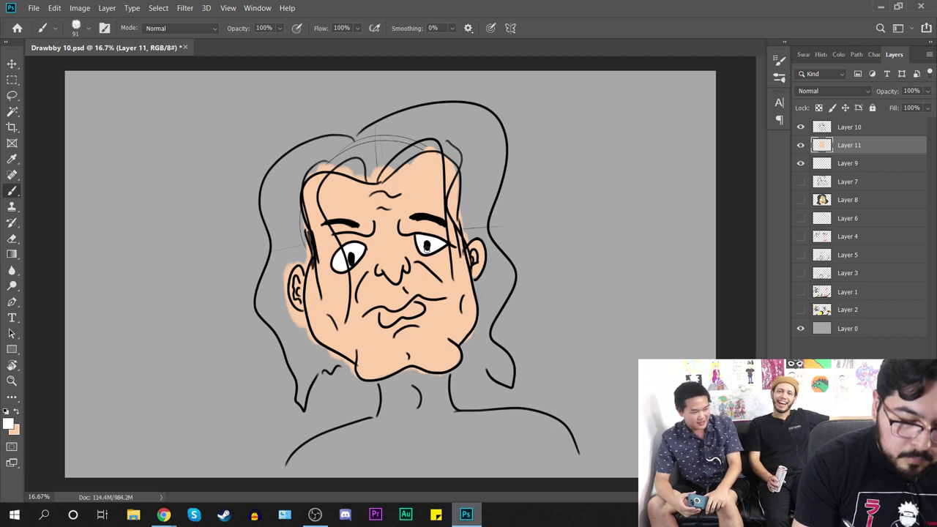
Step: Set the foreground color to dark gray, 3f3e3d, and paint the lower hair on the left side of the face, around the ear
{"action": "key", "text": "x"}
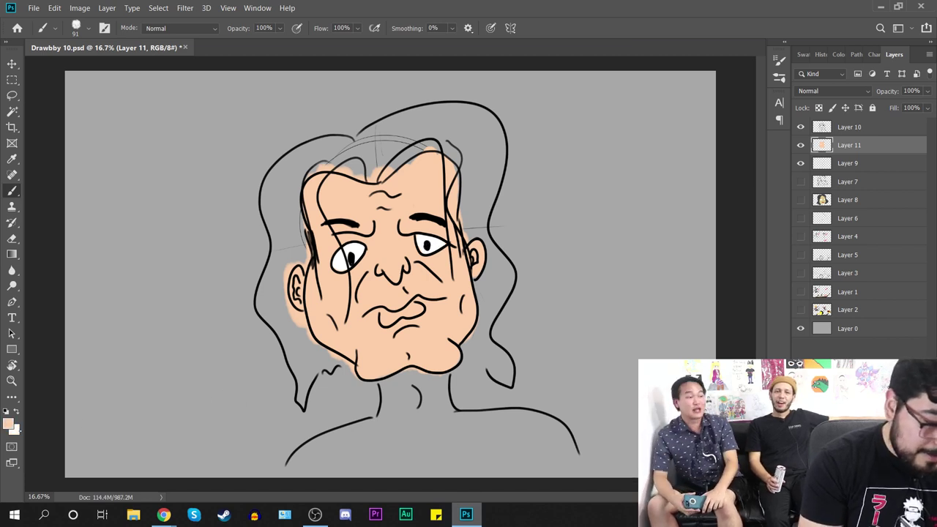
{"action": "left_click", "coordinate": [8, 424]}
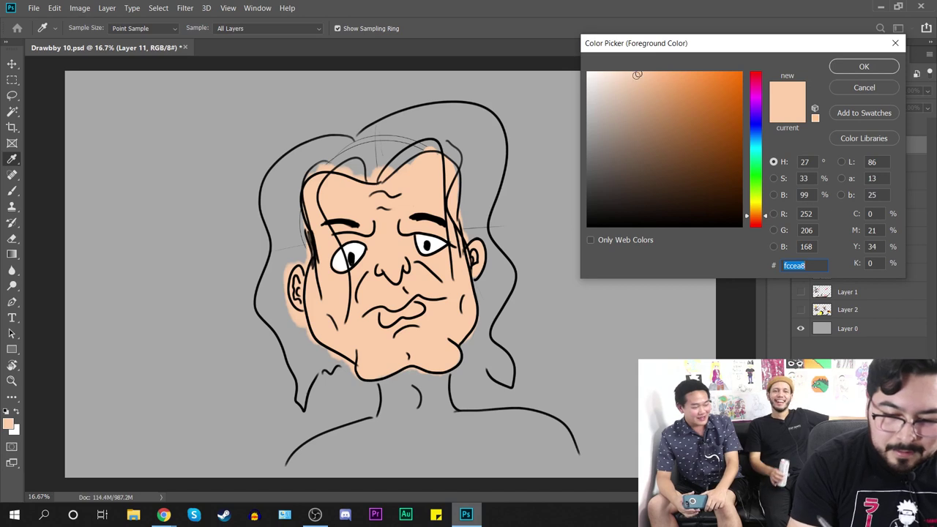
{"action": "left_click", "coordinate": [595, 187]}
{"action": "left_click", "coordinate": [864, 66]}
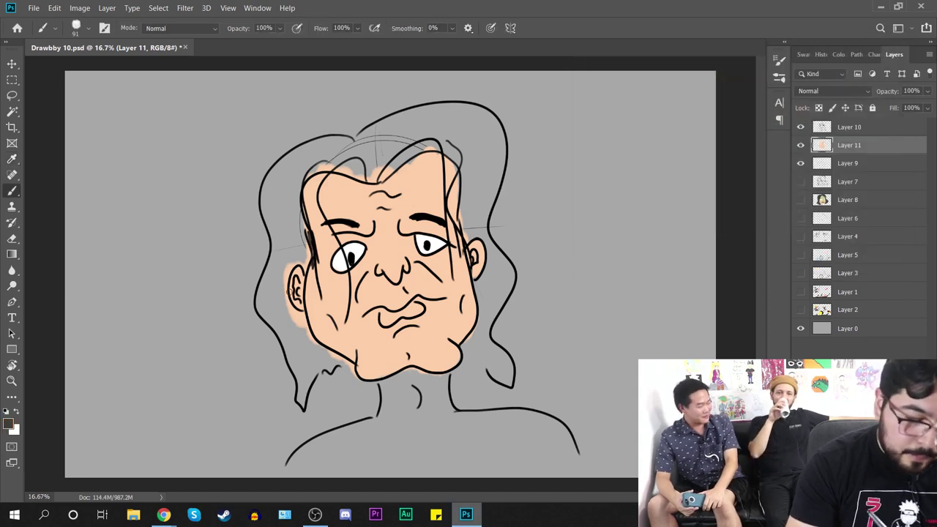
{"action": "mouse_move", "coordinate": [297, 321]}
{"action": "left_mouse_down"}
{"action": "mouse_move", "coordinate": [313, 351]}
{"action": "mouse_move", "coordinate": [304, 324]}
{"action": "mouse_move", "coordinate": [320, 358]}
{"action": "mouse_move", "coordinate": [320, 350]}
{"action": "mouse_move", "coordinate": [328, 367]}
{"action": "mouse_move", "coordinate": [324, 349]}
{"action": "mouse_move", "coordinate": [330, 367]}
{"action": "mouse_move", "coordinate": [337, 355]}
{"action": "mouse_move", "coordinate": [341, 363]}
{"action": "mouse_move", "coordinate": [325, 361]}
{"action": "mouse_move", "coordinate": [327, 352]}
{"action": "mouse_move", "coordinate": [300, 404]}
{"action": "left_mouse_up"}
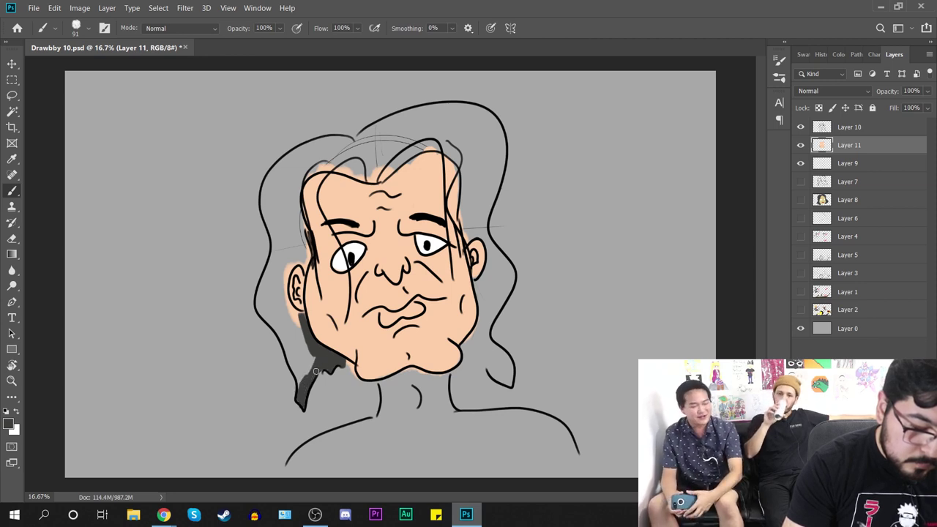
{"action": "mouse_move", "coordinate": [316, 371]}
{"action": "left_mouse_down"}
{"action": "mouse_move", "coordinate": [259, 307]}
{"action": "mouse_move", "coordinate": [267, 278]}
{"action": "mouse_move", "coordinate": [266, 317]}
{"action": "mouse_move", "coordinate": [278, 324]}
{"action": "mouse_move", "coordinate": [279, 307]}
{"action": "mouse_move", "coordinate": [297, 328]}
{"action": "mouse_move", "coordinate": [301, 316]}
{"action": "mouse_move", "coordinate": [315, 365]}
{"action": "mouse_move", "coordinate": [313, 348]}
{"action": "mouse_move", "coordinate": [292, 362]}
{"action": "left_mouse_up"}
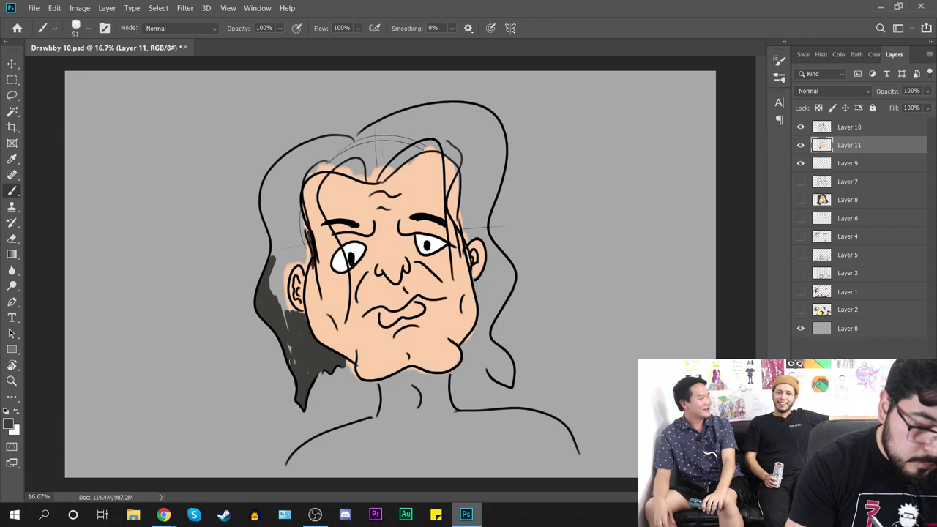
{"action": "mouse_move", "coordinate": [302, 315]}
{"action": "left_mouse_down"}
{"action": "mouse_move", "coordinate": [284, 290]}
{"action": "mouse_move", "coordinate": [289, 263]}
{"action": "mouse_move", "coordinate": [287, 282]}
{"action": "mouse_move", "coordinate": [292, 265]}
{"action": "mouse_move", "coordinate": [288, 277]}
{"action": "mouse_move", "coordinate": [299, 261]}
{"action": "mouse_move", "coordinate": [306, 272]}
{"action": "mouse_move", "coordinate": [307, 244]}
{"action": "mouse_move", "coordinate": [308, 255]}
{"action": "mouse_move", "coordinate": [289, 236]}
{"action": "mouse_move", "coordinate": [277, 300]}
{"action": "mouse_move", "coordinate": [289, 332]}
{"action": "mouse_move", "coordinate": [274, 268]}
{"action": "mouse_move", "coordinate": [270, 291]}
{"action": "mouse_move", "coordinate": [293, 236]}
{"action": "mouse_move", "coordinate": [298, 257]}
{"action": "mouse_move", "coordinate": [303, 242]}
{"action": "mouse_move", "coordinate": [288, 265]}
{"action": "left_mouse_up"}
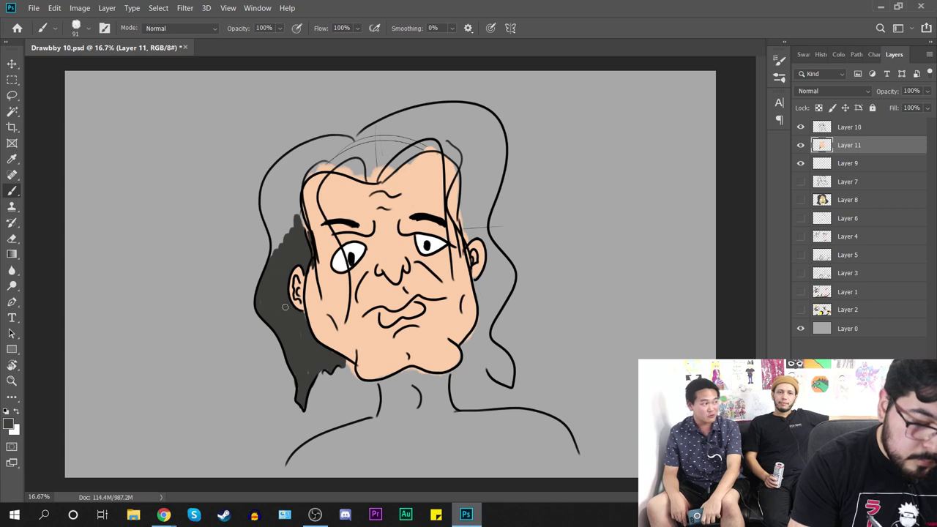
Step: Paint the long lock on the right side of the face dark gray, from its lower tip past the ear to the upper edge
{"action": "mouse_move", "coordinate": [466, 206]}
{"action": "left_mouse_down"}
{"action": "mouse_move", "coordinate": [465, 238]}
{"action": "mouse_move", "coordinate": [475, 225]}
{"action": "mouse_move", "coordinate": [487, 281]}
{"action": "left_mouse_up"}
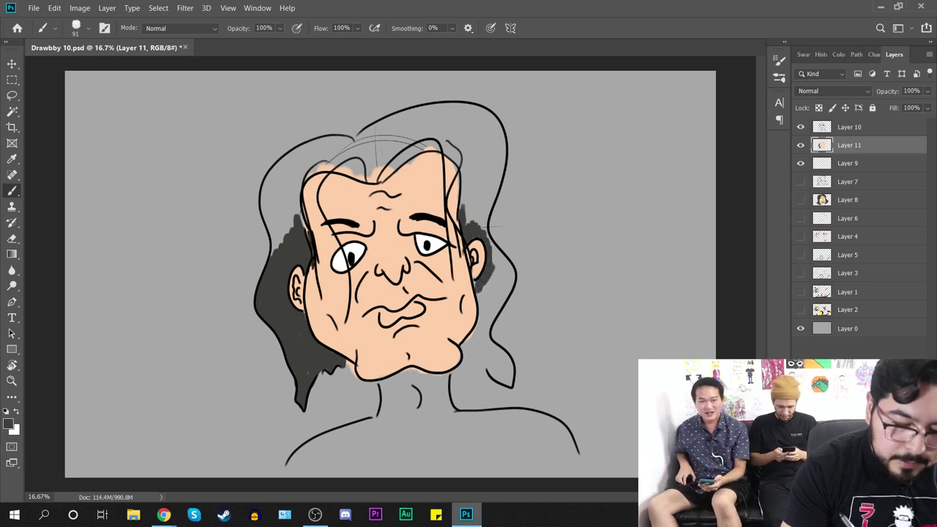
{"action": "mouse_move", "coordinate": [478, 284]}
{"action": "left_mouse_down"}
{"action": "mouse_move", "coordinate": [481, 361]}
{"action": "mouse_move", "coordinate": [503, 383]}
{"action": "mouse_move", "coordinate": [483, 331]}
{"action": "mouse_move", "coordinate": [504, 383]}
{"action": "mouse_move", "coordinate": [508, 359]}
{"action": "mouse_move", "coordinate": [488, 301]}
{"action": "left_mouse_up"}
{"action": "left_click_drag", "start_coordinate": [474, 337], "coordinate": [464, 356]}
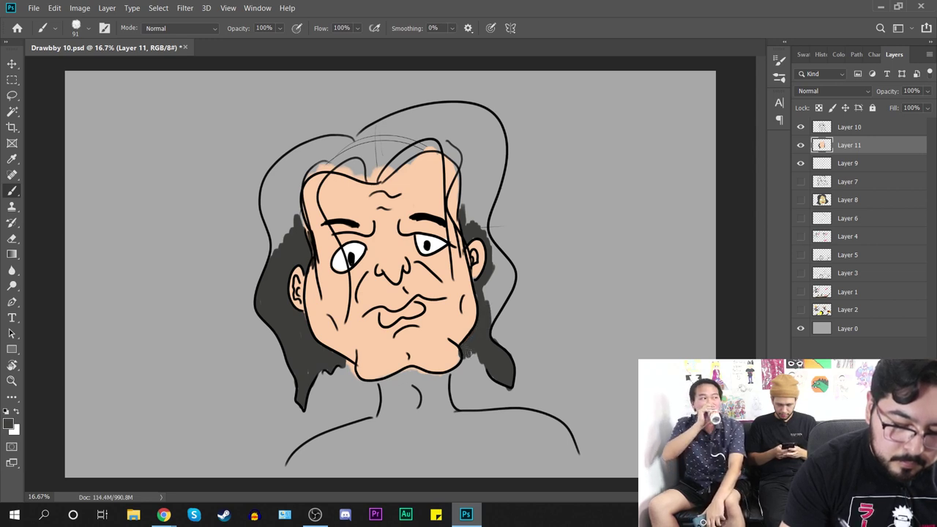
{"action": "left_click_drag", "start_coordinate": [488, 315], "coordinate": [484, 284]}
{"action": "left_click_drag", "start_coordinate": [491, 317], "coordinate": [494, 277]}
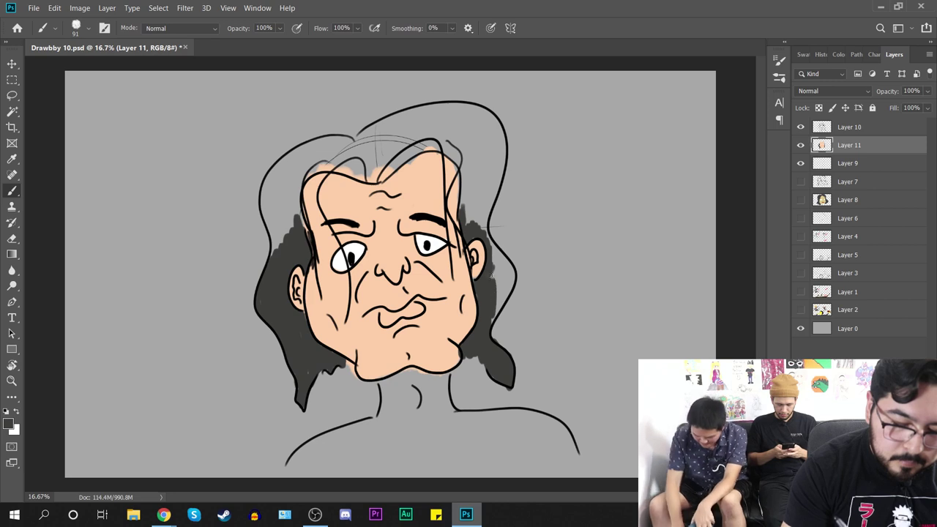
{"action": "mouse_move", "coordinate": [495, 312]}
{"action": "left_mouse_down"}
{"action": "mouse_move", "coordinate": [500, 264]}
{"action": "mouse_move", "coordinate": [506, 284]}
{"action": "mouse_move", "coordinate": [512, 270]}
{"action": "mouse_move", "coordinate": [494, 240]}
{"action": "left_mouse_up"}
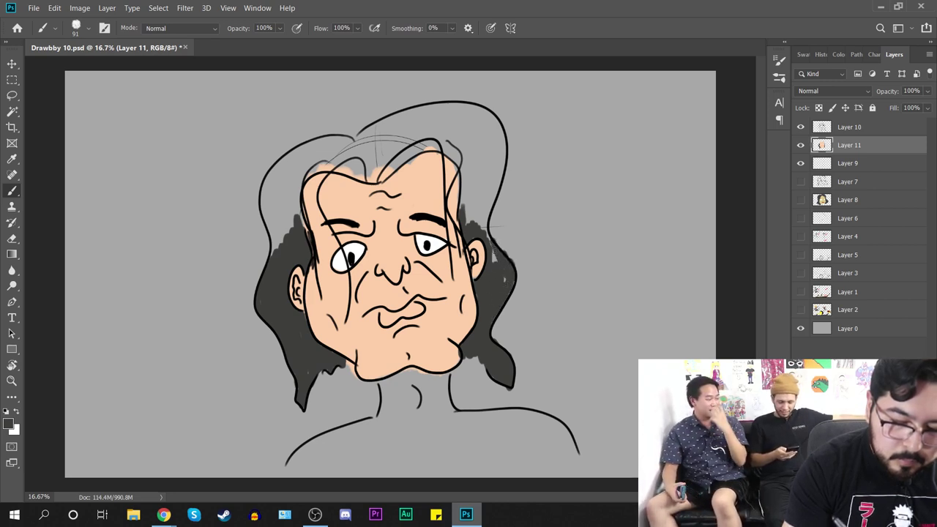
{"action": "mouse_move", "coordinate": [464, 211]}
{"action": "left_mouse_down"}
{"action": "mouse_move", "coordinate": [461, 164]}
{"action": "mouse_move", "coordinate": [464, 217]}
{"action": "mouse_move", "coordinate": [486, 212]}
{"action": "mouse_move", "coordinate": [502, 150]}
{"action": "mouse_move", "coordinate": [493, 128]}
{"action": "left_mouse_up"}
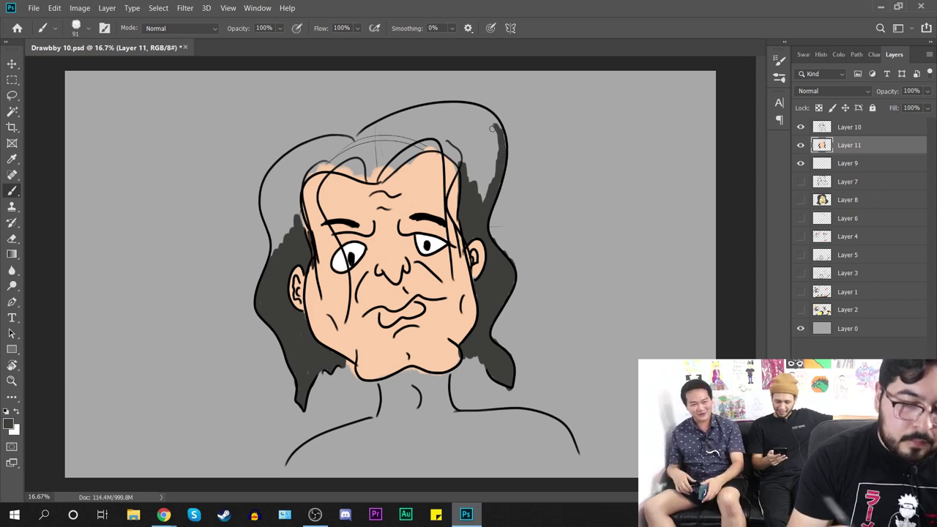
Step: Enlarge the brush to 161 px and fill the remaining hair at the upper sides and across the top of the head
{"action": "right_click", "coordinate": [524, 180]}
{"action": "left_click_drag", "start_coordinate": [625, 210], "coordinate": [641, 210]}
{"action": "mouse_move", "coordinate": [490, 155]}
{"action": "left_mouse_down"}
{"action": "mouse_move", "coordinate": [490, 176]}
{"action": "mouse_move", "coordinate": [493, 164]}
{"action": "left_mouse_up"}
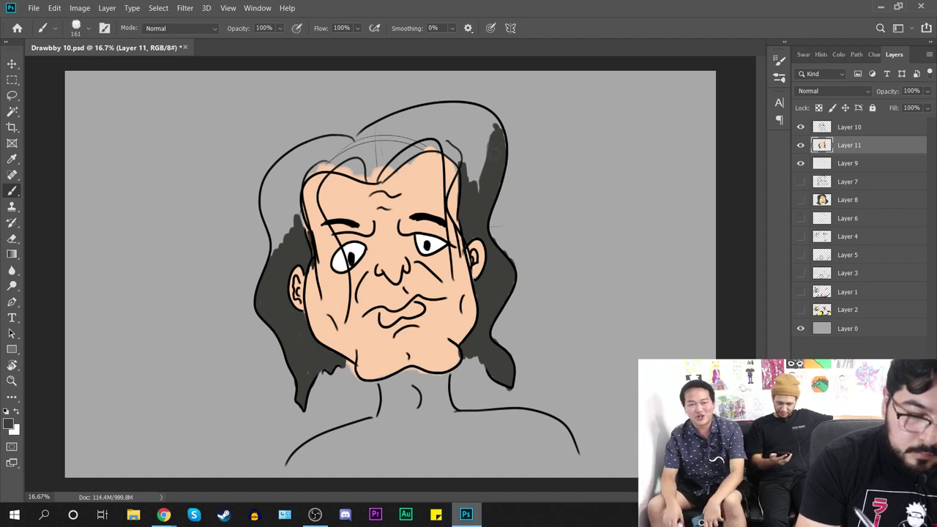
{"action": "left_click_drag", "start_coordinate": [496, 130], "coordinate": [481, 122]}
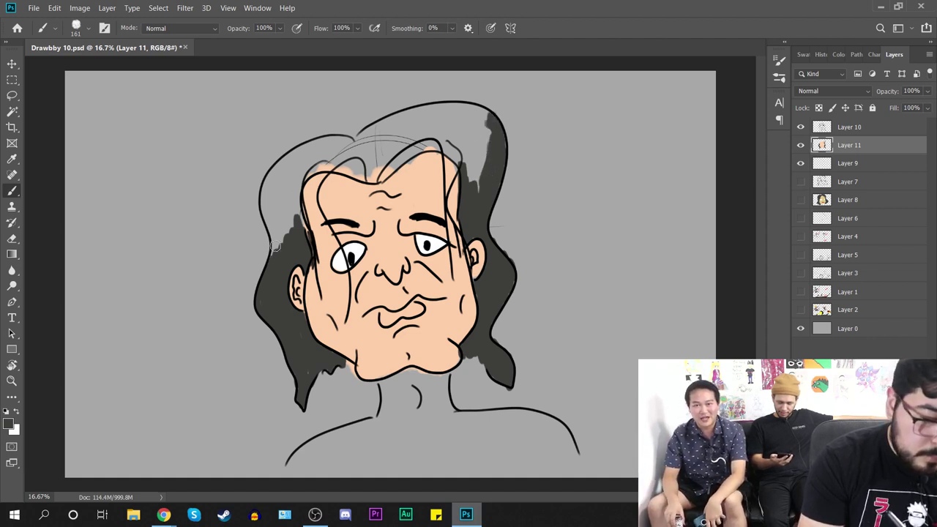
{"action": "mouse_move", "coordinate": [275, 246]}
{"action": "left_mouse_down"}
{"action": "mouse_move", "coordinate": [266, 212]}
{"action": "mouse_move", "coordinate": [275, 176]}
{"action": "left_mouse_up"}
{"action": "mouse_move", "coordinate": [315, 146]}
{"action": "left_mouse_down"}
{"action": "mouse_move", "coordinate": [275, 175]}
{"action": "mouse_move", "coordinate": [327, 146]}
{"action": "mouse_move", "coordinate": [280, 189]}
{"action": "mouse_move", "coordinate": [277, 210]}
{"action": "mouse_move", "coordinate": [299, 234]}
{"action": "mouse_move", "coordinate": [295, 200]}
{"action": "left_mouse_up"}
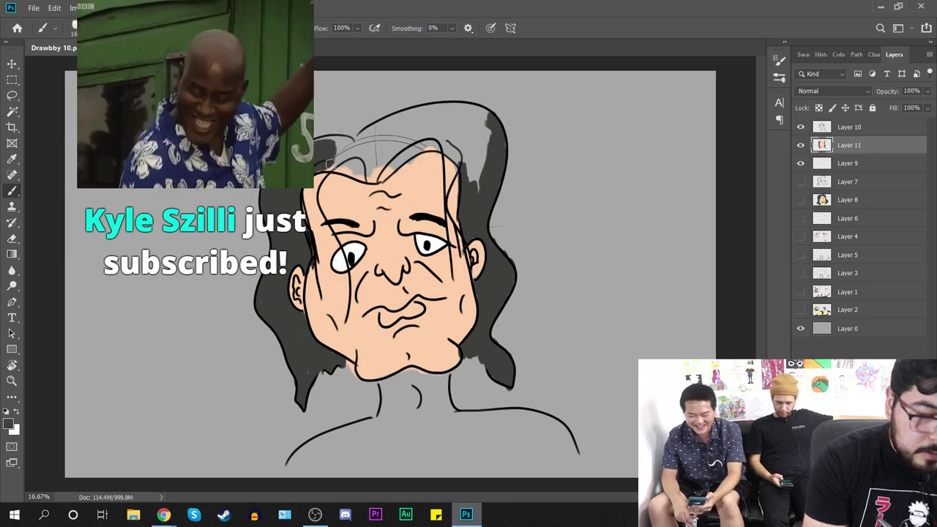
{"action": "mouse_move", "coordinate": [337, 161]}
{"action": "left_mouse_down"}
{"action": "mouse_move", "coordinate": [360, 168]}
{"action": "mouse_move", "coordinate": [358, 183]}
{"action": "mouse_move", "coordinate": [368, 172]}
{"action": "mouse_move", "coordinate": [332, 167]}
{"action": "mouse_move", "coordinate": [374, 174]}
{"action": "mouse_move", "coordinate": [367, 180]}
{"action": "mouse_move", "coordinate": [409, 150]}
{"action": "mouse_move", "coordinate": [391, 167]}
{"action": "mouse_move", "coordinate": [426, 145]}
{"action": "mouse_move", "coordinate": [389, 168]}
{"action": "mouse_move", "coordinate": [443, 141]}
{"action": "mouse_move", "coordinate": [470, 189]}
{"action": "mouse_move", "coordinate": [480, 170]}
{"action": "mouse_move", "coordinate": [479, 190]}
{"action": "mouse_move", "coordinate": [486, 117]}
{"action": "mouse_move", "coordinate": [459, 137]}
{"action": "mouse_move", "coordinate": [472, 106]}
{"action": "mouse_move", "coordinate": [454, 112]}
{"action": "mouse_move", "coordinate": [441, 142]}
{"action": "mouse_move", "coordinate": [452, 109]}
{"action": "mouse_move", "coordinate": [304, 150]}
{"action": "mouse_move", "coordinate": [310, 158]}
{"action": "mouse_move", "coordinate": [349, 142]}
{"action": "mouse_move", "coordinate": [350, 158]}
{"action": "mouse_move", "coordinate": [376, 145]}
{"action": "mouse_move", "coordinate": [375, 167]}
{"action": "mouse_move", "coordinate": [424, 118]}
{"action": "mouse_move", "coordinate": [429, 141]}
{"action": "left_mouse_up"}
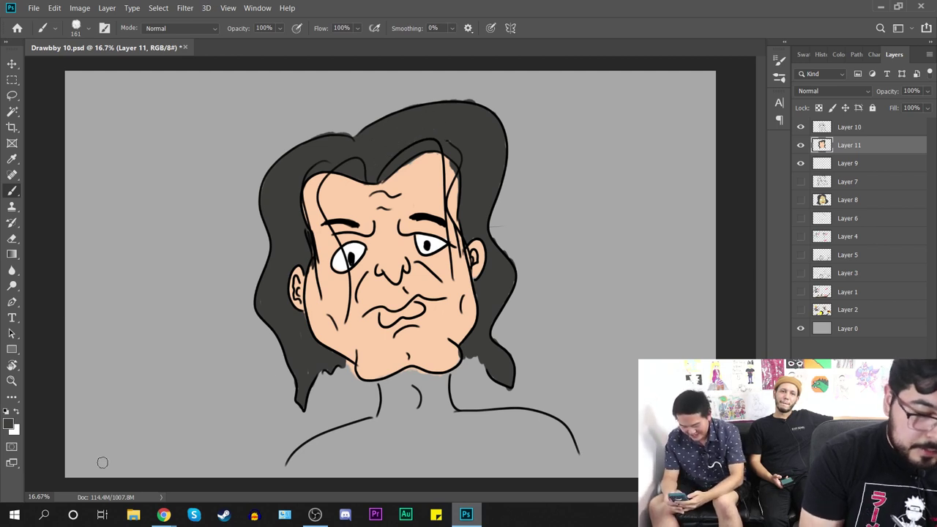
Step: Set the foreground color to tan, e5a977, and paint skin shading under the nose, around the eyes and on the cheeks
{"action": "left_click", "coordinate": [9, 422]}
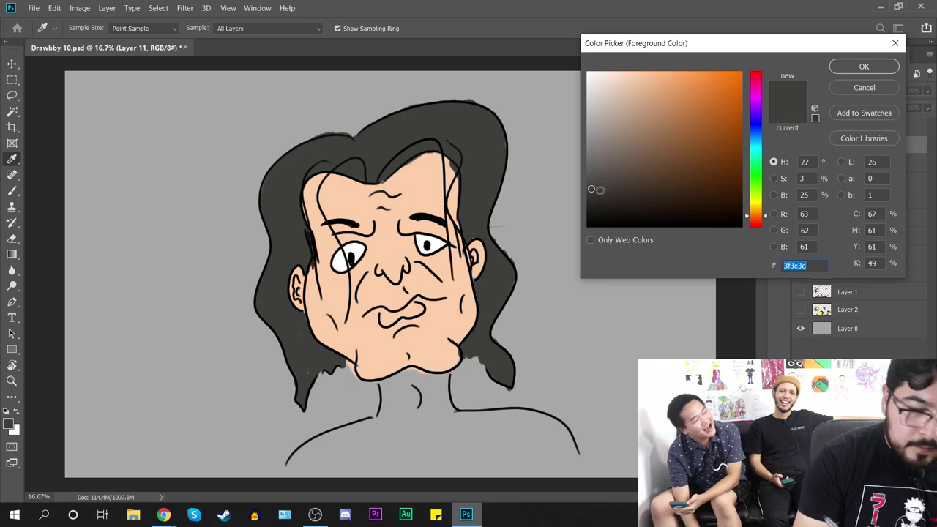
{"action": "left_click", "coordinate": [449, 316]}
{"action": "left_click", "coordinate": [661, 87]}
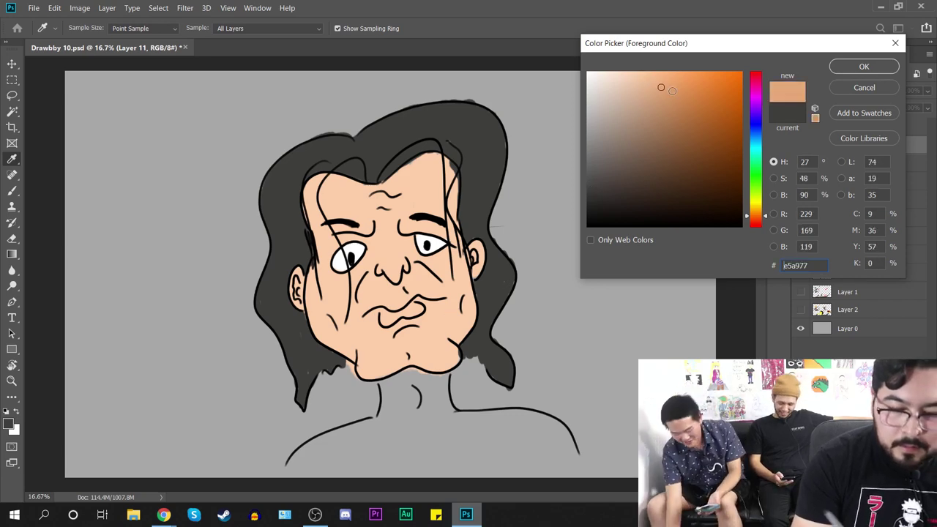
{"action": "key", "text": "Return"}
{"action": "key", "text": "b"}
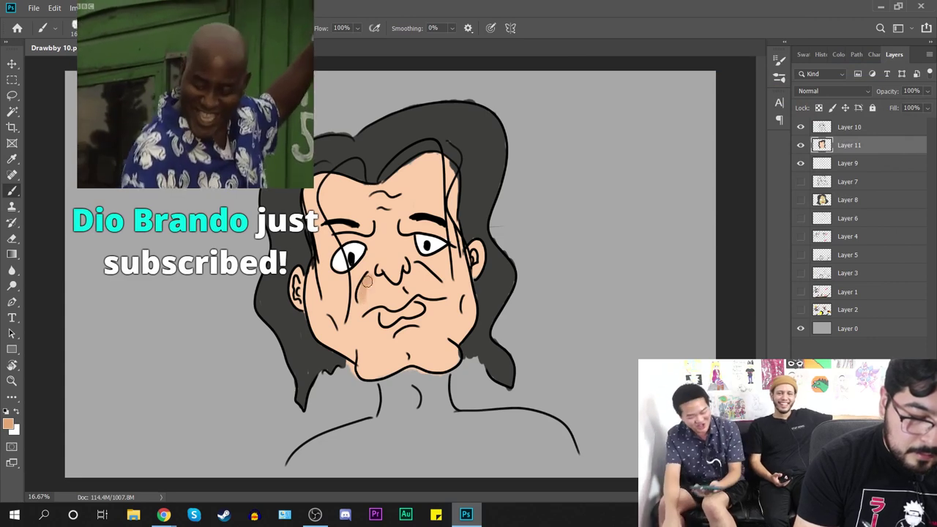
{"action": "mouse_move", "coordinate": [361, 299]}
{"action": "left_mouse_down"}
{"action": "mouse_move", "coordinate": [399, 287]}
{"action": "mouse_move", "coordinate": [381, 282]}
{"action": "mouse_move", "coordinate": [417, 272]}
{"action": "mouse_move", "coordinate": [434, 278]}
{"action": "mouse_move", "coordinate": [419, 272]}
{"action": "mouse_move", "coordinate": [437, 286]}
{"action": "mouse_move", "coordinate": [425, 278]}
{"action": "mouse_move", "coordinate": [396, 297]}
{"action": "left_mouse_up"}
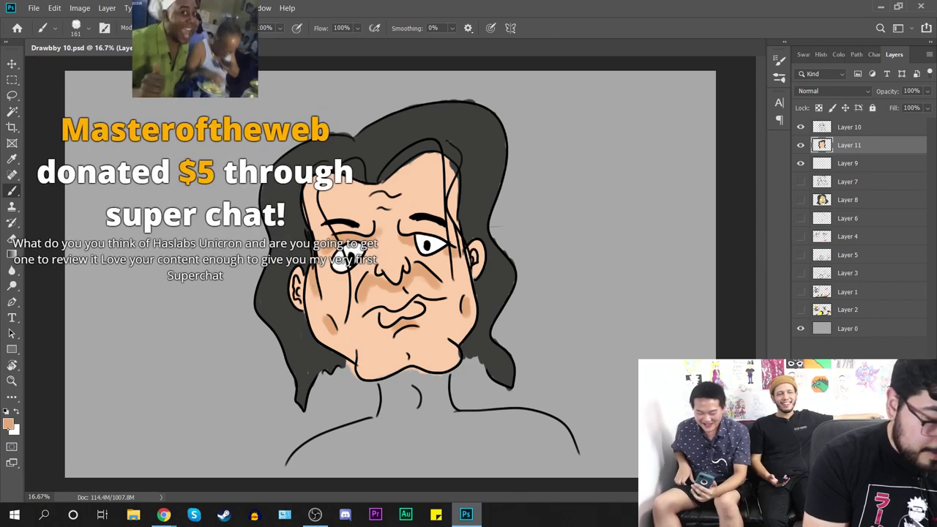
Step: Set the foreground color to light pink, f3c0e0, and color the lips, undoing the first pass and repainting them
{"action": "left_click", "coordinate": [9, 423]}
{"action": "left_click_drag", "start_coordinate": [751, 145], "coordinate": [756, 88]}
{"action": "left_click", "coordinate": [628, 79]}
{"action": "key", "text": "Return"}
{"action": "key", "text": "b"}
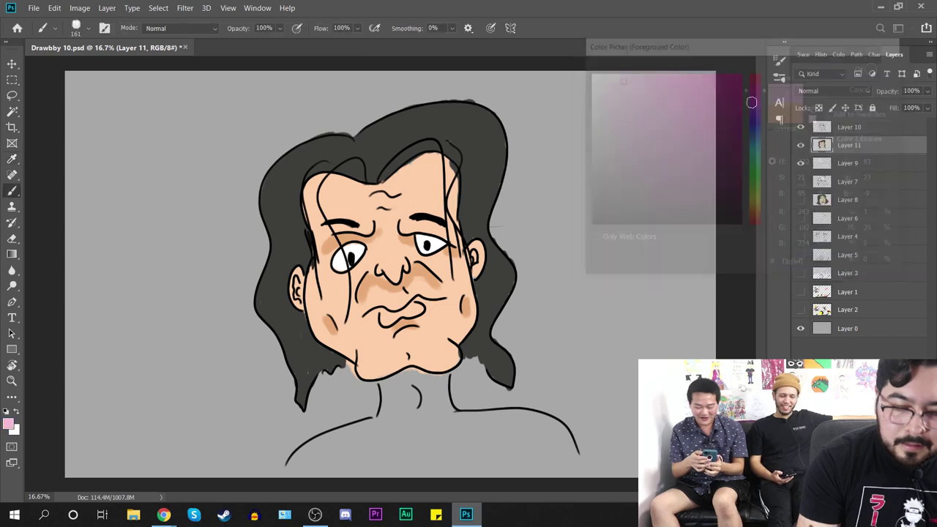
{"action": "left_click_drag", "start_coordinate": [385, 317], "coordinate": [412, 313]}
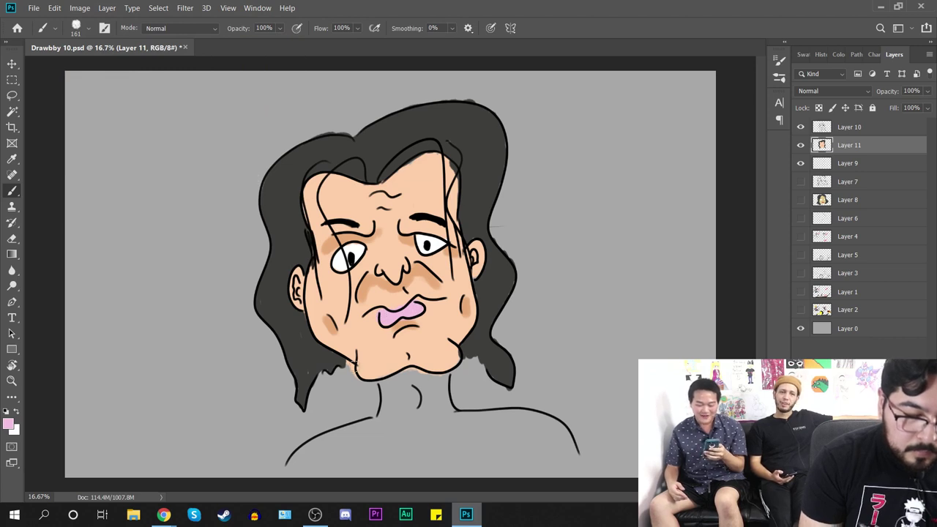
{"action": "key", "text": "ctrl+z"}
{"action": "left_click_drag", "start_coordinate": [384, 316], "coordinate": [407, 311]}
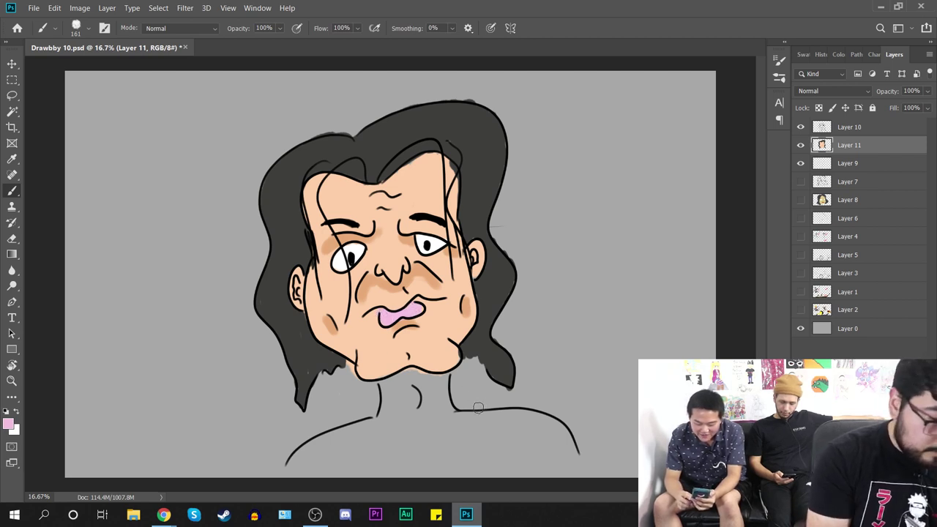
Step: Using a 202 px eraser, remove the neck and shoulder lines on Layer 10 and the stray color outside the head on Layer 11
{"action": "left_click", "coordinate": [11, 238]}
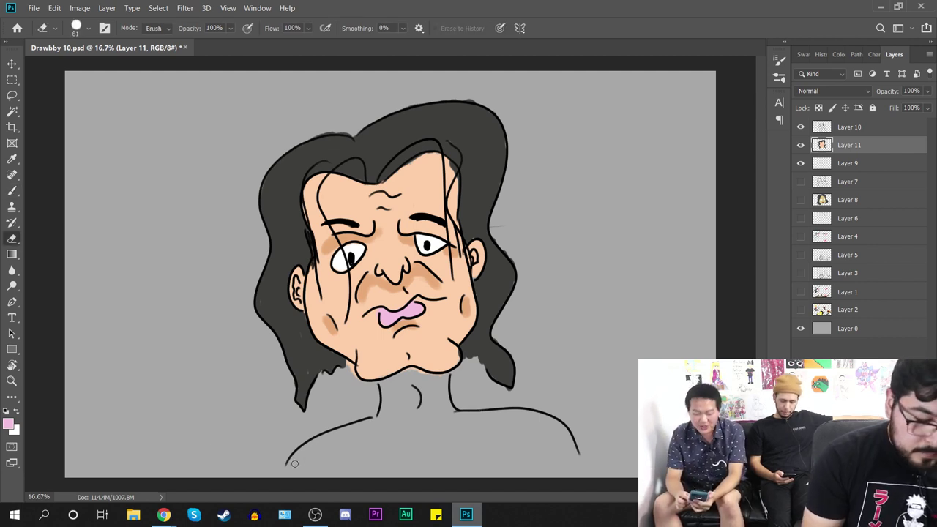
{"action": "left_click", "coordinate": [856, 128]}
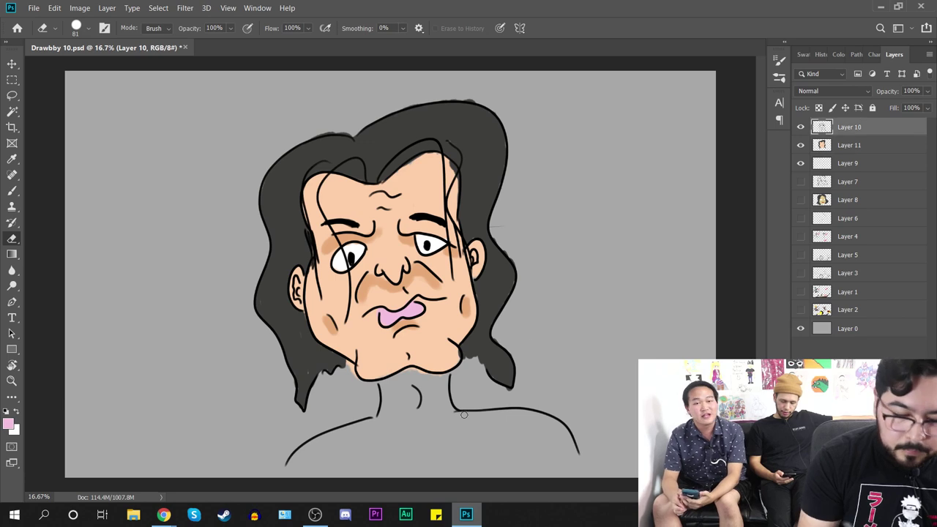
{"action": "right_click", "coordinate": [464, 414]}
{"action": "left_click", "coordinate": [325, 456]}
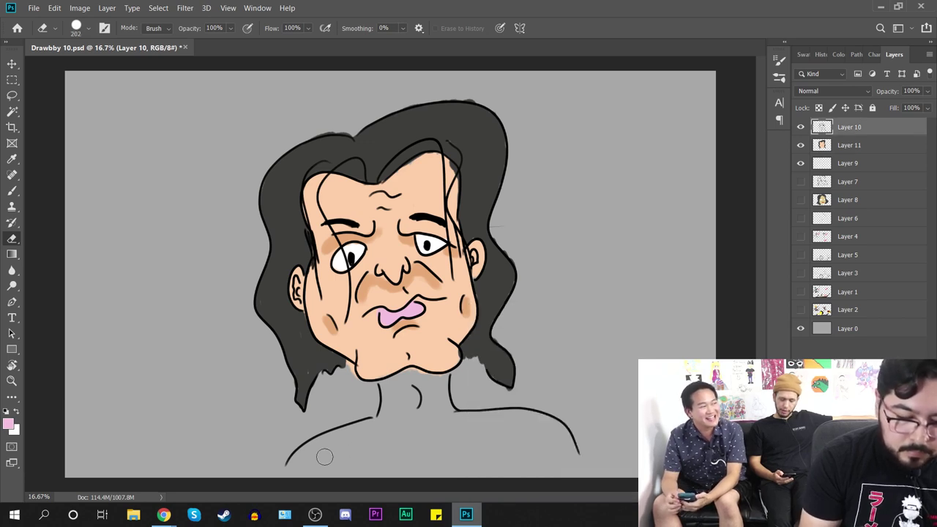
{"action": "mouse_move", "coordinate": [291, 461]}
{"action": "left_mouse_down"}
{"action": "mouse_move", "coordinate": [378, 415]}
{"action": "mouse_move", "coordinate": [381, 386]}
{"action": "mouse_move", "coordinate": [431, 404]}
{"action": "mouse_move", "coordinate": [453, 378]}
{"action": "mouse_move", "coordinate": [442, 391]}
{"action": "mouse_move", "coordinate": [457, 396]}
{"action": "mouse_move", "coordinate": [446, 415]}
{"action": "mouse_move", "coordinate": [510, 405]}
{"action": "mouse_move", "coordinate": [542, 412]}
{"action": "mouse_move", "coordinate": [541, 423]}
{"action": "mouse_move", "coordinate": [578, 423]}
{"action": "mouse_move", "coordinate": [580, 455]}
{"action": "left_mouse_up"}
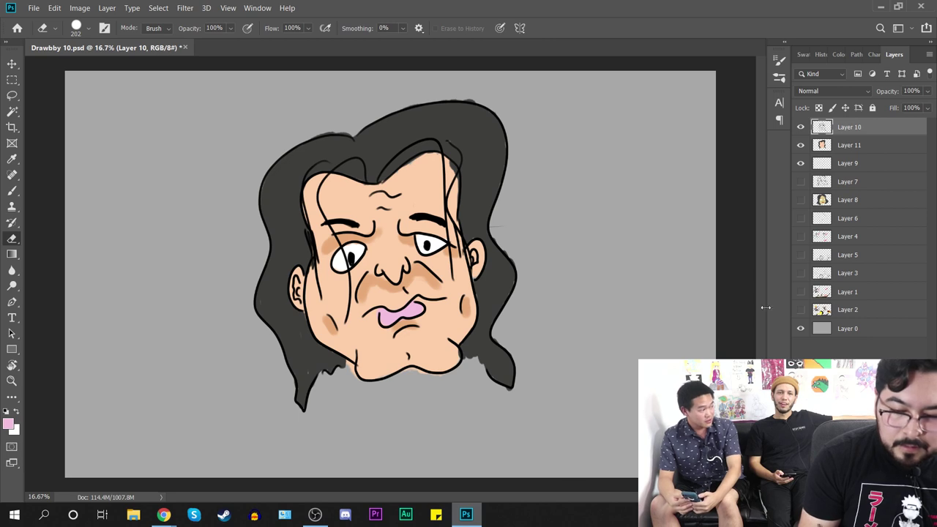
{"action": "left_click", "coordinate": [849, 145]}
{"action": "mouse_move", "coordinate": [422, 385]}
{"action": "left_mouse_down"}
{"action": "mouse_move", "coordinate": [410, 376]}
{"action": "mouse_move", "coordinate": [432, 380]}
{"action": "left_mouse_up"}
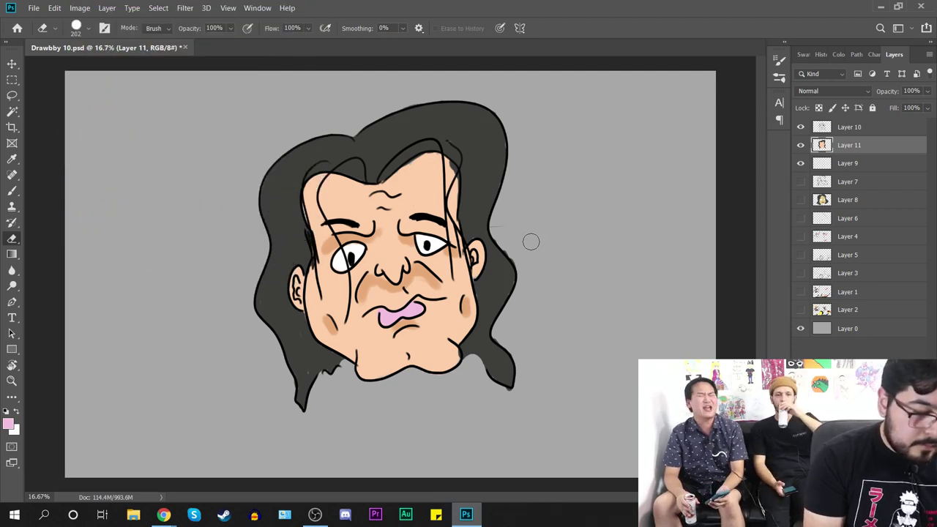
Step: Set the foreground color to black, 000000
{"action": "left_click", "coordinate": [8, 423]}
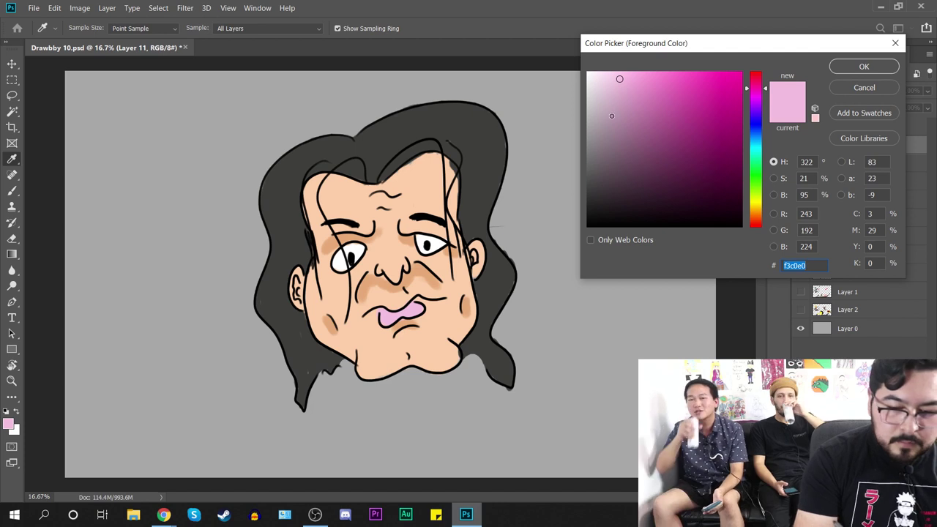
{"action": "type", "text": "000000"}
{"action": "left_click", "coordinate": [864, 66]}
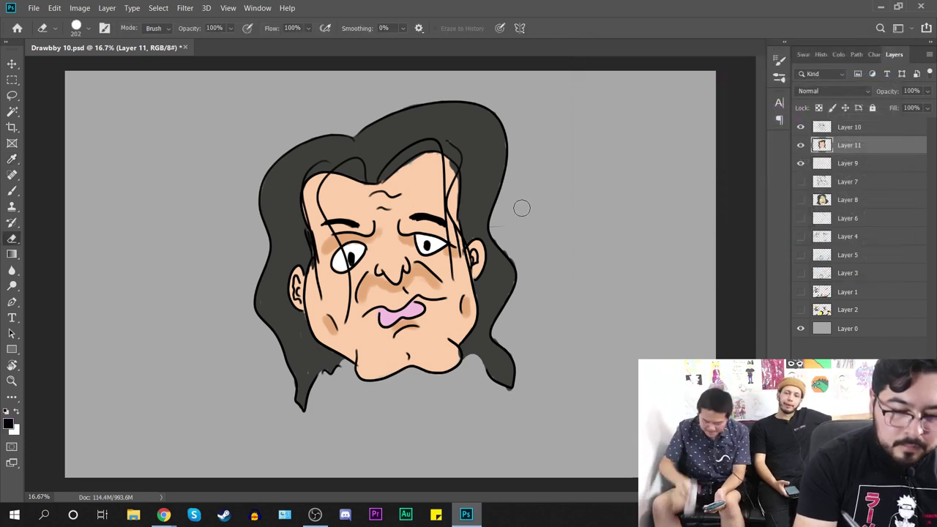
{"action": "right_click", "coordinate": [571, 234]}
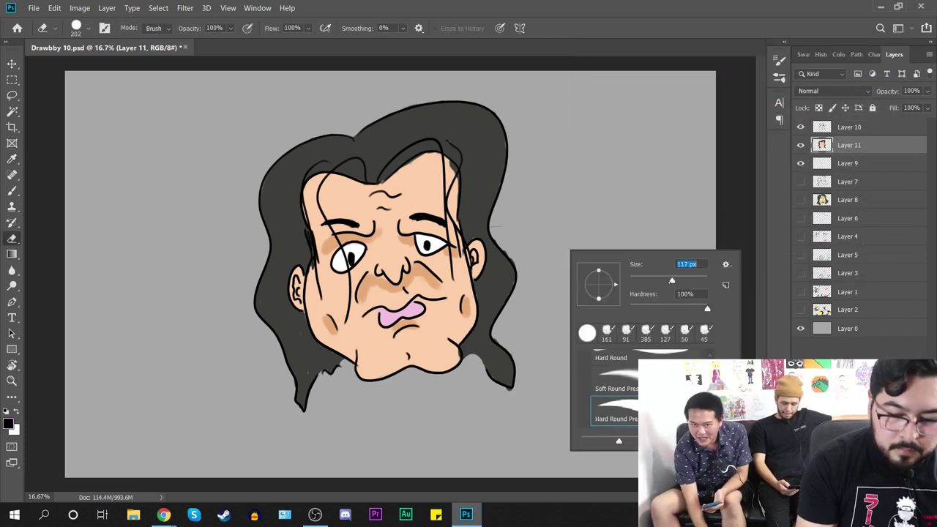
{"action": "type", "text": "37"}
{"action": "key", "text": "Return"}
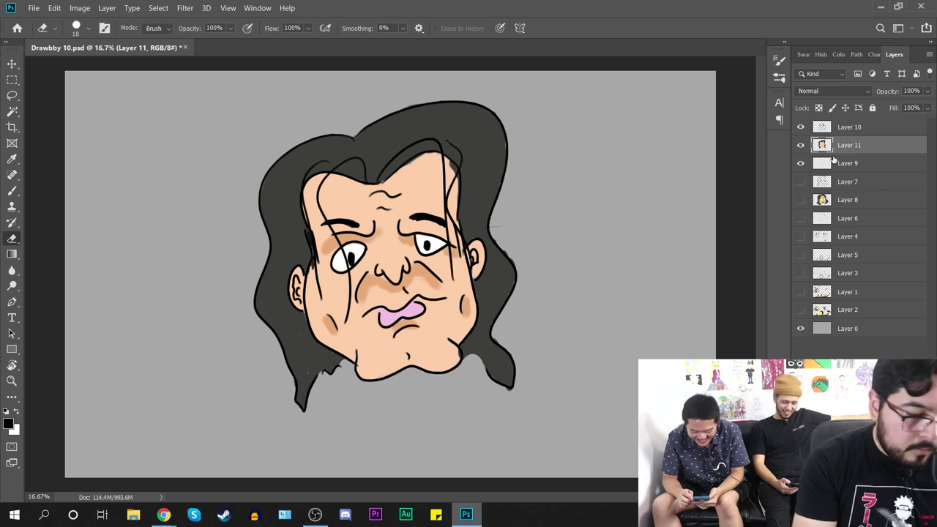
{"action": "key", "text": "b"}
{"action": "left_click_drag", "start_coordinate": [596, 214], "coordinate": [598, 336]}
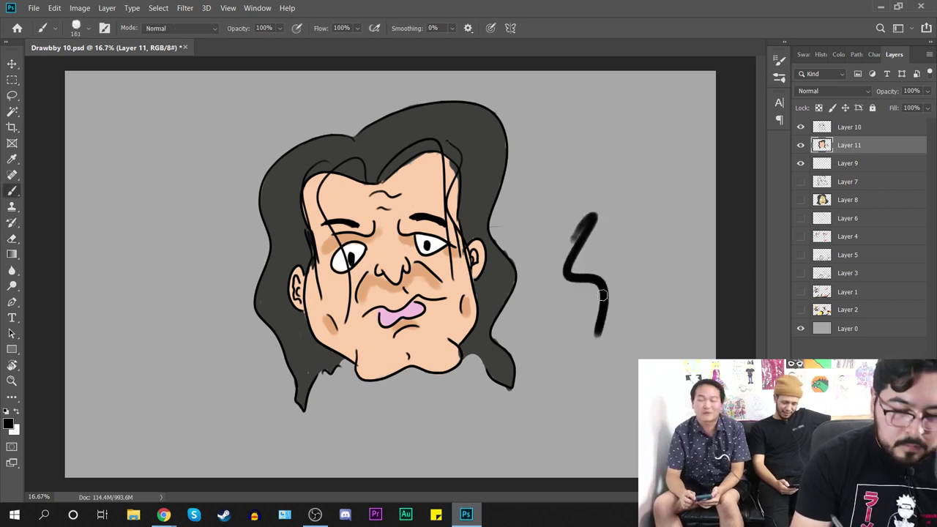
{"action": "key", "text": "ctrl+z"}
Step: Reduce the brush to 21 px and handwrite "Oh hi Mark" with a small tick beside the man's head on the right
{"action": "right_click", "coordinate": [609, 303]}
{"action": "left_click_drag", "start_coordinate": [717, 332], "coordinate": [676, 333]}
{"action": "left_click_drag", "start_coordinate": [554, 298], "coordinate": [601, 360]}
{"action": "key", "text": "ctrl+z"}
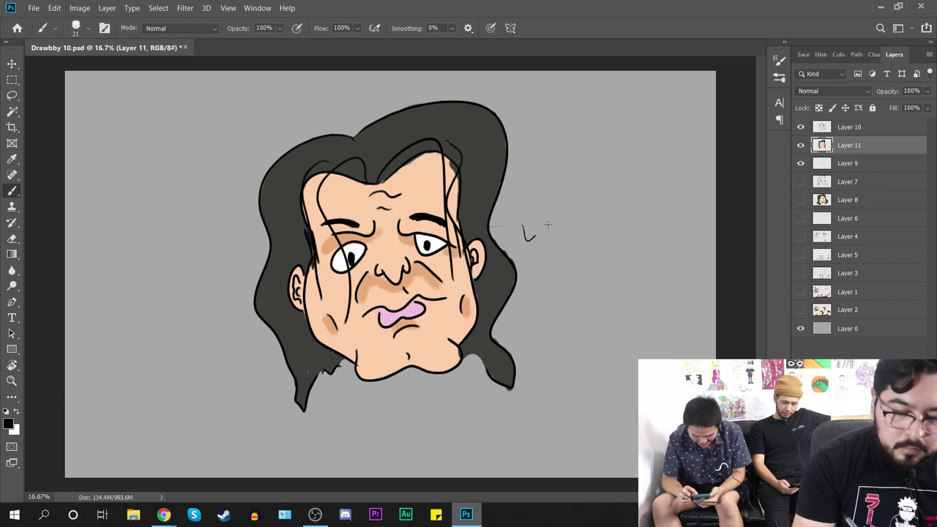
{"action": "left_click_drag", "start_coordinate": [542, 144], "coordinate": [580, 155]}
{"action": "left_click_drag", "start_coordinate": [537, 197], "coordinate": [548, 208]}
{"action": "mouse_move", "coordinate": [557, 193]}
{"action": "left_mouse_down"}
{"action": "mouse_move", "coordinate": [583, 196]}
{"action": "mouse_move", "coordinate": [587, 172]}
{"action": "mouse_move", "coordinate": [599, 192]}
{"action": "left_mouse_up"}
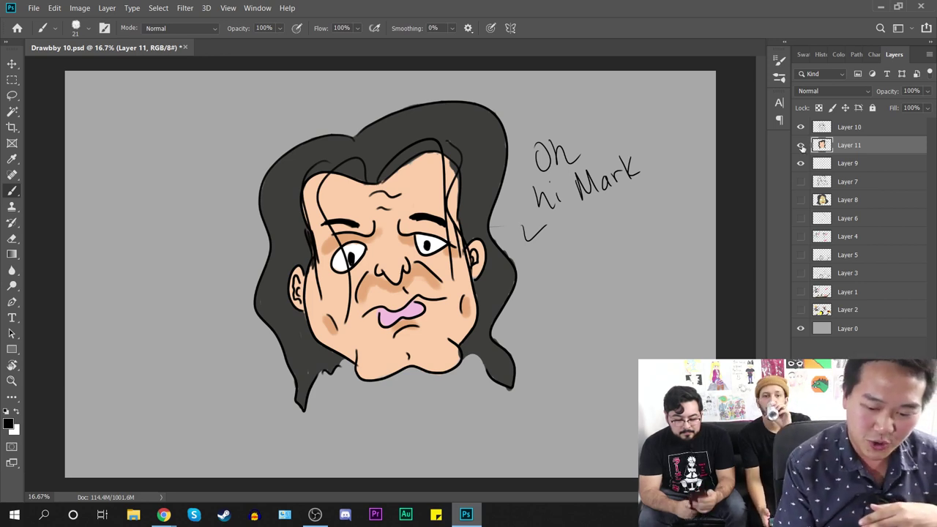
Step: Hide Layers 9, 10 and 11 and show Layers 7 and 8 with the earlier long-haired face
{"action": "mouse_move", "coordinate": [801, 145]}
{"action": "left_mouse_down"}
{"action": "mouse_move", "coordinate": [800, 165]}
{"action": "mouse_move", "coordinate": [800, 145]}
{"action": "left_mouse_up"}
{"action": "left_click", "coordinate": [801, 200]}
{"action": "left_click", "coordinate": [800, 182]}
{"action": "left_click", "coordinate": [801, 127]}
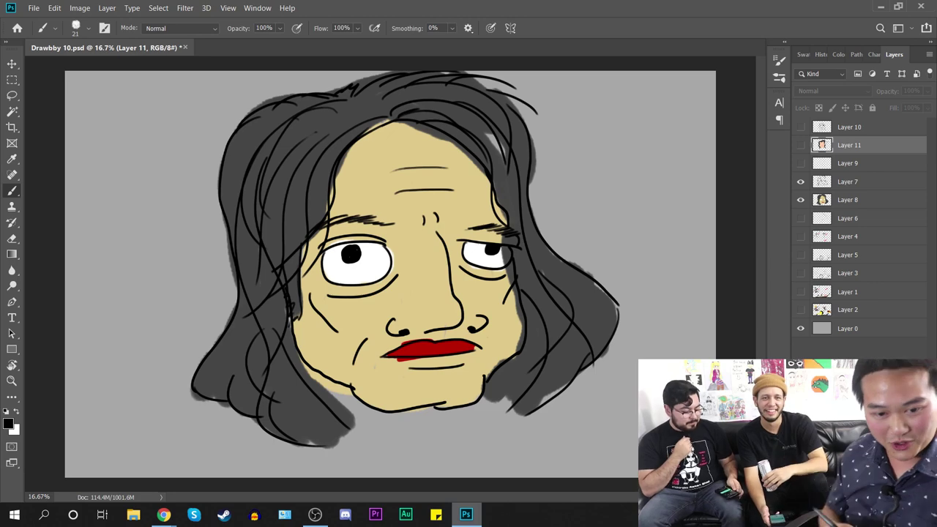
Step: Hide Layers 7 and 8 and show Layers 10 and 11 with the captioned long-haired man
{"action": "left_click", "coordinate": [800, 200]}
{"action": "left_click", "coordinate": [800, 182]}
{"action": "left_click", "coordinate": [801, 145]}
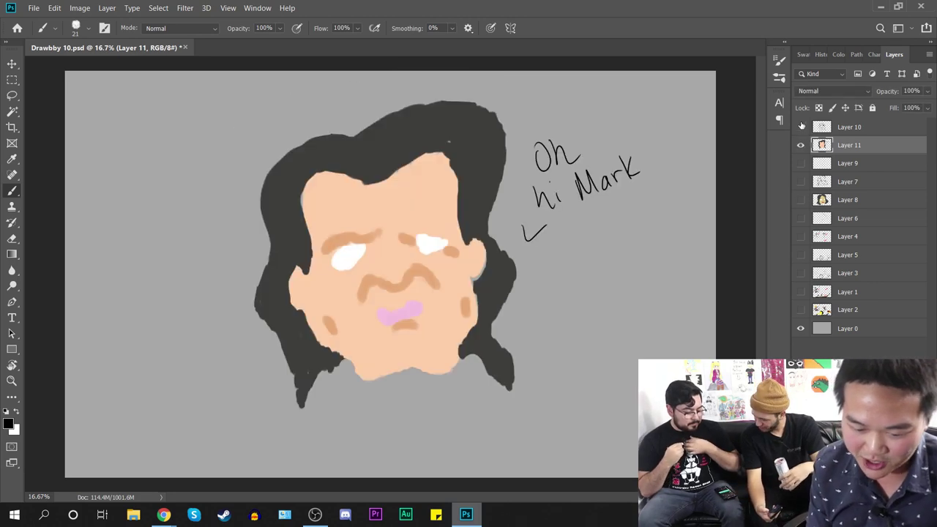
{"action": "left_click", "coordinate": [801, 127]}
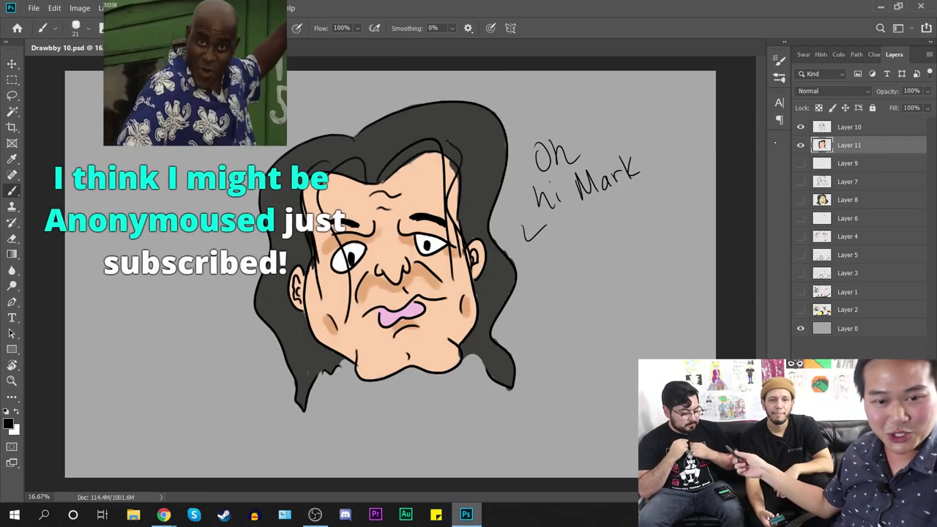
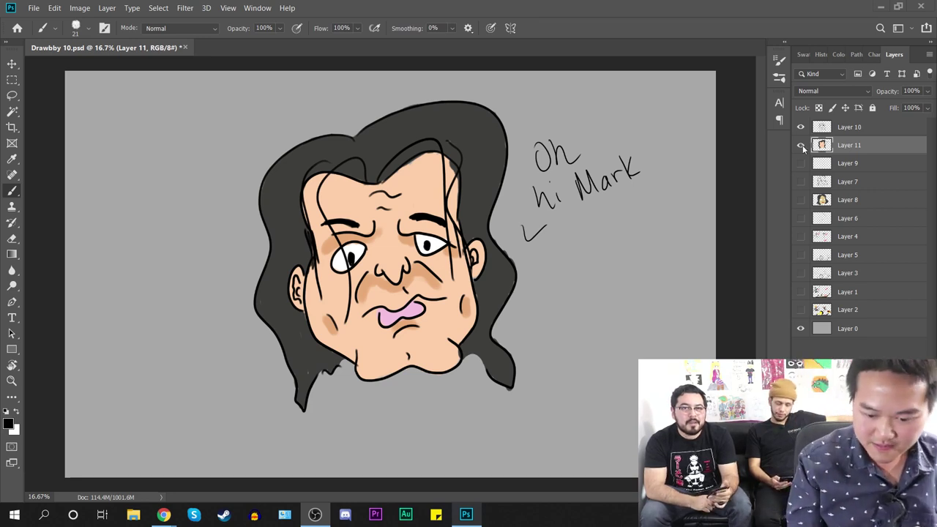
Step: Hide Layers 10 and 11 and add a new empty layer above Layer 10
{"action": "left_click", "coordinate": [800, 145]}
{"action": "left_click", "coordinate": [801, 127]}
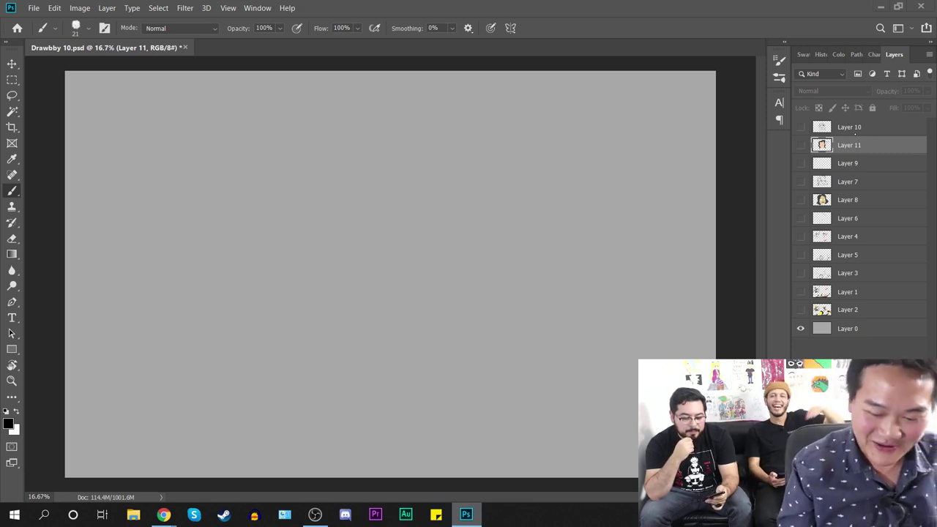
{"action": "left_click", "coordinate": [854, 129]}
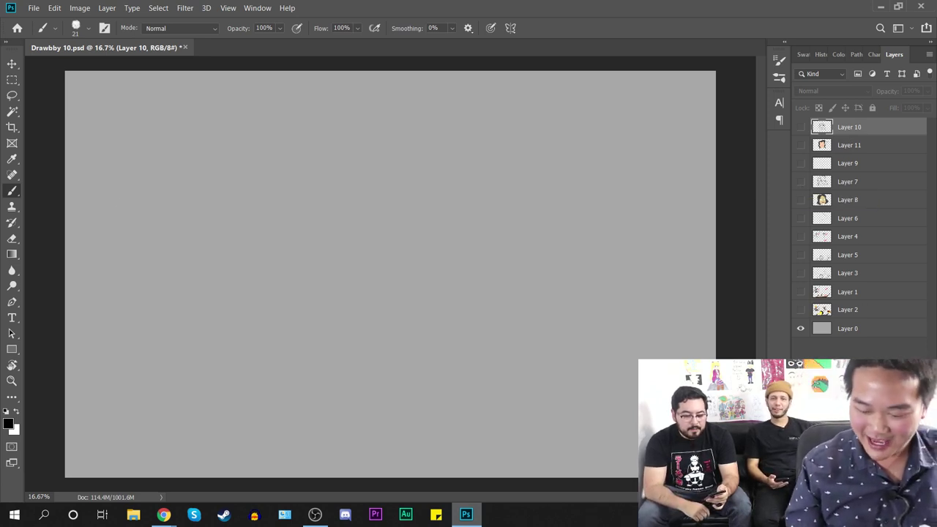
{"action": "key", "text": "ctrl+shift+alt+n"}
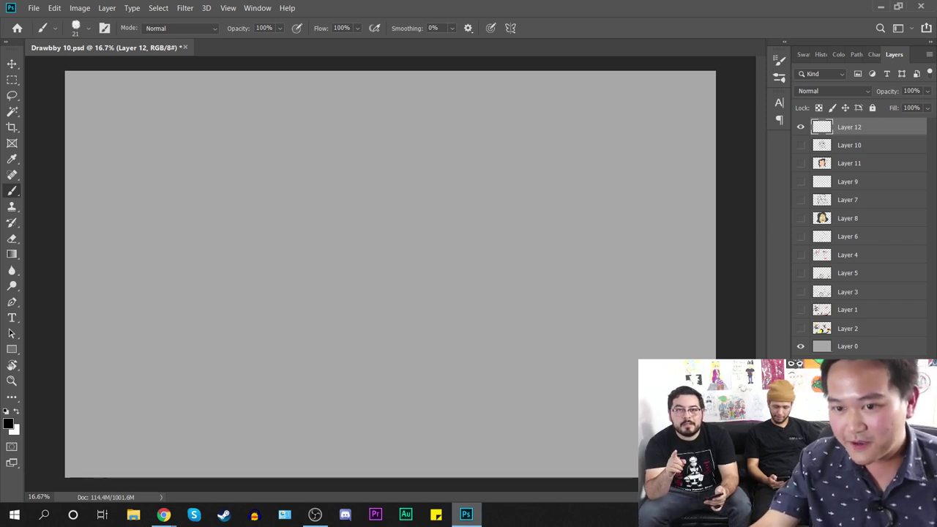
{"action": "key", "text": "alt+Tab"}
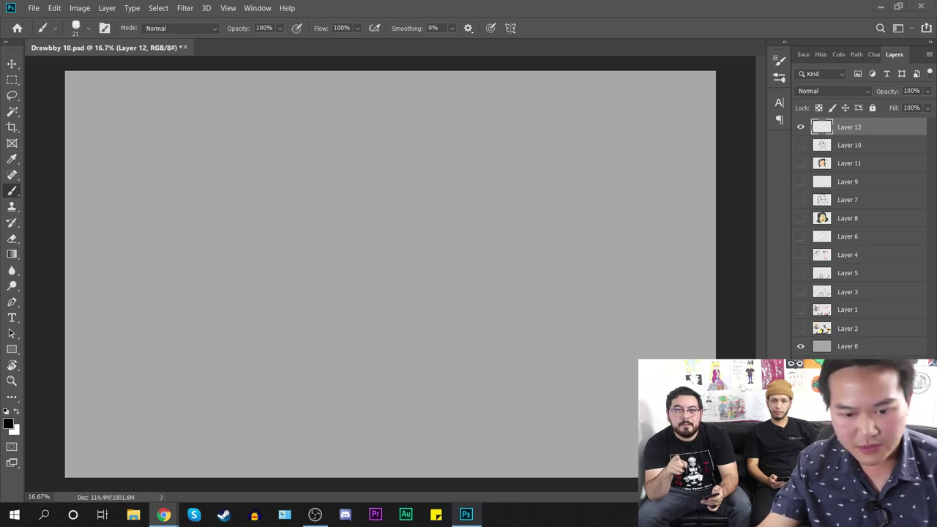
{"action": "key", "text": "alt+Tab"}
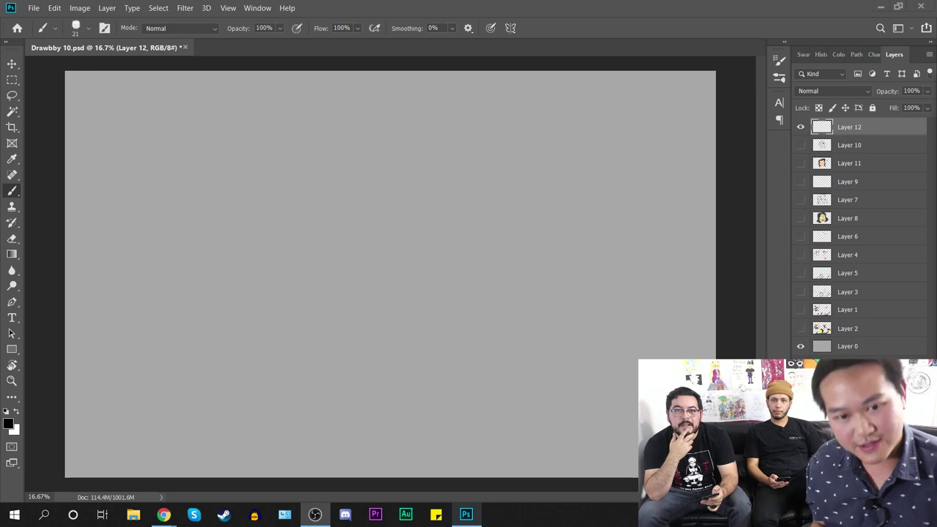
Step: Set the brush's foreground color to bright cyan, 00ffea
{"action": "left_click", "coordinate": [16, 191]}
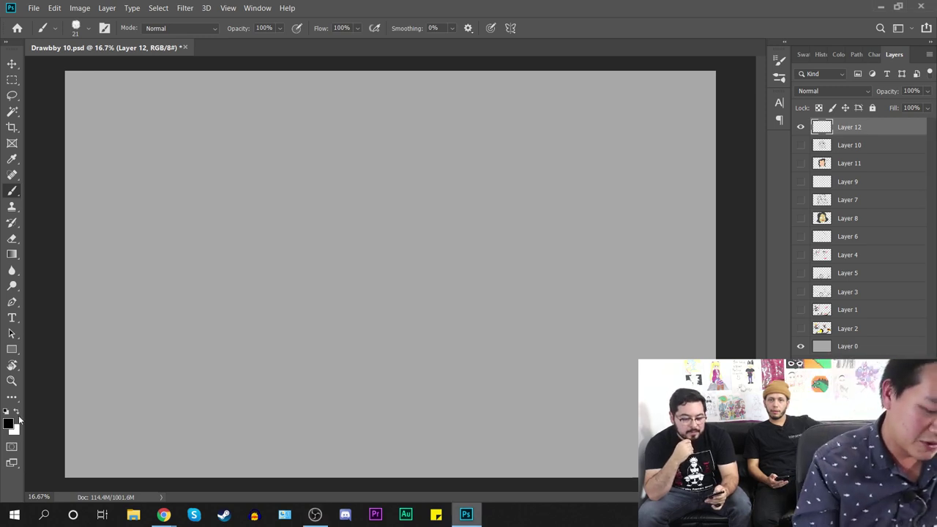
{"action": "left_click", "coordinate": [9, 423]}
{"action": "left_click_drag", "start_coordinate": [758, 145], "coordinate": [751, 64]}
{"action": "left_click", "coordinate": [855, 67]}
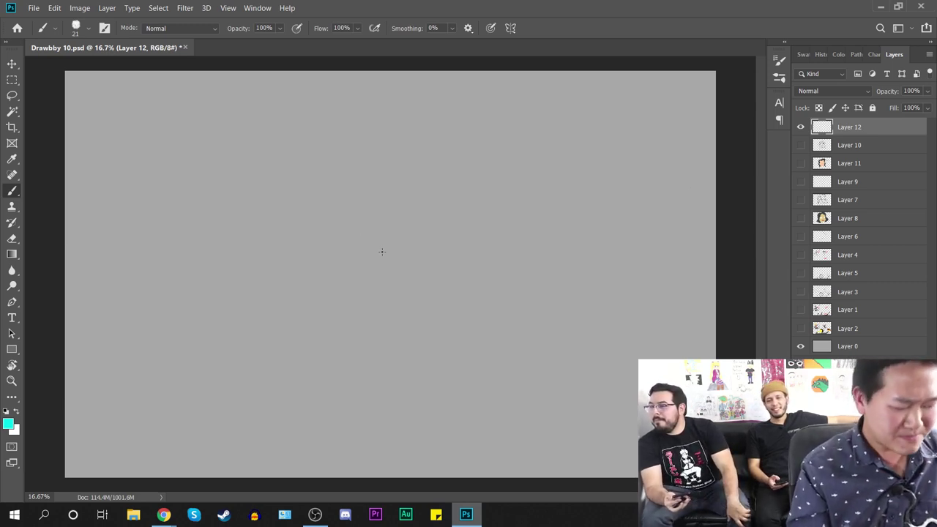
{"action": "left_click_drag", "start_coordinate": [285, 152], "coordinate": [363, 363]}
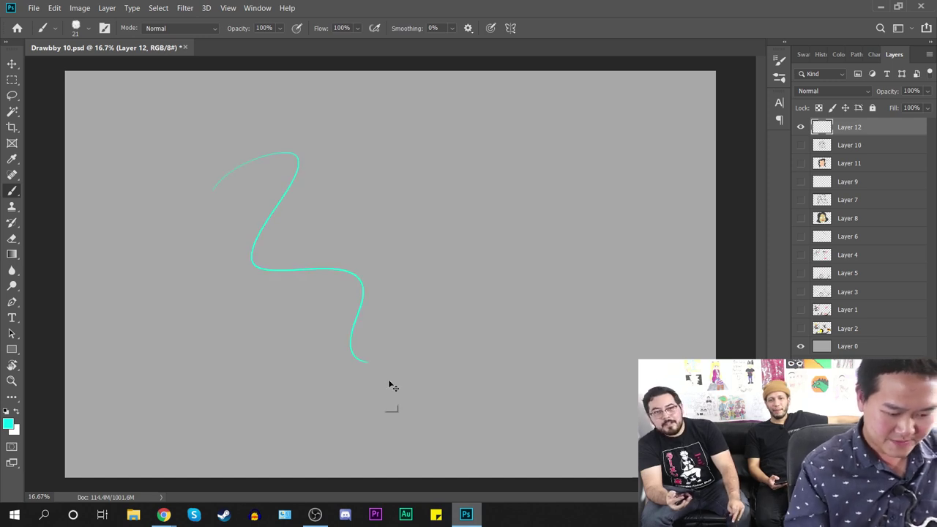
{"action": "key", "text": "ctrl+z"}
{"action": "key", "text": "ctrl+minus"}
{"action": "key", "text": "ctrl+plus"}
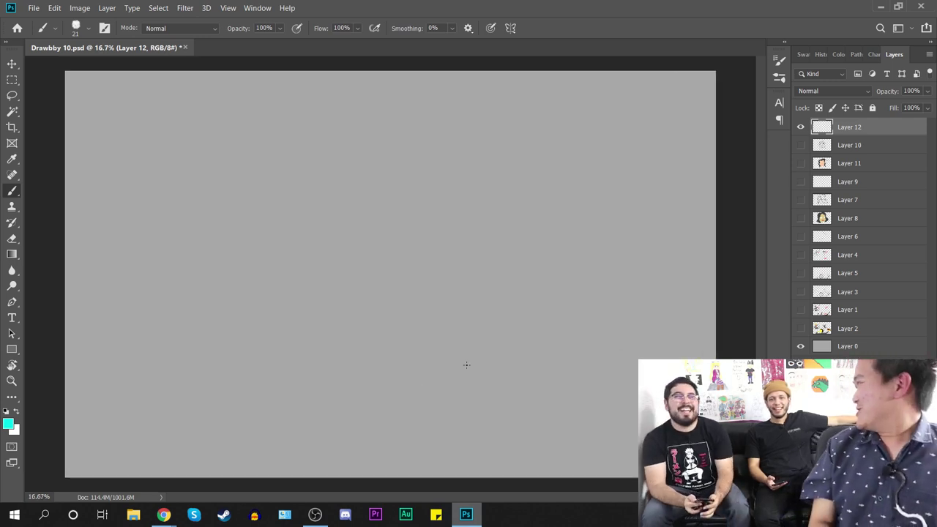
Step: Darken the foreground color to deep teal and sketch a head outline with a slanted cap edge, angular jaw, cleft chin and round ear
{"action": "left_click", "coordinate": [9, 424]}
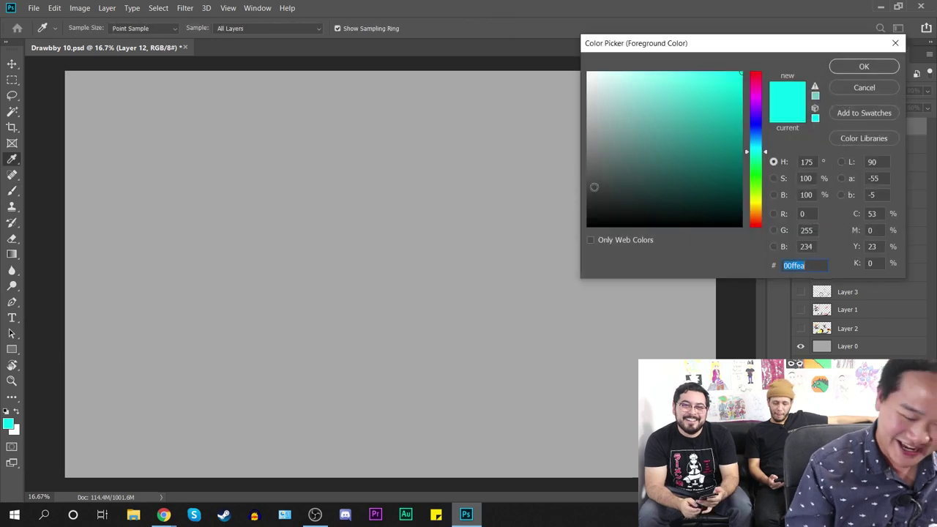
{"action": "left_click", "coordinate": [743, 181]}
{"action": "left_click", "coordinate": [864, 66]}
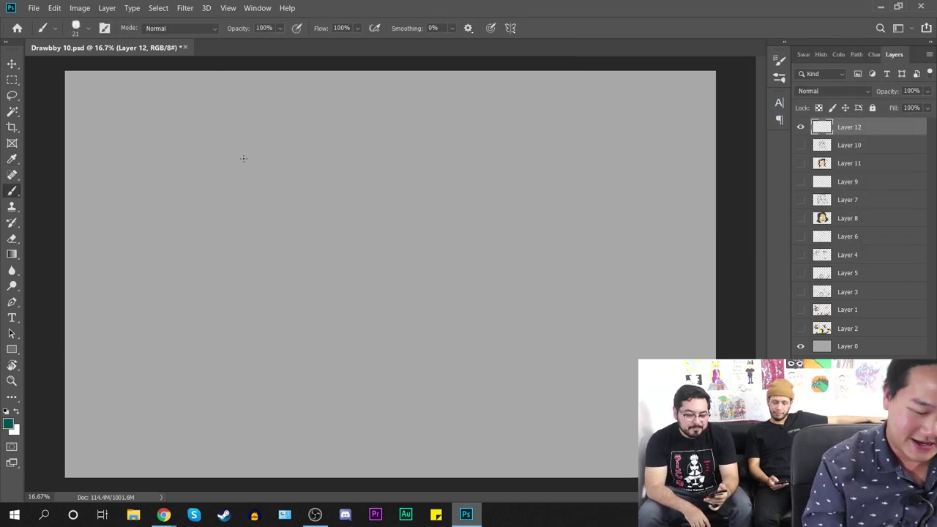
{"action": "mouse_move", "coordinate": [255, 137]}
{"action": "left_mouse_down"}
{"action": "mouse_move", "coordinate": [223, 207]}
{"action": "mouse_move", "coordinate": [388, 176]}
{"action": "left_mouse_up"}
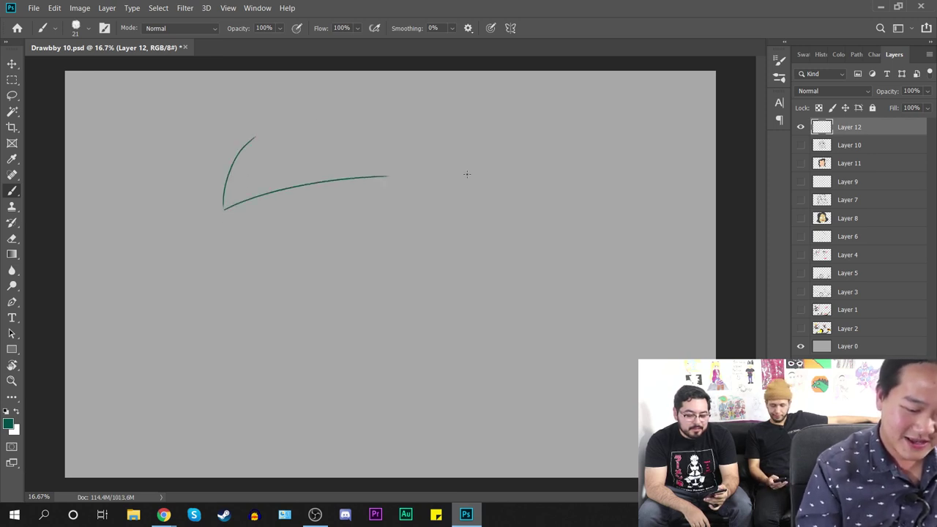
{"action": "mouse_move", "coordinate": [243, 205]}
{"action": "left_mouse_down"}
{"action": "mouse_move", "coordinate": [252, 253]}
{"action": "mouse_move", "coordinate": [286, 286]}
{"action": "mouse_move", "coordinate": [255, 251]}
{"action": "mouse_move", "coordinate": [315, 290]}
{"action": "mouse_move", "coordinate": [344, 274]}
{"action": "mouse_move", "coordinate": [323, 284]}
{"action": "mouse_move", "coordinate": [342, 298]}
{"action": "mouse_move", "coordinate": [360, 261]}
{"action": "mouse_move", "coordinate": [405, 252]}
{"action": "mouse_move", "coordinate": [415, 236]}
{"action": "mouse_move", "coordinate": [410, 196]}
{"action": "left_mouse_up"}
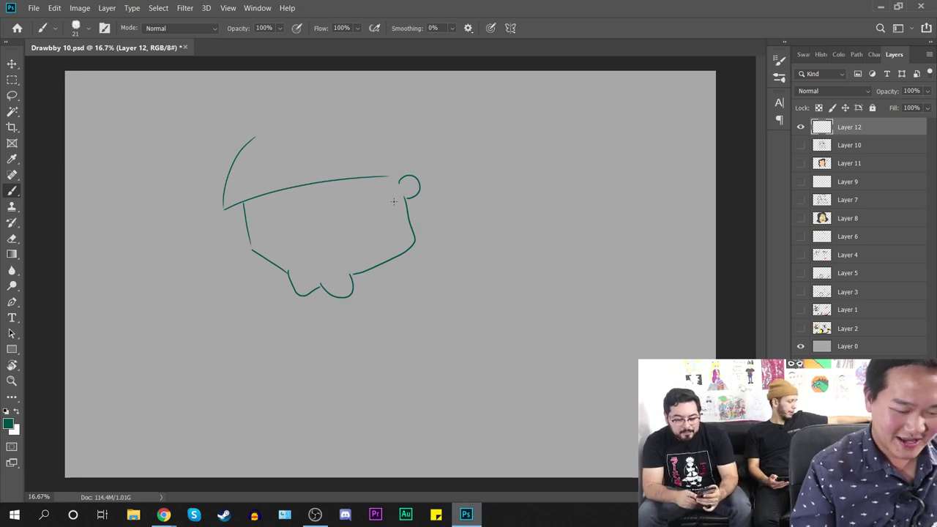
{"action": "key", "text": "ctrl+plus"}
{"action": "left_click_drag", "start_coordinate": [423, 159], "coordinate": [571, 285]}
{"action": "left_click_drag", "start_coordinate": [430, 248], "coordinate": [526, 272]}
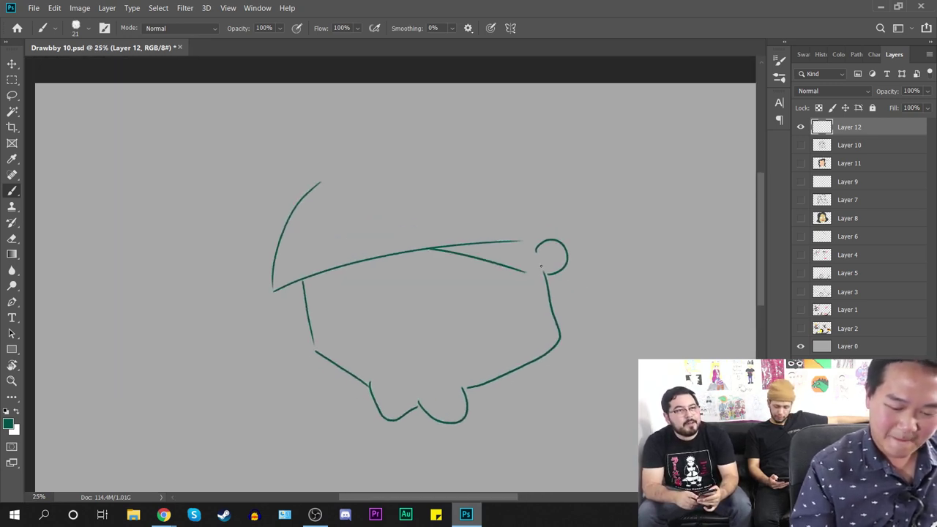
Step: Draw the lower curve of the left eye directly beneath the cap edge and a small curved nose tip
{"action": "left_click_drag", "start_coordinate": [308, 284], "coordinate": [365, 287]}
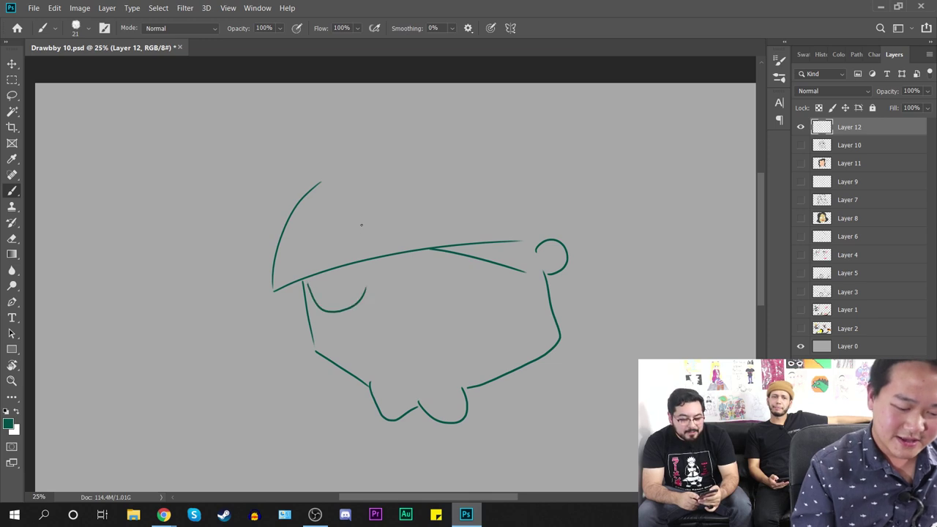
{"action": "key", "text": "ctrl+z"}
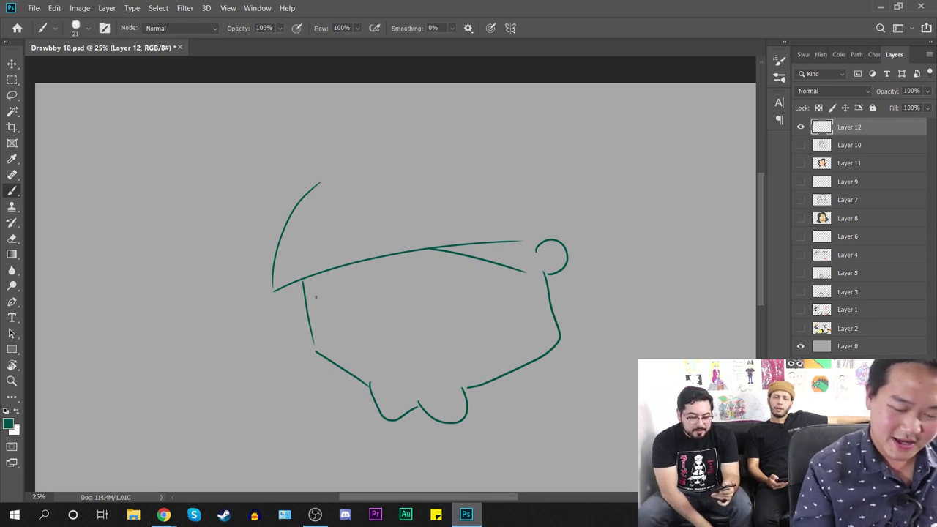
{"action": "left_click_drag", "start_coordinate": [304, 283], "coordinate": [368, 273]}
{"action": "left_click_drag", "start_coordinate": [384, 315], "coordinate": [412, 321]}
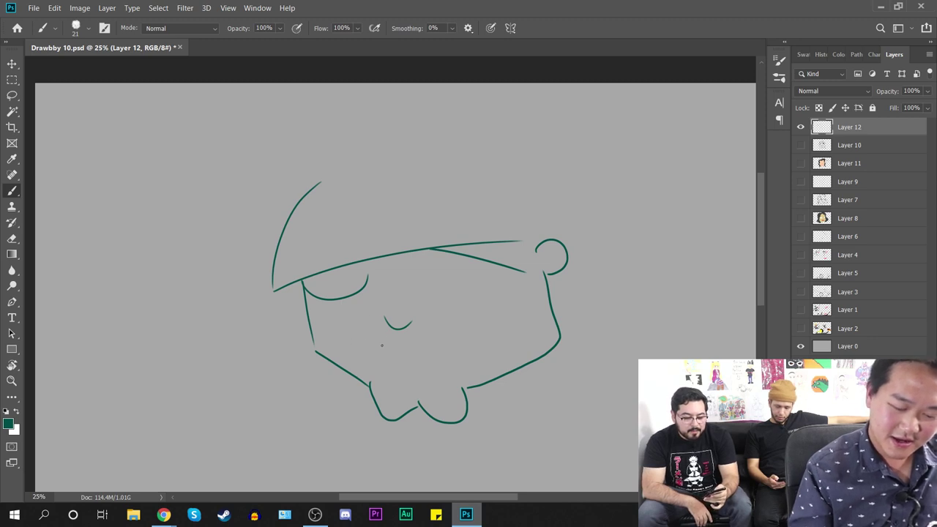
Step: Draw a wide closed mouth with an upturned corner, a nostril line beside the nose and a short lower-lip mark
{"action": "mouse_move", "coordinate": [370, 346]}
{"action": "left_mouse_down"}
{"action": "mouse_move", "coordinate": [404, 354]}
{"action": "mouse_move", "coordinate": [464, 334]}
{"action": "left_mouse_up"}
{"action": "mouse_move", "coordinate": [419, 310]}
{"action": "left_mouse_down"}
{"action": "mouse_move", "coordinate": [422, 320]}
{"action": "mouse_move", "coordinate": [469, 320]}
{"action": "left_mouse_up"}
{"action": "key", "text": "ctrl+z"}
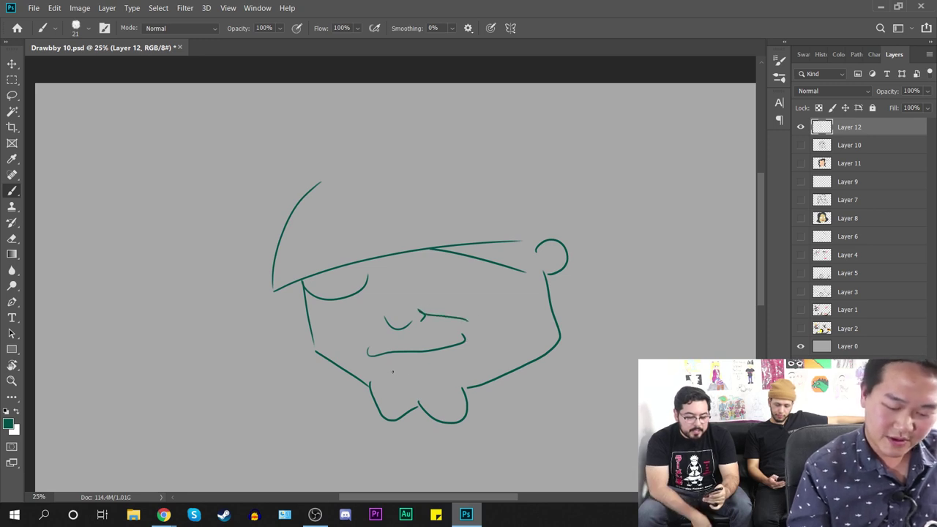
{"action": "left_click_drag", "start_coordinate": [393, 369], "coordinate": [419, 368]}
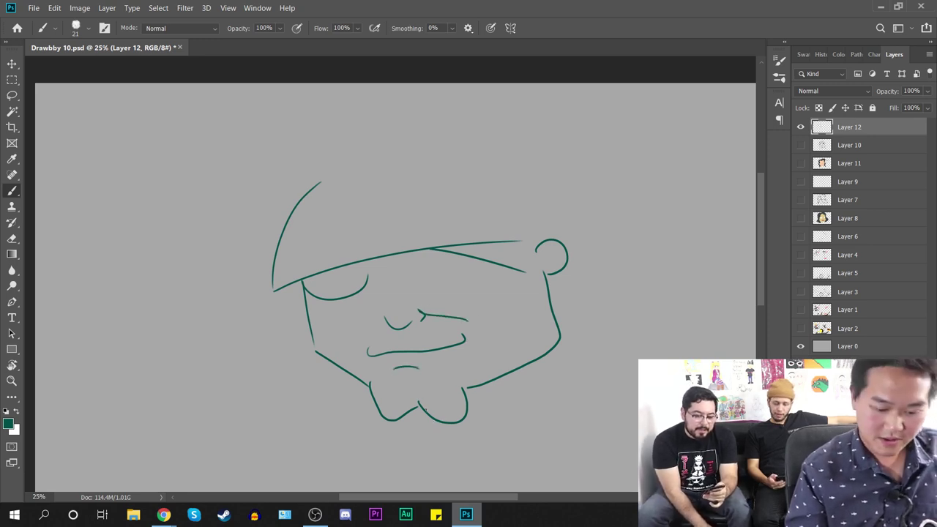
Step: Retrace the cleft chin's contour and draw the lower curve of the right eye beneath the cap edge
{"action": "left_click_drag", "start_coordinate": [414, 400], "coordinate": [438, 421]}
{"action": "mouse_move", "coordinate": [463, 383]}
{"action": "left_mouse_down"}
{"action": "mouse_move", "coordinate": [468, 401]}
{"action": "mouse_move", "coordinate": [420, 409]}
{"action": "left_mouse_up"}
{"action": "left_click_drag", "start_coordinate": [408, 416], "coordinate": [396, 423]}
{"action": "mouse_move", "coordinate": [525, 373]}
{"action": "left_mouse_down"}
{"action": "mouse_move", "coordinate": [458, 410]}
{"action": "mouse_move", "coordinate": [466, 383]}
{"action": "mouse_move", "coordinate": [501, 384]}
{"action": "left_mouse_up"}
{"action": "left_click_drag", "start_coordinate": [401, 277], "coordinate": [482, 289]}
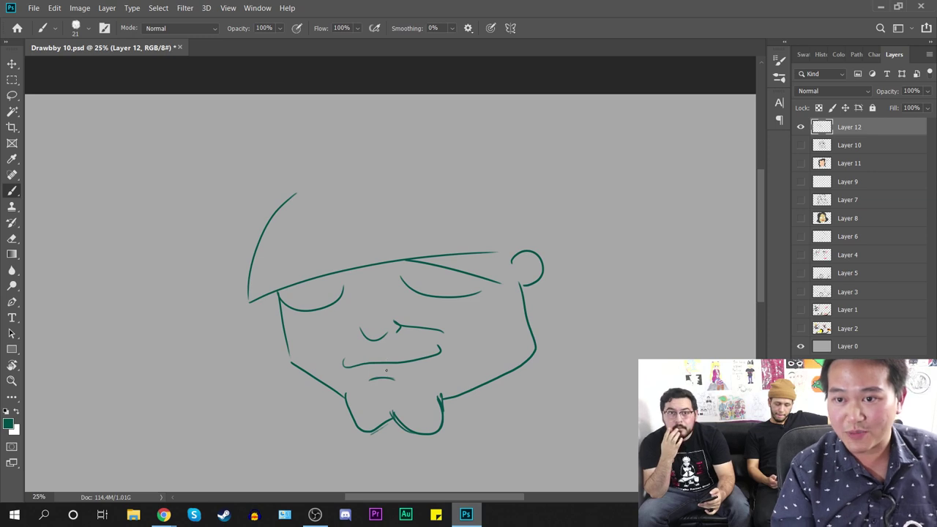
Step: Add small half-circle pupils hanging from the cap edge above both eyes
{"action": "key", "text": "ctrl+minus"}
{"action": "key", "text": "ctrl+plus"}
{"action": "key", "text": "ctrl+plus"}
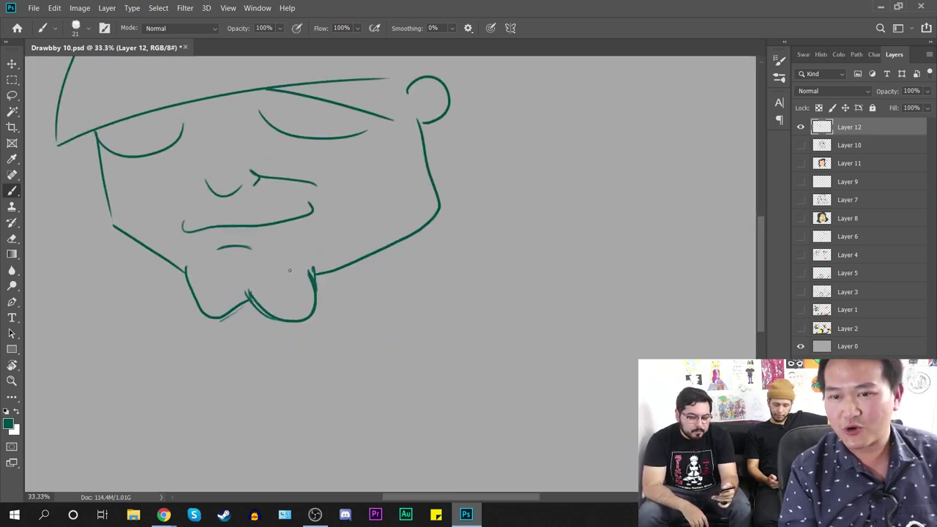
{"action": "mouse_move", "coordinate": [302, 282]}
{"action": "left_mouse_down"}
{"action": "mouse_move", "coordinate": [503, 318]}
{"action": "mouse_move", "coordinate": [515, 356]}
{"action": "mouse_move", "coordinate": [477, 356]}
{"action": "mouse_move", "coordinate": [645, 315]}
{"action": "mouse_move", "coordinate": [557, 331]}
{"action": "mouse_move", "coordinate": [548, 373]}
{"action": "left_mouse_up"}
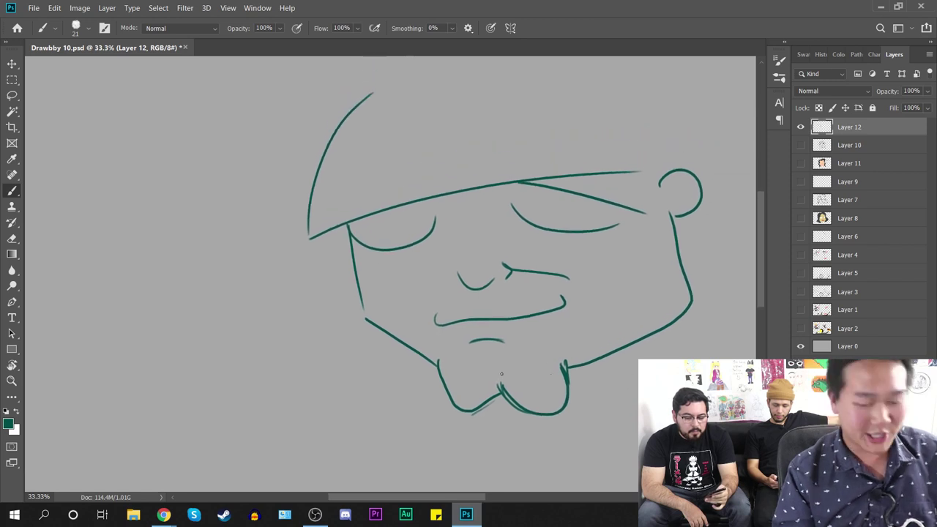
{"action": "key", "text": "ctrl+plus"}
{"action": "left_click_drag", "start_coordinate": [611, 247], "coordinate": [459, 317]}
{"action": "mouse_move", "coordinate": [482, 219]}
{"action": "left_mouse_down"}
{"action": "mouse_move", "coordinate": [529, 221]}
{"action": "mouse_move", "coordinate": [531, 178]}
{"action": "mouse_move", "coordinate": [511, 217]}
{"action": "left_mouse_up"}
{"action": "key", "text": "ctrl+z"}
{"action": "left_click_drag", "start_coordinate": [239, 248], "coordinate": [274, 236]}
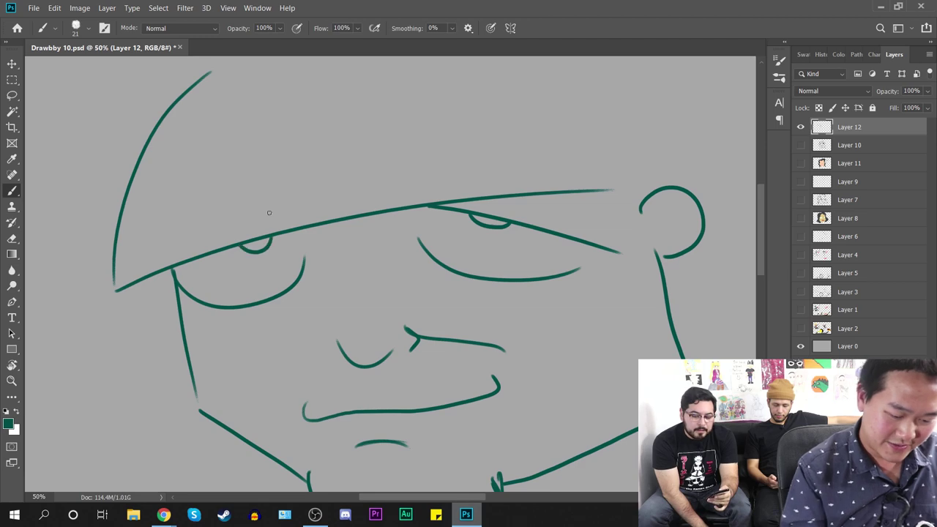
Step: Draw curved bags under both eyes, redoing the one under the right eye
{"action": "left_click_drag", "start_coordinate": [309, 262], "coordinate": [266, 323]}
{"action": "left_click_drag", "start_coordinate": [419, 248], "coordinate": [528, 290]}
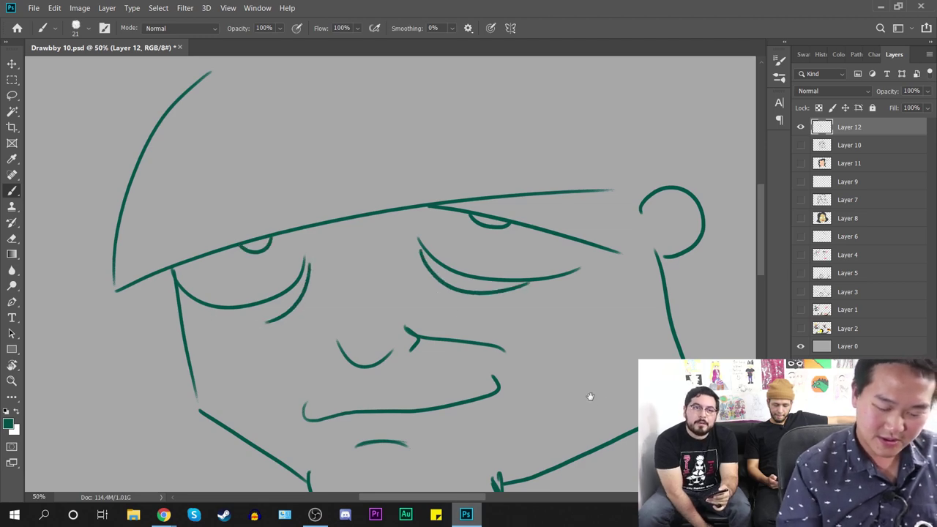
{"action": "left_click_drag", "start_coordinate": [590, 396], "coordinate": [583, 301]}
{"action": "key", "text": "ctrl+z"}
{"action": "left_click_drag", "start_coordinate": [407, 149], "coordinate": [520, 198]}
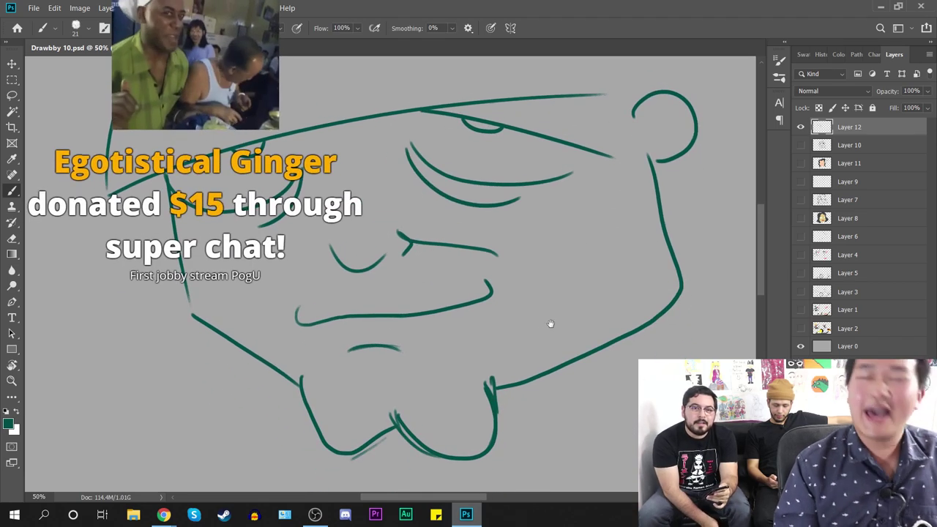
Step: Thicken the mouth line and its corners, add a short line below the nose and darken the lower-lip mark
{"action": "left_click_drag", "start_coordinate": [561, 309], "coordinate": [596, 261]}
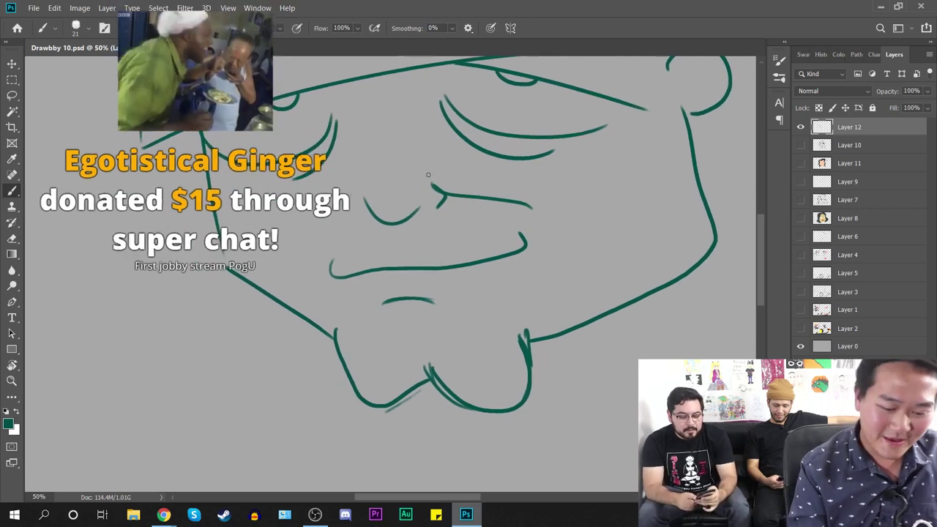
{"action": "mouse_move", "coordinate": [503, 264]}
{"action": "left_mouse_down"}
{"action": "mouse_move", "coordinate": [325, 278]}
{"action": "mouse_move", "coordinate": [331, 260]}
{"action": "left_mouse_up"}
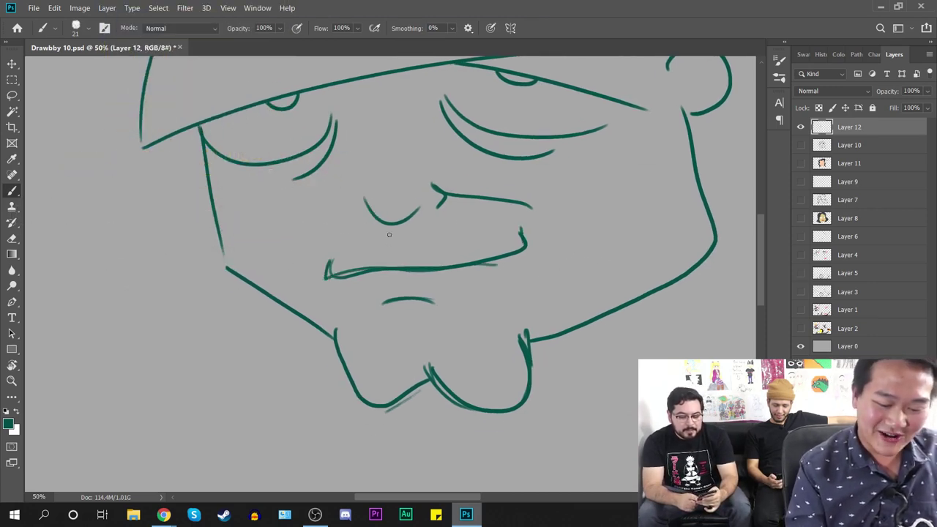
{"action": "mouse_move", "coordinate": [389, 235]}
{"action": "left_mouse_down"}
{"action": "mouse_move", "coordinate": [400, 249]}
{"action": "mouse_move", "coordinate": [394, 254]}
{"action": "mouse_move", "coordinate": [400, 246]}
{"action": "left_mouse_up"}
{"action": "key", "text": "ctrl+z"}
{"action": "mouse_move", "coordinate": [523, 233]}
{"action": "left_mouse_down"}
{"action": "mouse_move", "coordinate": [417, 268]}
{"action": "mouse_move", "coordinate": [331, 259]}
{"action": "left_mouse_up"}
{"action": "left_click_drag", "start_coordinate": [433, 300], "coordinate": [383, 302]}
Step: Extend and thicken the contour of the two chin lobes up toward the mouth
{"action": "mouse_move", "coordinate": [427, 356]}
{"action": "left_mouse_down"}
{"action": "mouse_move", "coordinate": [492, 408]}
{"action": "mouse_move", "coordinate": [334, 306]}
{"action": "left_mouse_up"}
{"action": "key", "text": "ctrl+minus"}
{"action": "left_click_drag", "start_coordinate": [476, 362], "coordinate": [476, 307]}
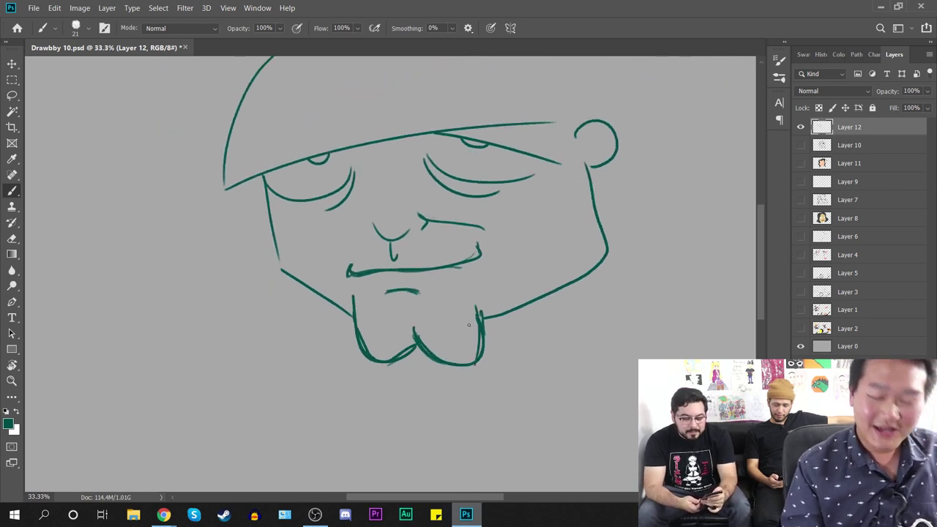
Step: Retrace the cheek and jaw contours on both sides of the face and the inner edge of the left eye
{"action": "key", "text": "ctrl+plus"}
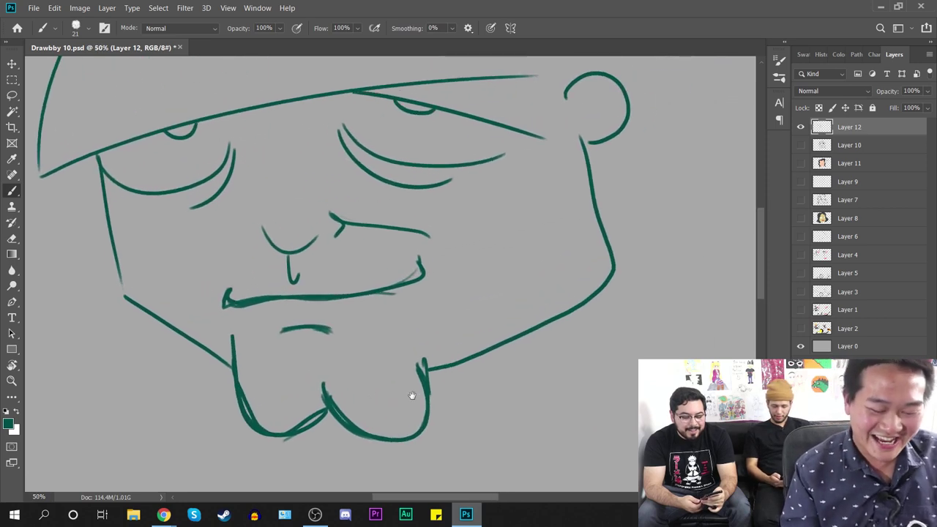
{"action": "mouse_move", "coordinate": [491, 349]}
{"action": "left_mouse_down"}
{"action": "mouse_move", "coordinate": [619, 270]}
{"action": "mouse_move", "coordinate": [594, 145]}
{"action": "left_mouse_up"}
{"action": "key", "text": "ctrl+minus"}
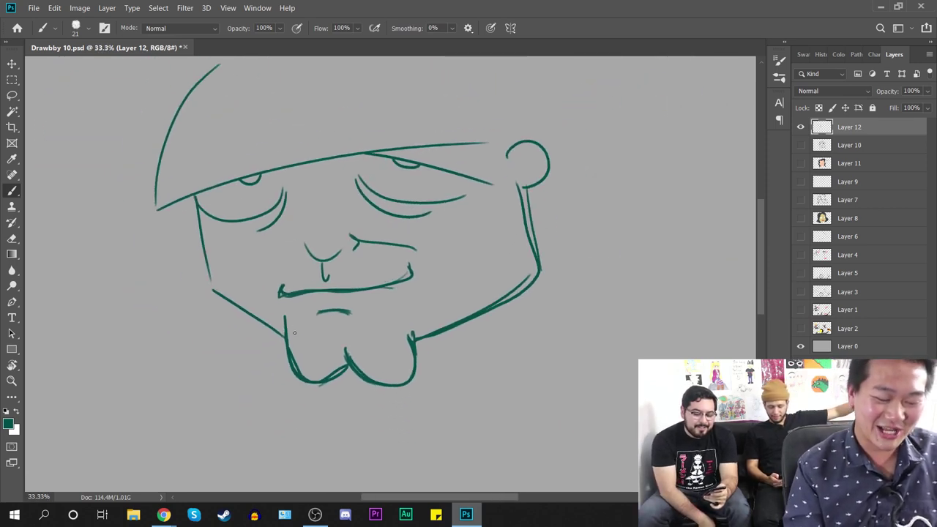
{"action": "mouse_move", "coordinate": [284, 335]}
{"action": "left_mouse_down"}
{"action": "mouse_move", "coordinate": [221, 293]}
{"action": "mouse_move", "coordinate": [195, 205]}
{"action": "left_mouse_up"}
{"action": "left_click_drag", "start_coordinate": [356, 244], "coordinate": [448, 322]}
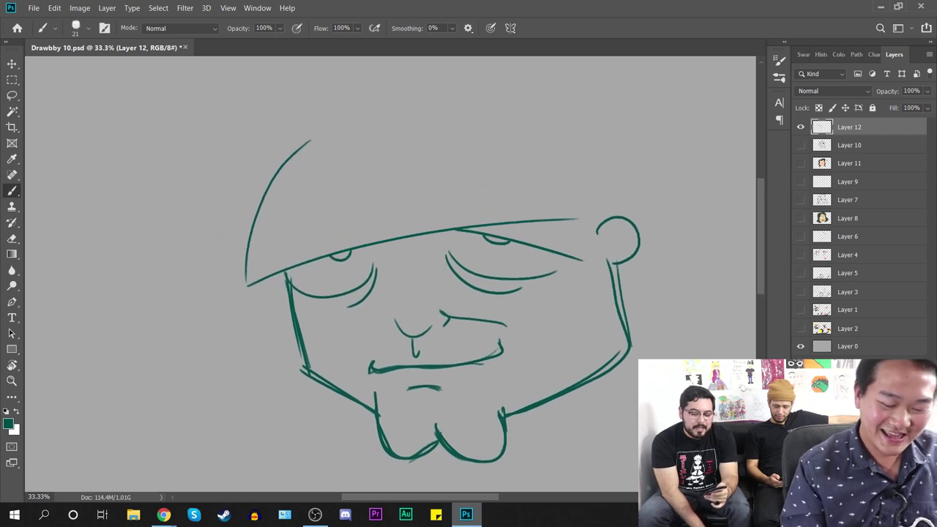
{"action": "mouse_move", "coordinate": [374, 258]}
{"action": "left_mouse_down"}
{"action": "mouse_move", "coordinate": [347, 291]}
{"action": "mouse_move", "coordinate": [372, 291]}
{"action": "left_mouse_up"}
{"action": "left_click_drag", "start_coordinate": [569, 294], "coordinate": [554, 351]}
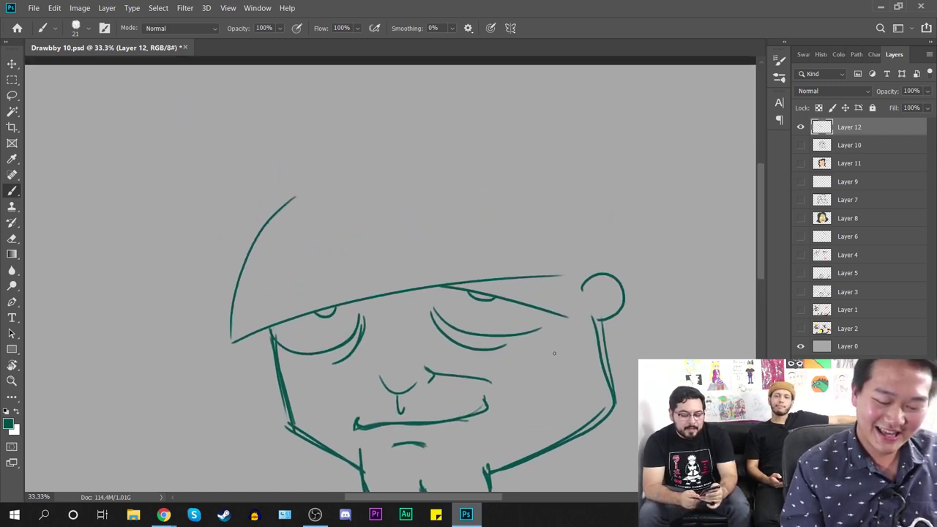
Step: Retrace the cap's lower edge and draw its curved back and rounded crown, redoing the back curve once
{"action": "left_click_drag", "start_coordinate": [262, 335], "coordinate": [380, 299]}
{"action": "key", "text": "ctrl+minus"}
{"action": "left_click_drag", "start_coordinate": [479, 186], "coordinate": [553, 322]}
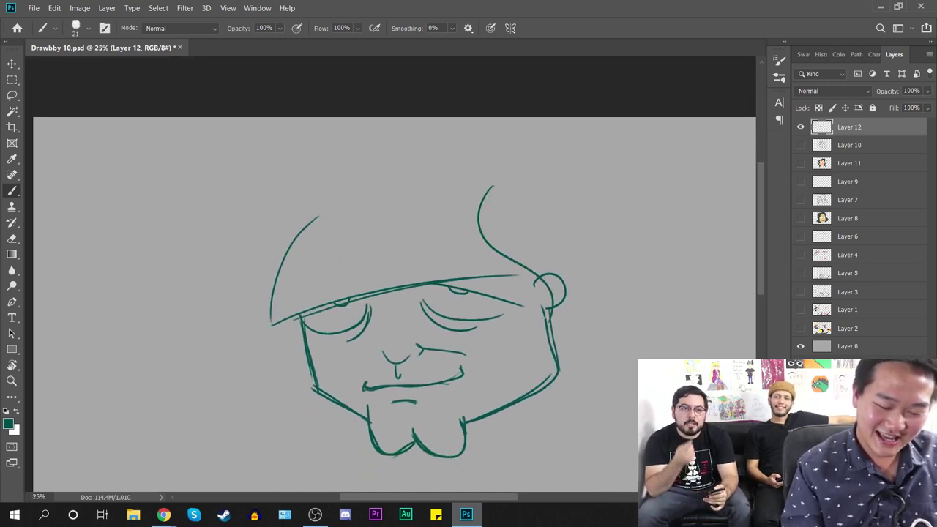
{"action": "key", "text": "ctrl+z"}
{"action": "left_click_drag", "start_coordinate": [492, 203], "coordinate": [554, 306]}
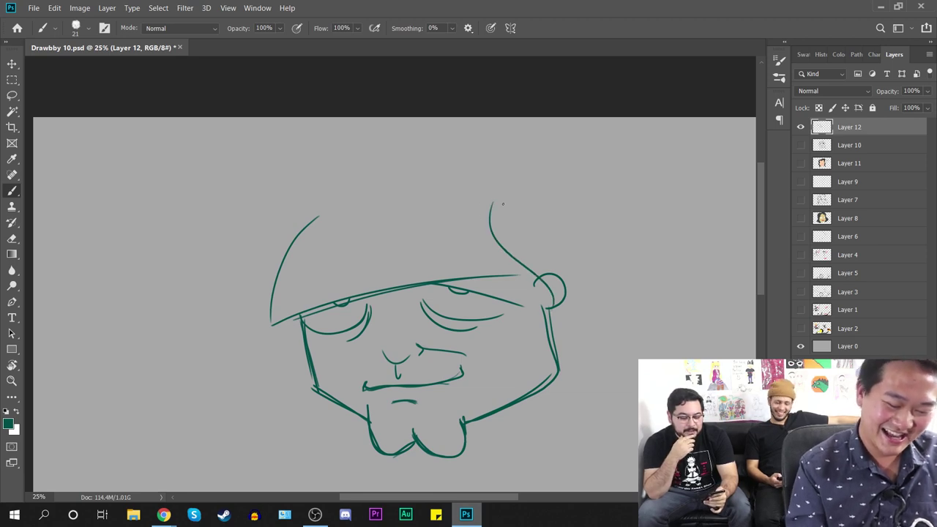
{"action": "left_click_drag", "start_coordinate": [317, 217], "coordinate": [498, 199]}
Step: Sketch wavy hair strands beside the left of the face and reshape the cap's front edge into a short pointed brim
{"action": "left_click_drag", "start_coordinate": [277, 202], "coordinate": [249, 299]}
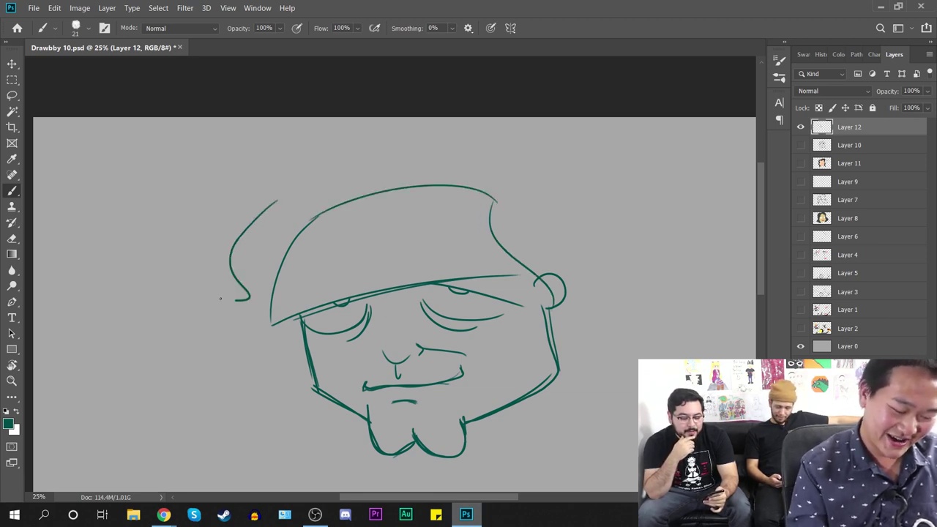
{"action": "mouse_move", "coordinate": [195, 286]}
{"action": "left_mouse_down"}
{"action": "mouse_move", "coordinate": [249, 298]}
{"action": "mouse_move", "coordinate": [293, 399]}
{"action": "left_mouse_up"}
{"action": "mouse_move", "coordinate": [572, 346]}
{"action": "left_mouse_down"}
{"action": "mouse_move", "coordinate": [536, 317]}
{"action": "mouse_move", "coordinate": [543, 327]}
{"action": "left_mouse_up"}
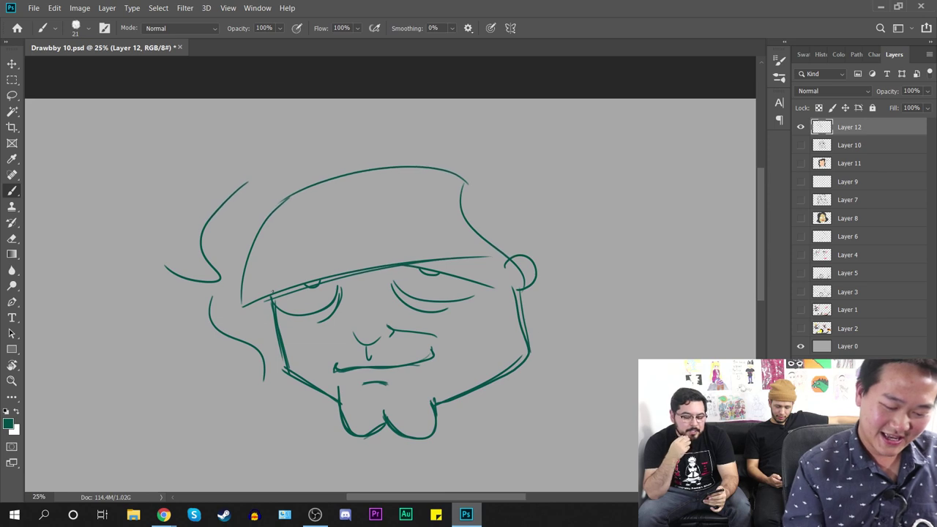
{"action": "mouse_move", "coordinate": [307, 288]}
{"action": "left_mouse_down"}
{"action": "mouse_move", "coordinate": [236, 299]}
{"action": "mouse_move", "coordinate": [284, 188]}
{"action": "mouse_move", "coordinate": [261, 269]}
{"action": "mouse_move", "coordinate": [272, 211]}
{"action": "left_mouse_up"}
{"action": "key", "text": "e"}
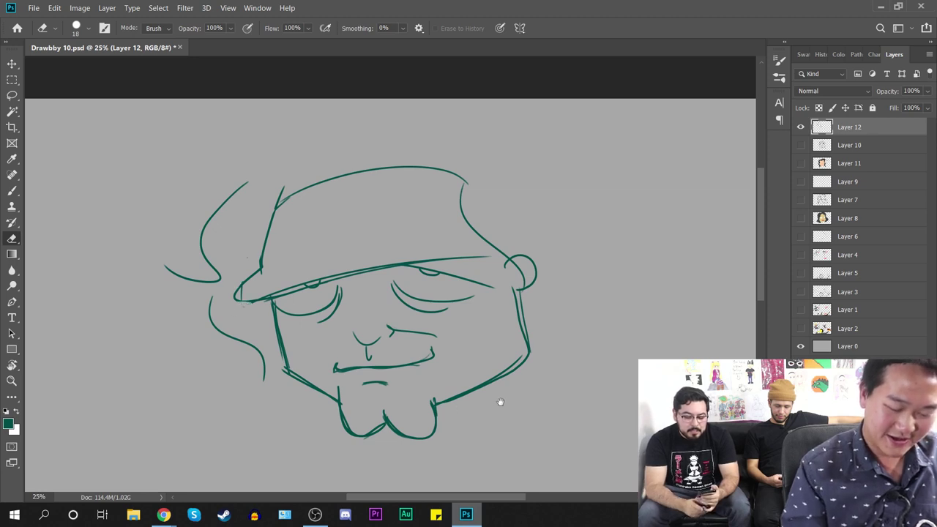
Step: Erase the short line below the nose, thicken the nose outline and add short bridge lines beside the left eye
{"action": "left_click_drag", "start_coordinate": [501, 402], "coordinate": [473, 312]}
{"action": "key", "text": "ctrl+plus"}
{"action": "left_click_drag", "start_coordinate": [487, 226], "coordinate": [567, 286]}
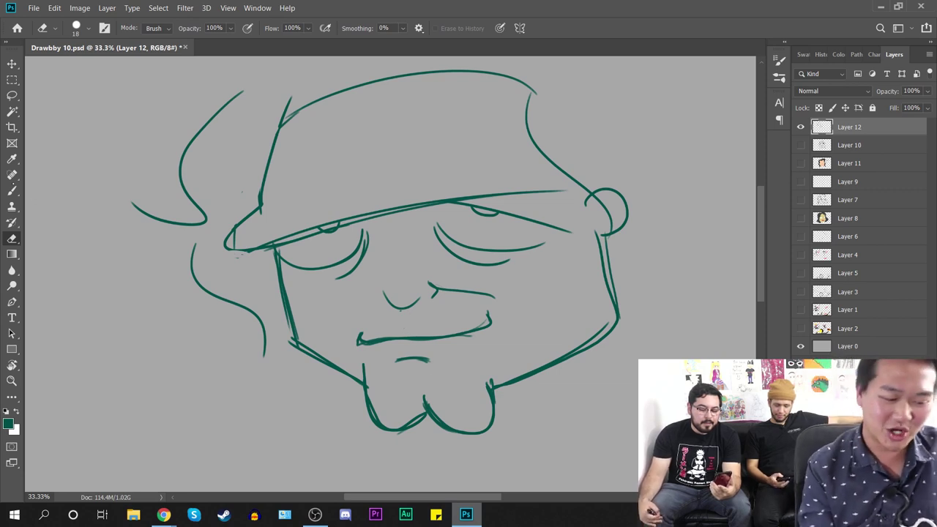
{"action": "key", "text": "b"}
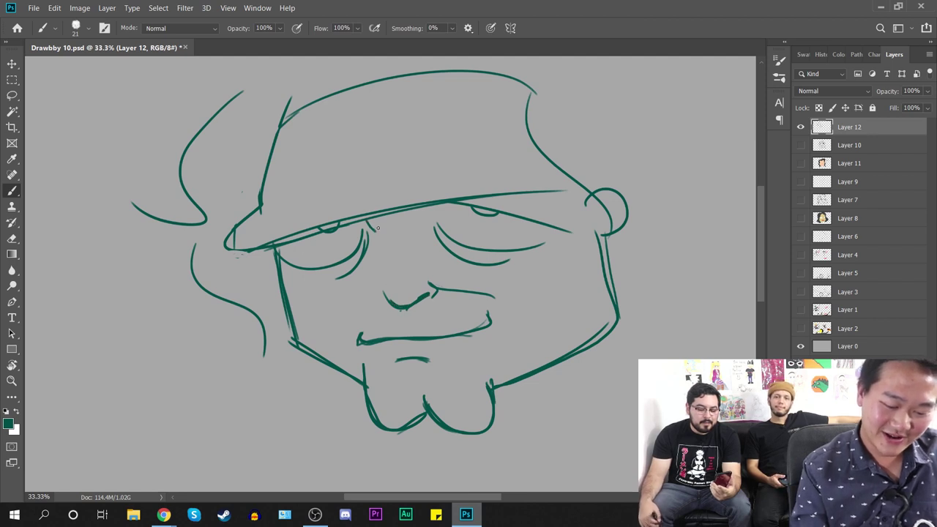
{"action": "left_click_drag", "start_coordinate": [580, 366], "coordinate": [557, 424]}
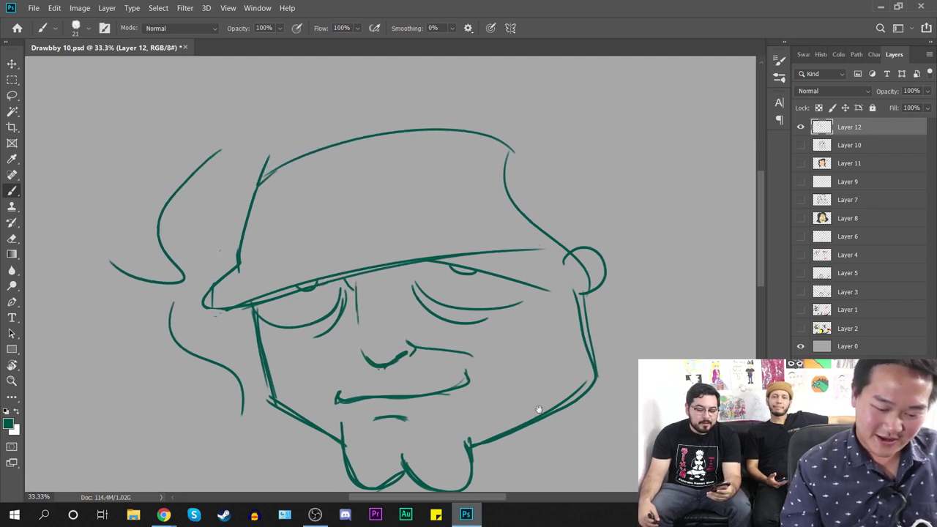
Step: Add extra curved lower-lid strokes inside the right eye and retrace the lower curve of the left eye
{"action": "mouse_move", "coordinate": [416, 284]}
{"action": "left_mouse_down"}
{"action": "mouse_move", "coordinate": [479, 311]}
{"action": "mouse_move", "coordinate": [539, 280]}
{"action": "left_mouse_up"}
{"action": "left_click_drag", "start_coordinate": [419, 265], "coordinate": [523, 301]}
{"action": "mouse_move", "coordinate": [412, 278]}
{"action": "left_mouse_down"}
{"action": "mouse_move", "coordinate": [433, 294]}
{"action": "mouse_move", "coordinate": [510, 294]}
{"action": "left_mouse_up"}
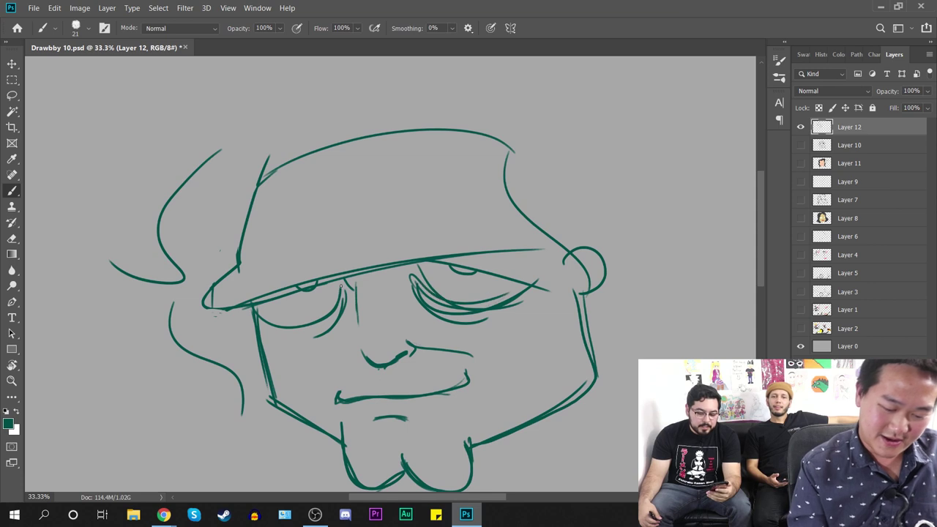
{"action": "left_click_drag", "start_coordinate": [340, 285], "coordinate": [275, 328]}
{"action": "mouse_move", "coordinate": [600, 368]}
{"action": "left_mouse_down"}
{"action": "mouse_move", "coordinate": [581, 288]}
{"action": "mouse_move", "coordinate": [584, 340]}
{"action": "left_mouse_up"}
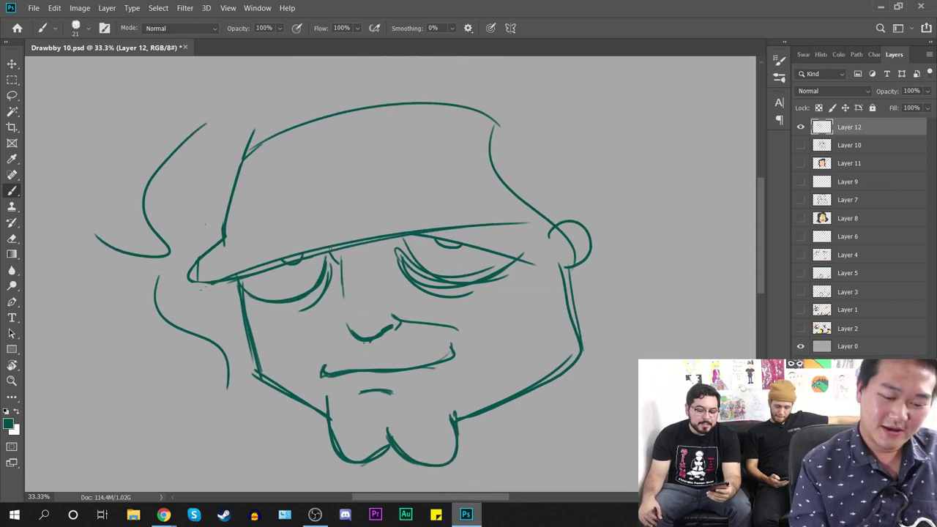
{"action": "mouse_move", "coordinate": [334, 247]}
{"action": "left_mouse_down"}
{"action": "mouse_move", "coordinate": [243, 254]}
{"action": "mouse_move", "coordinate": [206, 268]}
{"action": "left_mouse_up"}
{"action": "left_click_drag", "start_coordinate": [387, 233], "coordinate": [518, 207]}
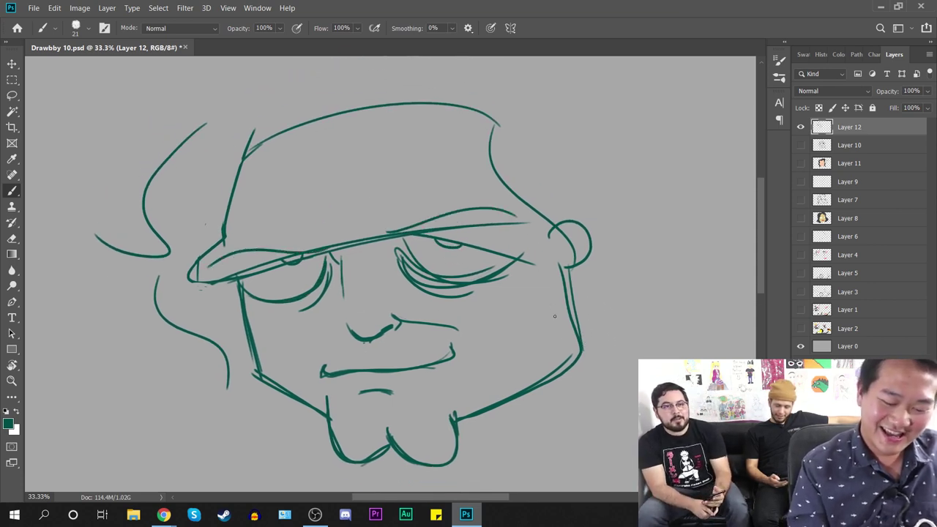
{"action": "key", "text": "ctrl+z"}
{"action": "key", "text": "ctrl+z"}
Step: Darken the mouth corners, redraw the short line below the nose and retrace the chin lobes and left jaw
{"action": "left_click_drag", "start_coordinate": [599, 385], "coordinate": [593, 319]}
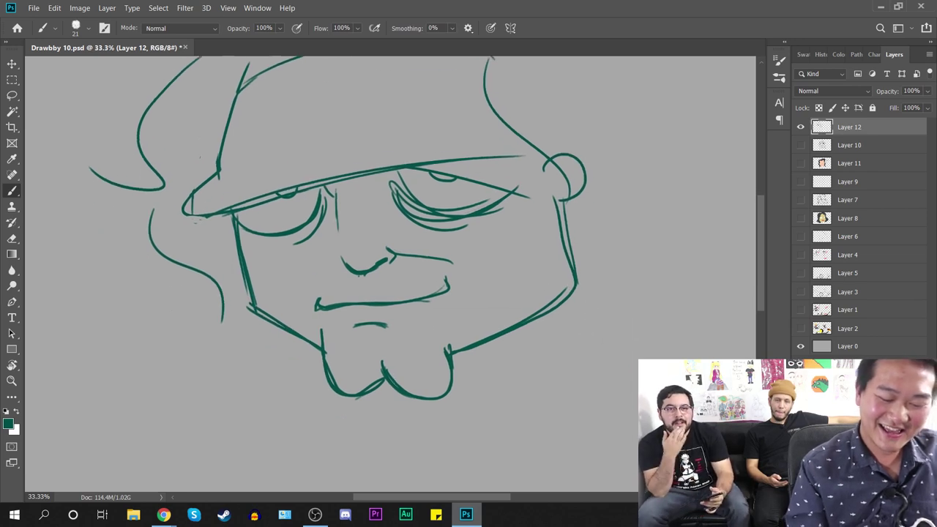
{"action": "mouse_move", "coordinate": [449, 275]}
{"action": "left_mouse_down"}
{"action": "mouse_move", "coordinate": [408, 301]}
{"action": "mouse_move", "coordinate": [328, 294]}
{"action": "mouse_move", "coordinate": [369, 292]}
{"action": "left_mouse_up"}
{"action": "mouse_move", "coordinate": [452, 353]}
{"action": "left_mouse_down"}
{"action": "mouse_move", "coordinate": [428, 401]}
{"action": "mouse_move", "coordinate": [329, 340]}
{"action": "mouse_move", "coordinate": [290, 332]}
{"action": "mouse_move", "coordinate": [249, 307]}
{"action": "mouse_move", "coordinate": [233, 208]}
{"action": "left_mouse_up"}
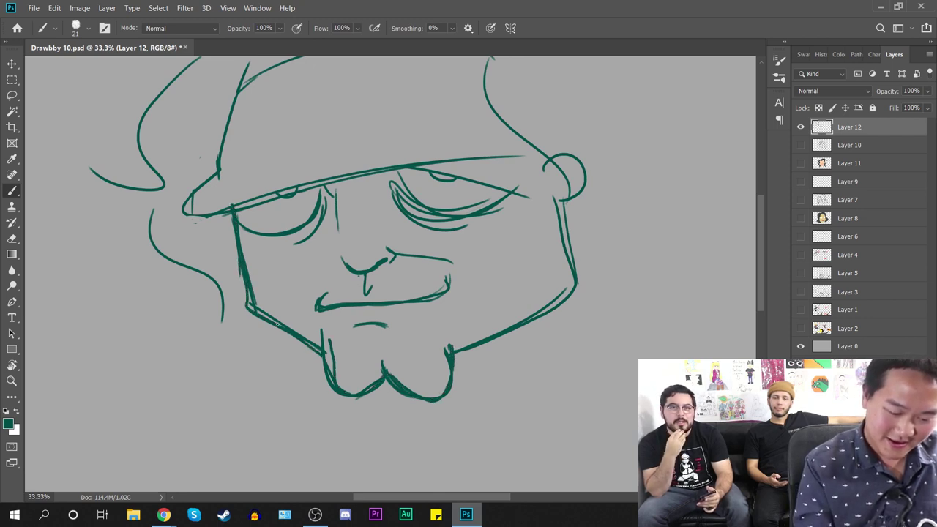
{"action": "left_click_drag", "start_coordinate": [569, 330], "coordinate": [548, 419]}
{"action": "left_click_drag", "start_coordinate": [208, 293], "coordinate": [261, 325]}
Step: Sketch the hair above the cap with overlapping curved strands meeting at a small tuft
{"action": "mouse_move", "coordinate": [633, 373]}
{"action": "left_mouse_down"}
{"action": "mouse_move", "coordinate": [706, 340]}
{"action": "mouse_move", "coordinate": [582, 373]}
{"action": "left_mouse_up"}
{"action": "key", "text": "ctrl+minus"}
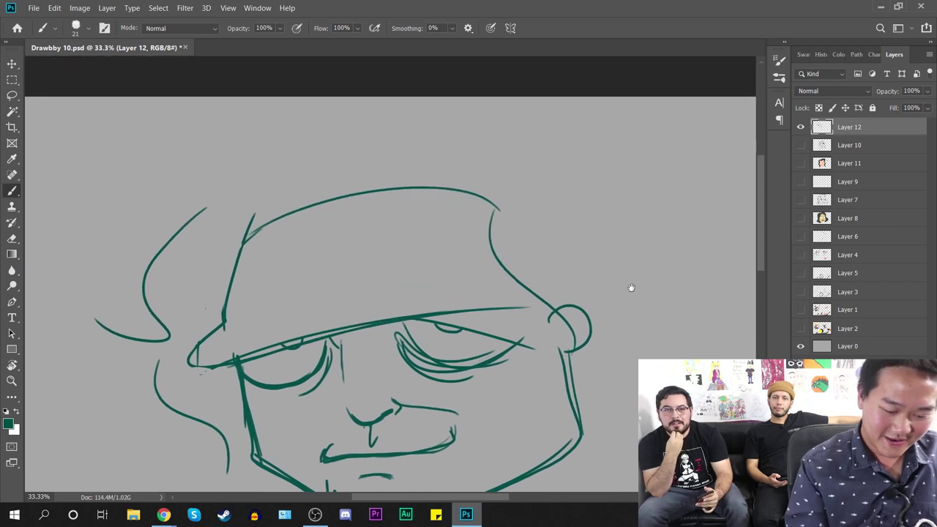
{"action": "mouse_move", "coordinate": [222, 236]}
{"action": "left_mouse_down"}
{"action": "mouse_move", "coordinate": [349, 178]}
{"action": "mouse_move", "coordinate": [372, 185]}
{"action": "mouse_move", "coordinate": [328, 161]}
{"action": "mouse_move", "coordinate": [363, 188]}
{"action": "left_mouse_up"}
{"action": "left_click_drag", "start_coordinate": [322, 181], "coordinate": [243, 230]}
{"action": "left_click_drag", "start_coordinate": [361, 178], "coordinate": [434, 145]}
{"action": "mouse_move", "coordinate": [385, 174]}
{"action": "left_mouse_down"}
{"action": "mouse_move", "coordinate": [480, 154]}
{"action": "mouse_move", "coordinate": [567, 203]}
{"action": "left_mouse_up"}
Step: Draw long wavy hair with loose curls falling behind the ear on the right of the head
{"action": "left_click_drag", "start_coordinate": [563, 322], "coordinate": [519, 266]}
{"action": "left_click_drag", "start_coordinate": [367, 111], "coordinate": [494, 152]}
{"action": "mouse_move", "coordinate": [535, 154]}
{"action": "left_mouse_down"}
{"action": "mouse_move", "coordinate": [570, 337]}
{"action": "mouse_move", "coordinate": [544, 295]}
{"action": "left_mouse_up"}
{"action": "left_click_drag", "start_coordinate": [511, 202], "coordinate": [531, 296]}
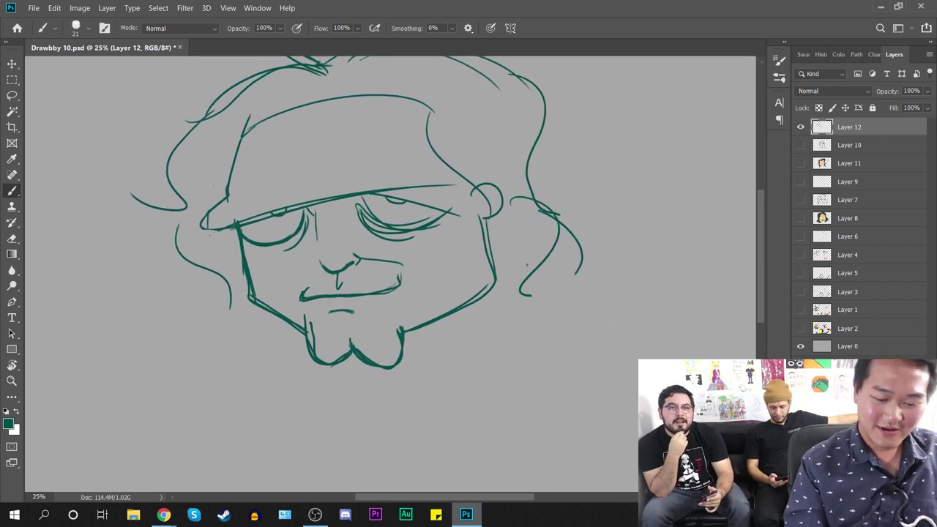
{"action": "left_click_drag", "start_coordinate": [531, 253], "coordinate": [559, 291]}
Step: Retrace the jaw, chin lobes, left cheek and the cap's front edge with heavier lines
{"action": "mouse_move", "coordinate": [493, 279]}
{"action": "left_mouse_down"}
{"action": "mouse_move", "coordinate": [521, 299]}
{"action": "mouse_move", "coordinate": [518, 334]}
{"action": "mouse_move", "coordinate": [412, 327]}
{"action": "left_mouse_up"}
{"action": "mouse_move", "coordinate": [409, 333]}
{"action": "left_mouse_down"}
{"action": "mouse_move", "coordinate": [410, 342]}
{"action": "mouse_move", "coordinate": [306, 357]}
{"action": "left_mouse_up"}
{"action": "left_click_drag", "start_coordinate": [300, 318], "coordinate": [309, 357]}
{"action": "mouse_move", "coordinate": [298, 334]}
{"action": "left_mouse_down"}
{"action": "mouse_move", "coordinate": [252, 303]}
{"action": "mouse_move", "coordinate": [239, 237]}
{"action": "mouse_move", "coordinate": [293, 230]}
{"action": "left_mouse_up"}
{"action": "mouse_move", "coordinate": [326, 204]}
{"action": "left_mouse_down"}
{"action": "mouse_move", "coordinate": [205, 229]}
{"action": "mouse_move", "coordinate": [227, 199]}
{"action": "mouse_move", "coordinate": [249, 113]}
{"action": "left_mouse_up"}
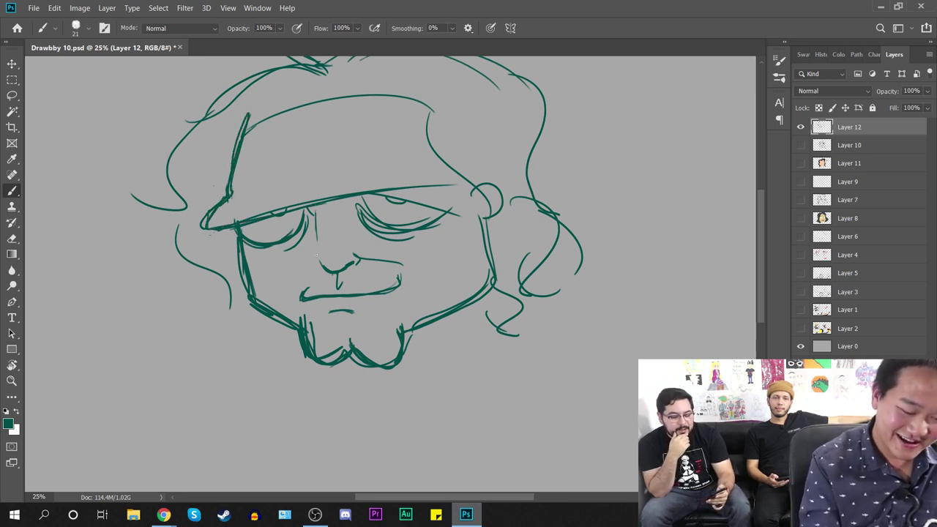
Step: Redraw the right eye's upper lid as a lower, nearly straight line, erasing the old lid and pupil
{"action": "left_click_drag", "start_coordinate": [467, 304], "coordinate": [458, 351]}
{"action": "mouse_move", "coordinate": [353, 246]}
{"action": "left_mouse_down"}
{"action": "mouse_move", "coordinate": [425, 260]}
{"action": "mouse_move", "coordinate": [396, 266]}
{"action": "mouse_move", "coordinate": [373, 240]}
{"action": "mouse_move", "coordinate": [388, 256]}
{"action": "mouse_move", "coordinate": [448, 267]}
{"action": "left_mouse_up"}
{"action": "key", "text": "e"}
{"action": "key", "text": "b"}
{"action": "left_click_drag", "start_coordinate": [343, 246], "coordinate": [452, 262]}
{"action": "left_click_drag", "start_coordinate": [382, 256], "coordinate": [454, 265]}
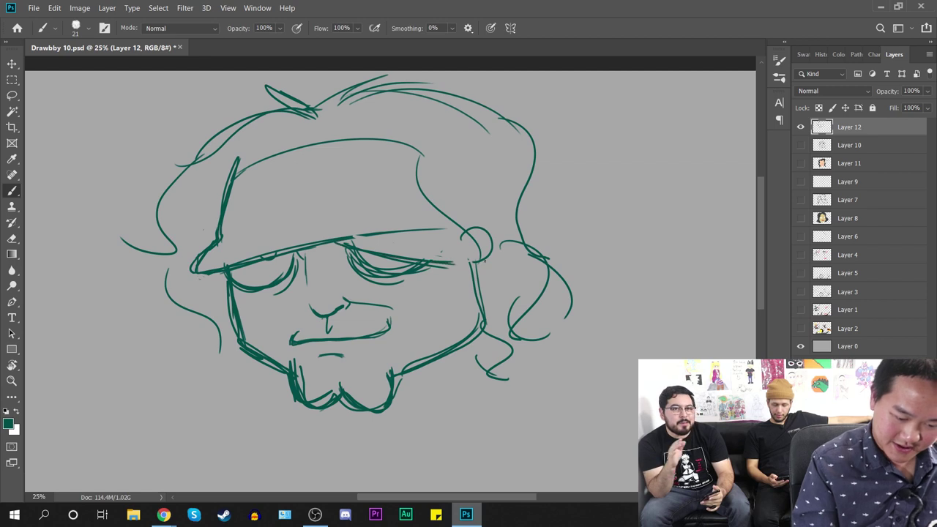
Step: Erase the stray line ends around the right eye's upper lid
{"action": "key", "text": "ctrl+plus"}
{"action": "key", "text": "e"}
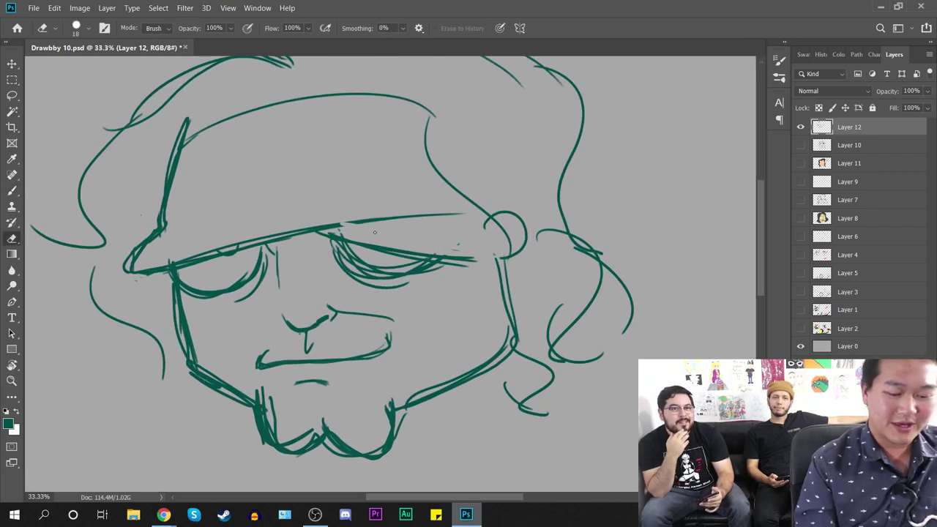
{"action": "left_click_drag", "start_coordinate": [317, 236], "coordinate": [329, 230]}
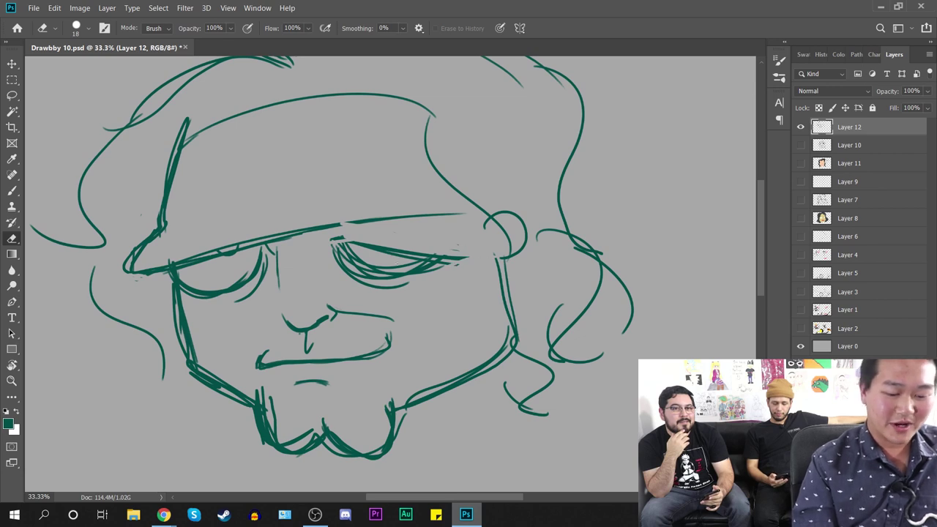
{"action": "mouse_move", "coordinate": [415, 263]}
{"action": "left_mouse_down"}
{"action": "mouse_move", "coordinate": [376, 268]}
{"action": "mouse_move", "coordinate": [353, 258]}
{"action": "mouse_move", "coordinate": [384, 251]}
{"action": "mouse_move", "coordinate": [413, 260]}
{"action": "mouse_move", "coordinate": [394, 253]}
{"action": "mouse_move", "coordinate": [406, 258]}
{"action": "left_mouse_up"}
Step: Fill in dark half-hidden pupils under both upper lids, undoing the misplaced first pupil in the left eye
{"action": "left_click", "coordinate": [12, 190]}
{"action": "key", "text": "ctrl+z"}
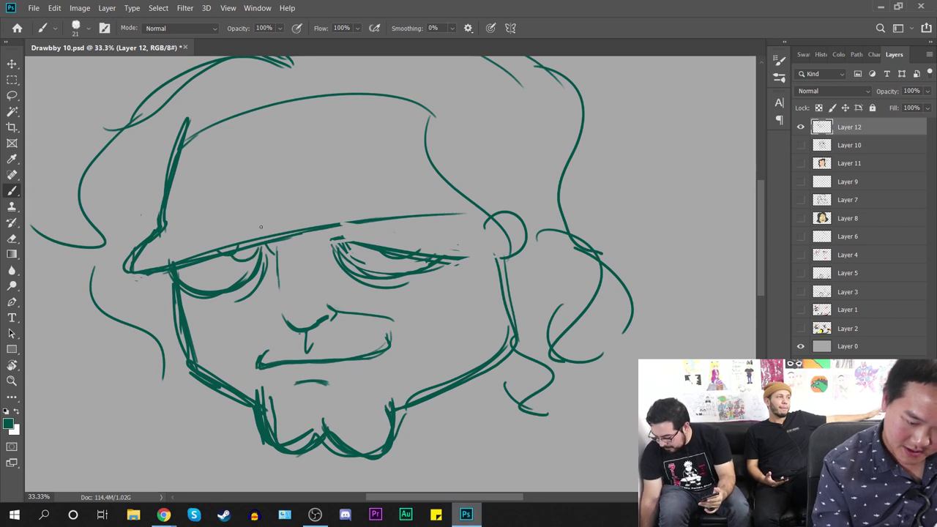
{"action": "mouse_move", "coordinate": [200, 265]}
{"action": "left_mouse_down"}
{"action": "mouse_move", "coordinate": [190, 274]}
{"action": "mouse_move", "coordinate": [213, 259]}
{"action": "left_mouse_up"}
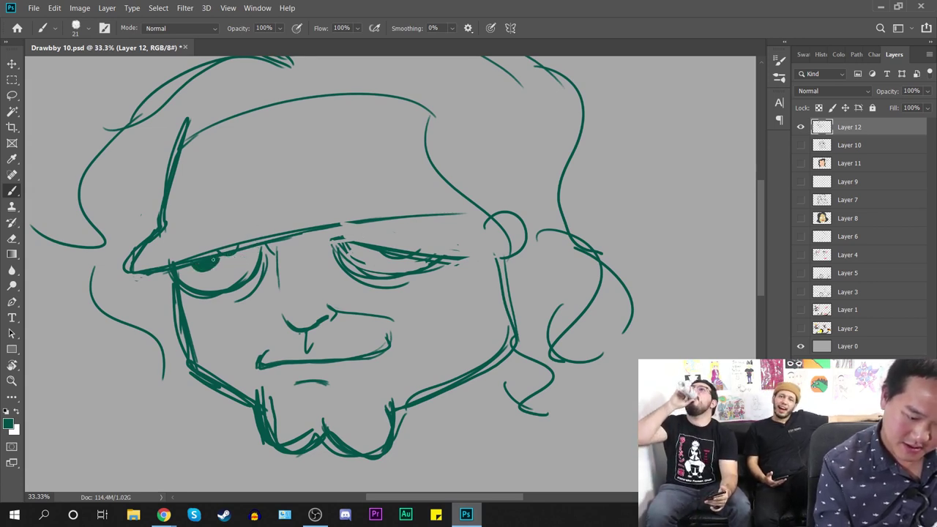
{"action": "mouse_move", "coordinate": [366, 256]}
{"action": "left_mouse_down"}
{"action": "mouse_move", "coordinate": [341, 241]}
{"action": "mouse_move", "coordinate": [428, 258]}
{"action": "left_mouse_up"}
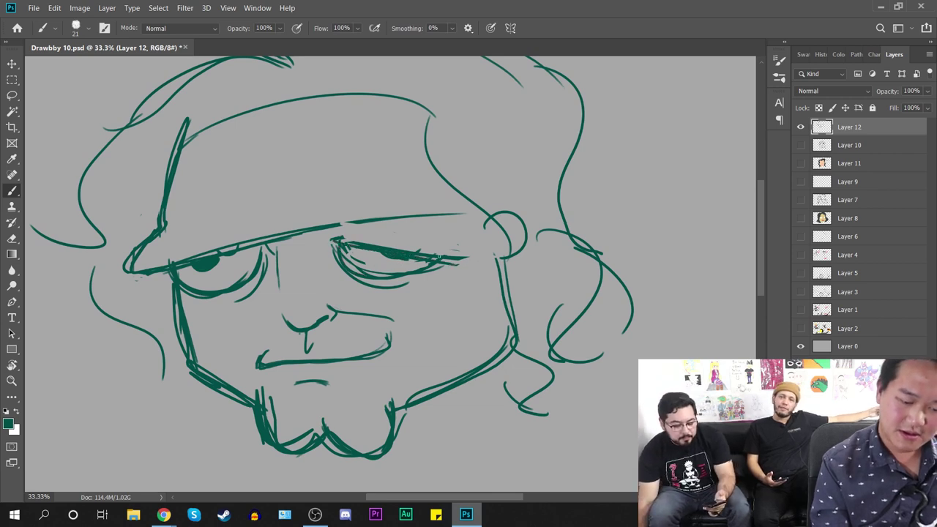
Step: Thicken the cap's lower edge and the lid outlines of both eyes, adding an arc above the right eye
{"action": "left_click_drag", "start_coordinate": [325, 240], "coordinate": [461, 268]}
{"action": "left_click_drag", "start_coordinate": [246, 244], "coordinate": [456, 224]}
{"action": "mouse_move", "coordinate": [265, 233]}
{"action": "left_mouse_down"}
{"action": "mouse_move", "coordinate": [483, 216]}
{"action": "mouse_move", "coordinate": [470, 220]}
{"action": "left_mouse_up"}
{"action": "left_click_drag", "start_coordinate": [344, 233], "coordinate": [328, 239]}
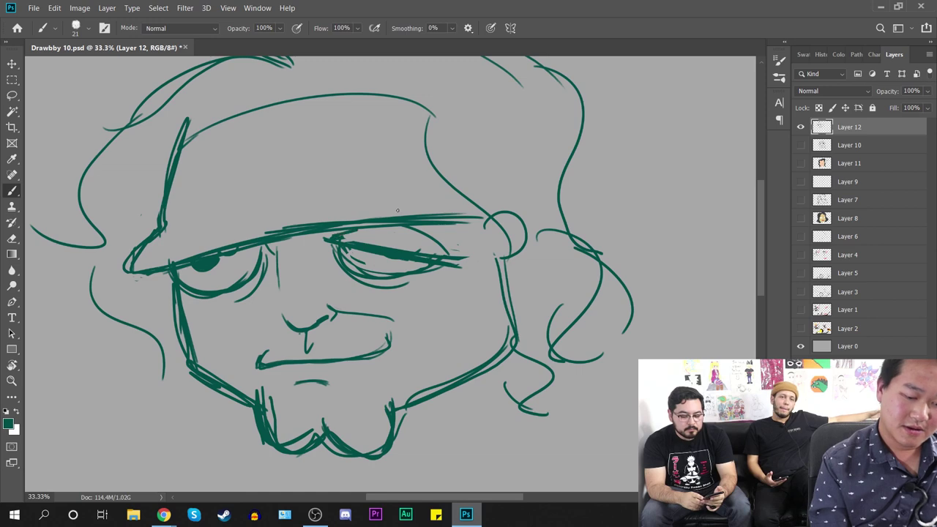
{"action": "left_click_drag", "start_coordinate": [260, 248], "coordinate": [192, 296]}
Step: Sketch the neck below the chin with curved muscle lines and two collarbones meeting at a point
{"action": "key", "text": "ctrl+minus"}
{"action": "key", "text": "ctrl+minus"}
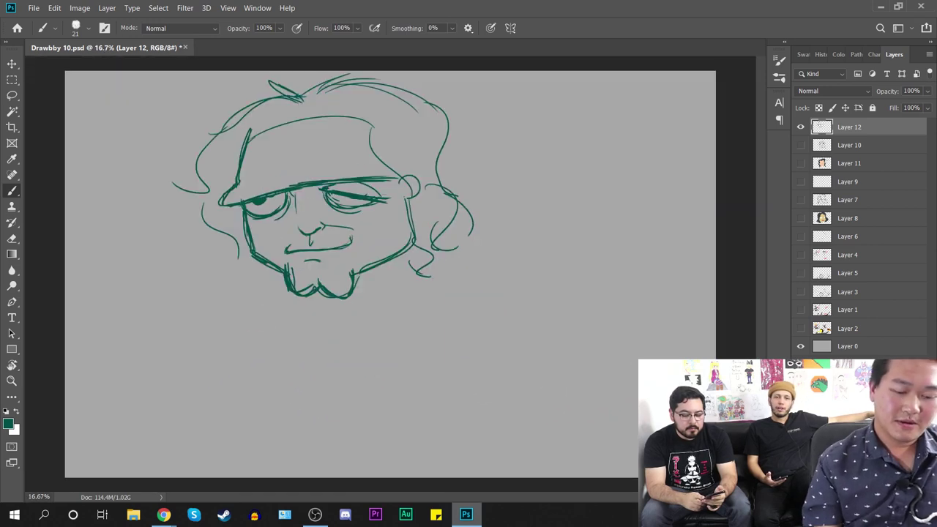
{"action": "key", "text": "ctrl+plus"}
{"action": "scroll", "coordinate": [383, 320], "scroll_direction": "up", "scroll_amount": 3}
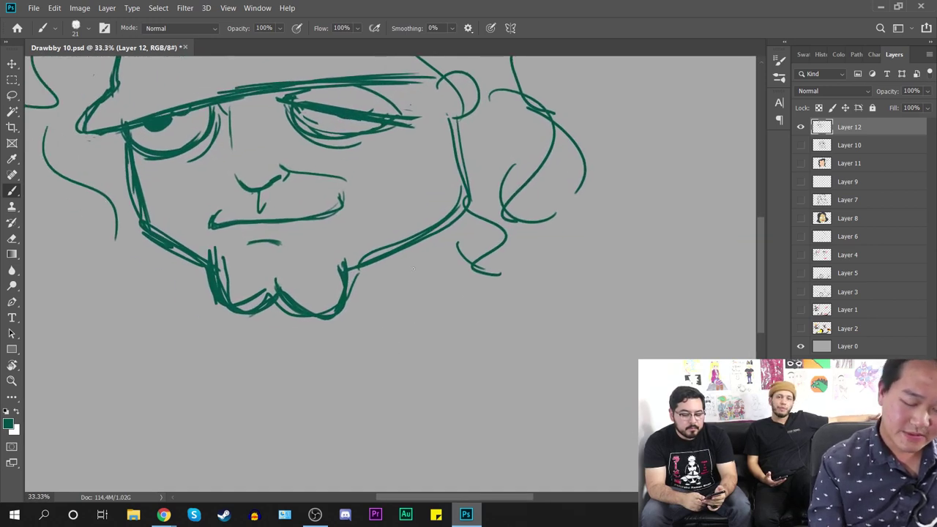
{"action": "mouse_move", "coordinate": [401, 253]}
{"action": "left_mouse_down"}
{"action": "mouse_move", "coordinate": [442, 291]}
{"action": "mouse_move", "coordinate": [389, 335]}
{"action": "left_mouse_up"}
{"action": "left_click_drag", "start_coordinate": [329, 299], "coordinate": [338, 304]}
{"action": "left_click_drag", "start_coordinate": [344, 309], "coordinate": [362, 344]}
{"action": "left_click_drag", "start_coordinate": [344, 287], "coordinate": [381, 354]}
{"action": "mouse_move", "coordinate": [362, 348]}
{"action": "left_mouse_down"}
{"action": "mouse_move", "coordinate": [384, 360]}
{"action": "mouse_move", "coordinate": [522, 295]}
{"action": "mouse_move", "coordinate": [328, 344]}
{"action": "mouse_move", "coordinate": [286, 343]}
{"action": "left_mouse_up"}
{"action": "left_click_drag", "start_coordinate": [372, 354], "coordinate": [385, 365]}
Step: Draw the chest's center line and the rounded lower and side contours of both pectorals
{"action": "left_click_drag", "start_coordinate": [440, 386], "coordinate": [396, 328]}
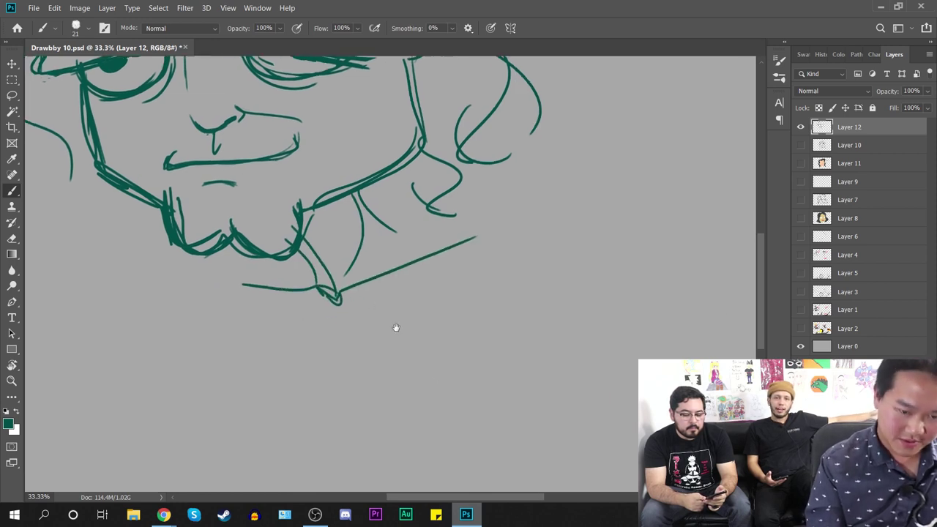
{"action": "left_click_drag", "start_coordinate": [334, 304], "coordinate": [370, 378]}
{"action": "mouse_move", "coordinate": [270, 301]}
{"action": "left_mouse_down"}
{"action": "mouse_move", "coordinate": [264, 358]}
{"action": "mouse_move", "coordinate": [296, 368]}
{"action": "mouse_move", "coordinate": [362, 353]}
{"action": "mouse_move", "coordinate": [433, 354]}
{"action": "left_mouse_up"}
{"action": "left_click_drag", "start_coordinate": [466, 284], "coordinate": [436, 354]}
{"action": "mouse_move", "coordinate": [310, 379]}
{"action": "left_mouse_down"}
{"action": "mouse_move", "coordinate": [452, 389]}
{"action": "mouse_move", "coordinate": [296, 391]}
{"action": "left_mouse_up"}
Step: Extend the center line down the abdomen and sketch the rib, belly and left waist contours
{"action": "left_click_drag", "start_coordinate": [404, 388], "coordinate": [387, 324]}
{"action": "left_click_drag", "start_coordinate": [329, 299], "coordinate": [362, 370]}
{"action": "mouse_move", "coordinate": [322, 341]}
{"action": "left_mouse_down"}
{"action": "mouse_move", "coordinate": [374, 341]}
{"action": "mouse_move", "coordinate": [357, 379]}
{"action": "left_mouse_up"}
{"action": "left_click_drag", "start_coordinate": [335, 325], "coordinate": [349, 347]}
{"action": "left_click_drag", "start_coordinate": [292, 321], "coordinate": [344, 403]}
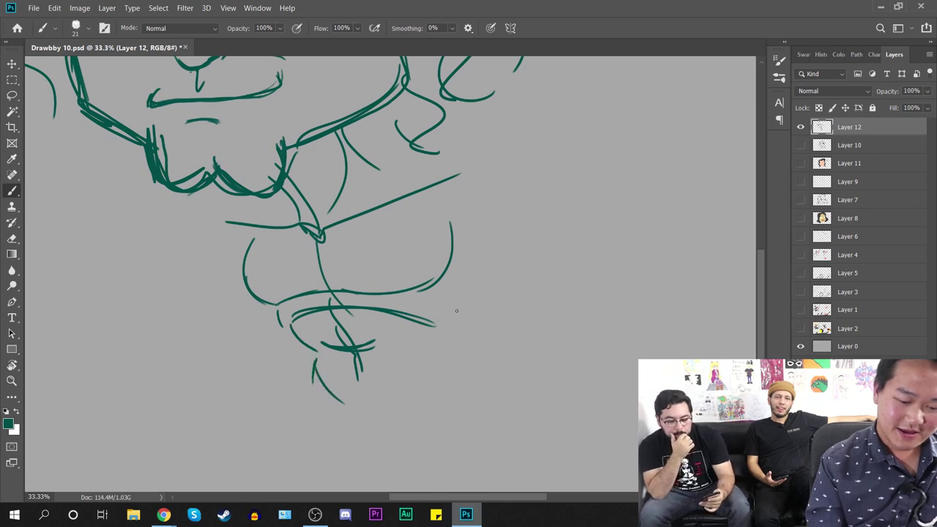
Step: Draw the torso's right side, the curved waistline with a small side knot and the narrow crotch of the briefs
{"action": "left_click_drag", "start_coordinate": [466, 210], "coordinate": [438, 358]}
{"action": "left_click_drag", "start_coordinate": [460, 306], "coordinate": [420, 379]}
{"action": "mouse_move", "coordinate": [432, 345]}
{"action": "left_mouse_down"}
{"action": "mouse_move", "coordinate": [317, 368]}
{"action": "mouse_move", "coordinate": [370, 377]}
{"action": "left_mouse_up"}
{"action": "left_click_drag", "start_coordinate": [424, 387], "coordinate": [422, 346]}
{"action": "left_click_drag", "start_coordinate": [346, 370], "coordinate": [372, 369]}
{"action": "mouse_move", "coordinate": [312, 331]}
{"action": "left_mouse_down"}
{"action": "mouse_move", "coordinate": [332, 355]}
{"action": "mouse_move", "coordinate": [375, 375]}
{"action": "left_mouse_up"}
{"action": "mouse_move", "coordinate": [351, 380]}
{"action": "left_mouse_down"}
{"action": "mouse_move", "coordinate": [378, 378]}
{"action": "mouse_move", "coordinate": [426, 335]}
{"action": "left_mouse_up"}
Step: Draw the bent left thigh and the top of its shin, redoing the thigh's underside line
{"action": "left_click_drag", "start_coordinate": [389, 336], "coordinate": [301, 350]}
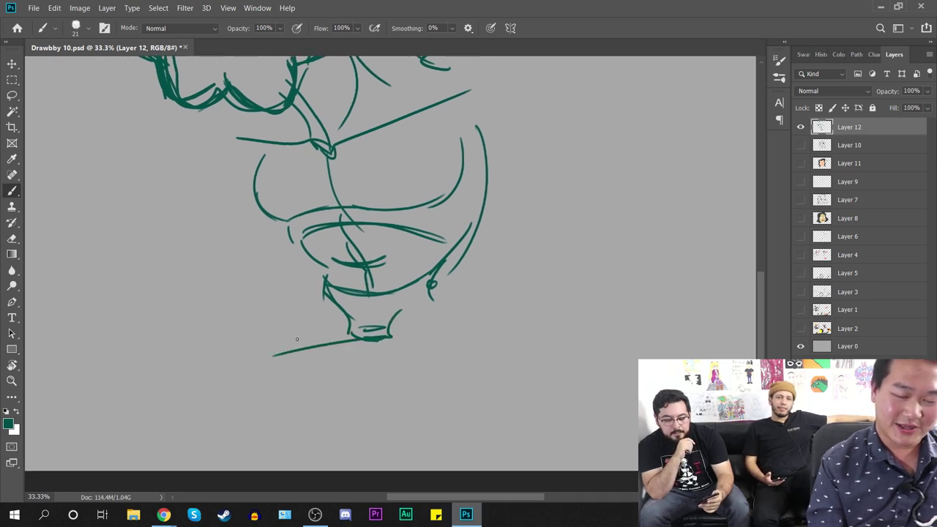
{"action": "key", "text": "ctrl+z"}
{"action": "left_click_drag", "start_coordinate": [391, 336], "coordinate": [257, 342]}
{"action": "left_click_drag", "start_coordinate": [345, 311], "coordinate": [244, 325]}
{"action": "mouse_move", "coordinate": [291, 300]}
{"action": "left_mouse_down"}
{"action": "mouse_move", "coordinate": [235, 334]}
{"action": "mouse_move", "coordinate": [305, 383]}
{"action": "left_mouse_up"}
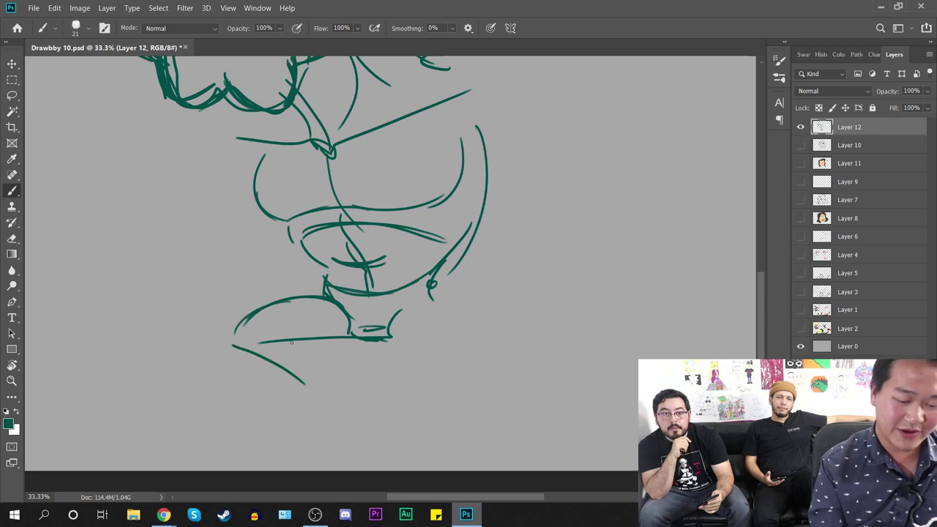
Step: Complete the left lower leg with a calf line, an ankle and a flat foot with toes
{"action": "mouse_move", "coordinate": [293, 337]}
{"action": "left_mouse_down"}
{"action": "mouse_move", "coordinate": [306, 375]}
{"action": "mouse_move", "coordinate": [299, 388]}
{"action": "mouse_move", "coordinate": [255, 400]}
{"action": "left_mouse_up"}
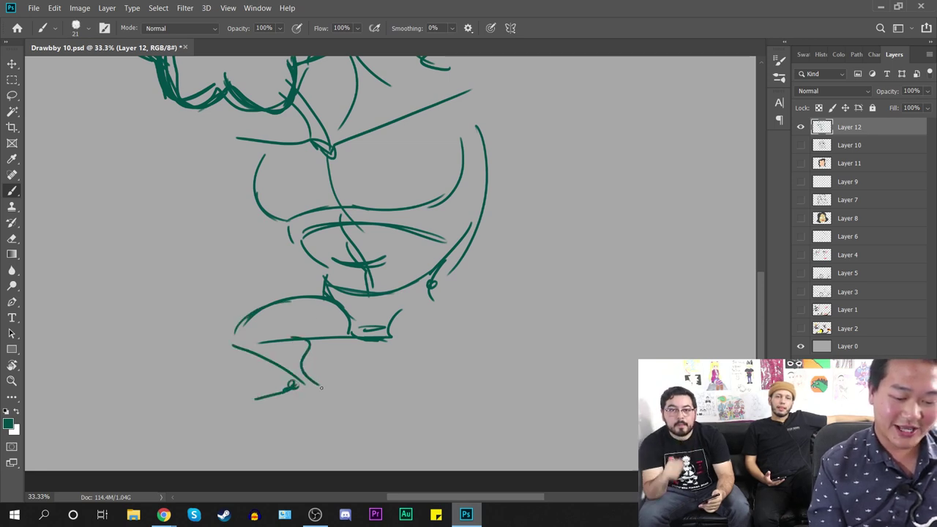
{"action": "mouse_move", "coordinate": [322, 388]}
{"action": "left_mouse_down"}
{"action": "mouse_move", "coordinate": [283, 412]}
{"action": "mouse_move", "coordinate": [250, 411]}
{"action": "mouse_move", "coordinate": [268, 416]}
{"action": "mouse_move", "coordinate": [248, 410]}
{"action": "left_mouse_up"}
{"action": "mouse_move", "coordinate": [249, 413]}
{"action": "left_mouse_down"}
{"action": "mouse_move", "coordinate": [279, 417]}
{"action": "mouse_move", "coordinate": [261, 415]}
{"action": "left_mouse_up"}
Step: Draw the bent right thigh and the outer shin line running down toward the ankle
{"action": "mouse_move", "coordinate": [417, 401]}
{"action": "left_mouse_down"}
{"action": "mouse_move", "coordinate": [360, 434]}
{"action": "mouse_move", "coordinate": [385, 432]}
{"action": "left_mouse_up"}
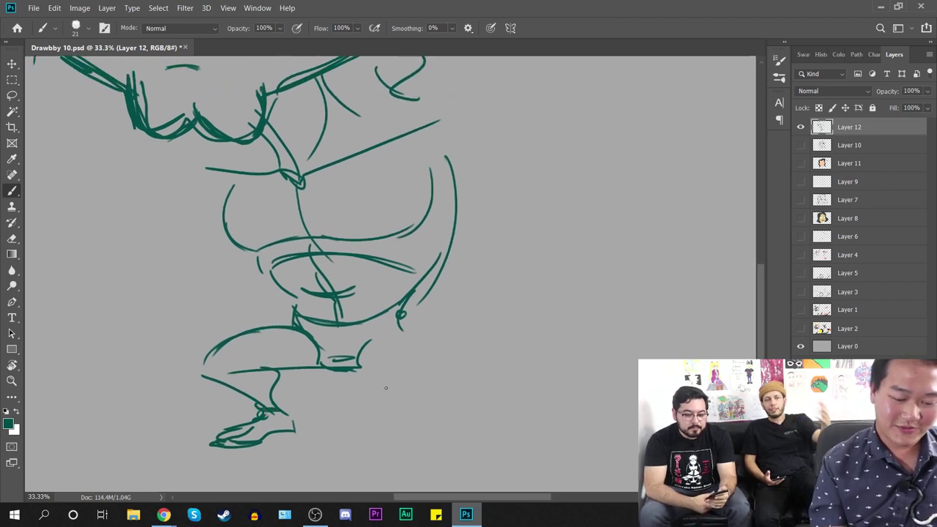
{"action": "mouse_move", "coordinate": [358, 357]}
{"action": "left_mouse_down"}
{"action": "mouse_move", "coordinate": [448, 337]}
{"action": "mouse_move", "coordinate": [491, 366]}
{"action": "left_mouse_up"}
{"action": "left_click_drag", "start_coordinate": [432, 360], "coordinate": [460, 363]}
{"action": "left_click_drag", "start_coordinate": [351, 369], "coordinate": [430, 379]}
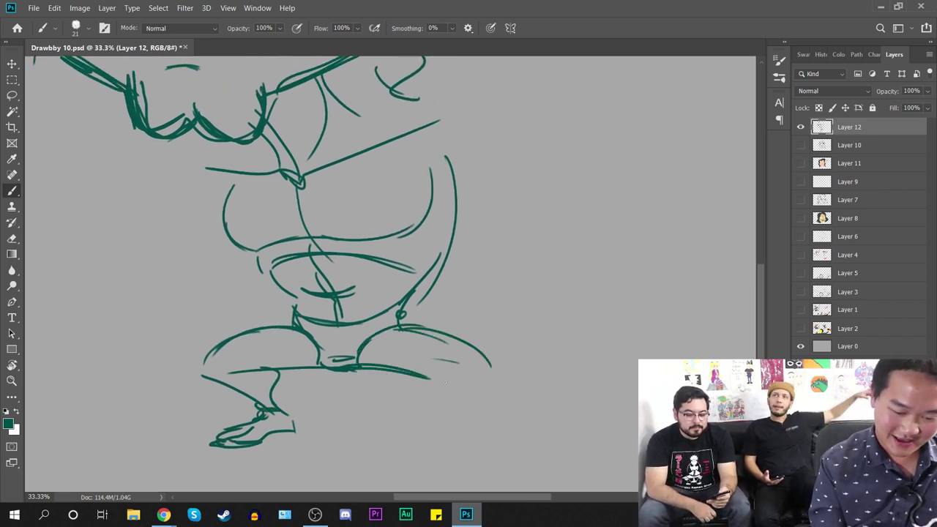
{"action": "left_click_drag", "start_coordinate": [489, 362], "coordinate": [401, 419]}
{"action": "left_click_drag", "start_coordinate": [466, 375], "coordinate": [405, 415]}
Step: Complete the right leg with a curved inner calf, an ankle and a foot pointing outward
{"action": "mouse_move", "coordinate": [415, 377]}
{"action": "left_mouse_down"}
{"action": "mouse_move", "coordinate": [404, 381]}
{"action": "mouse_move", "coordinate": [398, 414]}
{"action": "left_mouse_up"}
{"action": "mouse_move", "coordinate": [392, 418]}
{"action": "left_mouse_down"}
{"action": "mouse_move", "coordinate": [385, 440]}
{"action": "mouse_move", "coordinate": [384, 430]}
{"action": "left_mouse_up"}
{"action": "left_click_drag", "start_coordinate": [402, 419], "coordinate": [388, 432]}
{"action": "mouse_move", "coordinate": [395, 423]}
{"action": "left_mouse_down"}
{"action": "mouse_move", "coordinate": [392, 441]}
{"action": "mouse_move", "coordinate": [438, 438]}
{"action": "mouse_move", "coordinate": [404, 449]}
{"action": "left_mouse_up"}
{"action": "left_click_drag", "start_coordinate": [405, 449], "coordinate": [461, 448]}
Step: Draw the left arm with a rounded shoulder, a bulging upper arm, a forearm and a rough fist
{"action": "left_click_drag", "start_coordinate": [440, 321], "coordinate": [616, 440]}
{"action": "mouse_move", "coordinate": [346, 256]}
{"action": "left_mouse_down"}
{"action": "mouse_move", "coordinate": [292, 309]}
{"action": "mouse_move", "coordinate": [404, 307]}
{"action": "left_mouse_up"}
{"action": "mouse_move", "coordinate": [395, 296]}
{"action": "left_mouse_down"}
{"action": "mouse_move", "coordinate": [277, 345]}
{"action": "mouse_move", "coordinate": [387, 322]}
{"action": "left_mouse_up"}
{"action": "left_click_drag", "start_coordinate": [368, 395], "coordinate": [425, 311]}
{"action": "left_click_drag", "start_coordinate": [341, 248], "coordinate": [297, 253]}
{"action": "left_click_drag", "start_coordinate": [290, 258], "coordinate": [315, 359]}
{"action": "mouse_move", "coordinate": [318, 269]}
{"action": "left_mouse_down"}
{"action": "mouse_move", "coordinate": [342, 353]}
{"action": "mouse_move", "coordinate": [373, 357]}
{"action": "mouse_move", "coordinate": [320, 382]}
{"action": "left_mouse_up"}
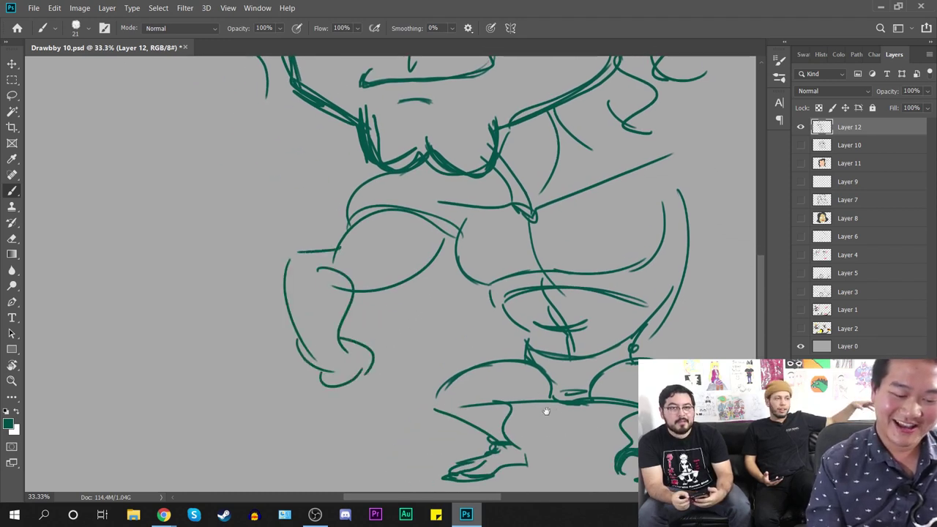
Step: Sketch the right arm's rounded shoulder and thick upper arm with overlapping contour strokes
{"action": "left_click_drag", "start_coordinate": [547, 410], "coordinate": [272, 408]}
{"action": "mouse_move", "coordinate": [390, 196]}
{"action": "left_mouse_down"}
{"action": "mouse_move", "coordinate": [454, 236]}
{"action": "mouse_move", "coordinate": [426, 225]}
{"action": "left_mouse_up"}
{"action": "left_click_drag", "start_coordinate": [397, 208], "coordinate": [474, 181]}
{"action": "left_click_drag", "start_coordinate": [358, 155], "coordinate": [476, 173]}
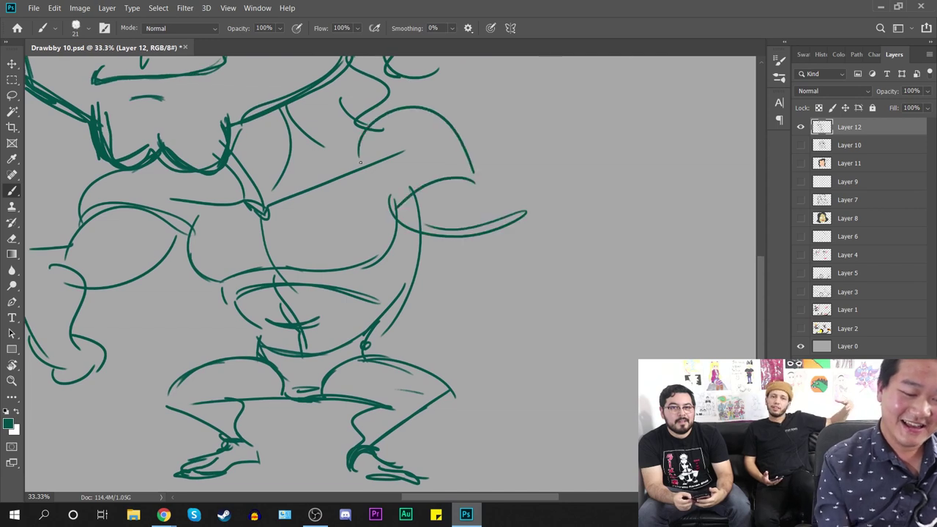
{"action": "left_click_drag", "start_coordinate": [363, 140], "coordinate": [487, 187]}
{"action": "mouse_move", "coordinate": [429, 126]}
{"action": "left_mouse_down"}
{"action": "mouse_move", "coordinate": [390, 137]}
{"action": "mouse_move", "coordinate": [378, 156]}
{"action": "left_mouse_up"}
{"action": "left_click_drag", "start_coordinate": [470, 148], "coordinate": [562, 168]}
Step: Draw the right arm's elbow and the outer and inner contours of its forearm
{"action": "left_click_drag", "start_coordinate": [495, 290], "coordinate": [536, 275]}
{"action": "mouse_move", "coordinate": [443, 208]}
{"action": "left_mouse_down"}
{"action": "mouse_move", "coordinate": [522, 224]}
{"action": "mouse_move", "coordinate": [576, 202]}
{"action": "left_mouse_up"}
{"action": "mouse_move", "coordinate": [542, 213]}
{"action": "left_mouse_down"}
{"action": "mouse_move", "coordinate": [586, 189]}
{"action": "mouse_move", "coordinate": [566, 244]}
{"action": "left_mouse_up"}
{"action": "left_click_drag", "start_coordinate": [601, 152], "coordinate": [587, 289]}
{"action": "left_click_drag", "start_coordinate": [586, 179], "coordinate": [528, 214]}
{"action": "mouse_move", "coordinate": [539, 219]}
{"action": "left_mouse_down"}
{"action": "mouse_move", "coordinate": [559, 260]}
{"action": "mouse_move", "coordinate": [546, 269]}
{"action": "left_mouse_up"}
Step: Add the right wrist and hand outline and retrace the forearm's outer edge
{"action": "left_click_drag", "start_coordinate": [547, 269], "coordinate": [511, 284]}
{"action": "left_click_drag", "start_coordinate": [620, 236], "coordinate": [535, 334]}
{"action": "mouse_move", "coordinate": [532, 268]}
{"action": "left_mouse_down"}
{"action": "mouse_move", "coordinate": [498, 310]}
{"action": "mouse_move", "coordinate": [501, 321]}
{"action": "mouse_move", "coordinate": [521, 322]}
{"action": "left_mouse_up"}
{"action": "left_click_drag", "start_coordinate": [521, 322], "coordinate": [555, 328]}
{"action": "left_click_drag", "start_coordinate": [601, 156], "coordinate": [558, 321]}
Step: Retrace the underside of the left upper arm and draw curled fingers on the left fist, undoing and redrawing the finger strokes
{"action": "left_click_drag", "start_coordinate": [460, 324], "coordinate": [615, 366]}
{"action": "mouse_move", "coordinate": [352, 291]}
{"action": "left_mouse_down"}
{"action": "mouse_move", "coordinate": [281, 328]}
{"action": "mouse_move", "coordinate": [263, 362]}
{"action": "left_mouse_up"}
{"action": "mouse_move", "coordinate": [268, 362]}
{"action": "left_mouse_down"}
{"action": "mouse_move", "coordinate": [296, 367]}
{"action": "mouse_move", "coordinate": [284, 411]}
{"action": "mouse_move", "coordinate": [233, 369]}
{"action": "mouse_move", "coordinate": [249, 406]}
{"action": "mouse_move", "coordinate": [280, 416]}
{"action": "left_mouse_up"}
{"action": "key", "text": "ctrl+z"}
{"action": "key", "text": "ctrl+z"}
{"action": "left_click_drag", "start_coordinate": [290, 376], "coordinate": [282, 414]}
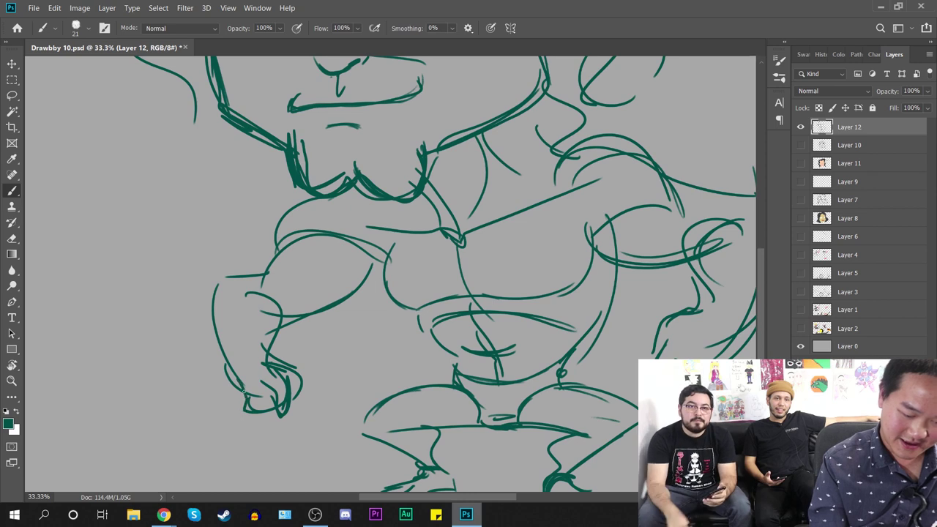
Step: Erase the lower corners of the chest outline, draw both nipples in their place, and reinforce the left edge of the abdomen
{"action": "left_click_drag", "start_coordinate": [423, 413], "coordinate": [304, 396]}
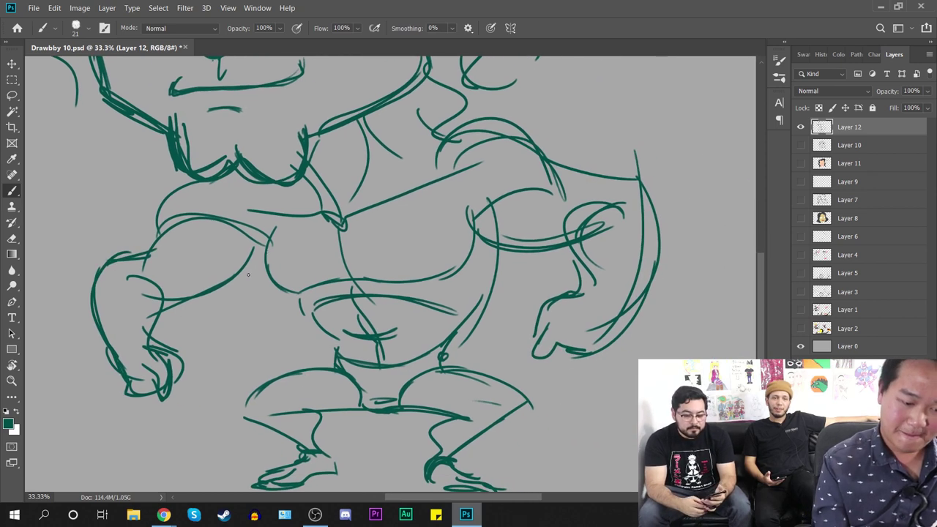
{"action": "key", "text": "e"}
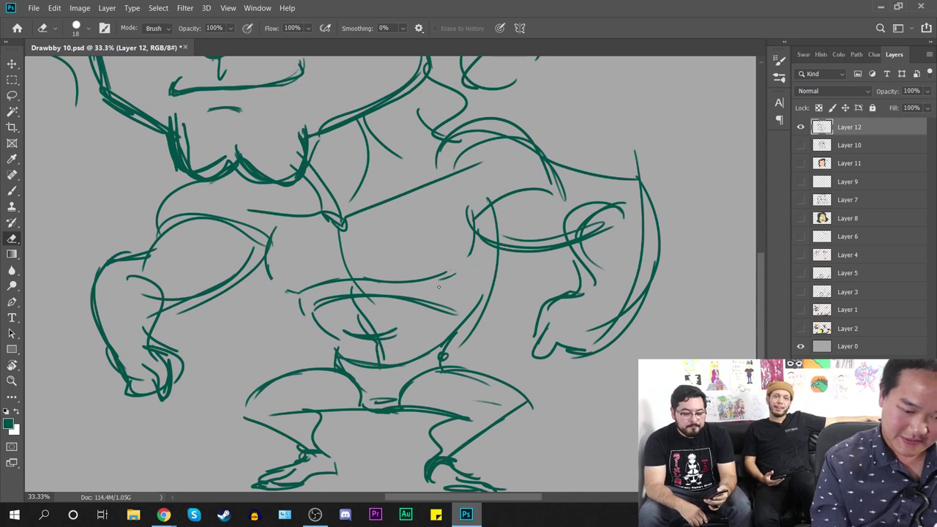
{"action": "key", "text": "b"}
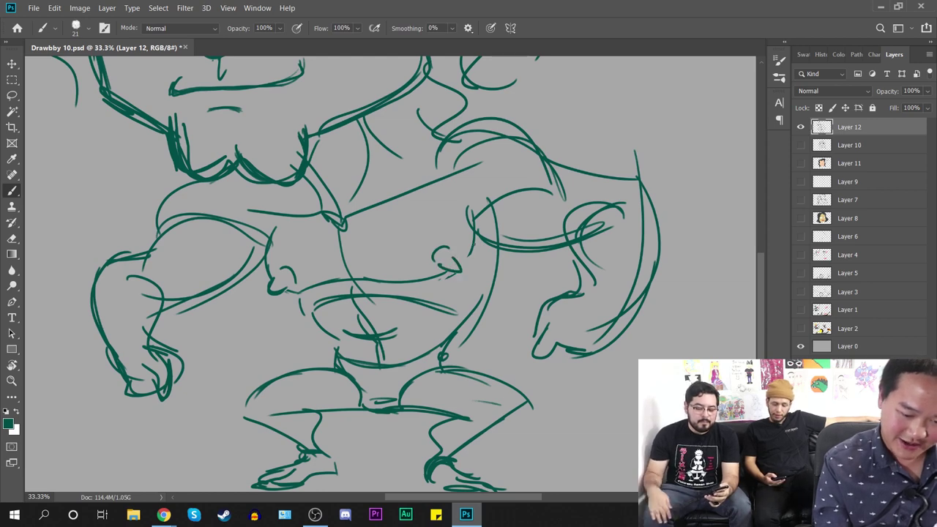
{"action": "left_click_drag", "start_coordinate": [299, 298], "coordinate": [316, 322]}
Step: Add rib muscle strokes beneath the chest on the right and sketch extra detail lines on the crotch and thigh
{"action": "key", "text": "ctrl+minus"}
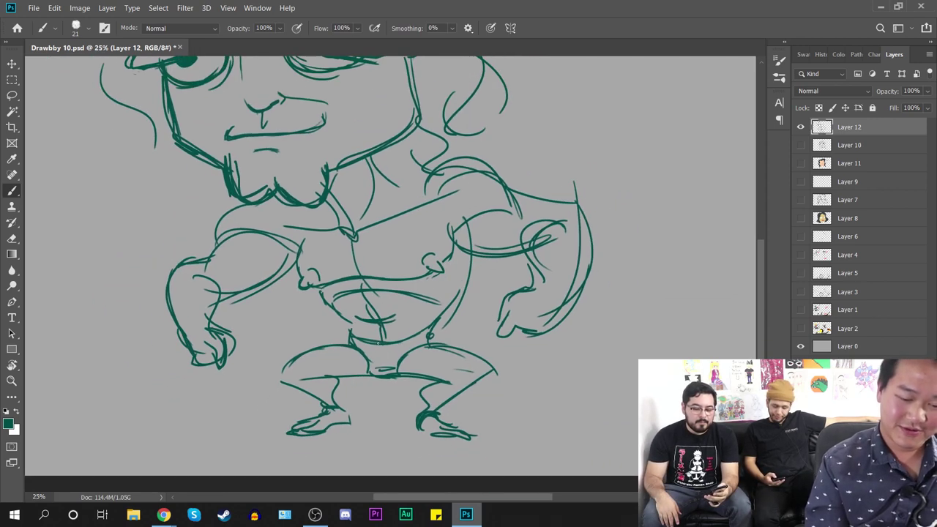
{"action": "left_click_drag", "start_coordinate": [511, 300], "coordinate": [486, 367]}
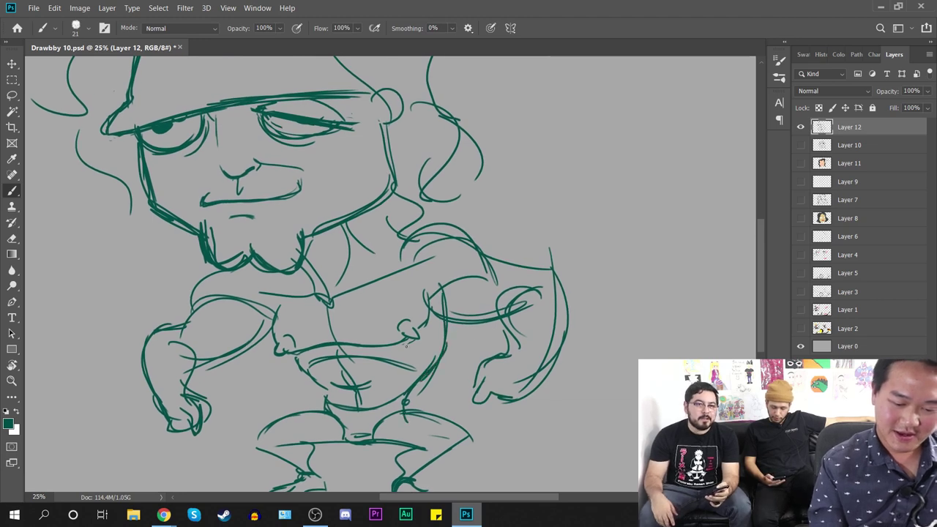
{"action": "left_click_drag", "start_coordinate": [419, 386], "coordinate": [405, 337]}
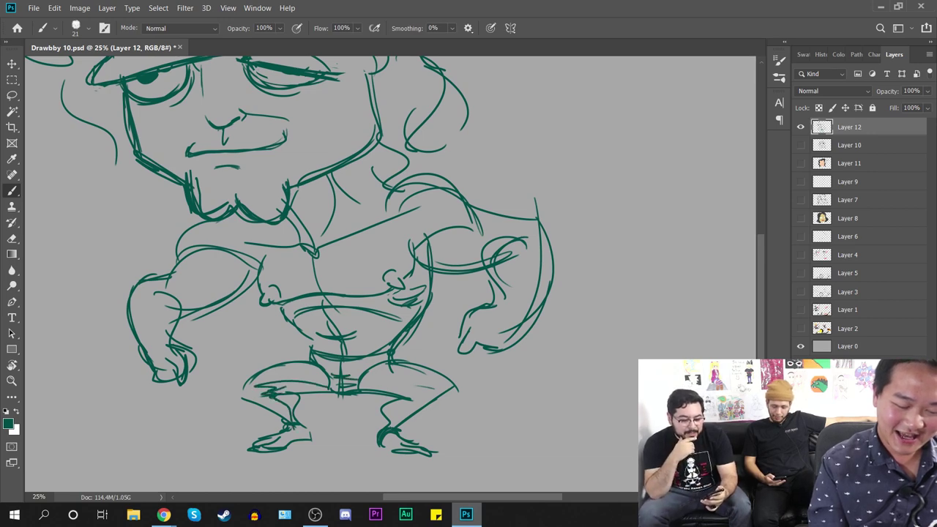
{"action": "key", "text": "ctrl+minus"}
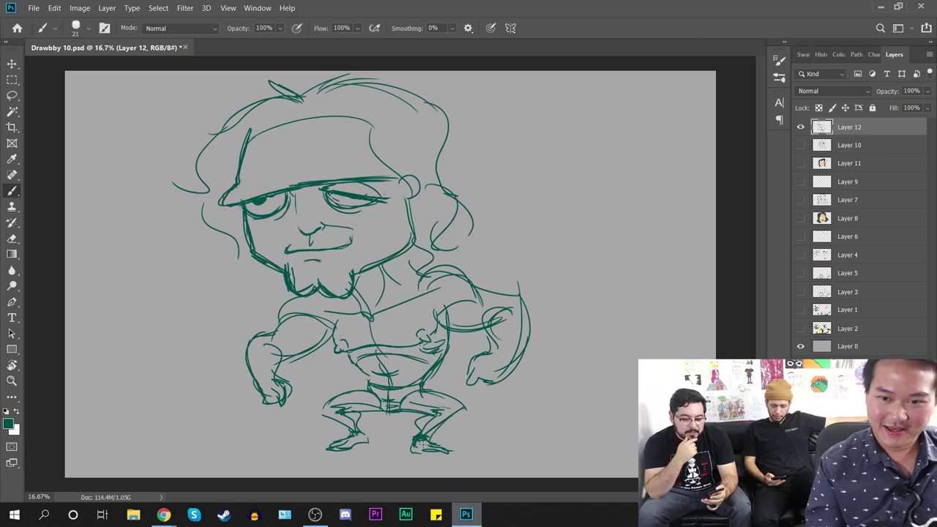
Step: Sketch the ear with its inner contour at the right side of the face
{"action": "key", "text": "ctrl+plus"}
{"action": "left_click_drag", "start_coordinate": [478, 360], "coordinate": [484, 405]}
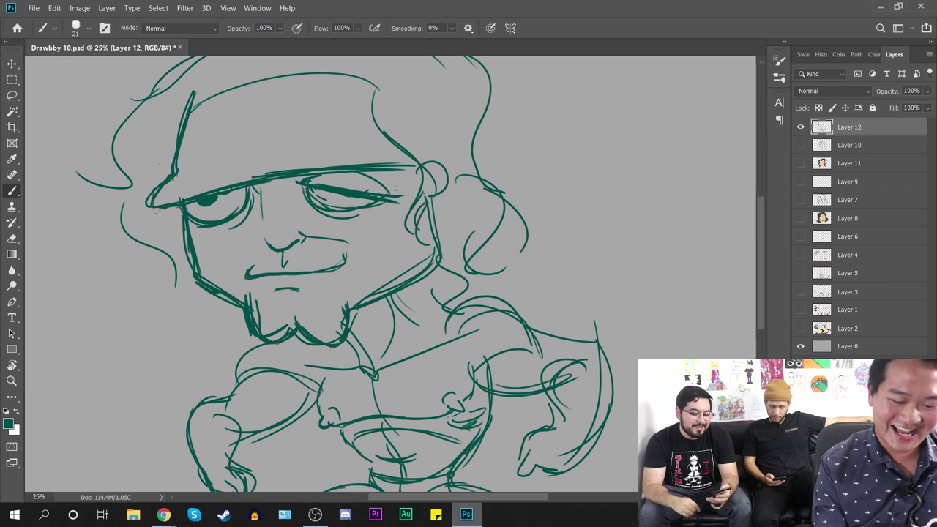
{"action": "key", "text": "ctrl+minus"}
{"action": "key", "text": "ctrl+minus"}
{"action": "key", "text": "ctrl+plus"}
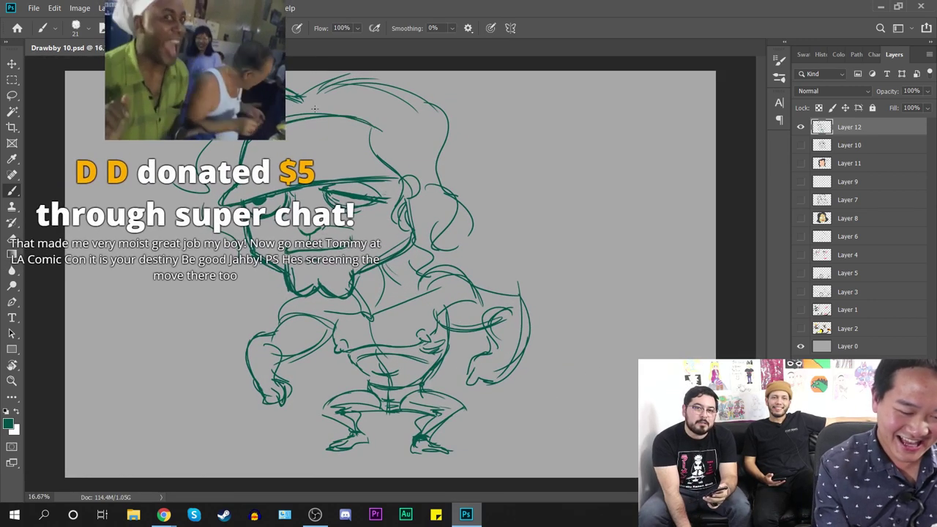
Step: Draw a small curl over the forehead and double the wavy hair strands on the left side of the head
{"action": "key", "text": "ctrl+minus"}
{"action": "key", "text": "ctrl+minus"}
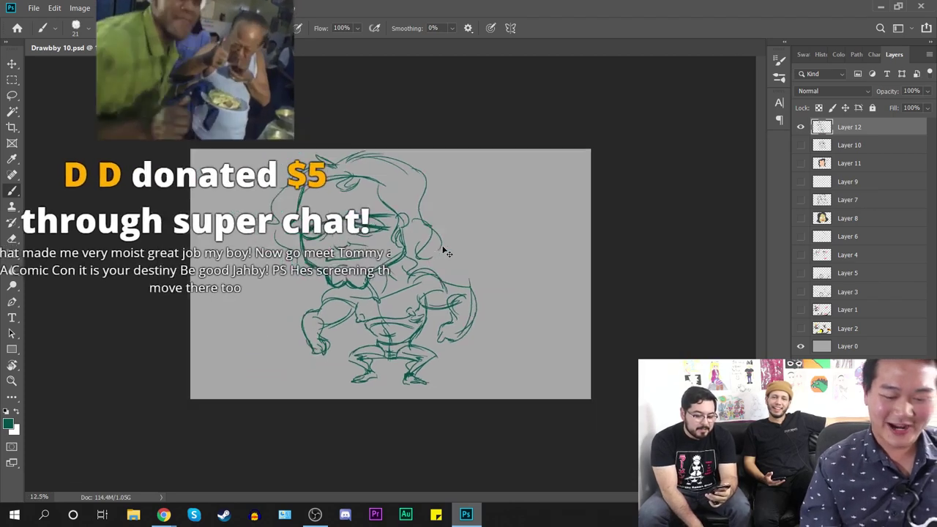
{"action": "key", "text": "ctrl+plus"}
{"action": "key", "text": "ctrl+plus"}
{"action": "left_click_drag", "start_coordinate": [205, 197], "coordinate": [234, 242]}
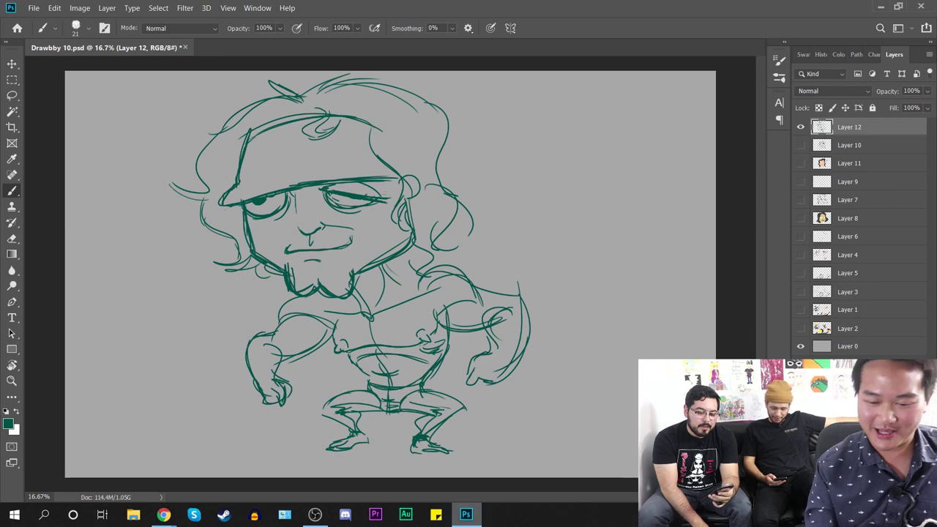
Step: Create a new empty layer directly below the Layer 12 sketch for the colors
{"action": "left_click", "coordinate": [850, 147]}
{"action": "key", "text": "ctrl+shift+alt+n"}
{"action": "key", "text": "ctrl+plus"}
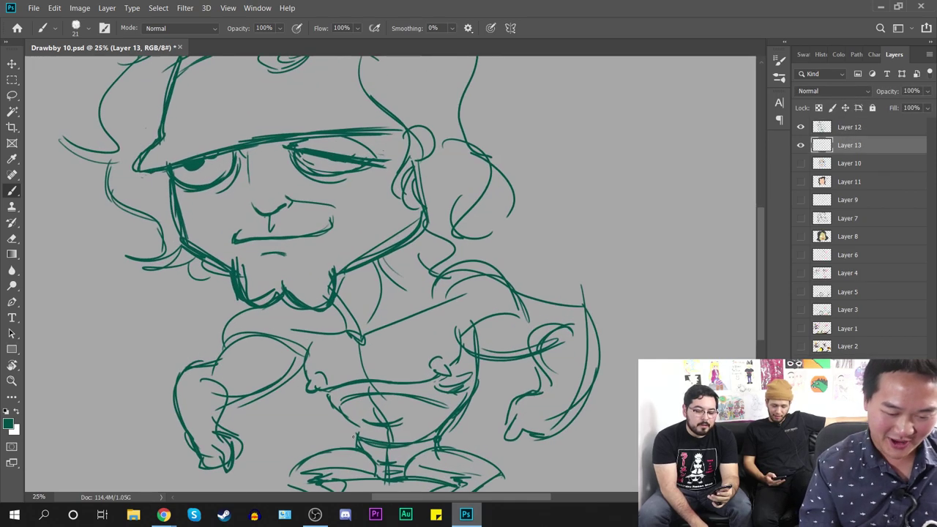
{"action": "key", "text": "ctrl+minus"}
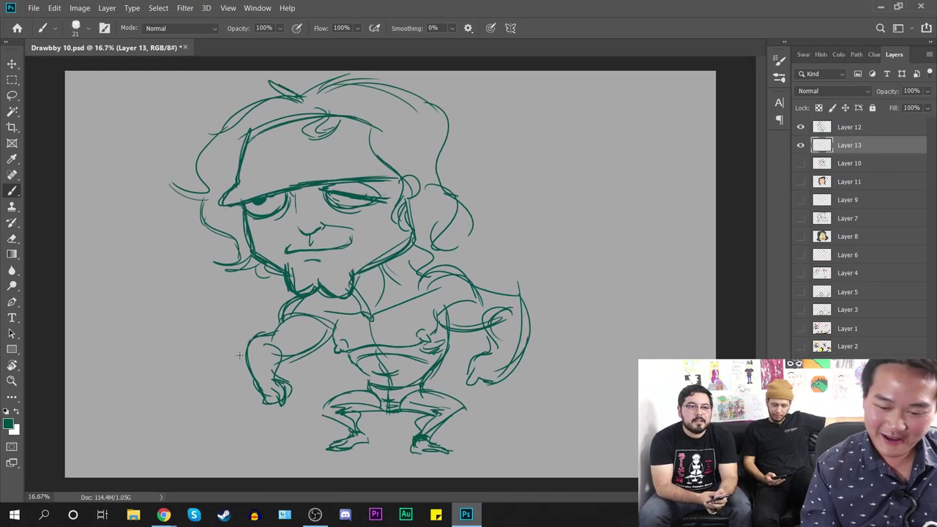
Step: Set the foreground color to the light peach skin tone ffe7cd
{"action": "left_click", "coordinate": [9, 424]}
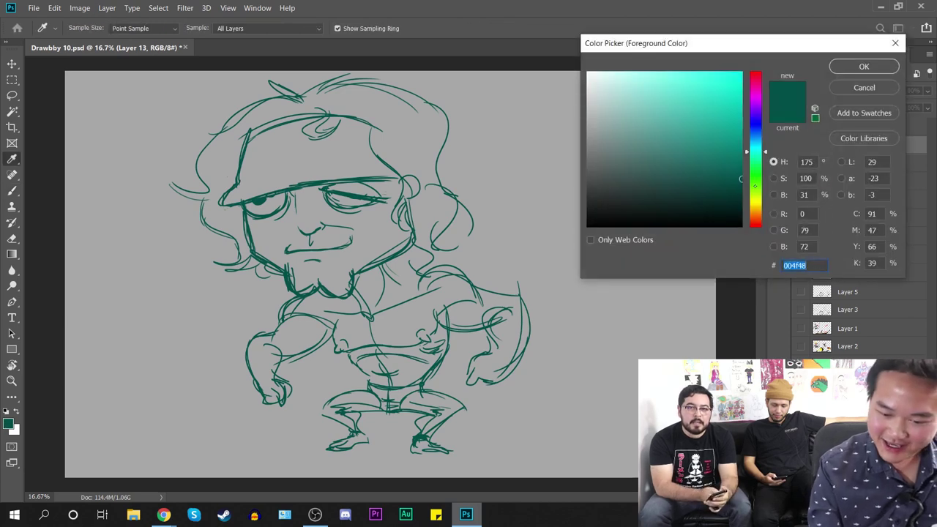
{"action": "type", "text": "887300"}
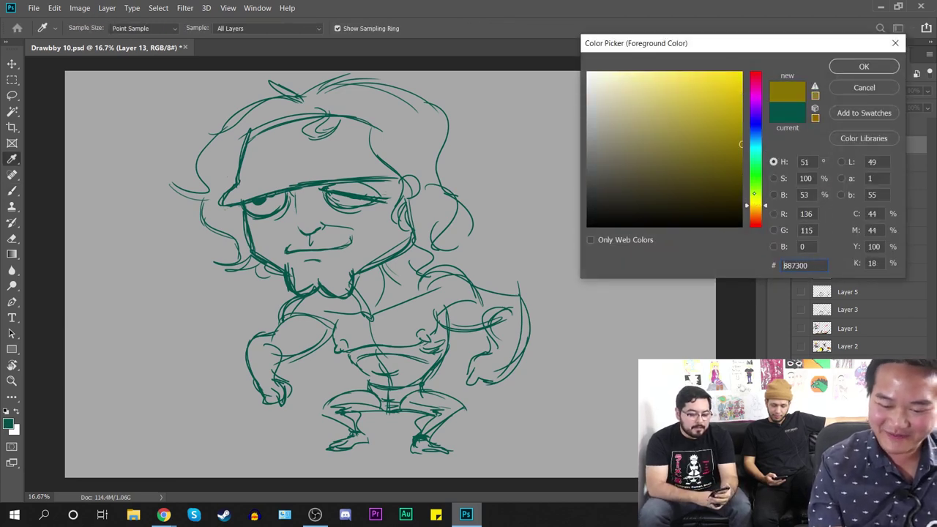
{"action": "type", "text": "fff1cd"}
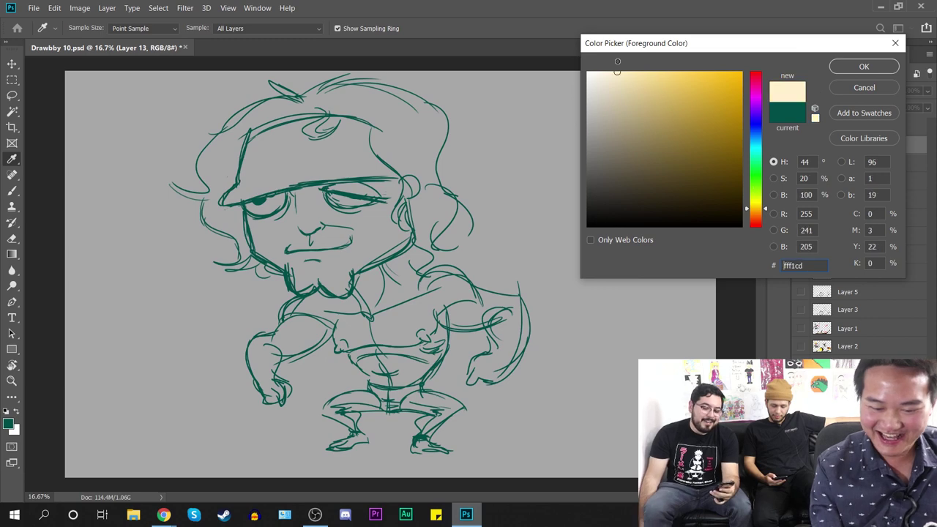
{"action": "left_click_drag", "start_coordinate": [753, 213], "coordinate": [755, 214]}
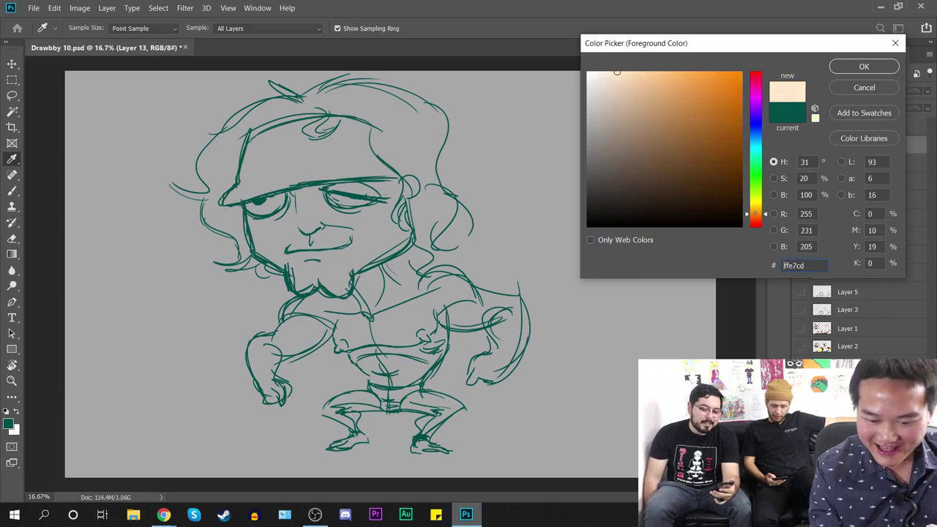
{"action": "left_click", "coordinate": [864, 66]}
Step: Test a skin-color stroke on the forehead, undo it, and set the brush size to 228 px
{"action": "key", "text": "ctrl+plus"}
{"action": "left_click_drag", "start_coordinate": [284, 303], "coordinate": [439, 432]}
{"action": "key", "text": "ctrl+plus"}
{"action": "right_click", "coordinate": [536, 246]}
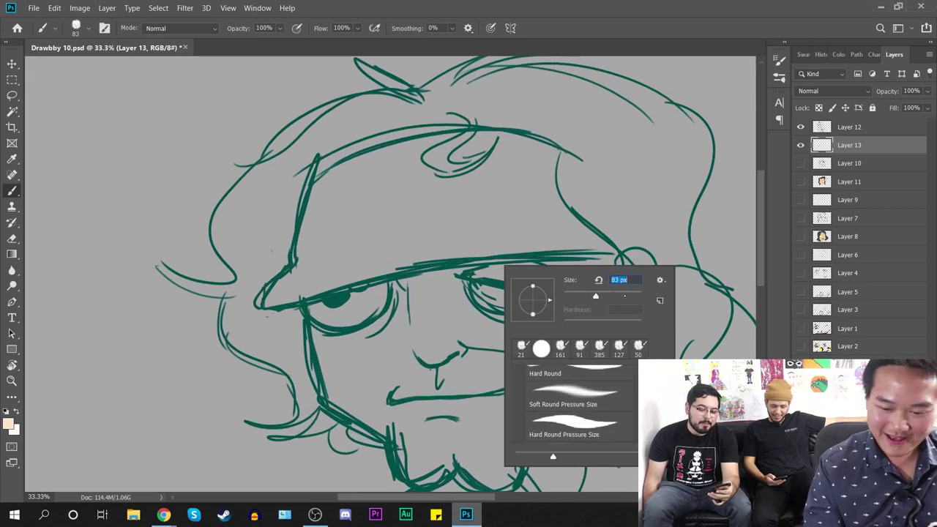
{"action": "left_click", "coordinate": [452, 233]}
{"action": "mouse_move", "coordinate": [325, 264]}
{"action": "left_mouse_down"}
{"action": "mouse_move", "coordinate": [520, 211]}
{"action": "mouse_move", "coordinate": [406, 249]}
{"action": "left_mouse_up"}
{"action": "key", "text": "ctrl+z"}
{"action": "right_click", "coordinate": [510, 217]}
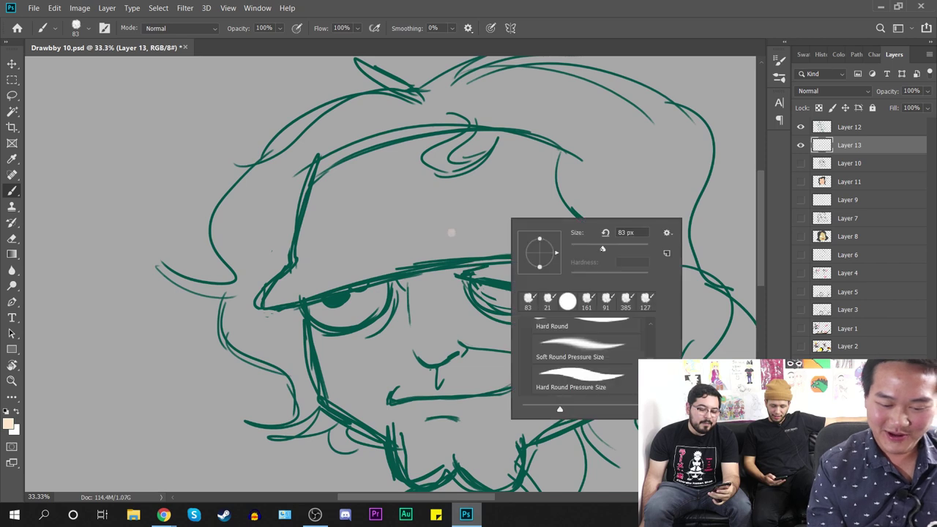
{"action": "type", "text": "228"}
{"action": "key", "text": "Return"}
Step: Paint the forehead, face and chin in the peach skin tone, leaving the eyes and forehead curl unpainted
{"action": "mouse_move", "coordinate": [481, 237]}
{"action": "left_mouse_down"}
{"action": "mouse_move", "coordinate": [316, 270]}
{"action": "mouse_move", "coordinate": [415, 249]}
{"action": "mouse_move", "coordinate": [275, 296]}
{"action": "mouse_move", "coordinate": [306, 265]}
{"action": "mouse_move", "coordinate": [309, 217]}
{"action": "mouse_move", "coordinate": [325, 186]}
{"action": "mouse_move", "coordinate": [387, 151]}
{"action": "mouse_move", "coordinate": [329, 208]}
{"action": "mouse_move", "coordinate": [399, 165]}
{"action": "mouse_move", "coordinate": [399, 182]}
{"action": "mouse_move", "coordinate": [455, 194]}
{"action": "mouse_move", "coordinate": [448, 193]}
{"action": "mouse_move", "coordinate": [470, 211]}
{"action": "mouse_move", "coordinate": [442, 205]}
{"action": "left_mouse_up"}
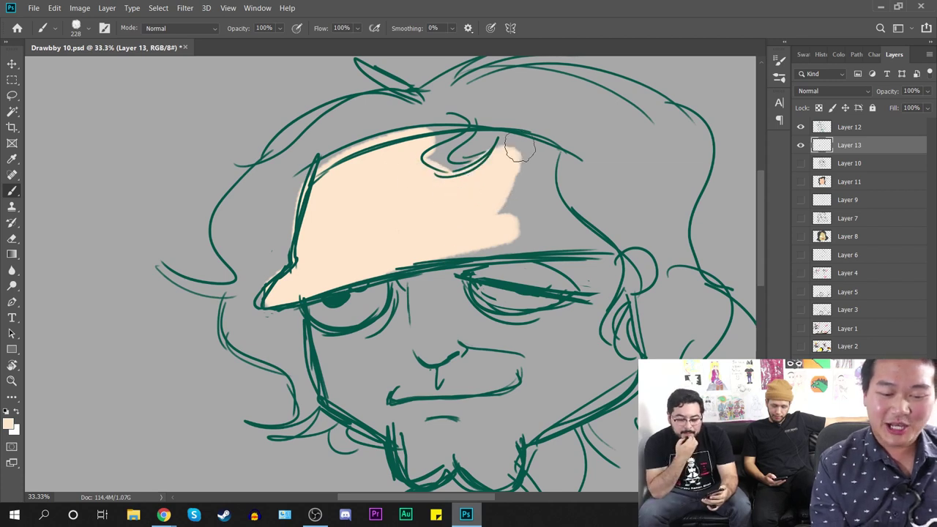
{"action": "mouse_move", "coordinate": [520, 150]}
{"action": "left_mouse_down"}
{"action": "mouse_move", "coordinate": [467, 147]}
{"action": "mouse_move", "coordinate": [522, 154]}
{"action": "mouse_move", "coordinate": [499, 236]}
{"action": "mouse_move", "coordinate": [529, 214]}
{"action": "mouse_move", "coordinate": [545, 170]}
{"action": "mouse_move", "coordinate": [545, 203]}
{"action": "mouse_move", "coordinate": [501, 222]}
{"action": "mouse_move", "coordinate": [521, 243]}
{"action": "left_mouse_up"}
{"action": "left_click_drag", "start_coordinate": [582, 237], "coordinate": [608, 253]}
{"action": "mouse_move", "coordinate": [594, 292]}
{"action": "left_mouse_down"}
{"action": "mouse_move", "coordinate": [606, 221]}
{"action": "mouse_move", "coordinate": [496, 176]}
{"action": "mouse_move", "coordinate": [444, 216]}
{"action": "mouse_move", "coordinate": [429, 247]}
{"action": "mouse_move", "coordinate": [392, 279]}
{"action": "mouse_move", "coordinate": [403, 260]}
{"action": "mouse_move", "coordinate": [350, 271]}
{"action": "mouse_move", "coordinate": [367, 320]}
{"action": "mouse_move", "coordinate": [437, 257]}
{"action": "mouse_move", "coordinate": [477, 194]}
{"action": "mouse_move", "coordinate": [468, 220]}
{"action": "mouse_move", "coordinate": [493, 289]}
{"action": "mouse_move", "coordinate": [517, 265]}
{"action": "mouse_move", "coordinate": [501, 240]}
{"action": "mouse_move", "coordinate": [590, 252]}
{"action": "mouse_move", "coordinate": [578, 257]}
{"action": "mouse_move", "coordinate": [634, 194]}
{"action": "mouse_move", "coordinate": [583, 287]}
{"action": "mouse_move", "coordinate": [575, 274]}
{"action": "mouse_move", "coordinate": [473, 299]}
{"action": "mouse_move", "coordinate": [429, 354]}
{"action": "mouse_move", "coordinate": [437, 372]}
{"action": "mouse_move", "coordinate": [423, 360]}
{"action": "mouse_move", "coordinate": [448, 384]}
{"action": "mouse_move", "coordinate": [539, 366]}
{"action": "mouse_move", "coordinate": [535, 391]}
{"action": "mouse_move", "coordinate": [569, 344]}
{"action": "mouse_move", "coordinate": [633, 306]}
{"action": "mouse_move", "coordinate": [622, 287]}
{"action": "mouse_move", "coordinate": [649, 293]}
{"action": "left_mouse_up"}
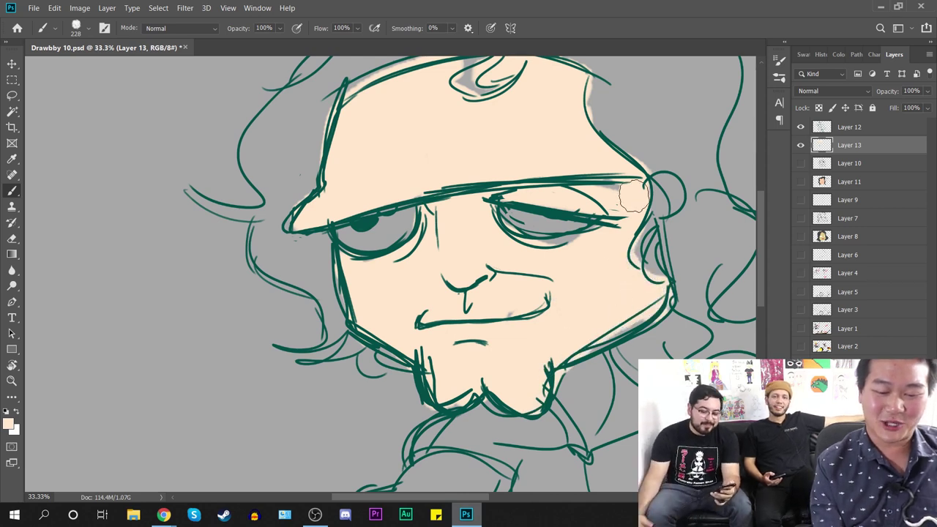
Step: Paint the neck, shoulders, both arms with fists, and the left part of the chest in the peach skin tone
{"action": "left_click_drag", "start_coordinate": [546, 370], "coordinate": [510, 165]}
{"action": "mouse_move", "coordinate": [455, 208]}
{"action": "left_mouse_down"}
{"action": "mouse_move", "coordinate": [403, 229]}
{"action": "mouse_move", "coordinate": [385, 257]}
{"action": "mouse_move", "coordinate": [398, 241]}
{"action": "mouse_move", "coordinate": [468, 225]}
{"action": "mouse_move", "coordinate": [386, 269]}
{"action": "mouse_move", "coordinate": [336, 317]}
{"action": "mouse_move", "coordinate": [329, 310]}
{"action": "mouse_move", "coordinate": [327, 345]}
{"action": "mouse_move", "coordinate": [345, 395]}
{"action": "mouse_move", "coordinate": [350, 355]}
{"action": "mouse_move", "coordinate": [365, 395]}
{"action": "left_mouse_up"}
{"action": "left_click_drag", "start_coordinate": [380, 316], "coordinate": [473, 252]}
{"action": "left_click_drag", "start_coordinate": [460, 287], "coordinate": [344, 313]}
{"action": "mouse_move", "coordinate": [377, 238]}
{"action": "left_mouse_down"}
{"action": "mouse_move", "coordinate": [441, 218]}
{"action": "mouse_move", "coordinate": [385, 315]}
{"action": "mouse_move", "coordinate": [367, 310]}
{"action": "mouse_move", "coordinate": [476, 301]}
{"action": "mouse_move", "coordinate": [505, 242]}
{"action": "mouse_move", "coordinate": [422, 209]}
{"action": "mouse_move", "coordinate": [454, 179]}
{"action": "mouse_move", "coordinate": [483, 220]}
{"action": "mouse_move", "coordinate": [473, 183]}
{"action": "mouse_move", "coordinate": [619, 235]}
{"action": "mouse_move", "coordinate": [579, 271]}
{"action": "mouse_move", "coordinate": [644, 263]}
{"action": "mouse_move", "coordinate": [628, 222]}
{"action": "mouse_move", "coordinate": [707, 249]}
{"action": "mouse_move", "coordinate": [681, 308]}
{"action": "mouse_move", "coordinate": [688, 333]}
{"action": "mouse_move", "coordinate": [725, 260]}
{"action": "mouse_move", "coordinate": [736, 330]}
{"action": "left_mouse_up"}
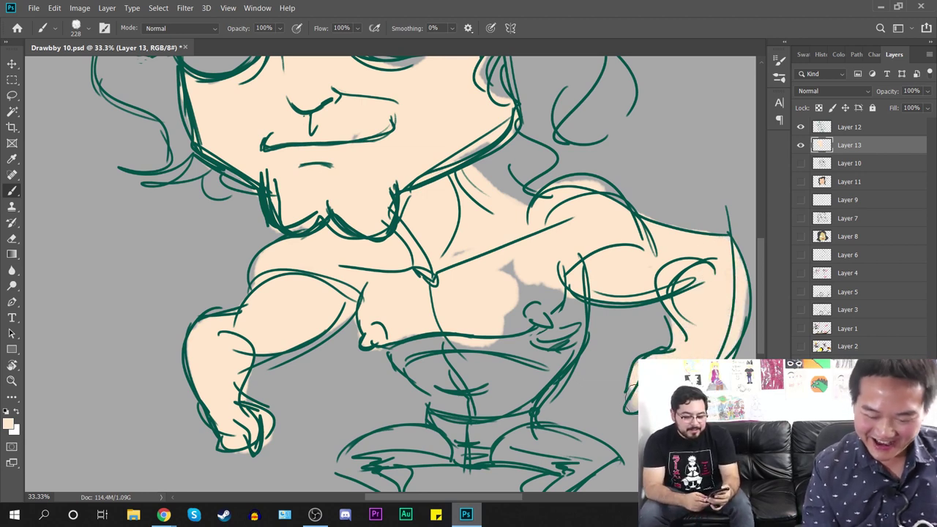
Step: Fill the rest of the chest and the abdomen down to the waist with the peach skin tone
{"action": "left_click_drag", "start_coordinate": [551, 362], "coordinate": [593, 290]}
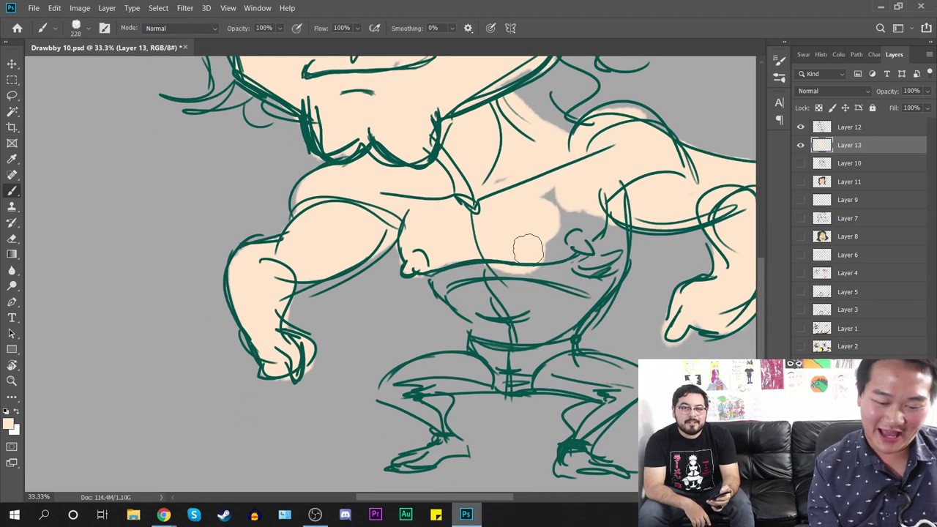
{"action": "mouse_move", "coordinate": [529, 249]}
{"action": "left_mouse_down"}
{"action": "mouse_move", "coordinate": [595, 192]}
{"action": "mouse_move", "coordinate": [606, 236]}
{"action": "mouse_move", "coordinate": [601, 266]}
{"action": "mouse_move", "coordinate": [574, 306]}
{"action": "mouse_move", "coordinate": [573, 279]}
{"action": "mouse_move", "coordinate": [563, 314]}
{"action": "mouse_move", "coordinate": [542, 319]}
{"action": "mouse_move", "coordinate": [505, 280]}
{"action": "mouse_move", "coordinate": [445, 274]}
{"action": "mouse_move", "coordinate": [453, 293]}
{"action": "mouse_move", "coordinate": [482, 302]}
{"action": "mouse_move", "coordinate": [483, 320]}
{"action": "mouse_move", "coordinate": [536, 328]}
{"action": "mouse_move", "coordinate": [500, 328]}
{"action": "mouse_move", "coordinate": [506, 299]}
{"action": "mouse_move", "coordinate": [540, 331]}
{"action": "mouse_move", "coordinate": [578, 315]}
{"action": "left_mouse_up"}
{"action": "key", "text": "ctrl+minus"}
{"action": "key", "text": "ctrl+minus"}
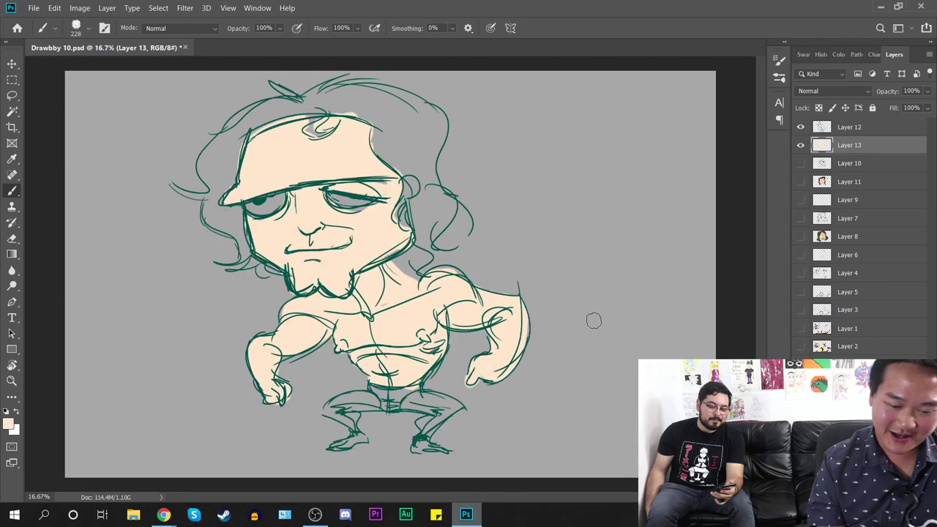
Step: Switch the paint color to white and fill the whites of both half-closed eyes
{"action": "key", "text": "ctrl+plus"}
{"action": "key", "text": "ctrl+plus"}
{"action": "left_click_drag", "start_coordinate": [439, 309], "coordinate": [563, 329]}
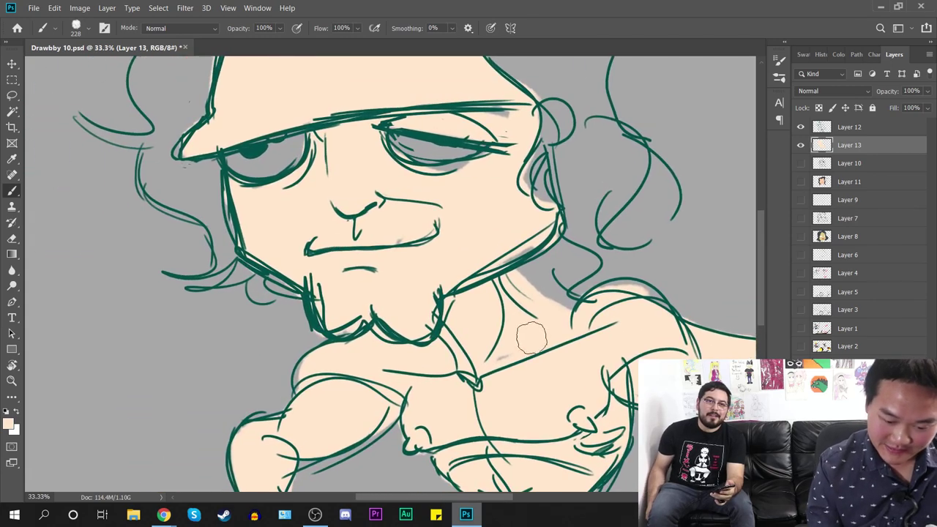
{"action": "left_click", "coordinate": [12, 158]}
{"action": "key", "text": "ctrl+minus"}
{"action": "key", "text": "ctrl+minus"}
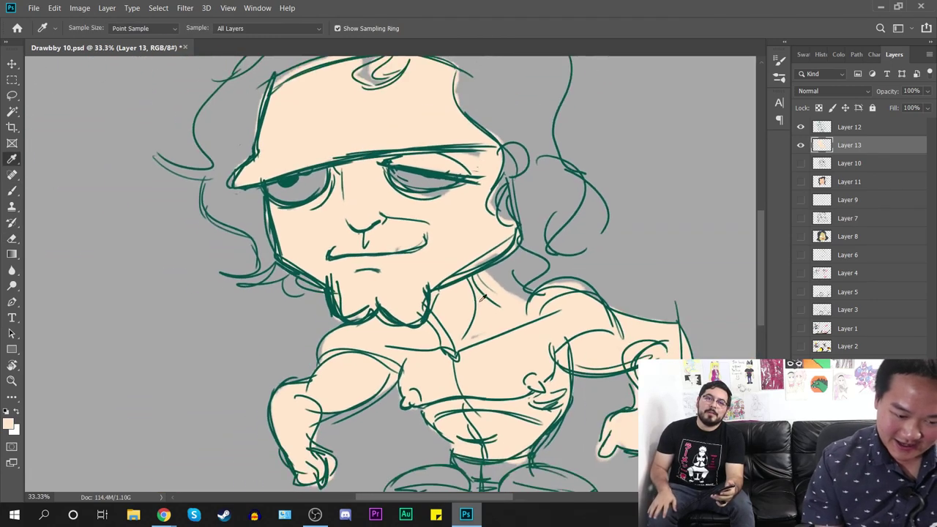
{"action": "key", "text": "ctrl+plus"}
{"action": "key", "text": "ctrl+plus"}
{"action": "key", "text": "b"}
{"action": "mouse_move", "coordinate": [117, 120]}
{"action": "left_mouse_down"}
{"action": "mouse_move", "coordinate": [342, 216]}
{"action": "mouse_move", "coordinate": [362, 229]}
{"action": "mouse_move", "coordinate": [357, 241]}
{"action": "left_mouse_up"}
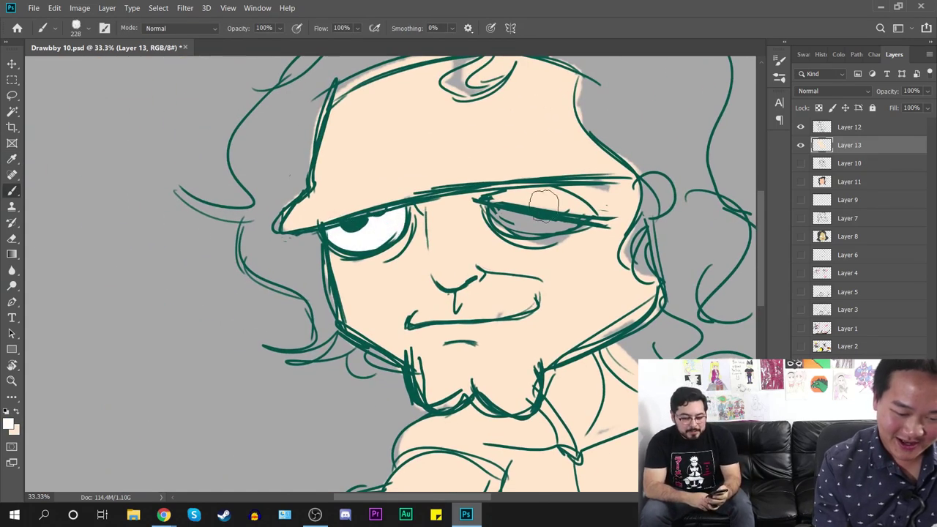
{"action": "left_click_drag", "start_coordinate": [505, 205], "coordinate": [576, 219]}
{"action": "key", "text": "ctrl+minus"}
{"action": "key", "text": "ctrl+minus"}
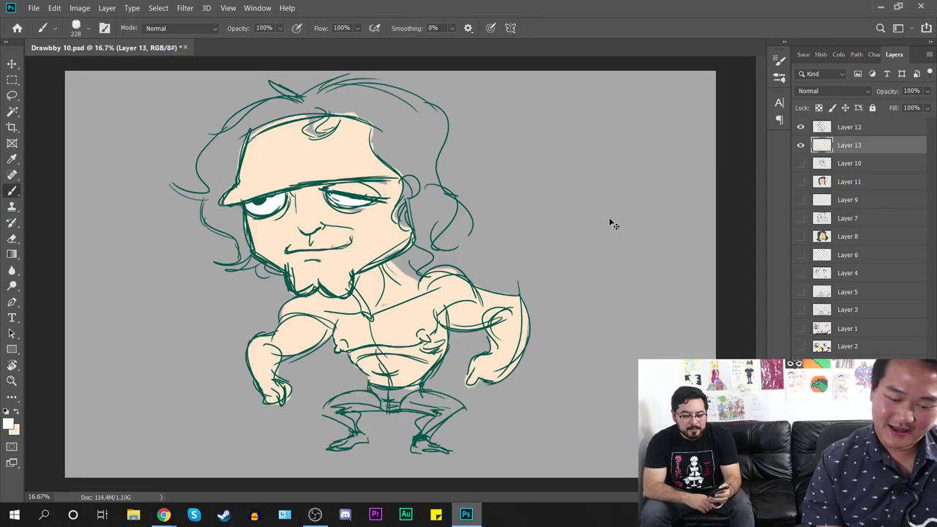
Step: Set the foreground color to a very dark gray for the hair
{"action": "key", "text": "ctrl+plus"}
{"action": "key", "text": "ctrl+plus"}
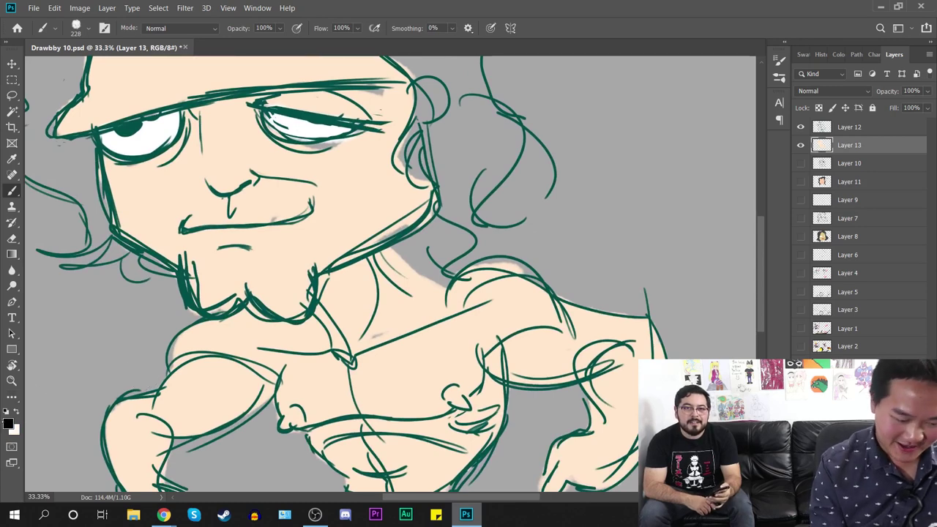
{"action": "left_click_drag", "start_coordinate": [362, 181], "coordinate": [434, 356]}
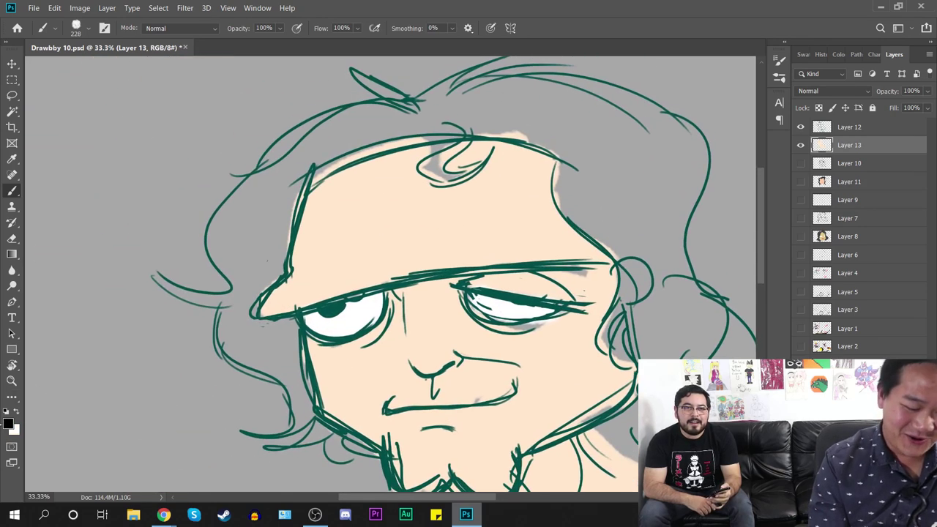
{"action": "left_click", "coordinate": [8, 423]}
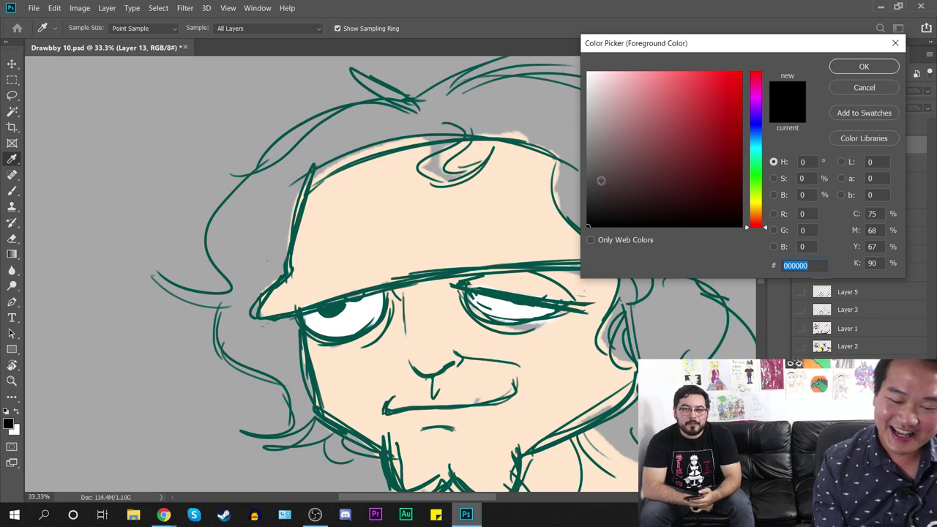
{"action": "mouse_move", "coordinate": [600, 180]}
{"action": "left_mouse_down"}
{"action": "mouse_move", "coordinate": [589, 174]}
{"action": "mouse_move", "coordinate": [587, 202]}
{"action": "left_mouse_up"}
{"action": "left_click", "coordinate": [844, 69]}
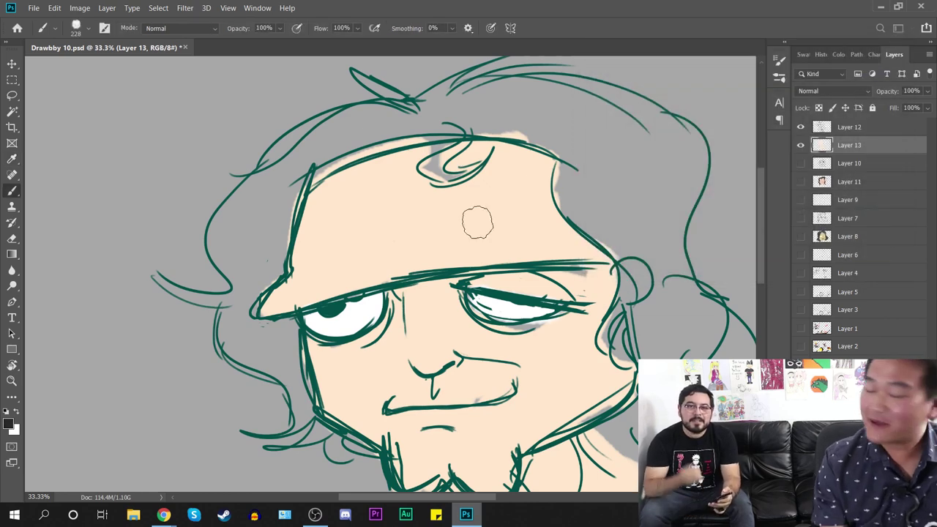
Step: Paint the hair over the crown and left temple in dark gray, undoing and redoing the first stroke
{"action": "left_click_drag", "start_coordinate": [378, 321], "coordinate": [552, 378]}
{"action": "mouse_move", "coordinate": [561, 184]}
{"action": "left_mouse_down"}
{"action": "mouse_move", "coordinate": [472, 227]}
{"action": "mouse_move", "coordinate": [552, 186]}
{"action": "mouse_move", "coordinate": [482, 200]}
{"action": "mouse_move", "coordinate": [506, 193]}
{"action": "mouse_move", "coordinate": [441, 239]}
{"action": "left_mouse_up"}
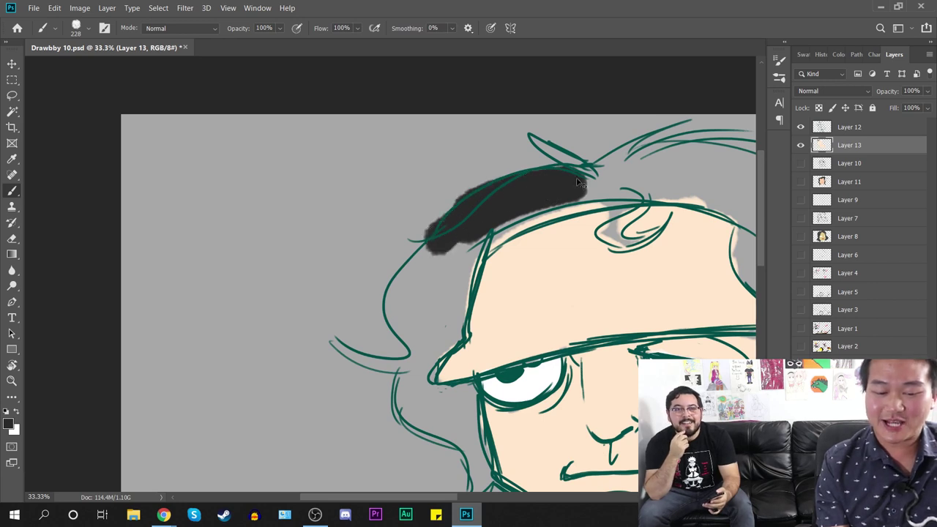
{"action": "key", "text": "ctrl+z"}
{"action": "mouse_move", "coordinate": [593, 177]}
{"action": "left_mouse_down"}
{"action": "mouse_move", "coordinate": [478, 219]}
{"action": "mouse_move", "coordinate": [491, 200]}
{"action": "mouse_move", "coordinate": [519, 192]}
{"action": "mouse_move", "coordinate": [436, 245]}
{"action": "mouse_move", "coordinate": [422, 265]}
{"action": "mouse_move", "coordinate": [412, 328]}
{"action": "mouse_move", "coordinate": [471, 237]}
{"action": "mouse_move", "coordinate": [451, 337]}
{"action": "mouse_move", "coordinate": [455, 295]}
{"action": "mouse_move", "coordinate": [421, 344]}
{"action": "left_mouse_up"}
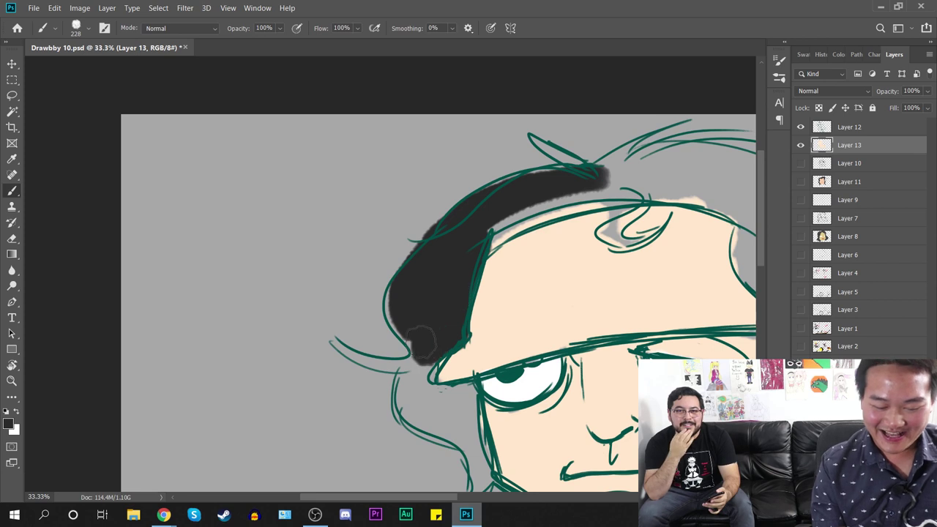
Step: Paint the rest of the hair in dark gray, covering the crown, the tuft and the wavy locks down both sides of the face
{"action": "mouse_move", "coordinate": [454, 418]}
{"action": "left_mouse_down"}
{"action": "mouse_move", "coordinate": [393, 242]}
{"action": "mouse_move", "coordinate": [403, 242]}
{"action": "left_mouse_up"}
{"action": "mouse_move", "coordinate": [368, 189]}
{"action": "left_mouse_down"}
{"action": "mouse_move", "coordinate": [356, 217]}
{"action": "mouse_move", "coordinate": [360, 202]}
{"action": "mouse_move", "coordinate": [385, 245]}
{"action": "mouse_move", "coordinate": [369, 220]}
{"action": "mouse_move", "coordinate": [412, 213]}
{"action": "mouse_move", "coordinate": [399, 249]}
{"action": "mouse_move", "coordinate": [417, 260]}
{"action": "mouse_move", "coordinate": [425, 315]}
{"action": "mouse_move", "coordinate": [468, 341]}
{"action": "left_mouse_up"}
{"action": "mouse_move", "coordinate": [515, 306]}
{"action": "left_mouse_down"}
{"action": "mouse_move", "coordinate": [293, 471]}
{"action": "mouse_move", "coordinate": [312, 480]}
{"action": "left_mouse_up"}
{"action": "mouse_move", "coordinate": [245, 218]}
{"action": "left_mouse_down"}
{"action": "mouse_move", "coordinate": [343, 182]}
{"action": "mouse_move", "coordinate": [392, 129]}
{"action": "left_mouse_up"}
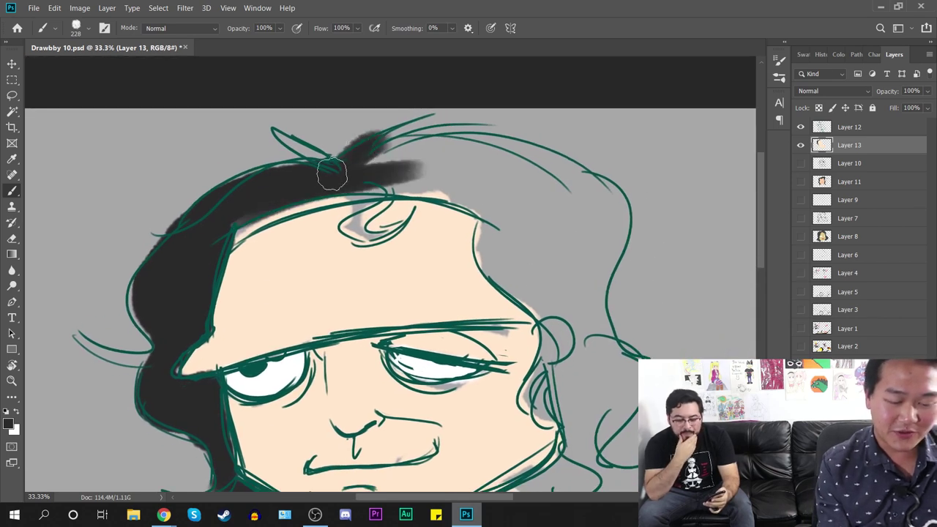
{"action": "mouse_move", "coordinate": [331, 174]}
{"action": "left_mouse_down"}
{"action": "mouse_move", "coordinate": [458, 150]}
{"action": "mouse_move", "coordinate": [380, 164]}
{"action": "mouse_move", "coordinate": [349, 180]}
{"action": "mouse_move", "coordinate": [456, 170]}
{"action": "mouse_move", "coordinate": [521, 192]}
{"action": "mouse_move", "coordinate": [437, 197]}
{"action": "mouse_move", "coordinate": [531, 244]}
{"action": "mouse_move", "coordinate": [451, 179]}
{"action": "mouse_move", "coordinate": [535, 184]}
{"action": "mouse_move", "coordinate": [575, 174]}
{"action": "mouse_move", "coordinate": [601, 204]}
{"action": "mouse_move", "coordinate": [539, 234]}
{"action": "mouse_move", "coordinate": [488, 182]}
{"action": "left_mouse_up"}
{"action": "mouse_move", "coordinate": [500, 112]}
{"action": "left_mouse_down"}
{"action": "mouse_move", "coordinate": [456, 109]}
{"action": "mouse_move", "coordinate": [417, 150]}
{"action": "mouse_move", "coordinate": [405, 147]}
{"action": "mouse_move", "coordinate": [495, 257]}
{"action": "mouse_move", "coordinate": [488, 110]}
{"action": "mouse_move", "coordinate": [509, 151]}
{"action": "mouse_move", "coordinate": [506, 246]}
{"action": "mouse_move", "coordinate": [483, 234]}
{"action": "mouse_move", "coordinate": [480, 253]}
{"action": "mouse_move", "coordinate": [502, 278]}
{"action": "mouse_move", "coordinate": [525, 266]}
{"action": "mouse_move", "coordinate": [540, 293]}
{"action": "mouse_move", "coordinate": [523, 333]}
{"action": "mouse_move", "coordinate": [539, 313]}
{"action": "mouse_move", "coordinate": [530, 236]}
{"action": "mouse_move", "coordinate": [506, 243]}
{"action": "mouse_move", "coordinate": [563, 256]}
{"action": "mouse_move", "coordinate": [529, 209]}
{"action": "mouse_move", "coordinate": [560, 258]}
{"action": "mouse_move", "coordinate": [478, 271]}
{"action": "mouse_move", "coordinate": [451, 282]}
{"action": "mouse_move", "coordinate": [438, 308]}
{"action": "mouse_move", "coordinate": [470, 328]}
{"action": "mouse_move", "coordinate": [486, 298]}
{"action": "left_mouse_up"}
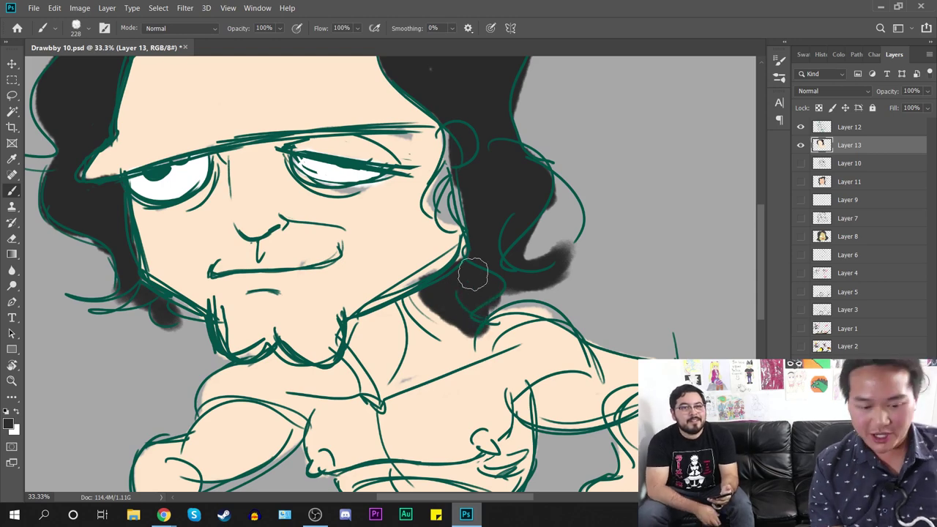
Step: Set the brush size to 81 px and paint the curl on the forehead and the hair around the ear in dark gray
{"action": "key", "text": "ctrl+minus"}
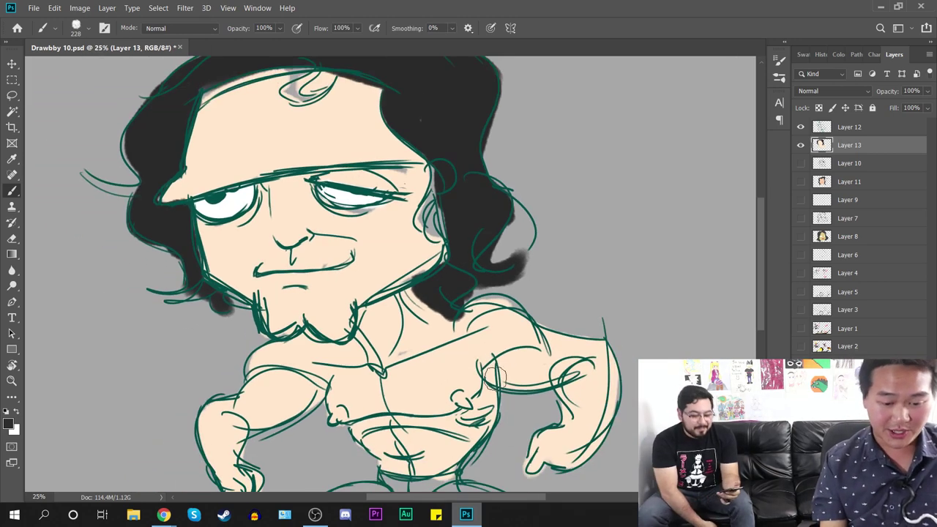
{"action": "key", "text": "ctrl+plus"}
{"action": "left_click_drag", "start_coordinate": [463, 308], "coordinate": [454, 423]}
{"action": "right_click", "coordinate": [452, 223]}
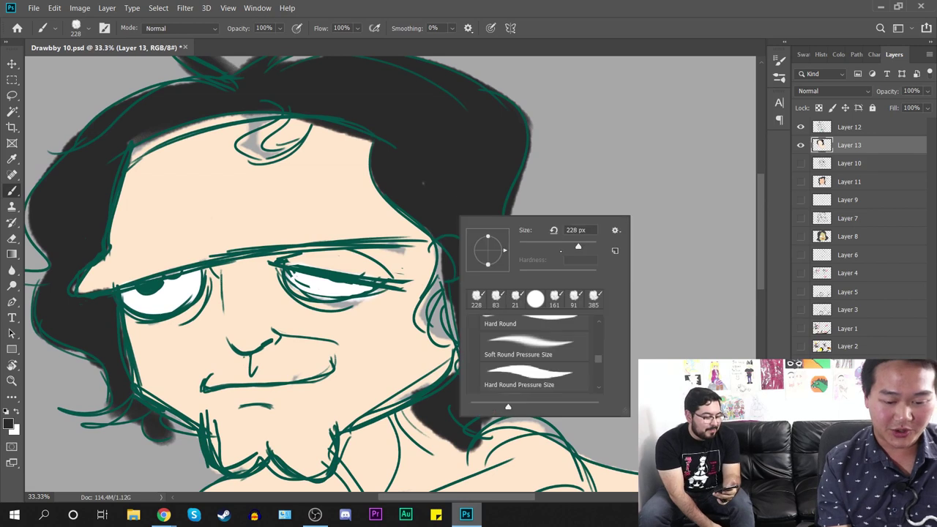
{"action": "type", "text": "31"}
{"action": "key", "text": "Return"}
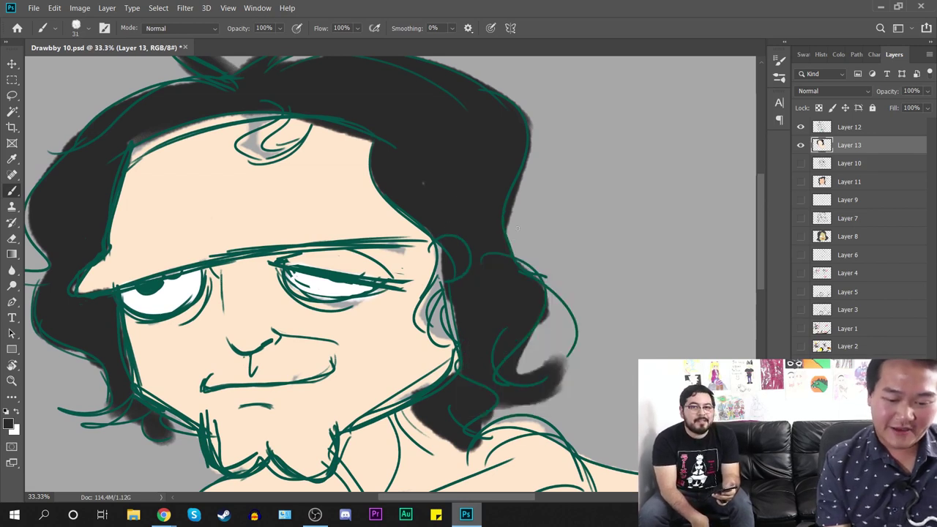
{"action": "right_click", "coordinate": [517, 229]}
{"action": "key", "text": "Return"}
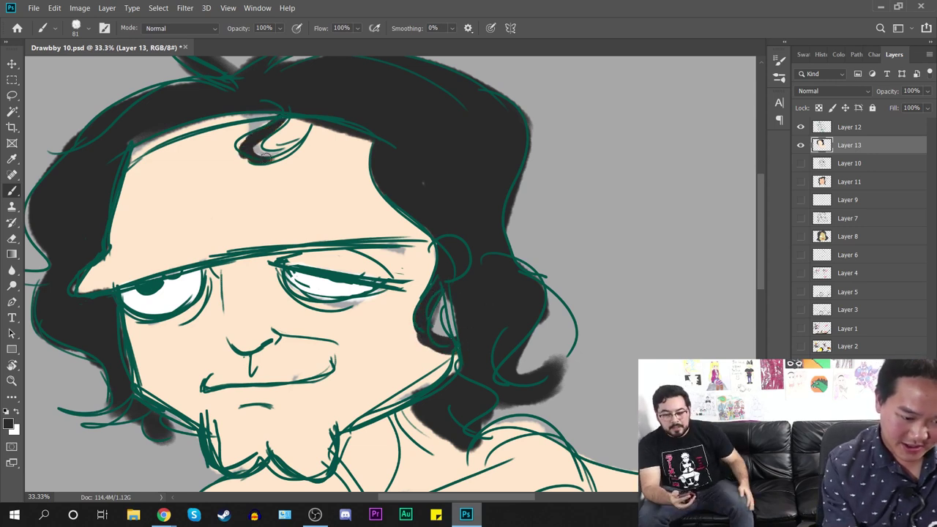
{"action": "left_click_drag", "start_coordinate": [265, 155], "coordinate": [302, 131]}
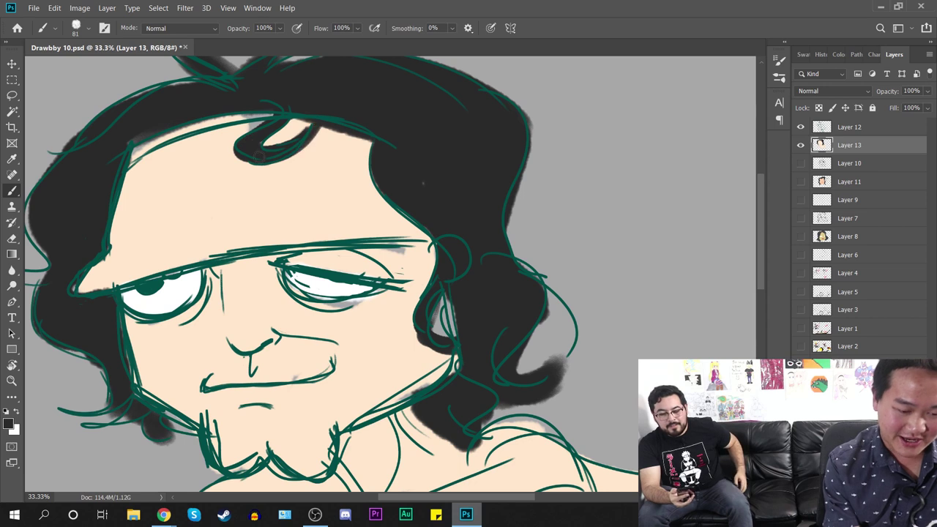
Step: Sample the peach skin tone from the face and fill the ear with it
{"action": "key", "text": "i"}
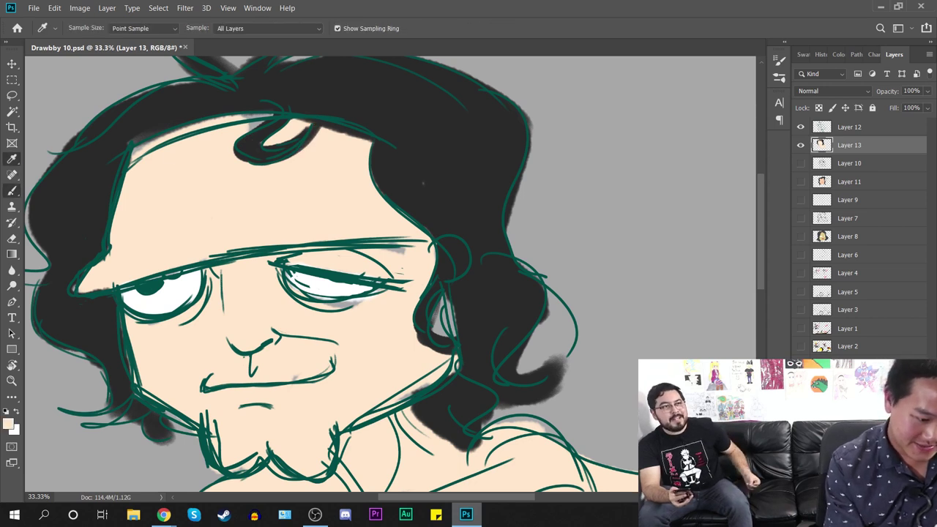
{"action": "key", "text": "b"}
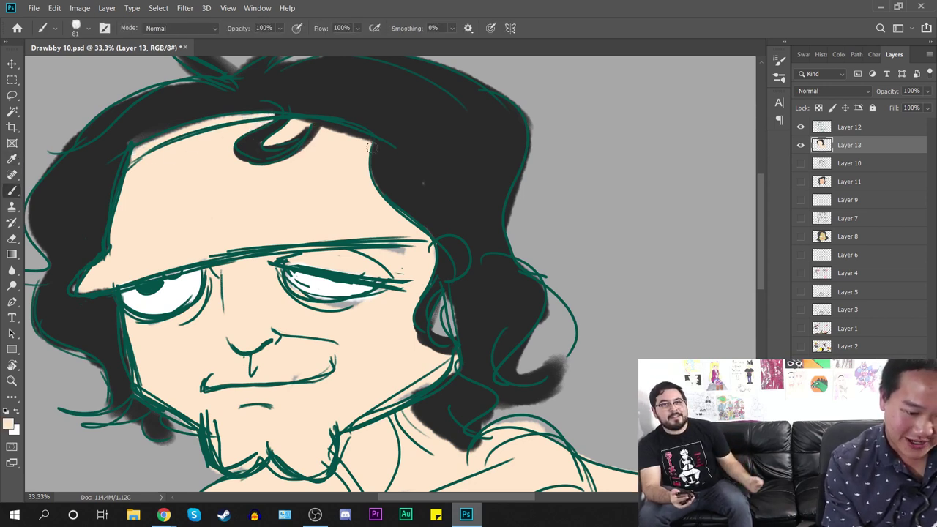
{"action": "left_click_drag", "start_coordinate": [476, 341], "coordinate": [402, 201]}
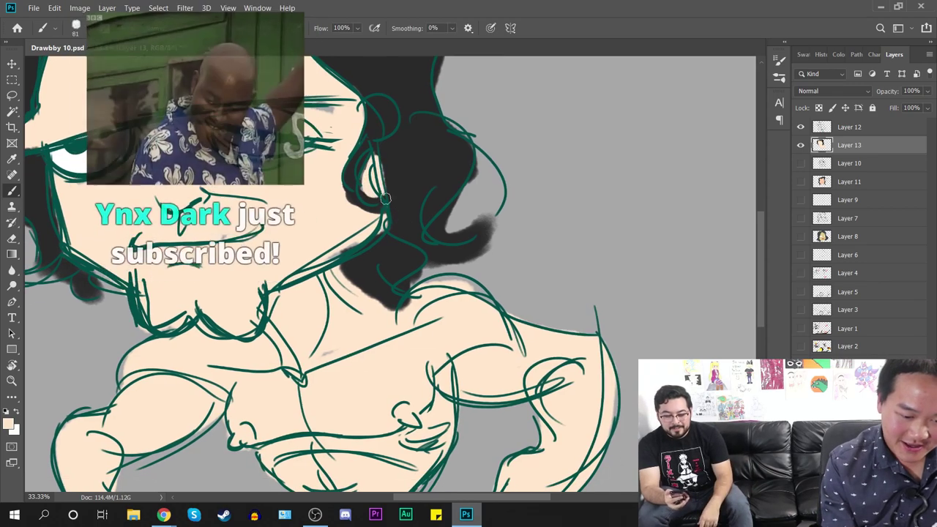
Step: Set the foreground color to a dark navy blue for the pants
{"action": "key", "text": "ctrl+minus"}
{"action": "key", "text": "ctrl+minus"}
{"action": "key", "text": "ctrl+minus"}
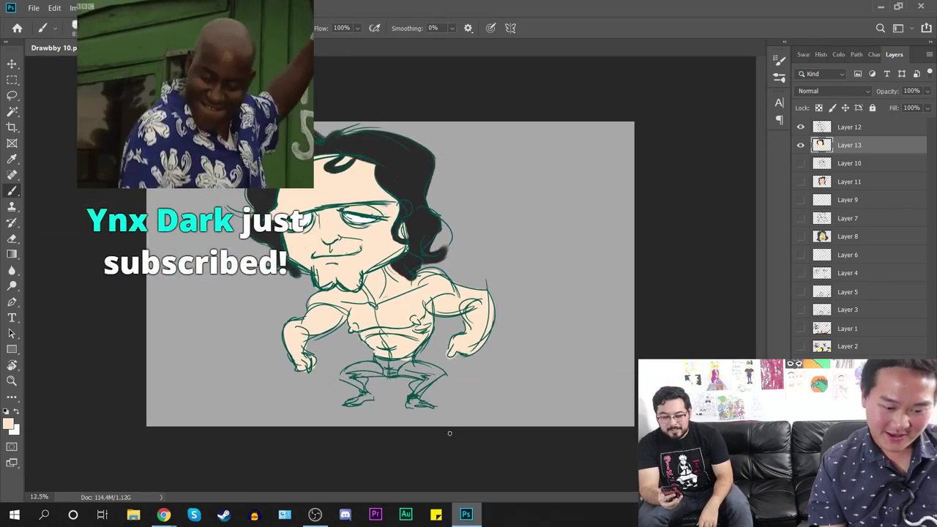
{"action": "key", "text": "ctrl+plus"}
{"action": "key", "text": "ctrl+plus"}
{"action": "left_click_drag", "start_coordinate": [479, 417], "coordinate": [438, 230]}
{"action": "key", "text": "ctrl+plus"}
{"action": "key", "text": "ctrl+plus"}
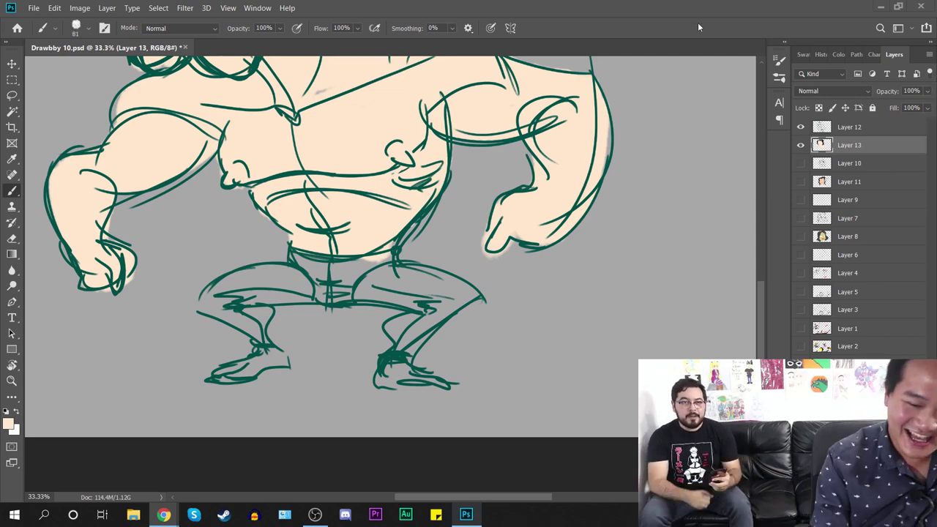
{"action": "key", "text": "ctrl+plus"}
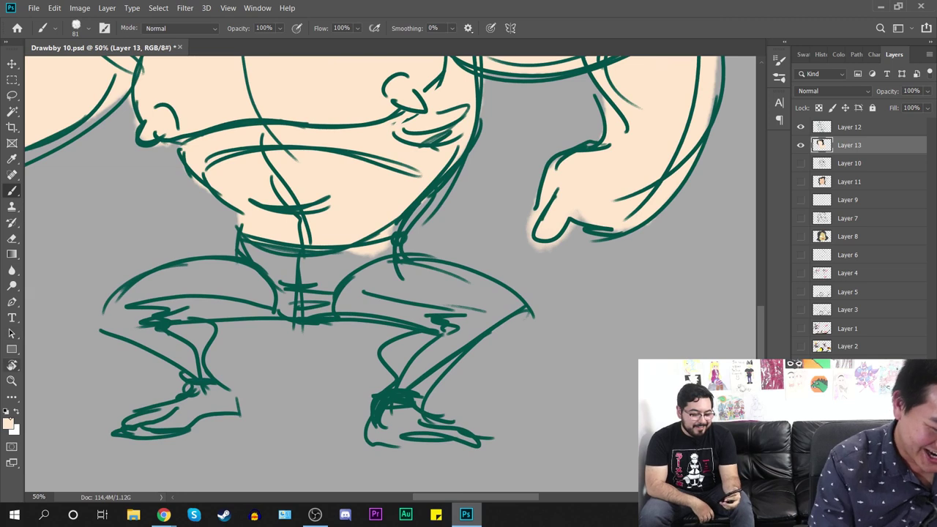
{"action": "key", "text": "d"}
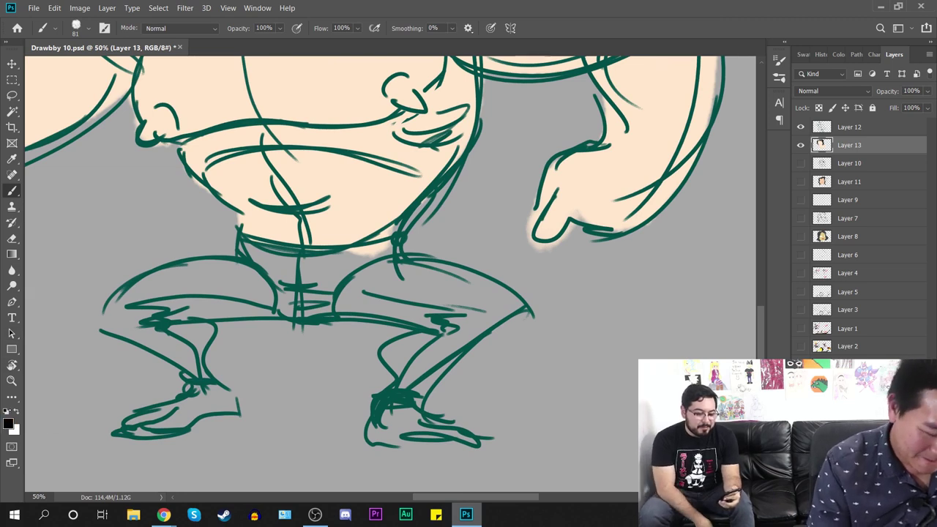
{"action": "left_click", "coordinate": [8, 422]}
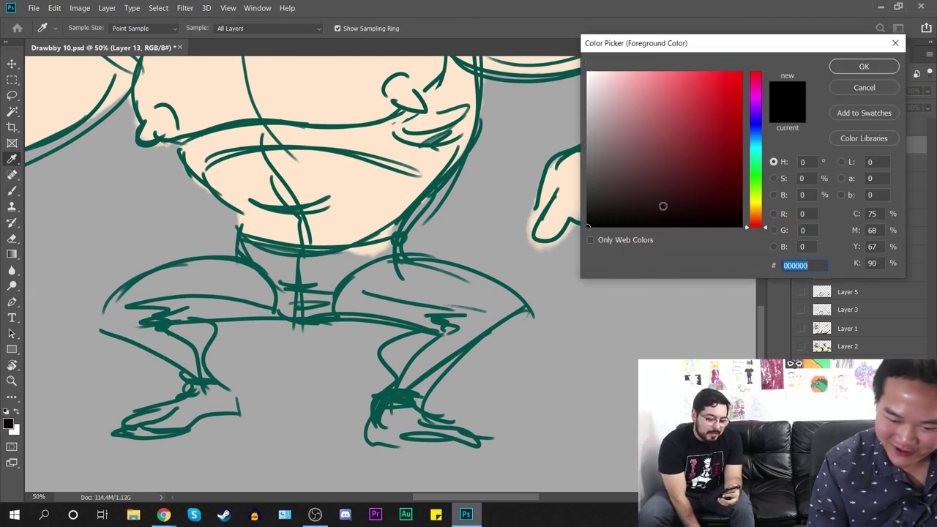
{"action": "mouse_move", "coordinate": [734, 157]}
{"action": "left_mouse_down"}
{"action": "mouse_move", "coordinate": [742, 147]}
{"action": "mouse_move", "coordinate": [743, 181]}
{"action": "mouse_move", "coordinate": [742, 173]}
{"action": "left_mouse_up"}
{"action": "left_click", "coordinate": [864, 66]}
Step: Enlarge the brush to 143 px and fill the waist and both legs of the pants with navy blue
{"action": "left_click_drag", "start_coordinate": [339, 310], "coordinate": [539, 281]}
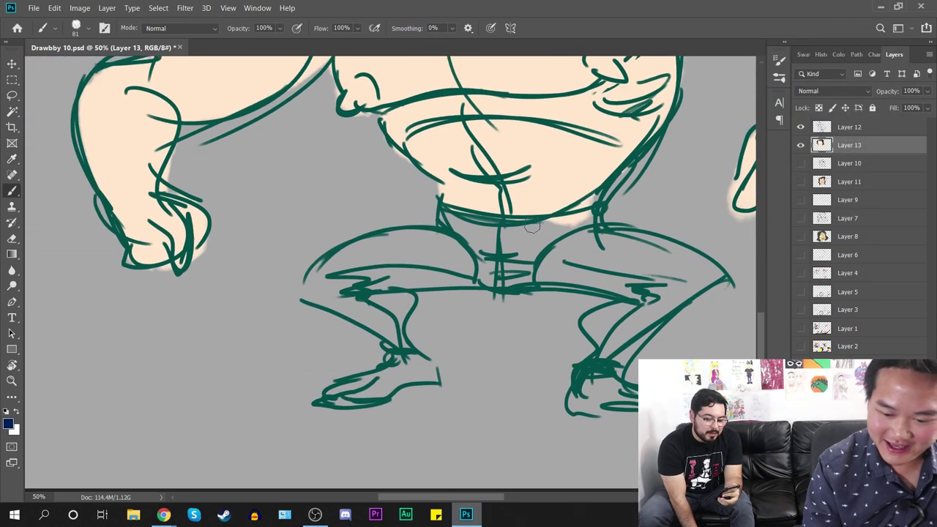
{"action": "right_click", "coordinate": [539, 224]}
{"action": "left_click_drag", "start_coordinate": [631, 253], "coordinate": [646, 254]}
{"action": "mouse_move", "coordinate": [483, 239]}
{"action": "left_mouse_down"}
{"action": "mouse_move", "coordinate": [515, 246]}
{"action": "mouse_move", "coordinate": [453, 227]}
{"action": "mouse_move", "coordinate": [584, 225]}
{"action": "mouse_move", "coordinate": [494, 264]}
{"action": "mouse_move", "coordinate": [506, 257]}
{"action": "mouse_move", "coordinate": [545, 272]}
{"action": "mouse_move", "coordinate": [350, 266]}
{"action": "mouse_move", "coordinate": [476, 250]}
{"action": "mouse_move", "coordinate": [371, 247]}
{"action": "mouse_move", "coordinate": [398, 243]}
{"action": "mouse_move", "coordinate": [353, 264]}
{"action": "mouse_move", "coordinate": [330, 288]}
{"action": "mouse_move", "coordinate": [368, 306]}
{"action": "mouse_move", "coordinate": [374, 323]}
{"action": "mouse_move", "coordinate": [395, 305]}
{"action": "mouse_move", "coordinate": [397, 338]}
{"action": "left_mouse_up"}
{"action": "left_click_drag", "start_coordinate": [530, 387], "coordinate": [295, 370]}
{"action": "mouse_move", "coordinate": [309, 316]}
{"action": "left_mouse_down"}
{"action": "mouse_move", "coordinate": [325, 242]}
{"action": "mouse_move", "coordinate": [432, 234]}
{"action": "mouse_move", "coordinate": [349, 249]}
{"action": "mouse_move", "coordinate": [430, 269]}
{"action": "mouse_move", "coordinate": [468, 258]}
{"action": "mouse_move", "coordinate": [359, 313]}
{"action": "mouse_move", "coordinate": [376, 329]}
{"action": "mouse_move", "coordinate": [418, 289]}
{"action": "mouse_move", "coordinate": [650, 248]}
{"action": "left_mouse_up"}
Step: Sample the peach skin tone from the abdomen and fill both bare feet with it
{"action": "key", "text": "i"}
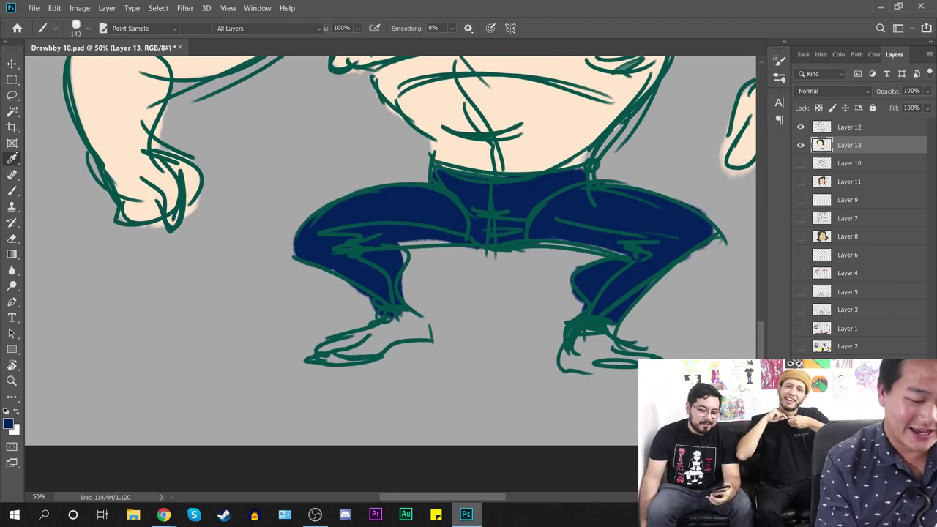
{"action": "left_click", "coordinate": [504, 104]}
{"action": "key", "text": "b"}
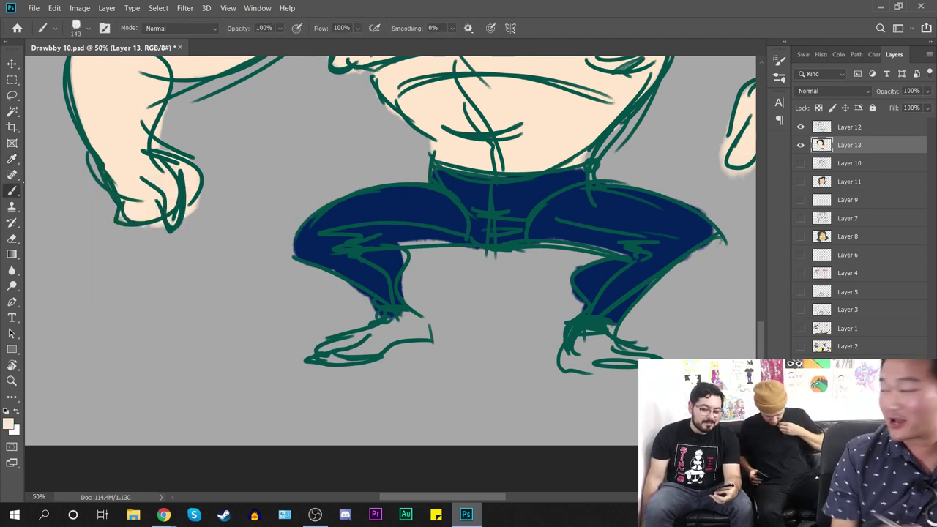
{"action": "mouse_move", "coordinate": [388, 311]}
{"action": "left_mouse_down"}
{"action": "mouse_move", "coordinate": [392, 322]}
{"action": "mouse_move", "coordinate": [345, 351]}
{"action": "mouse_move", "coordinate": [414, 322]}
{"action": "mouse_move", "coordinate": [340, 295]}
{"action": "mouse_move", "coordinate": [207, 291]}
{"action": "left_mouse_up"}
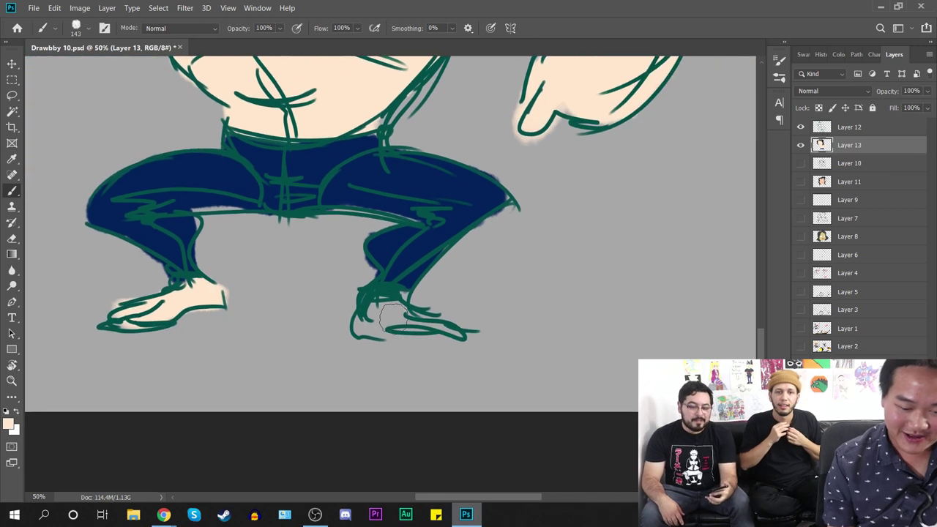
{"action": "left_click_drag", "start_coordinate": [363, 322], "coordinate": [423, 315]}
Step: Select Layer 12 and check the drawing by toggling the visibility of Layer 12 and Layer 10 off and on
{"action": "key", "text": "ctrl+minus"}
{"action": "key", "text": "ctrl+minus"}
{"action": "key", "text": "ctrl+minus"}
{"action": "key", "text": "ctrl+minus"}
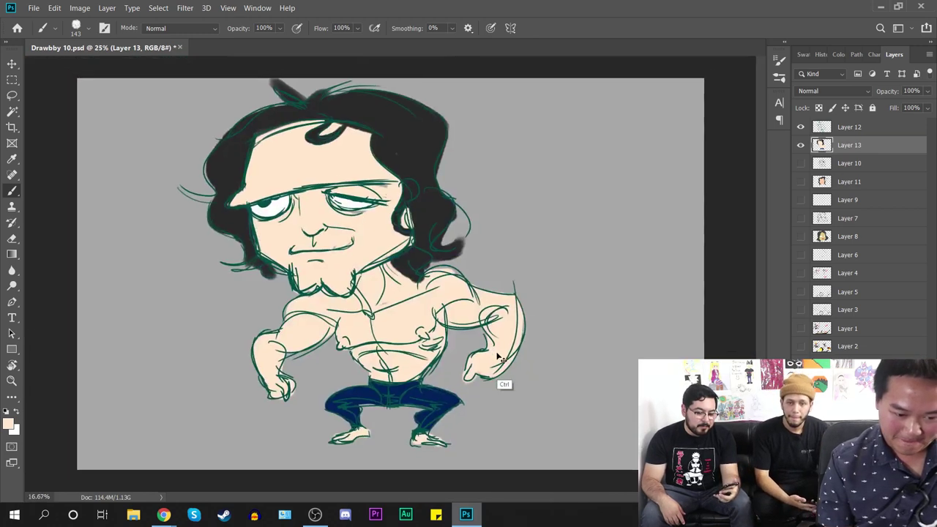
{"action": "key", "text": "ctrl+plus"}
{"action": "key", "text": "ctrl+plus"}
{"action": "key", "text": "ctrl+plus"}
{"action": "key", "text": "ctrl+plus"}
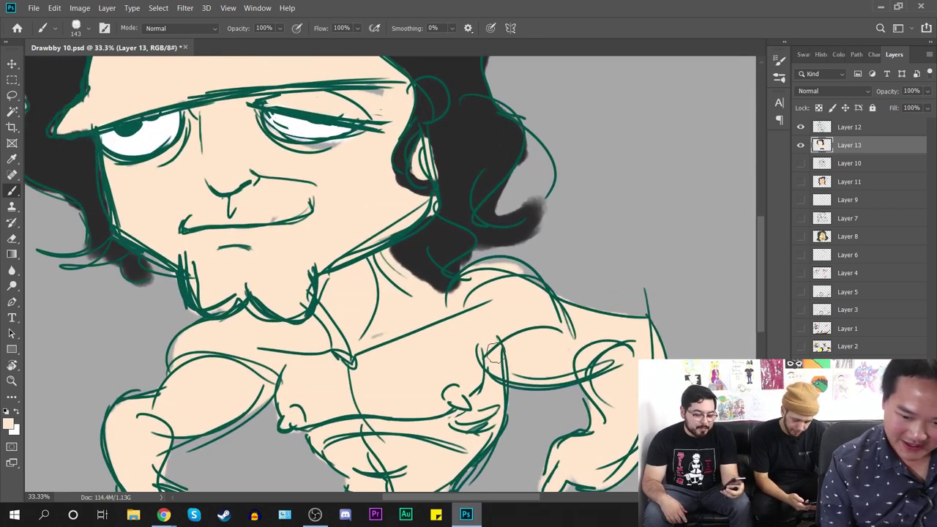
{"action": "left_click", "coordinate": [863, 128]}
{"action": "left_click", "coordinate": [801, 129]}
{"action": "left_click", "coordinate": [801, 129]}
{"action": "left_click", "coordinate": [801, 163]}
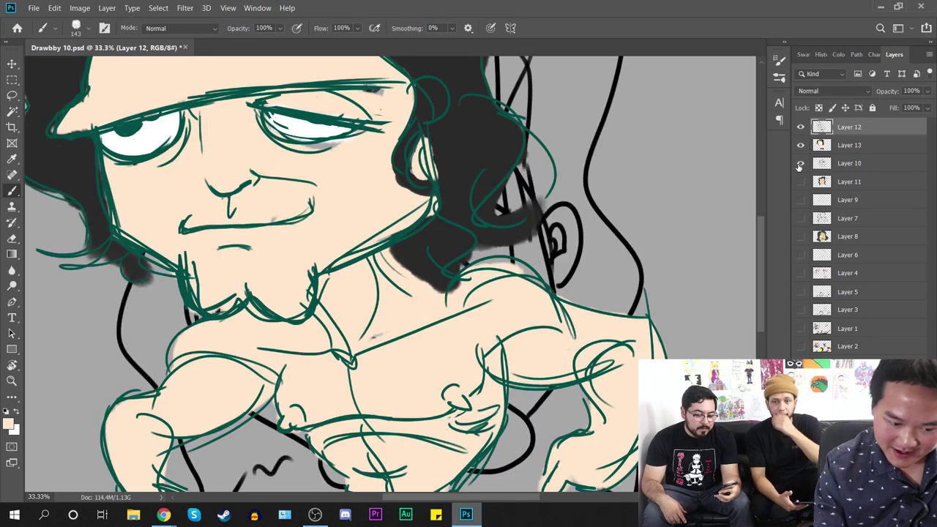
{"action": "left_click", "coordinate": [801, 164]}
{"action": "scroll", "coordinate": [430, 417], "scroll_direction": "down", "scroll_amount": 4}
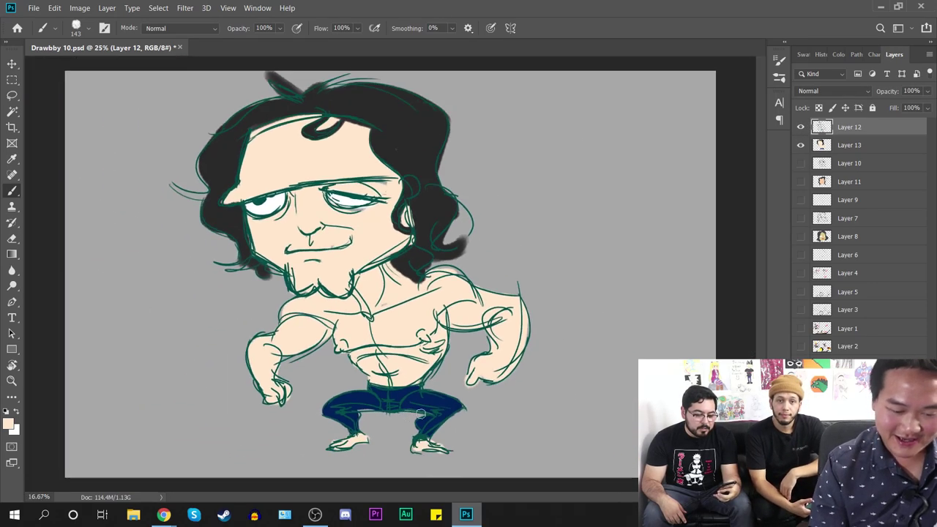
{"action": "scroll", "coordinate": [430, 418], "scroll_direction": "up", "scroll_amount": 1}
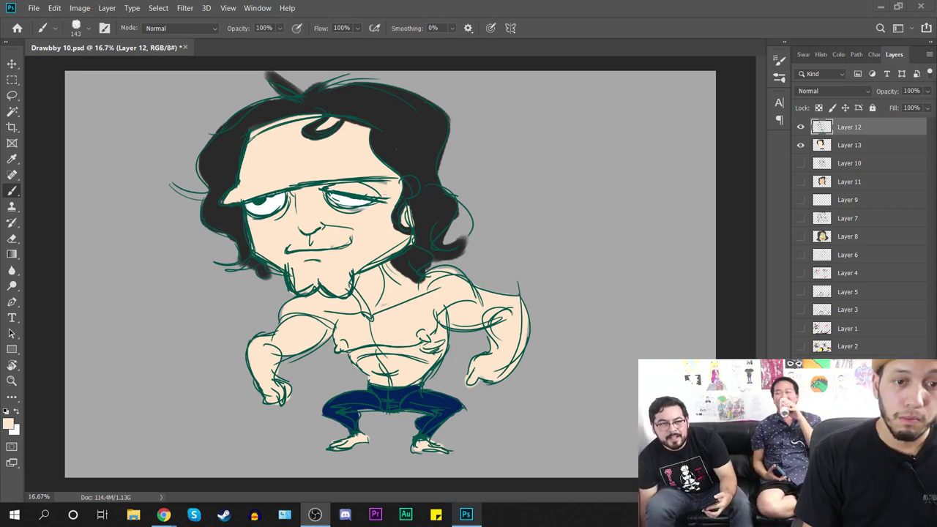
Step: Return to Photoshop, add a new layer above Layer 12, and hide Layer 12 and Layer 13
{"action": "key", "text": "alt+Tab"}
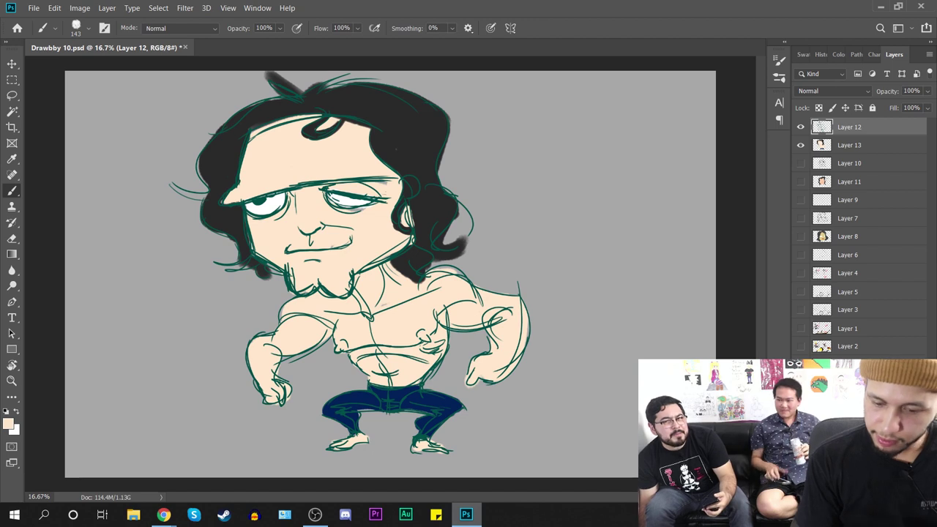
{"action": "key", "text": "ctrl+shift+alt+n"}
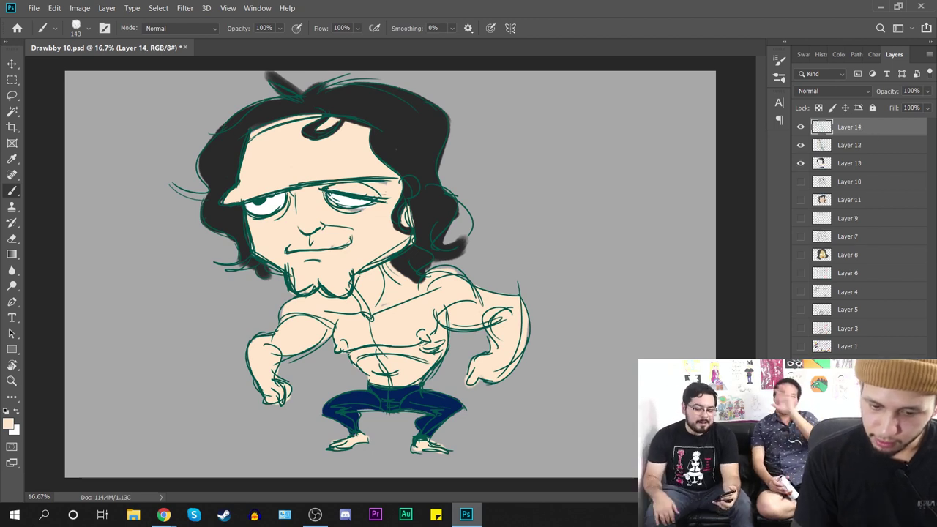
{"action": "left_click", "coordinate": [802, 145]}
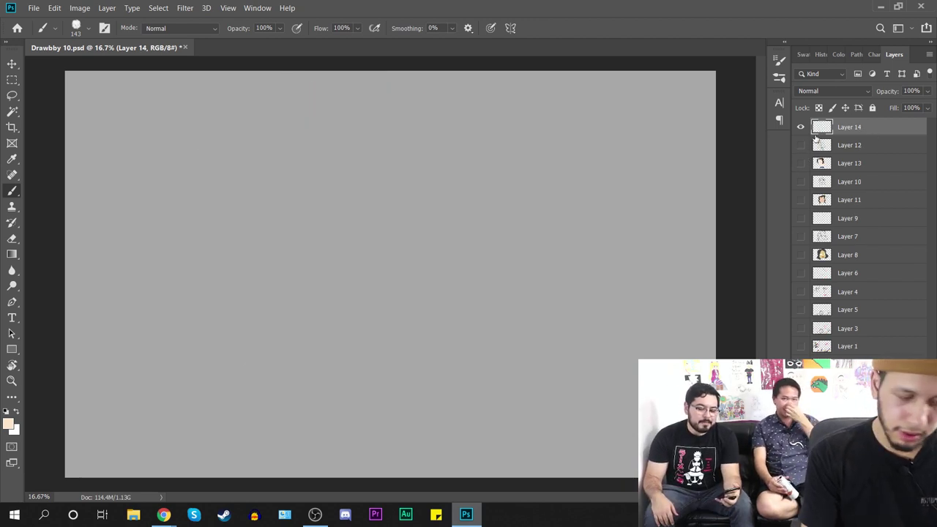
Step: Reset the foreground color to black, drawing and undoing a peach and a black test stroke on the empty new layer
{"action": "mouse_move", "coordinate": [210, 240]}
{"action": "left_mouse_down"}
{"action": "mouse_move", "coordinate": [411, 179]}
{"action": "mouse_move", "coordinate": [443, 290]}
{"action": "mouse_move", "coordinate": [495, 327]}
{"action": "left_mouse_up"}
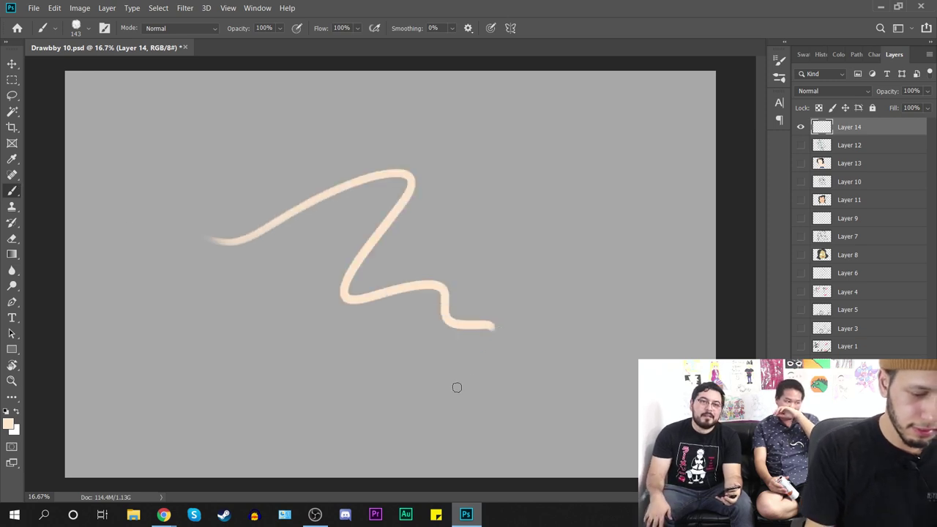
{"action": "key", "text": "ctrl+z"}
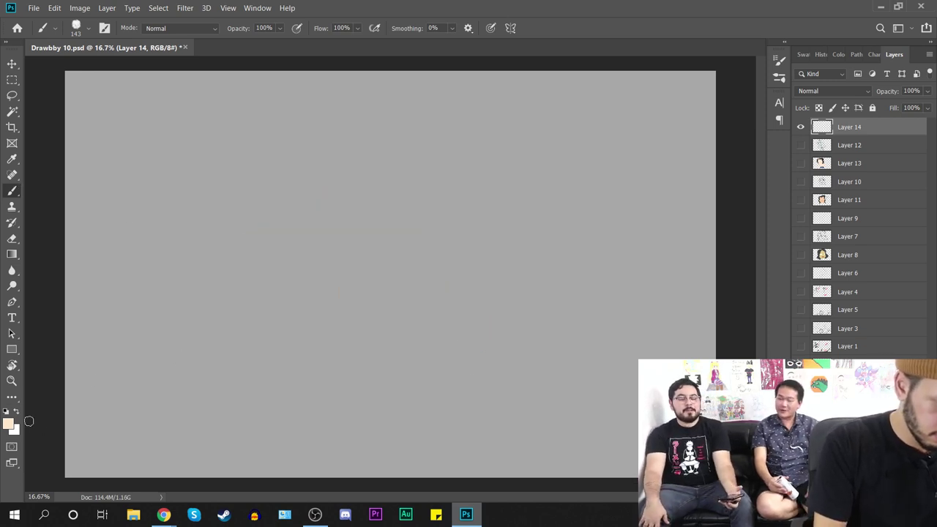
{"action": "key", "text": "d"}
{"action": "mouse_move", "coordinate": [195, 324]}
{"action": "left_mouse_down"}
{"action": "mouse_move", "coordinate": [301, 265]}
{"action": "mouse_move", "coordinate": [347, 300]}
{"action": "left_mouse_up"}
{"action": "key", "text": "ctrl+z"}
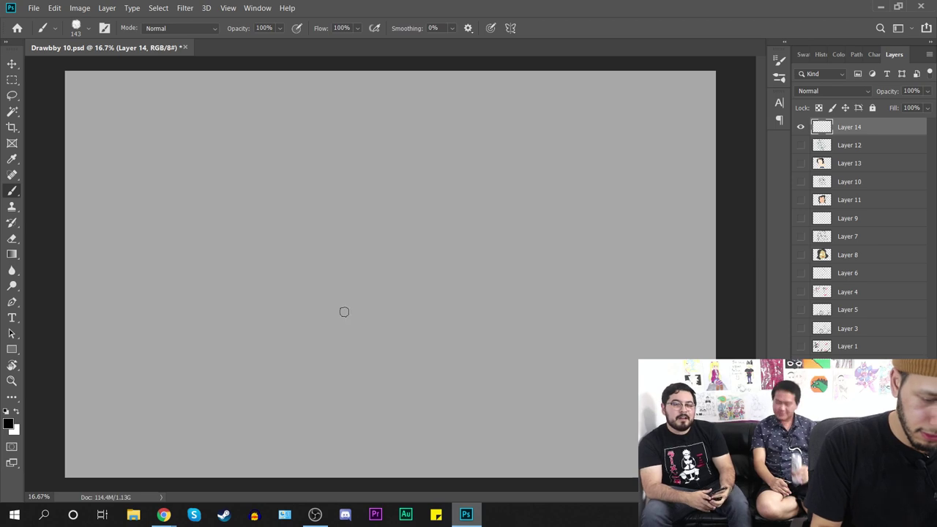
{"action": "right_click", "coordinate": [381, 303]}
{"action": "left_click", "coordinate": [458, 328]}
{"action": "mouse_move", "coordinate": [288, 235]}
{"action": "left_mouse_down"}
{"action": "mouse_move", "coordinate": [412, 256]}
{"action": "mouse_move", "coordinate": [426, 268]}
{"action": "left_mouse_up"}
{"action": "key", "text": "ctrl+z"}
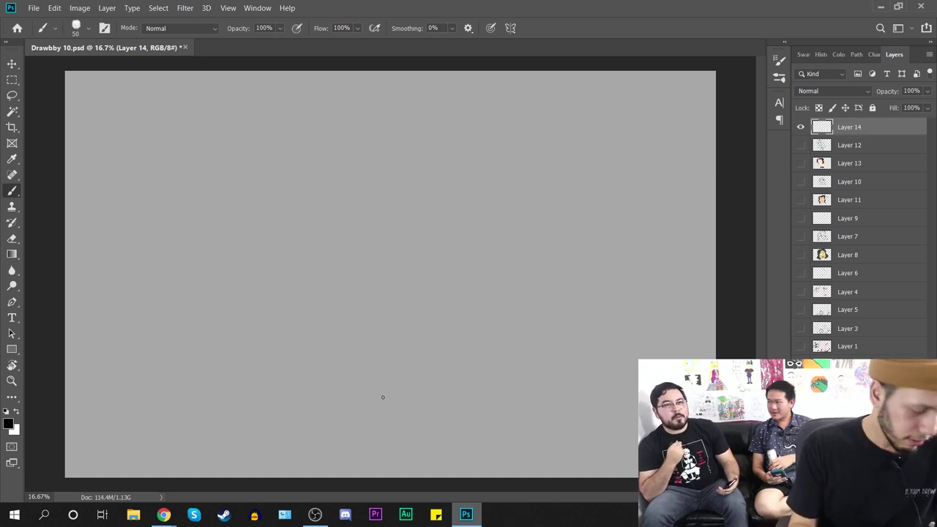
{"action": "mouse_move", "coordinate": [270, 285]}
{"action": "left_mouse_down"}
{"action": "mouse_move", "coordinate": [315, 235]}
{"action": "mouse_move", "coordinate": [372, 251]}
{"action": "mouse_move", "coordinate": [463, 250]}
{"action": "mouse_move", "coordinate": [564, 323]}
{"action": "left_mouse_up"}
{"action": "key", "text": "ctrl+z"}
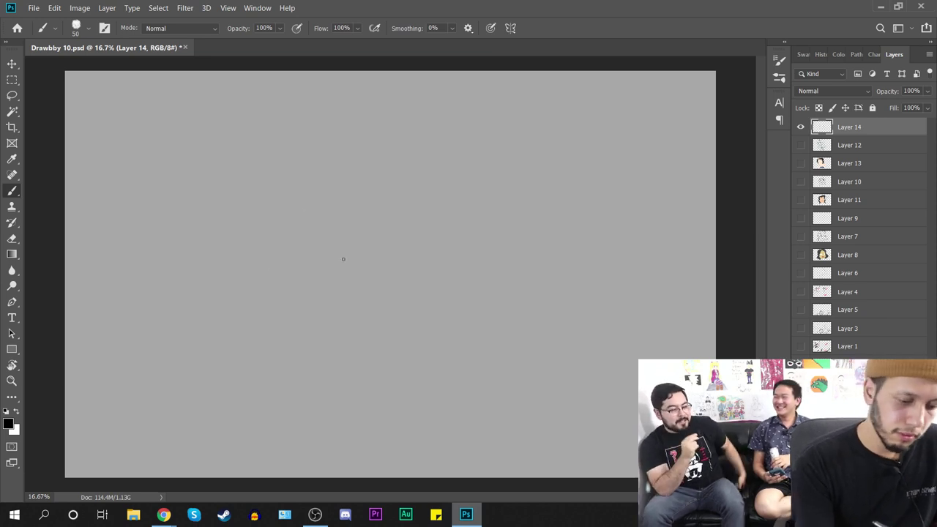
Step: Set the brush size to 12 pixels and try it with one looping test stroke, undoing the stroke
{"action": "right_click", "coordinate": [343, 259]}
{"action": "left_click", "coordinate": [420, 286]}
{"action": "left_click_drag", "start_coordinate": [400, 161], "coordinate": [403, 183]}
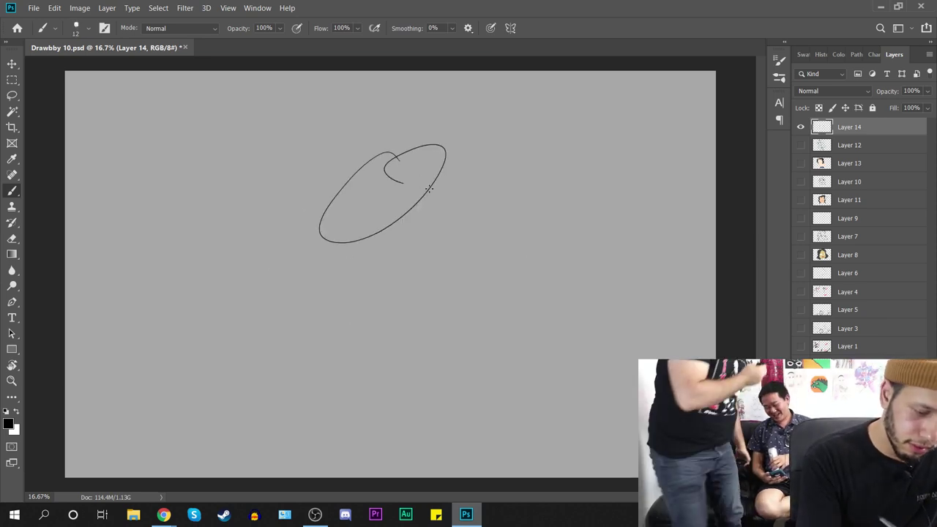
{"action": "key", "text": "ctrl+z"}
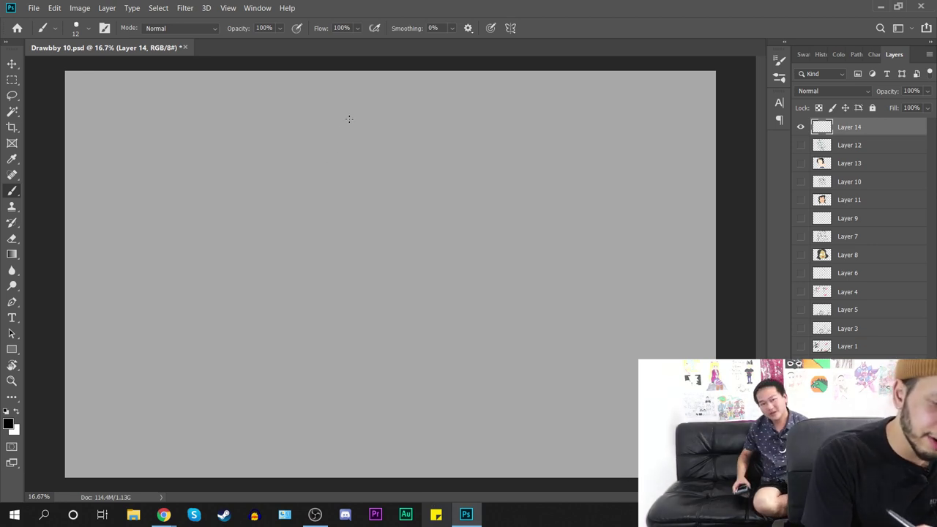
{"action": "mouse_move", "coordinate": [346, 113]}
{"action": "left_mouse_down"}
{"action": "mouse_move", "coordinate": [353, 196]}
{"action": "mouse_move", "coordinate": [342, 115]}
{"action": "left_mouse_up"}
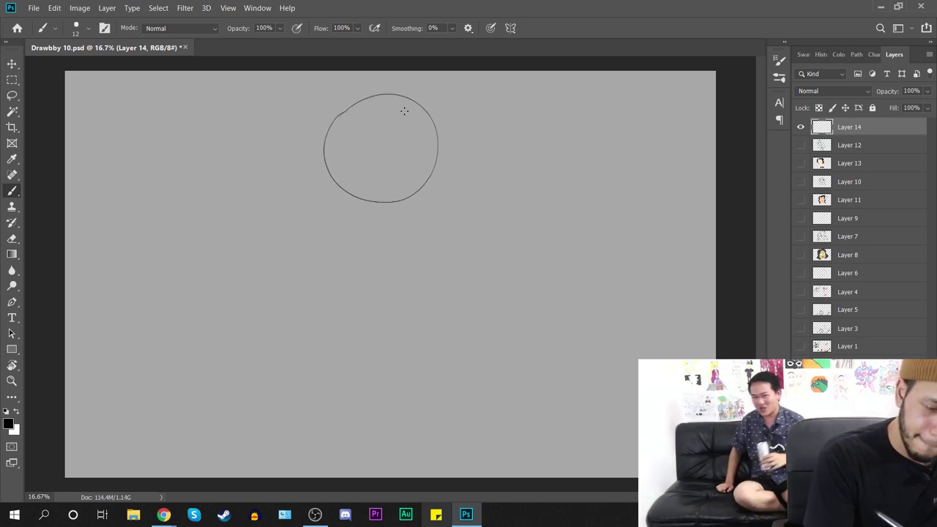
{"action": "left_click_drag", "start_coordinate": [358, 183], "coordinate": [438, 217]}
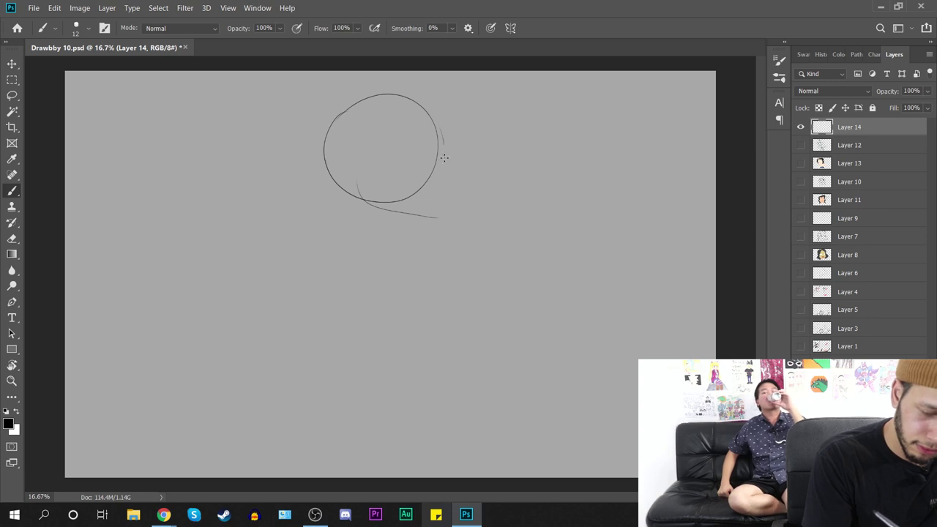
{"action": "left_click_drag", "start_coordinate": [444, 157], "coordinate": [438, 251]}
{"action": "key", "text": "ctrl+z"}
{"action": "key", "text": "ctrl+z"}
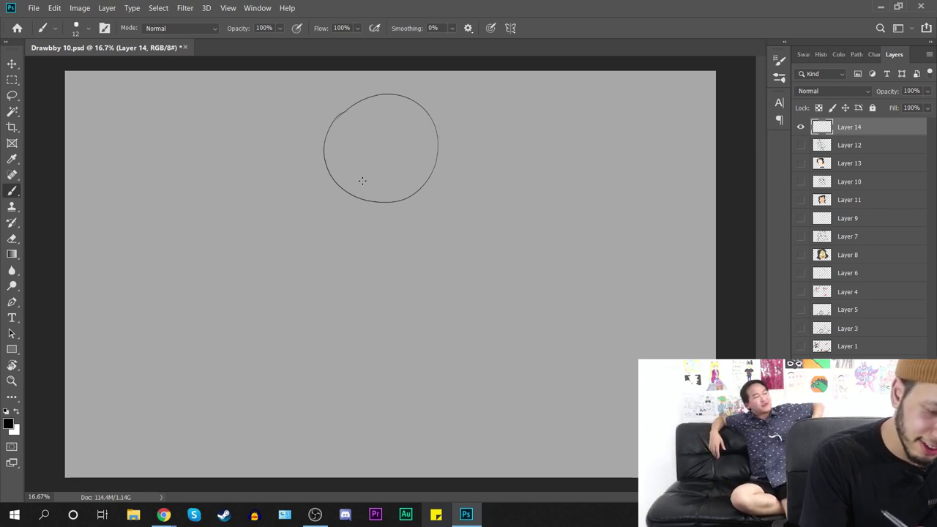
{"action": "left_click_drag", "start_coordinate": [360, 197], "coordinate": [405, 231]}
{"action": "mouse_move", "coordinate": [440, 148]}
{"action": "left_mouse_down"}
{"action": "mouse_move", "coordinate": [430, 239]}
{"action": "mouse_move", "coordinate": [411, 239]}
{"action": "left_mouse_up"}
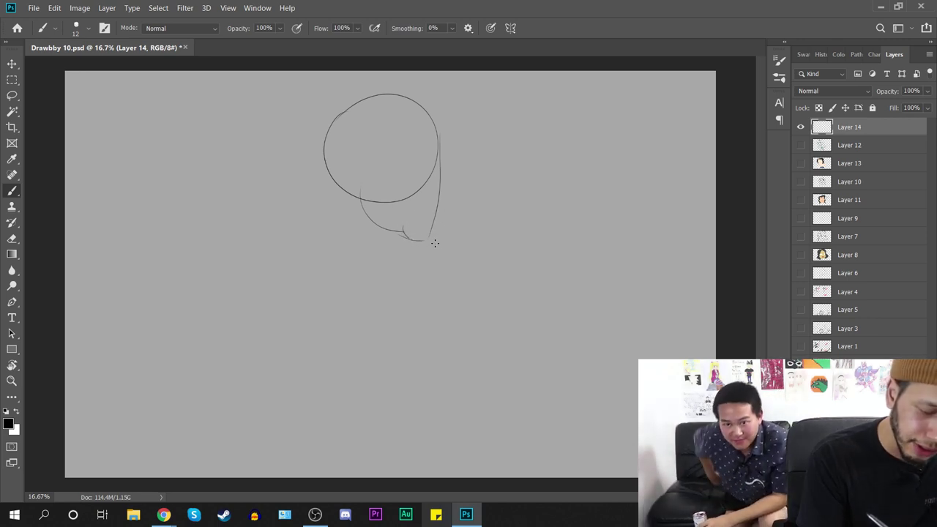
{"action": "left_click_drag", "start_coordinate": [439, 155], "coordinate": [445, 203]}
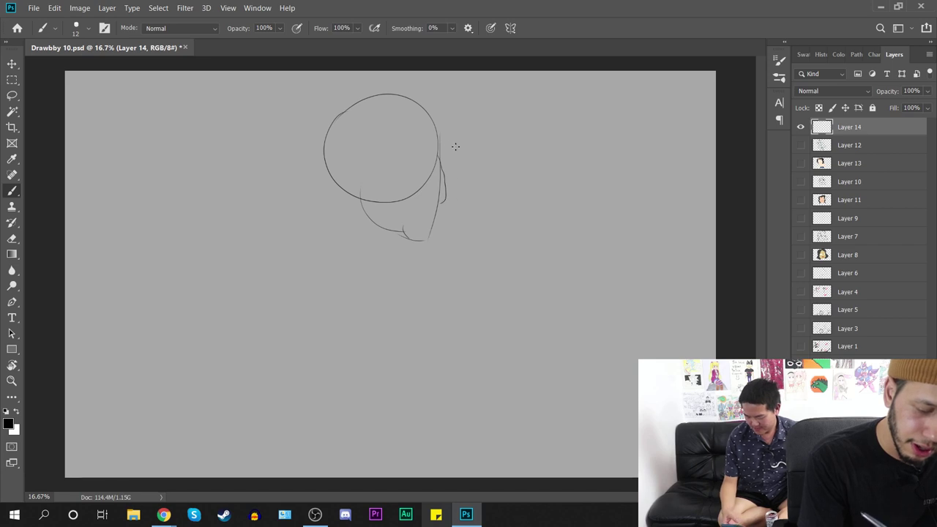
{"action": "key", "text": "ctrl+z"}
{"action": "left_click_drag", "start_coordinate": [442, 157], "coordinate": [444, 204]}
{"action": "key", "text": "ctrl+z"}
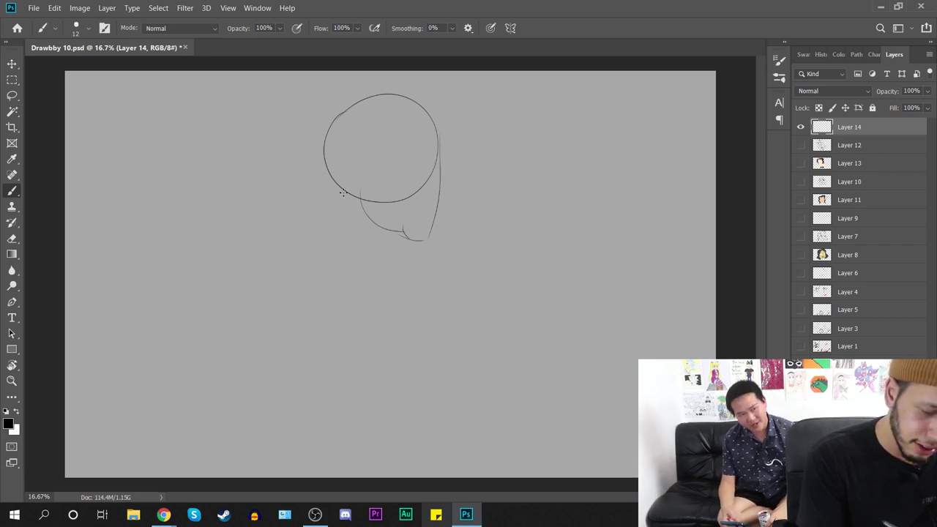
{"action": "left_click_drag", "start_coordinate": [342, 199], "coordinate": [334, 236]}
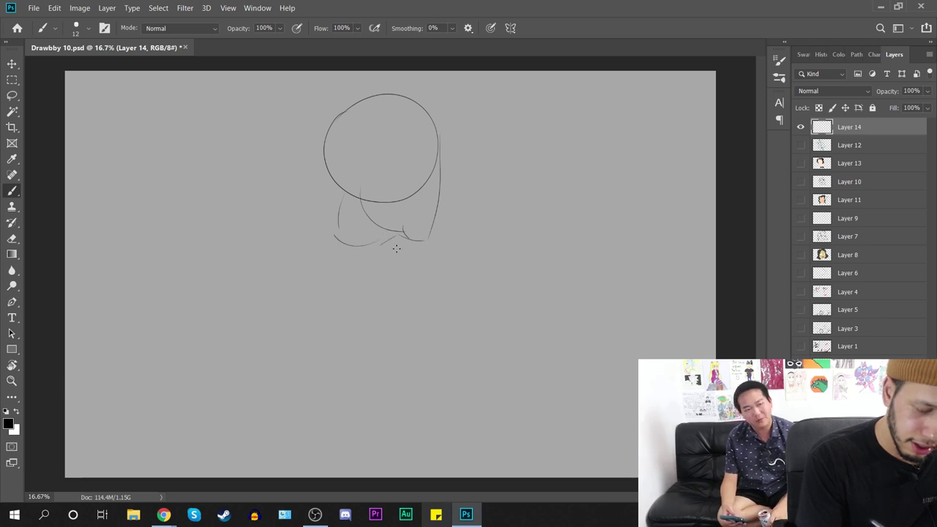
{"action": "key", "text": "ctrl+z"}
{"action": "key", "text": "ctrl+z"}
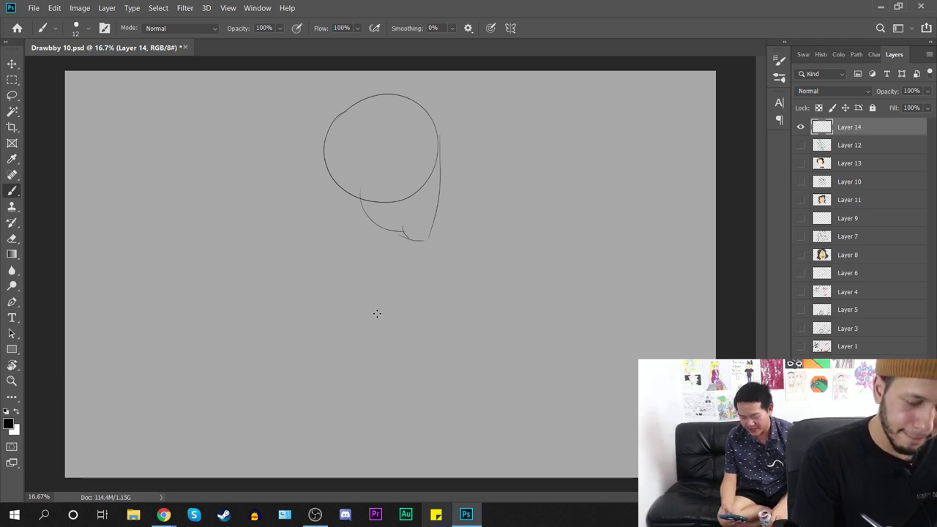
{"action": "key", "text": "ctrl+z"}
{"action": "key", "text": "ctrl+z"}
{"action": "key", "text": "ctrl+z"}
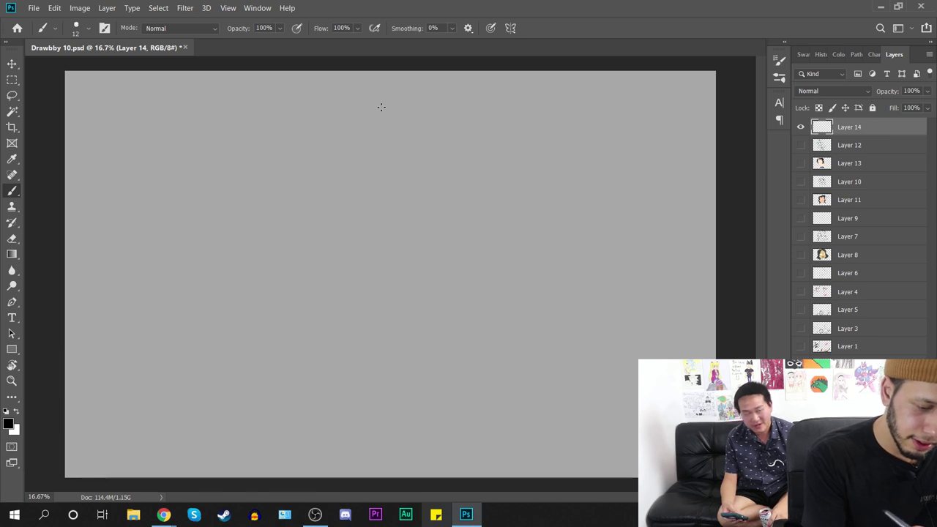
Step: Sketch a round head near the upper middle of the canvas, with a jaw, short neck and shoulder line
{"action": "mouse_move", "coordinate": [379, 107]}
{"action": "left_mouse_down"}
{"action": "mouse_move", "coordinate": [387, 182]}
{"action": "mouse_move", "coordinate": [359, 115]}
{"action": "left_mouse_up"}
{"action": "left_click_drag", "start_coordinate": [368, 171], "coordinate": [414, 205]}
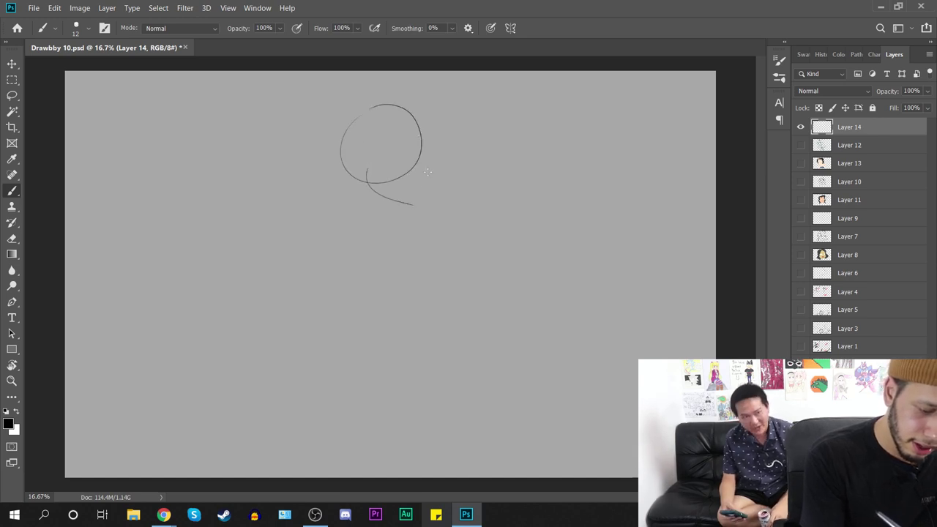
{"action": "left_click_drag", "start_coordinate": [426, 158], "coordinate": [424, 202]}
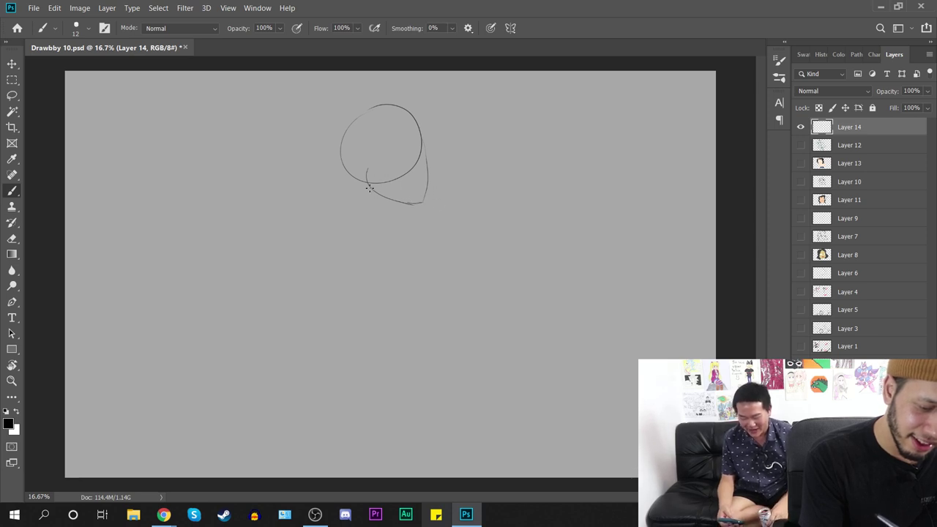
{"action": "mouse_move", "coordinate": [348, 182]}
{"action": "left_mouse_down"}
{"action": "mouse_move", "coordinate": [347, 199]}
{"action": "mouse_move", "coordinate": [414, 218]}
{"action": "left_mouse_up"}
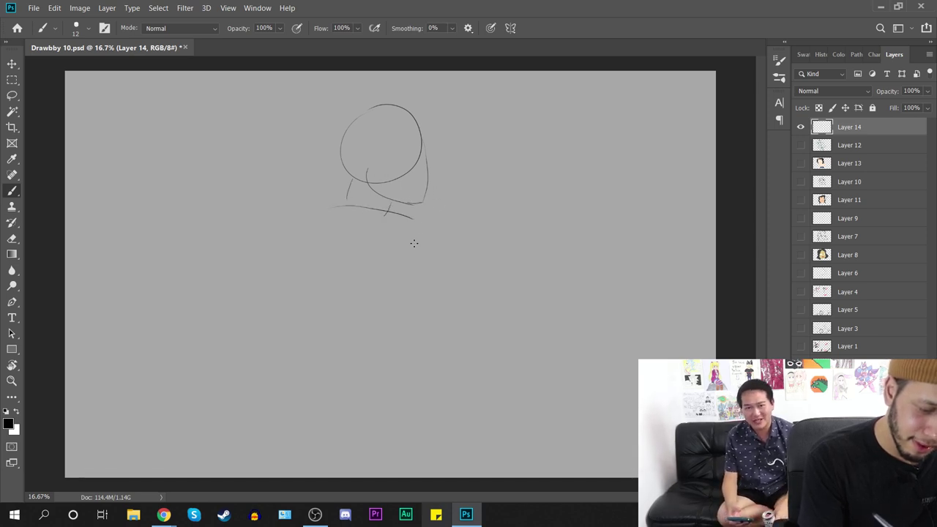
Step: Sketch the chest as two curved sides tapering downward from the shoulder line
{"action": "left_click_drag", "start_coordinate": [309, 227], "coordinate": [361, 284]}
{"action": "mouse_move", "coordinate": [423, 255]}
{"action": "left_mouse_down"}
{"action": "mouse_move", "coordinate": [385, 293]}
{"action": "mouse_move", "coordinate": [419, 225]}
{"action": "left_mouse_up"}
{"action": "key", "text": "ctrl+z"}
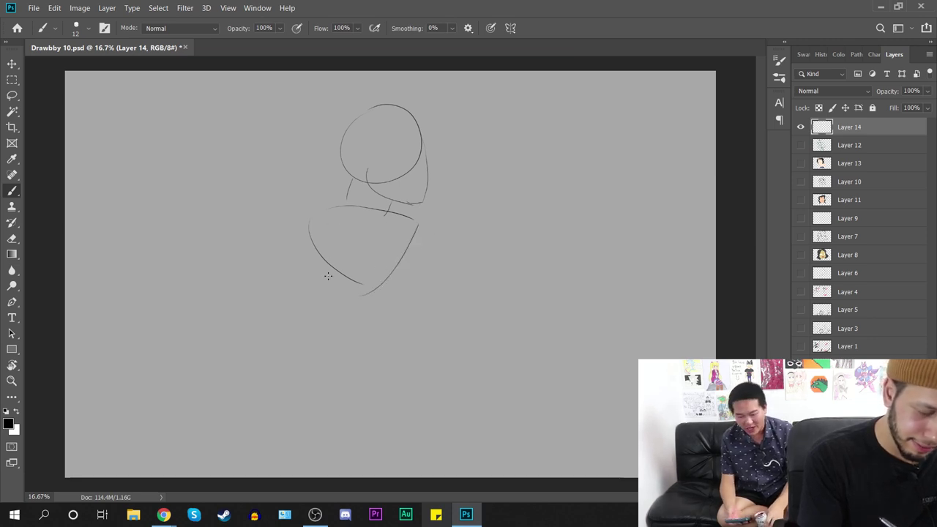
Step: Sketch the waist sides and ribcage curve below the chest, closing the torso with a rounded pelvis and its inner curve
{"action": "left_click_drag", "start_coordinate": [323, 265], "coordinate": [326, 319]}
{"action": "left_click_drag", "start_coordinate": [328, 263], "coordinate": [372, 259]}
{"action": "left_click_drag", "start_coordinate": [410, 287], "coordinate": [412, 318]}
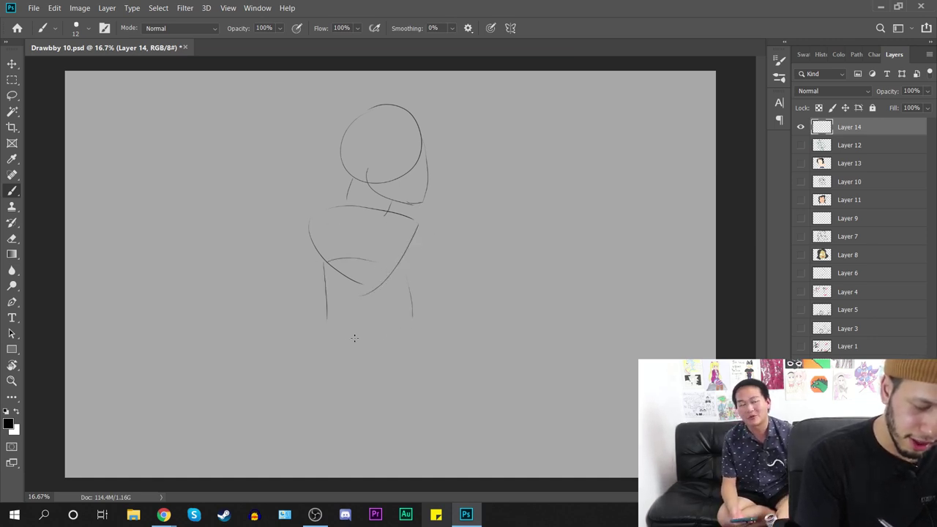
{"action": "left_click_drag", "start_coordinate": [329, 329], "coordinate": [422, 323]}
{"action": "key", "text": "ctrl+z"}
{"action": "key", "text": "ctrl+z"}
{"action": "left_click_drag", "start_coordinate": [327, 328], "coordinate": [386, 326]}
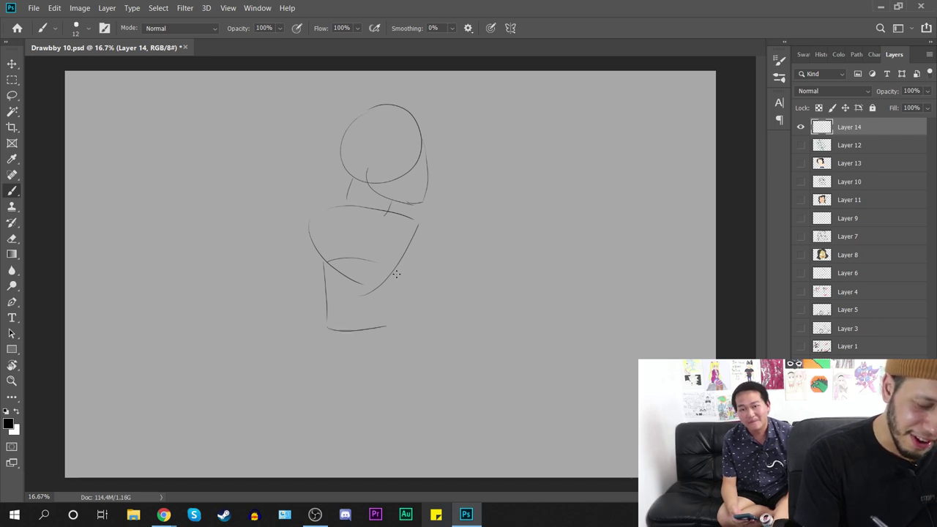
{"action": "mouse_move", "coordinate": [327, 329]}
{"action": "left_mouse_down"}
{"action": "mouse_move", "coordinate": [331, 371]}
{"action": "mouse_move", "coordinate": [406, 337]}
{"action": "left_mouse_up"}
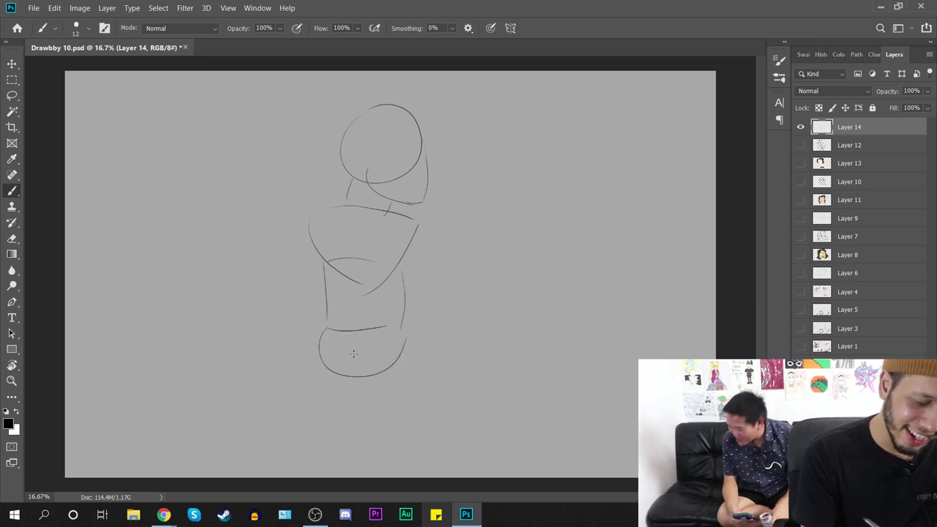
{"action": "left_click_drag", "start_coordinate": [346, 348], "coordinate": [396, 372]}
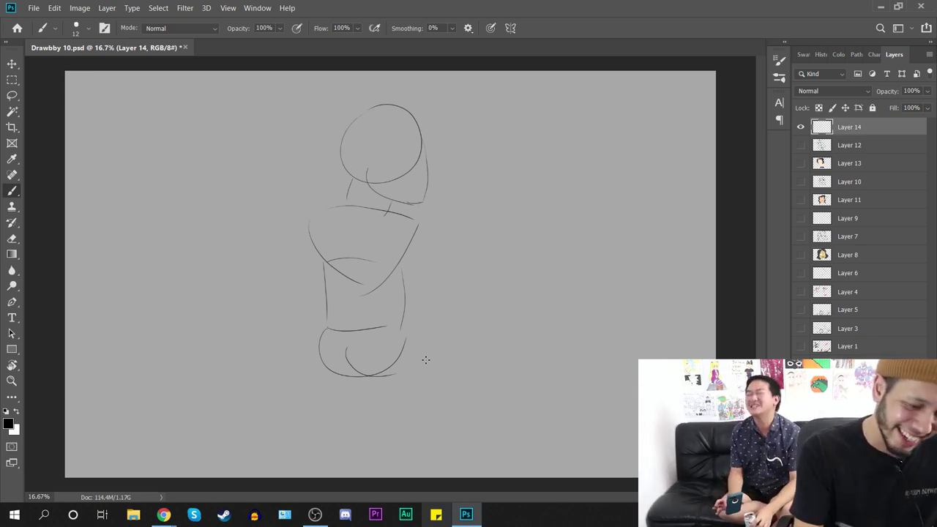
Step: Sketch round shoulders on both sides of the chest and upper arms angling outward and down
{"action": "left_click_drag", "start_coordinate": [306, 221], "coordinate": [317, 254]}
{"action": "left_click_drag", "start_coordinate": [416, 224], "coordinate": [408, 254]}
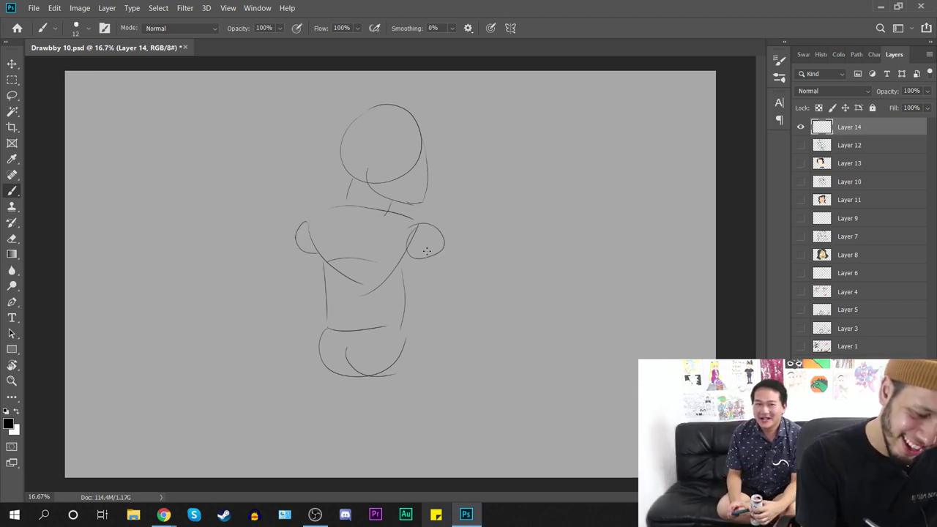
{"action": "left_click_drag", "start_coordinate": [296, 249], "coordinate": [266, 287]}
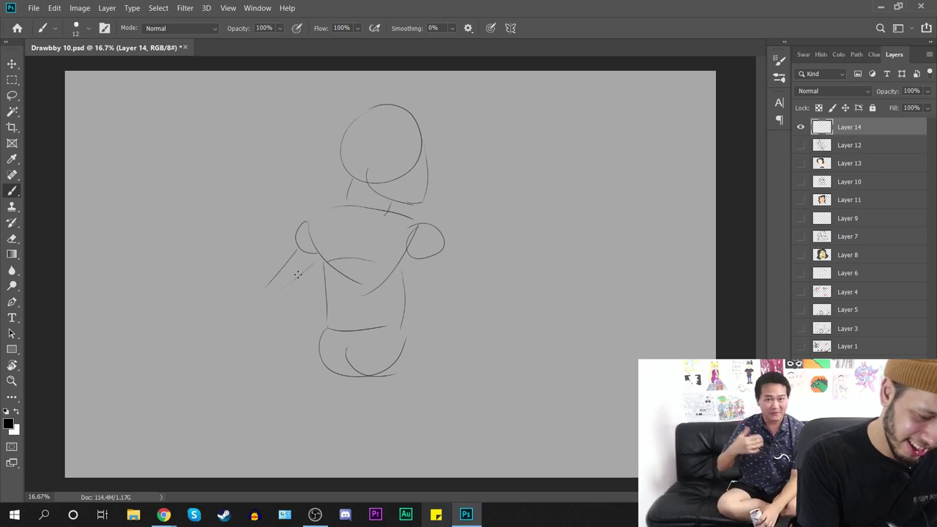
{"action": "left_click_drag", "start_coordinate": [447, 275], "coordinate": [474, 286]}
{"action": "left_click_drag", "start_coordinate": [447, 251], "coordinate": [491, 287]}
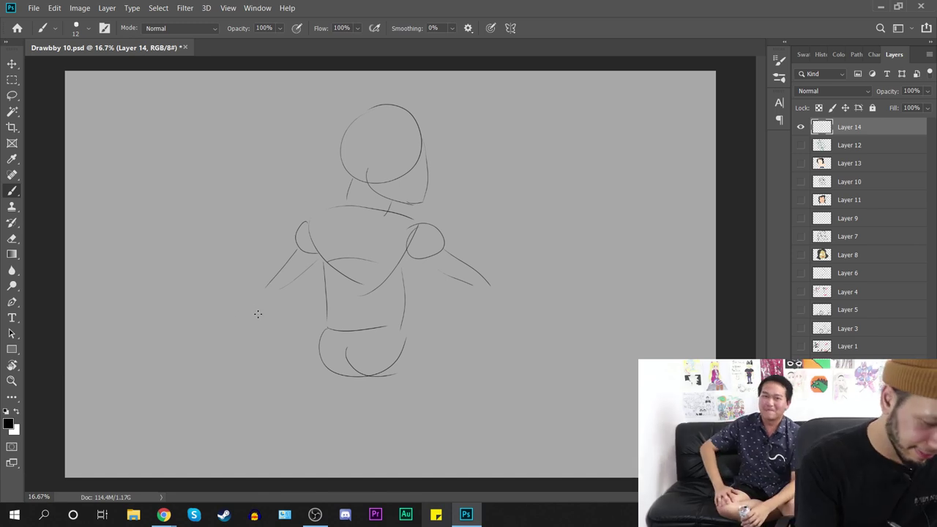
Step: Sketch round elbows and forearms bending back to the body, with both hands resting on the hips
{"action": "left_click_drag", "start_coordinate": [265, 287], "coordinate": [328, 324]}
{"action": "left_click_drag", "start_coordinate": [266, 340], "coordinate": [307, 366]}
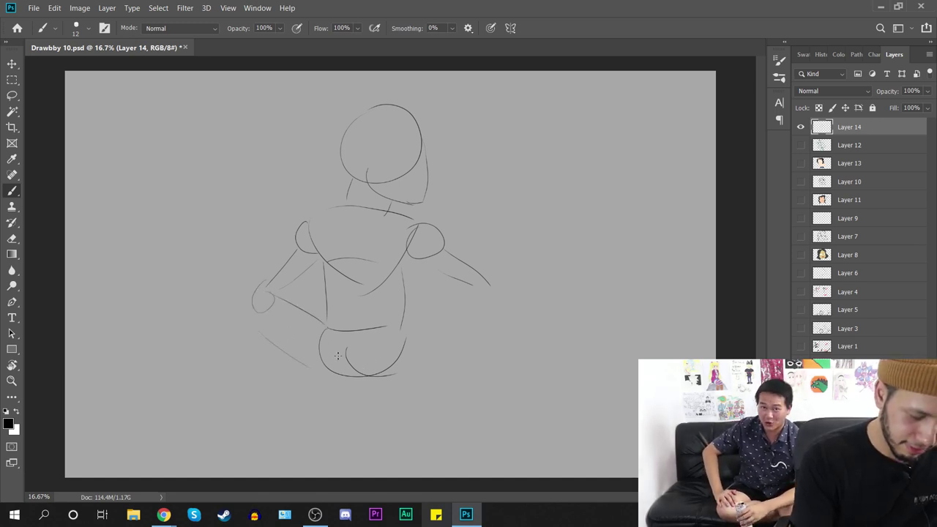
{"action": "key", "text": "ctrl+z"}
{"action": "left_click_drag", "start_coordinate": [488, 290], "coordinate": [493, 297]}
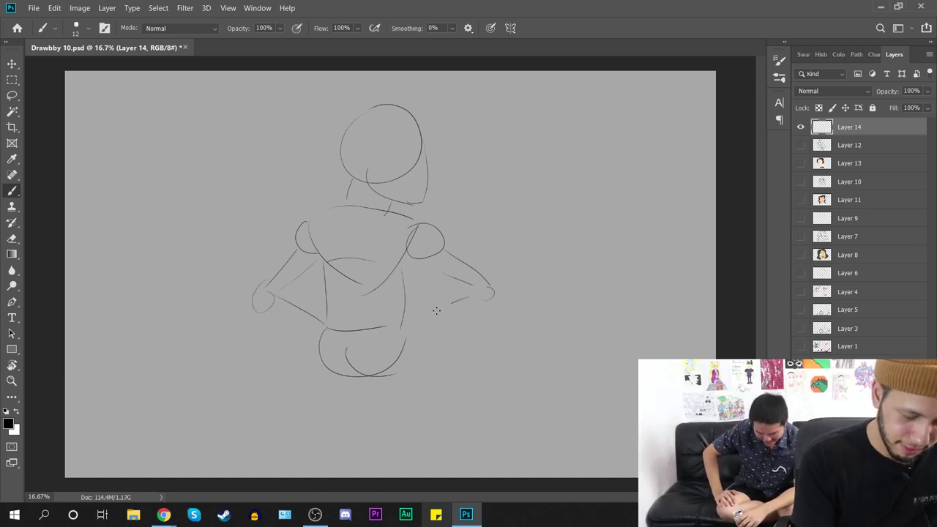
{"action": "mouse_move", "coordinate": [410, 328]}
{"action": "left_mouse_down"}
{"action": "mouse_move", "coordinate": [451, 303]}
{"action": "mouse_move", "coordinate": [471, 311]}
{"action": "left_mouse_up"}
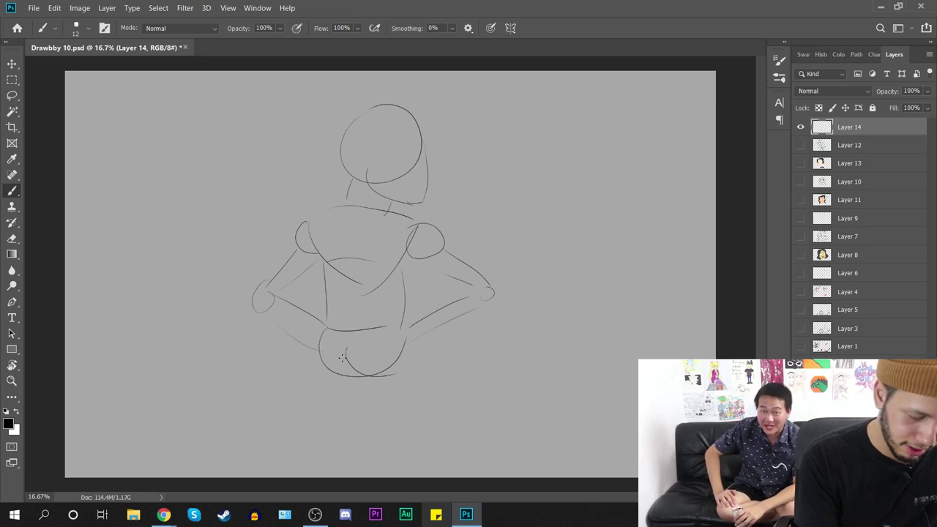
{"action": "left_click_drag", "start_coordinate": [389, 335], "coordinate": [406, 358]}
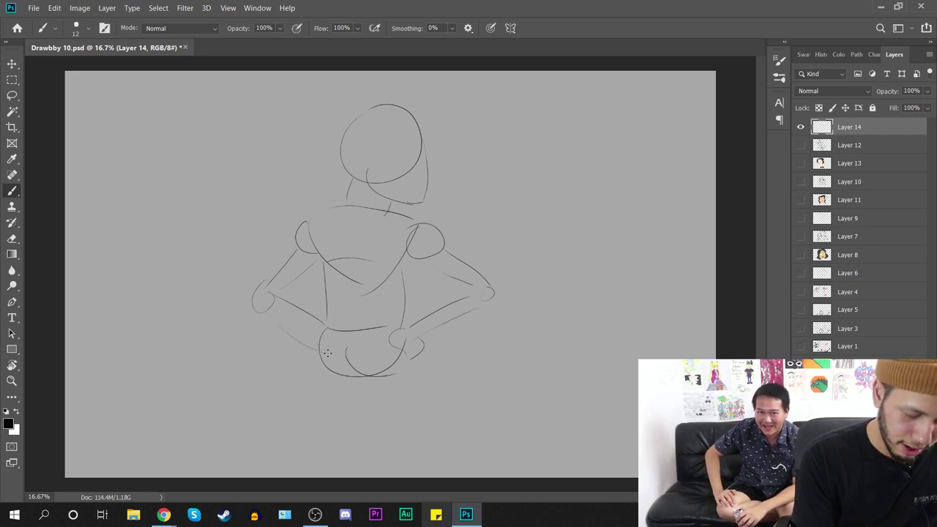
{"action": "left_click_drag", "start_coordinate": [313, 344], "coordinate": [299, 423]}
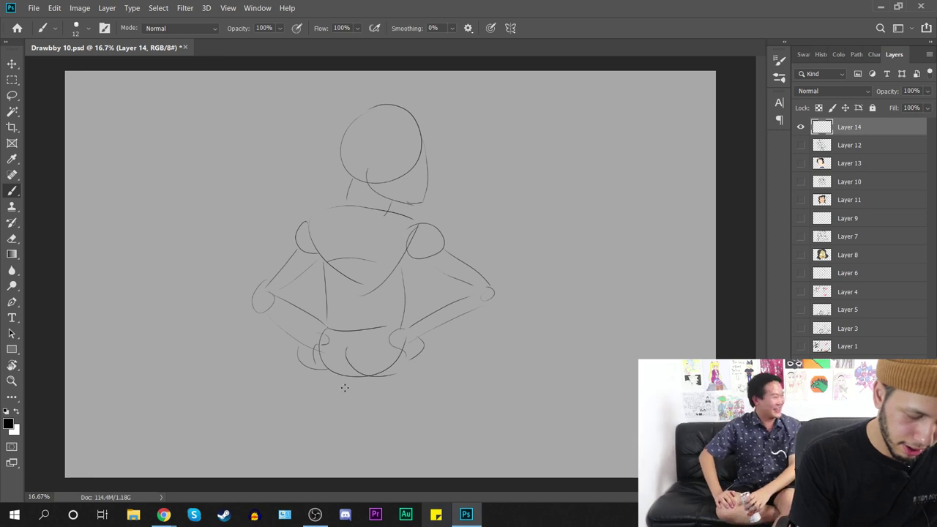
Step: Sketch the thighs spreading apart below the pelvis and the knee curves near the bottom edge of the canvas
{"action": "left_click_drag", "start_coordinate": [347, 384], "coordinate": [315, 423]}
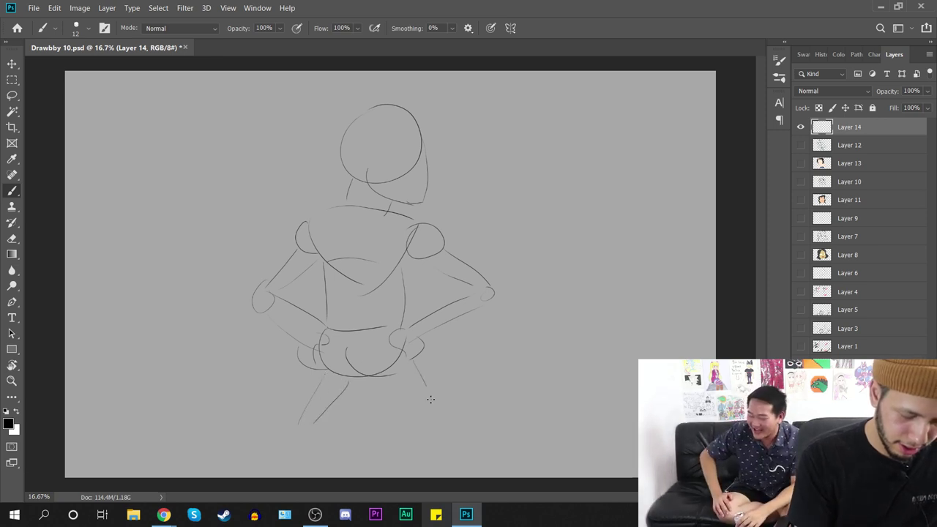
{"action": "left_click_drag", "start_coordinate": [417, 362], "coordinate": [433, 413]}
{"action": "left_click_drag", "start_coordinate": [384, 381], "coordinate": [416, 424]}
{"action": "left_click_drag", "start_coordinate": [272, 450], "coordinate": [321, 468]}
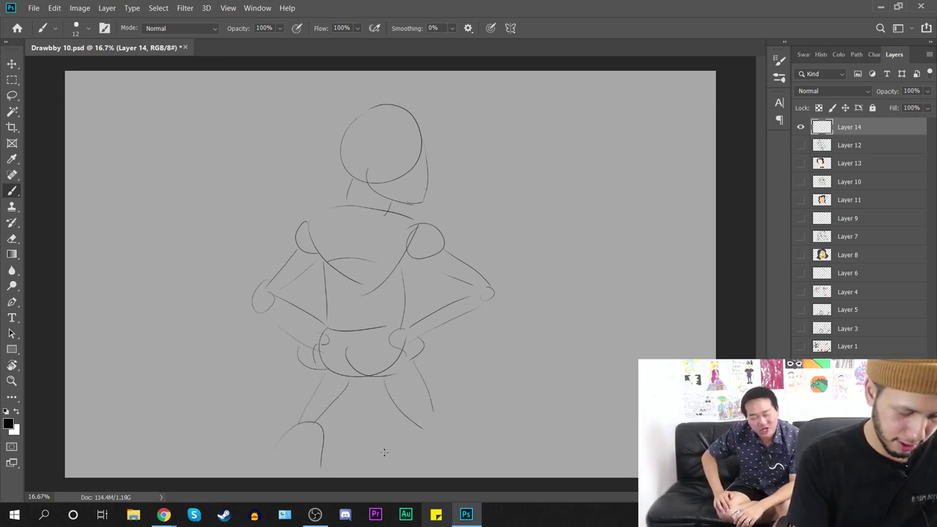
{"action": "left_click_drag", "start_coordinate": [396, 458], "coordinate": [455, 454]}
{"action": "key", "text": "ctrl+z"}
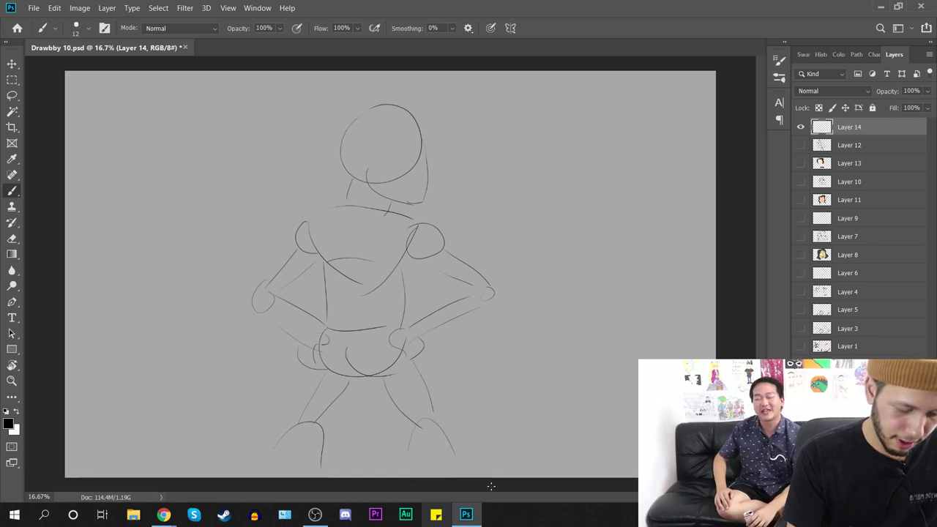
Step: Sketch wavy hair swept around the head with a collar line at the neck, and try a pointed nose on the face
{"action": "left_click_drag", "start_coordinate": [396, 107], "coordinate": [380, 165]}
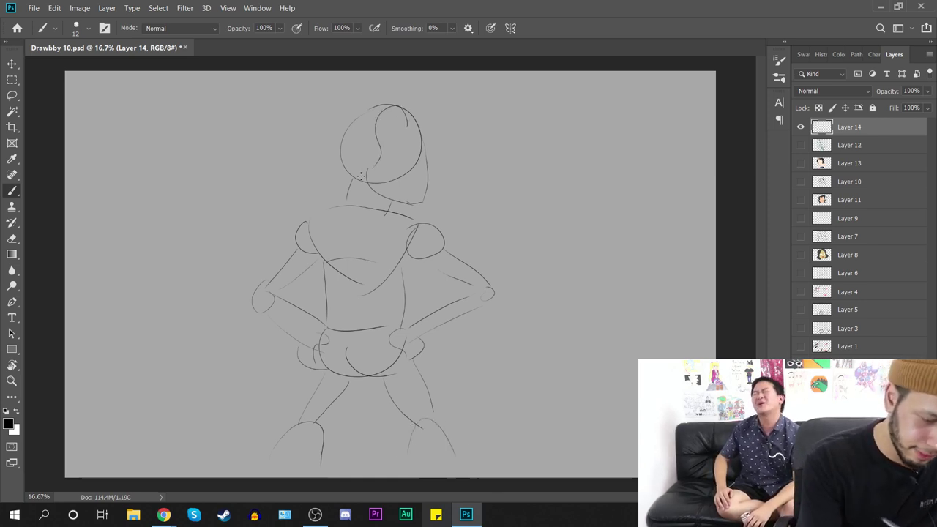
{"action": "mouse_move", "coordinate": [412, 104]}
{"action": "left_mouse_down"}
{"action": "mouse_move", "coordinate": [430, 134]}
{"action": "mouse_move", "coordinate": [438, 109]}
{"action": "mouse_move", "coordinate": [445, 120]}
{"action": "mouse_move", "coordinate": [407, 101]}
{"action": "mouse_move", "coordinate": [359, 118]}
{"action": "mouse_move", "coordinate": [323, 175]}
{"action": "mouse_move", "coordinate": [328, 196]}
{"action": "mouse_move", "coordinate": [307, 217]}
{"action": "mouse_move", "coordinate": [369, 220]}
{"action": "left_mouse_up"}
{"action": "mouse_move", "coordinate": [447, 106]}
{"action": "left_mouse_down"}
{"action": "mouse_move", "coordinate": [446, 122]}
{"action": "mouse_move", "coordinate": [467, 142]}
{"action": "mouse_move", "coordinate": [438, 166]}
{"action": "left_mouse_up"}
{"action": "left_click_drag", "start_coordinate": [443, 172], "coordinate": [432, 192]}
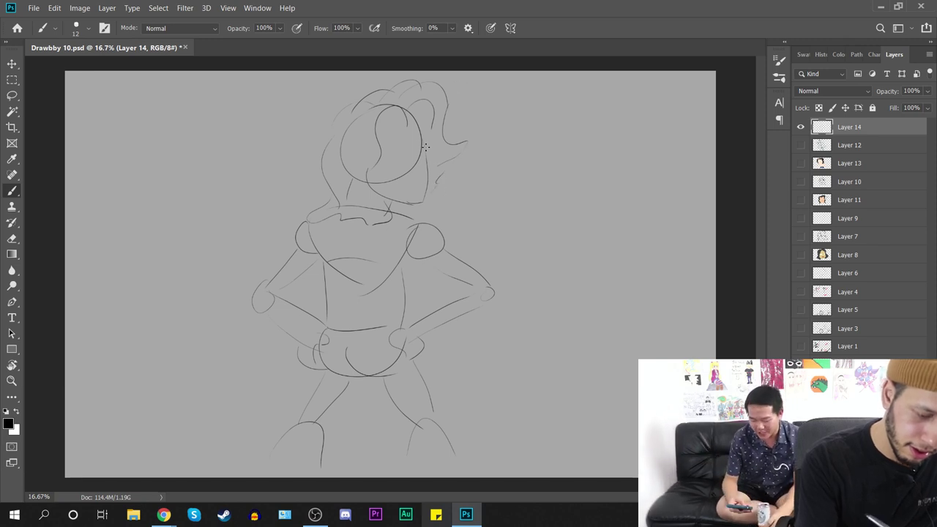
{"action": "left_click_drag", "start_coordinate": [424, 147], "coordinate": [430, 175]}
{"action": "key", "text": "ctrl+z"}
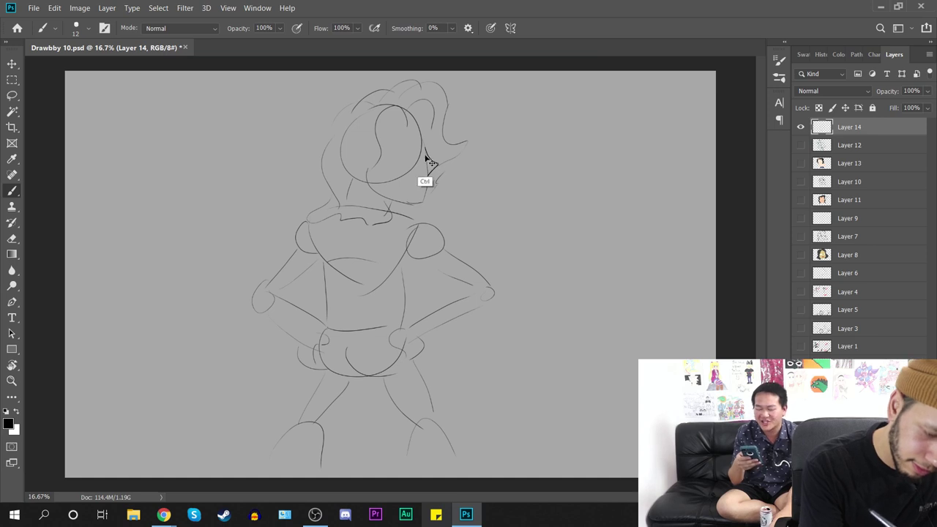
Step: Replace the trial nose and sketch the eyes, thick eyebrows, a pointed nose and full lips on the turned face
{"action": "key", "text": "ctrl+z"}
{"action": "mouse_move", "coordinate": [423, 142]}
{"action": "left_mouse_down"}
{"action": "mouse_move", "coordinate": [434, 158]}
{"action": "mouse_move", "coordinate": [429, 170]}
{"action": "mouse_move", "coordinate": [396, 150]}
{"action": "mouse_move", "coordinate": [430, 153]}
{"action": "left_mouse_up"}
{"action": "key", "text": "ctrl+z"}
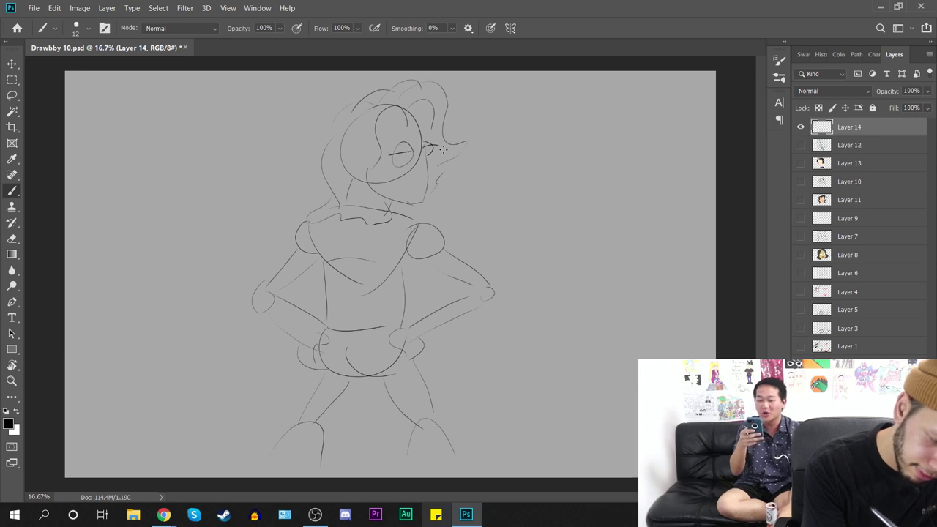
{"action": "mouse_move", "coordinate": [391, 145]}
{"action": "left_mouse_down"}
{"action": "mouse_move", "coordinate": [433, 135]}
{"action": "mouse_move", "coordinate": [417, 140]}
{"action": "mouse_move", "coordinate": [429, 170]}
{"action": "left_mouse_up"}
{"action": "key", "text": "ctrl+z"}
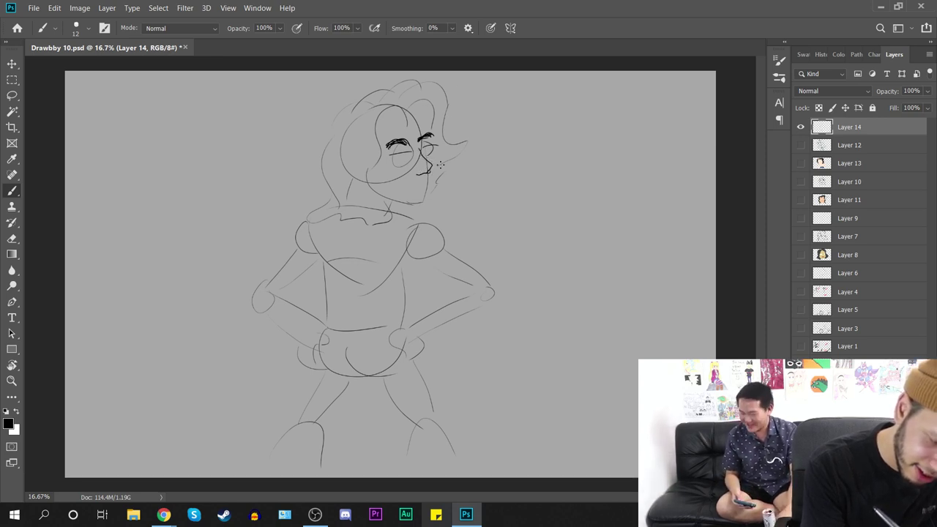
{"action": "left_click_drag", "start_coordinate": [412, 185], "coordinate": [435, 179]}
{"action": "mouse_move", "coordinate": [434, 180]}
{"action": "left_mouse_down"}
{"action": "mouse_move", "coordinate": [408, 189]}
{"action": "mouse_move", "coordinate": [432, 187]}
{"action": "left_mouse_up"}
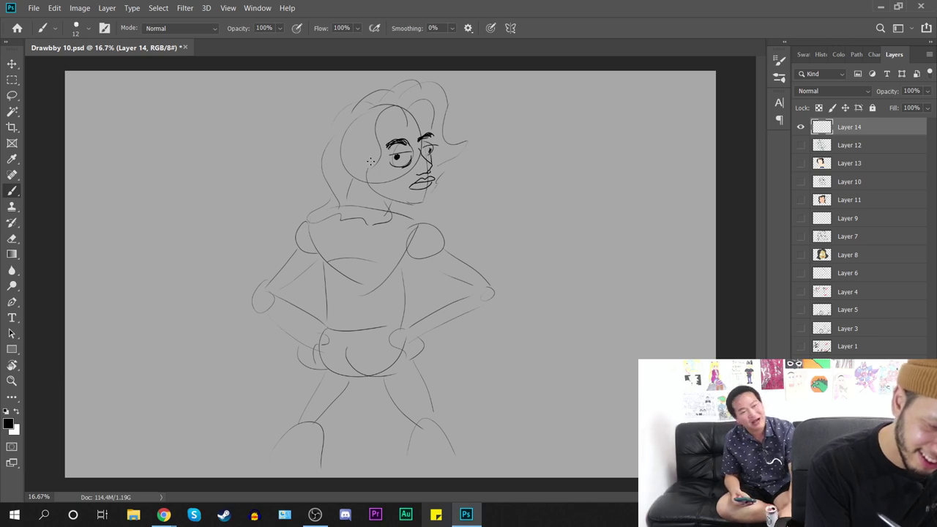
Step: Sketch wavy strands inside the hair, darken its outer contour up to the curled front lock, and define the chin and jawline
{"action": "left_click_drag", "start_coordinate": [358, 134], "coordinate": [341, 170]}
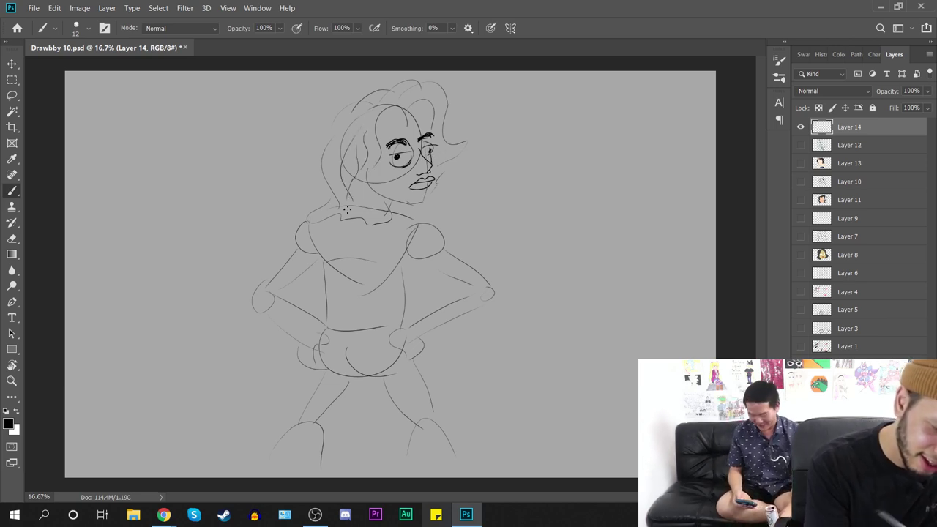
{"action": "left_click_drag", "start_coordinate": [342, 113], "coordinate": [318, 214]}
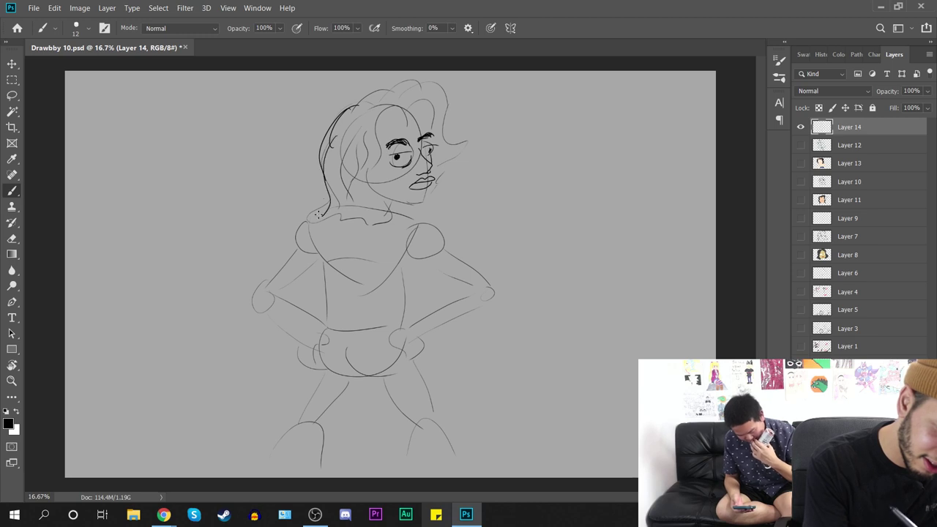
{"action": "mouse_move", "coordinate": [352, 108]}
{"action": "left_mouse_down"}
{"action": "mouse_move", "coordinate": [365, 86]}
{"action": "mouse_move", "coordinate": [391, 81]}
{"action": "mouse_move", "coordinate": [444, 95]}
{"action": "mouse_move", "coordinate": [467, 139]}
{"action": "left_mouse_up"}
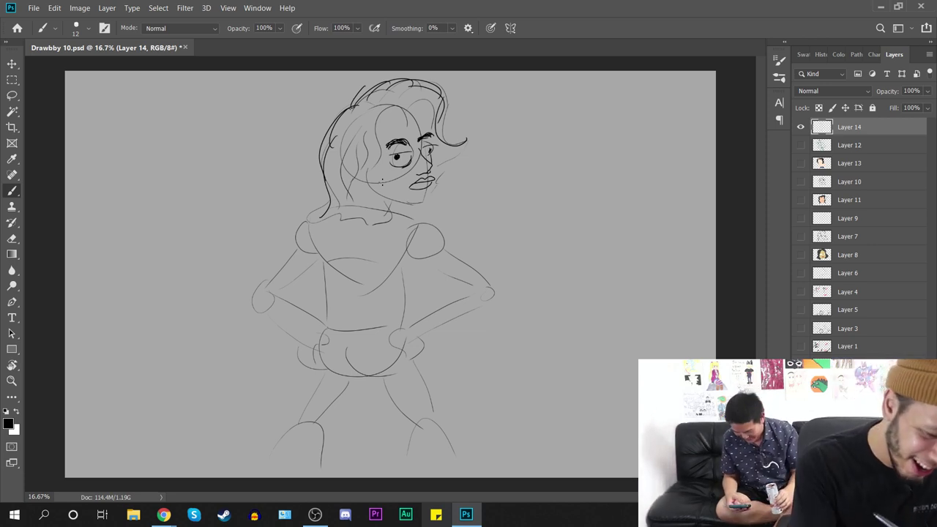
{"action": "left_click_drag", "start_coordinate": [409, 203], "coordinate": [425, 198]}
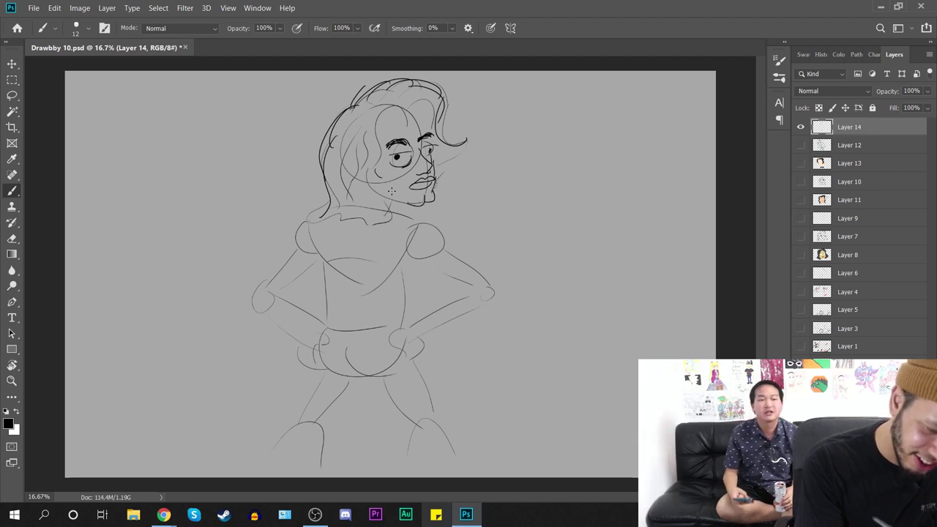
{"action": "left_click_drag", "start_coordinate": [381, 194], "coordinate": [428, 205]}
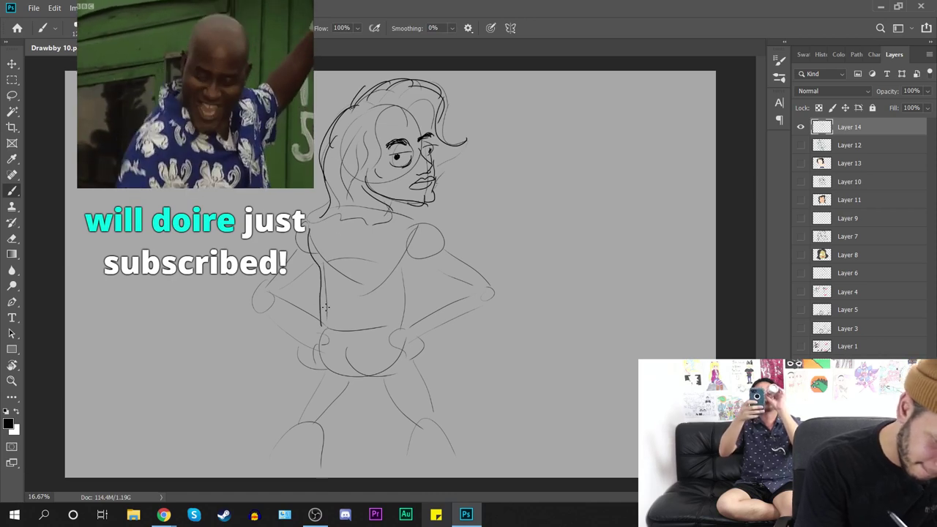
Step: Enlarge the brush to 40 px and outline both torso sides and the outer edge of the left arm down to the elbow
{"action": "right_click", "coordinate": [351, 307]}
{"action": "left_click", "coordinate": [438, 311]}
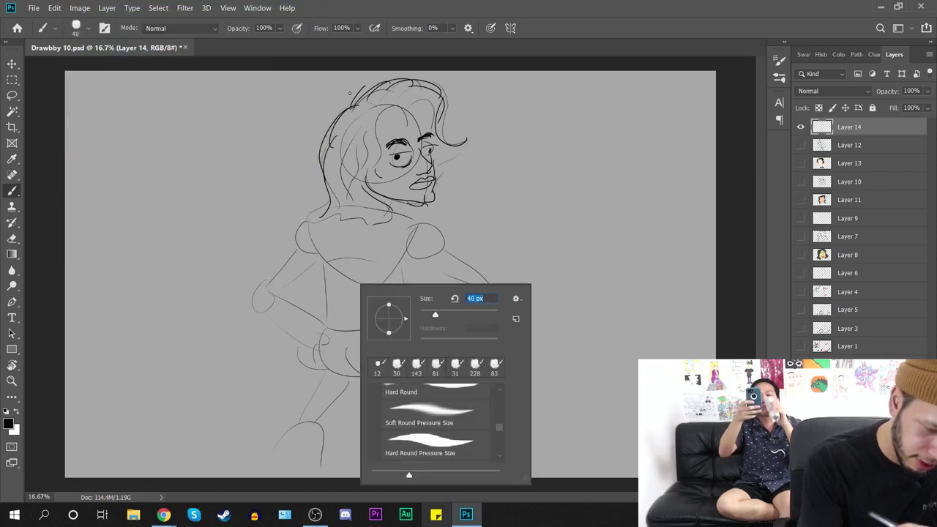
{"action": "mouse_move", "coordinate": [356, 106]}
{"action": "left_mouse_down"}
{"action": "mouse_move", "coordinate": [322, 146]}
{"action": "mouse_move", "coordinate": [328, 196]}
{"action": "mouse_move", "coordinate": [254, 311]}
{"action": "mouse_move", "coordinate": [329, 256]}
{"action": "mouse_move", "coordinate": [323, 310]}
{"action": "left_mouse_up"}
{"action": "key", "text": "ctrl+z"}
{"action": "key", "text": "ctrl+z"}
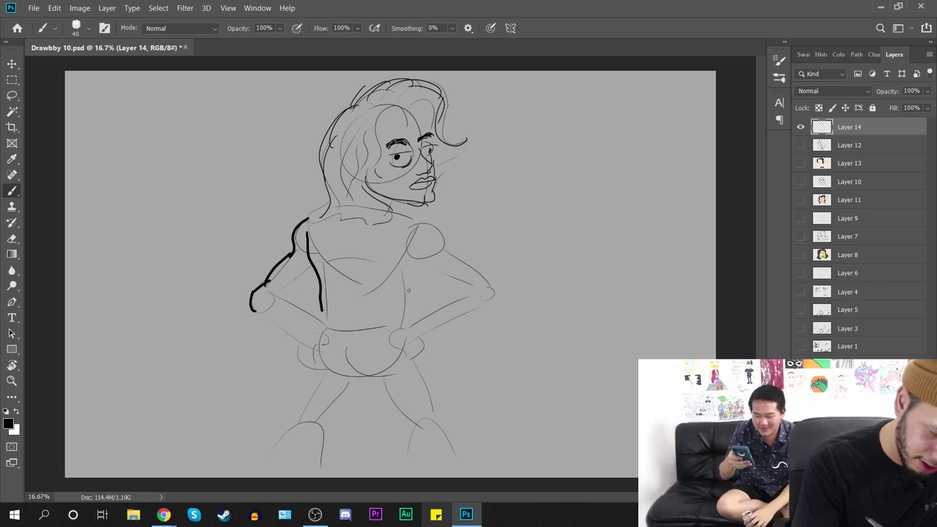
{"action": "left_click_drag", "start_coordinate": [421, 266], "coordinate": [408, 314]}
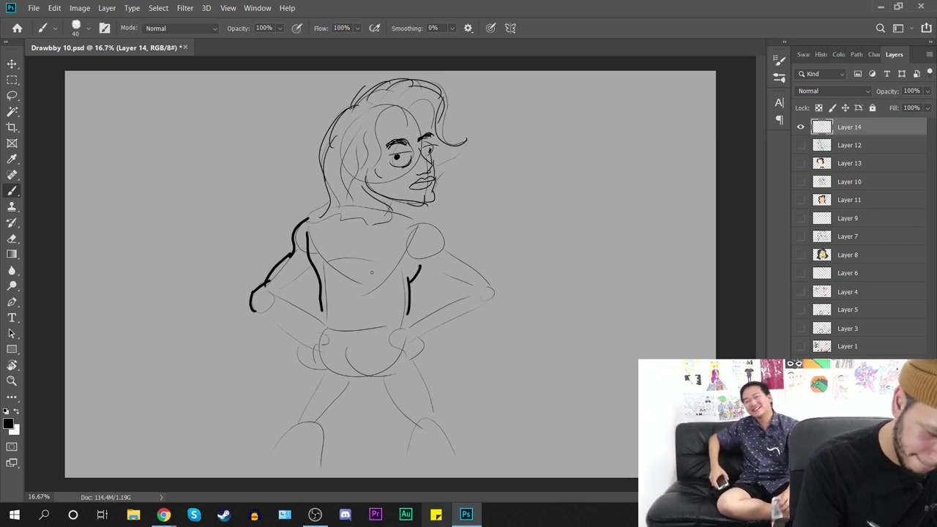
Step: Ink the shoulder blade marks and outline the right shoulder, bent arm, elbow and hand resting on the hip
{"action": "mouse_move", "coordinate": [353, 249]}
{"action": "left_mouse_down"}
{"action": "mouse_move", "coordinate": [366, 270]}
{"action": "mouse_move", "coordinate": [335, 269]}
{"action": "left_mouse_up"}
{"action": "mouse_move", "coordinate": [409, 217]}
{"action": "left_mouse_down"}
{"action": "mouse_move", "coordinate": [437, 220]}
{"action": "mouse_move", "coordinate": [447, 247]}
{"action": "mouse_move", "coordinate": [428, 271]}
{"action": "mouse_move", "coordinate": [482, 280]}
{"action": "left_mouse_up"}
{"action": "mouse_move", "coordinate": [426, 272]}
{"action": "left_mouse_down"}
{"action": "mouse_move", "coordinate": [466, 281]}
{"action": "mouse_move", "coordinate": [490, 307]}
{"action": "mouse_move", "coordinate": [410, 326]}
{"action": "mouse_move", "coordinate": [480, 313]}
{"action": "left_mouse_up"}
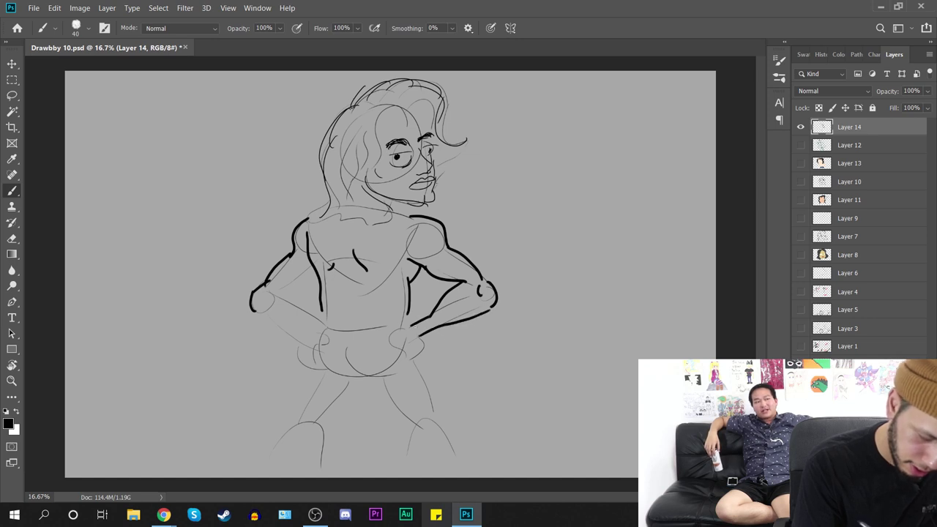
{"action": "mouse_move", "coordinate": [412, 327]}
{"action": "left_mouse_down"}
{"action": "mouse_move", "coordinate": [386, 334]}
{"action": "mouse_move", "coordinate": [411, 362]}
{"action": "mouse_move", "coordinate": [421, 341]}
{"action": "left_mouse_up"}
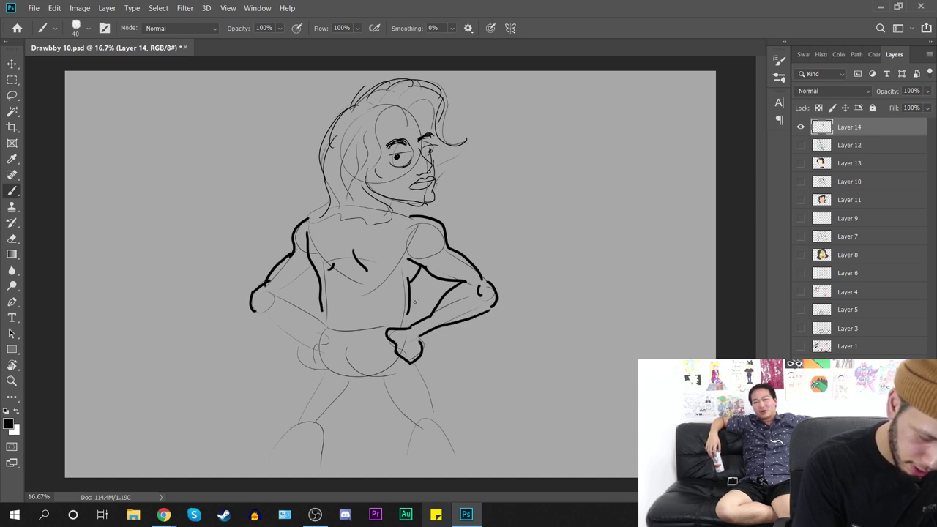
Step: Outline the left hand on the hip and both edges of the left forearm, closing the inner arm lines
{"action": "mouse_move", "coordinate": [326, 331]}
{"action": "left_mouse_down"}
{"action": "mouse_move", "coordinate": [323, 366]}
{"action": "mouse_move", "coordinate": [301, 352]}
{"action": "left_mouse_up"}
{"action": "left_click_drag", "start_coordinate": [255, 310], "coordinate": [304, 343]}
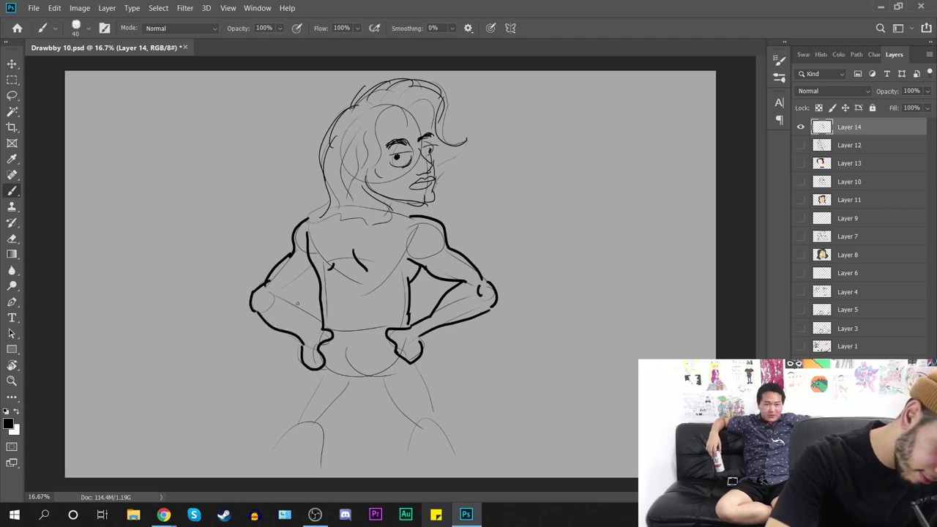
{"action": "left_click_drag", "start_coordinate": [279, 291], "coordinate": [322, 325]}
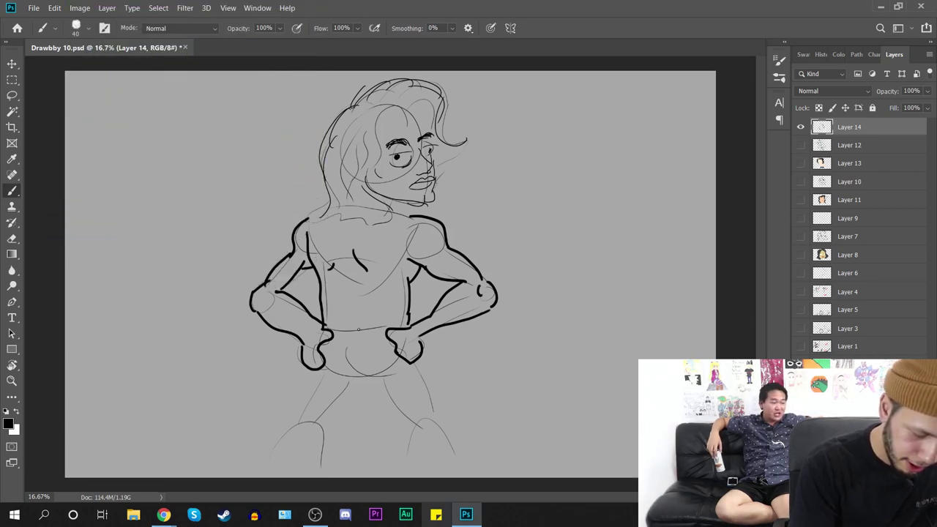
Step: Ink the buttocks, both spread thighs, short knee creases and the lower legs down to the bottom edge of the canvas
{"action": "mouse_move", "coordinate": [305, 366]}
{"action": "left_mouse_down"}
{"action": "mouse_move", "coordinate": [321, 428]}
{"action": "mouse_move", "coordinate": [367, 377]}
{"action": "left_mouse_up"}
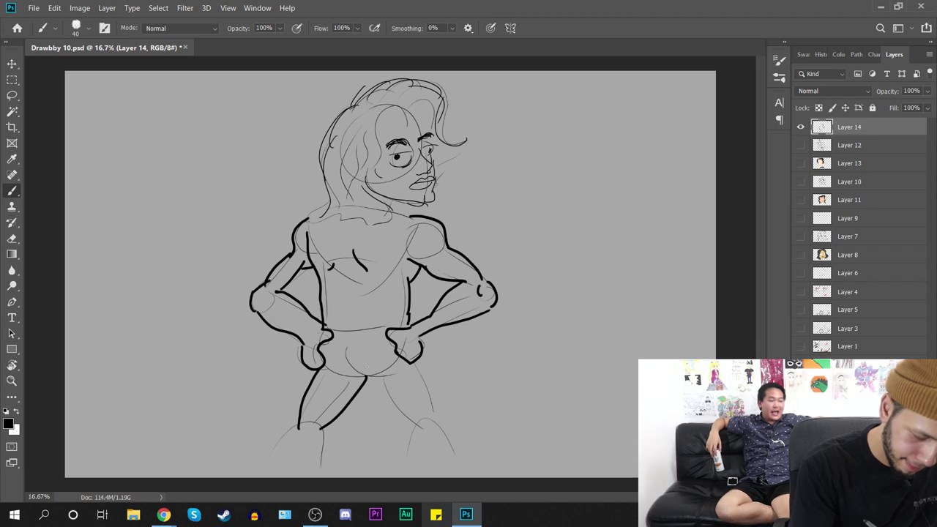
{"action": "left_click_drag", "start_coordinate": [347, 346], "coordinate": [414, 424]}
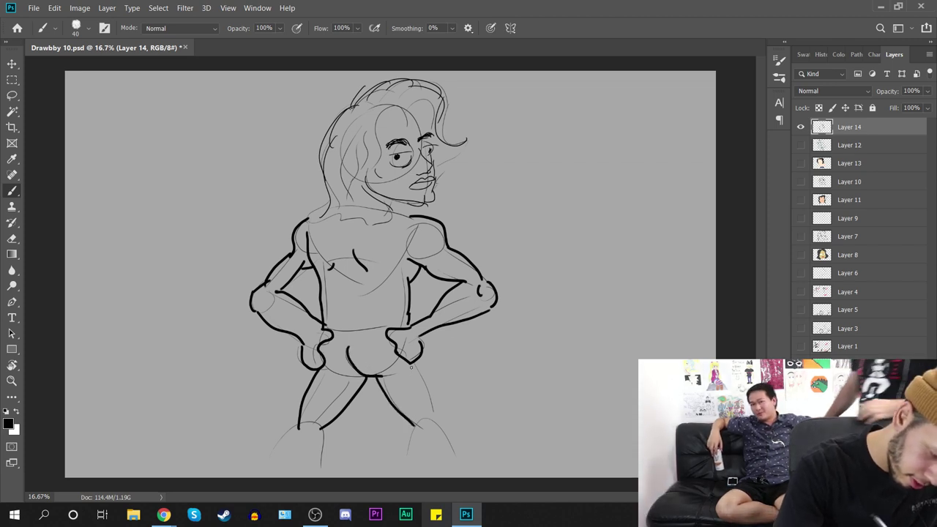
{"action": "left_click_drag", "start_coordinate": [418, 359], "coordinate": [426, 384]}
{"action": "left_click_drag", "start_coordinate": [434, 415], "coordinate": [427, 389]}
{"action": "mouse_move", "coordinate": [297, 429]}
{"action": "left_mouse_down"}
{"action": "mouse_move", "coordinate": [282, 475]}
{"action": "mouse_move", "coordinate": [328, 475]}
{"action": "mouse_move", "coordinate": [314, 439]}
{"action": "left_mouse_up"}
{"action": "left_click_drag", "start_coordinate": [411, 430], "coordinate": [416, 476]}
{"action": "mouse_move", "coordinate": [433, 416]}
{"action": "left_mouse_down"}
{"action": "mouse_move", "coordinate": [453, 470]}
{"action": "mouse_move", "coordinate": [428, 426]}
{"action": "left_mouse_up"}
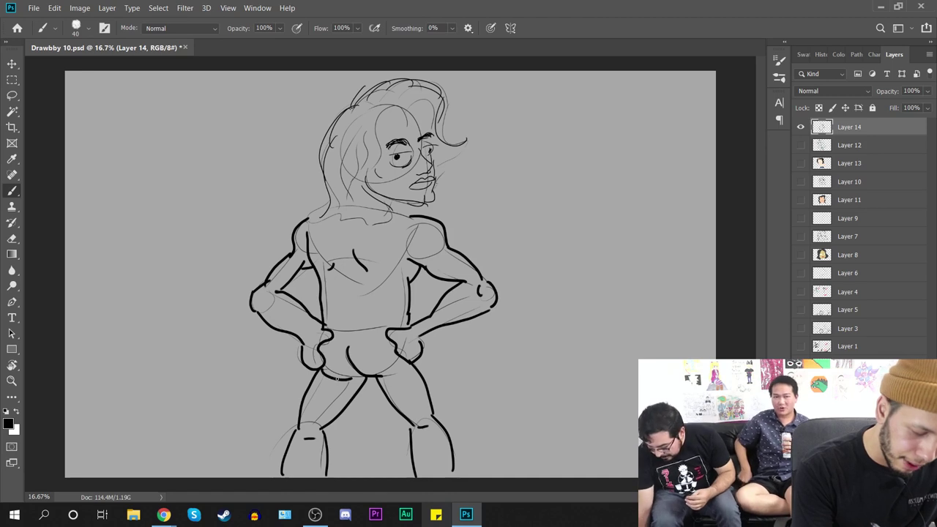
Step: Add two short dimple marks on the lower back and ink the neck lines joining the shoulders to the head
{"action": "left_click_drag", "start_coordinate": [324, 379], "coordinate": [349, 386]}
{"action": "key", "text": "ctrl+z"}
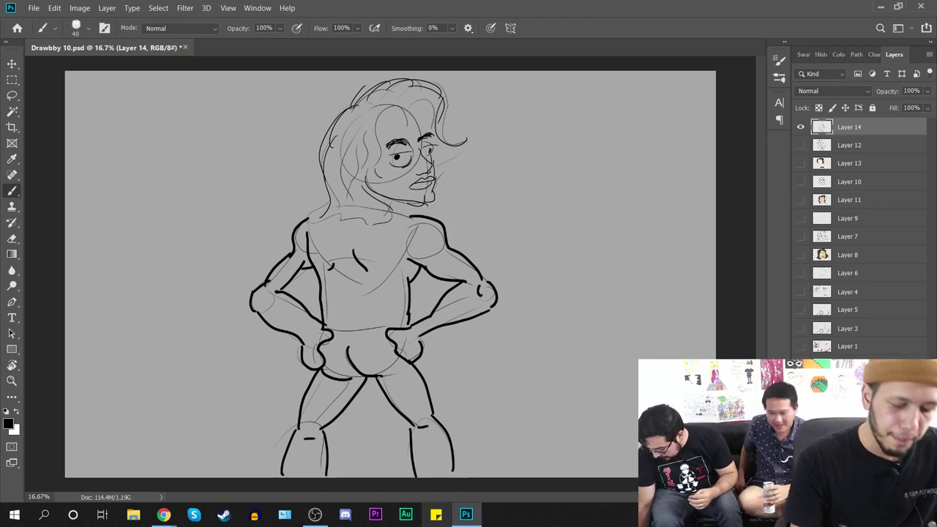
{"action": "mouse_move", "coordinate": [353, 327]}
{"action": "left_mouse_down"}
{"action": "mouse_move", "coordinate": [360, 331]}
{"action": "mouse_move", "coordinate": [348, 349]}
{"action": "mouse_move", "coordinate": [344, 331]}
{"action": "mouse_move", "coordinate": [357, 330]}
{"action": "left_mouse_up"}
{"action": "key", "text": "ctrl+z"}
{"action": "key", "text": "ctrl+z"}
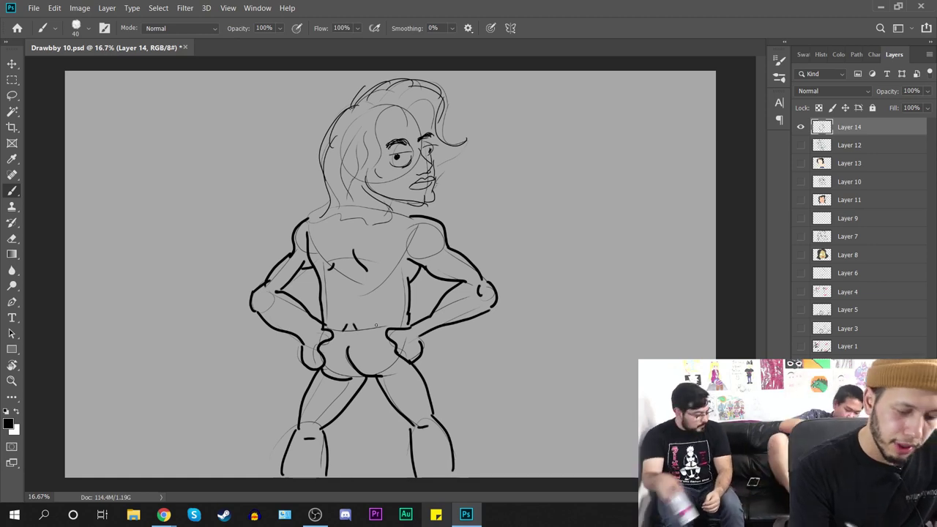
{"action": "left_click_drag", "start_coordinate": [326, 204], "coordinate": [311, 219]}
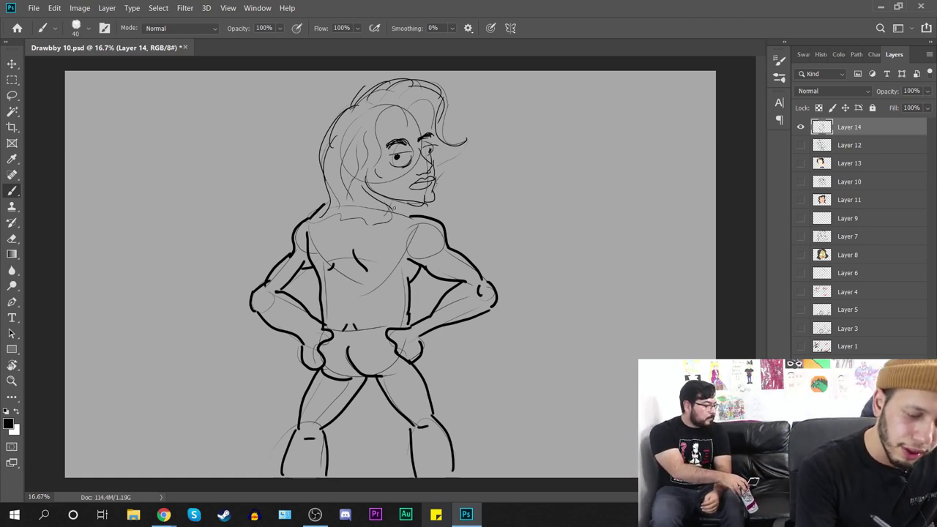
{"action": "left_click_drag", "start_coordinate": [394, 202], "coordinate": [405, 216]}
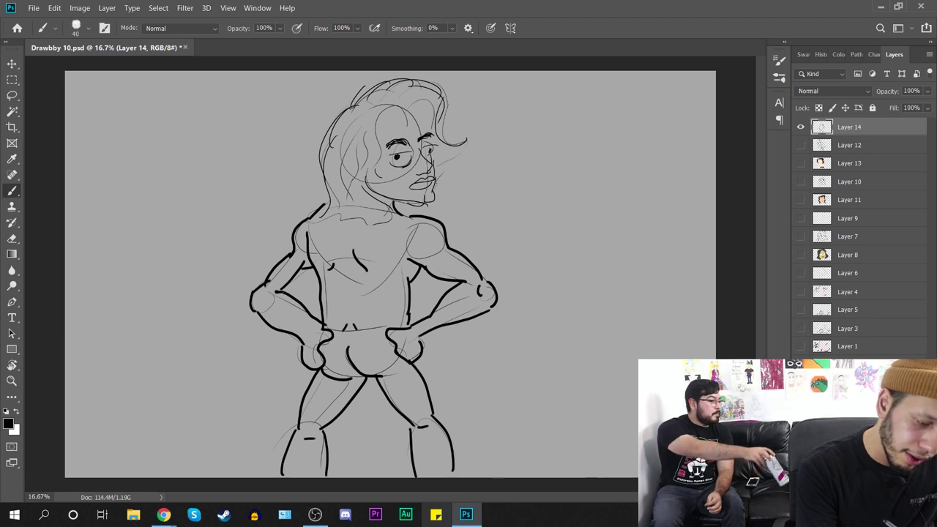
Step: Add a row of short hair strokes along the lower edge of both forearms
{"action": "left_click_drag", "start_coordinate": [306, 271], "coordinate": [270, 331]}
{"action": "key", "text": "ctrl+z"}
{"action": "left_click_drag", "start_coordinate": [271, 313], "coordinate": [284, 336]}
{"action": "left_click_drag", "start_coordinate": [285, 320], "coordinate": [289, 331]}
{"action": "left_click_drag", "start_coordinate": [287, 333], "coordinate": [293, 339]}
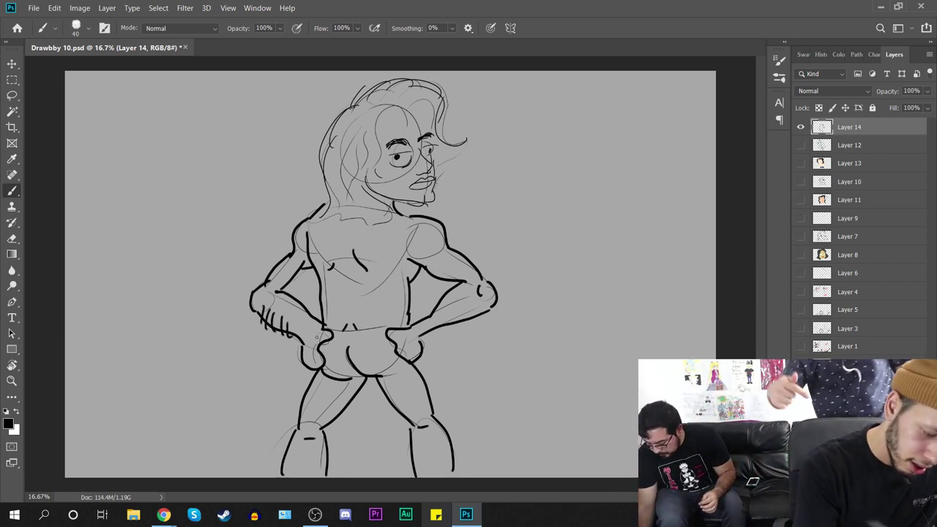
{"action": "mouse_move", "coordinate": [440, 318]}
{"action": "left_mouse_down"}
{"action": "mouse_move", "coordinate": [440, 337]}
{"action": "mouse_move", "coordinate": [459, 320]}
{"action": "left_mouse_up"}
{"action": "left_click_drag", "start_coordinate": [470, 311], "coordinate": [466, 320]}
{"action": "left_click_drag", "start_coordinate": [479, 307], "coordinate": [428, 331]}
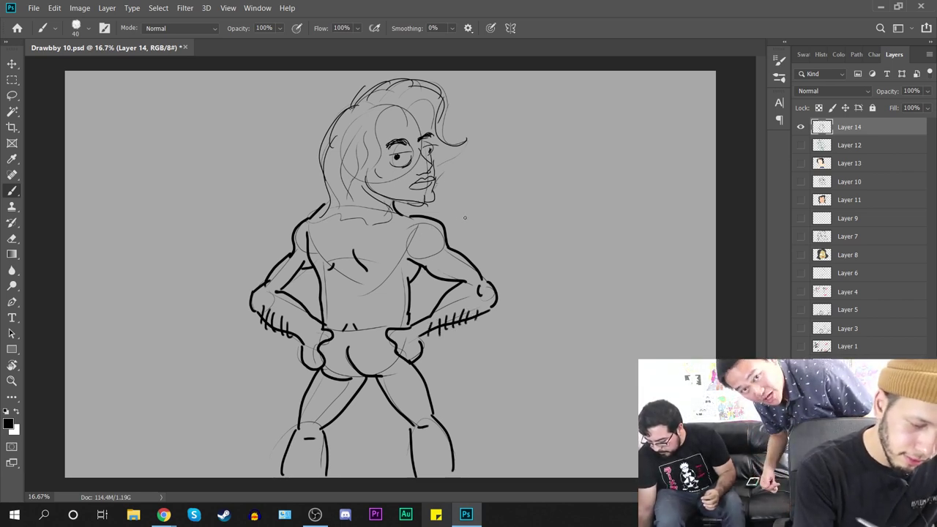
Step: Ink the outer contour of the hair with its front lock, and the hairline running down the cheek to the jaw
{"action": "mouse_move", "coordinate": [334, 109]}
{"action": "left_mouse_down"}
{"action": "mouse_move", "coordinate": [354, 104]}
{"action": "mouse_move", "coordinate": [322, 147]}
{"action": "mouse_move", "coordinate": [319, 219]}
{"action": "left_mouse_up"}
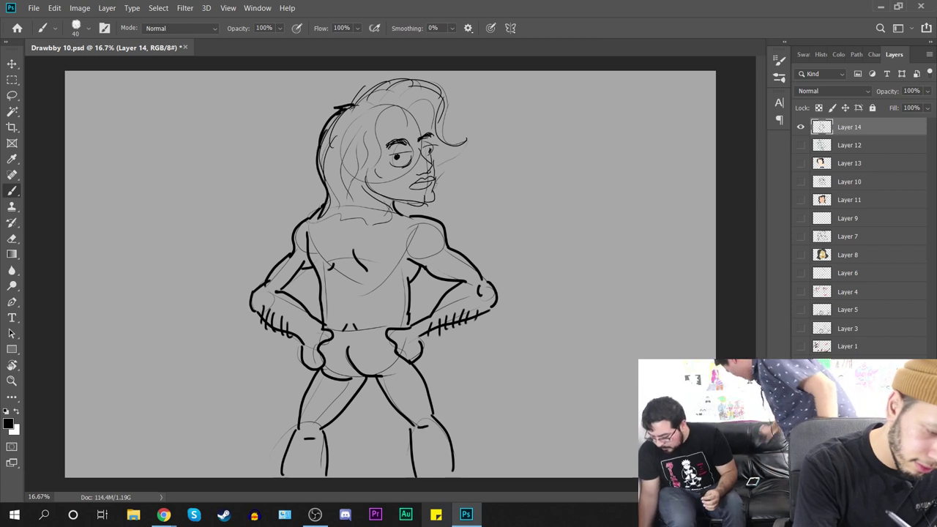
{"action": "mouse_move", "coordinate": [354, 104]}
{"action": "left_mouse_down"}
{"action": "mouse_move", "coordinate": [410, 79]}
{"action": "mouse_move", "coordinate": [440, 101]}
{"action": "mouse_move", "coordinate": [456, 131]}
{"action": "left_mouse_up"}
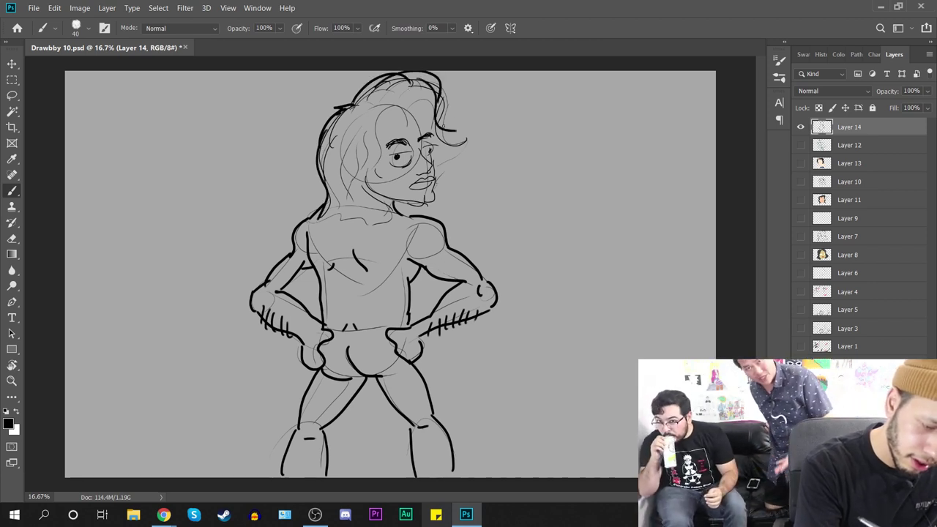
{"action": "mouse_move", "coordinate": [399, 115]}
{"action": "left_mouse_down"}
{"action": "mouse_move", "coordinate": [364, 184]}
{"action": "mouse_move", "coordinate": [410, 199]}
{"action": "left_mouse_up"}
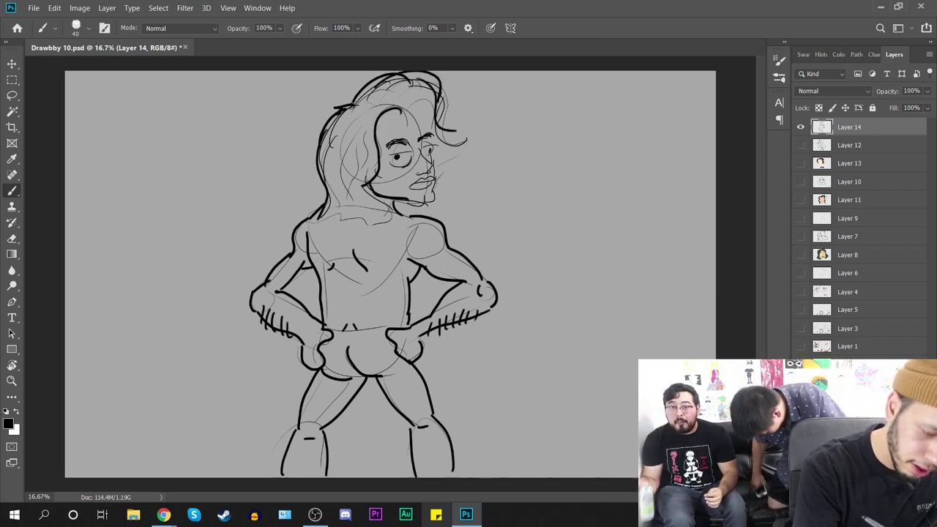
Step: Ink the eyebrows, front hairline, forehead wrinkles, eyes, nose, cheek creases, chin and slightly open mouth over the face sketch
{"action": "left_click_drag", "start_coordinate": [388, 144], "coordinate": [431, 134]}
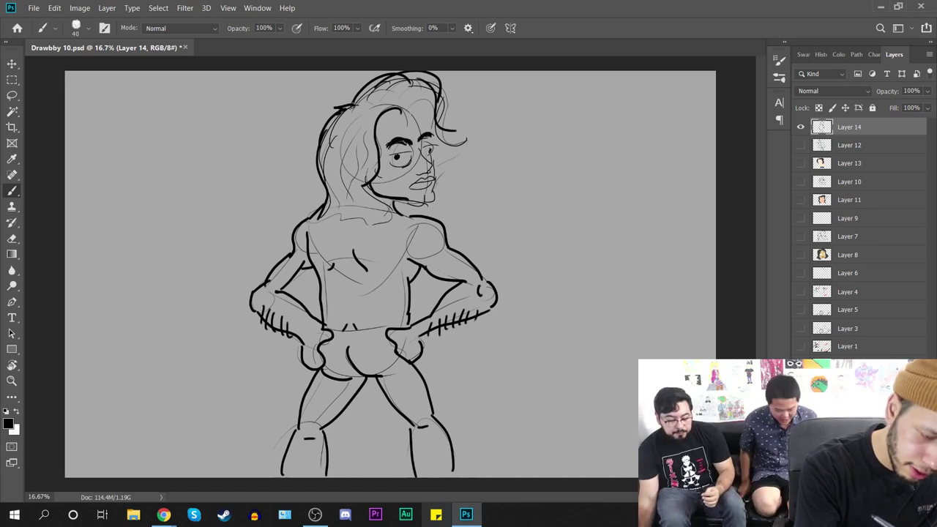
{"action": "mouse_move", "coordinate": [409, 104]}
{"action": "left_mouse_down"}
{"action": "mouse_move", "coordinate": [433, 116]}
{"action": "mouse_move", "coordinate": [433, 136]}
{"action": "left_mouse_up"}
{"action": "left_click_drag", "start_coordinate": [402, 121], "coordinate": [428, 124]}
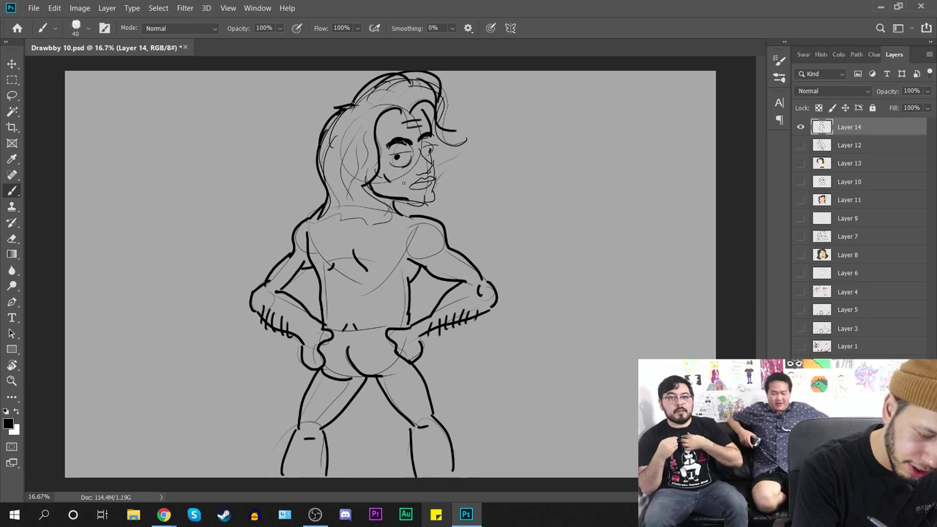
{"action": "mouse_move", "coordinate": [404, 204]}
{"action": "left_mouse_down"}
{"action": "mouse_move", "coordinate": [428, 198]}
{"action": "mouse_move", "coordinate": [435, 131]}
{"action": "mouse_move", "coordinate": [439, 151]}
{"action": "mouse_move", "coordinate": [413, 151]}
{"action": "mouse_move", "coordinate": [431, 166]}
{"action": "mouse_move", "coordinate": [413, 172]}
{"action": "mouse_move", "coordinate": [435, 178]}
{"action": "mouse_move", "coordinate": [413, 183]}
{"action": "left_mouse_up"}
{"action": "left_click_drag", "start_coordinate": [410, 184], "coordinate": [435, 186]}
{"action": "key", "text": "ctrl+z"}
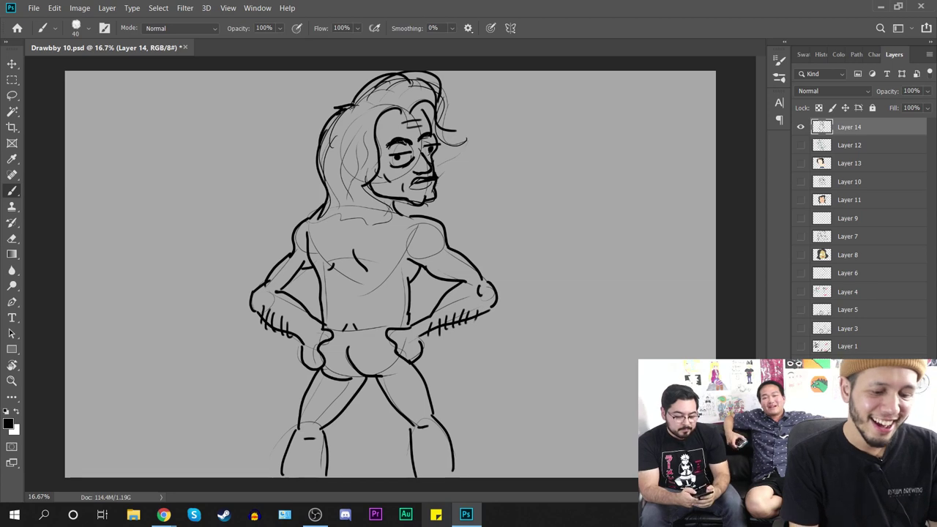
{"action": "key", "text": "ctrl+z"}
{"action": "left_click_drag", "start_coordinate": [415, 183], "coordinate": [433, 179]}
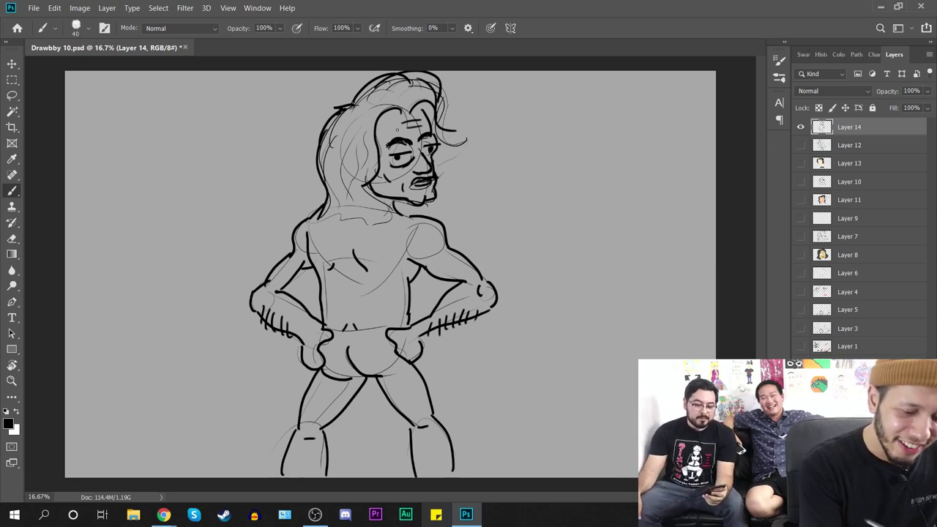
Step: Set the brush size to 69 px and paint solid black sunglasses with a temple arm over the eyes
{"action": "right_click", "coordinate": [386, 153]}
{"action": "left_click", "coordinate": [484, 183]}
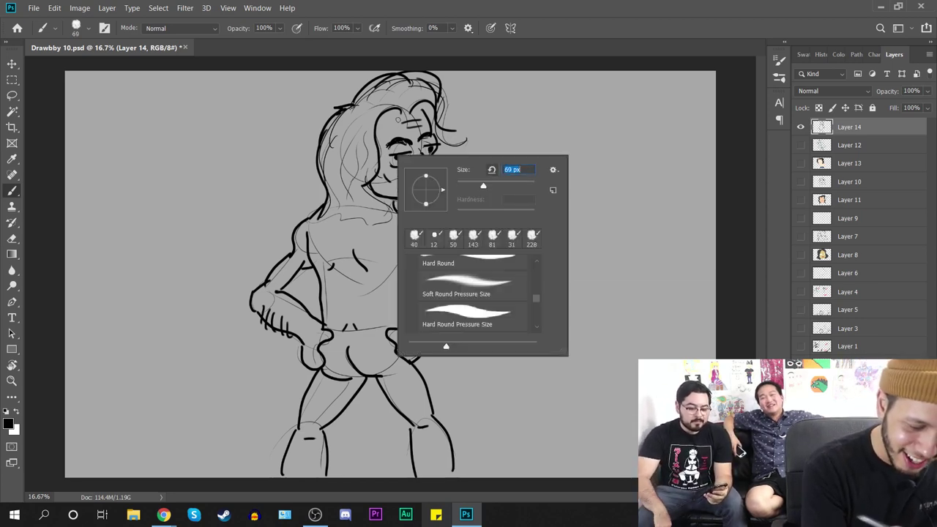
{"action": "key", "text": "Return"}
{"action": "mouse_move", "coordinate": [378, 154]}
{"action": "left_mouse_down"}
{"action": "mouse_move", "coordinate": [407, 155]}
{"action": "mouse_move", "coordinate": [392, 155]}
{"action": "mouse_move", "coordinate": [440, 147]}
{"action": "left_mouse_up"}
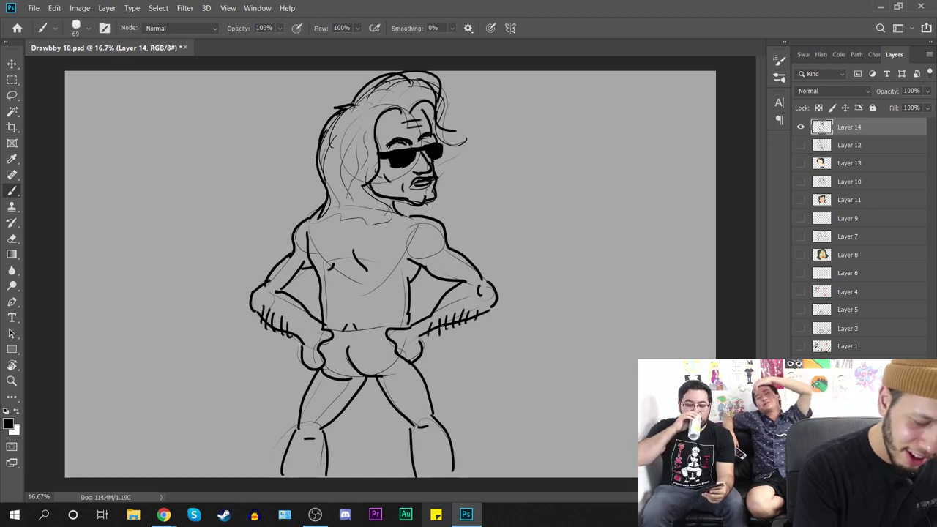
Step: Set the brush size to 26 px and add short hair strokes across the buttocks, thighs and lower legs
{"action": "right_click", "coordinate": [410, 357]}
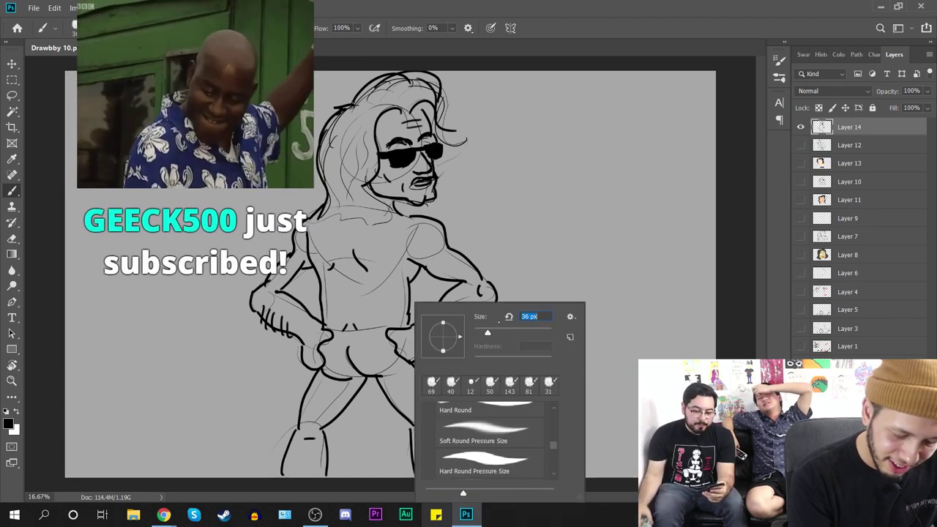
{"action": "key", "text": "Return"}
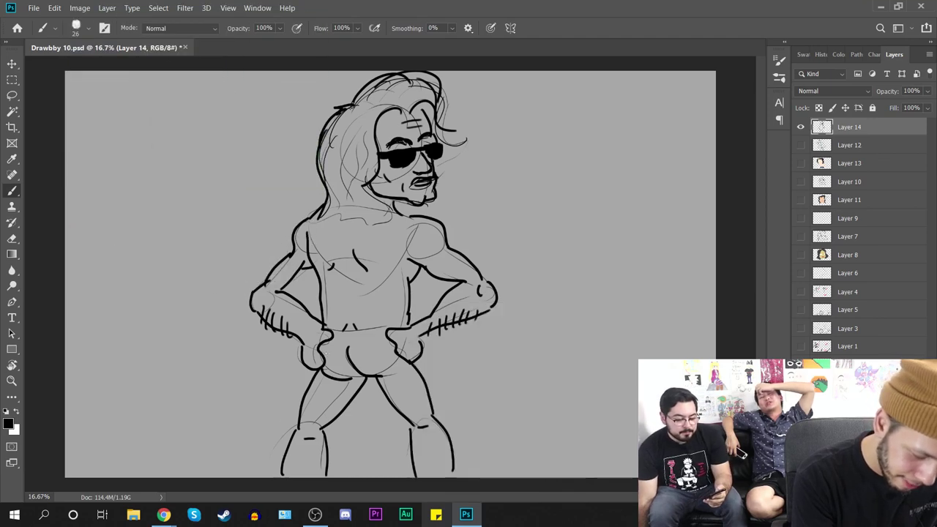
{"action": "mouse_move", "coordinate": [327, 363]}
{"action": "left_mouse_down"}
{"action": "mouse_move", "coordinate": [337, 378]}
{"action": "mouse_move", "coordinate": [354, 379]}
{"action": "mouse_move", "coordinate": [359, 361]}
{"action": "mouse_move", "coordinate": [365, 373]}
{"action": "mouse_move", "coordinate": [389, 374]}
{"action": "left_mouse_up"}
{"action": "left_click_drag", "start_coordinate": [324, 382], "coordinate": [312, 410]}
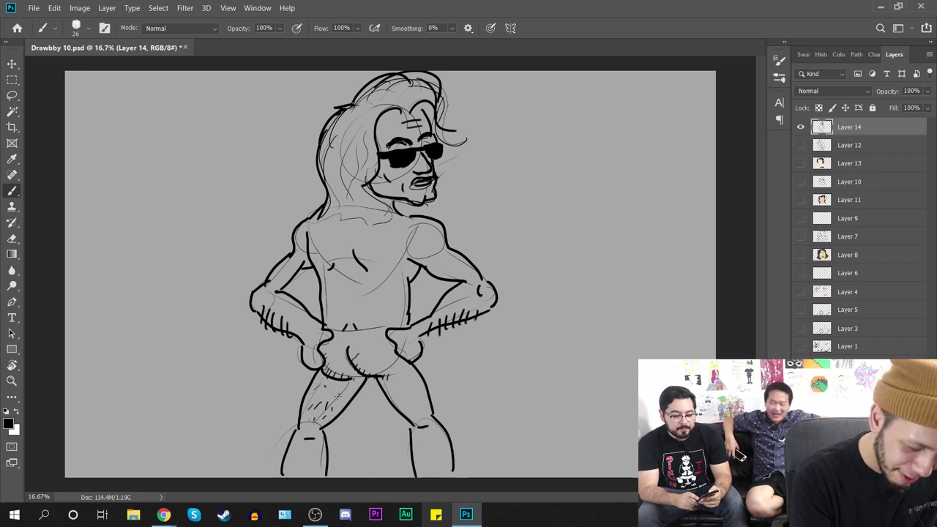
{"action": "left_click_drag", "start_coordinate": [418, 397], "coordinate": [403, 373]}
{"action": "left_click_drag", "start_coordinate": [421, 377], "coordinate": [415, 384]}
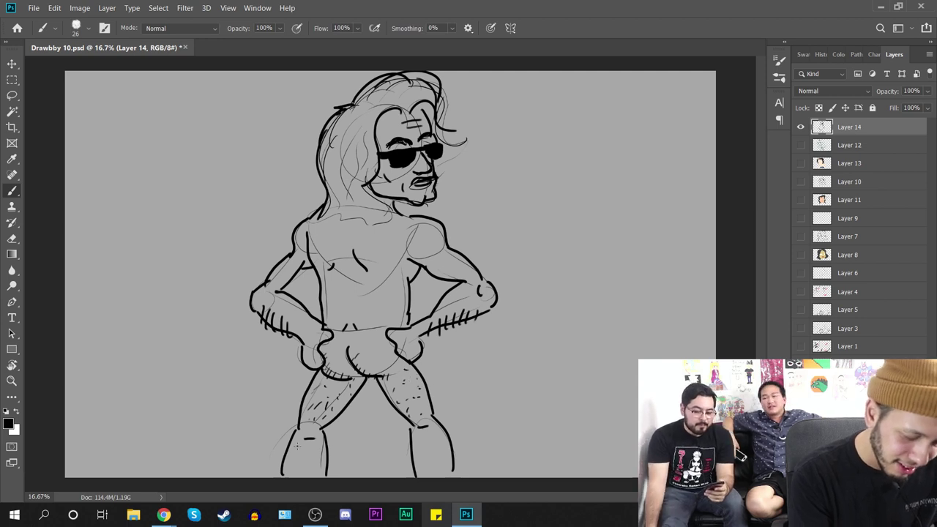
{"action": "left_click_drag", "start_coordinate": [309, 443], "coordinate": [306, 453]}
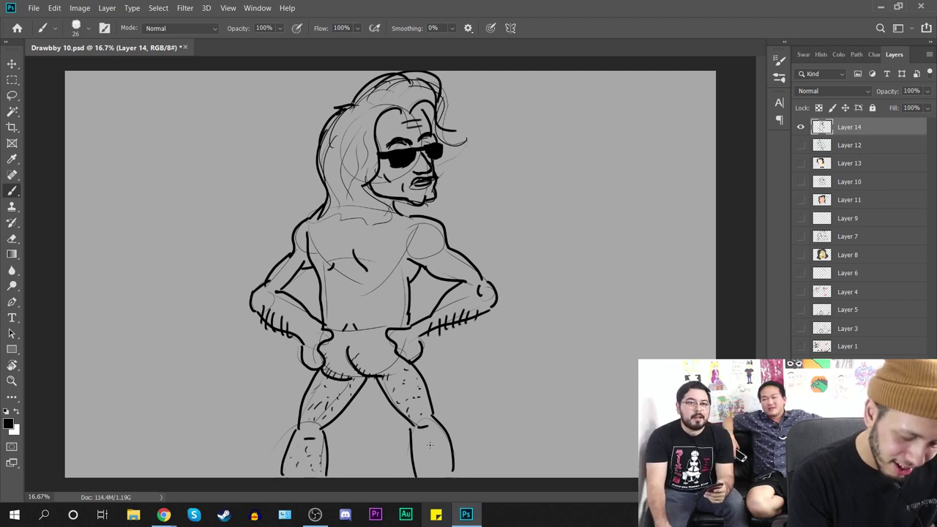
{"action": "mouse_move", "coordinate": [425, 454]}
{"action": "left_mouse_down"}
{"action": "mouse_move", "coordinate": [417, 467]}
{"action": "mouse_move", "coordinate": [437, 463]}
{"action": "left_mouse_up"}
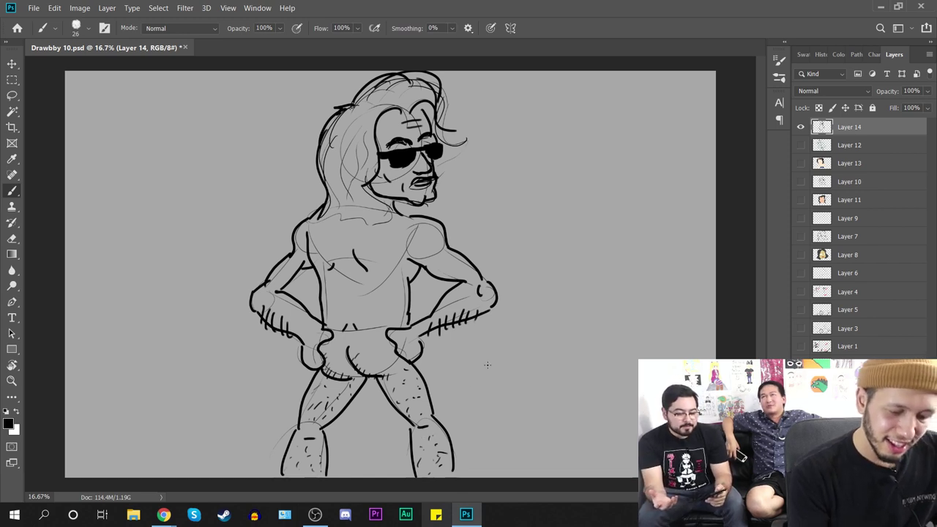
Step: Add thin contour lines to the neck, the upper-arm muscles and the hand resting on the hip
{"action": "left_click_drag", "start_coordinate": [401, 202], "coordinate": [409, 215]}
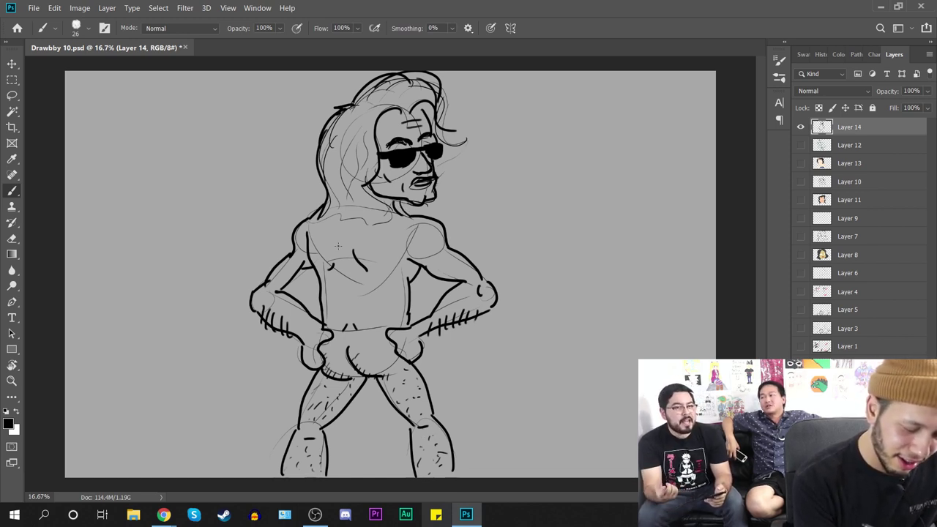
{"action": "left_click_drag", "start_coordinate": [438, 265], "coordinate": [455, 272]}
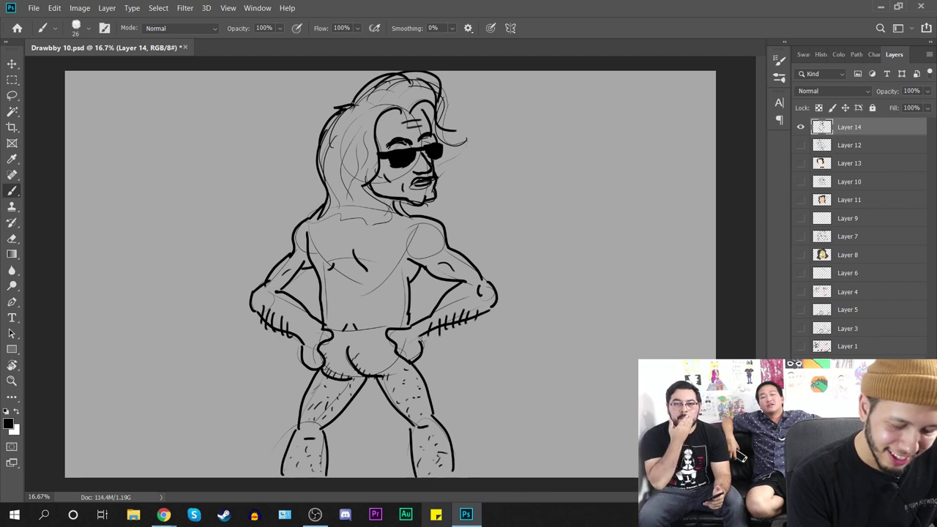
{"action": "left_click_drag", "start_coordinate": [421, 337], "coordinate": [419, 358]}
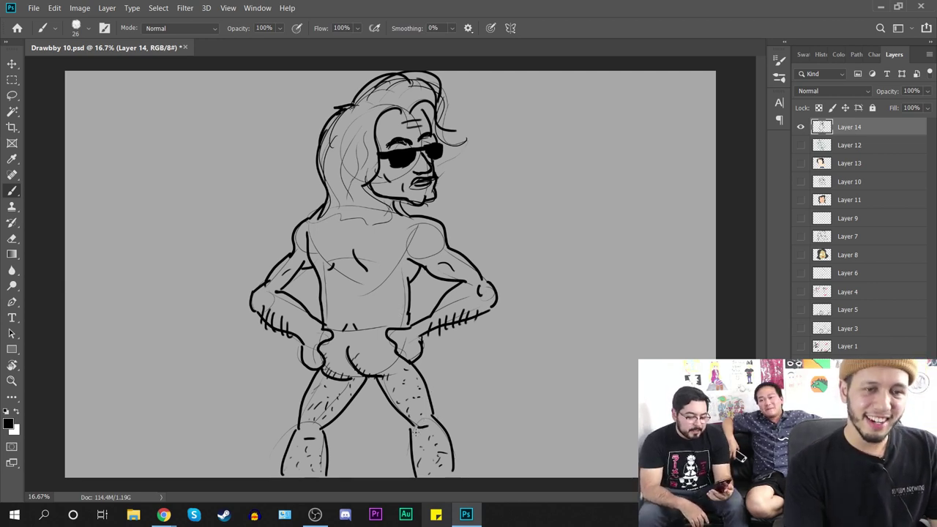
Step: Set the brush size to 64 px and ink the ragged hair ends across the nape and long strands through the hair
{"action": "right_click", "coordinate": [333, 207]}
{"action": "left_click_drag", "start_coordinate": [402, 238], "coordinate": [417, 238]}
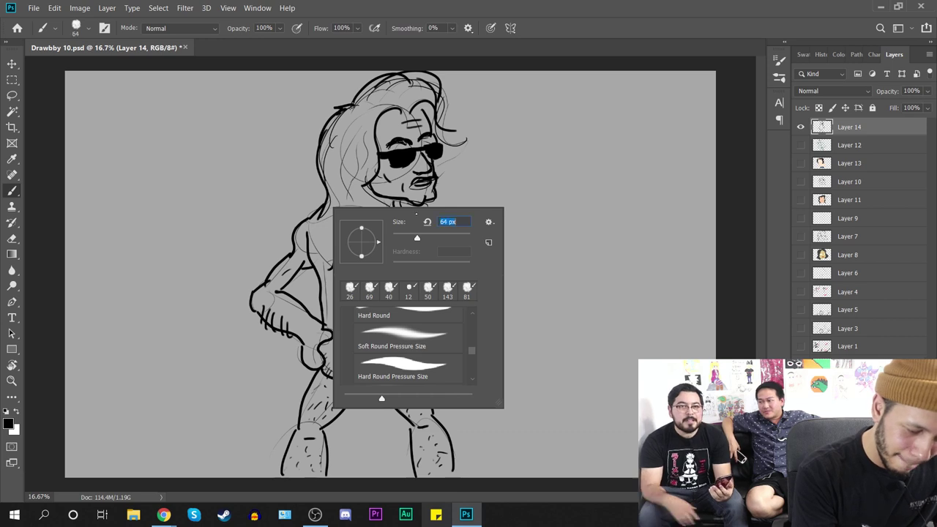
{"action": "left_click_drag", "start_coordinate": [318, 217], "coordinate": [386, 221]}
{"action": "left_click_drag", "start_coordinate": [383, 200], "coordinate": [390, 218]}
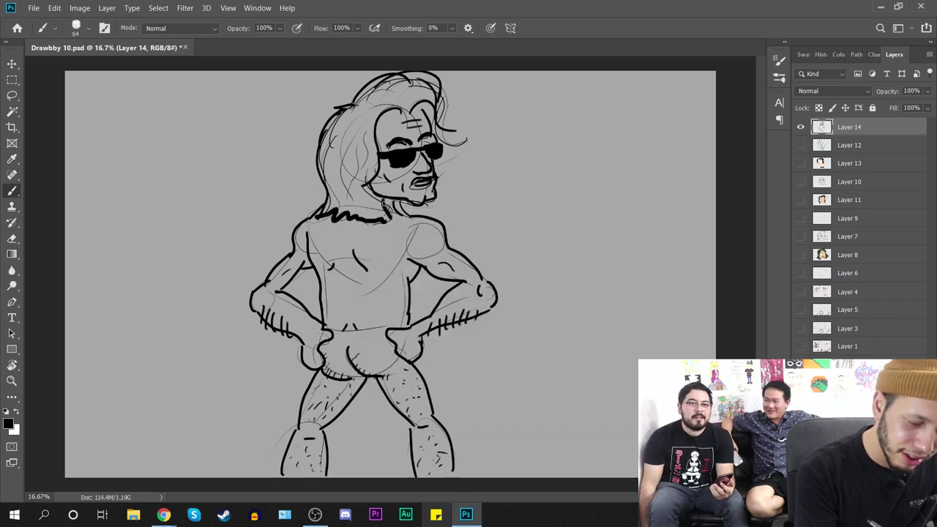
{"action": "mouse_move", "coordinate": [365, 185]}
{"action": "left_mouse_down"}
{"action": "mouse_move", "coordinate": [379, 210]}
{"action": "mouse_move", "coordinate": [347, 128]}
{"action": "mouse_move", "coordinate": [332, 122]}
{"action": "left_mouse_up"}
{"action": "mouse_move", "coordinate": [350, 138]}
{"action": "left_mouse_down"}
{"action": "mouse_move", "coordinate": [376, 89]}
{"action": "mouse_move", "coordinate": [362, 115]}
{"action": "mouse_move", "coordinate": [426, 83]}
{"action": "left_mouse_up"}
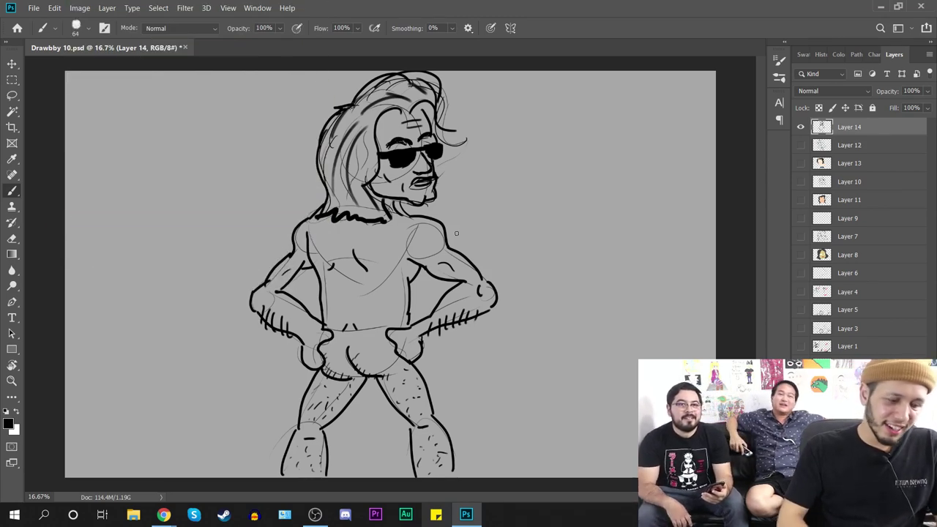
Step: Set the foreground color to light blue (#41b5ff) and return to the Brush tool
{"action": "left_click", "coordinate": [9, 423]}
{"action": "left_click_drag", "start_coordinate": [755, 122], "coordinate": [758, 139]}
{"action": "left_click", "coordinate": [646, 72]}
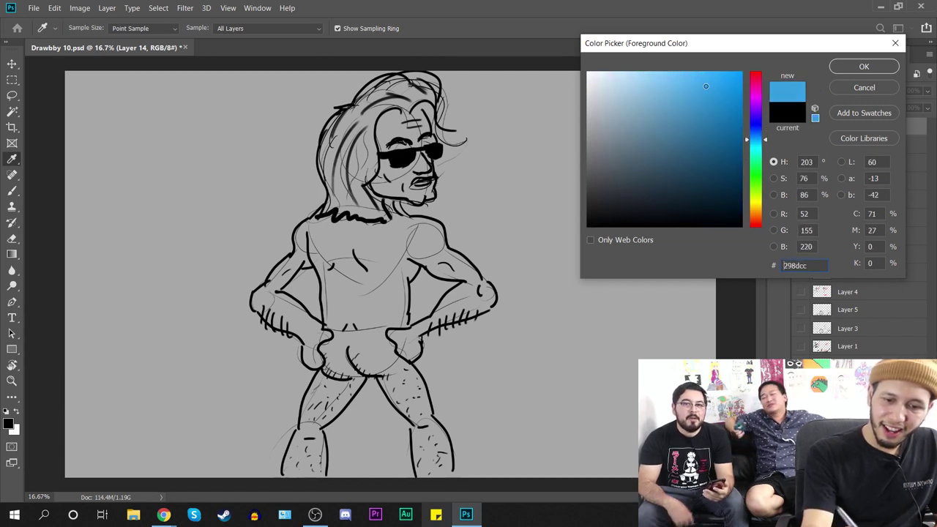
{"action": "key", "text": "Return"}
{"action": "key", "text": "b"}
Step: Set the brush size to 111 px and paint blue sweat streaks on the back, thighs, upper arm, neck and shoulder
{"action": "right_click", "coordinate": [441, 303]}
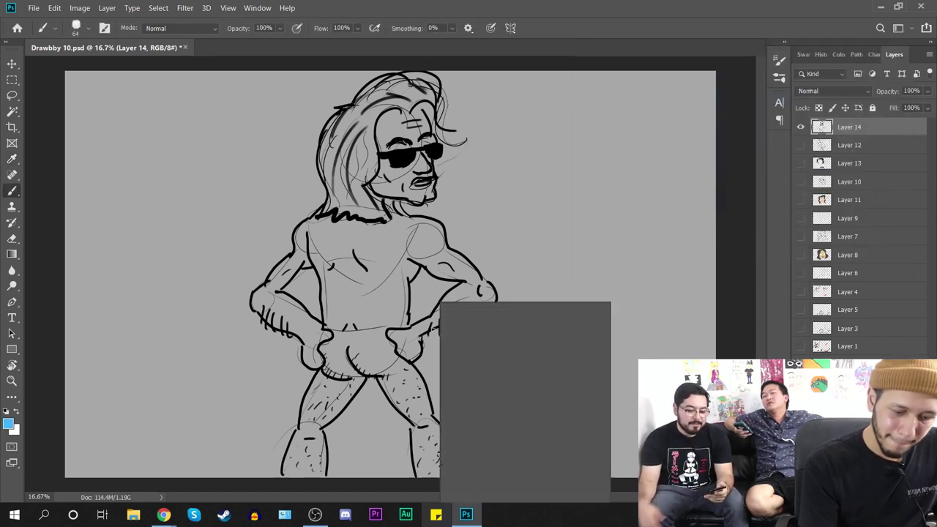
{"action": "left_click_drag", "start_coordinate": [523, 331], "coordinate": [537, 327]}
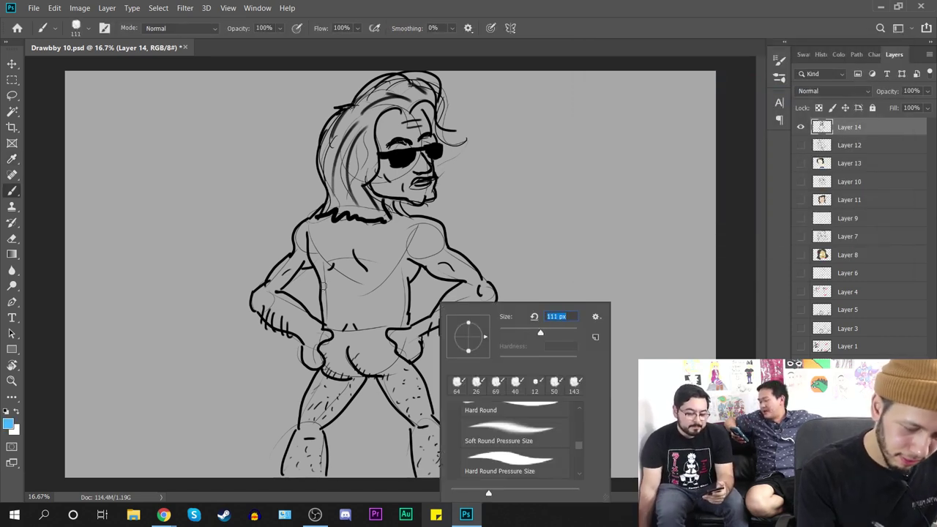
{"action": "left_click", "coordinate": [324, 287]}
{"action": "left_click_drag", "start_coordinate": [321, 288], "coordinate": [326, 311]}
{"action": "left_click_drag", "start_coordinate": [344, 288], "coordinate": [347, 303]}
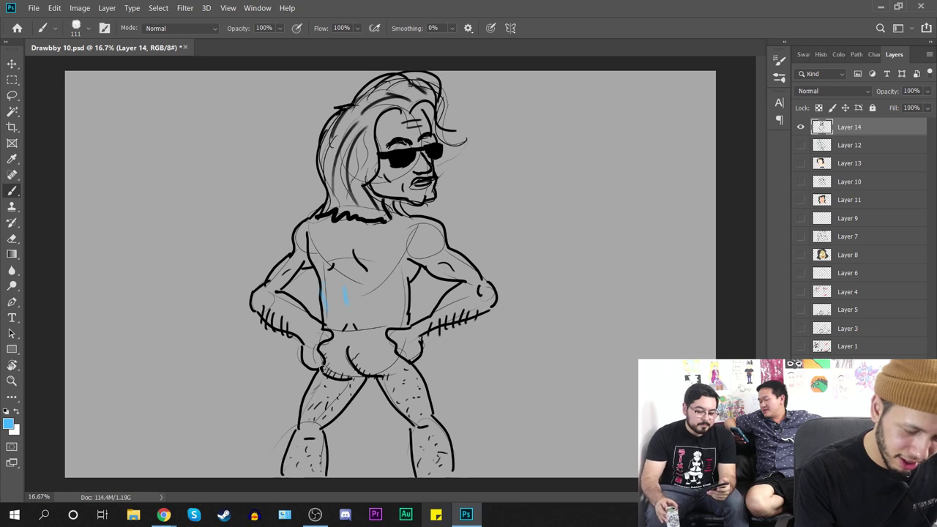
{"action": "left_click_drag", "start_coordinate": [322, 369], "coordinate": [318, 395]}
{"action": "left_click_drag", "start_coordinate": [405, 384], "coordinate": [414, 403]}
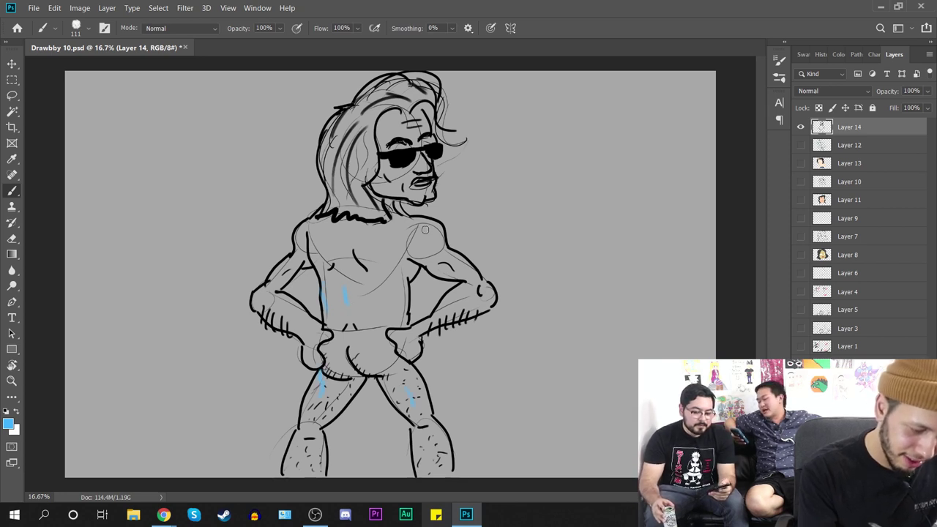
{"action": "left_click_drag", "start_coordinate": [440, 249], "coordinate": [473, 276]}
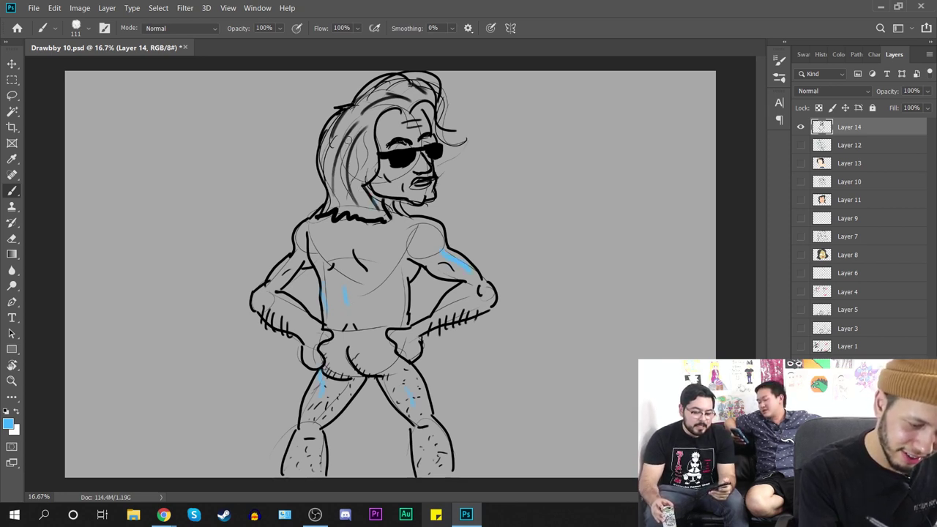
{"action": "left_click_drag", "start_coordinate": [311, 229], "coordinate": [310, 252]}
{"action": "left_click_drag", "start_coordinate": [340, 218], "coordinate": [343, 233]}
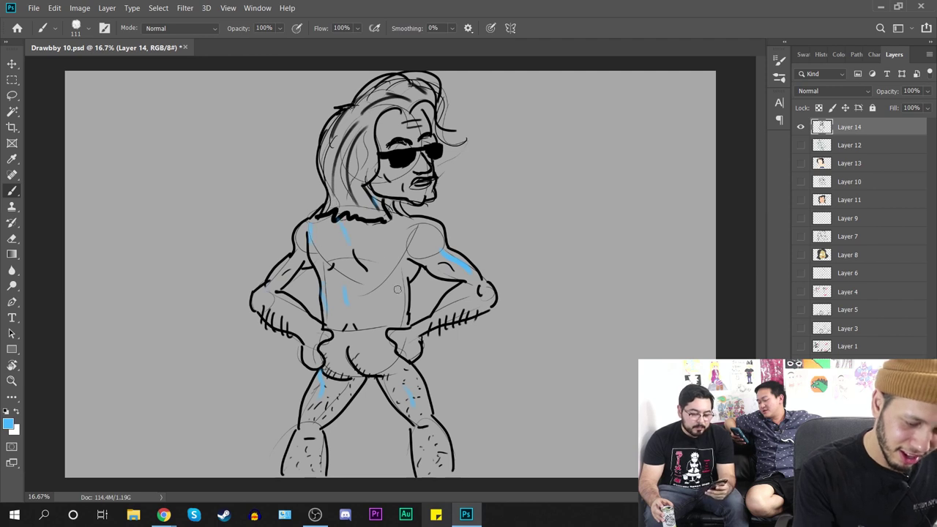
Step: Paint more blue sweat streaks down the waist, hip, thigh and both lower legs
{"action": "left_click_drag", "start_coordinate": [397, 288], "coordinate": [400, 310]}
{"action": "left_click_drag", "start_coordinate": [385, 323], "coordinate": [383, 342]}
{"action": "left_click_drag", "start_coordinate": [408, 380], "coordinate": [430, 413]}
{"action": "left_click_drag", "start_coordinate": [304, 444], "coordinate": [306, 451]}
{"action": "left_click_drag", "start_coordinate": [404, 455], "coordinate": [411, 466]}
{"action": "left_click_drag", "start_coordinate": [450, 454], "coordinate": [451, 461]}
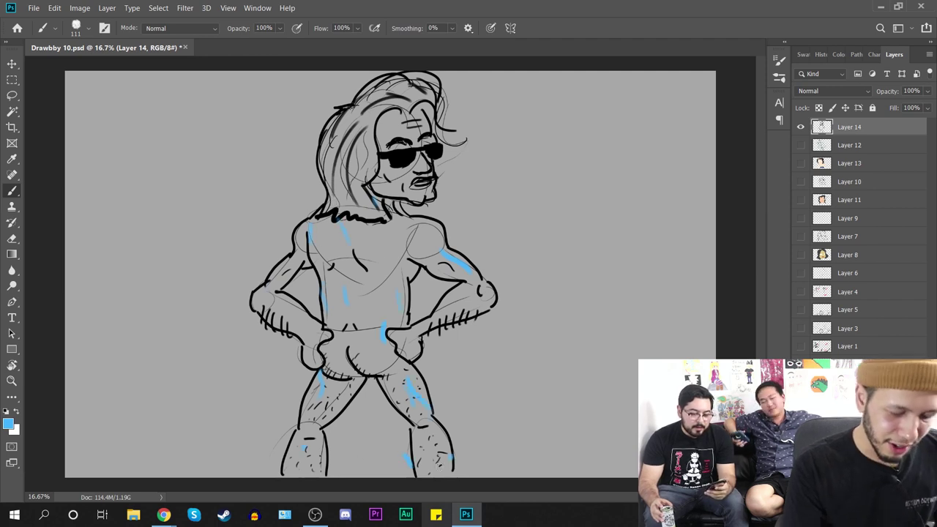
Step: Dab blue sweat drops in the empty space beside the arms and around and between the legs
{"action": "left_click_drag", "start_coordinate": [270, 339], "coordinate": [278, 379]}
{"action": "left_click", "coordinate": [268, 434]}
{"action": "left_click", "coordinate": [454, 416]}
{"action": "left_click", "coordinate": [471, 341]}
{"action": "left_click", "coordinate": [442, 364]}
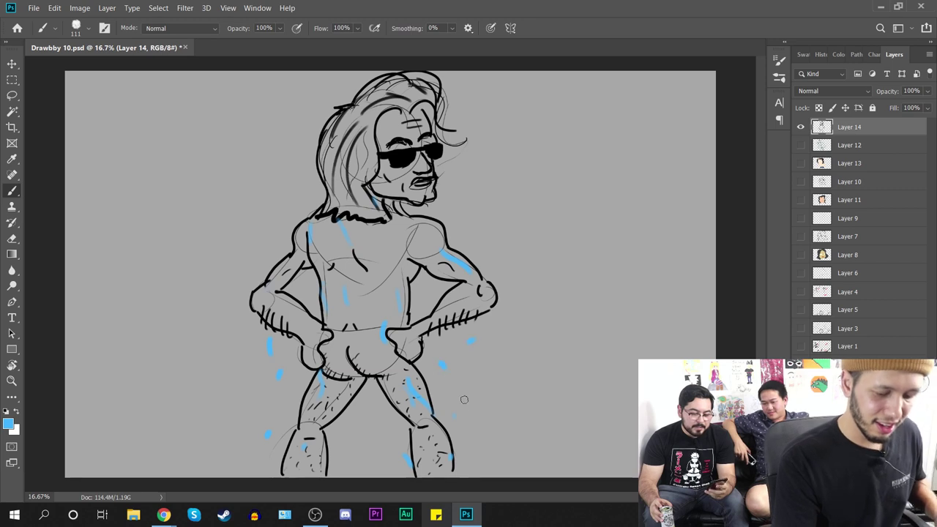
{"action": "left_click", "coordinate": [466, 410]}
{"action": "left_click", "coordinate": [376, 398]}
{"action": "left_click", "coordinate": [356, 433]}
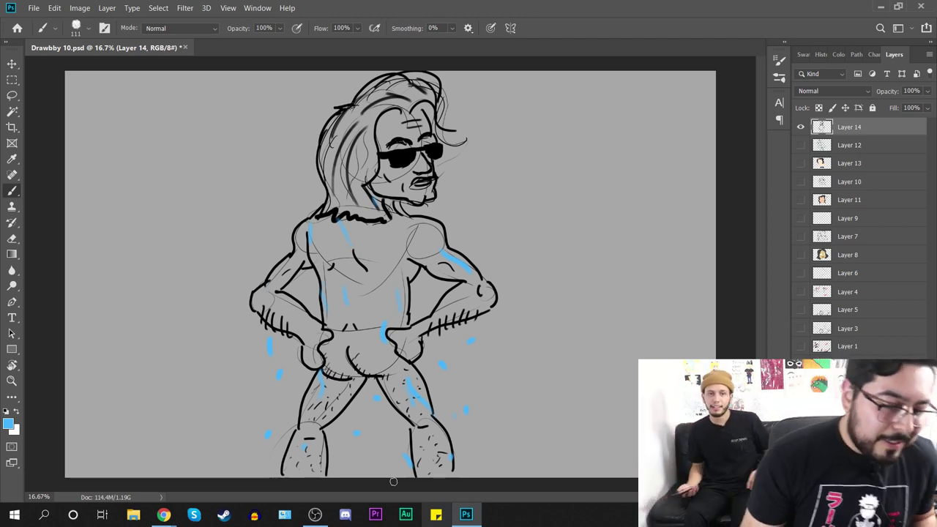
Step: Hide Layer 14 and add a new empty layer above it, undoing a blue test stroke made on it
{"action": "left_click", "coordinate": [802, 128]}
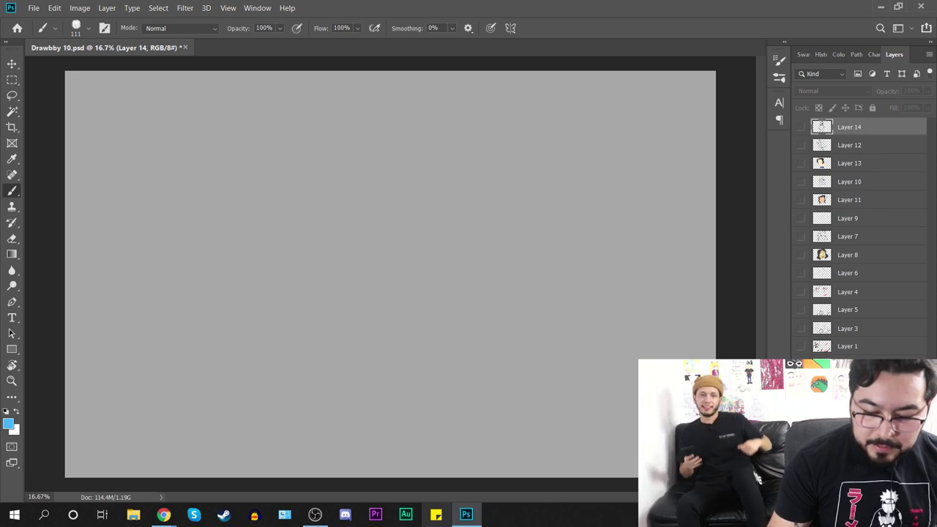
{"action": "key", "text": "ctrl+shift+alt+n"}
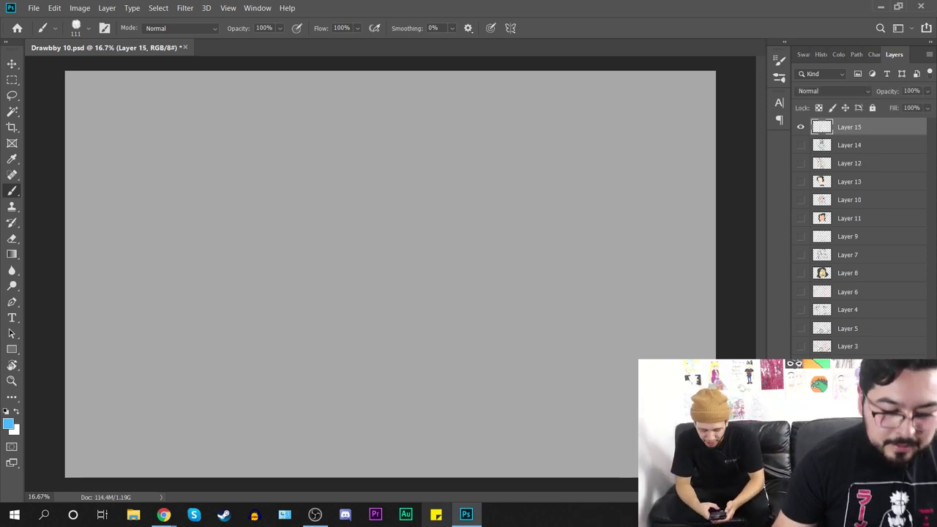
{"action": "left_click_drag", "start_coordinate": [318, 205], "coordinate": [449, 297]}
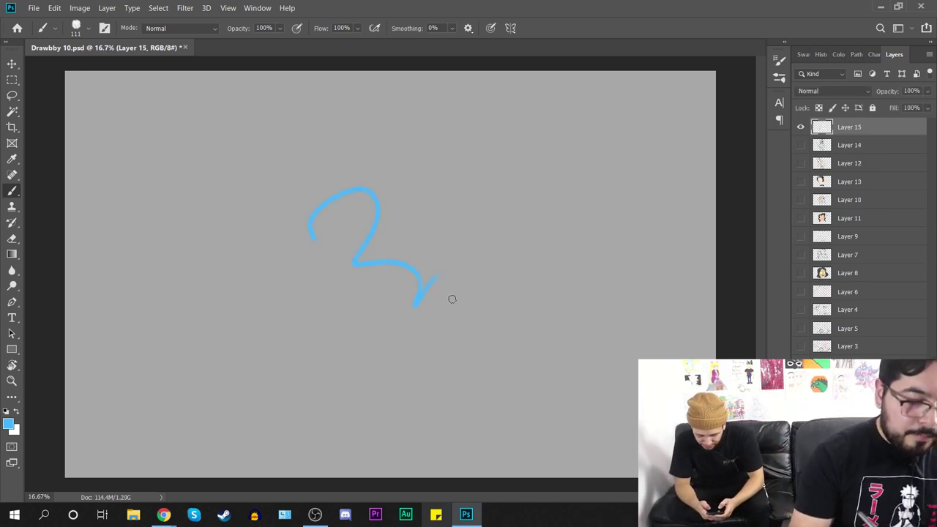
{"action": "key", "text": "ctrl+z"}
Step: Set the foreground color to black and try it with a test stroke, undoing the stroke
{"action": "left_click", "coordinate": [10, 423]}
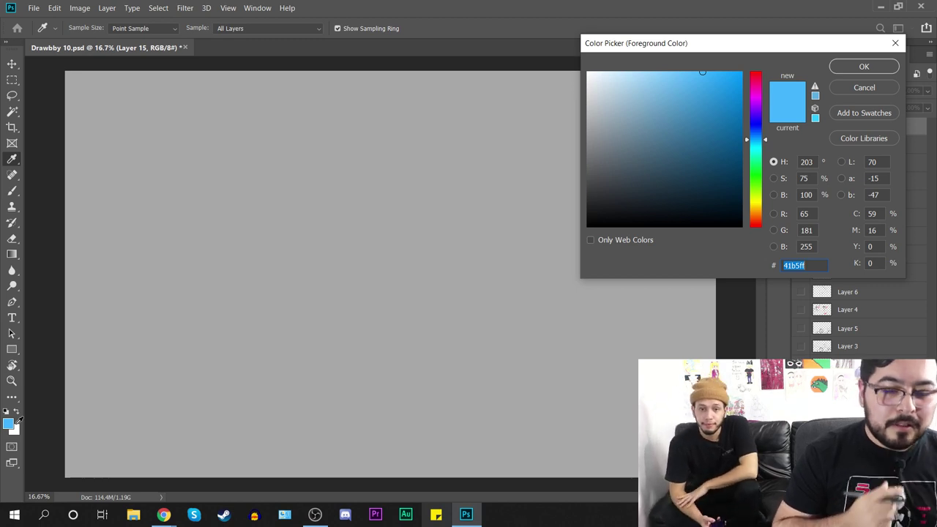
{"action": "left_click_drag", "start_coordinate": [623, 176], "coordinate": [569, 238]}
{"action": "key", "text": "Return"}
{"action": "key", "text": "b"}
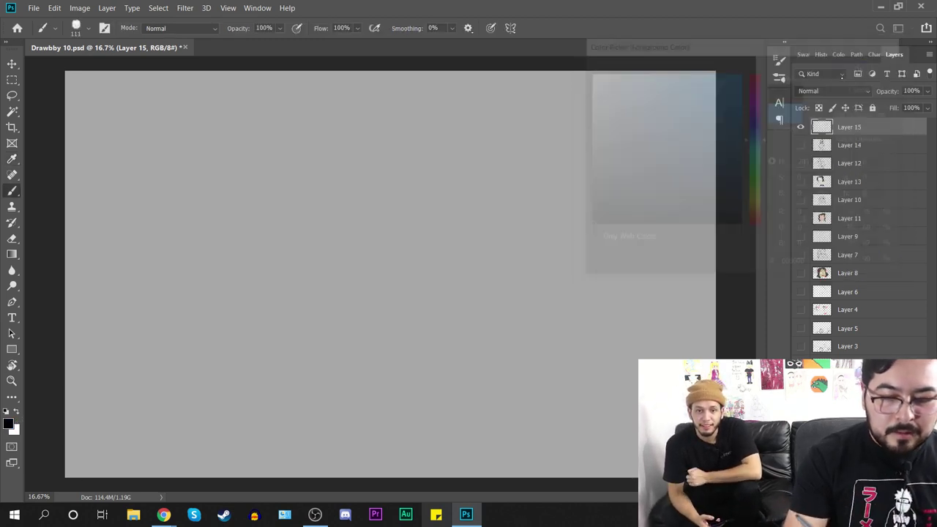
{"action": "mouse_move", "coordinate": [316, 264]}
{"action": "left_mouse_down"}
{"action": "mouse_move", "coordinate": [381, 245]}
{"action": "mouse_move", "coordinate": [480, 301]}
{"action": "left_mouse_up"}
{"action": "key", "text": "ctrl+z"}
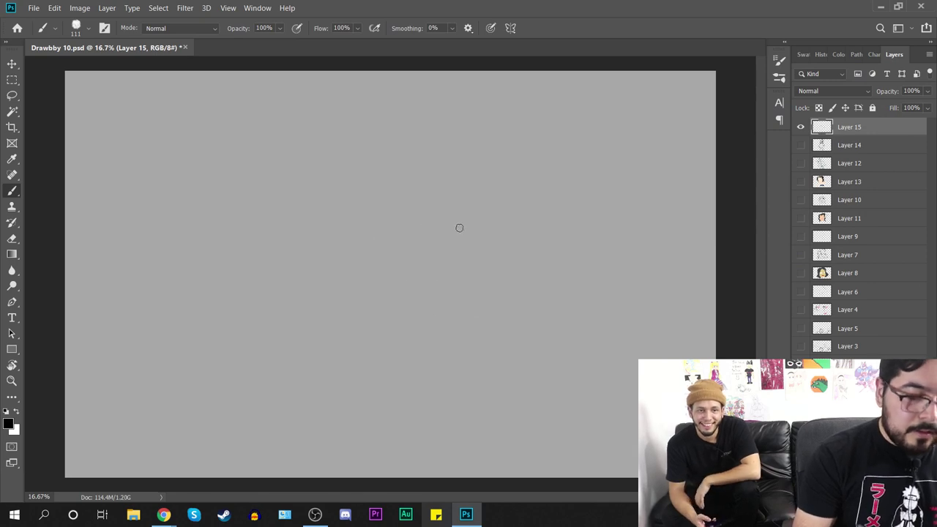
Step: Set the brush size to 18 px and undo the two test strokes made with it
{"action": "right_click", "coordinate": [442, 249]}
{"action": "left_click_drag", "start_coordinate": [549, 284], "coordinate": [513, 284]}
{"action": "key", "text": "Return"}
{"action": "left_click_drag", "start_coordinate": [352, 294], "coordinate": [454, 312]}
{"action": "key", "text": "ctrl+z"}
{"action": "mouse_move", "coordinate": [318, 260]}
{"action": "left_mouse_down"}
{"action": "mouse_move", "coordinate": [380, 335]}
{"action": "mouse_move", "coordinate": [417, 270]}
{"action": "left_mouse_up"}
{"action": "key", "text": "ctrl+z"}
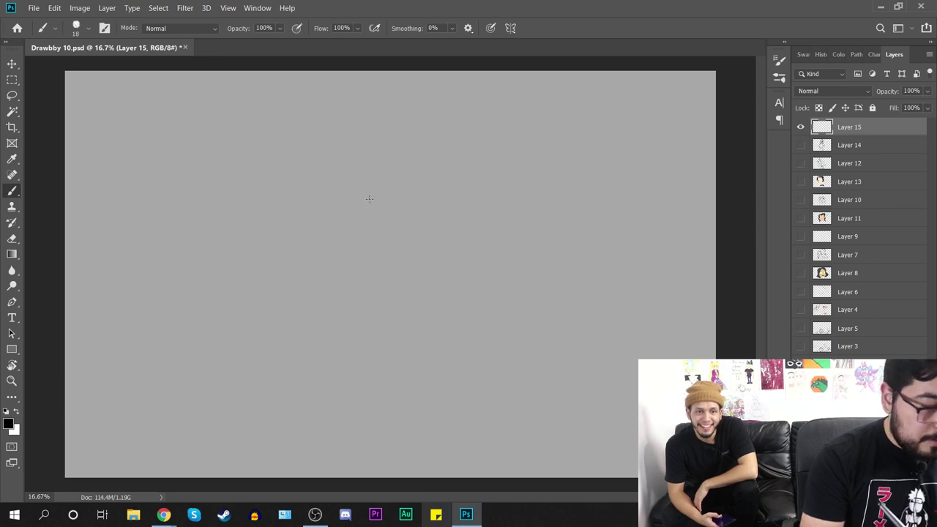
Step: Sketch a head construction with a looped circle for the skull and angular jaw lines below it
{"action": "scroll", "coordinate": [369, 195], "scroll_direction": "up", "scroll_amount": 2}
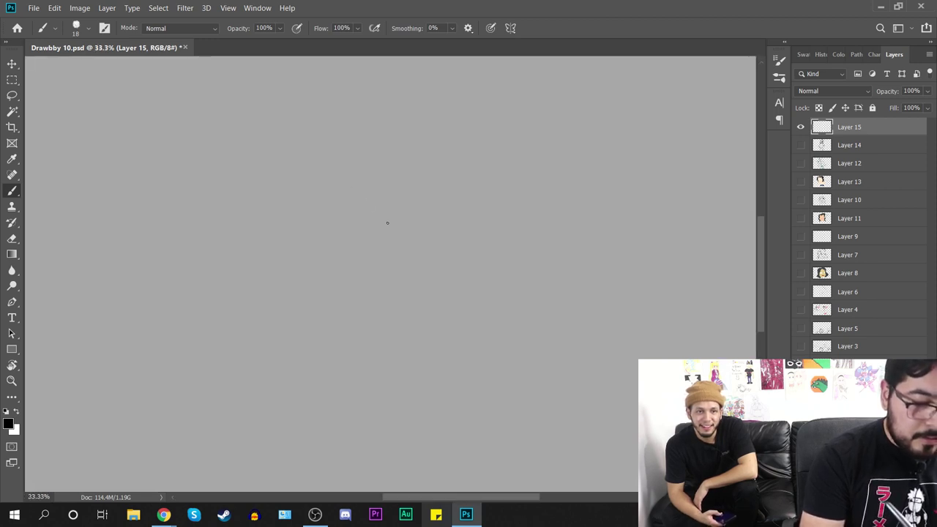
{"action": "mouse_move", "coordinate": [388, 223]}
{"action": "left_mouse_down"}
{"action": "mouse_move", "coordinate": [348, 201]}
{"action": "mouse_move", "coordinate": [344, 181]}
{"action": "mouse_move", "coordinate": [369, 165]}
{"action": "left_mouse_up"}
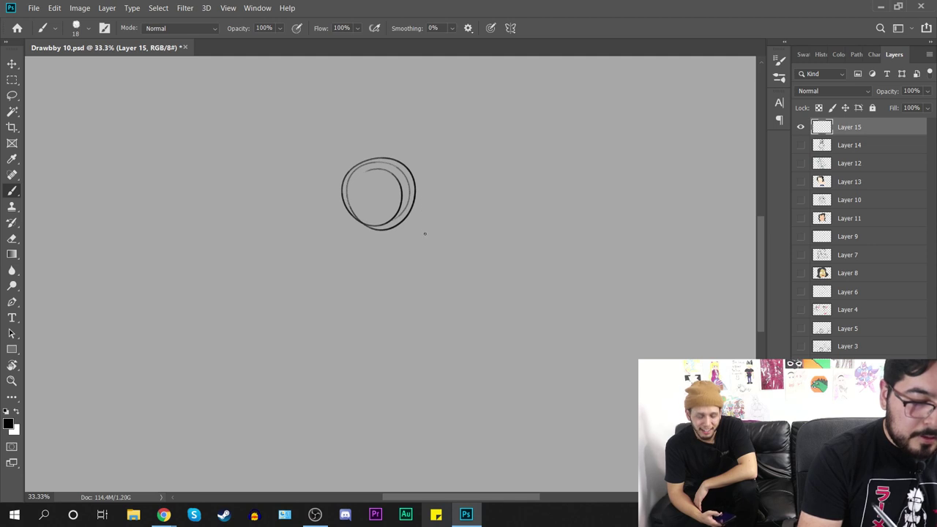
{"action": "left_click_drag", "start_coordinate": [423, 220], "coordinate": [418, 194]}
{"action": "left_click_drag", "start_coordinate": [414, 260], "coordinate": [400, 284]}
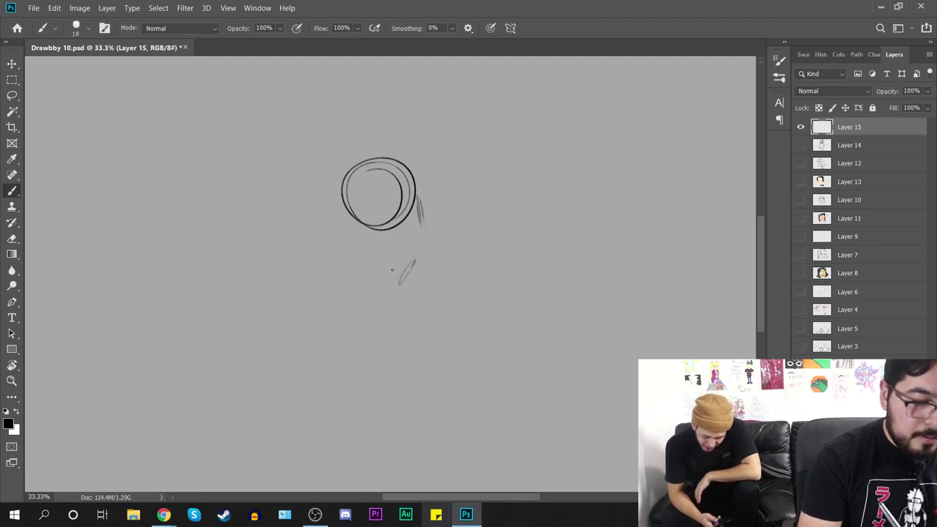
{"action": "mouse_move", "coordinate": [349, 223]}
{"action": "left_mouse_down"}
{"action": "mouse_move", "coordinate": [382, 277]}
{"action": "mouse_move", "coordinate": [416, 274]}
{"action": "mouse_move", "coordinate": [422, 219]}
{"action": "left_mouse_up"}
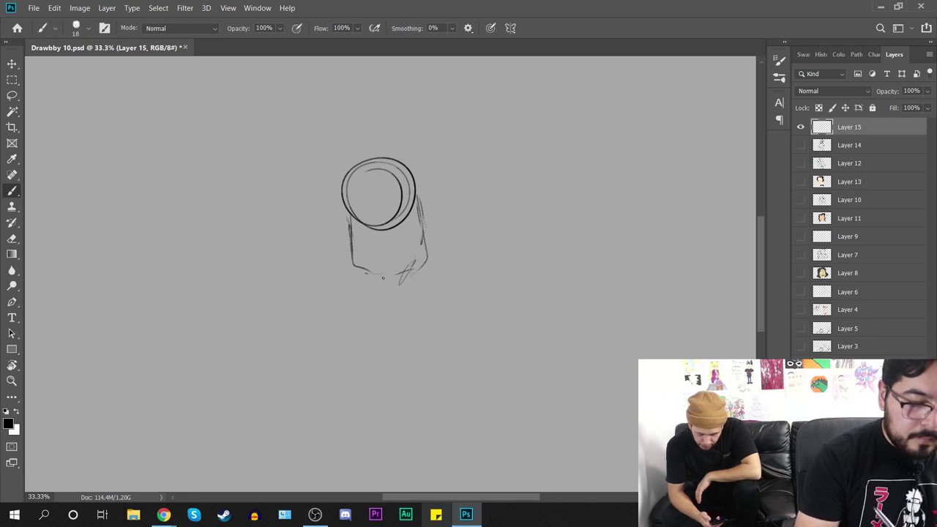
Step: Sketch the torso below the head with a wide tilted chest ellipse, tapering sides and two curved waist lines
{"action": "scroll", "coordinate": [410, 308], "scroll_direction": "down", "scroll_amount": 5}
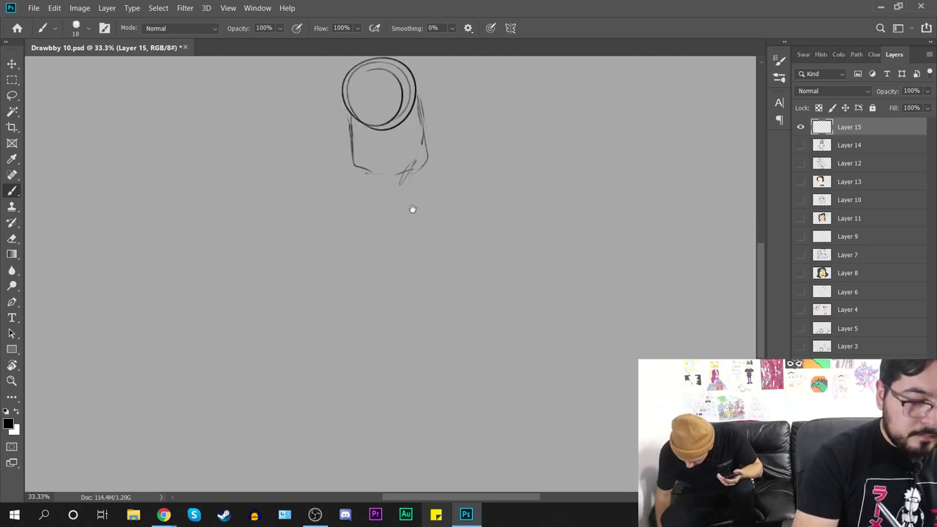
{"action": "mouse_move", "coordinate": [359, 222]}
{"action": "left_mouse_down"}
{"action": "mouse_move", "coordinate": [465, 219]}
{"action": "mouse_move", "coordinate": [321, 224]}
{"action": "mouse_move", "coordinate": [475, 192]}
{"action": "left_mouse_up"}
{"action": "left_click_drag", "start_coordinate": [461, 228], "coordinate": [439, 303]}
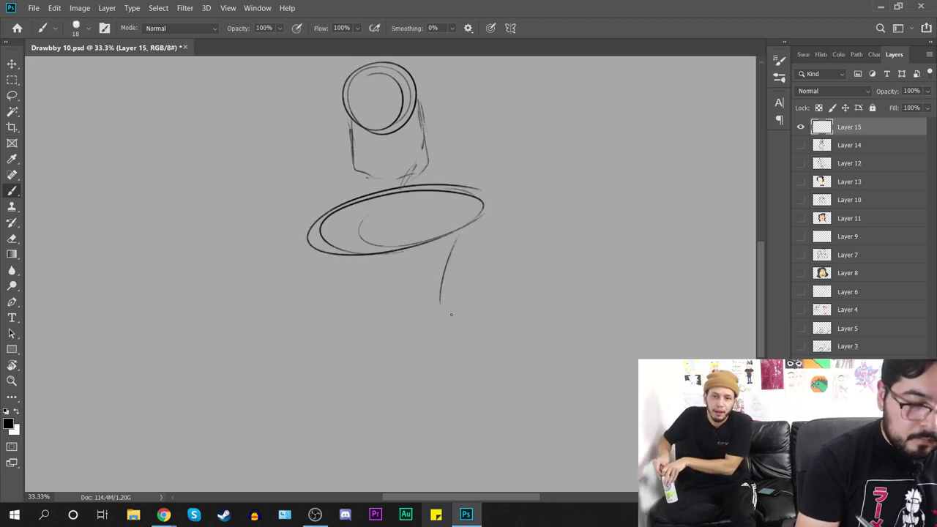
{"action": "left_click_drag", "start_coordinate": [465, 217], "coordinate": [452, 281]}
{"action": "mouse_move", "coordinate": [332, 247]}
{"action": "left_mouse_down"}
{"action": "mouse_move", "coordinate": [375, 327]}
{"action": "mouse_move", "coordinate": [451, 327]}
{"action": "left_mouse_up"}
{"action": "left_click_drag", "start_coordinate": [375, 325], "coordinate": [450, 311]}
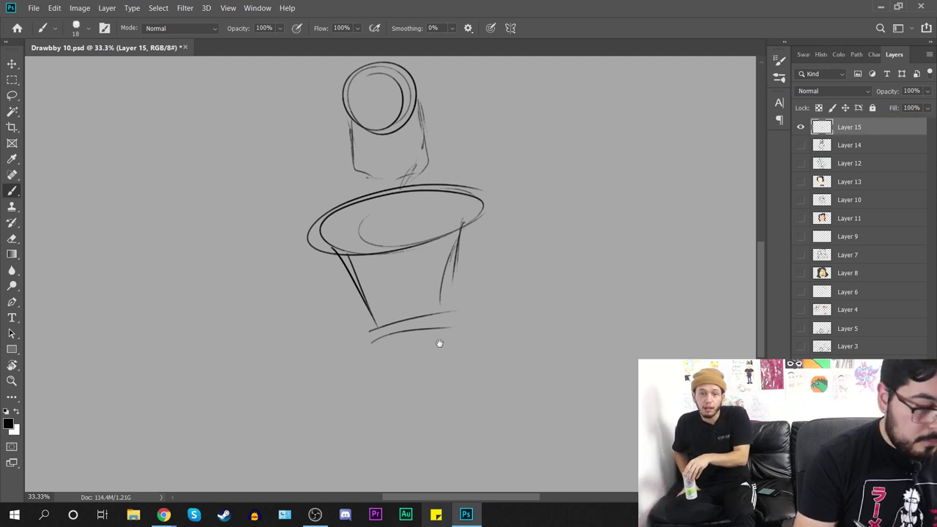
Step: Sketch an oval at each side of the waist for the upper legs, replacing the wide second oval with a narrower one
{"action": "left_click_drag", "start_coordinate": [439, 343], "coordinate": [428, 272]}
{"action": "mouse_move", "coordinate": [370, 269]}
{"action": "left_mouse_down"}
{"action": "mouse_move", "coordinate": [392, 250]}
{"action": "mouse_move", "coordinate": [452, 294]}
{"action": "left_mouse_up"}
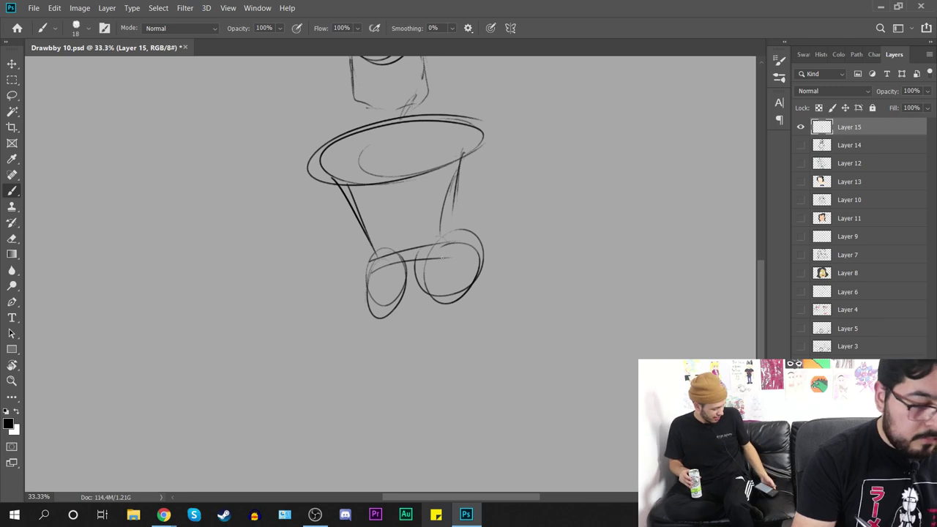
{"action": "key", "text": "ctrl+plus"}
{"action": "key", "text": "ctrl+minus"}
{"action": "key", "text": "ctrl+z"}
{"action": "key", "text": "ctrl+z"}
{"action": "mouse_move", "coordinate": [433, 268]}
{"action": "left_mouse_down"}
{"action": "mouse_move", "coordinate": [464, 285]}
{"action": "mouse_move", "coordinate": [448, 236]}
{"action": "mouse_move", "coordinate": [441, 299]}
{"action": "left_mouse_up"}
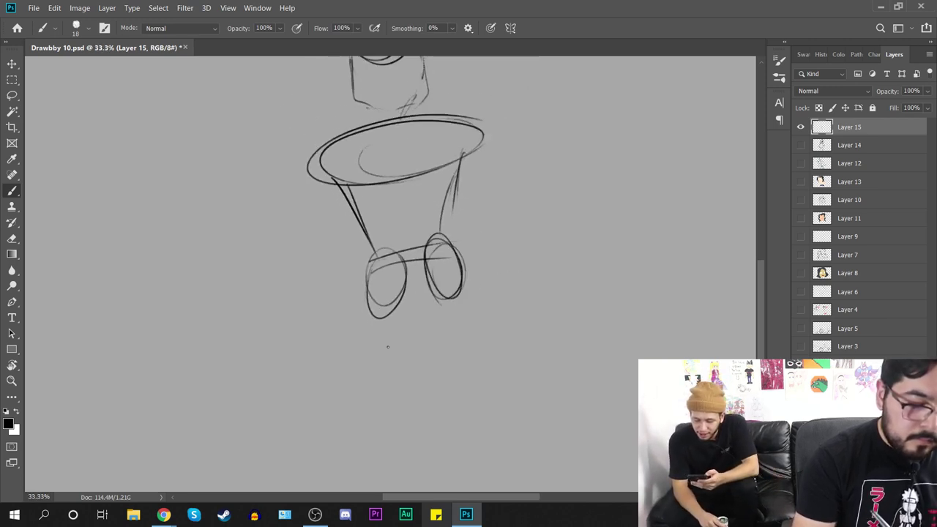
Step: Sketch a long oval below each upper-leg oval, undoing and redrawing the first attempt
{"action": "mouse_move", "coordinate": [365, 314]}
{"action": "left_mouse_down"}
{"action": "mouse_move", "coordinate": [392, 370]}
{"action": "mouse_move", "coordinate": [366, 305]}
{"action": "left_mouse_up"}
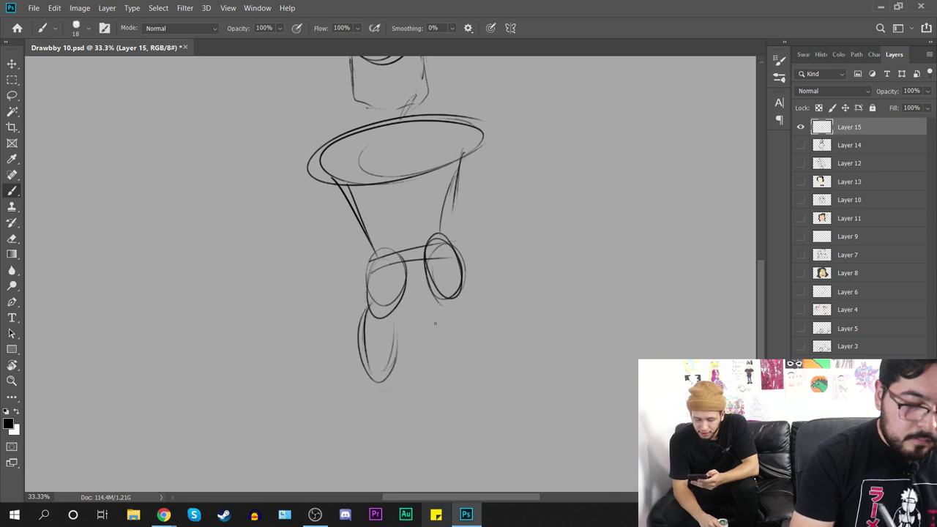
{"action": "key", "text": "ctrl+z"}
{"action": "key", "text": "ctrl+z"}
{"action": "mouse_move", "coordinate": [393, 360]}
{"action": "left_mouse_down"}
{"action": "mouse_move", "coordinate": [391, 383]}
{"action": "mouse_move", "coordinate": [395, 367]}
{"action": "left_mouse_up"}
{"action": "mouse_move", "coordinate": [463, 354]}
{"action": "left_mouse_down"}
{"action": "mouse_move", "coordinate": [442, 300]}
{"action": "mouse_move", "coordinate": [462, 370]}
{"action": "left_mouse_up"}
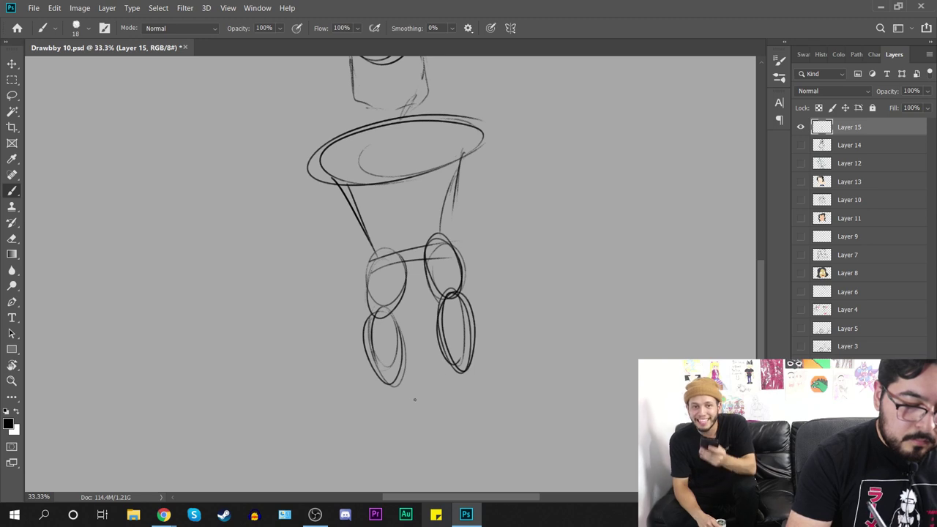
Step: Extend both legs downward with smaller narrow ovals, ending in slanted ovals for the feet
{"action": "mouse_move", "coordinate": [386, 390]}
{"action": "left_mouse_down"}
{"action": "mouse_move", "coordinate": [384, 416]}
{"action": "mouse_move", "coordinate": [404, 440]}
{"action": "left_mouse_up"}
{"action": "mouse_move", "coordinate": [462, 369]}
{"action": "left_mouse_down"}
{"action": "mouse_move", "coordinate": [463, 421]}
{"action": "mouse_move", "coordinate": [475, 422]}
{"action": "mouse_move", "coordinate": [496, 350]}
{"action": "left_mouse_up"}
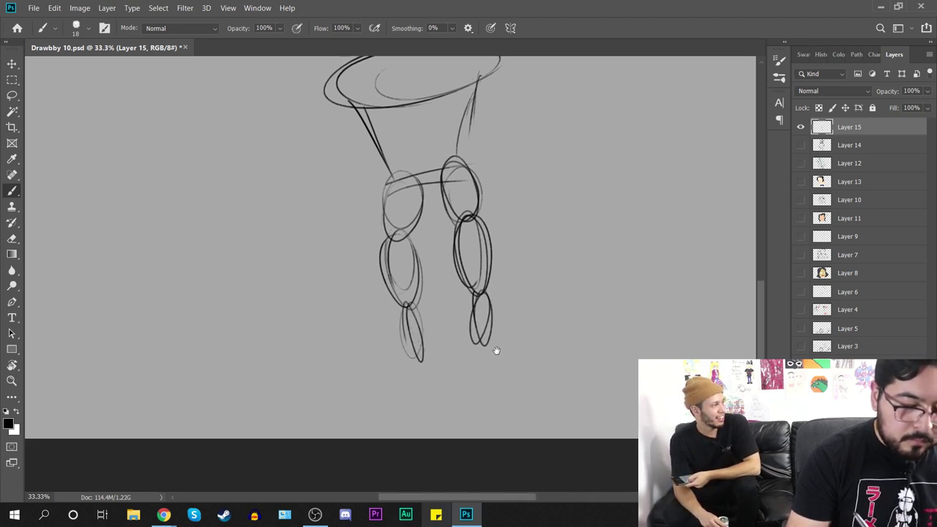
{"action": "mouse_move", "coordinate": [419, 361]}
{"action": "left_mouse_down"}
{"action": "mouse_move", "coordinate": [404, 406]}
{"action": "mouse_move", "coordinate": [422, 357]}
{"action": "left_mouse_up"}
{"action": "mouse_move", "coordinate": [485, 347]}
{"action": "left_mouse_down"}
{"action": "mouse_move", "coordinate": [509, 360]}
{"action": "mouse_move", "coordinate": [500, 373]}
{"action": "left_mouse_up"}
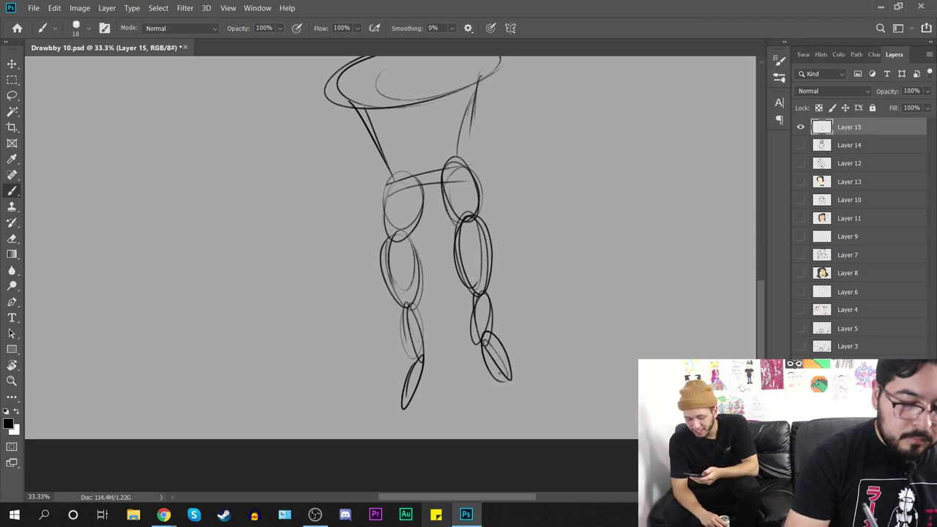
Step: Sketch shoulder and arm ovals, with one arm raised beside the head and the other bent across the waist
{"action": "left_click_drag", "start_coordinate": [506, 283], "coordinate": [477, 391]}
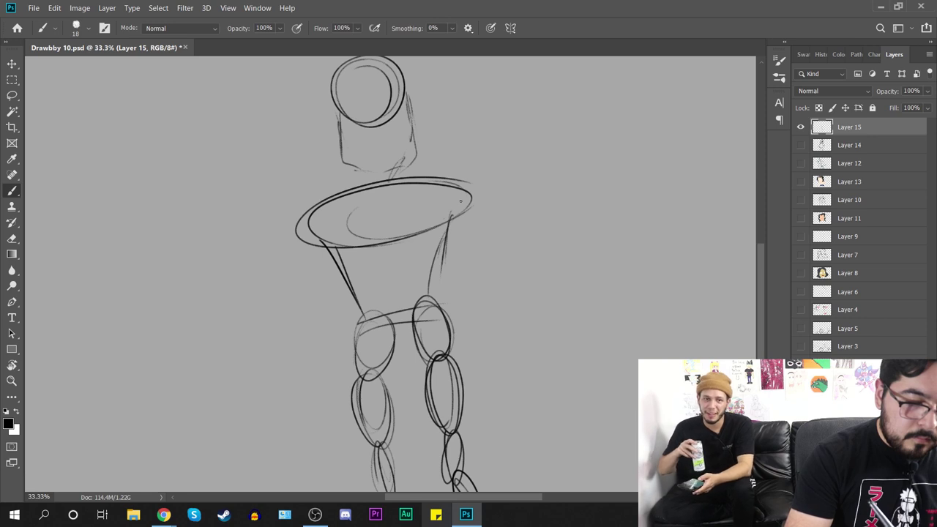
{"action": "mouse_move", "coordinate": [451, 199]}
{"action": "left_mouse_down"}
{"action": "mouse_move", "coordinate": [432, 274]}
{"action": "mouse_move", "coordinate": [454, 258]}
{"action": "mouse_move", "coordinate": [453, 215]}
{"action": "mouse_move", "coordinate": [461, 249]}
{"action": "mouse_move", "coordinate": [410, 176]}
{"action": "mouse_move", "coordinate": [451, 236]}
{"action": "left_mouse_up"}
{"action": "mouse_move", "coordinate": [271, 262]}
{"action": "left_mouse_down"}
{"action": "mouse_move", "coordinate": [258, 293]}
{"action": "mouse_move", "coordinate": [278, 275]}
{"action": "mouse_move", "coordinate": [277, 370]}
{"action": "mouse_move", "coordinate": [266, 301]}
{"action": "left_mouse_up"}
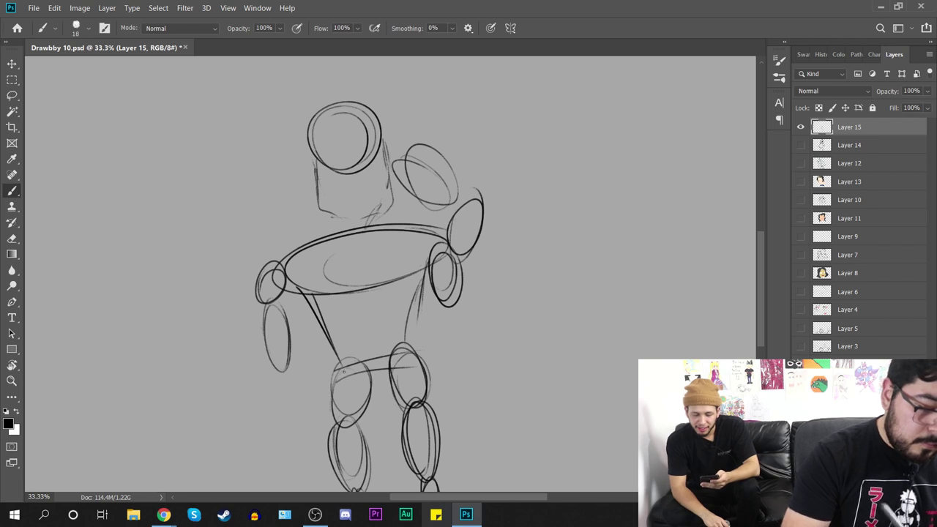
{"action": "mouse_move", "coordinate": [304, 370]}
{"action": "left_mouse_down"}
{"action": "mouse_move", "coordinate": [277, 361]}
{"action": "mouse_move", "coordinate": [296, 375]}
{"action": "mouse_move", "coordinate": [312, 365]}
{"action": "mouse_move", "coordinate": [301, 389]}
{"action": "left_mouse_up"}
{"action": "mouse_move", "coordinate": [354, 368]}
{"action": "left_mouse_down"}
{"action": "mouse_move", "coordinate": [344, 382]}
{"action": "mouse_move", "coordinate": [367, 367]}
{"action": "left_mouse_up"}
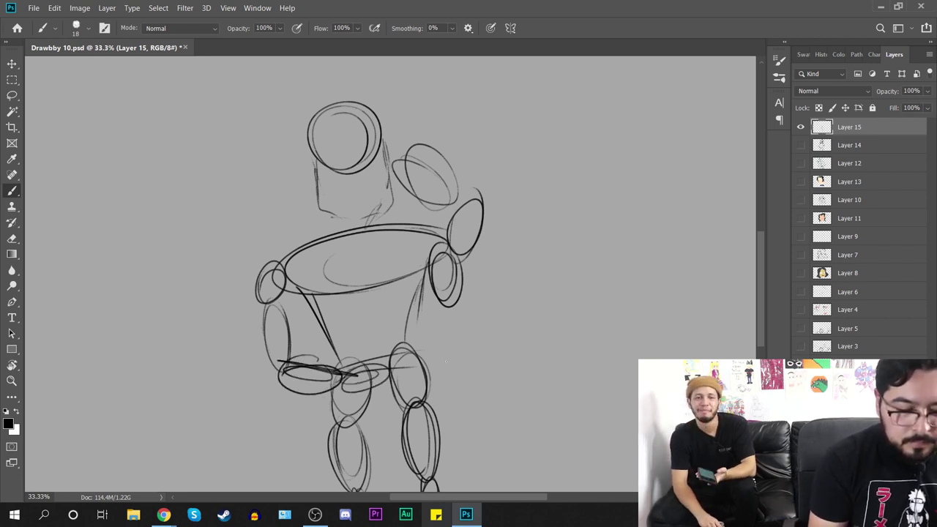
{"action": "mouse_move", "coordinate": [477, 309]}
{"action": "left_mouse_down"}
{"action": "mouse_move", "coordinate": [456, 370]}
{"action": "mouse_move", "coordinate": [490, 276]}
{"action": "mouse_move", "coordinate": [493, 199]}
{"action": "mouse_move", "coordinate": [480, 287]}
{"action": "left_mouse_up"}
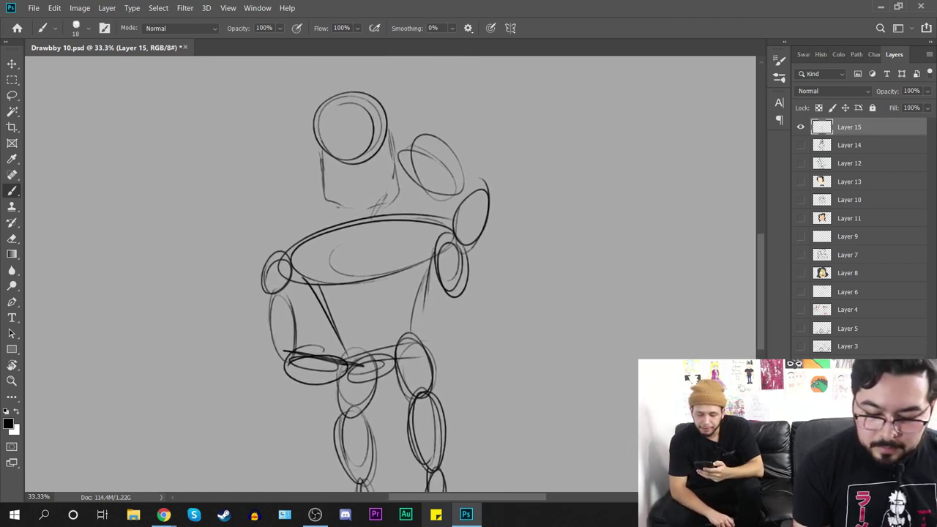
Step: Add a new layer above the construction sketch and set the brush size to 36 px, undoing a test stroke
{"action": "key", "text": "ctrl+shift+alt+n"}
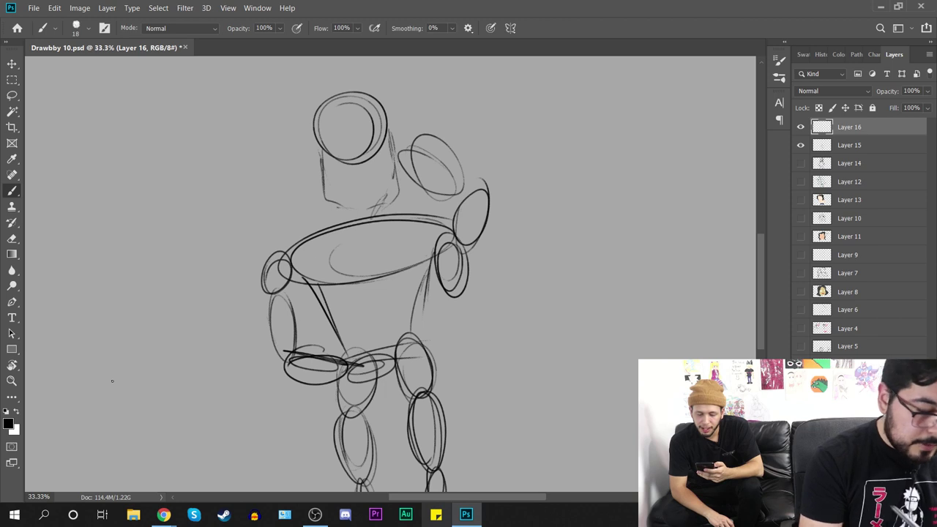
{"action": "right_click", "coordinate": [528, 287]}
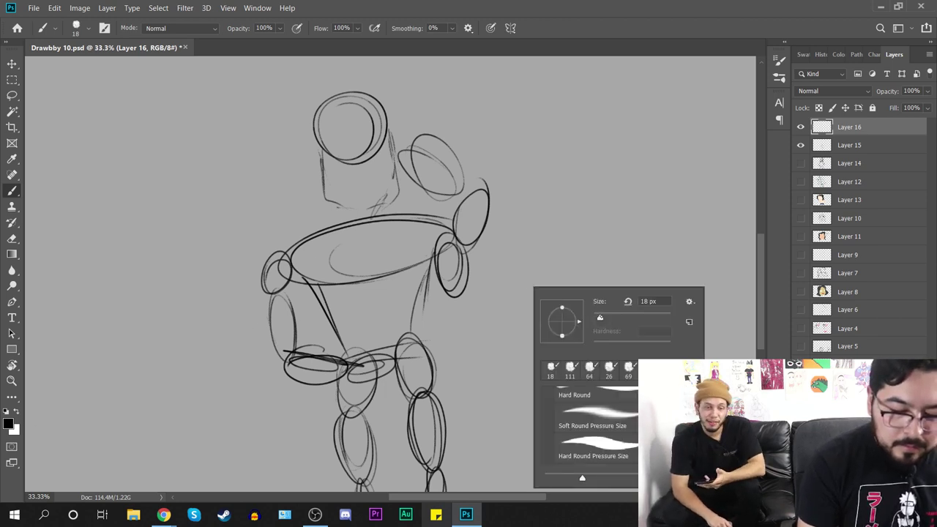
{"action": "left_click_drag", "start_coordinate": [602, 318], "coordinate": [607, 317]}
{"action": "key", "text": "Return"}
{"action": "mouse_move", "coordinate": [567, 231]}
{"action": "left_mouse_down"}
{"action": "mouse_move", "coordinate": [608, 331]}
{"action": "mouse_move", "coordinate": [599, 358]}
{"action": "left_mouse_up"}
{"action": "key", "text": "ctrl+z"}
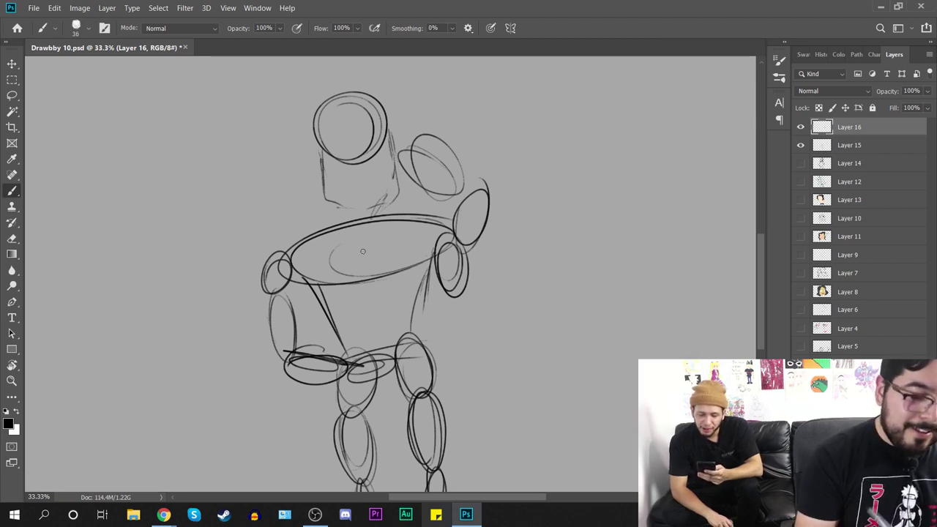
Step: Undo the thick mark on the head, set the brush size to 16 px and draw a test squiggle beside the figure
{"action": "left_click_drag", "start_coordinate": [395, 155], "coordinate": [389, 141]}
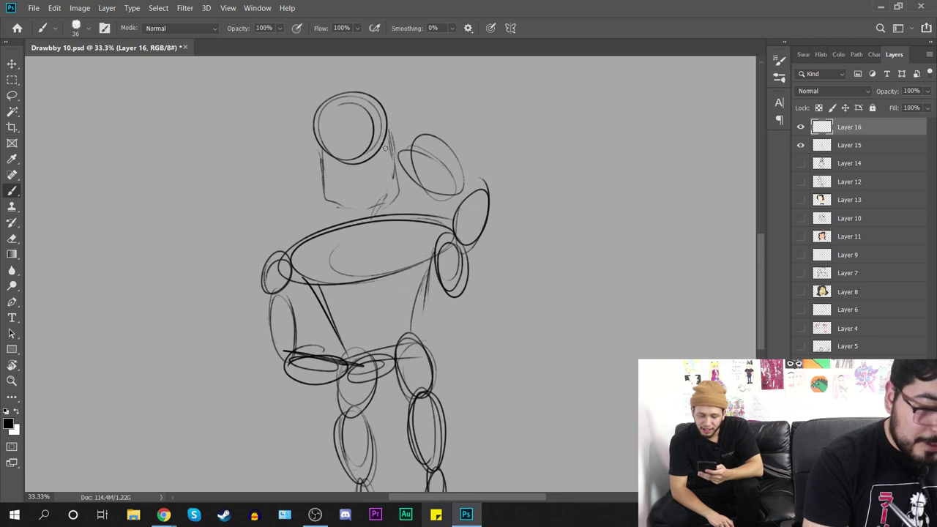
{"action": "left_click_drag", "start_coordinate": [381, 147], "coordinate": [371, 151]}
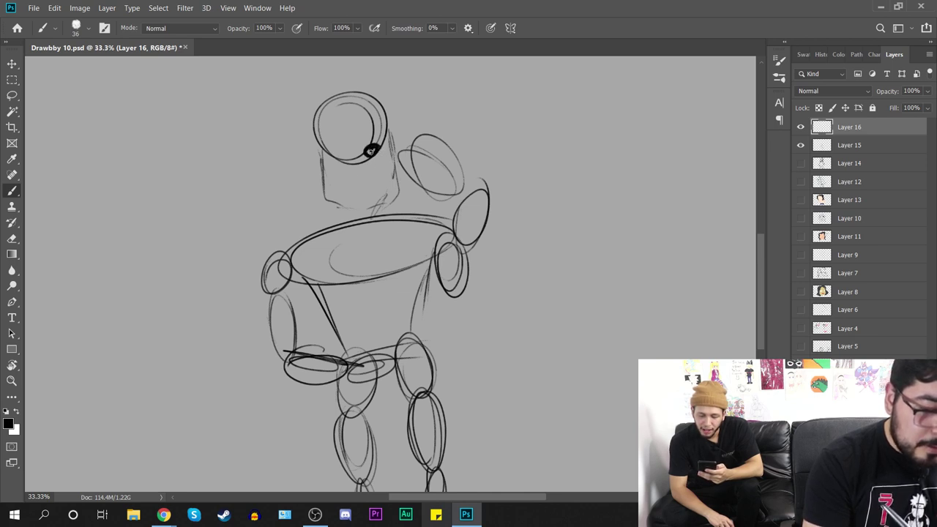
{"action": "key", "text": "ctrl+z"}
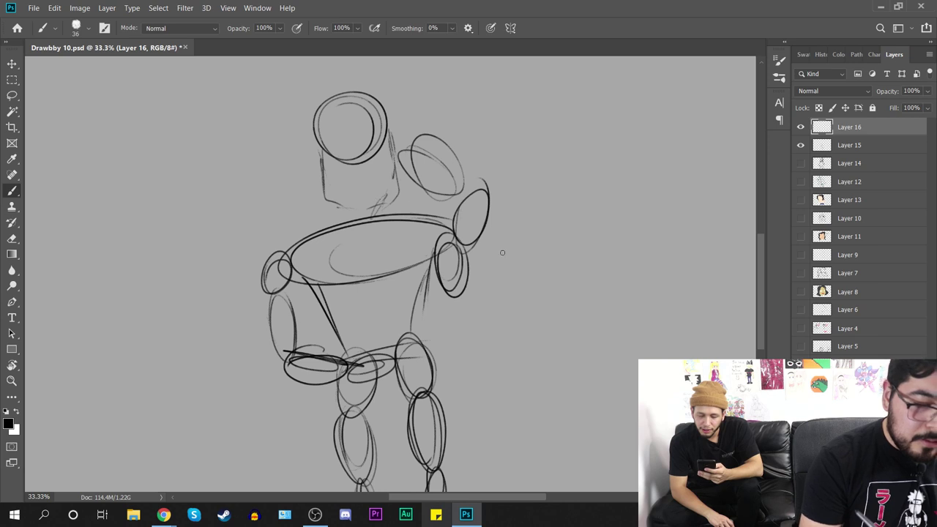
{"action": "right_click", "coordinate": [503, 253]}
{"action": "left_click_drag", "start_coordinate": [583, 287], "coordinate": [574, 287]}
{"action": "mouse_move", "coordinate": [553, 231]}
{"action": "left_mouse_down"}
{"action": "mouse_move", "coordinate": [566, 202]}
{"action": "mouse_move", "coordinate": [573, 277]}
{"action": "left_mouse_up"}
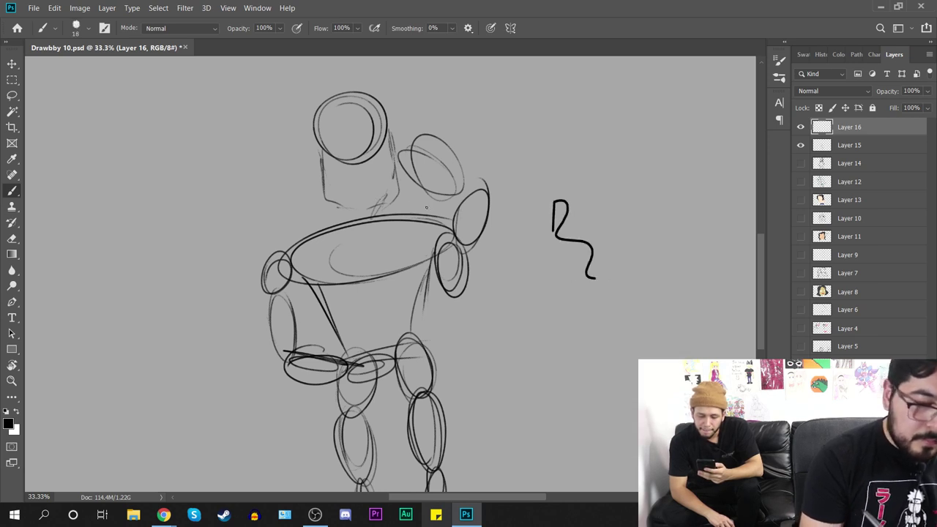
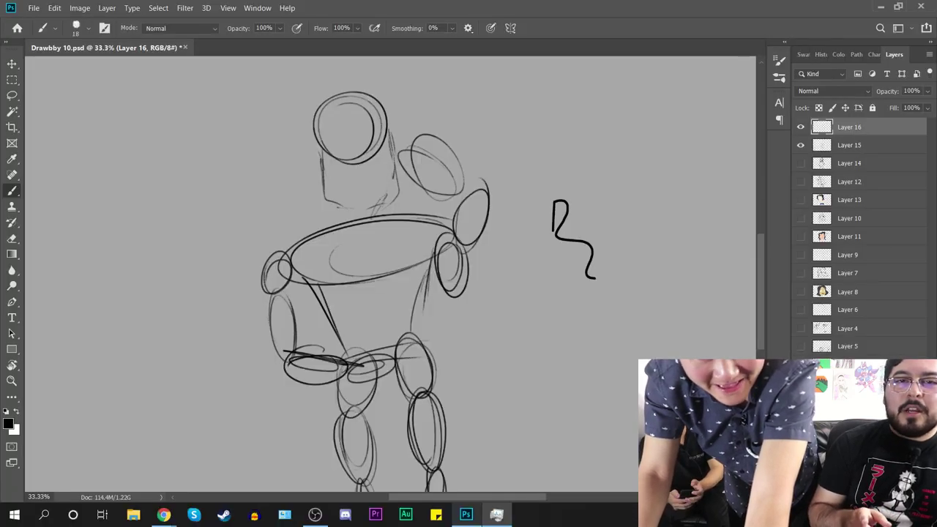
Step: Switch to the desktop, reopen Photoshop and hide Layer 14 in the recovered drawing
{"action": "key", "text": "super+d"}
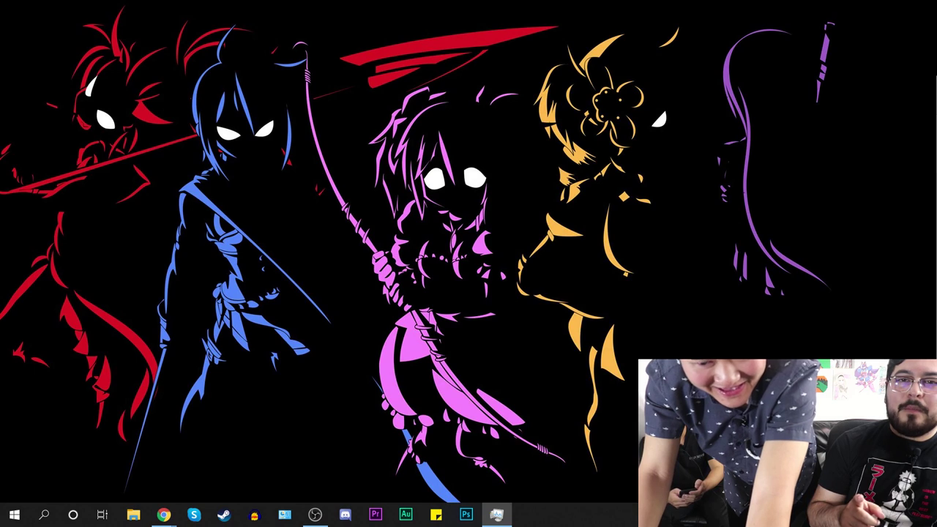
{"action": "left_click", "coordinate": [466, 515]}
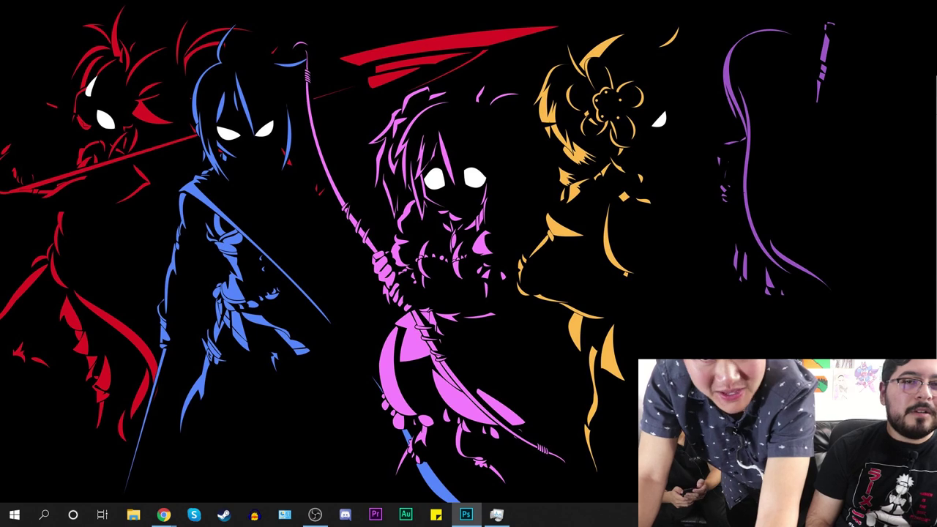
{"action": "left_click_drag", "start_coordinate": [597, 524], "coordinate": [636, 1]}
{"action": "double_click", "coordinate": [848, 127]}
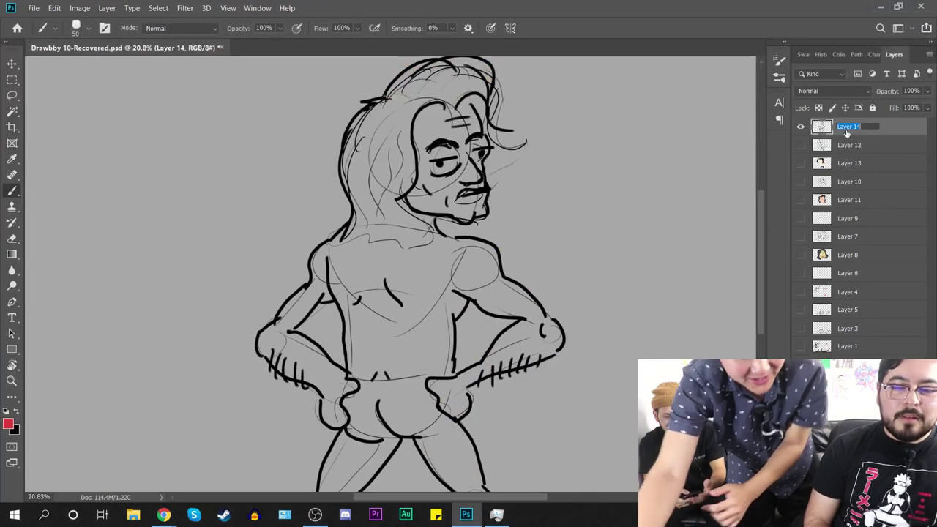
{"action": "left_click", "coordinate": [801, 128]}
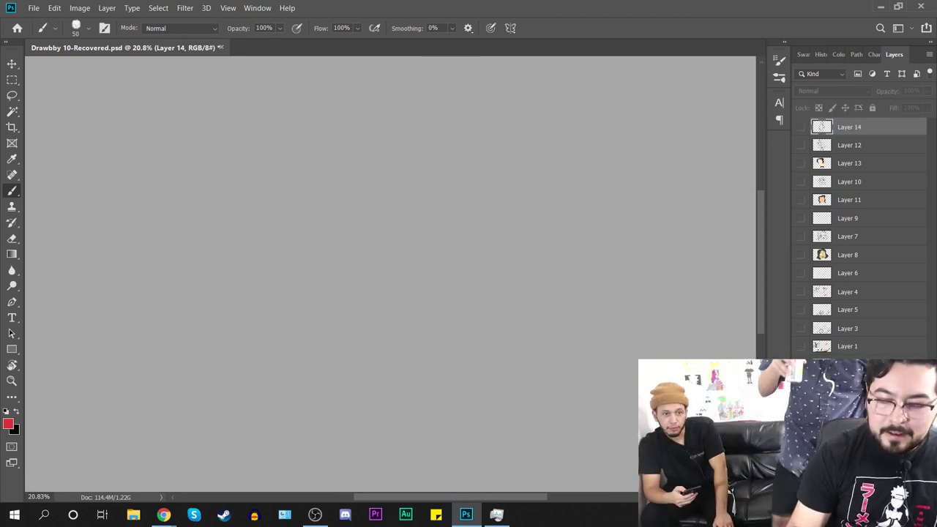
Step: Add a new empty layer above Layer 14 and make black the foreground color, undoing the test strokes
{"action": "key", "text": "ctrl+shift+alt+n"}
{"action": "left_click_drag", "start_coordinate": [339, 235], "coordinate": [459, 257]}
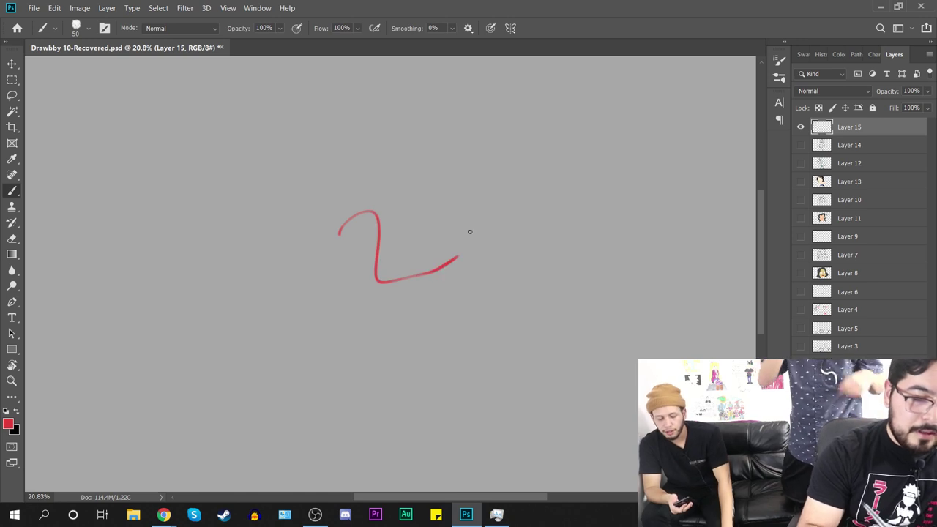
{"action": "key", "text": "x"}
{"action": "key", "text": "ctrl+z"}
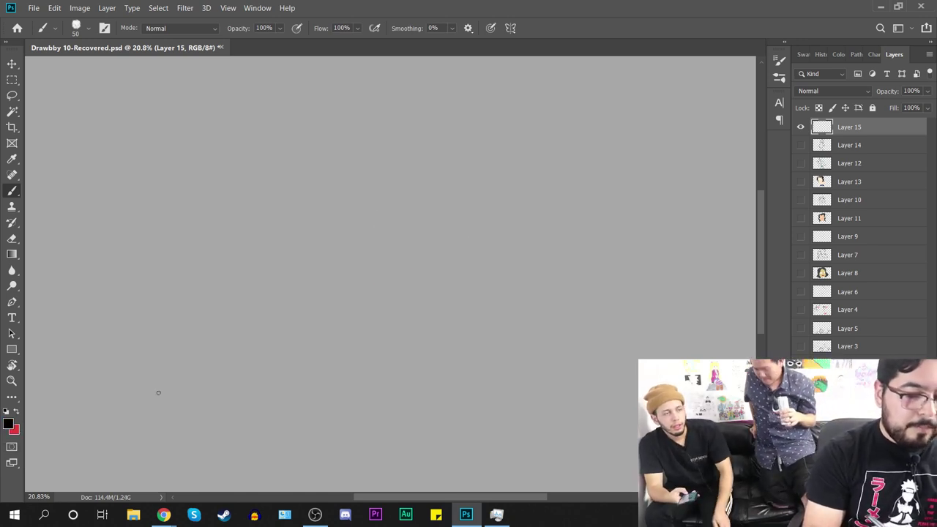
{"action": "mouse_move", "coordinate": [293, 238]}
{"action": "left_mouse_down"}
{"action": "mouse_move", "coordinate": [344, 257]}
{"action": "mouse_move", "coordinate": [418, 309]}
{"action": "left_mouse_up"}
{"action": "key", "text": "ctrl+z"}
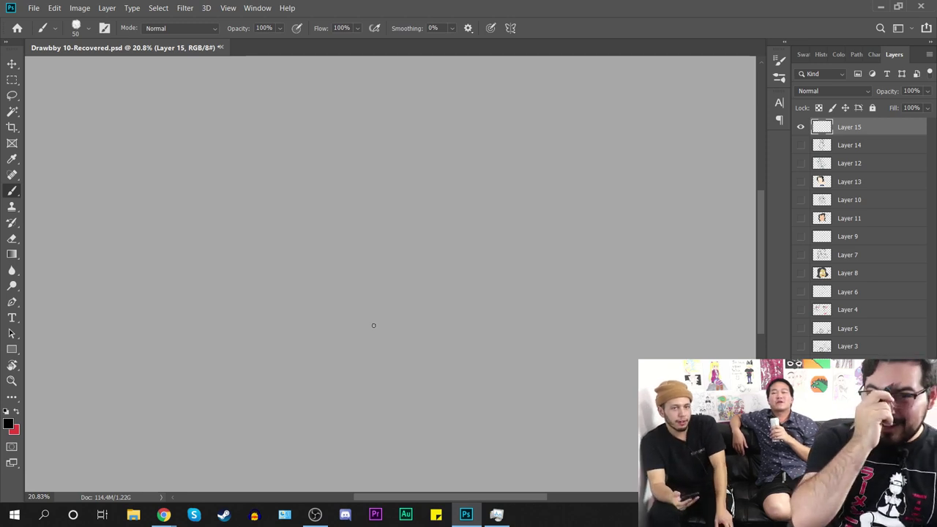
Step: Set the brush size to 10 px, undoing the black test strokes made before and after the change
{"action": "mouse_move", "coordinate": [366, 225]}
{"action": "left_mouse_down"}
{"action": "mouse_move", "coordinate": [410, 268]}
{"action": "mouse_move", "coordinate": [402, 298]}
{"action": "left_mouse_up"}
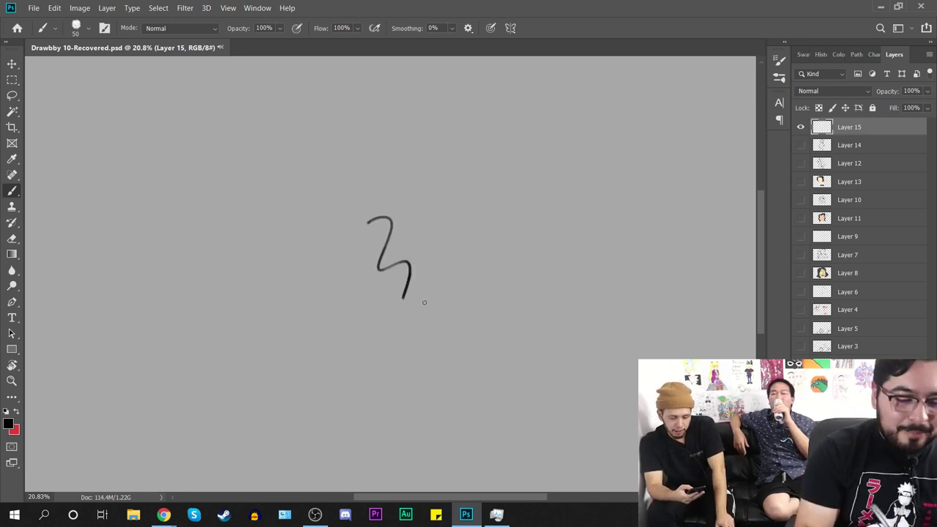
{"action": "key", "text": "ctrl+z"}
{"action": "right_click", "coordinate": [422, 255]}
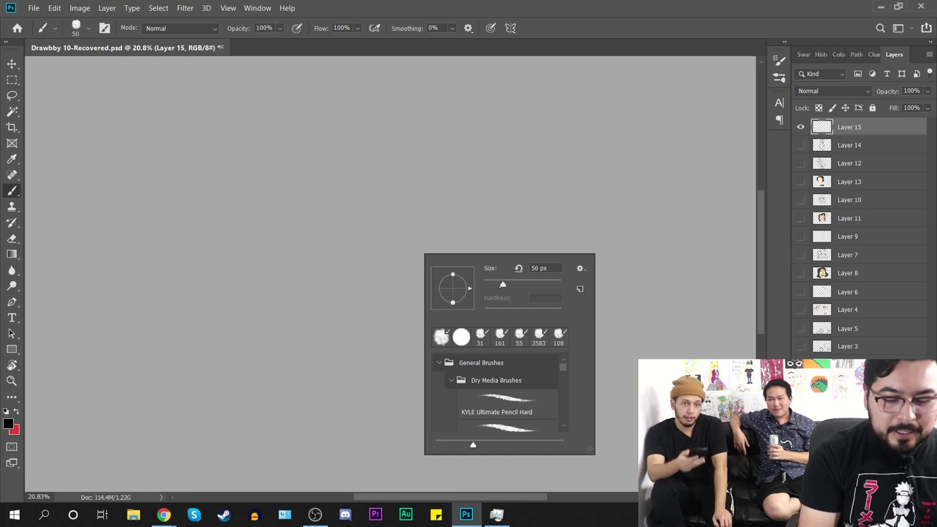
{"action": "key", "text": "bracketleft"}
{"action": "key", "text": "bracketleft"}
{"action": "key", "text": "bracketleft"}
{"action": "key", "text": "bracketleft"}
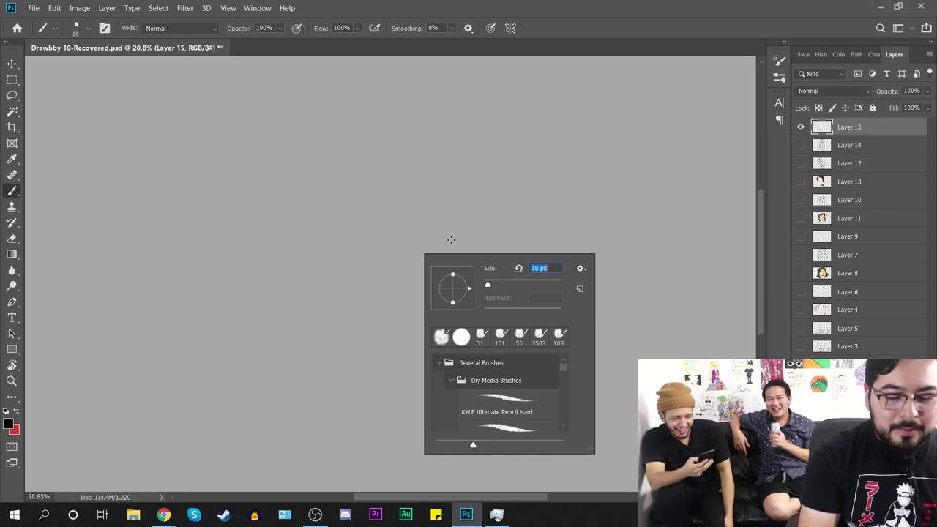
{"action": "left_click_drag", "start_coordinate": [418, 189], "coordinate": [481, 288]}
{"action": "key", "text": "ctrl+z"}
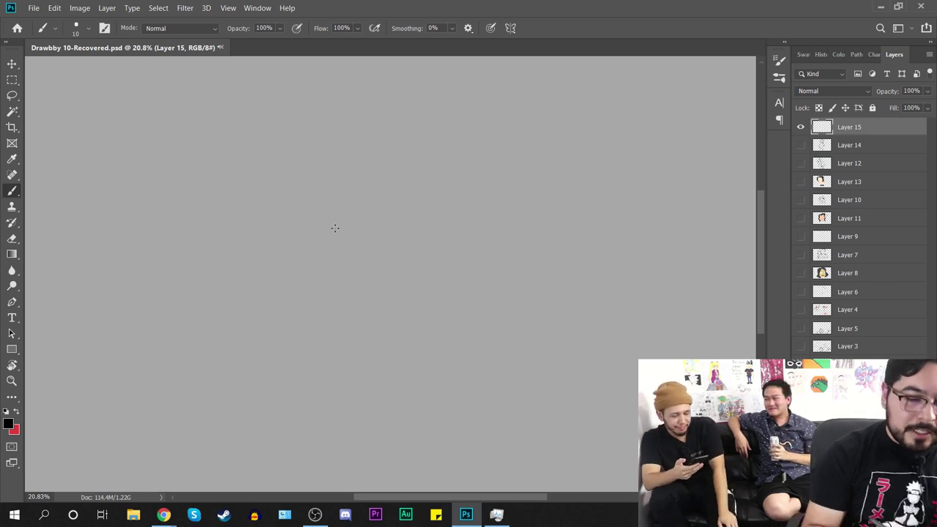
{"action": "left_click_drag", "start_coordinate": [348, 236], "coordinate": [492, 251]}
{"action": "key", "text": "ctrl+z"}
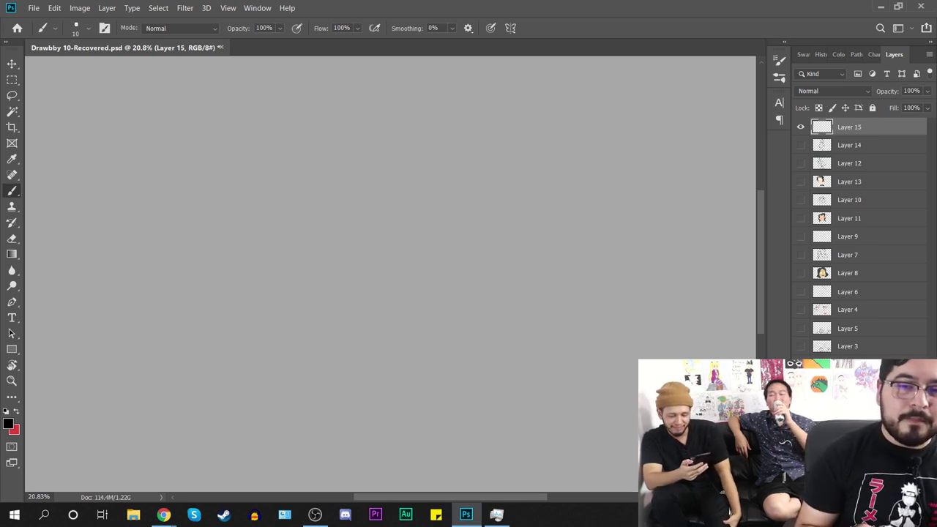
{"action": "mouse_move", "coordinate": [293, 213]}
{"action": "left_mouse_down"}
{"action": "mouse_move", "coordinate": [381, 292]}
{"action": "mouse_move", "coordinate": [472, 245]}
{"action": "left_mouse_up"}
{"action": "key", "text": "ctrl+z"}
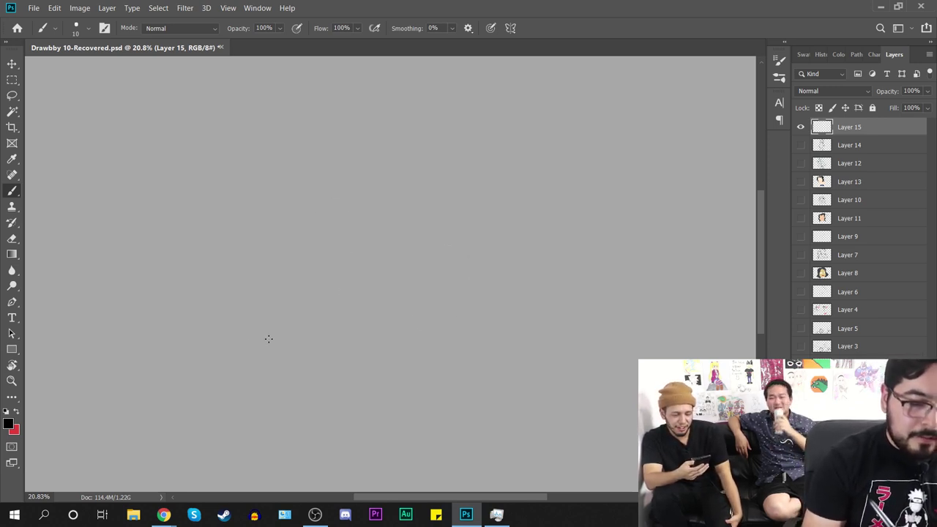
{"action": "key", "text": "ctrl+minus"}
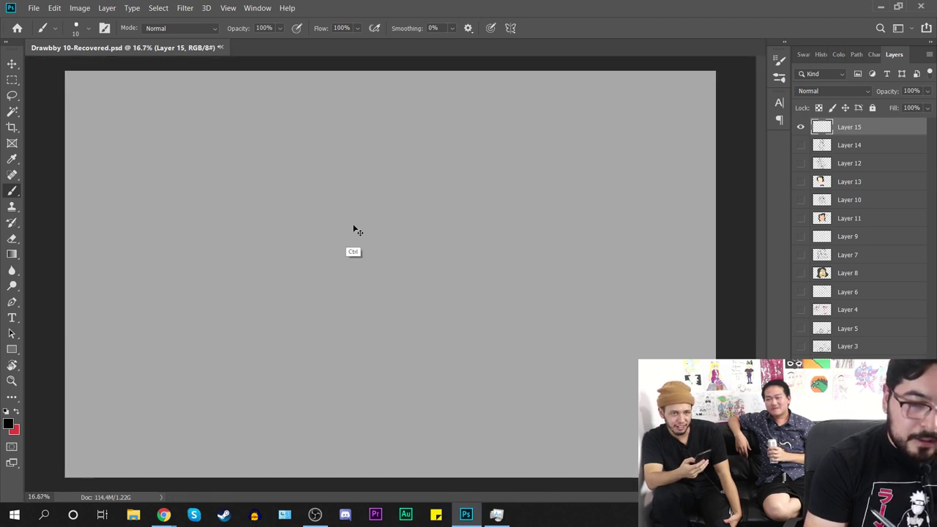
Step: Sketch a round head from overlapping loops and a high arched back beside it on Layer 15
{"action": "key", "text": "ctrl+plus"}
{"action": "key", "text": "ctrl+plus"}
{"action": "key", "text": "ctrl+plus"}
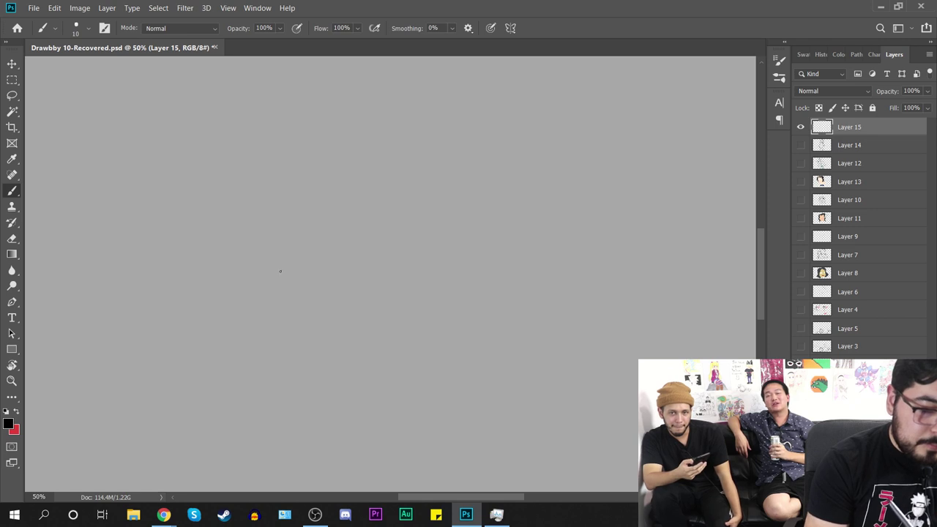
{"action": "mouse_move", "coordinate": [264, 253]}
{"action": "left_mouse_down"}
{"action": "mouse_move", "coordinate": [322, 271]}
{"action": "mouse_move", "coordinate": [326, 282]}
{"action": "left_mouse_up"}
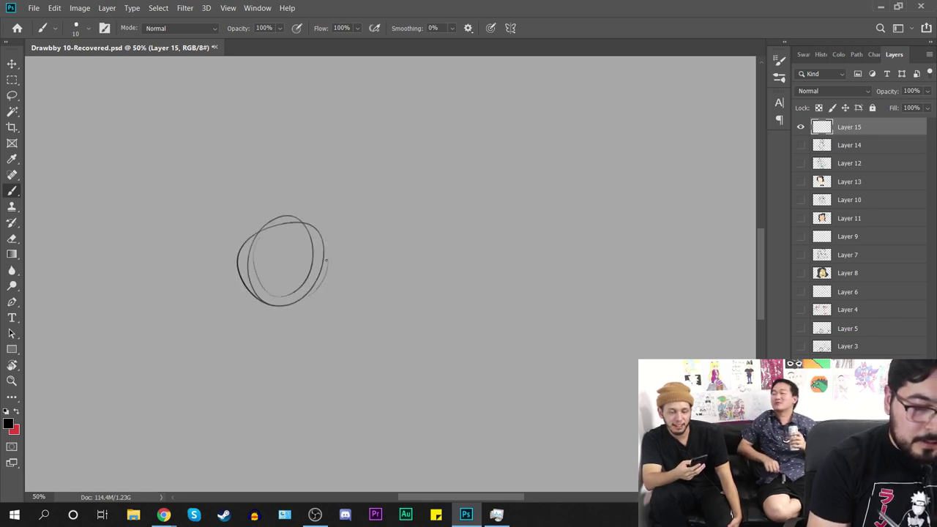
{"action": "left_click_drag", "start_coordinate": [344, 256], "coordinate": [377, 216]}
{"action": "left_click_drag", "start_coordinate": [332, 258], "coordinate": [382, 207]}
{"action": "mouse_move", "coordinate": [343, 267]}
{"action": "left_mouse_down"}
{"action": "mouse_move", "coordinate": [466, 218]}
{"action": "mouse_move", "coordinate": [508, 248]}
{"action": "left_mouse_up"}
{"action": "left_click_drag", "start_coordinate": [464, 214], "coordinate": [528, 265]}
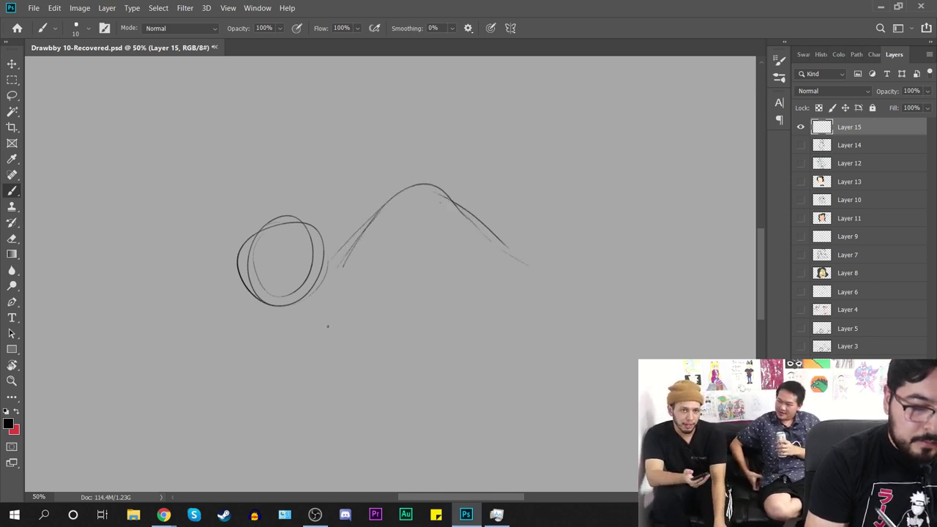
Step: Sketch the front and hind legs as pairs of loose lines beneath the arched back
{"action": "mouse_move", "coordinate": [331, 320]}
{"action": "left_mouse_down"}
{"action": "mouse_move", "coordinate": [327, 369]}
{"action": "mouse_move", "coordinate": [353, 406]}
{"action": "mouse_move", "coordinate": [369, 404]}
{"action": "left_mouse_up"}
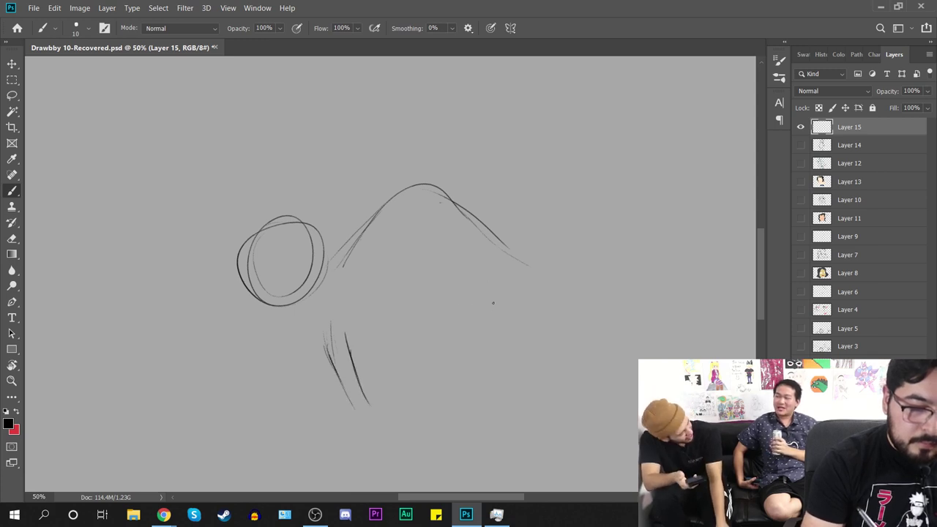
{"action": "left_click_drag", "start_coordinate": [487, 314], "coordinate": [483, 388]}
{"action": "left_click_drag", "start_coordinate": [485, 334], "coordinate": [482, 381]}
{"action": "left_click_drag", "start_coordinate": [502, 316], "coordinate": [502, 384]}
{"action": "left_click_drag", "start_coordinate": [507, 325], "coordinate": [506, 372]}
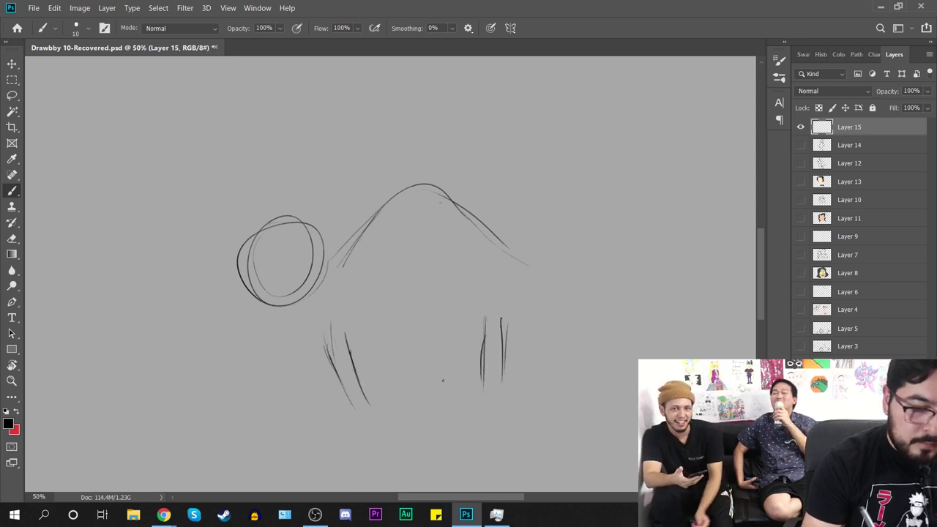
{"action": "left_click_drag", "start_coordinate": [296, 342], "coordinate": [332, 400]}
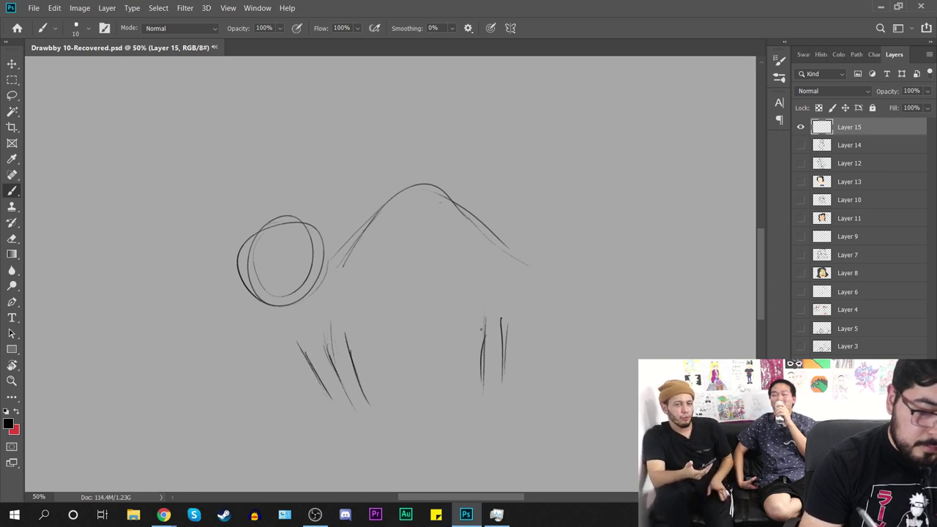
{"action": "left_click_drag", "start_coordinate": [468, 316], "coordinate": [468, 369]}
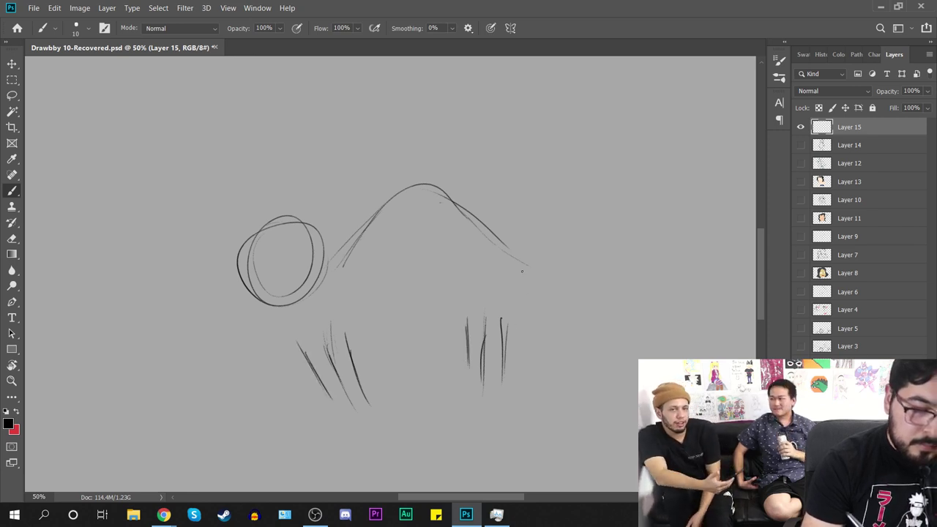
Step: Draw a large curled tail at the rear end and connect the legs with curved belly and rump lines
{"action": "mouse_move", "coordinate": [522, 272]}
{"action": "left_mouse_down"}
{"action": "mouse_move", "coordinate": [582, 257]}
{"action": "mouse_move", "coordinate": [549, 283]}
{"action": "left_mouse_up"}
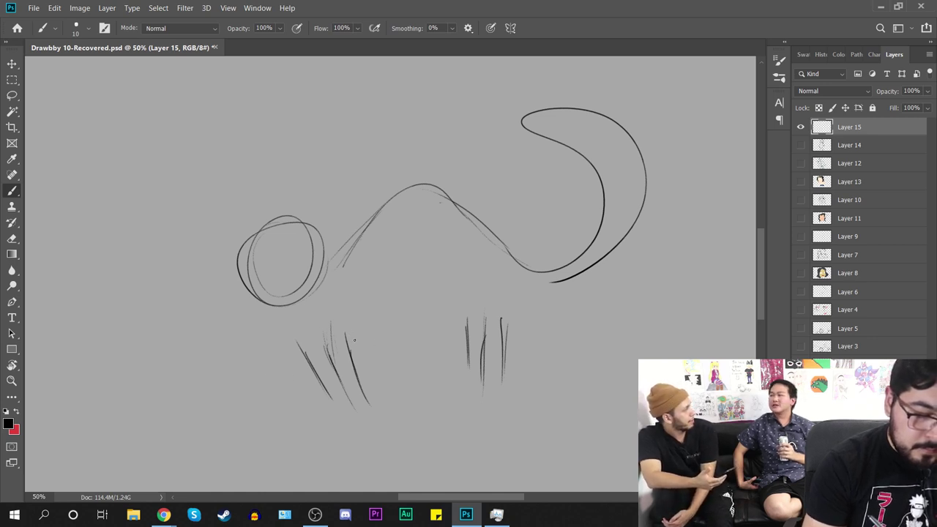
{"action": "mouse_move", "coordinate": [354, 340]}
{"action": "left_mouse_down"}
{"action": "mouse_move", "coordinate": [376, 324]}
{"action": "mouse_move", "coordinate": [461, 311]}
{"action": "left_mouse_up"}
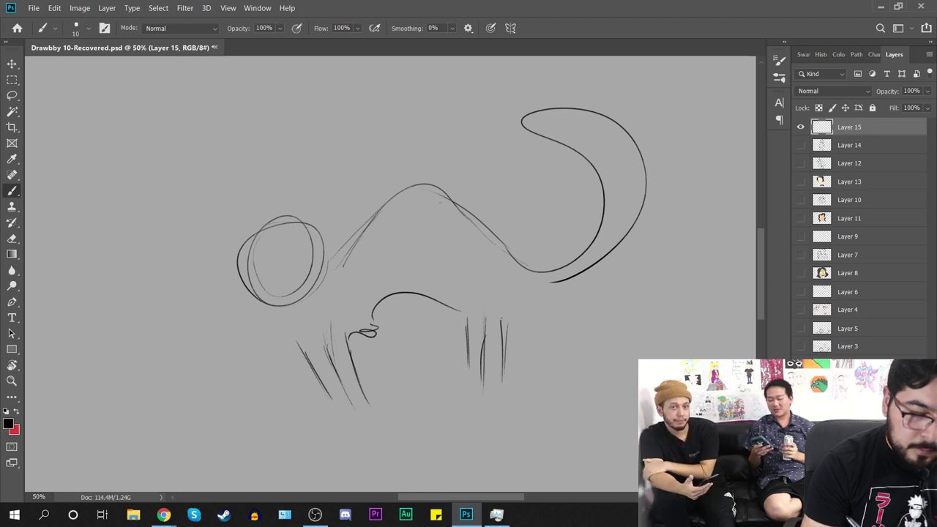
{"action": "mouse_move", "coordinate": [502, 318]}
{"action": "left_mouse_down"}
{"action": "mouse_move", "coordinate": [533, 289]}
{"action": "mouse_move", "coordinate": [536, 296]}
{"action": "mouse_move", "coordinate": [553, 284]}
{"action": "left_mouse_up"}
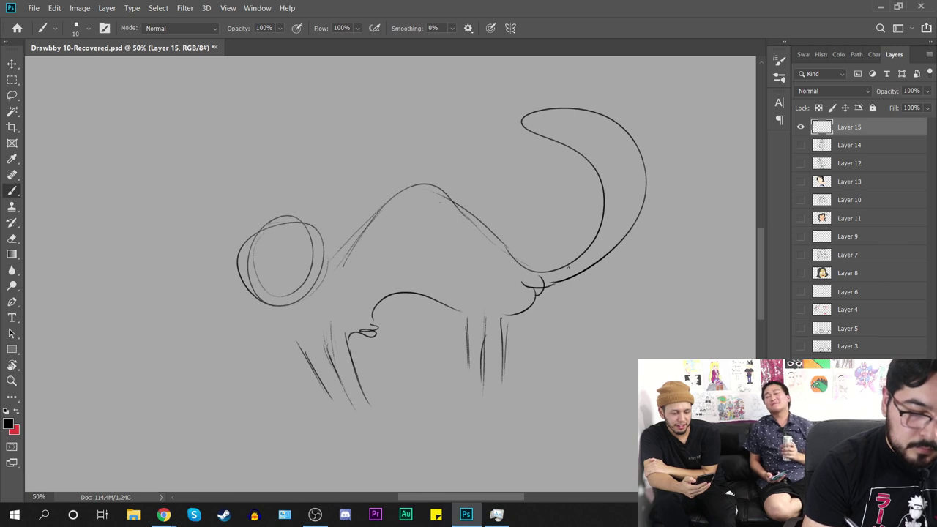
Step: Add fur strokes along the front of the back and on the chest, and rounded paws on all four legs
{"action": "mouse_move", "coordinate": [342, 252]}
{"action": "left_mouse_down"}
{"action": "mouse_move", "coordinate": [392, 198]}
{"action": "mouse_move", "coordinate": [382, 192]}
{"action": "mouse_move", "coordinate": [421, 184]}
{"action": "left_mouse_up"}
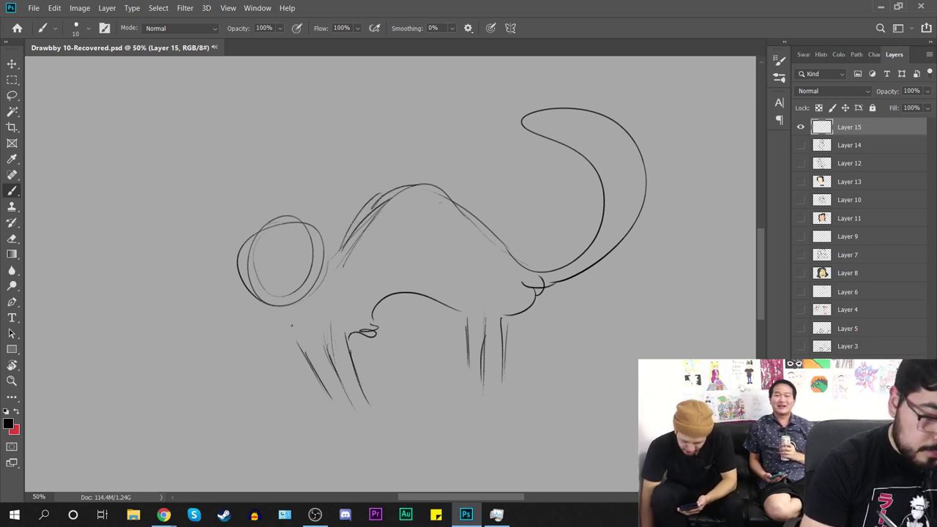
{"action": "mouse_move", "coordinate": [284, 314]}
{"action": "left_mouse_down"}
{"action": "mouse_move", "coordinate": [302, 340]}
{"action": "mouse_move", "coordinate": [327, 319]}
{"action": "left_mouse_up"}
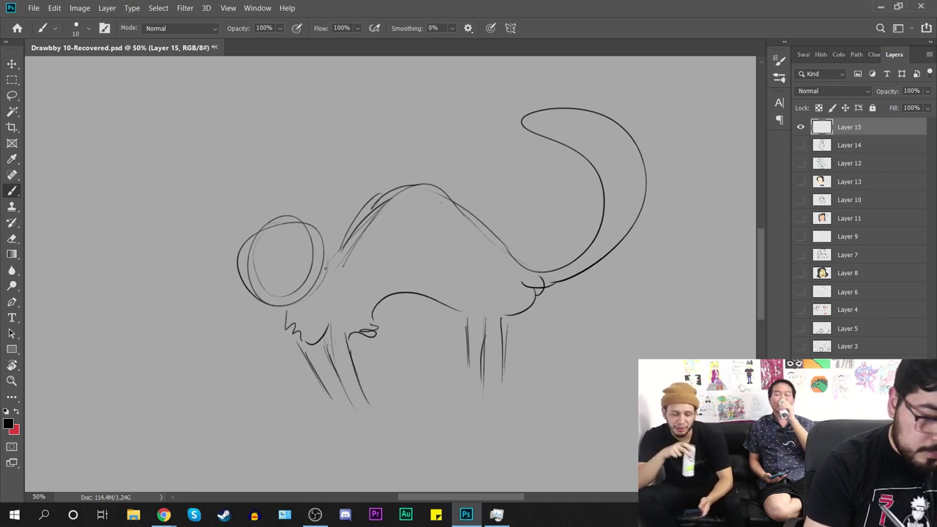
{"action": "left_click_drag", "start_coordinate": [331, 259], "coordinate": [388, 182]}
{"action": "left_click_drag", "start_coordinate": [363, 214], "coordinate": [429, 184]}
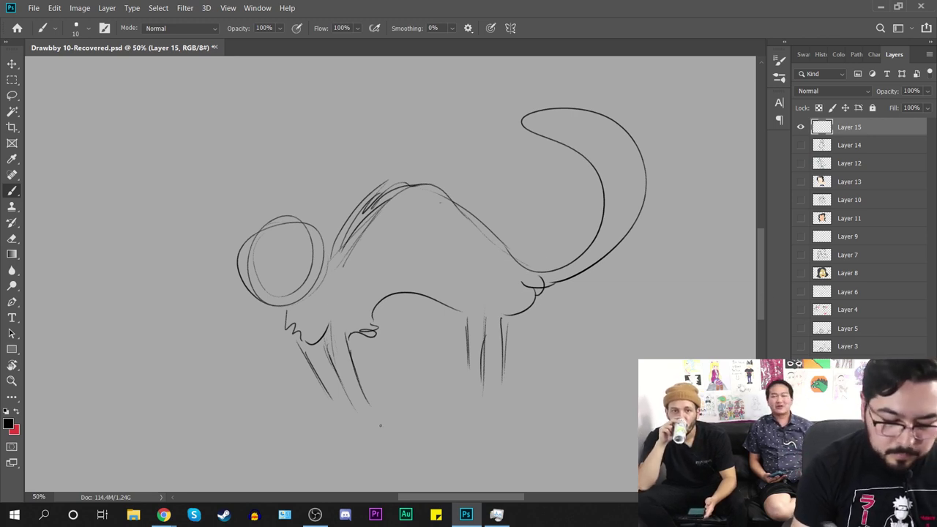
{"action": "left_click_drag", "start_coordinate": [360, 413], "coordinate": [324, 413]}
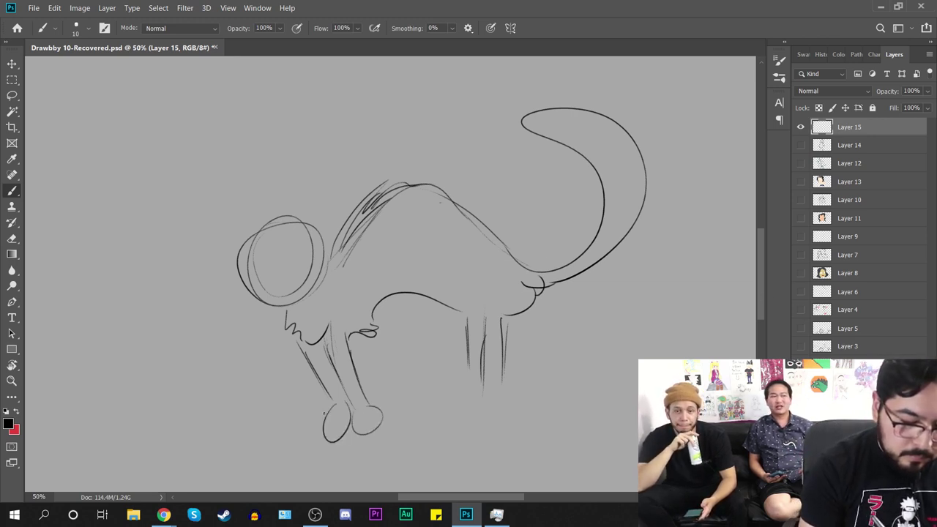
{"action": "mouse_move", "coordinate": [483, 389]}
{"action": "left_mouse_down"}
{"action": "mouse_move", "coordinate": [489, 392]}
{"action": "mouse_move", "coordinate": [461, 380]}
{"action": "left_mouse_up"}
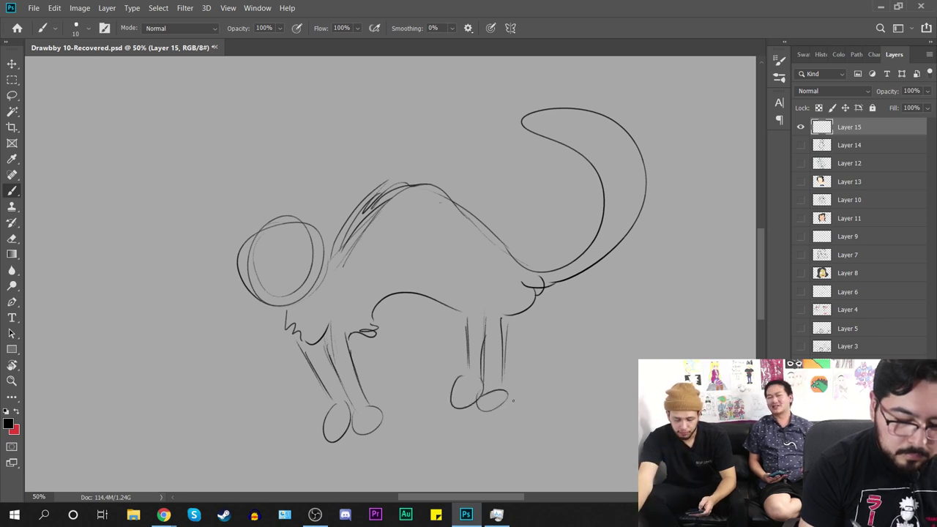
Step: Add a new empty layer above the sketch, lower Layer 15's opacity to 37% and make the new layer active
{"action": "key", "text": "ctrl+shift+alt+n"}
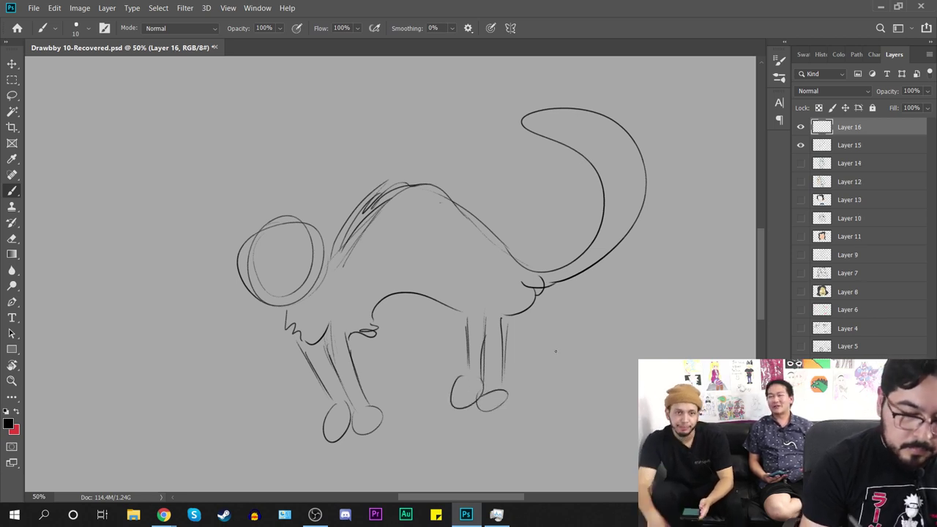
{"action": "mouse_move", "coordinate": [546, 341]}
{"action": "left_mouse_down"}
{"action": "mouse_move", "coordinate": [569, 342]}
{"action": "mouse_move", "coordinate": [601, 363]}
{"action": "left_mouse_up"}
{"action": "key", "text": "ctrl+z"}
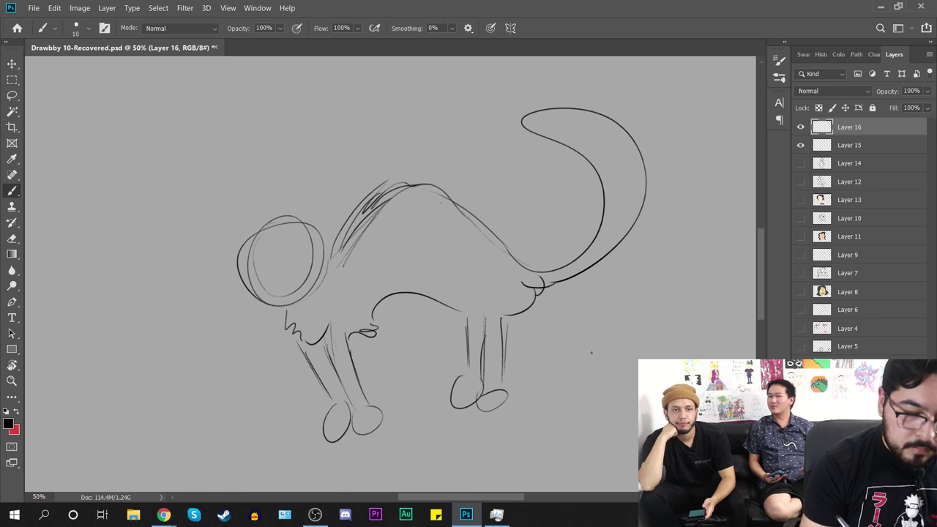
{"action": "left_click", "coordinate": [864, 149]}
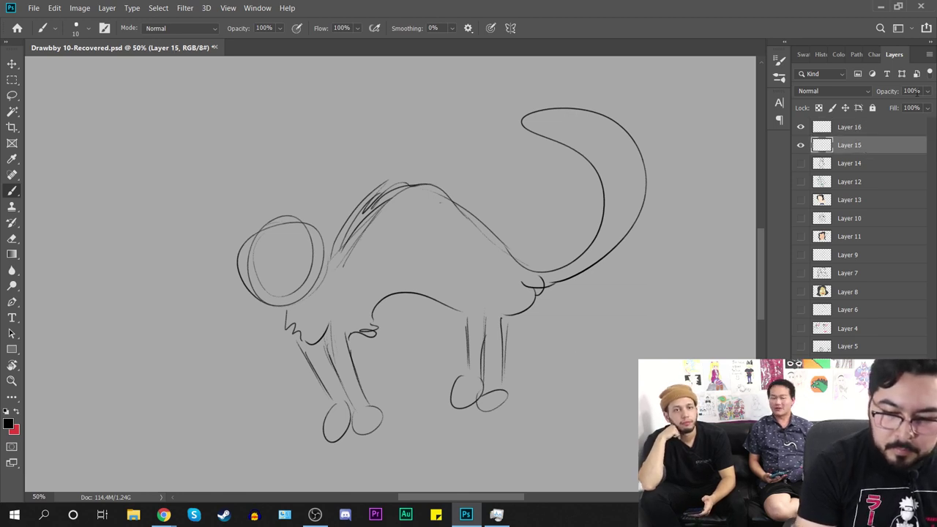
{"action": "left_click", "coordinate": [927, 91]}
{"action": "left_click_drag", "start_coordinate": [927, 106], "coordinate": [890, 105]}
{"action": "left_click", "coordinate": [869, 128]}
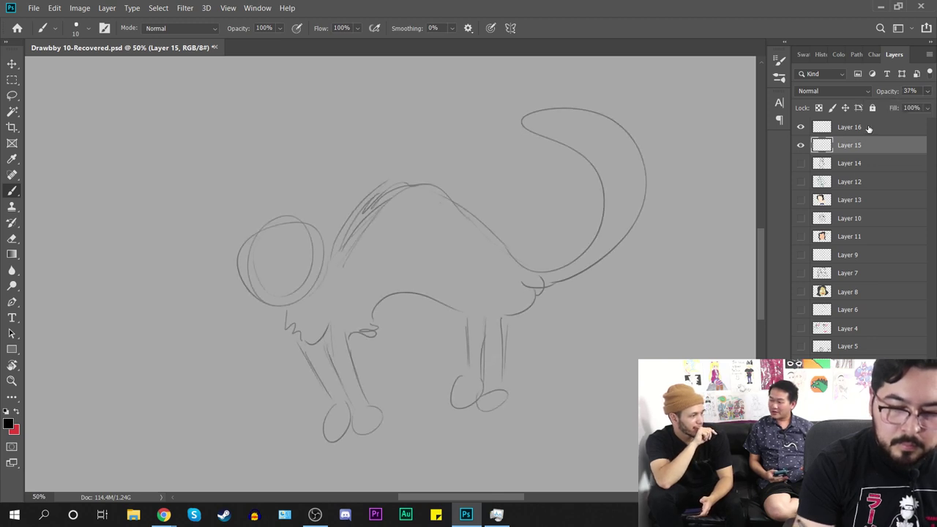
{"action": "left_click", "coordinate": [869, 128]}
Step: Switch to the 31 px brush tip and reduce its size to 20 px, undoing the test strokes
{"action": "mouse_move", "coordinate": [367, 180]}
{"action": "left_mouse_down"}
{"action": "mouse_move", "coordinate": [398, 251]}
{"action": "mouse_move", "coordinate": [421, 262]}
{"action": "left_mouse_up"}
{"action": "key", "text": "ctrl+z"}
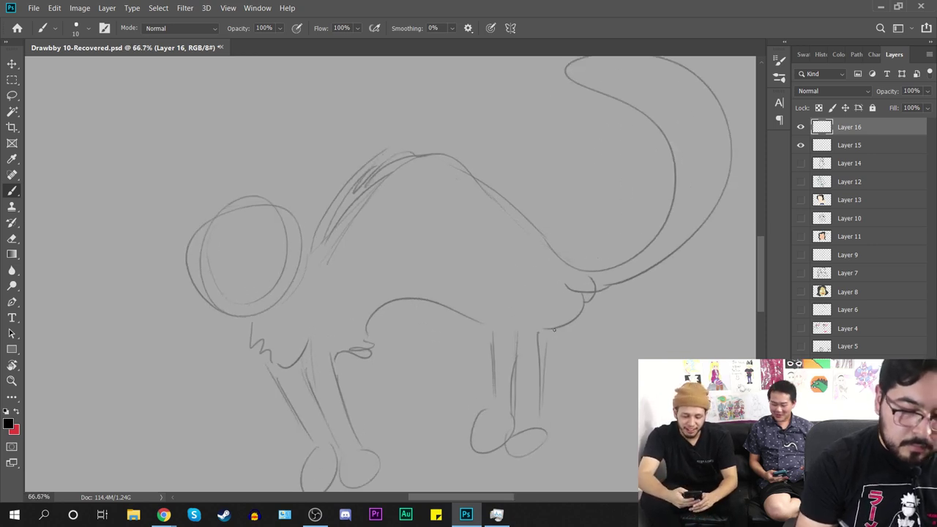
{"action": "key", "text": "ctrl+minus"}
{"action": "right_click", "coordinate": [532, 315]}
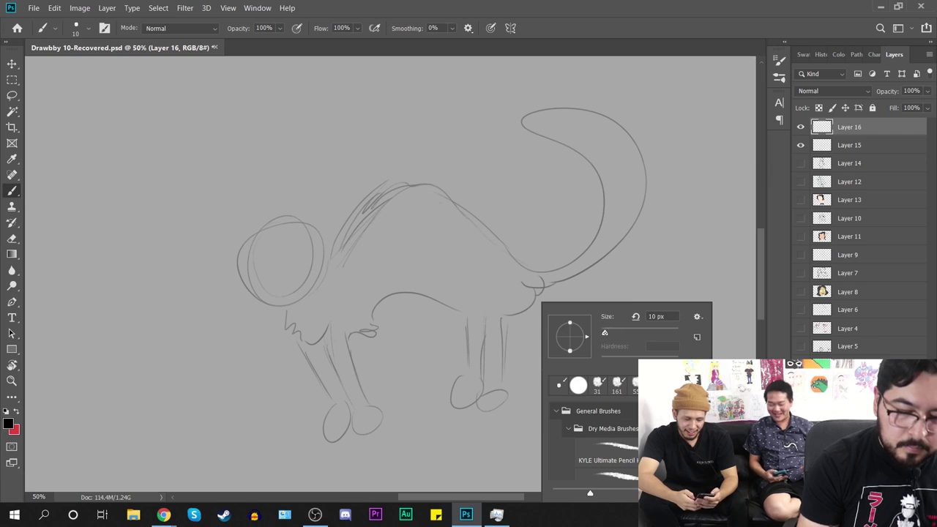
{"action": "left_click_drag", "start_coordinate": [606, 333], "coordinate": [612, 333]}
{"action": "key", "text": "Return"}
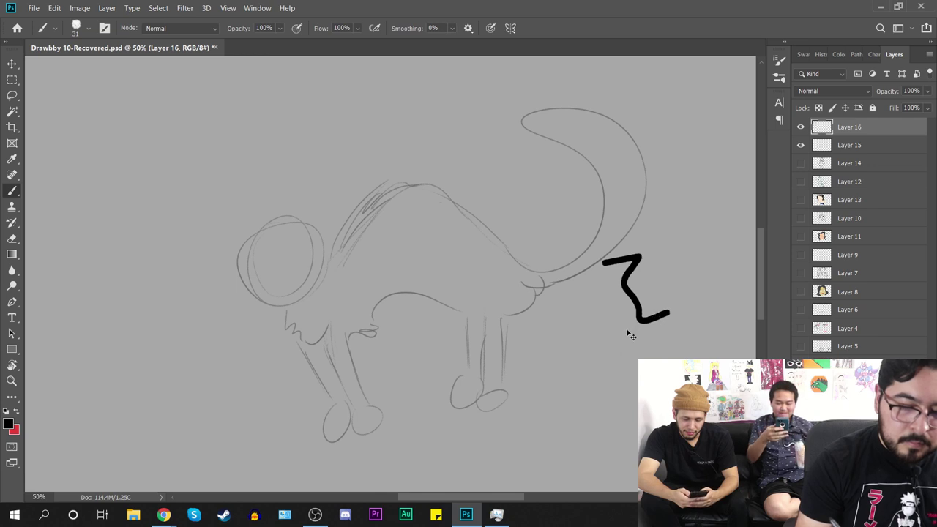
{"action": "key", "text": "ctrl+z"}
{"action": "right_click", "coordinate": [595, 316]}
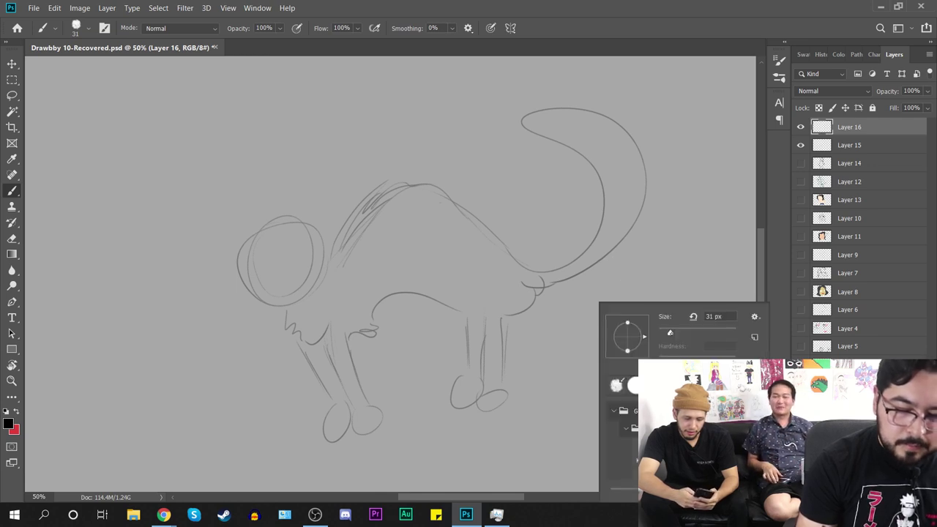
{"action": "left_click_drag", "start_coordinate": [670, 331], "coordinate": [665, 333]}
{"action": "left_click_drag", "start_coordinate": [613, 279], "coordinate": [652, 328]}
{"action": "key", "text": "ctrl+z"}
Step: Ink the jawline and chin below the sketched head, with a short mark above the chin
{"action": "key", "text": "ctrl+plus"}
{"action": "key", "text": "ctrl+plus"}
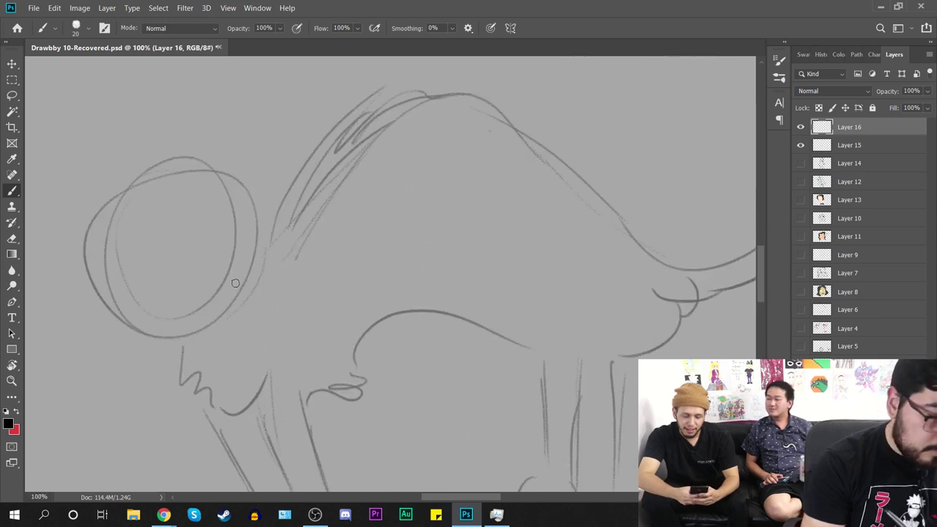
{"action": "mouse_move", "coordinate": [226, 278]}
{"action": "left_mouse_down"}
{"action": "mouse_move", "coordinate": [318, 266]}
{"action": "mouse_move", "coordinate": [341, 241]}
{"action": "mouse_move", "coordinate": [334, 292]}
{"action": "mouse_move", "coordinate": [266, 351]}
{"action": "left_mouse_up"}
{"action": "mouse_move", "coordinate": [202, 335]}
{"action": "left_mouse_down"}
{"action": "mouse_move", "coordinate": [223, 357]}
{"action": "mouse_move", "coordinate": [285, 341]}
{"action": "mouse_move", "coordinate": [261, 347]}
{"action": "mouse_move", "coordinate": [235, 328]}
{"action": "left_mouse_up"}
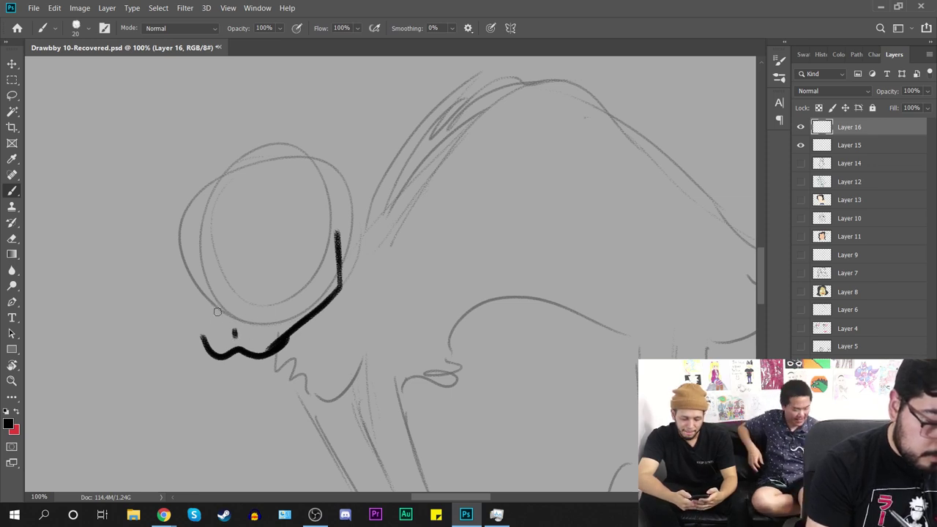
Step: Ink the upper and lower lips above the chin, undoing the strokes that miss
{"action": "mouse_move", "coordinate": [217, 314]}
{"action": "left_mouse_down"}
{"action": "mouse_move", "coordinate": [252, 313]}
{"action": "mouse_move", "coordinate": [205, 301]}
{"action": "left_mouse_up"}
{"action": "key", "text": "ctrl+z"}
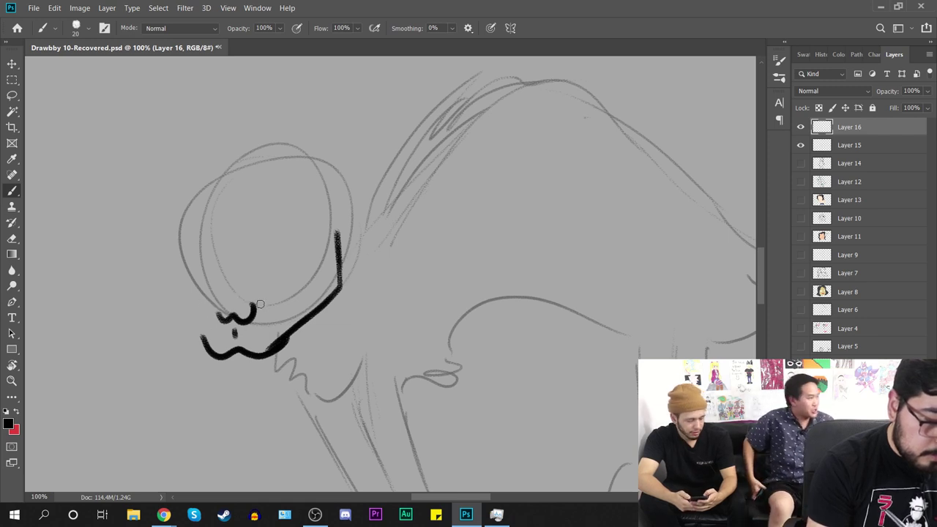
{"action": "mouse_move", "coordinate": [264, 304]}
{"action": "left_mouse_down"}
{"action": "mouse_move", "coordinate": [229, 302]}
{"action": "mouse_move", "coordinate": [218, 317]}
{"action": "mouse_move", "coordinate": [224, 325]}
{"action": "mouse_move", "coordinate": [212, 297]}
{"action": "mouse_move", "coordinate": [261, 304]}
{"action": "mouse_move", "coordinate": [217, 303]}
{"action": "left_mouse_up"}
{"action": "key", "text": "ctrl+z"}
{"action": "key", "text": "ctrl+z"}
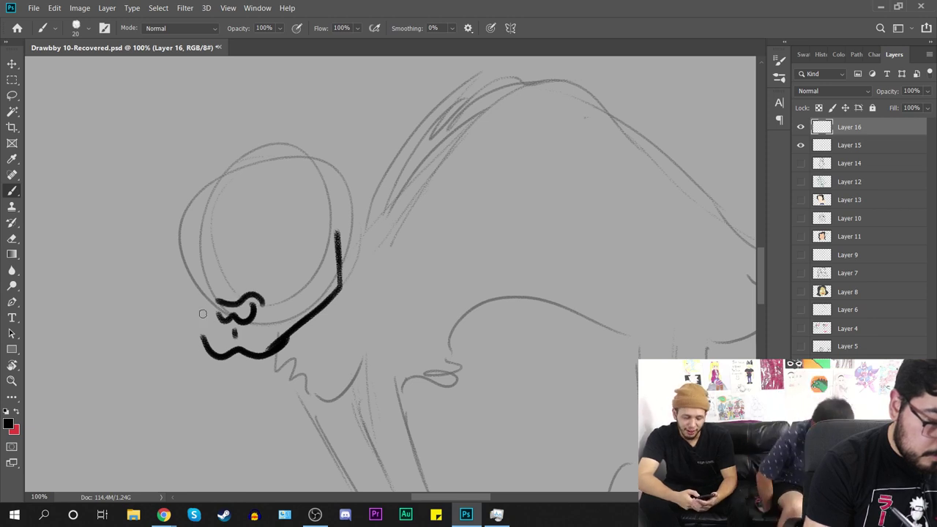
Step: Ink the far side of the face, the nose with its nostril and the creases around the mouth
{"action": "mouse_move", "coordinate": [199, 337]}
{"action": "left_mouse_down"}
{"action": "mouse_move", "coordinate": [202, 303]}
{"action": "mouse_move", "coordinate": [189, 285]}
{"action": "left_mouse_up"}
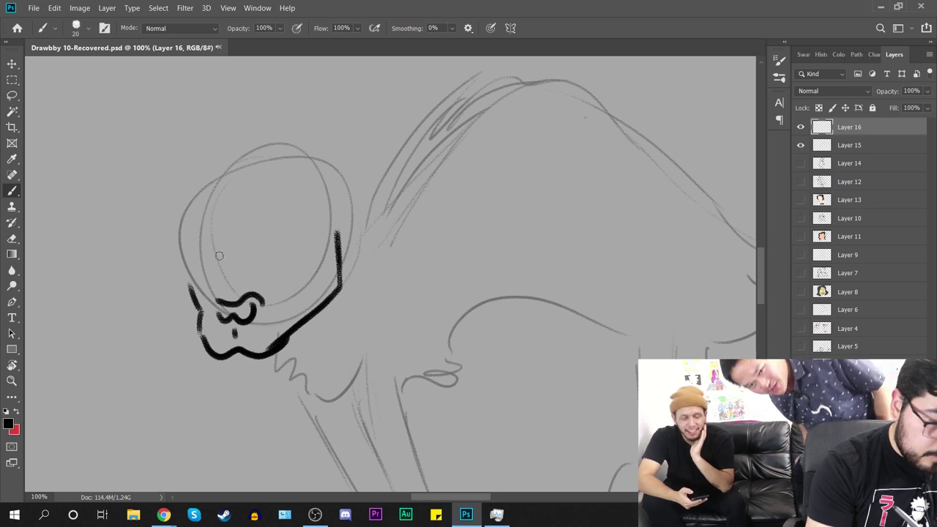
{"action": "mouse_move", "coordinate": [219, 245]}
{"action": "left_mouse_down"}
{"action": "mouse_move", "coordinate": [238, 284]}
{"action": "mouse_move", "coordinate": [240, 272]}
{"action": "mouse_move", "coordinate": [268, 287]}
{"action": "left_mouse_up"}
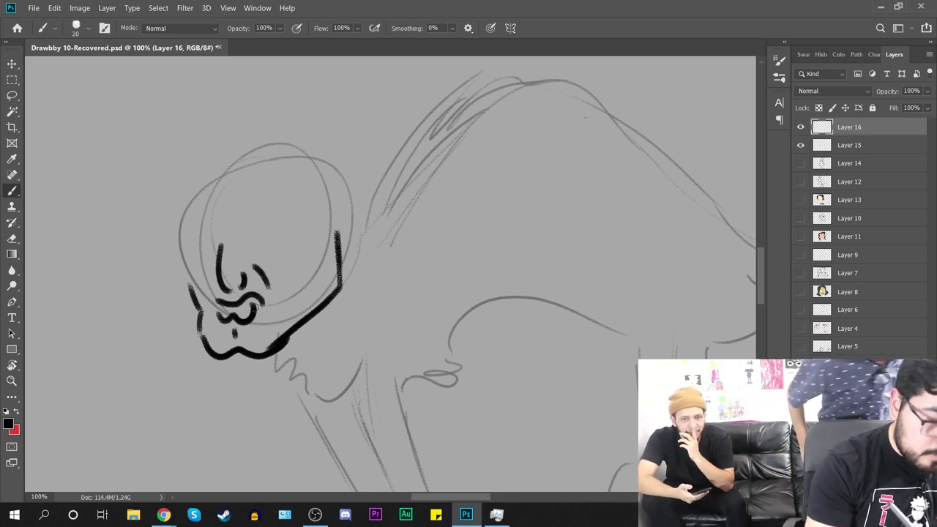
{"action": "left_click_drag", "start_coordinate": [207, 277], "coordinate": [206, 292]}
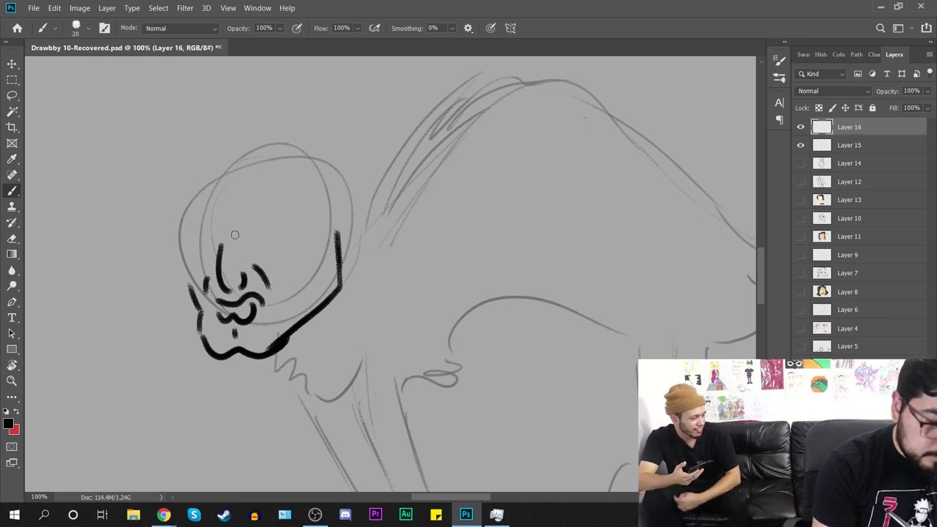
Step: Ink glasses across the nose with two dark shaded lenses and an arm reaching the side of the head
{"action": "left_click_drag", "start_coordinate": [206, 241], "coordinate": [290, 231]}
{"action": "key", "text": "ctrl+z"}
{"action": "key", "text": "ctrl+z"}
{"action": "mouse_move", "coordinate": [234, 245]}
{"action": "left_mouse_down"}
{"action": "mouse_move", "coordinate": [243, 261]}
{"action": "mouse_move", "coordinate": [296, 254]}
{"action": "mouse_move", "coordinate": [301, 240]}
{"action": "mouse_move", "coordinate": [293, 241]}
{"action": "mouse_move", "coordinate": [338, 224]}
{"action": "left_mouse_up"}
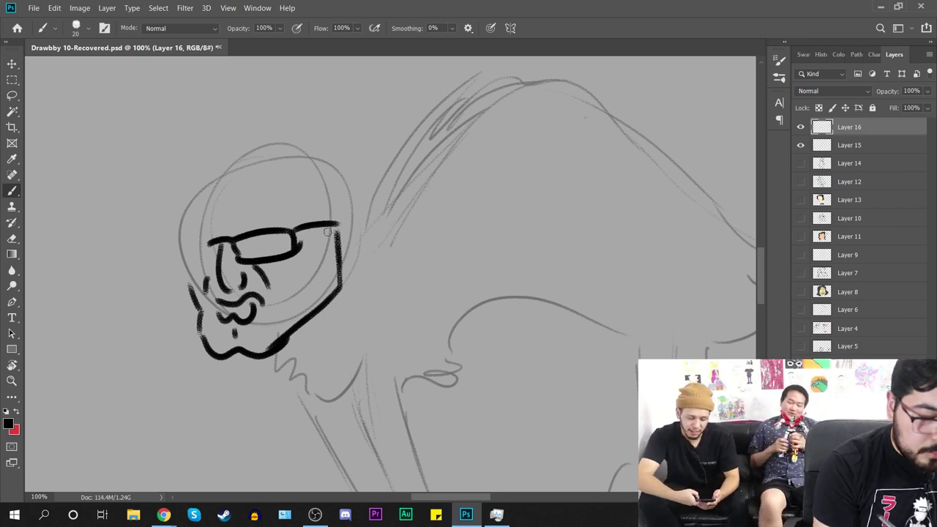
{"action": "mouse_move", "coordinate": [244, 242]}
{"action": "left_mouse_down"}
{"action": "mouse_move", "coordinate": [268, 239]}
{"action": "mouse_move", "coordinate": [291, 252]}
{"action": "left_mouse_up"}
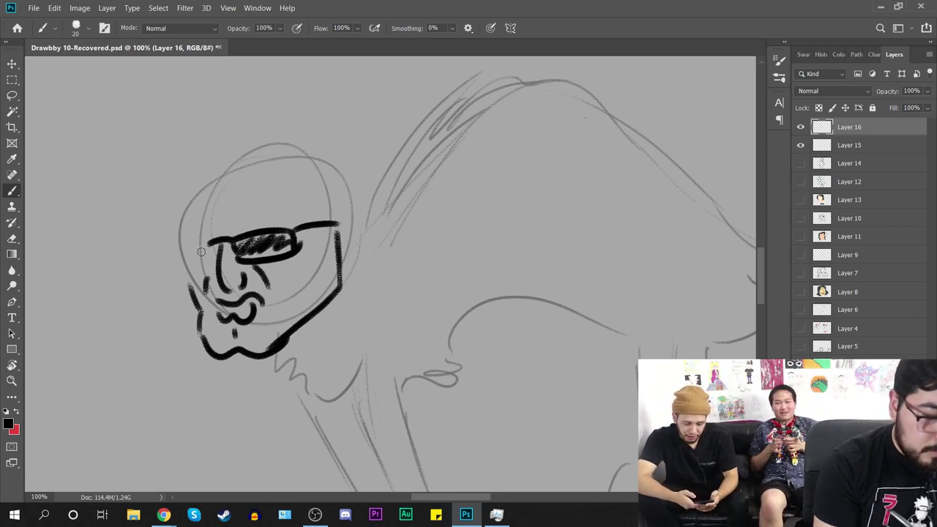
{"action": "mouse_move", "coordinate": [210, 244]}
{"action": "left_mouse_down"}
{"action": "mouse_move", "coordinate": [209, 263]}
{"action": "mouse_move", "coordinate": [178, 245]}
{"action": "mouse_move", "coordinate": [183, 262]}
{"action": "mouse_move", "coordinate": [209, 261]}
{"action": "mouse_move", "coordinate": [194, 253]}
{"action": "left_mouse_up"}
{"action": "key", "text": "ctrl+z"}
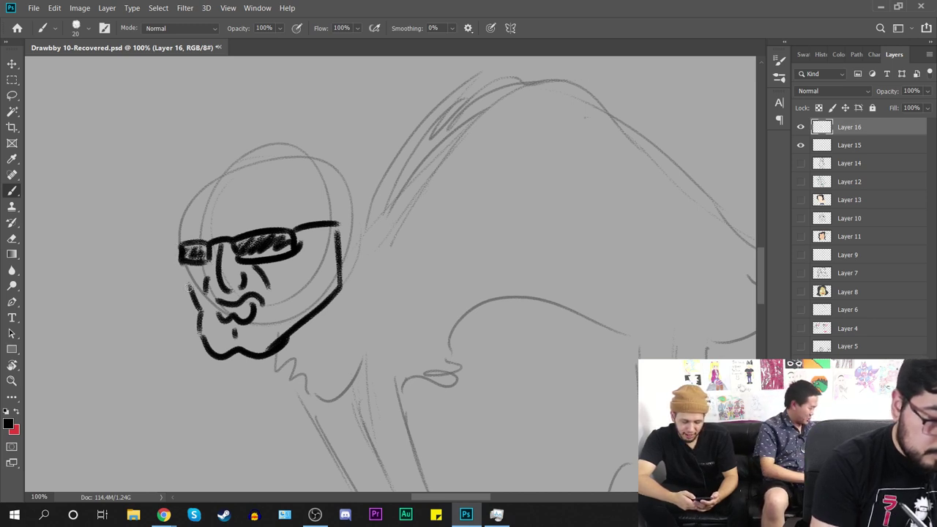
Step: Extend the far cheek line up to the glasses and add a short crease on the near cheek
{"action": "left_click_drag", "start_coordinate": [192, 292], "coordinate": [183, 263]}
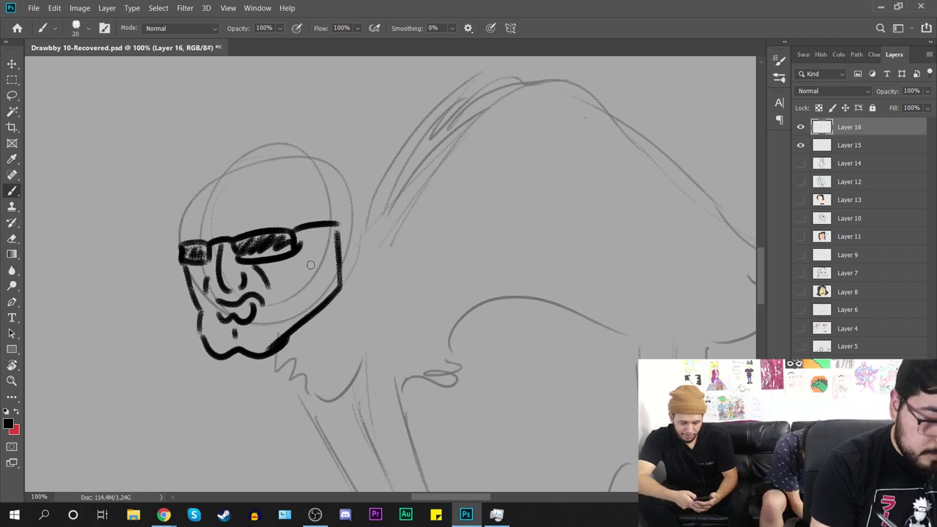
{"action": "left_click_drag", "start_coordinate": [308, 271], "coordinate": [293, 290]}
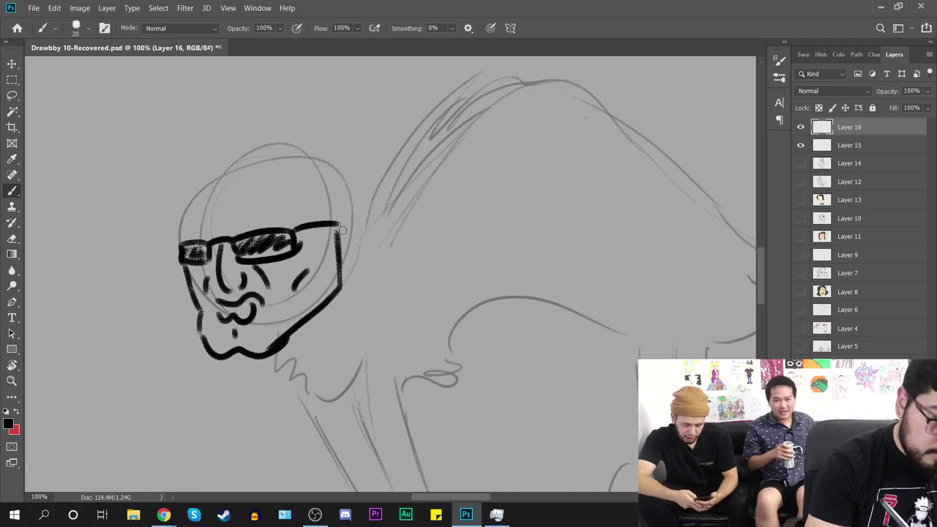
Step: Ink the ear with its inner folds at the end of the glasses arm, plus a short line rising above the far lens
{"action": "left_click_drag", "start_coordinate": [338, 232], "coordinate": [347, 254]}
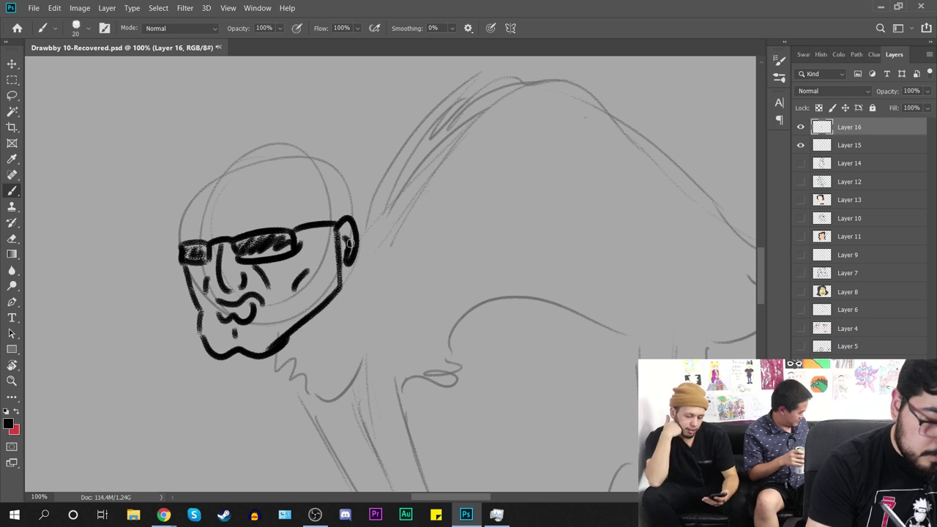
{"action": "left_click_drag", "start_coordinate": [348, 249], "coordinate": [344, 236]}
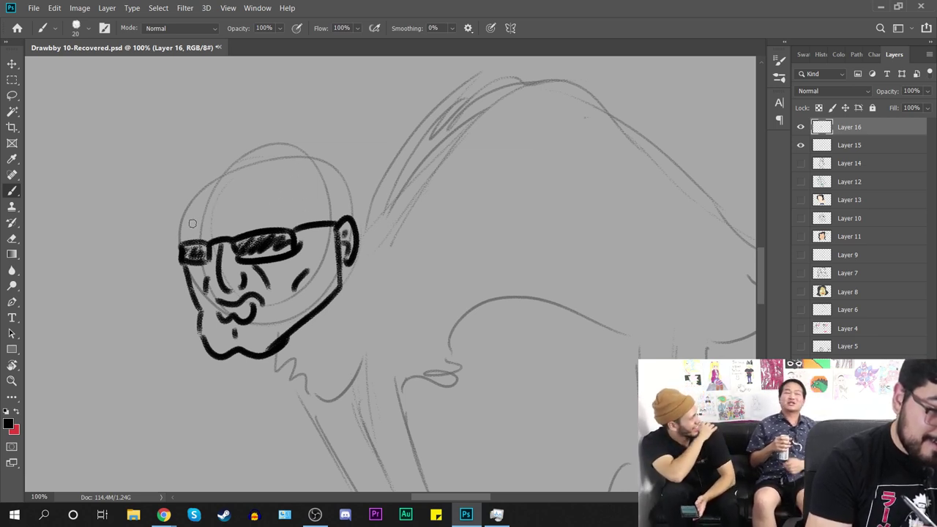
{"action": "left_click_drag", "start_coordinate": [180, 239], "coordinate": [175, 218]}
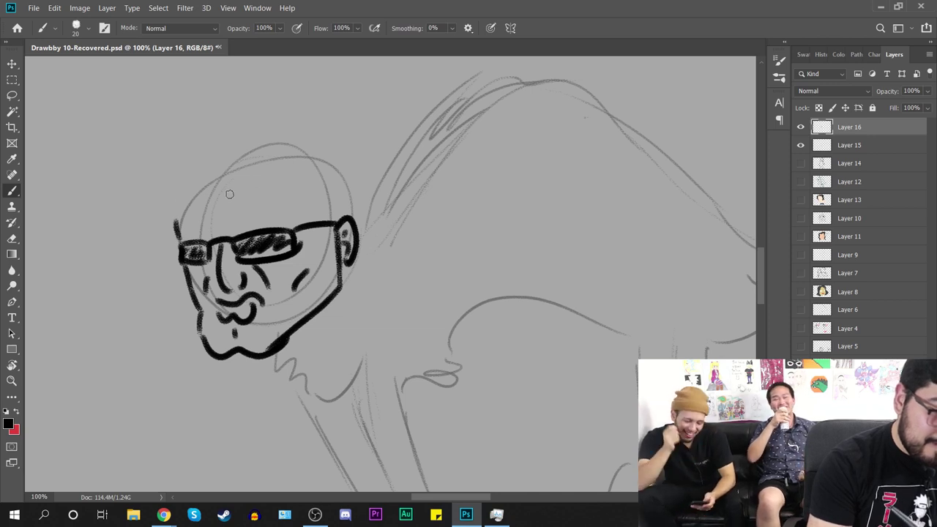
Step: Ink a centre-parted hairline arching over both sides of the forehead, with inner strands and a sideburn in front of the ear
{"action": "mouse_move", "coordinate": [229, 196]}
{"action": "left_mouse_down"}
{"action": "mouse_move", "coordinate": [333, 162]}
{"action": "mouse_move", "coordinate": [344, 220]}
{"action": "left_mouse_up"}
{"action": "key", "text": "ctrl+z"}
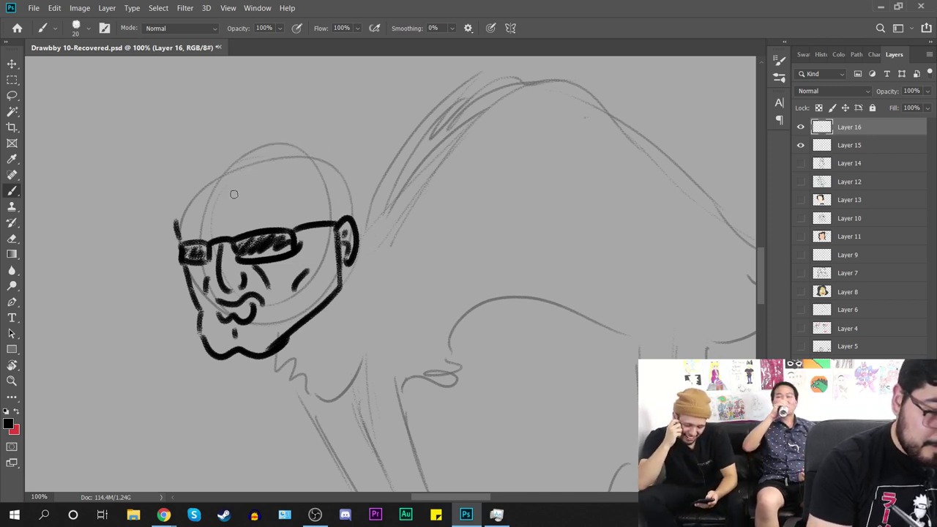
{"action": "left_click_drag", "start_coordinate": [233, 197], "coordinate": [300, 226]}
{"action": "left_click_drag", "start_coordinate": [250, 198], "coordinate": [278, 224]}
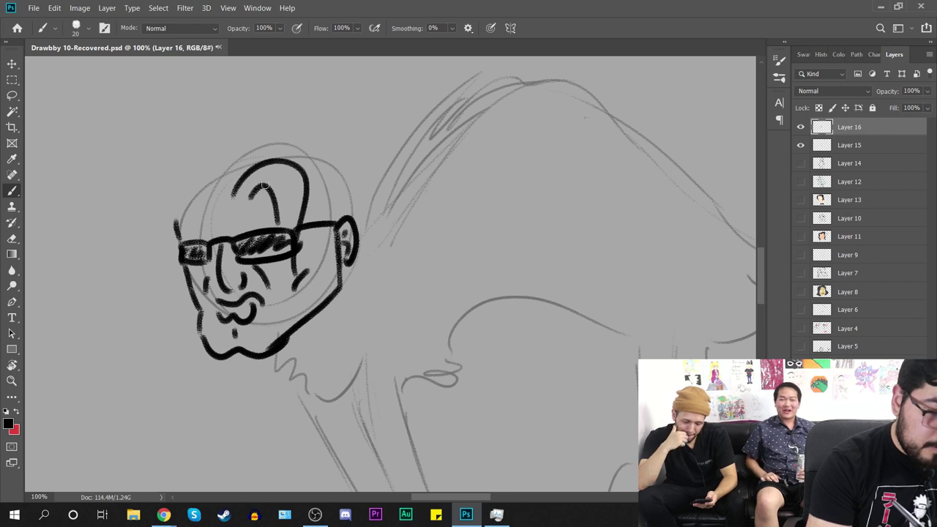
{"action": "mouse_move", "coordinate": [268, 188]}
{"action": "left_mouse_down"}
{"action": "mouse_move", "coordinate": [304, 196]}
{"action": "mouse_move", "coordinate": [329, 238]}
{"action": "mouse_move", "coordinate": [333, 273]}
{"action": "left_mouse_up"}
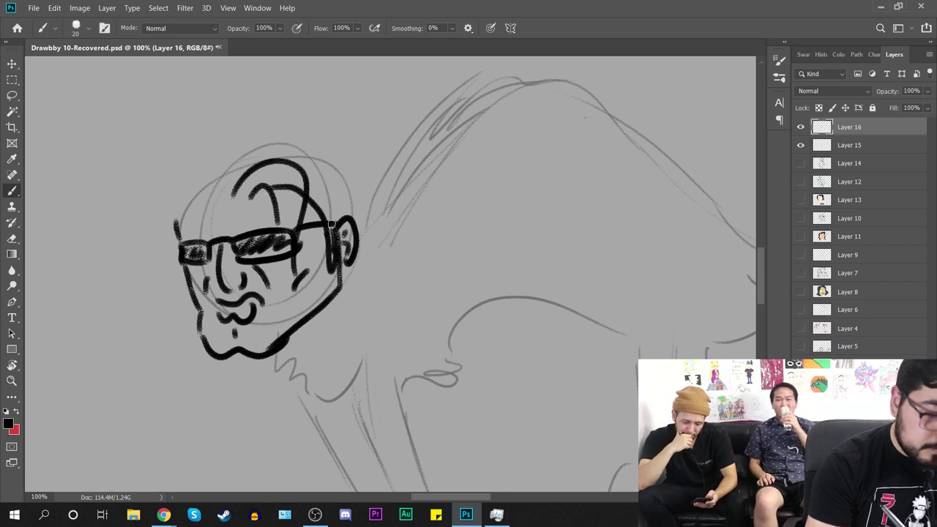
{"action": "left_click_drag", "start_coordinate": [331, 221], "coordinate": [334, 238]}
{"action": "mouse_move", "coordinate": [227, 196]}
{"action": "left_mouse_down"}
{"action": "mouse_move", "coordinate": [198, 173]}
{"action": "mouse_move", "coordinate": [176, 235]}
{"action": "left_mouse_up"}
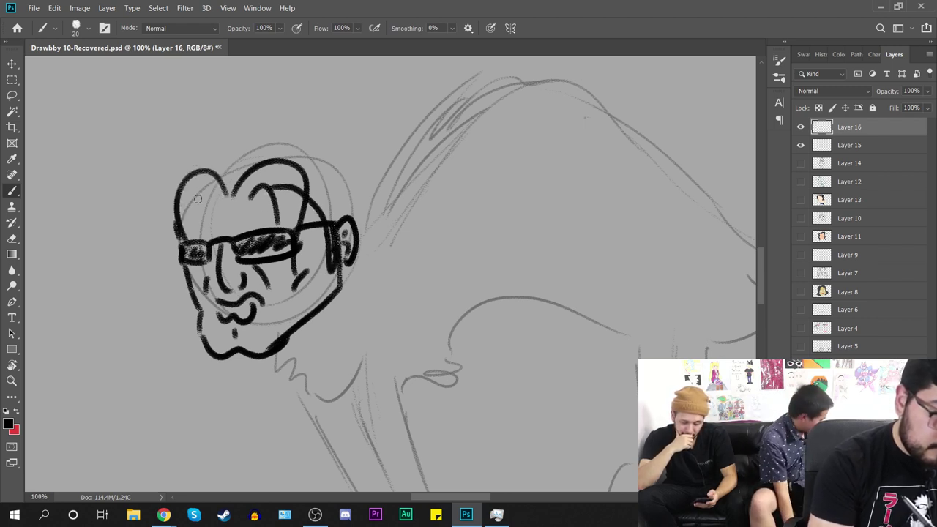
{"action": "left_click_drag", "start_coordinate": [219, 194], "coordinate": [179, 256]}
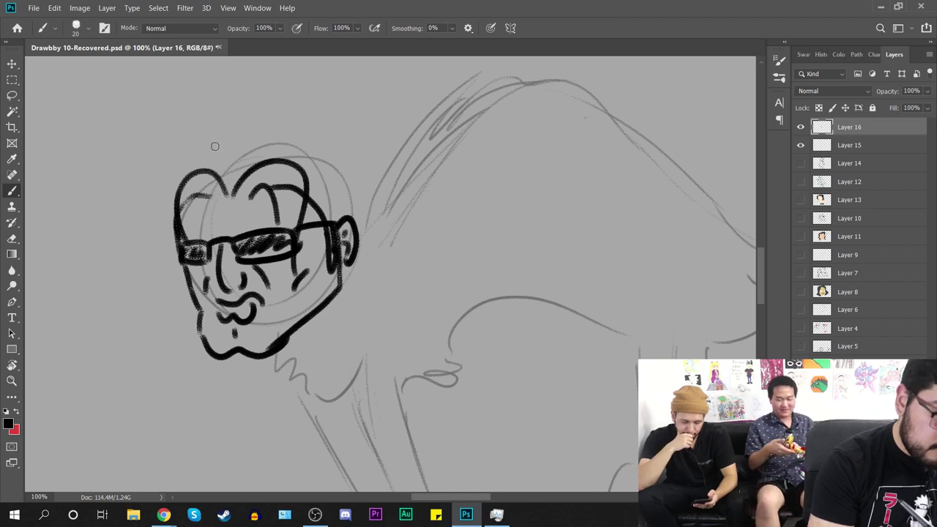
Step: Ink the outer outline of the long hair, falling from the parting down both sides of the face with curled ends
{"action": "mouse_move", "coordinate": [214, 150]}
{"action": "left_mouse_down"}
{"action": "mouse_move", "coordinate": [171, 169]}
{"action": "mouse_move", "coordinate": [172, 341]}
{"action": "mouse_move", "coordinate": [203, 361]}
{"action": "left_mouse_up"}
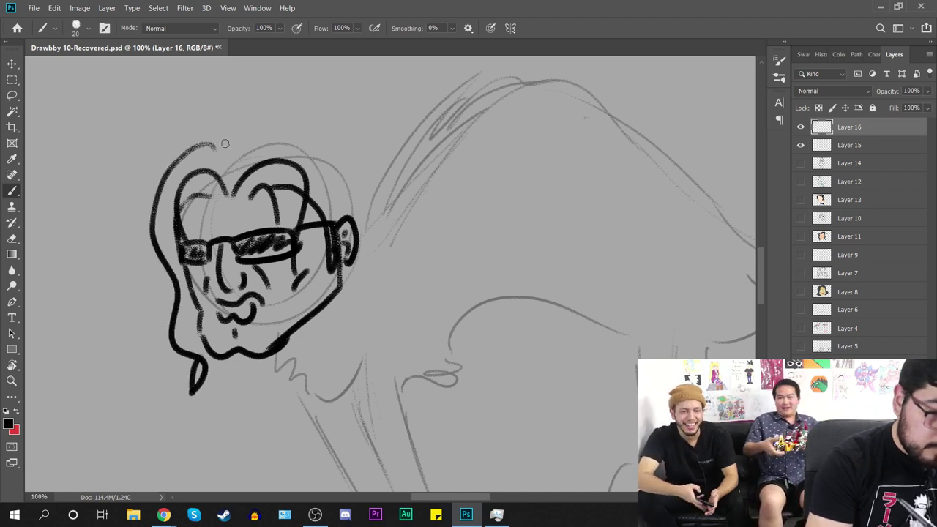
{"action": "mouse_move", "coordinate": [220, 145]}
{"action": "left_mouse_down"}
{"action": "mouse_move", "coordinate": [361, 136]}
{"action": "mouse_move", "coordinate": [344, 353]}
{"action": "left_mouse_up"}
{"action": "left_click_drag", "start_coordinate": [328, 315], "coordinate": [343, 345]}
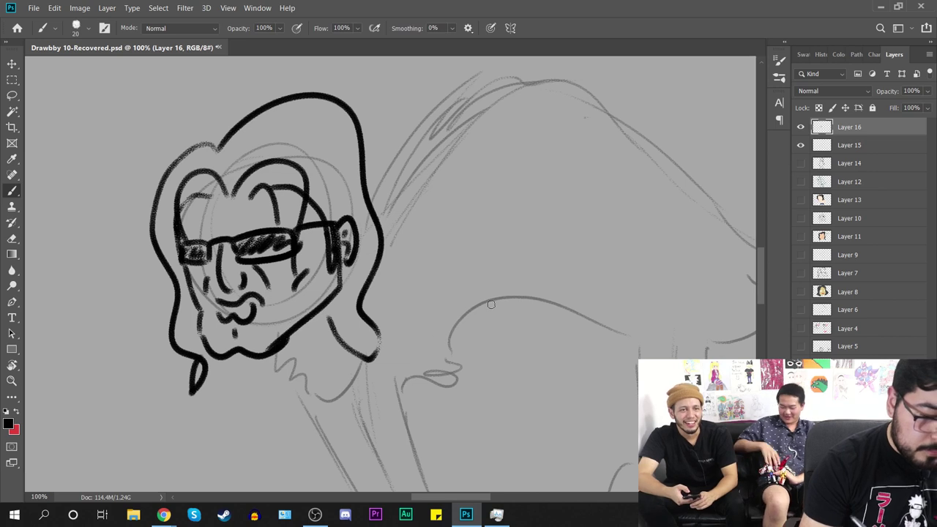
Step: Ink the arched back from the hair to the start of the rump, with jagged fur near the shoulders
{"action": "mouse_move", "coordinate": [495, 298]}
{"action": "left_mouse_down"}
{"action": "mouse_move", "coordinate": [389, 278]}
{"action": "mouse_move", "coordinate": [305, 327]}
{"action": "mouse_move", "coordinate": [305, 310]}
{"action": "left_mouse_up"}
{"action": "key", "text": "ctrl+minus"}
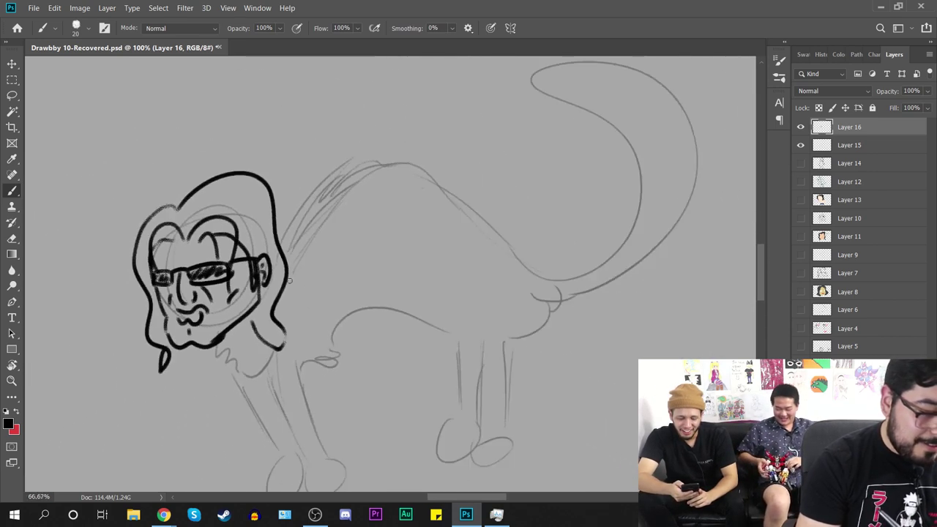
{"action": "mouse_move", "coordinate": [280, 251]}
{"action": "left_mouse_down"}
{"action": "mouse_move", "coordinate": [305, 209]}
{"action": "mouse_move", "coordinate": [363, 177]}
{"action": "mouse_move", "coordinate": [506, 254]}
{"action": "mouse_move", "coordinate": [576, 270]}
{"action": "left_mouse_up"}
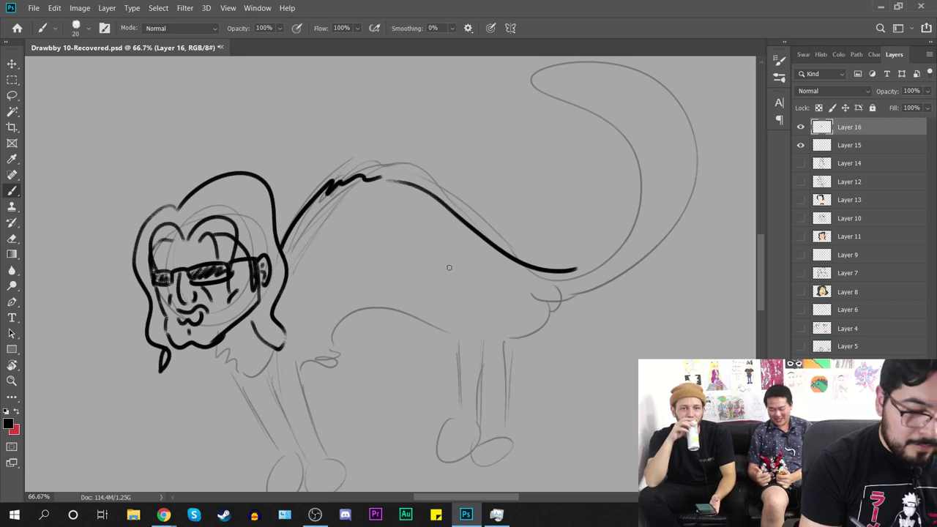
{"action": "key", "text": "ctrl+z"}
{"action": "left_click_drag", "start_coordinate": [384, 176], "coordinate": [518, 245]}
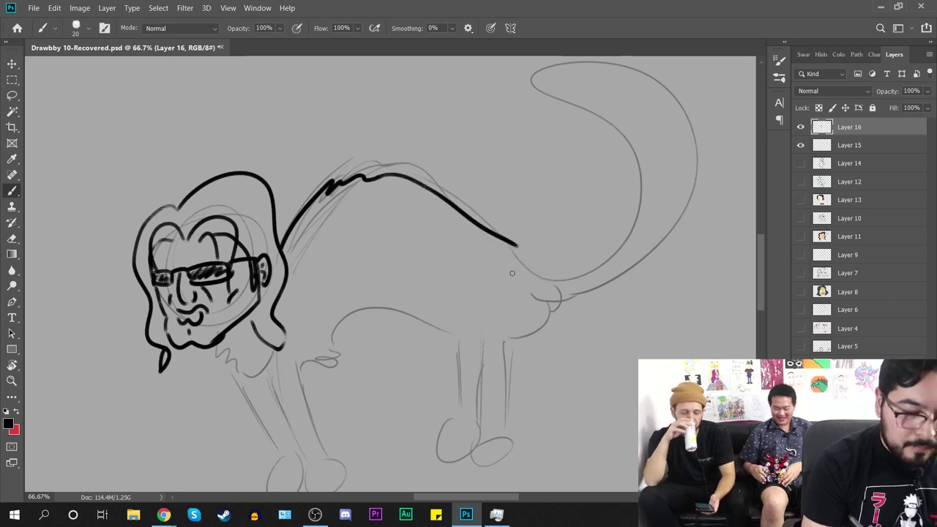
Step: Ink the chest below the chin with a ragged fur edge, undoing the first stroke
{"action": "left_click_drag", "start_coordinate": [302, 338], "coordinate": [326, 256]}
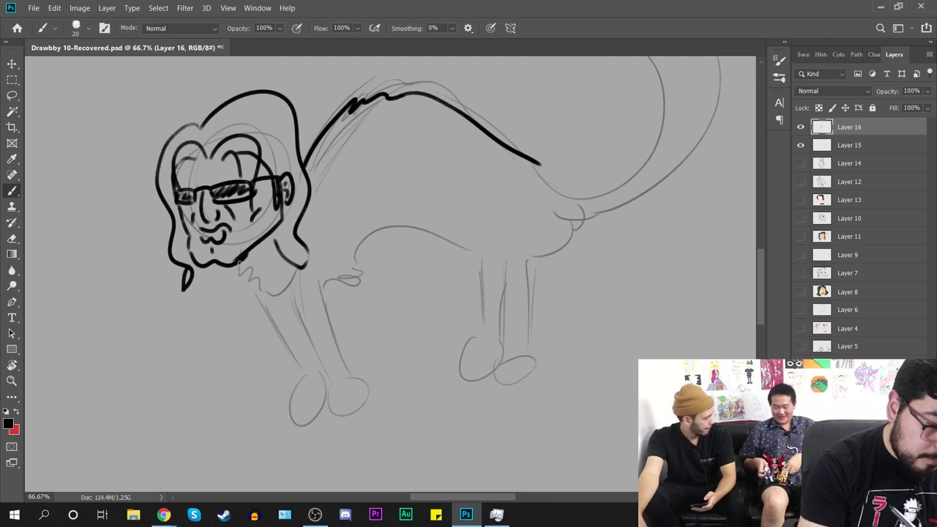
{"action": "mouse_move", "coordinate": [237, 261]}
{"action": "left_mouse_down"}
{"action": "mouse_move", "coordinate": [244, 289]}
{"action": "mouse_move", "coordinate": [265, 307]}
{"action": "left_mouse_up"}
{"action": "key", "text": "ctrl+z"}
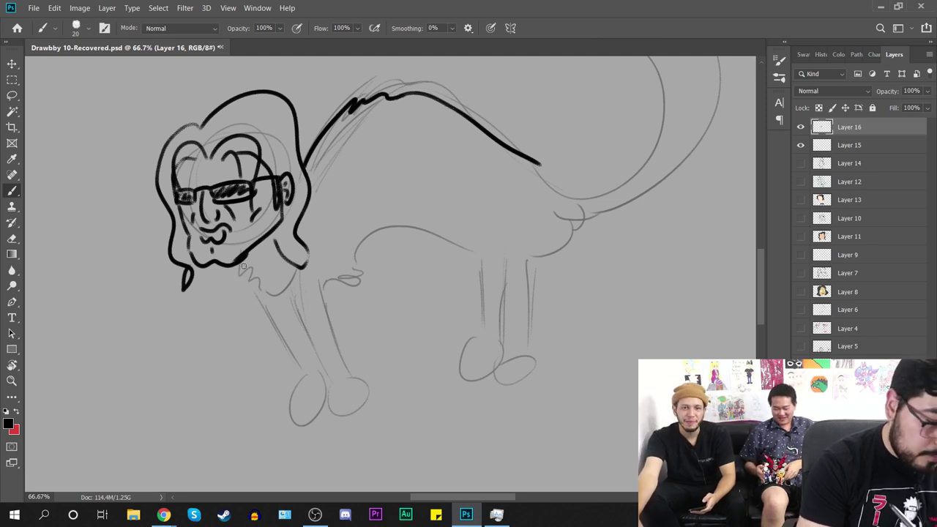
{"action": "mouse_move", "coordinate": [240, 262]}
{"action": "left_mouse_down"}
{"action": "mouse_move", "coordinate": [255, 304]}
{"action": "mouse_move", "coordinate": [277, 305]}
{"action": "mouse_move", "coordinate": [281, 271]}
{"action": "left_mouse_up"}
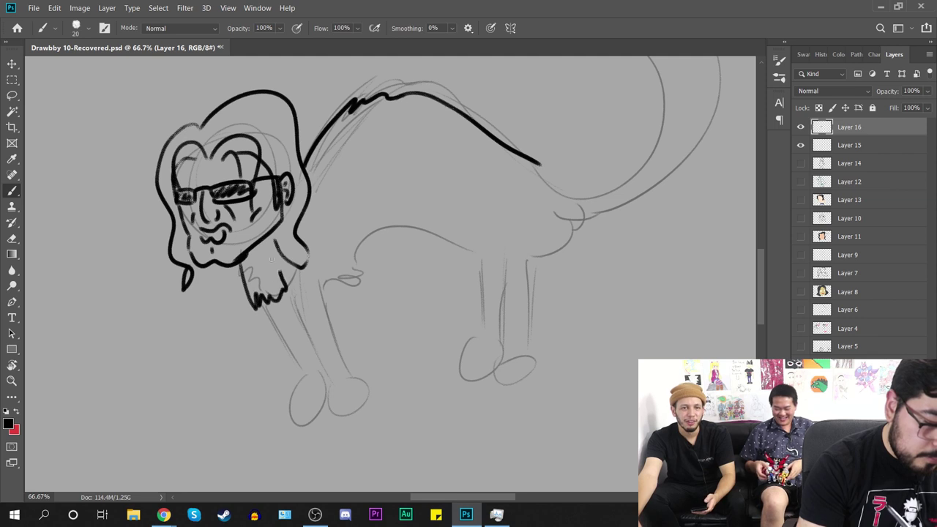
Step: Ink the front edges of both front legs and the toes of the near front paw, undoing the strokes that miss
{"action": "left_click_drag", "start_coordinate": [262, 303], "coordinate": [296, 366]}
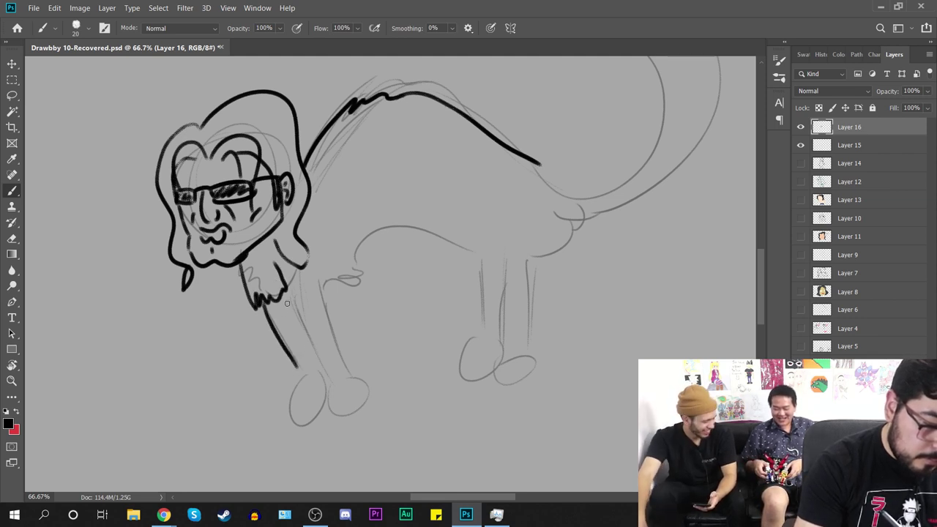
{"action": "left_click_drag", "start_coordinate": [278, 298], "coordinate": [314, 348]}
{"action": "key", "text": "ctrl+z"}
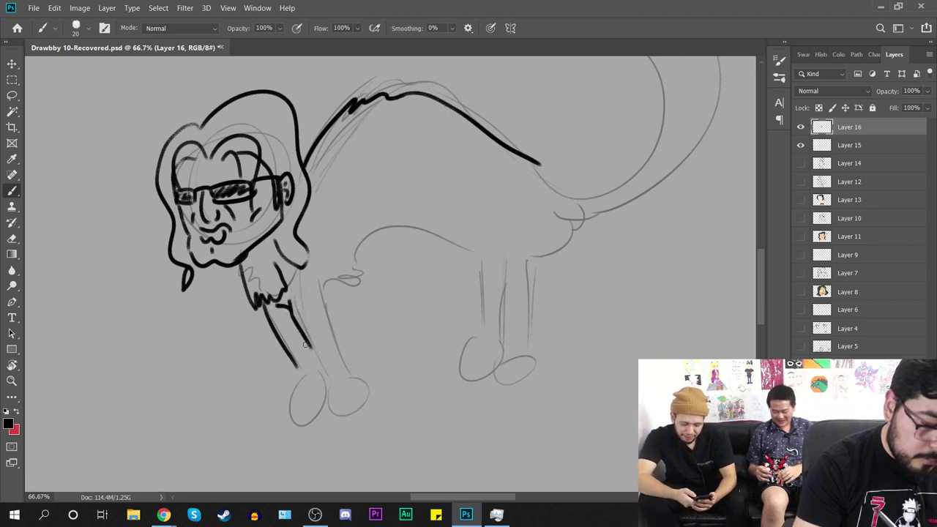
{"action": "key", "text": "ctrl+z"}
{"action": "mouse_move", "coordinate": [291, 311]}
{"action": "left_mouse_down"}
{"action": "mouse_move", "coordinate": [320, 381]}
{"action": "mouse_move", "coordinate": [340, 410]}
{"action": "mouse_move", "coordinate": [356, 410]}
{"action": "mouse_move", "coordinate": [369, 399]}
{"action": "mouse_move", "coordinate": [321, 300]}
{"action": "left_mouse_up"}
{"action": "key", "text": "ctrl+z"}
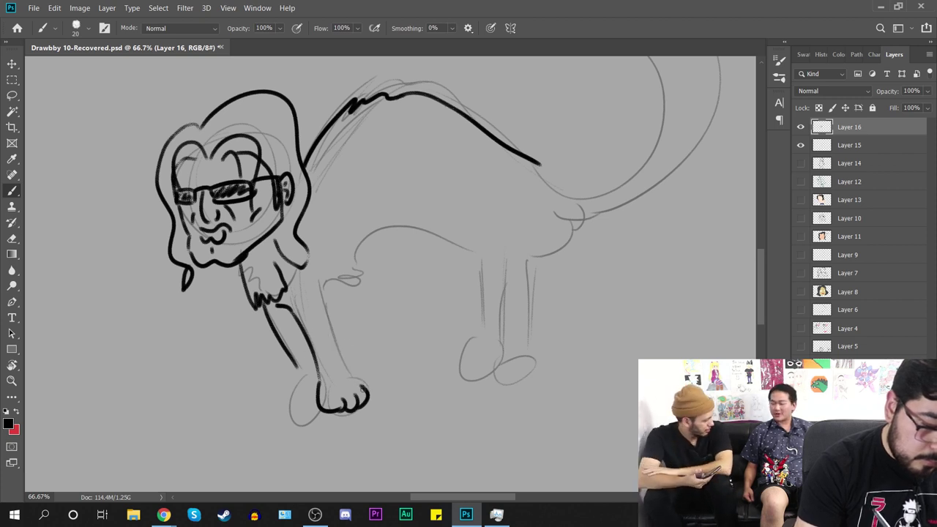
Step: Ink the back edge of the near front leg up to the shoulder and the toes of the far front paw
{"action": "left_click_drag", "start_coordinate": [364, 388], "coordinate": [326, 309]}
{"action": "mouse_move", "coordinate": [296, 368]}
{"action": "left_mouse_down"}
{"action": "mouse_move", "coordinate": [299, 406]}
{"action": "mouse_move", "coordinate": [321, 403]}
{"action": "left_mouse_up"}
{"action": "key", "text": "ctrl+z"}
{"action": "key", "text": "ctrl+z"}
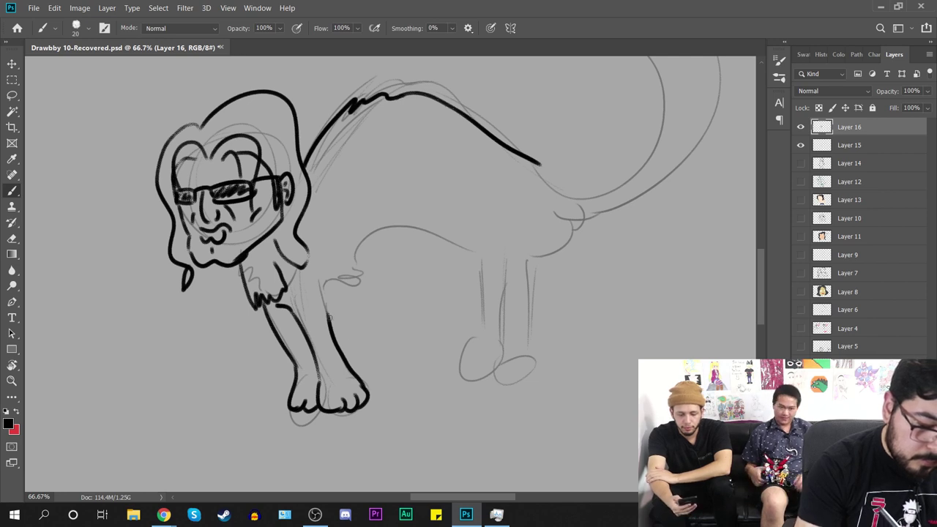
{"action": "left_click_drag", "start_coordinate": [330, 317], "coordinate": [326, 249]}
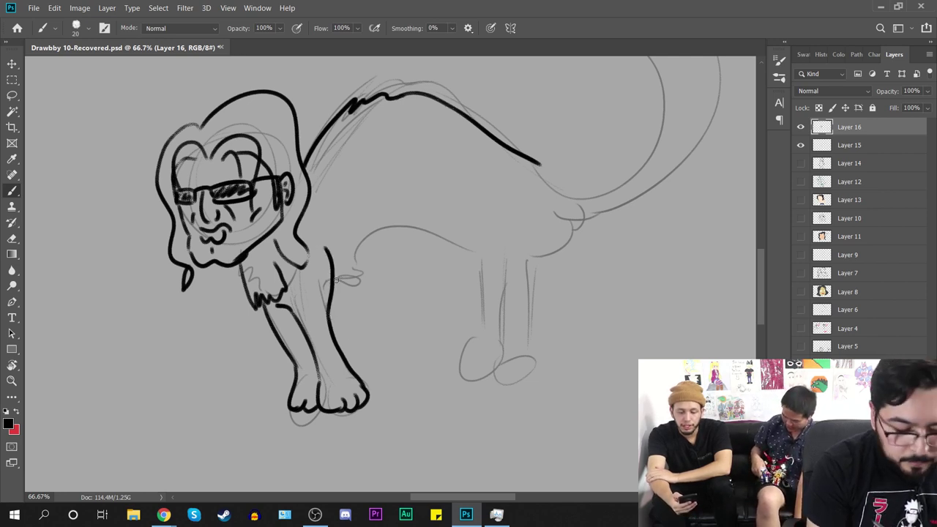
Step: Ink a jagged fur tuft behind the front leg, the high belly arch and the front edge of the near hind leg down to its foot
{"action": "mouse_move", "coordinate": [337, 281]}
{"action": "left_mouse_down"}
{"action": "mouse_move", "coordinate": [381, 252]}
{"action": "mouse_move", "coordinate": [360, 255]}
{"action": "mouse_move", "coordinate": [377, 228]}
{"action": "mouse_move", "coordinate": [459, 293]}
{"action": "left_mouse_up"}
{"action": "key", "text": "ctrl+z"}
{"action": "mouse_move", "coordinate": [364, 252]}
{"action": "left_mouse_down"}
{"action": "mouse_move", "coordinate": [368, 232]}
{"action": "mouse_move", "coordinate": [482, 284]}
{"action": "left_mouse_up"}
{"action": "key", "text": "ctrl+z"}
{"action": "mouse_move", "coordinate": [369, 255]}
{"action": "left_mouse_down"}
{"action": "mouse_move", "coordinate": [366, 230]}
{"action": "mouse_move", "coordinate": [475, 308]}
{"action": "left_mouse_up"}
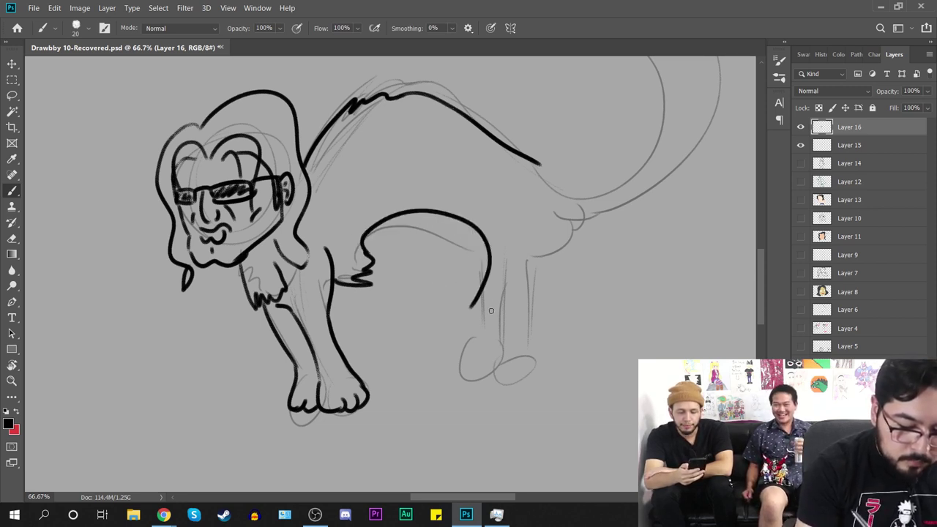
{"action": "key", "text": "ctrl+z"}
{"action": "mouse_move", "coordinate": [372, 258]}
{"action": "left_mouse_down"}
{"action": "mouse_move", "coordinate": [364, 227]}
{"action": "mouse_move", "coordinate": [473, 268]}
{"action": "mouse_move", "coordinate": [500, 342]}
{"action": "mouse_move", "coordinate": [507, 334]}
{"action": "mouse_move", "coordinate": [508, 357]}
{"action": "mouse_move", "coordinate": [442, 382]}
{"action": "mouse_move", "coordinate": [477, 377]}
{"action": "mouse_move", "coordinate": [468, 378]}
{"action": "mouse_move", "coordinate": [491, 388]}
{"action": "mouse_move", "coordinate": [468, 380]}
{"action": "left_mouse_up"}
{"action": "key", "text": "ctrl+z"}
{"action": "key", "text": "ctrl+z"}
{"action": "key", "text": "ctrl+z"}
{"action": "key", "text": "ctrl+z"}
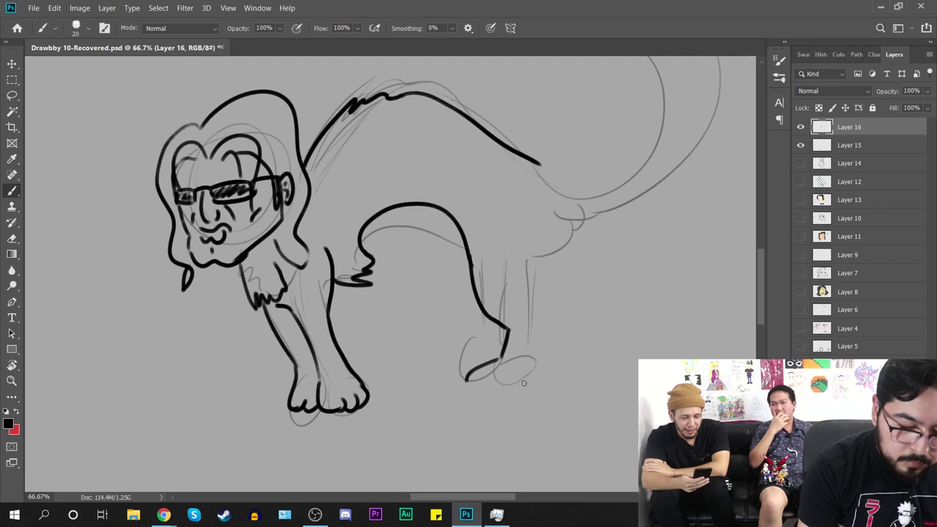
Step: Ink the near hind paw with its toes and heel and the back edge of that leg up to the haunch
{"action": "mouse_move", "coordinate": [528, 378]}
{"action": "left_mouse_down"}
{"action": "mouse_move", "coordinate": [468, 384]}
{"action": "mouse_move", "coordinate": [515, 391]}
{"action": "mouse_move", "coordinate": [521, 382]}
{"action": "mouse_move", "coordinate": [462, 392]}
{"action": "mouse_move", "coordinate": [471, 381]}
{"action": "mouse_move", "coordinate": [459, 377]}
{"action": "mouse_move", "coordinate": [469, 390]}
{"action": "mouse_move", "coordinate": [532, 369]}
{"action": "mouse_move", "coordinate": [539, 349]}
{"action": "mouse_move", "coordinate": [524, 238]}
{"action": "left_mouse_up"}
{"action": "key", "text": "ctrl+z"}
{"action": "key", "text": "ctrl+z"}
{"action": "key", "text": "ctrl+z"}
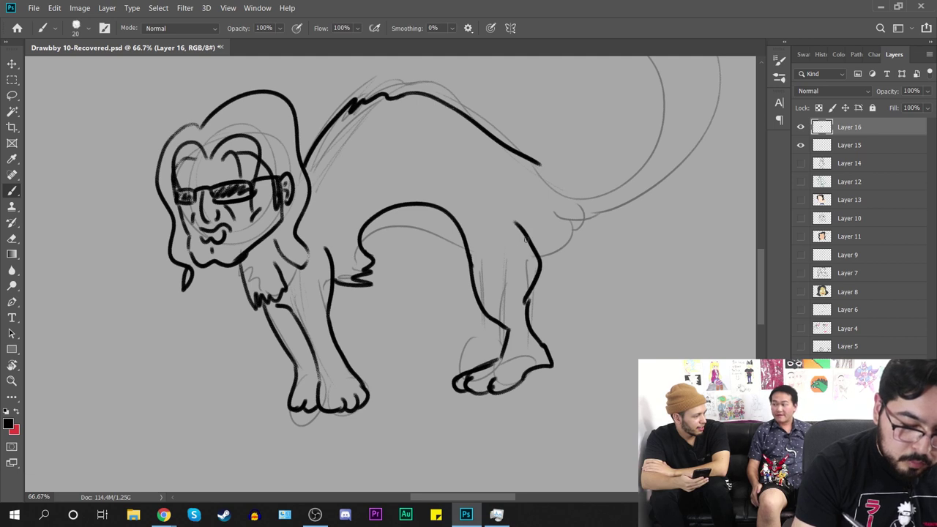
{"action": "key", "text": "ctrl+z"}
{"action": "left_click_drag", "start_coordinate": [528, 305], "coordinate": [539, 249]}
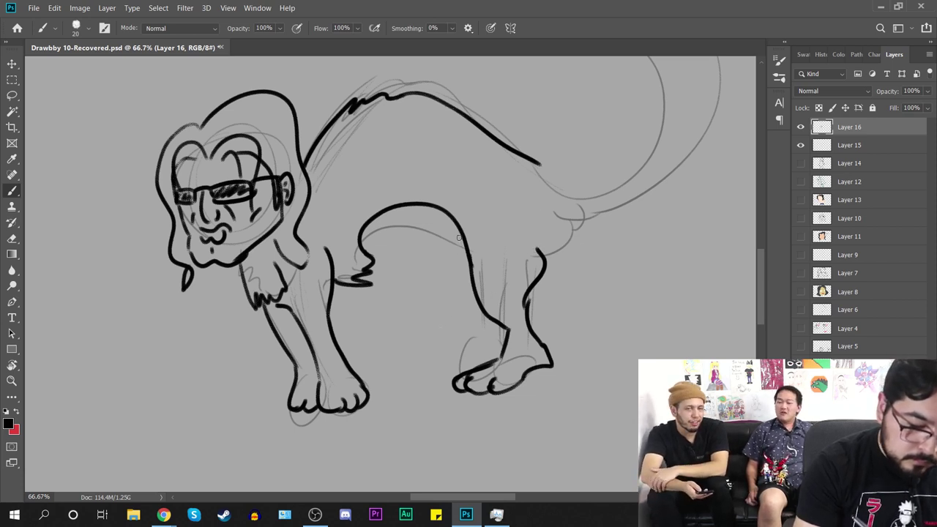
Step: Ink the far hind leg in front of the near one with its toed paw, redrawing the strokes that miss
{"action": "mouse_move", "coordinate": [465, 247]}
{"action": "left_mouse_down"}
{"action": "mouse_move", "coordinate": [455, 281]}
{"action": "mouse_move", "coordinate": [476, 342]}
{"action": "left_mouse_up"}
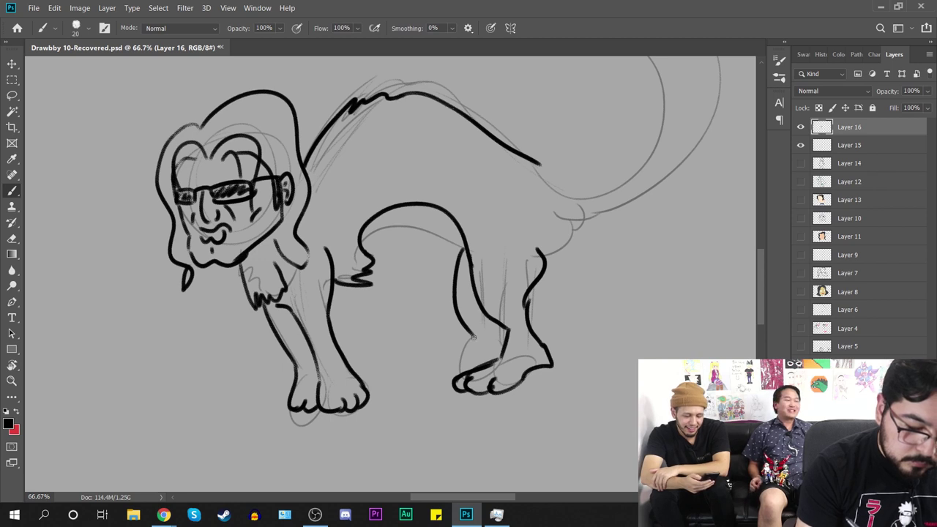
{"action": "key", "text": "ctrl+z"}
{"action": "mouse_move", "coordinate": [464, 248]}
{"action": "left_mouse_down"}
{"action": "mouse_move", "coordinate": [491, 352]}
{"action": "mouse_move", "coordinate": [482, 341]}
{"action": "mouse_move", "coordinate": [482, 360]}
{"action": "mouse_move", "coordinate": [433, 382]}
{"action": "left_mouse_up"}
{"action": "key", "text": "ctrl+z"}
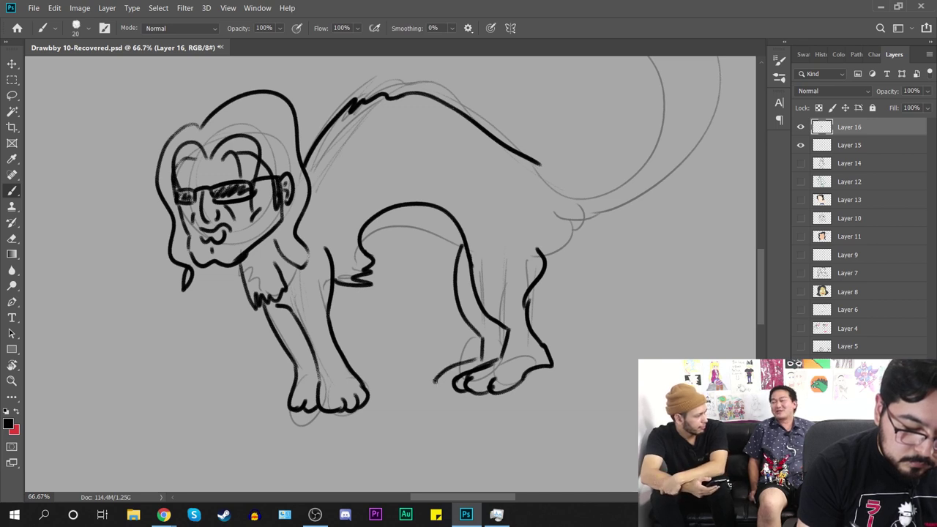
{"action": "key", "text": "ctrl+z"}
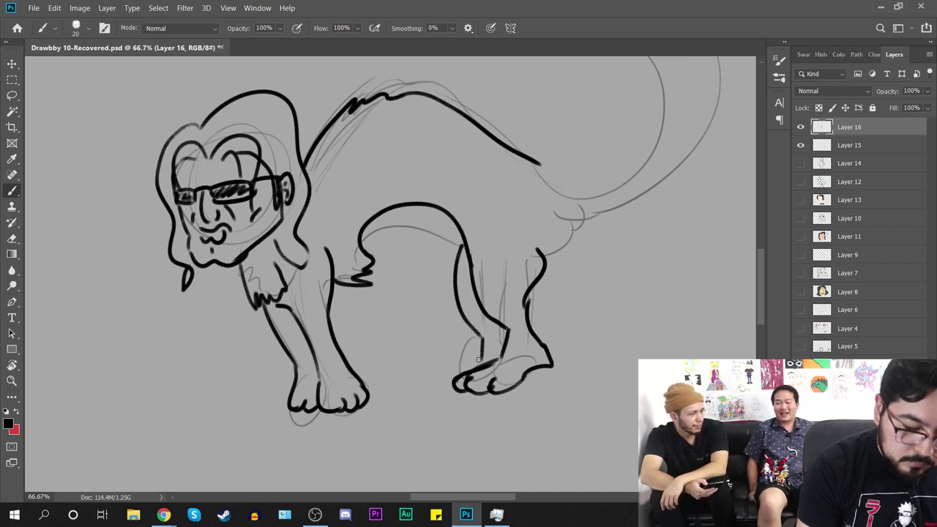
{"action": "mouse_move", "coordinate": [480, 361]}
{"action": "left_mouse_down"}
{"action": "mouse_move", "coordinate": [429, 371]}
{"action": "mouse_move", "coordinate": [452, 389]}
{"action": "mouse_move", "coordinate": [438, 389]}
{"action": "left_mouse_up"}
{"action": "key", "text": "ctrl+z"}
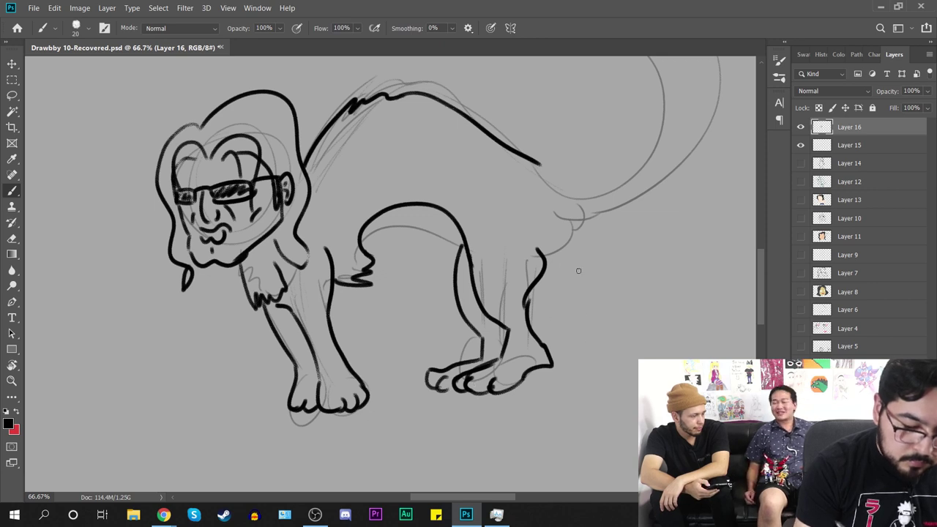
Step: Continue the back line down over the rump and ink a slender S-curved tail with a hooked tip, redrawing the rump stroke until it fits
{"action": "mouse_move", "coordinate": [592, 263]}
{"action": "left_mouse_down"}
{"action": "mouse_move", "coordinate": [506, 286]}
{"action": "mouse_move", "coordinate": [461, 386]}
{"action": "left_mouse_up"}
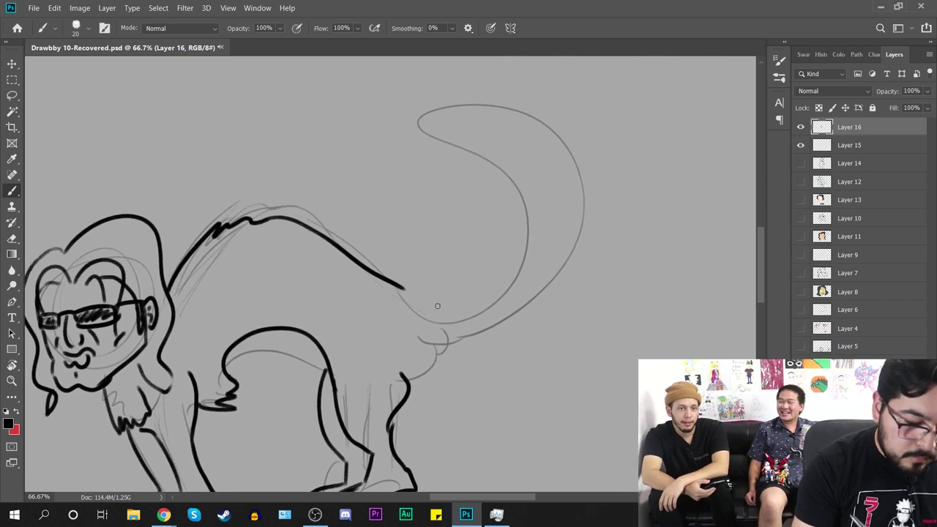
{"action": "left_click_drag", "start_coordinate": [408, 292], "coordinate": [437, 320]}
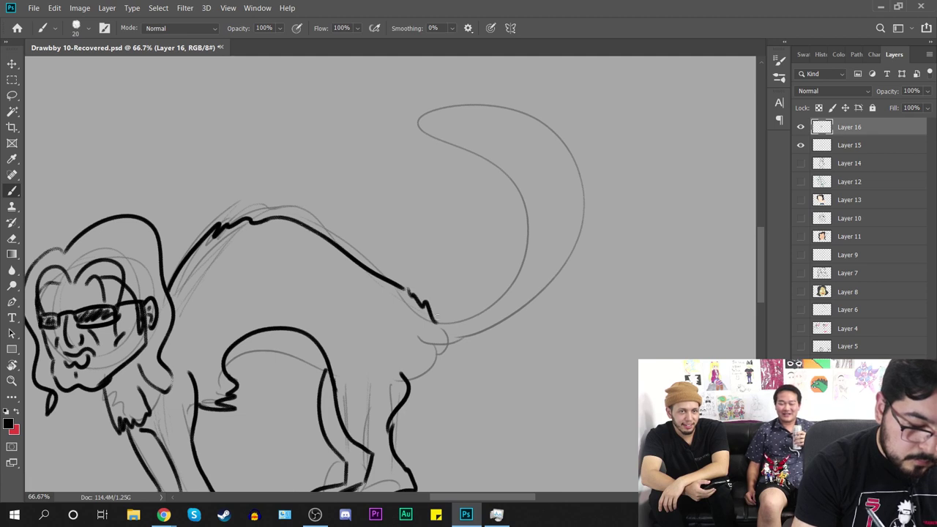
{"action": "key", "text": "ctrl+z"}
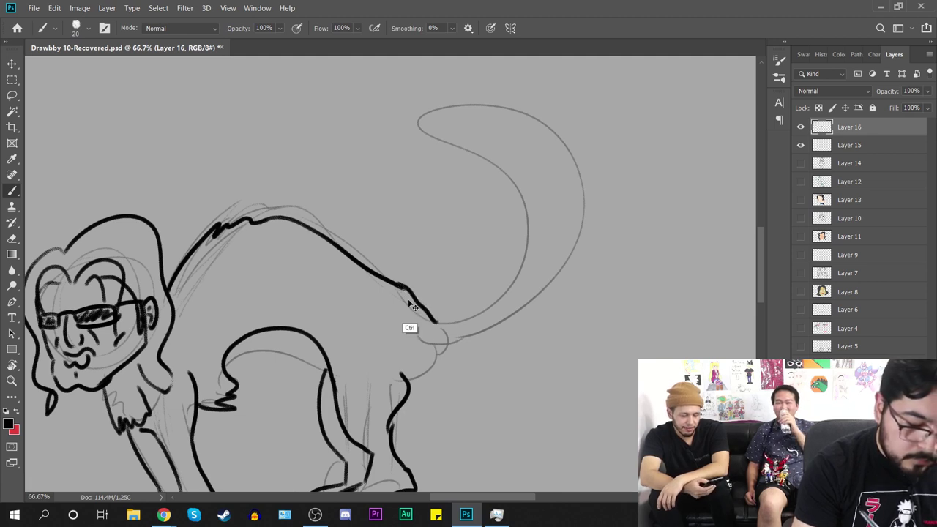
{"action": "left_click_drag", "start_coordinate": [401, 287], "coordinate": [427, 313]}
{"action": "key", "text": "ctrl+z"}
{"action": "left_click_drag", "start_coordinate": [399, 285], "coordinate": [430, 319]}
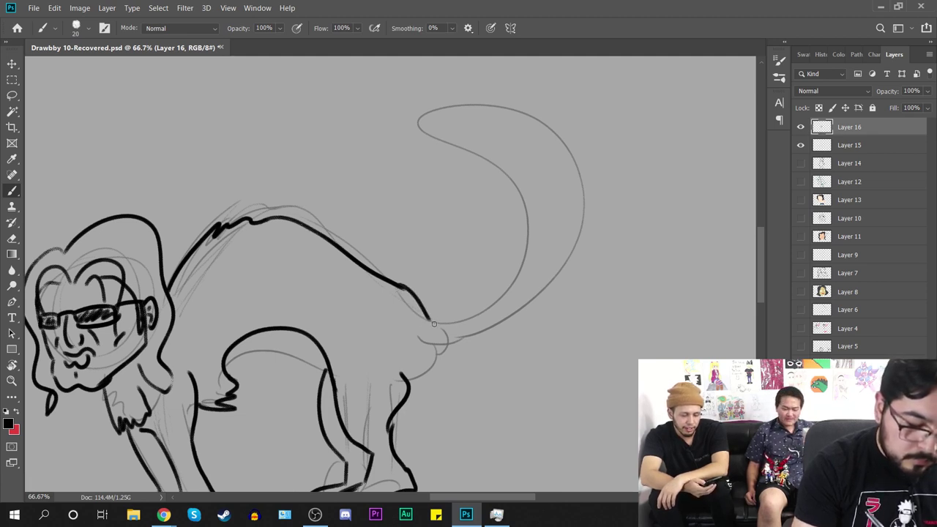
{"action": "key", "text": "ctrl+z"}
{"action": "mouse_move", "coordinate": [401, 285]}
{"action": "left_mouse_down"}
{"action": "mouse_move", "coordinate": [429, 320]}
{"action": "mouse_move", "coordinate": [484, 322]}
{"action": "mouse_move", "coordinate": [475, 202]}
{"action": "mouse_move", "coordinate": [466, 208]}
{"action": "left_mouse_up"}
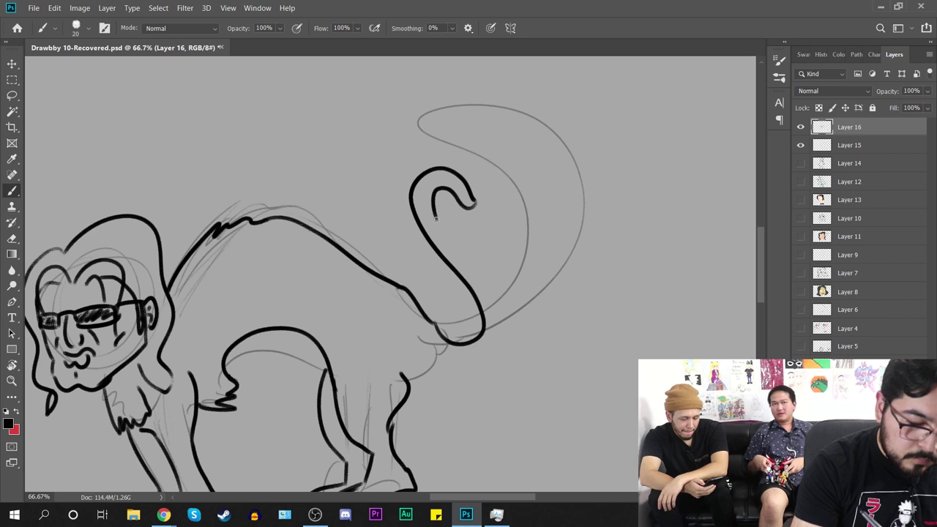
{"action": "mouse_move", "coordinate": [436, 218]}
{"action": "left_mouse_down"}
{"action": "mouse_move", "coordinate": [486, 270]}
{"action": "mouse_move", "coordinate": [482, 386]}
{"action": "mouse_move", "coordinate": [413, 336]}
{"action": "mouse_move", "coordinate": [409, 395]}
{"action": "left_mouse_up"}
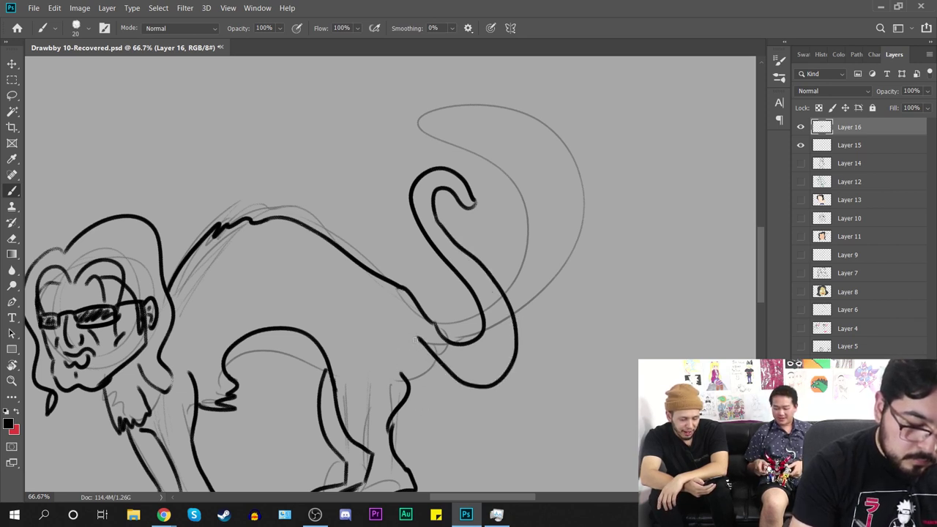
Step: Ink the short curve linking the underside of the tail base to the back of the hind leg, redrawing it until it fits
{"action": "left_click_drag", "start_coordinate": [417, 340], "coordinate": [410, 382]}
{"action": "key", "text": "ctrl+z"}
{"action": "left_click_drag", "start_coordinate": [420, 342], "coordinate": [409, 390]}
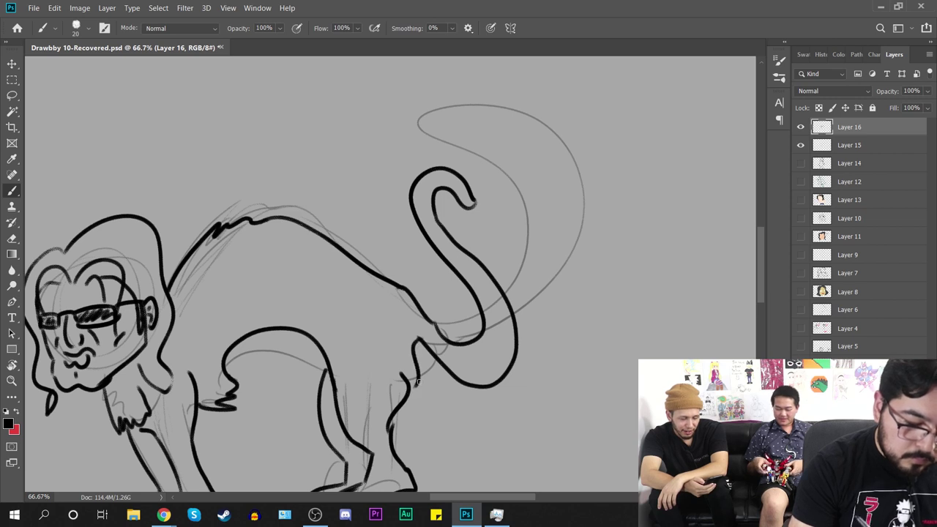
{"action": "key", "text": "ctrl+z"}
{"action": "left_click_drag", "start_coordinate": [418, 339], "coordinate": [408, 380]}
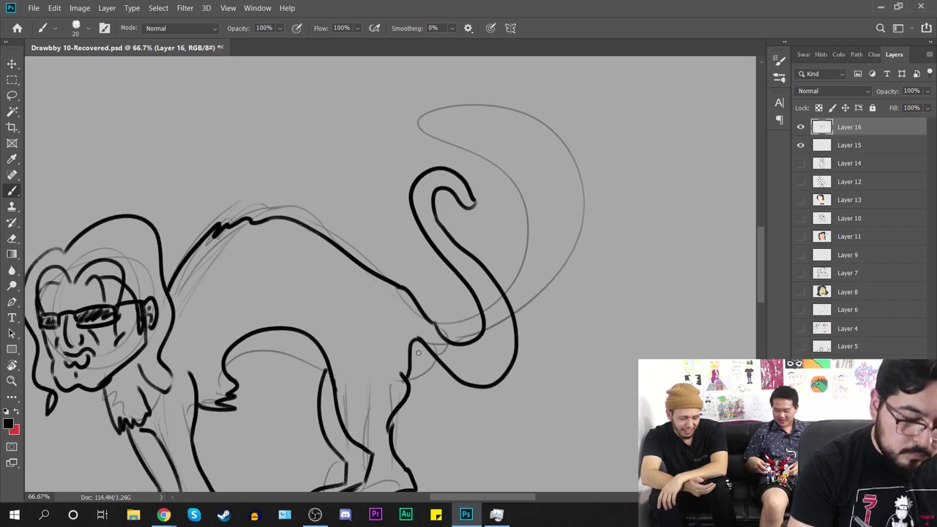
Step: Draw a coiled pile of droppings on the ground behind the hind leg, with wavy stink lines above and small flies on both sides
{"action": "left_click_drag", "start_coordinate": [468, 412], "coordinate": [451, 343]}
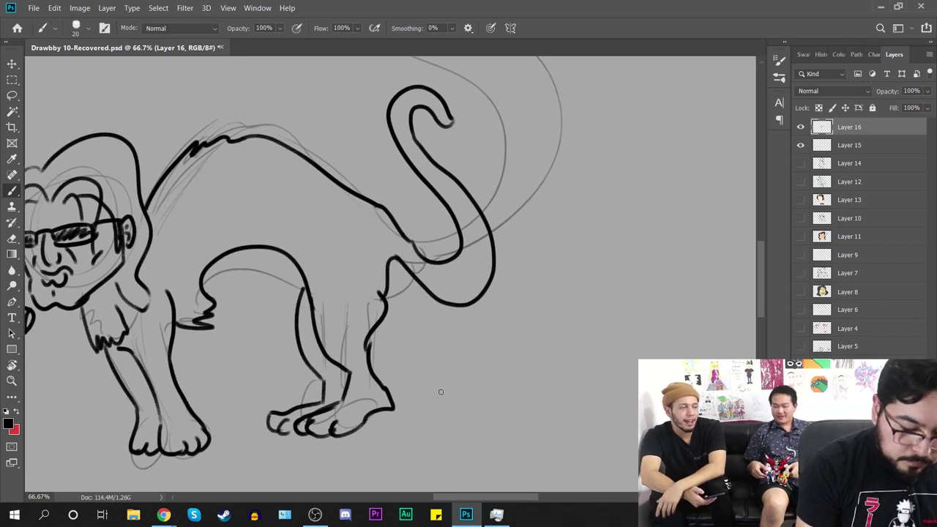
{"action": "mouse_move", "coordinate": [441, 391]}
{"action": "left_mouse_down"}
{"action": "mouse_move", "coordinate": [468, 375]}
{"action": "mouse_move", "coordinate": [440, 372]}
{"action": "mouse_move", "coordinate": [455, 351]}
{"action": "left_mouse_up"}
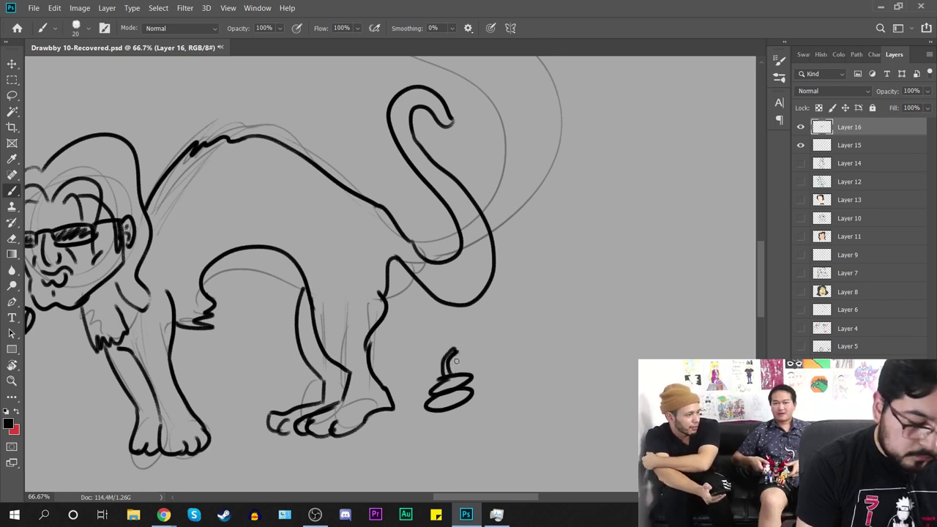
{"action": "key", "text": "ctrl+z"}
{"action": "key", "text": "ctrl+z"}
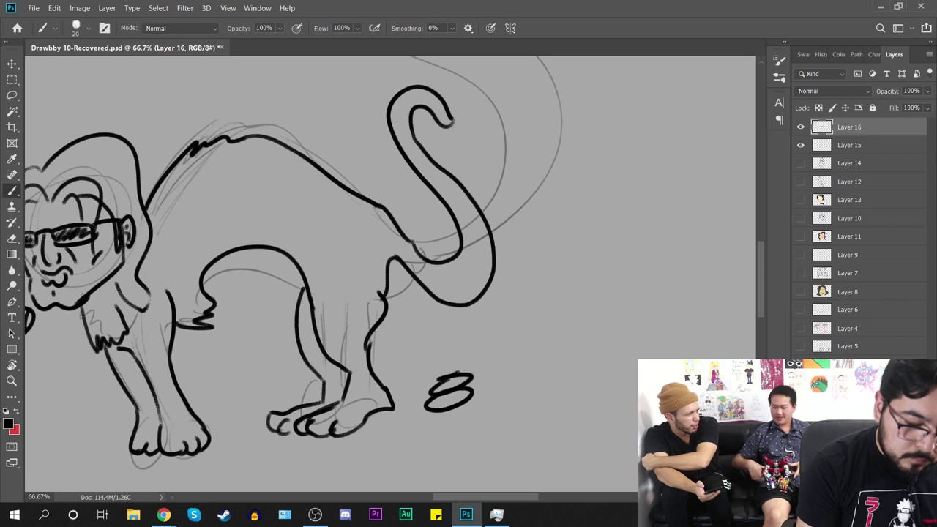
{"action": "mouse_move", "coordinate": [440, 380]}
{"action": "left_mouse_down"}
{"action": "mouse_move", "coordinate": [462, 358]}
{"action": "mouse_move", "coordinate": [432, 338]}
{"action": "mouse_move", "coordinate": [457, 319]}
{"action": "left_mouse_up"}
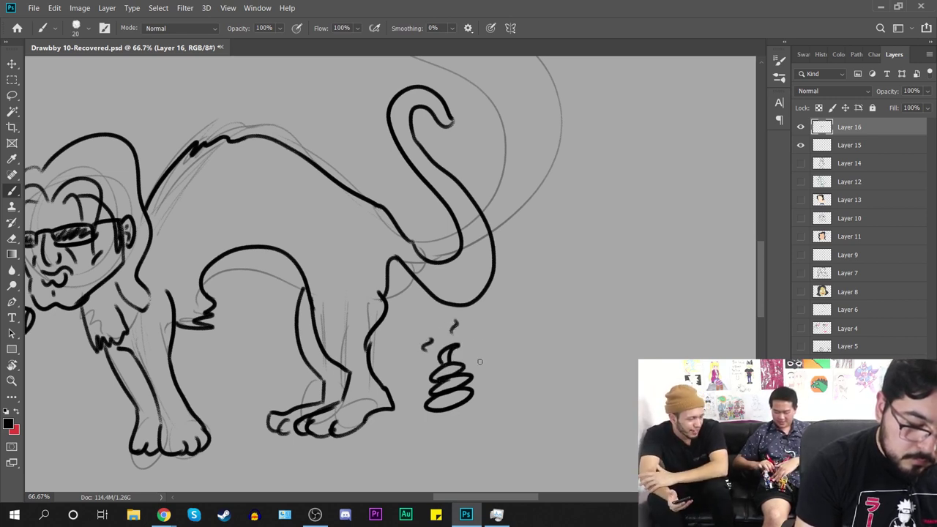
{"action": "left_click_drag", "start_coordinate": [474, 359], "coordinate": [486, 334]}
{"action": "left_click_drag", "start_coordinate": [487, 367], "coordinate": [495, 381]}
{"action": "left_click_drag", "start_coordinate": [420, 386], "coordinate": [412, 398]}
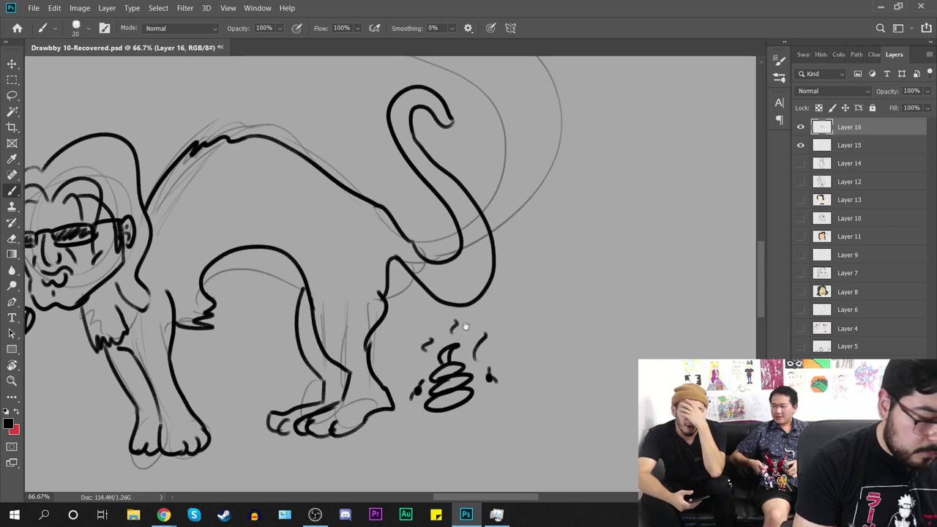
Step: Hide the rough sketch on Layer 15 and hand-letter "AH HA IM CAT" above the creature's head with a small V-shaped pointer
{"action": "left_click_drag", "start_coordinate": [493, 341], "coordinate": [586, 364]}
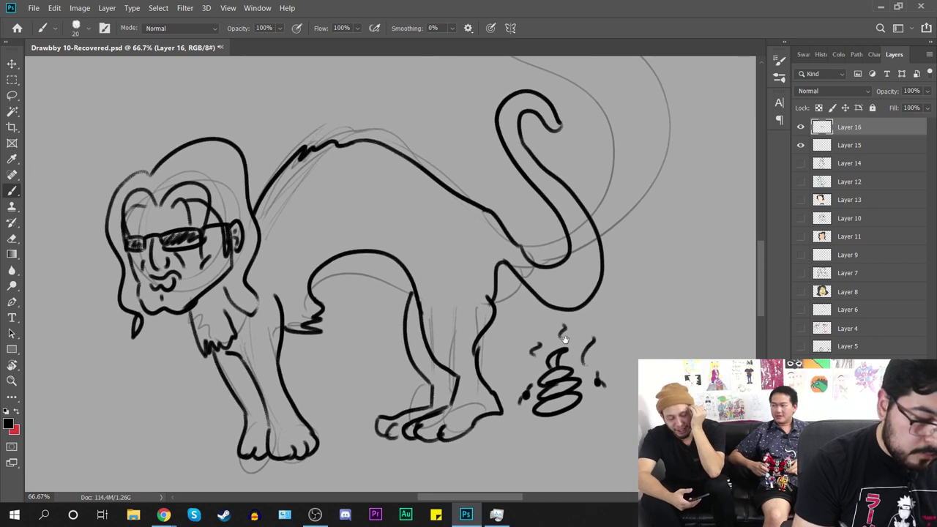
{"action": "left_click", "coordinate": [800, 145]}
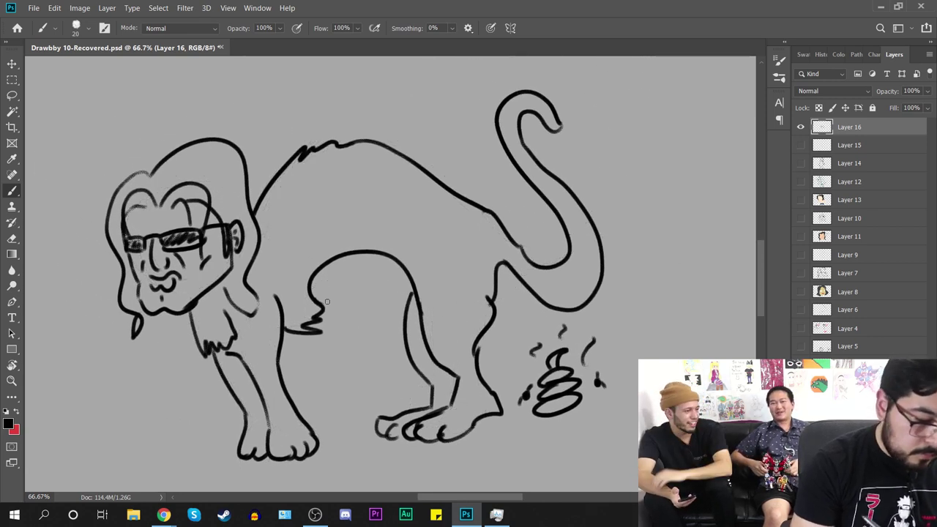
{"action": "left_click_drag", "start_coordinate": [317, 253], "coordinate": [405, 324]}
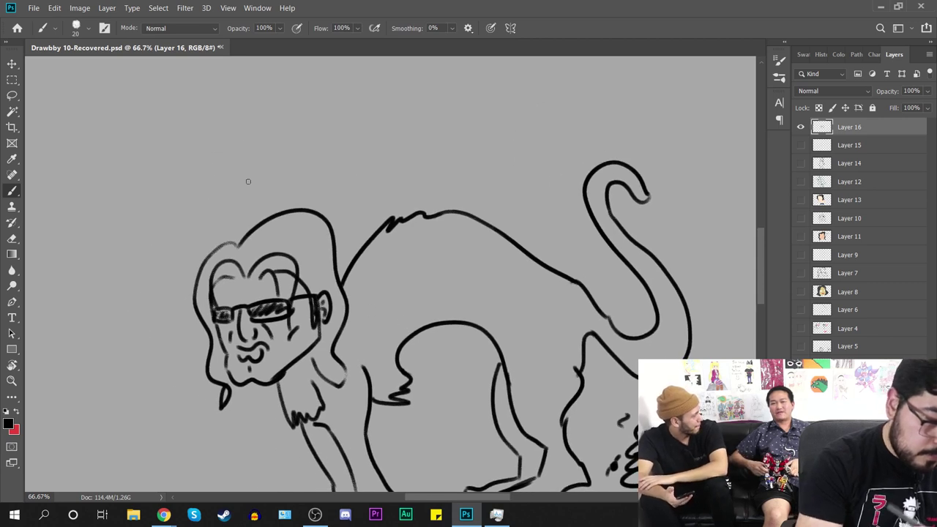
{"action": "left_click_drag", "start_coordinate": [184, 215], "coordinate": [198, 205]}
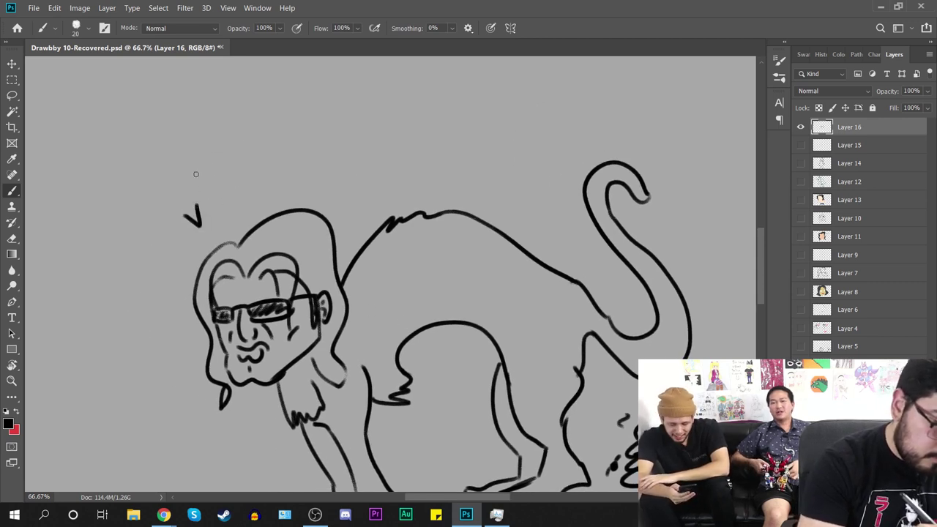
{"action": "mouse_move", "coordinate": [100, 144]}
{"action": "left_mouse_down"}
{"action": "mouse_move", "coordinate": [96, 162]}
{"action": "mouse_move", "coordinate": [113, 161]}
{"action": "left_mouse_up"}
{"action": "left_click_drag", "start_coordinate": [100, 155], "coordinate": [128, 153]}
{"action": "left_click_drag", "start_coordinate": [117, 145], "coordinate": [154, 141]}
{"action": "left_click_drag", "start_coordinate": [140, 136], "coordinate": [178, 139]}
{"action": "left_click_drag", "start_coordinate": [163, 133], "coordinate": [176, 130]}
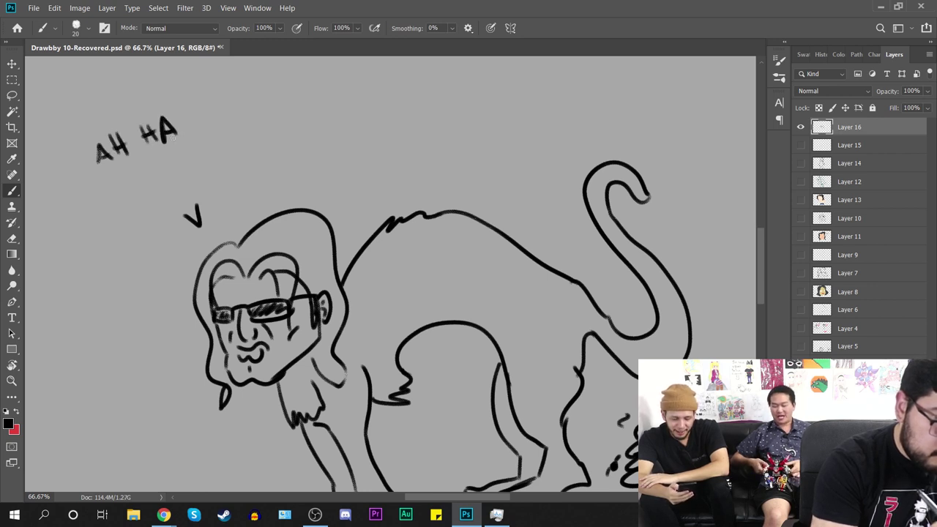
{"action": "mouse_move", "coordinate": [119, 182]}
{"action": "left_mouse_down"}
{"action": "mouse_move", "coordinate": [121, 198]}
{"action": "mouse_move", "coordinate": [130, 196]}
{"action": "mouse_move", "coordinate": [181, 168]}
{"action": "left_mouse_up"}
{"action": "mouse_move", "coordinate": [188, 152]}
{"action": "left_mouse_down"}
{"action": "mouse_move", "coordinate": [186, 173]}
{"action": "mouse_move", "coordinate": [197, 150]}
{"action": "left_mouse_up"}
Step: Ink jagged fur lines across the ankles of the hind and front legs, just above the paws
{"action": "mouse_move", "coordinate": [506, 331]}
{"action": "left_mouse_down"}
{"action": "mouse_move", "coordinate": [450, 271]}
{"action": "mouse_move", "coordinate": [415, 269]}
{"action": "left_mouse_up"}
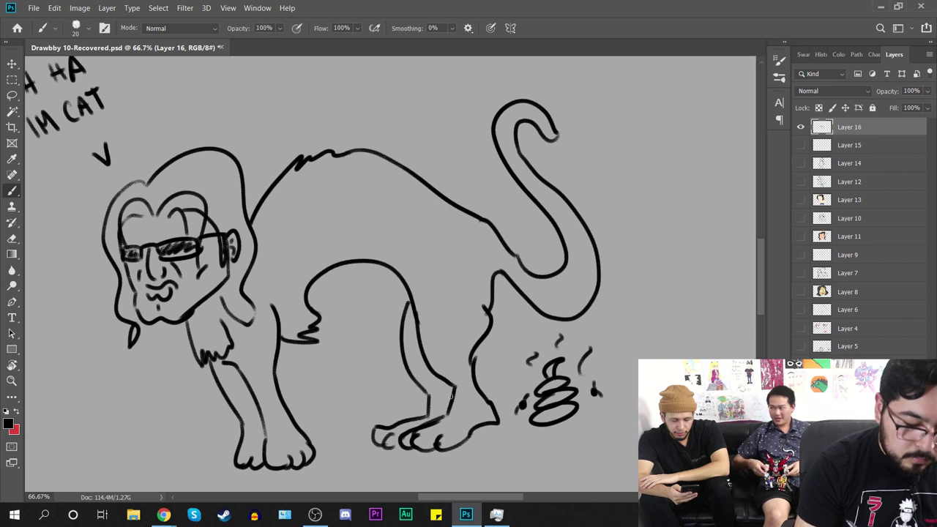
{"action": "mouse_move", "coordinate": [452, 390]}
{"action": "left_mouse_down"}
{"action": "mouse_move", "coordinate": [474, 388]}
{"action": "mouse_move", "coordinate": [458, 386]}
{"action": "left_mouse_up"}
{"action": "left_click_drag", "start_coordinate": [260, 419], "coordinate": [293, 429]}
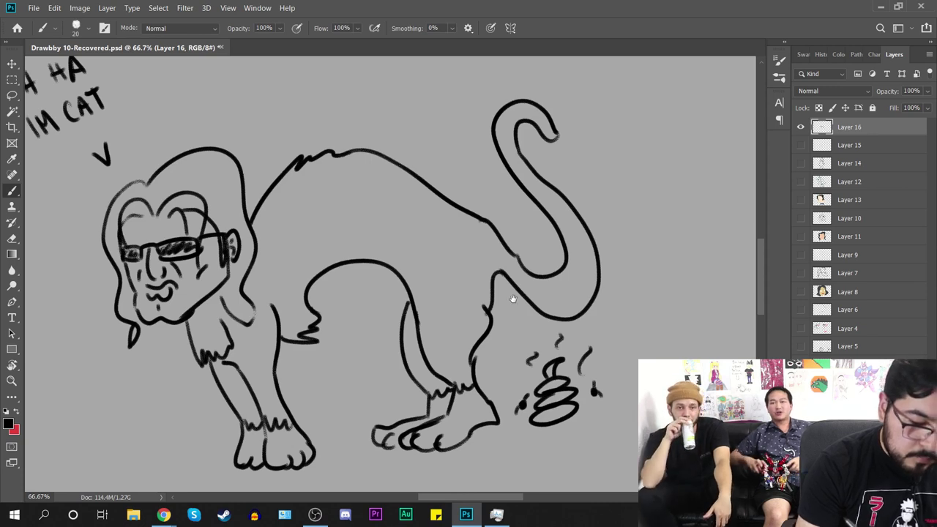
Step: Set the foreground colour to a light peach skin tone
{"action": "mouse_move", "coordinate": [513, 299]}
{"action": "left_mouse_down"}
{"action": "mouse_move", "coordinate": [452, 347]}
{"action": "mouse_move", "coordinate": [523, 322]}
{"action": "mouse_move", "coordinate": [531, 329]}
{"action": "left_mouse_up"}
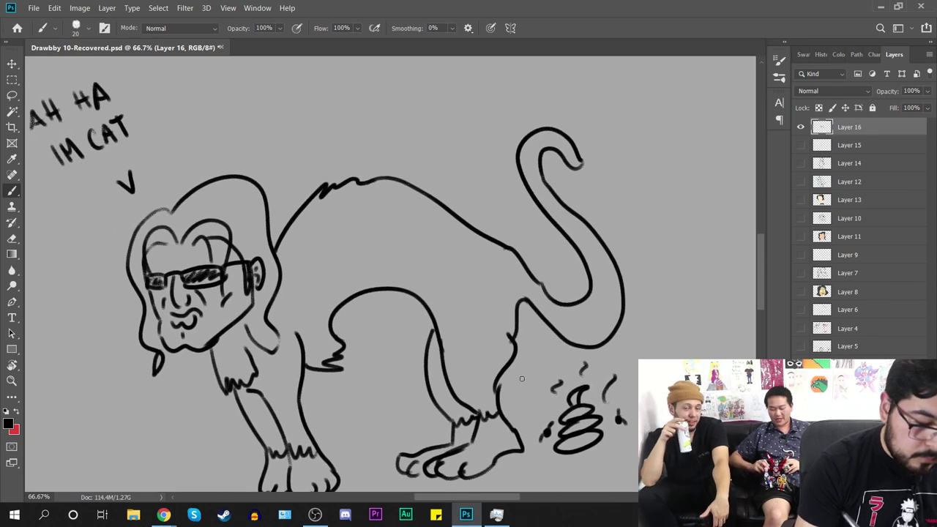
{"action": "left_click", "coordinate": [9, 424]}
{"action": "left_click", "coordinate": [655, 110]}
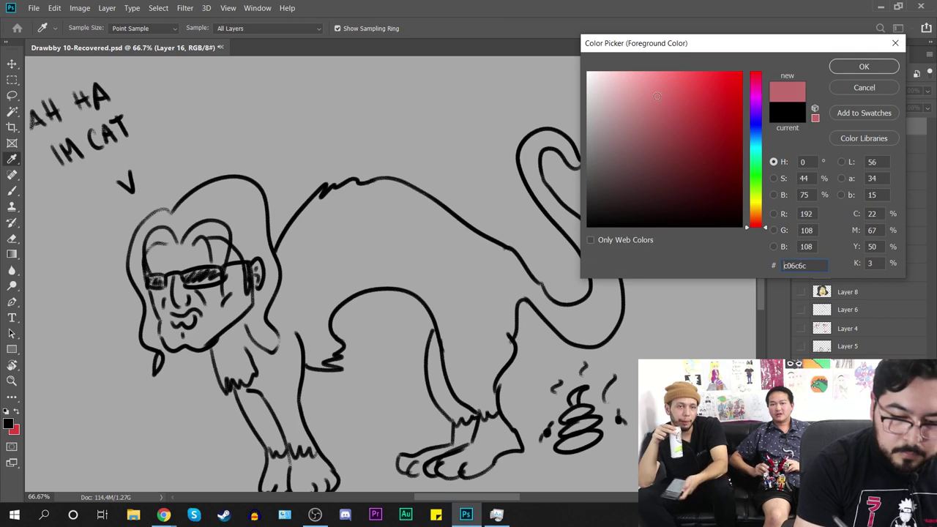
{"action": "left_click_drag", "start_coordinate": [756, 201], "coordinate": [758, 216]}
{"action": "left_click_drag", "start_coordinate": [654, 109], "coordinate": [641, 72]}
{"action": "left_click", "coordinate": [849, 67]}
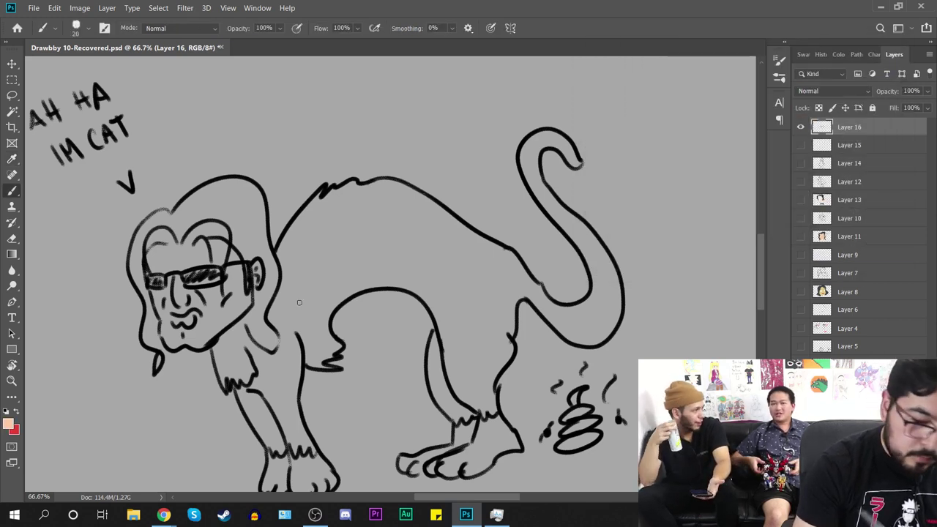
Step: Add a new layer beneath the Layer 16 line art and paint the man's face and ear on it in peach
{"action": "left_click", "coordinate": [900, 497]}
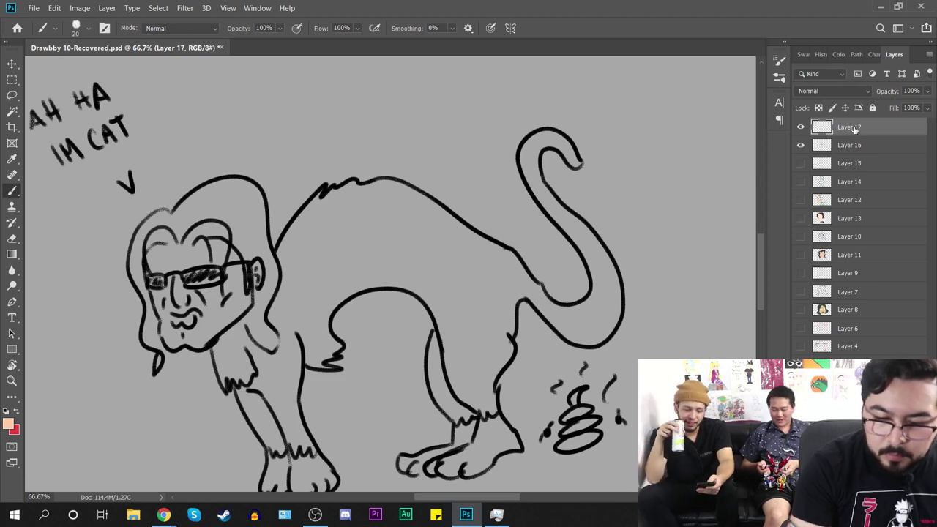
{"action": "left_click_drag", "start_coordinate": [854, 128], "coordinate": [850, 167]}
{"action": "mouse_move", "coordinate": [152, 254]}
{"action": "left_mouse_down"}
{"action": "mouse_move", "coordinate": [167, 271]}
{"action": "mouse_move", "coordinate": [154, 250]}
{"action": "mouse_move", "coordinate": [161, 266]}
{"action": "mouse_move", "coordinate": [150, 264]}
{"action": "mouse_move", "coordinate": [161, 273]}
{"action": "mouse_move", "coordinate": [182, 260]}
{"action": "mouse_move", "coordinate": [170, 255]}
{"action": "mouse_move", "coordinate": [174, 267]}
{"action": "mouse_move", "coordinate": [183, 262]}
{"action": "mouse_move", "coordinate": [173, 246]}
{"action": "mouse_move", "coordinate": [168, 258]}
{"action": "mouse_move", "coordinate": [180, 269]}
{"action": "mouse_move", "coordinate": [180, 252]}
{"action": "mouse_move", "coordinate": [185, 261]}
{"action": "mouse_move", "coordinate": [197, 244]}
{"action": "mouse_move", "coordinate": [191, 263]}
{"action": "mouse_move", "coordinate": [203, 252]}
{"action": "mouse_move", "coordinate": [215, 260]}
{"action": "mouse_move", "coordinate": [216, 241]}
{"action": "mouse_move", "coordinate": [224, 251]}
{"action": "mouse_move", "coordinate": [206, 258]}
{"action": "mouse_move", "coordinate": [233, 257]}
{"action": "mouse_move", "coordinate": [225, 264]}
{"action": "mouse_move", "coordinate": [232, 249]}
{"action": "mouse_move", "coordinate": [244, 296]}
{"action": "mouse_move", "coordinate": [256, 272]}
{"action": "mouse_move", "coordinate": [226, 283]}
{"action": "mouse_move", "coordinate": [239, 312]}
{"action": "mouse_move", "coordinate": [192, 345]}
{"action": "mouse_move", "coordinate": [155, 301]}
{"action": "mouse_move", "coordinate": [167, 341]}
{"action": "mouse_move", "coordinate": [181, 327]}
{"action": "mouse_move", "coordinate": [201, 331]}
{"action": "mouse_move", "coordinate": [231, 302]}
{"action": "mouse_move", "coordinate": [216, 293]}
{"action": "mouse_move", "coordinate": [196, 304]}
{"action": "mouse_move", "coordinate": [178, 284]}
{"action": "mouse_move", "coordinate": [160, 293]}
{"action": "mouse_move", "coordinate": [192, 307]}
{"action": "left_mouse_up"}
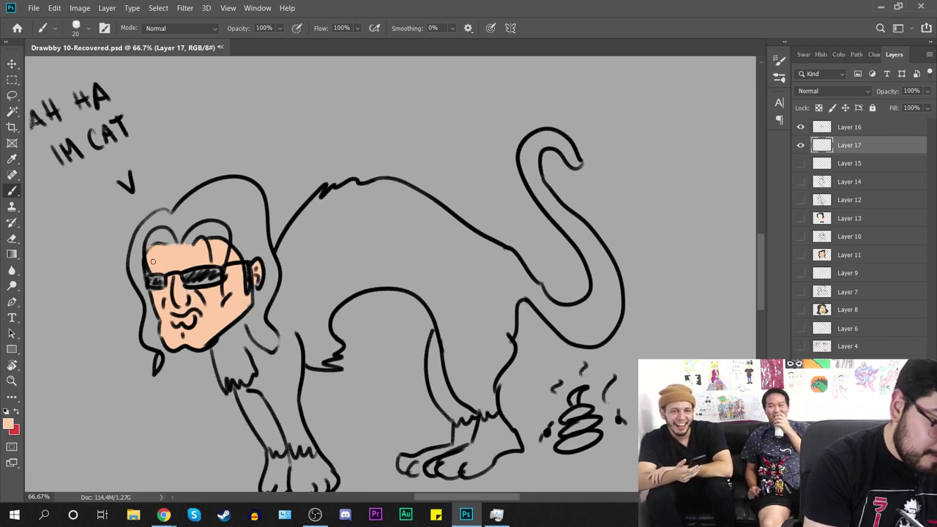
Step: Hide the cat drawing's Layers 17 and 16 and add a new empty layer at the top of the stack
{"action": "mouse_move", "coordinate": [431, 382]}
{"action": "left_mouse_down"}
{"action": "mouse_move", "coordinate": [398, 304]}
{"action": "mouse_move", "coordinate": [374, 330]}
{"action": "mouse_move", "coordinate": [465, 386]}
{"action": "mouse_move", "coordinate": [474, 364]}
{"action": "left_mouse_up"}
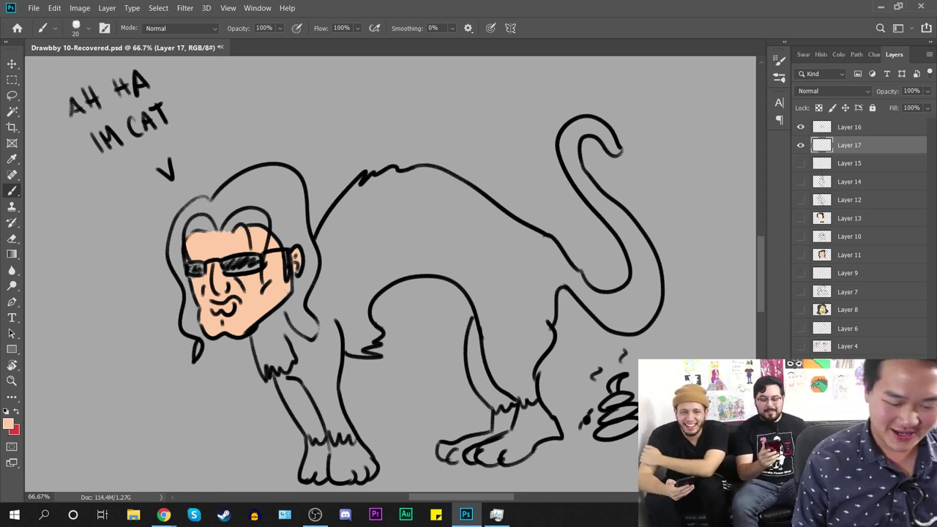
{"action": "left_click", "coordinate": [801, 145]}
{"action": "left_click", "coordinate": [801, 127]}
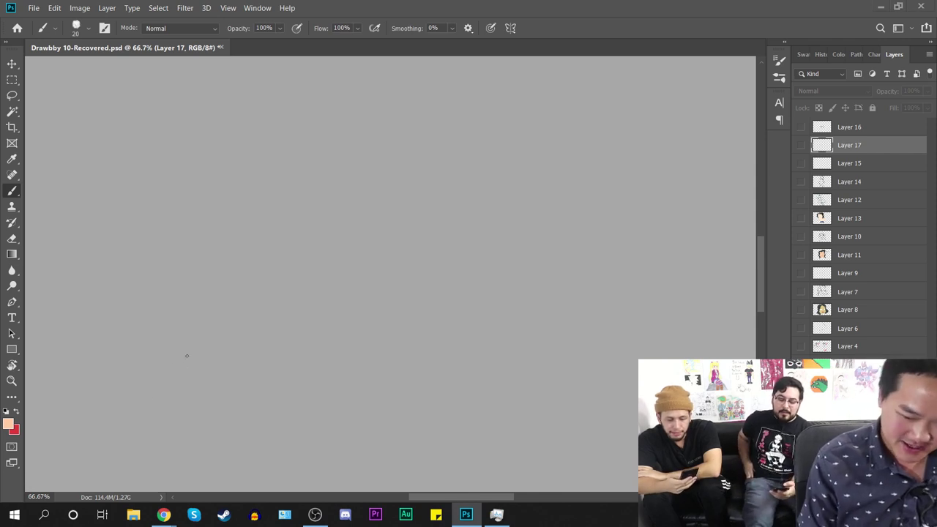
{"action": "left_click", "coordinate": [849, 127]}
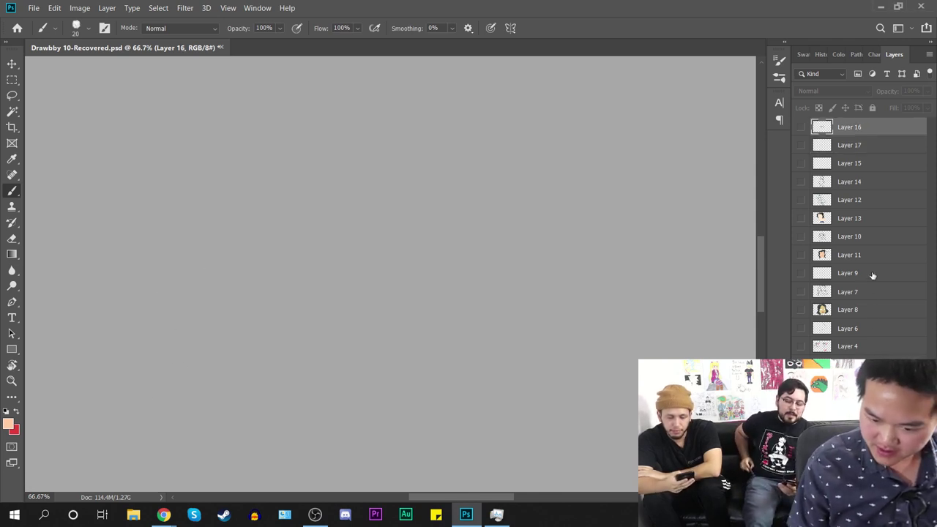
{"action": "key", "text": "ctrl+shift+alt+n"}
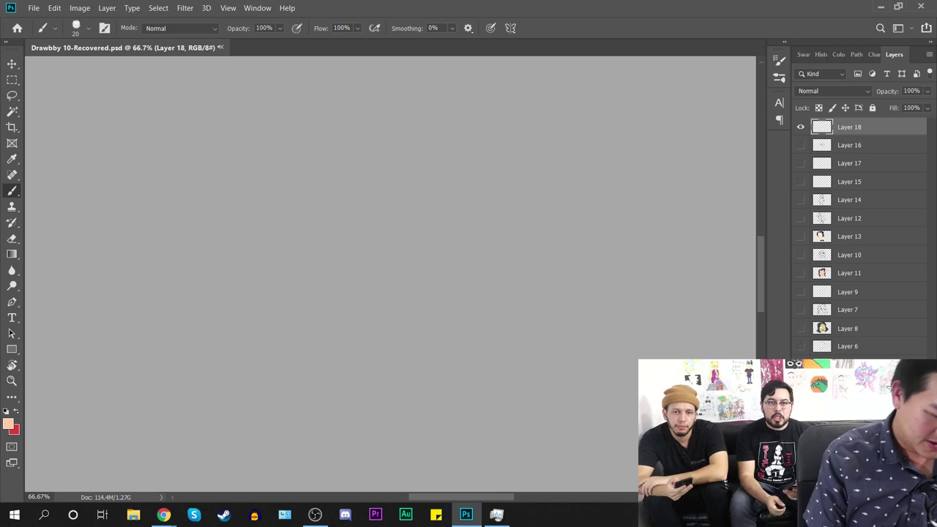
Step: Swap the foreground and background colours and change the foreground from red to a dark teal near #00736c
{"action": "key", "text": "x"}
{"action": "left_click", "coordinate": [8, 424]}
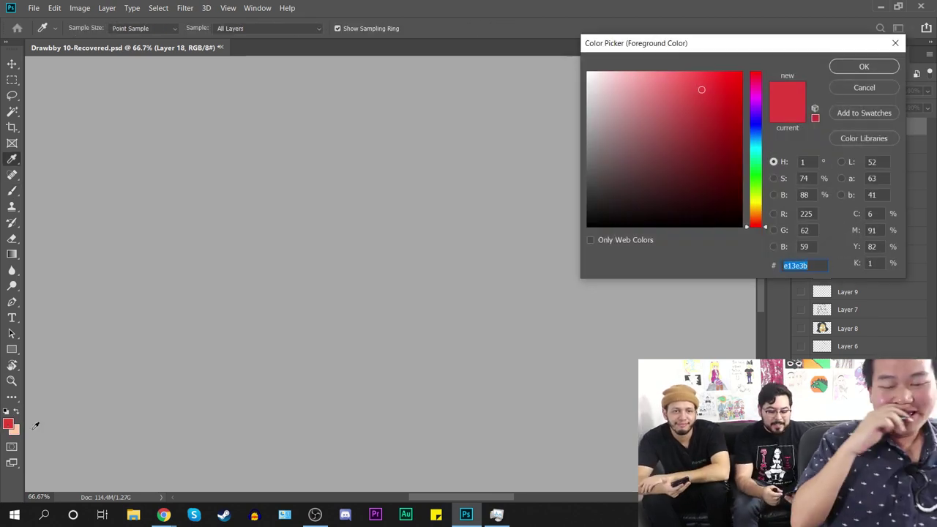
{"action": "left_click", "coordinate": [759, 158]}
{"action": "key", "text": "BackSpace"}
{"action": "type", "text": "7"}
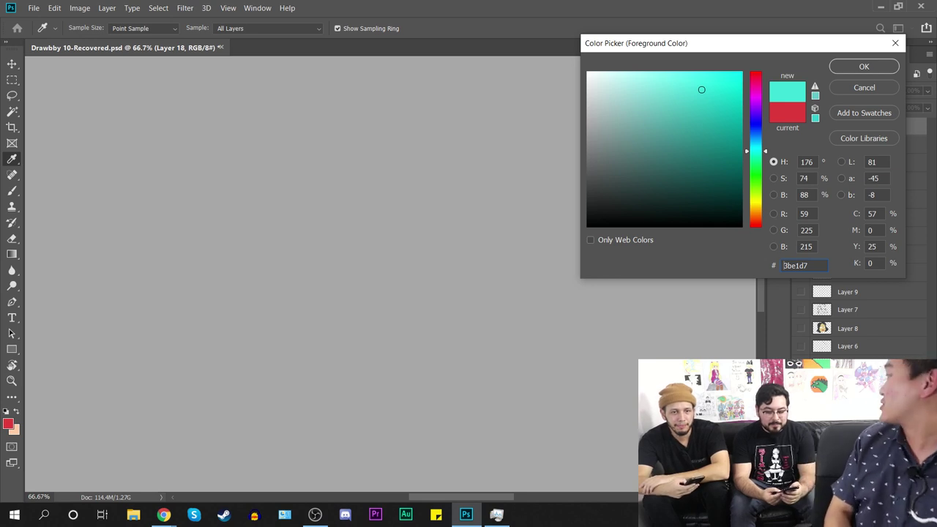
{"action": "type", "text": "007d76"}
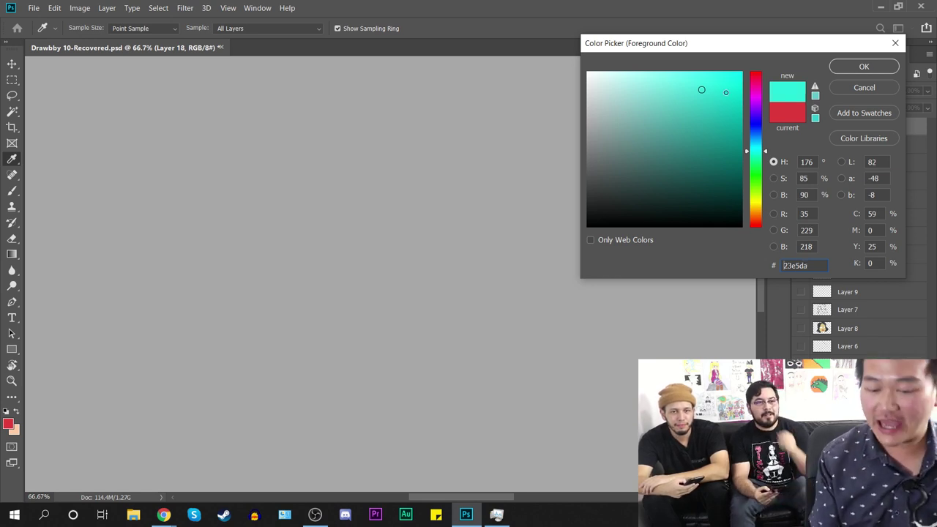
{"action": "left_click_drag", "start_coordinate": [764, 154], "coordinate": [771, 157]}
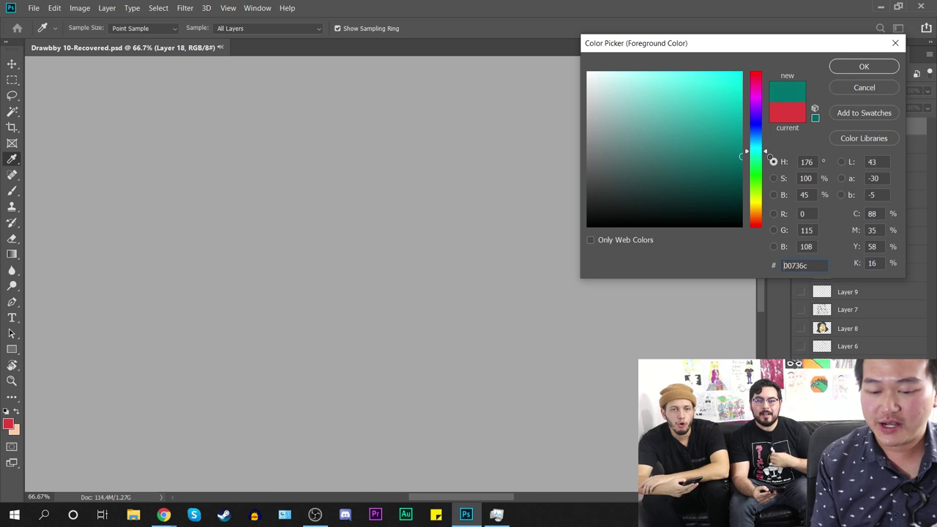
{"action": "left_click", "coordinate": [869, 65]}
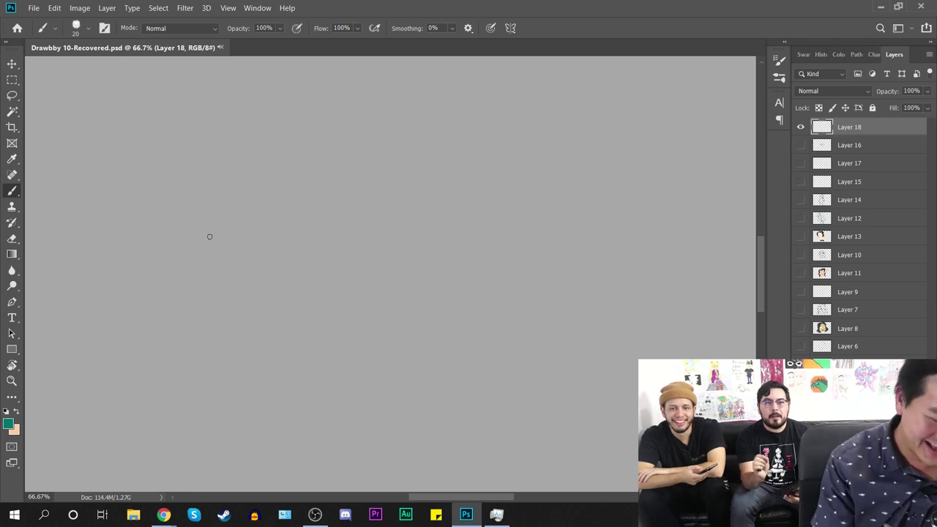
Step: Switch the brush to the Kyle's Drawing Box - Happy HB pencil, trying strokes before and after and undoing them
{"action": "mouse_move", "coordinate": [186, 228]}
{"action": "left_mouse_down"}
{"action": "mouse_move", "coordinate": [373, 337]}
{"action": "mouse_move", "coordinate": [431, 345]}
{"action": "left_mouse_up"}
{"action": "key", "text": "ctrl+z"}
{"action": "right_click", "coordinate": [357, 197]}
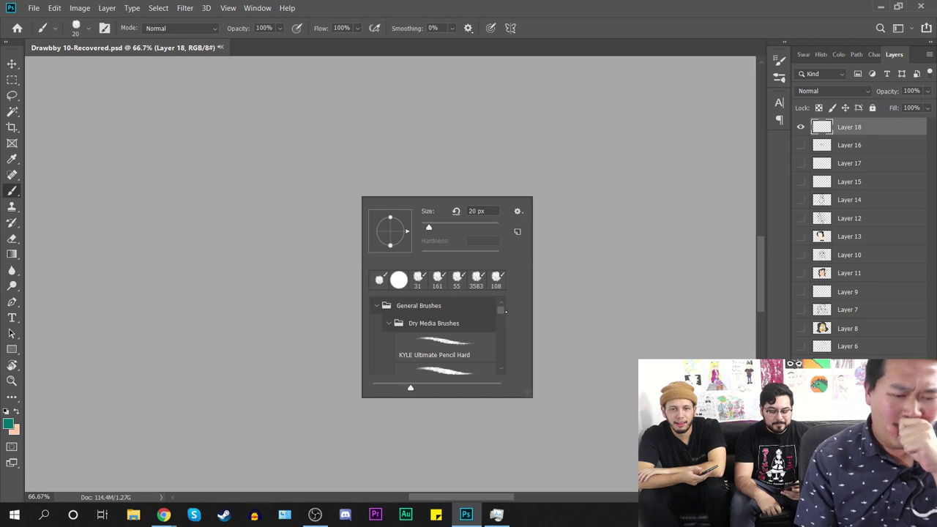
{"action": "scroll", "coordinate": [501, 311], "scroll_direction": "down", "scroll_amount": 3}
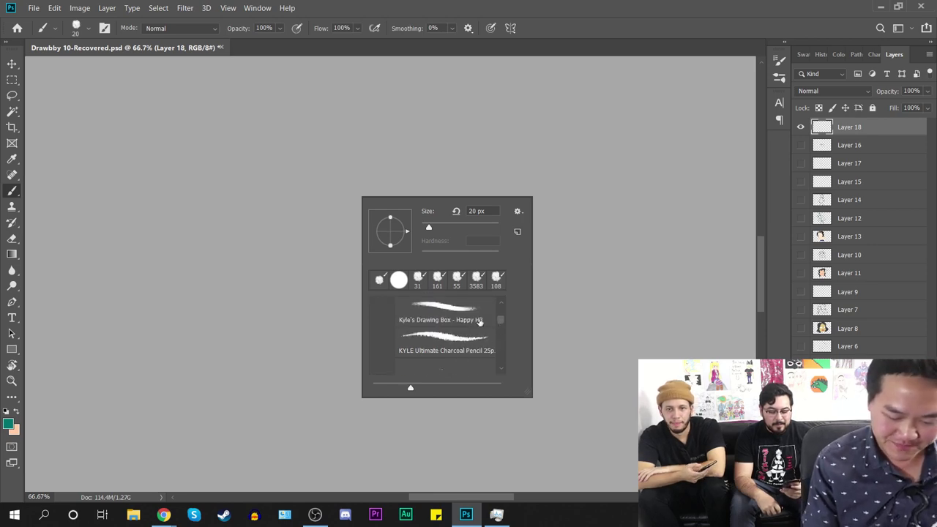
{"action": "left_click", "coordinate": [480, 323]}
{"action": "left_click_drag", "start_coordinate": [230, 184], "coordinate": [261, 356]}
{"action": "key", "text": "ctrl+z"}
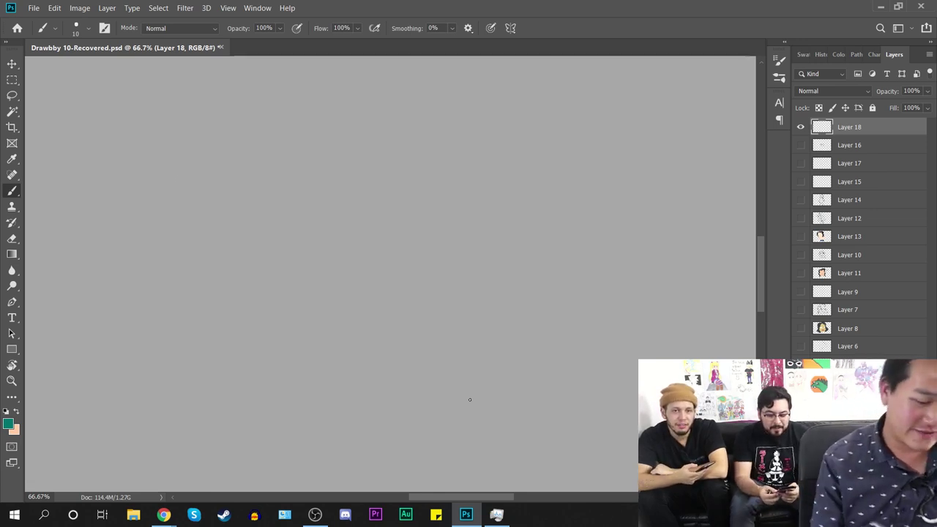
{"action": "mouse_move", "coordinate": [146, 206]}
{"action": "left_mouse_down"}
{"action": "mouse_move", "coordinate": [232, 254]}
{"action": "mouse_move", "coordinate": [296, 366]}
{"action": "left_mouse_up"}
{"action": "key", "text": "ctrl+z"}
{"action": "scroll", "coordinate": [402, 359], "scroll_direction": "down", "scroll_amount": 3}
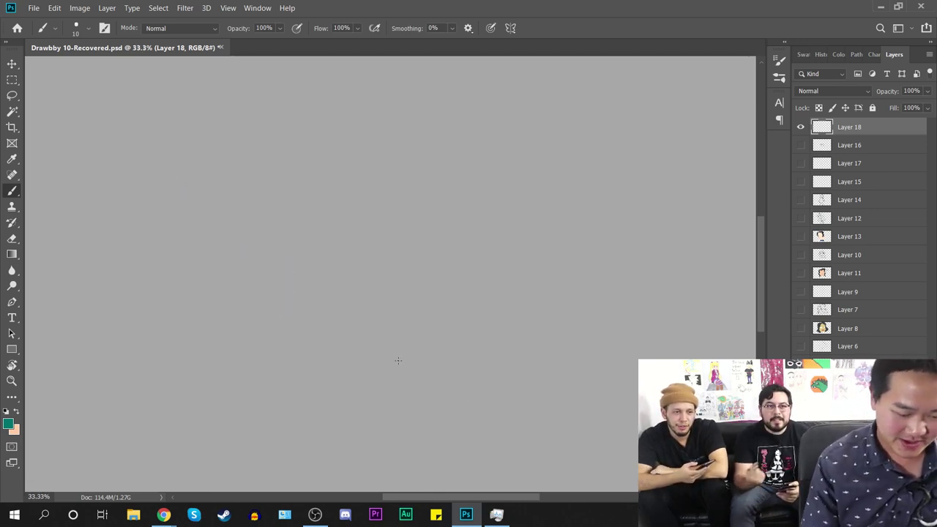
{"action": "scroll", "coordinate": [399, 361], "scroll_direction": "down", "scroll_amount": 1}
{"action": "scroll", "coordinate": [404, 363], "scroll_direction": "up", "scroll_amount": 3}
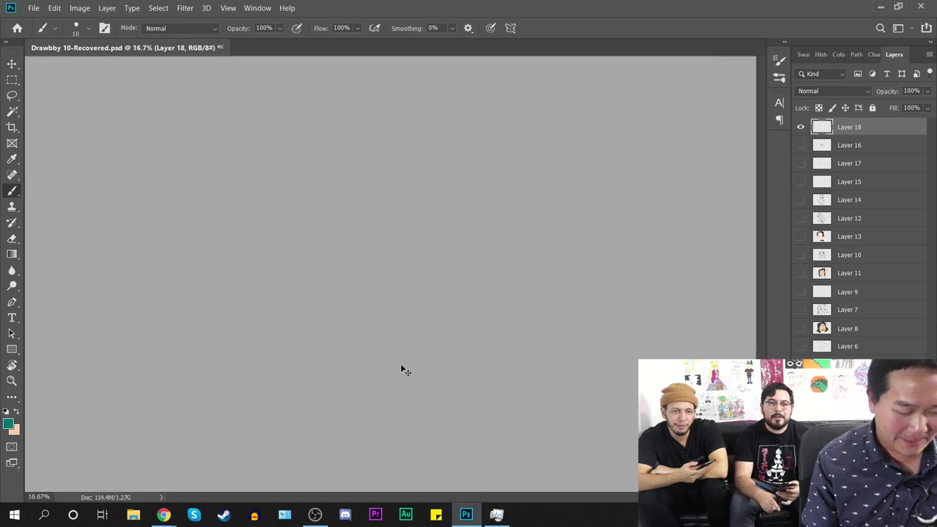
{"action": "mouse_move", "coordinate": [230, 159]}
{"action": "left_mouse_down"}
{"action": "mouse_move", "coordinate": [371, 253]}
{"action": "mouse_move", "coordinate": [394, 285]}
{"action": "left_mouse_up"}
{"action": "key", "text": "ctrl+z"}
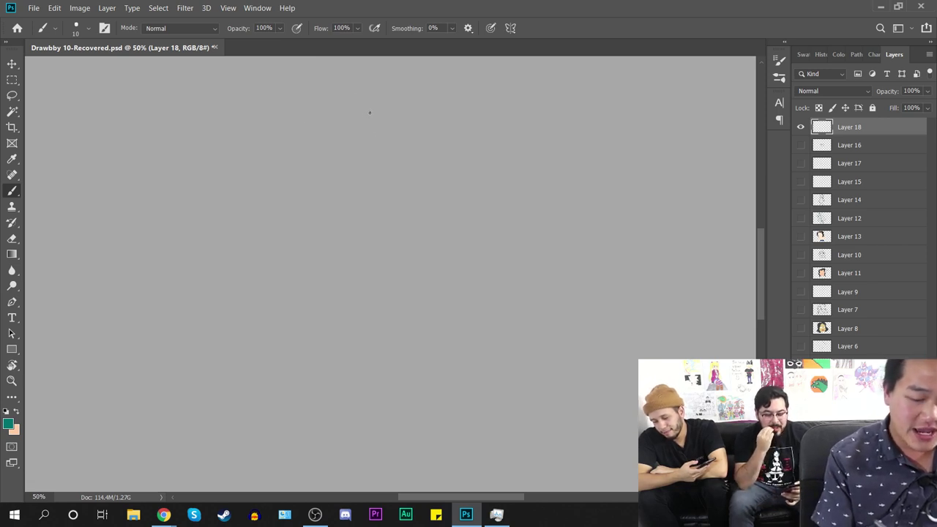
{"action": "mouse_move", "coordinate": [398, 109]}
{"action": "left_mouse_down"}
{"action": "mouse_move", "coordinate": [366, 118]}
{"action": "mouse_move", "coordinate": [322, 154]}
{"action": "left_mouse_up"}
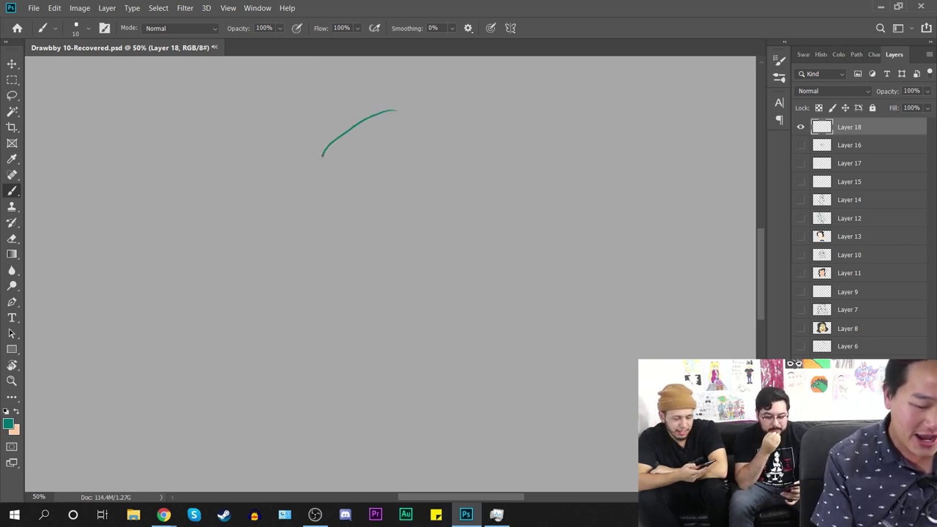
{"action": "key", "text": "ctrl+z"}
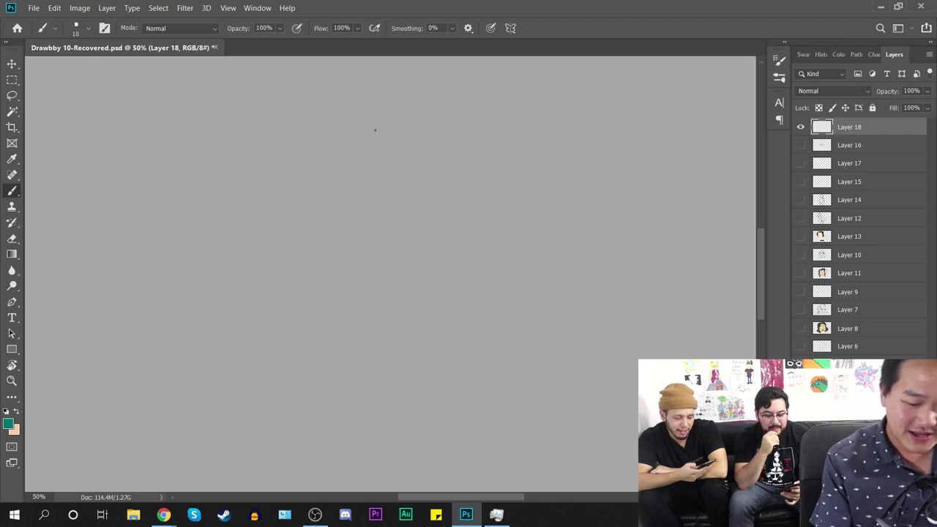
Step: Sketch the big head in teal on Layer 18: forehead and brow profile, pursed lips, long mouth line, wide jaw and thin neck
{"action": "mouse_move", "coordinate": [375, 130]}
{"action": "left_mouse_down"}
{"action": "mouse_move", "coordinate": [326, 150]}
{"action": "mouse_move", "coordinate": [295, 183]}
{"action": "mouse_move", "coordinate": [322, 202]}
{"action": "left_mouse_up"}
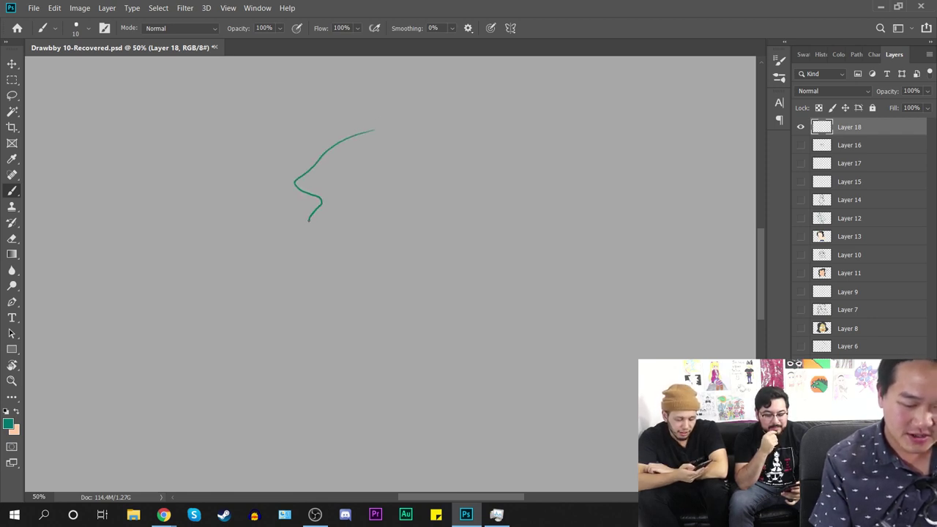
{"action": "mouse_move", "coordinate": [305, 234]}
{"action": "left_mouse_down"}
{"action": "mouse_move", "coordinate": [277, 265]}
{"action": "mouse_move", "coordinate": [473, 277]}
{"action": "left_mouse_up"}
{"action": "mouse_move", "coordinate": [278, 266]}
{"action": "left_mouse_down"}
{"action": "mouse_move", "coordinate": [292, 287]}
{"action": "mouse_move", "coordinate": [402, 349]}
{"action": "mouse_move", "coordinate": [440, 321]}
{"action": "mouse_move", "coordinate": [510, 298]}
{"action": "left_mouse_up"}
{"action": "left_click_drag", "start_coordinate": [508, 226], "coordinate": [509, 302]}
{"action": "left_click_drag", "start_coordinate": [524, 372], "coordinate": [490, 415]}
{"action": "left_click_drag", "start_coordinate": [487, 290], "coordinate": [542, 249]}
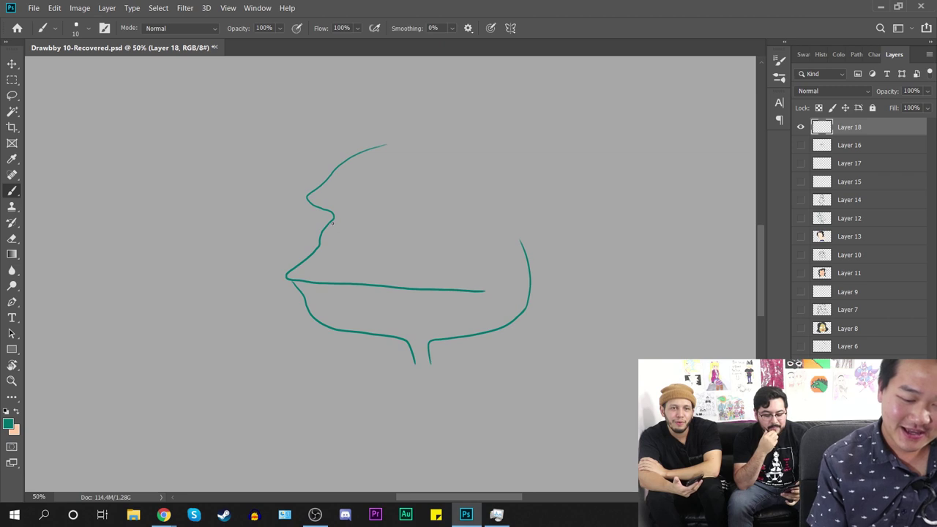
Step: Draw two half-closed eyes and a small curved nose above the long mouth line
{"action": "mouse_move", "coordinate": [334, 219]}
{"action": "left_mouse_down"}
{"action": "mouse_move", "coordinate": [354, 246]}
{"action": "mouse_move", "coordinate": [489, 238]}
{"action": "left_mouse_up"}
{"action": "mouse_move", "coordinate": [428, 223]}
{"action": "left_mouse_down"}
{"action": "mouse_move", "coordinate": [442, 248]}
{"action": "mouse_move", "coordinate": [483, 245]}
{"action": "left_mouse_up"}
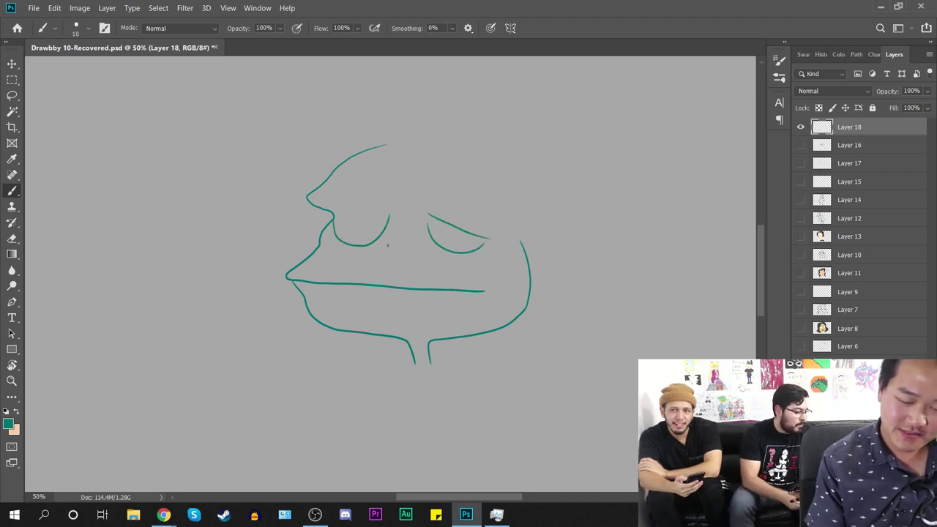
{"action": "left_click_drag", "start_coordinate": [387, 258], "coordinate": [401, 266]}
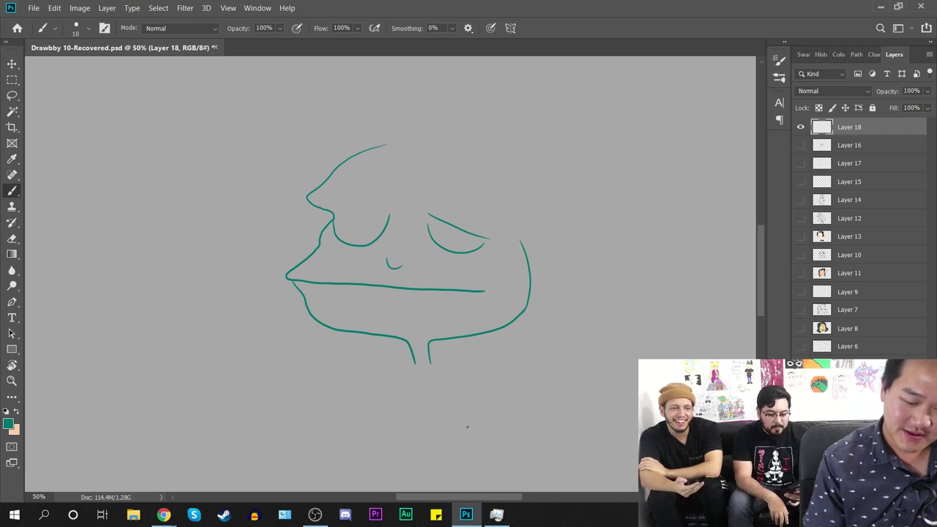
Step: Sketch a small torso with a chest curve and wide rounded hips beneath the neck, redrawing its waist line
{"action": "mouse_move", "coordinate": [510, 424]}
{"action": "left_mouse_down"}
{"action": "mouse_move", "coordinate": [469, 449]}
{"action": "mouse_move", "coordinate": [477, 456]}
{"action": "left_mouse_up"}
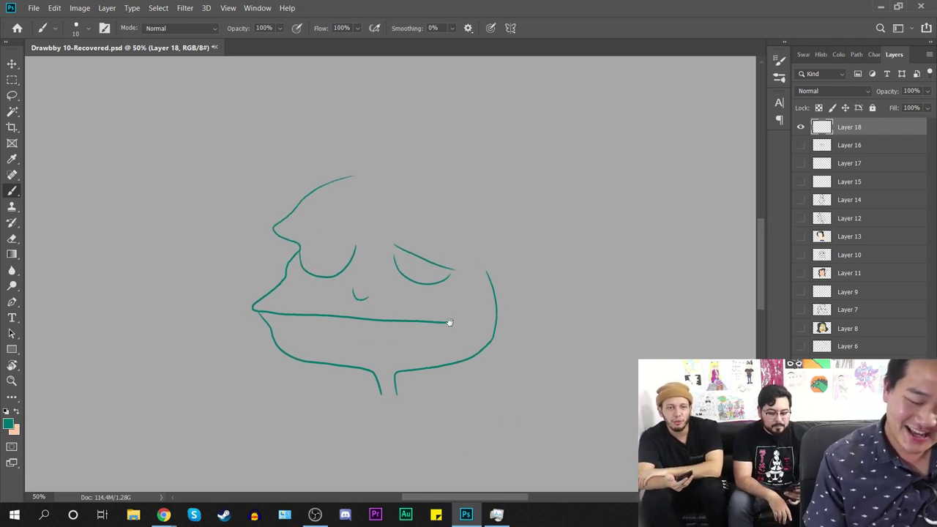
{"action": "scroll", "coordinate": [450, 322], "scroll_direction": "down", "scroll_amount": 3}
{"action": "scroll", "coordinate": [449, 322], "scroll_direction": "right", "scroll_amount": 1}
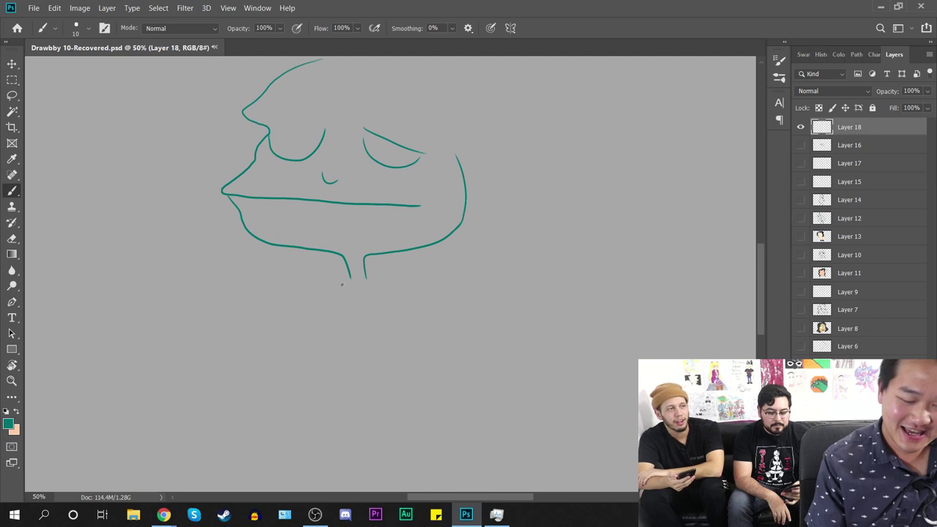
{"action": "mouse_move", "coordinate": [349, 273]}
{"action": "left_mouse_down"}
{"action": "mouse_move", "coordinate": [327, 278]}
{"action": "mouse_move", "coordinate": [326, 302]}
{"action": "mouse_move", "coordinate": [382, 318]}
{"action": "left_mouse_up"}
{"action": "key", "text": "ctrl+z"}
{"action": "mouse_move", "coordinate": [327, 326]}
{"action": "left_mouse_down"}
{"action": "mouse_move", "coordinate": [301, 359]}
{"action": "mouse_move", "coordinate": [316, 387]}
{"action": "mouse_move", "coordinate": [343, 399]}
{"action": "mouse_move", "coordinate": [389, 396]}
{"action": "mouse_move", "coordinate": [426, 369]}
{"action": "mouse_move", "coordinate": [421, 329]}
{"action": "left_mouse_up"}
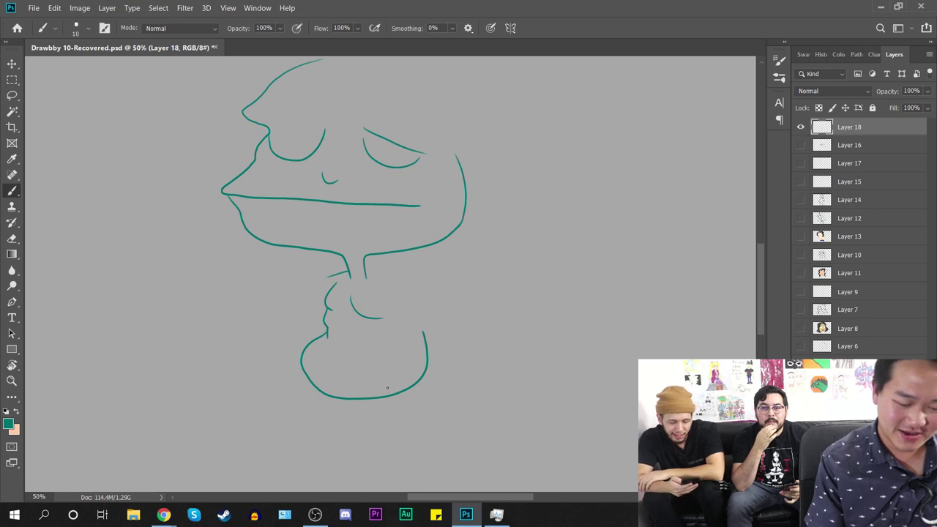
{"action": "mouse_move", "coordinate": [409, 384]}
{"action": "left_mouse_down"}
{"action": "mouse_move", "coordinate": [423, 341]}
{"action": "mouse_move", "coordinate": [398, 331]}
{"action": "left_mouse_up"}
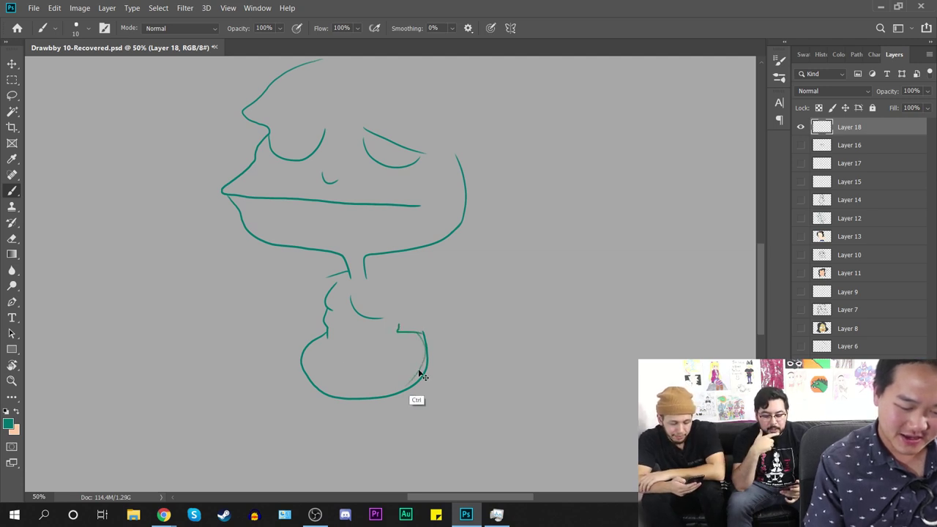
{"action": "key", "text": "ctrl+z"}
{"action": "mouse_move", "coordinate": [406, 389]}
{"action": "left_mouse_down"}
{"action": "mouse_move", "coordinate": [421, 365]}
{"action": "mouse_move", "coordinate": [403, 327]}
{"action": "left_mouse_up"}
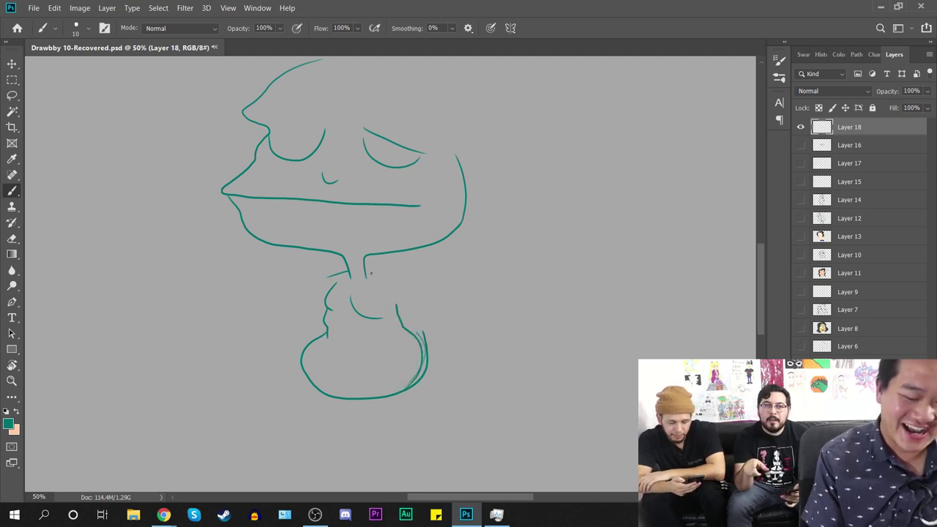
Step: Add the shirt collar and an outstretched arm with a spiky-fingered hand on the mouth side of the figure, redoing the arm lines
{"action": "mouse_move", "coordinate": [365, 269]}
{"action": "left_mouse_down"}
{"action": "mouse_move", "coordinate": [389, 275]}
{"action": "mouse_move", "coordinate": [285, 293]}
{"action": "mouse_move", "coordinate": [242, 289]}
{"action": "mouse_move", "coordinate": [249, 295]}
{"action": "left_mouse_up"}
{"action": "key", "text": "ctrl+z"}
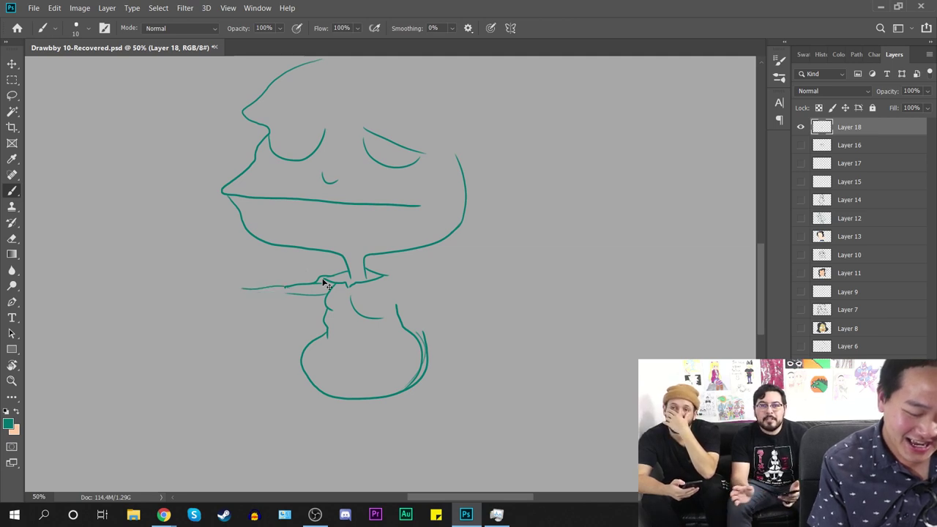
{"action": "key", "text": "ctrl+z"}
{"action": "key", "text": "ctrl+z"}
{"action": "key", "text": "ctrl+z"}
{"action": "left_click_drag", "start_coordinate": [322, 282], "coordinate": [227, 290]}
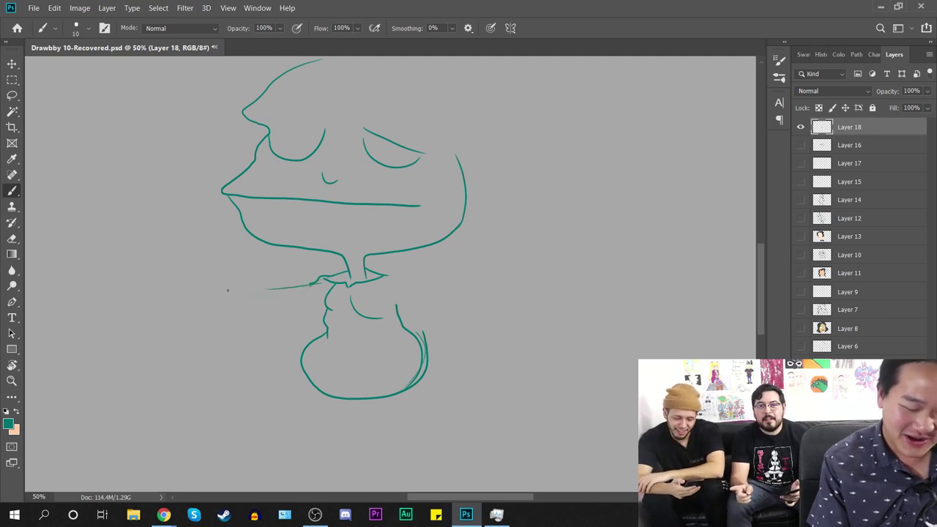
{"action": "left_click_drag", "start_coordinate": [338, 293], "coordinate": [260, 296]}
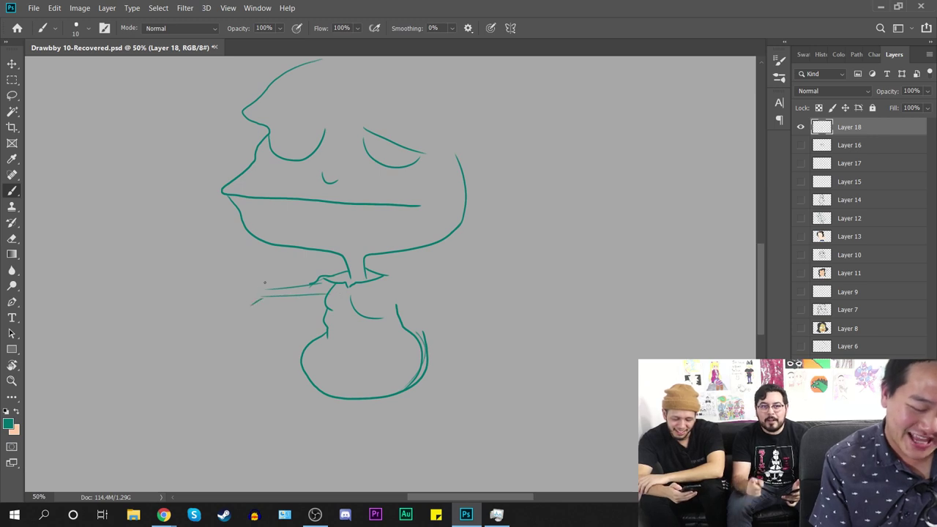
{"action": "mouse_move", "coordinate": [253, 290]}
{"action": "left_mouse_down"}
{"action": "mouse_move", "coordinate": [256, 277]}
{"action": "mouse_move", "coordinate": [225, 281]}
{"action": "mouse_move", "coordinate": [236, 310]}
{"action": "left_mouse_up"}
{"action": "left_click_drag", "start_coordinate": [239, 308], "coordinate": [260, 297]}
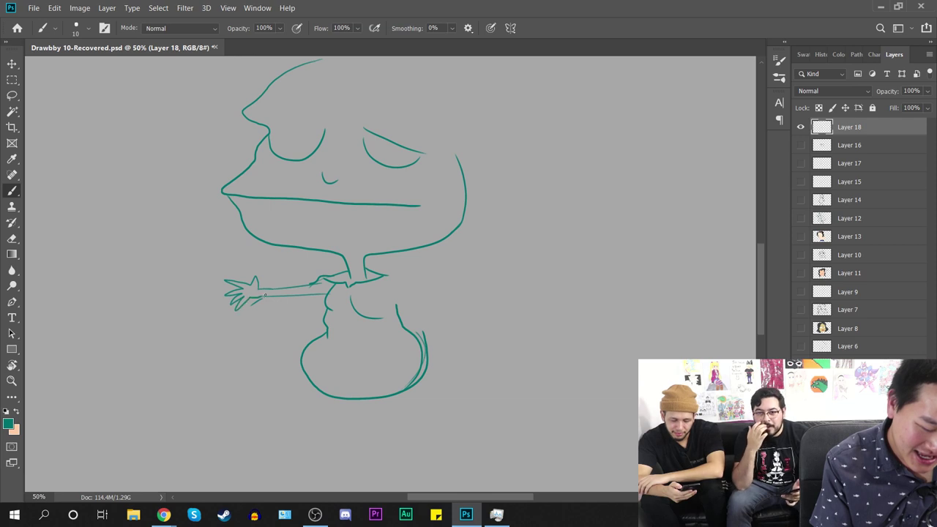
Step: Draw the opposite outstretched arm with a spread-fingered hand and connect its underside to the torso
{"action": "left_click_drag", "start_coordinate": [398, 379], "coordinate": [337, 366]}
{"action": "left_click_drag", "start_coordinate": [323, 263], "coordinate": [400, 271]}
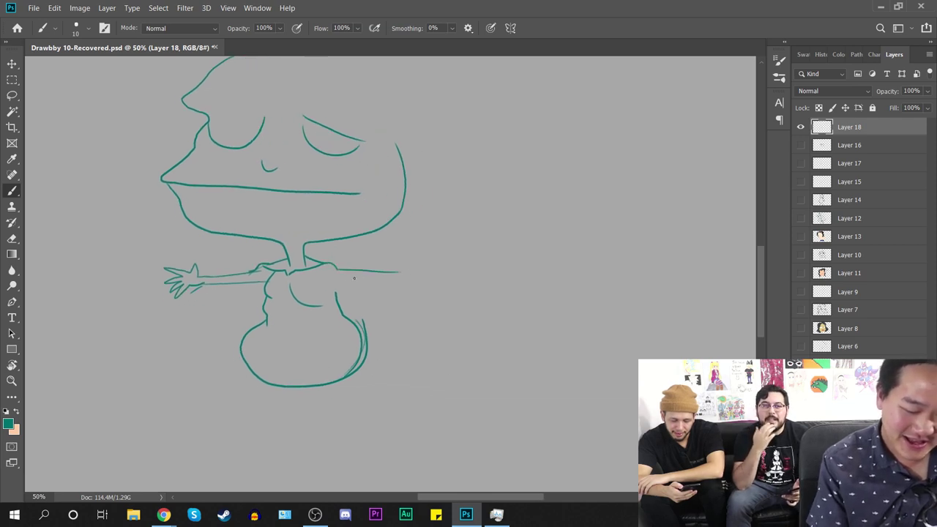
{"action": "mouse_move", "coordinate": [335, 280]}
{"action": "left_mouse_down"}
{"action": "mouse_move", "coordinate": [423, 278]}
{"action": "mouse_move", "coordinate": [407, 271]}
{"action": "mouse_move", "coordinate": [415, 258]}
{"action": "mouse_move", "coordinate": [403, 270]}
{"action": "mouse_move", "coordinate": [446, 259]}
{"action": "mouse_move", "coordinate": [425, 273]}
{"action": "mouse_move", "coordinate": [453, 275]}
{"action": "left_mouse_up"}
{"action": "mouse_move", "coordinate": [426, 277]}
{"action": "left_mouse_down"}
{"action": "mouse_move", "coordinate": [442, 286]}
{"action": "mouse_move", "coordinate": [402, 286]}
{"action": "left_mouse_up"}
{"action": "left_click_drag", "start_coordinate": [406, 347], "coordinate": [472, 326]}
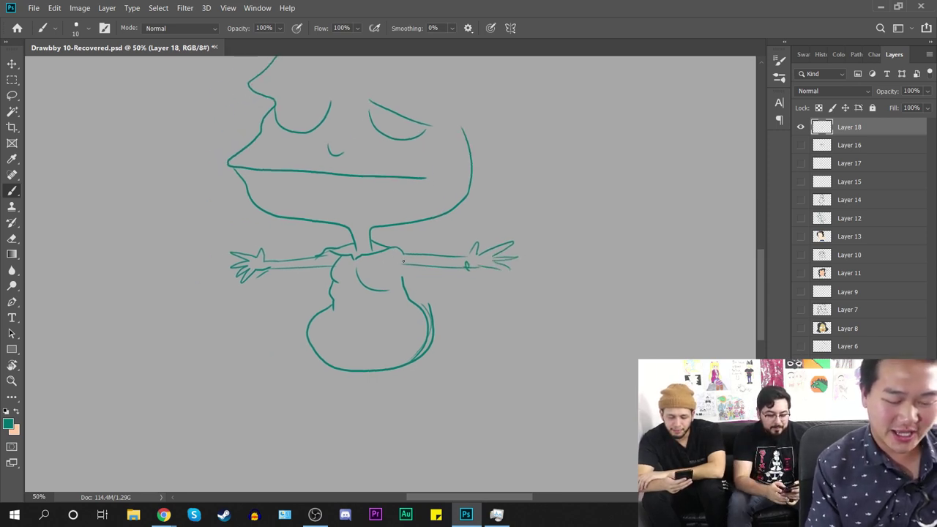
{"action": "left_click_drag", "start_coordinate": [406, 265], "coordinate": [403, 281]}
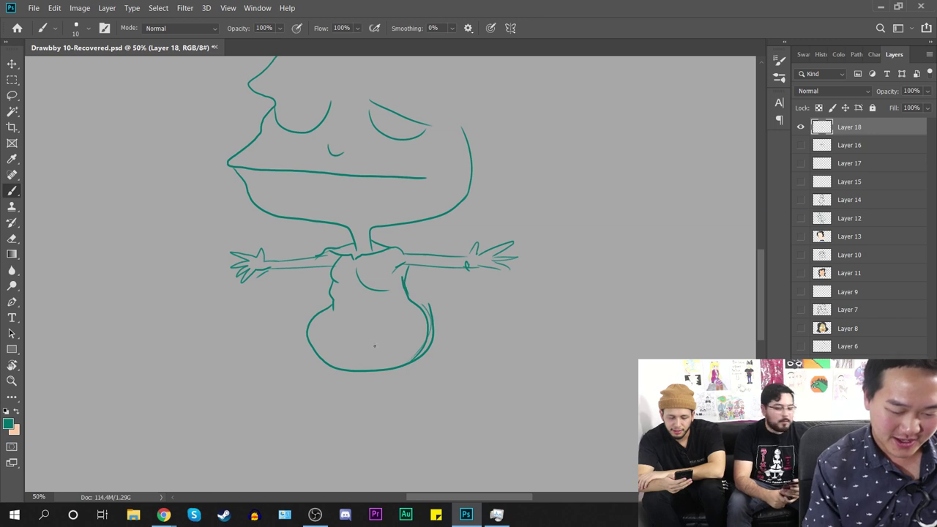
Step: Sketch the waistline, the curved leg contours across the hips and a small belt buckle
{"action": "left_click_drag", "start_coordinate": [334, 308], "coordinate": [420, 309]}
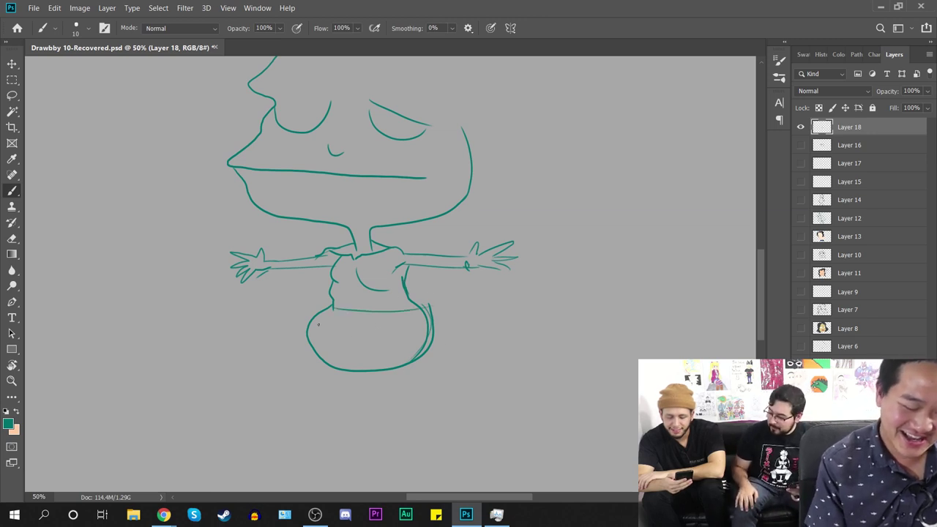
{"action": "left_click_drag", "start_coordinate": [318, 316], "coordinate": [357, 370]}
{"action": "mouse_move", "coordinate": [424, 309]}
{"action": "left_mouse_down"}
{"action": "mouse_move", "coordinate": [393, 334]}
{"action": "mouse_move", "coordinate": [385, 368]}
{"action": "left_mouse_up"}
{"action": "left_click_drag", "start_coordinate": [313, 322], "coordinate": [385, 348]}
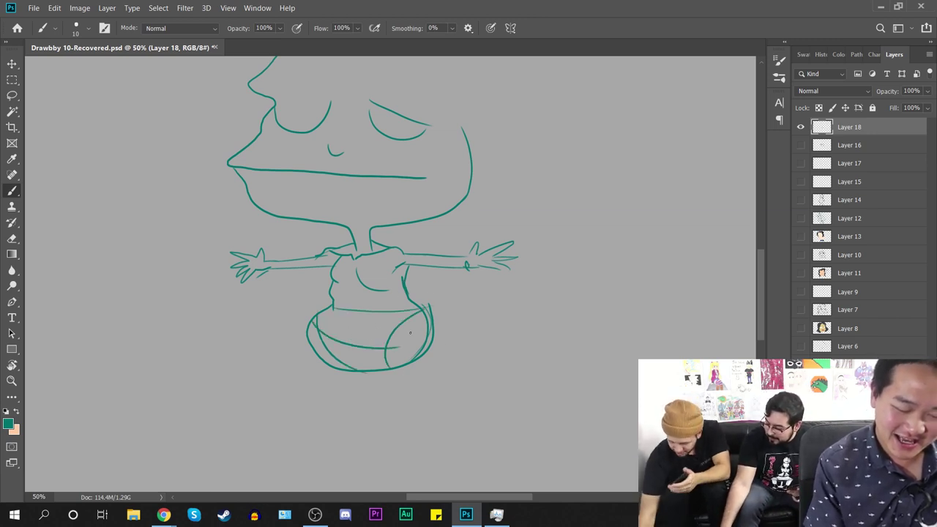
{"action": "mouse_move", "coordinate": [335, 308]}
{"action": "left_mouse_down"}
{"action": "mouse_move", "coordinate": [354, 311]}
{"action": "mouse_move", "coordinate": [322, 325]}
{"action": "mouse_move", "coordinate": [334, 310]}
{"action": "mouse_move", "coordinate": [355, 315]}
{"action": "mouse_move", "coordinate": [357, 328]}
{"action": "left_mouse_up"}
{"action": "key", "text": "ctrl+z"}
Step: Draw two short, thin bent legs with small flat feet beneath the hips
{"action": "left_click_drag", "start_coordinate": [480, 391], "coordinate": [471, 346]}
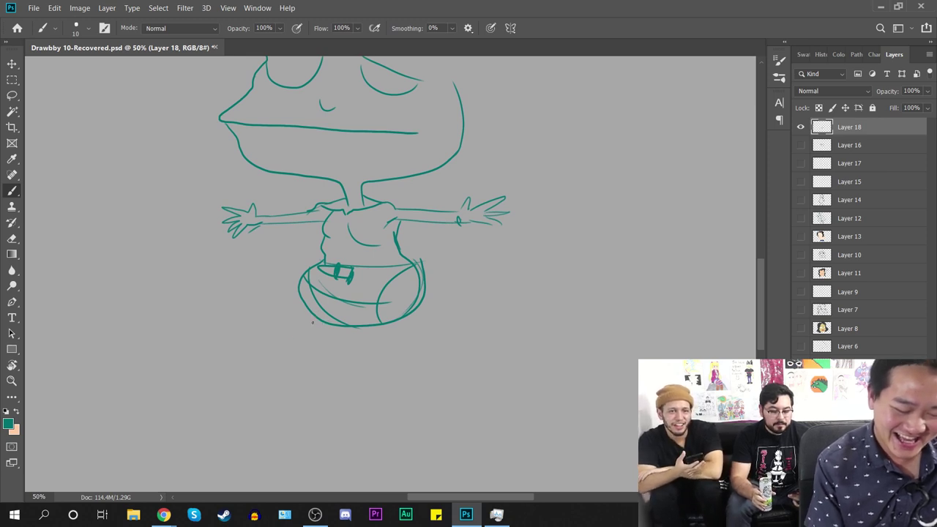
{"action": "mouse_move", "coordinate": [308, 309]}
{"action": "left_mouse_down"}
{"action": "mouse_move", "coordinate": [315, 332]}
{"action": "mouse_move", "coordinate": [298, 359]}
{"action": "left_mouse_up"}
{"action": "left_click_drag", "start_coordinate": [324, 323], "coordinate": [306, 362]}
{"action": "left_click_drag", "start_coordinate": [307, 361], "coordinate": [327, 370]}
{"action": "mouse_move", "coordinate": [382, 323]}
{"action": "left_mouse_down"}
{"action": "mouse_move", "coordinate": [375, 366]}
{"action": "mouse_move", "coordinate": [378, 345]}
{"action": "mouse_move", "coordinate": [372, 363]}
{"action": "mouse_move", "coordinate": [353, 368]}
{"action": "mouse_move", "coordinate": [381, 363]}
{"action": "mouse_move", "coordinate": [390, 323]}
{"action": "mouse_move", "coordinate": [373, 371]}
{"action": "left_mouse_up"}
Step: Add chest and belly detail lines to the torso, and darken the belt, buckle and collar lines
{"action": "key", "text": "space"}
{"action": "left_click_drag", "start_coordinate": [474, 330], "coordinate": [454, 402]}
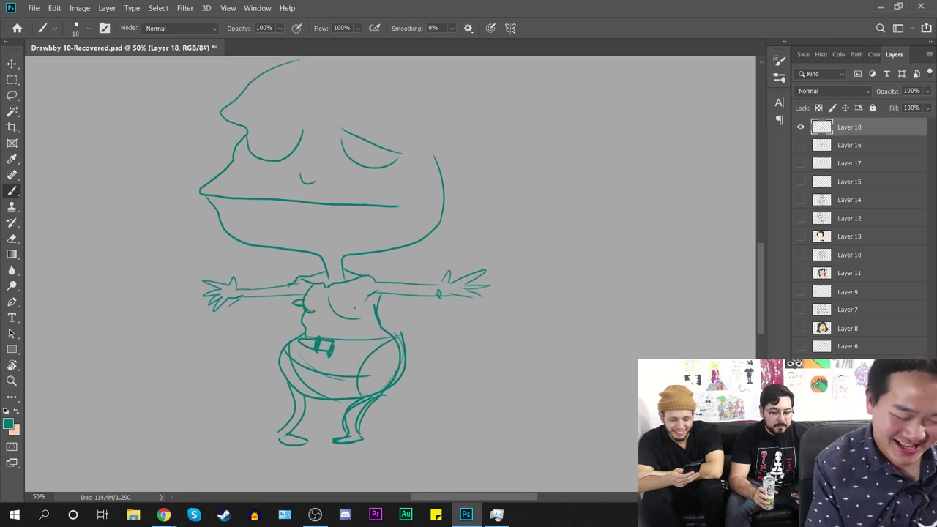
{"action": "left_click_drag", "start_coordinate": [355, 303], "coordinate": [359, 312]}
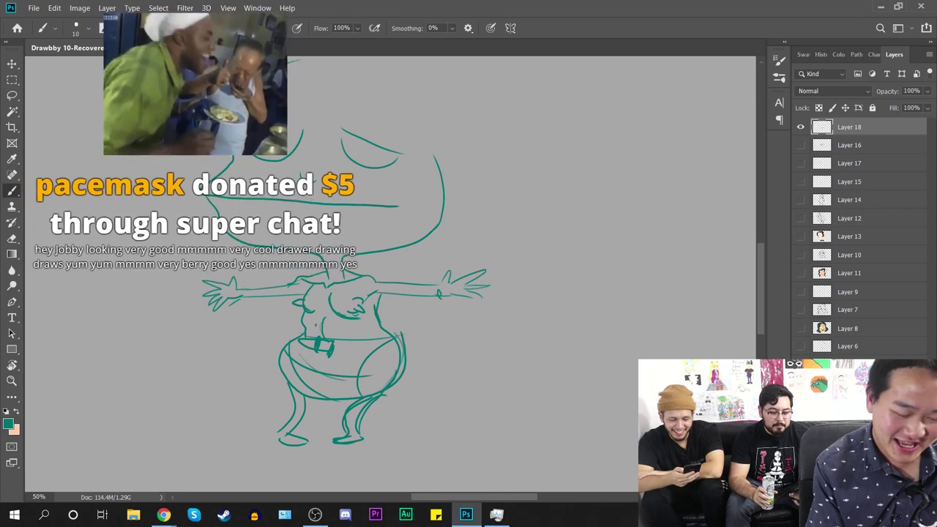
{"action": "mouse_move", "coordinate": [315, 329]}
{"action": "left_mouse_down"}
{"action": "mouse_move", "coordinate": [333, 328]}
{"action": "mouse_move", "coordinate": [299, 336]}
{"action": "mouse_move", "coordinate": [312, 343]}
{"action": "left_mouse_up"}
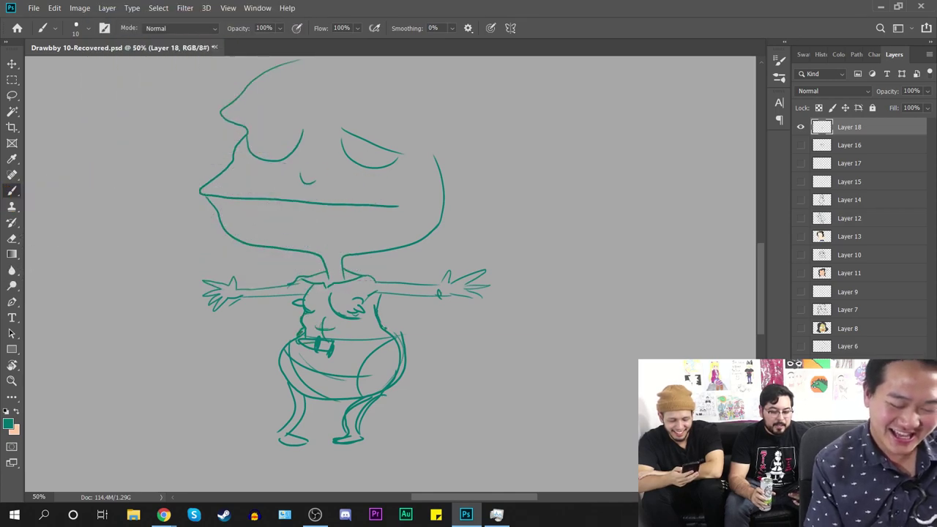
{"action": "mouse_move", "coordinate": [380, 323]}
{"action": "left_mouse_down"}
{"action": "mouse_move", "coordinate": [400, 350]}
{"action": "mouse_move", "coordinate": [272, 338]}
{"action": "left_mouse_up"}
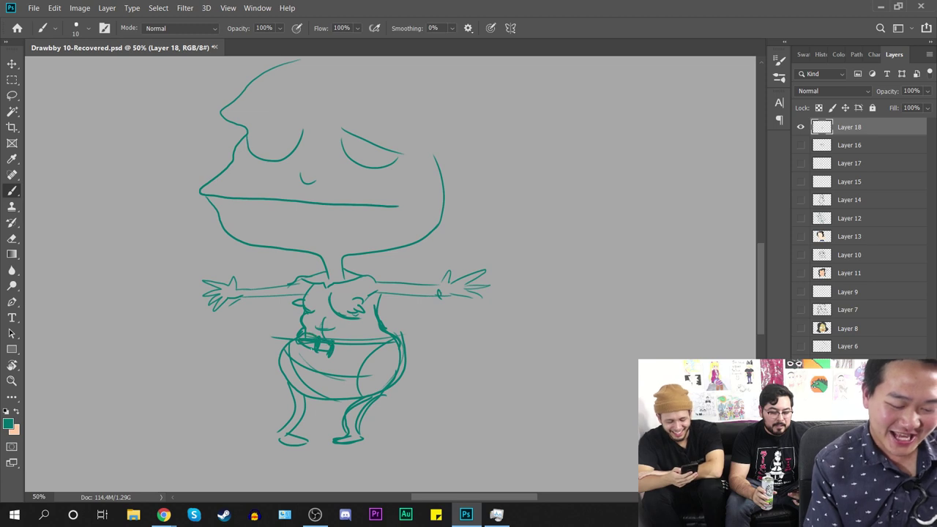
{"action": "left_click_drag", "start_coordinate": [323, 354], "coordinate": [303, 336]}
{"action": "left_click_drag", "start_coordinate": [436, 330], "coordinate": [458, 357]}
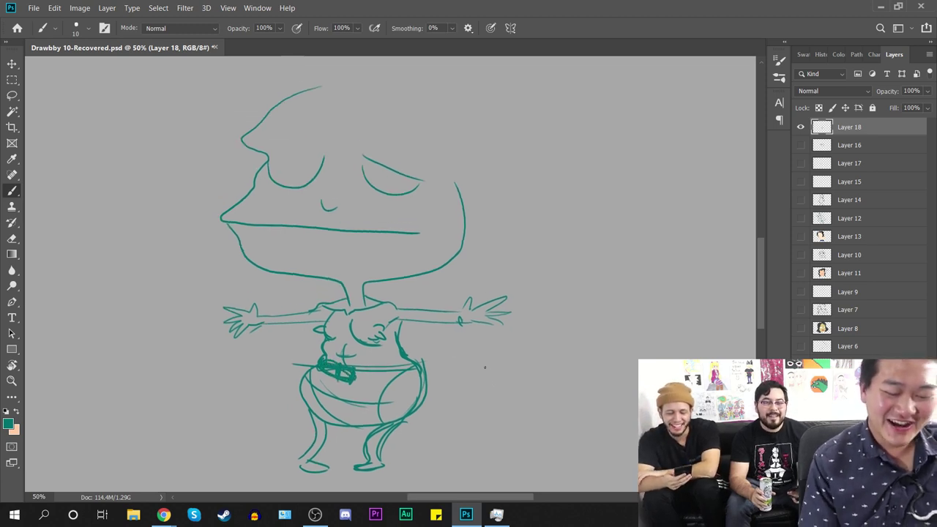
{"action": "mouse_move", "coordinate": [383, 325]}
{"action": "left_mouse_down"}
{"action": "mouse_move", "coordinate": [407, 306]}
{"action": "mouse_move", "coordinate": [362, 286]}
{"action": "left_mouse_up"}
Step: Add filled pupils to both eyes and close the first eye with a straight upper eyelid
{"action": "left_click_drag", "start_coordinate": [518, 300], "coordinate": [514, 340]}
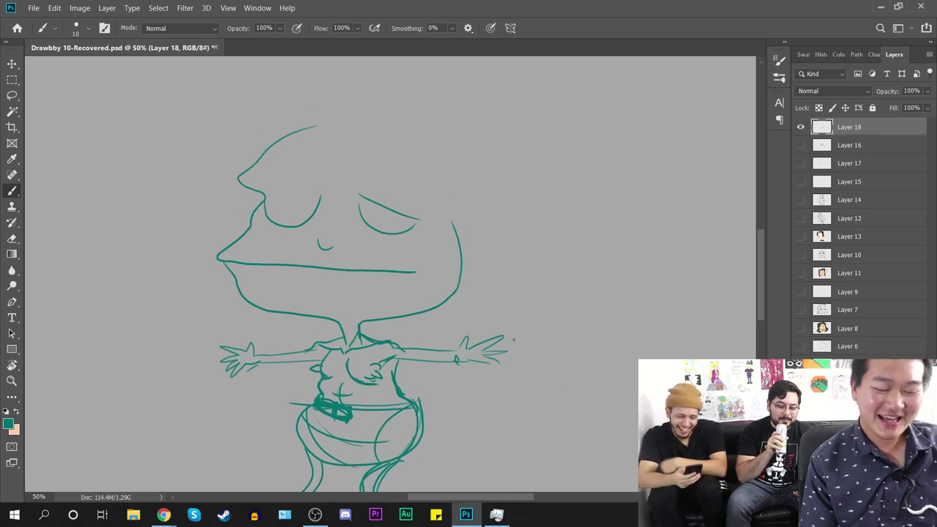
{"action": "left_click_drag", "start_coordinate": [503, 281], "coordinate": [521, 322]}
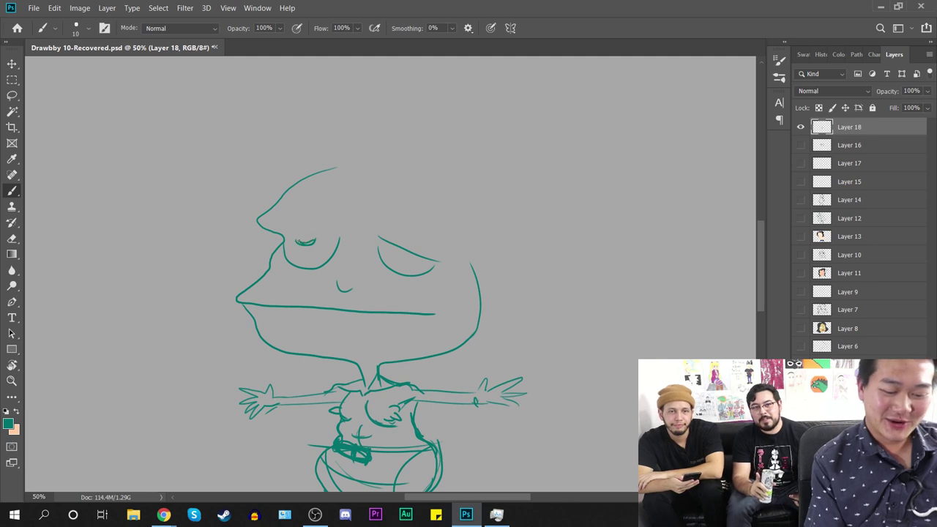
{"action": "left_click_drag", "start_coordinate": [284, 240], "coordinate": [340, 235]}
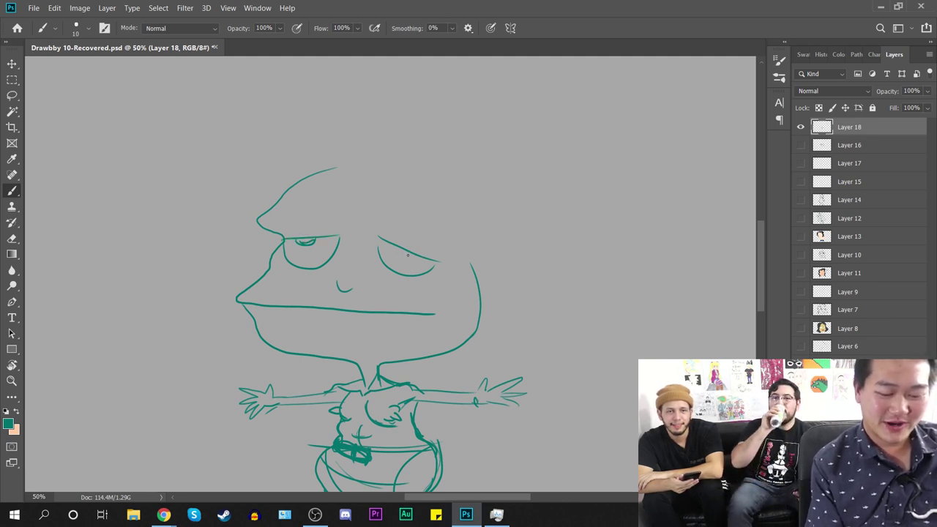
{"action": "left_click_drag", "start_coordinate": [406, 253], "coordinate": [414, 256]}
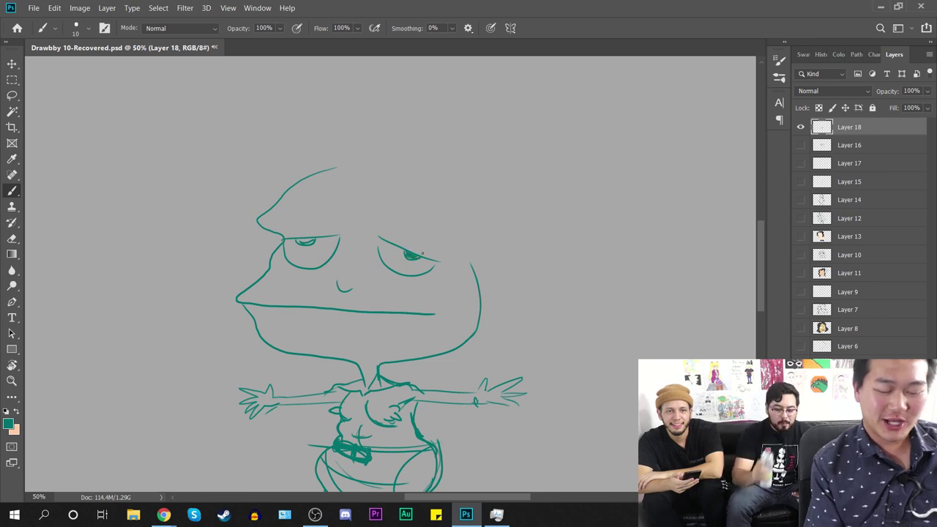
{"action": "key", "text": "ctrl+minus"}
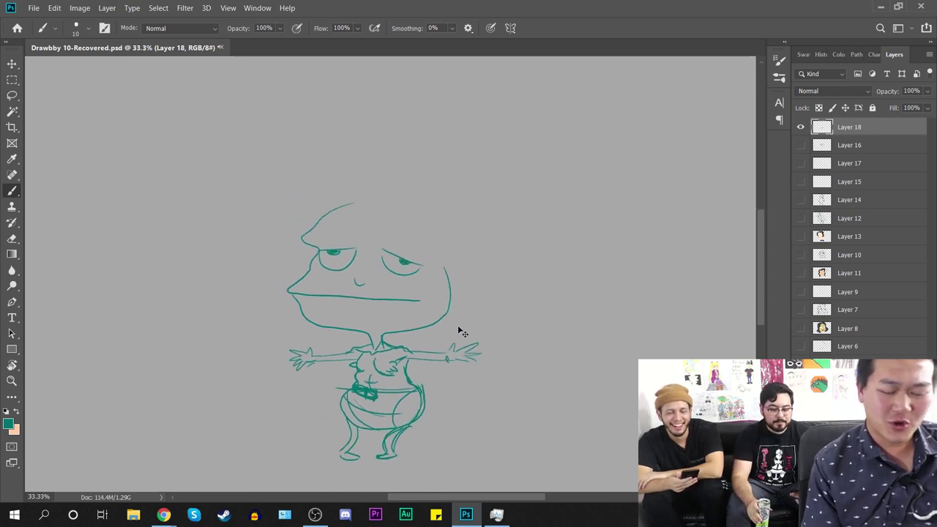
{"action": "key", "text": "ctrl+minus"}
{"action": "key", "text": "ctrl+plus"}
{"action": "key", "text": "ctrl+plus"}
{"action": "key", "text": "ctrl+plus"}
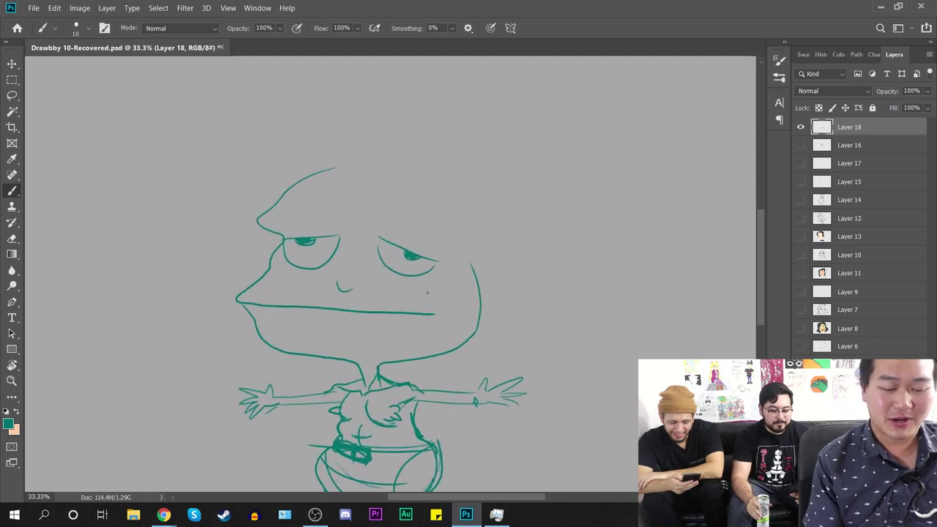
Step: Erase the second eye's outline around its pupil and add a curved bag line under the first eye
{"action": "mouse_move", "coordinate": [376, 249]}
{"action": "left_mouse_down"}
{"action": "mouse_move", "coordinate": [423, 289]}
{"action": "mouse_move", "coordinate": [444, 270]}
{"action": "mouse_move", "coordinate": [386, 286]}
{"action": "mouse_move", "coordinate": [378, 251]}
{"action": "mouse_move", "coordinate": [371, 265]}
{"action": "mouse_move", "coordinate": [433, 268]}
{"action": "mouse_move", "coordinate": [455, 284]}
{"action": "left_mouse_up"}
{"action": "key", "text": "e"}
{"action": "left_click_drag", "start_coordinate": [377, 220], "coordinate": [476, 271]}
{"action": "key", "text": "b"}
{"action": "key", "text": "ctrl+z"}
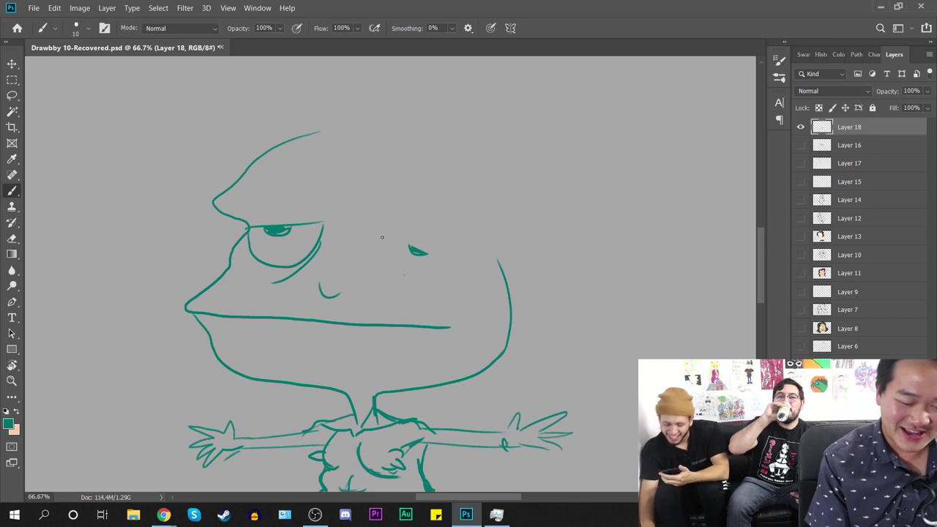
Step: Redraw the second eye as a narrow slanted squint with bag lines, and darken the first eyelid, the nose and the mouth line
{"action": "left_click_drag", "start_coordinate": [382, 237], "coordinate": [486, 266]}
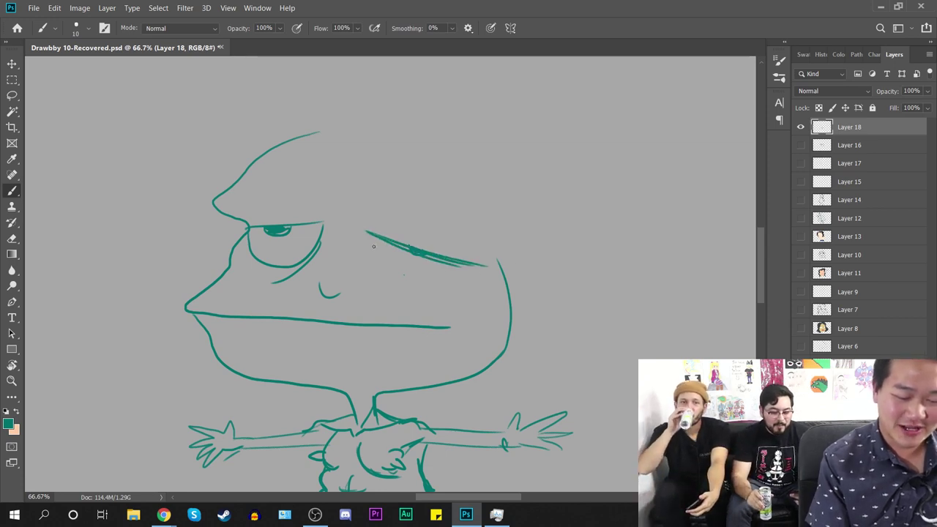
{"action": "left_click_drag", "start_coordinate": [375, 249], "coordinate": [459, 268]}
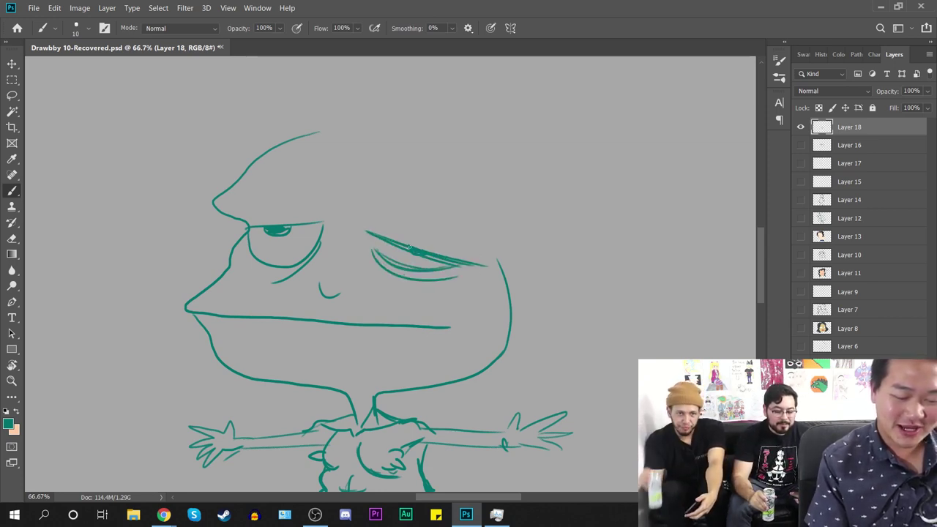
{"action": "mouse_move", "coordinate": [250, 226]}
{"action": "left_mouse_down"}
{"action": "mouse_move", "coordinate": [337, 227]}
{"action": "mouse_move", "coordinate": [303, 226]}
{"action": "left_mouse_up"}
{"action": "mouse_move", "coordinate": [368, 253]}
{"action": "left_mouse_down"}
{"action": "mouse_move", "coordinate": [432, 280]}
{"action": "mouse_move", "coordinate": [439, 268]}
{"action": "left_mouse_up"}
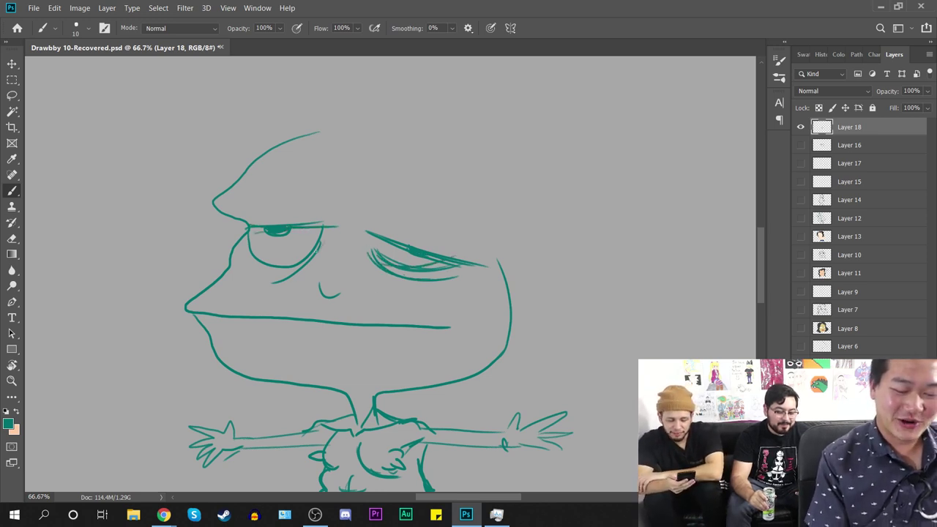
{"action": "mouse_move", "coordinate": [308, 268]}
{"action": "left_mouse_down"}
{"action": "mouse_move", "coordinate": [295, 280]}
{"action": "mouse_move", "coordinate": [460, 329]}
{"action": "mouse_move", "coordinate": [449, 339]}
{"action": "left_mouse_up"}
{"action": "left_click_drag", "start_coordinate": [498, 282], "coordinate": [462, 341]}
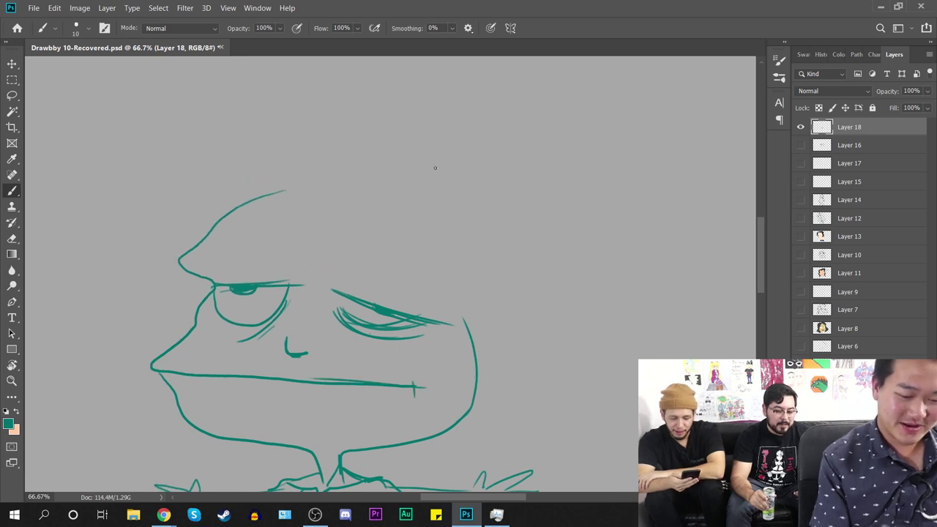
Step: Sketch the hair's tufted top outline and the wavy locks falling on the side of the pointed mouth
{"action": "mouse_move", "coordinate": [406, 155]}
{"action": "left_mouse_down"}
{"action": "mouse_move", "coordinate": [335, 171]}
{"action": "mouse_move", "coordinate": [249, 134]}
{"action": "mouse_move", "coordinate": [158, 165]}
{"action": "mouse_move", "coordinate": [197, 171]}
{"action": "left_mouse_up"}
{"action": "left_click_drag", "start_coordinate": [201, 173], "coordinate": [117, 242]}
{"action": "mouse_move", "coordinate": [358, 300]}
{"action": "left_mouse_down"}
{"action": "mouse_move", "coordinate": [417, 281]}
{"action": "mouse_move", "coordinate": [508, 271]}
{"action": "left_mouse_up"}
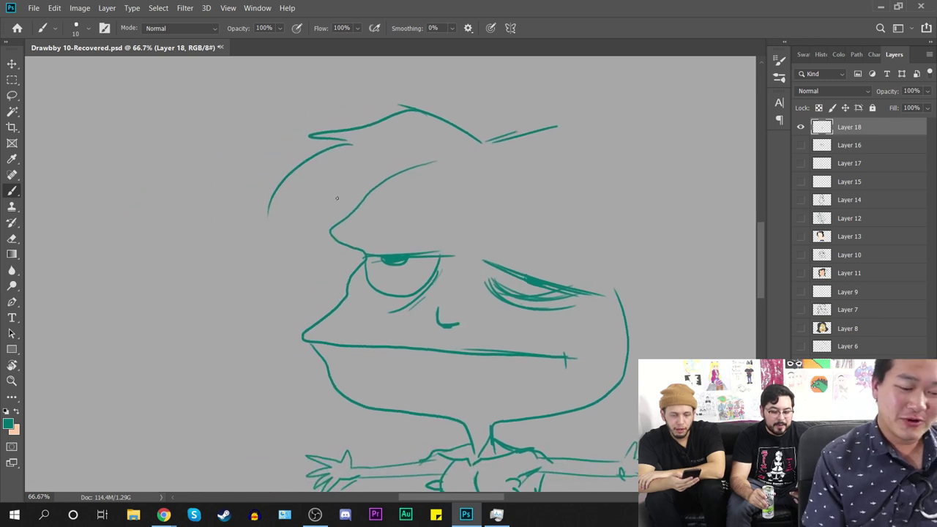
{"action": "mouse_move", "coordinate": [347, 145]}
{"action": "left_mouse_down"}
{"action": "mouse_move", "coordinate": [253, 264]}
{"action": "mouse_move", "coordinate": [222, 249]}
{"action": "left_mouse_up"}
{"action": "left_click_drag", "start_coordinate": [281, 268], "coordinate": [236, 263]}
{"action": "mouse_move", "coordinate": [290, 273]}
{"action": "left_mouse_down"}
{"action": "mouse_move", "coordinate": [247, 273]}
{"action": "mouse_move", "coordinate": [265, 332]}
{"action": "left_mouse_up"}
{"action": "left_click_drag", "start_coordinate": [416, 392], "coordinate": [372, 288]}
{"action": "left_click_drag", "start_coordinate": [238, 174], "coordinate": [224, 265]}
{"action": "mouse_move", "coordinate": [230, 268]}
{"action": "left_mouse_down"}
{"action": "mouse_move", "coordinate": [253, 269]}
{"action": "mouse_move", "coordinate": [112, 338]}
{"action": "left_mouse_up"}
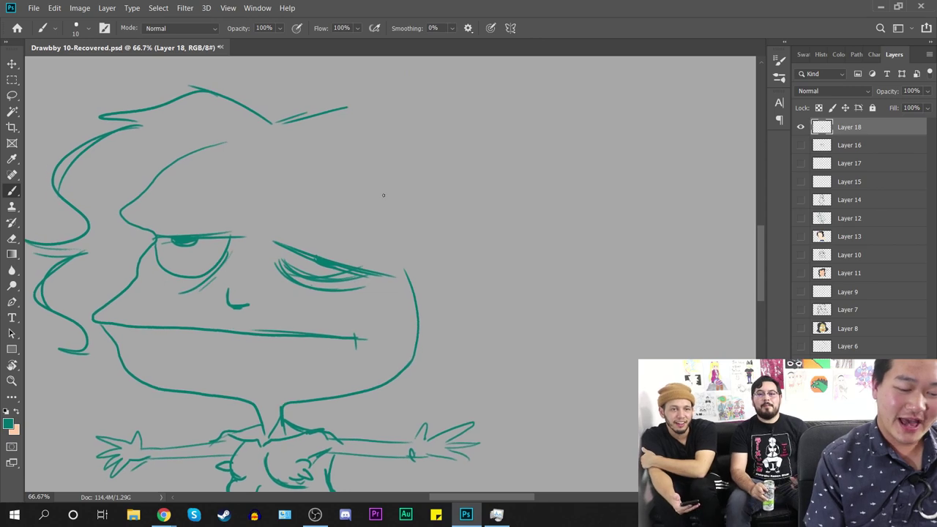
Step: Extend the forehead line and draw long wavy hair around the squinting side of the face, curling up at the jaw
{"action": "left_click_drag", "start_coordinate": [414, 173], "coordinate": [406, 271]}
{"action": "left_click_drag", "start_coordinate": [455, 335], "coordinate": [475, 368]}
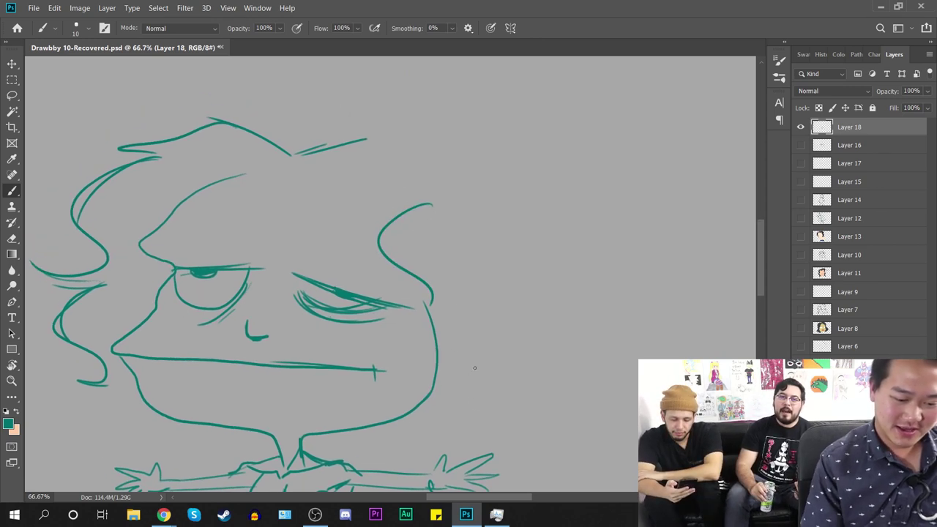
{"action": "left_click_drag", "start_coordinate": [238, 176], "coordinate": [302, 177]}
{"action": "left_click_drag", "start_coordinate": [476, 233], "coordinate": [445, 224]}
{"action": "mouse_move", "coordinate": [300, 136]}
{"action": "left_mouse_down"}
{"action": "mouse_move", "coordinate": [414, 132]}
{"action": "mouse_move", "coordinate": [458, 184]}
{"action": "mouse_move", "coordinate": [446, 271]}
{"action": "mouse_move", "coordinate": [487, 301]}
{"action": "mouse_move", "coordinate": [448, 395]}
{"action": "mouse_move", "coordinate": [385, 411]}
{"action": "left_mouse_up"}
{"action": "mouse_move", "coordinate": [326, 421]}
{"action": "left_mouse_down"}
{"action": "mouse_move", "coordinate": [386, 410]}
{"action": "mouse_move", "coordinate": [468, 355]}
{"action": "left_mouse_up"}
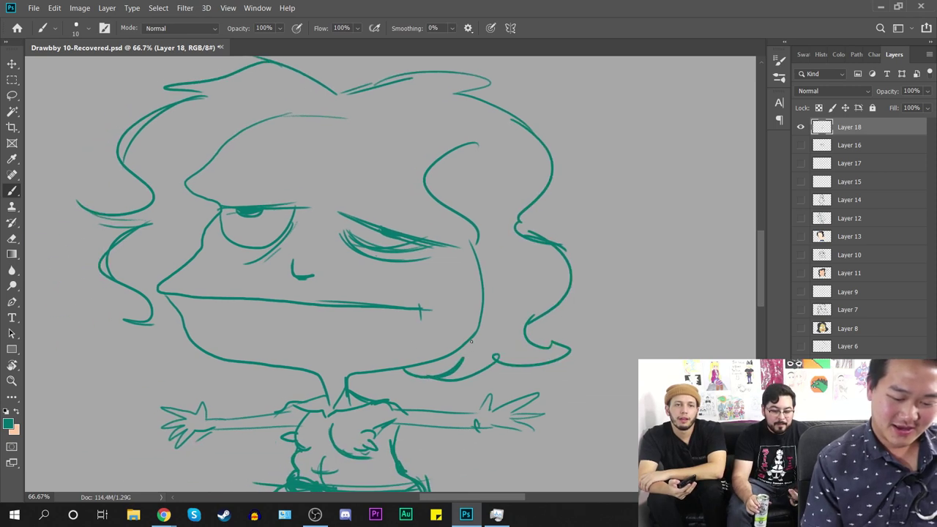
Step: Reinforce the wavy hair outlines behind the cheek and join the hairline across the forehead at a small central parting
{"action": "mouse_move", "coordinate": [498, 264]}
{"action": "left_mouse_down"}
{"action": "mouse_move", "coordinate": [481, 367]}
{"action": "mouse_move", "coordinate": [593, 344]}
{"action": "mouse_move", "coordinate": [561, 241]}
{"action": "mouse_move", "coordinate": [553, 159]}
{"action": "mouse_move", "coordinate": [507, 116]}
{"action": "left_mouse_up"}
{"action": "mouse_move", "coordinate": [458, 261]}
{"action": "left_mouse_down"}
{"action": "mouse_move", "coordinate": [443, 131]}
{"action": "mouse_move", "coordinate": [366, 116]}
{"action": "left_mouse_up"}
{"action": "left_click_drag", "start_coordinate": [452, 149], "coordinate": [377, 130]}
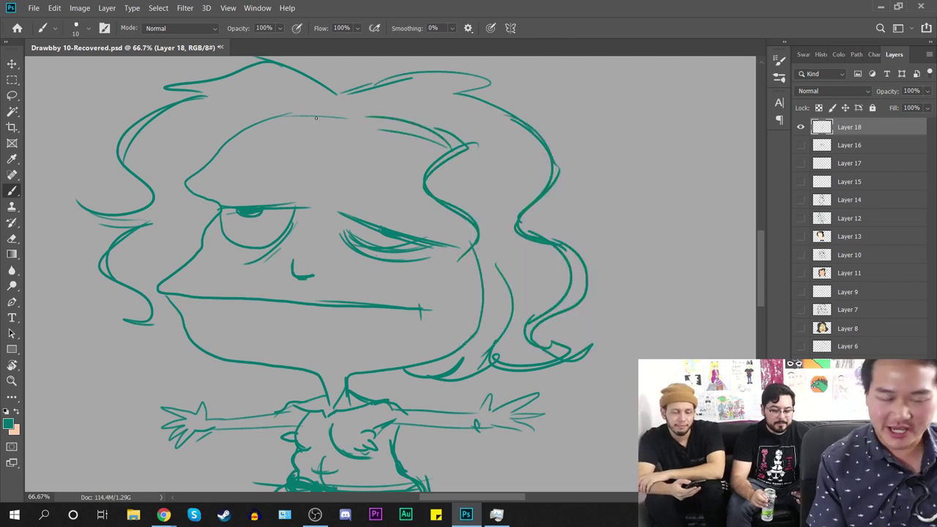
{"action": "mouse_move", "coordinate": [460, 149]}
{"action": "left_mouse_down"}
{"action": "mouse_move", "coordinate": [418, 129]}
{"action": "mouse_move", "coordinate": [326, 115]}
{"action": "mouse_move", "coordinate": [279, 115]}
{"action": "mouse_move", "coordinate": [217, 143]}
{"action": "left_mouse_up"}
{"action": "left_click_drag", "start_coordinate": [522, 332], "coordinate": [577, 370]}
{"action": "mouse_move", "coordinate": [383, 157]}
{"action": "left_mouse_down"}
{"action": "mouse_move", "coordinate": [454, 177]}
{"action": "mouse_move", "coordinate": [391, 173]}
{"action": "left_mouse_up"}
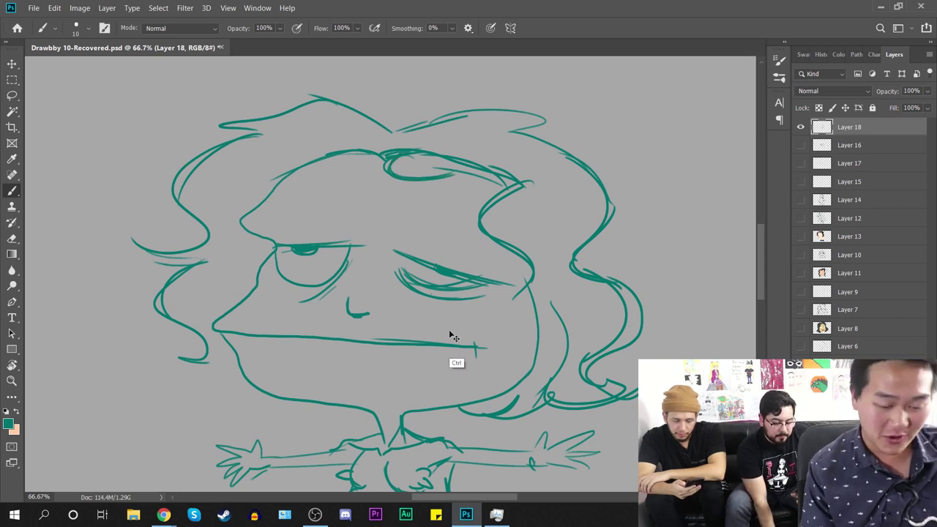
{"action": "key", "text": "ctrl+z"}
{"action": "key", "text": "ctrl+z"}
{"action": "key", "text": "ctrl+z"}
{"action": "key", "text": "ctrl+z"}
{"action": "key", "text": "ctrl+z"}
Step: Thicken the vertical mark at the mouth corner, reinforce the jaw and neck contour, and add a diagonal crease across the cheek
{"action": "mouse_move", "coordinate": [542, 368]}
{"action": "left_mouse_down"}
{"action": "mouse_move", "coordinate": [521, 253]}
{"action": "mouse_move", "coordinate": [538, 319]}
{"action": "left_mouse_up"}
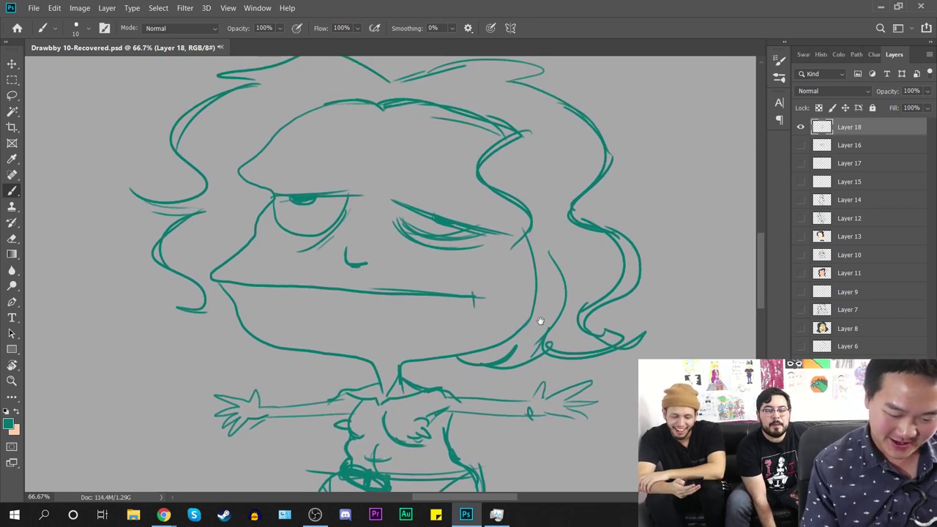
{"action": "left_click_drag", "start_coordinate": [470, 287], "coordinate": [468, 314]}
{"action": "left_click_drag", "start_coordinate": [469, 285], "coordinate": [466, 313]}
{"action": "mouse_move", "coordinate": [536, 304]}
{"action": "left_mouse_down"}
{"action": "mouse_move", "coordinate": [401, 362]}
{"action": "mouse_move", "coordinate": [363, 362]}
{"action": "mouse_move", "coordinate": [230, 322]}
{"action": "mouse_move", "coordinate": [210, 282]}
{"action": "left_mouse_up"}
{"action": "key", "text": "ctrl+minus"}
{"action": "key", "text": "ctrl+minus"}
{"action": "key", "text": "ctrl+minus"}
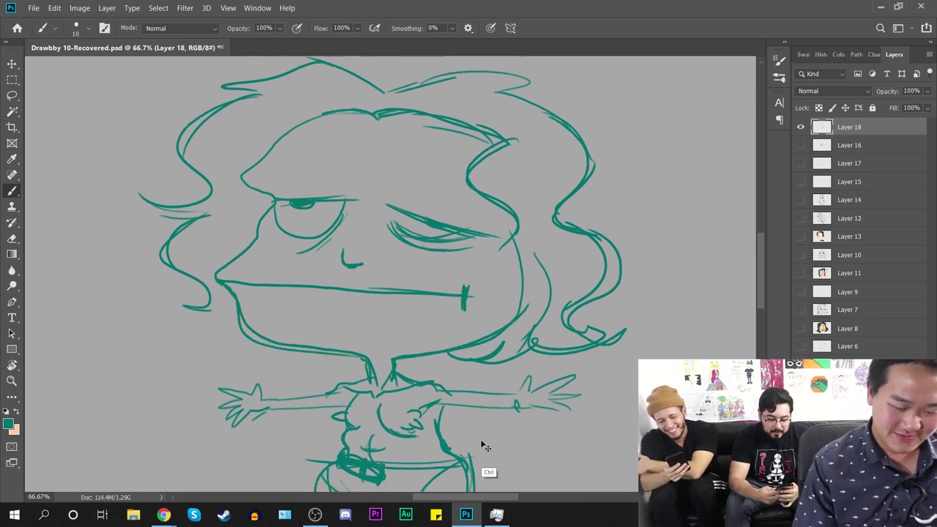
{"action": "scroll", "coordinate": [479, 288], "scroll_direction": "up", "scroll_amount": 1}
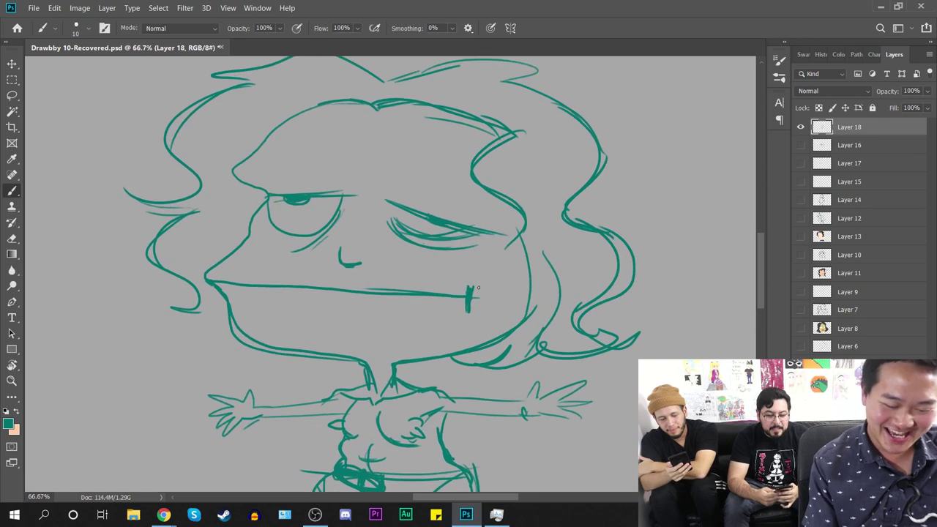
{"action": "key", "text": "ctrl+z"}
{"action": "left_click_drag", "start_coordinate": [402, 256], "coordinate": [506, 293]}
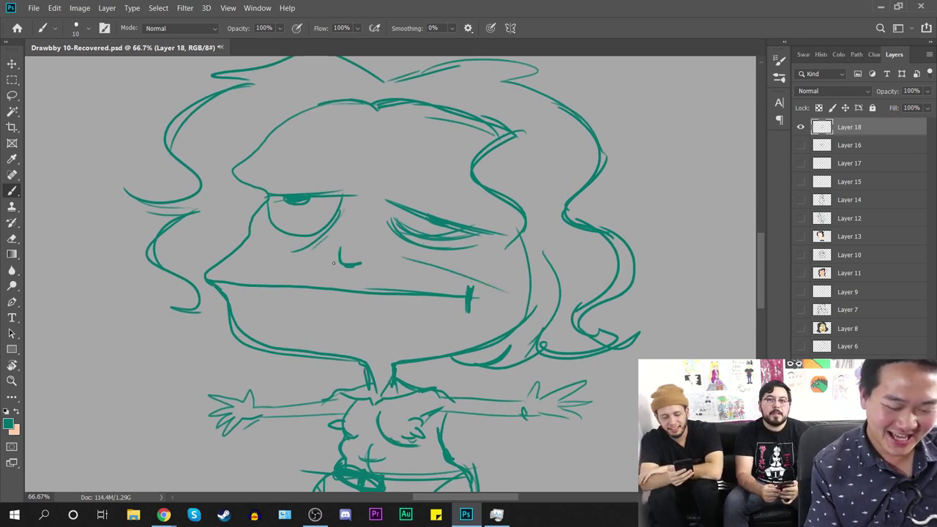
Step: Hatch dense shading beneath the armpit along the side of the torso
{"action": "scroll", "coordinate": [425, 291], "scroll_direction": "down", "scroll_amount": 3}
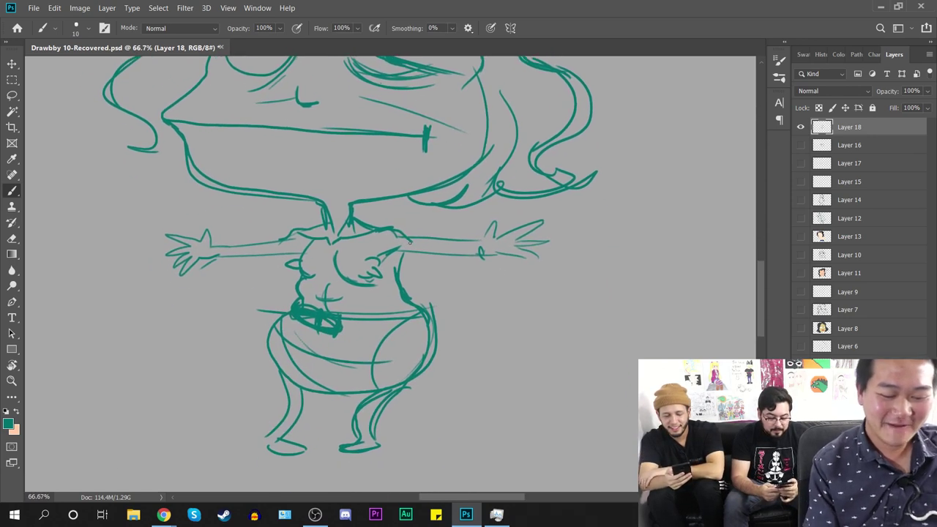
{"action": "left_click_drag", "start_coordinate": [401, 253], "coordinate": [382, 280]}
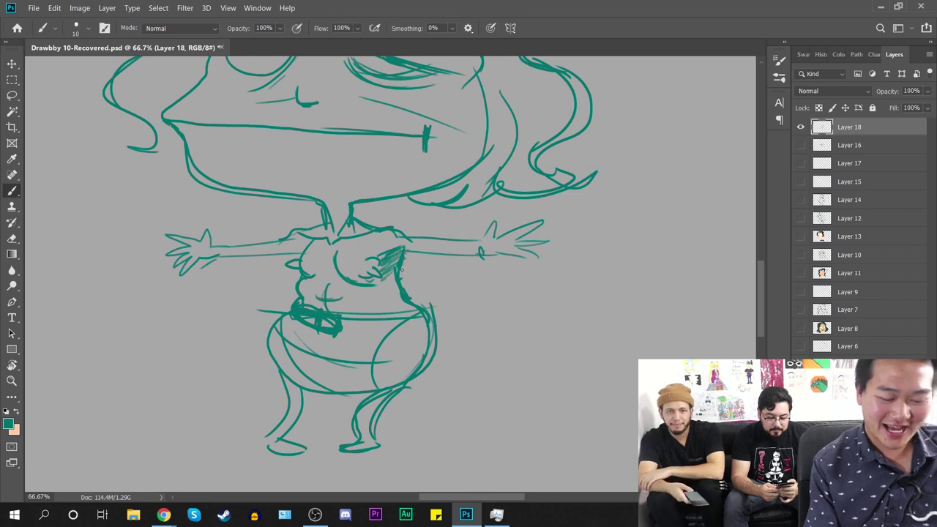
{"action": "left_click_drag", "start_coordinate": [509, 374], "coordinate": [542, 345]}
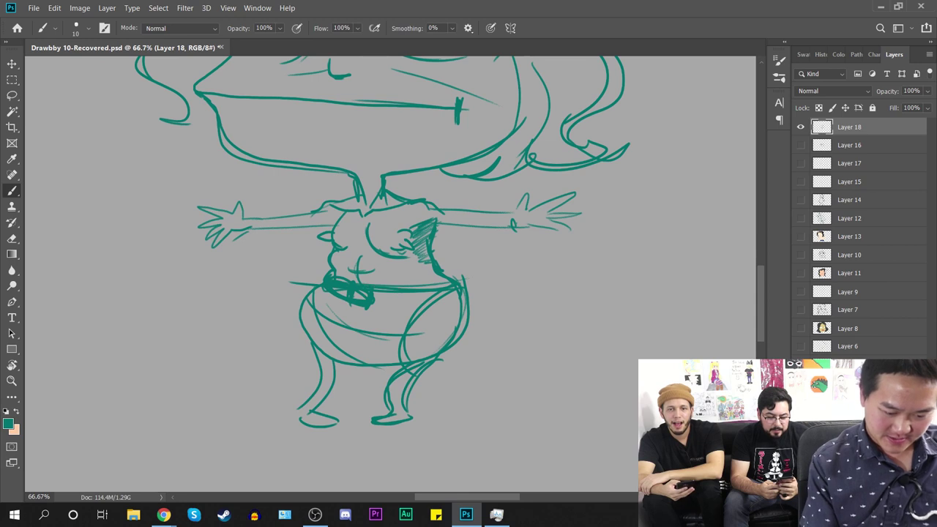
Step: Strengthen the hip and leg contours with extra strokes and define the small feet with toes
{"action": "mouse_move", "coordinate": [300, 322]}
{"action": "left_mouse_down"}
{"action": "mouse_move", "coordinate": [358, 347]}
{"action": "mouse_move", "coordinate": [315, 345]}
{"action": "mouse_move", "coordinate": [292, 421]}
{"action": "left_mouse_up"}
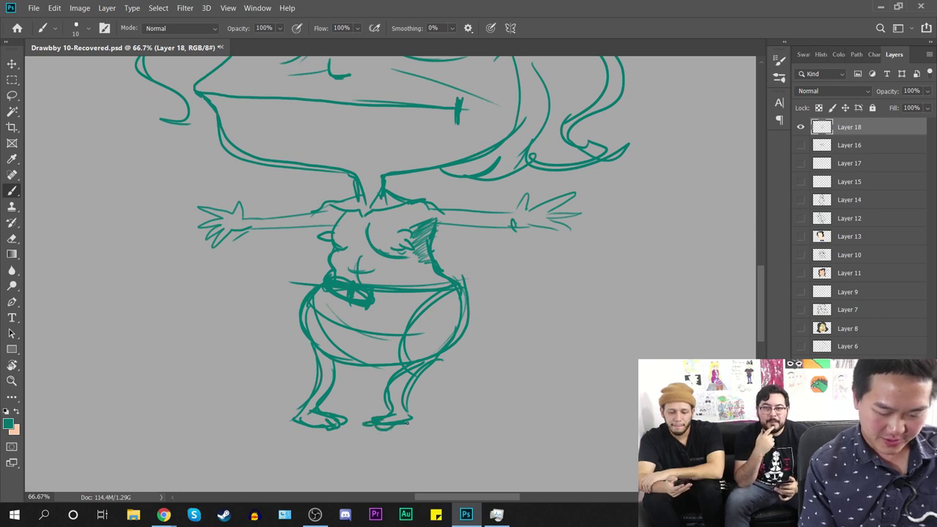
{"action": "mouse_move", "coordinate": [393, 403]}
{"action": "left_mouse_down"}
{"action": "mouse_move", "coordinate": [432, 359]}
{"action": "mouse_move", "coordinate": [322, 366]}
{"action": "left_mouse_up"}
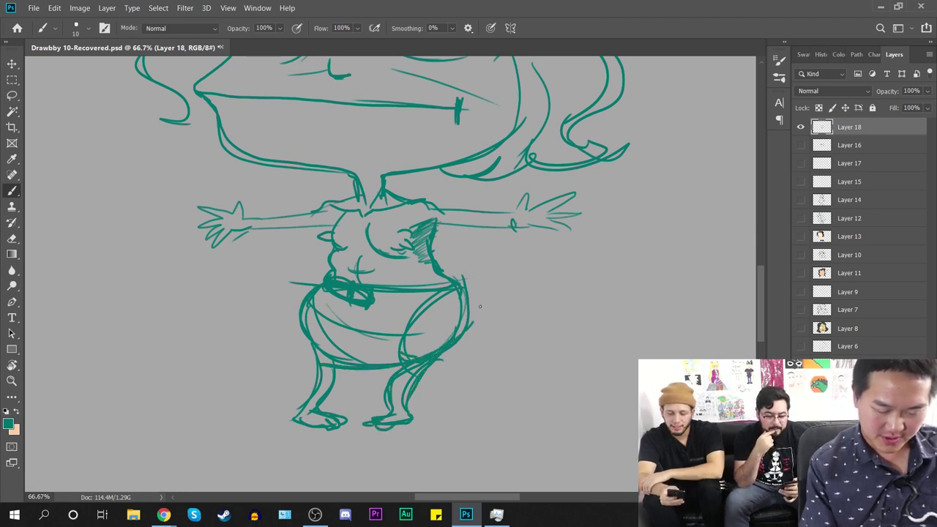
{"action": "left_click_drag", "start_coordinate": [479, 286], "coordinate": [469, 328]}
{"action": "mouse_move", "coordinate": [458, 292]}
{"action": "left_mouse_down"}
{"action": "mouse_move", "coordinate": [455, 337]}
{"action": "mouse_move", "coordinate": [396, 377]}
{"action": "left_mouse_up"}
{"action": "left_click_drag", "start_coordinate": [424, 267], "coordinate": [449, 348]}
{"action": "mouse_move", "coordinate": [322, 289]}
{"action": "left_mouse_down"}
{"action": "mouse_move", "coordinate": [319, 344]}
{"action": "mouse_move", "coordinate": [331, 354]}
{"action": "left_mouse_up"}
{"action": "left_click_drag", "start_coordinate": [525, 302], "coordinate": [462, 417]}
{"action": "key", "text": "ctrl+minus"}
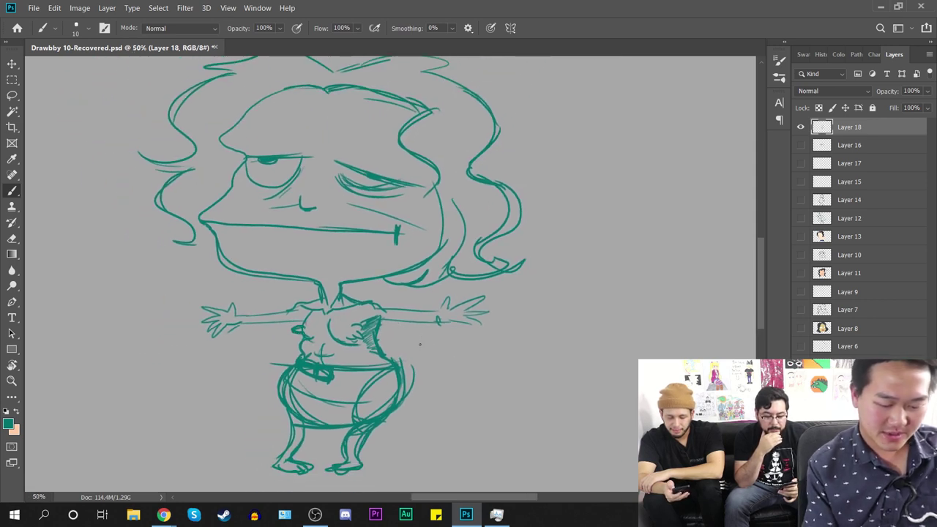
Step: Add a new layer directly beneath the Layer 18 sketch and swap the foreground colour to peach
{"action": "left_click", "coordinate": [856, 145]}
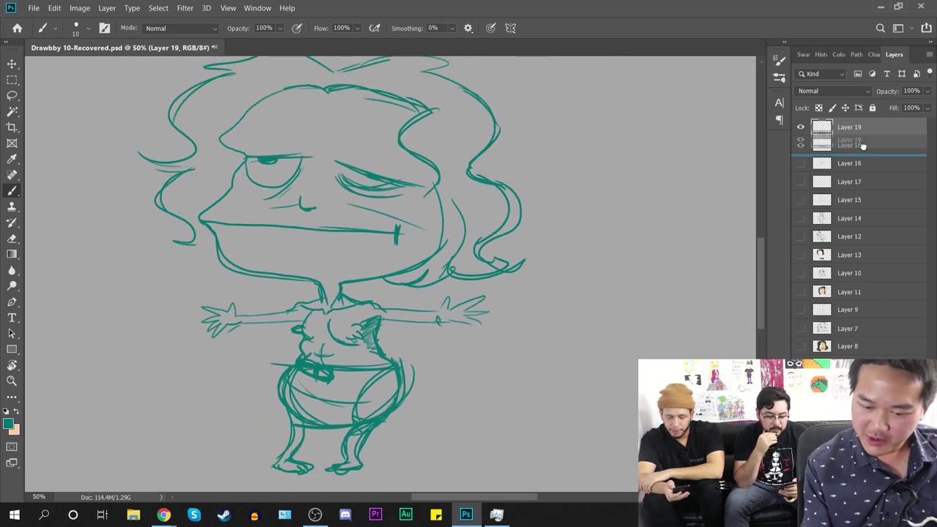
{"action": "key", "text": "ctrl+shift+alt+n"}
{"action": "key", "text": "x"}
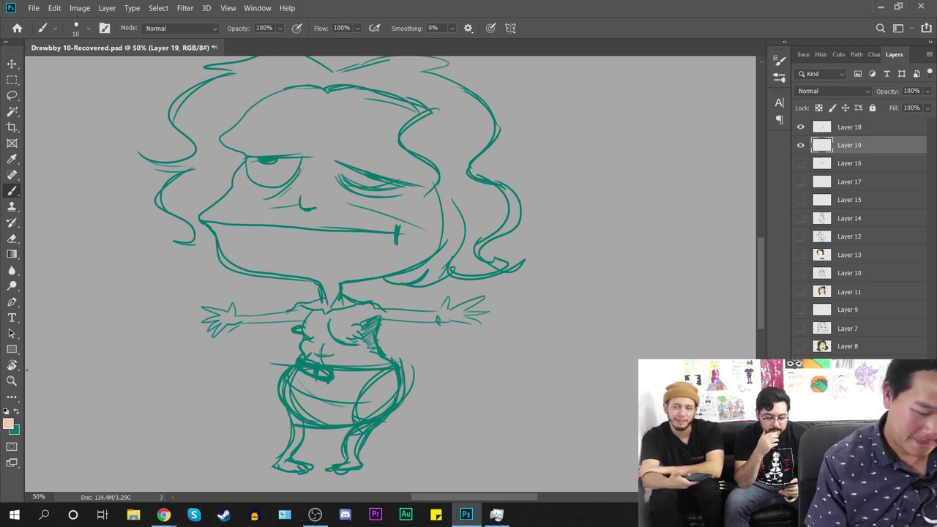
Step: Switch to a 136 px paint brush and lighten the foreground colour to a very pale peach skin tone
{"action": "left_click_drag", "start_coordinate": [442, 251], "coordinate": [486, 322]}
{"action": "right_click", "coordinate": [387, 250]}
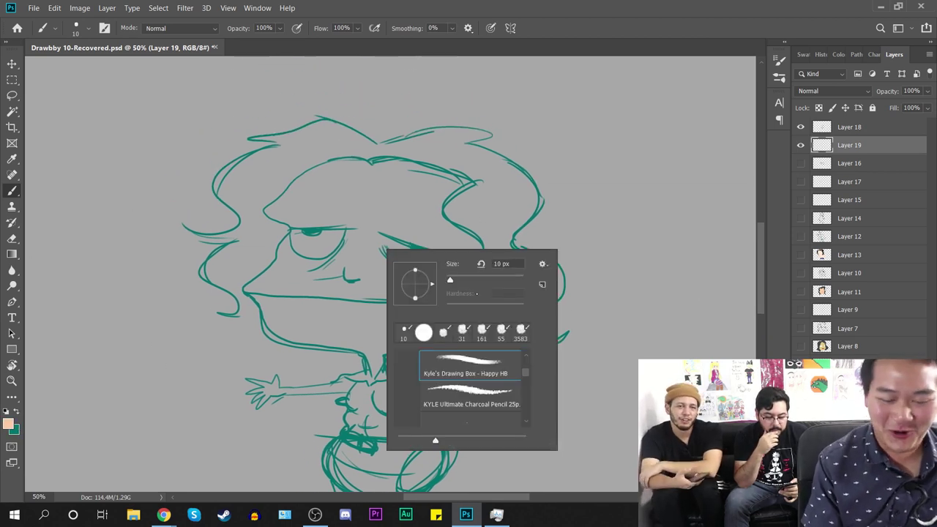
{"action": "left_click", "coordinate": [483, 280]}
{"action": "type", "text": "136"}
{"action": "key", "text": "Return"}
{"action": "mouse_move", "coordinate": [344, 193]}
{"action": "left_mouse_down"}
{"action": "mouse_move", "coordinate": [369, 181]}
{"action": "mouse_move", "coordinate": [289, 204]}
{"action": "mouse_move", "coordinate": [345, 177]}
{"action": "left_mouse_up"}
{"action": "key", "text": "ctrl+z"}
{"action": "left_click", "coordinate": [8, 424]}
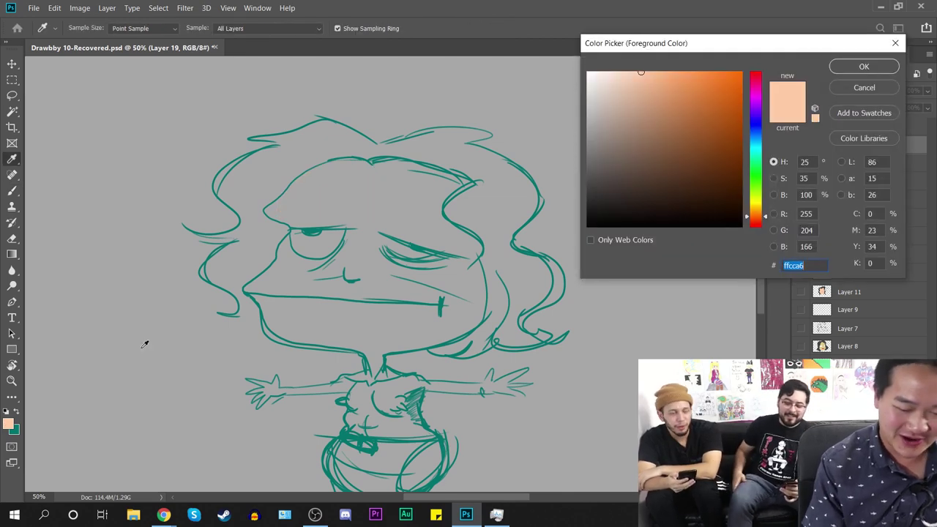
{"action": "mouse_move", "coordinate": [640, 74]}
{"action": "left_mouse_down"}
{"action": "mouse_move", "coordinate": [623, 88]}
{"action": "mouse_move", "coordinate": [640, 88]}
{"action": "mouse_move", "coordinate": [611, 94]}
{"action": "mouse_move", "coordinate": [620, 86]}
{"action": "mouse_move", "coordinate": [592, 78]}
{"action": "mouse_move", "coordinate": [614, 71]}
{"action": "left_mouse_up"}
{"action": "key", "text": "Return"}
Step: Paint the face and neck in pale peach, leaving the eyes empty, and erase the overspill outside the jaw and face outline
{"action": "mouse_move", "coordinate": [347, 174]}
{"action": "left_mouse_down"}
{"action": "mouse_move", "coordinate": [285, 210]}
{"action": "mouse_move", "coordinate": [320, 178]}
{"action": "mouse_move", "coordinate": [397, 174]}
{"action": "mouse_move", "coordinate": [386, 172]}
{"action": "mouse_move", "coordinate": [455, 186]}
{"action": "mouse_move", "coordinate": [404, 196]}
{"action": "mouse_move", "coordinate": [383, 189]}
{"action": "mouse_move", "coordinate": [306, 215]}
{"action": "mouse_move", "coordinate": [276, 211]}
{"action": "mouse_move", "coordinate": [394, 212]}
{"action": "mouse_move", "coordinate": [367, 216]}
{"action": "mouse_move", "coordinate": [346, 263]}
{"action": "mouse_move", "coordinate": [359, 269]}
{"action": "mouse_move", "coordinate": [444, 225]}
{"action": "mouse_move", "coordinate": [408, 229]}
{"action": "mouse_move", "coordinate": [451, 240]}
{"action": "mouse_move", "coordinate": [458, 277]}
{"action": "mouse_move", "coordinate": [458, 268]}
{"action": "mouse_move", "coordinate": [371, 268]}
{"action": "mouse_move", "coordinate": [429, 281]}
{"action": "mouse_move", "coordinate": [314, 278]}
{"action": "mouse_move", "coordinate": [289, 269]}
{"action": "mouse_move", "coordinate": [289, 249]}
{"action": "mouse_move", "coordinate": [321, 274]}
{"action": "mouse_move", "coordinate": [278, 277]}
{"action": "mouse_move", "coordinate": [256, 290]}
{"action": "mouse_move", "coordinate": [262, 296]}
{"action": "mouse_move", "coordinate": [304, 330]}
{"action": "mouse_move", "coordinate": [297, 304]}
{"action": "mouse_move", "coordinate": [323, 324]}
{"action": "mouse_move", "coordinate": [310, 319]}
{"action": "mouse_move", "coordinate": [311, 331]}
{"action": "mouse_move", "coordinate": [402, 320]}
{"action": "mouse_move", "coordinate": [472, 295]}
{"action": "mouse_move", "coordinate": [472, 310]}
{"action": "mouse_move", "coordinate": [417, 329]}
{"action": "mouse_move", "coordinate": [448, 322]}
{"action": "mouse_move", "coordinate": [432, 335]}
{"action": "mouse_move", "coordinate": [366, 337]}
{"action": "mouse_move", "coordinate": [371, 364]}
{"action": "left_mouse_up"}
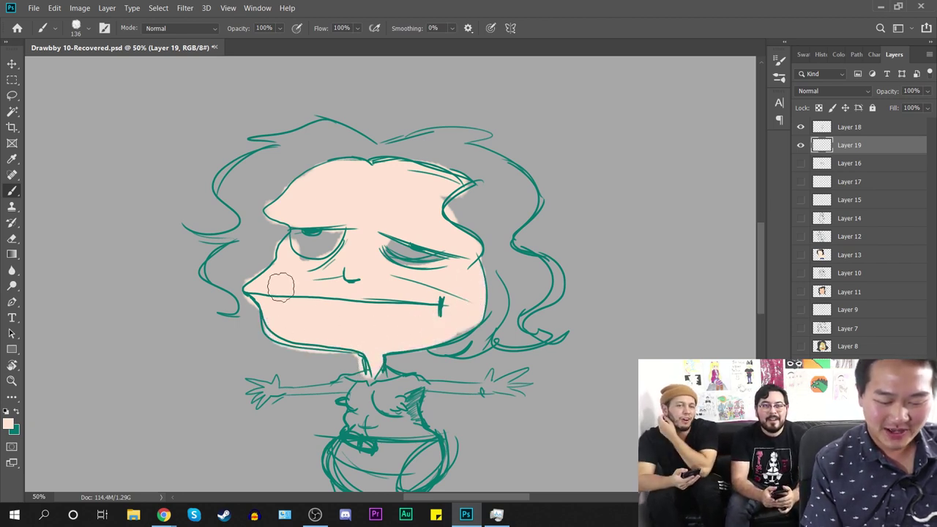
{"action": "left_click_drag", "start_coordinate": [470, 365], "coordinate": [501, 288]}
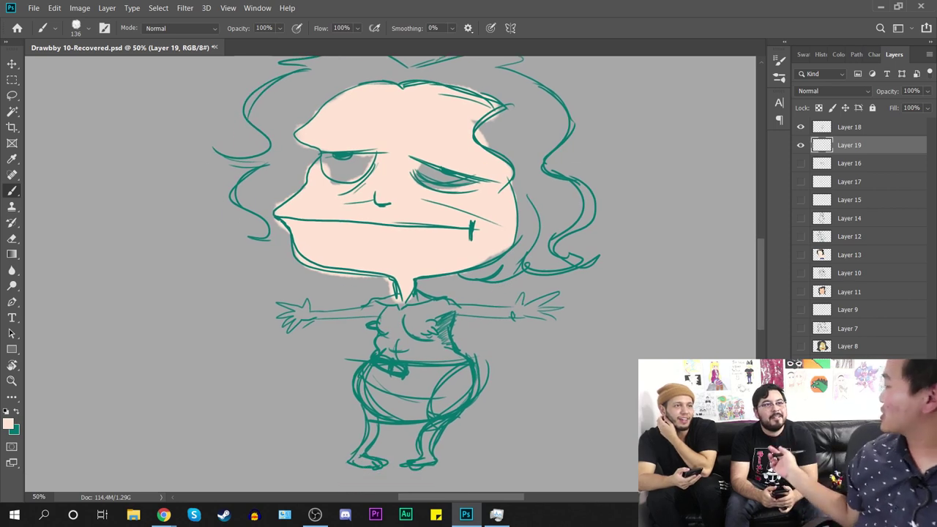
{"action": "key", "text": "e"}
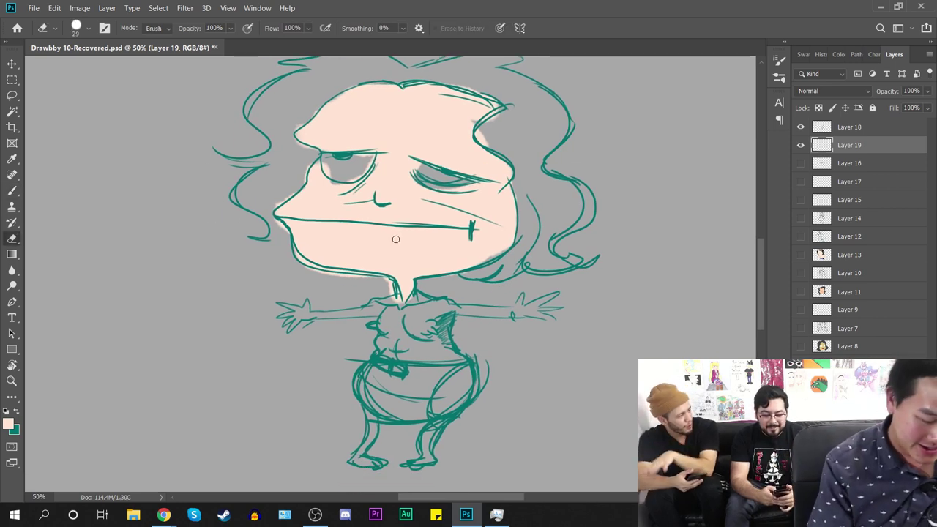
{"action": "mouse_move", "coordinate": [388, 280]}
{"action": "left_mouse_down"}
{"action": "mouse_move", "coordinate": [281, 265]}
{"action": "mouse_move", "coordinate": [348, 279]}
{"action": "mouse_move", "coordinate": [286, 230]}
{"action": "left_mouse_up"}
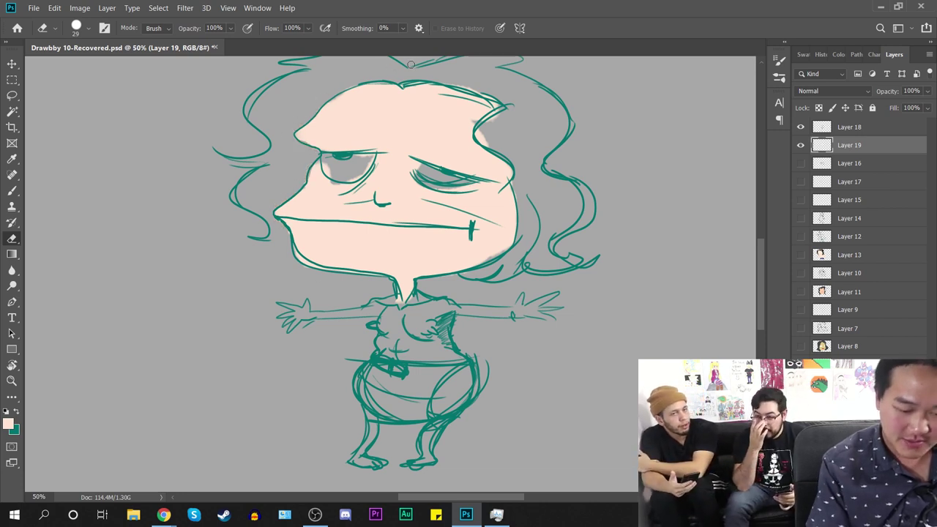
Step: Reduce the brush to 29 px and paint the torso, both outstretched arms and the hands in pale peach
{"action": "key", "text": "i"}
{"action": "key", "text": "b"}
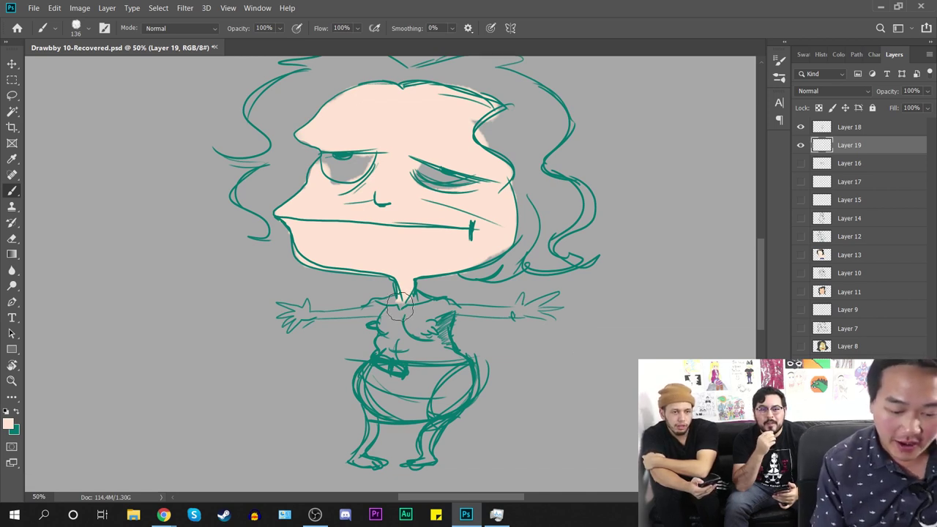
{"action": "mouse_move", "coordinate": [404, 303]}
{"action": "left_mouse_down"}
{"action": "mouse_move", "coordinate": [393, 327]}
{"action": "mouse_move", "coordinate": [398, 315]}
{"action": "mouse_move", "coordinate": [399, 324]}
{"action": "mouse_move", "coordinate": [416, 328]}
{"action": "mouse_move", "coordinate": [424, 318]}
{"action": "mouse_move", "coordinate": [392, 344]}
{"action": "mouse_move", "coordinate": [449, 357]}
{"action": "mouse_move", "coordinate": [437, 314]}
{"action": "mouse_move", "coordinate": [388, 307]}
{"action": "left_mouse_up"}
{"action": "right_click", "coordinate": [433, 291]}
{"action": "left_click_drag", "start_coordinate": [503, 321], "coordinate": [505, 321]}
{"action": "left_click", "coordinate": [378, 301]}
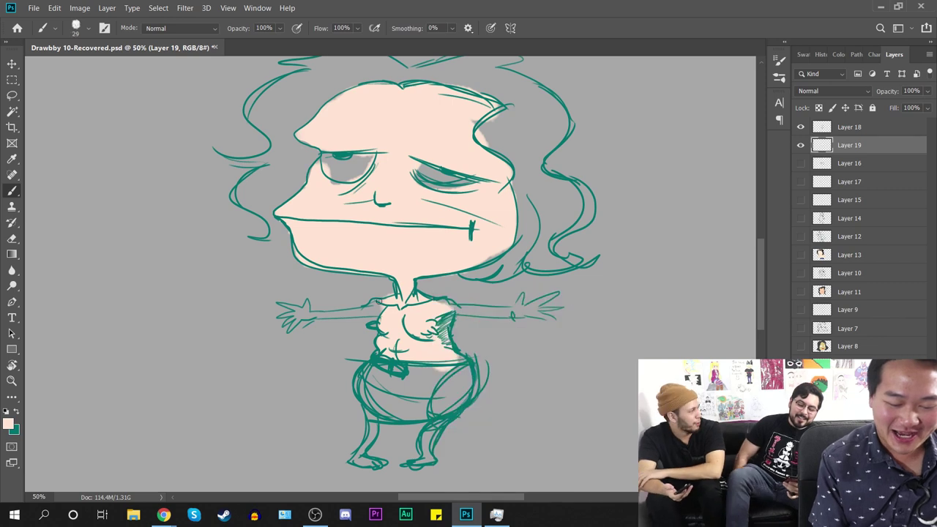
{"action": "mouse_move", "coordinate": [371, 307]}
{"action": "left_mouse_down"}
{"action": "mouse_move", "coordinate": [306, 311]}
{"action": "mouse_move", "coordinate": [388, 309]}
{"action": "left_mouse_up"}
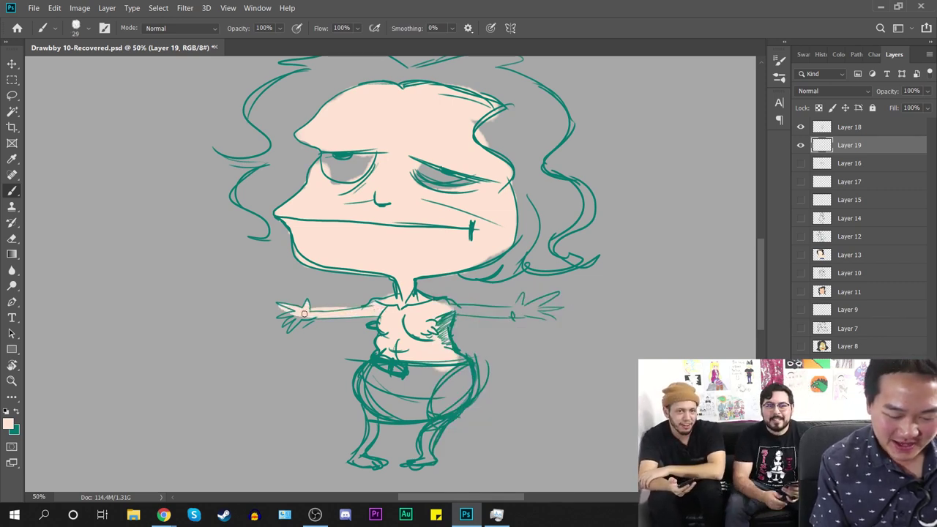
{"action": "left_click_drag", "start_coordinate": [304, 313], "coordinate": [300, 312]}
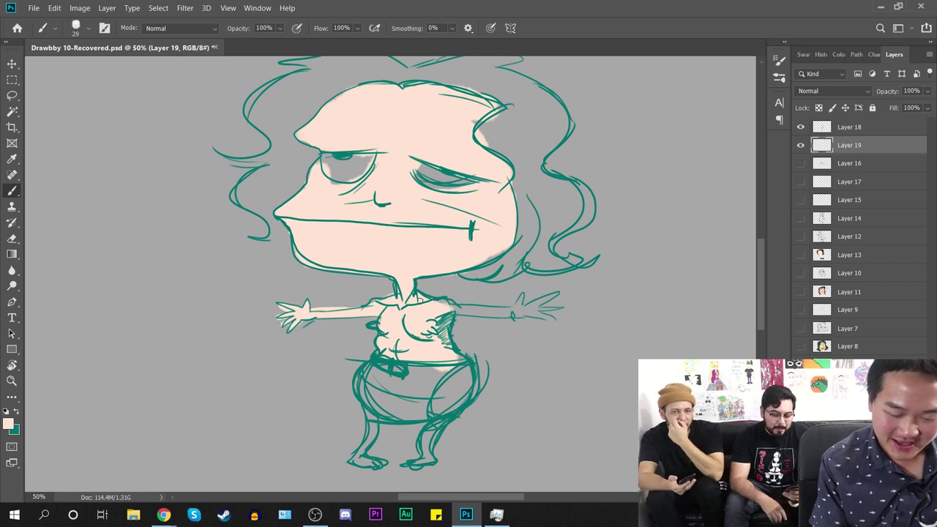
{"action": "mouse_move", "coordinate": [448, 306]}
{"action": "left_mouse_down"}
{"action": "mouse_move", "coordinate": [516, 312]}
{"action": "mouse_move", "coordinate": [555, 296]}
{"action": "mouse_move", "coordinate": [532, 314]}
{"action": "left_mouse_up"}
{"action": "left_click_drag", "start_coordinate": [441, 355], "coordinate": [420, 302]}
Step: Set the foreground colour to white and fill the white of the half-closed first eye
{"action": "mouse_move", "coordinate": [470, 260]}
{"action": "left_mouse_down"}
{"action": "mouse_move", "coordinate": [473, 336]}
{"action": "mouse_move", "coordinate": [495, 417]}
{"action": "left_mouse_up"}
{"action": "key", "text": "d"}
{"action": "key", "text": "x"}
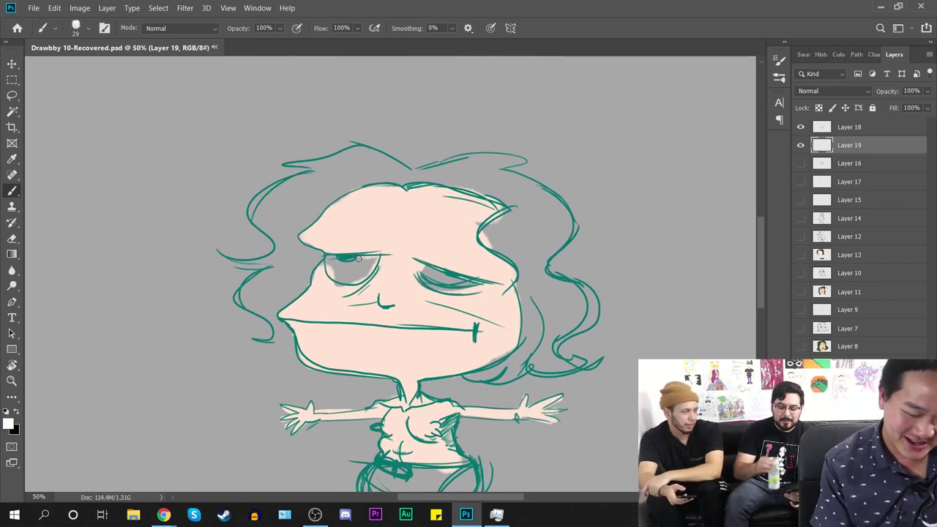
{"action": "left_click_drag", "start_coordinate": [358, 258], "coordinate": [331, 269]}
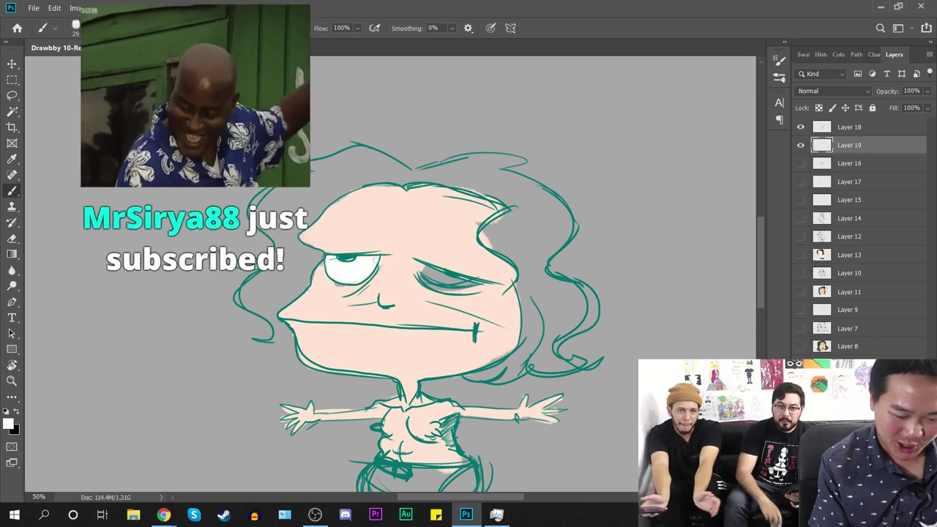
Step: Paint the white of the drooping second eye and fill the wavy hair solid black with an 89 px brush
{"action": "left_click_drag", "start_coordinate": [433, 272], "coordinate": [431, 273]}
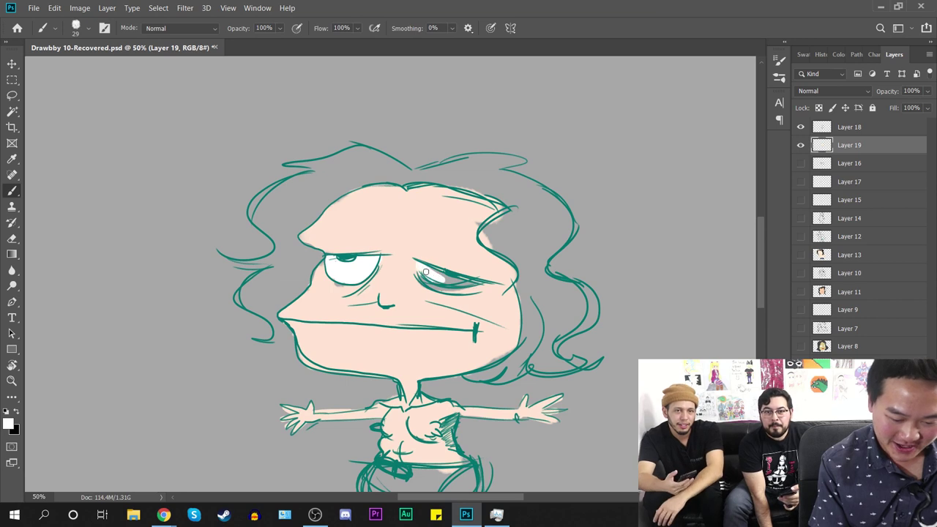
{"action": "left_click_drag", "start_coordinate": [467, 420], "coordinate": [436, 374]}
{"action": "left_click", "coordinate": [16, 411]}
{"action": "right_click", "coordinate": [454, 176]}
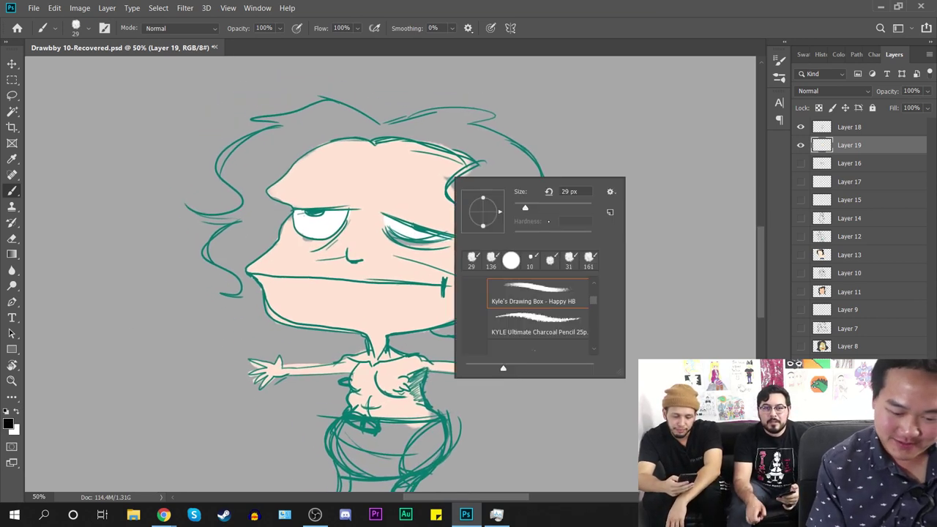
{"action": "left_click", "coordinate": [548, 208]}
{"action": "mouse_move", "coordinate": [291, 136]}
{"action": "left_mouse_down"}
{"action": "mouse_move", "coordinate": [234, 156]}
{"action": "mouse_move", "coordinate": [250, 149]}
{"action": "mouse_move", "coordinate": [221, 171]}
{"action": "mouse_move", "coordinate": [248, 192]}
{"action": "mouse_move", "coordinate": [235, 214]}
{"action": "mouse_move", "coordinate": [264, 203]}
{"action": "mouse_move", "coordinate": [279, 209]}
{"action": "mouse_move", "coordinate": [273, 226]}
{"action": "mouse_move", "coordinate": [251, 221]}
{"action": "mouse_move", "coordinate": [216, 247]}
{"action": "mouse_move", "coordinate": [228, 255]}
{"action": "mouse_move", "coordinate": [244, 222]}
{"action": "mouse_move", "coordinate": [236, 246]}
{"action": "mouse_move", "coordinate": [273, 233]}
{"action": "mouse_move", "coordinate": [238, 264]}
{"action": "mouse_move", "coordinate": [241, 297]}
{"action": "left_mouse_up"}
{"action": "mouse_move", "coordinate": [244, 174]}
{"action": "left_mouse_down"}
{"action": "mouse_move", "coordinate": [295, 150]}
{"action": "mouse_move", "coordinate": [272, 176]}
{"action": "mouse_move", "coordinate": [307, 140]}
{"action": "mouse_move", "coordinate": [292, 131]}
{"action": "mouse_move", "coordinate": [312, 119]}
{"action": "mouse_move", "coordinate": [345, 112]}
{"action": "mouse_move", "coordinate": [305, 142]}
{"action": "mouse_move", "coordinate": [354, 119]}
{"action": "mouse_move", "coordinate": [371, 129]}
{"action": "mouse_move", "coordinate": [429, 128]}
{"action": "mouse_move", "coordinate": [470, 113]}
{"action": "mouse_move", "coordinate": [423, 133]}
{"action": "mouse_move", "coordinate": [500, 163]}
{"action": "mouse_move", "coordinate": [466, 180]}
{"action": "mouse_move", "coordinate": [502, 207]}
{"action": "mouse_move", "coordinate": [490, 241]}
{"action": "mouse_move", "coordinate": [496, 283]}
{"action": "mouse_move", "coordinate": [445, 328]}
{"action": "mouse_move", "coordinate": [500, 279]}
{"action": "mouse_move", "coordinate": [487, 315]}
{"action": "mouse_move", "coordinate": [552, 321]}
{"action": "mouse_move", "coordinate": [524, 277]}
{"action": "mouse_move", "coordinate": [554, 268]}
{"action": "mouse_move", "coordinate": [505, 252]}
{"action": "mouse_move", "coordinate": [522, 269]}
{"action": "mouse_move", "coordinate": [508, 270]}
{"action": "mouse_move", "coordinate": [532, 252]}
{"action": "mouse_move", "coordinate": [495, 205]}
{"action": "mouse_move", "coordinate": [506, 224]}
{"action": "mouse_move", "coordinate": [525, 187]}
{"action": "mouse_move", "coordinate": [483, 137]}
{"action": "mouse_move", "coordinate": [503, 182]}
{"action": "mouse_move", "coordinate": [478, 189]}
{"action": "mouse_move", "coordinate": [518, 157]}
{"action": "mouse_move", "coordinate": [529, 186]}
{"action": "left_mouse_up"}
{"action": "left_click_drag", "start_coordinate": [462, 325], "coordinate": [551, 304]}
Step: Reduce the brush to 12 px and handwrite "I'm baby" in black beside the head, with a short dash leading towards the mouth
{"action": "key", "text": "alt"}
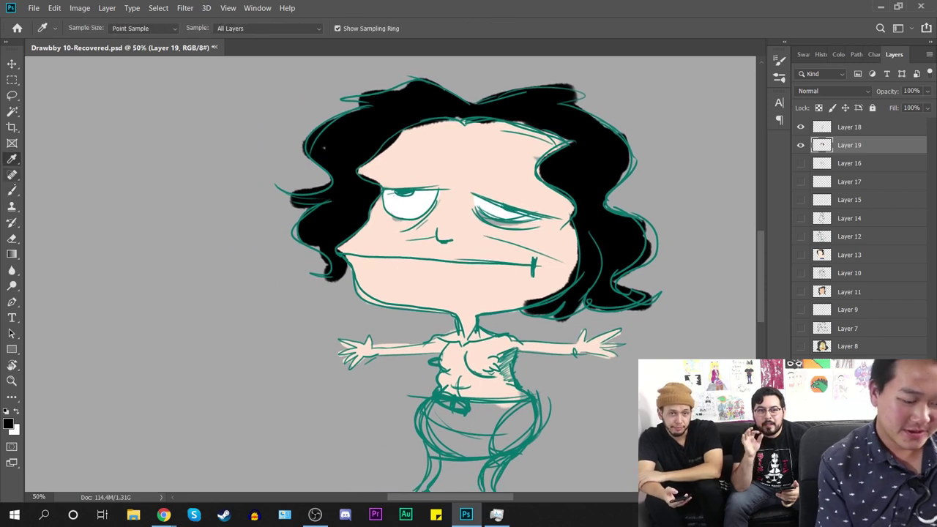
{"action": "key", "text": "ctrl+plus"}
{"action": "left_click_drag", "start_coordinate": [415, 154], "coordinate": [554, 268]}
{"action": "right_click", "coordinate": [513, 215]}
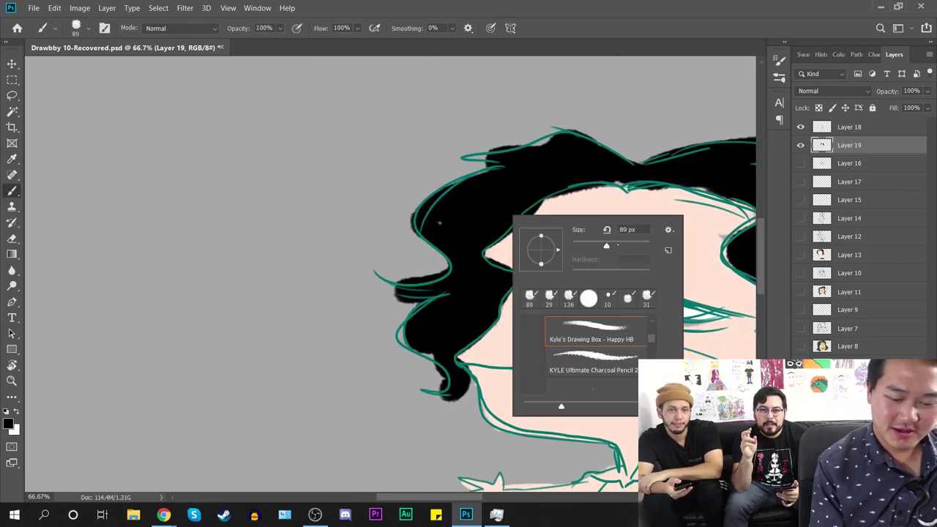
{"action": "left_click_drag", "start_coordinate": [606, 245], "coordinate": [577, 246]}
{"action": "left_click", "coordinate": [283, 251]}
{"action": "left_click_drag", "start_coordinate": [477, 388], "coordinate": [472, 284]}
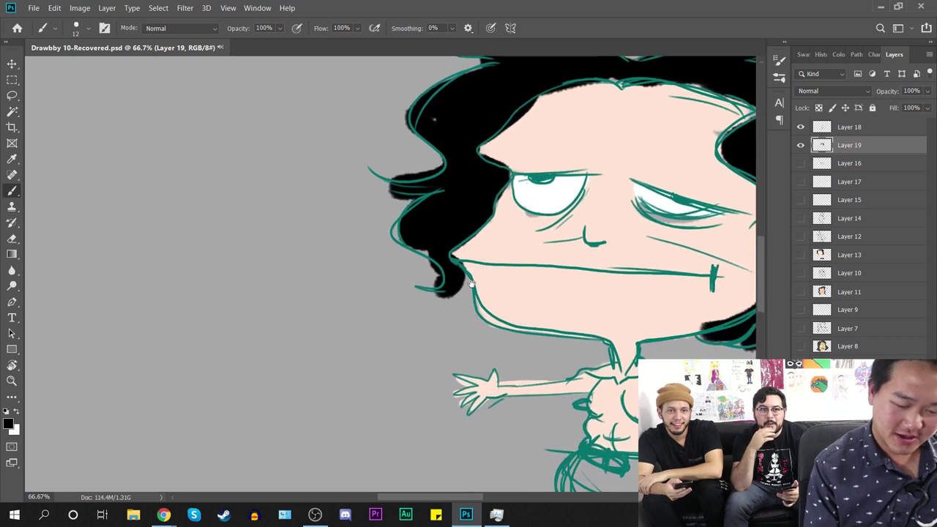
{"action": "key", "text": "ctrl+plus"}
{"action": "left_click_drag", "start_coordinate": [166, 170], "coordinate": [193, 168]}
{"action": "mouse_move", "coordinate": [171, 191]}
{"action": "left_mouse_down"}
{"action": "mouse_move", "coordinate": [193, 190]}
{"action": "mouse_move", "coordinate": [197, 178]}
{"action": "left_mouse_up"}
{"action": "mouse_move", "coordinate": [208, 185]}
{"action": "left_mouse_down"}
{"action": "mouse_move", "coordinate": [222, 173]}
{"action": "mouse_move", "coordinate": [233, 186]}
{"action": "mouse_move", "coordinate": [222, 234]}
{"action": "mouse_move", "coordinate": [272, 230]}
{"action": "left_mouse_up"}
{"action": "mouse_move", "coordinate": [287, 214]}
{"action": "left_mouse_down"}
{"action": "mouse_move", "coordinate": [305, 214]}
{"action": "mouse_move", "coordinate": [297, 245]}
{"action": "mouse_move", "coordinate": [359, 233]}
{"action": "left_mouse_up"}
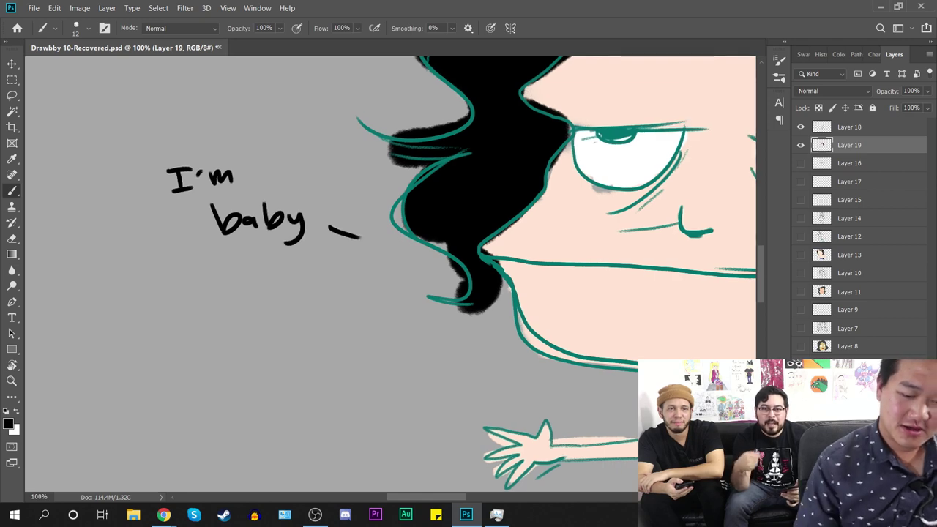
Step: Switch the foreground colour to white and fill the underpants with a 136 px brush
{"action": "key", "text": "ctrl+minus"}
{"action": "key", "text": "ctrl+minus"}
{"action": "key", "text": "ctrl+minus"}
{"action": "left_click_drag", "start_coordinate": [513, 293], "coordinate": [395, 246]}
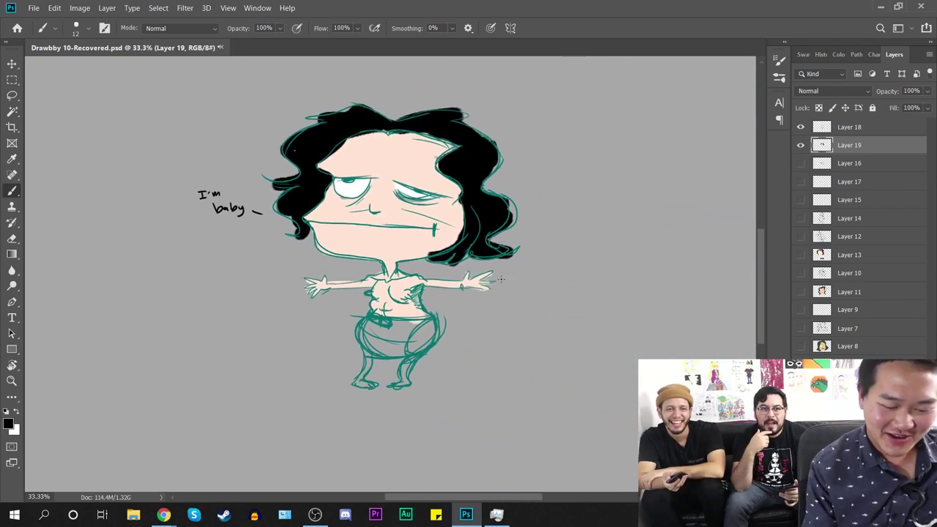
{"action": "key", "text": "ctrl+plus"}
{"action": "left_click", "coordinate": [16, 412]}
{"action": "right_click", "coordinate": [491, 280]}
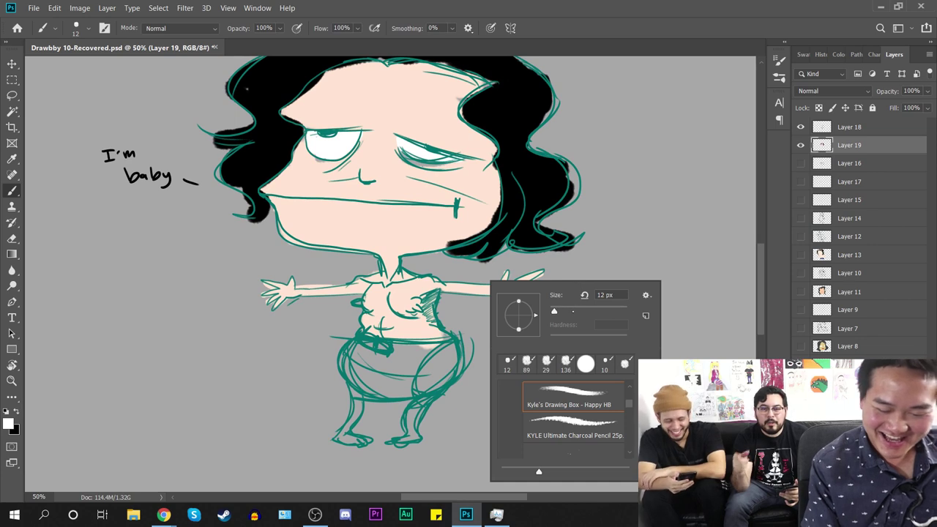
{"action": "left_click", "coordinate": [566, 364]}
{"action": "mouse_move", "coordinate": [399, 372]}
{"action": "left_mouse_down"}
{"action": "mouse_move", "coordinate": [358, 358]}
{"action": "mouse_move", "coordinate": [408, 356]}
{"action": "mouse_move", "coordinate": [436, 343]}
{"action": "left_mouse_up"}
Step: Sample the peach skin colour from the face and paint both legs and feet with a 31 px brush
{"action": "left_click", "coordinate": [12, 158]}
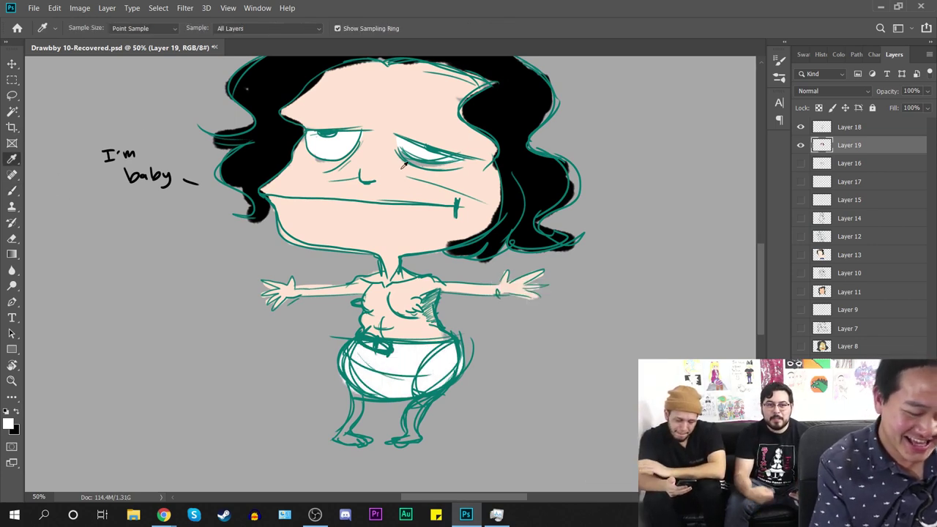
{"action": "left_click", "coordinate": [402, 166]}
{"action": "key", "text": "b"}
{"action": "right_click", "coordinate": [367, 388]}
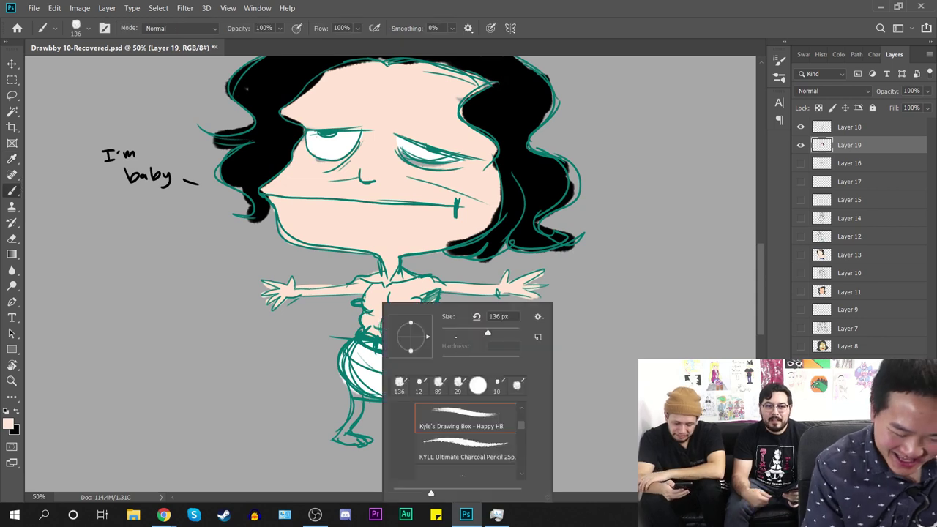
{"action": "left_click", "coordinate": [452, 333]}
{"action": "left_click", "coordinate": [363, 382]}
{"action": "left_click_drag", "start_coordinate": [353, 399], "coordinate": [356, 395]}
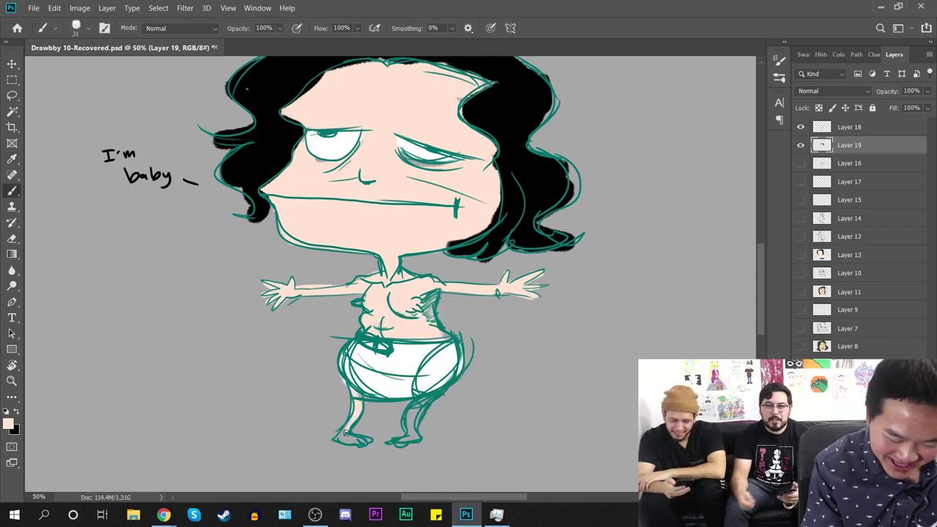
{"action": "left_click_drag", "start_coordinate": [407, 420], "coordinate": [401, 439]}
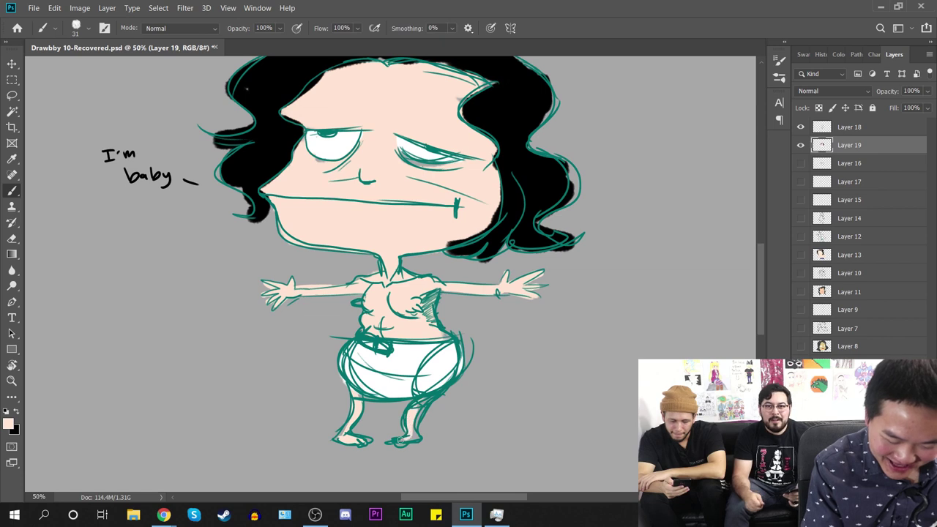
{"action": "left_click_drag", "start_coordinate": [423, 401], "coordinate": [415, 427]}
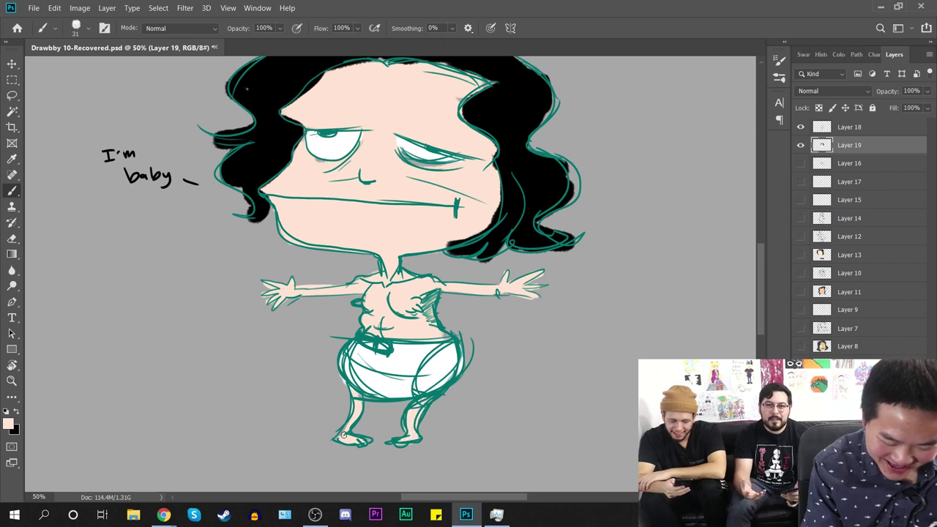
{"action": "scroll", "coordinate": [564, 366], "scroll_direction": "down", "scroll_amount": 2}
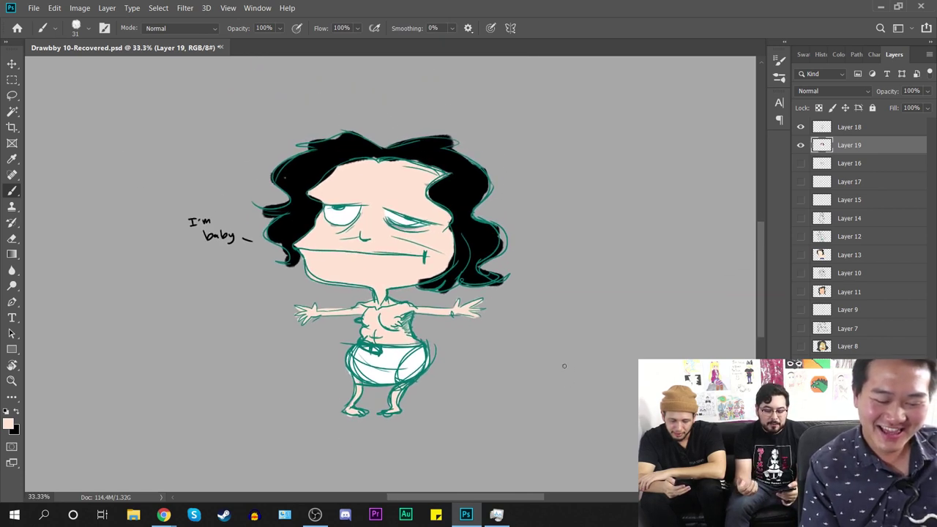
Step: Darken the teal line art on Layer 18 with a Brightness/Contrast adjustment
{"action": "left_click", "coordinate": [856, 127]}
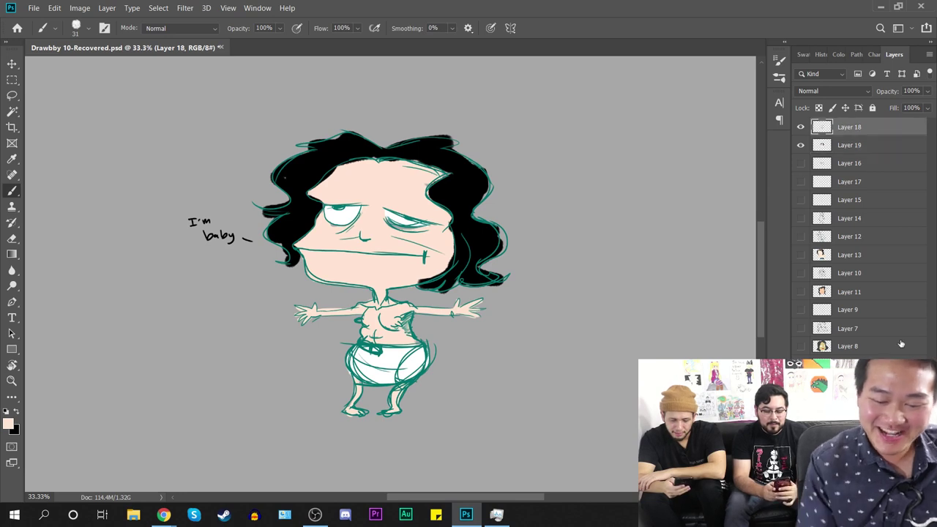
{"action": "left_click", "coordinate": [106, 7]}
{"action": "mouse_move", "coordinate": [80, 7]}
{"action": "mouse_move", "coordinate": [96, 39]}
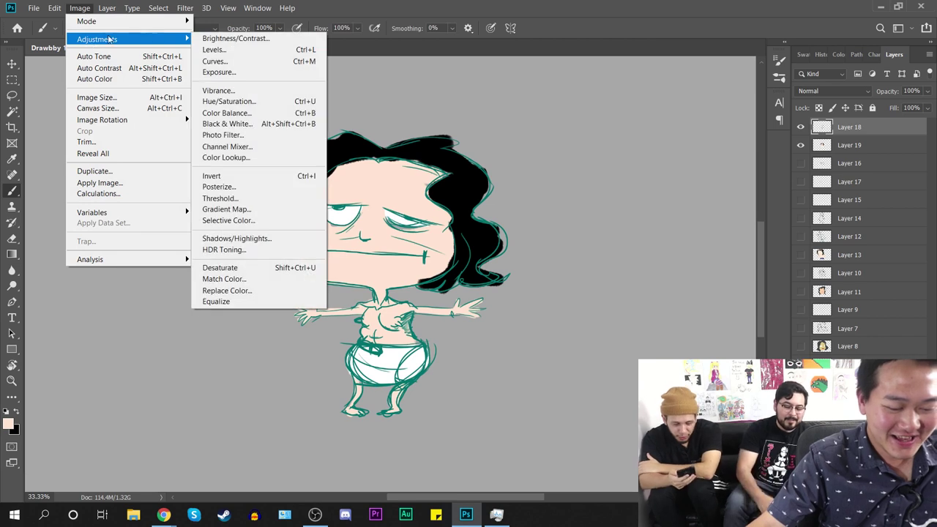
{"action": "left_click", "coordinate": [253, 38]}
{"action": "left_click_drag", "start_coordinate": [144, 173], "coordinate": [99, 174]}
{"action": "left_click", "coordinate": [242, 159]}
{"action": "key", "text": "b"}
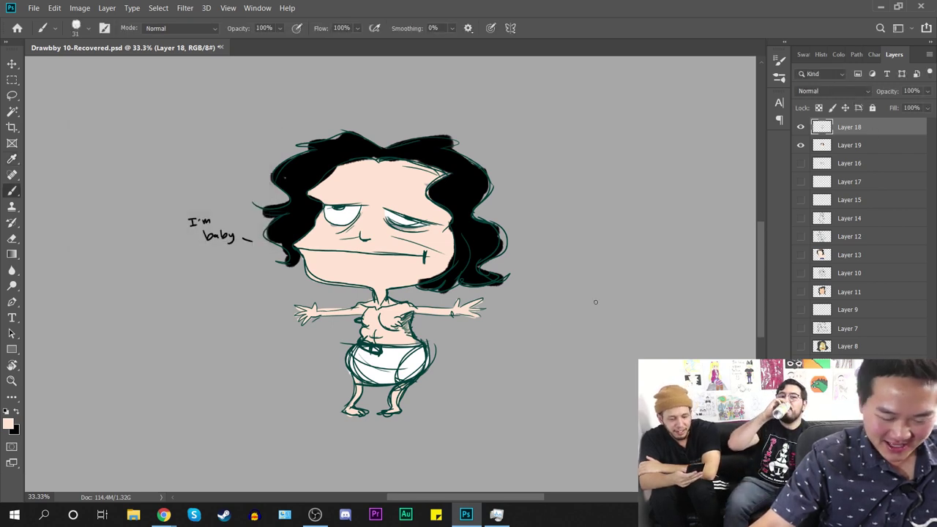
{"action": "key", "text": "ctrl+plus"}
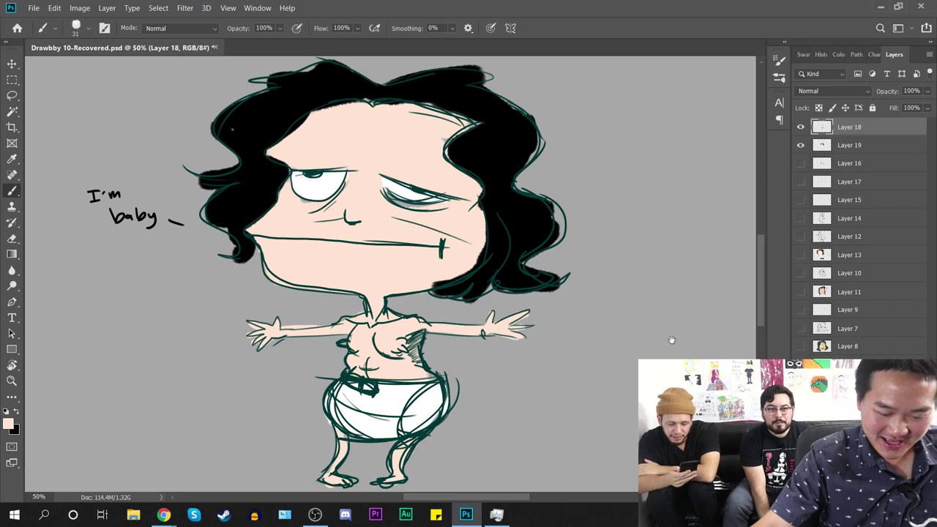
{"action": "key", "text": "ctrl+minus"}
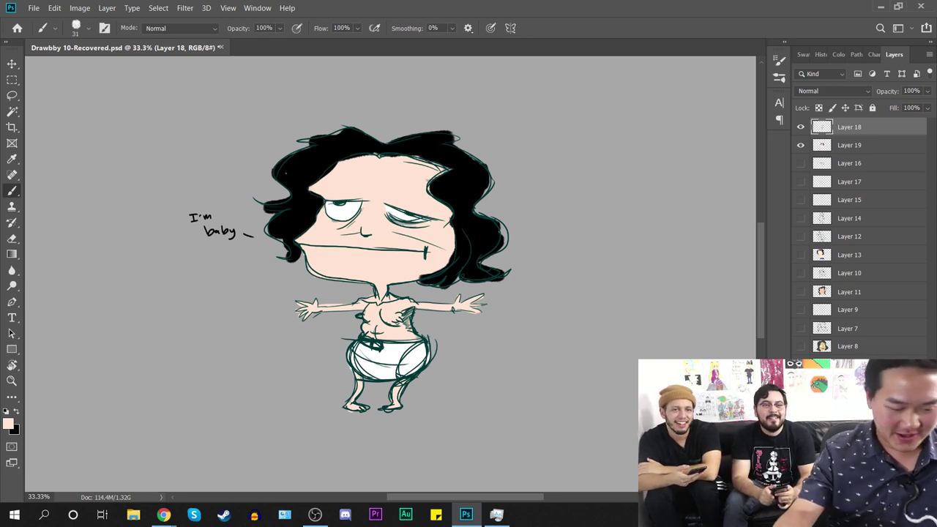
Step: Hide Layers 19 and 18, add a new empty layer on top, and activate the Brush tool
{"action": "left_click", "coordinate": [12, 240]}
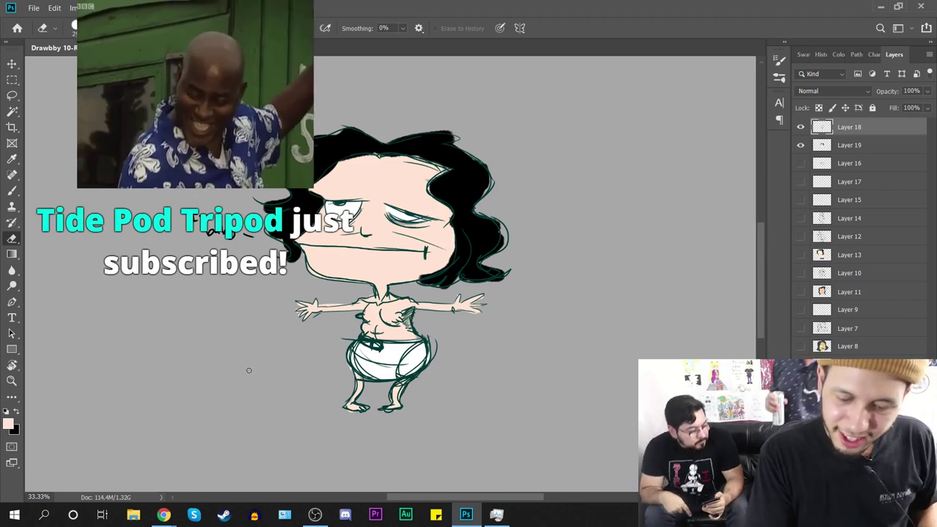
{"action": "left_click", "coordinate": [801, 145]}
{"action": "left_click", "coordinate": [801, 127]}
{"action": "key", "text": "ctrl+shift+alt+n"}
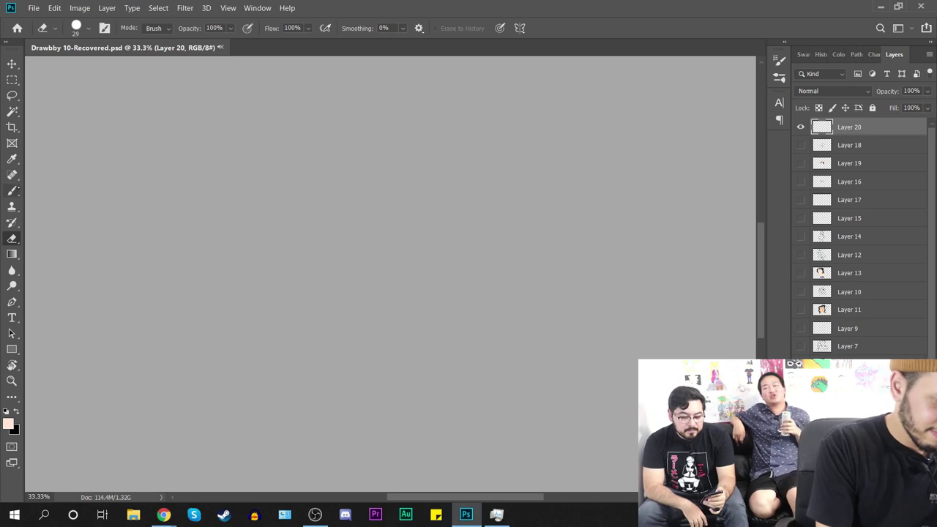
{"action": "left_click", "coordinate": [11, 190]}
{"action": "left_click_drag", "start_coordinate": [236, 264], "coordinate": [399, 253]}
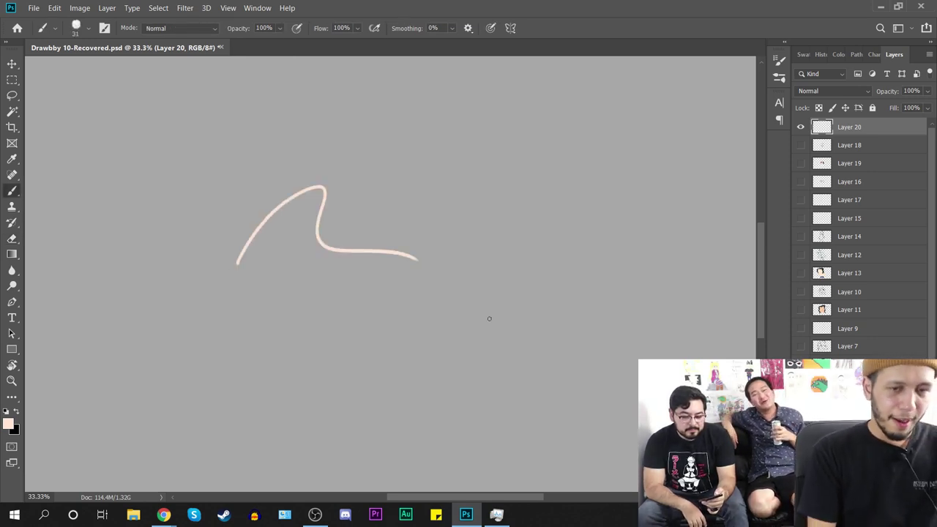
{"action": "key", "text": "ctrl+z"}
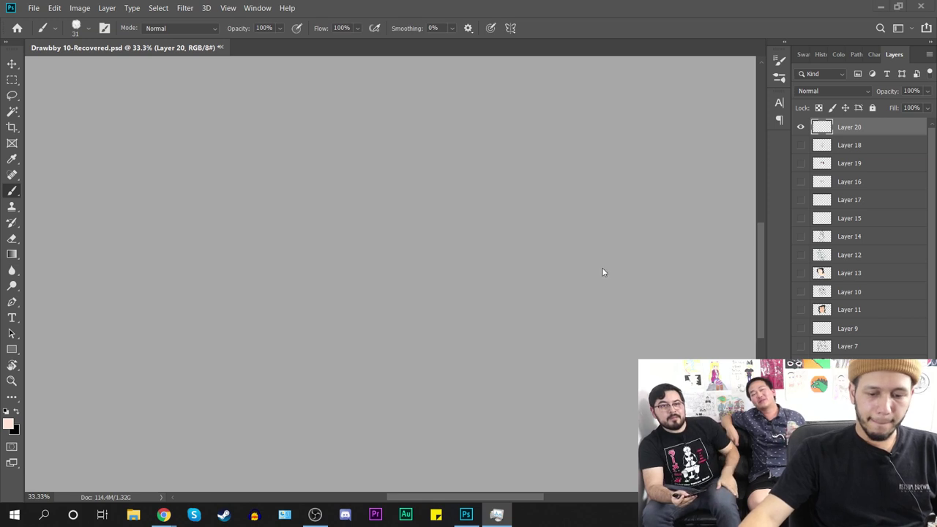
{"action": "left_click_drag", "start_coordinate": [605, 284], "coordinate": [634, 326]}
{"action": "key", "text": "ctrl+z"}
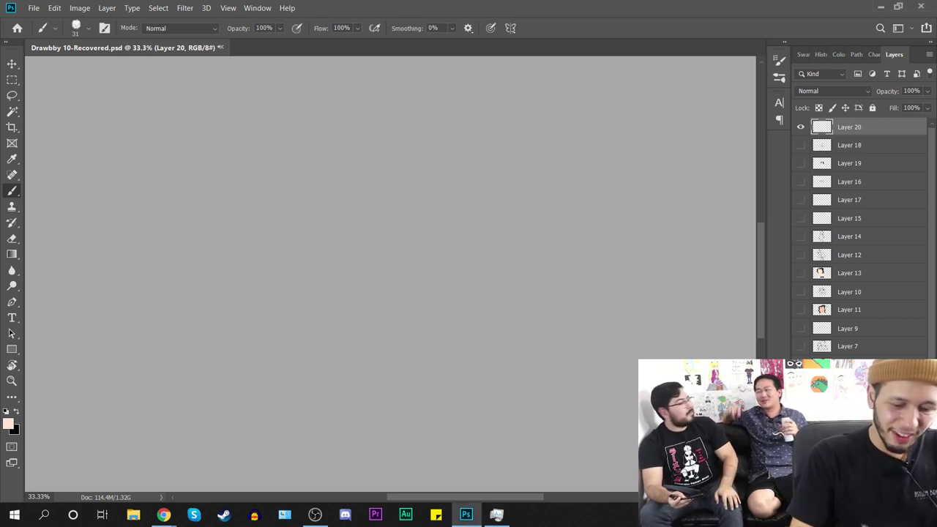
Step: Reset the colours to default black and white and reduce the brush size to 9 px
{"action": "key", "text": "d"}
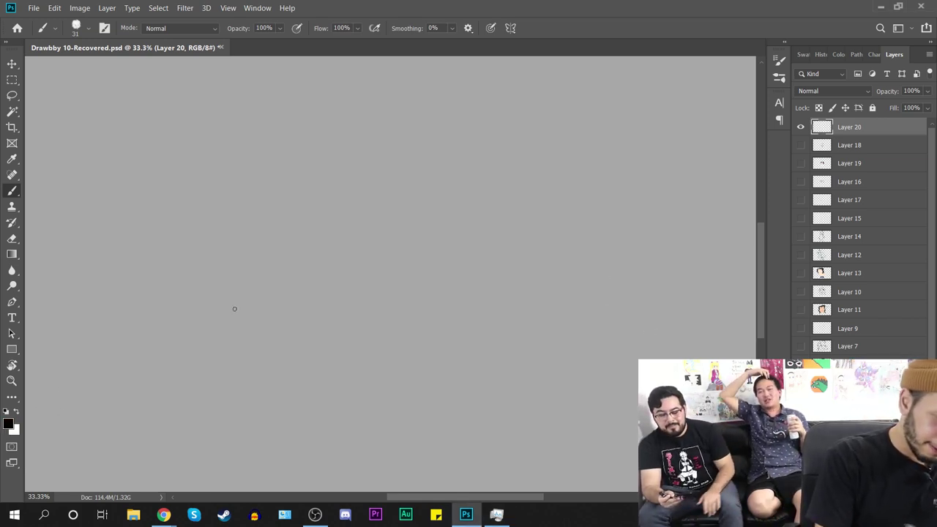
{"action": "mouse_move", "coordinate": [234, 308]}
{"action": "left_mouse_down"}
{"action": "mouse_move", "coordinate": [454, 359]}
{"action": "mouse_move", "coordinate": [517, 431]}
{"action": "left_mouse_up"}
{"action": "key", "text": "ctrl+z"}
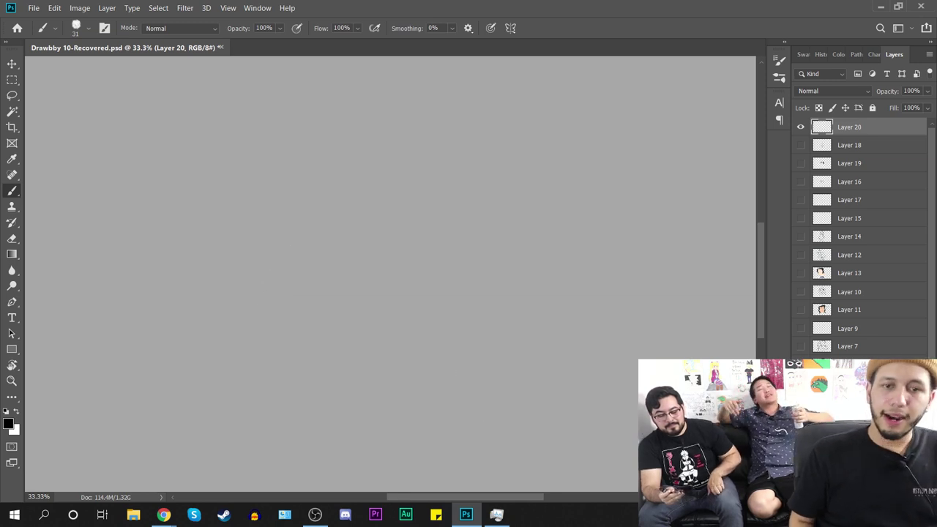
{"action": "right_click", "coordinate": [338, 184]}
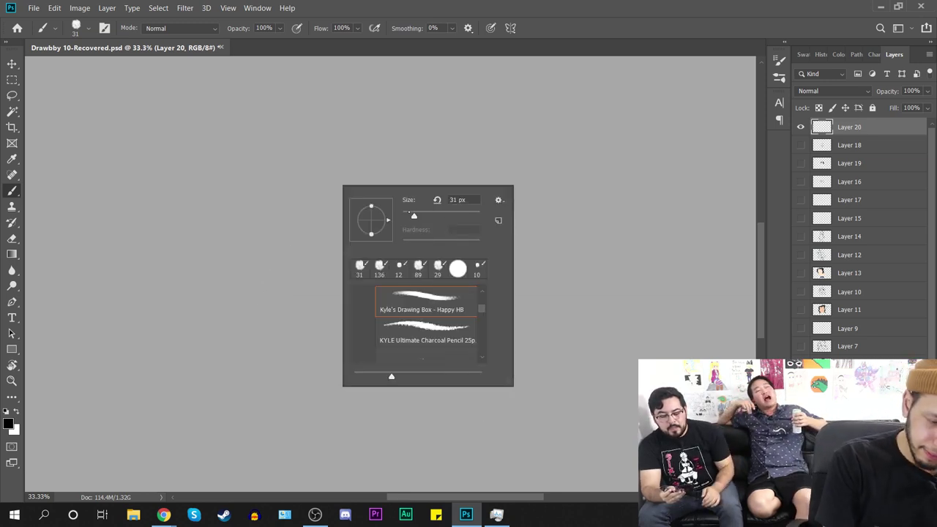
{"action": "left_click_drag", "start_coordinate": [414, 215], "coordinate": [406, 215]}
Step: Sketch a small head in thin black lines: a tilted oval cranium, a jaw below it, and curves around the top
{"action": "mouse_move", "coordinate": [296, 115]}
{"action": "left_mouse_down"}
{"action": "mouse_move", "coordinate": [429, 157]}
{"action": "mouse_move", "coordinate": [300, 121]}
{"action": "left_mouse_up"}
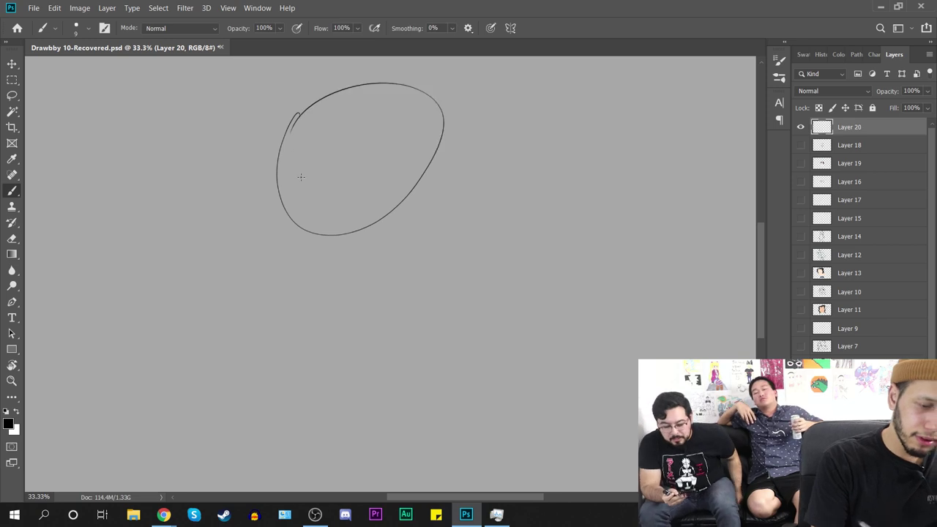
{"action": "key", "text": "ctrl+z"}
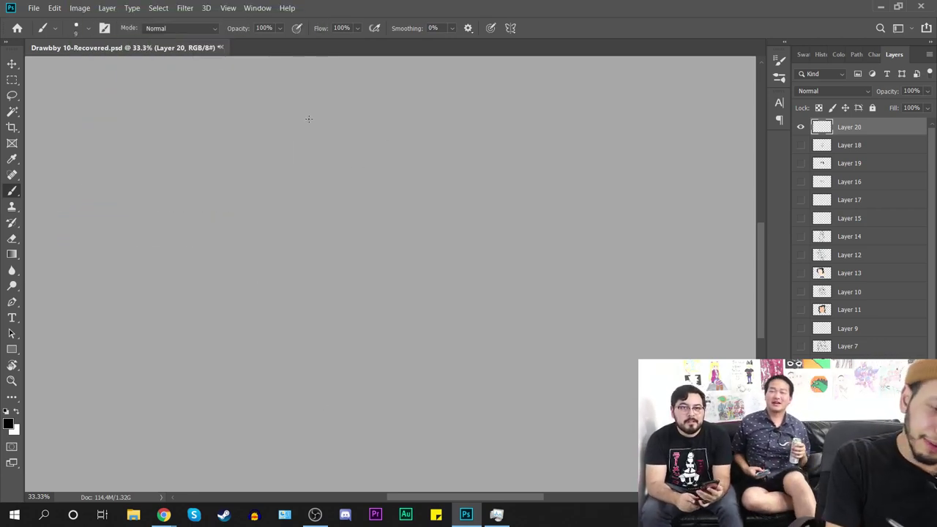
{"action": "mouse_move", "coordinate": [311, 95]}
{"action": "left_mouse_down"}
{"action": "mouse_move", "coordinate": [360, 121]}
{"action": "mouse_move", "coordinate": [321, 93]}
{"action": "left_mouse_up"}
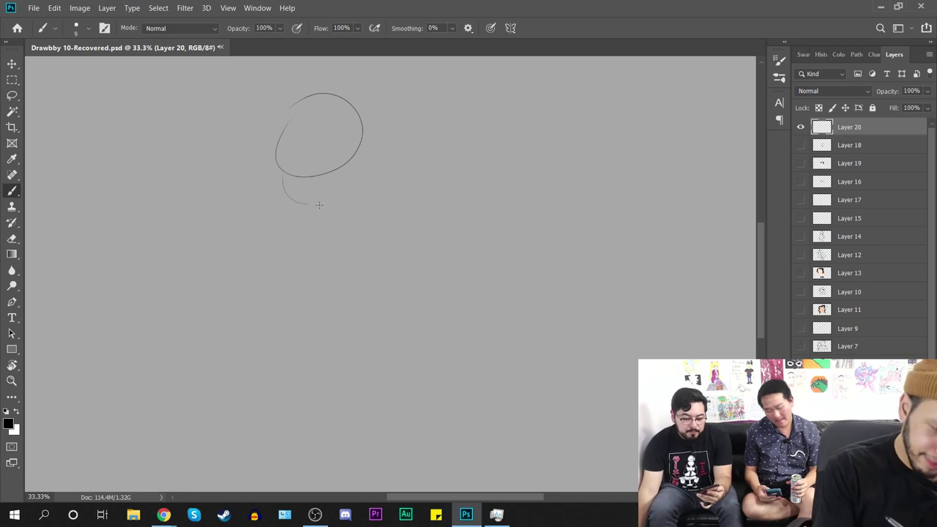
{"action": "mouse_move", "coordinate": [319, 204]}
{"action": "left_mouse_down"}
{"action": "mouse_move", "coordinate": [359, 192]}
{"action": "mouse_move", "coordinate": [362, 130]}
{"action": "left_mouse_up"}
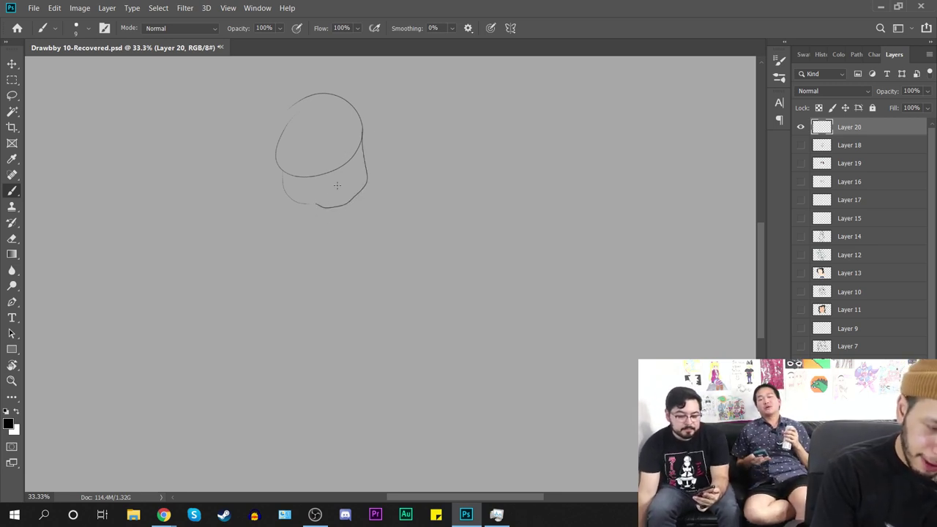
{"action": "left_click_drag", "start_coordinate": [315, 112], "coordinate": [272, 161]}
{"action": "mouse_move", "coordinate": [330, 96]}
{"action": "left_mouse_down"}
{"action": "mouse_move", "coordinate": [377, 106]}
{"action": "mouse_move", "coordinate": [378, 135]}
{"action": "left_mouse_up"}
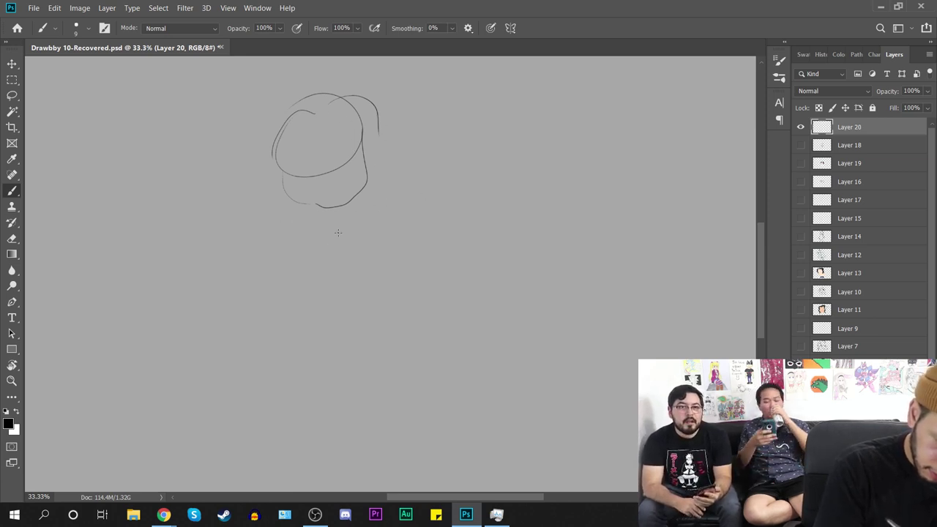
Step: Sketch a long thin sword blade rising diagonally below the head, with an oval fist gripping it and a short handle end beyond
{"action": "mouse_move", "coordinate": [431, 256]}
{"action": "left_mouse_down"}
{"action": "mouse_move", "coordinate": [487, 216]}
{"action": "mouse_move", "coordinate": [450, 249]}
{"action": "left_mouse_up"}
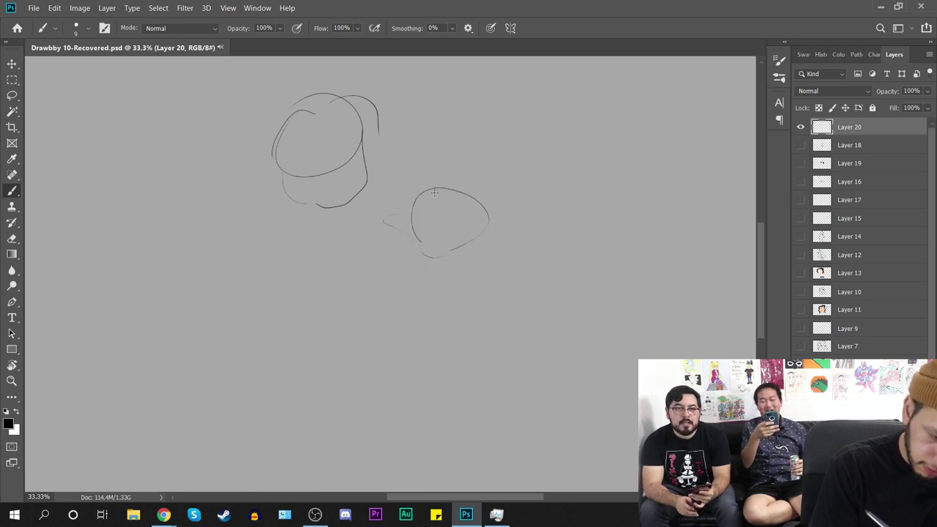
{"action": "key", "text": "ctrl+z"}
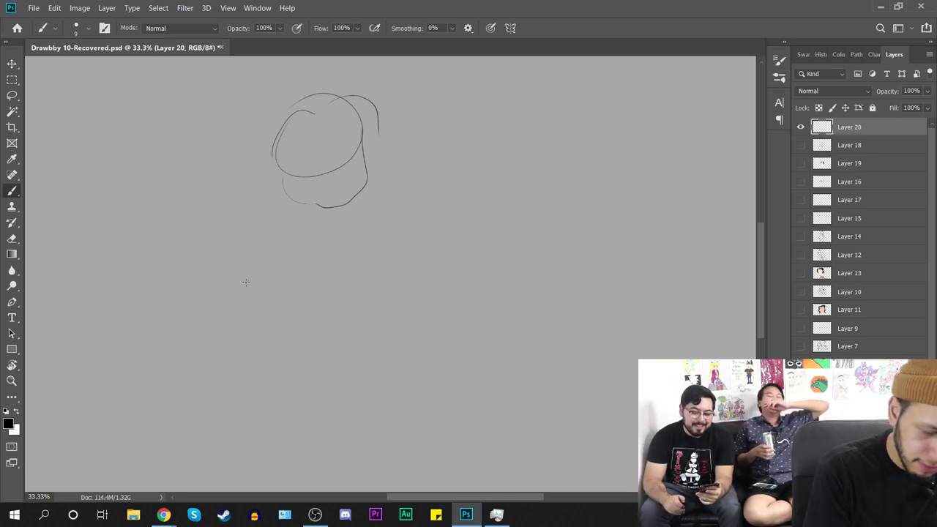
{"action": "left_click_drag", "start_coordinate": [228, 310], "coordinate": [427, 249]}
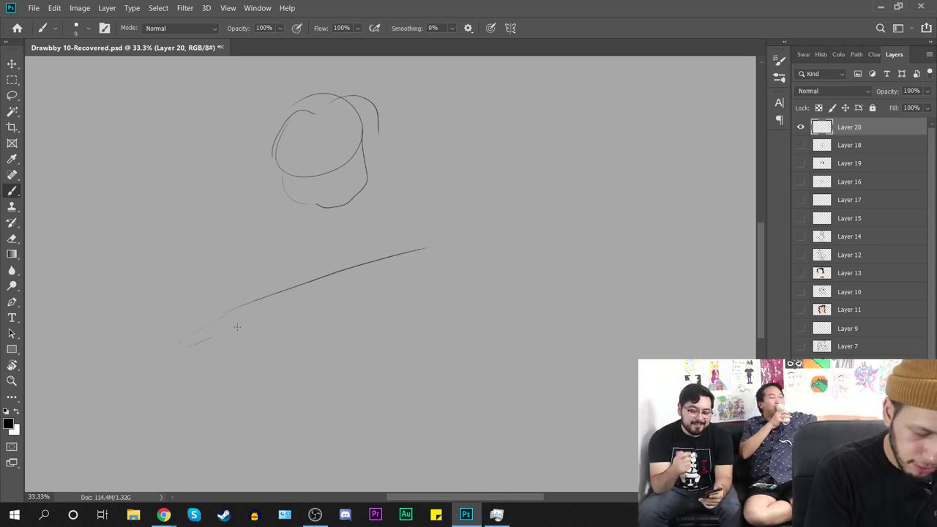
{"action": "left_click_drag", "start_coordinate": [236, 326], "coordinate": [502, 221]}
{"action": "left_click_drag", "start_coordinate": [431, 238], "coordinate": [418, 266]}
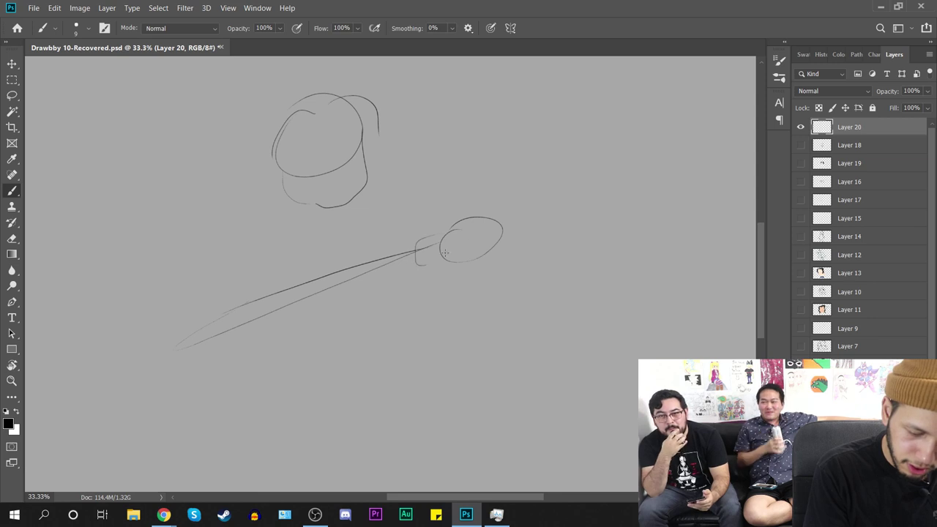
{"action": "mouse_move", "coordinate": [504, 216]}
{"action": "left_mouse_down"}
{"action": "mouse_move", "coordinate": [530, 222]}
{"action": "mouse_move", "coordinate": [513, 229]}
{"action": "left_mouse_up"}
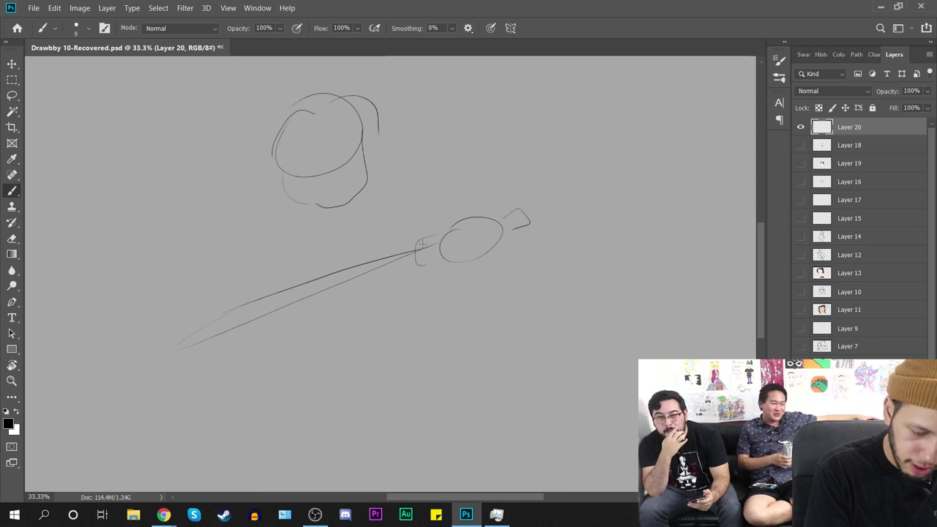
Step: Sketch the sword arm's drooping sleeve and rounded shoulder, plus a ponytail flowing behind the head
{"action": "mouse_move", "coordinate": [394, 241]}
{"action": "left_mouse_down"}
{"action": "mouse_move", "coordinate": [483, 215]}
{"action": "mouse_move", "coordinate": [435, 236]}
{"action": "left_mouse_up"}
{"action": "left_click_drag", "start_coordinate": [437, 268], "coordinate": [463, 295]}
{"action": "mouse_move", "coordinate": [405, 261]}
{"action": "left_mouse_down"}
{"action": "mouse_move", "coordinate": [437, 307]}
{"action": "mouse_move", "coordinate": [488, 260]}
{"action": "left_mouse_up"}
{"action": "left_click_drag", "start_coordinate": [416, 197], "coordinate": [353, 235]}
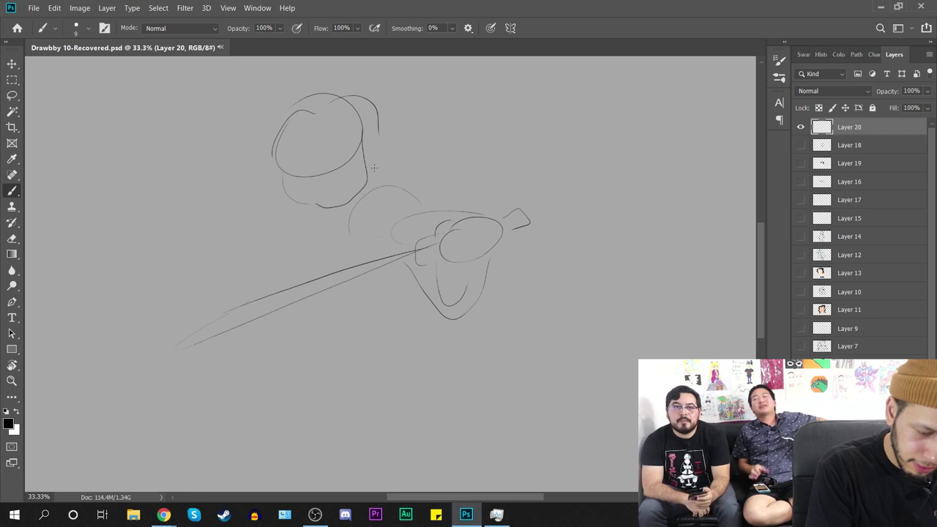
{"action": "left_click_drag", "start_coordinate": [379, 162], "coordinate": [391, 180]}
{"action": "mouse_move", "coordinate": [378, 147]}
{"action": "left_mouse_down"}
{"action": "mouse_move", "coordinate": [431, 139]}
{"action": "mouse_move", "coordinate": [438, 199]}
{"action": "left_mouse_up"}
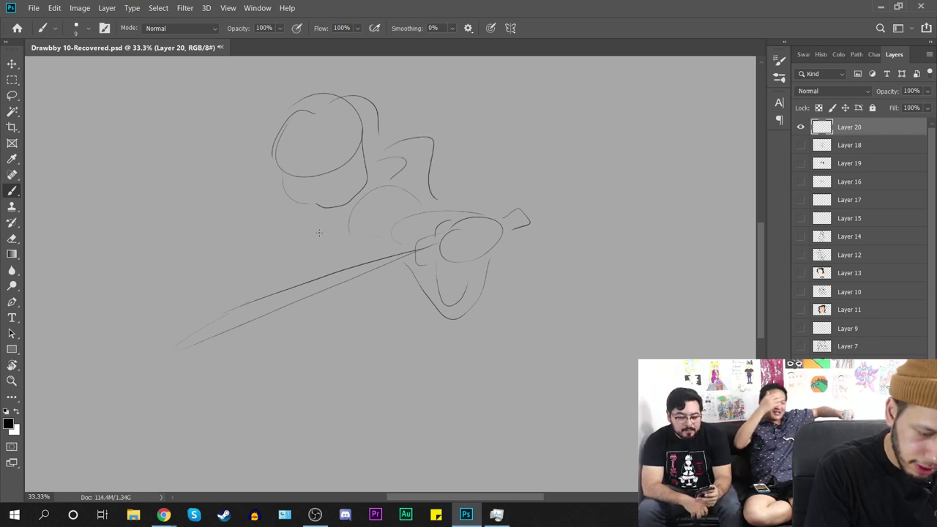
Step: Sketch the torso and waist, and the other arm stretched straight out with a flared cuff and open hand
{"action": "mouse_move", "coordinate": [303, 221]}
{"action": "left_mouse_down"}
{"action": "mouse_move", "coordinate": [332, 275]}
{"action": "mouse_move", "coordinate": [413, 313]}
{"action": "left_mouse_up"}
{"action": "mouse_move", "coordinate": [358, 302]}
{"action": "left_mouse_down"}
{"action": "mouse_move", "coordinate": [419, 314]}
{"action": "mouse_move", "coordinate": [368, 327]}
{"action": "mouse_move", "coordinate": [431, 303]}
{"action": "left_mouse_up"}
{"action": "left_click_drag", "start_coordinate": [290, 236], "coordinate": [222, 231]}
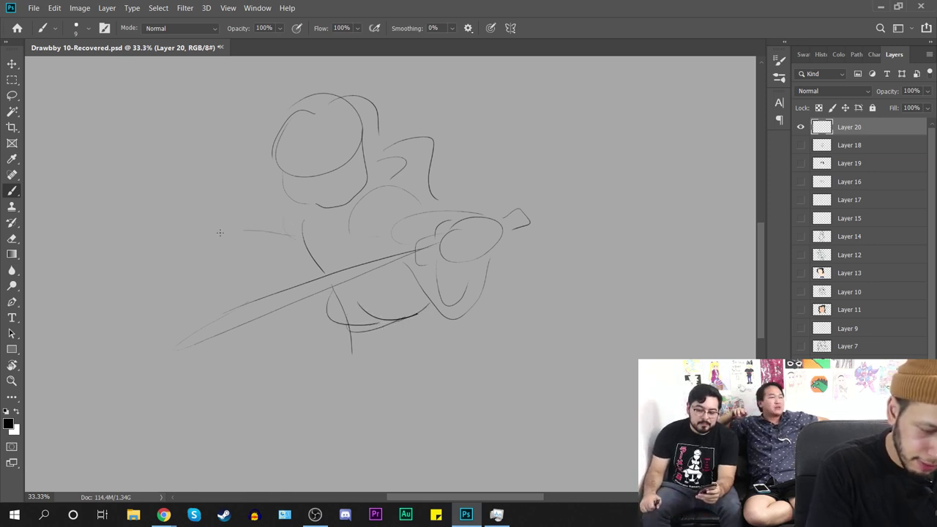
{"action": "left_click_drag", "start_coordinate": [286, 203], "coordinate": [217, 207]}
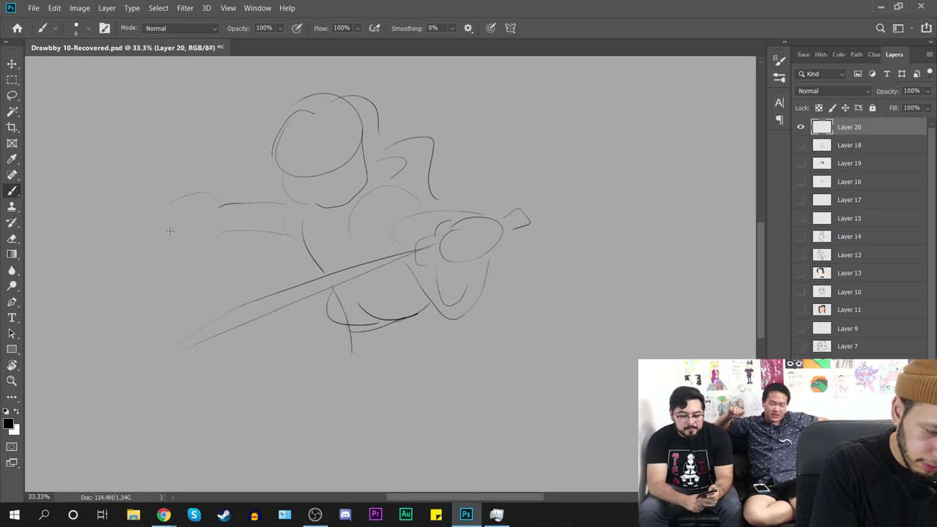
{"action": "mouse_move", "coordinate": [199, 239]}
{"action": "left_mouse_down"}
{"action": "mouse_move", "coordinate": [177, 242]}
{"action": "mouse_move", "coordinate": [174, 215]}
{"action": "mouse_move", "coordinate": [164, 234]}
{"action": "left_mouse_up"}
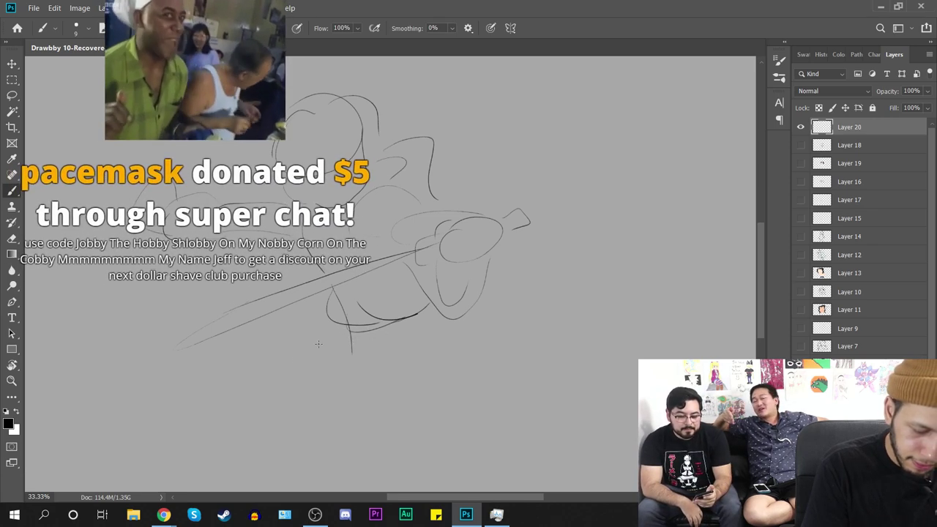
Step: Sketch the hips and two bent legs in a wide fighting stance, ending in long flat feet
{"action": "left_click_drag", "start_coordinate": [337, 329], "coordinate": [457, 320]}
{"action": "mouse_move", "coordinate": [307, 354]}
{"action": "left_mouse_down"}
{"action": "mouse_move", "coordinate": [273, 395]}
{"action": "mouse_move", "coordinate": [349, 380]}
{"action": "mouse_move", "coordinate": [479, 406]}
{"action": "left_mouse_up"}
{"action": "left_click_drag", "start_coordinate": [456, 315], "coordinate": [517, 361]}
{"action": "left_click_drag", "start_coordinate": [518, 384], "coordinate": [473, 403]}
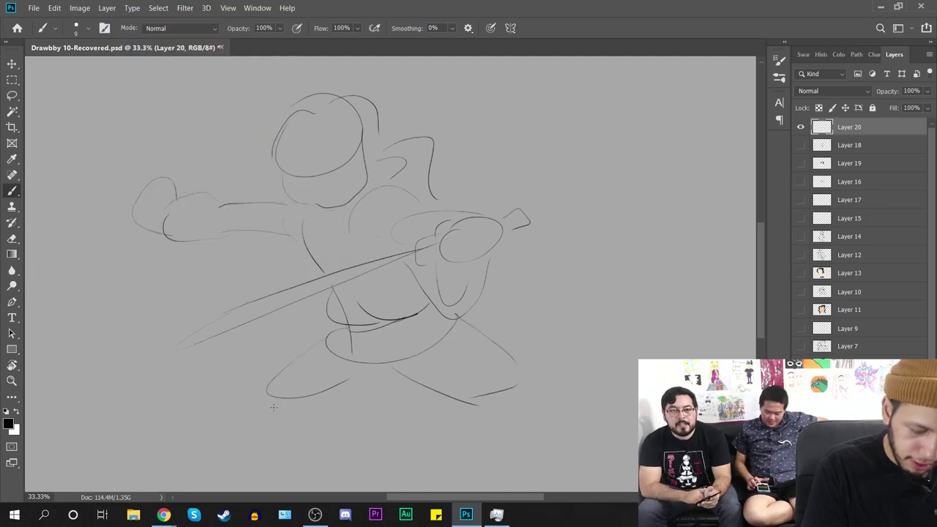
{"action": "left_click_drag", "start_coordinate": [271, 399], "coordinate": [279, 428]}
{"action": "left_click_drag", "start_coordinate": [317, 400], "coordinate": [330, 431]}
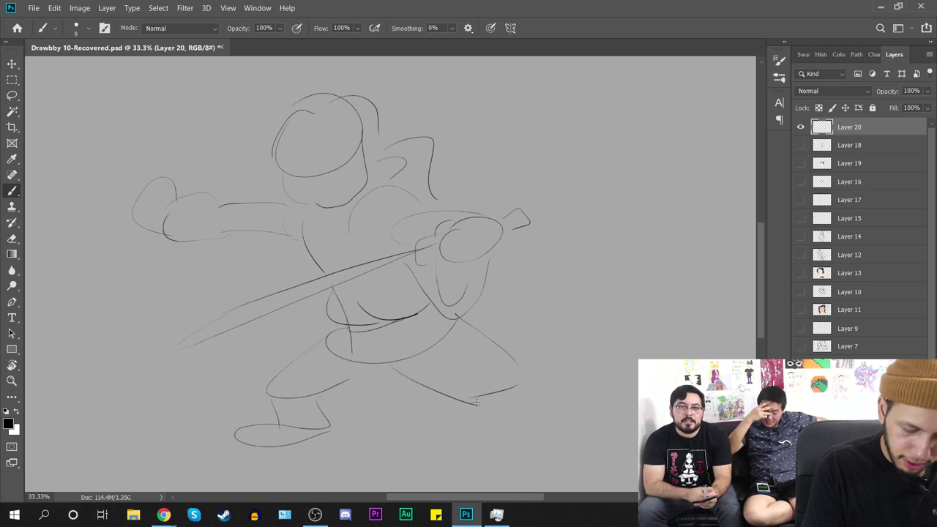
{"action": "left_click_drag", "start_coordinate": [466, 408], "coordinate": [466, 443]}
{"action": "left_click_drag", "start_coordinate": [516, 384], "coordinate": [503, 432]}
{"action": "mouse_move", "coordinate": [467, 431]}
{"action": "left_mouse_down"}
{"action": "mouse_move", "coordinate": [544, 422]}
{"action": "mouse_move", "coordinate": [480, 452]}
{"action": "left_mouse_up"}
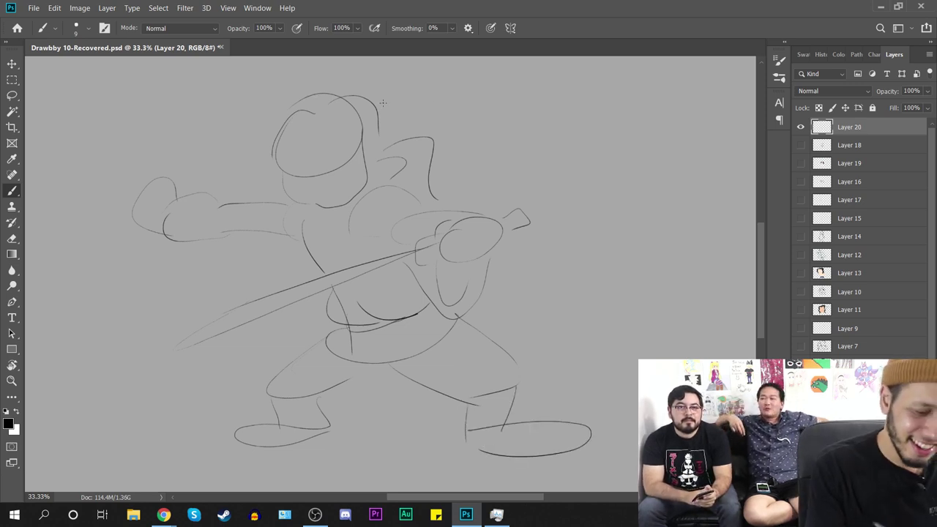
Step: Set the brush size to 28 px and ink the heavy-lidded eyes, frowning brows and nose, undoing unwanted strokes
{"action": "right_click", "coordinate": [372, 175]}
{"action": "left_click_drag", "start_coordinate": [435, 207], "coordinate": [443, 207]}
{"action": "left_click", "coordinate": [347, 100]}
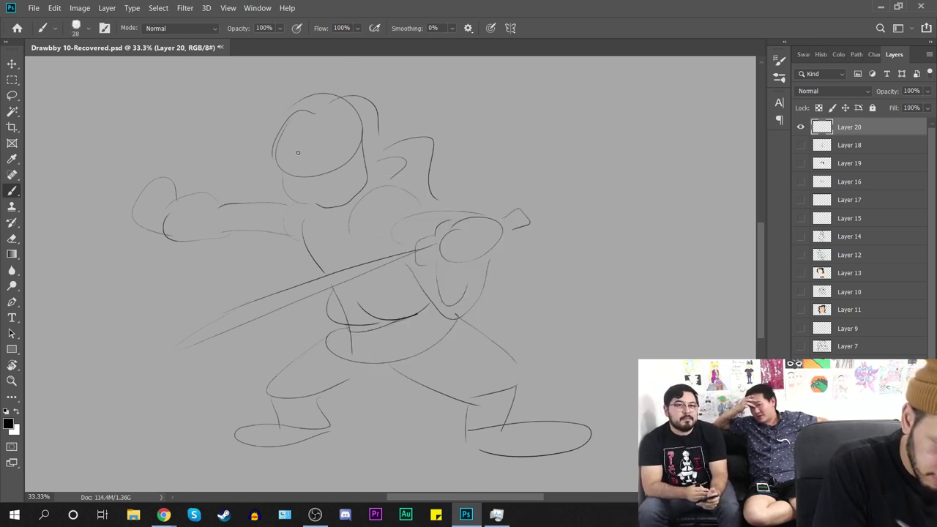
{"action": "mouse_move", "coordinate": [288, 158]}
{"action": "left_mouse_down"}
{"action": "mouse_move", "coordinate": [323, 148]}
{"action": "mouse_move", "coordinate": [290, 159]}
{"action": "mouse_move", "coordinate": [316, 171]}
{"action": "mouse_move", "coordinate": [325, 150]}
{"action": "mouse_move", "coordinate": [298, 171]}
{"action": "mouse_move", "coordinate": [317, 173]}
{"action": "mouse_move", "coordinate": [323, 152]}
{"action": "mouse_move", "coordinate": [306, 159]}
{"action": "mouse_move", "coordinate": [375, 140]}
{"action": "mouse_move", "coordinate": [336, 138]}
{"action": "mouse_move", "coordinate": [370, 142]}
{"action": "mouse_move", "coordinate": [352, 172]}
{"action": "mouse_move", "coordinate": [336, 170]}
{"action": "mouse_move", "coordinate": [353, 171]}
{"action": "left_mouse_up"}
{"action": "key", "text": "ctrl+z"}
{"action": "key", "text": "ctrl+z"}
{"action": "key", "text": "ctrl+z"}
{"action": "key", "text": "ctrl+z"}
{"action": "key", "text": "ctrl+z"}
{"action": "key", "text": "ctrl+z"}
{"action": "key", "text": "ctrl+z"}
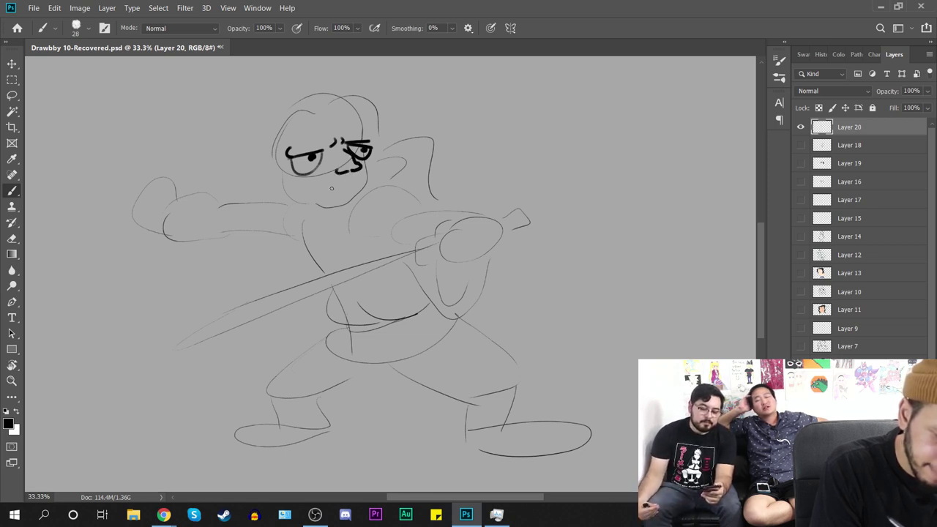
Step: Ink the jaw, parted hairline, forehead wrinkles, cheek lines and snarling mouth in thick black lines
{"action": "left_click_drag", "start_coordinate": [319, 205], "coordinate": [358, 197]}
{"action": "left_click_drag", "start_coordinate": [253, 156], "coordinate": [385, 128]}
{"action": "mouse_move", "coordinate": [296, 110]}
{"action": "left_mouse_down"}
{"action": "mouse_move", "coordinate": [324, 100]}
{"action": "mouse_move", "coordinate": [350, 123]}
{"action": "left_mouse_up"}
{"action": "left_click_drag", "start_coordinate": [286, 176], "coordinate": [296, 187]}
{"action": "left_click_drag", "start_coordinate": [369, 170], "coordinate": [372, 164]}
{"action": "left_click_drag", "start_coordinate": [327, 188], "coordinate": [358, 181]}
{"action": "key", "text": "ctrl+z"}
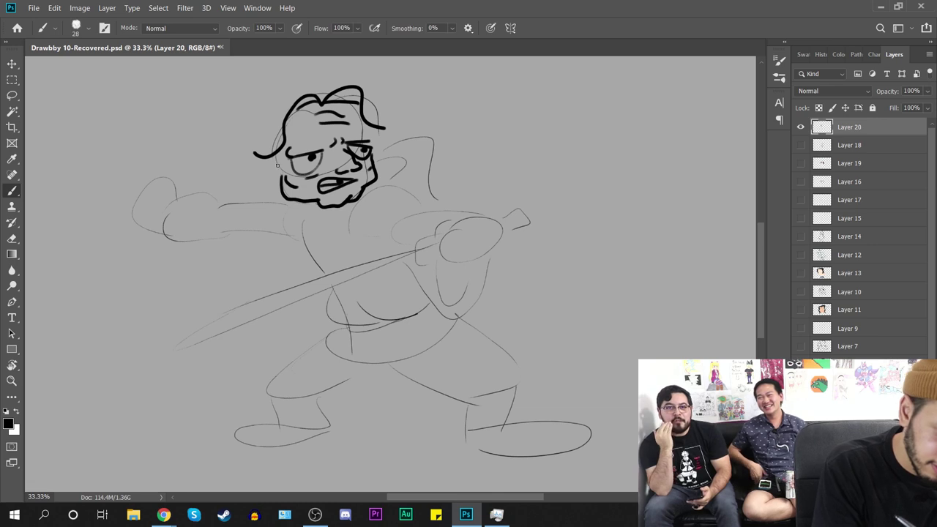
Step: Ink the ear, the jagged sideburn and the wavy outer hair framing the head
{"action": "left_click_drag", "start_coordinate": [280, 148], "coordinate": [282, 175]}
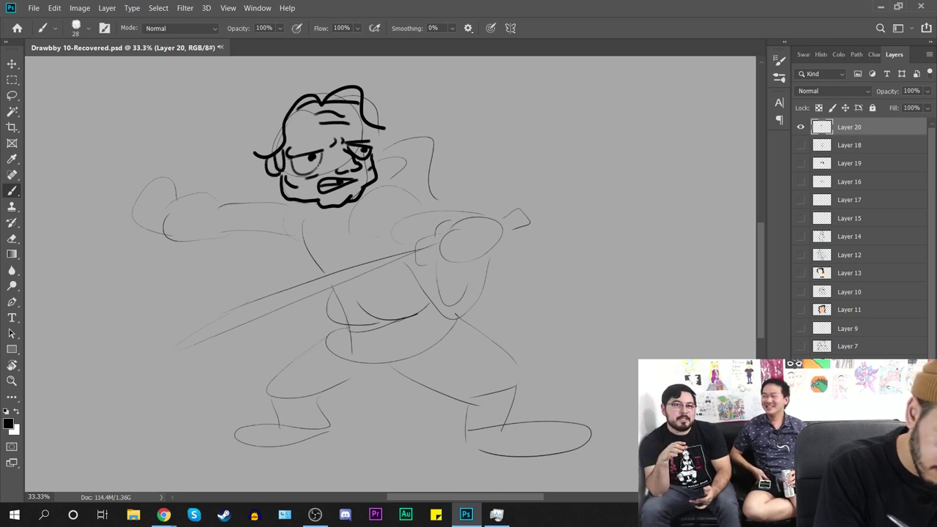
{"action": "mouse_move", "coordinate": [370, 126]}
{"action": "left_mouse_down"}
{"action": "mouse_move", "coordinate": [371, 155]}
{"action": "mouse_move", "coordinate": [388, 162]}
{"action": "mouse_move", "coordinate": [387, 128]}
{"action": "left_mouse_up"}
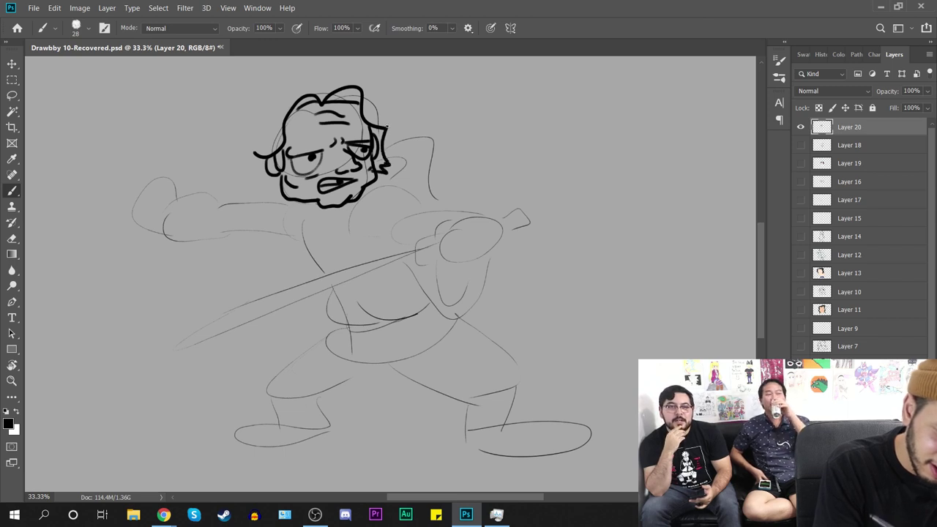
{"action": "mouse_move", "coordinate": [264, 140]}
{"action": "left_mouse_down"}
{"action": "mouse_move", "coordinate": [250, 154]}
{"action": "mouse_move", "coordinate": [262, 199]}
{"action": "mouse_move", "coordinate": [283, 195]}
{"action": "left_mouse_up"}
{"action": "mouse_move", "coordinate": [386, 129]}
{"action": "left_mouse_down"}
{"action": "mouse_move", "coordinate": [341, 64]}
{"action": "mouse_move", "coordinate": [321, 66]}
{"action": "mouse_move", "coordinate": [253, 145]}
{"action": "left_mouse_up"}
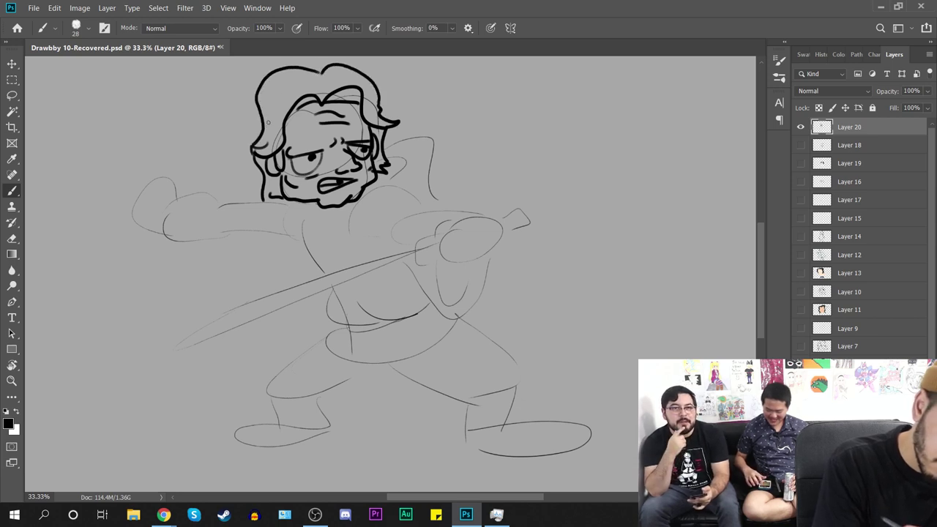
Step: Ink the ponytail, the sword arm's shoulder and the upper sleeve with its fold
{"action": "mouse_move", "coordinate": [388, 153]}
{"action": "left_mouse_down"}
{"action": "mouse_move", "coordinate": [412, 151]}
{"action": "mouse_move", "coordinate": [381, 181]}
{"action": "mouse_move", "coordinate": [428, 136]}
{"action": "mouse_move", "coordinate": [445, 183]}
{"action": "left_mouse_up"}
{"action": "mouse_move", "coordinate": [356, 208]}
{"action": "left_mouse_down"}
{"action": "mouse_move", "coordinate": [379, 189]}
{"action": "mouse_move", "coordinate": [415, 185]}
{"action": "mouse_move", "coordinate": [491, 210]}
{"action": "left_mouse_up"}
{"action": "mouse_move", "coordinate": [404, 214]}
{"action": "left_mouse_down"}
{"action": "mouse_move", "coordinate": [421, 241]}
{"action": "mouse_move", "coordinate": [492, 213]}
{"action": "left_mouse_up"}
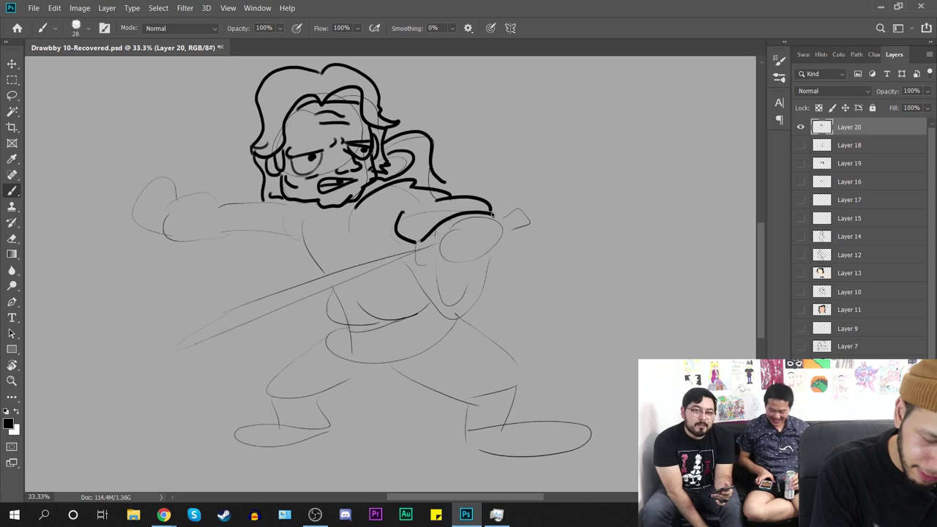
{"action": "left_click_drag", "start_coordinate": [363, 239], "coordinate": [410, 240]}
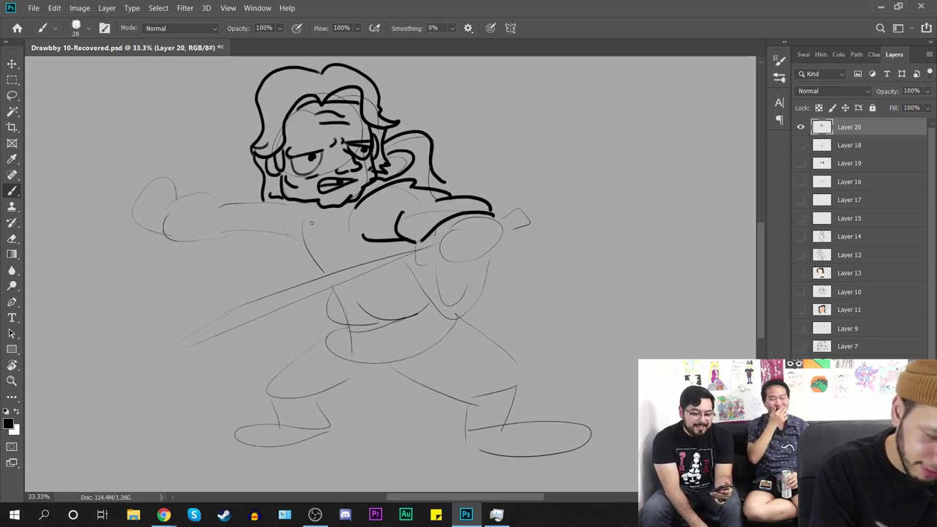
Step: Ink the collar, the side of the torso and the outstretched arm with its flared sleeve and spread-fingered hand
{"action": "mouse_move", "coordinate": [298, 216]}
{"action": "left_mouse_down"}
{"action": "mouse_move", "coordinate": [295, 252]}
{"action": "mouse_move", "coordinate": [308, 278]}
{"action": "mouse_move", "coordinate": [322, 234]}
{"action": "mouse_move", "coordinate": [351, 208]}
{"action": "mouse_move", "coordinate": [326, 233]}
{"action": "mouse_move", "coordinate": [345, 215]}
{"action": "left_mouse_up"}
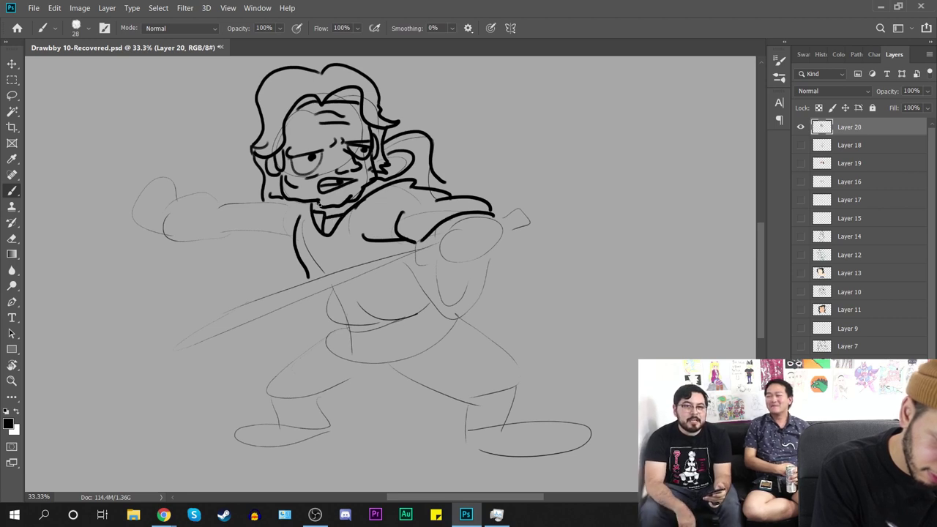
{"action": "mouse_move", "coordinate": [293, 233]}
{"action": "left_mouse_down"}
{"action": "mouse_move", "coordinate": [257, 226]}
{"action": "mouse_move", "coordinate": [290, 232]}
{"action": "left_mouse_up"}
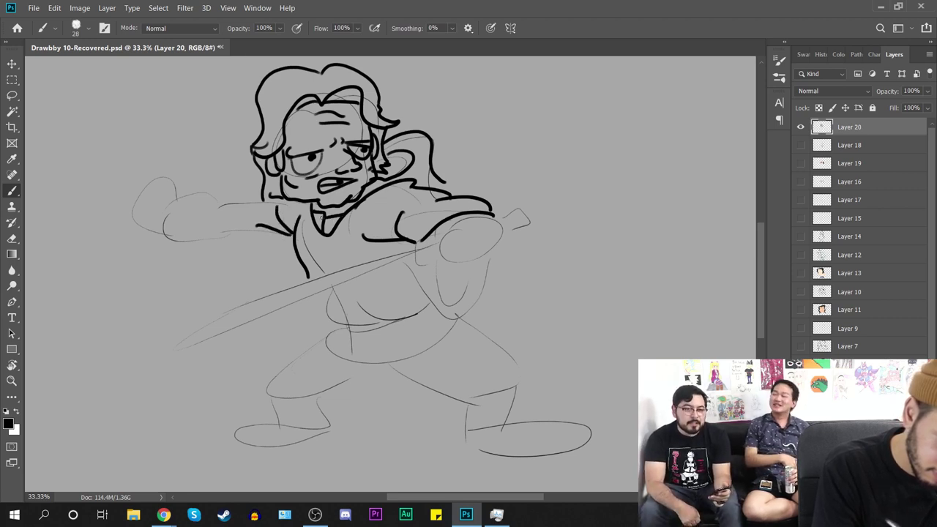
{"action": "mouse_move", "coordinate": [265, 198]}
{"action": "left_mouse_down"}
{"action": "mouse_move", "coordinate": [218, 210]}
{"action": "mouse_move", "coordinate": [263, 225]}
{"action": "left_mouse_up"}
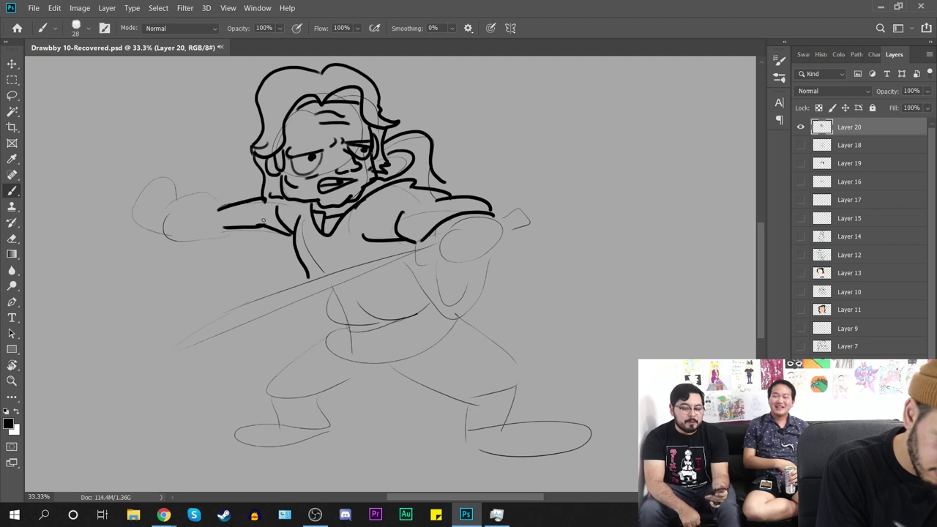
{"action": "mouse_move", "coordinate": [220, 201]}
{"action": "left_mouse_down"}
{"action": "mouse_move", "coordinate": [160, 235]}
{"action": "mouse_move", "coordinate": [169, 266]}
{"action": "mouse_move", "coordinate": [249, 232]}
{"action": "left_mouse_up"}
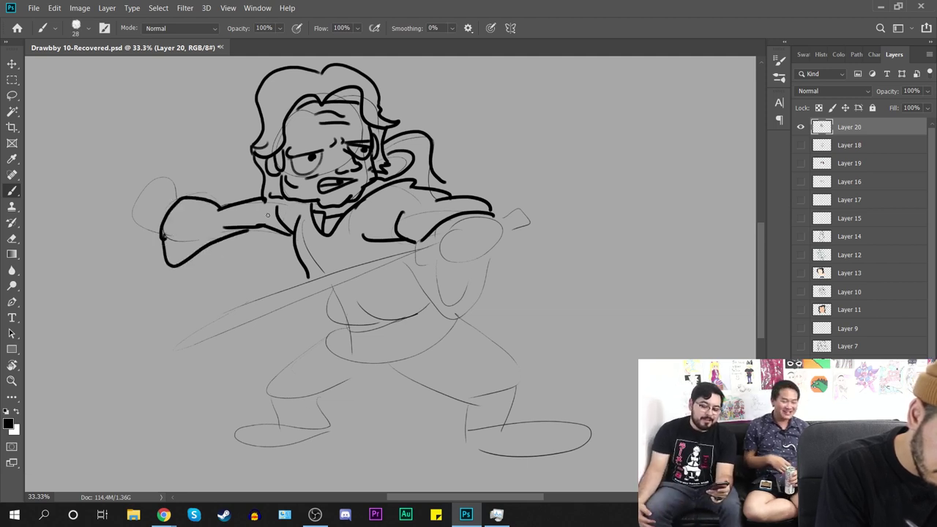
{"action": "mouse_move", "coordinate": [160, 234]}
{"action": "left_mouse_down"}
{"action": "mouse_move", "coordinate": [126, 232]}
{"action": "mouse_move", "coordinate": [143, 216]}
{"action": "mouse_move", "coordinate": [146, 189]}
{"action": "mouse_move", "coordinate": [171, 183]}
{"action": "mouse_move", "coordinate": [192, 200]}
{"action": "left_mouse_up"}
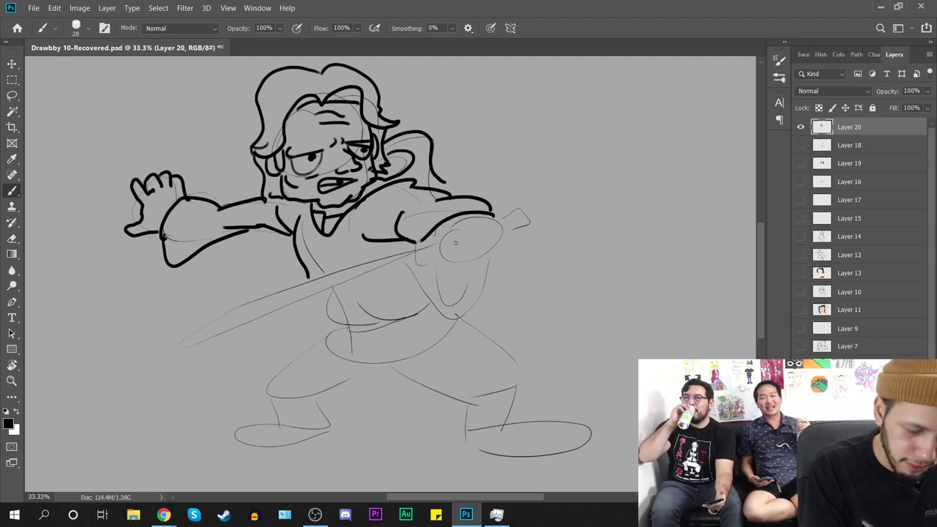
Step: Ink the clenched fist over the sword grip, with short lines separating the fingers
{"action": "left_click_drag", "start_coordinate": [437, 236], "coordinate": [445, 274]}
{"action": "mouse_move", "coordinate": [495, 216]}
{"action": "left_mouse_down"}
{"action": "mouse_move", "coordinate": [515, 241]}
{"action": "mouse_move", "coordinate": [443, 273]}
{"action": "left_mouse_up"}
{"action": "left_click_drag", "start_coordinate": [465, 239], "coordinate": [463, 257]}
{"action": "mouse_move", "coordinate": [474, 237]}
{"action": "left_mouse_down"}
{"action": "mouse_move", "coordinate": [473, 254]}
{"action": "mouse_move", "coordinate": [486, 247]}
{"action": "left_mouse_up"}
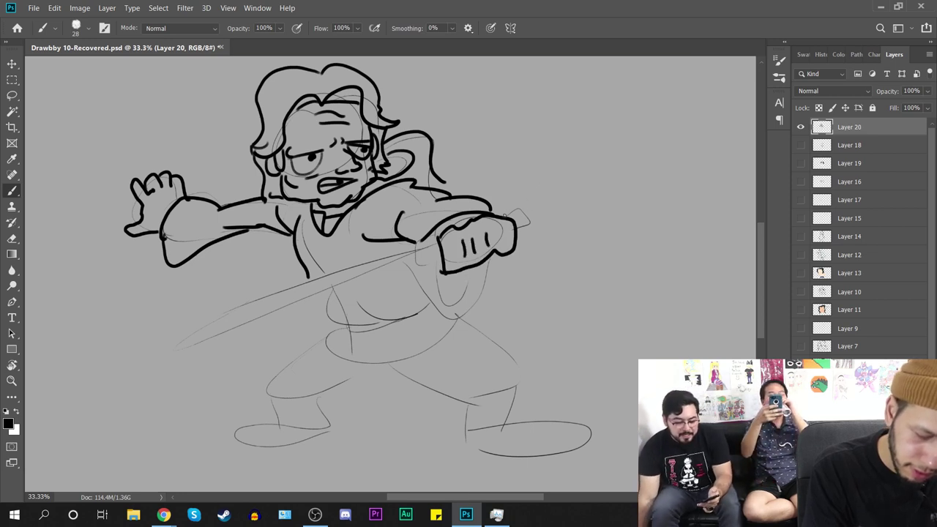
Step: Ink the sword handle on both sides of the fist and the hanging sleeve with its hatched dark interior
{"action": "mouse_move", "coordinate": [504, 215]}
{"action": "left_mouse_down"}
{"action": "mouse_move", "coordinate": [546, 207]}
{"action": "mouse_move", "coordinate": [530, 241]}
{"action": "left_mouse_up"}
{"action": "left_click_drag", "start_coordinate": [540, 209], "coordinate": [537, 233]}
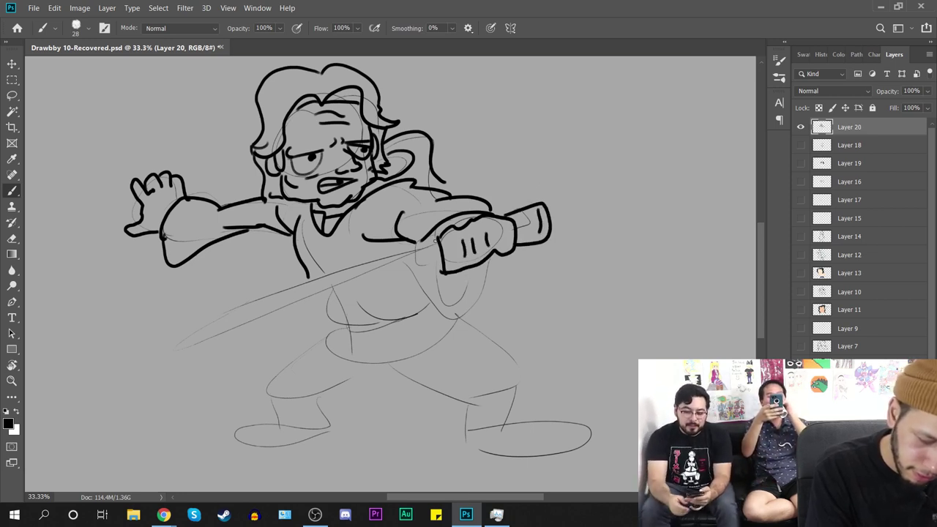
{"action": "mouse_move", "coordinate": [438, 240]}
{"action": "left_mouse_down"}
{"action": "mouse_move", "coordinate": [402, 259]}
{"action": "mouse_move", "coordinate": [425, 259]}
{"action": "mouse_move", "coordinate": [415, 267]}
{"action": "mouse_move", "coordinate": [445, 249]}
{"action": "mouse_move", "coordinate": [469, 259]}
{"action": "mouse_move", "coordinate": [444, 287]}
{"action": "mouse_move", "coordinate": [474, 290]}
{"action": "mouse_move", "coordinate": [448, 285]}
{"action": "mouse_move", "coordinate": [459, 331]}
{"action": "mouse_move", "coordinate": [500, 265]}
{"action": "mouse_move", "coordinate": [464, 271]}
{"action": "mouse_move", "coordinate": [469, 306]}
{"action": "left_mouse_up"}
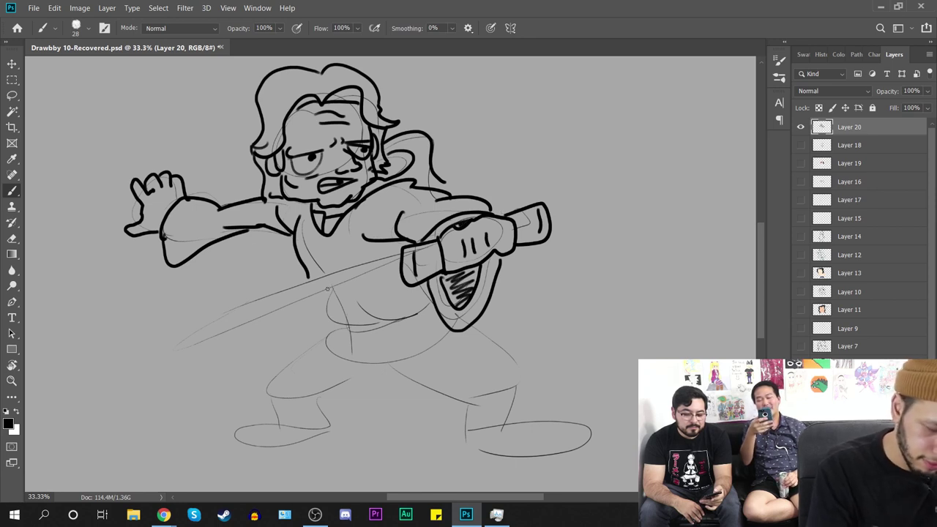
Step: Ink both edges of the sword blade in black from the hilt to the tip, following the sketch
{"action": "mouse_move", "coordinate": [176, 330]}
{"action": "left_mouse_down"}
{"action": "mouse_move", "coordinate": [417, 251]}
{"action": "mouse_move", "coordinate": [145, 371]}
{"action": "mouse_move", "coordinate": [382, 268]}
{"action": "left_mouse_up"}
{"action": "key", "text": "ctrl+z"}
{"action": "left_click_drag", "start_coordinate": [195, 325], "coordinate": [120, 358]}
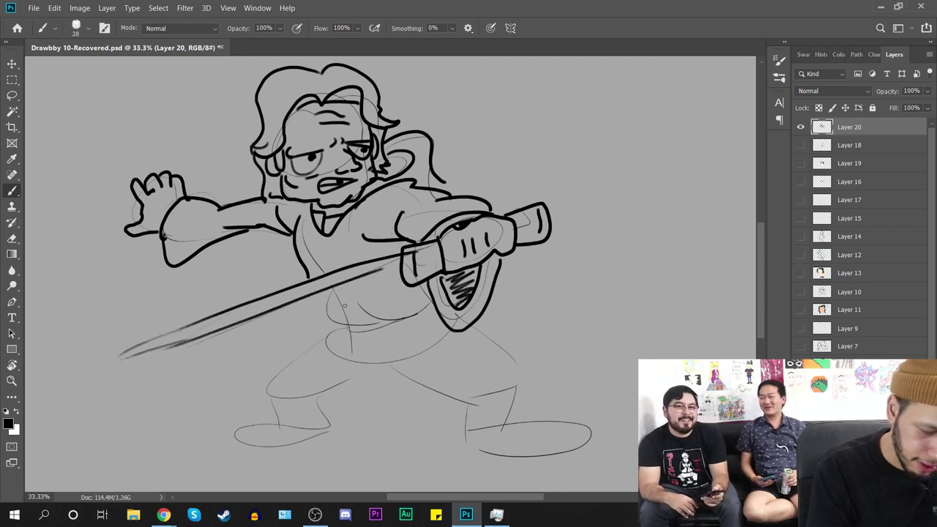
Step: Ink the lower hem of the tunic and the dark belt band around the waist
{"action": "mouse_move", "coordinate": [315, 291]}
{"action": "left_mouse_down"}
{"action": "mouse_move", "coordinate": [335, 316]}
{"action": "mouse_move", "coordinate": [441, 306]}
{"action": "left_mouse_up"}
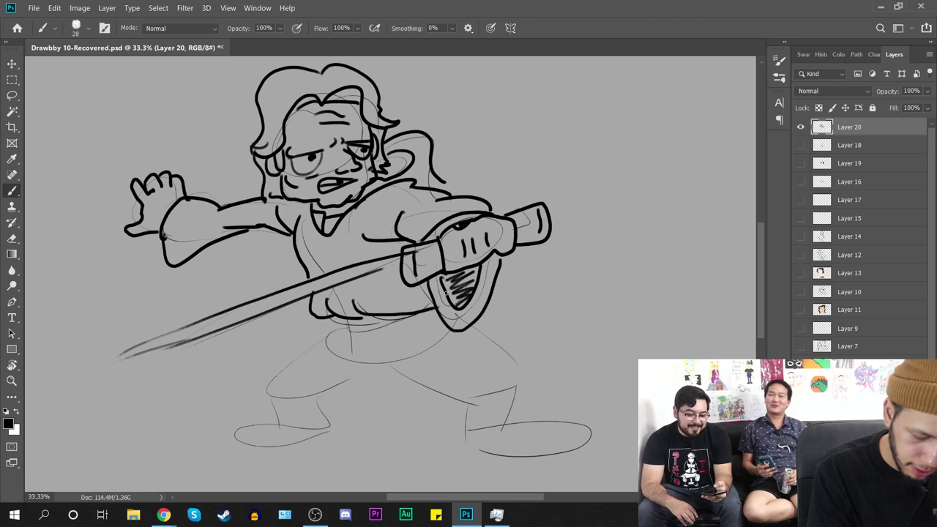
{"action": "mouse_move", "coordinate": [328, 316]}
{"action": "left_mouse_down"}
{"action": "mouse_move", "coordinate": [442, 323]}
{"action": "mouse_move", "coordinate": [399, 321]}
{"action": "mouse_move", "coordinate": [410, 321]}
{"action": "left_mouse_up"}
{"action": "left_click_drag", "start_coordinate": [335, 327], "coordinate": [438, 313]}
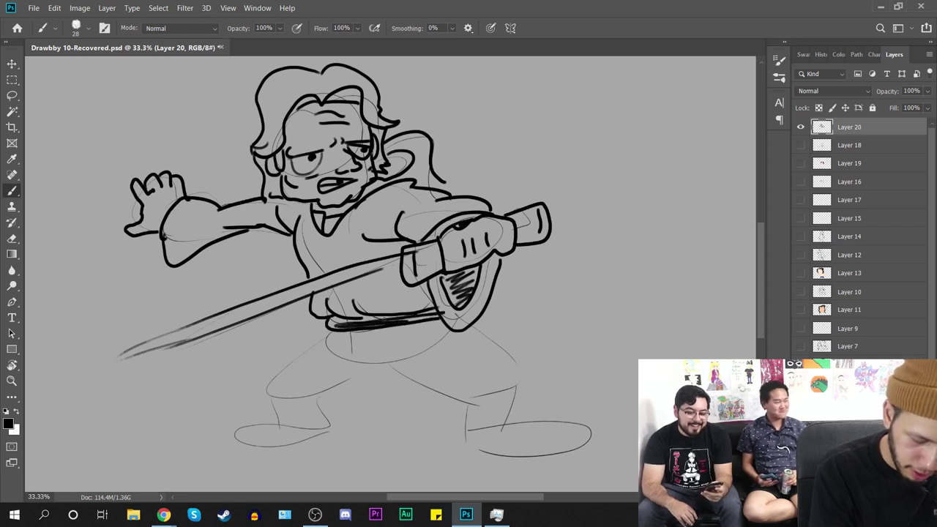
Step: Ink the outer and inner trouser contours of both legs, down to the bent leg's ankle
{"action": "left_click_drag", "start_coordinate": [329, 329], "coordinate": [250, 379]}
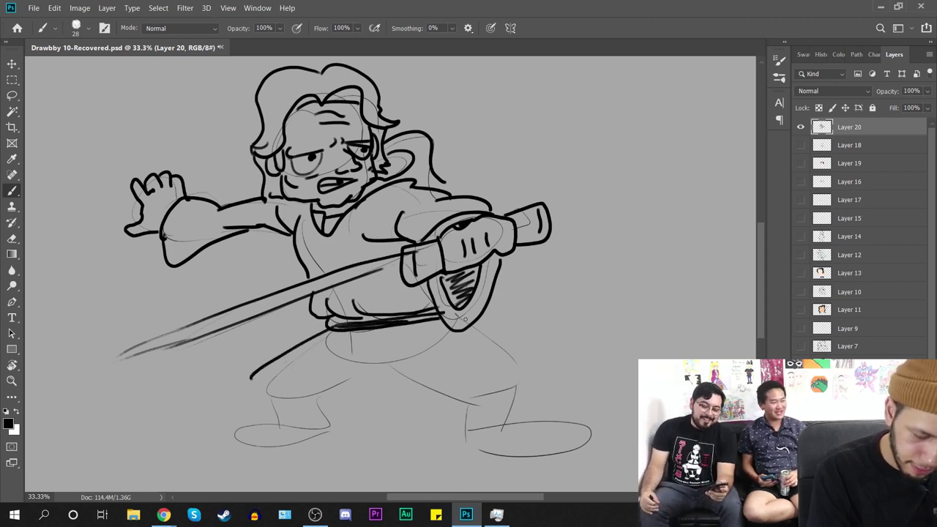
{"action": "left_click_drag", "start_coordinate": [464, 318], "coordinate": [542, 374]}
{"action": "left_click_drag", "start_coordinate": [333, 352], "coordinate": [458, 397]}
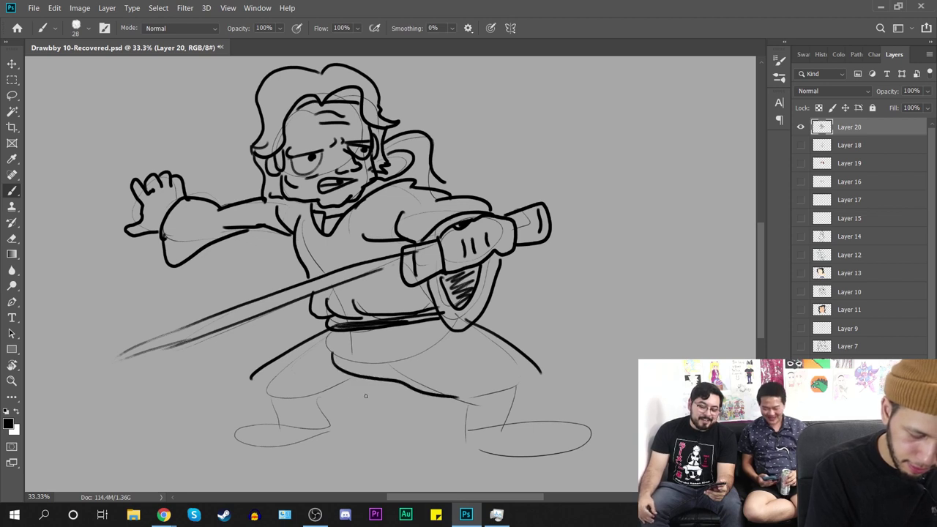
{"action": "left_click_drag", "start_coordinate": [249, 370], "coordinate": [283, 425]}
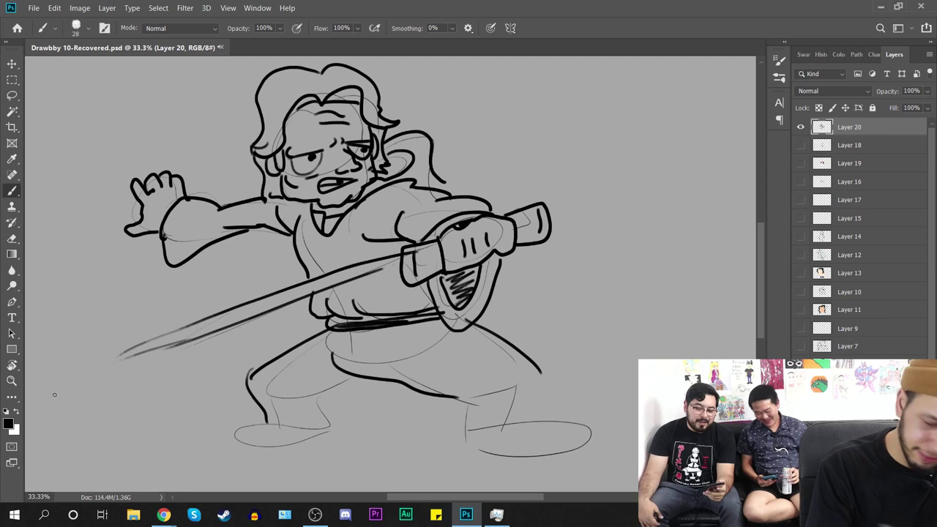
Step: Add a new layer beneath the line art and set the foreground color to light orange ffcb78
{"action": "key", "text": "ctrl+shift+alt+n"}
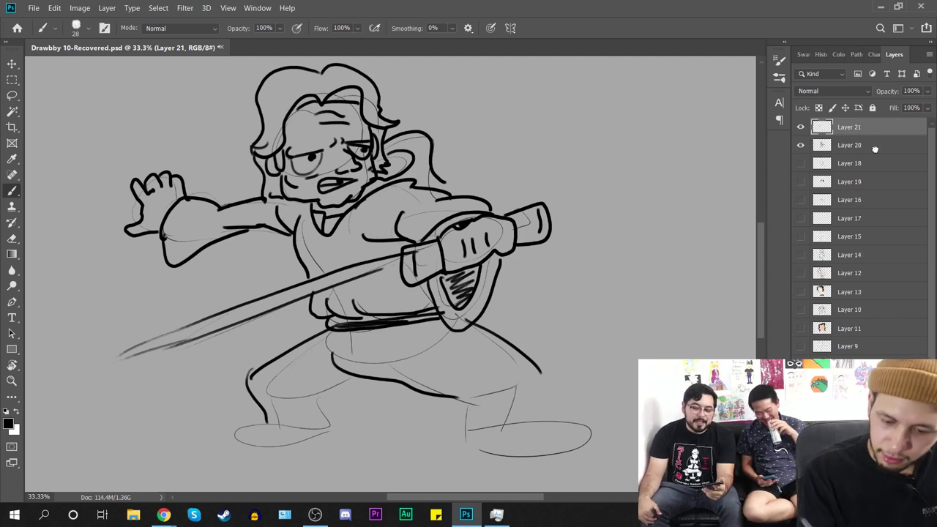
{"action": "left_click_drag", "start_coordinate": [875, 150], "coordinate": [875, 152]}
{"action": "left_click", "coordinate": [8, 423]}
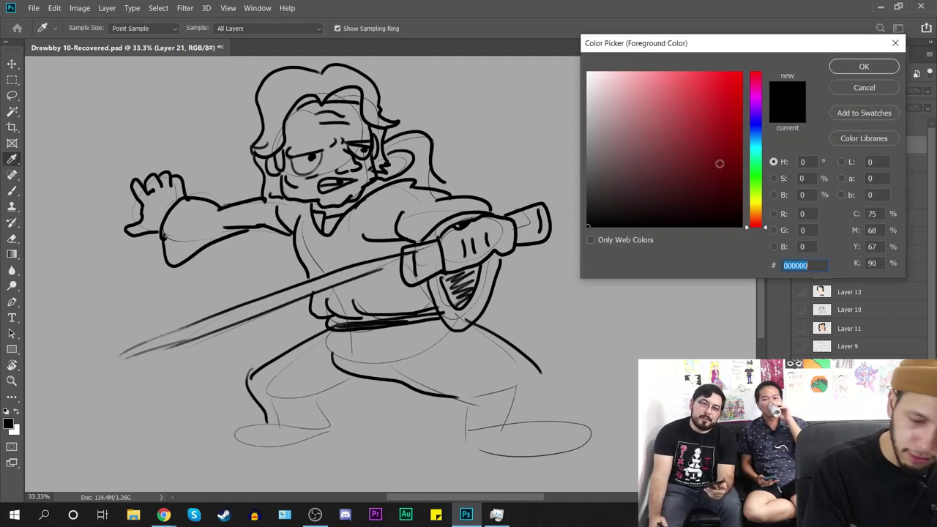
{"action": "left_click", "coordinate": [759, 204]}
{"action": "left_click", "coordinate": [677, 123]}
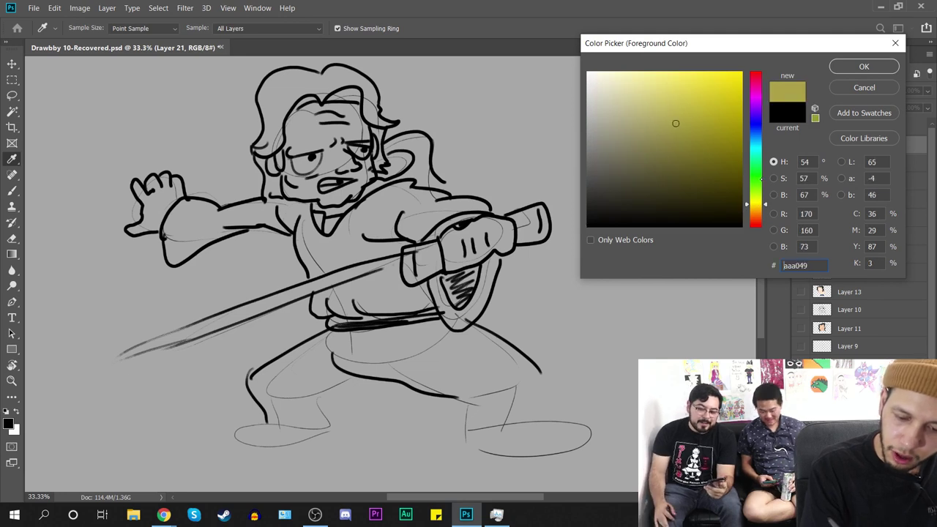
{"action": "left_click", "coordinate": [759, 211]}
{"action": "left_click_drag", "start_coordinate": [676, 125], "coordinate": [669, 73]}
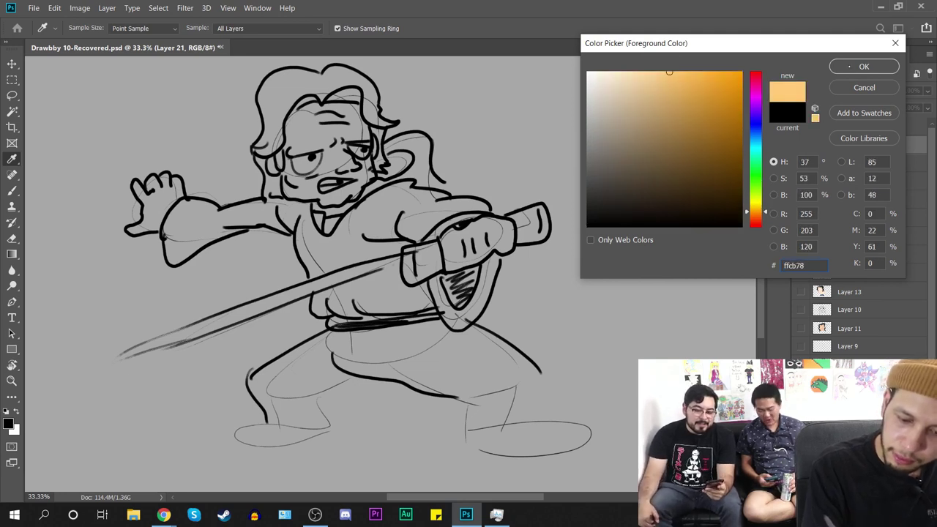
{"action": "left_click", "coordinate": [845, 66]}
Step: Set the brush size to 70 px and shift the foreground color to peach ffbe78
{"action": "right_click", "coordinate": [340, 193]}
{"action": "left_click_drag", "start_coordinate": [410, 225], "coordinate": [428, 226]}
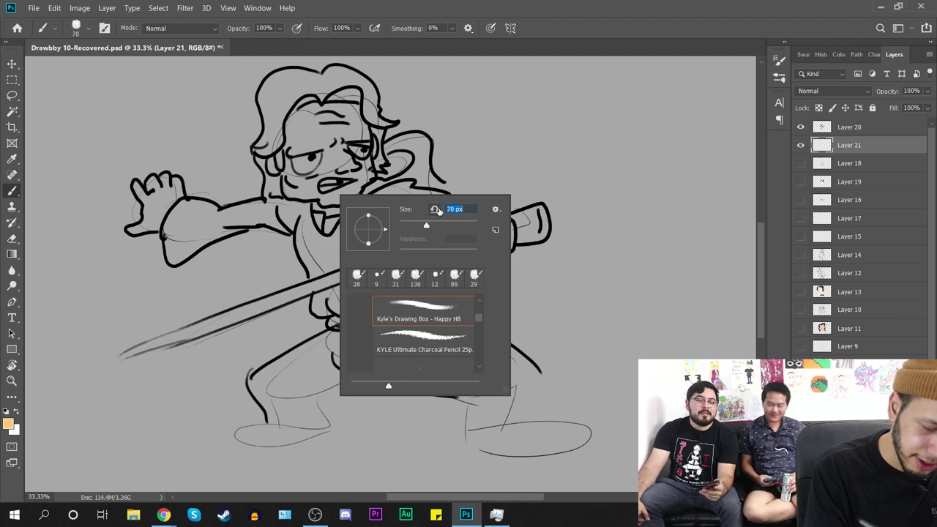
{"action": "left_click_drag", "start_coordinate": [146, 217], "coordinate": [160, 211]}
{"action": "key", "text": "ctrl+z"}
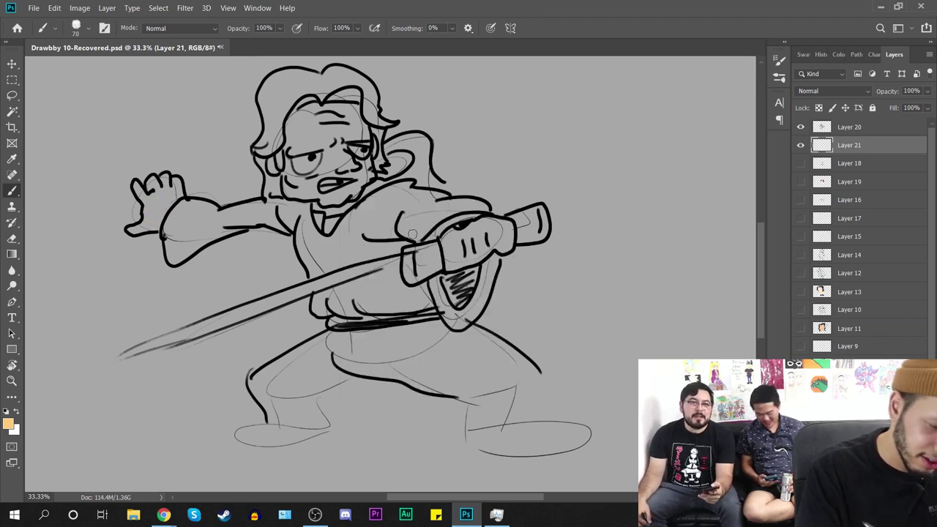
{"action": "left_click", "coordinate": [9, 423]}
{"action": "left_click_drag", "start_coordinate": [755, 211], "coordinate": [755, 214]}
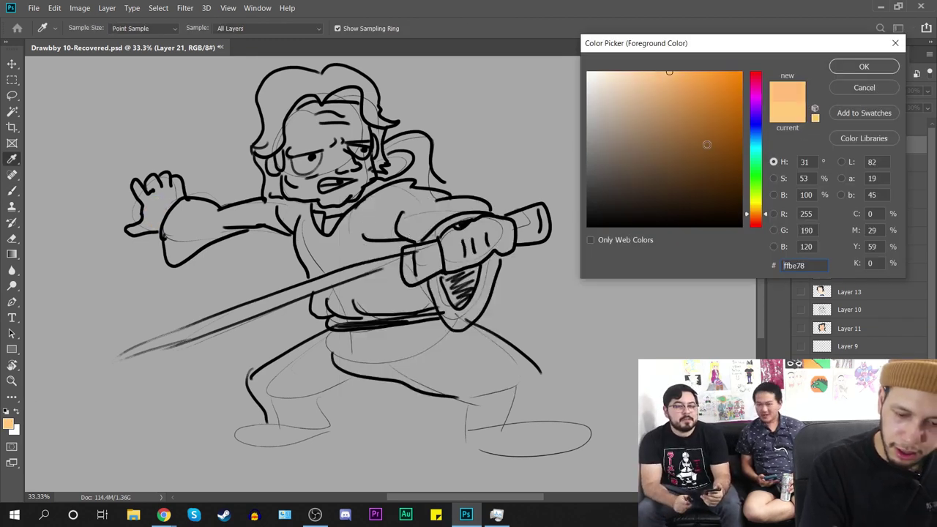
{"action": "left_click", "coordinate": [864, 66]}
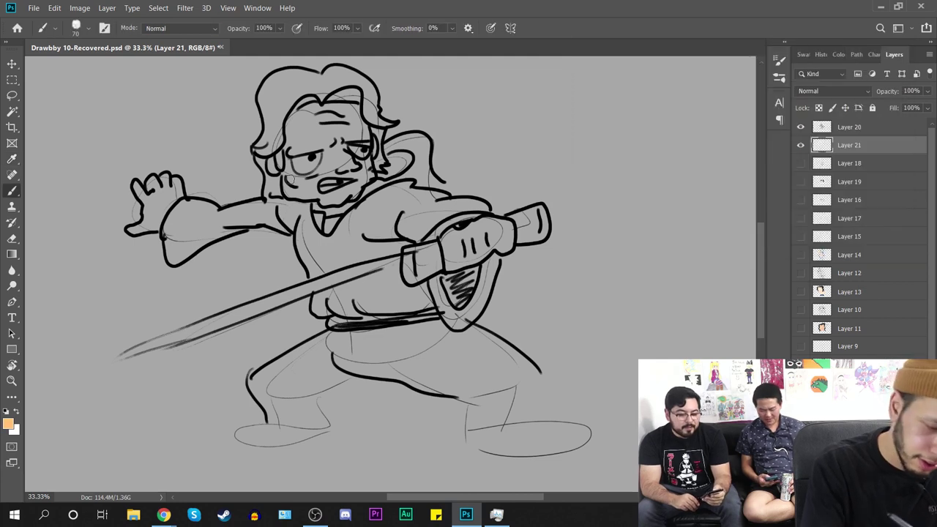
Step: Paint the face, neck, sword hand and outstretched hand with the peach skin tone
{"action": "mouse_move", "coordinate": [277, 170]}
{"action": "left_mouse_down"}
{"action": "mouse_move", "coordinate": [290, 191]}
{"action": "mouse_move", "coordinate": [294, 113]}
{"action": "mouse_move", "coordinate": [298, 155]}
{"action": "mouse_move", "coordinate": [313, 156]}
{"action": "mouse_move", "coordinate": [337, 106]}
{"action": "mouse_move", "coordinate": [333, 152]}
{"action": "mouse_move", "coordinate": [342, 160]}
{"action": "mouse_move", "coordinate": [357, 111]}
{"action": "mouse_move", "coordinate": [366, 174]}
{"action": "mouse_move", "coordinate": [358, 119]}
{"action": "mouse_move", "coordinate": [345, 197]}
{"action": "mouse_move", "coordinate": [359, 188]}
{"action": "mouse_move", "coordinate": [293, 189]}
{"action": "left_mouse_up"}
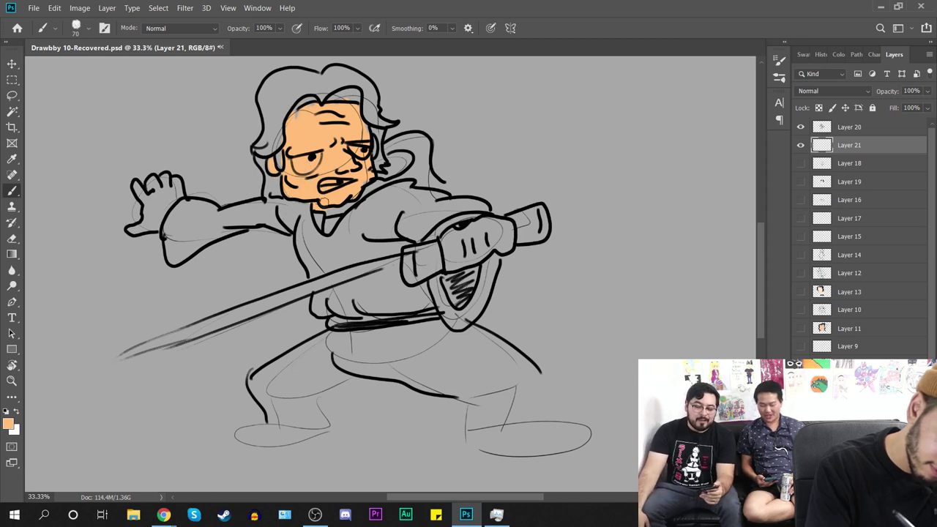
{"action": "mouse_move", "coordinate": [448, 265]}
{"action": "left_mouse_down"}
{"action": "mouse_move", "coordinate": [475, 225]}
{"action": "mouse_move", "coordinate": [468, 259]}
{"action": "mouse_move", "coordinate": [483, 252]}
{"action": "mouse_move", "coordinate": [494, 221]}
{"action": "mouse_move", "coordinate": [495, 244]}
{"action": "mouse_move", "coordinate": [511, 232]}
{"action": "mouse_move", "coordinate": [471, 235]}
{"action": "left_mouse_up"}
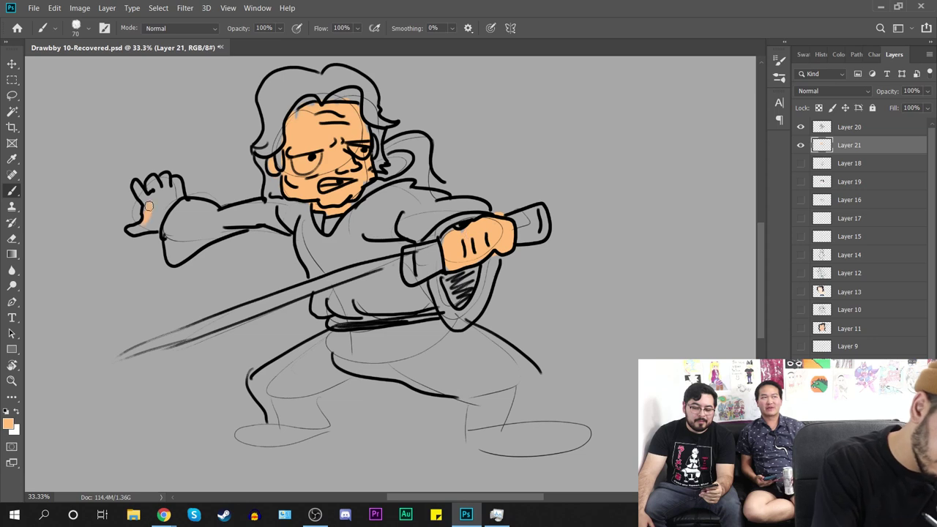
{"action": "mouse_move", "coordinate": [148, 207]}
{"action": "left_mouse_down"}
{"action": "mouse_move", "coordinate": [172, 212]}
{"action": "mouse_move", "coordinate": [167, 192]}
{"action": "mouse_move", "coordinate": [139, 190]}
{"action": "mouse_move", "coordinate": [171, 182]}
{"action": "mouse_move", "coordinate": [130, 233]}
{"action": "left_mouse_up"}
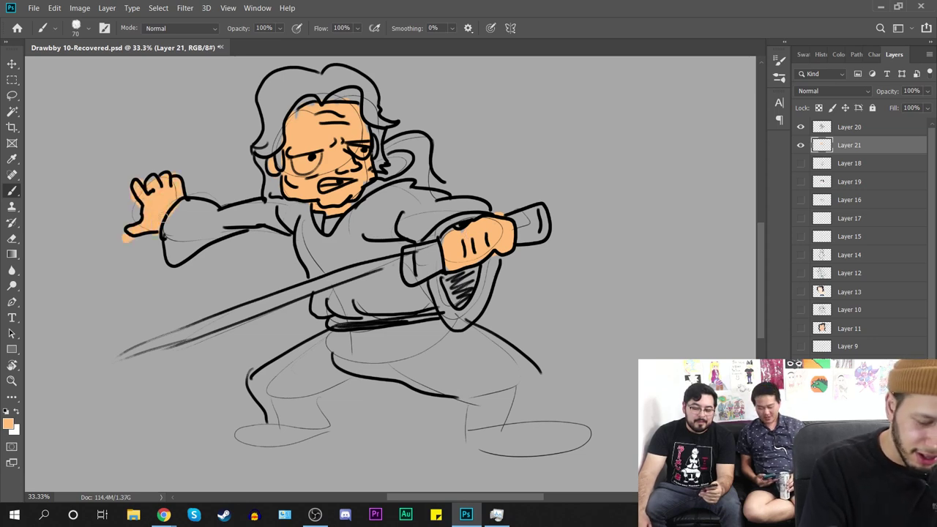
Step: Set the foreground color to white and fill in both eyes and the teeth
{"action": "left_click", "coordinate": [8, 424]}
{"action": "left_click_drag", "start_coordinate": [609, 171], "coordinate": [587, 72]}
{"action": "key", "text": "Return"}
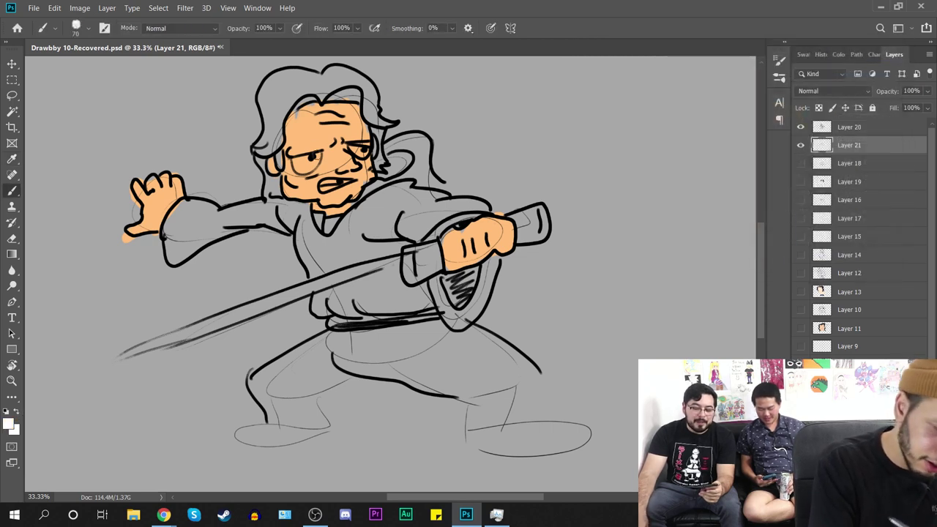
{"action": "mouse_move", "coordinate": [313, 154]}
{"action": "left_mouse_down"}
{"action": "mouse_move", "coordinate": [303, 168]}
{"action": "mouse_move", "coordinate": [300, 158]}
{"action": "left_mouse_up"}
{"action": "mouse_move", "coordinate": [336, 183]}
{"action": "left_mouse_down"}
{"action": "mouse_move", "coordinate": [324, 186]}
{"action": "mouse_move", "coordinate": [338, 181]}
{"action": "left_mouse_up"}
{"action": "left_click_drag", "start_coordinate": [366, 149], "coordinate": [358, 154]}
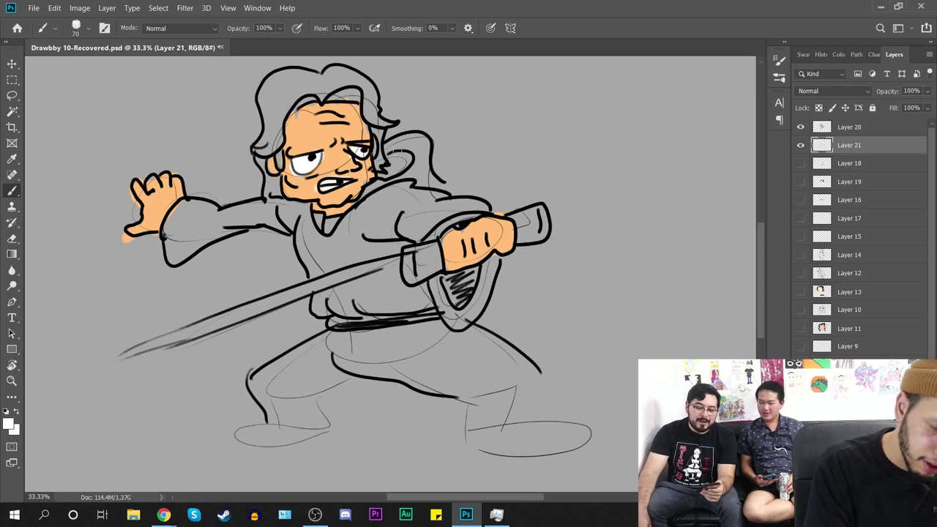
Step: Set the foreground color to medium gray 7f7f7f and paint the hair on the head
{"action": "left_click", "coordinate": [8, 424]}
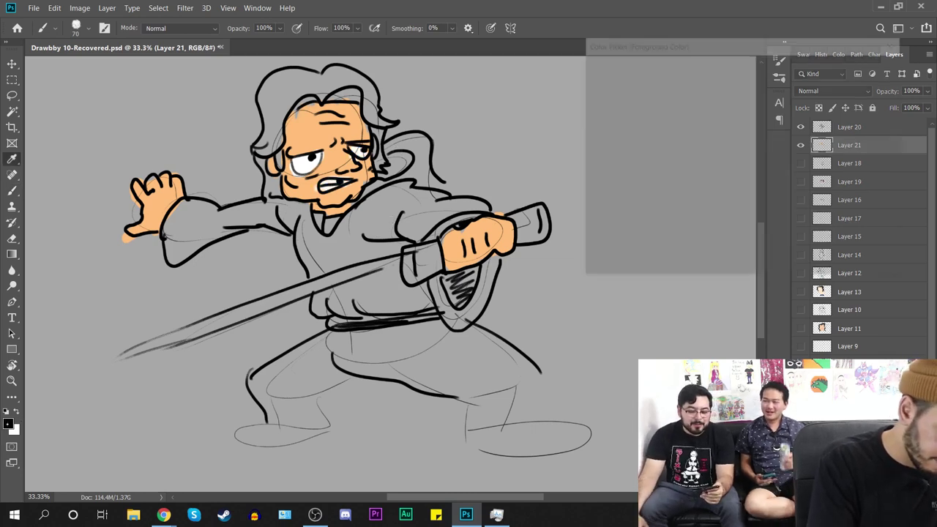
{"action": "left_click_drag", "start_coordinate": [640, 170], "coordinate": [572, 149]}
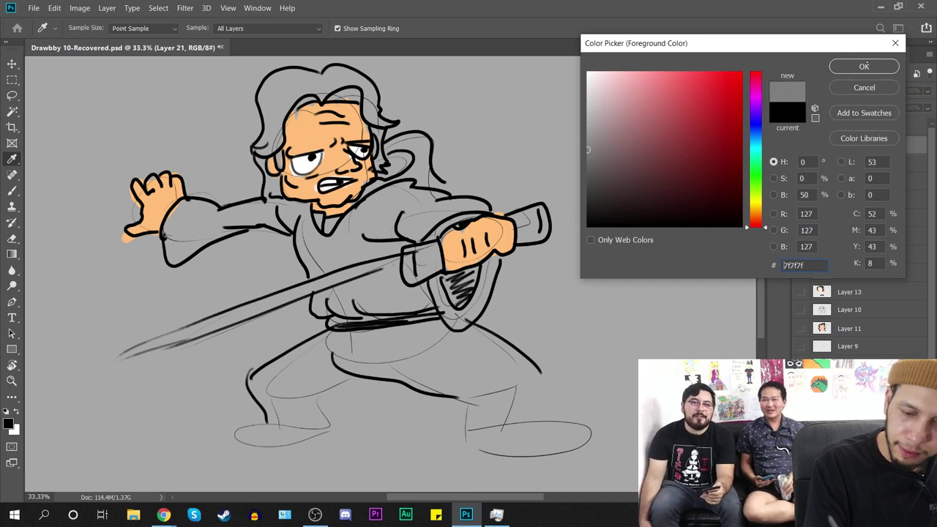
{"action": "key", "text": "Return"}
{"action": "key", "text": "b"}
{"action": "mouse_move", "coordinate": [273, 194]}
{"action": "left_mouse_down"}
{"action": "mouse_move", "coordinate": [263, 170]}
{"action": "mouse_move", "coordinate": [278, 146]}
{"action": "mouse_move", "coordinate": [272, 79]}
{"action": "mouse_move", "coordinate": [311, 80]}
{"action": "mouse_move", "coordinate": [304, 91]}
{"action": "mouse_move", "coordinate": [331, 79]}
{"action": "mouse_move", "coordinate": [365, 96]}
{"action": "mouse_move", "coordinate": [379, 128]}
{"action": "mouse_move", "coordinate": [380, 167]}
{"action": "mouse_move", "coordinate": [370, 93]}
{"action": "left_mouse_up"}
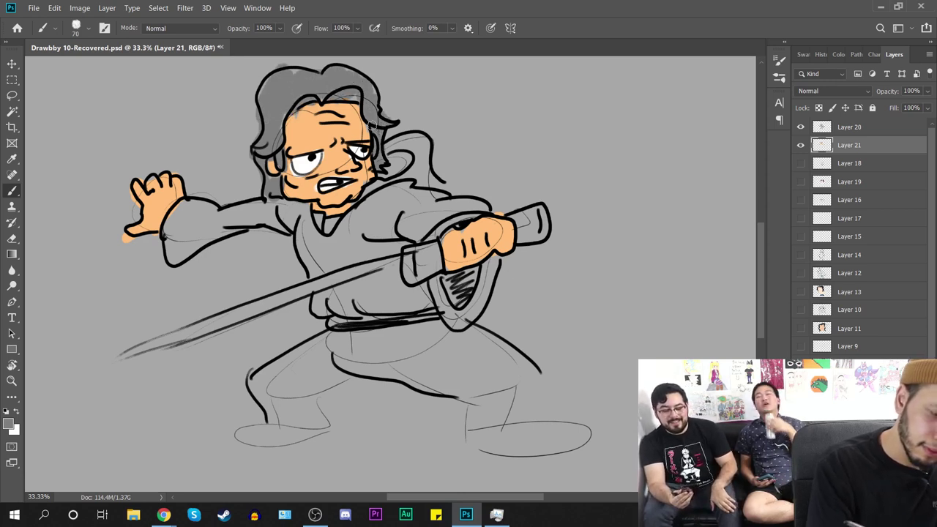
Step: Shade the sleeves, robe, trousers and the shape behind the head with rough gray strokes
{"action": "mouse_move", "coordinate": [183, 223]}
{"action": "left_mouse_down"}
{"action": "mouse_move", "coordinate": [170, 246]}
{"action": "mouse_move", "coordinate": [236, 219]}
{"action": "mouse_move", "coordinate": [249, 227]}
{"action": "left_mouse_up"}
{"action": "key", "text": "ctrl+z"}
{"action": "mouse_move", "coordinate": [175, 227]}
{"action": "left_mouse_down"}
{"action": "mouse_move", "coordinate": [188, 201]}
{"action": "mouse_move", "coordinate": [206, 209]}
{"action": "mouse_move", "coordinate": [209, 236]}
{"action": "mouse_move", "coordinate": [254, 205]}
{"action": "mouse_move", "coordinate": [287, 230]}
{"action": "mouse_move", "coordinate": [308, 223]}
{"action": "mouse_move", "coordinate": [326, 264]}
{"action": "mouse_move", "coordinate": [323, 290]}
{"action": "mouse_move", "coordinate": [359, 311]}
{"action": "left_mouse_up"}
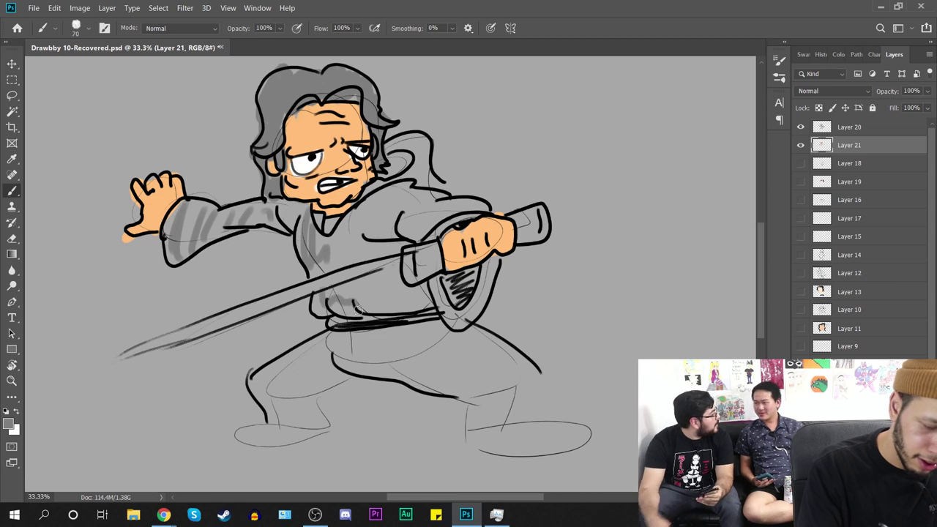
{"action": "left_click_drag", "start_coordinate": [311, 336], "coordinate": [350, 399]}
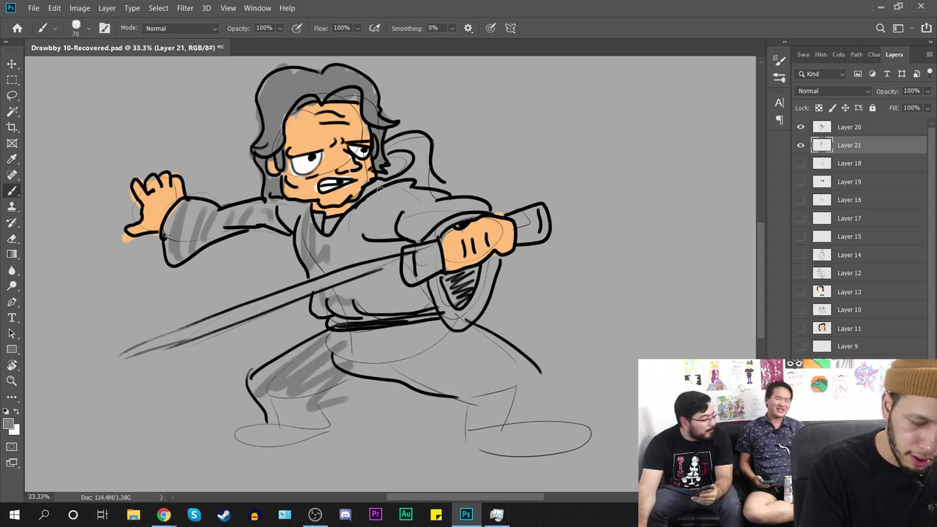
{"action": "mouse_move", "coordinate": [351, 184]}
{"action": "left_mouse_down"}
{"action": "mouse_move", "coordinate": [410, 220]}
{"action": "mouse_move", "coordinate": [465, 209]}
{"action": "left_mouse_up"}
{"action": "mouse_move", "coordinate": [410, 168]}
{"action": "left_mouse_down"}
{"action": "mouse_move", "coordinate": [388, 184]}
{"action": "mouse_move", "coordinate": [401, 156]}
{"action": "mouse_move", "coordinate": [436, 198]}
{"action": "left_mouse_up"}
{"action": "mouse_move", "coordinate": [469, 322]}
{"action": "left_mouse_down"}
{"action": "mouse_move", "coordinate": [476, 307]}
{"action": "mouse_move", "coordinate": [454, 351]}
{"action": "mouse_move", "coordinate": [466, 391]}
{"action": "mouse_move", "coordinate": [360, 394]}
{"action": "left_mouse_up"}
Step: Set the foreground color to pure red ff0000 and paint along the sword blade
{"action": "left_click", "coordinate": [8, 424]}
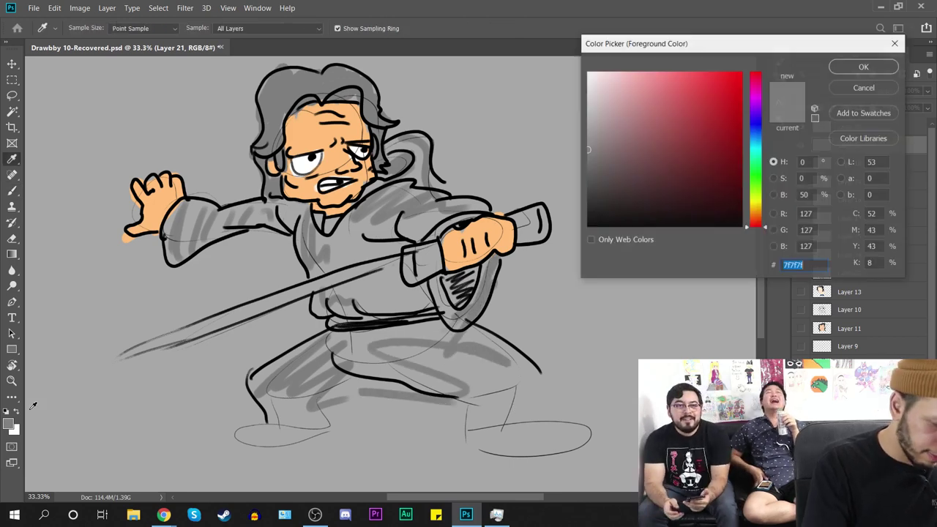
{"action": "left_click_drag", "start_coordinate": [711, 110], "coordinate": [747, 72]}
{"action": "left_click", "coordinate": [864, 67]}
{"action": "mouse_move", "coordinate": [393, 266]}
{"action": "left_mouse_down"}
{"action": "mouse_move", "coordinate": [408, 264]}
{"action": "mouse_move", "coordinate": [308, 288]}
{"action": "mouse_move", "coordinate": [340, 279]}
{"action": "left_mouse_up"}
{"action": "key", "text": "ctrl+z"}
{"action": "mouse_move", "coordinate": [147, 352]}
{"action": "left_mouse_down"}
{"action": "mouse_move", "coordinate": [359, 271]}
{"action": "mouse_move", "coordinate": [157, 350]}
{"action": "mouse_move", "coordinate": [282, 301]}
{"action": "left_mouse_up"}
Step: Switch to the 31 px brush and extend the red fill into the blade's tip
{"action": "right_click", "coordinate": [281, 302]}
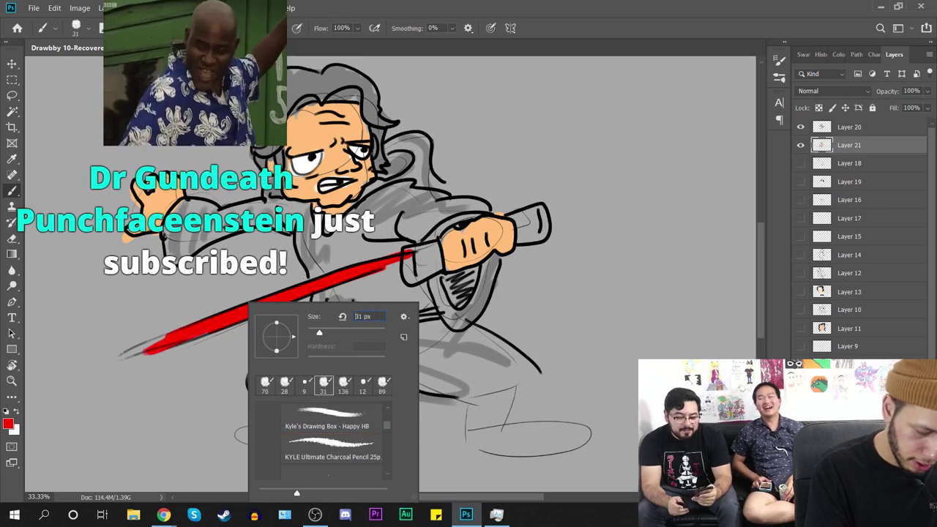
{"action": "double_click", "coordinate": [325, 382]}
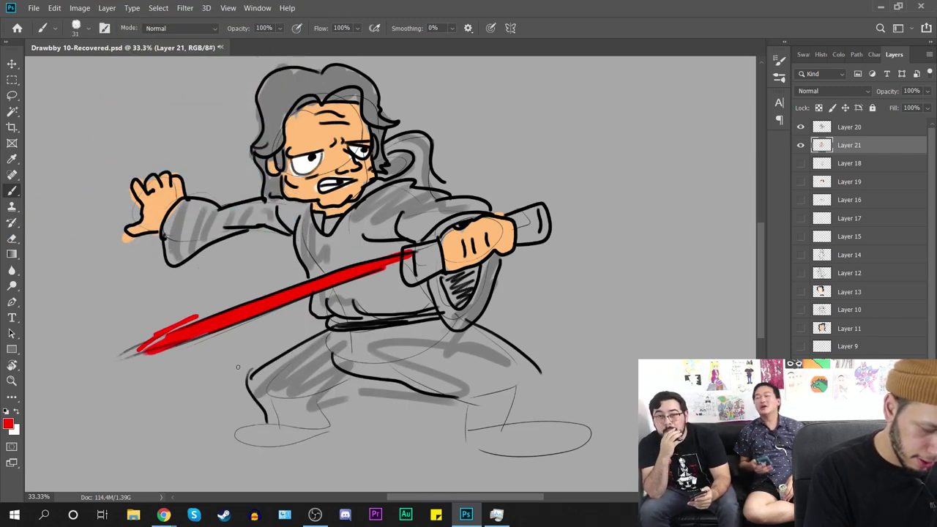
{"action": "right_click", "coordinate": [237, 367]}
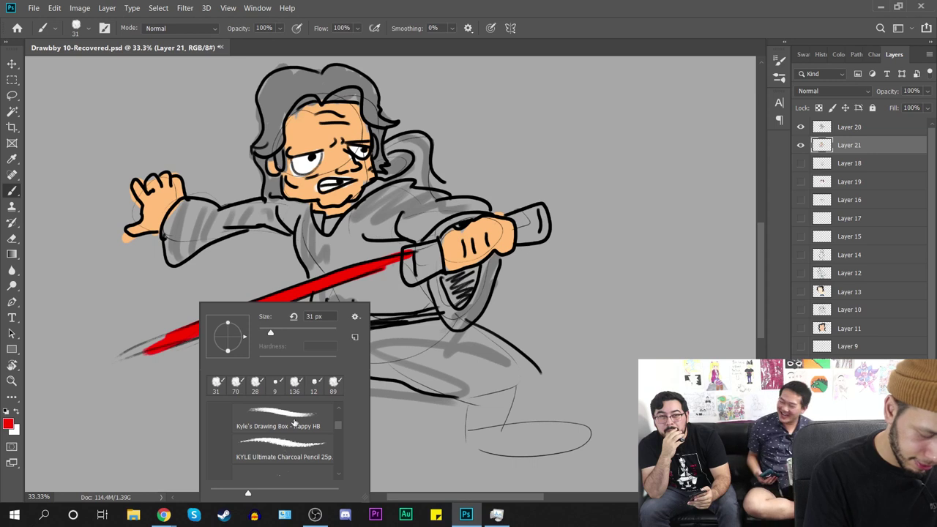
{"action": "double_click", "coordinate": [217, 388]}
{"action": "left_click_drag", "start_coordinate": [167, 335], "coordinate": [129, 356]}
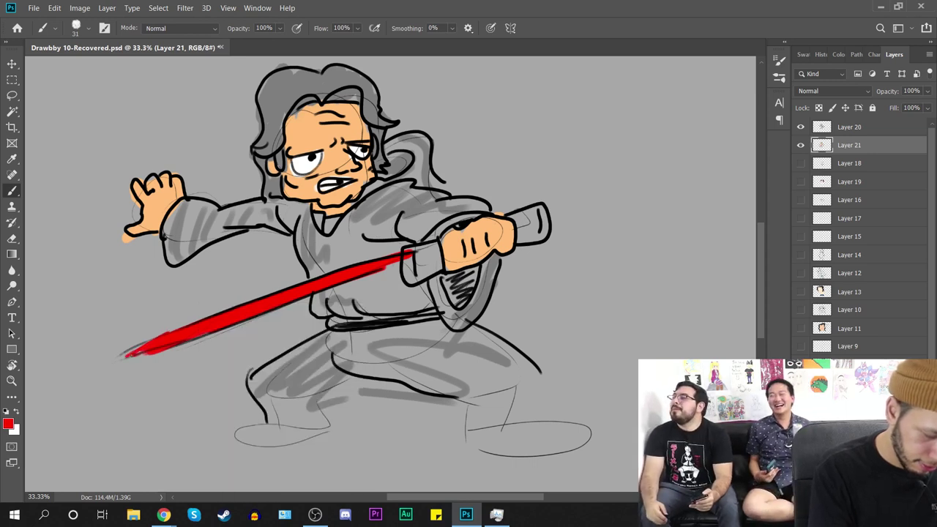
Step: Enlarge the brush to 259 px and set the foreground color to light pink
{"action": "right_click", "coordinate": [364, 303]}
{"action": "left_click_drag", "start_coordinate": [448, 331], "coordinate": [489, 330]}
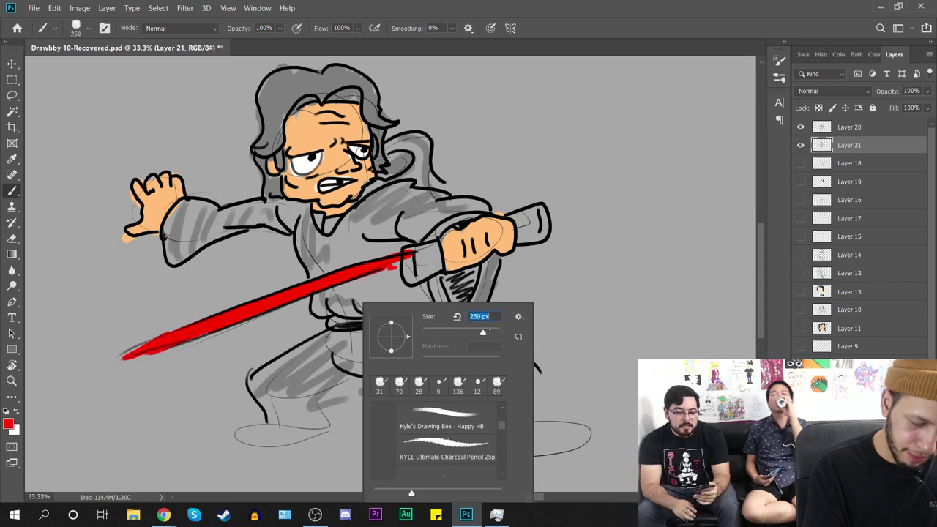
{"action": "left_click", "coordinate": [9, 423]}
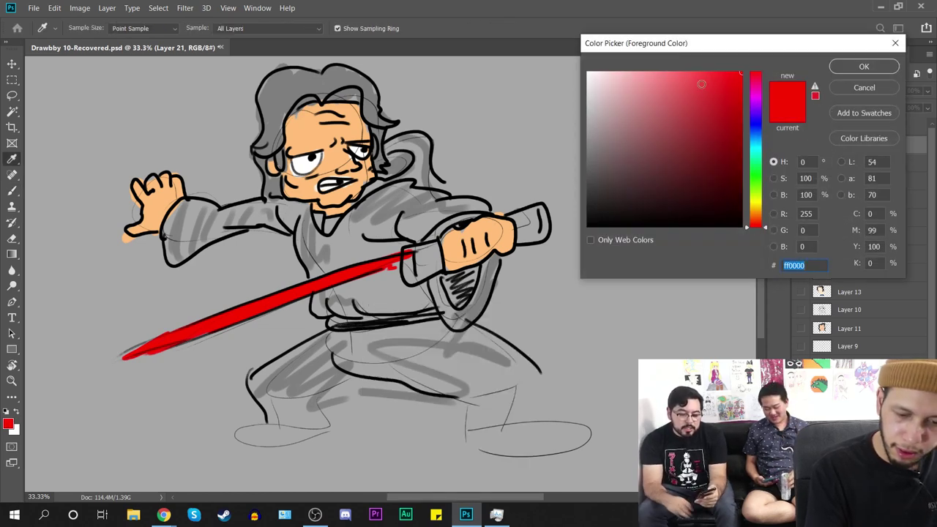
{"action": "left_click", "coordinate": [651, 72]}
{"action": "left_click", "coordinate": [861, 65]}
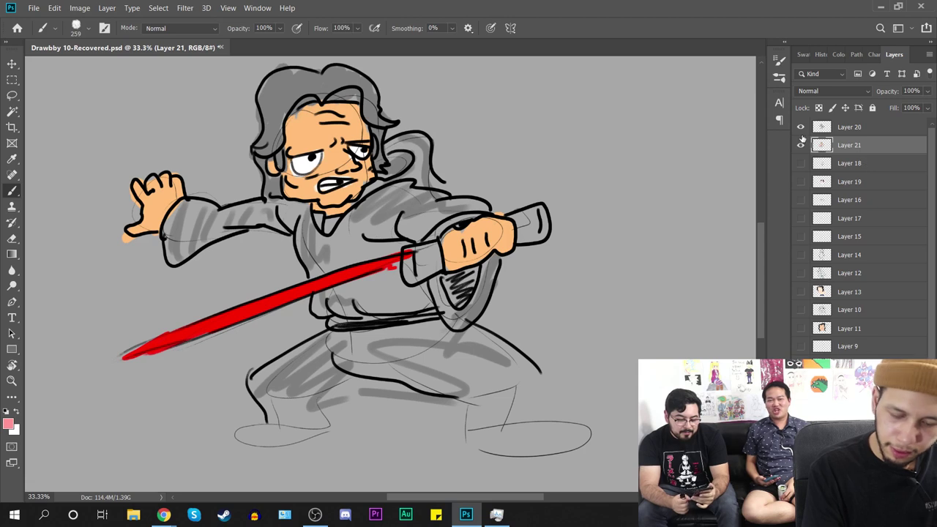
Step: Add a new layer beneath the color layer and paint a soft pink glow around the red blade
{"action": "key", "text": "ctrl+shift+alt+n"}
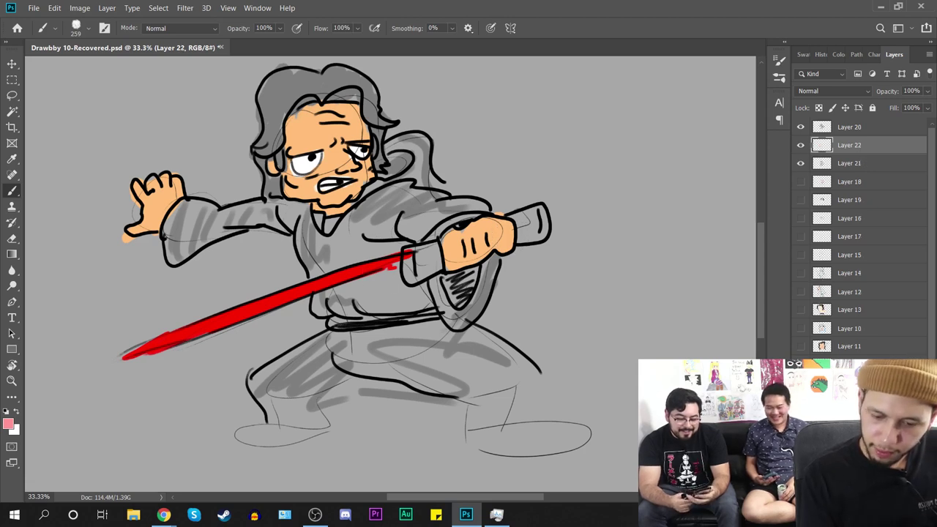
{"action": "left_click_drag", "start_coordinate": [853, 150], "coordinate": [872, 163]}
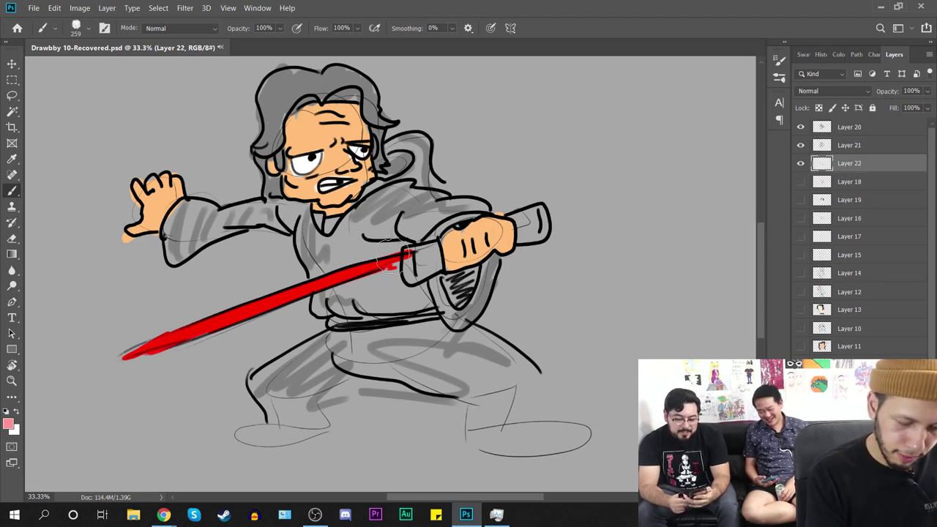
{"action": "mouse_move", "coordinate": [392, 255]}
{"action": "left_mouse_down"}
{"action": "mouse_move", "coordinate": [293, 282]}
{"action": "mouse_move", "coordinate": [114, 367]}
{"action": "mouse_move", "coordinate": [168, 325]}
{"action": "mouse_move", "coordinate": [276, 286]}
{"action": "left_mouse_up"}
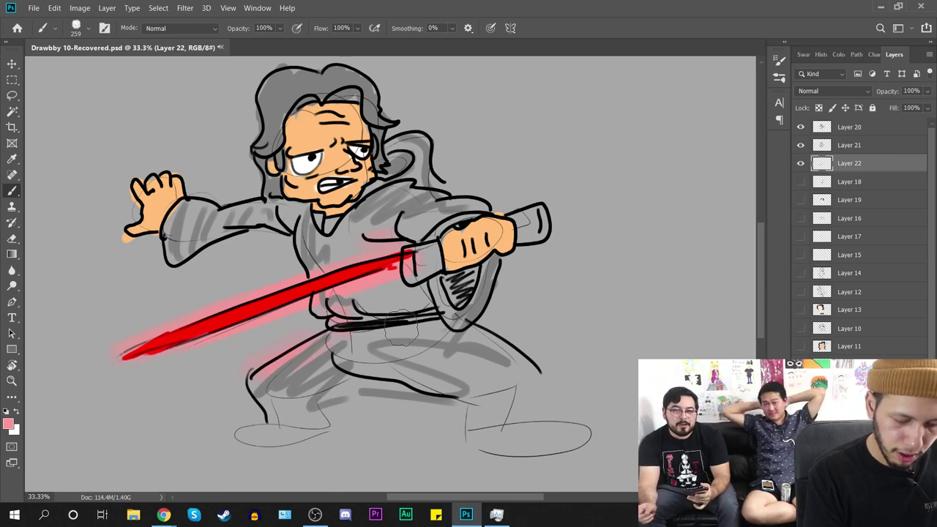
Step: Brush more light pink glow over the robe, sleeve and trousers and beneath the lower half of the red blade
{"action": "mouse_move", "coordinate": [401, 328]}
{"action": "left_mouse_down"}
{"action": "mouse_move", "coordinate": [483, 343]}
{"action": "mouse_move", "coordinate": [430, 335]}
{"action": "mouse_move", "coordinate": [527, 374]}
{"action": "left_mouse_up"}
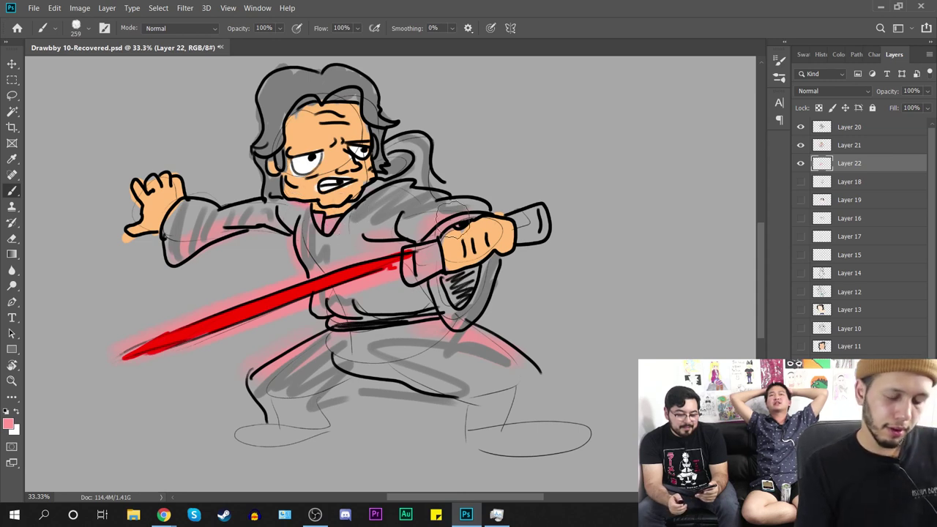
{"action": "mouse_move", "coordinate": [342, 293]}
{"action": "left_mouse_down"}
{"action": "mouse_move", "coordinate": [192, 329]}
{"action": "mouse_move", "coordinate": [118, 379]}
{"action": "left_mouse_up"}
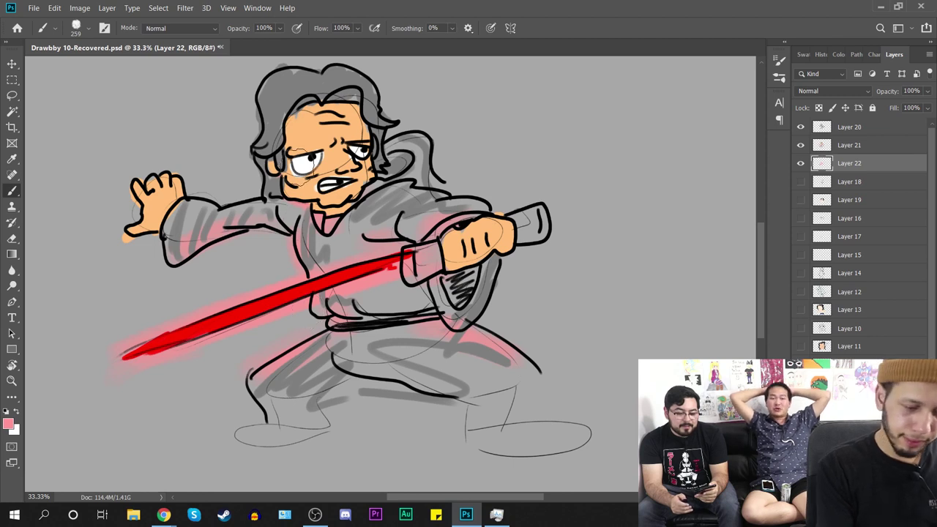
Step: Reduce the brush to 62 px and paint a pink reflection in the swordsman's larger eye on Layer 21
{"action": "right_click", "coordinate": [349, 189]}
{"action": "left_click", "coordinate": [420, 213]}
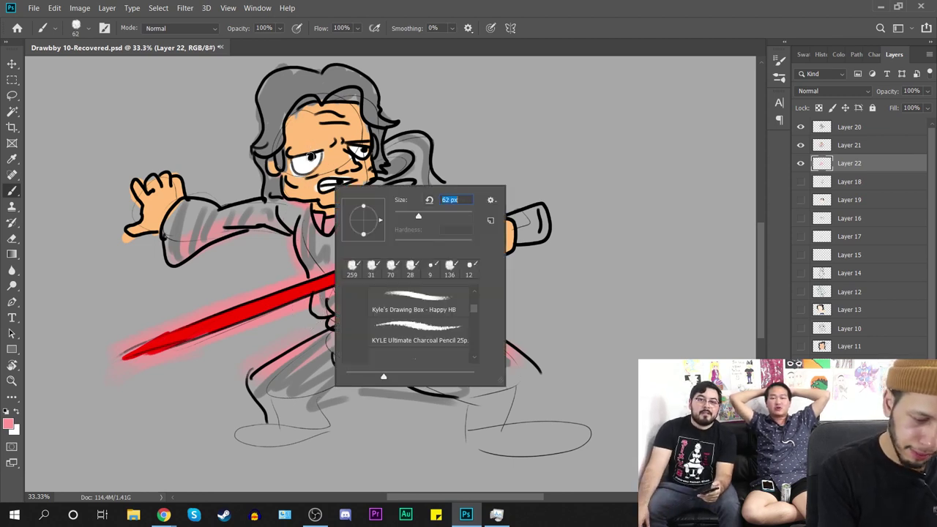
{"action": "left_click", "coordinate": [310, 157]}
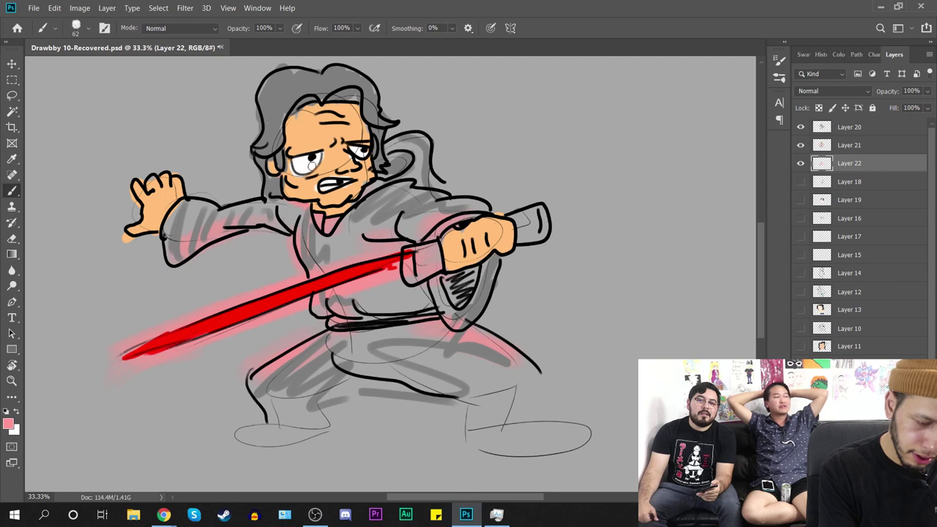
{"action": "left_click", "coordinate": [879, 145]}
{"action": "left_click_drag", "start_coordinate": [311, 157], "coordinate": [316, 159]}
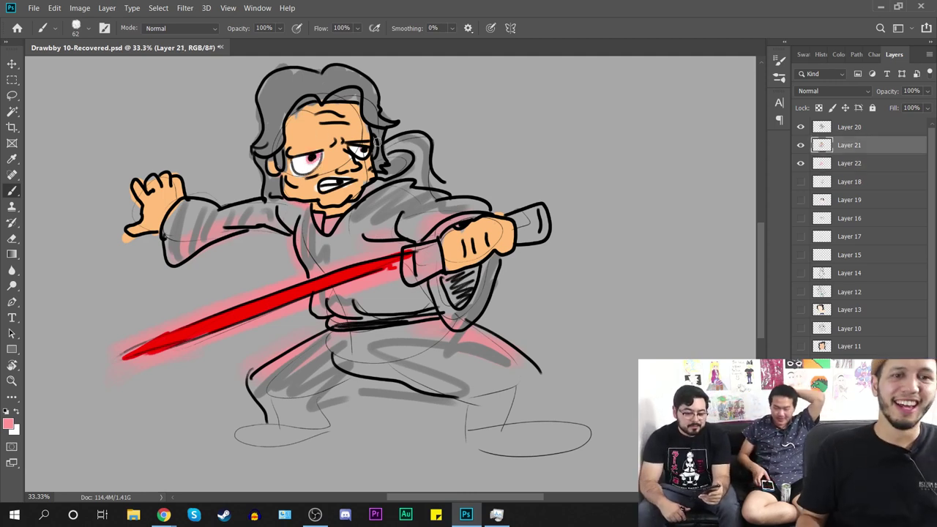
{"action": "left_click", "coordinate": [874, 129]}
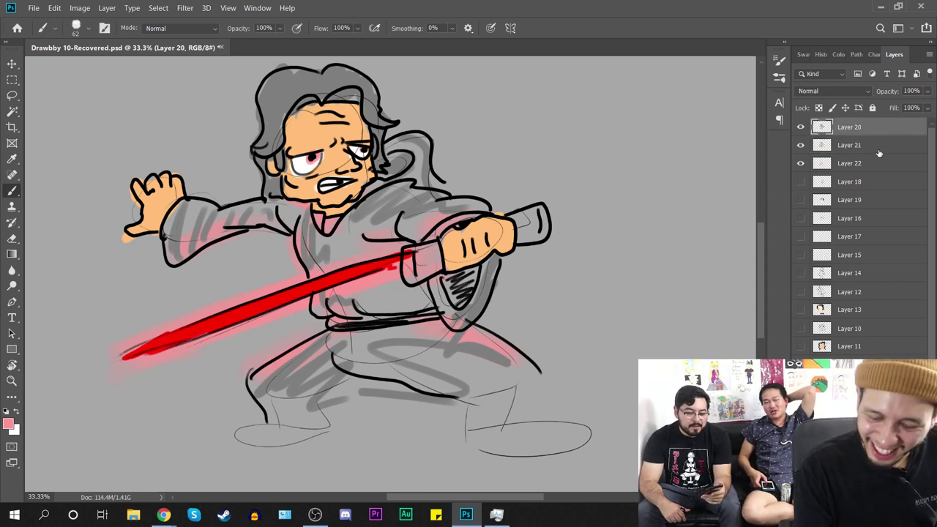
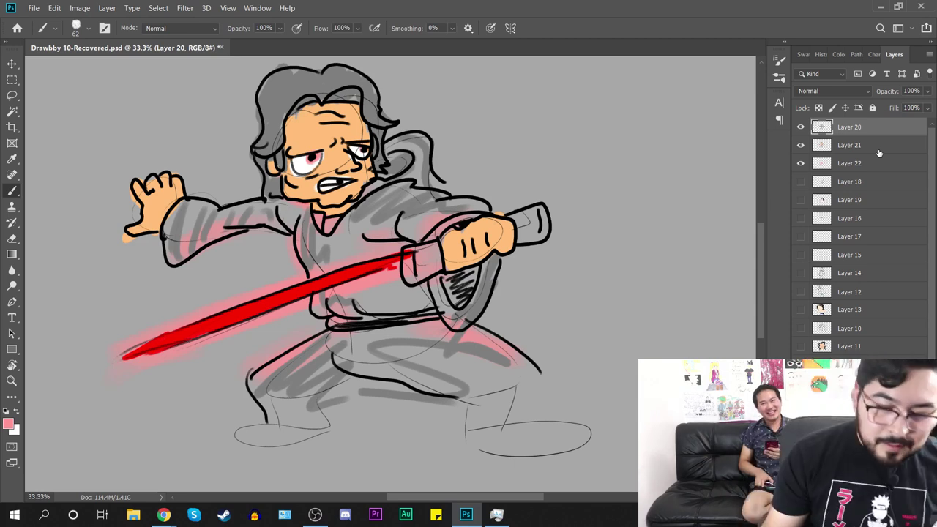
Step: Hide the swordsman's three layers and add a new empty layer above them
{"action": "left_click", "coordinate": [801, 163]}
{"action": "left_click", "coordinate": [802, 128]}
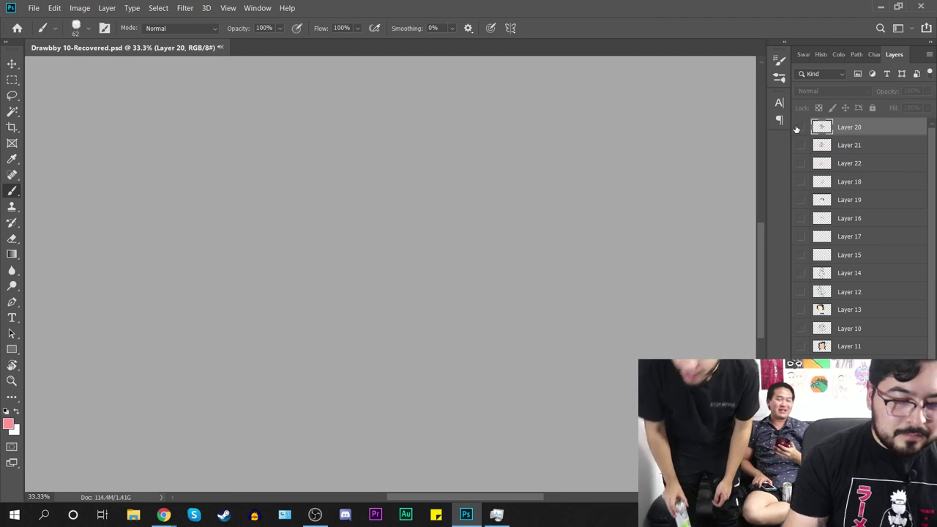
{"action": "key", "text": "ctrl+shift+alt+n"}
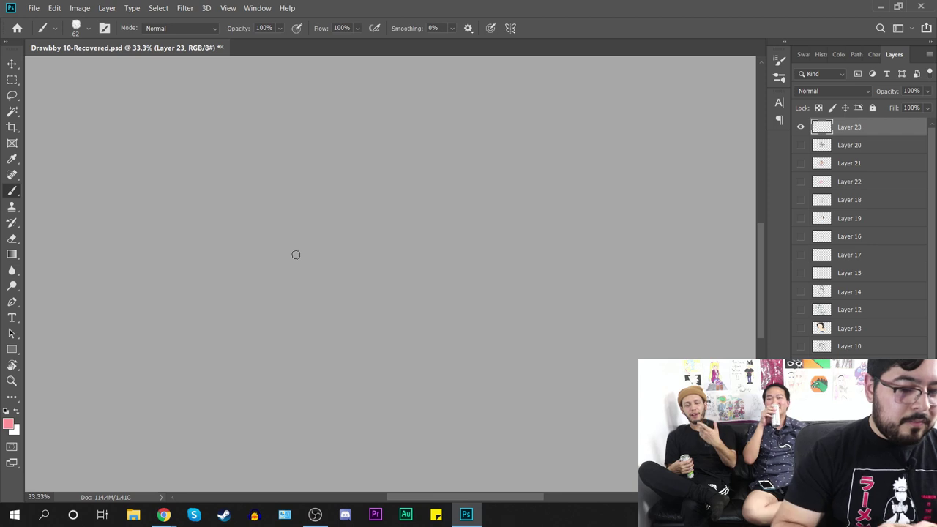
Step: Undo the pink test stroke and set the brush's foreground color to black
{"action": "mouse_move", "coordinate": [323, 243]}
{"action": "left_mouse_down"}
{"action": "mouse_move", "coordinate": [350, 225]}
{"action": "mouse_move", "coordinate": [436, 275]}
{"action": "left_mouse_up"}
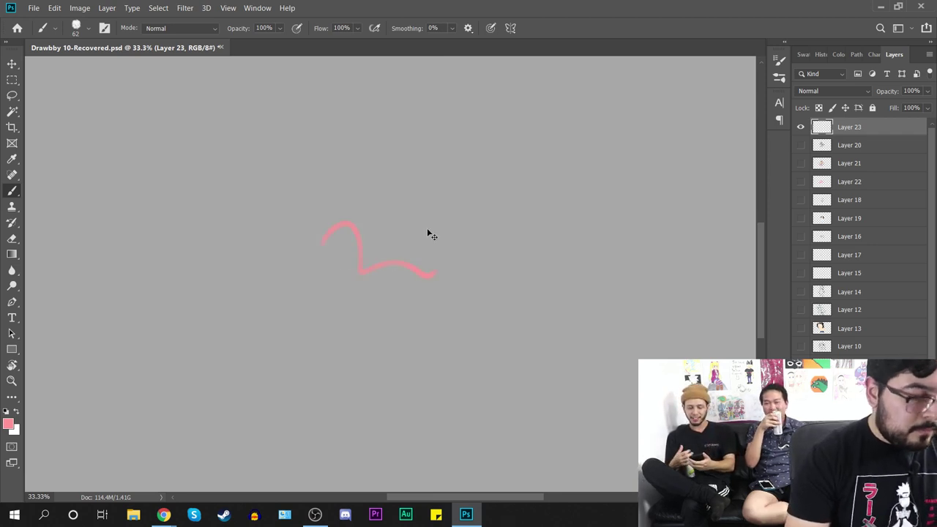
{"action": "key", "text": "ctrl+z"}
{"action": "left_click", "coordinate": [8, 423]}
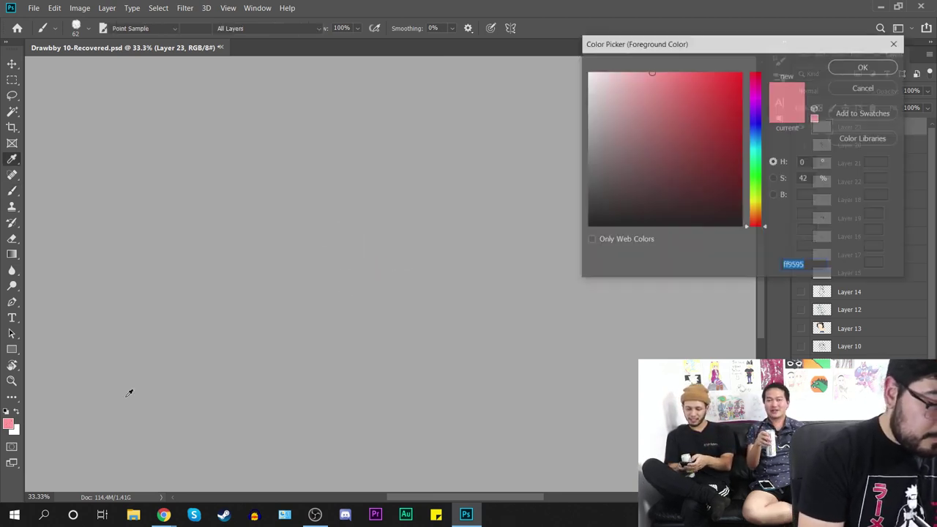
{"action": "left_click_drag", "start_coordinate": [624, 200], "coordinate": [575, 241]}
{"action": "key", "text": "Return"}
{"action": "key", "text": "b"}
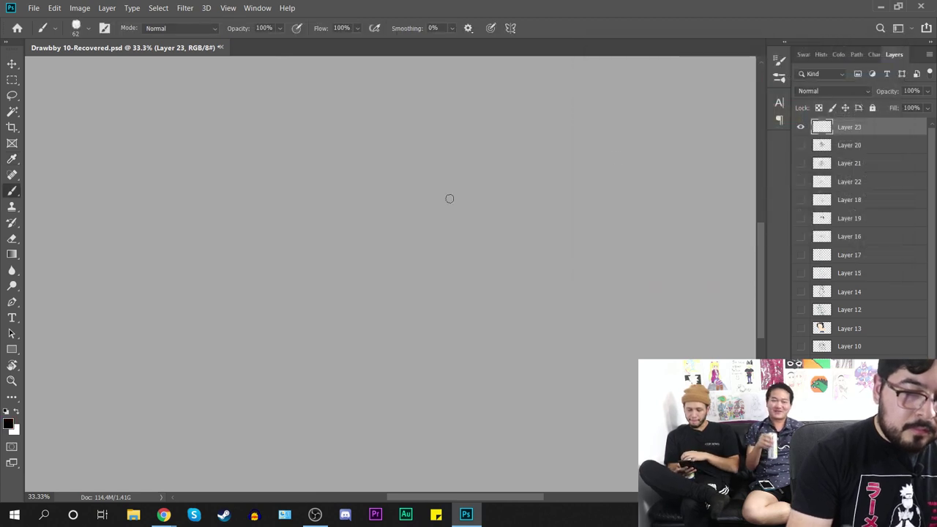
Step: Reduce the brush size to 12 px, undoing the test strokes made while choosing it
{"action": "right_click", "coordinate": [414, 222]}
{"action": "left_click_drag", "start_coordinate": [498, 252], "coordinate": [487, 252]}
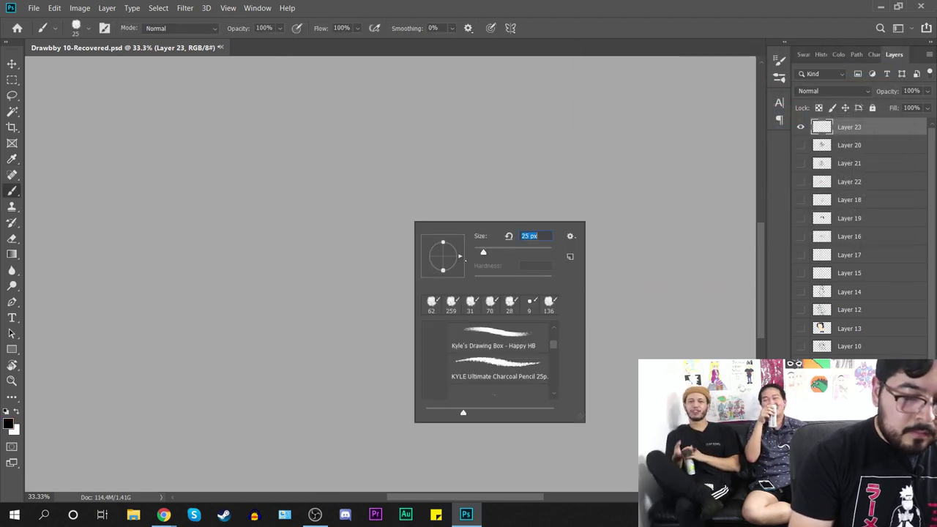
{"action": "key", "text": "Return"}
{"action": "mouse_move", "coordinate": [297, 259]}
{"action": "left_mouse_down"}
{"action": "mouse_move", "coordinate": [325, 215]}
{"action": "mouse_move", "coordinate": [398, 279]}
{"action": "left_mouse_up"}
{"action": "key", "text": "ctrl+z"}
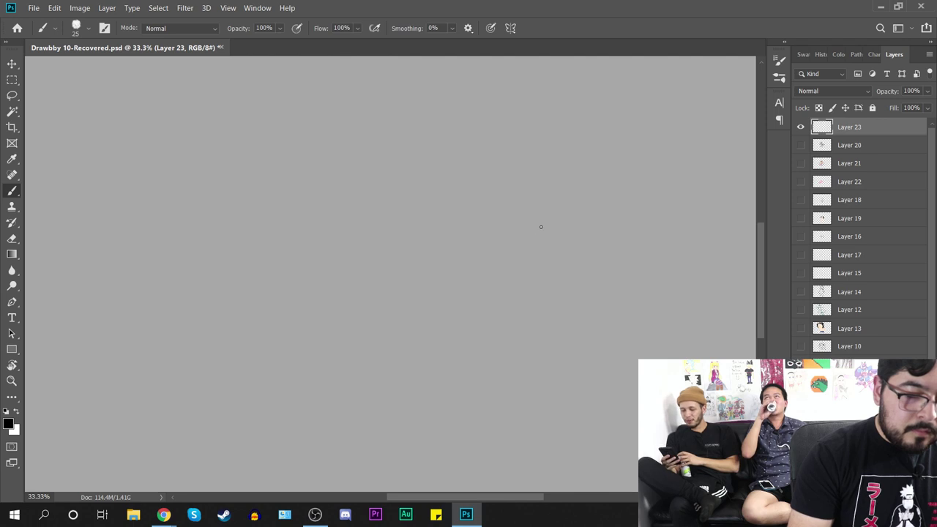
{"action": "right_click", "coordinate": [541, 227]}
{"action": "left_click_drag", "start_coordinate": [615, 257], "coordinate": [609, 257]}
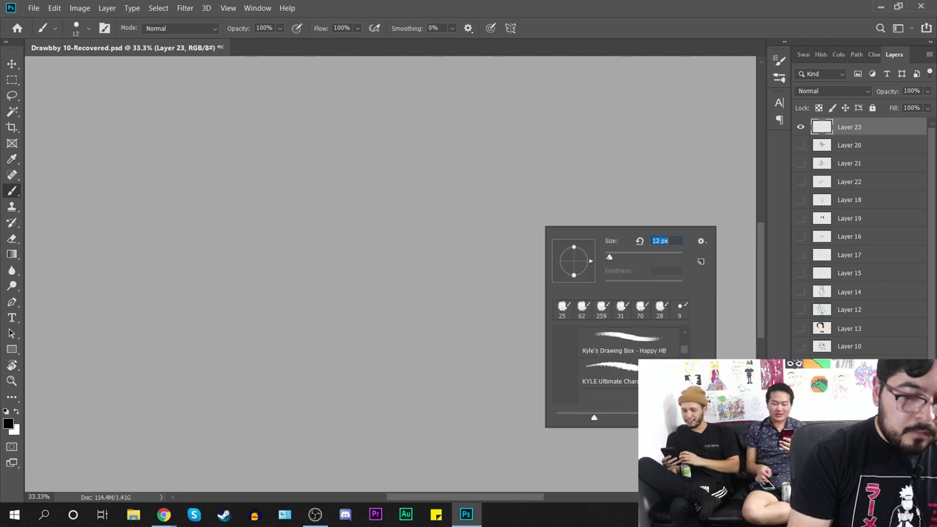
{"action": "left_click_drag", "start_coordinate": [334, 295], "coordinate": [433, 320]}
{"action": "key", "text": "ctrl+z"}
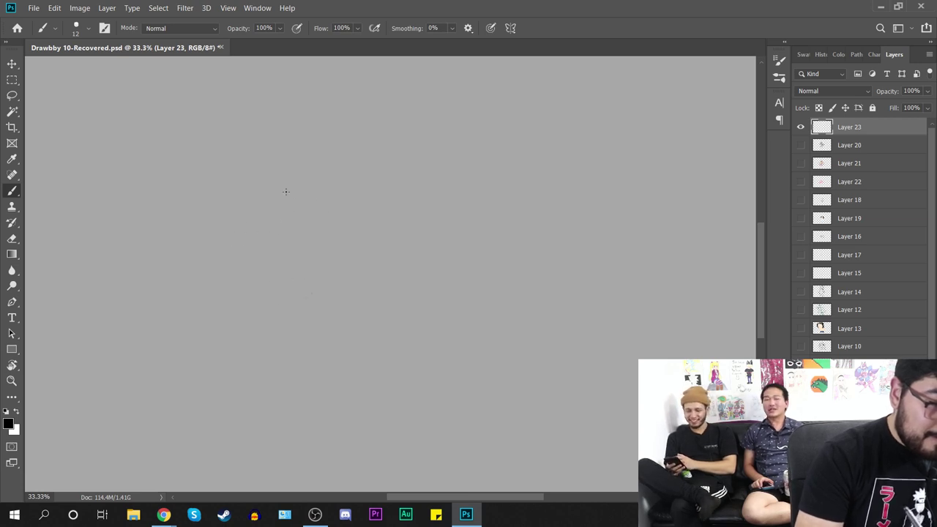
Step: Sketch an upright ellipse for the train's front and two long lines extending from it as a cylindrical body
{"action": "mouse_move", "coordinate": [285, 192]}
{"action": "left_mouse_down"}
{"action": "mouse_move", "coordinate": [316, 288]}
{"action": "mouse_move", "coordinate": [252, 290]}
{"action": "mouse_move", "coordinate": [259, 194]}
{"action": "mouse_move", "coordinate": [327, 313]}
{"action": "left_mouse_up"}
{"action": "left_click_drag", "start_coordinate": [303, 187], "coordinate": [390, 172]}
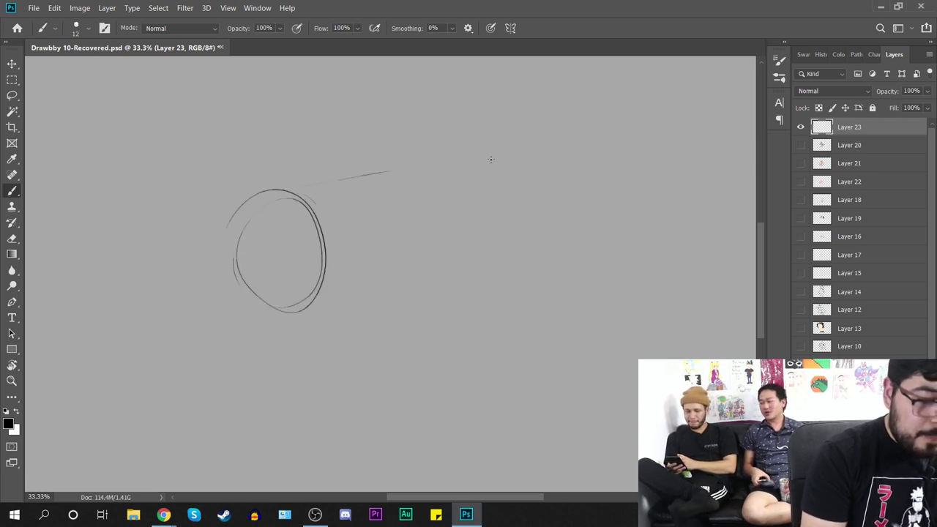
{"action": "left_click_drag", "start_coordinate": [311, 311], "coordinate": [599, 255]}
{"action": "left_click_drag", "start_coordinate": [309, 191], "coordinate": [517, 156]}
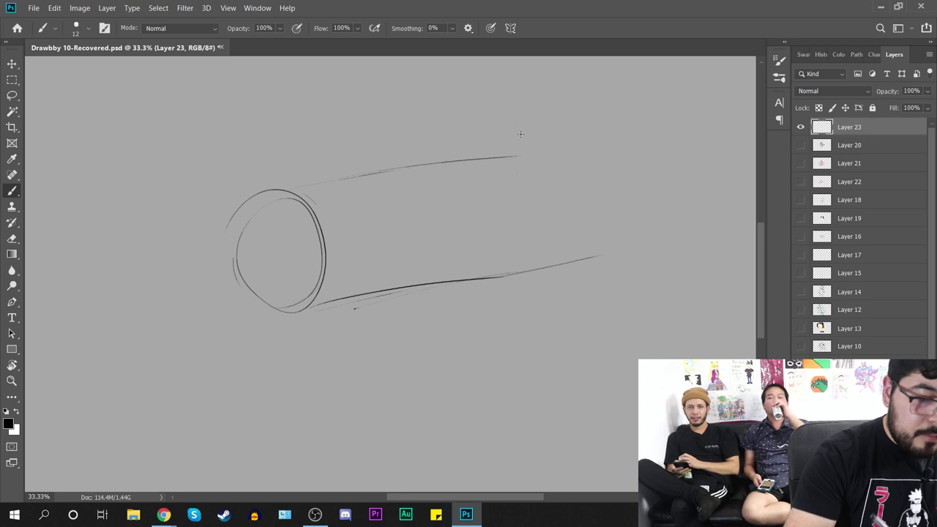
Step: Sketch a boxy cab with posts and a flat roof above the body's rear, plus the body's rounded rear corner
{"action": "left_click_drag", "start_coordinate": [520, 110], "coordinate": [523, 138]}
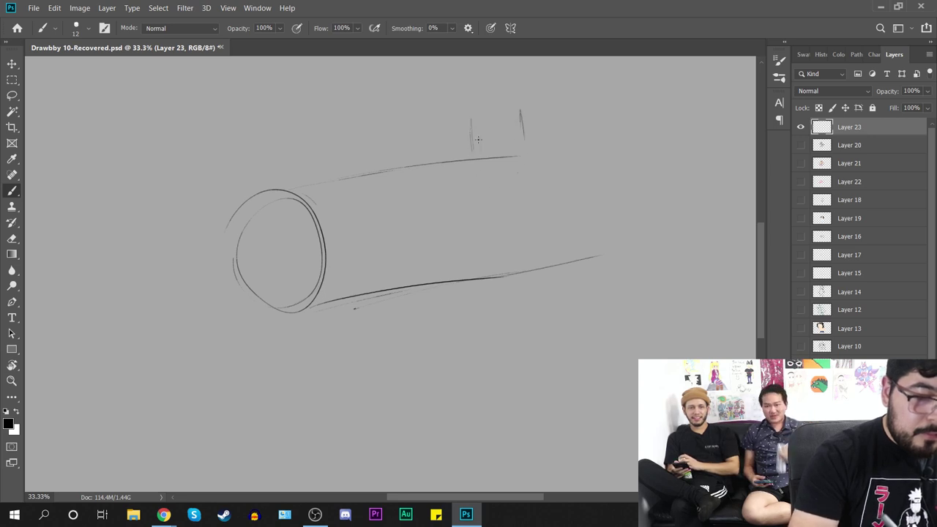
{"action": "mouse_move", "coordinate": [442, 110]}
{"action": "left_mouse_down"}
{"action": "mouse_move", "coordinate": [592, 102]}
{"action": "mouse_move", "coordinate": [591, 92]}
{"action": "mouse_move", "coordinate": [593, 147]}
{"action": "left_mouse_up"}
{"action": "mouse_move", "coordinate": [601, 101]}
{"action": "left_mouse_down"}
{"action": "mouse_move", "coordinate": [598, 143]}
{"action": "mouse_move", "coordinate": [640, 136]}
{"action": "left_mouse_up"}
{"action": "mouse_move", "coordinate": [592, 143]}
{"action": "left_mouse_down"}
{"action": "mouse_move", "coordinate": [629, 136]}
{"action": "mouse_move", "coordinate": [663, 179]}
{"action": "left_mouse_up"}
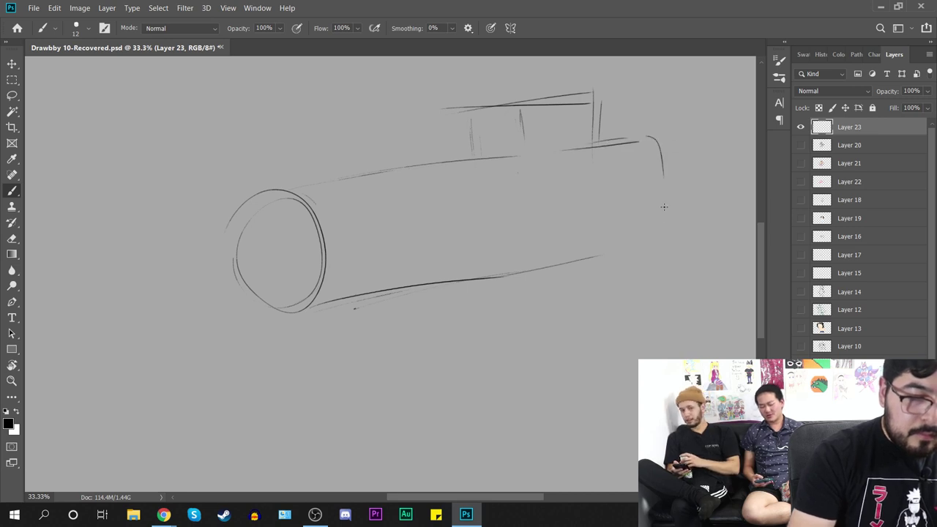
Step: Close the body's rear end with a vertical edge and short base lines beneath it
{"action": "left_click_drag", "start_coordinate": [646, 146], "coordinate": [667, 231]}
{"action": "mouse_move", "coordinate": [558, 256]}
{"action": "left_mouse_down"}
{"action": "mouse_move", "coordinate": [603, 240]}
{"action": "mouse_move", "coordinate": [663, 238]}
{"action": "left_mouse_up"}
{"action": "left_click_drag", "start_coordinate": [590, 257], "coordinate": [668, 255]}
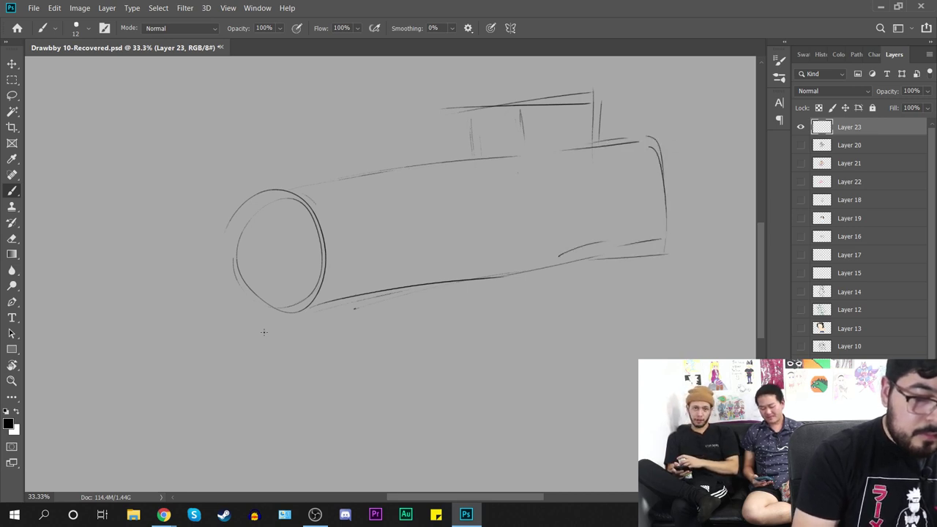
Step: Sketch the pointed front bumper, the lower chassis line and round front and rear wheels under the body
{"action": "left_click_drag", "start_coordinate": [260, 311], "coordinate": [225, 331]}
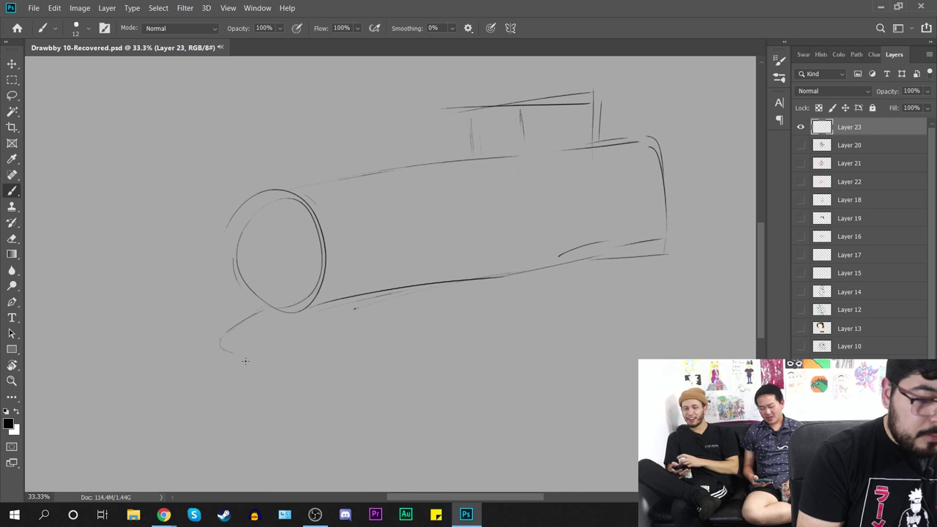
{"action": "left_click_drag", "start_coordinate": [277, 373], "coordinate": [296, 366]}
{"action": "left_click_drag", "start_coordinate": [229, 357], "coordinate": [297, 372]}
{"action": "mouse_move", "coordinate": [258, 310]}
{"action": "left_mouse_down"}
{"action": "mouse_move", "coordinate": [214, 369]}
{"action": "mouse_move", "coordinate": [265, 378]}
{"action": "left_mouse_up"}
{"action": "mouse_move", "coordinate": [319, 345]}
{"action": "left_mouse_down"}
{"action": "mouse_move", "coordinate": [302, 383]}
{"action": "mouse_move", "coordinate": [437, 342]}
{"action": "mouse_move", "coordinate": [622, 320]}
{"action": "left_mouse_up"}
{"action": "left_click_drag", "start_coordinate": [658, 282], "coordinate": [663, 262]}
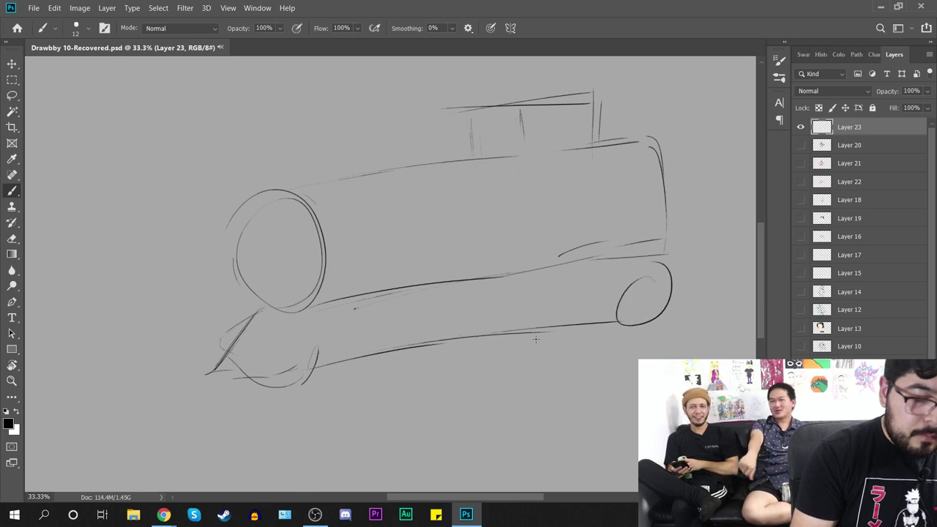
{"action": "left_click_drag", "start_coordinate": [340, 319], "coordinate": [353, 362]}
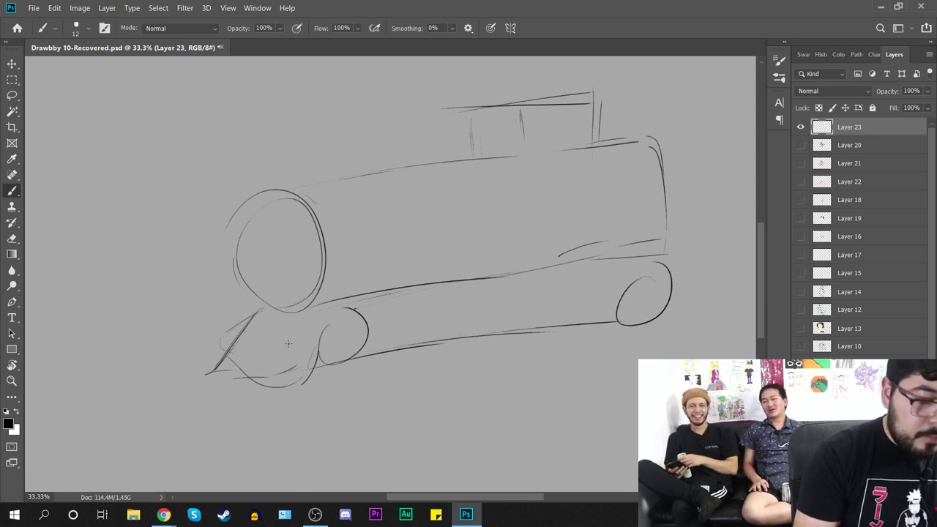
Step: Sketch crossing face guide lines and a rounded chin on the front ellipse, undoing stray strokes
{"action": "left_click_drag", "start_coordinate": [355, 246], "coordinate": [205, 258]}
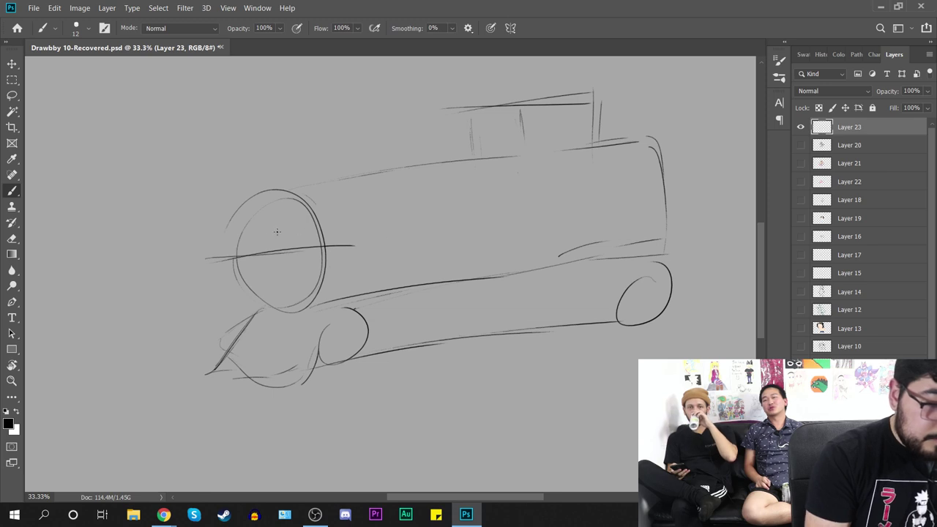
{"action": "mouse_move", "coordinate": [258, 212]}
{"action": "left_mouse_down"}
{"action": "mouse_move", "coordinate": [263, 315]}
{"action": "mouse_move", "coordinate": [277, 289]}
{"action": "mouse_move", "coordinate": [320, 279]}
{"action": "left_mouse_up"}
{"action": "key", "text": "ctrl+z"}
{"action": "key", "text": "ctrl+z"}
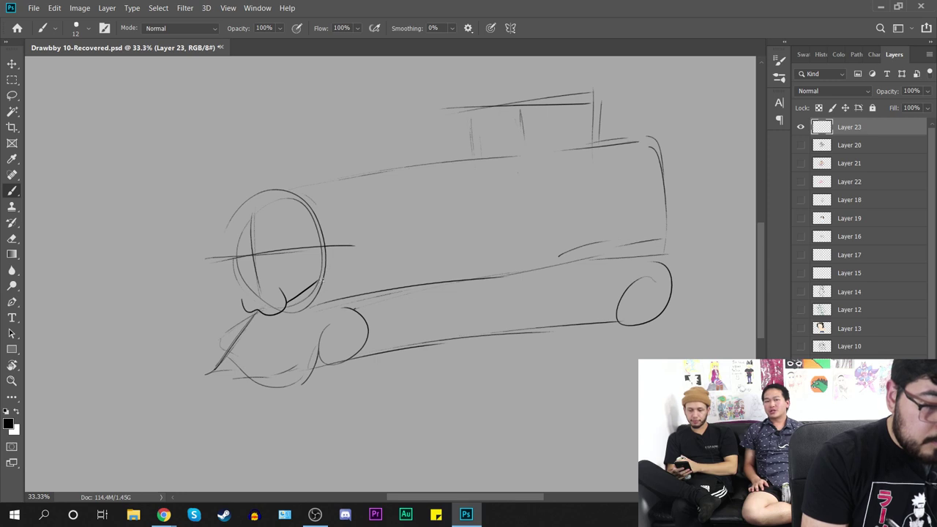
Step: Sketch the jaw line up the body side of the face and add a small ear on its edge
{"action": "left_click_drag", "start_coordinate": [315, 244], "coordinate": [321, 279]}
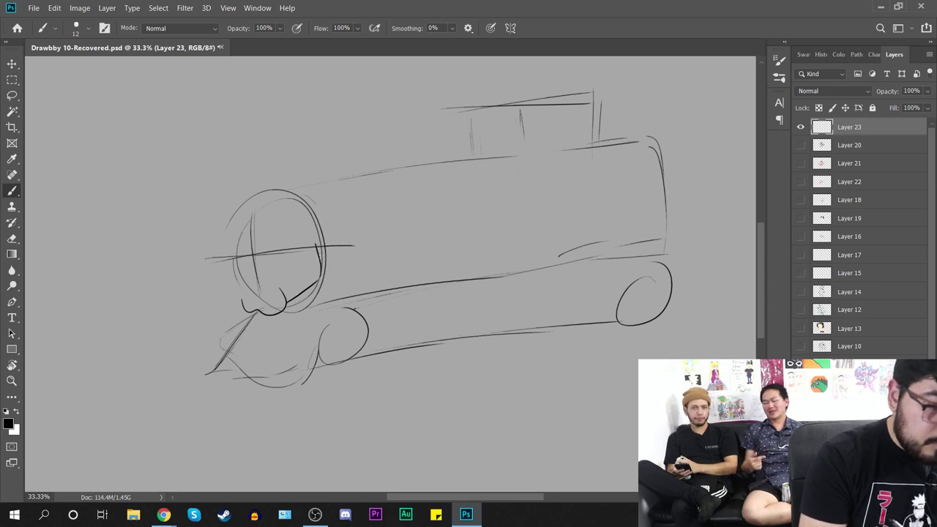
{"action": "mouse_move", "coordinate": [313, 242]}
{"action": "left_mouse_down"}
{"action": "mouse_move", "coordinate": [315, 287]}
{"action": "mouse_move", "coordinate": [293, 299]}
{"action": "left_mouse_up"}
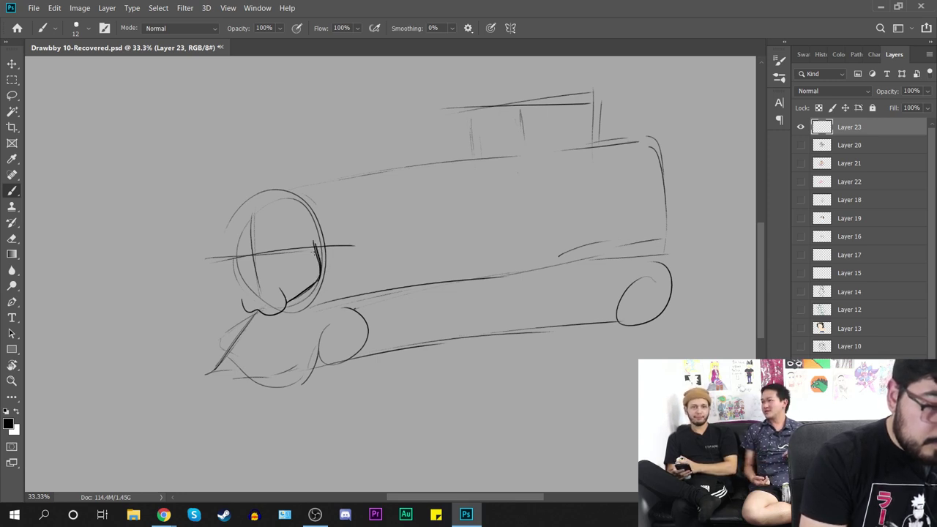
{"action": "left_click_drag", "start_coordinate": [320, 239], "coordinate": [322, 258]}
{"action": "key", "text": "ctrl+z"}
{"action": "key", "text": "ctrl+z"}
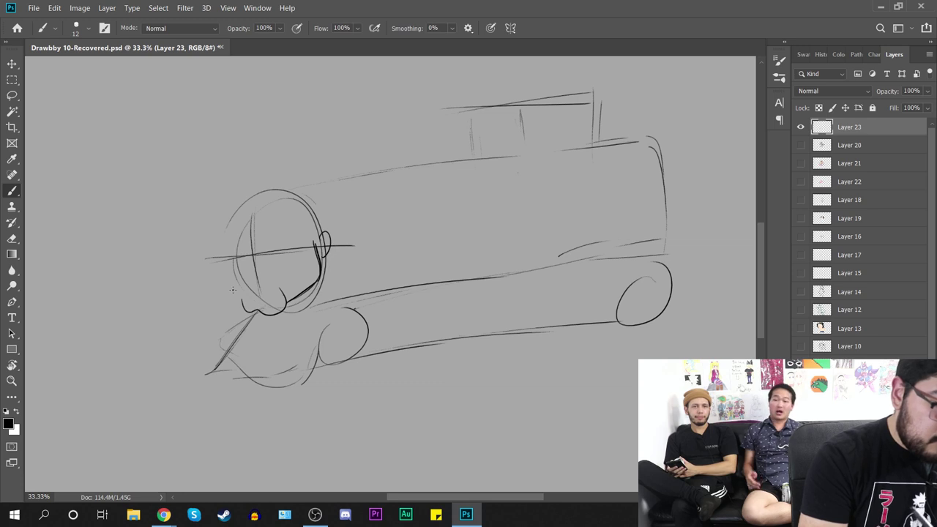
Step: Redraw the cheek contour on the face's outer side and continue it up past the brow
{"action": "left_click_drag", "start_coordinate": [236, 290], "coordinate": [224, 251]}
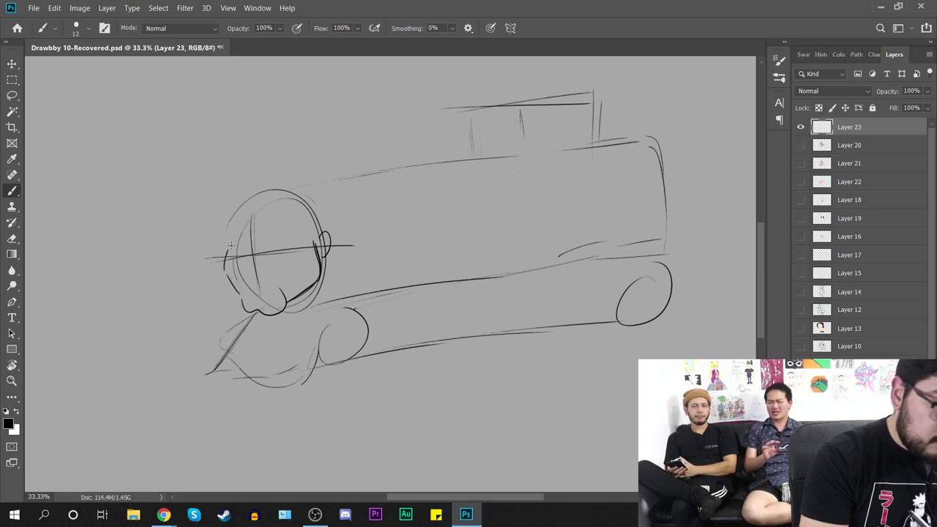
{"action": "key", "text": "ctrl+z"}
{"action": "left_click_drag", "start_coordinate": [240, 297], "coordinate": [225, 260]}
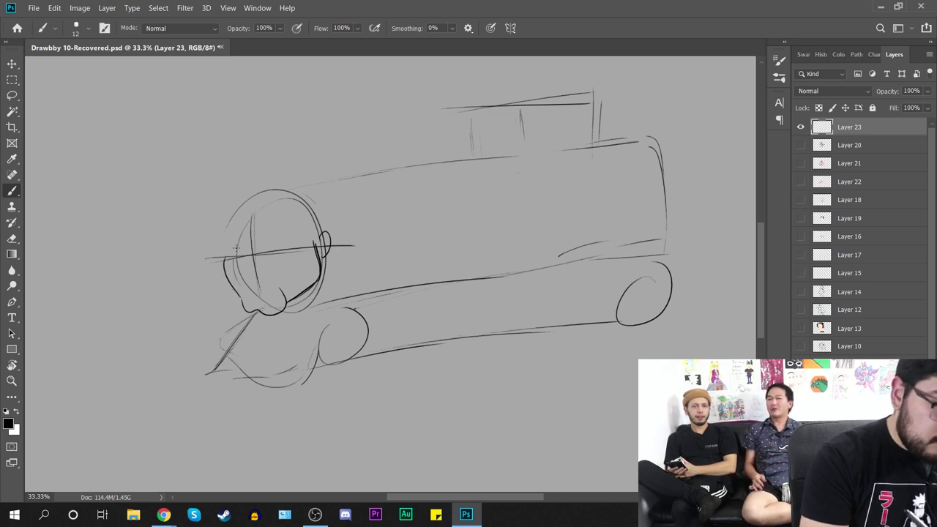
{"action": "key", "text": "ctrl+z"}
{"action": "mouse_move", "coordinate": [238, 293]}
{"action": "left_mouse_down"}
{"action": "mouse_move", "coordinate": [227, 270]}
{"action": "mouse_move", "coordinate": [233, 247]}
{"action": "mouse_move", "coordinate": [226, 254]}
{"action": "mouse_move", "coordinate": [223, 234]}
{"action": "mouse_move", "coordinate": [218, 239]}
{"action": "mouse_move", "coordinate": [227, 214]}
{"action": "left_mouse_up"}
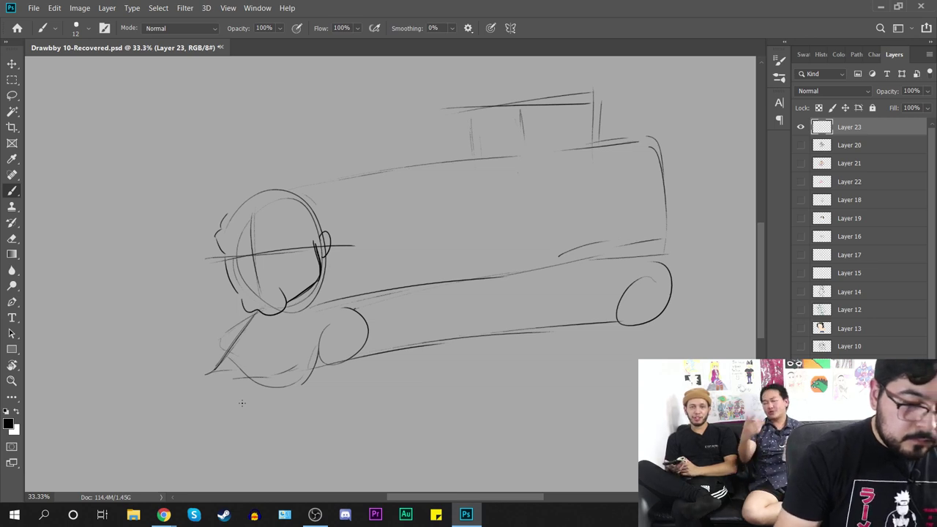
Step: Add a new layer above the train sketch and lower the sketch layer's opacity to 37%
{"action": "key", "text": "ctrl+shift+alt+n"}
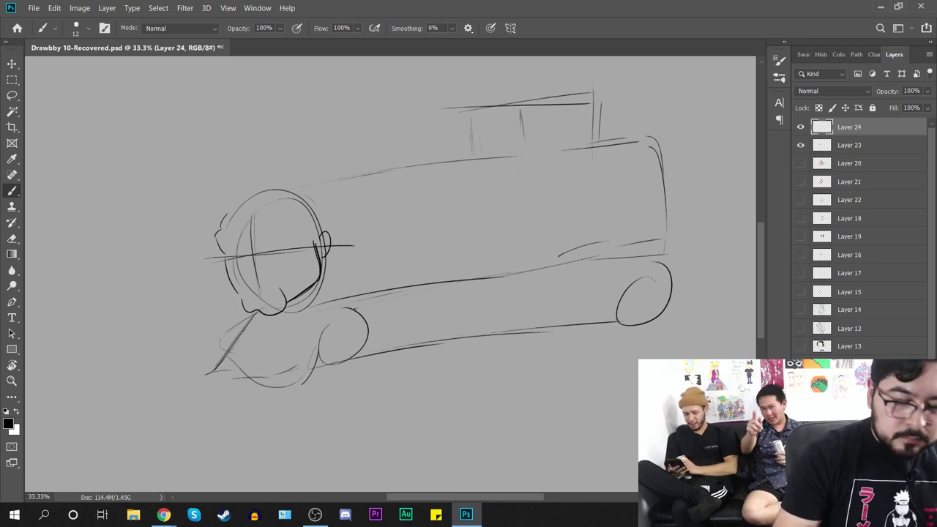
{"action": "left_click", "coordinate": [864, 147]}
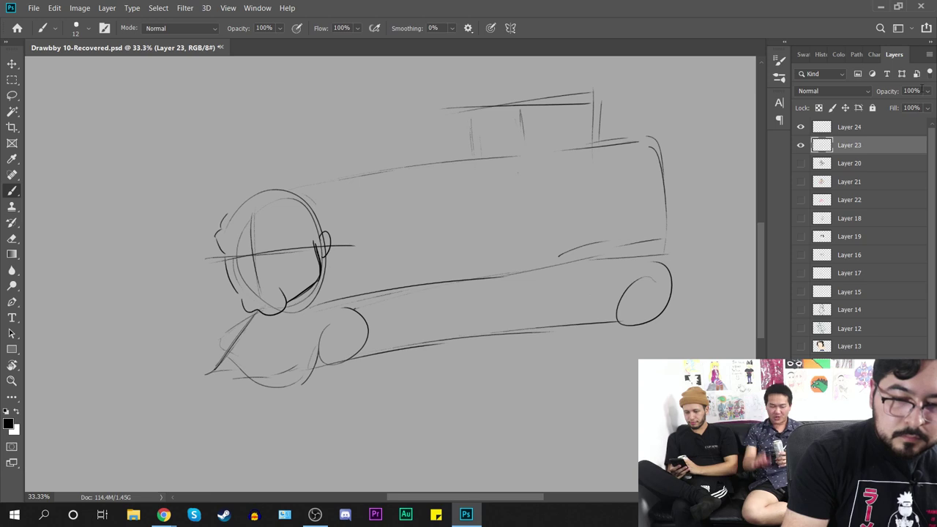
{"action": "left_click", "coordinate": [928, 91]}
{"action": "left_click_drag", "start_coordinate": [928, 105], "coordinate": [893, 106]}
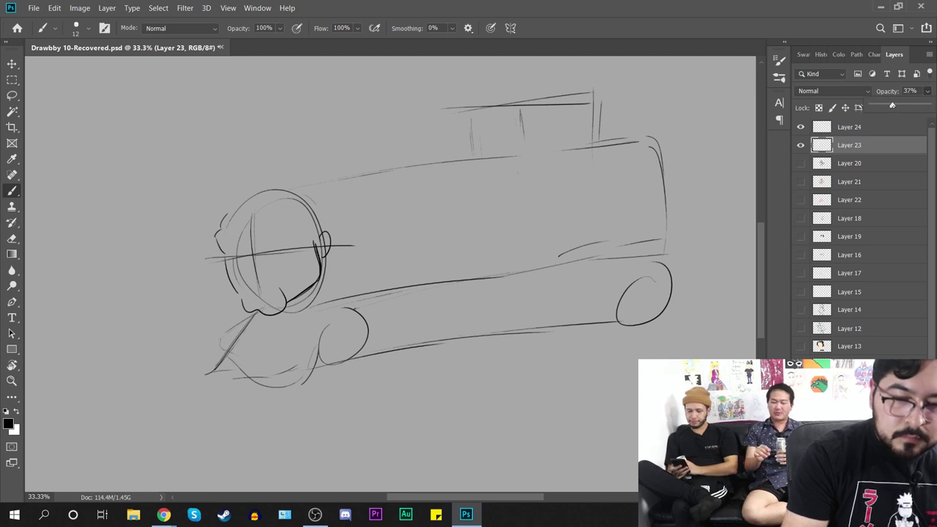
Step: Select the new top layer and set the brush size to 34 px, testing it with a squiggle and undoing it
{"action": "left_click", "coordinate": [864, 132]}
{"action": "left_click", "coordinate": [863, 129]}
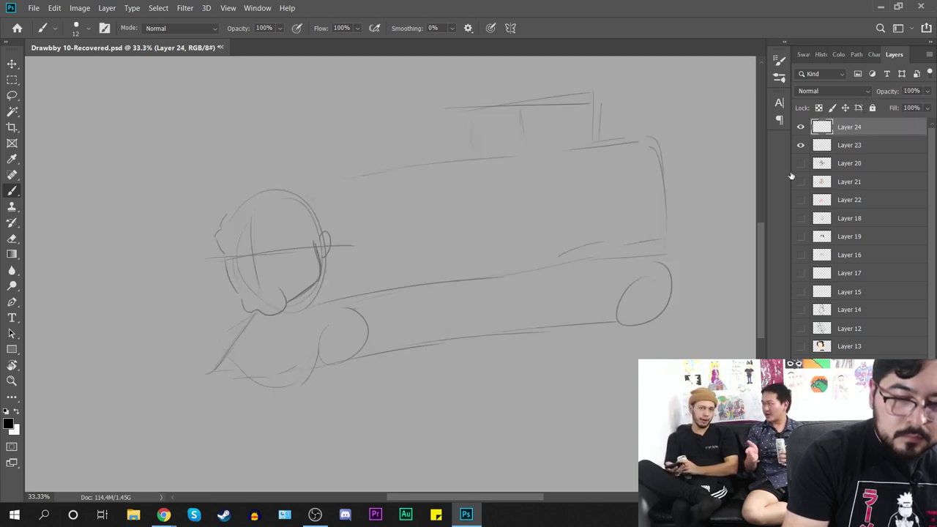
{"action": "right_click", "coordinate": [402, 293]}
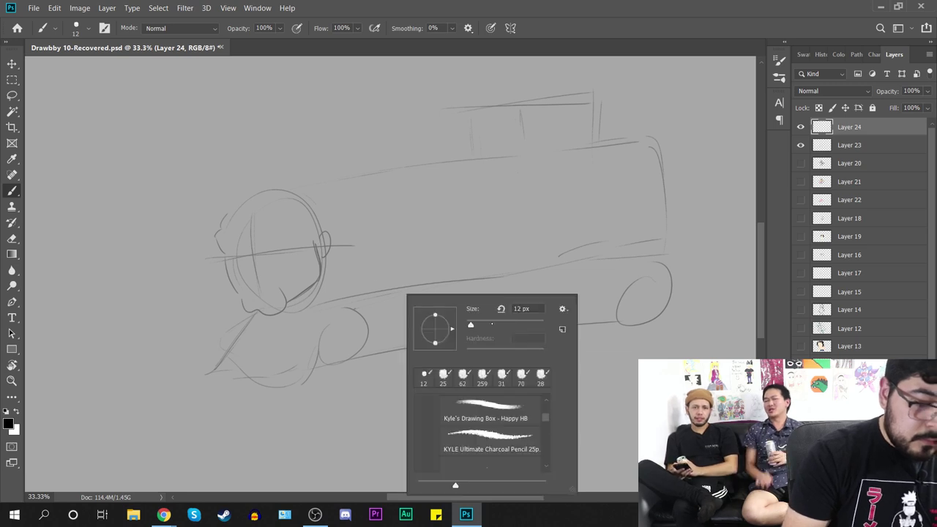
{"action": "left_click_drag", "start_coordinate": [472, 325], "coordinate": [480, 325]}
{"action": "mouse_move", "coordinate": [406, 251]}
{"action": "left_mouse_down"}
{"action": "mouse_move", "coordinate": [432, 265]}
{"action": "mouse_move", "coordinate": [477, 330]}
{"action": "left_mouse_up"}
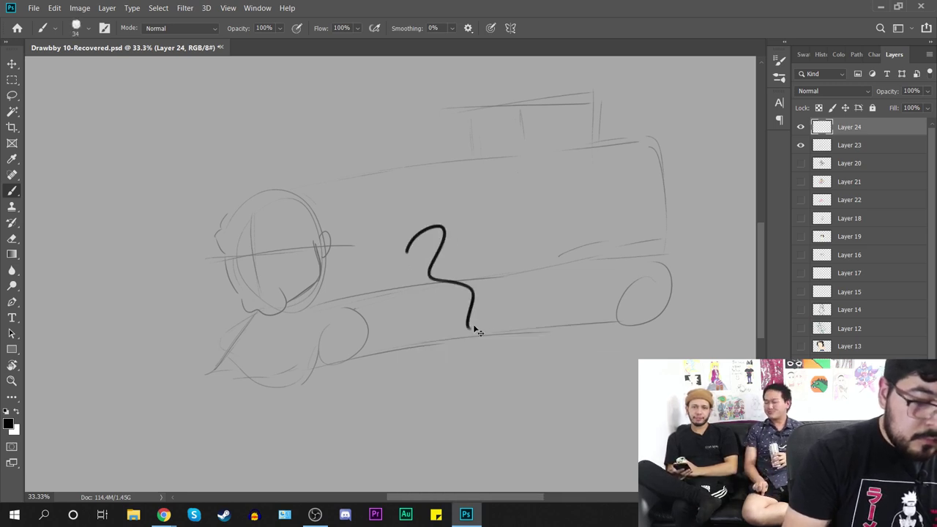
{"action": "key", "text": "ctrl+z"}
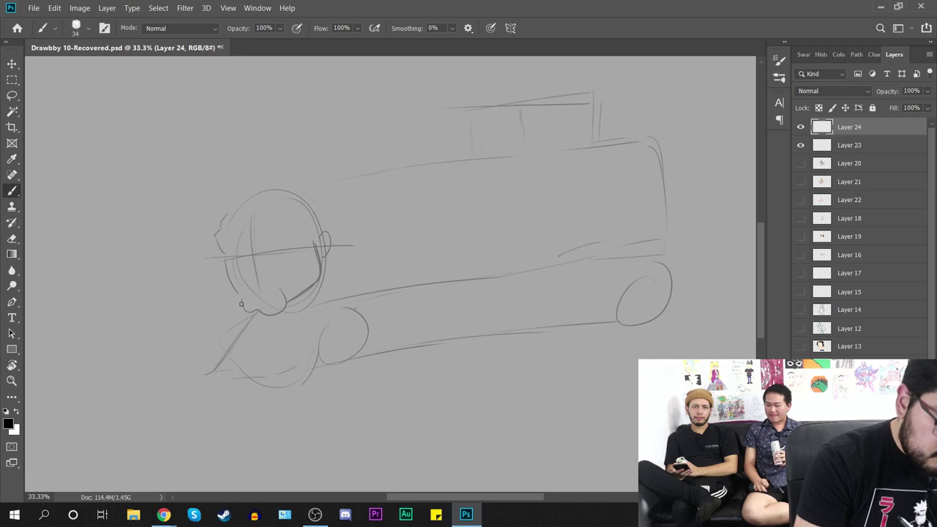
Step: Ink the jaw, the rounded chin and the outer cheek contour up to the brow over the face sketch
{"action": "mouse_move", "coordinate": [241, 300]}
{"action": "left_mouse_down"}
{"action": "mouse_move", "coordinate": [262, 308]}
{"action": "mouse_move", "coordinate": [280, 291]}
{"action": "mouse_move", "coordinate": [282, 303]}
{"action": "mouse_move", "coordinate": [262, 310]}
{"action": "mouse_move", "coordinate": [266, 277]}
{"action": "mouse_move", "coordinate": [263, 310]}
{"action": "mouse_move", "coordinate": [283, 292]}
{"action": "mouse_move", "coordinate": [286, 300]}
{"action": "mouse_move", "coordinate": [325, 262]}
{"action": "mouse_move", "coordinate": [315, 241]}
{"action": "left_mouse_up"}
{"action": "key", "text": "ctrl+z"}
{"action": "key", "text": "ctrl+z"}
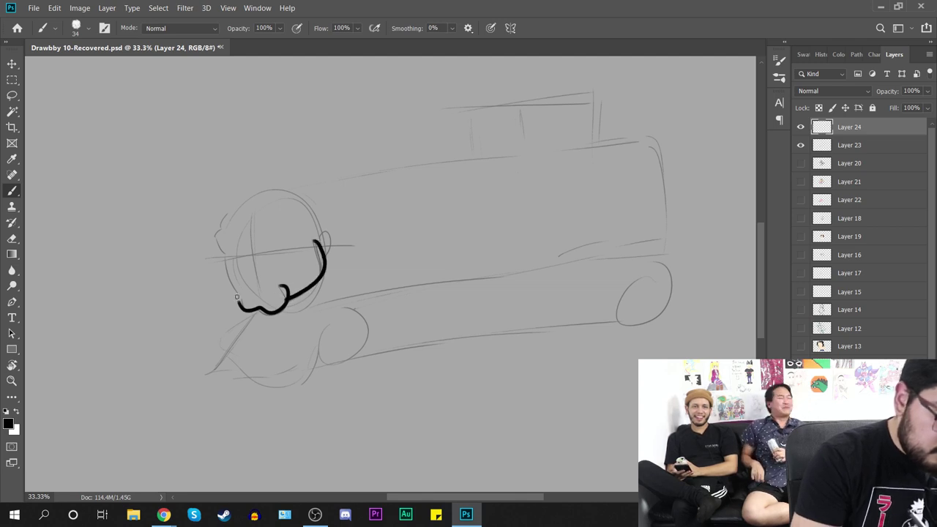
{"action": "mouse_move", "coordinate": [236, 298]}
{"action": "left_mouse_down"}
{"action": "mouse_move", "coordinate": [212, 242]}
{"action": "mouse_move", "coordinate": [219, 218]}
{"action": "left_mouse_up"}
{"action": "key", "text": "ctrl+z"}
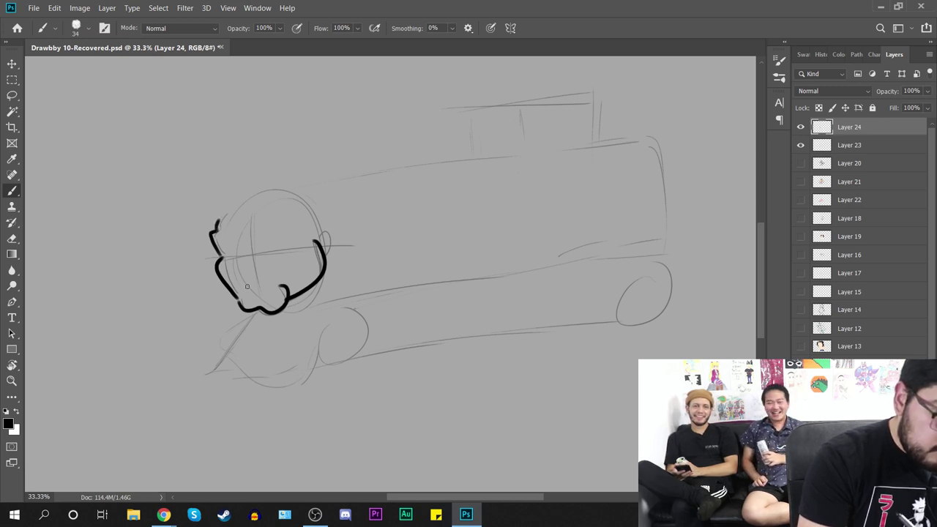
Step: Ink the lips above the chin and try a nose, undoing the nose strokes
{"action": "mouse_move", "coordinate": [247, 287]}
{"action": "left_mouse_down"}
{"action": "mouse_move", "coordinate": [270, 277]}
{"action": "mouse_move", "coordinate": [246, 266]}
{"action": "mouse_move", "coordinate": [254, 255]}
{"action": "mouse_move", "coordinate": [267, 264]}
{"action": "mouse_move", "coordinate": [234, 271]}
{"action": "left_mouse_up"}
{"action": "key", "text": "ctrl+z"}
{"action": "key", "text": "ctrl+z"}
{"action": "key", "text": "ctrl+z"}
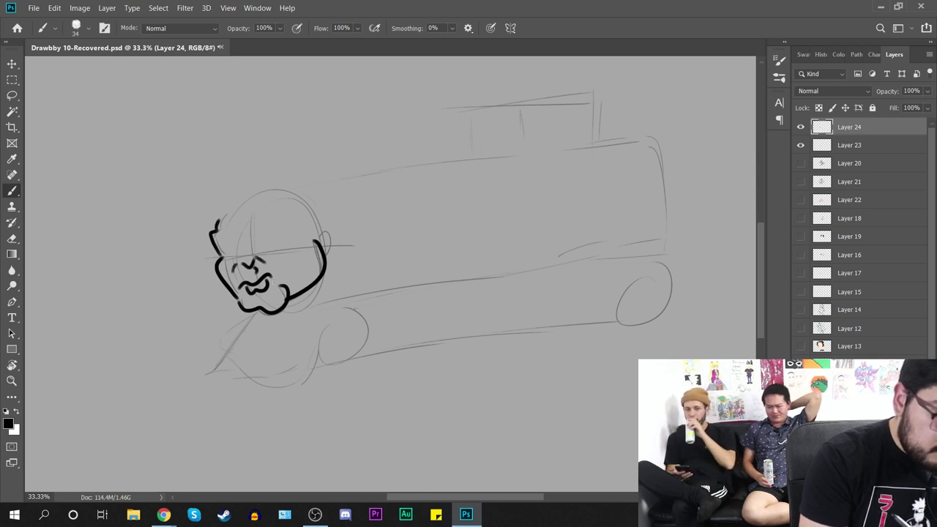
{"action": "key", "text": "ctrl+z"}
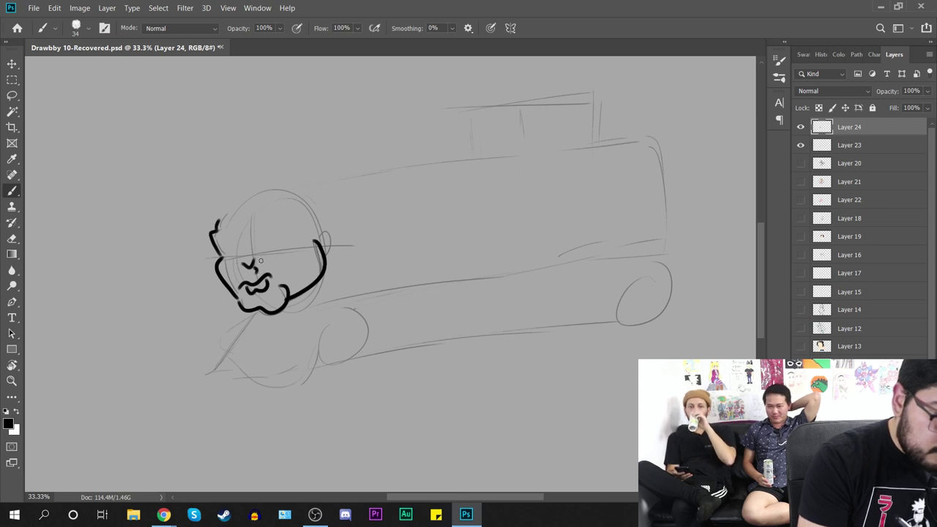
{"action": "key", "text": "ctrl+z"}
{"action": "key", "text": "ctrl+z"}
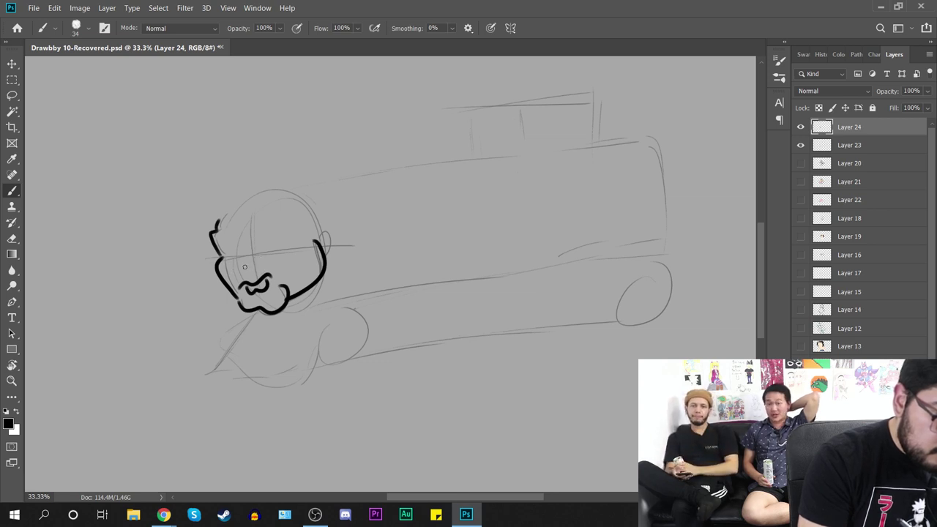
Step: Ink the nose with its nostrils and a short cheek crease, undoing stray strokes
{"action": "mouse_move", "coordinate": [244, 267]}
{"action": "left_mouse_down"}
{"action": "mouse_move", "coordinate": [260, 262]}
{"action": "mouse_move", "coordinate": [244, 266]}
{"action": "mouse_move", "coordinate": [248, 276]}
{"action": "mouse_move", "coordinate": [275, 257]}
{"action": "mouse_move", "coordinate": [241, 264]}
{"action": "mouse_move", "coordinate": [293, 262]}
{"action": "left_mouse_up"}
{"action": "key", "text": "ctrl+z"}
{"action": "key", "text": "ctrl+z"}
{"action": "key", "text": "ctrl+z"}
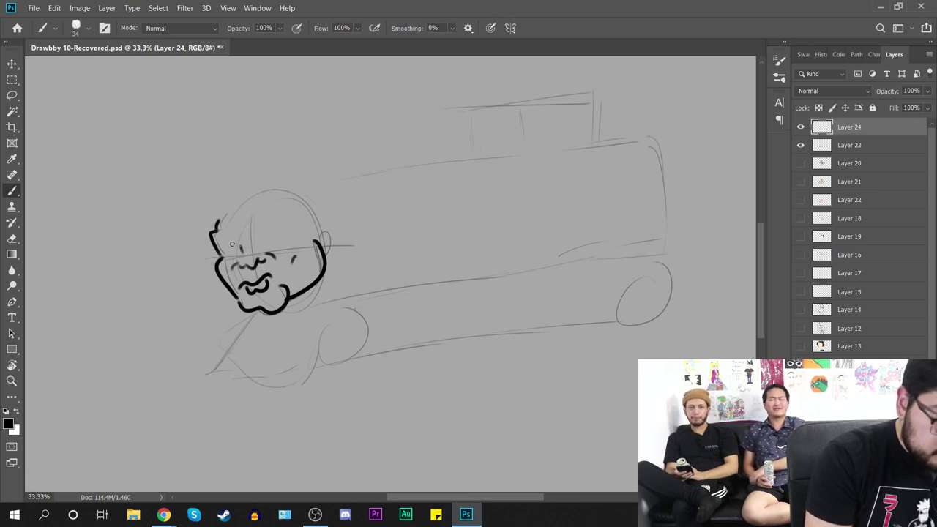
Step: Draw solid black sunglasses across the face and extend the temple arm to the ear
{"action": "mouse_move", "coordinate": [236, 247]}
{"action": "left_mouse_down"}
{"action": "mouse_move", "coordinate": [291, 231]}
{"action": "mouse_move", "coordinate": [266, 248]}
{"action": "mouse_move", "coordinate": [304, 244]}
{"action": "mouse_move", "coordinate": [288, 233]}
{"action": "mouse_move", "coordinate": [318, 228]}
{"action": "mouse_move", "coordinate": [247, 240]}
{"action": "mouse_move", "coordinate": [258, 236]}
{"action": "mouse_move", "coordinate": [219, 249]}
{"action": "mouse_move", "coordinate": [220, 259]}
{"action": "mouse_move", "coordinate": [234, 256]}
{"action": "mouse_move", "coordinate": [228, 248]}
{"action": "mouse_move", "coordinate": [239, 250]}
{"action": "mouse_move", "coordinate": [220, 255]}
{"action": "mouse_move", "coordinate": [230, 259]}
{"action": "mouse_move", "coordinate": [290, 239]}
{"action": "mouse_move", "coordinate": [218, 249]}
{"action": "mouse_move", "coordinate": [217, 258]}
{"action": "mouse_move", "coordinate": [239, 258]}
{"action": "mouse_move", "coordinate": [222, 253]}
{"action": "mouse_move", "coordinate": [236, 246]}
{"action": "left_mouse_up"}
{"action": "key", "text": "ctrl+z"}
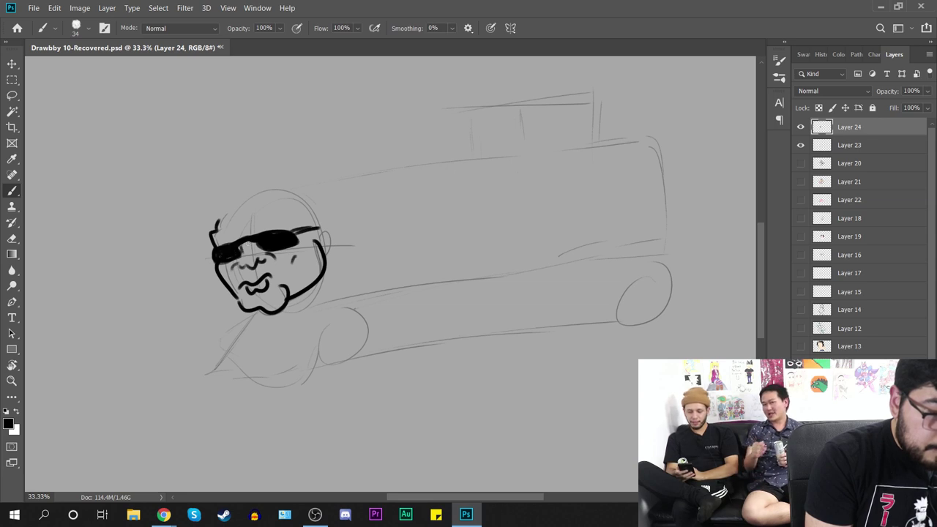
{"action": "left_click_drag", "start_coordinate": [291, 235], "coordinate": [318, 229]}
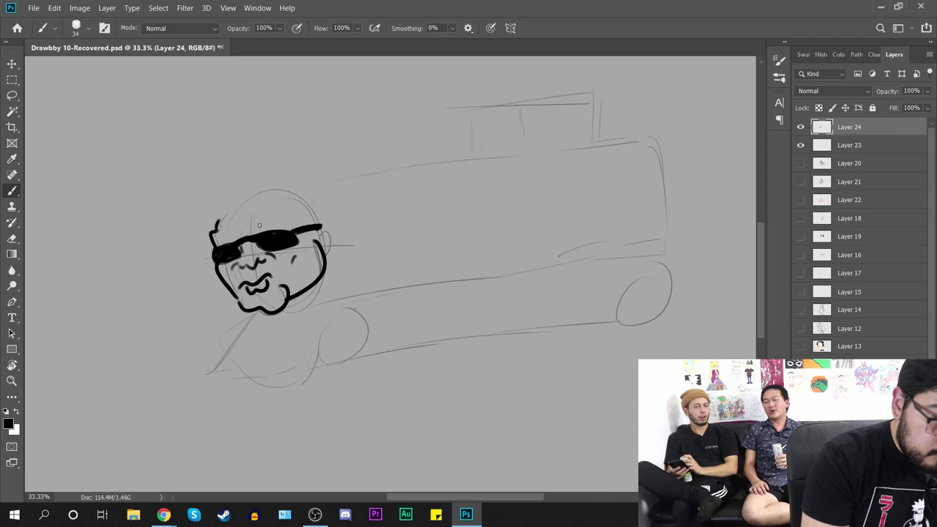
{"action": "left_click_drag", "start_coordinate": [258, 224], "coordinate": [290, 221]}
{"action": "mouse_move", "coordinate": [217, 237]}
{"action": "left_mouse_down"}
{"action": "mouse_move", "coordinate": [237, 232]}
{"action": "mouse_move", "coordinate": [206, 247]}
{"action": "mouse_move", "coordinate": [239, 230]}
{"action": "left_mouse_up"}
{"action": "key", "text": "ctrl+z"}
{"action": "key", "text": "ctrl+z"}
{"action": "key", "text": "ctrl+z"}
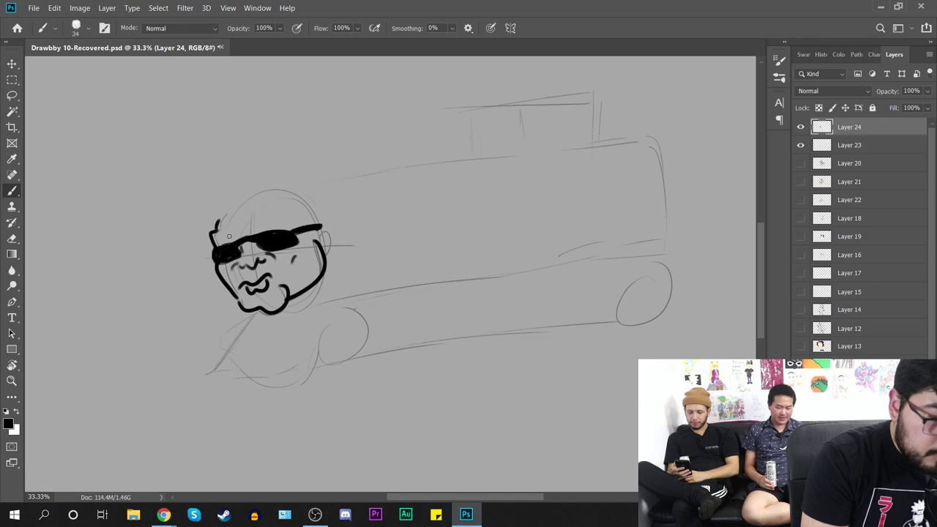
Step: Ink both eyebrows above the sunglasses and the ear with its inner fold
{"action": "mouse_move", "coordinate": [229, 234]}
{"action": "left_mouse_down"}
{"action": "mouse_move", "coordinate": [212, 238]}
{"action": "mouse_move", "coordinate": [291, 220]}
{"action": "left_mouse_up"}
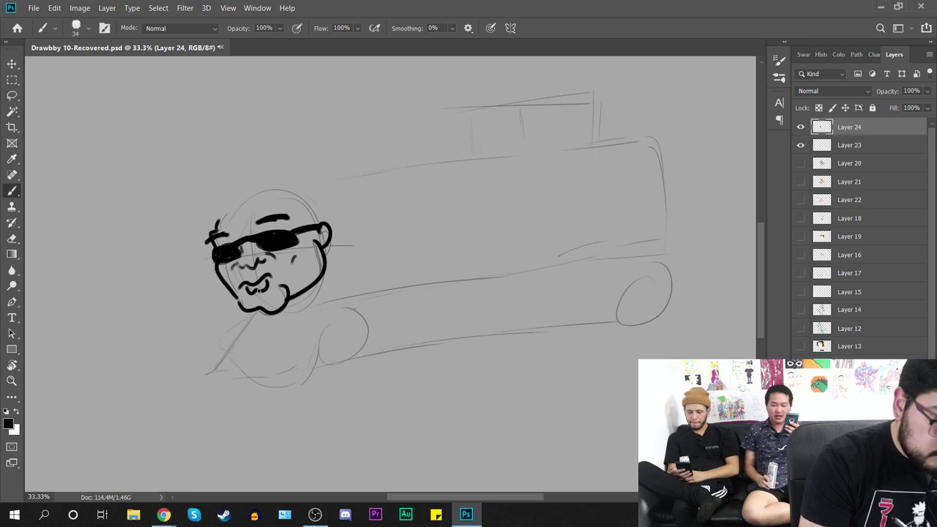
{"action": "left_click_drag", "start_coordinate": [321, 233], "coordinate": [320, 241]}
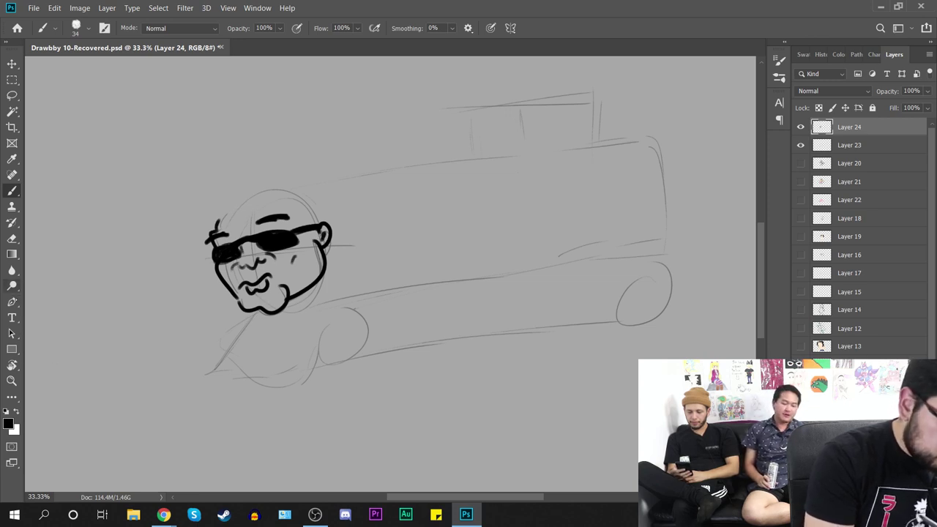
Step: Erase the inked mouth and redraw it as a wider, slightly smirking pair of lips
{"action": "left_click", "coordinate": [12, 238]}
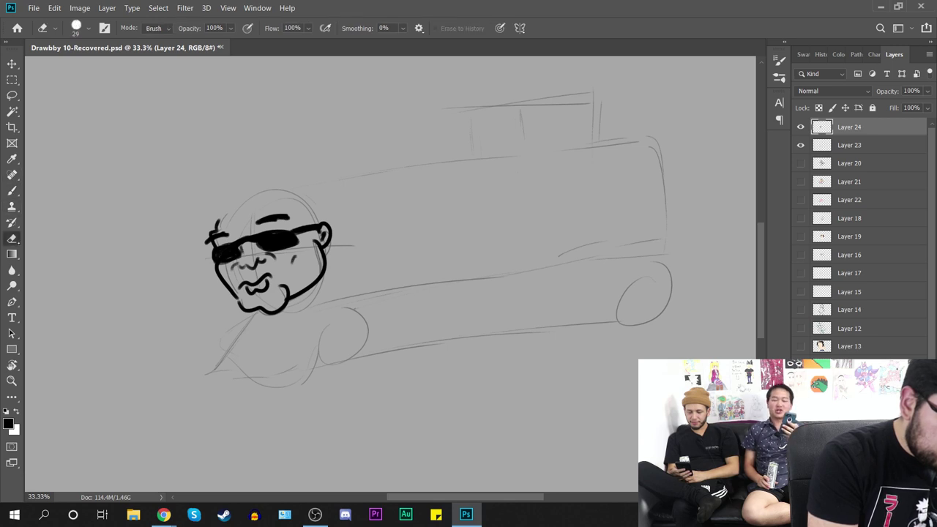
{"action": "mouse_move", "coordinate": [255, 284]}
{"action": "left_mouse_down"}
{"action": "mouse_move", "coordinate": [270, 282]}
{"action": "mouse_move", "coordinate": [243, 287]}
{"action": "left_mouse_up"}
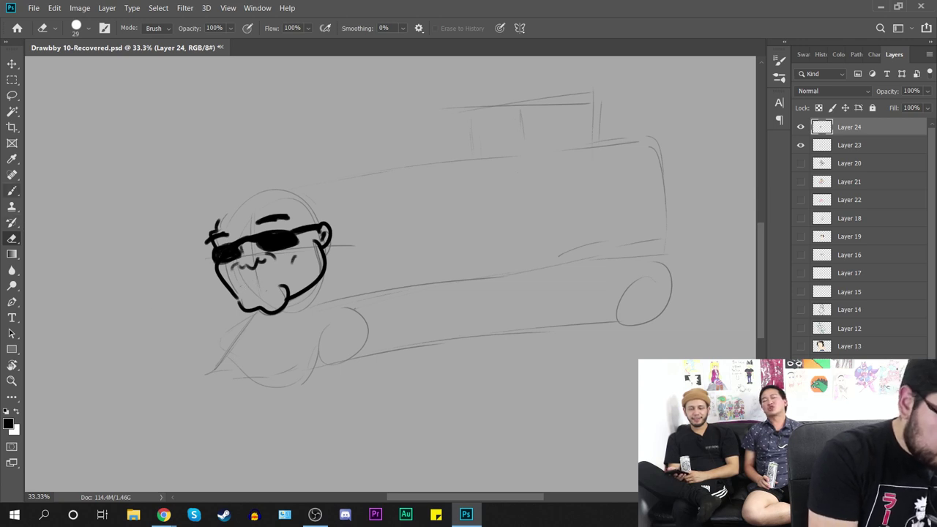
{"action": "left_click", "coordinate": [11, 191]}
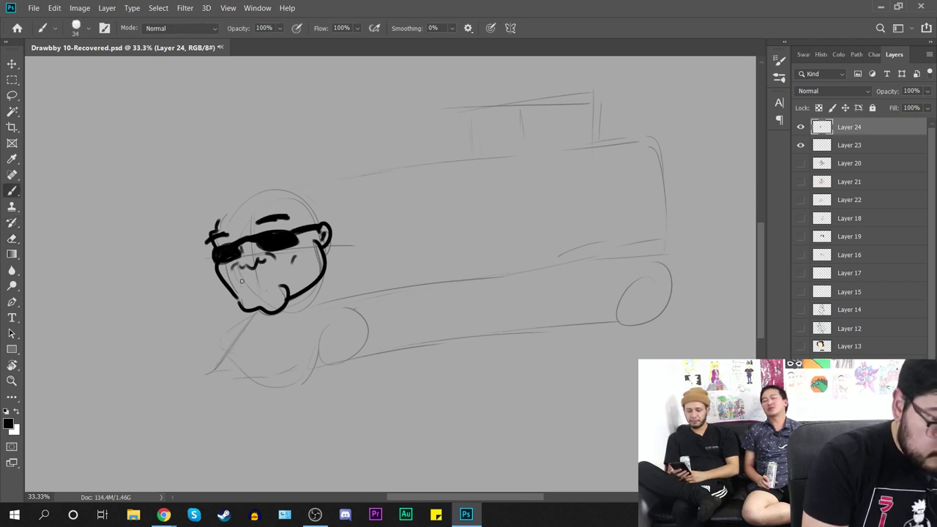
{"action": "mouse_move", "coordinate": [237, 282]}
{"action": "left_mouse_down"}
{"action": "mouse_move", "coordinate": [279, 272]}
{"action": "mouse_move", "coordinate": [267, 290]}
{"action": "mouse_move", "coordinate": [281, 289]}
{"action": "mouse_move", "coordinate": [239, 288]}
{"action": "mouse_move", "coordinate": [258, 289]}
{"action": "left_mouse_up"}
{"action": "key", "text": "ctrl+z"}
{"action": "key", "text": "ctrl+z"}
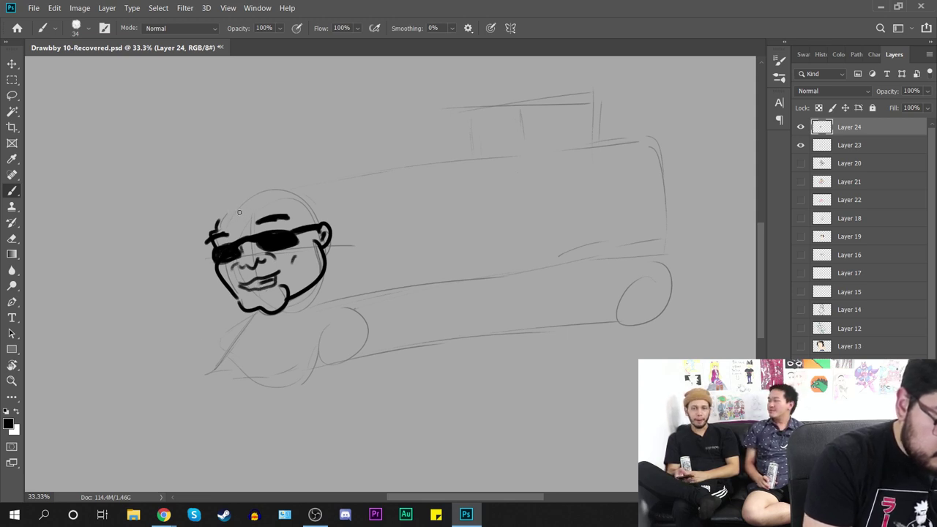
Step: Ink parted hair strands over the forehead, running down across the sunglasses to the cheek
{"action": "mouse_move", "coordinate": [237, 211]}
{"action": "left_mouse_down"}
{"action": "mouse_move", "coordinate": [226, 237]}
{"action": "mouse_move", "coordinate": [239, 289]}
{"action": "mouse_move", "coordinate": [261, 194]}
{"action": "mouse_move", "coordinate": [289, 287]}
{"action": "left_mouse_up"}
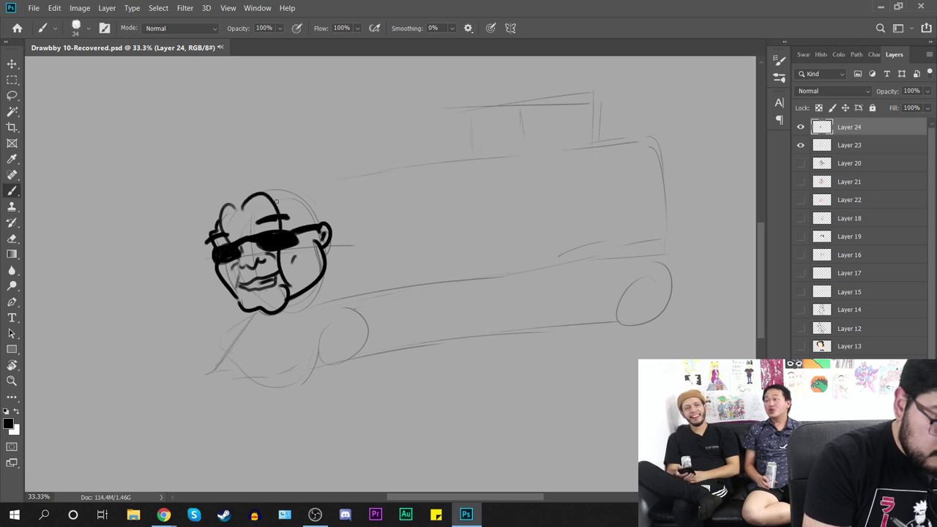
{"action": "left_click_drag", "start_coordinate": [276, 201], "coordinate": [296, 227]}
{"action": "left_click_drag", "start_coordinate": [298, 234], "coordinate": [308, 265]}
Step: Ink the outer outline of long wavy hair around both sides of the head, redrawing the body-side contour
{"action": "mouse_move", "coordinate": [228, 196]}
{"action": "left_mouse_down"}
{"action": "mouse_move", "coordinate": [211, 270]}
{"action": "mouse_move", "coordinate": [226, 314]}
{"action": "left_mouse_up"}
{"action": "mouse_move", "coordinate": [237, 183]}
{"action": "left_mouse_down"}
{"action": "mouse_move", "coordinate": [321, 176]}
{"action": "mouse_move", "coordinate": [341, 299]}
{"action": "left_mouse_up"}
{"action": "key", "text": "ctrl+z"}
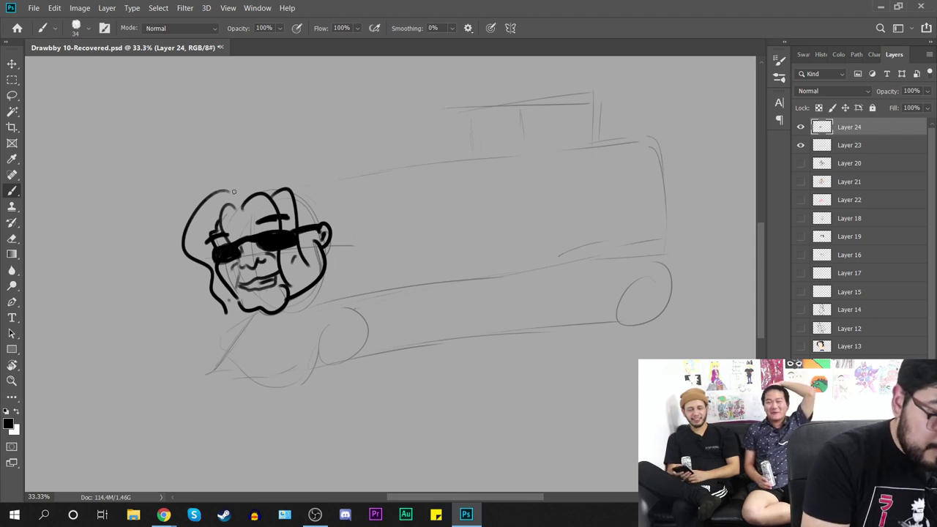
{"action": "mouse_move", "coordinate": [228, 191]}
{"action": "left_mouse_down"}
{"action": "mouse_move", "coordinate": [293, 158]}
{"action": "mouse_move", "coordinate": [341, 231]}
{"action": "mouse_move", "coordinate": [323, 303]}
{"action": "left_mouse_up"}
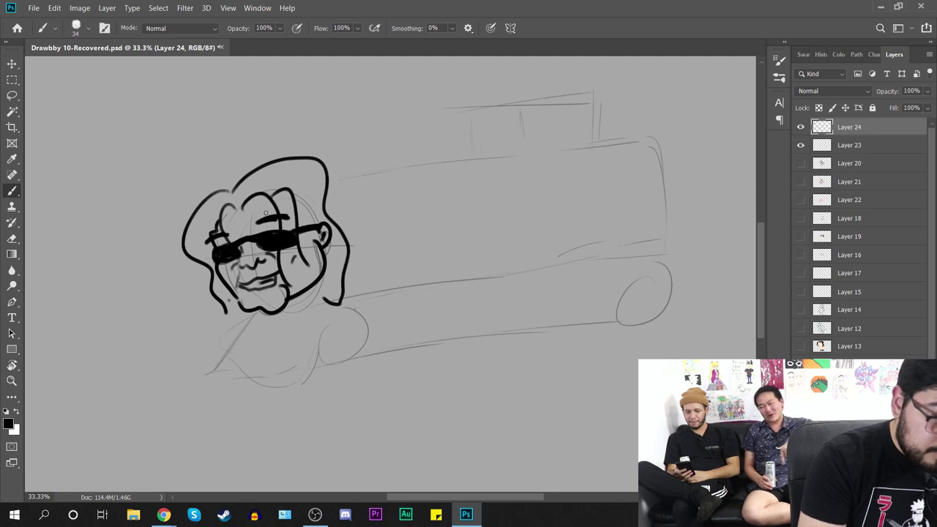
{"action": "key", "text": "ctrl+z"}
{"action": "mouse_move", "coordinate": [230, 191]}
{"action": "left_mouse_down"}
{"action": "mouse_move", "coordinate": [325, 156]}
{"action": "mouse_move", "coordinate": [353, 278]}
{"action": "mouse_move", "coordinate": [320, 301]}
{"action": "left_mouse_up"}
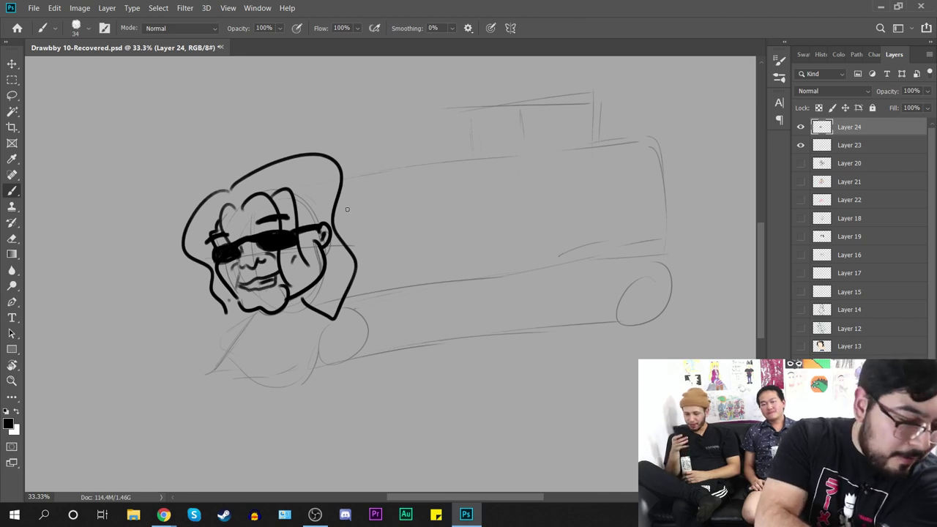
Step: Ink straight horizontal upper and lower edges for the train's body behind the head
{"action": "left_click_drag", "start_coordinate": [342, 180], "coordinate": [582, 176]}
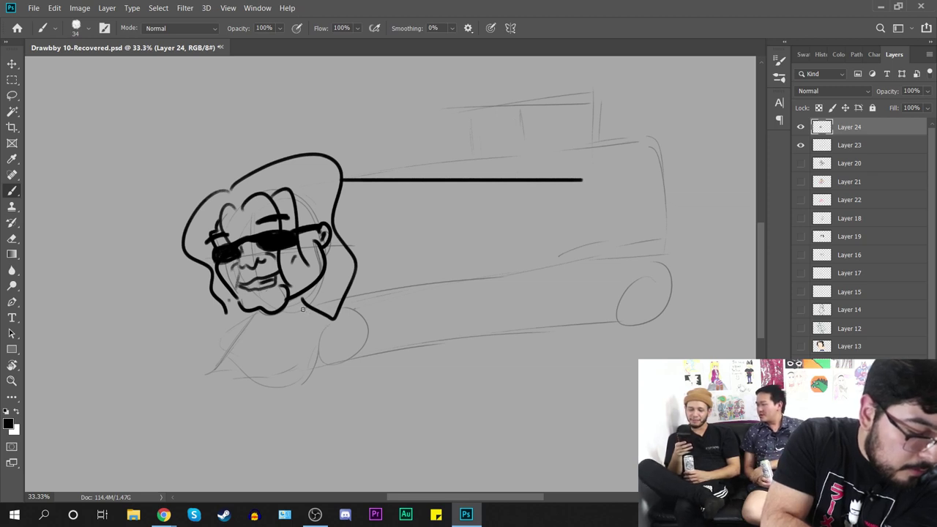
{"action": "left_click_drag", "start_coordinate": [285, 311], "coordinate": [591, 310]}
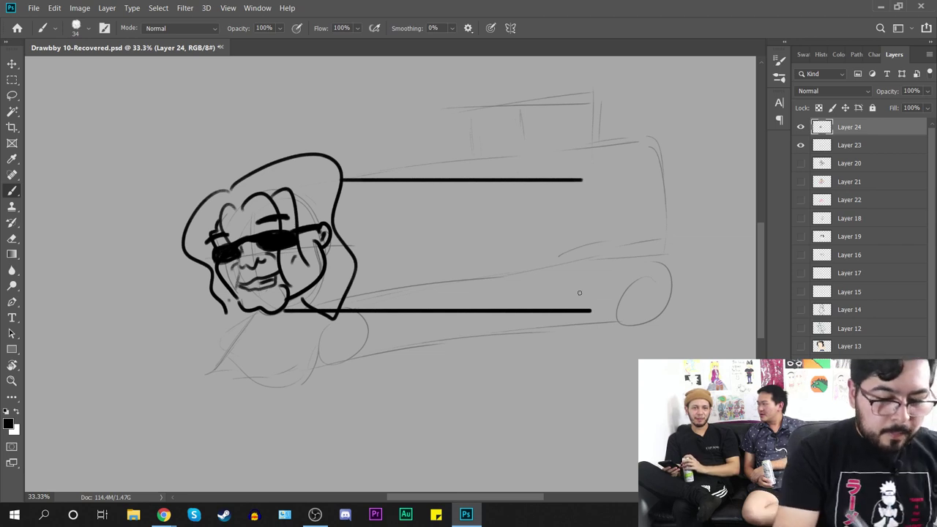
{"action": "left_click_drag", "start_coordinate": [583, 180], "coordinate": [591, 322]}
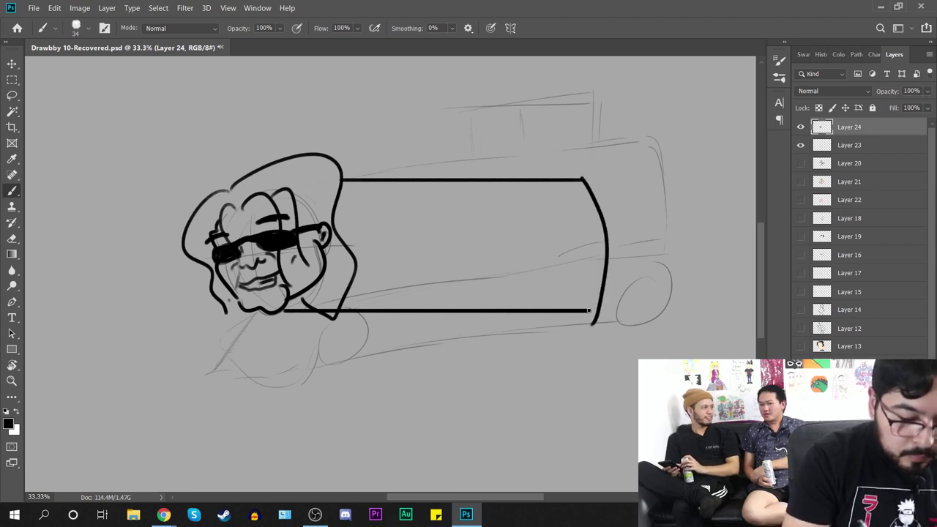
{"action": "key", "text": "ctrl+z"}
{"action": "mouse_move", "coordinate": [583, 180]}
{"action": "left_mouse_down"}
{"action": "mouse_move", "coordinate": [595, 299]}
{"action": "mouse_move", "coordinate": [591, 323]}
{"action": "left_mouse_up"}
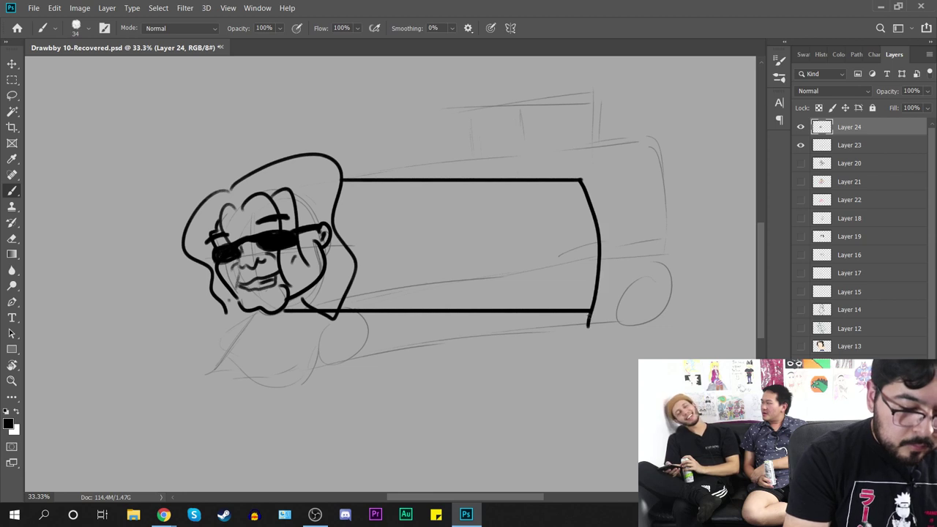
{"action": "key", "text": "ctrl+z"}
{"action": "left_click_drag", "start_coordinate": [583, 180], "coordinate": [592, 311]}
{"action": "key", "text": "ctrl+z"}
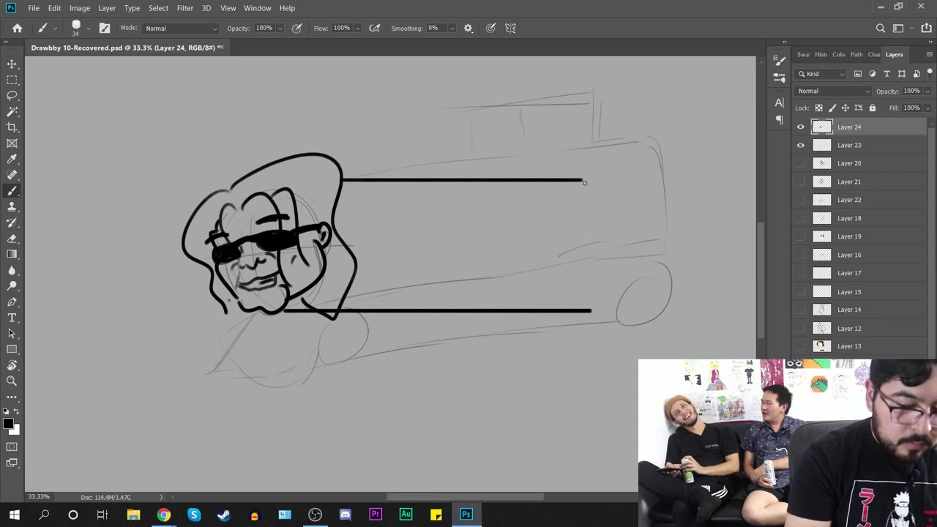
Step: Close the train body with a curved rear edge and ink two round wheels beneath it
{"action": "mouse_move", "coordinate": [583, 181]}
{"action": "left_mouse_down"}
{"action": "mouse_move", "coordinate": [605, 233]}
{"action": "mouse_move", "coordinate": [592, 311]}
{"action": "left_mouse_up"}
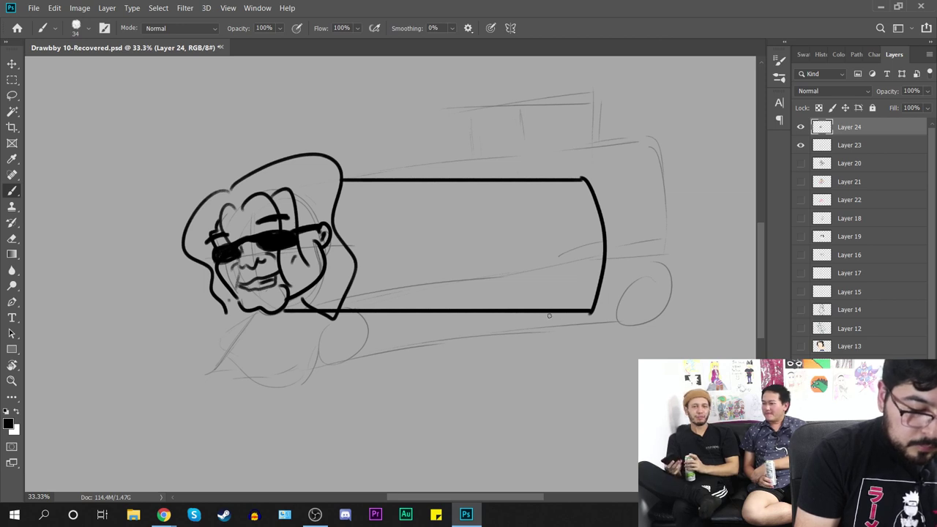
{"action": "mouse_move", "coordinate": [543, 316]}
{"action": "left_mouse_down"}
{"action": "mouse_move", "coordinate": [547, 306]}
{"action": "mouse_move", "coordinate": [577, 353]}
{"action": "mouse_move", "coordinate": [558, 313]}
{"action": "left_mouse_up"}
{"action": "key", "text": "ctrl+z"}
{"action": "key", "text": "ctrl+z"}
{"action": "mouse_move", "coordinate": [338, 320]}
{"action": "left_mouse_down"}
{"action": "mouse_move", "coordinate": [373, 322]}
{"action": "mouse_move", "coordinate": [336, 314]}
{"action": "left_mouse_up"}
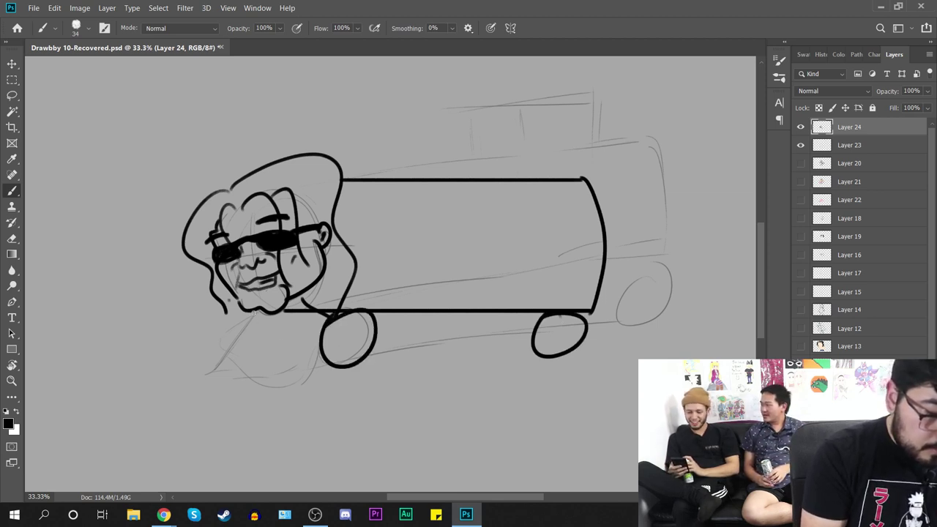
Step: Ink the cowcatcher below the chin with a flared base and narrow slots in its front
{"action": "mouse_move", "coordinate": [254, 313]}
{"action": "left_mouse_down"}
{"action": "mouse_move", "coordinate": [202, 373]}
{"action": "mouse_move", "coordinate": [321, 361]}
{"action": "mouse_move", "coordinate": [302, 370]}
{"action": "mouse_move", "coordinate": [307, 327]}
{"action": "mouse_move", "coordinate": [253, 345]}
{"action": "mouse_move", "coordinate": [255, 320]}
{"action": "mouse_move", "coordinate": [290, 368]}
{"action": "left_mouse_up"}
{"action": "key", "text": "ctrl+z"}
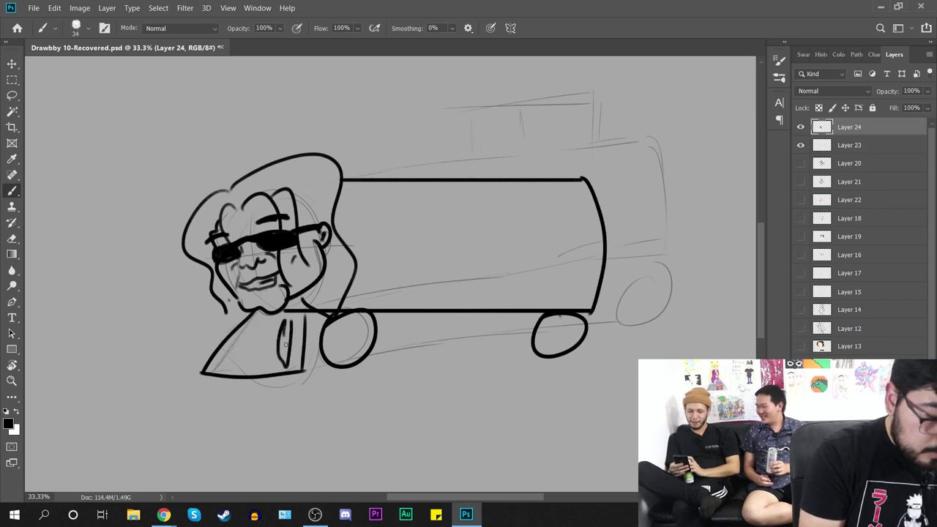
{"action": "left_click_drag", "start_coordinate": [283, 319], "coordinate": [278, 365]}
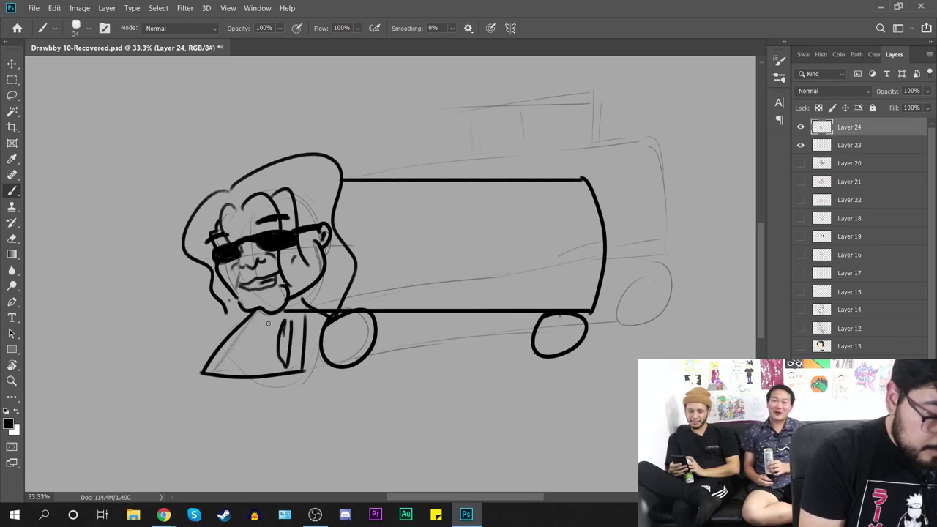
{"action": "mouse_move", "coordinate": [268, 323]}
{"action": "left_mouse_down"}
{"action": "mouse_move", "coordinate": [246, 356]}
{"action": "mouse_move", "coordinate": [249, 347]}
{"action": "mouse_move", "coordinate": [218, 350]}
{"action": "left_mouse_up"}
{"action": "left_click_drag", "start_coordinate": [248, 322], "coordinate": [238, 337]}
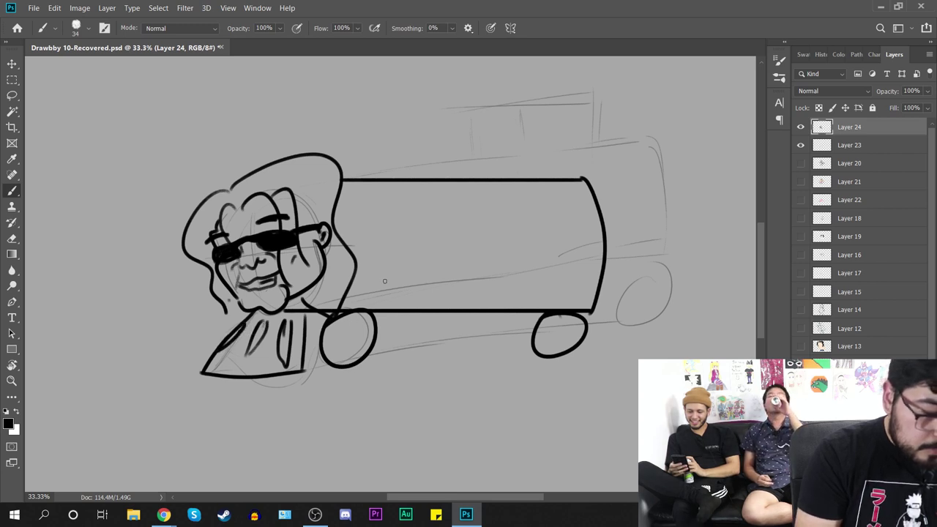
Step: Ink a dashed line along the middle of the train body and the outline of a roofed cab at its rear
{"action": "left_click_drag", "start_coordinate": [350, 252], "coordinate": [398, 249]}
{"action": "left_click_drag", "start_coordinate": [436, 248], "coordinate": [561, 246]}
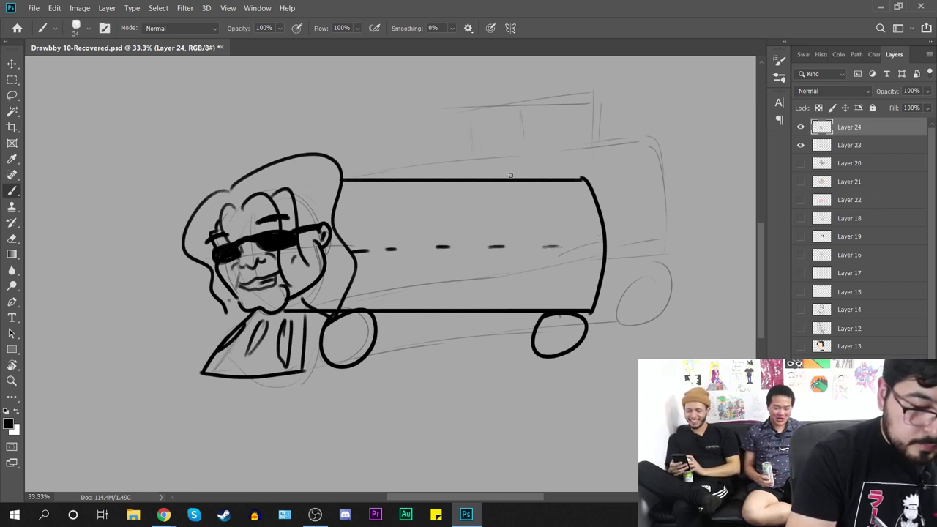
{"action": "mouse_move", "coordinate": [552, 177]}
{"action": "left_mouse_down"}
{"action": "mouse_move", "coordinate": [547, 123]}
{"action": "mouse_move", "coordinate": [653, 110]}
{"action": "mouse_move", "coordinate": [654, 263]}
{"action": "mouse_move", "coordinate": [618, 315]}
{"action": "mouse_move", "coordinate": [593, 313]}
{"action": "left_mouse_up"}
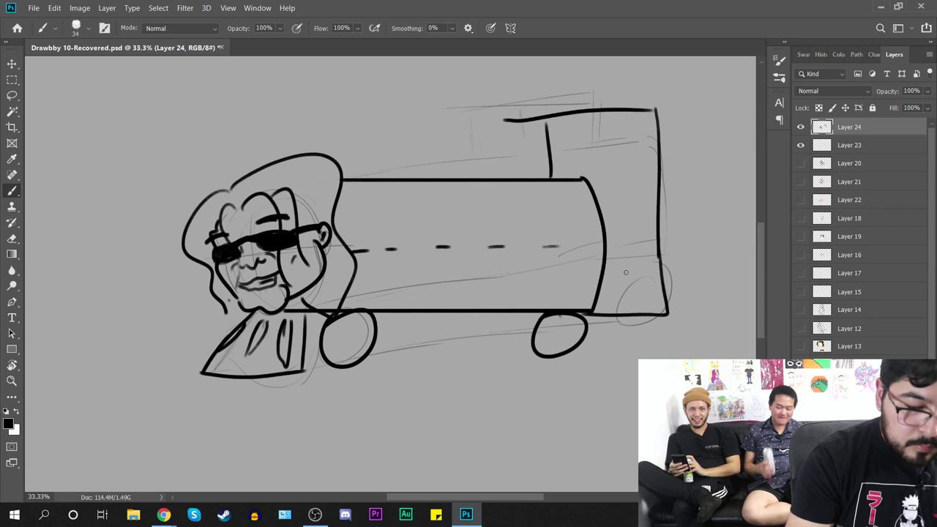
Step: Detail the train's cab with an inner window frame, two round-knobbed levers and a thickened roof line
{"action": "mouse_move", "coordinate": [570, 132]}
{"action": "left_mouse_down"}
{"action": "mouse_move", "coordinate": [576, 166]}
{"action": "mouse_move", "coordinate": [579, 134]}
{"action": "mouse_move", "coordinate": [647, 209]}
{"action": "mouse_move", "coordinate": [656, 269]}
{"action": "mouse_move", "coordinate": [589, 272]}
{"action": "left_mouse_up"}
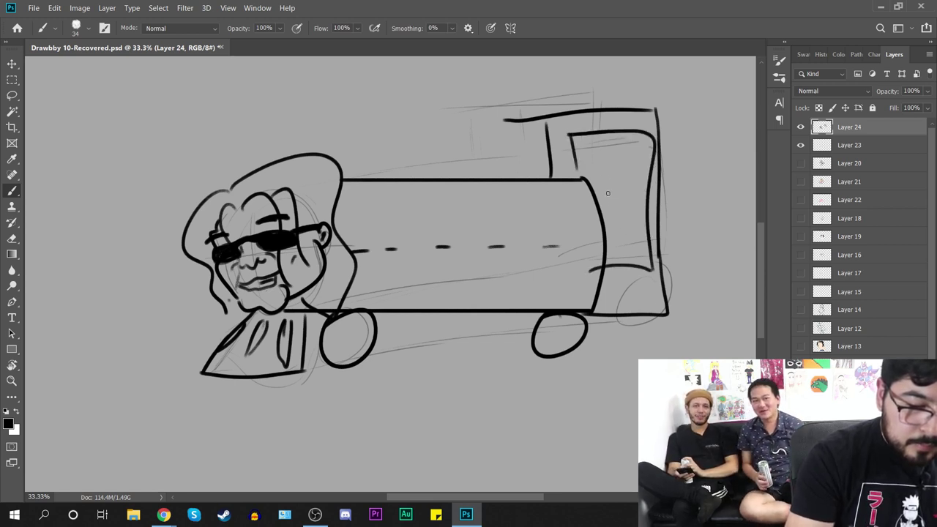
{"action": "mouse_move", "coordinate": [602, 214]}
{"action": "left_mouse_down"}
{"action": "mouse_move", "coordinate": [619, 172]}
{"action": "mouse_move", "coordinate": [616, 184]}
{"action": "left_mouse_up"}
{"action": "left_click_drag", "start_coordinate": [602, 233], "coordinate": [621, 231]}
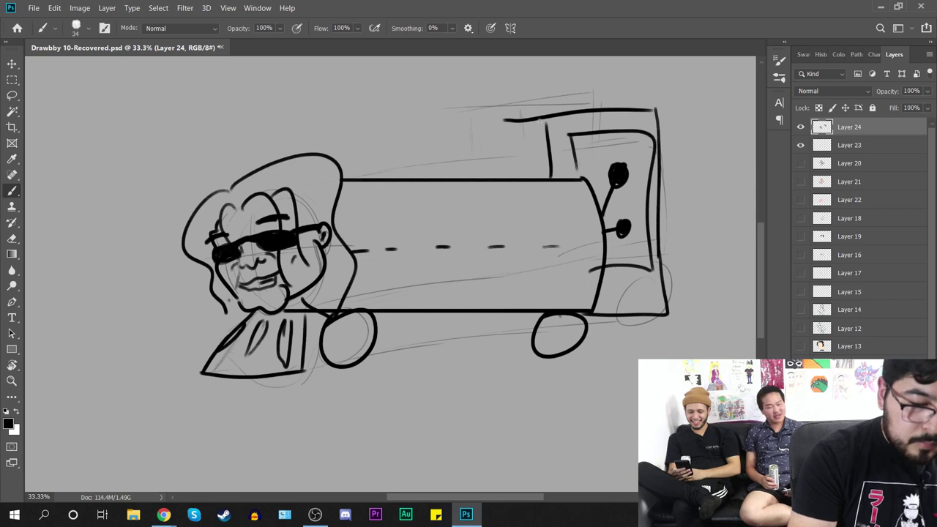
{"action": "left_click_drag", "start_coordinate": [502, 121], "coordinate": [663, 113]}
{"action": "left_click_drag", "start_coordinate": [568, 117], "coordinate": [654, 114]}
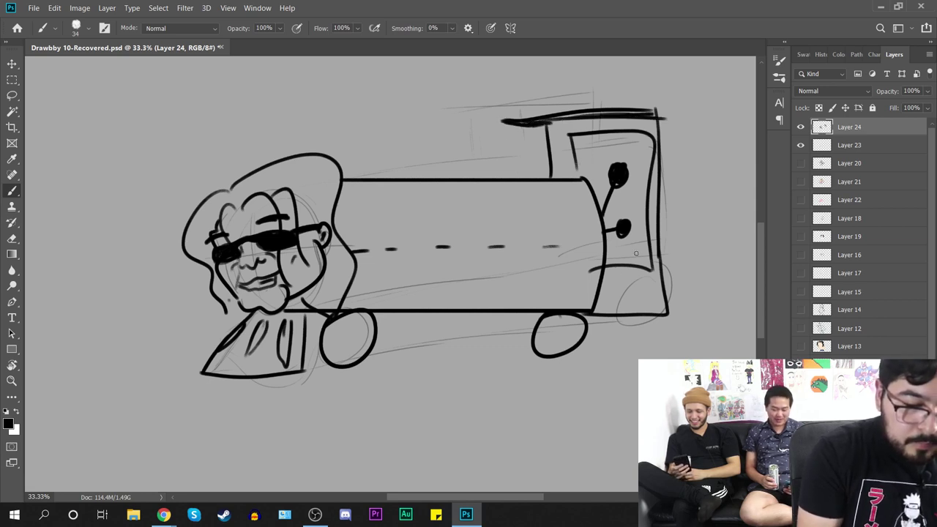
Step: Ink spokes inside both train wheels and draw the rods linking the wheels along the undercarriage
{"action": "mouse_move", "coordinate": [554, 334]}
{"action": "left_mouse_down"}
{"action": "mouse_move", "coordinate": [577, 321]}
{"action": "mouse_move", "coordinate": [583, 338]}
{"action": "mouse_move", "coordinate": [539, 356]}
{"action": "mouse_move", "coordinate": [542, 327]}
{"action": "left_mouse_up"}
{"action": "left_click_drag", "start_coordinate": [344, 341], "coordinate": [372, 327]}
{"action": "mouse_move", "coordinate": [348, 340]}
{"action": "left_mouse_down"}
{"action": "mouse_move", "coordinate": [371, 348]}
{"action": "mouse_move", "coordinate": [345, 364]}
{"action": "left_mouse_up"}
{"action": "left_click_drag", "start_coordinate": [346, 341], "coordinate": [328, 359]}
{"action": "mouse_move", "coordinate": [343, 336]}
{"action": "left_mouse_down"}
{"action": "mouse_move", "coordinate": [323, 325]}
{"action": "mouse_move", "coordinate": [319, 344]}
{"action": "mouse_move", "coordinate": [533, 333]}
{"action": "left_mouse_up"}
{"action": "left_click_drag", "start_coordinate": [587, 315], "coordinate": [591, 334]}
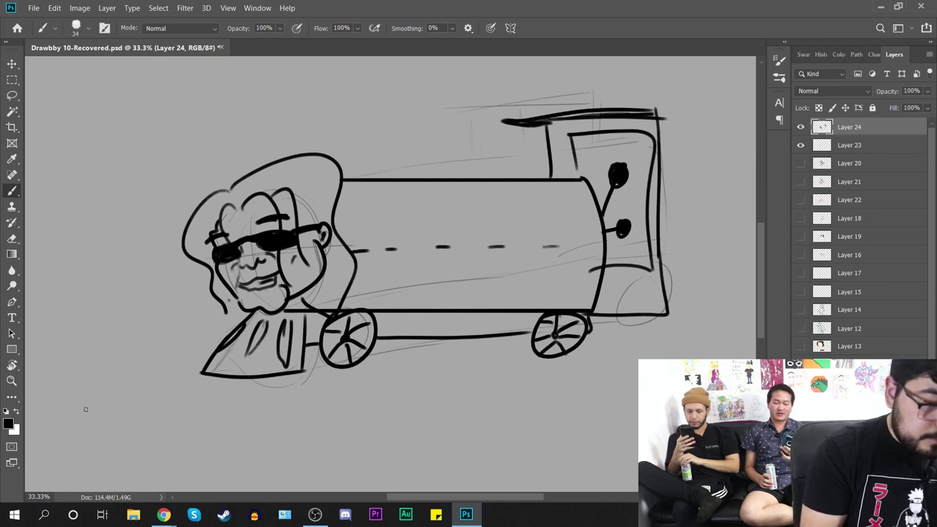
Step: Set the foreground color to the light skin tone f7d9a4
{"action": "left_click", "coordinate": [8, 424]}
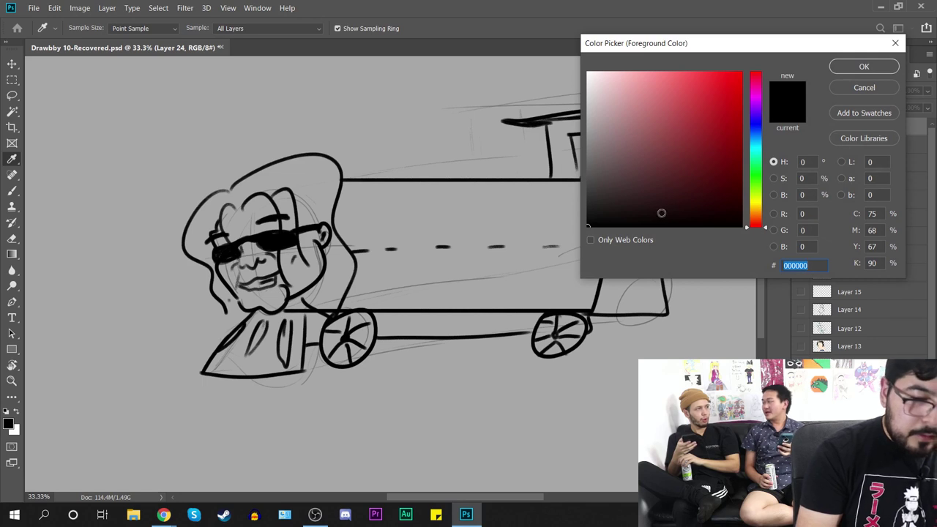
{"action": "mouse_move", "coordinate": [756, 224]}
{"action": "left_mouse_down"}
{"action": "mouse_move", "coordinate": [756, 203]}
{"action": "mouse_move", "coordinate": [756, 211]}
{"action": "left_mouse_up"}
{"action": "left_click_drag", "start_coordinate": [654, 91], "coordinate": [639, 76]}
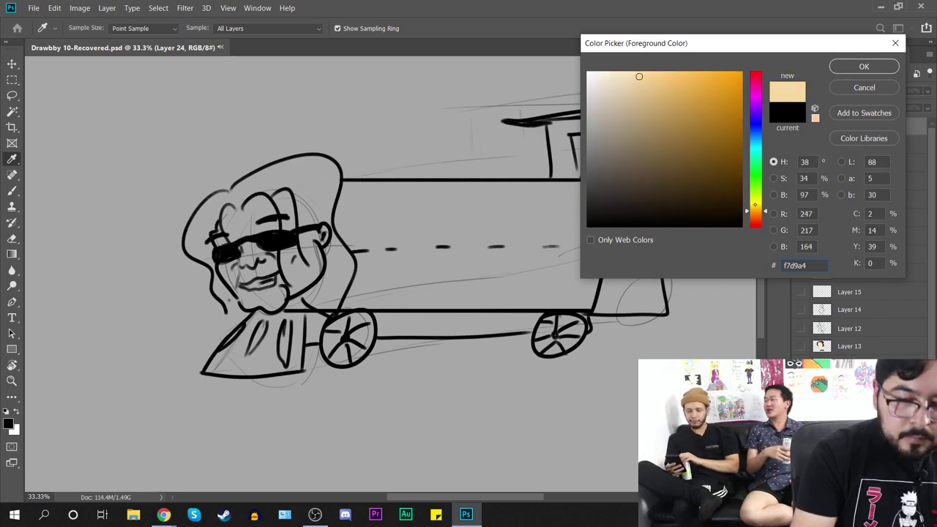
{"action": "left_click", "coordinate": [864, 66]}
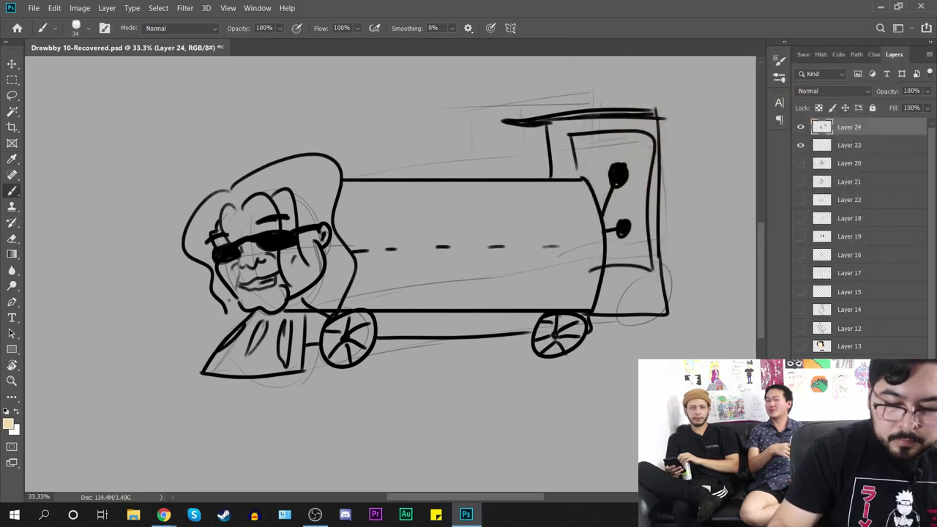
Step: Add a new layer directly beneath the train's line art and set the brush size to 81 px
{"action": "left_click", "coordinate": [903, 497]}
{"action": "left_click_drag", "start_coordinate": [843, 127], "coordinate": [849, 152]}
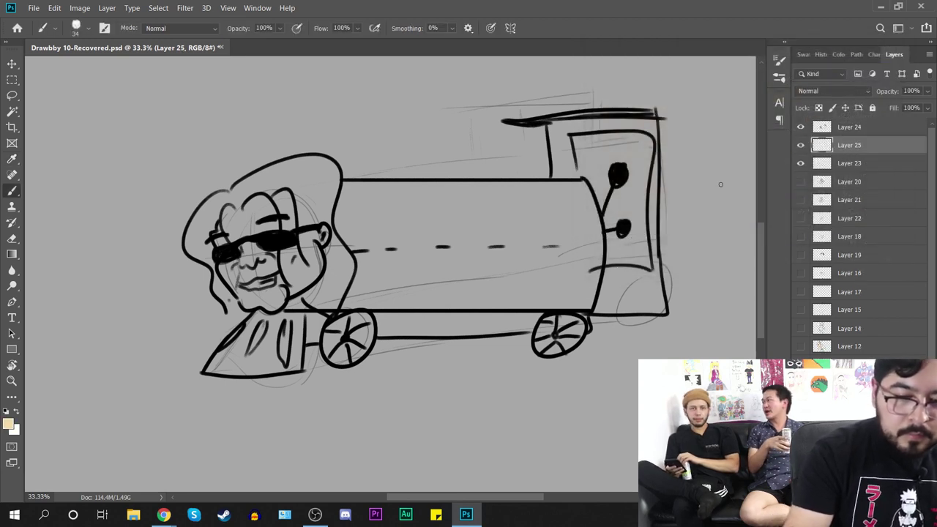
{"action": "right_click", "coordinate": [349, 282]}
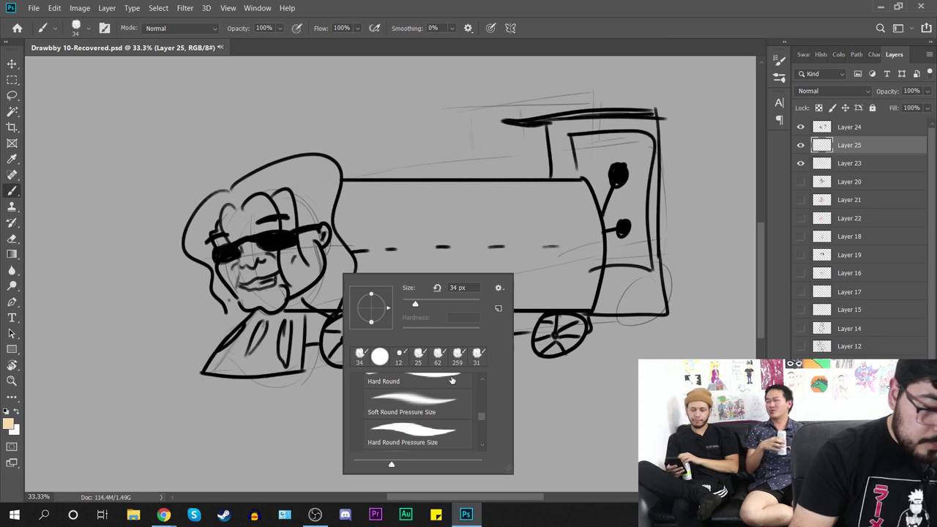
{"action": "left_click_drag", "start_coordinate": [415, 304], "coordinate": [434, 304]}
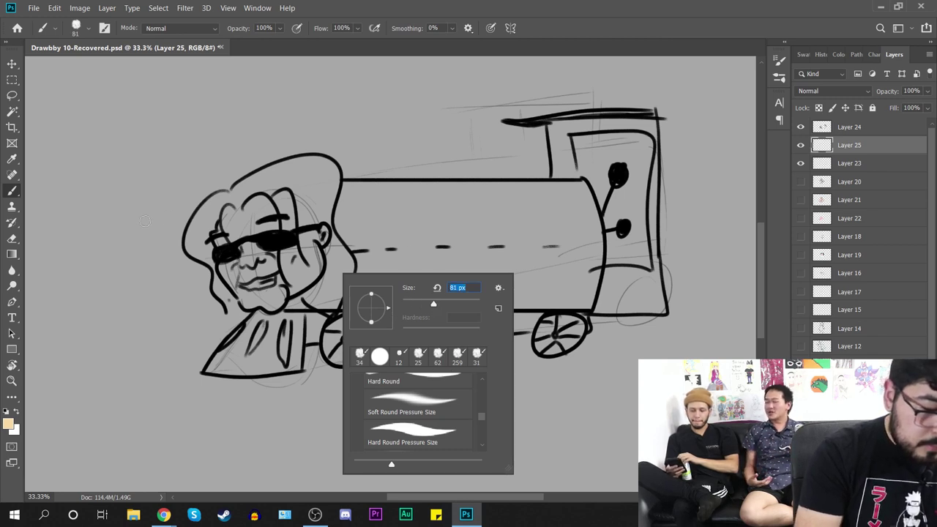
{"action": "left_click_drag", "start_coordinate": [141, 191], "coordinate": [149, 283]}
{"action": "left_click_drag", "start_coordinate": [203, 324], "coordinate": [215, 320]}
{"action": "key", "text": "ctrl+z"}
{"action": "key", "text": "ctrl+z"}
Step: Paint the train's face with the skin tone and fill the teeth with white
{"action": "mouse_move", "coordinate": [240, 250]}
{"action": "left_mouse_down"}
{"action": "mouse_move", "coordinate": [227, 214]}
{"action": "mouse_move", "coordinate": [223, 233]}
{"action": "mouse_move", "coordinate": [272, 203]}
{"action": "mouse_move", "coordinate": [268, 223]}
{"action": "mouse_move", "coordinate": [288, 218]}
{"action": "mouse_move", "coordinate": [289, 202]}
{"action": "mouse_move", "coordinate": [252, 204]}
{"action": "mouse_move", "coordinate": [258, 227]}
{"action": "mouse_move", "coordinate": [228, 249]}
{"action": "mouse_move", "coordinate": [227, 275]}
{"action": "mouse_move", "coordinate": [264, 245]}
{"action": "mouse_move", "coordinate": [273, 265]}
{"action": "mouse_move", "coordinate": [286, 253]}
{"action": "mouse_move", "coordinate": [296, 262]}
{"action": "mouse_move", "coordinate": [304, 249]}
{"action": "mouse_move", "coordinate": [317, 268]}
{"action": "mouse_move", "coordinate": [312, 246]}
{"action": "mouse_move", "coordinate": [315, 274]}
{"action": "mouse_move", "coordinate": [302, 285]}
{"action": "mouse_move", "coordinate": [282, 290]}
{"action": "mouse_move", "coordinate": [284, 267]}
{"action": "mouse_move", "coordinate": [249, 273]}
{"action": "mouse_move", "coordinate": [234, 287]}
{"action": "mouse_move", "coordinate": [273, 297]}
{"action": "mouse_move", "coordinate": [295, 272]}
{"action": "mouse_move", "coordinate": [306, 228]}
{"action": "mouse_move", "coordinate": [314, 241]}
{"action": "left_mouse_up"}
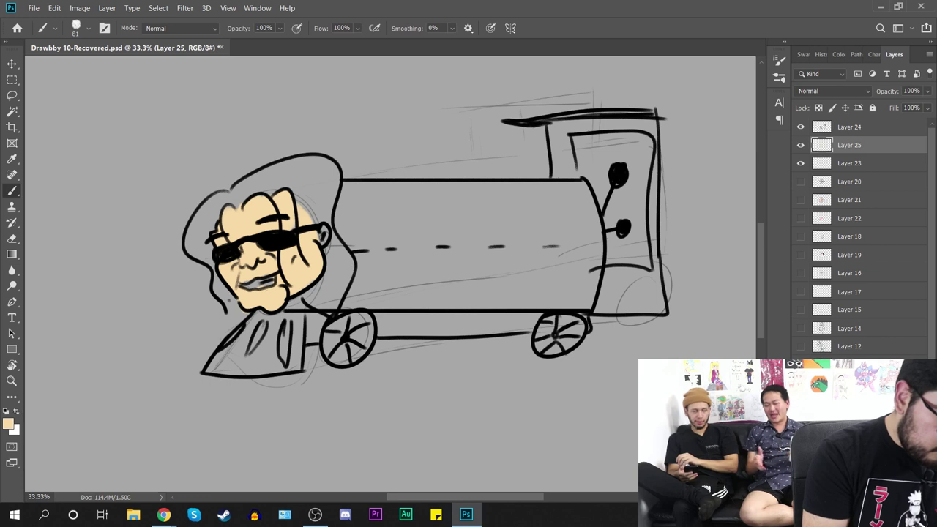
{"action": "key", "text": "x"}
{"action": "mouse_move", "coordinate": [258, 281]}
{"action": "left_mouse_down"}
{"action": "mouse_move", "coordinate": [251, 287]}
{"action": "mouse_move", "coordinate": [273, 278]}
{"action": "mouse_move", "coordinate": [257, 287]}
{"action": "left_mouse_up"}
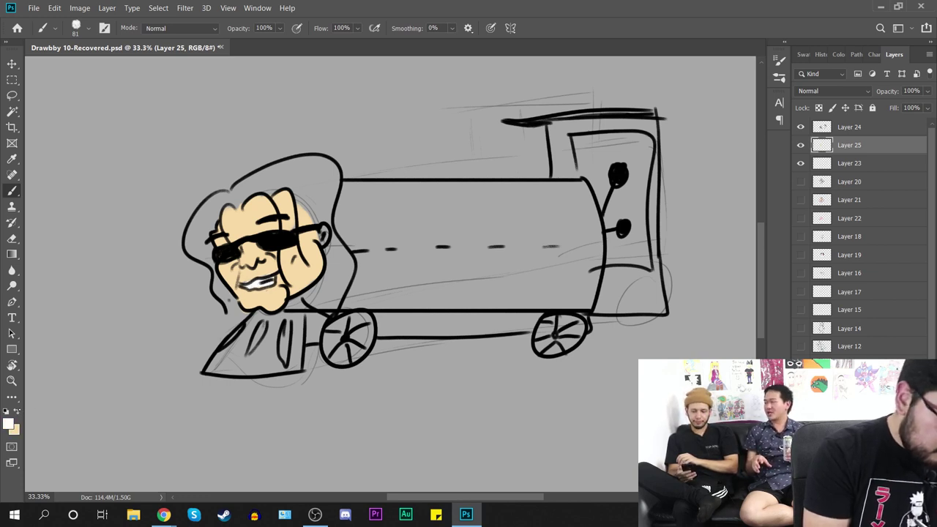
{"action": "key", "text": "x"}
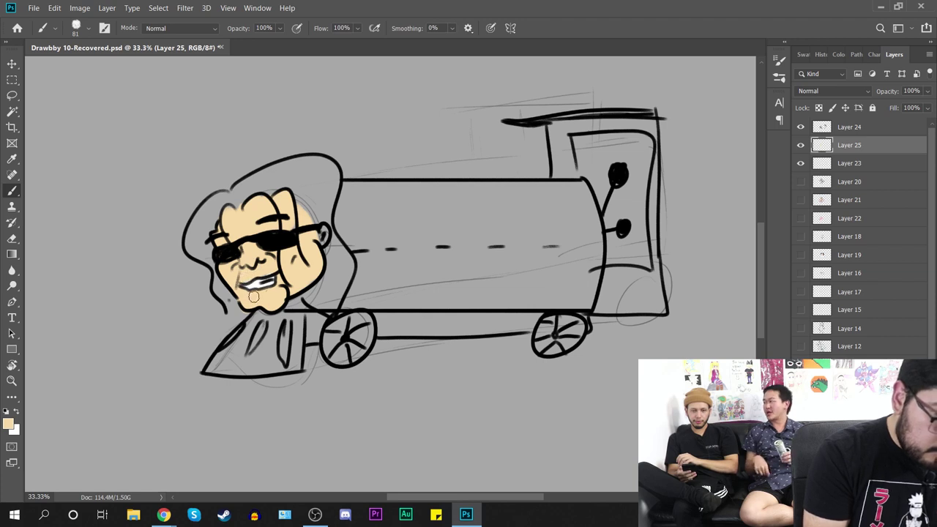
{"action": "key", "text": "x"}
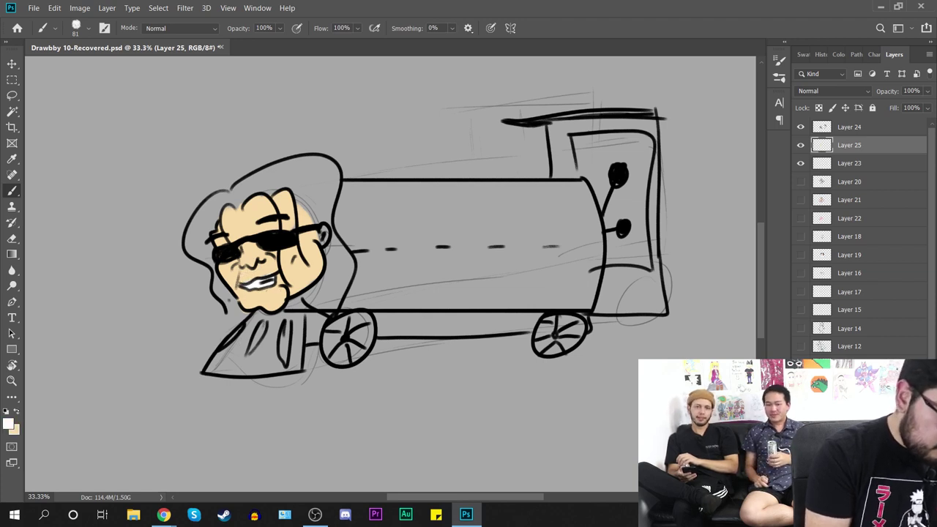
{"action": "key", "text": "x"}
{"action": "left_click", "coordinate": [14, 429]}
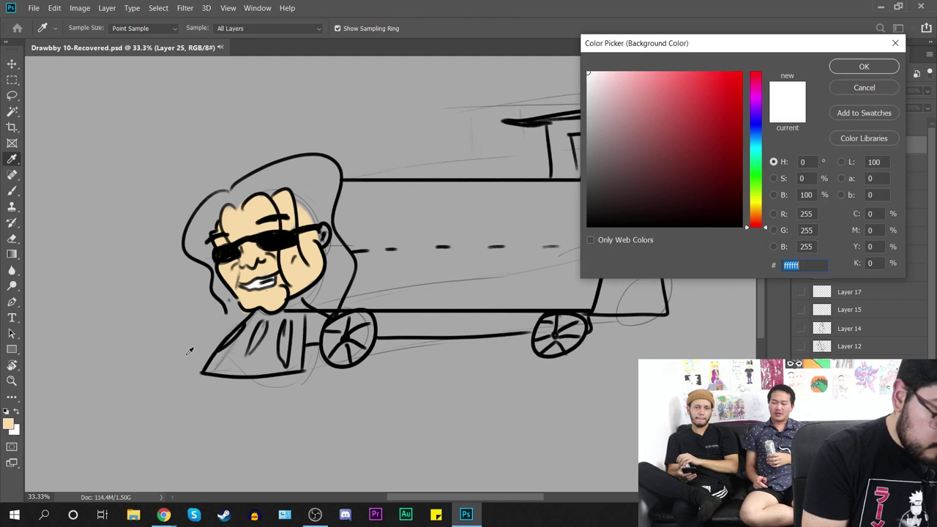
{"action": "type", "text": "000000"}
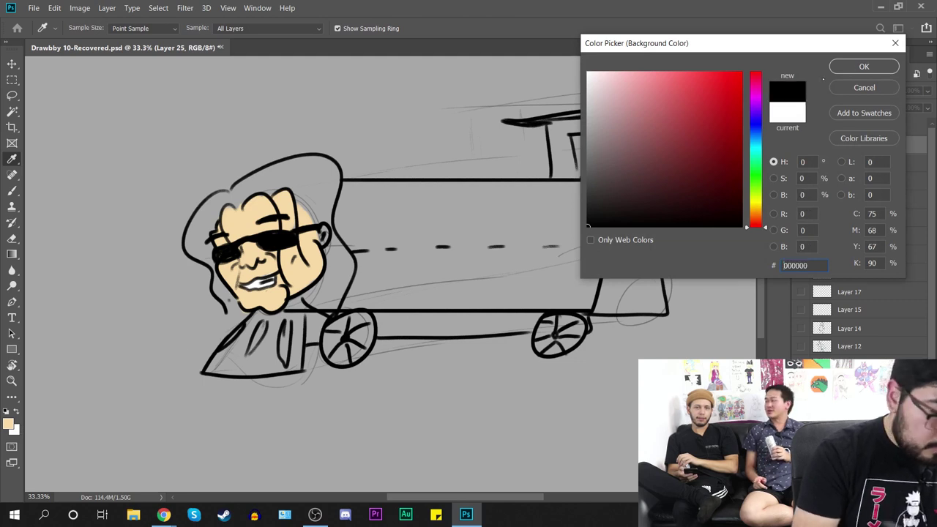
{"action": "left_click", "coordinate": [9, 423]}
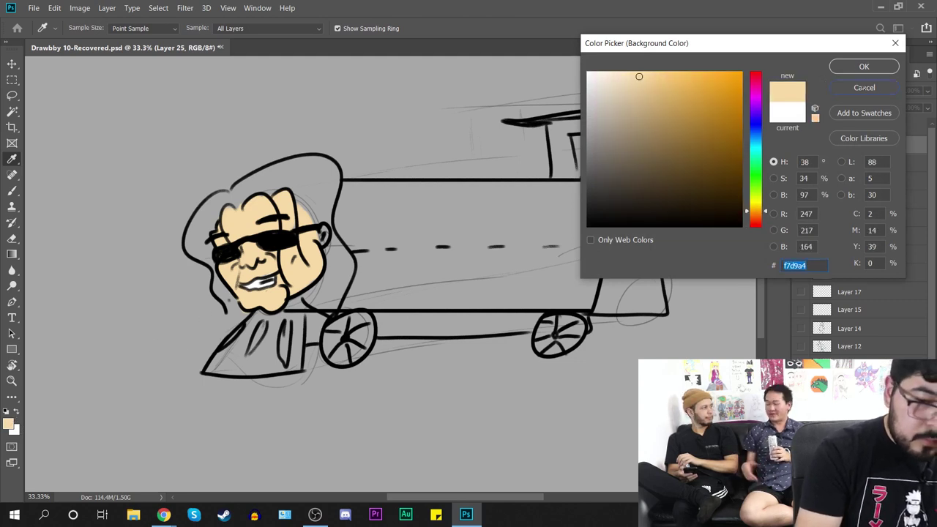
{"action": "left_click", "coordinate": [864, 87]}
Step: Set the foreground color to black and fill in the long hair all around the train's face
{"action": "key", "text": "b"}
{"action": "left_click", "coordinate": [9, 427]}
{"action": "left_click_drag", "start_coordinate": [640, 79], "coordinate": [592, 224]}
{"action": "left_click", "coordinate": [838, 90]}
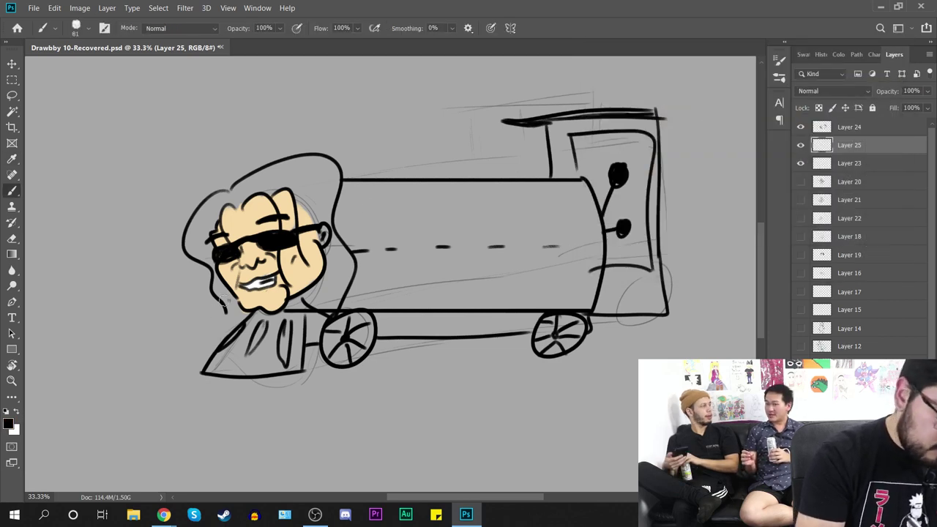
{"action": "left_click_drag", "start_coordinate": [228, 313], "coordinate": [213, 280]}
{"action": "mouse_move", "coordinate": [218, 288]}
{"action": "left_mouse_down"}
{"action": "mouse_move", "coordinate": [202, 240]}
{"action": "mouse_move", "coordinate": [201, 261]}
{"action": "mouse_move", "coordinate": [192, 233]}
{"action": "mouse_move", "coordinate": [184, 236]}
{"action": "mouse_move", "coordinate": [197, 237]}
{"action": "mouse_move", "coordinate": [208, 210]}
{"action": "mouse_move", "coordinate": [203, 231]}
{"action": "mouse_move", "coordinate": [207, 211]}
{"action": "mouse_move", "coordinate": [211, 222]}
{"action": "mouse_move", "coordinate": [222, 190]}
{"action": "mouse_move", "coordinate": [236, 194]}
{"action": "mouse_move", "coordinate": [234, 207]}
{"action": "mouse_move", "coordinate": [243, 180]}
{"action": "mouse_move", "coordinate": [250, 200]}
{"action": "mouse_move", "coordinate": [290, 161]}
{"action": "mouse_move", "coordinate": [268, 170]}
{"action": "mouse_move", "coordinate": [266, 187]}
{"action": "mouse_move", "coordinate": [286, 166]}
{"action": "mouse_move", "coordinate": [289, 181]}
{"action": "mouse_move", "coordinate": [312, 160]}
{"action": "mouse_move", "coordinate": [312, 191]}
{"action": "mouse_move", "coordinate": [299, 199]}
{"action": "mouse_move", "coordinate": [312, 227]}
{"action": "mouse_move", "coordinate": [331, 166]}
{"action": "mouse_move", "coordinate": [331, 274]}
{"action": "mouse_move", "coordinate": [311, 301]}
{"action": "mouse_move", "coordinate": [320, 285]}
{"action": "mouse_move", "coordinate": [329, 301]}
{"action": "mouse_move", "coordinate": [329, 214]}
{"action": "mouse_move", "coordinate": [321, 223]}
{"action": "mouse_move", "coordinate": [328, 255]}
{"action": "mouse_move", "coordinate": [342, 255]}
{"action": "mouse_move", "coordinate": [339, 243]}
{"action": "mouse_move", "coordinate": [347, 276]}
{"action": "mouse_move", "coordinate": [350, 269]}
{"action": "mouse_move", "coordinate": [337, 306]}
{"action": "mouse_move", "coordinate": [338, 287]}
{"action": "mouse_move", "coordinate": [315, 293]}
{"action": "mouse_move", "coordinate": [350, 260]}
{"action": "mouse_move", "coordinate": [325, 273]}
{"action": "mouse_move", "coordinate": [330, 313]}
{"action": "mouse_move", "coordinate": [323, 160]}
{"action": "mouse_move", "coordinate": [256, 173]}
{"action": "mouse_move", "coordinate": [275, 158]}
{"action": "mouse_move", "coordinate": [192, 239]}
{"action": "left_mouse_up"}
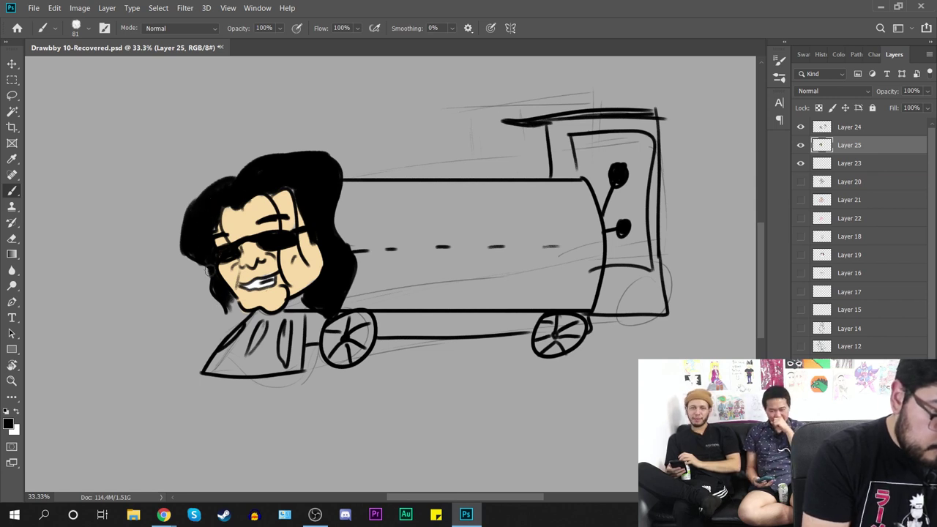
{"action": "mouse_move", "coordinate": [216, 279]}
{"action": "left_mouse_down"}
{"action": "mouse_move", "coordinate": [207, 287]}
{"action": "mouse_move", "coordinate": [223, 308]}
{"action": "mouse_move", "coordinate": [231, 301]}
{"action": "left_mouse_up"}
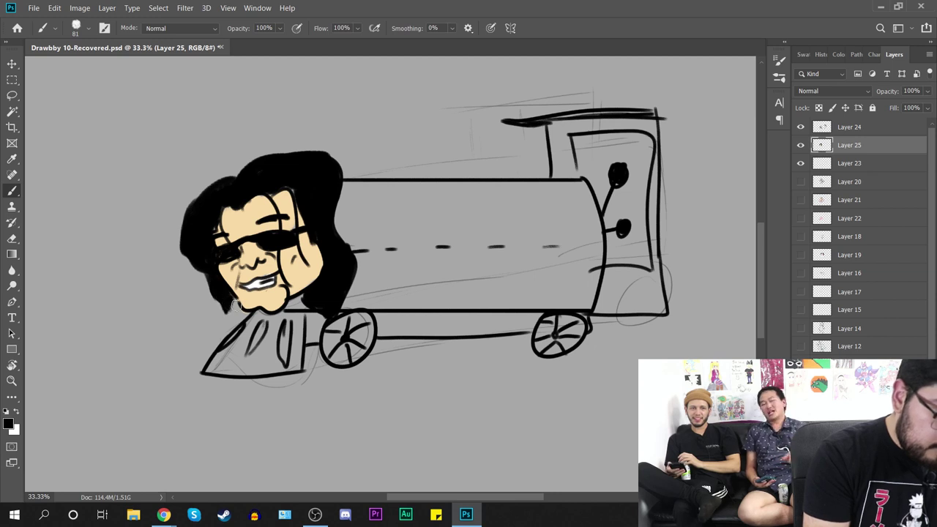
Step: Hand-letter "oh hi Im Train" above the head with a V-shaped pointer beneath it, using a 37 px brush
{"action": "right_click", "coordinate": [157, 311]}
{"action": "type", "text": "37"}
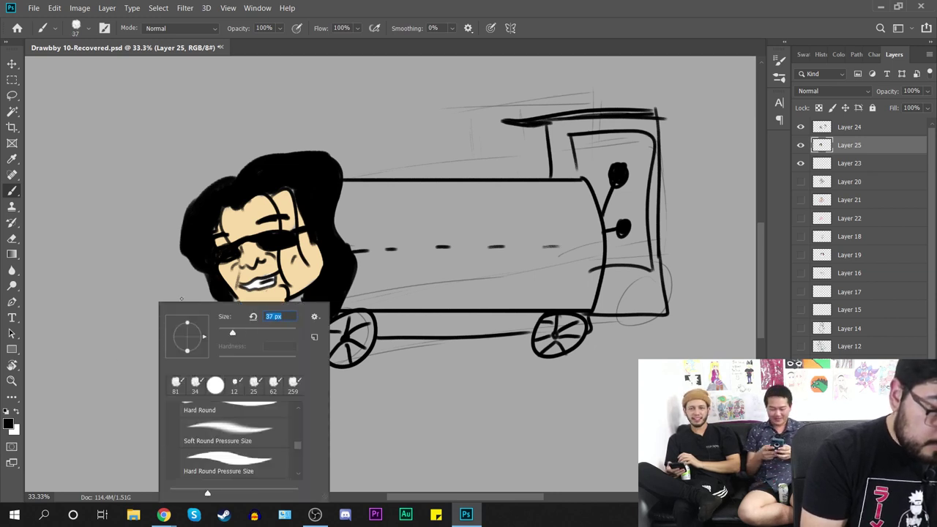
{"action": "key", "text": "Return"}
{"action": "left_click_drag", "start_coordinate": [158, 170], "coordinate": [178, 168]}
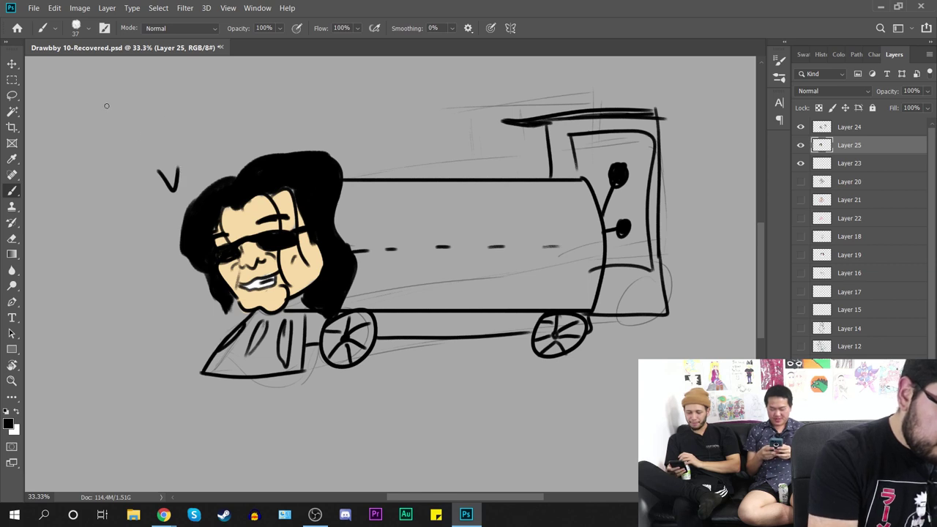
{"action": "mouse_move", "coordinate": [106, 103]}
{"action": "left_mouse_down"}
{"action": "mouse_move", "coordinate": [134, 111]}
{"action": "mouse_move", "coordinate": [158, 96]}
{"action": "left_mouse_up"}
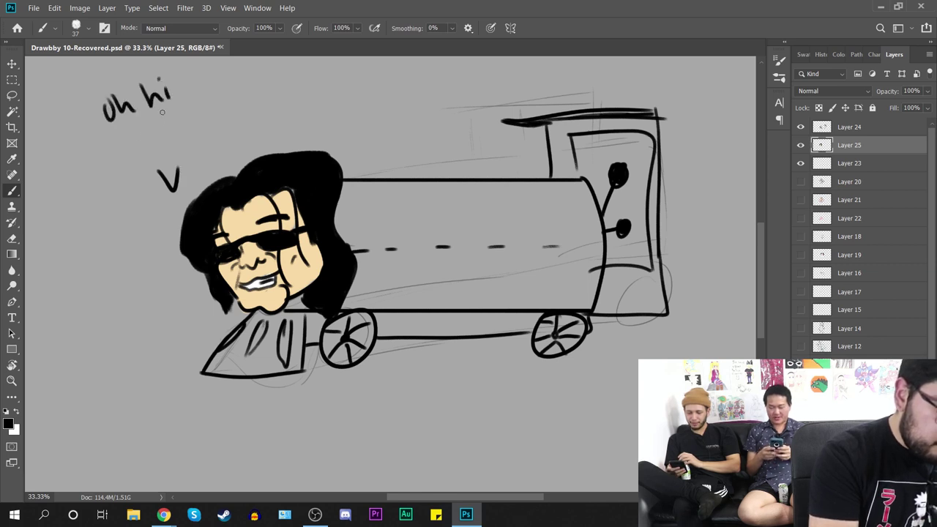
{"action": "left_click_drag", "start_coordinate": [118, 138], "coordinate": [121, 154]}
{"action": "left_click_drag", "start_coordinate": [127, 141], "coordinate": [166, 140]}
{"action": "mouse_move", "coordinate": [150, 120]}
{"action": "left_mouse_down"}
{"action": "mouse_move", "coordinate": [172, 110]}
{"action": "mouse_move", "coordinate": [183, 121]}
{"action": "left_mouse_up"}
{"action": "mouse_move", "coordinate": [192, 117]}
{"action": "left_mouse_down"}
{"action": "mouse_move", "coordinate": [187, 129]}
{"action": "mouse_move", "coordinate": [198, 129]}
{"action": "left_mouse_up"}
{"action": "mouse_move", "coordinate": [199, 112]}
{"action": "left_mouse_down"}
{"action": "mouse_move", "coordinate": [204, 126]}
{"action": "mouse_move", "coordinate": [224, 105]}
{"action": "left_mouse_up"}
{"action": "left_click", "coordinate": [205, 107]}
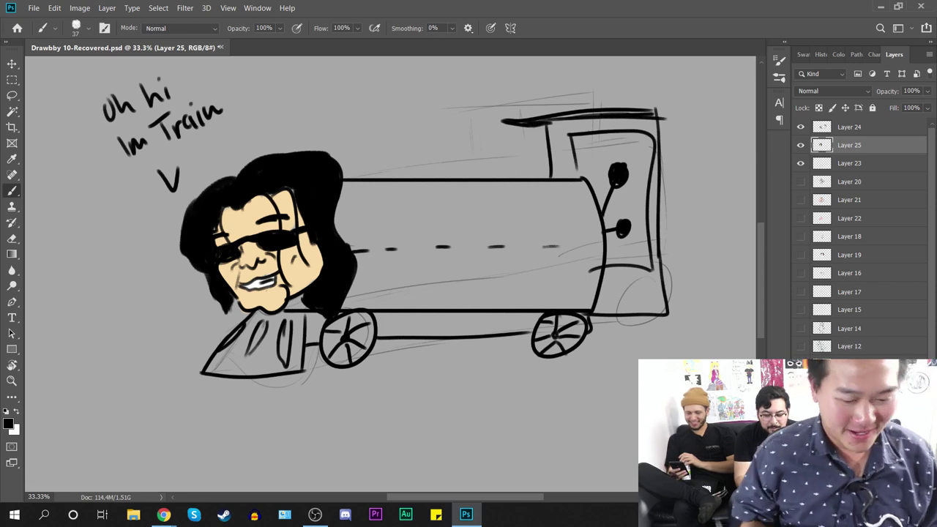
Step: Hide the train's sketch, color and line art layers and add a new empty layer
{"action": "left_click_drag", "start_coordinate": [800, 164], "coordinate": [800, 126]}
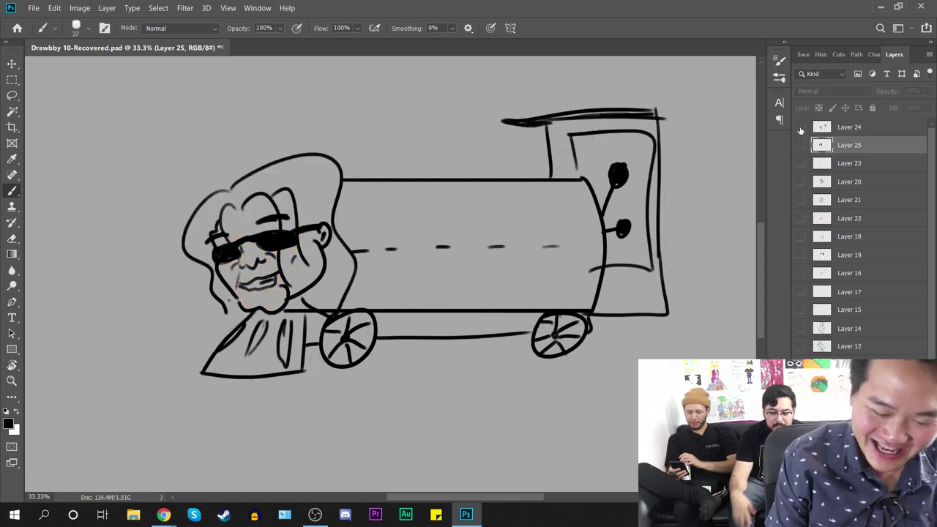
{"action": "key", "text": "ctrl+shift+alt+n"}
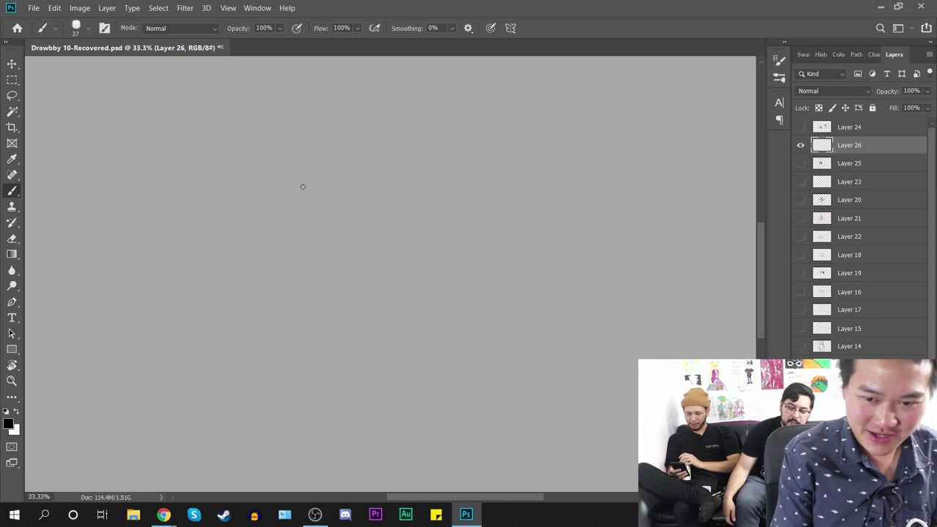
{"action": "mouse_move", "coordinate": [260, 192]}
{"action": "left_mouse_down"}
{"action": "mouse_move", "coordinate": [372, 223]}
{"action": "mouse_move", "coordinate": [366, 287]}
{"action": "left_mouse_up"}
{"action": "key", "text": "ctrl+z"}
{"action": "left_click", "coordinate": [9, 424]}
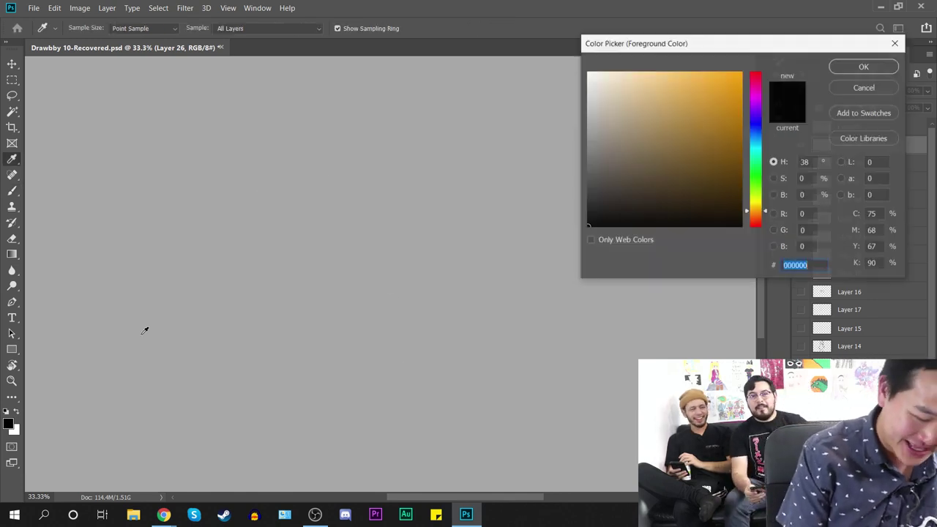
{"action": "left_click", "coordinate": [856, 69]}
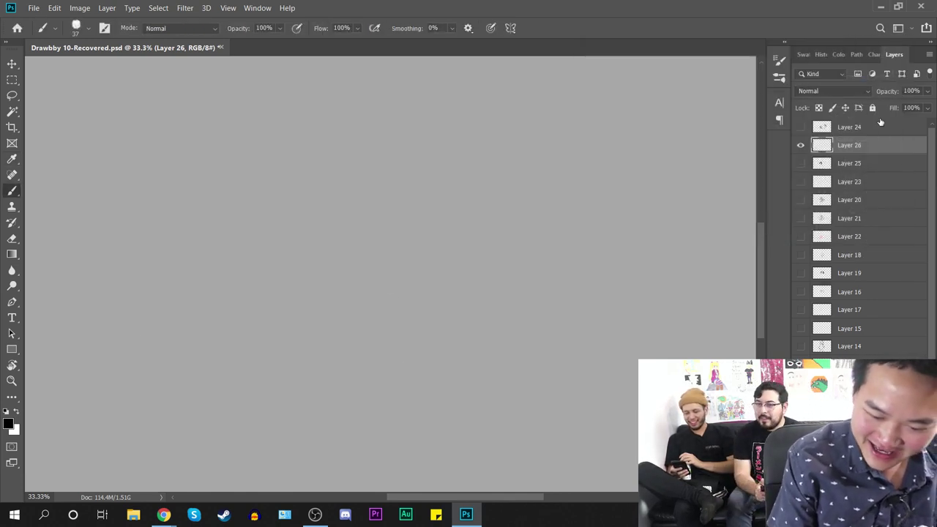
{"action": "left_click", "coordinate": [799, 147]}
{"action": "left_click", "coordinate": [801, 147]}
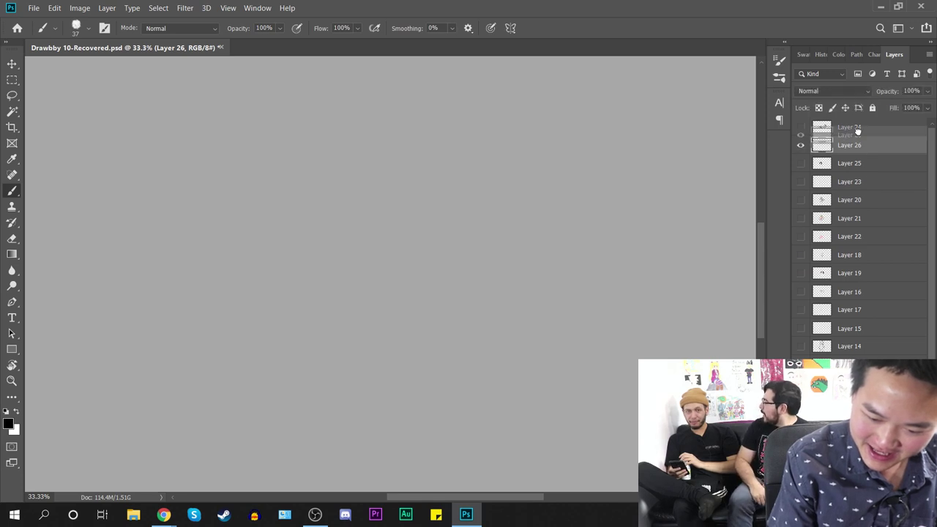
Step: Move the new empty layer to the top of the layer stack
{"action": "left_click_drag", "start_coordinate": [822, 145], "coordinate": [820, 119]}
{"action": "left_click_drag", "start_coordinate": [226, 140], "coordinate": [286, 269]}
{"action": "key", "text": "ctrl+z"}
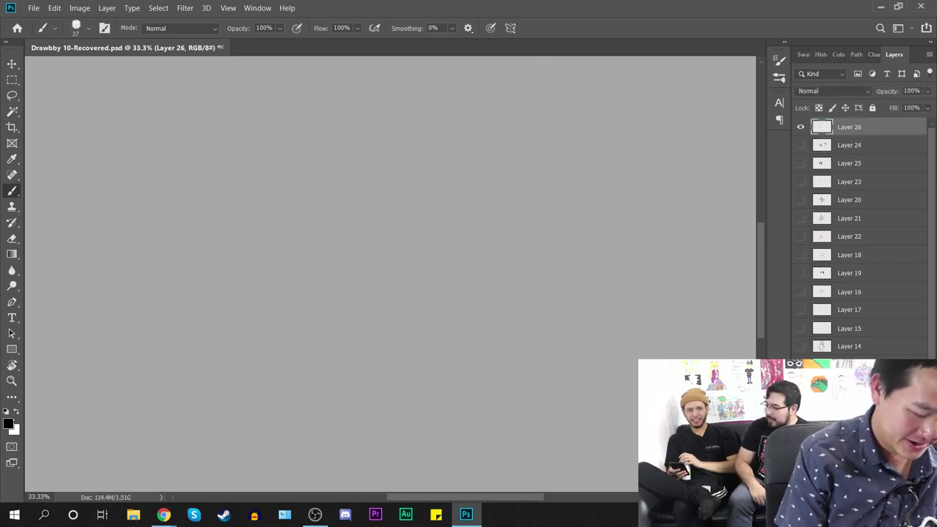
Step: Set the foreground color to dark green and the brush size to 34 px
{"action": "key", "text": "i"}
{"action": "left_click_drag", "start_coordinate": [755, 206], "coordinate": [752, 187]}
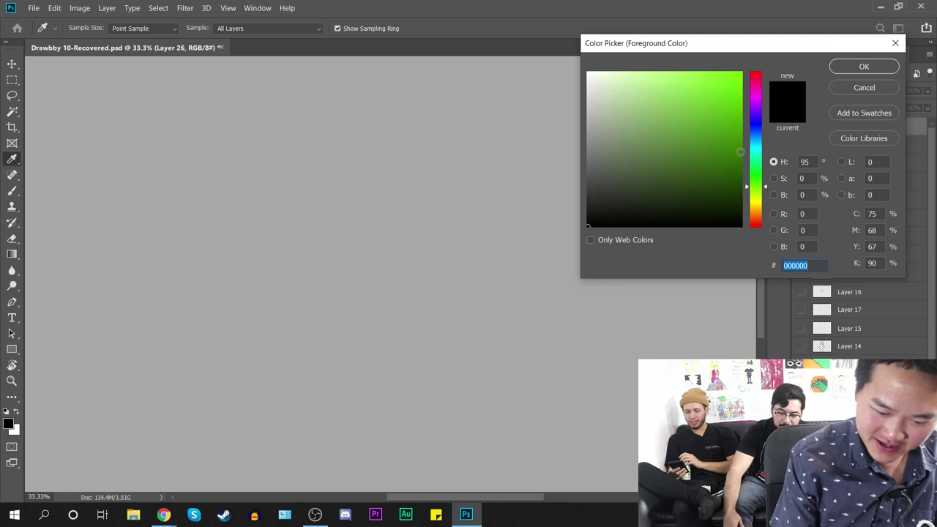
{"action": "left_click_drag", "start_coordinate": [741, 152], "coordinate": [744, 187]}
{"action": "key", "text": "Return"}
{"action": "key", "text": "b"}
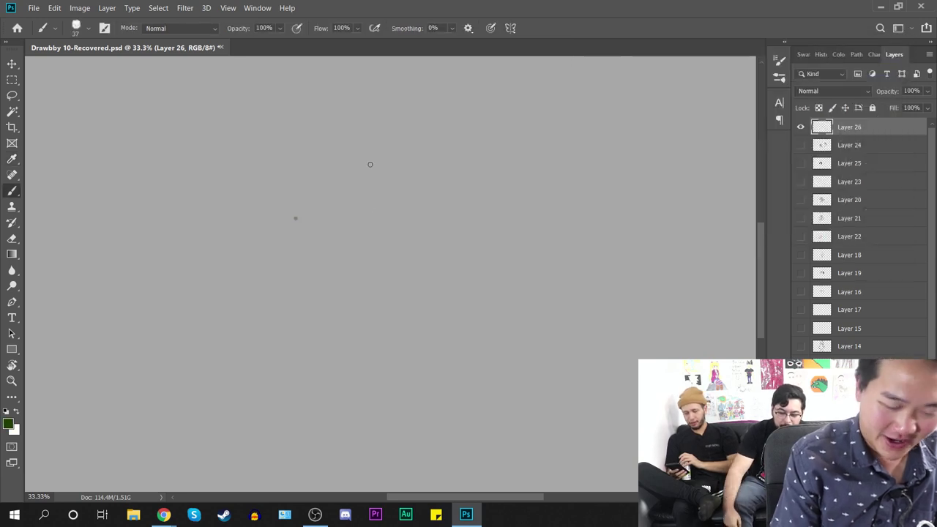
{"action": "right_click", "coordinate": [415, 153]}
{"action": "left_click", "coordinate": [475, 238]}
{"action": "mouse_move", "coordinate": [262, 203]}
{"action": "left_mouse_down"}
{"action": "mouse_move", "coordinate": [318, 225]}
{"action": "mouse_move", "coordinate": [383, 318]}
{"action": "left_mouse_up"}
{"action": "key", "text": "ctrl+z"}
{"action": "mouse_move", "coordinate": [60, 295]}
{"action": "left_mouse_down"}
{"action": "mouse_move", "coordinate": [256, 109]}
{"action": "mouse_move", "coordinate": [240, 315]}
{"action": "mouse_move", "coordinate": [363, 219]}
{"action": "mouse_move", "coordinate": [509, 164]}
{"action": "mouse_move", "coordinate": [554, 349]}
{"action": "left_mouse_up"}
{"action": "key", "text": "ctrl+z"}
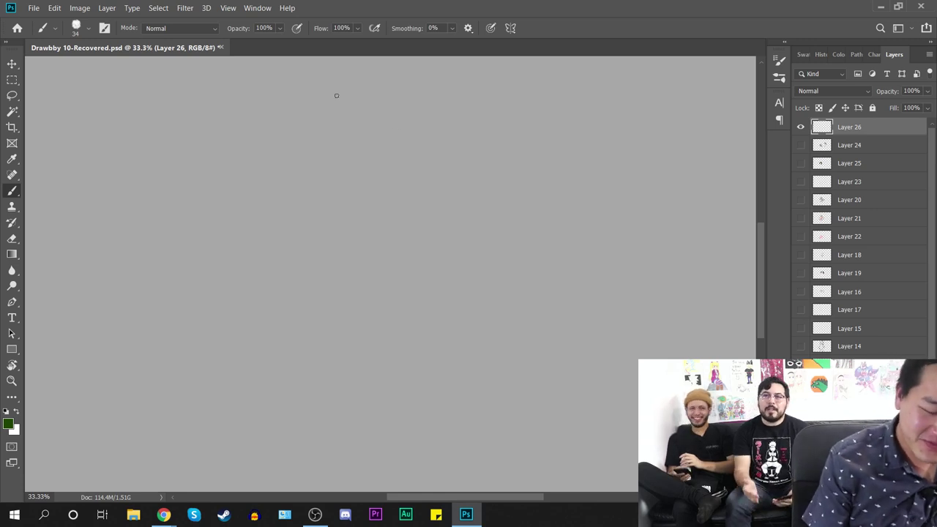
{"action": "left_click_drag", "start_coordinate": [363, 149], "coordinate": [319, 151]}
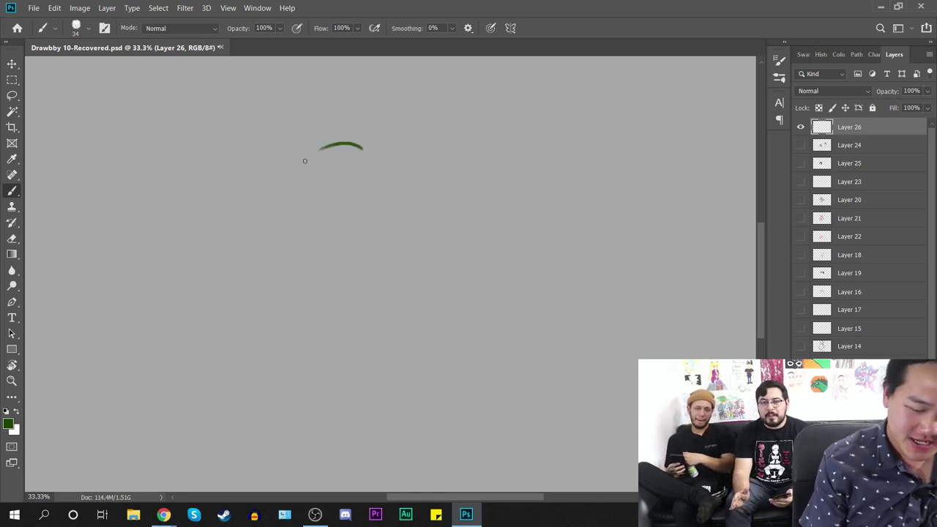
{"action": "key", "text": "ctrl+z"}
Step: Set the brush size to 10 px and sketch an angular jaw with a notched chin and small ears
{"action": "right_click", "coordinate": [391, 161]}
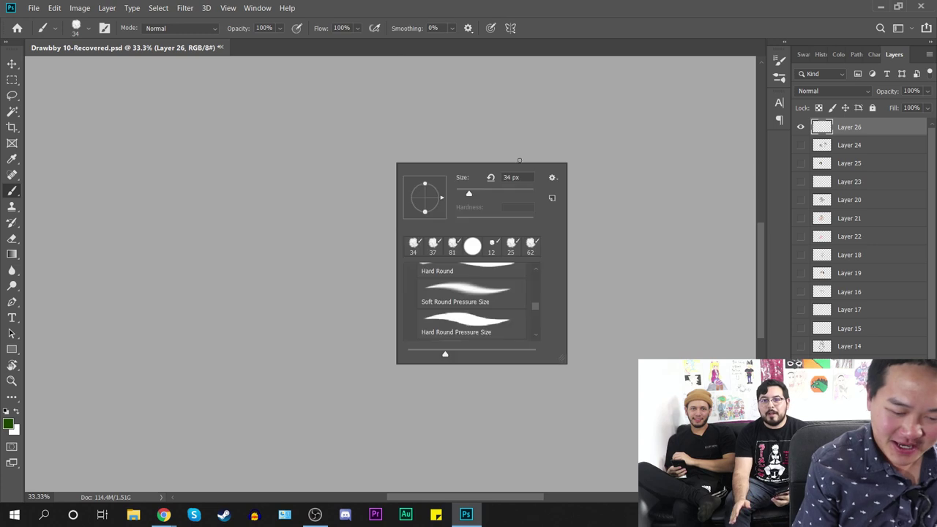
{"action": "type", "text": "10"}
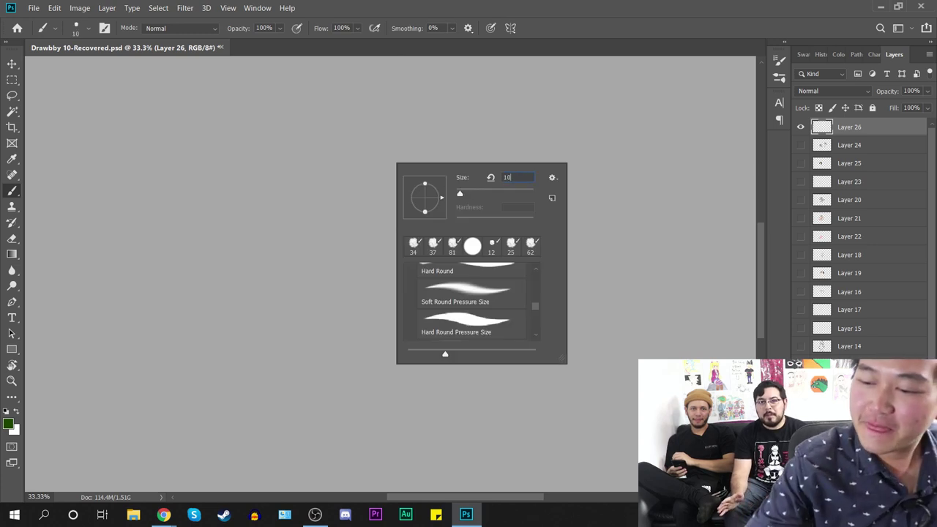
{"action": "key", "text": "Return"}
{"action": "mouse_move", "coordinate": [291, 159]}
{"action": "left_mouse_down"}
{"action": "mouse_move", "coordinate": [276, 199]}
{"action": "mouse_move", "coordinate": [319, 247]}
{"action": "mouse_move", "coordinate": [355, 250]}
{"action": "mouse_move", "coordinate": [397, 222]}
{"action": "left_mouse_up"}
{"action": "left_click_drag", "start_coordinate": [381, 189], "coordinate": [395, 218]}
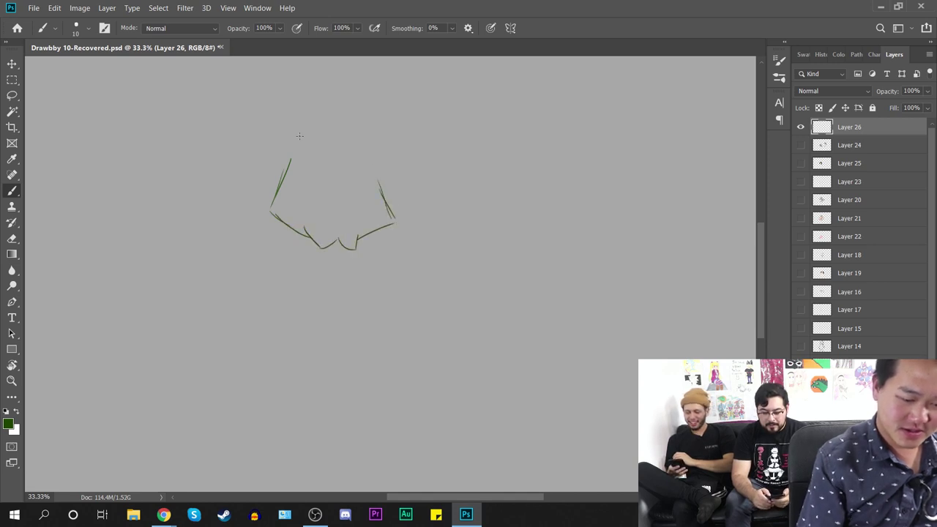
{"action": "left_click_drag", "start_coordinate": [286, 154], "coordinate": [287, 172]}
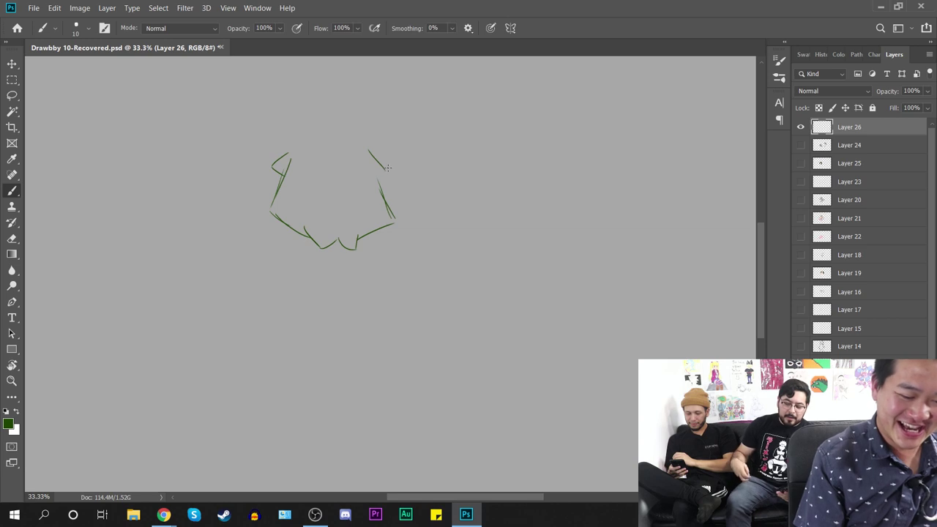
{"action": "left_click_drag", "start_coordinate": [388, 173], "coordinate": [374, 176]}
{"action": "left_click_drag", "start_coordinate": [376, 183], "coordinate": [383, 201]}
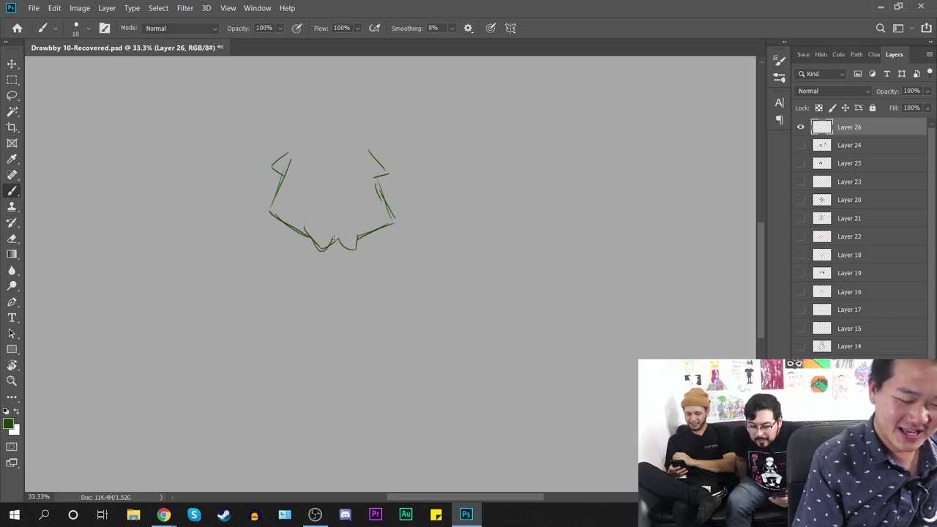
Step: Sketch sloping shoulder lines running outward from both sides of the head
{"action": "key", "text": "ctrl+minus"}
{"action": "left_click_drag", "start_coordinate": [311, 205], "coordinate": [254, 249]}
{"action": "left_click_drag", "start_coordinate": [379, 200], "coordinate": [477, 238]}
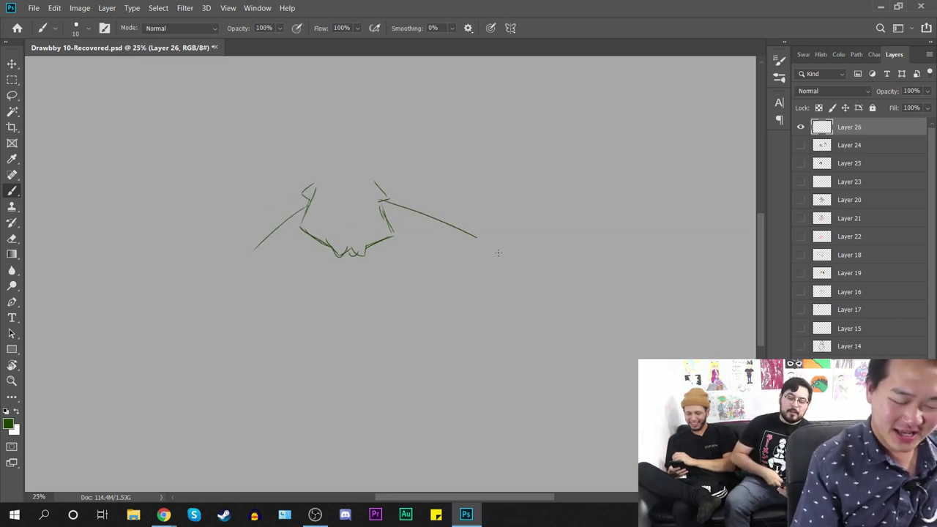
{"action": "left_click_drag", "start_coordinate": [464, 305], "coordinate": [509, 276]}
{"action": "left_click_drag", "start_coordinate": [357, 175], "coordinate": [278, 242]}
{"action": "left_click_drag", "start_coordinate": [441, 308], "coordinate": [380, 301]}
Step: Sketch the chest's curved sides and lower edge with a few abdomen lines beneath the head
{"action": "left_click_drag", "start_coordinate": [267, 233], "coordinate": [295, 267]}
{"action": "left_click_drag", "start_coordinate": [305, 265], "coordinate": [349, 252]}
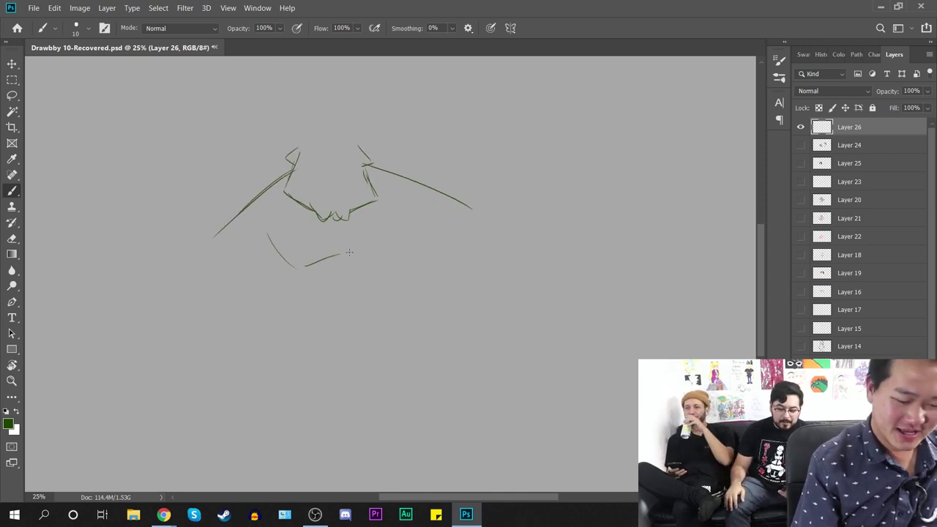
{"action": "left_click_drag", "start_coordinate": [417, 225], "coordinate": [392, 257]}
{"action": "left_click_drag", "start_coordinate": [304, 279], "coordinate": [366, 281]}
{"action": "mouse_move", "coordinate": [321, 284]}
{"action": "left_mouse_down"}
{"action": "mouse_move", "coordinate": [375, 287]}
{"action": "mouse_move", "coordinate": [329, 301]}
{"action": "left_mouse_up"}
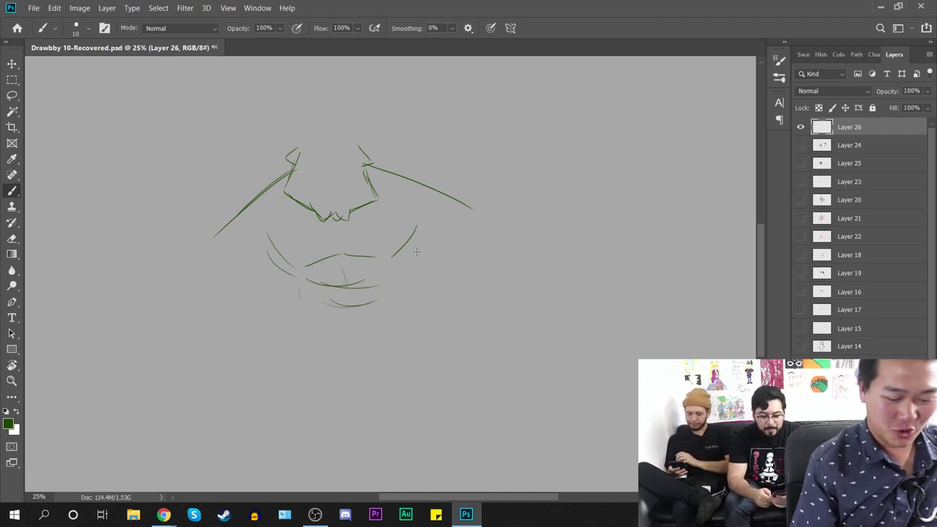
Step: Sketch the tapering waist and the V-shaped pelvis, and strengthen the curves under the chest
{"action": "left_click_drag", "start_coordinate": [430, 254], "coordinate": [400, 292]}
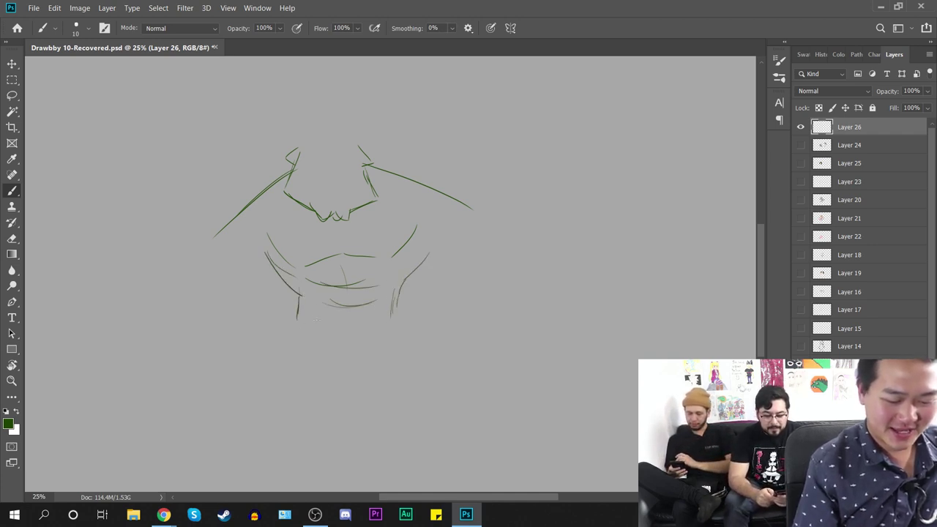
{"action": "left_click_drag", "start_coordinate": [298, 315], "coordinate": [338, 342]}
{"action": "left_click_drag", "start_coordinate": [452, 282], "coordinate": [459, 324]}
{"action": "mouse_move", "coordinate": [271, 285]}
{"action": "left_mouse_down"}
{"action": "mouse_move", "coordinate": [301, 315]}
{"action": "mouse_move", "coordinate": [373, 298]}
{"action": "left_mouse_up"}
{"action": "left_click_drag", "start_coordinate": [362, 299], "coordinate": [410, 305]}
{"action": "left_click_drag", "start_coordinate": [430, 270], "coordinate": [403, 308]}
{"action": "mouse_move", "coordinate": [468, 308]}
{"action": "left_mouse_down"}
{"action": "mouse_move", "coordinate": [507, 251]}
{"action": "mouse_move", "coordinate": [518, 292]}
{"action": "left_mouse_up"}
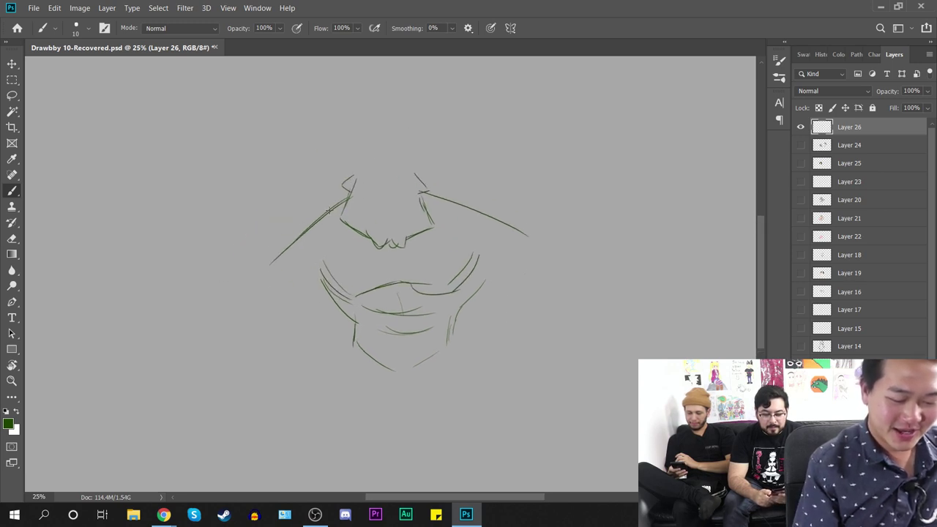
Step: Sketch the muscular arm on the figure's left side of the canvas, bent upward and ending in a fist
{"action": "left_click_drag", "start_coordinate": [331, 207], "coordinate": [273, 265]}
{"action": "left_click_drag", "start_coordinate": [327, 288], "coordinate": [271, 314]}
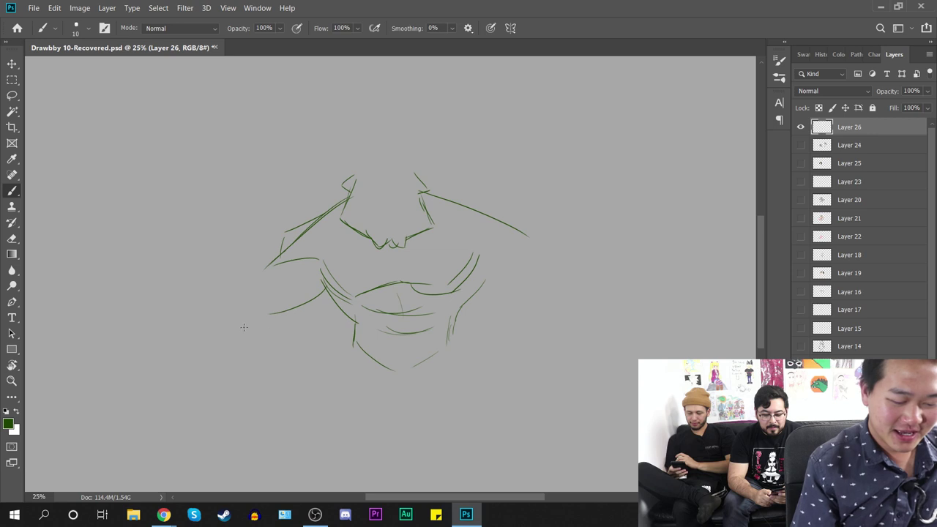
{"action": "left_click_drag", "start_coordinate": [201, 268], "coordinate": [246, 318]}
{"action": "mouse_move", "coordinate": [284, 278]}
{"action": "left_mouse_down"}
{"action": "mouse_move", "coordinate": [206, 240]}
{"action": "mouse_move", "coordinate": [232, 317]}
{"action": "left_mouse_up"}
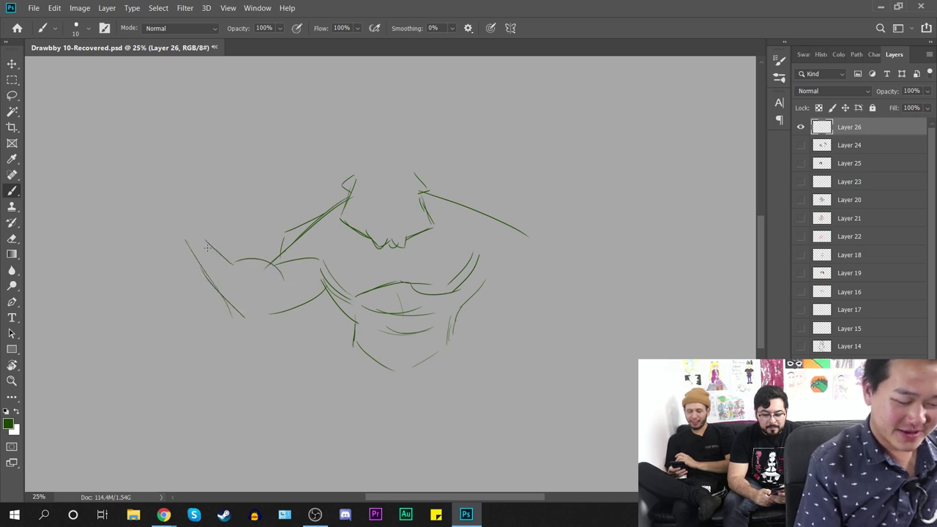
{"action": "left_click_drag", "start_coordinate": [209, 246], "coordinate": [222, 230]}
{"action": "mouse_move", "coordinate": [221, 221]}
{"action": "left_mouse_down"}
{"action": "mouse_move", "coordinate": [202, 223]}
{"action": "mouse_move", "coordinate": [190, 188]}
{"action": "mouse_move", "coordinate": [191, 202]}
{"action": "mouse_move", "coordinate": [167, 222]}
{"action": "left_mouse_up"}
{"action": "mouse_move", "coordinate": [170, 233]}
{"action": "left_mouse_down"}
{"action": "mouse_move", "coordinate": [189, 239]}
{"action": "mouse_move", "coordinate": [178, 231]}
{"action": "left_mouse_up"}
Step: Sketch a long, straight sword blade rising diagonally from the raised fist
{"action": "left_click_drag", "start_coordinate": [354, 266], "coordinate": [419, 330]}
{"action": "mouse_move", "coordinate": [246, 308]}
{"action": "left_mouse_down"}
{"action": "mouse_move", "coordinate": [275, 283]}
{"action": "mouse_move", "coordinate": [164, 104]}
{"action": "left_mouse_up"}
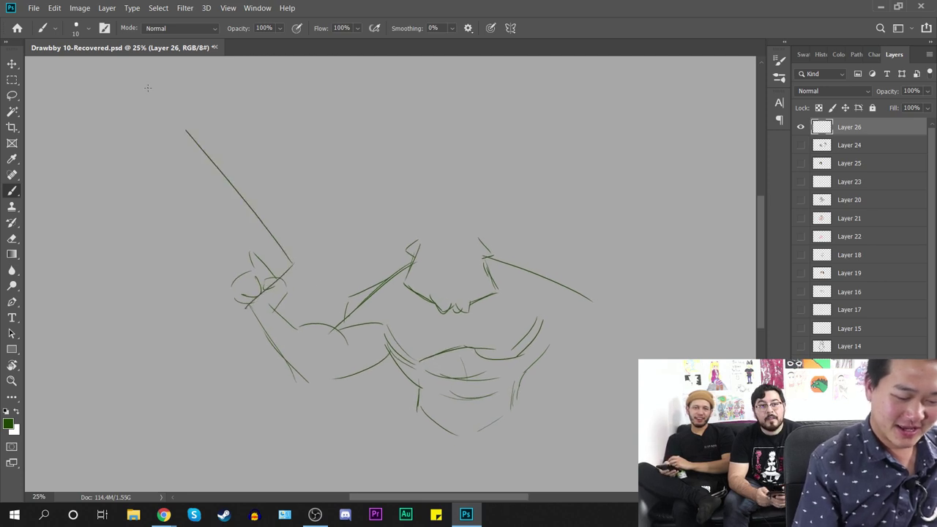
{"action": "mouse_move", "coordinate": [262, 285]}
{"action": "left_mouse_down"}
{"action": "mouse_move", "coordinate": [155, 147]}
{"action": "mouse_move", "coordinate": [182, 123]}
{"action": "left_mouse_up"}
{"action": "mouse_move", "coordinate": [523, 356]}
{"action": "left_mouse_down"}
{"action": "mouse_move", "coordinate": [483, 322]}
{"action": "mouse_move", "coordinate": [399, 283]}
{"action": "left_mouse_up"}
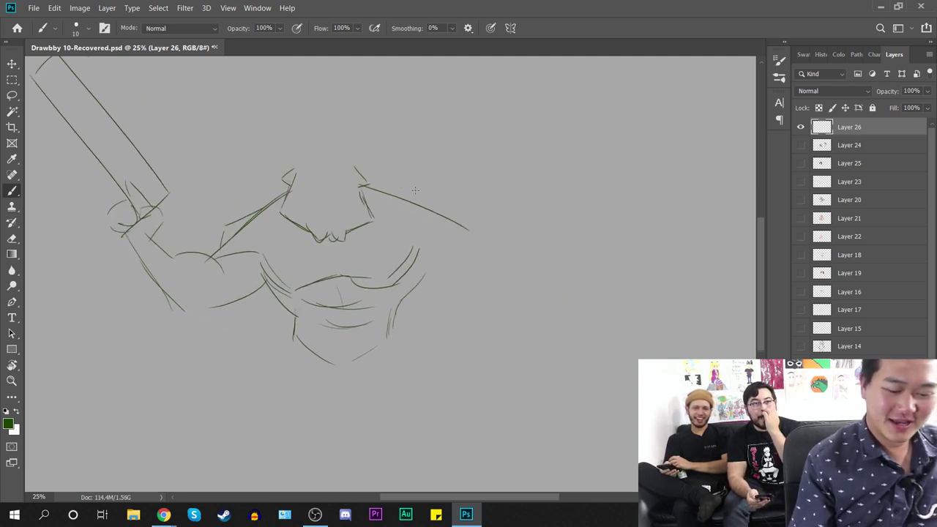
Step: Sketch the opposite arm raised outward from the shoulder, with a bent forearm and a curled fist
{"action": "left_click_drag", "start_coordinate": [381, 187], "coordinate": [422, 172]}
{"action": "left_click_drag", "start_coordinate": [425, 169], "coordinate": [473, 163]}
{"action": "left_click_drag", "start_coordinate": [493, 195], "coordinate": [420, 262]}
{"action": "left_click_drag", "start_coordinate": [489, 155], "coordinate": [541, 194]}
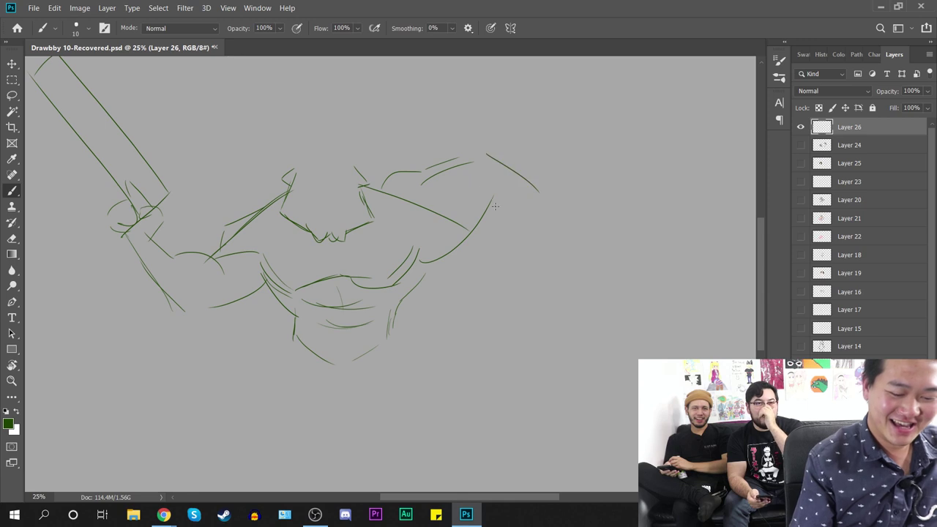
{"action": "left_click_drag", "start_coordinate": [479, 189], "coordinate": [524, 211]}
{"action": "mouse_move", "coordinate": [536, 182]}
{"action": "left_mouse_down"}
{"action": "mouse_move", "coordinate": [550, 227]}
{"action": "mouse_move", "coordinate": [558, 223]}
{"action": "left_mouse_up"}
Step: Sketch the front leg below the pelvis with a bulging thigh, knee, shin and foot
{"action": "left_click_drag", "start_coordinate": [295, 364], "coordinate": [361, 285]}
{"action": "left_click_drag", "start_coordinate": [359, 243], "coordinate": [392, 357]}
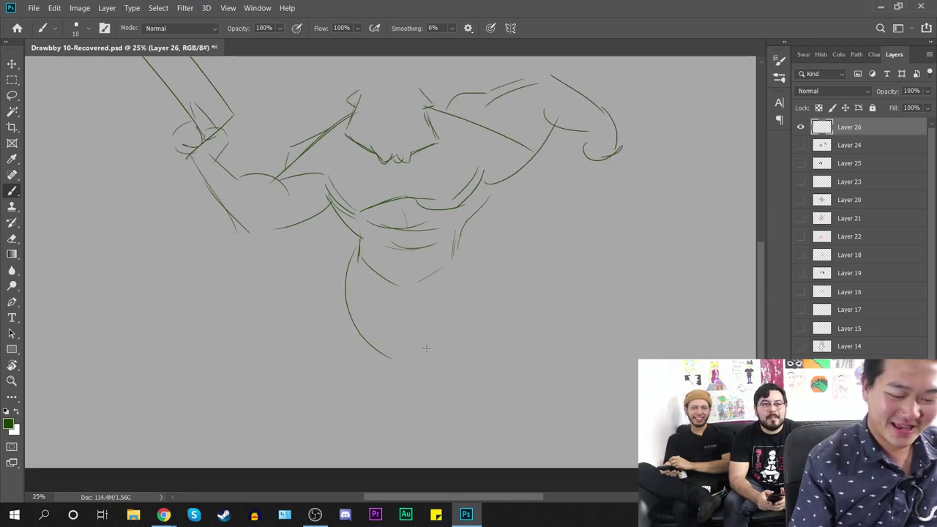
{"action": "left_click_drag", "start_coordinate": [388, 282], "coordinate": [411, 344]}
{"action": "left_click_drag", "start_coordinate": [359, 268], "coordinate": [401, 351]}
{"action": "mouse_move", "coordinate": [394, 290]}
{"action": "left_mouse_down"}
{"action": "mouse_move", "coordinate": [417, 363]}
{"action": "mouse_move", "coordinate": [406, 426]}
{"action": "mouse_move", "coordinate": [414, 437]}
{"action": "left_mouse_up"}
{"action": "mouse_move", "coordinate": [422, 363]}
{"action": "left_mouse_down"}
{"action": "mouse_move", "coordinate": [438, 431]}
{"action": "mouse_move", "coordinate": [483, 414]}
{"action": "left_mouse_up"}
{"action": "left_click_drag", "start_coordinate": [417, 442], "coordinate": [462, 439]}
Step: Sketch the second thigh beside the front leg and add the curved top of the head
{"action": "left_click_drag", "start_coordinate": [517, 340], "coordinate": [527, 387]}
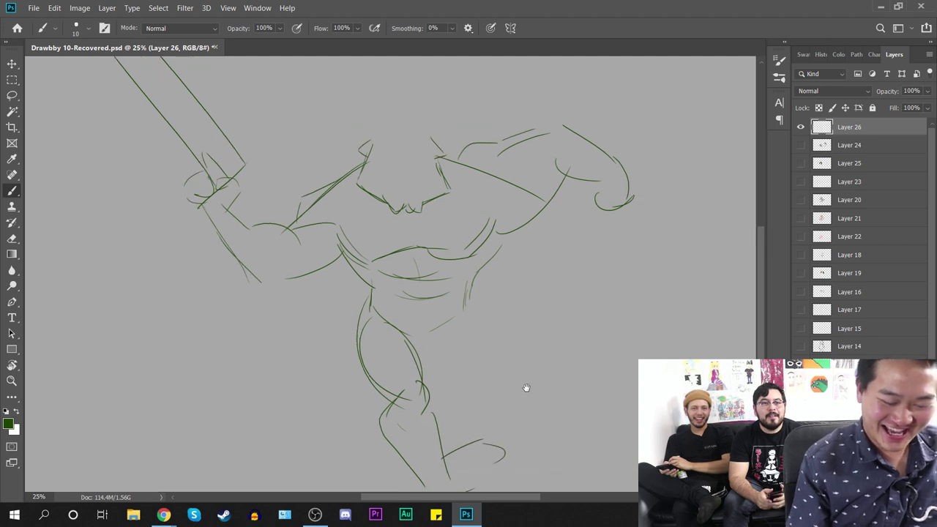
{"action": "mouse_move", "coordinate": [467, 310]}
{"action": "left_mouse_down"}
{"action": "mouse_move", "coordinate": [437, 373]}
{"action": "mouse_move", "coordinate": [433, 361]}
{"action": "left_mouse_up"}
{"action": "mouse_move", "coordinate": [533, 359]}
{"action": "left_mouse_down"}
{"action": "mouse_move", "coordinate": [550, 297]}
{"action": "mouse_move", "coordinate": [556, 342]}
{"action": "mouse_move", "coordinate": [586, 406]}
{"action": "mouse_move", "coordinate": [577, 435]}
{"action": "left_mouse_up"}
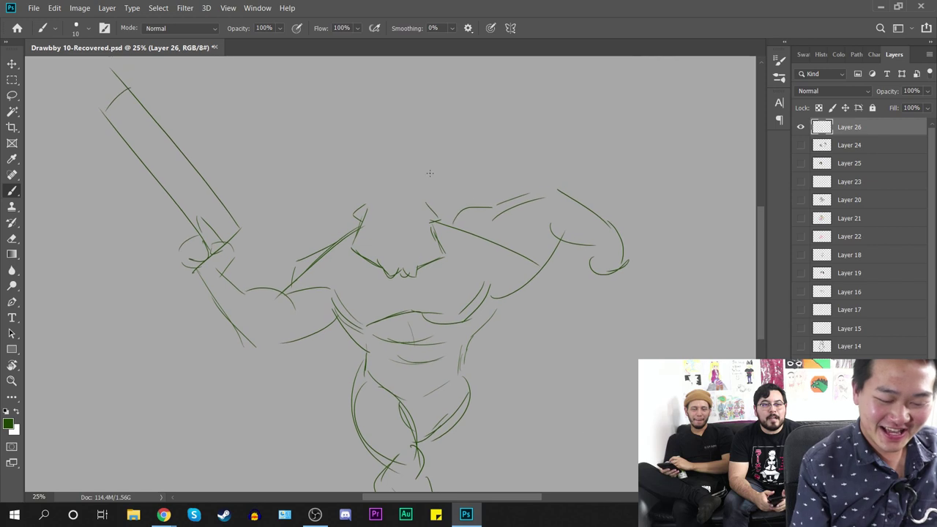
{"action": "mouse_move", "coordinate": [426, 181]}
{"action": "left_mouse_down"}
{"action": "mouse_move", "coordinate": [358, 186]}
{"action": "mouse_move", "coordinate": [432, 193]}
{"action": "left_mouse_up"}
{"action": "left_click_drag", "start_coordinate": [557, 312], "coordinate": [631, 334]}
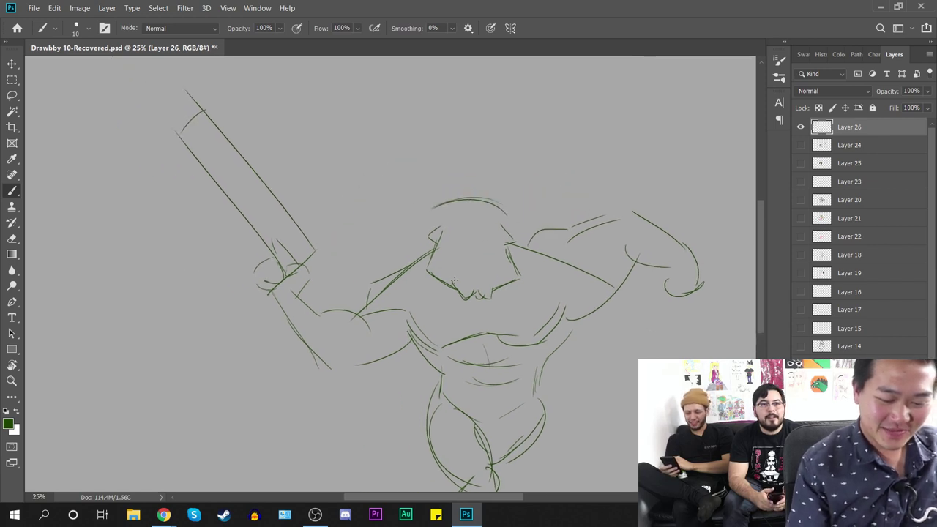
Step: Sketch a much wider, longer sword blade reaching the canvas's upper edge and reinforce its edges with repeated strokes
{"action": "key", "text": "ctrl+minus"}
{"action": "mouse_move", "coordinate": [314, 212]}
{"action": "left_mouse_down"}
{"action": "mouse_move", "coordinate": [251, 261]}
{"action": "mouse_move", "coordinate": [278, 176]}
{"action": "mouse_move", "coordinate": [187, 71]}
{"action": "left_mouse_up"}
{"action": "left_click_drag", "start_coordinate": [95, 71], "coordinate": [249, 275]}
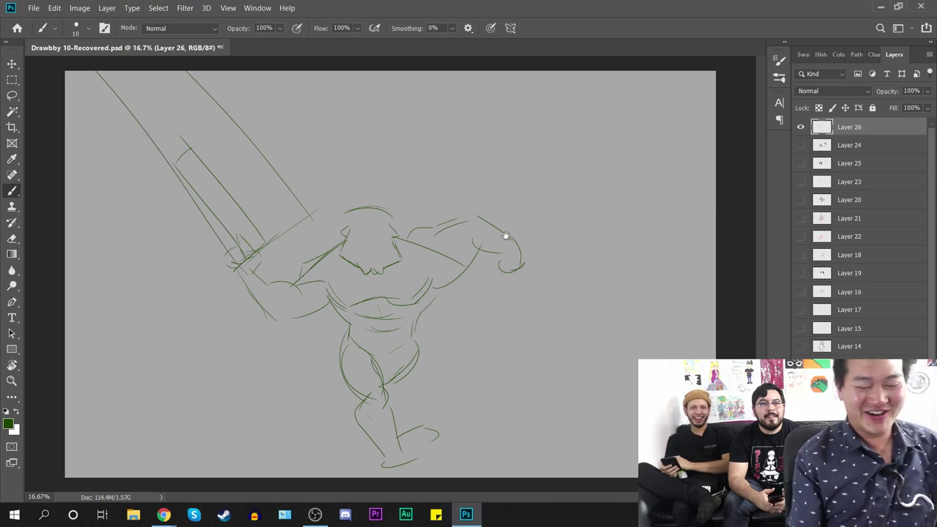
{"action": "mouse_move", "coordinate": [161, 73]}
{"action": "left_mouse_down"}
{"action": "mouse_move", "coordinate": [108, 97]}
{"action": "mouse_move", "coordinate": [234, 252]}
{"action": "left_mouse_up"}
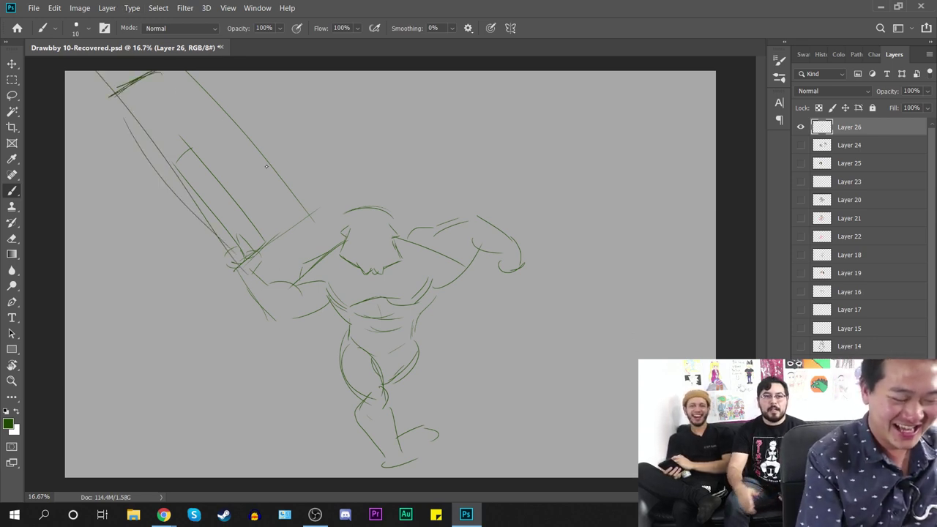
{"action": "mouse_move", "coordinate": [213, 48]}
{"action": "left_mouse_down"}
{"action": "mouse_move", "coordinate": [349, 226]}
{"action": "mouse_move", "coordinate": [194, 103]}
{"action": "mouse_move", "coordinate": [217, 51]}
{"action": "left_mouse_up"}
{"action": "left_click_drag", "start_coordinate": [139, 51], "coordinate": [188, 42]}
{"action": "key", "text": "ctrl+plus"}
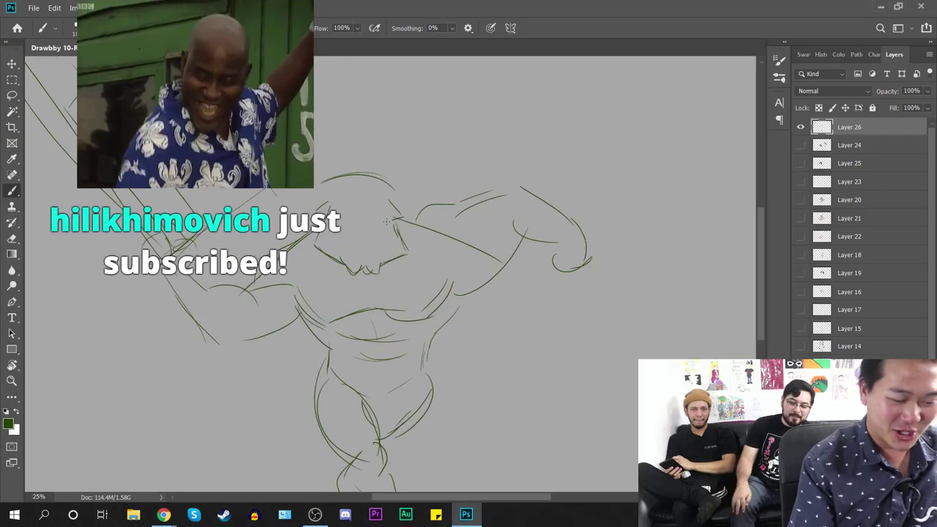
{"action": "left_click_drag", "start_coordinate": [422, 205], "coordinate": [555, 352]}
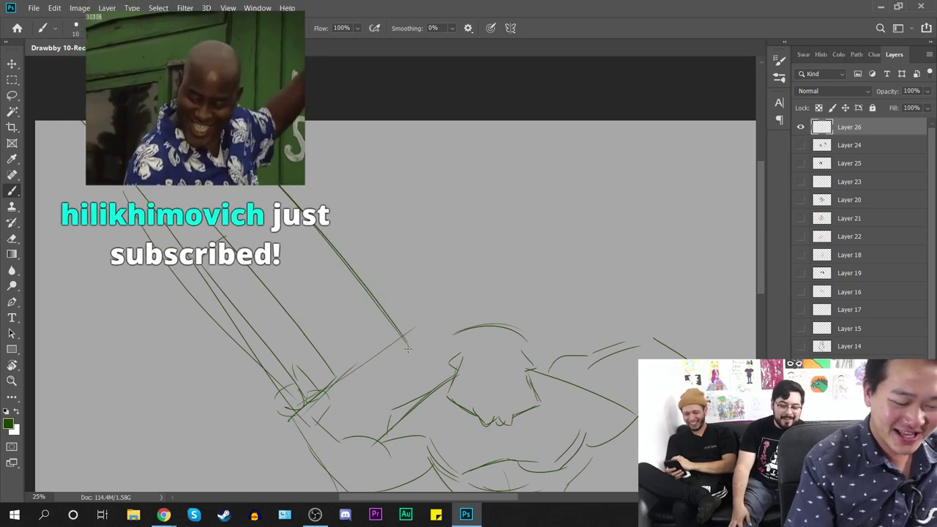
{"action": "left_click_drag", "start_coordinate": [163, 248], "coordinate": [319, 401]}
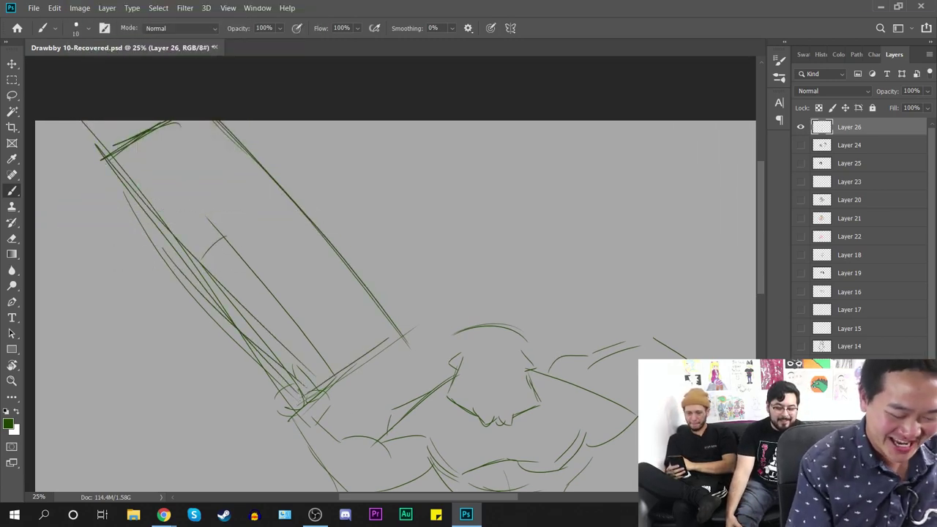
Step: Sketch the fingers gripping the sword and add the handle and guard around the fist
{"action": "mouse_move", "coordinate": [281, 368]}
{"action": "left_mouse_down"}
{"action": "mouse_move", "coordinate": [297, 396]}
{"action": "mouse_move", "coordinate": [281, 388]}
{"action": "left_mouse_up"}
{"action": "mouse_move", "coordinate": [292, 385]}
{"action": "left_mouse_down"}
{"action": "mouse_move", "coordinate": [289, 418]}
{"action": "mouse_move", "coordinate": [278, 397]}
{"action": "mouse_move", "coordinate": [273, 407]}
{"action": "mouse_move", "coordinate": [298, 417]}
{"action": "left_mouse_up"}
{"action": "mouse_move", "coordinate": [269, 402]}
{"action": "left_mouse_down"}
{"action": "mouse_move", "coordinate": [304, 414]}
{"action": "mouse_move", "coordinate": [285, 422]}
{"action": "left_mouse_up"}
{"action": "mouse_move", "coordinate": [355, 391]}
{"action": "left_mouse_down"}
{"action": "mouse_move", "coordinate": [405, 292]}
{"action": "mouse_move", "coordinate": [322, 345]}
{"action": "mouse_move", "coordinate": [313, 338]}
{"action": "mouse_move", "coordinate": [379, 303]}
{"action": "left_mouse_up"}
{"action": "left_click_drag", "start_coordinate": [344, 336], "coordinate": [357, 329]}
{"action": "left_click_drag", "start_coordinate": [352, 335], "coordinate": [384, 378]}
{"action": "mouse_move", "coordinate": [468, 410]}
{"action": "left_mouse_down"}
{"action": "mouse_move", "coordinate": [378, 372]}
{"action": "mouse_move", "coordinate": [383, 400]}
{"action": "left_mouse_up"}
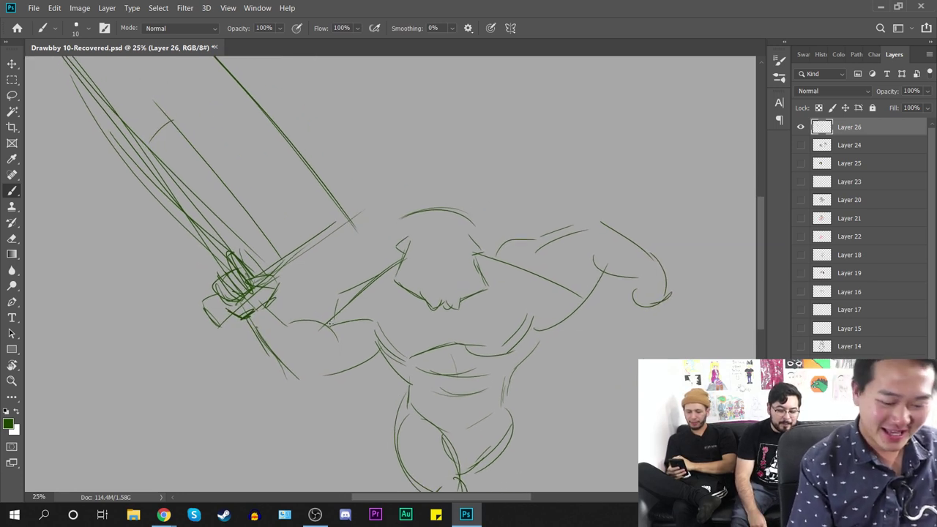
Step: Define the sword arm's elbow and biceps and add a shoulder cap joining it to the torso
{"action": "mouse_move", "coordinate": [331, 329]}
{"action": "left_mouse_down"}
{"action": "mouse_move", "coordinate": [315, 375]}
{"action": "mouse_move", "coordinate": [299, 378]}
{"action": "left_mouse_up"}
{"action": "mouse_move", "coordinate": [379, 359]}
{"action": "left_mouse_down"}
{"action": "mouse_move", "coordinate": [325, 318]}
{"action": "mouse_move", "coordinate": [344, 313]}
{"action": "mouse_move", "coordinate": [338, 288]}
{"action": "mouse_move", "coordinate": [389, 276]}
{"action": "left_mouse_up"}
{"action": "left_click_drag", "start_coordinate": [343, 322], "coordinate": [376, 311]}
{"action": "left_click_drag", "start_coordinate": [372, 280], "coordinate": [383, 361]}
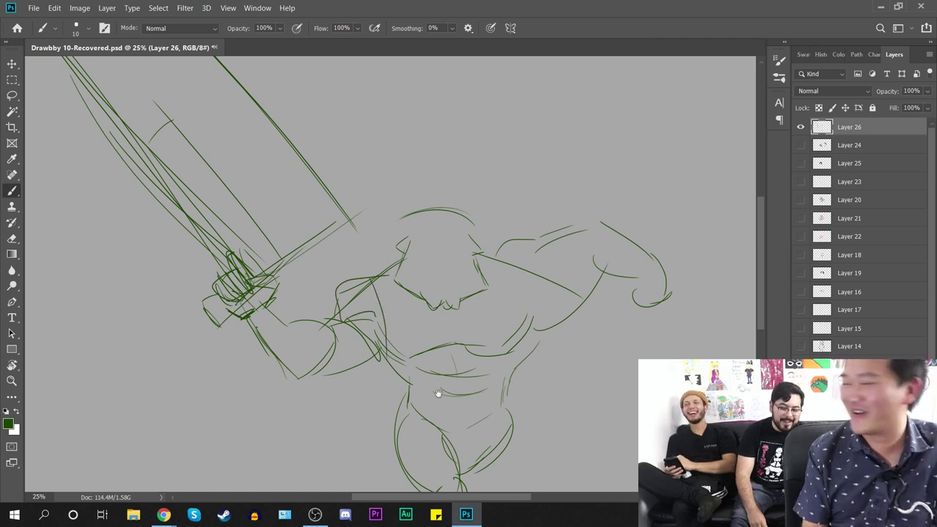
Step: Outline both sides and the lower edge of the chest, and sketch the pectoral lines with a center crease
{"action": "left_click_drag", "start_coordinate": [438, 394], "coordinate": [369, 375]}
{"action": "mouse_move", "coordinate": [439, 248]}
{"action": "left_mouse_down"}
{"action": "mouse_move", "coordinate": [480, 348]}
{"action": "mouse_move", "coordinate": [467, 318]}
{"action": "left_mouse_up"}
{"action": "left_click_drag", "start_coordinate": [318, 257], "coordinate": [317, 337]}
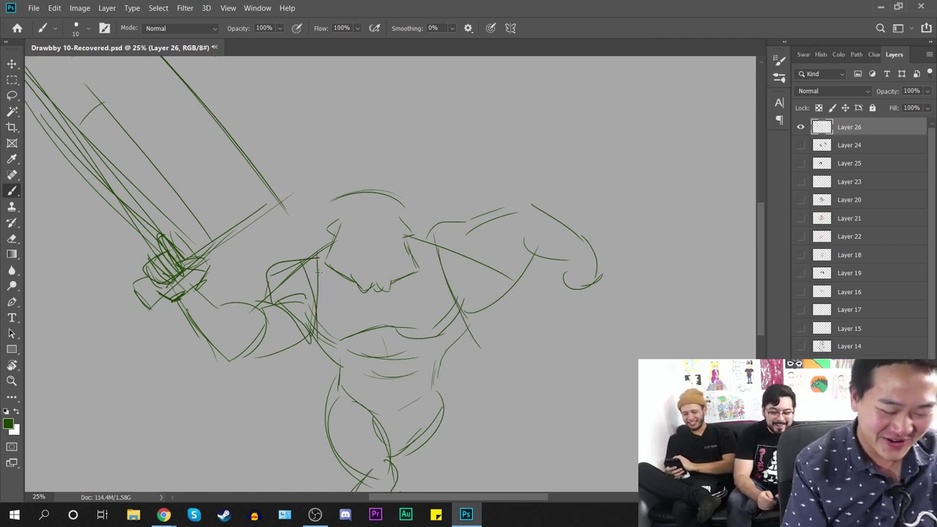
{"action": "mouse_move", "coordinate": [437, 232]}
{"action": "left_mouse_down"}
{"action": "mouse_move", "coordinate": [470, 332]}
{"action": "mouse_move", "coordinate": [300, 342]}
{"action": "left_mouse_up"}
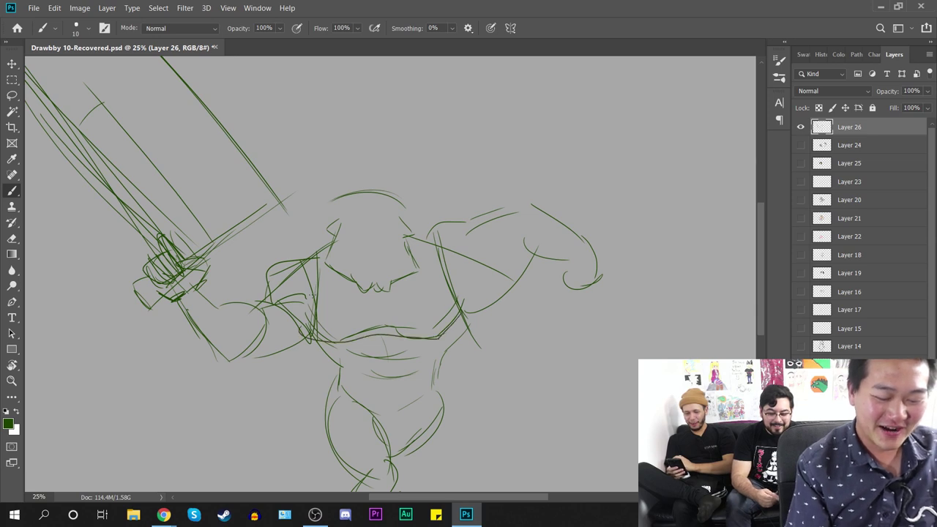
{"action": "mouse_move", "coordinate": [311, 294]}
{"action": "left_mouse_down"}
{"action": "mouse_move", "coordinate": [367, 302]}
{"action": "mouse_move", "coordinate": [384, 341]}
{"action": "left_mouse_up"}
{"action": "mouse_move", "coordinate": [379, 312]}
{"action": "left_mouse_down"}
{"action": "mouse_move", "coordinate": [476, 280]}
{"action": "mouse_move", "coordinate": [451, 285]}
{"action": "left_mouse_up"}
{"action": "left_click_drag", "start_coordinate": [382, 302], "coordinate": [381, 331]}
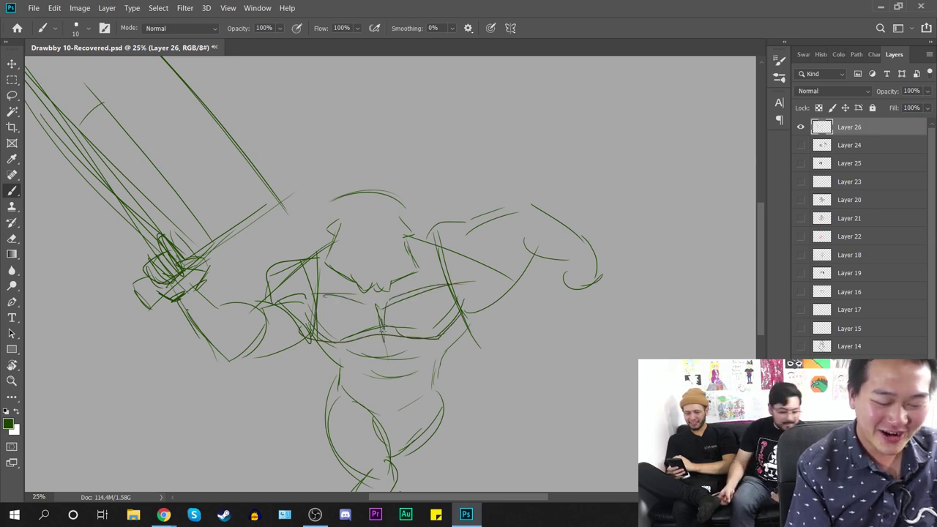
Step: Draw short bold lines and a small circle on the chest, plus a small box shape beneath its center
{"action": "left_click_drag", "start_coordinate": [524, 346], "coordinate": [575, 329]}
{"action": "mouse_move", "coordinate": [476, 280]}
{"action": "left_mouse_down"}
{"action": "mouse_move", "coordinate": [477, 291]}
{"action": "mouse_move", "coordinate": [443, 302]}
{"action": "mouse_move", "coordinate": [377, 302]}
{"action": "mouse_move", "coordinate": [407, 304]}
{"action": "left_mouse_up"}
{"action": "left_click_drag", "start_coordinate": [539, 338], "coordinate": [531, 268]}
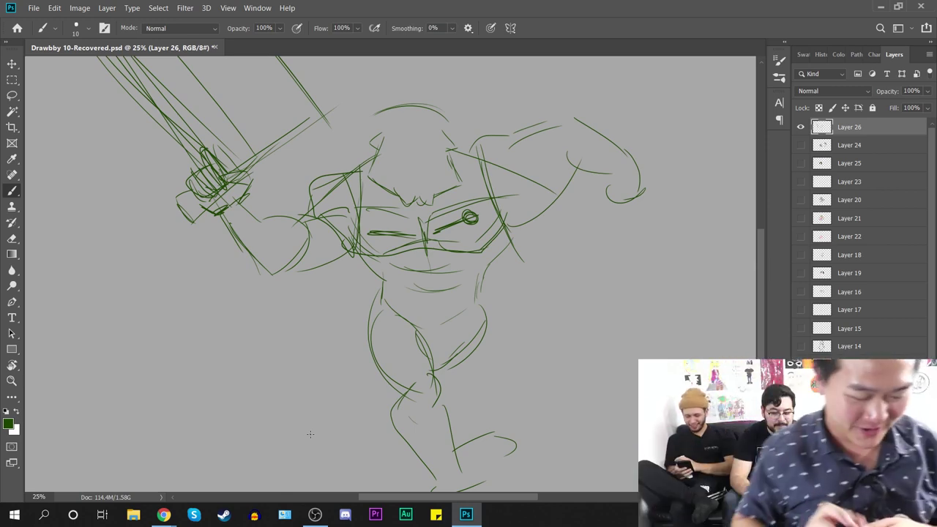
{"action": "left_click_drag", "start_coordinate": [419, 249], "coordinate": [439, 247]}
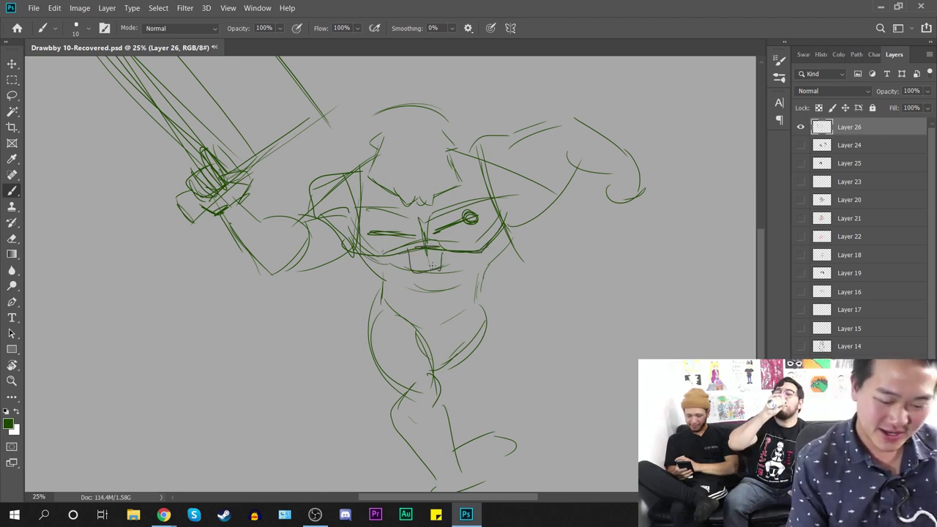
Step: Sketch a belt with a buckle and pouches around the waist, including a rounded pouch at the hip
{"action": "mouse_move", "coordinate": [358, 281]}
{"action": "left_mouse_down"}
{"action": "mouse_move", "coordinate": [397, 305]}
{"action": "mouse_move", "coordinate": [367, 312]}
{"action": "mouse_move", "coordinate": [396, 322]}
{"action": "mouse_move", "coordinate": [447, 297]}
{"action": "mouse_move", "coordinate": [450, 306]}
{"action": "mouse_move", "coordinate": [452, 294]}
{"action": "mouse_move", "coordinate": [473, 320]}
{"action": "left_mouse_up"}
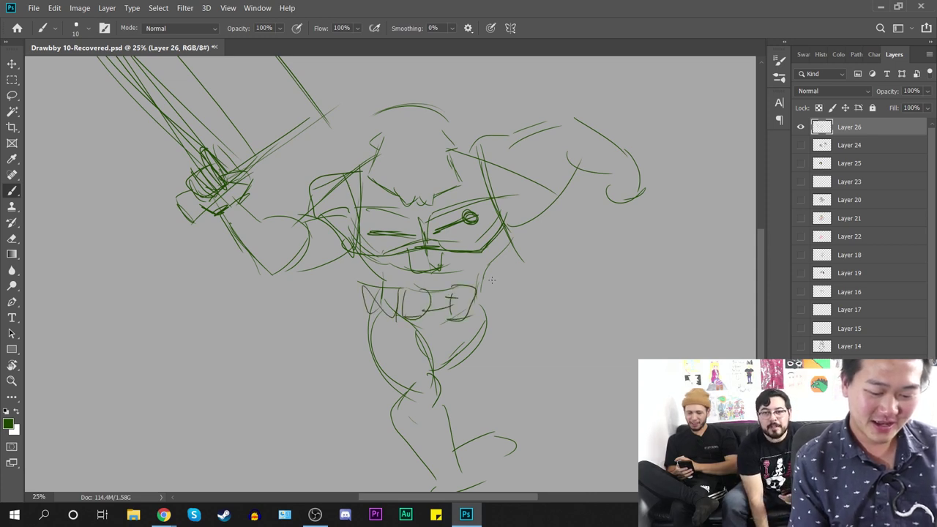
{"action": "left_click_drag", "start_coordinate": [495, 280], "coordinate": [493, 315]}
{"action": "left_click_drag", "start_coordinate": [355, 279], "coordinate": [401, 283]}
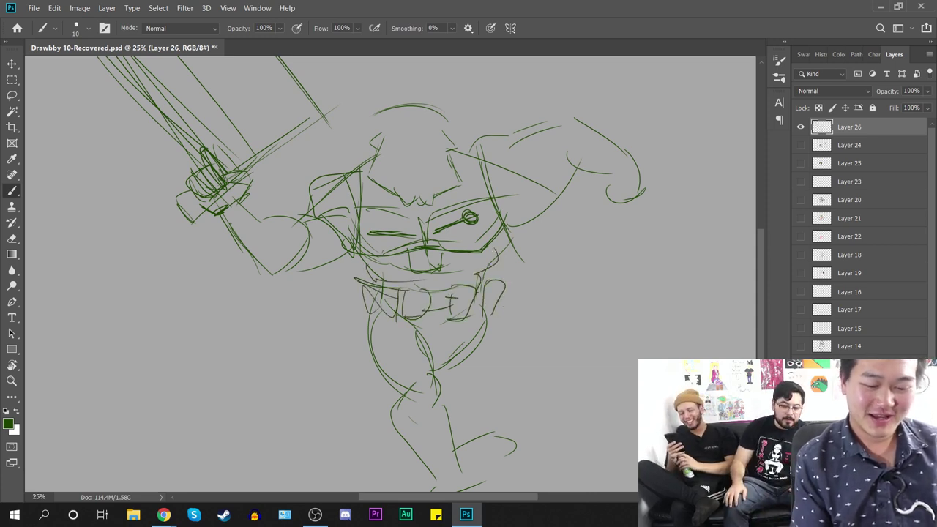
Step: Sketch the V-shaped lower edge of the briefs below the belt and strengthen the outer thigh line
{"action": "left_click_drag", "start_coordinate": [482, 362], "coordinate": [465, 284]}
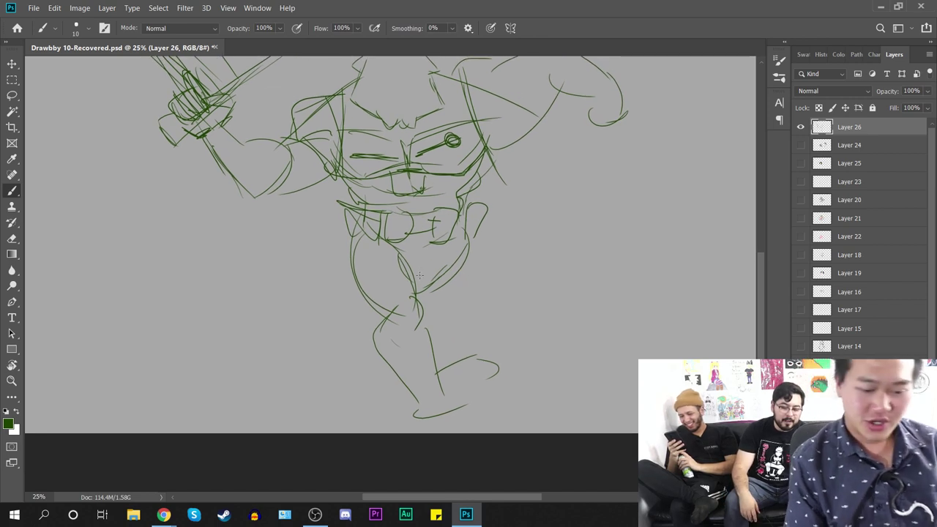
{"action": "left_click_drag", "start_coordinate": [449, 239], "coordinate": [414, 262]}
{"action": "mouse_move", "coordinate": [395, 243]}
{"action": "left_mouse_down"}
{"action": "mouse_move", "coordinate": [365, 210]}
{"action": "mouse_move", "coordinate": [349, 244]}
{"action": "left_mouse_up"}
{"action": "left_click_drag", "start_coordinate": [355, 242], "coordinate": [365, 309]}
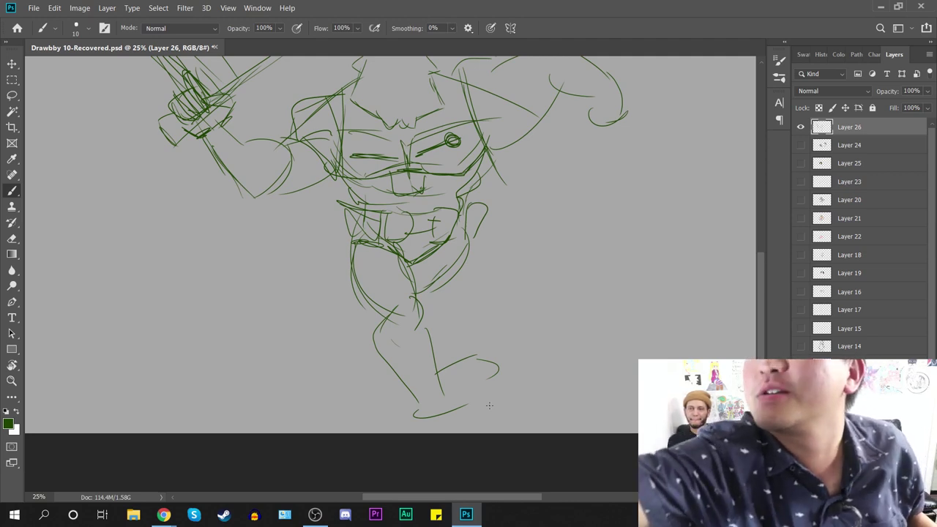
Step: Sketch the cuff band below the knee and strengthen the knee, outer thigh and shin lines of the standing leg
{"action": "left_click_drag", "start_coordinate": [418, 295], "coordinate": [383, 306]}
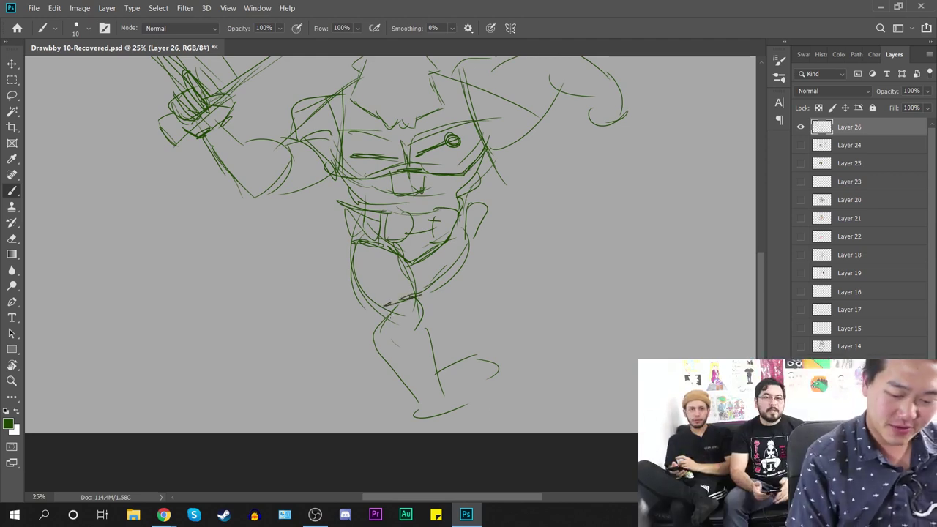
{"action": "mouse_move", "coordinate": [378, 339]}
{"action": "left_mouse_down"}
{"action": "mouse_move", "coordinate": [421, 317]}
{"action": "mouse_move", "coordinate": [431, 362]}
{"action": "left_mouse_up"}
{"action": "mouse_move", "coordinate": [466, 238]}
{"action": "left_mouse_down"}
{"action": "mouse_move", "coordinate": [432, 293]}
{"action": "mouse_move", "coordinate": [433, 320]}
{"action": "left_mouse_up"}
{"action": "left_click_drag", "start_coordinate": [504, 376], "coordinate": [491, 426]}
{"action": "left_click_drag", "start_coordinate": [455, 293], "coordinate": [419, 386]}
{"action": "left_click_drag", "start_coordinate": [510, 322], "coordinate": [503, 423]}
{"action": "left_click_drag", "start_coordinate": [469, 328], "coordinate": [433, 377]}
Step: Outline the crown and sides of the head above the beard and add an ear on each side
{"action": "left_click_drag", "start_coordinate": [652, 310], "coordinate": [696, 343]}
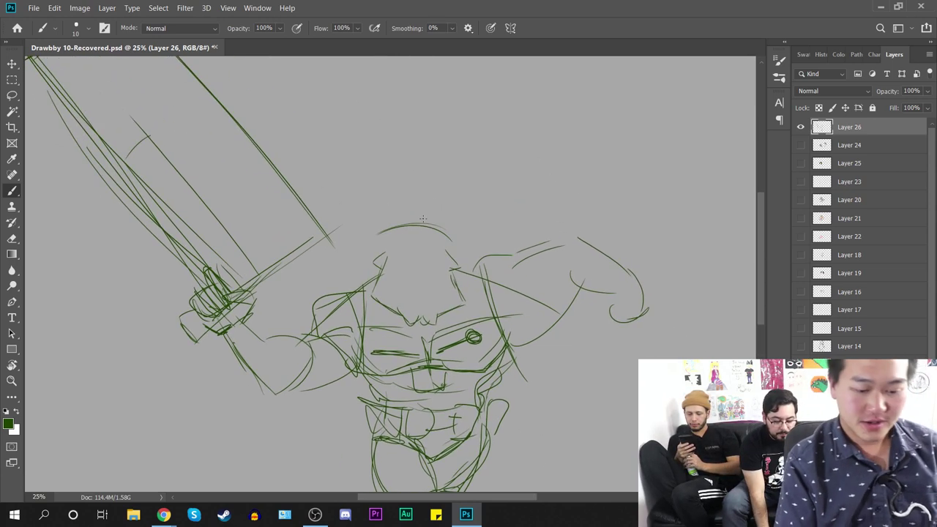
{"action": "left_click_drag", "start_coordinate": [382, 233], "coordinate": [453, 230]}
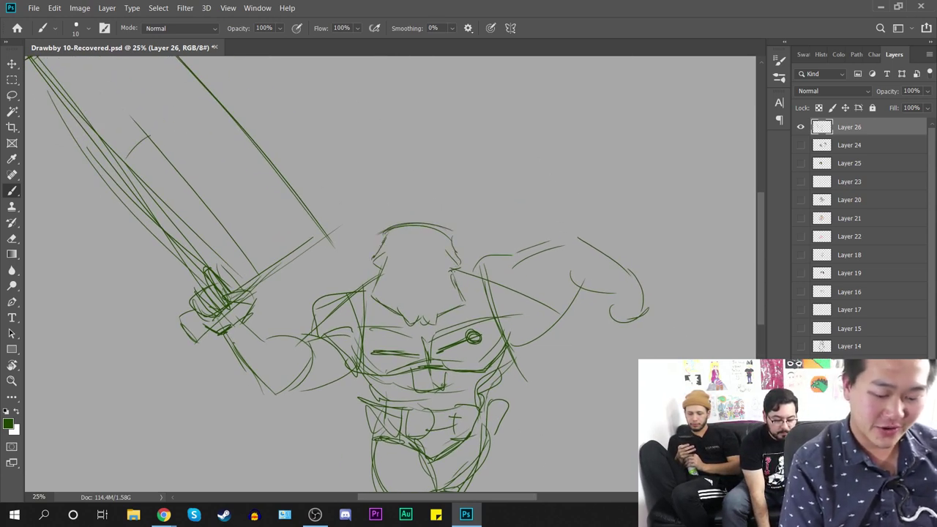
{"action": "left_click_drag", "start_coordinate": [368, 260], "coordinate": [377, 279]}
{"action": "left_click_drag", "start_coordinate": [461, 268], "coordinate": [453, 284]}
{"action": "mouse_move", "coordinate": [500, 316]}
{"action": "left_mouse_down"}
{"action": "mouse_move", "coordinate": [515, 241]}
{"action": "mouse_move", "coordinate": [516, 261]}
{"action": "left_mouse_up"}
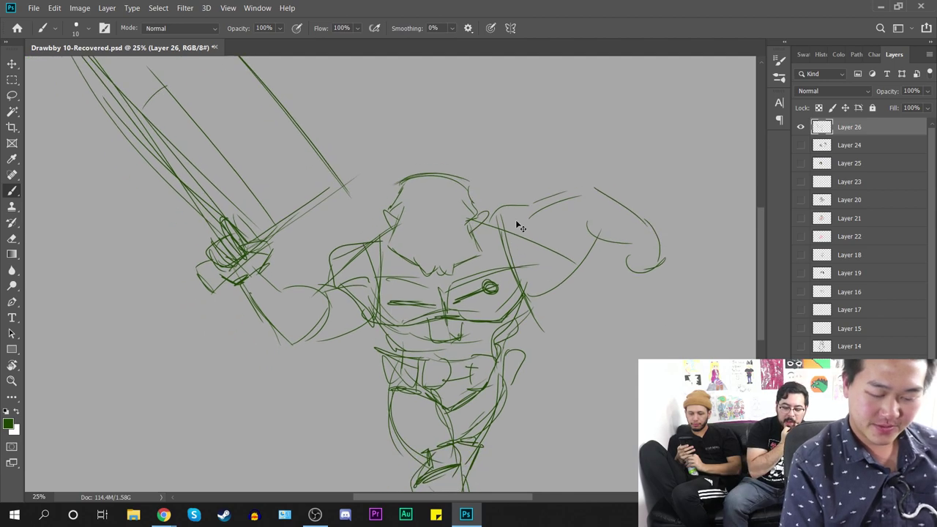
Step: Draw two half-closed eyes with curved lower lids and a small curved nose on the face
{"action": "key", "text": "ctrl+plus"}
{"action": "key", "text": "ctrl+plus"}
{"action": "left_click_drag", "start_coordinate": [536, 224], "coordinate": [484, 303]}
{"action": "mouse_move", "coordinate": [356, 241]}
{"action": "left_mouse_down"}
{"action": "mouse_move", "coordinate": [396, 255]}
{"action": "mouse_move", "coordinate": [402, 244]}
{"action": "mouse_move", "coordinate": [492, 242]}
{"action": "left_mouse_up"}
{"action": "mouse_move", "coordinate": [438, 229]}
{"action": "left_mouse_down"}
{"action": "mouse_move", "coordinate": [488, 252]}
{"action": "mouse_move", "coordinate": [498, 242]}
{"action": "left_mouse_up"}
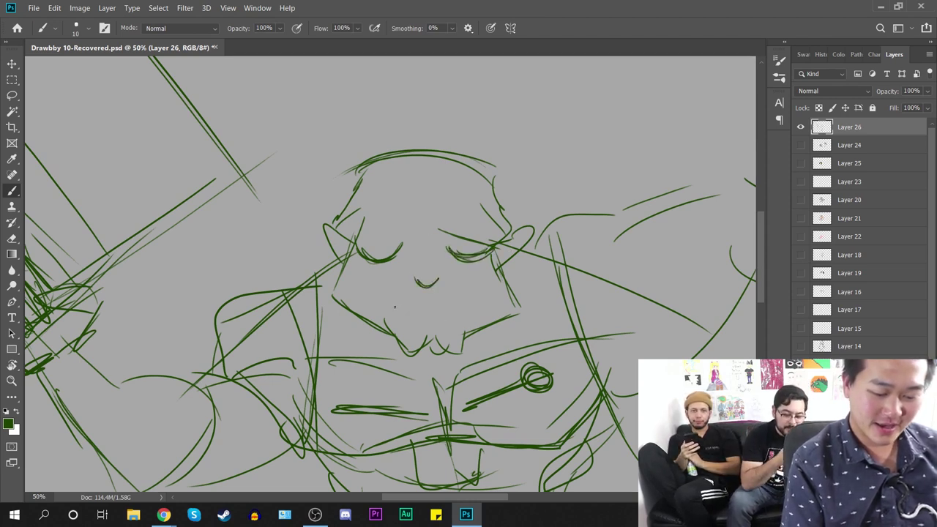
Step: Draw a smirking mouth with a cheek crease and add bag lines under both eyes
{"action": "left_click_drag", "start_coordinate": [394, 307], "coordinate": [462, 300]}
{"action": "left_click_drag", "start_coordinate": [371, 293], "coordinate": [398, 279]}
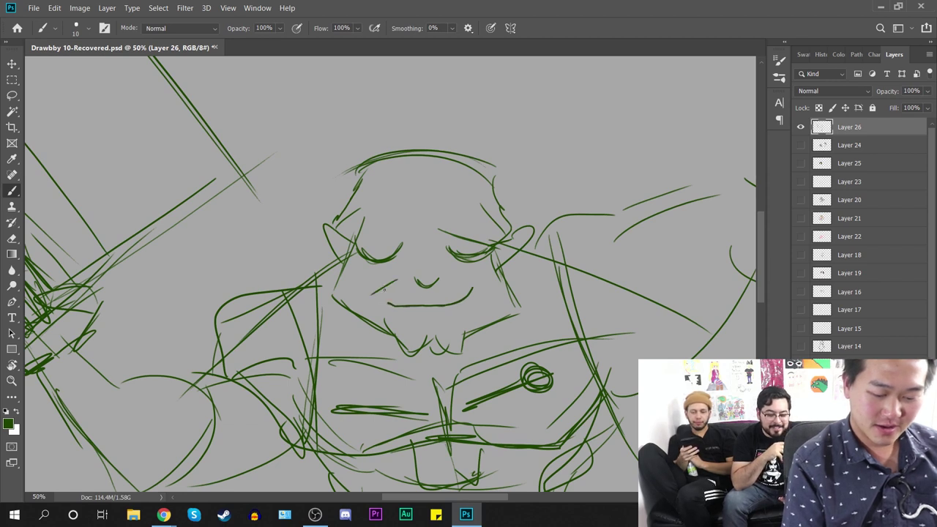
{"action": "left_click_drag", "start_coordinate": [445, 256], "coordinate": [480, 264]}
{"action": "left_click_drag", "start_coordinate": [361, 260], "coordinate": [402, 267]}
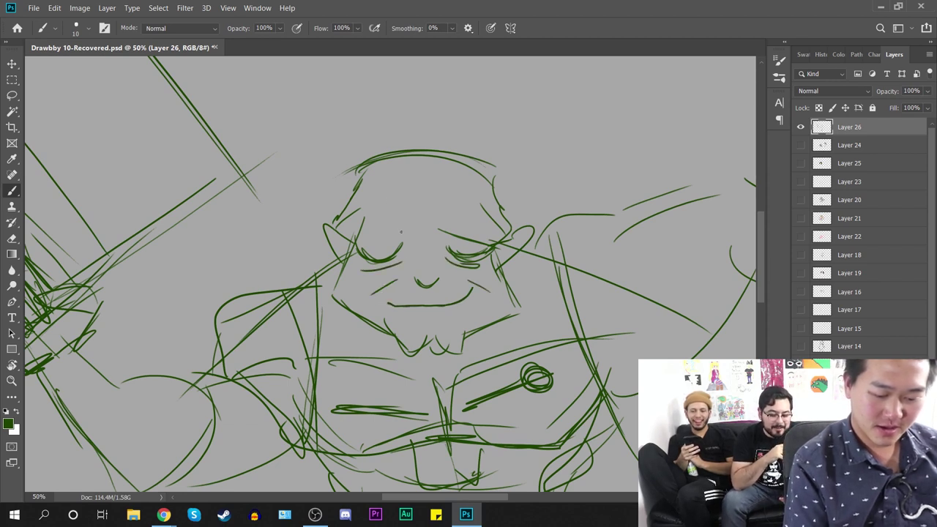
Step: Sketch the upper eyelids and inner brow marks over the eyes, undoing the discarded strokes
{"action": "mouse_move", "coordinate": [364, 223]}
{"action": "left_mouse_down"}
{"action": "mouse_move", "coordinate": [399, 226]}
{"action": "mouse_move", "coordinate": [403, 238]}
{"action": "mouse_move", "coordinate": [377, 233]}
{"action": "left_mouse_up"}
{"action": "key", "text": "ctrl+z"}
{"action": "key", "text": "ctrl+z"}
{"action": "key", "text": "ctrl+z"}
{"action": "key", "text": "ctrl+z"}
{"action": "key", "text": "ctrl+z"}
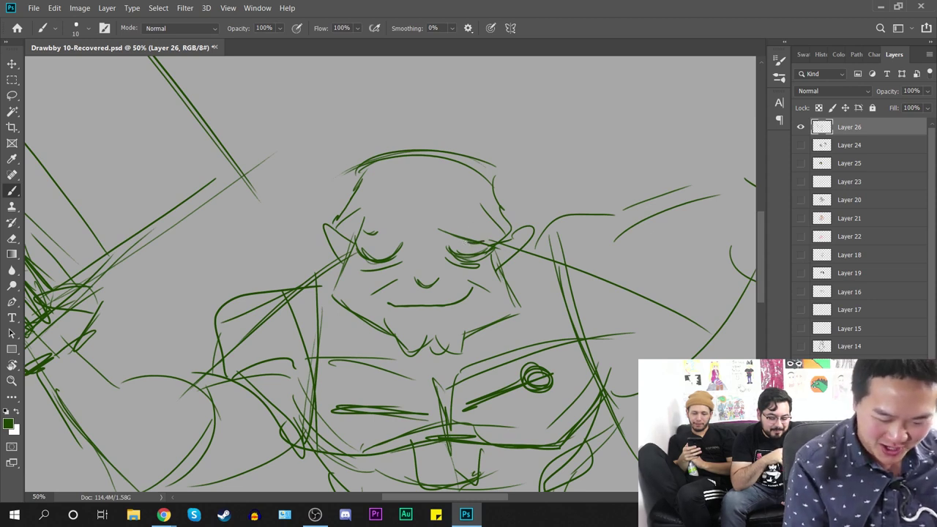
{"action": "left_click_drag", "start_coordinate": [360, 232], "coordinate": [403, 233]}
{"action": "left_click_drag", "start_coordinate": [593, 372], "coordinate": [601, 404]}
Step: Sketch wavy, swept-out hair from the parting down the sword-arm side of the head
{"action": "mouse_move", "coordinate": [424, 170]}
{"action": "left_mouse_down"}
{"action": "mouse_move", "coordinate": [361, 152]}
{"action": "mouse_move", "coordinate": [272, 214]}
{"action": "left_mouse_up"}
{"action": "mouse_move", "coordinate": [271, 215]}
{"action": "left_mouse_down"}
{"action": "mouse_move", "coordinate": [317, 215]}
{"action": "mouse_move", "coordinate": [271, 248]}
{"action": "left_mouse_up"}
{"action": "left_click_drag", "start_coordinate": [272, 248], "coordinate": [320, 232]}
{"action": "mouse_move", "coordinate": [319, 232]}
{"action": "left_mouse_down"}
{"action": "mouse_move", "coordinate": [288, 274]}
{"action": "mouse_move", "coordinate": [312, 297]}
{"action": "left_mouse_up"}
{"action": "left_click_drag", "start_coordinate": [304, 283], "coordinate": [324, 338]}
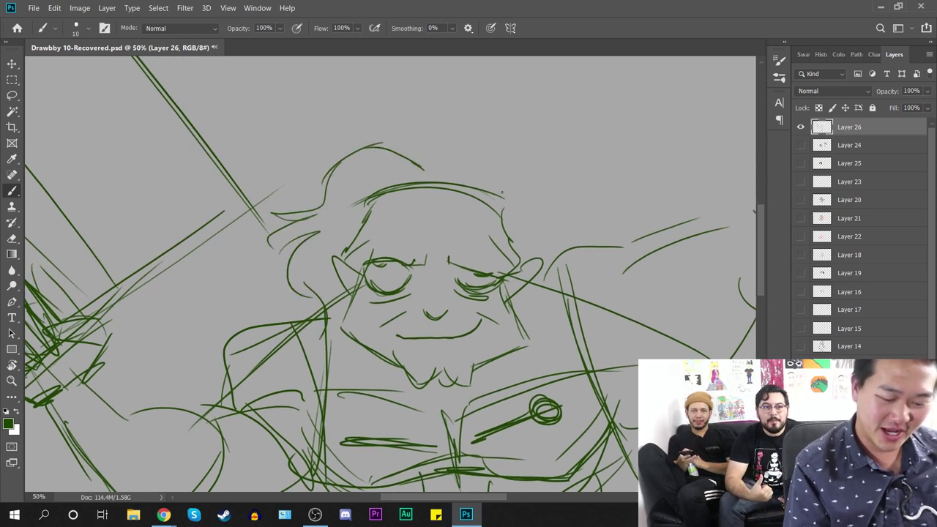
Step: Sketch the hair over the top of the head and down the opposite side, ending in flicked-out tips
{"action": "left_click_drag", "start_coordinate": [424, 167], "coordinate": [520, 162]}
{"action": "left_click_drag", "start_coordinate": [407, 152], "coordinate": [471, 148]}
{"action": "left_click_drag", "start_coordinate": [465, 151], "coordinate": [516, 143]}
{"action": "left_click_drag", "start_coordinate": [437, 146], "coordinate": [356, 157]}
{"action": "mouse_move", "coordinate": [483, 156]}
{"action": "left_mouse_down"}
{"action": "mouse_move", "coordinate": [578, 215]}
{"action": "mouse_move", "coordinate": [533, 223]}
{"action": "left_mouse_up"}
{"action": "mouse_move", "coordinate": [533, 223]}
{"action": "left_mouse_down"}
{"action": "mouse_move", "coordinate": [564, 247]}
{"action": "mouse_move", "coordinate": [545, 299]}
{"action": "left_mouse_up"}
{"action": "mouse_move", "coordinate": [540, 300]}
{"action": "left_mouse_down"}
{"action": "mouse_move", "coordinate": [569, 310]}
{"action": "mouse_move", "coordinate": [581, 303]}
{"action": "left_mouse_up"}
{"action": "mouse_move", "coordinate": [581, 304]}
{"action": "left_mouse_down"}
{"action": "mouse_move", "coordinate": [551, 320]}
{"action": "mouse_move", "coordinate": [571, 257]}
{"action": "left_mouse_up"}
Step: Thicken the jawline and pointed chin beard, and add short hair and sideburn strokes beside the face
{"action": "mouse_move", "coordinate": [333, 175]}
{"action": "left_mouse_down"}
{"action": "mouse_move", "coordinate": [322, 234]}
{"action": "mouse_move", "coordinate": [364, 299]}
{"action": "mouse_move", "coordinate": [397, 314]}
{"action": "left_mouse_up"}
{"action": "mouse_move", "coordinate": [572, 250]}
{"action": "left_mouse_down"}
{"action": "mouse_move", "coordinate": [557, 310]}
{"action": "mouse_move", "coordinate": [534, 317]}
{"action": "left_mouse_up"}
{"action": "left_click_drag", "start_coordinate": [528, 230], "coordinate": [542, 289]}
{"action": "mouse_move", "coordinate": [358, 232]}
{"action": "left_mouse_down"}
{"action": "mouse_move", "coordinate": [419, 330]}
{"action": "mouse_move", "coordinate": [480, 338]}
{"action": "left_mouse_up"}
{"action": "left_click_drag", "start_coordinate": [487, 306], "coordinate": [484, 338]}
{"action": "left_click_drag", "start_coordinate": [489, 330], "coordinate": [438, 338]}
{"action": "left_click_drag", "start_coordinate": [491, 316], "coordinate": [561, 273]}
{"action": "left_click_drag", "start_coordinate": [534, 245], "coordinate": [546, 268]}
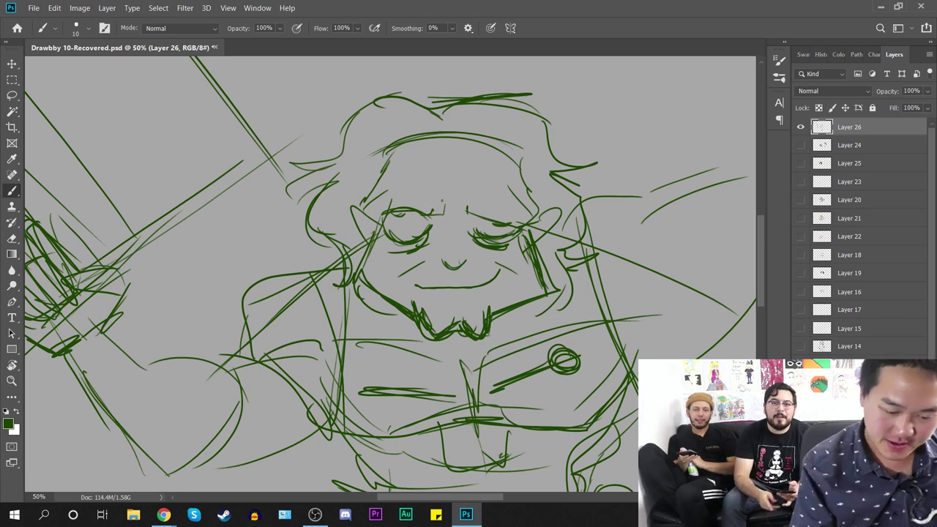
Step: Darken the hairline around the forehead and temples and go over the outer hair outline
{"action": "mouse_move", "coordinate": [375, 211]}
{"action": "left_mouse_down"}
{"action": "mouse_move", "coordinate": [404, 218]}
{"action": "mouse_move", "coordinate": [372, 243]}
{"action": "left_mouse_up"}
{"action": "mouse_move", "coordinate": [383, 192]}
{"action": "left_mouse_down"}
{"action": "mouse_move", "coordinate": [363, 204]}
{"action": "mouse_move", "coordinate": [380, 220]}
{"action": "mouse_move", "coordinate": [393, 153]}
{"action": "left_mouse_up"}
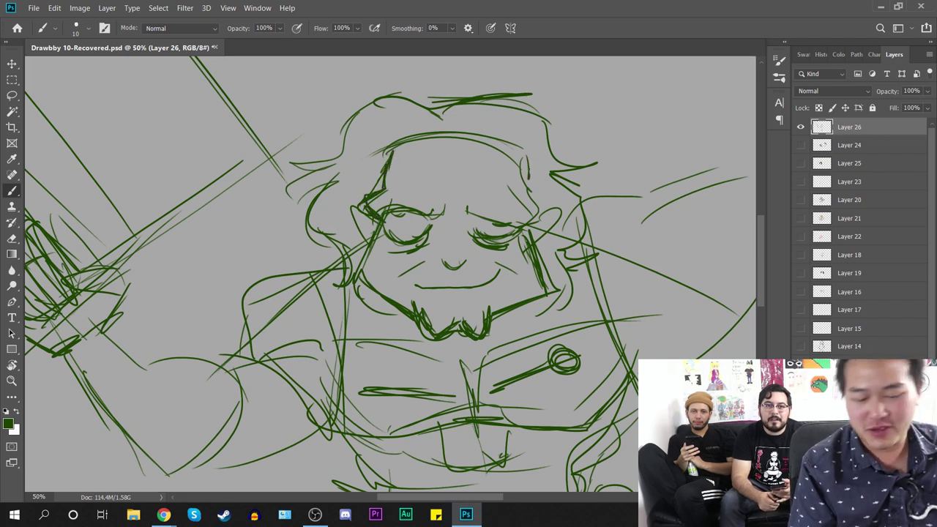
{"action": "mouse_move", "coordinate": [528, 230]}
{"action": "left_mouse_down"}
{"action": "mouse_move", "coordinate": [517, 149]}
{"action": "mouse_move", "coordinate": [384, 152]}
{"action": "left_mouse_up"}
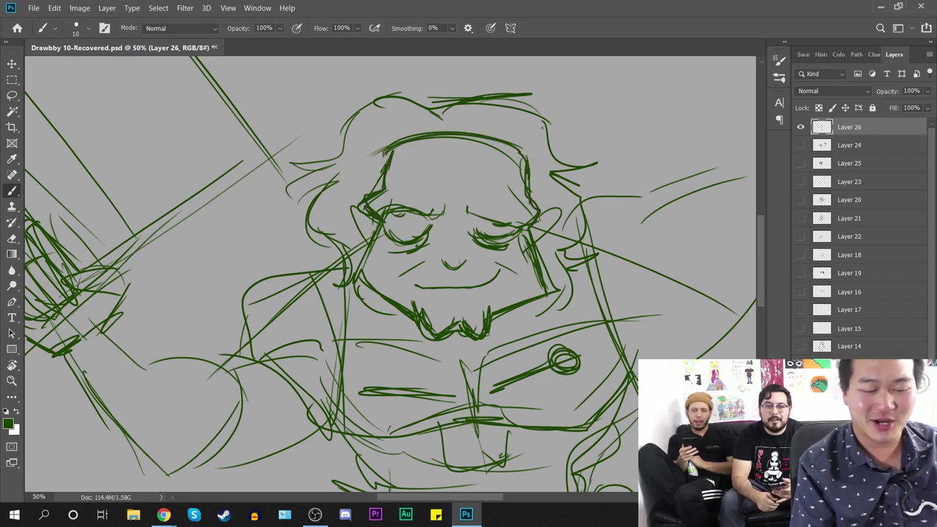
{"action": "mouse_move", "coordinate": [538, 100]}
{"action": "left_mouse_down"}
{"action": "mouse_move", "coordinate": [449, 108]}
{"action": "mouse_move", "coordinate": [387, 99]}
{"action": "mouse_move", "coordinate": [342, 134]}
{"action": "mouse_move", "coordinate": [328, 173]}
{"action": "mouse_move", "coordinate": [295, 198]}
{"action": "mouse_move", "coordinate": [301, 232]}
{"action": "mouse_move", "coordinate": [342, 265]}
{"action": "mouse_move", "coordinate": [318, 279]}
{"action": "left_mouse_up"}
Step: Darken the sideburns, jawline and two-pointed tip of the beard with heavier strokes
{"action": "left_click_drag", "start_coordinate": [539, 256], "coordinate": [501, 301]}
{"action": "mouse_move", "coordinate": [381, 231]}
{"action": "left_mouse_down"}
{"action": "mouse_move", "coordinate": [384, 303]}
{"action": "mouse_move", "coordinate": [474, 341]}
{"action": "left_mouse_up"}
{"action": "mouse_move", "coordinate": [473, 322]}
{"action": "left_mouse_down"}
{"action": "mouse_move", "coordinate": [492, 336]}
{"action": "mouse_move", "coordinate": [470, 342]}
{"action": "left_mouse_up"}
{"action": "mouse_move", "coordinate": [539, 296]}
{"action": "left_mouse_down"}
{"action": "mouse_move", "coordinate": [494, 318]}
{"action": "mouse_move", "coordinate": [483, 340]}
{"action": "left_mouse_up"}
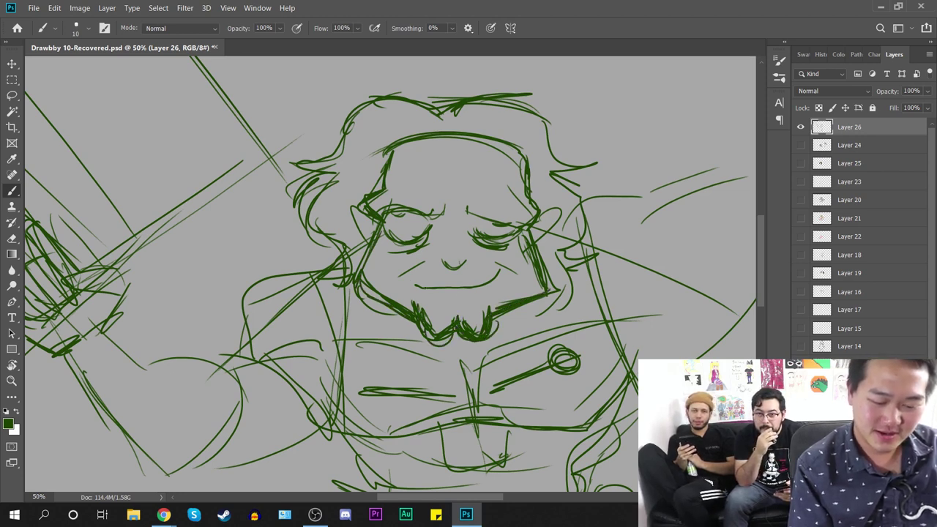
Step: Add a small patch below the lower lip, shape the upper lip, and darken the irises under the eyelids
{"action": "mouse_move", "coordinate": [470, 299]}
{"action": "left_mouse_down"}
{"action": "mouse_move", "coordinate": [440, 303]}
{"action": "mouse_move", "coordinate": [454, 307]}
{"action": "left_mouse_up"}
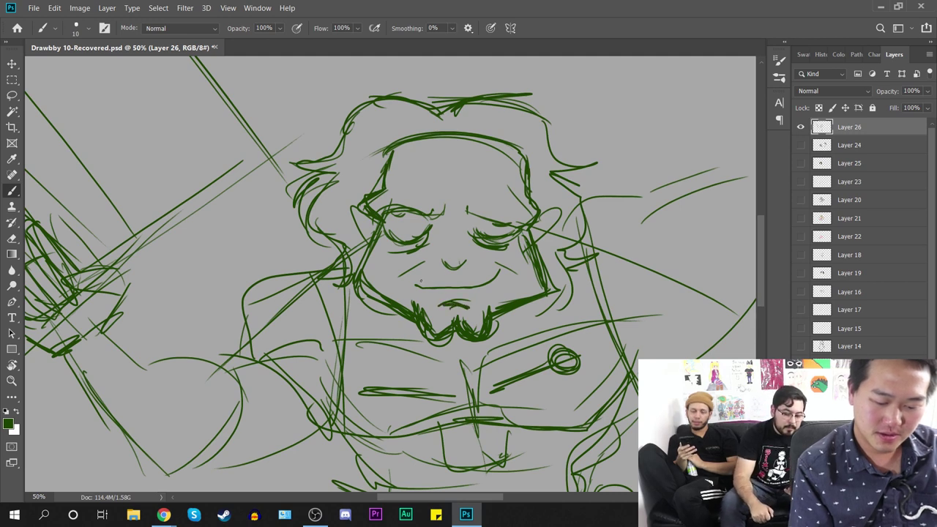
{"action": "left_click_drag", "start_coordinate": [500, 270], "coordinate": [467, 282]}
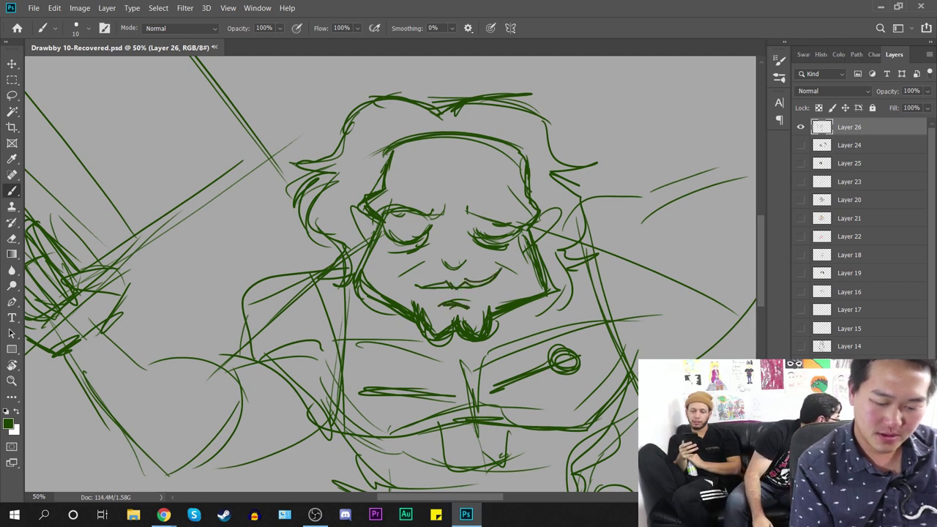
{"action": "left_click_drag", "start_coordinate": [433, 225], "coordinate": [403, 236]}
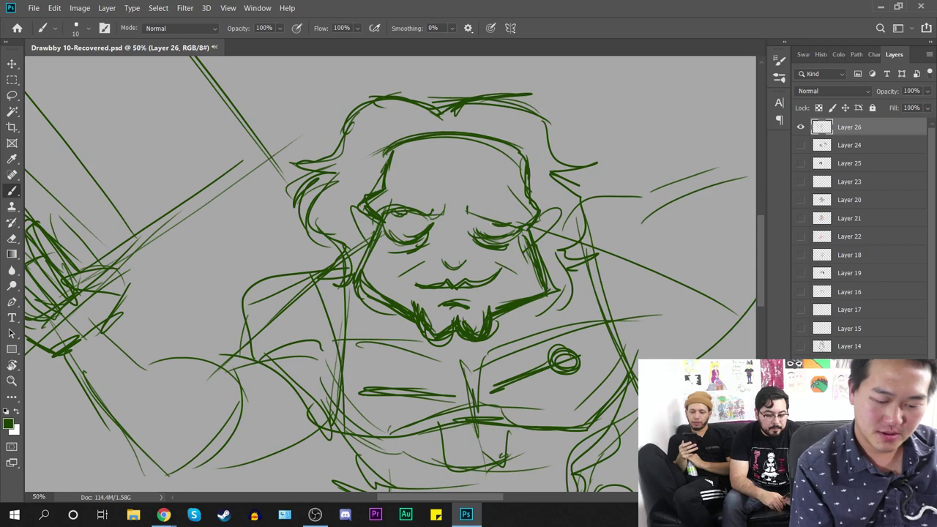
{"action": "left_click_drag", "start_coordinate": [505, 221], "coordinate": [489, 225]}
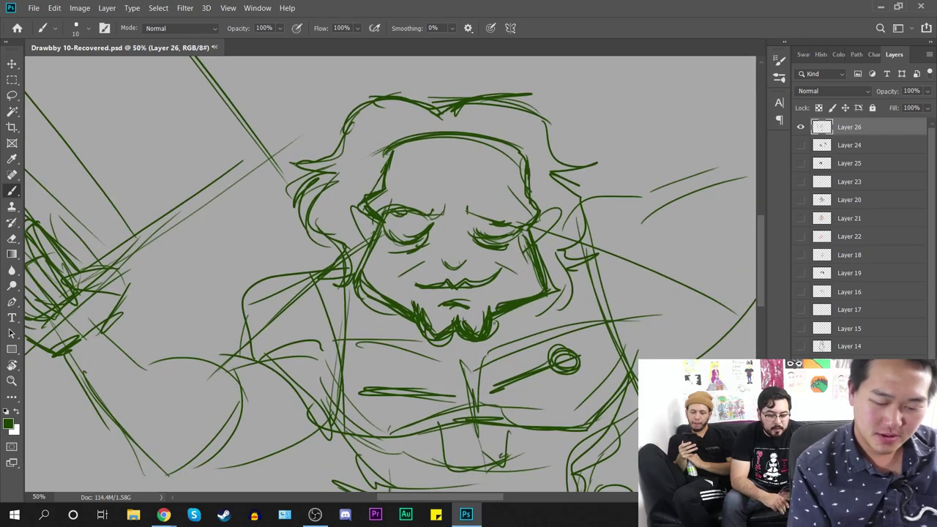
Step: Outline the shin and sketch the shoe with a rounded toe, pointed heel and slanted sole
{"action": "left_click_drag", "start_coordinate": [531, 280], "coordinate": [467, 190]}
{"action": "key", "text": "ctrl+minus"}
{"action": "key", "text": "ctrl+minus"}
{"action": "key", "text": "ctrl+minus"}
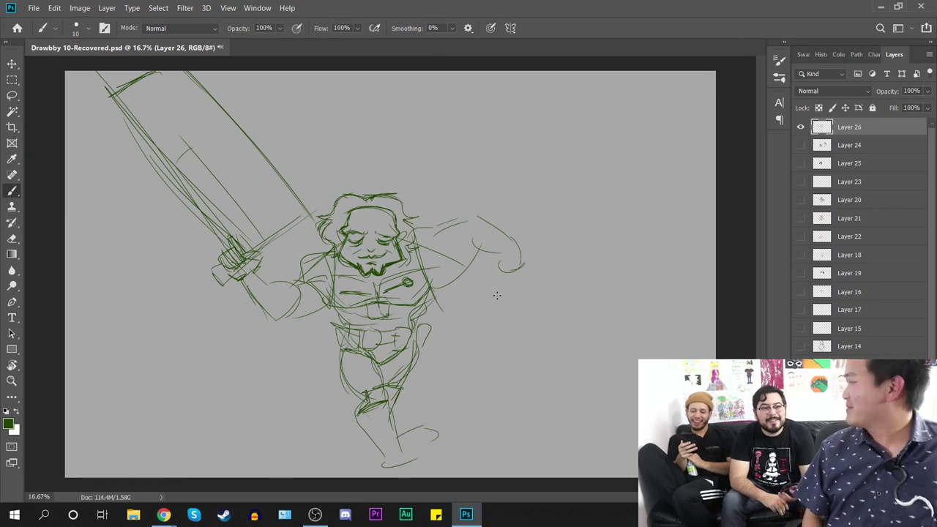
{"action": "key", "text": "ctrl+plus"}
{"action": "key", "text": "ctrl+plus"}
{"action": "left_click_drag", "start_coordinate": [534, 323], "coordinate": [648, 202]}
{"action": "mouse_move", "coordinate": [555, 291]}
{"action": "left_mouse_down"}
{"action": "mouse_move", "coordinate": [556, 244]}
{"action": "mouse_move", "coordinate": [564, 299]}
{"action": "left_mouse_up"}
{"action": "mouse_move", "coordinate": [540, 381]}
{"action": "left_mouse_down"}
{"action": "mouse_move", "coordinate": [493, 368]}
{"action": "mouse_move", "coordinate": [546, 318]}
{"action": "mouse_move", "coordinate": [523, 232]}
{"action": "left_mouse_up"}
{"action": "left_click_drag", "start_coordinate": [421, 277], "coordinate": [468, 387]}
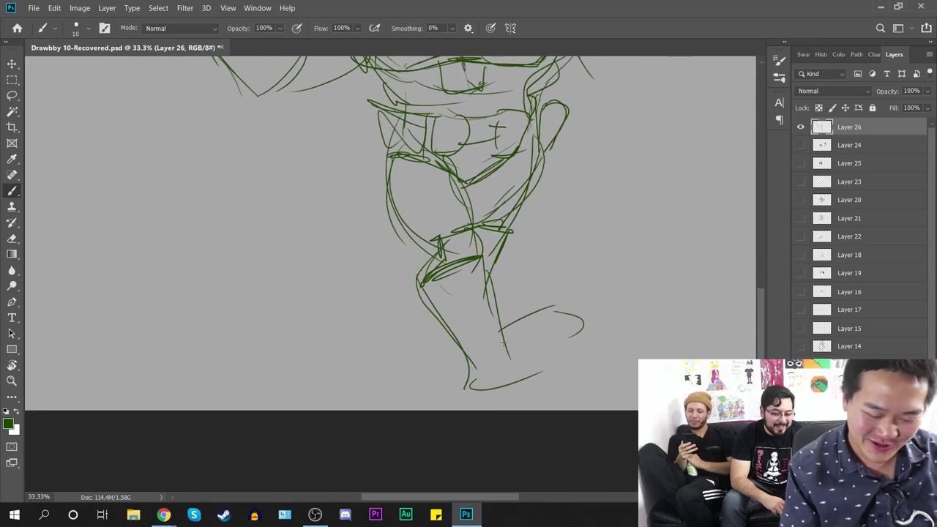
{"action": "mouse_move", "coordinate": [501, 308]}
{"action": "left_mouse_down"}
{"action": "mouse_move", "coordinate": [511, 333]}
{"action": "mouse_move", "coordinate": [602, 357]}
{"action": "left_mouse_up"}
{"action": "mouse_move", "coordinate": [539, 347]}
{"action": "left_mouse_down"}
{"action": "mouse_move", "coordinate": [599, 342]}
{"action": "mouse_move", "coordinate": [450, 390]}
{"action": "left_mouse_up"}
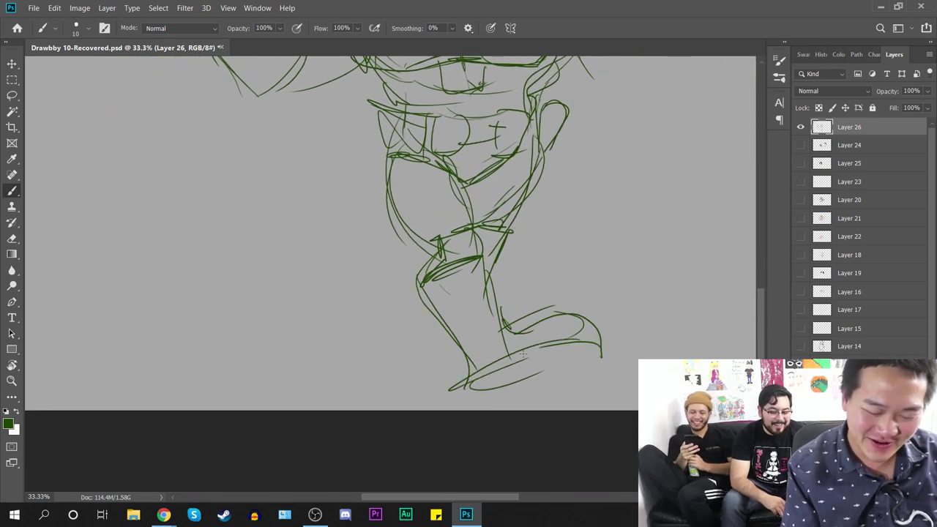
{"action": "left_click_drag", "start_coordinate": [510, 359], "coordinate": [593, 362]}
{"action": "mouse_move", "coordinate": [469, 381]}
{"action": "left_mouse_down"}
{"action": "mouse_move", "coordinate": [574, 370]}
{"action": "mouse_move", "coordinate": [484, 393]}
{"action": "mouse_move", "coordinate": [456, 388]}
{"action": "left_mouse_up"}
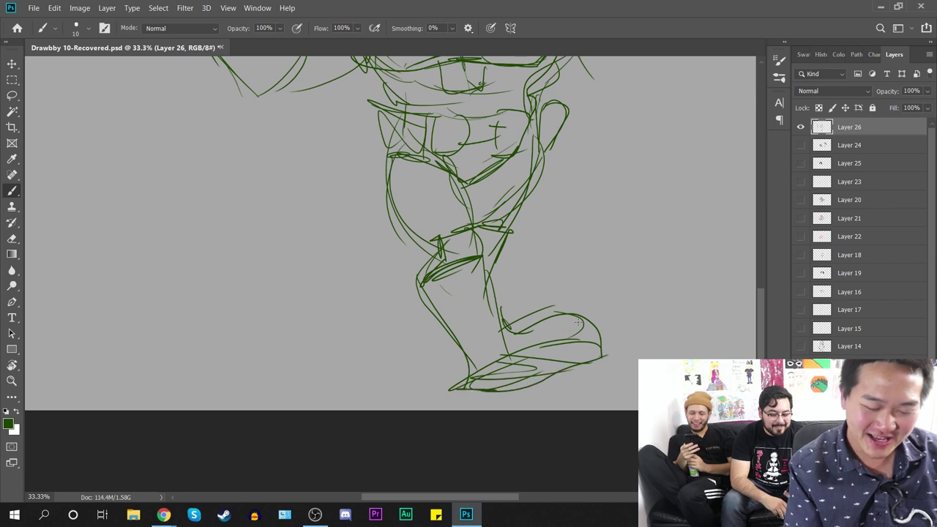
{"action": "mouse_move", "coordinate": [581, 319]}
{"action": "left_mouse_down"}
{"action": "mouse_move", "coordinate": [492, 304]}
{"action": "mouse_move", "coordinate": [488, 257]}
{"action": "left_mouse_up"}
Step: Strengthen the leg and briefs outlines and draw the lower edge of the belt across the waist
{"action": "left_click_drag", "start_coordinate": [561, 280], "coordinate": [538, 397]}
{"action": "left_click_drag", "start_coordinate": [514, 251], "coordinate": [482, 343]}
{"action": "left_click_drag", "start_coordinate": [455, 294], "coordinate": [513, 252]}
{"action": "left_click_drag", "start_coordinate": [410, 256], "coordinate": [487, 245]}
{"action": "mouse_move", "coordinate": [392, 254]}
{"action": "left_mouse_down"}
{"action": "mouse_move", "coordinate": [488, 244]}
{"action": "mouse_move", "coordinate": [415, 264]}
{"action": "left_mouse_up"}
{"action": "left_click_drag", "start_coordinate": [402, 233], "coordinate": [466, 266]}
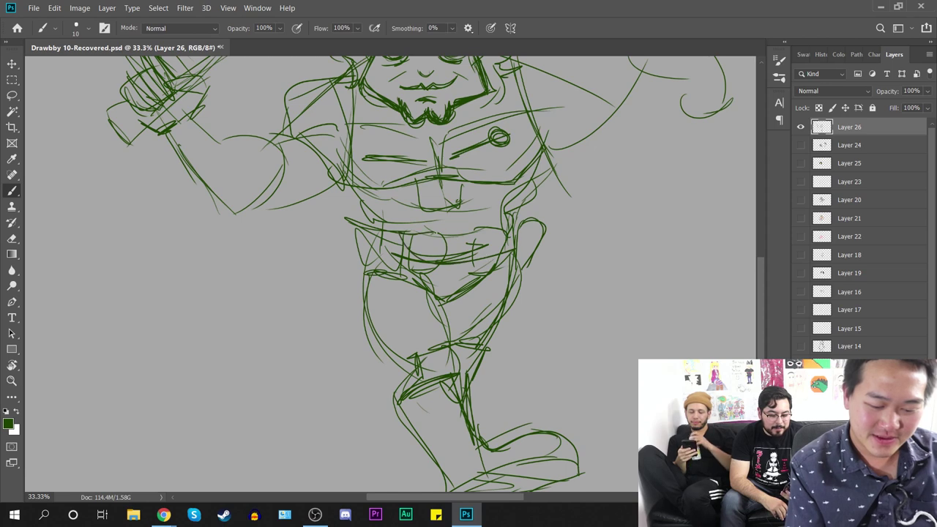
Step: Define the belt with a buckle, rounded pouches and dense scribbled detail, and reinforce the pouch at the hip
{"action": "left_click_drag", "start_coordinate": [436, 233], "coordinate": [438, 261]}
{"action": "left_click_drag", "start_coordinate": [469, 255], "coordinate": [401, 263]}
{"action": "left_click_drag", "start_coordinate": [463, 235], "coordinate": [457, 261]}
{"action": "left_click_drag", "start_coordinate": [495, 228], "coordinate": [465, 260]}
{"action": "left_click_drag", "start_coordinate": [515, 215], "coordinate": [539, 258]}
{"action": "left_click_drag", "start_coordinate": [527, 242], "coordinate": [522, 272]}
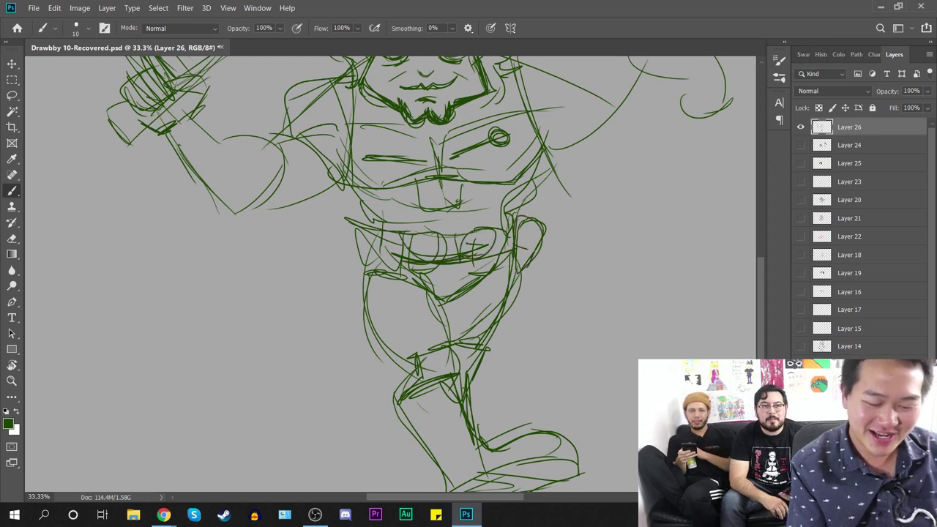
{"action": "mouse_move", "coordinate": [500, 239]}
{"action": "left_mouse_down"}
{"action": "mouse_move", "coordinate": [465, 250]}
{"action": "mouse_move", "coordinate": [408, 247]}
{"action": "mouse_move", "coordinate": [378, 266]}
{"action": "left_mouse_up"}
{"action": "mouse_move", "coordinate": [380, 249]}
{"action": "left_mouse_down"}
{"action": "mouse_move", "coordinate": [422, 259]}
{"action": "mouse_move", "coordinate": [385, 257]}
{"action": "left_mouse_up"}
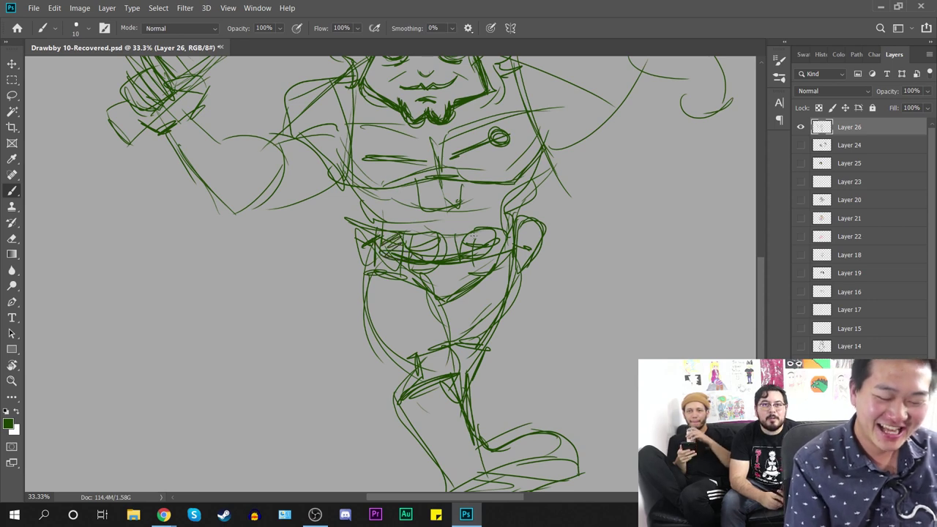
{"action": "left_click_drag", "start_coordinate": [460, 234], "coordinate": [441, 246]}
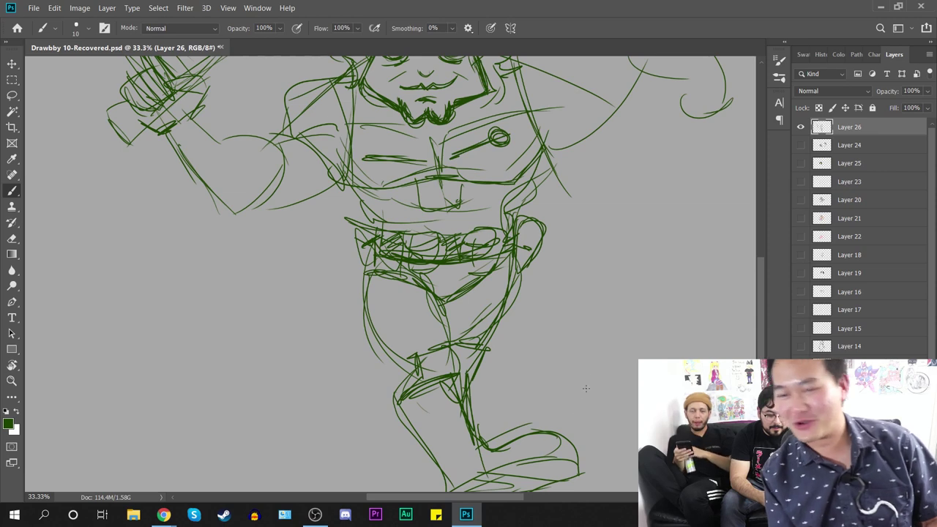
Step: Sketch inner contour lines along both thighs, from below the briefs down to the knees
{"action": "mouse_move", "coordinate": [397, 262]}
{"action": "left_mouse_down"}
{"action": "mouse_move", "coordinate": [380, 291]}
{"action": "mouse_move", "coordinate": [413, 369]}
{"action": "left_mouse_up"}
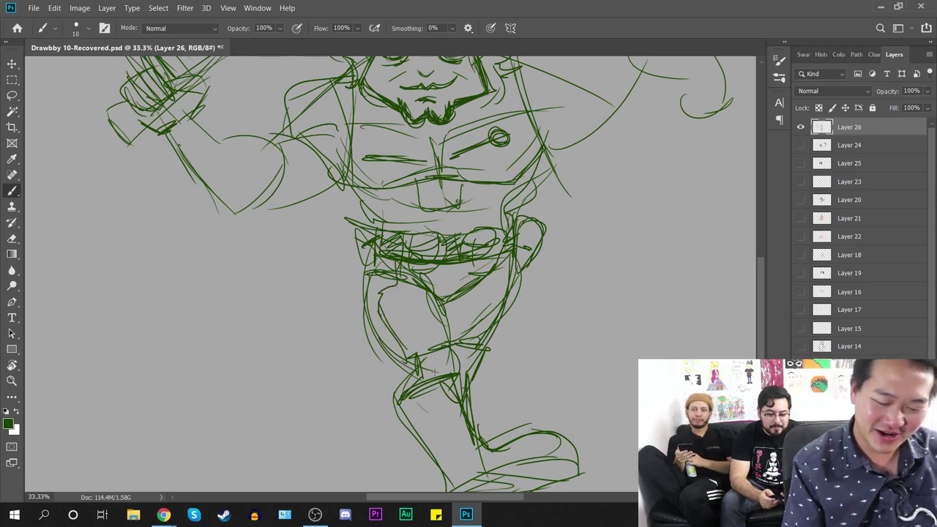
{"action": "left_click_drag", "start_coordinate": [502, 258], "coordinate": [478, 355]}
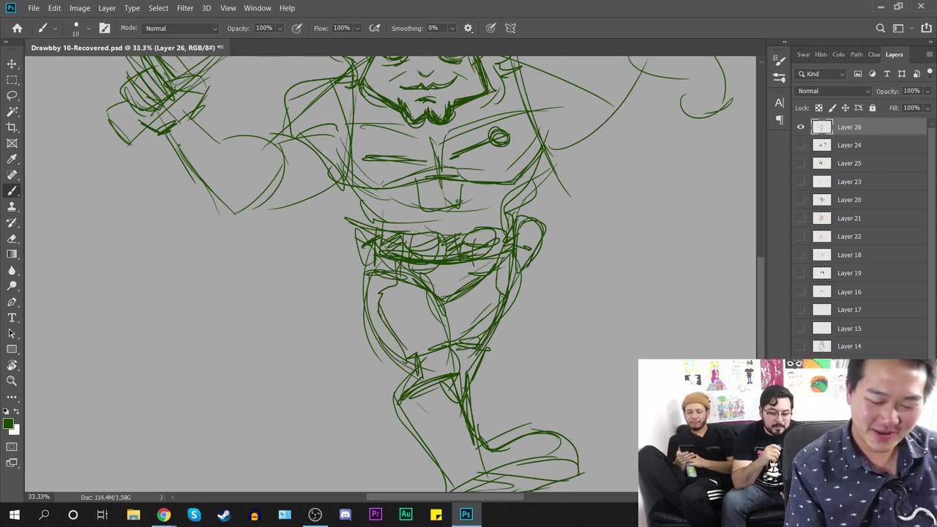
{"action": "key", "text": "ctrl+minus"}
{"action": "key", "text": "ctrl+minus"}
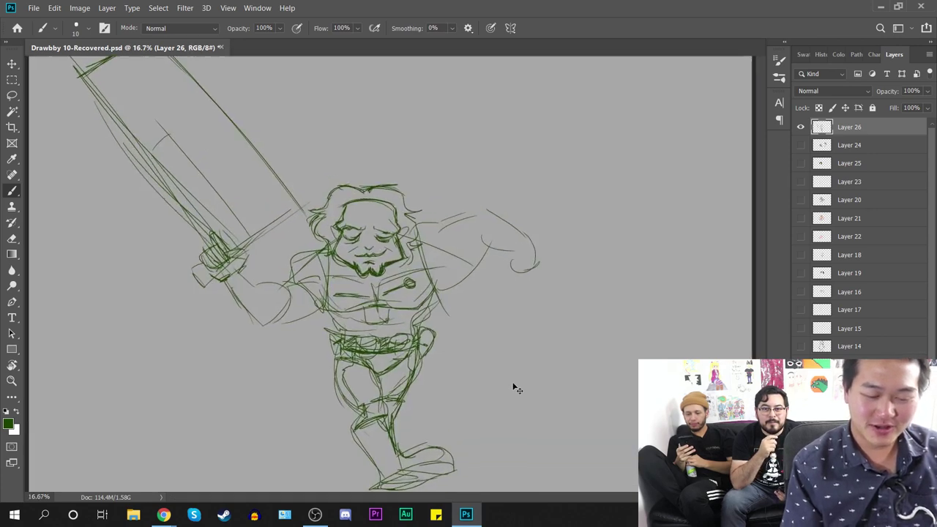
Step: Outline the free arm's shoulder, upper arm, bent elbow and forearm, and connect the arm to the chest
{"action": "key", "text": "ctrl+plus"}
{"action": "key", "text": "ctrl+plus"}
{"action": "mouse_move", "coordinate": [506, 174]}
{"action": "left_mouse_down"}
{"action": "mouse_move", "coordinate": [450, 200]}
{"action": "mouse_move", "coordinate": [468, 308]}
{"action": "mouse_move", "coordinate": [544, 229]}
{"action": "mouse_move", "coordinate": [450, 293]}
{"action": "left_mouse_up"}
{"action": "mouse_move", "coordinate": [541, 212]}
{"action": "left_mouse_down"}
{"action": "mouse_move", "coordinate": [648, 249]}
{"action": "mouse_move", "coordinate": [583, 155]}
{"action": "mouse_move", "coordinate": [649, 257]}
{"action": "left_mouse_up"}
{"action": "left_click_drag", "start_coordinate": [568, 159], "coordinate": [650, 239]}
{"action": "left_click_drag", "start_coordinate": [536, 165], "coordinate": [566, 158]}
{"action": "left_click_drag", "start_coordinate": [500, 184], "coordinate": [555, 161]}
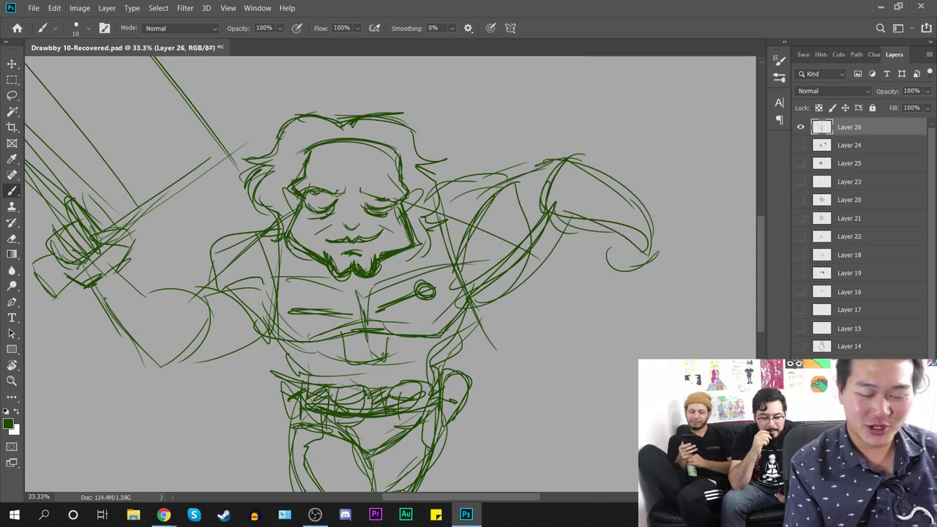
{"action": "left_click_drag", "start_coordinate": [437, 285], "coordinate": [497, 263]}
Step: Sketch a clenched fist with fingers at the end of the free forearm
{"action": "mouse_move", "coordinate": [597, 283]}
{"action": "left_mouse_down"}
{"action": "mouse_move", "coordinate": [671, 261]}
{"action": "mouse_move", "coordinate": [582, 238]}
{"action": "left_mouse_up"}
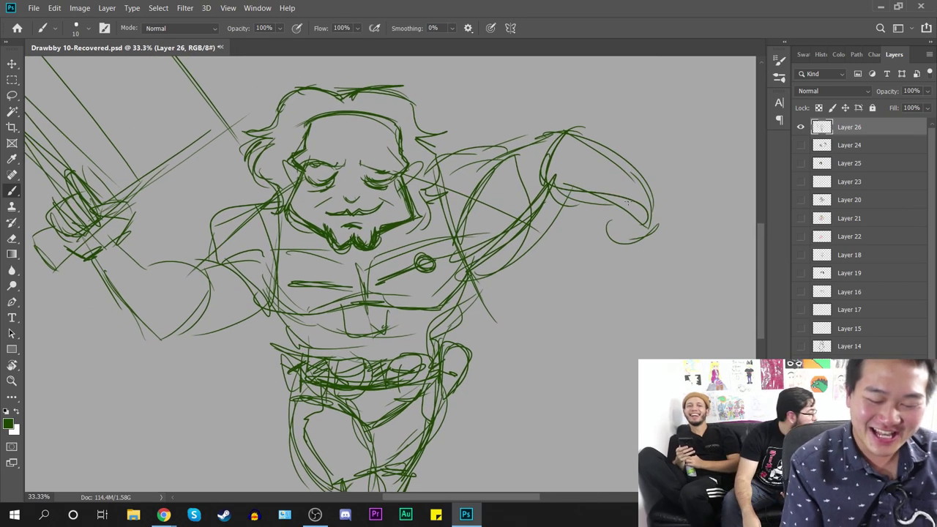
{"action": "left_click_drag", "start_coordinate": [628, 210], "coordinate": [627, 231]}
{"action": "left_click_drag", "start_coordinate": [648, 179], "coordinate": [665, 232]}
{"action": "mouse_move", "coordinate": [621, 211]}
{"action": "left_mouse_down"}
{"action": "mouse_move", "coordinate": [632, 230]}
{"action": "mouse_move", "coordinate": [646, 173]}
{"action": "mouse_move", "coordinate": [621, 199]}
{"action": "mouse_move", "coordinate": [624, 235]}
{"action": "mouse_move", "coordinate": [596, 139]}
{"action": "mouse_move", "coordinate": [538, 126]}
{"action": "left_mouse_up"}
Step: Strengthen the sword arm's shoulder, biceps and underside outline down to the elbow
{"action": "left_click_drag", "start_coordinate": [577, 281], "coordinate": [710, 347]}
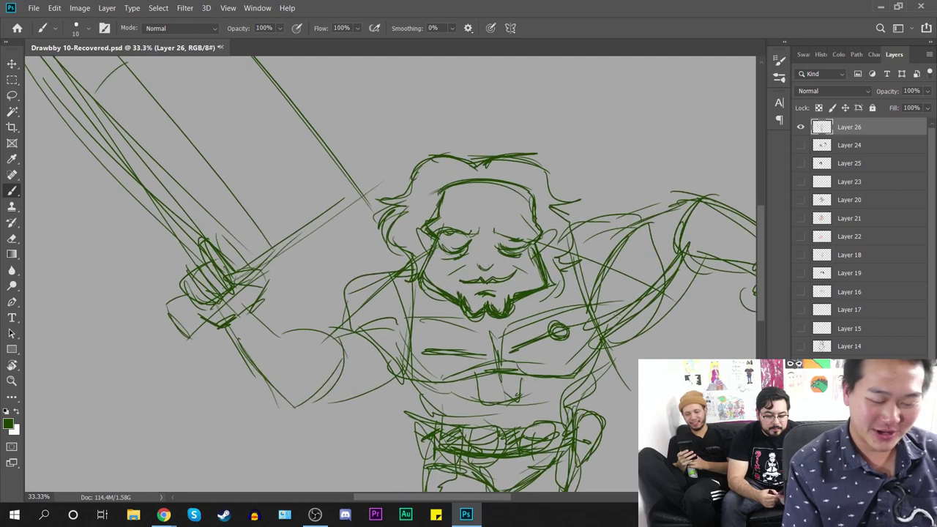
{"action": "mouse_move", "coordinate": [401, 268]}
{"action": "left_mouse_down"}
{"action": "mouse_move", "coordinate": [350, 292]}
{"action": "mouse_move", "coordinate": [395, 317]}
{"action": "mouse_move", "coordinate": [318, 351]}
{"action": "left_mouse_up"}
{"action": "left_click_drag", "start_coordinate": [423, 365], "coordinate": [311, 408]}
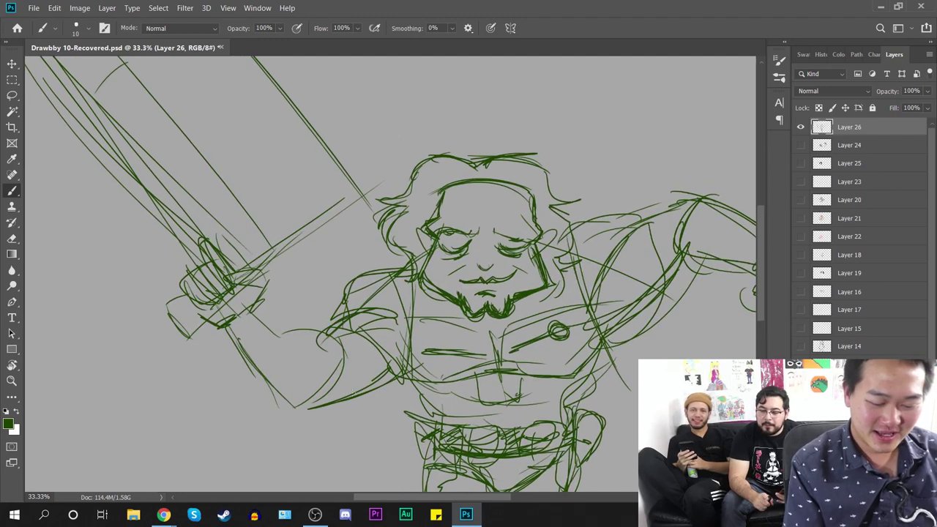
{"action": "left_click_drag", "start_coordinate": [370, 383], "coordinate": [272, 413]}
{"action": "left_click_drag", "start_coordinate": [592, 405], "coordinate": [586, 461]}
{"action": "key", "text": "ctrl+minus"}
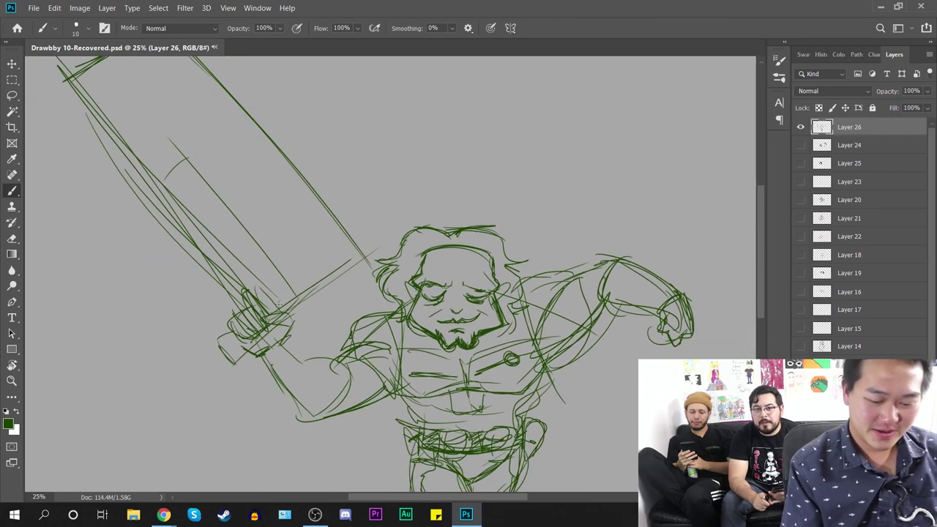
{"action": "key", "text": "ctrl+minus"}
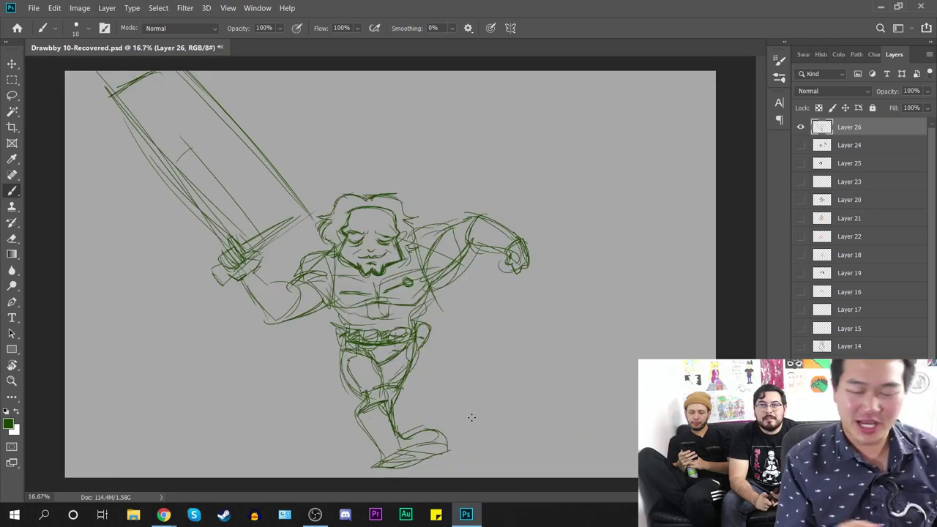
{"action": "key", "text": "ctrl+plus"}
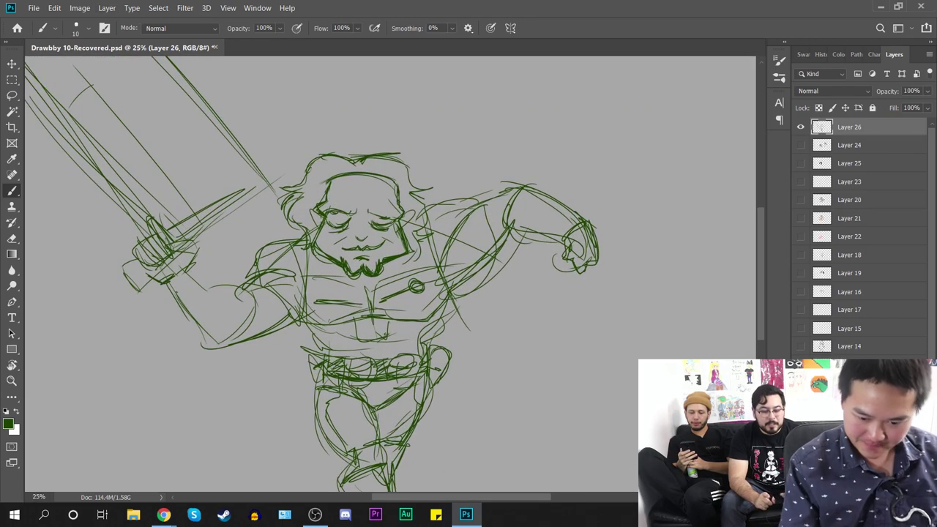
Step: Add a new empty layer directly beneath the green line sketch for the flat colours
{"action": "left_click", "coordinate": [875, 148]}
{"action": "key", "text": "ctrl+shift+alt+n"}
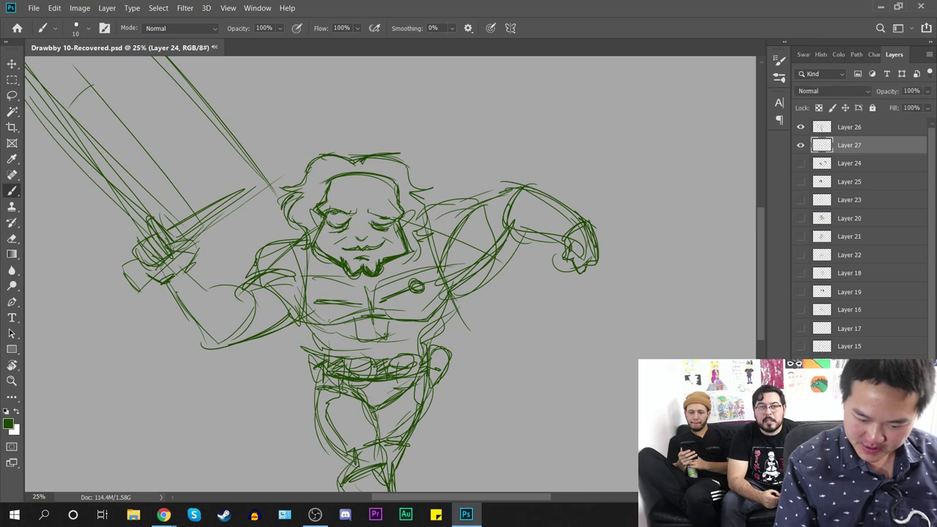
{"action": "key", "text": "ctrl+plus"}
{"action": "key", "text": "ctrl+plus"}
{"action": "left_click_drag", "start_coordinate": [268, 227], "coordinate": [536, 336]}
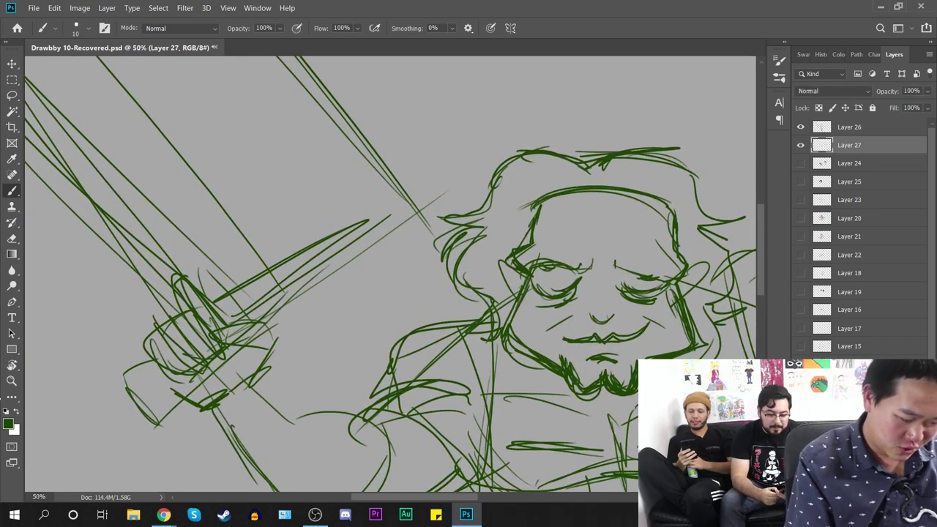
{"action": "key", "text": "ctrl+minus"}
{"action": "key", "text": "ctrl+minus"}
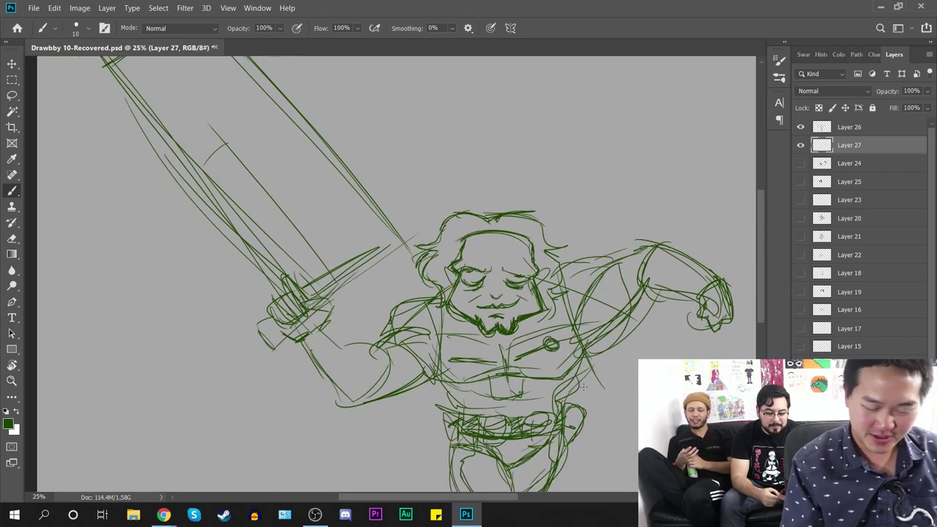
Step: Fill the figure's hair with solid black using a thick brush, following the sketched locks around the face
{"action": "key", "text": "ctrl+plus"}
{"action": "key", "text": "ctrl+plus"}
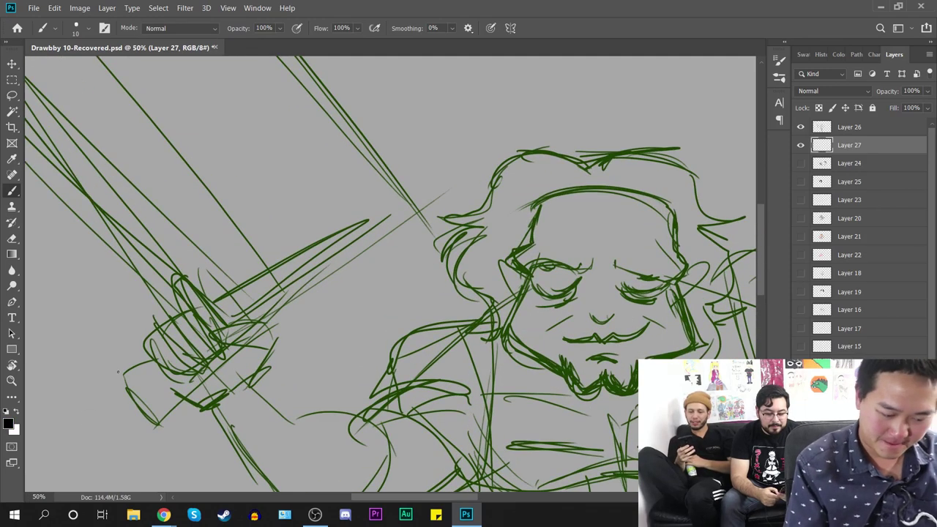
{"action": "mouse_move", "coordinate": [606, 279]}
{"action": "left_mouse_down"}
{"action": "mouse_move", "coordinate": [460, 312]}
{"action": "mouse_move", "coordinate": [420, 310]}
{"action": "left_mouse_up"}
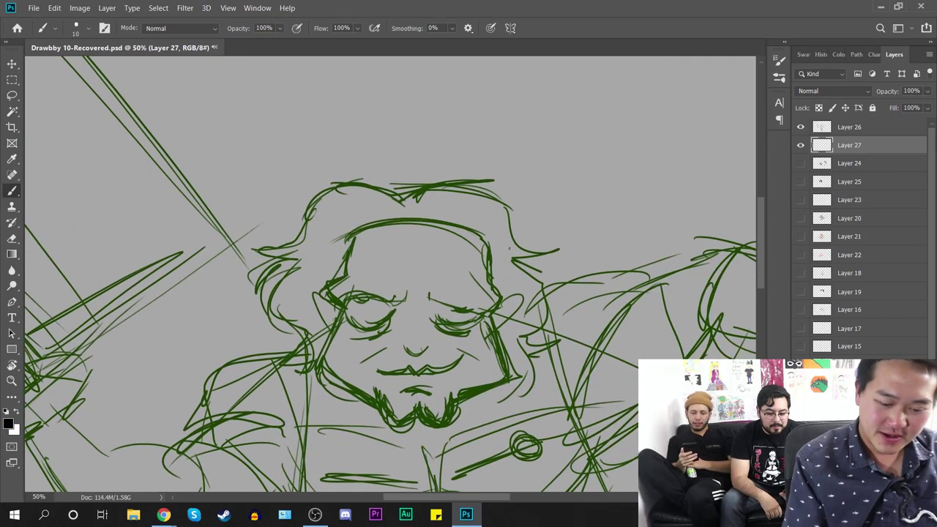
{"action": "right_click", "coordinate": [515, 249]}
{"action": "left_click", "coordinate": [339, 219]}
{"action": "mouse_move", "coordinate": [352, 202]}
{"action": "left_mouse_down"}
{"action": "mouse_move", "coordinate": [325, 210]}
{"action": "mouse_move", "coordinate": [301, 249]}
{"action": "mouse_move", "coordinate": [279, 249]}
{"action": "mouse_move", "coordinate": [311, 322]}
{"action": "mouse_move", "coordinate": [312, 357]}
{"action": "mouse_move", "coordinate": [327, 315]}
{"action": "mouse_move", "coordinate": [313, 304]}
{"action": "mouse_move", "coordinate": [322, 305]}
{"action": "mouse_move", "coordinate": [317, 290]}
{"action": "mouse_move", "coordinate": [356, 196]}
{"action": "mouse_move", "coordinate": [352, 218]}
{"action": "mouse_move", "coordinate": [454, 199]}
{"action": "mouse_move", "coordinate": [444, 206]}
{"action": "mouse_move", "coordinate": [451, 213]}
{"action": "mouse_move", "coordinate": [458, 214]}
{"action": "mouse_move", "coordinate": [444, 198]}
{"action": "mouse_move", "coordinate": [492, 211]}
{"action": "mouse_move", "coordinate": [492, 231]}
{"action": "mouse_move", "coordinate": [484, 230]}
{"action": "mouse_move", "coordinate": [506, 268]}
{"action": "mouse_move", "coordinate": [501, 253]}
{"action": "mouse_move", "coordinate": [500, 269]}
{"action": "mouse_move", "coordinate": [498, 245]}
{"action": "mouse_move", "coordinate": [520, 247]}
{"action": "mouse_move", "coordinate": [503, 259]}
{"action": "mouse_move", "coordinate": [522, 297]}
{"action": "mouse_move", "coordinate": [513, 293]}
{"action": "mouse_move", "coordinate": [504, 307]}
{"action": "mouse_move", "coordinate": [509, 362]}
{"action": "mouse_move", "coordinate": [511, 335]}
{"action": "mouse_move", "coordinate": [537, 292]}
{"action": "mouse_move", "coordinate": [514, 345]}
{"action": "mouse_move", "coordinate": [548, 347]}
{"action": "mouse_move", "coordinate": [513, 394]}
{"action": "left_mouse_up"}
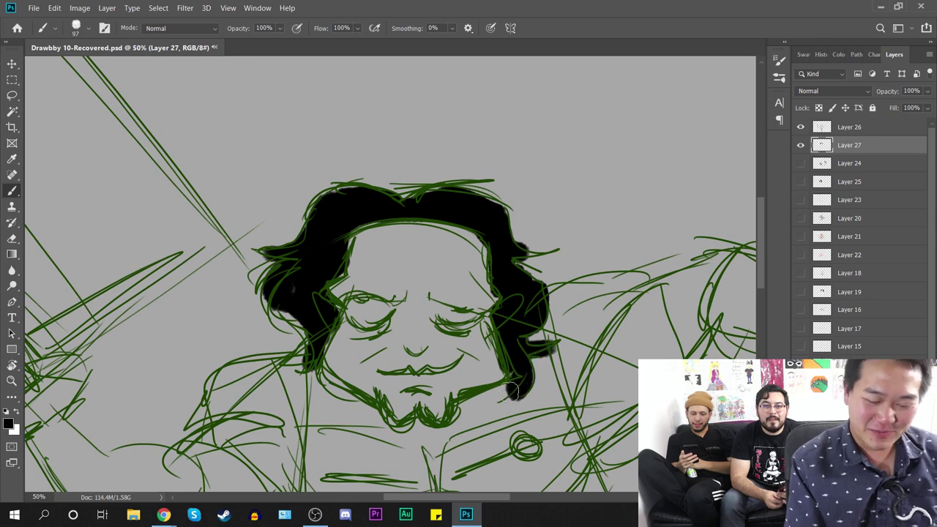
{"action": "key", "text": "ctrl+minus"}
{"action": "key", "text": "ctrl+minus"}
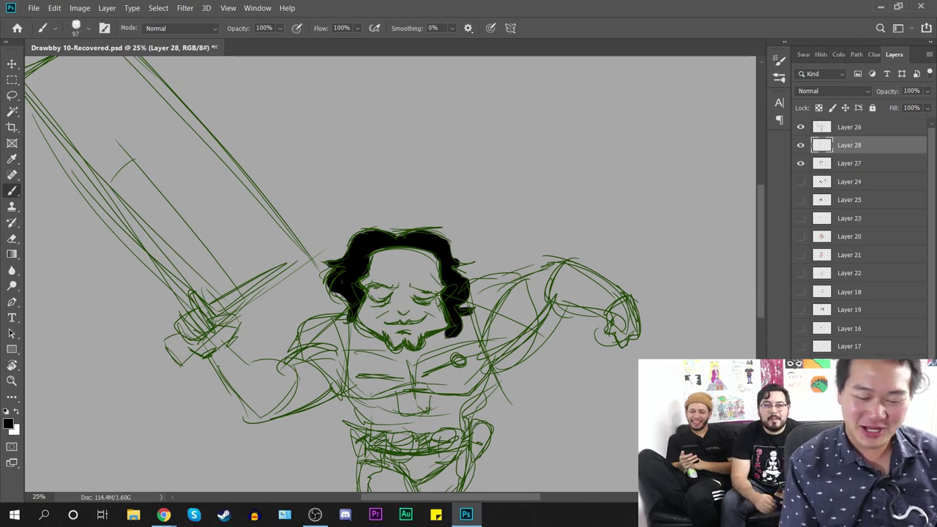
{"action": "key", "text": "ctrl+plus"}
{"action": "key", "text": "ctrl+plus"}
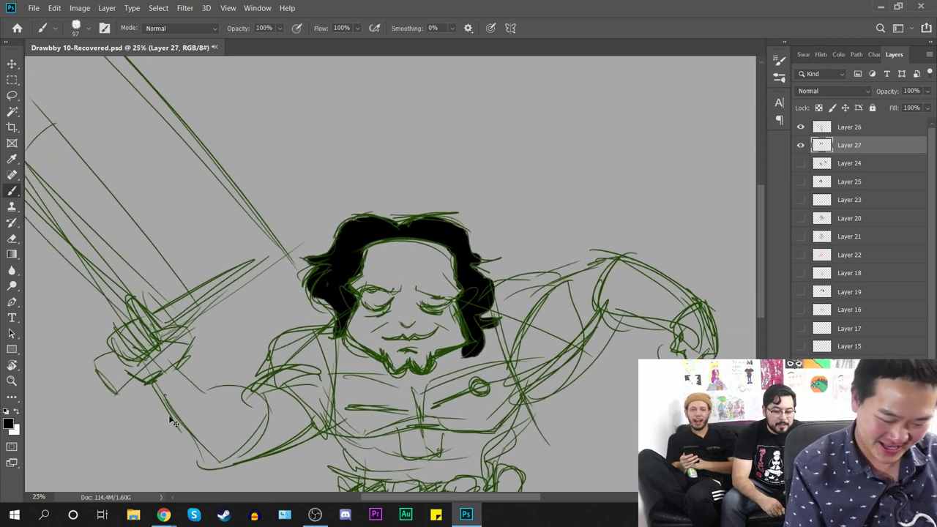
Step: Block in the torso and sword-side shoulder with saturated dark green, leaving the abdomen square and round chest badge unpainted
{"action": "left_click", "coordinate": [8, 424]}
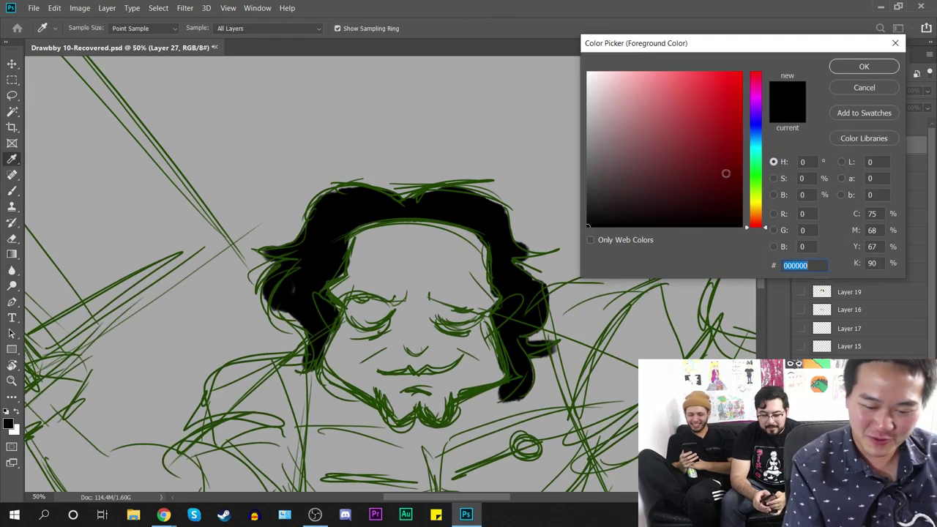
{"action": "left_click_drag", "start_coordinate": [755, 208], "coordinate": [756, 184]}
{"action": "left_click_drag", "start_coordinate": [741, 203], "coordinate": [751, 161]}
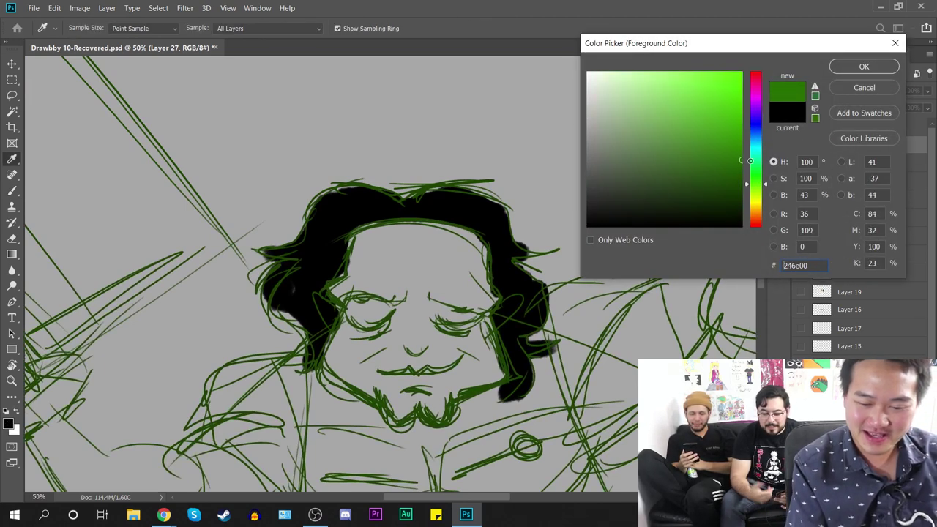
{"action": "left_click", "coordinate": [877, 64]}
{"action": "mouse_move", "coordinate": [282, 366]}
{"action": "left_mouse_down"}
{"action": "mouse_move", "coordinate": [443, 112]}
{"action": "mouse_move", "coordinate": [398, 207]}
{"action": "mouse_move", "coordinate": [322, 253]}
{"action": "mouse_move", "coordinate": [381, 212]}
{"action": "mouse_move", "coordinate": [440, 314]}
{"action": "mouse_move", "coordinate": [454, 235]}
{"action": "mouse_move", "coordinate": [480, 344]}
{"action": "mouse_move", "coordinate": [497, 283]}
{"action": "mouse_move", "coordinate": [481, 293]}
{"action": "mouse_move", "coordinate": [527, 337]}
{"action": "mouse_move", "coordinate": [564, 278]}
{"action": "mouse_move", "coordinate": [659, 235]}
{"action": "mouse_move", "coordinate": [656, 216]}
{"action": "mouse_move", "coordinate": [644, 246]}
{"action": "mouse_move", "coordinate": [663, 172]}
{"action": "mouse_move", "coordinate": [681, 249]}
{"action": "mouse_move", "coordinate": [597, 286]}
{"action": "mouse_move", "coordinate": [611, 322]}
{"action": "mouse_move", "coordinate": [659, 293]}
{"action": "mouse_move", "coordinate": [613, 271]}
{"action": "mouse_move", "coordinate": [659, 311]}
{"action": "mouse_move", "coordinate": [692, 300]}
{"action": "mouse_move", "coordinate": [645, 345]}
{"action": "mouse_move", "coordinate": [485, 342]}
{"action": "mouse_move", "coordinate": [436, 355]}
{"action": "mouse_move", "coordinate": [430, 335]}
{"action": "left_mouse_up"}
{"action": "mouse_move", "coordinate": [568, 388]}
{"action": "left_mouse_down"}
{"action": "mouse_move", "coordinate": [459, 277]}
{"action": "mouse_move", "coordinate": [457, 260]}
{"action": "left_mouse_up"}
{"action": "mouse_move", "coordinate": [326, 231]}
{"action": "left_mouse_down"}
{"action": "mouse_move", "coordinate": [440, 202]}
{"action": "mouse_move", "coordinate": [526, 212]}
{"action": "left_mouse_up"}
{"action": "mouse_move", "coordinate": [348, 235]}
{"action": "left_mouse_down"}
{"action": "mouse_move", "coordinate": [383, 249]}
{"action": "mouse_move", "coordinate": [355, 263]}
{"action": "mouse_move", "coordinate": [425, 303]}
{"action": "mouse_move", "coordinate": [489, 217]}
{"action": "mouse_move", "coordinate": [508, 221]}
{"action": "mouse_move", "coordinate": [526, 246]}
{"action": "mouse_move", "coordinate": [532, 295]}
{"action": "mouse_move", "coordinate": [548, 240]}
{"action": "mouse_move", "coordinate": [590, 187]}
{"action": "left_mouse_up"}
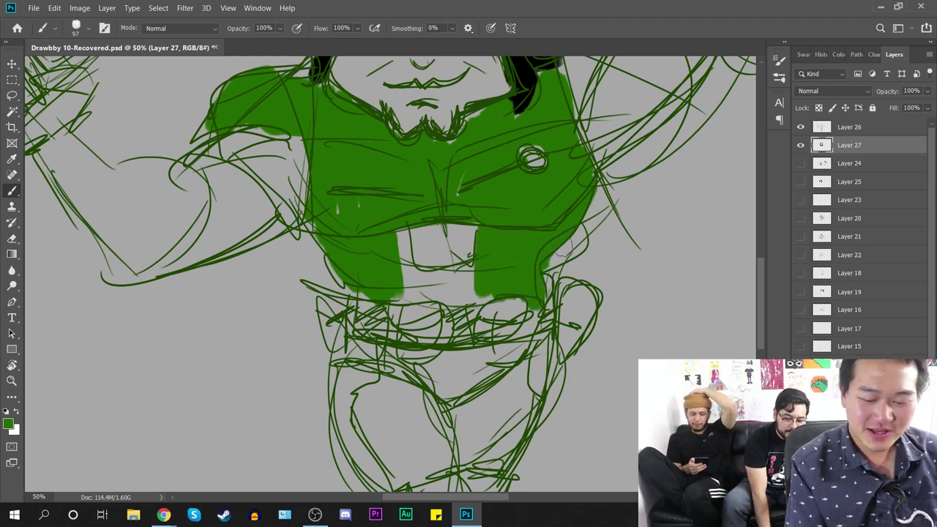
{"action": "left_click_drag", "start_coordinate": [562, 247], "coordinate": [569, 227]}
{"action": "mouse_move", "coordinate": [499, 290]}
{"action": "left_mouse_down"}
{"action": "mouse_move", "coordinate": [448, 302]}
{"action": "mouse_move", "coordinate": [356, 294]}
{"action": "left_mouse_up"}
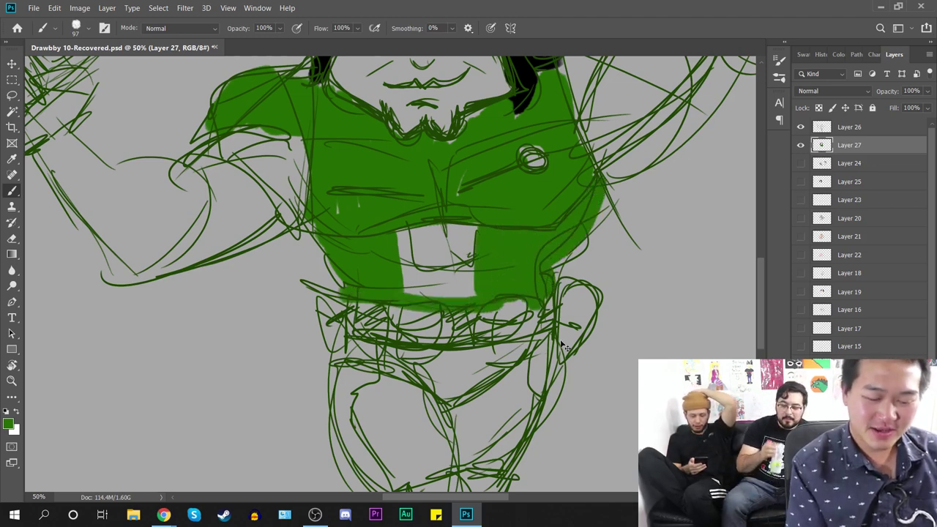
Step: Paint the hips and thighs below the belt in the same green, down to the knee
{"action": "key", "text": "ctrl+minus"}
{"action": "left_click_drag", "start_coordinate": [542, 361], "coordinate": [565, 265]}
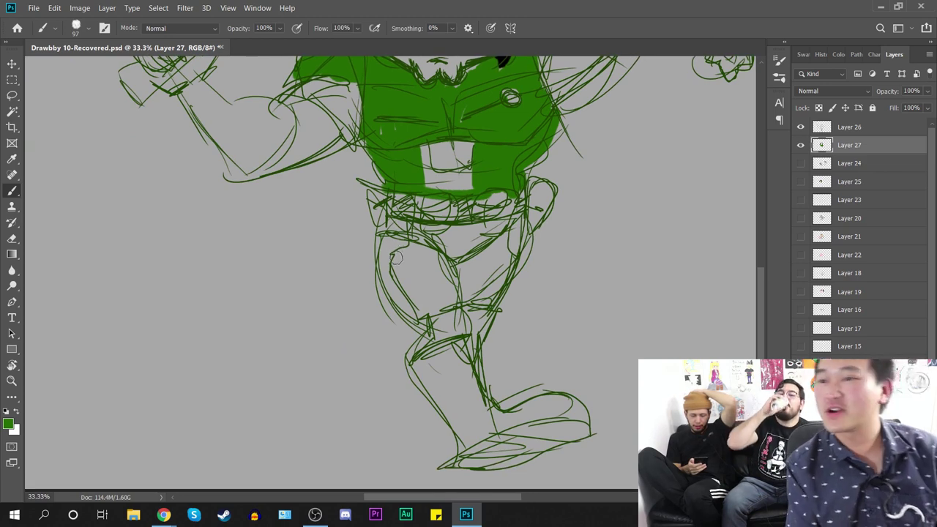
{"action": "mouse_move", "coordinate": [406, 263]}
{"action": "left_mouse_down"}
{"action": "mouse_move", "coordinate": [402, 282]}
{"action": "mouse_move", "coordinate": [384, 253]}
{"action": "mouse_move", "coordinate": [392, 304]}
{"action": "mouse_move", "coordinate": [449, 273]}
{"action": "mouse_move", "coordinate": [452, 252]}
{"action": "mouse_move", "coordinate": [438, 234]}
{"action": "mouse_move", "coordinate": [479, 233]}
{"action": "mouse_move", "coordinate": [489, 268]}
{"action": "mouse_move", "coordinate": [478, 272]}
{"action": "mouse_move", "coordinate": [506, 249]}
{"action": "mouse_move", "coordinate": [501, 281]}
{"action": "left_mouse_up"}
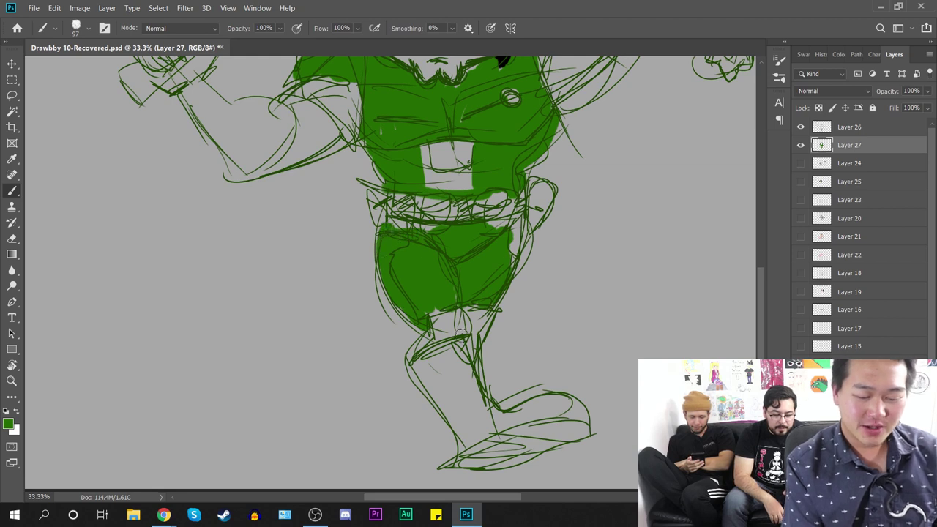
{"action": "left_click_drag", "start_coordinate": [529, 381], "coordinate": [471, 343]}
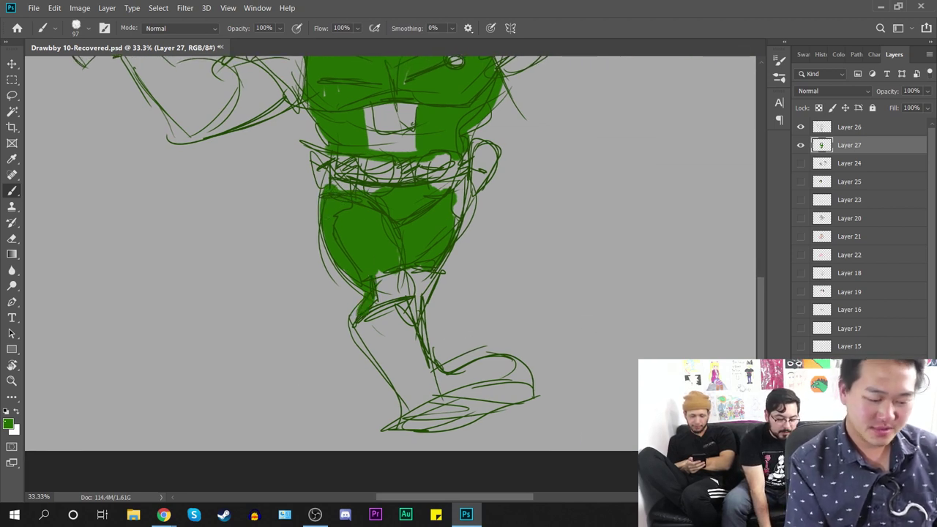
Step: Choose a golden brown and fill the lower leg and boot from the knee to the toe
{"action": "left_click", "coordinate": [7, 424]}
{"action": "left_click_drag", "start_coordinate": [756, 214], "coordinate": [756, 208]}
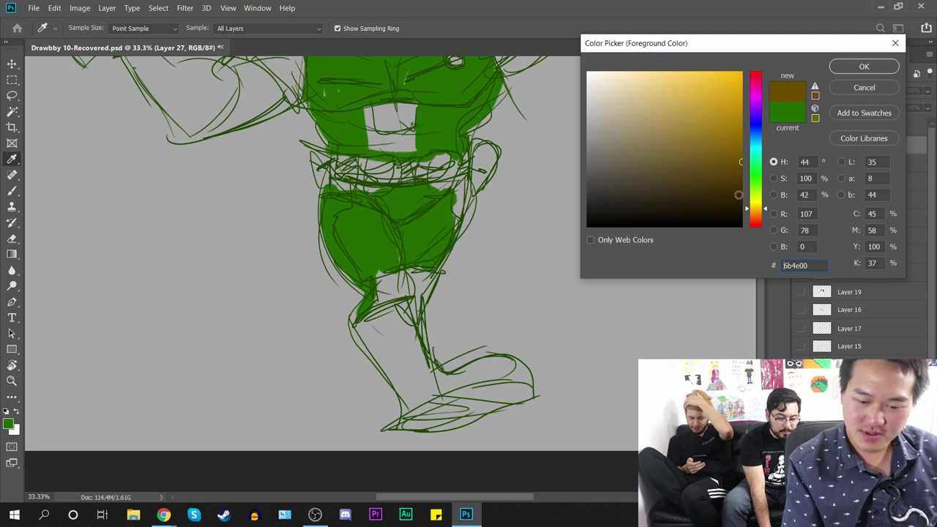
{"action": "key", "text": "Return"}
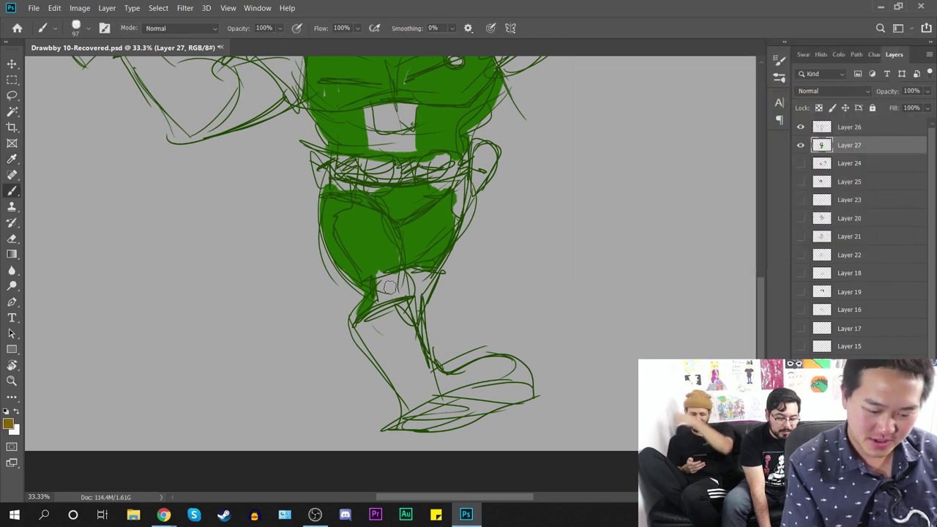
{"action": "mouse_move", "coordinate": [381, 287]}
{"action": "left_mouse_down"}
{"action": "mouse_move", "coordinate": [358, 334]}
{"action": "mouse_move", "coordinate": [383, 328]}
{"action": "mouse_move", "coordinate": [381, 350]}
{"action": "mouse_move", "coordinate": [415, 402]}
{"action": "mouse_move", "coordinate": [407, 398]}
{"action": "mouse_move", "coordinate": [417, 361]}
{"action": "mouse_move", "coordinate": [410, 329]}
{"action": "mouse_move", "coordinate": [426, 395]}
{"action": "mouse_move", "coordinate": [458, 373]}
{"action": "mouse_move", "coordinate": [511, 374]}
{"action": "mouse_move", "coordinate": [414, 419]}
{"action": "mouse_move", "coordinate": [501, 385]}
{"action": "mouse_move", "coordinate": [454, 420]}
{"action": "mouse_move", "coordinate": [522, 375]}
{"action": "left_mouse_up"}
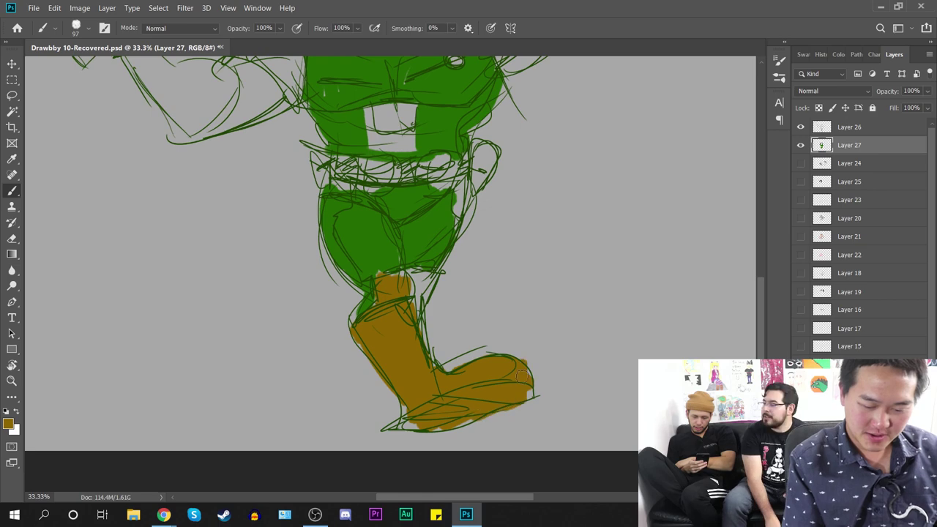
Step: Fill the upper arms of both the sword arm and the free arm with the golden brown
{"action": "left_click_drag", "start_coordinate": [487, 224], "coordinate": [613, 444]}
{"action": "mouse_move", "coordinate": [370, 294]}
{"action": "left_mouse_down"}
{"action": "mouse_move", "coordinate": [357, 342]}
{"action": "mouse_move", "coordinate": [381, 299]}
{"action": "mouse_move", "coordinate": [394, 299]}
{"action": "mouse_move", "coordinate": [386, 312]}
{"action": "mouse_move", "coordinate": [376, 279]}
{"action": "mouse_move", "coordinate": [391, 285]}
{"action": "mouse_move", "coordinate": [387, 309]}
{"action": "mouse_move", "coordinate": [419, 296]}
{"action": "left_mouse_up"}
{"action": "left_click_drag", "start_coordinate": [533, 302], "coordinate": [380, 304]}
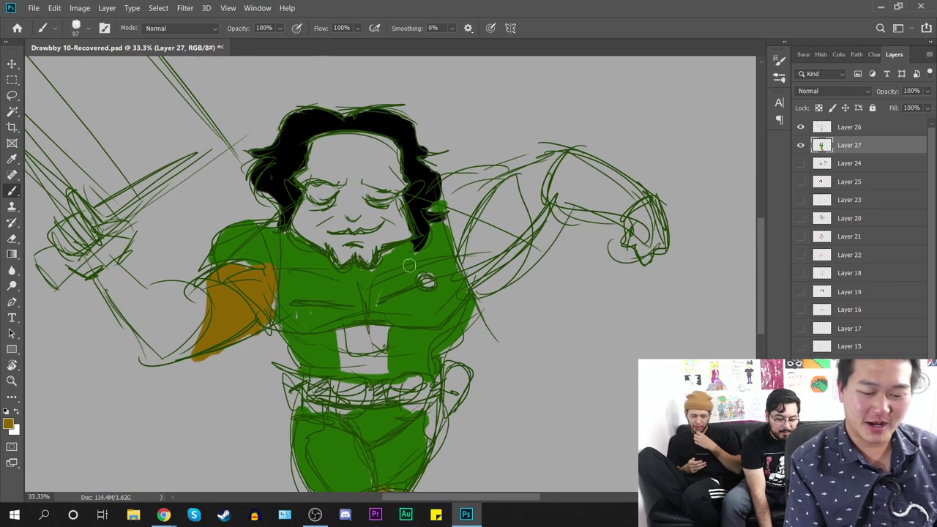
{"action": "mouse_move", "coordinate": [513, 184]}
{"action": "left_mouse_down"}
{"action": "mouse_move", "coordinate": [481, 229]}
{"action": "mouse_move", "coordinate": [477, 255]}
{"action": "mouse_move", "coordinate": [494, 226]}
{"action": "mouse_move", "coordinate": [500, 238]}
{"action": "mouse_move", "coordinate": [524, 205]}
{"action": "mouse_move", "coordinate": [529, 168]}
{"action": "mouse_move", "coordinate": [533, 182]}
{"action": "mouse_move", "coordinate": [549, 166]}
{"action": "left_mouse_up"}
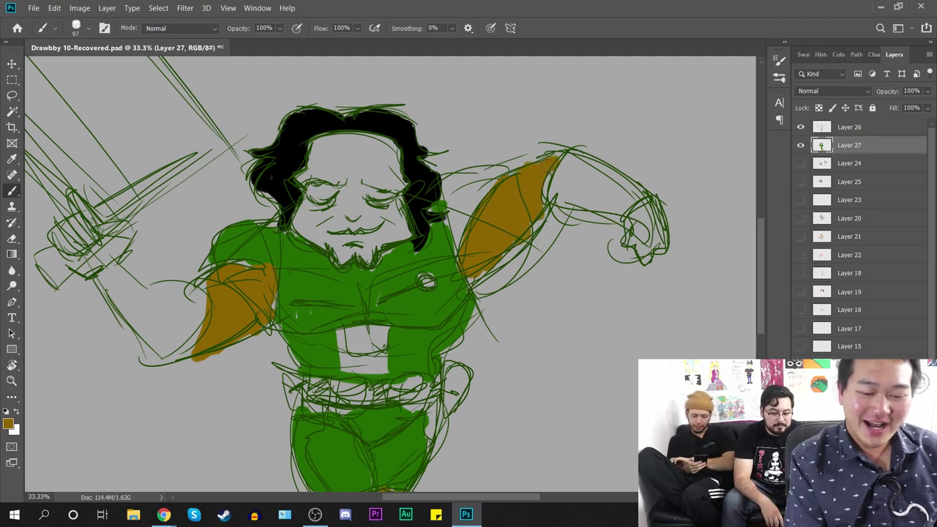
Step: Sample the torso green and paint the shoulder of the free arm with it
{"action": "key", "text": "i"}
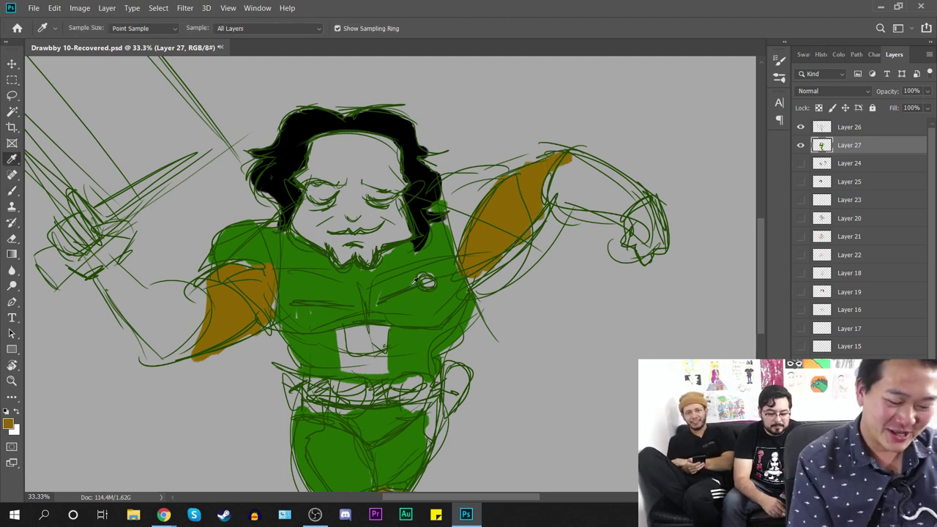
{"action": "key", "text": "b"}
{"action": "mouse_move", "coordinate": [460, 196]}
{"action": "left_mouse_down"}
{"action": "mouse_move", "coordinate": [454, 220]}
{"action": "mouse_move", "coordinate": [446, 183]}
{"action": "mouse_move", "coordinate": [496, 176]}
{"action": "mouse_move", "coordinate": [460, 220]}
{"action": "mouse_move", "coordinate": [489, 185]}
{"action": "left_mouse_up"}
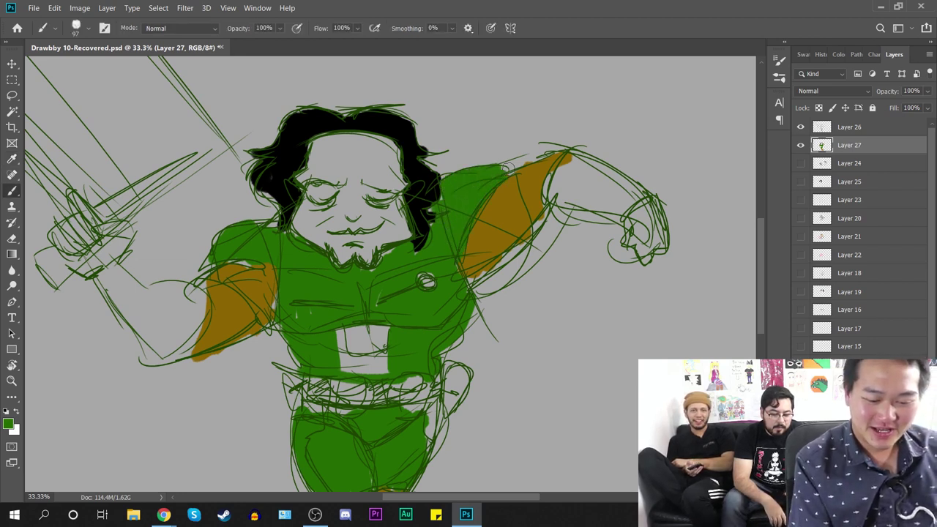
Step: Set the foreground colour to red (ff0404) and fill the round badge on the chest
{"action": "key", "text": "i"}
{"action": "left_click", "coordinate": [8, 423]}
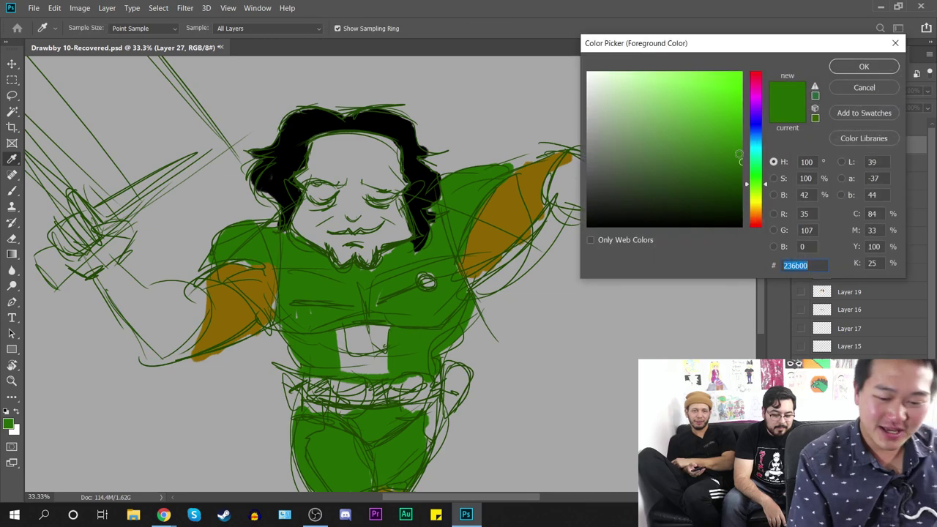
{"action": "type", "text": "ff0404"}
{"action": "left_click", "coordinate": [864, 67]}
{"action": "key", "text": "b"}
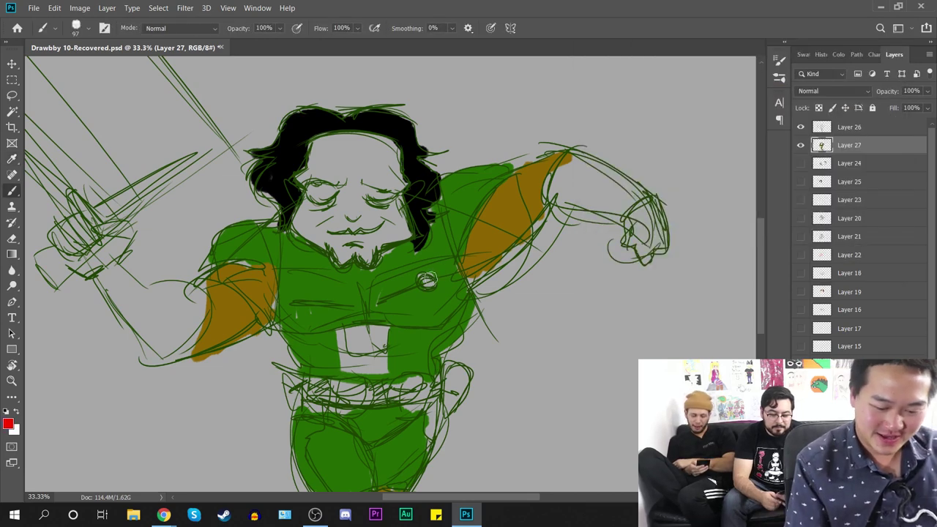
{"action": "mouse_move", "coordinate": [486, 304]}
{"action": "left_mouse_down"}
{"action": "mouse_move", "coordinate": [585, 334]}
{"action": "mouse_move", "coordinate": [581, 315]}
{"action": "mouse_move", "coordinate": [643, 334]}
{"action": "left_mouse_up"}
Step: Sample the green again and fill both forearms, the sword hand and the free fist
{"action": "key", "text": "i"}
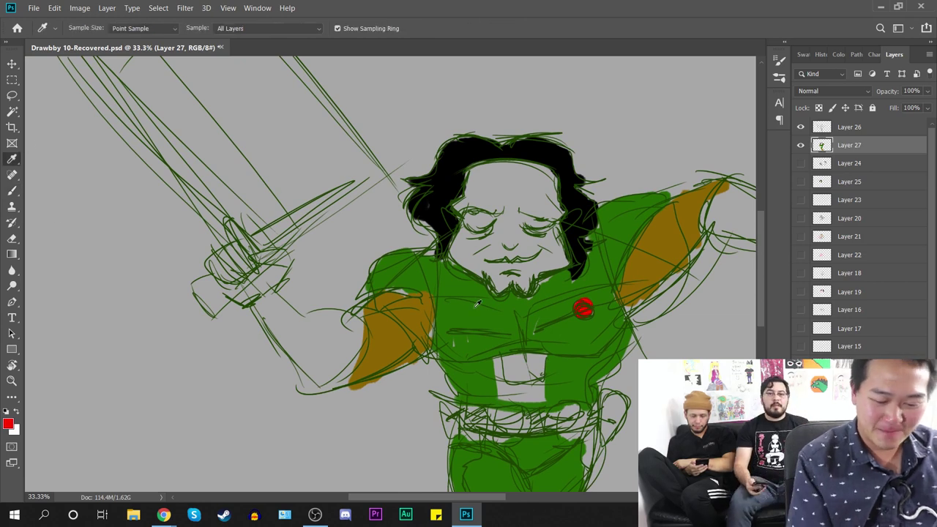
{"action": "key", "text": "b"}
{"action": "mouse_move", "coordinate": [377, 315]}
{"action": "left_mouse_down"}
{"action": "mouse_move", "coordinate": [332, 366]}
{"action": "mouse_move", "coordinate": [362, 332]}
{"action": "mouse_move", "coordinate": [320, 314]}
{"action": "mouse_move", "coordinate": [294, 320]}
{"action": "mouse_move", "coordinate": [277, 301]}
{"action": "mouse_move", "coordinate": [260, 304]}
{"action": "mouse_move", "coordinate": [298, 349]}
{"action": "mouse_move", "coordinate": [296, 314]}
{"action": "mouse_move", "coordinate": [307, 338]}
{"action": "mouse_move", "coordinate": [324, 328]}
{"action": "mouse_move", "coordinate": [325, 371]}
{"action": "left_mouse_up"}
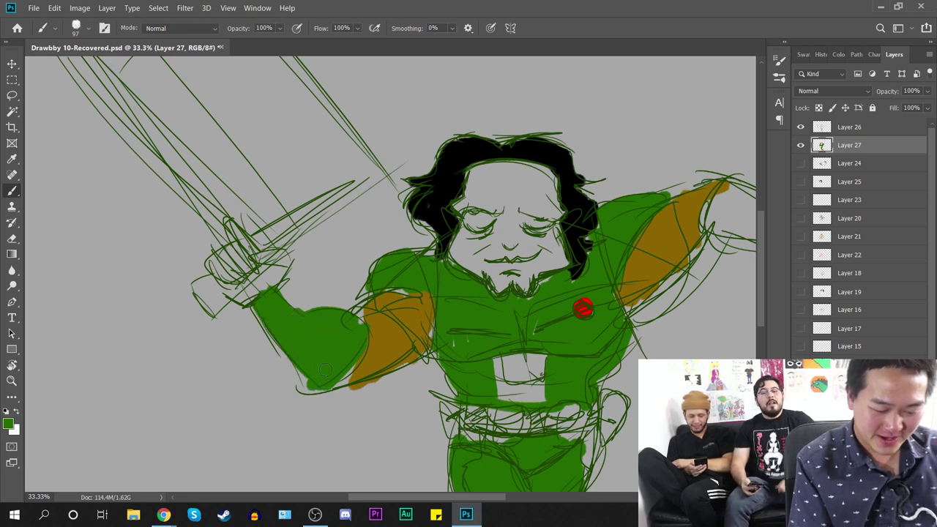
{"action": "left_click_drag", "start_coordinate": [534, 338], "coordinate": [283, 370]}
{"action": "mouse_move", "coordinate": [476, 220]}
{"action": "left_mouse_down"}
{"action": "mouse_move", "coordinate": [470, 262]}
{"action": "mouse_move", "coordinate": [508, 268]}
{"action": "mouse_move", "coordinate": [493, 258]}
{"action": "mouse_move", "coordinate": [518, 238]}
{"action": "mouse_move", "coordinate": [531, 270]}
{"action": "mouse_move", "coordinate": [539, 254]}
{"action": "mouse_move", "coordinate": [546, 264]}
{"action": "mouse_move", "coordinate": [534, 297]}
{"action": "mouse_move", "coordinate": [554, 265]}
{"action": "left_mouse_up"}
{"action": "mouse_move", "coordinate": [429, 314]}
{"action": "left_mouse_down"}
{"action": "mouse_move", "coordinate": [708, 287]}
{"action": "mouse_move", "coordinate": [841, 308]}
{"action": "left_mouse_up"}
{"action": "mouse_move", "coordinate": [400, 323]}
{"action": "left_mouse_down"}
{"action": "mouse_move", "coordinate": [431, 303]}
{"action": "mouse_move", "coordinate": [373, 285]}
{"action": "mouse_move", "coordinate": [390, 251]}
{"action": "left_mouse_up"}
Step: Set the foreground colour to dark green 194801 and select the line sketch layer above the colours
{"action": "key", "text": "ctrl+minus"}
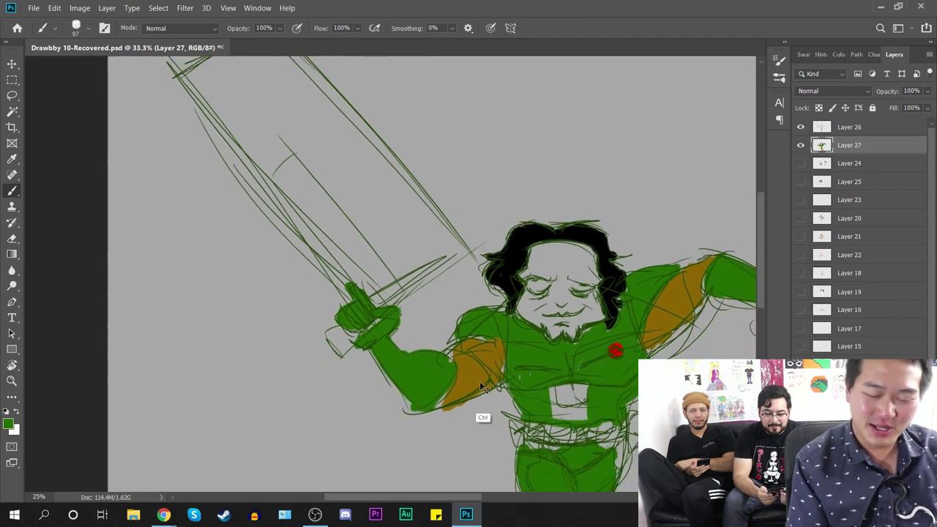
{"action": "key", "text": "ctrl+minus"}
{"action": "left_click", "coordinate": [8, 423]}
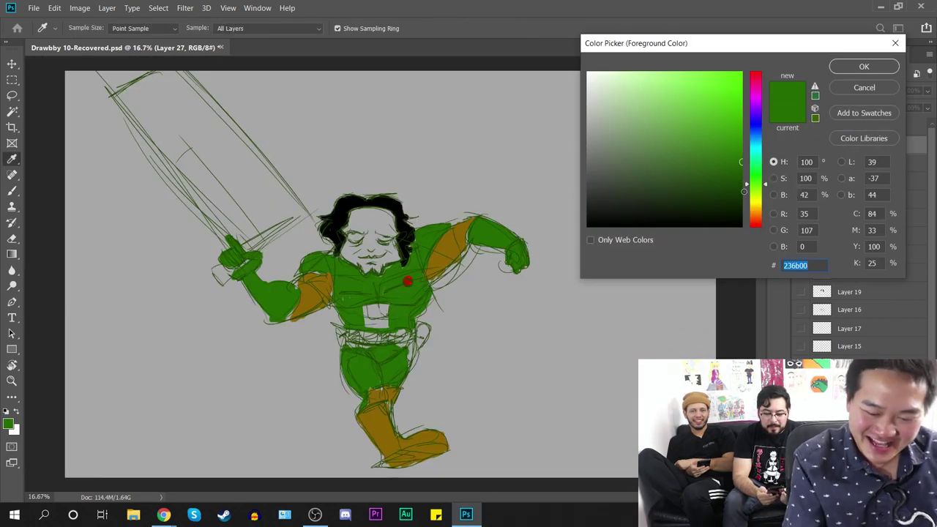
{"action": "type", "text": "194801"}
{"action": "key", "text": "Return"}
{"action": "key", "text": "b"}
{"action": "left_click", "coordinate": [855, 123]}
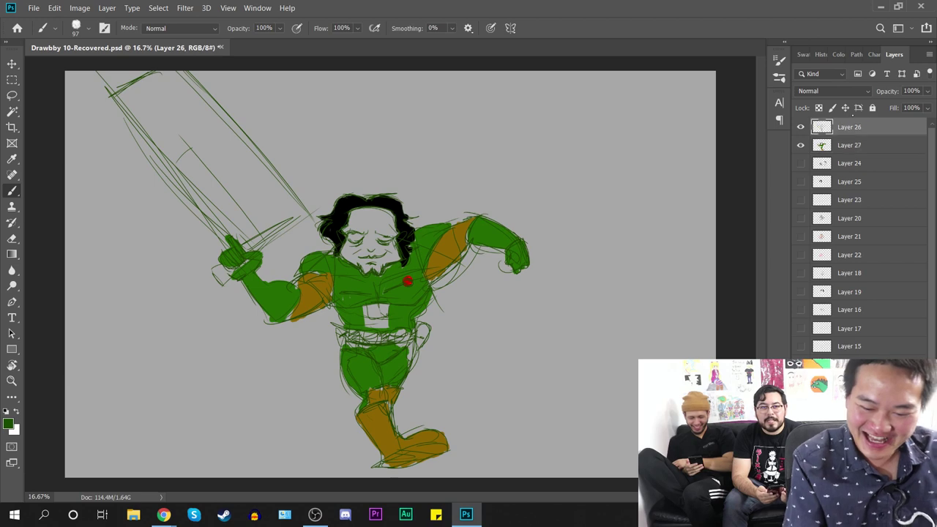
Step: Darken the line sketch layer with a Brightness/Contrast adjustment, setting the brightness to -119
{"action": "left_click", "coordinate": [80, 7]}
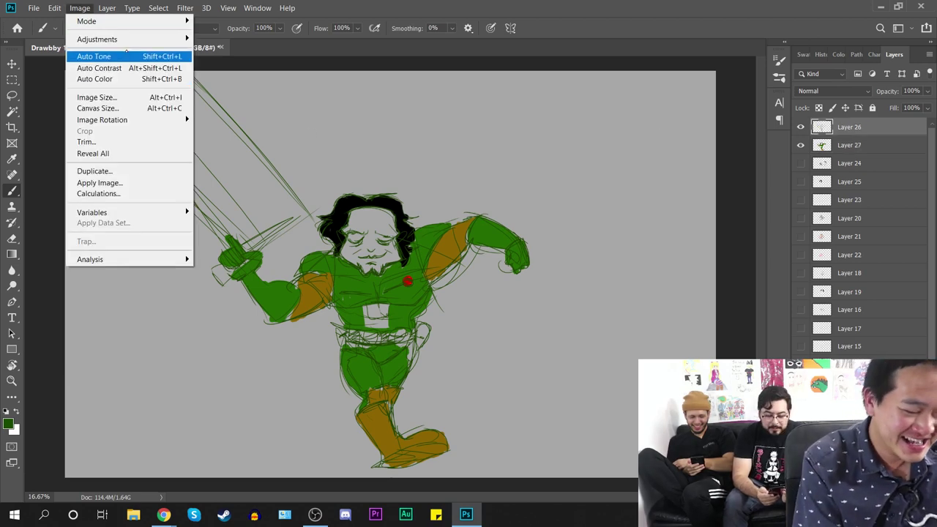
{"action": "mouse_move", "coordinate": [96, 39]}
{"action": "left_click", "coordinate": [236, 39]}
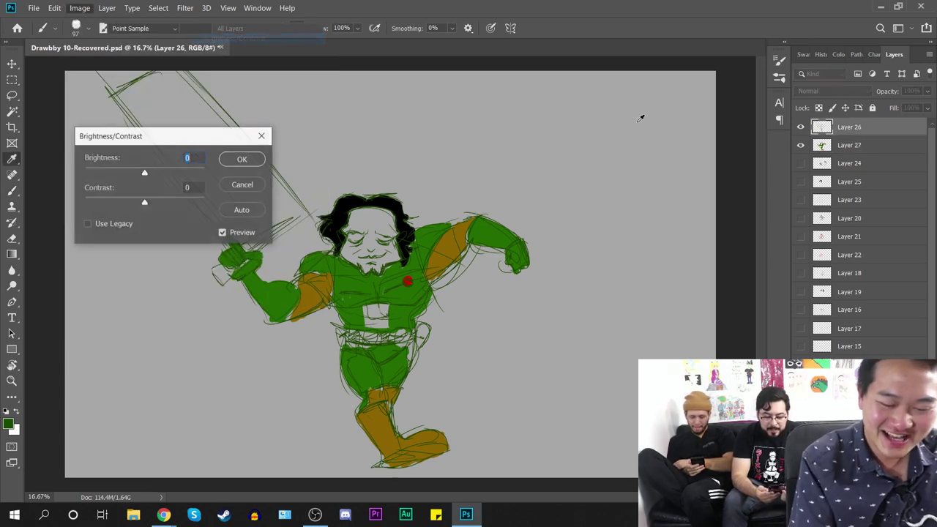
{"action": "left_click_drag", "start_coordinate": [119, 172], "coordinate": [97, 172]}
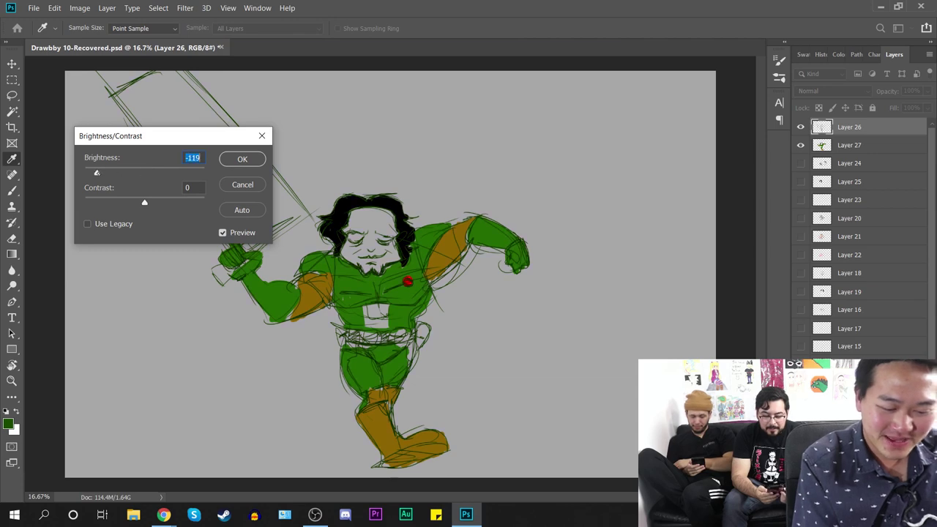
{"action": "left_click", "coordinate": [260, 163]}
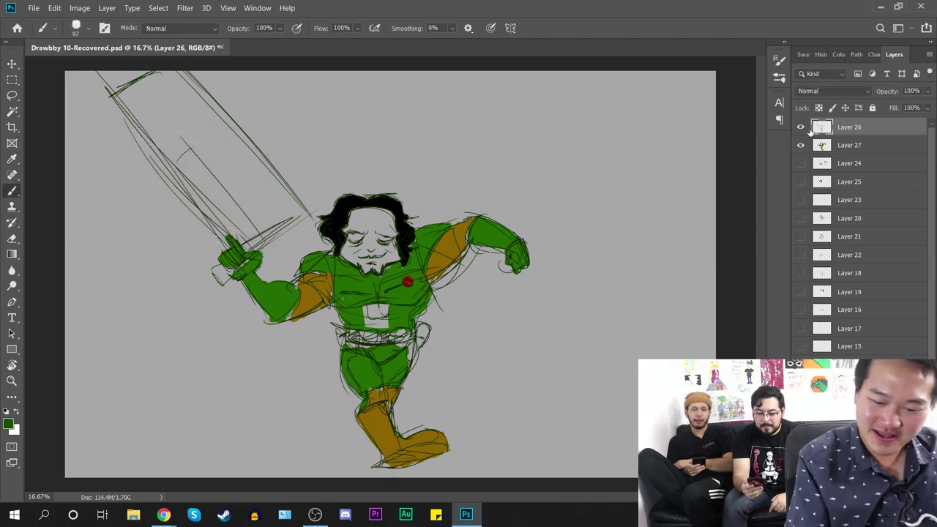
Step: Save the drawing as the Photoshop file Drawbby 10-Recovered with Maximize Compatibility on
{"action": "key", "text": "ctrl+s"}
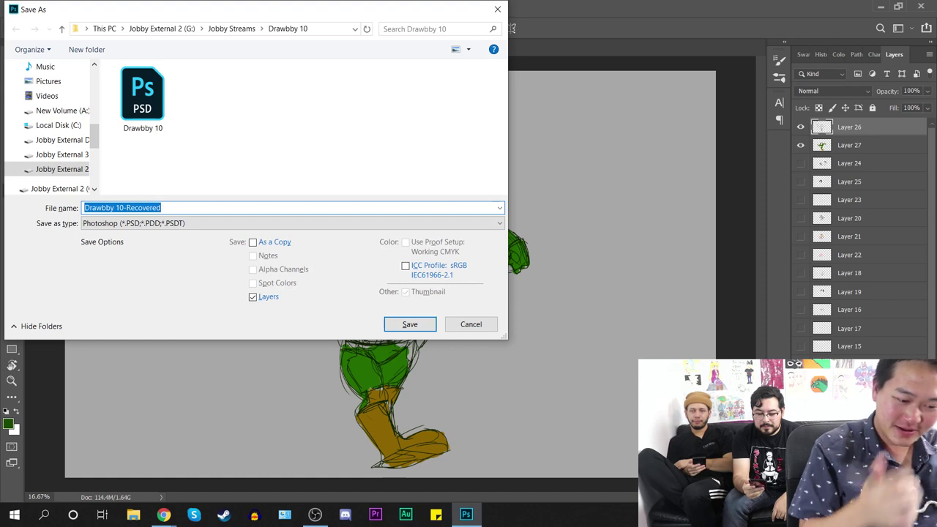
{"action": "left_click", "coordinate": [420, 324]}
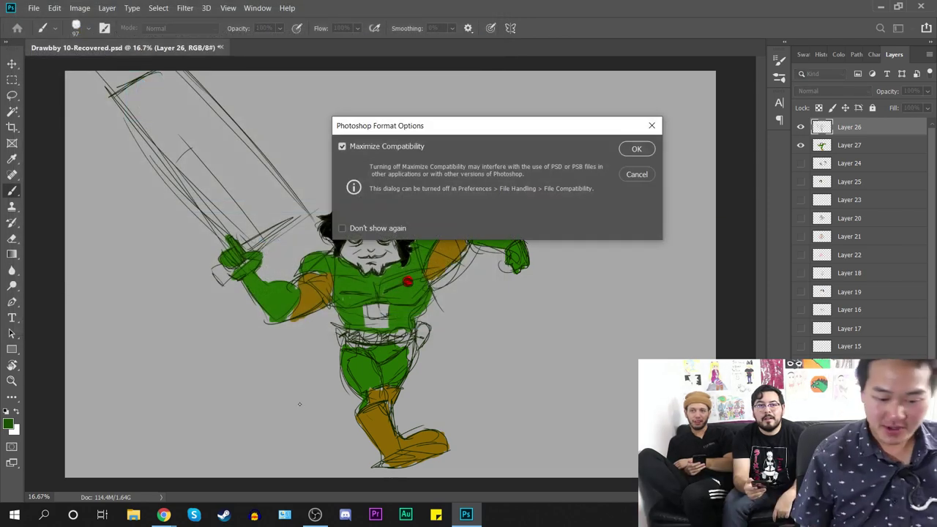
{"action": "left_click", "coordinate": [646, 145]}
Step: Set the foreground colour to very dark green 0d2700 and fill the sword's handle on the line sketch layer
{"action": "key", "text": "ctrl+plus"}
{"action": "key", "text": "ctrl+plus"}
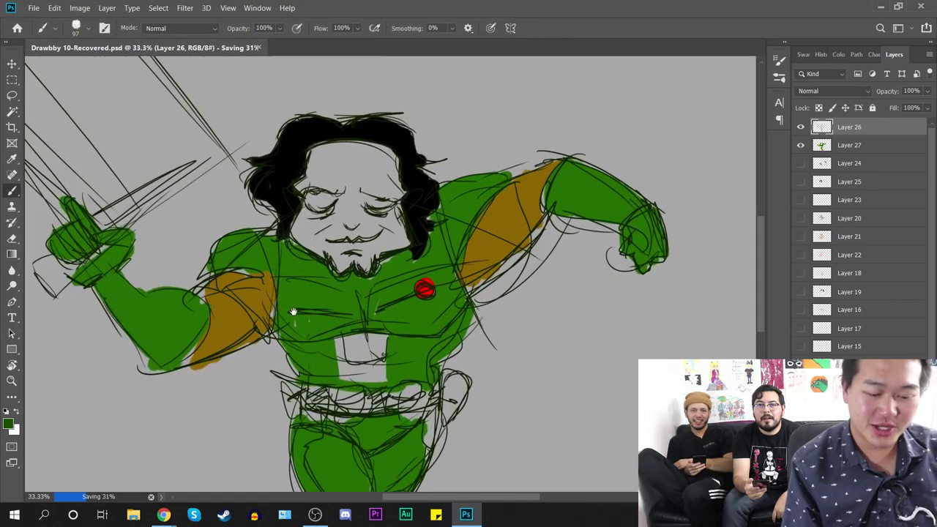
{"action": "left_click_drag", "start_coordinate": [304, 247], "coordinate": [475, 438]}
{"action": "key", "text": "ctrl+minus"}
{"action": "key", "text": "ctrl+minus"}
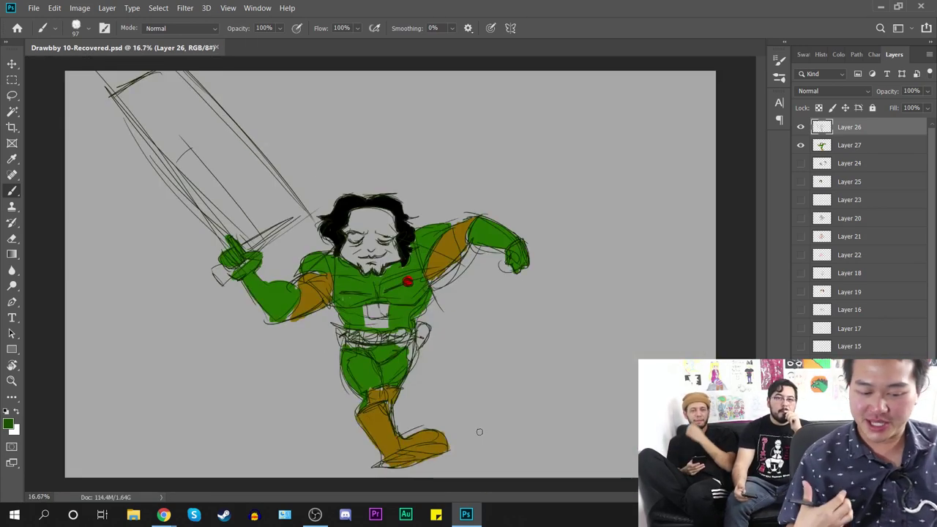
{"action": "key", "text": "ctrl+plus"}
{"action": "mouse_move", "coordinate": [314, 241]}
{"action": "left_mouse_down"}
{"action": "mouse_move", "coordinate": [445, 306]}
{"action": "mouse_move", "coordinate": [499, 419]}
{"action": "mouse_move", "coordinate": [463, 362]}
{"action": "left_mouse_up"}
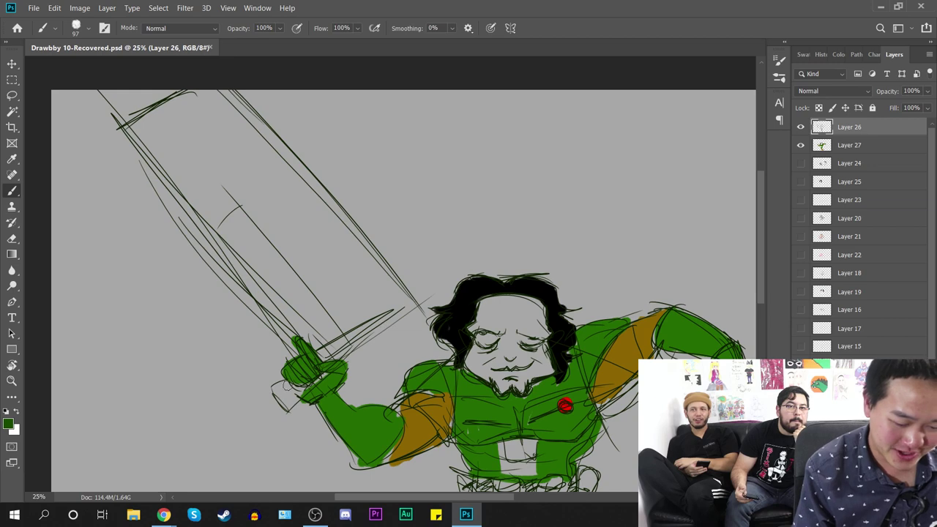
{"action": "left_click", "coordinate": [8, 425]}
{"action": "left_click_drag", "start_coordinate": [737, 184], "coordinate": [741, 202]}
{"action": "left_click", "coordinate": [862, 68]}
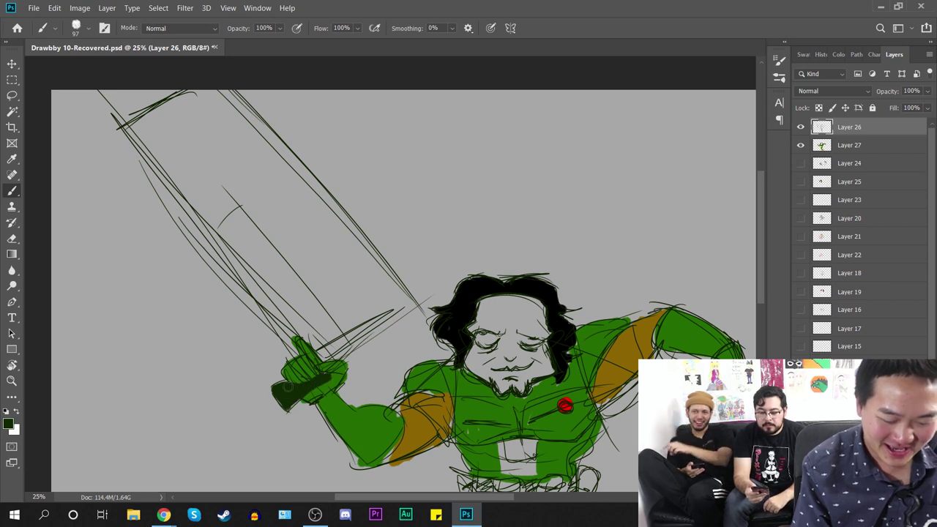
Step: Fill the whole sword blade with the dark green, from its outline inward and along the edge down to the hand
{"action": "mouse_move", "coordinate": [312, 344]}
{"action": "left_mouse_down"}
{"action": "mouse_move", "coordinate": [344, 338]}
{"action": "mouse_move", "coordinate": [407, 302]}
{"action": "mouse_move", "coordinate": [272, 145]}
{"action": "mouse_move", "coordinate": [183, 94]}
{"action": "mouse_move", "coordinate": [130, 120]}
{"action": "mouse_move", "coordinate": [199, 187]}
{"action": "mouse_move", "coordinate": [236, 256]}
{"action": "mouse_move", "coordinate": [223, 156]}
{"action": "mouse_move", "coordinate": [187, 121]}
{"action": "mouse_move", "coordinate": [256, 172]}
{"action": "mouse_move", "coordinate": [253, 154]}
{"action": "left_mouse_up"}
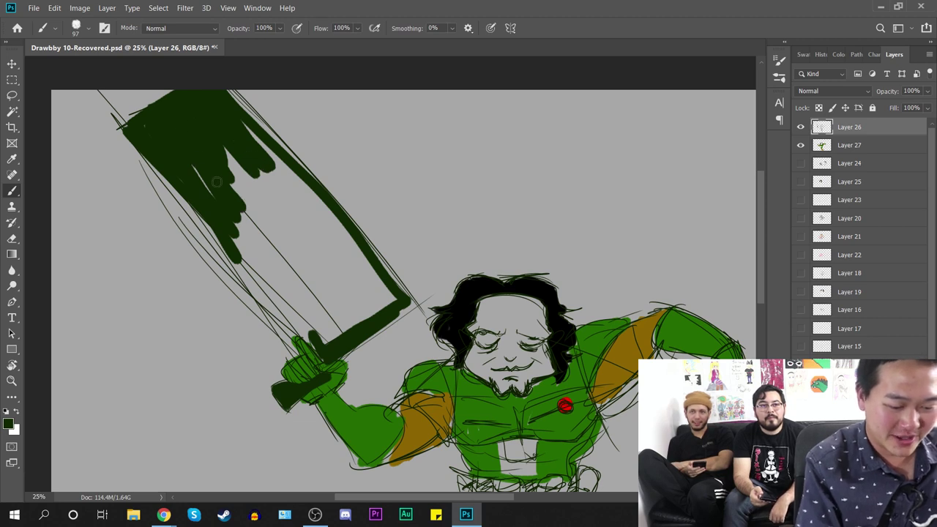
{"action": "mouse_move", "coordinate": [228, 210]}
{"action": "left_mouse_down"}
{"action": "mouse_move", "coordinate": [230, 142]}
{"action": "mouse_move", "coordinate": [252, 138]}
{"action": "mouse_move", "coordinate": [419, 289]}
{"action": "mouse_move", "coordinate": [394, 251]}
{"action": "left_mouse_up"}
{"action": "key", "text": "ctrl+z"}
{"action": "mouse_move", "coordinate": [399, 300]}
{"action": "left_mouse_down"}
{"action": "mouse_move", "coordinate": [311, 333]}
{"action": "mouse_move", "coordinate": [322, 338]}
{"action": "mouse_move", "coordinate": [289, 323]}
{"action": "mouse_move", "coordinate": [218, 204]}
{"action": "left_mouse_up"}
{"action": "mouse_move", "coordinate": [277, 241]}
{"action": "left_mouse_down"}
{"action": "mouse_move", "coordinate": [263, 225]}
{"action": "mouse_move", "coordinate": [286, 219]}
{"action": "mouse_move", "coordinate": [305, 190]}
{"action": "mouse_move", "coordinate": [296, 304]}
{"action": "mouse_move", "coordinate": [319, 229]}
{"action": "left_mouse_up"}
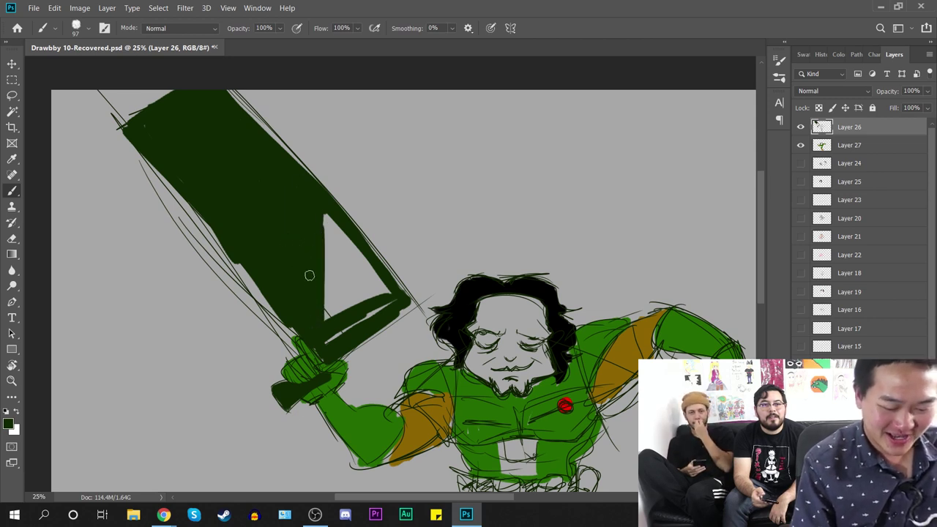
{"action": "mouse_move", "coordinate": [393, 297]}
{"action": "left_mouse_down"}
{"action": "mouse_move", "coordinate": [322, 210]}
{"action": "mouse_move", "coordinate": [341, 260]}
{"action": "mouse_move", "coordinate": [329, 323]}
{"action": "mouse_move", "coordinate": [324, 296]}
{"action": "mouse_move", "coordinate": [339, 253]}
{"action": "mouse_move", "coordinate": [347, 253]}
{"action": "mouse_move", "coordinate": [357, 287]}
{"action": "mouse_move", "coordinate": [345, 307]}
{"action": "mouse_move", "coordinate": [372, 294]}
{"action": "left_mouse_up"}
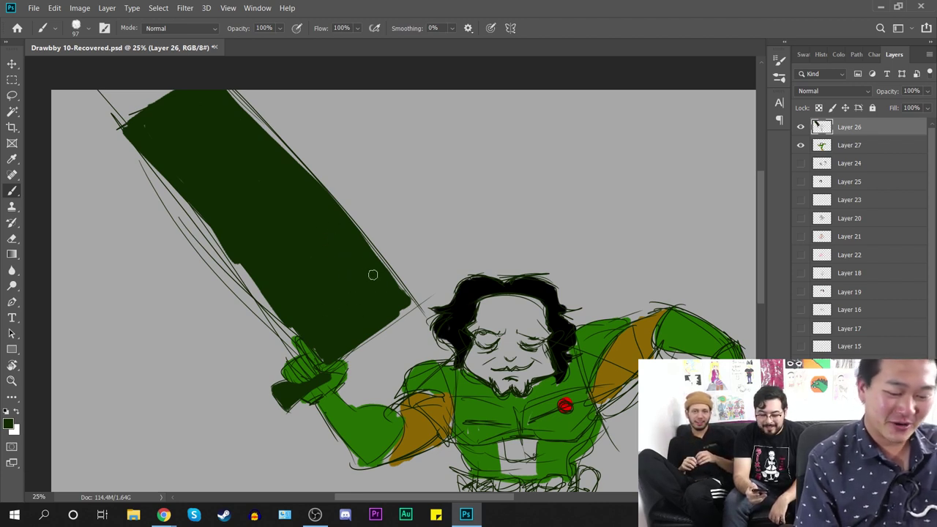
{"action": "mouse_move", "coordinate": [211, 211]}
{"action": "left_mouse_down"}
{"action": "mouse_move", "coordinate": [254, 283]}
{"action": "mouse_move", "coordinate": [244, 274]}
{"action": "mouse_move", "coordinate": [300, 339]}
{"action": "left_mouse_up"}
Step: Set the foreground colour to red-orange ff3600 and paint a stripe down the middle of the sword blade
{"action": "left_click", "coordinate": [8, 424]}
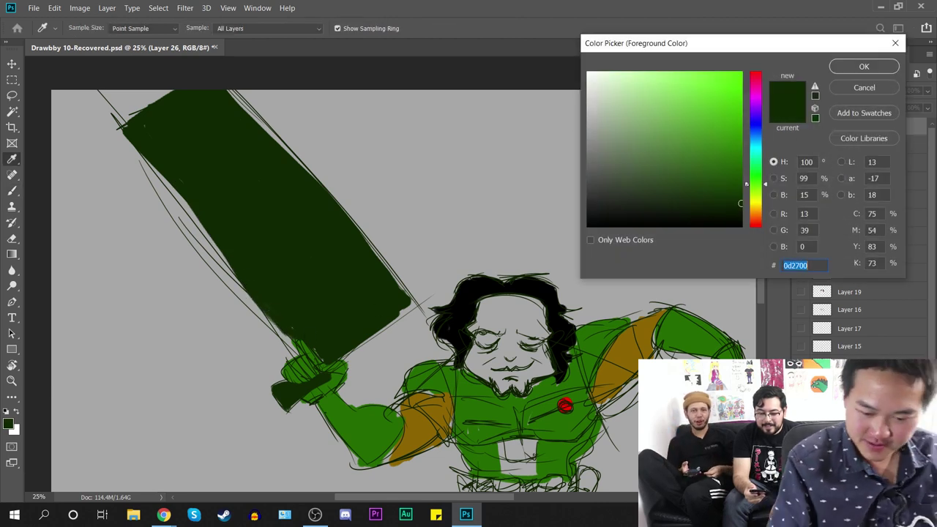
{"action": "left_click_drag", "start_coordinate": [758, 220], "coordinate": [759, 221]}
{"action": "left_click", "coordinate": [741, 73]}
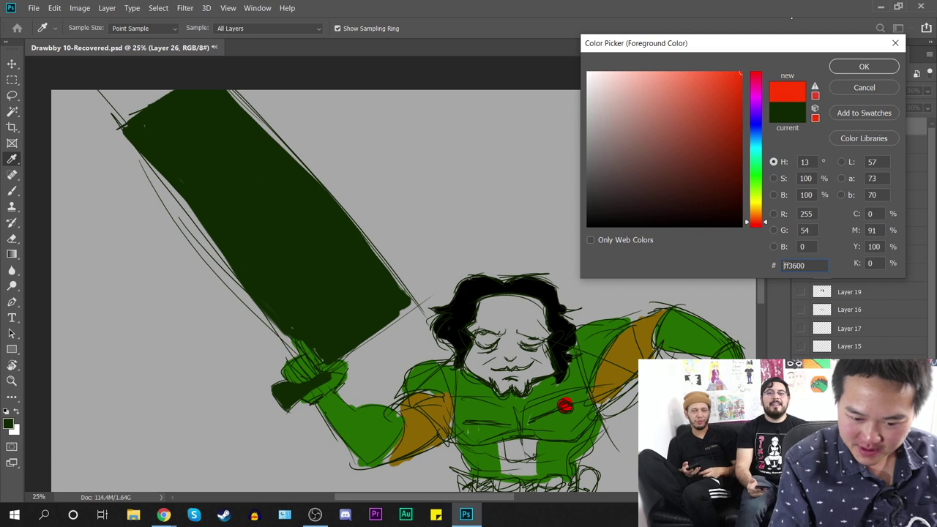
{"action": "left_click", "coordinate": [864, 66]}
{"action": "mouse_move", "coordinate": [157, 108]}
{"action": "left_mouse_down"}
{"action": "mouse_move", "coordinate": [189, 110]}
{"action": "mouse_move", "coordinate": [289, 268]}
{"action": "mouse_move", "coordinate": [356, 344]}
{"action": "left_mouse_up"}
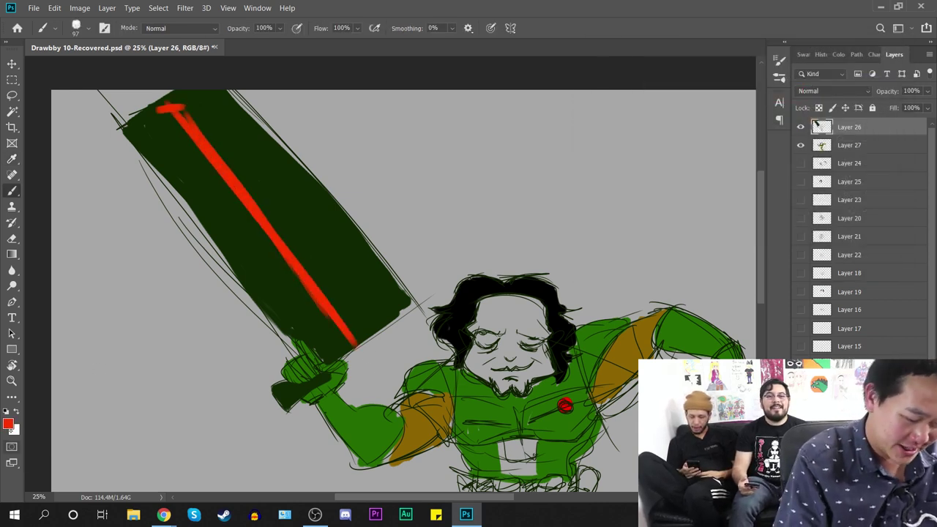
Step: Switch to white and paint a highlight along the blade's red stripe and over the centre of the chest badge
{"action": "left_click", "coordinate": [16, 413]}
{"action": "mouse_move", "coordinate": [157, 108]}
{"action": "left_mouse_down"}
{"action": "mouse_move", "coordinate": [175, 110]}
{"action": "mouse_move", "coordinate": [336, 314]}
{"action": "left_mouse_up"}
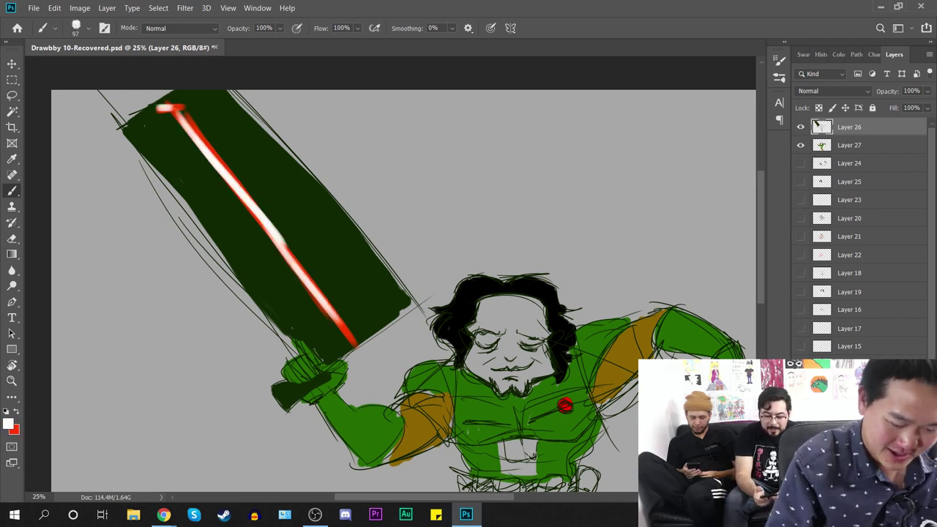
{"action": "mouse_move", "coordinate": [627, 418]}
{"action": "left_mouse_down"}
{"action": "mouse_move", "coordinate": [486, 302]}
{"action": "mouse_move", "coordinate": [473, 311]}
{"action": "left_mouse_up"}
{"action": "key", "text": "ctrl+plus"}
{"action": "key", "text": "ctrl+plus"}
{"action": "key", "text": "ctrl+minus"}
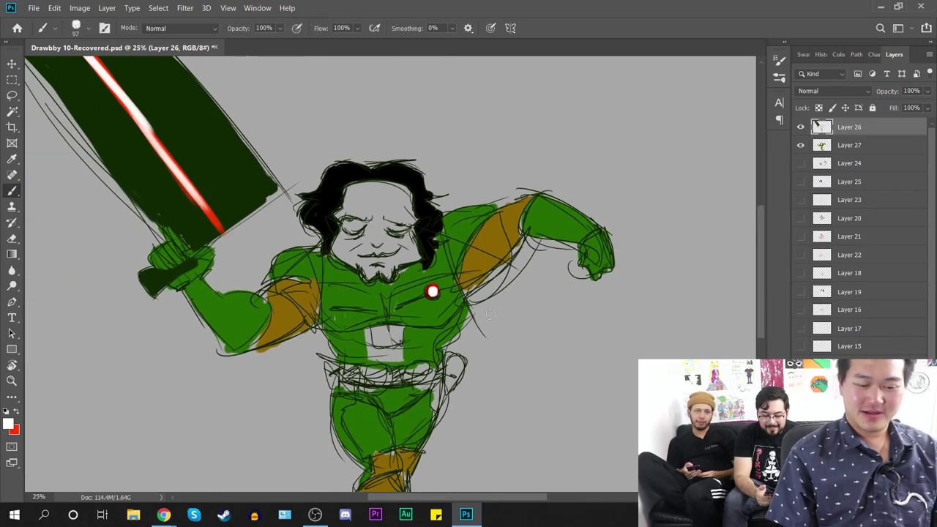
{"action": "key", "text": "ctrl+minus"}
{"action": "key", "text": "ctrl+plus"}
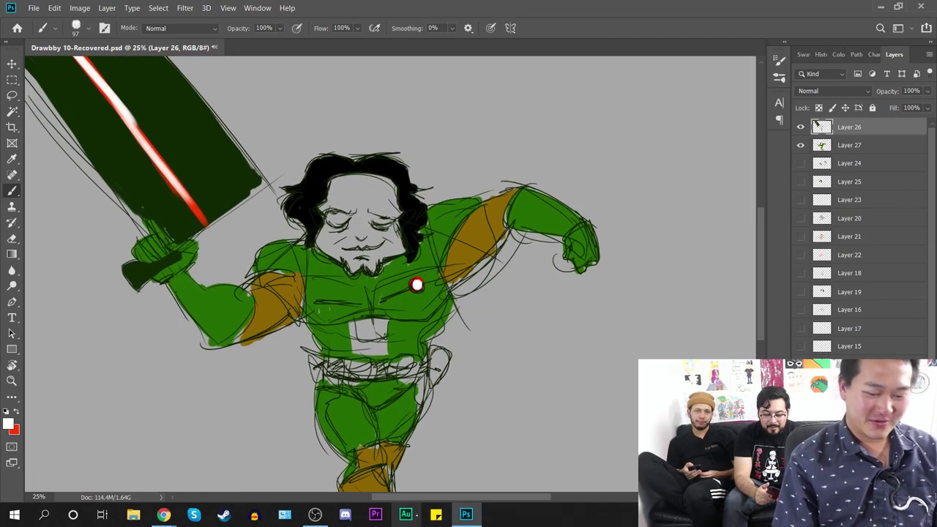
Step: Set the foreground colour to a pale cream skin tone and fill the face on Layer 27 beneath the lines
{"action": "key", "text": "ctrl+plus"}
{"action": "left_click", "coordinate": [9, 422]}
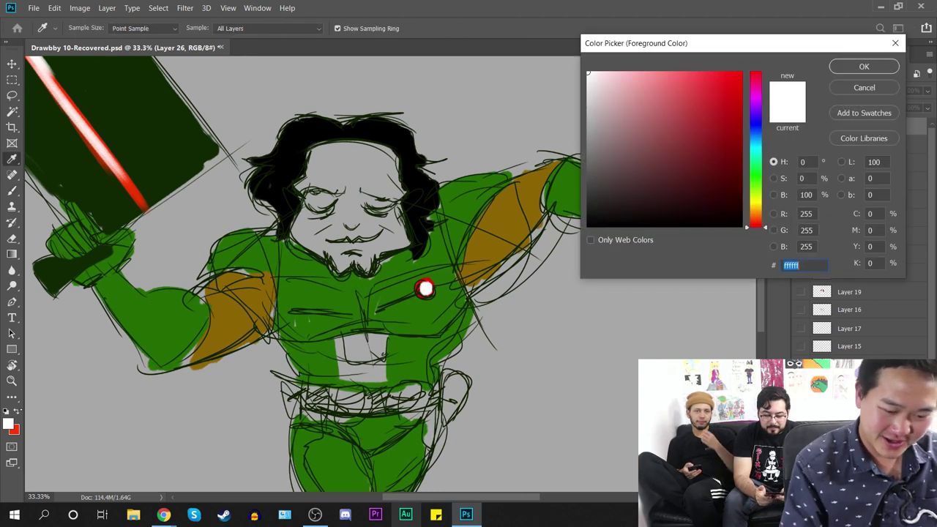
{"action": "left_click_drag", "start_coordinate": [759, 197], "coordinate": [757, 207]}
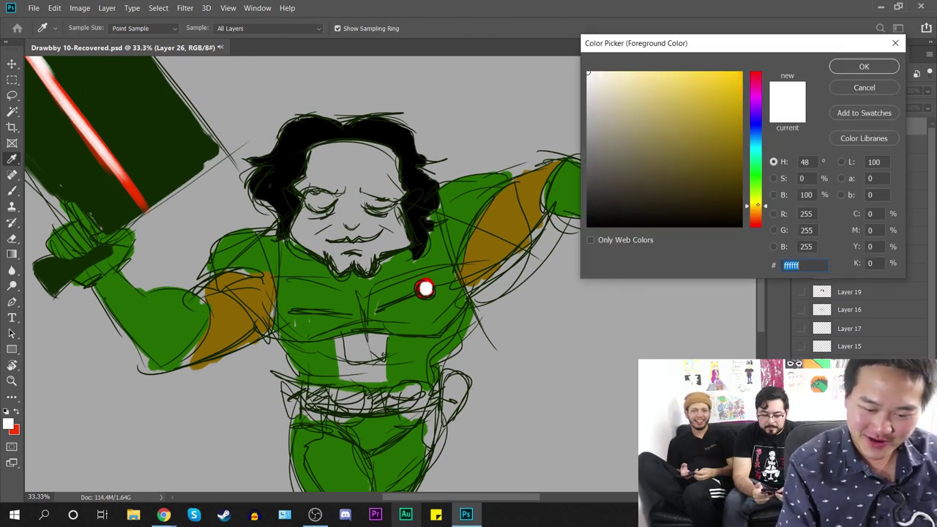
{"action": "left_click", "coordinate": [632, 72]}
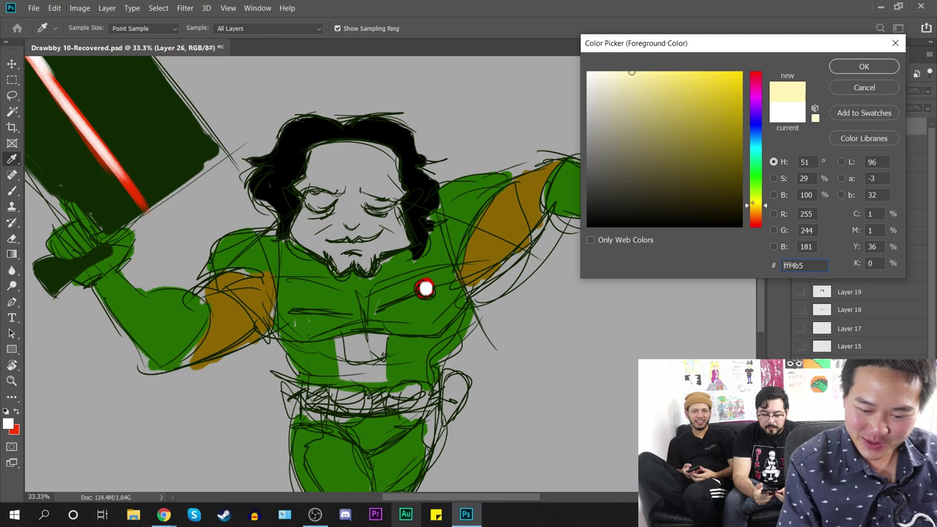
{"action": "left_click_drag", "start_coordinate": [752, 203], "coordinate": [753, 208]}
{"action": "key", "text": "Return"}
{"action": "mouse_move", "coordinate": [328, 151]}
{"action": "left_mouse_down"}
{"action": "mouse_move", "coordinate": [303, 180]}
{"action": "mouse_move", "coordinate": [337, 179]}
{"action": "mouse_move", "coordinate": [313, 178]}
{"action": "mouse_move", "coordinate": [345, 189]}
{"action": "mouse_move", "coordinate": [321, 183]}
{"action": "mouse_move", "coordinate": [315, 166]}
{"action": "mouse_move", "coordinate": [322, 150]}
{"action": "mouse_move", "coordinate": [345, 150]}
{"action": "mouse_move", "coordinate": [334, 165]}
{"action": "mouse_move", "coordinate": [343, 201]}
{"action": "mouse_move", "coordinate": [302, 220]}
{"action": "mouse_move", "coordinate": [321, 243]}
{"action": "mouse_move", "coordinate": [348, 211]}
{"action": "mouse_move", "coordinate": [343, 259]}
{"action": "mouse_move", "coordinate": [368, 245]}
{"action": "mouse_move", "coordinate": [384, 251]}
{"action": "mouse_move", "coordinate": [399, 227]}
{"action": "mouse_move", "coordinate": [368, 235]}
{"action": "mouse_move", "coordinate": [356, 218]}
{"action": "mouse_move", "coordinate": [382, 242]}
{"action": "mouse_move", "coordinate": [352, 201]}
{"action": "mouse_move", "coordinate": [356, 174]}
{"action": "mouse_move", "coordinate": [391, 191]}
{"action": "mouse_move", "coordinate": [367, 162]}
{"action": "mouse_move", "coordinate": [392, 162]}
{"action": "left_mouse_up"}
{"action": "key", "text": "ctrl+z"}
{"action": "left_click", "coordinate": [839, 150]}
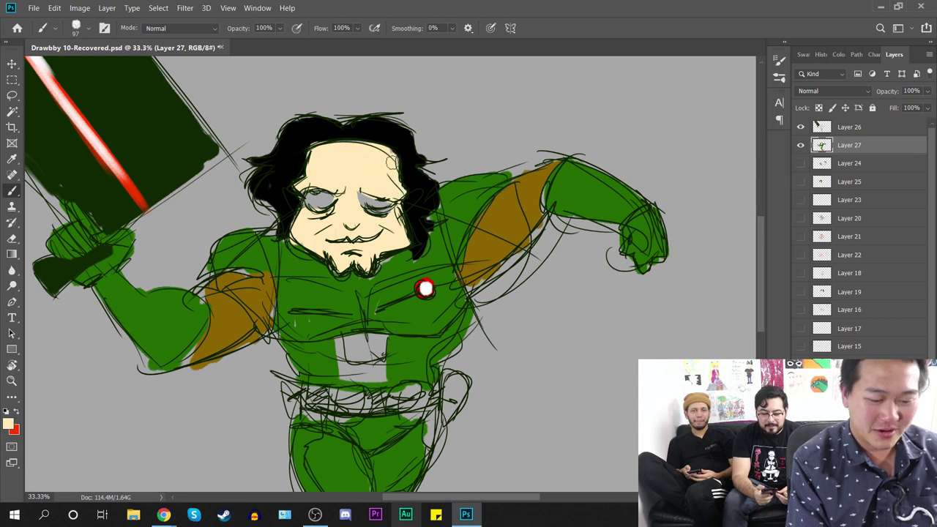
Step: Reset the colours to black and white, make white the foreground colour and fill both eyes
{"action": "left_click", "coordinate": [6, 411]}
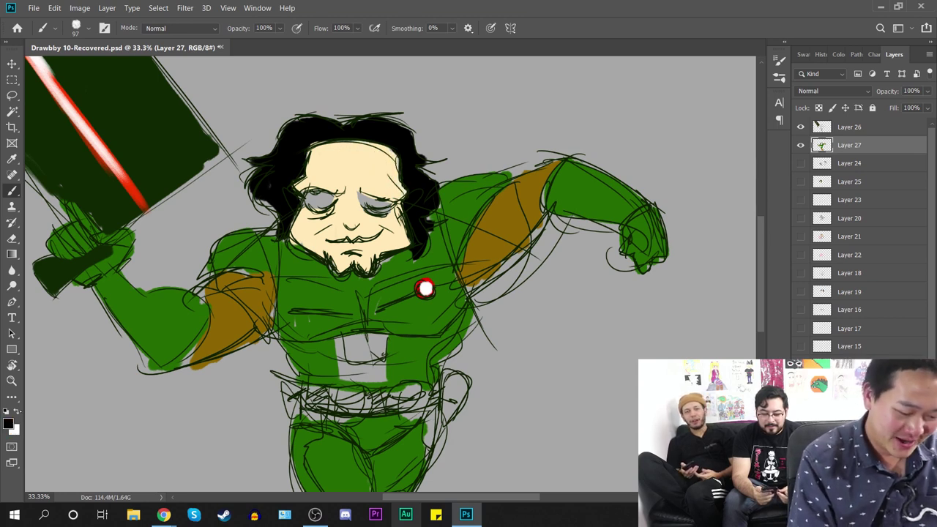
{"action": "left_click", "coordinate": [18, 412]}
{"action": "mouse_move", "coordinate": [323, 193]}
{"action": "left_mouse_down"}
{"action": "mouse_move", "coordinate": [315, 202]}
{"action": "mouse_move", "coordinate": [385, 205]}
{"action": "left_mouse_up"}
Step: Sample the brown from the upper arm and fill the rectangular panel on the stomach
{"action": "left_click_drag", "start_coordinate": [329, 328], "coordinate": [408, 238]}
{"action": "left_click", "coordinate": [12, 159]}
{"action": "left_click", "coordinate": [280, 222]}
{"action": "left_click", "coordinate": [325, 221]}
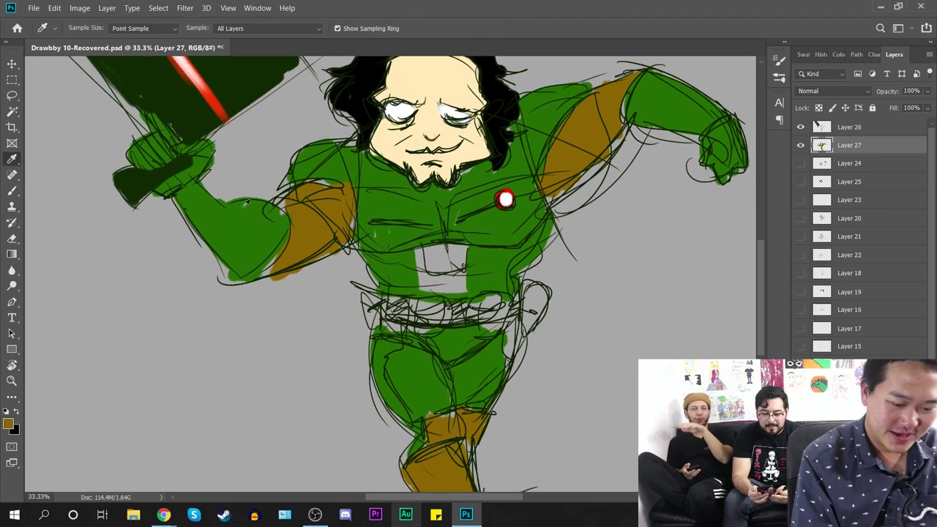
{"action": "key", "text": "b"}
{"action": "mouse_move", "coordinate": [415, 249]}
{"action": "left_mouse_down"}
{"action": "mouse_move", "coordinate": [424, 281]}
{"action": "mouse_move", "coordinate": [446, 287]}
{"action": "mouse_move", "coordinate": [461, 258]}
{"action": "mouse_move", "coordinate": [478, 254]}
{"action": "mouse_move", "coordinate": [454, 290]}
{"action": "left_mouse_up"}
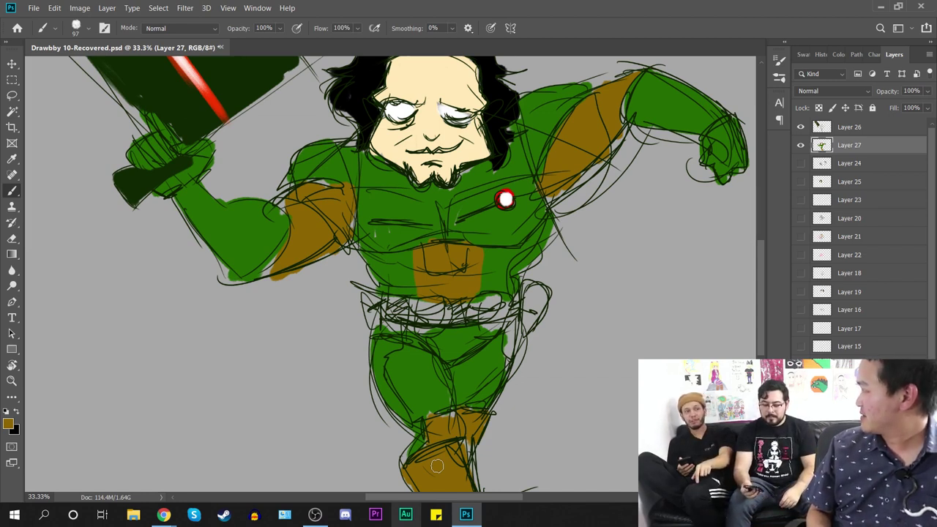
Step: Sample the bright green from the chest and fill the belt and its side pouches
{"action": "key", "text": "ctrl+minus"}
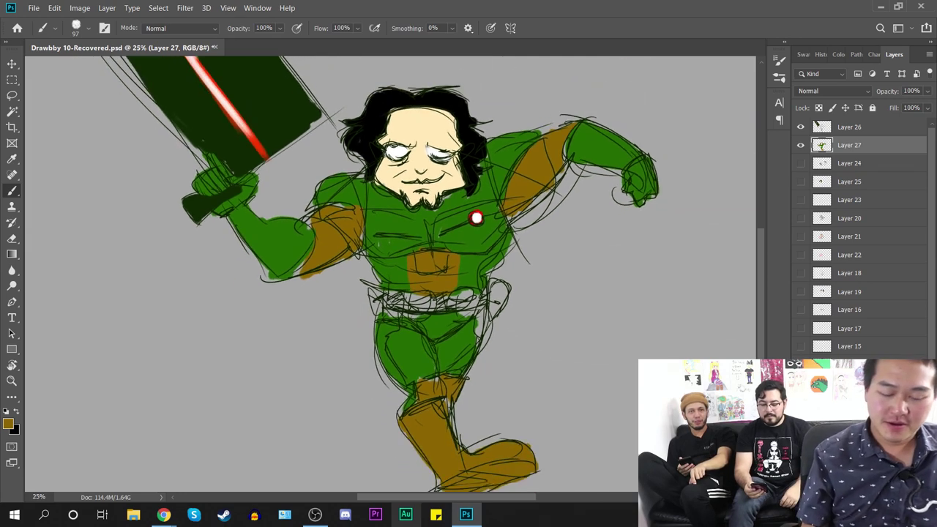
{"action": "key", "text": "ctrl+plus"}
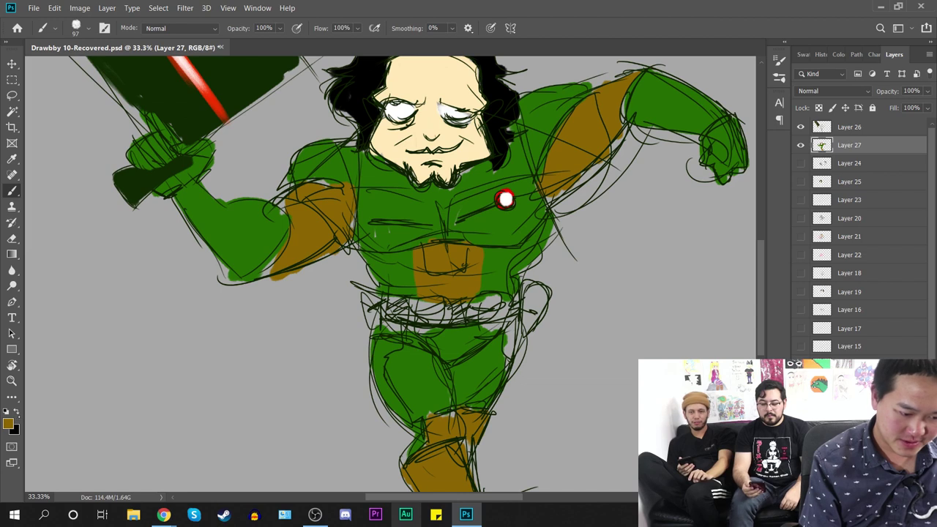
{"action": "key", "text": "i"}
{"action": "left_click", "coordinate": [410, 184]}
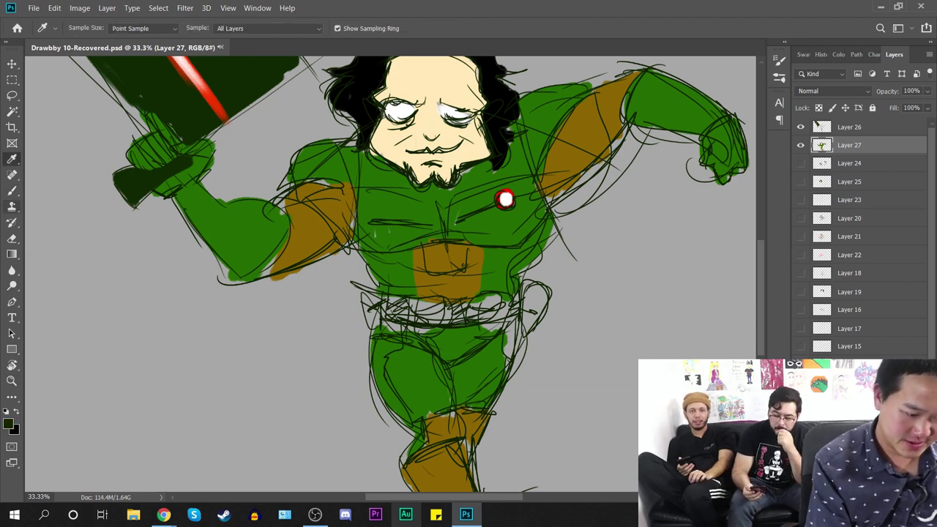
{"action": "key", "text": "b"}
{"action": "key", "text": "i"}
{"action": "left_click", "coordinate": [379, 195]}
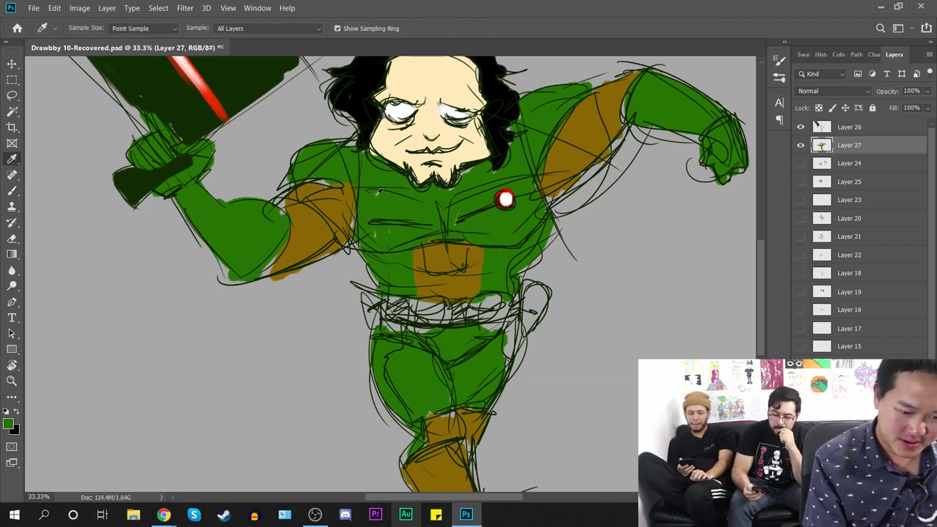
{"action": "key", "text": "b"}
{"action": "mouse_move", "coordinate": [365, 293]}
{"action": "left_mouse_down"}
{"action": "mouse_move", "coordinate": [367, 329]}
{"action": "mouse_move", "coordinate": [375, 304]}
{"action": "mouse_move", "coordinate": [460, 319]}
{"action": "mouse_move", "coordinate": [528, 300]}
{"action": "mouse_move", "coordinate": [543, 311]}
{"action": "mouse_move", "coordinate": [538, 327]}
{"action": "left_mouse_up"}
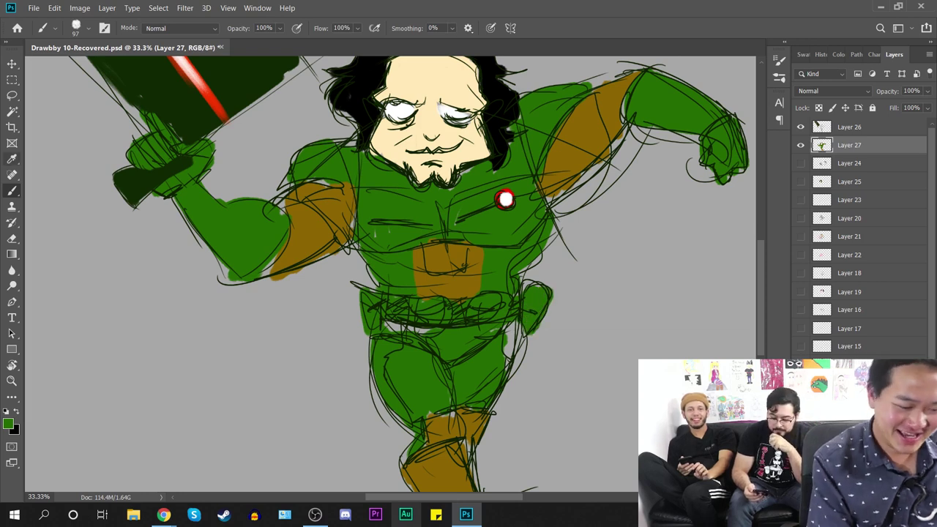
Step: Sample the brown again and paint a strip along the outer edge of each thigh
{"action": "left_click", "coordinate": [306, 235], "text": "alt"}
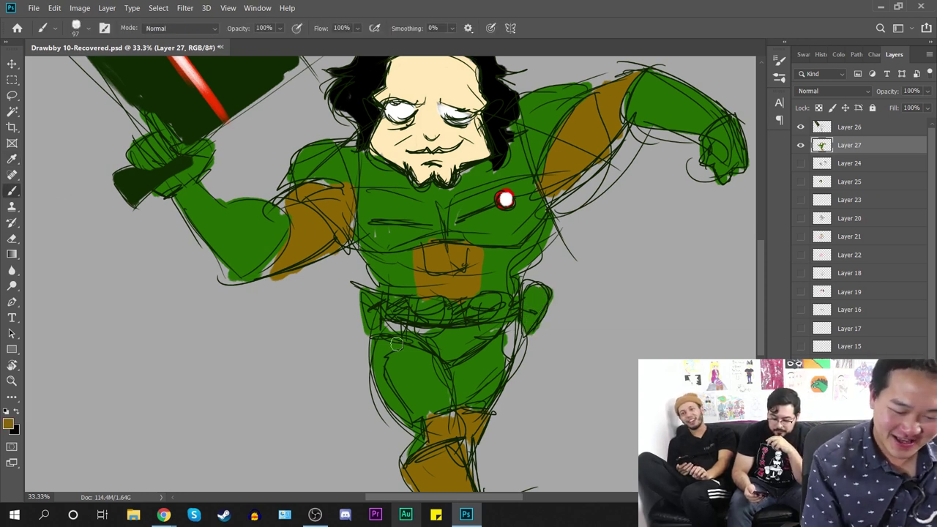
{"action": "mouse_move", "coordinate": [395, 341]}
{"action": "left_mouse_down"}
{"action": "mouse_move", "coordinate": [378, 358]}
{"action": "mouse_move", "coordinate": [411, 423]}
{"action": "left_mouse_up"}
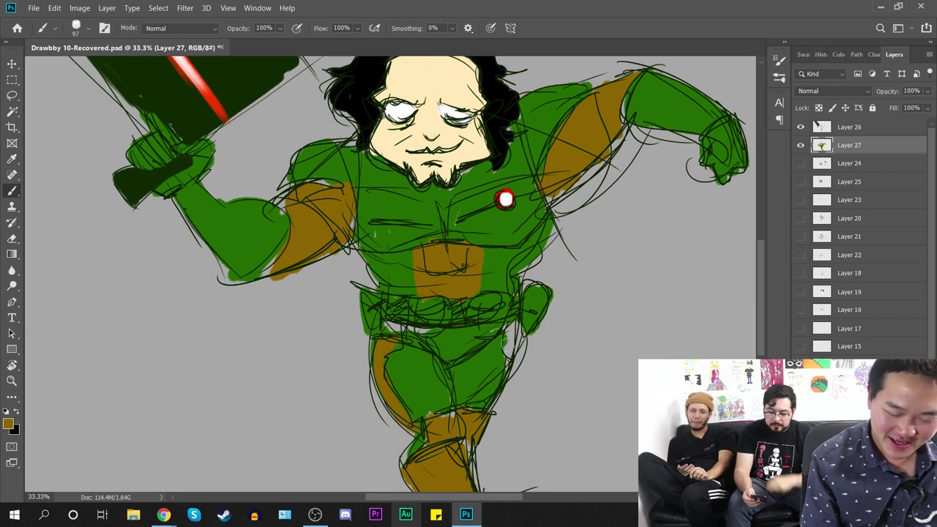
{"action": "left_click_drag", "start_coordinate": [511, 329], "coordinate": [504, 372]}
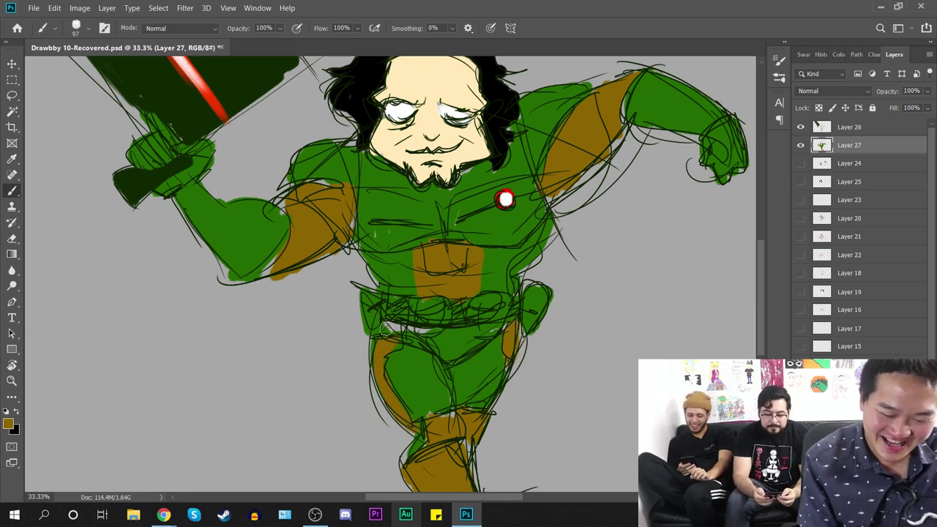
{"action": "key", "text": "ctrl+minus"}
{"action": "key", "text": "ctrl+minus"}
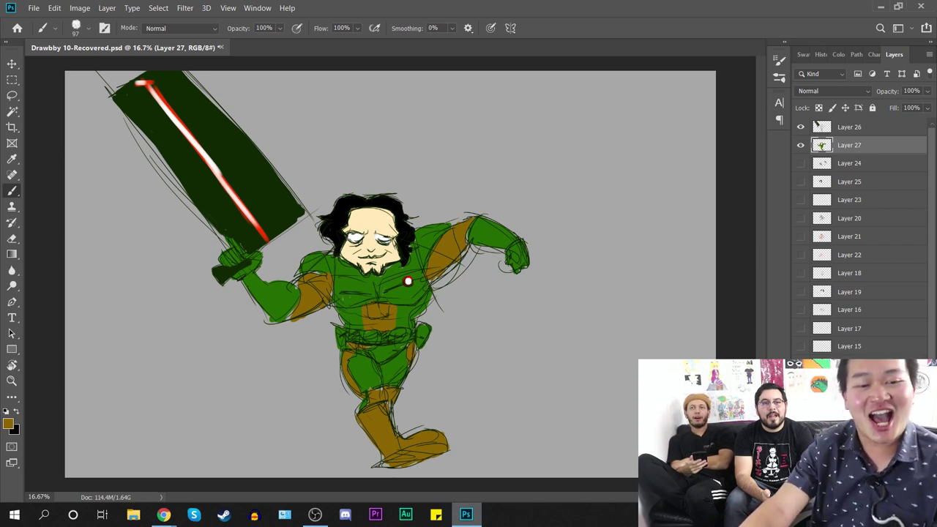
Step: Hide Layer 27 and Layer 26, which hold the coloured figure with the oversized sword
{"action": "key", "text": "alt+Tab"}
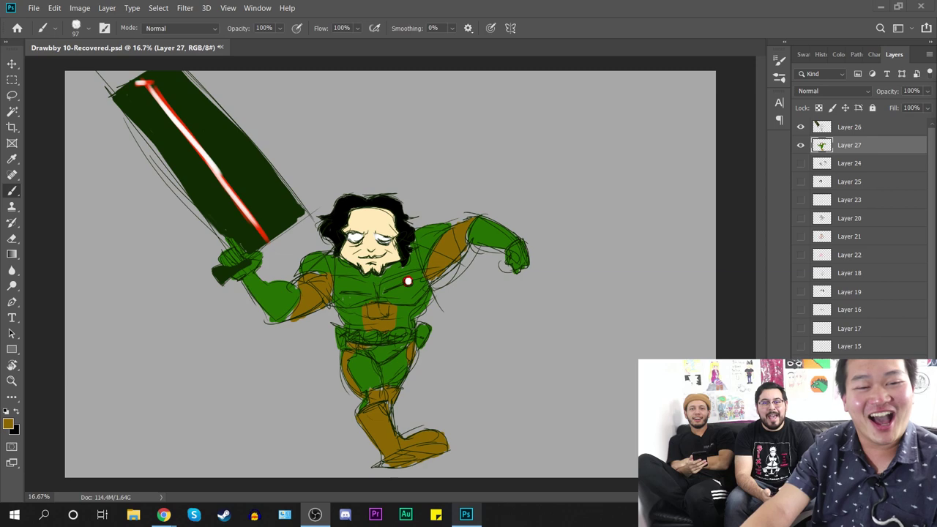
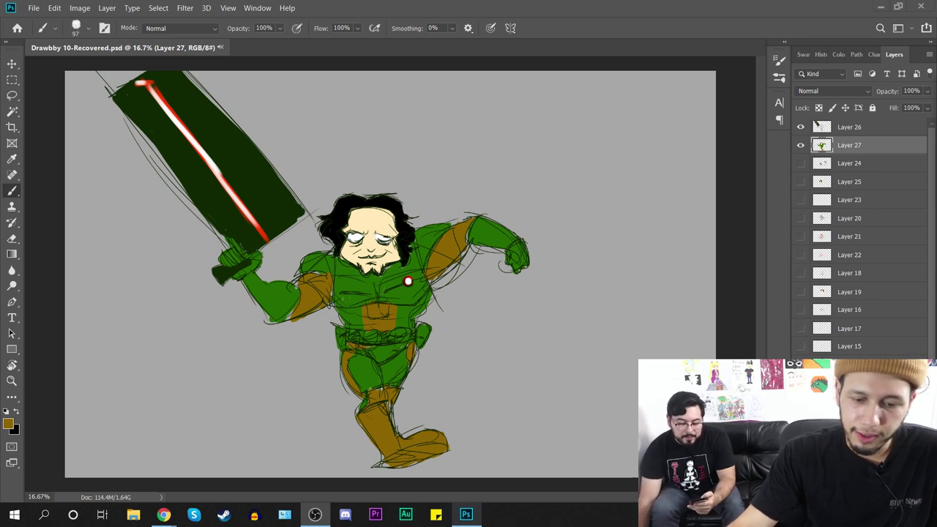
{"action": "left_click", "coordinate": [672, 284]}
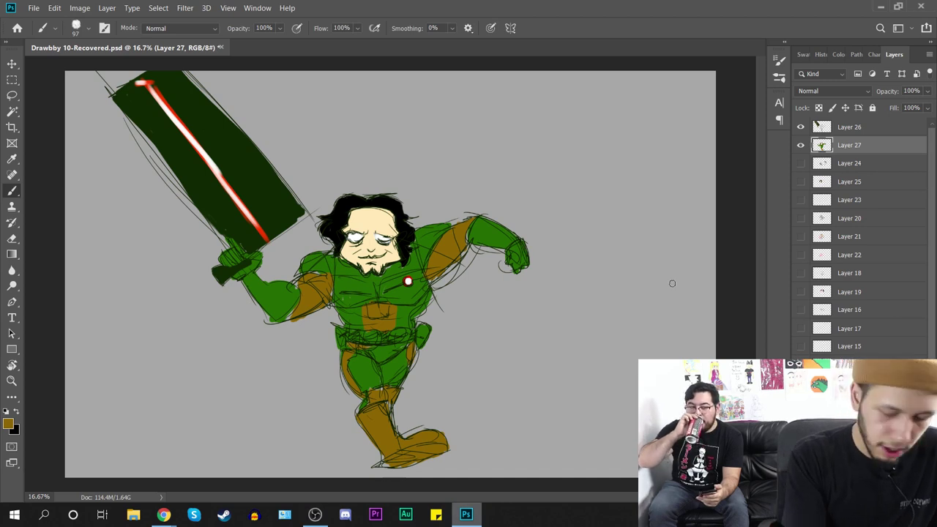
{"action": "left_click", "coordinate": [800, 145]}
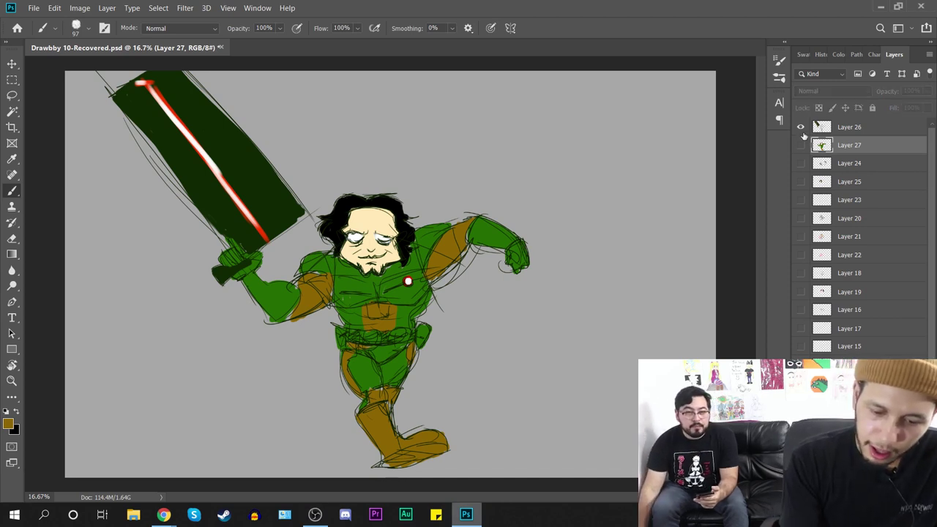
{"action": "left_click", "coordinate": [801, 127]}
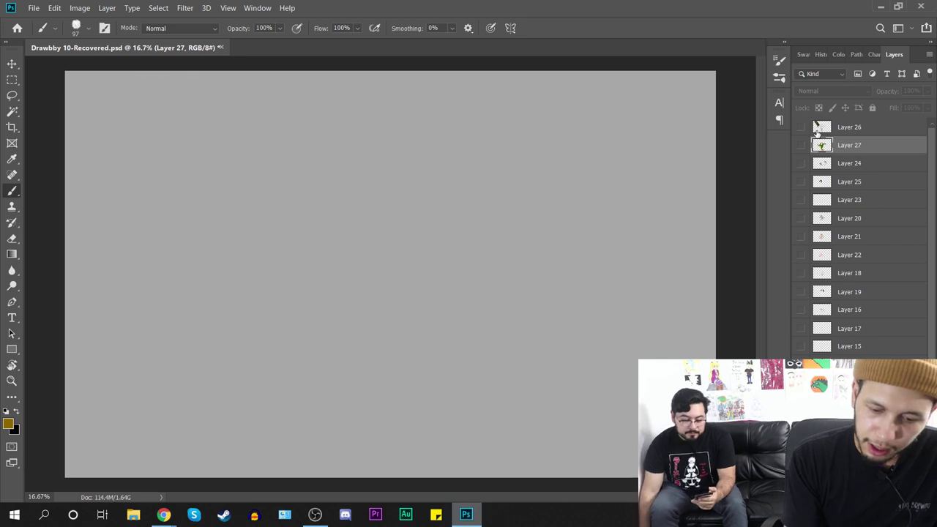
Step: Add a new layer, undo the brown test stroke on it and reset the colours to black and white
{"action": "key", "text": "ctrl+shift+alt+n"}
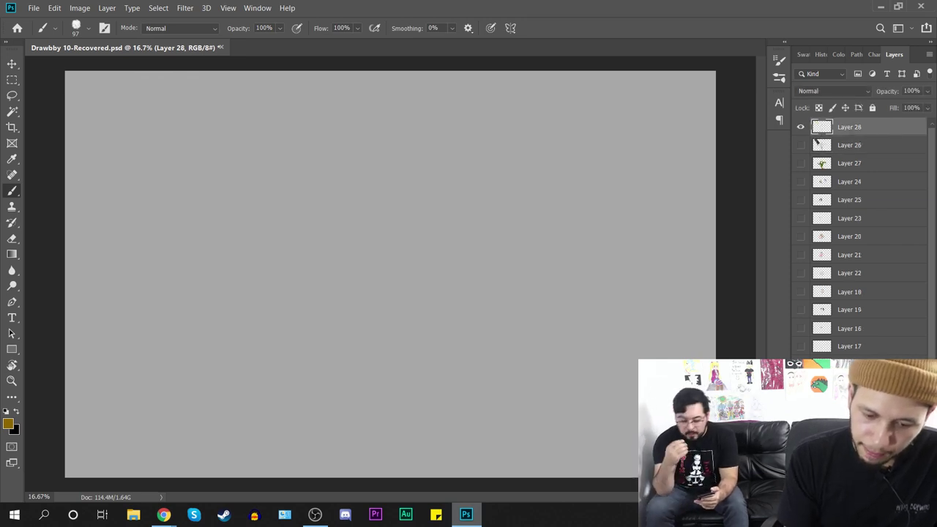
{"action": "mouse_move", "coordinate": [325, 254]}
{"action": "left_mouse_down"}
{"action": "mouse_move", "coordinate": [416, 254]}
{"action": "mouse_move", "coordinate": [465, 293]}
{"action": "left_mouse_up"}
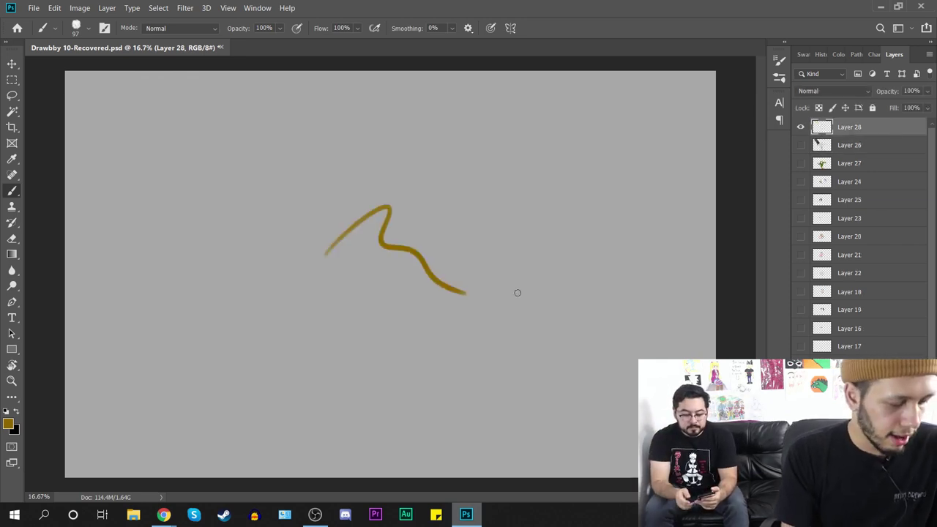
{"action": "key", "text": "ctrl+z"}
{"action": "key", "text": "d"}
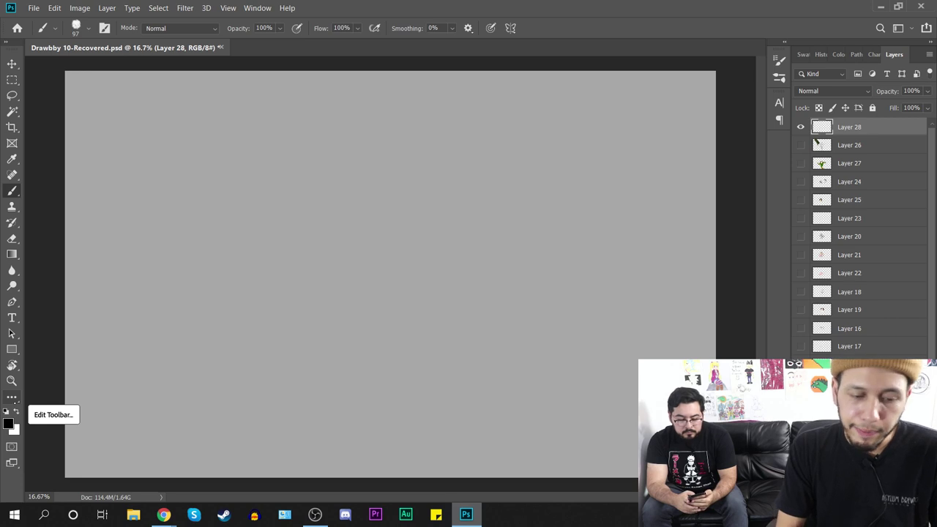
{"action": "mouse_move", "coordinate": [295, 255]}
{"action": "left_mouse_down"}
{"action": "mouse_move", "coordinate": [356, 207]}
{"action": "mouse_move", "coordinate": [447, 303]}
{"action": "left_mouse_up"}
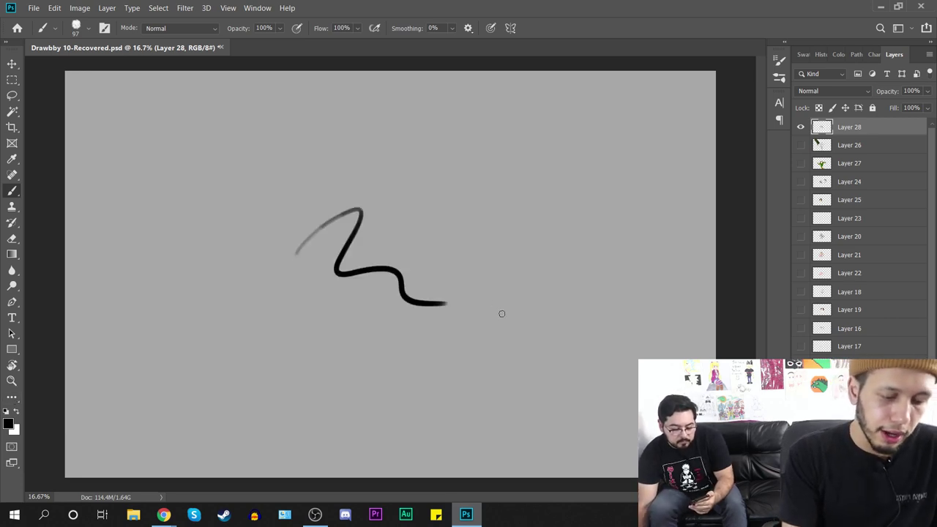
{"action": "key", "text": "ctrl+z"}
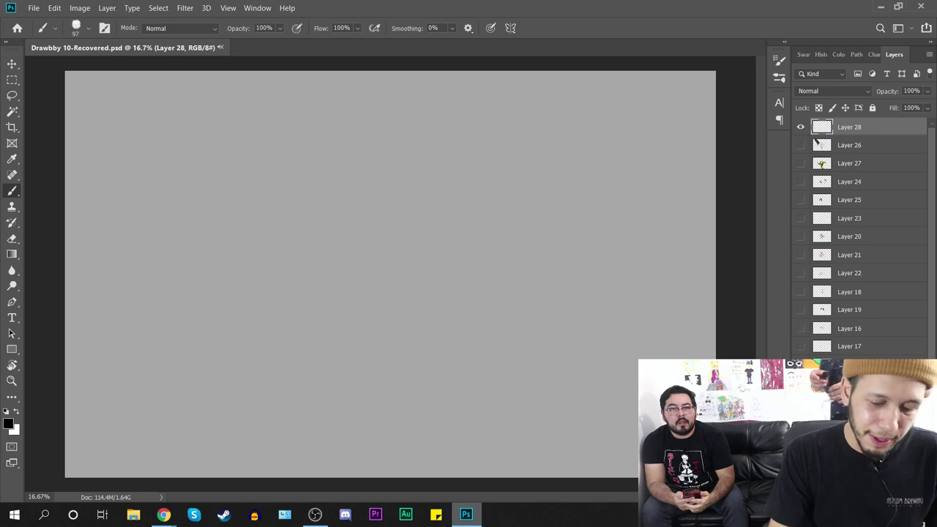
{"action": "left_click_drag", "start_coordinate": [555, 297], "coordinate": [595, 341]}
{"action": "key", "text": "ctrl+z"}
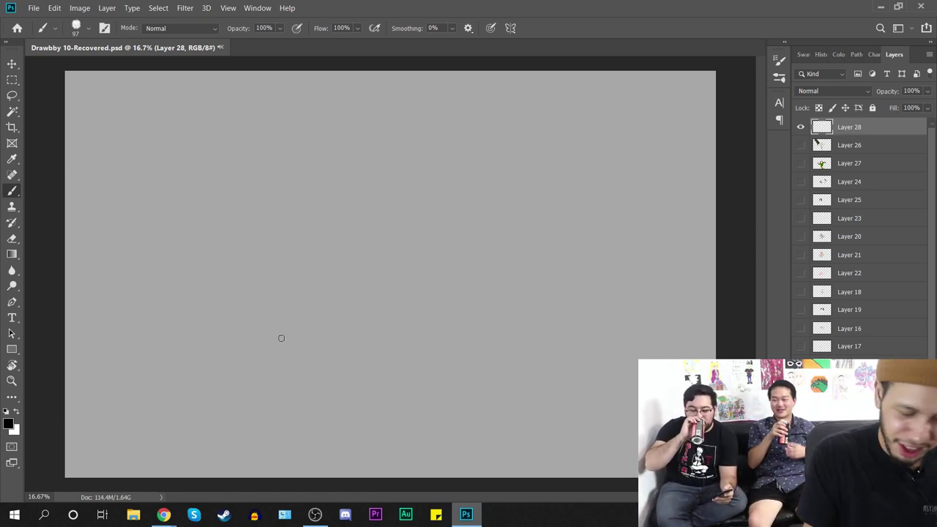
Step: Set the brush size to 18 px and undo back to before the new layer was added
{"action": "right_click", "coordinate": [344, 184]}
{"action": "left_click_drag", "start_coordinate": [450, 208], "coordinate": [419, 208]}
{"action": "mouse_move", "coordinate": [263, 223]}
{"action": "left_mouse_down"}
{"action": "mouse_move", "coordinate": [367, 234]}
{"action": "mouse_move", "coordinate": [276, 181]}
{"action": "mouse_move", "coordinate": [307, 158]}
{"action": "left_mouse_up"}
{"action": "right_click", "coordinate": [408, 191]}
{"action": "key", "text": "ctrl+z"}
{"action": "key", "text": "ctrl+z"}
{"action": "key", "text": "ctrl+z"}
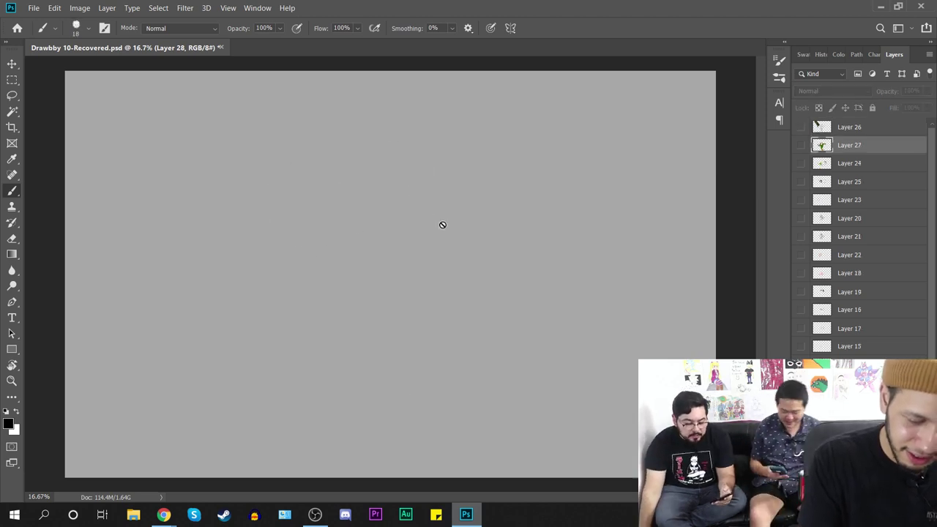
Step: Select Layer 26 and add a new empty layer above it for the next drawing
{"action": "right_click", "coordinate": [443, 223]}
{"action": "left_click", "coordinate": [895, 130]}
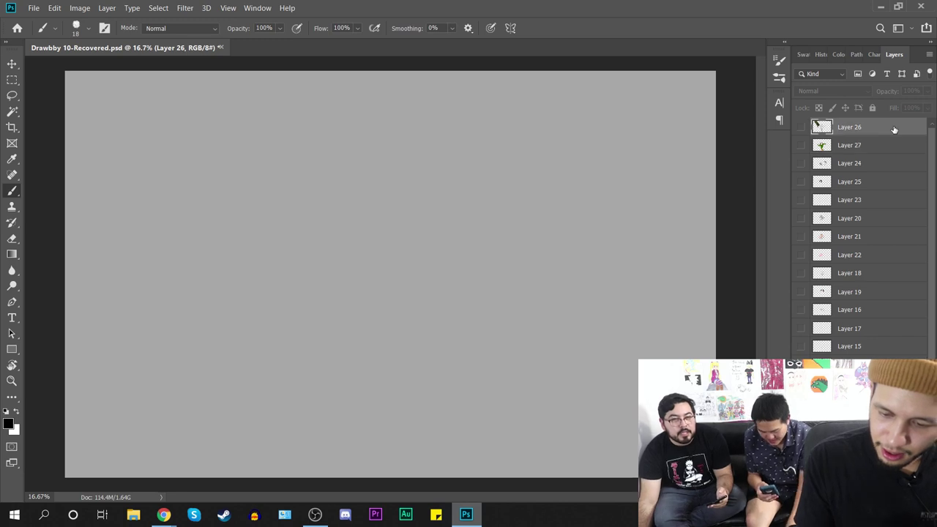
{"action": "key", "text": "ctrl+shift+alt+n"}
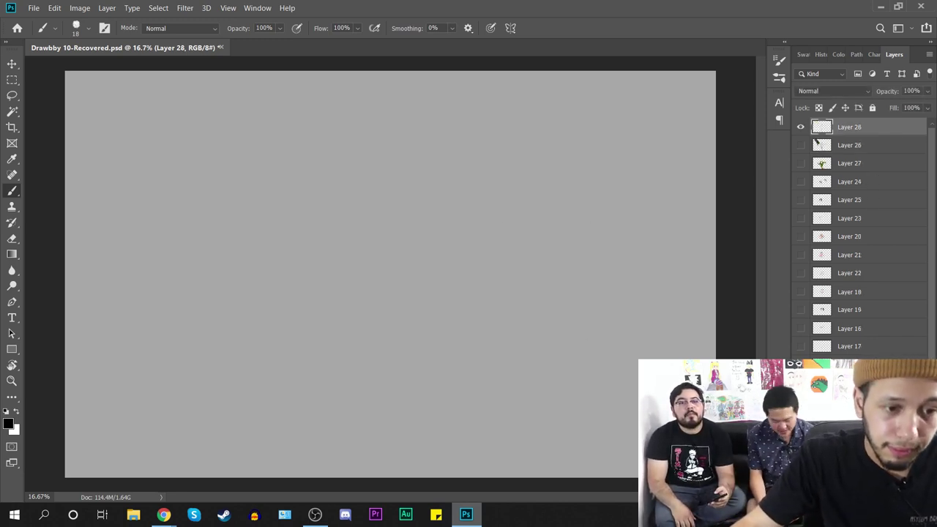
{"action": "key", "text": "alt+Tab"}
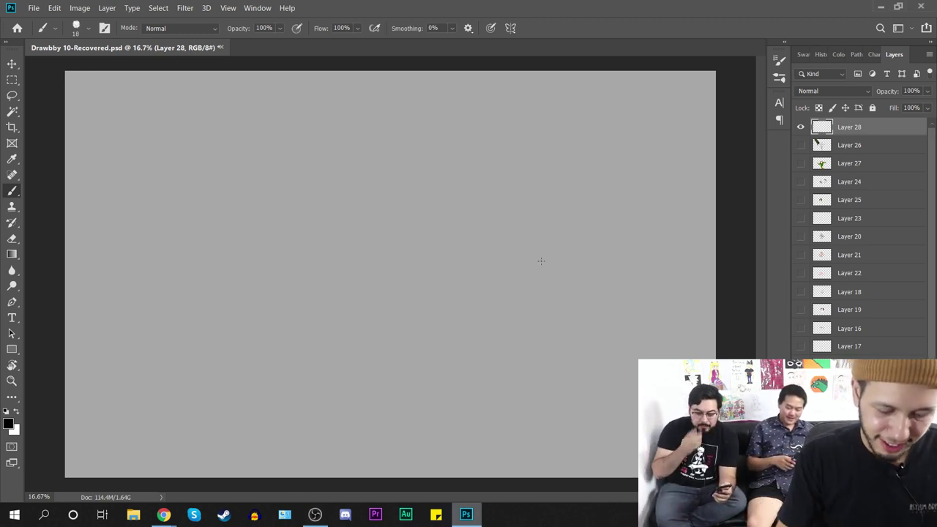
{"action": "mouse_move", "coordinate": [524, 260]}
{"action": "left_mouse_down"}
{"action": "mouse_move", "coordinate": [585, 292]}
{"action": "mouse_move", "coordinate": [586, 315]}
{"action": "left_mouse_up"}
{"action": "key", "text": "ctrl+z"}
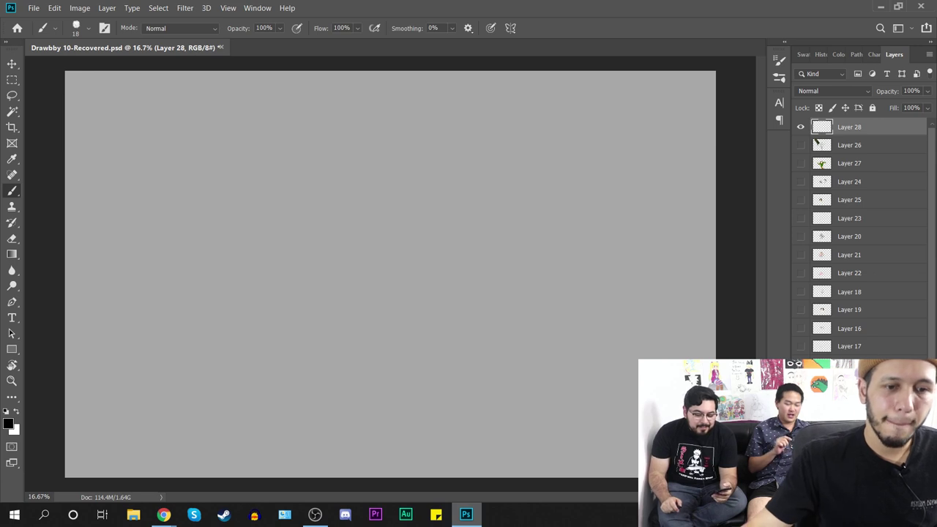
{"action": "left_click_drag", "start_coordinate": [363, 247], "coordinate": [418, 272]}
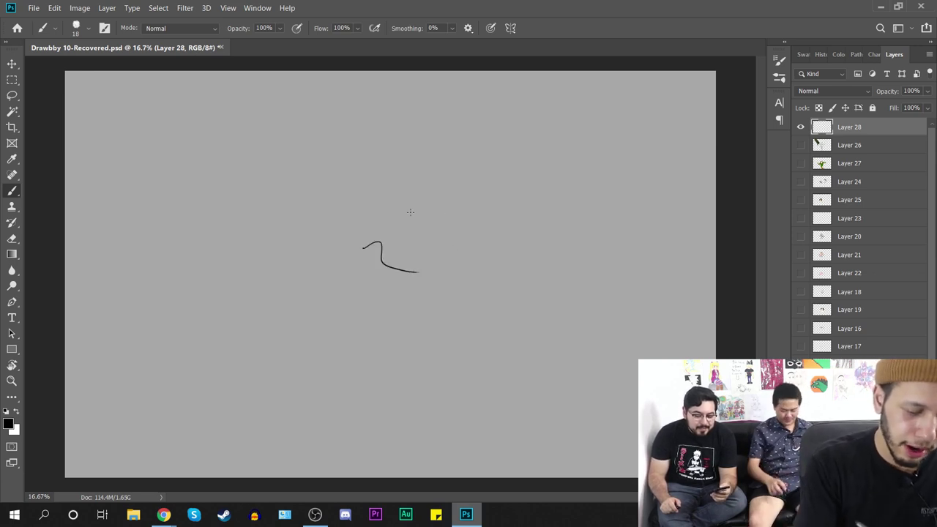
{"action": "key", "text": "ctrl+z"}
{"action": "left_click_drag", "start_coordinate": [346, 173], "coordinate": [397, 255]}
{"action": "mouse_move", "coordinate": [454, 198]}
{"action": "left_mouse_down"}
{"action": "mouse_move", "coordinate": [447, 147]}
{"action": "mouse_move", "coordinate": [325, 181]}
{"action": "left_mouse_up"}
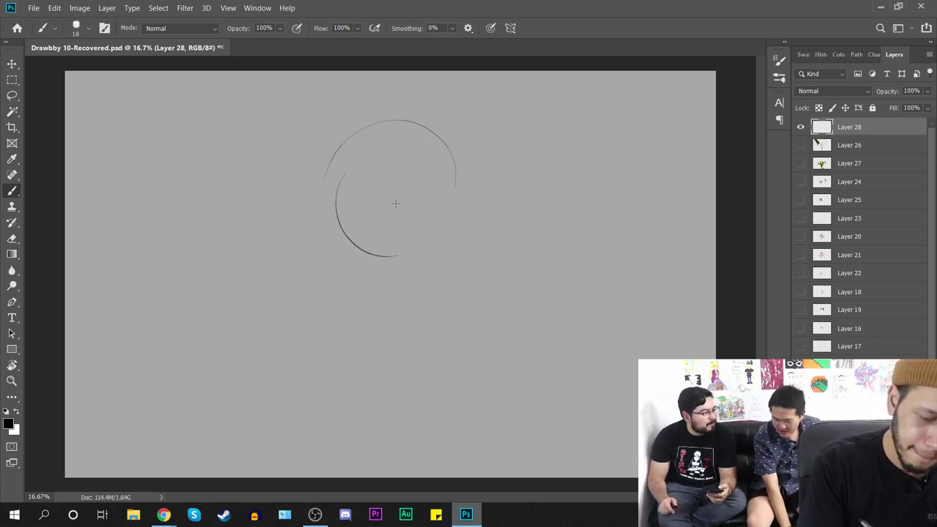
{"action": "key", "text": "ctrl+z"}
{"action": "key", "text": "ctrl+z"}
{"action": "mouse_move", "coordinate": [358, 149]}
{"action": "left_mouse_down"}
{"action": "mouse_move", "coordinate": [378, 239]}
{"action": "mouse_move", "coordinate": [400, 133]}
{"action": "mouse_move", "coordinate": [360, 215]}
{"action": "mouse_move", "coordinate": [329, 213]}
{"action": "mouse_move", "coordinate": [322, 169]}
{"action": "mouse_move", "coordinate": [428, 238]}
{"action": "mouse_move", "coordinate": [396, 130]}
{"action": "left_mouse_up"}
{"action": "key", "text": "ctrl+z"}
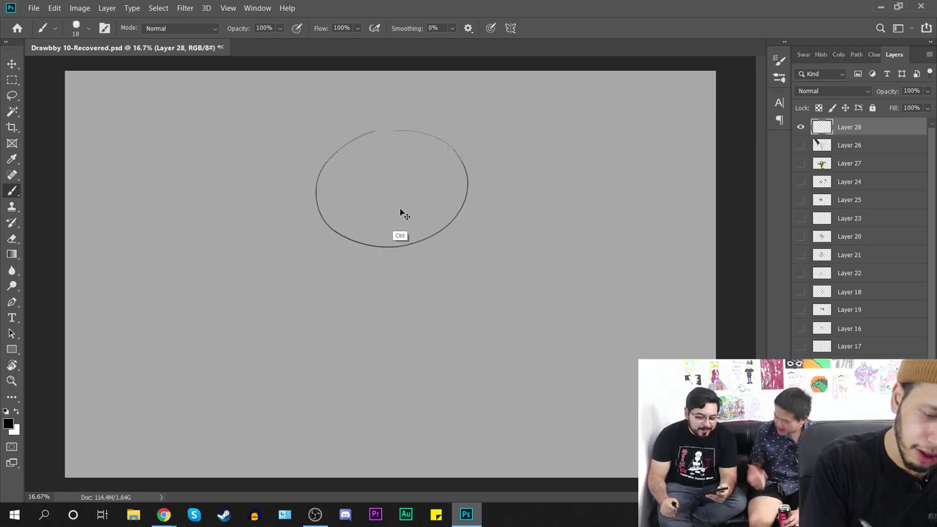
{"action": "key", "text": "ctrl+z"}
Step: Sketch a slightly tilted oval for the head, with light curves for the jaw and face beneath and beside it
{"action": "mouse_move", "coordinate": [355, 166]}
{"action": "left_mouse_down"}
{"action": "mouse_move", "coordinate": [487, 165]}
{"action": "mouse_move", "coordinate": [349, 173]}
{"action": "left_mouse_up"}
{"action": "left_click_drag", "start_coordinate": [366, 252], "coordinate": [439, 282]}
{"action": "mouse_move", "coordinate": [497, 177]}
{"action": "left_mouse_down"}
{"action": "mouse_move", "coordinate": [504, 229]}
{"action": "mouse_move", "coordinate": [467, 276]}
{"action": "left_mouse_up"}
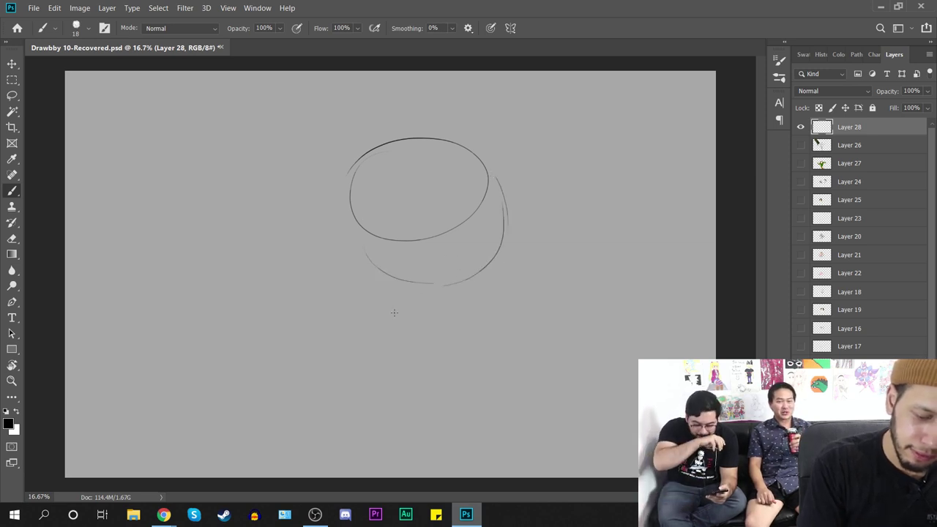
Step: Sketch a large rounded body below the head and undo the extra strokes along its base
{"action": "mouse_move", "coordinate": [349, 221]}
{"action": "left_mouse_down"}
{"action": "mouse_move", "coordinate": [414, 374]}
{"action": "mouse_move", "coordinate": [498, 287]}
{"action": "left_mouse_up"}
{"action": "key", "text": "ctrl+z"}
{"action": "mouse_move", "coordinate": [360, 245]}
{"action": "left_mouse_down"}
{"action": "mouse_move", "coordinate": [355, 271]}
{"action": "mouse_move", "coordinate": [409, 390]}
{"action": "mouse_move", "coordinate": [508, 306]}
{"action": "left_mouse_up"}
{"action": "left_click_drag", "start_coordinate": [483, 273], "coordinate": [509, 309]}
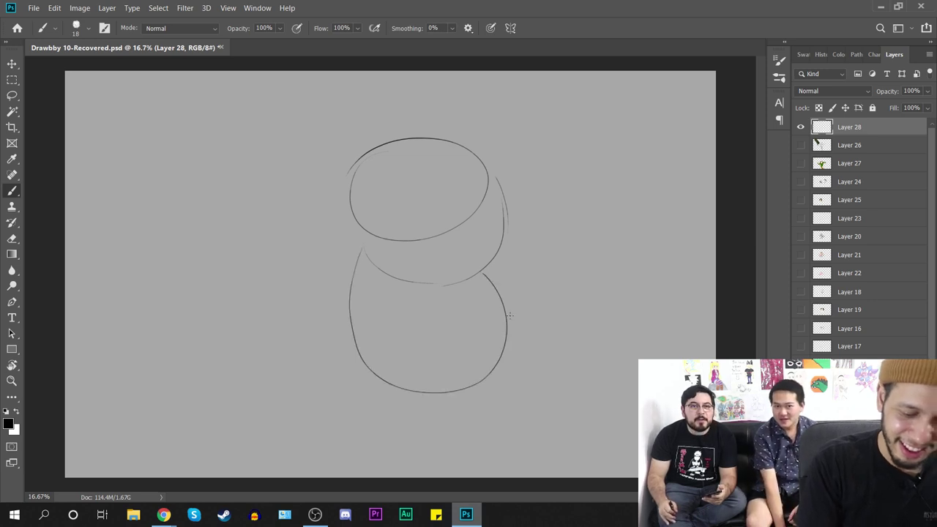
{"action": "mouse_move", "coordinate": [487, 382]}
{"action": "left_mouse_down"}
{"action": "mouse_move", "coordinate": [542, 394]}
{"action": "mouse_move", "coordinate": [456, 395]}
{"action": "left_mouse_up"}
{"action": "mouse_move", "coordinate": [381, 383]}
{"action": "left_mouse_down"}
{"action": "mouse_move", "coordinate": [321, 411]}
{"action": "mouse_move", "coordinate": [417, 393]}
{"action": "left_mouse_up"}
{"action": "key", "text": "ctrl+z"}
{"action": "key", "text": "ctrl+z"}
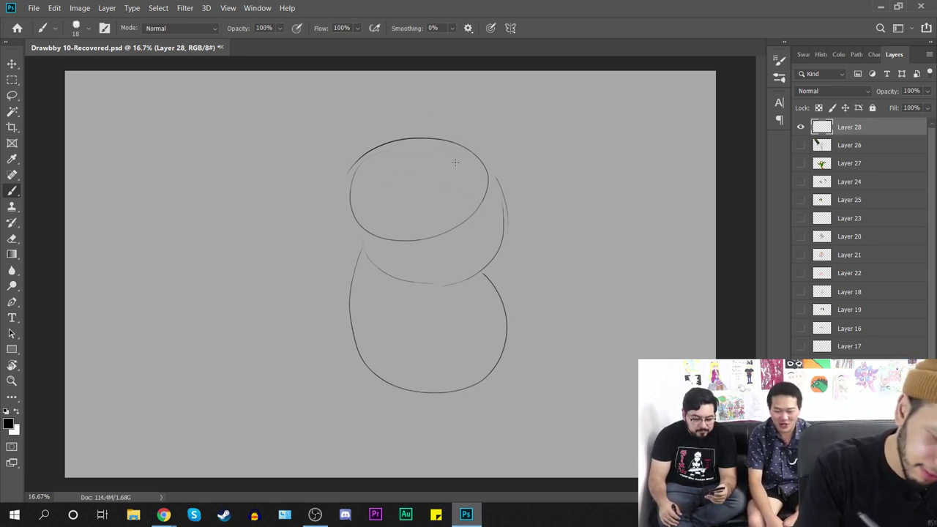
{"action": "mouse_move", "coordinate": [416, 209]}
{"action": "left_mouse_down"}
{"action": "mouse_move", "coordinate": [458, 203]}
{"action": "mouse_move", "coordinate": [454, 192]}
{"action": "mouse_move", "coordinate": [404, 218]}
{"action": "mouse_move", "coordinate": [516, 199]}
{"action": "mouse_move", "coordinate": [503, 203]}
{"action": "left_mouse_up"}
{"action": "key", "text": "ctrl+z"}
{"action": "key", "text": "ctrl+z"}
{"action": "key", "text": "ctrl+z"}
{"action": "key", "text": "ctrl+z"}
{"action": "key", "text": "ctrl+z"}
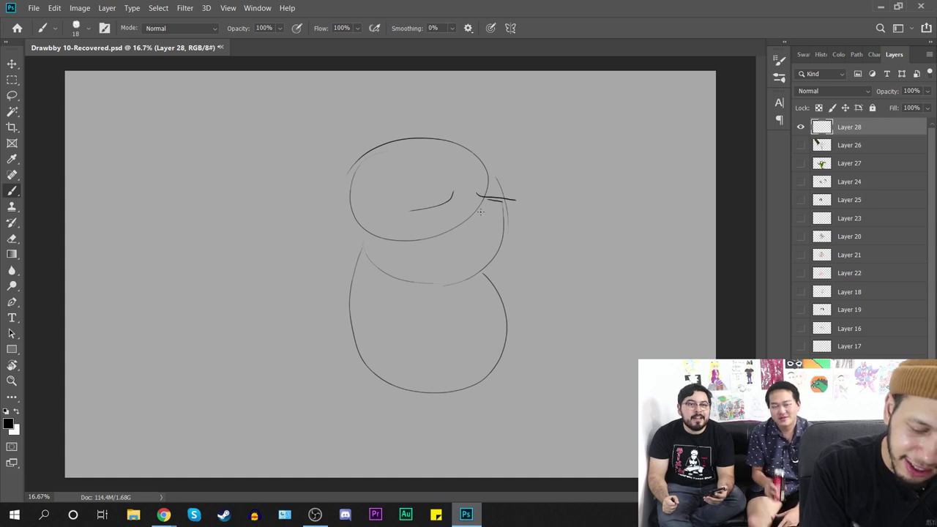
{"action": "key", "text": "ctrl+z"}
{"action": "key", "text": "ctrl+z"}
{"action": "key", "text": "ctrl+z"}
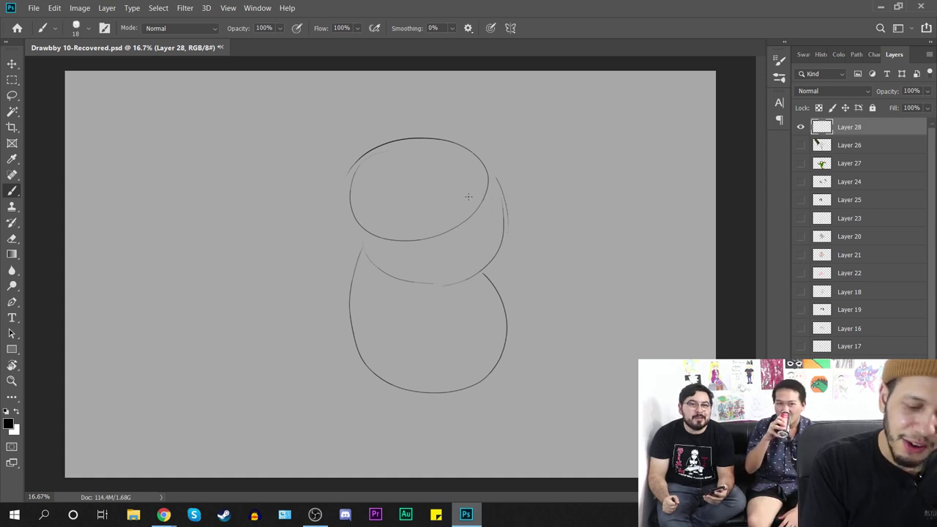
Step: Outline a pair of sunglasses across the lower head, with two lenses, a bridge and a side arm
{"action": "left_click_drag", "start_coordinate": [373, 221], "coordinate": [469, 198]}
{"action": "key", "text": "ctrl+z"}
{"action": "mouse_move", "coordinate": [375, 215]}
{"action": "left_mouse_down"}
{"action": "mouse_move", "coordinate": [459, 208]}
{"action": "mouse_move", "coordinate": [429, 225]}
{"action": "mouse_move", "coordinate": [488, 202]}
{"action": "mouse_move", "coordinate": [501, 214]}
{"action": "mouse_move", "coordinate": [502, 202]}
{"action": "mouse_move", "coordinate": [489, 209]}
{"action": "mouse_move", "coordinate": [508, 201]}
{"action": "mouse_move", "coordinate": [487, 207]}
{"action": "left_mouse_up"}
{"action": "key", "text": "ctrl+z"}
{"action": "key", "text": "ctrl+z"}
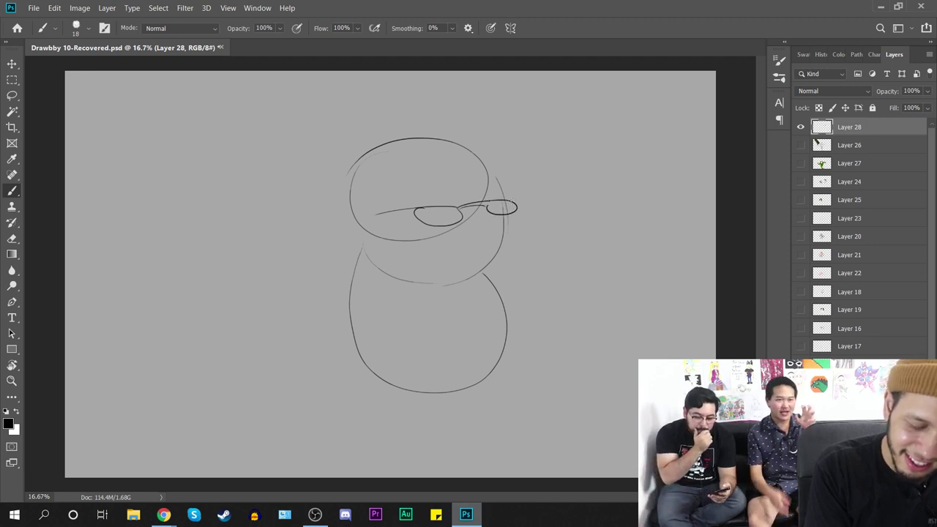
{"action": "mouse_move", "coordinate": [380, 214]}
{"action": "left_mouse_down"}
{"action": "mouse_move", "coordinate": [359, 232]}
{"action": "mouse_move", "coordinate": [454, 229]}
{"action": "mouse_move", "coordinate": [454, 215]}
{"action": "mouse_move", "coordinate": [448, 230]}
{"action": "mouse_move", "coordinate": [431, 223]}
{"action": "mouse_move", "coordinate": [456, 223]}
{"action": "left_mouse_up"}
{"action": "key", "text": "ctrl+z"}
{"action": "key", "text": "ctrl+z"}
Step: Ink the sunglasses' arm and frame solid black with a 37 px brush, and fill the lenses with a 64 px brush
{"action": "right_click", "coordinate": [446, 210]}
{"action": "left_click_drag", "start_coordinate": [512, 240], "coordinate": [519, 241]}
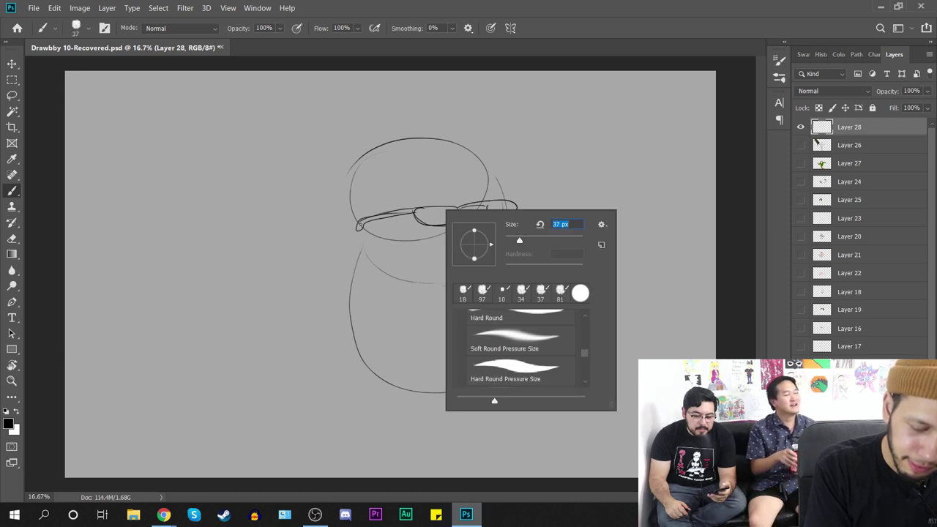
{"action": "left_click", "coordinate": [360, 224]}
{"action": "mouse_move", "coordinate": [360, 223]}
{"action": "left_mouse_down"}
{"action": "mouse_move", "coordinate": [441, 201]}
{"action": "mouse_move", "coordinate": [453, 210]}
{"action": "mouse_move", "coordinate": [429, 210]}
{"action": "mouse_move", "coordinate": [454, 210]}
{"action": "mouse_move", "coordinate": [430, 224]}
{"action": "mouse_move", "coordinate": [453, 221]}
{"action": "mouse_move", "coordinate": [450, 208]}
{"action": "mouse_move", "coordinate": [455, 216]}
{"action": "mouse_move", "coordinate": [417, 218]}
{"action": "mouse_move", "coordinate": [449, 219]}
{"action": "mouse_move", "coordinate": [447, 204]}
{"action": "mouse_move", "coordinate": [458, 214]}
{"action": "mouse_move", "coordinate": [449, 221]}
{"action": "mouse_move", "coordinate": [498, 201]}
{"action": "mouse_move", "coordinate": [515, 217]}
{"action": "mouse_move", "coordinate": [461, 208]}
{"action": "mouse_move", "coordinate": [489, 211]}
{"action": "left_mouse_up"}
{"action": "right_click", "coordinate": [429, 218]}
{"action": "left_click", "coordinate": [513, 246]}
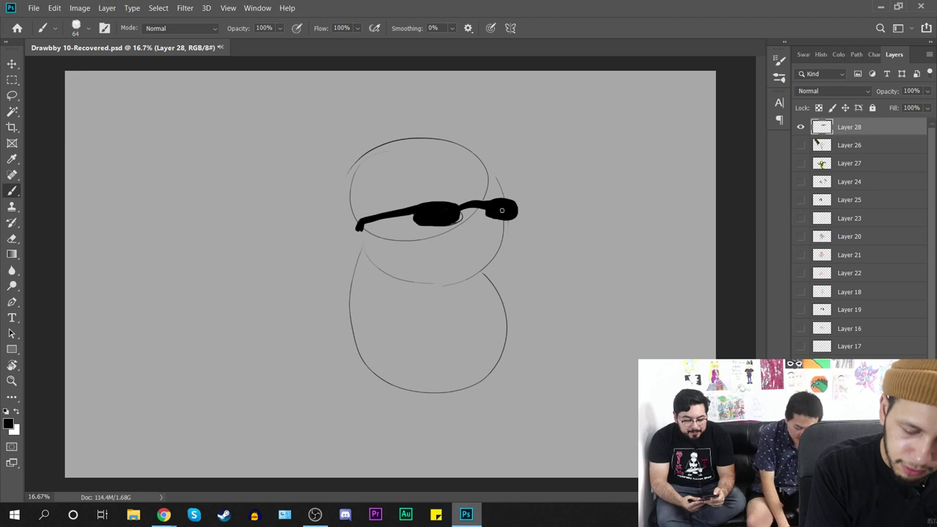
Step: Set the brush size to 28 px and ink the nose, lips and chin below the sunglasses
{"action": "right_click", "coordinate": [491, 212]}
{"action": "left_click", "coordinate": [565, 270]}
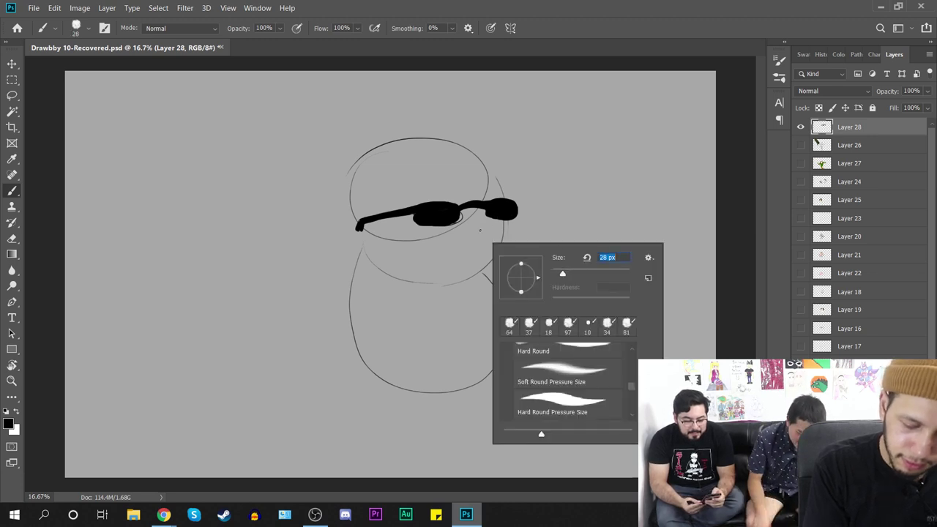
{"action": "left_click", "coordinate": [480, 219]}
{"action": "mouse_move", "coordinate": [481, 214]}
{"action": "left_mouse_down"}
{"action": "mouse_move", "coordinate": [487, 220]}
{"action": "mouse_move", "coordinate": [494, 229]}
{"action": "mouse_move", "coordinate": [473, 237]}
{"action": "mouse_move", "coordinate": [514, 232]}
{"action": "mouse_move", "coordinate": [480, 246]}
{"action": "mouse_move", "coordinate": [511, 245]}
{"action": "mouse_move", "coordinate": [438, 257]}
{"action": "left_mouse_up"}
{"action": "key", "text": "ctrl+z"}
{"action": "key", "text": "ctrl+z"}
{"action": "key", "text": "ctrl+z"}
{"action": "mouse_move", "coordinate": [513, 249]}
{"action": "left_mouse_down"}
{"action": "mouse_move", "coordinate": [465, 272]}
{"action": "mouse_move", "coordinate": [490, 270]}
{"action": "mouse_move", "coordinate": [493, 261]}
{"action": "mouse_move", "coordinate": [516, 252]}
{"action": "left_mouse_up"}
{"action": "key", "text": "ctrl+z"}
Step: Ink the jawline under the mouth and the back of the head above and below the sunglasses' arm
{"action": "left_click_drag", "start_coordinate": [382, 254], "coordinate": [459, 278]}
{"action": "key", "text": "ctrl+z"}
{"action": "left_click_drag", "start_coordinate": [377, 258], "coordinate": [458, 271]}
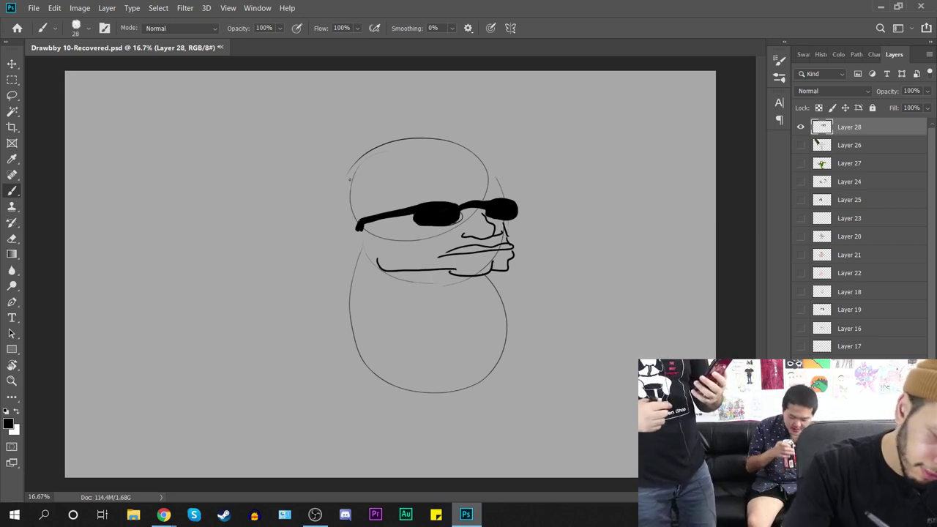
{"action": "left_click_drag", "start_coordinate": [356, 223], "coordinate": [350, 183]}
{"action": "left_click_drag", "start_coordinate": [362, 233], "coordinate": [377, 258]}
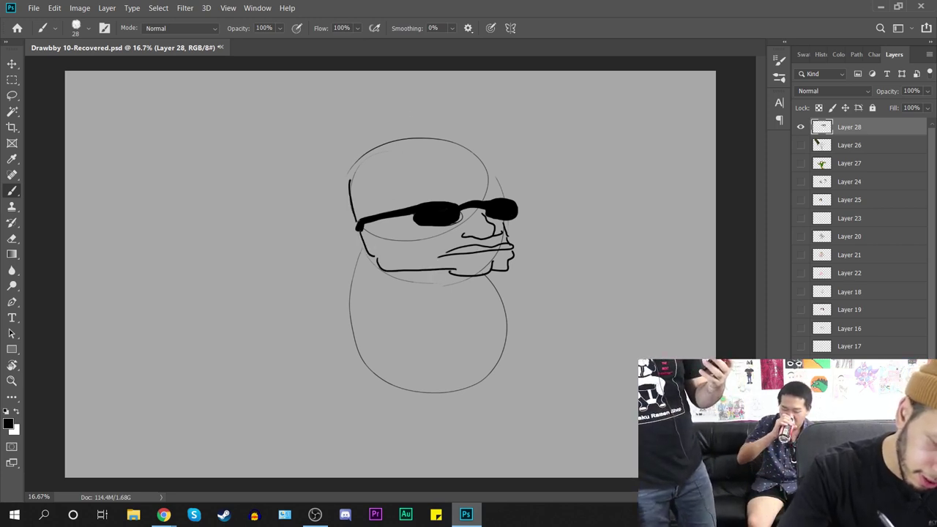
Step: Ink the top of the head and the forehead, and draw two tall pointed ears rising from it
{"action": "left_click_drag", "start_coordinate": [349, 180], "coordinate": [313, 82]}
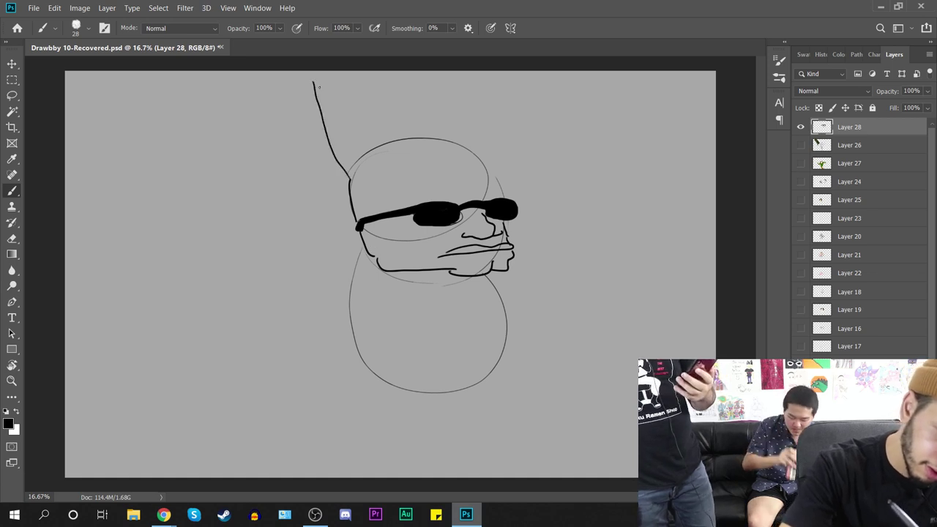
{"action": "left_click_drag", "start_coordinate": [377, 147], "coordinate": [469, 152]}
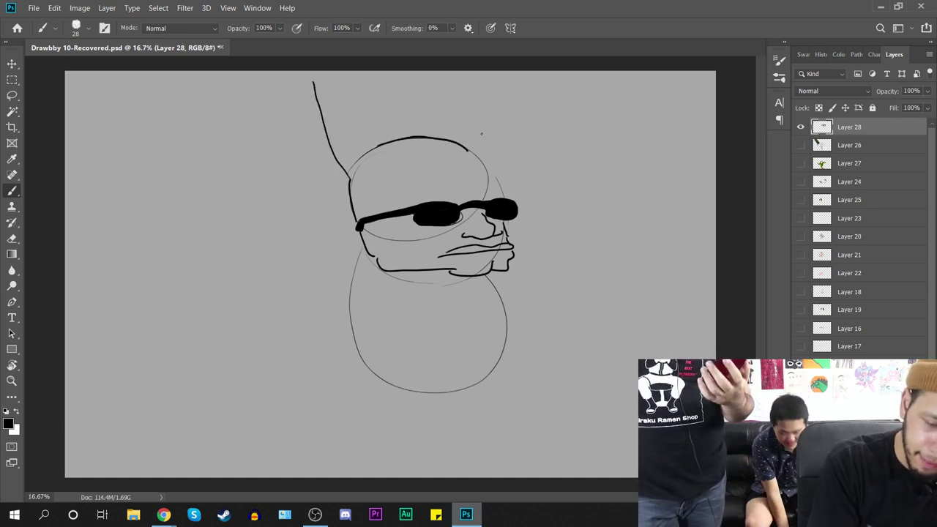
{"action": "left_click_drag", "start_coordinate": [502, 199], "coordinate": [479, 141]}
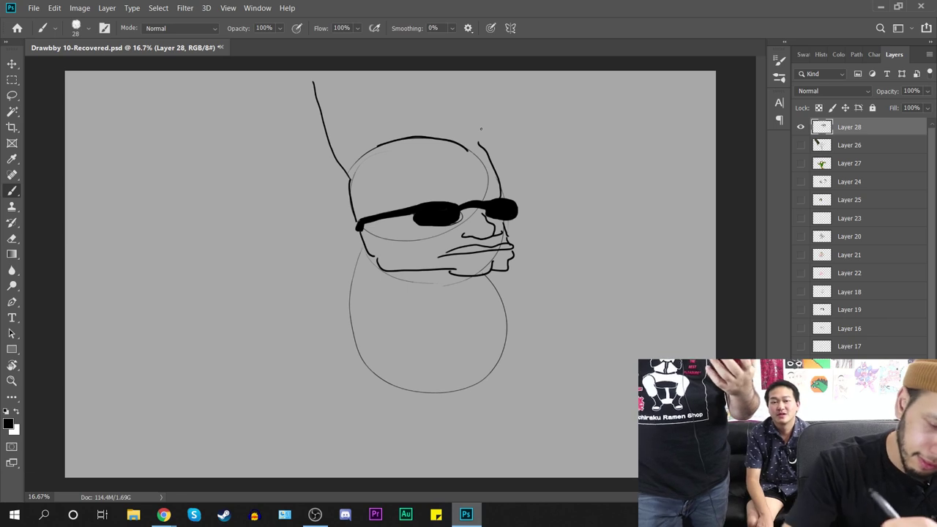
{"action": "mouse_move", "coordinate": [378, 130]}
{"action": "left_mouse_down"}
{"action": "mouse_move", "coordinate": [351, 91]}
{"action": "mouse_move", "coordinate": [317, 81]}
{"action": "left_mouse_up"}
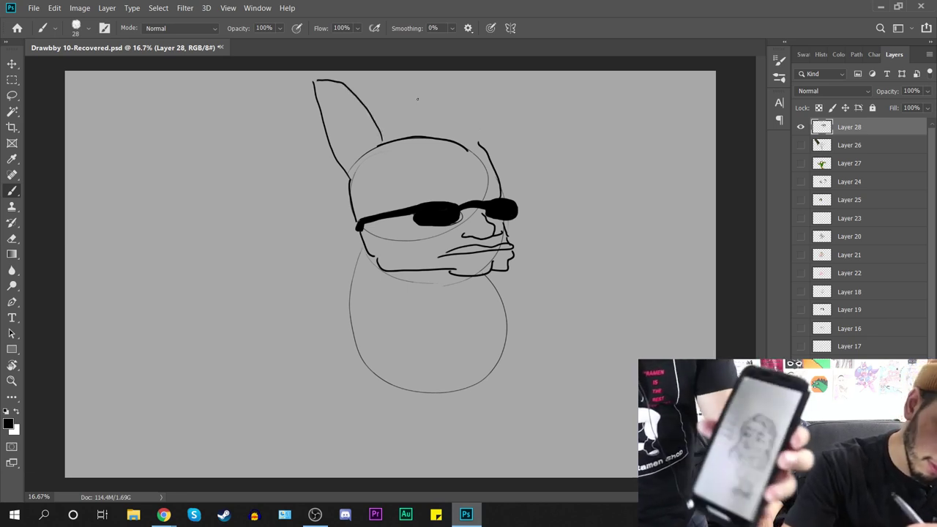
{"action": "mouse_move", "coordinate": [438, 137]}
{"action": "left_mouse_down"}
{"action": "mouse_move", "coordinate": [437, 72]}
{"action": "mouse_move", "coordinate": [476, 140]}
{"action": "left_mouse_up"}
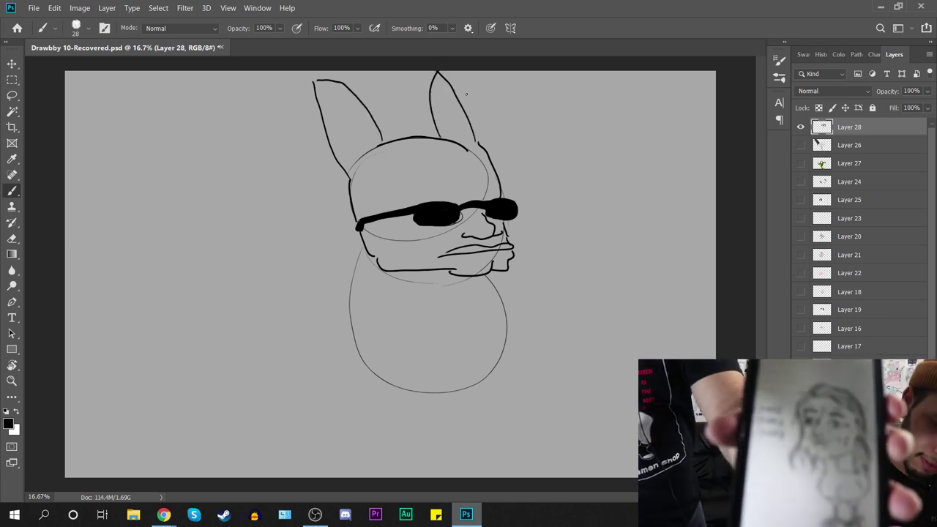
Step: Ink the dividing lines near both ear tips, two wrinkles on the forehead and an oval cheek patch below the sunglasses
{"action": "left_click_drag", "start_coordinate": [331, 127], "coordinate": [348, 79]}
{"action": "left_click_drag", "start_coordinate": [432, 81], "coordinate": [464, 107]}
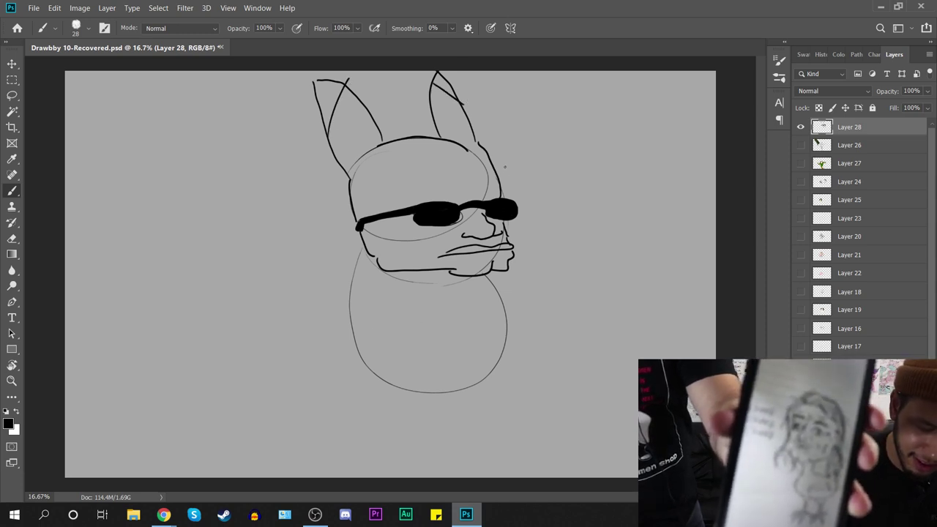
{"action": "left_click_drag", "start_coordinate": [401, 232], "coordinate": [395, 246]}
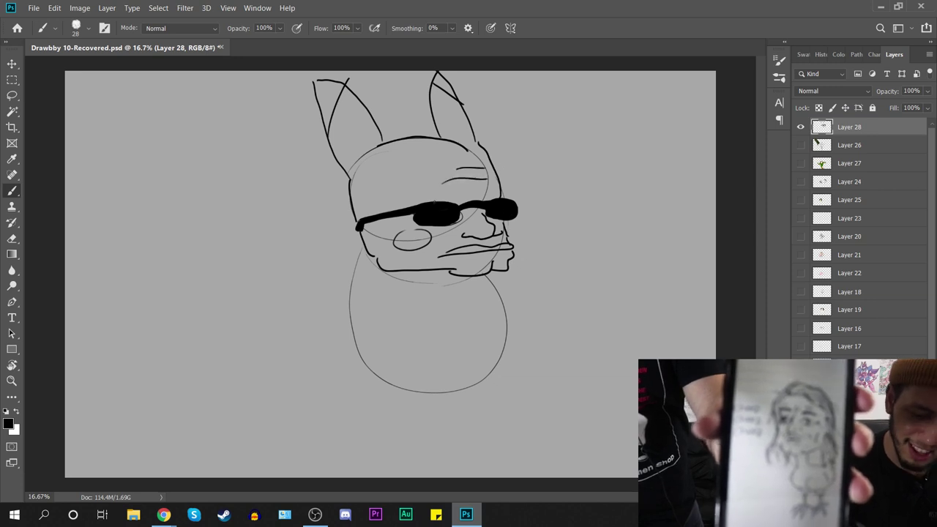
Step: Ink both arms with pointed fingers and shoulders, and draw a lightning-bolt tail behind the character's back
{"action": "left_click_drag", "start_coordinate": [357, 287], "coordinate": [337, 348]}
{"action": "left_click_drag", "start_coordinate": [389, 305], "coordinate": [358, 366]}
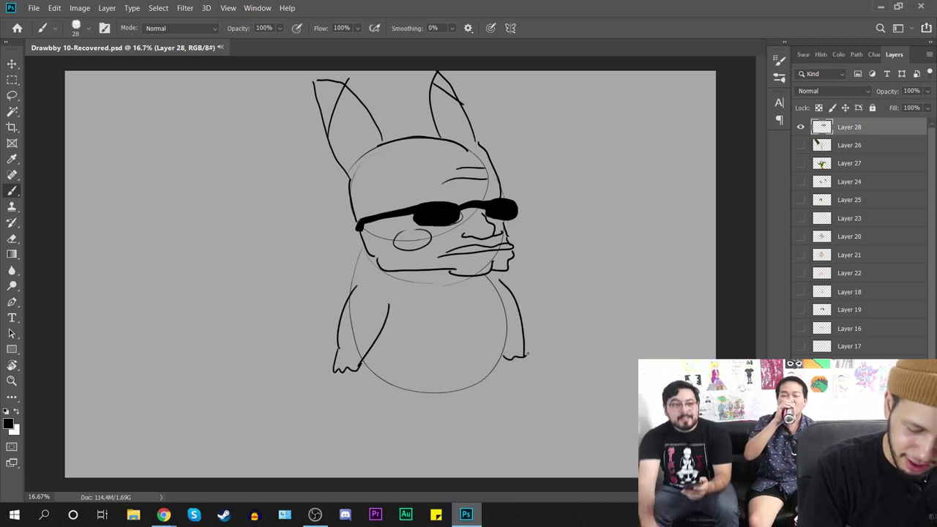
{"action": "left_click_drag", "start_coordinate": [501, 281], "coordinate": [505, 342]}
{"action": "left_click_drag", "start_coordinate": [355, 287], "coordinate": [367, 262]}
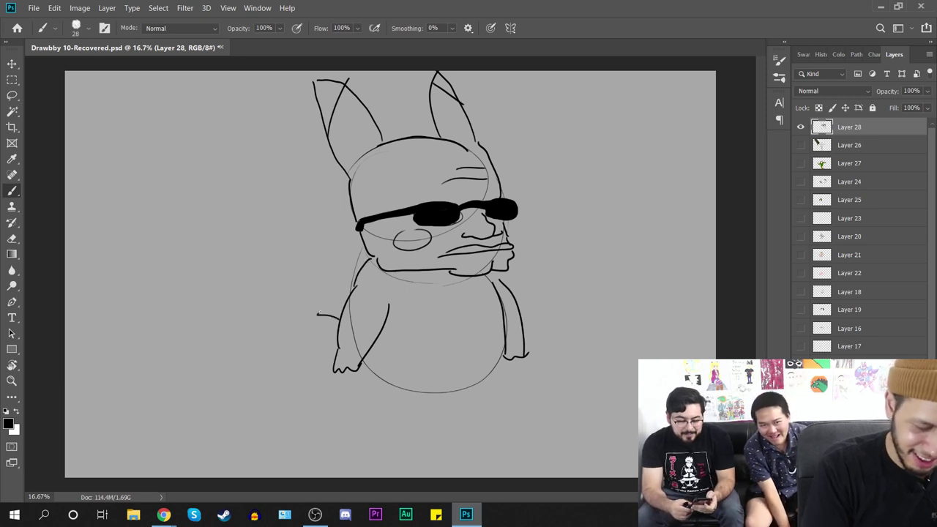
{"action": "mouse_move", "coordinate": [305, 271]}
{"action": "left_mouse_down"}
{"action": "mouse_move", "coordinate": [213, 201]}
{"action": "mouse_move", "coordinate": [203, 208]}
{"action": "mouse_move", "coordinate": [215, 264]}
{"action": "mouse_move", "coordinate": [296, 295]}
{"action": "left_mouse_up"}
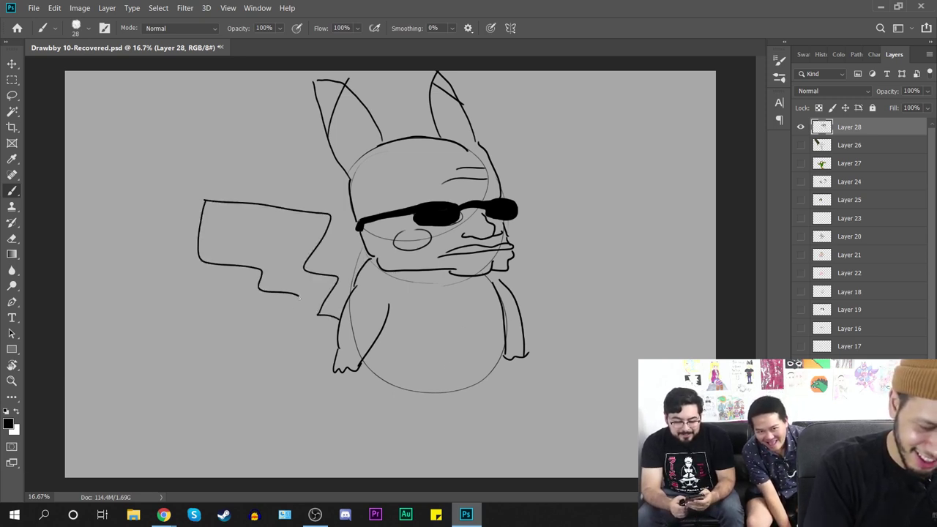
Step: Ink the bottom of the body with two long flat feet, and add curved contour lines on the belly
{"action": "left_click_drag", "start_coordinate": [434, 390], "coordinate": [506, 377]}
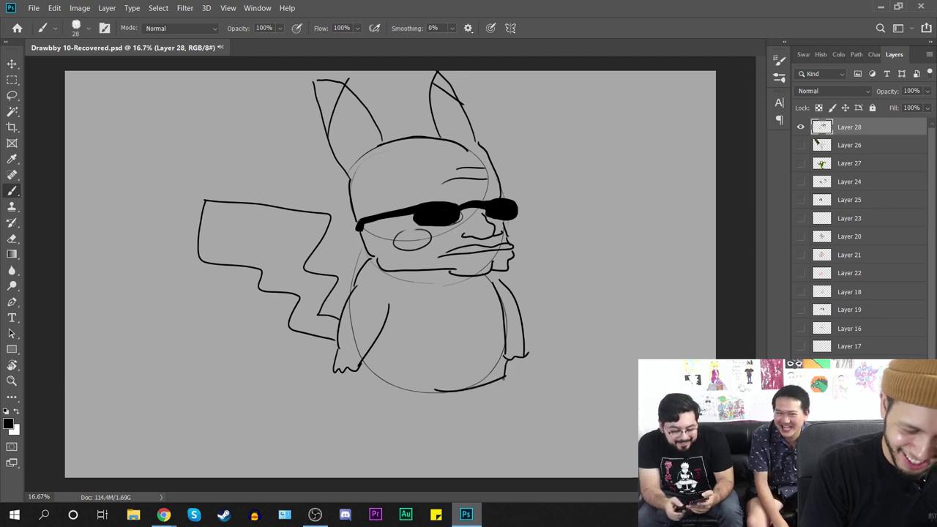
{"action": "mouse_move", "coordinate": [498, 380]}
{"action": "left_mouse_down"}
{"action": "mouse_move", "coordinate": [545, 390]}
{"action": "mouse_move", "coordinate": [461, 396]}
{"action": "left_mouse_up"}
{"action": "mouse_move", "coordinate": [366, 386]}
{"action": "left_mouse_down"}
{"action": "mouse_move", "coordinate": [391, 409]}
{"action": "mouse_move", "coordinate": [443, 402]}
{"action": "left_mouse_up"}
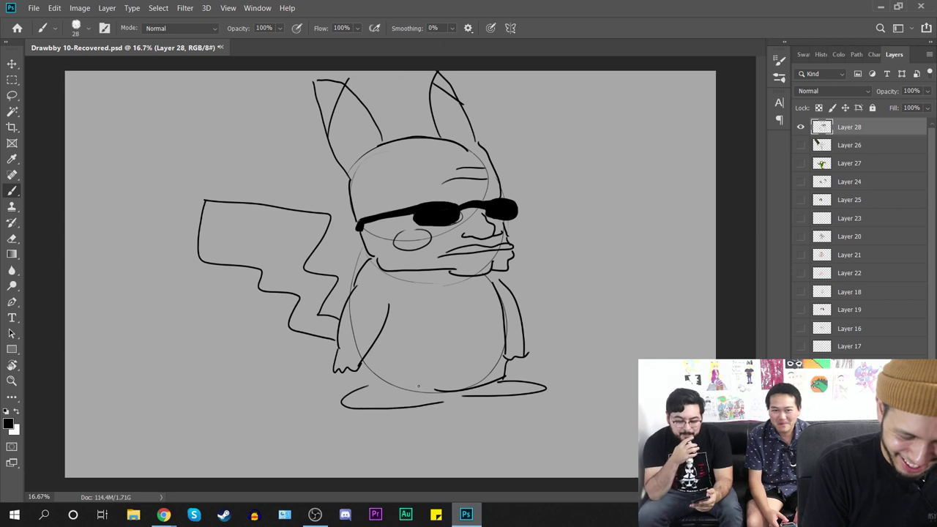
{"action": "left_click_drag", "start_coordinate": [433, 293], "coordinate": [473, 360]}
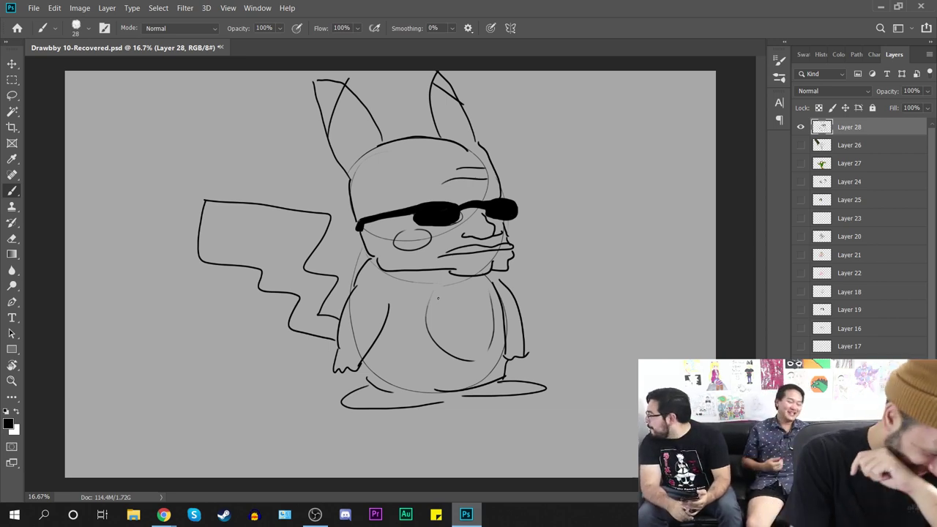
Step: Add a new layer and place it directly below the line art on Layer 28
{"action": "key", "text": "ctrl+shift+alt+n"}
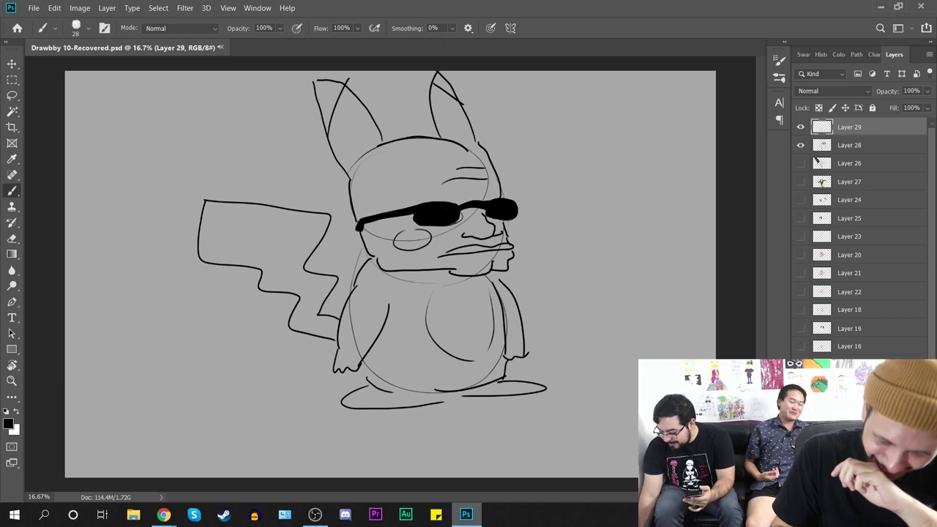
{"action": "left_click_drag", "start_coordinate": [880, 128], "coordinate": [893, 144]}
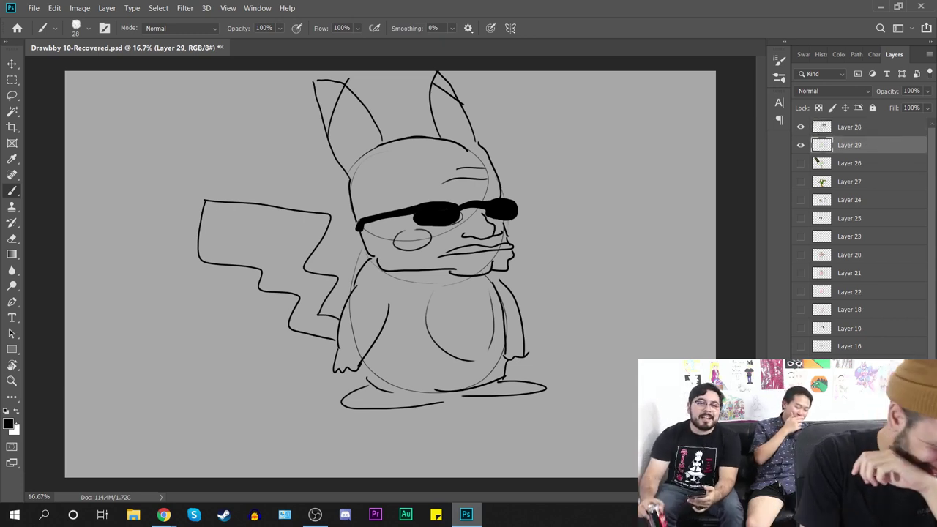
Step: Paint the cheek patch and the sliver of the far cheek red (ff0000) with a 108 px brush
{"action": "left_click", "coordinate": [8, 423]}
{"action": "left_click", "coordinate": [742, 72]}
{"action": "left_click", "coordinate": [865, 65]}
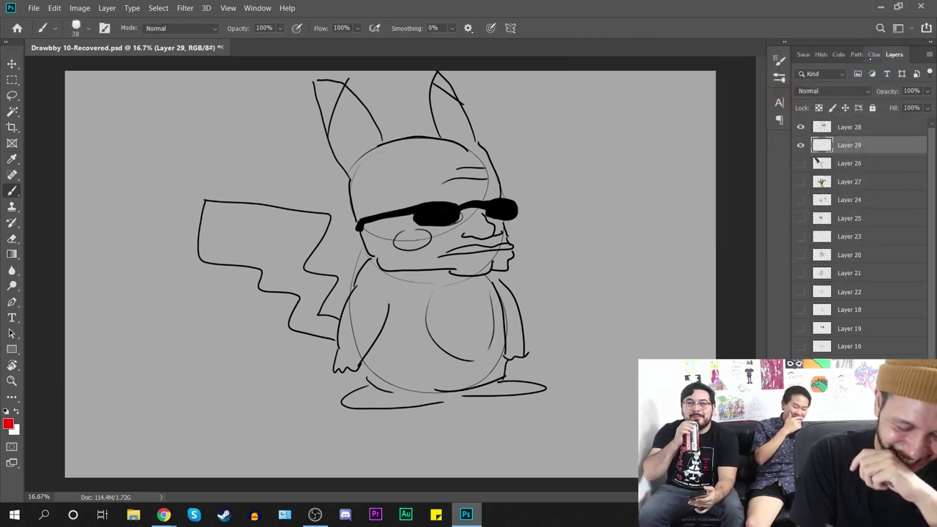
{"action": "right_click", "coordinate": [435, 201]}
{"action": "left_click_drag", "start_coordinate": [506, 232], "coordinate": [535, 232]}
{"action": "left_click", "coordinate": [411, 239]}
{"action": "left_click_drag", "start_coordinate": [411, 238], "coordinate": [419, 231]}
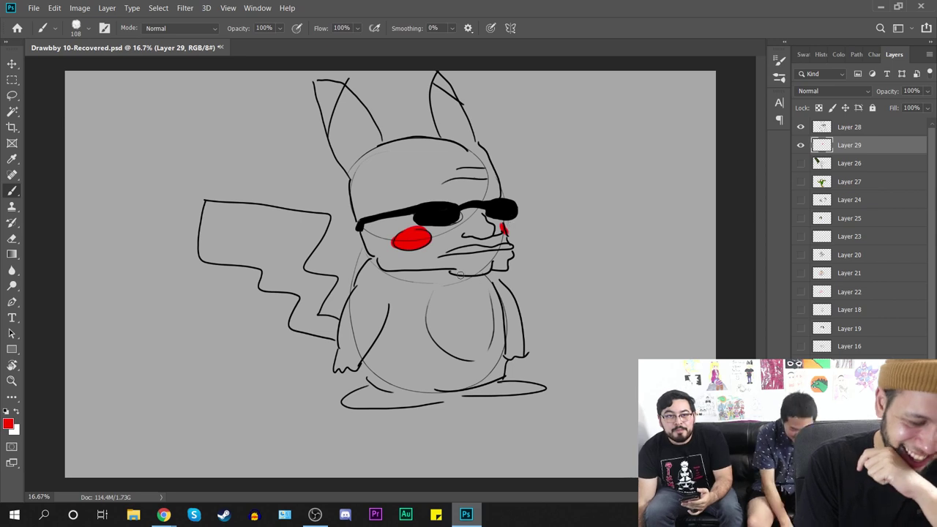
{"action": "right_click", "coordinate": [514, 304]}
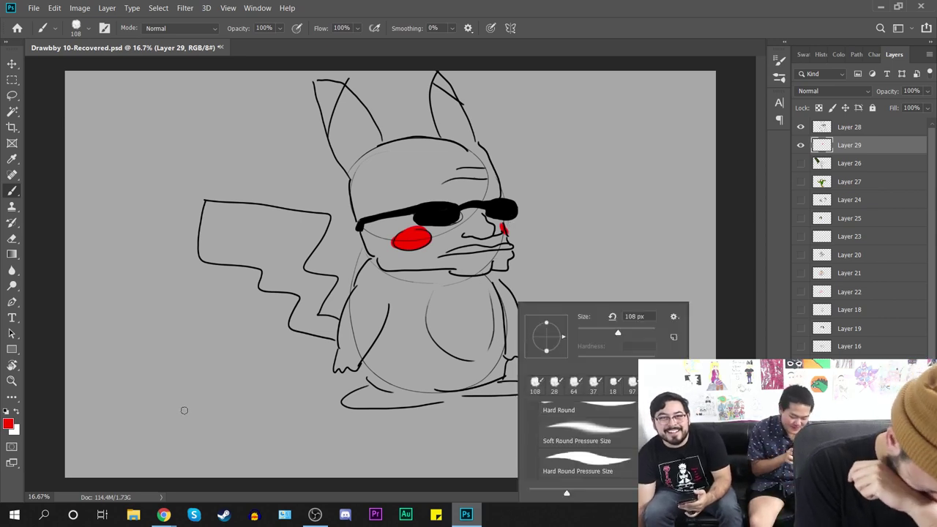
{"action": "key", "text": "Escape"}
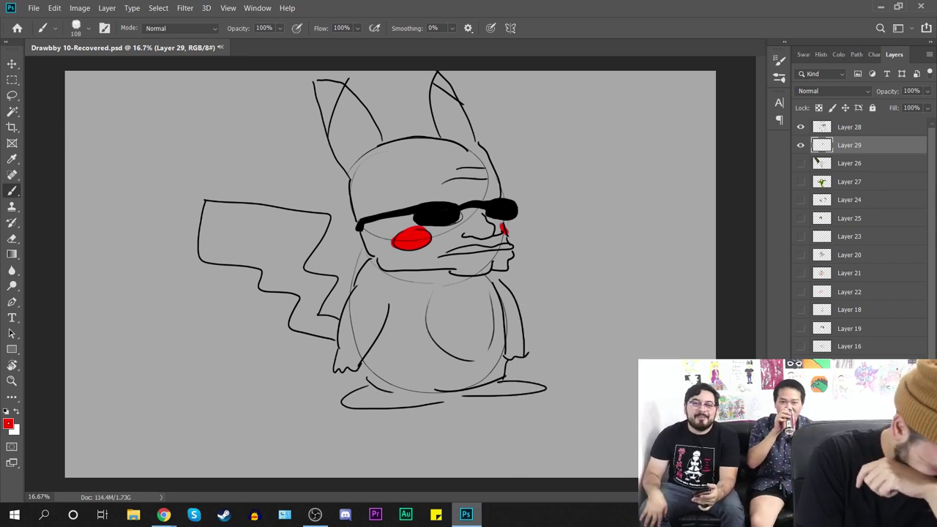
Step: Paint the upper body, arms and lightning-bolt tail yellow (f0ff00) with a 291 px brush
{"action": "left_click", "coordinate": [8, 424]}
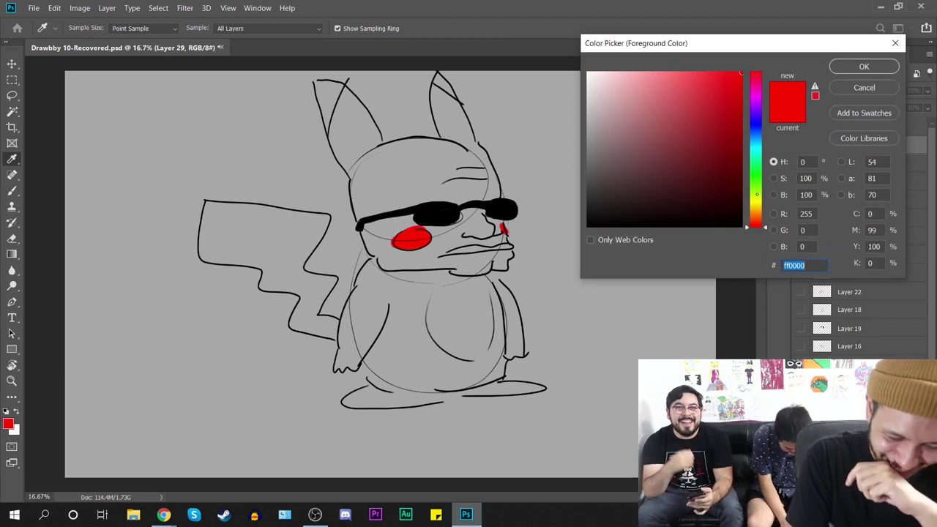
{"action": "left_click", "coordinate": [756, 197]}
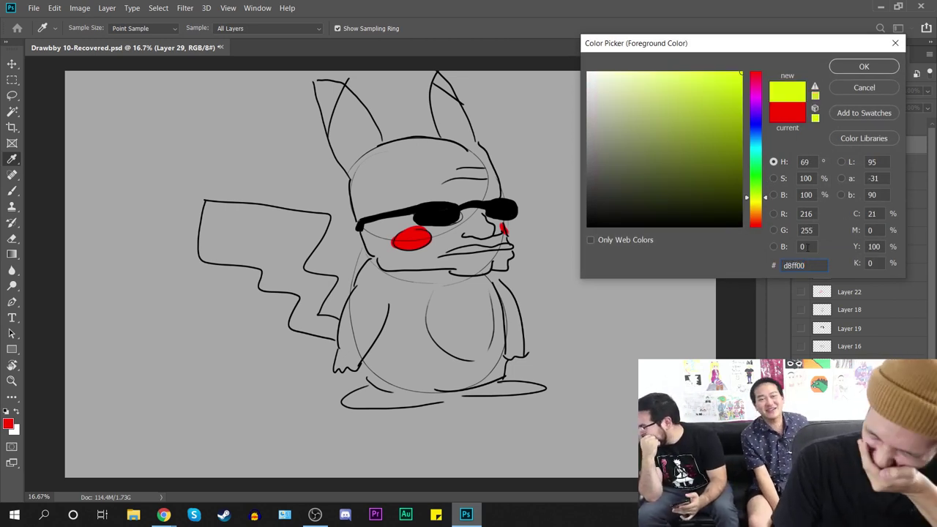
{"action": "left_click", "coordinate": [757, 200]}
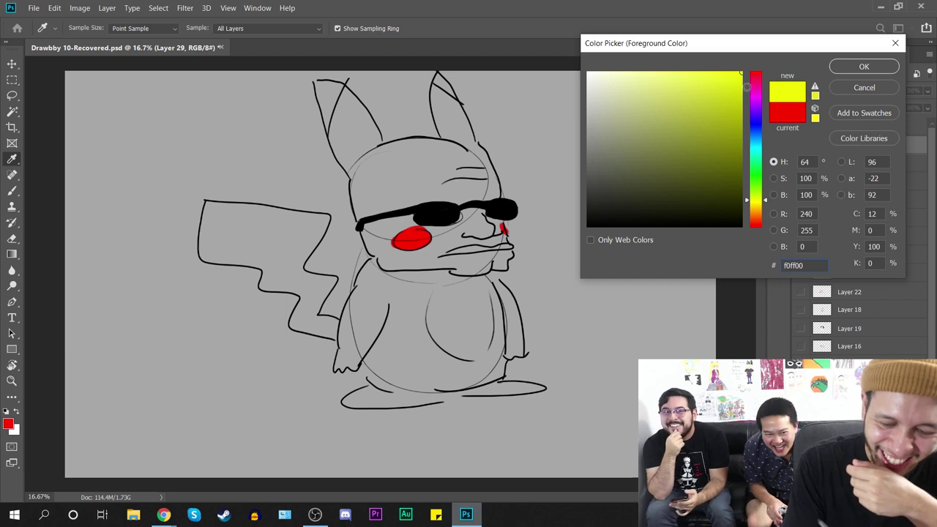
{"action": "left_click", "coordinate": [865, 64]}
{"action": "right_click", "coordinate": [415, 281]}
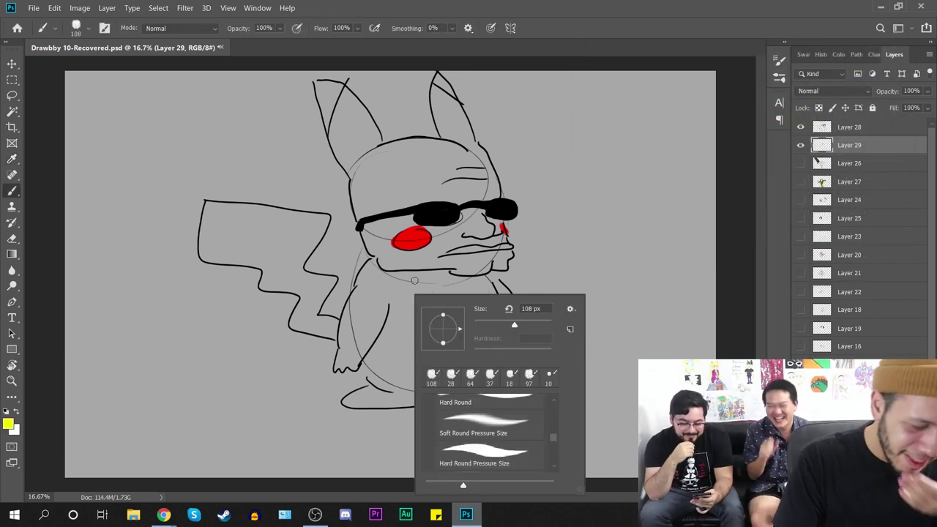
{"action": "left_click", "coordinate": [534, 321]}
{"action": "mouse_move", "coordinate": [374, 288]}
{"action": "left_mouse_down"}
{"action": "mouse_move", "coordinate": [351, 317]}
{"action": "mouse_move", "coordinate": [345, 357]}
{"action": "mouse_move", "coordinate": [376, 326]}
{"action": "mouse_move", "coordinate": [383, 298]}
{"action": "mouse_move", "coordinate": [364, 283]}
{"action": "mouse_move", "coordinate": [381, 279]}
{"action": "mouse_move", "coordinate": [391, 282]}
{"action": "mouse_move", "coordinate": [388, 319]}
{"action": "mouse_move", "coordinate": [427, 283]}
{"action": "mouse_move", "coordinate": [439, 318]}
{"action": "mouse_move", "coordinate": [460, 293]}
{"action": "mouse_move", "coordinate": [474, 298]}
{"action": "mouse_move", "coordinate": [480, 318]}
{"action": "mouse_move", "coordinate": [493, 317]}
{"action": "mouse_move", "coordinate": [497, 346]}
{"action": "mouse_move", "coordinate": [514, 358]}
{"action": "mouse_move", "coordinate": [514, 332]}
{"action": "mouse_move", "coordinate": [487, 293]}
{"action": "left_mouse_up"}
{"action": "mouse_move", "coordinate": [315, 328]}
{"action": "left_mouse_down"}
{"action": "mouse_move", "coordinate": [340, 334]}
{"action": "mouse_move", "coordinate": [331, 320]}
{"action": "mouse_move", "coordinate": [300, 321]}
{"action": "mouse_move", "coordinate": [308, 295]}
{"action": "mouse_move", "coordinate": [324, 291]}
{"action": "mouse_move", "coordinate": [270, 279]}
{"action": "mouse_move", "coordinate": [279, 288]}
{"action": "mouse_move", "coordinate": [288, 258]}
{"action": "left_mouse_up"}
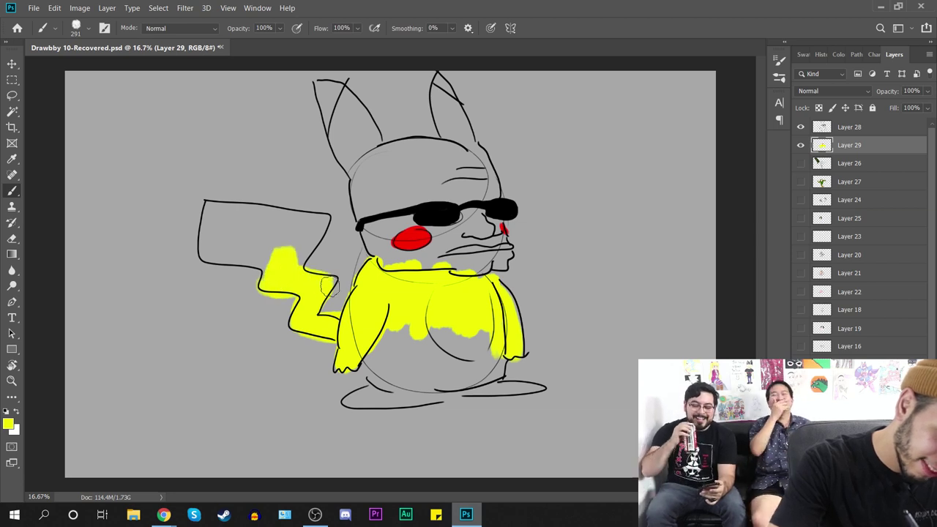
{"action": "mouse_move", "coordinate": [261, 213]}
{"action": "left_mouse_down"}
{"action": "mouse_move", "coordinate": [321, 220]}
{"action": "mouse_move", "coordinate": [297, 268]}
{"action": "mouse_move", "coordinate": [307, 236]}
{"action": "mouse_move", "coordinate": [267, 233]}
{"action": "mouse_move", "coordinate": [254, 218]}
{"action": "mouse_move", "coordinate": [217, 208]}
{"action": "mouse_move", "coordinate": [208, 209]}
{"action": "mouse_move", "coordinate": [205, 245]}
{"action": "mouse_move", "coordinate": [222, 259]}
{"action": "mouse_move", "coordinate": [266, 262]}
{"action": "mouse_move", "coordinate": [228, 239]}
{"action": "mouse_move", "coordinate": [241, 219]}
{"action": "mouse_move", "coordinate": [214, 221]}
{"action": "mouse_move", "coordinate": [229, 238]}
{"action": "mouse_move", "coordinate": [282, 249]}
{"action": "left_mouse_up"}
{"action": "right_click", "coordinate": [289, 235]}
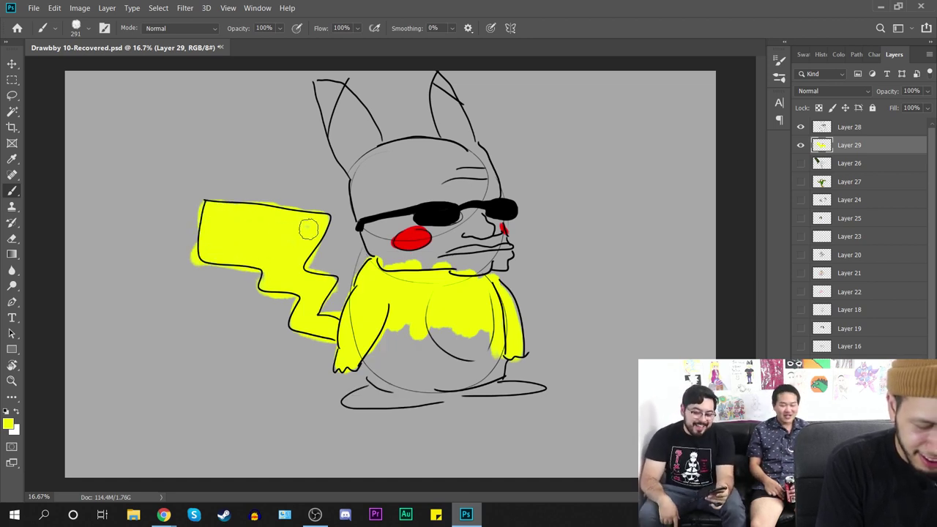
Step: Paint the lower body, the feet, the face and the forehead above the sunglasses yellow
{"action": "mouse_move", "coordinate": [388, 394]}
{"action": "left_mouse_down"}
{"action": "mouse_move", "coordinate": [532, 388]}
{"action": "mouse_move", "coordinate": [436, 385]}
{"action": "mouse_move", "coordinate": [478, 367]}
{"action": "mouse_move", "coordinate": [403, 354]}
{"action": "mouse_move", "coordinate": [457, 336]}
{"action": "mouse_move", "coordinate": [399, 341]}
{"action": "mouse_move", "coordinate": [408, 329]}
{"action": "mouse_move", "coordinate": [387, 382]}
{"action": "mouse_move", "coordinate": [371, 357]}
{"action": "mouse_move", "coordinate": [384, 349]}
{"action": "mouse_move", "coordinate": [406, 380]}
{"action": "mouse_move", "coordinate": [454, 366]}
{"action": "mouse_move", "coordinate": [498, 366]}
{"action": "left_mouse_up"}
{"action": "mouse_move", "coordinate": [372, 248]}
{"action": "left_mouse_down"}
{"action": "mouse_move", "coordinate": [400, 271]}
{"action": "mouse_move", "coordinate": [377, 251]}
{"action": "mouse_move", "coordinate": [356, 181]}
{"action": "mouse_move", "coordinate": [386, 158]}
{"action": "mouse_move", "coordinate": [407, 209]}
{"action": "mouse_move", "coordinate": [421, 188]}
{"action": "mouse_move", "coordinate": [441, 190]}
{"action": "mouse_move", "coordinate": [461, 217]}
{"action": "mouse_move", "coordinate": [481, 194]}
{"action": "mouse_move", "coordinate": [500, 256]}
{"action": "mouse_move", "coordinate": [484, 252]}
{"action": "mouse_move", "coordinate": [476, 264]}
{"action": "mouse_move", "coordinate": [459, 235]}
{"action": "mouse_move", "coordinate": [418, 264]}
{"action": "mouse_move", "coordinate": [440, 214]}
{"action": "mouse_move", "coordinate": [384, 219]}
{"action": "mouse_move", "coordinate": [400, 260]}
{"action": "mouse_move", "coordinate": [423, 253]}
{"action": "mouse_move", "coordinate": [377, 238]}
{"action": "mouse_move", "coordinate": [405, 242]}
{"action": "left_mouse_up"}
{"action": "key", "text": "ctrl+z"}
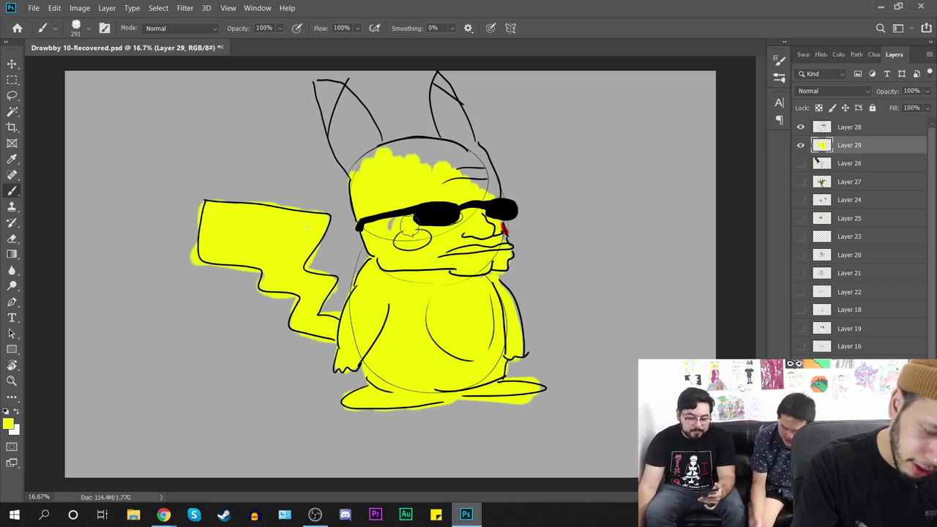
{"action": "right_click", "coordinate": [492, 241]}
{"action": "key", "text": "Escape"}
{"action": "mouse_move", "coordinate": [498, 234]}
{"action": "left_mouse_down"}
{"action": "mouse_move", "coordinate": [474, 156]}
{"action": "mouse_move", "coordinate": [439, 154]}
{"action": "left_mouse_up"}
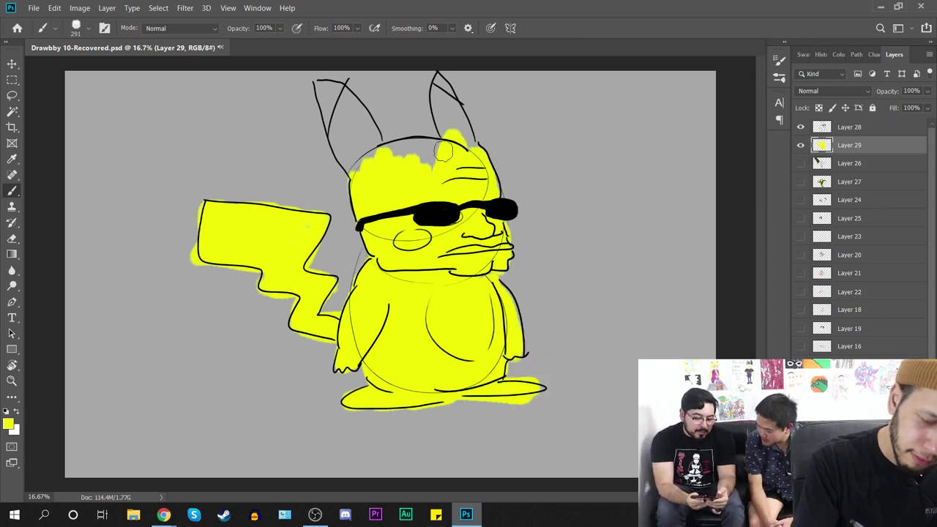
Step: Paint both ears and the remaining gap at the top of the head yellow
{"action": "mouse_move", "coordinate": [322, 150]}
{"action": "left_mouse_down"}
{"action": "mouse_move", "coordinate": [340, 125]}
{"action": "mouse_move", "coordinate": [328, 103]}
{"action": "mouse_move", "coordinate": [339, 95]}
{"action": "mouse_move", "coordinate": [381, 150]}
{"action": "left_mouse_up"}
{"action": "right_click", "coordinate": [372, 172]}
{"action": "key", "text": "Escape"}
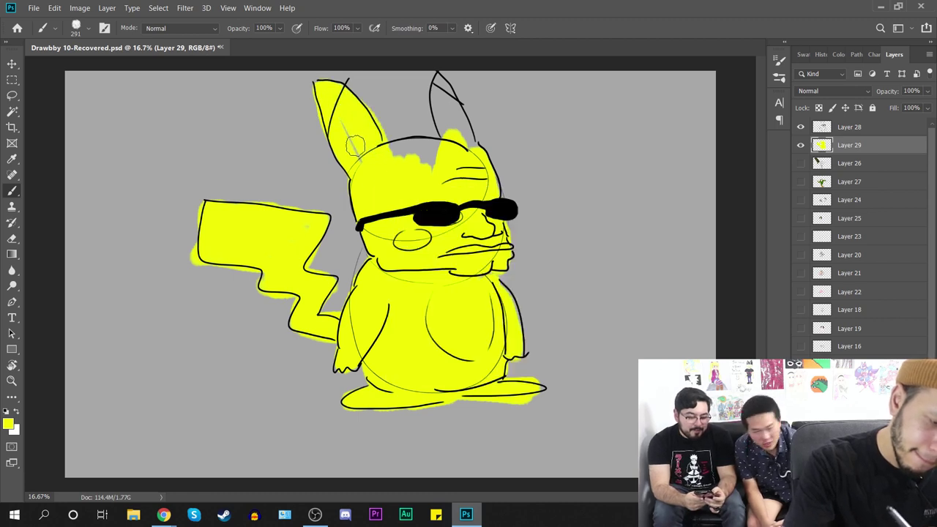
{"action": "left_click_drag", "start_coordinate": [338, 118], "coordinate": [373, 169]}
{"action": "mouse_move", "coordinate": [450, 150]}
{"action": "left_mouse_down"}
{"action": "mouse_move", "coordinate": [388, 153]}
{"action": "mouse_move", "coordinate": [447, 163]}
{"action": "mouse_move", "coordinate": [441, 82]}
{"action": "mouse_move", "coordinate": [440, 126]}
{"action": "mouse_move", "coordinate": [460, 129]}
{"action": "left_mouse_up"}
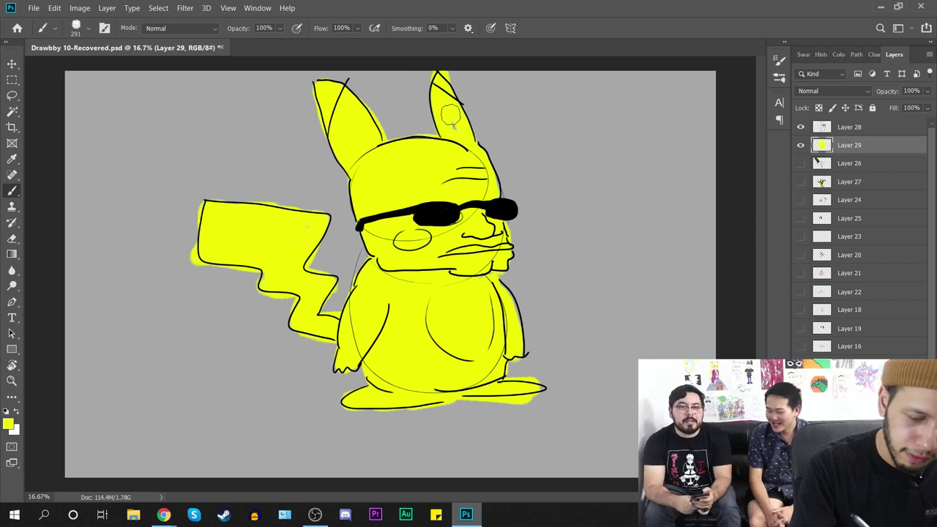
Step: Repaint both cheeks red (ff0000) over the yellow with a 102 px brush
{"action": "left_click", "coordinate": [8, 424]}
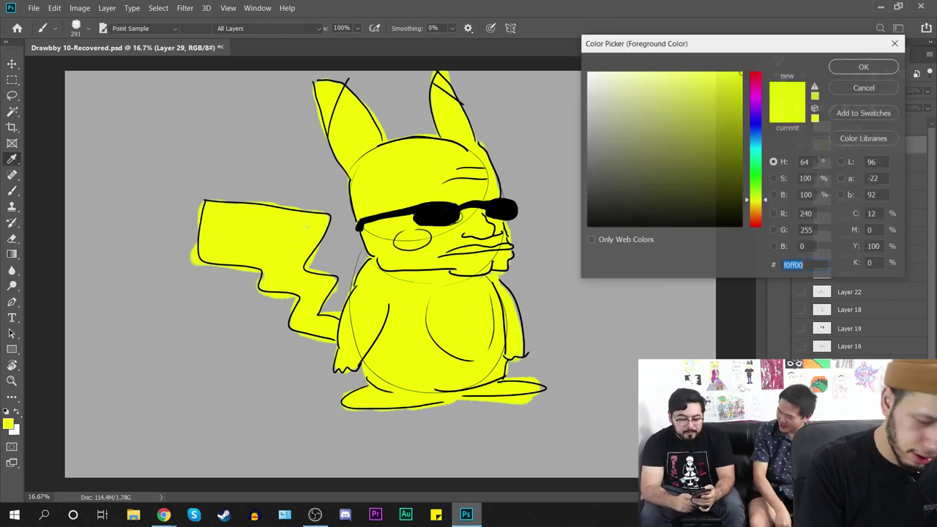
{"action": "left_click", "coordinate": [758, 72]}
{"action": "left_click", "coordinate": [869, 67]}
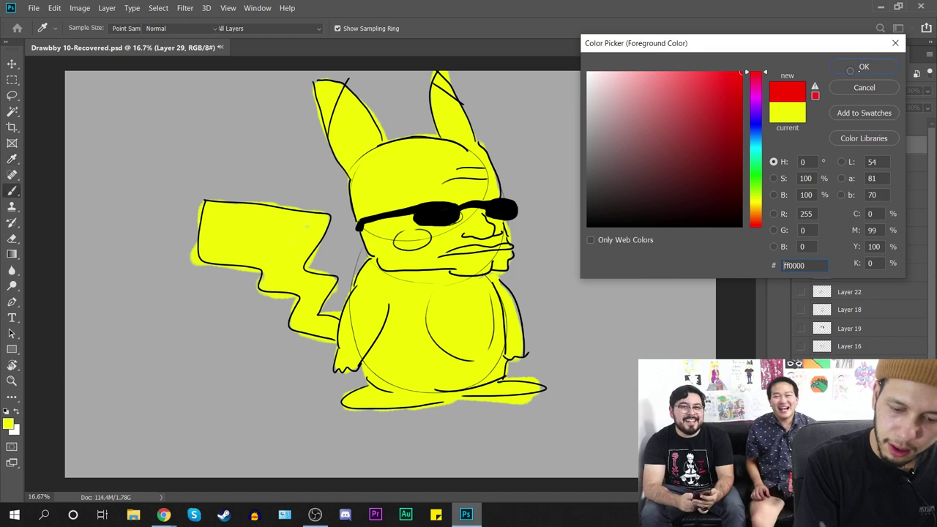
{"action": "right_click", "coordinate": [431, 249]}
{"action": "left_click", "coordinate": [415, 234]}
{"action": "left_click_drag", "start_coordinate": [412, 236], "coordinate": [409, 244]}
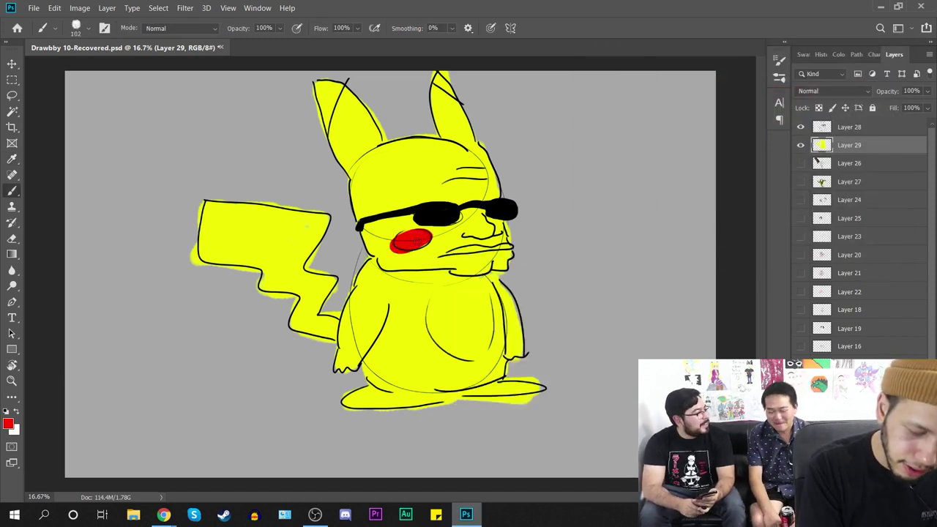
{"action": "left_click_drag", "start_coordinate": [503, 226], "coordinate": [504, 234]}
{"action": "right_click", "coordinate": [474, 280]}
{"action": "key", "text": "Escape"}
Step: Paint off-white (fbfbfb) reflection streaks on both sunglass lenses on Layer 28
{"action": "key", "text": "i"}
{"action": "left_click", "coordinate": [7, 423]}
{"action": "left_click", "coordinate": [596, 99]}
{"action": "key", "text": "Return"}
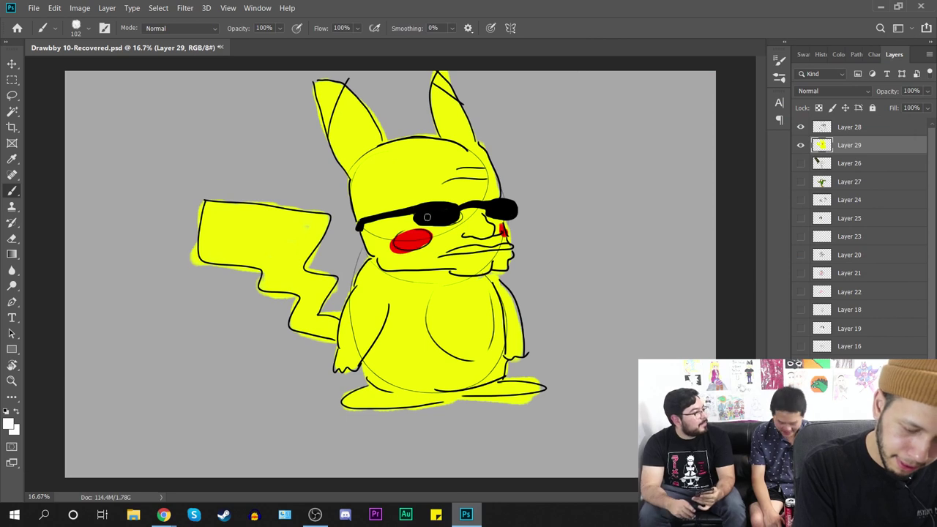
{"action": "left_click", "coordinate": [874, 130]}
{"action": "left_click_drag", "start_coordinate": [423, 215], "coordinate": [514, 210]}
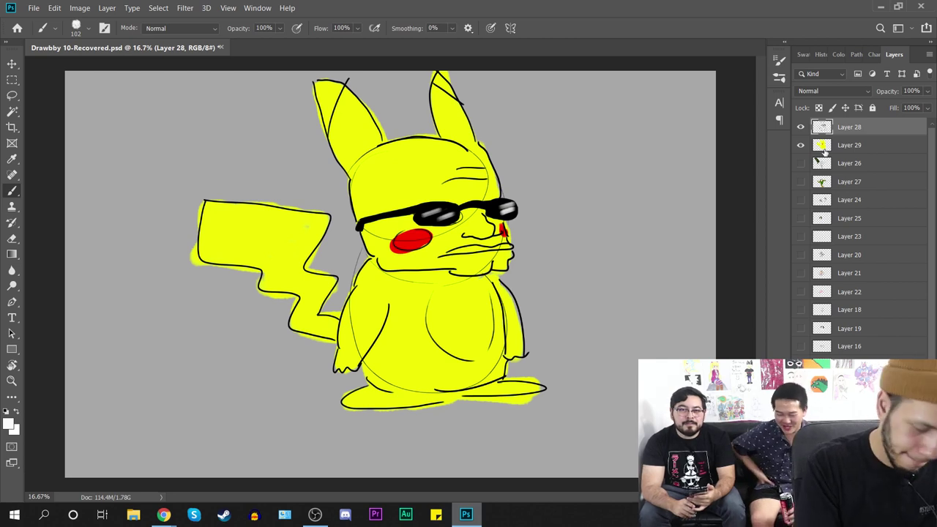
Step: Paint the lips pink on Layer 29 with a 73 px brush
{"action": "left_click", "coordinate": [875, 145]}
{"action": "left_click", "coordinate": [9, 423]}
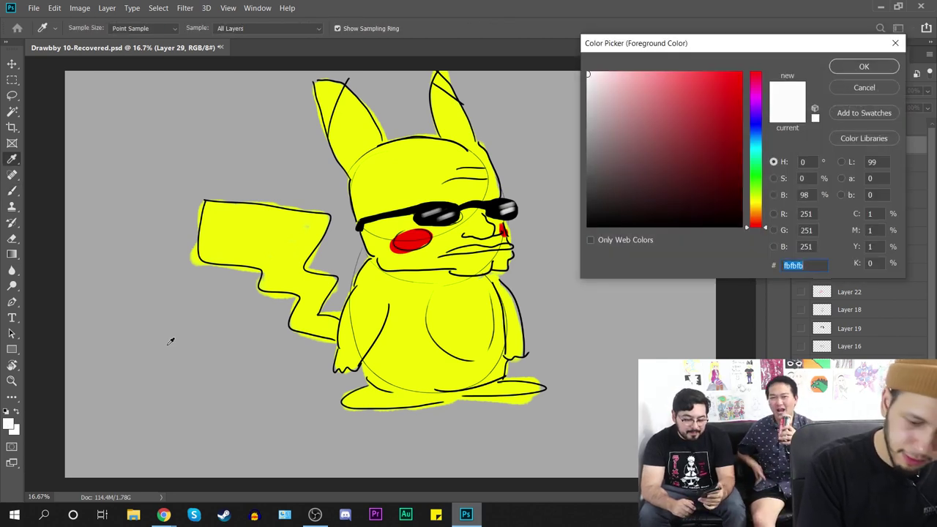
{"action": "left_click_drag", "start_coordinate": [698, 131], "coordinate": [662, 72]}
{"action": "left_click", "coordinate": [854, 66]}
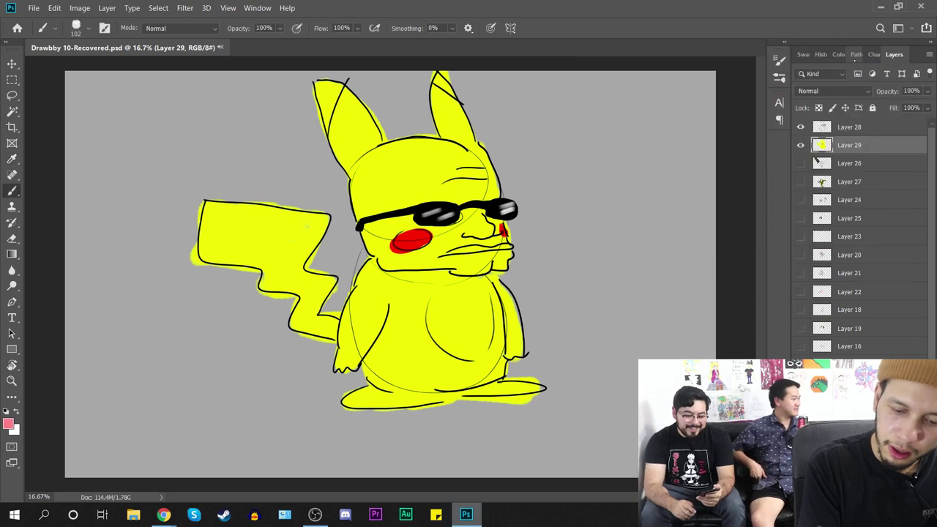
{"action": "right_click", "coordinate": [425, 235]}
{"action": "type", "text": "73"}
{"action": "key", "text": "Return"}
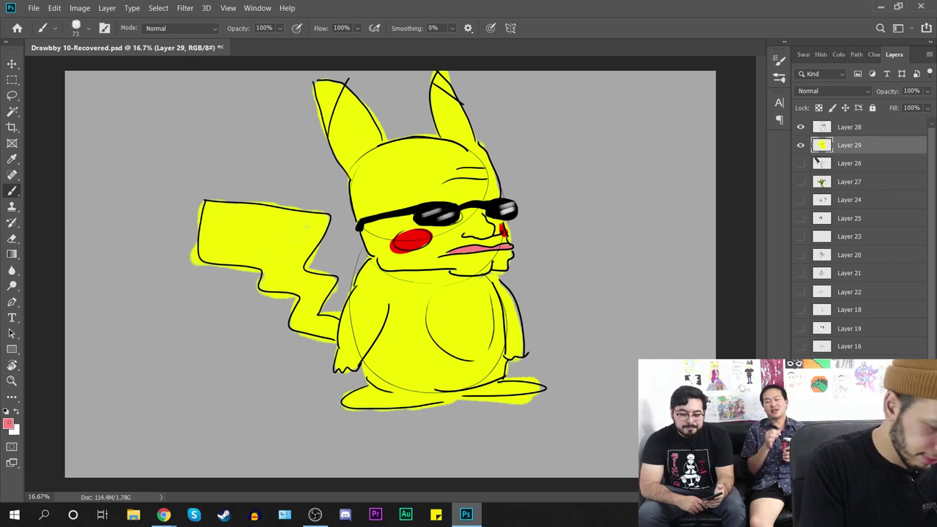
Step: Paint the tips of both ears dark brown (735700) on Layer 29, starting with an 88 px brush and enlarging it to 199 px
{"action": "left_click", "coordinate": [8, 423]}
{"action": "type", "text": "fdfe80"}
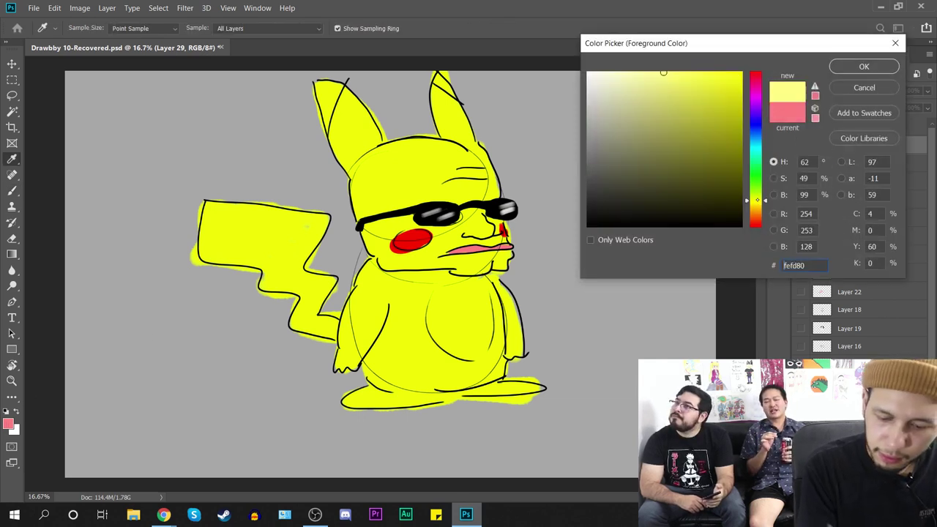
{"action": "type", "text": "002292"}
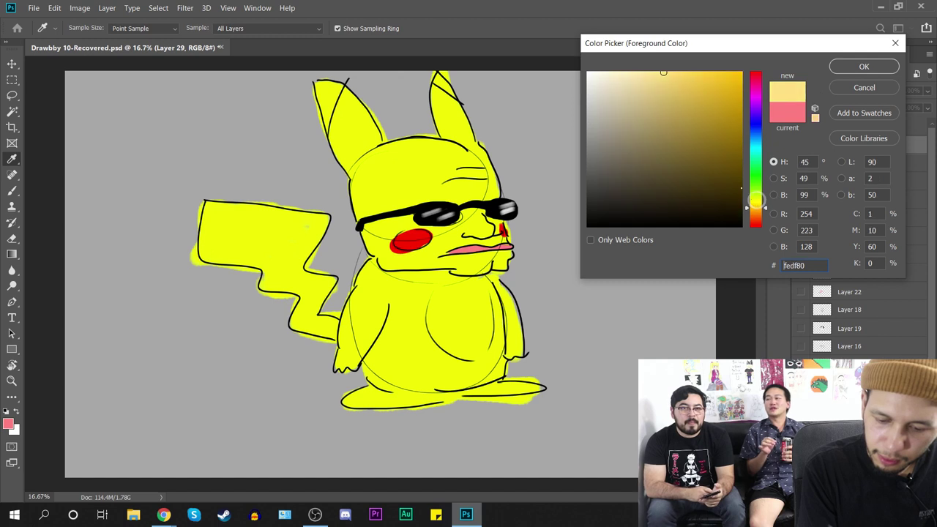
{"action": "type", "text": "8d6b02"}
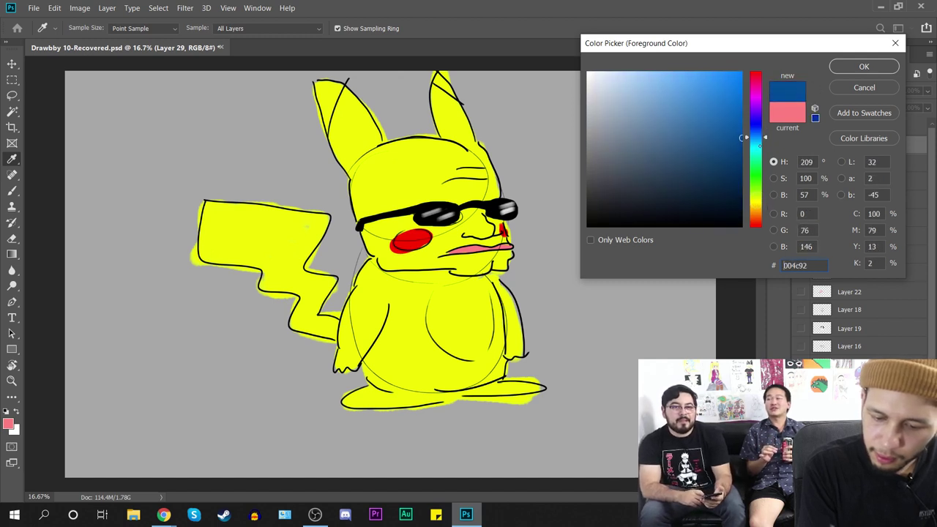
{"action": "left_click_drag", "start_coordinate": [744, 142], "coordinate": [743, 157]}
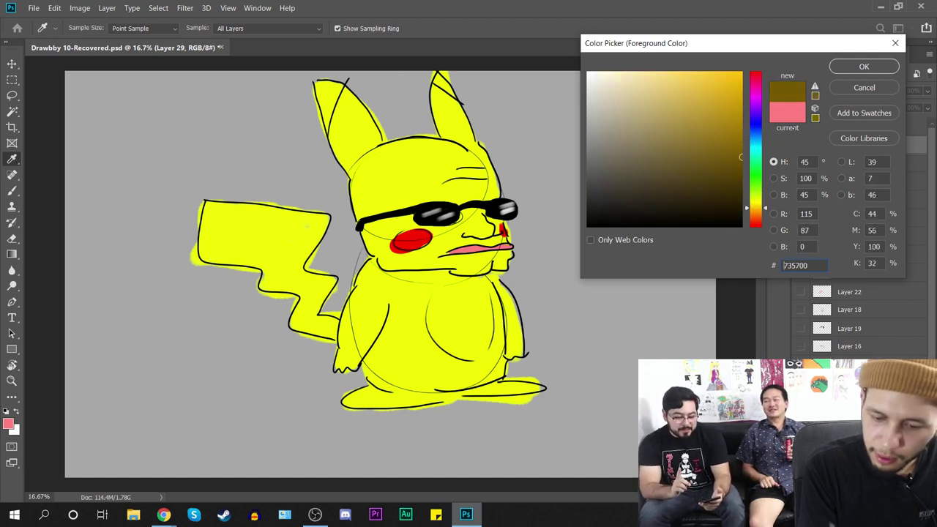
{"action": "left_click", "coordinate": [858, 68]}
{"action": "right_click", "coordinate": [353, 222]}
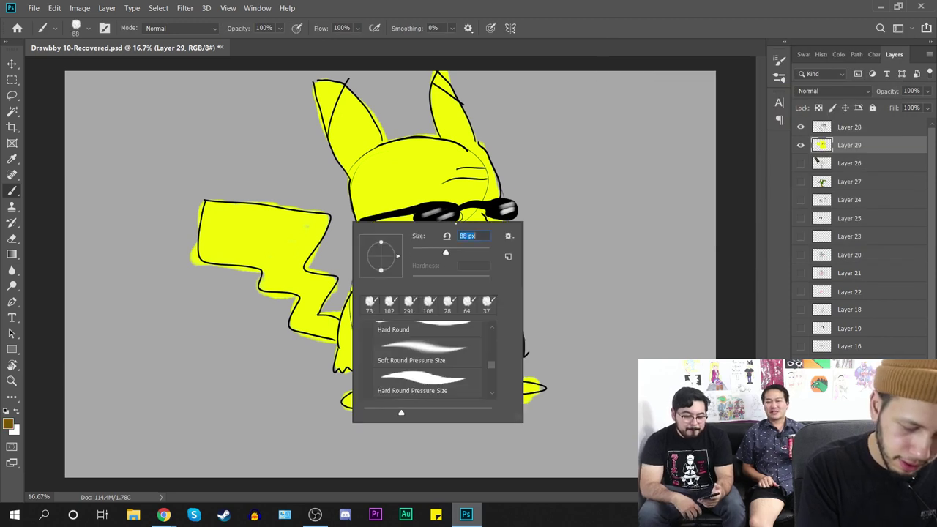
{"action": "key", "text": "Return"}
{"action": "left_click_drag", "start_coordinate": [319, 86], "coordinate": [326, 126]}
{"action": "right_click", "coordinate": [350, 115]}
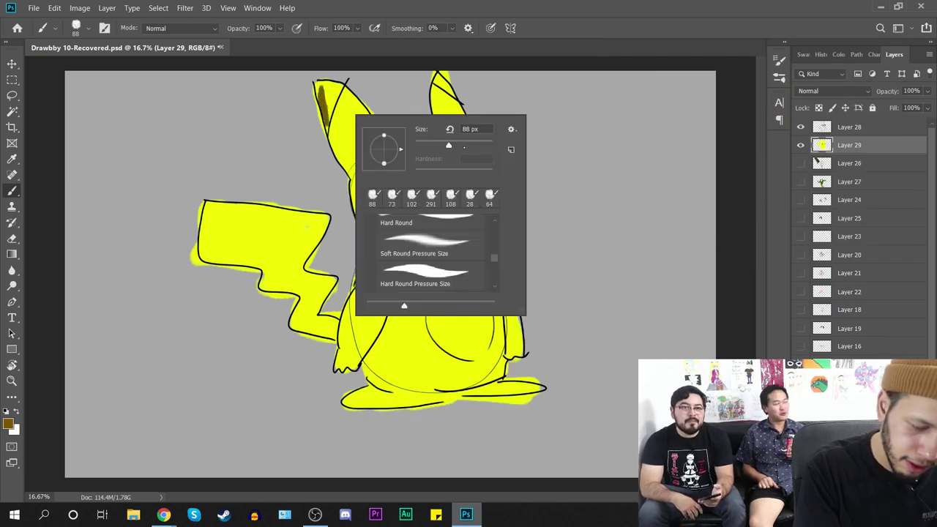
{"action": "left_click", "coordinate": [473, 143]}
{"action": "mouse_move", "coordinate": [332, 96]}
{"action": "left_mouse_down"}
{"action": "mouse_move", "coordinate": [327, 124]}
{"action": "mouse_move", "coordinate": [336, 87]}
{"action": "mouse_move", "coordinate": [321, 88]}
{"action": "left_mouse_up"}
{"action": "left_click_drag", "start_coordinate": [437, 77], "coordinate": [449, 95]}
Step: Paint the large end section of the tail and its first bend brown with the 199 px brush
{"action": "mouse_move", "coordinate": [207, 244]}
{"action": "left_mouse_down"}
{"action": "mouse_move", "coordinate": [208, 210]}
{"action": "mouse_move", "coordinate": [202, 224]}
{"action": "mouse_move", "coordinate": [213, 250]}
{"action": "mouse_move", "coordinate": [220, 218]}
{"action": "mouse_move", "coordinate": [228, 241]}
{"action": "mouse_move", "coordinate": [210, 258]}
{"action": "mouse_move", "coordinate": [262, 260]}
{"action": "mouse_move", "coordinate": [245, 250]}
{"action": "mouse_move", "coordinate": [263, 242]}
{"action": "mouse_move", "coordinate": [243, 247]}
{"action": "mouse_move", "coordinate": [213, 232]}
{"action": "mouse_move", "coordinate": [213, 217]}
{"action": "mouse_move", "coordinate": [265, 208]}
{"action": "left_mouse_up"}
{"action": "mouse_move", "coordinate": [271, 271]}
{"action": "left_mouse_down"}
{"action": "mouse_move", "coordinate": [294, 264]}
{"action": "mouse_move", "coordinate": [317, 222]}
{"action": "mouse_move", "coordinate": [267, 238]}
{"action": "mouse_move", "coordinate": [300, 213]}
{"action": "mouse_move", "coordinate": [261, 209]}
{"action": "left_mouse_up"}
{"action": "left_click_drag", "start_coordinate": [281, 271], "coordinate": [291, 276]}
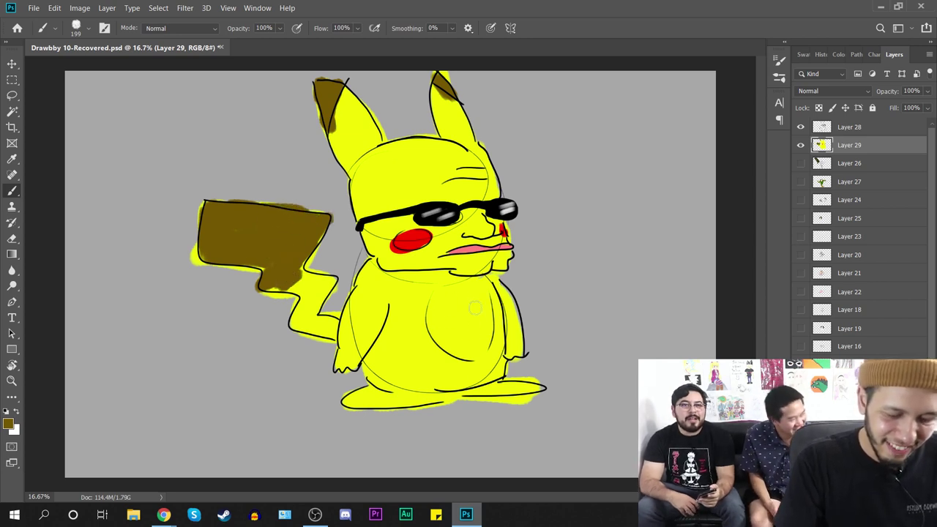
Step: Add a new layer above Layer 28 and set up a black 94 px brush
{"action": "left_click", "coordinate": [907, 130]}
{"action": "key", "text": "ctrl+shift+alt+n"}
{"action": "key", "text": "d"}
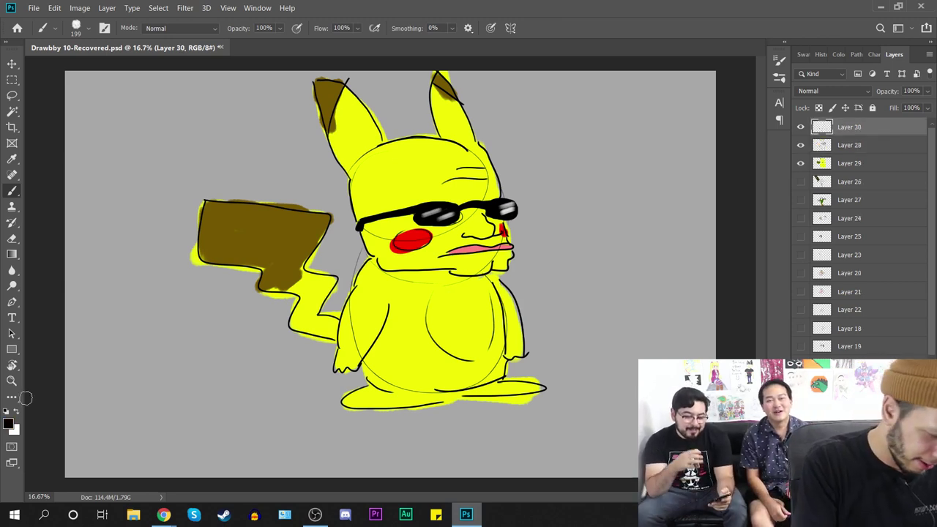
{"action": "left_click_drag", "start_coordinate": [388, 159], "coordinate": [427, 140]}
{"action": "key", "text": "ctrl+z"}
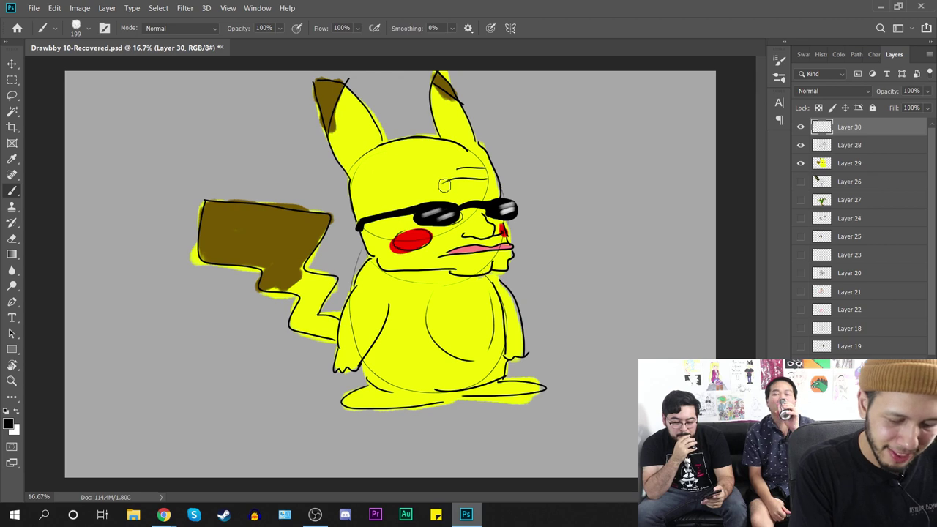
{"action": "right_click", "coordinate": [537, 196]}
{"action": "left_click_drag", "start_coordinate": [642, 228], "coordinate": [599, 224]}
{"action": "mouse_move", "coordinate": [442, 145]}
{"action": "left_mouse_down"}
{"action": "mouse_move", "coordinate": [392, 152]}
{"action": "mouse_move", "coordinate": [363, 172]}
{"action": "left_mouse_up"}
{"action": "key", "text": "ctrl+z"}
{"action": "key", "text": "ctrl+z"}
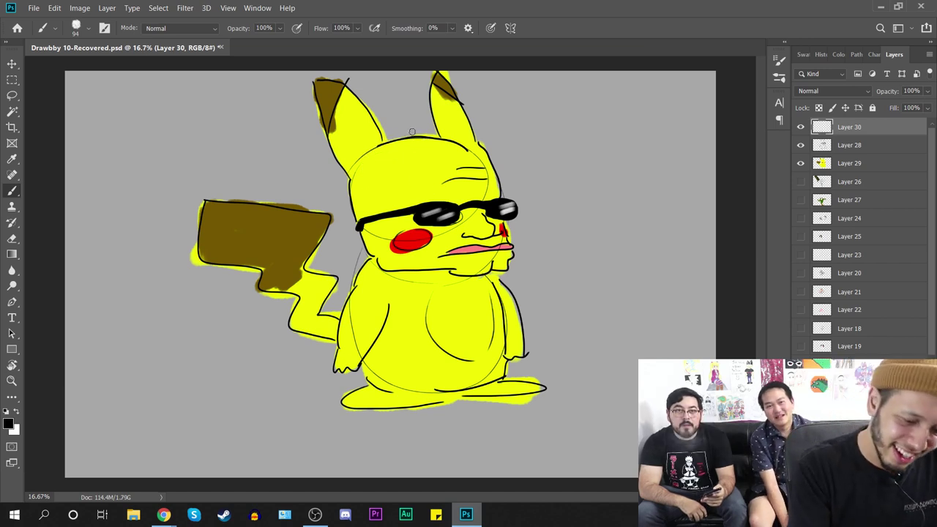
{"action": "mouse_move", "coordinate": [452, 144]}
{"action": "left_mouse_down"}
{"action": "mouse_move", "coordinate": [406, 159]}
{"action": "mouse_move", "coordinate": [400, 194]}
{"action": "left_mouse_up"}
{"action": "key", "text": "ctrl+z"}
{"action": "left_click_drag", "start_coordinate": [442, 136], "coordinate": [387, 207]}
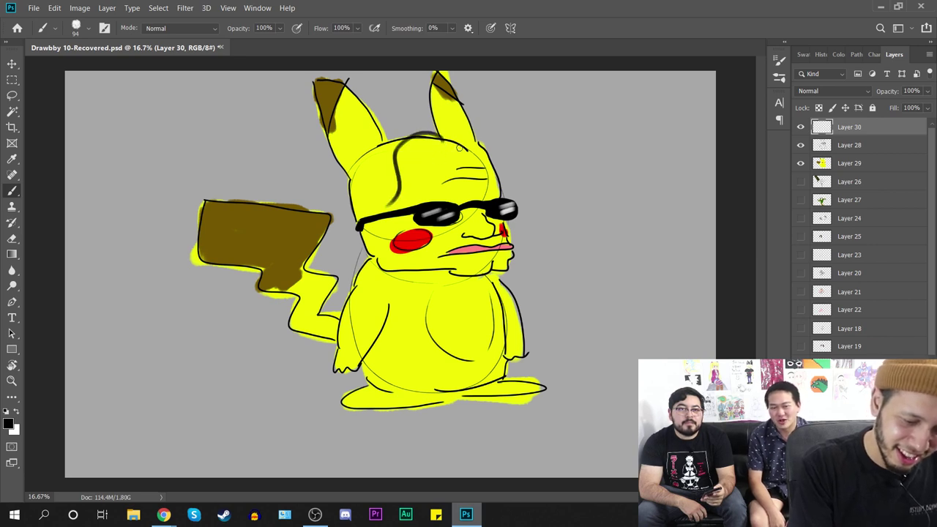
{"action": "key", "text": "ctrl+z"}
{"action": "left_click_drag", "start_coordinate": [442, 150], "coordinate": [360, 236]}
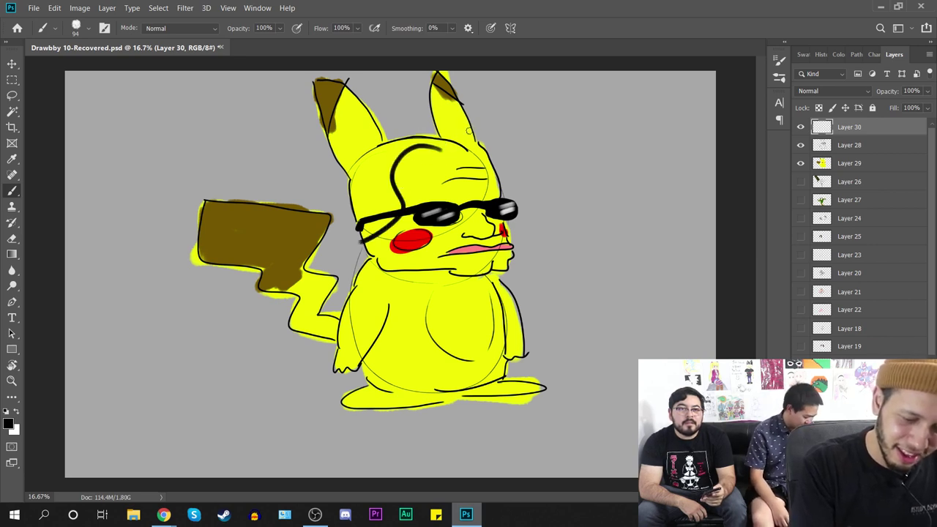
{"action": "key", "text": "ctrl+z"}
{"action": "mouse_move", "coordinate": [430, 147]}
{"action": "left_mouse_down"}
{"action": "mouse_move", "coordinate": [396, 160]}
{"action": "mouse_move", "coordinate": [388, 196]}
{"action": "left_mouse_up"}
{"action": "key", "text": "ctrl+z"}
Step: Draw thick black hair strands on Layer 30 around the forehead, both sides of the head and behind the sunglasses' temple arm
{"action": "mouse_move", "coordinate": [460, 160]}
{"action": "left_mouse_down"}
{"action": "mouse_move", "coordinate": [404, 181]}
{"action": "mouse_move", "coordinate": [359, 234]}
{"action": "left_mouse_up"}
{"action": "mouse_move", "coordinate": [468, 150]}
{"action": "left_mouse_down"}
{"action": "mouse_move", "coordinate": [499, 163]}
{"action": "mouse_move", "coordinate": [489, 174]}
{"action": "left_mouse_up"}
{"action": "left_click_drag", "start_coordinate": [502, 158], "coordinate": [508, 197]}
{"action": "mouse_move", "coordinate": [407, 173]}
{"action": "left_mouse_down"}
{"action": "mouse_move", "coordinate": [341, 256]}
{"action": "mouse_move", "coordinate": [366, 236]}
{"action": "mouse_move", "coordinate": [343, 245]}
{"action": "mouse_move", "coordinate": [368, 240]}
{"action": "mouse_move", "coordinate": [342, 233]}
{"action": "left_mouse_up"}
{"action": "mouse_move", "coordinate": [438, 130]}
{"action": "left_mouse_down"}
{"action": "mouse_move", "coordinate": [389, 145]}
{"action": "mouse_move", "coordinate": [338, 196]}
{"action": "mouse_move", "coordinate": [344, 244]}
{"action": "mouse_move", "coordinate": [372, 168]}
{"action": "mouse_move", "coordinate": [344, 229]}
{"action": "left_mouse_up"}
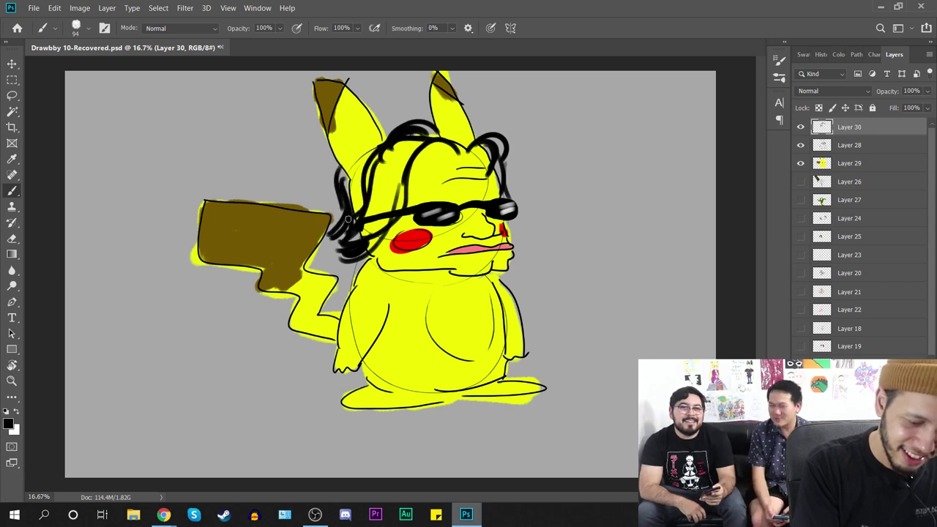
{"action": "left_click_drag", "start_coordinate": [410, 143], "coordinate": [408, 147]}
{"action": "right_click", "coordinate": [408, 147]}
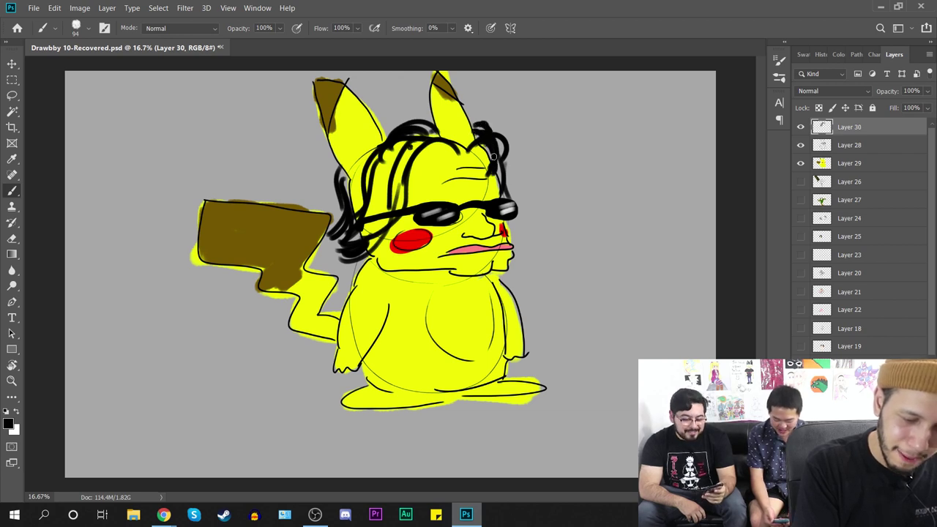
Step: Fill the main mass of hair with very dark grey on Layer 29 using a 448 px brush, leaving the tuft by the far ear unfilled
{"action": "right_click", "coordinate": [415, 135]}
{"action": "mouse_move", "coordinate": [516, 166]}
{"action": "left_mouse_down"}
{"action": "mouse_move", "coordinate": [503, 166]}
{"action": "mouse_move", "coordinate": [548, 166]}
{"action": "left_mouse_up"}
{"action": "key", "text": "Return"}
{"action": "left_click", "coordinate": [885, 162]}
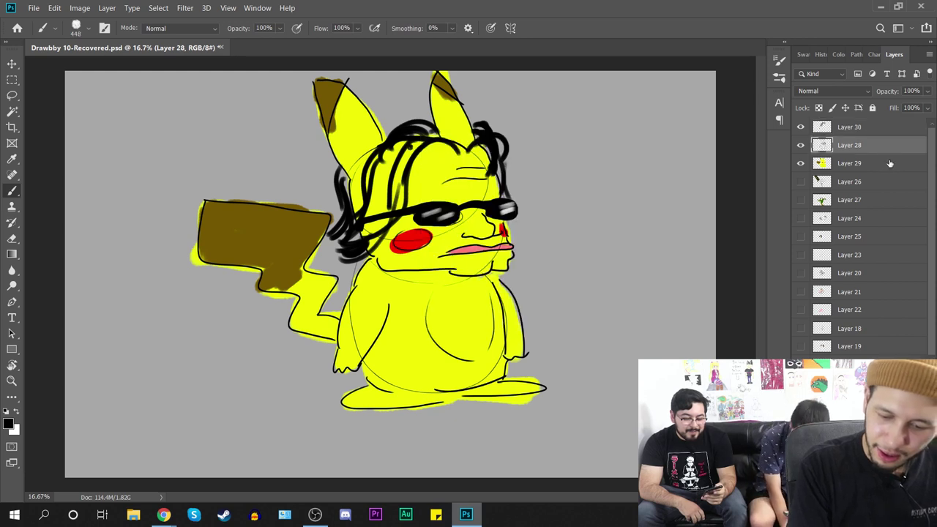
{"action": "left_click", "coordinate": [8, 423]}
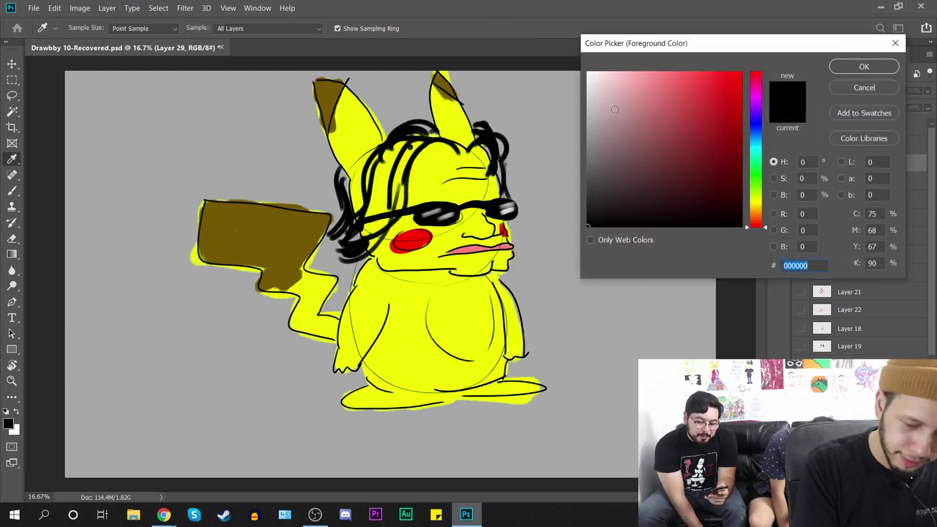
{"action": "left_click_drag", "start_coordinate": [598, 210], "coordinate": [587, 203]}
{"action": "left_click", "coordinate": [842, 63]}
{"action": "mouse_move", "coordinate": [399, 136]}
{"action": "left_mouse_down"}
{"action": "mouse_move", "coordinate": [390, 194]}
{"action": "mouse_move", "coordinate": [410, 137]}
{"action": "mouse_move", "coordinate": [382, 170]}
{"action": "mouse_move", "coordinate": [341, 176]}
{"action": "mouse_move", "coordinate": [349, 236]}
{"action": "mouse_move", "coordinate": [373, 220]}
{"action": "mouse_move", "coordinate": [373, 229]}
{"action": "mouse_move", "coordinate": [404, 180]}
{"action": "mouse_move", "coordinate": [481, 133]}
{"action": "mouse_move", "coordinate": [496, 164]}
{"action": "left_mouse_up"}
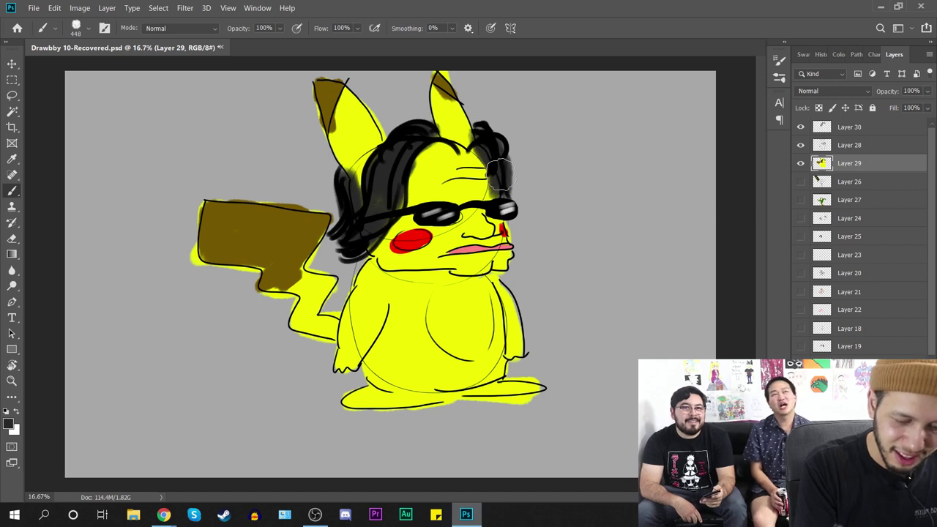
{"action": "key", "text": "ctrl+z"}
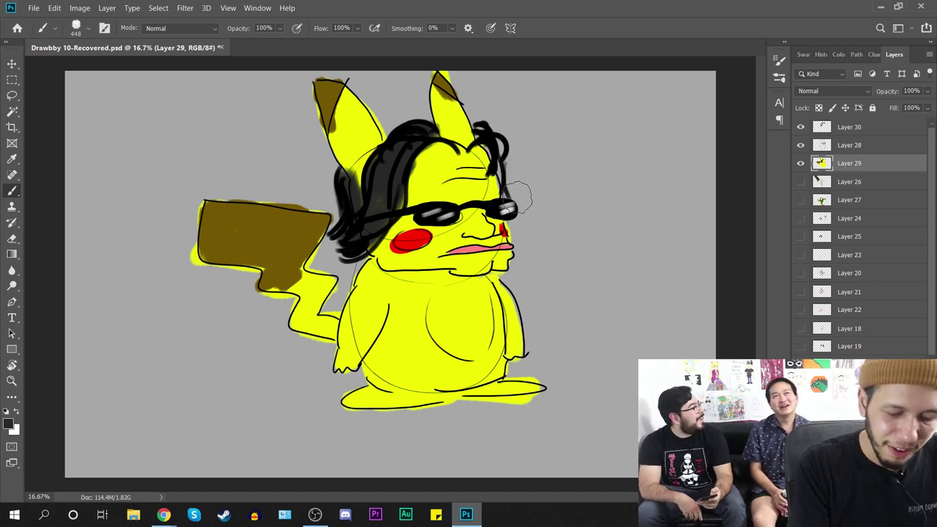
Step: Paint dark grey strands in the far tuft, along the hairline and above the crown with a 111 px brush
{"action": "right_click", "coordinate": [523, 198]}
{"action": "left_click", "coordinate": [628, 232]}
{"action": "key", "text": "Return"}
{"action": "mouse_move", "coordinate": [488, 143]}
{"action": "left_mouse_down"}
{"action": "mouse_move", "coordinate": [489, 158]}
{"action": "mouse_move", "coordinate": [476, 140]}
{"action": "mouse_move", "coordinate": [499, 178]}
{"action": "mouse_move", "coordinate": [442, 148]}
{"action": "mouse_move", "coordinate": [425, 151]}
{"action": "mouse_move", "coordinate": [414, 168]}
{"action": "mouse_move", "coordinate": [452, 155]}
{"action": "mouse_move", "coordinate": [487, 161]}
{"action": "mouse_move", "coordinate": [439, 144]}
{"action": "left_mouse_up"}
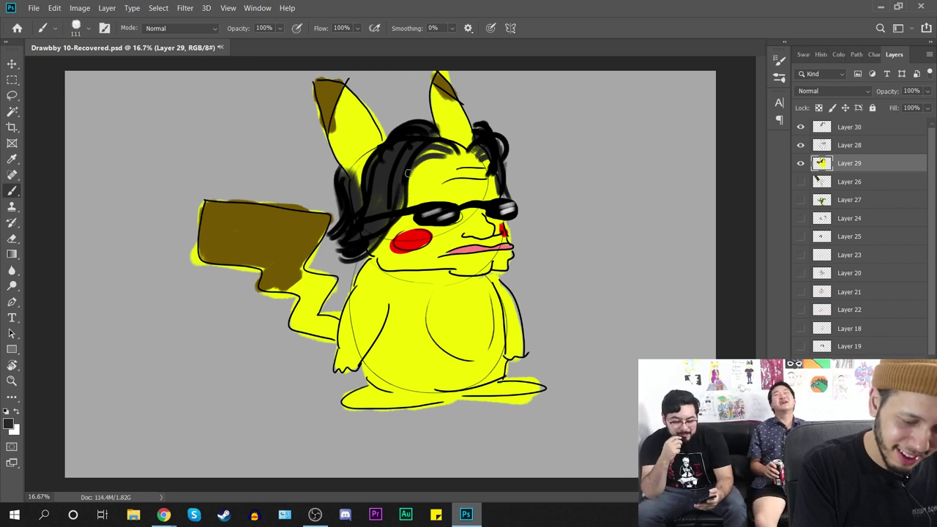
{"action": "mouse_move", "coordinate": [390, 129]}
{"action": "left_mouse_down"}
{"action": "mouse_move", "coordinate": [402, 139]}
{"action": "mouse_move", "coordinate": [439, 123]}
{"action": "left_mouse_up"}
Step: Add thin dark hairs to the far tuft, over the forehead and at the nape with a 34 px brush
{"action": "right_click", "coordinate": [435, 171]}
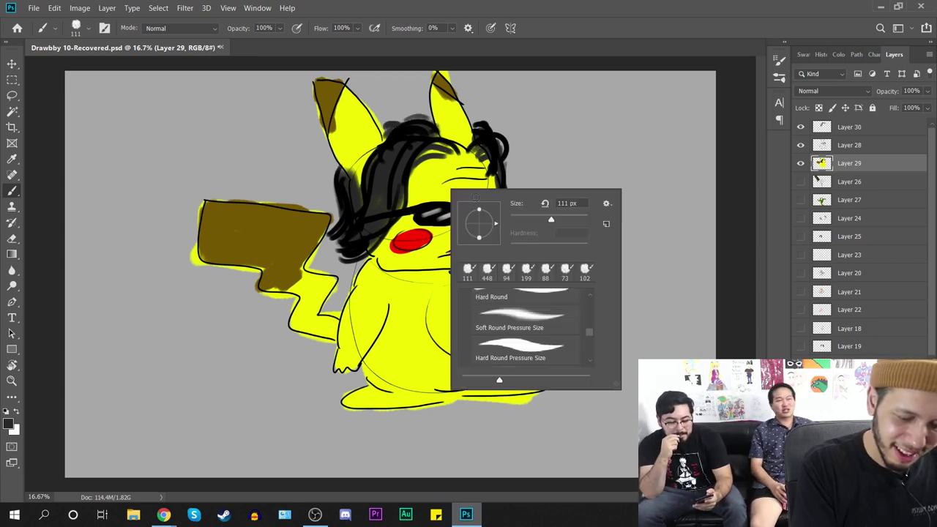
{"action": "left_click_drag", "start_coordinate": [551, 220], "coordinate": [523, 219]}
{"action": "left_click", "coordinate": [495, 120]}
{"action": "mouse_move", "coordinate": [483, 123]}
{"action": "left_mouse_down"}
{"action": "mouse_move", "coordinate": [505, 118]}
{"action": "mouse_move", "coordinate": [516, 134]}
{"action": "left_mouse_up"}
{"action": "left_click_drag", "start_coordinate": [442, 154], "coordinate": [421, 198]}
{"action": "mouse_move", "coordinate": [451, 154]}
{"action": "left_mouse_down"}
{"action": "mouse_move", "coordinate": [440, 201]}
{"action": "mouse_move", "coordinate": [339, 279]}
{"action": "left_mouse_up"}
{"action": "mouse_move", "coordinate": [392, 244]}
{"action": "left_mouse_down"}
{"action": "mouse_move", "coordinate": [371, 270]}
{"action": "mouse_move", "coordinate": [336, 258]}
{"action": "left_mouse_up"}
Step: Draw short flyaway hairs around the outer edge of the hair, at the crown and on both sides of the head
{"action": "mouse_move", "coordinate": [397, 124]}
{"action": "left_mouse_down"}
{"action": "mouse_move", "coordinate": [383, 111]}
{"action": "mouse_move", "coordinate": [403, 122]}
{"action": "left_mouse_up"}
{"action": "left_click_drag", "start_coordinate": [470, 122], "coordinate": [495, 109]}
{"action": "left_click_drag", "start_coordinate": [505, 162], "coordinate": [522, 155]}
{"action": "left_click_drag", "start_coordinate": [506, 178], "coordinate": [517, 175]}
{"action": "mouse_move", "coordinate": [337, 200]}
{"action": "left_mouse_down"}
{"action": "mouse_move", "coordinate": [319, 211]}
{"action": "mouse_move", "coordinate": [329, 218]}
{"action": "left_mouse_up"}
{"action": "left_click_drag", "start_coordinate": [334, 182], "coordinate": [318, 186]}
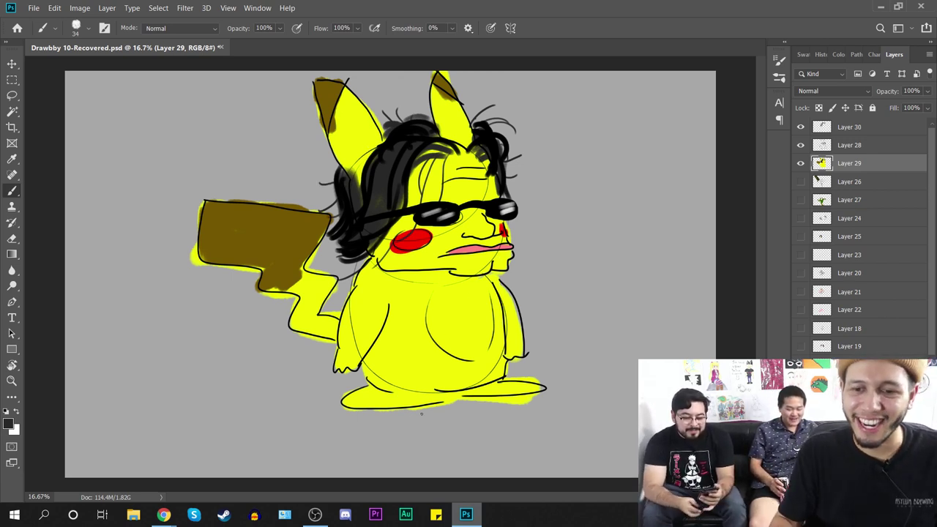
Step: Hide Layers 29, 28 and 30 and add a new empty layer above Layer 30
{"action": "left_click", "coordinate": [894, 130]}
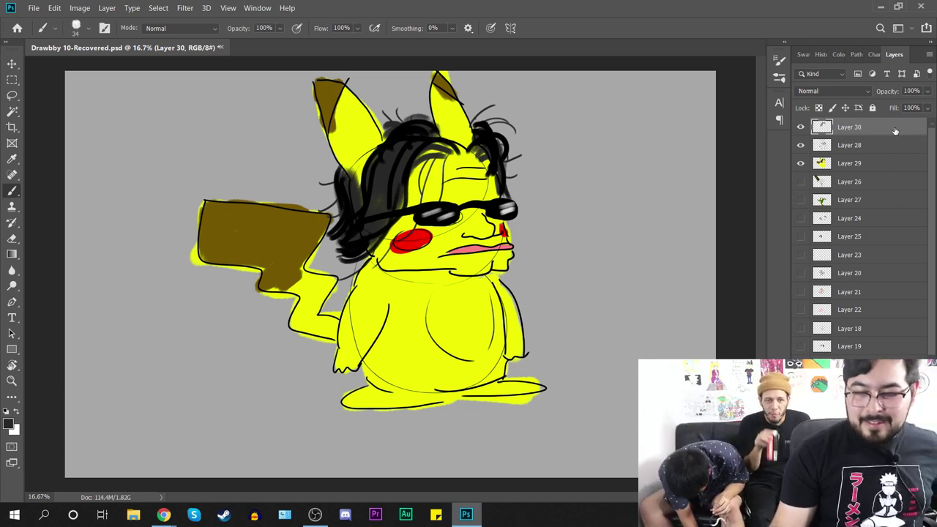
{"action": "left_click", "coordinate": [800, 163]}
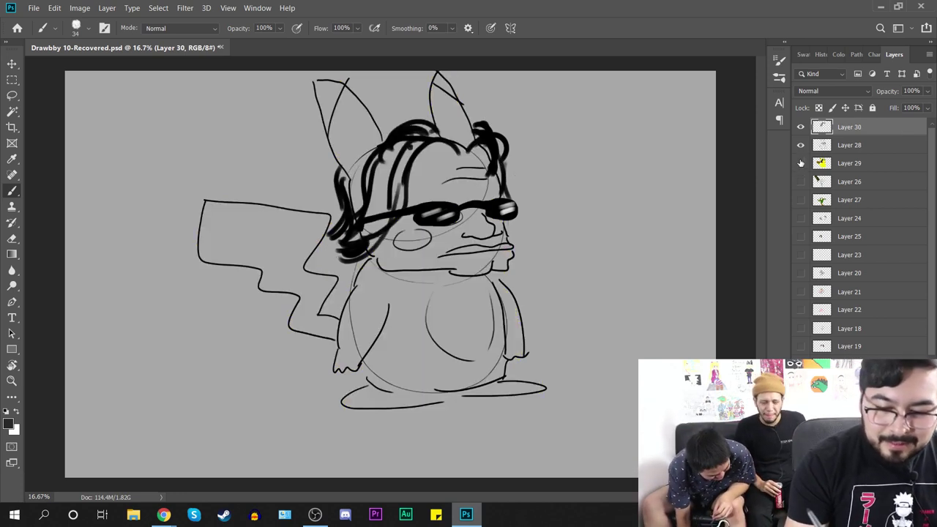
{"action": "left_click", "coordinate": [800, 145]}
{"action": "left_click", "coordinate": [800, 128]}
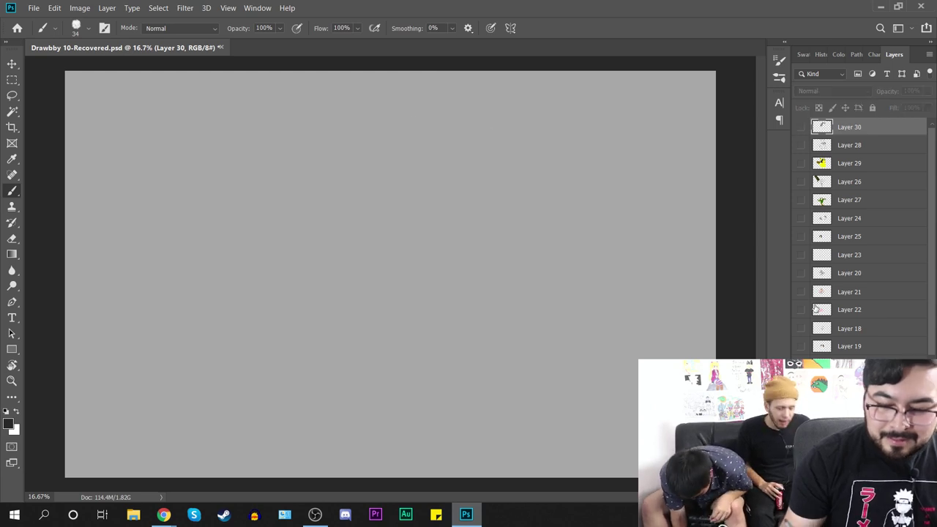
{"action": "key", "text": "ctrl+shift+alt+n"}
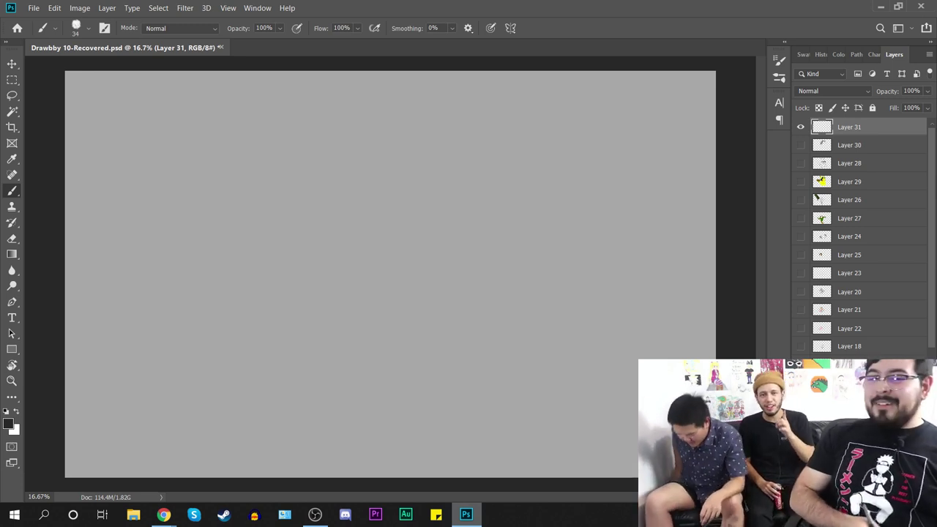
{"action": "left_click_drag", "start_coordinate": [304, 238], "coordinate": [405, 280]}
{"action": "key", "text": "ctrl+z"}
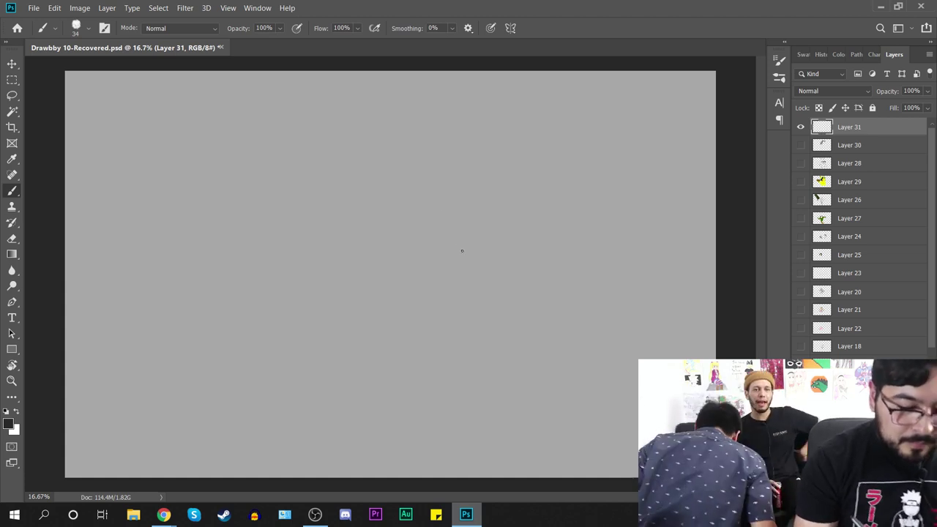
{"action": "key", "text": "ctrl+plus"}
{"action": "key", "text": "ctrl+minus"}
{"action": "key", "text": "ctrl+plus"}
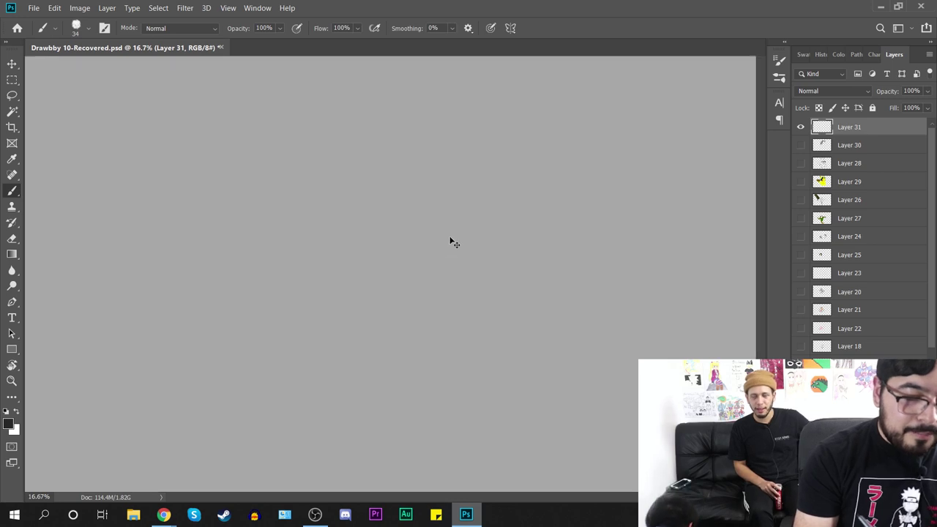
{"action": "key", "text": "ctrl+plus"}
{"action": "key", "text": "ctrl+plus"}
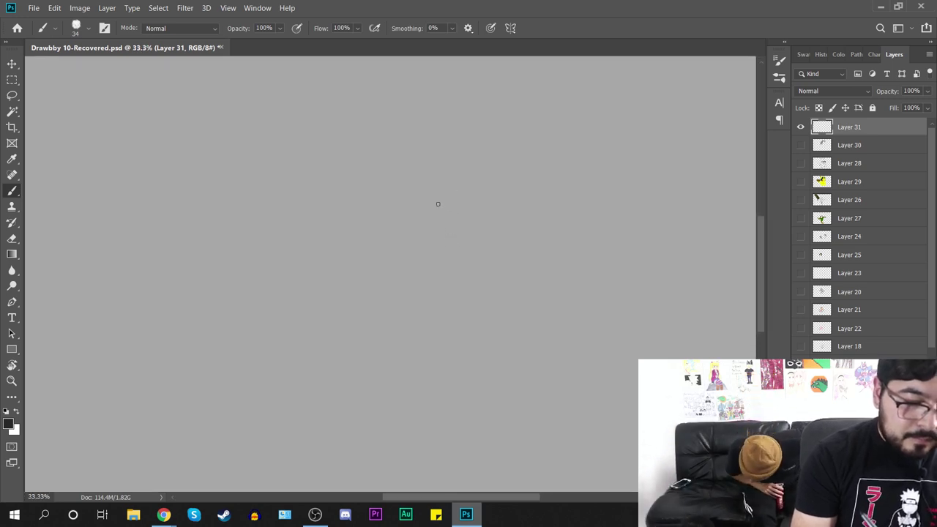
Step: Sketch an oval head with a curved back and outer leg line for a crouching figure on Layer 31
{"action": "mouse_move", "coordinate": [456, 239]}
{"action": "left_mouse_down"}
{"action": "mouse_move", "coordinate": [461, 206]}
{"action": "mouse_move", "coordinate": [444, 224]}
{"action": "left_mouse_up"}
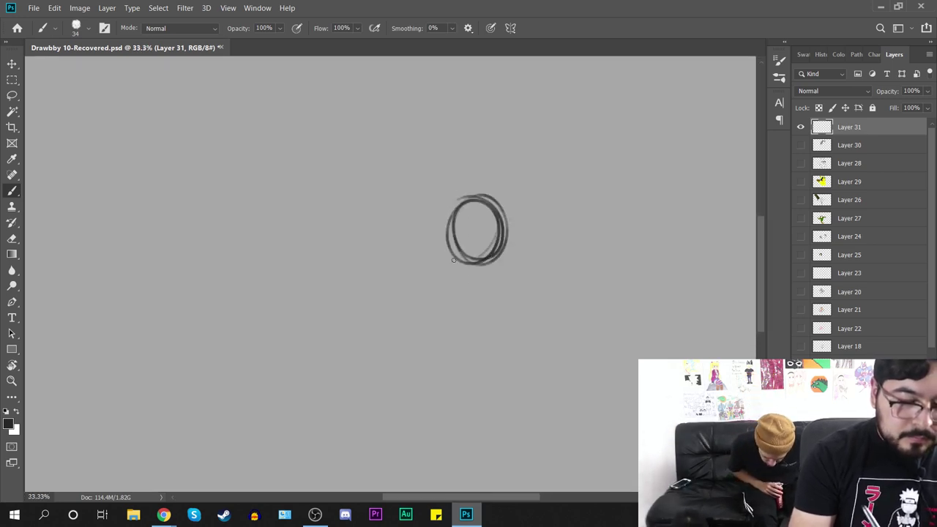
{"action": "mouse_move", "coordinate": [498, 256]}
{"action": "left_mouse_down"}
{"action": "mouse_move", "coordinate": [554, 320]}
{"action": "mouse_move", "coordinate": [539, 398]}
{"action": "left_mouse_up"}
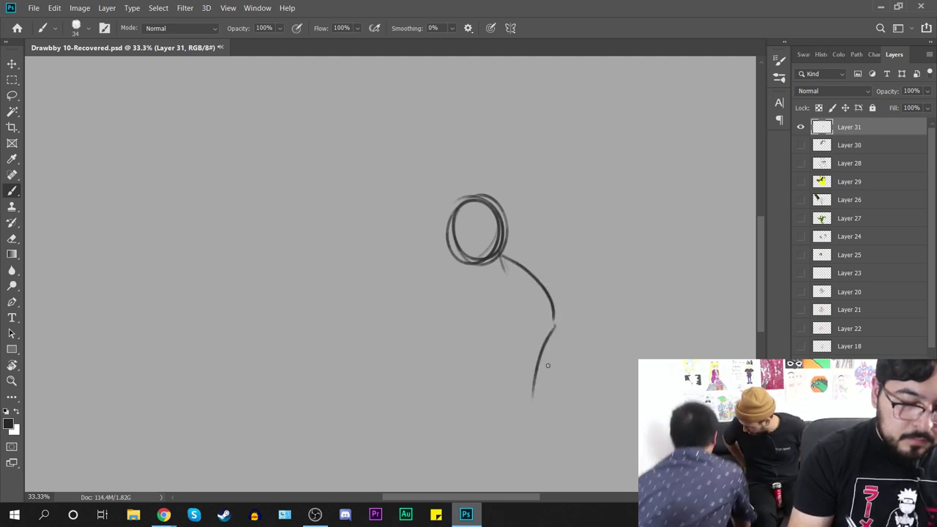
{"action": "key", "text": "ctrl+plus"}
{"action": "key", "text": "ctrl+minus"}
{"action": "key", "text": "ctrl+z"}
{"action": "left_click_drag", "start_coordinate": [555, 320], "coordinate": [553, 372]}
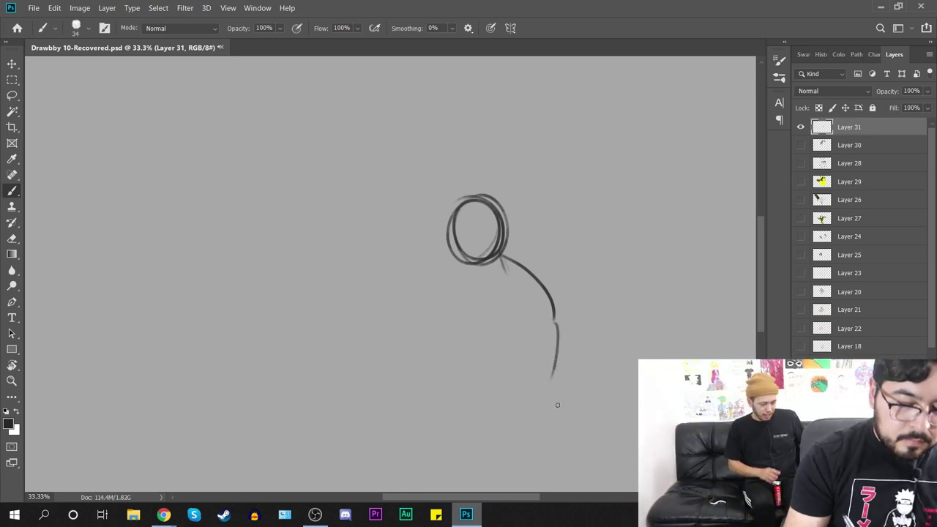
Step: Sketch the crouching figure's oval hip, bent legs and feet, plus two loose lines for the arms reaching forward
{"action": "mouse_move", "coordinate": [531, 332]}
{"action": "left_mouse_down"}
{"action": "mouse_move", "coordinate": [555, 330]}
{"action": "mouse_move", "coordinate": [519, 361]}
{"action": "mouse_move", "coordinate": [540, 412]}
{"action": "left_mouse_up"}
{"action": "left_click_drag", "start_coordinate": [488, 345], "coordinate": [517, 415]}
{"action": "key", "text": "ctrl+z"}
{"action": "mouse_move", "coordinate": [489, 344]}
{"action": "left_mouse_down"}
{"action": "mouse_move", "coordinate": [480, 390]}
{"action": "mouse_move", "coordinate": [492, 410]}
{"action": "mouse_move", "coordinate": [537, 339]}
{"action": "mouse_move", "coordinate": [562, 345]}
{"action": "mouse_move", "coordinate": [544, 358]}
{"action": "mouse_move", "coordinate": [486, 364]}
{"action": "mouse_move", "coordinate": [501, 351]}
{"action": "left_mouse_up"}
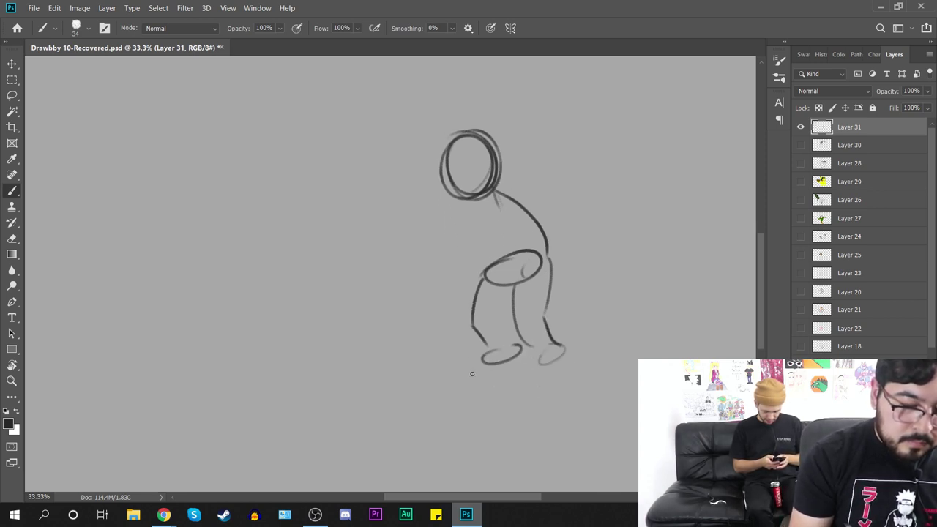
{"action": "left_click_drag", "start_coordinate": [490, 222], "coordinate": [448, 258]}
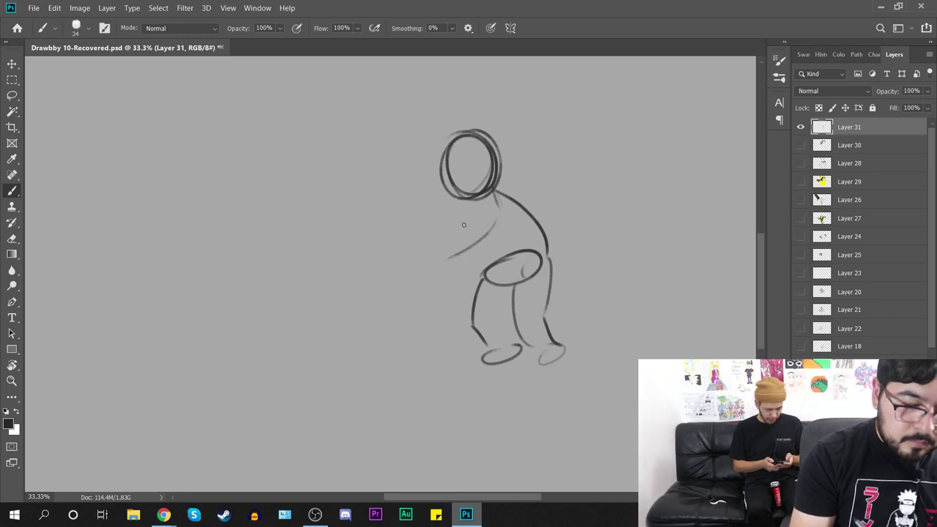
{"action": "left_click_drag", "start_coordinate": [409, 232], "coordinate": [446, 219]}
{"action": "left_click_drag", "start_coordinate": [421, 285], "coordinate": [506, 310]}
{"action": "mouse_move", "coordinate": [359, 318]}
{"action": "left_mouse_down"}
{"action": "mouse_move", "coordinate": [355, 337]}
{"action": "mouse_move", "coordinate": [378, 337]}
{"action": "left_mouse_up"}
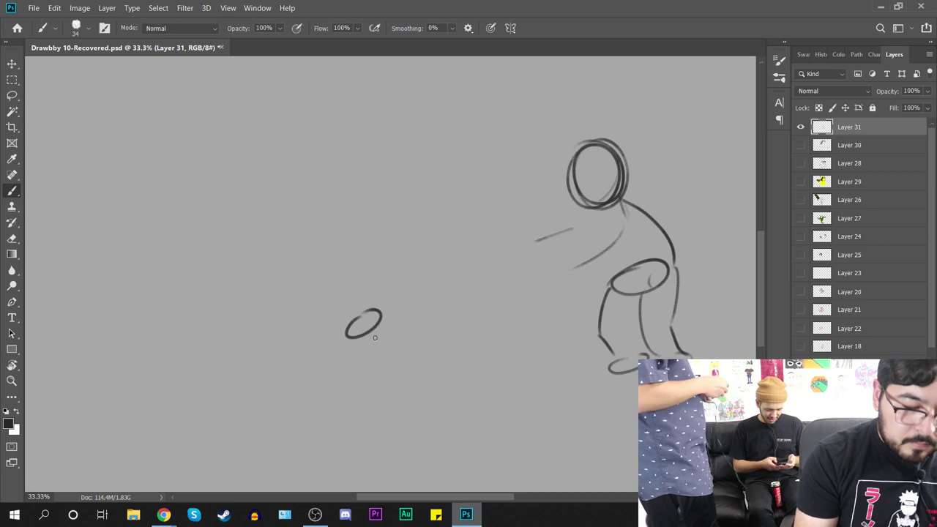
{"action": "key", "text": "ctrl+plus"}
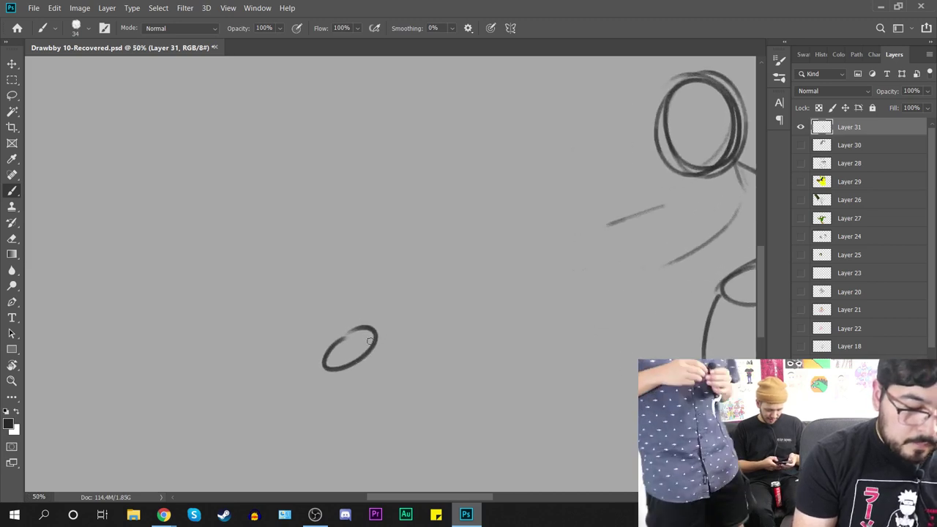
{"action": "key", "text": "ctrl+minus"}
{"action": "key", "text": "ctrl+z"}
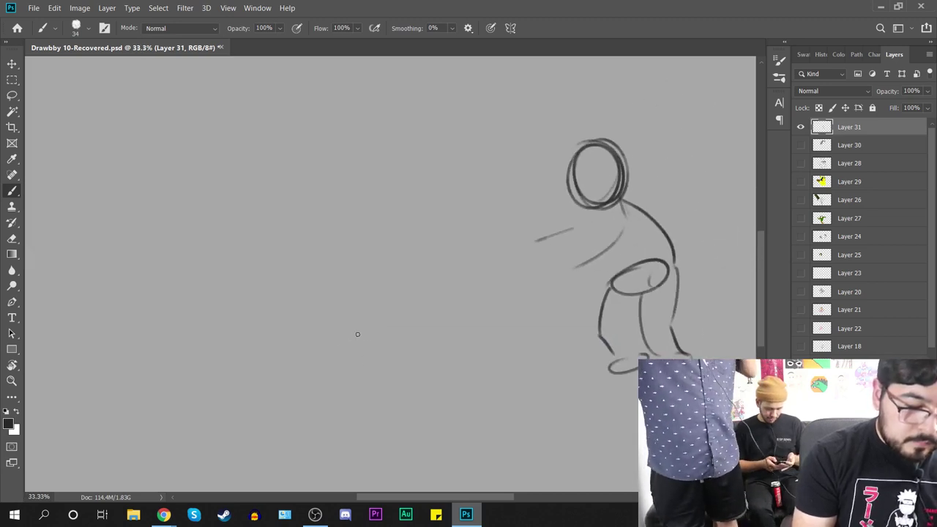
Step: Sketch a figure lying on the ground in front of the crouching one, with a round head, circular torso and raised bent knees
{"action": "mouse_move", "coordinate": [327, 319]}
{"action": "left_mouse_down"}
{"action": "mouse_move", "coordinate": [356, 322]}
{"action": "mouse_move", "coordinate": [315, 315]}
{"action": "left_mouse_up"}
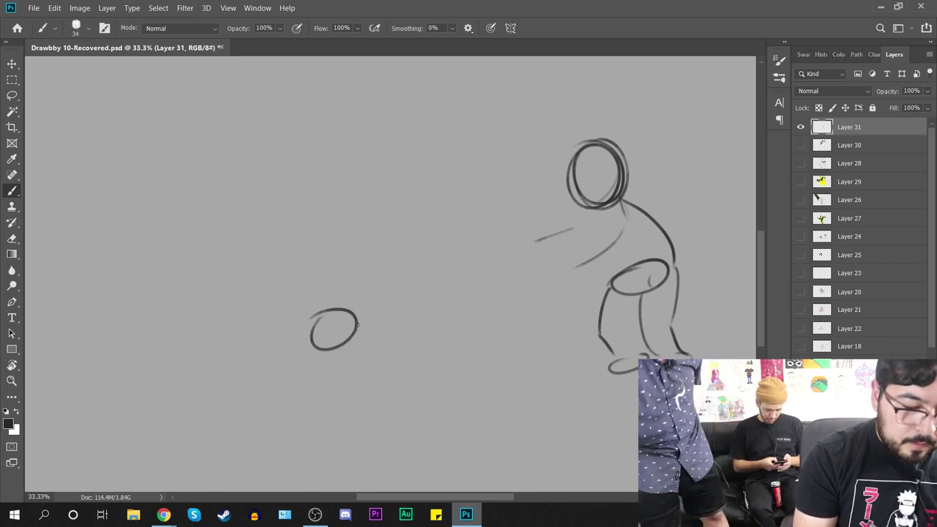
{"action": "mouse_move", "coordinate": [388, 311]}
{"action": "left_mouse_down"}
{"action": "mouse_move", "coordinate": [360, 343]}
{"action": "mouse_move", "coordinate": [399, 367]}
{"action": "left_mouse_up"}
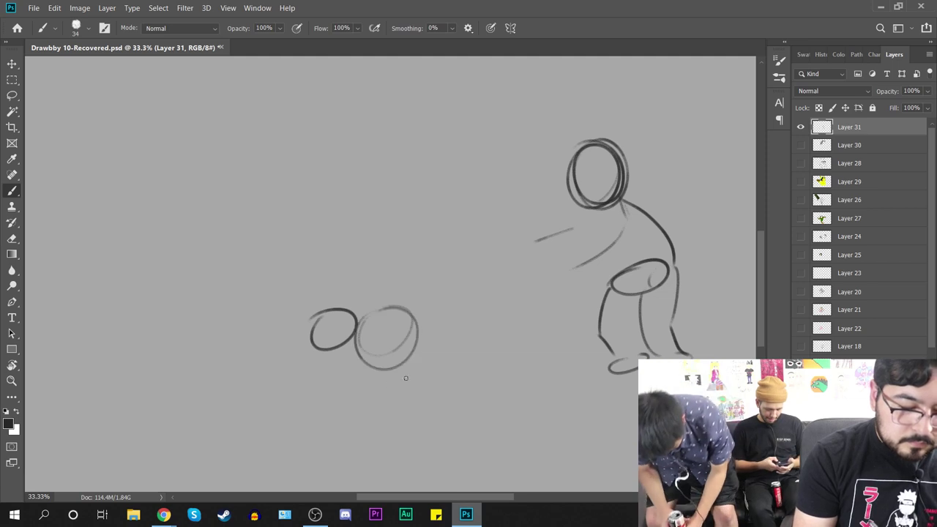
{"action": "mouse_move", "coordinate": [416, 318]}
{"action": "left_mouse_down"}
{"action": "mouse_move", "coordinate": [448, 269]}
{"action": "mouse_move", "coordinate": [436, 292]}
{"action": "mouse_move", "coordinate": [452, 291]}
{"action": "mouse_move", "coordinate": [457, 314]}
{"action": "mouse_move", "coordinate": [453, 286]}
{"action": "mouse_move", "coordinate": [457, 368]}
{"action": "mouse_move", "coordinate": [441, 330]}
{"action": "mouse_move", "coordinate": [443, 362]}
{"action": "left_mouse_up"}
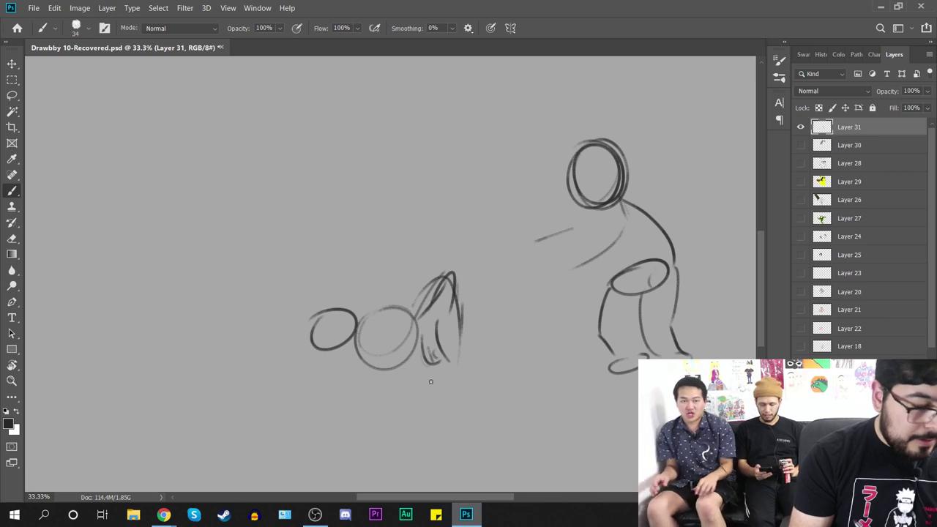
Step: Sketch a third figure on the far side of the lying one, with an oval head, bent legs and an arm holding a can
{"action": "mouse_move", "coordinate": [454, 377]}
{"action": "left_mouse_down"}
{"action": "mouse_move", "coordinate": [442, 299]}
{"action": "mouse_move", "coordinate": [437, 324]}
{"action": "left_mouse_up"}
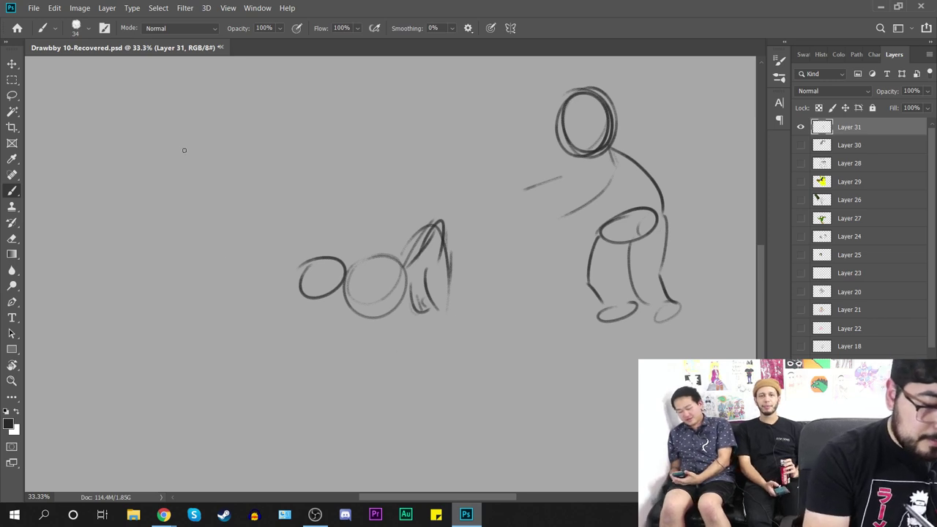
{"action": "mouse_move", "coordinate": [181, 192]}
{"action": "left_mouse_down"}
{"action": "mouse_move", "coordinate": [176, 165]}
{"action": "mouse_move", "coordinate": [184, 189]}
{"action": "mouse_move", "coordinate": [169, 241]}
{"action": "mouse_move", "coordinate": [171, 277]}
{"action": "mouse_move", "coordinate": [174, 290]}
{"action": "mouse_move", "coordinate": [208, 277]}
{"action": "mouse_move", "coordinate": [215, 362]}
{"action": "mouse_move", "coordinate": [186, 367]}
{"action": "left_mouse_up"}
{"action": "mouse_move", "coordinate": [214, 274]}
{"action": "left_mouse_down"}
{"action": "mouse_move", "coordinate": [234, 304]}
{"action": "mouse_move", "coordinate": [241, 358]}
{"action": "left_mouse_up"}
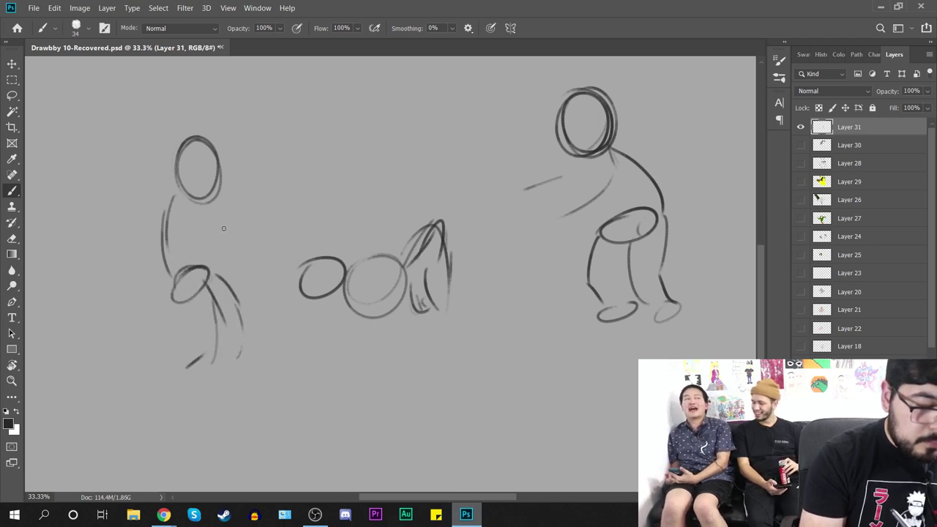
{"action": "mouse_move", "coordinate": [201, 203]}
{"action": "left_mouse_down"}
{"action": "mouse_move", "coordinate": [202, 235]}
{"action": "mouse_move", "coordinate": [226, 228]}
{"action": "left_mouse_up"}
{"action": "mouse_move", "coordinate": [181, 207]}
{"action": "left_mouse_down"}
{"action": "mouse_move", "coordinate": [179, 238]}
{"action": "mouse_move", "coordinate": [241, 212]}
{"action": "mouse_move", "coordinate": [247, 249]}
{"action": "mouse_move", "coordinate": [221, 249]}
{"action": "mouse_move", "coordinate": [249, 243]}
{"action": "left_mouse_up"}
Step: Sketch a car's body outline behind the crouching figure, with bumper, wheel arches, roof and hood, redoing the roof line once
{"action": "left_click_drag", "start_coordinate": [422, 315], "coordinate": [73, 382]}
{"action": "left_click_drag", "start_coordinate": [371, 258], "coordinate": [378, 298]}
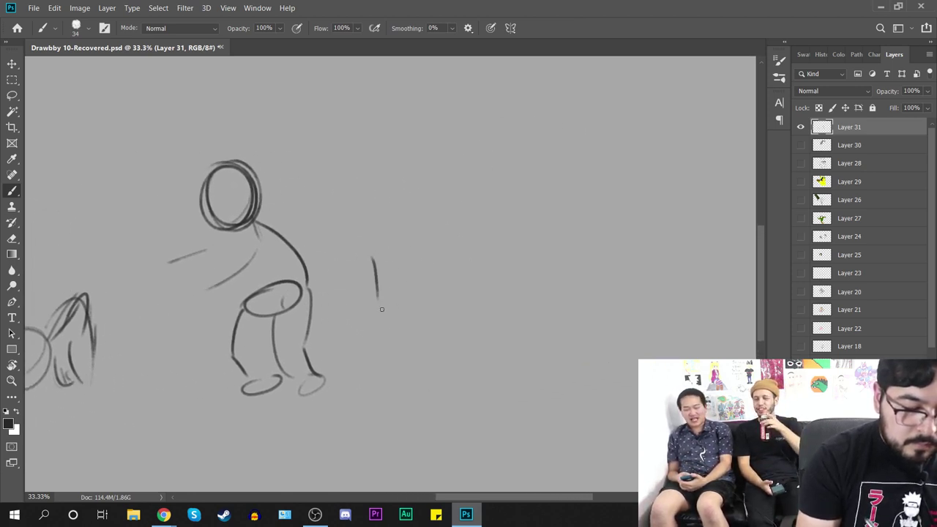
{"action": "mouse_move", "coordinate": [364, 258]}
{"action": "left_mouse_down"}
{"action": "mouse_move", "coordinate": [372, 299]}
{"action": "mouse_move", "coordinate": [363, 271]}
{"action": "mouse_move", "coordinate": [374, 295]}
{"action": "mouse_move", "coordinate": [525, 289]}
{"action": "left_mouse_up"}
{"action": "mouse_move", "coordinate": [511, 289]}
{"action": "left_mouse_down"}
{"action": "mouse_move", "coordinate": [620, 280]}
{"action": "mouse_move", "coordinate": [561, 305]}
{"action": "mouse_move", "coordinate": [622, 305]}
{"action": "mouse_move", "coordinate": [623, 327]}
{"action": "left_mouse_up"}
{"action": "mouse_move", "coordinate": [615, 328]}
{"action": "left_mouse_down"}
{"action": "mouse_move", "coordinate": [698, 312]}
{"action": "mouse_move", "coordinate": [618, 224]}
{"action": "mouse_move", "coordinate": [336, 227]}
{"action": "left_mouse_up"}
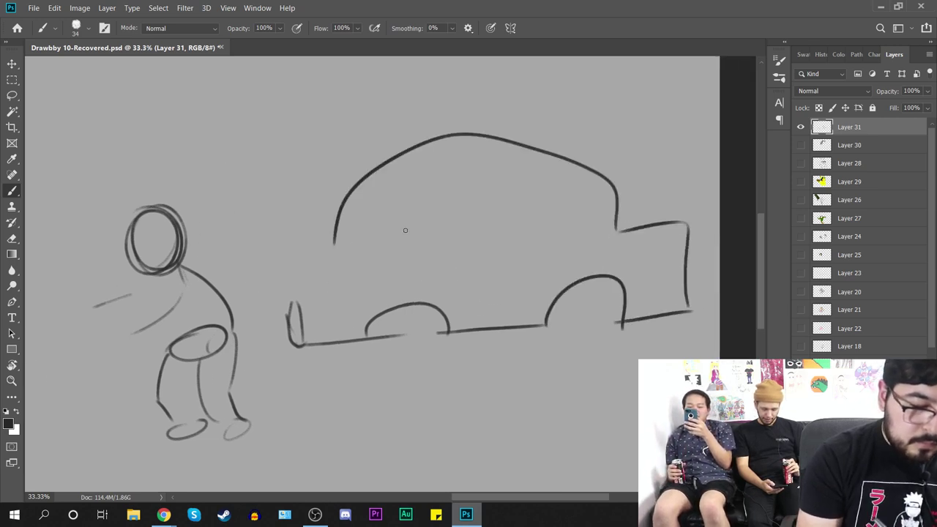
{"action": "key", "text": "ctrl+z"}
{"action": "mouse_move", "coordinate": [612, 229]}
{"action": "left_mouse_down"}
{"action": "mouse_move", "coordinate": [512, 178]}
{"action": "mouse_move", "coordinate": [376, 207]}
{"action": "mouse_move", "coordinate": [376, 269]}
{"action": "mouse_move", "coordinate": [293, 303]}
{"action": "mouse_move", "coordinate": [294, 312]}
{"action": "left_mouse_up"}
Step: Draw two side windows and two round wheels on the car sketch
{"action": "mouse_move", "coordinate": [407, 218]}
{"action": "left_mouse_down"}
{"action": "mouse_move", "coordinate": [405, 262]}
{"action": "mouse_move", "coordinate": [474, 259]}
{"action": "left_mouse_up"}
{"action": "left_click_drag", "start_coordinate": [407, 262], "coordinate": [473, 259]}
{"action": "left_click_drag", "start_coordinate": [489, 210], "coordinate": [494, 258]}
{"action": "left_click_drag", "start_coordinate": [495, 208], "coordinate": [597, 251]}
{"action": "left_click_drag", "start_coordinate": [578, 250], "coordinate": [493, 258]}
{"action": "mouse_move", "coordinate": [406, 302]}
{"action": "left_mouse_down"}
{"action": "mouse_move", "coordinate": [431, 368]}
{"action": "mouse_move", "coordinate": [421, 302]}
{"action": "left_mouse_up"}
{"action": "mouse_move", "coordinate": [579, 283]}
{"action": "left_mouse_down"}
{"action": "mouse_move", "coordinate": [564, 287]}
{"action": "mouse_move", "coordinate": [597, 281]}
{"action": "left_mouse_up"}
Step: Draw a wavy puddle outline beneath the lying figure, and add a new layer directly below Layer 31
{"action": "left_click_drag", "start_coordinate": [461, 383], "coordinate": [670, 322]}
{"action": "mouse_move", "coordinate": [112, 361]}
{"action": "left_mouse_down"}
{"action": "mouse_move", "coordinate": [186, 396]}
{"action": "mouse_move", "coordinate": [175, 366]}
{"action": "left_mouse_up"}
{"action": "key", "text": "ctrl+shift+alt+n"}
{"action": "left_click_drag", "start_coordinate": [858, 136], "coordinate": [870, 157]}
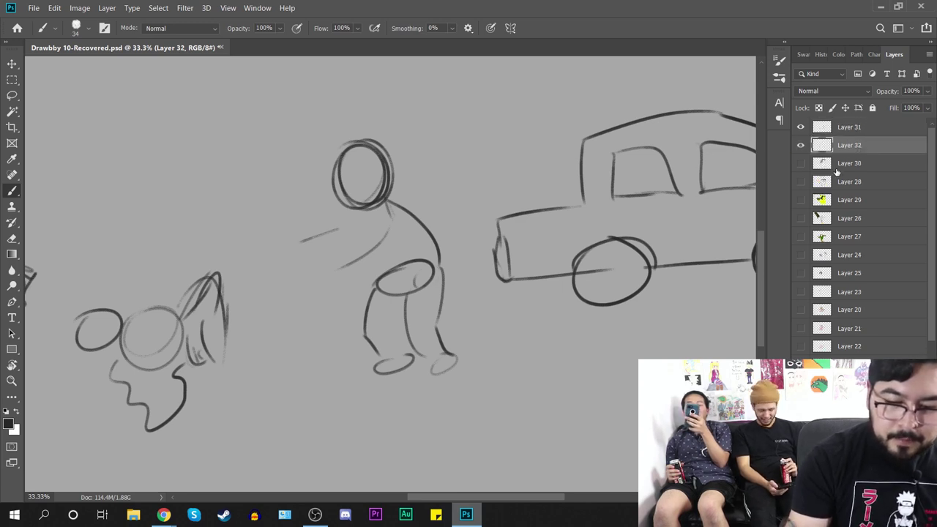
{"action": "left_click_drag", "start_coordinate": [400, 268], "coordinate": [470, 271]}
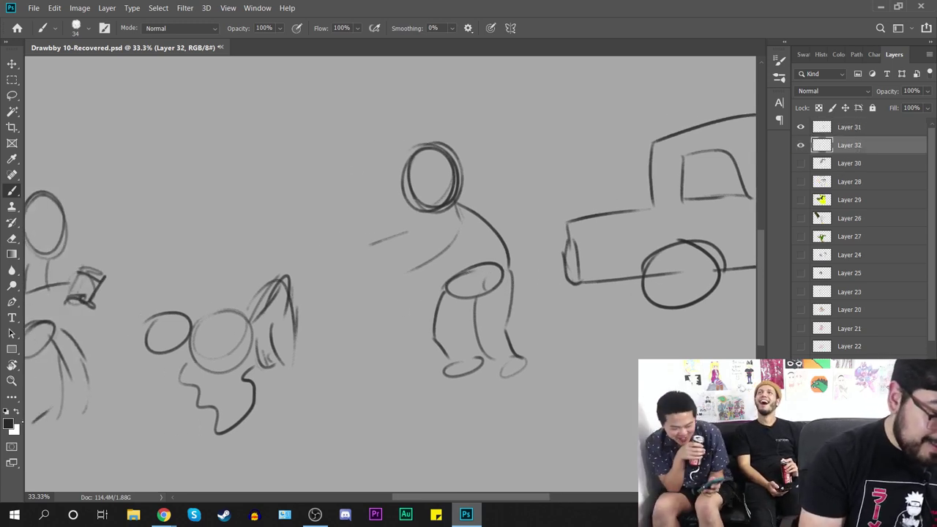
{"action": "right_click", "coordinate": [444, 254]}
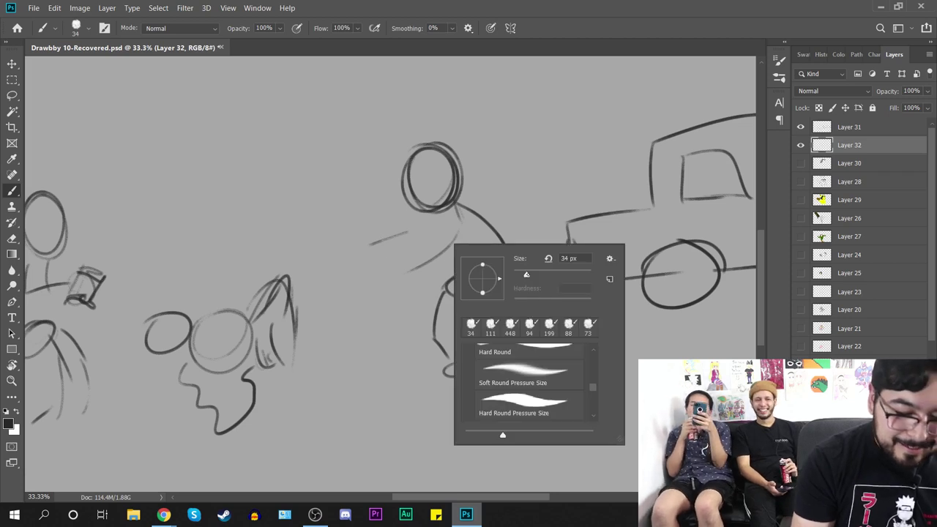
{"action": "left_click_drag", "start_coordinate": [525, 275], "coordinate": [536, 275]}
{"action": "key", "text": "Return"}
{"action": "left_click_drag", "start_coordinate": [505, 197], "coordinate": [545, 271]}
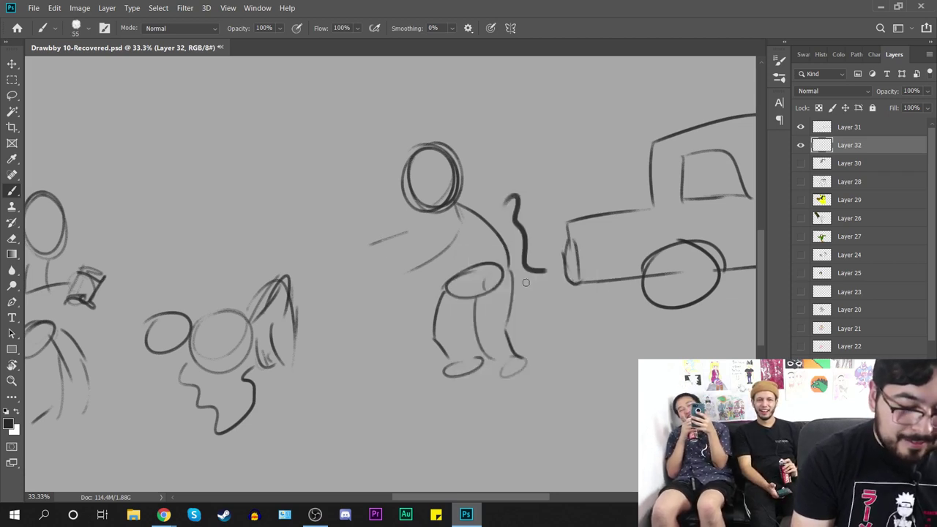
{"action": "key", "text": "ctrl+z"}
Step: Set the brush size to 37 px for inking the crouching figure's head at 66.67% zoom
{"action": "key", "text": "ctrl+plus"}
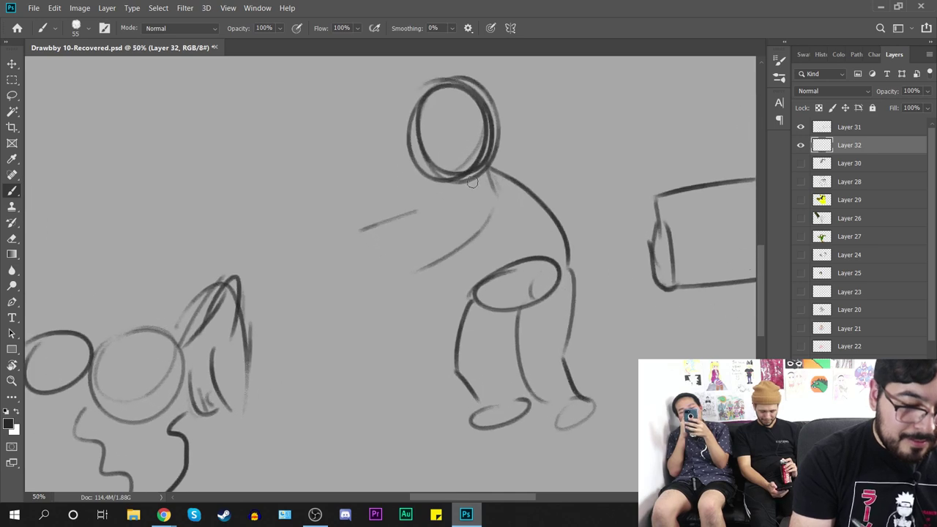
{"action": "key", "text": "ctrl+plus"}
{"action": "left_click_drag", "start_coordinate": [515, 171], "coordinate": [477, 289]}
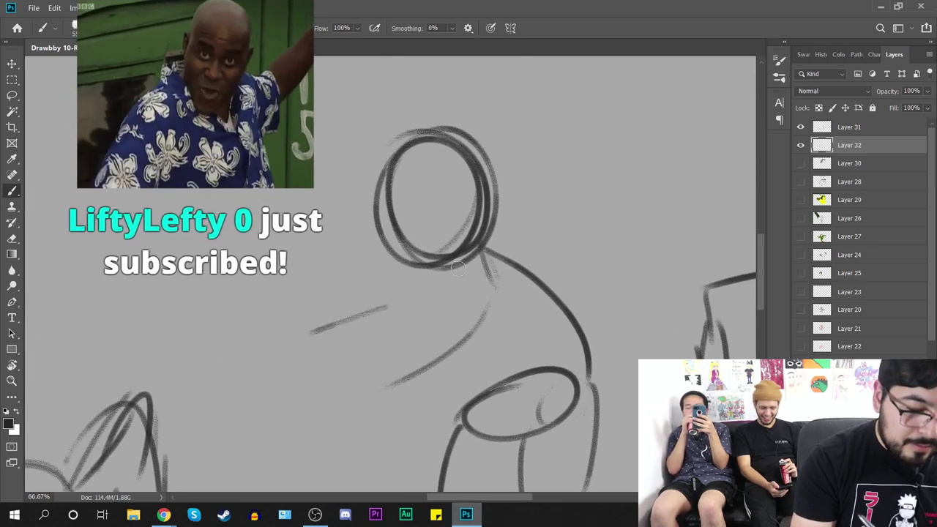
{"action": "right_click", "coordinate": [490, 280]}
{"action": "left_click_drag", "start_coordinate": [570, 310], "coordinate": [563, 311]}
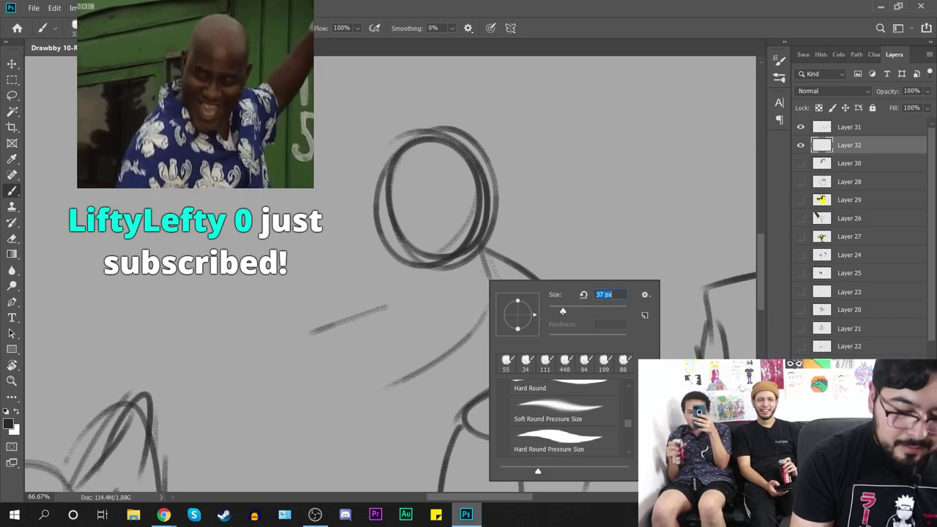
Step: Lower the opacity of the sketch layer, Layer 31, to 33%
{"action": "left_click", "coordinate": [870, 129]}
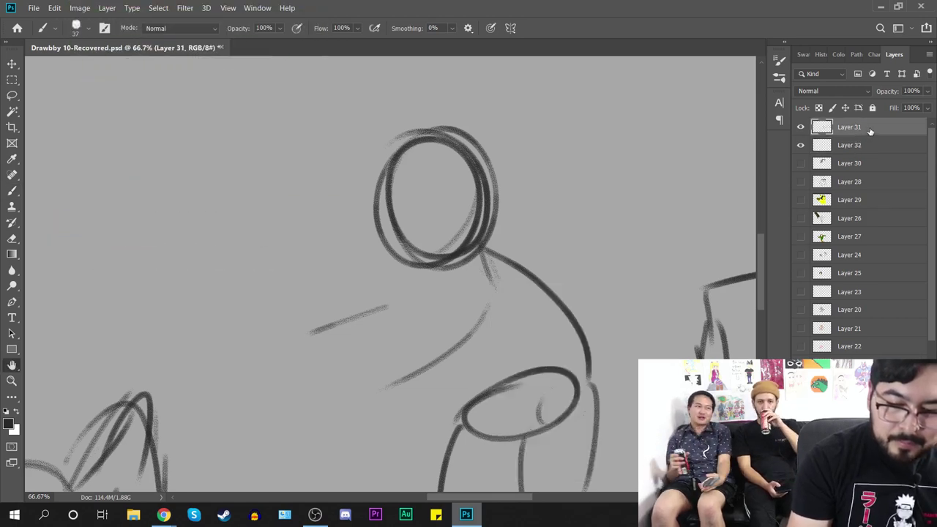
{"action": "double_click", "coordinate": [870, 129]}
{"action": "left_click", "coordinate": [885, 24]}
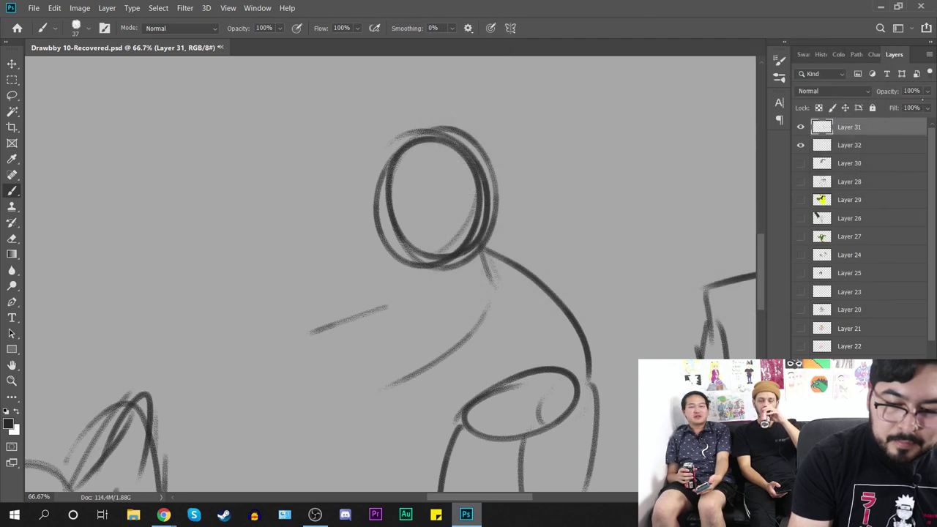
{"action": "left_click_drag", "start_coordinate": [928, 106], "coordinate": [891, 106]}
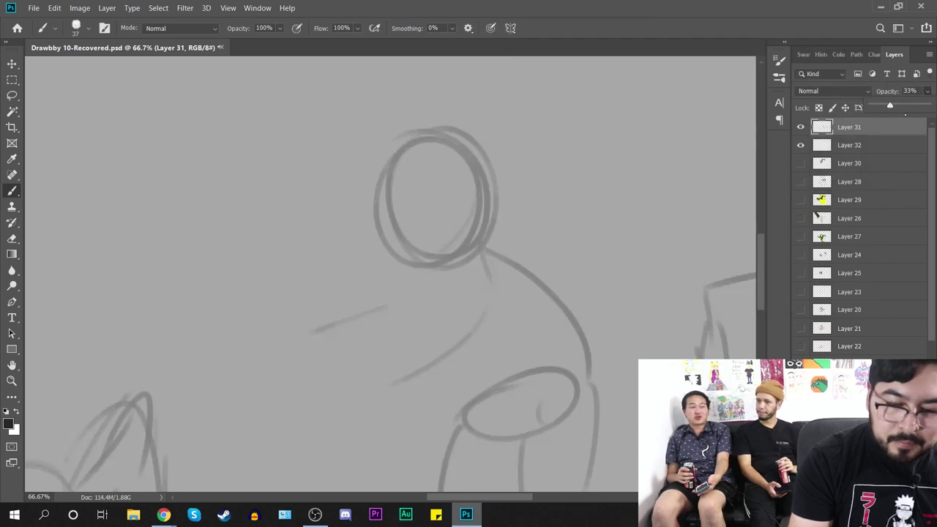
Step: Move Layer 32 above Layer 31 in the layer stack and keep it active for inking
{"action": "left_click", "coordinate": [868, 147]}
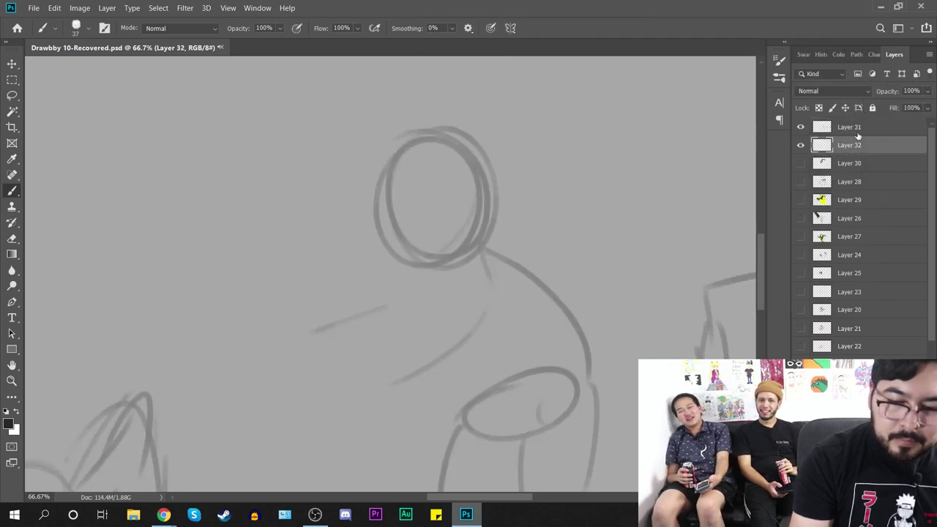
{"action": "left_click", "coordinate": [868, 132]}
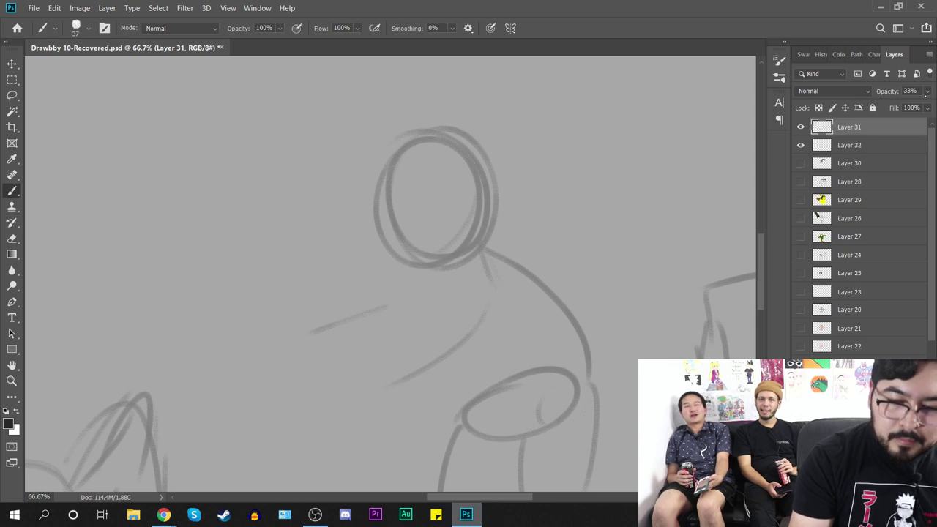
{"action": "left_click_drag", "start_coordinate": [864, 146], "coordinate": [863, 121]}
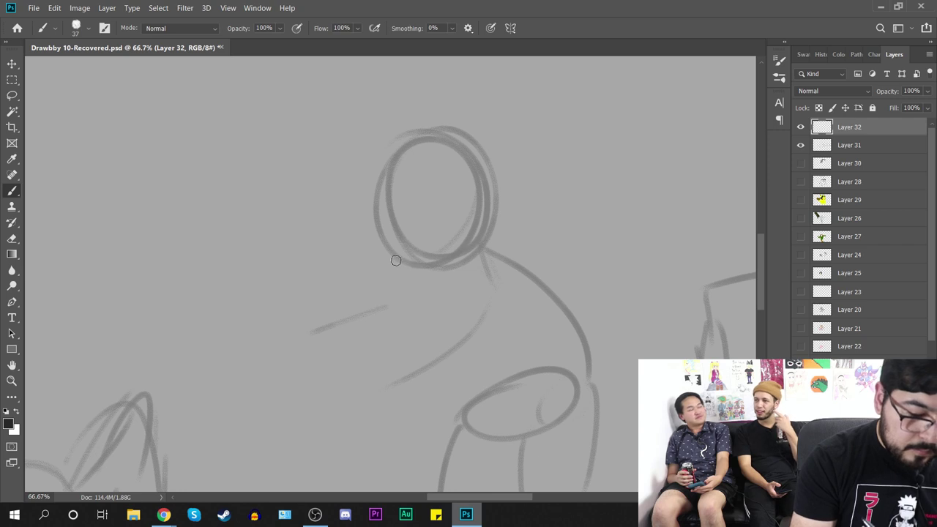
Step: Ink the crouching figure's jaw, chin, cheek, nose and a wide open mouth over the faded head, redoing the first strokes
{"action": "mouse_move", "coordinate": [397, 261]}
{"action": "left_mouse_down"}
{"action": "mouse_move", "coordinate": [439, 268]}
{"action": "mouse_move", "coordinate": [412, 270]}
{"action": "mouse_move", "coordinate": [398, 267]}
{"action": "mouse_move", "coordinate": [442, 259]}
{"action": "mouse_move", "coordinate": [378, 260]}
{"action": "mouse_move", "coordinate": [406, 271]}
{"action": "mouse_move", "coordinate": [441, 248]}
{"action": "mouse_move", "coordinate": [448, 260]}
{"action": "mouse_move", "coordinate": [492, 173]}
{"action": "left_mouse_up"}
{"action": "key", "text": "ctrl+z"}
{"action": "key", "text": "ctrl+z"}
{"action": "key", "text": "ctrl+z"}
{"action": "mouse_move", "coordinate": [380, 248]}
{"action": "left_mouse_down"}
{"action": "mouse_move", "coordinate": [366, 214]}
{"action": "mouse_move", "coordinate": [425, 194]}
{"action": "mouse_move", "coordinate": [436, 208]}
{"action": "left_mouse_up"}
{"action": "mouse_move", "coordinate": [375, 194]}
{"action": "left_mouse_down"}
{"action": "mouse_move", "coordinate": [377, 210]}
{"action": "mouse_move", "coordinate": [419, 241]}
{"action": "mouse_move", "coordinate": [398, 230]}
{"action": "left_mouse_up"}
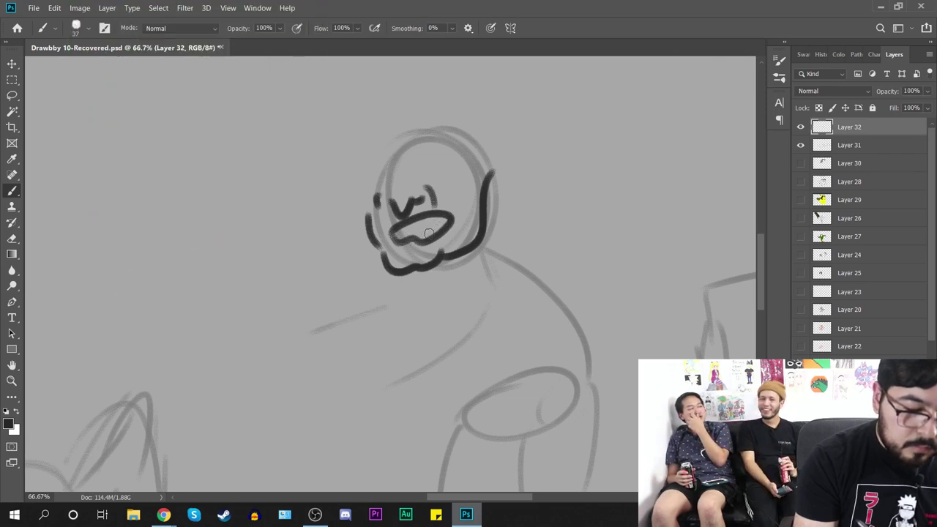
Step: Undo the wide mouth strokes, redraw the mouth as a rounder open shape, and add short cheek lines
{"action": "key", "text": "ctrl+z"}
{"action": "key", "text": "ctrl+z"}
{"action": "key", "text": "ctrl+z"}
{"action": "key", "text": "ctrl+z"}
{"action": "mouse_move", "coordinate": [380, 200]}
{"action": "left_mouse_down"}
{"action": "mouse_move", "coordinate": [378, 214]}
{"action": "mouse_move", "coordinate": [407, 234]}
{"action": "left_mouse_up"}
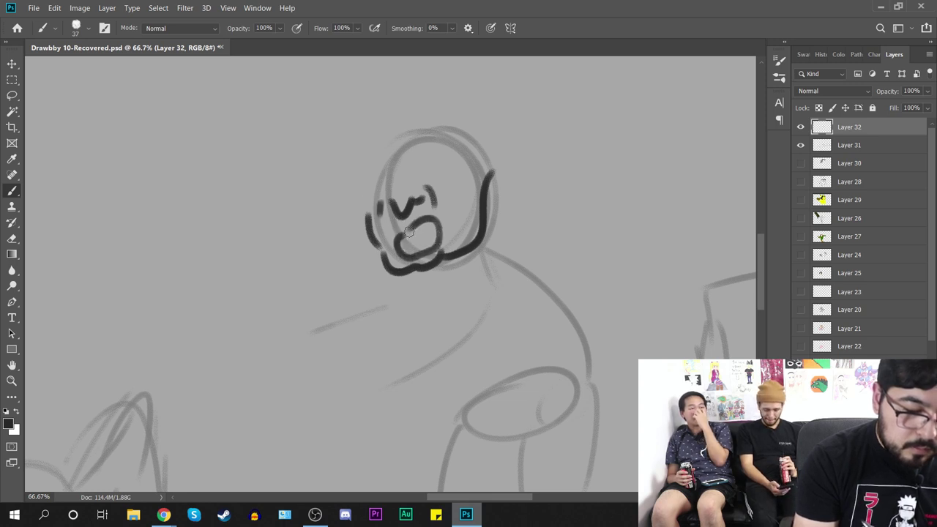
{"action": "left_click_drag", "start_coordinate": [469, 196], "coordinate": [455, 290]}
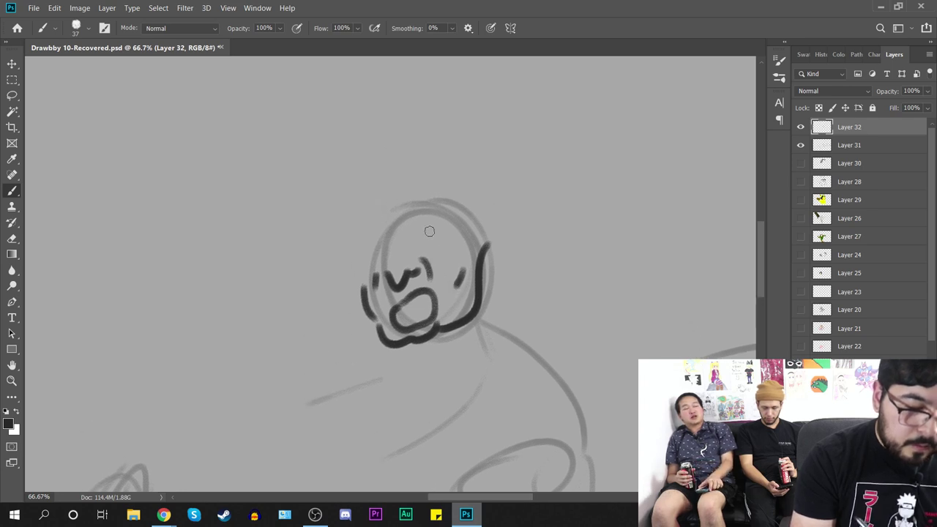
Step: Draw thick-framed glasses with shaded lenses across the face, retrying the far lens outline
{"action": "mouse_move", "coordinate": [388, 257]}
{"action": "left_mouse_down"}
{"action": "mouse_move", "coordinate": [392, 233]}
{"action": "mouse_move", "coordinate": [395, 245]}
{"action": "mouse_move", "coordinate": [388, 244]}
{"action": "mouse_move", "coordinate": [420, 230]}
{"action": "mouse_move", "coordinate": [411, 232]}
{"action": "mouse_move", "coordinate": [452, 232]}
{"action": "mouse_move", "coordinate": [413, 234]}
{"action": "mouse_move", "coordinate": [421, 249]}
{"action": "mouse_move", "coordinate": [459, 246]}
{"action": "mouse_move", "coordinate": [456, 232]}
{"action": "mouse_move", "coordinate": [415, 230]}
{"action": "mouse_move", "coordinate": [467, 219]}
{"action": "left_mouse_up"}
{"action": "mouse_move", "coordinate": [411, 232]}
{"action": "left_mouse_down"}
{"action": "mouse_move", "coordinate": [462, 220]}
{"action": "mouse_move", "coordinate": [425, 229]}
{"action": "mouse_move", "coordinate": [436, 227]}
{"action": "mouse_move", "coordinate": [460, 235]}
{"action": "left_mouse_up"}
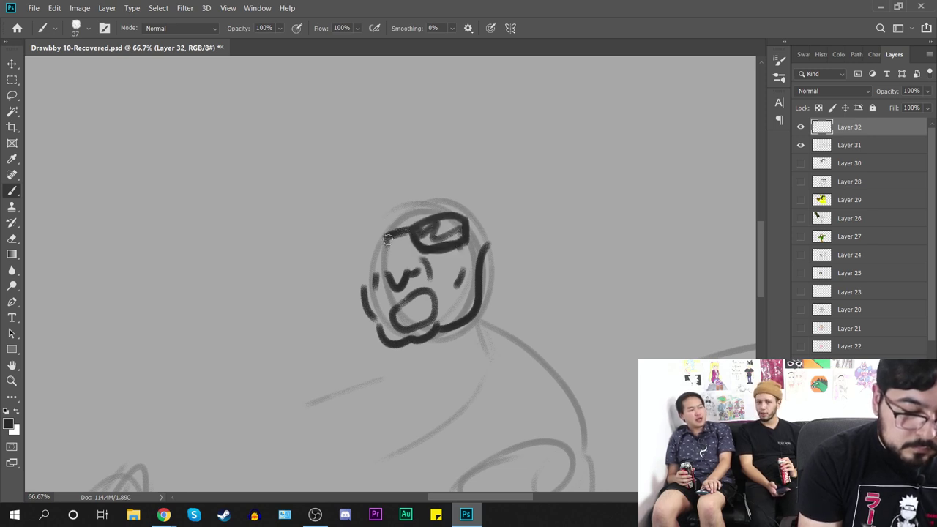
{"action": "left_click_drag", "start_coordinate": [384, 233], "coordinate": [343, 257]}
{"action": "key", "text": "ctrl+z"}
{"action": "mouse_move", "coordinate": [384, 232]}
{"action": "left_mouse_down"}
{"action": "mouse_move", "coordinate": [344, 236]}
{"action": "mouse_move", "coordinate": [347, 262]}
{"action": "mouse_move", "coordinate": [380, 241]}
{"action": "mouse_move", "coordinate": [359, 255]}
{"action": "mouse_move", "coordinate": [382, 249]}
{"action": "mouse_move", "coordinate": [363, 243]}
{"action": "left_mouse_up"}
{"action": "key", "text": "ctrl+z"}
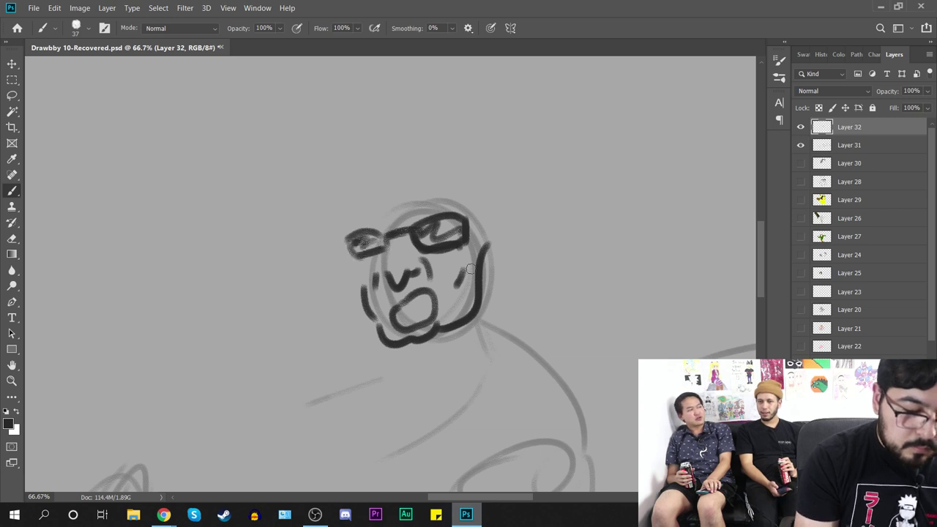
Step: Ink the crouching figure's ear, neck and long wavy hair sweeping around the head down to curled ends
{"action": "mouse_move", "coordinate": [492, 252]}
{"action": "left_mouse_down"}
{"action": "mouse_move", "coordinate": [510, 234]}
{"action": "mouse_move", "coordinate": [495, 247]}
{"action": "mouse_move", "coordinate": [511, 336]}
{"action": "left_mouse_up"}
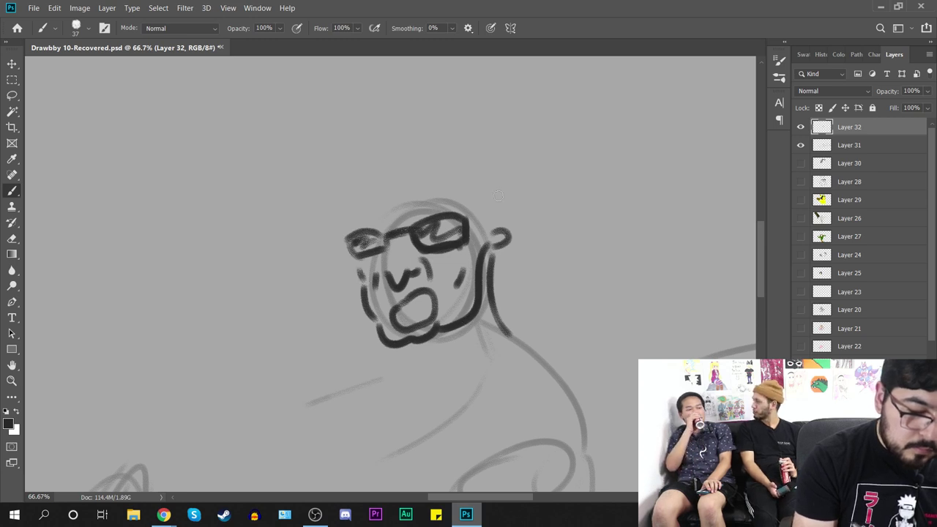
{"action": "left_click_drag", "start_coordinate": [464, 183], "coordinate": [425, 232]}
{"action": "left_click_drag", "start_coordinate": [351, 235], "coordinate": [318, 307]}
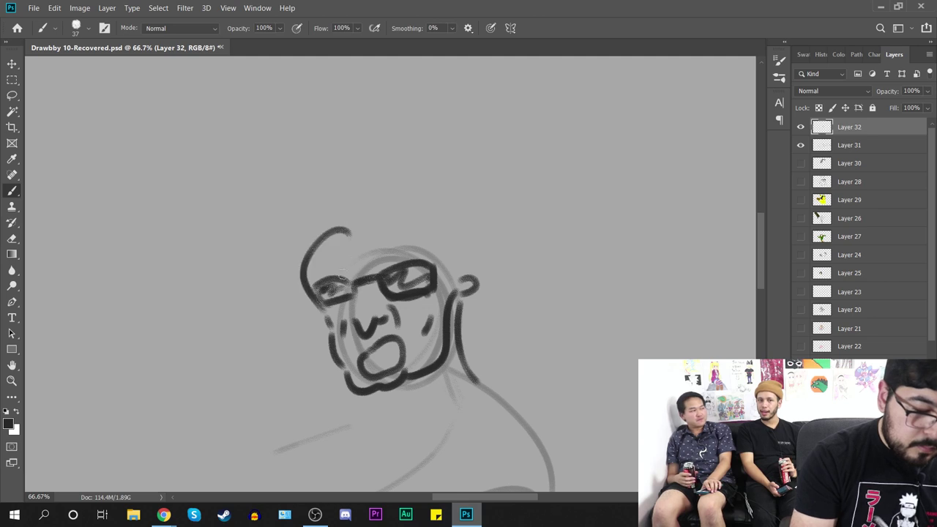
{"action": "left_click_drag", "start_coordinate": [357, 236], "coordinate": [434, 235]}
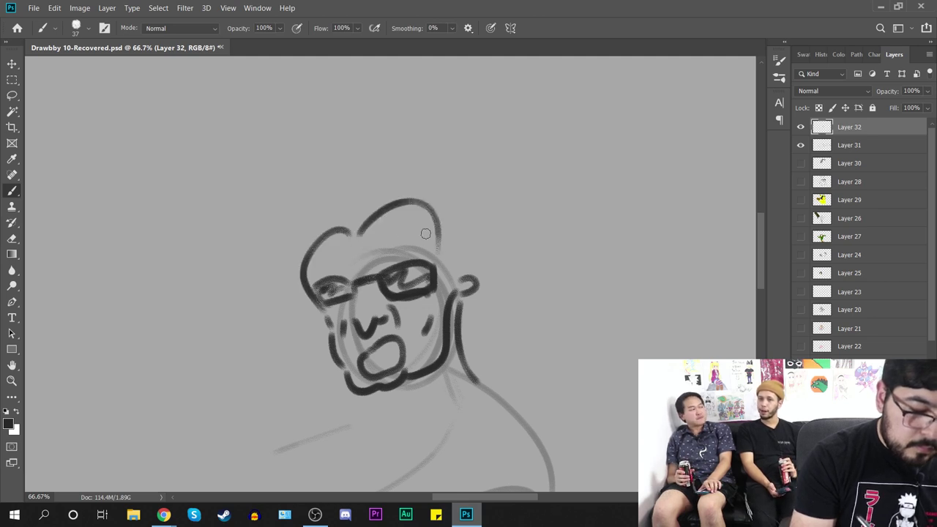
{"action": "mouse_move", "coordinate": [368, 167]}
{"action": "left_mouse_down"}
{"action": "mouse_move", "coordinate": [412, 157]}
{"action": "mouse_move", "coordinate": [507, 262]}
{"action": "mouse_move", "coordinate": [516, 350]}
{"action": "left_mouse_up"}
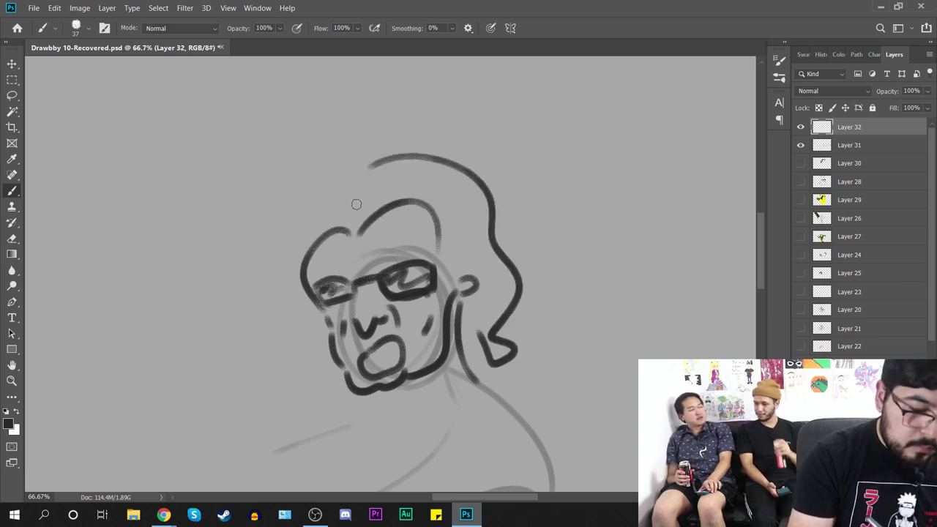
{"action": "mouse_move", "coordinate": [374, 157]}
{"action": "left_mouse_down"}
{"action": "mouse_move", "coordinate": [357, 189]}
{"action": "mouse_move", "coordinate": [357, 178]}
{"action": "mouse_move", "coordinate": [306, 181]}
{"action": "mouse_move", "coordinate": [285, 314]}
{"action": "mouse_move", "coordinate": [320, 379]}
{"action": "left_mouse_up"}
Step: Ink the crouching figure's curved back and the near arm reaching forward, redoing the fingered hand
{"action": "mouse_move", "coordinate": [430, 376]}
{"action": "left_mouse_down"}
{"action": "mouse_move", "coordinate": [454, 331]}
{"action": "mouse_move", "coordinate": [470, 223]}
{"action": "mouse_move", "coordinate": [568, 358]}
{"action": "left_mouse_up"}
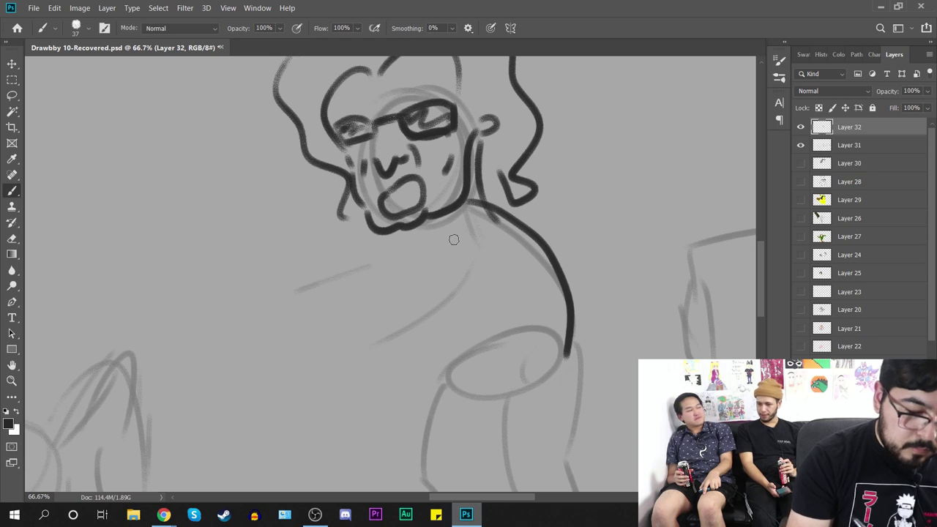
{"action": "mouse_move", "coordinate": [463, 237]}
{"action": "left_mouse_down"}
{"action": "mouse_move", "coordinate": [467, 261]}
{"action": "mouse_move", "coordinate": [361, 334]}
{"action": "mouse_move", "coordinate": [344, 389]}
{"action": "mouse_move", "coordinate": [371, 393]}
{"action": "mouse_move", "coordinate": [367, 369]}
{"action": "left_mouse_up"}
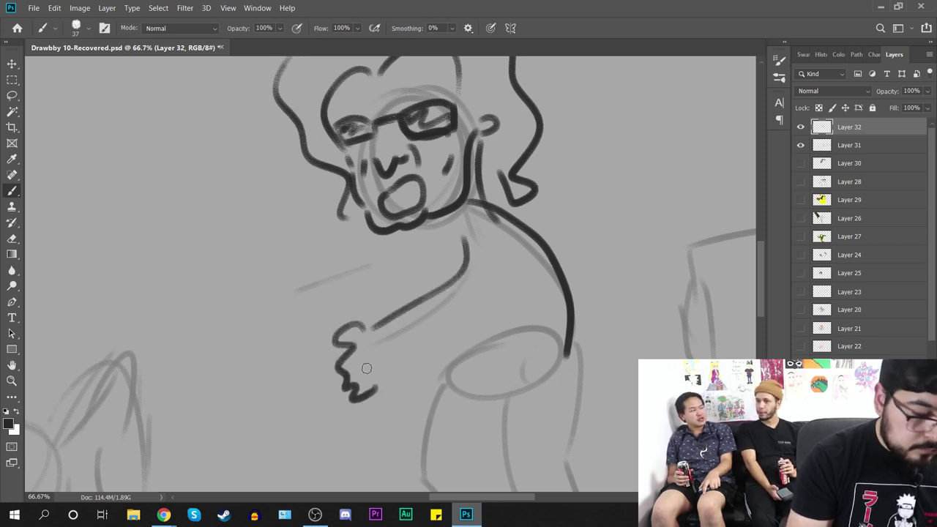
{"action": "key", "text": "ctrl+z"}
{"action": "mouse_move", "coordinate": [372, 327]}
{"action": "left_mouse_down"}
{"action": "mouse_move", "coordinate": [319, 387]}
{"action": "mouse_move", "coordinate": [449, 331]}
{"action": "left_mouse_up"}
{"action": "left_click_drag", "start_coordinate": [476, 299], "coordinate": [481, 287]}
Step: Ink the far outstretched arm with its hand and upper arm line, retrying the first stroke, and add a short sleeve edge
{"action": "mouse_move", "coordinate": [386, 272]}
{"action": "left_mouse_down"}
{"action": "mouse_move", "coordinate": [353, 286]}
{"action": "mouse_move", "coordinate": [310, 280]}
{"action": "mouse_move", "coordinate": [252, 295]}
{"action": "mouse_move", "coordinate": [300, 317]}
{"action": "left_mouse_up"}
{"action": "key", "text": "ctrl+z"}
{"action": "mouse_move", "coordinate": [316, 280]}
{"action": "left_mouse_down"}
{"action": "mouse_move", "coordinate": [279, 273]}
{"action": "mouse_move", "coordinate": [286, 281]}
{"action": "mouse_move", "coordinate": [266, 303]}
{"action": "mouse_move", "coordinate": [273, 328]}
{"action": "mouse_move", "coordinate": [425, 272]}
{"action": "left_mouse_up"}
{"action": "left_click_drag", "start_coordinate": [382, 284], "coordinate": [395, 242]}
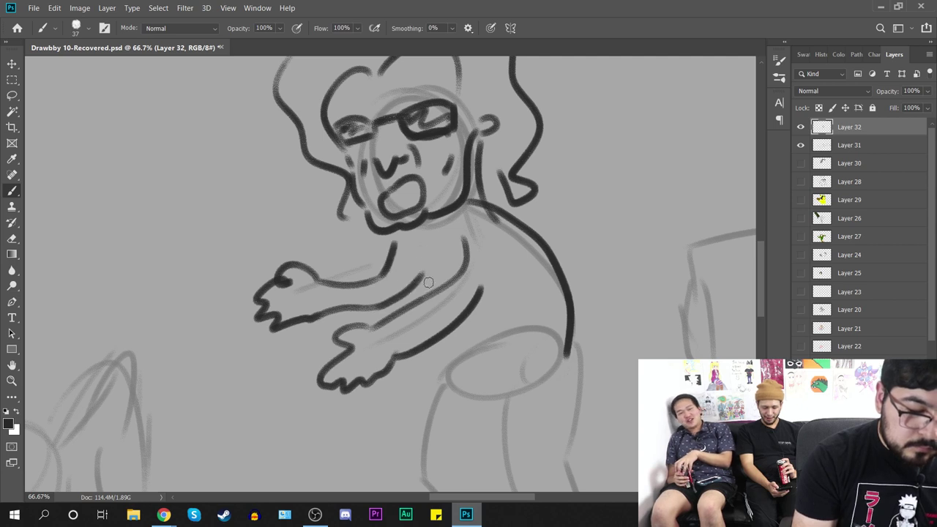
{"action": "left_click_drag", "start_coordinate": [425, 276], "coordinate": [439, 293]}
Step: Draw a belt of linked circles around the crouching figure's waist, with knotted straps hanging from it
{"action": "mouse_move", "coordinate": [461, 324]}
{"action": "left_mouse_down"}
{"action": "mouse_move", "coordinate": [458, 354]}
{"action": "mouse_move", "coordinate": [575, 338]}
{"action": "mouse_move", "coordinate": [551, 328]}
{"action": "mouse_move", "coordinate": [457, 346]}
{"action": "left_mouse_up"}
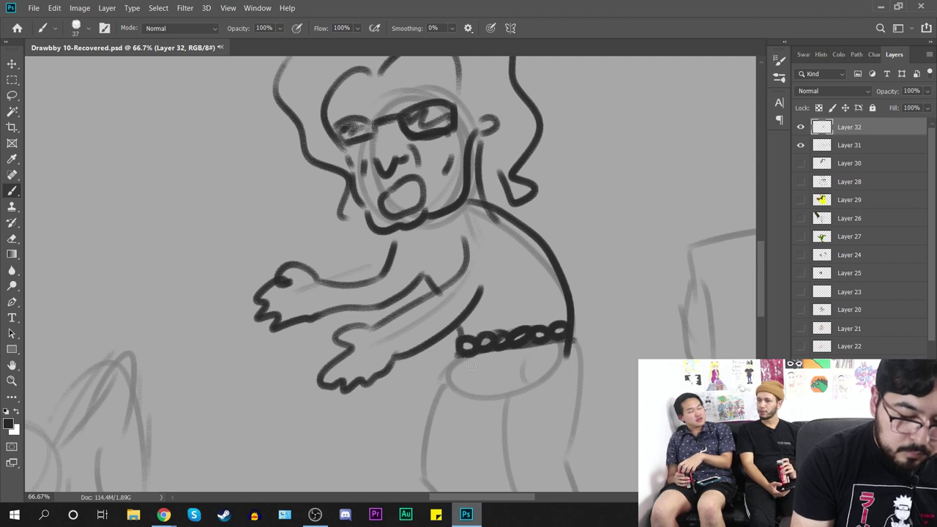
{"action": "mouse_move", "coordinate": [518, 350]}
{"action": "left_mouse_down"}
{"action": "mouse_move", "coordinate": [519, 406]}
{"action": "mouse_move", "coordinate": [537, 409]}
{"action": "mouse_move", "coordinate": [531, 374]}
{"action": "mouse_move", "coordinate": [554, 343]}
{"action": "mouse_move", "coordinate": [556, 392]}
{"action": "mouse_move", "coordinate": [564, 354]}
{"action": "left_mouse_up"}
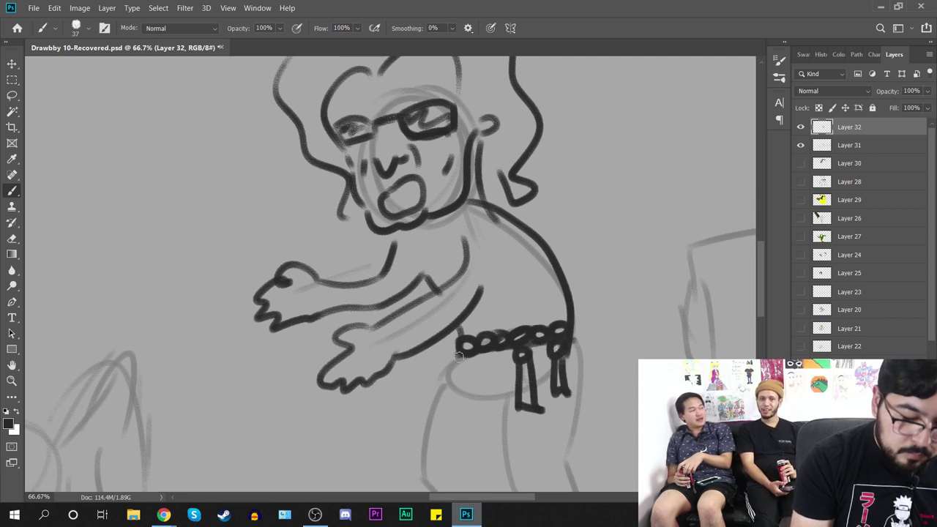
{"action": "left_click_drag", "start_coordinate": [450, 370], "coordinate": [420, 410]}
{"action": "left_click_drag", "start_coordinate": [460, 367], "coordinate": [436, 432]}
Step: Ink the crouching figure's rear leg down from the belt, redoing the first stroke
{"action": "mouse_move", "coordinate": [509, 386]}
{"action": "left_mouse_down"}
{"action": "mouse_move", "coordinate": [484, 309]}
{"action": "mouse_move", "coordinate": [498, 308]}
{"action": "mouse_move", "coordinate": [492, 395]}
{"action": "mouse_move", "coordinate": [506, 352]}
{"action": "mouse_move", "coordinate": [469, 341]}
{"action": "mouse_move", "coordinate": [493, 387]}
{"action": "left_mouse_up"}
{"action": "key", "text": "ctrl+z"}
{"action": "mouse_move", "coordinate": [464, 336]}
{"action": "left_mouse_down"}
{"action": "mouse_move", "coordinate": [489, 382]}
{"action": "mouse_move", "coordinate": [547, 372]}
{"action": "mouse_move", "coordinate": [527, 293]}
{"action": "left_mouse_up"}
{"action": "left_click_drag", "start_coordinate": [534, 220], "coordinate": [528, 295]}
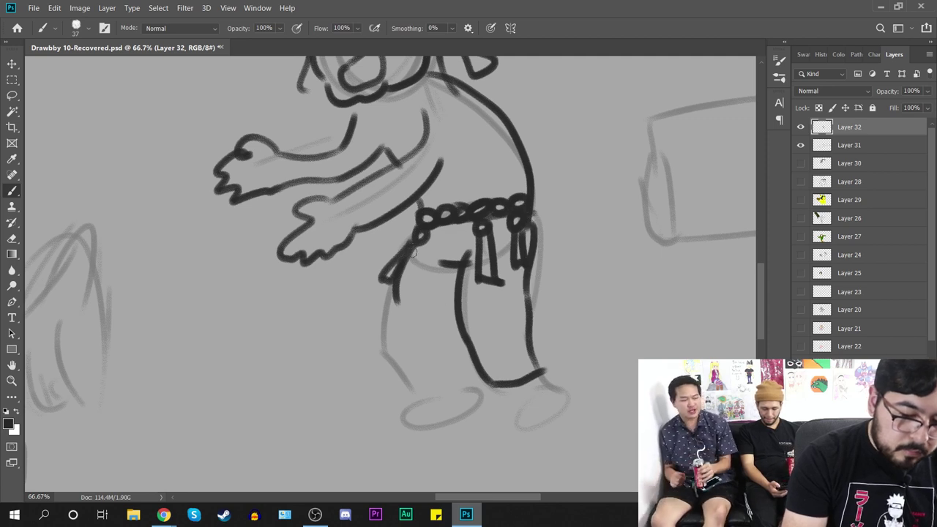
Step: Ink the crouching figure's front leg and outline pointed shoes on both feet
{"action": "left_click_drag", "start_coordinate": [413, 253], "coordinate": [408, 353]}
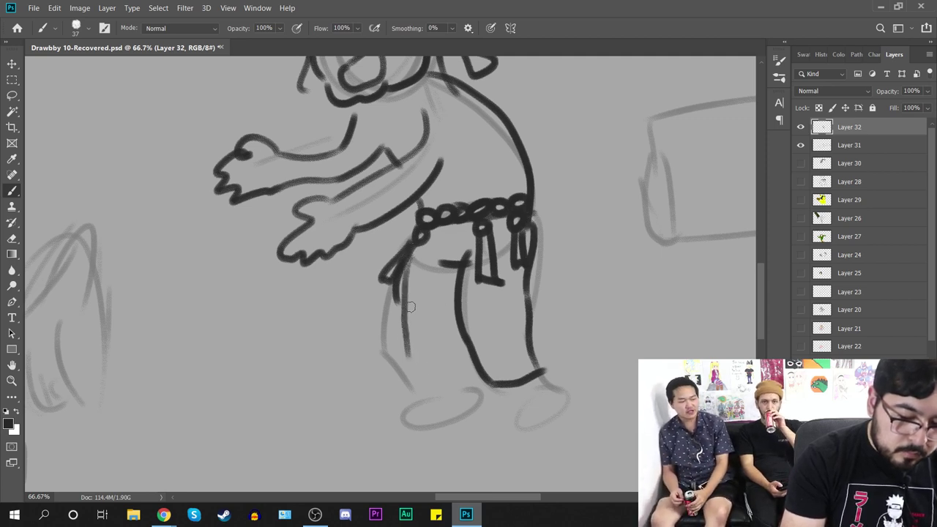
{"action": "mouse_move", "coordinate": [406, 344]}
{"action": "left_mouse_down"}
{"action": "mouse_move", "coordinate": [427, 397]}
{"action": "mouse_move", "coordinate": [461, 374]}
{"action": "mouse_move", "coordinate": [452, 309]}
{"action": "left_mouse_up"}
{"action": "mouse_move", "coordinate": [417, 388]}
{"action": "left_mouse_down"}
{"action": "mouse_move", "coordinate": [394, 429]}
{"action": "mouse_move", "coordinate": [464, 399]}
{"action": "mouse_move", "coordinate": [451, 421]}
{"action": "mouse_move", "coordinate": [440, 417]}
{"action": "left_mouse_up"}
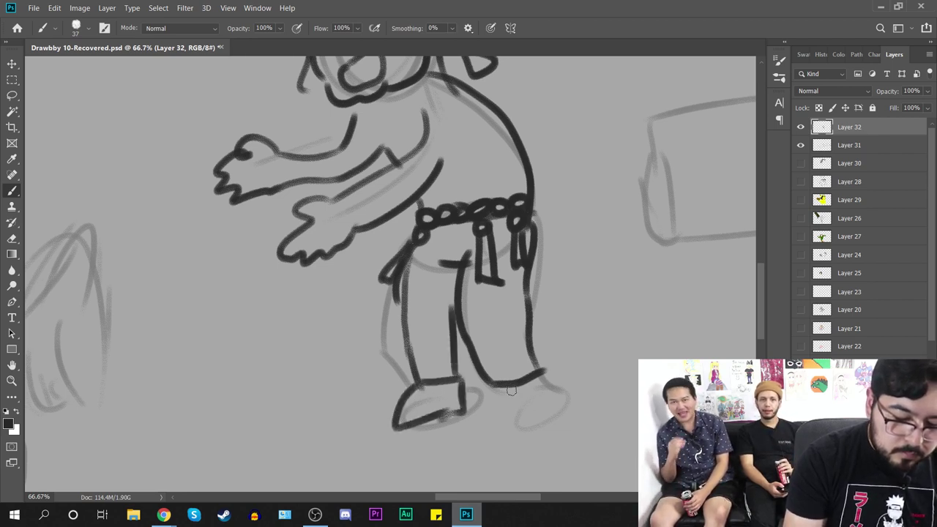
{"action": "mouse_move", "coordinate": [497, 387]}
{"action": "left_mouse_down"}
{"action": "mouse_move", "coordinate": [475, 428]}
{"action": "mouse_move", "coordinate": [550, 414]}
{"action": "mouse_move", "coordinate": [538, 374]}
{"action": "left_mouse_up"}
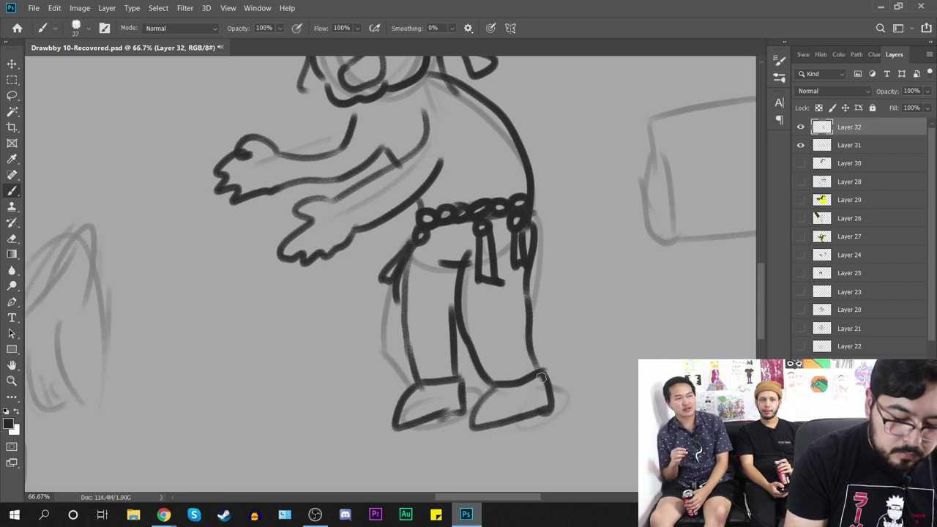
Step: Add a small curved detail beneath the crouching figure's jaw and cuff lines across the forearms
{"action": "left_click_drag", "start_coordinate": [642, 316], "coordinate": [450, 449]}
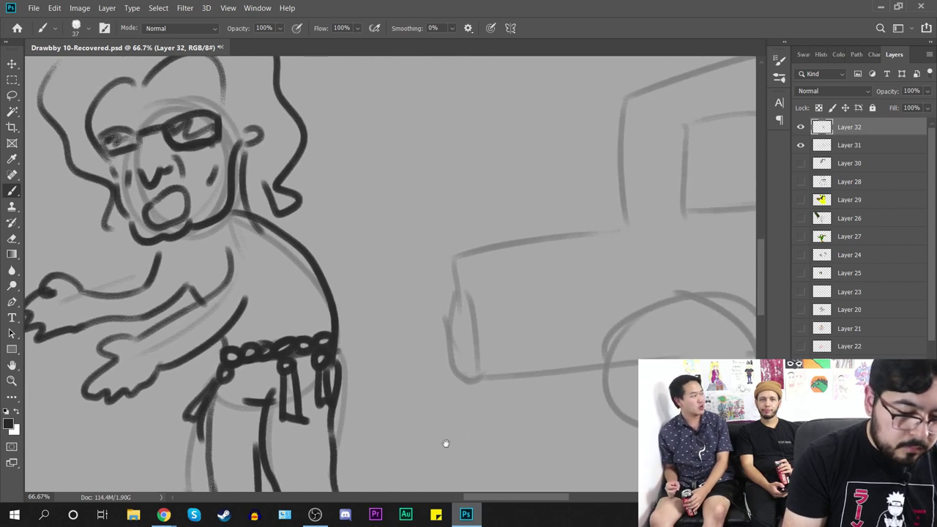
{"action": "left_click_drag", "start_coordinate": [185, 239], "coordinate": [212, 228]}
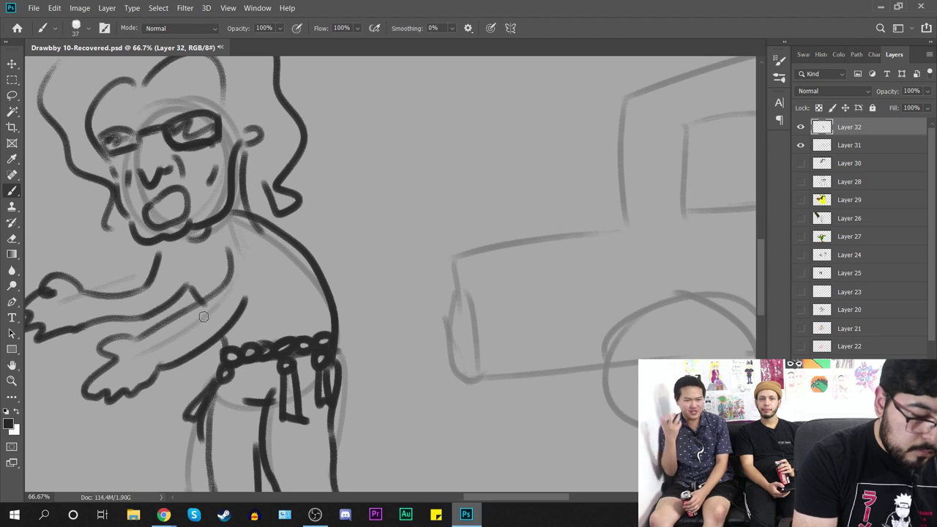
{"action": "mouse_move", "coordinate": [185, 317]}
{"action": "left_mouse_down"}
{"action": "mouse_move", "coordinate": [192, 356]}
{"action": "mouse_move", "coordinate": [177, 339]}
{"action": "left_mouse_up"}
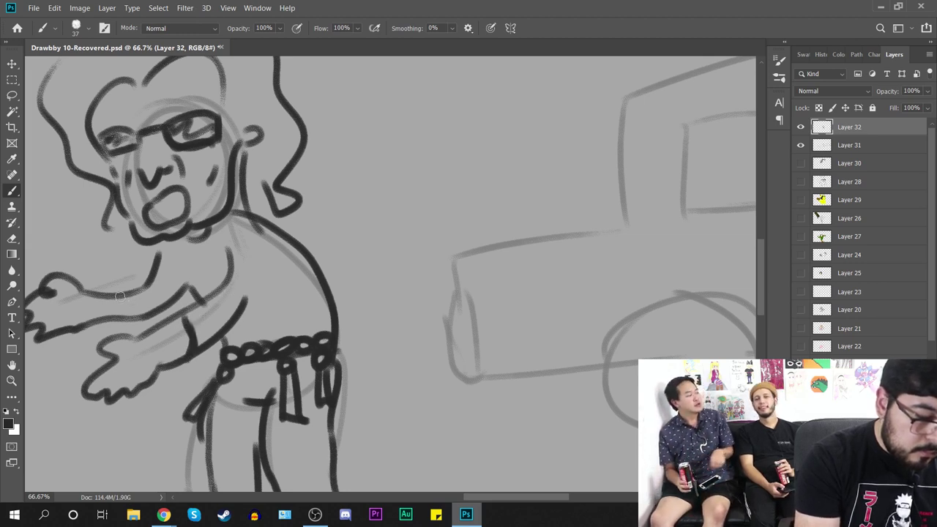
Step: Ink the car's front end with a shaded oval headlight and the lower edge of a wavy bumper
{"action": "mouse_move", "coordinate": [375, 319]}
{"action": "left_mouse_down"}
{"action": "mouse_move", "coordinate": [349, 293]}
{"action": "mouse_move", "coordinate": [130, 304]}
{"action": "left_mouse_up"}
{"action": "left_click_drag", "start_coordinate": [312, 289], "coordinate": [184, 326]}
{"action": "left_click_drag", "start_coordinate": [310, 358], "coordinate": [311, 320]}
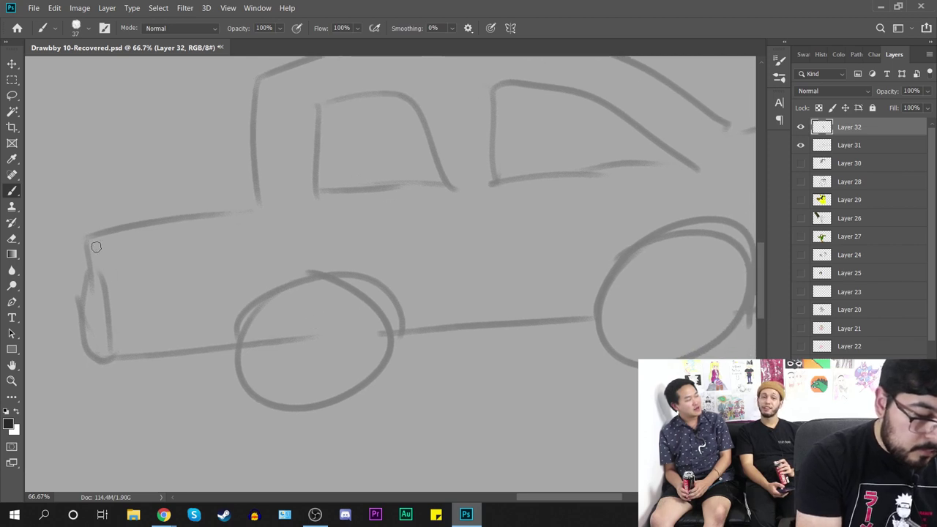
{"action": "left_click_drag", "start_coordinate": [89, 242], "coordinate": [101, 286]}
{"action": "left_click_drag", "start_coordinate": [85, 235], "coordinate": [88, 300]}
{"action": "mouse_move", "coordinate": [88, 265]}
{"action": "left_mouse_down"}
{"action": "mouse_move", "coordinate": [99, 264]}
{"action": "mouse_move", "coordinate": [107, 283]}
{"action": "mouse_move", "coordinate": [91, 324]}
{"action": "mouse_move", "coordinate": [98, 356]}
{"action": "mouse_move", "coordinate": [227, 339]}
{"action": "left_mouse_up"}
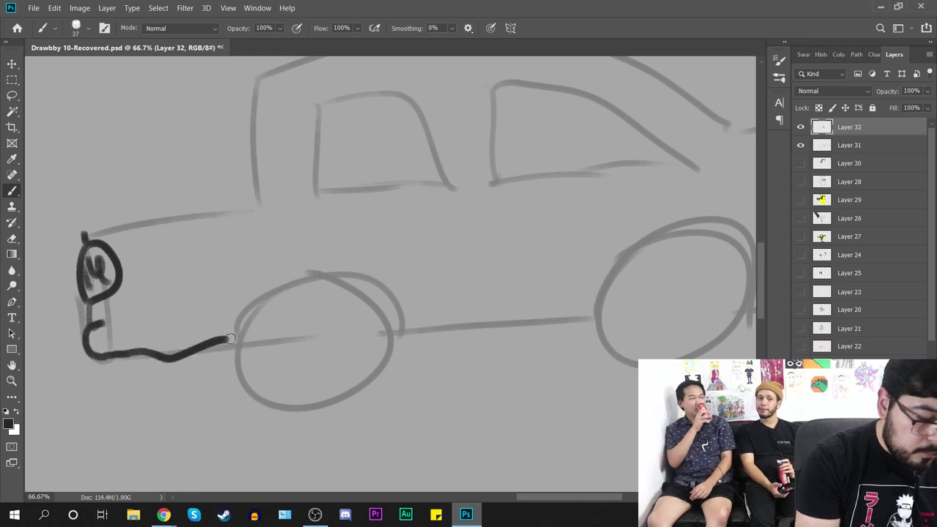
Step: Ink the bumper's upper edge, front wheel arch and sill line, and draw the front wheel with its rim, hub and spokes
{"action": "mouse_move", "coordinate": [110, 322]}
{"action": "left_mouse_down"}
{"action": "mouse_move", "coordinate": [229, 322]}
{"action": "mouse_move", "coordinate": [320, 249]}
{"action": "mouse_move", "coordinate": [390, 330]}
{"action": "mouse_move", "coordinate": [558, 319]}
{"action": "left_mouse_up"}
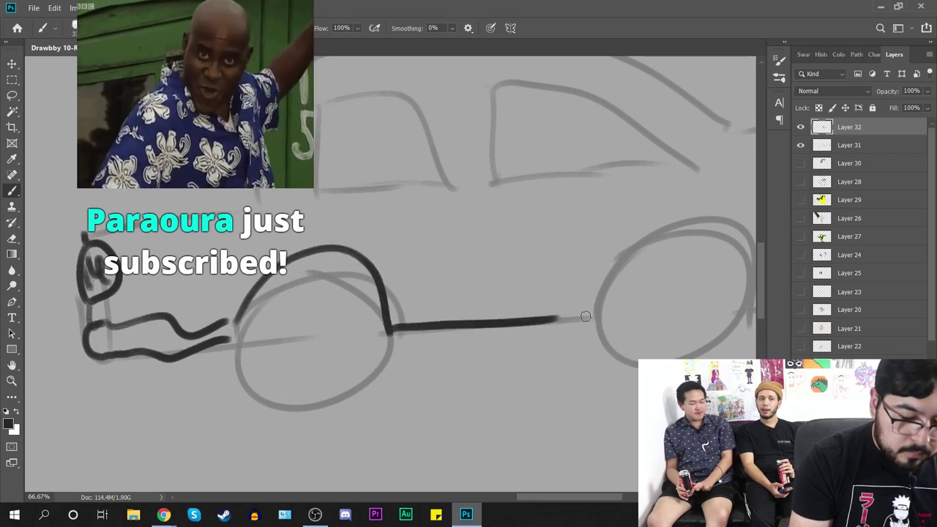
{"action": "mouse_move", "coordinate": [324, 271]}
{"action": "left_mouse_down"}
{"action": "mouse_move", "coordinate": [263, 300]}
{"action": "mouse_move", "coordinate": [349, 382]}
{"action": "mouse_move", "coordinate": [301, 262]}
{"action": "mouse_move", "coordinate": [343, 267]}
{"action": "left_mouse_up"}
{"action": "left_click_drag", "start_coordinate": [310, 326], "coordinate": [310, 332]}
{"action": "mouse_move", "coordinate": [316, 276]}
{"action": "left_mouse_down"}
{"action": "mouse_move", "coordinate": [273, 318]}
{"action": "mouse_move", "coordinate": [323, 282]}
{"action": "mouse_move", "coordinate": [302, 290]}
{"action": "mouse_move", "coordinate": [288, 349]}
{"action": "mouse_move", "coordinate": [292, 291]}
{"action": "mouse_move", "coordinate": [323, 328]}
{"action": "left_mouse_up"}
{"action": "left_click_drag", "start_coordinate": [312, 340], "coordinate": [318, 377]}
{"action": "mouse_move", "coordinate": [329, 363]}
{"action": "left_mouse_down"}
{"action": "mouse_move", "coordinate": [318, 337]}
{"action": "mouse_move", "coordinate": [302, 334]}
{"action": "left_mouse_up"}
{"action": "left_click_drag", "start_coordinate": [286, 370], "coordinate": [304, 338]}
Step: Extend the car's lower edge past the rear wheel arch and ink the arch and the rear tyre outline
{"action": "left_click_drag", "start_coordinate": [497, 343], "coordinate": [283, 379]}
{"action": "mouse_move", "coordinate": [339, 356]}
{"action": "left_mouse_down"}
{"action": "mouse_move", "coordinate": [375, 357]}
{"action": "mouse_move", "coordinate": [396, 314]}
{"action": "mouse_move", "coordinate": [656, 331]}
{"action": "left_mouse_up"}
{"action": "mouse_move", "coordinate": [472, 303]}
{"action": "left_mouse_down"}
{"action": "mouse_move", "coordinate": [496, 303]}
{"action": "mouse_move", "coordinate": [414, 321]}
{"action": "left_mouse_up"}
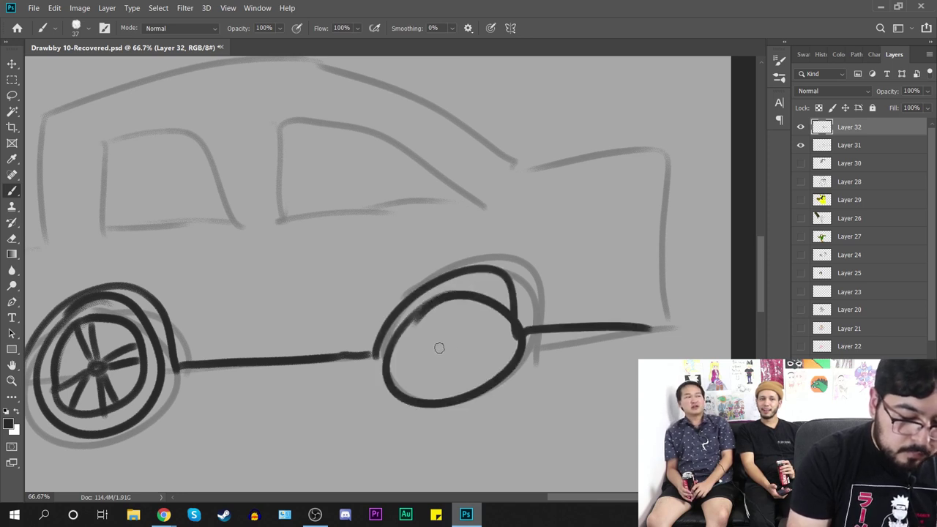
Step: Draw the rear wheel's hub, inner rim and spokes, redoing the first rim stroke
{"action": "left_click_drag", "start_coordinate": [449, 348], "coordinate": [448, 351]}
{"action": "mouse_move", "coordinate": [427, 317]}
{"action": "left_mouse_down"}
{"action": "mouse_move", "coordinate": [498, 306]}
{"action": "mouse_move", "coordinate": [407, 344]}
{"action": "left_mouse_up"}
{"action": "key", "text": "ctrl+z"}
{"action": "left_click_drag", "start_coordinate": [465, 318], "coordinate": [448, 314]}
{"action": "mouse_move", "coordinate": [449, 349]}
{"action": "left_mouse_down"}
{"action": "mouse_move", "coordinate": [441, 323]}
{"action": "mouse_move", "coordinate": [454, 349]}
{"action": "mouse_move", "coordinate": [489, 358]}
{"action": "mouse_move", "coordinate": [442, 387]}
{"action": "mouse_move", "coordinate": [442, 352]}
{"action": "mouse_move", "coordinate": [413, 358]}
{"action": "left_mouse_up"}
{"action": "left_click_drag", "start_coordinate": [443, 354], "coordinate": [426, 365]}
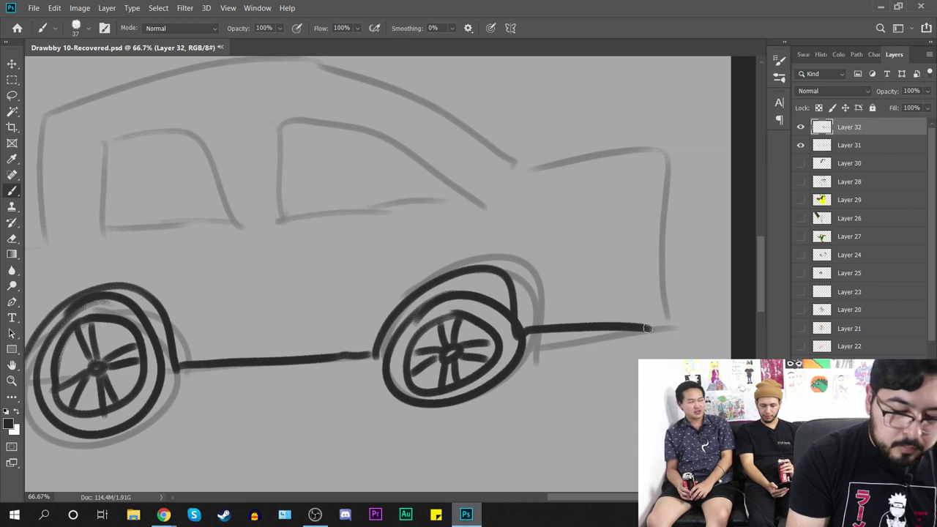
Step: Ink the car's body outline along the rear end with its shaded light, the trunk, roof, windshield edge and hood
{"action": "mouse_move", "coordinate": [662, 328]}
{"action": "left_mouse_down"}
{"action": "mouse_move", "coordinate": [624, 251]}
{"action": "mouse_move", "coordinate": [646, 230]}
{"action": "mouse_move", "coordinate": [634, 208]}
{"action": "mouse_move", "coordinate": [641, 198]}
{"action": "mouse_move", "coordinate": [588, 163]}
{"action": "mouse_move", "coordinate": [635, 205]}
{"action": "mouse_move", "coordinate": [604, 196]}
{"action": "mouse_move", "coordinate": [628, 192]}
{"action": "left_mouse_up"}
{"action": "left_click_drag", "start_coordinate": [596, 159], "coordinate": [536, 167]}
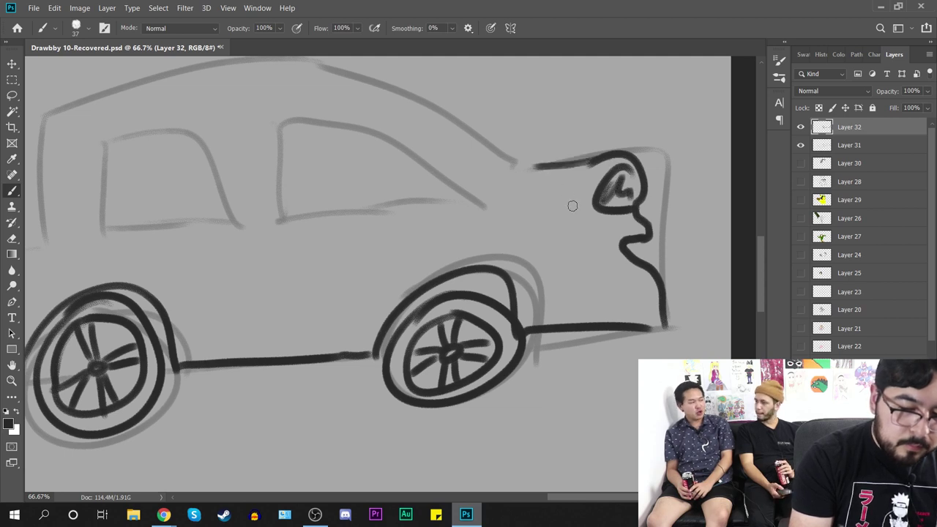
{"action": "mouse_move", "coordinate": [541, 227]}
{"action": "left_mouse_down"}
{"action": "mouse_move", "coordinate": [656, 293]}
{"action": "mouse_move", "coordinate": [686, 297]}
{"action": "left_mouse_up"}
{"action": "mouse_move", "coordinate": [684, 245]}
{"action": "left_mouse_down"}
{"action": "mouse_move", "coordinate": [670, 228]}
{"action": "mouse_move", "coordinate": [442, 131]}
{"action": "mouse_move", "coordinate": [203, 175]}
{"action": "left_mouse_up"}
{"action": "mouse_move", "coordinate": [201, 175]}
{"action": "left_mouse_down"}
{"action": "mouse_move", "coordinate": [154, 301]}
{"action": "mouse_move", "coordinate": [168, 335]}
{"action": "mouse_move", "coordinate": [364, 317]}
{"action": "mouse_move", "coordinate": [252, 302]}
{"action": "mouse_move", "coordinate": [243, 330]}
{"action": "left_mouse_up"}
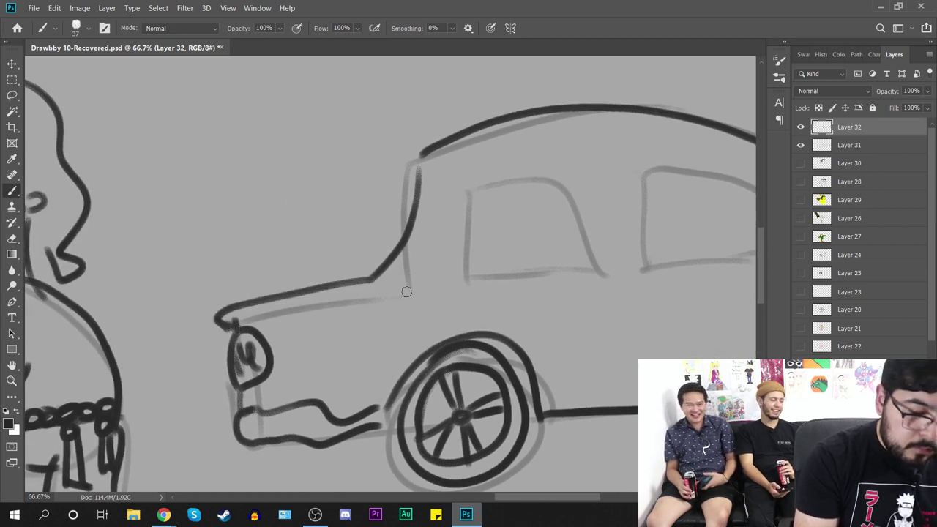
Step: Add a second curved line behind the car's windshield edge, replacing the first wide curve with a narrower one
{"action": "left_click_drag", "start_coordinate": [511, 275], "coordinate": [412, 315]}
{"action": "mouse_move", "coordinate": [288, 317]}
{"action": "left_mouse_down"}
{"action": "mouse_move", "coordinate": [355, 261]}
{"action": "mouse_move", "coordinate": [322, 194]}
{"action": "left_mouse_up"}
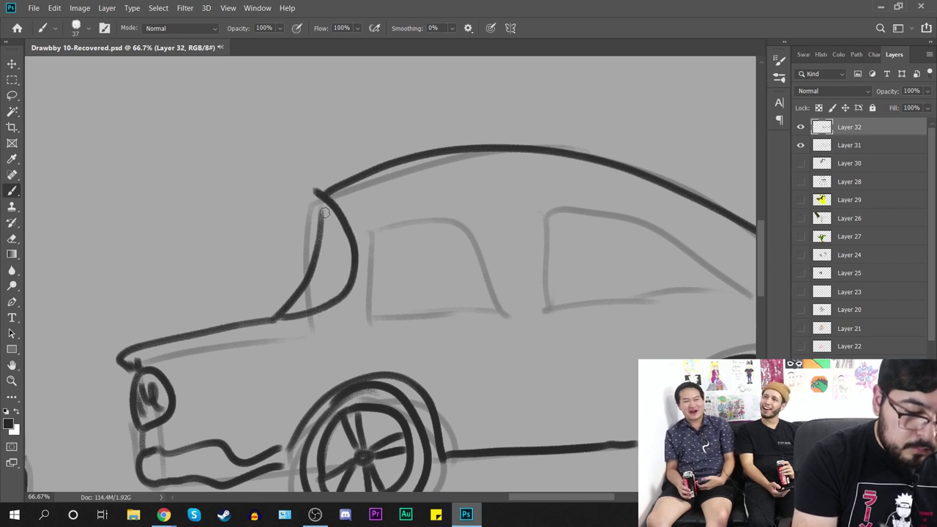
{"action": "key", "text": "ctrl+z"}
{"action": "mouse_move", "coordinate": [280, 320]}
{"action": "left_mouse_down"}
{"action": "mouse_move", "coordinate": [334, 275]}
{"action": "mouse_move", "coordinate": [328, 205]}
{"action": "left_mouse_up"}
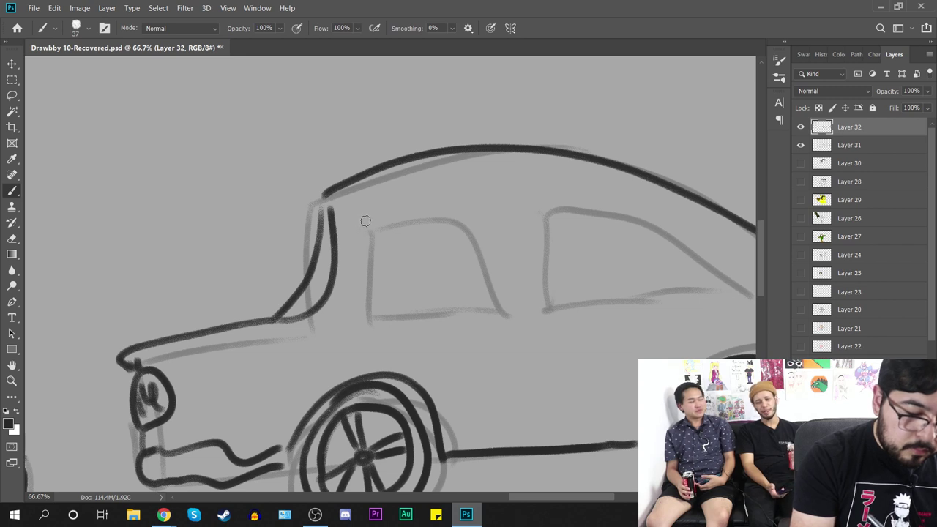
Step: Ink the car's two side windows and the door line between them
{"action": "mouse_move", "coordinate": [360, 211]}
{"action": "left_mouse_down"}
{"action": "mouse_move", "coordinate": [373, 299]}
{"action": "mouse_move", "coordinate": [475, 292]}
{"action": "mouse_move", "coordinate": [504, 268]}
{"action": "left_mouse_up"}
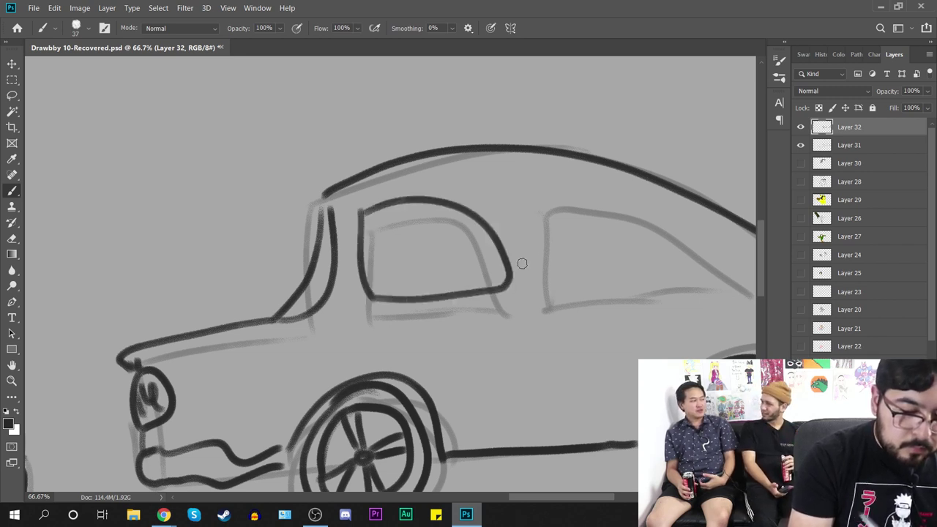
{"action": "mouse_move", "coordinate": [543, 206]}
{"action": "left_mouse_down"}
{"action": "mouse_move", "coordinate": [643, 242]}
{"action": "mouse_move", "coordinate": [640, 288]}
{"action": "mouse_move", "coordinate": [557, 276]}
{"action": "left_mouse_up"}
{"action": "left_click_drag", "start_coordinate": [516, 197], "coordinate": [536, 355]}
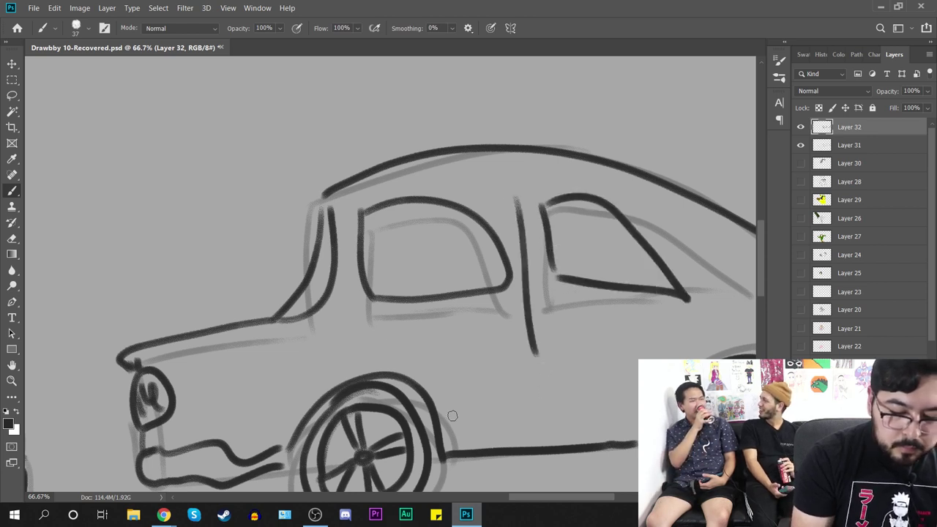
{"action": "left_click_drag", "start_coordinate": [462, 412], "coordinate": [620, 409]}
Step: Ink the lying figure's head with an X eye and ear, plus the upper body and two thin arms
{"action": "mouse_move", "coordinate": [402, 410]}
{"action": "left_mouse_down"}
{"action": "mouse_move", "coordinate": [600, 297]}
{"action": "mouse_move", "coordinate": [747, 241]}
{"action": "left_mouse_up"}
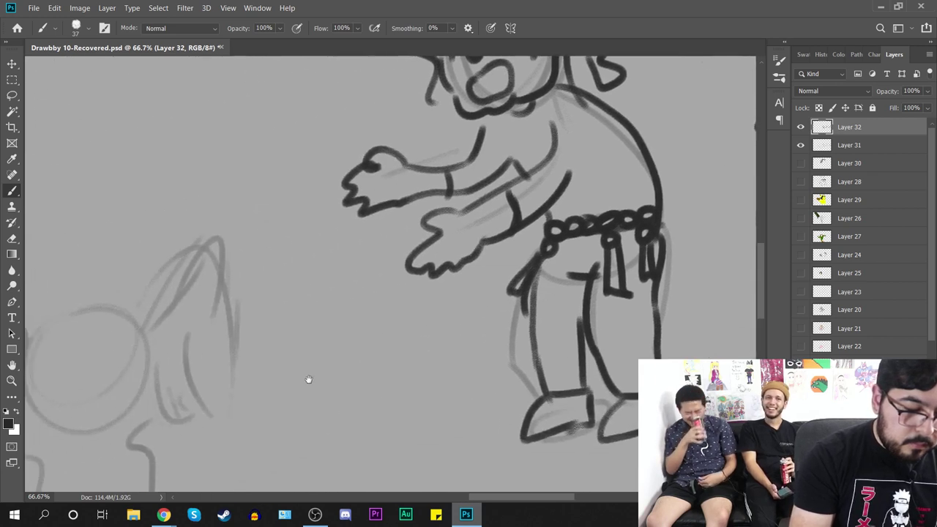
{"action": "mouse_move", "coordinate": [182, 270]}
{"action": "left_mouse_down"}
{"action": "mouse_move", "coordinate": [174, 329]}
{"action": "mouse_move", "coordinate": [235, 386]}
{"action": "mouse_move", "coordinate": [244, 360]}
{"action": "mouse_move", "coordinate": [231, 330]}
{"action": "mouse_move", "coordinate": [260, 312]}
{"action": "left_mouse_up"}
{"action": "mouse_move", "coordinate": [164, 299]}
{"action": "left_mouse_down"}
{"action": "mouse_move", "coordinate": [216, 261]}
{"action": "mouse_move", "coordinate": [252, 265]}
{"action": "mouse_move", "coordinate": [224, 267]}
{"action": "mouse_move", "coordinate": [260, 286]}
{"action": "mouse_move", "coordinate": [258, 312]}
{"action": "mouse_move", "coordinate": [264, 262]}
{"action": "left_mouse_up"}
{"action": "mouse_move", "coordinate": [265, 311]}
{"action": "left_mouse_down"}
{"action": "mouse_move", "coordinate": [327, 361]}
{"action": "mouse_move", "coordinate": [302, 374]}
{"action": "left_mouse_up"}
{"action": "left_click_drag", "start_coordinate": [271, 306], "coordinate": [363, 289]}
{"action": "mouse_move", "coordinate": [304, 284]}
{"action": "left_mouse_down"}
{"action": "mouse_move", "coordinate": [287, 244]}
{"action": "mouse_move", "coordinate": [316, 286]}
{"action": "left_mouse_up"}
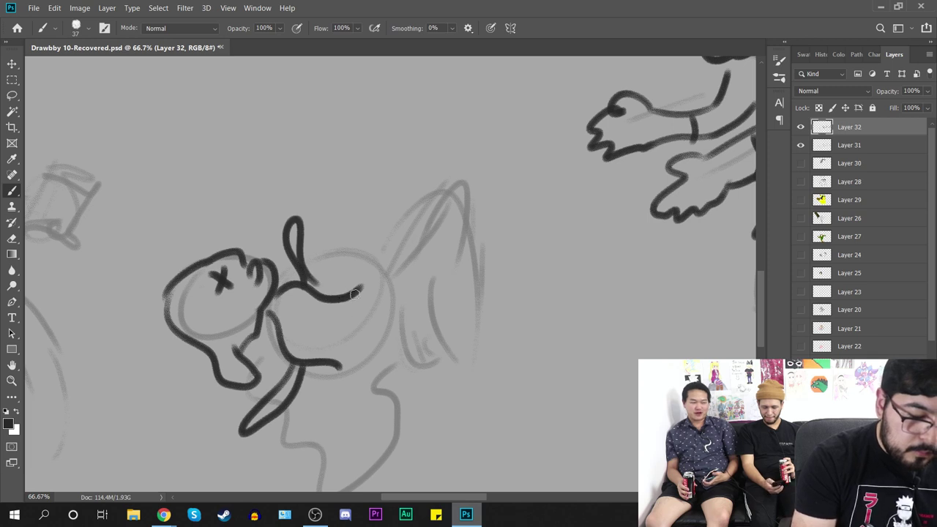
Step: Ink the lying figure's two spread legs joining the torso, redoing the outline twice with a narrower shape
{"action": "mouse_move", "coordinate": [360, 289]}
{"action": "left_mouse_down"}
{"action": "mouse_move", "coordinate": [510, 259]}
{"action": "mouse_move", "coordinate": [453, 293]}
{"action": "mouse_move", "coordinate": [458, 320]}
{"action": "mouse_move", "coordinate": [441, 376]}
{"action": "mouse_move", "coordinate": [354, 365]}
{"action": "left_mouse_up"}
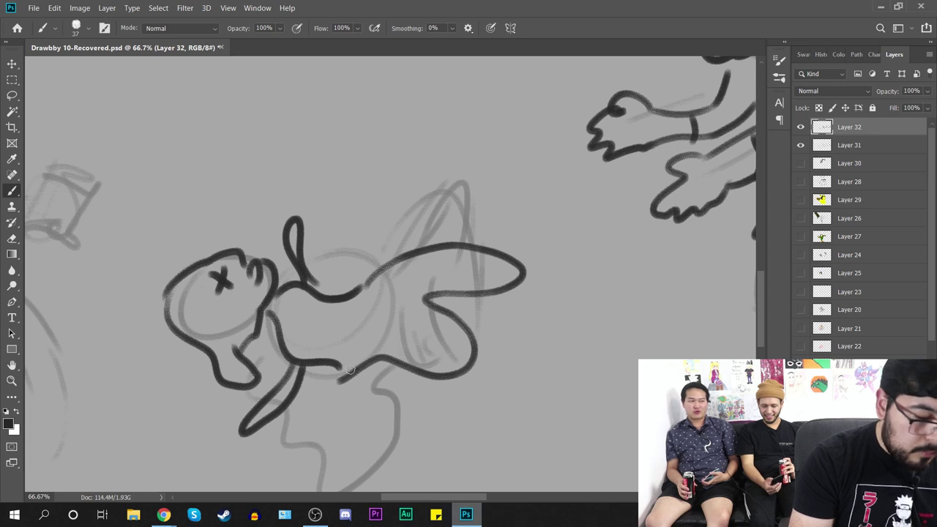
{"action": "key", "text": "ctrl+z"}
{"action": "mouse_move", "coordinate": [365, 286]}
{"action": "left_mouse_down"}
{"action": "mouse_move", "coordinate": [489, 250]}
{"action": "mouse_move", "coordinate": [501, 283]}
{"action": "left_mouse_up"}
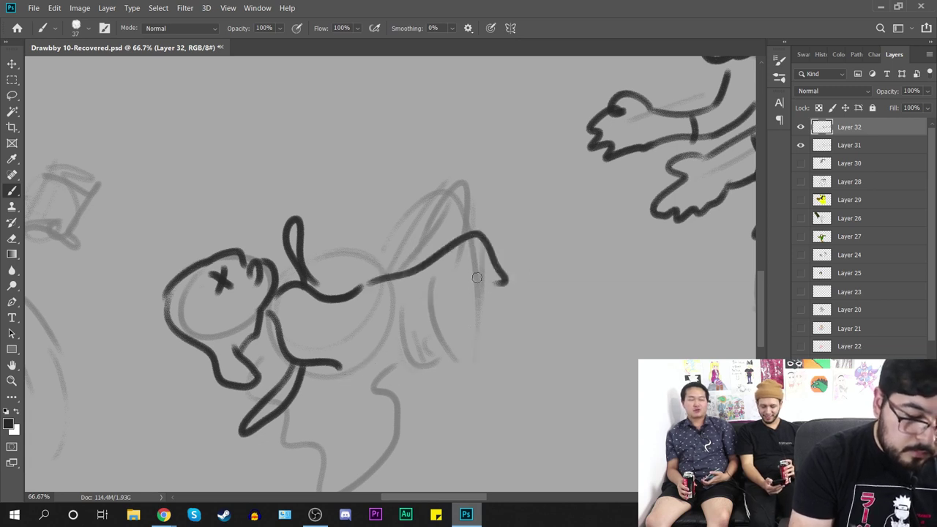
{"action": "key", "text": "ctrl+z"}
{"action": "mouse_move", "coordinate": [364, 287]}
{"action": "left_mouse_down"}
{"action": "mouse_move", "coordinate": [456, 271]}
{"action": "mouse_move", "coordinate": [374, 333]}
{"action": "mouse_move", "coordinate": [439, 410]}
{"action": "mouse_move", "coordinate": [332, 373]}
{"action": "left_mouse_up"}
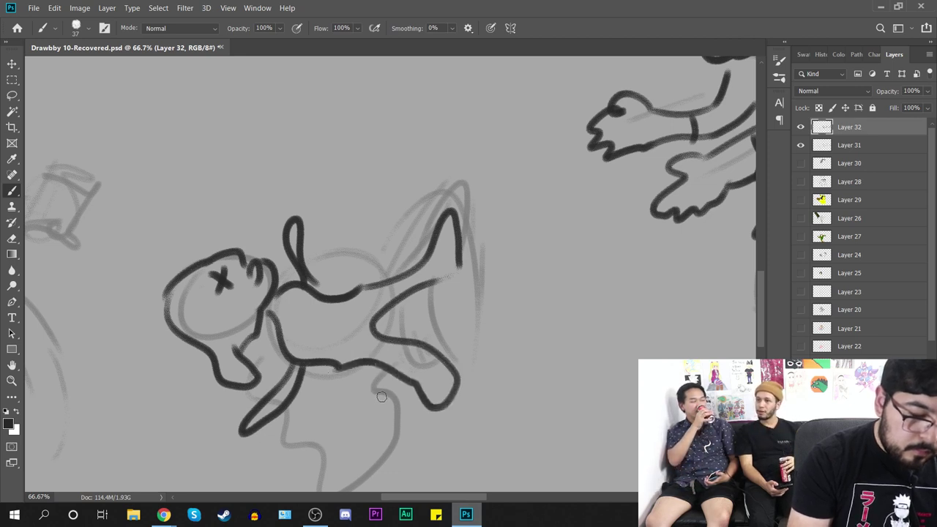
{"action": "left_click_drag", "start_coordinate": [347, 412], "coordinate": [421, 354]}
{"action": "mouse_move", "coordinate": [389, 318]}
{"action": "left_mouse_down"}
{"action": "mouse_move", "coordinate": [416, 409]}
{"action": "mouse_move", "coordinate": [437, 300]}
{"action": "left_mouse_up"}
Step: Ink the third figure's face over the faded oval head with a pointed chin, dot eyes, V-shaped nose and short mouth
{"action": "mouse_move", "coordinate": [300, 357]}
{"action": "left_mouse_down"}
{"action": "mouse_move", "coordinate": [393, 348]}
{"action": "mouse_move", "coordinate": [505, 437]}
{"action": "mouse_move", "coordinate": [507, 469]}
{"action": "left_mouse_up"}
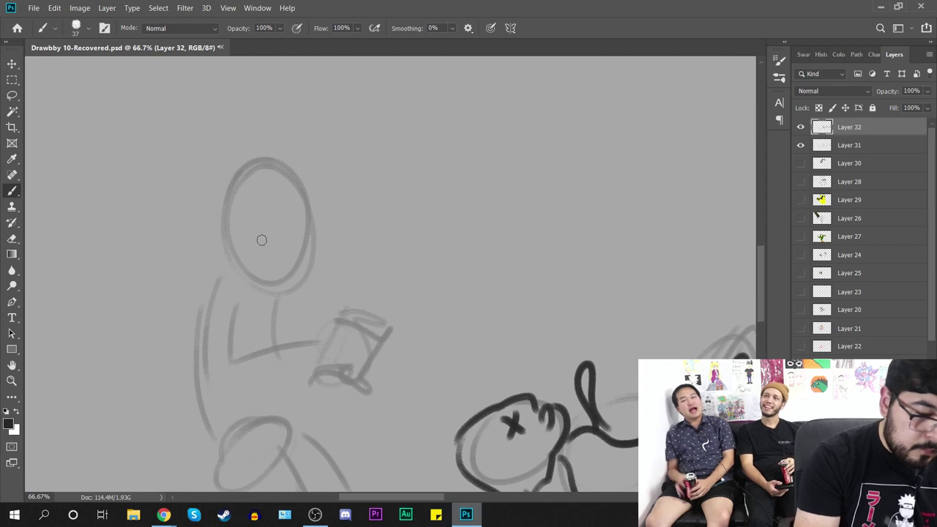
{"action": "mouse_move", "coordinate": [224, 208]}
{"action": "left_mouse_down"}
{"action": "mouse_move", "coordinate": [264, 285]}
{"action": "mouse_move", "coordinate": [321, 206]}
{"action": "left_mouse_up"}
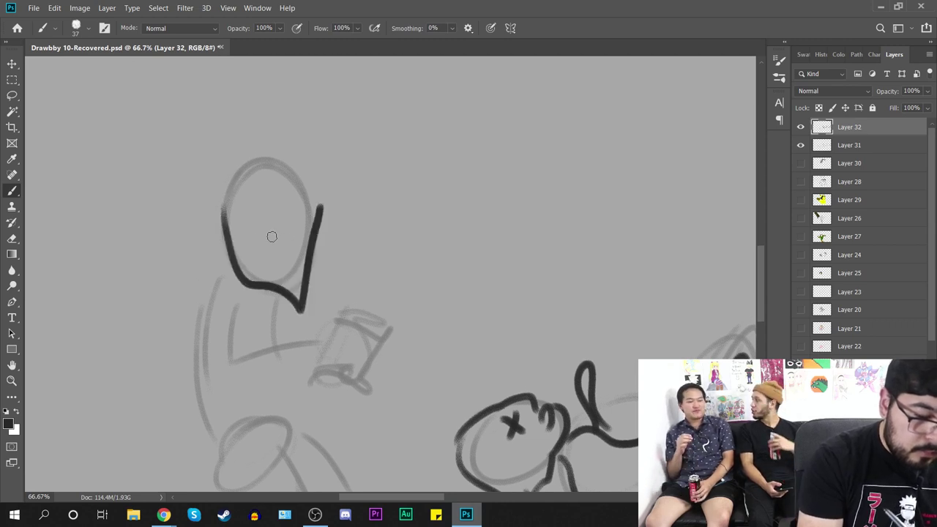
{"action": "left_click_drag", "start_coordinate": [276, 228], "coordinate": [297, 228]}
{"action": "left_click_drag", "start_coordinate": [260, 203], "coordinate": [297, 210]}
{"action": "left_click_drag", "start_coordinate": [270, 262], "coordinate": [276, 266]}
Step: Add the third figure's ear, straight hairline and swept-up hair with a swirl at the front
{"action": "mouse_move", "coordinate": [262, 218]}
{"action": "left_mouse_down"}
{"action": "mouse_move", "coordinate": [298, 254]}
{"action": "mouse_move", "coordinate": [252, 275]}
{"action": "left_mouse_up"}
{"action": "mouse_move", "coordinate": [358, 255]}
{"action": "left_mouse_down"}
{"action": "mouse_move", "coordinate": [358, 220]}
{"action": "mouse_move", "coordinate": [261, 241]}
{"action": "mouse_move", "coordinate": [235, 213]}
{"action": "mouse_move", "coordinate": [399, 165]}
{"action": "mouse_move", "coordinate": [368, 220]}
{"action": "left_mouse_up"}
{"action": "mouse_move", "coordinate": [339, 173]}
{"action": "left_mouse_down"}
{"action": "mouse_move", "coordinate": [352, 206]}
{"action": "mouse_move", "coordinate": [359, 174]}
{"action": "left_mouse_up"}
{"action": "left_click_drag", "start_coordinate": [376, 341], "coordinate": [418, 228]}
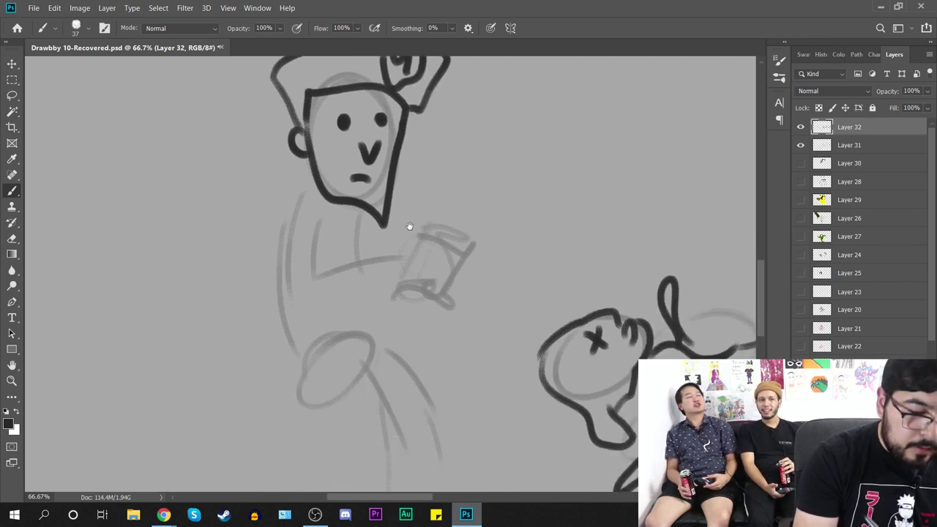
Step: Ink the third figure's back and bent arm with a fist holding a pointed sheet of paper marked with scribbles
{"action": "left_click_drag", "start_coordinate": [311, 184], "coordinate": [315, 350]}
{"action": "mouse_move", "coordinate": [314, 220]}
{"action": "left_mouse_down"}
{"action": "mouse_move", "coordinate": [325, 277]}
{"action": "mouse_move", "coordinate": [381, 256]}
{"action": "left_mouse_up"}
{"action": "mouse_move", "coordinate": [320, 301]}
{"action": "left_mouse_down"}
{"action": "mouse_move", "coordinate": [377, 270]}
{"action": "mouse_move", "coordinate": [382, 258]}
{"action": "mouse_move", "coordinate": [383, 268]}
{"action": "mouse_move", "coordinate": [403, 236]}
{"action": "mouse_move", "coordinate": [418, 247]}
{"action": "mouse_move", "coordinate": [383, 269]}
{"action": "left_mouse_up"}
{"action": "mouse_move", "coordinate": [413, 240]}
{"action": "left_mouse_down"}
{"action": "mouse_move", "coordinate": [459, 228]}
{"action": "mouse_move", "coordinate": [432, 299]}
{"action": "left_mouse_up"}
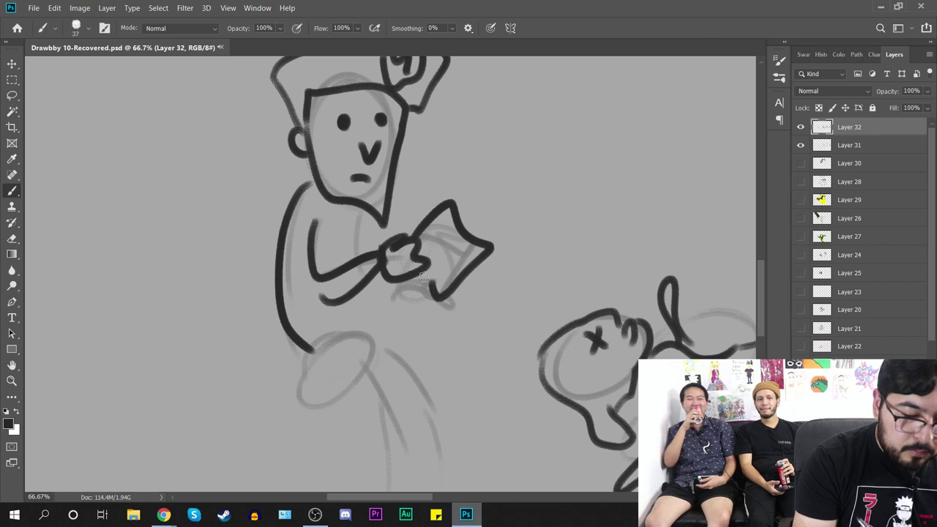
{"action": "mouse_move", "coordinate": [443, 232]}
{"action": "left_mouse_down"}
{"action": "mouse_move", "coordinate": [453, 276]}
{"action": "mouse_move", "coordinate": [442, 277]}
{"action": "left_mouse_up"}
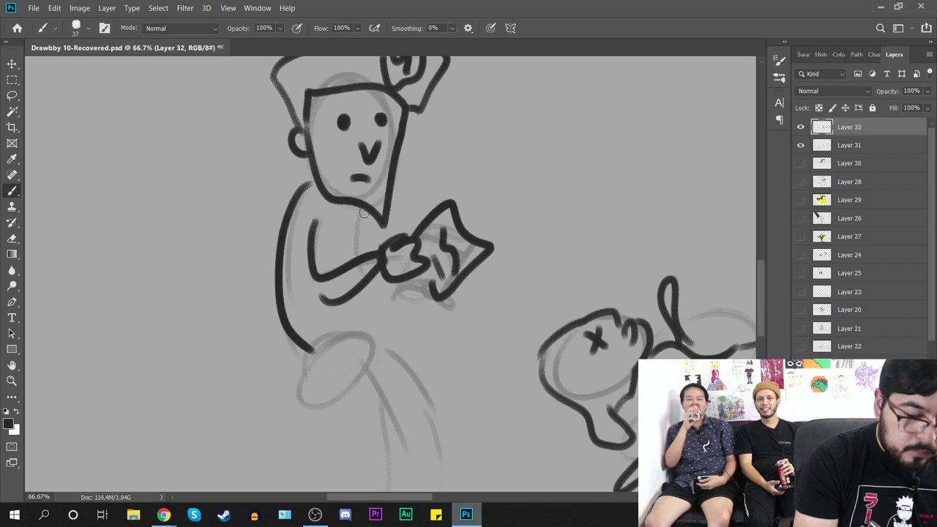
Step: Ink the third figure's chest and waist, adding a belt with a dark buckle and a solid badge on the chest
{"action": "left_click_drag", "start_coordinate": [361, 214], "coordinate": [359, 253]}
{"action": "left_click_drag", "start_coordinate": [367, 287], "coordinate": [378, 339]}
{"action": "left_click_drag", "start_coordinate": [304, 342], "coordinate": [366, 331]}
{"action": "mouse_move", "coordinate": [303, 359]}
{"action": "left_mouse_down"}
{"action": "mouse_move", "coordinate": [332, 289]}
{"action": "mouse_move", "coordinate": [397, 217]}
{"action": "left_mouse_up"}
{"action": "mouse_move", "coordinate": [454, 206]}
{"action": "left_mouse_down"}
{"action": "mouse_move", "coordinate": [433, 217]}
{"action": "mouse_move", "coordinate": [384, 282]}
{"action": "left_mouse_up"}
{"action": "mouse_move", "coordinate": [321, 259]}
{"action": "left_mouse_down"}
{"action": "mouse_move", "coordinate": [389, 243]}
{"action": "mouse_move", "coordinate": [387, 261]}
{"action": "left_mouse_up"}
{"action": "left_click_drag", "start_coordinate": [349, 161], "coordinate": [356, 172]}
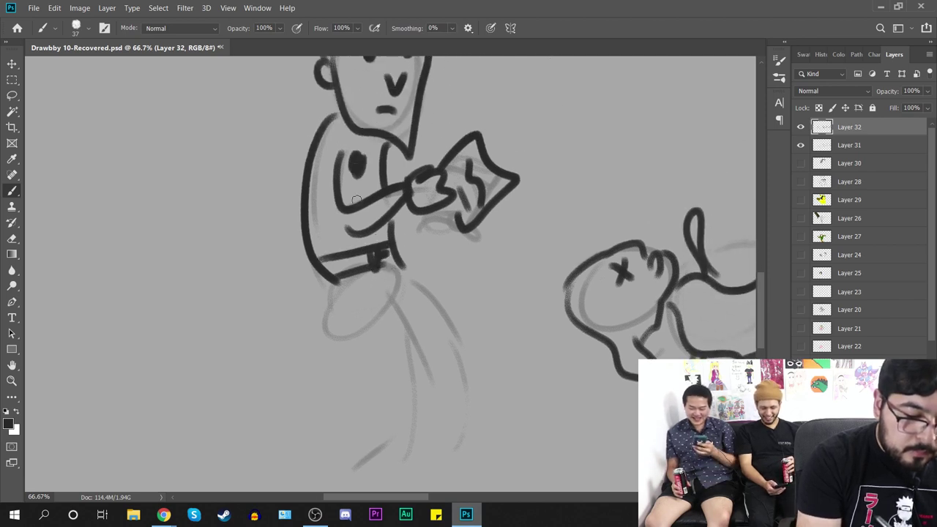
Step: Ink the third figure's two legs and shoes, redoing the first leg outline with the rear foot lifted onto its toe
{"action": "left_click_drag", "start_coordinate": [337, 279], "coordinate": [366, 361]}
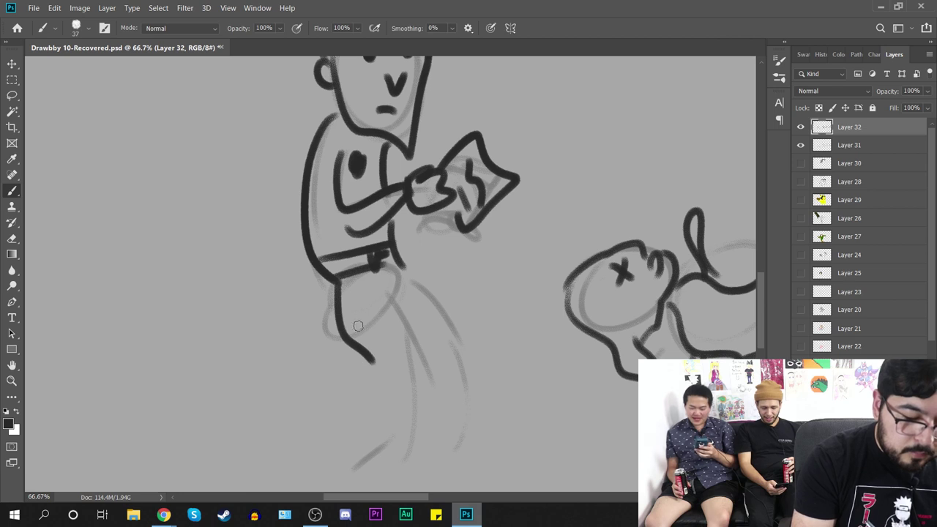
{"action": "key", "text": "ctrl+z"}
{"action": "left_click_drag", "start_coordinate": [336, 284], "coordinate": [361, 379]}
{"action": "mouse_move", "coordinate": [382, 282]}
{"action": "left_mouse_down"}
{"action": "mouse_move", "coordinate": [396, 375]}
{"action": "mouse_move", "coordinate": [370, 403]}
{"action": "mouse_move", "coordinate": [363, 390]}
{"action": "left_mouse_up"}
{"action": "mouse_move", "coordinate": [394, 262]}
{"action": "left_mouse_down"}
{"action": "mouse_move", "coordinate": [450, 415]}
{"action": "mouse_move", "coordinate": [397, 414]}
{"action": "mouse_move", "coordinate": [397, 435]}
{"action": "left_mouse_up"}
{"action": "left_click_drag", "start_coordinate": [366, 400], "coordinate": [358, 406]}
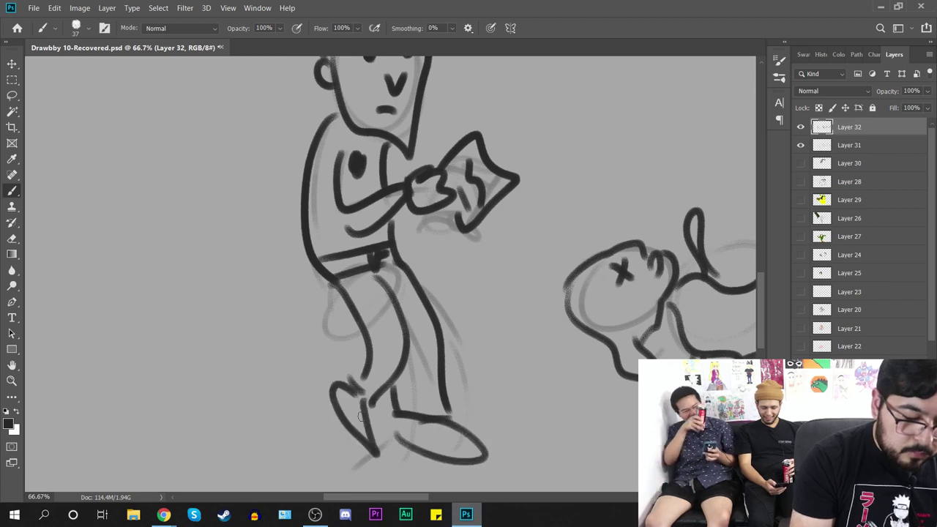
Step: Handwrite "I did not hit her" above the long-haired figure with a small arrow pointing down to its hair
{"action": "left_click_drag", "start_coordinate": [592, 370], "coordinate": [368, 471]}
{"action": "left_click_drag", "start_coordinate": [476, 272], "coordinate": [372, 397]}
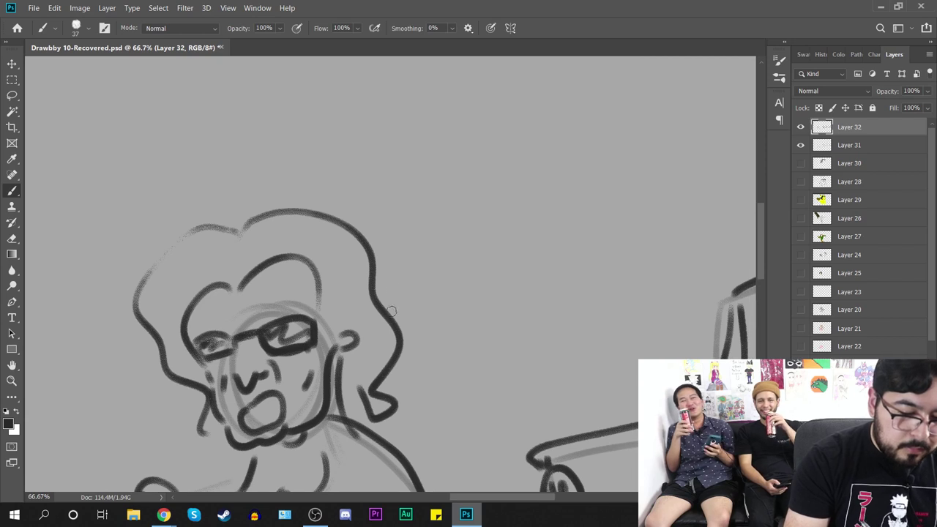
{"action": "left_click_drag", "start_coordinate": [388, 207], "coordinate": [415, 212]}
{"action": "left_click_drag", "start_coordinate": [343, 114], "coordinate": [360, 152]}
{"action": "mouse_move", "coordinate": [395, 119]}
{"action": "left_mouse_down"}
{"action": "mouse_move", "coordinate": [405, 139]}
{"action": "mouse_move", "coordinate": [495, 115]}
{"action": "mouse_move", "coordinate": [504, 93]}
{"action": "mouse_move", "coordinate": [523, 108]}
{"action": "left_mouse_up"}
{"action": "left_click", "coordinate": [403, 101]}
{"action": "left_click_drag", "start_coordinate": [512, 87], "coordinate": [546, 80]}
{"action": "mouse_move", "coordinate": [404, 176]}
{"action": "left_mouse_down"}
{"action": "mouse_move", "coordinate": [423, 177]}
{"action": "mouse_move", "coordinate": [442, 196]}
{"action": "left_mouse_up"}
{"action": "left_click_drag", "start_coordinate": [448, 172], "coordinate": [451, 190]}
{"action": "left_click", "coordinate": [446, 158]}
{"action": "mouse_move", "coordinate": [461, 150]}
{"action": "left_mouse_down"}
{"action": "mouse_move", "coordinate": [474, 183]}
{"action": "mouse_move", "coordinate": [485, 164]}
{"action": "left_mouse_up"}
{"action": "mouse_move", "coordinate": [507, 136]}
{"action": "left_mouse_down"}
{"action": "mouse_move", "coordinate": [523, 173]}
{"action": "mouse_move", "coordinate": [540, 162]}
{"action": "left_mouse_up"}
{"action": "left_click_drag", "start_coordinate": [540, 149], "coordinate": [580, 126]}
Step: Switch the brush colour to red and fill in the shape hanging below the lying figure's torso
{"action": "left_click", "coordinate": [9, 424]}
{"action": "left_click", "coordinate": [735, 72]}
{"action": "left_click", "coordinate": [867, 67]}
{"action": "left_click_drag", "start_coordinate": [457, 343], "coordinate": [615, 140]}
{"action": "mouse_move", "coordinate": [212, 469]}
{"action": "left_mouse_down"}
{"action": "mouse_move", "coordinate": [373, 352]}
{"action": "mouse_move", "coordinate": [421, 274]}
{"action": "left_mouse_up"}
{"action": "mouse_move", "coordinate": [336, 249]}
{"action": "left_mouse_down"}
{"action": "mouse_move", "coordinate": [372, 344]}
{"action": "mouse_move", "coordinate": [384, 333]}
{"action": "mouse_move", "coordinate": [379, 252]}
{"action": "mouse_move", "coordinate": [360, 249]}
{"action": "mouse_move", "coordinate": [366, 277]}
{"action": "left_mouse_up"}
{"action": "left_click_drag", "start_coordinate": [393, 313], "coordinate": [379, 336]}
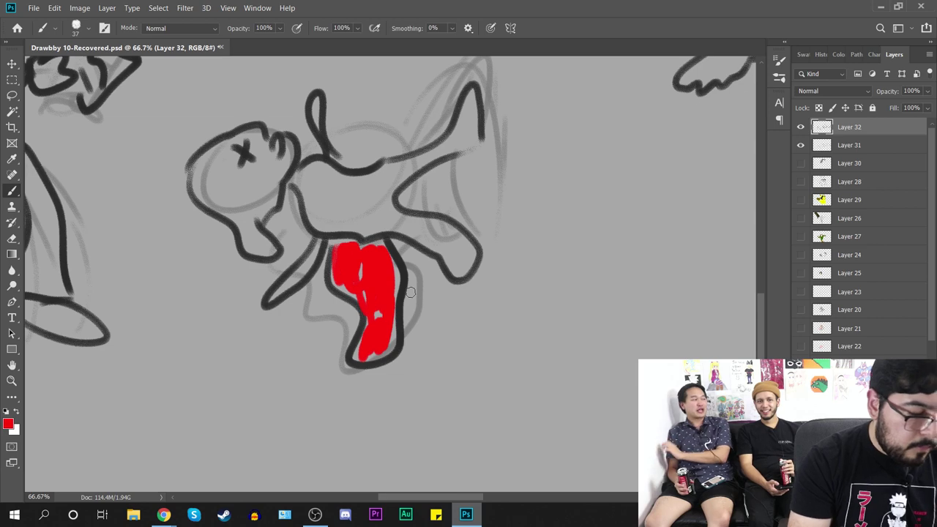
Step: Write "Cop" in red above the third figure with an arrow pointing down to its head
{"action": "scroll", "coordinate": [411, 293], "scroll_direction": "down", "scroll_amount": 5}
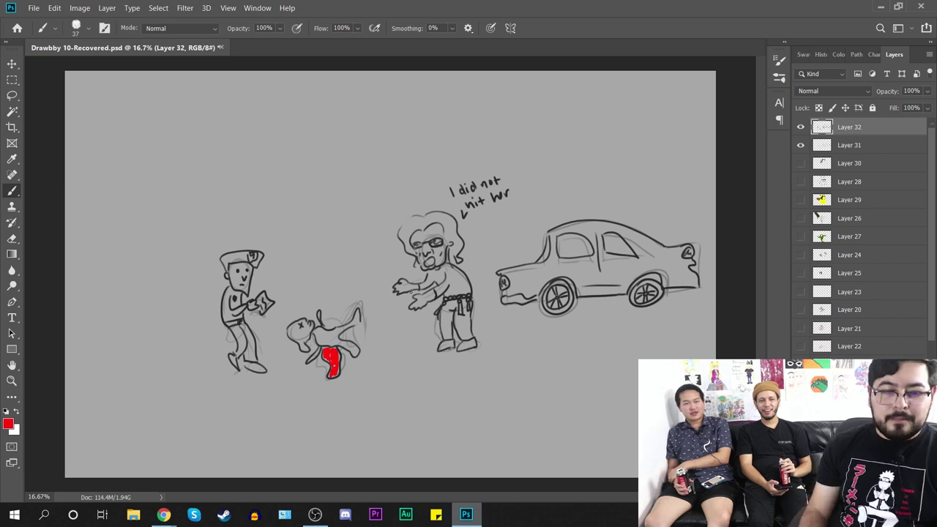
{"action": "scroll", "coordinate": [395, 268], "scroll_direction": "up", "scroll_amount": 1}
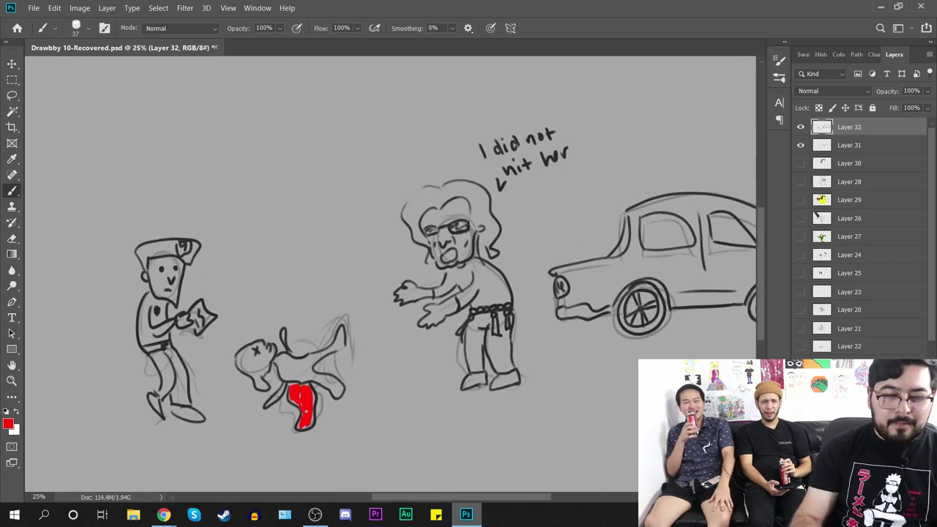
{"action": "left_click_drag", "start_coordinate": [617, 395], "coordinate": [527, 369]}
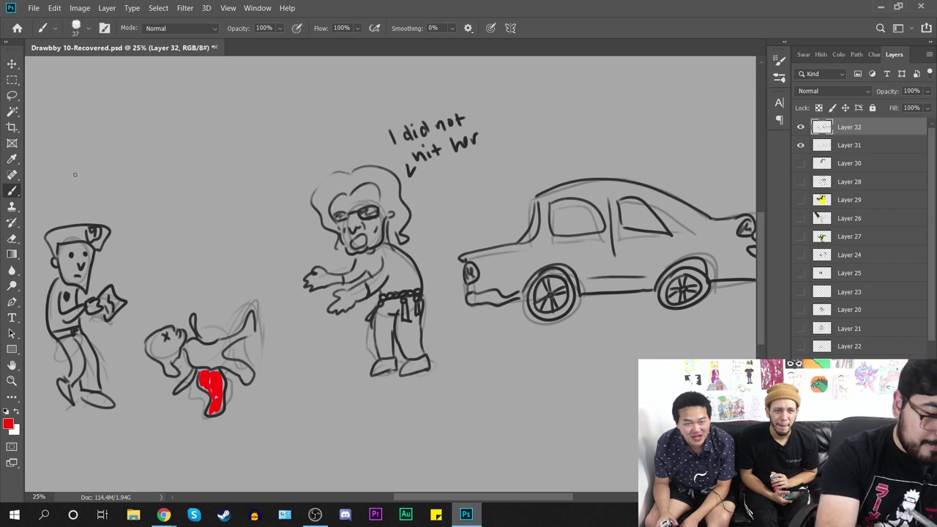
{"action": "left_click_drag", "start_coordinate": [59, 183], "coordinate": [77, 214]}
{"action": "left_click_drag", "start_coordinate": [35, 154], "coordinate": [74, 149]}
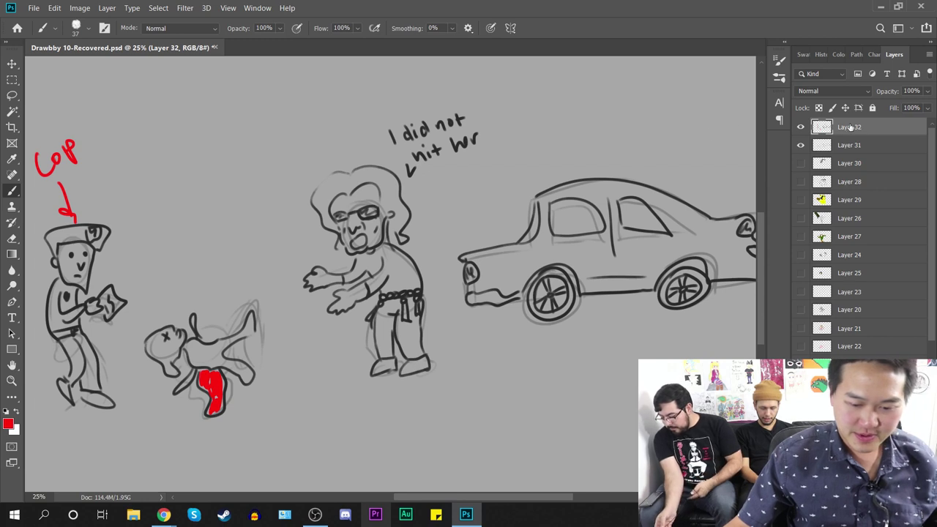
Step: Hide Layer 31 and Layer 32 and add a new empty layer above them
{"action": "left_click", "coordinate": [800, 145]}
{"action": "left_click", "coordinate": [800, 126]}
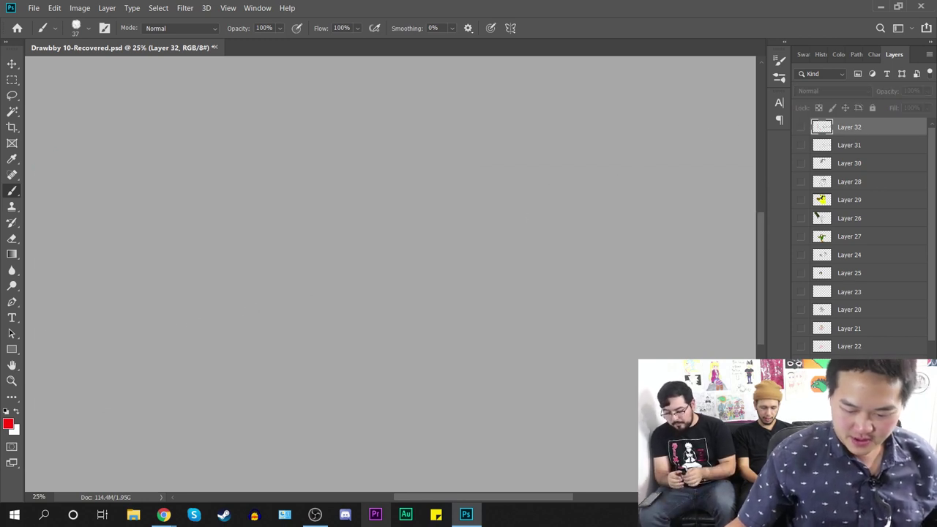
{"action": "key", "text": "ctrl+shift+alt+n"}
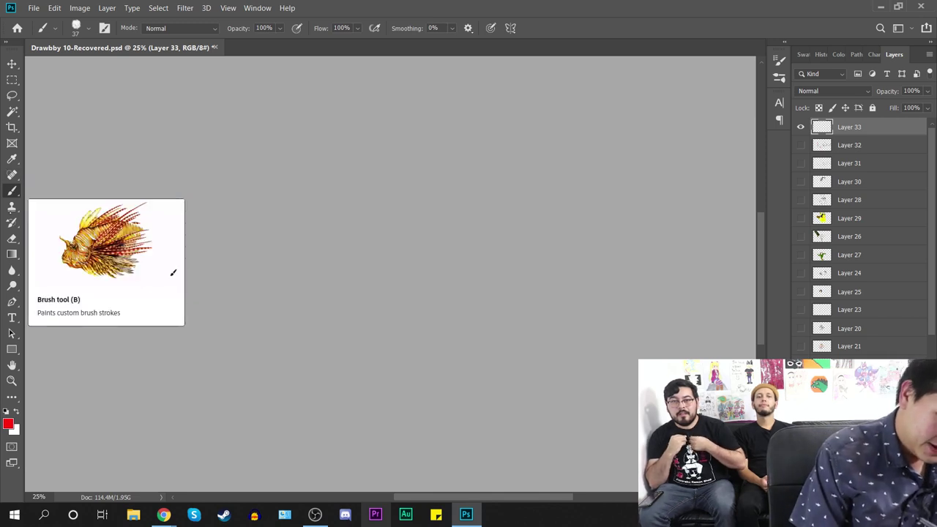
Step: Set the foreground colour to dark blue, hex 00339a
{"action": "left_click", "coordinate": [9, 424]}
{"action": "type", "text": "0d5dff"}
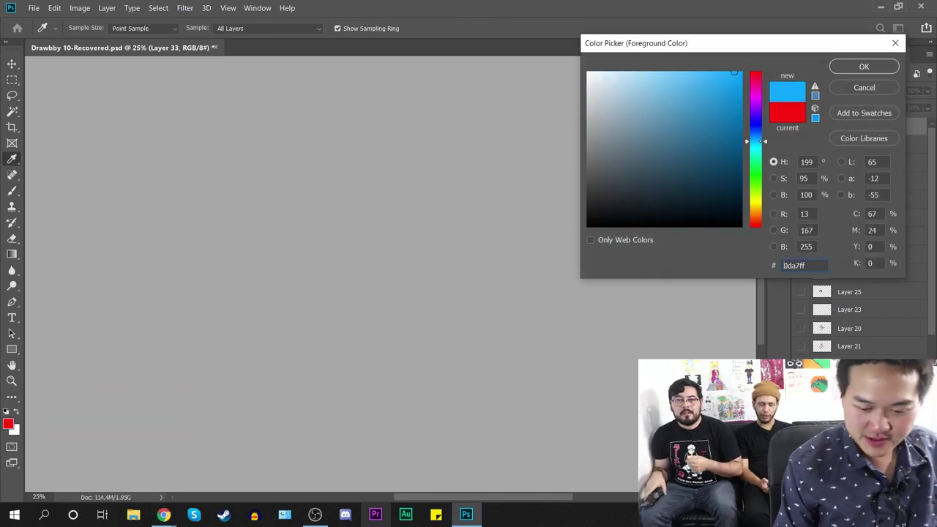
{"action": "type", "text": "0036a5"}
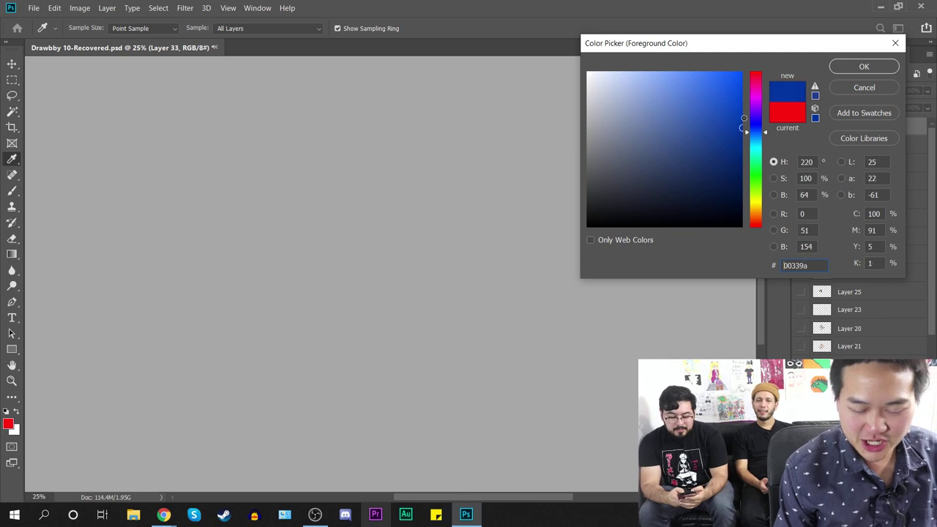
{"action": "key", "text": "Return"}
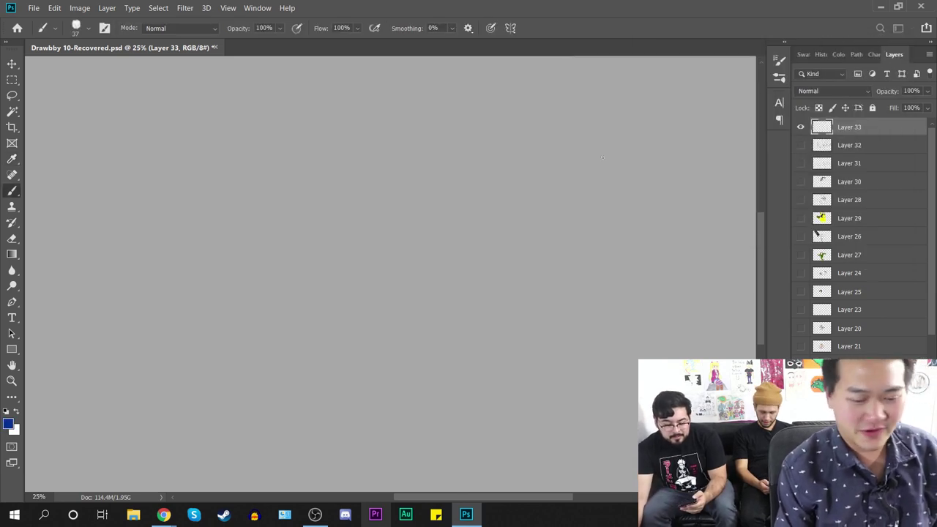
Step: Reduce the brush size to 23, undo the test stroke and save the document
{"action": "key", "text": "ctrl+minus"}
{"action": "key", "text": "ctrl+minus"}
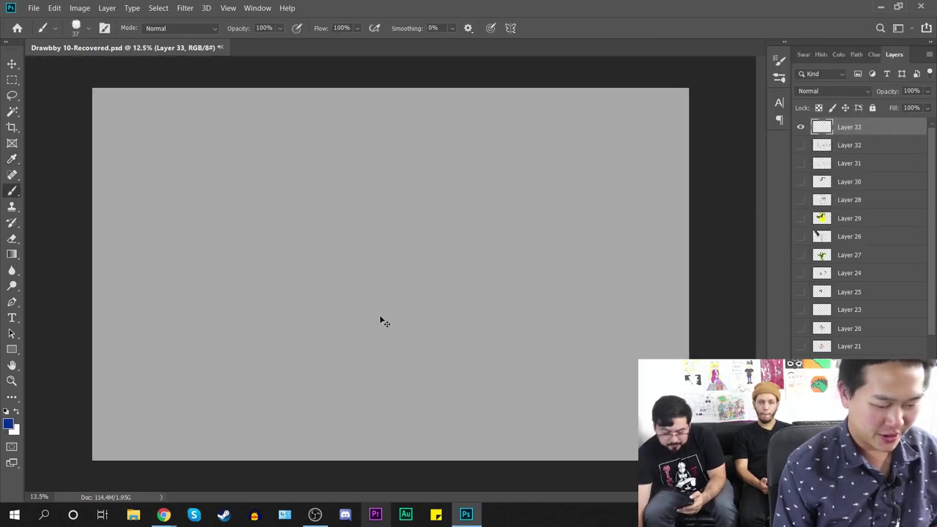
{"action": "key", "text": "ctrl+plus"}
{"action": "key", "text": "ctrl+plus"}
{"action": "key", "text": "ctrl+plus"}
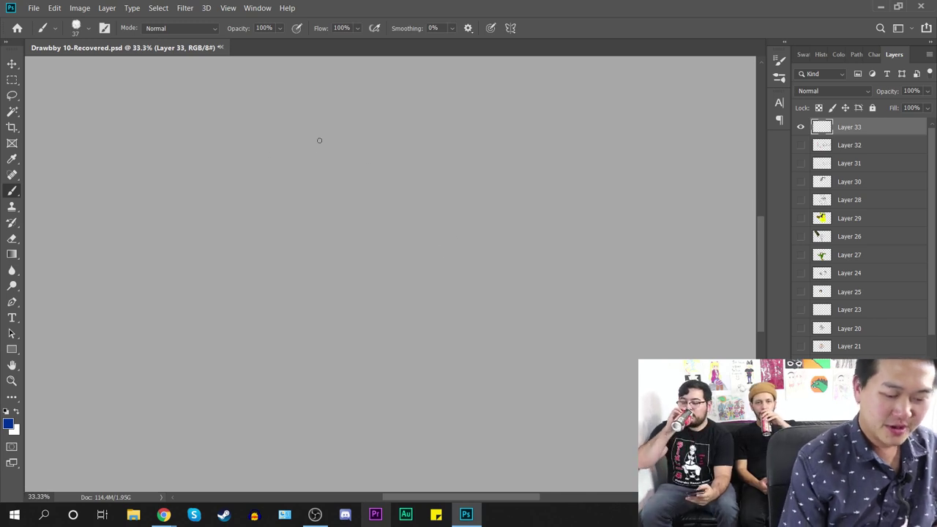
{"action": "right_click", "coordinate": [319, 140]}
{"action": "left_click_drag", "start_coordinate": [399, 170], "coordinate": [394, 171]}
{"action": "mouse_move", "coordinate": [219, 204]}
{"action": "left_mouse_down"}
{"action": "mouse_move", "coordinate": [247, 189]}
{"action": "mouse_move", "coordinate": [322, 314]}
{"action": "left_mouse_up"}
{"action": "key", "text": "ctrl+z"}
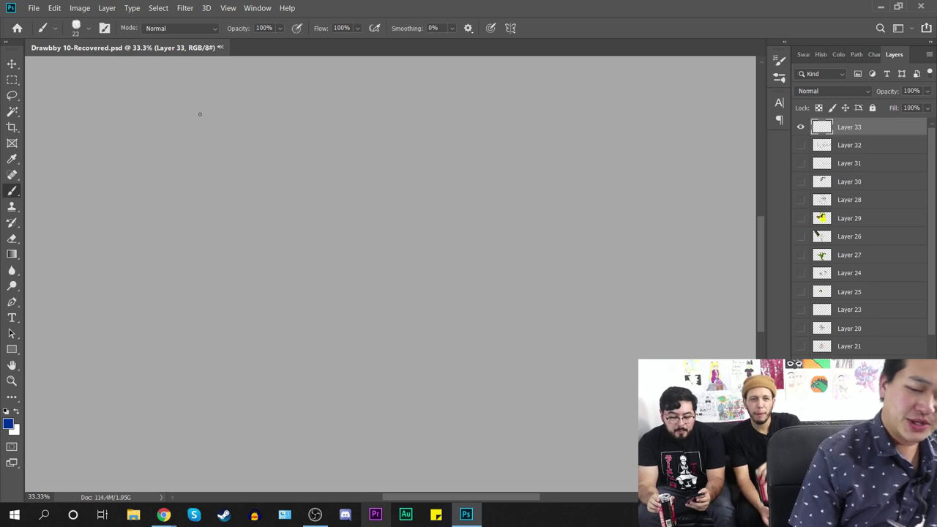
{"action": "key", "text": "ctrl+s"}
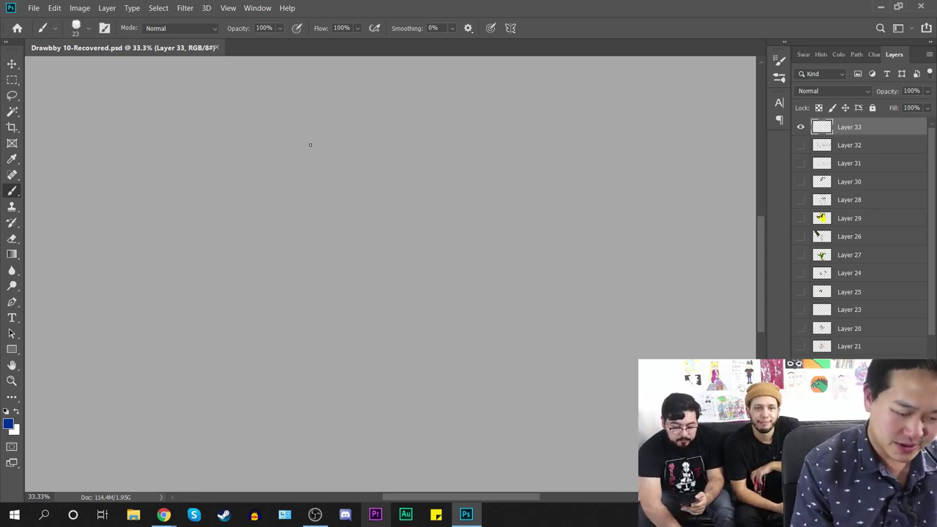
Step: Sketch a new head in profile with a pointed nose, brow line, muzzle and jaw, redoing the lower jaw with bumpy lips
{"action": "mouse_move", "coordinate": [311, 145]}
{"action": "left_mouse_down"}
{"action": "mouse_move", "coordinate": [343, 174]}
{"action": "mouse_move", "coordinate": [228, 192]}
{"action": "left_mouse_up"}
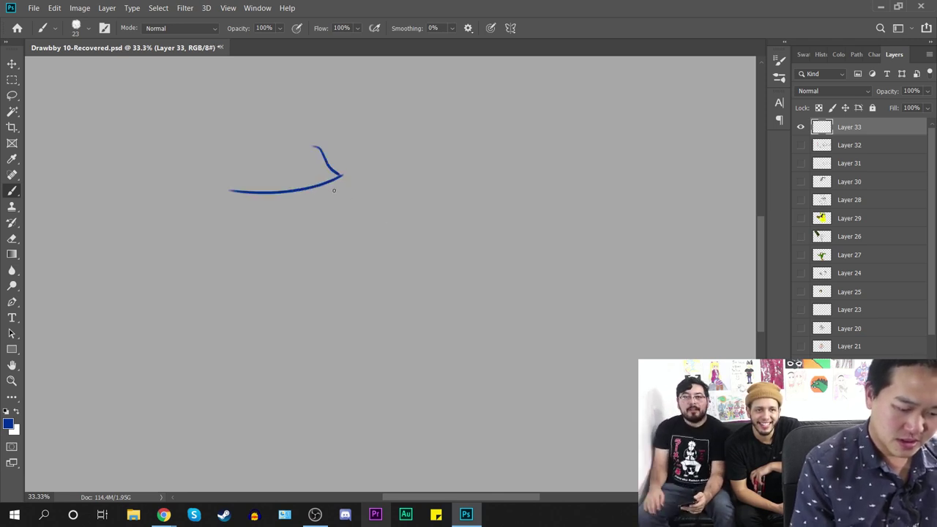
{"action": "mouse_move", "coordinate": [332, 185]}
{"action": "left_mouse_down"}
{"action": "mouse_move", "coordinate": [327, 256]}
{"action": "mouse_move", "coordinate": [276, 270]}
{"action": "mouse_move", "coordinate": [272, 256]}
{"action": "left_mouse_up"}
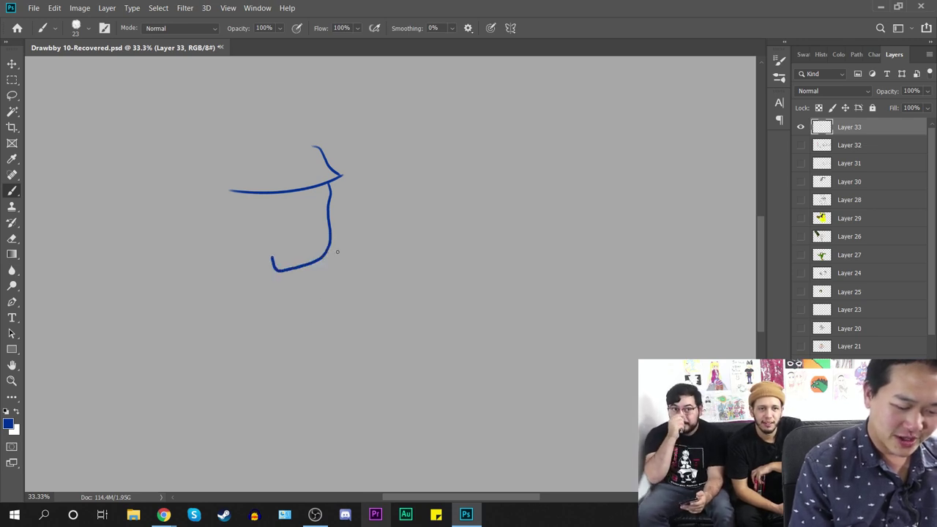
{"action": "key", "text": "ctrl+z"}
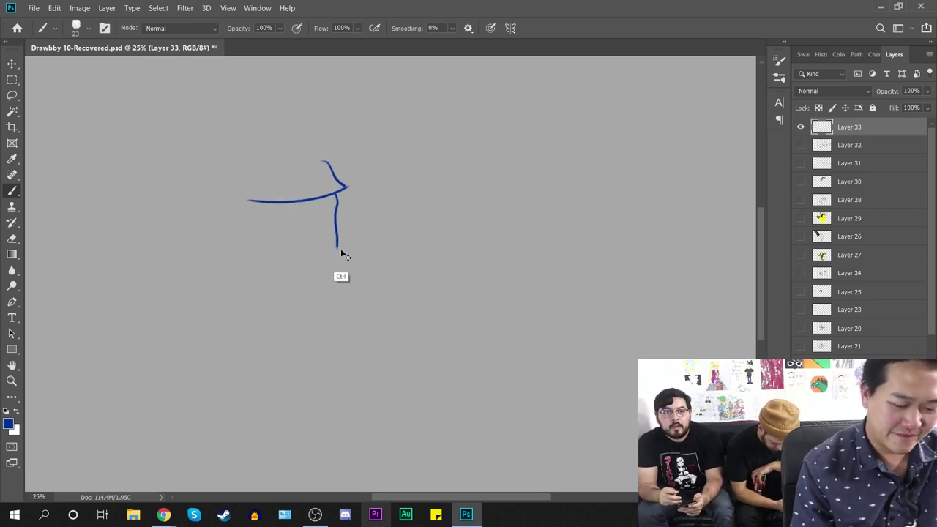
{"action": "mouse_move", "coordinate": [330, 240]}
{"action": "left_mouse_down"}
{"action": "mouse_move", "coordinate": [321, 266]}
{"action": "mouse_move", "coordinate": [276, 273]}
{"action": "mouse_move", "coordinate": [199, 223]}
{"action": "left_mouse_up"}
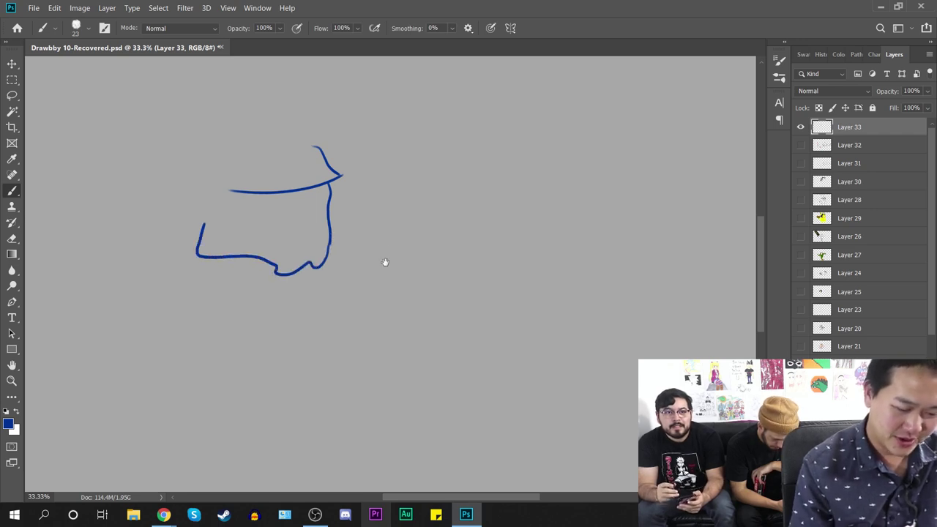
Step: Add a small round ear behind the jaw and retrace the muzzle, lips and nose with thicker lines
{"action": "left_click_drag", "start_coordinate": [383, 251], "coordinate": [452, 323]}
{"action": "mouse_move", "coordinate": [342, 327]}
{"action": "left_mouse_down"}
{"action": "mouse_move", "coordinate": [381, 330]}
{"action": "mouse_move", "coordinate": [396, 312]}
{"action": "mouse_move", "coordinate": [396, 247]}
{"action": "left_mouse_up"}
{"action": "left_click_drag", "start_coordinate": [270, 260], "coordinate": [271, 272]}
{"action": "left_click_drag", "start_coordinate": [477, 303], "coordinate": [508, 293]}
{"action": "mouse_move", "coordinate": [438, 225]}
{"action": "left_mouse_down"}
{"action": "mouse_move", "coordinate": [417, 196]}
{"action": "mouse_move", "coordinate": [397, 176]}
{"action": "left_mouse_up"}
{"action": "mouse_move", "coordinate": [439, 372]}
{"action": "left_mouse_down"}
{"action": "mouse_move", "coordinate": [422, 237]}
{"action": "mouse_move", "coordinate": [414, 241]}
{"action": "mouse_move", "coordinate": [444, 268]}
{"action": "left_mouse_up"}
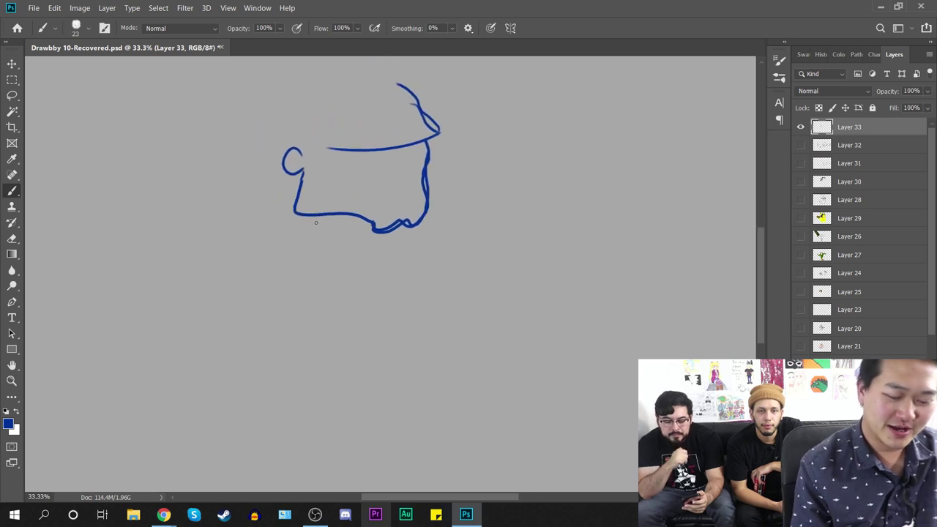
Step: Sketch the curved chest below the jaw, thicken the nose bridge and draw a long arc over the top of the head
{"action": "left_click_drag", "start_coordinate": [329, 216], "coordinate": [352, 322]}
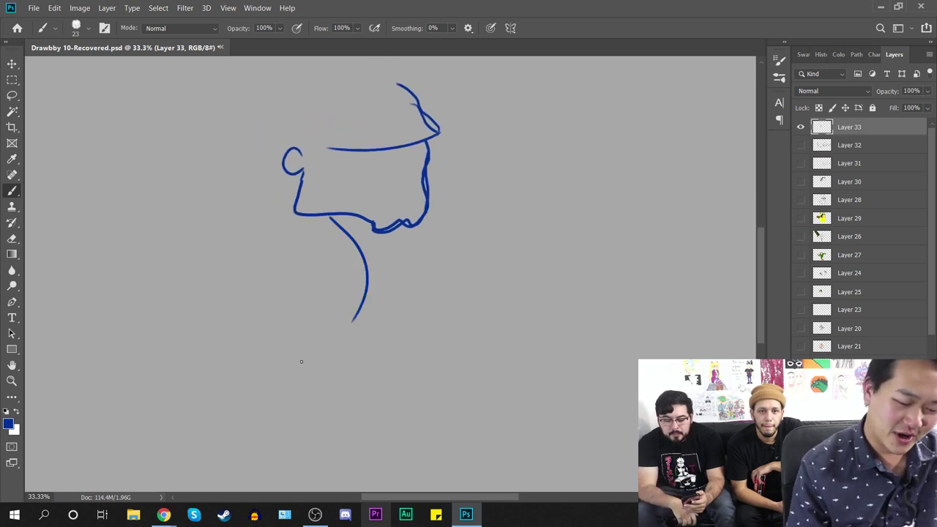
{"action": "mouse_move", "coordinate": [426, 328]}
{"action": "left_mouse_down"}
{"action": "mouse_move", "coordinate": [462, 303]}
{"action": "mouse_move", "coordinate": [467, 288]}
{"action": "left_mouse_up"}
{"action": "left_click_drag", "start_coordinate": [380, 303], "coordinate": [405, 410]}
{"action": "left_click_drag", "start_coordinate": [481, 233], "coordinate": [444, 182]}
{"action": "left_click_drag", "start_coordinate": [480, 238], "coordinate": [427, 152]}
{"action": "mouse_move", "coordinate": [503, 247]}
{"action": "left_mouse_down"}
{"action": "mouse_move", "coordinate": [542, 287]}
{"action": "mouse_move", "coordinate": [473, 200]}
{"action": "mouse_move", "coordinate": [339, 136]}
{"action": "mouse_move", "coordinate": [208, 178]}
{"action": "left_mouse_up"}
{"action": "left_click_drag", "start_coordinate": [500, 325], "coordinate": [564, 295]}
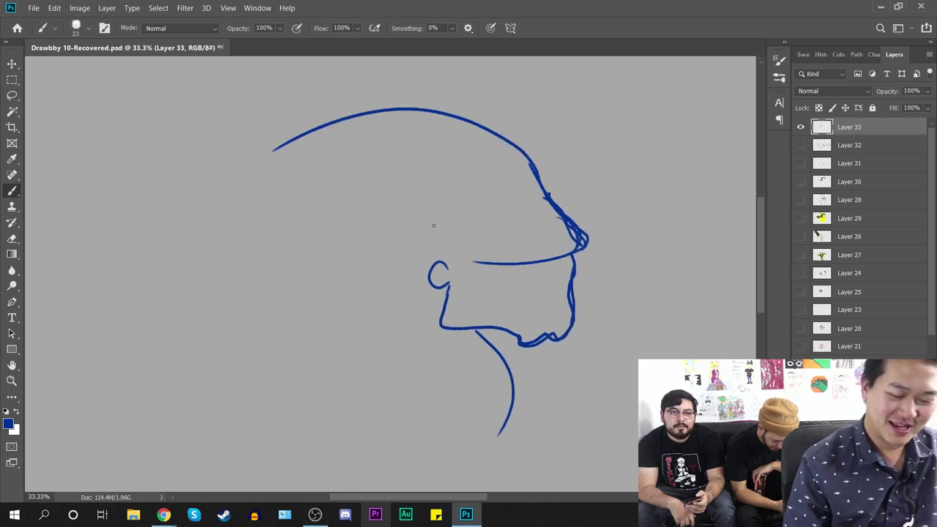
Step: Draw three large curved spikes sweeping off the back of the head, joining the lowest one to the neck
{"action": "mouse_move", "coordinate": [268, 154]}
{"action": "left_mouse_down"}
{"action": "mouse_move", "coordinate": [392, 187]}
{"action": "mouse_move", "coordinate": [349, 193]}
{"action": "mouse_move", "coordinate": [230, 282]}
{"action": "mouse_move", "coordinate": [363, 259]}
{"action": "left_mouse_up"}
{"action": "left_click_drag", "start_coordinate": [455, 331], "coordinate": [404, 245]}
{"action": "left_click_drag", "start_coordinate": [317, 180], "coordinate": [262, 323]}
{"action": "left_click_drag", "start_coordinate": [322, 270], "coordinate": [278, 324]}
{"action": "left_click_drag", "start_coordinate": [503, 334], "coordinate": [454, 361]}
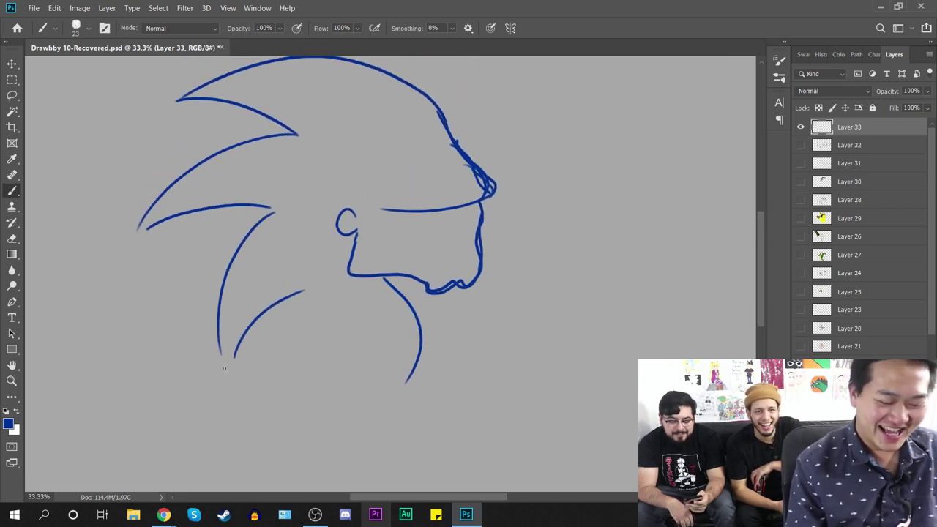
{"action": "left_click_drag", "start_coordinate": [230, 359], "coordinate": [304, 291]}
{"action": "mouse_move", "coordinate": [257, 323]}
{"action": "left_mouse_down"}
{"action": "mouse_move", "coordinate": [332, 287]}
{"action": "mouse_move", "coordinate": [356, 291]}
{"action": "left_mouse_up"}
Step: Sketch the curved back of the torso and a thin standing leg with a sock cuff and long rounded shoe
{"action": "left_click_drag", "start_coordinate": [442, 331], "coordinate": [452, 282]}
{"action": "left_click_drag", "start_coordinate": [370, 250], "coordinate": [387, 340]}
{"action": "mouse_move", "coordinate": [458, 320]}
{"action": "left_mouse_down"}
{"action": "mouse_move", "coordinate": [452, 266]}
{"action": "mouse_move", "coordinate": [433, 251]}
{"action": "left_mouse_up"}
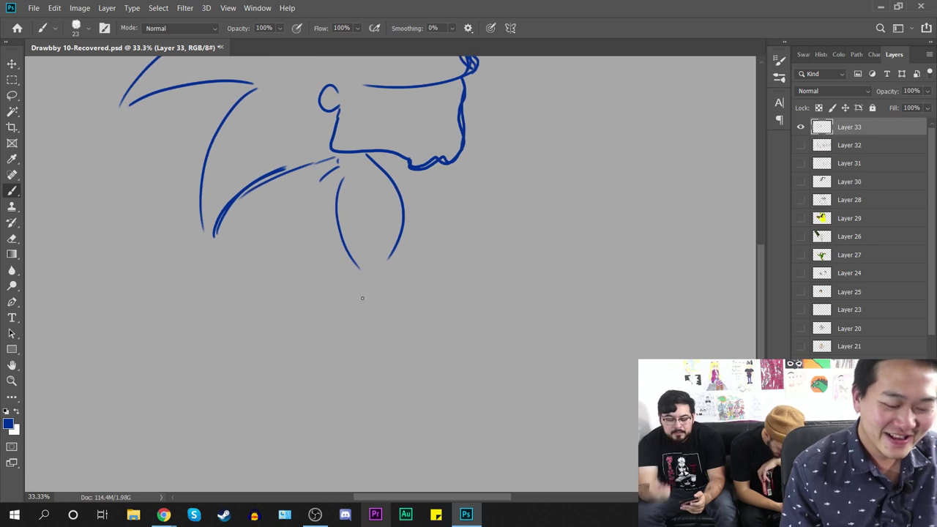
{"action": "mouse_move", "coordinate": [364, 268]}
{"action": "left_mouse_down"}
{"action": "mouse_move", "coordinate": [362, 349]}
{"action": "mouse_move", "coordinate": [336, 439]}
{"action": "left_mouse_up"}
{"action": "mouse_move", "coordinate": [361, 264]}
{"action": "left_mouse_down"}
{"action": "mouse_move", "coordinate": [325, 428]}
{"action": "mouse_move", "coordinate": [342, 392]}
{"action": "left_mouse_up"}
{"action": "mouse_move", "coordinate": [328, 352]}
{"action": "left_mouse_down"}
{"action": "mouse_move", "coordinate": [360, 353]}
{"action": "mouse_move", "coordinate": [318, 395]}
{"action": "left_mouse_up"}
{"action": "mouse_move", "coordinate": [359, 353]}
{"action": "left_mouse_down"}
{"action": "mouse_move", "coordinate": [352, 382]}
{"action": "mouse_move", "coordinate": [437, 435]}
{"action": "left_mouse_up"}
{"action": "left_click_drag", "start_coordinate": [308, 405], "coordinate": [434, 431]}
{"action": "left_click_drag", "start_coordinate": [305, 434], "coordinate": [447, 436]}
{"action": "left_click_drag", "start_coordinate": [483, 370], "coordinate": [477, 397]}
Step: Sketch the second leg bent at the knee and folded backward, with an ankle cuff and raised shoe
{"action": "left_click_drag", "start_coordinate": [373, 268], "coordinate": [347, 353]}
{"action": "mouse_move", "coordinate": [373, 269]}
{"action": "left_mouse_down"}
{"action": "mouse_move", "coordinate": [400, 339]}
{"action": "mouse_move", "coordinate": [350, 337]}
{"action": "mouse_move", "coordinate": [339, 347]}
{"action": "mouse_move", "coordinate": [278, 353]}
{"action": "mouse_move", "coordinate": [285, 445]}
{"action": "left_mouse_up"}
{"action": "mouse_move", "coordinate": [338, 336]}
{"action": "left_mouse_down"}
{"action": "mouse_move", "coordinate": [335, 369]}
{"action": "mouse_move", "coordinate": [288, 347]}
{"action": "left_mouse_up"}
{"action": "mouse_move", "coordinate": [295, 347]}
{"action": "left_mouse_down"}
{"action": "mouse_move", "coordinate": [299, 361]}
{"action": "mouse_move", "coordinate": [336, 364]}
{"action": "left_mouse_up"}
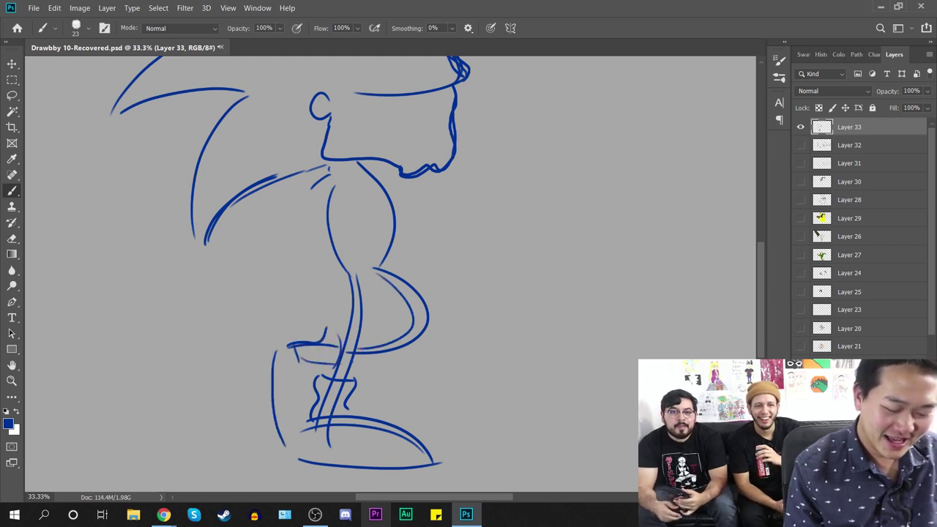
{"action": "left_click_drag", "start_coordinate": [277, 344], "coordinate": [282, 448]}
{"action": "left_click_drag", "start_coordinate": [504, 362], "coordinate": [518, 448]}
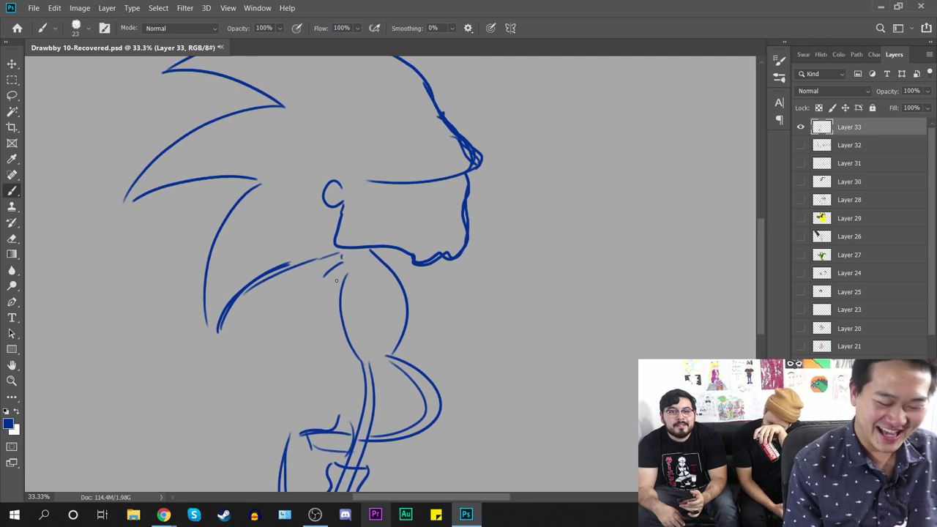
Step: Draw the rear arm bent at the elbow from the shoulder, ending in a rounded cuff at the waist
{"action": "left_click_drag", "start_coordinate": [349, 263], "coordinate": [355, 275]}
{"action": "left_click_drag", "start_coordinate": [431, 325], "coordinate": [439, 314]}
{"action": "mouse_move", "coordinate": [353, 252]}
{"action": "left_mouse_down"}
{"action": "mouse_move", "coordinate": [362, 263]}
{"action": "mouse_move", "coordinate": [357, 342]}
{"action": "left_mouse_up"}
{"action": "mouse_move", "coordinate": [356, 264]}
{"action": "left_mouse_down"}
{"action": "mouse_move", "coordinate": [309, 313]}
{"action": "mouse_move", "coordinate": [347, 316]}
{"action": "left_mouse_up"}
{"action": "mouse_move", "coordinate": [349, 300]}
{"action": "left_mouse_down"}
{"action": "mouse_move", "coordinate": [351, 334]}
{"action": "mouse_move", "coordinate": [341, 331]}
{"action": "left_mouse_up"}
{"action": "left_click_drag", "start_coordinate": [337, 306], "coordinate": [336, 331]}
{"action": "mouse_move", "coordinate": [407, 329]}
{"action": "left_mouse_down"}
{"action": "mouse_move", "coordinate": [443, 280]}
{"action": "mouse_move", "coordinate": [389, 318]}
{"action": "left_mouse_up"}
{"action": "left_click_drag", "start_coordinate": [359, 289], "coordinate": [351, 312]}
Step: Draw the open hand with spread fingers below the rear arm's cuff
{"action": "left_click_drag", "start_coordinate": [405, 268], "coordinate": [376, 336]}
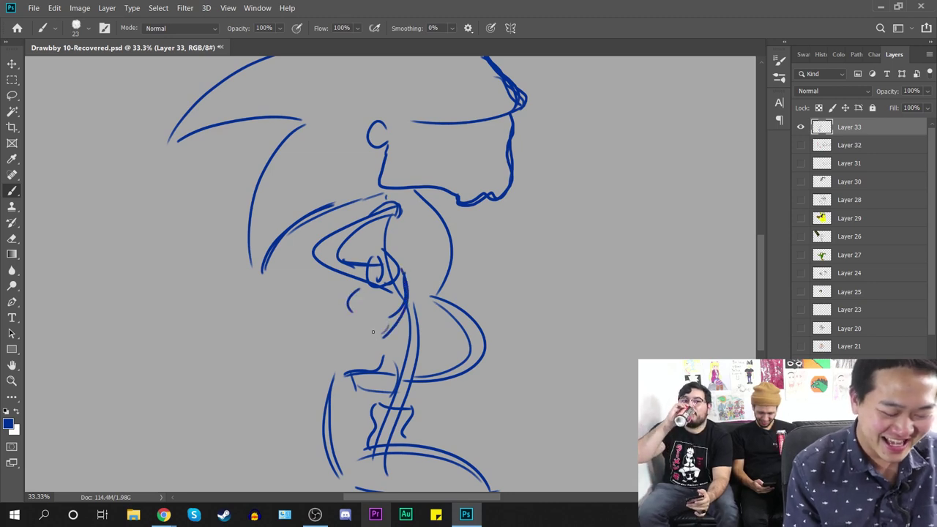
{"action": "mouse_move", "coordinate": [368, 279]}
{"action": "left_mouse_down"}
{"action": "mouse_move", "coordinate": [353, 318]}
{"action": "mouse_move", "coordinate": [400, 304]}
{"action": "left_mouse_up"}
{"action": "mouse_move", "coordinate": [373, 338]}
{"action": "left_mouse_down"}
{"action": "mouse_move", "coordinate": [344, 345]}
{"action": "mouse_move", "coordinate": [369, 326]}
{"action": "mouse_move", "coordinate": [333, 329]}
{"action": "mouse_move", "coordinate": [353, 323]}
{"action": "mouse_move", "coordinate": [349, 297]}
{"action": "left_mouse_up"}
{"action": "left_click_drag", "start_coordinate": [482, 343], "coordinate": [383, 402]}
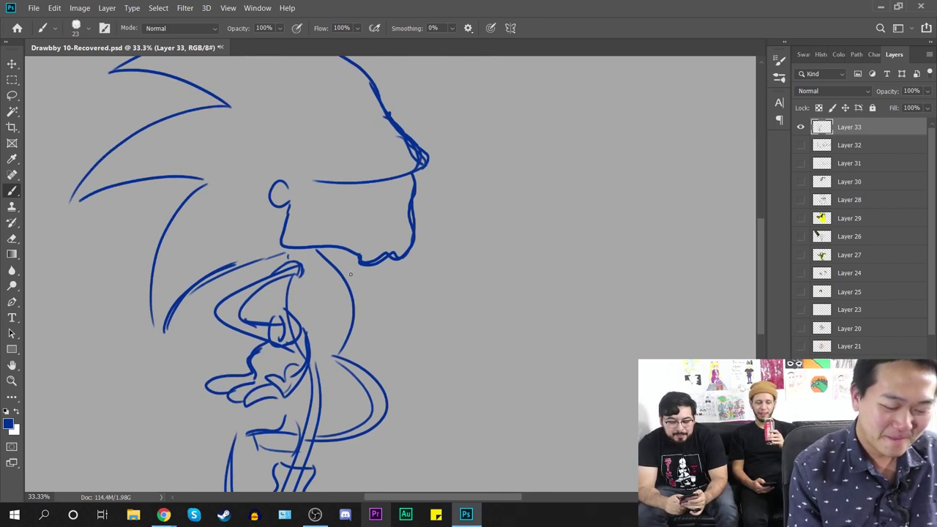
Step: Sketch the front arm reaching forward and up in front of the face, with a layered wrist cuff and raised hand
{"action": "left_click_drag", "start_coordinate": [333, 265], "coordinate": [452, 282]}
{"action": "mouse_move", "coordinate": [353, 290]}
{"action": "left_mouse_down"}
{"action": "mouse_move", "coordinate": [484, 293]}
{"action": "mouse_move", "coordinate": [491, 276]}
{"action": "mouse_move", "coordinate": [479, 278]}
{"action": "mouse_move", "coordinate": [502, 326]}
{"action": "left_mouse_up"}
{"action": "mouse_move", "coordinate": [440, 309]}
{"action": "left_mouse_down"}
{"action": "mouse_move", "coordinate": [444, 293]}
{"action": "mouse_move", "coordinate": [493, 290]}
{"action": "mouse_move", "coordinate": [501, 252]}
{"action": "left_mouse_up"}
{"action": "mouse_move", "coordinate": [499, 287]}
{"action": "left_mouse_down"}
{"action": "mouse_move", "coordinate": [504, 205]}
{"action": "mouse_move", "coordinate": [476, 206]}
{"action": "mouse_move", "coordinate": [431, 230]}
{"action": "mouse_move", "coordinate": [448, 277]}
{"action": "mouse_move", "coordinate": [439, 298]}
{"action": "left_mouse_up"}
{"action": "left_click_drag", "start_coordinate": [444, 265], "coordinate": [439, 299]}
{"action": "left_click_drag", "start_coordinate": [503, 224], "coordinate": [489, 291]}
{"action": "mouse_move", "coordinate": [485, 292]}
{"action": "left_mouse_down"}
{"action": "mouse_move", "coordinate": [447, 304]}
{"action": "mouse_move", "coordinate": [439, 321]}
{"action": "mouse_move", "coordinate": [341, 302]}
{"action": "left_mouse_up"}
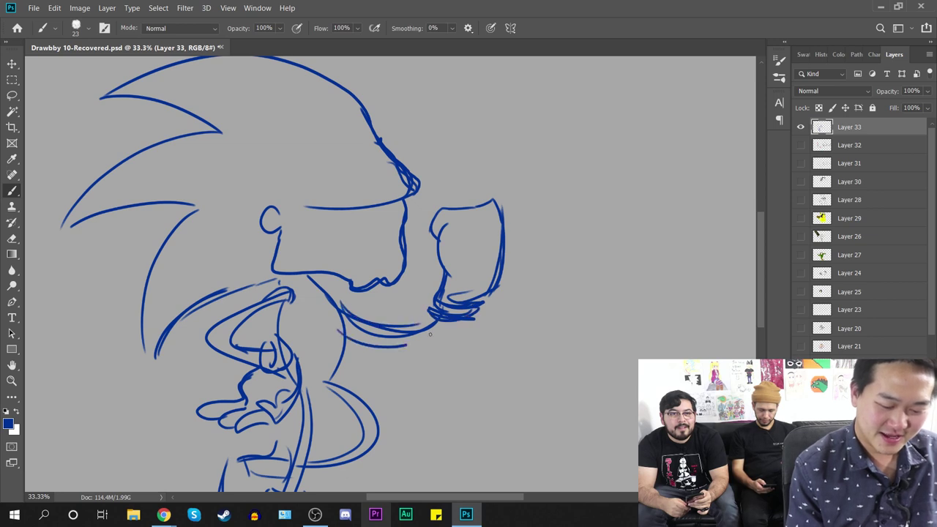
{"action": "left_click_drag", "start_coordinate": [447, 322], "coordinate": [345, 338]}
Step: Add a row of small circles and one larger circle to the raised hand, and thicken its outer edge and cuff
{"action": "left_click_drag", "start_coordinate": [479, 257], "coordinate": [483, 260]}
{"action": "left_click_drag", "start_coordinate": [495, 215], "coordinate": [457, 224]}
{"action": "left_click_drag", "start_coordinate": [449, 223], "coordinate": [447, 224]}
{"action": "mouse_move", "coordinate": [496, 204]}
{"action": "left_mouse_down"}
{"action": "mouse_move", "coordinate": [501, 233]}
{"action": "mouse_move", "coordinate": [481, 301]}
{"action": "left_mouse_up"}
{"action": "left_click_drag", "start_coordinate": [465, 312], "coordinate": [447, 300]}
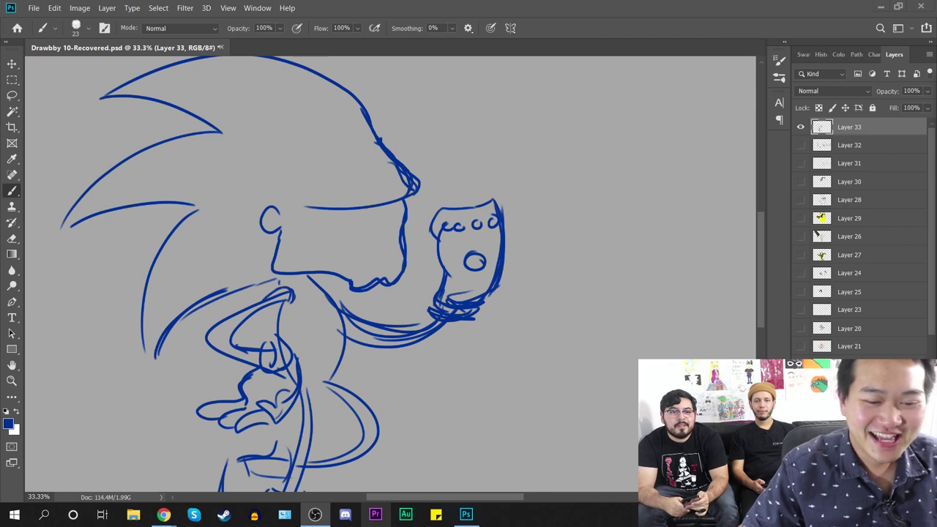
Step: Draw a tall oval on the front of the character's chest
{"action": "key", "text": "alt+Tab"}
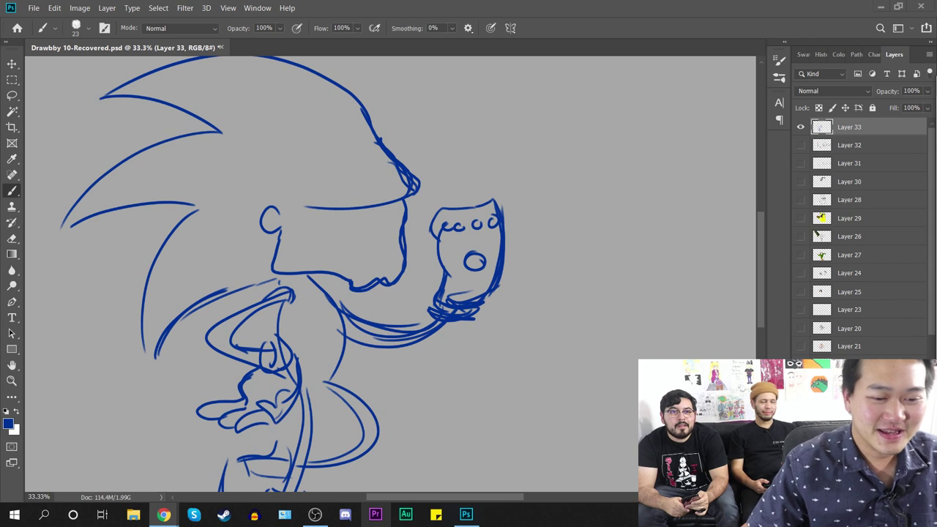
{"action": "left_click", "coordinate": [665, 18]}
{"action": "mouse_move", "coordinate": [435, 393]}
{"action": "left_mouse_down"}
{"action": "mouse_move", "coordinate": [561, 255]}
{"action": "mouse_move", "coordinate": [550, 308]}
{"action": "left_mouse_up"}
{"action": "mouse_move", "coordinate": [443, 229]}
{"action": "left_mouse_down"}
{"action": "mouse_move", "coordinate": [419, 271]}
{"action": "mouse_move", "coordinate": [448, 227]}
{"action": "left_mouse_up"}
{"action": "left_click_drag", "start_coordinate": [414, 311], "coordinate": [448, 308]}
{"action": "mouse_move", "coordinate": [600, 314]}
{"action": "left_mouse_down"}
{"action": "mouse_move", "coordinate": [584, 364]}
{"action": "mouse_move", "coordinate": [581, 432]}
{"action": "mouse_move", "coordinate": [534, 412]}
{"action": "mouse_move", "coordinate": [595, 409]}
{"action": "left_mouse_up"}
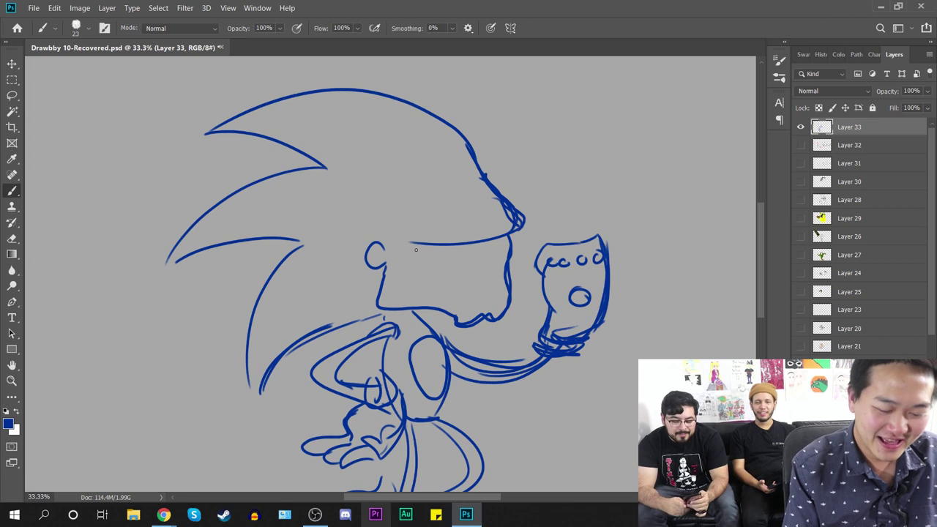
Step: Sketch the two half-closed eyes as curves hanging below the brow line, with the far eye at the face's front edge
{"action": "mouse_move", "coordinate": [413, 246]}
{"action": "left_mouse_down"}
{"action": "mouse_move", "coordinate": [462, 254]}
{"action": "mouse_move", "coordinate": [513, 246]}
{"action": "mouse_move", "coordinate": [494, 260]}
{"action": "left_mouse_up"}
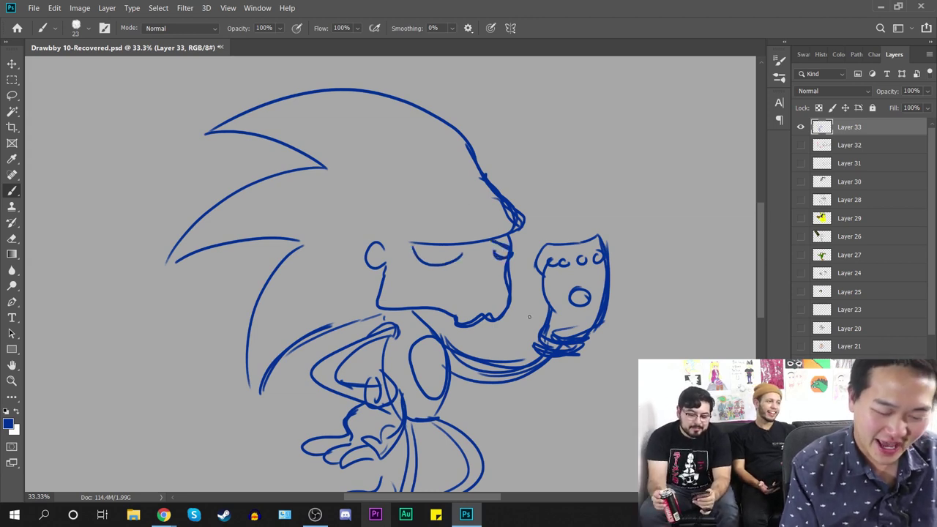
{"action": "key", "text": "ctrl+plus"}
{"action": "key", "text": "ctrl+z"}
{"action": "left_click_drag", "start_coordinate": [540, 242], "coordinate": [563, 252]}
{"action": "left_click_drag", "start_coordinate": [549, 246], "coordinate": [568, 242]}
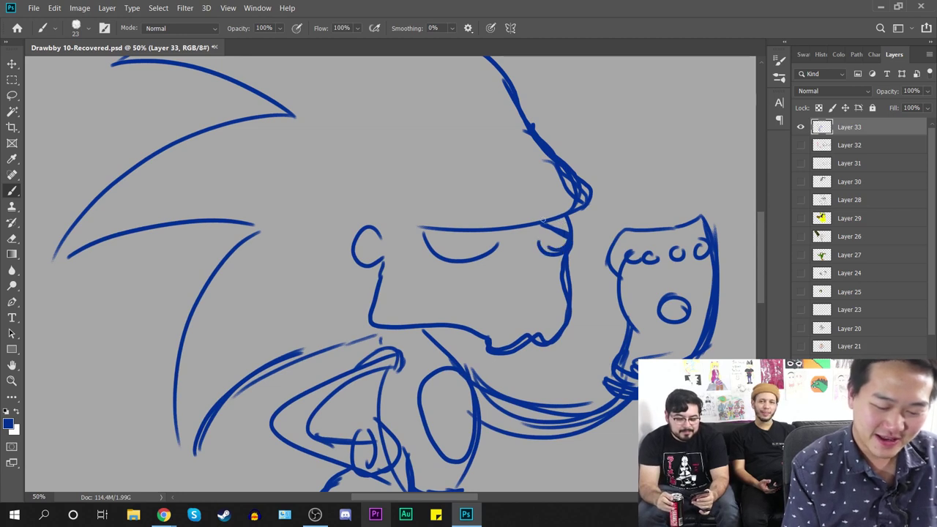
Step: Add small pupils beneath the eyelids and reinforce the brow line, extending it slightly toward the ear
{"action": "left_click_drag", "start_coordinate": [425, 230], "coordinate": [444, 234]}
{"action": "left_click_drag", "start_coordinate": [534, 230], "coordinate": [548, 224]}
{"action": "left_click_drag", "start_coordinate": [567, 325], "coordinate": [504, 317]}
{"action": "left_click_drag", "start_coordinate": [525, 193], "coordinate": [360, 217]}
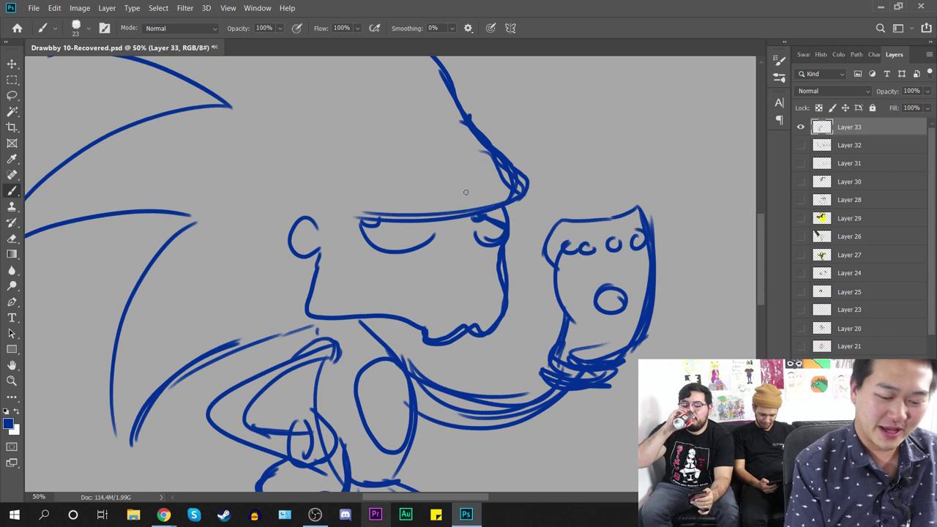
{"action": "left_click_drag", "start_coordinate": [483, 210], "coordinate": [346, 214]}
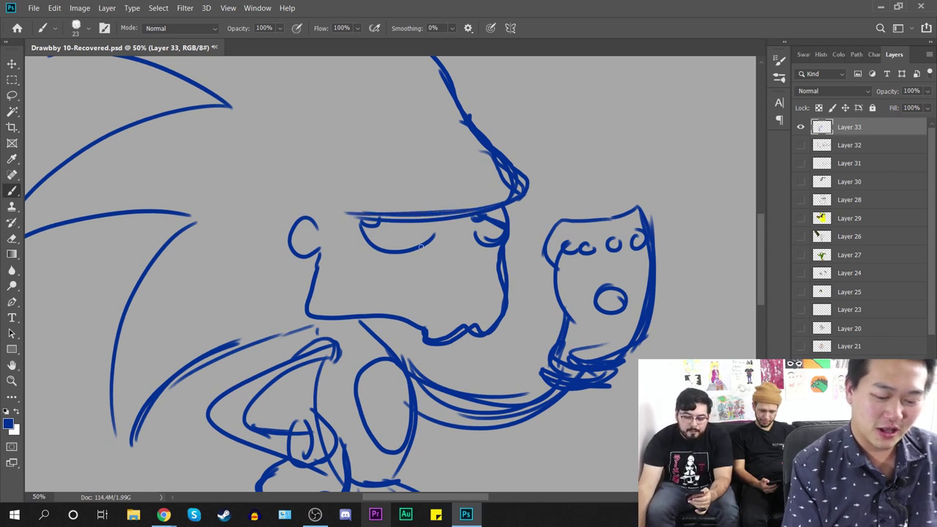
Step: Rework the near eye's corner and draw a small hooked nose below the far eye
{"action": "left_click_drag", "start_coordinate": [429, 243], "coordinate": [441, 232]}
{"action": "mouse_move", "coordinate": [460, 272]}
{"action": "left_mouse_down"}
{"action": "mouse_move", "coordinate": [479, 272]}
{"action": "mouse_move", "coordinate": [462, 272]}
{"action": "left_mouse_up"}
{"action": "key", "text": "ctrl+z"}
{"action": "key", "text": "ctrl+z"}
{"action": "left_click_drag", "start_coordinate": [558, 353], "coordinate": [626, 359]}
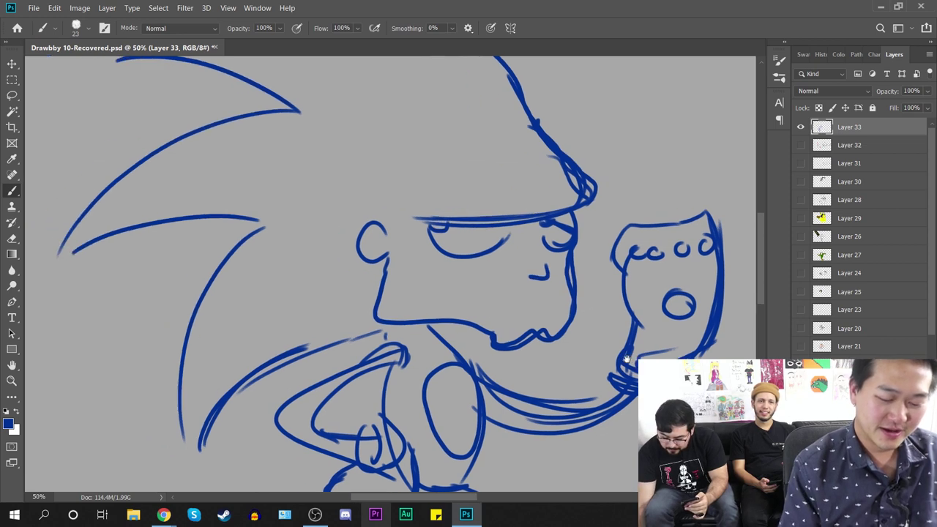
Step: Draw a smiling mouth with a cheek crease, add lines under the eyes and thicken the chin
{"action": "mouse_move", "coordinate": [484, 302]}
{"action": "left_mouse_down"}
{"action": "mouse_move", "coordinate": [560, 291]}
{"action": "mouse_move", "coordinate": [556, 299]}
{"action": "mouse_move", "coordinate": [484, 288]}
{"action": "mouse_move", "coordinate": [469, 298]}
{"action": "left_mouse_up"}
{"action": "mouse_move", "coordinate": [536, 320]}
{"action": "left_mouse_down"}
{"action": "mouse_move", "coordinate": [542, 337]}
{"action": "mouse_move", "coordinate": [574, 317]}
{"action": "left_mouse_up"}
{"action": "left_click_drag", "start_coordinate": [564, 284], "coordinate": [585, 334]}
{"action": "mouse_move", "coordinate": [431, 265]}
{"action": "left_mouse_down"}
{"action": "mouse_move", "coordinate": [410, 287]}
{"action": "mouse_move", "coordinate": [419, 296]}
{"action": "left_mouse_up"}
{"action": "mouse_move", "coordinate": [526, 288]}
{"action": "left_mouse_down"}
{"action": "mouse_move", "coordinate": [482, 320]}
{"action": "mouse_move", "coordinate": [470, 315]}
{"action": "left_mouse_up"}
{"action": "mouse_move", "coordinate": [564, 298]}
{"action": "left_mouse_down"}
{"action": "mouse_move", "coordinate": [587, 308]}
{"action": "mouse_move", "coordinate": [563, 282]}
{"action": "left_mouse_up"}
{"action": "left_click_drag", "start_coordinate": [638, 373], "coordinate": [590, 313]}
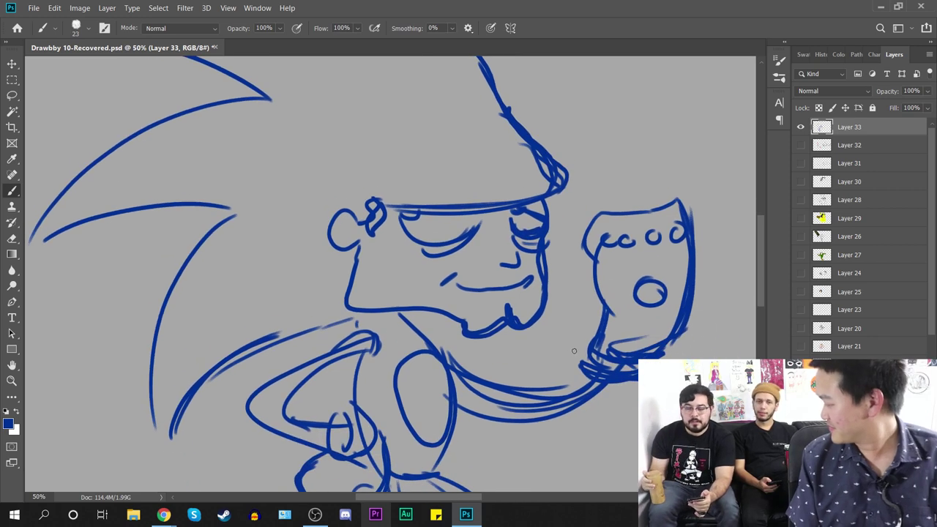
Step: Add inner ear detail and a curved hairline above the sideburn, and thicken the jaw outline
{"action": "mouse_move", "coordinate": [546, 199]}
{"action": "left_mouse_down"}
{"action": "mouse_move", "coordinate": [544, 321]}
{"action": "mouse_move", "coordinate": [457, 332]}
{"action": "mouse_move", "coordinate": [456, 315]}
{"action": "mouse_move", "coordinate": [352, 299]}
{"action": "mouse_move", "coordinate": [361, 248]}
{"action": "mouse_move", "coordinate": [338, 229]}
{"action": "mouse_move", "coordinate": [350, 222]}
{"action": "left_mouse_up"}
{"action": "left_click_drag", "start_coordinate": [343, 225], "coordinate": [345, 236]}
{"action": "key", "text": "ctrl+minus"}
{"action": "key", "text": "ctrl+minus"}
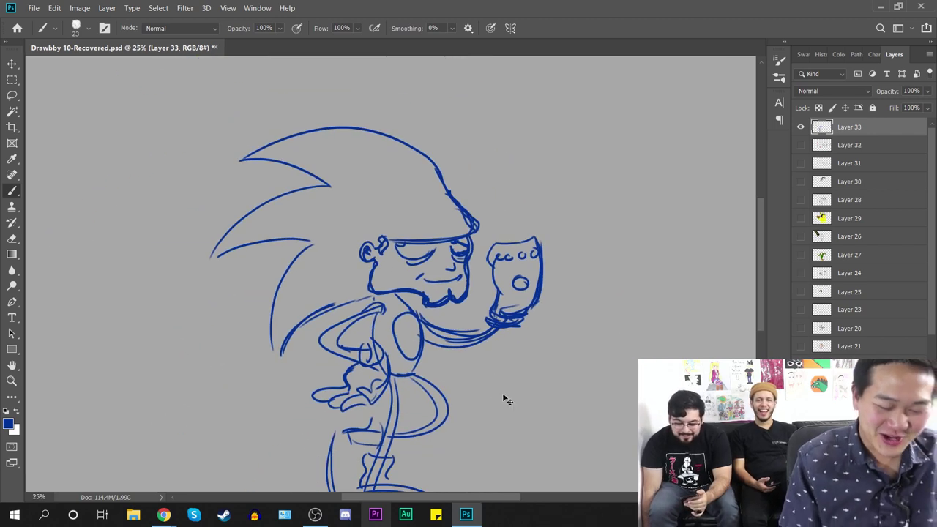
{"action": "key", "text": "ctrl+plus"}
{"action": "key", "text": "ctrl+plus"}
{"action": "left_click_drag", "start_coordinate": [563, 286], "coordinate": [557, 389]}
{"action": "left_click_drag", "start_coordinate": [366, 303], "coordinate": [365, 274]}
{"action": "mouse_move", "coordinate": [601, 271]}
{"action": "left_mouse_down"}
{"action": "mouse_move", "coordinate": [565, 207]}
{"action": "mouse_move", "coordinate": [523, 189]}
{"action": "left_mouse_up"}
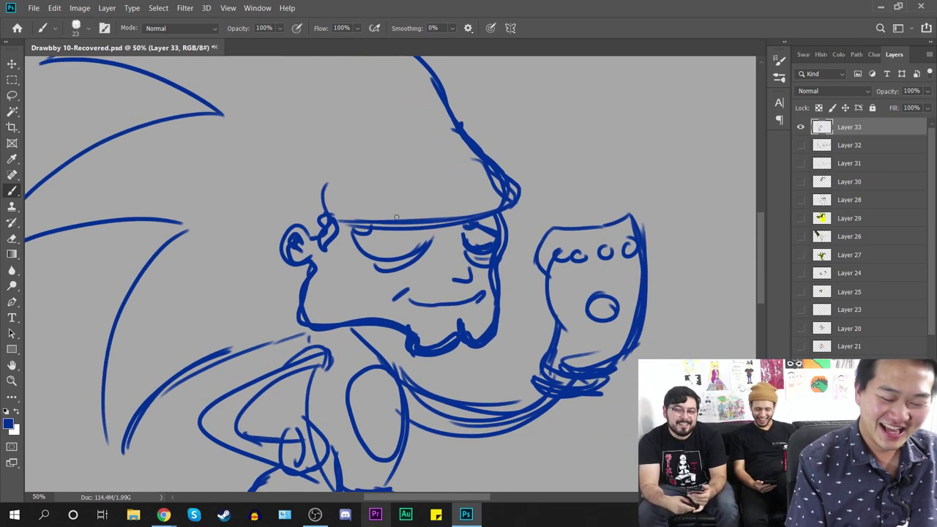
Step: Strengthen the mouth line and draw a small dark goatee below the lip
{"action": "left_click_drag", "start_coordinate": [414, 302], "coordinate": [490, 290]}
{"action": "mouse_move", "coordinate": [450, 315]}
{"action": "left_mouse_down"}
{"action": "mouse_move", "coordinate": [473, 313]}
{"action": "mouse_move", "coordinate": [450, 321]}
{"action": "mouse_move", "coordinate": [469, 322]}
{"action": "left_mouse_up"}
{"action": "key", "text": "ctrl+minus"}
{"action": "key", "text": "ctrl+minus"}
{"action": "key", "text": "ctrl+plus"}
{"action": "key", "text": "ctrl+plus"}
{"action": "key", "text": "ctrl+minus"}
{"action": "key", "text": "ctrl+minus"}
{"action": "left_click_drag", "start_coordinate": [556, 316], "coordinate": [559, 257]}
Step: Darken the line art to navy by lowering its brightness with a Brightness/Contrast adjustment
{"action": "left_click", "coordinate": [80, 7]}
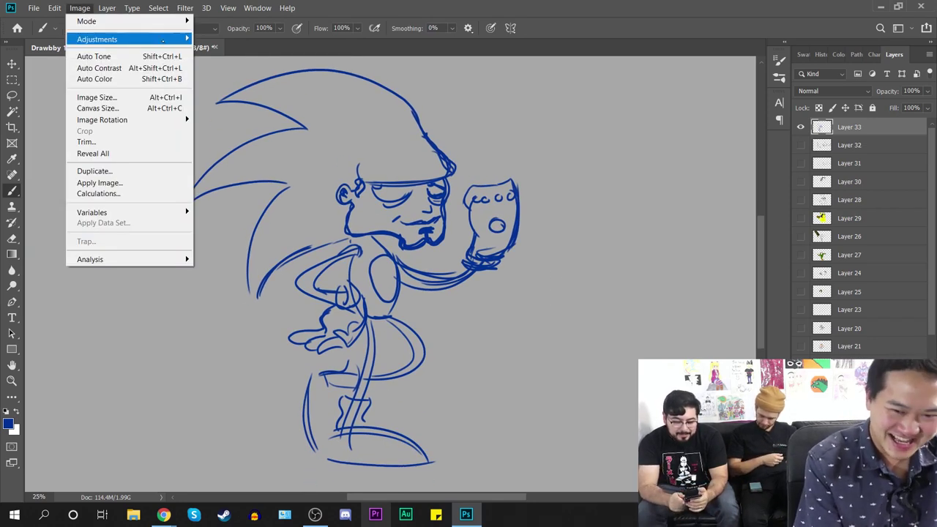
{"action": "mouse_move", "coordinate": [97, 38]}
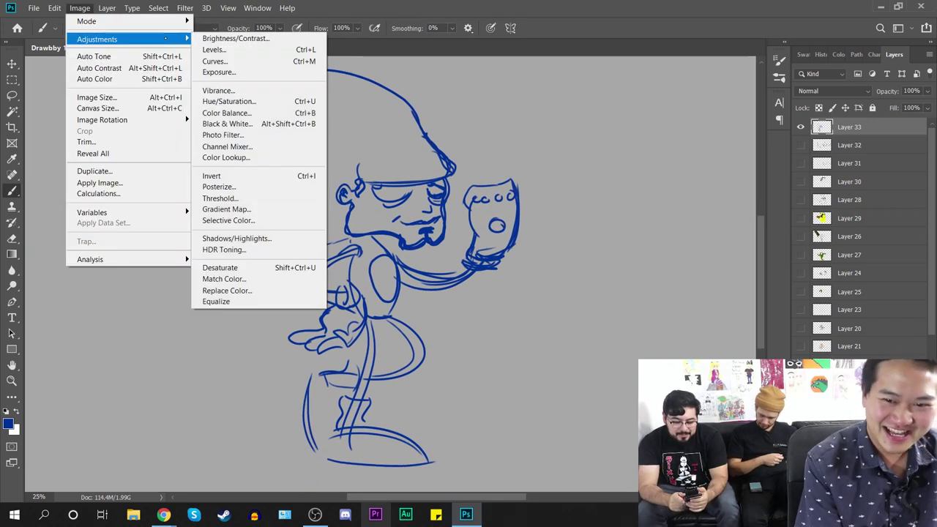
{"action": "left_click", "coordinate": [256, 39]}
{"action": "left_click_drag", "start_coordinate": [144, 172], "coordinate": [94, 172]}
{"action": "left_click", "coordinate": [251, 145]}
{"action": "key", "text": "b"}
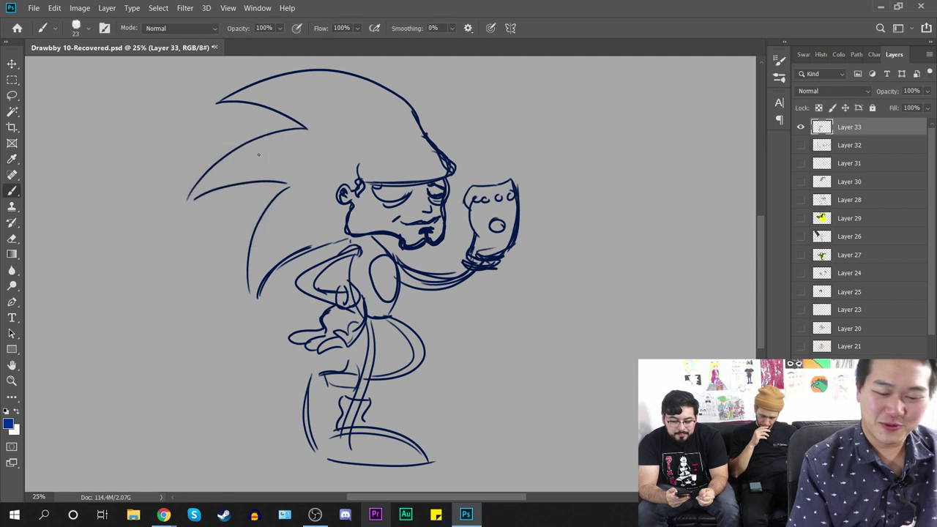
Step: Create a new empty layer directly beneath the character's line art layer
{"action": "left_click", "coordinate": [849, 145]}
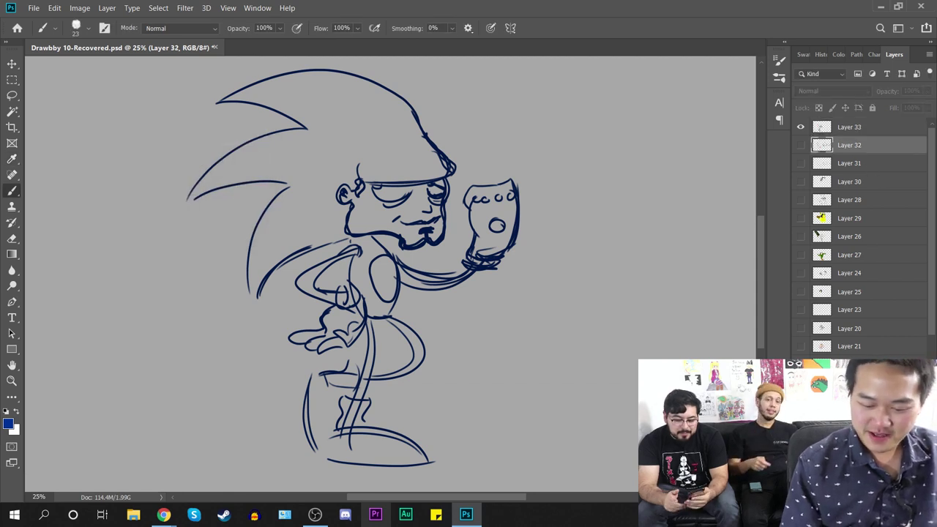
{"action": "key", "text": "ctrl+shift+alt+n"}
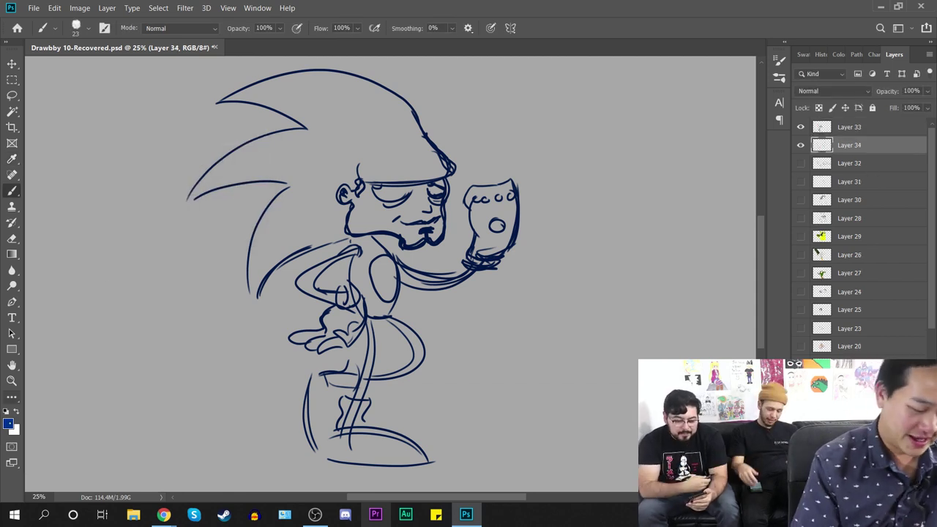
{"action": "key", "text": "ctrl+plus"}
{"action": "left_click_drag", "start_coordinate": [377, 209], "coordinate": [453, 320]}
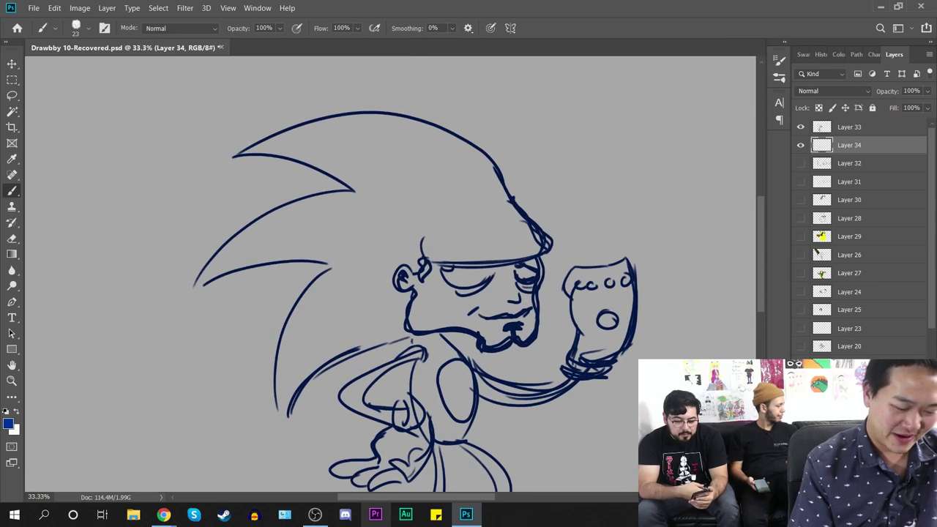
Step: Set the foreground colour to bright blue 0033d8
{"action": "left_click", "coordinate": [8, 424]}
{"action": "mouse_move", "coordinate": [758, 147]}
{"action": "left_mouse_down"}
{"action": "mouse_move", "coordinate": [755, 97]}
{"action": "mouse_move", "coordinate": [755, 117]}
{"action": "mouse_move", "coordinate": [743, 95]}
{"action": "mouse_move", "coordinate": [755, 130]}
{"action": "left_mouse_up"}
{"action": "left_click", "coordinate": [738, 99]}
{"action": "left_click", "coordinate": [863, 66]}
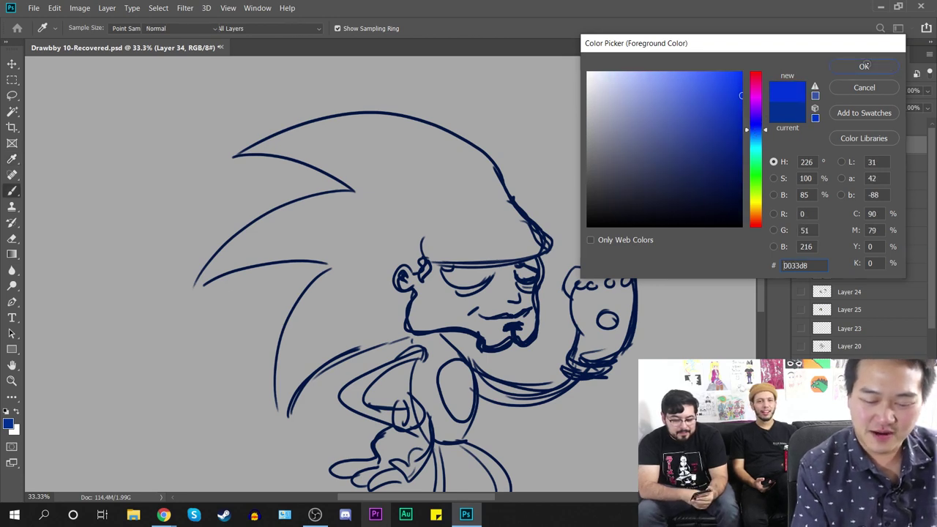
Step: Set the brush size to 139 px for colouring
{"action": "key", "text": "ctrl+plus"}
{"action": "right_click", "coordinate": [494, 196]}
{"action": "left_click_drag", "start_coordinate": [575, 228], "coordinate": [612, 228]}
{"action": "left_click", "coordinate": [463, 203]}
{"action": "key", "text": "ctrl+z"}
{"action": "right_click", "coordinate": [474, 221]}
{"action": "left_click_drag", "start_coordinate": [632, 253], "coordinate": [593, 253]}
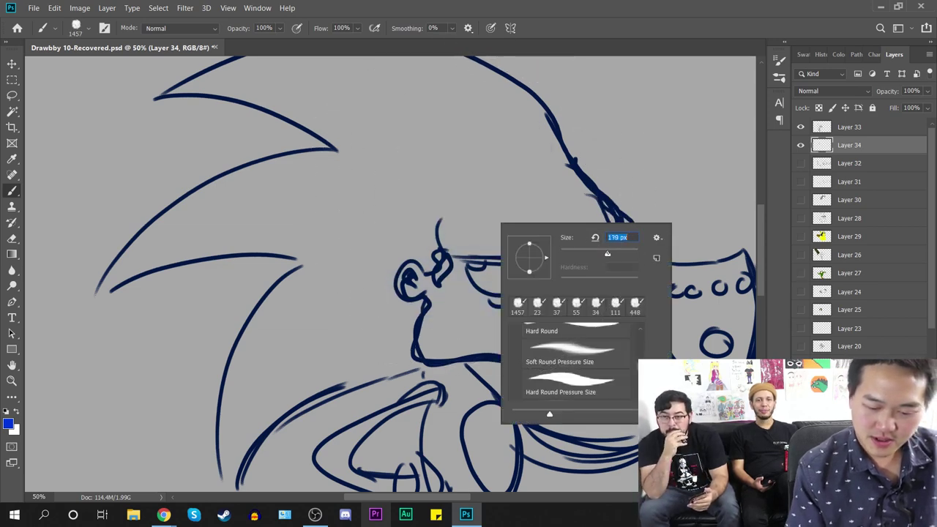
{"action": "key", "text": "Return"}
Step: Paint the top of the head and the uppermost hair spike solid blue down to the brow line
{"action": "left_click_drag", "start_coordinate": [455, 234], "coordinate": [474, 208]}
{"action": "mouse_move", "coordinate": [507, 235]}
{"action": "left_mouse_down"}
{"action": "mouse_move", "coordinate": [482, 247]}
{"action": "mouse_move", "coordinate": [598, 236]}
{"action": "mouse_move", "coordinate": [526, 237]}
{"action": "mouse_move", "coordinate": [576, 214]}
{"action": "mouse_move", "coordinate": [524, 215]}
{"action": "mouse_move", "coordinate": [577, 214]}
{"action": "mouse_move", "coordinate": [552, 183]}
{"action": "left_mouse_up"}
{"action": "key", "text": "space"}
{"action": "mouse_move", "coordinate": [584, 227]}
{"action": "left_mouse_down"}
{"action": "mouse_move", "coordinate": [577, 202]}
{"action": "mouse_move", "coordinate": [636, 307]}
{"action": "mouse_move", "coordinate": [597, 200]}
{"action": "mouse_move", "coordinate": [566, 176]}
{"action": "mouse_move", "coordinate": [443, 129]}
{"action": "mouse_move", "coordinate": [252, 155]}
{"action": "left_mouse_up"}
{"action": "left_click_drag", "start_coordinate": [478, 142], "coordinate": [205, 172]}
{"action": "left_click_drag", "start_coordinate": [300, 155], "coordinate": [451, 233]}
{"action": "mouse_move", "coordinate": [380, 209]}
{"action": "left_mouse_down"}
{"action": "mouse_move", "coordinate": [412, 218]}
{"action": "mouse_move", "coordinate": [279, 168]}
{"action": "mouse_move", "coordinate": [475, 179]}
{"action": "mouse_move", "coordinate": [359, 160]}
{"action": "mouse_move", "coordinate": [289, 161]}
{"action": "mouse_move", "coordinate": [522, 174]}
{"action": "mouse_move", "coordinate": [500, 197]}
{"action": "mouse_move", "coordinate": [527, 207]}
{"action": "mouse_move", "coordinate": [489, 255]}
{"action": "mouse_move", "coordinate": [530, 298]}
{"action": "left_mouse_up"}
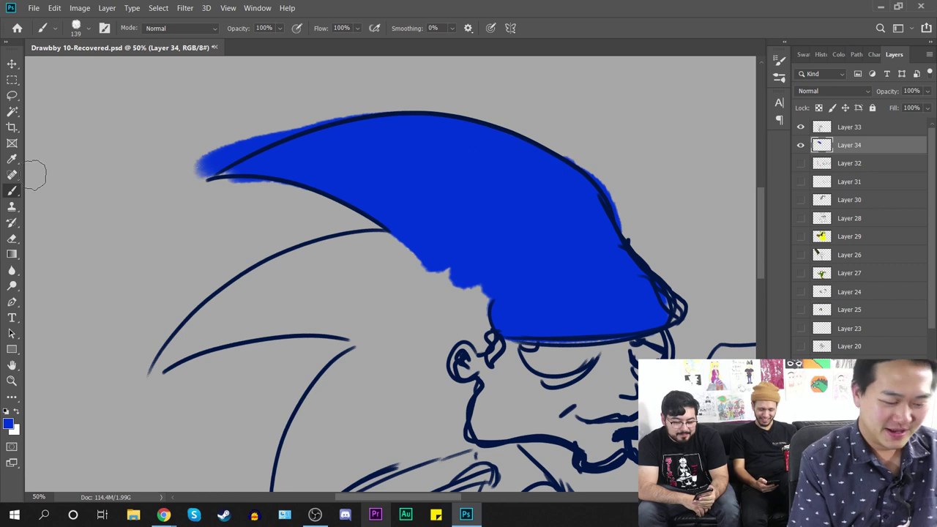
Step: Erase the blue that spills past the outline around the uppermost spike's tip and upper edge
{"action": "left_click", "coordinate": [12, 238]}
{"action": "mouse_move", "coordinate": [252, 139]}
{"action": "left_mouse_down"}
{"action": "mouse_move", "coordinate": [220, 150]}
{"action": "mouse_move", "coordinate": [202, 177]}
{"action": "mouse_move", "coordinate": [186, 178]}
{"action": "left_mouse_up"}
{"action": "left_click_drag", "start_coordinate": [318, 126], "coordinate": [380, 113]}
{"action": "key", "text": "space"}
{"action": "left_click_drag", "start_coordinate": [528, 306], "coordinate": [583, 246]}
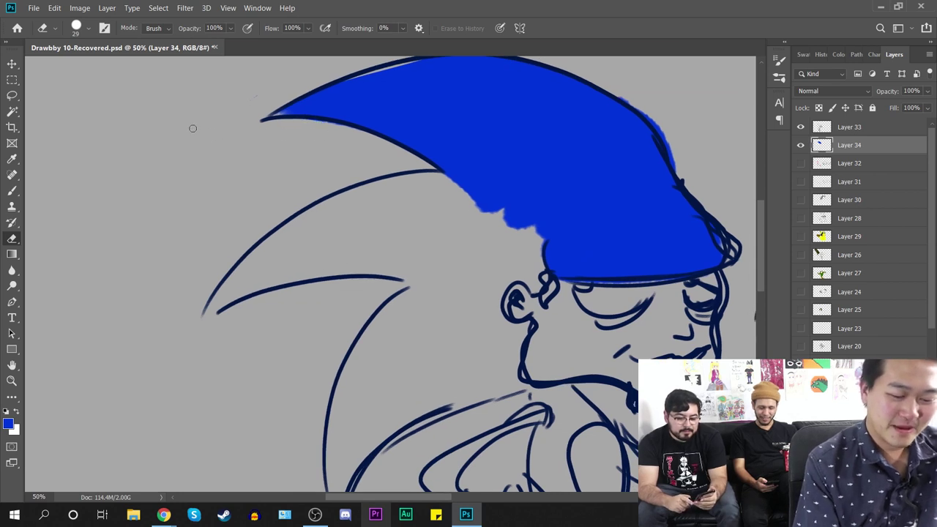
Step: Paint the middle and lower hair spikes and the area behind the ear and jaw blue
{"action": "left_click", "coordinate": [11, 190]}
{"action": "key", "text": "space"}
{"action": "left_click_drag", "start_coordinate": [578, 326], "coordinate": [571, 334]}
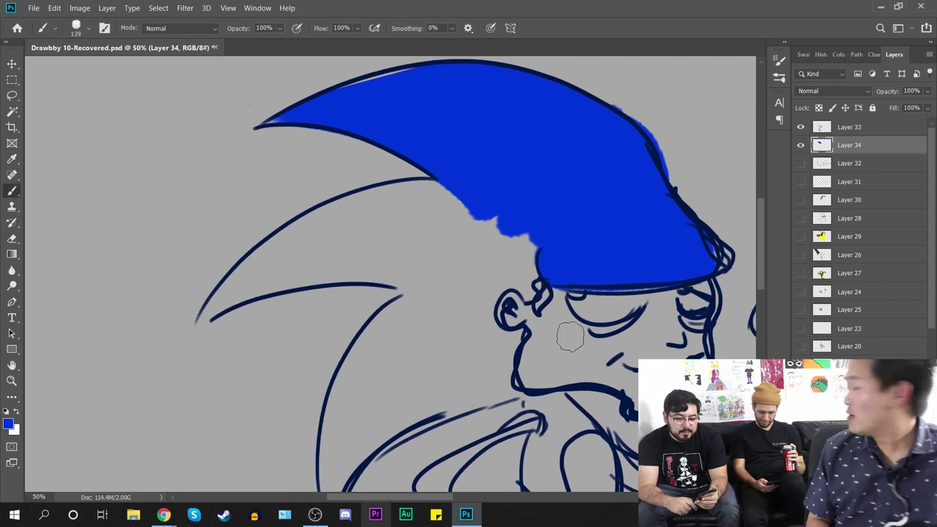
{"action": "left_click_drag", "start_coordinate": [207, 319], "coordinate": [454, 192]}
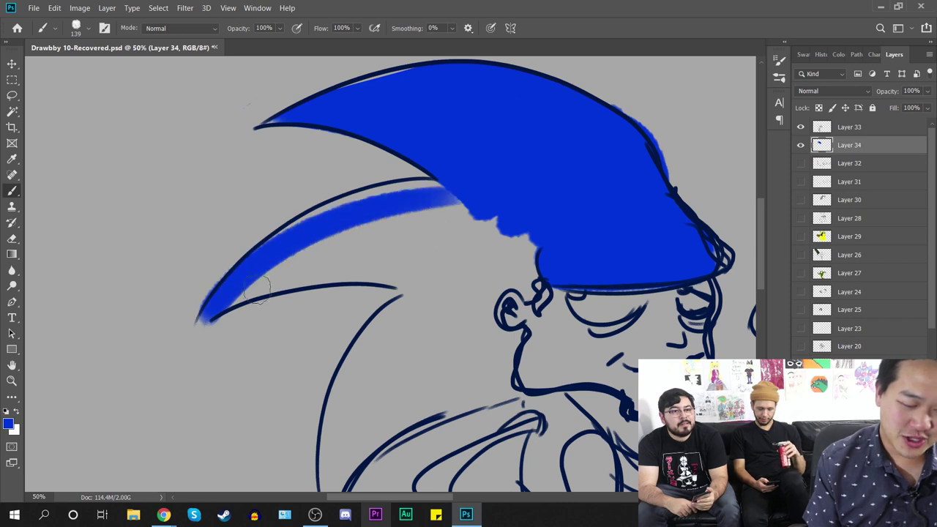
{"action": "left_click_drag", "start_coordinate": [286, 275], "coordinate": [526, 186]}
{"action": "left_click_drag", "start_coordinate": [220, 304], "coordinate": [498, 255]}
{"action": "left_click_drag", "start_coordinate": [256, 297], "coordinate": [447, 274]}
{"action": "mouse_move", "coordinate": [205, 303]}
{"action": "left_mouse_down"}
{"action": "mouse_move", "coordinate": [450, 292]}
{"action": "mouse_move", "coordinate": [306, 249]}
{"action": "mouse_move", "coordinate": [295, 262]}
{"action": "mouse_move", "coordinate": [440, 217]}
{"action": "mouse_move", "coordinate": [437, 242]}
{"action": "mouse_move", "coordinate": [467, 253]}
{"action": "mouse_move", "coordinate": [454, 277]}
{"action": "mouse_move", "coordinate": [527, 264]}
{"action": "mouse_move", "coordinate": [527, 291]}
{"action": "mouse_move", "coordinate": [472, 278]}
{"action": "mouse_move", "coordinate": [492, 275]}
{"action": "mouse_move", "coordinate": [493, 298]}
{"action": "mouse_move", "coordinate": [468, 356]}
{"action": "left_mouse_up"}
{"action": "left_click_drag", "start_coordinate": [435, 348], "coordinate": [361, 178]}
{"action": "left_click_drag", "start_coordinate": [354, 139], "coordinate": [281, 219]}
{"action": "left_click_drag", "start_coordinate": [318, 157], "coordinate": [254, 356]}
{"action": "mouse_move", "coordinate": [256, 245]}
{"action": "left_mouse_down"}
{"action": "mouse_move", "coordinate": [260, 369]}
{"action": "mouse_move", "coordinate": [293, 220]}
{"action": "mouse_move", "coordinate": [265, 310]}
{"action": "mouse_move", "coordinate": [422, 221]}
{"action": "mouse_move", "coordinate": [447, 170]}
{"action": "mouse_move", "coordinate": [399, 184]}
{"action": "mouse_move", "coordinate": [383, 229]}
{"action": "mouse_move", "coordinate": [402, 159]}
{"action": "mouse_move", "coordinate": [371, 139]}
{"action": "mouse_move", "coordinate": [366, 207]}
{"action": "left_mouse_up"}
{"action": "left_click_drag", "start_coordinate": [313, 190], "coordinate": [376, 167]}
Step: Erase the blue overspill around the lower and middle spikes and along the front of the head
{"action": "left_click", "coordinate": [12, 238]}
{"action": "mouse_move", "coordinate": [306, 217]}
{"action": "left_mouse_down"}
{"action": "mouse_move", "coordinate": [310, 335]}
{"action": "mouse_move", "coordinate": [292, 243]}
{"action": "left_mouse_up"}
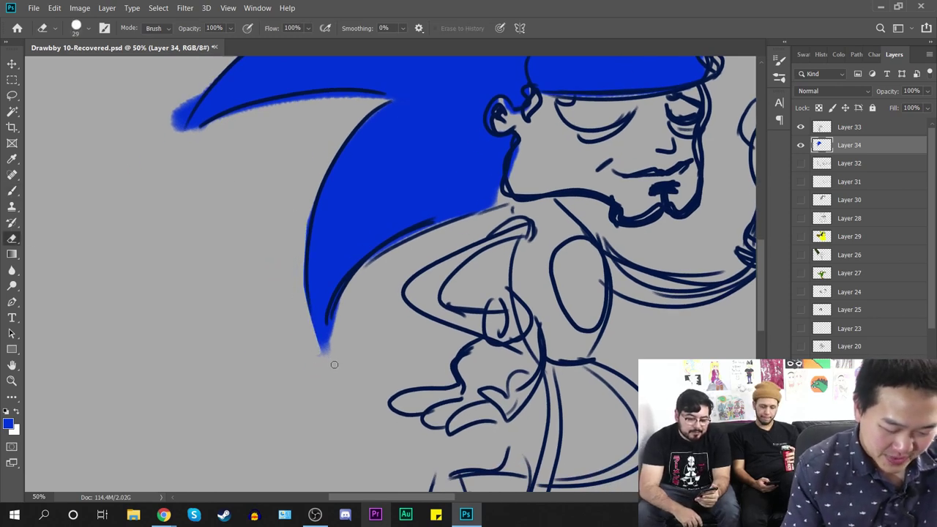
{"action": "left_click_drag", "start_coordinate": [402, 245], "coordinate": [531, 403]}
{"action": "mouse_move", "coordinate": [313, 258]}
{"action": "left_mouse_down"}
{"action": "mouse_move", "coordinate": [293, 310]}
{"action": "mouse_move", "coordinate": [304, 286]}
{"action": "left_mouse_up"}
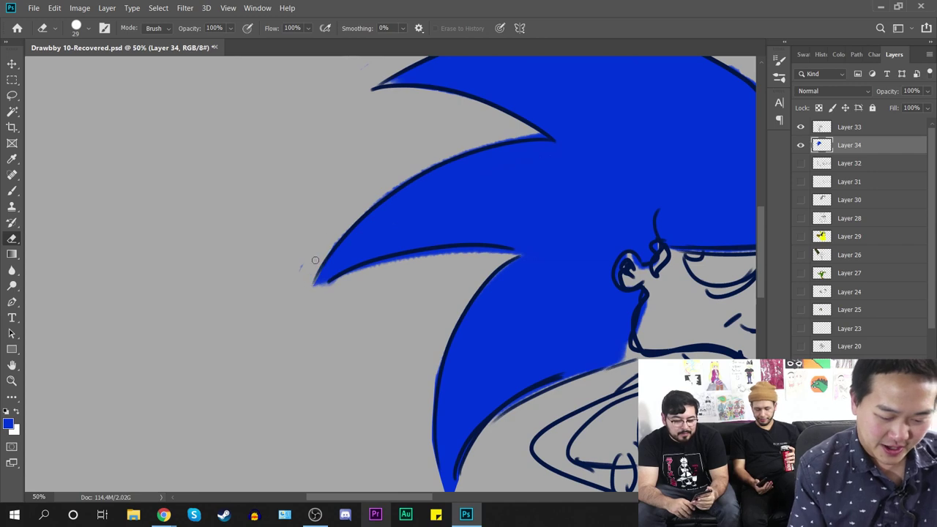
{"action": "mouse_move", "coordinate": [451, 252]}
{"action": "left_mouse_down"}
{"action": "mouse_move", "coordinate": [125, 360]}
{"action": "mouse_move", "coordinate": [48, 346]}
{"action": "mouse_move", "coordinate": [119, 324]}
{"action": "left_mouse_up"}
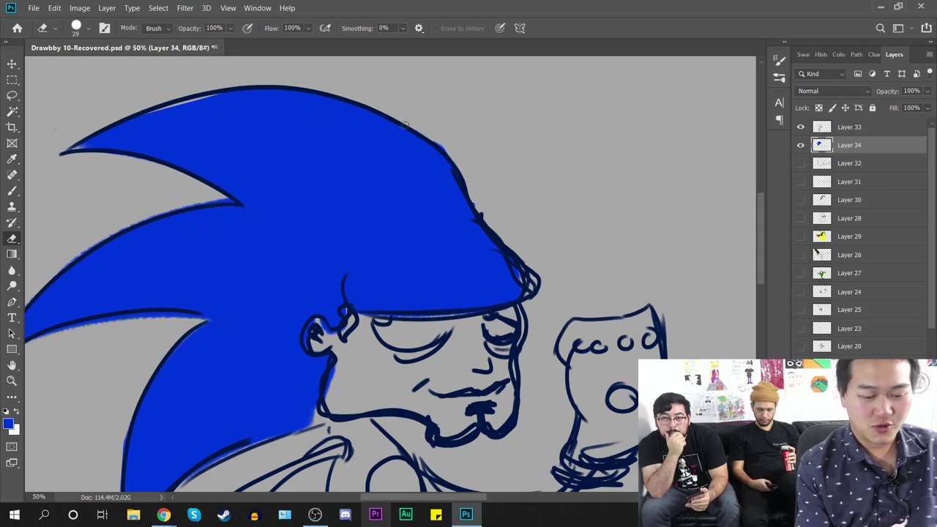
{"action": "left_click_drag", "start_coordinate": [515, 382], "coordinate": [541, 320]}
{"action": "mouse_move", "coordinate": [492, 363]}
{"action": "left_mouse_down"}
{"action": "mouse_move", "coordinate": [454, 196]}
{"action": "mouse_move", "coordinate": [460, 178]}
{"action": "left_mouse_up"}
Step: Paint the torso blue around the chest oval, leaving the oval unpainted
{"action": "key", "text": "b"}
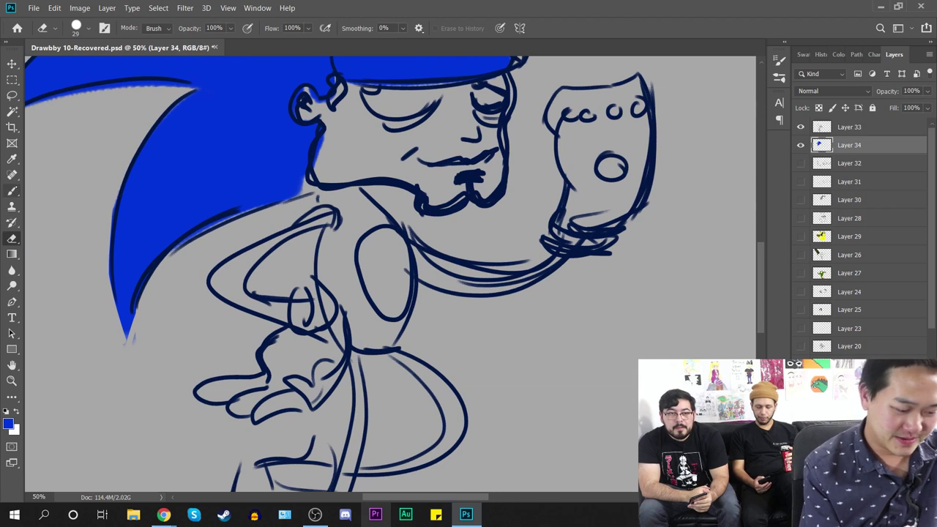
{"action": "mouse_move", "coordinate": [357, 205]}
{"action": "left_mouse_down"}
{"action": "mouse_move", "coordinate": [329, 263]}
{"action": "mouse_move", "coordinate": [361, 327]}
{"action": "mouse_move", "coordinate": [349, 251]}
{"action": "mouse_move", "coordinate": [364, 329]}
{"action": "mouse_move", "coordinate": [391, 330]}
{"action": "mouse_move", "coordinate": [429, 381]}
{"action": "left_mouse_up"}
{"action": "mouse_move", "coordinate": [368, 272]}
{"action": "left_mouse_down"}
{"action": "mouse_move", "coordinate": [345, 247]}
{"action": "mouse_move", "coordinate": [366, 246]}
{"action": "left_mouse_up"}
{"action": "key", "text": "ctrl+minus"}
{"action": "key", "text": "ctrl+minus"}
{"action": "key", "text": "ctrl+plus"}
{"action": "key", "text": "ctrl+plus"}
{"action": "left_click_drag", "start_coordinate": [541, 333], "coordinate": [537, 170]}
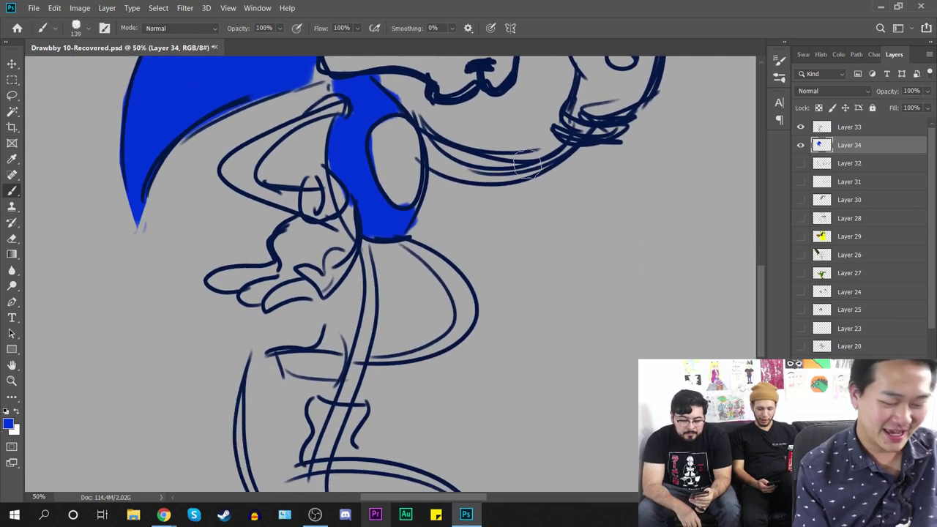
Step: Set the foreground colour to the light skin tone fcdcb2
{"action": "key", "text": "i"}
{"action": "left_click", "coordinate": [8, 424]}
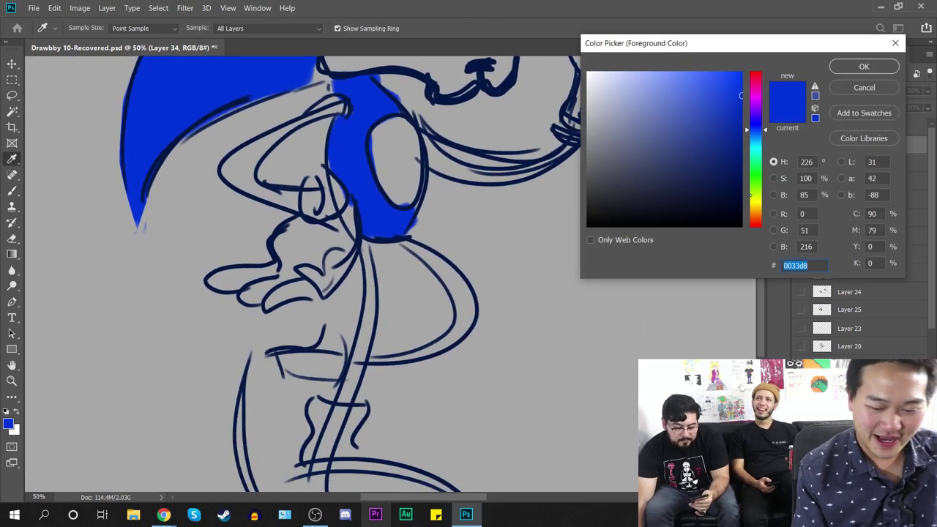
{"action": "type", "text": "fcdab2"}
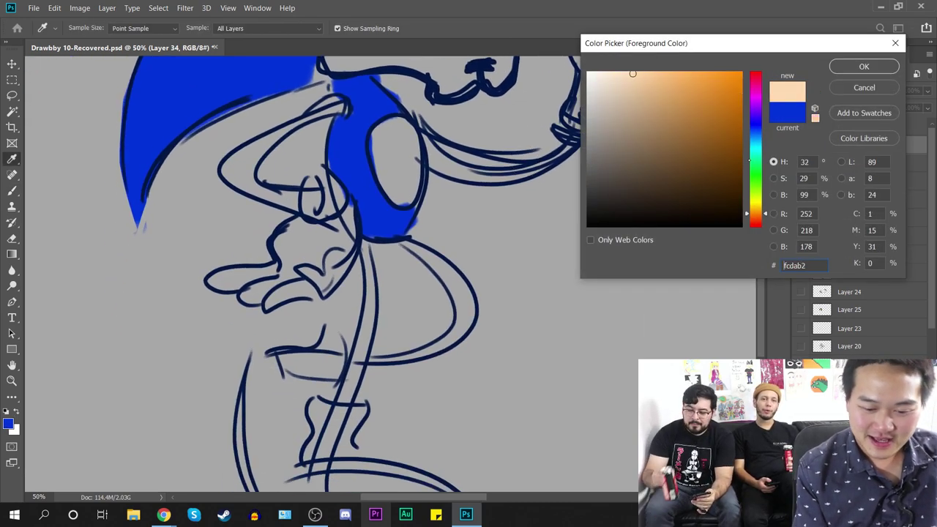
{"action": "left_click_drag", "start_coordinate": [758, 213], "coordinate": [759, 212]}
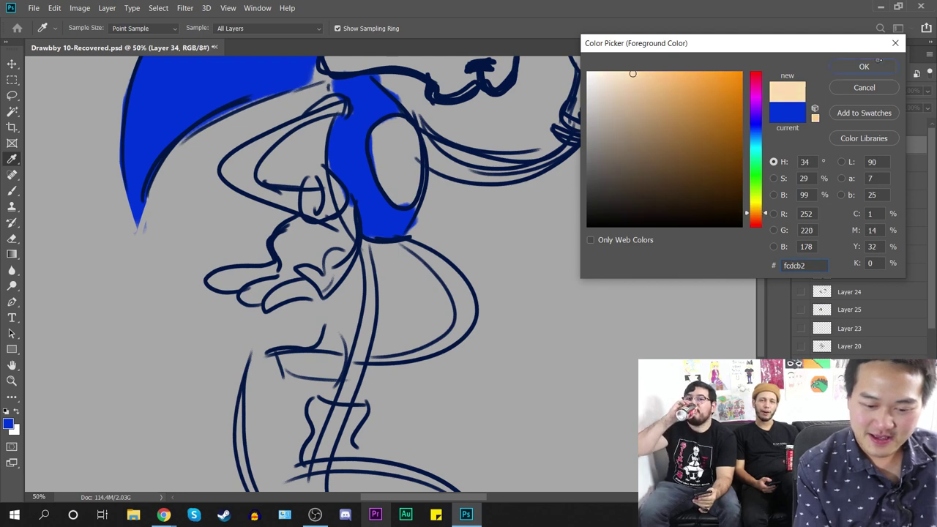
{"action": "left_click", "coordinate": [877, 63]}
Step: Paint the bent rear arm in the skin tone and erase the colour outside its outline
{"action": "left_click_drag", "start_coordinate": [225, 185], "coordinate": [294, 284]}
{"action": "mouse_move", "coordinate": [402, 199]}
{"action": "left_mouse_down"}
{"action": "mouse_move", "coordinate": [331, 247]}
{"action": "mouse_move", "coordinate": [311, 242]}
{"action": "mouse_move", "coordinate": [296, 271]}
{"action": "mouse_move", "coordinate": [350, 273]}
{"action": "mouse_move", "coordinate": [377, 299]}
{"action": "left_mouse_up"}
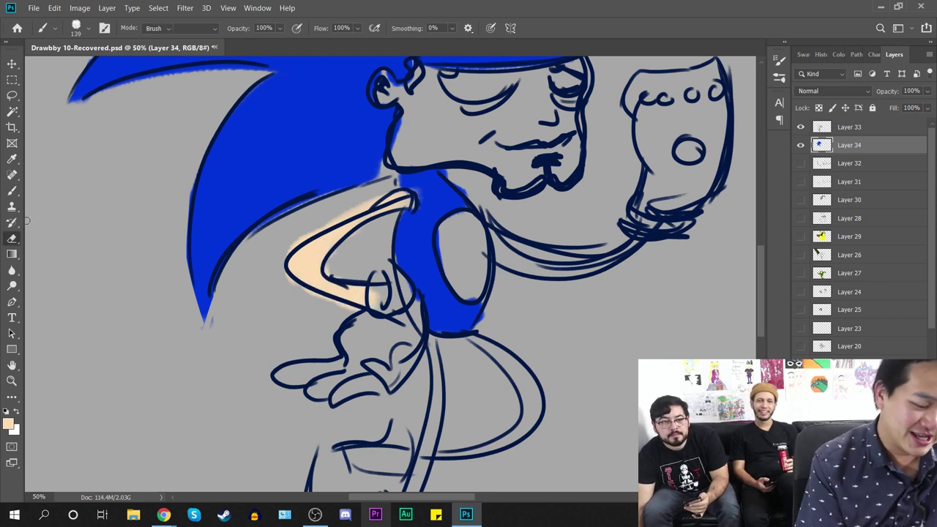
{"action": "key", "text": "e"}
{"action": "left_click_drag", "start_coordinate": [334, 214], "coordinate": [309, 239]}
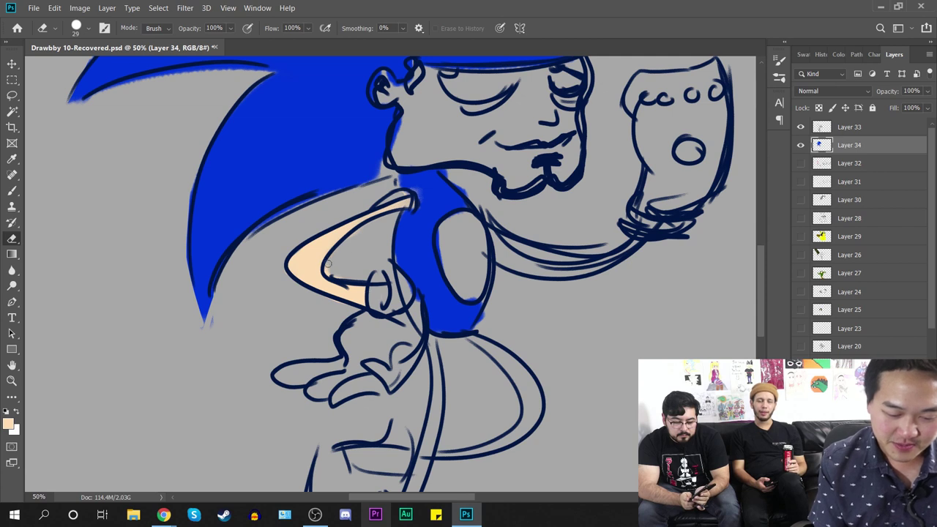
Step: Paint the face, ear, chest oval and front arm in the skin tone
{"action": "left_click", "coordinate": [12, 191]}
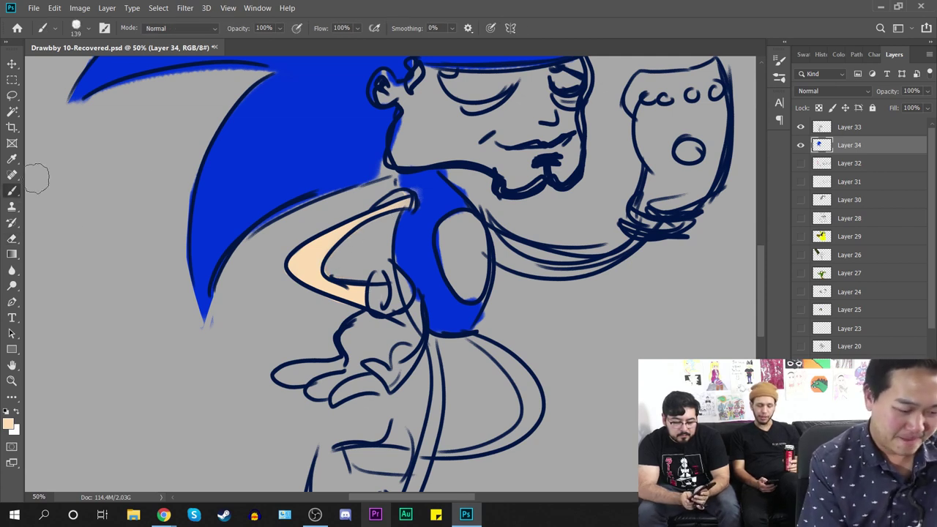
{"action": "mouse_move", "coordinate": [512, 252]}
{"action": "left_mouse_down"}
{"action": "mouse_move", "coordinate": [582, 249]}
{"action": "mouse_move", "coordinate": [567, 258]}
{"action": "mouse_move", "coordinate": [461, 222]}
{"action": "mouse_move", "coordinate": [478, 275]}
{"action": "mouse_move", "coordinate": [494, 255]}
{"action": "left_mouse_up"}
{"action": "mouse_move", "coordinate": [501, 220]}
{"action": "left_mouse_down"}
{"action": "mouse_move", "coordinate": [458, 380]}
{"action": "mouse_move", "coordinate": [456, 370]}
{"action": "left_mouse_up"}
{"action": "mouse_move", "coordinate": [375, 223]}
{"action": "left_mouse_down"}
{"action": "mouse_move", "coordinate": [368, 247]}
{"action": "mouse_move", "coordinate": [348, 242]}
{"action": "mouse_move", "coordinate": [370, 271]}
{"action": "mouse_move", "coordinate": [356, 295]}
{"action": "mouse_move", "coordinate": [402, 262]}
{"action": "mouse_move", "coordinate": [467, 254]}
{"action": "mouse_move", "coordinate": [380, 295]}
{"action": "mouse_move", "coordinate": [404, 287]}
{"action": "mouse_move", "coordinate": [384, 301]}
{"action": "mouse_move", "coordinate": [442, 296]}
{"action": "mouse_move", "coordinate": [473, 319]}
{"action": "mouse_move", "coordinate": [502, 290]}
{"action": "mouse_move", "coordinate": [507, 312]}
{"action": "mouse_move", "coordinate": [520, 303]}
{"action": "mouse_move", "coordinate": [447, 299]}
{"action": "mouse_move", "coordinate": [479, 257]}
{"action": "mouse_move", "coordinate": [498, 275]}
{"action": "mouse_move", "coordinate": [517, 263]}
{"action": "mouse_move", "coordinate": [520, 287]}
{"action": "mouse_move", "coordinate": [465, 294]}
{"action": "left_mouse_up"}
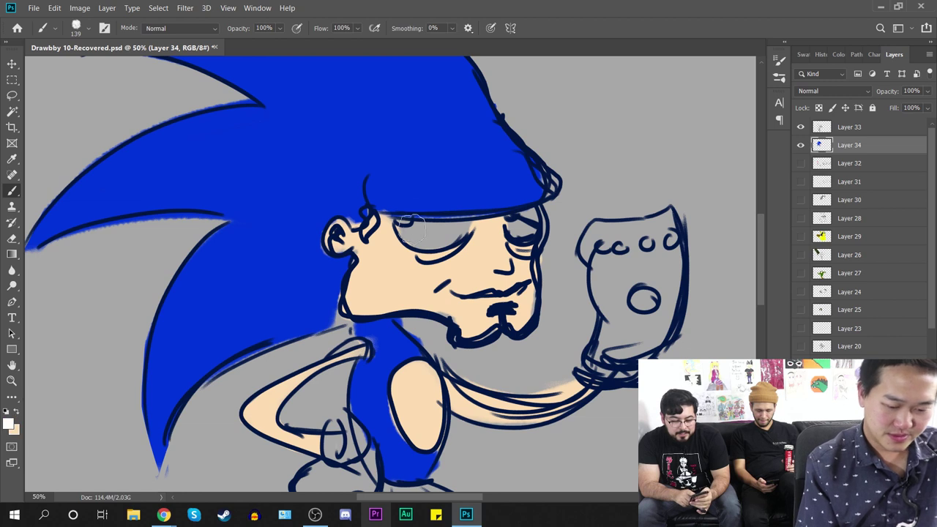
Step: Paint the whites of both eyes and switch the foreground colour to black
{"action": "left_click_drag", "start_coordinate": [426, 238], "coordinate": [531, 228]}
{"action": "key", "text": "x"}
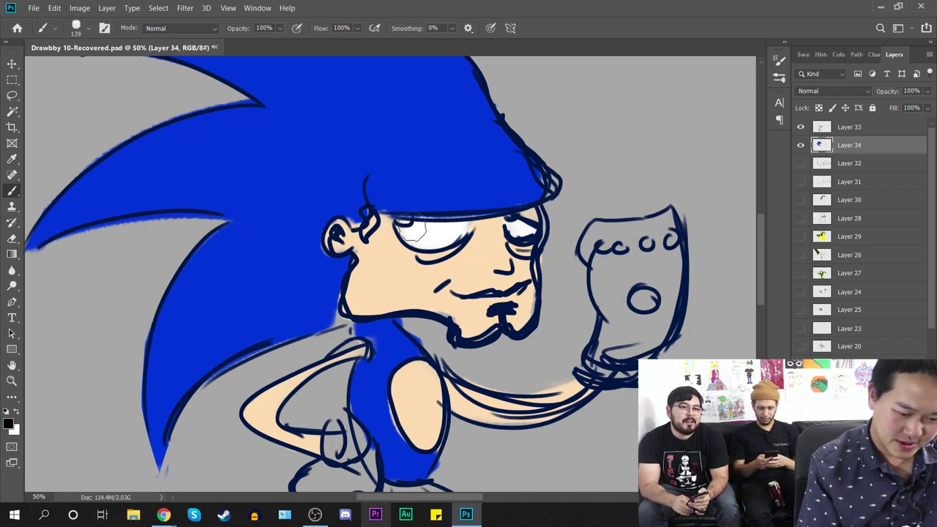
Step: Set the brush size to 32 px and paint black pupils in both eyes
{"action": "scroll", "coordinate": [496, 224], "scroll_direction": "down", "scroll_amount": 2}
{"action": "scroll", "coordinate": [497, 224], "scroll_direction": "up", "scroll_amount": 2}
{"action": "right_click", "coordinate": [496, 224]}
{"action": "left_click", "coordinate": [586, 234]}
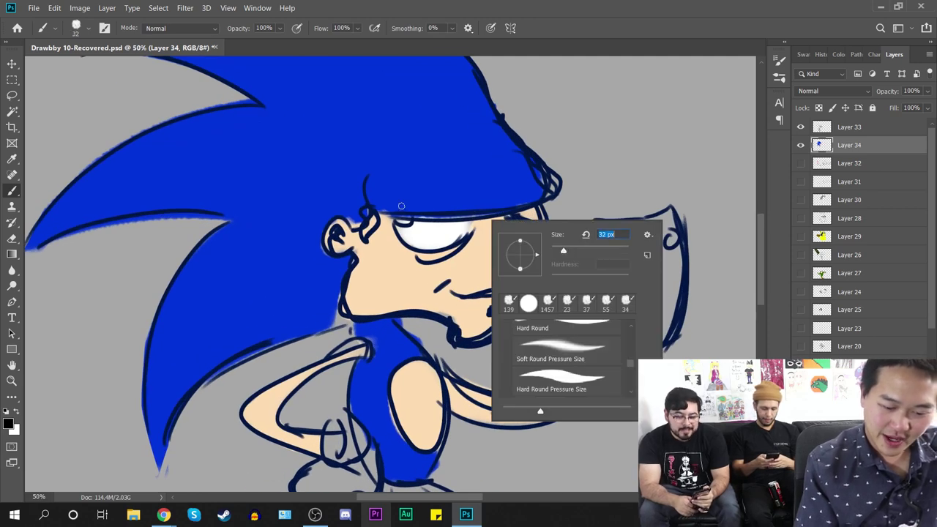
{"action": "key", "text": "Return"}
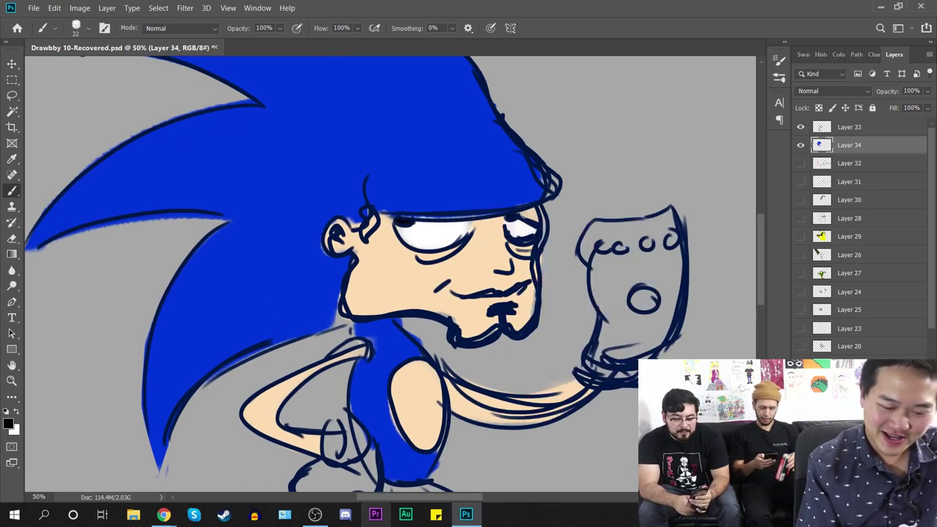
Step: Paint the rear gloved hand and its cuff white with a 37 px brush
{"action": "key", "text": "ctrl+minus"}
{"action": "left_click_drag", "start_coordinate": [568, 375], "coordinate": [545, 220]}
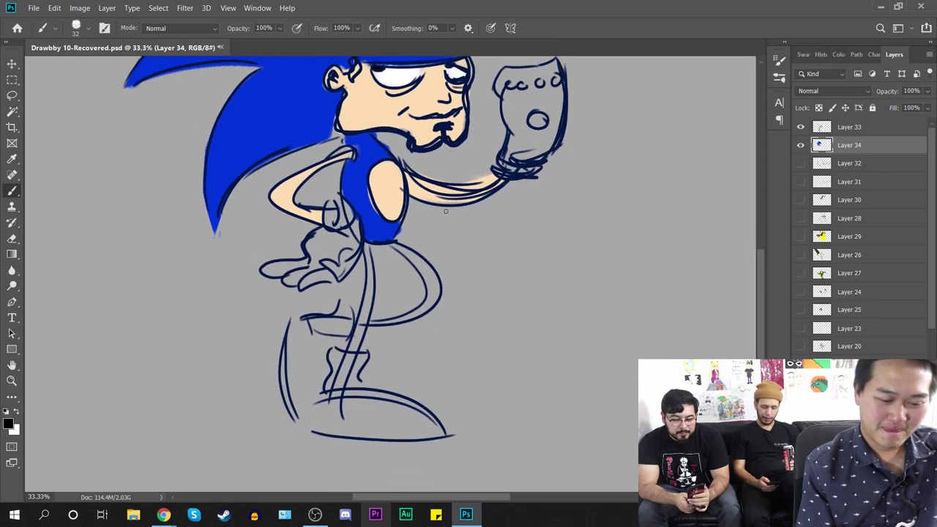
{"action": "key", "text": "ctrl+plus"}
{"action": "left_click_drag", "start_coordinate": [370, 163], "coordinate": [458, 238]}
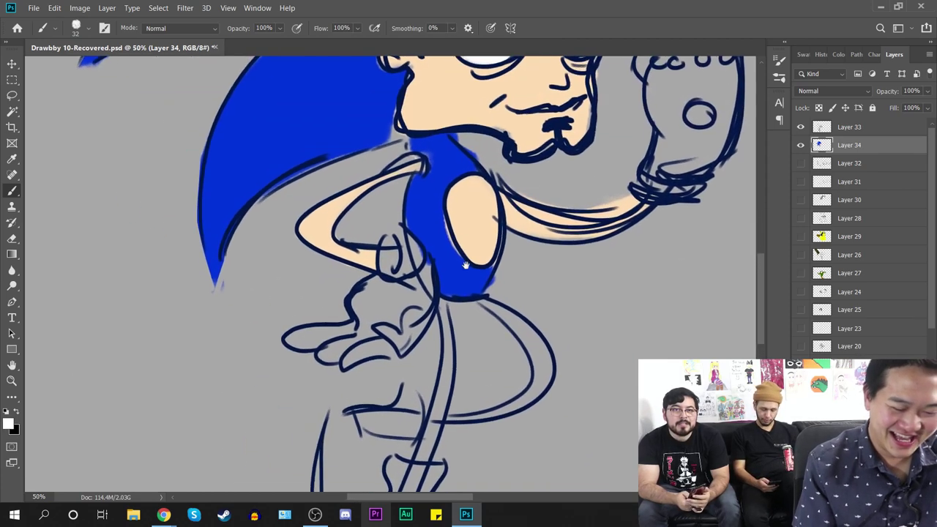
{"action": "right_click", "coordinate": [462, 242]}
{"action": "key", "text": "Return"}
{"action": "mouse_move", "coordinate": [401, 258]}
{"action": "left_mouse_down"}
{"action": "mouse_move", "coordinate": [361, 302]}
{"action": "mouse_move", "coordinate": [355, 328]}
{"action": "mouse_move", "coordinate": [374, 338]}
{"action": "mouse_move", "coordinate": [402, 334]}
{"action": "mouse_move", "coordinate": [411, 346]}
{"action": "mouse_move", "coordinate": [399, 351]}
{"action": "mouse_move", "coordinate": [387, 335]}
{"action": "mouse_move", "coordinate": [339, 367]}
{"action": "mouse_move", "coordinate": [362, 364]}
{"action": "mouse_move", "coordinate": [330, 351]}
{"action": "mouse_move", "coordinate": [323, 359]}
{"action": "mouse_move", "coordinate": [356, 355]}
{"action": "mouse_move", "coordinate": [367, 331]}
{"action": "mouse_move", "coordinate": [313, 331]}
{"action": "left_mouse_up"}
{"action": "mouse_move", "coordinate": [507, 344]}
{"action": "left_mouse_down"}
{"action": "mouse_move", "coordinate": [344, 443]}
{"action": "mouse_move", "coordinate": [309, 389]}
{"action": "left_mouse_up"}
Step: Set the brush size to 94 px, try pale yellow f9e49d on the raised gauntlet and undo the stroke
{"action": "left_click", "coordinate": [6, 423]}
{"action": "left_click_drag", "start_coordinate": [755, 204], "coordinate": [753, 209]}
{"action": "mouse_move", "coordinate": [738, 168]}
{"action": "left_mouse_down"}
{"action": "mouse_move", "coordinate": [743, 109]}
{"action": "mouse_move", "coordinate": [701, 72]}
{"action": "mouse_move", "coordinate": [636, 72]}
{"action": "mouse_move", "coordinate": [645, 75]}
{"action": "left_mouse_up"}
{"action": "left_click", "coordinate": [863, 67]}
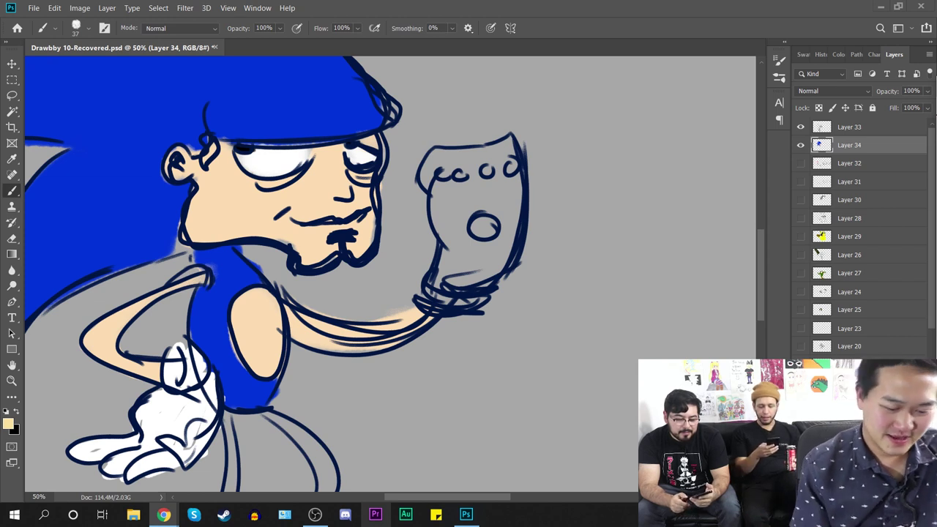
{"action": "right_click", "coordinate": [544, 166]}
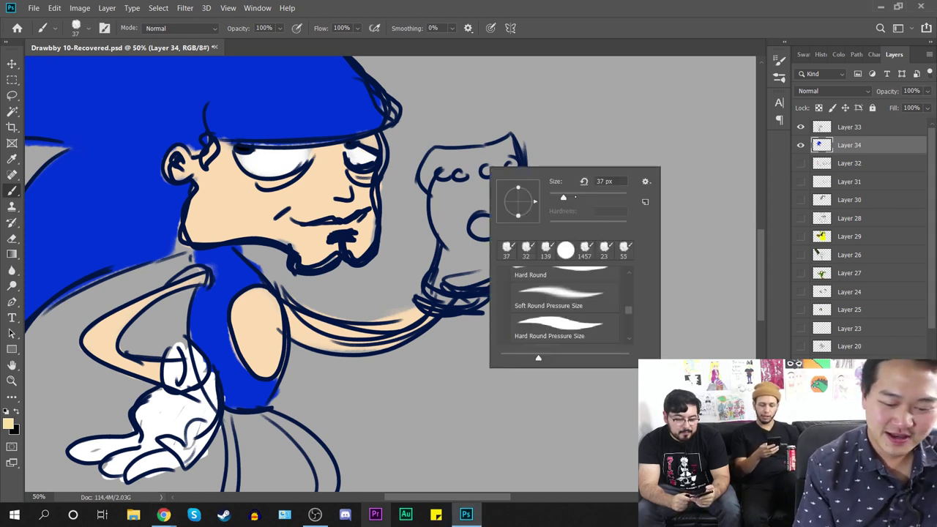
{"action": "left_click", "coordinate": [473, 180]}
{"action": "mouse_move", "coordinate": [470, 176]}
{"action": "left_mouse_down"}
{"action": "mouse_move", "coordinate": [466, 166]}
{"action": "mouse_move", "coordinate": [447, 222]}
{"action": "mouse_move", "coordinate": [456, 258]}
{"action": "left_mouse_up"}
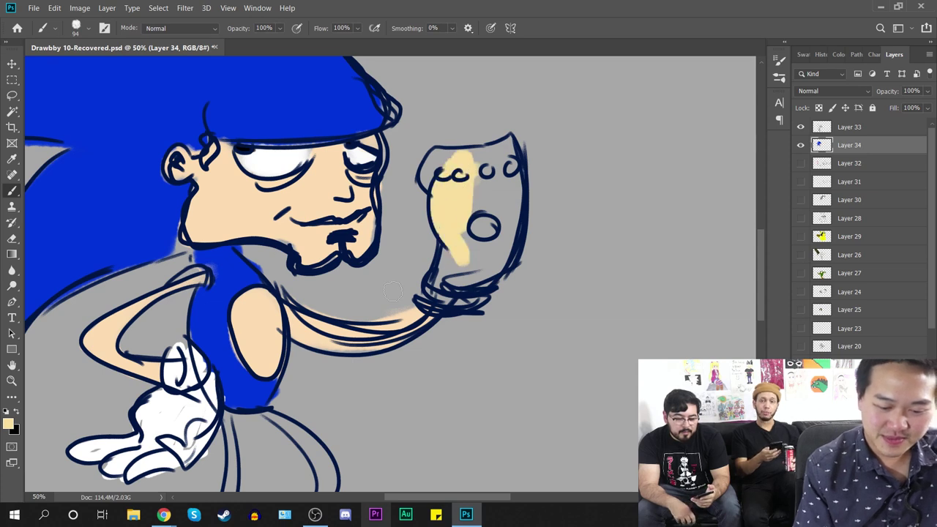
{"action": "key", "text": "ctrl+z"}
Step: Set the foreground colour to golden yellow ffd74c and fill the raised gauntlet with it
{"action": "left_click", "coordinate": [8, 424]}
{"action": "left_click_drag", "start_coordinate": [764, 194], "coordinate": [764, 207]}
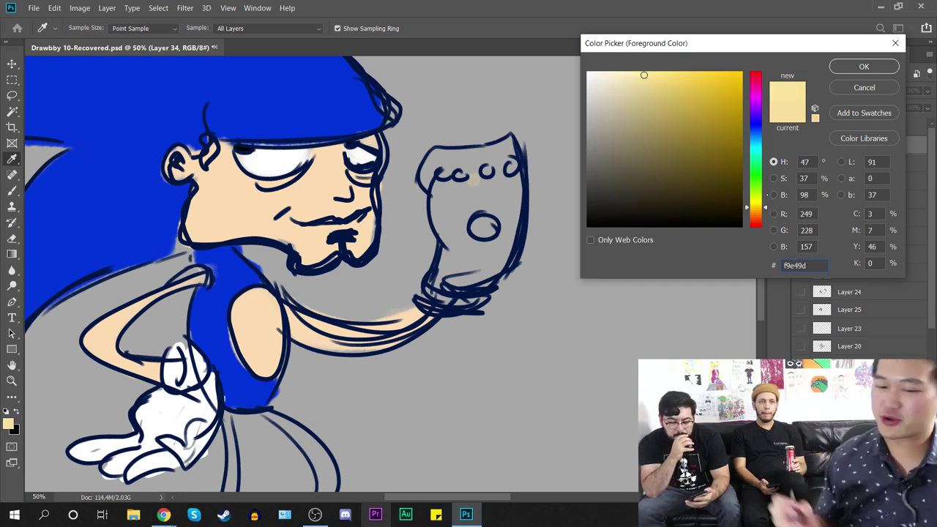
{"action": "left_click_drag", "start_coordinate": [682, 73], "coordinate": [696, 72]}
{"action": "left_click", "coordinate": [865, 66]}
{"action": "mouse_move", "coordinate": [473, 171]}
{"action": "left_mouse_down"}
{"action": "mouse_move", "coordinate": [456, 241]}
{"action": "mouse_move", "coordinate": [446, 172]}
{"action": "mouse_move", "coordinate": [454, 249]}
{"action": "mouse_move", "coordinate": [444, 272]}
{"action": "mouse_move", "coordinate": [482, 271]}
{"action": "mouse_move", "coordinate": [483, 216]}
{"action": "mouse_move", "coordinate": [491, 256]}
{"action": "mouse_move", "coordinate": [513, 187]}
{"action": "mouse_move", "coordinate": [470, 198]}
{"action": "mouse_move", "coordinate": [443, 167]}
{"action": "mouse_move", "coordinate": [427, 180]}
{"action": "mouse_move", "coordinate": [492, 148]}
{"action": "mouse_move", "coordinate": [504, 188]}
{"action": "left_mouse_up"}
Step: Set the foreground colour to bright green 72ff4c and paint the large gem in the middle of the gauntlet
{"action": "left_click", "coordinate": [10, 422]}
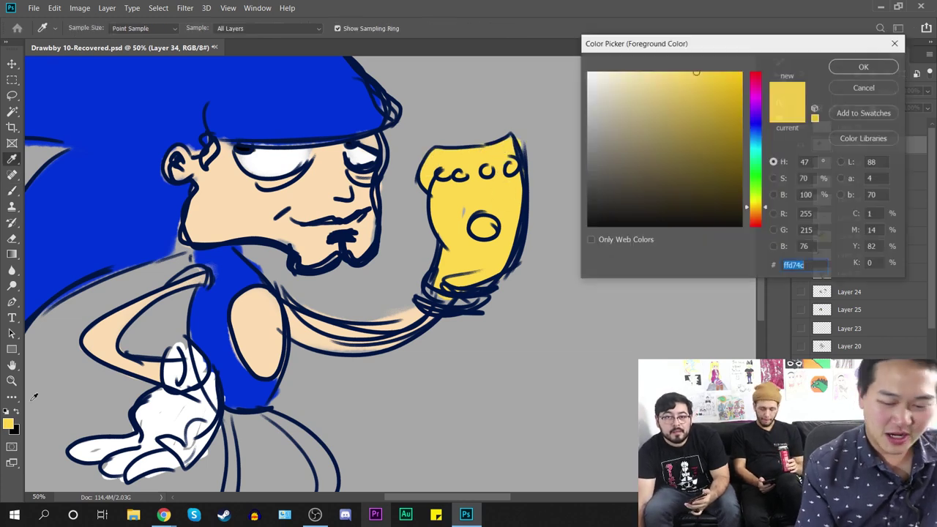
{"action": "left_click_drag", "start_coordinate": [759, 204], "coordinate": [760, 181]}
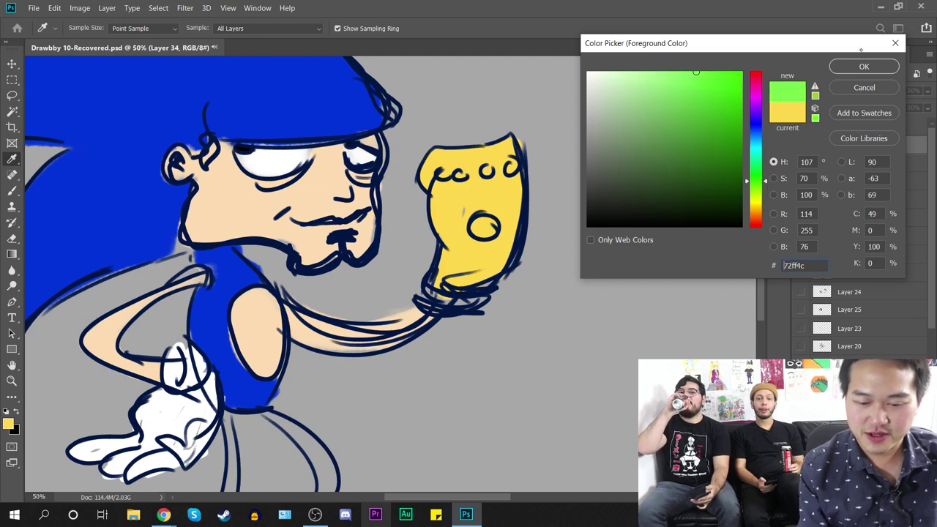
{"action": "key", "text": "Return"}
{"action": "left_click_drag", "start_coordinate": [492, 222], "coordinate": [484, 225]}
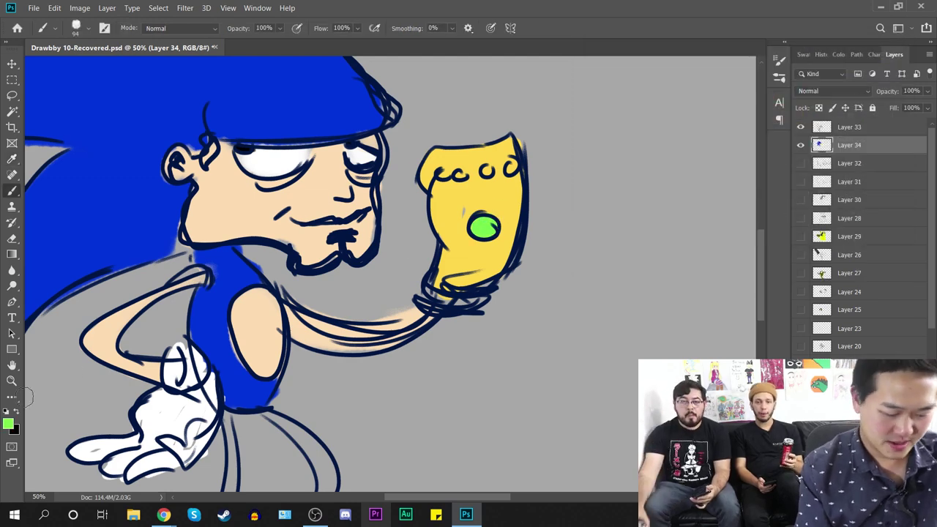
Step: Paint the small gauntlet gem farthest from the face red and the one beside it cyan 4cfff0
{"action": "left_click", "coordinate": [8, 425]}
{"action": "left_click_drag", "start_coordinate": [758, 181], "coordinate": [765, 44]}
{"action": "left_click", "coordinate": [863, 67]}
{"action": "left_click", "coordinate": [9, 425]}
{"action": "type", "text": "4cfff0"}
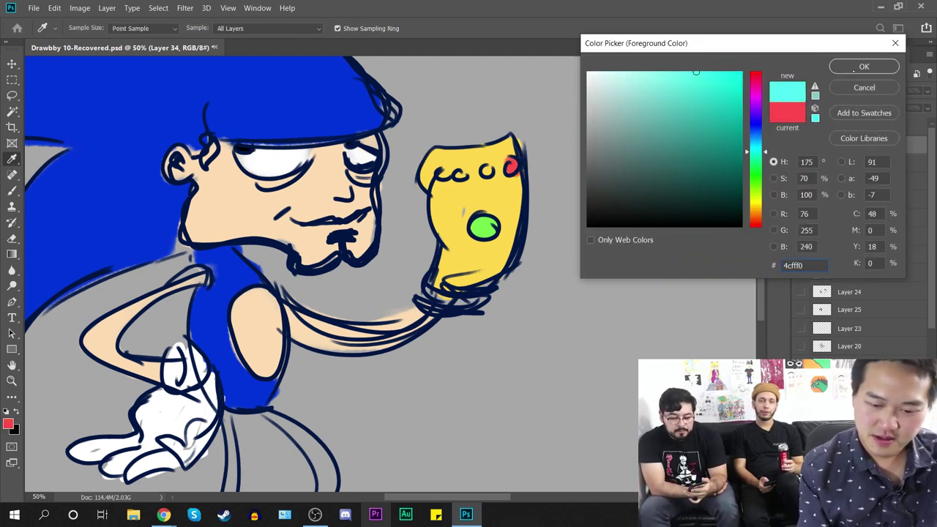
{"action": "left_click", "coordinate": [854, 71]}
Step: Set the foreground colour to magenta ff4cec and paint the gem beside the cyan one
{"action": "left_click", "coordinate": [9, 423]}
{"action": "type", "text": "ff4cf0"}
{"action": "left_click", "coordinate": [853, 71]}
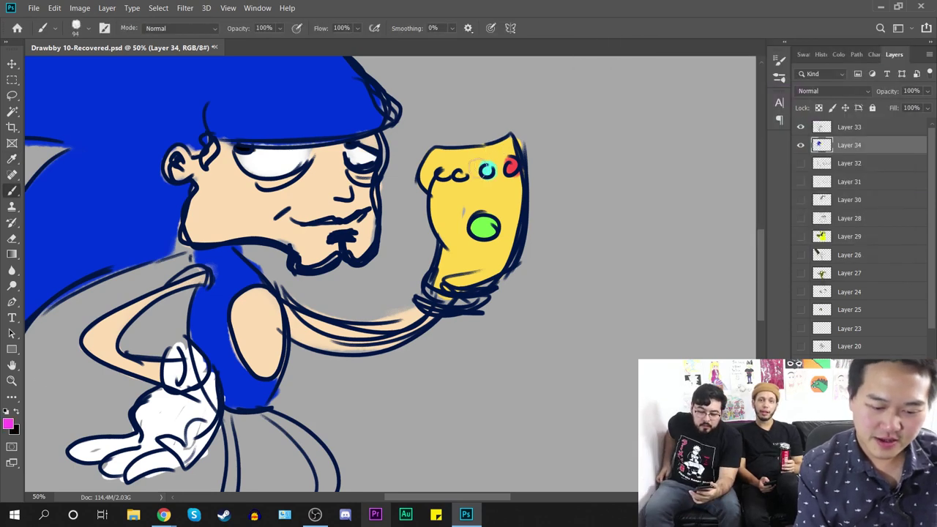
{"action": "left_click", "coordinate": [460, 174]}
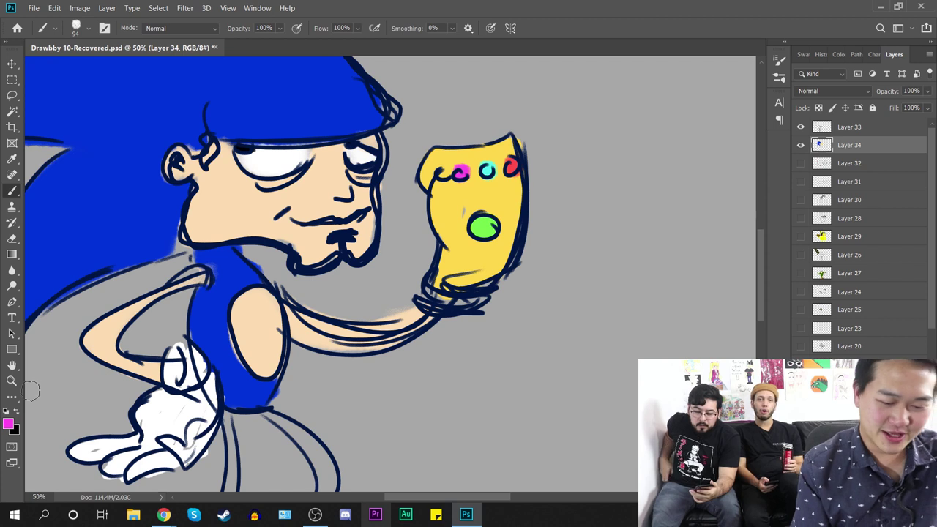
Step: Set the foreground colour to bright yellow and paint the small gauntlet gem nearest the face
{"action": "left_click", "coordinate": [9, 422]}
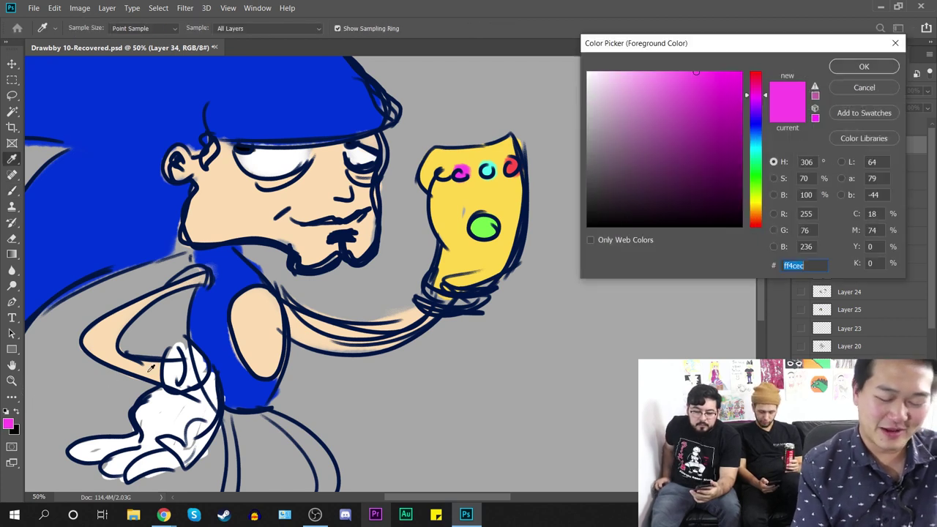
{"action": "type", "text": "ffcc00"}
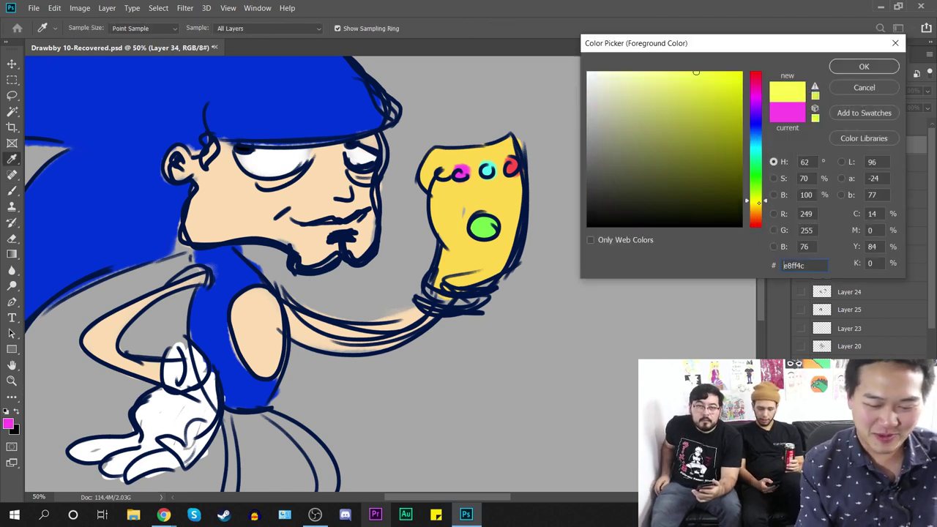
{"action": "left_click_drag", "start_coordinate": [747, 212], "coordinate": [754, 202]}
{"action": "key", "text": "Return"}
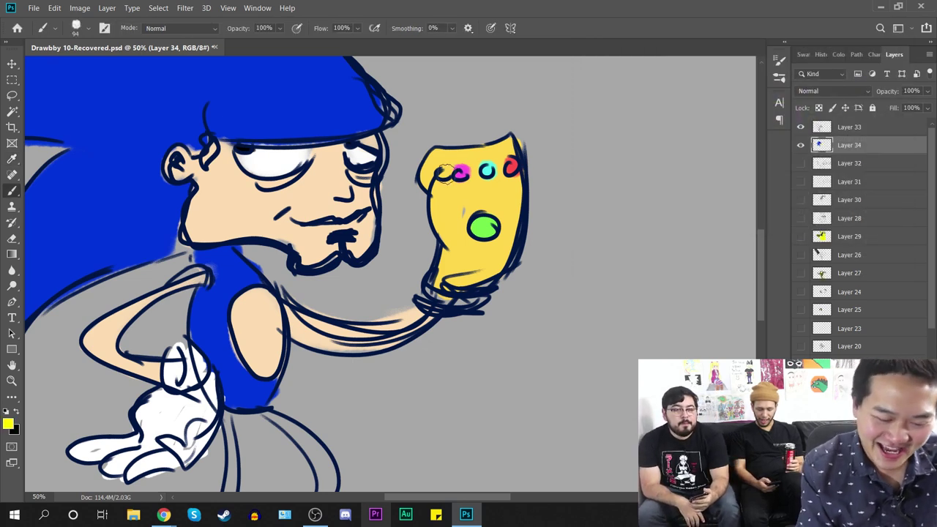
{"action": "right_click", "coordinate": [444, 172]}
{"action": "key", "text": "Escape"}
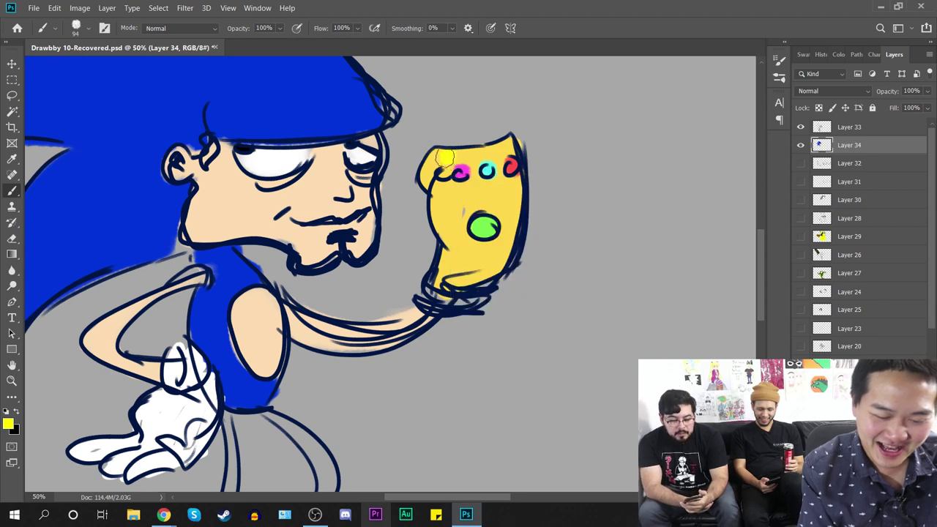
{"action": "left_click", "coordinate": [444, 175]}
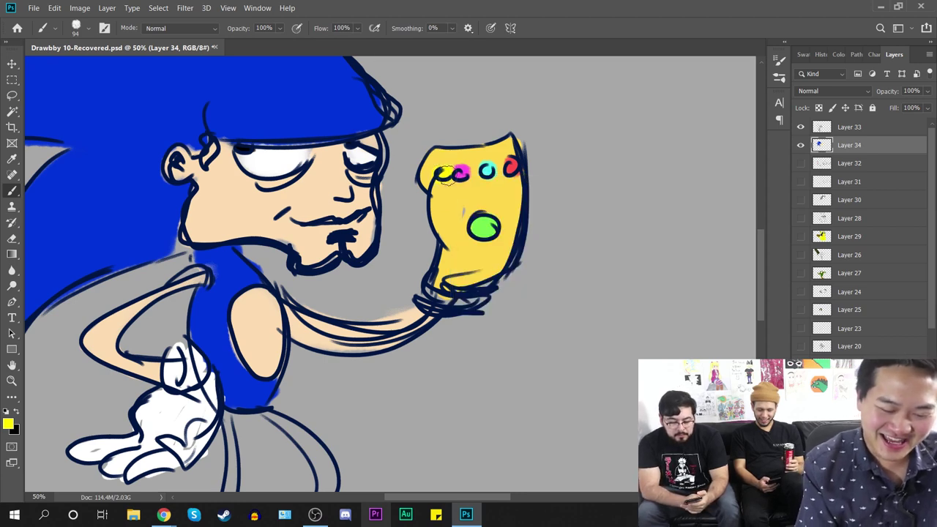
Step: Sample the body's blue and paint both the straight leg and the bent leg with it
{"action": "key", "text": "ctrl+minus"}
{"action": "key", "text": "ctrl+minus"}
{"action": "left_click_drag", "start_coordinate": [460, 356], "coordinate": [519, 229]}
{"action": "scroll", "coordinate": [519, 229], "scroll_direction": "up", "scroll_amount": 2}
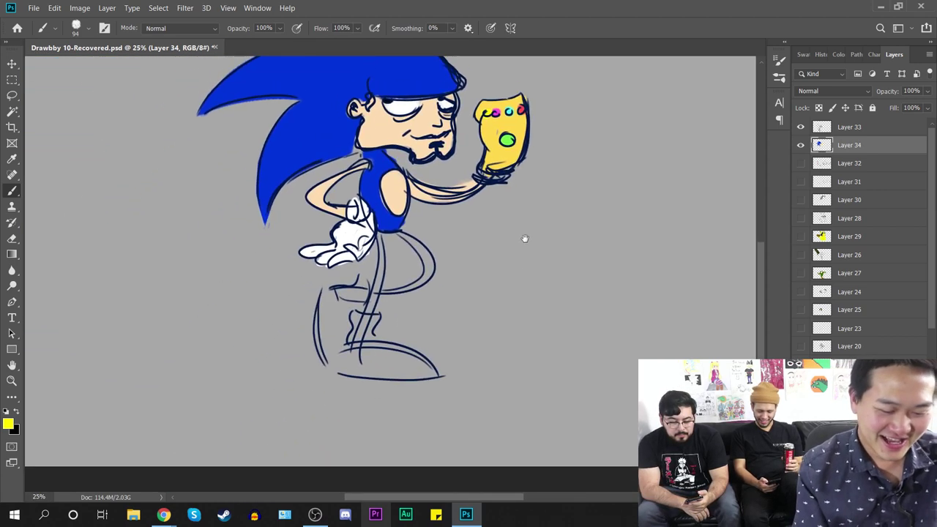
{"action": "scroll", "coordinate": [29, 180], "scroll_direction": "up", "scroll_amount": 3}
{"action": "left_click", "coordinate": [12, 158]}
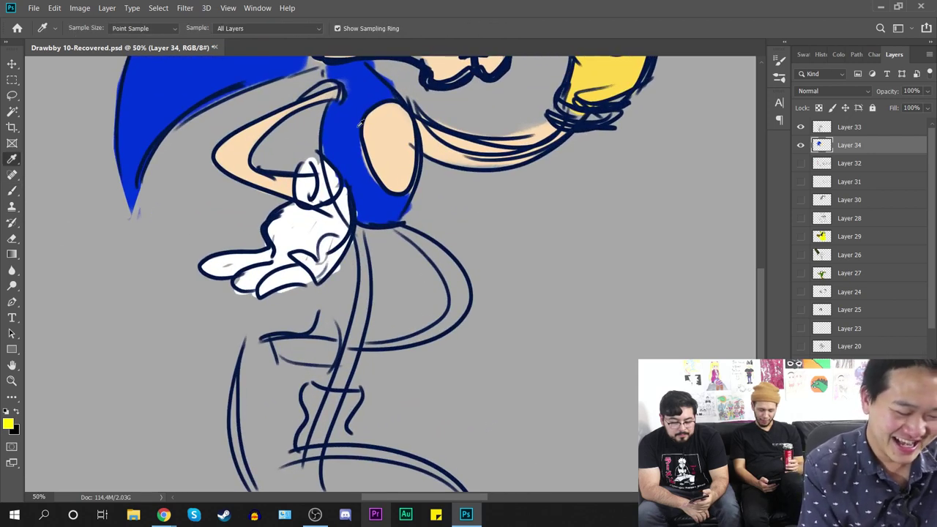
{"action": "key", "text": "b"}
{"action": "mouse_move", "coordinate": [364, 239]}
{"action": "left_mouse_down"}
{"action": "mouse_move", "coordinate": [359, 314]}
{"action": "mouse_move", "coordinate": [333, 391]}
{"action": "left_mouse_up"}
{"action": "mouse_move", "coordinate": [458, 275]}
{"action": "left_mouse_down"}
{"action": "mouse_move", "coordinate": [440, 301]}
{"action": "mouse_move", "coordinate": [432, 341]}
{"action": "mouse_move", "coordinate": [417, 344]}
{"action": "mouse_move", "coordinate": [455, 300]}
{"action": "mouse_move", "coordinate": [396, 353]}
{"action": "left_mouse_up"}
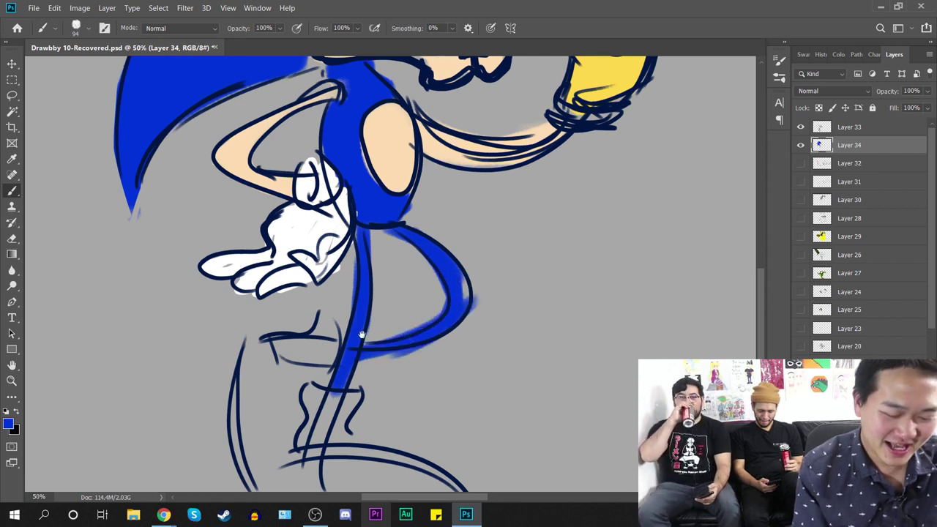
Step: Set the foreground colour to a saturated red and paint both shoes
{"action": "left_click_drag", "start_coordinate": [154, 416], "coordinate": [170, 320]}
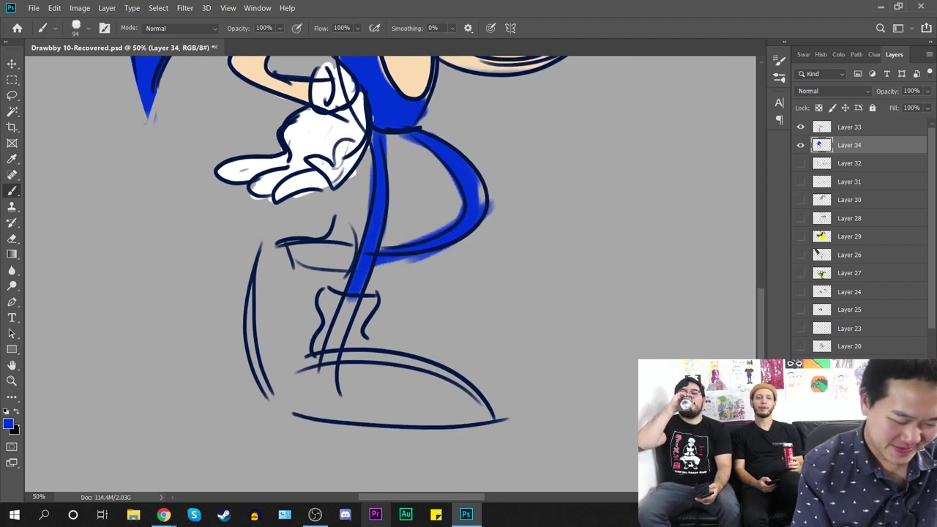
{"action": "left_click", "coordinate": [9, 424]}
{"action": "type", "text": "ff0000"}
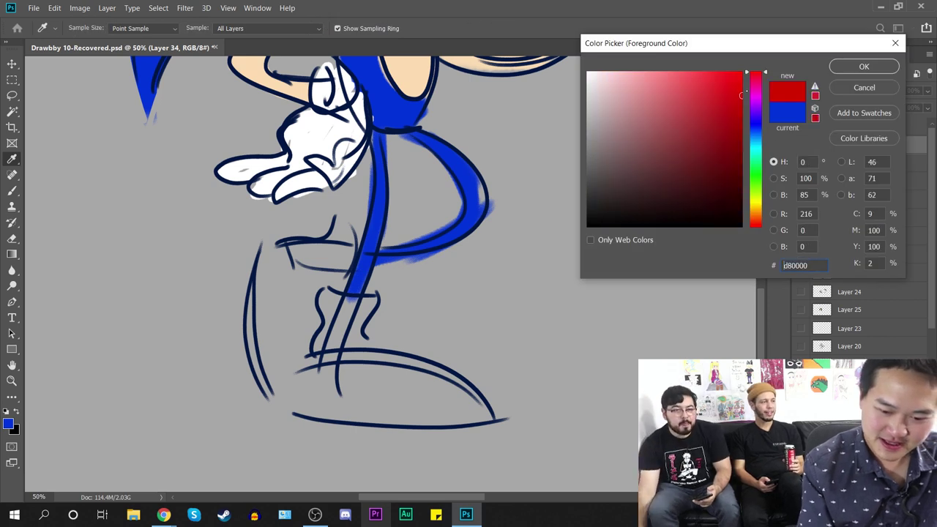
{"action": "key", "text": "Return"}
{"action": "mouse_move", "coordinate": [341, 243]}
{"action": "left_mouse_down"}
{"action": "mouse_move", "coordinate": [281, 255]}
{"action": "mouse_move", "coordinate": [269, 273]}
{"action": "mouse_move", "coordinate": [280, 364]}
{"action": "mouse_move", "coordinate": [273, 358]}
{"action": "mouse_move", "coordinate": [292, 325]}
{"action": "mouse_move", "coordinate": [302, 344]}
{"action": "mouse_move", "coordinate": [308, 285]}
{"action": "mouse_move", "coordinate": [307, 295]}
{"action": "mouse_move", "coordinate": [344, 291]}
{"action": "left_mouse_up"}
{"action": "left_click_drag", "start_coordinate": [422, 357], "coordinate": [431, 299]}
{"action": "mouse_move", "coordinate": [480, 351]}
{"action": "left_mouse_down"}
{"action": "mouse_move", "coordinate": [366, 312]}
{"action": "mouse_move", "coordinate": [364, 356]}
{"action": "mouse_move", "coordinate": [339, 329]}
{"action": "mouse_move", "coordinate": [458, 360]}
{"action": "mouse_move", "coordinate": [380, 368]}
{"action": "mouse_move", "coordinate": [491, 337]}
{"action": "mouse_move", "coordinate": [432, 306]}
{"action": "left_mouse_up"}
Step: Switch the foreground colour to white and paint both socks, the front shoe's toe and the rear shoe's lower part
{"action": "left_click", "coordinate": [6, 412]}
{"action": "left_click", "coordinate": [16, 411]}
{"action": "mouse_move", "coordinate": [353, 243]}
{"action": "left_mouse_down"}
{"action": "mouse_move", "coordinate": [337, 262]}
{"action": "mouse_move", "coordinate": [359, 292]}
{"action": "mouse_move", "coordinate": [344, 249]}
{"action": "mouse_move", "coordinate": [377, 249]}
{"action": "mouse_move", "coordinate": [374, 256]}
{"action": "left_mouse_up"}
{"action": "mouse_move", "coordinate": [344, 187]}
{"action": "left_mouse_down"}
{"action": "mouse_move", "coordinate": [305, 195]}
{"action": "mouse_move", "coordinate": [342, 184]}
{"action": "mouse_move", "coordinate": [348, 212]}
{"action": "left_mouse_up"}
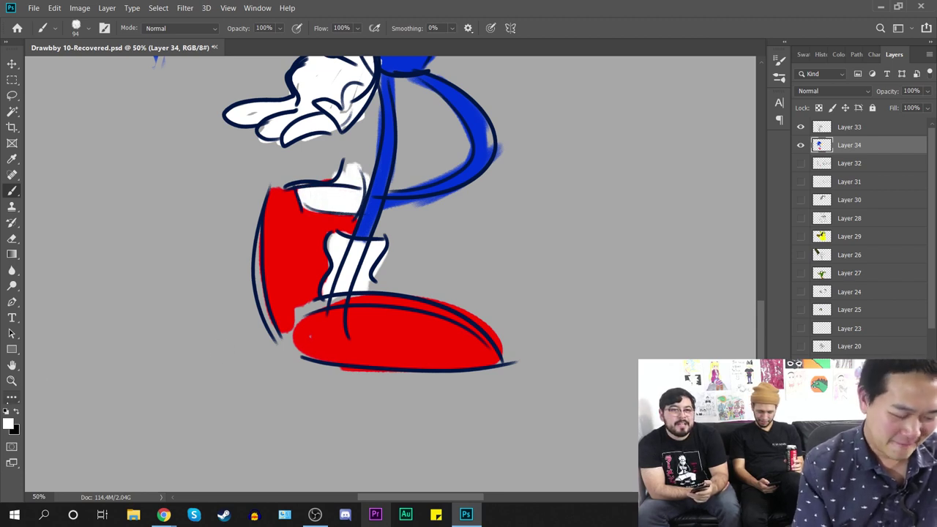
{"action": "mouse_move", "coordinate": [448, 315]}
{"action": "left_mouse_down"}
{"action": "mouse_move", "coordinate": [438, 360]}
{"action": "mouse_move", "coordinate": [426, 359]}
{"action": "mouse_move", "coordinate": [457, 332]}
{"action": "mouse_move", "coordinate": [473, 356]}
{"action": "left_mouse_up"}
{"action": "mouse_move", "coordinate": [312, 283]}
{"action": "left_mouse_down"}
{"action": "mouse_move", "coordinate": [260, 296]}
{"action": "mouse_move", "coordinate": [304, 293]}
{"action": "mouse_move", "coordinate": [286, 335]}
{"action": "left_mouse_up"}
{"action": "key", "text": "ctrl+minus"}
{"action": "key", "text": "ctrl+minus"}
{"action": "left_click_drag", "start_coordinate": [575, 280], "coordinate": [505, 397]}
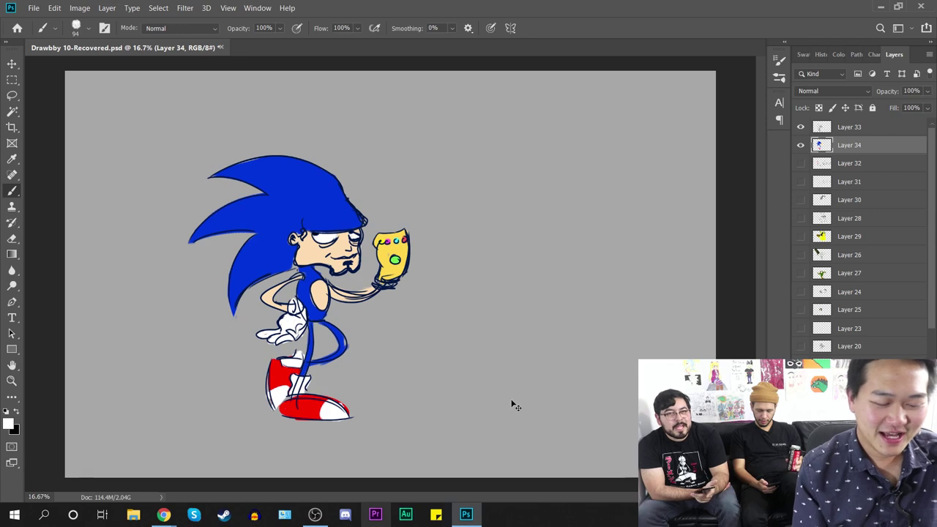
{"action": "key", "text": "ctrl+plus"}
{"action": "mouse_move", "coordinate": [434, 378]}
{"action": "left_mouse_down"}
{"action": "mouse_move", "coordinate": [519, 308]}
{"action": "mouse_move", "coordinate": [498, 362]}
{"action": "left_mouse_up"}
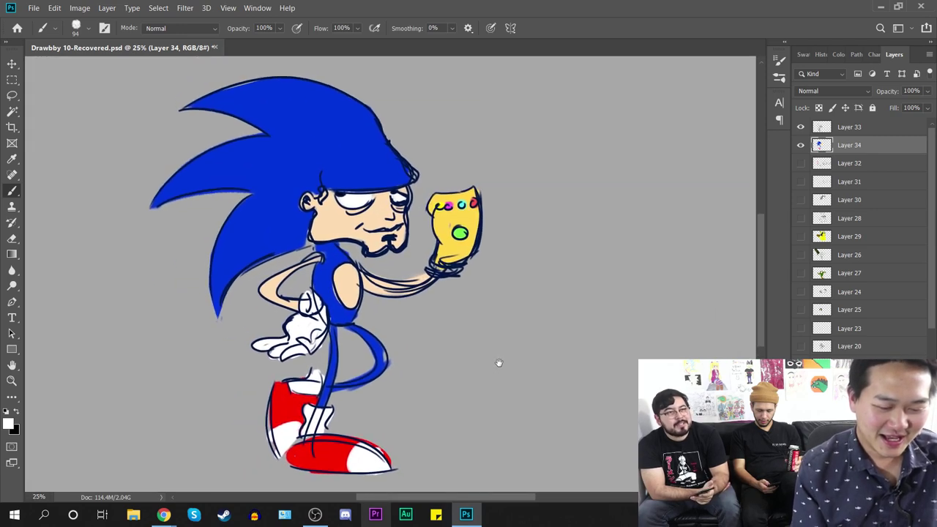
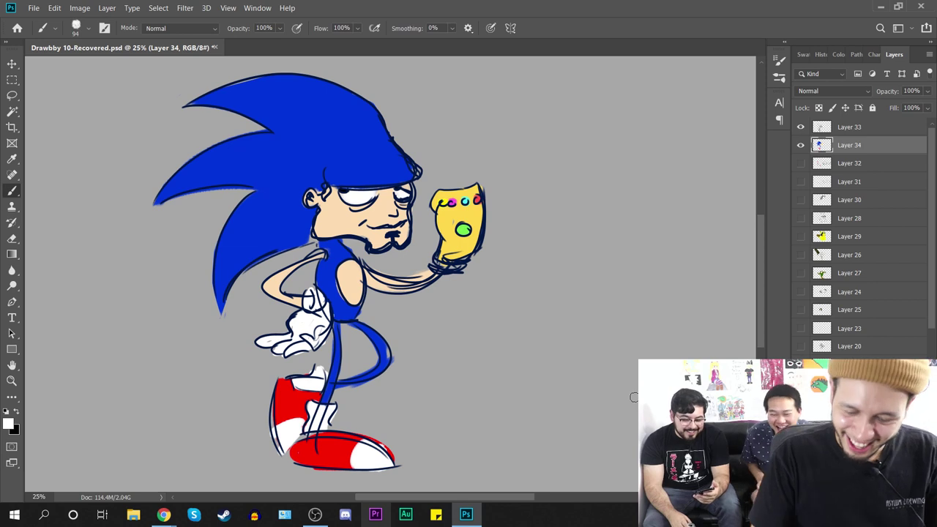
Step: Hide Layer 33 and Layer 34 and add a new empty layer above Layer 33
{"action": "left_click_drag", "start_coordinate": [800, 145], "coordinate": [819, 128]}
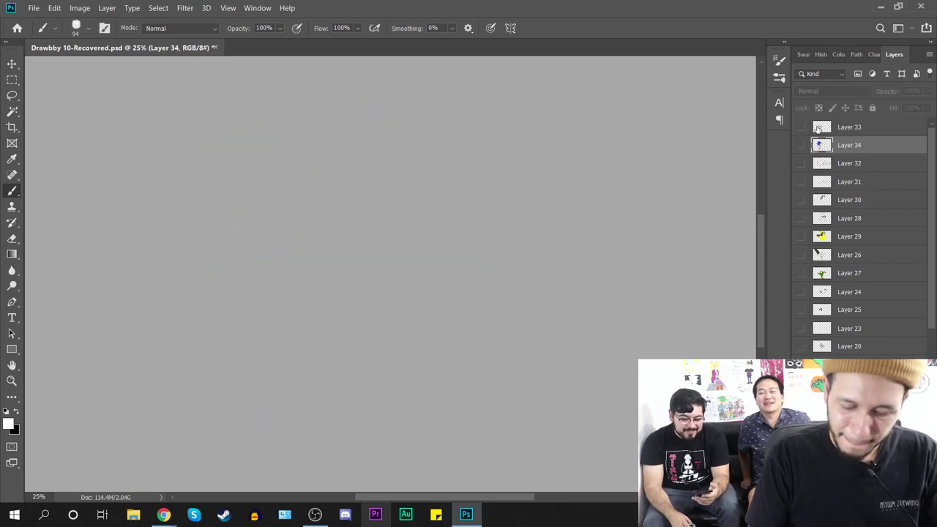
{"action": "left_click", "coordinate": [895, 124]}
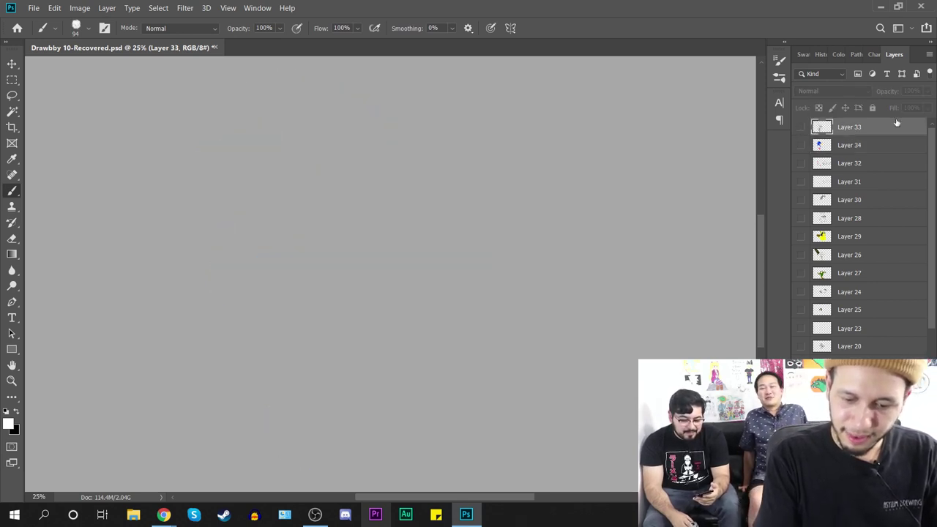
{"action": "key", "text": "ctrl+shift+alt+n"}
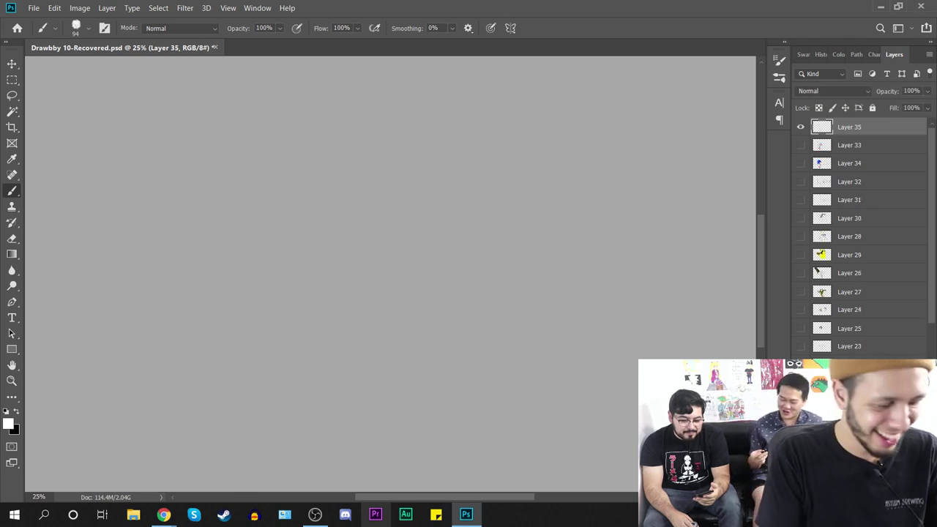
Step: Switch the foreground colour from white to black, trying a stroke in each colour and undoing both
{"action": "mouse_move", "coordinate": [180, 277]}
{"action": "left_mouse_down"}
{"action": "mouse_move", "coordinate": [251, 222]}
{"action": "mouse_move", "coordinate": [351, 260]}
{"action": "left_mouse_up"}
{"action": "key", "text": "ctrl+z"}
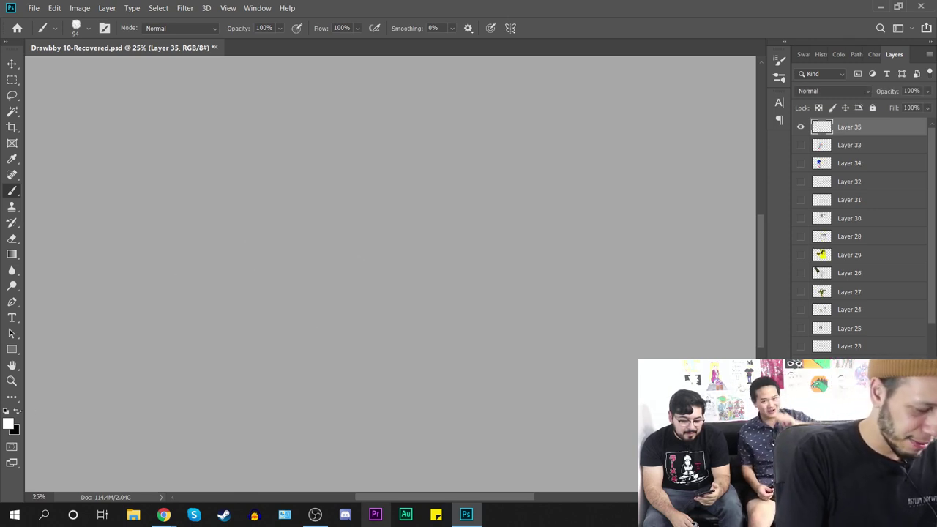
{"action": "key", "text": "x"}
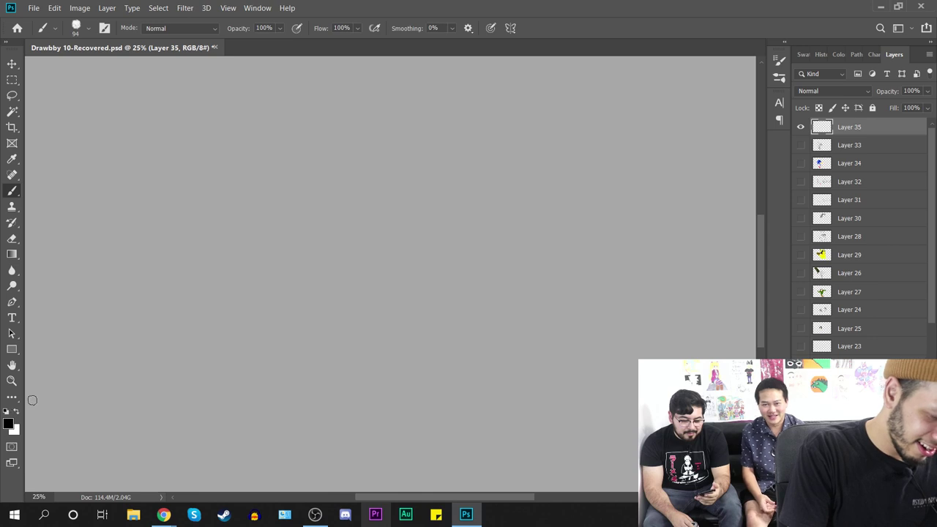
{"action": "left_click_drag", "start_coordinate": [307, 220], "coordinate": [458, 273]}
{"action": "key", "text": "ctrl+z"}
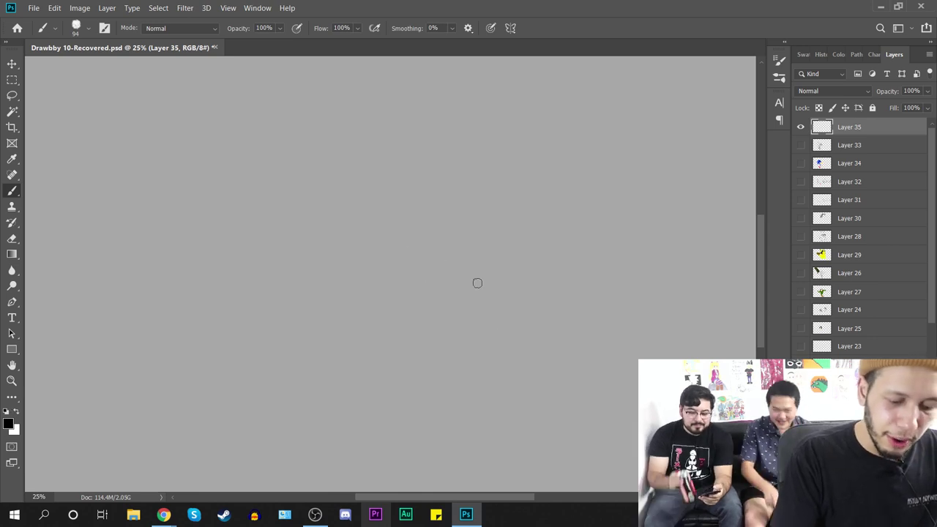
Step: Set the brush size to 31 px, try a black stroke on the new layer and undo it
{"action": "right_click", "coordinate": [416, 327]}
{"action": "left_click", "coordinate": [493, 330]}
{"action": "left_click", "coordinate": [322, 171]}
{"action": "left_click_drag", "start_coordinate": [289, 198], "coordinate": [450, 258]}
{"action": "key", "text": "ctrl+z"}
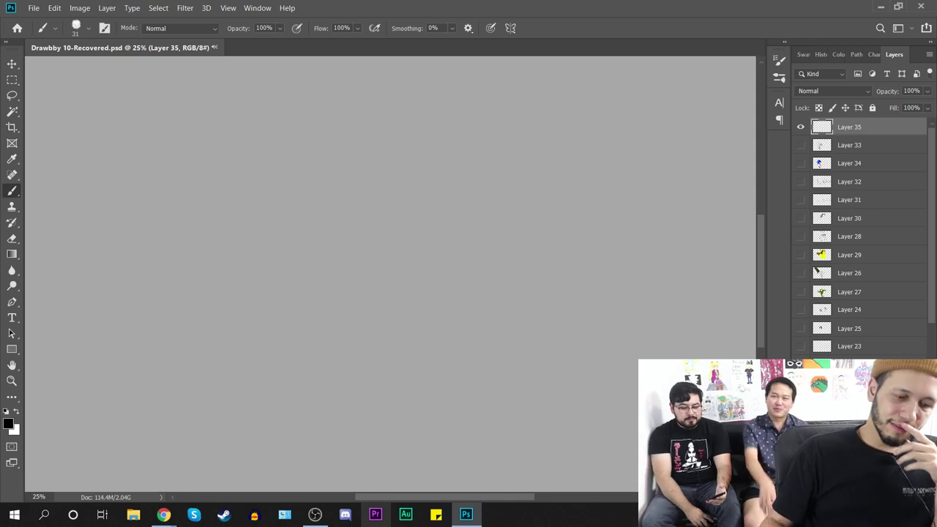
Step: Sketch the head circle on the empty layer and set the brush size to 15 px, undoing a trial stroke
{"action": "mouse_move", "coordinate": [333, 104]}
{"action": "left_mouse_down"}
{"action": "mouse_move", "coordinate": [345, 90]}
{"action": "mouse_move", "coordinate": [322, 94]}
{"action": "mouse_move", "coordinate": [400, 101]}
{"action": "mouse_move", "coordinate": [320, 94]}
{"action": "left_mouse_up"}
{"action": "key", "text": "ctrl+z"}
{"action": "right_click", "coordinate": [312, 218]}
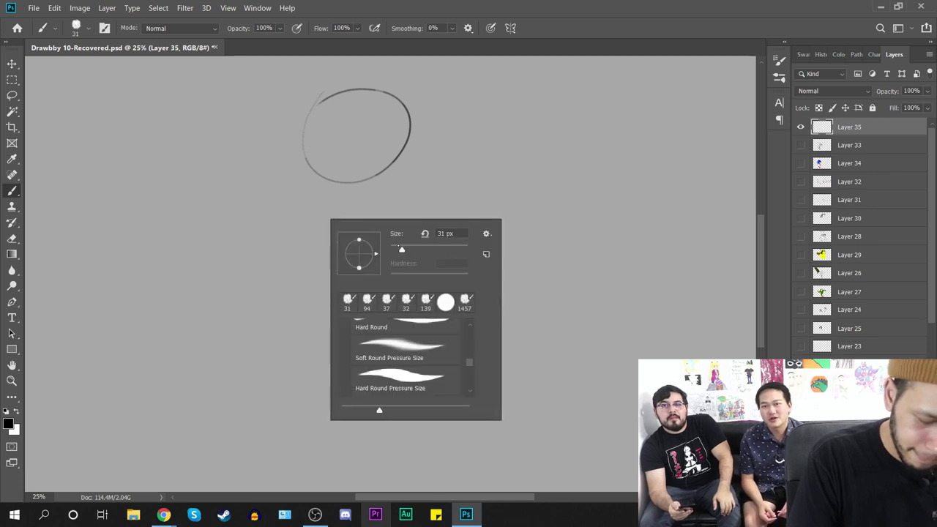
{"action": "type", "text": "15"}
{"action": "key", "text": "Return"}
{"action": "left_click_drag", "start_coordinate": [340, 164], "coordinate": [344, 181]}
{"action": "key", "text": "ctrl+z"}
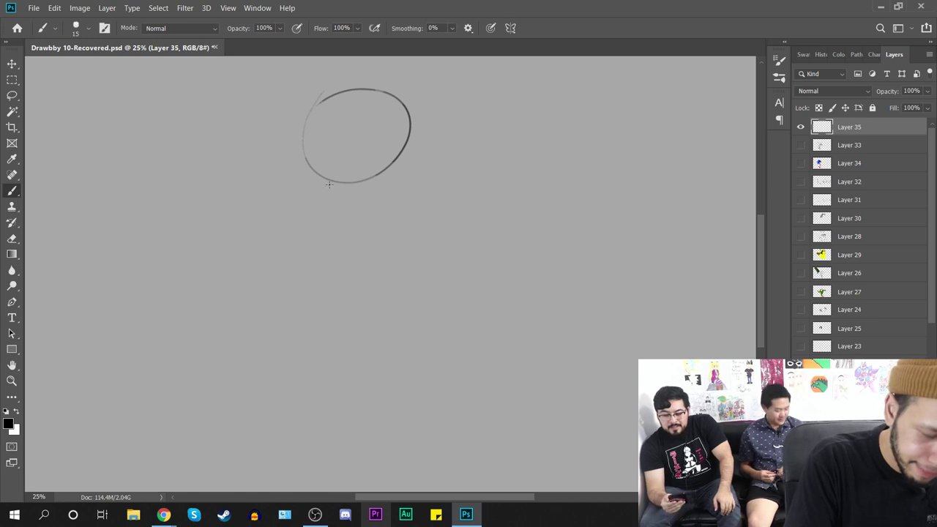
Step: Sketch the jaw curve beneath the head circle and the rounded torso outline below it
{"action": "mouse_move", "coordinate": [319, 178]}
{"action": "left_mouse_down"}
{"action": "mouse_move", "coordinate": [387, 200]}
{"action": "mouse_move", "coordinate": [410, 150]}
{"action": "left_mouse_up"}
{"action": "left_click_drag", "start_coordinate": [319, 197], "coordinate": [365, 275]}
{"action": "left_click_drag", "start_coordinate": [408, 227], "coordinate": [373, 279]}
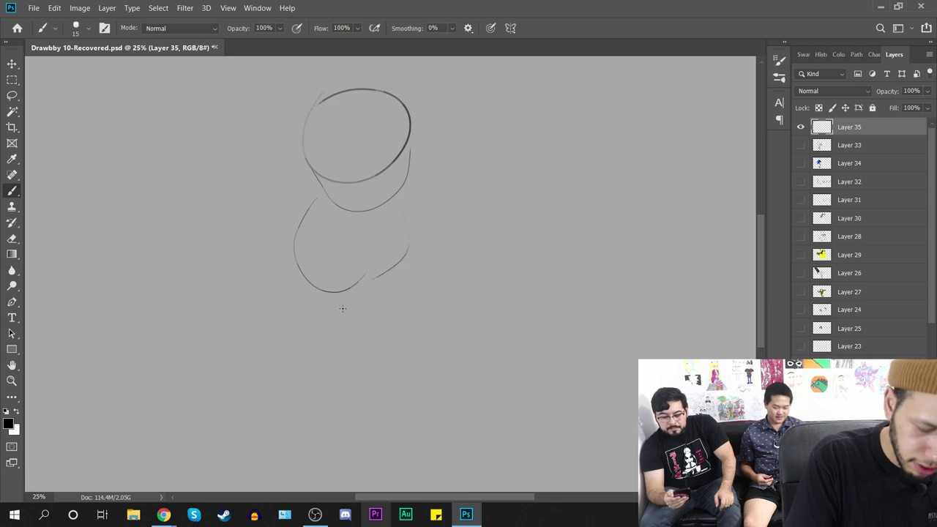
Step: Sketch the left shoulder curve and upper-arm line beside the torso, undoing the oval arm attempts
{"action": "left_click_drag", "start_coordinate": [289, 222], "coordinate": [322, 193]}
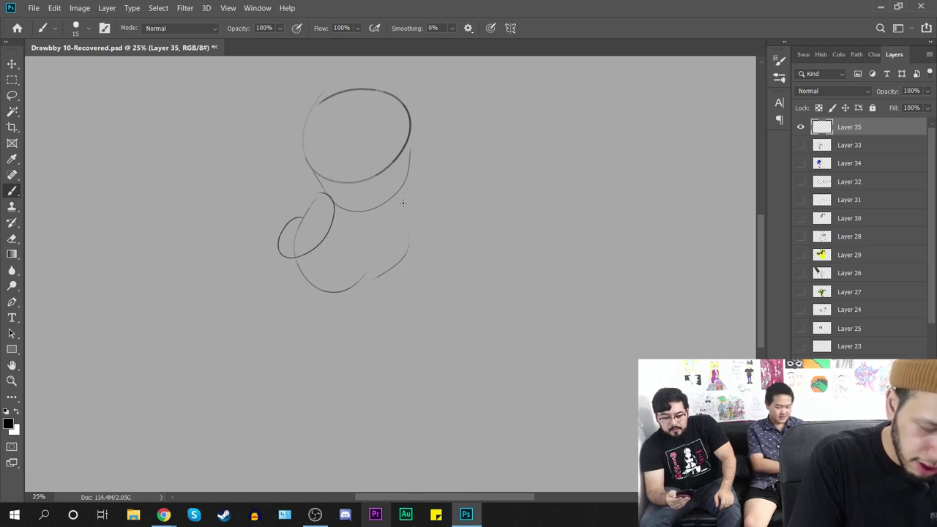
{"action": "left_click_drag", "start_coordinate": [424, 230], "coordinate": [418, 247]}
{"action": "key", "text": "ctrl+z"}
{"action": "key", "text": "ctrl+z"}
{"action": "mouse_move", "coordinate": [299, 218]}
{"action": "left_mouse_down"}
{"action": "mouse_move", "coordinate": [287, 244]}
{"action": "mouse_move", "coordinate": [315, 206]}
{"action": "mouse_move", "coordinate": [243, 258]}
{"action": "mouse_move", "coordinate": [327, 236]}
{"action": "mouse_move", "coordinate": [302, 211]}
{"action": "left_mouse_up"}
{"action": "key", "text": "ctrl+z"}
{"action": "key", "text": "ctrl+z"}
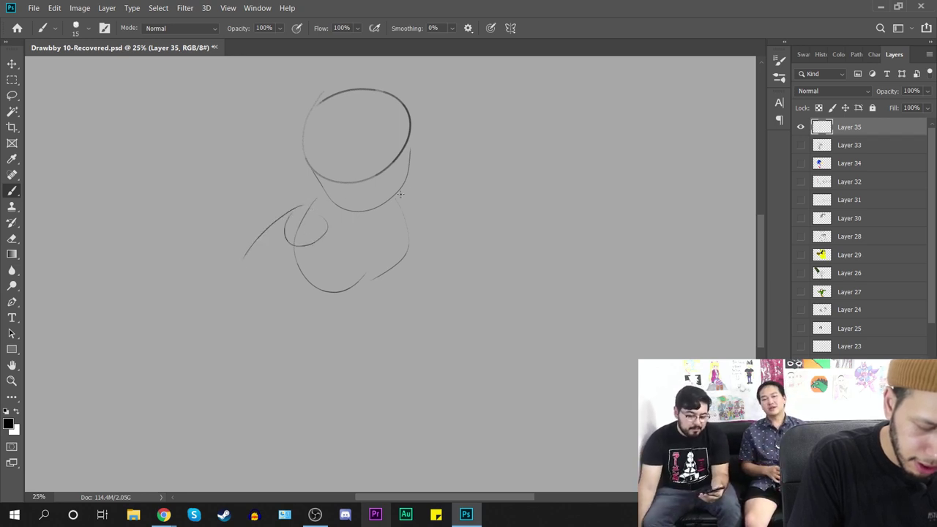
{"action": "left_click_drag", "start_coordinate": [284, 287], "coordinate": [353, 294]}
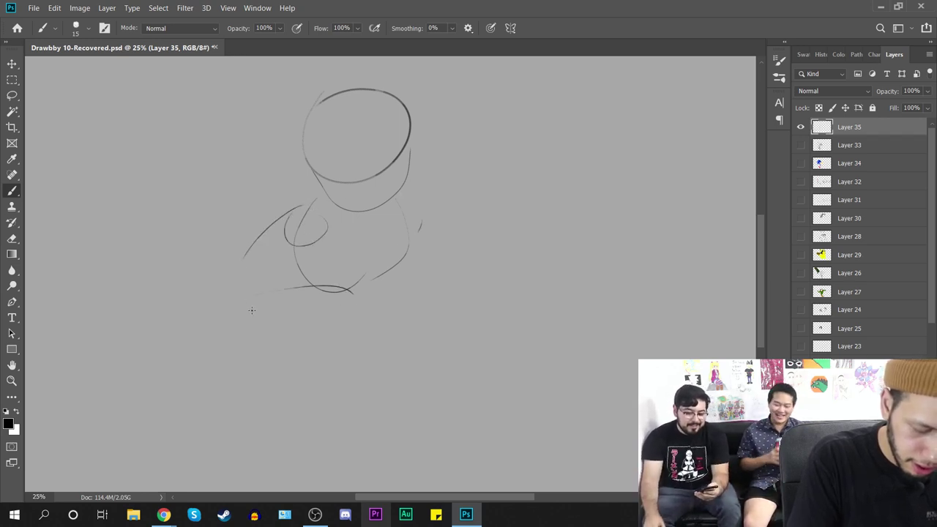
{"action": "left_click_drag", "start_coordinate": [245, 315], "coordinate": [359, 320]}
{"action": "key", "text": "ctrl+z"}
{"action": "key", "text": "ctrl+z"}
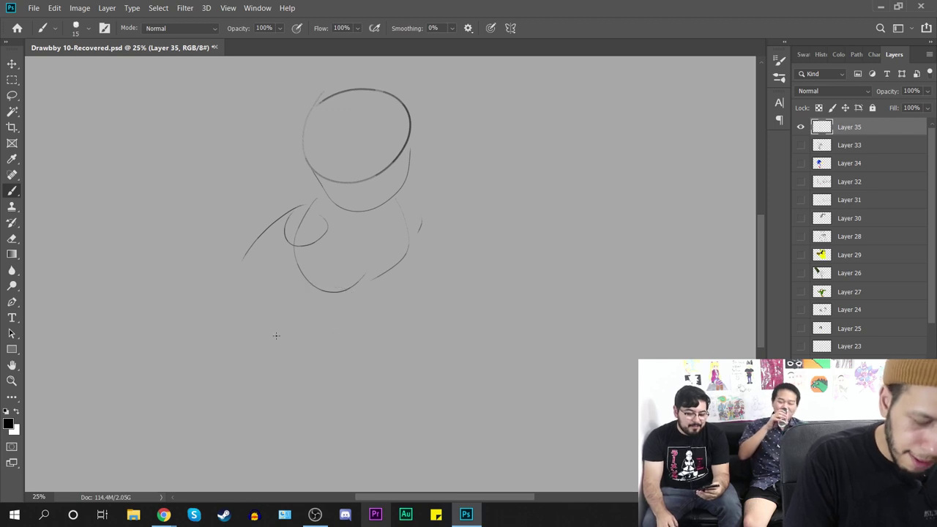
Step: Sketch the left forearm with its oval wrist and the rounded right hand below and beside the torso
{"action": "left_click_drag", "start_coordinate": [296, 291], "coordinate": [315, 305]}
{"action": "mouse_move", "coordinate": [258, 291]}
{"action": "left_mouse_down"}
{"action": "mouse_move", "coordinate": [211, 294]}
{"action": "mouse_move", "coordinate": [273, 345]}
{"action": "left_mouse_up"}
{"action": "key", "text": "ctrl+z"}
{"action": "mouse_move", "coordinate": [290, 297]}
{"action": "left_mouse_down"}
{"action": "mouse_move", "coordinate": [236, 279]}
{"action": "mouse_move", "coordinate": [271, 348]}
{"action": "left_mouse_up"}
{"action": "mouse_move", "coordinate": [447, 286]}
{"action": "left_mouse_down"}
{"action": "mouse_move", "coordinate": [476, 265]}
{"action": "mouse_move", "coordinate": [513, 317]}
{"action": "mouse_move", "coordinate": [463, 296]}
{"action": "left_mouse_up"}
{"action": "mouse_move", "coordinate": [480, 320]}
{"action": "left_mouse_down"}
{"action": "mouse_move", "coordinate": [448, 325]}
{"action": "mouse_move", "coordinate": [443, 295]}
{"action": "left_mouse_up"}
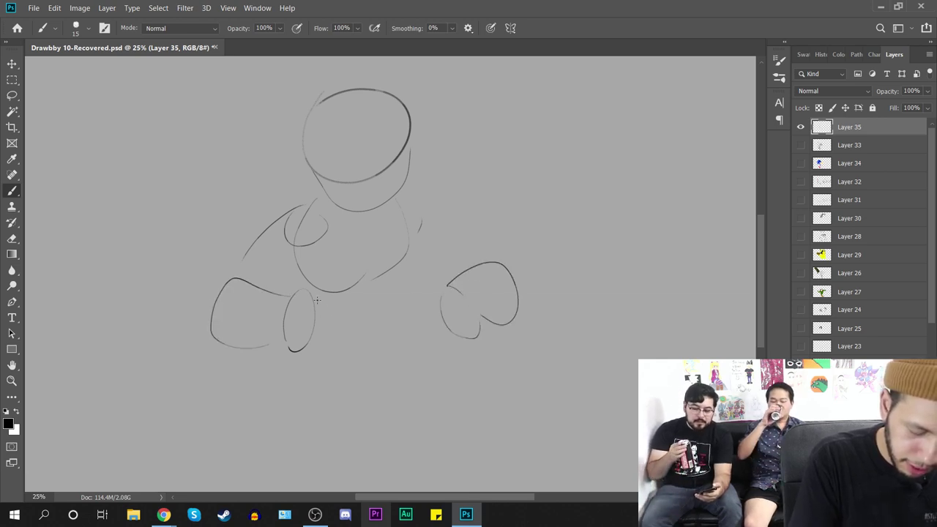
Step: Sketch the box-like object held between the two hands, with a slanted top edge and a double lower edge, undoing the first lower edge
{"action": "mouse_move", "coordinate": [315, 297]}
{"action": "left_mouse_down"}
{"action": "mouse_move", "coordinate": [451, 278]}
{"action": "mouse_move", "coordinate": [365, 323]}
{"action": "mouse_move", "coordinate": [460, 297]}
{"action": "left_mouse_up"}
{"action": "mouse_move", "coordinate": [311, 330]}
{"action": "left_mouse_down"}
{"action": "mouse_move", "coordinate": [315, 373]}
{"action": "mouse_move", "coordinate": [470, 345]}
{"action": "mouse_move", "coordinate": [468, 322]}
{"action": "left_mouse_up"}
{"action": "key", "text": "ctrl+z"}
{"action": "key", "text": "ctrl+z"}
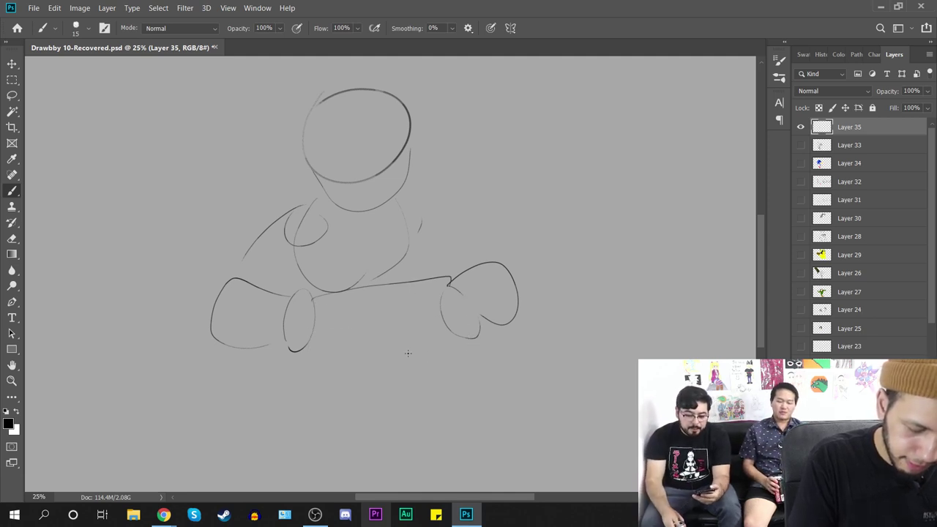
{"action": "mouse_move", "coordinate": [343, 334]}
{"action": "left_mouse_down"}
{"action": "mouse_move", "coordinate": [378, 354]}
{"action": "mouse_move", "coordinate": [451, 338]}
{"action": "left_mouse_up"}
{"action": "mouse_move", "coordinate": [307, 340]}
{"action": "left_mouse_down"}
{"action": "mouse_move", "coordinate": [369, 360]}
{"action": "mouse_move", "coordinate": [457, 349]}
{"action": "mouse_move", "coordinate": [464, 329]}
{"action": "left_mouse_up"}
{"action": "left_click_drag", "start_coordinate": [357, 377], "coordinate": [438, 360]}
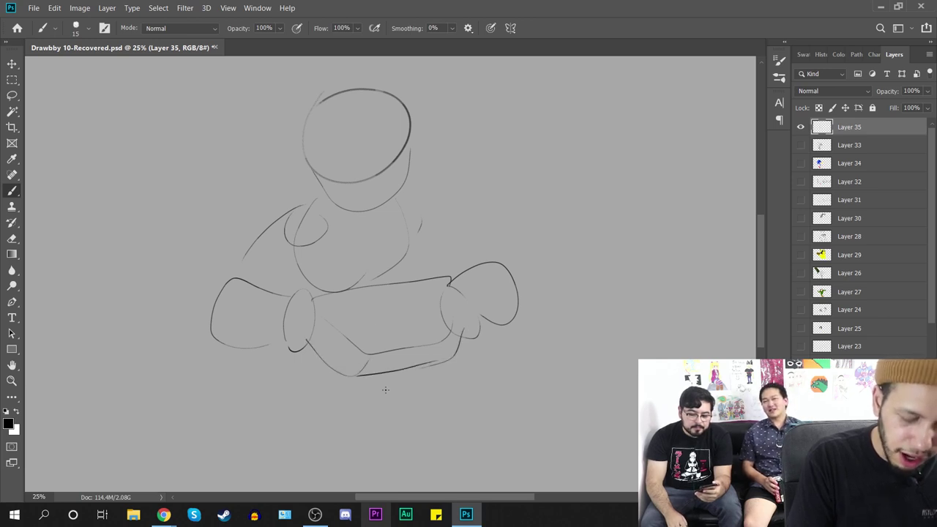
Step: Sketch the right shoulder line and the table edge on both sides of the box, undoing the right-hand stretch
{"action": "left_click_drag", "start_coordinate": [413, 196], "coordinate": [497, 233]}
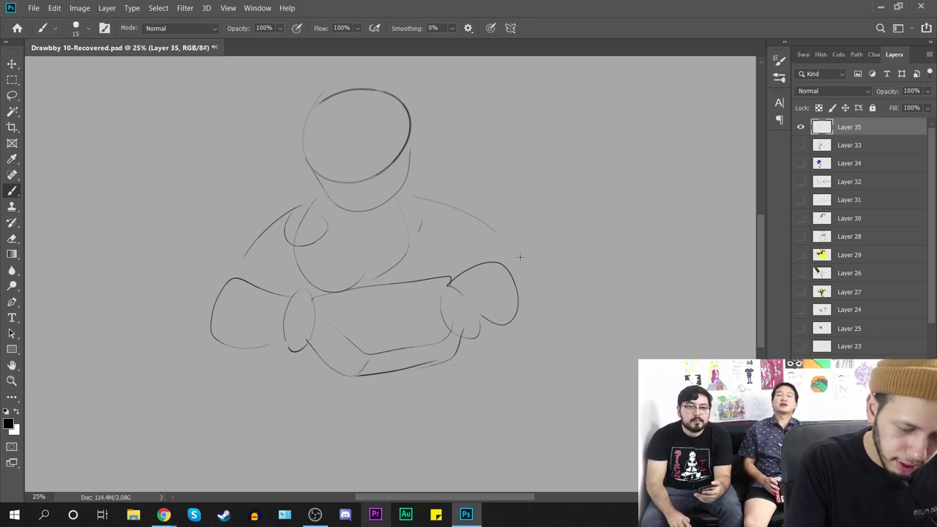
{"action": "left_click_drag", "start_coordinate": [169, 366], "coordinate": [306, 350]}
{"action": "left_click_drag", "start_coordinate": [483, 339], "coordinate": [633, 317]}
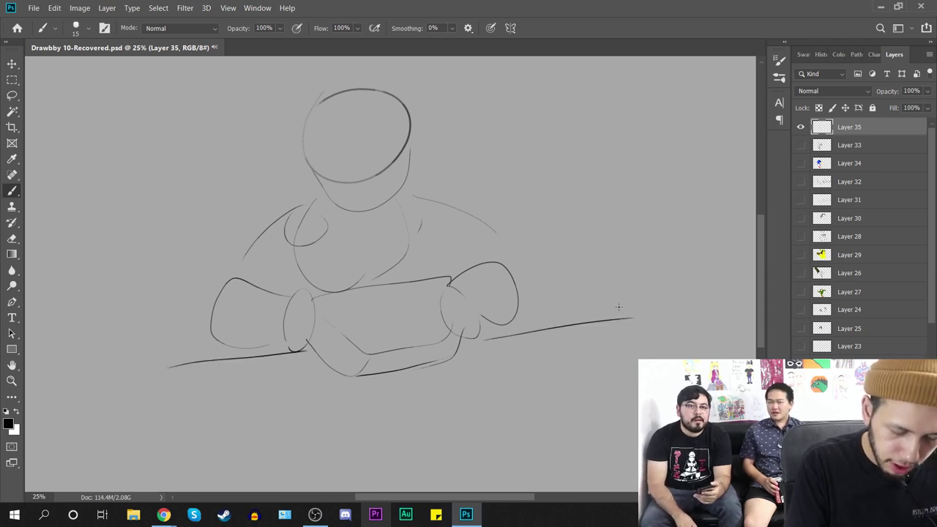
{"action": "key", "text": "ctrl+z"}
Step: Sketch a wide flask shape right of the hands and a tall flask at the far left, redrawing the right one larger
{"action": "mouse_move", "coordinate": [460, 341]}
{"action": "left_mouse_down"}
{"action": "mouse_move", "coordinate": [516, 324]}
{"action": "mouse_move", "coordinate": [533, 299]}
{"action": "mouse_move", "coordinate": [582, 273]}
{"action": "mouse_move", "coordinate": [577, 294]}
{"action": "mouse_move", "coordinate": [592, 323]}
{"action": "mouse_move", "coordinate": [572, 341]}
{"action": "left_mouse_up"}
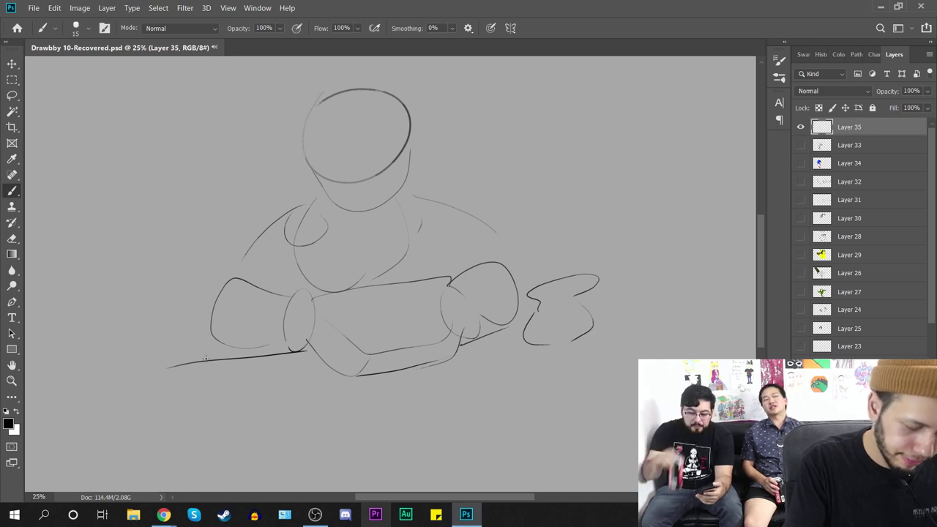
{"action": "key", "text": "ctrl+z"}
{"action": "mouse_move", "coordinate": [543, 306]}
{"action": "left_mouse_down"}
{"action": "mouse_move", "coordinate": [539, 283]}
{"action": "mouse_move", "coordinate": [618, 270]}
{"action": "mouse_move", "coordinate": [565, 344]}
{"action": "left_mouse_up"}
{"action": "mouse_move", "coordinate": [177, 375]}
{"action": "left_mouse_down"}
{"action": "mouse_move", "coordinate": [176, 403]}
{"action": "mouse_move", "coordinate": [155, 369]}
{"action": "mouse_move", "coordinate": [157, 333]}
{"action": "mouse_move", "coordinate": [189, 313]}
{"action": "mouse_move", "coordinate": [186, 337]}
{"action": "mouse_move", "coordinate": [217, 387]}
{"action": "mouse_move", "coordinate": [176, 412]}
{"action": "left_mouse_up"}
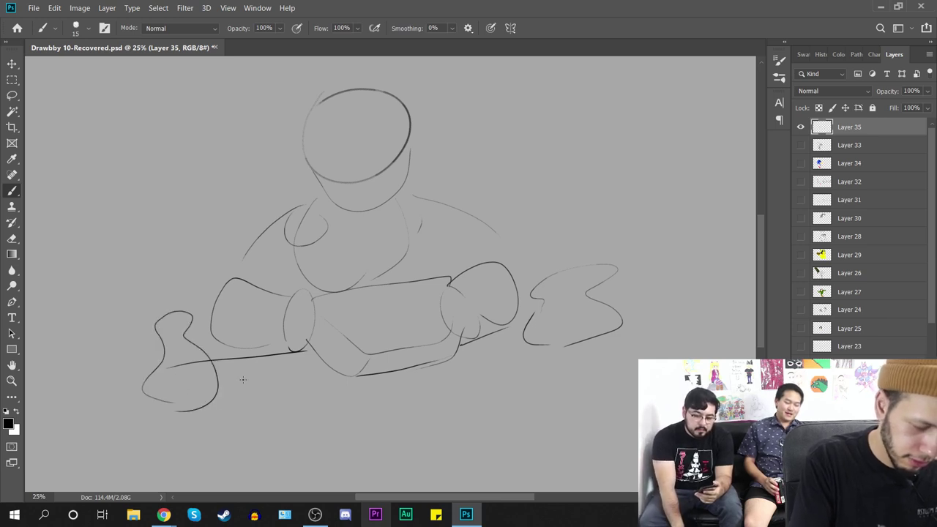
Step: Sketch a respirator mask over the lower face, with side filters and pointed strap pieces, undoing stray strokes
{"action": "mouse_move", "coordinate": [353, 208]}
{"action": "left_mouse_down"}
{"action": "mouse_move", "coordinate": [366, 165]}
{"action": "mouse_move", "coordinate": [402, 211]}
{"action": "mouse_move", "coordinate": [356, 220]}
{"action": "mouse_move", "coordinate": [325, 200]}
{"action": "mouse_move", "coordinate": [353, 217]}
{"action": "left_mouse_up"}
{"action": "mouse_move", "coordinate": [419, 180]}
{"action": "left_mouse_down"}
{"action": "mouse_move", "coordinate": [441, 202]}
{"action": "mouse_move", "coordinate": [414, 212]}
{"action": "left_mouse_up"}
{"action": "mouse_move", "coordinate": [323, 192]}
{"action": "left_mouse_down"}
{"action": "mouse_move", "coordinate": [312, 162]}
{"action": "mouse_move", "coordinate": [312, 208]}
{"action": "left_mouse_up"}
{"action": "key", "text": "ctrl+z"}
{"action": "mouse_move", "coordinate": [414, 179]}
{"action": "left_mouse_down"}
{"action": "mouse_move", "coordinate": [421, 171]}
{"action": "mouse_move", "coordinate": [442, 181]}
{"action": "mouse_move", "coordinate": [418, 170]}
{"action": "mouse_move", "coordinate": [436, 181]}
{"action": "left_mouse_up"}
{"action": "key", "text": "ctrl+z"}
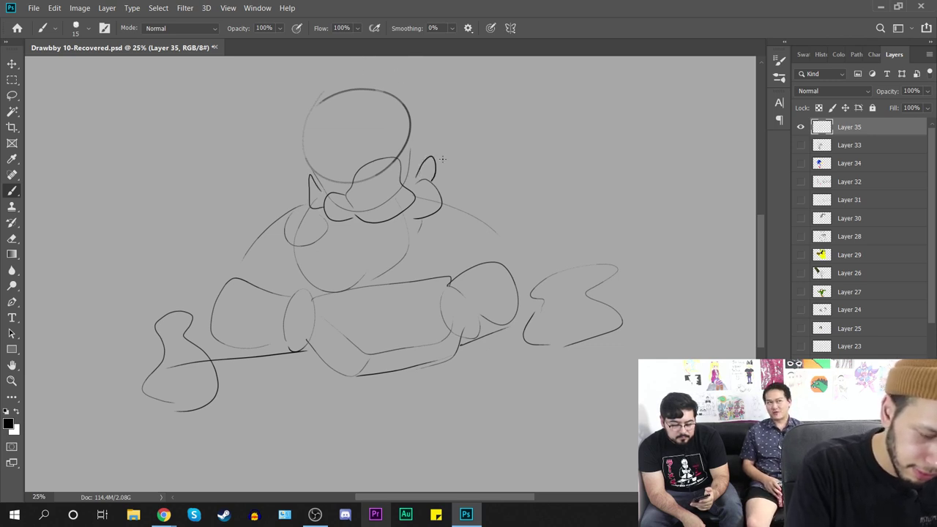
Step: Try sketching the brow lines and half-closed eyes above the mask, and undo them
{"action": "left_click_drag", "start_coordinate": [393, 138], "coordinate": [399, 152]}
{"action": "key", "text": "ctrl+z"}
{"action": "left_click_drag", "start_coordinate": [388, 145], "coordinate": [420, 136]}
{"action": "key", "text": "ctrl+z"}
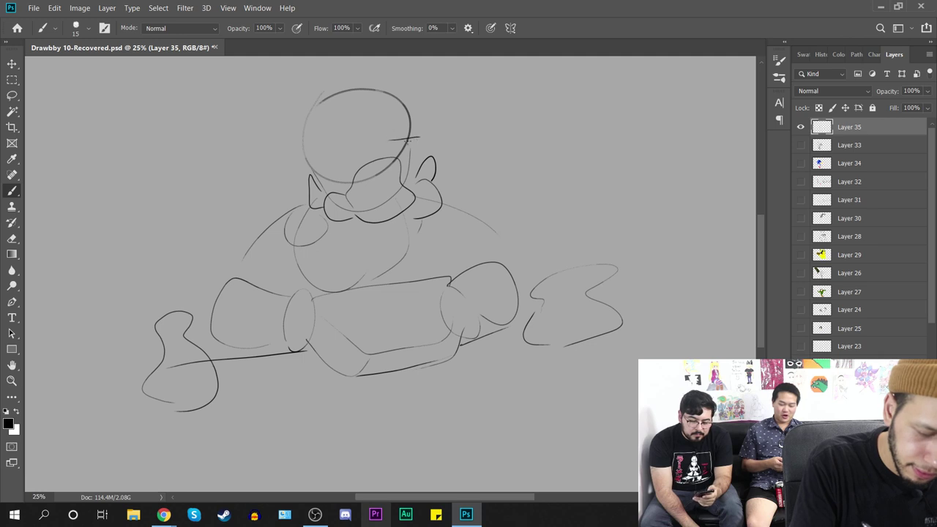
{"action": "mouse_move", "coordinate": [318, 154]}
{"action": "left_mouse_down"}
{"action": "mouse_move", "coordinate": [360, 150]}
{"action": "mouse_move", "coordinate": [356, 165]}
{"action": "mouse_move", "coordinate": [417, 146]}
{"action": "mouse_move", "coordinate": [415, 155]}
{"action": "left_mouse_up"}
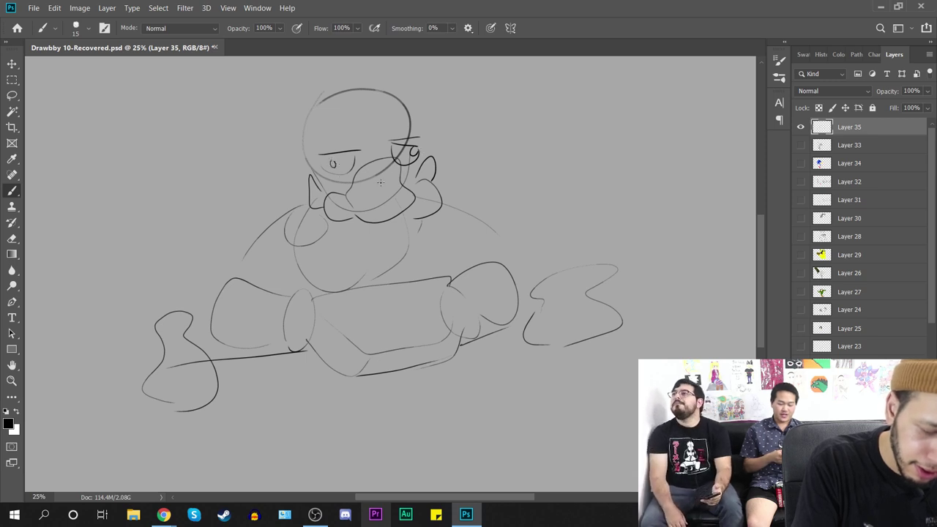
{"action": "key", "text": "ctrl+z"}
{"action": "left_click_drag", "start_coordinate": [331, 155], "coordinate": [342, 157]}
{"action": "key", "text": "ctrl+z"}
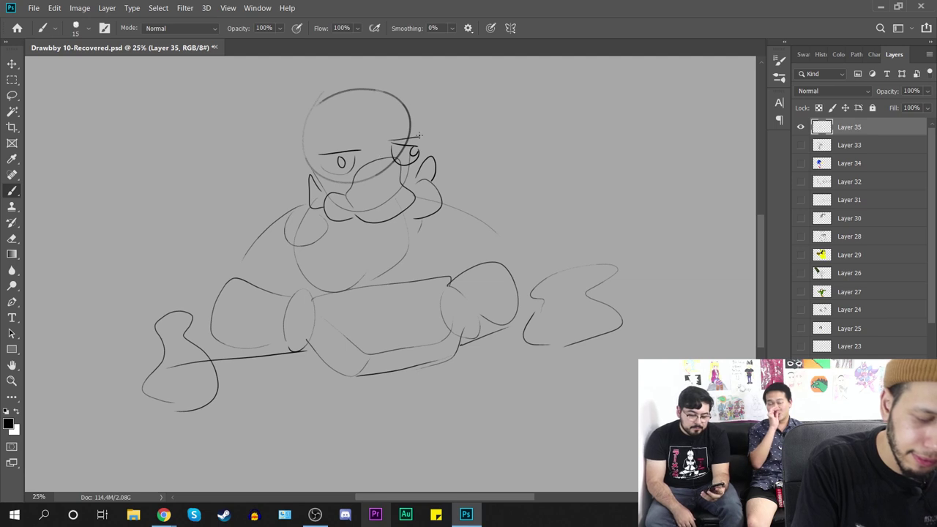
{"action": "key", "text": "ctrl+z"}
{"action": "key", "text": "ctrl+z"}
{"action": "key", "text": "ctrl+z"}
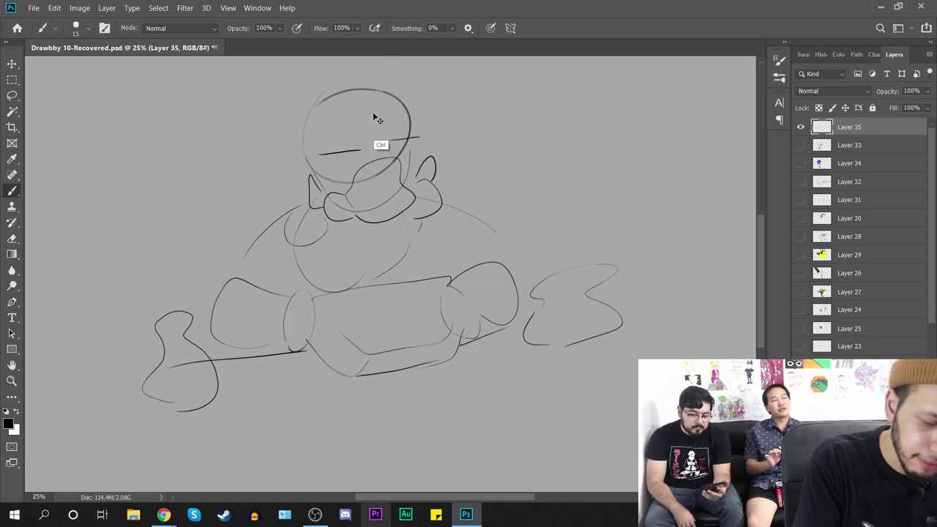
{"action": "key", "text": "ctrl+z"}
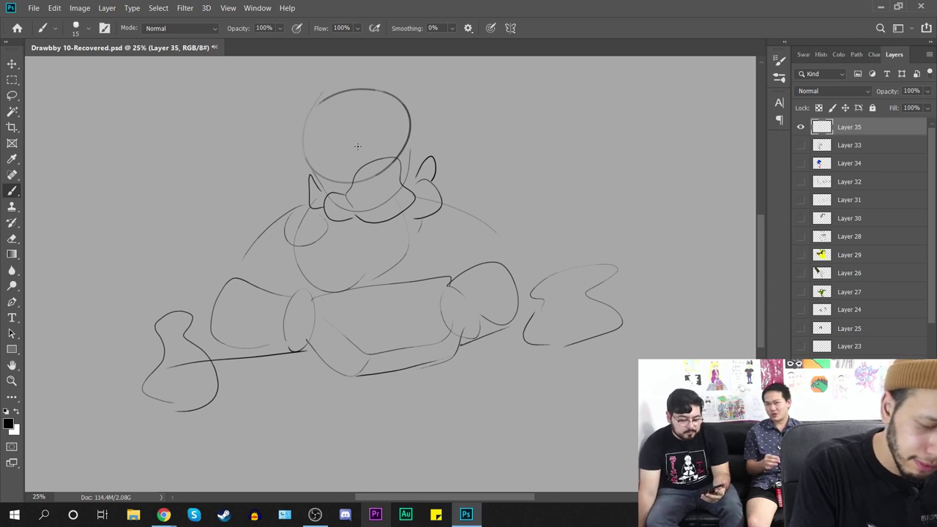
Step: Sketch oval caps on both mask filters and a short fold line above the left wrist
{"action": "left_click_drag", "start_coordinate": [336, 193], "coordinate": [331, 196]}
{"action": "left_click_drag", "start_coordinate": [429, 186], "coordinate": [428, 189]}
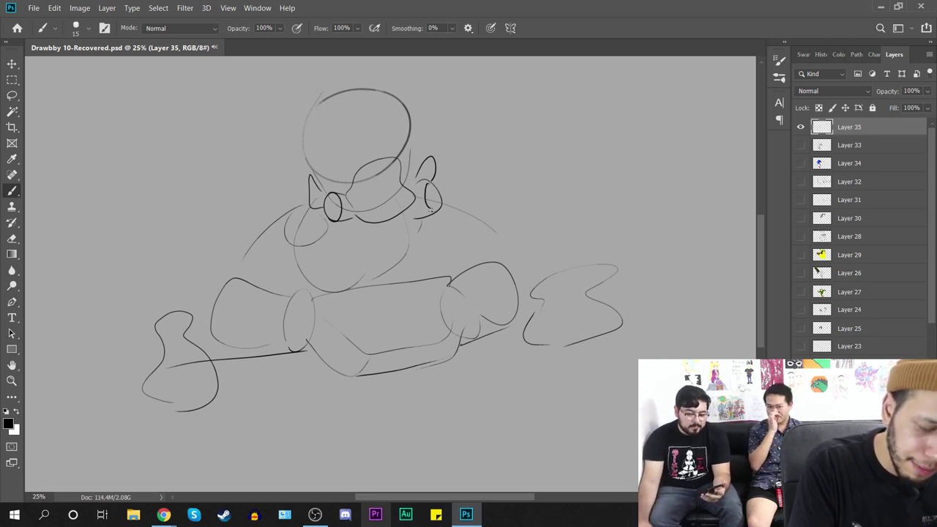
{"action": "left_click_drag", "start_coordinate": [287, 294], "coordinate": [299, 284]}
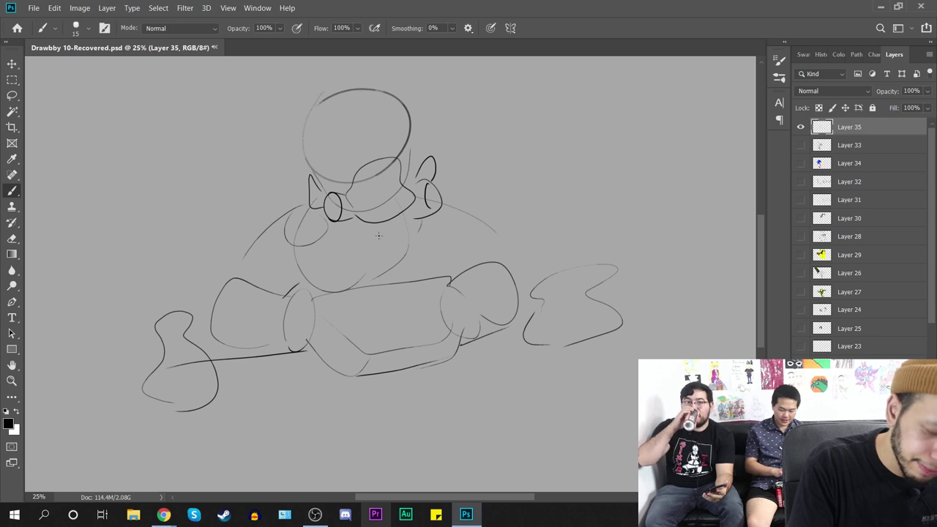
Step: Sketch centre-parted, shoulder-length hair around the head, with loose strands flicking out at the right
{"action": "mouse_move", "coordinate": [369, 97]}
{"action": "left_mouse_down"}
{"action": "mouse_move", "coordinate": [308, 114]}
{"action": "mouse_move", "coordinate": [300, 139]}
{"action": "left_mouse_up"}
{"action": "mouse_move", "coordinate": [331, 100]}
{"action": "left_mouse_down"}
{"action": "mouse_move", "coordinate": [320, 166]}
{"action": "mouse_move", "coordinate": [294, 192]}
{"action": "left_mouse_up"}
{"action": "mouse_move", "coordinate": [365, 77]}
{"action": "left_mouse_down"}
{"action": "mouse_move", "coordinate": [450, 165]}
{"action": "mouse_move", "coordinate": [348, 71]}
{"action": "mouse_move", "coordinate": [288, 126]}
{"action": "mouse_move", "coordinate": [294, 193]}
{"action": "mouse_move", "coordinate": [284, 209]}
{"action": "left_mouse_up"}
{"action": "mouse_move", "coordinate": [448, 170]}
{"action": "left_mouse_down"}
{"action": "mouse_move", "coordinate": [469, 208]}
{"action": "mouse_move", "coordinate": [441, 187]}
{"action": "mouse_move", "coordinate": [465, 172]}
{"action": "left_mouse_up"}
{"action": "left_click_drag", "start_coordinate": [441, 178], "coordinate": [465, 183]}
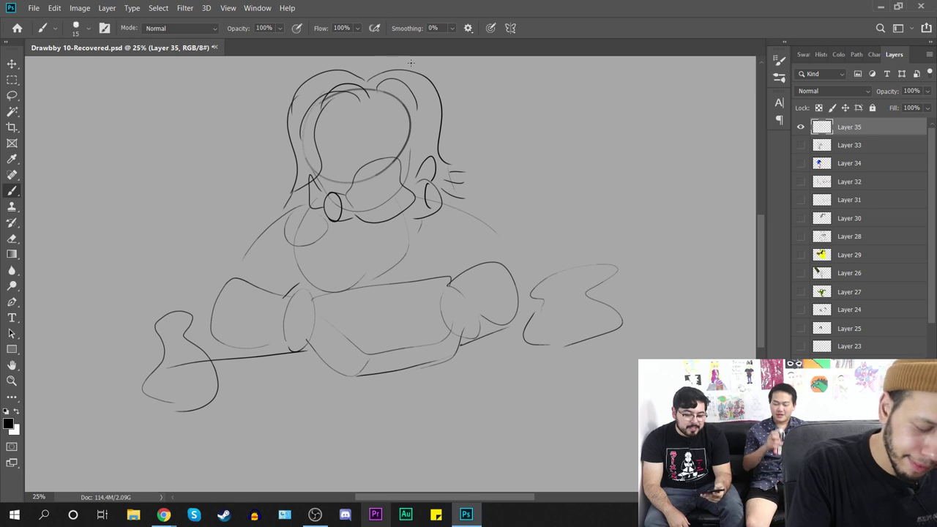
Step: Sketch narrow eyes, the nose, a cheek line and forehead wrinkles above the mask
{"action": "mouse_move", "coordinate": [384, 142]}
{"action": "left_mouse_down"}
{"action": "mouse_move", "coordinate": [387, 155]}
{"action": "mouse_move", "coordinate": [387, 139]}
{"action": "mouse_move", "coordinate": [350, 144]}
{"action": "mouse_move", "coordinate": [420, 138]}
{"action": "mouse_move", "coordinate": [402, 184]}
{"action": "left_mouse_up"}
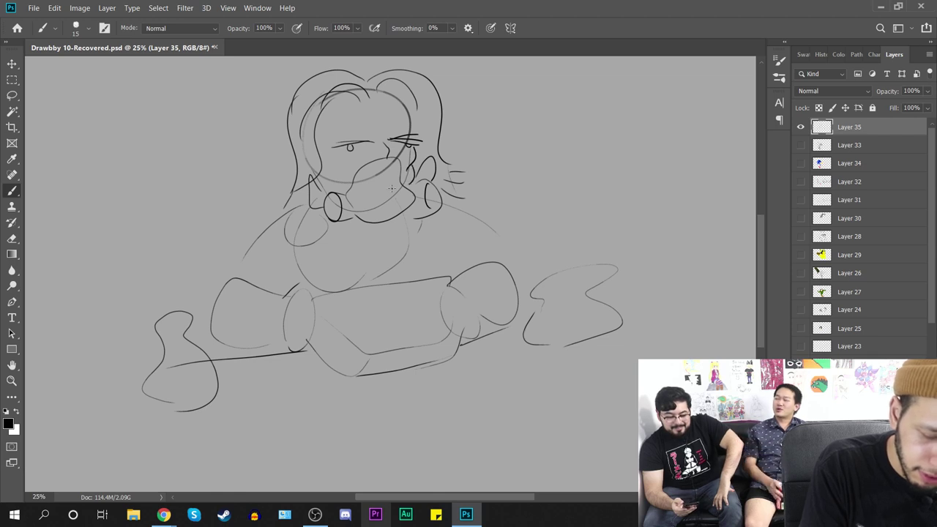
{"action": "left_click_drag", "start_coordinate": [325, 169], "coordinate": [332, 185]}
{"action": "left_click_drag", "start_coordinate": [357, 122], "coordinate": [404, 110]}
Step: Set the brush size to 44 px after testing a 64 px dot on the hair
{"action": "right_click", "coordinate": [415, 199]}
{"action": "left_click", "coordinate": [503, 228]}
{"action": "left_click", "coordinate": [359, 76]}
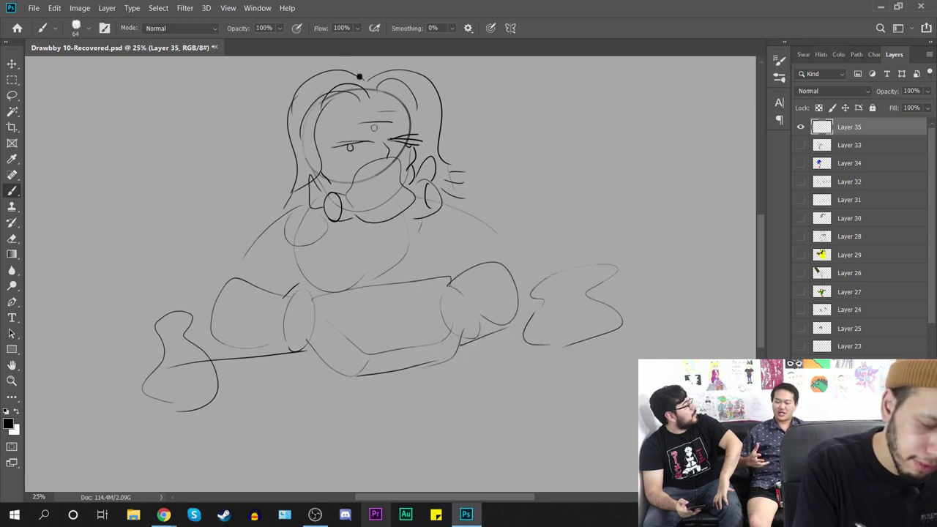
{"action": "right_click", "coordinate": [380, 142]}
{"action": "left_click_drag", "start_coordinate": [462, 189], "coordinate": [459, 188]}
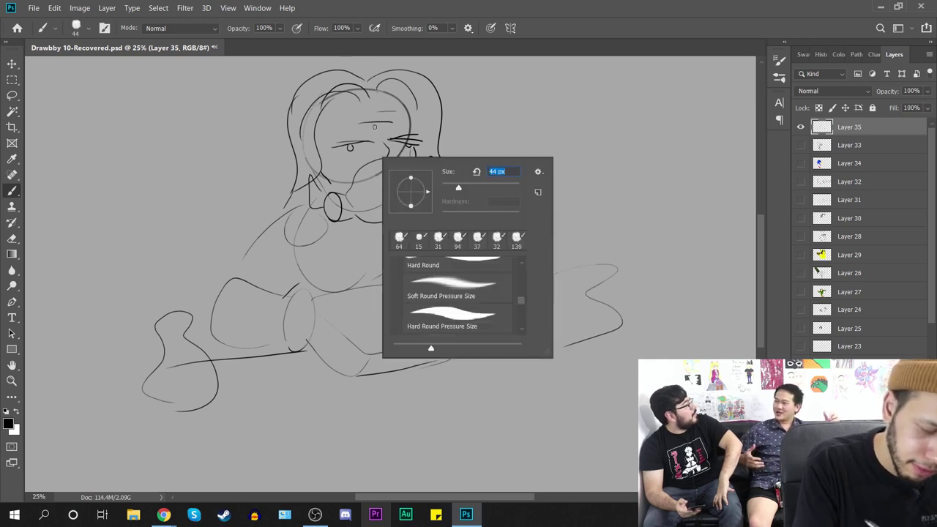
{"action": "left_click", "coordinate": [392, 152]}
Step: Ink the respirator mask's outline and both round side filters in thick black, redoing the first outline
{"action": "mouse_move", "coordinate": [348, 192]}
{"action": "left_mouse_down"}
{"action": "mouse_move", "coordinate": [392, 157]}
{"action": "mouse_move", "coordinate": [402, 185]}
{"action": "mouse_move", "coordinate": [323, 211]}
{"action": "mouse_move", "coordinate": [390, 222]}
{"action": "mouse_move", "coordinate": [414, 212]}
{"action": "left_mouse_up"}
{"action": "key", "text": "ctrl+z"}
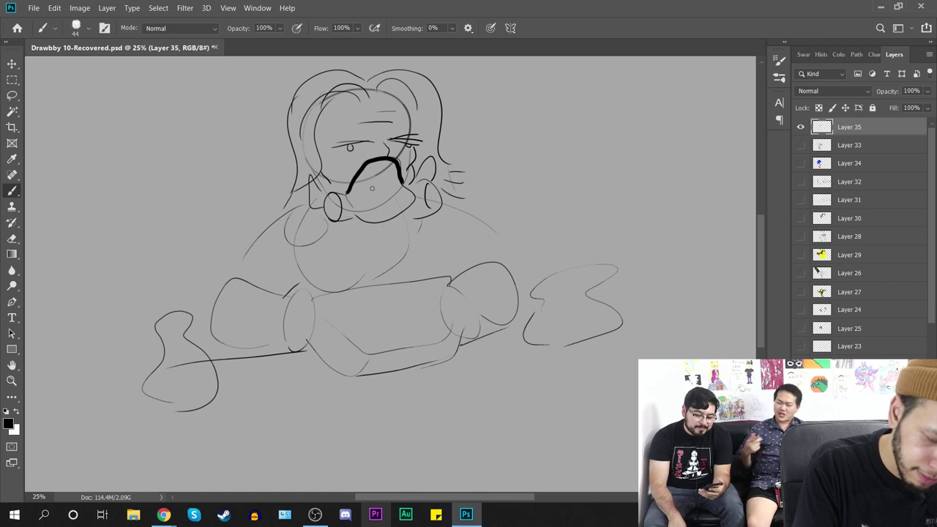
{"action": "mouse_move", "coordinate": [349, 192]}
{"action": "left_mouse_down"}
{"action": "mouse_move", "coordinate": [324, 210]}
{"action": "mouse_move", "coordinate": [350, 224]}
{"action": "mouse_move", "coordinate": [415, 196]}
{"action": "mouse_move", "coordinate": [441, 202]}
{"action": "mouse_move", "coordinate": [412, 217]}
{"action": "left_mouse_up"}
{"action": "left_click_drag", "start_coordinate": [429, 184], "coordinate": [432, 211]}
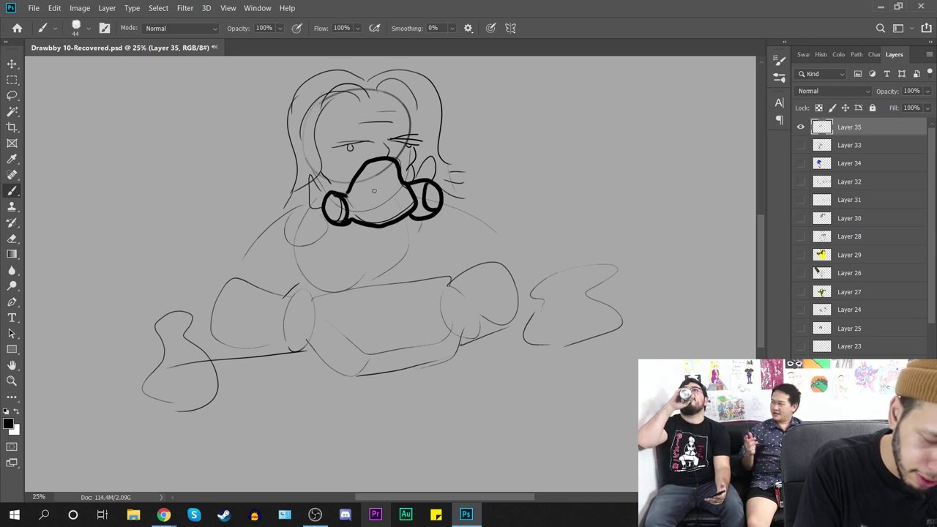
Step: Ink the mask's highlight line, vent slits and pointed strap pieces above both filters
{"action": "mouse_move", "coordinate": [358, 190]}
{"action": "left_mouse_down"}
{"action": "mouse_move", "coordinate": [381, 169]}
{"action": "mouse_move", "coordinate": [376, 212]}
{"action": "mouse_move", "coordinate": [388, 212]}
{"action": "left_mouse_up"}
{"action": "left_click_drag", "start_coordinate": [399, 195], "coordinate": [398, 209]}
{"action": "mouse_move", "coordinate": [329, 185]}
{"action": "left_mouse_down"}
{"action": "mouse_move", "coordinate": [313, 183]}
{"action": "mouse_move", "coordinate": [321, 208]}
{"action": "left_mouse_up"}
{"action": "mouse_move", "coordinate": [414, 180]}
{"action": "left_mouse_down"}
{"action": "mouse_move", "coordinate": [434, 180]}
{"action": "mouse_move", "coordinate": [421, 163]}
{"action": "mouse_move", "coordinate": [432, 176]}
{"action": "left_mouse_up"}
{"action": "key", "text": "ctrl+z"}
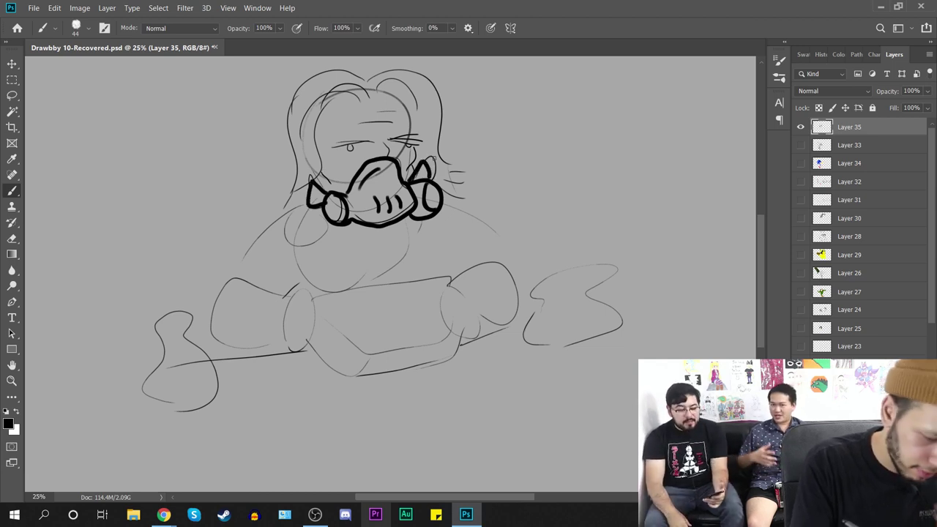
Step: Ink the hairline and face sides, the half-closed eyes and the left cheek line, undoing one eye stroke
{"action": "mouse_move", "coordinate": [359, 96]}
{"action": "left_mouse_down"}
{"action": "mouse_move", "coordinate": [313, 134]}
{"action": "mouse_move", "coordinate": [322, 185]}
{"action": "left_mouse_up"}
{"action": "mouse_move", "coordinate": [357, 101]}
{"action": "left_mouse_down"}
{"action": "mouse_move", "coordinate": [378, 100]}
{"action": "mouse_move", "coordinate": [400, 77]}
{"action": "mouse_move", "coordinate": [417, 123]}
{"action": "mouse_move", "coordinate": [402, 91]}
{"action": "left_mouse_up"}
{"action": "mouse_move", "coordinate": [401, 105]}
{"action": "left_mouse_down"}
{"action": "mouse_move", "coordinate": [415, 129]}
{"action": "mouse_move", "coordinate": [389, 139]}
{"action": "mouse_move", "coordinate": [425, 137]}
{"action": "left_mouse_up"}
{"action": "mouse_move", "coordinate": [330, 146]}
{"action": "left_mouse_down"}
{"action": "mouse_move", "coordinate": [417, 144]}
{"action": "mouse_move", "coordinate": [407, 170]}
{"action": "left_mouse_up"}
{"action": "key", "text": "ctrl+z"}
{"action": "left_click_drag", "start_coordinate": [327, 161], "coordinate": [338, 180]}
Step: Ink the outer hair from the centre parting down to the loose flicked ends at the right
{"action": "mouse_move", "coordinate": [361, 76]}
{"action": "left_mouse_down"}
{"action": "mouse_move", "coordinate": [317, 74]}
{"action": "mouse_move", "coordinate": [273, 192]}
{"action": "mouse_move", "coordinate": [282, 213]}
{"action": "mouse_move", "coordinate": [395, 65]}
{"action": "mouse_move", "coordinate": [444, 151]}
{"action": "left_mouse_up"}
{"action": "mouse_move", "coordinate": [423, 115]}
{"action": "left_mouse_down"}
{"action": "mouse_move", "coordinate": [439, 146]}
{"action": "mouse_move", "coordinate": [454, 150]}
{"action": "left_mouse_up"}
{"action": "left_click_drag", "start_coordinate": [432, 151], "coordinate": [461, 189]}
{"action": "left_click_drag", "start_coordinate": [448, 186], "coordinate": [460, 193]}
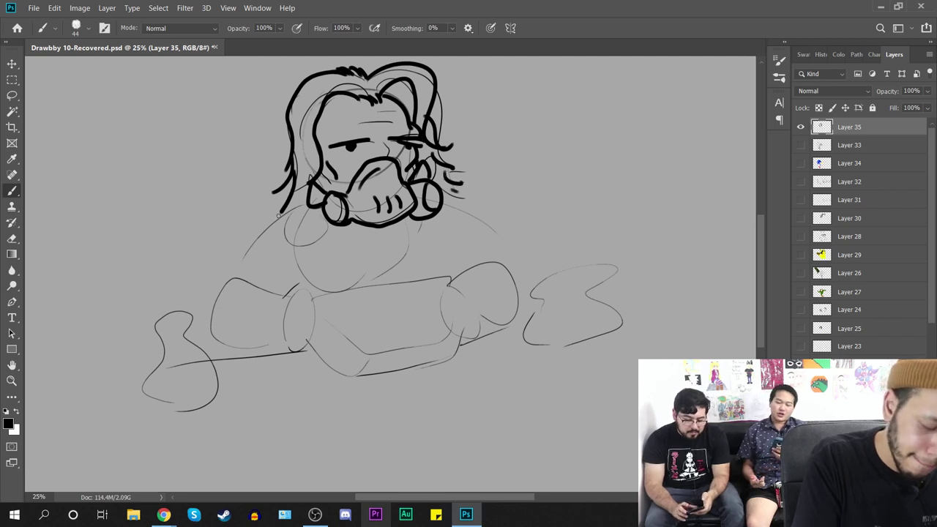
Step: Ink the jacket's front zipper, shoulders and sleeve folds, along with the top edge of the box in front
{"action": "left_click_drag", "start_coordinate": [372, 227], "coordinate": [373, 289]}
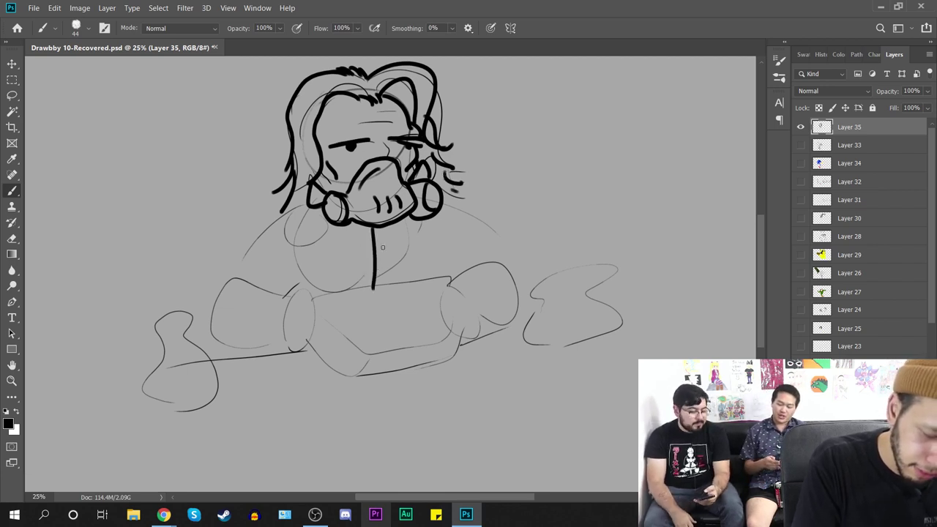
{"action": "left_click_drag", "start_coordinate": [316, 298], "coordinate": [448, 278]}
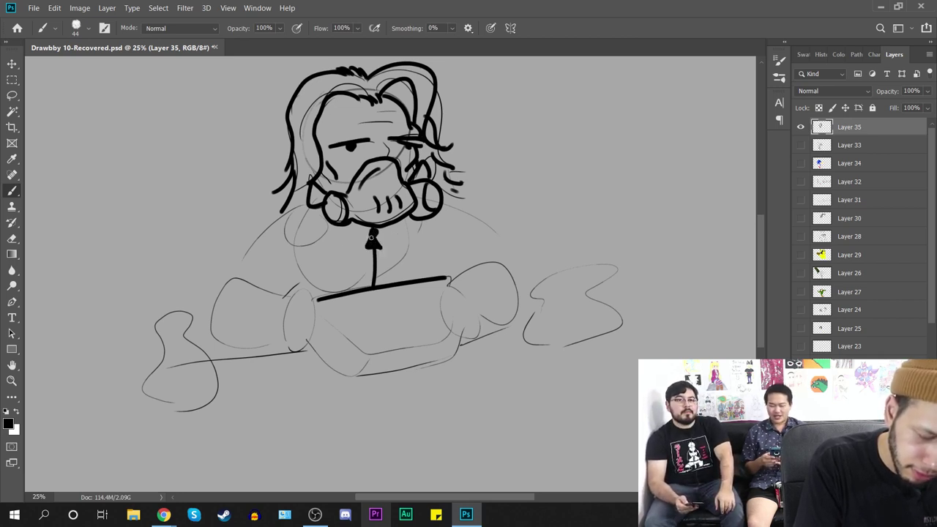
{"action": "left_click_drag", "start_coordinate": [287, 287], "coordinate": [326, 248]}
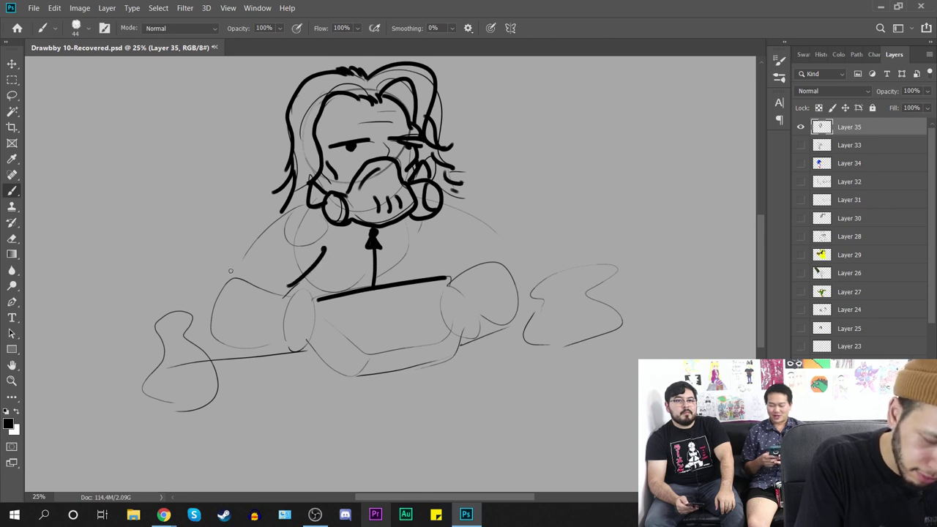
{"action": "left_click_drag", "start_coordinate": [230, 278], "coordinate": [304, 209]}
{"action": "mouse_move", "coordinate": [443, 208]}
{"action": "left_mouse_down"}
{"action": "mouse_move", "coordinate": [491, 224]}
{"action": "mouse_move", "coordinate": [535, 258]}
{"action": "left_mouse_up"}
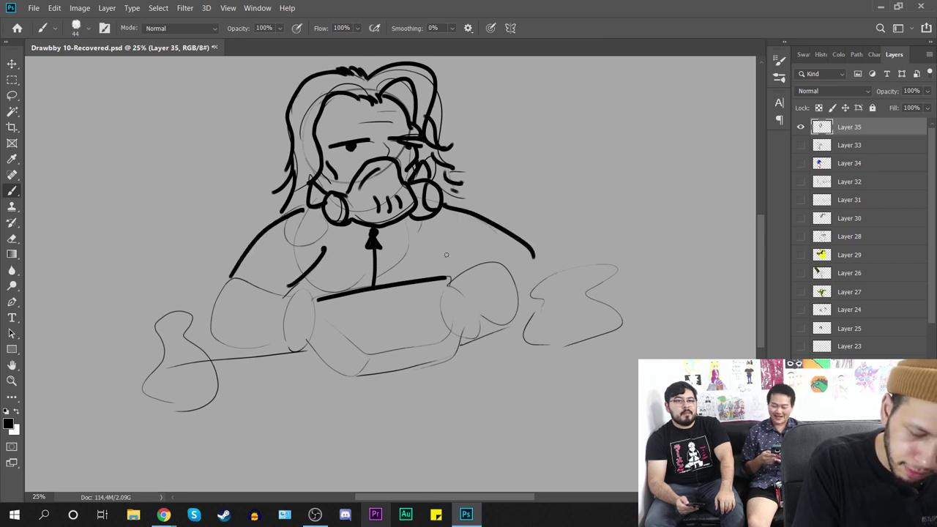
{"action": "mouse_move", "coordinate": [439, 233]}
{"action": "left_mouse_down"}
{"action": "mouse_move", "coordinate": [443, 269]}
{"action": "mouse_move", "coordinate": [459, 274]}
{"action": "left_mouse_up"}
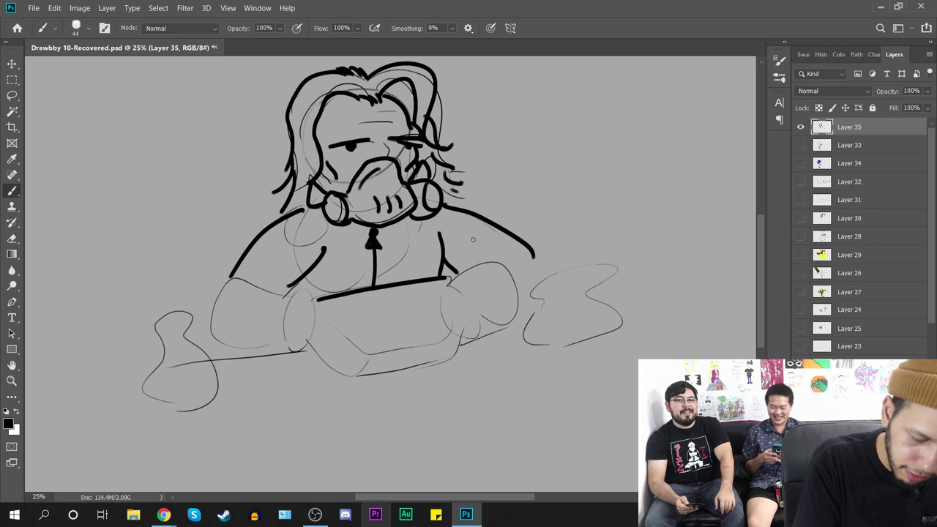
Step: Ink both glove cuffs, the hands gripping the box and the outer edge of the right sleeve
{"action": "mouse_move", "coordinate": [212, 339]}
{"action": "left_mouse_down"}
{"action": "mouse_move", "coordinate": [230, 280]}
{"action": "mouse_move", "coordinate": [321, 303]}
{"action": "mouse_move", "coordinate": [322, 344]}
{"action": "mouse_move", "coordinate": [282, 353]}
{"action": "mouse_move", "coordinate": [283, 317]}
{"action": "mouse_move", "coordinate": [284, 331]}
{"action": "mouse_move", "coordinate": [315, 323]}
{"action": "mouse_move", "coordinate": [307, 344]}
{"action": "mouse_move", "coordinate": [211, 342]}
{"action": "left_mouse_up"}
{"action": "mouse_move", "coordinate": [445, 280]}
{"action": "left_mouse_down"}
{"action": "mouse_move", "coordinate": [454, 335]}
{"action": "mouse_move", "coordinate": [486, 305]}
{"action": "left_mouse_up"}
{"action": "mouse_move", "coordinate": [448, 277]}
{"action": "left_mouse_down"}
{"action": "mouse_move", "coordinate": [482, 265]}
{"action": "mouse_move", "coordinate": [524, 284]}
{"action": "mouse_move", "coordinate": [482, 327]}
{"action": "left_mouse_up"}
{"action": "left_click_drag", "start_coordinate": [535, 256], "coordinate": [525, 293]}
Step: Ink the box's curved front rim, lower edge and side corner, redoing the rim once, and add a shading stroke inside
{"action": "mouse_move", "coordinate": [322, 315]}
{"action": "left_mouse_down"}
{"action": "mouse_move", "coordinate": [358, 341]}
{"action": "mouse_move", "coordinate": [454, 328]}
{"action": "left_mouse_up"}
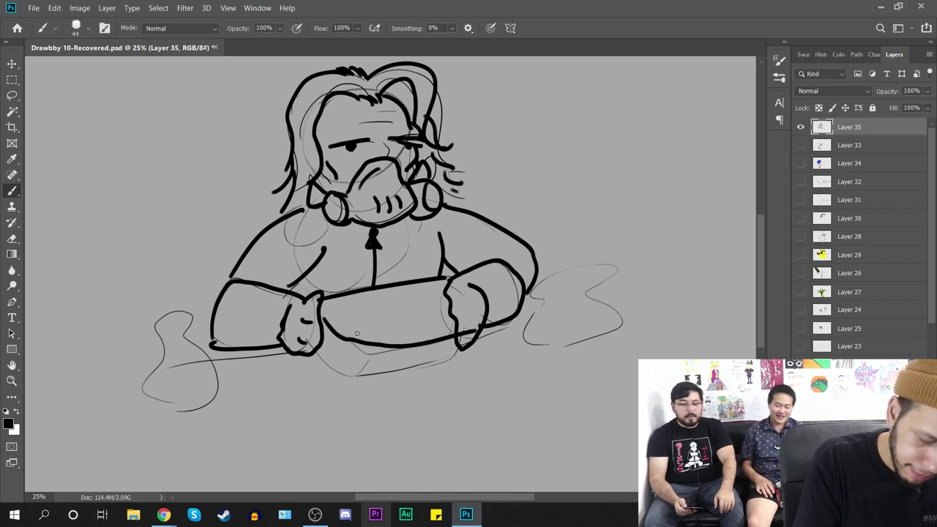
{"action": "key", "text": "ctrl+z"}
{"action": "mouse_move", "coordinate": [319, 317]}
{"action": "left_mouse_down"}
{"action": "mouse_move", "coordinate": [353, 343]}
{"action": "mouse_move", "coordinate": [449, 317]}
{"action": "left_mouse_up"}
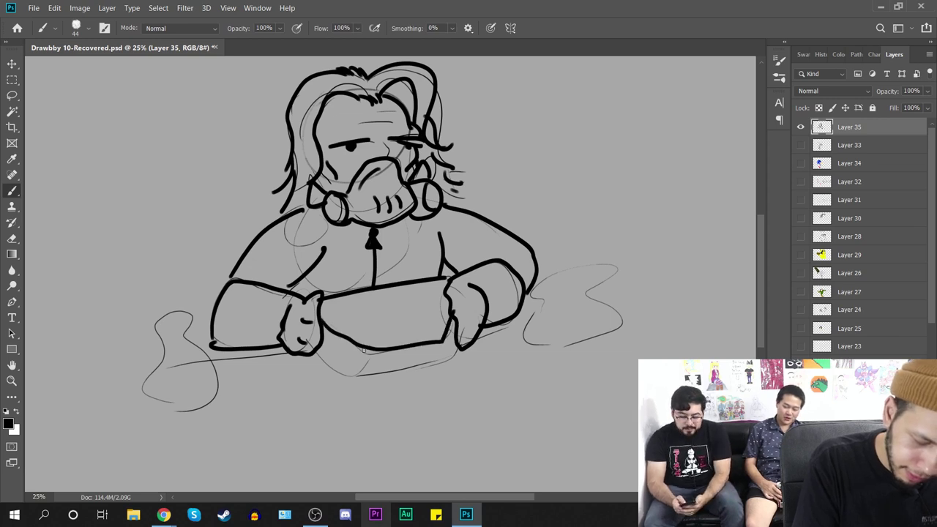
{"action": "left_click_drag", "start_coordinate": [364, 351], "coordinate": [449, 352]}
{"action": "mouse_move", "coordinate": [340, 374]}
{"action": "left_mouse_down"}
{"action": "mouse_move", "coordinate": [402, 343]}
{"action": "mouse_move", "coordinate": [443, 360]}
{"action": "left_mouse_up"}
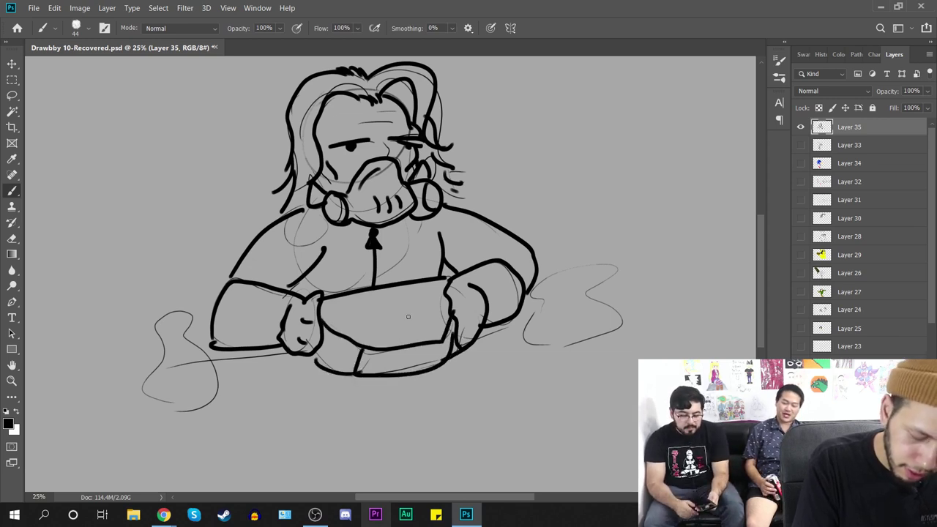
{"action": "left_click_drag", "start_coordinate": [324, 317], "coordinate": [410, 300]}
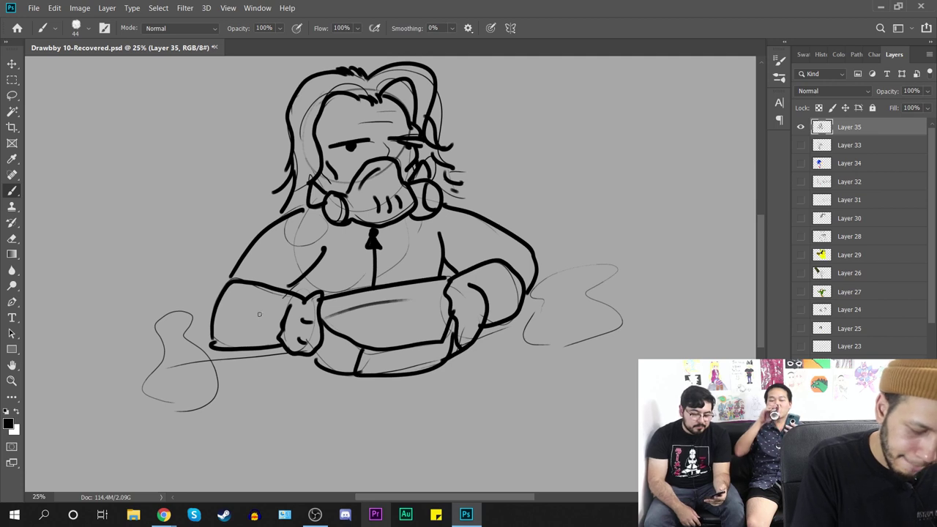
Step: Ink the table edge in segments on both sides of the character, leaving gaps where the flasks stand and redoing the outer segments
{"action": "left_click_drag", "start_coordinate": [213, 358], "coordinate": [293, 353]}
{"action": "left_click_drag", "start_coordinate": [103, 379], "coordinate": [170, 364]}
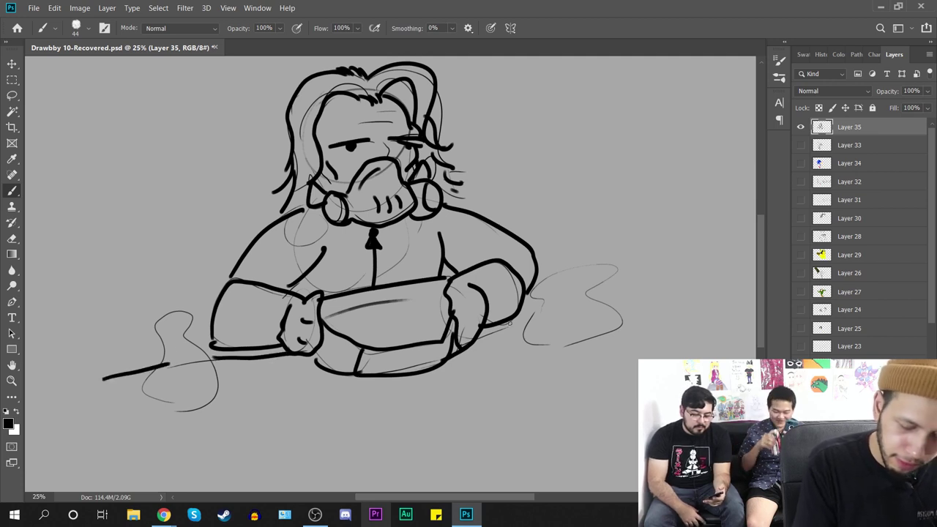
{"action": "left_click_drag", "start_coordinate": [615, 303], "coordinate": [688, 294]}
{"action": "key", "text": "ctrl+z"}
{"action": "key", "text": "ctrl+z"}
{"action": "key", "text": "ctrl+z"}
{"action": "left_click_drag", "start_coordinate": [106, 379], "coordinate": [149, 371]}
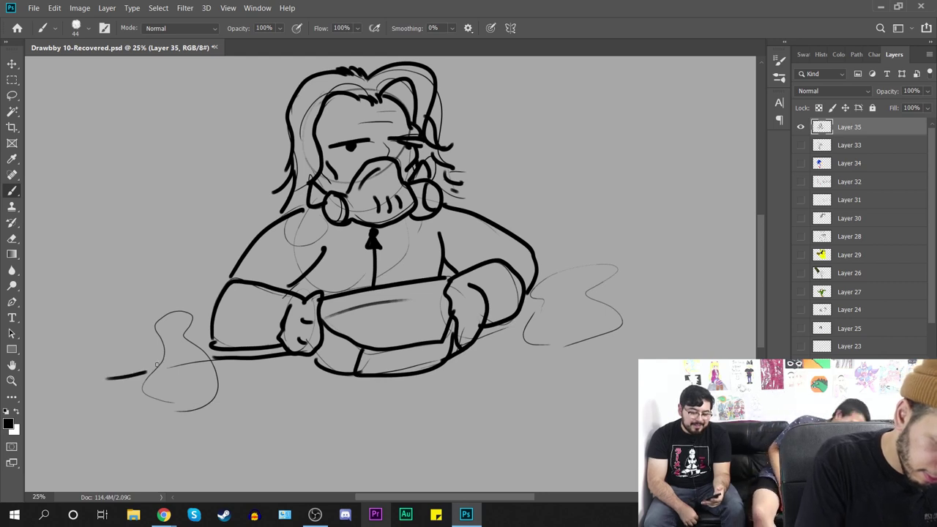
{"action": "left_click_drag", "start_coordinate": [599, 298], "coordinate": [679, 291]}
{"action": "left_click_drag", "start_coordinate": [480, 333], "coordinate": [521, 317]}
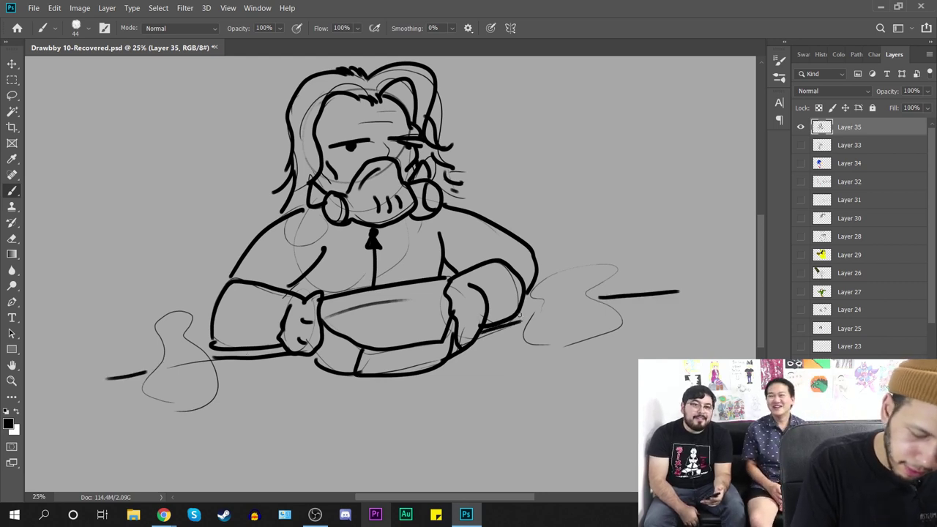
Step: Ink the left flask's round body, neck and flared rim, undoing the stroke that crosses it
{"action": "mouse_move", "coordinate": [155, 369]}
{"action": "left_mouse_down"}
{"action": "mouse_move", "coordinate": [163, 420]}
{"action": "mouse_move", "coordinate": [224, 387]}
{"action": "mouse_move", "coordinate": [219, 343]}
{"action": "mouse_move", "coordinate": [166, 404]}
{"action": "mouse_move", "coordinate": [208, 358]}
{"action": "left_mouse_up"}
{"action": "key", "text": "ctrl+z"}
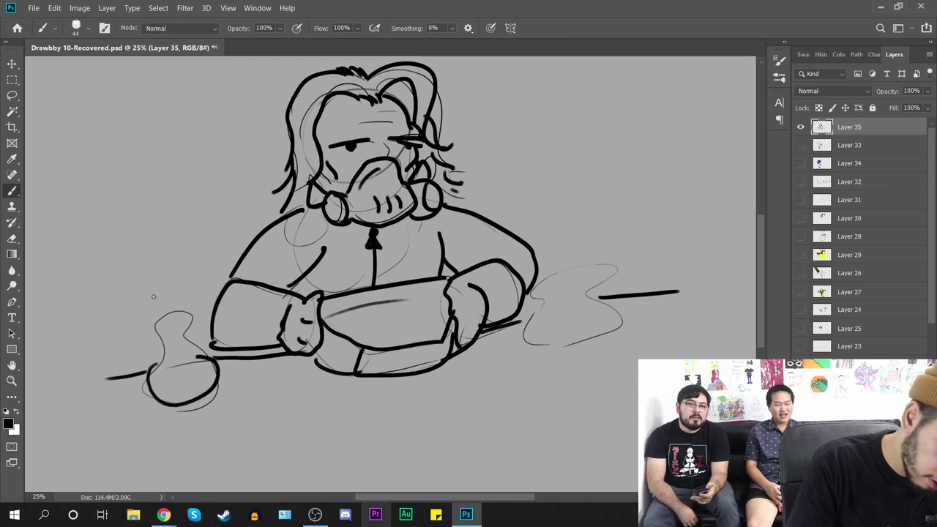
{"action": "mouse_move", "coordinate": [195, 327]}
{"action": "left_mouse_down"}
{"action": "mouse_move", "coordinate": [177, 312]}
{"action": "mouse_move", "coordinate": [156, 328]}
{"action": "left_mouse_up"}
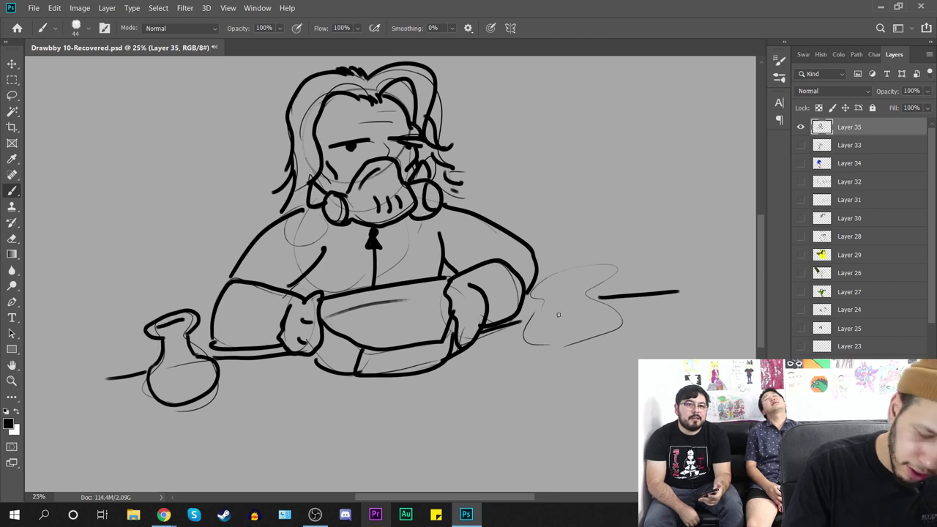
Step: Ink the right flask's wide base, neck and slanted rim, undoing the last thick hatching stroke on its body
{"action": "mouse_move", "coordinate": [544, 302]}
{"action": "left_mouse_down"}
{"action": "mouse_move", "coordinate": [561, 339]}
{"action": "mouse_move", "coordinate": [599, 295]}
{"action": "left_mouse_up"}
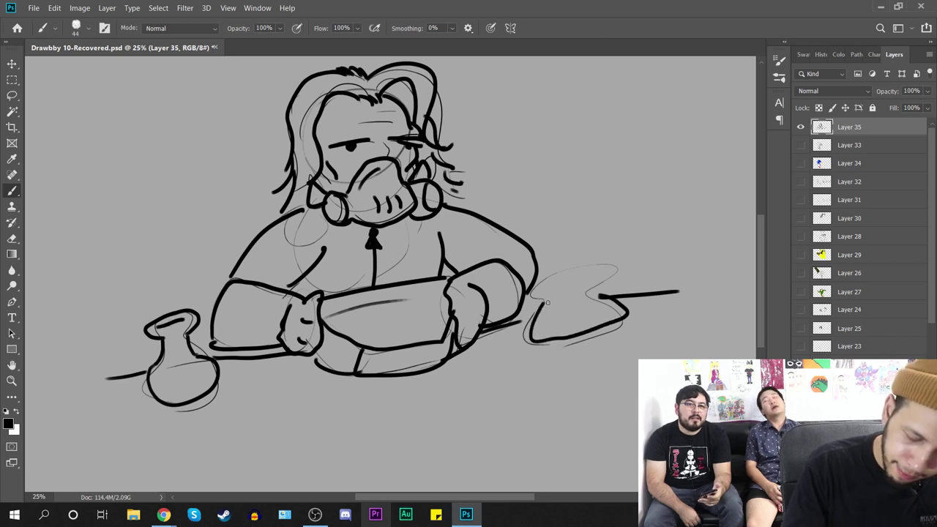
{"action": "mouse_move", "coordinate": [539, 292]}
{"action": "left_mouse_down"}
{"action": "mouse_move", "coordinate": [600, 250]}
{"action": "mouse_move", "coordinate": [602, 295]}
{"action": "mouse_move", "coordinate": [588, 264]}
{"action": "left_mouse_up"}
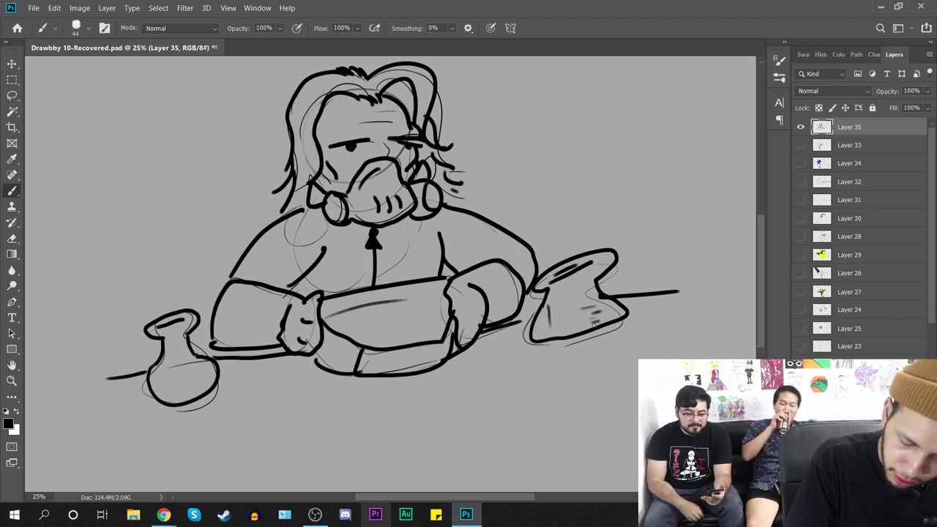
{"action": "key", "text": "ctrl+z"}
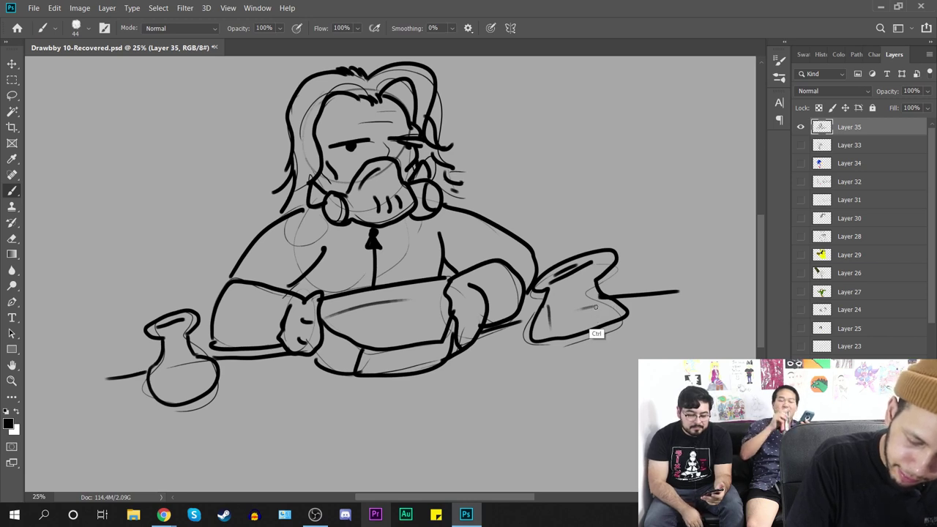
Step: Set the brush size to 25 px and add fine shading lines to both flasks and teeth along the zipper
{"action": "right_click", "coordinate": [587, 309]}
{"action": "type", "text": "25"}
{"action": "key", "text": "Return"}
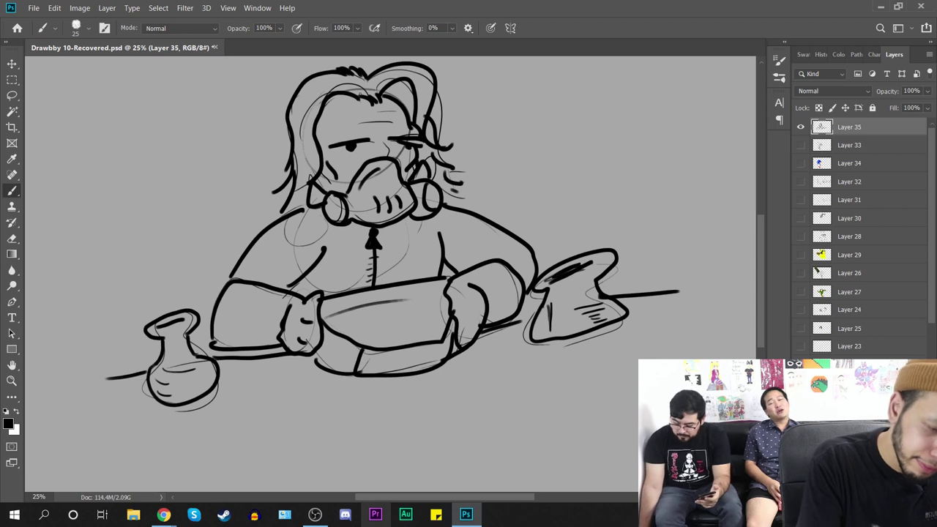
Step: Draw fine hair strands from the centre parting down both sides to the loose ends beside the mask
{"action": "left_click_drag", "start_coordinate": [379, 83], "coordinate": [414, 69]}
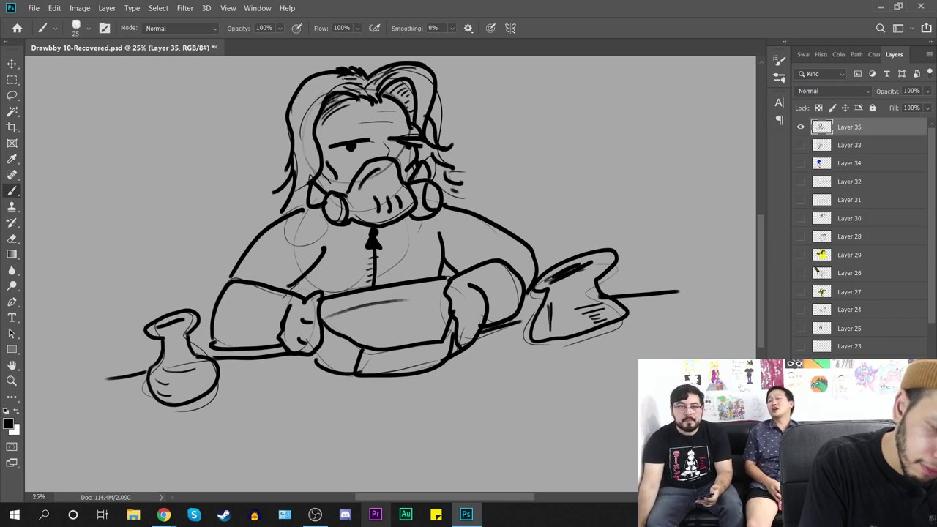
{"action": "left_click_drag", "start_coordinate": [334, 76], "coordinate": [296, 129]}
{"action": "left_click_drag", "start_coordinate": [313, 89], "coordinate": [306, 138]}
{"action": "left_click_drag", "start_coordinate": [324, 95], "coordinate": [298, 163]}
{"action": "left_click_drag", "start_coordinate": [442, 158], "coordinate": [434, 184]}
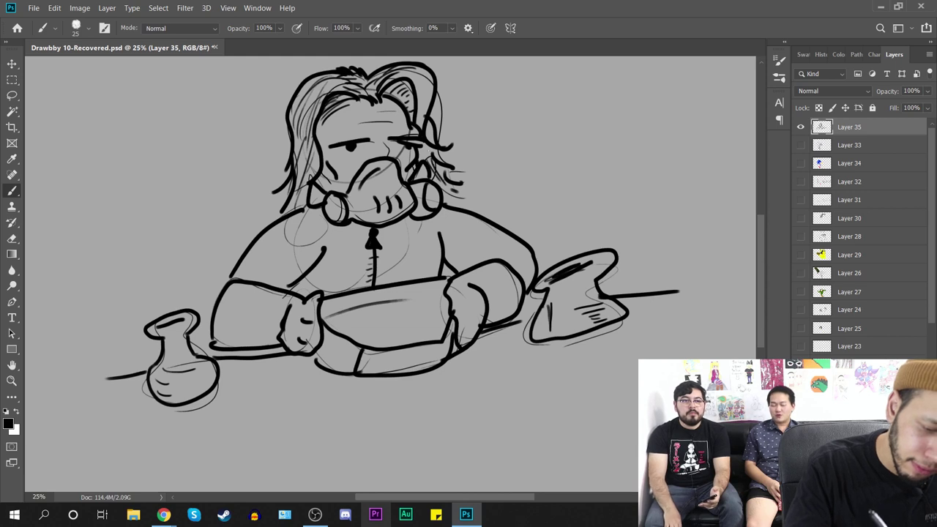
{"action": "left_click_drag", "start_coordinate": [426, 71], "coordinate": [415, 121]}
{"action": "left_click_drag", "start_coordinate": [427, 71], "coordinate": [417, 119]}
{"action": "left_click_drag", "start_coordinate": [349, 75], "coordinate": [292, 128]}
{"action": "mouse_move", "coordinate": [300, 96]}
{"action": "left_mouse_down"}
{"action": "mouse_move", "coordinate": [292, 135]}
{"action": "mouse_move", "coordinate": [308, 179]}
{"action": "left_mouse_up"}
{"action": "left_click_drag", "start_coordinate": [316, 142], "coordinate": [312, 198]}
{"action": "left_click_drag", "start_coordinate": [305, 129], "coordinate": [298, 208]}
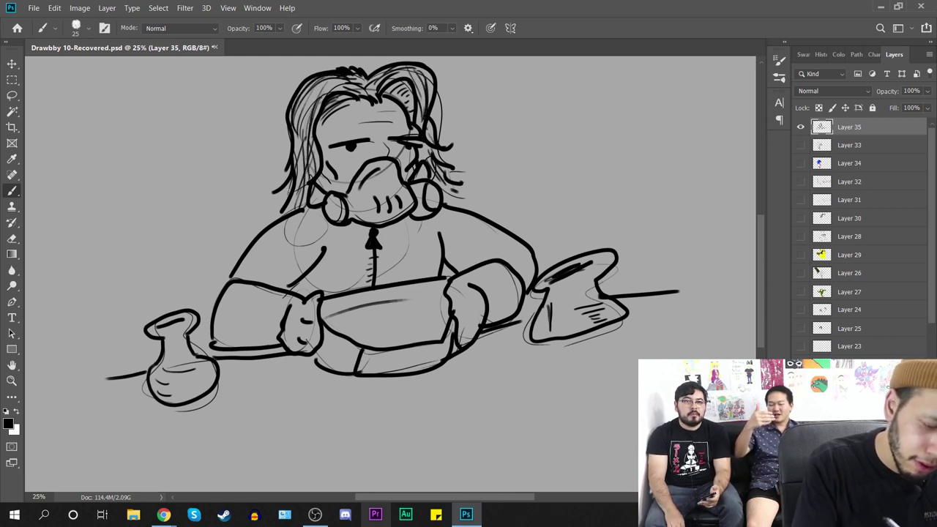
Step: Choose light grey #c2c2c2 as the foreground colour and add a new layer directly beneath the line art
{"action": "left_click", "coordinate": [8, 424]}
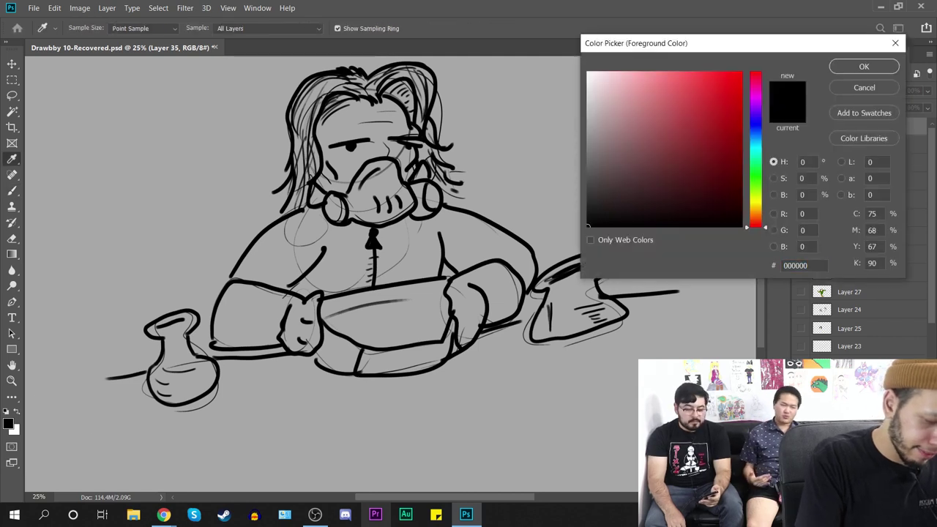
{"action": "left_click_drag", "start_coordinate": [588, 212], "coordinate": [586, 109]}
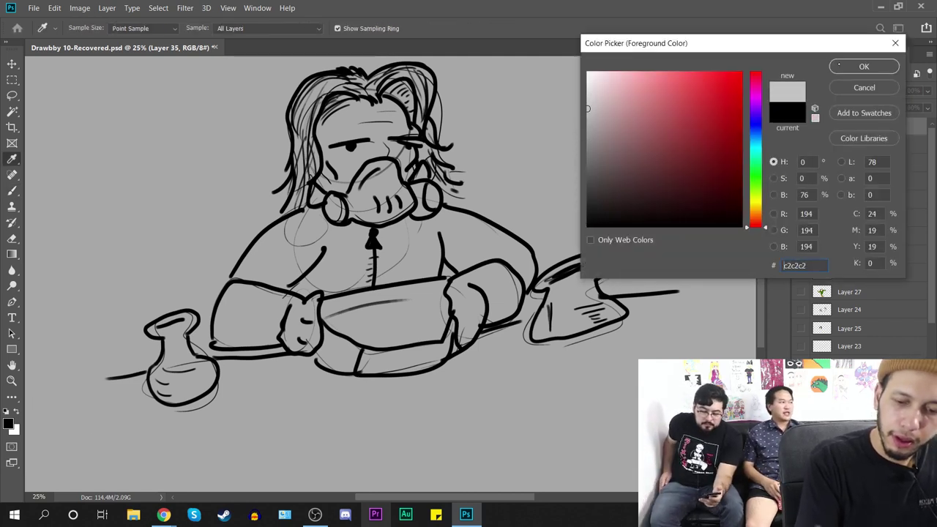
{"action": "left_click", "coordinate": [864, 65]}
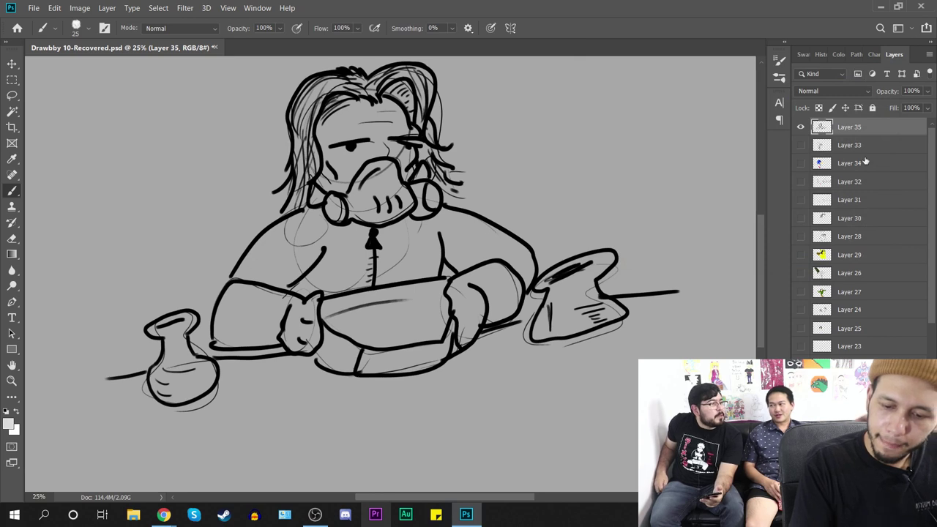
{"action": "key", "text": "ctrl+shift+alt+n"}
{"action": "left_click_drag", "start_coordinate": [864, 128], "coordinate": [875, 146]}
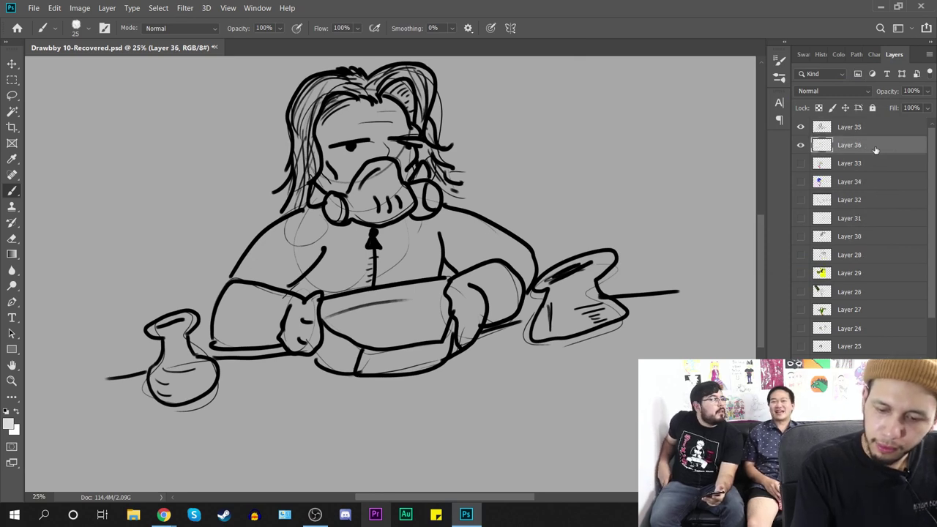
Step: Set the brush size to 100 px and paint the jacket body and upper sleeves light grey #dbdbdb
{"action": "right_click", "coordinate": [375, 231]}
{"action": "left_click_drag", "start_coordinate": [444, 265], "coordinate": [473, 265]}
{"action": "mouse_move", "coordinate": [268, 258]}
{"action": "left_mouse_down"}
{"action": "mouse_move", "coordinate": [247, 268]}
{"action": "mouse_move", "coordinate": [253, 255]}
{"action": "mouse_move", "coordinate": [236, 272]}
{"action": "mouse_move", "coordinate": [283, 264]}
{"action": "mouse_move", "coordinate": [265, 281]}
{"action": "mouse_move", "coordinate": [301, 272]}
{"action": "mouse_move", "coordinate": [314, 257]}
{"action": "mouse_move", "coordinate": [281, 271]}
{"action": "mouse_move", "coordinate": [315, 220]}
{"action": "mouse_move", "coordinate": [252, 251]}
{"action": "mouse_move", "coordinate": [324, 223]}
{"action": "mouse_move", "coordinate": [344, 241]}
{"action": "mouse_move", "coordinate": [308, 286]}
{"action": "mouse_move", "coordinate": [321, 291]}
{"action": "mouse_move", "coordinate": [368, 274]}
{"action": "mouse_move", "coordinate": [349, 286]}
{"action": "mouse_move", "coordinate": [368, 272]}
{"action": "mouse_move", "coordinate": [342, 275]}
{"action": "mouse_move", "coordinate": [351, 229]}
{"action": "mouse_move", "coordinate": [329, 240]}
{"action": "mouse_move", "coordinate": [359, 247]}
{"action": "mouse_move", "coordinate": [347, 253]}
{"action": "mouse_move", "coordinate": [409, 221]}
{"action": "mouse_move", "coordinate": [413, 239]}
{"action": "mouse_move", "coordinate": [400, 257]}
{"action": "mouse_move", "coordinate": [439, 251]}
{"action": "mouse_move", "coordinate": [380, 284]}
{"action": "left_mouse_up"}
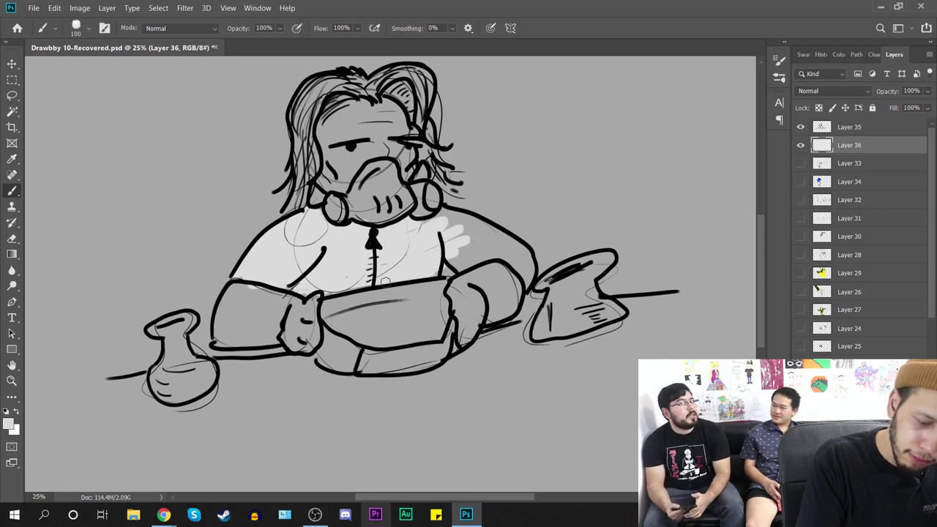
{"action": "mouse_move", "coordinate": [457, 263]}
{"action": "left_mouse_down"}
{"action": "mouse_move", "coordinate": [475, 247]}
{"action": "mouse_move", "coordinate": [471, 263]}
{"action": "mouse_move", "coordinate": [495, 253]}
{"action": "mouse_move", "coordinate": [530, 275]}
{"action": "mouse_move", "coordinate": [524, 251]}
{"action": "mouse_move", "coordinate": [473, 222]}
{"action": "mouse_move", "coordinate": [428, 223]}
{"action": "mouse_move", "coordinate": [458, 235]}
{"action": "left_mouse_up"}
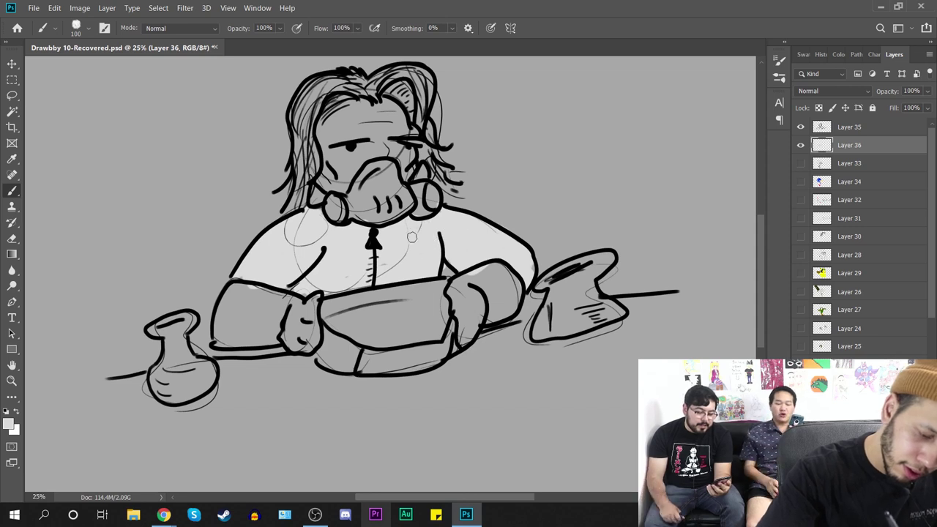
Step: Pick pale yellow #fcffa7 and paint both long gloves with it
{"action": "left_click", "coordinate": [7, 425]}
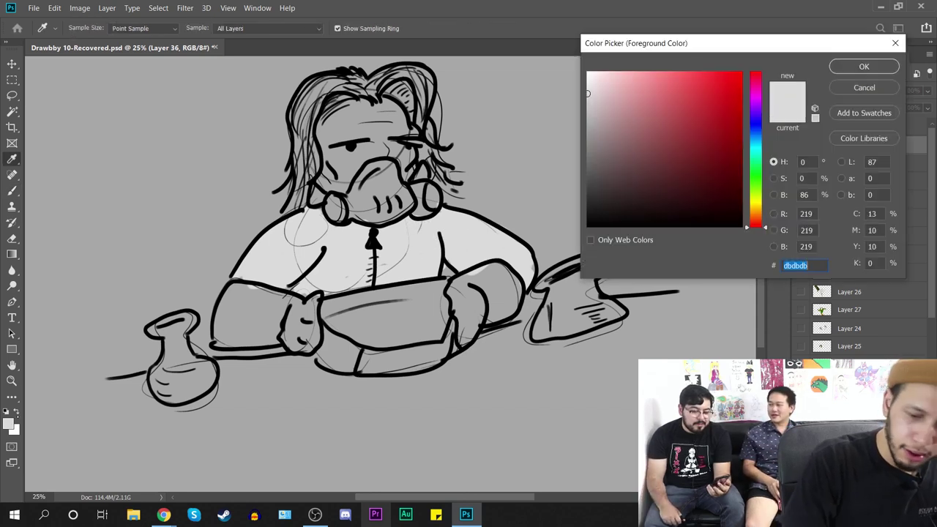
{"action": "left_click", "coordinate": [756, 200]}
{"action": "left_click", "coordinate": [670, 73]}
{"action": "left_click", "coordinate": [717, 84]}
{"action": "left_click", "coordinate": [653, 71]}
{"action": "left_click", "coordinate": [850, 66]}
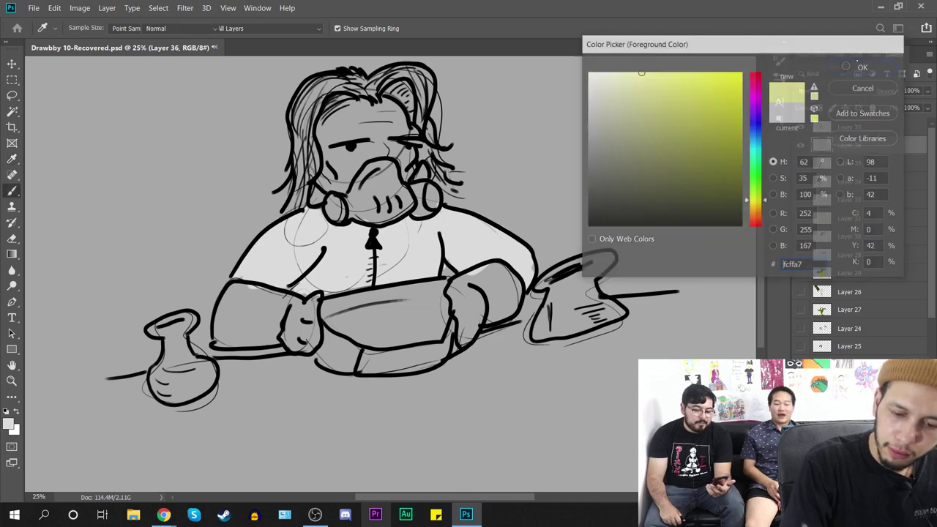
{"action": "mouse_move", "coordinate": [232, 308]}
{"action": "left_mouse_down"}
{"action": "mouse_move", "coordinate": [221, 332]}
{"action": "mouse_move", "coordinate": [239, 290]}
{"action": "mouse_move", "coordinate": [236, 342]}
{"action": "mouse_move", "coordinate": [266, 298]}
{"action": "mouse_move", "coordinate": [269, 337]}
{"action": "mouse_move", "coordinate": [297, 305]}
{"action": "mouse_move", "coordinate": [299, 322]}
{"action": "mouse_move", "coordinate": [271, 291]}
{"action": "left_mouse_up"}
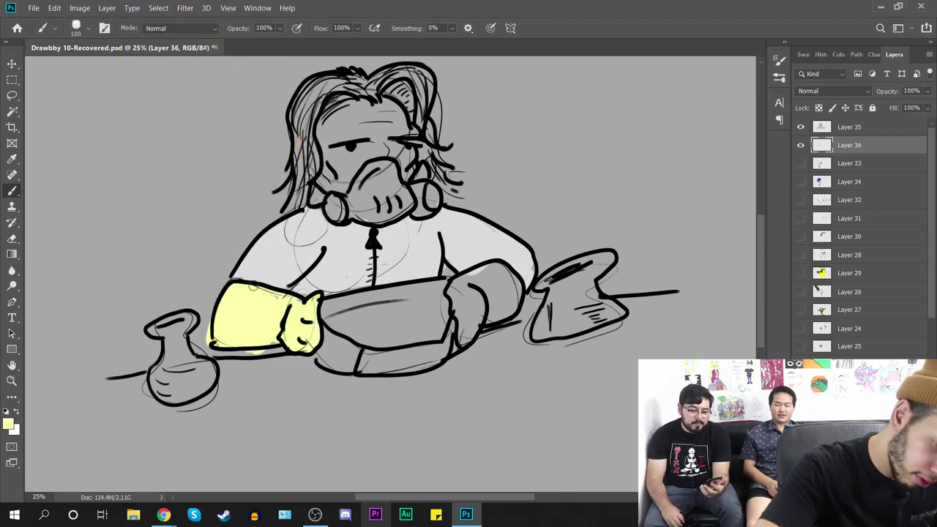
{"action": "mouse_move", "coordinate": [455, 293]}
{"action": "left_mouse_down"}
{"action": "mouse_move", "coordinate": [466, 339]}
{"action": "mouse_move", "coordinate": [463, 309]}
{"action": "mouse_move", "coordinate": [473, 331]}
{"action": "mouse_move", "coordinate": [481, 304]}
{"action": "mouse_move", "coordinate": [460, 288]}
{"action": "mouse_move", "coordinate": [450, 301]}
{"action": "mouse_move", "coordinate": [476, 282]}
{"action": "mouse_move", "coordinate": [512, 307]}
{"action": "mouse_move", "coordinate": [511, 286]}
{"action": "mouse_move", "coordinate": [491, 270]}
{"action": "mouse_move", "coordinate": [521, 297]}
{"action": "left_mouse_up"}
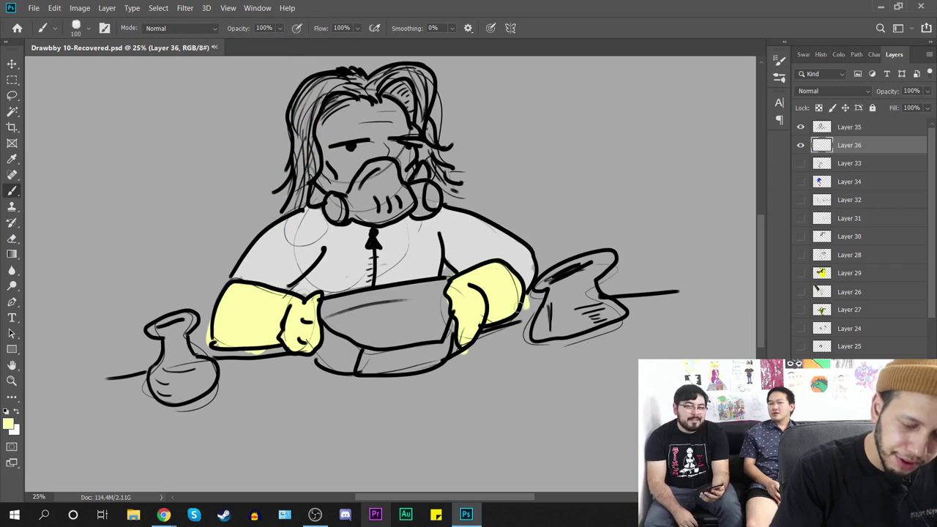
Step: Pick a dark orange and paint the pointed strap pieces above both mask filters
{"action": "left_click", "coordinate": [7, 424]}
{"action": "left_click", "coordinate": [753, 212]}
{"action": "left_click_drag", "start_coordinate": [724, 128], "coordinate": [741, 105]}
{"action": "key", "text": "Return"}
{"action": "key", "text": "b"}
{"action": "left_click_drag", "start_coordinate": [312, 206], "coordinate": [320, 193]}
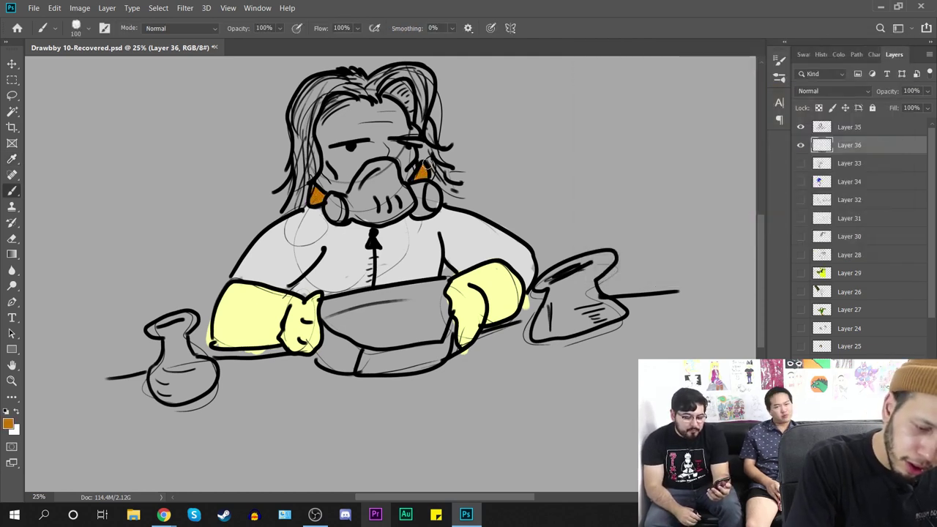
Step: Set the foreground colour to grey #757575 and paint both round mask filters
{"action": "key", "text": "d"}
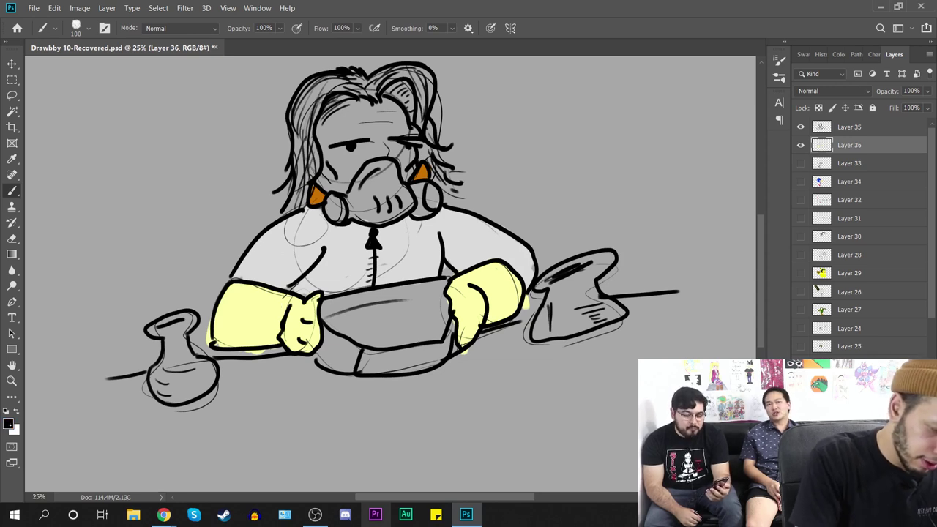
{"action": "left_click", "coordinate": [9, 424]}
{"action": "type", "text": "757575"}
{"action": "left_click", "coordinate": [865, 67]}
{"action": "left_click_drag", "start_coordinate": [336, 204], "coordinate": [341, 220]}
{"action": "left_click_drag", "start_coordinate": [432, 198], "coordinate": [432, 196]}
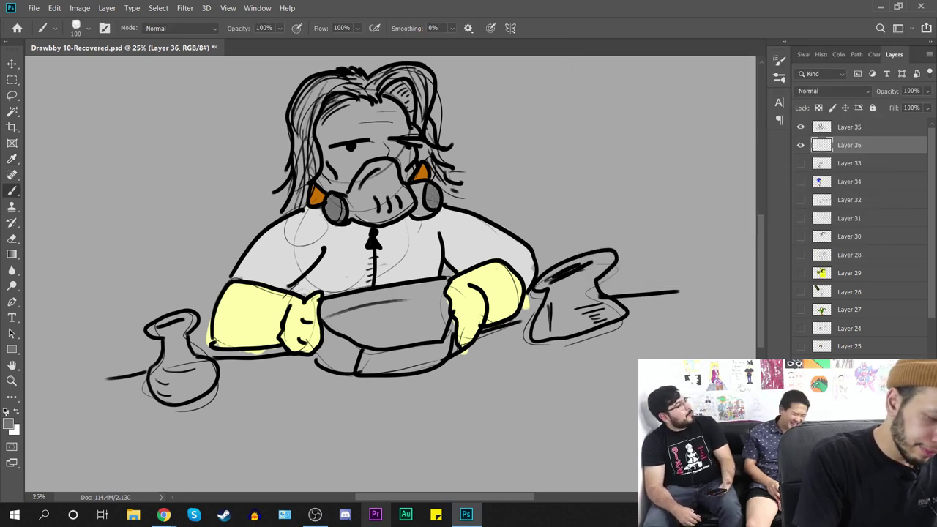
Step: Pick light grey #bbbbbb and paint the front of the respirator mask
{"action": "left_click", "coordinate": [9, 423]}
{"action": "left_click", "coordinate": [580, 96]}
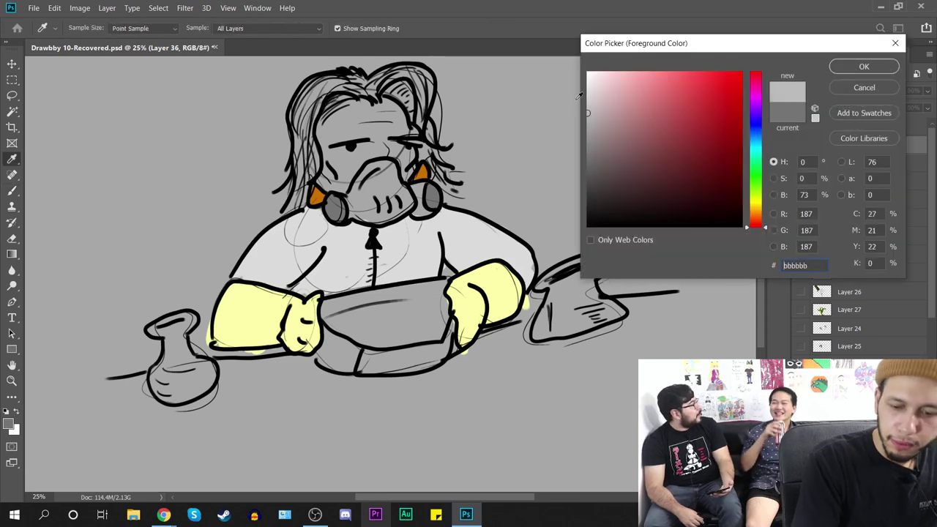
{"action": "left_click", "coordinate": [865, 65]}
{"action": "mouse_move", "coordinate": [363, 172]}
{"action": "left_mouse_down"}
{"action": "mouse_move", "coordinate": [362, 212]}
{"action": "mouse_move", "coordinate": [388, 211]}
{"action": "mouse_move", "coordinate": [402, 191]}
{"action": "mouse_move", "coordinate": [417, 212]}
{"action": "mouse_move", "coordinate": [393, 204]}
{"action": "left_mouse_up"}
Step: Pick the pale skin tone #ffe8a2 and paint the face and forehead above the mask
{"action": "left_click", "coordinate": [9, 423]}
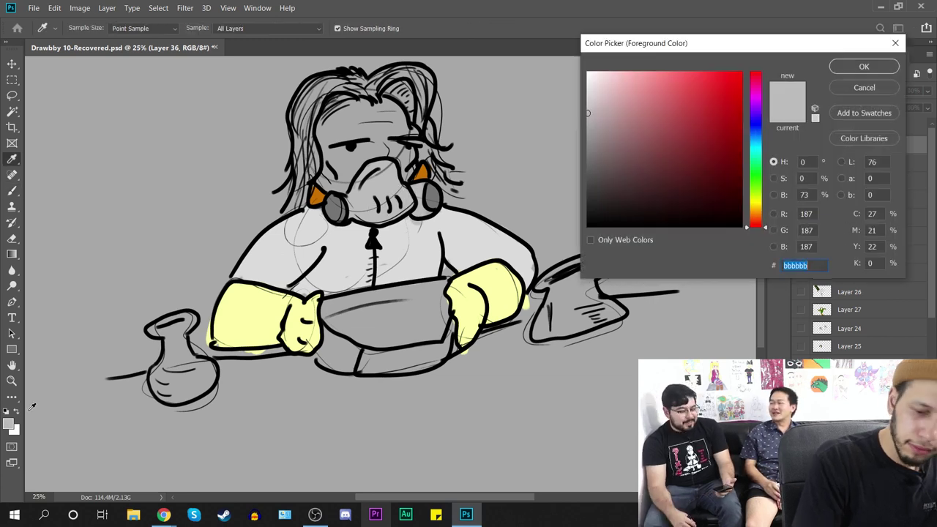
{"action": "left_click", "coordinate": [757, 200]}
{"action": "left_click", "coordinate": [643, 72]}
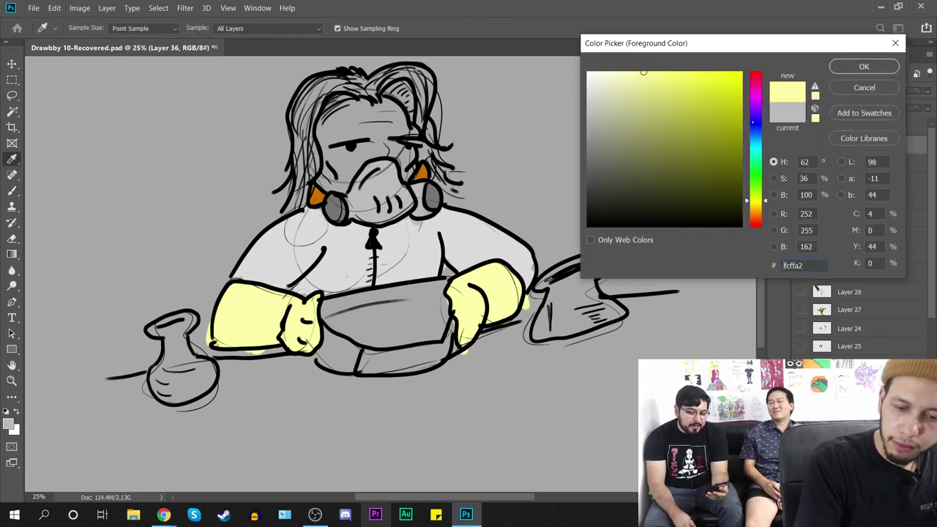
{"action": "left_click", "coordinate": [757, 207]}
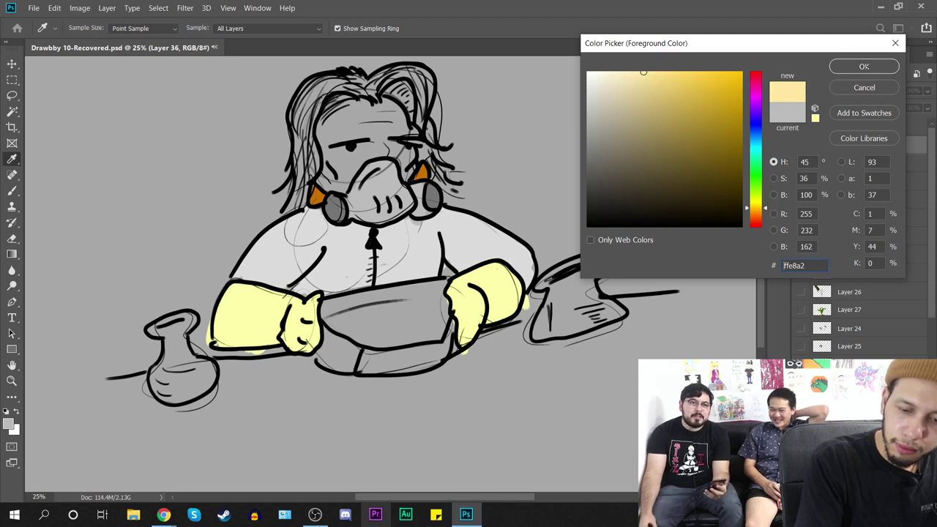
{"action": "left_click", "coordinate": [872, 67]}
{"action": "mouse_move", "coordinate": [322, 173]}
{"action": "left_mouse_down"}
{"action": "mouse_move", "coordinate": [341, 179]}
{"action": "mouse_move", "coordinate": [355, 168]}
{"action": "mouse_move", "coordinate": [362, 124]}
{"action": "mouse_move", "coordinate": [323, 135]}
{"action": "mouse_move", "coordinate": [351, 114]}
{"action": "mouse_move", "coordinate": [379, 125]}
{"action": "mouse_move", "coordinate": [399, 118]}
{"action": "mouse_move", "coordinate": [408, 163]}
{"action": "mouse_move", "coordinate": [385, 149]}
{"action": "mouse_move", "coordinate": [415, 165]}
{"action": "left_mouse_up"}
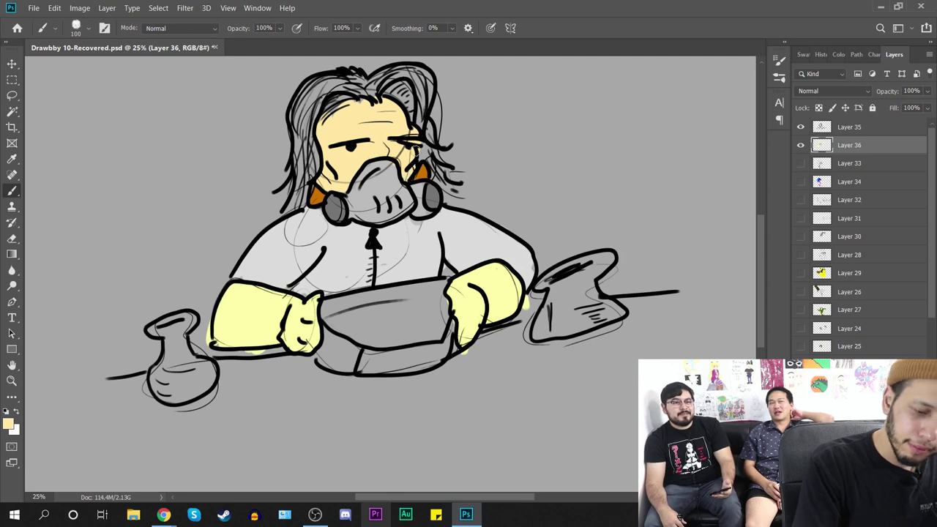
Step: Set the foreground colour to #c0d5ff and repaint the respirator mask and the filter housings
{"action": "left_click", "coordinate": [9, 423]}
{"action": "mouse_move", "coordinate": [634, 143]}
{"action": "left_mouse_down"}
{"action": "mouse_move", "coordinate": [586, 159]}
{"action": "mouse_move", "coordinate": [580, 130]}
{"action": "left_mouse_up"}
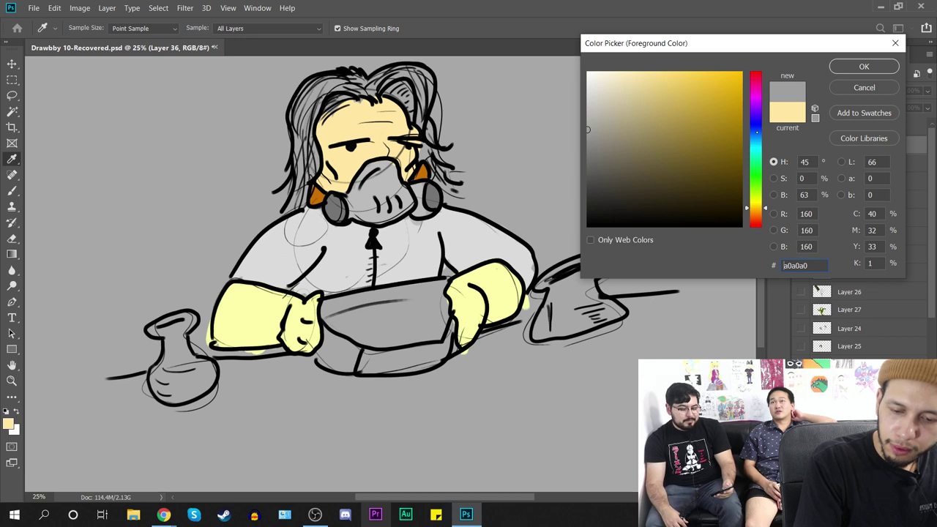
{"action": "left_click", "coordinate": [756, 132]}
{"action": "type", "text": "c0d5ff"}
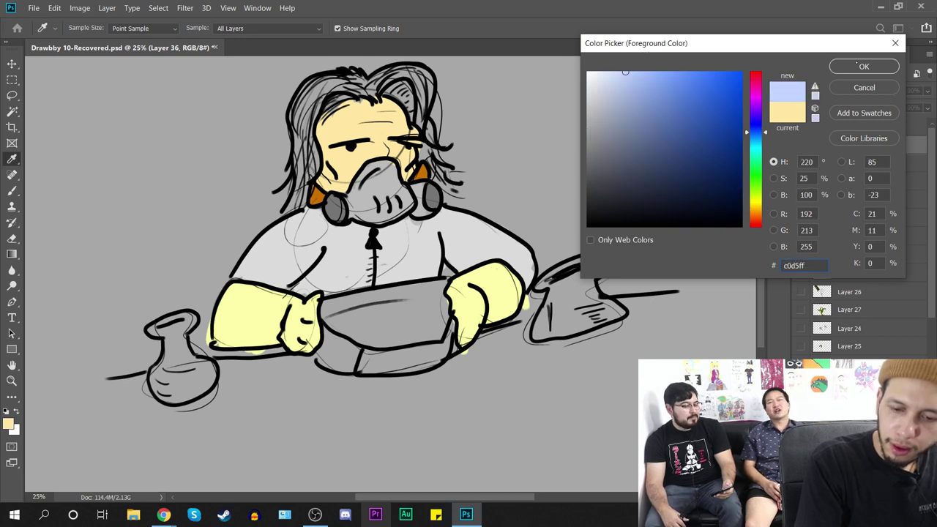
{"action": "left_click", "coordinate": [863, 66]}
{"action": "key", "text": "b"}
{"action": "mouse_move", "coordinate": [355, 214]}
{"action": "left_mouse_down"}
{"action": "mouse_move", "coordinate": [371, 171]}
{"action": "mouse_move", "coordinate": [381, 214]}
{"action": "mouse_move", "coordinate": [392, 220]}
{"action": "mouse_move", "coordinate": [407, 192]}
{"action": "mouse_move", "coordinate": [420, 210]}
{"action": "mouse_move", "coordinate": [419, 188]}
{"action": "left_mouse_up"}
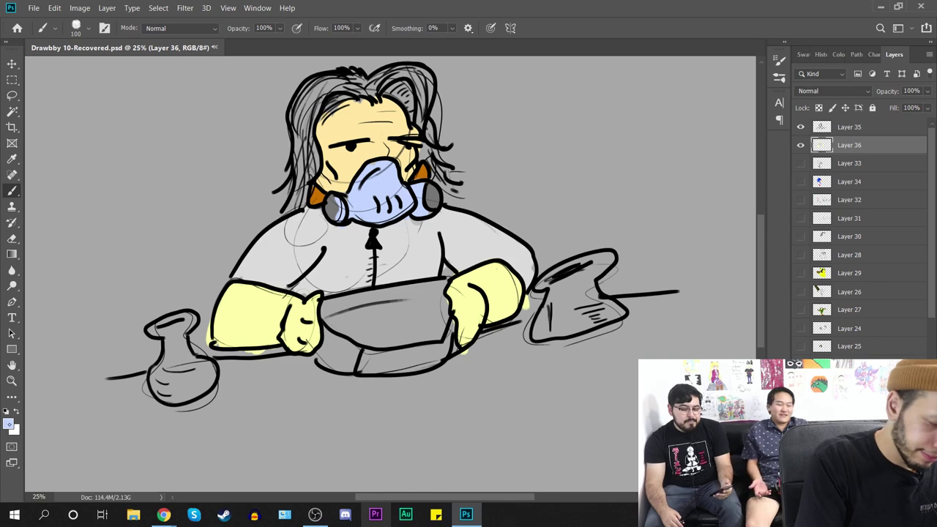
Step: Pick a medium-dark grey and paint the long hair on both sides of the face and on top
{"action": "left_click", "coordinate": [8, 424]}
{"action": "left_click", "coordinate": [588, 156]}
{"action": "key", "text": "Return"}
{"action": "key", "text": "b"}
{"action": "left_click_drag", "start_coordinate": [300, 157], "coordinate": [287, 214]}
{"action": "mouse_move", "coordinate": [309, 176]}
{"action": "left_mouse_down"}
{"action": "mouse_move", "coordinate": [298, 109]}
{"action": "mouse_move", "coordinate": [308, 90]}
{"action": "mouse_move", "coordinate": [351, 73]}
{"action": "left_mouse_up"}
{"action": "mouse_move", "coordinate": [331, 109]}
{"action": "left_mouse_down"}
{"action": "mouse_move", "coordinate": [368, 75]}
{"action": "mouse_move", "coordinate": [413, 67]}
{"action": "mouse_move", "coordinate": [410, 129]}
{"action": "mouse_move", "coordinate": [451, 205]}
{"action": "left_mouse_up"}
{"action": "mouse_move", "coordinate": [422, 139]}
{"action": "left_mouse_down"}
{"action": "mouse_move", "coordinate": [423, 90]}
{"action": "mouse_move", "coordinate": [405, 66]}
{"action": "mouse_move", "coordinate": [432, 95]}
{"action": "mouse_move", "coordinate": [440, 142]}
{"action": "left_mouse_up"}
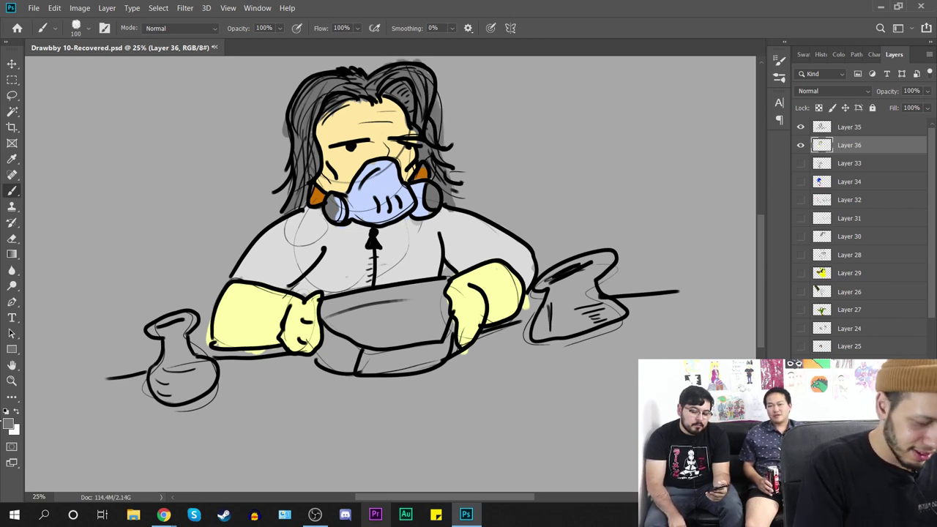
Step: Set the foreground colour to #cc8701 and paint loose streaks across the tabletop around the flasks and box
{"action": "left_click", "coordinate": [8, 424]}
{"action": "left_click_drag", "start_coordinate": [755, 198], "coordinate": [755, 210]}
{"action": "mouse_move", "coordinate": [717, 117]}
{"action": "left_mouse_down"}
{"action": "mouse_move", "coordinate": [713, 110]}
{"action": "mouse_move", "coordinate": [742, 102]}
{"action": "left_mouse_up"}
{"action": "left_click", "coordinate": [864, 66]}
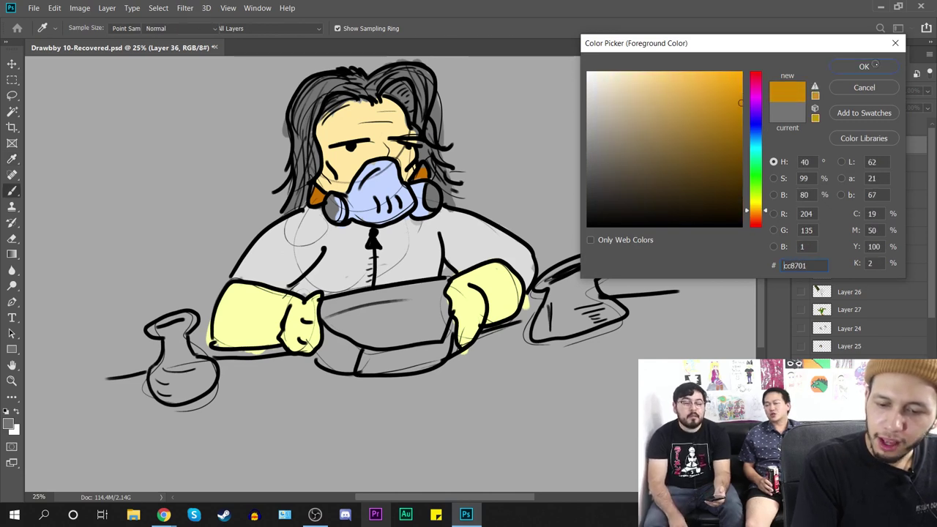
{"action": "key", "text": "b"}
{"action": "mouse_move", "coordinate": [116, 386]}
{"action": "left_mouse_down"}
{"action": "mouse_move", "coordinate": [147, 380]}
{"action": "mouse_move", "coordinate": [150, 392]}
{"action": "mouse_move", "coordinate": [234, 365]}
{"action": "mouse_move", "coordinate": [287, 363]}
{"action": "mouse_move", "coordinate": [271, 361]}
{"action": "mouse_move", "coordinate": [287, 381]}
{"action": "mouse_move", "coordinate": [241, 389]}
{"action": "left_mouse_up"}
{"action": "mouse_move", "coordinate": [512, 331]}
{"action": "left_mouse_down"}
{"action": "mouse_move", "coordinate": [490, 335]}
{"action": "mouse_move", "coordinate": [489, 352]}
{"action": "left_mouse_up"}
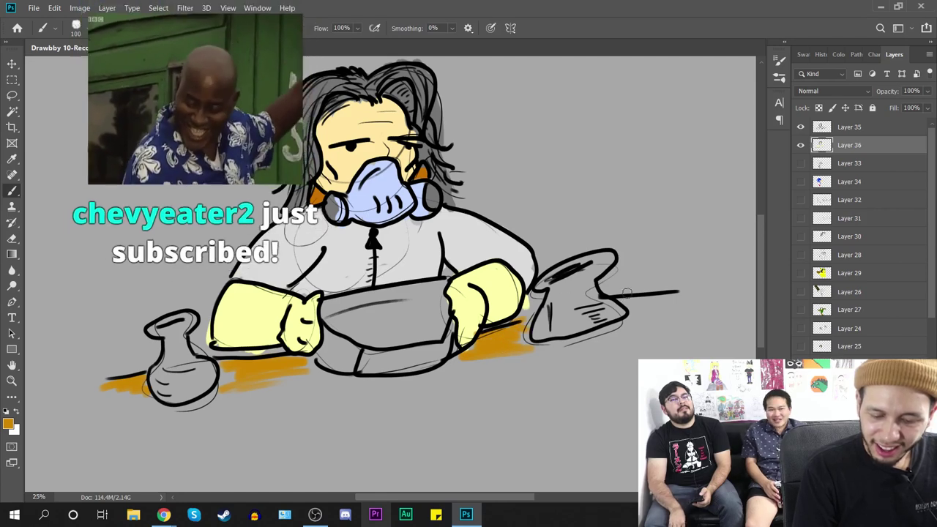
{"action": "left_click_drag", "start_coordinate": [687, 296], "coordinate": [648, 326]}
{"action": "mouse_move", "coordinate": [138, 400]}
{"action": "left_mouse_down"}
{"action": "mouse_move", "coordinate": [220, 411]}
{"action": "mouse_move", "coordinate": [209, 414]}
{"action": "left_mouse_up"}
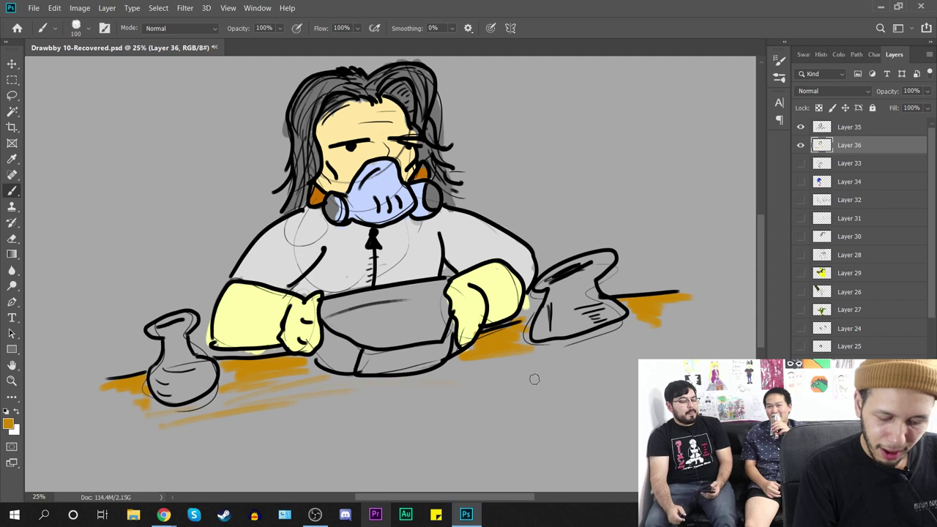
{"action": "left_click_drag", "start_coordinate": [351, 392], "coordinate": [574, 373]}
{"action": "left_click_drag", "start_coordinate": [517, 358], "coordinate": [652, 345]}
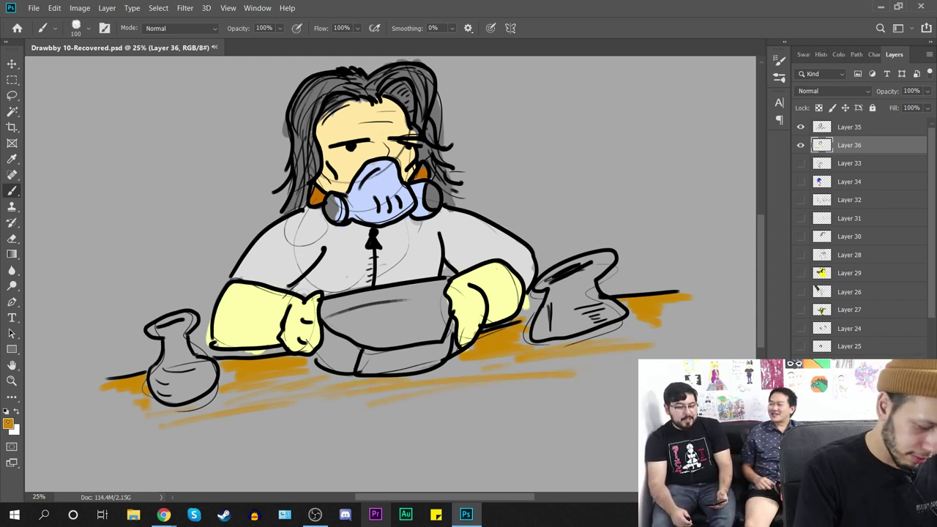
Step: Pick a dark brown and, with a 161 px brush, paint the front and the back rim of the box
{"action": "left_click", "coordinate": [8, 424]}
{"action": "left_click", "coordinate": [741, 128]}
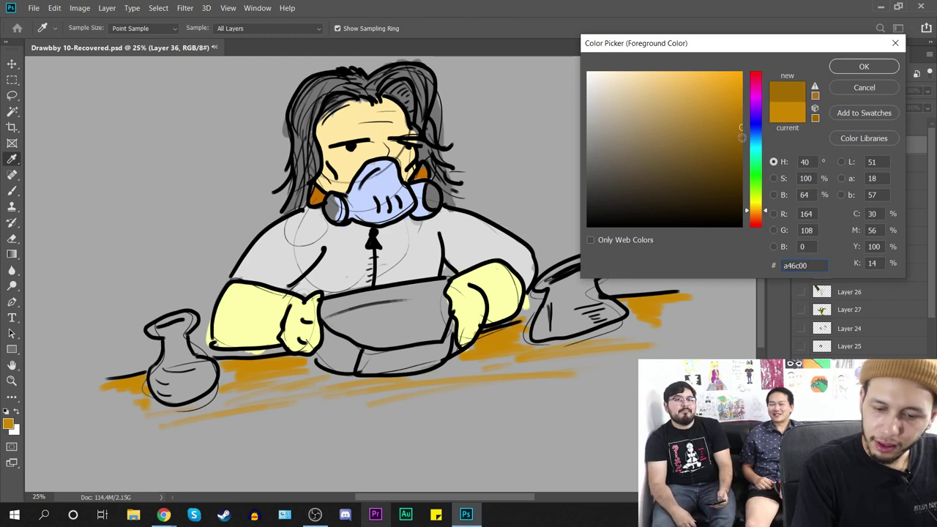
{"action": "left_click_drag", "start_coordinate": [743, 130], "coordinate": [742, 151]}
{"action": "left_click", "coordinate": [864, 67]}
{"action": "right_click", "coordinate": [344, 347]}
{"action": "left_click_drag", "start_coordinate": [444, 332], "coordinate": [456, 333]}
{"action": "left_click", "coordinate": [315, 340]}
{"action": "mouse_move", "coordinate": [320, 364]}
{"action": "left_mouse_down"}
{"action": "mouse_move", "coordinate": [328, 349]}
{"action": "mouse_move", "coordinate": [342, 353]}
{"action": "mouse_move", "coordinate": [335, 363]}
{"action": "mouse_move", "coordinate": [352, 359]}
{"action": "mouse_move", "coordinate": [339, 334]}
{"action": "mouse_move", "coordinate": [404, 369]}
{"action": "mouse_move", "coordinate": [352, 353]}
{"action": "mouse_move", "coordinate": [423, 371]}
{"action": "mouse_move", "coordinate": [450, 333]}
{"action": "mouse_move", "coordinate": [453, 359]}
{"action": "left_mouse_up"}
{"action": "left_click_drag", "start_coordinate": [323, 309], "coordinate": [456, 284]}
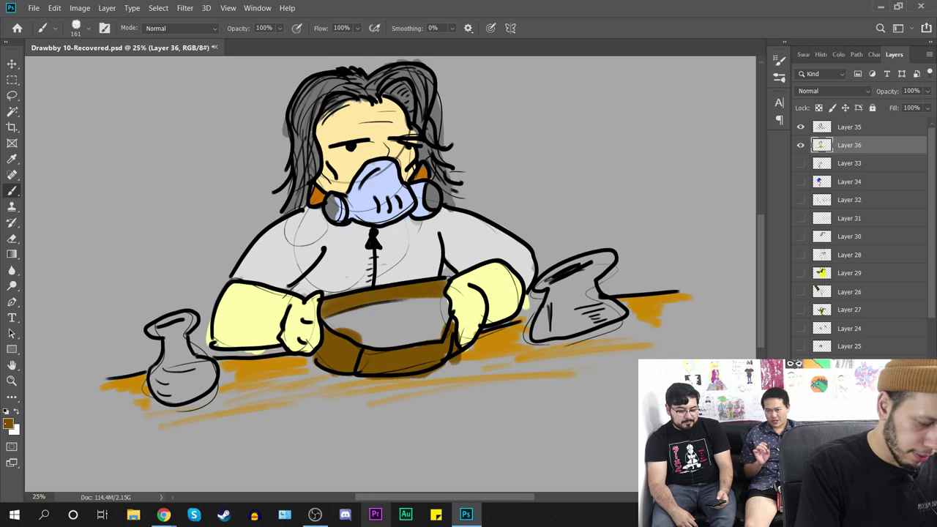
Step: On Layer 35, draw the outlines of a lumpy pile inside the box with a black 31 px brush
{"action": "left_click", "coordinate": [8, 423]}
{"action": "left_click", "coordinate": [861, 90]}
{"action": "key", "text": "d"}
{"action": "right_click", "coordinate": [391, 269]}
{"action": "left_click", "coordinate": [531, 329]}
{"action": "left_click", "coordinate": [857, 130]}
{"action": "left_click", "coordinate": [864, 129]}
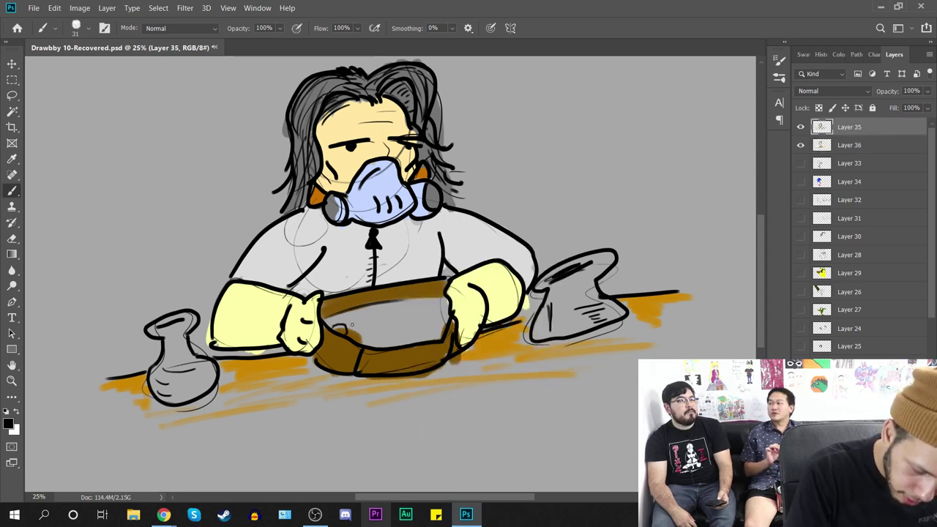
{"action": "mouse_move", "coordinate": [361, 340]}
{"action": "left_mouse_down"}
{"action": "mouse_move", "coordinate": [376, 344]}
{"action": "mouse_move", "coordinate": [388, 319]}
{"action": "mouse_move", "coordinate": [412, 310]}
{"action": "left_mouse_up"}
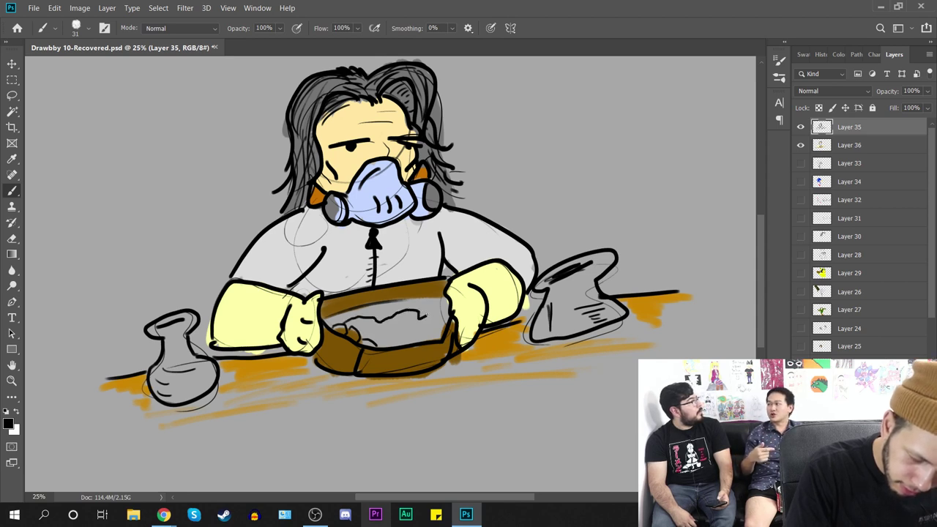
{"action": "mouse_move", "coordinate": [378, 341]}
{"action": "left_mouse_down"}
{"action": "mouse_move", "coordinate": [422, 328]}
{"action": "mouse_move", "coordinate": [424, 341]}
{"action": "mouse_move", "coordinate": [435, 333]}
{"action": "mouse_move", "coordinate": [427, 339]}
{"action": "mouse_move", "coordinate": [432, 319]}
{"action": "mouse_move", "coordinate": [416, 336]}
{"action": "left_mouse_up"}
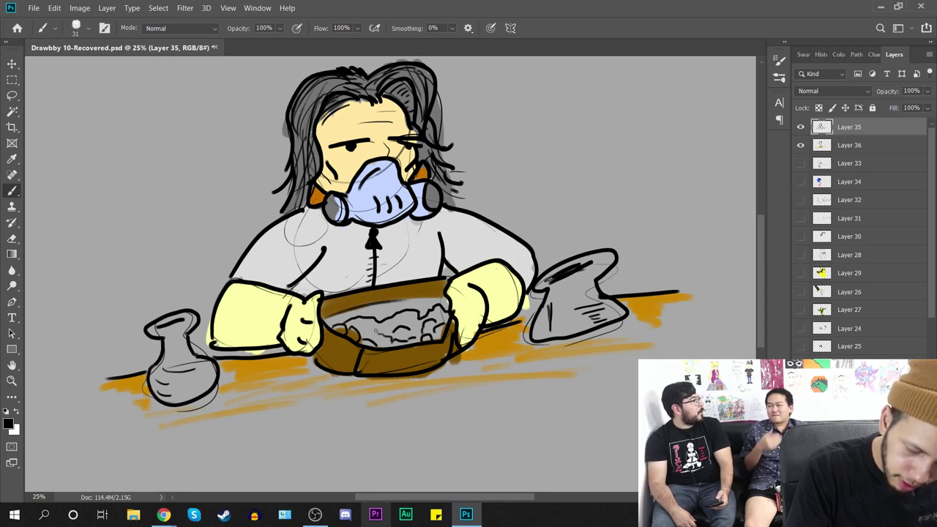
Step: Set the foreground colour to #5277ee and paint the first lumps in the box on Layer 36 with a 67 px brush
{"action": "left_click", "coordinate": [8, 423]}
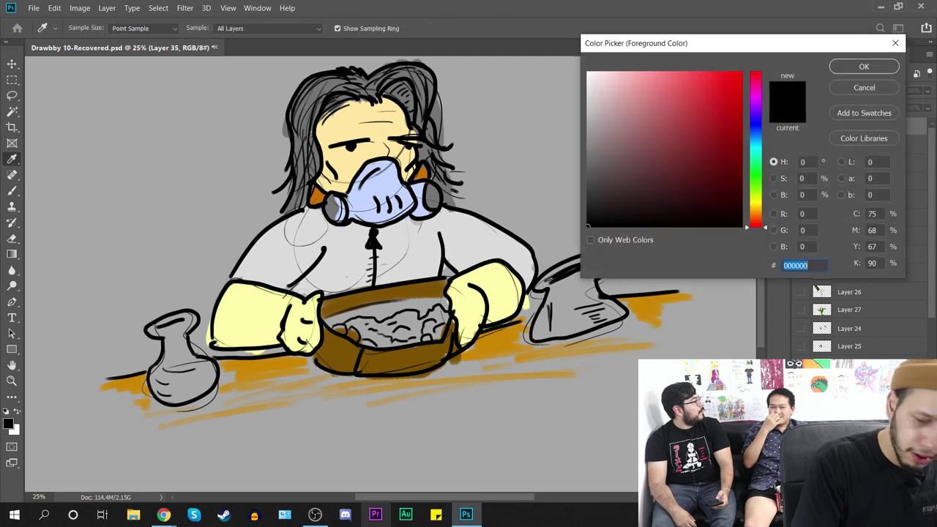
{"action": "left_click", "coordinate": [740, 161]}
{"action": "left_click", "coordinate": [758, 122]}
{"action": "left_click_drag", "start_coordinate": [699, 97], "coordinate": [643, 72]}
{"action": "left_click", "coordinate": [761, 130]}
{"action": "left_click_drag", "start_coordinate": [686, 95], "coordinate": [689, 82]}
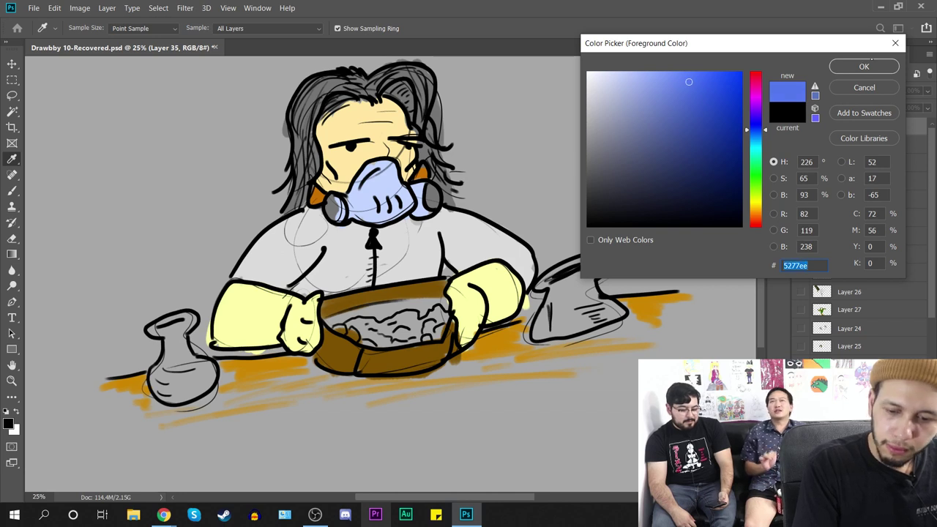
{"action": "left_click", "coordinate": [868, 65]}
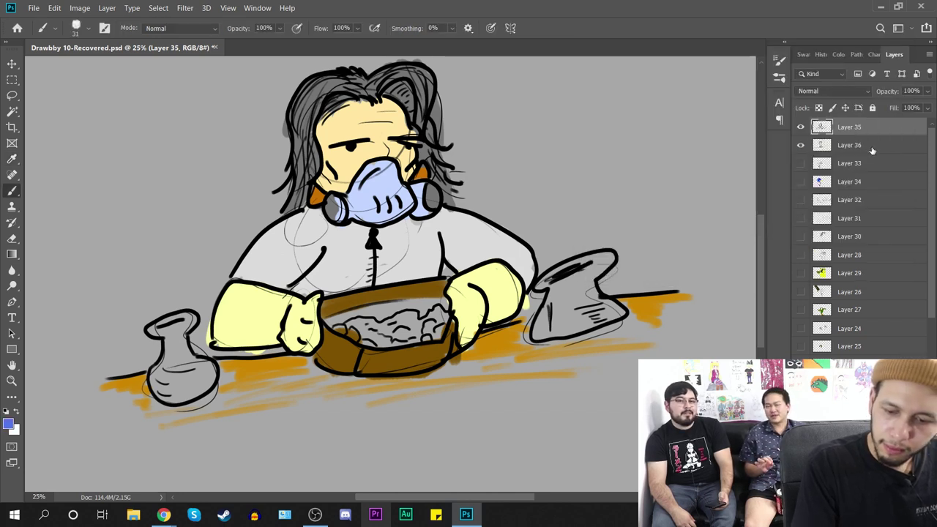
{"action": "left_click", "coordinate": [863, 145]}
{"action": "right_click", "coordinate": [390, 316]}
{"action": "left_click_drag", "start_coordinate": [458, 327], "coordinate": [482, 327]}
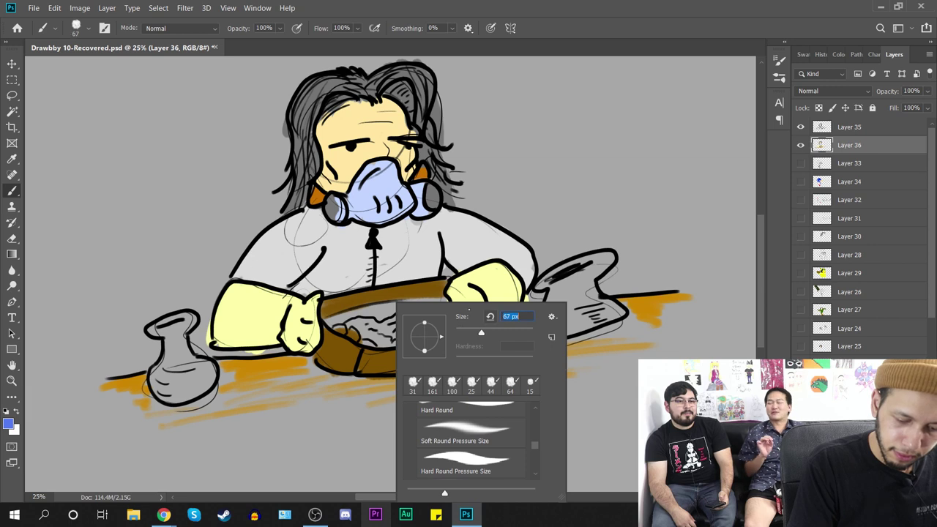
{"action": "left_click", "coordinate": [362, 334]}
{"action": "mouse_move", "coordinate": [339, 329]}
{"action": "left_mouse_down"}
{"action": "mouse_move", "coordinate": [362, 320]}
{"action": "mouse_move", "coordinate": [375, 323]}
{"action": "mouse_move", "coordinate": [350, 334]}
{"action": "mouse_move", "coordinate": [388, 342]}
{"action": "left_mouse_up"}
Step: Pick a lighter blue and paint the rest of the lumpy pile with a 100 px brush
{"action": "left_click", "coordinate": [8, 423]}
{"action": "left_click_drag", "start_coordinate": [655, 99], "coordinate": [646, 85]}
{"action": "left_click", "coordinate": [853, 66]}
{"action": "right_click", "coordinate": [370, 301]}
{"action": "left_click", "coordinate": [474, 331]}
{"action": "mouse_move", "coordinate": [362, 333]}
{"action": "left_mouse_down"}
{"action": "mouse_move", "coordinate": [439, 313]}
{"action": "mouse_move", "coordinate": [433, 330]}
{"action": "mouse_move", "coordinate": [437, 318]}
{"action": "mouse_move", "coordinate": [412, 335]}
{"action": "mouse_move", "coordinate": [377, 334]}
{"action": "mouse_move", "coordinate": [426, 335]}
{"action": "left_mouse_up"}
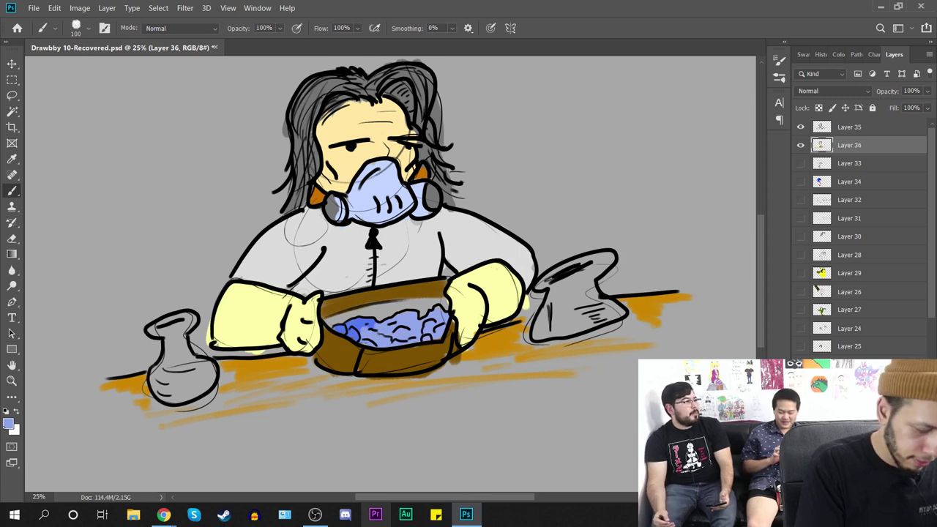
Step: Set the foreground colour to #2e56d8 and add darker blue shading across the lumps in the box
{"action": "left_click", "coordinate": [9, 423]}
{"action": "left_click", "coordinate": [711, 127]}
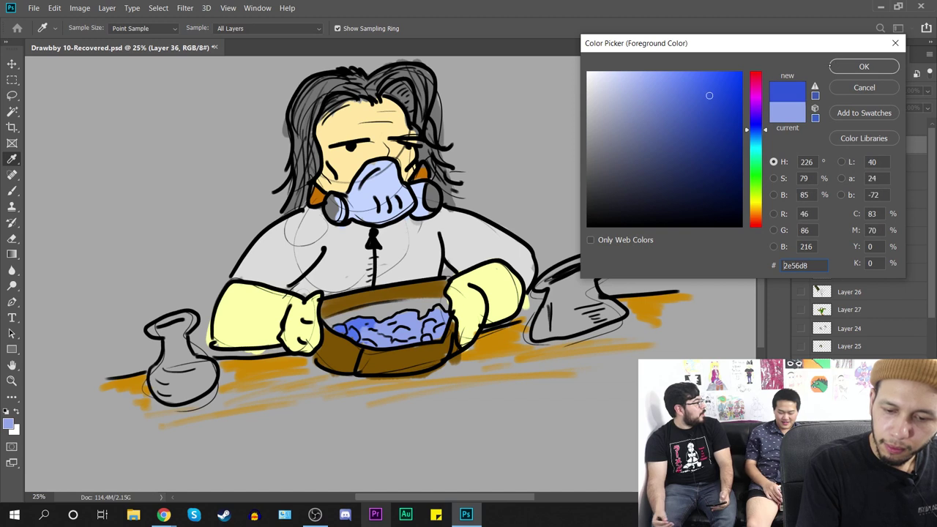
{"action": "left_click", "coordinate": [863, 66]}
{"action": "mouse_move", "coordinate": [368, 344]}
{"action": "left_mouse_down"}
{"action": "mouse_move", "coordinate": [416, 326]}
{"action": "mouse_move", "coordinate": [395, 338]}
{"action": "mouse_move", "coordinate": [423, 334]}
{"action": "mouse_move", "coordinate": [447, 310]}
{"action": "mouse_move", "coordinate": [412, 312]}
{"action": "mouse_move", "coordinate": [432, 314]}
{"action": "left_mouse_up"}
{"action": "left_click_drag", "start_coordinate": [375, 325], "coordinate": [347, 322]}
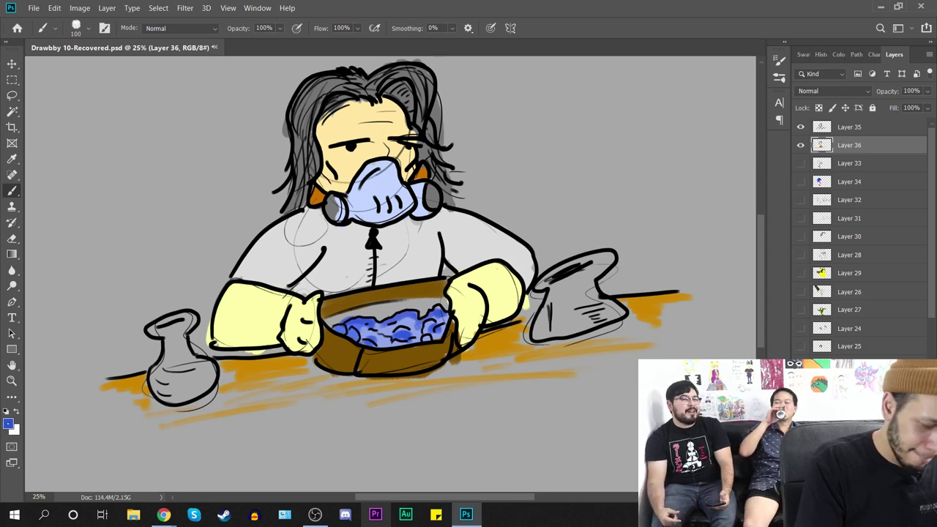
Step: Sample the box's brown #7d5201 and fill in the unpainted inner back wall above the blue lumps
{"action": "left_click", "coordinate": [8, 423]}
{"action": "left_click", "coordinate": [359, 303]}
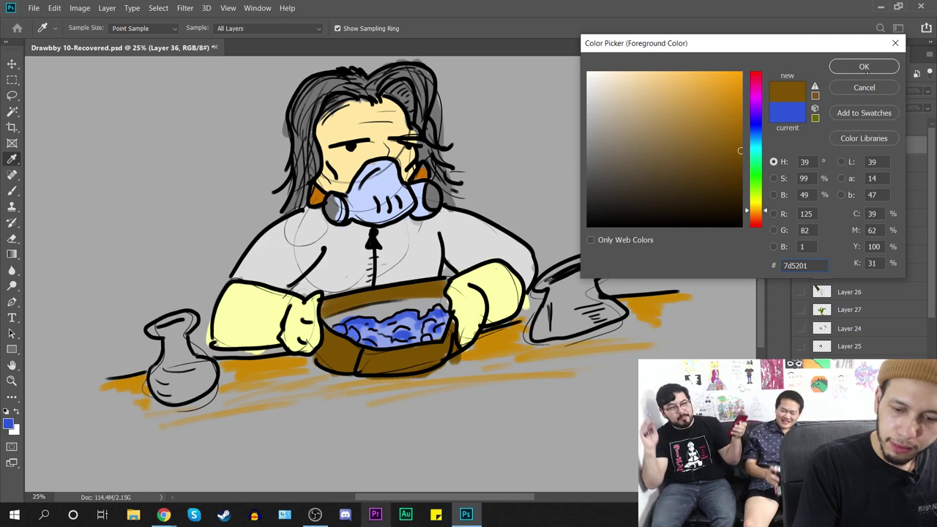
{"action": "key", "text": "Return"}
{"action": "left_click_drag", "start_coordinate": [324, 322], "coordinate": [375, 313]}
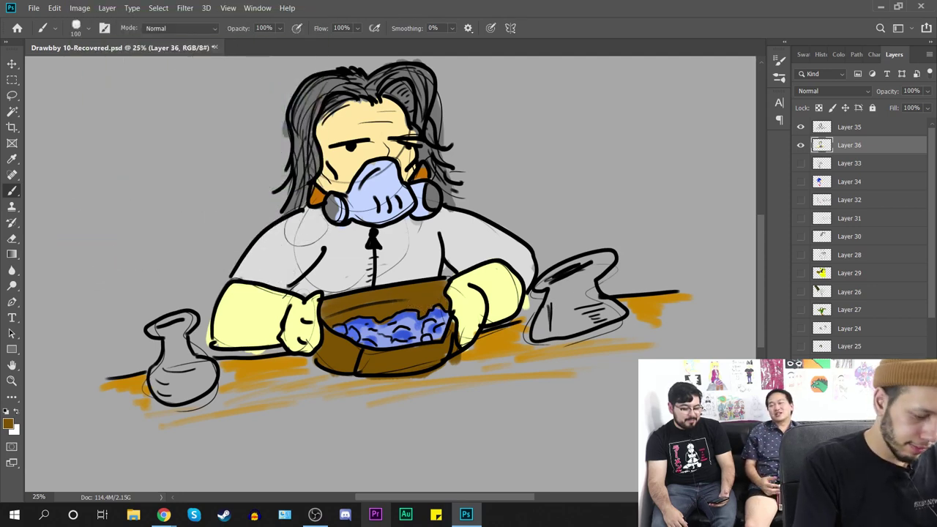
Step: Pick a pale grey-blue and paint both glass flasks on the table
{"action": "key", "text": "d"}
{"action": "left_click", "coordinate": [8, 423]}
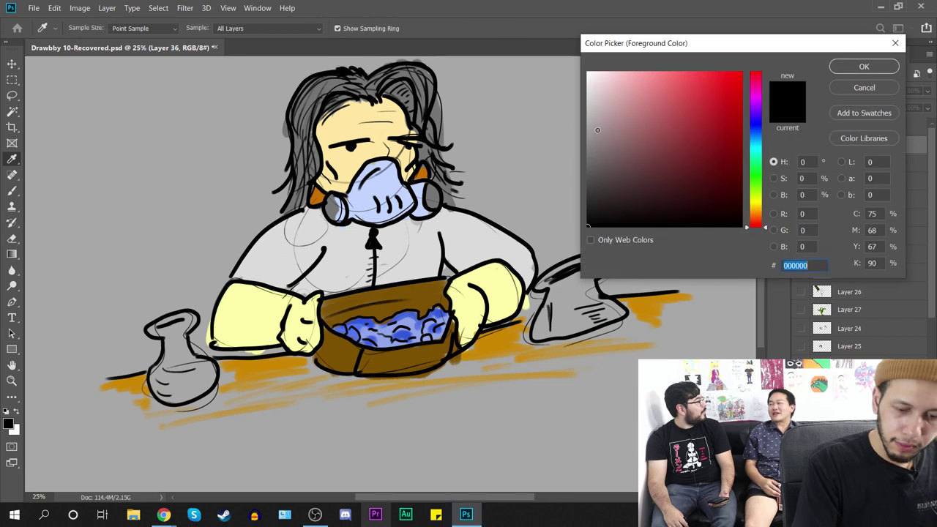
{"action": "left_click", "coordinate": [588, 137]}
{"action": "left_click_drag", "start_coordinate": [755, 132], "coordinate": [755, 139]}
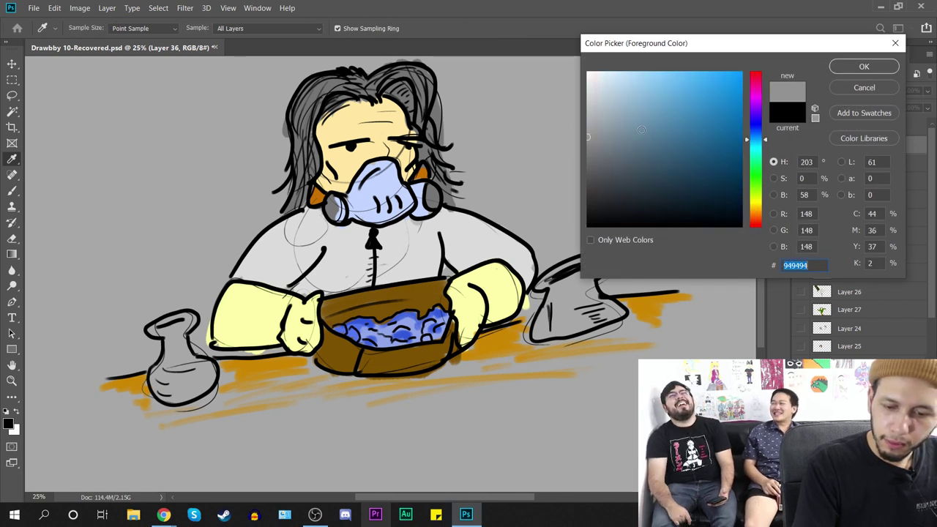
{"action": "left_click_drag", "start_coordinate": [622, 115], "coordinate": [631, 98]}
{"action": "key", "text": "Return"}
{"action": "key", "text": "b"}
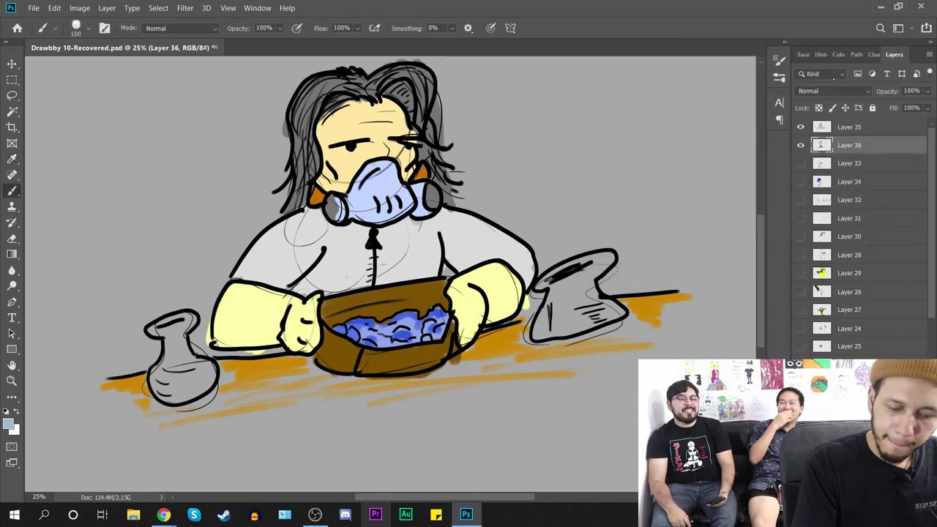
{"action": "mouse_move", "coordinate": [150, 392]}
{"action": "left_mouse_down"}
{"action": "mouse_move", "coordinate": [172, 327]}
{"action": "mouse_move", "coordinate": [163, 331]}
{"action": "mouse_move", "coordinate": [188, 317]}
{"action": "mouse_move", "coordinate": [172, 329]}
{"action": "mouse_move", "coordinate": [173, 348]}
{"action": "mouse_move", "coordinate": [203, 391]}
{"action": "mouse_move", "coordinate": [163, 402]}
{"action": "mouse_move", "coordinate": [156, 389]}
{"action": "mouse_move", "coordinate": [177, 378]}
{"action": "mouse_move", "coordinate": [186, 395]}
{"action": "mouse_move", "coordinate": [208, 382]}
{"action": "mouse_move", "coordinate": [203, 369]}
{"action": "mouse_move", "coordinate": [193, 376]}
{"action": "mouse_move", "coordinate": [190, 383]}
{"action": "mouse_move", "coordinate": [211, 375]}
{"action": "mouse_move", "coordinate": [209, 367]}
{"action": "mouse_move", "coordinate": [184, 380]}
{"action": "mouse_move", "coordinate": [183, 329]}
{"action": "left_mouse_up"}
{"action": "mouse_move", "coordinate": [545, 293]}
{"action": "left_mouse_down"}
{"action": "mouse_move", "coordinate": [538, 337]}
{"action": "mouse_move", "coordinate": [586, 276]}
{"action": "mouse_move", "coordinate": [562, 335]}
{"action": "mouse_move", "coordinate": [592, 305]}
{"action": "mouse_move", "coordinate": [585, 326]}
{"action": "mouse_move", "coordinate": [616, 317]}
{"action": "mouse_move", "coordinate": [601, 259]}
{"action": "mouse_move", "coordinate": [564, 271]}
{"action": "left_mouse_up"}
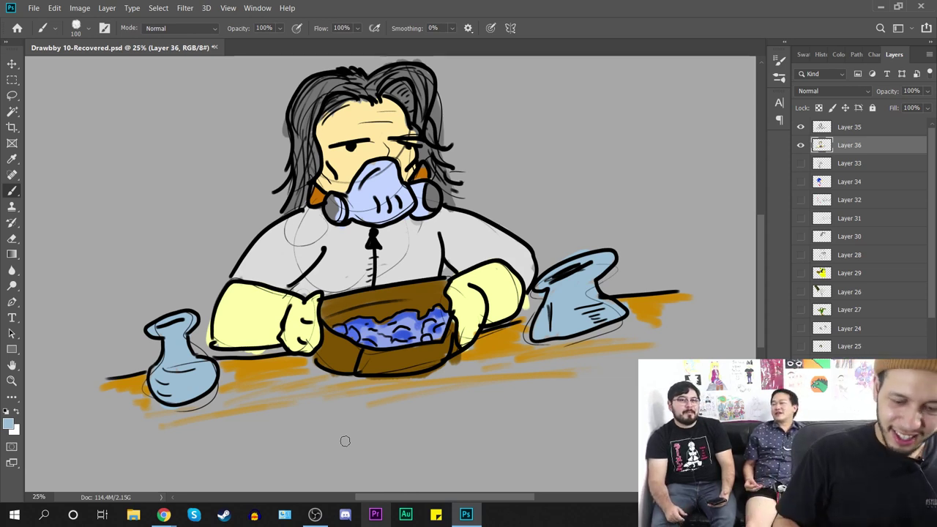
Step: Hide Layer 35 and Layer 36 and add a new empty layer above them
{"action": "left_click", "coordinate": [870, 125]}
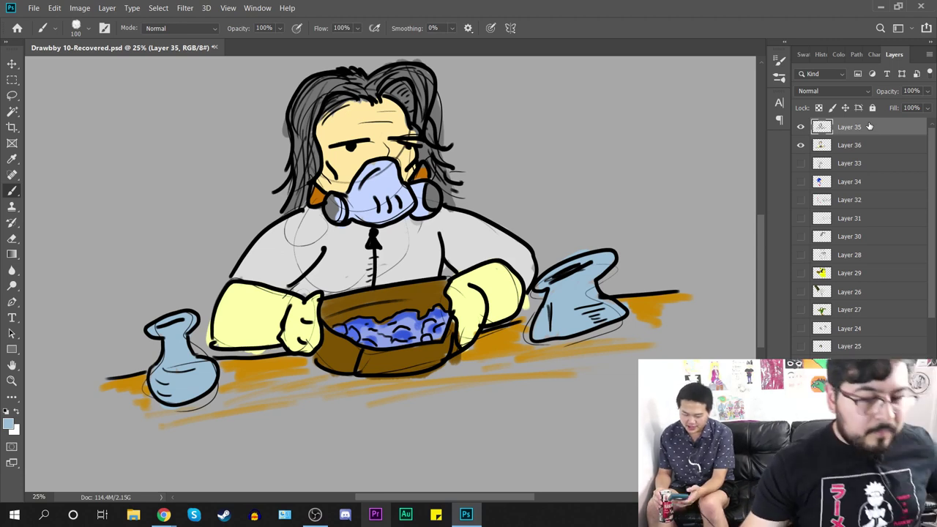
{"action": "left_click", "coordinate": [801, 145]}
{"action": "left_click", "coordinate": [800, 126]}
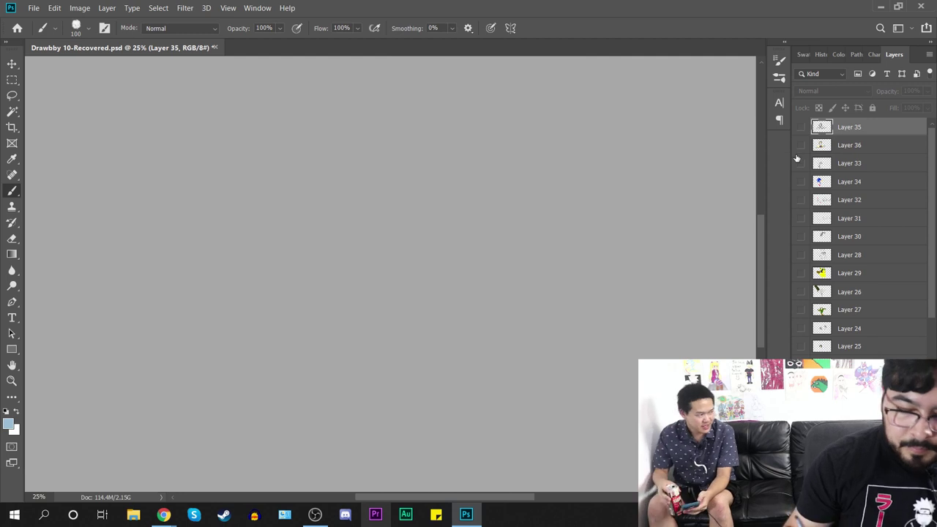
{"action": "key", "text": "ctrl+shift+alt+n"}
{"action": "mouse_move", "coordinate": [293, 244]}
{"action": "left_mouse_down"}
{"action": "mouse_move", "coordinate": [332, 253]}
{"action": "mouse_move", "coordinate": [383, 296]}
{"action": "left_mouse_up"}
{"action": "key", "text": "ctrl+z"}
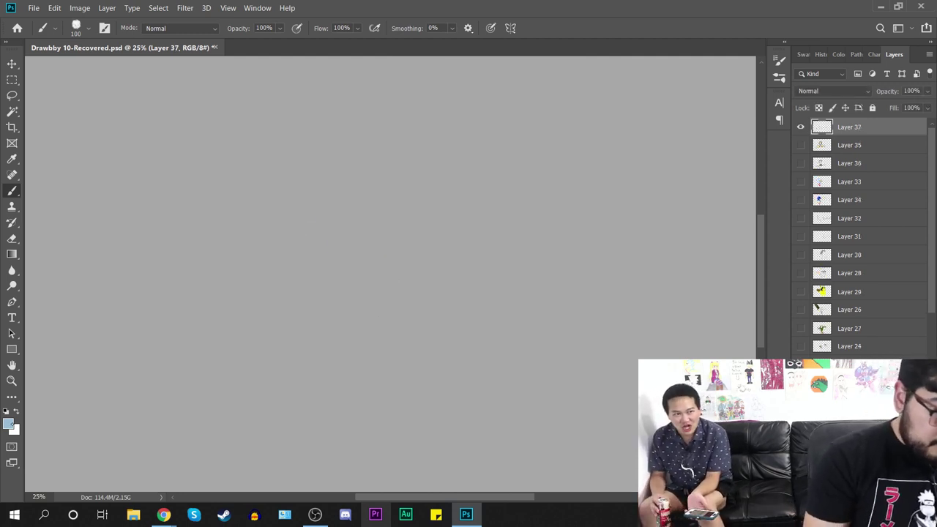
Step: Set the foreground colour to #000000 and reduce the brush size to 10 px
{"action": "left_click", "coordinate": [8, 425]}
{"action": "type", "text": "000000"}
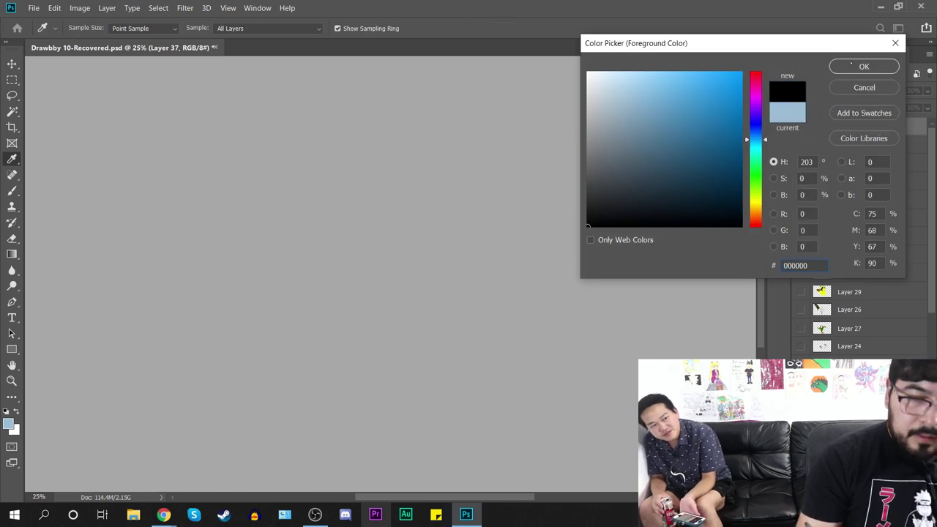
{"action": "left_click", "coordinate": [850, 65]}
{"action": "right_click", "coordinate": [517, 193]}
{"action": "left_click_drag", "start_coordinate": [525, 245], "coordinate": [492, 246]}
{"action": "mouse_move", "coordinate": [333, 285]}
{"action": "left_mouse_down"}
{"action": "mouse_move", "coordinate": [384, 263]}
{"action": "mouse_move", "coordinate": [451, 362]}
{"action": "left_mouse_up"}
{"action": "key", "text": "ctrl+z"}
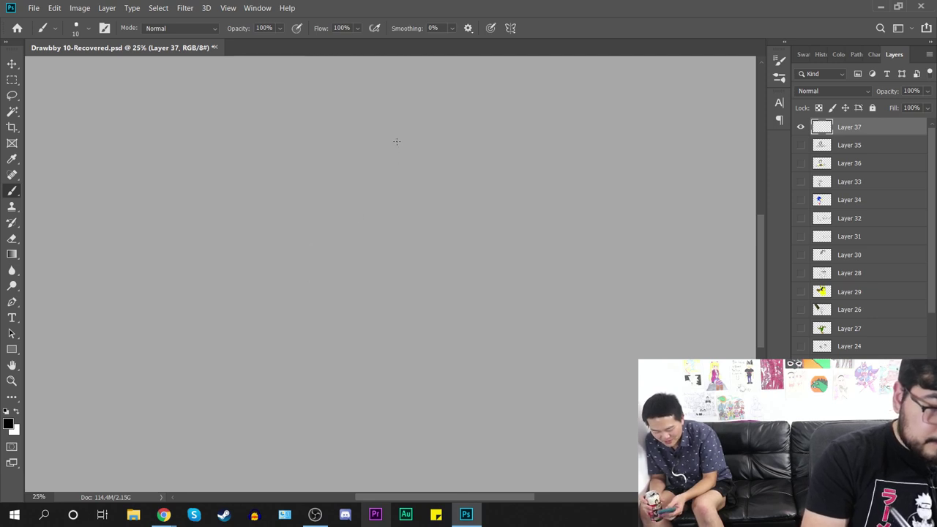
Step: Sketch a large rounded circle across the canvas and a smaller head circle inside it with a short guide curve
{"action": "mouse_move", "coordinate": [326, 109]}
{"action": "left_mouse_down"}
{"action": "mouse_move", "coordinate": [274, 387]}
{"action": "mouse_move", "coordinate": [407, 87]}
{"action": "mouse_move", "coordinate": [330, 86]}
{"action": "left_mouse_up"}
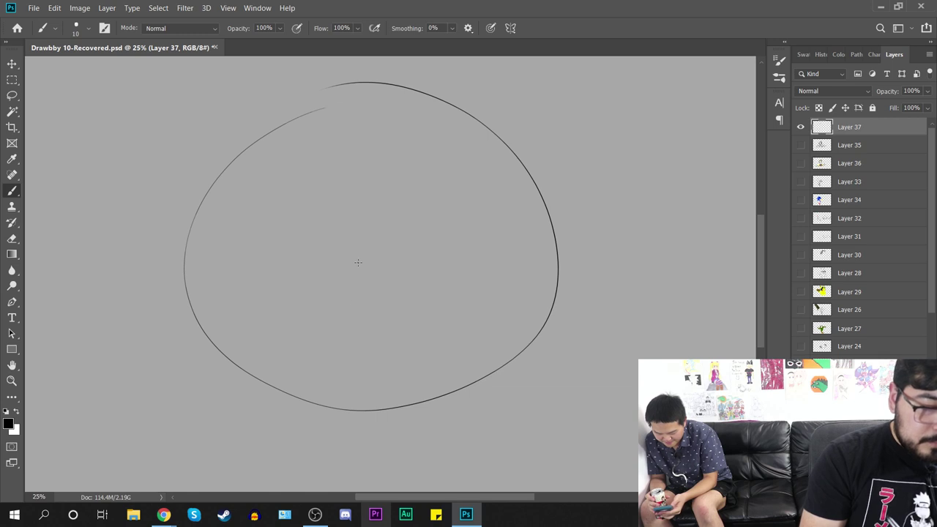
{"action": "left_click_drag", "start_coordinate": [422, 198], "coordinate": [416, 222]}
{"action": "mouse_move", "coordinate": [343, 191]}
{"action": "left_mouse_down"}
{"action": "mouse_move", "coordinate": [350, 298]}
{"action": "mouse_move", "coordinate": [372, 175]}
{"action": "left_mouse_up"}
{"action": "mouse_move", "coordinate": [366, 306]}
{"action": "left_mouse_down"}
{"action": "mouse_move", "coordinate": [403, 310]}
{"action": "mouse_move", "coordinate": [433, 283]}
{"action": "left_mouse_up"}
{"action": "key", "text": "ctrl+z"}
{"action": "mouse_move", "coordinate": [364, 299]}
{"action": "left_mouse_down"}
{"action": "mouse_move", "coordinate": [393, 314]}
{"action": "mouse_move", "coordinate": [421, 283]}
{"action": "left_mouse_up"}
{"action": "key", "text": "ctrl+z"}
{"action": "mouse_move", "coordinate": [365, 312]}
{"action": "left_mouse_down"}
{"action": "mouse_move", "coordinate": [401, 314]}
{"action": "mouse_move", "coordinate": [432, 293]}
{"action": "left_mouse_up"}
{"action": "key", "text": "ctrl+z"}
{"action": "mouse_move", "coordinate": [362, 295]}
{"action": "left_mouse_down"}
{"action": "mouse_move", "coordinate": [423, 313]}
{"action": "mouse_move", "coordinate": [432, 293]}
{"action": "left_mouse_up"}
{"action": "key", "text": "ctrl+z"}
Step: Sketch a wavy chin, jaw bulges and short cheek lines around the small head circle
{"action": "mouse_move", "coordinate": [362, 296]}
{"action": "left_mouse_down"}
{"action": "mouse_move", "coordinate": [408, 310]}
{"action": "mouse_move", "coordinate": [415, 289]}
{"action": "mouse_move", "coordinate": [434, 303]}
{"action": "mouse_move", "coordinate": [427, 286]}
{"action": "mouse_move", "coordinate": [456, 252]}
{"action": "mouse_move", "coordinate": [444, 220]}
{"action": "left_mouse_up"}
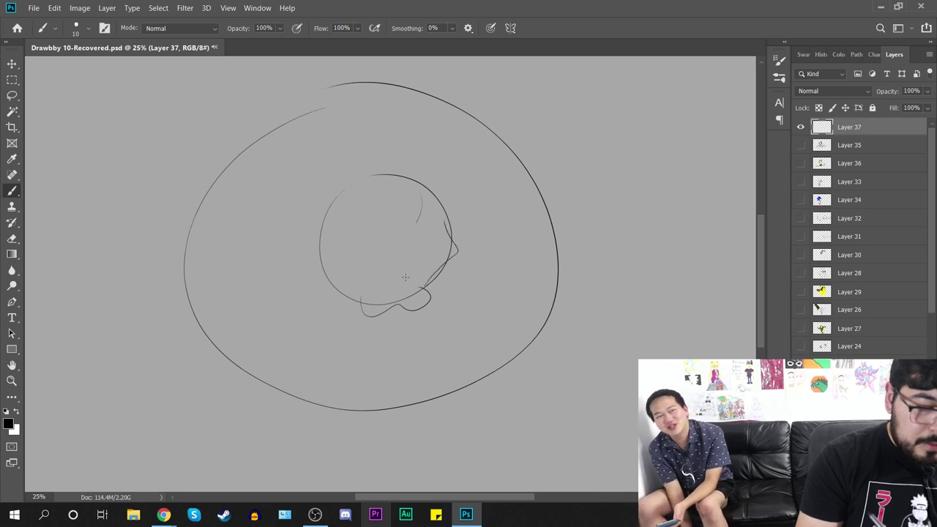
{"action": "mouse_move", "coordinate": [358, 301]}
{"action": "left_mouse_down"}
{"action": "mouse_move", "coordinate": [315, 265]}
{"action": "mouse_move", "coordinate": [331, 239]}
{"action": "left_mouse_up"}
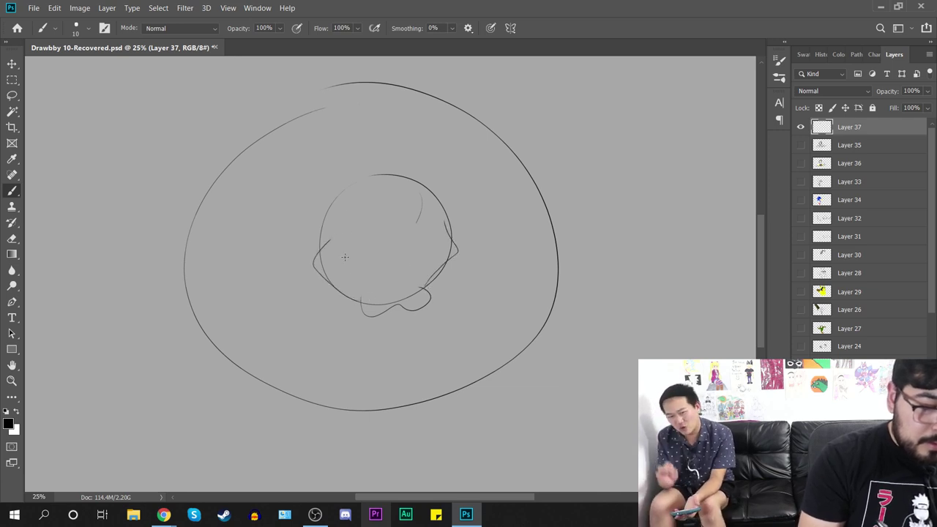
{"action": "left_click_drag", "start_coordinate": [449, 198], "coordinate": [444, 221]}
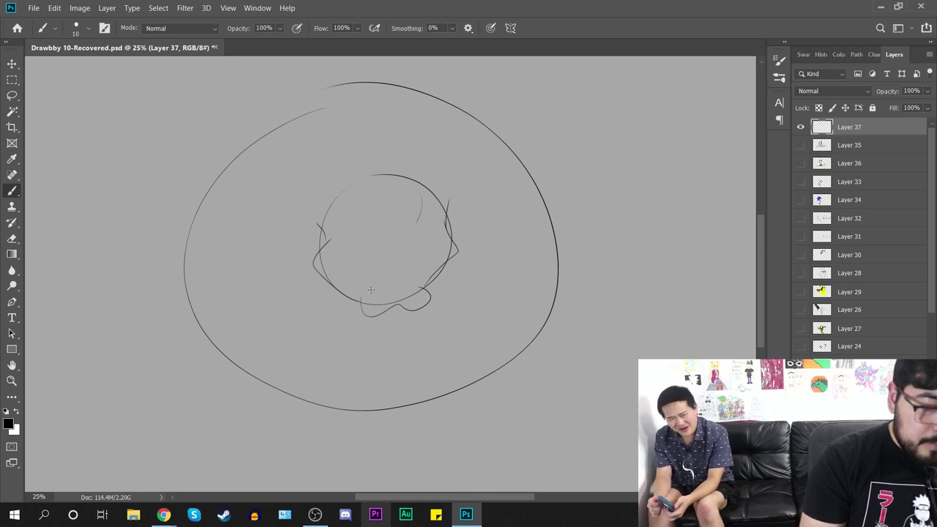
Step: Try a wavy lower lip and an open mouth shape inside the small head circle, redrawing the strokes
{"action": "mouse_move", "coordinate": [373, 291]}
{"action": "left_mouse_down"}
{"action": "mouse_move", "coordinate": [396, 294]}
{"action": "mouse_move", "coordinate": [409, 284]}
{"action": "left_mouse_up"}
{"action": "key", "text": "ctrl+z"}
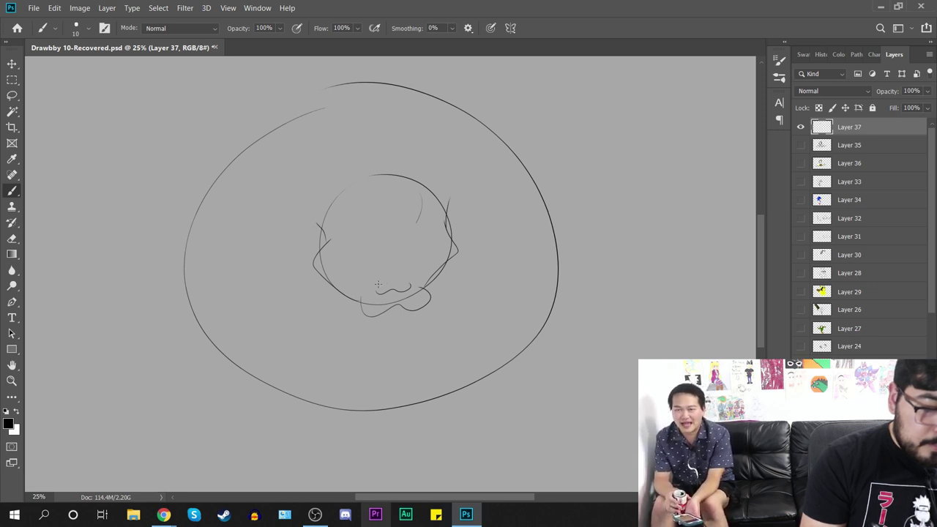
{"action": "mouse_move", "coordinate": [376, 285]}
{"action": "left_mouse_down"}
{"action": "mouse_move", "coordinate": [427, 268]}
{"action": "mouse_move", "coordinate": [422, 246]}
{"action": "left_mouse_up"}
{"action": "key", "text": "ctrl+z"}
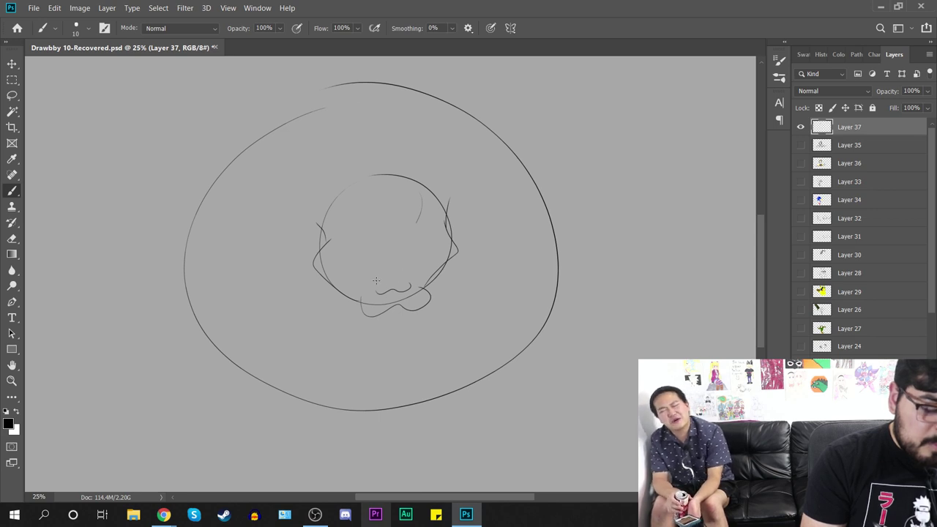
{"action": "mouse_move", "coordinate": [387, 275]}
{"action": "left_mouse_down"}
{"action": "mouse_move", "coordinate": [418, 249]}
{"action": "mouse_move", "coordinate": [407, 240]}
{"action": "mouse_move", "coordinate": [375, 247]}
{"action": "mouse_move", "coordinate": [360, 265]}
{"action": "mouse_move", "coordinate": [372, 286]}
{"action": "mouse_move", "coordinate": [420, 253]}
{"action": "mouse_move", "coordinate": [366, 258]}
{"action": "mouse_move", "coordinate": [371, 290]}
{"action": "left_mouse_up"}
{"action": "key", "text": "ctrl+z"}
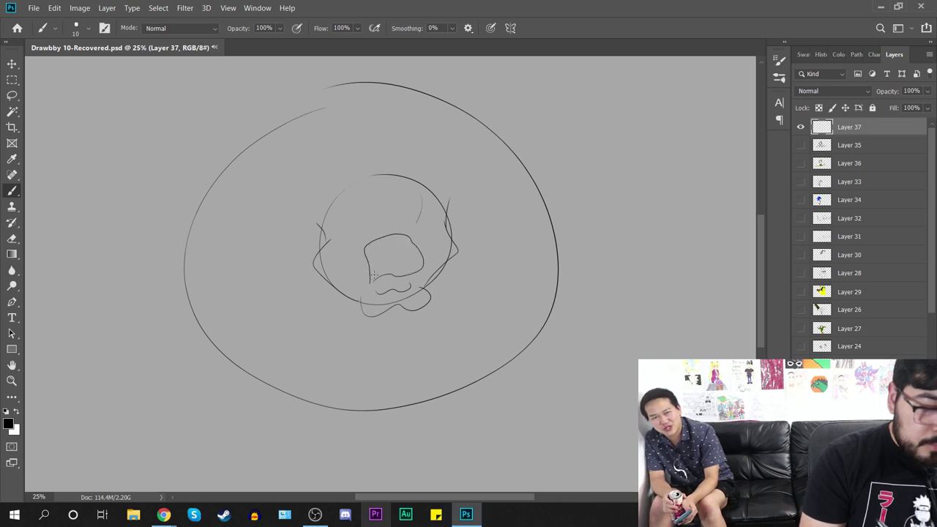
Step: Undo the mouth, chin, jaw, small head circle and guide curve, keeping only the large rounded circle
{"action": "key", "text": "ctrl+z"}
{"action": "key", "text": "ctrl+z"}
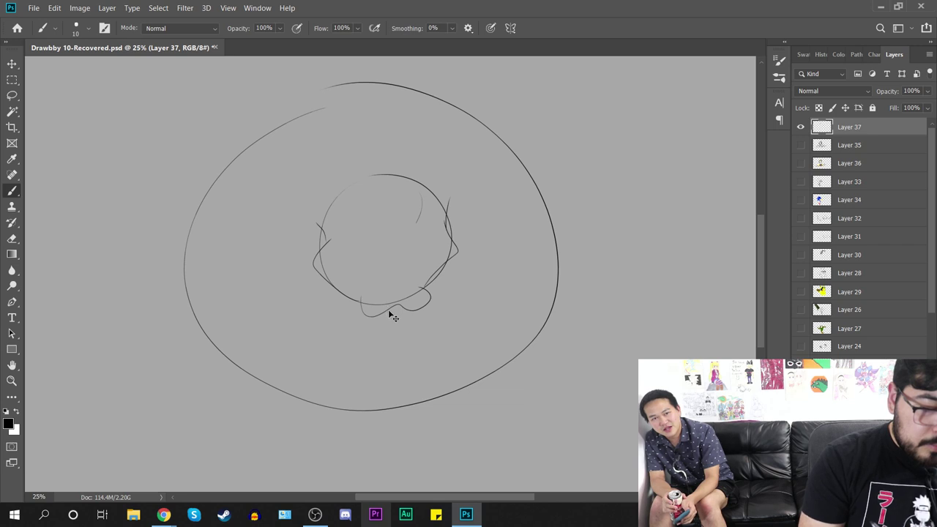
{"action": "key", "text": "z"}
{"action": "key", "text": "ctrl+z"}
{"action": "key", "text": "ctrl+z"}
{"action": "key", "text": "ctrl+z"}
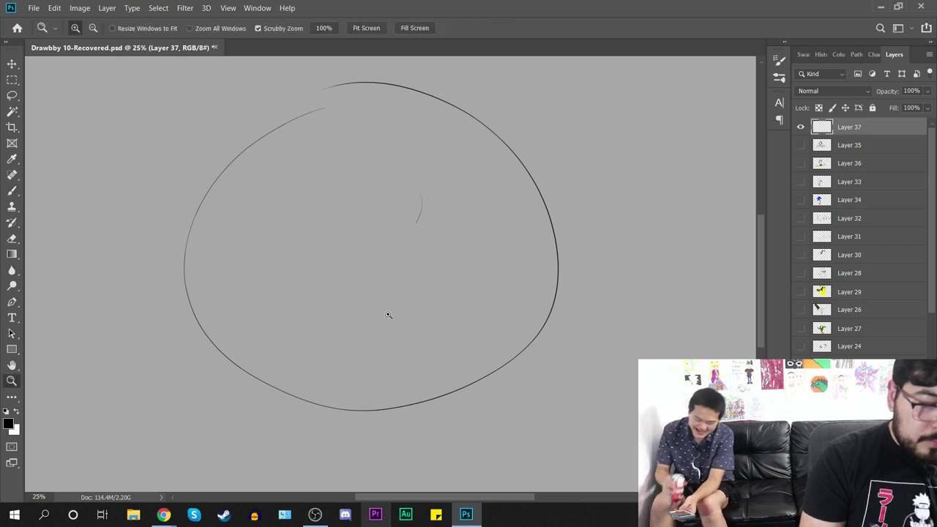
{"action": "key", "text": "ctrl+z"}
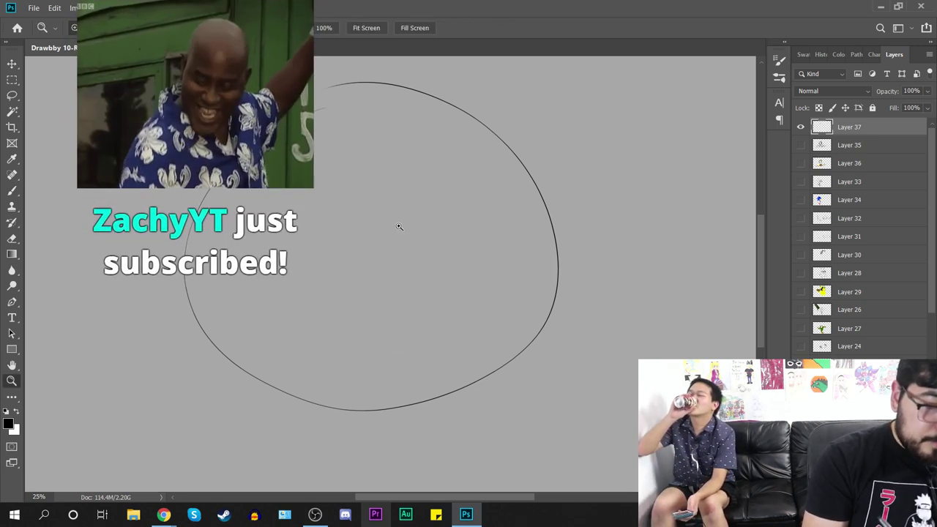
Step: Brush a wavy chin line across the lower edge of the large circle, redoing the stroke until its shape fits
{"action": "key", "text": "b"}
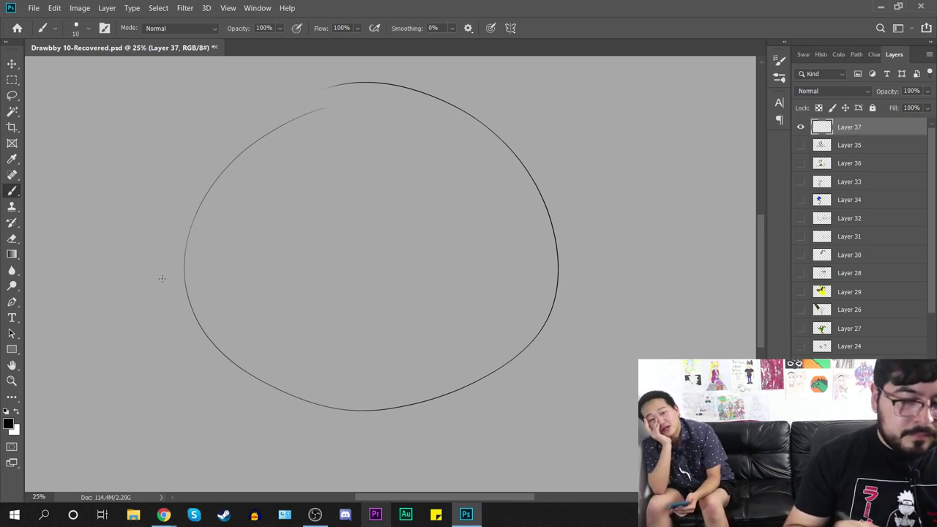
{"action": "left_click_drag", "start_coordinate": [351, 305], "coordinate": [430, 314]}
{"action": "key", "text": "ctrl+z"}
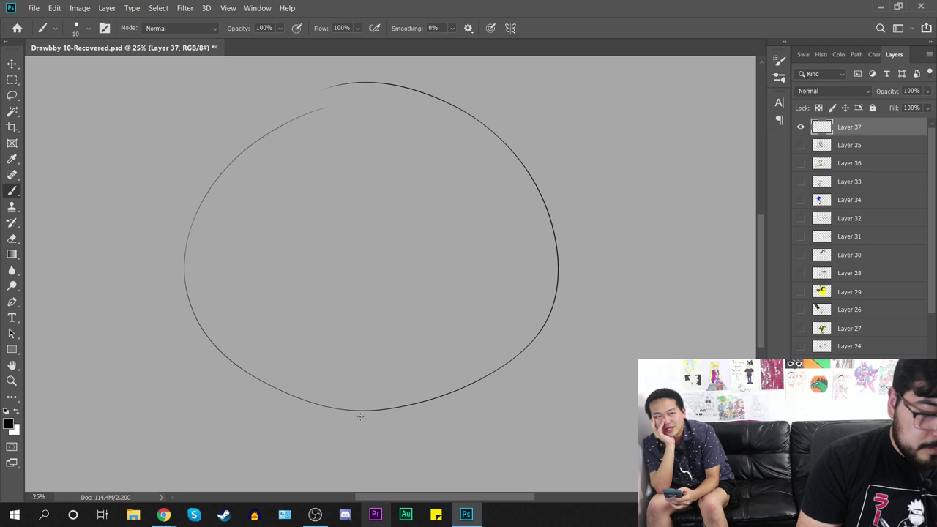
{"action": "mouse_move", "coordinate": [338, 388]}
{"action": "left_mouse_down"}
{"action": "mouse_move", "coordinate": [364, 413]}
{"action": "mouse_move", "coordinate": [434, 413]}
{"action": "mouse_move", "coordinate": [451, 365]}
{"action": "left_mouse_up"}
{"action": "key", "text": "ctrl+z"}
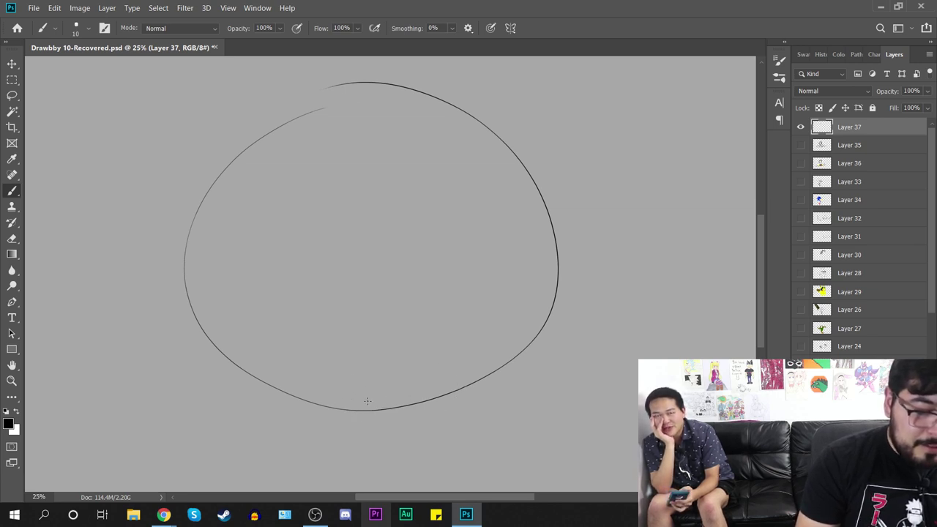
{"action": "mouse_move", "coordinate": [341, 385]}
{"action": "left_mouse_down"}
{"action": "mouse_move", "coordinate": [354, 411]}
{"action": "mouse_move", "coordinate": [443, 414]}
{"action": "mouse_move", "coordinate": [452, 362]}
{"action": "mouse_move", "coordinate": [474, 368]}
{"action": "left_mouse_up"}
{"action": "key", "text": "ctrl+z"}
{"action": "mouse_move", "coordinate": [334, 389]}
{"action": "left_mouse_down"}
{"action": "mouse_move", "coordinate": [407, 404]}
{"action": "mouse_move", "coordinate": [442, 371]}
{"action": "left_mouse_up"}
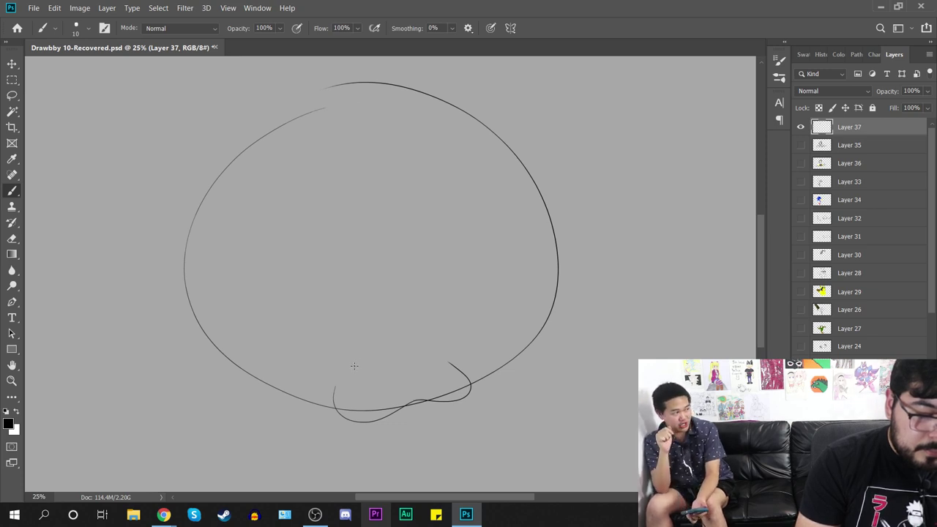
Step: Sketch a wavy lower lip crease above the chin and a large rounded open mouth over it
{"action": "left_click_drag", "start_coordinate": [356, 371], "coordinate": [429, 356]}
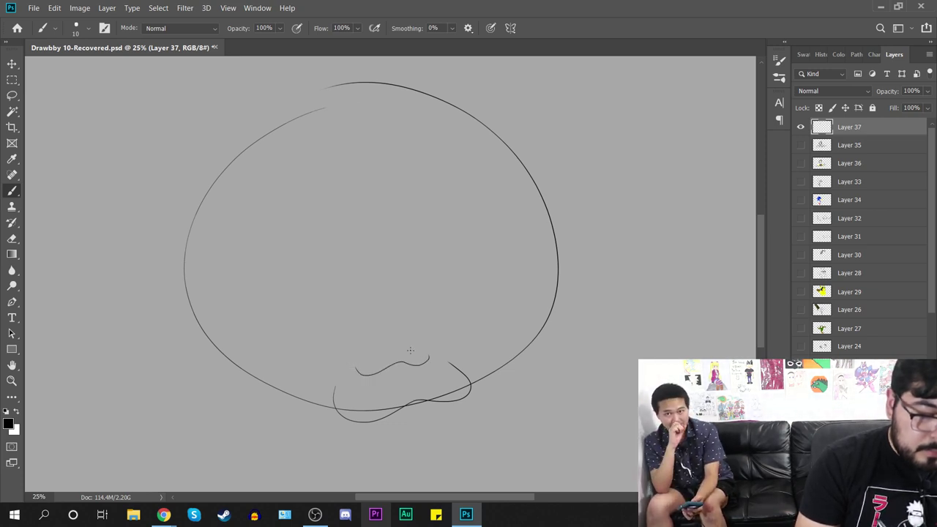
{"action": "mouse_move", "coordinate": [366, 353]}
{"action": "left_mouse_down"}
{"action": "mouse_move", "coordinate": [329, 340]}
{"action": "mouse_move", "coordinate": [323, 271]}
{"action": "mouse_move", "coordinate": [388, 246]}
{"action": "mouse_move", "coordinate": [447, 269]}
{"action": "mouse_move", "coordinate": [459, 329]}
{"action": "mouse_move", "coordinate": [365, 342]}
{"action": "mouse_move", "coordinate": [319, 316]}
{"action": "mouse_move", "coordinate": [358, 247]}
{"action": "mouse_move", "coordinate": [461, 262]}
{"action": "mouse_move", "coordinate": [477, 339]}
{"action": "mouse_move", "coordinate": [362, 352]}
{"action": "left_mouse_up"}
{"action": "key", "text": "ctrl+z"}
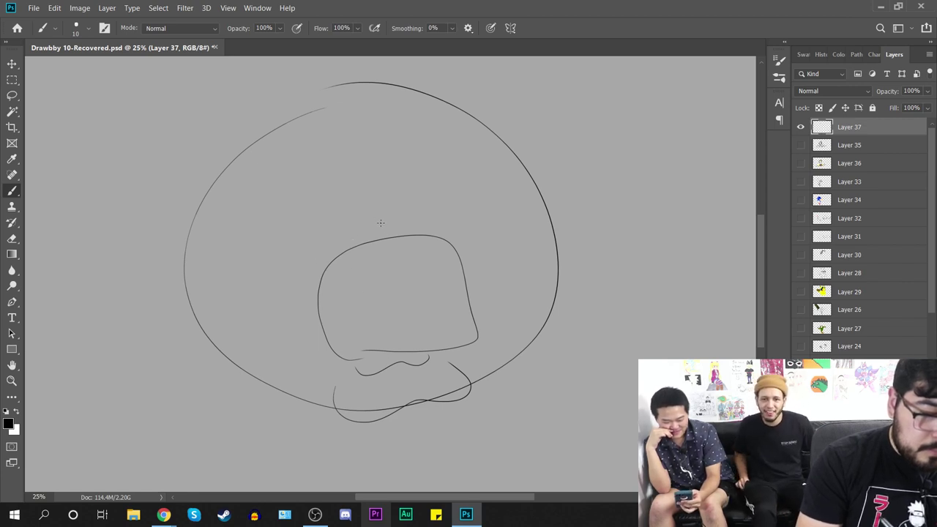
Step: Sketch the nose with nostrils and a bridge line, plus angry curved eyebrows above it
{"action": "mouse_move", "coordinate": [361, 217]}
{"action": "left_mouse_down"}
{"action": "mouse_move", "coordinate": [383, 221]}
{"action": "mouse_move", "coordinate": [396, 192]}
{"action": "mouse_move", "coordinate": [399, 203]}
{"action": "mouse_move", "coordinate": [344, 232]}
{"action": "mouse_move", "coordinate": [339, 220]}
{"action": "left_mouse_up"}
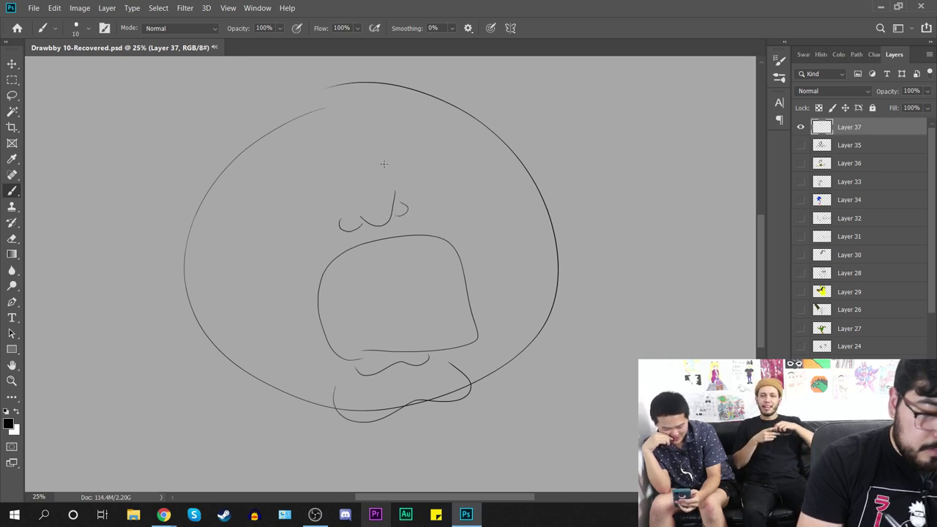
{"action": "left_click_drag", "start_coordinate": [380, 175], "coordinate": [369, 143]}
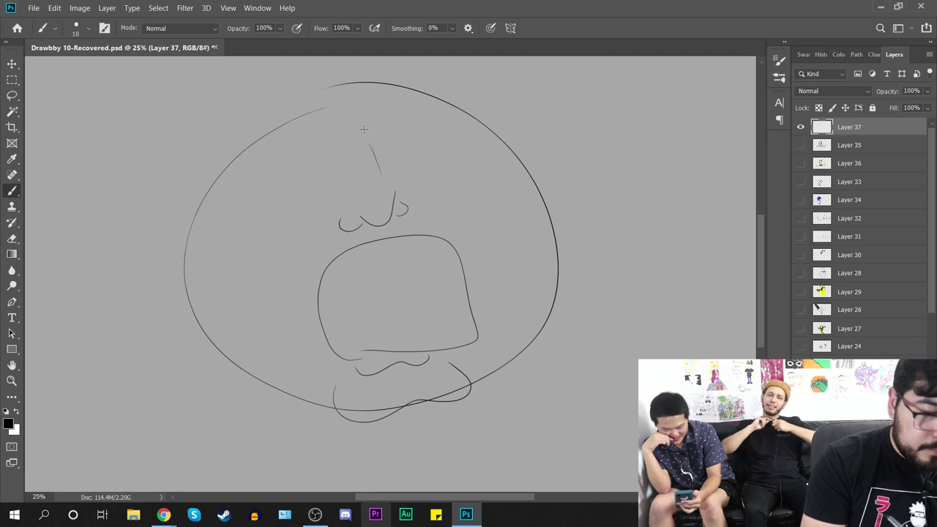
{"action": "left_click_drag", "start_coordinate": [375, 139], "coordinate": [415, 110]}
{"action": "left_click_drag", "start_coordinate": [317, 150], "coordinate": [240, 168]}
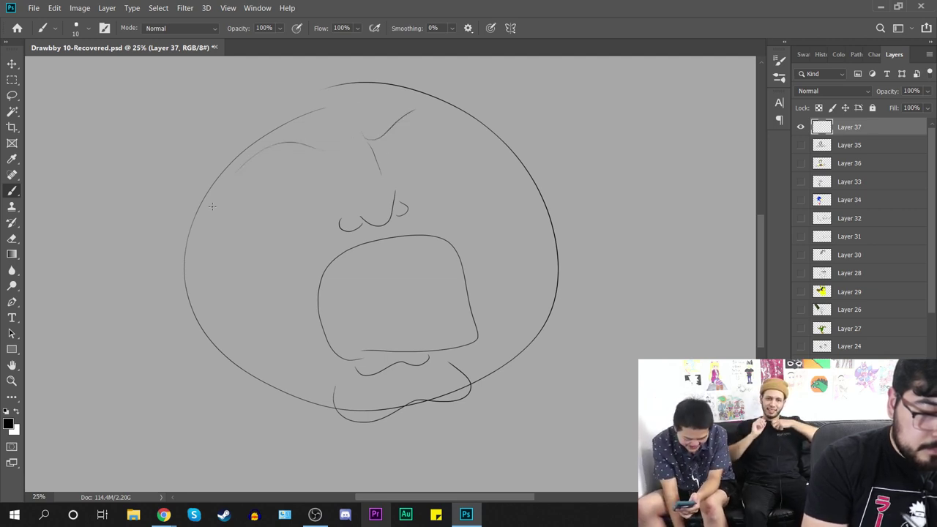
{"action": "left_click_drag", "start_coordinate": [320, 151], "coordinate": [329, 137]}
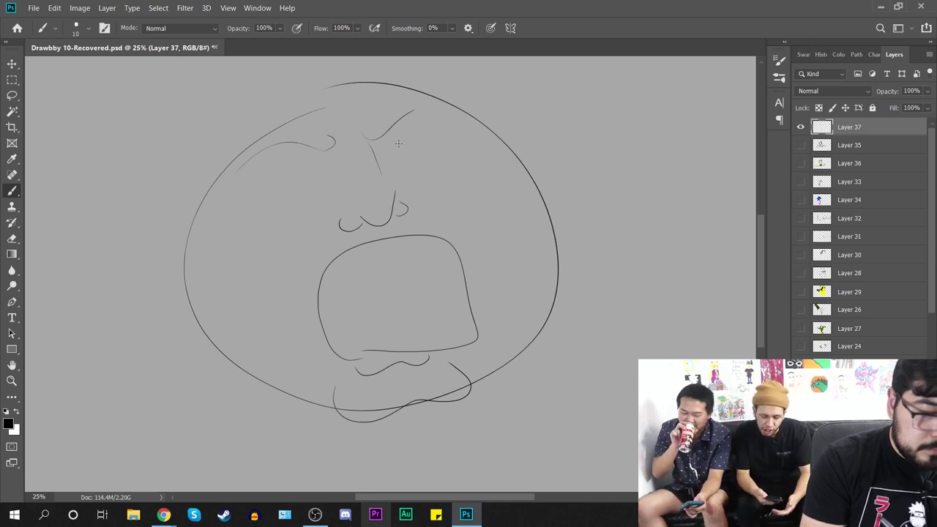
Step: Draw two rounded eyes with short creases beneath them and add smile lines beside the nose
{"action": "left_click_drag", "start_coordinate": [393, 147], "coordinate": [438, 139]}
{"action": "mouse_move", "coordinate": [327, 165]}
{"action": "left_mouse_down"}
{"action": "mouse_move", "coordinate": [284, 209]}
{"action": "mouse_move", "coordinate": [328, 162]}
{"action": "left_mouse_up"}
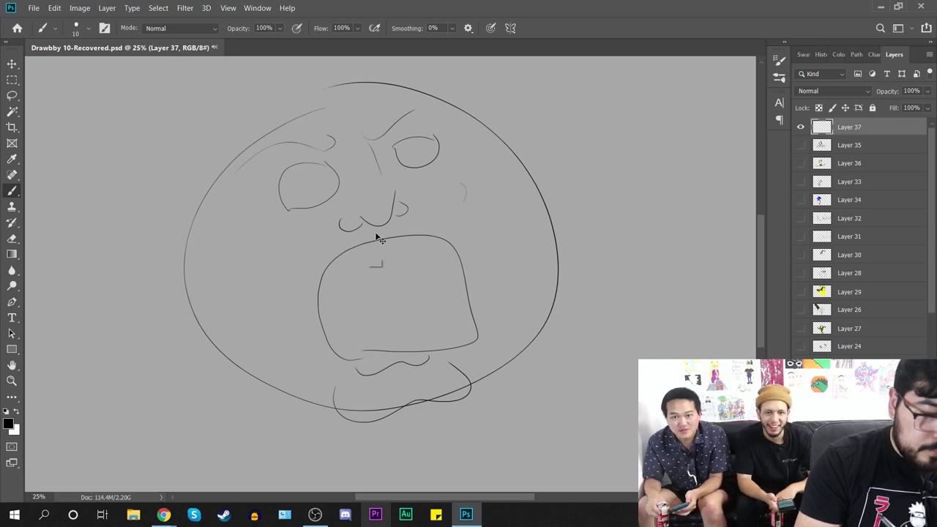
{"action": "left_click_drag", "start_coordinate": [429, 174], "coordinate": [441, 149]}
{"action": "left_click_drag", "start_coordinate": [296, 218], "coordinate": [279, 209]}
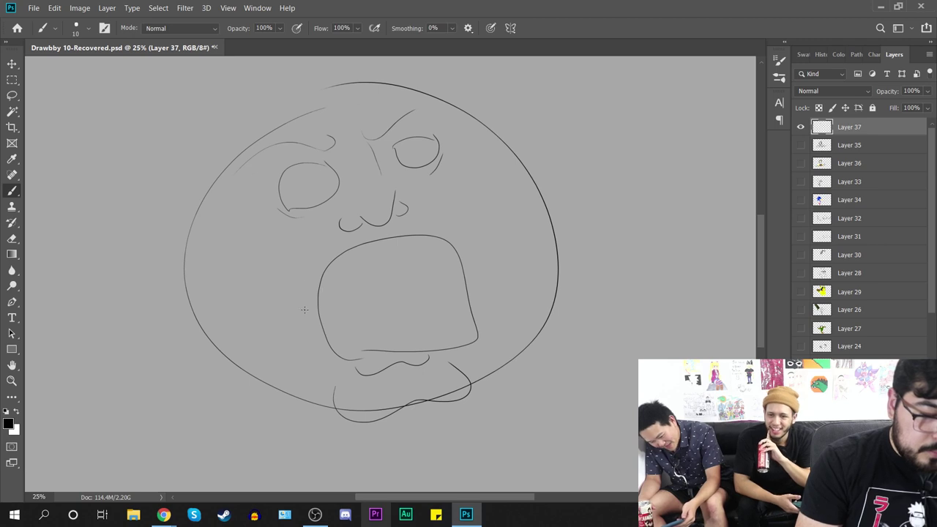
{"action": "left_click_drag", "start_coordinate": [413, 194], "coordinate": [443, 208]}
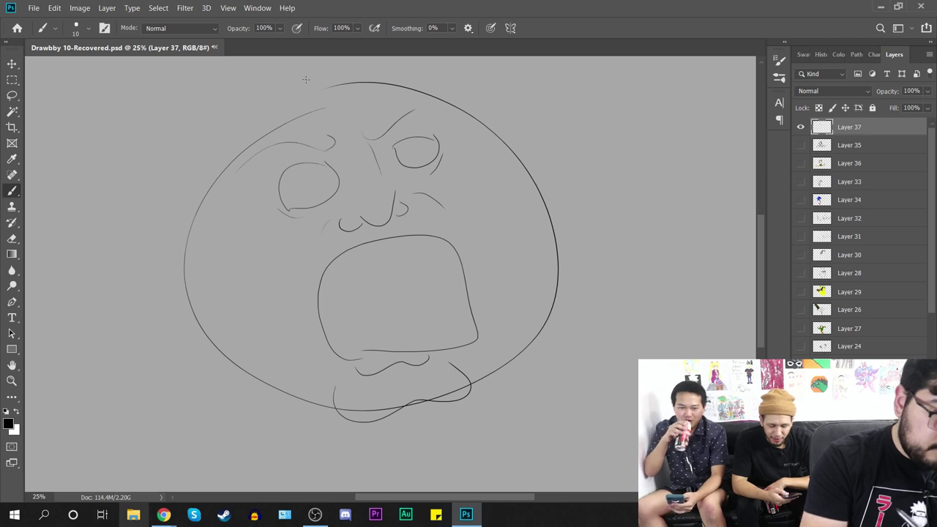
Step: Sketch the long hair outline sweeping around the outer side of the face, with a short parting curve on top
{"action": "left_click_drag", "start_coordinate": [175, 116], "coordinate": [131, 209]}
{"action": "mouse_move", "coordinate": [289, 84]}
{"action": "left_mouse_down"}
{"action": "mouse_move", "coordinate": [113, 241]}
{"action": "mouse_move", "coordinate": [148, 333]}
{"action": "left_mouse_up"}
{"action": "mouse_move", "coordinate": [317, 88]}
{"action": "left_mouse_down"}
{"action": "mouse_move", "coordinate": [314, 73]}
{"action": "mouse_move", "coordinate": [328, 66]}
{"action": "left_mouse_up"}
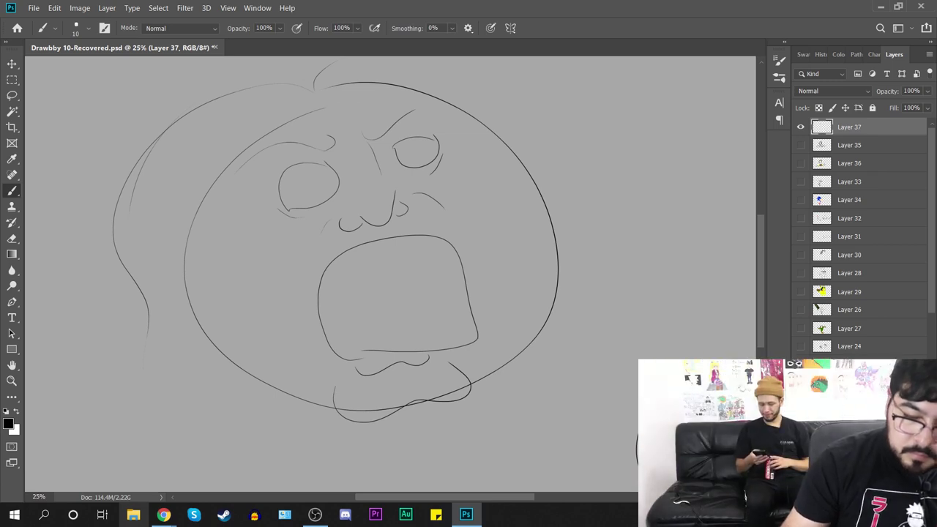
Step: Add a new layer beneath Layer 37 and choose the 31 px brush preset, testing it with one stroke
{"action": "key", "text": "ctrl+shift+alt+n"}
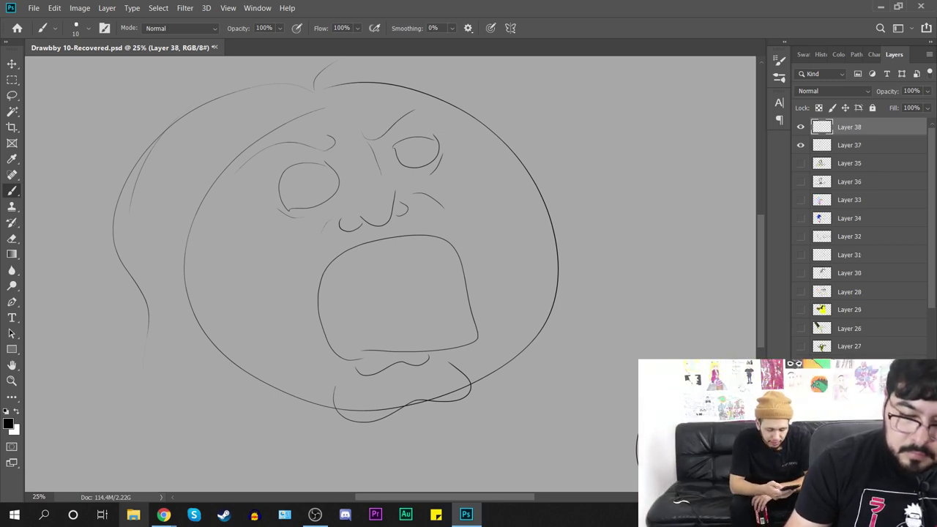
{"action": "left_click_drag", "start_coordinate": [866, 129], "coordinate": [864, 164]}
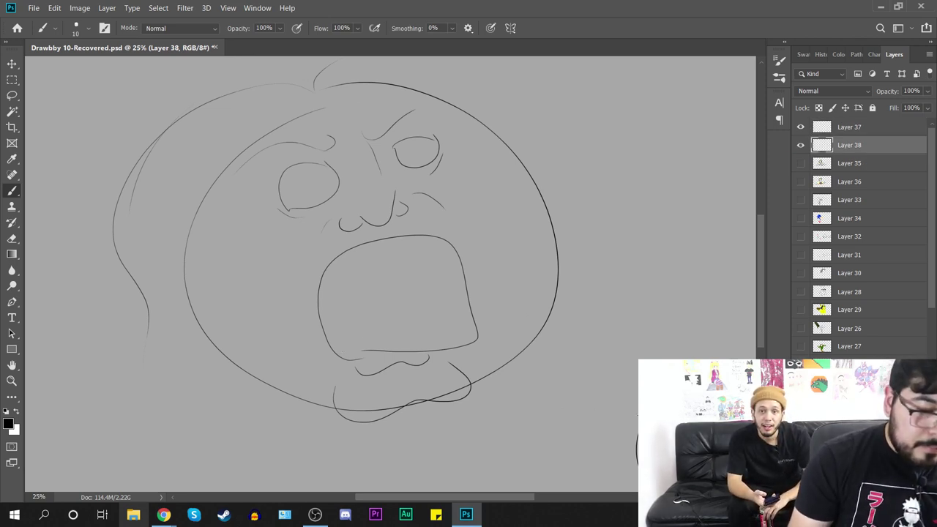
{"action": "right_click", "coordinate": [530, 303]}
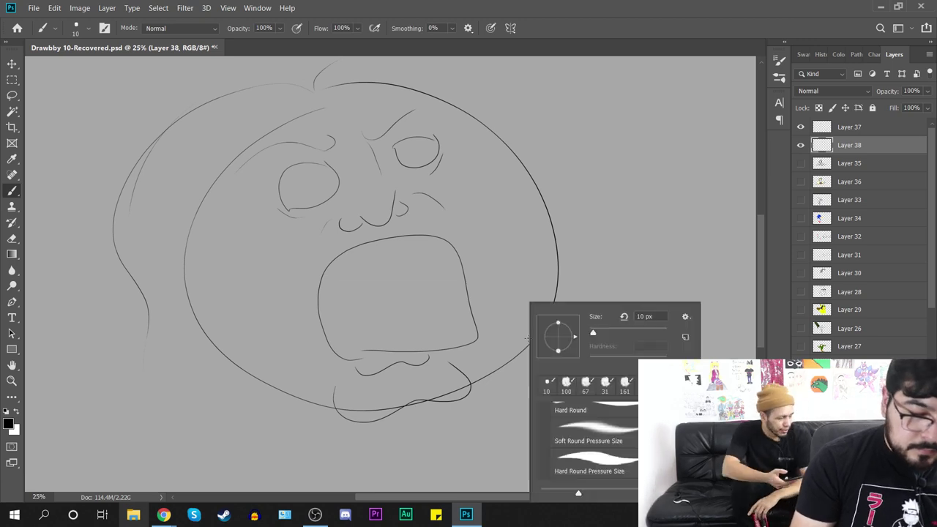
{"action": "left_click", "coordinate": [605, 386]}
{"action": "left_click_drag", "start_coordinate": [586, 259], "coordinate": [628, 329]}
{"action": "key", "text": "ctrl+z"}
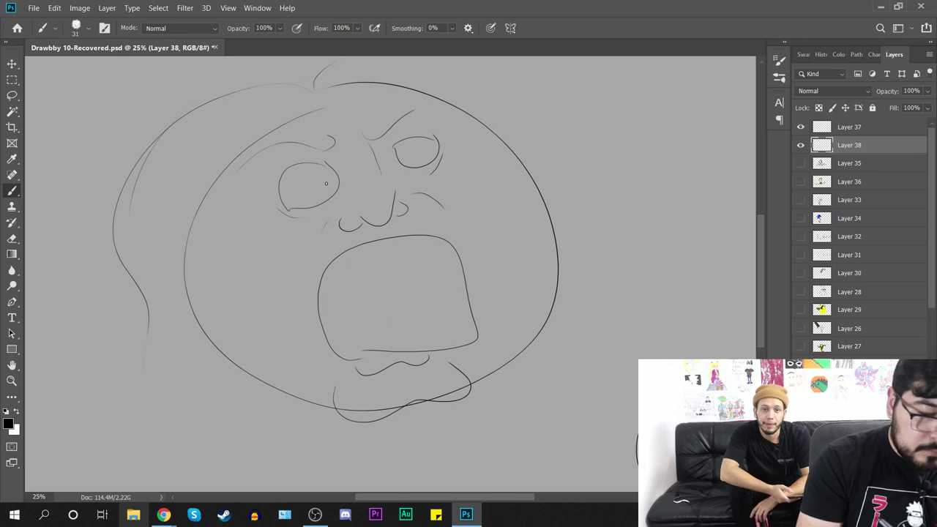
Step: Try to ink the inner and lower edge of the larger eye with a thick stroke
{"action": "mouse_move", "coordinate": [325, 162]}
{"action": "left_mouse_down"}
{"action": "mouse_move", "coordinate": [286, 212]}
{"action": "mouse_move", "coordinate": [276, 205]}
{"action": "left_mouse_up"}
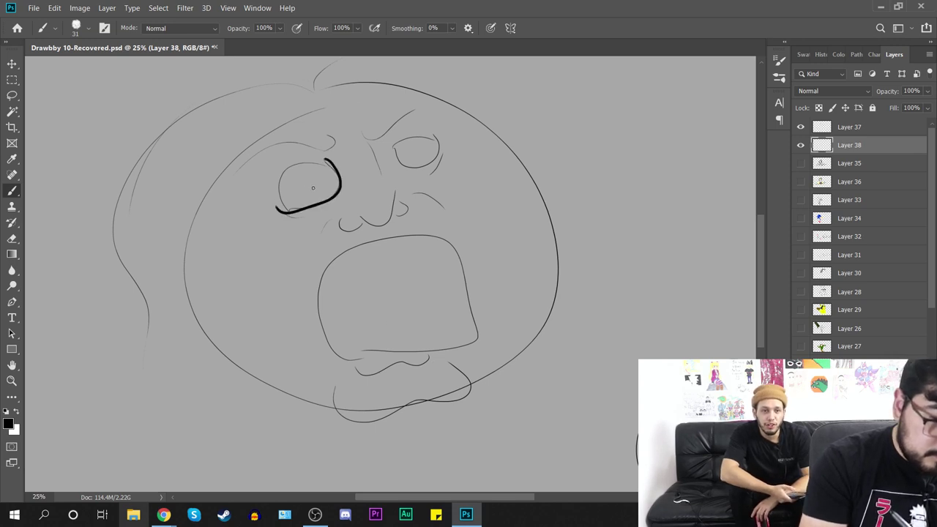
{"action": "key", "text": "ctrl+z"}
{"action": "left_click_drag", "start_coordinate": [326, 160], "coordinate": [289, 209]}
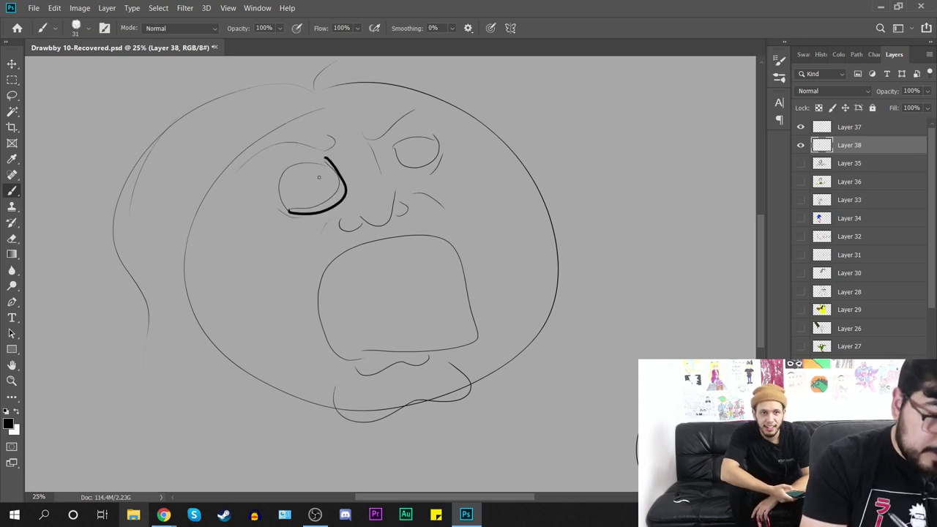
{"action": "key", "text": "ctrl+z"}
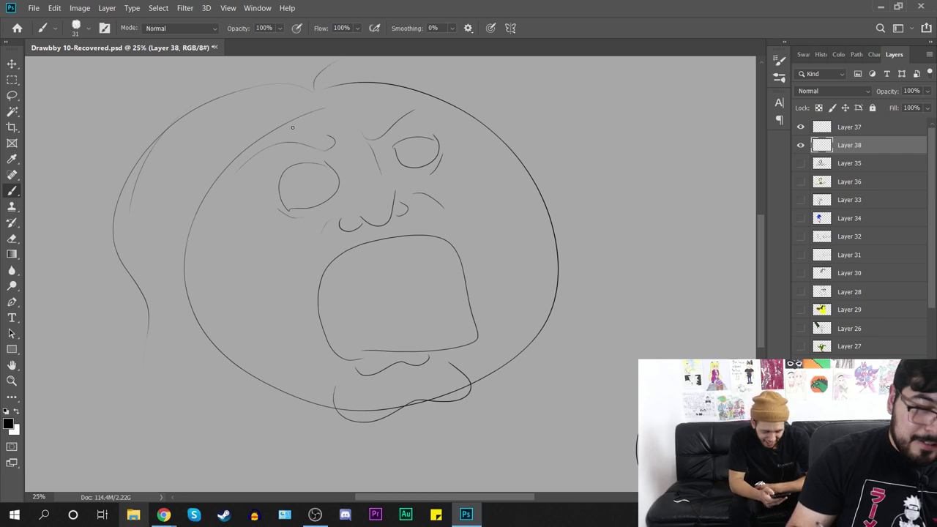
Step: Add a short thick mark on each cheek and paint small dark pupils at the upper edge of both eyes
{"action": "left_click_drag", "start_coordinate": [521, 224], "coordinate": [518, 242]}
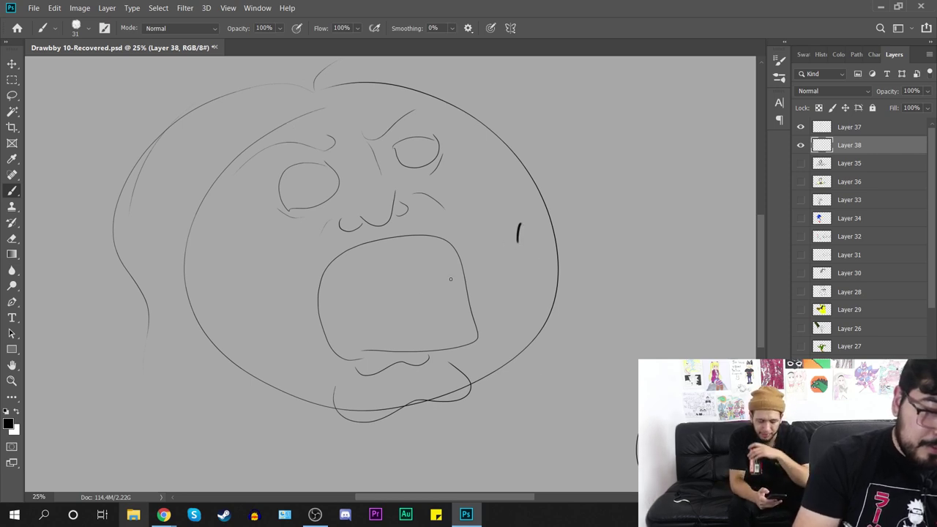
{"action": "left_click_drag", "start_coordinate": [249, 310], "coordinate": [275, 317]}
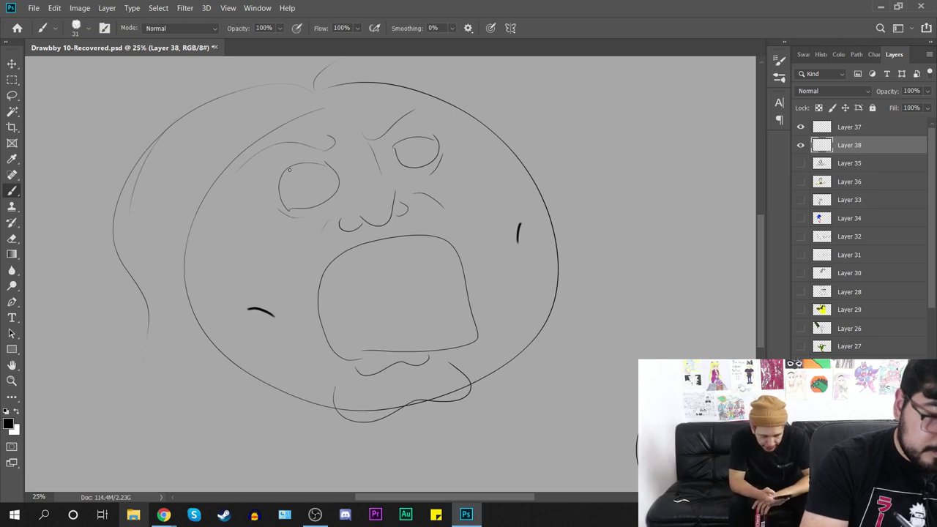
{"action": "left_click_drag", "start_coordinate": [289, 171], "coordinate": [297, 169]}
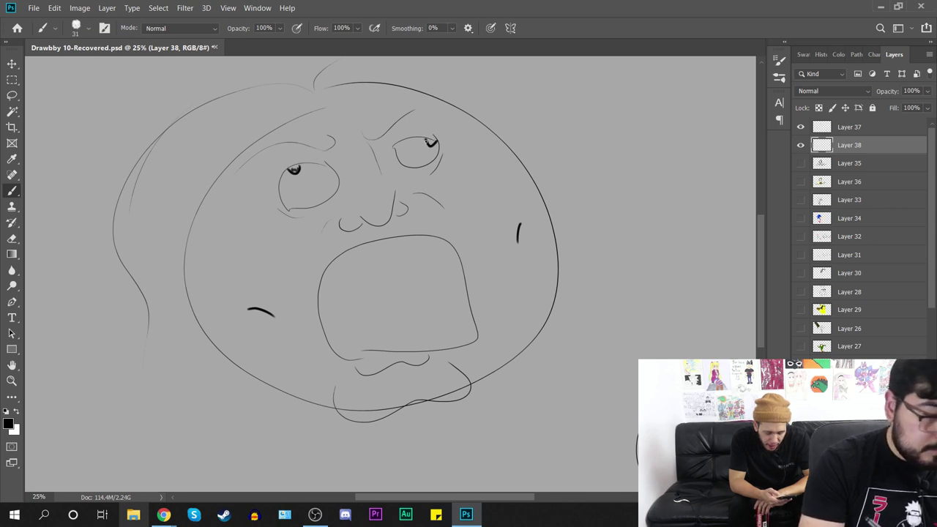
{"action": "left_click_drag", "start_coordinate": [423, 139], "coordinate": [432, 141]}
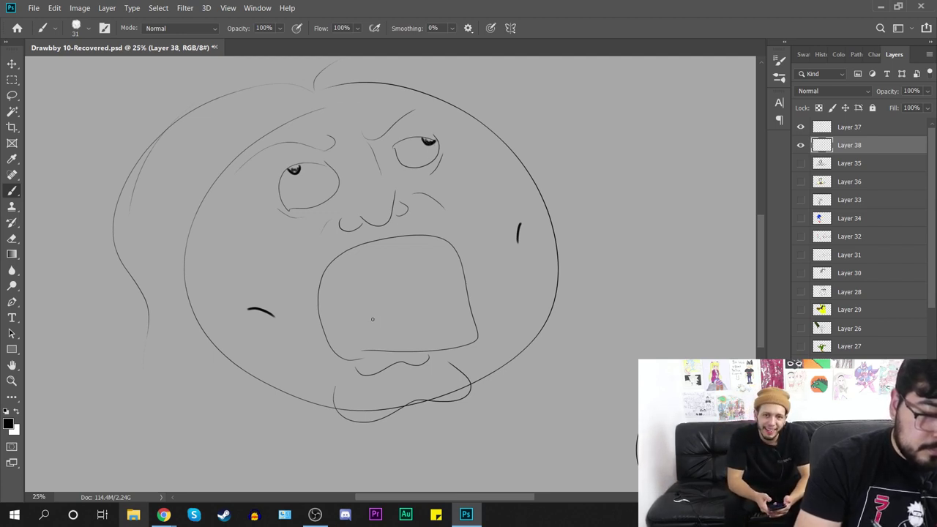
Step: Try to draw a thick wavy tongue line inside the open mouth
{"action": "mouse_move", "coordinate": [374, 314]}
{"action": "left_mouse_down"}
{"action": "mouse_move", "coordinate": [396, 285]}
{"action": "mouse_move", "coordinate": [395, 298]}
{"action": "mouse_move", "coordinate": [374, 291]}
{"action": "mouse_move", "coordinate": [427, 300]}
{"action": "mouse_move", "coordinate": [424, 309]}
{"action": "mouse_move", "coordinate": [372, 311]}
{"action": "left_mouse_up"}
{"action": "key", "text": "ctrl+z"}
{"action": "key", "text": "ctrl+z"}
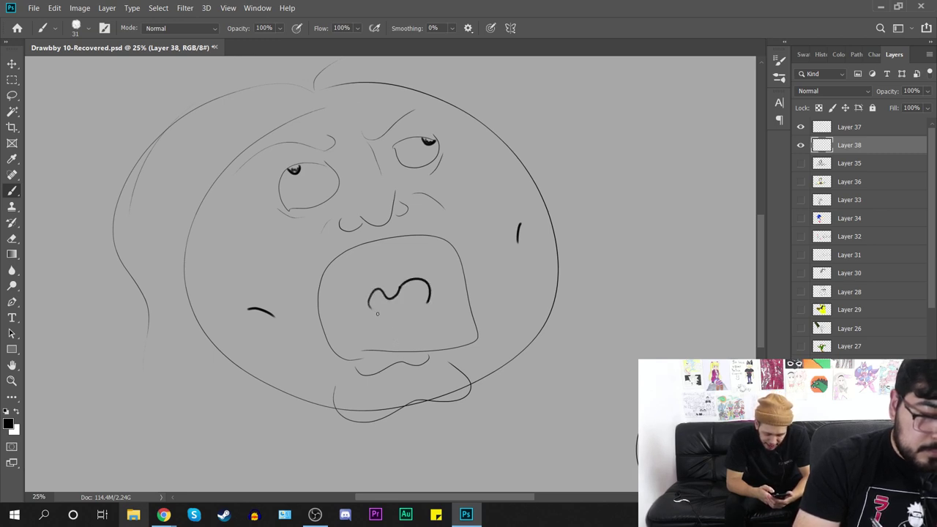
{"action": "key", "text": "ctrl+z"}
{"action": "key", "text": "ctrl+z"}
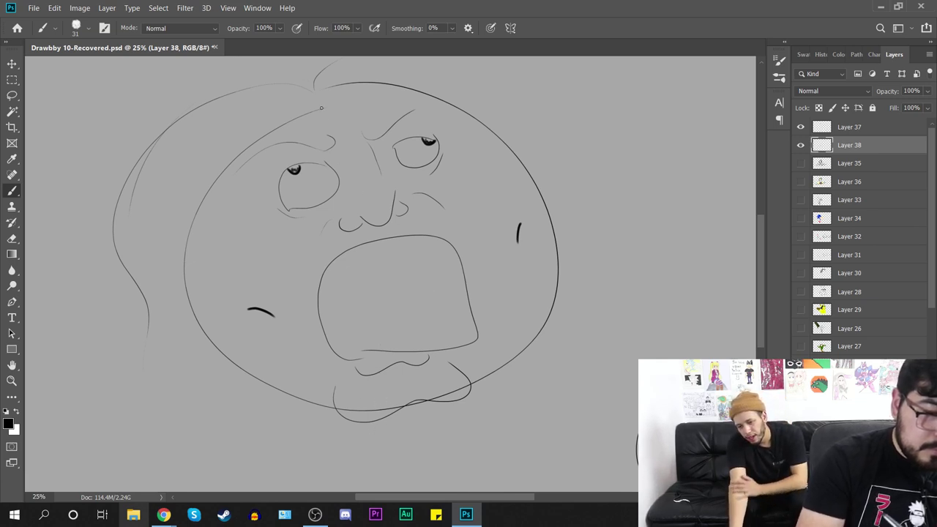
Step: Ink the wavy hair outline down both sides of the face with thick black strokes, and thicken the curved line under the chin
{"action": "left_click_drag", "start_coordinate": [315, 90], "coordinate": [299, 85]}
{"action": "mouse_move", "coordinate": [126, 288]}
{"action": "left_mouse_down"}
{"action": "mouse_move", "coordinate": [157, 386]}
{"action": "mouse_move", "coordinate": [247, 421]}
{"action": "left_mouse_up"}
{"action": "left_click_drag", "start_coordinate": [315, 80], "coordinate": [344, 57]}
{"action": "mouse_move", "coordinate": [549, 59]}
{"action": "left_mouse_down"}
{"action": "mouse_move", "coordinate": [607, 90]}
{"action": "mouse_move", "coordinate": [628, 343]}
{"action": "left_mouse_up"}
{"action": "key", "text": "ctrl+z"}
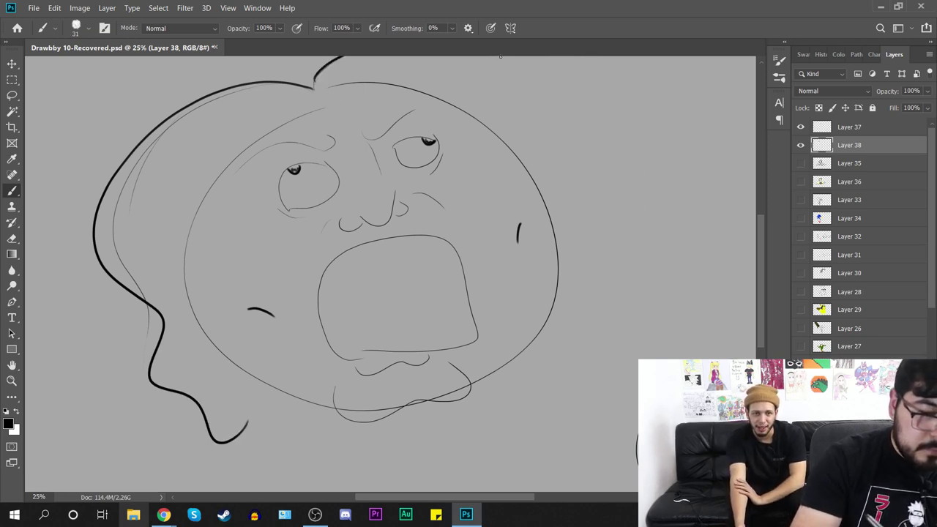
{"action": "mouse_move", "coordinate": [529, 57]}
{"action": "left_mouse_down"}
{"action": "mouse_move", "coordinate": [599, 246]}
{"action": "mouse_move", "coordinate": [580, 333]}
{"action": "left_mouse_up"}
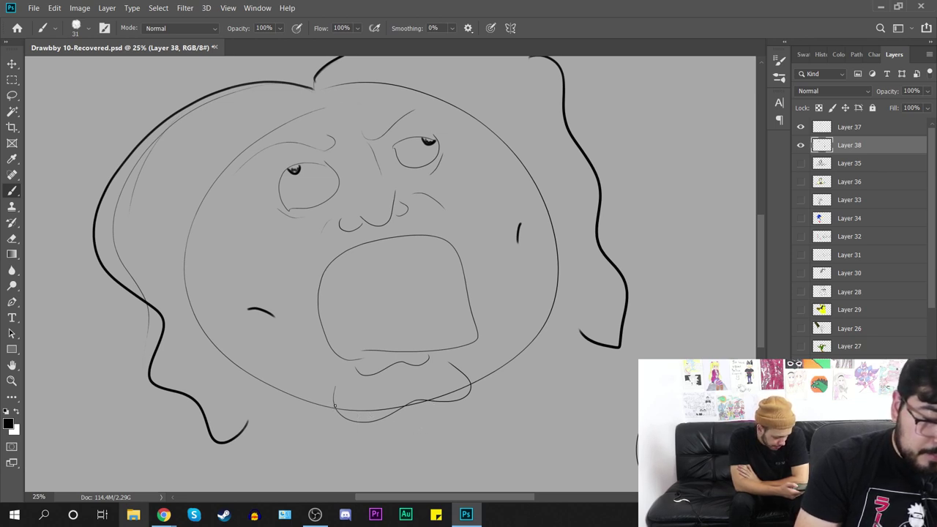
{"action": "mouse_move", "coordinate": [335, 389]}
{"action": "left_mouse_down"}
{"action": "mouse_move", "coordinate": [382, 411]}
{"action": "mouse_move", "coordinate": [455, 399]}
{"action": "mouse_move", "coordinate": [455, 361]}
{"action": "left_mouse_up"}
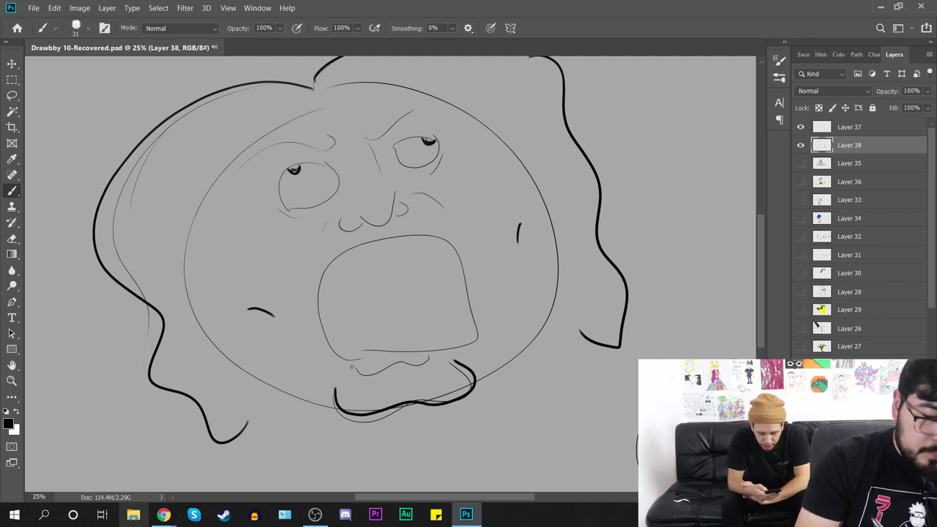
Step: Set the foreground color to light blue #a8d8f7 and scribble a wide beam shooting diagonally downward from a round source inside the mouth
{"action": "left_click", "coordinate": [8, 423]}
{"action": "left_click_drag", "start_coordinate": [682, 169], "coordinate": [637, 74]}
{"action": "key", "text": "Return"}
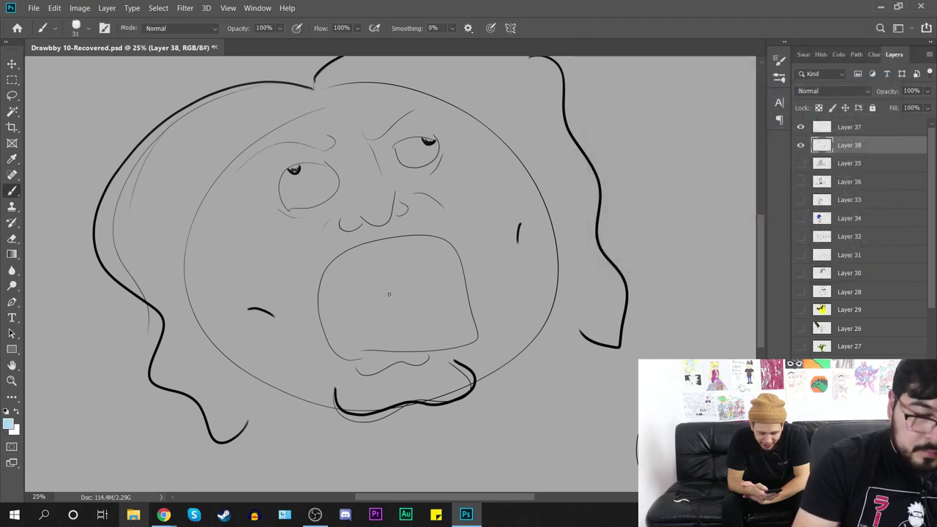
{"action": "mouse_move", "coordinate": [396, 303]}
{"action": "left_mouse_down"}
{"action": "mouse_move", "coordinate": [407, 308]}
{"action": "mouse_move", "coordinate": [378, 290]}
{"action": "mouse_move", "coordinate": [405, 278]}
{"action": "mouse_move", "coordinate": [396, 292]}
{"action": "mouse_move", "coordinate": [392, 281]}
{"action": "mouse_move", "coordinate": [386, 308]}
{"action": "mouse_move", "coordinate": [523, 306]}
{"action": "mouse_move", "coordinate": [689, 360]}
{"action": "left_mouse_up"}
{"action": "left_click_drag", "start_coordinate": [402, 324], "coordinate": [598, 463]}
{"action": "left_click_drag", "start_coordinate": [422, 302], "coordinate": [638, 370]}
{"action": "left_click_drag", "start_coordinate": [473, 320], "coordinate": [639, 428]}
{"action": "left_click_drag", "start_coordinate": [468, 355], "coordinate": [639, 451]}
{"action": "mouse_move", "coordinate": [512, 366]}
{"action": "left_mouse_down"}
{"action": "mouse_move", "coordinate": [634, 450]}
{"action": "mouse_move", "coordinate": [578, 396]}
{"action": "mouse_move", "coordinate": [622, 450]}
{"action": "mouse_move", "coordinate": [637, 425]}
{"action": "mouse_move", "coordinate": [587, 352]}
{"action": "mouse_move", "coordinate": [441, 298]}
{"action": "mouse_move", "coordinate": [527, 377]}
{"action": "left_mouse_up"}
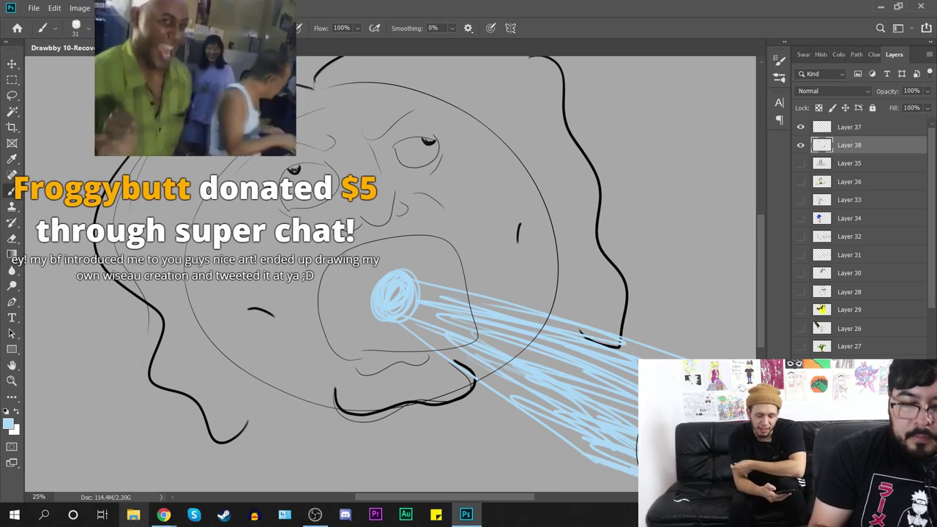
{"action": "mouse_move", "coordinate": [624, 361]}
{"action": "left_mouse_down"}
{"action": "mouse_move", "coordinate": [395, 294]}
{"action": "mouse_move", "coordinate": [565, 376]}
{"action": "mouse_move", "coordinate": [634, 438]}
{"action": "mouse_move", "coordinate": [542, 363]}
{"action": "mouse_move", "coordinate": [633, 490]}
{"action": "left_mouse_up"}
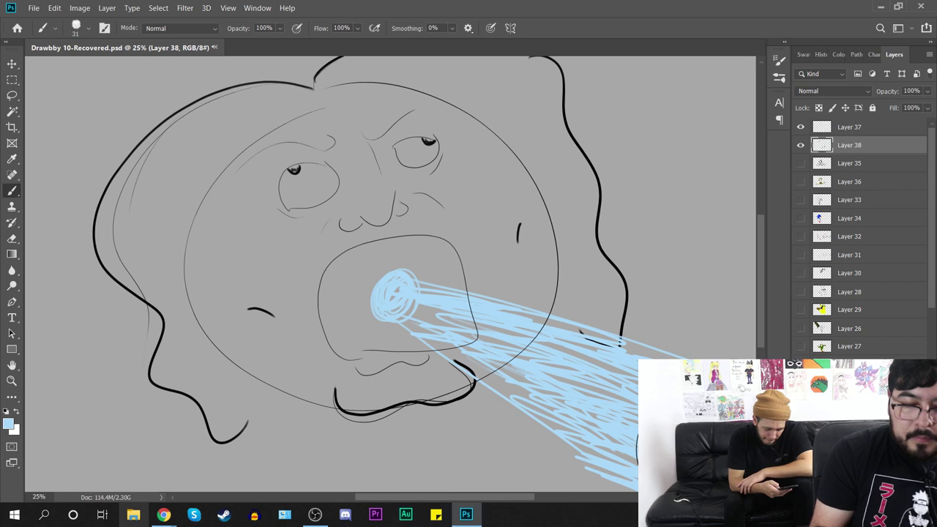
{"action": "mouse_move", "coordinate": [579, 353]}
{"action": "left_mouse_down"}
{"action": "mouse_move", "coordinate": [550, 344]}
{"action": "mouse_move", "coordinate": [546, 313]}
{"action": "mouse_move", "coordinate": [706, 357]}
{"action": "left_mouse_up"}
{"action": "mouse_move", "coordinate": [427, 333]}
{"action": "left_mouse_down"}
{"action": "mouse_move", "coordinate": [574, 434]}
{"action": "mouse_move", "coordinate": [596, 466]}
{"action": "mouse_move", "coordinate": [460, 350]}
{"action": "mouse_move", "coordinate": [501, 356]}
{"action": "mouse_move", "coordinate": [615, 432]}
{"action": "left_mouse_up"}
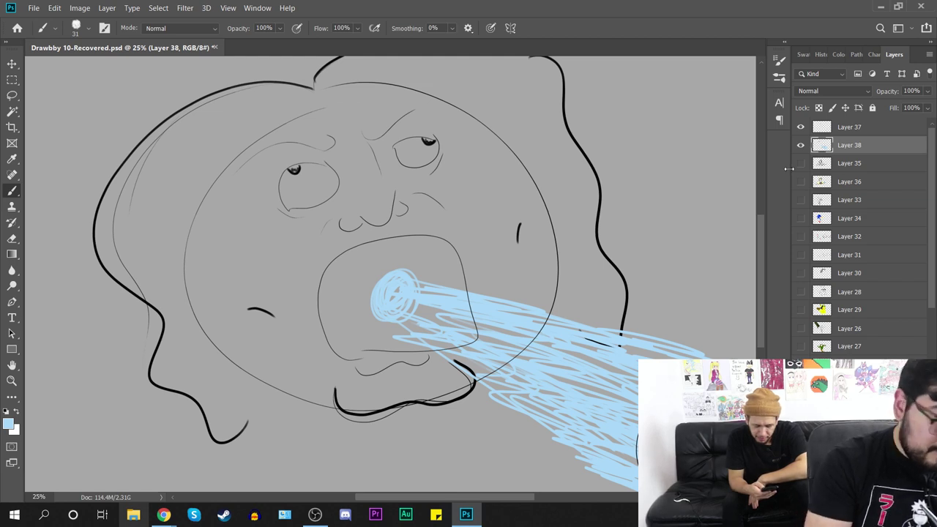
Step: Set the foreground color to dark gray #3f4142 and add a new layer beneath Layer 38
{"action": "left_click", "coordinate": [8, 423]}
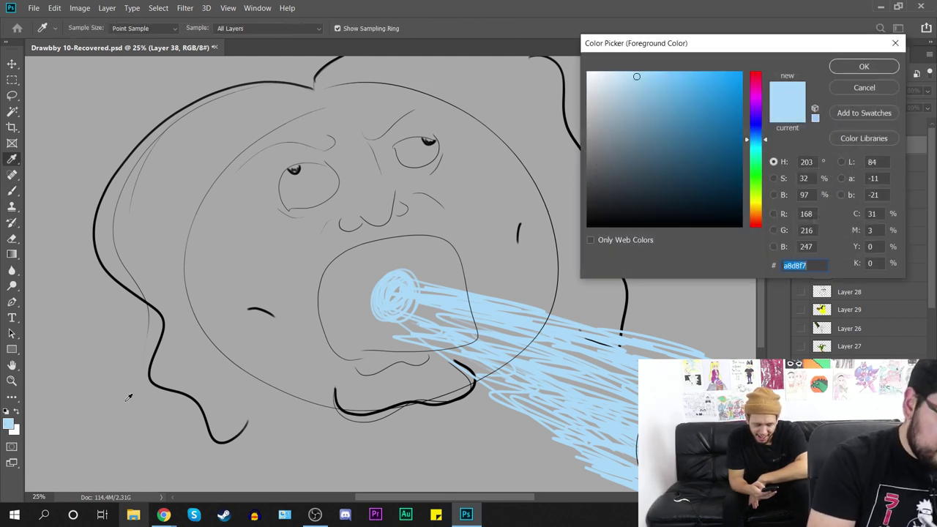
{"action": "left_click", "coordinate": [590, 226]}
{"action": "left_click_drag", "start_coordinate": [601, 222], "coordinate": [594, 186]}
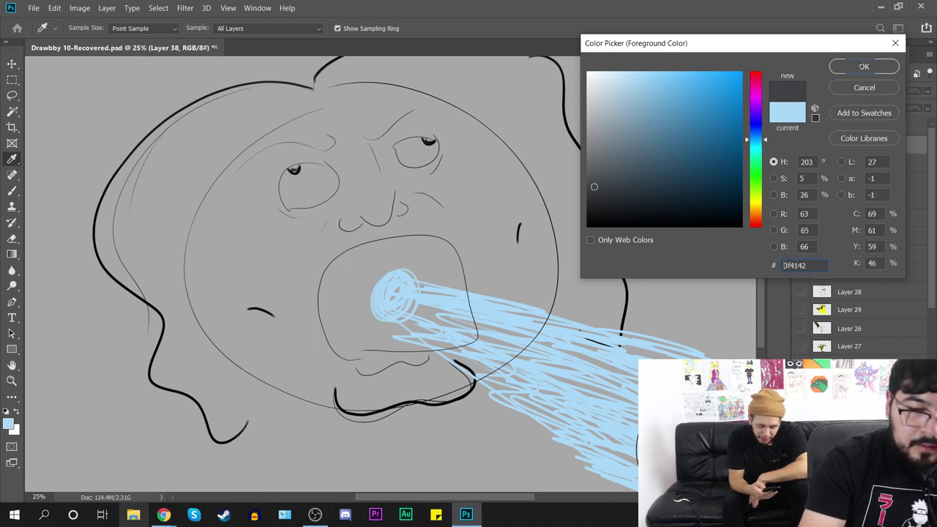
{"action": "left_click", "coordinate": [864, 67]}
{"action": "key", "text": "b"}
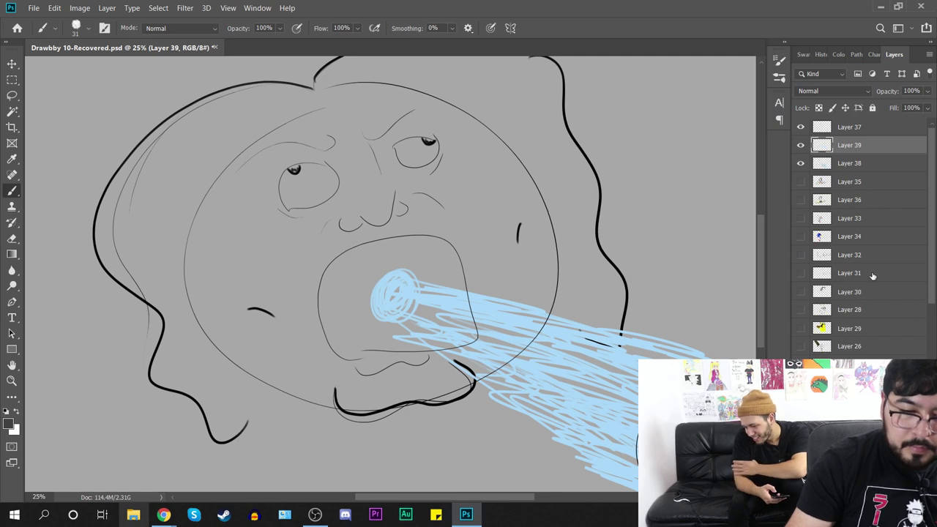
{"action": "key", "text": "ctrl+shift+alt+n"}
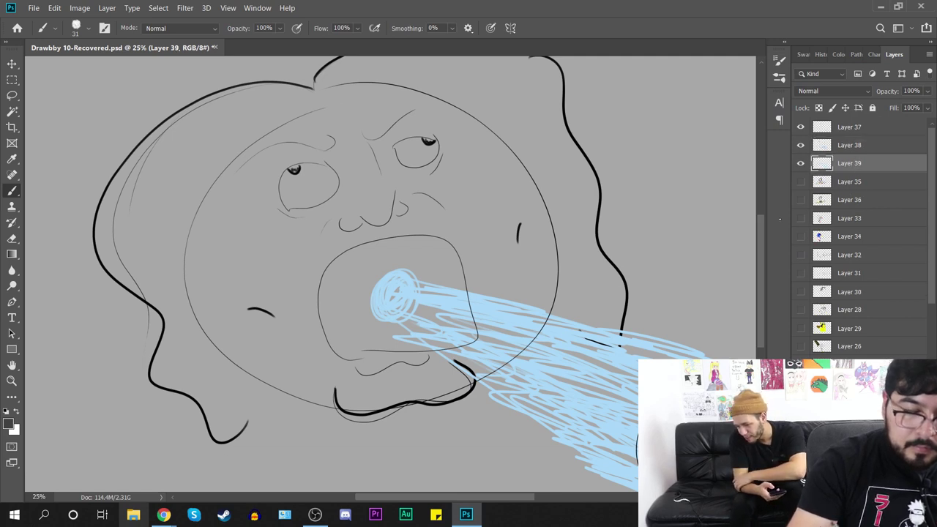
Step: Set the brush size to 136 px, trying it with one short stroke beside the hair and undoing it
{"action": "right_click", "coordinate": [326, 304]}
{"action": "left_click_drag", "start_coordinate": [394, 334], "coordinate": [429, 334]}
{"action": "left_click_drag", "start_coordinate": [674, 246], "coordinate": [675, 301]}
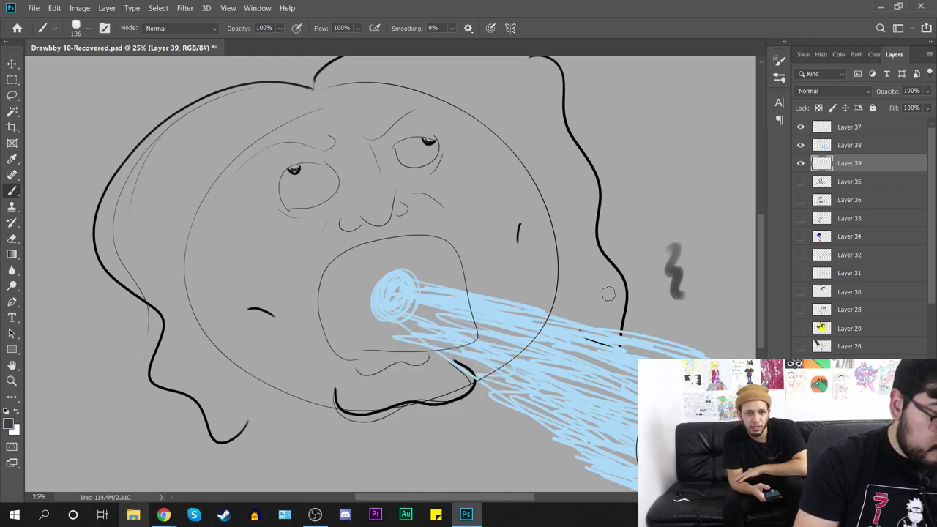
{"action": "key", "text": "ctrl+z"}
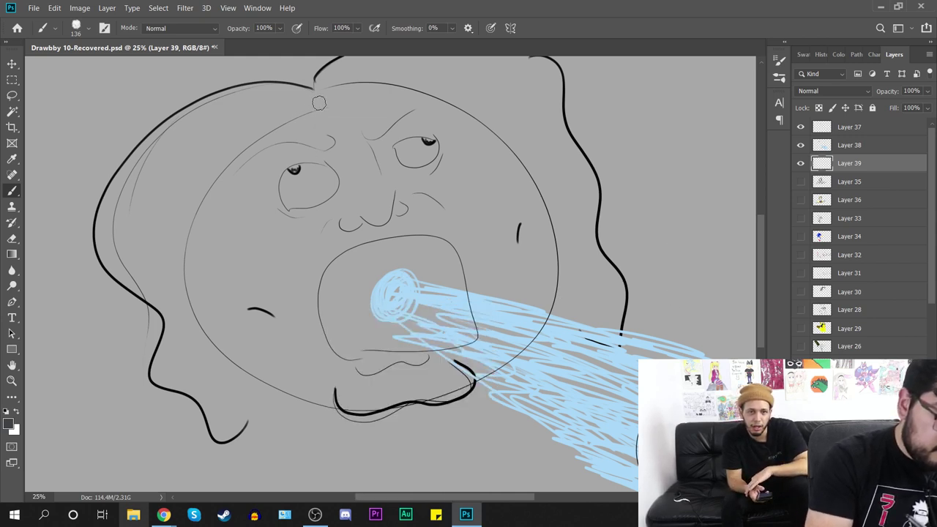
Step: Paint thick dark gray strands sweeping from the parting across both sides of the hair, with wavy locks falling over the face
{"action": "mouse_move", "coordinate": [315, 104]}
{"action": "left_mouse_down"}
{"action": "mouse_move", "coordinate": [289, 109]}
{"action": "mouse_move", "coordinate": [152, 231]}
{"action": "left_mouse_up"}
{"action": "left_click_drag", "start_coordinate": [317, 102], "coordinate": [169, 286]}
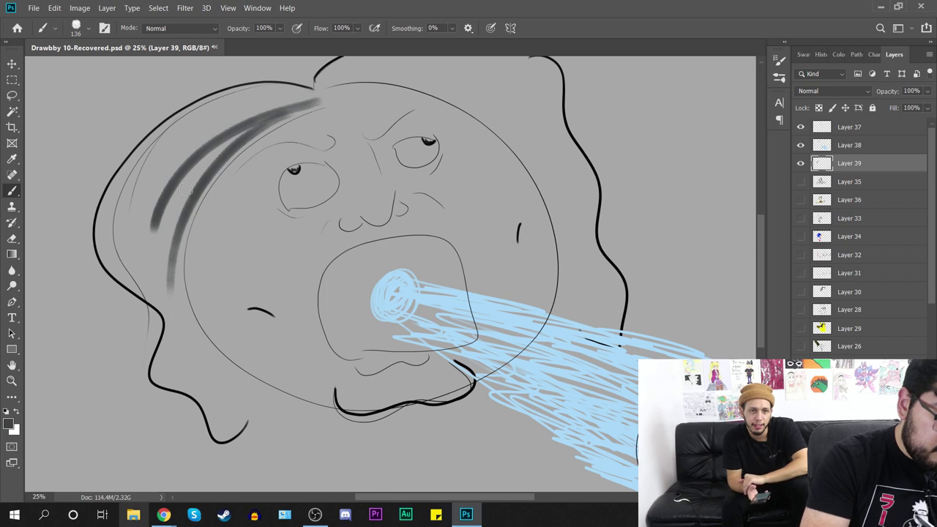
{"action": "left_click_drag", "start_coordinate": [293, 96], "coordinate": [132, 177]}
{"action": "left_click_drag", "start_coordinate": [318, 87], "coordinate": [562, 95]}
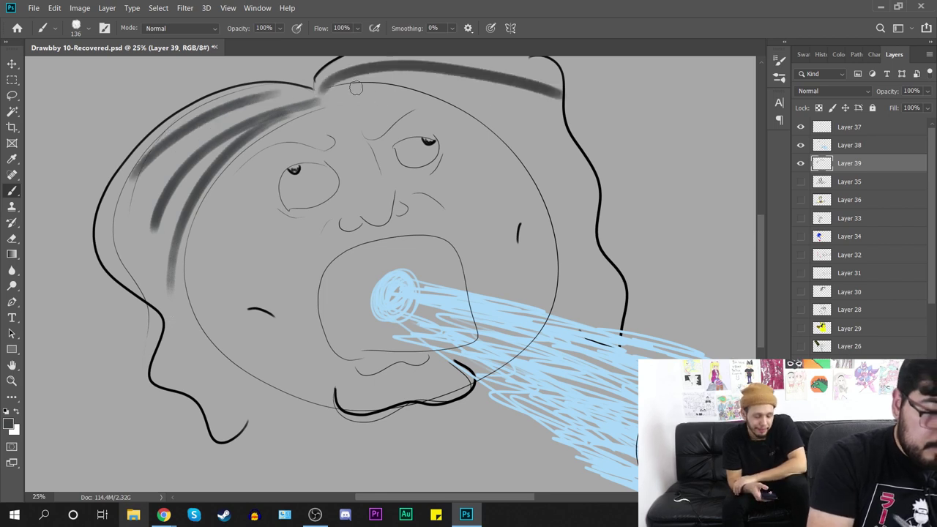
{"action": "left_click_drag", "start_coordinate": [350, 72], "coordinate": [517, 132]}
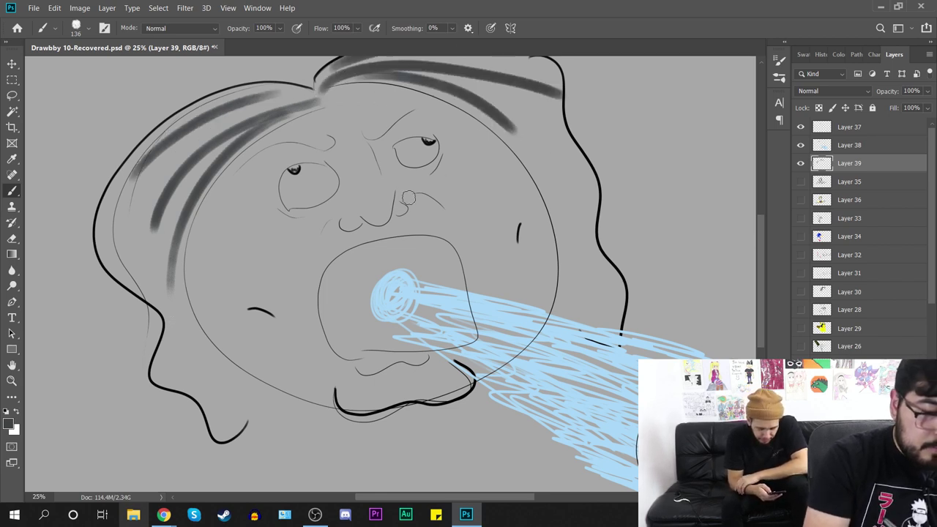
{"action": "left_click_drag", "start_coordinate": [262, 128], "coordinate": [250, 291]}
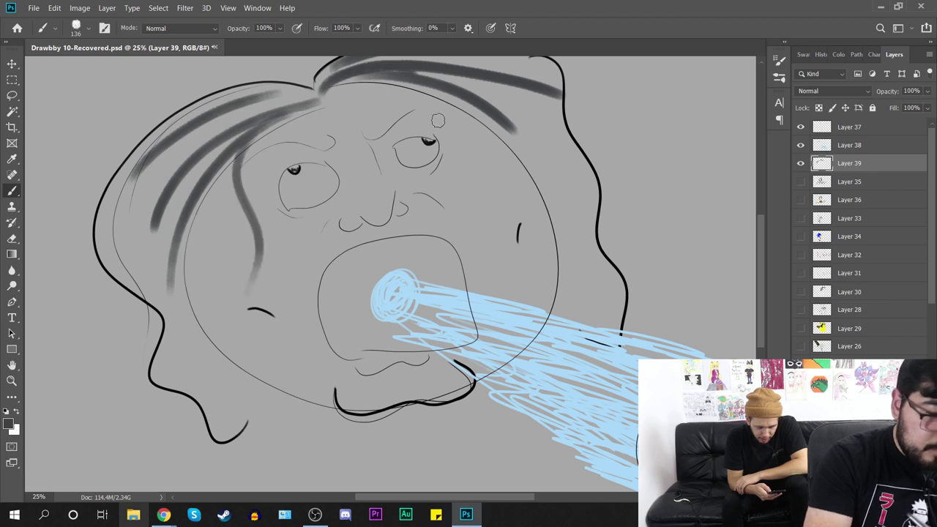
{"action": "left_click_drag", "start_coordinate": [419, 85], "coordinate": [543, 247]}
{"action": "left_click_drag", "start_coordinate": [213, 175], "coordinate": [227, 306]}
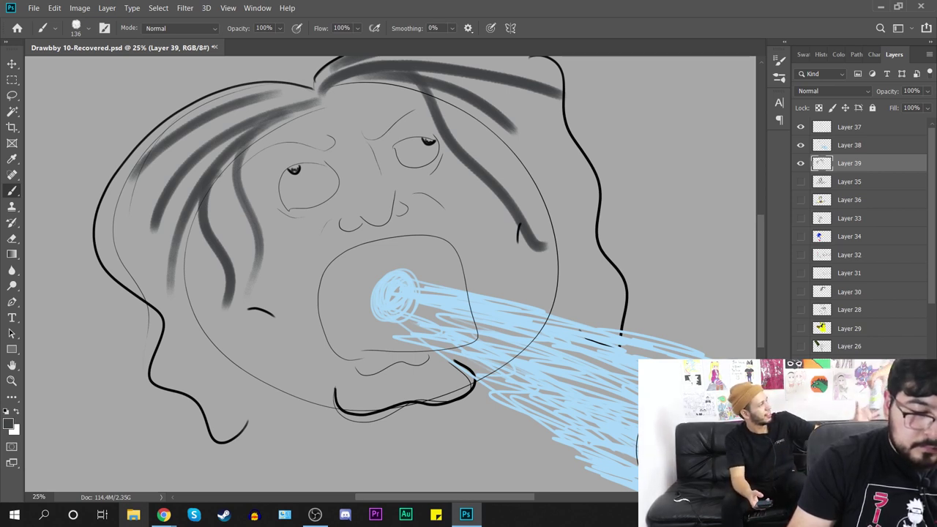
Step: Set the brush size to 42 px and draw a small tick mark in the empty space beside the hair
{"action": "right_click", "coordinate": [312, 380]}
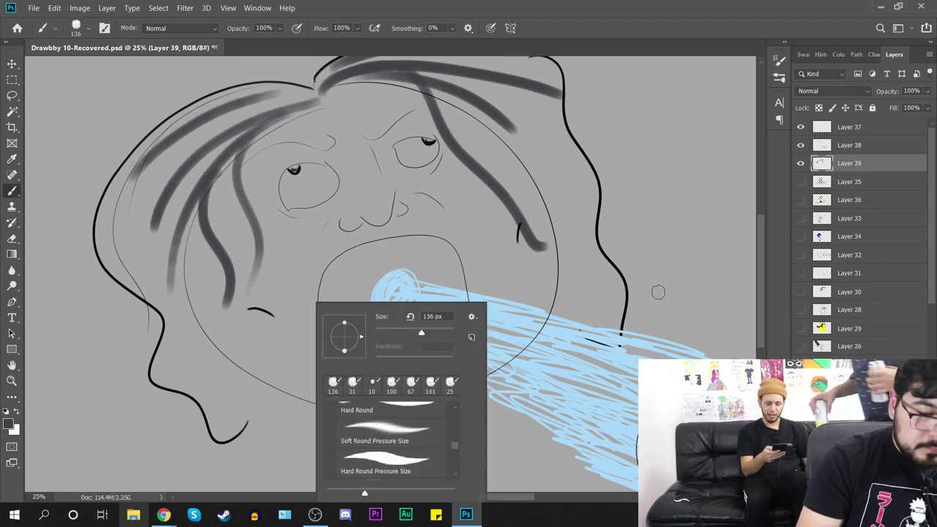
{"action": "left_click_drag", "start_coordinate": [687, 294], "coordinate": [696, 295]}
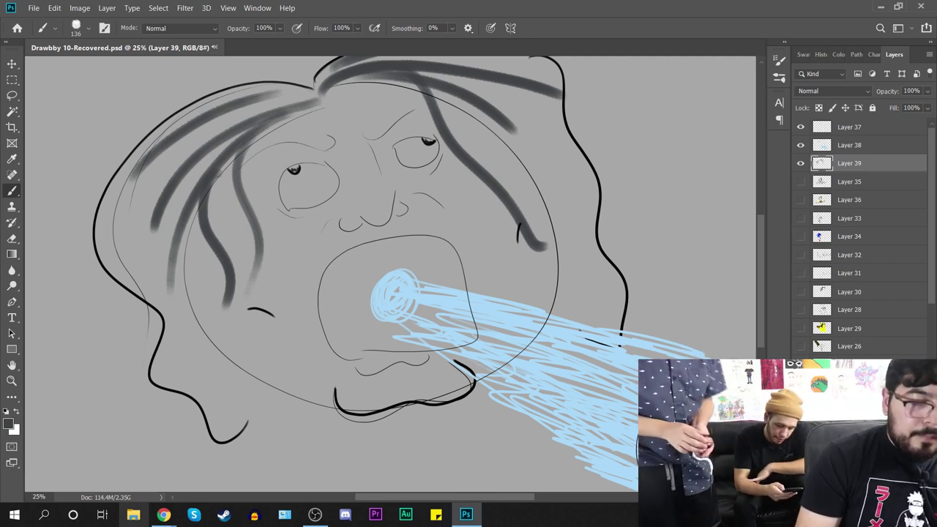
{"action": "right_click", "coordinate": [672, 439]}
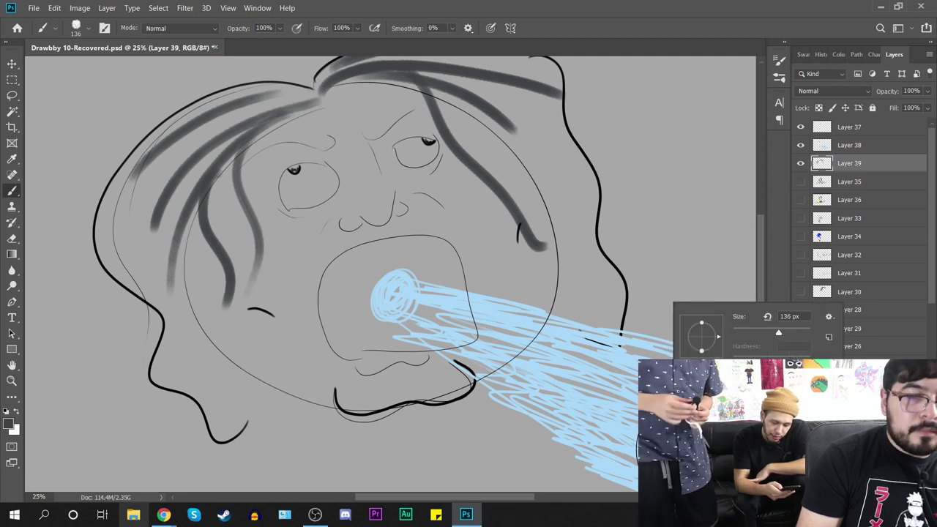
{"action": "mouse_move", "coordinate": [778, 332]}
{"action": "left_mouse_down"}
{"action": "mouse_move", "coordinate": [718, 344]}
{"action": "mouse_move", "coordinate": [749, 333]}
{"action": "left_mouse_up"}
{"action": "mouse_move", "coordinate": [659, 264]}
{"action": "left_mouse_down"}
{"action": "mouse_move", "coordinate": [672, 257]}
{"action": "mouse_move", "coordinate": [683, 315]}
{"action": "left_mouse_up"}
{"action": "key", "text": "ctrl+z"}
{"action": "left_click_drag", "start_coordinate": [627, 179], "coordinate": [642, 186]}
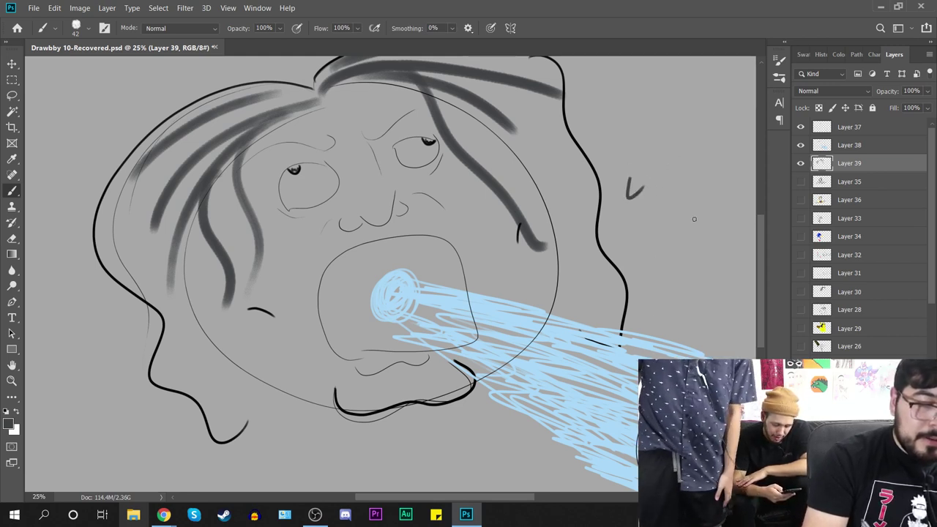
Step: Try to handwrite "Chip" above the tick mark beside the hair
{"action": "left_click_drag", "start_coordinate": [621, 105], "coordinate": [619, 126]}
{"action": "mouse_move", "coordinate": [627, 100]}
{"action": "left_mouse_down"}
{"action": "mouse_move", "coordinate": [628, 117]}
{"action": "mouse_move", "coordinate": [644, 117]}
{"action": "left_mouse_up"}
{"action": "mouse_move", "coordinate": [653, 102]}
{"action": "left_mouse_down"}
{"action": "mouse_move", "coordinate": [654, 111]}
{"action": "mouse_move", "coordinate": [669, 93]}
{"action": "mouse_move", "coordinate": [668, 104]}
{"action": "left_mouse_up"}
{"action": "left_click", "coordinate": [649, 90]}
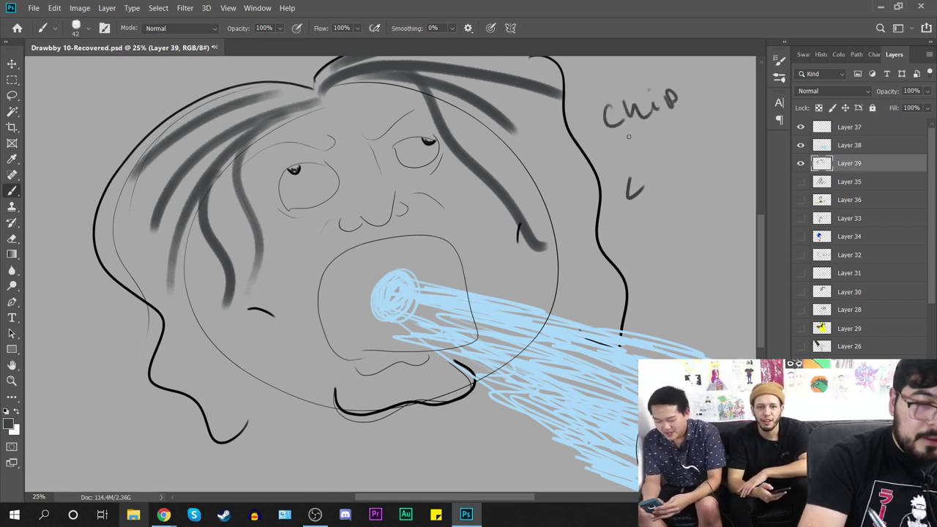
{"action": "key", "text": "ctrl+z"}
{"action": "key", "text": "ctrl+z"}
{"action": "key", "text": "ctrl+z"}
{"action": "key", "text": "ctrl+z"}
{"action": "key", "text": "ctrl+z"}
{"action": "key", "text": "ctrl+z"}
{"action": "key", "text": "ctrl+z"}
Step: Handwrite "Cheep!" three times in slanted rows above the tick mark beside the hair
{"action": "mouse_move", "coordinate": [623, 104]}
{"action": "left_mouse_down"}
{"action": "mouse_move", "coordinate": [646, 114]}
{"action": "mouse_move", "coordinate": [687, 94]}
{"action": "left_mouse_up"}
{"action": "left_click_drag", "start_coordinate": [620, 133], "coordinate": [622, 151]}
{"action": "left_click_drag", "start_coordinate": [627, 136], "coordinate": [663, 134]}
{"action": "mouse_move", "coordinate": [666, 130]}
{"action": "left_mouse_down"}
{"action": "mouse_move", "coordinate": [694, 110]}
{"action": "mouse_move", "coordinate": [704, 117]}
{"action": "left_mouse_up"}
{"action": "left_click_drag", "start_coordinate": [657, 158], "coordinate": [722, 139]}
{"action": "left_click", "coordinate": [725, 145]}
{"action": "left_click_drag", "start_coordinate": [710, 95], "coordinate": [706, 105]}
{"action": "left_click", "coordinate": [715, 112]}
{"action": "left_click_drag", "start_coordinate": [701, 67], "coordinate": [694, 81]}
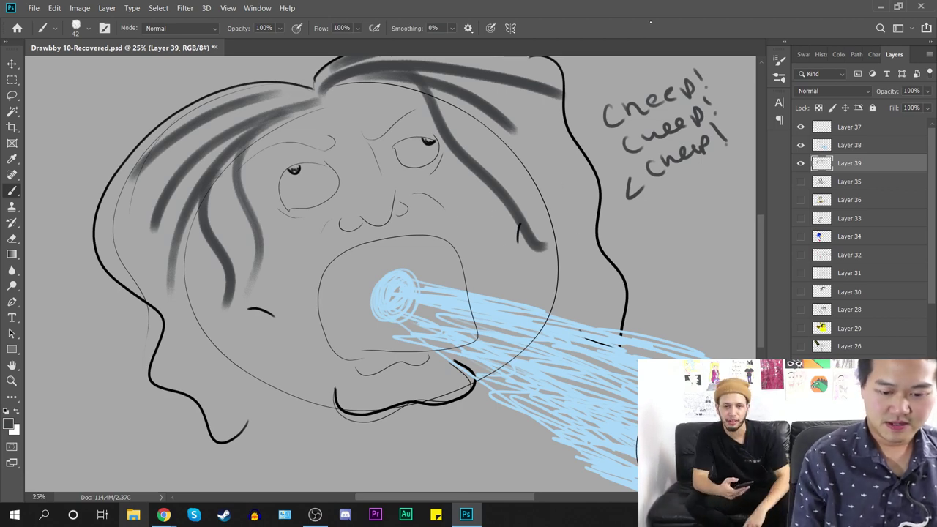
Step: Save the document and hide Layers 37, 38 and 39 to leave an empty canvas
{"action": "key", "text": "ctrl+minus"}
{"action": "key", "text": "ctrl+minus"}
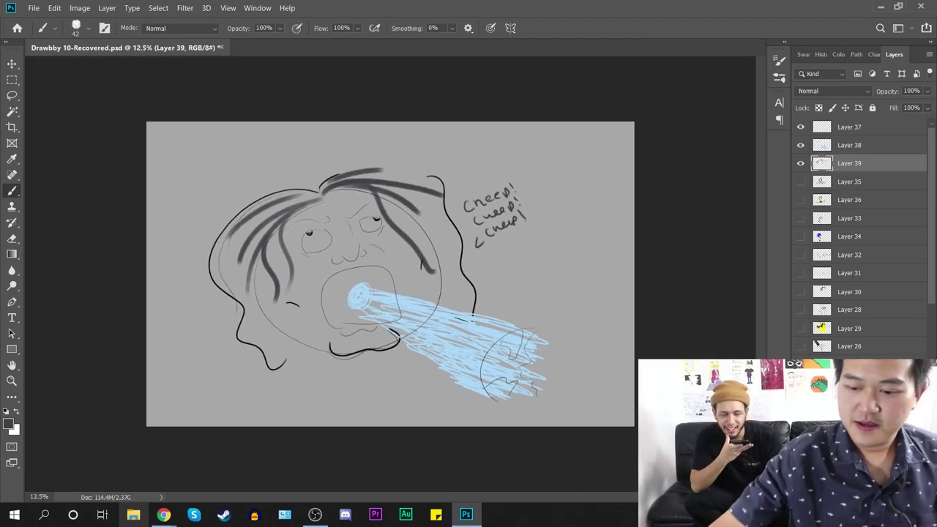
{"action": "key", "text": "ctrl+s"}
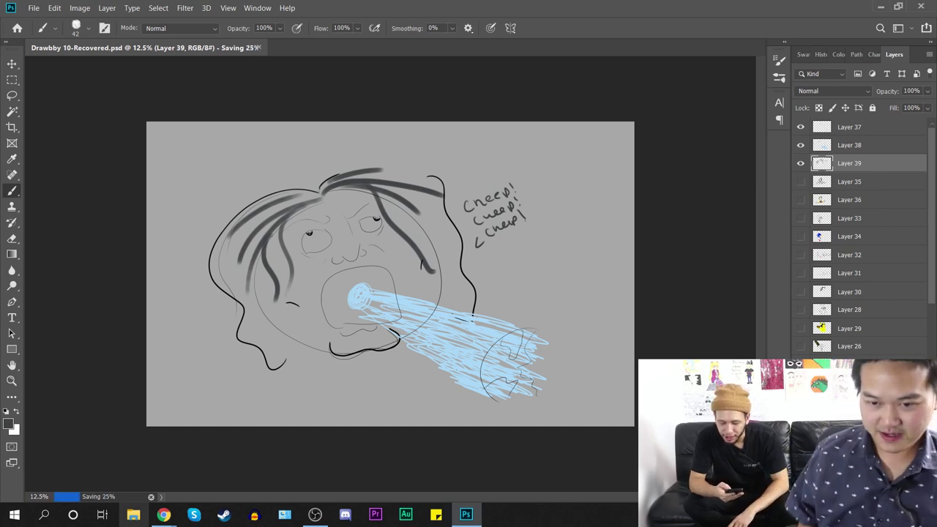
{"action": "left_click_drag", "start_coordinate": [801, 163], "coordinate": [806, 127]}
{"action": "left_click", "coordinate": [804, 127]}
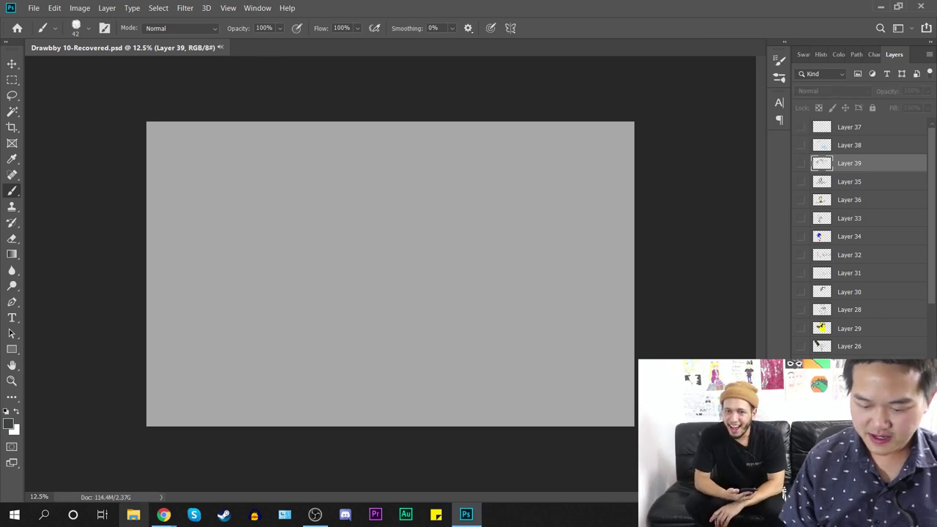
Step: Add a new layer above Layer 39, trying one stroke on it and undoing it
{"action": "left_click", "coordinate": [903, 497]}
{"action": "left_click_drag", "start_coordinate": [331, 222], "coordinate": [423, 269]}
{"action": "key", "text": "ctrl+z"}
{"action": "key", "text": "ctrl+plus"}
{"action": "key", "text": "ctrl+plus"}
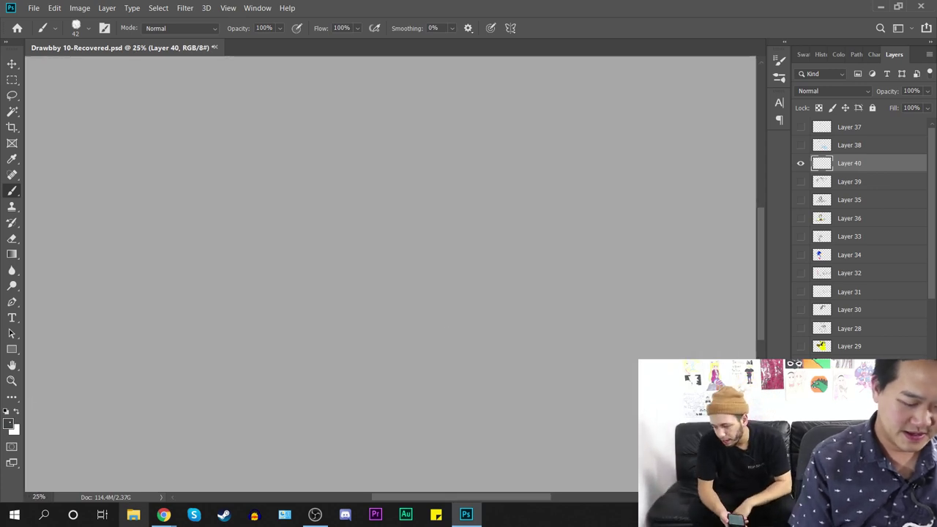
Step: Set the foreground color to dark purple #2a004e
{"action": "left_click", "coordinate": [8, 424]}
{"action": "left_click", "coordinate": [755, 109]}
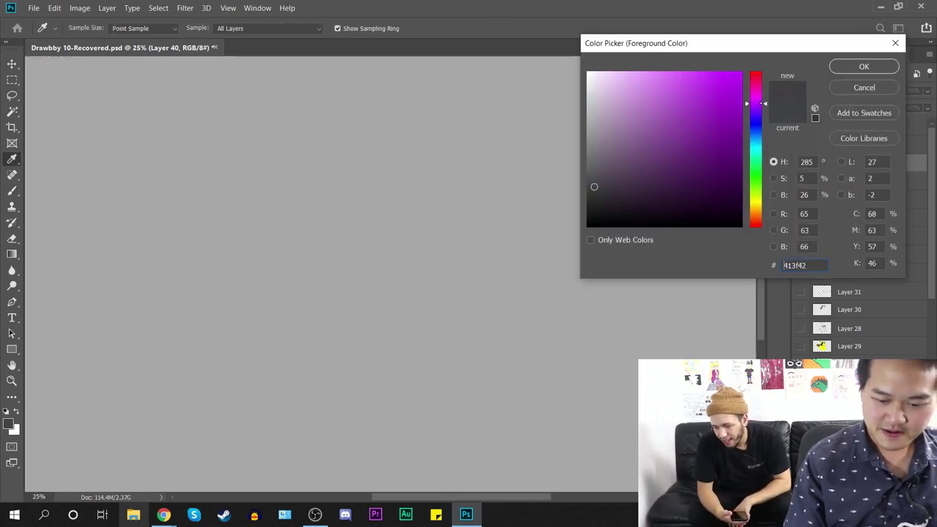
{"action": "left_click", "coordinate": [667, 71]}
{"action": "mouse_move", "coordinate": [667, 71]}
{"action": "left_mouse_down"}
{"action": "mouse_move", "coordinate": [687, 72]}
{"action": "mouse_move", "coordinate": [742, 179]}
{"action": "left_mouse_up"}
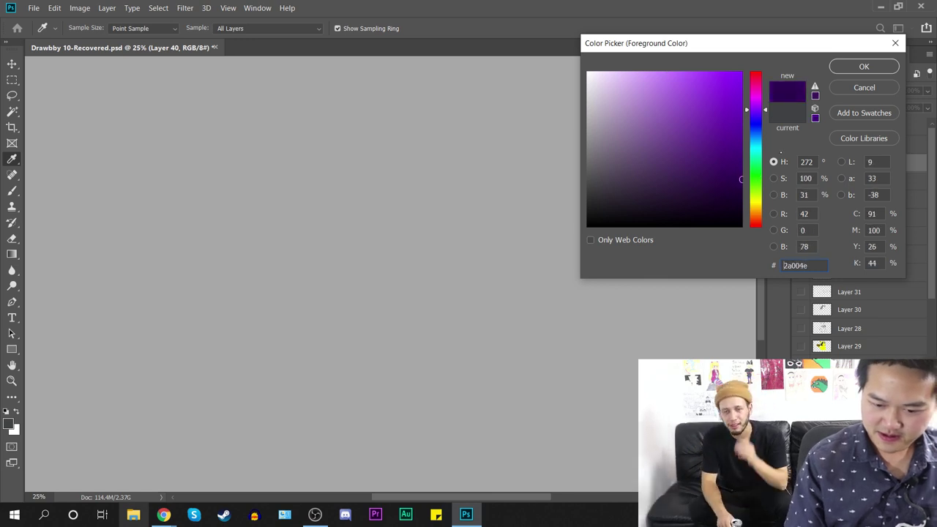
{"action": "left_click", "coordinate": [866, 67]}
{"action": "mouse_move", "coordinate": [544, 232]}
{"action": "left_mouse_down"}
{"action": "mouse_move", "coordinate": [558, 341]}
{"action": "mouse_move", "coordinate": [643, 226]}
{"action": "mouse_move", "coordinate": [563, 259]}
{"action": "left_mouse_up"}
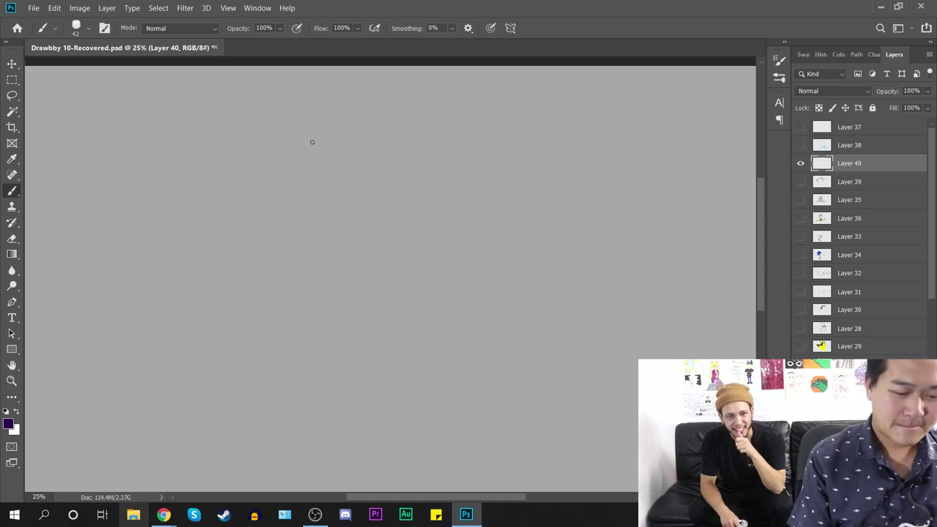
{"action": "key", "text": "ctrl+minus"}
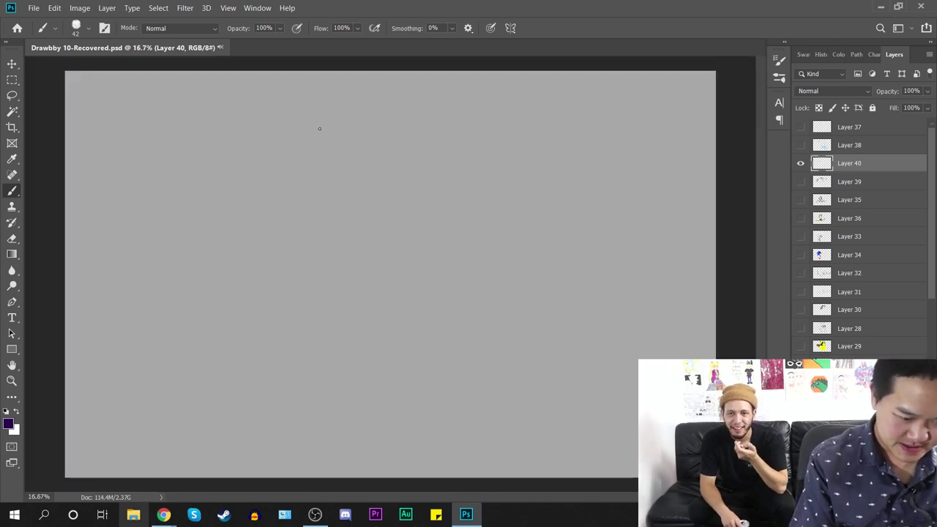
{"action": "left_click_drag", "start_coordinate": [315, 132], "coordinate": [305, 144]}
{"action": "key", "text": "ctrl+z"}
{"action": "key", "text": "ctrl+plus"}
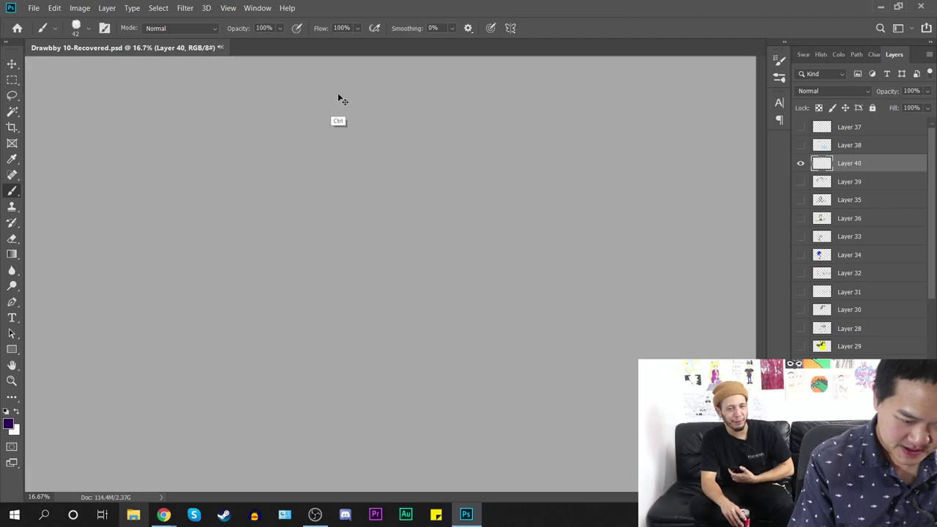
Step: Mark the top of the head and the ground level with short purple strokes, undoing stray attempts
{"action": "left_click_drag", "start_coordinate": [273, 130], "coordinate": [284, 125]}
{"action": "key", "text": "ctrl+z"}
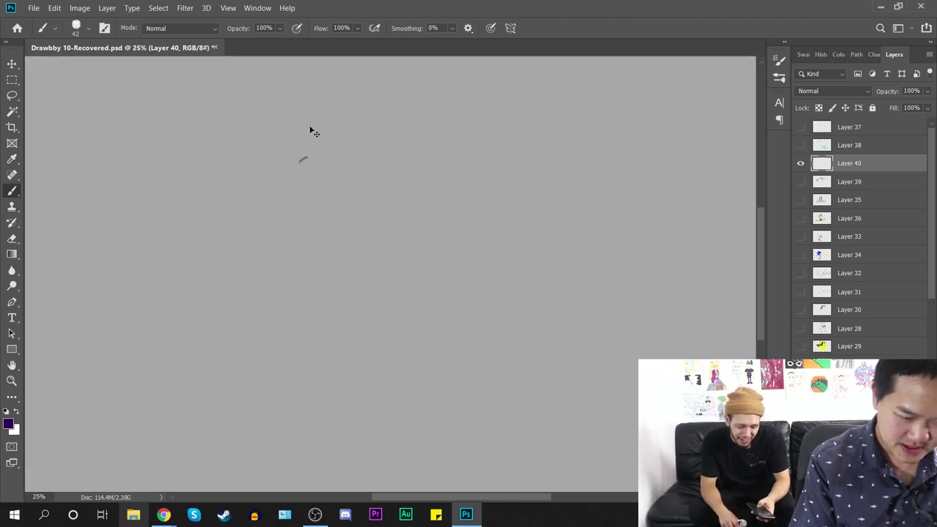
{"action": "key", "text": "ctrl+minus"}
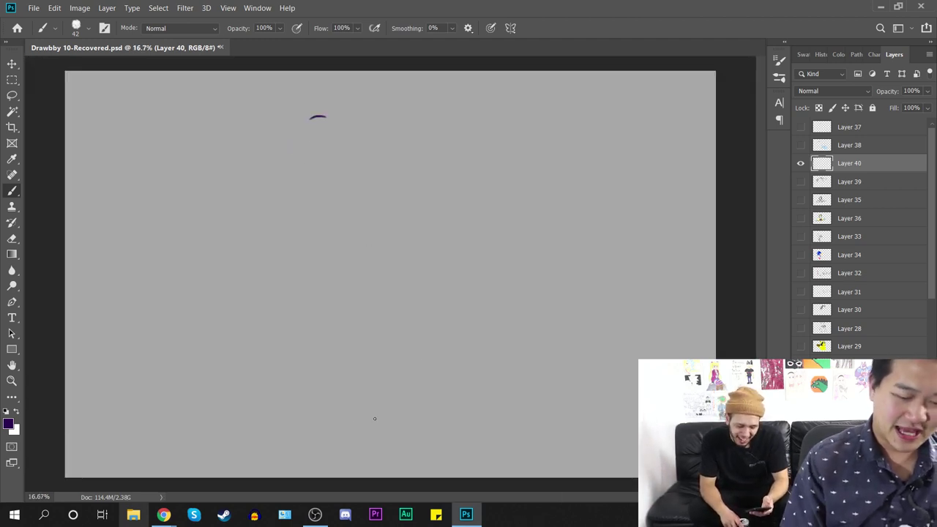
{"action": "key", "text": "ctrl+z"}
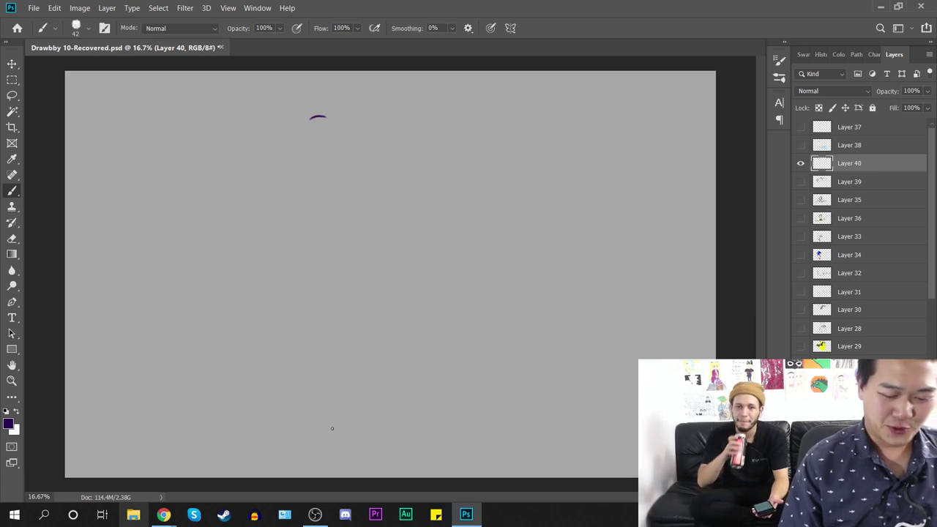
{"action": "left_click_drag", "start_coordinate": [323, 431], "coordinate": [343, 431]}
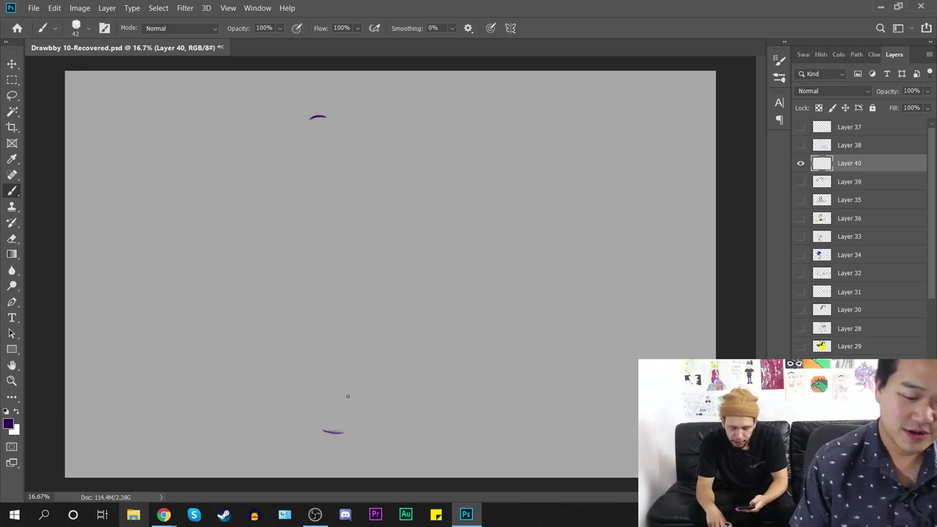
Step: Add a short brow stroke beneath the head arc and undo the extra stroke below it
{"action": "key", "text": "ctrl+plus"}
{"action": "key", "text": "ctrl+plus"}
{"action": "mouse_move", "coordinate": [345, 111]}
{"action": "left_mouse_down"}
{"action": "mouse_move", "coordinate": [383, 182]}
{"action": "mouse_move", "coordinate": [490, 314]}
{"action": "left_mouse_up"}
{"action": "mouse_move", "coordinate": [372, 171]}
{"action": "left_mouse_down"}
{"action": "mouse_move", "coordinate": [386, 171]}
{"action": "mouse_move", "coordinate": [376, 178]}
{"action": "left_mouse_up"}
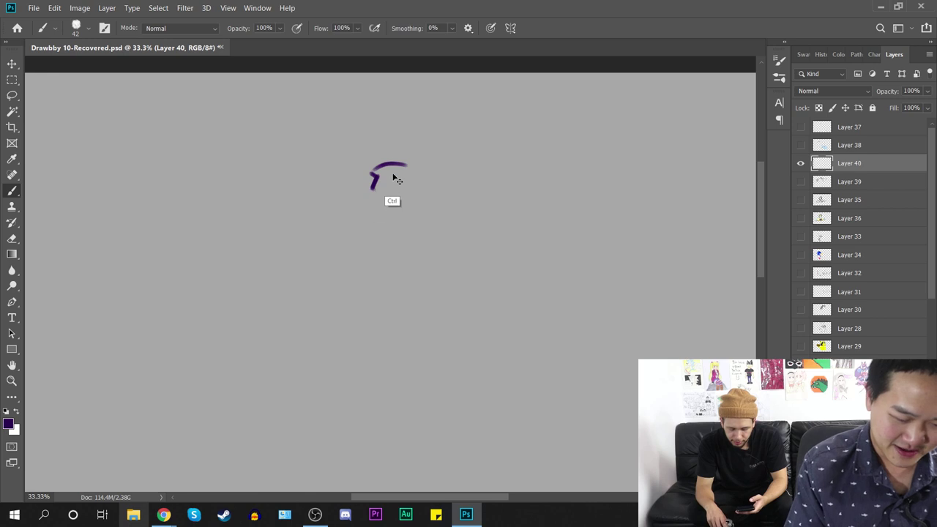
{"action": "key", "text": "ctrl+z"}
Step: Set the brush size to 20 px
{"action": "right_click", "coordinate": [423, 157]}
{"action": "left_click", "coordinate": [542, 174]}
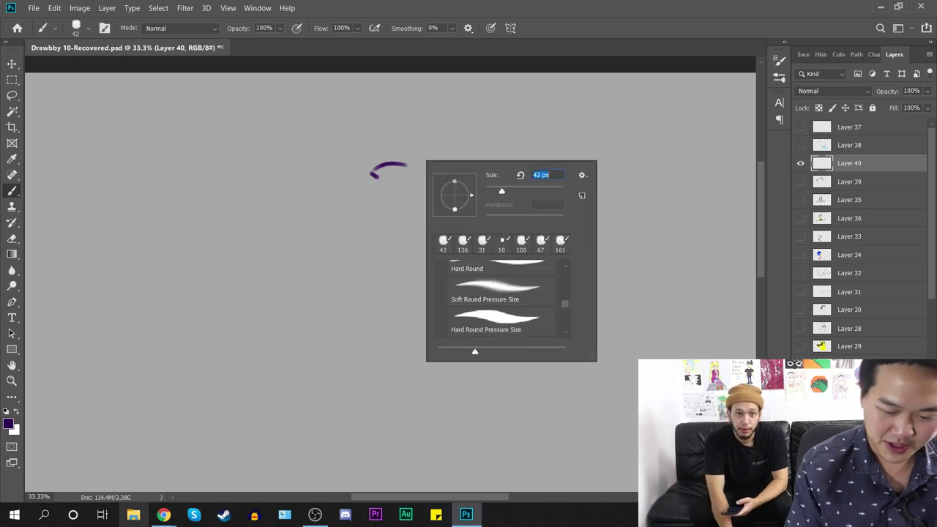
{"action": "type", "text": "20"}
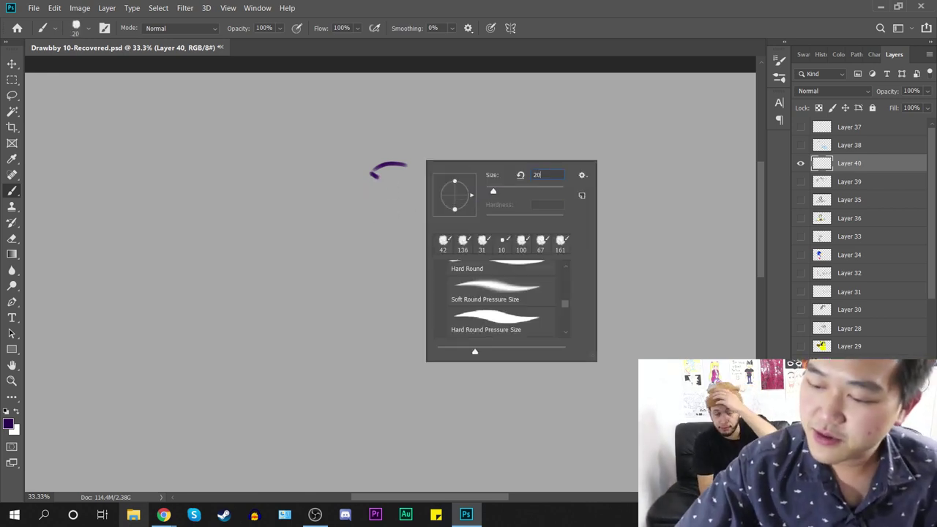
{"action": "key", "text": "Return"}
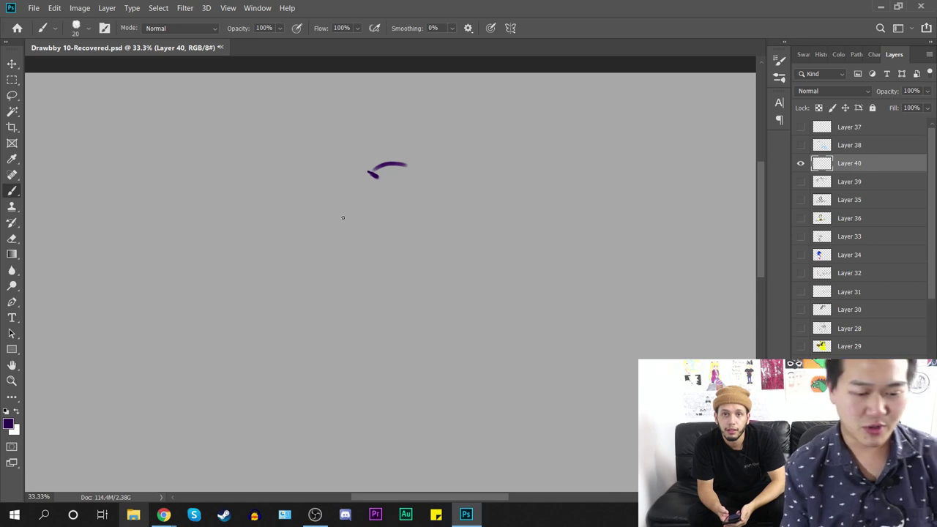
Step: Sketch the small head's side profile and thicken its top edge with overlapping strokes
{"action": "mouse_move", "coordinate": [375, 186]}
{"action": "left_mouse_down"}
{"action": "mouse_move", "coordinate": [359, 210]}
{"action": "mouse_move", "coordinate": [385, 214]}
{"action": "mouse_move", "coordinate": [418, 196]}
{"action": "mouse_move", "coordinate": [422, 183]}
{"action": "mouse_move", "coordinate": [380, 214]}
{"action": "mouse_move", "coordinate": [366, 214]}
{"action": "mouse_move", "coordinate": [373, 189]}
{"action": "mouse_move", "coordinate": [354, 207]}
{"action": "left_mouse_up"}
{"action": "left_click_drag", "start_coordinate": [369, 173], "coordinate": [401, 159]}
{"action": "left_click_drag", "start_coordinate": [372, 168], "coordinate": [410, 157]}
{"action": "left_click_drag", "start_coordinate": [390, 165], "coordinate": [425, 161]}
Step: Sketch a long back curve behind the head and a V-shaped neck and collar line beneath it
{"action": "key", "text": "space"}
{"action": "left_click_drag", "start_coordinate": [540, 247], "coordinate": [481, 220]}
{"action": "left_click_drag", "start_coordinate": [341, 135], "coordinate": [505, 188]}
{"action": "mouse_move", "coordinate": [344, 179]}
{"action": "left_mouse_down"}
{"action": "mouse_move", "coordinate": [408, 250]}
{"action": "mouse_move", "coordinate": [488, 195]}
{"action": "left_mouse_up"}
{"action": "left_click_drag", "start_coordinate": [407, 244], "coordinate": [588, 171]}
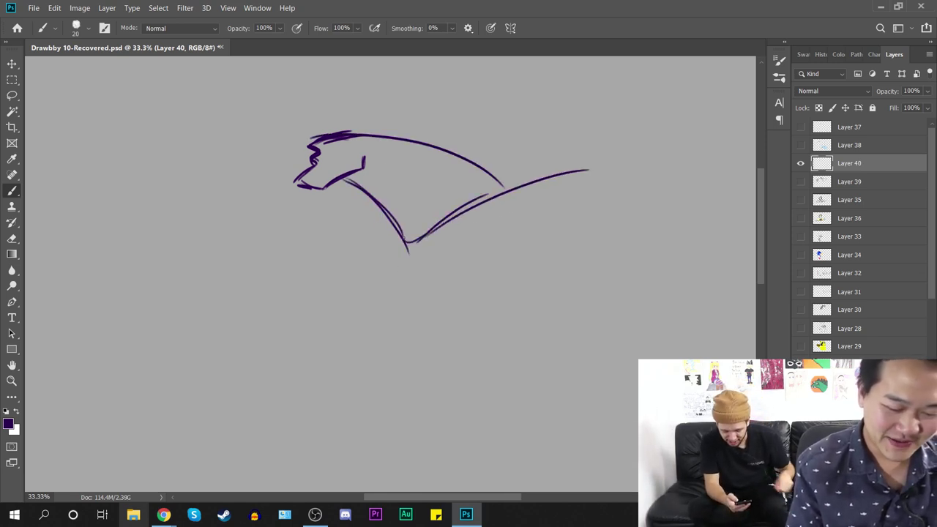
Step: Extend the shoulder line behind the head and sketch the curved chest and ribcage contours
{"action": "left_click_drag", "start_coordinate": [359, 215], "coordinate": [407, 241]}
{"action": "key", "text": "ctrl+minus"}
{"action": "key", "text": "ctrl+minus"}
{"action": "left_click_drag", "start_coordinate": [381, 123], "coordinate": [489, 136]}
{"action": "mouse_move", "coordinate": [432, 143]}
{"action": "left_mouse_down"}
{"action": "mouse_move", "coordinate": [339, 169]}
{"action": "mouse_move", "coordinate": [390, 204]}
{"action": "left_mouse_up"}
{"action": "mouse_move", "coordinate": [325, 161]}
{"action": "left_mouse_down"}
{"action": "mouse_move", "coordinate": [355, 191]}
{"action": "mouse_move", "coordinate": [443, 174]}
{"action": "left_mouse_up"}
{"action": "left_click_drag", "start_coordinate": [446, 165], "coordinate": [422, 187]}
Step: Sketch the abdomen lines below the chest and redraw the back contour down to the waist
{"action": "mouse_move", "coordinate": [365, 195]}
{"action": "left_mouse_down"}
{"action": "mouse_move", "coordinate": [418, 203]}
{"action": "mouse_move", "coordinate": [364, 203]}
{"action": "left_mouse_up"}
{"action": "left_click_drag", "start_coordinate": [365, 196], "coordinate": [410, 224]}
{"action": "mouse_move", "coordinate": [381, 198]}
{"action": "left_mouse_down"}
{"action": "mouse_move", "coordinate": [424, 223]}
{"action": "mouse_move", "coordinate": [398, 259]}
{"action": "left_mouse_up"}
{"action": "left_click_drag", "start_coordinate": [458, 135], "coordinate": [443, 206]}
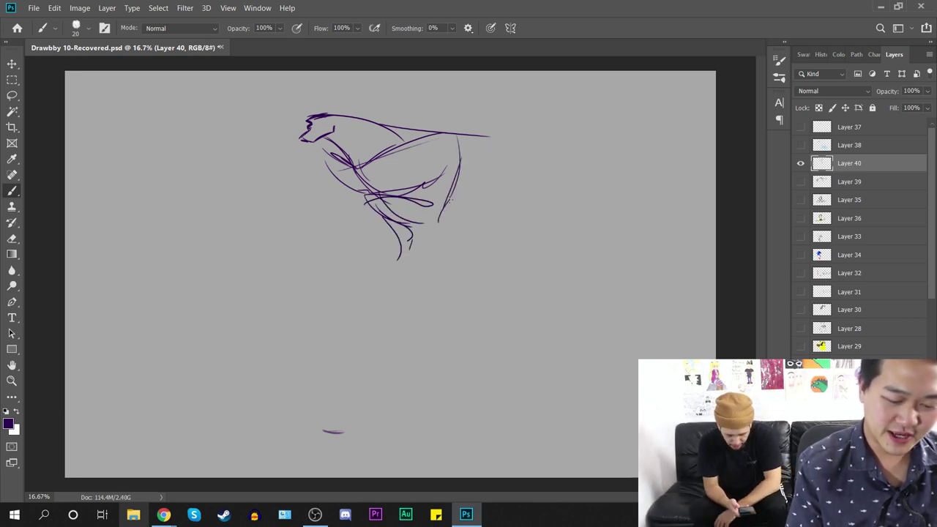
{"action": "key", "text": "ctrl+z"}
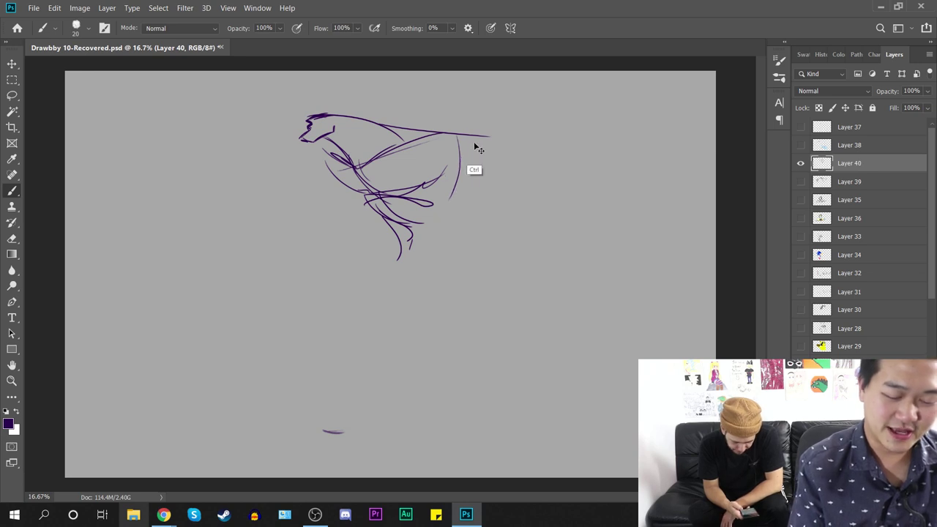
{"action": "mouse_move", "coordinate": [451, 202]}
{"action": "left_mouse_down"}
{"action": "mouse_move", "coordinate": [464, 131]}
{"action": "mouse_move", "coordinate": [437, 240]}
{"action": "left_mouse_up"}
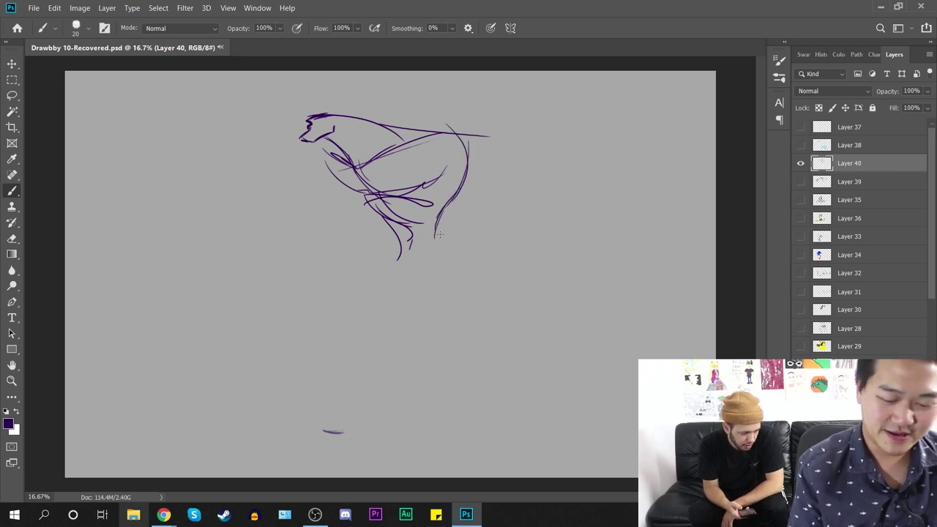
Step: Define the narrow waist and sketch the hip curve and the pointed crotch piece
{"action": "left_click_drag", "start_coordinate": [373, 206], "coordinate": [388, 262]}
{"action": "left_click_drag", "start_coordinate": [401, 223], "coordinate": [379, 270]}
{"action": "mouse_move", "coordinate": [443, 203]}
{"action": "left_mouse_down"}
{"action": "mouse_move", "coordinate": [447, 266]}
{"action": "mouse_move", "coordinate": [369, 280]}
{"action": "left_mouse_up"}
{"action": "mouse_move", "coordinate": [438, 255]}
{"action": "left_mouse_down"}
{"action": "mouse_move", "coordinate": [419, 268]}
{"action": "mouse_move", "coordinate": [419, 293]}
{"action": "left_mouse_up"}
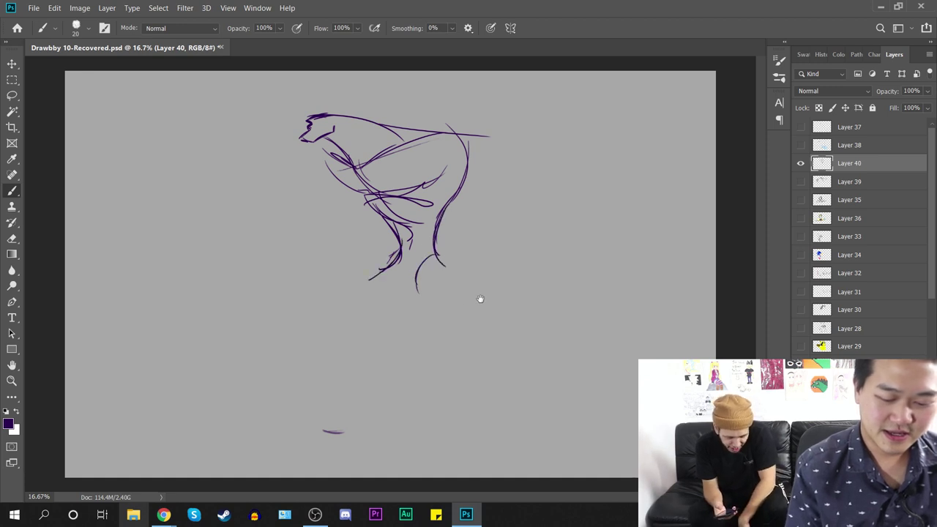
{"action": "left_click_drag", "start_coordinate": [427, 255], "coordinate": [395, 308]}
{"action": "left_click_drag", "start_coordinate": [385, 271], "coordinate": [398, 310]}
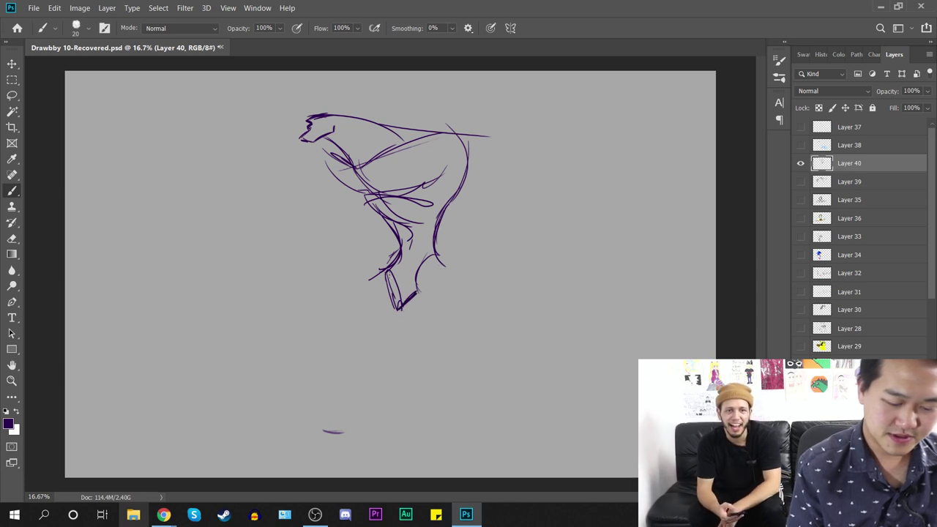
Step: Draw the front leg stretched forward with thigh, bent knee, shin and rounded foot
{"action": "left_click_drag", "start_coordinate": [390, 273], "coordinate": [328, 321]}
{"action": "left_click_drag", "start_coordinate": [390, 301], "coordinate": [320, 337]}
{"action": "mouse_move", "coordinate": [398, 271]}
{"action": "left_mouse_down"}
{"action": "mouse_move", "coordinate": [306, 328]}
{"action": "mouse_move", "coordinate": [254, 418]}
{"action": "left_mouse_up"}
{"action": "mouse_move", "coordinate": [321, 335]}
{"action": "left_mouse_down"}
{"action": "mouse_move", "coordinate": [271, 422]}
{"action": "mouse_move", "coordinate": [234, 432]}
{"action": "left_mouse_up"}
{"action": "mouse_move", "coordinate": [253, 411]}
{"action": "left_mouse_down"}
{"action": "mouse_move", "coordinate": [236, 417]}
{"action": "mouse_move", "coordinate": [240, 432]}
{"action": "mouse_move", "coordinate": [261, 427]}
{"action": "left_mouse_up"}
Step: Draw the rear leg extended backward with thigh, knee, calf and flat pointed foot
{"action": "left_click_drag", "start_coordinate": [423, 294], "coordinate": [447, 331]}
{"action": "left_click_drag", "start_coordinate": [440, 246], "coordinate": [468, 337]}
{"action": "left_click_drag", "start_coordinate": [459, 301], "coordinate": [484, 344]}
{"action": "mouse_move", "coordinate": [428, 277]}
{"action": "left_mouse_down"}
{"action": "mouse_move", "coordinate": [471, 352]}
{"action": "mouse_move", "coordinate": [525, 400]}
{"action": "left_mouse_up"}
{"action": "mouse_move", "coordinate": [482, 330]}
{"action": "left_mouse_down"}
{"action": "mouse_move", "coordinate": [546, 398]}
{"action": "mouse_move", "coordinate": [538, 434]}
{"action": "left_mouse_up"}
{"action": "left_click_drag", "start_coordinate": [539, 401], "coordinate": [604, 449]}
{"action": "left_click_drag", "start_coordinate": [574, 432], "coordinate": [536, 440]}
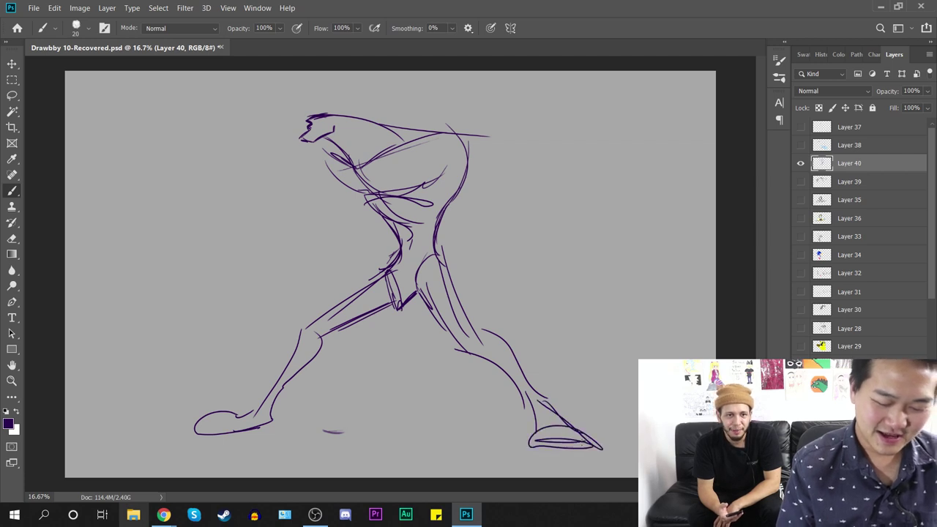
Step: Reinforce the chest edge and draw the front arm reaching down with elbow, forearm and clawed hand
{"action": "mouse_move", "coordinate": [326, 150]}
{"action": "left_mouse_down"}
{"action": "mouse_move", "coordinate": [379, 199]}
{"action": "mouse_move", "coordinate": [339, 178]}
{"action": "mouse_move", "coordinate": [374, 205]}
{"action": "left_mouse_up"}
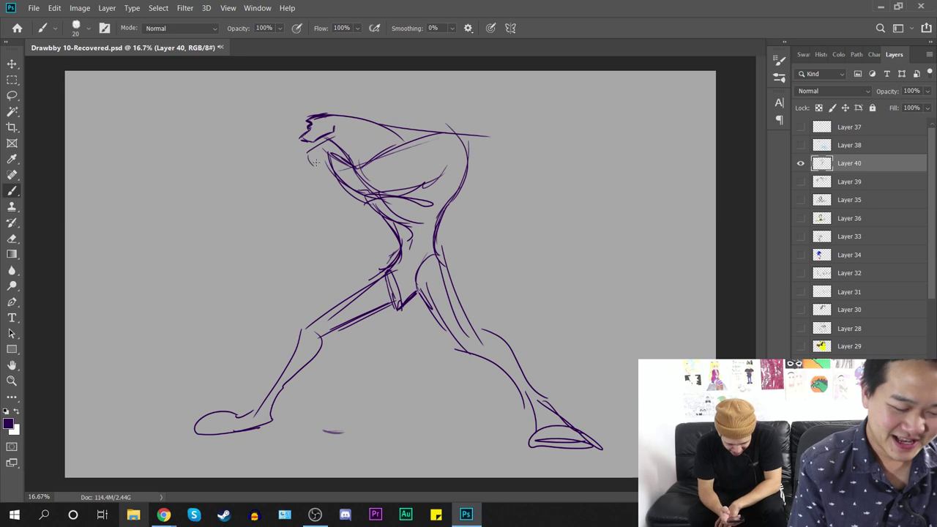
{"action": "left_click_drag", "start_coordinate": [300, 205], "coordinate": [307, 189]}
{"action": "mouse_move", "coordinate": [319, 206]}
{"action": "left_mouse_down"}
{"action": "mouse_move", "coordinate": [308, 157]}
{"action": "mouse_move", "coordinate": [315, 155]}
{"action": "mouse_move", "coordinate": [296, 213]}
{"action": "left_mouse_up"}
{"action": "mouse_move", "coordinate": [338, 176]}
{"action": "left_mouse_down"}
{"action": "mouse_move", "coordinate": [316, 212]}
{"action": "mouse_move", "coordinate": [239, 255]}
{"action": "left_mouse_up"}
{"action": "mouse_move", "coordinate": [312, 220]}
{"action": "left_mouse_down"}
{"action": "mouse_move", "coordinate": [252, 258]}
{"action": "mouse_move", "coordinate": [246, 276]}
{"action": "mouse_move", "coordinate": [222, 268]}
{"action": "mouse_move", "coordinate": [214, 281]}
{"action": "mouse_move", "coordinate": [242, 277]}
{"action": "mouse_move", "coordinate": [244, 304]}
{"action": "mouse_move", "coordinate": [188, 311]}
{"action": "left_mouse_up"}
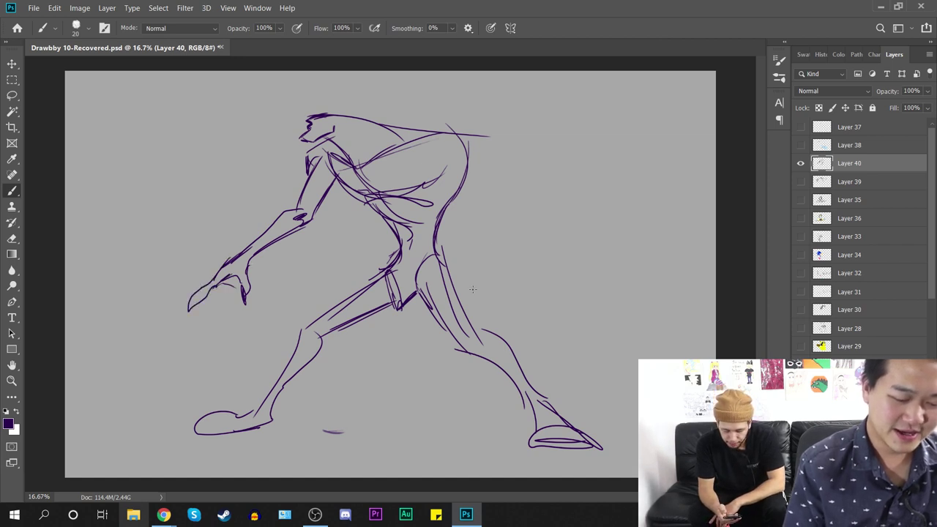
Step: Sketch the rounded rear shoulder and the upper arm leading down to the elbow
{"action": "mouse_move", "coordinate": [423, 133]}
{"action": "left_mouse_down"}
{"action": "mouse_move", "coordinate": [482, 150]}
{"action": "mouse_move", "coordinate": [441, 156]}
{"action": "mouse_move", "coordinate": [409, 189]}
{"action": "left_mouse_up"}
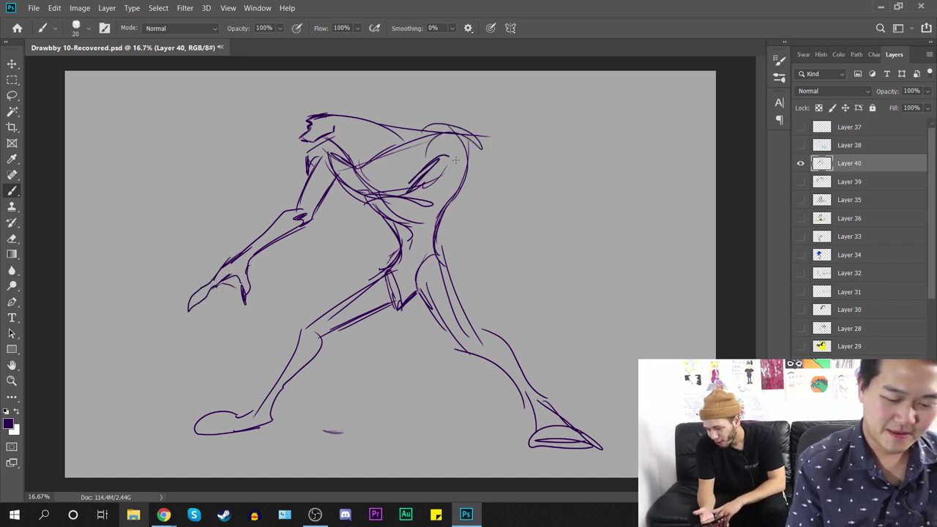
{"action": "left_click_drag", "start_coordinate": [440, 139], "coordinate": [481, 157]}
{"action": "left_click_drag", "start_coordinate": [438, 159], "coordinate": [468, 201]}
{"action": "left_click_drag", "start_coordinate": [440, 165], "coordinate": [506, 211]}
{"action": "left_click_drag", "start_coordinate": [470, 163], "coordinate": [507, 214]}
Step: Draw the rear arm's forearm and its hand with thumb and outstretched fingers
{"action": "mouse_move", "coordinate": [439, 169]}
{"action": "left_mouse_down"}
{"action": "mouse_move", "coordinate": [507, 216]}
{"action": "mouse_move", "coordinate": [521, 276]}
{"action": "left_mouse_up"}
{"action": "left_click_drag", "start_coordinate": [482, 210], "coordinate": [521, 274]}
{"action": "mouse_move", "coordinate": [504, 194]}
{"action": "left_mouse_down"}
{"action": "mouse_move", "coordinate": [533, 271]}
{"action": "mouse_move", "coordinate": [496, 288]}
{"action": "left_mouse_up"}
{"action": "mouse_move", "coordinate": [498, 287]}
{"action": "left_mouse_down"}
{"action": "mouse_move", "coordinate": [542, 285]}
{"action": "mouse_move", "coordinate": [494, 301]}
{"action": "left_mouse_up"}
{"action": "mouse_move", "coordinate": [496, 294]}
{"action": "left_mouse_down"}
{"action": "mouse_move", "coordinate": [539, 285]}
{"action": "mouse_move", "coordinate": [584, 320]}
{"action": "left_mouse_up"}
{"action": "left_click_drag", "start_coordinate": [539, 287], "coordinate": [561, 305]}
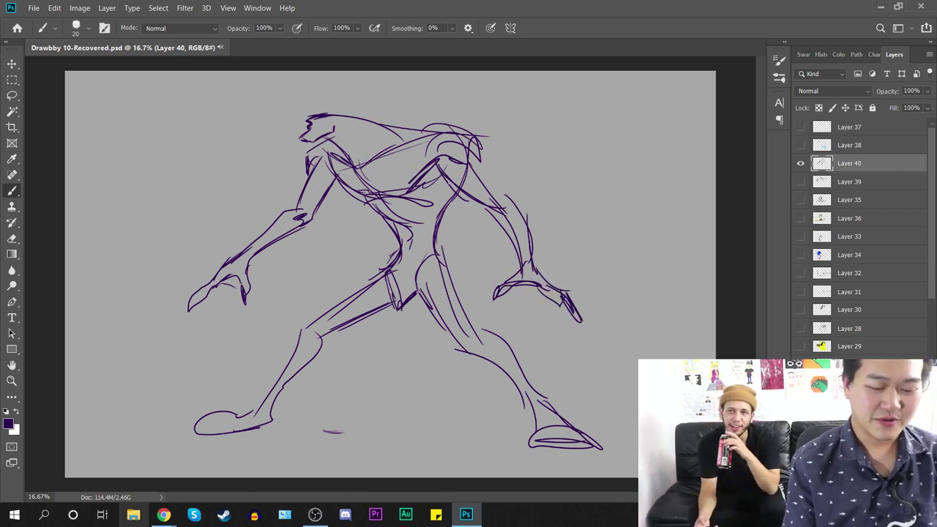
Step: Hatch the side of the ribcage and darken the chest, abdomen and belt lines of the torso
{"action": "mouse_move", "coordinate": [425, 181]}
{"action": "left_mouse_down"}
{"action": "mouse_move", "coordinate": [448, 164]}
{"action": "mouse_move", "coordinate": [454, 170]}
{"action": "left_mouse_up"}
{"action": "left_click_drag", "start_coordinate": [428, 205], "coordinate": [452, 186]}
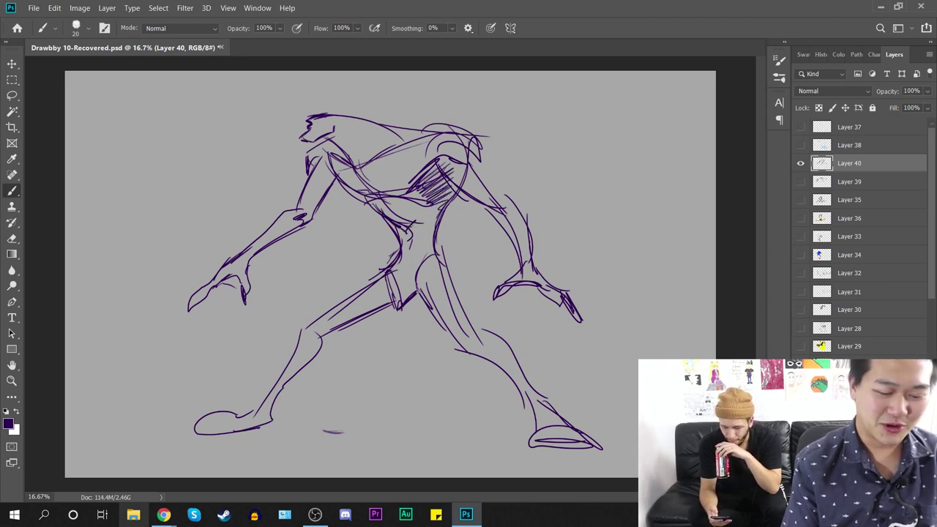
{"action": "mouse_move", "coordinate": [409, 233]}
{"action": "left_mouse_down"}
{"action": "mouse_move", "coordinate": [394, 240]}
{"action": "mouse_move", "coordinate": [435, 230]}
{"action": "left_mouse_up"}
{"action": "left_click_drag", "start_coordinate": [392, 272], "coordinate": [434, 249]}
{"action": "left_click_drag", "start_coordinate": [453, 207], "coordinate": [432, 251]}
{"action": "mouse_move", "coordinate": [421, 189]}
{"action": "left_mouse_down"}
{"action": "mouse_move", "coordinate": [378, 197]}
{"action": "mouse_move", "coordinate": [341, 186]}
{"action": "mouse_move", "coordinate": [361, 205]}
{"action": "left_mouse_up"}
{"action": "mouse_move", "coordinate": [354, 164]}
{"action": "left_mouse_down"}
{"action": "mouse_move", "coordinate": [381, 202]}
{"action": "mouse_move", "coordinate": [438, 127]}
{"action": "left_mouse_up"}
Step: Sketch a tall tilted rectangular block over the front shoulder with a small angled line beside it
{"action": "left_click_drag", "start_coordinate": [299, 77], "coordinate": [264, 98]}
{"action": "left_click_drag", "start_coordinate": [271, 106], "coordinate": [307, 172]}
{"action": "left_click_drag", "start_coordinate": [304, 71], "coordinate": [333, 126]}
{"action": "mouse_move", "coordinate": [262, 99]}
{"action": "left_mouse_down"}
{"action": "mouse_move", "coordinate": [288, 142]}
{"action": "mouse_move", "coordinate": [277, 164]}
{"action": "left_mouse_up"}
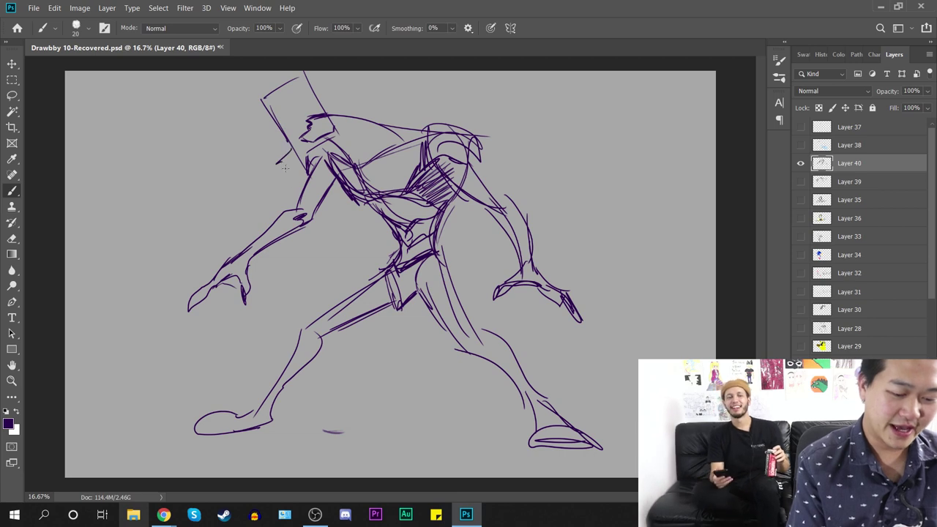
Step: Sketch a matching tilted rectangular block over the rear shoulder, with its base joined to the chest
{"action": "mouse_move", "coordinate": [448, 71]}
{"action": "left_mouse_down"}
{"action": "mouse_move", "coordinate": [412, 90]}
{"action": "mouse_move", "coordinate": [431, 136]}
{"action": "left_mouse_up"}
{"action": "left_click_drag", "start_coordinate": [417, 99], "coordinate": [429, 135]}
{"action": "left_click_drag", "start_coordinate": [408, 149], "coordinate": [418, 163]}
{"action": "left_click_drag", "start_coordinate": [458, 71], "coordinate": [484, 159]}
{"action": "left_click_drag", "start_coordinate": [412, 145], "coordinate": [431, 180]}
{"action": "left_click_drag", "start_coordinate": [483, 155], "coordinate": [411, 193]}
{"action": "left_click_drag", "start_coordinate": [401, 154], "coordinate": [418, 180]}
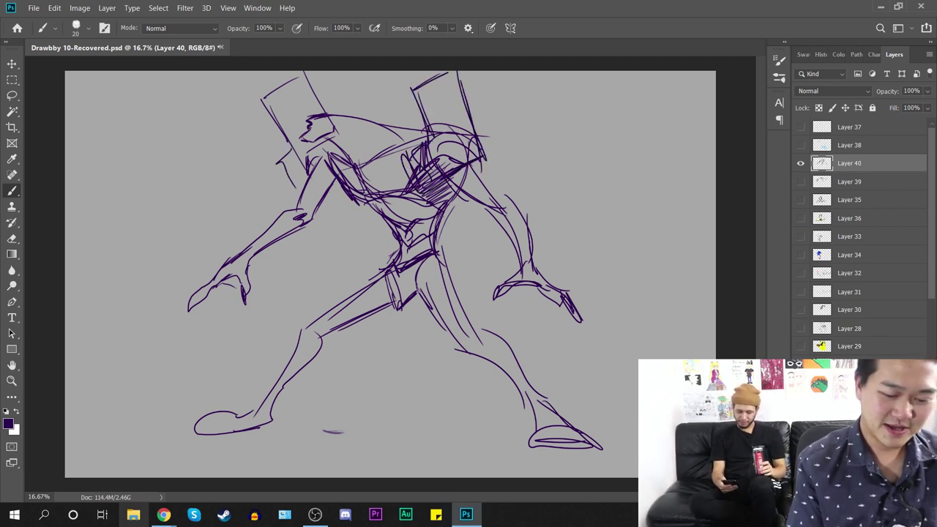
Step: Shade the hip joints and scribble in dark knee joints on both legs
{"action": "left_click_drag", "start_coordinate": [430, 279], "coordinate": [408, 297]}
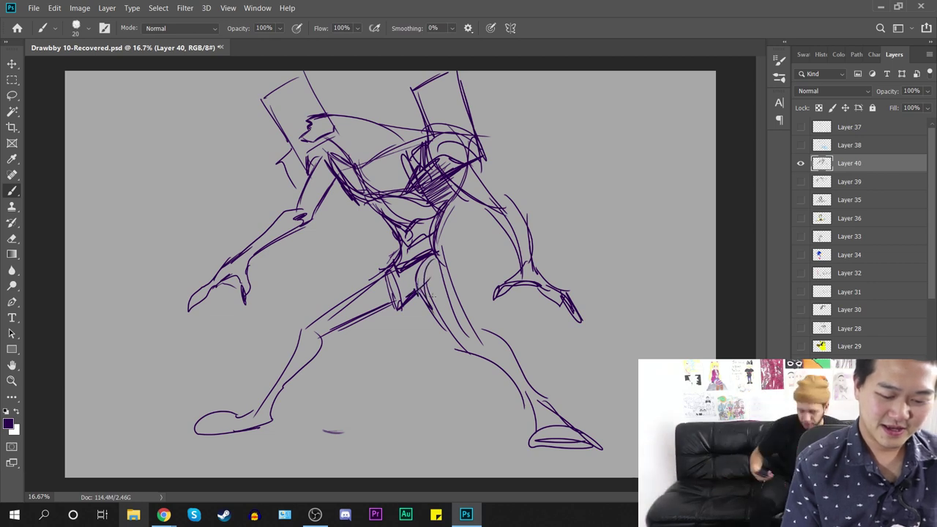
{"action": "mouse_move", "coordinate": [436, 256]}
{"action": "left_mouse_down"}
{"action": "mouse_move", "coordinate": [419, 274]}
{"action": "mouse_move", "coordinate": [417, 299]}
{"action": "left_mouse_up"}
{"action": "left_click_drag", "start_coordinate": [374, 279], "coordinate": [377, 301]}
{"action": "left_click_drag", "start_coordinate": [379, 280], "coordinate": [384, 303]}
{"action": "mouse_move", "coordinate": [384, 277]}
{"action": "left_mouse_down"}
{"action": "mouse_move", "coordinate": [395, 314]}
{"action": "mouse_move", "coordinate": [315, 342]}
{"action": "mouse_move", "coordinate": [320, 330]}
{"action": "left_mouse_up"}
{"action": "left_click_drag", "start_coordinate": [472, 333], "coordinate": [476, 344]}
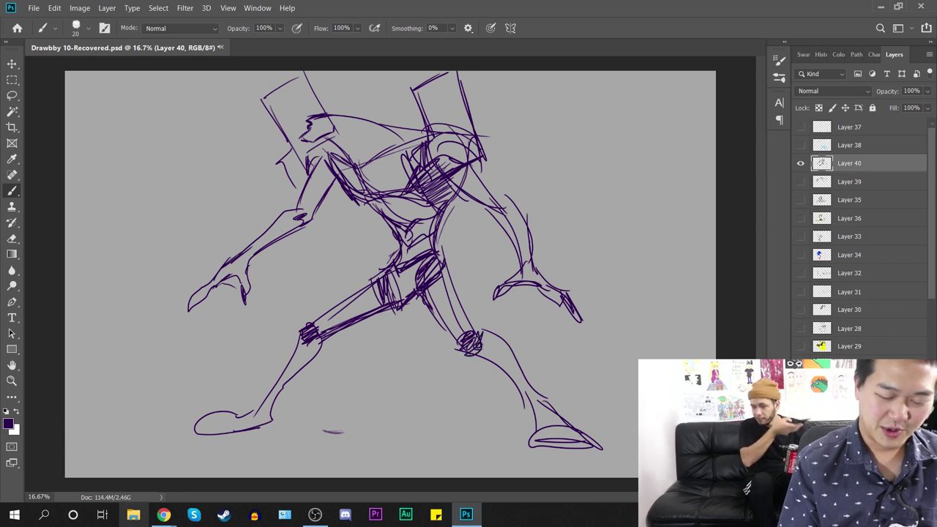
Step: Sketch extra lines on the figure's lower leg and both shoes, and darken the knee joint of the rear leg
{"action": "left_click_drag", "start_coordinate": [309, 358], "coordinate": [268, 422]}
{"action": "mouse_move", "coordinate": [200, 414]}
{"action": "left_mouse_down"}
{"action": "mouse_move", "coordinate": [233, 423]}
{"action": "mouse_move", "coordinate": [275, 416]}
{"action": "mouse_move", "coordinate": [228, 427]}
{"action": "left_mouse_up"}
{"action": "mouse_move", "coordinate": [559, 434]}
{"action": "left_mouse_down"}
{"action": "mouse_move", "coordinate": [577, 432]}
{"action": "mouse_move", "coordinate": [533, 416]}
{"action": "mouse_move", "coordinate": [547, 400]}
{"action": "mouse_move", "coordinate": [578, 429]}
{"action": "mouse_move", "coordinate": [582, 455]}
{"action": "left_mouse_up"}
{"action": "left_click_drag", "start_coordinate": [563, 450], "coordinate": [586, 457]}
{"action": "left_click_drag", "start_coordinate": [458, 347], "coordinate": [466, 338]}
{"action": "left_click_drag", "start_coordinate": [462, 350], "coordinate": [479, 337]}
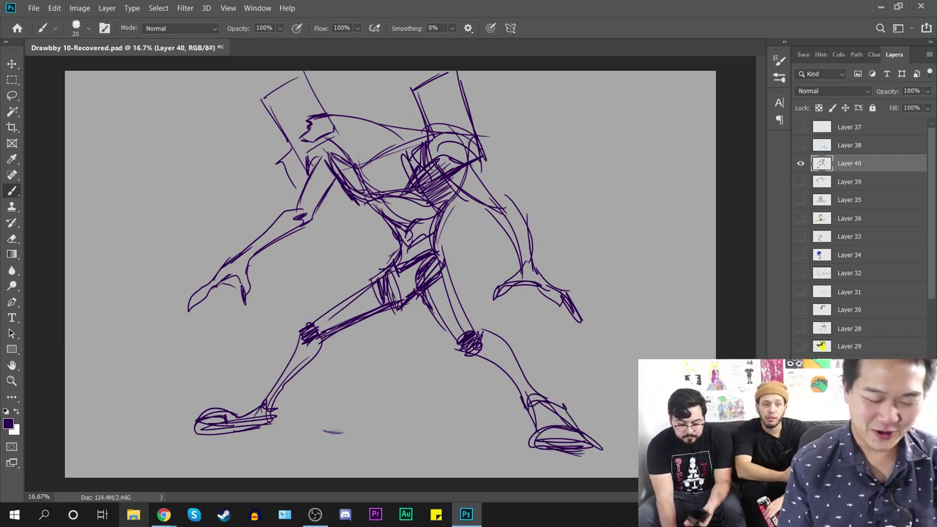
Step: Add angular guard shapes along both forearms and sketch dark, pointed claw fingers on both hands
{"action": "mouse_move", "coordinate": [475, 169]}
{"action": "left_mouse_down"}
{"action": "mouse_move", "coordinate": [518, 214]}
{"action": "mouse_move", "coordinate": [527, 186]}
{"action": "mouse_move", "coordinate": [543, 260]}
{"action": "left_mouse_up"}
{"action": "left_click_drag", "start_coordinate": [315, 238], "coordinate": [241, 268]}
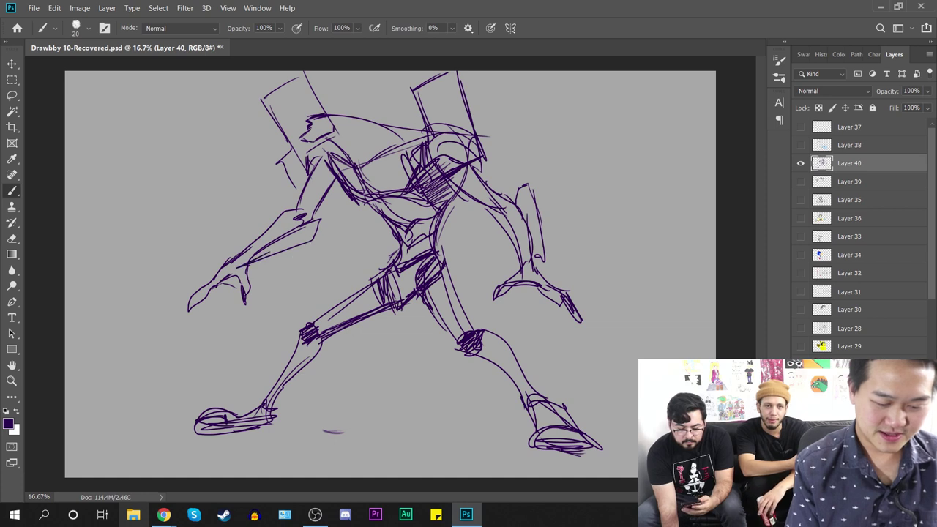
{"action": "left_click_drag", "start_coordinate": [534, 261], "coordinate": [559, 290]}
{"action": "left_click_drag", "start_coordinate": [536, 287], "coordinate": [553, 290]}
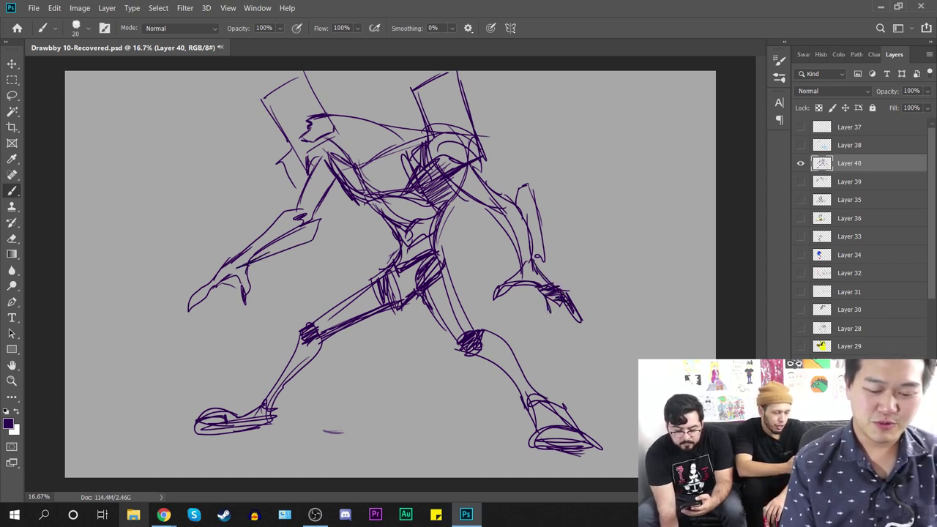
{"action": "left_click_drag", "start_coordinate": [558, 297], "coordinate": [546, 330]}
{"action": "left_click_drag", "start_coordinate": [526, 282], "coordinate": [490, 300]}
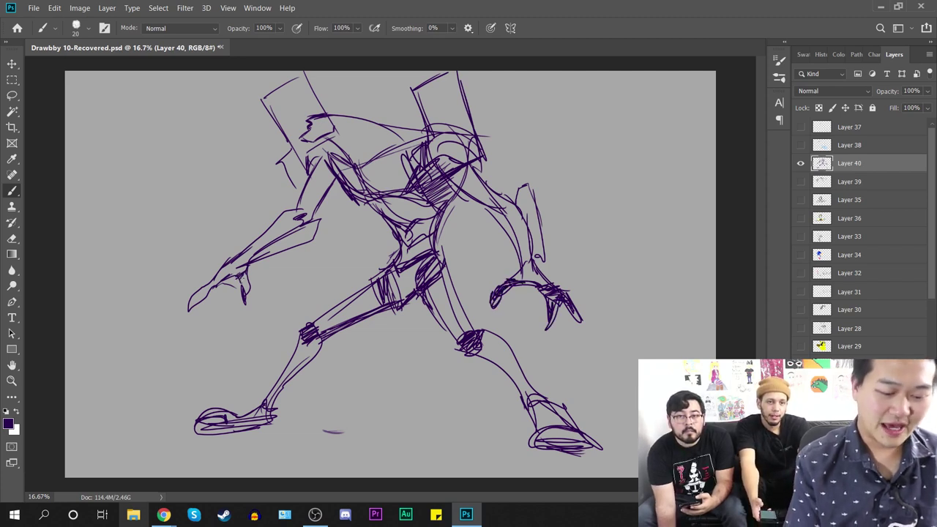
{"action": "mouse_move", "coordinate": [211, 283]}
{"action": "left_mouse_down"}
{"action": "mouse_move", "coordinate": [189, 310]}
{"action": "mouse_move", "coordinate": [209, 310]}
{"action": "left_mouse_up"}
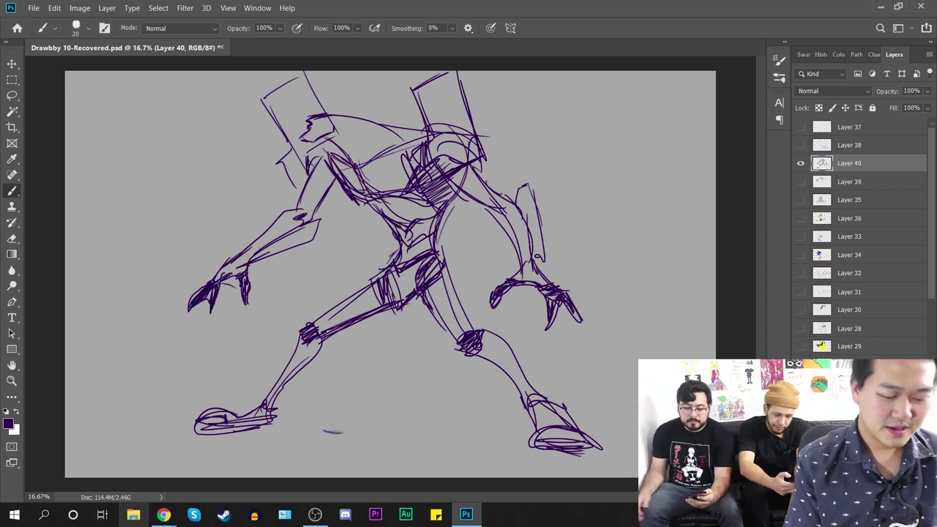
Step: Draw a solid dark eye beneath the figure's brow and thicken the outlines of the head, upper back and jaw
{"action": "key", "text": "ctrl+plus"}
{"action": "left_click_drag", "start_coordinate": [318, 220], "coordinate": [392, 377]}
{"action": "key", "text": "ctrl+plus"}
{"action": "scroll", "coordinate": [402, 175], "scroll_direction": "up", "scroll_amount": 3}
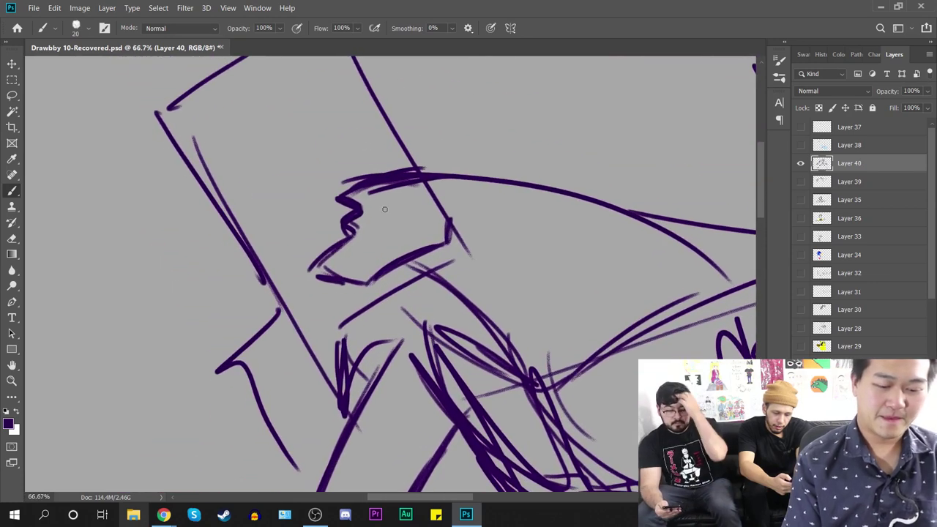
{"action": "mouse_move", "coordinate": [341, 189]}
{"action": "left_mouse_down"}
{"action": "mouse_move", "coordinate": [459, 192]}
{"action": "mouse_move", "coordinate": [326, 198]}
{"action": "left_mouse_up"}
{"action": "left_click_drag", "start_coordinate": [391, 206], "coordinate": [421, 213]}
{"action": "mouse_move", "coordinate": [421, 217]}
{"action": "left_mouse_down"}
{"action": "mouse_move", "coordinate": [353, 212]}
{"action": "mouse_move", "coordinate": [403, 217]}
{"action": "mouse_move", "coordinate": [445, 191]}
{"action": "mouse_move", "coordinate": [488, 182]}
{"action": "mouse_move", "coordinate": [344, 196]}
{"action": "mouse_move", "coordinate": [586, 189]}
{"action": "left_mouse_up"}
{"action": "left_click_drag", "start_coordinate": [468, 179], "coordinate": [732, 272]}
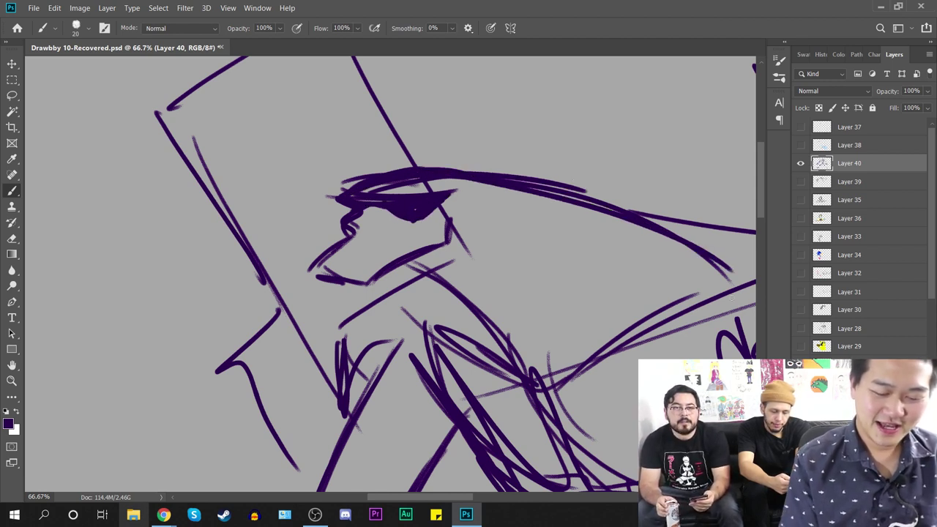
{"action": "left_click_drag", "start_coordinate": [643, 314], "coordinate": [555, 258]}
{"action": "mouse_move", "coordinate": [358, 160]}
{"action": "left_mouse_down"}
{"action": "mouse_move", "coordinate": [364, 188]}
{"action": "mouse_move", "coordinate": [286, 221]}
{"action": "mouse_move", "coordinate": [220, 218]}
{"action": "left_mouse_up"}
{"action": "left_click_drag", "start_coordinate": [258, 183], "coordinate": [216, 218]}
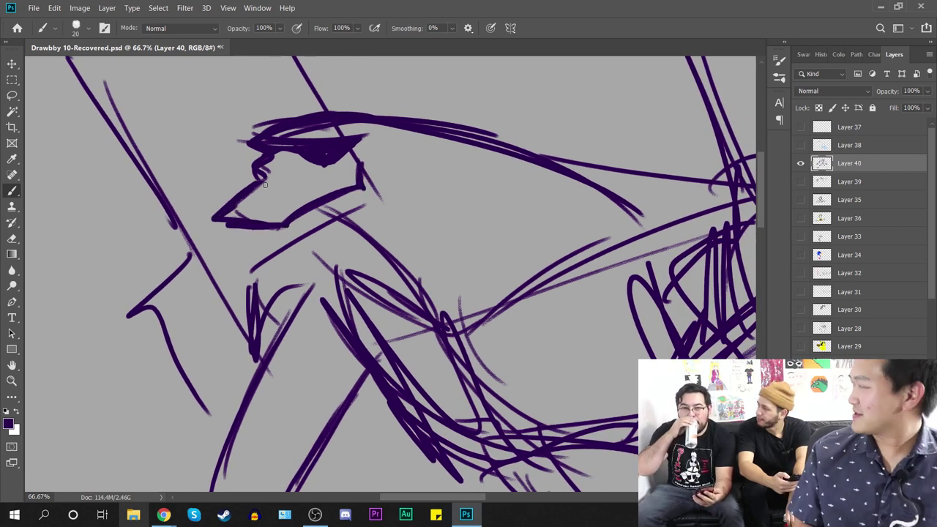
Step: Erase the stray lines around the nose, brow, eye and top of the head to clean up the face
{"action": "left_click", "coordinate": [12, 238]}
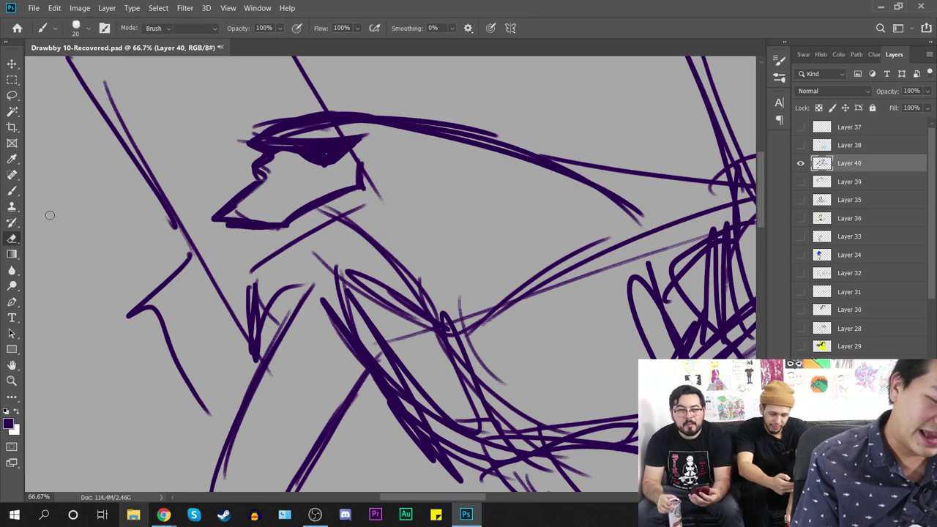
{"action": "mouse_move", "coordinate": [282, 163]}
{"action": "left_mouse_down"}
{"action": "mouse_move", "coordinate": [264, 167]}
{"action": "mouse_move", "coordinate": [238, 206]}
{"action": "left_mouse_up"}
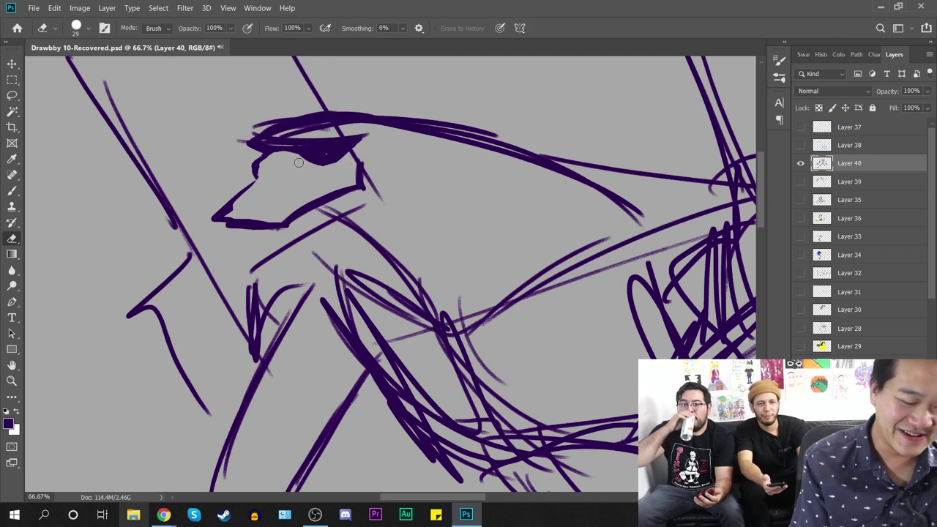
{"action": "mouse_move", "coordinate": [306, 158]}
{"action": "left_mouse_down"}
{"action": "mouse_move", "coordinate": [371, 146]}
{"action": "mouse_move", "coordinate": [352, 159]}
{"action": "left_mouse_up"}
{"action": "mouse_move", "coordinate": [333, 126]}
{"action": "left_mouse_down"}
{"action": "mouse_move", "coordinate": [338, 133]}
{"action": "mouse_move", "coordinate": [279, 133]}
{"action": "mouse_move", "coordinate": [380, 130]}
{"action": "mouse_move", "coordinate": [264, 120]}
{"action": "mouse_move", "coordinate": [286, 109]}
{"action": "mouse_move", "coordinate": [282, 119]}
{"action": "left_mouse_up"}
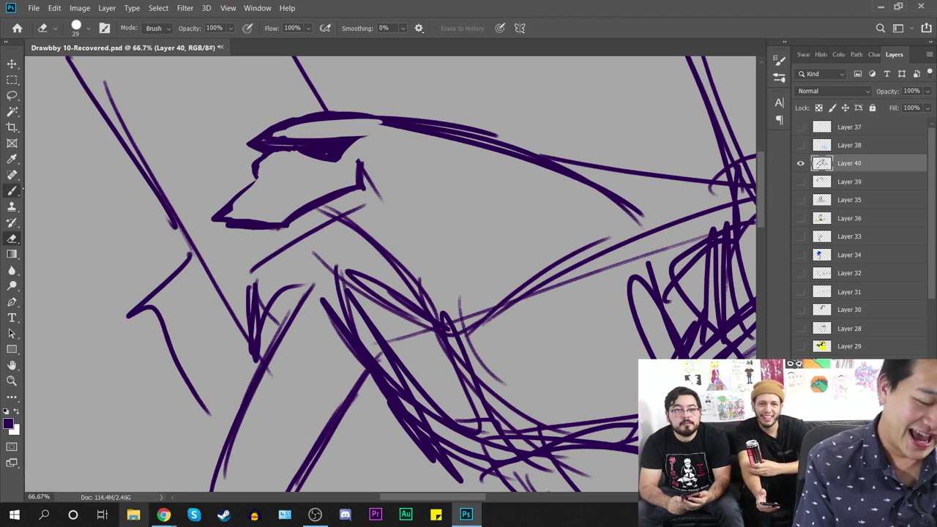
Step: Brush in a thicker jaw outline, blocky upper and lower teeth and a chin edge on the face, and save the document
{"action": "left_click", "coordinate": [11, 190]}
{"action": "mouse_move", "coordinate": [262, 176]}
{"action": "left_mouse_down"}
{"action": "mouse_move", "coordinate": [222, 224]}
{"action": "mouse_move", "coordinate": [356, 182]}
{"action": "mouse_move", "coordinate": [369, 163]}
{"action": "mouse_move", "coordinate": [363, 181]}
{"action": "left_mouse_up"}
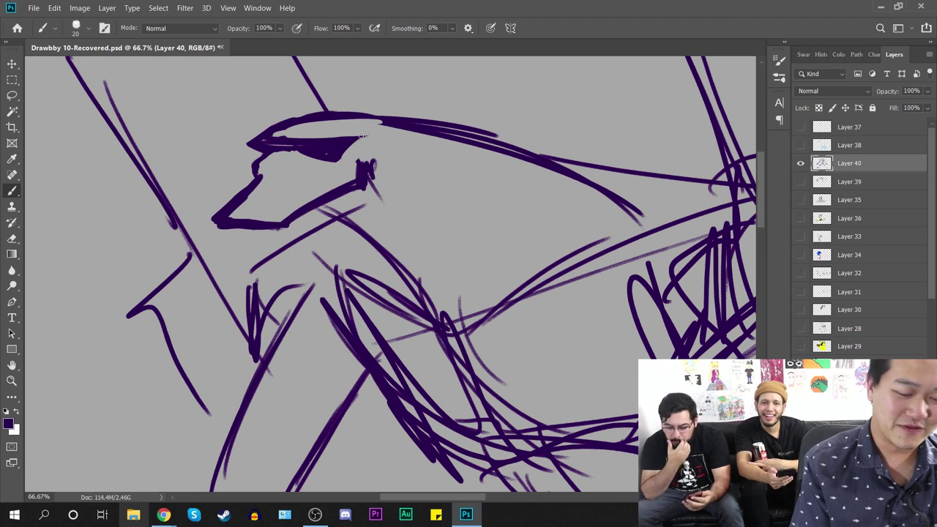
{"action": "mouse_move", "coordinate": [271, 149]}
{"action": "left_mouse_down"}
{"action": "mouse_move", "coordinate": [251, 171]}
{"action": "mouse_move", "coordinate": [261, 177]}
{"action": "mouse_move", "coordinate": [296, 127]}
{"action": "mouse_move", "coordinate": [287, 162]}
{"action": "mouse_move", "coordinate": [269, 143]}
{"action": "mouse_move", "coordinate": [254, 167]}
{"action": "mouse_move", "coordinate": [266, 166]}
{"action": "mouse_move", "coordinate": [255, 163]}
{"action": "mouse_move", "coordinate": [260, 186]}
{"action": "mouse_move", "coordinate": [285, 174]}
{"action": "mouse_move", "coordinate": [284, 186]}
{"action": "mouse_move", "coordinate": [352, 168]}
{"action": "mouse_move", "coordinate": [293, 184]}
{"action": "mouse_move", "coordinate": [265, 183]}
{"action": "left_mouse_up"}
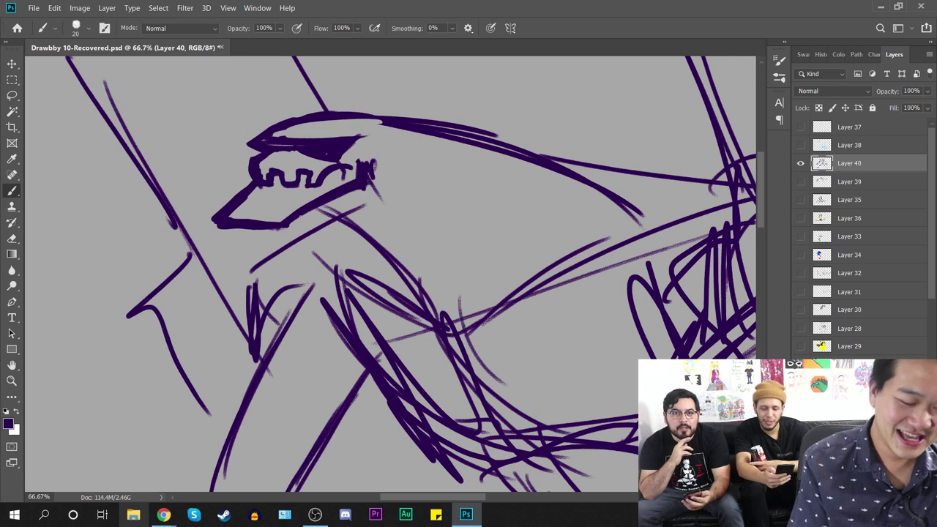
{"action": "left_click_drag", "start_coordinate": [320, 202], "coordinate": [300, 238]}
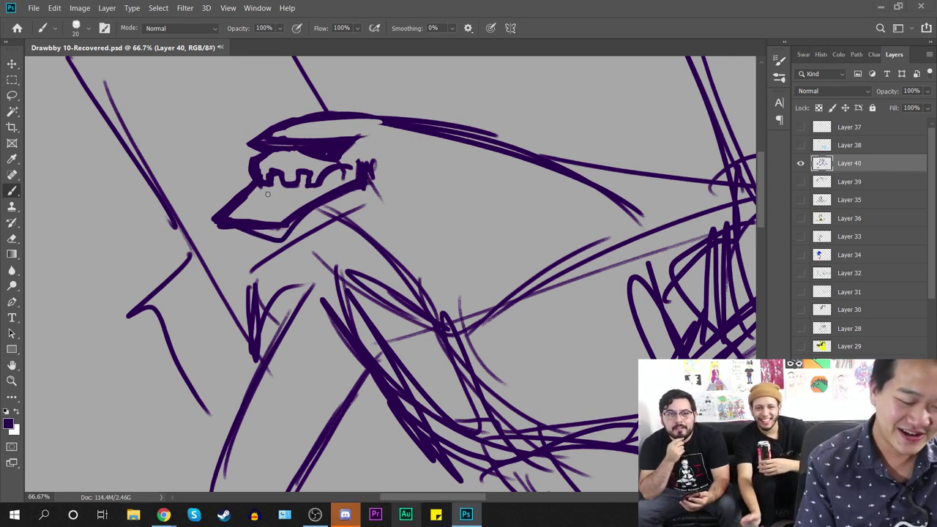
{"action": "mouse_move", "coordinate": [256, 199]}
{"action": "left_mouse_down"}
{"action": "mouse_move", "coordinate": [246, 220]}
{"action": "mouse_move", "coordinate": [275, 219]}
{"action": "left_mouse_up"}
{"action": "key", "text": "ctrl+minus"}
{"action": "key", "text": "ctrl+minus"}
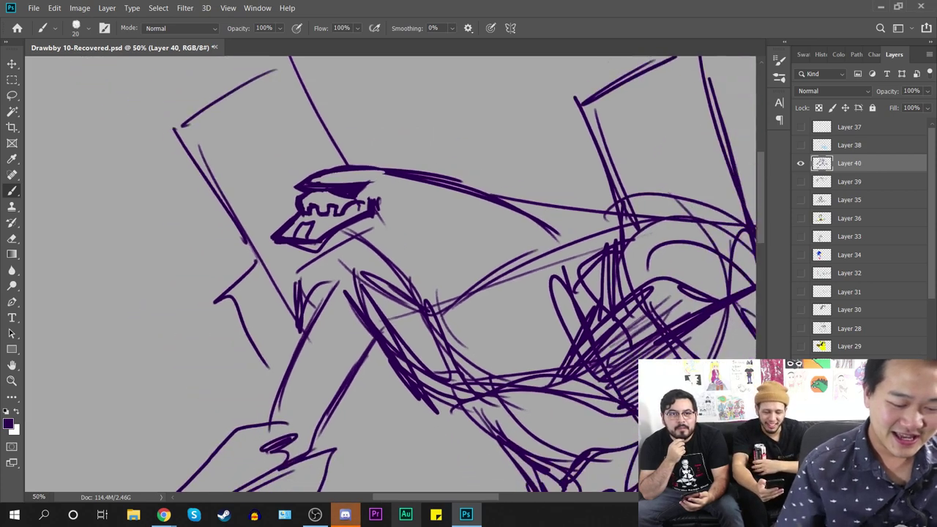
{"action": "key", "text": "ctrl+s"}
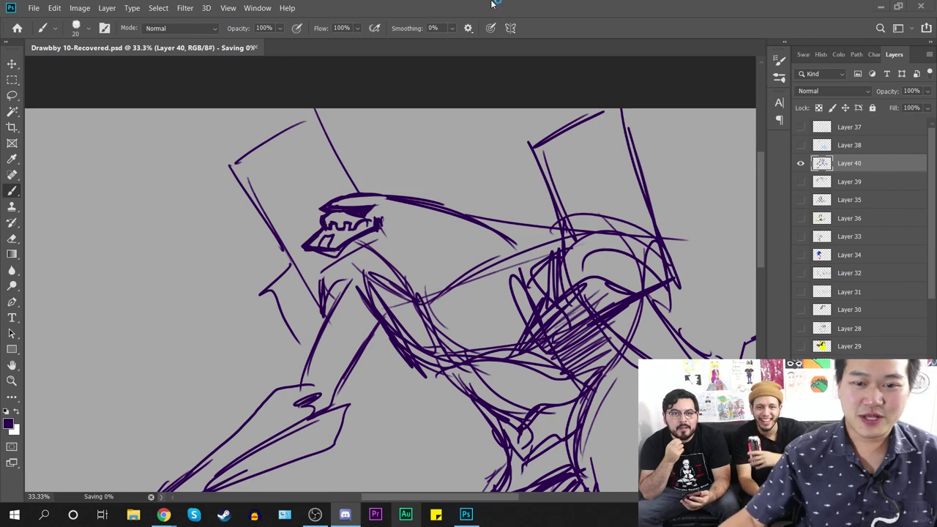
Step: Close the Discord login window, return to Photoshop and save the document again
{"action": "key", "text": "alt+Tab"}
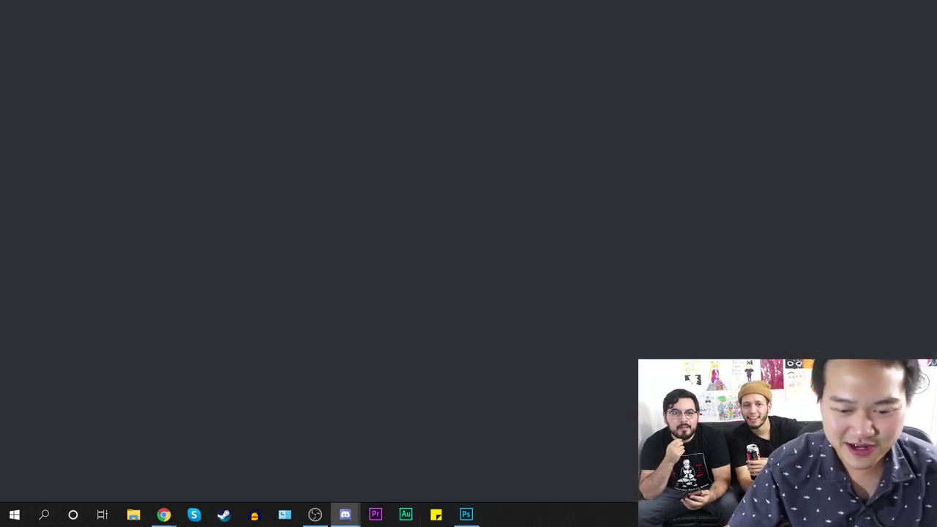
{"action": "key", "text": "alt+Tab"}
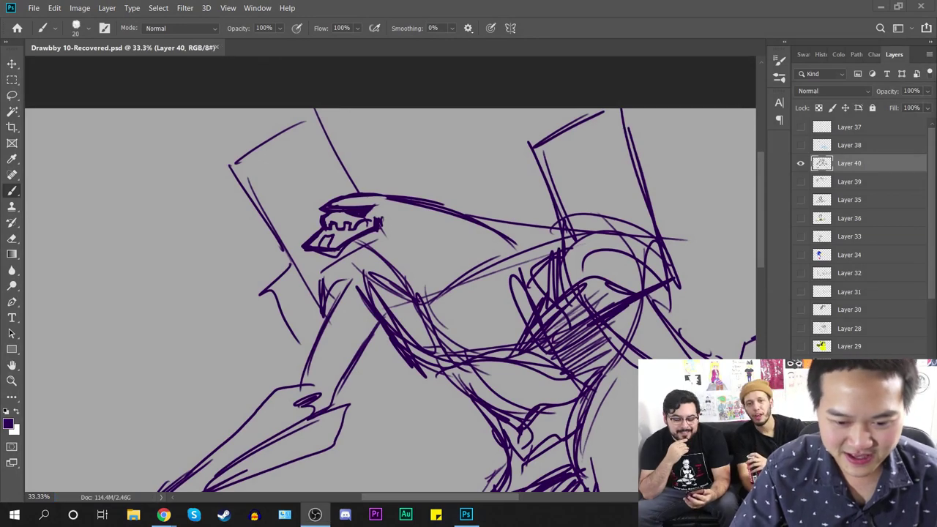
{"action": "key", "text": "alt+Tab"}
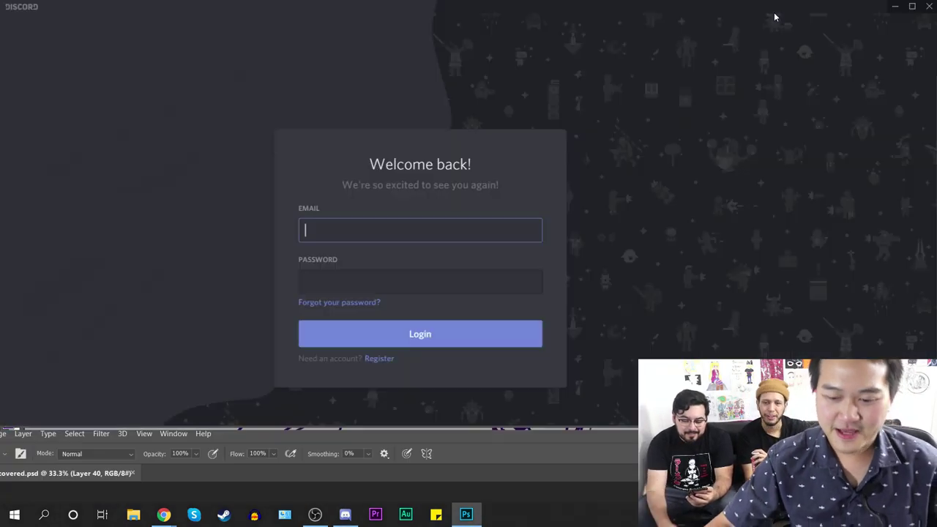
{"action": "left_click", "coordinate": [929, 5]}
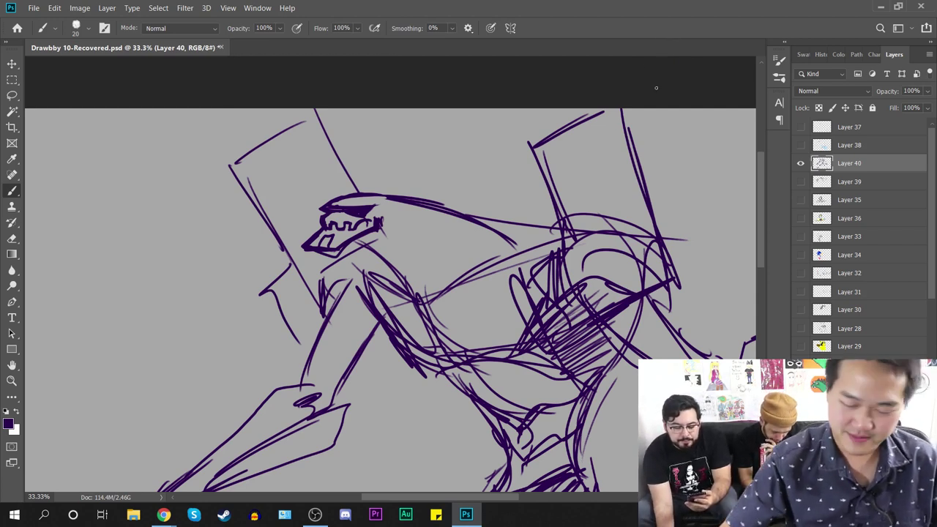
{"action": "key", "text": "ctrl+s"}
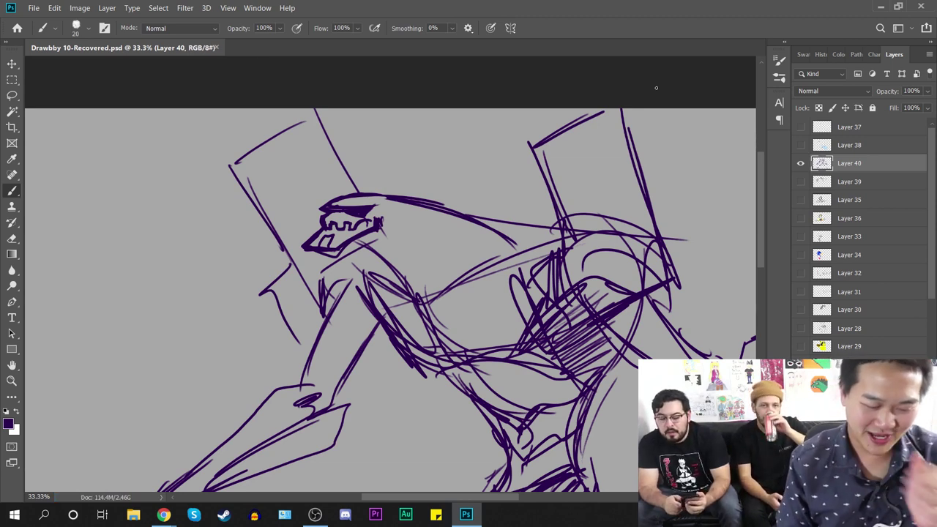
Step: Outline a bushy head of hair around the face, with a lobe behind the jaw and a thick strand down to the shoulder
{"action": "key", "text": "ctrl+plus"}
{"action": "key", "text": "ctrl+plus"}
{"action": "mouse_move", "coordinate": [331, 85]}
{"action": "left_mouse_down"}
{"action": "mouse_move", "coordinate": [466, 212]}
{"action": "mouse_move", "coordinate": [385, 194]}
{"action": "mouse_move", "coordinate": [329, 241]}
{"action": "mouse_move", "coordinate": [351, 300]}
{"action": "mouse_move", "coordinate": [337, 343]}
{"action": "left_mouse_up"}
{"action": "left_click_drag", "start_coordinate": [488, 393], "coordinate": [415, 376]}
{"action": "mouse_move", "coordinate": [400, 196]}
{"action": "left_mouse_down"}
{"action": "mouse_move", "coordinate": [499, 205]}
{"action": "mouse_move", "coordinate": [496, 329]}
{"action": "mouse_move", "coordinate": [472, 350]}
{"action": "left_mouse_up"}
{"action": "left_click_drag", "start_coordinate": [429, 291], "coordinate": [439, 352]}
{"action": "mouse_move", "coordinate": [441, 313]}
{"action": "left_mouse_down"}
{"action": "mouse_move", "coordinate": [459, 350]}
{"action": "mouse_move", "coordinate": [421, 422]}
{"action": "left_mouse_up"}
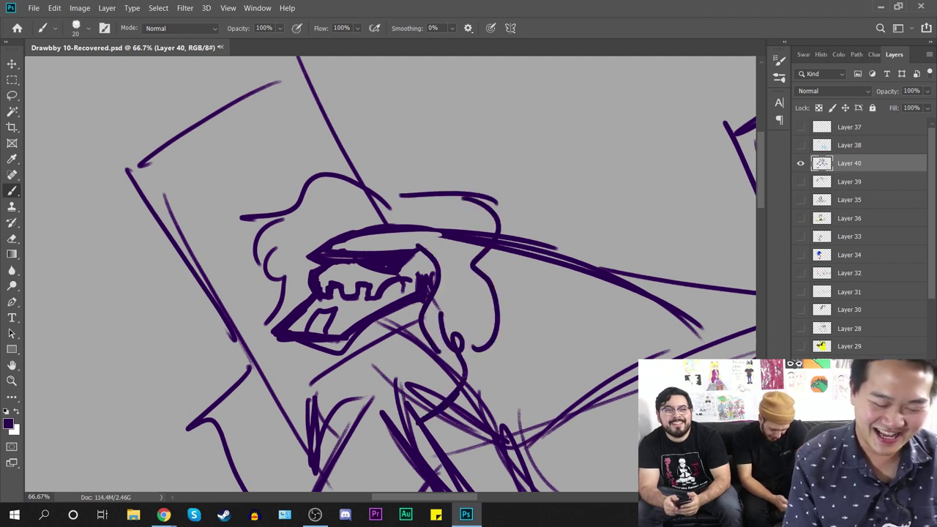
{"action": "left_click_drag", "start_coordinate": [473, 340], "coordinate": [449, 405]}
{"action": "mouse_move", "coordinate": [442, 343]}
{"action": "left_mouse_down"}
{"action": "mouse_move", "coordinate": [444, 252]}
{"action": "mouse_move", "coordinate": [368, 219]}
{"action": "mouse_move", "coordinate": [379, 232]}
{"action": "left_mouse_up"}
{"action": "left_click_drag", "start_coordinate": [367, 198], "coordinate": [372, 221]}
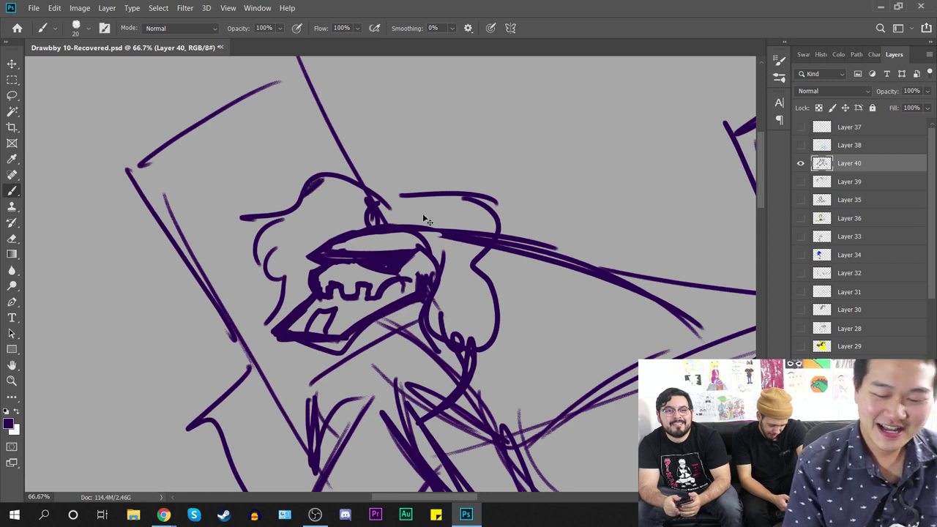
Step: Create a new layer between Layer 40 and Layer 39 and fill the hair shape with solid dark purple
{"action": "left_click", "coordinate": [853, 184]}
{"action": "key", "text": "ctrl+alt+shift+n"}
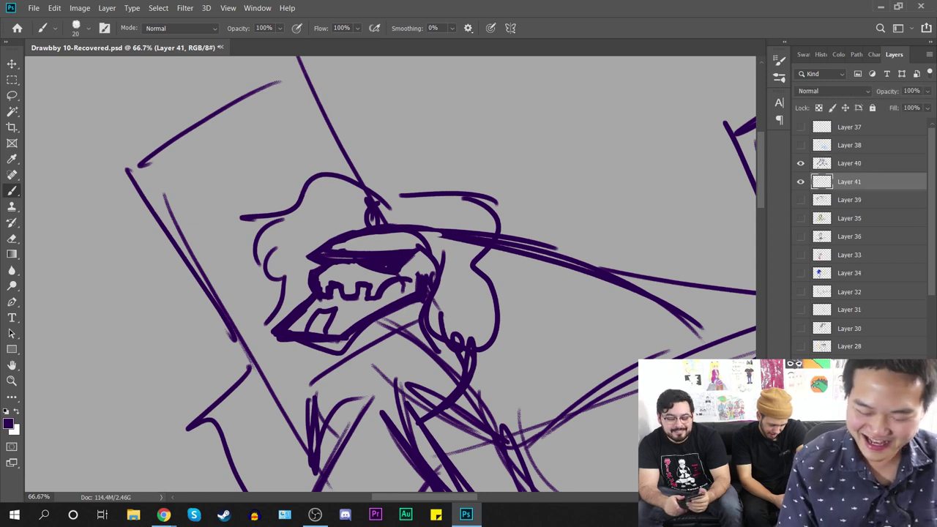
{"action": "left_click_drag", "start_coordinate": [325, 203], "coordinate": [254, 245]}
{"action": "mouse_move", "coordinate": [299, 213]}
{"action": "left_mouse_down"}
{"action": "mouse_move", "coordinate": [253, 254]}
{"action": "mouse_move", "coordinate": [270, 276]}
{"action": "left_mouse_up"}
{"action": "mouse_move", "coordinate": [322, 258]}
{"action": "left_mouse_down"}
{"action": "mouse_move", "coordinate": [281, 297]}
{"action": "mouse_move", "coordinate": [274, 326]}
{"action": "mouse_move", "coordinate": [345, 224]}
{"action": "mouse_move", "coordinate": [318, 244]}
{"action": "mouse_move", "coordinate": [307, 236]}
{"action": "mouse_move", "coordinate": [306, 203]}
{"action": "mouse_move", "coordinate": [330, 183]}
{"action": "mouse_move", "coordinate": [363, 185]}
{"action": "mouse_move", "coordinate": [362, 217]}
{"action": "mouse_move", "coordinate": [437, 213]}
{"action": "mouse_move", "coordinate": [480, 224]}
{"action": "mouse_move", "coordinate": [439, 249]}
{"action": "mouse_move", "coordinate": [469, 264]}
{"action": "mouse_move", "coordinate": [454, 297]}
{"action": "mouse_move", "coordinate": [481, 317]}
{"action": "mouse_move", "coordinate": [483, 344]}
{"action": "mouse_move", "coordinate": [490, 309]}
{"action": "mouse_move", "coordinate": [479, 282]}
{"action": "mouse_move", "coordinate": [434, 326]}
{"action": "mouse_move", "coordinate": [446, 288]}
{"action": "mouse_move", "coordinate": [443, 250]}
{"action": "mouse_move", "coordinate": [423, 221]}
{"action": "mouse_move", "coordinate": [481, 248]}
{"action": "mouse_move", "coordinate": [385, 202]}
{"action": "mouse_move", "coordinate": [429, 172]}
{"action": "mouse_move", "coordinate": [388, 193]}
{"action": "mouse_move", "coordinate": [379, 185]}
{"action": "left_mouse_up"}
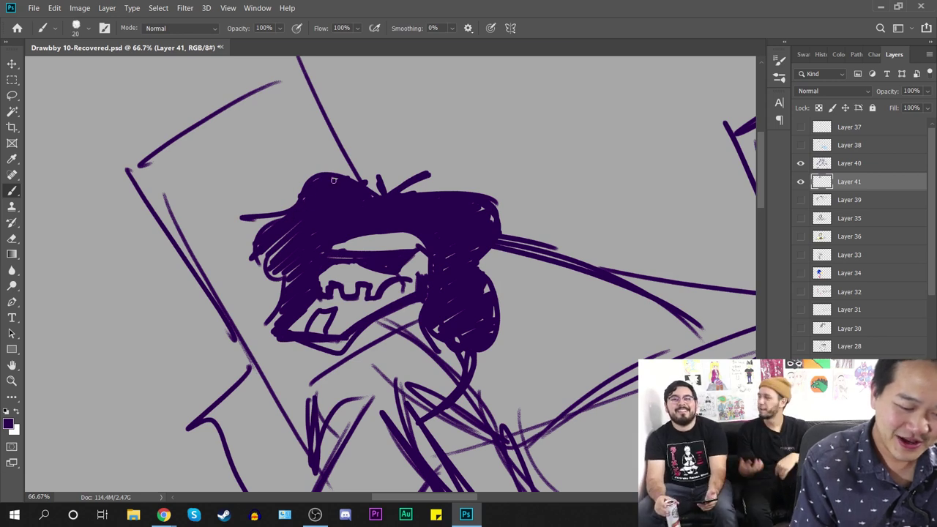
{"action": "mouse_move", "coordinate": [279, 230]}
{"action": "left_mouse_down"}
{"action": "mouse_move", "coordinate": [259, 265]}
{"action": "mouse_move", "coordinate": [287, 235]}
{"action": "mouse_move", "coordinate": [272, 269]}
{"action": "mouse_move", "coordinate": [295, 274]}
{"action": "mouse_move", "coordinate": [290, 299]}
{"action": "mouse_move", "coordinate": [311, 271]}
{"action": "left_mouse_up"}
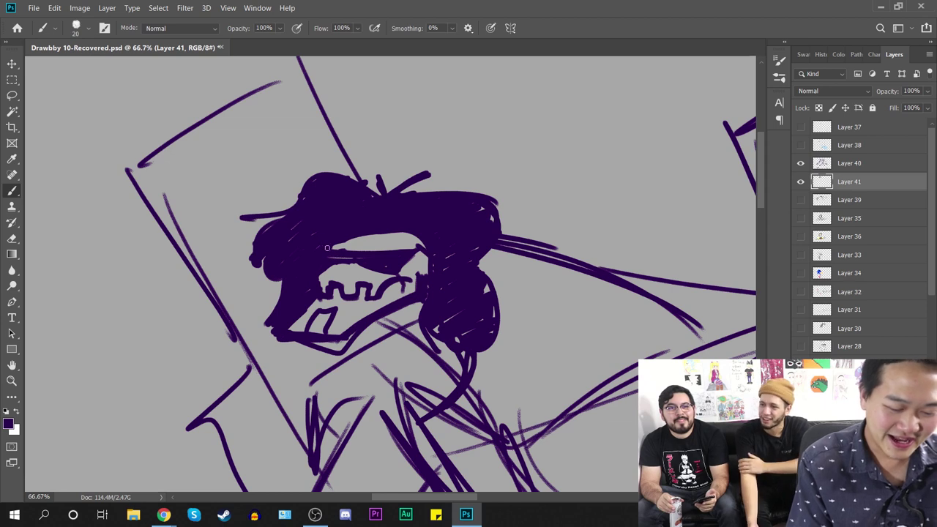
{"action": "mouse_move", "coordinate": [268, 229]}
{"action": "left_mouse_down"}
{"action": "mouse_move", "coordinate": [306, 202]}
{"action": "mouse_move", "coordinate": [240, 221]}
{"action": "mouse_move", "coordinate": [354, 209]}
{"action": "left_mouse_up"}
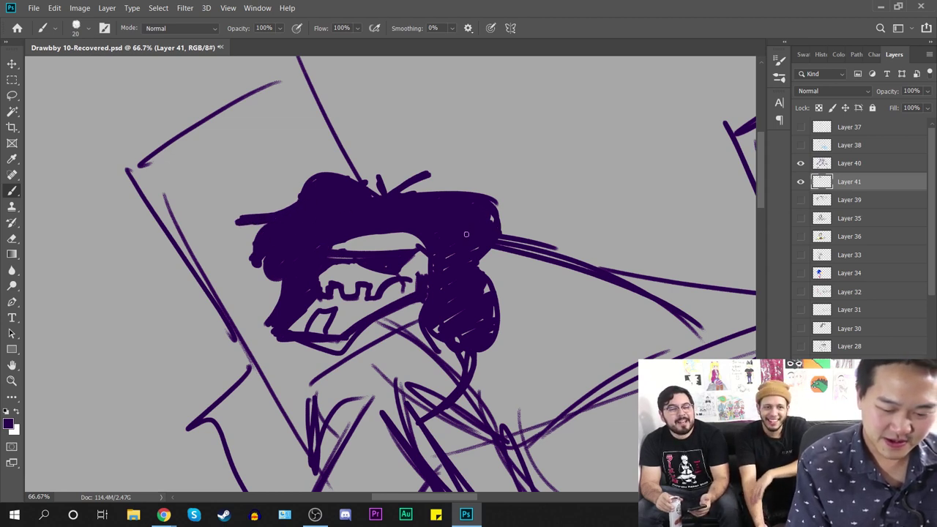
{"action": "left_click_drag", "start_coordinate": [462, 301], "coordinate": [452, 335]}
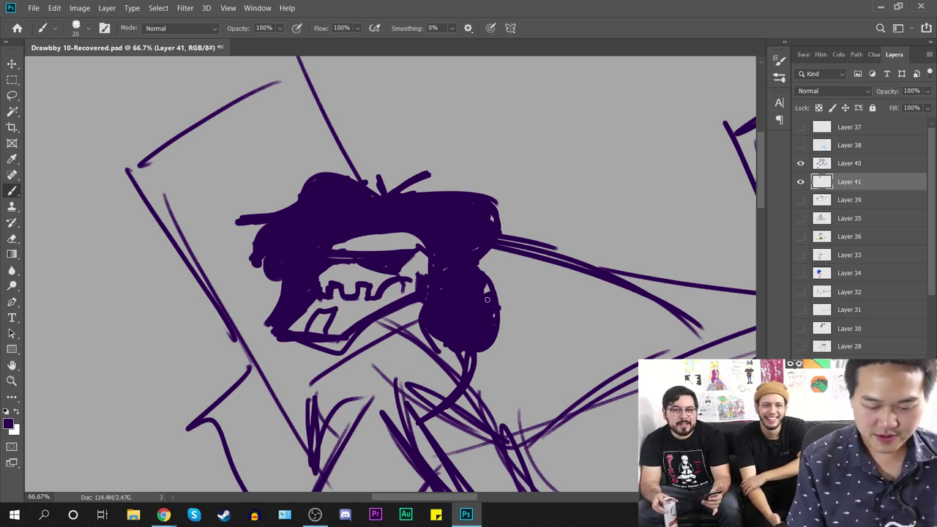
{"action": "left_click_drag", "start_coordinate": [480, 261], "coordinate": [484, 218]}
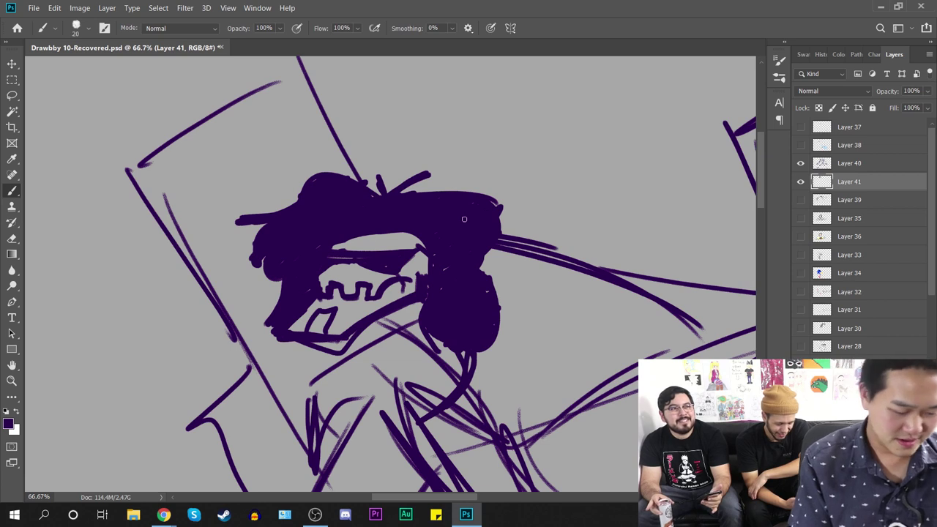
Step: Paint white glowing eyes with wavy wisps rising above the head on Layer 40
{"action": "key", "text": "x"}
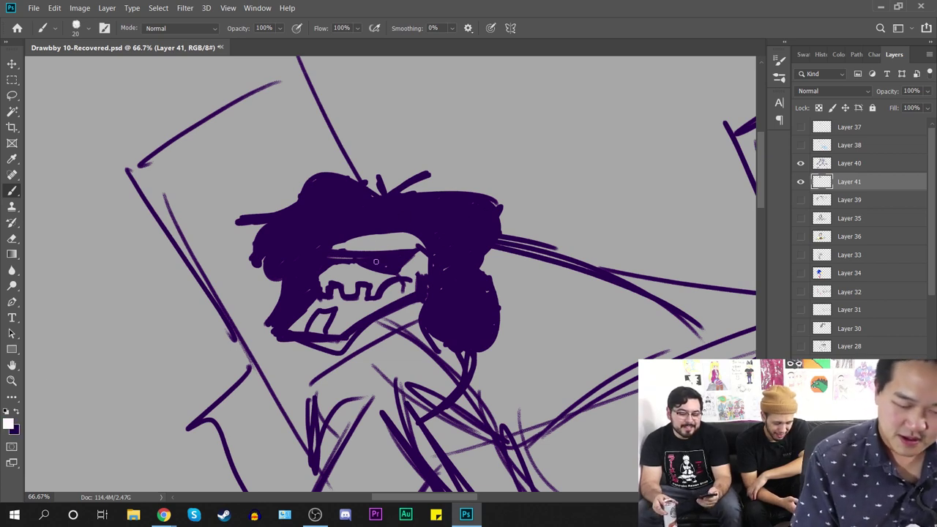
{"action": "left_click", "coordinate": [858, 166]}
{"action": "mouse_move", "coordinate": [394, 260]}
{"action": "left_mouse_down"}
{"action": "mouse_move", "coordinate": [372, 261]}
{"action": "mouse_move", "coordinate": [404, 254]}
{"action": "mouse_move", "coordinate": [371, 264]}
{"action": "mouse_move", "coordinate": [401, 258]}
{"action": "mouse_move", "coordinate": [343, 300]}
{"action": "mouse_move", "coordinate": [365, 308]}
{"action": "mouse_move", "coordinate": [470, 159]}
{"action": "left_mouse_up"}
{"action": "key", "text": "ctrl+z"}
{"action": "key", "text": "ctrl+z"}
{"action": "key", "text": "ctrl+z"}
{"action": "mouse_move", "coordinate": [274, 299]}
{"action": "left_mouse_down"}
{"action": "mouse_move", "coordinate": [292, 297]}
{"action": "mouse_move", "coordinate": [262, 275]}
{"action": "mouse_move", "coordinate": [337, 150]}
{"action": "left_mouse_up"}
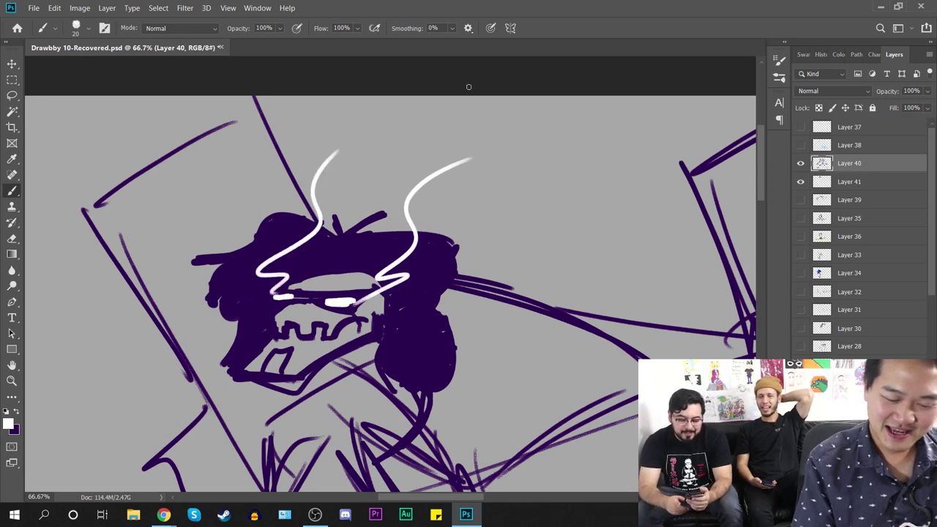
Step: Switch back to dark purple, draw curved lines behind the hair and hatch the neck, upper shoulder and chest edge on Layer 40
{"action": "key", "text": "ctrl+minus"}
{"action": "key", "text": "ctrl+minus"}
{"action": "key", "text": "ctrl+minus"}
{"action": "key", "text": "ctrl+minus"}
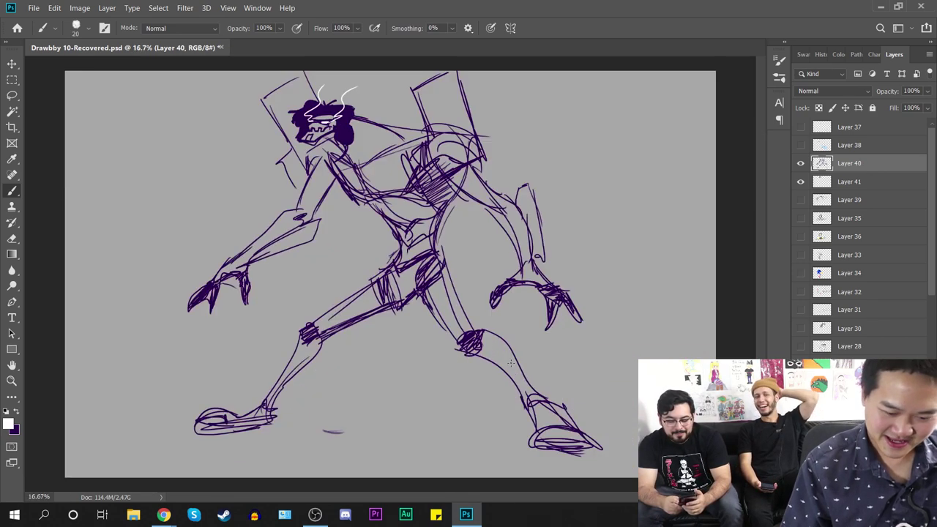
{"action": "key", "text": "ctrl+plus"}
{"action": "left_click_drag", "start_coordinate": [571, 133], "coordinate": [603, 294]}
{"action": "key", "text": "ctrl+minus"}
{"action": "key", "text": "ctrl+minus"}
{"action": "key", "text": "ctrl+plus"}
{"action": "key", "text": "ctrl+plus"}
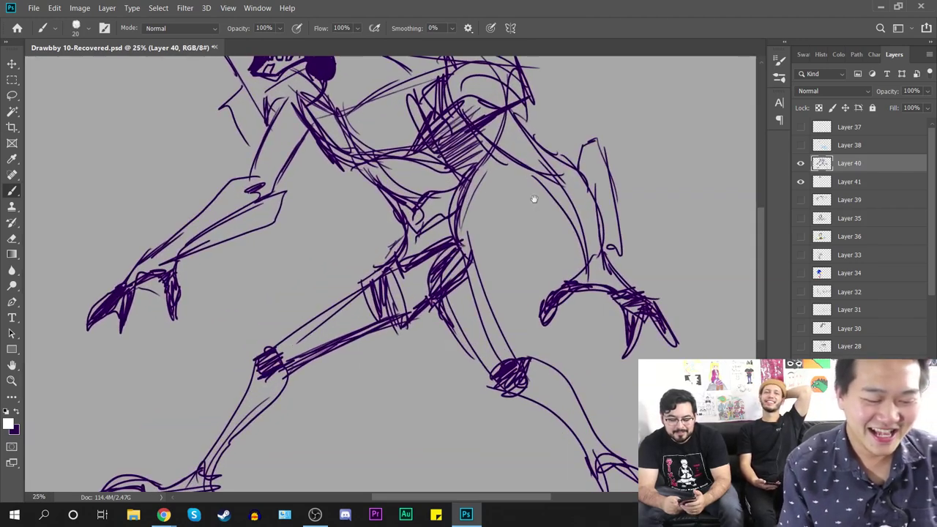
{"action": "left_click_drag", "start_coordinate": [533, 192], "coordinate": [558, 287]}
{"action": "key", "text": "x"}
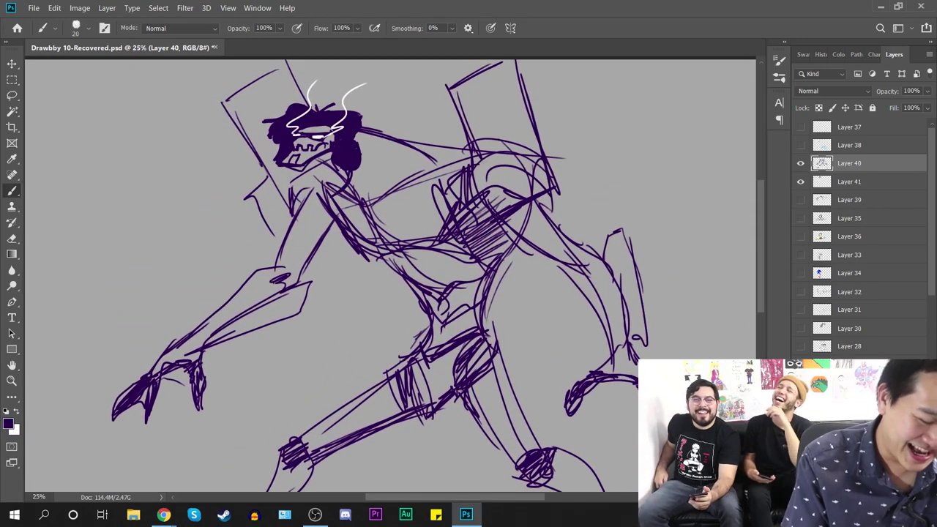
{"action": "left_click_drag", "start_coordinate": [383, 138], "coordinate": [369, 203]}
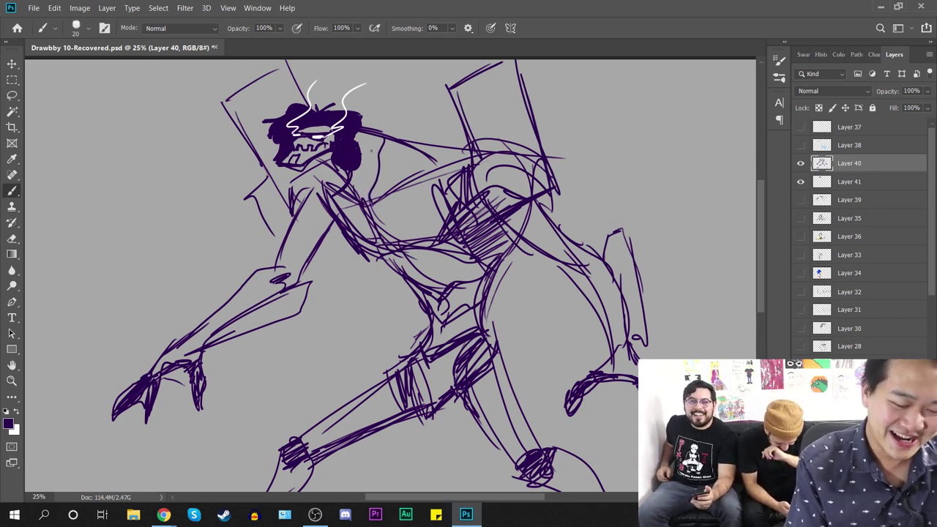
{"action": "left_click_drag", "start_coordinate": [362, 158], "coordinate": [369, 208]}
{"action": "left_click_drag", "start_coordinate": [352, 177], "coordinate": [359, 199]}
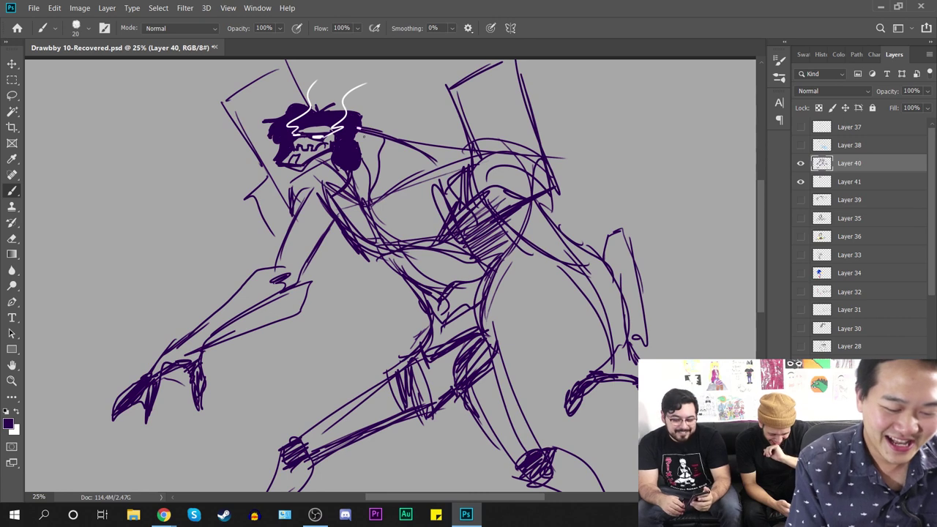
{"action": "mouse_move", "coordinate": [363, 136]}
{"action": "left_mouse_down"}
{"action": "mouse_move", "coordinate": [373, 147]}
{"action": "mouse_move", "coordinate": [371, 187]}
{"action": "left_mouse_up"}
{"action": "mouse_move", "coordinate": [408, 145]}
{"action": "left_mouse_down"}
{"action": "mouse_move", "coordinate": [408, 173]}
{"action": "mouse_move", "coordinate": [418, 151]}
{"action": "mouse_move", "coordinate": [445, 164]}
{"action": "mouse_move", "coordinate": [474, 154]}
{"action": "left_mouse_up"}
{"action": "mouse_move", "coordinate": [338, 170]}
{"action": "left_mouse_down"}
{"action": "mouse_move", "coordinate": [333, 186]}
{"action": "mouse_move", "coordinate": [315, 184]}
{"action": "mouse_move", "coordinate": [319, 202]}
{"action": "mouse_move", "coordinate": [364, 267]}
{"action": "mouse_move", "coordinate": [348, 236]}
{"action": "mouse_move", "coordinate": [388, 253]}
{"action": "mouse_move", "coordinate": [469, 244]}
{"action": "left_mouse_up"}
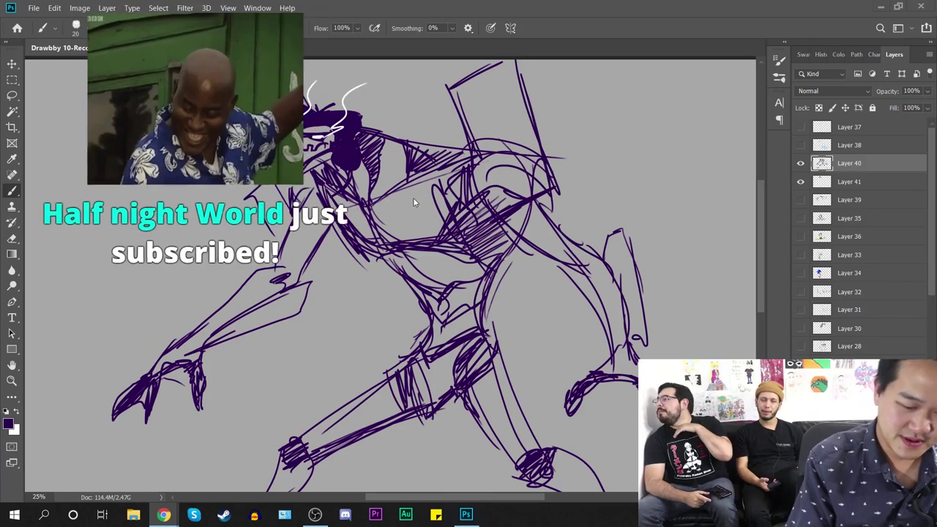
Step: Draw small round buttons and fold lines on the chest, and hatch the side of the waist
{"action": "left_click_drag", "start_coordinate": [410, 195], "coordinate": [416, 197]}
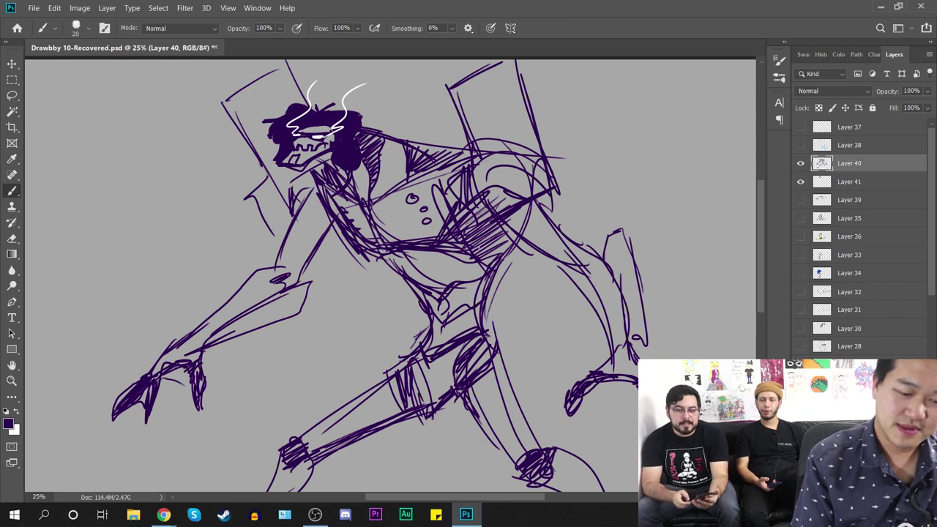
{"action": "left_click_drag", "start_coordinate": [362, 224], "coordinate": [419, 209]}
{"action": "left_click_drag", "start_coordinate": [423, 296], "coordinate": [483, 278]}
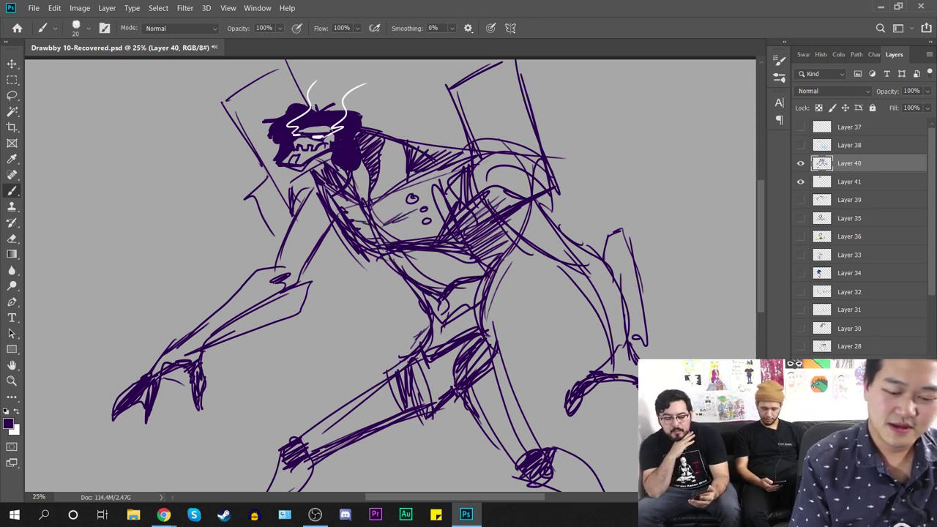
{"action": "mouse_move", "coordinate": [449, 319]}
{"action": "left_mouse_down"}
{"action": "mouse_move", "coordinate": [489, 301]}
{"action": "mouse_move", "coordinate": [471, 253]}
{"action": "mouse_move", "coordinate": [489, 265]}
{"action": "left_mouse_up"}
{"action": "left_click_drag", "start_coordinate": [470, 288], "coordinate": [488, 277]}
{"action": "key", "text": "ctrl+minus"}
{"action": "key", "text": "ctrl+minus"}
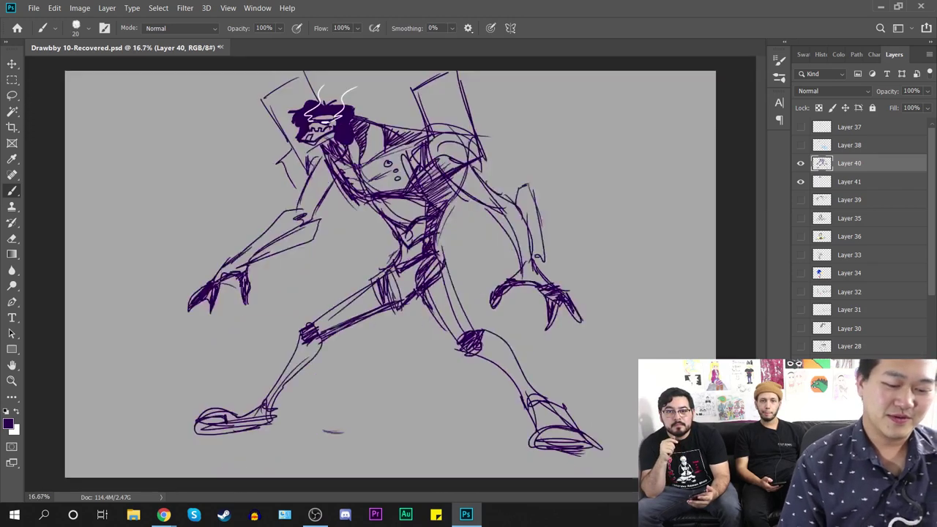
Step: Shade the shin and shoe of the character's left-hand leg, and add a stroke to the heel of the other shoe
{"action": "key", "text": "ctrl+plus"}
{"action": "left_click_drag", "start_coordinate": [307, 145], "coordinate": [378, 249]}
{"action": "key", "text": "ctrl+minus"}
{"action": "key", "text": "ctrl+minus"}
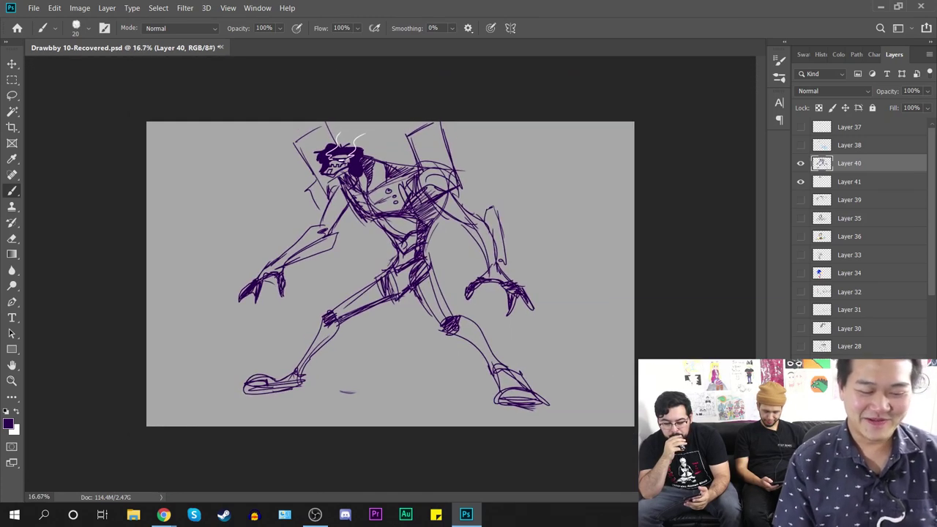
{"action": "key", "text": "ctrl+plus"}
{"action": "left_click_drag", "start_coordinate": [320, 338], "coordinate": [267, 397]}
{"action": "mouse_move", "coordinate": [311, 354]}
{"action": "left_mouse_down"}
{"action": "mouse_move", "coordinate": [272, 415]}
{"action": "mouse_move", "coordinate": [237, 432]}
{"action": "left_mouse_up"}
{"action": "left_click_drag", "start_coordinate": [269, 399], "coordinate": [237, 414]}
{"action": "left_click_drag", "start_coordinate": [198, 417], "coordinate": [188, 432]}
{"action": "left_click_drag", "start_coordinate": [274, 422], "coordinate": [188, 432]}
{"action": "mouse_move", "coordinate": [266, 424]}
{"action": "left_mouse_down"}
{"action": "mouse_move", "coordinate": [202, 435]}
{"action": "mouse_move", "coordinate": [260, 429]}
{"action": "left_mouse_up"}
{"action": "left_click_drag", "start_coordinate": [525, 431], "coordinate": [590, 447]}
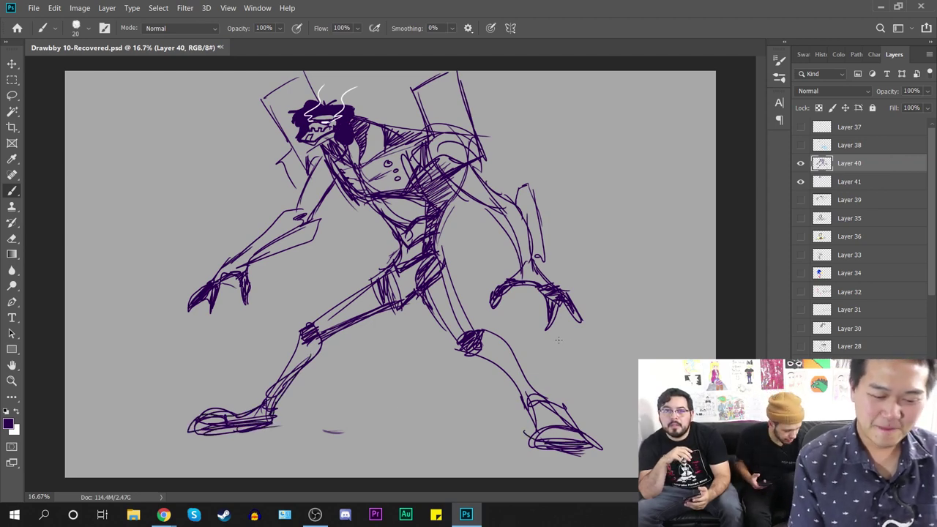
Step: Rework the teeth in the character's mouth with short, pointed dark purple strokes
{"action": "key", "text": "ctrl+plus"}
{"action": "key", "text": "ctrl+plus"}
{"action": "left_click_drag", "start_coordinate": [389, 130], "coordinate": [563, 455]}
{"action": "key", "text": "ctrl+plus"}
{"action": "key", "text": "ctrl+plus"}
{"action": "mouse_move", "coordinate": [430, 328]}
{"action": "left_mouse_down"}
{"action": "mouse_move", "coordinate": [442, 347]}
{"action": "mouse_move", "coordinate": [467, 338]}
{"action": "mouse_move", "coordinate": [416, 349]}
{"action": "left_mouse_up"}
{"action": "mouse_move", "coordinate": [476, 331]}
{"action": "left_mouse_down"}
{"action": "mouse_move", "coordinate": [510, 336]}
{"action": "mouse_move", "coordinate": [403, 400]}
{"action": "left_mouse_up"}
{"action": "mouse_move", "coordinate": [457, 358]}
{"action": "left_mouse_down"}
{"action": "mouse_move", "coordinate": [472, 335]}
{"action": "mouse_move", "coordinate": [490, 335]}
{"action": "left_mouse_up"}
{"action": "key", "text": "ctrl+minus"}
{"action": "key", "text": "ctrl+minus"}
{"action": "key", "text": "ctrl+minus"}
{"action": "key", "text": "ctrl+minus"}
{"action": "key", "text": "ctrl+minus"}
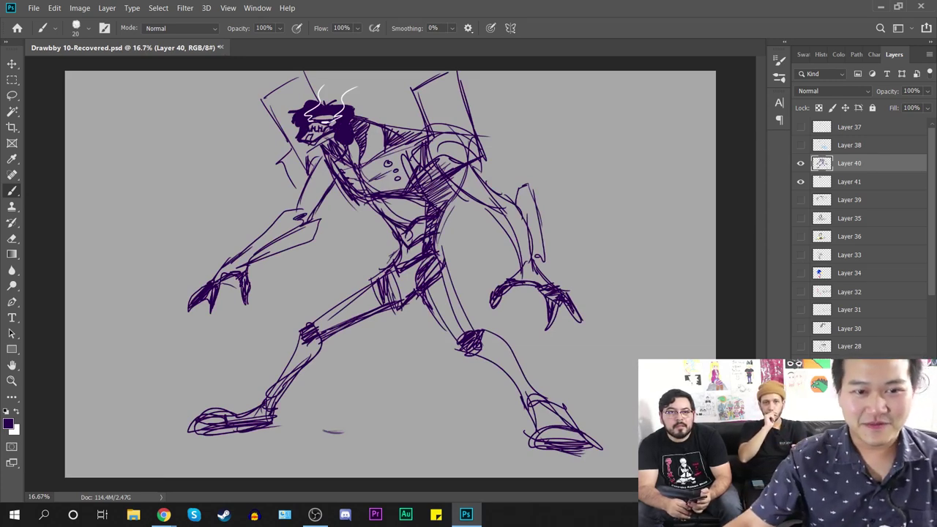
Step: Hide Layer 40 and Layer 41, and create a new layer above Layer 37 with black as the drawing colour
{"action": "key", "text": "alt+Tab"}
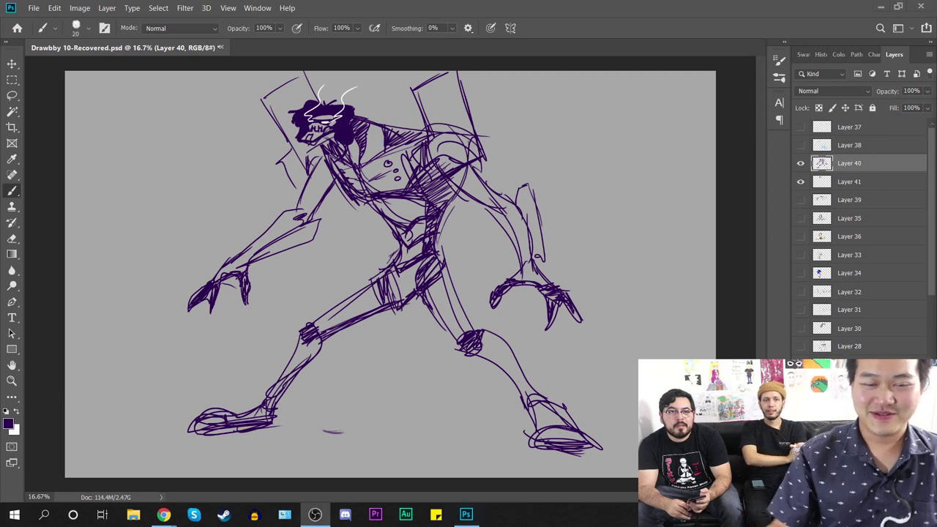
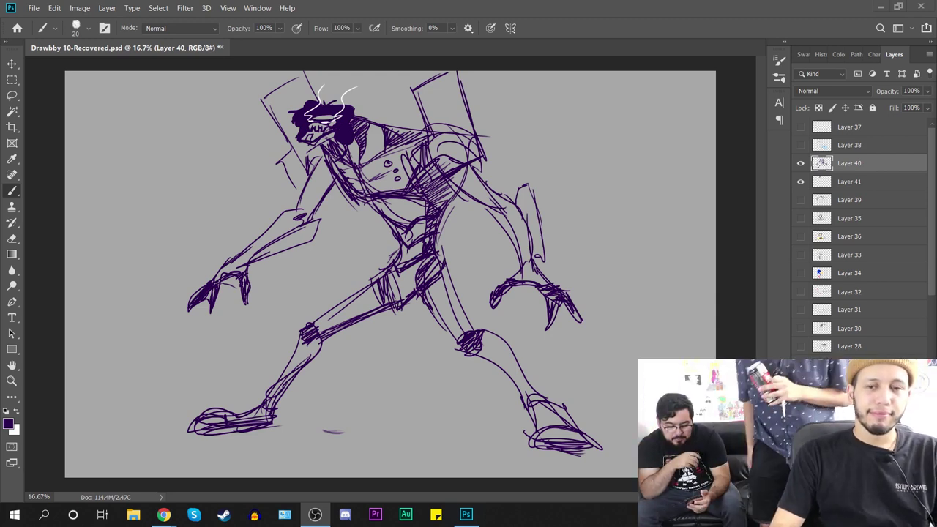
{"action": "left_click_drag", "start_coordinate": [801, 163], "coordinate": [801, 182]}
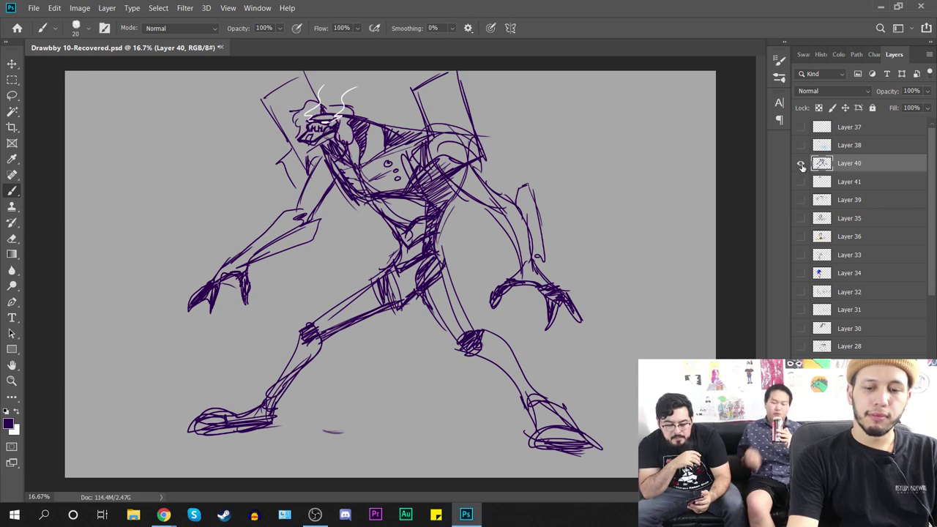
{"action": "left_click", "coordinate": [848, 129]}
{"action": "key", "text": "ctrl+shift+alt+n"}
{"action": "mouse_move", "coordinate": [281, 286]}
{"action": "left_mouse_down"}
{"action": "mouse_move", "coordinate": [405, 280]}
{"action": "mouse_move", "coordinate": [409, 299]}
{"action": "left_mouse_up"}
{"action": "key", "text": "ctrl+z"}
{"action": "key", "text": "d"}
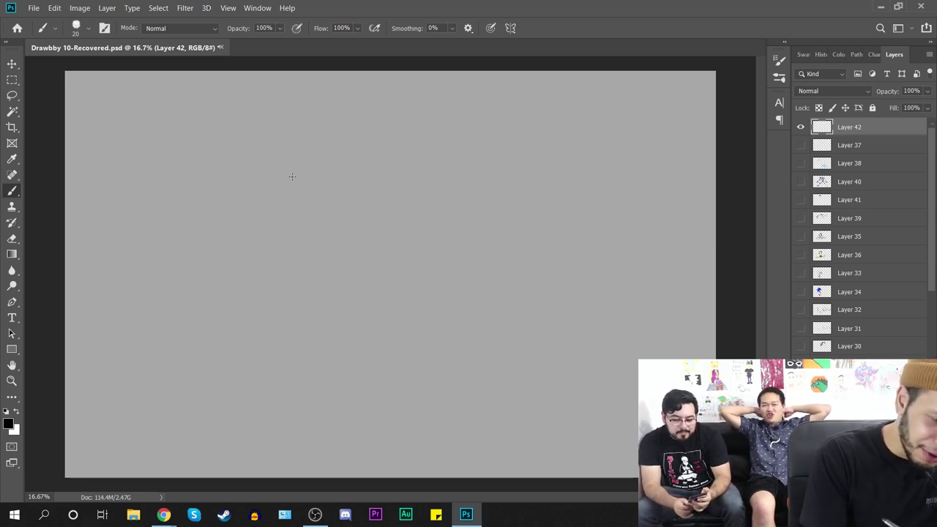
Step: Sketch a tilted oval for a new character's head in the upper left part of the canvas
{"action": "mouse_move", "coordinate": [317, 146]}
{"action": "left_mouse_down"}
{"action": "mouse_move", "coordinate": [329, 201]}
{"action": "mouse_move", "coordinate": [320, 151]}
{"action": "left_mouse_up"}
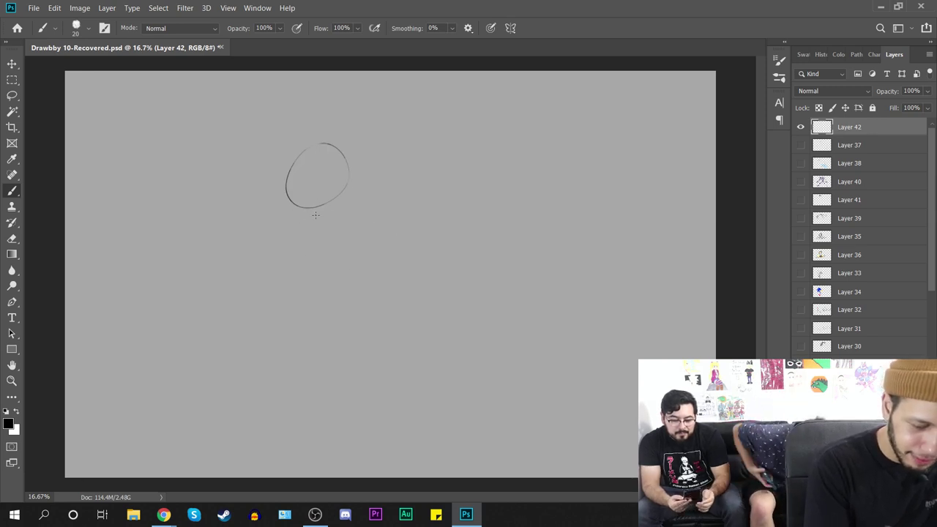
{"action": "mouse_move", "coordinate": [307, 212]}
{"action": "left_mouse_down"}
{"action": "mouse_move", "coordinate": [322, 218]}
{"action": "mouse_move", "coordinate": [308, 243]}
{"action": "left_mouse_up"}
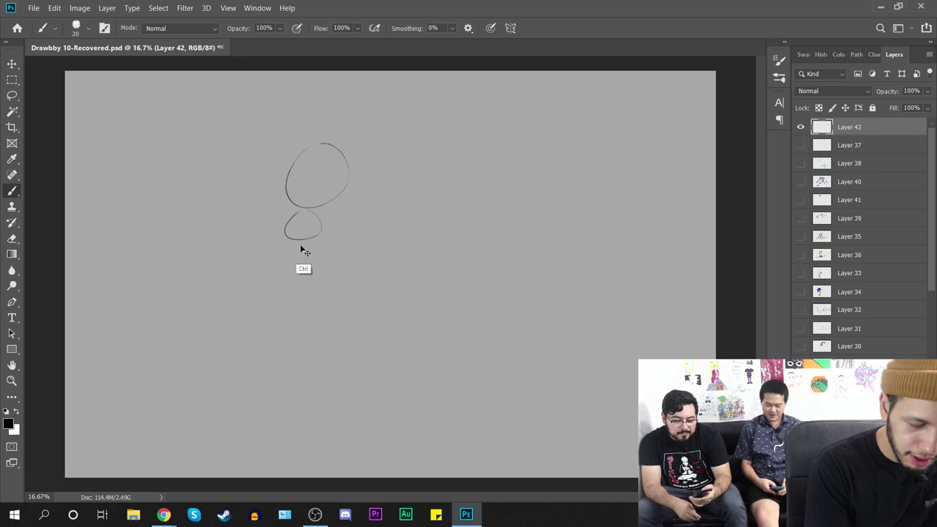
{"action": "key", "text": "ctrl+z"}
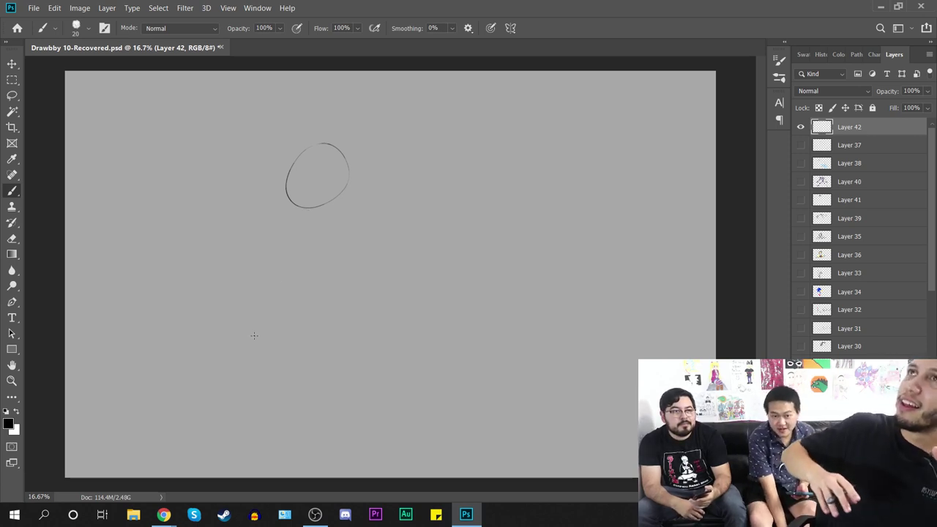
{"action": "left_click_drag", "start_coordinate": [302, 214], "coordinate": [363, 185]}
{"action": "key", "text": "ctrl+z"}
{"action": "left_click_drag", "start_coordinate": [332, 224], "coordinate": [370, 187]}
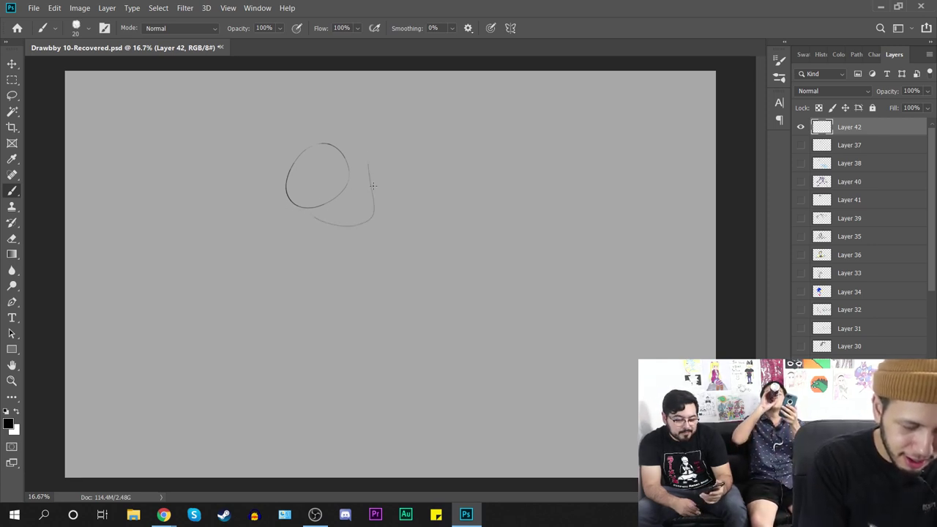
{"action": "key", "text": "ctrl+z"}
{"action": "left_click_drag", "start_coordinate": [301, 211], "coordinate": [360, 177]}
{"action": "key", "text": "ctrl+z"}
Step: Sketch a rounded outline around the head oval, with a straight back edge and a nearly flat base
{"action": "mouse_move", "coordinate": [299, 207]}
{"action": "left_mouse_down"}
{"action": "mouse_move", "coordinate": [373, 203]}
{"action": "mouse_move", "coordinate": [394, 159]}
{"action": "left_mouse_up"}
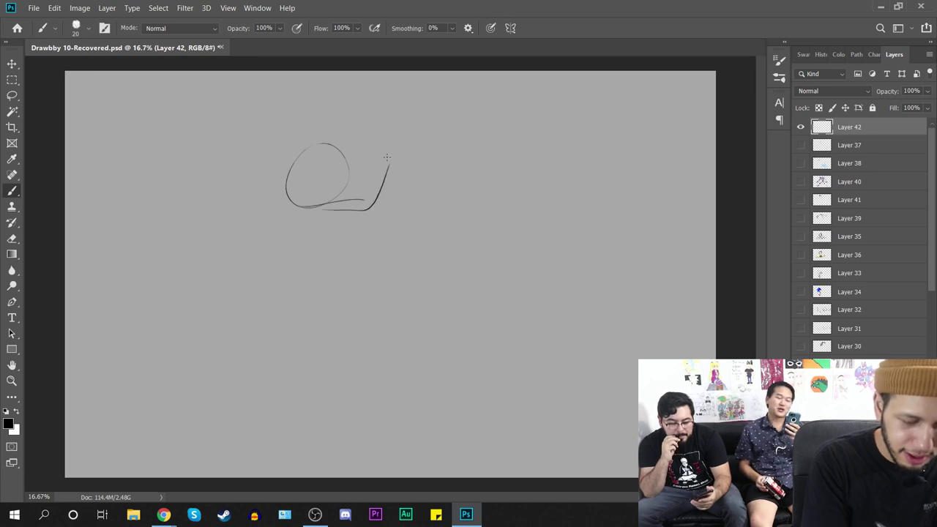
{"action": "key", "text": "ctrl+z"}
{"action": "mouse_move", "coordinate": [316, 209]}
{"action": "left_mouse_down"}
{"action": "mouse_move", "coordinate": [366, 195]}
{"action": "mouse_move", "coordinate": [365, 161]}
{"action": "mouse_move", "coordinate": [325, 130]}
{"action": "mouse_move", "coordinate": [292, 143]}
{"action": "left_mouse_up"}
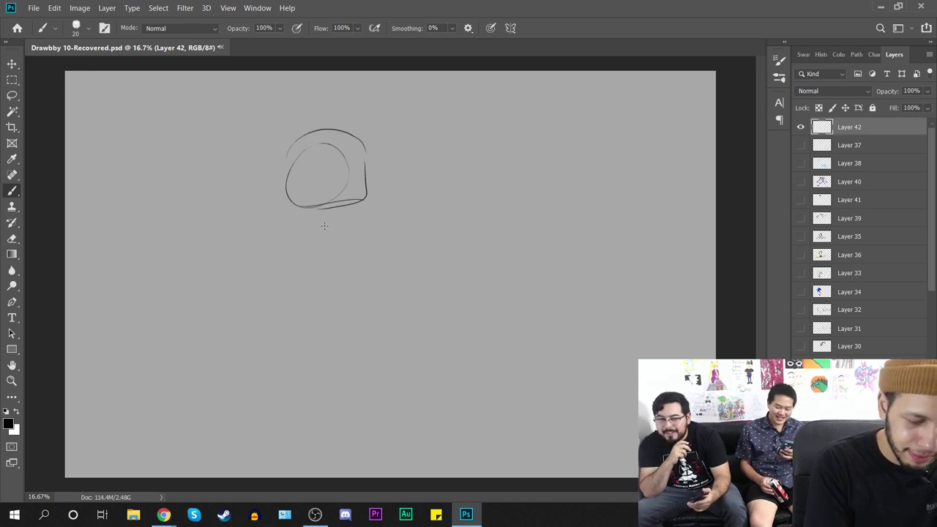
Step: Sketch the short neck below the head, undoing the trial shoulder and torso curves
{"action": "mouse_move", "coordinate": [291, 214]}
{"action": "left_mouse_down"}
{"action": "mouse_move", "coordinate": [273, 233]}
{"action": "mouse_move", "coordinate": [310, 222]}
{"action": "mouse_move", "coordinate": [278, 225]}
{"action": "mouse_move", "coordinate": [332, 288]}
{"action": "left_mouse_up"}
{"action": "key", "text": "ctrl+z"}
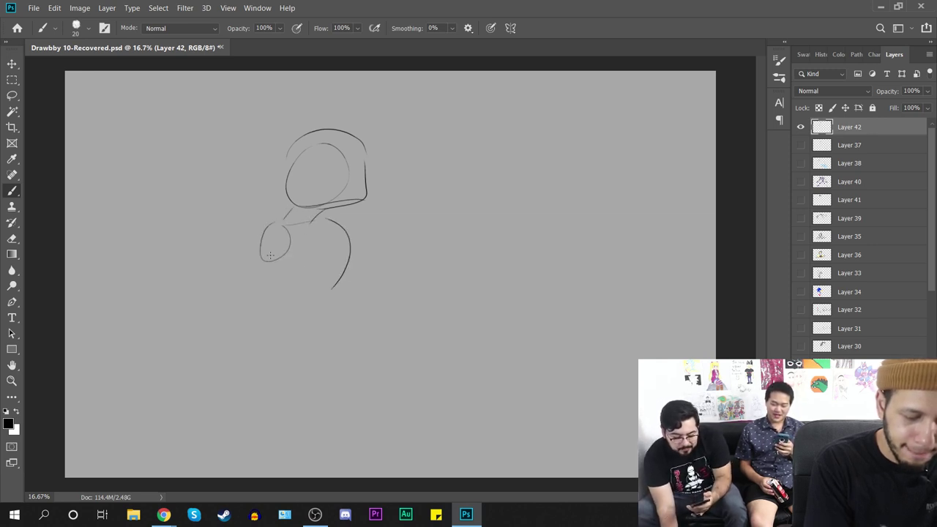
{"action": "key", "text": "ctrl+z"}
{"action": "left_click_drag", "start_coordinate": [261, 270], "coordinate": [306, 295]}
{"action": "left_click_drag", "start_coordinate": [327, 233], "coordinate": [311, 294]}
{"action": "key", "text": "ctrl+z"}
{"action": "key", "text": "ctrl+z"}
{"action": "key", "text": "ctrl+z"}
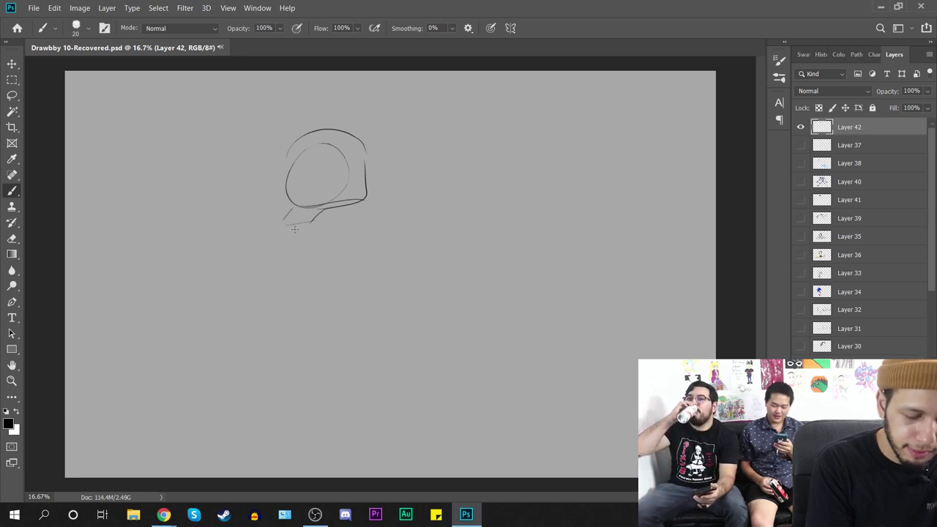
Step: Sketch a tilted oval torso with a shoulder circle and two arms stretched forward, ending in upright hand shapes
{"action": "mouse_move", "coordinate": [280, 222]}
{"action": "left_mouse_down"}
{"action": "mouse_move", "coordinate": [312, 273]}
{"action": "mouse_move", "coordinate": [311, 243]}
{"action": "mouse_move", "coordinate": [375, 219]}
{"action": "left_mouse_up"}
{"action": "left_click_drag", "start_coordinate": [317, 235], "coordinate": [360, 231]}
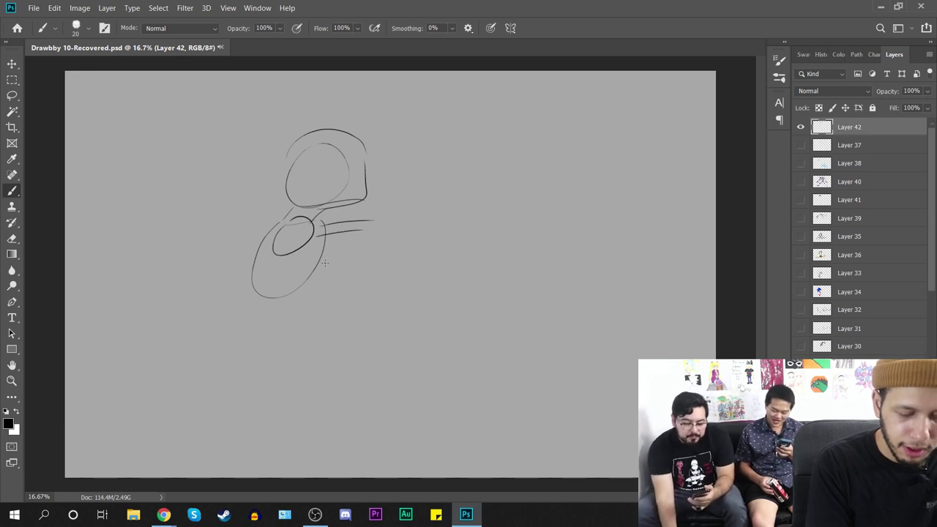
{"action": "mouse_move", "coordinate": [415, 206]}
{"action": "left_mouse_down"}
{"action": "mouse_move", "coordinate": [378, 233]}
{"action": "mouse_move", "coordinate": [440, 177]}
{"action": "mouse_move", "coordinate": [439, 223]}
{"action": "mouse_move", "coordinate": [444, 214]}
{"action": "mouse_move", "coordinate": [433, 240]}
{"action": "mouse_move", "coordinate": [434, 218]}
{"action": "left_mouse_up"}
{"action": "key", "text": "ctrl+z"}
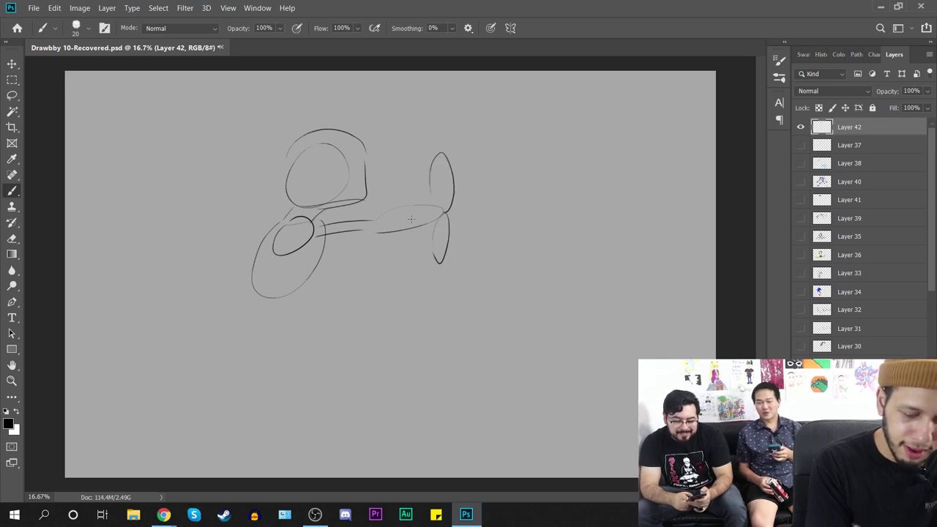
{"action": "left_click_drag", "start_coordinate": [388, 241], "coordinate": [432, 246]}
{"action": "mouse_move", "coordinate": [339, 247]}
{"action": "left_mouse_down"}
{"action": "mouse_move", "coordinate": [377, 244]}
{"action": "mouse_move", "coordinate": [343, 245]}
{"action": "left_mouse_up"}
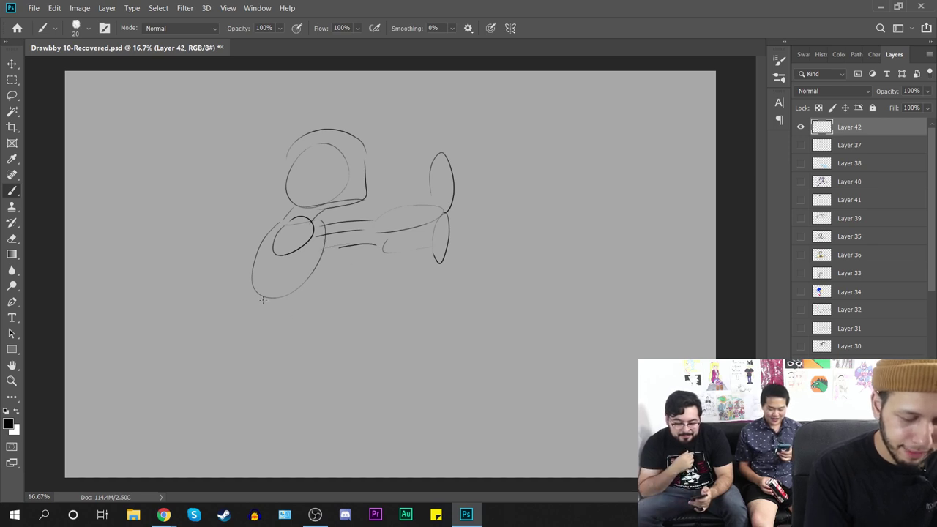
Step: Sketch the tapering waist and hips below the torso, undoing the trial thigh strokes
{"action": "left_click_drag", "start_coordinate": [245, 310], "coordinate": [295, 300]}
{"action": "mouse_move", "coordinate": [256, 327]}
{"action": "left_mouse_down"}
{"action": "mouse_move", "coordinate": [348, 309]}
{"action": "mouse_move", "coordinate": [347, 338]}
{"action": "left_mouse_up"}
{"action": "key", "text": "ctrl+z"}
{"action": "key", "text": "ctrl+z"}
{"action": "left_click_drag", "start_coordinate": [243, 334], "coordinate": [275, 336]}
{"action": "mouse_move", "coordinate": [194, 312]}
{"action": "left_mouse_down"}
{"action": "mouse_move", "coordinate": [172, 333]}
{"action": "mouse_move", "coordinate": [233, 337]}
{"action": "mouse_move", "coordinate": [210, 319]}
{"action": "mouse_move", "coordinate": [240, 326]}
{"action": "mouse_move", "coordinate": [249, 377]}
{"action": "mouse_move", "coordinate": [191, 344]}
{"action": "mouse_move", "coordinate": [205, 342]}
{"action": "left_mouse_up"}
{"action": "key", "text": "ctrl+z"}
{"action": "key", "text": "ctrl+z"}
{"action": "key", "text": "ctrl+z"}
Step: Sketch the two bent legs with oval thighs, short shins and long flat feet in a lunging stance
{"action": "left_click_drag", "start_coordinate": [282, 319], "coordinate": [274, 338]}
{"action": "mouse_move", "coordinate": [190, 375]}
{"action": "left_mouse_down"}
{"action": "mouse_move", "coordinate": [192, 403]}
{"action": "mouse_move", "coordinate": [224, 401]}
{"action": "left_mouse_up"}
{"action": "left_click_drag", "start_coordinate": [338, 334], "coordinate": [324, 380]}
{"action": "mouse_move", "coordinate": [307, 343]}
{"action": "left_mouse_down"}
{"action": "mouse_move", "coordinate": [303, 379]}
{"action": "mouse_move", "coordinate": [375, 380]}
{"action": "mouse_move", "coordinate": [308, 383]}
{"action": "left_mouse_up"}
{"action": "left_click_drag", "start_coordinate": [192, 401], "coordinate": [226, 403]}
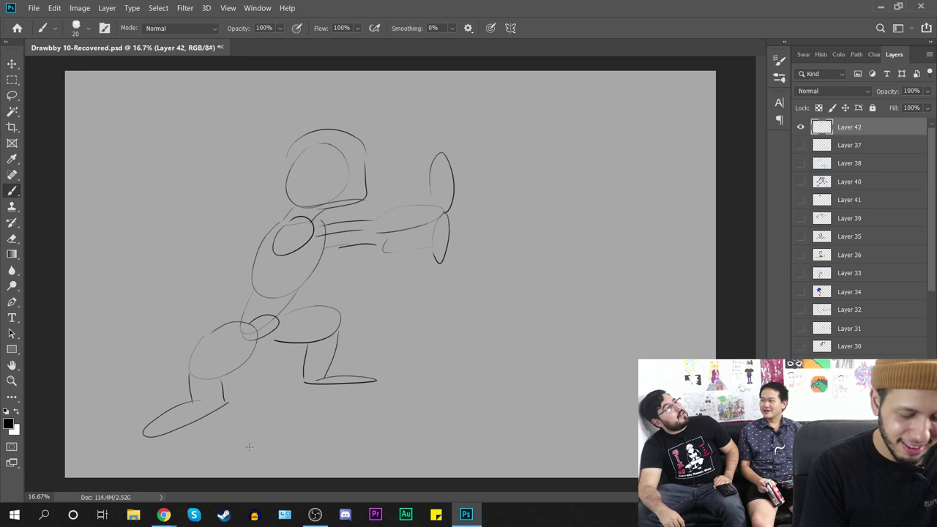
Step: Sketch an energy blast in front of the hands, with jagged burst edges and two long beam lines
{"action": "left_click_drag", "start_coordinate": [467, 167], "coordinate": [496, 145]}
{"action": "left_click_drag", "start_coordinate": [535, 131], "coordinate": [550, 166]}
{"action": "mouse_move", "coordinate": [484, 260]}
{"action": "left_mouse_down"}
{"action": "mouse_move", "coordinate": [508, 270]}
{"action": "mouse_move", "coordinate": [598, 224]}
{"action": "mouse_move", "coordinate": [677, 217]}
{"action": "left_mouse_up"}
{"action": "left_click_drag", "start_coordinate": [546, 182], "coordinate": [667, 168]}
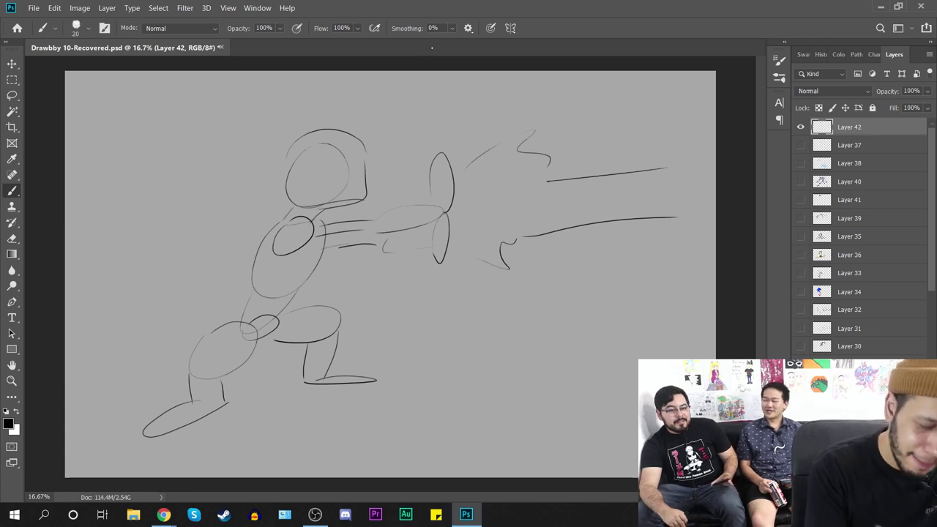
{"action": "mouse_move", "coordinate": [364, 158]}
{"action": "left_mouse_down"}
{"action": "mouse_move", "coordinate": [373, 172]}
{"action": "mouse_move", "coordinate": [366, 199]}
{"action": "mouse_move", "coordinate": [360, 179]}
{"action": "mouse_move", "coordinate": [338, 186]}
{"action": "mouse_move", "coordinate": [366, 188]}
{"action": "left_mouse_up"}
{"action": "key", "text": "ctrl+z"}
{"action": "key", "text": "ctrl+z"}
{"action": "key", "text": "ctrl+z"}
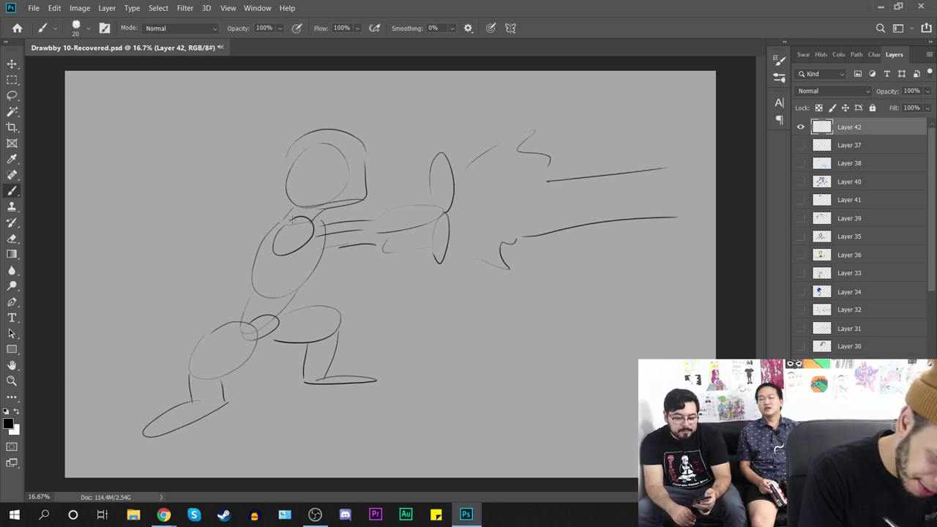
{"action": "mouse_move", "coordinate": [295, 219]}
{"action": "left_mouse_down"}
{"action": "mouse_move", "coordinate": [276, 252]}
{"action": "mouse_move", "coordinate": [307, 255]}
{"action": "left_mouse_up"}
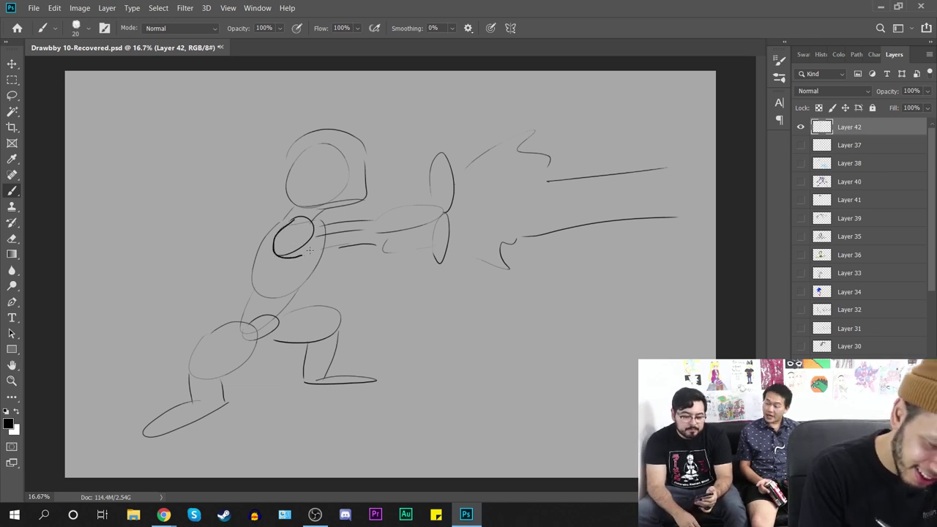
{"action": "key", "text": "ctrl+z"}
Step: Set the brush size to 36
{"action": "right_click", "coordinate": [308, 253]}
{"action": "type", "text": "36"}
{"action": "key", "text": "Return"}
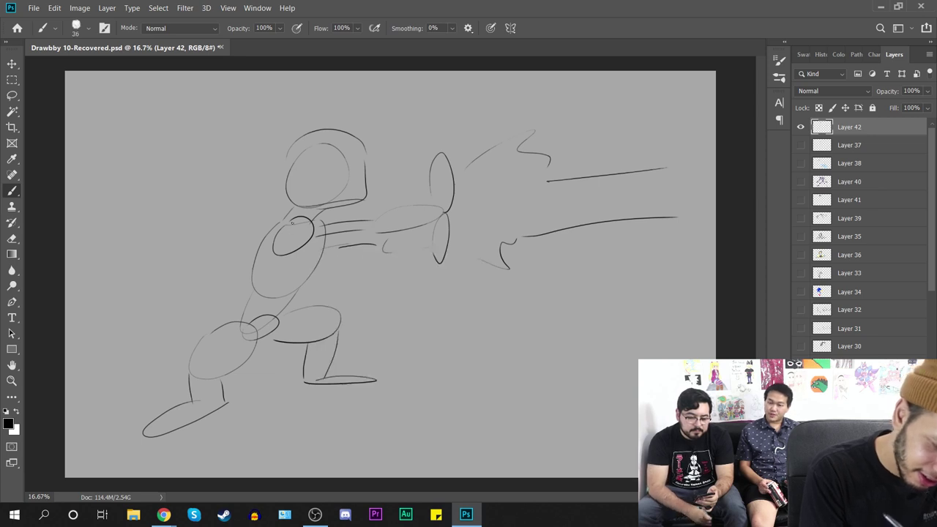
Step: Try outlining the shoulder, ragged sleeve and upper arm with thick black strokes, and undo them
{"action": "mouse_move", "coordinate": [297, 219]}
{"action": "left_mouse_down"}
{"action": "mouse_move", "coordinate": [273, 239]}
{"action": "mouse_move", "coordinate": [306, 252]}
{"action": "left_mouse_up"}
{"action": "mouse_move", "coordinate": [296, 219]}
{"action": "left_mouse_down"}
{"action": "mouse_move", "coordinate": [321, 218]}
{"action": "mouse_move", "coordinate": [329, 253]}
{"action": "mouse_move", "coordinate": [301, 249]}
{"action": "mouse_move", "coordinate": [308, 236]}
{"action": "mouse_move", "coordinate": [299, 238]}
{"action": "mouse_move", "coordinate": [361, 220]}
{"action": "left_mouse_up"}
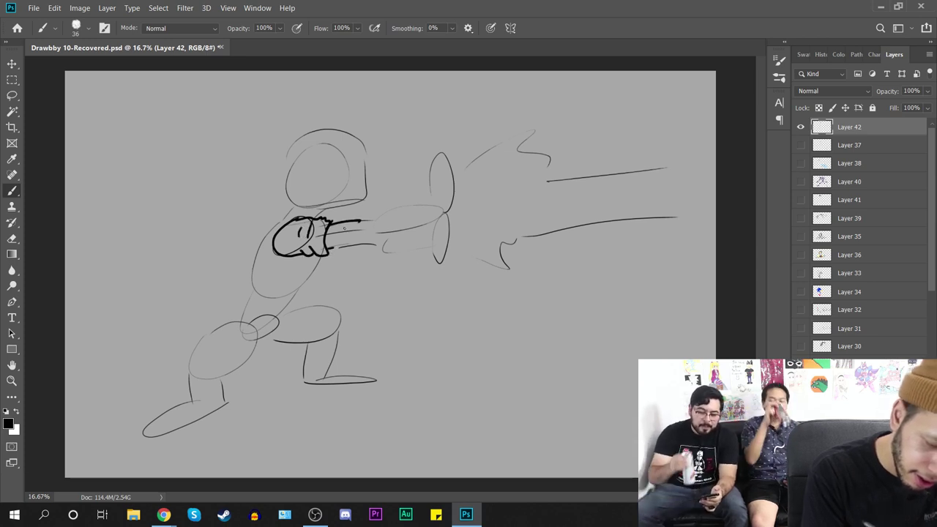
{"action": "key", "text": "ctrl+z"}
{"action": "key", "text": "ctrl+z"}
{"action": "key", "text": "ctrl+z"}
{"action": "key", "text": "ctrl+z"}
{"action": "key", "text": "ctrl+z"}
{"action": "key", "text": "ctrl+z"}
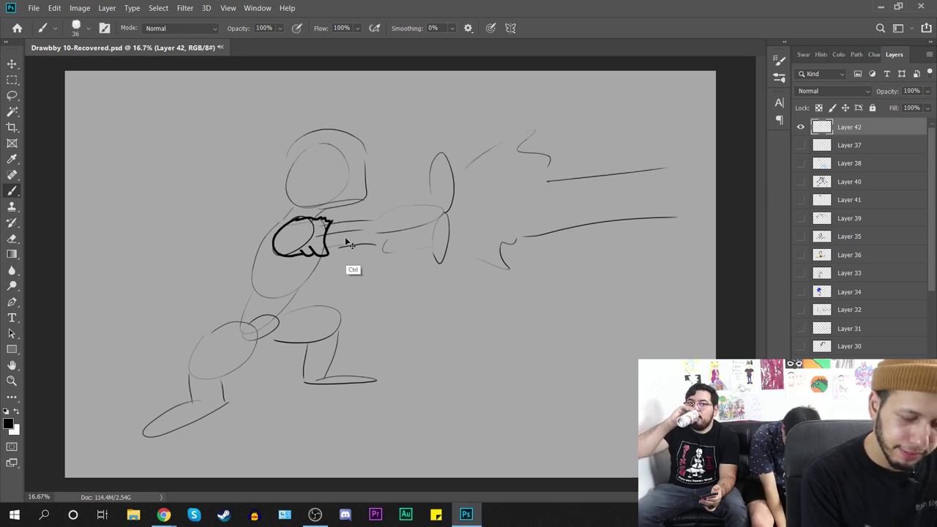
{"action": "key", "text": "ctrl+z"}
{"action": "key", "text": "ctrl+z"}
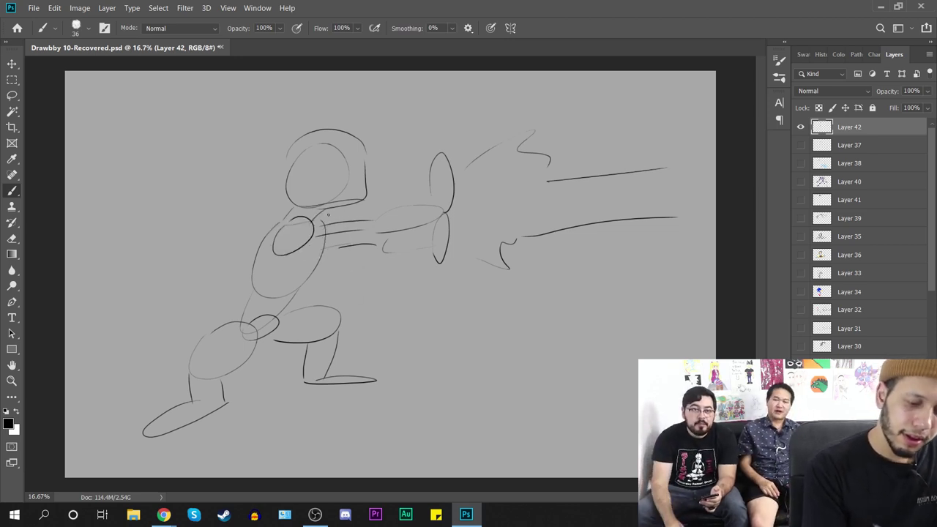
Step: Ink the near shoulder, ragged sleeve, outstretched arm and raised hand in thick black, adding short hair strokes along the forearm
{"action": "left_click_drag", "start_coordinate": [306, 217], "coordinate": [278, 242]}
{"action": "key", "text": "ctrl+z"}
{"action": "mouse_move", "coordinate": [306, 216]}
{"action": "left_mouse_down"}
{"action": "mouse_move", "coordinate": [331, 213]}
{"action": "mouse_move", "coordinate": [311, 241]}
{"action": "mouse_move", "coordinate": [319, 220]}
{"action": "mouse_move", "coordinate": [313, 231]}
{"action": "mouse_move", "coordinate": [428, 199]}
{"action": "left_mouse_up"}
{"action": "mouse_move", "coordinate": [372, 225]}
{"action": "left_mouse_down"}
{"action": "mouse_move", "coordinate": [442, 214]}
{"action": "mouse_move", "coordinate": [436, 156]}
{"action": "mouse_move", "coordinate": [447, 210]}
{"action": "left_mouse_up"}
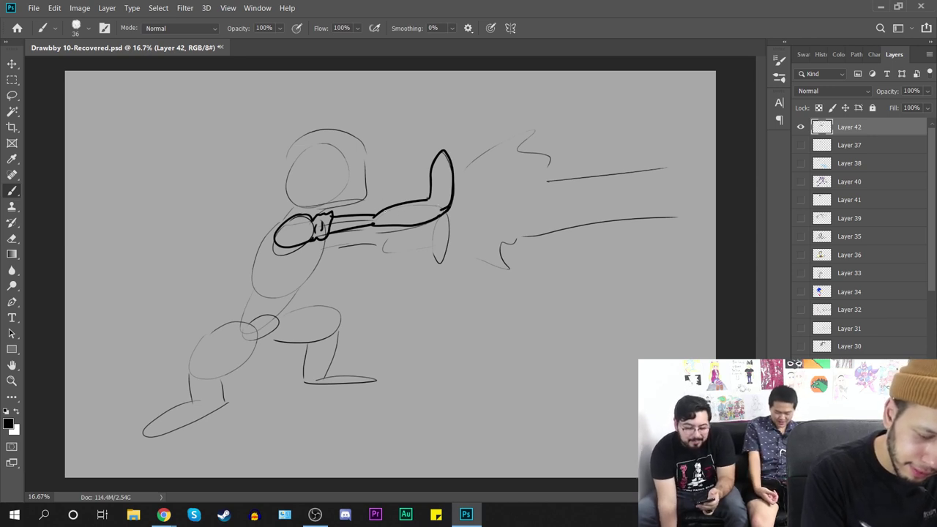
{"action": "left_click_drag", "start_coordinate": [399, 201], "coordinate": [397, 213]}
{"action": "left_click_drag", "start_coordinate": [404, 202], "coordinate": [402, 212]}
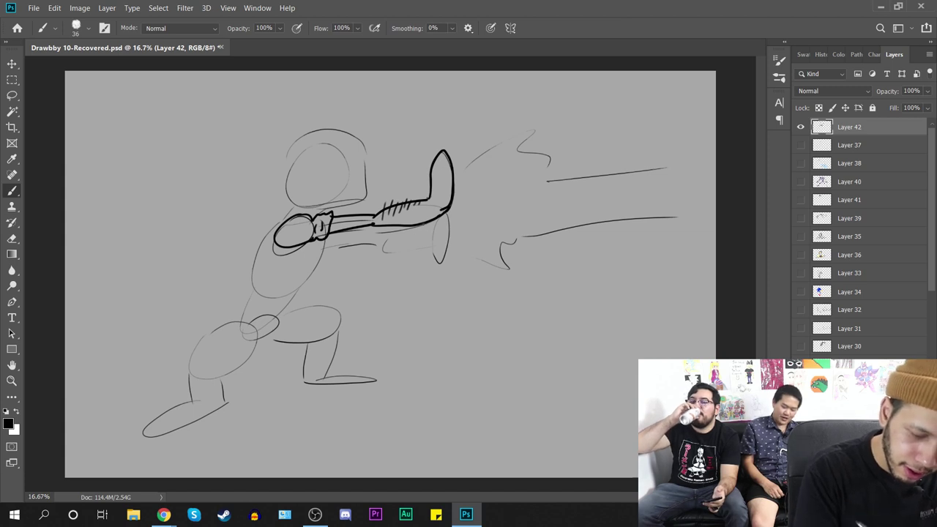
Step: Ink the far hand and forearm below the near arm, with short hair strokes along the forearm
{"action": "mouse_move", "coordinate": [447, 215]}
{"action": "left_mouse_down"}
{"action": "mouse_move", "coordinate": [428, 243]}
{"action": "mouse_move", "coordinate": [429, 235]}
{"action": "mouse_move", "coordinate": [384, 239]}
{"action": "mouse_move", "coordinate": [424, 246]}
{"action": "mouse_move", "coordinate": [413, 215]}
{"action": "mouse_move", "coordinate": [392, 252]}
{"action": "left_mouse_up"}
{"action": "mouse_move", "coordinate": [402, 241]}
{"action": "left_mouse_down"}
{"action": "mouse_move", "coordinate": [401, 252]}
{"action": "mouse_move", "coordinate": [411, 252]}
{"action": "left_mouse_up"}
{"action": "left_click_drag", "start_coordinate": [420, 244], "coordinate": [418, 254]}
{"action": "left_click_drag", "start_coordinate": [324, 249], "coordinate": [386, 247]}
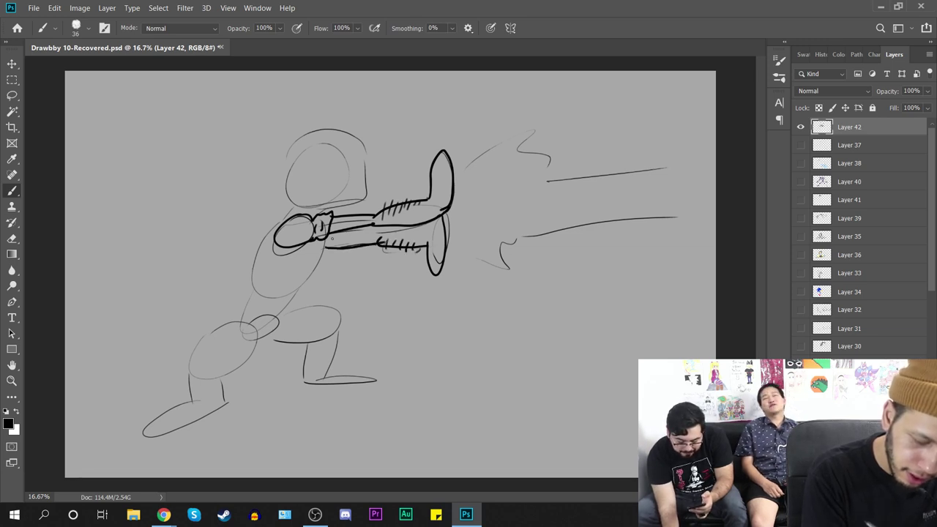
Step: Ink the torso's chest, back and lower edge, adding shirt fold lines below the armpit
{"action": "left_click_drag", "start_coordinate": [323, 242], "coordinate": [308, 287]}
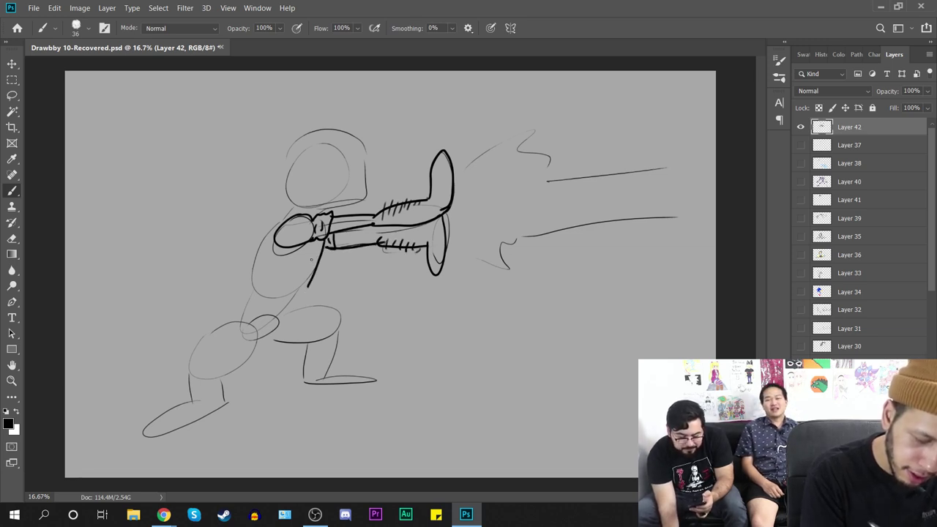
{"action": "left_click_drag", "start_coordinate": [300, 244], "coordinate": [321, 252]}
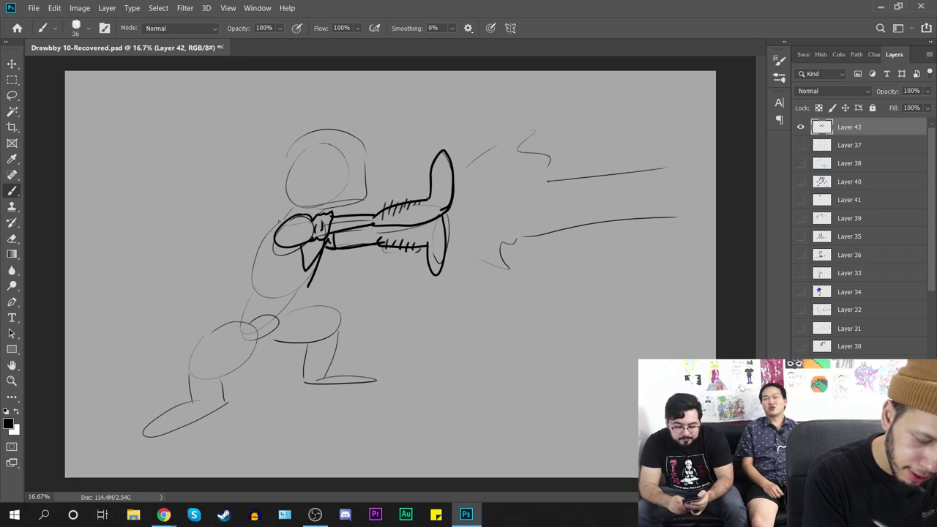
{"action": "mouse_move", "coordinate": [294, 214]}
{"action": "left_mouse_down"}
{"action": "mouse_move", "coordinate": [257, 241]}
{"action": "mouse_move", "coordinate": [253, 291]}
{"action": "mouse_move", "coordinate": [280, 299]}
{"action": "mouse_move", "coordinate": [311, 288]}
{"action": "left_mouse_up"}
{"action": "left_click_drag", "start_coordinate": [295, 252], "coordinate": [297, 279]}
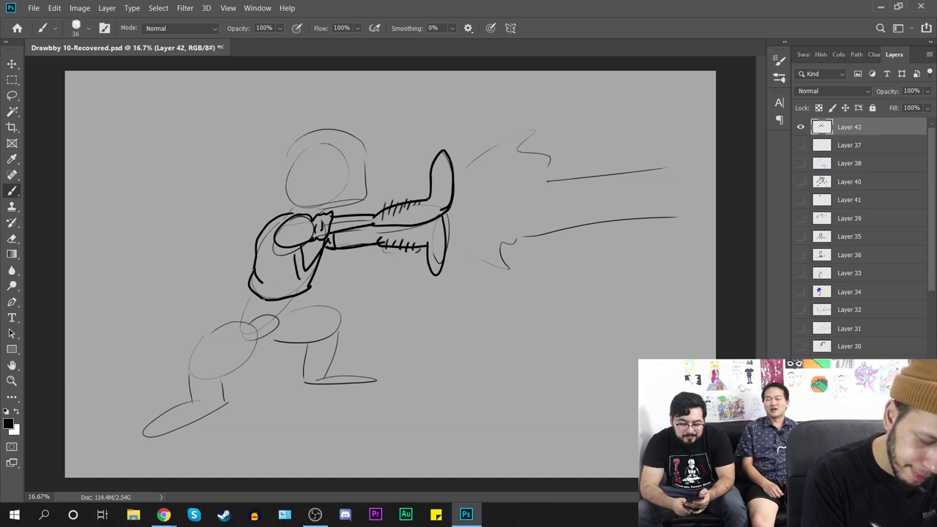
Step: Ink the waistband, both bulky thighs, the short shins and the long flat feet over the rough legs
{"action": "mouse_move", "coordinate": [243, 308]}
{"action": "left_mouse_down"}
{"action": "mouse_move", "coordinate": [271, 314]}
{"action": "mouse_move", "coordinate": [302, 302]}
{"action": "mouse_move", "coordinate": [257, 304]}
{"action": "mouse_move", "coordinate": [294, 316]}
{"action": "mouse_move", "coordinate": [219, 320]}
{"action": "mouse_move", "coordinate": [192, 374]}
{"action": "mouse_move", "coordinate": [241, 372]}
{"action": "mouse_move", "coordinate": [295, 343]}
{"action": "left_mouse_up"}
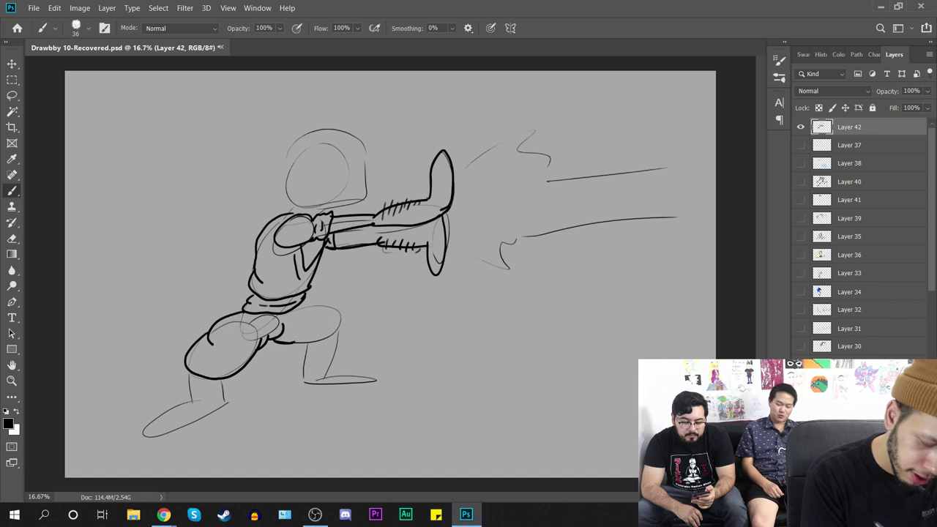
{"action": "mouse_move", "coordinate": [298, 309]}
{"action": "left_mouse_down"}
{"action": "mouse_move", "coordinate": [341, 323]}
{"action": "mouse_move", "coordinate": [301, 340]}
{"action": "mouse_move", "coordinate": [334, 336]}
{"action": "left_mouse_up"}
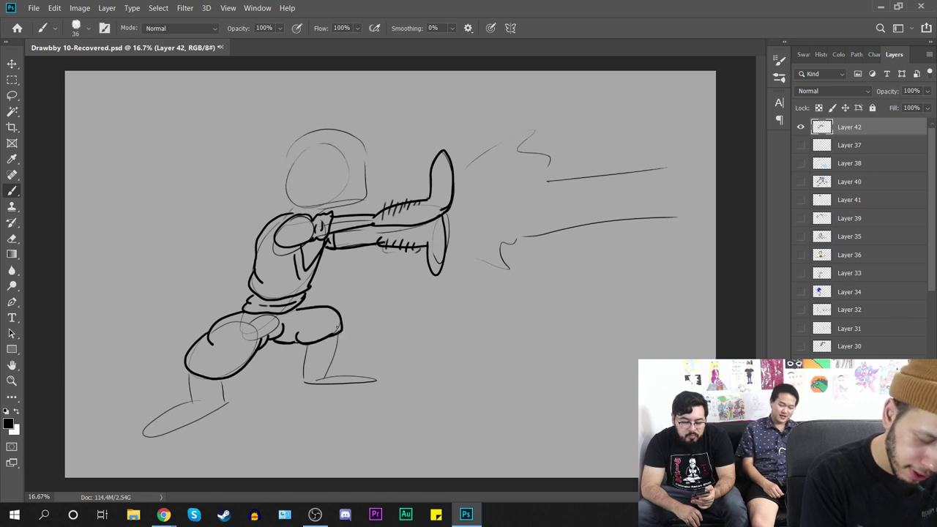
{"action": "mouse_move", "coordinate": [190, 374]}
{"action": "left_mouse_down"}
{"action": "mouse_move", "coordinate": [193, 402]}
{"action": "mouse_move", "coordinate": [227, 406]}
{"action": "left_mouse_up"}
{"action": "left_click_drag", "start_coordinate": [307, 367], "coordinate": [309, 379]}
{"action": "left_click_drag", "start_coordinate": [336, 339], "coordinate": [339, 372]}
{"action": "mouse_move", "coordinate": [307, 344]}
{"action": "left_mouse_down"}
{"action": "mouse_move", "coordinate": [351, 371]}
{"action": "mouse_move", "coordinate": [350, 393]}
{"action": "mouse_move", "coordinate": [309, 393]}
{"action": "left_mouse_up"}
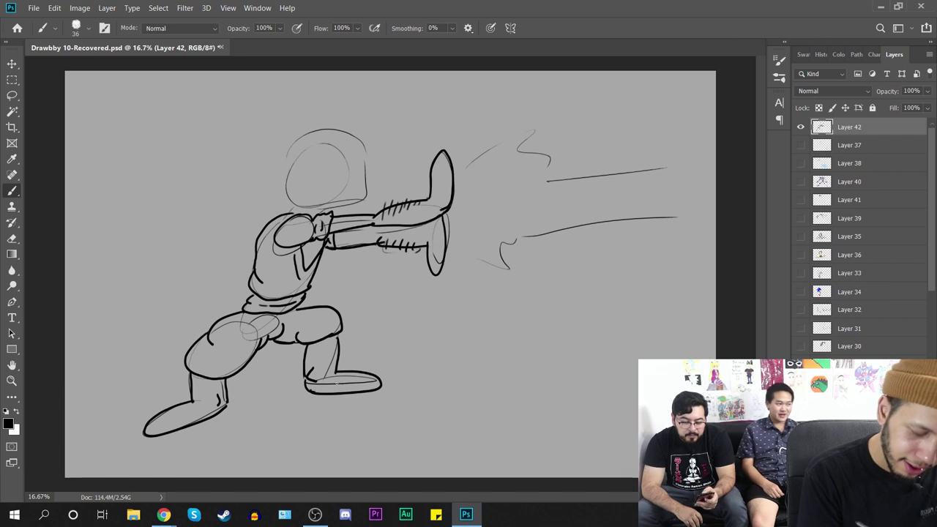
Step: Ink the face profile with a flat jaw, a clenched toothy mouth, a pointed nose and a nostril
{"action": "mouse_move", "coordinate": [297, 207]}
{"action": "left_mouse_down"}
{"action": "mouse_move", "coordinate": [295, 215]}
{"action": "mouse_move", "coordinate": [305, 202]}
{"action": "mouse_move", "coordinate": [359, 200]}
{"action": "mouse_move", "coordinate": [372, 183]}
{"action": "left_mouse_up"}
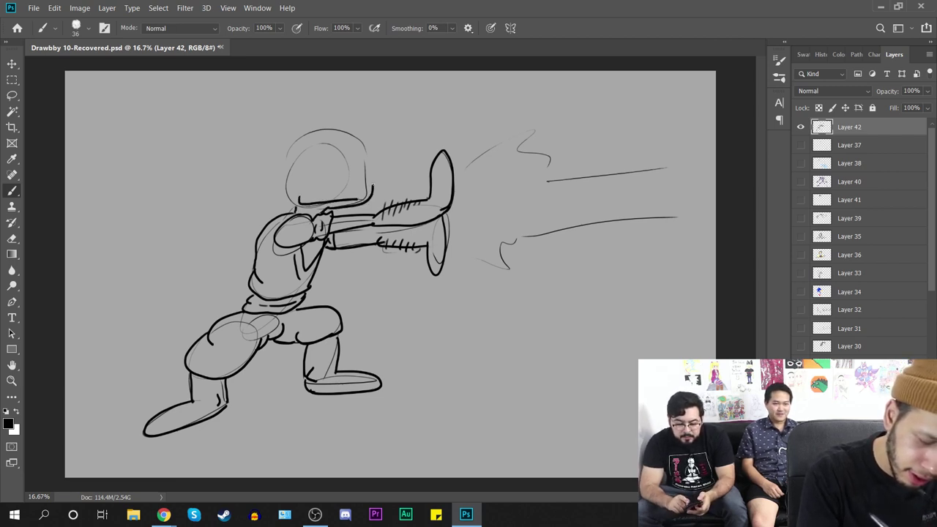
{"action": "key", "text": "ctrl+z"}
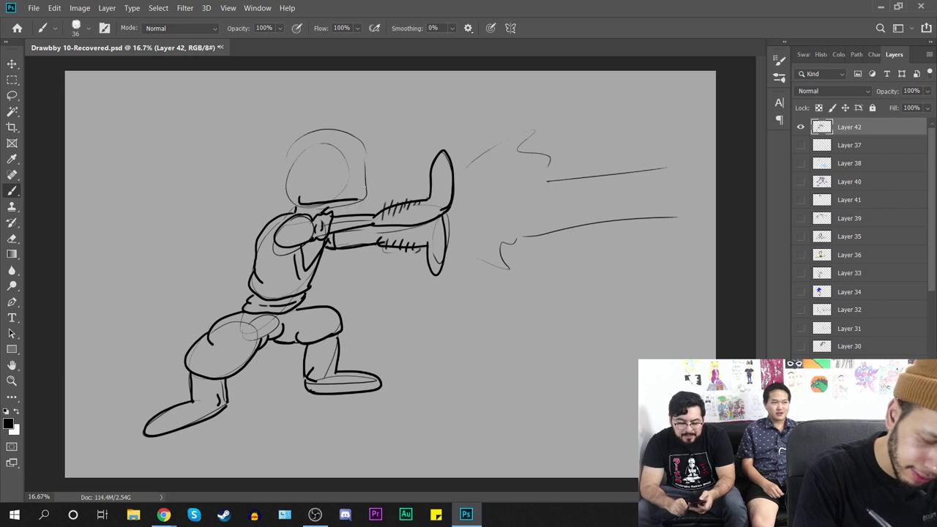
{"action": "mouse_move", "coordinate": [328, 208]}
{"action": "left_mouse_down"}
{"action": "mouse_move", "coordinate": [368, 190]}
{"action": "mouse_move", "coordinate": [331, 183]}
{"action": "mouse_move", "coordinate": [369, 189]}
{"action": "mouse_move", "coordinate": [320, 188]}
{"action": "mouse_move", "coordinate": [367, 188]}
{"action": "left_mouse_up"}
{"action": "key", "text": "ctrl+z"}
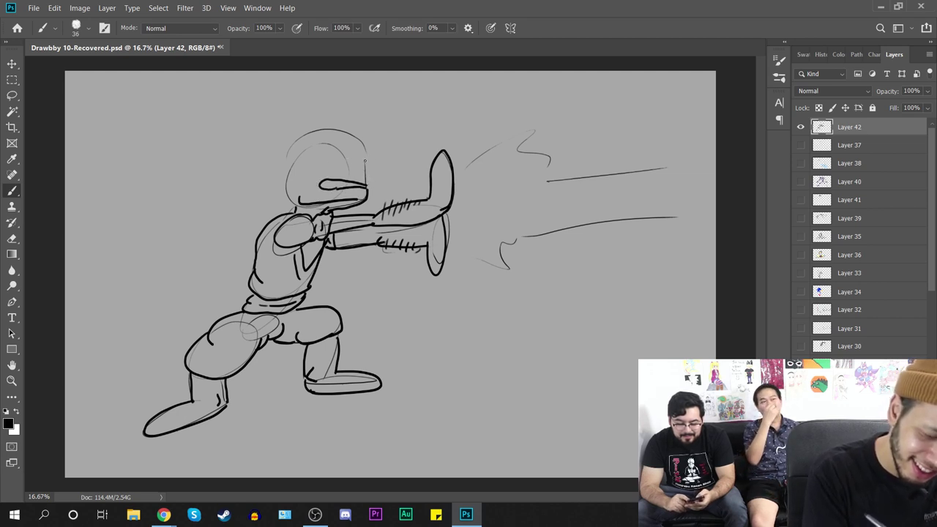
{"action": "key", "text": "ctrl+z"}
{"action": "left_click_drag", "start_coordinate": [364, 152], "coordinate": [371, 172]}
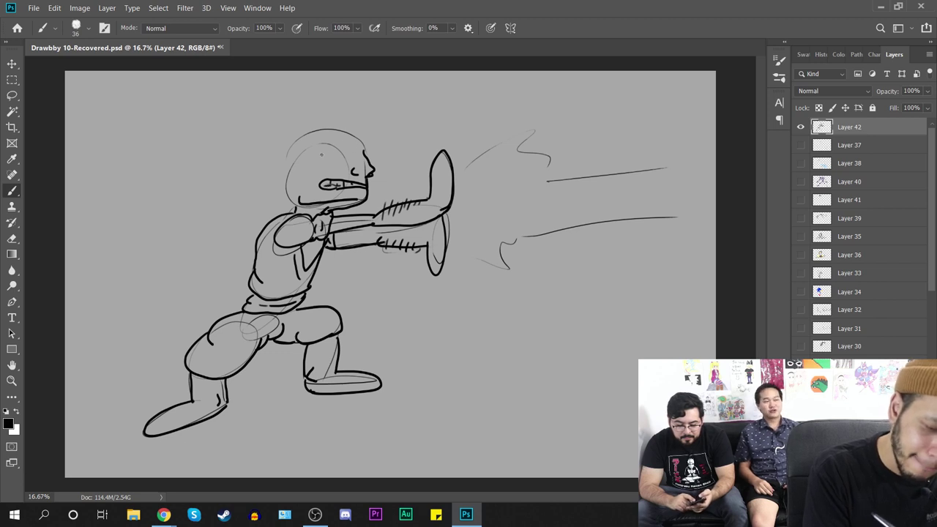
Step: Draw the ear, solid black sunglasses with a temple arm, a cheek crease and the back of the jaw
{"action": "mouse_move", "coordinate": [292, 165]}
{"action": "left_mouse_down"}
{"action": "mouse_move", "coordinate": [277, 170]}
{"action": "mouse_move", "coordinate": [292, 182]}
{"action": "left_mouse_up"}
{"action": "mouse_move", "coordinate": [294, 160]}
{"action": "left_mouse_down"}
{"action": "mouse_move", "coordinate": [295, 182]}
{"action": "mouse_move", "coordinate": [329, 152]}
{"action": "mouse_move", "coordinate": [372, 148]}
{"action": "mouse_move", "coordinate": [333, 163]}
{"action": "mouse_move", "coordinate": [369, 149]}
{"action": "left_mouse_up"}
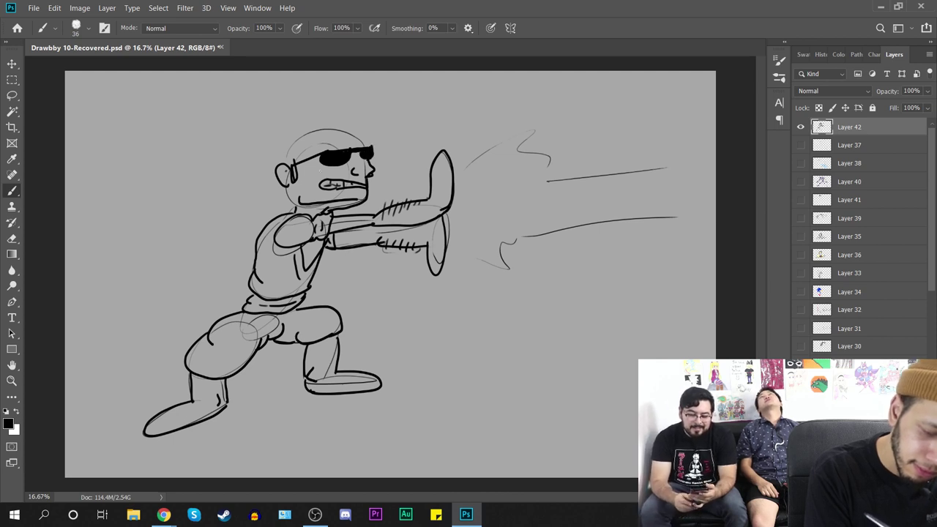
{"action": "mouse_move", "coordinate": [295, 167]}
{"action": "left_mouse_down"}
{"action": "mouse_move", "coordinate": [321, 156]}
{"action": "mouse_move", "coordinate": [300, 166]}
{"action": "mouse_move", "coordinate": [314, 183]}
{"action": "left_mouse_up"}
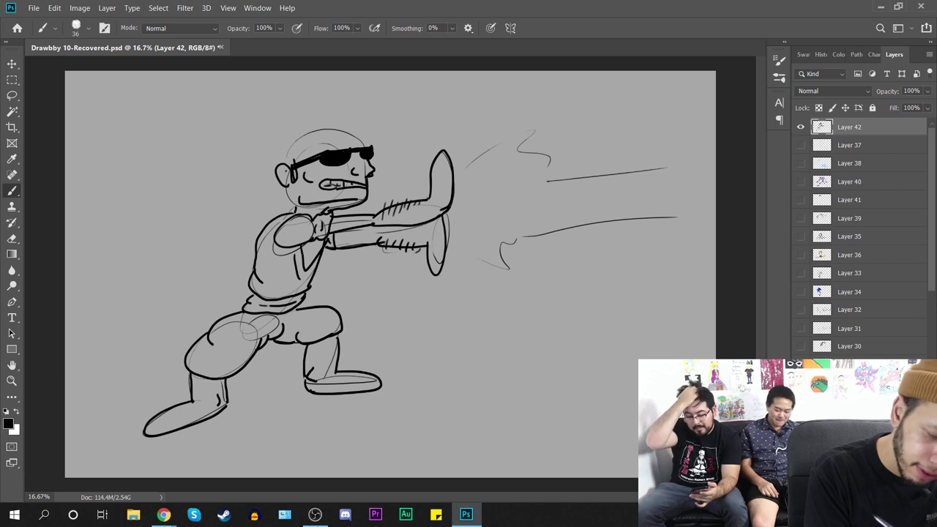
{"action": "left_click_drag", "start_coordinate": [289, 188], "coordinate": [295, 206]}
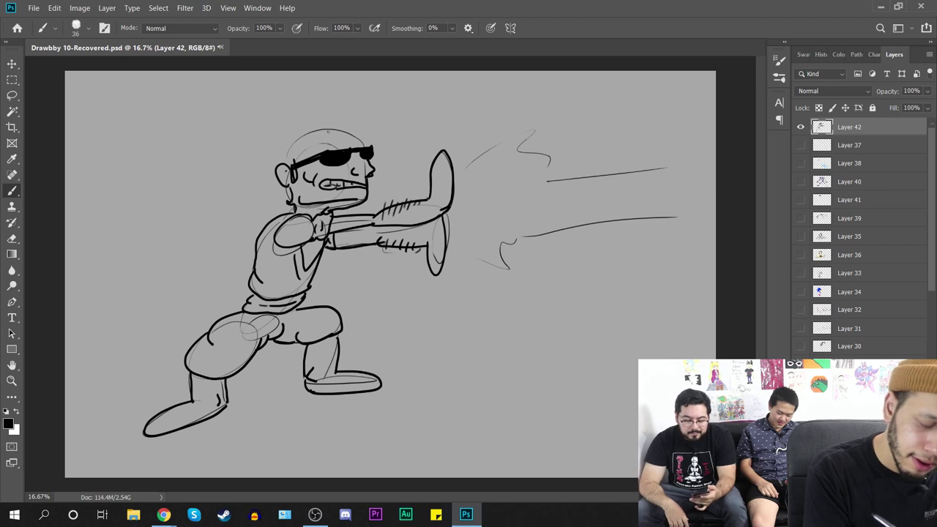
Step: Draw swept-back shoulder-length hair with strand lines and a curled forelock above the forehead
{"action": "left_click_drag", "start_coordinate": [337, 130], "coordinate": [293, 158]}
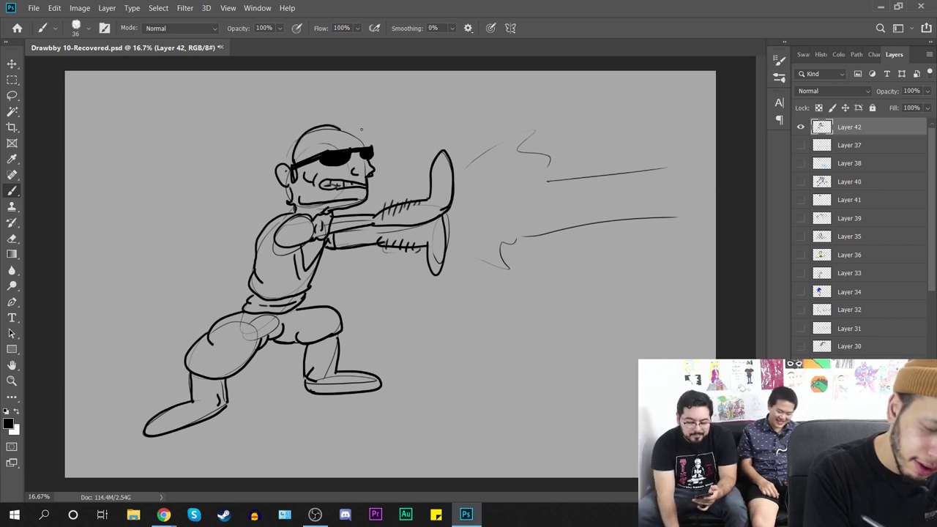
{"action": "left_click_drag", "start_coordinate": [328, 127], "coordinate": [295, 162]}
{"action": "mouse_move", "coordinate": [342, 128]}
{"action": "left_mouse_down"}
{"action": "mouse_move", "coordinate": [360, 119]}
{"action": "mouse_move", "coordinate": [362, 141]}
{"action": "left_mouse_up"}
{"action": "mouse_move", "coordinate": [346, 123]}
{"action": "left_mouse_down"}
{"action": "mouse_move", "coordinate": [365, 146]}
{"action": "mouse_move", "coordinate": [352, 115]}
{"action": "mouse_move", "coordinate": [365, 112]}
{"action": "mouse_move", "coordinate": [320, 129]}
{"action": "left_mouse_up"}
{"action": "mouse_move", "coordinate": [341, 118]}
{"action": "left_mouse_down"}
{"action": "mouse_move", "coordinate": [325, 133]}
{"action": "mouse_move", "coordinate": [314, 123]}
{"action": "left_mouse_up"}
{"action": "left_click_drag", "start_coordinate": [336, 113], "coordinate": [263, 160]}
{"action": "mouse_move", "coordinate": [300, 115]}
{"action": "left_mouse_down"}
{"action": "mouse_move", "coordinate": [262, 198]}
{"action": "mouse_move", "coordinate": [244, 212]}
{"action": "mouse_move", "coordinate": [257, 216]}
{"action": "left_mouse_up"}
{"action": "mouse_move", "coordinate": [283, 207]}
{"action": "left_mouse_down"}
{"action": "mouse_move", "coordinate": [270, 220]}
{"action": "mouse_move", "coordinate": [277, 222]}
{"action": "left_mouse_up"}
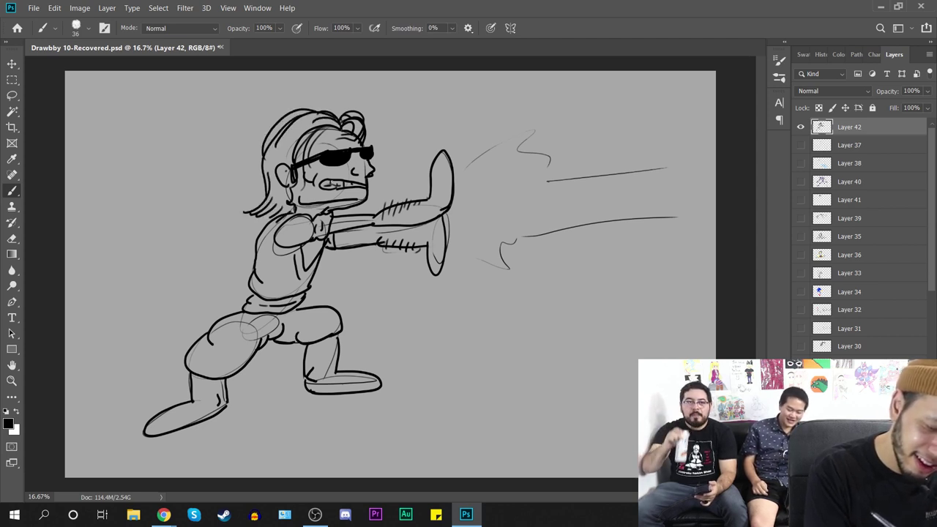
{"action": "left_click_drag", "start_coordinate": [309, 120], "coordinate": [286, 154]}
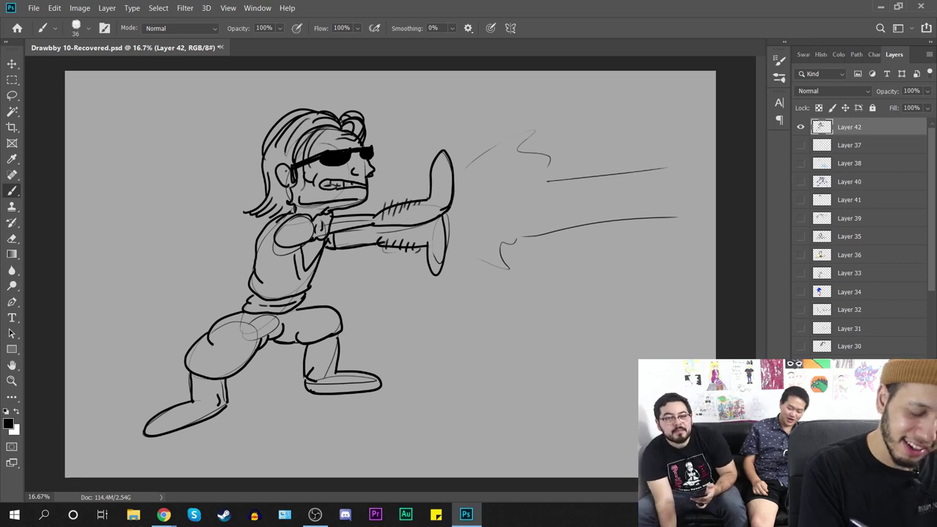
Step: Add a new layer directly beneath the line art and set the foreground colour to bright yellow e2ff21
{"action": "key", "text": "ctrl+shift+alt+n"}
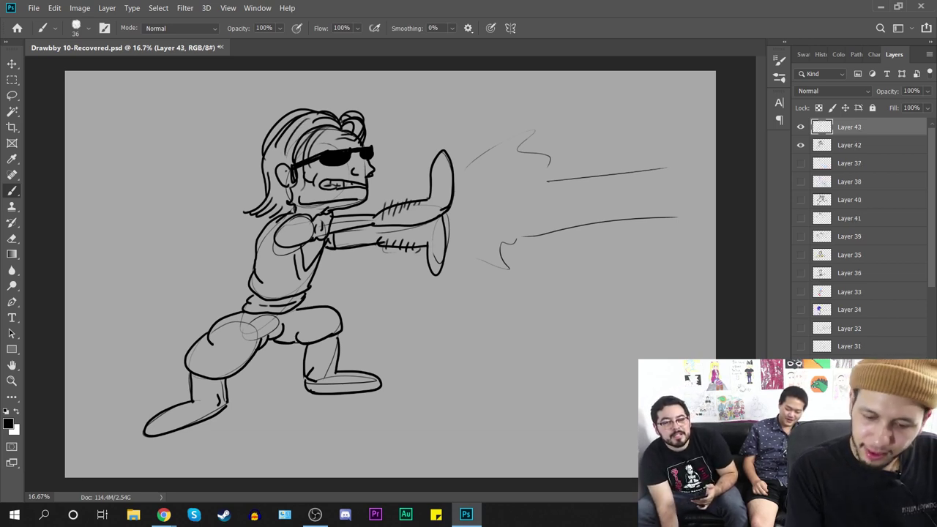
{"action": "left_click_drag", "start_coordinate": [872, 128], "coordinate": [869, 152]}
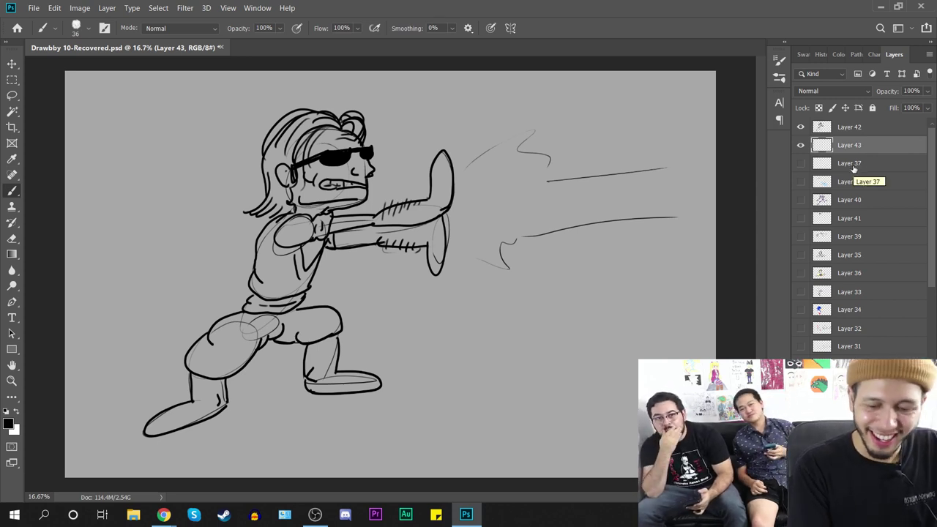
{"action": "left_click", "coordinate": [8, 423]}
{"action": "left_click_drag", "start_coordinate": [610, 202], "coordinate": [586, 193]}
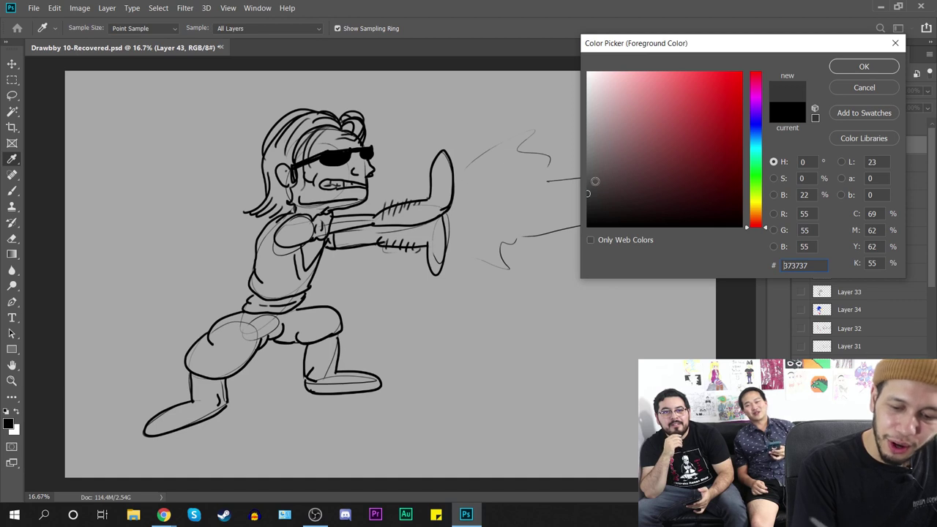
{"action": "left_click", "coordinate": [755, 198]}
{"action": "left_click", "coordinate": [705, 72]}
{"action": "mouse_move", "coordinate": [722, 82]}
{"action": "left_mouse_down"}
{"action": "mouse_move", "coordinate": [731, 92]}
{"action": "mouse_move", "coordinate": [743, 81]}
{"action": "mouse_move", "coordinate": [743, 71]}
{"action": "mouse_move", "coordinate": [722, 72]}
{"action": "left_mouse_up"}
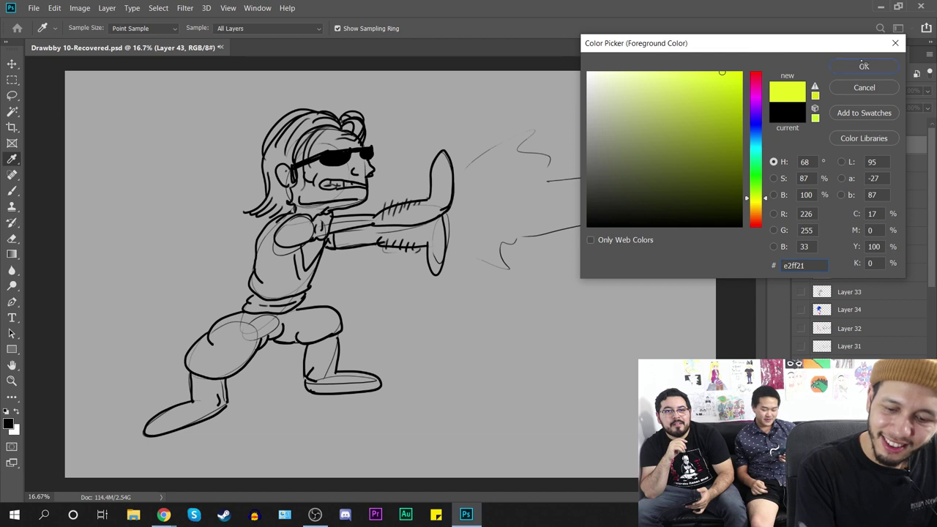
{"action": "left_click", "coordinate": [855, 63]}
Step: Paint the hair yellow from the neck up to the forelock with a brush size of 94
{"action": "right_click", "coordinate": [341, 214]}
{"action": "left_click", "coordinate": [437, 243]}
{"action": "left_click", "coordinate": [278, 181]}
{"action": "mouse_move", "coordinate": [274, 193]}
{"action": "left_mouse_down"}
{"action": "mouse_move", "coordinate": [256, 210]}
{"action": "mouse_move", "coordinate": [279, 195]}
{"action": "mouse_move", "coordinate": [269, 216]}
{"action": "mouse_move", "coordinate": [281, 216]}
{"action": "mouse_move", "coordinate": [286, 196]}
{"action": "mouse_move", "coordinate": [269, 189]}
{"action": "mouse_move", "coordinate": [266, 158]}
{"action": "mouse_move", "coordinate": [288, 196]}
{"action": "mouse_move", "coordinate": [279, 153]}
{"action": "mouse_move", "coordinate": [315, 121]}
{"action": "mouse_move", "coordinate": [277, 135]}
{"action": "mouse_move", "coordinate": [294, 114]}
{"action": "mouse_move", "coordinate": [308, 111]}
{"action": "mouse_move", "coordinate": [292, 133]}
{"action": "mouse_move", "coordinate": [319, 111]}
{"action": "mouse_move", "coordinate": [346, 134]}
{"action": "mouse_move", "coordinate": [350, 116]}
{"action": "mouse_move", "coordinate": [359, 126]}
{"action": "left_mouse_up"}
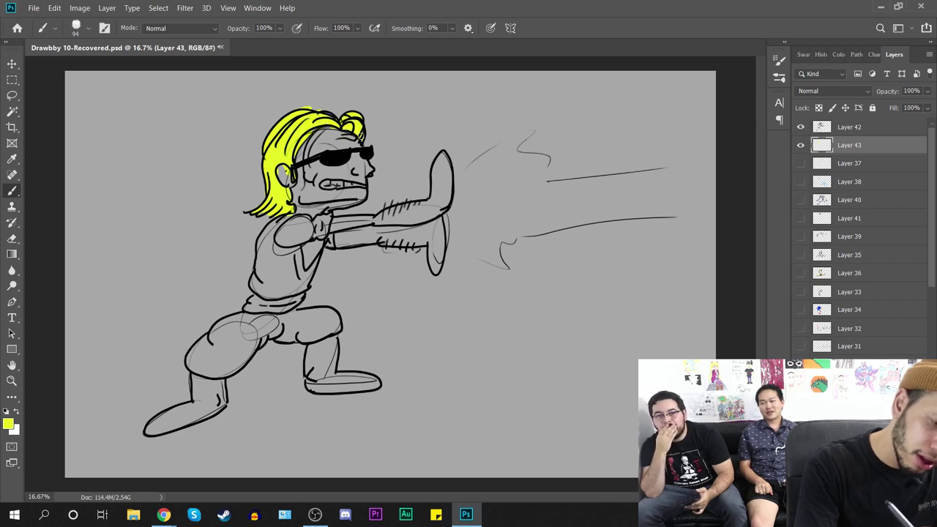
Step: Add thin yellow strands at the temple and around the hair's outer edge with a brush size of 29
{"action": "right_click", "coordinate": [348, 154]}
{"action": "left_click", "coordinate": [424, 180]}
{"action": "mouse_move", "coordinate": [326, 129]}
{"action": "left_mouse_down"}
{"action": "mouse_move", "coordinate": [311, 153]}
{"action": "mouse_move", "coordinate": [313, 176]}
{"action": "mouse_move", "coordinate": [300, 187]}
{"action": "left_mouse_up"}
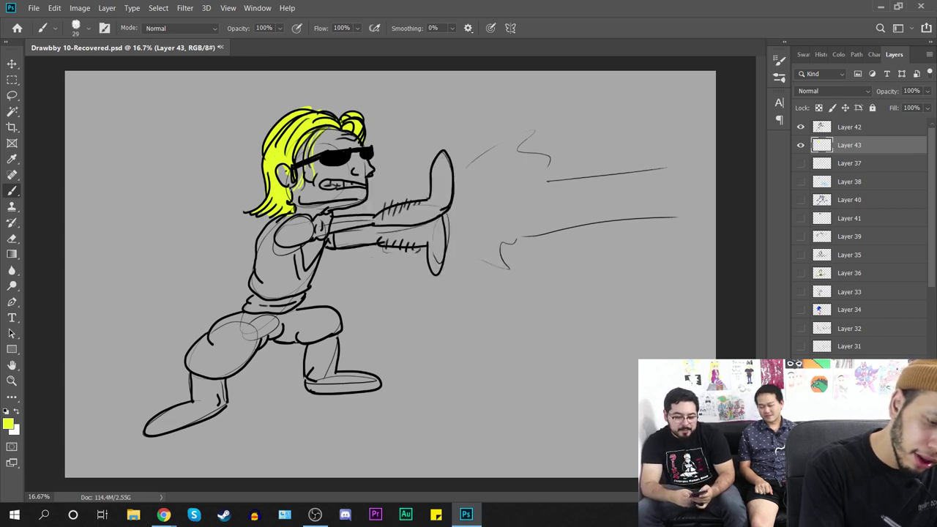
{"action": "mouse_move", "coordinate": [364, 121]}
{"action": "left_mouse_down"}
{"action": "mouse_move", "coordinate": [377, 138]}
{"action": "mouse_move", "coordinate": [329, 107]}
{"action": "mouse_move", "coordinate": [337, 105]}
{"action": "mouse_move", "coordinate": [295, 110]}
{"action": "mouse_move", "coordinate": [267, 135]}
{"action": "left_mouse_up"}
{"action": "left_click_drag", "start_coordinate": [261, 148], "coordinate": [249, 206]}
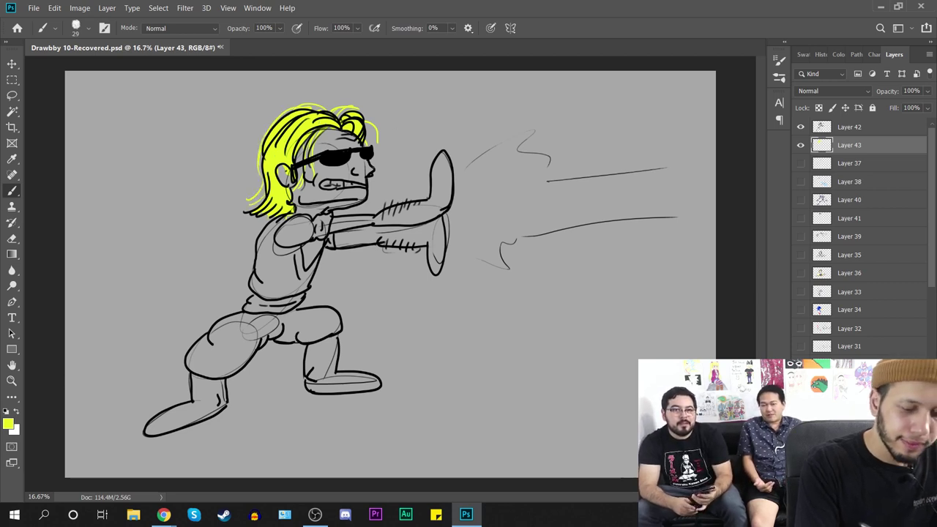
Step: Set the foreground colour to the light orange skin tone ffd37d
{"action": "key", "text": "x"}
{"action": "key", "text": "x"}
{"action": "left_click", "coordinate": [8, 424]}
{"action": "left_click_drag", "start_coordinate": [753, 83], "coordinate": [754, 78]}
{"action": "left_click_drag", "start_coordinate": [622, 92], "coordinate": [654, 112]}
{"action": "left_click_drag", "start_coordinate": [761, 171], "coordinate": [758, 210]}
{"action": "mouse_move", "coordinate": [667, 94]}
{"action": "left_mouse_down"}
{"action": "mouse_move", "coordinate": [654, 73]}
{"action": "mouse_move", "coordinate": [666, 71]}
{"action": "left_mouse_up"}
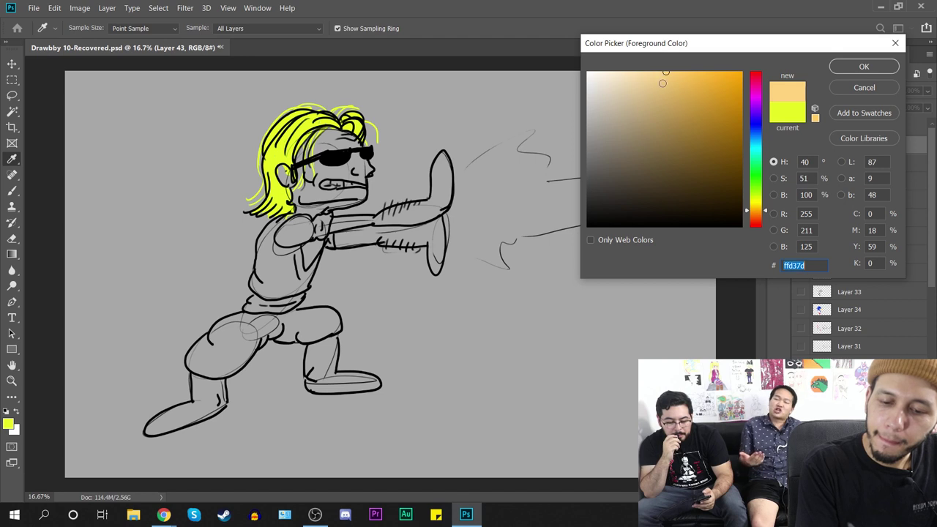
{"action": "key", "text": "Return"}
Step: Paint the ear in the skin tone with a brush size of 97
{"action": "key", "text": "b"}
{"action": "right_click", "coordinate": [407, 194]}
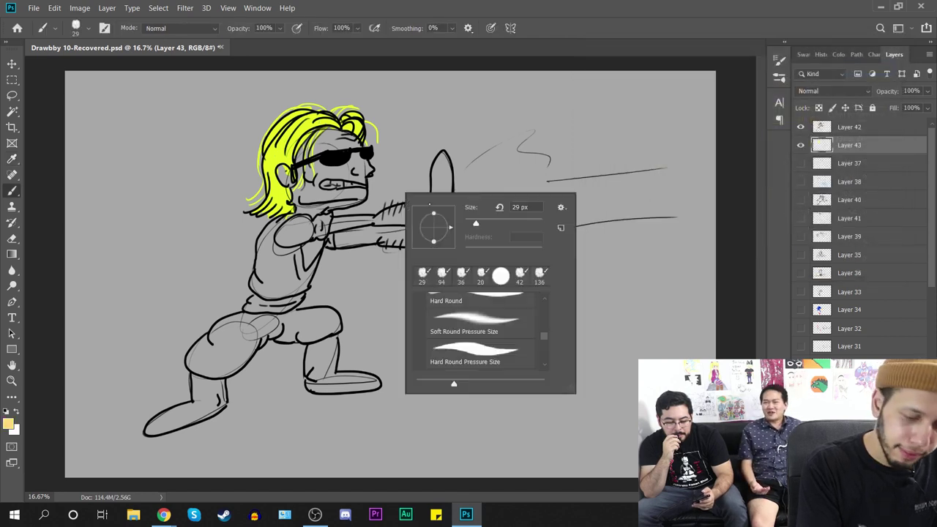
{"action": "left_click", "coordinate": [503, 223]}
{"action": "key", "text": "Return"}
{"action": "left_click_drag", "start_coordinate": [287, 171], "coordinate": [282, 178]}
Step: Set the brush size to 183 and the foreground colour to the tan skin tone eec47c
{"action": "right_click", "coordinate": [428, 231]}
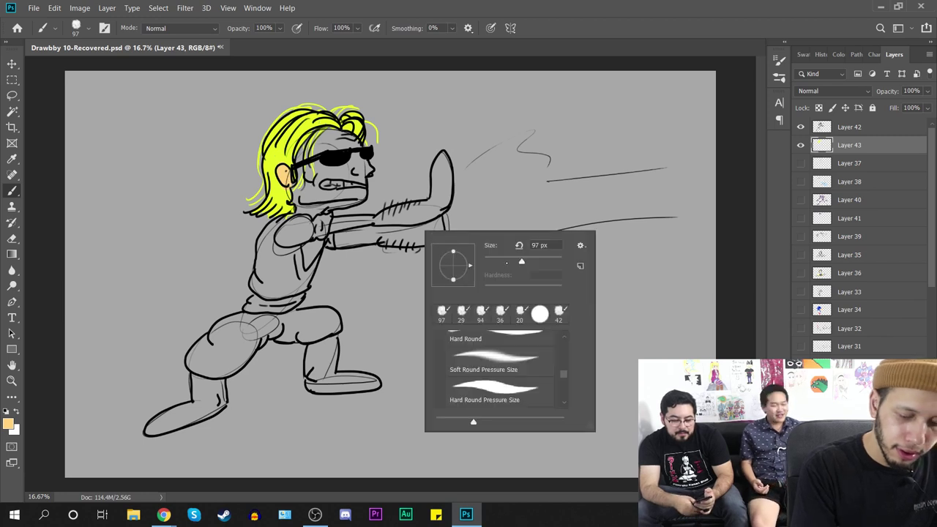
{"action": "type", "text": "183"}
{"action": "key", "text": "Return"}
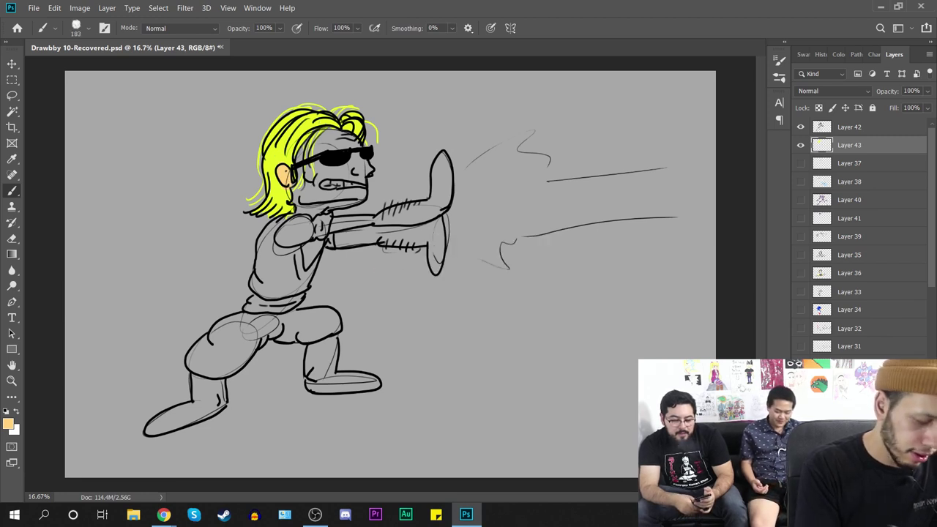
{"action": "left_click", "coordinate": [8, 423]}
{"action": "left_click", "coordinate": [658, 87]}
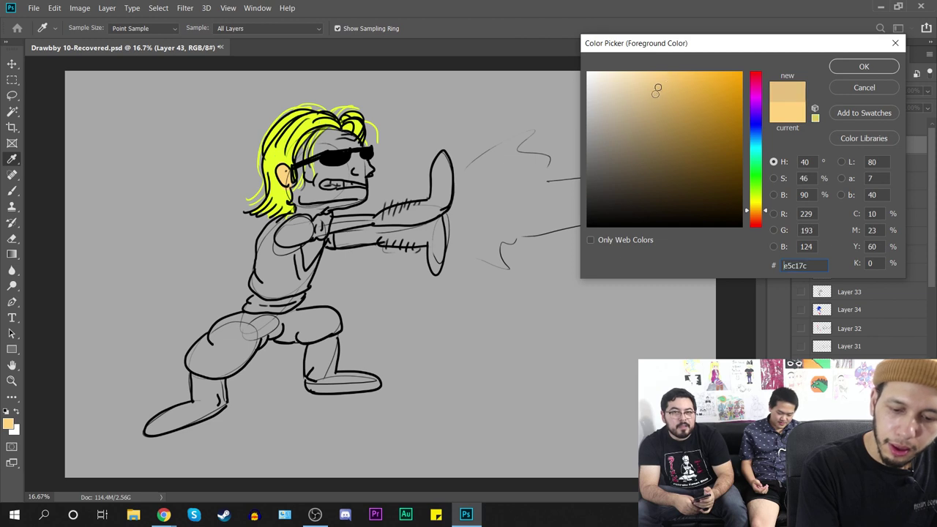
{"action": "left_click", "coordinate": [689, 77]}
{"action": "left_click", "coordinate": [756, 203]}
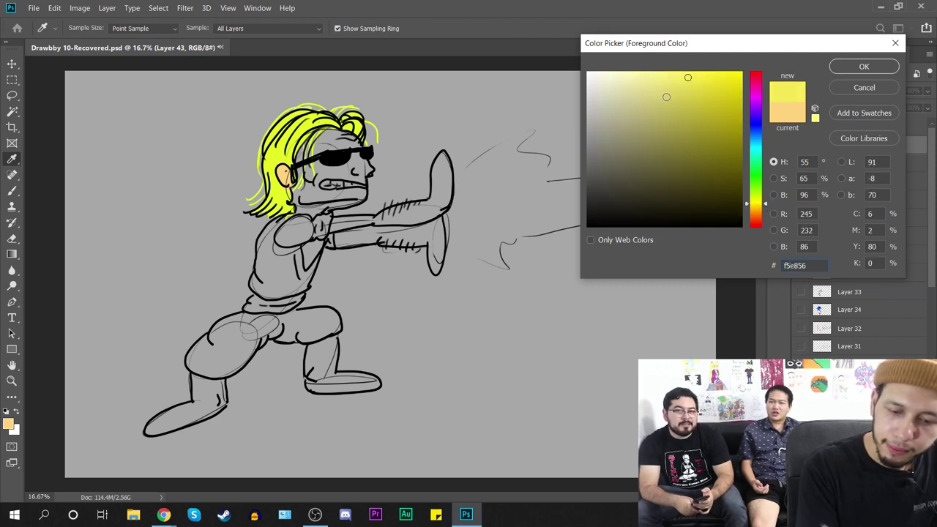
{"action": "left_click", "coordinate": [665, 98]}
{"action": "left_click", "coordinate": [753, 206]}
{"action": "mouse_move", "coordinate": [693, 110]}
{"action": "left_mouse_down"}
{"action": "mouse_move", "coordinate": [683, 92]}
{"action": "mouse_move", "coordinate": [659, 88]}
{"action": "left_mouse_up"}
{"action": "type", "text": "eec47c"}
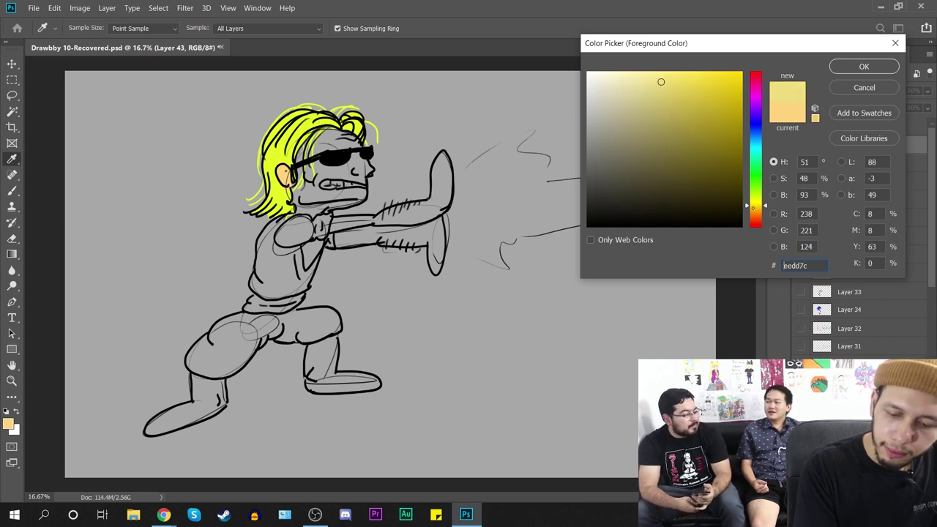
{"action": "key", "text": "Return"}
Step: Paint the ear, face and neck in the tan skin tone beneath the line art
{"action": "key", "text": "b"}
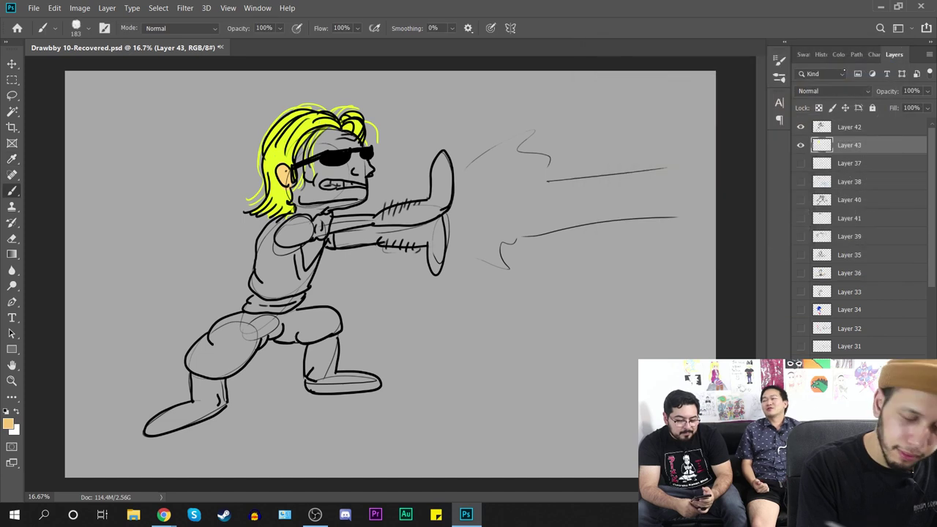
{"action": "mouse_move", "coordinate": [285, 176]}
{"action": "left_mouse_down"}
{"action": "mouse_move", "coordinate": [299, 204]}
{"action": "mouse_move", "coordinate": [315, 206]}
{"action": "mouse_move", "coordinate": [362, 189]}
{"action": "mouse_move", "coordinate": [300, 171]}
{"action": "mouse_move", "coordinate": [302, 151]}
{"action": "mouse_move", "coordinate": [336, 143]}
{"action": "mouse_move", "coordinate": [357, 176]}
{"action": "left_mouse_up"}
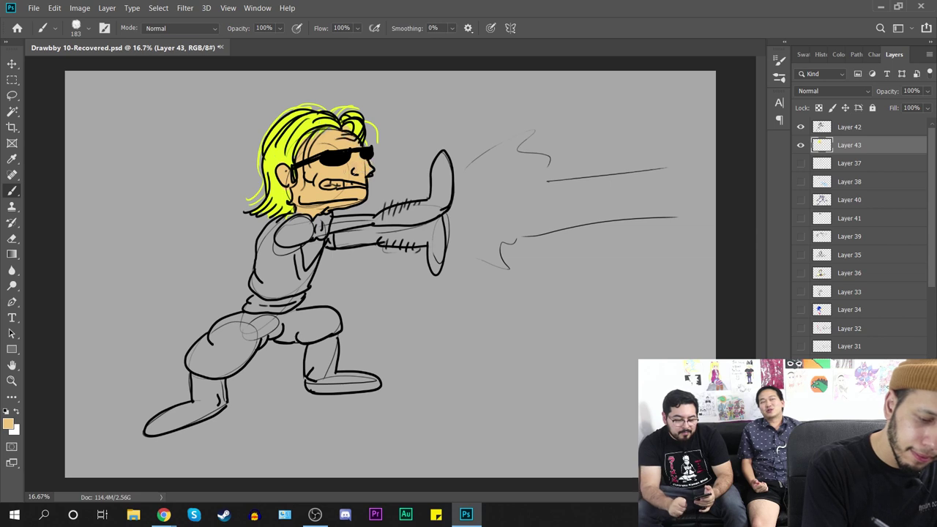
Step: Paint the arms and hands in the tan skin tone, and the sleeves and collar in blue 2374d0
{"action": "mouse_move", "coordinate": [348, 223]}
{"action": "left_mouse_down"}
{"action": "mouse_move", "coordinate": [338, 224]}
{"action": "mouse_move", "coordinate": [422, 209]}
{"action": "mouse_move", "coordinate": [417, 217]}
{"action": "mouse_move", "coordinate": [441, 176]}
{"action": "mouse_move", "coordinate": [437, 260]}
{"action": "mouse_move", "coordinate": [433, 233]}
{"action": "mouse_move", "coordinate": [355, 243]}
{"action": "mouse_move", "coordinate": [403, 232]}
{"action": "mouse_move", "coordinate": [392, 246]}
{"action": "mouse_move", "coordinate": [456, 230]}
{"action": "left_mouse_up"}
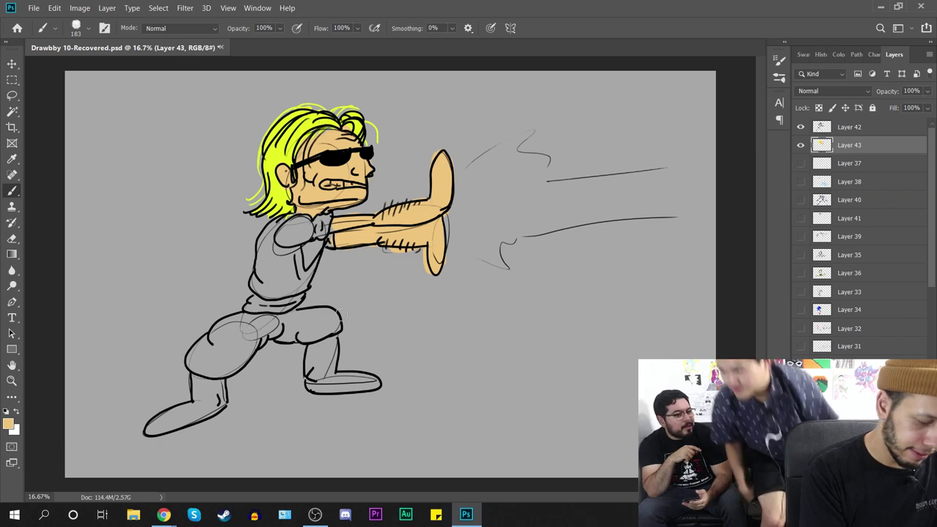
{"action": "left_click", "coordinate": [7, 413]}
{"action": "left_click", "coordinate": [8, 422]}
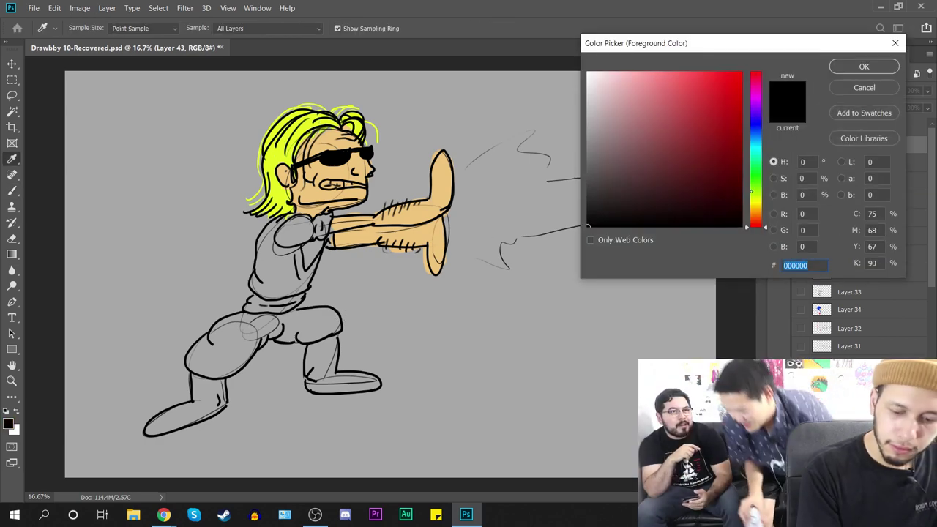
{"action": "left_click_drag", "start_coordinate": [756, 123], "coordinate": [753, 129]}
{"action": "left_click_drag", "start_coordinate": [695, 90], "coordinate": [792, 51]}
{"action": "mouse_move", "coordinate": [756, 129]}
{"action": "left_mouse_down"}
{"action": "mouse_move", "coordinate": [755, 144]}
{"action": "mouse_move", "coordinate": [756, 131]}
{"action": "mouse_move", "coordinate": [736, 121]}
{"action": "mouse_move", "coordinate": [744, 112]}
{"action": "mouse_move", "coordinate": [705, 93]}
{"action": "mouse_move", "coordinate": [715, 98]}
{"action": "left_mouse_up"}
{"action": "left_click", "coordinate": [863, 66]}
{"action": "mouse_move", "coordinate": [297, 228]}
{"action": "left_mouse_down"}
{"action": "mouse_move", "coordinate": [292, 236]}
{"action": "mouse_move", "coordinate": [300, 223]}
{"action": "mouse_move", "coordinate": [327, 220]}
{"action": "mouse_move", "coordinate": [326, 246]}
{"action": "mouse_move", "coordinate": [306, 267]}
{"action": "left_mouse_up"}
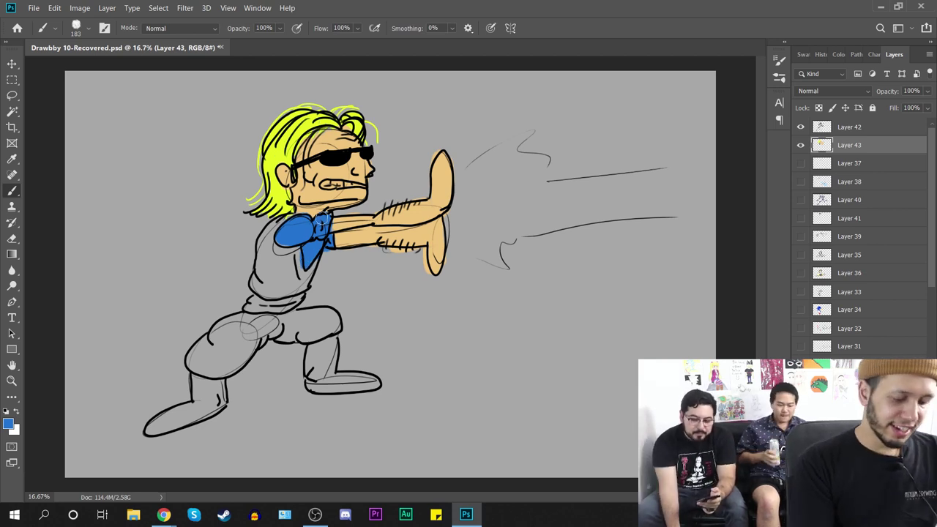
Step: Set the foreground colour to golden yellow dfa710 and paint the torso of the outfit and the trousers
{"action": "left_click", "coordinate": [9, 423]}
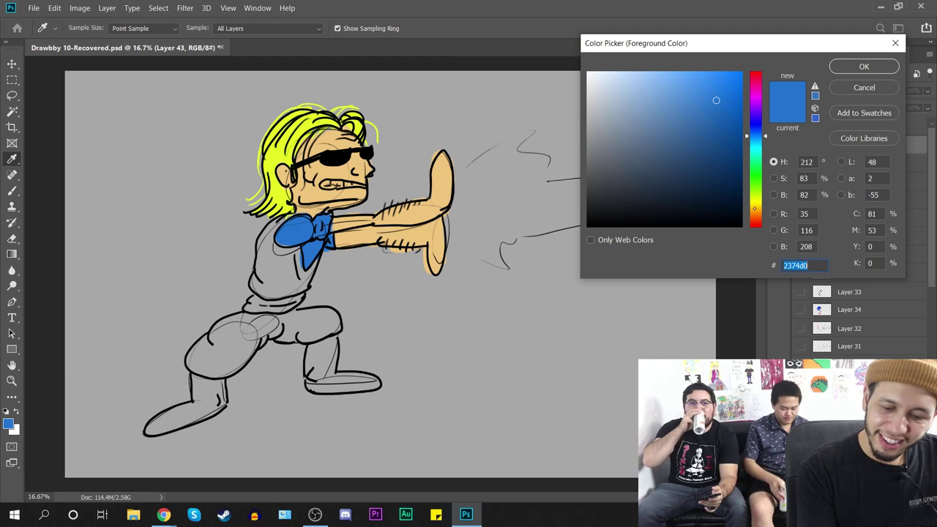
{"action": "type", "text": "d0a123"}
{"action": "left_click_drag", "start_coordinate": [725, 109], "coordinate": [701, 82]}
{"action": "left_click", "coordinate": [731, 90]}
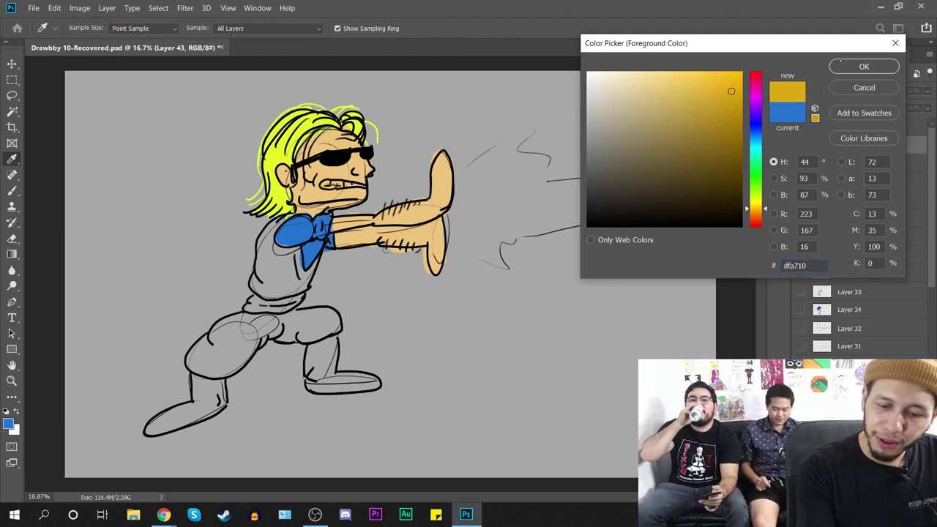
{"action": "left_click", "coordinate": [836, 62]}
{"action": "mouse_move", "coordinate": [265, 260]}
{"action": "left_mouse_down"}
{"action": "mouse_move", "coordinate": [261, 248]}
{"action": "mouse_move", "coordinate": [276, 265]}
{"action": "mouse_move", "coordinate": [268, 265]}
{"action": "mouse_move", "coordinate": [285, 269]}
{"action": "mouse_move", "coordinate": [298, 256]}
{"action": "mouse_move", "coordinate": [302, 287]}
{"action": "mouse_move", "coordinate": [311, 274]}
{"action": "mouse_move", "coordinate": [296, 290]}
{"action": "mouse_move", "coordinate": [272, 286]}
{"action": "left_mouse_up"}
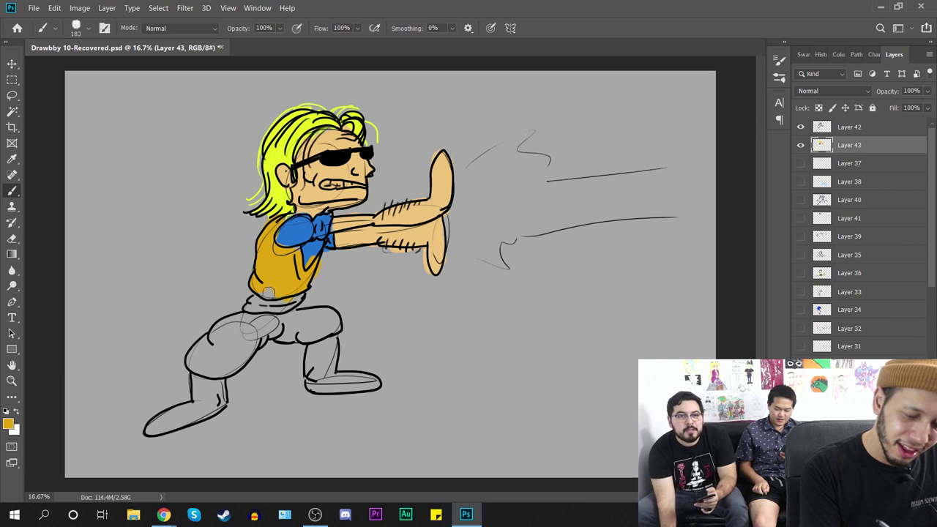
{"action": "mouse_move", "coordinate": [218, 336]}
{"action": "left_mouse_down"}
{"action": "mouse_move", "coordinate": [193, 360]}
{"action": "mouse_move", "coordinate": [196, 367]}
{"action": "mouse_move", "coordinate": [236, 342]}
{"action": "mouse_move", "coordinate": [223, 367]}
{"action": "mouse_move", "coordinate": [231, 365]}
{"action": "mouse_move", "coordinate": [251, 335]}
{"action": "mouse_move", "coordinate": [247, 324]}
{"action": "mouse_move", "coordinate": [215, 332]}
{"action": "mouse_move", "coordinate": [221, 346]}
{"action": "mouse_move", "coordinate": [268, 322]}
{"action": "mouse_move", "coordinate": [308, 333]}
{"action": "mouse_move", "coordinate": [329, 321]}
{"action": "mouse_move", "coordinate": [304, 328]}
{"action": "left_mouse_up"}
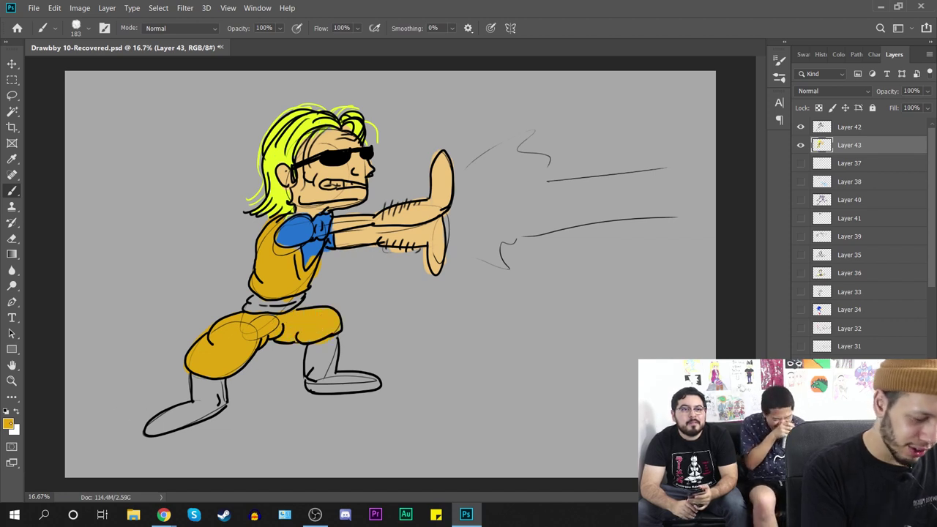
Step: Sample the sleeve's blue 2374d0 as the foreground colour and paint the belt and both boots
{"action": "left_click", "coordinate": [8, 424]}
{"action": "left_click", "coordinate": [293, 230]}
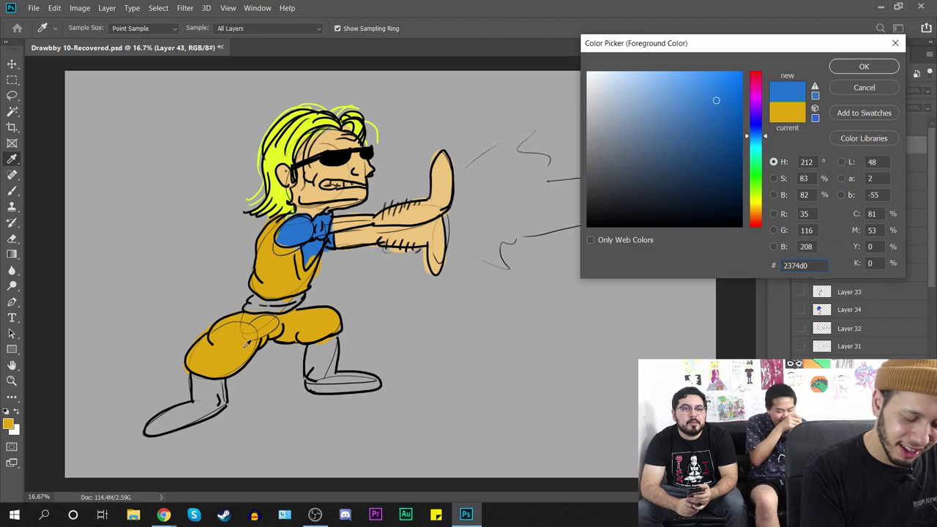
{"action": "key", "text": "Return"}
{"action": "mouse_move", "coordinate": [256, 315]}
{"action": "left_mouse_down"}
{"action": "mouse_move", "coordinate": [248, 309]}
{"action": "mouse_move", "coordinate": [268, 299]}
{"action": "mouse_move", "coordinate": [322, 293]}
{"action": "left_mouse_up"}
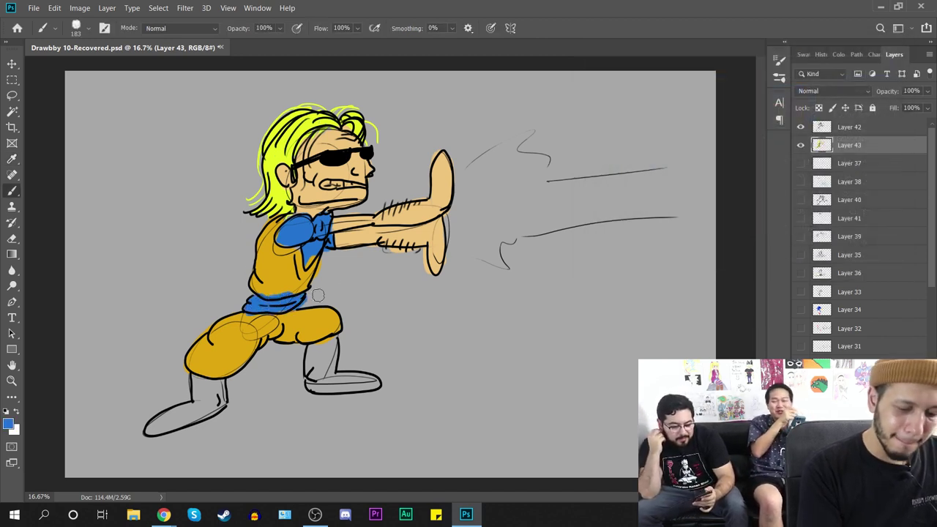
{"action": "mouse_move", "coordinate": [198, 386]}
{"action": "left_mouse_down"}
{"action": "mouse_move", "coordinate": [202, 412]}
{"action": "mouse_move", "coordinate": [195, 381]}
{"action": "mouse_move", "coordinate": [214, 403]}
{"action": "mouse_move", "coordinate": [221, 386]}
{"action": "mouse_move", "coordinate": [157, 426]}
{"action": "mouse_move", "coordinate": [189, 414]}
{"action": "left_mouse_up"}
{"action": "mouse_move", "coordinate": [340, 353]}
{"action": "left_mouse_down"}
{"action": "mouse_move", "coordinate": [313, 373]}
{"action": "mouse_move", "coordinate": [324, 385]}
{"action": "mouse_move", "coordinate": [320, 349]}
{"action": "mouse_move", "coordinate": [317, 389]}
{"action": "mouse_move", "coordinate": [377, 388]}
{"action": "left_mouse_up"}
Step: Paint the energy blast's flared edges, beam outlines and inner streaks in the same blue
{"action": "mouse_move", "coordinate": [458, 175]}
{"action": "left_mouse_down"}
{"action": "mouse_move", "coordinate": [533, 128]}
{"action": "mouse_move", "coordinate": [528, 153]}
{"action": "mouse_move", "coordinate": [554, 180]}
{"action": "left_mouse_up"}
{"action": "mouse_move", "coordinate": [461, 237]}
{"action": "left_mouse_down"}
{"action": "mouse_move", "coordinate": [492, 247]}
{"action": "mouse_move", "coordinate": [709, 201]}
{"action": "left_mouse_up"}
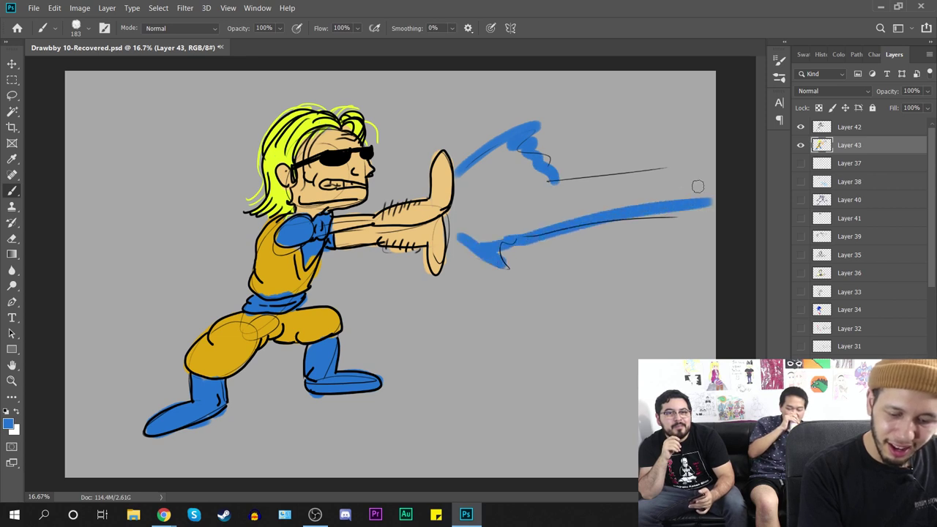
{"action": "left_click_drag", "start_coordinate": [563, 171], "coordinate": [715, 165]}
{"action": "mouse_move", "coordinate": [472, 179]}
{"action": "left_mouse_down"}
{"action": "mouse_move", "coordinate": [500, 170]}
{"action": "mouse_move", "coordinate": [529, 189]}
{"action": "left_mouse_up"}
{"action": "left_click_drag", "start_coordinate": [465, 219], "coordinate": [514, 215]}
{"action": "left_click_drag", "start_coordinate": [560, 195], "coordinate": [659, 188]}
{"action": "left_click_drag", "start_coordinate": [592, 181], "coordinate": [698, 172]}
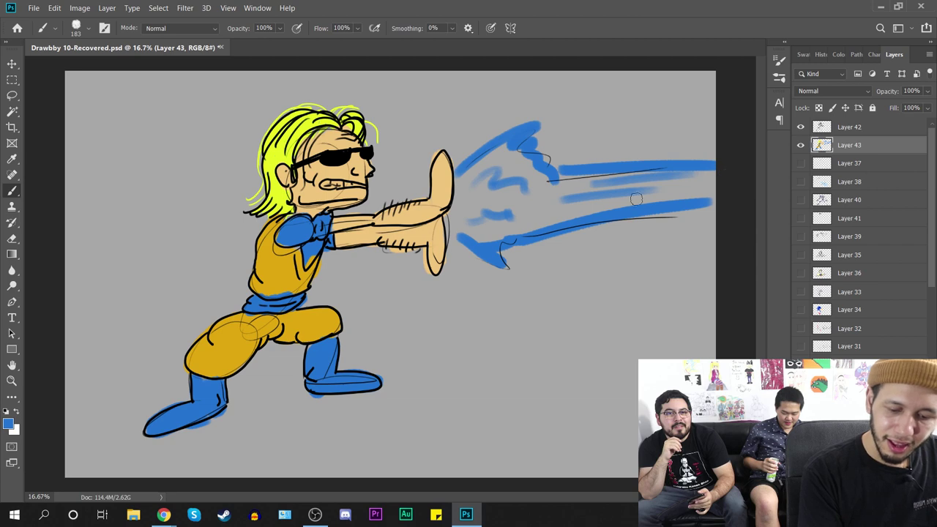
{"action": "left_click_drag", "start_coordinate": [561, 205], "coordinate": [712, 191]}
Step: Set the foreground colour to white and paint bright strokes inside the blast's flare and along the beam
{"action": "key", "text": "i"}
{"action": "left_click", "coordinate": [8, 424]}
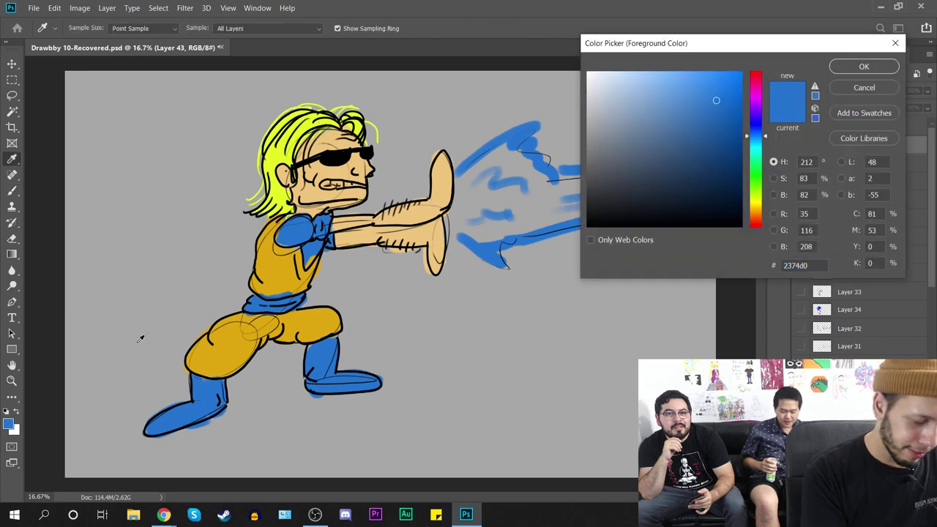
{"action": "left_click_drag", "start_coordinate": [640, 96], "coordinate": [587, 72]}
{"action": "key", "text": "Return"}
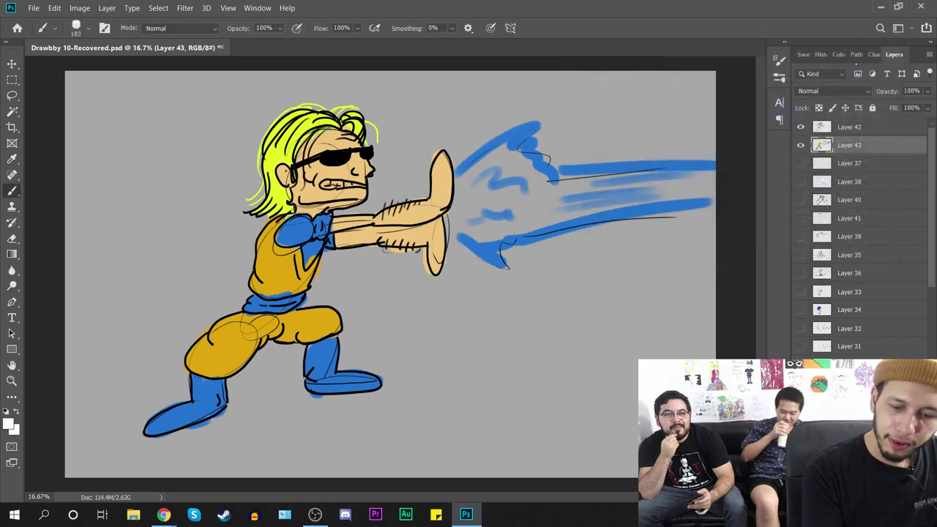
{"action": "mouse_move", "coordinate": [483, 163]}
{"action": "left_mouse_down"}
{"action": "mouse_move", "coordinate": [512, 152]}
{"action": "mouse_move", "coordinate": [512, 170]}
{"action": "mouse_move", "coordinate": [522, 168]}
{"action": "mouse_move", "coordinate": [551, 192]}
{"action": "left_mouse_up"}
{"action": "mouse_move", "coordinate": [456, 232]}
{"action": "left_mouse_down"}
{"action": "mouse_move", "coordinate": [476, 242]}
{"action": "mouse_move", "coordinate": [525, 229]}
{"action": "left_mouse_up"}
{"action": "mouse_move", "coordinate": [467, 214]}
{"action": "left_mouse_down"}
{"action": "mouse_move", "coordinate": [504, 182]}
{"action": "mouse_move", "coordinate": [492, 202]}
{"action": "mouse_move", "coordinate": [515, 202]}
{"action": "mouse_move", "coordinate": [450, 214]}
{"action": "mouse_move", "coordinate": [477, 183]}
{"action": "mouse_move", "coordinate": [501, 200]}
{"action": "mouse_move", "coordinate": [542, 189]}
{"action": "mouse_move", "coordinate": [555, 208]}
{"action": "mouse_move", "coordinate": [613, 194]}
{"action": "mouse_move", "coordinate": [716, 196]}
{"action": "left_mouse_up"}
{"action": "left_click_drag", "start_coordinate": [554, 191], "coordinate": [707, 172]}
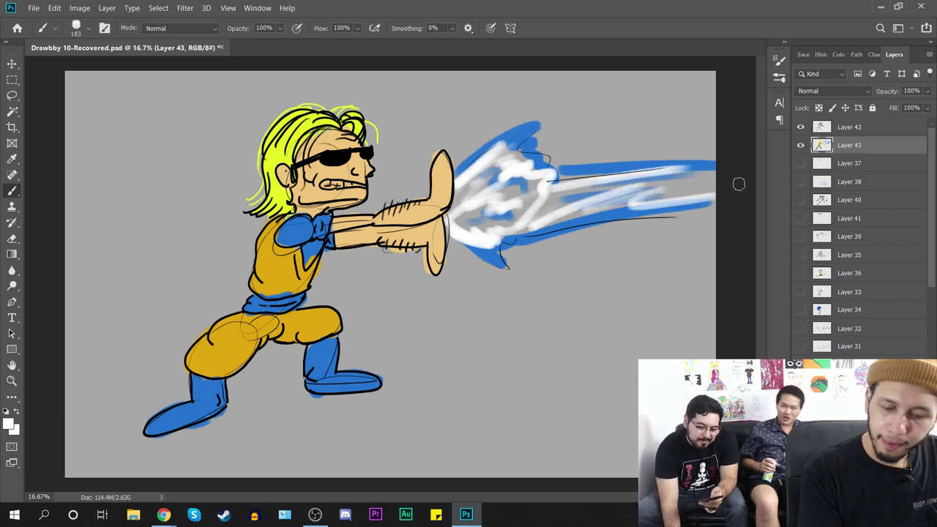
Step: Add a new layer beneath the colour layer, Layer 43, and set the brush size to 322 px
{"action": "key", "text": "ctrl+shift+alt+n"}
{"action": "left_click_drag", "start_coordinate": [868, 146], "coordinate": [863, 171]}
{"action": "key", "text": "x"}
{"action": "key", "text": "x"}
{"action": "right_click", "coordinate": [382, 235]}
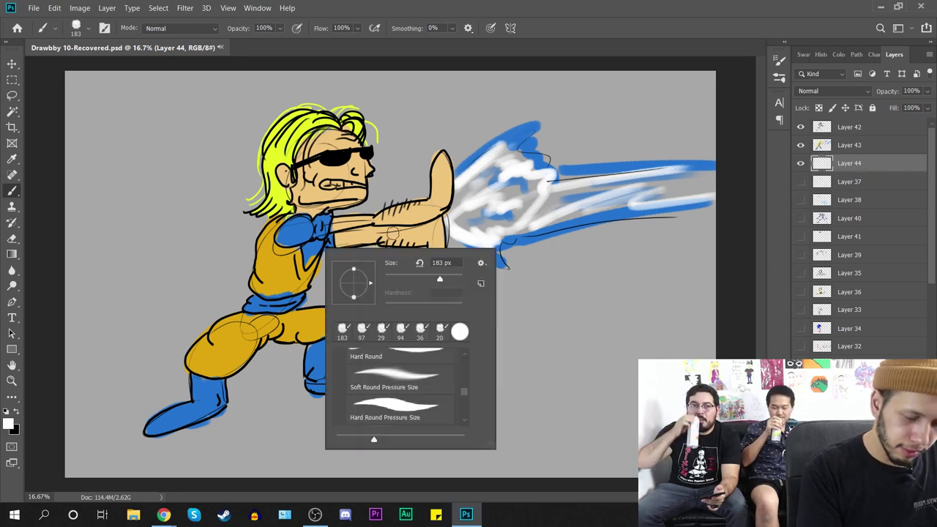
{"action": "left_click", "coordinate": [450, 275]}
Step: Try filling the blast's flare with white on the new layer, undo it and merge the empty layer into Layer 43
{"action": "mouse_move", "coordinate": [473, 200]}
{"action": "left_mouse_down"}
{"action": "mouse_move", "coordinate": [482, 172]}
{"action": "mouse_move", "coordinate": [468, 216]}
{"action": "mouse_move", "coordinate": [475, 228]}
{"action": "mouse_move", "coordinate": [517, 202]}
{"action": "mouse_move", "coordinate": [498, 224]}
{"action": "left_mouse_up"}
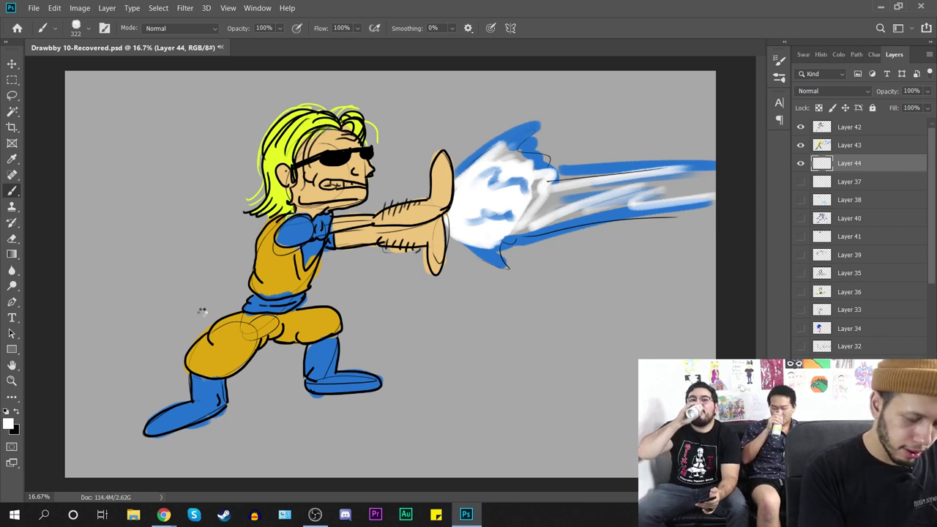
{"action": "key", "text": "ctrl+z"}
{"action": "key", "text": "ctrl+]"}
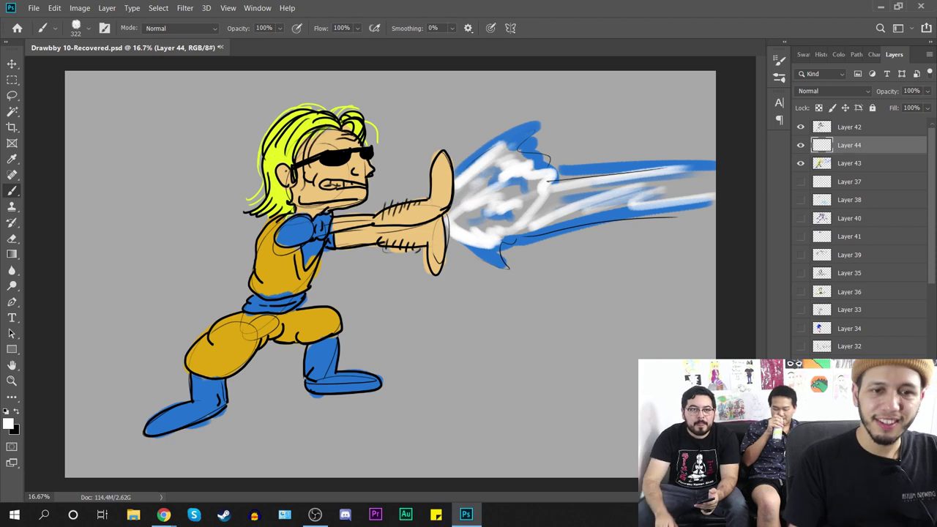
{"action": "key", "text": "ctrl+e"}
Step: Set the foreground colour to pale yellow fcffb0 and fill the blast and beam on a new layer beneath Layer 43
{"action": "left_click", "coordinate": [8, 423]}
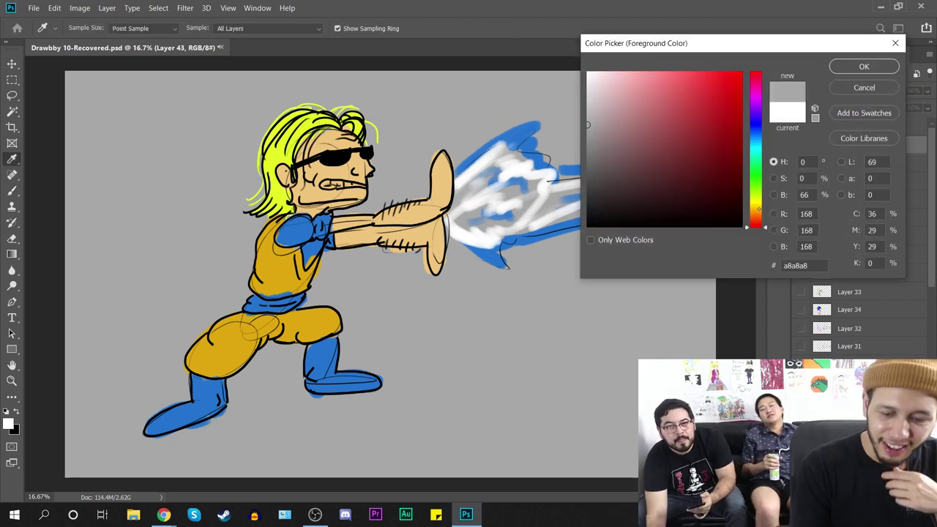
{"action": "left_click", "coordinate": [756, 200]}
{"action": "left_click", "coordinate": [647, 79]}
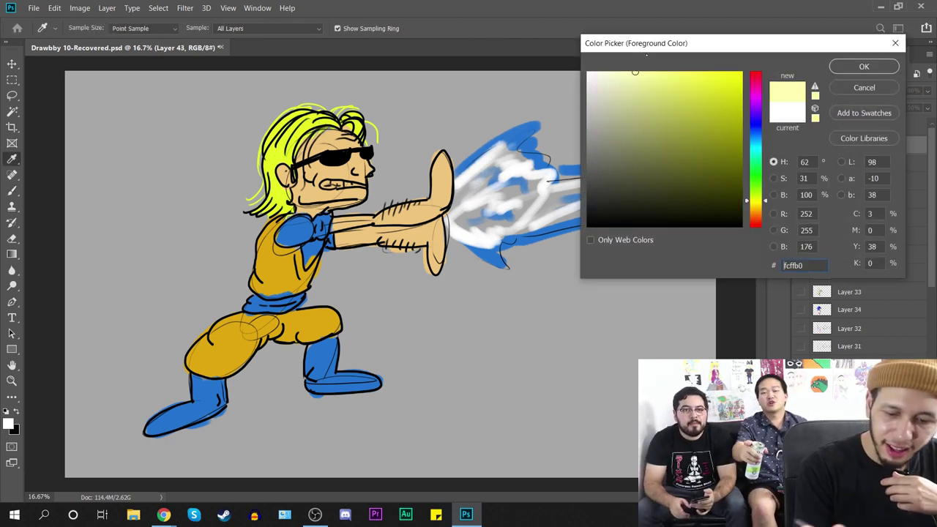
{"action": "left_click", "coordinate": [864, 66]}
{"action": "mouse_move", "coordinate": [461, 199]}
{"action": "left_mouse_down"}
{"action": "mouse_move", "coordinate": [469, 189]}
{"action": "mouse_move", "coordinate": [485, 218]}
{"action": "mouse_move", "coordinate": [508, 220]}
{"action": "left_mouse_up"}
{"action": "key", "text": "ctrl+z"}
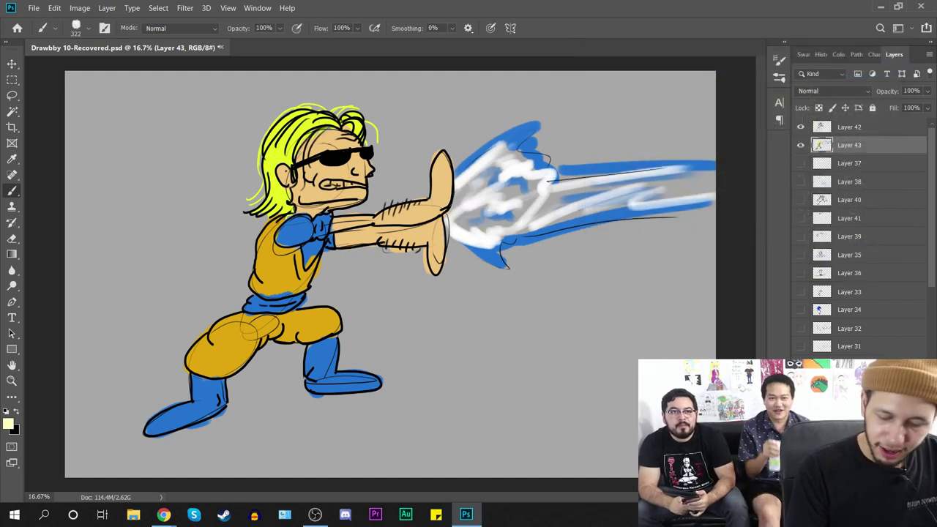
{"action": "key", "text": "ctrl+shift+alt+n"}
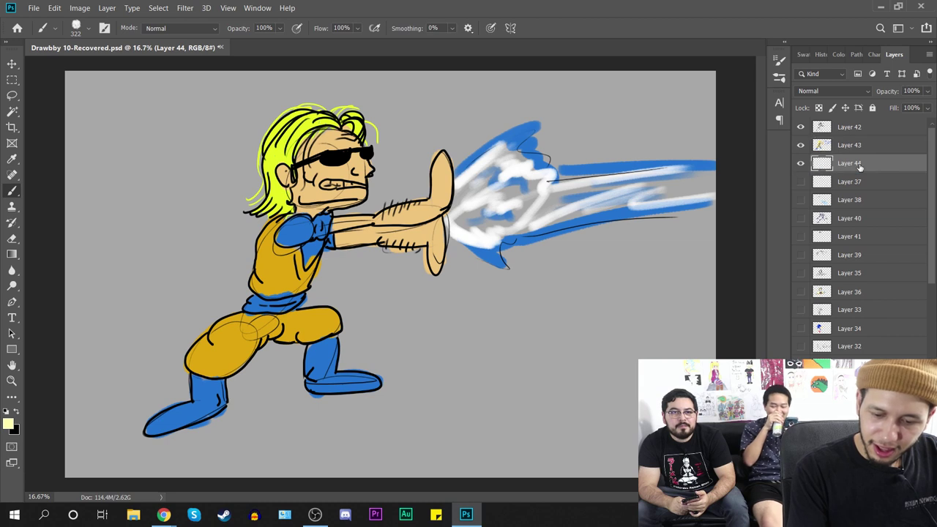
{"action": "mouse_move", "coordinate": [467, 197]}
{"action": "left_mouse_down"}
{"action": "mouse_move", "coordinate": [511, 154]}
{"action": "mouse_move", "coordinate": [520, 160]}
{"action": "mouse_move", "coordinate": [502, 212]}
{"action": "mouse_move", "coordinate": [509, 221]}
{"action": "mouse_move", "coordinate": [544, 187]}
{"action": "mouse_move", "coordinate": [453, 223]}
{"action": "mouse_move", "coordinate": [520, 220]}
{"action": "mouse_move", "coordinate": [585, 178]}
{"action": "mouse_move", "coordinate": [585, 208]}
{"action": "mouse_move", "coordinate": [607, 208]}
{"action": "mouse_move", "coordinate": [674, 174]}
{"action": "mouse_move", "coordinate": [702, 177]}
{"action": "mouse_move", "coordinate": [690, 198]}
{"action": "mouse_move", "coordinate": [711, 216]}
{"action": "left_mouse_up"}
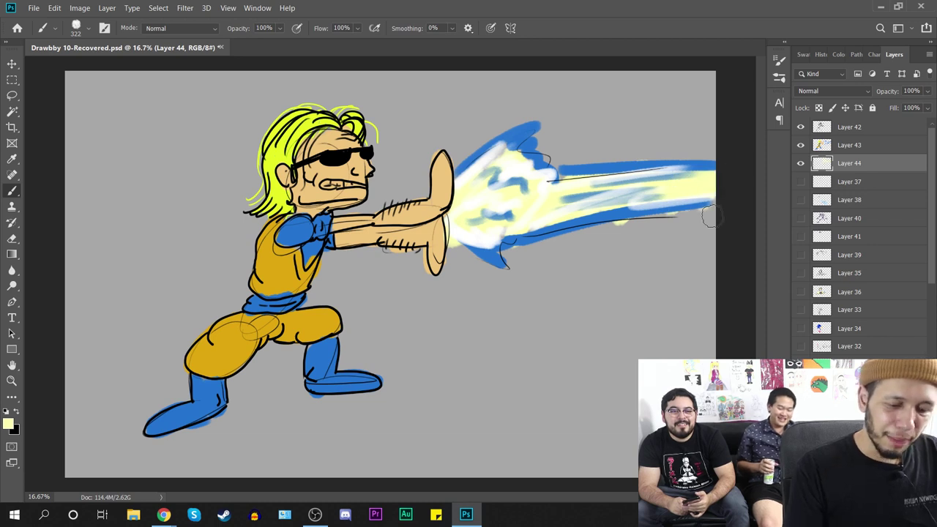
Step: Paint white glints on the sunglasses and whiten the teeth on Layer 42 with a 56 px brush
{"action": "left_click", "coordinate": [6, 412]}
{"action": "left_click", "coordinate": [16, 412]}
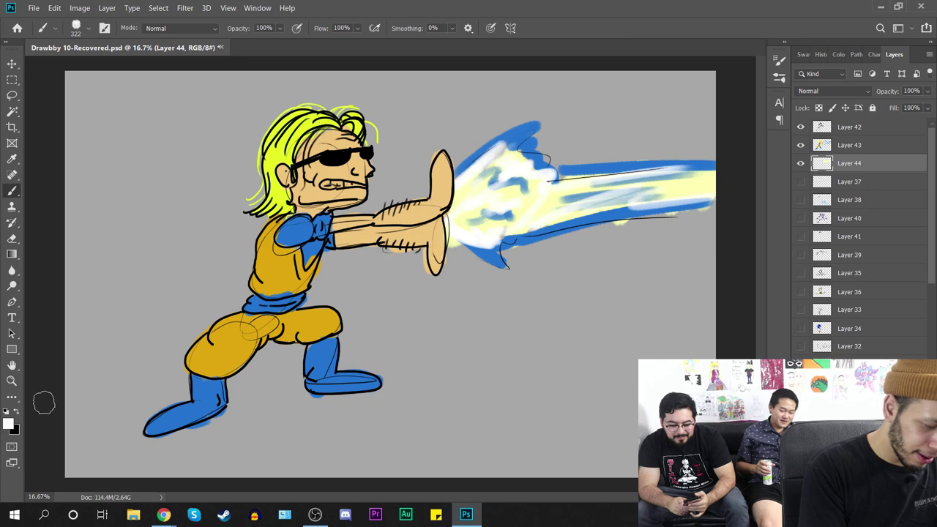
{"action": "right_click", "coordinate": [314, 201]}
{"action": "left_click", "coordinate": [416, 194]}
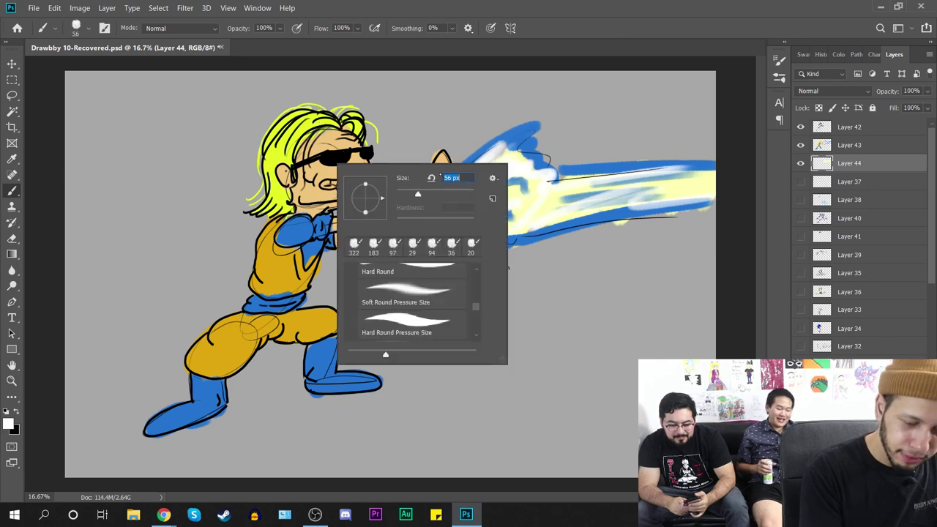
{"action": "left_click", "coordinate": [852, 145]}
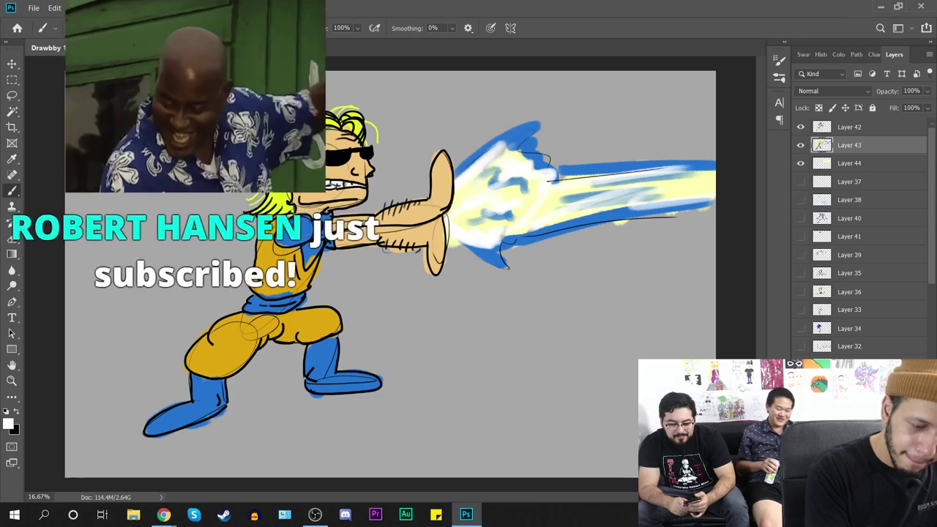
{"action": "left_click", "coordinate": [856, 128]}
{"action": "left_click_drag", "start_coordinate": [327, 157], "coordinate": [337, 153]}
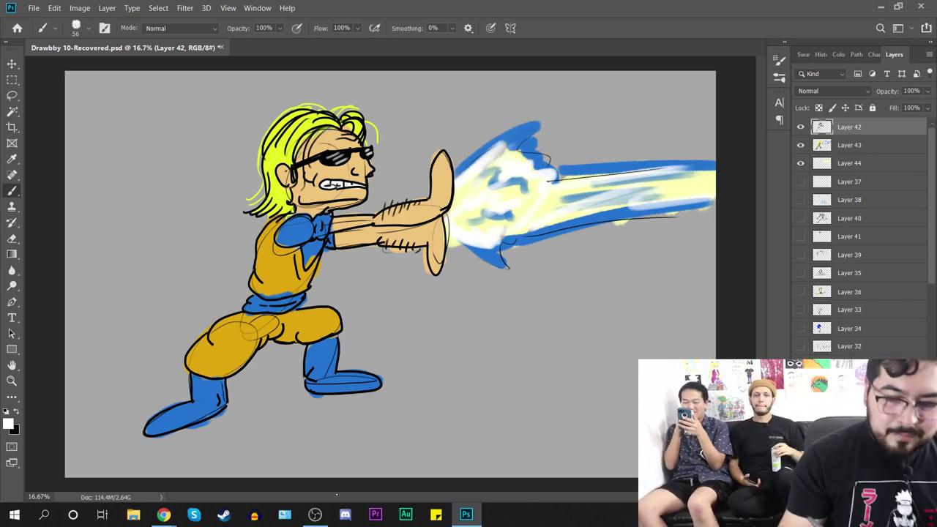
Step: Hide Layers 44, 43 and 42 and add a new layer above them for a fresh drawing
{"action": "left_click", "coordinate": [800, 162]}
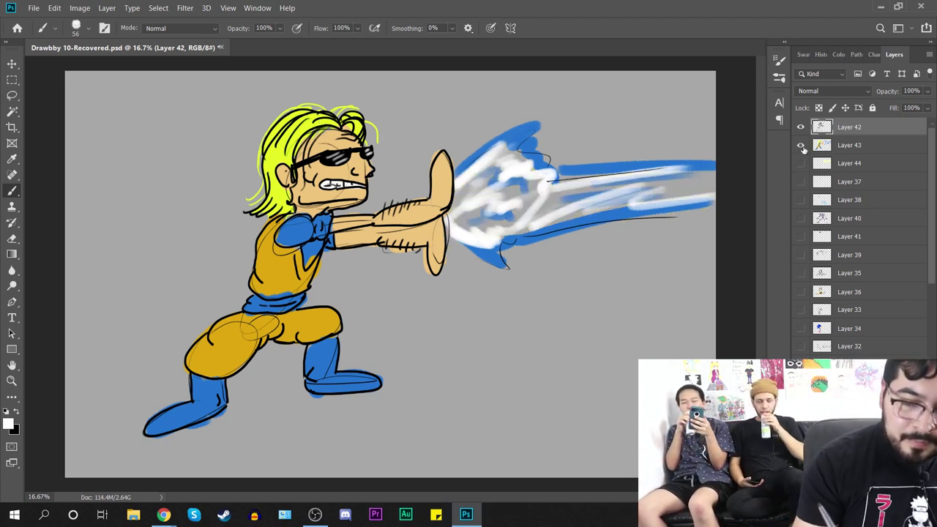
{"action": "left_click", "coordinate": [801, 145]}
{"action": "left_click", "coordinate": [802, 127]}
{"action": "key", "text": "ctrl+shift+alt+n"}
Step: Switch the foreground colour to black and set the brush size to 31, undoing the trial strokes
{"action": "mouse_move", "coordinate": [298, 270]}
{"action": "left_mouse_down"}
{"action": "mouse_move", "coordinate": [396, 262]}
{"action": "mouse_move", "coordinate": [432, 290]}
{"action": "left_mouse_up"}
{"action": "key", "text": "ctrl+z"}
{"action": "key", "text": "x"}
{"action": "mouse_move", "coordinate": [188, 347]}
{"action": "left_mouse_down"}
{"action": "mouse_move", "coordinate": [220, 304]}
{"action": "mouse_move", "coordinate": [312, 337]}
{"action": "left_mouse_up"}
{"action": "key", "text": "ctrl+z"}
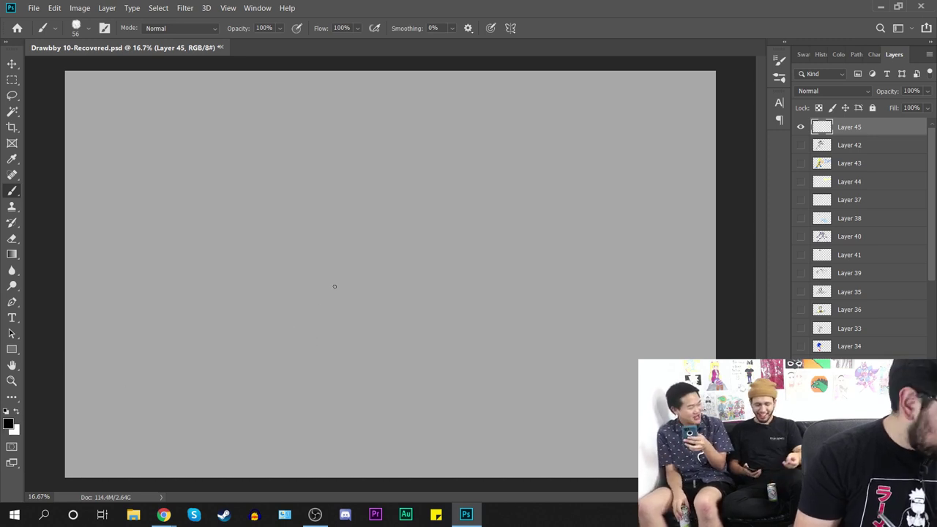
{"action": "right_click", "coordinate": [359, 281]}
{"action": "left_click_drag", "start_coordinate": [424, 315], "coordinate": [414, 315]}
{"action": "left_click_drag", "start_coordinate": [263, 301], "coordinate": [353, 332]}
{"action": "key", "text": "ctrl+z"}
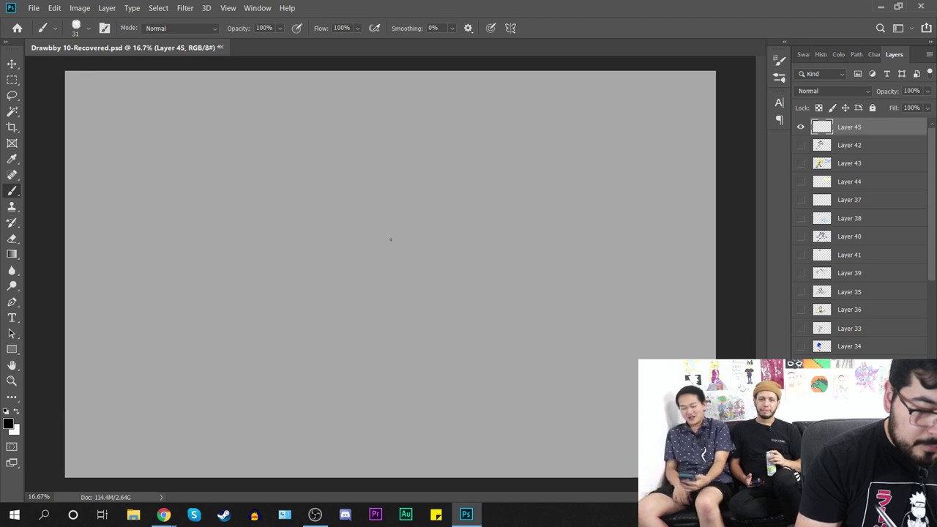
Step: Sketch two rough ovals side by side near the middle of the canvas
{"action": "left_click_drag", "start_coordinate": [388, 225], "coordinate": [414, 281]}
{"action": "left_click_drag", "start_coordinate": [384, 221], "coordinate": [375, 229]}
{"action": "left_click_drag", "start_coordinate": [485, 226], "coordinate": [476, 253]}
{"action": "left_click_drag", "start_coordinate": [498, 207], "coordinate": [486, 212]}
Step: Sketch a bulging, arm-like shape beneath the left oval, ending in a rounded form with a small hooked projection
{"action": "left_click_drag", "start_coordinate": [374, 273], "coordinate": [388, 324]}
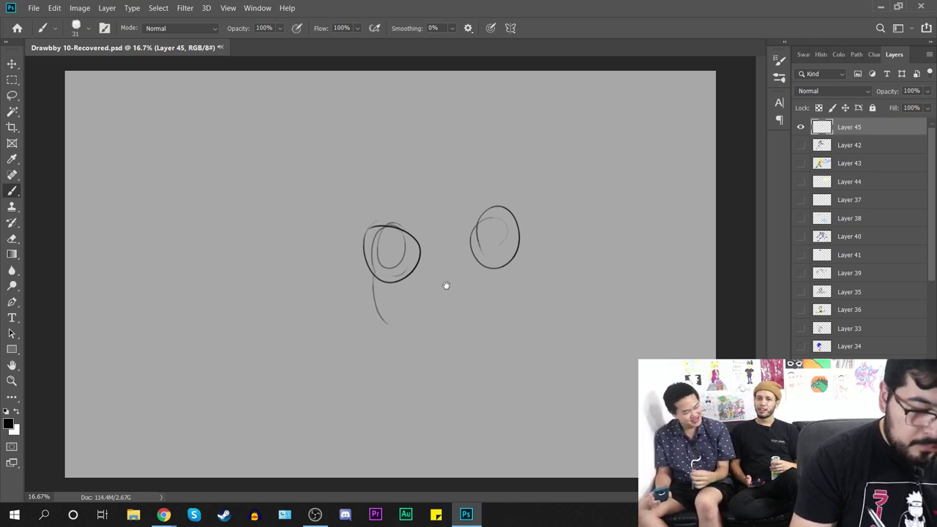
{"action": "key", "text": "ctrl+plus"}
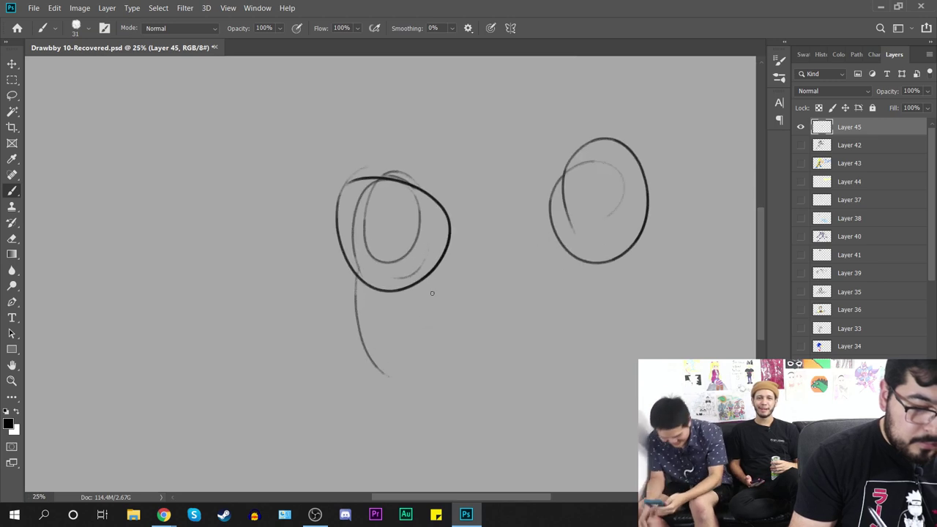
{"action": "left_click_drag", "start_coordinate": [457, 322], "coordinate": [450, 256]}
{"action": "left_click_drag", "start_coordinate": [432, 192], "coordinate": [439, 285]}
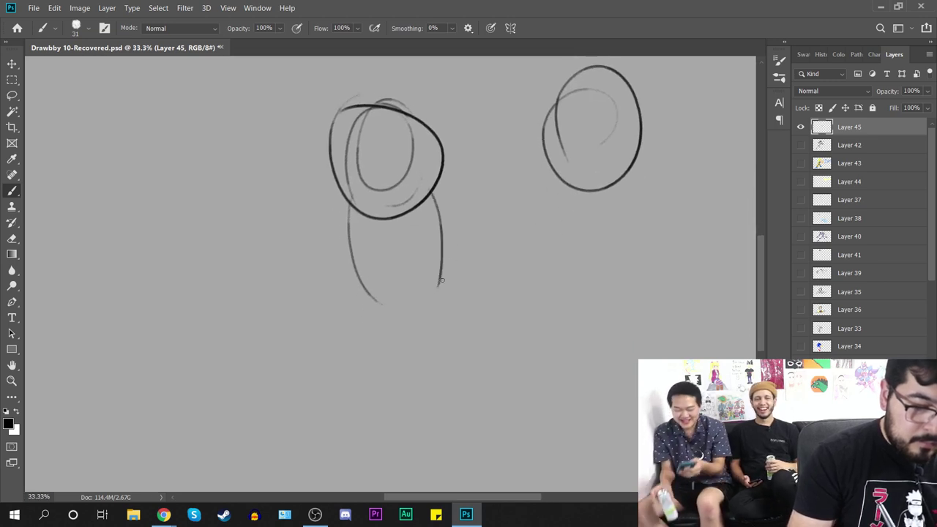
{"action": "left_click_drag", "start_coordinate": [373, 300], "coordinate": [377, 317]}
{"action": "left_click_drag", "start_coordinate": [438, 290], "coordinate": [454, 365]}
{"action": "mouse_move", "coordinate": [379, 322]}
{"action": "left_mouse_down"}
{"action": "mouse_move", "coordinate": [422, 374]}
{"action": "mouse_move", "coordinate": [482, 401]}
{"action": "mouse_move", "coordinate": [473, 420]}
{"action": "mouse_move", "coordinate": [406, 435]}
{"action": "mouse_move", "coordinate": [366, 412]}
{"action": "mouse_move", "coordinate": [362, 421]}
{"action": "mouse_move", "coordinate": [386, 402]}
{"action": "left_mouse_up"}
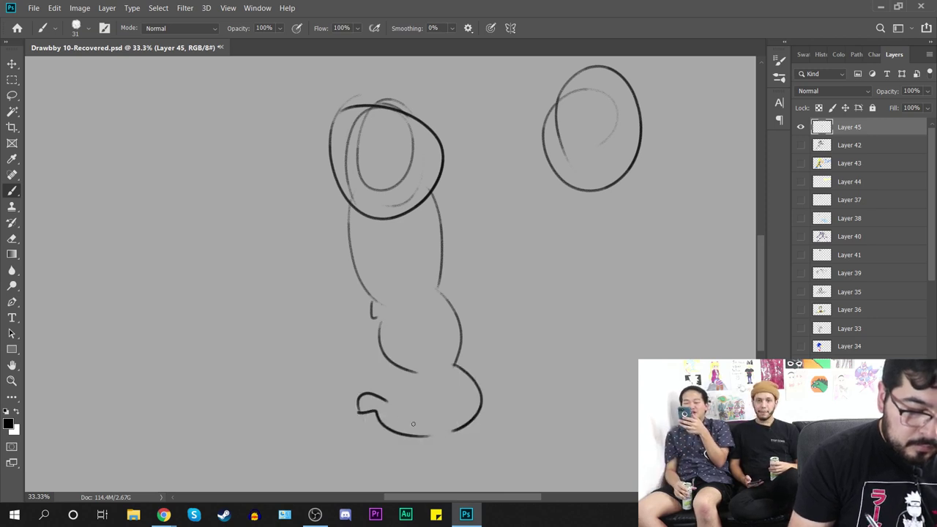
{"action": "mouse_move", "coordinate": [412, 435]}
{"action": "left_mouse_down"}
{"action": "mouse_move", "coordinate": [437, 421]}
{"action": "mouse_move", "coordinate": [441, 430]}
{"action": "left_mouse_up"}
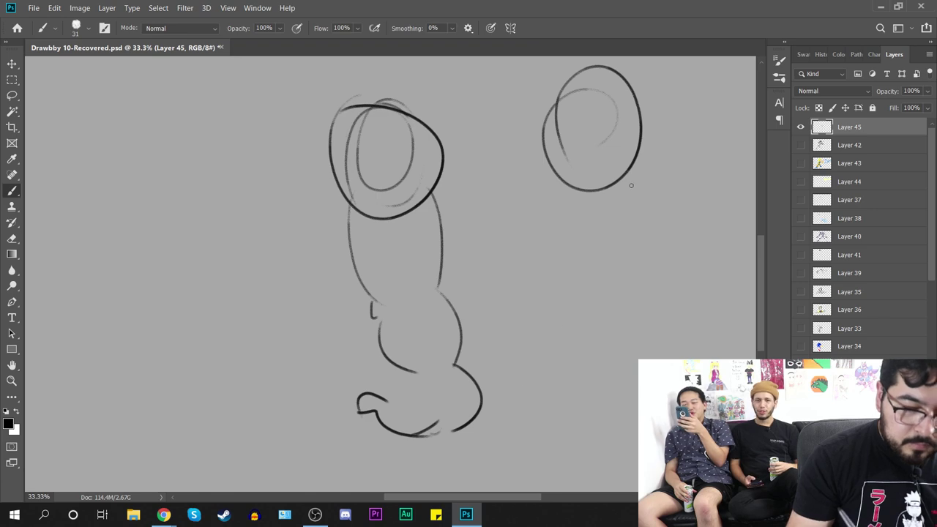
Step: Sketch a bulging second arm with a rounded hand beneath the right oval, and two short chest curves between the arms
{"action": "mouse_move", "coordinate": [621, 178]}
{"action": "left_mouse_down"}
{"action": "mouse_move", "coordinate": [631, 211]}
{"action": "mouse_move", "coordinate": [610, 291]}
{"action": "left_mouse_up"}
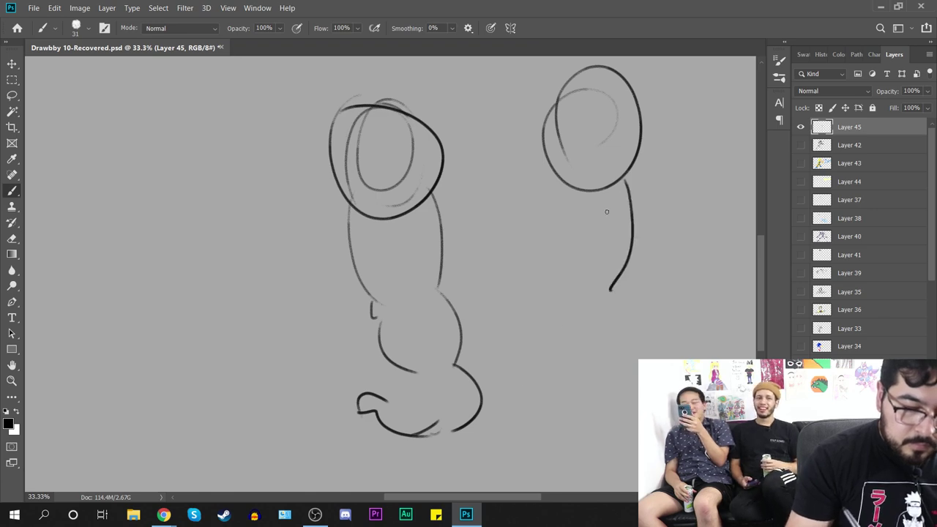
{"action": "key", "text": "ctrl+z"}
{"action": "left_click_drag", "start_coordinate": [628, 170], "coordinate": [661, 244]}
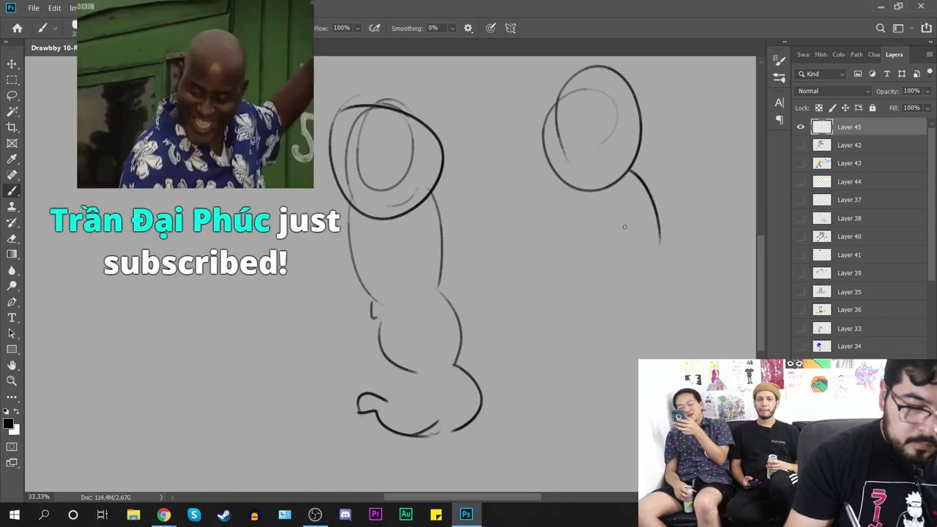
{"action": "left_click_drag", "start_coordinate": [574, 191], "coordinate": [591, 275]}
{"action": "left_click_drag", "start_coordinate": [662, 247], "coordinate": [669, 277]}
{"action": "left_click_drag", "start_coordinate": [592, 277], "coordinate": [621, 339]}
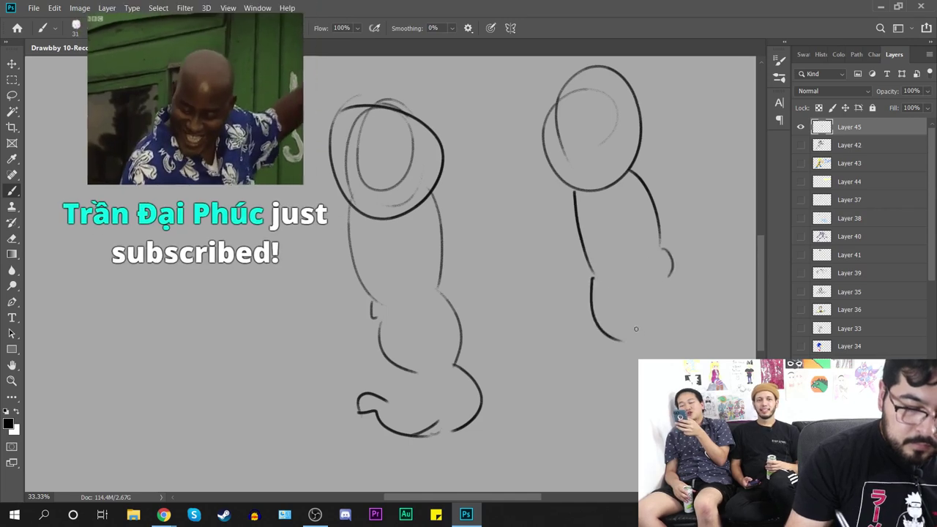
{"action": "left_click_drag", "start_coordinate": [662, 280], "coordinate": [676, 334]}
{"action": "left_click_drag", "start_coordinate": [622, 343], "coordinate": [638, 392]}
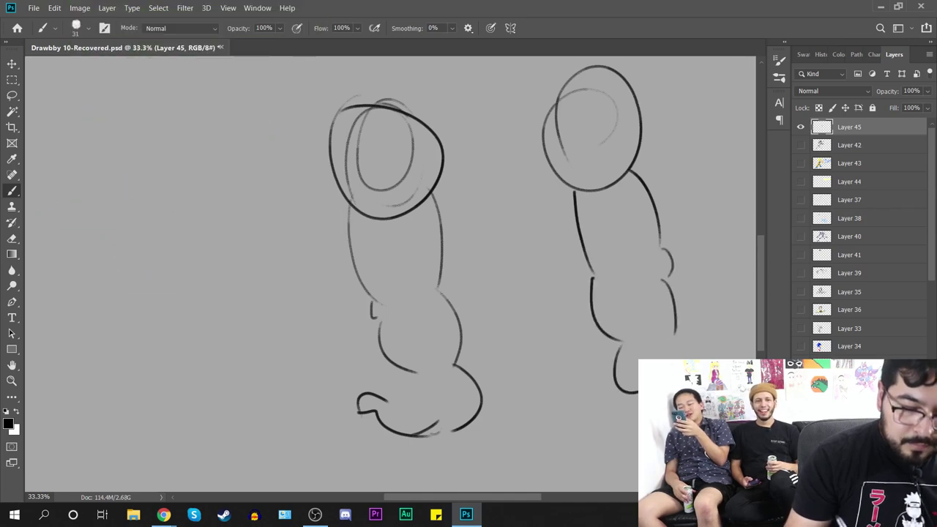
{"action": "left_click_drag", "start_coordinate": [698, 358], "coordinate": [733, 359]}
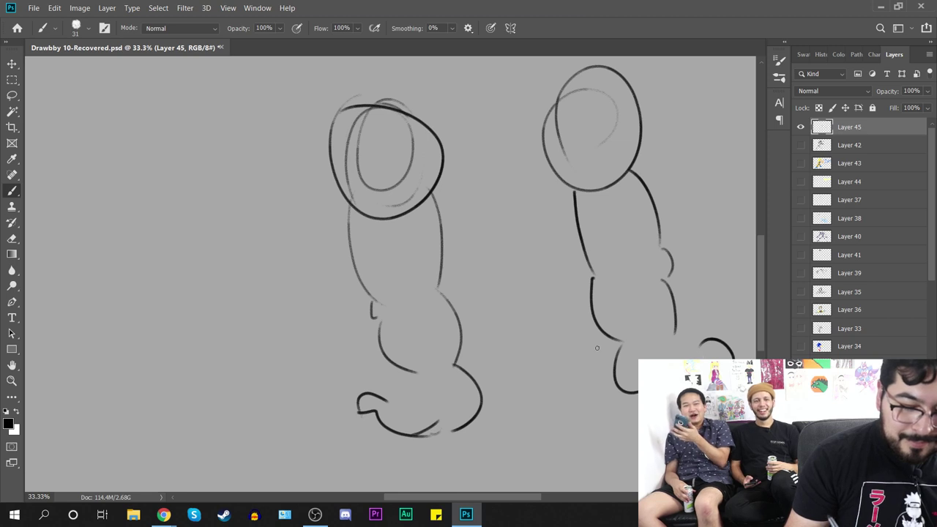
{"action": "mouse_move", "coordinate": [447, 249]}
{"action": "left_mouse_down"}
{"action": "mouse_move", "coordinate": [475, 249]}
{"action": "mouse_move", "coordinate": [566, 232]}
{"action": "left_mouse_up"}
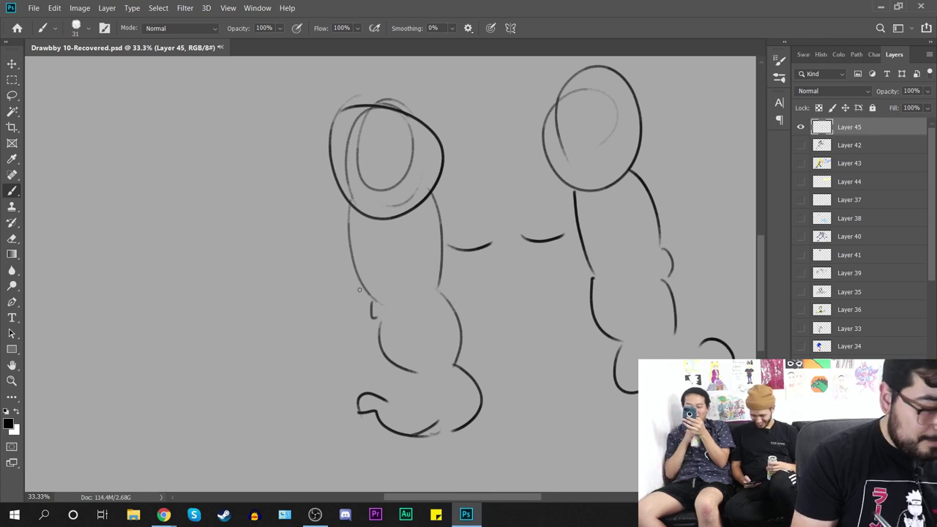
Step: Try to sketch a hunched rear body with hind legs to the left of the left arm
{"action": "scroll", "coordinate": [360, 284], "scroll_direction": "left", "scroll_amount": 5}
{"action": "mouse_move", "coordinate": [401, 196]}
{"action": "left_mouse_down"}
{"action": "mouse_move", "coordinate": [351, 216]}
{"action": "mouse_move", "coordinate": [338, 258]}
{"action": "left_mouse_up"}
{"action": "key", "text": "ctrl+z"}
{"action": "mouse_move", "coordinate": [414, 194]}
{"action": "left_mouse_down"}
{"action": "mouse_move", "coordinate": [301, 269]}
{"action": "mouse_move", "coordinate": [339, 334]}
{"action": "mouse_move", "coordinate": [348, 380]}
{"action": "mouse_move", "coordinate": [371, 312]}
{"action": "mouse_move", "coordinate": [374, 356]}
{"action": "mouse_move", "coordinate": [365, 351]}
{"action": "mouse_move", "coordinate": [411, 333]}
{"action": "mouse_move", "coordinate": [428, 339]}
{"action": "mouse_move", "coordinate": [434, 329]}
{"action": "mouse_move", "coordinate": [403, 291]}
{"action": "mouse_move", "coordinate": [397, 301]}
{"action": "mouse_move", "coordinate": [396, 258]}
{"action": "mouse_move", "coordinate": [460, 237]}
{"action": "left_mouse_up"}
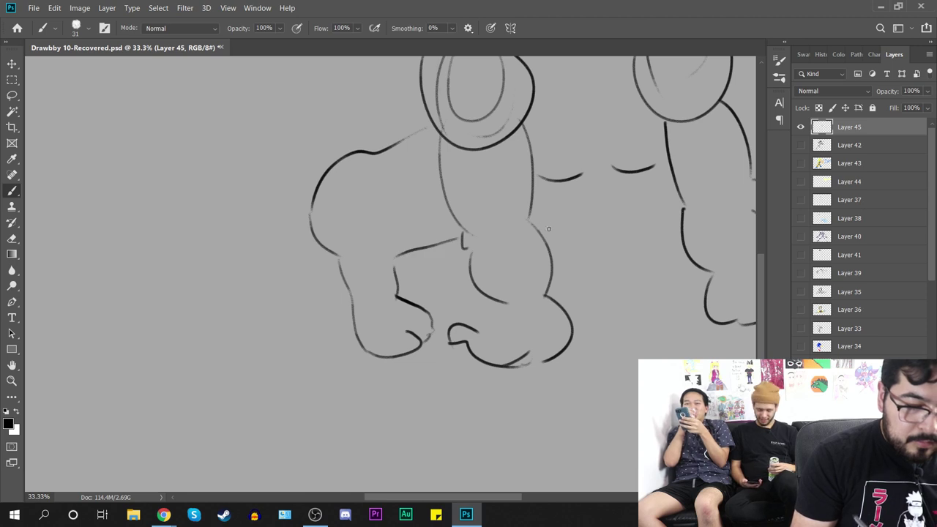
{"action": "key", "text": "ctrl+z"}
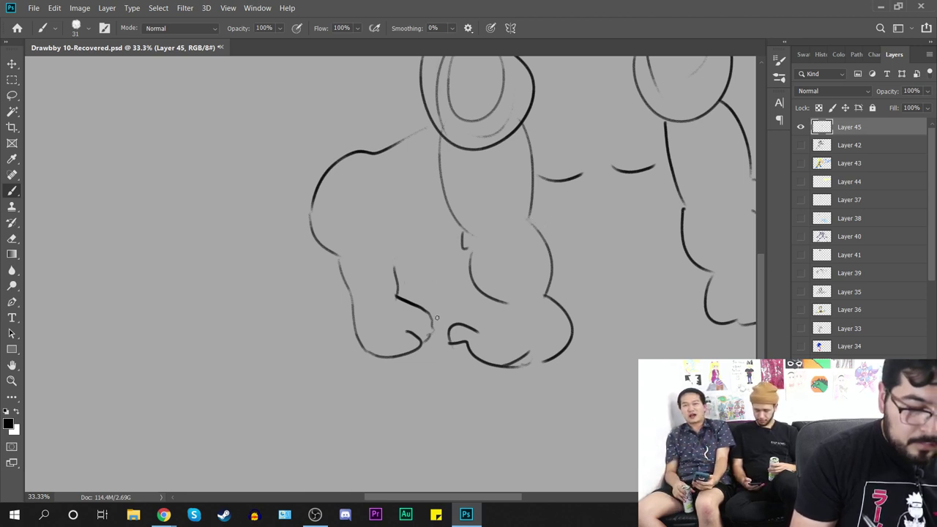
{"action": "mouse_move", "coordinate": [438, 317]}
{"action": "left_mouse_down"}
{"action": "mouse_move", "coordinate": [462, 297]}
{"action": "mouse_move", "coordinate": [433, 258]}
{"action": "left_mouse_up"}
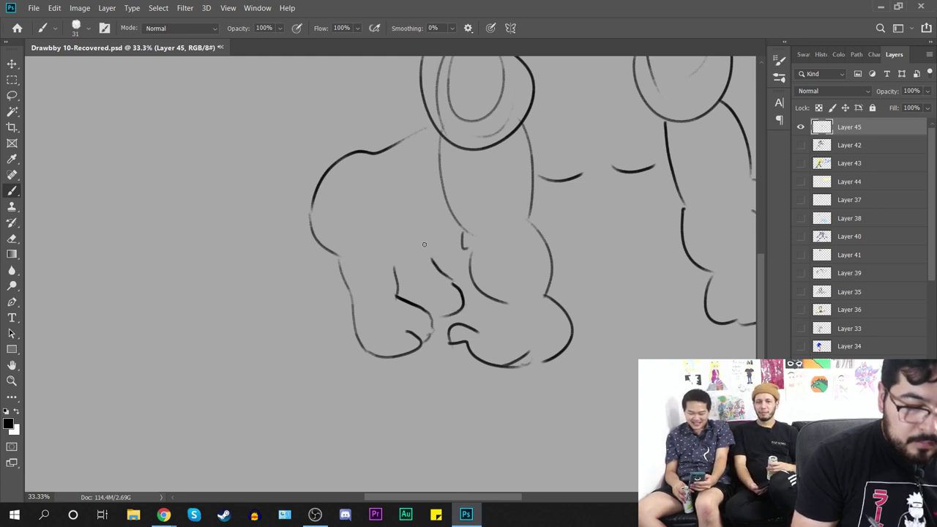
{"action": "mouse_move", "coordinate": [434, 261]}
{"action": "left_mouse_down"}
{"action": "mouse_move", "coordinate": [415, 233]}
{"action": "mouse_move", "coordinate": [443, 208]}
{"action": "left_mouse_up"}
{"action": "mouse_move", "coordinate": [533, 226]}
{"action": "left_mouse_down"}
{"action": "mouse_move", "coordinate": [567, 233]}
{"action": "mouse_move", "coordinate": [664, 196]}
{"action": "left_mouse_up"}
{"action": "key", "text": "ctrl+z"}
{"action": "key", "text": "ctrl+z"}
{"action": "key", "text": "ctrl+z"}
{"action": "key", "text": "ctrl+z"}
{"action": "key", "text": "ctrl+z"}
{"action": "key", "text": "ctrl+z"}
{"action": "key", "text": "ctrl+z"}
{"action": "key", "text": "ctrl+z"}
{"action": "key", "text": "ctrl+z"}
{"action": "key", "text": "ctrl+z"}
{"action": "key", "text": "ctrl+z"}
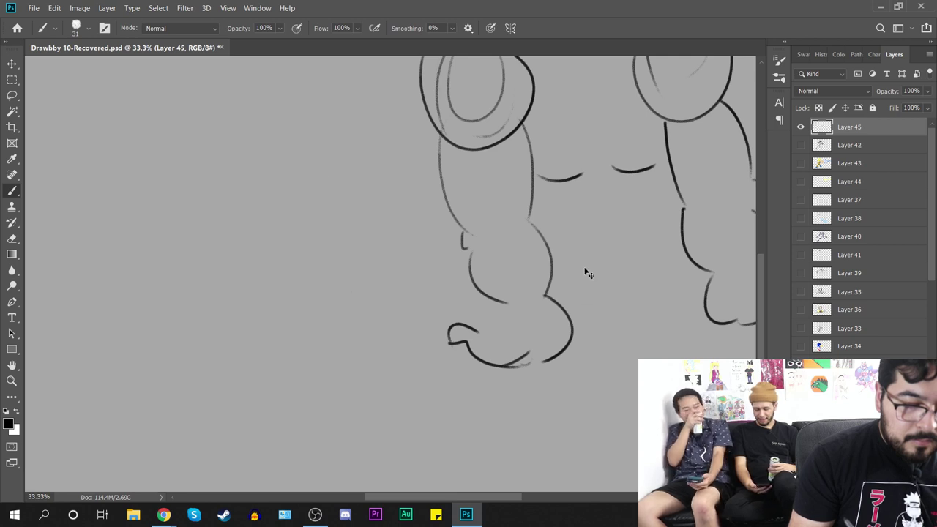
Step: Sketch two tall, narrow ovals for the legs between the forearms
{"action": "left_click_drag", "start_coordinate": [628, 274], "coordinate": [385, 324]}
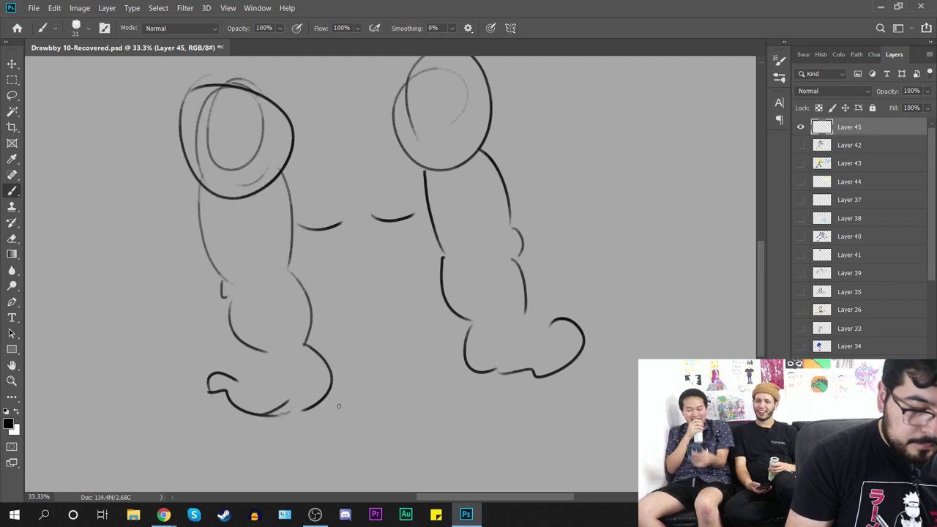
{"action": "mouse_move", "coordinate": [330, 368]}
{"action": "left_mouse_down"}
{"action": "mouse_move", "coordinate": [313, 309]}
{"action": "mouse_move", "coordinate": [377, 381]}
{"action": "left_mouse_up"}
{"action": "left_click_drag", "start_coordinate": [333, 369], "coordinate": [359, 396]}
{"action": "mouse_move", "coordinate": [382, 327]}
{"action": "left_mouse_down"}
{"action": "mouse_move", "coordinate": [379, 300]}
{"action": "mouse_move", "coordinate": [391, 300]}
{"action": "mouse_move", "coordinate": [391, 351]}
{"action": "mouse_move", "coordinate": [390, 308]}
{"action": "left_mouse_up"}
{"action": "key", "text": "ctrl+z"}
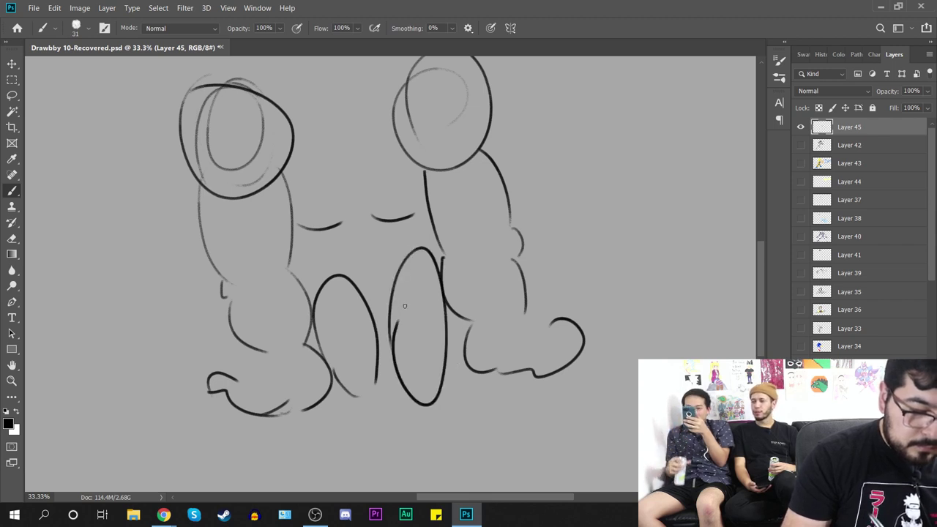
Step: Sketch a curved shoulder line above each upper oval and a large head oval between them
{"action": "mouse_move", "coordinate": [383, 266]}
{"action": "left_mouse_down"}
{"action": "mouse_move", "coordinate": [433, 401]}
{"action": "mouse_move", "coordinate": [456, 377]}
{"action": "mouse_move", "coordinate": [471, 400]}
{"action": "mouse_move", "coordinate": [472, 471]}
{"action": "left_mouse_up"}
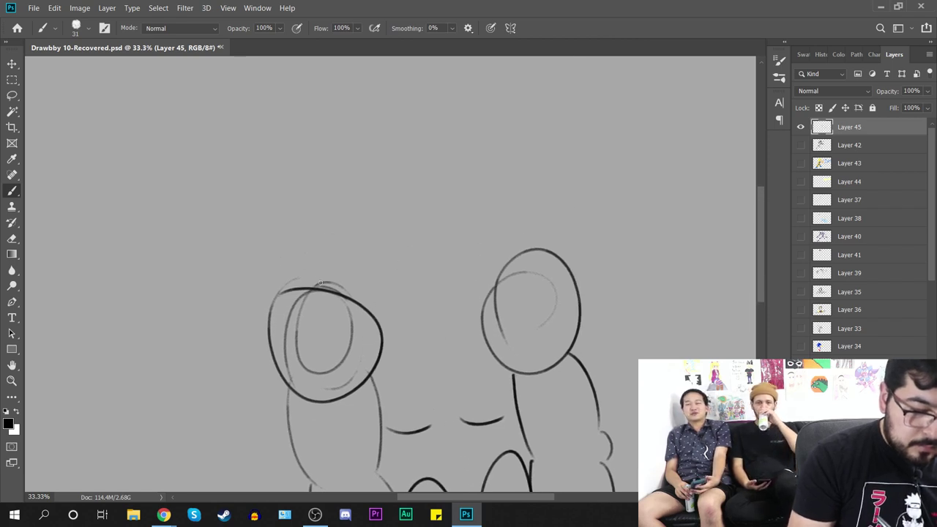
{"action": "left_click_drag", "start_coordinate": [339, 285], "coordinate": [375, 248]}
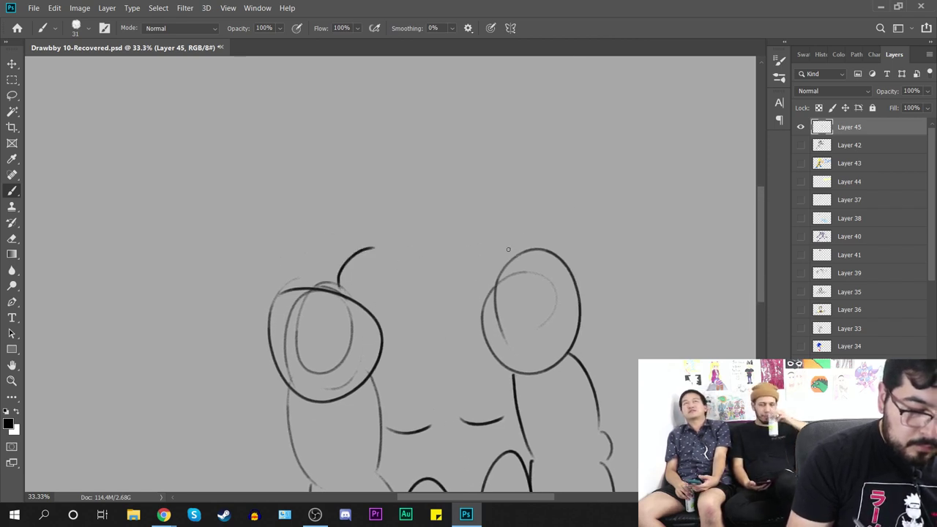
{"action": "key", "text": "ctrl+z"}
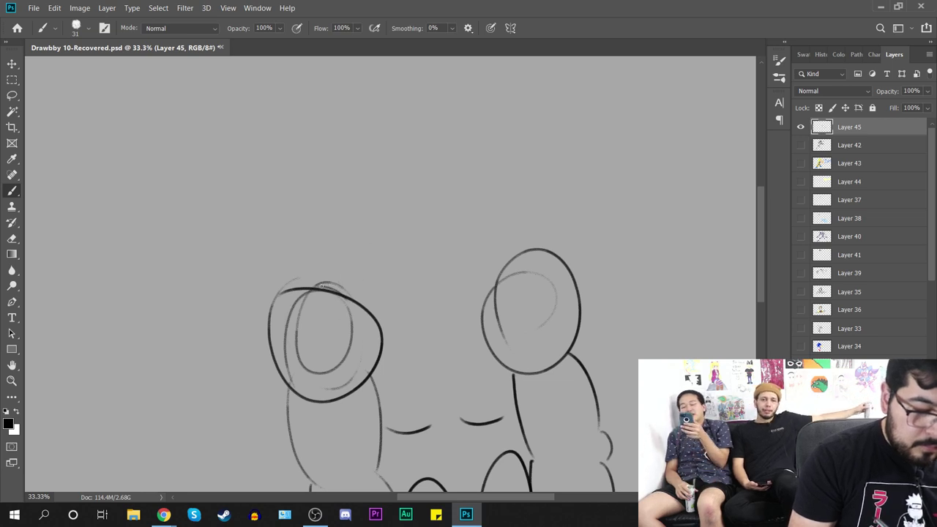
{"action": "left_click_drag", "start_coordinate": [308, 283], "coordinate": [374, 254]}
{"action": "left_click_drag", "start_coordinate": [531, 238], "coordinate": [434, 246]}
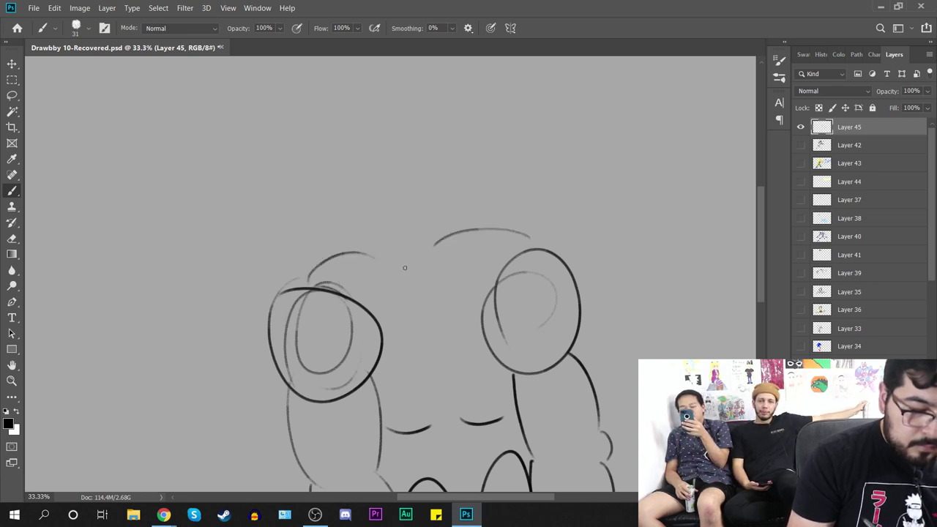
{"action": "mouse_move", "coordinate": [364, 236]}
{"action": "left_mouse_down"}
{"action": "mouse_move", "coordinate": [358, 296]}
{"action": "mouse_move", "coordinate": [436, 206]}
{"action": "left_mouse_up"}
{"action": "key", "text": "ctrl+z"}
{"action": "mouse_move", "coordinate": [450, 246]}
{"action": "left_mouse_down"}
{"action": "mouse_move", "coordinate": [404, 225]}
{"action": "mouse_move", "coordinate": [430, 218]}
{"action": "left_mouse_up"}
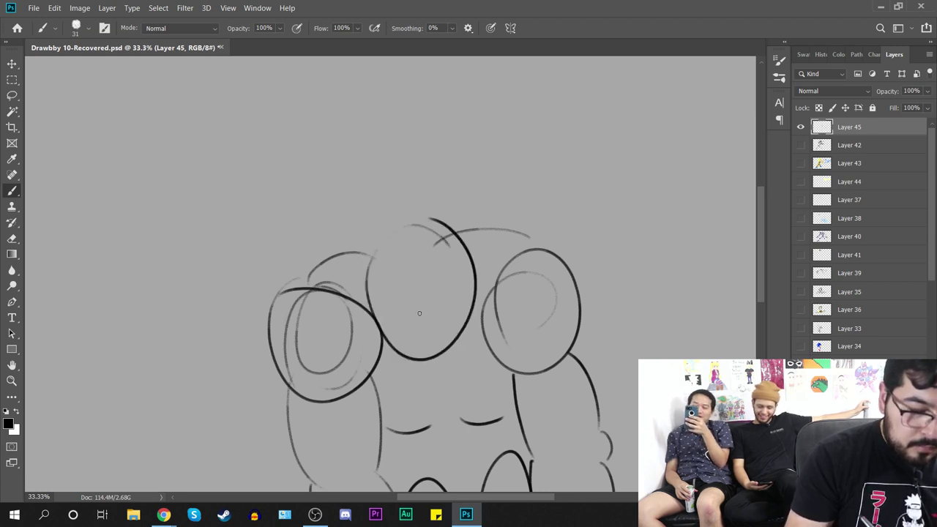
Step: Sketch a mouth, lobed chin, small nose and flat-topped glasses inside the head oval
{"action": "mouse_move", "coordinate": [440, 316]}
{"action": "left_mouse_down"}
{"action": "mouse_move", "coordinate": [399, 334]}
{"action": "mouse_move", "coordinate": [443, 351]}
{"action": "mouse_move", "coordinate": [445, 334]}
{"action": "left_mouse_up"}
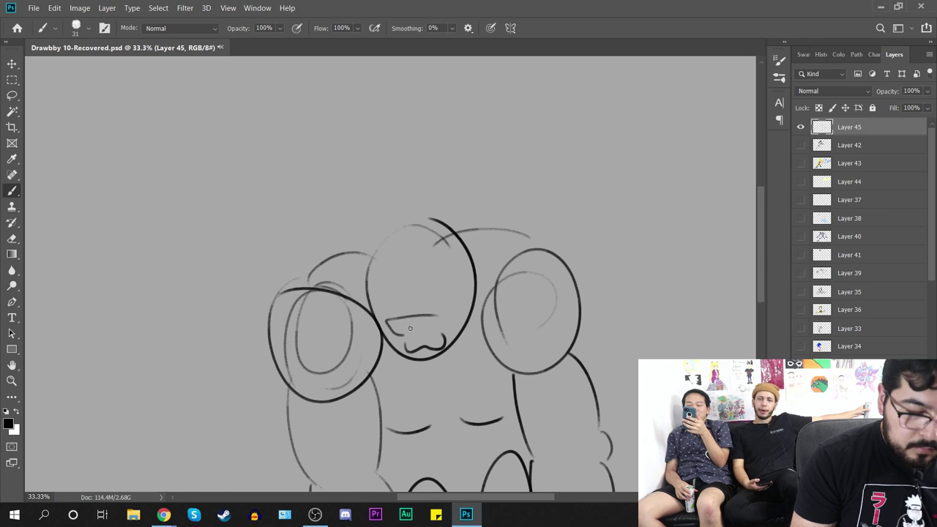
{"action": "left_click_drag", "start_coordinate": [408, 293], "coordinate": [428, 290]}
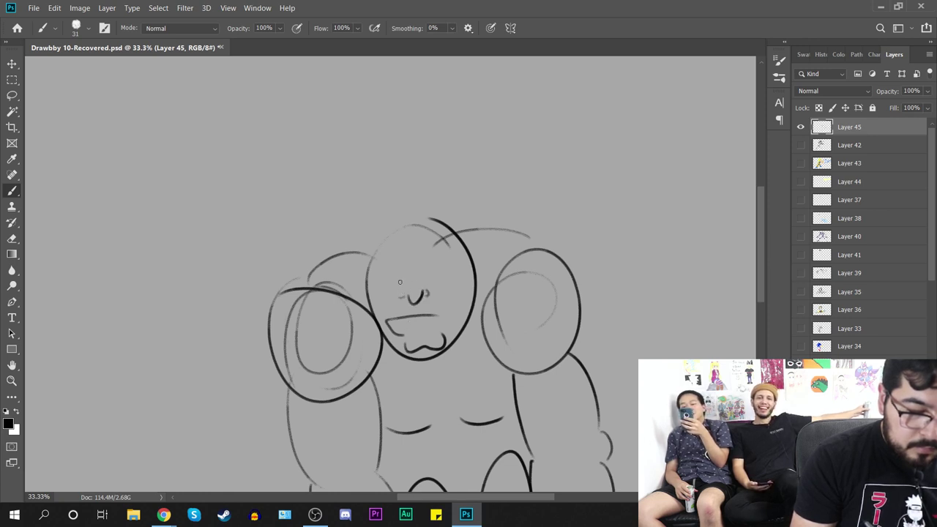
{"action": "mouse_move", "coordinate": [367, 274]}
{"action": "left_mouse_down"}
{"action": "mouse_move", "coordinate": [463, 262]}
{"action": "mouse_move", "coordinate": [474, 278]}
{"action": "left_mouse_up"}
{"action": "mouse_move", "coordinate": [371, 275]}
{"action": "left_mouse_down"}
{"action": "mouse_move", "coordinate": [402, 290]}
{"action": "mouse_move", "coordinate": [408, 274]}
{"action": "mouse_move", "coordinate": [423, 282]}
{"action": "mouse_move", "coordinate": [427, 271]}
{"action": "mouse_move", "coordinate": [431, 282]}
{"action": "mouse_move", "coordinate": [460, 261]}
{"action": "left_mouse_up"}
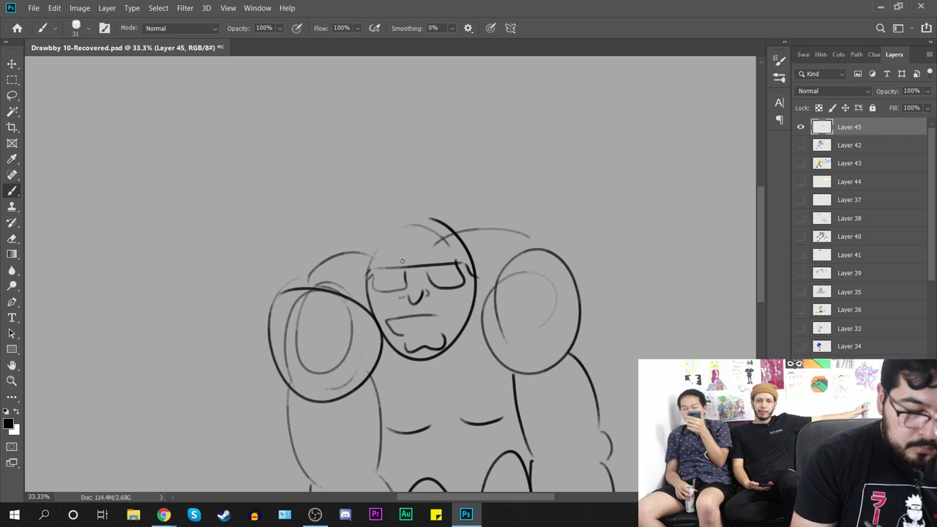
Step: Add a new layer above Layer 45 and test the 31 px brush beside the figure, undoing the trial strokes
{"action": "left_click_drag", "start_coordinate": [521, 329], "coordinate": [468, 271]}
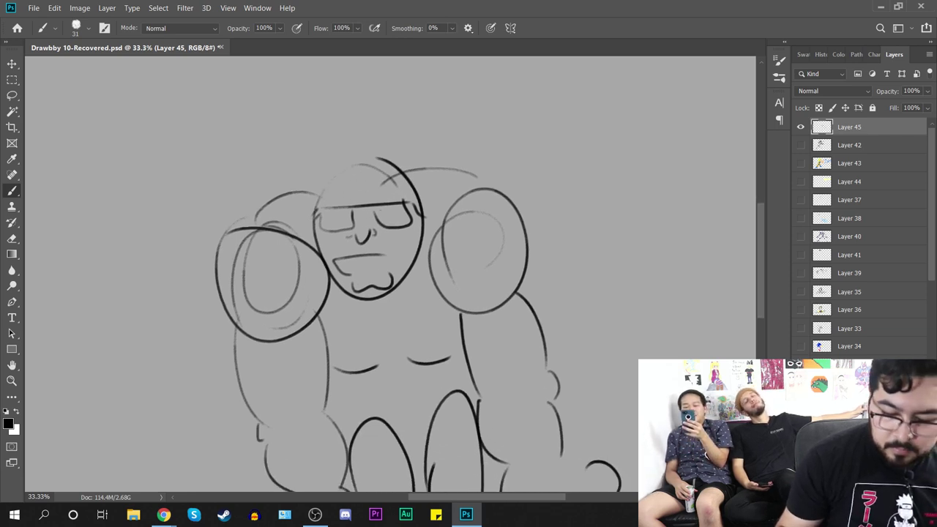
{"action": "left_click", "coordinate": [900, 497]}
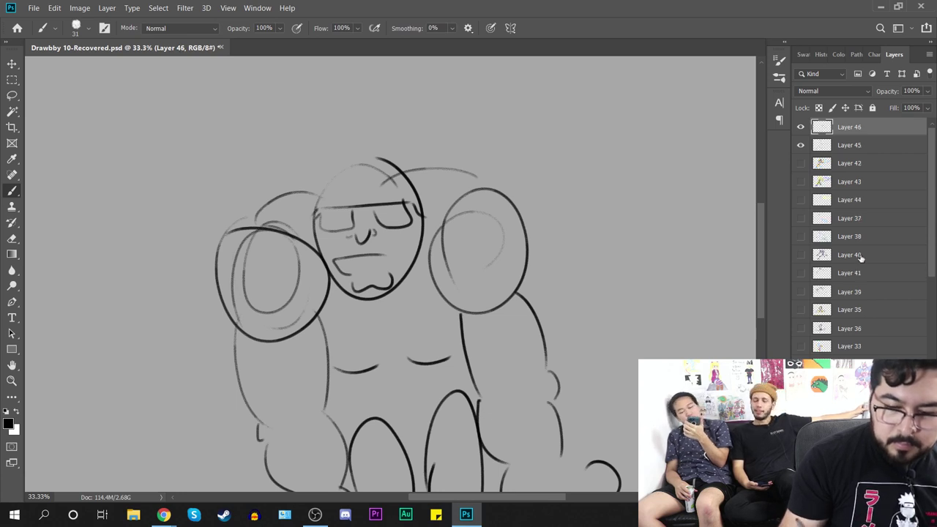
{"action": "right_click", "coordinate": [566, 302]}
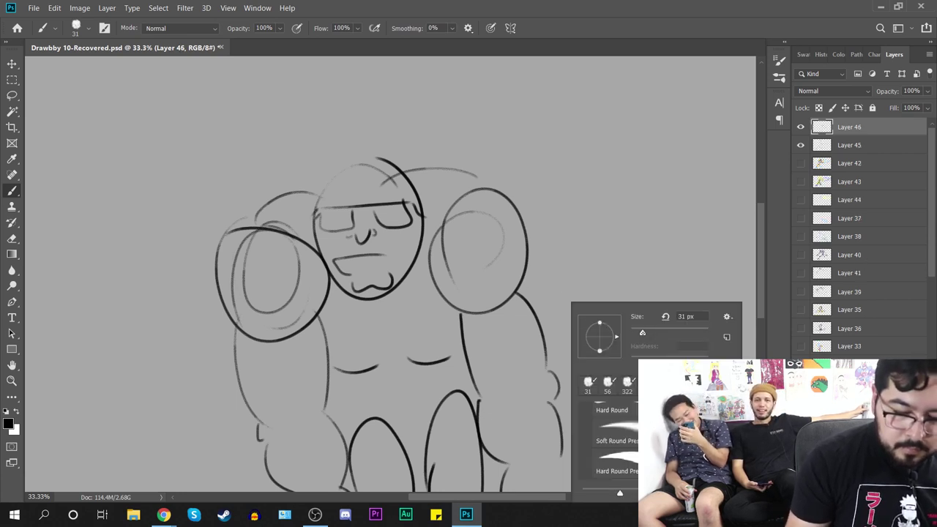
{"action": "left_click", "coordinate": [634, 264]}
{"action": "left_click_drag", "start_coordinate": [634, 265], "coordinate": [665, 347]}
{"action": "key", "text": "ctrl+z"}
{"action": "key", "text": "ctrl+z"}
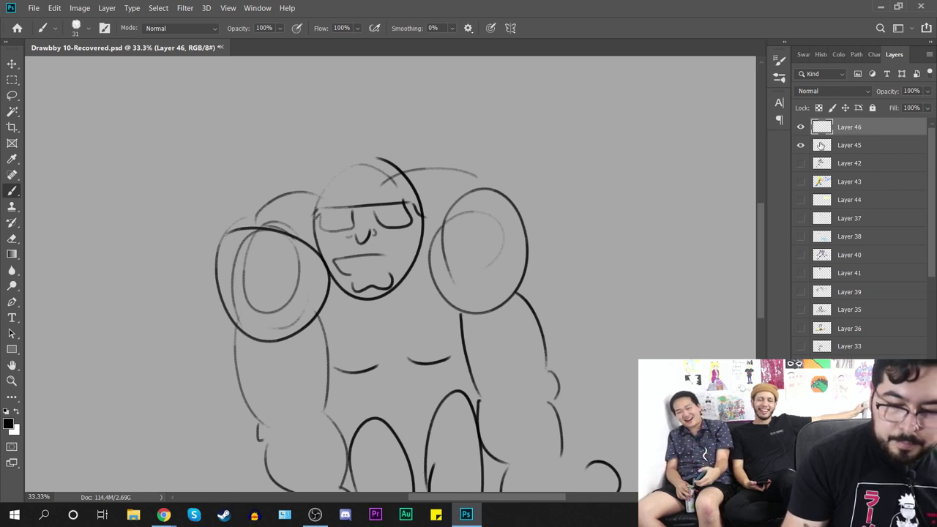
Step: Lower the opacity of Layer 45 to fade the sketch and reselect Layer 46, undoing the test stroke
{"action": "left_click", "coordinate": [872, 148]}
{"action": "left_click_drag", "start_coordinate": [927, 91], "coordinate": [871, 132]}
{"action": "left_click", "coordinate": [872, 131]}
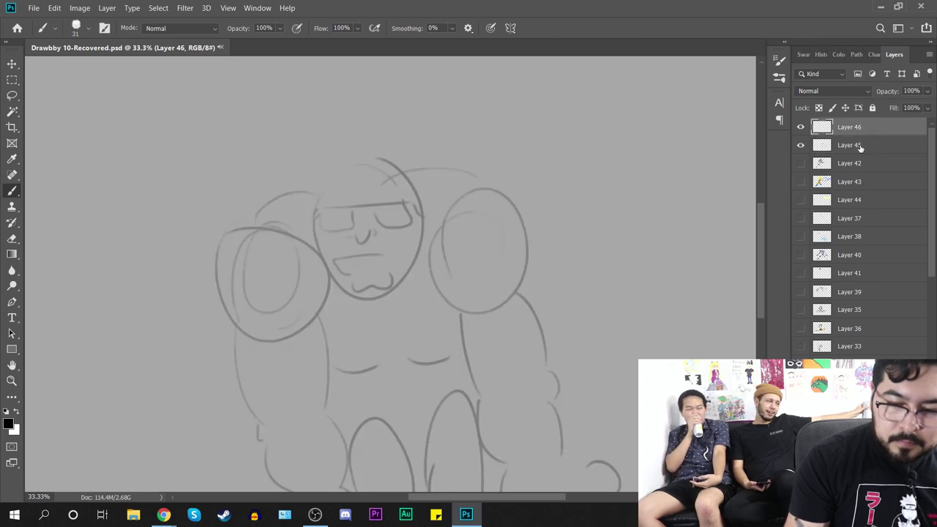
{"action": "mouse_move", "coordinate": [547, 244]}
{"action": "left_mouse_down"}
{"action": "mouse_move", "coordinate": [596, 264]}
{"action": "mouse_move", "coordinate": [584, 310]}
{"action": "left_mouse_up"}
{"action": "key", "text": "ctrl+z"}
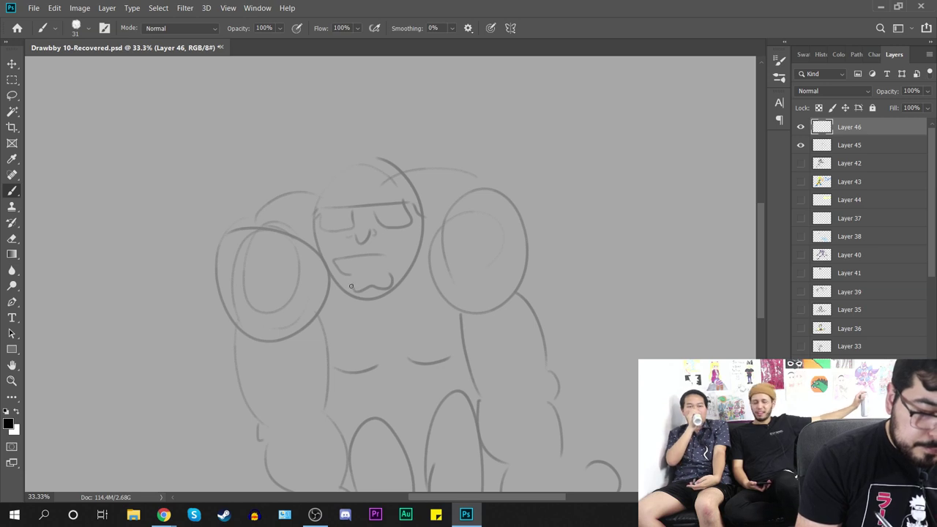
Step: Ink the jaw, lobed chin, mouth, nose and sides of the face in bold black lines over the faded sketch
{"action": "mouse_move", "coordinate": [350, 280]}
{"action": "left_mouse_down"}
{"action": "mouse_move", "coordinate": [385, 295]}
{"action": "mouse_move", "coordinate": [388, 276]}
{"action": "mouse_move", "coordinate": [368, 294]}
{"action": "mouse_move", "coordinate": [411, 258]}
{"action": "mouse_move", "coordinate": [414, 219]}
{"action": "mouse_move", "coordinate": [345, 279]}
{"action": "mouse_move", "coordinate": [318, 245]}
{"action": "left_mouse_up"}
{"action": "key", "text": "ctrl+z"}
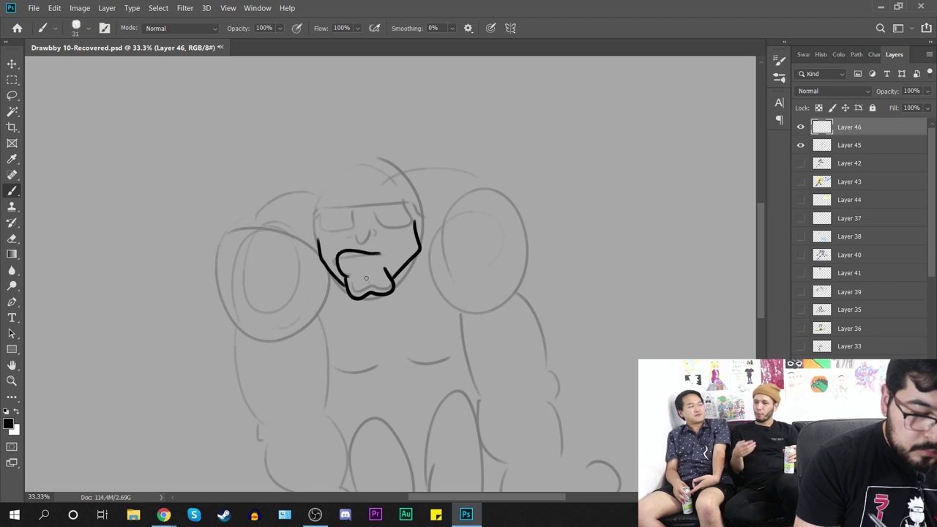
{"action": "mouse_move", "coordinate": [366, 255]}
{"action": "left_mouse_down"}
{"action": "mouse_move", "coordinate": [332, 261]}
{"action": "mouse_move", "coordinate": [350, 275]}
{"action": "left_mouse_up"}
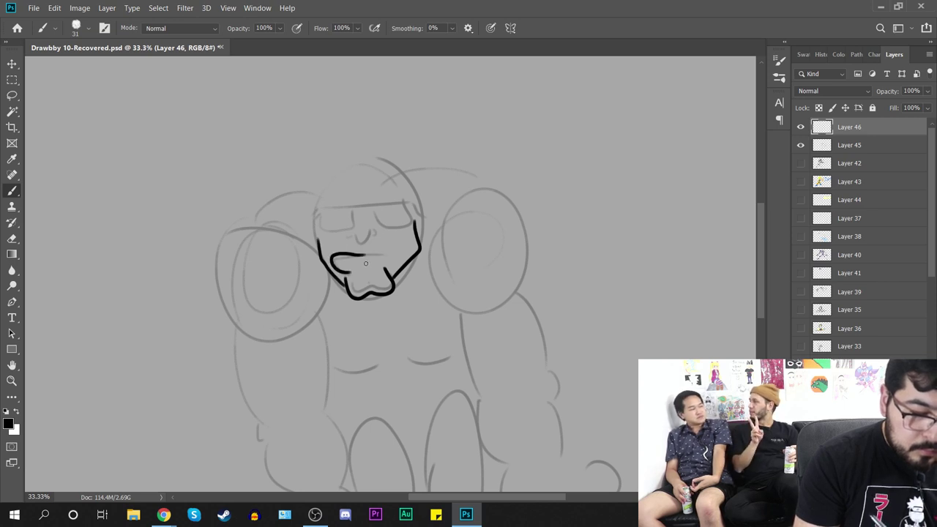
{"action": "key", "text": "ctrl+z"}
{"action": "left_click_drag", "start_coordinate": [388, 249], "coordinate": [348, 269]}
{"action": "mouse_move", "coordinate": [357, 236]}
{"action": "left_mouse_down"}
{"action": "mouse_move", "coordinate": [393, 233]}
{"action": "mouse_move", "coordinate": [344, 250]}
{"action": "mouse_move", "coordinate": [395, 294]}
{"action": "left_mouse_up"}
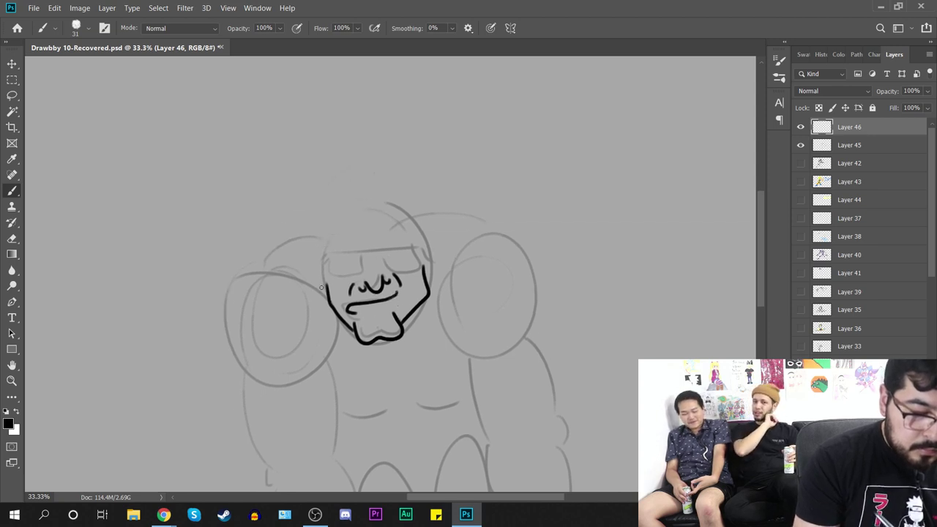
{"action": "left_click_drag", "start_coordinate": [324, 286], "coordinate": [320, 258]}
{"action": "left_click_drag", "start_coordinate": [426, 272], "coordinate": [424, 245]}
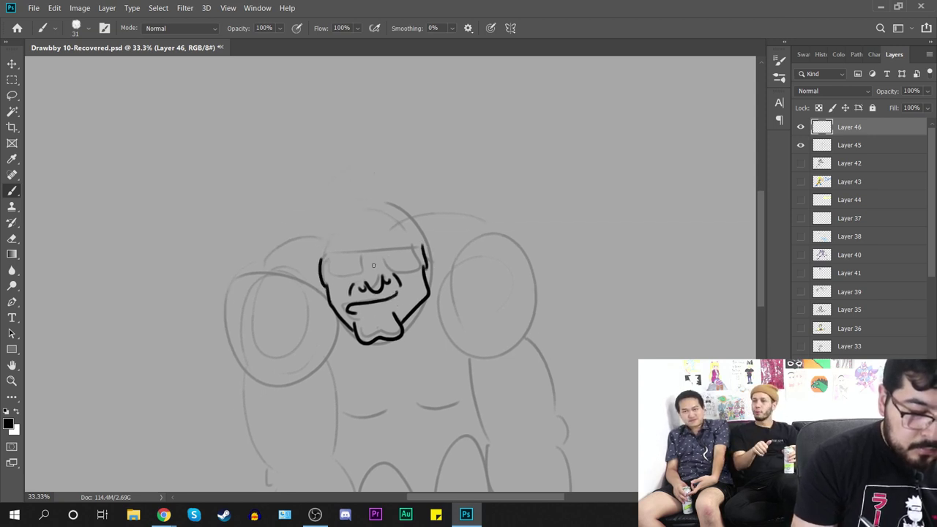
Step: Ink thick-browed glasses with shaded lenses, cheek lines and two looping front locks of hair on the forehead
{"action": "mouse_move", "coordinate": [323, 266]}
{"action": "left_mouse_down"}
{"action": "mouse_move", "coordinate": [349, 252]}
{"action": "mouse_move", "coordinate": [361, 273]}
{"action": "mouse_move", "coordinate": [360, 251]}
{"action": "mouse_move", "coordinate": [423, 255]}
{"action": "mouse_move", "coordinate": [399, 276]}
{"action": "mouse_move", "coordinate": [388, 253]}
{"action": "left_mouse_up"}
{"action": "key", "text": "ctrl+z"}
{"action": "mouse_move", "coordinate": [361, 255]}
{"action": "left_mouse_down"}
{"action": "mouse_move", "coordinate": [416, 252]}
{"action": "mouse_move", "coordinate": [425, 237]}
{"action": "mouse_move", "coordinate": [319, 254]}
{"action": "mouse_move", "coordinate": [318, 266]}
{"action": "mouse_move", "coordinate": [345, 273]}
{"action": "left_mouse_up"}
{"action": "mouse_move", "coordinate": [395, 250]}
{"action": "left_mouse_down"}
{"action": "mouse_move", "coordinate": [386, 266]}
{"action": "mouse_move", "coordinate": [394, 266]}
{"action": "left_mouse_up"}
{"action": "mouse_move", "coordinate": [408, 254]}
{"action": "left_mouse_down"}
{"action": "mouse_move", "coordinate": [401, 264]}
{"action": "mouse_move", "coordinate": [451, 341]}
{"action": "left_mouse_up"}
{"action": "mouse_move", "coordinate": [395, 269]}
{"action": "left_mouse_down"}
{"action": "mouse_move", "coordinate": [373, 258]}
{"action": "mouse_move", "coordinate": [366, 293]}
{"action": "mouse_move", "coordinate": [435, 293]}
{"action": "left_mouse_up"}
{"action": "left_click_drag", "start_coordinate": [391, 264], "coordinate": [377, 288]}
{"action": "left_click_drag", "start_coordinate": [425, 263], "coordinate": [409, 279]}
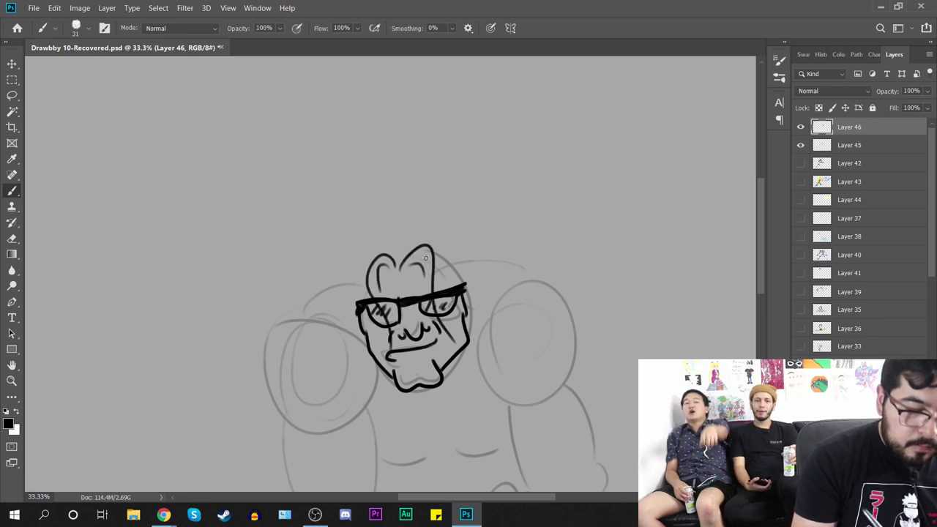
Step: Ink the outer contour of the long wavy hair down the right side of the head, redoing it until it flows well
{"action": "mouse_move", "coordinate": [387, 236]}
{"action": "left_mouse_down"}
{"action": "mouse_move", "coordinate": [319, 294]}
{"action": "mouse_move", "coordinate": [370, 394]}
{"action": "mouse_move", "coordinate": [454, 207]}
{"action": "mouse_move", "coordinate": [475, 350]}
{"action": "left_mouse_up"}
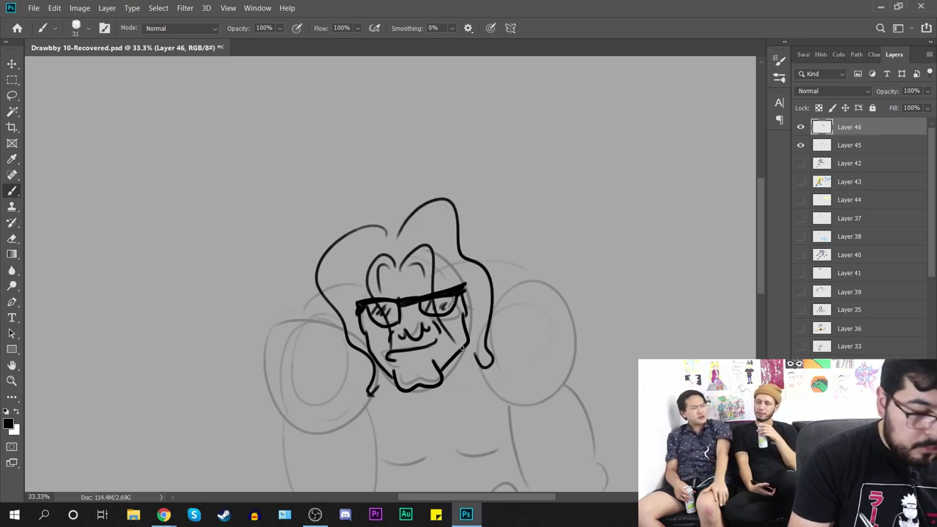
{"action": "key", "text": "ctrl+z"}
{"action": "mouse_move", "coordinate": [389, 235]}
{"action": "left_mouse_down"}
{"action": "mouse_move", "coordinate": [394, 224]}
{"action": "mouse_move", "coordinate": [484, 378]}
{"action": "left_mouse_up"}
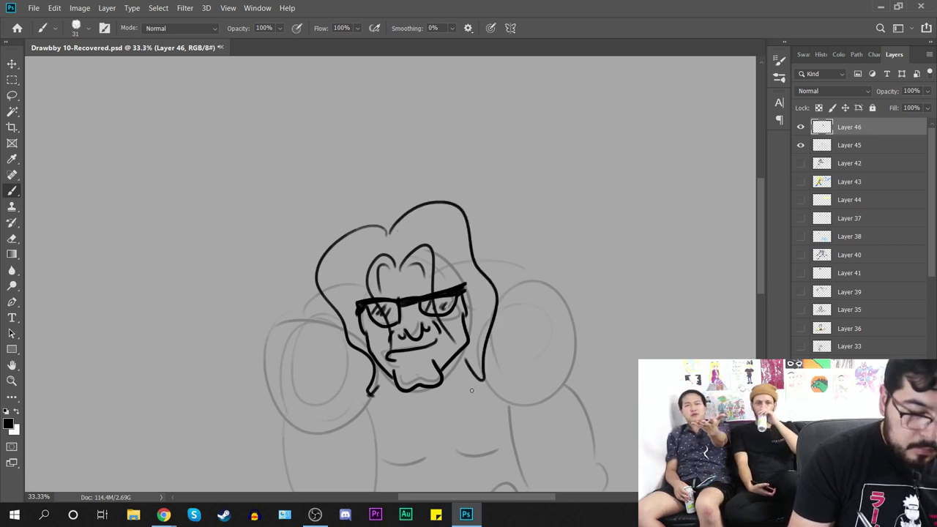
{"action": "key", "text": "ctrl+z"}
{"action": "mouse_move", "coordinate": [390, 236]}
{"action": "left_mouse_down"}
{"action": "mouse_move", "coordinate": [489, 328]}
{"action": "mouse_move", "coordinate": [482, 374]}
{"action": "left_mouse_up"}
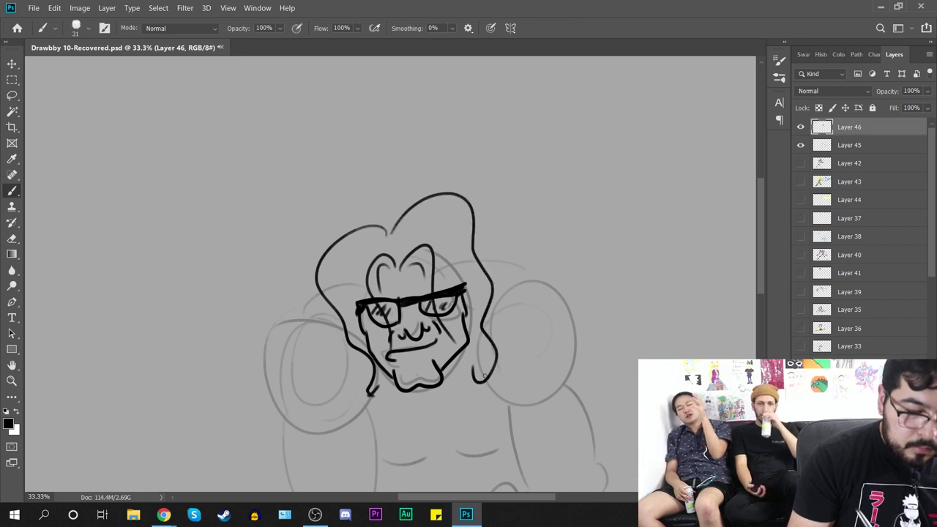
Step: Ink the furry shoulder and bulging upper arm on the left side of the figure in bold black lines
{"action": "mouse_move", "coordinate": [520, 405]}
{"action": "left_mouse_down"}
{"action": "mouse_move", "coordinate": [548, 301]}
{"action": "mouse_move", "coordinate": [532, 244]}
{"action": "left_mouse_up"}
{"action": "mouse_move", "coordinate": [332, 132]}
{"action": "left_mouse_down"}
{"action": "mouse_move", "coordinate": [315, 159]}
{"action": "mouse_move", "coordinate": [268, 194]}
{"action": "mouse_move", "coordinate": [276, 223]}
{"action": "mouse_move", "coordinate": [331, 269]}
{"action": "mouse_move", "coordinate": [297, 333]}
{"action": "mouse_move", "coordinate": [326, 340]}
{"action": "mouse_move", "coordinate": [321, 279]}
{"action": "left_mouse_up"}
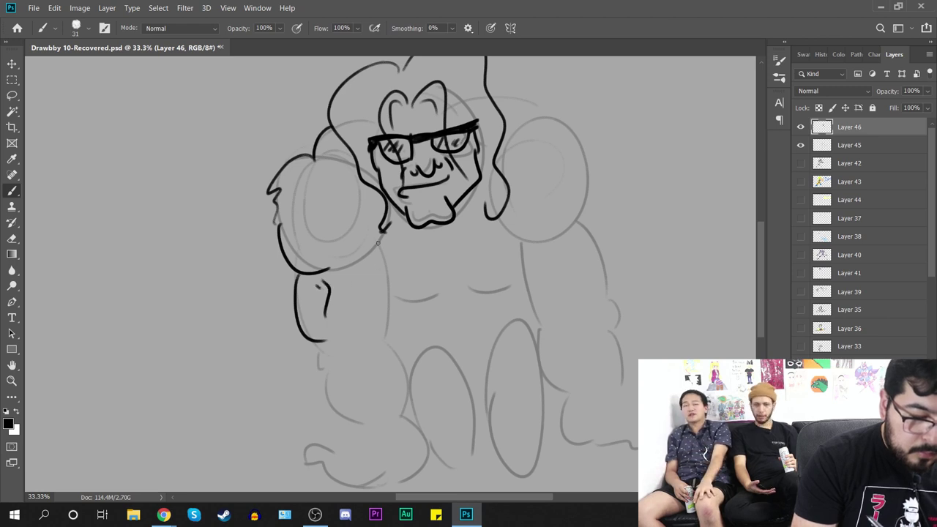
{"action": "mouse_move", "coordinate": [381, 235]}
{"action": "left_mouse_down"}
{"action": "mouse_move", "coordinate": [367, 255]}
{"action": "mouse_move", "coordinate": [382, 276]}
{"action": "mouse_move", "coordinate": [369, 338]}
{"action": "left_mouse_up"}
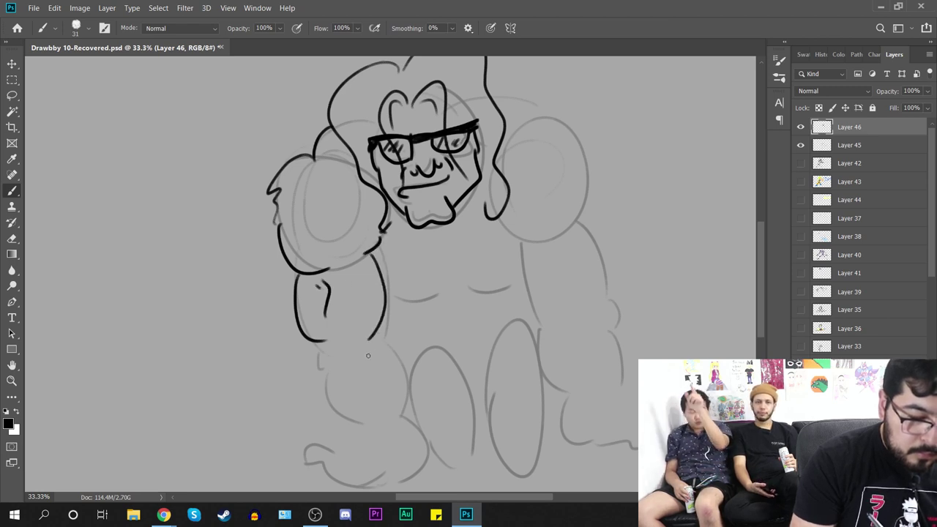
Step: Ink the left forearm with its elbow tuft and the planted hand with fingers, redoing the outer forearm line
{"action": "left_click_drag", "start_coordinate": [383, 380], "coordinate": [375, 307]}
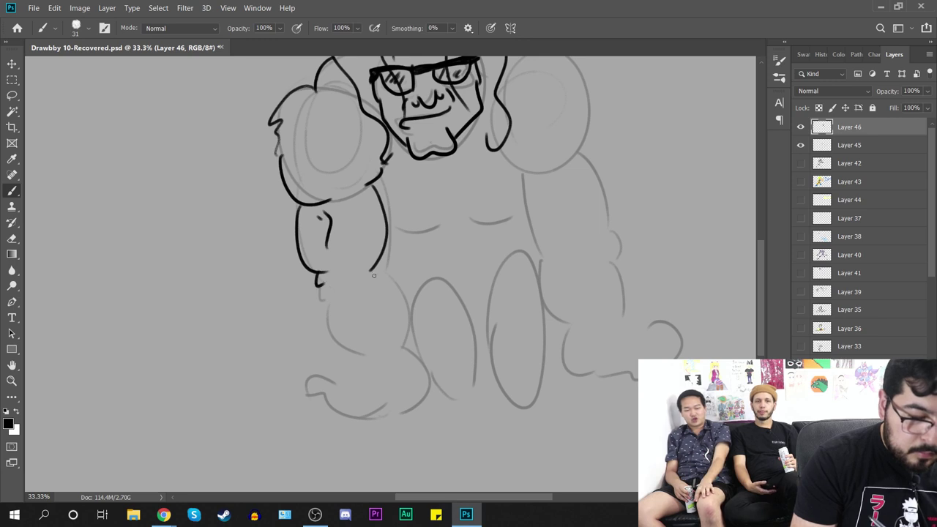
{"action": "left_click_drag", "start_coordinate": [400, 302], "coordinate": [402, 333]}
{"action": "left_click_drag", "start_coordinate": [322, 300], "coordinate": [338, 344]}
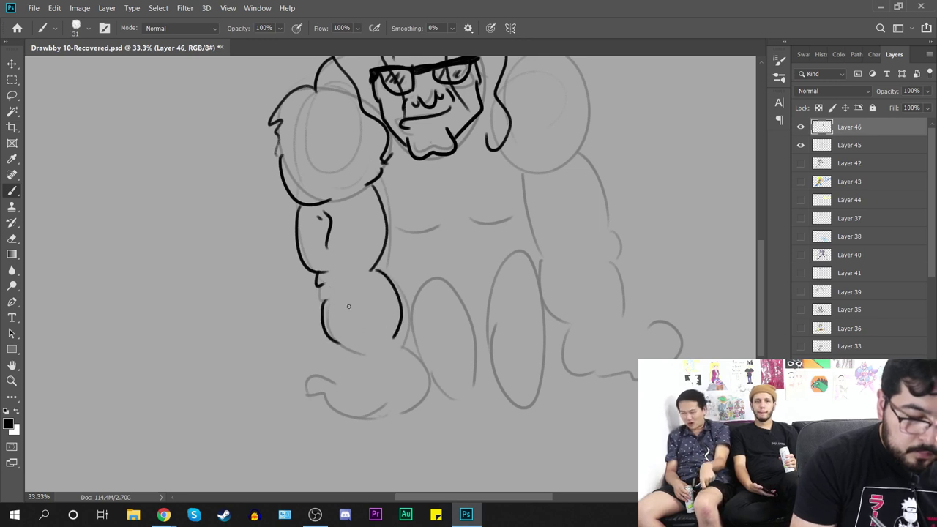
{"action": "key", "text": "ctrl+z"}
{"action": "left_click_drag", "start_coordinate": [319, 284], "coordinate": [328, 337]}
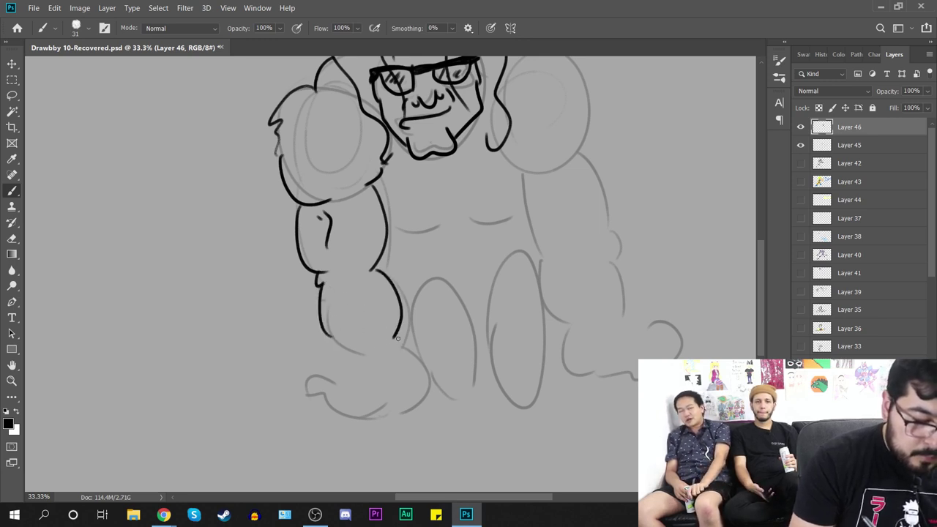
{"action": "mouse_move", "coordinate": [417, 370]}
{"action": "left_mouse_down"}
{"action": "mouse_move", "coordinate": [386, 412]}
{"action": "mouse_move", "coordinate": [315, 405]}
{"action": "mouse_move", "coordinate": [338, 393]}
{"action": "mouse_move", "coordinate": [338, 319]}
{"action": "left_mouse_up"}
{"action": "left_click_drag", "start_coordinate": [357, 410], "coordinate": [377, 397]}
Step: Ink the shoulder and upper arm on the right side of the figure, redrawing the outer shoulder with a small fur tuft
{"action": "left_click_drag", "start_coordinate": [510, 366], "coordinate": [417, 399]}
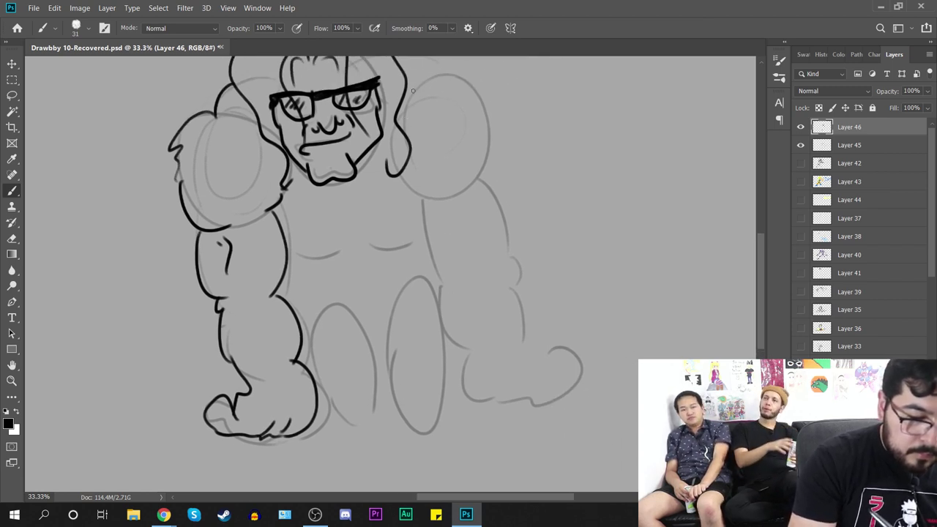
{"action": "mouse_move", "coordinate": [403, 95]}
{"action": "left_mouse_down"}
{"action": "mouse_move", "coordinate": [435, 120]}
{"action": "mouse_move", "coordinate": [479, 127]}
{"action": "mouse_move", "coordinate": [491, 199]}
{"action": "left_mouse_up"}
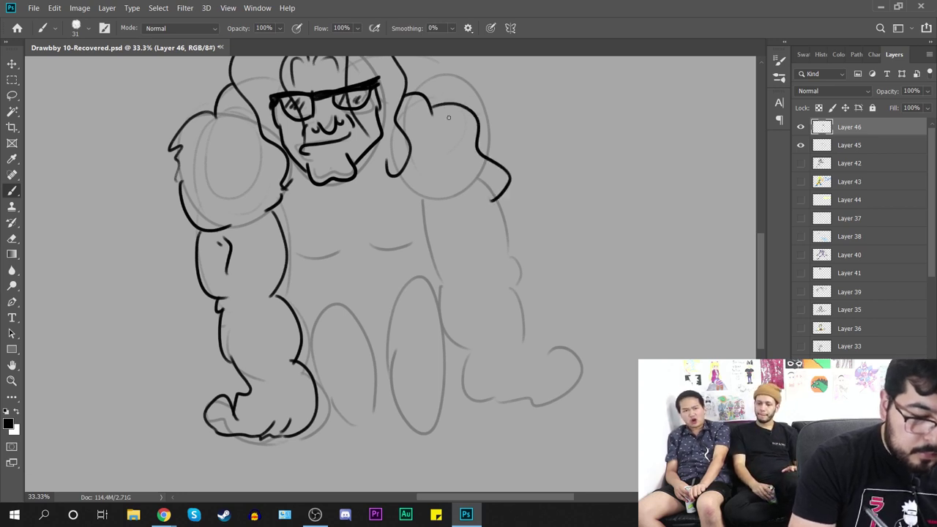
{"action": "key", "text": "ctrl+z"}
{"action": "mouse_move", "coordinate": [432, 110]}
{"action": "left_mouse_down"}
{"action": "mouse_move", "coordinate": [495, 159]}
{"action": "mouse_move", "coordinate": [501, 208]}
{"action": "left_mouse_up"}
{"action": "left_click_drag", "start_coordinate": [408, 162], "coordinate": [423, 208]}
{"action": "key", "text": "ctrl+z"}
{"action": "left_click_drag", "start_coordinate": [410, 177], "coordinate": [462, 271]}
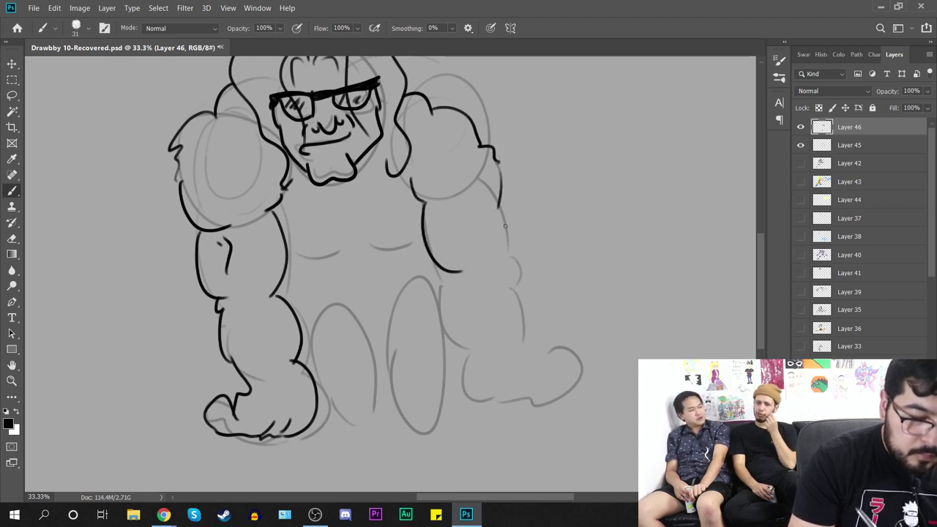
Step: Ink the right elbow, bulging forearm and planted hand with thumb and fingers, redoing strokes that miss the shape
{"action": "mouse_move", "coordinate": [501, 208]}
{"action": "left_mouse_down"}
{"action": "mouse_move", "coordinate": [520, 288]}
{"action": "mouse_move", "coordinate": [518, 272]}
{"action": "left_mouse_up"}
{"action": "key", "text": "ctrl+z"}
{"action": "left_click_drag", "start_coordinate": [454, 275], "coordinate": [462, 338]}
{"action": "left_click_drag", "start_coordinate": [515, 274], "coordinate": [524, 320]}
{"action": "mouse_move", "coordinate": [461, 337]}
{"action": "left_mouse_down"}
{"action": "mouse_move", "coordinate": [459, 363]}
{"action": "mouse_move", "coordinate": [492, 388]}
{"action": "left_mouse_up"}
{"action": "key", "text": "ctrl+z"}
{"action": "mouse_move", "coordinate": [461, 341]}
{"action": "left_mouse_down"}
{"action": "mouse_move", "coordinate": [486, 383]}
{"action": "mouse_move", "coordinate": [535, 381]}
{"action": "mouse_move", "coordinate": [524, 320]}
{"action": "left_mouse_up"}
{"action": "key", "text": "ctrl+z"}
{"action": "left_click_drag", "start_coordinate": [527, 363], "coordinate": [523, 314]}
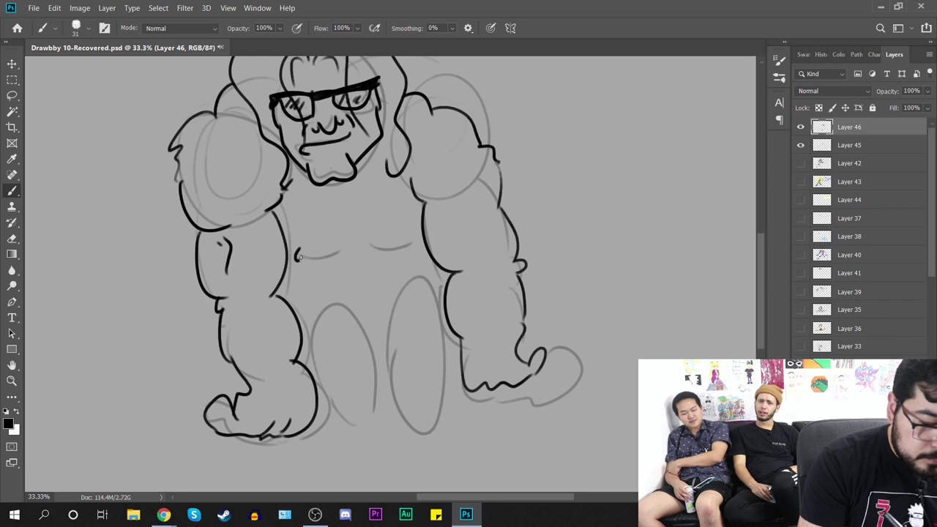
Step: Ink the chest curves with nipples, small hair tufts on the chest and belly, and the navel
{"action": "mouse_move", "coordinate": [295, 244]}
{"action": "left_mouse_down"}
{"action": "mouse_move", "coordinate": [306, 254]}
{"action": "mouse_move", "coordinate": [346, 232]}
{"action": "left_mouse_up"}
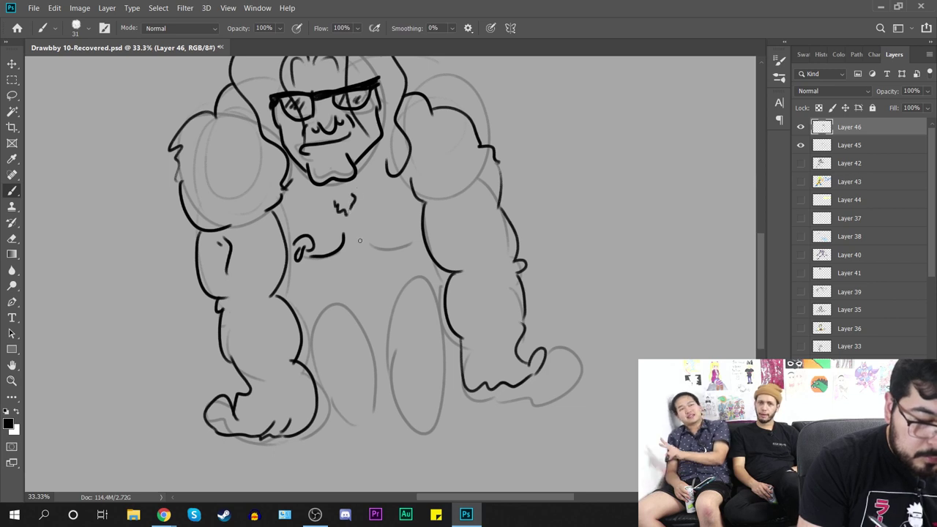
{"action": "left_click_drag", "start_coordinate": [403, 228], "coordinate": [421, 249]}
{"action": "key", "text": "ctrl+z"}
{"action": "key", "text": "ctrl+z"}
{"action": "mouse_move", "coordinate": [362, 230]}
{"action": "left_mouse_down"}
{"action": "mouse_move", "coordinate": [393, 247]}
{"action": "mouse_move", "coordinate": [413, 232]}
{"action": "left_mouse_up"}
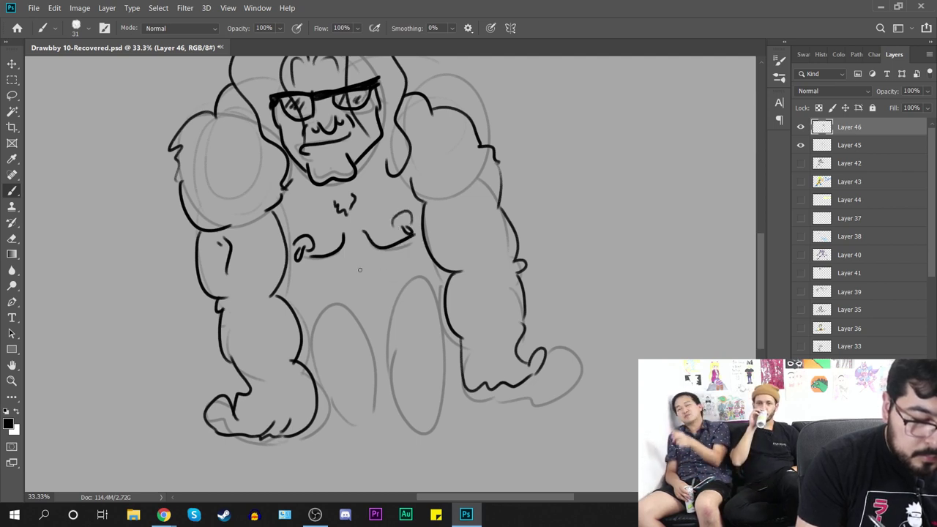
{"action": "mouse_move", "coordinate": [353, 265]}
{"action": "left_mouse_down"}
{"action": "mouse_move", "coordinate": [361, 281]}
{"action": "mouse_move", "coordinate": [371, 269]}
{"action": "left_mouse_up"}
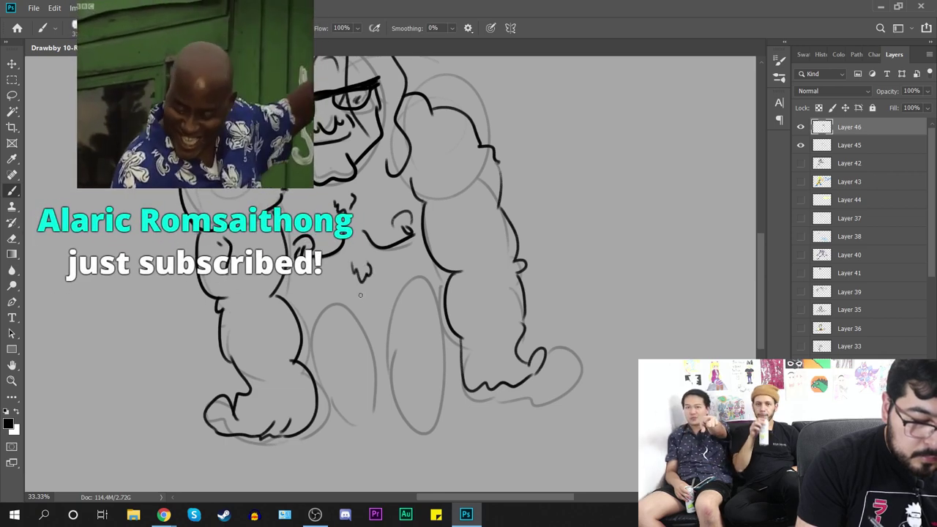
{"action": "left_click_drag", "start_coordinate": [380, 312], "coordinate": [369, 313]}
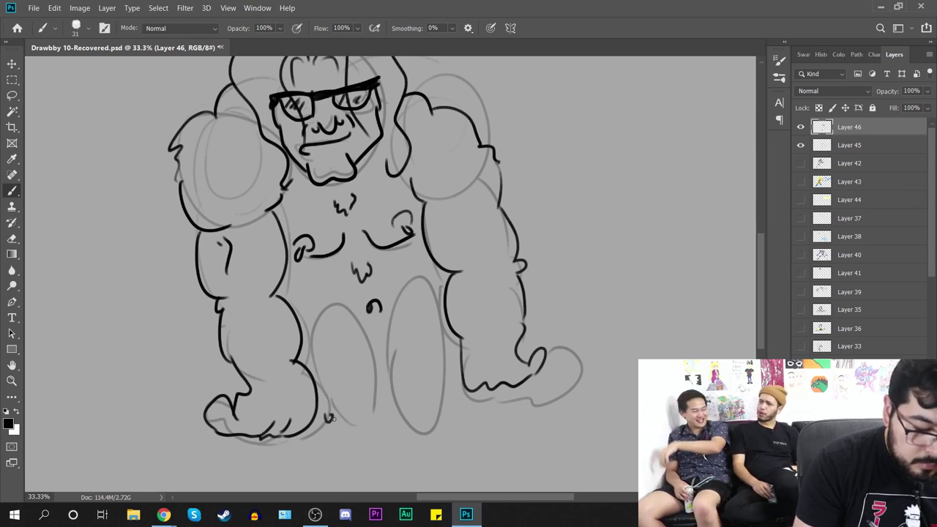
Step: Ink both small feet with toes between the hands and the rounded bent legs with knee marks above them
{"action": "left_click_drag", "start_coordinate": [356, 405], "coordinate": [374, 421]}
{"action": "key", "text": "ctrl+z"}
{"action": "key", "text": "ctrl+z"}
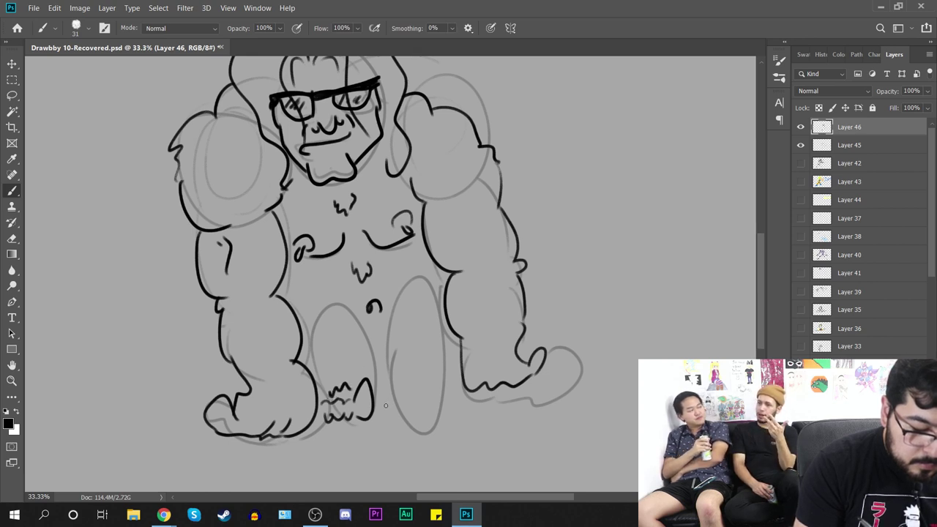
{"action": "key", "text": "ctrl+z"}
{"action": "mouse_move", "coordinate": [393, 390]}
{"action": "left_mouse_down"}
{"action": "mouse_move", "coordinate": [386, 417]}
{"action": "mouse_move", "coordinate": [404, 394]}
{"action": "mouse_move", "coordinate": [407, 409]}
{"action": "mouse_move", "coordinate": [413, 396]}
{"action": "mouse_move", "coordinate": [433, 397]}
{"action": "mouse_move", "coordinate": [412, 377]}
{"action": "left_mouse_up"}
{"action": "key", "text": "ctrl+z"}
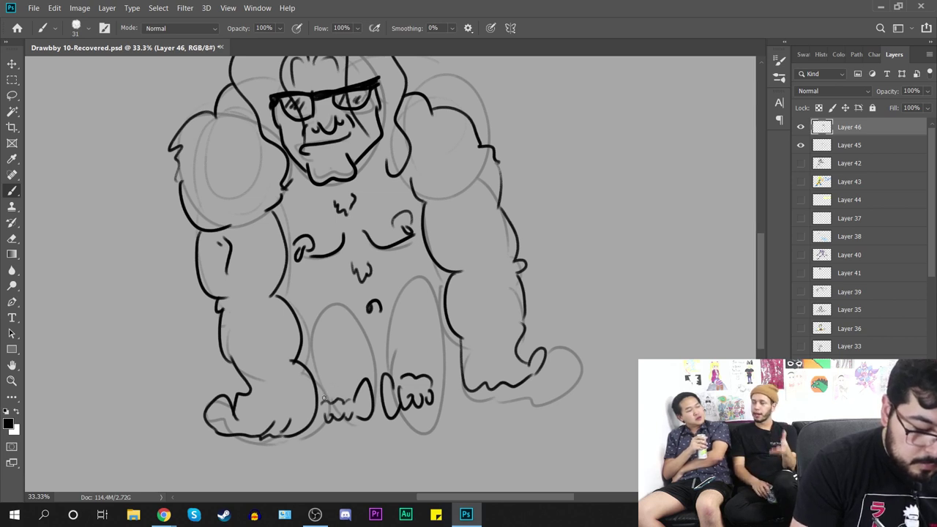
{"action": "mouse_move", "coordinate": [326, 399]}
{"action": "left_mouse_down"}
{"action": "mouse_move", "coordinate": [321, 327]}
{"action": "mouse_move", "coordinate": [333, 321]}
{"action": "mouse_move", "coordinate": [386, 363]}
{"action": "mouse_move", "coordinate": [442, 337]}
{"action": "mouse_move", "coordinate": [427, 319]}
{"action": "mouse_move", "coordinate": [432, 376]}
{"action": "left_mouse_up"}
{"action": "left_click_drag", "start_coordinate": [323, 345], "coordinate": [342, 349]}
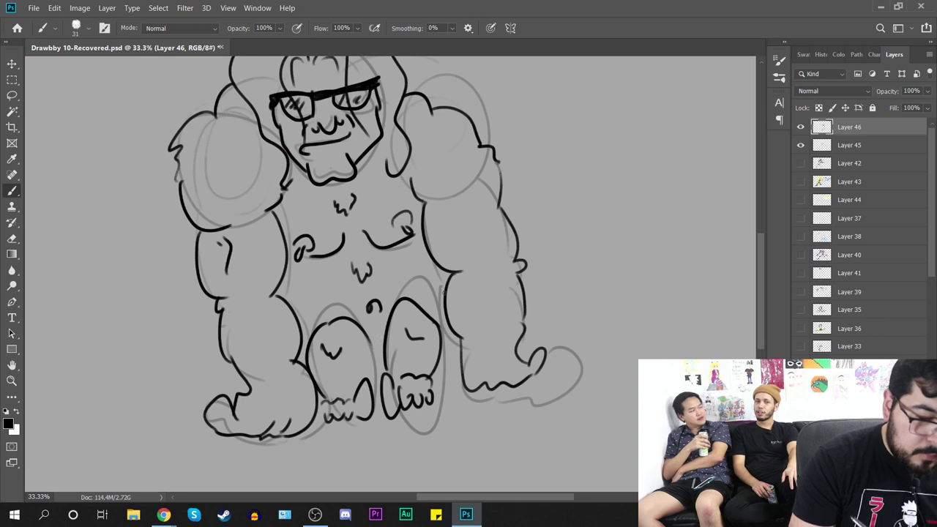
Step: Add a new layer for colour and move it beneath the faded sketch on Layer 45
{"action": "mouse_move", "coordinate": [475, 278]}
{"action": "left_mouse_down"}
{"action": "mouse_move", "coordinate": [425, 372]}
{"action": "mouse_move", "coordinate": [464, 341]}
{"action": "mouse_move", "coordinate": [473, 352]}
{"action": "mouse_move", "coordinate": [463, 408]}
{"action": "mouse_move", "coordinate": [457, 325]}
{"action": "mouse_move", "coordinate": [450, 355]}
{"action": "left_mouse_up"}
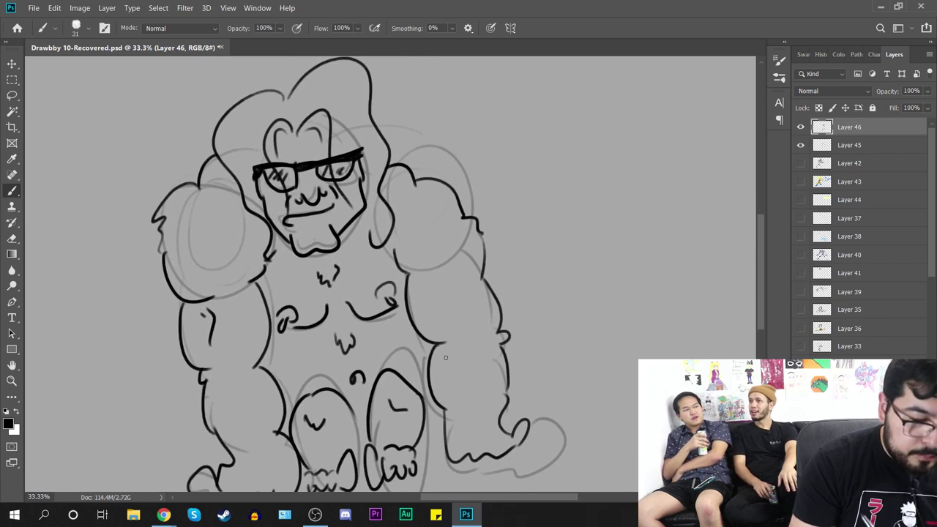
{"action": "key", "text": "ctrl+shift+alt+n"}
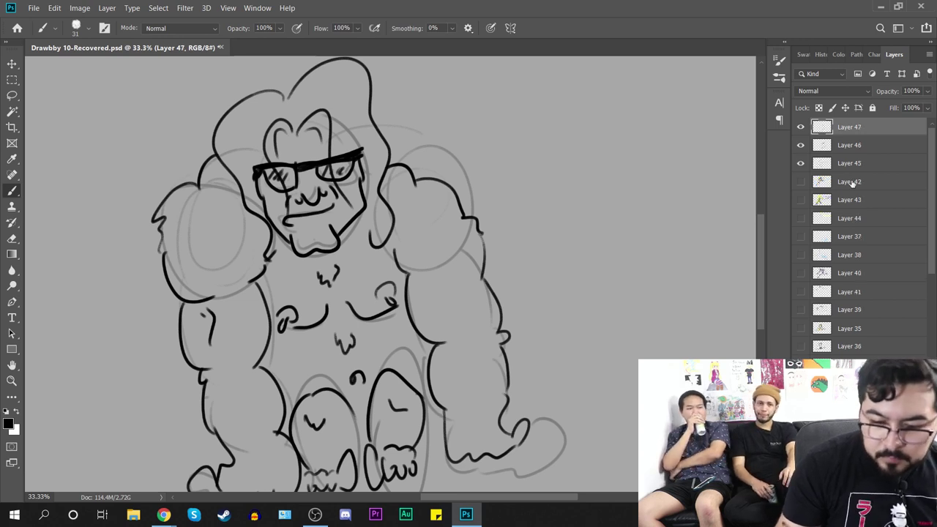
{"action": "left_click_drag", "start_coordinate": [864, 129], "coordinate": [862, 170]}
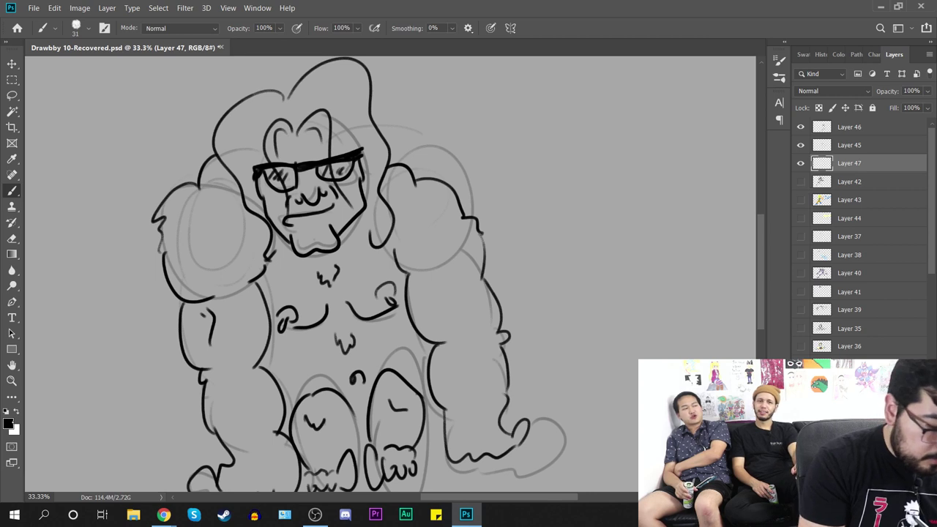
Step: Set the foreground colour to light peach (ffcb94) for the skin and return to the Brush tool
{"action": "left_click", "coordinate": [8, 424]}
{"action": "left_click_drag", "start_coordinate": [758, 221], "coordinate": [760, 205]}
{"action": "left_click", "coordinate": [756, 214]}
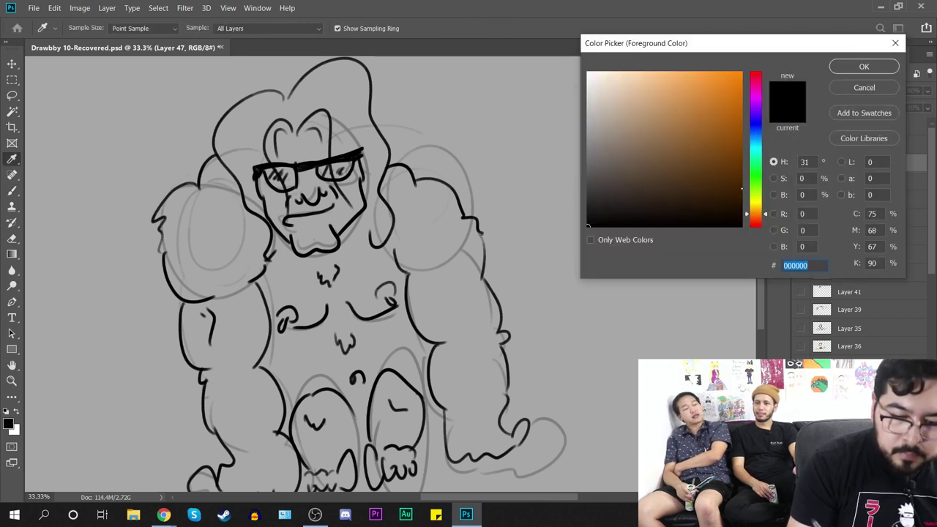
{"action": "left_click", "coordinate": [668, 72]}
{"action": "left_click_drag", "start_coordinate": [669, 76], "coordinate": [653, 71]}
{"action": "left_click", "coordinate": [844, 67]}
{"action": "key", "text": "b"}
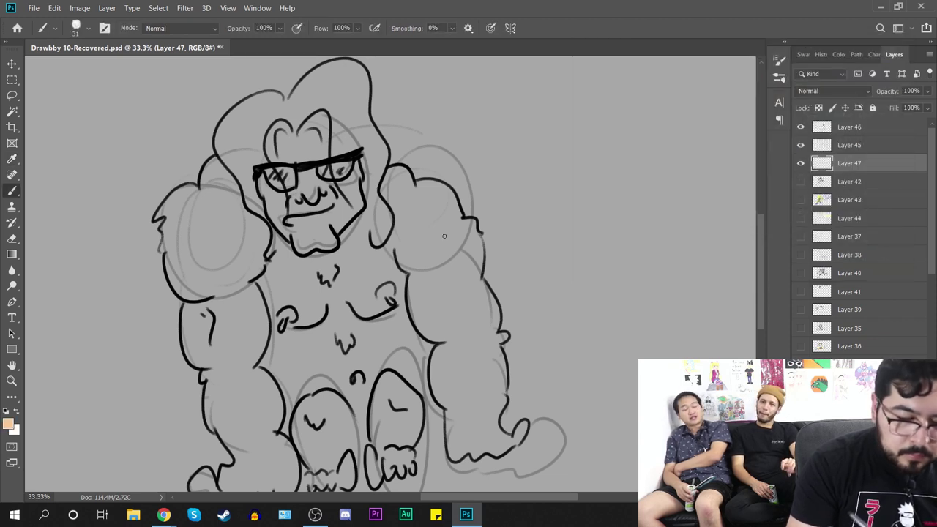
Step: Set the brush size to 84 px, undo the test stroke, and paint the face peach while leaving the lenses unfilled
{"action": "right_click", "coordinate": [564, 262]}
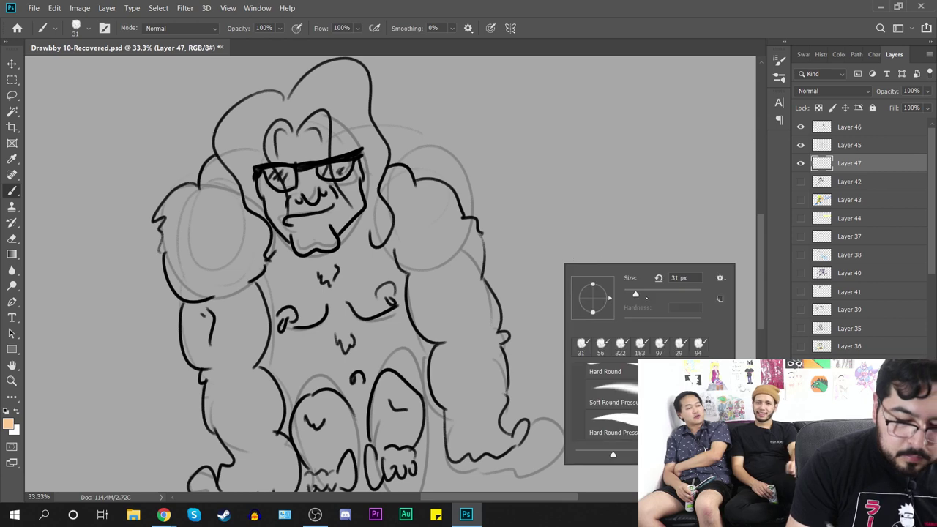
{"action": "left_click_drag", "start_coordinate": [636, 294], "coordinate": [656, 293]}
{"action": "left_click", "coordinate": [609, 233]}
{"action": "mouse_move", "coordinate": [610, 223]}
{"action": "left_mouse_down"}
{"action": "mouse_move", "coordinate": [609, 264]}
{"action": "mouse_move", "coordinate": [623, 289]}
{"action": "left_mouse_up"}
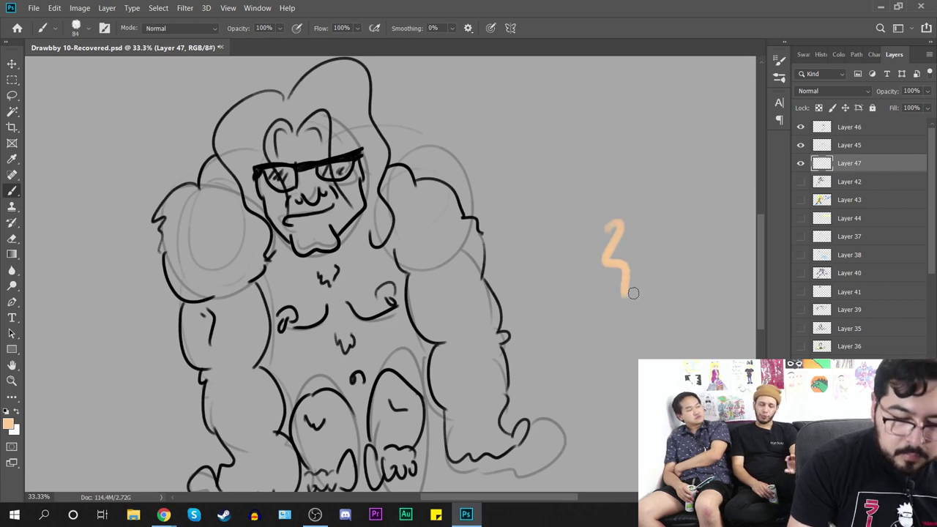
{"action": "key", "text": "ctrl+z"}
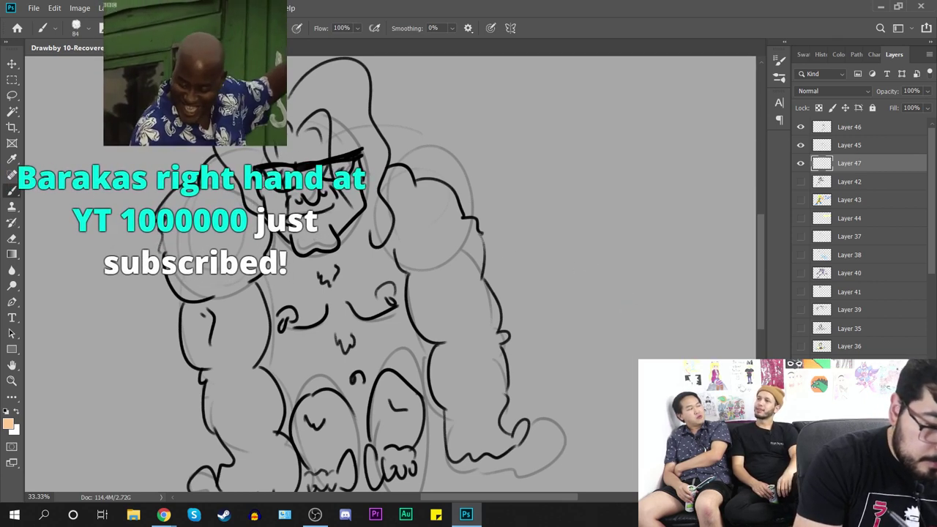
{"action": "mouse_move", "coordinate": [277, 189]}
{"action": "left_mouse_down"}
{"action": "mouse_move", "coordinate": [294, 231]}
{"action": "mouse_move", "coordinate": [259, 178]}
{"action": "mouse_move", "coordinate": [289, 234]}
{"action": "mouse_move", "coordinate": [304, 235]}
{"action": "mouse_move", "coordinate": [299, 228]}
{"action": "mouse_move", "coordinate": [328, 242]}
{"action": "mouse_move", "coordinate": [322, 221]}
{"action": "mouse_move", "coordinate": [332, 228]}
{"action": "mouse_move", "coordinate": [342, 198]}
{"action": "mouse_move", "coordinate": [346, 213]}
{"action": "mouse_move", "coordinate": [356, 192]}
{"action": "mouse_move", "coordinate": [356, 202]}
{"action": "mouse_move", "coordinate": [350, 152]}
{"action": "mouse_move", "coordinate": [325, 152]}
{"action": "mouse_move", "coordinate": [317, 138]}
{"action": "mouse_move", "coordinate": [296, 153]}
{"action": "mouse_move", "coordinate": [278, 137]}
{"action": "mouse_move", "coordinate": [272, 151]}
{"action": "mouse_move", "coordinate": [295, 144]}
{"action": "mouse_move", "coordinate": [303, 190]}
{"action": "mouse_move", "coordinate": [291, 195]}
{"action": "mouse_move", "coordinate": [290, 225]}
{"action": "mouse_move", "coordinate": [283, 198]}
{"action": "mouse_move", "coordinate": [283, 217]}
{"action": "mouse_move", "coordinate": [301, 223]}
{"action": "mouse_move", "coordinate": [307, 161]}
{"action": "mouse_move", "coordinate": [340, 154]}
{"action": "mouse_move", "coordinate": [328, 137]}
{"action": "mouse_move", "coordinate": [309, 150]}
{"action": "mouse_move", "coordinate": [324, 130]}
{"action": "mouse_move", "coordinate": [341, 139]}
{"action": "mouse_move", "coordinate": [329, 145]}
{"action": "mouse_move", "coordinate": [317, 196]}
{"action": "mouse_move", "coordinate": [325, 207]}
{"action": "mouse_move", "coordinate": [318, 184]}
{"action": "mouse_move", "coordinate": [344, 186]}
{"action": "mouse_move", "coordinate": [355, 207]}
{"action": "mouse_move", "coordinate": [333, 238]}
{"action": "mouse_move", "coordinate": [296, 241]}
{"action": "left_mouse_up"}
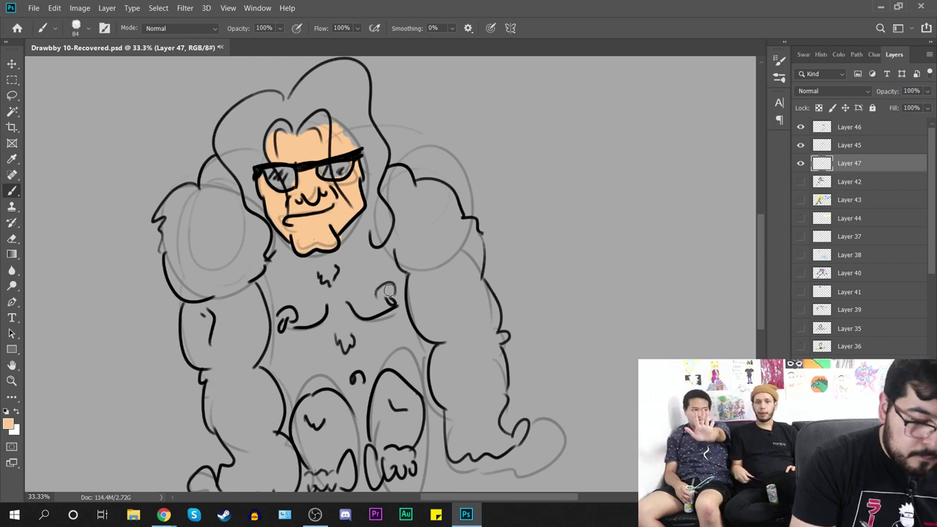
Step: Change the foreground colour to bright pink and colour both nipples
{"action": "left_click", "coordinate": [10, 424]}
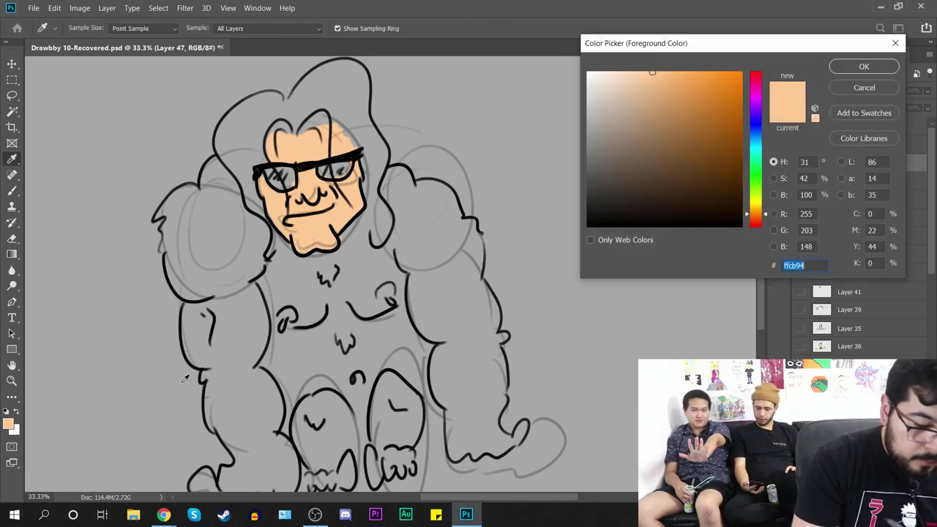
{"action": "left_click_drag", "start_coordinate": [755, 213], "coordinate": [755, 93]}
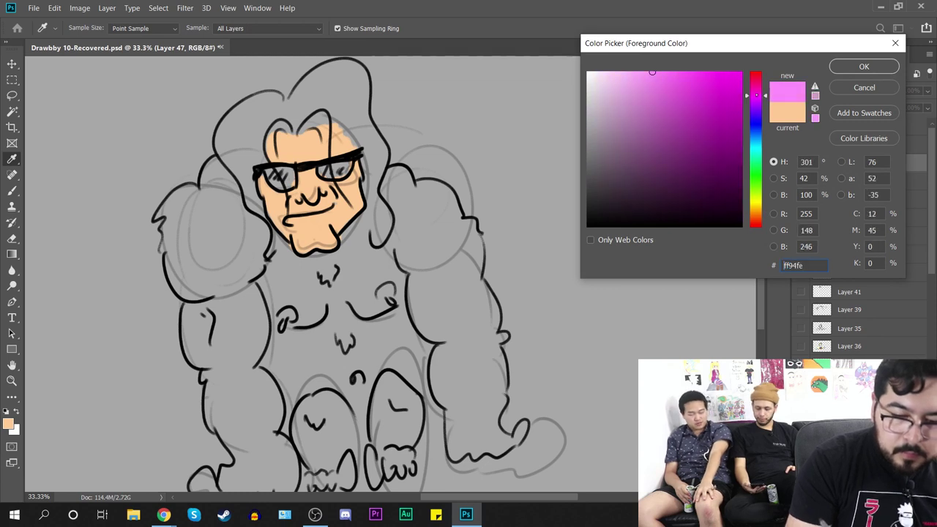
{"action": "key", "text": "Return"}
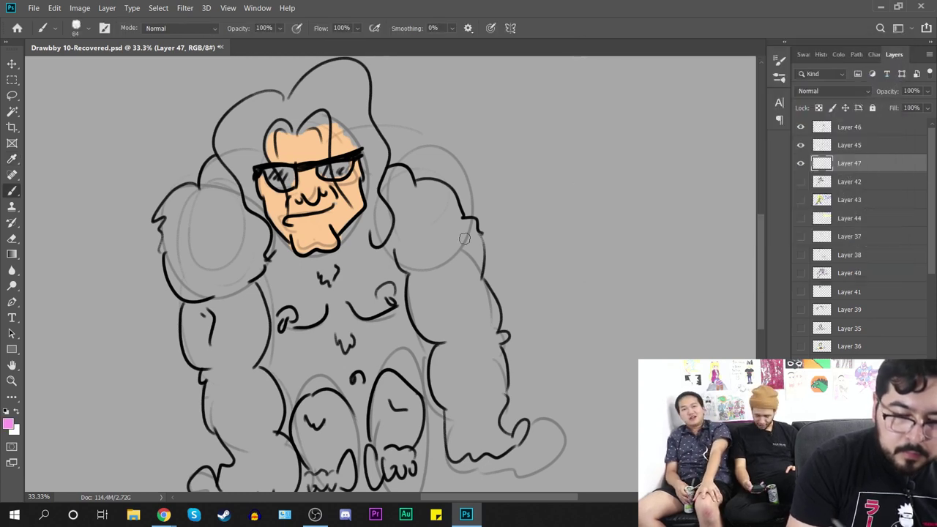
{"action": "left_click", "coordinate": [386, 293]}
{"action": "left_click_drag", "start_coordinate": [385, 291], "coordinate": [390, 299]}
{"action": "left_click_drag", "start_coordinate": [287, 315], "coordinate": [287, 315]}
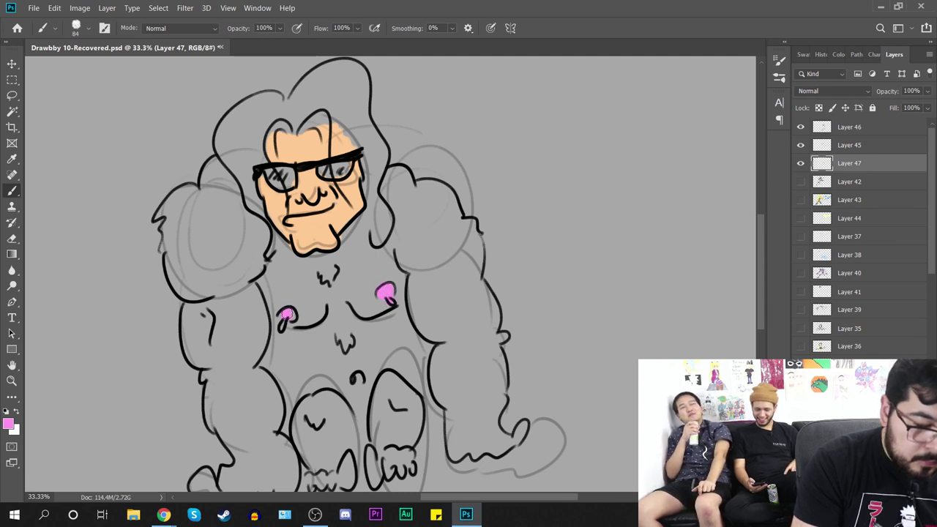
Step: Add two new layers above Layer 47 and move the newest one beneath the other
{"action": "mouse_move", "coordinate": [461, 330]}
{"action": "left_mouse_down"}
{"action": "mouse_move", "coordinate": [393, 301]}
{"action": "mouse_move", "coordinate": [414, 316]}
{"action": "left_mouse_up"}
{"action": "key", "text": "ctrl+shift+alt+n"}
{"action": "key", "text": "ctrl+shift+alt+n"}
{"action": "left_click_drag", "start_coordinate": [854, 167], "coordinate": [842, 192]}
{"action": "right_click", "coordinate": [500, 246]}
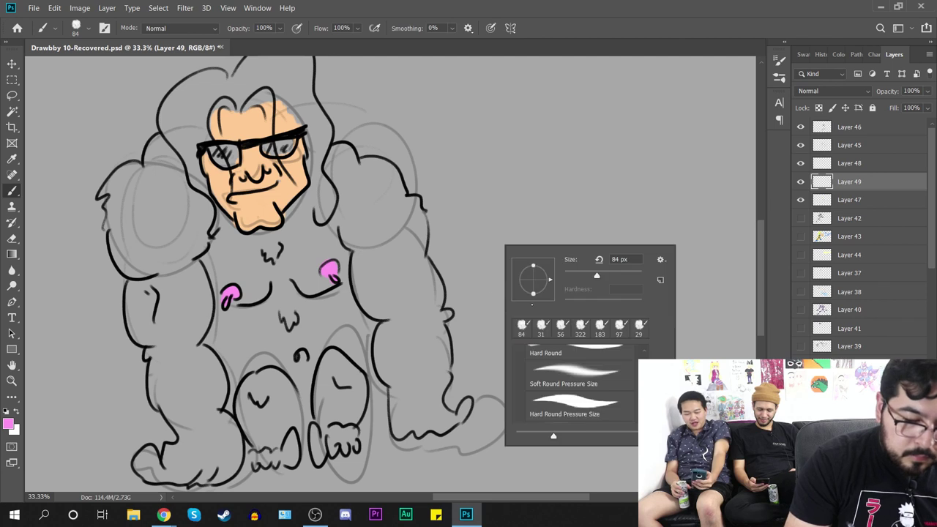
{"action": "left_click", "coordinate": [577, 219]}
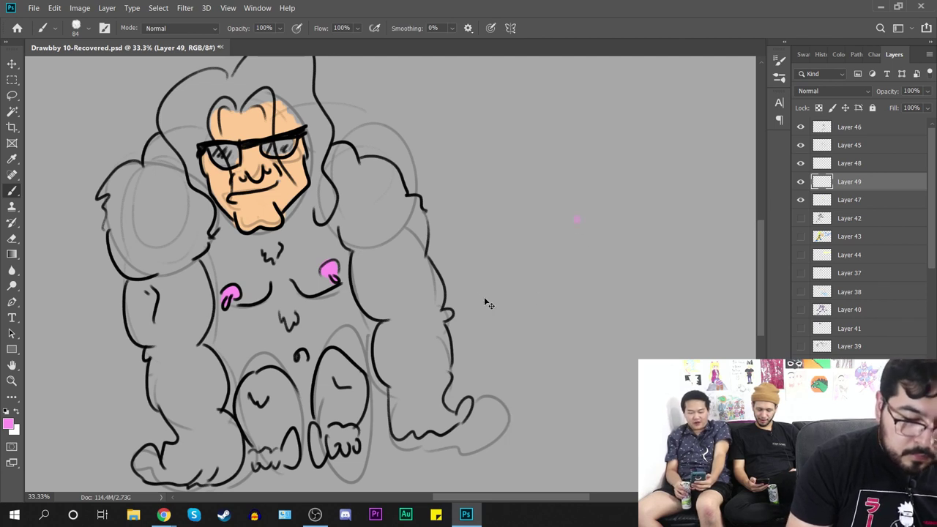
Step: Change the foreground colour from pink to a medium orange-brown for the fur
{"action": "left_click", "coordinate": [8, 423]}
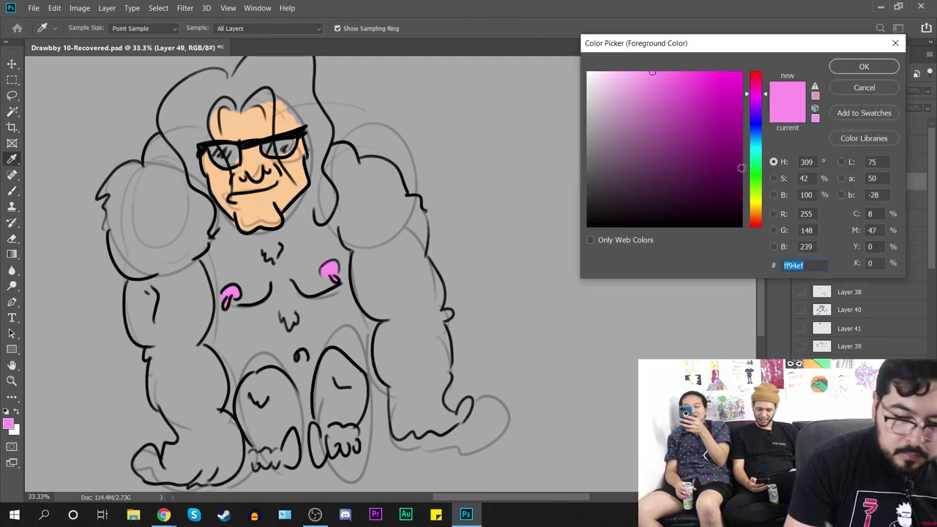
{"action": "left_click_drag", "start_coordinate": [756, 103], "coordinate": [757, 211]}
{"action": "left_click_drag", "start_coordinate": [662, 74], "coordinate": [723, 131]}
{"action": "key", "text": "Return"}
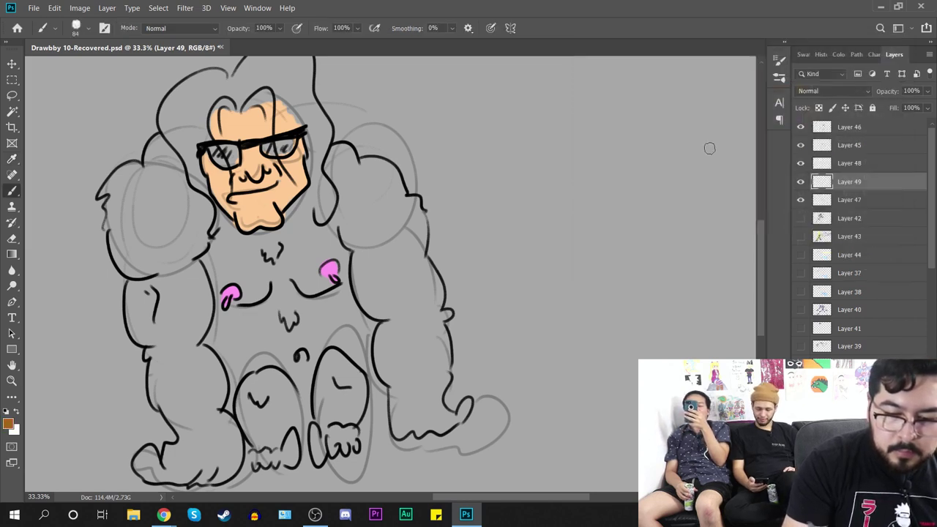
Step: Set the brush size to 338 px, undo the test stroke, and paint the left-hand arm and side of the torso orange-brown
{"action": "right_click", "coordinate": [516, 265]}
{"action": "left_click_drag", "start_coordinate": [610, 301], "coordinate": [636, 300]}
{"action": "key", "text": "Return"}
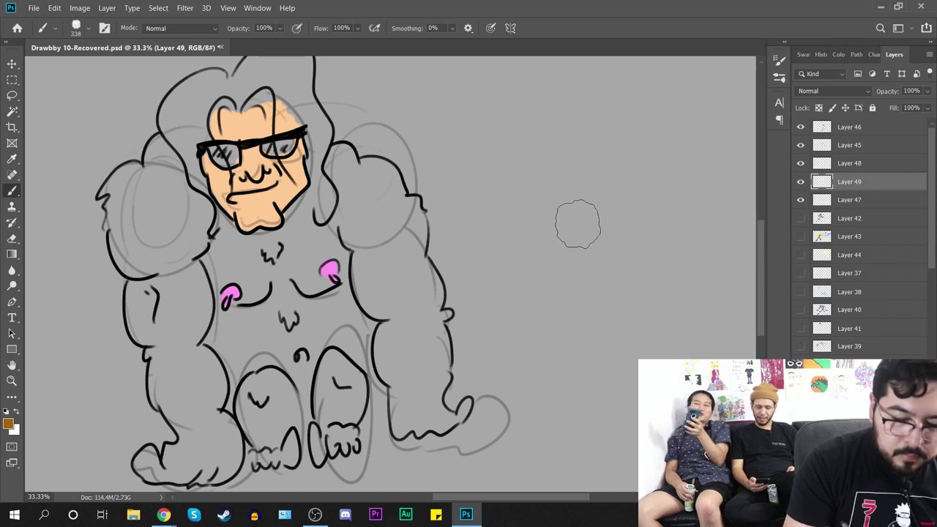
{"action": "left_click_drag", "start_coordinate": [550, 250], "coordinate": [614, 283]}
{"action": "key", "text": "ctrl+z"}
{"action": "mouse_move", "coordinate": [160, 176]}
{"action": "left_mouse_down"}
{"action": "mouse_move", "coordinate": [121, 205]}
{"action": "mouse_move", "coordinate": [183, 439]}
{"action": "mouse_move", "coordinate": [152, 458]}
{"action": "mouse_move", "coordinate": [209, 462]}
{"action": "mouse_move", "coordinate": [227, 451]}
{"action": "mouse_move", "coordinate": [209, 356]}
{"action": "mouse_move", "coordinate": [184, 319]}
{"action": "mouse_move", "coordinate": [205, 272]}
{"action": "mouse_move", "coordinate": [240, 336]}
{"action": "mouse_move", "coordinate": [257, 293]}
{"action": "mouse_move", "coordinate": [253, 359]}
{"action": "left_mouse_up"}
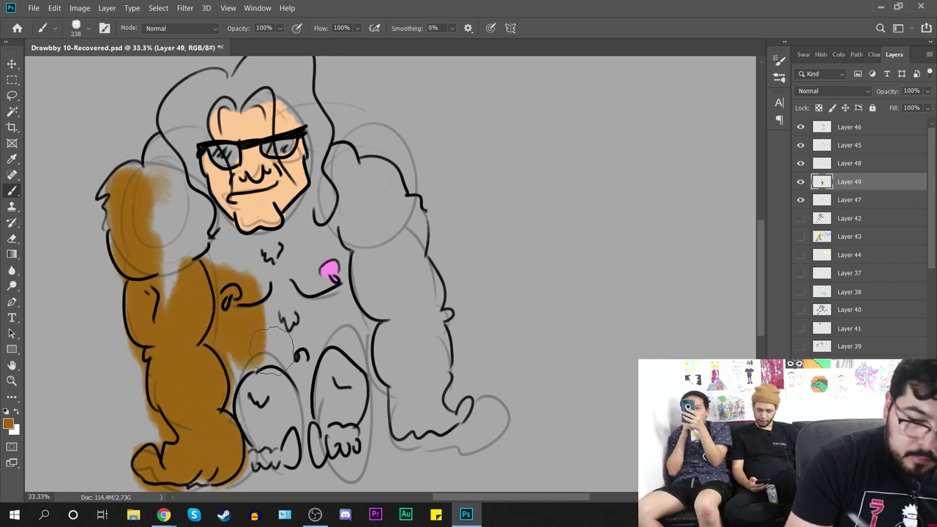
Step: Move Layer 49 beneath Layer 47 and fill the rest of the torso, legs and right-hand arm with the orange-brown
{"action": "left_click_drag", "start_coordinate": [853, 182], "coordinate": [860, 217]}
{"action": "mouse_move", "coordinate": [244, 332]}
{"action": "left_mouse_down"}
{"action": "mouse_move", "coordinate": [180, 271]}
{"action": "mouse_move", "coordinate": [172, 230]}
{"action": "mouse_move", "coordinate": [194, 216]}
{"action": "mouse_move", "coordinate": [159, 184]}
{"action": "mouse_move", "coordinate": [165, 147]}
{"action": "mouse_move", "coordinate": [213, 242]}
{"action": "mouse_move", "coordinate": [253, 278]}
{"action": "mouse_move", "coordinate": [347, 194]}
{"action": "mouse_move", "coordinate": [388, 220]}
{"action": "mouse_move", "coordinate": [421, 263]}
{"action": "mouse_move", "coordinate": [396, 190]}
{"action": "mouse_move", "coordinate": [450, 418]}
{"action": "mouse_move", "coordinate": [399, 429]}
{"action": "mouse_move", "coordinate": [381, 286]}
{"action": "mouse_move", "coordinate": [344, 248]}
{"action": "mouse_move", "coordinate": [323, 322]}
{"action": "mouse_move", "coordinate": [257, 338]}
{"action": "mouse_move", "coordinate": [253, 414]}
{"action": "mouse_move", "coordinate": [271, 451]}
{"action": "left_mouse_up"}
{"action": "mouse_move", "coordinate": [282, 410]}
{"action": "left_mouse_down"}
{"action": "mouse_move", "coordinate": [319, 431]}
{"action": "mouse_move", "coordinate": [343, 405]}
{"action": "mouse_move", "coordinate": [350, 344]}
{"action": "left_mouse_up"}
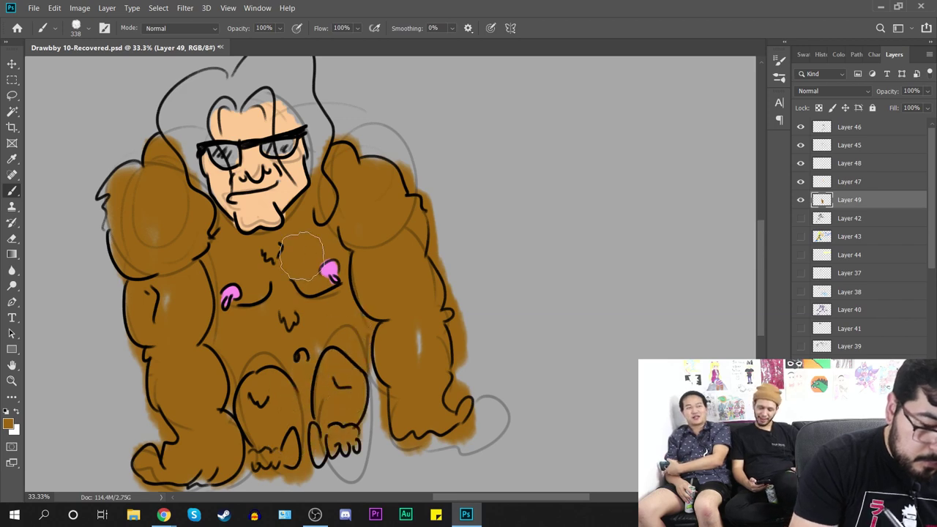
{"action": "left_click_drag", "start_coordinate": [164, 302], "coordinate": [167, 296]}
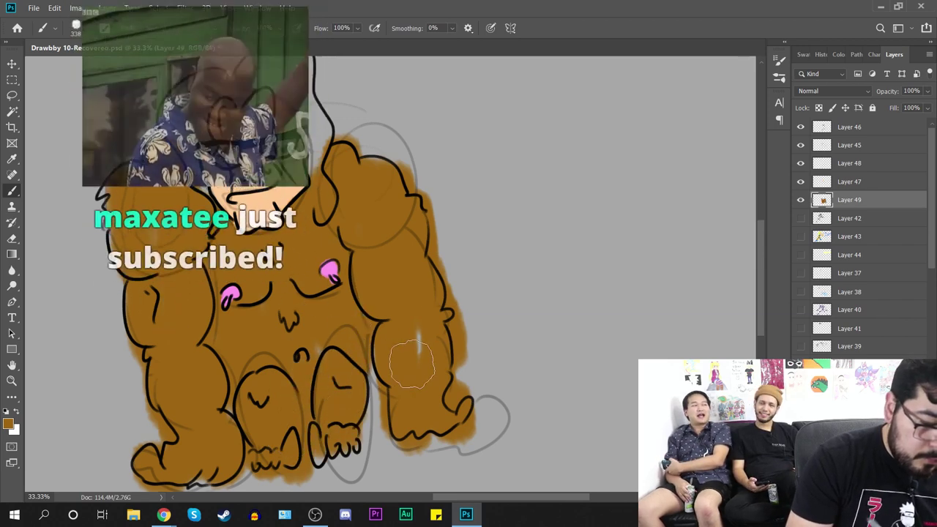
{"action": "left_click_drag", "start_coordinate": [306, 417], "coordinate": [324, 371]}
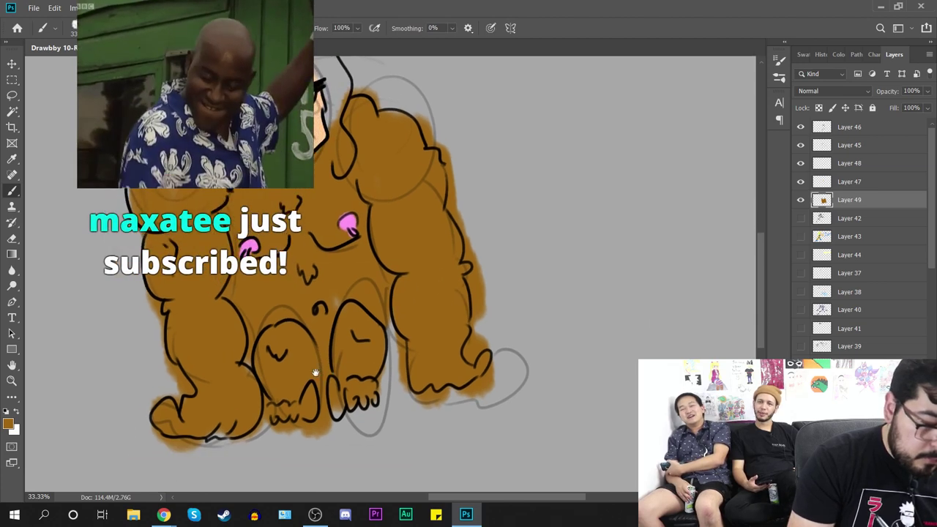
Step: Erase the brown spill outside the outline of the left-hand arm and fist with a 29 px eraser
{"action": "key", "text": "e"}
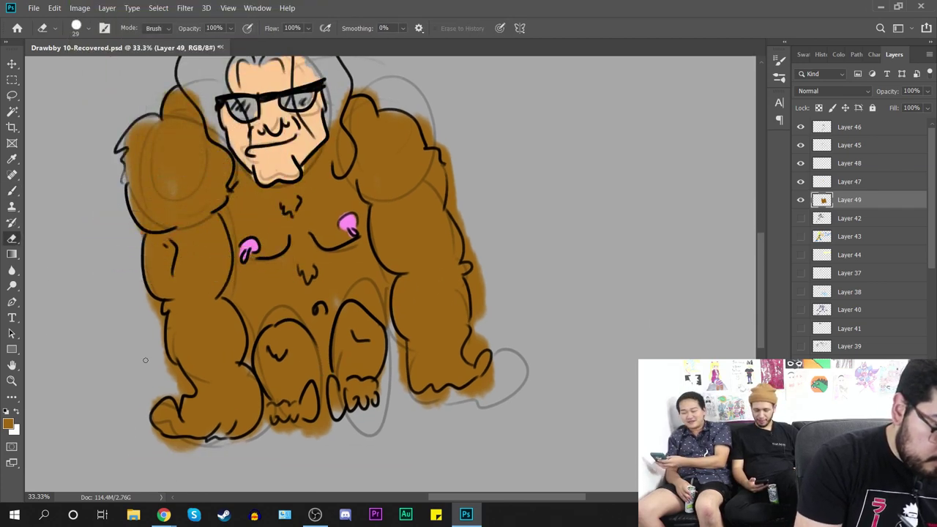
{"action": "right_click", "coordinate": [143, 304]}
{"action": "key", "text": "Return"}
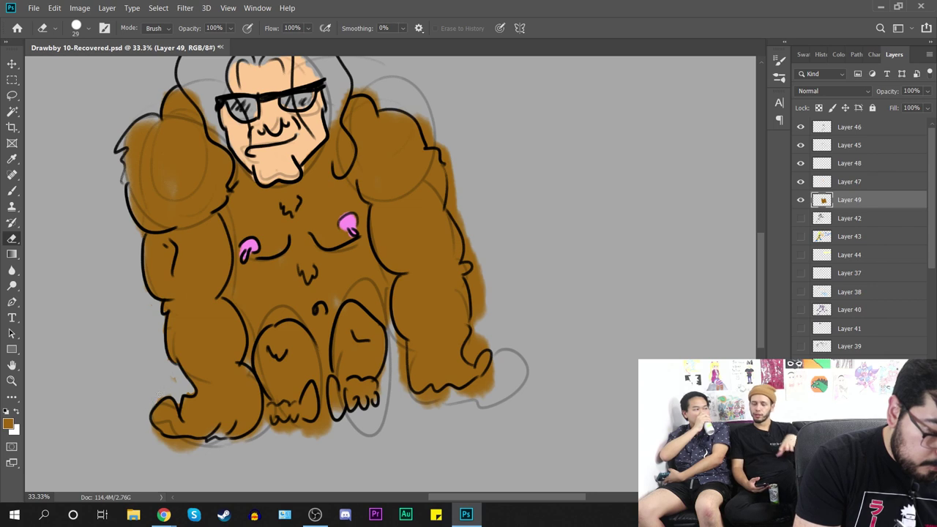
{"action": "left_click_drag", "start_coordinate": [151, 433], "coordinate": [160, 436]}
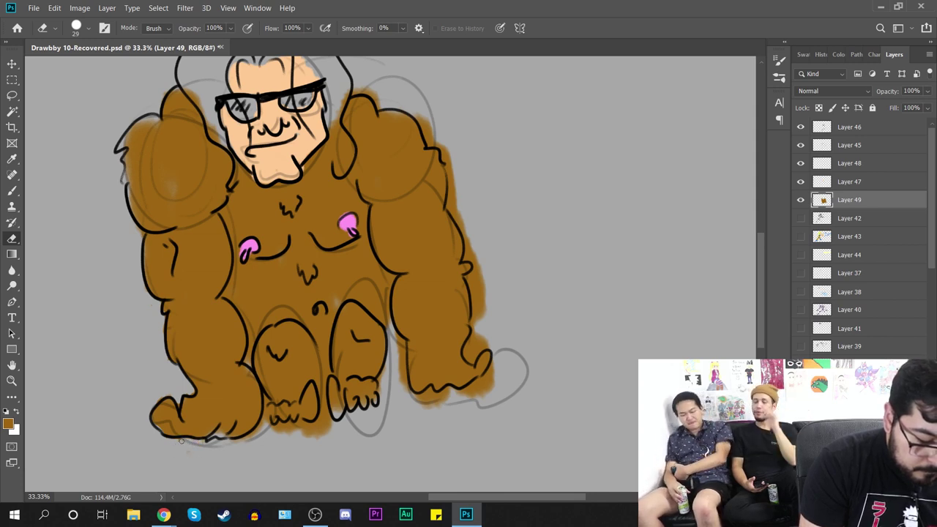
Step: Set the eraser size to 67 px and clean the brown spill around the feet and along the right-hand arm and shoulder
{"action": "right_click", "coordinate": [271, 439]}
{"action": "left_click_drag", "start_coordinate": [334, 332], "coordinate": [348, 333]}
{"action": "left_click", "coordinate": [571, 331]}
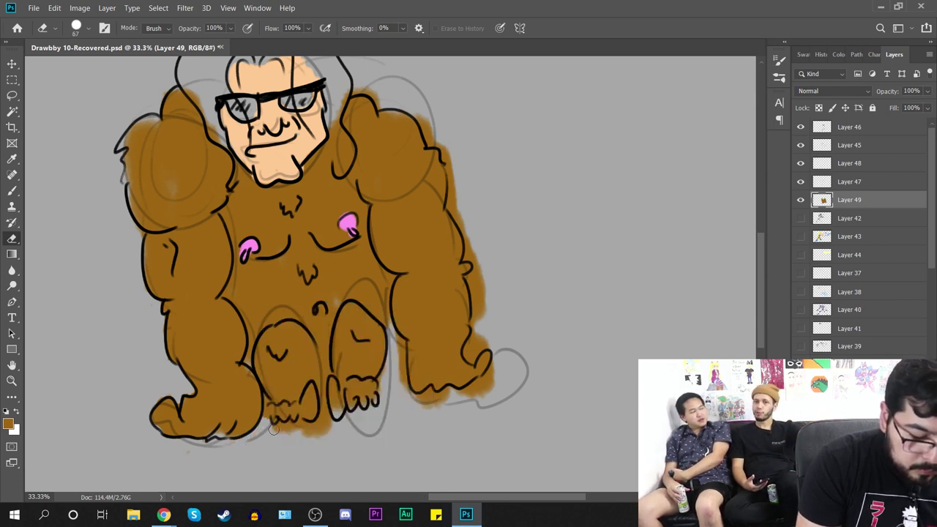
{"action": "mouse_move", "coordinate": [300, 431]}
{"action": "left_mouse_down"}
{"action": "mouse_move", "coordinate": [324, 415]}
{"action": "mouse_move", "coordinate": [324, 429]}
{"action": "left_mouse_up"}
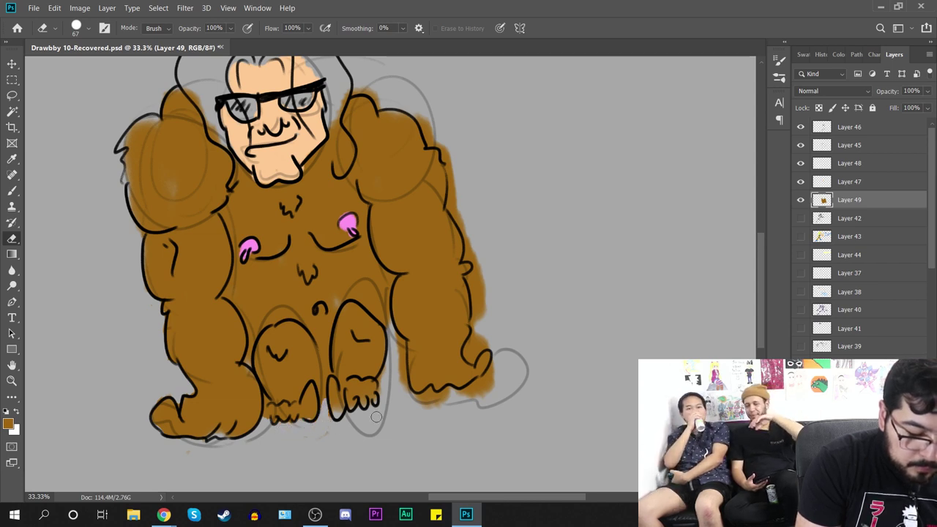
{"action": "mouse_move", "coordinate": [398, 338]}
{"action": "left_mouse_down"}
{"action": "mouse_move", "coordinate": [402, 387]}
{"action": "mouse_move", "coordinate": [415, 398]}
{"action": "mouse_move", "coordinate": [463, 394]}
{"action": "mouse_move", "coordinate": [479, 379]}
{"action": "mouse_move", "coordinate": [483, 388]}
{"action": "mouse_move", "coordinate": [495, 366]}
{"action": "mouse_move", "coordinate": [433, 403]}
{"action": "mouse_move", "coordinate": [433, 377]}
{"action": "mouse_move", "coordinate": [442, 405]}
{"action": "left_mouse_up"}
{"action": "left_click_drag", "start_coordinate": [440, 365], "coordinate": [430, 354]}
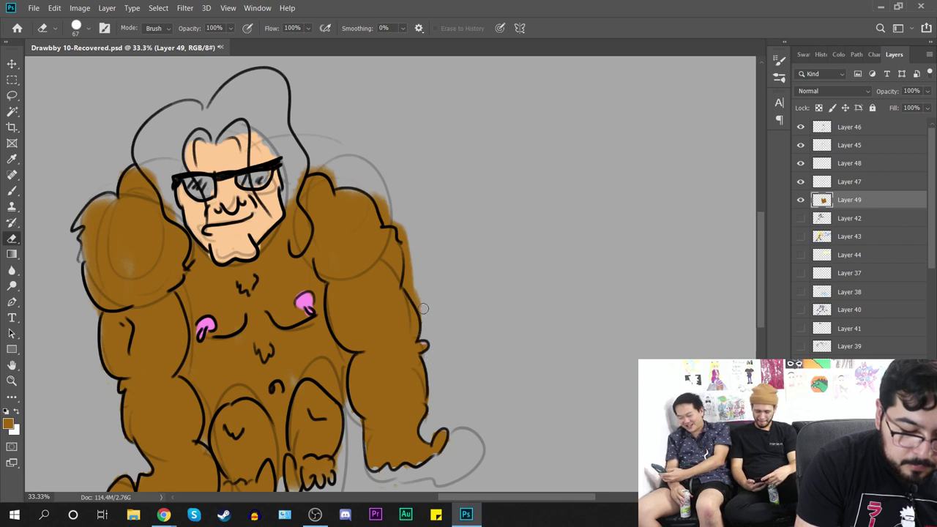
{"action": "mouse_move", "coordinate": [433, 280]}
{"action": "left_mouse_down"}
{"action": "mouse_move", "coordinate": [436, 336]}
{"action": "mouse_move", "coordinate": [420, 345]}
{"action": "mouse_move", "coordinate": [387, 261]}
{"action": "mouse_move", "coordinate": [411, 241]}
{"action": "left_mouse_up"}
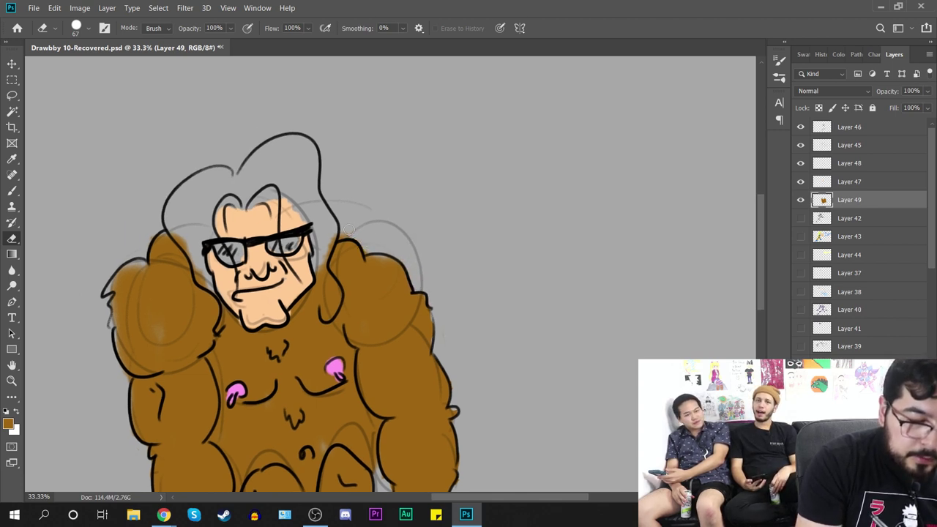
Step: Erase the brown from the hair locks on both sides of the face and beside the left-hand shoulder
{"action": "left_click_drag", "start_coordinate": [179, 239], "coordinate": [189, 249]}
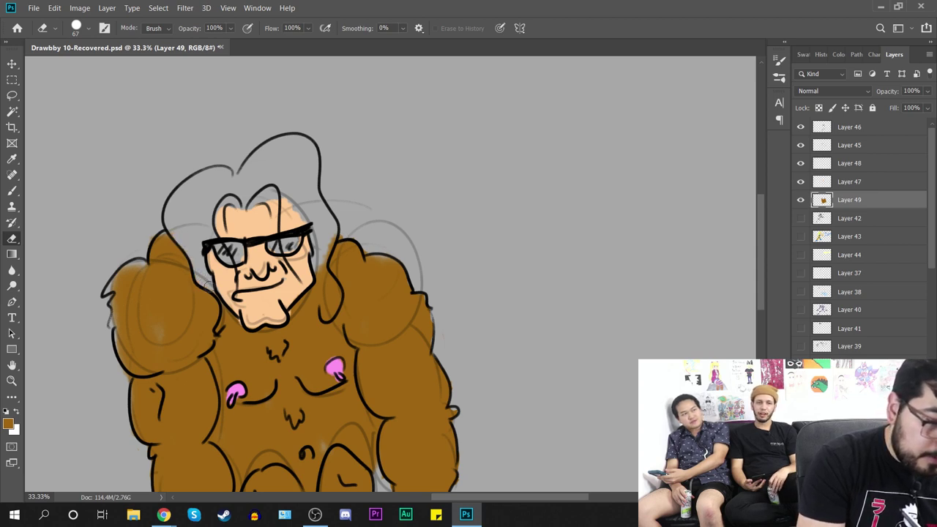
{"action": "left_click_drag", "start_coordinate": [222, 304], "coordinate": [220, 323]}
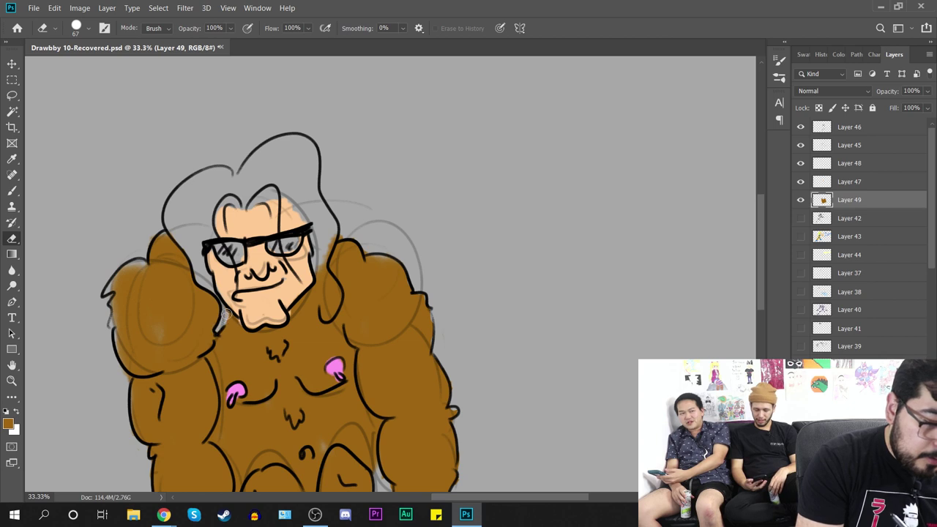
{"action": "mouse_move", "coordinate": [320, 265]}
{"action": "left_mouse_down"}
{"action": "mouse_move", "coordinate": [326, 317]}
{"action": "mouse_move", "coordinate": [338, 298]}
{"action": "mouse_move", "coordinate": [323, 268]}
{"action": "mouse_move", "coordinate": [331, 237]}
{"action": "left_mouse_up"}
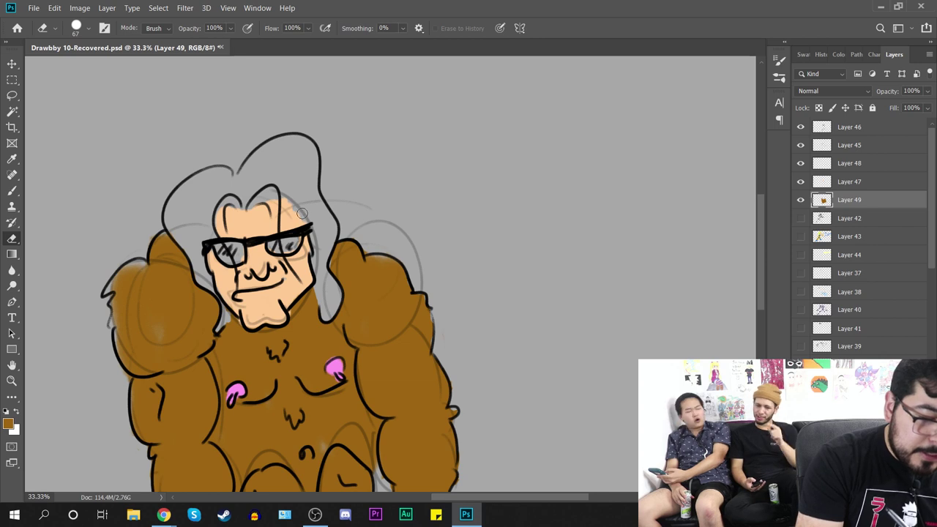
{"action": "scroll", "coordinate": [306, 218], "scroll_direction": "down", "scroll_amount": 5}
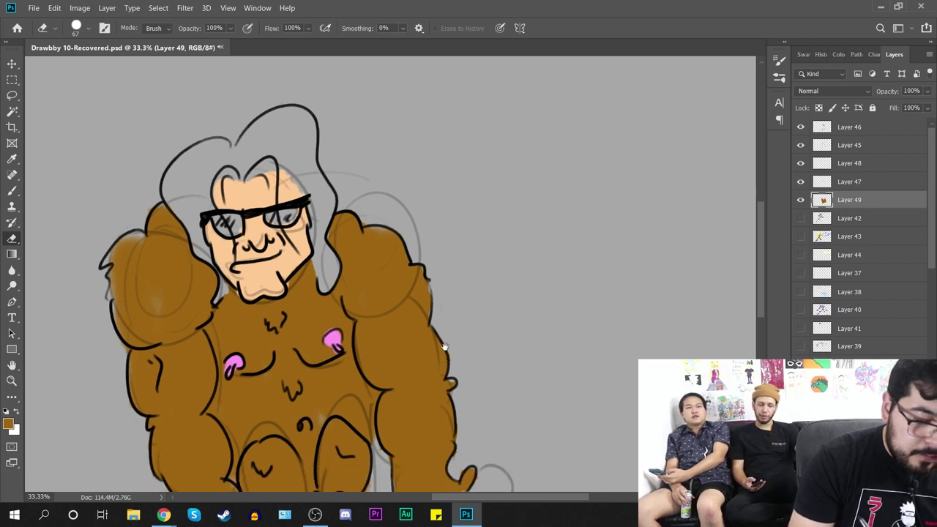
Step: Switch back to the Brush and change the foreground colour to a darker brown for the fur shadows
{"action": "left_click", "coordinate": [8, 424]}
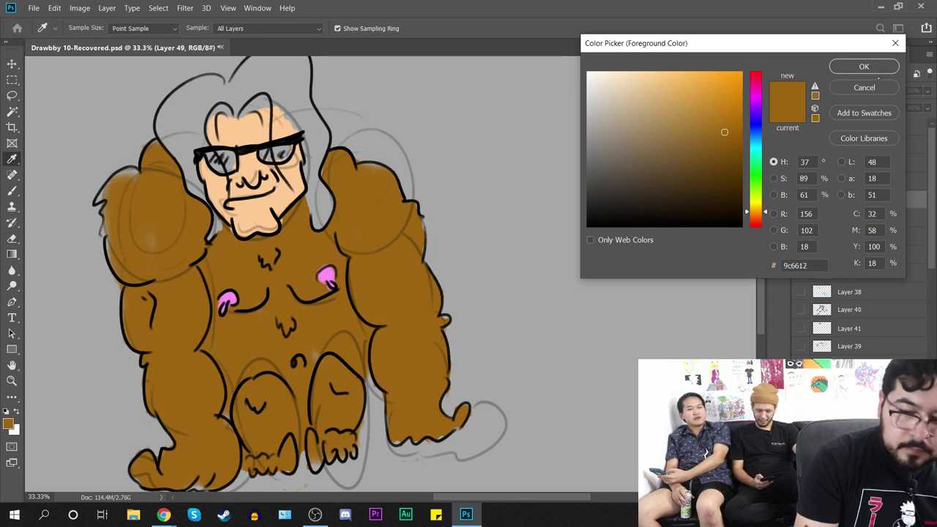
{"action": "left_click", "coordinate": [866, 67]}
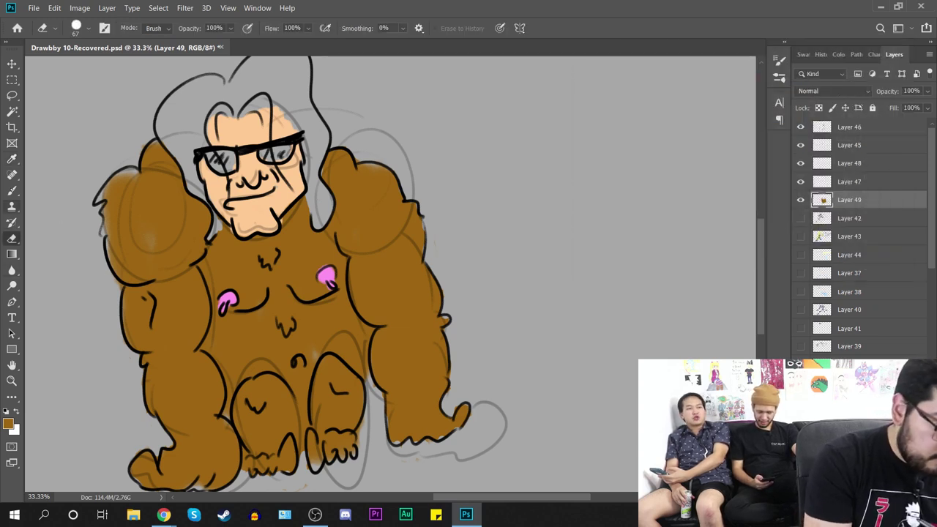
{"action": "key", "text": "b"}
{"action": "left_click", "coordinate": [8, 424]}
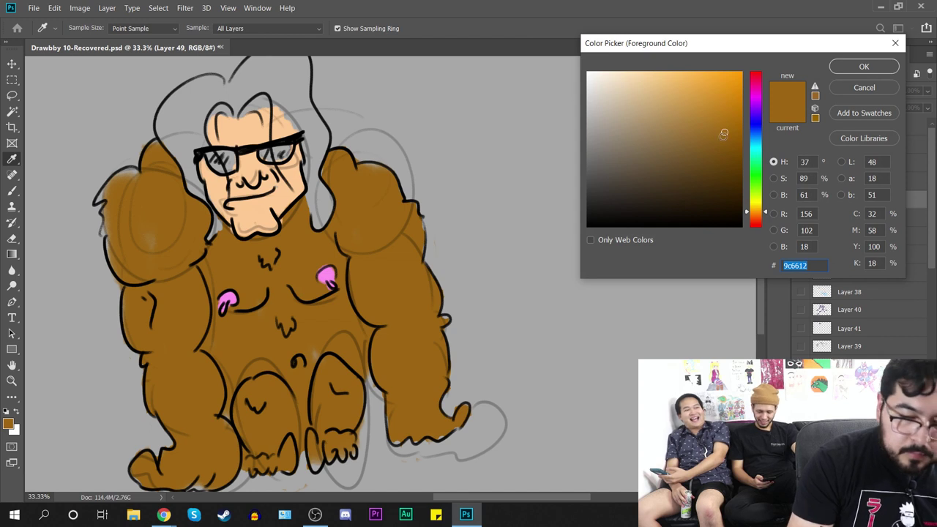
{"action": "left_click", "coordinate": [734, 160]}
{"action": "left_click", "coordinate": [864, 66]}
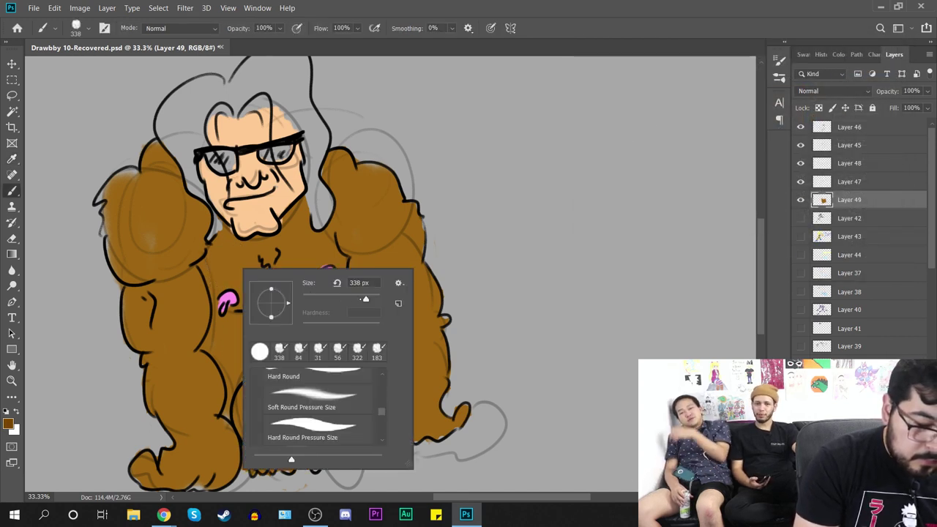
Step: Set the brush size to 100 px, undo the test strokes, and shade the belly below the chest dark brown
{"action": "left_click_drag", "start_coordinate": [366, 299], "coordinate": [324, 299]}
{"action": "key", "text": "Return"}
{"action": "mouse_move", "coordinate": [492, 246]}
{"action": "left_mouse_down"}
{"action": "mouse_move", "coordinate": [542, 265]}
{"action": "mouse_move", "coordinate": [547, 284]}
{"action": "left_mouse_up"}
{"action": "key", "text": "ctrl+z"}
{"action": "right_click", "coordinate": [530, 295]}
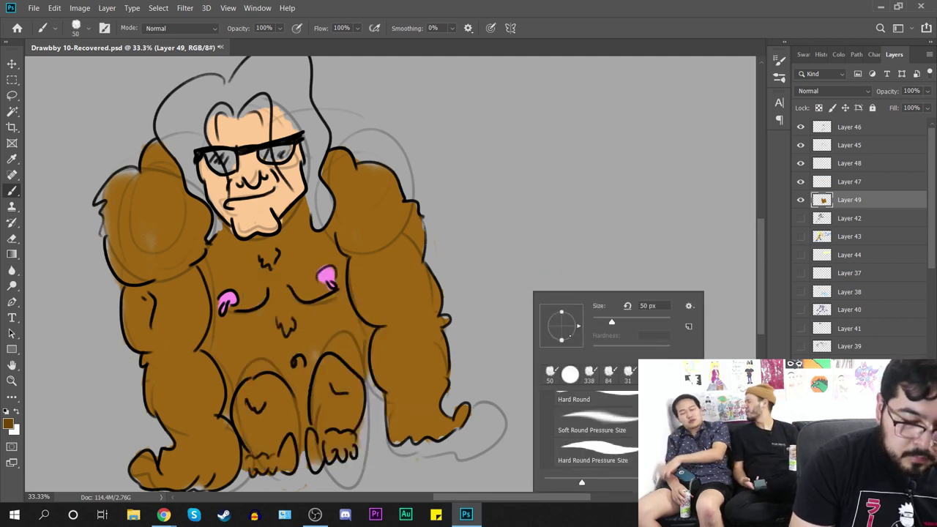
{"action": "left_click_drag", "start_coordinate": [612, 323], "coordinate": [620, 322]}
{"action": "key", "text": "Return"}
{"action": "mouse_move", "coordinate": [578, 252]}
{"action": "left_mouse_down"}
{"action": "mouse_move", "coordinate": [605, 288]}
{"action": "mouse_move", "coordinate": [607, 319]}
{"action": "left_mouse_up"}
{"action": "key", "text": "ctrl+z"}
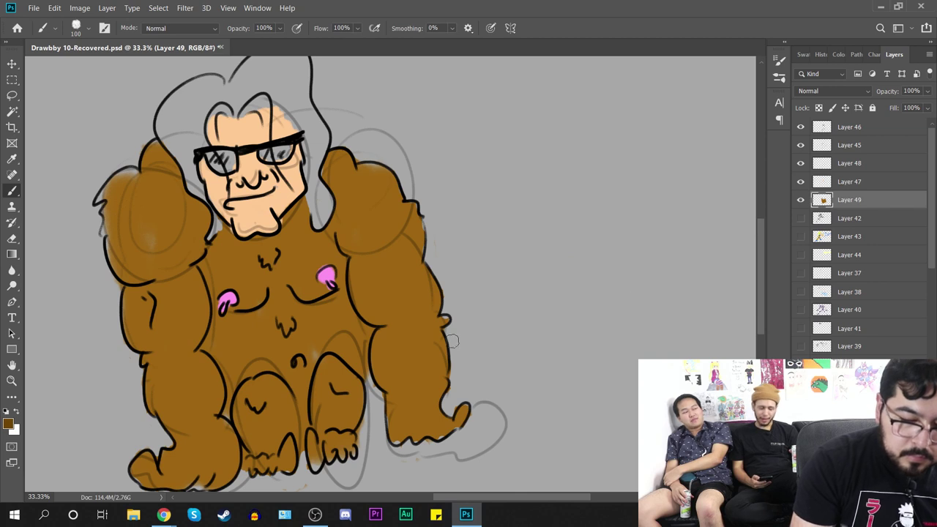
{"action": "mouse_move", "coordinate": [234, 321]}
{"action": "left_mouse_down"}
{"action": "mouse_move", "coordinate": [268, 300]}
{"action": "mouse_move", "coordinate": [222, 334]}
{"action": "mouse_move", "coordinate": [233, 366]}
{"action": "mouse_move", "coordinate": [249, 322]}
{"action": "mouse_move", "coordinate": [231, 360]}
{"action": "mouse_move", "coordinate": [236, 387]}
{"action": "mouse_move", "coordinate": [268, 314]}
{"action": "mouse_move", "coordinate": [294, 308]}
{"action": "mouse_move", "coordinate": [289, 300]}
{"action": "mouse_move", "coordinate": [339, 302]}
{"action": "mouse_move", "coordinate": [359, 344]}
{"action": "mouse_move", "coordinate": [338, 351]}
{"action": "mouse_move", "coordinate": [315, 329]}
{"action": "mouse_move", "coordinate": [333, 325]}
{"action": "mouse_move", "coordinate": [355, 363]}
{"action": "mouse_move", "coordinate": [370, 332]}
{"action": "mouse_move", "coordinate": [344, 310]}
{"action": "mouse_move", "coordinate": [287, 321]}
{"action": "mouse_move", "coordinate": [284, 373]}
{"action": "left_mouse_up"}
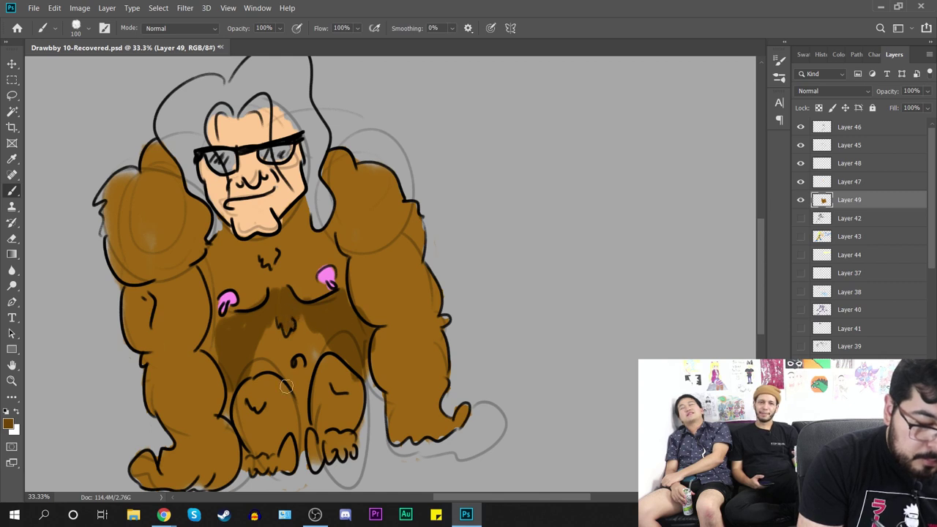
{"action": "mouse_move", "coordinate": [304, 416]}
{"action": "left_mouse_down"}
{"action": "mouse_move", "coordinate": [304, 384]}
{"action": "mouse_move", "coordinate": [320, 354]}
{"action": "mouse_move", "coordinate": [303, 364]}
{"action": "mouse_move", "coordinate": [308, 326]}
{"action": "mouse_move", "coordinate": [295, 327]}
{"action": "mouse_move", "coordinate": [283, 373]}
{"action": "mouse_move", "coordinate": [266, 340]}
{"action": "mouse_move", "coordinate": [256, 362]}
{"action": "mouse_move", "coordinate": [278, 355]}
{"action": "mouse_move", "coordinate": [268, 337]}
{"action": "mouse_move", "coordinate": [294, 382]}
{"action": "left_mouse_up"}
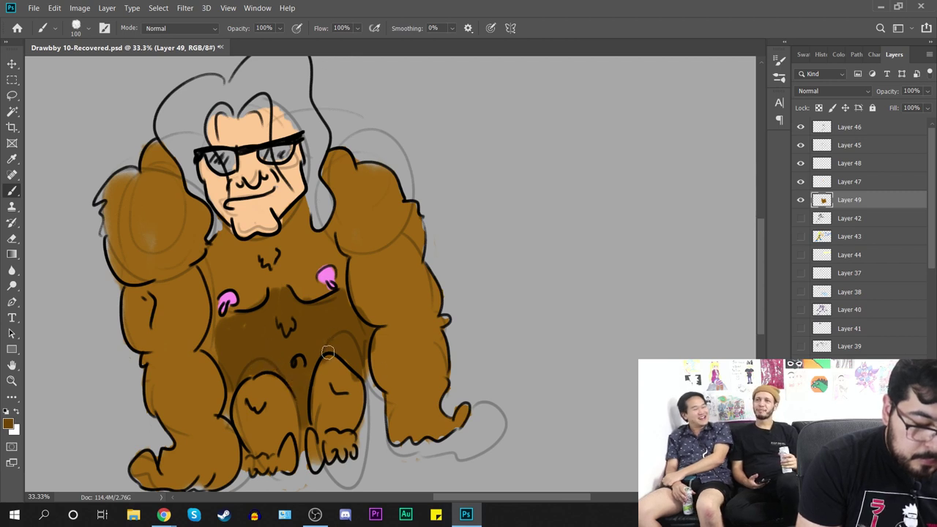
Step: Add dark brown shadows under the chin, along the inner arms, and on the left-hand forearm and fist
{"action": "mouse_move", "coordinate": [353, 293]}
{"action": "left_mouse_down"}
{"action": "mouse_move", "coordinate": [364, 312]}
{"action": "mouse_move", "coordinate": [389, 324]}
{"action": "left_mouse_up"}
{"action": "mouse_move", "coordinate": [206, 307]}
{"action": "left_mouse_down"}
{"action": "mouse_move", "coordinate": [183, 341]}
{"action": "mouse_move", "coordinate": [200, 333]}
{"action": "mouse_move", "coordinate": [208, 349]}
{"action": "mouse_move", "coordinate": [223, 344]}
{"action": "mouse_move", "coordinate": [248, 304]}
{"action": "left_mouse_up"}
{"action": "mouse_move", "coordinate": [286, 230]}
{"action": "left_mouse_down"}
{"action": "mouse_move", "coordinate": [297, 216]}
{"action": "mouse_move", "coordinate": [279, 235]}
{"action": "mouse_move", "coordinate": [229, 239]}
{"action": "mouse_move", "coordinate": [217, 263]}
{"action": "left_mouse_up"}
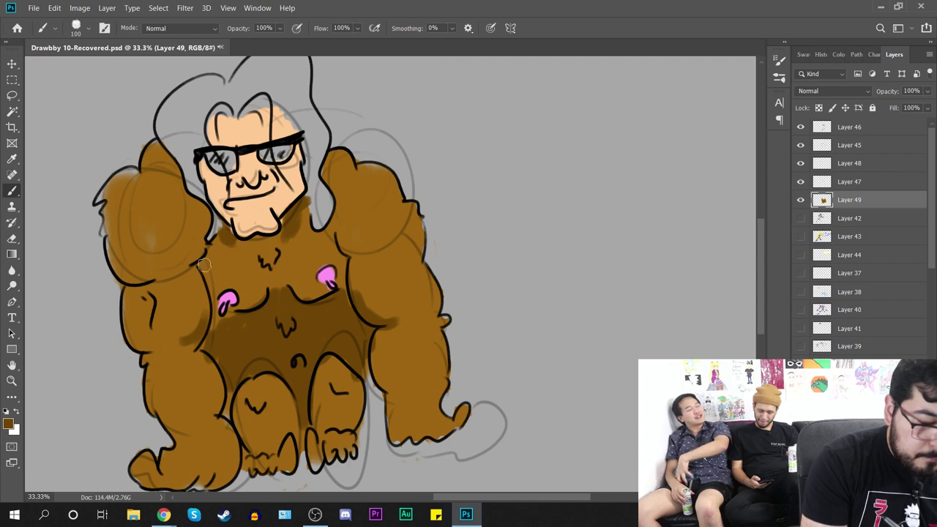
{"action": "mouse_move", "coordinate": [126, 295]}
{"action": "left_mouse_down"}
{"action": "mouse_move", "coordinate": [148, 288]}
{"action": "mouse_move", "coordinate": [148, 356]}
{"action": "left_mouse_up"}
{"action": "mouse_move", "coordinate": [171, 462]}
{"action": "left_mouse_down"}
{"action": "mouse_move", "coordinate": [160, 473]}
{"action": "mouse_move", "coordinate": [140, 465]}
{"action": "mouse_move", "coordinate": [179, 455]}
{"action": "left_mouse_up"}
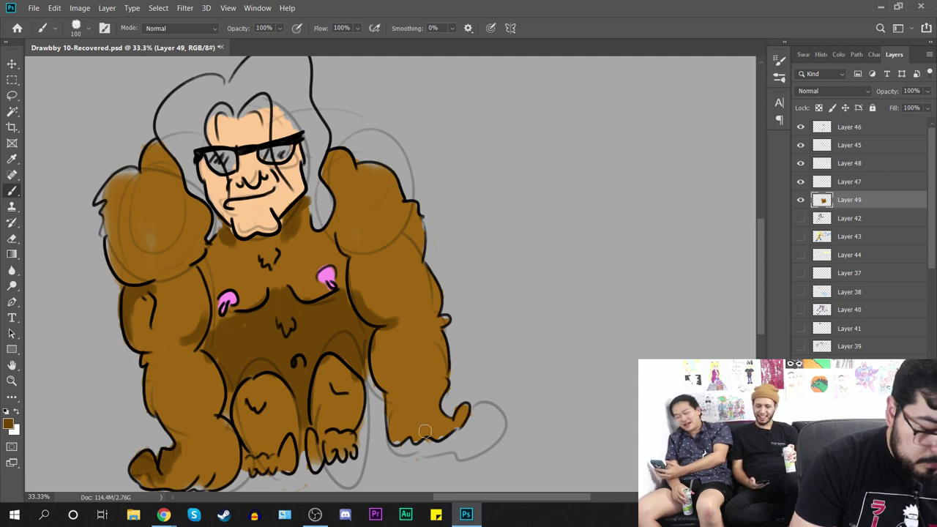
Step: Shade the right-hand arm's hand, inner forearm, shoulder underside and muscle crease in dark brown, and touch up beneath the left-hand shoulder
{"action": "mouse_move", "coordinate": [390, 426]}
{"action": "left_mouse_down"}
{"action": "mouse_move", "coordinate": [386, 410]}
{"action": "mouse_move", "coordinate": [417, 433]}
{"action": "mouse_move", "coordinate": [448, 433]}
{"action": "mouse_move", "coordinate": [387, 406]}
{"action": "mouse_move", "coordinate": [391, 397]}
{"action": "left_mouse_up"}
{"action": "left_click_drag", "start_coordinate": [374, 350], "coordinate": [389, 401]}
{"action": "mouse_move", "coordinate": [343, 244]}
{"action": "left_mouse_down"}
{"action": "mouse_move", "coordinate": [367, 261]}
{"action": "mouse_move", "coordinate": [360, 279]}
{"action": "mouse_move", "coordinate": [351, 259]}
{"action": "mouse_move", "coordinate": [363, 308]}
{"action": "mouse_move", "coordinate": [352, 249]}
{"action": "mouse_move", "coordinate": [383, 264]}
{"action": "left_mouse_up"}
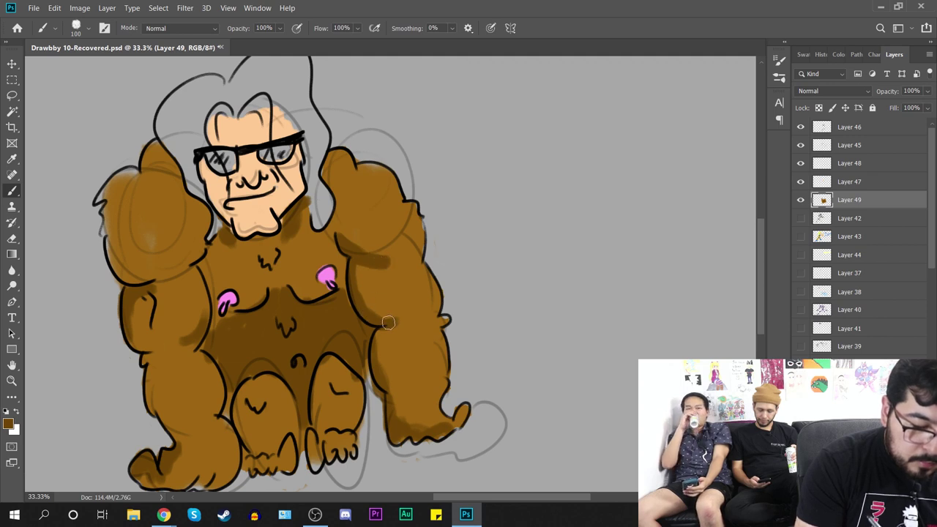
{"action": "mouse_move", "coordinate": [410, 299]}
{"action": "left_mouse_down"}
{"action": "mouse_move", "coordinate": [411, 265]}
{"action": "mouse_move", "coordinate": [409, 296]}
{"action": "left_mouse_up"}
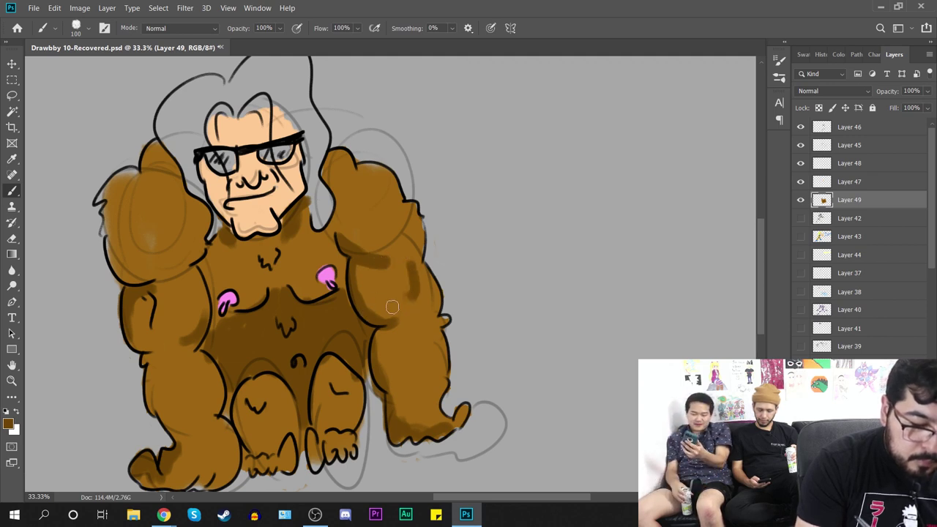
{"action": "mouse_move", "coordinate": [186, 265]}
{"action": "left_mouse_down"}
{"action": "mouse_move", "coordinate": [198, 257]}
{"action": "mouse_move", "coordinate": [183, 274]}
{"action": "mouse_move", "coordinate": [202, 249]}
{"action": "mouse_move", "coordinate": [198, 270]}
{"action": "left_mouse_up"}
{"action": "left_click_drag", "start_coordinate": [426, 211], "coordinate": [409, 267]}
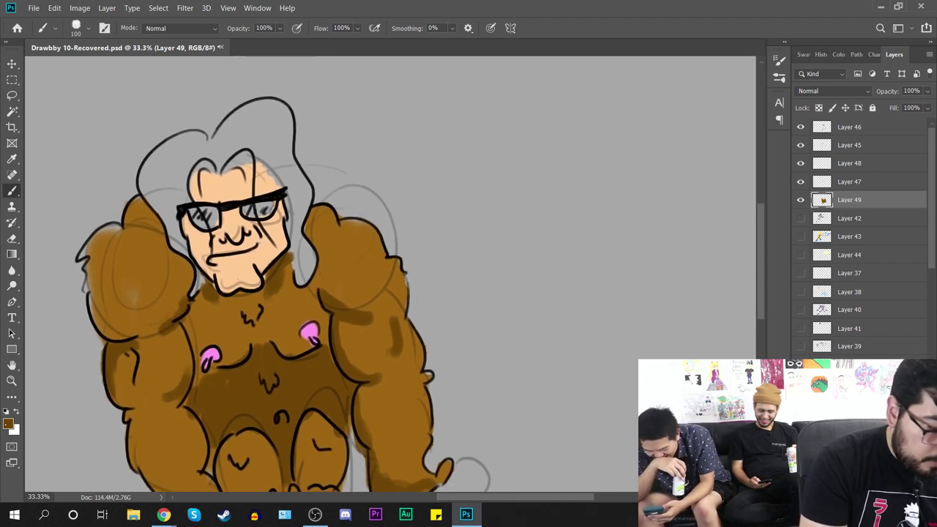
Step: Change the foreground colour to a very dark grey and fill the long hair inside its outline
{"action": "left_click", "coordinate": [9, 424]}
{"action": "left_click_drag", "start_coordinate": [604, 193], "coordinate": [598, 197]}
{"action": "left_click", "coordinate": [861, 67]}
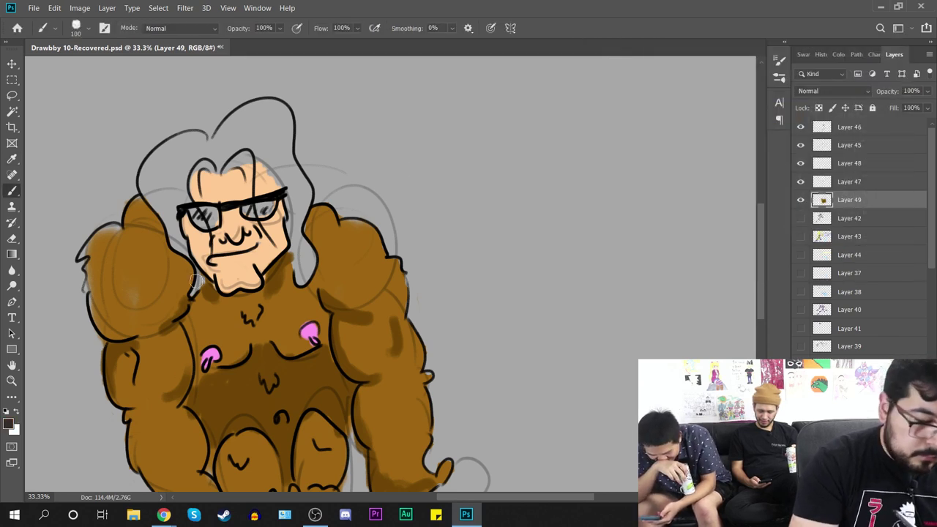
{"action": "mouse_move", "coordinate": [193, 291]}
{"action": "left_mouse_down"}
{"action": "mouse_move", "coordinate": [174, 224]}
{"action": "mouse_move", "coordinate": [173, 240]}
{"action": "mouse_move", "coordinate": [166, 208]}
{"action": "mouse_move", "coordinate": [170, 243]}
{"action": "mouse_move", "coordinate": [195, 267]}
{"action": "mouse_move", "coordinate": [194, 287]}
{"action": "mouse_move", "coordinate": [143, 175]}
{"action": "mouse_move", "coordinate": [160, 205]}
{"action": "mouse_move", "coordinate": [168, 180]}
{"action": "mouse_move", "coordinate": [181, 203]}
{"action": "mouse_move", "coordinate": [184, 187]}
{"action": "mouse_move", "coordinate": [172, 213]}
{"action": "mouse_move", "coordinate": [198, 144]}
{"action": "mouse_move", "coordinate": [195, 158]}
{"action": "mouse_move", "coordinate": [186, 137]}
{"action": "mouse_move", "coordinate": [164, 156]}
{"action": "mouse_move", "coordinate": [164, 171]}
{"action": "mouse_move", "coordinate": [161, 161]}
{"action": "mouse_move", "coordinate": [203, 139]}
{"action": "mouse_move", "coordinate": [163, 149]}
{"action": "mouse_move", "coordinate": [173, 153]}
{"action": "mouse_move", "coordinate": [149, 180]}
{"action": "mouse_move", "coordinate": [163, 194]}
{"action": "mouse_move", "coordinate": [144, 173]}
{"action": "mouse_move", "coordinate": [162, 210]}
{"action": "left_mouse_up"}
{"action": "mouse_move", "coordinate": [209, 147]}
{"action": "left_mouse_down"}
{"action": "mouse_move", "coordinate": [205, 166]}
{"action": "mouse_move", "coordinate": [219, 151]}
{"action": "mouse_move", "coordinate": [226, 167]}
{"action": "mouse_move", "coordinate": [216, 159]}
{"action": "mouse_move", "coordinate": [252, 143]}
{"action": "mouse_move", "coordinate": [284, 183]}
{"action": "mouse_move", "coordinate": [305, 272]}
{"action": "mouse_move", "coordinate": [308, 245]}
{"action": "mouse_move", "coordinate": [298, 245]}
{"action": "mouse_move", "coordinate": [308, 186]}
{"action": "mouse_move", "coordinate": [282, 139]}
{"action": "mouse_move", "coordinate": [286, 117]}
{"action": "mouse_move", "coordinate": [286, 131]}
{"action": "mouse_move", "coordinate": [214, 132]}
{"action": "mouse_move", "coordinate": [243, 116]}
{"action": "mouse_move", "coordinate": [236, 138]}
{"action": "mouse_move", "coordinate": [254, 125]}
{"action": "mouse_move", "coordinate": [286, 163]}
{"action": "mouse_move", "coordinate": [295, 200]}
{"action": "mouse_move", "coordinate": [284, 110]}
{"action": "mouse_move", "coordinate": [275, 102]}
{"action": "mouse_move", "coordinate": [268, 124]}
{"action": "mouse_move", "coordinate": [261, 109]}
{"action": "mouse_move", "coordinate": [241, 107]}
{"action": "mouse_move", "coordinate": [224, 141]}
{"action": "left_mouse_up"}
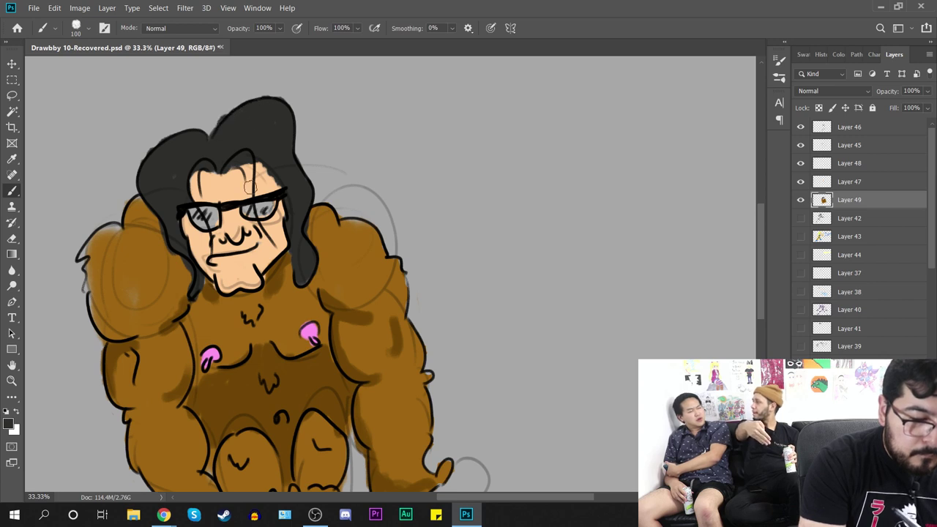
Step: Fill both lenses of the glasses with the dark grey
{"action": "left_click_drag", "start_coordinate": [248, 211], "coordinate": [273, 205]}
{"action": "mouse_move", "coordinate": [246, 207]}
{"action": "left_mouse_down"}
{"action": "mouse_move", "coordinate": [191, 213]}
{"action": "mouse_move", "coordinate": [213, 212]}
{"action": "left_mouse_up"}
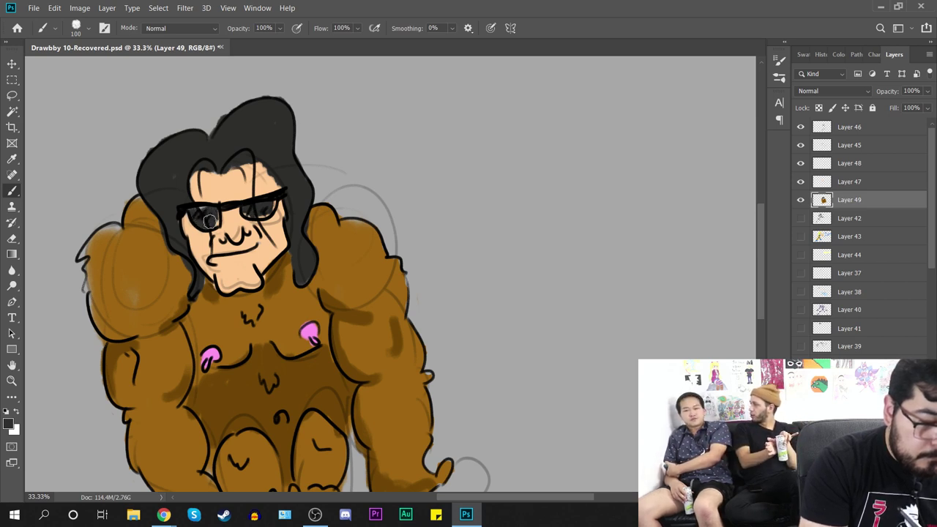
{"action": "mouse_move", "coordinate": [363, 337]}
{"action": "left_mouse_down"}
{"action": "mouse_move", "coordinate": [389, 242]}
{"action": "mouse_move", "coordinate": [355, 323]}
{"action": "left_mouse_up"}
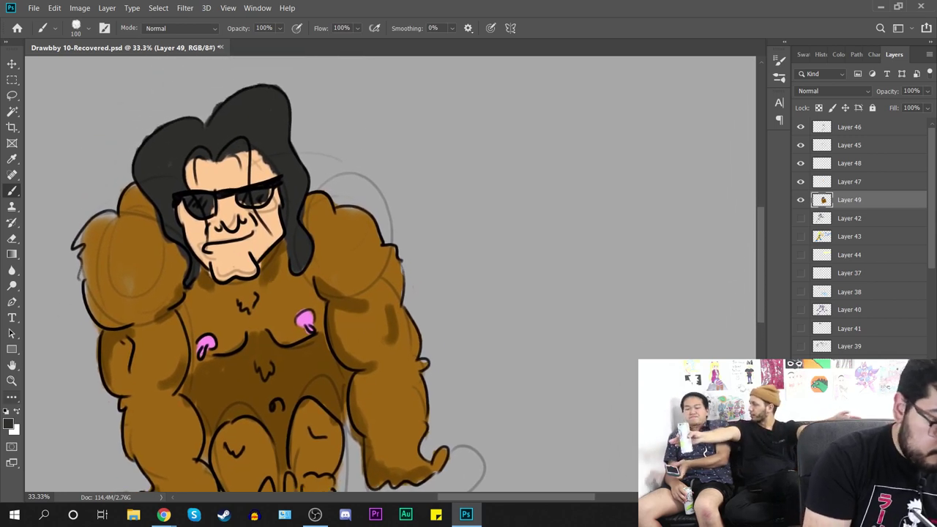
Step: Change the foreground colour from dark grey to black and return to the Brush
{"action": "left_click", "coordinate": [11, 158]}
{"action": "left_click", "coordinate": [9, 423]}
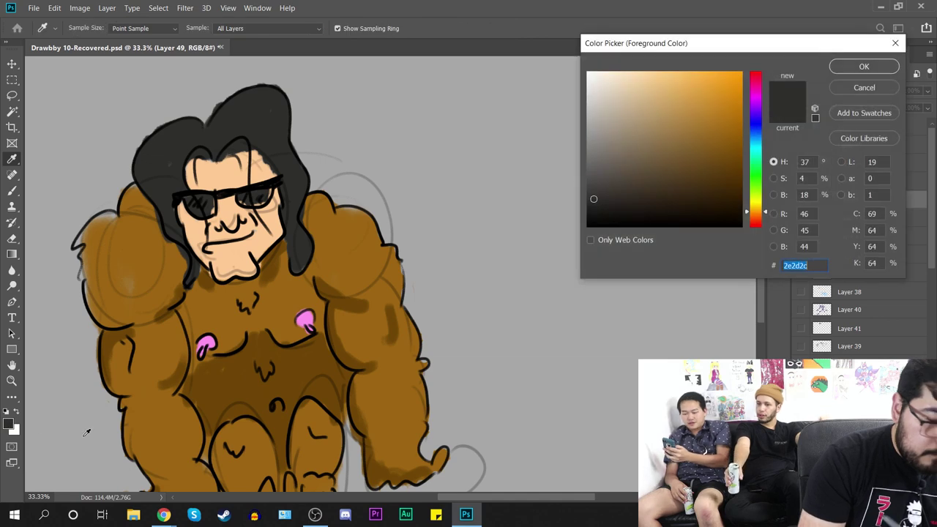
{"action": "key", "text": "Return"}
{"action": "key", "text": "b"}
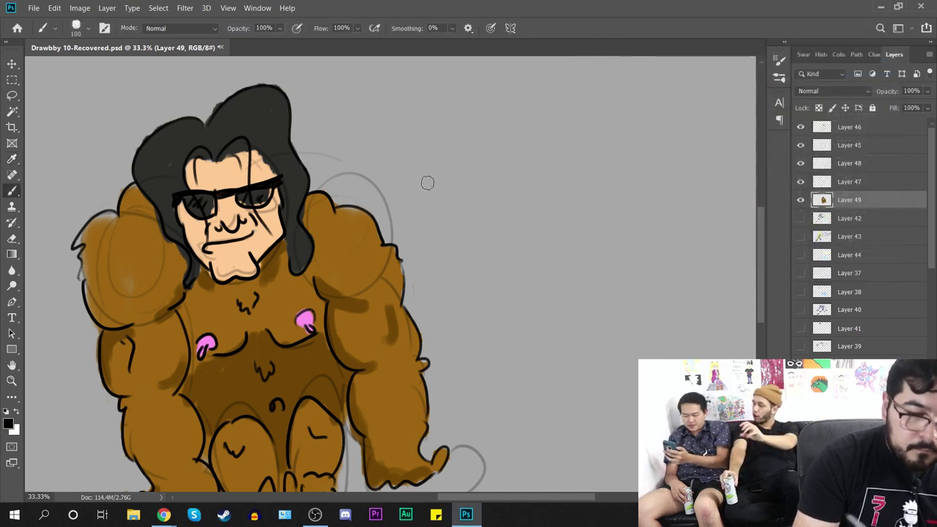
Step: Reduce the brush size to 26 and draw a small V-shaped speech mark beside the gorilla-man's hair
{"action": "right_click", "coordinate": [432, 182]}
{"action": "mouse_move", "coordinate": [530, 213]}
{"action": "left_mouse_down"}
{"action": "mouse_move", "coordinate": [500, 214]}
{"action": "mouse_move", "coordinate": [451, 243]}
{"action": "left_mouse_up"}
{"action": "left_click", "coordinate": [430, 168]}
{"action": "key", "text": "ctrl+z"}
{"action": "left_click_drag", "start_coordinate": [342, 167], "coordinate": [356, 165]}
{"action": "left_click_drag", "start_coordinate": [400, 143], "coordinate": [409, 197]}
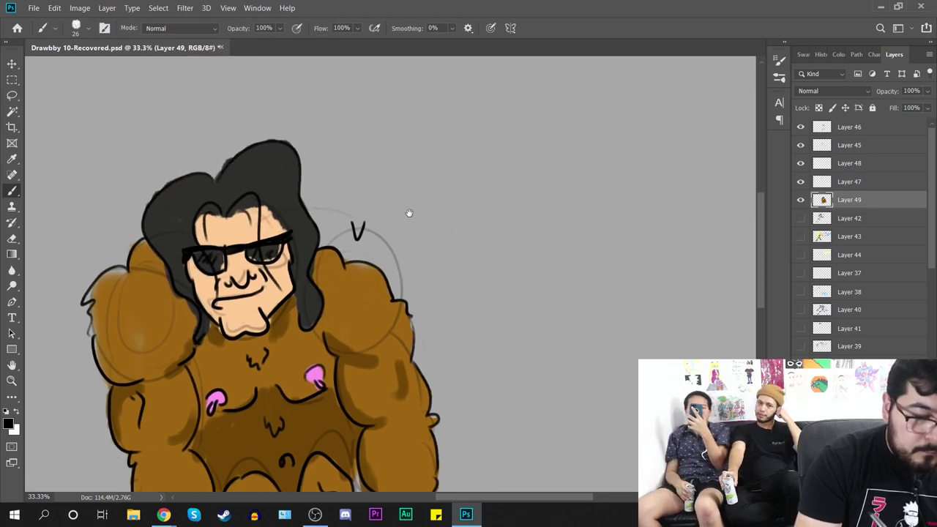
Step: Handwrite "AH HA HA" in black above the speech mark
{"action": "mouse_move", "coordinate": [344, 174]}
{"action": "left_mouse_down"}
{"action": "mouse_move", "coordinate": [350, 157]}
{"action": "mouse_move", "coordinate": [359, 175]}
{"action": "left_mouse_up"}
{"action": "mouse_move", "coordinate": [346, 169]}
{"action": "left_mouse_down"}
{"action": "mouse_move", "coordinate": [364, 172]}
{"action": "mouse_move", "coordinate": [372, 157]}
{"action": "mouse_move", "coordinate": [374, 170]}
{"action": "mouse_move", "coordinate": [374, 162]}
{"action": "mouse_move", "coordinate": [390, 164]}
{"action": "left_mouse_up"}
{"action": "mouse_move", "coordinate": [399, 144]}
{"action": "left_mouse_down"}
{"action": "mouse_move", "coordinate": [400, 165]}
{"action": "mouse_move", "coordinate": [402, 157]}
{"action": "left_mouse_up"}
{"action": "mouse_move", "coordinate": [410, 142]}
{"action": "left_mouse_down"}
{"action": "mouse_move", "coordinate": [405, 160]}
{"action": "mouse_move", "coordinate": [417, 162]}
{"action": "left_mouse_up"}
{"action": "left_click_drag", "start_coordinate": [407, 155], "coordinate": [436, 155]}
{"action": "left_click_drag", "start_coordinate": [429, 150], "coordinate": [444, 157]}
{"action": "left_click_drag", "start_coordinate": [449, 134], "coordinate": [454, 155]}
{"action": "left_click_drag", "start_coordinate": [445, 150], "coordinate": [454, 149]}
Step: Handwrite "IM Gorilla" in black on a second line beneath "AH HA HA", redoing the letters after "Gor"
{"action": "left_click_drag", "start_coordinate": [353, 189], "coordinate": [354, 205]}
{"action": "mouse_move", "coordinate": [359, 203]}
{"action": "left_mouse_down"}
{"action": "mouse_move", "coordinate": [360, 192]}
{"action": "mouse_move", "coordinate": [367, 199]}
{"action": "left_mouse_up"}
{"action": "mouse_move", "coordinate": [367, 199]}
{"action": "left_mouse_down"}
{"action": "mouse_move", "coordinate": [372, 187]}
{"action": "mouse_move", "coordinate": [377, 203]}
{"action": "mouse_move", "coordinate": [408, 199]}
{"action": "left_mouse_up"}
{"action": "left_click_drag", "start_coordinate": [401, 194], "coordinate": [425, 197]}
{"action": "mouse_move", "coordinate": [426, 191]}
{"action": "left_mouse_down"}
{"action": "mouse_move", "coordinate": [435, 184]}
{"action": "mouse_move", "coordinate": [438, 195]}
{"action": "left_mouse_up"}
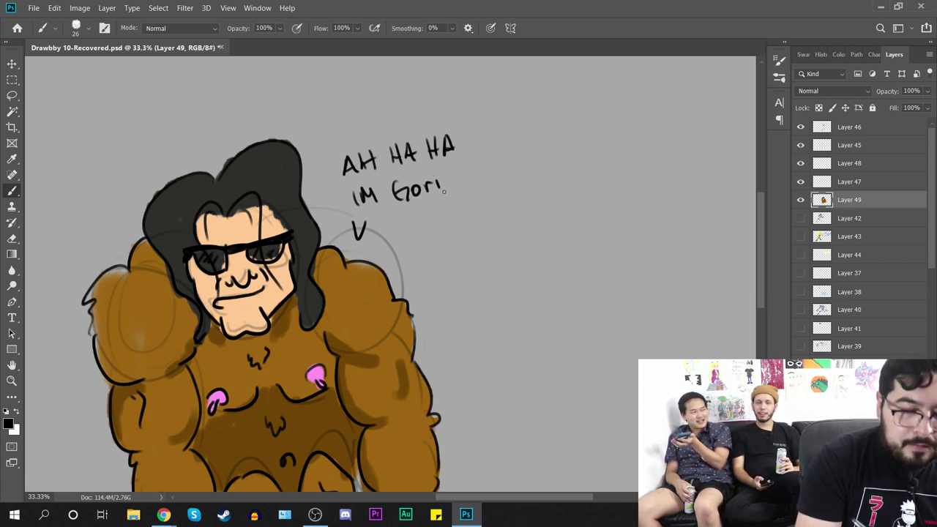
{"action": "key", "text": "ctrl+z"}
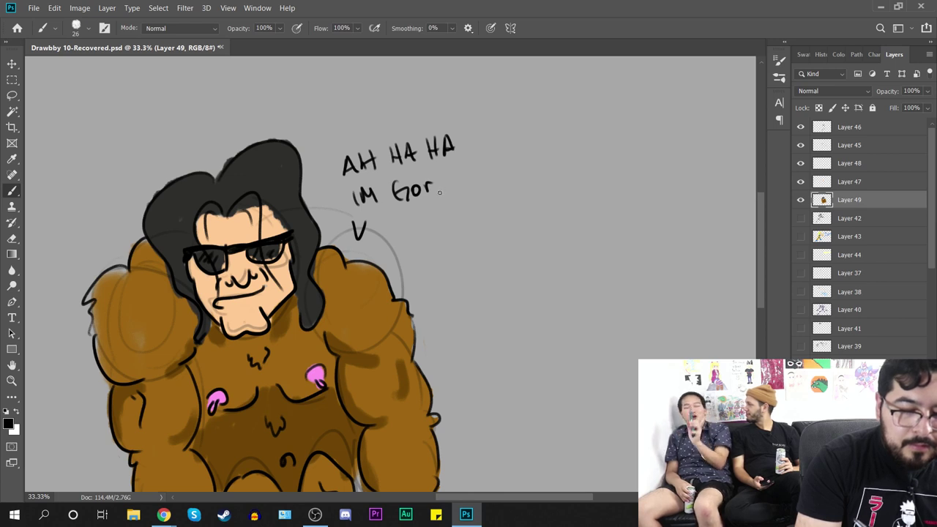
{"action": "mouse_move", "coordinate": [438, 182]}
{"action": "left_mouse_down"}
{"action": "mouse_move", "coordinate": [437, 192]}
{"action": "mouse_move", "coordinate": [474, 179]}
{"action": "left_mouse_up"}
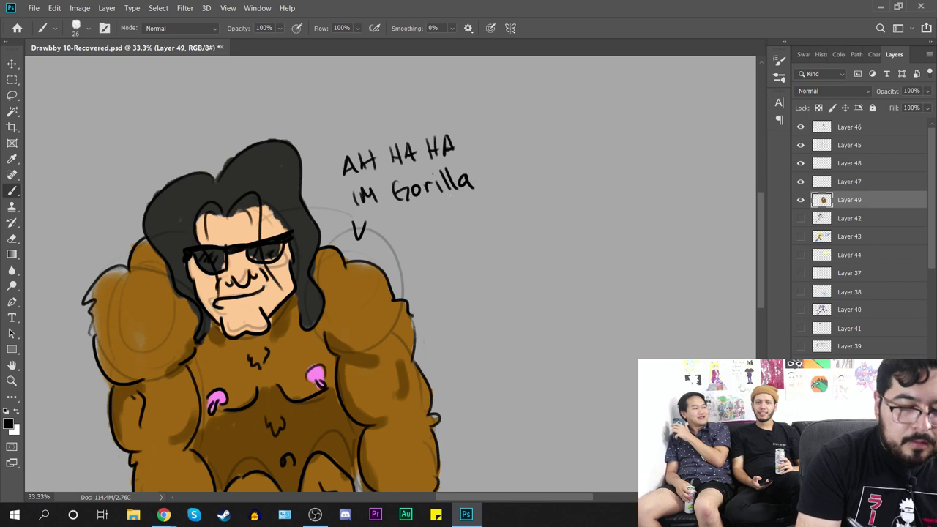
Step: Bring the whole gorilla-man and his caption into view and save the document
{"action": "left_click_drag", "start_coordinate": [455, 314], "coordinate": [490, 232]}
{"action": "key", "text": "ctrl+minus"}
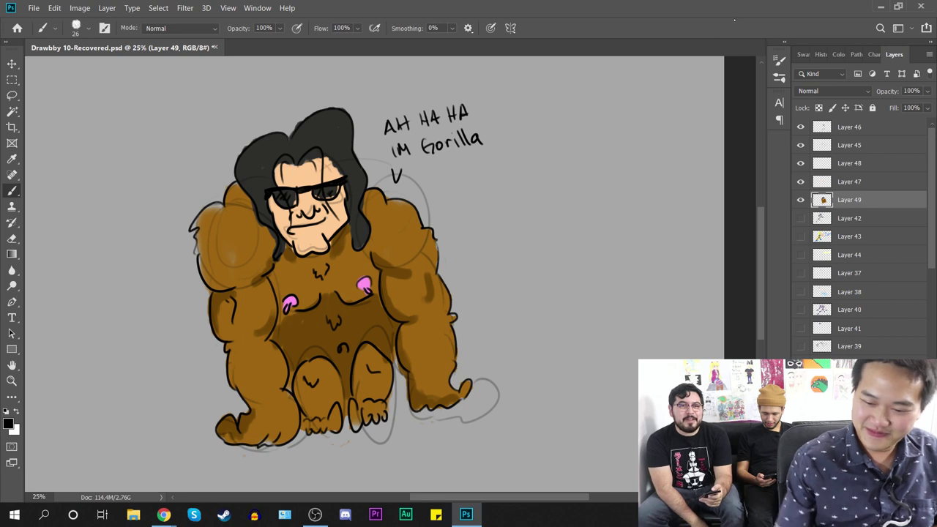
{"action": "key", "text": "ctrl+s"}
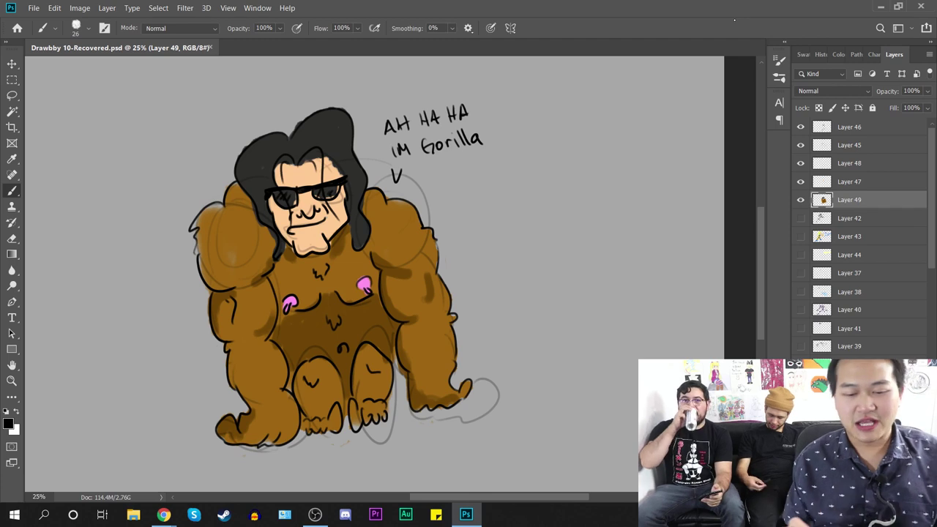
Step: Hide Layers 49, 47, 48, 45 and 46, and add a new empty layer above Layer 49
{"action": "left_click", "coordinate": [801, 199]}
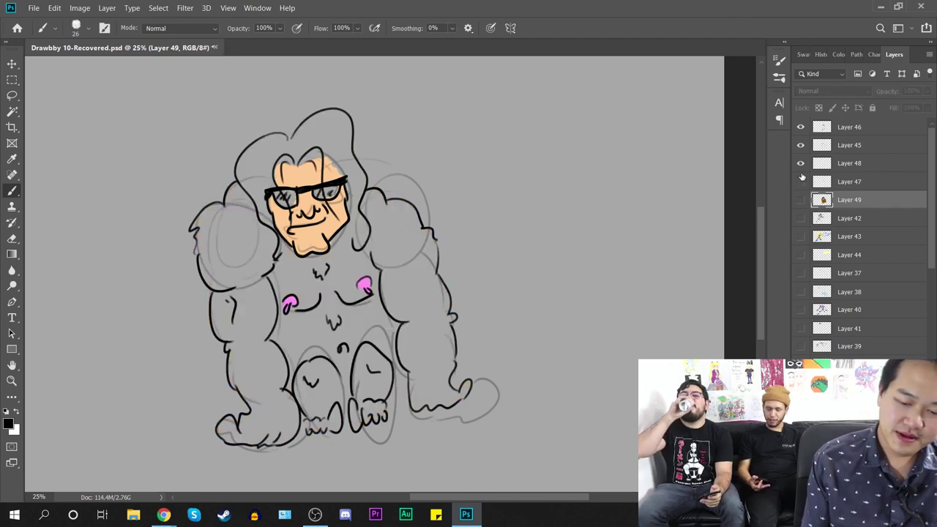
{"action": "left_click", "coordinate": [800, 182]}
{"action": "left_click", "coordinate": [801, 163]}
{"action": "left_click", "coordinate": [801, 145]}
{"action": "left_click", "coordinate": [800, 127]}
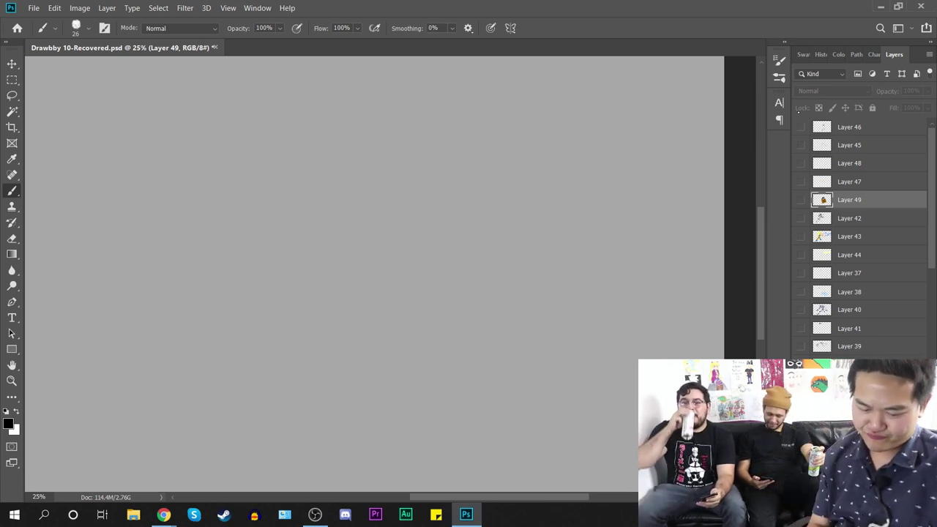
{"action": "key", "text": "ctrl+shift+alt+n"}
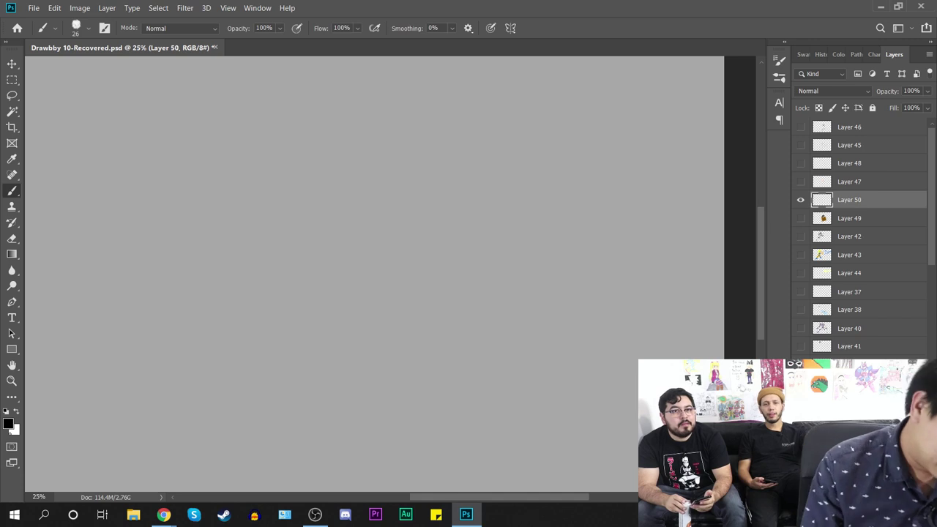
Step: Change the foreground colour to dark green, hex 004318
{"action": "left_click", "coordinate": [9, 423]}
{"action": "left_click_drag", "start_coordinate": [752, 174], "coordinate": [753, 166]}
{"action": "left_click_drag", "start_coordinate": [742, 128], "coordinate": [742, 188]}
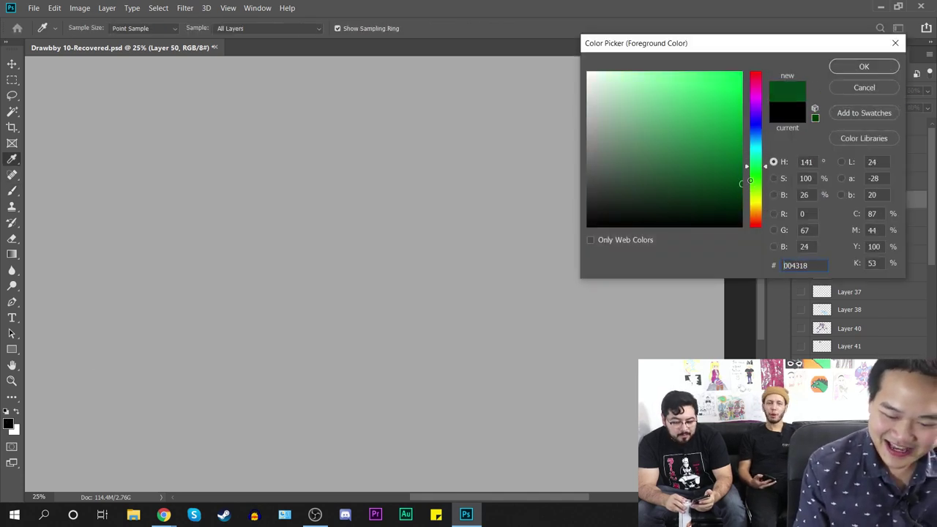
{"action": "left_click", "coordinate": [864, 66]}
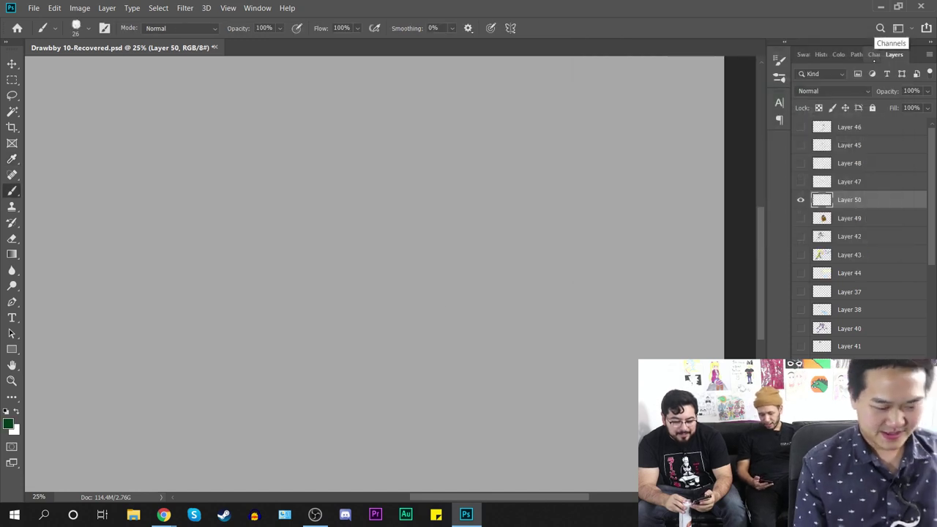
Step: Sketch a large dinosaur's arched back, belly line, near thigh and upward-curling tail across the canvas
{"action": "key", "text": "ctrl+minus"}
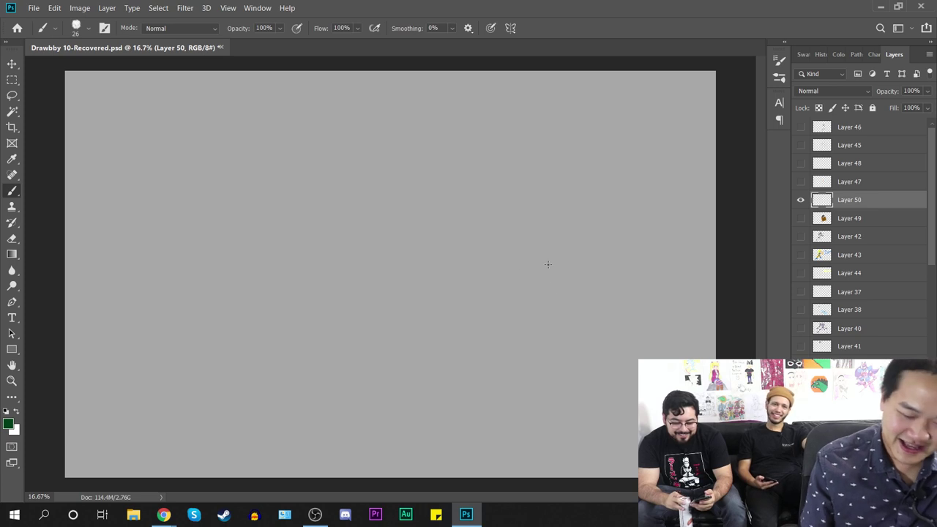
{"action": "mouse_move", "coordinate": [594, 304]}
{"action": "left_mouse_down"}
{"action": "mouse_move", "coordinate": [415, 145]}
{"action": "mouse_move", "coordinate": [305, 137]}
{"action": "left_mouse_up"}
{"action": "left_click_drag", "start_coordinate": [249, 189], "coordinate": [396, 320]}
{"action": "left_click_drag", "start_coordinate": [458, 283], "coordinate": [443, 311]}
{"action": "mouse_move", "coordinate": [516, 259]}
{"action": "left_mouse_down"}
{"action": "mouse_move", "coordinate": [479, 356]}
{"action": "mouse_move", "coordinate": [516, 376]}
{"action": "left_mouse_up"}
{"action": "mouse_move", "coordinate": [458, 346]}
{"action": "left_mouse_down"}
{"action": "mouse_move", "coordinate": [481, 375]}
{"action": "mouse_move", "coordinate": [462, 376]}
{"action": "left_mouse_up"}
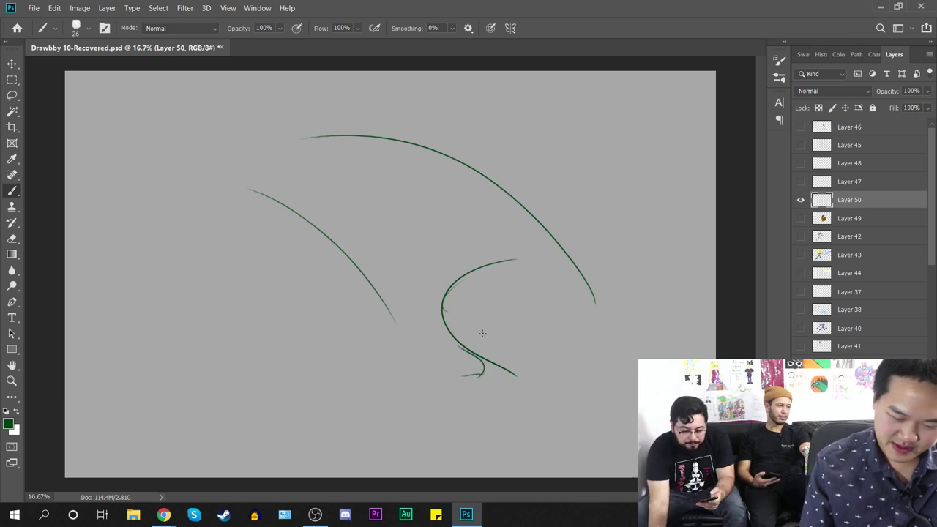
{"action": "mouse_move", "coordinate": [395, 320]}
{"action": "left_mouse_down"}
{"action": "mouse_move", "coordinate": [600, 367]}
{"action": "mouse_move", "coordinate": [628, 120]}
{"action": "left_mouse_up"}
{"action": "left_click_drag", "start_coordinate": [553, 222], "coordinate": [598, 116]}
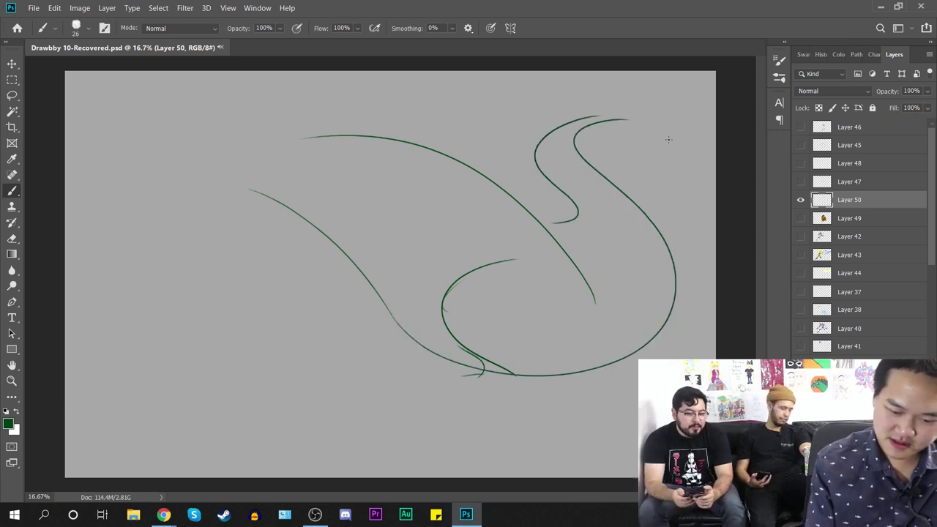
Step: Sketch the dinosaur's two lower legs and rounded, clawed feet
{"action": "mouse_move", "coordinate": [568, 313]}
{"action": "left_mouse_down"}
{"action": "mouse_move", "coordinate": [519, 372]}
{"action": "mouse_move", "coordinate": [448, 399]}
{"action": "mouse_move", "coordinate": [503, 397]}
{"action": "mouse_move", "coordinate": [454, 395]}
{"action": "left_mouse_up"}
{"action": "mouse_move", "coordinate": [476, 381]}
{"action": "left_mouse_down"}
{"action": "mouse_move", "coordinate": [501, 398]}
{"action": "mouse_move", "coordinate": [493, 399]}
{"action": "mouse_move", "coordinate": [530, 382]}
{"action": "left_mouse_up"}
{"action": "mouse_move", "coordinate": [400, 311]}
{"action": "left_mouse_down"}
{"action": "mouse_move", "coordinate": [364, 330]}
{"action": "mouse_move", "coordinate": [388, 375]}
{"action": "mouse_move", "coordinate": [357, 398]}
{"action": "mouse_move", "coordinate": [405, 396]}
{"action": "left_mouse_up"}
{"action": "mouse_move", "coordinate": [356, 395]}
{"action": "left_mouse_down"}
{"action": "mouse_move", "coordinate": [381, 388]}
{"action": "mouse_move", "coordinate": [372, 398]}
{"action": "left_mouse_up"}
{"action": "mouse_move", "coordinate": [389, 385]}
{"action": "left_mouse_down"}
{"action": "mouse_move", "coordinate": [382, 401]}
{"action": "mouse_move", "coordinate": [412, 397]}
{"action": "mouse_move", "coordinate": [413, 366]}
{"action": "mouse_move", "coordinate": [438, 358]}
{"action": "left_mouse_up"}
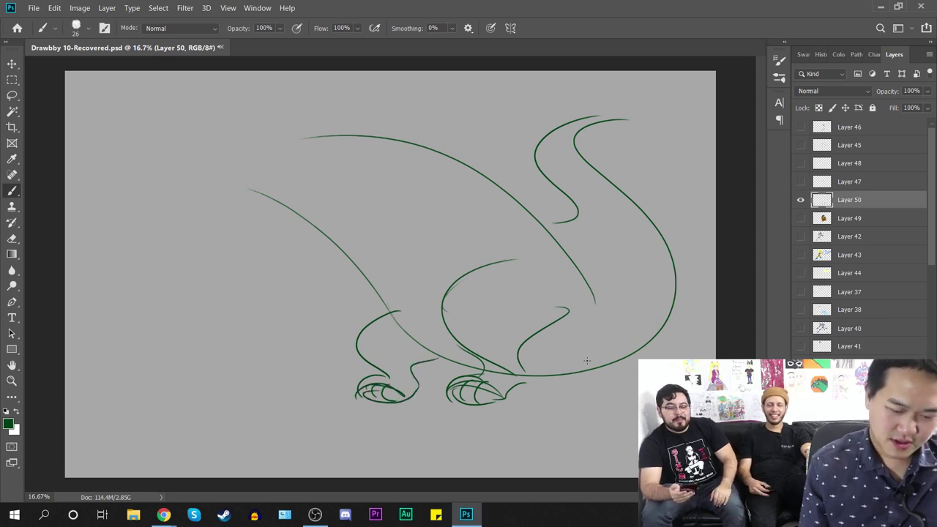
Step: Extend the dinosaur's back forward into the neck, add two tiny arms and draw the curved throat line
{"action": "mouse_move", "coordinate": [595, 300]}
{"action": "left_mouse_down"}
{"action": "mouse_move", "coordinate": [554, 237]}
{"action": "mouse_move", "coordinate": [423, 146]}
{"action": "mouse_move", "coordinate": [189, 178]}
{"action": "left_mouse_up"}
{"action": "mouse_move", "coordinate": [371, 224]}
{"action": "left_mouse_down"}
{"action": "mouse_move", "coordinate": [371, 250]}
{"action": "mouse_move", "coordinate": [355, 259]}
{"action": "mouse_move", "coordinate": [377, 253]}
{"action": "mouse_move", "coordinate": [380, 243]}
{"action": "mouse_move", "coordinate": [345, 271]}
{"action": "left_mouse_up"}
{"action": "mouse_move", "coordinate": [320, 233]}
{"action": "left_mouse_down"}
{"action": "mouse_move", "coordinate": [328, 251]}
{"action": "mouse_move", "coordinate": [320, 272]}
{"action": "mouse_move", "coordinate": [329, 266]}
{"action": "mouse_move", "coordinate": [322, 271]}
{"action": "left_mouse_up"}
{"action": "key", "text": "ctrl+plus"}
{"action": "left_click_drag", "start_coordinate": [456, 254], "coordinate": [619, 405]}
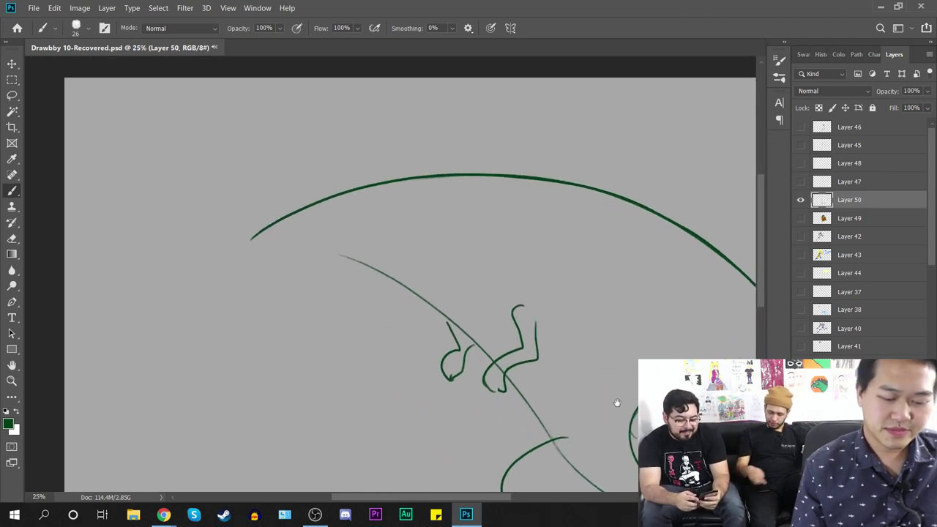
{"action": "mouse_move", "coordinate": [482, 353]}
{"action": "left_mouse_down"}
{"action": "mouse_move", "coordinate": [347, 287]}
{"action": "mouse_move", "coordinate": [233, 298]}
{"action": "left_mouse_up"}
Step: Sketch the forehead edge at the end of the neck and a rounded reptile snout with a wavy mouth
{"action": "key", "text": "ctrl+plus"}
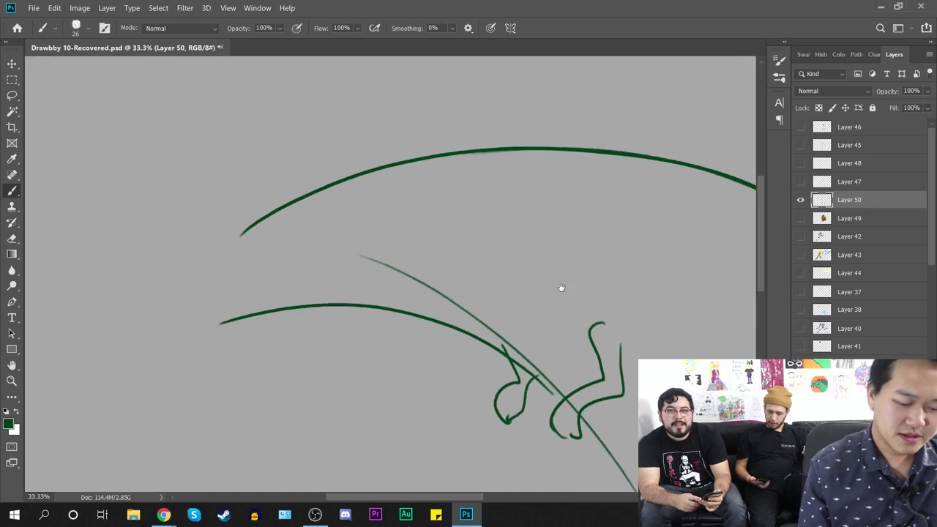
{"action": "left_click_drag", "start_coordinate": [536, 281], "coordinate": [642, 311]}
{"action": "mouse_move", "coordinate": [399, 196]}
{"action": "left_mouse_down"}
{"action": "mouse_move", "coordinate": [303, 245]}
{"action": "mouse_move", "coordinate": [302, 266]}
{"action": "mouse_move", "coordinate": [231, 278]}
{"action": "left_mouse_up"}
{"action": "mouse_move", "coordinate": [303, 265]}
{"action": "left_mouse_down"}
{"action": "mouse_move", "coordinate": [240, 272]}
{"action": "mouse_move", "coordinate": [244, 299]}
{"action": "mouse_move", "coordinate": [317, 307]}
{"action": "mouse_move", "coordinate": [327, 299]}
{"action": "left_mouse_up"}
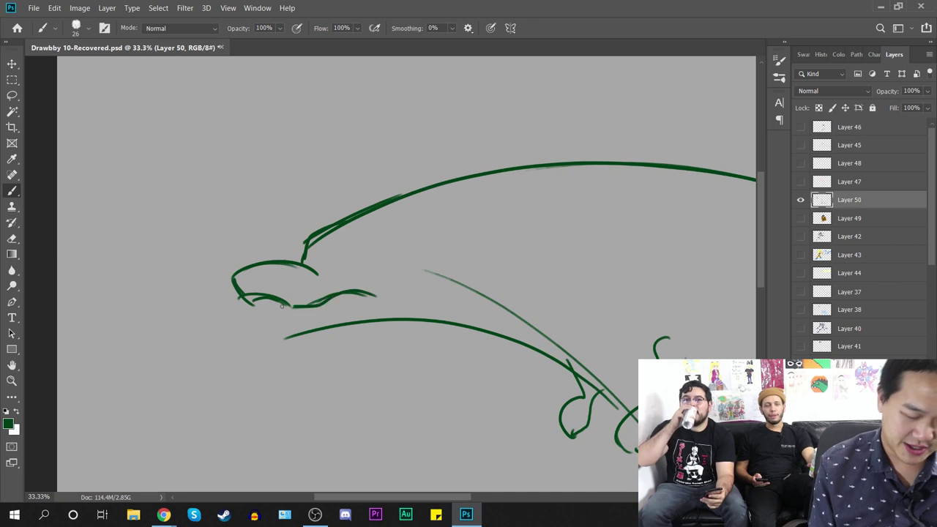
Step: Undo the snout and mouth strokes back to the forehead edge and return to the Brush
{"action": "key", "text": "ctrl+z"}
{"action": "key", "text": "ctrl+z"}
{"action": "key", "text": "ctrl+z"}
{"action": "key", "text": "ctrl+z"}
{"action": "key", "text": "ctrl+z"}
{"action": "key", "text": "ctrl+z"}
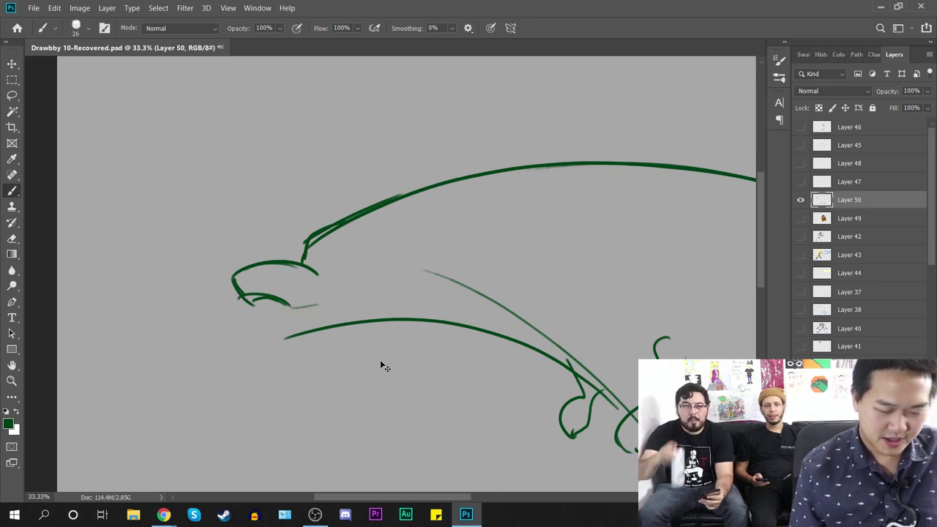
{"action": "key", "text": "ctrl+z"}
{"action": "key", "text": "z"}
{"action": "key", "text": "ctrl+z"}
{"action": "key", "text": "ctrl+z"}
{"action": "key", "text": "ctrl+shift+z"}
{"action": "key", "text": "ctrl+z"}
{"action": "left_click_drag", "start_coordinate": [303, 244], "coordinate": [301, 244]}
{"action": "key", "text": "b"}
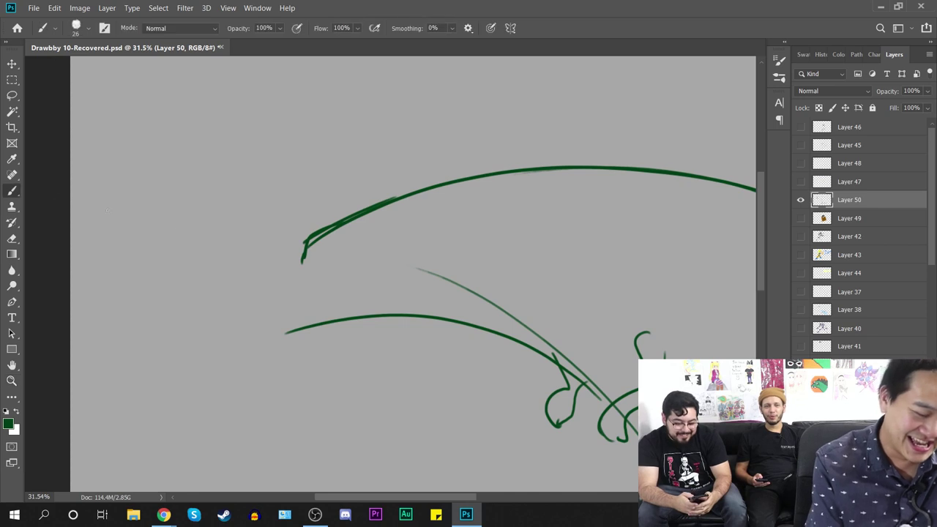
Step: Sketch a human-like head at the end of the neck with a brow line, square jaw and round ear
{"action": "key", "text": "ctrl+plus"}
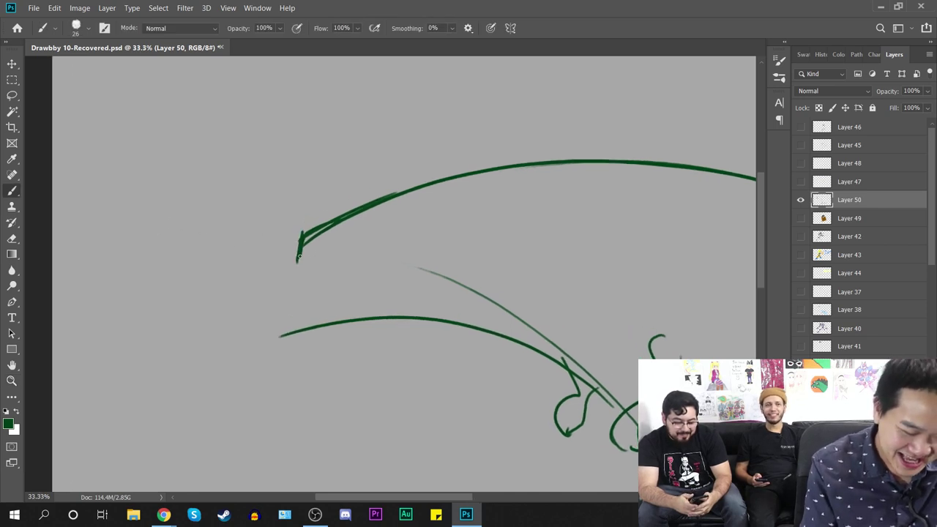
{"action": "mouse_move", "coordinate": [281, 263]}
{"action": "left_mouse_down"}
{"action": "mouse_move", "coordinate": [362, 273]}
{"action": "mouse_move", "coordinate": [402, 264]}
{"action": "left_mouse_up"}
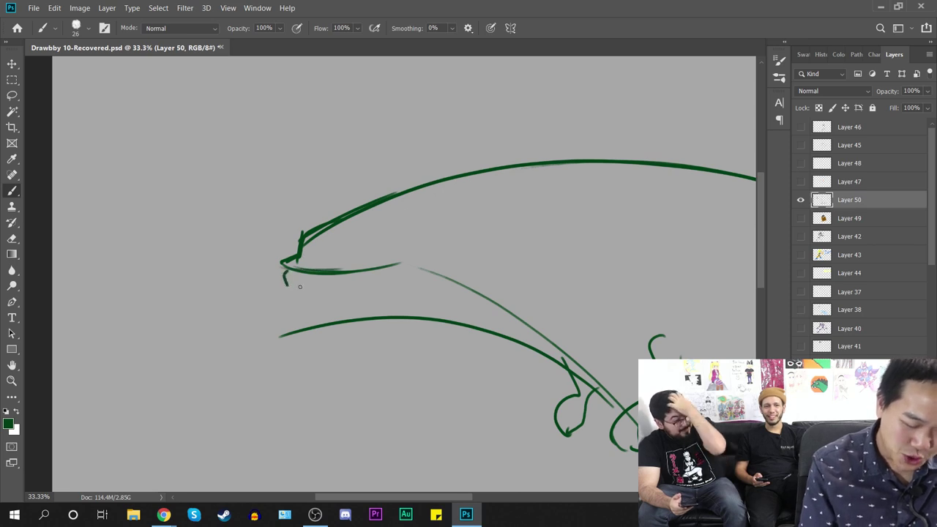
{"action": "left_click_drag", "start_coordinate": [282, 322], "coordinate": [370, 331]}
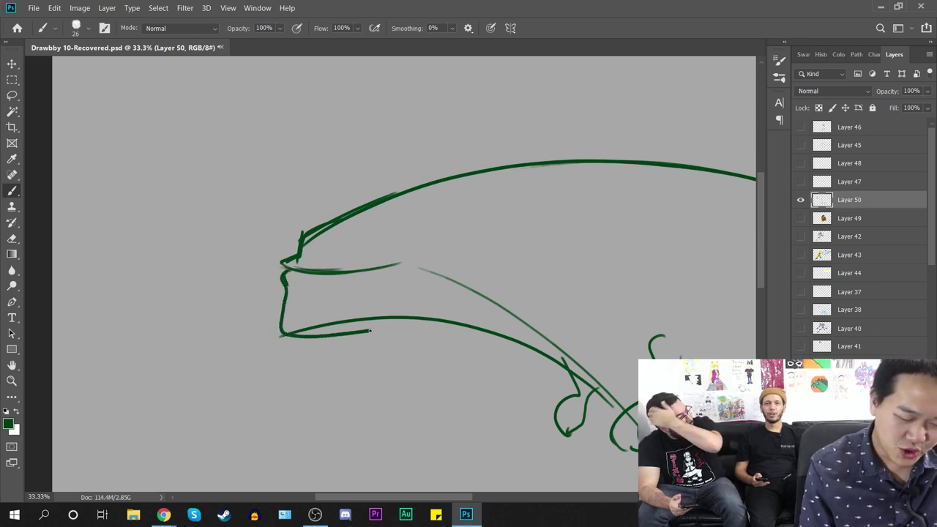
{"action": "mouse_move", "coordinate": [399, 263]}
{"action": "left_mouse_down"}
{"action": "mouse_move", "coordinate": [412, 286]}
{"action": "mouse_move", "coordinate": [400, 272]}
{"action": "left_mouse_up"}
{"action": "mouse_move", "coordinate": [399, 312]}
{"action": "left_mouse_down"}
{"action": "mouse_move", "coordinate": [334, 338]}
{"action": "mouse_move", "coordinate": [275, 334]}
{"action": "left_mouse_up"}
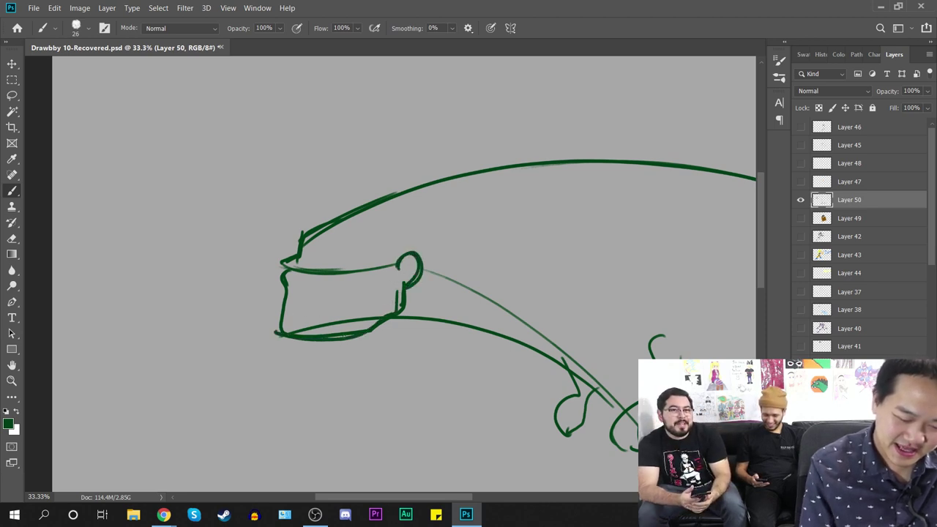
Step: Draw two half-closed eyes beneath the brow line and a small curved nose on the face
{"action": "mouse_move", "coordinate": [533, 322]}
{"action": "left_mouse_down"}
{"action": "mouse_move", "coordinate": [380, 352]}
{"action": "mouse_move", "coordinate": [374, 274]}
{"action": "mouse_move", "coordinate": [494, 372]}
{"action": "mouse_move", "coordinate": [483, 352]}
{"action": "left_mouse_up"}
{"action": "key", "text": "ctrl+plus"}
{"action": "left_click_drag", "start_coordinate": [279, 304], "coordinate": [409, 316]}
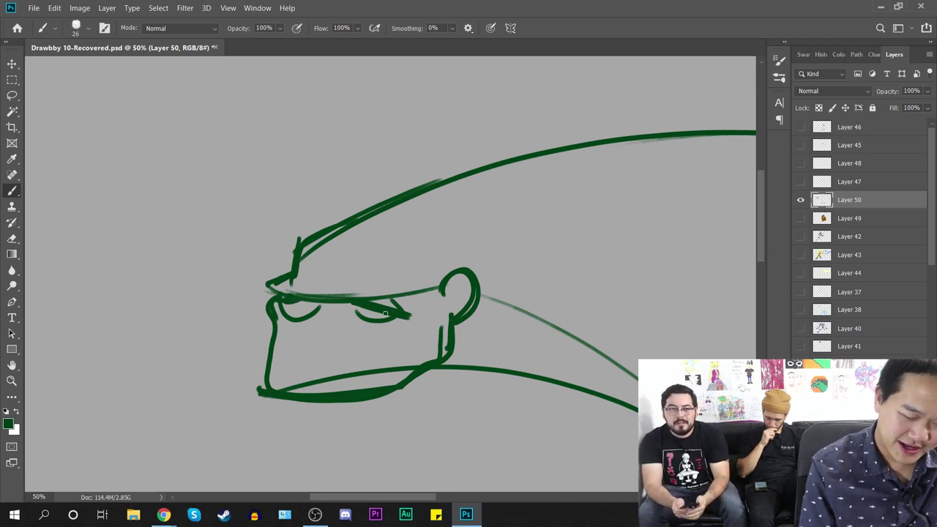
{"action": "left_click_drag", "start_coordinate": [318, 334], "coordinate": [338, 330]}
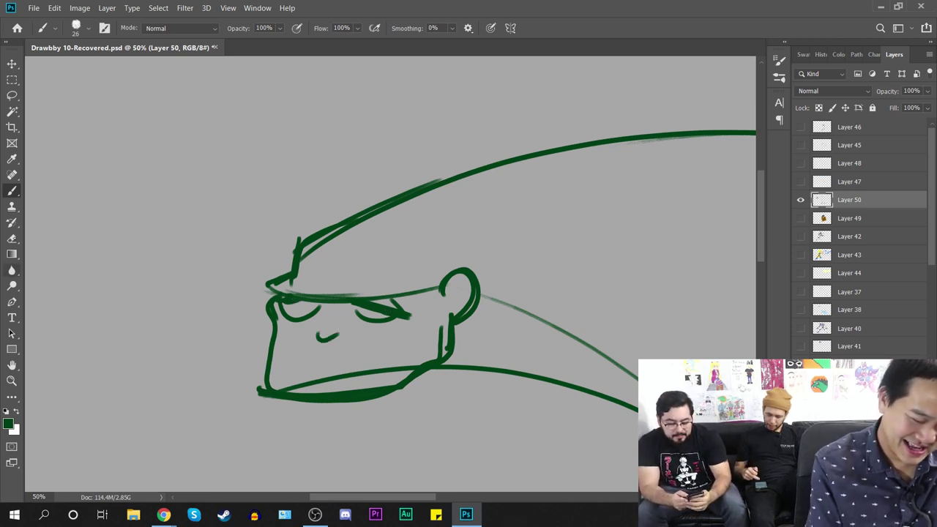
Step: Erase the throat line crossing the lower face and draw a wavy mouth with a shaded lower lip
{"action": "key", "text": "e"}
{"action": "mouse_move", "coordinate": [298, 379]}
{"action": "left_mouse_down"}
{"action": "mouse_move", "coordinate": [415, 358]}
{"action": "mouse_move", "coordinate": [432, 330]}
{"action": "mouse_move", "coordinate": [435, 341]}
{"action": "left_mouse_up"}
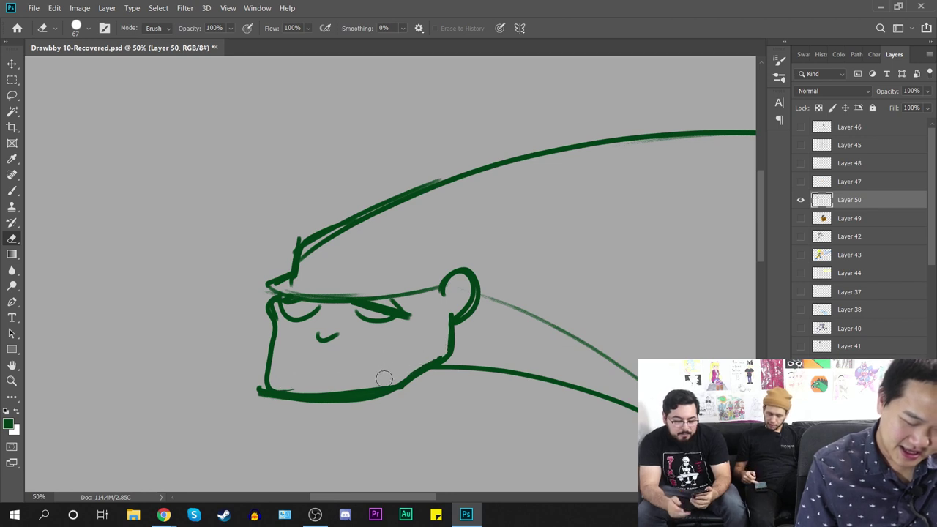
{"action": "key", "text": "b"}
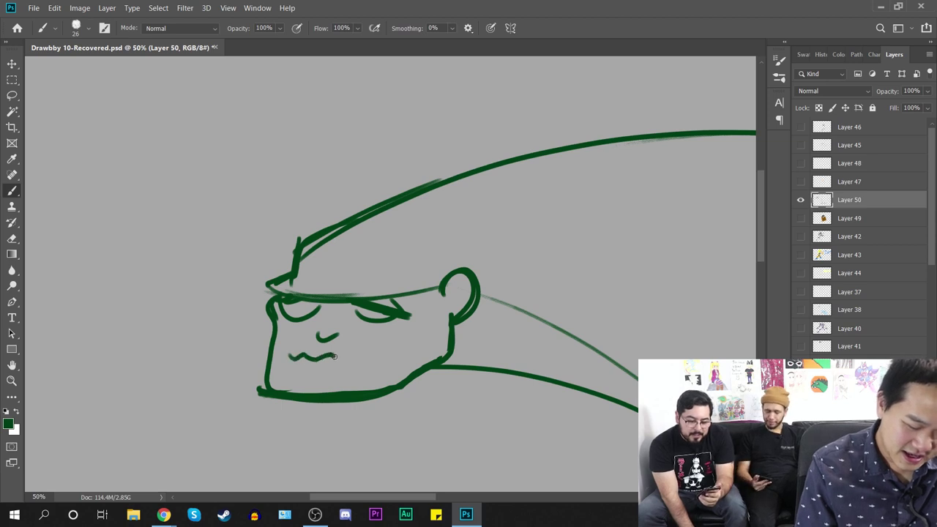
{"action": "mouse_move", "coordinate": [307, 369]}
{"action": "left_mouse_down"}
{"action": "mouse_move", "coordinate": [337, 375]}
{"action": "mouse_move", "coordinate": [301, 375]}
{"action": "left_mouse_up"}
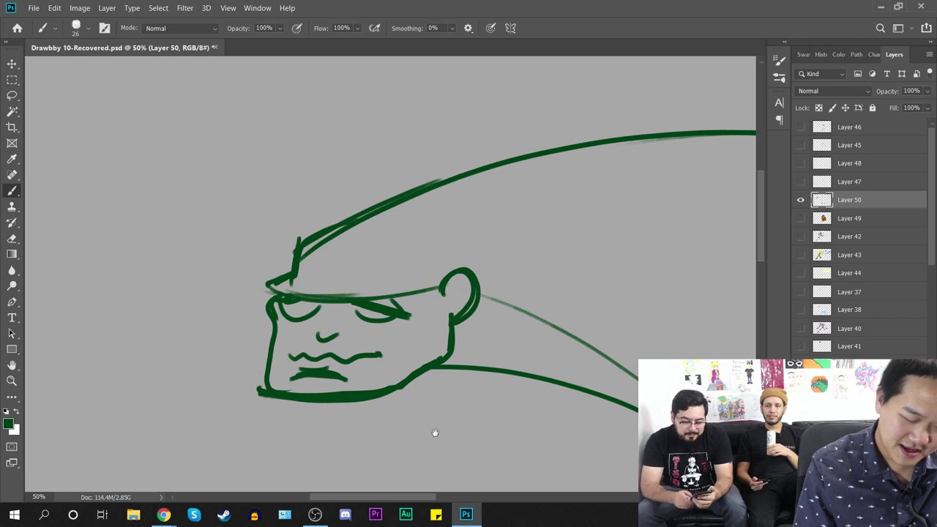
Step: Touch up the jaw and draw the two-arched hairline above the brow, redrawing its front curve
{"action": "left_click_drag", "start_coordinate": [464, 429], "coordinate": [368, 421]}
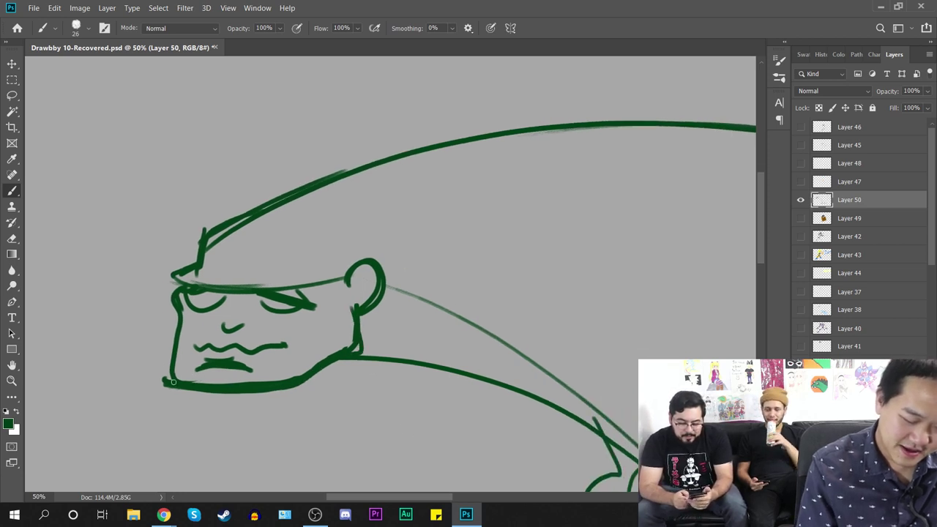
{"action": "mouse_move", "coordinate": [446, 286]}
{"action": "left_mouse_down"}
{"action": "mouse_move", "coordinate": [431, 383]}
{"action": "mouse_move", "coordinate": [469, 377]}
{"action": "left_mouse_up"}
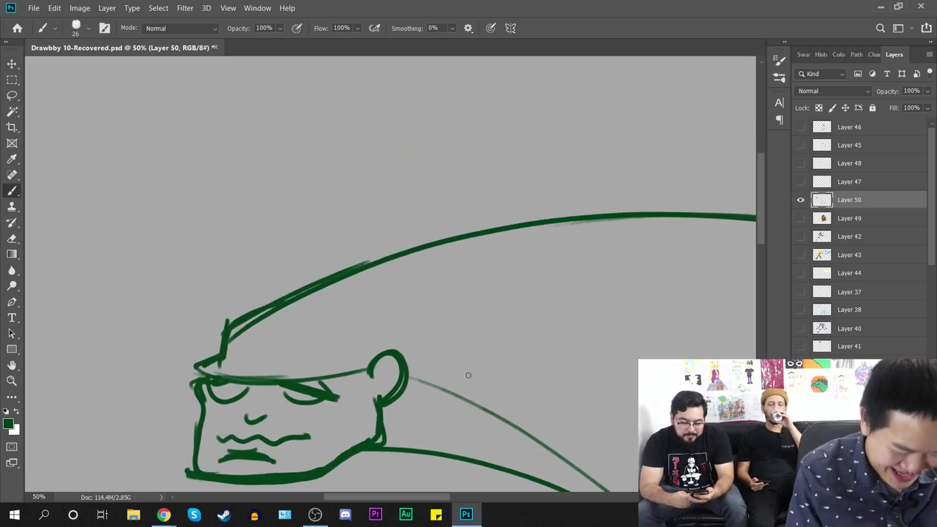
{"action": "left_click_drag", "start_coordinate": [364, 370], "coordinate": [370, 341]}
{"action": "mouse_move", "coordinate": [290, 302]}
{"action": "left_mouse_down"}
{"action": "mouse_move", "coordinate": [370, 350]}
{"action": "mouse_move", "coordinate": [267, 331]}
{"action": "left_mouse_up"}
{"action": "key", "text": "ctrl+z"}
{"action": "left_click_drag", "start_coordinate": [359, 361], "coordinate": [497, 282]}
{"action": "left_click_drag", "start_coordinate": [385, 235], "coordinate": [324, 268]}
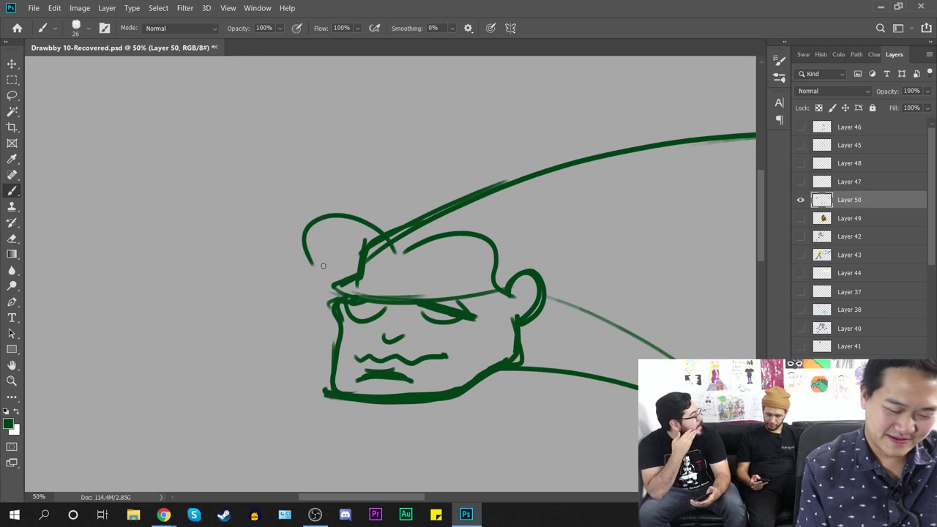
{"action": "key", "text": "ctrl+z"}
{"action": "left_click_drag", "start_coordinate": [396, 258], "coordinate": [334, 256]}
Step: Sketch big wavy hair around the head, with side locks by the cheek and redrawn locks behind the ear
{"action": "mouse_move", "coordinate": [416, 194]}
{"action": "left_mouse_down"}
{"action": "mouse_move", "coordinate": [357, 196]}
{"action": "mouse_move", "coordinate": [316, 268]}
{"action": "mouse_move", "coordinate": [261, 294]}
{"action": "mouse_move", "coordinate": [308, 359]}
{"action": "left_mouse_up"}
{"action": "left_click_drag", "start_coordinate": [457, 389], "coordinate": [345, 389]}
{"action": "mouse_move", "coordinate": [276, 191]}
{"action": "left_mouse_down"}
{"action": "mouse_move", "coordinate": [432, 162]}
{"action": "mouse_move", "coordinate": [446, 229]}
{"action": "mouse_move", "coordinate": [485, 296]}
{"action": "mouse_move", "coordinate": [480, 345]}
{"action": "left_mouse_up"}
{"action": "mouse_move", "coordinate": [416, 328]}
{"action": "left_mouse_down"}
{"action": "mouse_move", "coordinate": [430, 344]}
{"action": "mouse_move", "coordinate": [453, 341]}
{"action": "mouse_move", "coordinate": [477, 357]}
{"action": "left_mouse_up"}
{"action": "left_click_drag", "start_coordinate": [442, 331], "coordinate": [459, 342]}
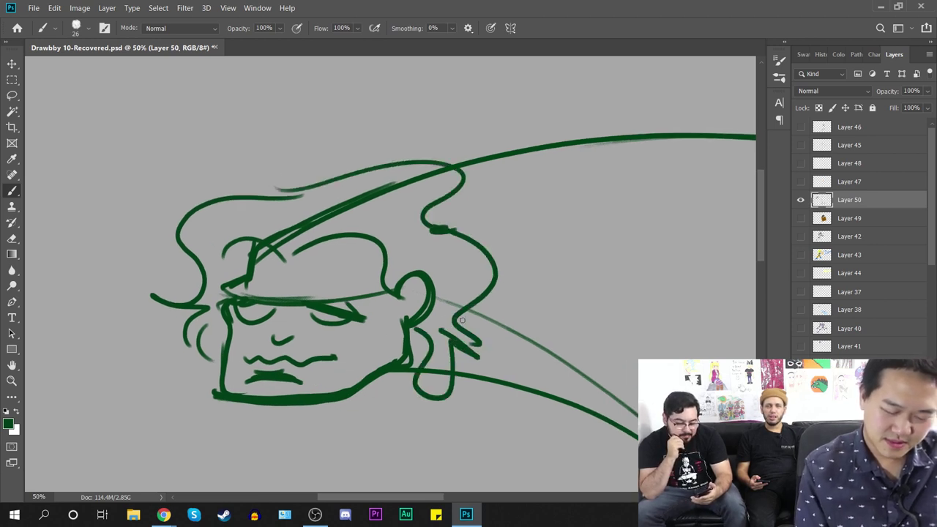
{"action": "key", "text": "ctrl+z"}
{"action": "key", "text": "ctrl+z"}
{"action": "left_click_drag", "start_coordinate": [403, 326], "coordinate": [404, 406]}
{"action": "mouse_move", "coordinate": [459, 329]}
{"action": "left_mouse_down"}
{"action": "mouse_move", "coordinate": [474, 355]}
{"action": "mouse_move", "coordinate": [439, 394]}
{"action": "left_mouse_up"}
Step: Thicken the jaw and chin line, and add wrinkles under the eyes and on the cheeks
{"action": "left_click_drag", "start_coordinate": [395, 356], "coordinate": [356, 384]}
{"action": "left_click_drag", "start_coordinate": [300, 408], "coordinate": [199, 395]}
{"action": "left_click_drag", "start_coordinate": [310, 318], "coordinate": [341, 334]}
{"action": "left_click_drag", "start_coordinate": [275, 324], "coordinate": [244, 329]}
{"action": "left_click_drag", "start_coordinate": [322, 343], "coordinate": [291, 332]}
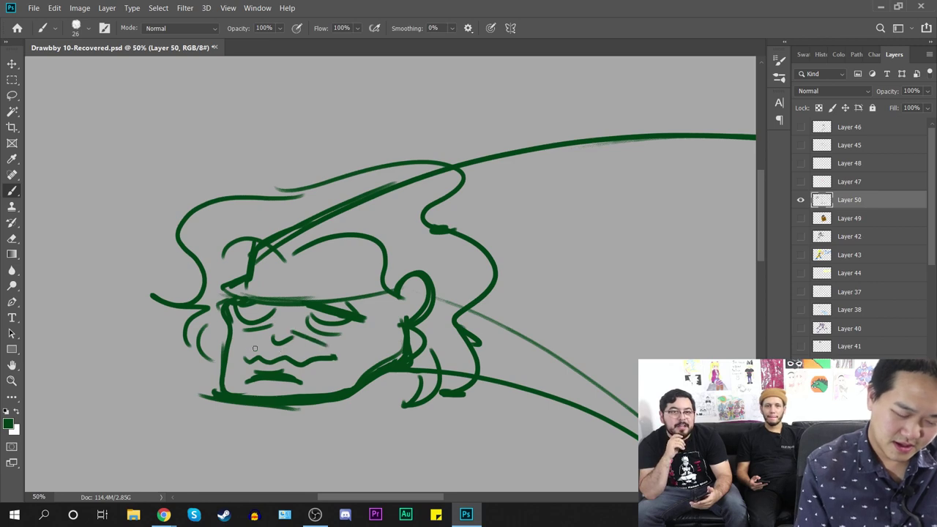
{"action": "mouse_move", "coordinate": [447, 420]}
{"action": "left_mouse_down"}
{"action": "mouse_move", "coordinate": [372, 441]}
{"action": "mouse_move", "coordinate": [408, 432]}
{"action": "left_mouse_up"}
{"action": "key", "text": "ctrl+minus"}
{"action": "key", "text": "ctrl+minus"}
{"action": "key", "text": "ctrl+minus"}
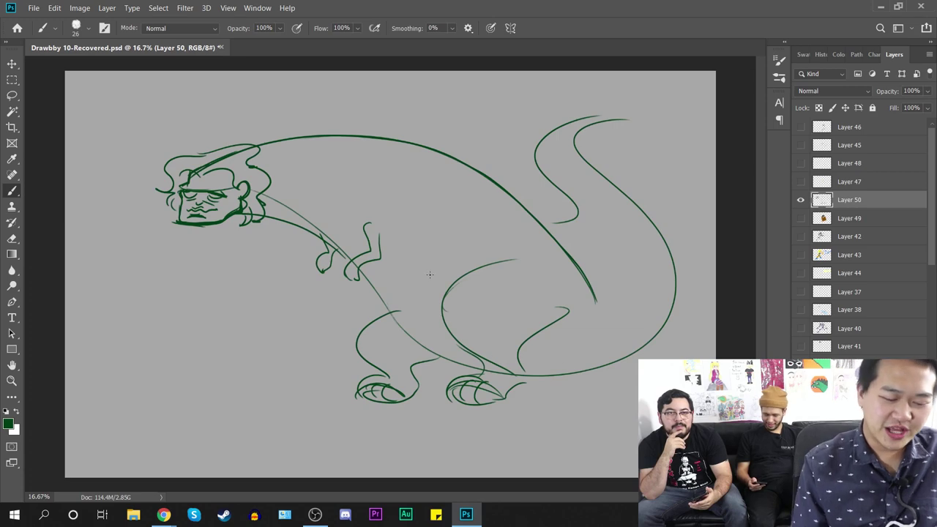
Step: Draw three curved gill-like stripes across the dinosaur's neck, each with a short tick down to the throat line
{"action": "key", "text": "ctrl+plus"}
{"action": "key", "text": "ctrl+plus"}
{"action": "left_click_drag", "start_coordinate": [273, 162], "coordinate": [502, 284]}
{"action": "scroll", "coordinate": [501, 284], "scroll_direction": "up", "scroll_amount": 1}
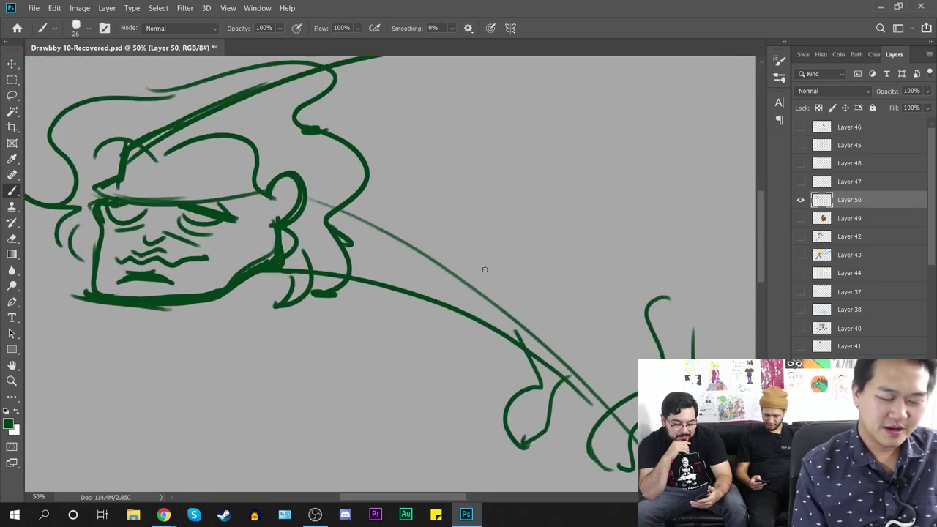
{"action": "mouse_move", "coordinate": [399, 247]}
{"action": "left_mouse_down"}
{"action": "mouse_move", "coordinate": [395, 283]}
{"action": "mouse_move", "coordinate": [435, 161]}
{"action": "left_mouse_up"}
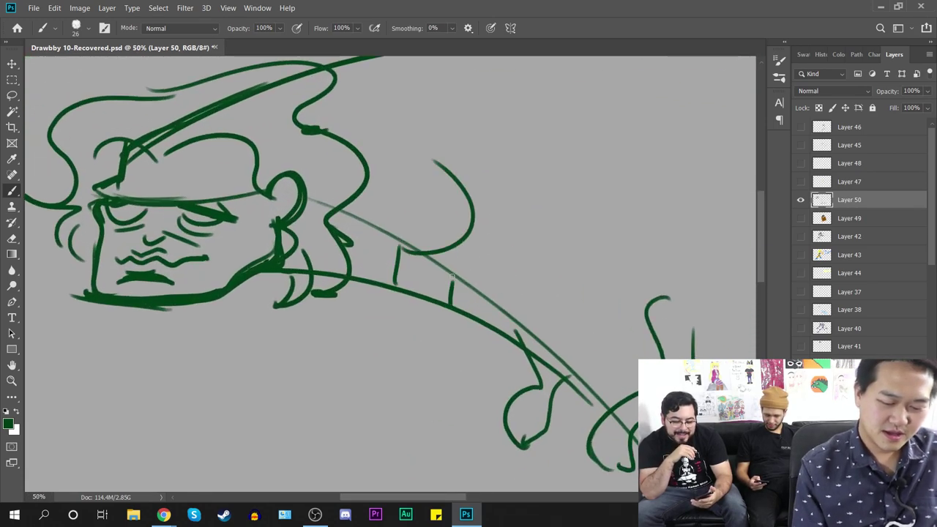
{"action": "left_click_drag", "start_coordinate": [453, 284], "coordinate": [497, 180]}
{"action": "left_click_drag", "start_coordinate": [503, 312], "coordinate": [496, 326]}
{"action": "left_click_drag", "start_coordinate": [506, 312], "coordinate": [555, 202]}
Step: Draw the first two three-pointed spikes on the upper back behind the head, redrawing the second one
{"action": "key", "text": "ctrl+minus"}
{"action": "mouse_move", "coordinate": [501, 289]}
{"action": "left_mouse_down"}
{"action": "mouse_move", "coordinate": [464, 323]}
{"action": "mouse_move", "coordinate": [431, 389]}
{"action": "left_mouse_up"}
{"action": "scroll", "coordinate": [393, 275], "scroll_direction": "up", "scroll_amount": 1}
{"action": "mouse_move", "coordinate": [282, 202]}
{"action": "left_mouse_down"}
{"action": "mouse_move", "coordinate": [242, 174]}
{"action": "mouse_move", "coordinate": [282, 174]}
{"action": "mouse_move", "coordinate": [312, 156]}
{"action": "mouse_move", "coordinate": [326, 186]}
{"action": "left_mouse_up"}
{"action": "left_click_drag", "start_coordinate": [452, 226], "coordinate": [402, 273]}
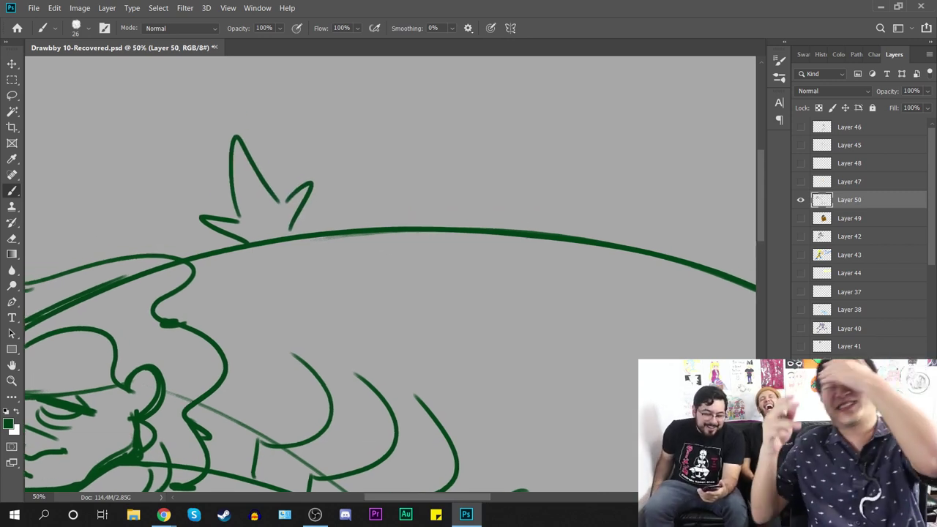
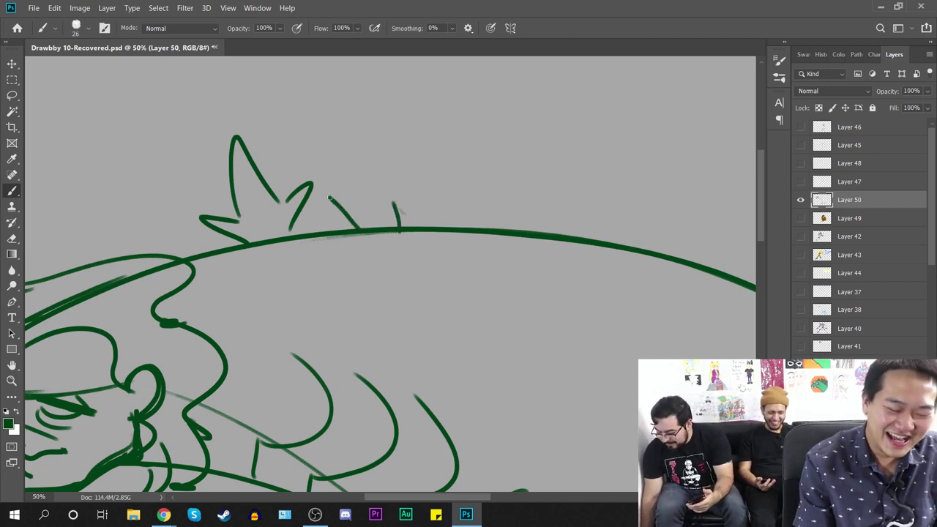
{"action": "key", "text": "ctrl+z"}
{"action": "mouse_move", "coordinate": [362, 228]}
{"action": "left_mouse_down"}
{"action": "mouse_move", "coordinate": [351, 202]}
{"action": "mouse_move", "coordinate": [418, 215]}
{"action": "mouse_move", "coordinate": [446, 196]}
{"action": "left_mouse_up"}
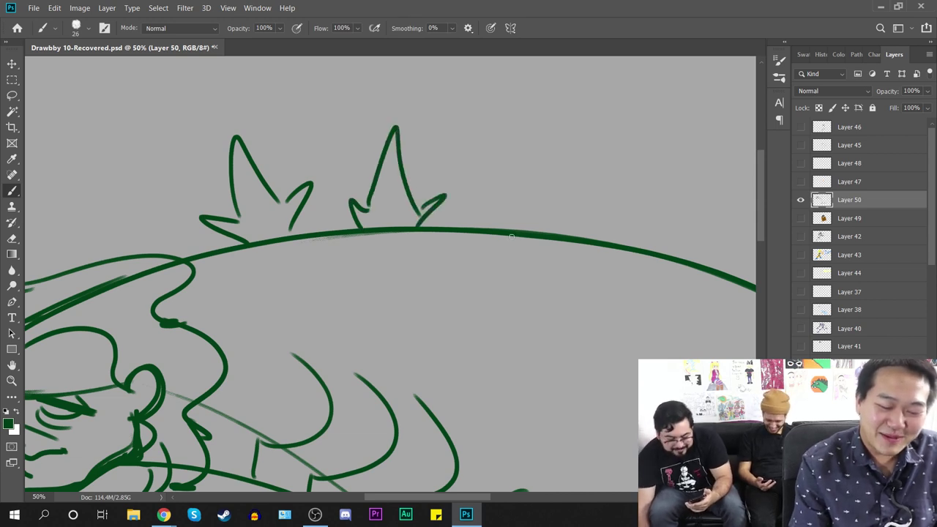
Step: Continue the row of jagged spikes along the top of the back with three larger ones
{"action": "mouse_move", "coordinate": [501, 233]}
{"action": "left_mouse_down"}
{"action": "mouse_move", "coordinate": [498, 208]}
{"action": "mouse_move", "coordinate": [514, 211]}
{"action": "mouse_move", "coordinate": [563, 106]}
{"action": "mouse_move", "coordinate": [591, 177]}
{"action": "mouse_move", "coordinate": [591, 205]}
{"action": "mouse_move", "coordinate": [562, 243]}
{"action": "left_mouse_up"}
{"action": "key", "text": "ctrl+minus"}
{"action": "mouse_move", "coordinate": [542, 350]}
{"action": "left_mouse_down"}
{"action": "mouse_move", "coordinate": [310, 315]}
{"action": "mouse_move", "coordinate": [312, 304]}
{"action": "left_mouse_up"}
{"action": "mouse_move", "coordinate": [360, 221]}
{"action": "left_mouse_down"}
{"action": "mouse_move", "coordinate": [341, 190]}
{"action": "mouse_move", "coordinate": [384, 139]}
{"action": "left_mouse_up"}
{"action": "mouse_move", "coordinate": [370, 177]}
{"action": "left_mouse_down"}
{"action": "mouse_move", "coordinate": [373, 160]}
{"action": "mouse_move", "coordinate": [428, 116]}
{"action": "mouse_move", "coordinate": [420, 176]}
{"action": "mouse_move", "coordinate": [438, 171]}
{"action": "left_mouse_up"}
{"action": "mouse_move", "coordinate": [438, 171]}
{"action": "left_mouse_down"}
{"action": "mouse_move", "coordinate": [439, 202]}
{"action": "mouse_move", "coordinate": [405, 224]}
{"action": "left_mouse_up"}
{"action": "left_click_drag", "start_coordinate": [421, 217], "coordinate": [402, 228]}
{"action": "left_click_drag", "start_coordinate": [495, 307], "coordinate": [390, 280]}
{"action": "mouse_move", "coordinate": [359, 228]}
{"action": "left_mouse_down"}
{"action": "mouse_move", "coordinate": [362, 196]}
{"action": "mouse_move", "coordinate": [443, 109]}
{"action": "mouse_move", "coordinate": [421, 243]}
{"action": "left_mouse_up"}
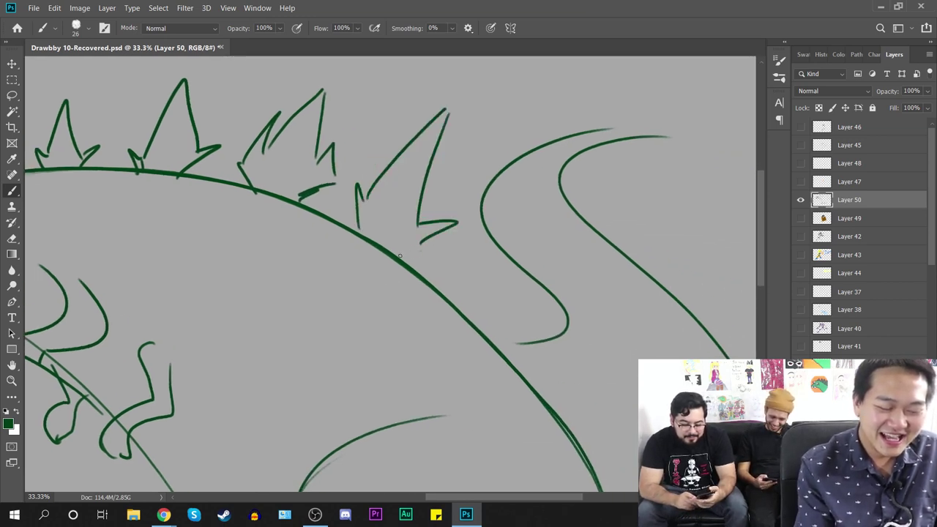
Step: Draw two smaller spikes down the lower back and a jagged plate on the base of the raised tail
{"action": "mouse_move", "coordinate": [440, 283]}
{"action": "left_mouse_down"}
{"action": "mouse_move", "coordinate": [411, 224]}
{"action": "mouse_move", "coordinate": [409, 245]}
{"action": "mouse_move", "coordinate": [459, 232]}
{"action": "mouse_move", "coordinate": [422, 271]}
{"action": "left_mouse_up"}
{"action": "mouse_move", "coordinate": [500, 345]}
{"action": "left_mouse_down"}
{"action": "mouse_move", "coordinate": [440, 282]}
{"action": "mouse_move", "coordinate": [442, 210]}
{"action": "mouse_move", "coordinate": [432, 281]}
{"action": "mouse_move", "coordinate": [440, 286]}
{"action": "left_mouse_up"}
{"action": "left_click_drag", "start_coordinate": [462, 360], "coordinate": [380, 383]}
{"action": "mouse_move", "coordinate": [407, 285]}
{"action": "left_mouse_down"}
{"action": "mouse_move", "coordinate": [392, 243]}
{"action": "mouse_move", "coordinate": [432, 259]}
{"action": "mouse_move", "coordinate": [407, 294]}
{"action": "left_mouse_up"}
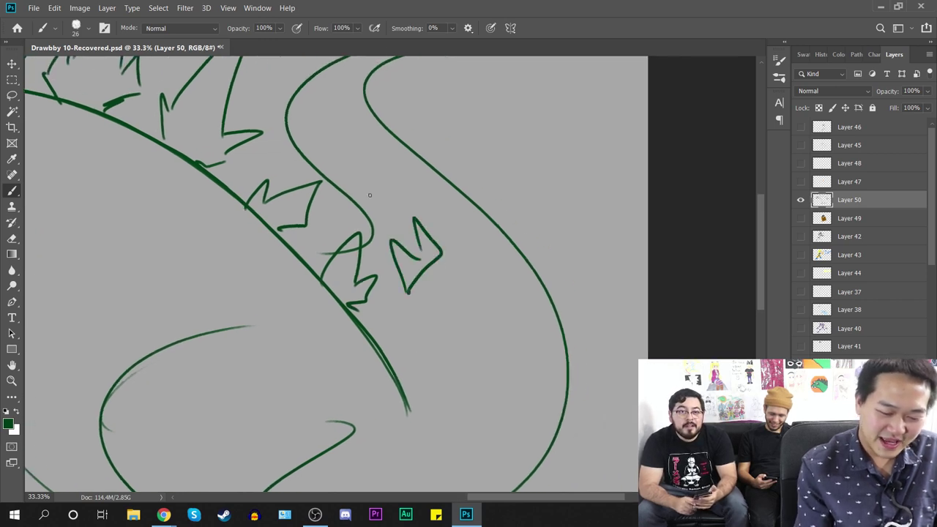
Step: Add progressively smaller spikes up the tail and close the tail outline into a point
{"action": "mouse_move", "coordinate": [411, 184]}
{"action": "left_mouse_down"}
{"action": "mouse_move", "coordinate": [400, 202]}
{"action": "mouse_move", "coordinate": [402, 181]}
{"action": "left_mouse_up"}
{"action": "left_click_drag", "start_coordinate": [432, 235], "coordinate": [482, 335]}
{"action": "mouse_move", "coordinate": [394, 249]}
{"action": "left_mouse_down"}
{"action": "mouse_move", "coordinate": [377, 244]}
{"action": "mouse_move", "coordinate": [390, 252]}
{"action": "left_mouse_up"}
{"action": "mouse_move", "coordinate": [395, 210]}
{"action": "left_mouse_down"}
{"action": "mouse_move", "coordinate": [377, 195]}
{"action": "mouse_move", "coordinate": [427, 132]}
{"action": "mouse_move", "coordinate": [447, 145]}
{"action": "mouse_move", "coordinate": [571, 163]}
{"action": "left_mouse_up"}
{"action": "mouse_move", "coordinate": [571, 164]}
{"action": "left_mouse_down"}
{"action": "mouse_move", "coordinate": [452, 164]}
{"action": "mouse_move", "coordinate": [429, 175]}
{"action": "left_mouse_up"}
{"action": "key", "text": "ctrl+minus"}
{"action": "key", "text": "ctrl+minus"}
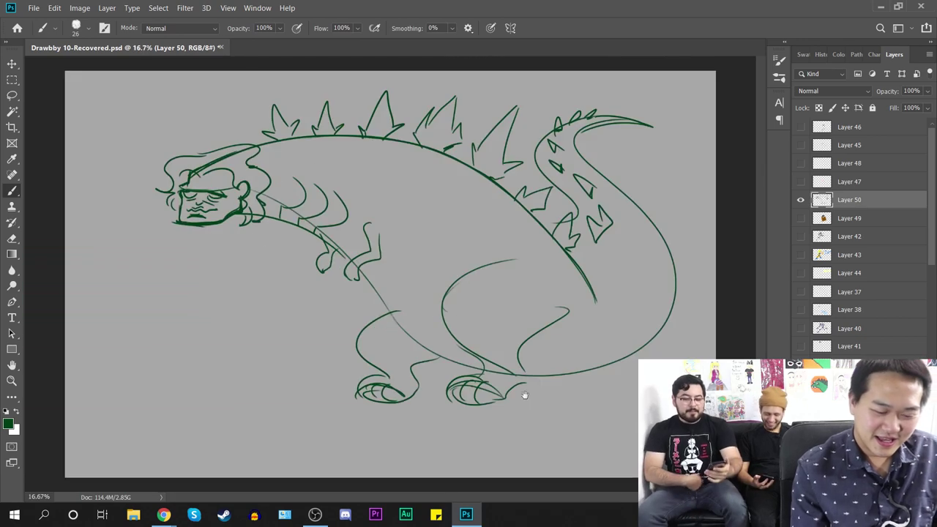
Step: Create a new empty layer directly beneath the dinosaur line art for the colouring
{"action": "key", "text": "ctrl+plus"}
{"action": "key", "text": "ctrl+plus"}
{"action": "left_click_drag", "start_coordinate": [277, 178], "coordinate": [582, 300]}
{"action": "key", "text": "ctrl+plus"}
{"action": "left_click", "coordinate": [837, 220]}
{"action": "key", "text": "ctrl+shift+alt+n"}
{"action": "left_click_drag", "start_coordinate": [440, 328], "coordinate": [502, 381]}
{"action": "key", "text": "ctrl+plus"}
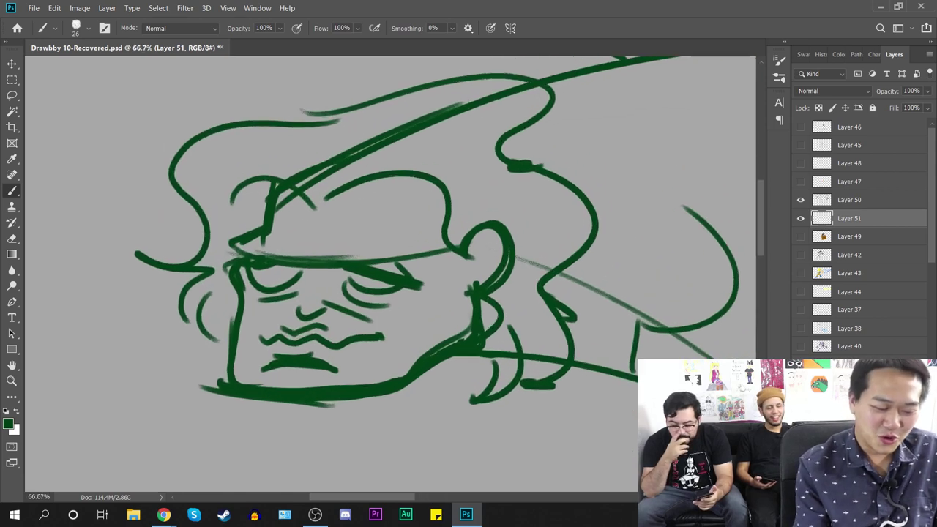
Step: Set the foreground colour to the very dark green 001608 and the brush size to 75 px
{"action": "left_click", "coordinate": [8, 423]}
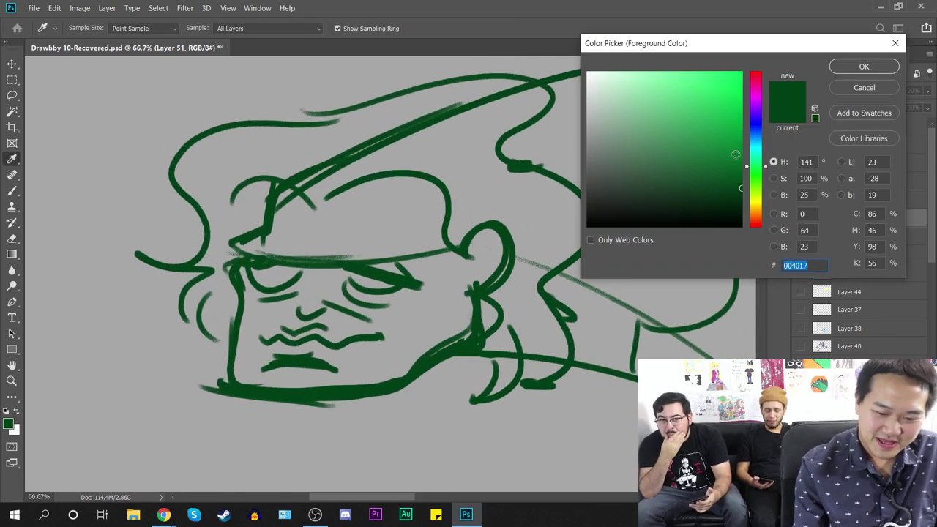
{"action": "type", "text": "001407"}
{"action": "left_click", "coordinate": [853, 68]}
{"action": "key", "text": "b"}
{"action": "right_click", "coordinate": [366, 164]}
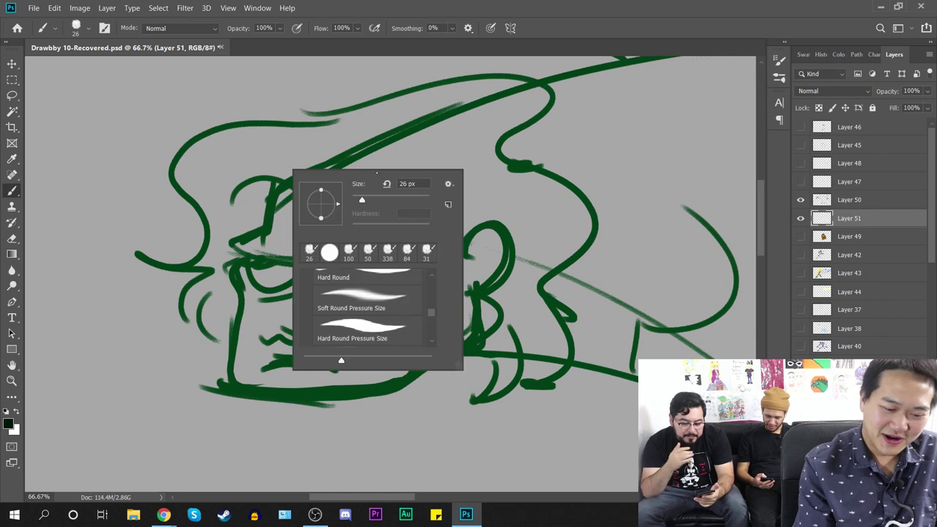
{"action": "left_click", "coordinate": [383, 198]}
{"action": "left_click", "coordinate": [247, 169]}
Step: Fill the wavy hair, including the side locks and the locks behind the ear, with the very dark green
{"action": "mouse_move", "coordinate": [242, 137]}
{"action": "left_mouse_down"}
{"action": "mouse_move", "coordinate": [222, 167]}
{"action": "mouse_move", "coordinate": [191, 146]}
{"action": "mouse_move", "coordinate": [220, 227]}
{"action": "mouse_move", "coordinate": [214, 256]}
{"action": "mouse_move", "coordinate": [249, 187]}
{"action": "mouse_move", "coordinate": [253, 219]}
{"action": "mouse_move", "coordinate": [267, 176]}
{"action": "mouse_move", "coordinate": [290, 172]}
{"action": "mouse_move", "coordinate": [229, 145]}
{"action": "mouse_move", "coordinate": [385, 121]}
{"action": "mouse_move", "coordinate": [300, 169]}
{"action": "mouse_move", "coordinate": [399, 117]}
{"action": "mouse_move", "coordinate": [344, 121]}
{"action": "mouse_move", "coordinate": [308, 172]}
{"action": "mouse_move", "coordinate": [311, 194]}
{"action": "mouse_move", "coordinate": [331, 177]}
{"action": "mouse_move", "coordinate": [439, 154]}
{"action": "mouse_move", "coordinate": [454, 220]}
{"action": "mouse_move", "coordinate": [490, 185]}
{"action": "mouse_move", "coordinate": [520, 234]}
{"action": "mouse_move", "coordinate": [521, 296]}
{"action": "mouse_move", "coordinate": [496, 343]}
{"action": "mouse_move", "coordinate": [500, 388]}
{"action": "mouse_move", "coordinate": [531, 322]}
{"action": "mouse_move", "coordinate": [549, 352]}
{"action": "mouse_move", "coordinate": [537, 382]}
{"action": "mouse_move", "coordinate": [548, 314]}
{"action": "mouse_move", "coordinate": [559, 341]}
{"action": "mouse_move", "coordinate": [521, 280]}
{"action": "mouse_move", "coordinate": [558, 220]}
{"action": "mouse_move", "coordinate": [563, 257]}
{"action": "mouse_move", "coordinate": [570, 209]}
{"action": "mouse_move", "coordinate": [549, 218]}
{"action": "mouse_move", "coordinate": [450, 153]}
{"action": "mouse_move", "coordinate": [410, 110]}
{"action": "mouse_move", "coordinate": [472, 89]}
{"action": "mouse_move", "coordinate": [520, 92]}
{"action": "mouse_move", "coordinate": [469, 88]}
{"action": "mouse_move", "coordinate": [495, 107]}
{"action": "mouse_move", "coordinate": [487, 140]}
{"action": "mouse_move", "coordinate": [538, 103]}
{"action": "mouse_move", "coordinate": [442, 158]}
{"action": "mouse_move", "coordinate": [498, 214]}
{"action": "mouse_move", "coordinate": [474, 232]}
{"action": "mouse_move", "coordinate": [558, 204]}
{"action": "mouse_move", "coordinate": [577, 245]}
{"action": "mouse_move", "coordinate": [555, 314]}
{"action": "left_mouse_up"}
{"action": "mouse_move", "coordinate": [220, 249]}
{"action": "left_mouse_down"}
{"action": "mouse_move", "coordinate": [218, 276]}
{"action": "mouse_move", "coordinate": [187, 322]}
{"action": "mouse_move", "coordinate": [213, 286]}
{"action": "mouse_move", "coordinate": [216, 326]}
{"action": "mouse_move", "coordinate": [234, 309]}
{"action": "mouse_move", "coordinate": [220, 255]}
{"action": "mouse_move", "coordinate": [249, 260]}
{"action": "left_mouse_up"}
{"action": "key", "text": "ctrl+minus"}
{"action": "key", "text": "ctrl+minus"}
{"action": "key", "text": "ctrl+minus"}
{"action": "key", "text": "ctrl+minus"}
{"action": "key", "text": "ctrl+minus"}
{"action": "key", "text": "ctrl+minus"}
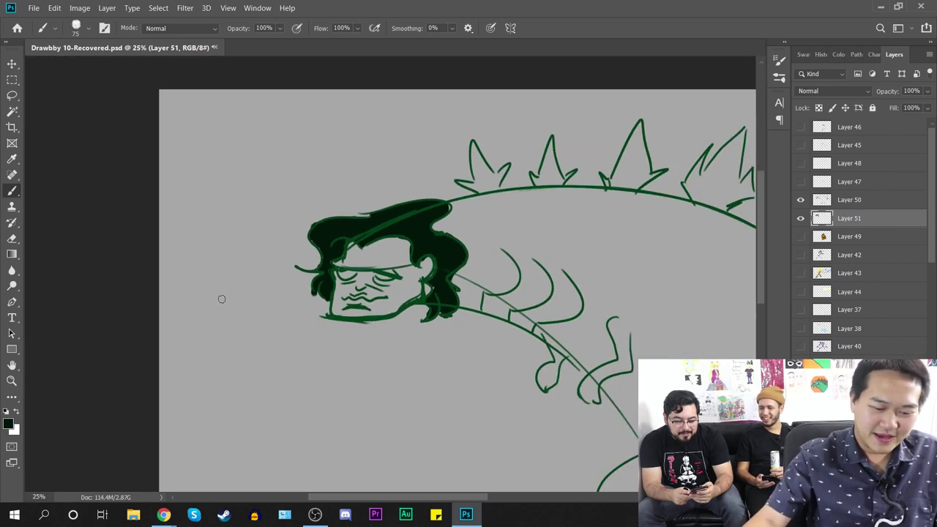
Step: Darken the dinosaur line art on Layer 50 with a lowered Brightness/Contrast brightness
{"action": "key", "text": "ctrl+plus"}
{"action": "key", "text": "alt+bracketright"}
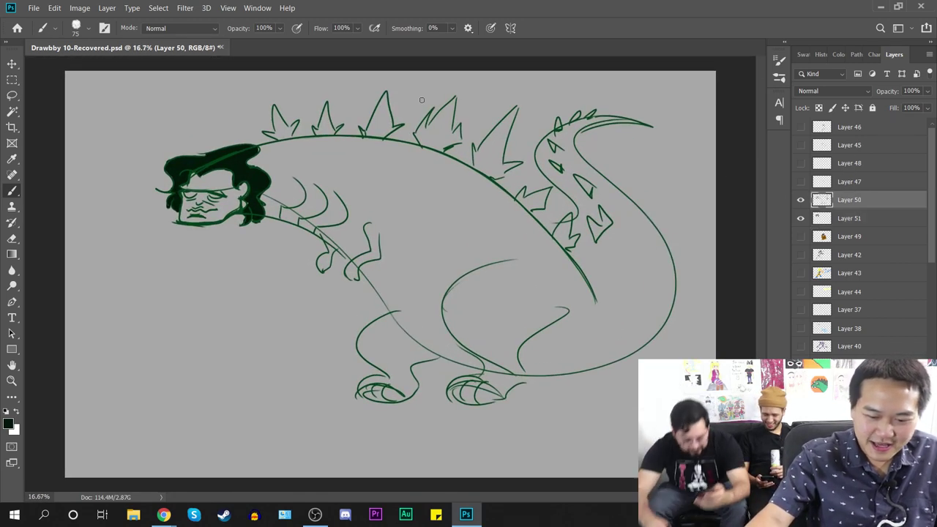
{"action": "left_click", "coordinate": [80, 7]}
{"action": "mouse_move", "coordinate": [110, 39]}
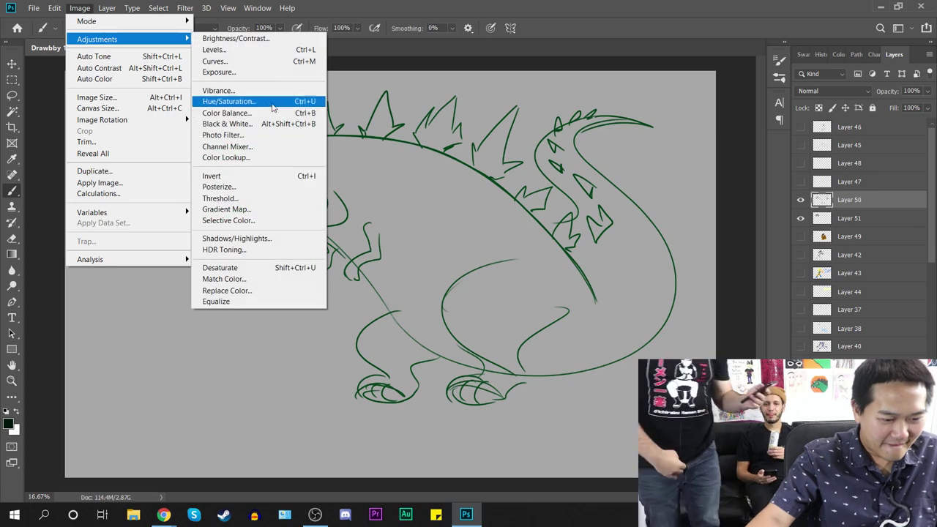
{"action": "left_click", "coordinate": [264, 38]}
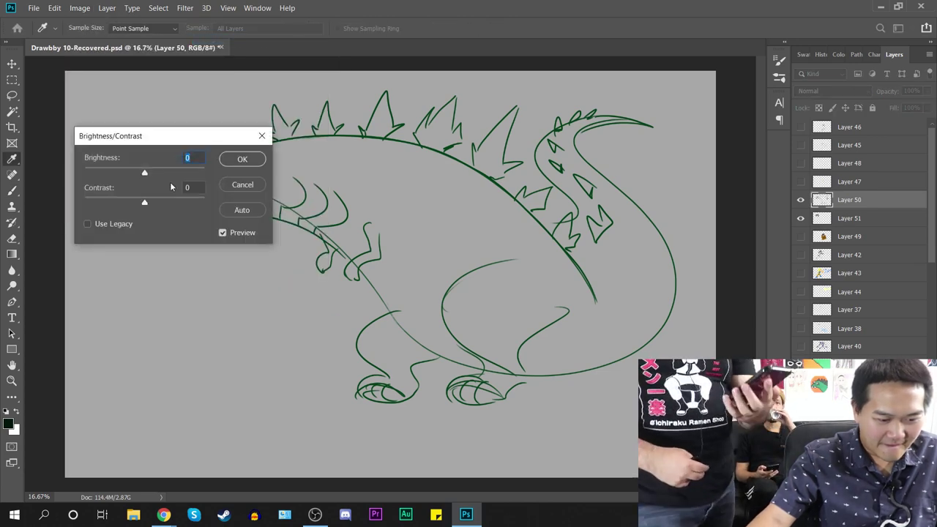
{"action": "left_click_drag", "start_coordinate": [136, 173], "coordinate": [104, 170]}
{"action": "left_click", "coordinate": [242, 159]}
{"action": "key", "text": "b"}
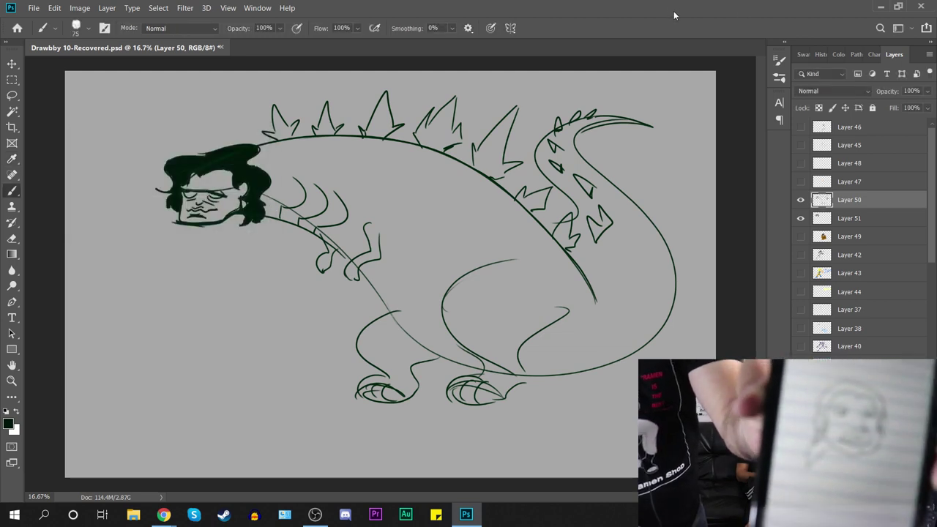
{"action": "key", "text": "ctrl+plus"}
{"action": "left_click_drag", "start_coordinate": [217, 215], "coordinate": [441, 291]}
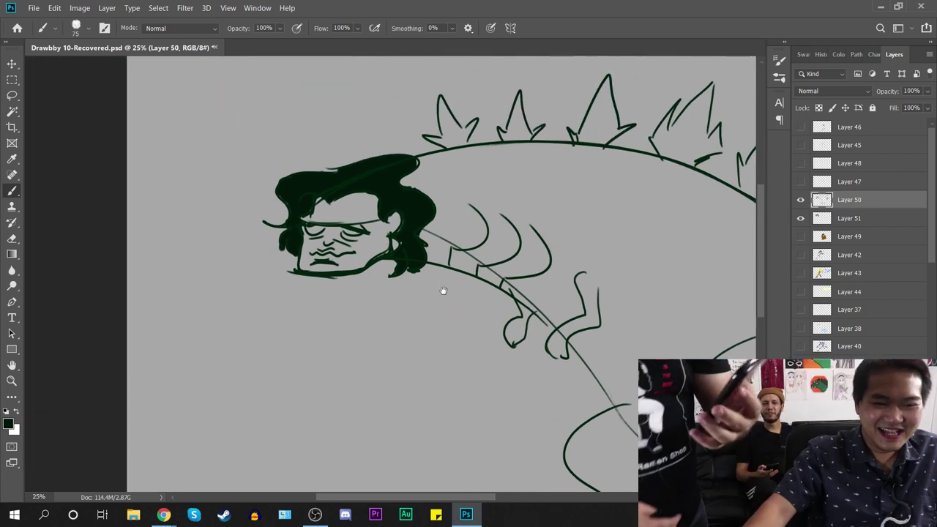
{"action": "key", "text": "ctrl+plus"}
{"action": "left_click_drag", "start_coordinate": [491, 208], "coordinate": [217, 203]}
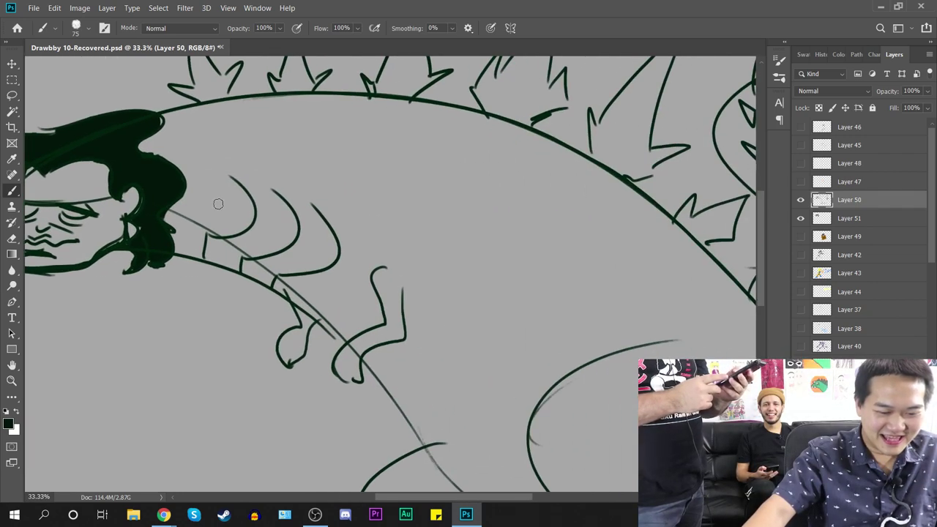
{"action": "key", "text": "ctrl+minus"}
{"action": "key", "text": "ctrl+minus"}
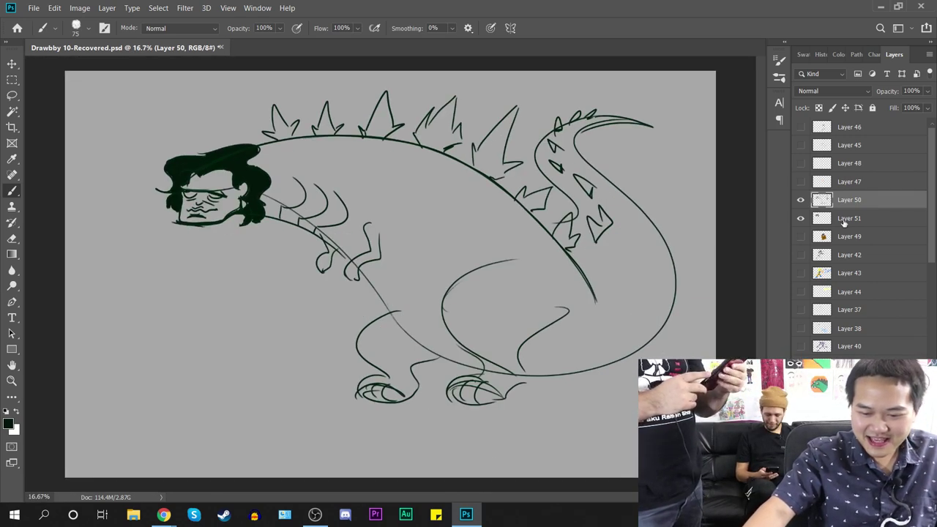
Step: Make Layer 51 active and set the foreground colour to the teal 006b62 for the body
{"action": "left_click", "coordinate": [846, 218]}
{"action": "key", "text": "ctrl+plus"}
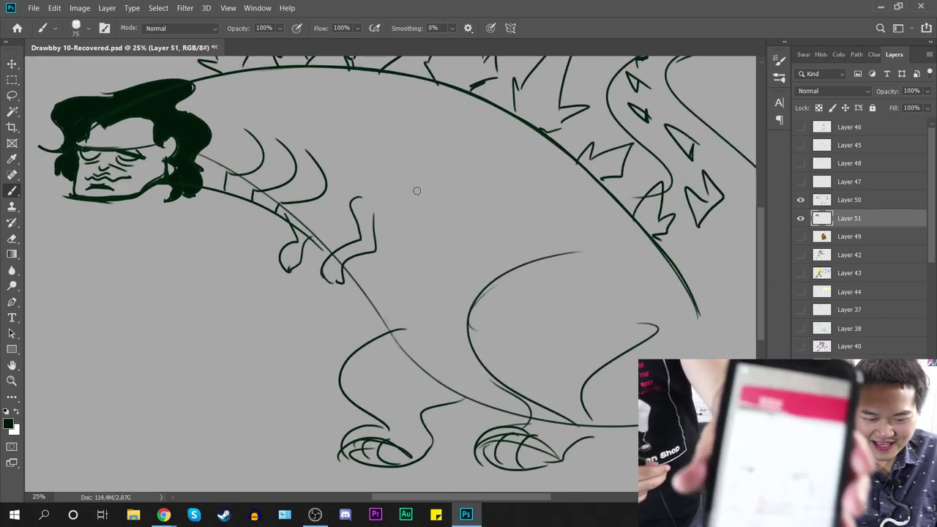
{"action": "key", "text": "ctrl+minus"}
{"action": "left_click", "coordinate": [9, 423]}
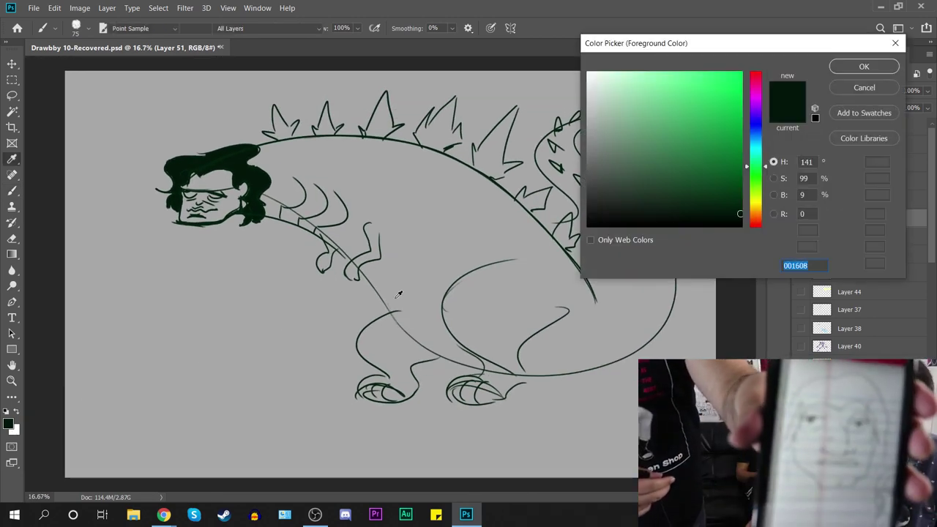
{"action": "left_click", "coordinate": [737, 198]}
{"action": "mouse_move", "coordinate": [746, 169]}
{"action": "left_mouse_down"}
{"action": "mouse_move", "coordinate": [762, 165]}
{"action": "mouse_move", "coordinate": [756, 151]}
{"action": "mouse_move", "coordinate": [762, 184]}
{"action": "mouse_move", "coordinate": [767, 154]}
{"action": "left_mouse_up"}
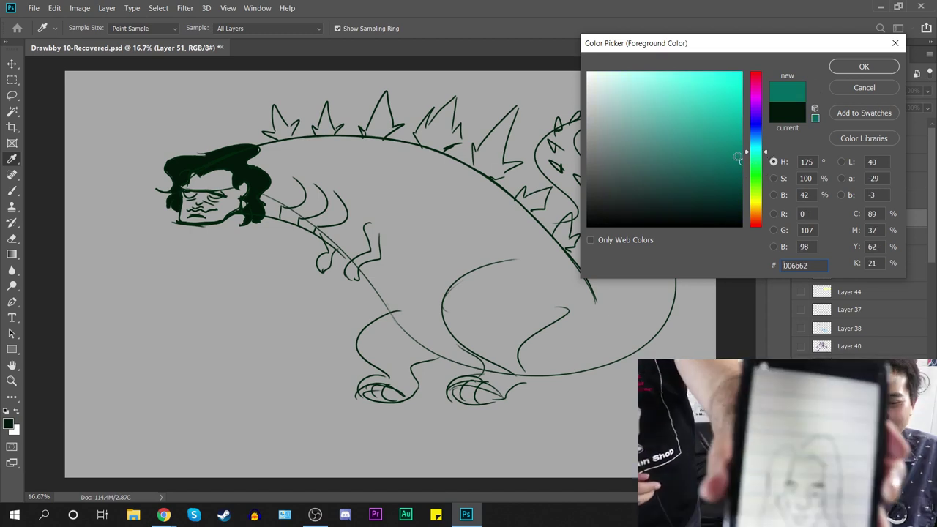
{"action": "left_click", "coordinate": [848, 63]}
{"action": "key", "text": "b"}
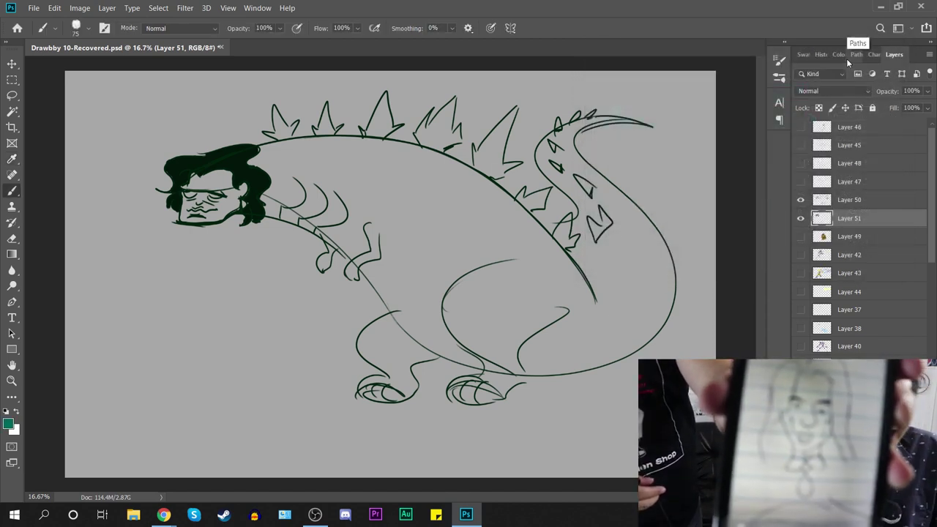
{"action": "key", "text": "s"}
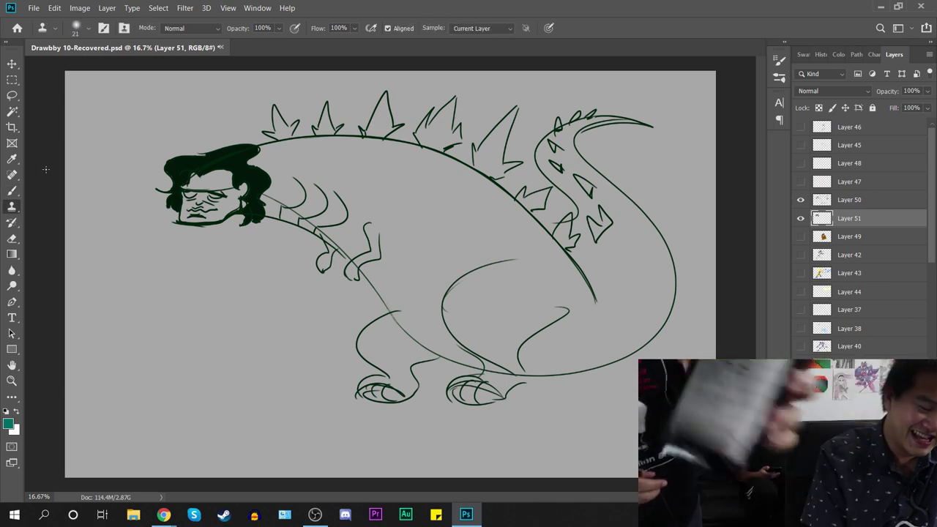
{"action": "key", "text": "ctrl+plus"}
{"action": "left_click_drag", "start_coordinate": [337, 153], "coordinate": [586, 274]}
{"action": "key", "text": "ctrl+plus"}
{"action": "key", "text": "ctrl+plus"}
{"action": "key", "text": "ctrl+minus"}
{"action": "key", "text": "ctrl+minus"}
{"action": "mouse_move", "coordinate": [630, 347]}
{"action": "left_mouse_down"}
{"action": "mouse_move", "coordinate": [314, 184]}
{"action": "mouse_move", "coordinate": [299, 165]}
{"action": "left_mouse_up"}
{"action": "key", "text": "ctrl+minus"}
{"action": "right_click", "coordinate": [455, 211]}
{"action": "left_click", "coordinate": [571, 240]}
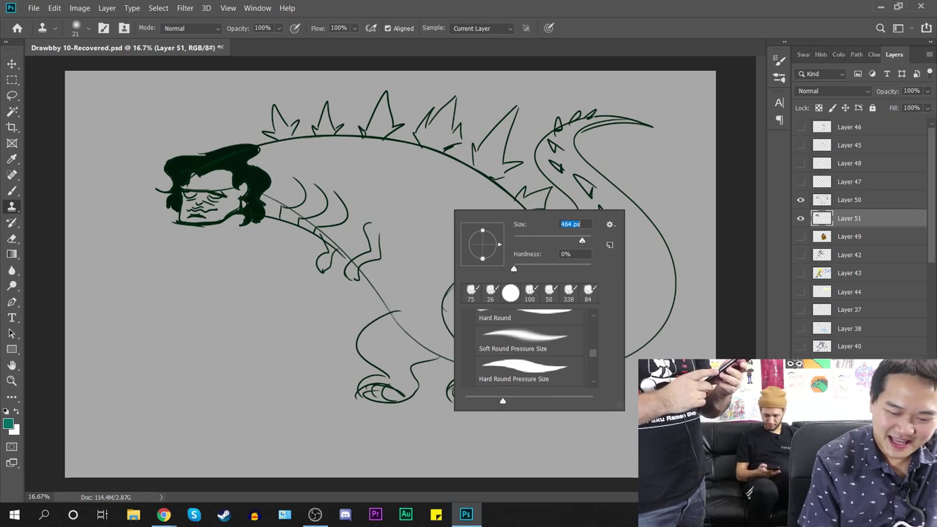
{"action": "left_click", "coordinate": [429, 232]}
{"action": "left_click", "coordinate": [429, 232]}
{"action": "left_click", "coordinate": [481, 210]}
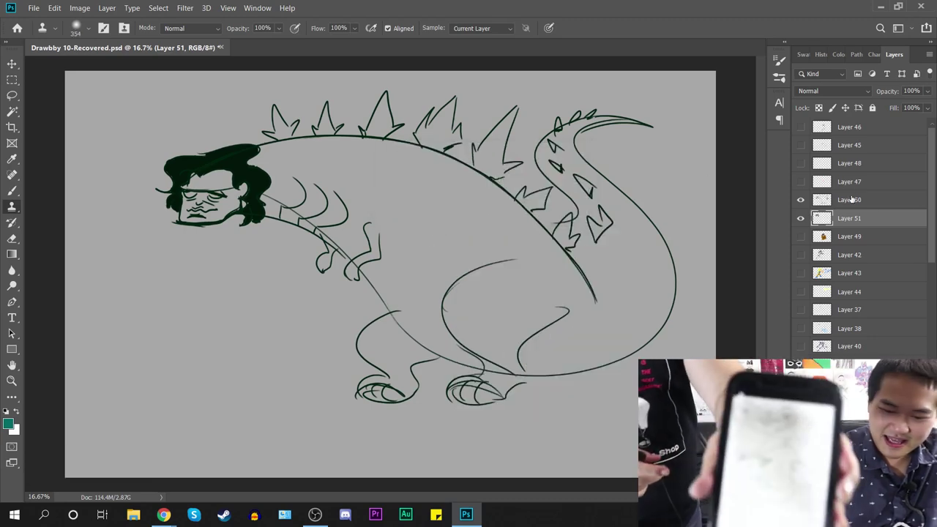
{"action": "left_click", "coordinate": [852, 200]}
{"action": "left_click", "coordinate": [834, 213]}
{"action": "left_click", "coordinate": [352, 196]}
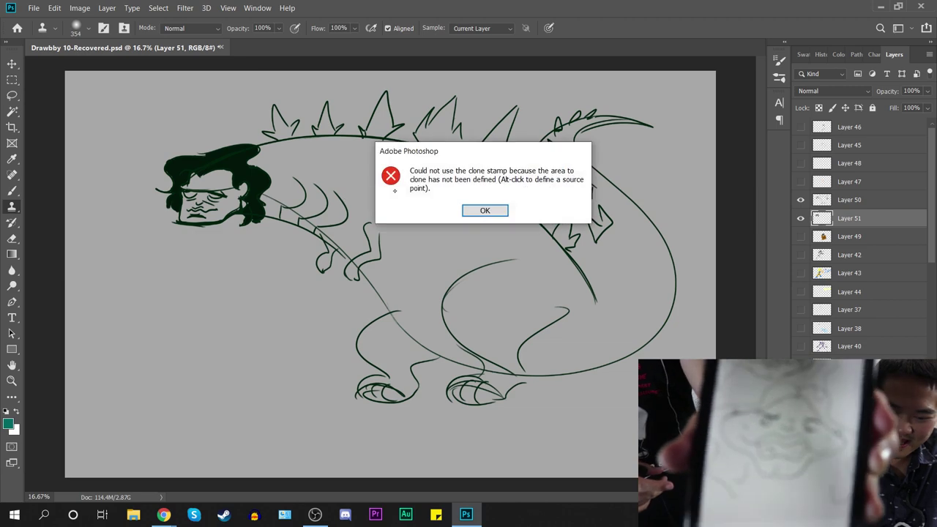
{"action": "left_click", "coordinate": [502, 209]}
Step: Set the Brush tool to 5000 px and dab a faint teal haze over the middle of the dinosaur
{"action": "key", "text": "b"}
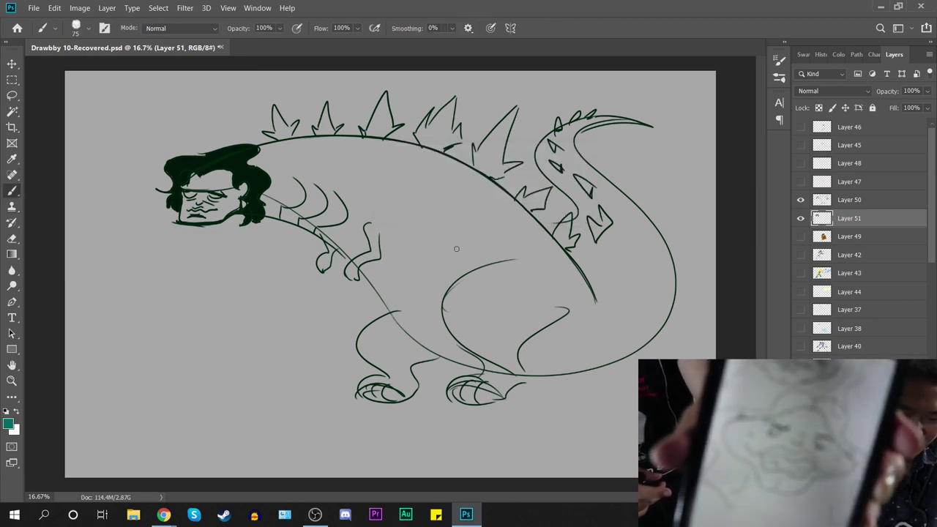
{"action": "right_click", "coordinate": [485, 244]}
{"action": "key", "text": "Return"}
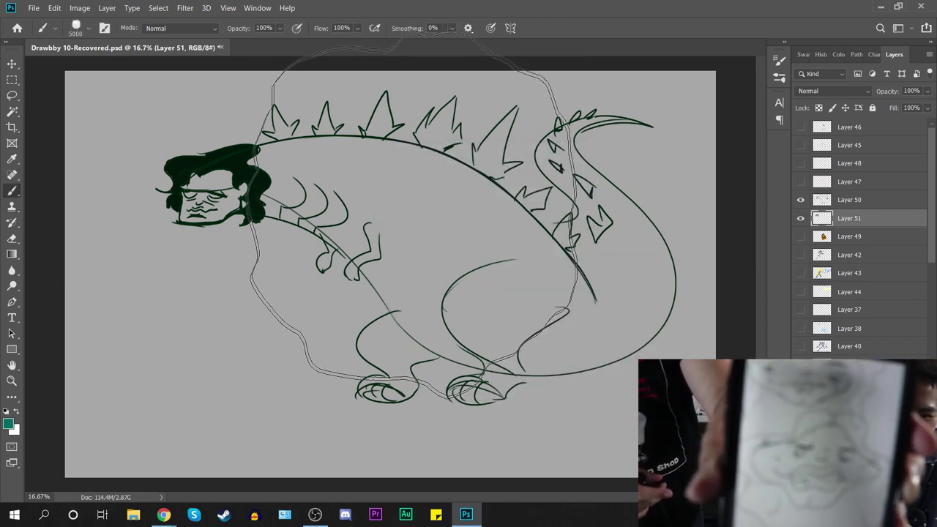
{"action": "left_click", "coordinate": [410, 219]}
{"action": "right_click", "coordinate": [515, 219]}
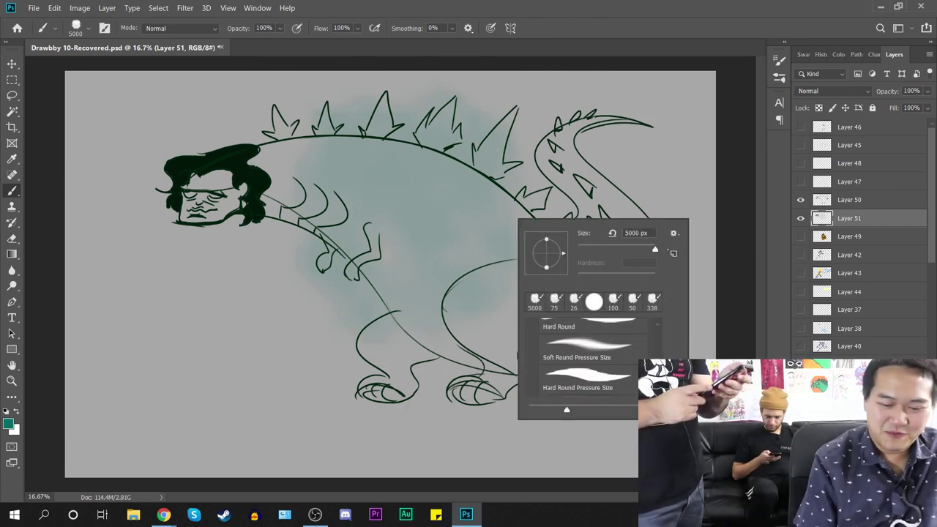
{"action": "left_click_drag", "start_coordinate": [617, 250], "coordinate": [613, 250]}
{"action": "left_click", "coordinate": [403, 219]}
{"action": "left_click_drag", "start_coordinate": [419, 203], "coordinate": [362, 213]}
{"action": "key", "text": "ctrl+z"}
Step: Paint the body, legs and most of the tail solid teal with a 432 px brush, undoing the last stroke
{"action": "right_click", "coordinate": [452, 209]}
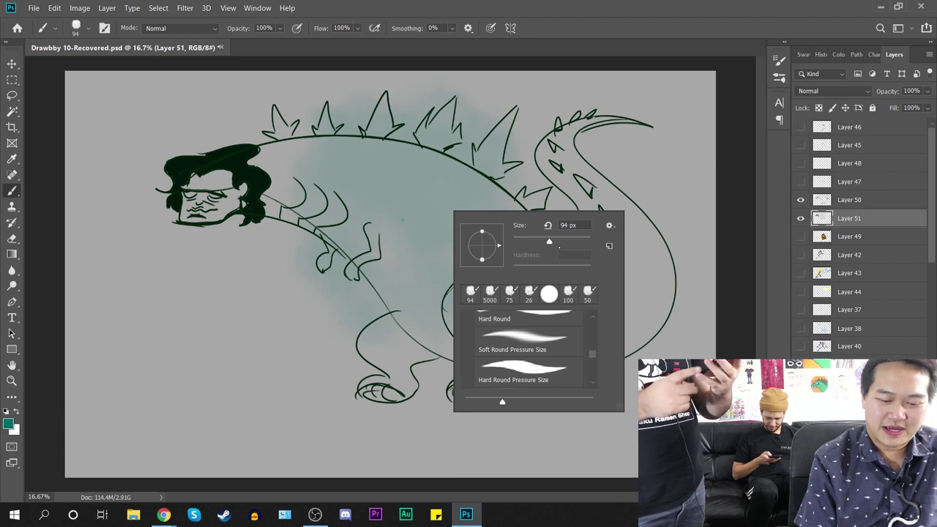
{"action": "left_click_drag", "start_coordinate": [580, 244], "coordinate": [583, 245]}
{"action": "mouse_move", "coordinate": [416, 209]}
{"action": "left_mouse_down"}
{"action": "mouse_move", "coordinate": [369, 216]}
{"action": "mouse_move", "coordinate": [311, 160]}
{"action": "mouse_move", "coordinate": [281, 157]}
{"action": "mouse_move", "coordinate": [299, 164]}
{"action": "mouse_move", "coordinate": [310, 156]}
{"action": "mouse_move", "coordinate": [286, 192]}
{"action": "mouse_move", "coordinate": [310, 201]}
{"action": "mouse_move", "coordinate": [309, 216]}
{"action": "mouse_move", "coordinate": [360, 238]}
{"action": "mouse_move", "coordinate": [334, 223]}
{"action": "mouse_move", "coordinate": [409, 297]}
{"action": "mouse_move", "coordinate": [373, 217]}
{"action": "mouse_move", "coordinate": [407, 265]}
{"action": "mouse_move", "coordinate": [322, 159]}
{"action": "mouse_move", "coordinate": [276, 150]}
{"action": "mouse_move", "coordinate": [391, 170]}
{"action": "mouse_move", "coordinate": [316, 152]}
{"action": "mouse_move", "coordinate": [401, 165]}
{"action": "mouse_move", "coordinate": [392, 156]}
{"action": "mouse_move", "coordinate": [406, 170]}
{"action": "mouse_move", "coordinate": [462, 176]}
{"action": "mouse_move", "coordinate": [427, 171]}
{"action": "mouse_move", "coordinate": [522, 233]}
{"action": "mouse_move", "coordinate": [445, 190]}
{"action": "mouse_move", "coordinate": [462, 214]}
{"action": "mouse_move", "coordinate": [417, 242]}
{"action": "mouse_move", "coordinate": [441, 256]}
{"action": "mouse_move", "coordinate": [403, 248]}
{"action": "mouse_move", "coordinate": [408, 279]}
{"action": "mouse_move", "coordinate": [458, 253]}
{"action": "mouse_move", "coordinate": [508, 256]}
{"action": "mouse_move", "coordinate": [466, 198]}
{"action": "mouse_move", "coordinate": [509, 228]}
{"action": "mouse_move", "coordinate": [469, 184]}
{"action": "mouse_move", "coordinate": [534, 239]}
{"action": "mouse_move", "coordinate": [520, 220]}
{"action": "mouse_move", "coordinate": [569, 286]}
{"action": "mouse_move", "coordinate": [522, 288]}
{"action": "mouse_move", "coordinate": [482, 308]}
{"action": "mouse_move", "coordinate": [474, 288]}
{"action": "mouse_move", "coordinate": [488, 281]}
{"action": "mouse_move", "coordinate": [581, 311]}
{"action": "mouse_move", "coordinate": [593, 330]}
{"action": "mouse_move", "coordinate": [546, 355]}
{"action": "mouse_move", "coordinate": [535, 350]}
{"action": "mouse_move", "coordinate": [615, 286]}
{"action": "mouse_move", "coordinate": [596, 320]}
{"action": "mouse_move", "coordinate": [577, 296]}
{"action": "mouse_move", "coordinate": [595, 231]}
{"action": "mouse_move", "coordinate": [579, 186]}
{"action": "mouse_move", "coordinate": [600, 245]}
{"action": "mouse_move", "coordinate": [623, 246]}
{"action": "mouse_move", "coordinate": [619, 214]}
{"action": "mouse_move", "coordinate": [648, 245]}
{"action": "mouse_move", "coordinate": [648, 313]}
{"action": "mouse_move", "coordinate": [654, 279]}
{"action": "mouse_move", "coordinate": [642, 320]}
{"action": "mouse_move", "coordinate": [609, 337]}
{"action": "mouse_move", "coordinate": [415, 320]}
{"action": "mouse_move", "coordinate": [372, 343]}
{"action": "mouse_move", "coordinate": [399, 380]}
{"action": "mouse_move", "coordinate": [381, 384]}
{"action": "mouse_move", "coordinate": [392, 392]}
{"action": "mouse_move", "coordinate": [428, 344]}
{"action": "mouse_move", "coordinate": [529, 335]}
{"action": "mouse_move", "coordinate": [502, 383]}
{"action": "left_mouse_up"}
{"action": "key", "text": "ctrl+z"}
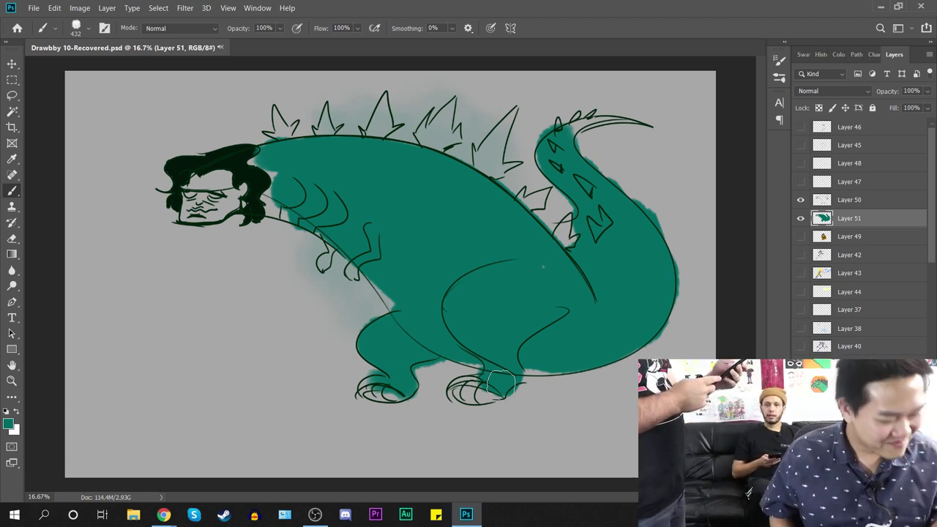
Step: Fill the two small arms and the nearby chest edge with teal using a 42 px brush
{"action": "key", "text": "ctrl+plus"}
{"action": "key", "text": "ctrl+plus"}
{"action": "key", "text": "ctrl+plus"}
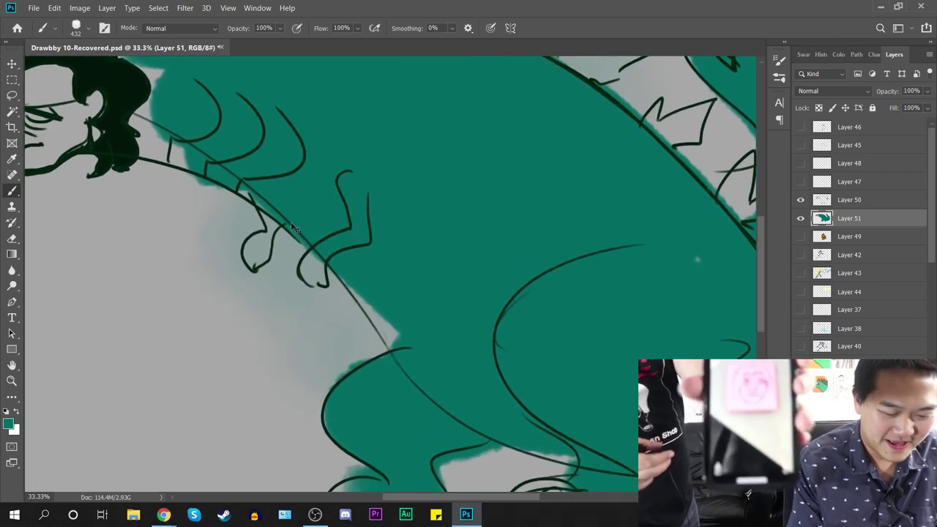
{"action": "right_click", "coordinate": [316, 200]}
{"action": "type", "text": "42"}
{"action": "key", "text": "Return"}
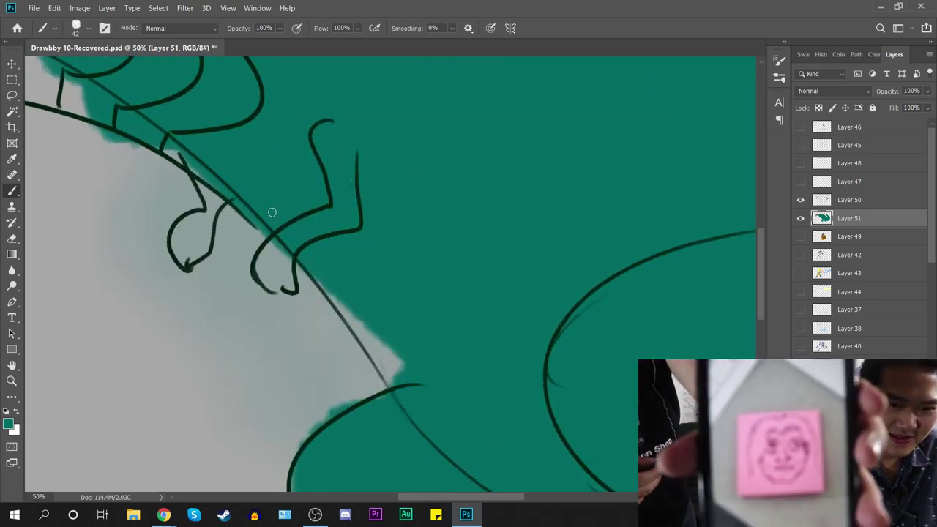
{"action": "mouse_move", "coordinate": [289, 229]}
{"action": "left_mouse_down"}
{"action": "mouse_move", "coordinate": [266, 272]}
{"action": "mouse_move", "coordinate": [270, 287]}
{"action": "mouse_move", "coordinate": [286, 253]}
{"action": "mouse_move", "coordinate": [291, 285]}
{"action": "left_mouse_up"}
{"action": "mouse_move", "coordinate": [210, 180]}
{"action": "left_mouse_down"}
{"action": "mouse_move", "coordinate": [213, 206]}
{"action": "mouse_move", "coordinate": [197, 232]}
{"action": "left_mouse_up"}
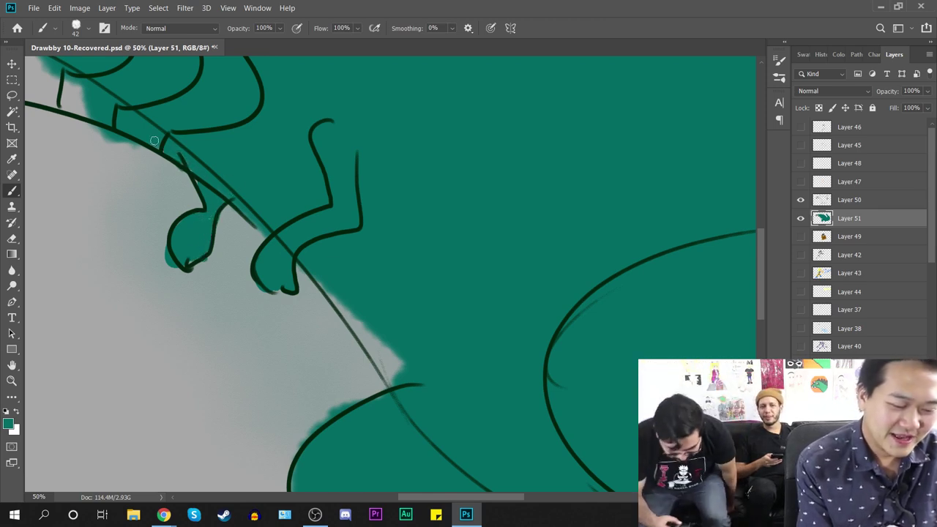
Step: Fill the gap between the hair and the dinosaur's neck with teal using the 42 px brush
{"action": "key", "text": "ctrl+minus"}
{"action": "key", "text": "ctrl+minus"}
{"action": "key", "text": "ctrl+minus"}
{"action": "key", "text": "ctrl+plus"}
{"action": "key", "text": "ctrl+plus"}
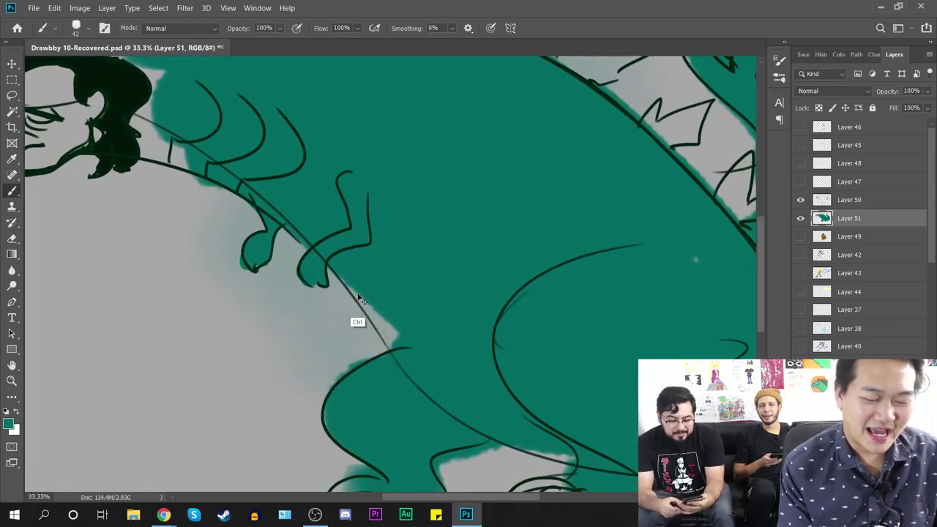
{"action": "left_click_drag", "start_coordinate": [335, 186], "coordinate": [535, 302]}
{"action": "key", "text": "ctrl+plus"}
{"action": "mouse_move", "coordinate": [388, 285]}
{"action": "left_mouse_down"}
{"action": "mouse_move", "coordinate": [421, 298]}
{"action": "mouse_move", "coordinate": [324, 259]}
{"action": "left_mouse_up"}
{"action": "mouse_move", "coordinate": [333, 226]}
{"action": "left_mouse_down"}
{"action": "mouse_move", "coordinate": [369, 244]}
{"action": "mouse_move", "coordinate": [364, 280]}
{"action": "mouse_move", "coordinate": [396, 286]}
{"action": "left_mouse_up"}
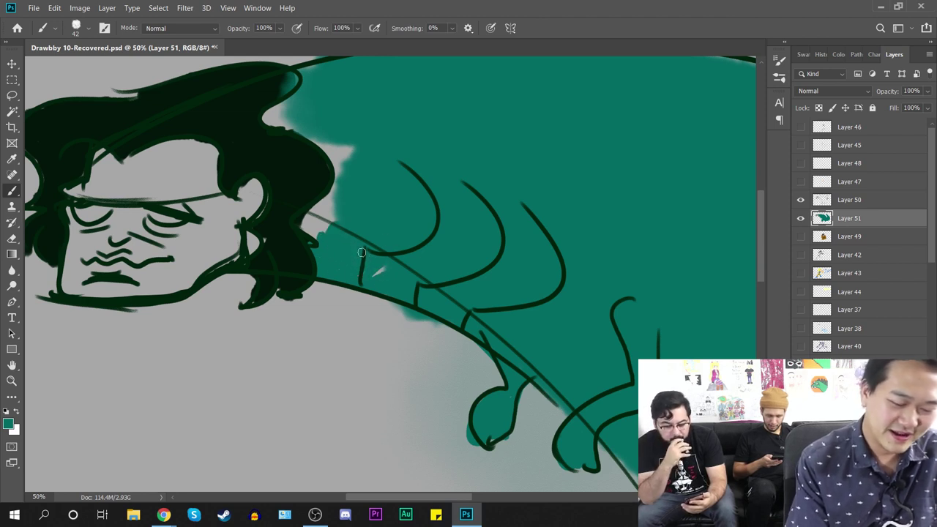
{"action": "mouse_move", "coordinate": [312, 233]}
{"action": "left_mouse_down"}
{"action": "mouse_move", "coordinate": [328, 198]}
{"action": "mouse_move", "coordinate": [323, 241]}
{"action": "left_mouse_up"}
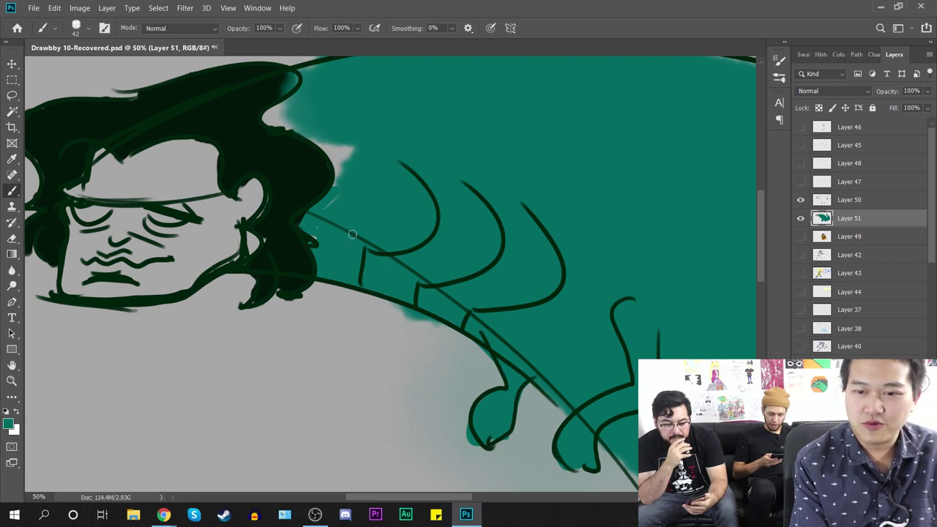
{"action": "mouse_move", "coordinate": [356, 151]}
{"action": "left_mouse_down"}
{"action": "mouse_move", "coordinate": [339, 171]}
{"action": "mouse_move", "coordinate": [340, 148]}
{"action": "mouse_move", "coordinate": [324, 152]}
{"action": "mouse_move", "coordinate": [350, 175]}
{"action": "mouse_move", "coordinate": [322, 142]}
{"action": "mouse_move", "coordinate": [274, 110]}
{"action": "mouse_move", "coordinate": [270, 118]}
{"action": "mouse_move", "coordinate": [284, 115]}
{"action": "mouse_move", "coordinate": [305, 78]}
{"action": "left_mouse_up"}
Step: Fill the uncoloured chest edge between the lower arm and the front thigh with teal
{"action": "key", "text": "ctrl+minus"}
{"action": "key", "text": "ctrl+minus"}
{"action": "key", "text": "ctrl+minus"}
{"action": "key", "text": "ctrl+minus"}
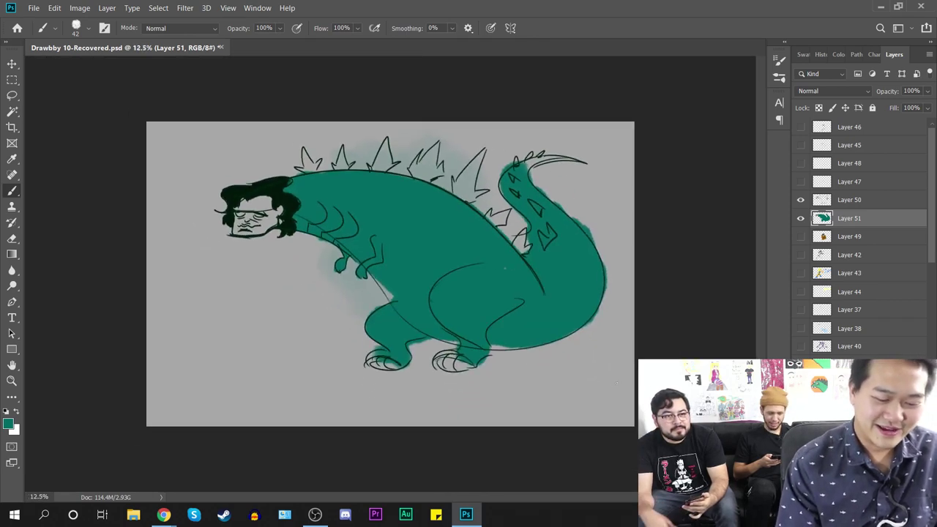
{"action": "key", "text": "ctrl+plus"}
{"action": "key", "text": "ctrl+plus"}
{"action": "mouse_move", "coordinate": [369, 300]}
{"action": "left_mouse_down"}
{"action": "mouse_move", "coordinate": [407, 403]}
{"action": "mouse_move", "coordinate": [322, 283]}
{"action": "mouse_move", "coordinate": [389, 367]}
{"action": "left_mouse_up"}
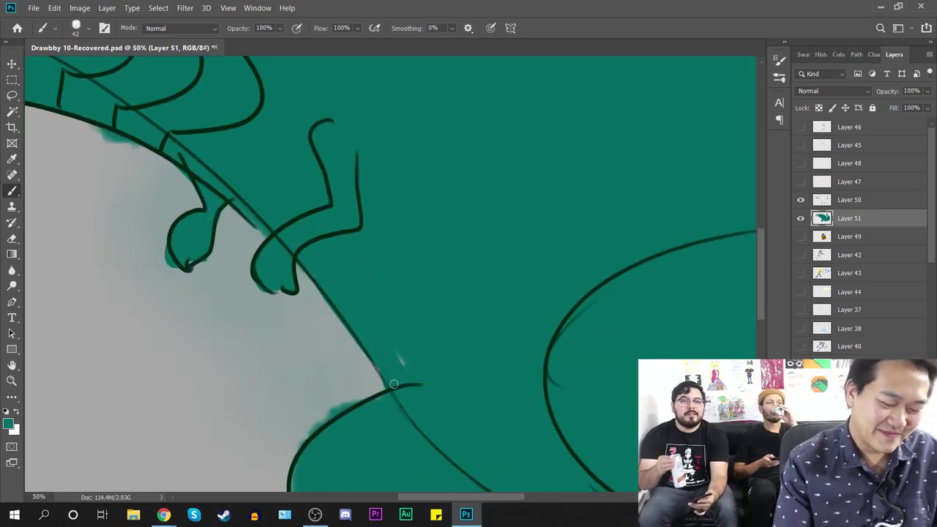
{"action": "key", "text": "ctrl+minus"}
{"action": "key", "text": "ctrl+minus"}
{"action": "key", "text": "ctrl+minus"}
{"action": "key", "text": "ctrl+minus"}
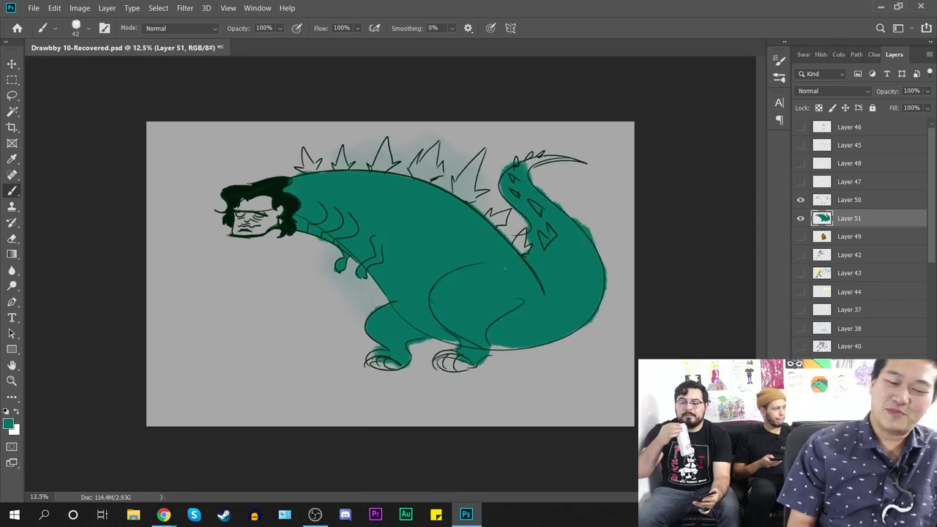
Step: Set the foreground colour to the peach skin tone ffdaa9 for the face and return to the Brush tool
{"action": "key", "text": "ctrl+plus"}
{"action": "key", "text": "ctrl+plus"}
{"action": "key", "text": "ctrl+plus"}
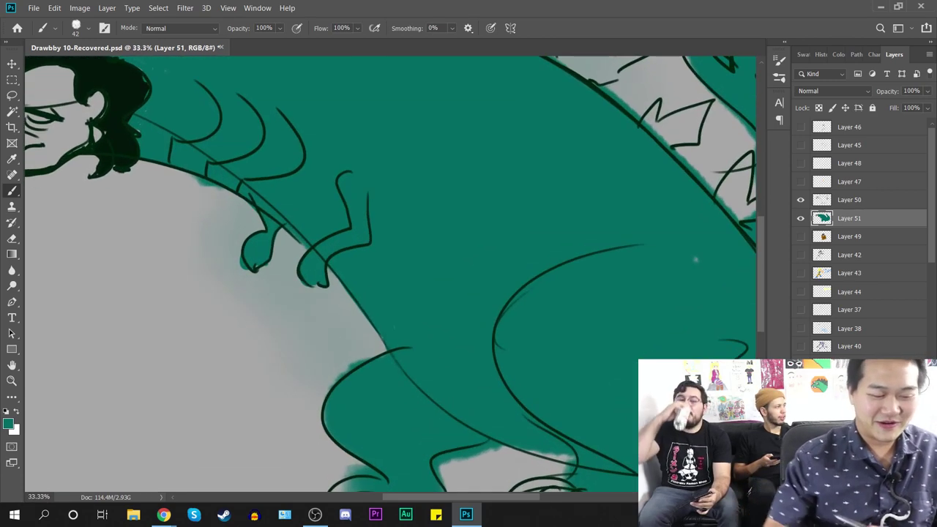
{"action": "left_click_drag", "start_coordinate": [394, 328], "coordinate": [466, 365]}
{"action": "left_click_drag", "start_coordinate": [380, 226], "coordinate": [632, 335]}
{"action": "key", "text": "ctrl+plus"}
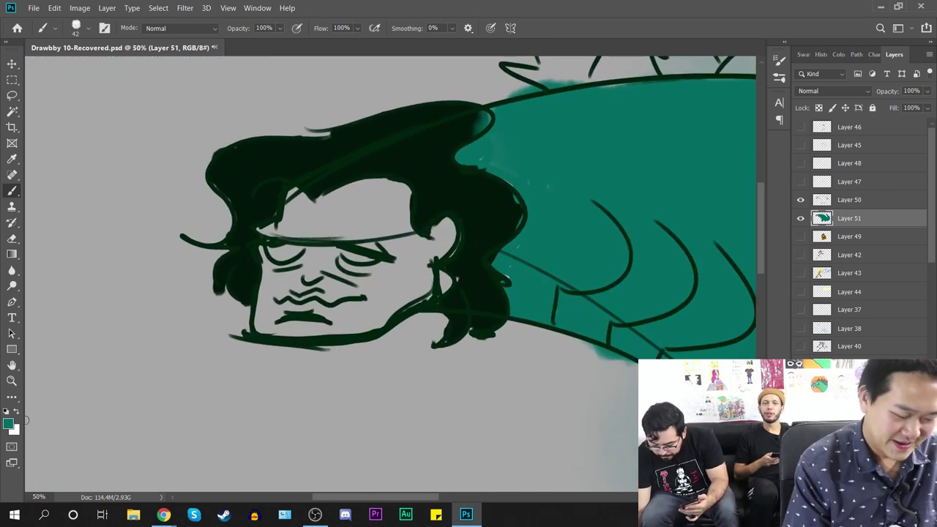
{"action": "left_click", "coordinate": [8, 424]}
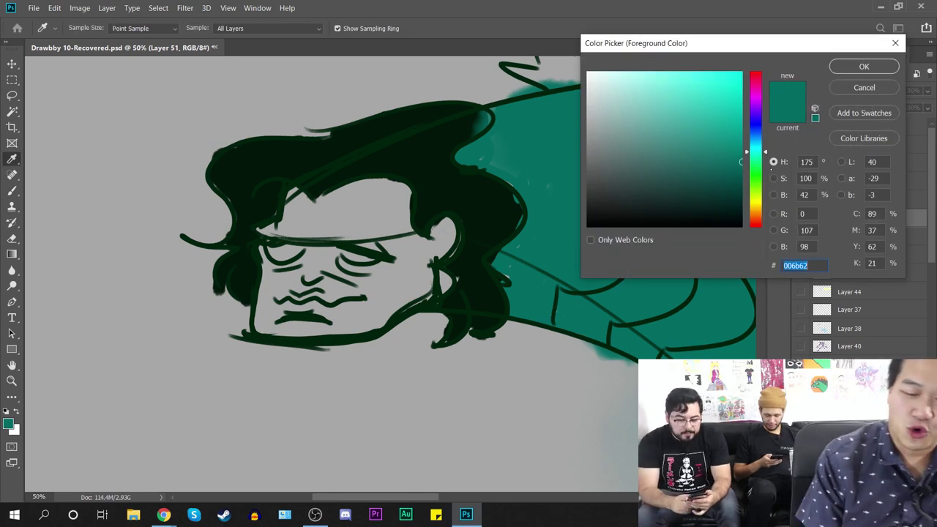
{"action": "type", "text": "006b60"}
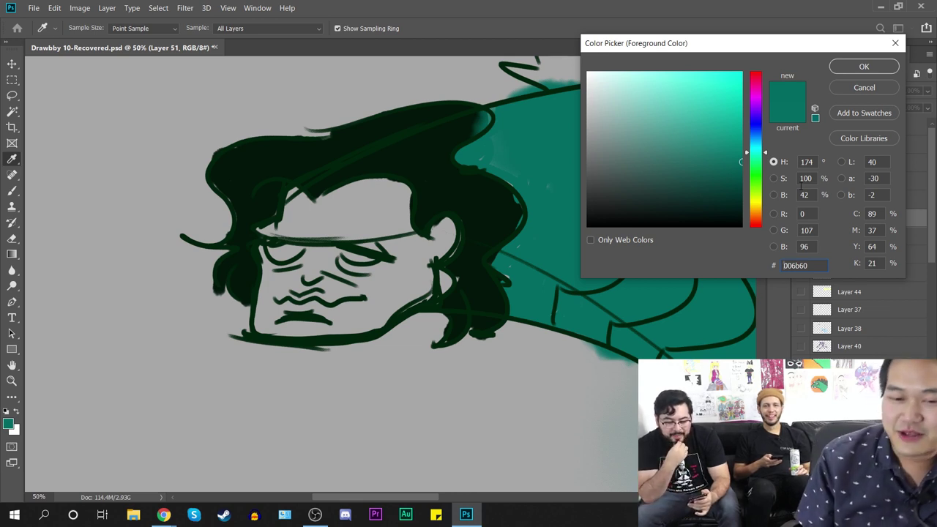
{"action": "left_click_drag", "start_coordinate": [760, 158], "coordinate": [756, 217]}
{"action": "left_click_drag", "start_coordinate": [710, 153], "coordinate": [638, 44]}
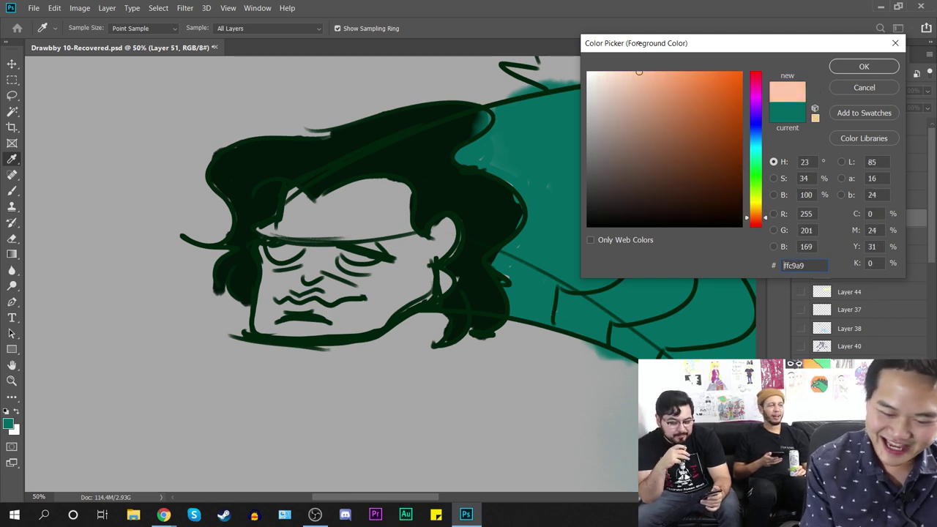
{"action": "mouse_move", "coordinate": [756, 216]}
{"action": "left_mouse_down"}
{"action": "mouse_move", "coordinate": [756, 201]}
{"action": "mouse_move", "coordinate": [756, 212]}
{"action": "left_mouse_up"}
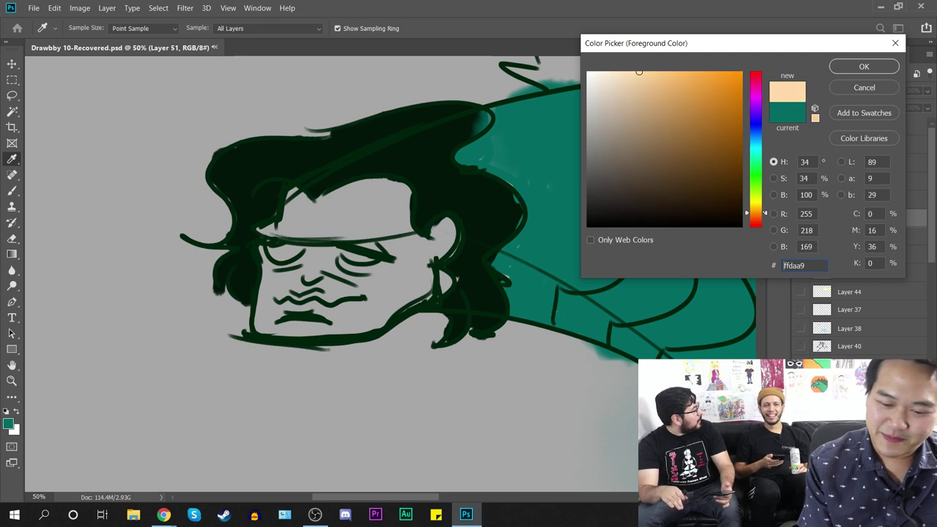
{"action": "left_click", "coordinate": [856, 63]}
{"action": "key", "text": "b"}
Step: Paint part of the forehead and upper face peach with a 62 px brush, then save the document
{"action": "right_click", "coordinate": [329, 208]}
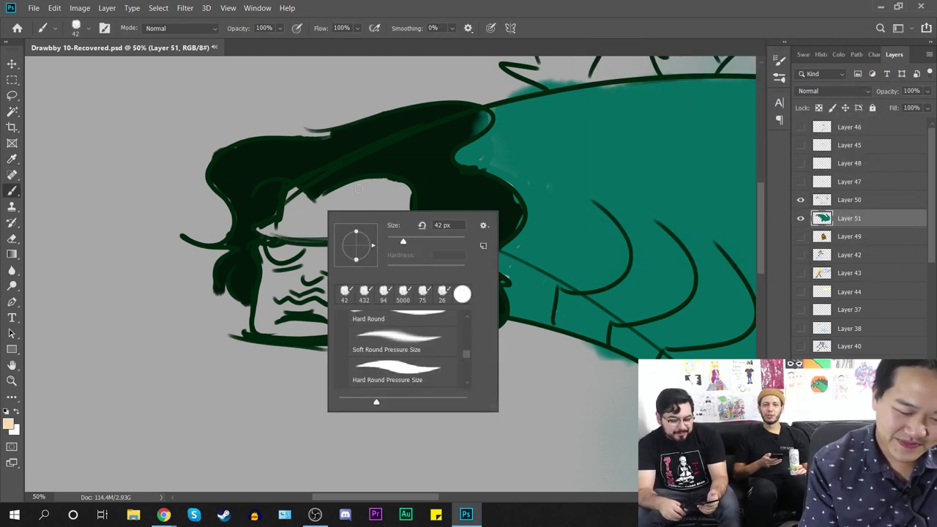
{"action": "mouse_move", "coordinate": [300, 222]}
{"action": "left_mouse_down"}
{"action": "mouse_move", "coordinate": [303, 213]}
{"action": "mouse_move", "coordinate": [266, 230]}
{"action": "mouse_move", "coordinate": [294, 205]}
{"action": "mouse_move", "coordinate": [345, 201]}
{"action": "mouse_move", "coordinate": [315, 242]}
{"action": "mouse_move", "coordinate": [322, 252]}
{"action": "mouse_move", "coordinate": [271, 282]}
{"action": "left_mouse_up"}
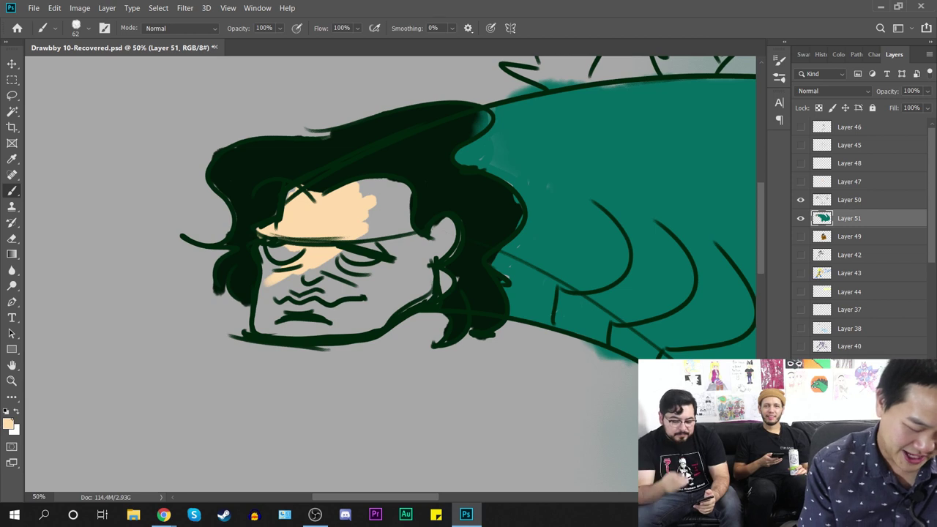
{"action": "left_click", "coordinate": [8, 423]}
{"action": "left_click", "coordinate": [620, 74]}
{"action": "key", "text": "Return"}
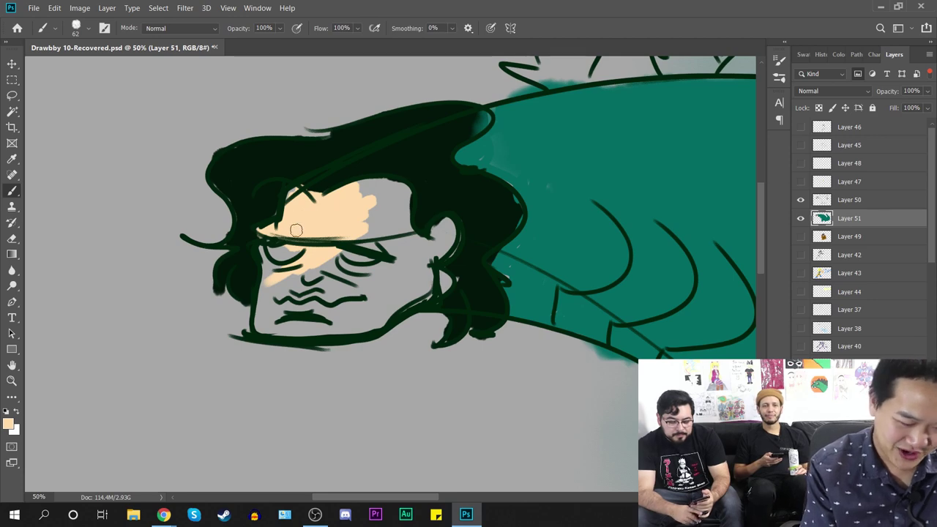
{"action": "key", "text": "ctrl+minus"}
{"action": "key", "text": "ctrl+minus"}
{"action": "key", "text": "ctrl+minus"}
{"action": "key", "text": "ctrl+minus"}
{"action": "key", "text": "ctrl+s"}
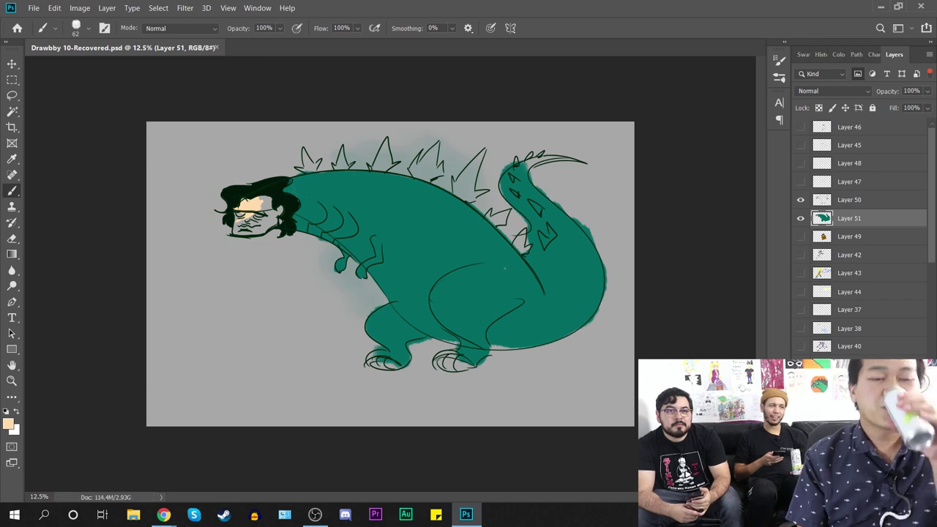
Step: Lighten the foreground colour to a much paler, cream skin tone
{"action": "left_click", "coordinate": [7, 424]}
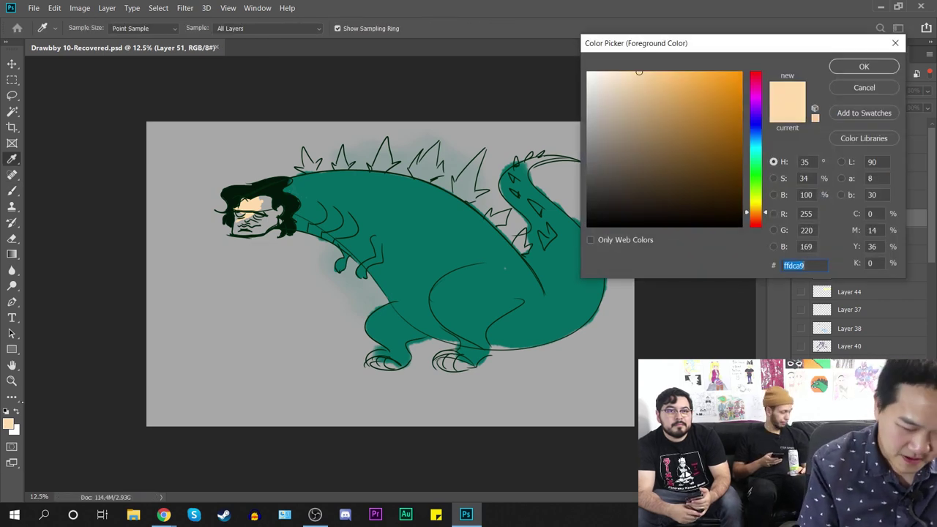
{"action": "left_click_drag", "start_coordinate": [639, 71], "coordinate": [606, 72]}
{"action": "left_click", "coordinate": [613, 71]}
{"action": "left_click", "coordinate": [850, 66]}
Step: Fill the whole face and ear with the cream skin tone and paint the eyes white
{"action": "key", "text": "ctrl+plus"}
{"action": "key", "text": "ctrl+plus"}
{"action": "key", "text": "ctrl+plus"}
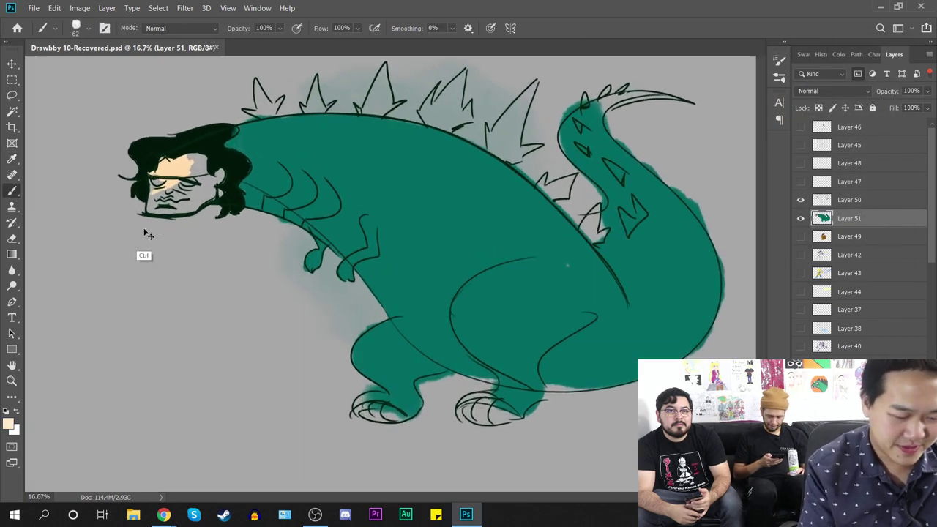
{"action": "mouse_move", "coordinate": [242, 220]}
{"action": "left_mouse_down"}
{"action": "mouse_move", "coordinate": [625, 384]}
{"action": "mouse_move", "coordinate": [603, 360]}
{"action": "left_mouse_up"}
{"action": "key", "text": "ctrl+plus"}
{"action": "mouse_move", "coordinate": [431, 227]}
{"action": "left_mouse_down"}
{"action": "mouse_move", "coordinate": [378, 247]}
{"action": "mouse_move", "coordinate": [372, 238]}
{"action": "mouse_move", "coordinate": [416, 217]}
{"action": "mouse_move", "coordinate": [387, 247]}
{"action": "mouse_move", "coordinate": [351, 263]}
{"action": "mouse_move", "coordinate": [362, 311]}
{"action": "mouse_move", "coordinate": [381, 315]}
{"action": "mouse_move", "coordinate": [334, 340]}
{"action": "mouse_move", "coordinate": [384, 313]}
{"action": "mouse_move", "coordinate": [417, 312]}
{"action": "mouse_move", "coordinate": [410, 337]}
{"action": "mouse_move", "coordinate": [380, 354]}
{"action": "mouse_move", "coordinate": [449, 297]}
{"action": "mouse_move", "coordinate": [469, 256]}
{"action": "mouse_move", "coordinate": [490, 296]}
{"action": "mouse_move", "coordinate": [468, 344]}
{"action": "mouse_move", "coordinate": [513, 304]}
{"action": "mouse_move", "coordinate": [527, 249]}
{"action": "mouse_move", "coordinate": [519, 277]}
{"action": "mouse_move", "coordinate": [483, 242]}
{"action": "mouse_move", "coordinate": [494, 264]}
{"action": "mouse_move", "coordinate": [480, 209]}
{"action": "mouse_move", "coordinate": [448, 217]}
{"action": "mouse_move", "coordinate": [468, 231]}
{"action": "mouse_move", "coordinate": [458, 253]}
{"action": "left_mouse_up"}
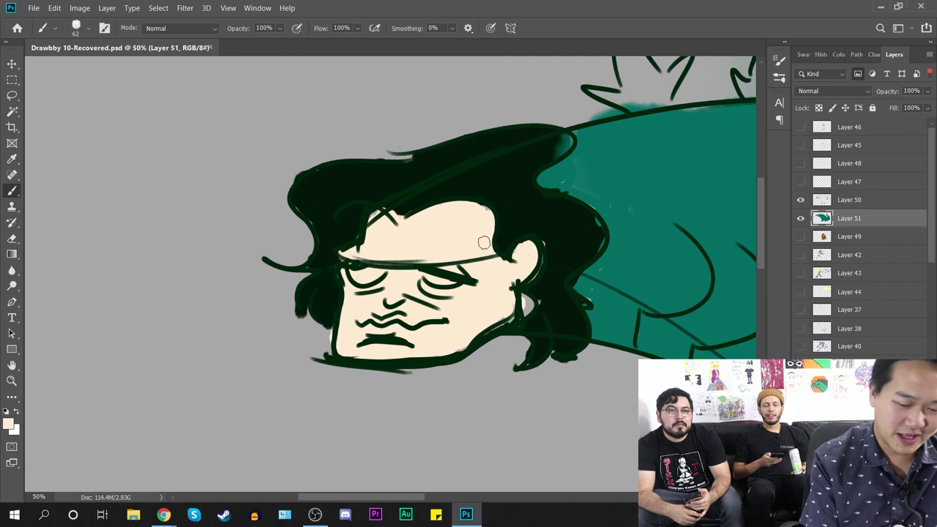
{"action": "left_click_drag", "start_coordinate": [357, 272], "coordinate": [373, 273]}
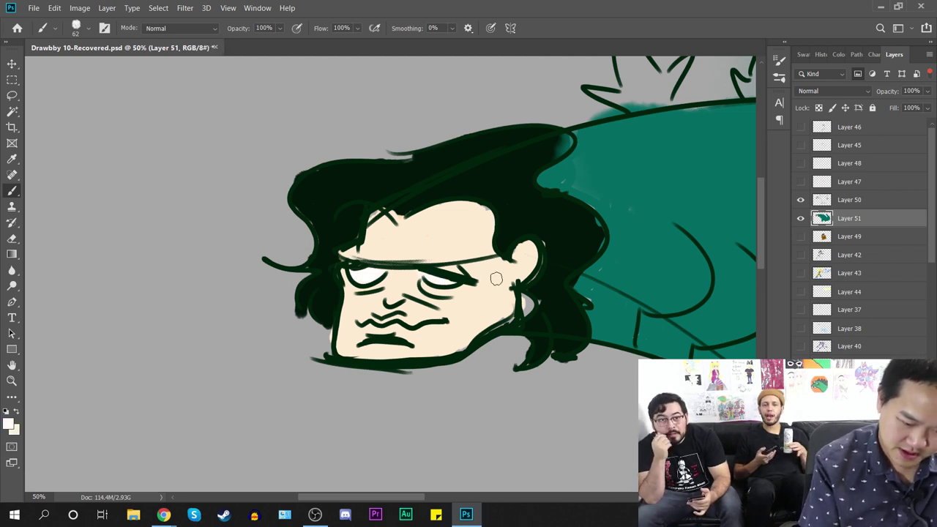
{"action": "scroll", "coordinate": [497, 279], "scroll_direction": "down", "scroll_amount": 4}
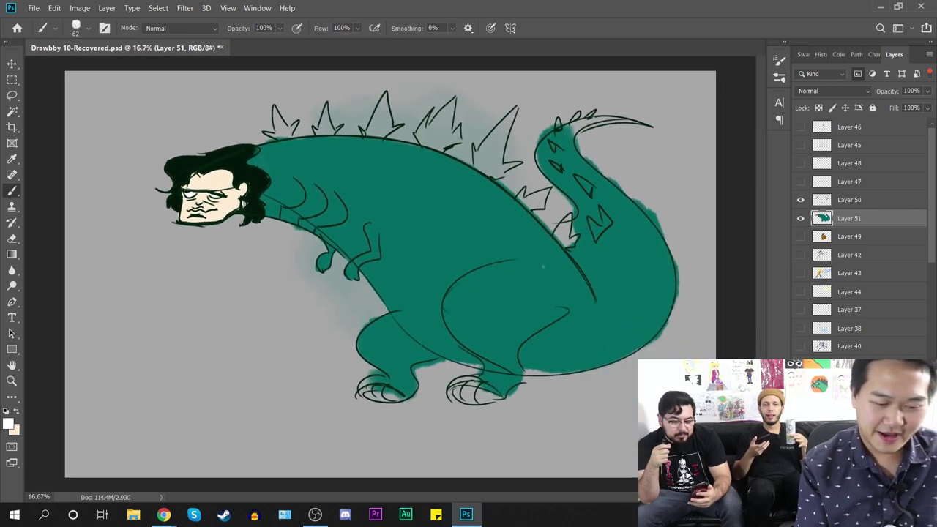
Step: Try to sample the teal of the body and darken it for the back spikes
{"action": "key", "text": "ctrl+plus"}
{"action": "key", "text": "ctrl+plus"}
{"action": "left_click_drag", "start_coordinate": [223, 144], "coordinate": [359, 422]}
{"action": "key", "text": "ctrl+plus"}
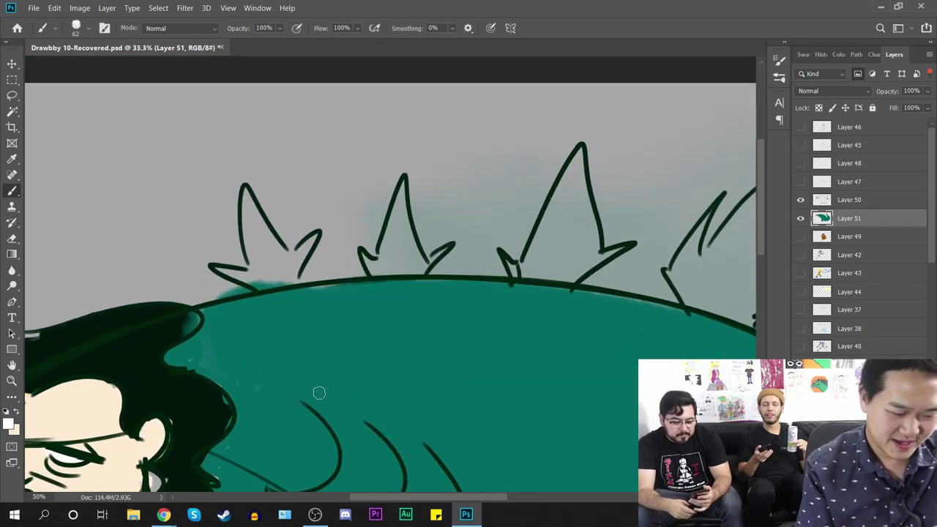
{"action": "key", "text": "i"}
{"action": "left_click", "coordinate": [352, 347]}
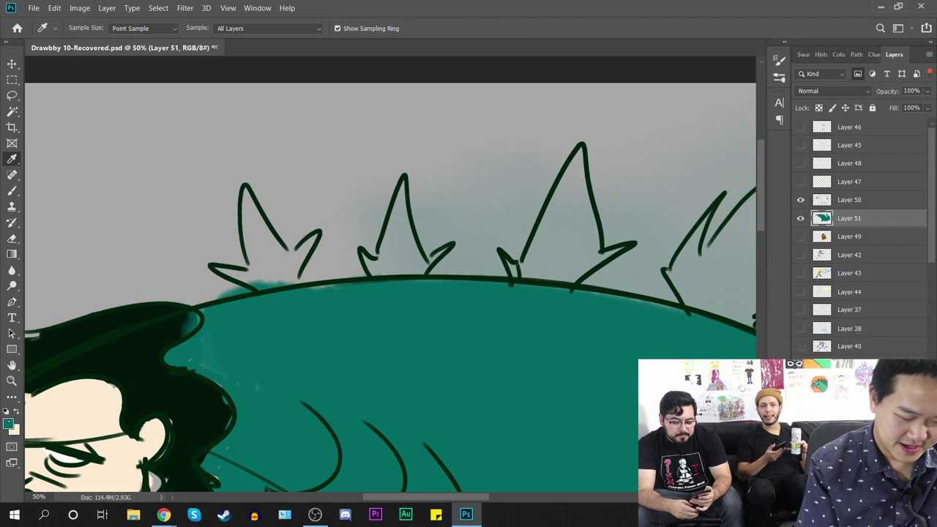
{"action": "left_click", "coordinate": [9, 423]}
{"action": "mouse_move", "coordinate": [736, 162]}
{"action": "left_mouse_down"}
{"action": "mouse_move", "coordinate": [738, 197]}
{"action": "mouse_move", "coordinate": [743, 182]}
{"action": "left_mouse_up"}
{"action": "left_click", "coordinate": [714, 218]}
{"action": "left_click", "coordinate": [842, 65]}
{"action": "left_click", "coordinate": [211, 253]}
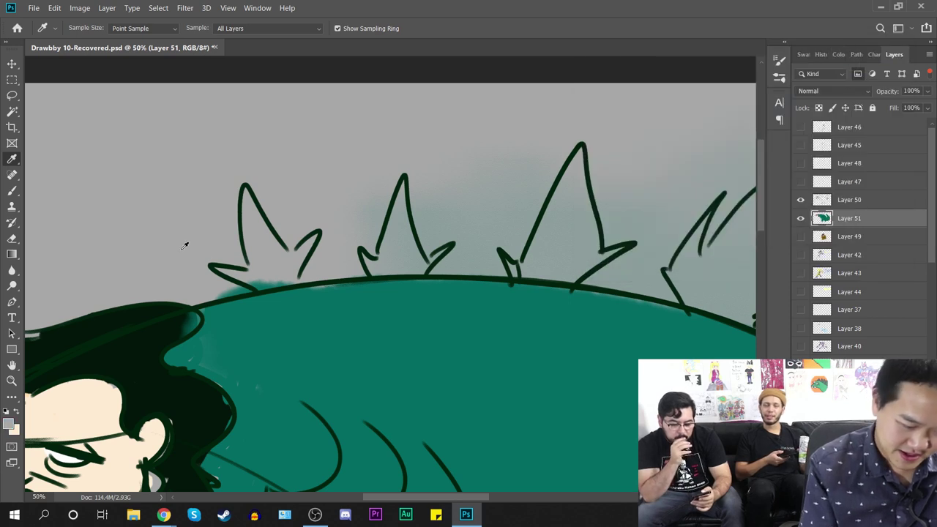
Step: Resample the body teal 006b62 and set the foreground colour to a darker shade of it for the spikes
{"action": "left_click", "coordinate": [7, 423]}
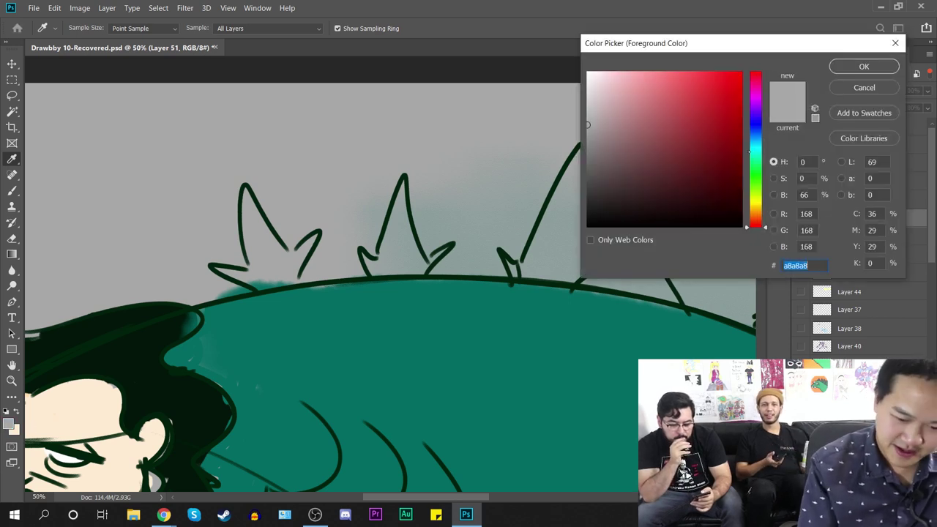
{"action": "left_click", "coordinate": [757, 180]}
{"action": "left_click", "coordinate": [404, 355]}
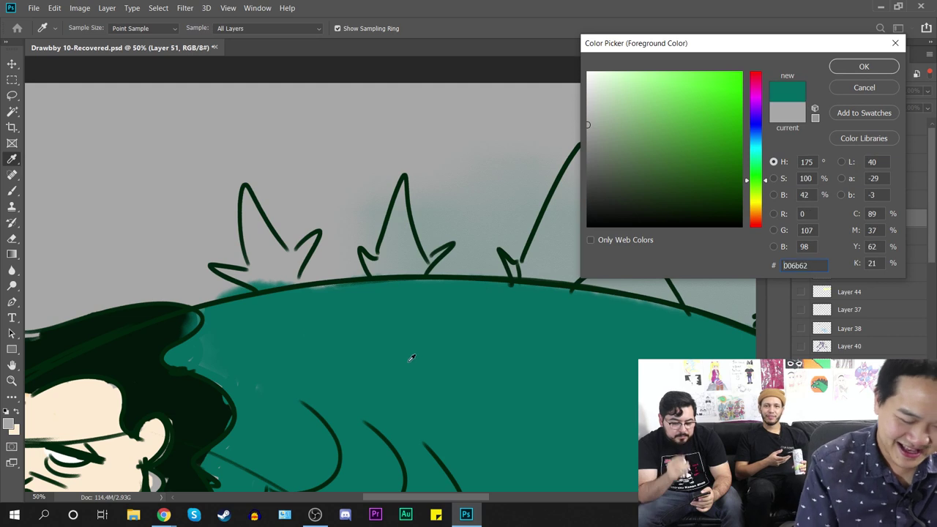
{"action": "left_click_drag", "start_coordinate": [722, 163], "coordinate": [741, 180]}
{"action": "left_click", "coordinate": [832, 65]}
{"action": "key", "text": "b"}
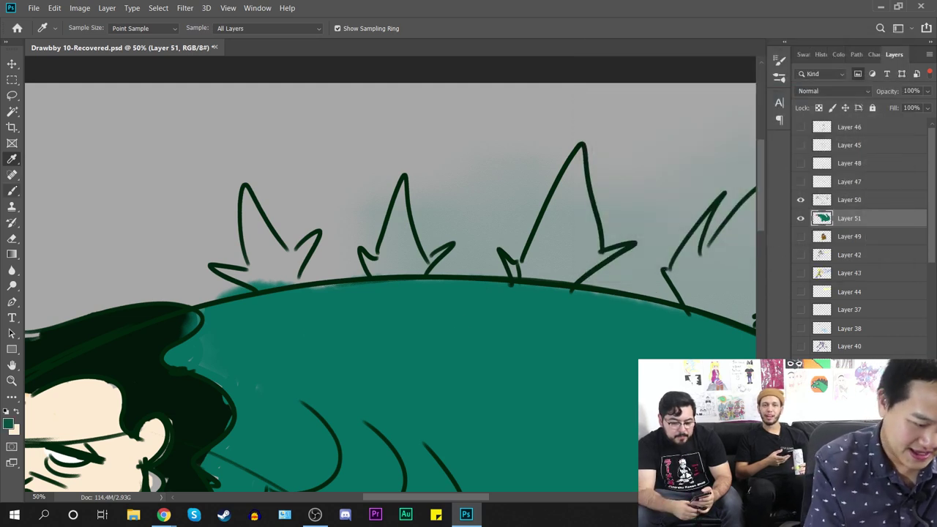
Step: Fill the back spike nearest the head with dark teal and erase the paint spilling past its outline
{"action": "mouse_move", "coordinate": [233, 275]}
{"action": "left_mouse_down"}
{"action": "mouse_move", "coordinate": [261, 283]}
{"action": "mouse_move", "coordinate": [247, 229]}
{"action": "mouse_move", "coordinate": [263, 279]}
{"action": "mouse_move", "coordinate": [247, 190]}
{"action": "mouse_move", "coordinate": [263, 272]}
{"action": "mouse_move", "coordinate": [257, 225]}
{"action": "mouse_move", "coordinate": [290, 257]}
{"action": "mouse_move", "coordinate": [286, 274]}
{"action": "mouse_move", "coordinate": [303, 261]}
{"action": "mouse_move", "coordinate": [276, 276]}
{"action": "mouse_move", "coordinate": [279, 199]}
{"action": "mouse_move", "coordinate": [279, 226]}
{"action": "mouse_move", "coordinate": [241, 167]}
{"action": "mouse_move", "coordinate": [253, 177]}
{"action": "mouse_move", "coordinate": [233, 189]}
{"action": "mouse_move", "coordinate": [231, 219]}
{"action": "mouse_move", "coordinate": [265, 254]}
{"action": "left_mouse_up"}
{"action": "left_click", "coordinate": [12, 238]}
{"action": "key", "text": "ctrl+z"}
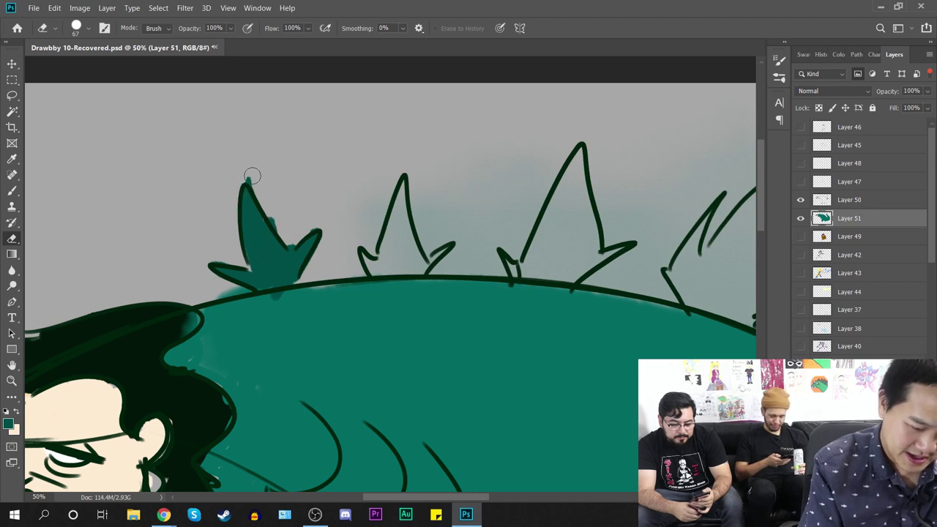
Step: Fill the second and third back spikes with dark teal using the 62 px brush
{"action": "left_click", "coordinate": [12, 191]}
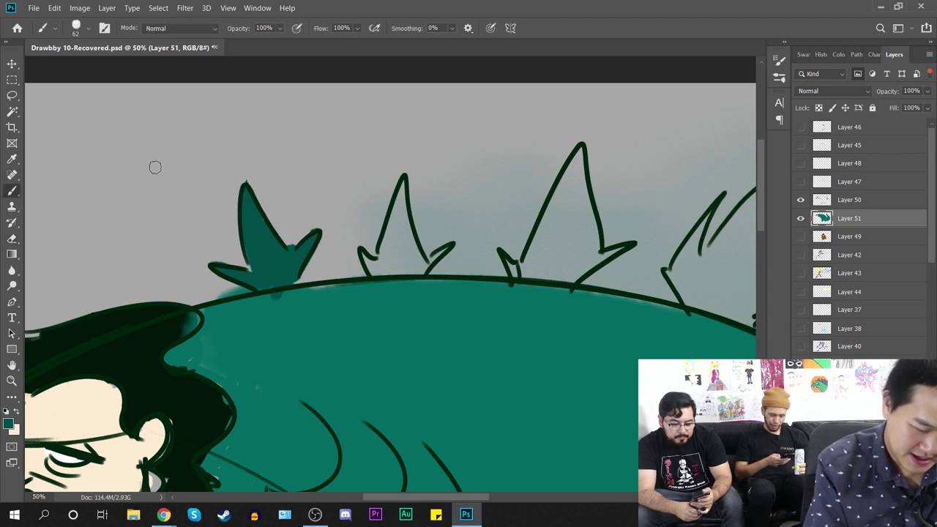
{"action": "mouse_move", "coordinate": [364, 267]}
{"action": "left_mouse_down"}
{"action": "mouse_move", "coordinate": [403, 187]}
{"action": "mouse_move", "coordinate": [393, 271]}
{"action": "mouse_move", "coordinate": [407, 247]}
{"action": "mouse_move", "coordinate": [421, 266]}
{"action": "mouse_move", "coordinate": [384, 271]}
{"action": "mouse_move", "coordinate": [417, 254]}
{"action": "mouse_move", "coordinate": [422, 272]}
{"action": "mouse_move", "coordinate": [439, 257]}
{"action": "left_mouse_up"}
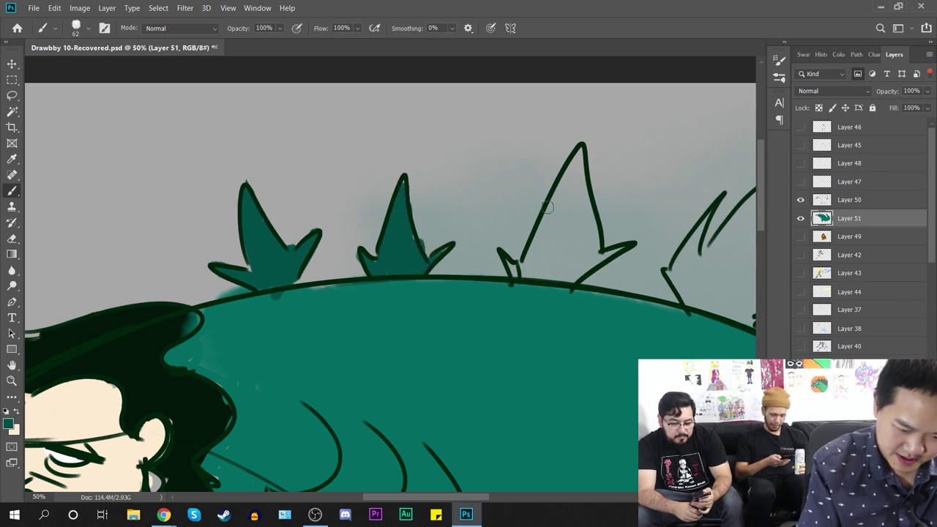
{"action": "mouse_move", "coordinate": [515, 268]}
{"action": "left_mouse_down"}
{"action": "mouse_move", "coordinate": [560, 194]}
{"action": "mouse_move", "coordinate": [549, 238]}
{"action": "mouse_move", "coordinate": [559, 222]}
{"action": "mouse_move", "coordinate": [572, 171]}
{"action": "mouse_move", "coordinate": [592, 234]}
{"action": "mouse_move", "coordinate": [588, 226]}
{"action": "mouse_move", "coordinate": [560, 236]}
{"action": "mouse_move", "coordinate": [549, 257]}
{"action": "mouse_move", "coordinate": [559, 239]}
{"action": "mouse_move", "coordinate": [524, 270]}
{"action": "mouse_move", "coordinate": [540, 275]}
{"action": "mouse_move", "coordinate": [569, 251]}
{"action": "mouse_move", "coordinate": [560, 271]}
{"action": "mouse_move", "coordinate": [576, 278]}
{"action": "mouse_move", "coordinate": [593, 262]}
{"action": "mouse_move", "coordinate": [569, 247]}
{"action": "left_mouse_up"}
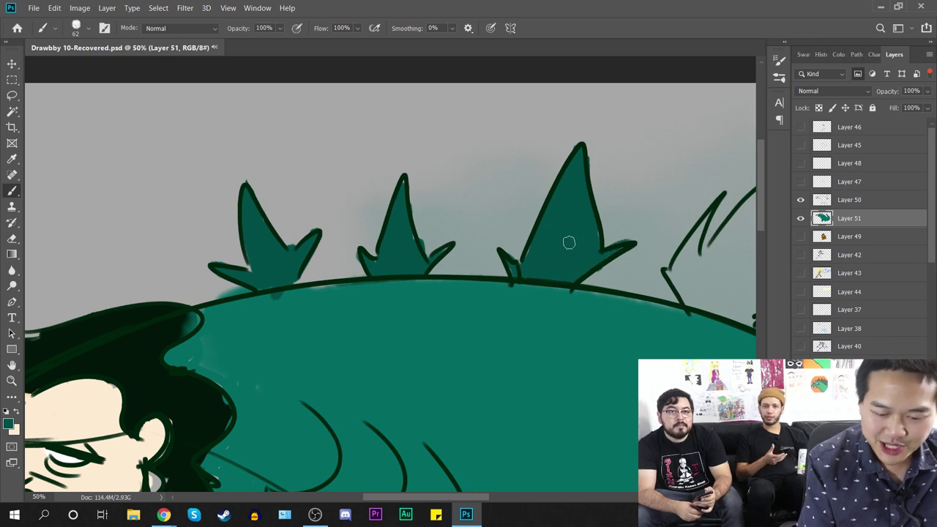
Step: Fill the fourth and fifth large back spikes with dark teal
{"action": "mouse_move", "coordinate": [605, 345]}
{"action": "left_mouse_down"}
{"action": "mouse_move", "coordinate": [383, 289]}
{"action": "mouse_move", "coordinate": [298, 278]}
{"action": "left_mouse_up"}
{"action": "mouse_move", "coordinate": [400, 195]}
{"action": "left_mouse_down"}
{"action": "mouse_move", "coordinate": [429, 235]}
{"action": "mouse_move", "coordinate": [415, 186]}
{"action": "mouse_move", "coordinate": [407, 191]}
{"action": "mouse_move", "coordinate": [434, 143]}
{"action": "mouse_move", "coordinate": [431, 189]}
{"action": "mouse_move", "coordinate": [449, 181]}
{"action": "mouse_move", "coordinate": [440, 193]}
{"action": "mouse_move", "coordinate": [435, 180]}
{"action": "mouse_move", "coordinate": [509, 113]}
{"action": "mouse_move", "coordinate": [516, 88]}
{"action": "mouse_move", "coordinate": [495, 211]}
{"action": "mouse_move", "coordinate": [499, 168]}
{"action": "mouse_move", "coordinate": [458, 186]}
{"action": "mouse_move", "coordinate": [462, 180]}
{"action": "mouse_move", "coordinate": [456, 200]}
{"action": "mouse_move", "coordinate": [492, 167]}
{"action": "mouse_move", "coordinate": [444, 233]}
{"action": "mouse_move", "coordinate": [449, 200]}
{"action": "mouse_move", "coordinate": [433, 186]}
{"action": "mouse_move", "coordinate": [482, 193]}
{"action": "mouse_move", "coordinate": [493, 203]}
{"action": "mouse_move", "coordinate": [486, 216]}
{"action": "mouse_move", "coordinate": [509, 189]}
{"action": "mouse_move", "coordinate": [484, 160]}
{"action": "mouse_move", "coordinate": [511, 192]}
{"action": "mouse_move", "coordinate": [498, 189]}
{"action": "mouse_move", "coordinate": [491, 231]}
{"action": "mouse_move", "coordinate": [527, 184]}
{"action": "mouse_move", "coordinate": [501, 222]}
{"action": "mouse_move", "coordinate": [531, 217]}
{"action": "mouse_move", "coordinate": [534, 179]}
{"action": "left_mouse_up"}
{"action": "left_click_drag", "start_coordinate": [582, 265], "coordinate": [382, 191]}
{"action": "mouse_move", "coordinate": [377, 209]}
{"action": "left_mouse_down"}
{"action": "mouse_move", "coordinate": [370, 176]}
{"action": "mouse_move", "coordinate": [389, 188]}
{"action": "mouse_move", "coordinate": [434, 117]}
{"action": "mouse_move", "coordinate": [388, 184]}
{"action": "left_mouse_up"}
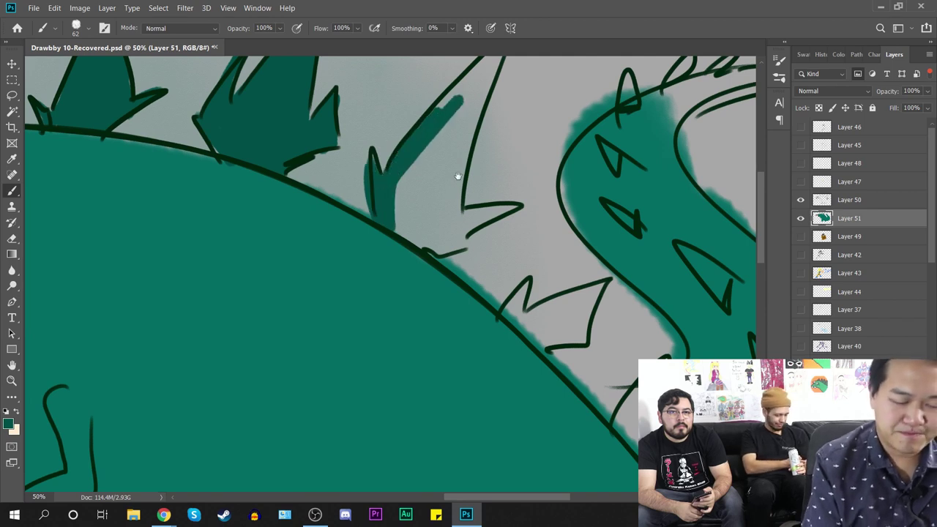
{"action": "left_click_drag", "start_coordinate": [466, 157], "coordinate": [413, 216]}
{"action": "mouse_move", "coordinate": [380, 175]}
{"action": "left_mouse_down"}
{"action": "mouse_move", "coordinate": [453, 98]}
{"action": "mouse_move", "coordinate": [376, 225]}
{"action": "mouse_move", "coordinate": [388, 247]}
{"action": "mouse_move", "coordinate": [428, 135]}
{"action": "mouse_move", "coordinate": [438, 141]}
{"action": "mouse_move", "coordinate": [410, 233]}
{"action": "mouse_move", "coordinate": [408, 200]}
{"action": "mouse_move", "coordinate": [400, 225]}
{"action": "mouse_move", "coordinate": [388, 220]}
{"action": "mouse_move", "coordinate": [386, 239]}
{"action": "mouse_move", "coordinate": [360, 267]}
{"action": "mouse_move", "coordinate": [365, 288]}
{"action": "mouse_move", "coordinate": [381, 293]}
{"action": "mouse_move", "coordinate": [402, 274]}
{"action": "mouse_move", "coordinate": [385, 304]}
{"action": "mouse_move", "coordinate": [405, 299]}
{"action": "mouse_move", "coordinate": [394, 259]}
{"action": "mouse_move", "coordinate": [439, 270]}
{"action": "left_mouse_up"}
Step: Fill the smaller spikes on the lower back, next to the tail, with dark teal
{"action": "mouse_move", "coordinate": [552, 311]}
{"action": "left_mouse_down"}
{"action": "mouse_move", "coordinate": [405, 152]}
{"action": "mouse_move", "coordinate": [403, 163]}
{"action": "left_mouse_up"}
{"action": "mouse_move", "coordinate": [318, 211]}
{"action": "left_mouse_down"}
{"action": "mouse_move", "coordinate": [305, 229]}
{"action": "mouse_move", "coordinate": [323, 216]}
{"action": "mouse_move", "coordinate": [312, 224]}
{"action": "mouse_move", "coordinate": [317, 235]}
{"action": "mouse_move", "coordinate": [386, 199]}
{"action": "mouse_move", "coordinate": [378, 244]}
{"action": "mouse_move", "coordinate": [341, 234]}
{"action": "left_mouse_up"}
{"action": "left_click_drag", "start_coordinate": [480, 280], "coordinate": [403, 155]}
{"action": "mouse_move", "coordinate": [344, 123]}
{"action": "left_mouse_down"}
{"action": "mouse_move", "coordinate": [348, 139]}
{"action": "mouse_move", "coordinate": [366, 106]}
{"action": "mouse_move", "coordinate": [355, 168]}
{"action": "mouse_move", "coordinate": [358, 137]}
{"action": "mouse_move", "coordinate": [366, 176]}
{"action": "mouse_move", "coordinate": [384, 164]}
{"action": "mouse_move", "coordinate": [367, 189]}
{"action": "left_mouse_up"}
Step: Fill the triangular spikes along the tail up to its curled tip with dark teal
{"action": "left_click_drag", "start_coordinate": [421, 200], "coordinate": [307, 240]}
{"action": "mouse_move", "coordinate": [316, 150]}
{"action": "left_mouse_down"}
{"action": "mouse_move", "coordinate": [334, 219]}
{"action": "mouse_move", "coordinate": [331, 173]}
{"action": "mouse_move", "coordinate": [347, 182]}
{"action": "mouse_move", "coordinate": [354, 134]}
{"action": "mouse_move", "coordinate": [373, 151]}
{"action": "mouse_move", "coordinate": [385, 136]}
{"action": "mouse_move", "coordinate": [406, 268]}
{"action": "left_mouse_up"}
{"action": "mouse_move", "coordinate": [313, 173]}
{"action": "left_mouse_down"}
{"action": "mouse_move", "coordinate": [341, 203]}
{"action": "mouse_move", "coordinate": [352, 178]}
{"action": "left_mouse_up"}
{"action": "mouse_move", "coordinate": [268, 112]}
{"action": "left_mouse_down"}
{"action": "mouse_move", "coordinate": [370, 178]}
{"action": "mouse_move", "coordinate": [364, 206]}
{"action": "mouse_move", "coordinate": [373, 196]}
{"action": "left_mouse_up"}
{"action": "mouse_move", "coordinate": [335, 138]}
{"action": "left_mouse_down"}
{"action": "mouse_move", "coordinate": [354, 197]}
{"action": "mouse_move", "coordinate": [349, 218]}
{"action": "left_mouse_up"}
{"action": "left_click_drag", "start_coordinate": [335, 162], "coordinate": [335, 191]}
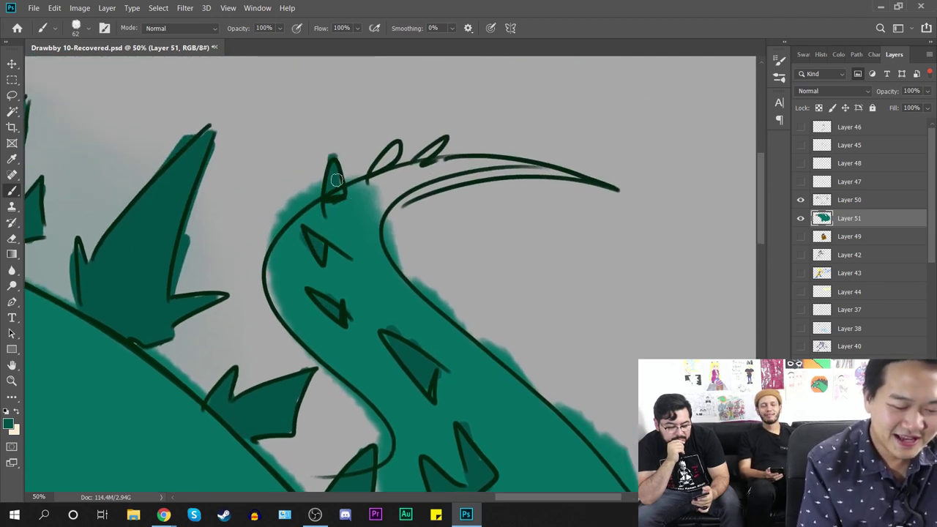
{"action": "left_click_drag", "start_coordinate": [392, 151], "coordinate": [379, 176]}
{"action": "left_click_drag", "start_coordinate": [451, 144], "coordinate": [425, 165]}
{"action": "key", "text": "ctrl+minus"}
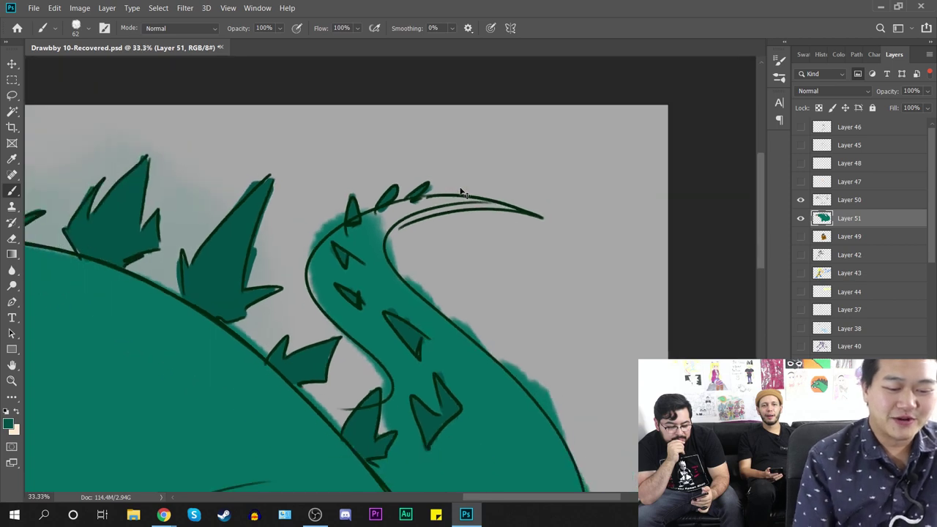
{"action": "key", "text": "ctrl+minus"}
{"action": "key", "text": "ctrl+plus"}
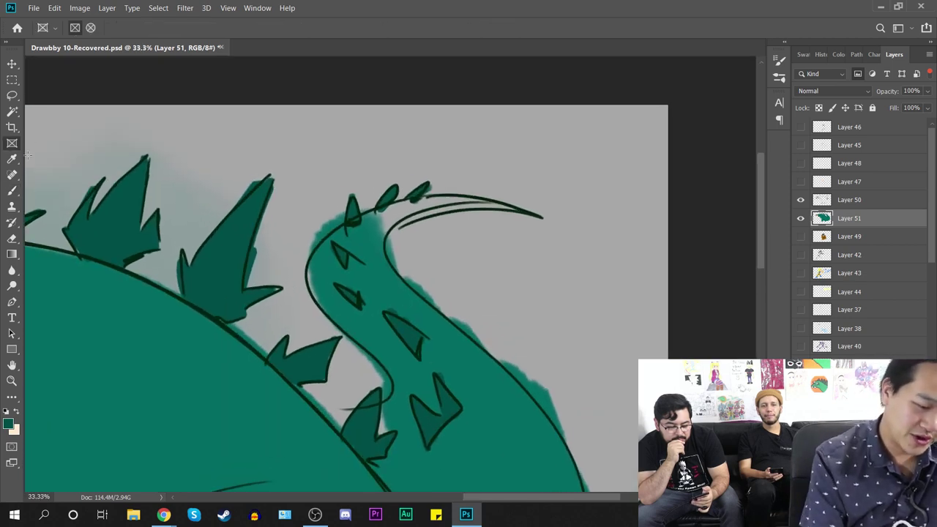
Step: Sample the dinosaur's body teal and paint it along the thin curled tip of the tail
{"action": "key", "text": "i"}
{"action": "key", "text": "b"}
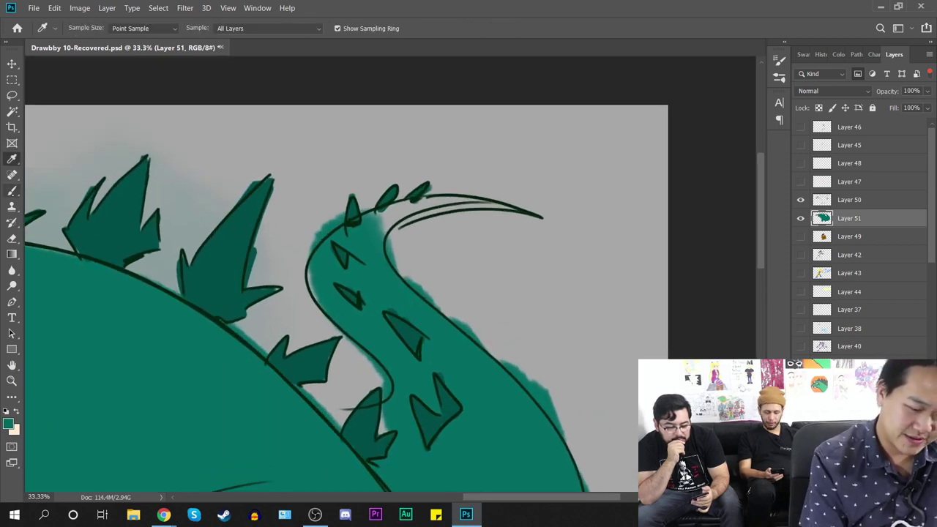
{"action": "mouse_move", "coordinate": [387, 214]}
{"action": "left_mouse_down"}
{"action": "mouse_move", "coordinate": [410, 202]}
{"action": "mouse_move", "coordinate": [388, 234]}
{"action": "mouse_move", "coordinate": [425, 206]}
{"action": "mouse_move", "coordinate": [462, 199]}
{"action": "mouse_move", "coordinate": [520, 220]}
{"action": "left_mouse_up"}
{"action": "key", "text": "ctrl+minus"}
{"action": "key", "text": "ctrl+minus"}
{"action": "key", "text": "ctrl+minus"}
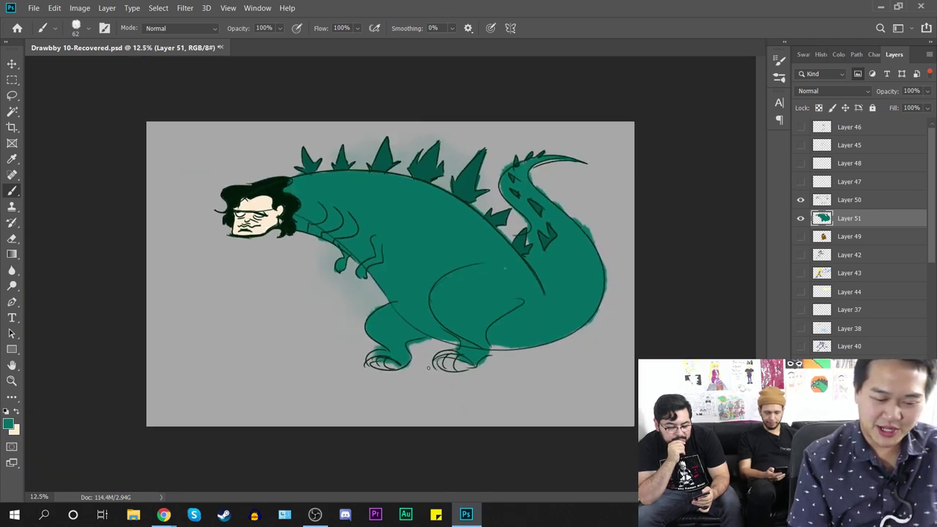
Step: Fill the claws on both of the dinosaur's feet with cream using the 62 px brush
{"action": "key", "text": "ctrl+plus"}
{"action": "key", "text": "ctrl+plus"}
{"action": "key", "text": "ctrl+plus"}
{"action": "left_click_drag", "start_coordinate": [400, 302], "coordinate": [257, 82]}
{"action": "key", "text": "ctrl+plus"}
{"action": "key", "text": "ctrl+plus"}
{"action": "key", "text": "ctrl+plus"}
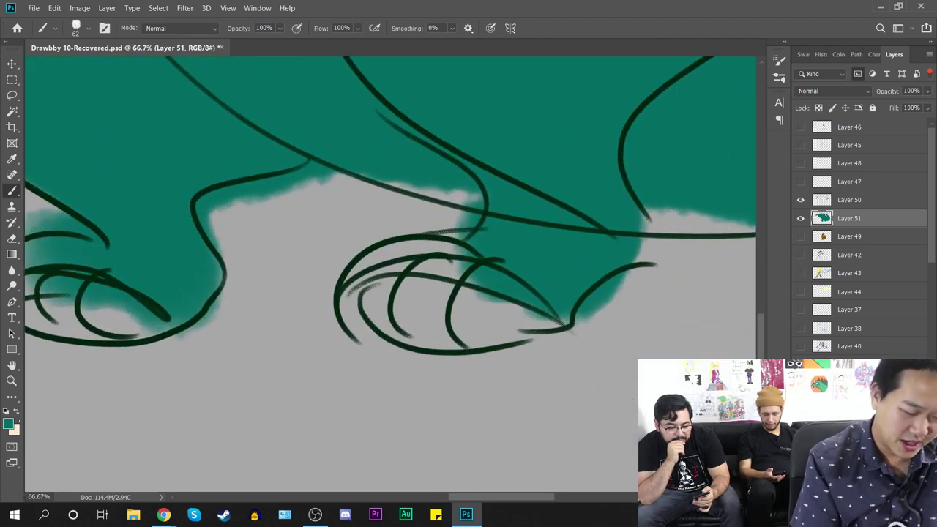
{"action": "mouse_move", "coordinate": [109, 297]}
{"action": "left_mouse_down"}
{"action": "mouse_move", "coordinate": [107, 319]}
{"action": "mouse_move", "coordinate": [100, 307]}
{"action": "mouse_move", "coordinate": [88, 315]}
{"action": "mouse_move", "coordinate": [92, 304]}
{"action": "mouse_move", "coordinate": [166, 322]}
{"action": "left_mouse_up"}
{"action": "left_click_drag", "start_coordinate": [223, 336], "coordinate": [418, 340]}
{"action": "mouse_move", "coordinate": [275, 289]}
{"action": "left_mouse_down"}
{"action": "mouse_move", "coordinate": [243, 276]}
{"action": "mouse_move", "coordinate": [208, 305]}
{"action": "mouse_move", "coordinate": [247, 329]}
{"action": "mouse_move", "coordinate": [277, 315]}
{"action": "mouse_move", "coordinate": [355, 333]}
{"action": "left_mouse_up"}
{"action": "left_click_drag", "start_coordinate": [523, 355], "coordinate": [239, 329]}
{"action": "mouse_move", "coordinate": [428, 296]}
{"action": "left_mouse_down"}
{"action": "mouse_move", "coordinate": [273, 290]}
{"action": "mouse_move", "coordinate": [280, 261]}
{"action": "mouse_move", "coordinate": [370, 274]}
{"action": "mouse_move", "coordinate": [399, 304]}
{"action": "mouse_move", "coordinate": [274, 306]}
{"action": "mouse_move", "coordinate": [313, 304]}
{"action": "mouse_move", "coordinate": [287, 294]}
{"action": "mouse_move", "coordinate": [400, 291]}
{"action": "mouse_move", "coordinate": [381, 324]}
{"action": "mouse_move", "coordinate": [449, 300]}
{"action": "mouse_move", "coordinate": [339, 271]}
{"action": "mouse_move", "coordinate": [411, 263]}
{"action": "mouse_move", "coordinate": [297, 302]}
{"action": "left_mouse_up"}
{"action": "key", "text": "ctrl+minus"}
{"action": "key", "text": "ctrl+minus"}
{"action": "key", "text": "ctrl+minus"}
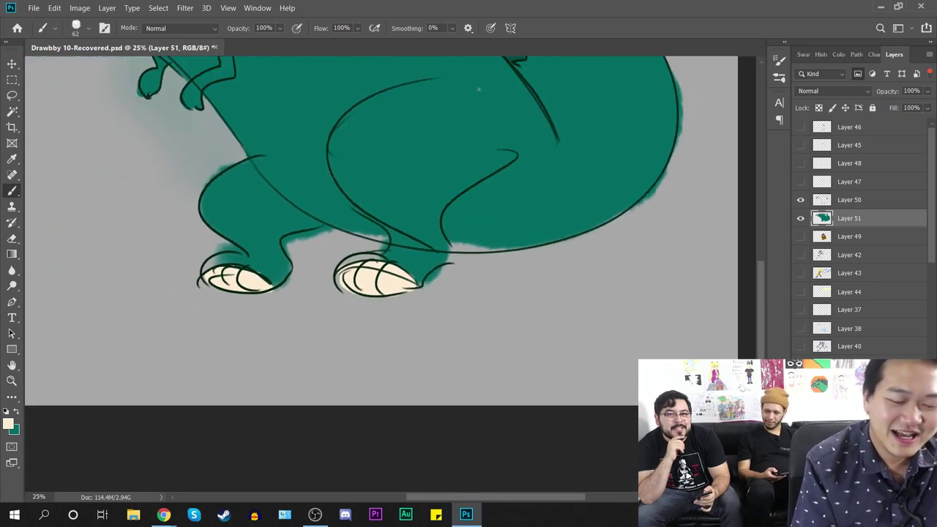
Step: Handwrite "skreeonk" in teal beside the dinosaur's face with a 12 px brush
{"action": "left_click_drag", "start_coordinate": [292, 142], "coordinate": [626, 388]}
{"action": "scroll", "coordinate": [331, 176], "scroll_direction": "up", "scroll_amount": 3}
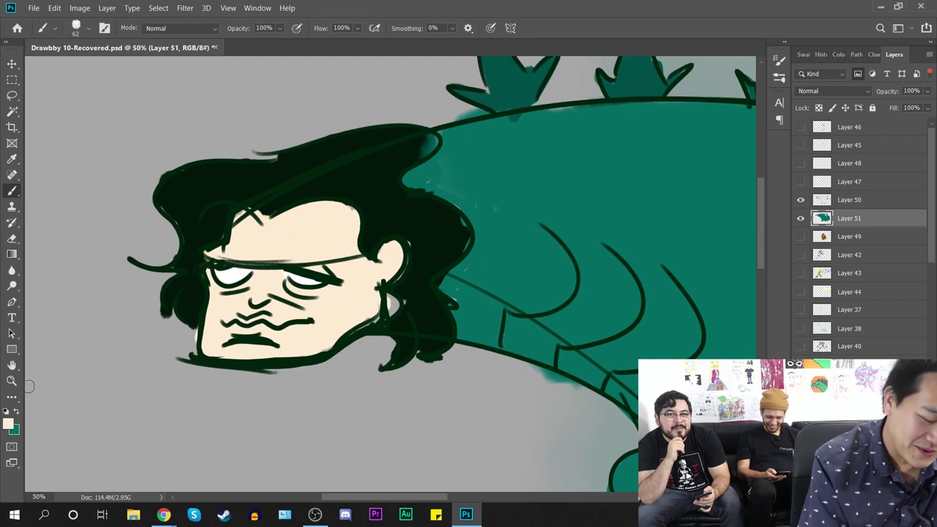
{"action": "left_click", "coordinate": [16, 411]}
{"action": "left_click_drag", "start_coordinate": [125, 312], "coordinate": [246, 250]}
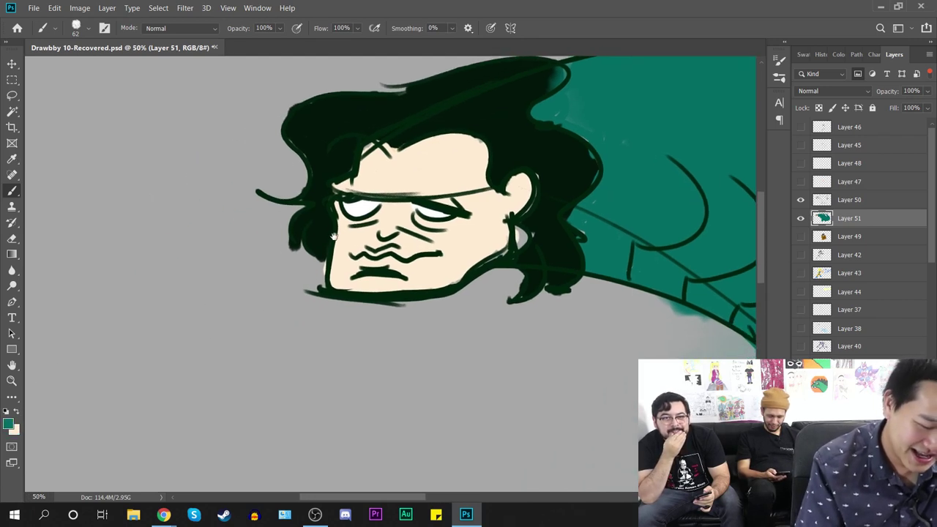
{"action": "key", "text": "ctrl+plus"}
{"action": "right_click", "coordinate": [264, 166]}
{"action": "type", "text": "12"}
{"action": "key", "text": "Return"}
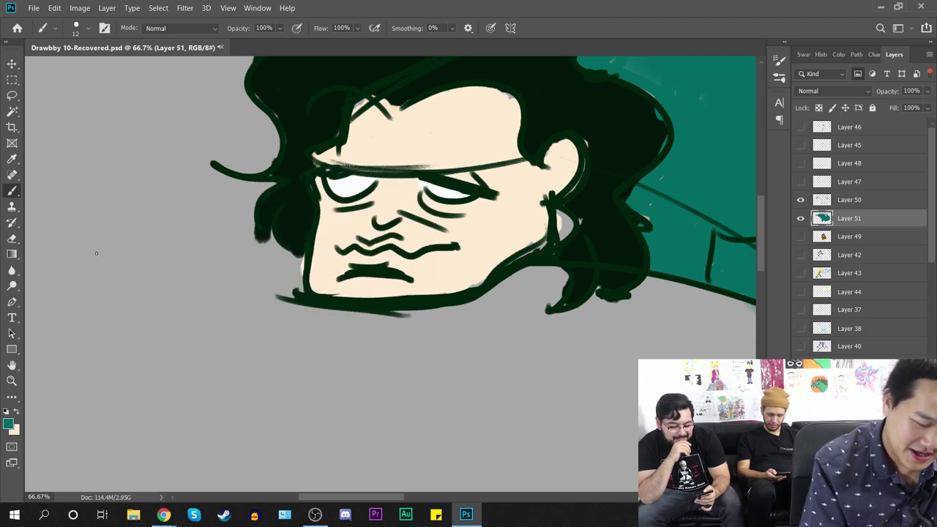
{"action": "left_click_drag", "start_coordinate": [76, 249], "coordinate": [86, 252]}
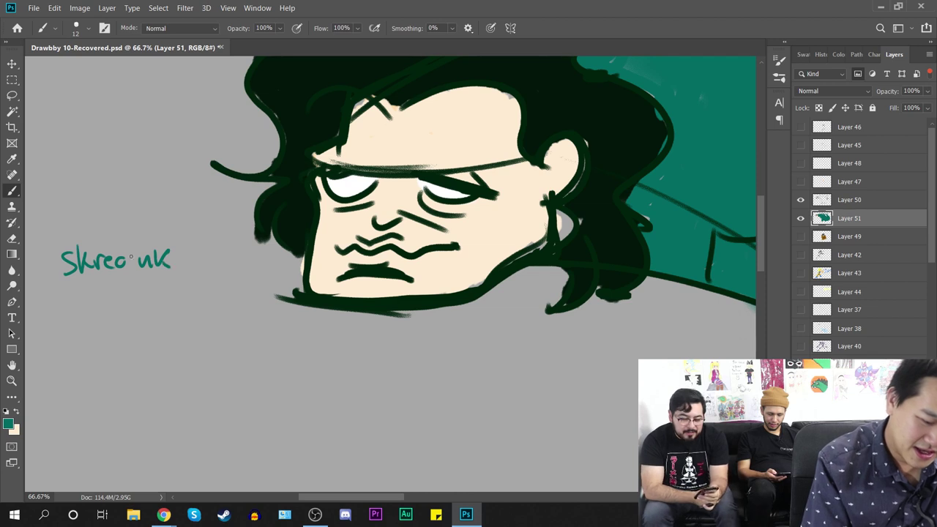
{"action": "key", "text": "ctrl+z"}
{"action": "key", "text": "ctrl+z"}
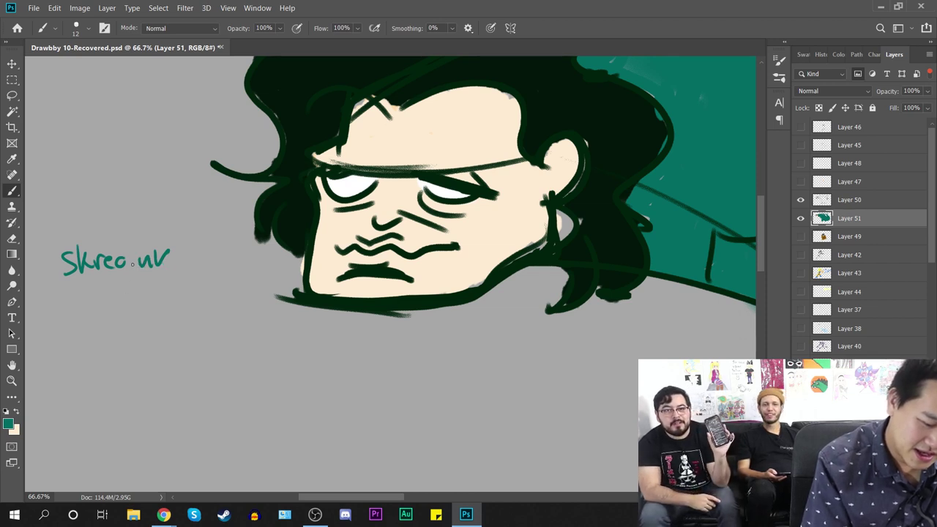
Step: Draw a teal speech bubble around the handwritten word, its tail pointing at the mouth, and complete the final "k"
{"action": "mouse_move", "coordinate": [176, 258]}
{"action": "left_mouse_down"}
{"action": "mouse_move", "coordinate": [223, 260]}
{"action": "mouse_move", "coordinate": [196, 277]}
{"action": "mouse_move", "coordinate": [63, 287]}
{"action": "mouse_move", "coordinate": [146, 216]}
{"action": "mouse_move", "coordinate": [198, 260]}
{"action": "left_mouse_up"}
{"action": "key", "text": "ctrl+z"}
{"action": "key", "text": "ctrl+minus"}
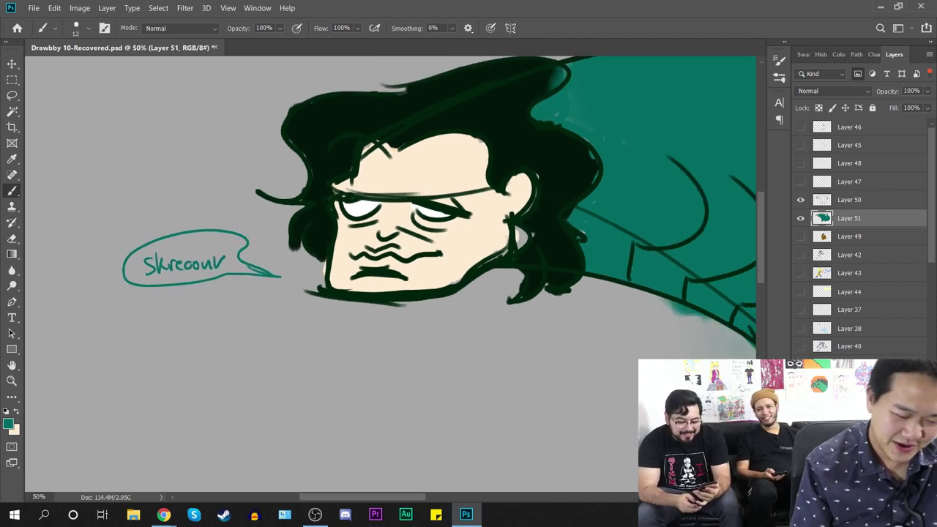
{"action": "key", "text": "ctrl+plus"}
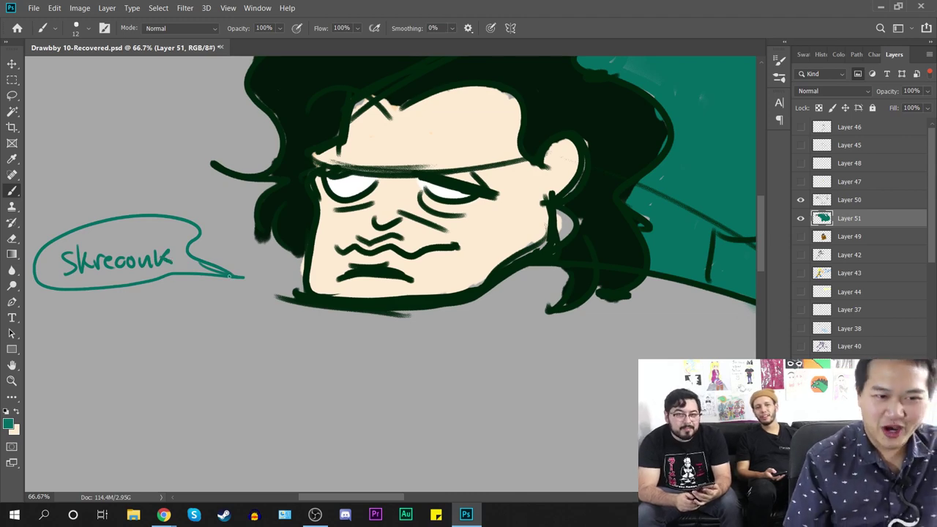
Step: Save the document with the finished dinosaur drawing
{"action": "key", "text": "ctrl+minus"}
{"action": "key", "text": "ctrl+minus"}
{"action": "key", "text": "ctrl+minus"}
{"action": "key", "text": "ctrl+minus"}
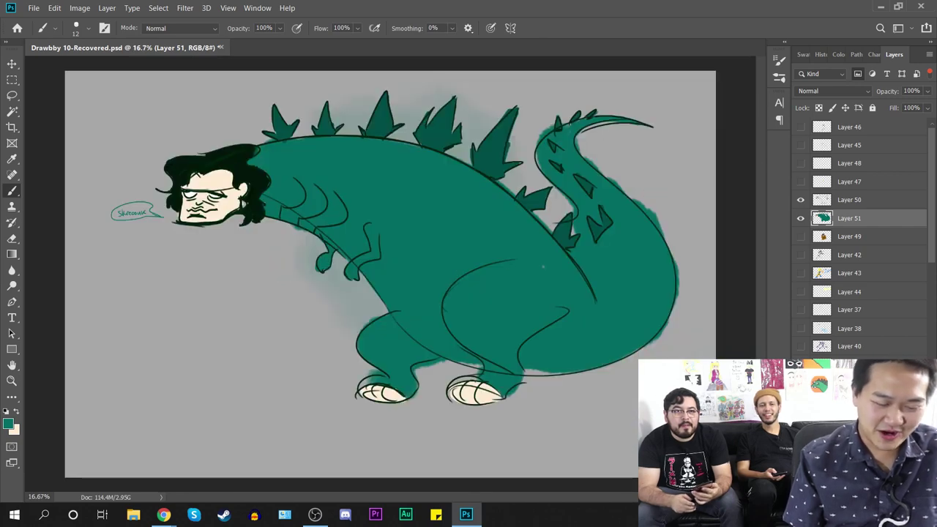
{"action": "key", "text": "ctrl+minus"}
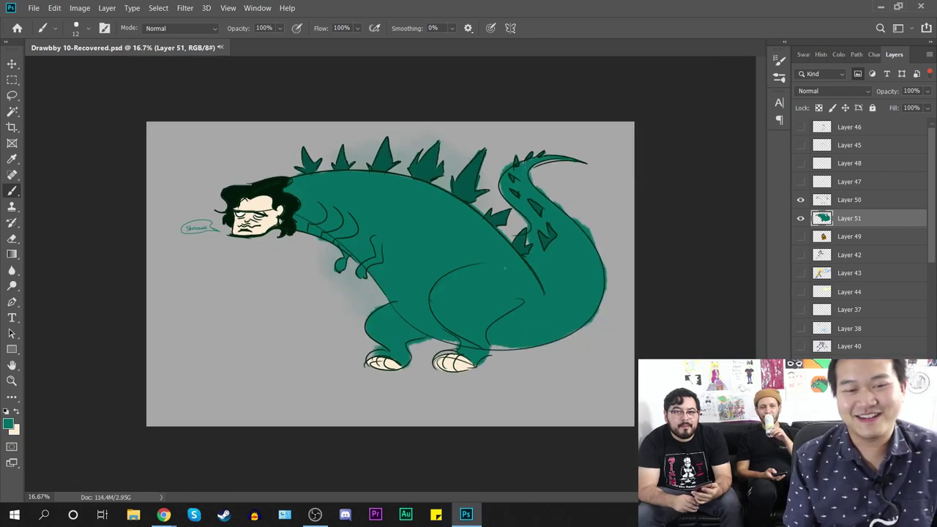
{"action": "key", "text": "ctrl+plus"}
{"action": "key", "text": "ctrl+plus"}
{"action": "key", "text": "ctrl+minus"}
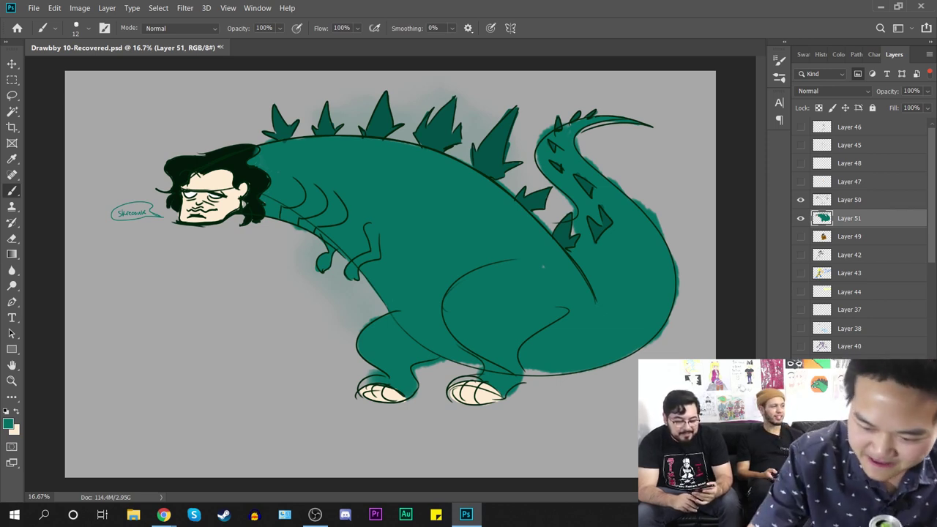
{"action": "key", "text": "ctrl+s"}
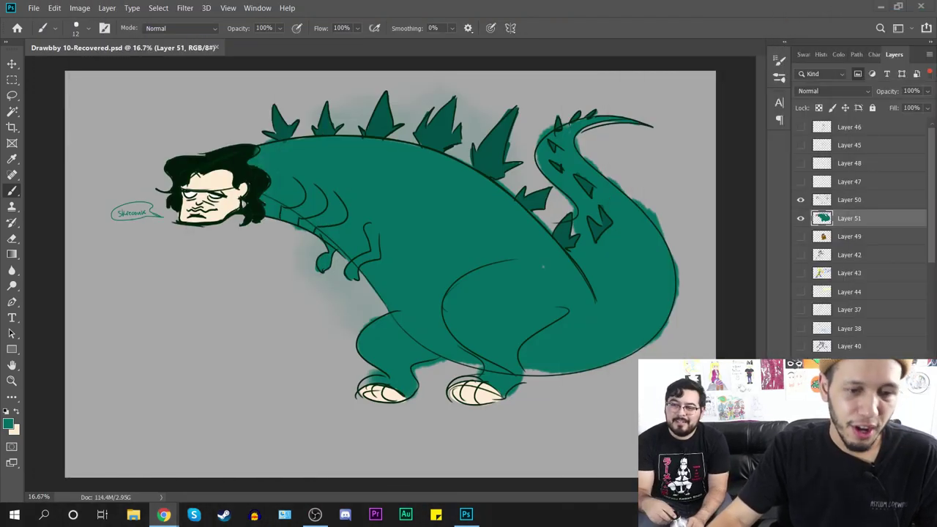
Step: Hide the dinosaur's Layer 51 and Layer 50, and add a new layer above Layer 46
{"action": "left_click", "coordinate": [800, 218]}
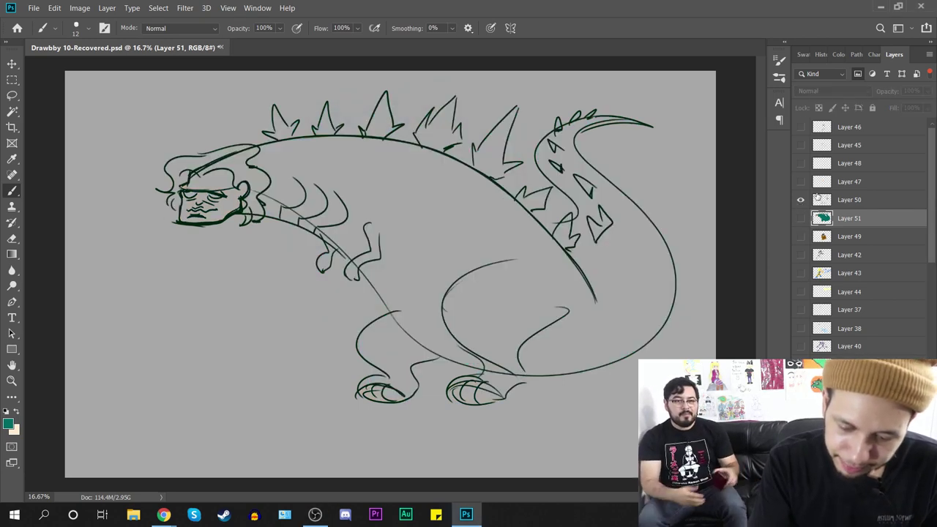
{"action": "left_click", "coordinate": [800, 199]}
{"action": "left_click", "coordinate": [879, 129]}
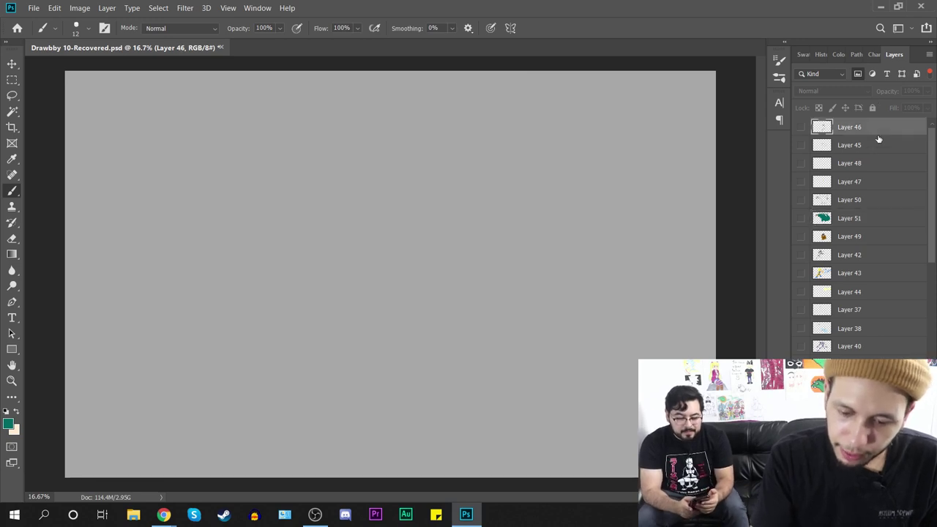
{"action": "key", "text": "ctrl+shift+alt+n"}
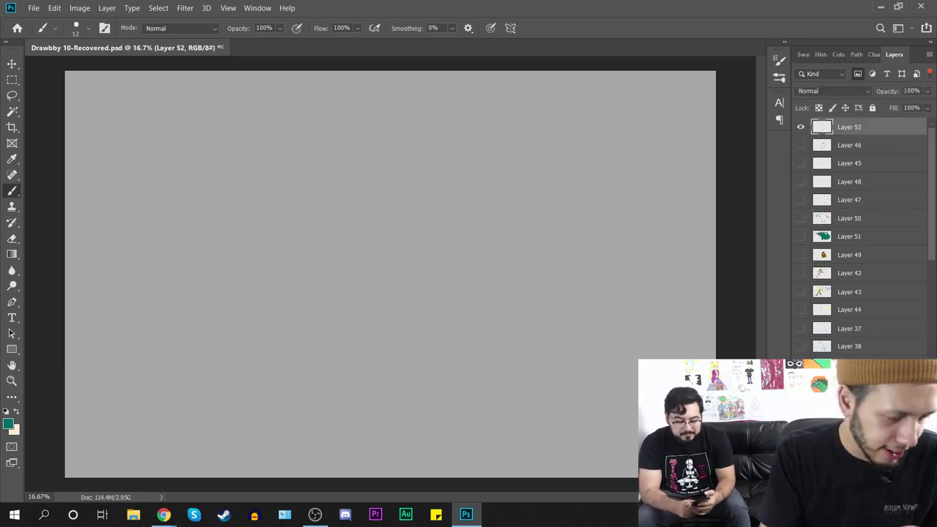
Step: Undo the teal test stroke and reset the foreground and background colours to the default black and white
{"action": "mouse_move", "coordinate": [220, 248]}
{"action": "left_mouse_down"}
{"action": "mouse_move", "coordinate": [281, 218]}
{"action": "mouse_move", "coordinate": [412, 290]}
{"action": "left_mouse_up"}
{"action": "key", "text": "ctrl+z"}
{"action": "key", "text": "d"}
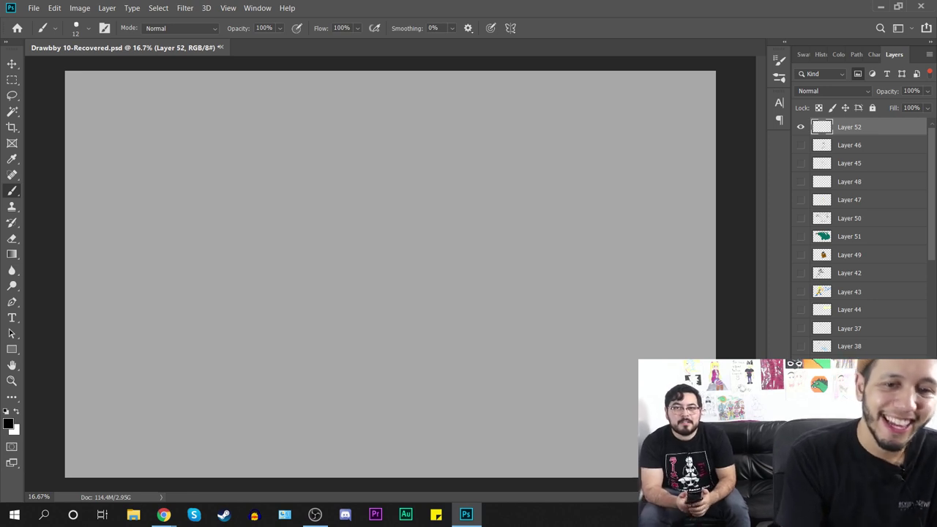
{"action": "mouse_move", "coordinate": [345, 121]}
{"action": "left_mouse_down"}
{"action": "mouse_move", "coordinate": [307, 161]}
{"action": "mouse_move", "coordinate": [370, 114]}
{"action": "left_mouse_up"}
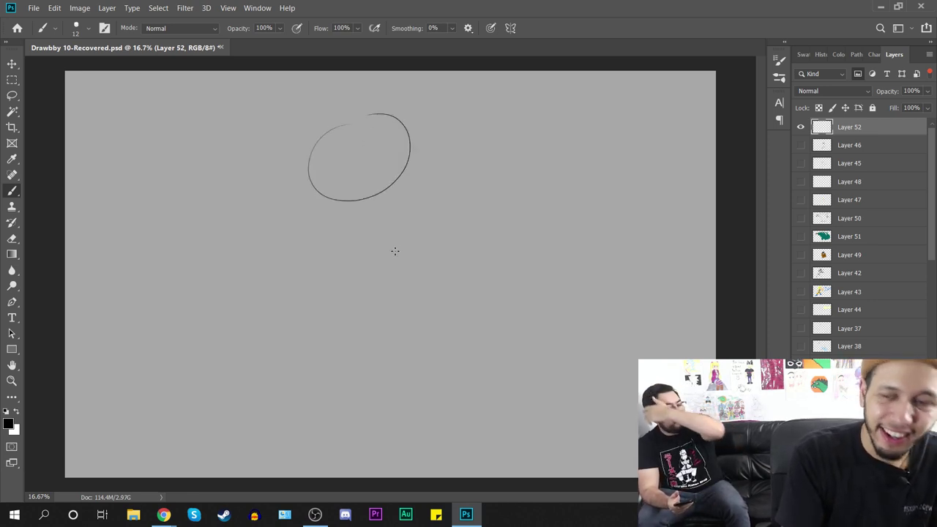
{"action": "key", "text": "ctrl+z"}
{"action": "left_click_drag", "start_coordinate": [459, 435], "coordinate": [447, 425]}
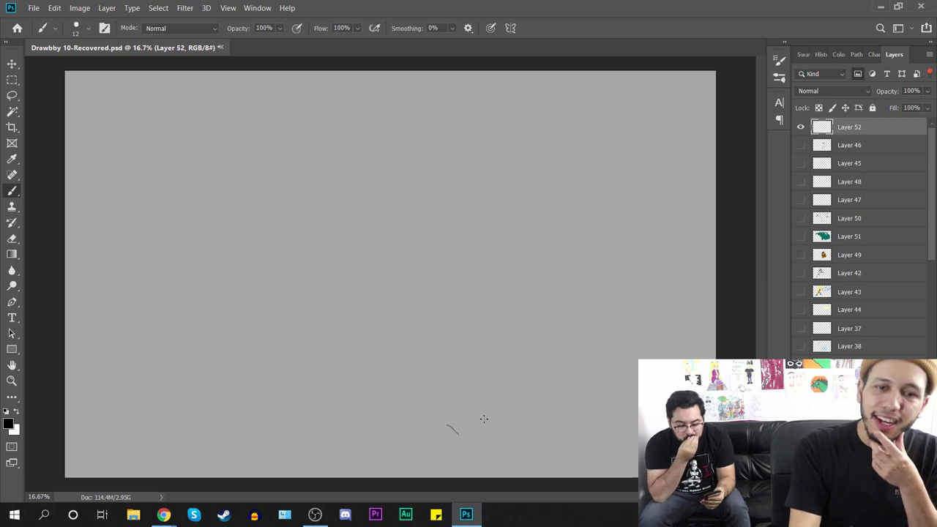
{"action": "key", "text": "ctrl+z"}
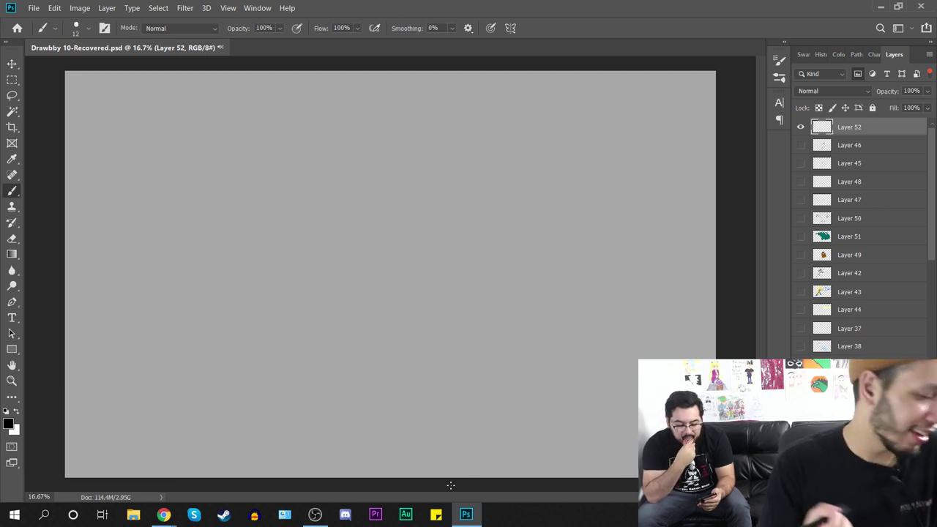
Step: Sketch a wide rounded oval in thin black line at the upper middle of the canvas, redoing unsatisfactory attempts
{"action": "mouse_move", "coordinate": [353, 134]}
{"action": "left_mouse_down"}
{"action": "mouse_move", "coordinate": [400, 105]}
{"action": "mouse_move", "coordinate": [350, 132]}
{"action": "mouse_move", "coordinate": [477, 142]}
{"action": "mouse_move", "coordinate": [381, 133]}
{"action": "left_mouse_up"}
{"action": "key", "text": "ctrl+z"}
{"action": "key", "text": "ctrl+z"}
{"action": "mouse_move", "coordinate": [320, 148]}
{"action": "left_mouse_down"}
{"action": "mouse_move", "coordinate": [350, 118]}
{"action": "mouse_move", "coordinate": [383, 203]}
{"action": "mouse_move", "coordinate": [384, 111]}
{"action": "left_mouse_up"}
{"action": "key", "text": "ctrl+z"}
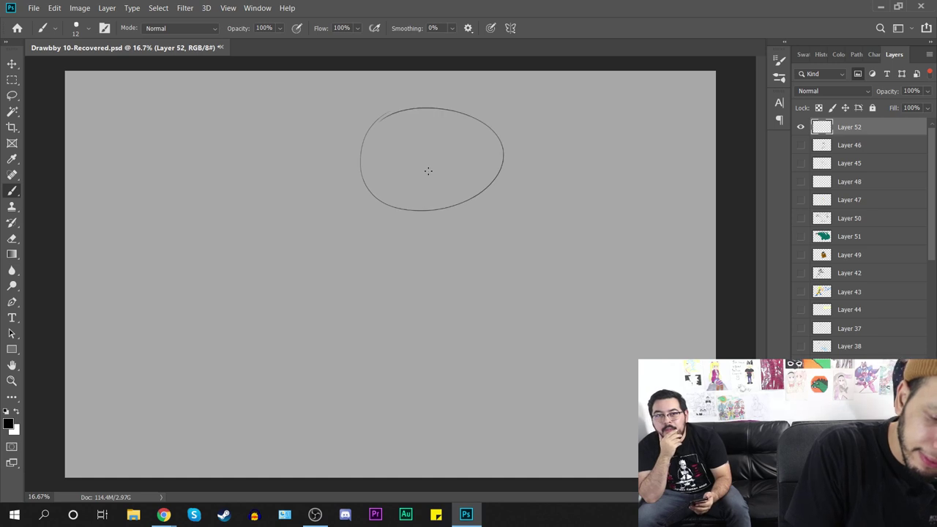
{"action": "mouse_move", "coordinate": [374, 193]}
{"action": "left_mouse_down"}
{"action": "mouse_move", "coordinate": [420, 233]}
{"action": "mouse_move", "coordinate": [511, 176]}
{"action": "left_mouse_up"}
{"action": "key", "text": "ctrl+z"}
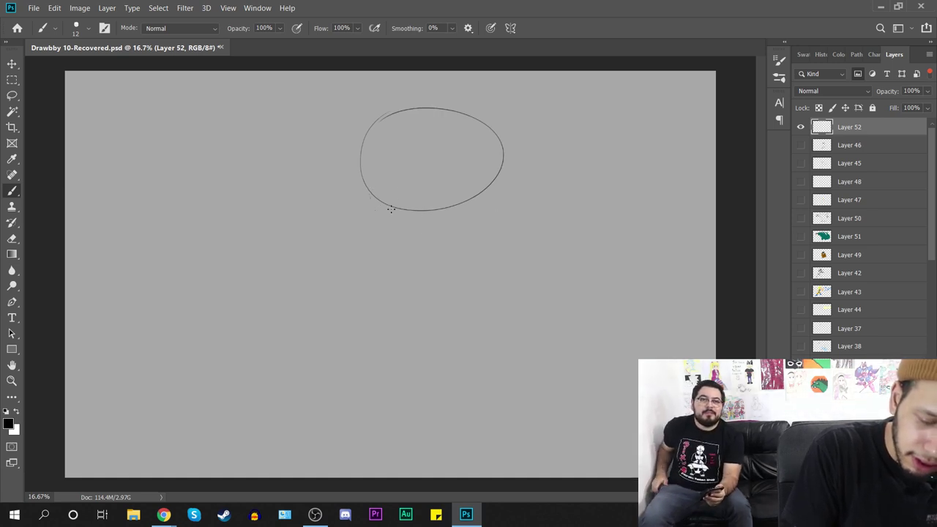
{"action": "mouse_move", "coordinate": [375, 195]}
{"action": "left_mouse_down"}
{"action": "mouse_move", "coordinate": [421, 259]}
{"action": "mouse_move", "coordinate": [482, 250]}
{"action": "mouse_move", "coordinate": [505, 172]}
{"action": "left_mouse_up"}
{"action": "key", "text": "ctrl+z"}
{"action": "left_click_drag", "start_coordinate": [470, 235], "coordinate": [489, 196]}
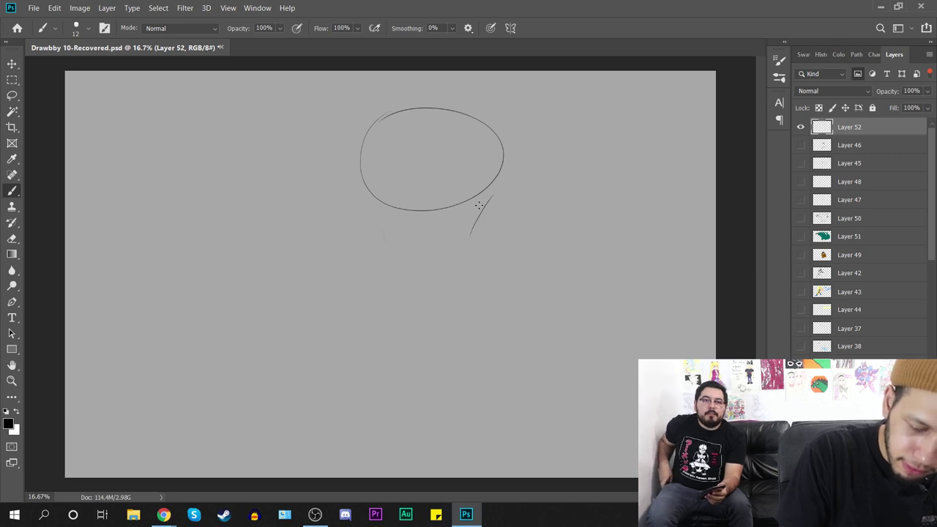
{"action": "key", "text": "ctrl+z"}
Step: Sketch tapering sides curving inward below the oval, with two rounded lobes along the lower edge
{"action": "mouse_move", "coordinate": [363, 192]}
{"action": "left_mouse_down"}
{"action": "mouse_move", "coordinate": [384, 252]}
{"action": "mouse_move", "coordinate": [435, 266]}
{"action": "left_mouse_up"}
{"action": "left_click_drag", "start_coordinate": [496, 186], "coordinate": [439, 266]}
{"action": "mouse_move", "coordinate": [392, 244]}
{"action": "left_mouse_down"}
{"action": "mouse_move", "coordinate": [419, 270]}
{"action": "mouse_move", "coordinate": [441, 261]}
{"action": "left_mouse_up"}
{"action": "key", "text": "ctrl+z"}
{"action": "mouse_move", "coordinate": [389, 246]}
{"action": "left_mouse_down"}
{"action": "mouse_move", "coordinate": [430, 254]}
{"action": "mouse_move", "coordinate": [428, 265]}
{"action": "mouse_move", "coordinate": [458, 239]}
{"action": "left_mouse_up"}
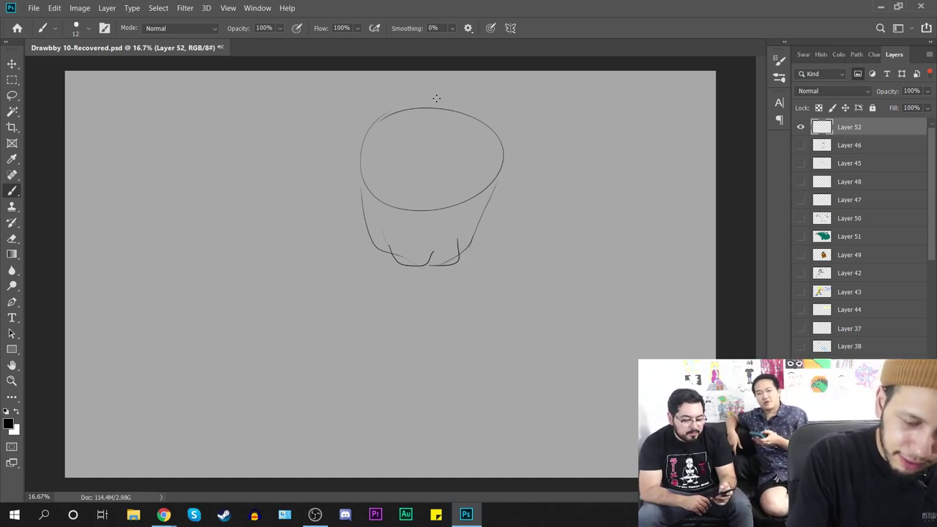
Step: Sketch a heart-shaped hairline across the forehead and the outer hair outline over the top of the head
{"action": "left_click_drag", "start_coordinate": [423, 137], "coordinate": [361, 159]}
{"action": "left_click_drag", "start_coordinate": [425, 136], "coordinate": [502, 151]}
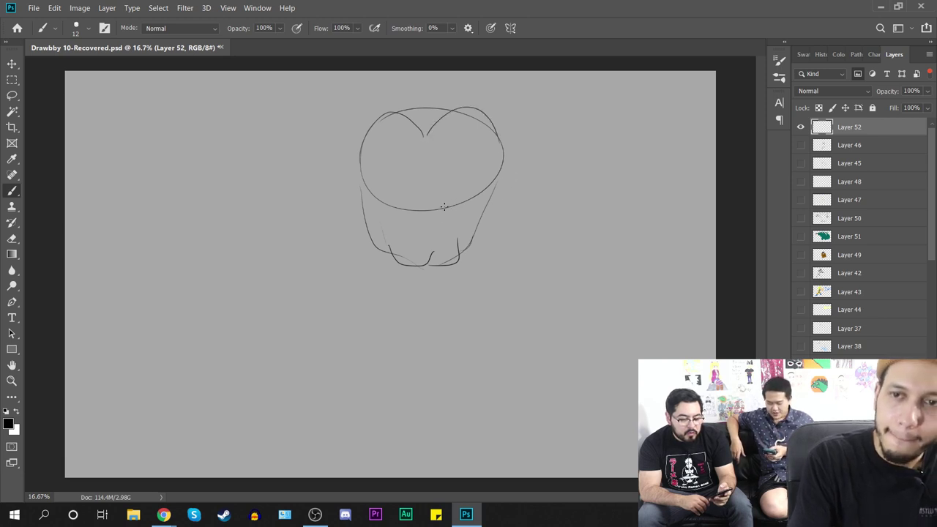
{"action": "mouse_move", "coordinate": [454, 87]}
{"action": "left_mouse_down"}
{"action": "mouse_move", "coordinate": [436, 57]}
{"action": "mouse_move", "coordinate": [394, 74]}
{"action": "mouse_move", "coordinate": [419, 97]}
{"action": "left_mouse_up"}
{"action": "mouse_move", "coordinate": [359, 72]}
{"action": "left_mouse_down"}
{"action": "mouse_move", "coordinate": [348, 81]}
{"action": "mouse_move", "coordinate": [327, 185]}
{"action": "left_mouse_up"}
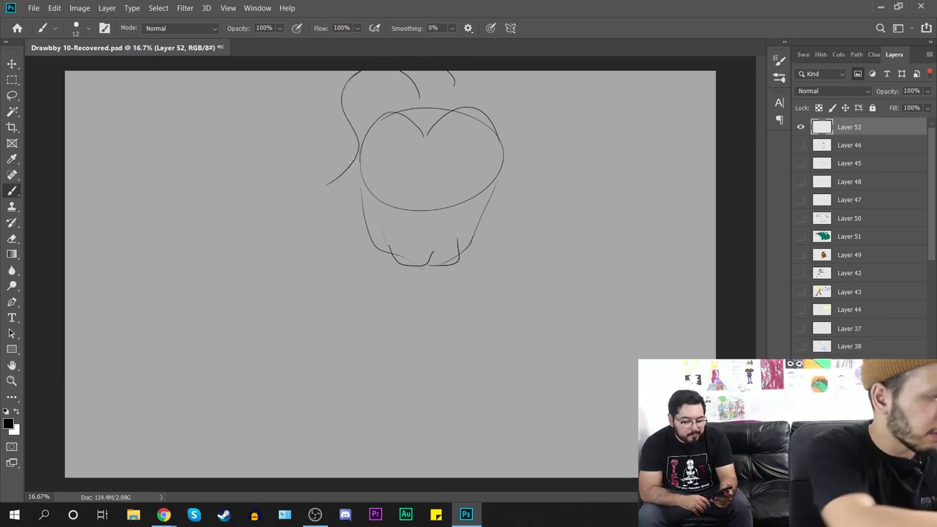
{"action": "left_click_drag", "start_coordinate": [461, 71], "coordinate": [455, 80]}
{"action": "left_click_drag", "start_coordinate": [522, 70], "coordinate": [524, 110]}
Step: Sketch wavy hair falling down both sides of the head, redrawing the shorter lock beside the left ear area
{"action": "left_click_drag", "start_coordinate": [350, 122], "coordinate": [312, 227]}
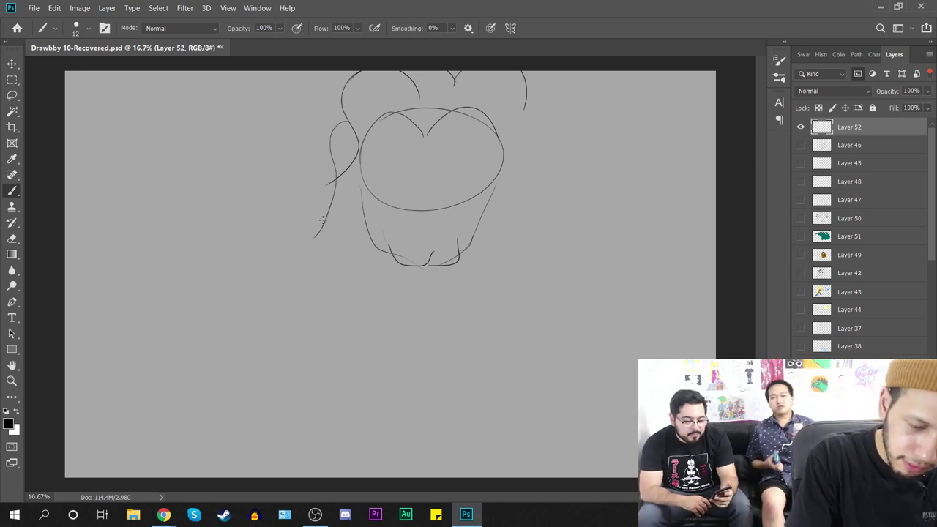
{"action": "key", "text": "ctrl+z"}
{"action": "left_click_drag", "start_coordinate": [352, 114], "coordinate": [338, 213]}
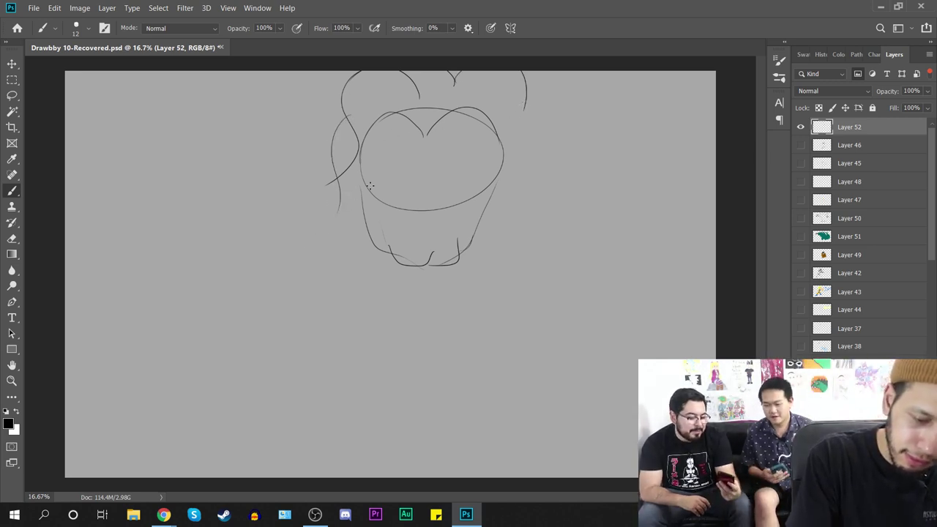
{"action": "mouse_move", "coordinate": [525, 103]}
{"action": "left_mouse_down"}
{"action": "mouse_move", "coordinate": [513, 195]}
{"action": "mouse_move", "coordinate": [554, 241]}
{"action": "left_mouse_up"}
{"action": "left_click_drag", "start_coordinate": [340, 198], "coordinate": [359, 229]}
{"action": "key", "text": "ctrl+z"}
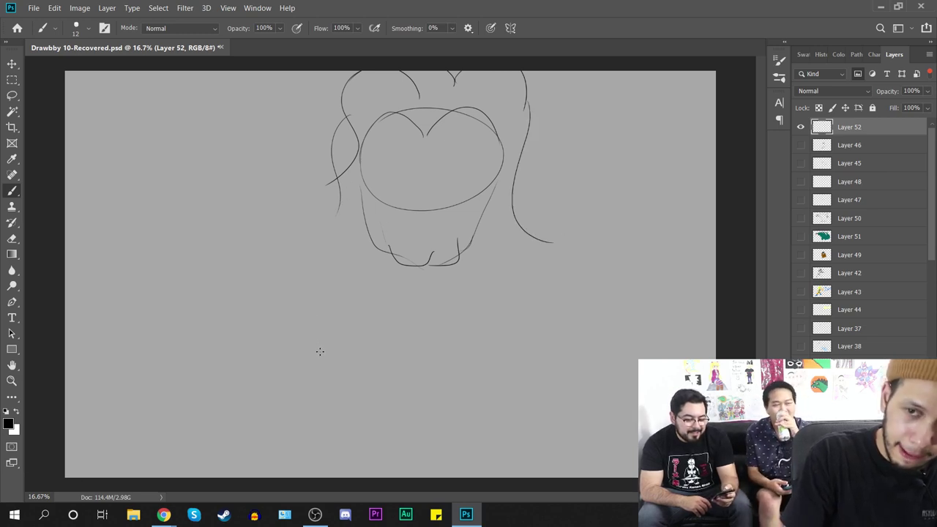
Step: Sketch the curve under the chin and a wide scalloped ruff collar around the neck
{"action": "mouse_move", "coordinate": [364, 236]}
{"action": "left_mouse_down"}
{"action": "mouse_move", "coordinate": [372, 256]}
{"action": "mouse_move", "coordinate": [470, 266]}
{"action": "left_mouse_up"}
{"action": "mouse_move", "coordinate": [329, 202]}
{"action": "left_mouse_down"}
{"action": "mouse_move", "coordinate": [284, 233]}
{"action": "mouse_move", "coordinate": [293, 273]}
{"action": "mouse_move", "coordinate": [326, 325]}
{"action": "left_mouse_up"}
{"action": "left_click_drag", "start_coordinate": [345, 321], "coordinate": [381, 335]}
{"action": "mouse_move", "coordinate": [394, 342]}
{"action": "left_mouse_down"}
{"action": "mouse_move", "coordinate": [508, 321]}
{"action": "mouse_move", "coordinate": [536, 270]}
{"action": "left_mouse_up"}
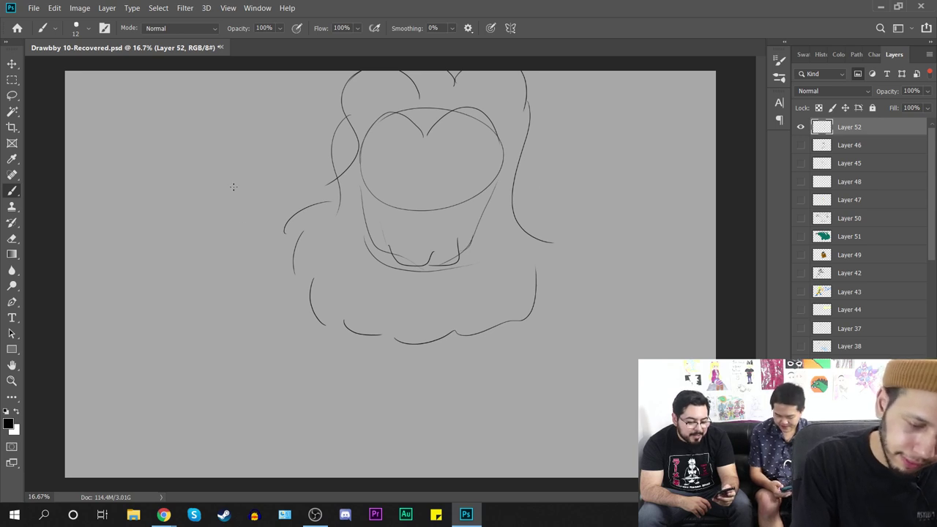
Step: Rough in the raised hand at the lower left of the canvas with its flared cuff and forearm
{"action": "mouse_move", "coordinate": [221, 295]}
{"action": "left_mouse_down"}
{"action": "mouse_move", "coordinate": [172, 379]}
{"action": "mouse_move", "coordinate": [222, 384]}
{"action": "mouse_move", "coordinate": [225, 290]}
{"action": "left_mouse_up"}
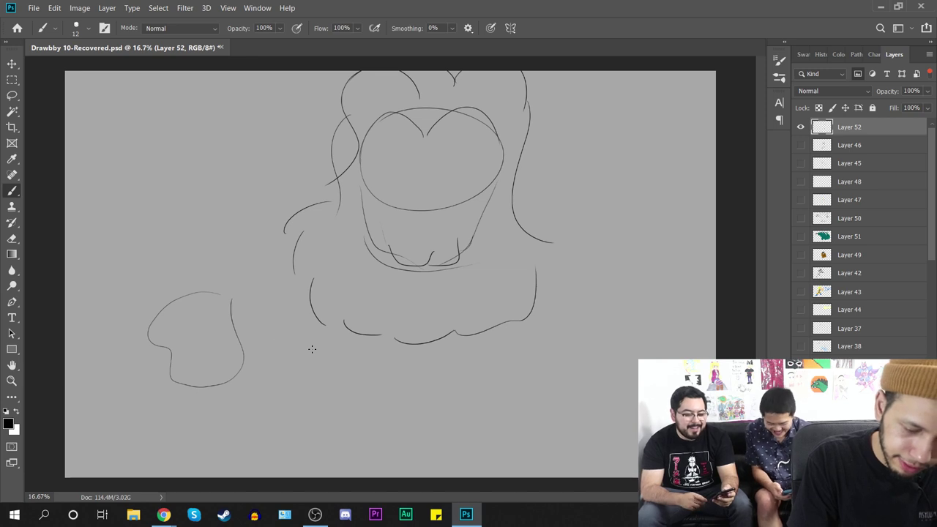
{"action": "left_click_drag", "start_coordinate": [194, 386], "coordinate": [215, 437]}
{"action": "left_click_drag", "start_coordinate": [245, 360], "coordinate": [312, 401]}
{"action": "left_click_drag", "start_coordinate": [297, 432], "coordinate": [225, 451]}
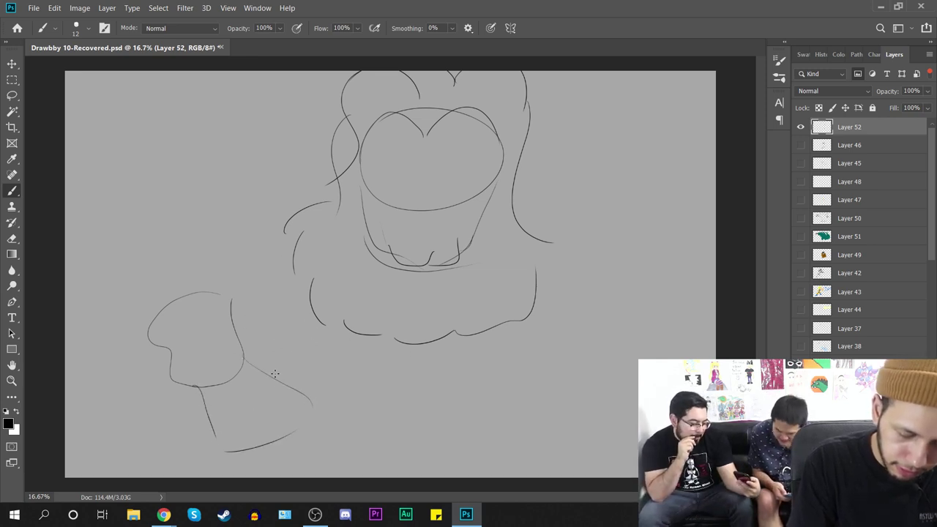
{"action": "left_click_drag", "start_coordinate": [244, 355], "coordinate": [297, 396]}
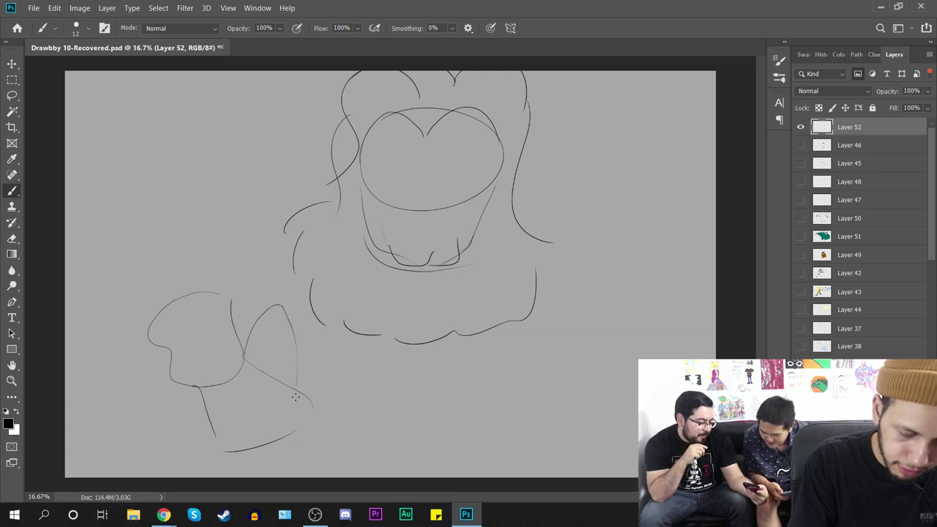
Step: Sketch both rounded shoulders and the long curve across the lower chest
{"action": "left_click_drag", "start_coordinate": [301, 228], "coordinate": [261, 297]}
{"action": "left_click_drag", "start_coordinate": [304, 403], "coordinate": [510, 375]}
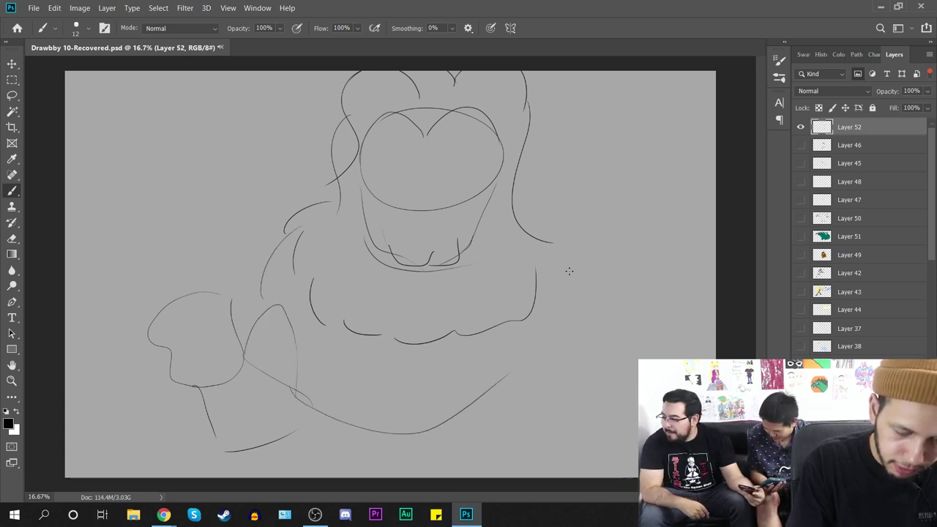
{"action": "left_click_drag", "start_coordinate": [620, 300], "coordinate": [551, 366]}
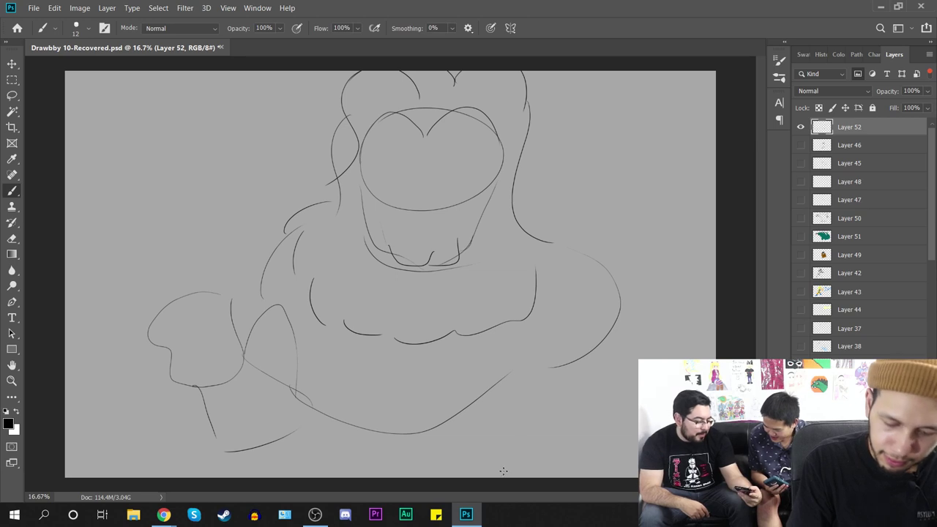
Step: Sketch the domed hand shape with its cuff at the lower right of the figure and the torso's left side
{"action": "mouse_move", "coordinate": [503, 455]}
{"action": "left_mouse_down"}
{"action": "mouse_move", "coordinate": [507, 418]}
{"action": "mouse_move", "coordinate": [568, 411]}
{"action": "mouse_move", "coordinate": [620, 442]}
{"action": "mouse_move", "coordinate": [501, 452]}
{"action": "left_mouse_up"}
{"action": "left_click_drag", "start_coordinate": [495, 416], "coordinate": [616, 431]}
{"action": "left_click_drag", "start_coordinate": [594, 357], "coordinate": [601, 404]}
{"action": "left_click_drag", "start_coordinate": [317, 372], "coordinate": [291, 455]}
{"action": "key", "text": "ctrl+z"}
{"action": "left_click_drag", "start_coordinate": [313, 395], "coordinate": [306, 475]}
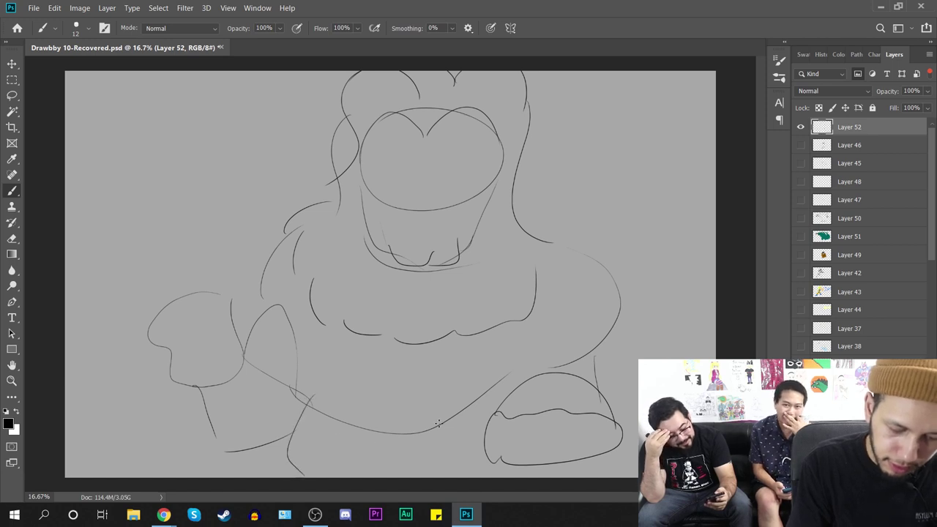
Step: Sketch a large knotted balloon above the raised hand, with its string running through the hand and down
{"action": "mouse_move", "coordinate": [178, 217]}
{"action": "left_mouse_down"}
{"action": "mouse_move", "coordinate": [195, 79]}
{"action": "mouse_move", "coordinate": [274, 149]}
{"action": "mouse_move", "coordinate": [169, 228]}
{"action": "mouse_move", "coordinate": [183, 232]}
{"action": "mouse_move", "coordinate": [213, 203]}
{"action": "mouse_move", "coordinate": [183, 239]}
{"action": "mouse_move", "coordinate": [196, 245]}
{"action": "mouse_move", "coordinate": [202, 290]}
{"action": "left_mouse_up"}
{"action": "mouse_move", "coordinate": [189, 382]}
{"action": "left_mouse_down"}
{"action": "mouse_move", "coordinate": [172, 413]}
{"action": "mouse_move", "coordinate": [121, 458]}
{"action": "left_mouse_up"}
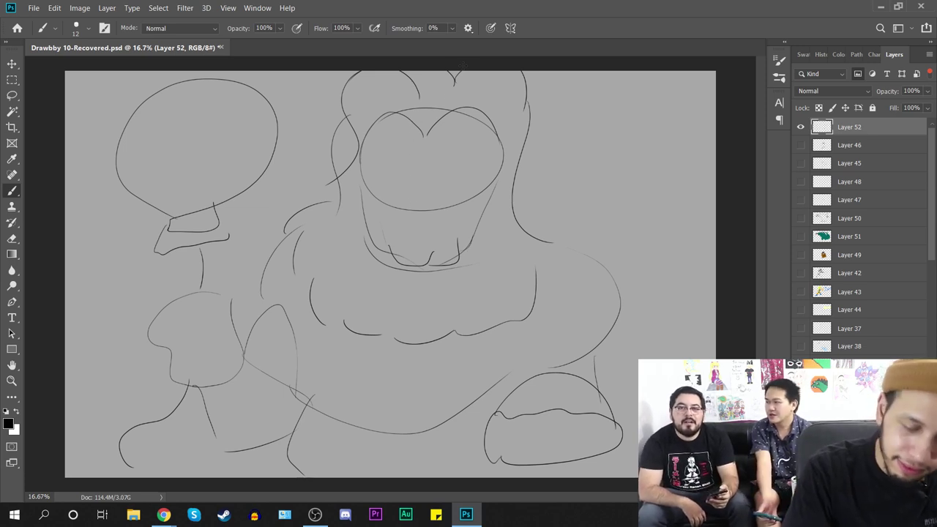
Step: Sketch the flipped hair ends where they rest on the collar on both sides of the neck
{"action": "left_click_drag", "start_coordinate": [340, 199], "coordinate": [307, 208]}
{"action": "mouse_move", "coordinate": [308, 208]}
{"action": "left_mouse_down"}
{"action": "mouse_move", "coordinate": [321, 227]}
{"action": "mouse_move", "coordinate": [378, 249]}
{"action": "left_mouse_up"}
{"action": "mouse_move", "coordinate": [482, 240]}
{"action": "left_mouse_down"}
{"action": "mouse_move", "coordinate": [489, 251]}
{"action": "mouse_move", "coordinate": [540, 246]}
{"action": "left_mouse_up"}
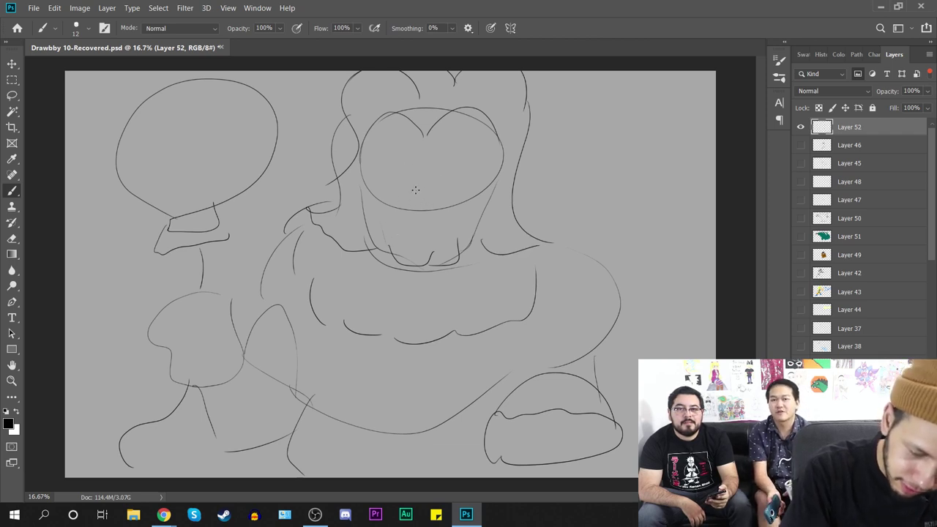
Step: Sketch the nose, moustache line and lips, with curved contour lines running down both sides of the face
{"action": "mouse_move", "coordinate": [417, 190]}
{"action": "left_mouse_down"}
{"action": "mouse_move", "coordinate": [442, 218]}
{"action": "mouse_move", "coordinate": [427, 228]}
{"action": "mouse_move", "coordinate": [402, 218]}
{"action": "mouse_move", "coordinate": [456, 224]}
{"action": "left_mouse_up"}
{"action": "mouse_move", "coordinate": [394, 235]}
{"action": "left_mouse_down"}
{"action": "mouse_move", "coordinate": [439, 233]}
{"action": "mouse_move", "coordinate": [396, 236]}
{"action": "left_mouse_up"}
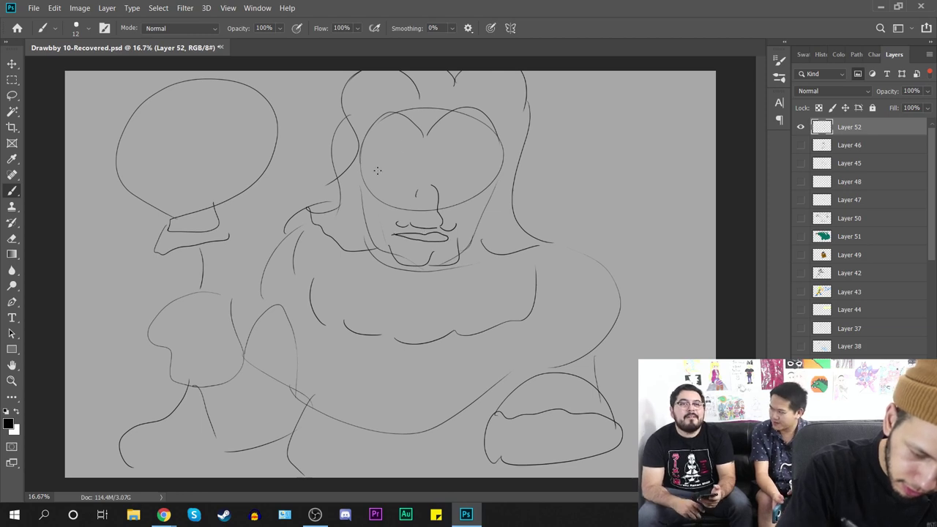
{"action": "left_click_drag", "start_coordinate": [394, 235], "coordinate": [384, 236]}
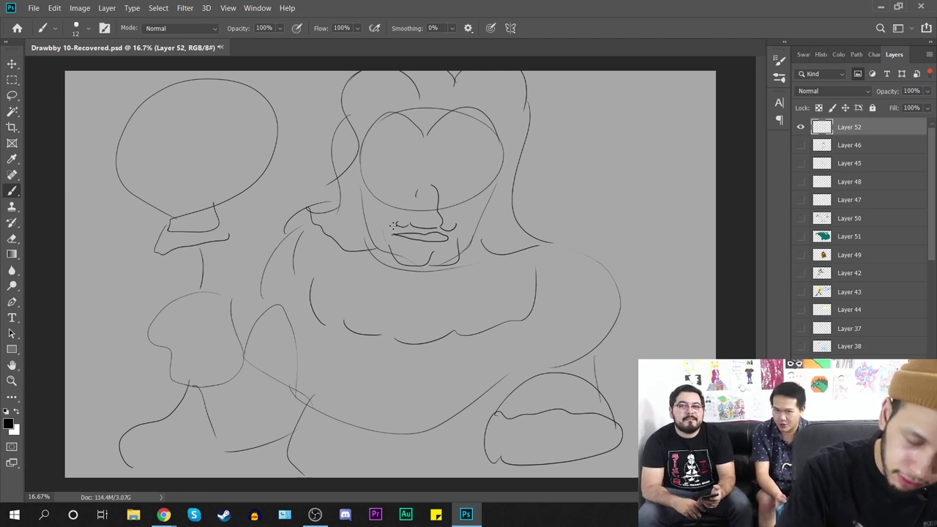
{"action": "left_click_drag", "start_coordinate": [393, 152], "coordinate": [388, 236]}
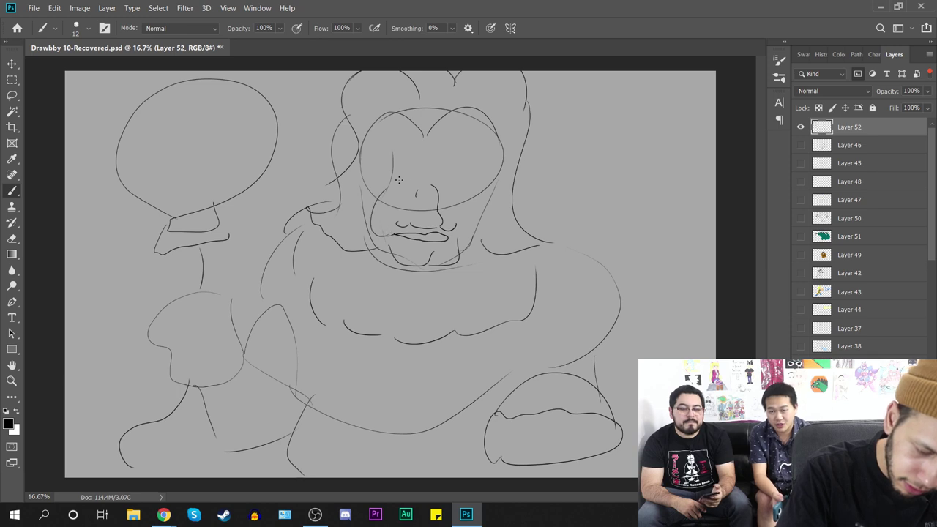
{"action": "left_click_drag", "start_coordinate": [463, 142], "coordinate": [476, 226]}
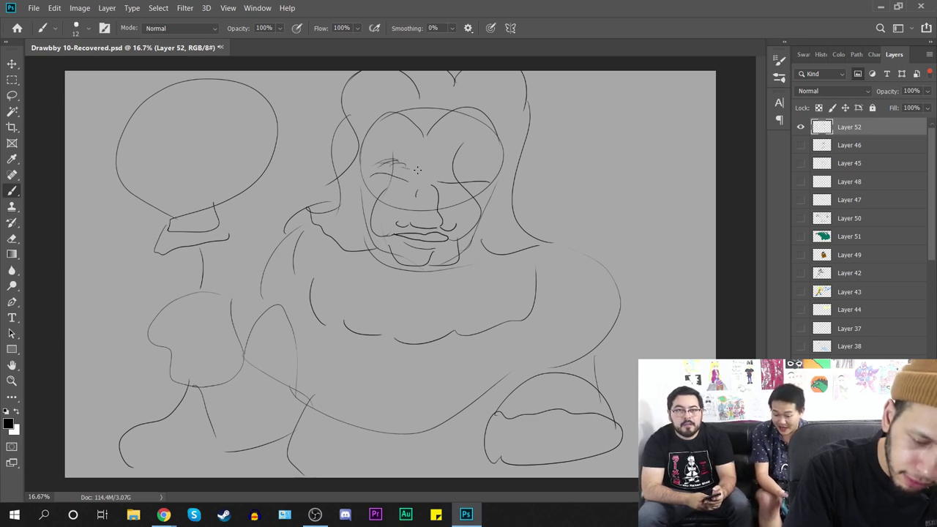
Step: Sketch the eyes and the right eyebrow, undoing the stray strokes
{"action": "left_click_drag", "start_coordinate": [454, 169], "coordinate": [484, 173]}
{"action": "mouse_move", "coordinate": [390, 178]}
{"action": "left_mouse_down"}
{"action": "mouse_move", "coordinate": [402, 189]}
{"action": "mouse_move", "coordinate": [474, 176]}
{"action": "mouse_move", "coordinate": [471, 184]}
{"action": "mouse_move", "coordinate": [529, 193]}
{"action": "left_mouse_up"}
{"action": "key", "text": "ctrl+z"}
{"action": "key", "text": "ctrl+z"}
Step: Set the brush size to 25 and go over the heart-shaped hairline and both eyebrows with bold lines
{"action": "right_click", "coordinate": [454, 156]}
{"action": "left_click", "coordinate": [395, 175]}
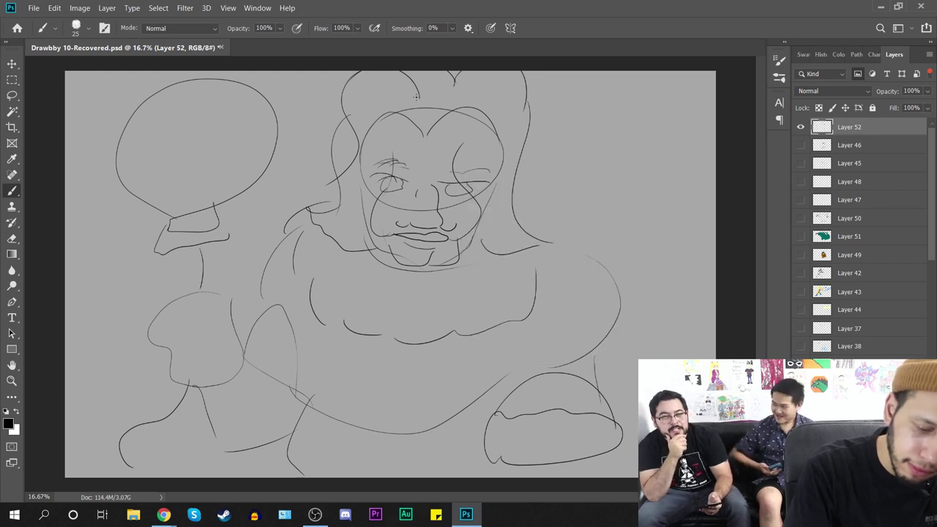
{"action": "mouse_move", "coordinate": [422, 134]}
{"action": "left_mouse_down"}
{"action": "mouse_move", "coordinate": [401, 116]}
{"action": "mouse_move", "coordinate": [377, 118]}
{"action": "mouse_move", "coordinate": [361, 166]}
{"action": "mouse_move", "coordinate": [454, 107]}
{"action": "mouse_move", "coordinate": [502, 175]}
{"action": "left_mouse_up"}
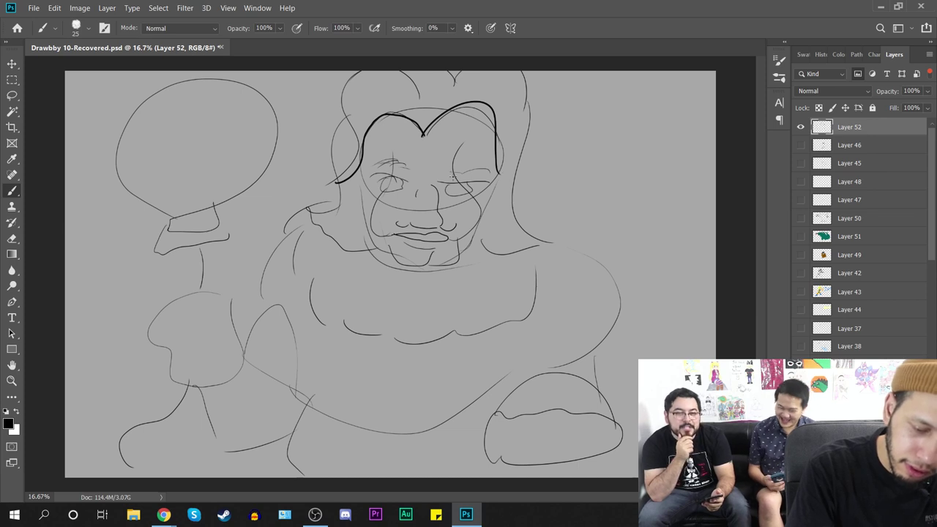
{"action": "mouse_move", "coordinate": [369, 169]}
{"action": "left_mouse_down"}
{"action": "mouse_move", "coordinate": [391, 159]}
{"action": "mouse_move", "coordinate": [416, 167]}
{"action": "mouse_move", "coordinate": [380, 163]}
{"action": "mouse_move", "coordinate": [398, 158]}
{"action": "mouse_move", "coordinate": [414, 170]}
{"action": "mouse_move", "coordinate": [494, 167]}
{"action": "left_mouse_up"}
{"action": "key", "text": "ctrl+z"}
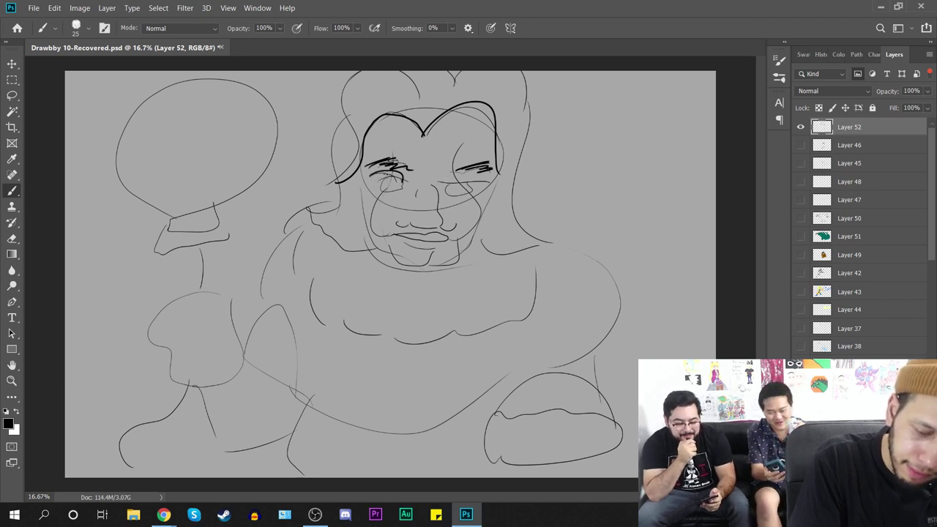
Step: Draw bold outlines around both eyes and add dark pupils, undoing the misplaced pupil strokes
{"action": "mouse_move", "coordinate": [377, 176]}
{"action": "left_mouse_down"}
{"action": "mouse_move", "coordinate": [411, 179]}
{"action": "mouse_move", "coordinate": [381, 193]}
{"action": "mouse_move", "coordinate": [472, 196]}
{"action": "mouse_move", "coordinate": [489, 184]}
{"action": "mouse_move", "coordinate": [473, 187]}
{"action": "left_mouse_up"}
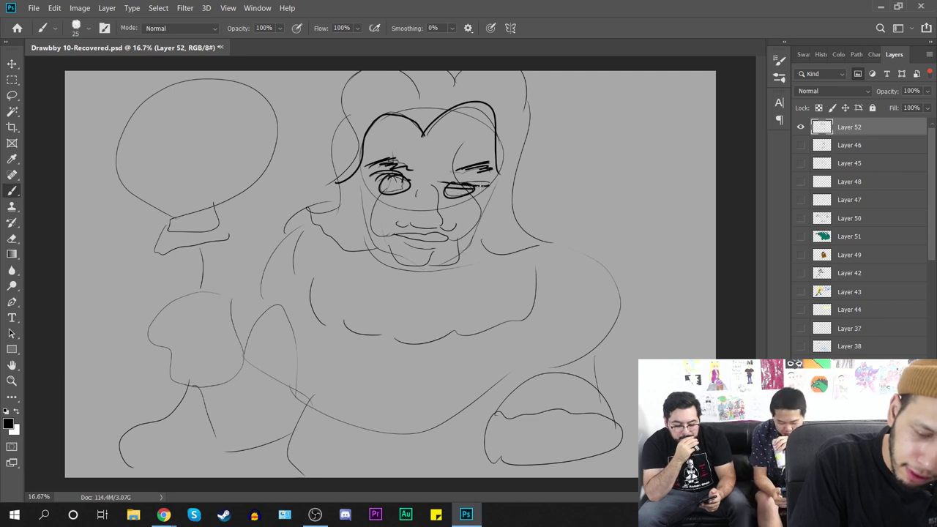
{"action": "right_click", "coordinate": [460, 189]}
{"action": "key", "text": "Escape"}
{"action": "mouse_move", "coordinate": [447, 188]}
{"action": "left_mouse_down"}
{"action": "mouse_move", "coordinate": [473, 188]}
{"action": "mouse_move", "coordinate": [460, 194]}
{"action": "left_mouse_up"}
{"action": "key", "text": "ctrl+z"}
{"action": "key", "text": "ctrl+z"}
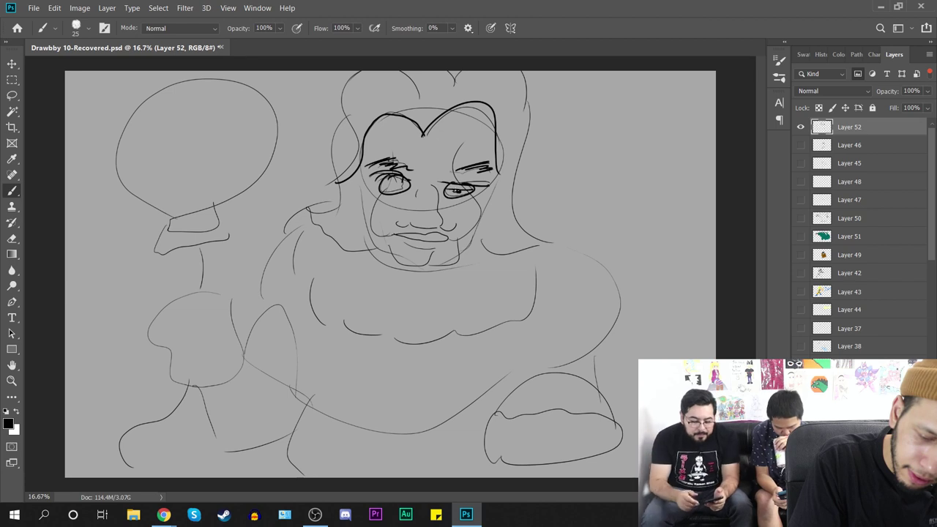
{"action": "left_click_drag", "start_coordinate": [391, 182], "coordinate": [396, 184]}
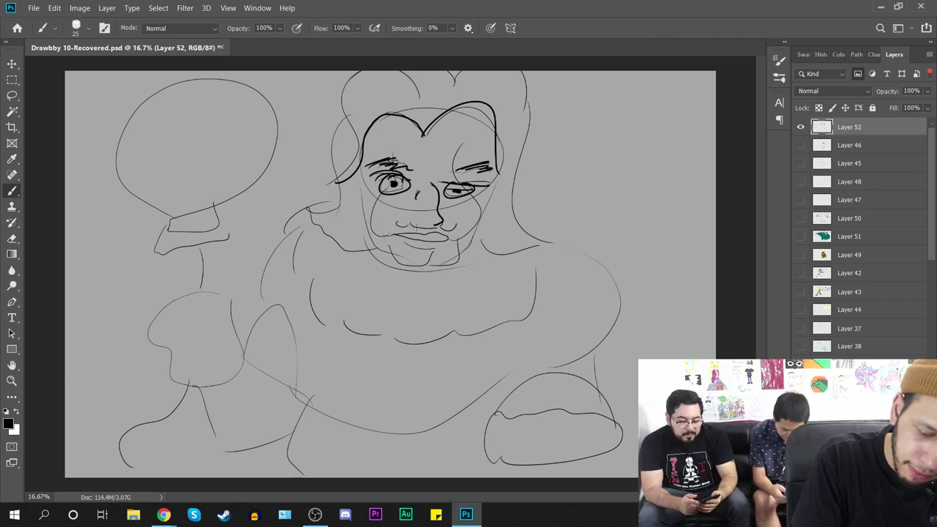
Step: Draw bold lines for the nose, the moustache line and the lips, redoing the first nose stroke
{"action": "left_click_drag", "start_coordinate": [437, 184], "coordinate": [423, 219]}
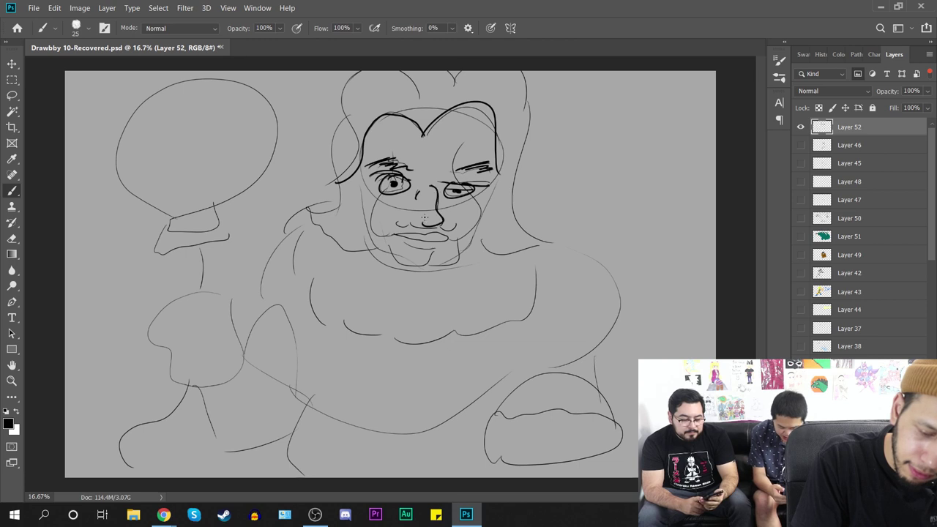
{"action": "key", "text": "ctrl+z"}
{"action": "mouse_move", "coordinate": [435, 188]}
{"action": "left_mouse_down"}
{"action": "mouse_move", "coordinate": [441, 223]}
{"action": "mouse_move", "coordinate": [396, 220]}
{"action": "mouse_move", "coordinate": [455, 225]}
{"action": "left_mouse_up"}
{"action": "mouse_move", "coordinate": [396, 234]}
{"action": "left_mouse_down"}
{"action": "mouse_move", "coordinate": [454, 233]}
{"action": "mouse_move", "coordinate": [449, 243]}
{"action": "left_mouse_up"}
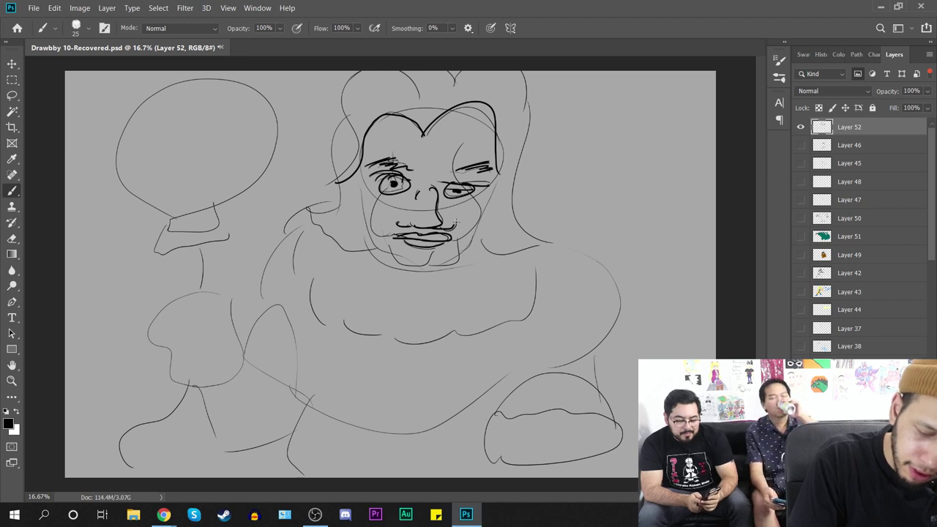
Step: Draw the left side of the hair in bold lines, from the crown to the curled ends on the collar
{"action": "mouse_move", "coordinate": [415, 83]}
{"action": "left_mouse_down"}
{"action": "mouse_move", "coordinate": [401, 71]}
{"action": "mouse_move", "coordinate": [361, 173]}
{"action": "left_mouse_up"}
{"action": "left_click_drag", "start_coordinate": [351, 111], "coordinate": [337, 180]}
{"action": "left_click_drag", "start_coordinate": [340, 130], "coordinate": [309, 223]}
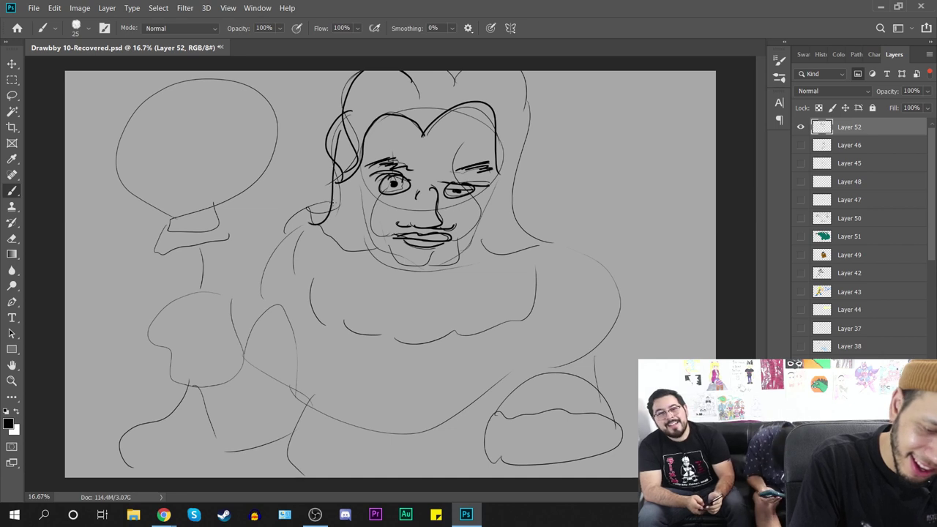
{"action": "key", "text": "ctrl+z"}
{"action": "mouse_move", "coordinate": [337, 162]}
{"action": "left_mouse_down"}
{"action": "mouse_move", "coordinate": [330, 197]}
{"action": "mouse_move", "coordinate": [320, 192]}
{"action": "mouse_move", "coordinate": [308, 209]}
{"action": "mouse_move", "coordinate": [331, 248]}
{"action": "left_mouse_up"}
{"action": "mouse_move", "coordinate": [310, 194]}
{"action": "left_mouse_down"}
{"action": "mouse_move", "coordinate": [342, 242]}
{"action": "mouse_move", "coordinate": [377, 254]}
{"action": "left_mouse_up"}
Step: Draw the flipped hair on the right side and the jaw, chin and cheek outline in bold lines
{"action": "mouse_move", "coordinate": [458, 77]}
{"action": "left_mouse_down"}
{"action": "mouse_move", "coordinate": [503, 167]}
{"action": "mouse_move", "coordinate": [563, 237]}
{"action": "left_mouse_up"}
{"action": "key", "text": "ctrl+z"}
{"action": "mouse_move", "coordinate": [485, 85]}
{"action": "left_mouse_down"}
{"action": "mouse_move", "coordinate": [561, 240]}
{"action": "mouse_move", "coordinate": [480, 247]}
{"action": "left_mouse_up"}
{"action": "mouse_move", "coordinate": [393, 256]}
{"action": "left_mouse_down"}
{"action": "mouse_move", "coordinate": [431, 254]}
{"action": "mouse_move", "coordinate": [453, 271]}
{"action": "mouse_move", "coordinate": [449, 249]}
{"action": "mouse_move", "coordinate": [490, 228]}
{"action": "mouse_move", "coordinate": [504, 174]}
{"action": "left_mouse_up"}
{"action": "mouse_move", "coordinate": [355, 173]}
{"action": "left_mouse_down"}
{"action": "mouse_move", "coordinate": [350, 204]}
{"action": "mouse_move", "coordinate": [375, 248]}
{"action": "left_mouse_up"}
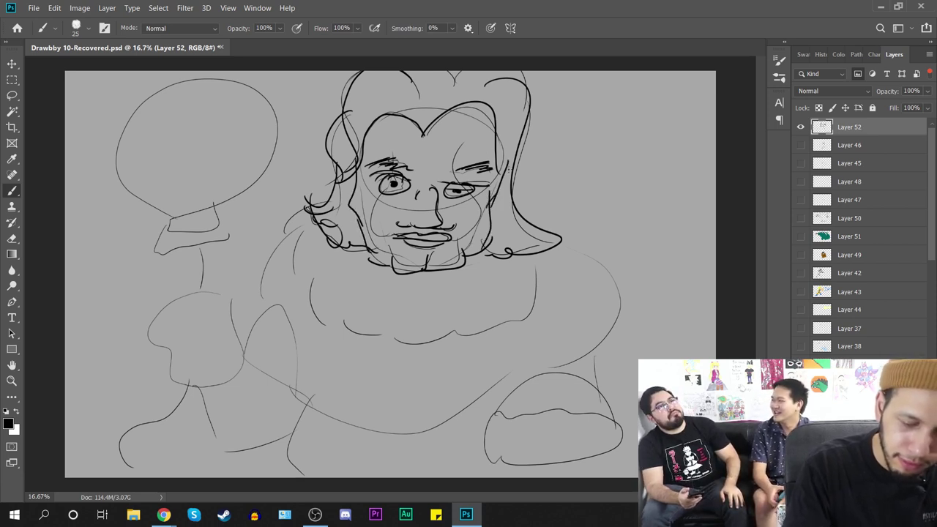
Step: Add wrinkle lines across the forehead and short hair strokes along the hairline
{"action": "mouse_move", "coordinate": [401, 149]}
{"action": "left_mouse_down"}
{"action": "mouse_move", "coordinate": [457, 145]}
{"action": "mouse_move", "coordinate": [459, 135]}
{"action": "left_mouse_up"}
{"action": "mouse_move", "coordinate": [442, 125]}
{"action": "left_mouse_down"}
{"action": "mouse_move", "coordinate": [448, 119]}
{"action": "mouse_move", "coordinate": [375, 126]}
{"action": "left_mouse_up"}
{"action": "mouse_move", "coordinate": [481, 117]}
{"action": "left_mouse_down"}
{"action": "mouse_move", "coordinate": [443, 107]}
{"action": "mouse_move", "coordinate": [498, 109]}
{"action": "left_mouse_up"}
Step: Outline the scalloped ruff collar in bold lines and fill it with curved fold lines
{"action": "mouse_move", "coordinate": [306, 205]}
{"action": "left_mouse_down"}
{"action": "mouse_move", "coordinate": [289, 247]}
{"action": "mouse_move", "coordinate": [306, 235]}
{"action": "mouse_move", "coordinate": [317, 306]}
{"action": "mouse_move", "coordinate": [362, 330]}
{"action": "mouse_move", "coordinate": [407, 323]}
{"action": "mouse_move", "coordinate": [442, 338]}
{"action": "mouse_move", "coordinate": [509, 327]}
{"action": "mouse_move", "coordinate": [564, 256]}
{"action": "left_mouse_up"}
{"action": "left_click_drag", "start_coordinate": [335, 266], "coordinate": [346, 304]}
{"action": "left_click_drag", "start_coordinate": [375, 281], "coordinate": [399, 318]}
{"action": "left_click_drag", "start_coordinate": [431, 284], "coordinate": [439, 324]}
{"action": "left_click_drag", "start_coordinate": [471, 279], "coordinate": [482, 314]}
{"action": "left_click_drag", "start_coordinate": [517, 276], "coordinate": [513, 312]}
{"action": "left_click_drag", "start_coordinate": [474, 315], "coordinate": [479, 323]}
{"action": "left_click_drag", "start_coordinate": [525, 265], "coordinate": [535, 291]}
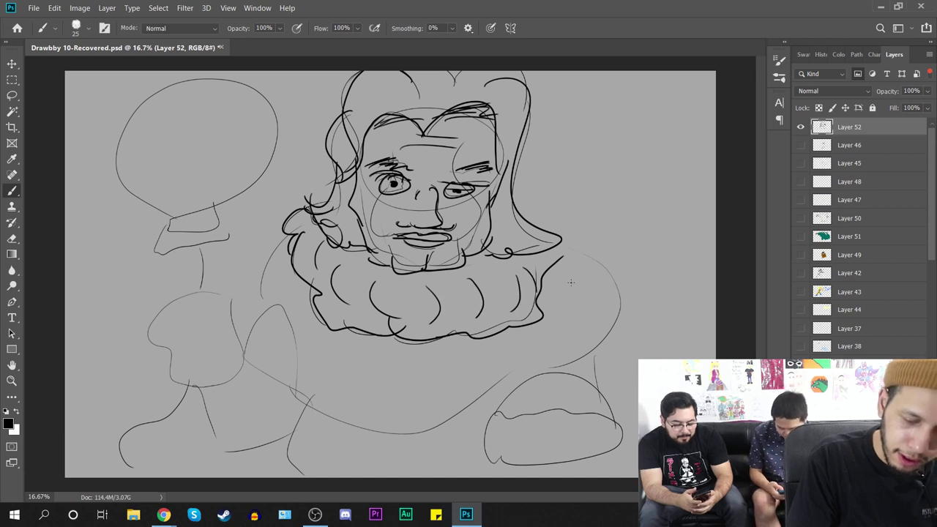
Step: Add crease lines to the cheeks and around the mouth
{"action": "mouse_move", "coordinate": [372, 197]}
{"action": "left_mouse_down"}
{"action": "mouse_move", "coordinate": [399, 201]}
{"action": "mouse_move", "coordinate": [382, 247]}
{"action": "left_mouse_up"}
{"action": "left_click_drag", "start_coordinate": [462, 219], "coordinate": [473, 243]}
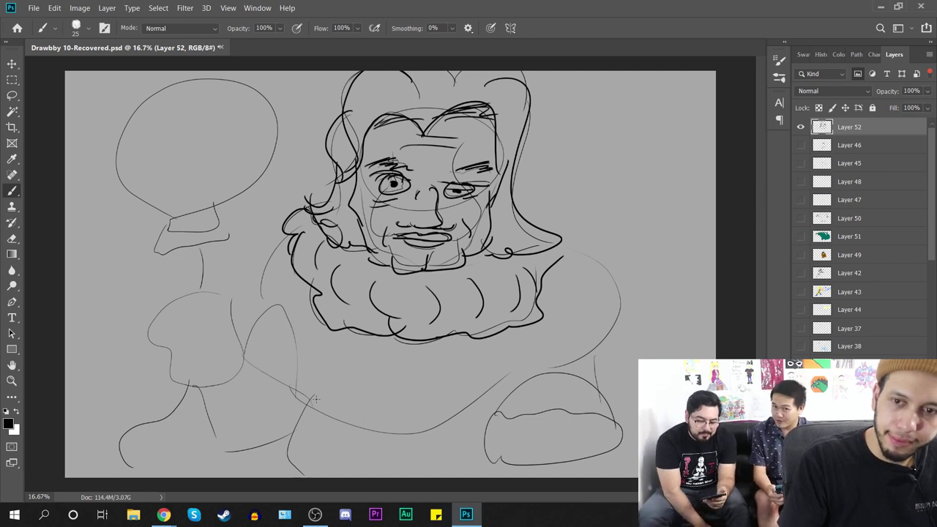
Step: Draw three pom-pom buttons down the middle of the torso and a bold line for its lower left side
{"action": "mouse_move", "coordinate": [393, 366]}
{"action": "left_mouse_down"}
{"action": "mouse_move", "coordinate": [427, 372]}
{"action": "mouse_move", "coordinate": [396, 355]}
{"action": "left_mouse_up"}
{"action": "mouse_move", "coordinate": [390, 411]}
{"action": "left_mouse_down"}
{"action": "mouse_move", "coordinate": [404, 397]}
{"action": "mouse_move", "coordinate": [395, 432]}
{"action": "left_mouse_up"}
{"action": "left_click_drag", "start_coordinate": [386, 473], "coordinate": [432, 474]}
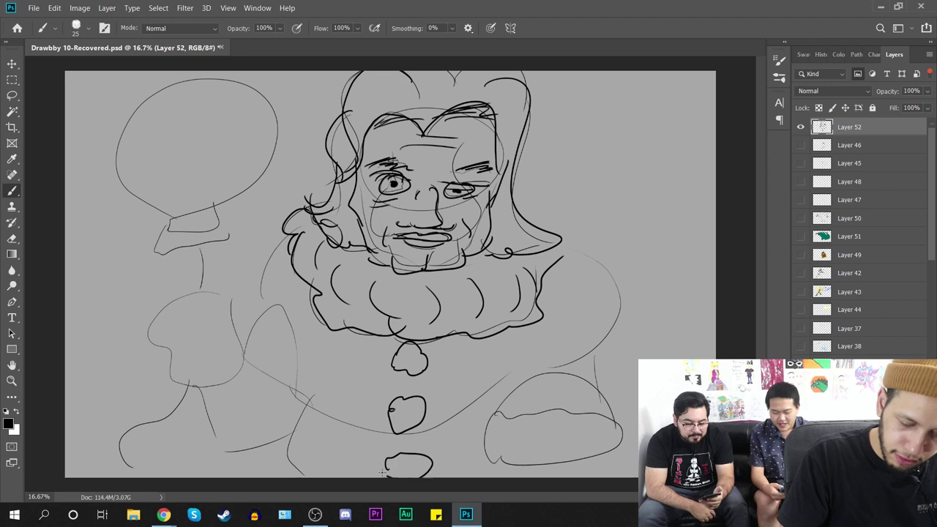
{"action": "left_click_drag", "start_coordinate": [316, 390], "coordinate": [299, 478]}
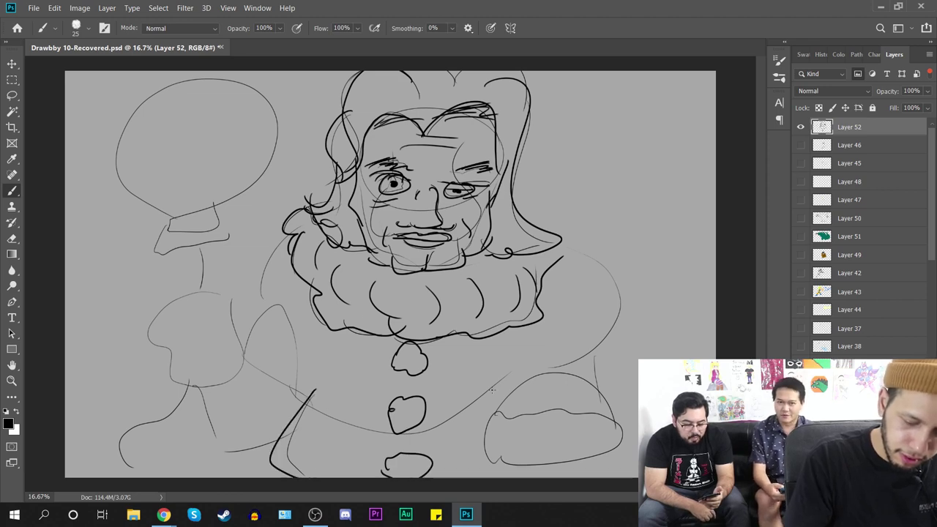
Step: Draw the lower right hand shape and its scalloped, ruffled cuff in bold lines
{"action": "mouse_move", "coordinate": [482, 437]}
{"action": "left_mouse_down"}
{"action": "mouse_move", "coordinate": [562, 410]}
{"action": "mouse_move", "coordinate": [625, 433]}
{"action": "mouse_move", "coordinate": [469, 468]}
{"action": "left_mouse_up"}
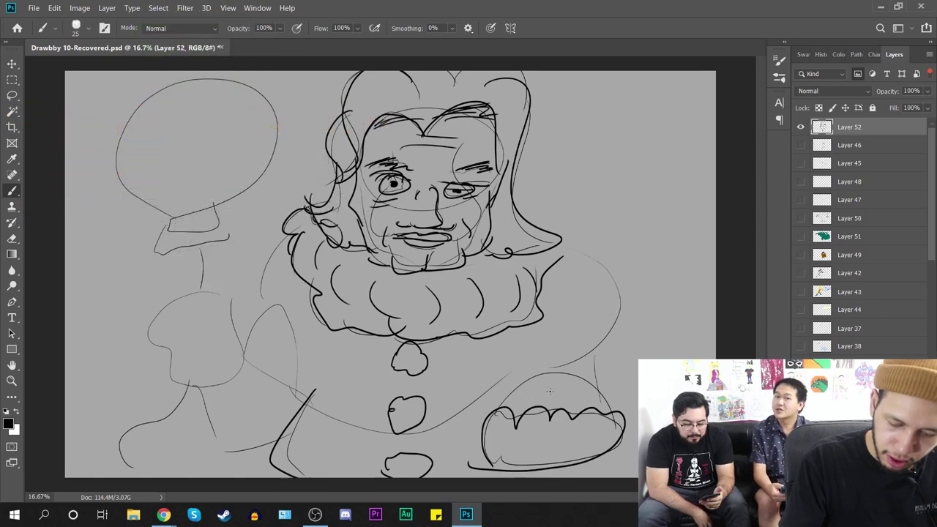
{"action": "mouse_move", "coordinate": [482, 429]}
{"action": "left_mouse_down"}
{"action": "mouse_move", "coordinate": [477, 391]}
{"action": "mouse_move", "coordinate": [491, 414]}
{"action": "mouse_move", "coordinate": [505, 401]}
{"action": "mouse_move", "coordinate": [599, 415]}
{"action": "left_mouse_up"}
{"action": "mouse_move", "coordinate": [495, 394]}
{"action": "left_mouse_down"}
{"action": "mouse_move", "coordinate": [565, 365]}
{"action": "mouse_move", "coordinate": [605, 404]}
{"action": "left_mouse_up"}
Step: Draw the puffed sleeve on the right shoulder in bold lines with curved folds inside
{"action": "mouse_move", "coordinate": [563, 251]}
{"action": "left_mouse_down"}
{"action": "mouse_move", "coordinate": [632, 318]}
{"action": "mouse_move", "coordinate": [541, 363]}
{"action": "mouse_move", "coordinate": [486, 359]}
{"action": "mouse_move", "coordinate": [533, 354]}
{"action": "left_mouse_up"}
{"action": "left_click_drag", "start_coordinate": [544, 301], "coordinate": [582, 347]}
{"action": "left_click_drag", "start_coordinate": [581, 286], "coordinate": [588, 313]}
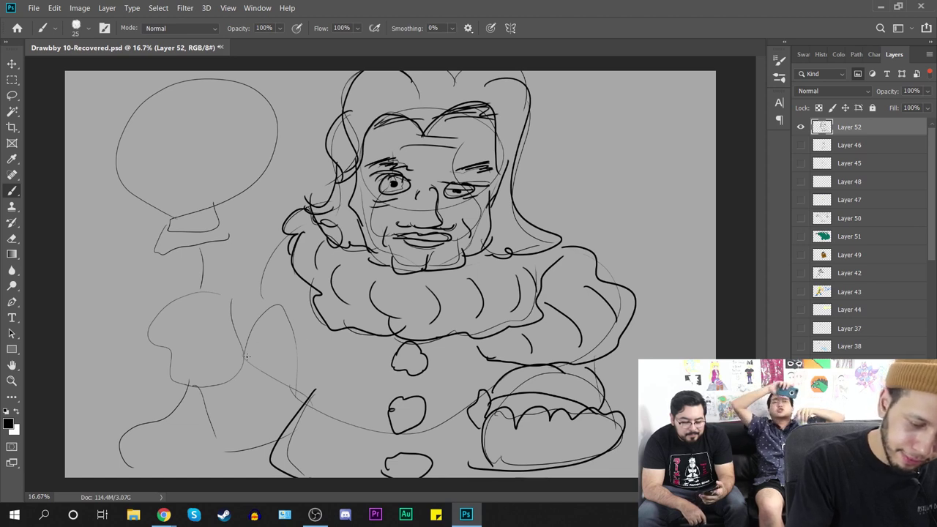
Step: Draw the puffed sleeve on the left shoulder and the raised arm's elbow and inner cuff edge in bold lines
{"action": "mouse_move", "coordinate": [284, 235]}
{"action": "left_mouse_down"}
{"action": "mouse_move", "coordinate": [278, 319]}
{"action": "mouse_move", "coordinate": [299, 338]}
{"action": "left_mouse_up"}
{"action": "mouse_move", "coordinate": [300, 321]}
{"action": "left_mouse_down"}
{"action": "mouse_move", "coordinate": [331, 364]}
{"action": "mouse_move", "coordinate": [310, 393]}
{"action": "left_mouse_up"}
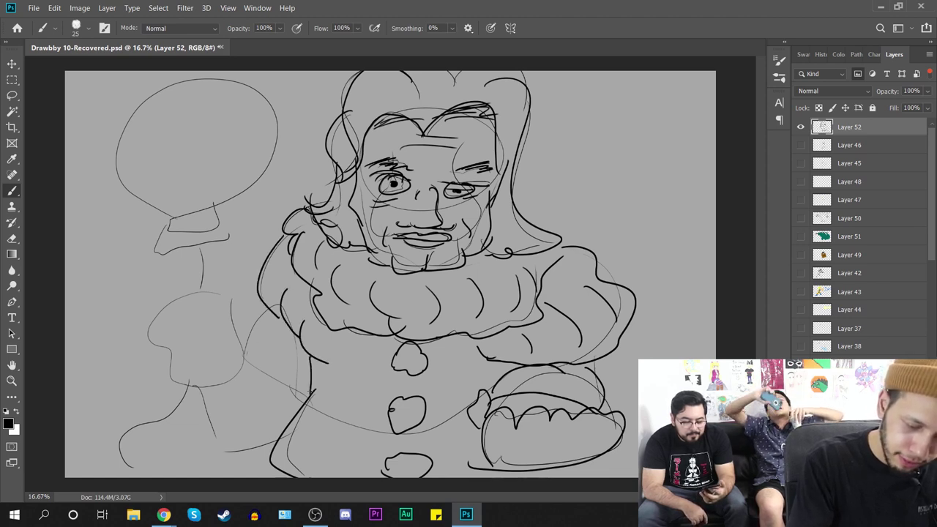
{"action": "mouse_move", "coordinate": [270, 316]}
{"action": "left_mouse_down"}
{"action": "mouse_move", "coordinate": [242, 358]}
{"action": "mouse_move", "coordinate": [303, 407]}
{"action": "left_mouse_up"}
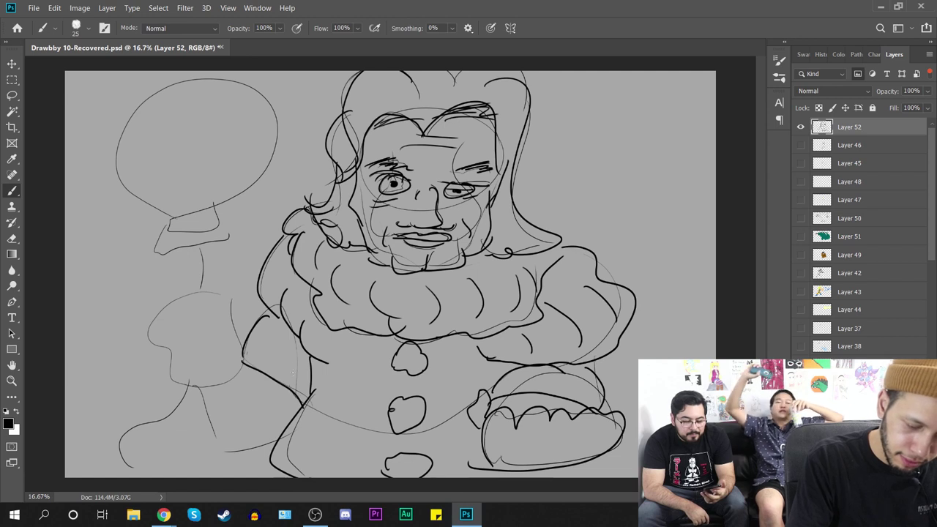
{"action": "left_click_drag", "start_coordinate": [279, 371], "coordinate": [291, 350]}
{"action": "left_click_drag", "start_coordinate": [202, 401], "coordinate": [281, 454]}
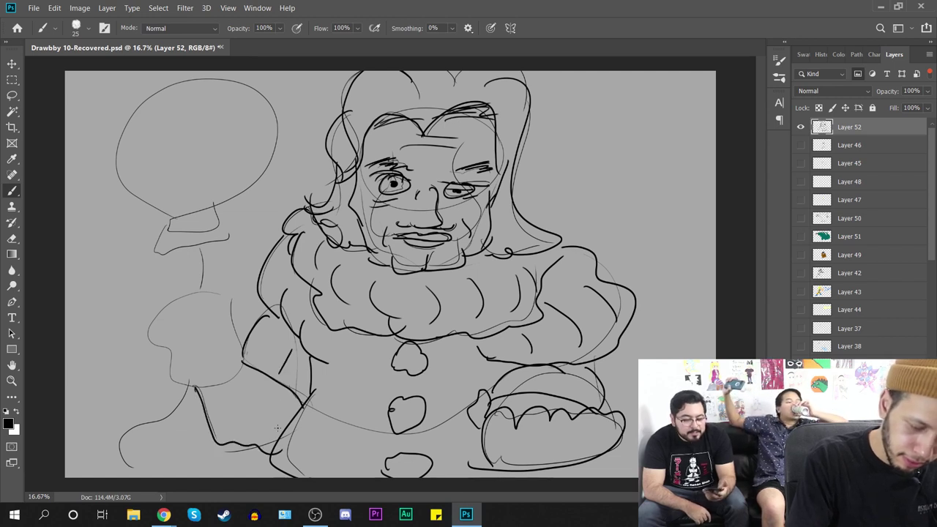
Step: Draw the raised fist with finger creases, the balloon string and the outer edge of the sleeve below the wrist in bold lines
{"action": "mouse_move", "coordinate": [202, 382]}
{"action": "left_mouse_down"}
{"action": "mouse_move", "coordinate": [164, 365]}
{"action": "mouse_move", "coordinate": [159, 312]}
{"action": "mouse_move", "coordinate": [230, 316]}
{"action": "mouse_move", "coordinate": [240, 370]}
{"action": "mouse_move", "coordinate": [206, 388]}
{"action": "left_mouse_up"}
{"action": "left_click_drag", "start_coordinate": [218, 354], "coordinate": [192, 364]}
{"action": "left_click_drag", "start_coordinate": [211, 328], "coordinate": [185, 343]}
{"action": "mouse_move", "coordinate": [199, 296]}
{"action": "left_mouse_down"}
{"action": "mouse_move", "coordinate": [179, 312]}
{"action": "mouse_move", "coordinate": [202, 246]}
{"action": "left_mouse_up"}
{"action": "left_click_drag", "start_coordinate": [187, 388], "coordinate": [147, 463]}
Step: Outline the balloon and its ruffled knot in bold lines, with a curved highlight shape on the balloon's left side
{"action": "mouse_move", "coordinate": [167, 230]}
{"action": "left_mouse_down"}
{"action": "mouse_move", "coordinate": [162, 253]}
{"action": "mouse_move", "coordinate": [227, 238]}
{"action": "mouse_move", "coordinate": [163, 228]}
{"action": "mouse_move", "coordinate": [222, 212]}
{"action": "mouse_move", "coordinate": [212, 215]}
{"action": "mouse_move", "coordinate": [236, 180]}
{"action": "left_mouse_up"}
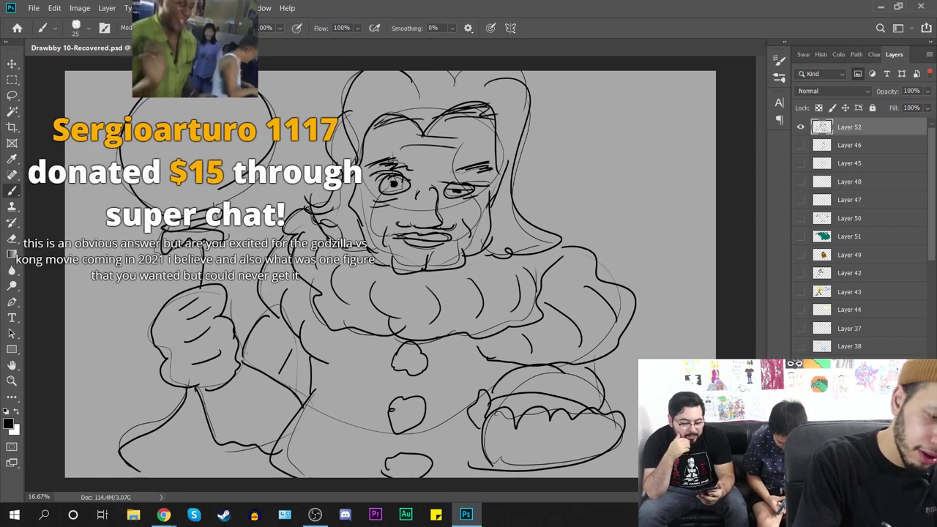
{"action": "mouse_move", "coordinate": [173, 215]}
{"action": "left_mouse_down"}
{"action": "mouse_move", "coordinate": [132, 176]}
{"action": "mouse_move", "coordinate": [214, 208]}
{"action": "mouse_move", "coordinate": [196, 216]}
{"action": "left_mouse_up"}
{"action": "left_click_drag", "start_coordinate": [174, 74], "coordinate": [194, 72]}
{"action": "left_click_drag", "start_coordinate": [139, 128], "coordinate": [164, 152]}
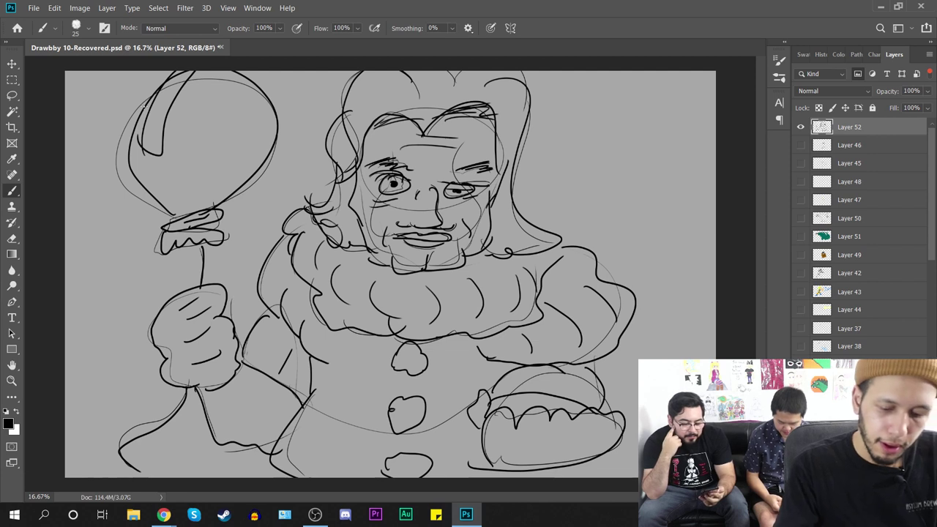
Step: Add a new layer beneath the line art and set the foreground color to bright red
{"action": "key", "text": "ctrl+shift+alt+n"}
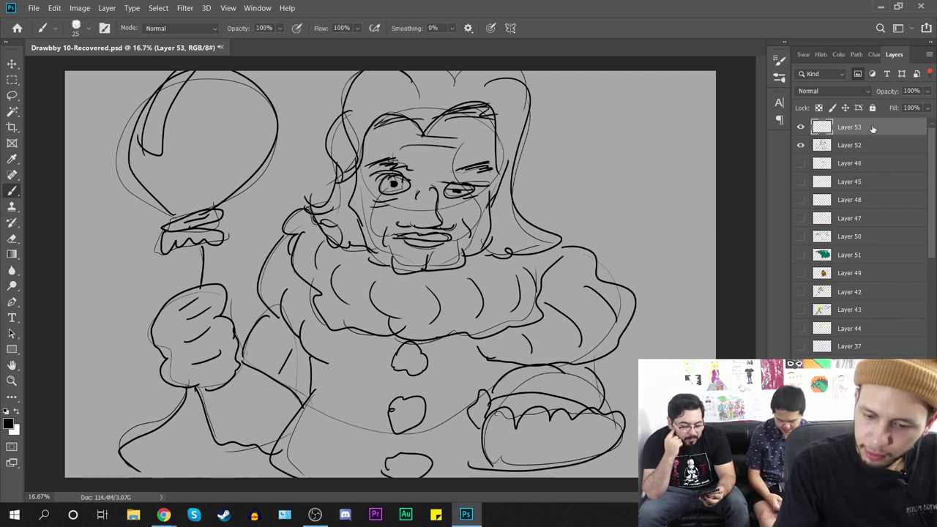
{"action": "left_click_drag", "start_coordinate": [875, 126], "coordinate": [871, 149]}
{"action": "left_click", "coordinate": [8, 424]}
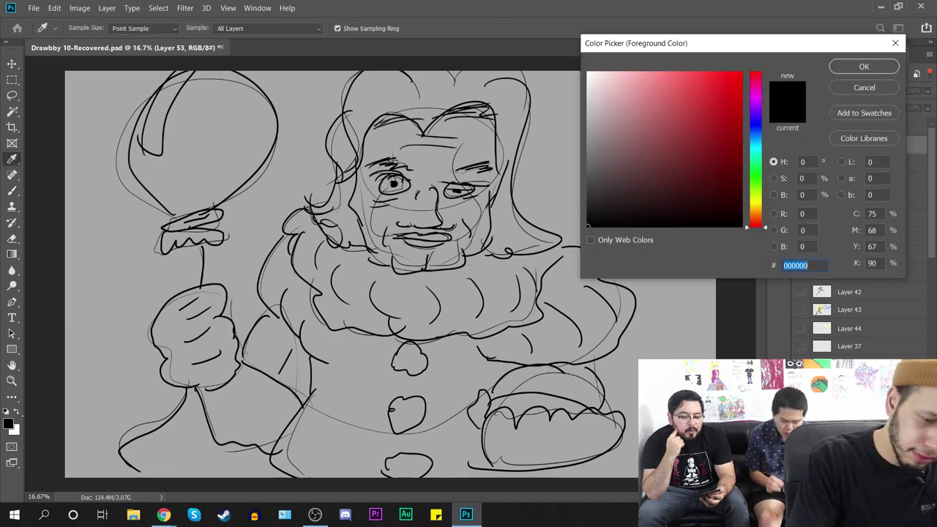
{"action": "left_click", "coordinate": [741, 72]}
{"action": "left_click", "coordinate": [848, 63]}
Step: Set the brush size to 338 px and fill the balloon and its knot with red
{"action": "right_click", "coordinate": [352, 216]}
{"action": "left_click", "coordinate": [452, 245]}
{"action": "key", "text": "ctrl+z"}
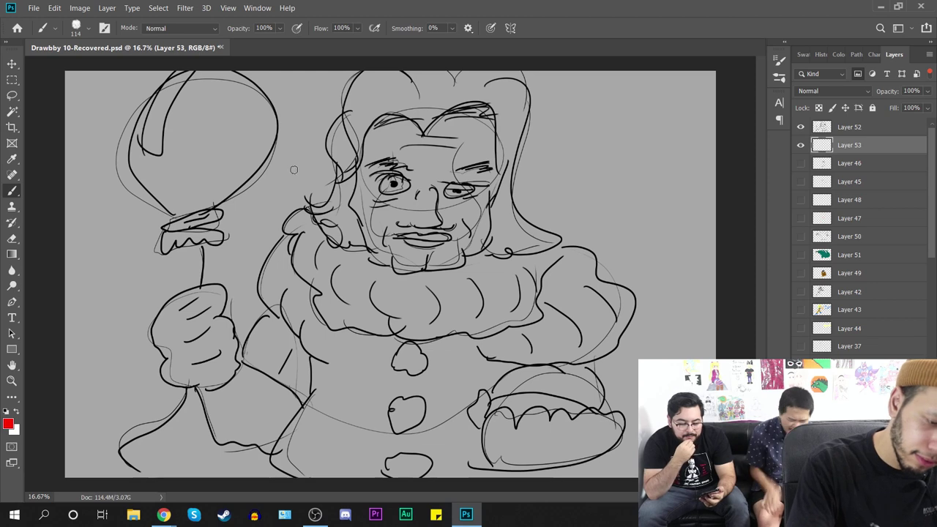
{"action": "right_click", "coordinate": [275, 171]}
{"action": "left_click_drag", "start_coordinate": [381, 202], "coordinate": [402, 203]}
{"action": "left_click_drag", "start_coordinate": [193, 158], "coordinate": [194, 146]}
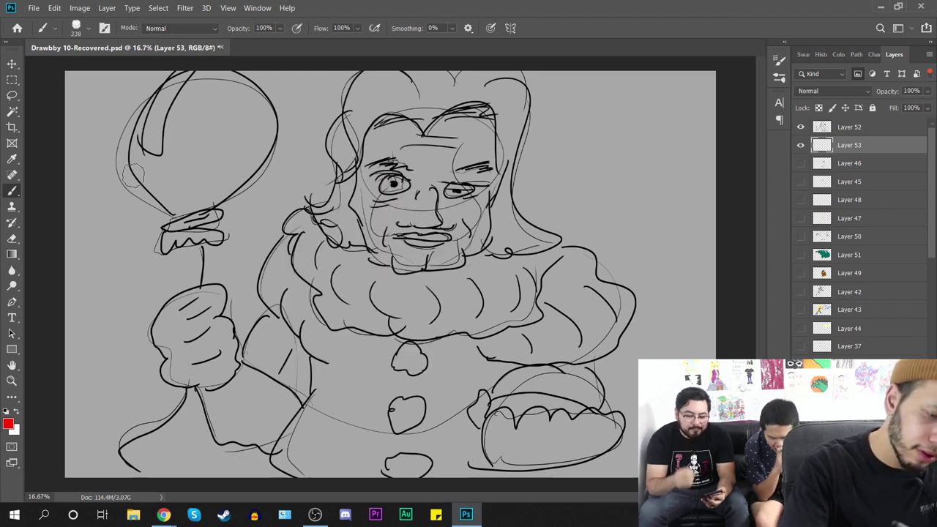
{"action": "mouse_move", "coordinate": [133, 138]}
{"action": "left_mouse_down"}
{"action": "mouse_move", "coordinate": [176, 216]}
{"action": "mouse_move", "coordinate": [181, 236]}
{"action": "mouse_move", "coordinate": [173, 249]}
{"action": "mouse_move", "coordinate": [208, 235]}
{"action": "mouse_move", "coordinate": [199, 217]}
{"action": "mouse_move", "coordinate": [220, 185]}
{"action": "left_mouse_up"}
{"action": "mouse_move", "coordinate": [155, 157]}
{"action": "left_mouse_down"}
{"action": "mouse_move", "coordinate": [189, 77]}
{"action": "mouse_move", "coordinate": [252, 94]}
{"action": "mouse_move", "coordinate": [268, 162]}
{"action": "mouse_move", "coordinate": [216, 201]}
{"action": "mouse_move", "coordinate": [238, 123]}
{"action": "mouse_move", "coordinate": [164, 150]}
{"action": "mouse_move", "coordinate": [177, 165]}
{"action": "mouse_move", "coordinate": [248, 120]}
{"action": "left_mouse_up"}
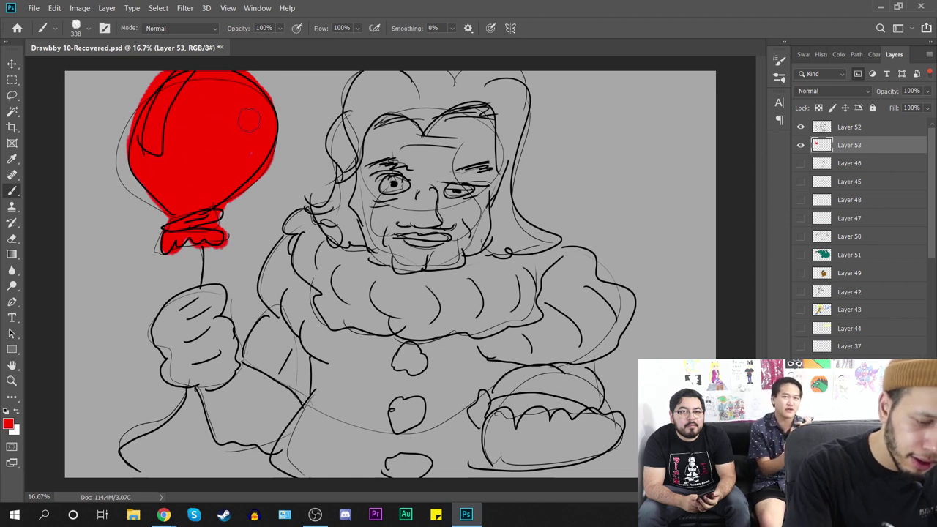
Step: Paint the three pom-pom buttons on the torso red
{"action": "left_click_drag", "start_coordinate": [401, 356], "coordinate": [417, 375]}
{"action": "mouse_move", "coordinate": [396, 412]}
{"action": "left_mouse_down"}
{"action": "mouse_move", "coordinate": [401, 421]}
{"action": "mouse_move", "coordinate": [419, 410]}
{"action": "left_mouse_up"}
{"action": "mouse_move", "coordinate": [399, 469]}
{"action": "left_mouse_down"}
{"action": "mouse_move", "coordinate": [414, 473]}
{"action": "mouse_move", "coordinate": [419, 460]}
{"action": "left_mouse_up"}
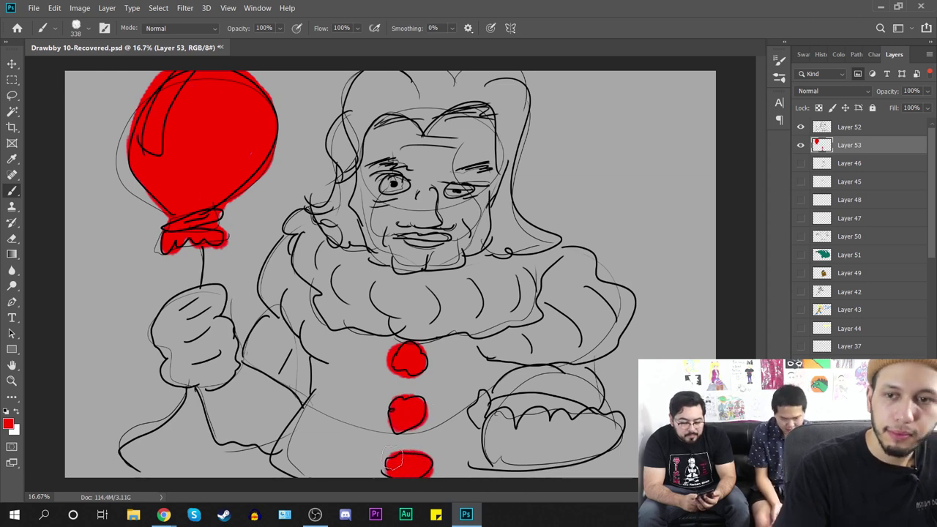
Step: Try to color the nose red with a 10 px brush
{"action": "right_click", "coordinate": [379, 228]}
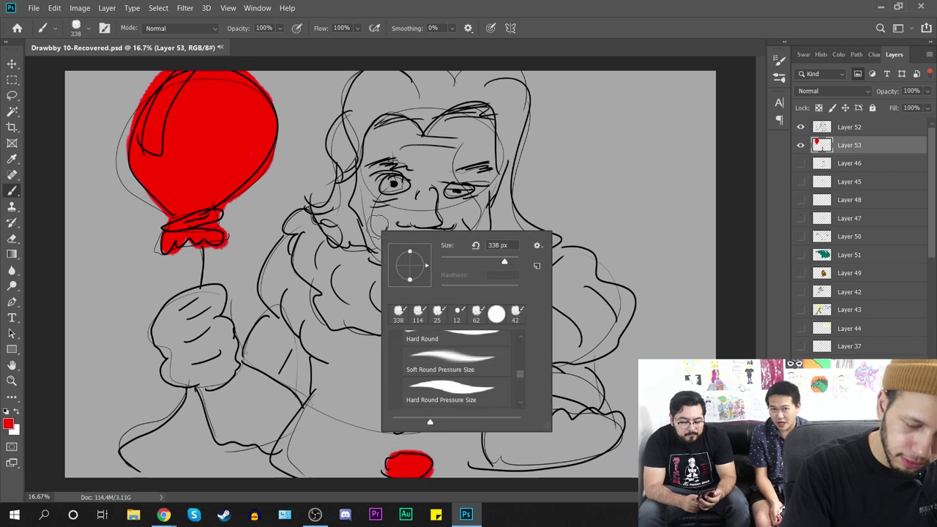
{"action": "left_click_drag", "start_coordinate": [504, 262], "coordinate": [445, 261]}
{"action": "left_click", "coordinate": [422, 214]}
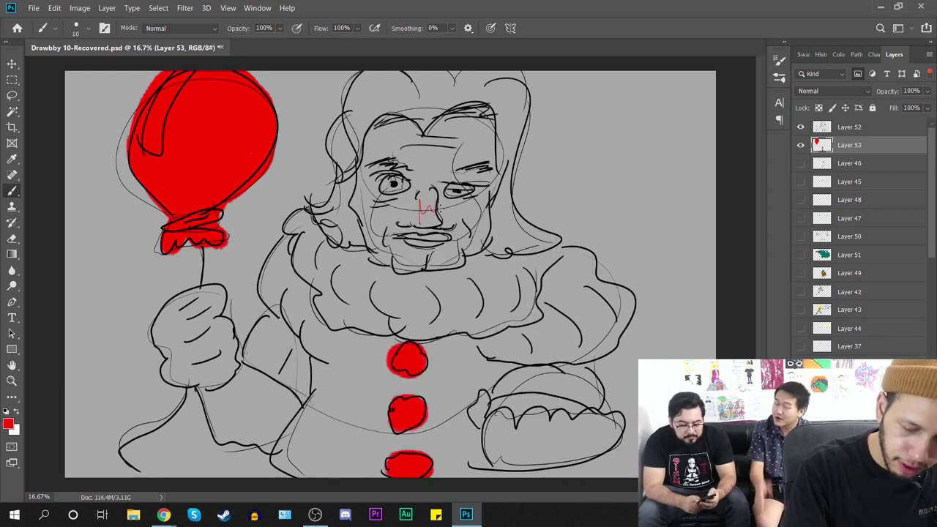
{"action": "key", "text": "ctrl+z"}
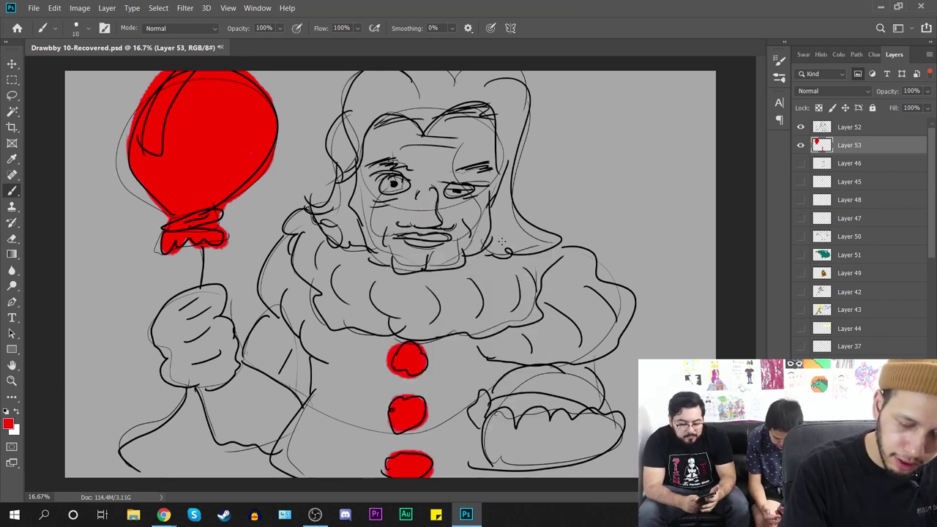
Step: Undo the bottom pom-pom's fill and repaint it red with an 83 px brush
{"action": "right_click", "coordinate": [503, 243]}
{"action": "key", "text": "Escape"}
{"action": "key", "text": "ctrl+z"}
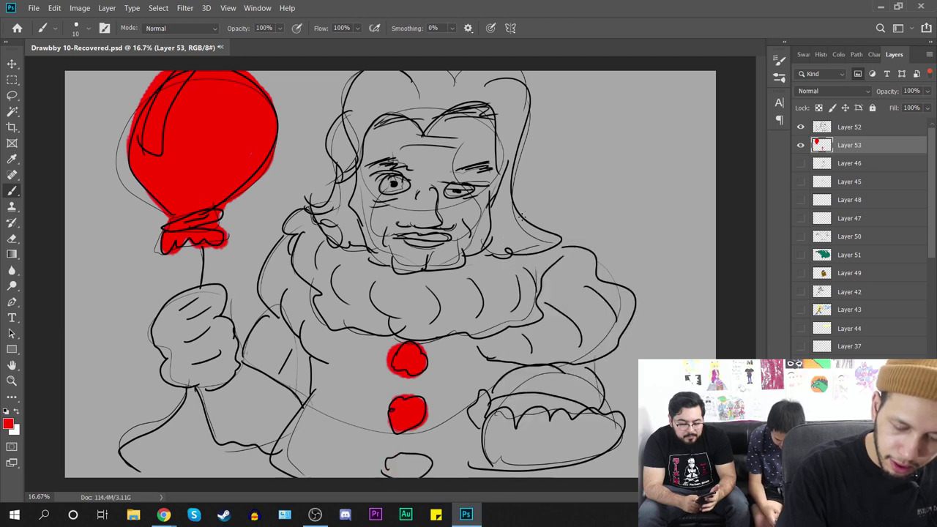
{"action": "right_click", "coordinate": [401, 461]}
{"action": "type", "text": "83"}
{"action": "key", "text": "Return"}
{"action": "mouse_move", "coordinate": [399, 461]}
{"action": "left_mouse_down"}
{"action": "mouse_move", "coordinate": [404, 472]}
{"action": "mouse_move", "coordinate": [396, 469]}
{"action": "mouse_move", "coordinate": [423, 469]}
{"action": "left_mouse_up"}
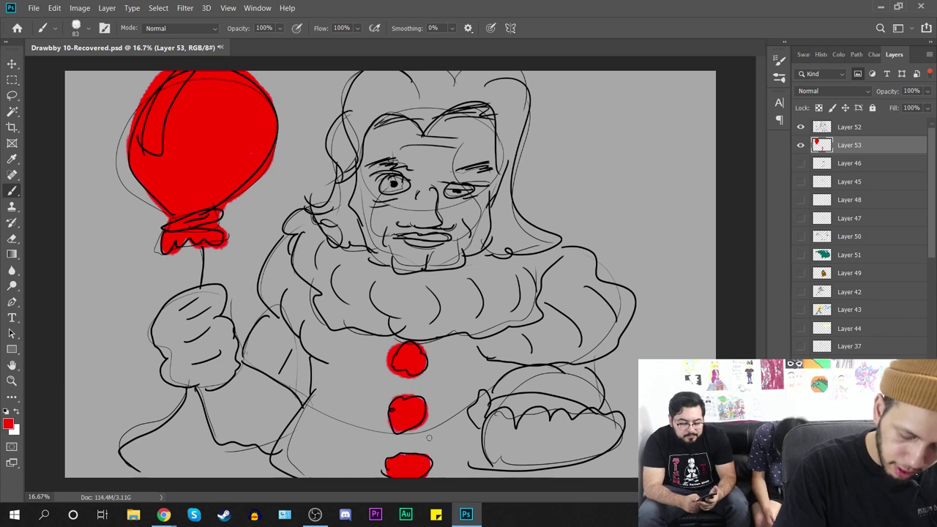
Step: Paint the lips, the curves from the mouth up to the eyes and the stripes above the eyes red with a 50 px brush
{"action": "right_click", "coordinate": [427, 337]}
{"action": "left_click", "coordinate": [507, 330]}
{"action": "key", "text": "Return"}
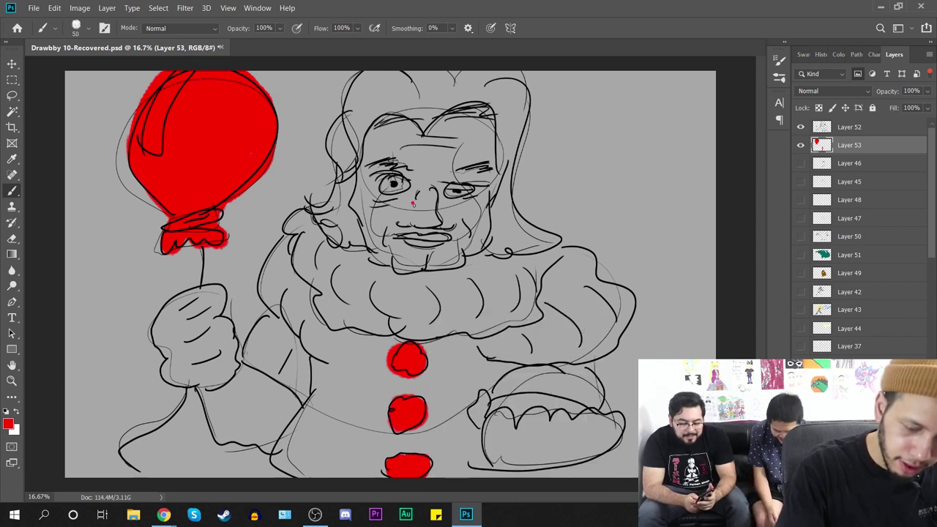
{"action": "left_click_drag", "start_coordinate": [408, 236], "coordinate": [436, 240]}
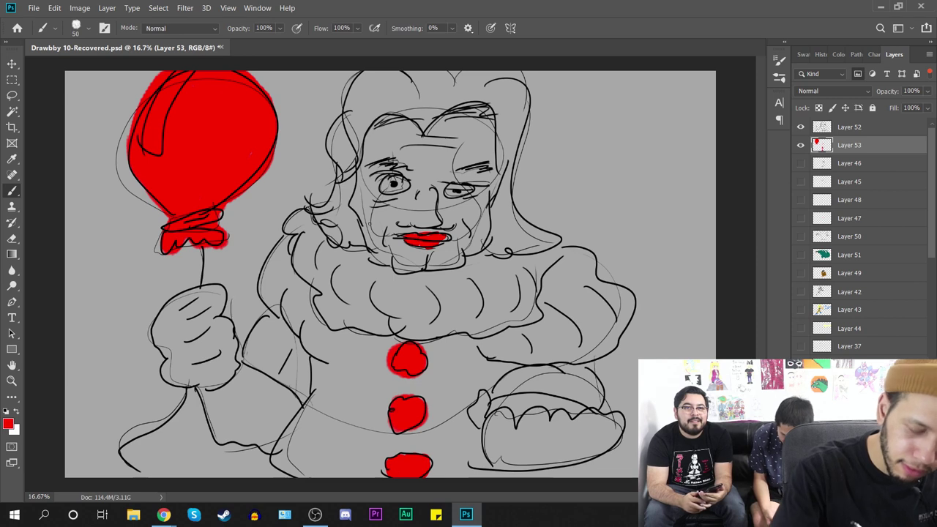
{"action": "mouse_move", "coordinate": [403, 237]}
{"action": "left_mouse_down"}
{"action": "mouse_move", "coordinate": [374, 233]}
{"action": "mouse_move", "coordinate": [386, 190]}
{"action": "left_mouse_up"}
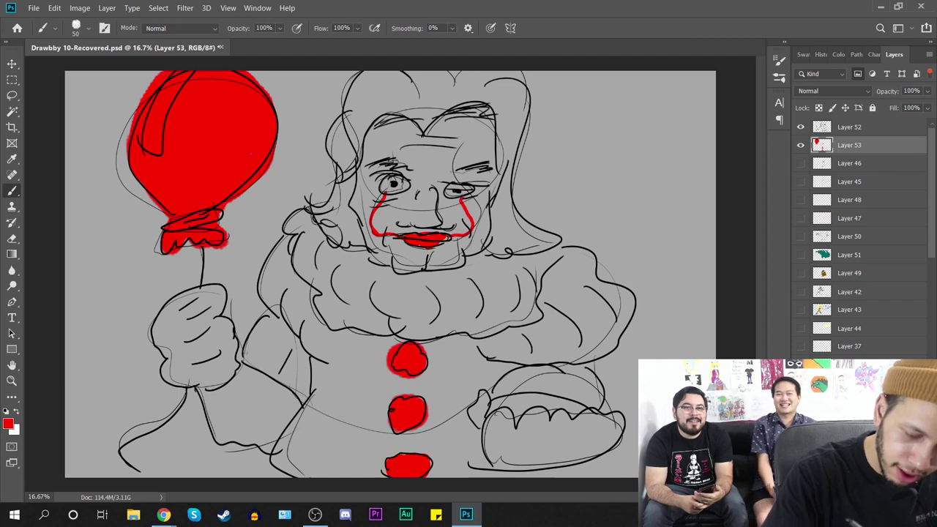
{"action": "left_click_drag", "start_coordinate": [459, 179], "coordinate": [469, 142]}
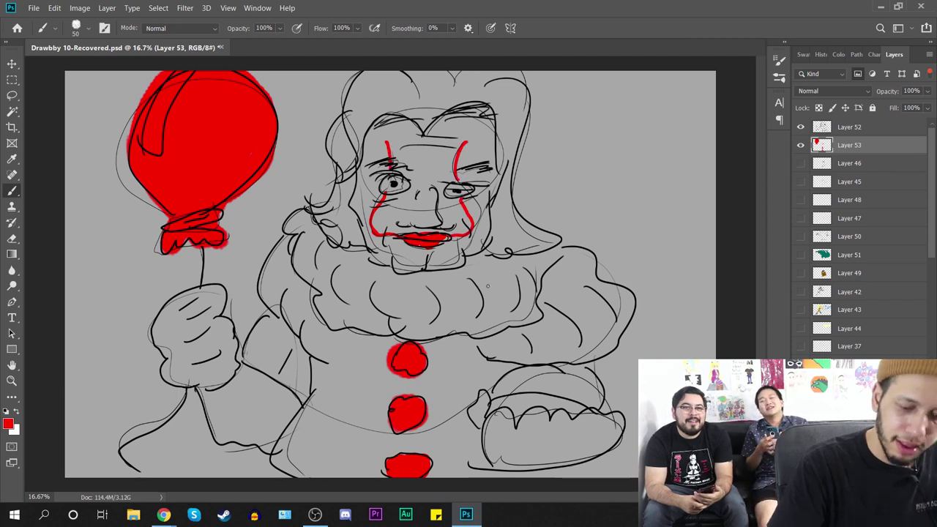
Step: Set the foreground color to near-white and fill the whole face with a 322 px brush
{"action": "right_click", "coordinate": [487, 268]}
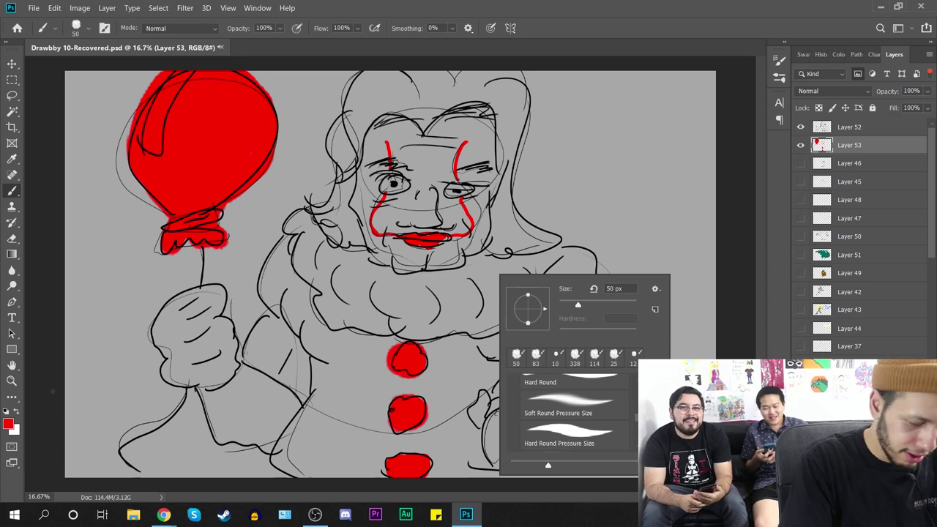
{"action": "left_click", "coordinate": [49, 391]}
{"action": "left_click", "coordinate": [9, 424]}
{"action": "left_click_drag", "start_coordinate": [662, 162], "coordinate": [590, 79]}
{"action": "left_click", "coordinate": [857, 68]}
{"action": "right_click", "coordinate": [555, 213]}
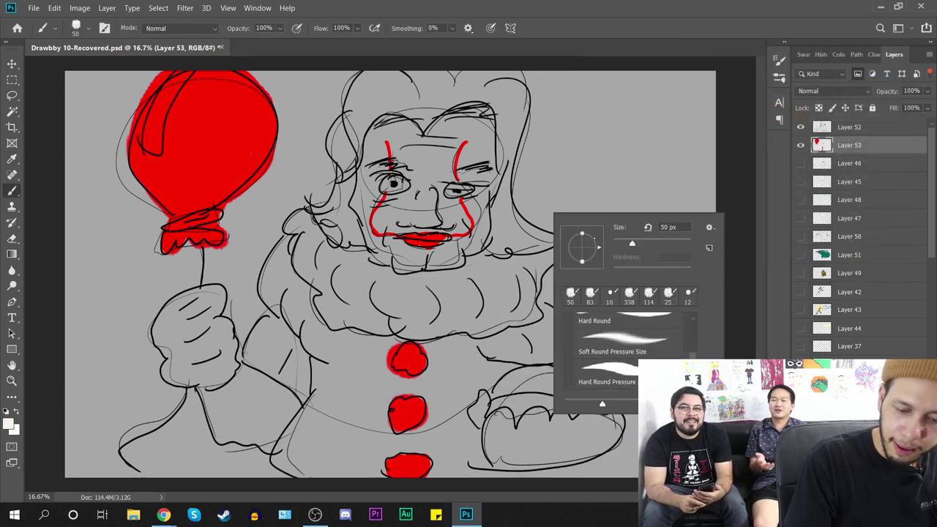
{"action": "left_click", "coordinate": [676, 242]}
{"action": "left_click", "coordinate": [432, 179]}
{"action": "key", "text": "ctrl+z"}
{"action": "mouse_move", "coordinate": [369, 185]}
{"action": "left_mouse_down"}
{"action": "mouse_move", "coordinate": [376, 217]}
{"action": "mouse_move", "coordinate": [375, 201]}
{"action": "mouse_move", "coordinate": [362, 196]}
{"action": "mouse_move", "coordinate": [381, 139]}
{"action": "mouse_move", "coordinate": [400, 132]}
{"action": "mouse_move", "coordinate": [390, 157]}
{"action": "mouse_move", "coordinate": [399, 132]}
{"action": "mouse_move", "coordinate": [415, 136]}
{"action": "mouse_move", "coordinate": [418, 166]}
{"action": "mouse_move", "coordinate": [433, 169]}
{"action": "mouse_move", "coordinate": [477, 130]}
{"action": "mouse_move", "coordinate": [456, 130]}
{"action": "mouse_move", "coordinate": [461, 169]}
{"action": "mouse_move", "coordinate": [478, 166]}
{"action": "mouse_move", "coordinate": [474, 159]}
{"action": "mouse_move", "coordinate": [480, 233]}
{"action": "mouse_move", "coordinate": [464, 200]}
{"action": "mouse_move", "coordinate": [418, 221]}
{"action": "mouse_move", "coordinate": [383, 189]}
{"action": "mouse_move", "coordinate": [377, 206]}
{"action": "mouse_move", "coordinate": [379, 233]}
{"action": "mouse_move", "coordinate": [386, 229]}
{"action": "mouse_move", "coordinate": [410, 257]}
{"action": "mouse_move", "coordinate": [434, 269]}
{"action": "mouse_move", "coordinate": [461, 245]}
{"action": "left_mouse_up"}
{"action": "key", "text": "ctrl+z"}
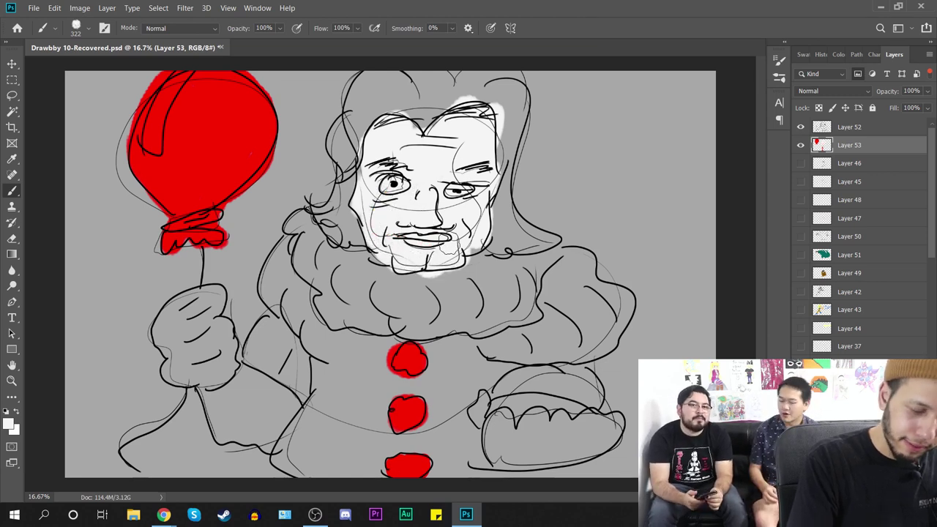
Step: Paint the lips, nose tip, forehead stripes and mouth-to-eye curves over the white face in red ff0000 with a 47 px brush
{"action": "left_click", "coordinate": [10, 424]}
{"action": "left_click_drag", "start_coordinate": [657, 128], "coordinate": [815, 36]}
{"action": "left_click", "coordinate": [863, 66]}
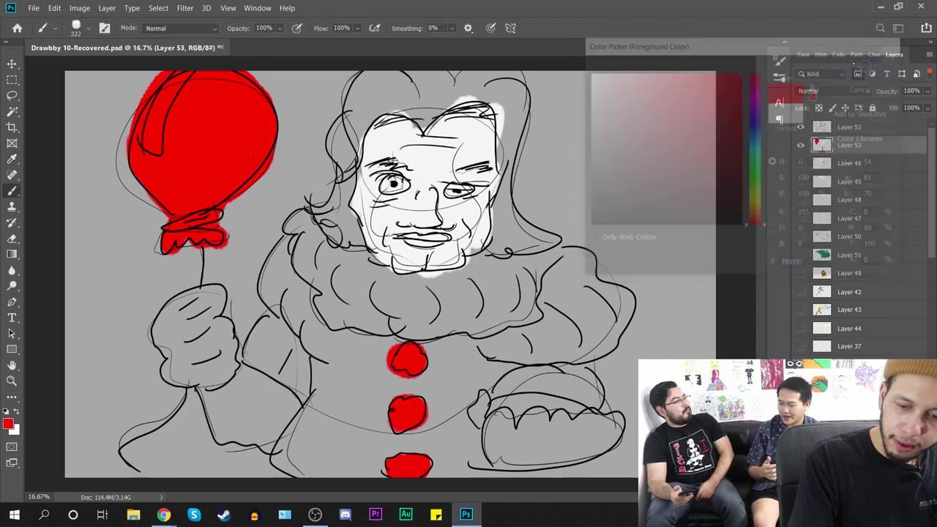
{"action": "right_click", "coordinate": [504, 242]}
{"action": "type", "text": "32"}
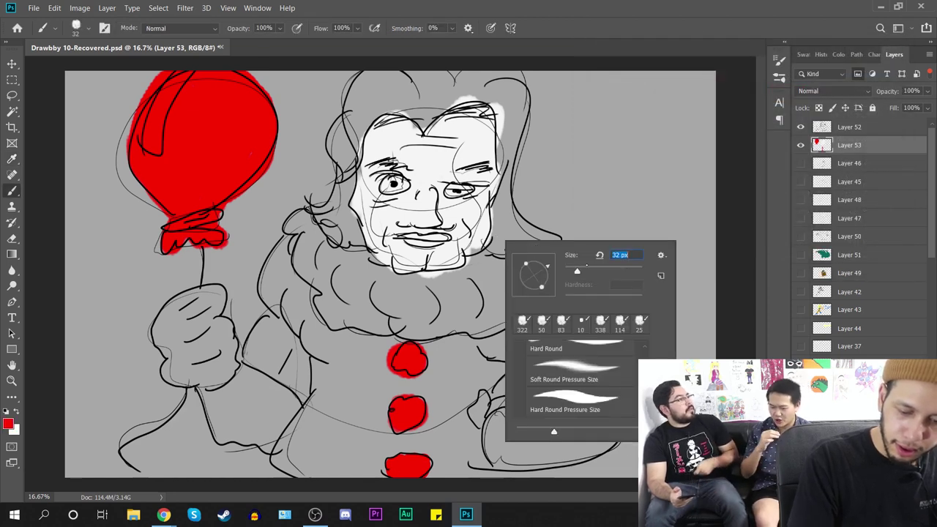
{"action": "key", "text": "Return"}
{"action": "right_click", "coordinate": [414, 222]}
{"action": "type", "text": "47"}
{"action": "key", "text": "Return"}
{"action": "left_click_drag", "start_coordinate": [408, 239], "coordinate": [443, 241]}
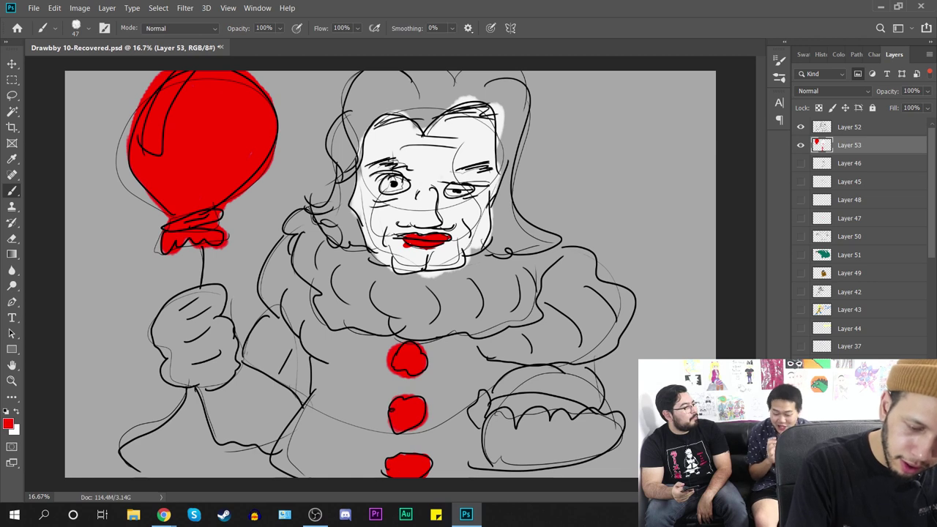
{"action": "left_click_drag", "start_coordinate": [458, 179], "coordinate": [471, 132]}
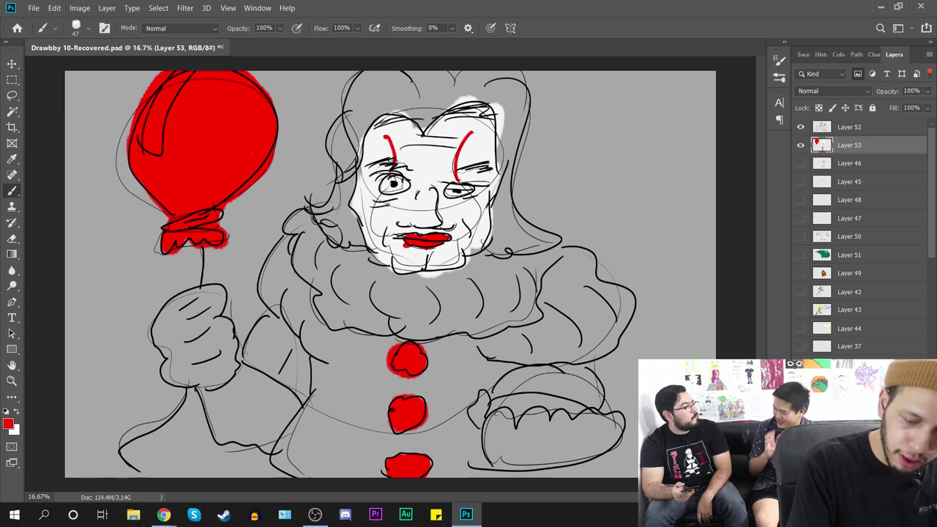
{"action": "mouse_move", "coordinate": [374, 209]}
{"action": "left_mouse_down"}
{"action": "mouse_move", "coordinate": [379, 238]}
{"action": "mouse_move", "coordinate": [396, 241]}
{"action": "mouse_move", "coordinate": [470, 210]}
{"action": "left_mouse_up"}
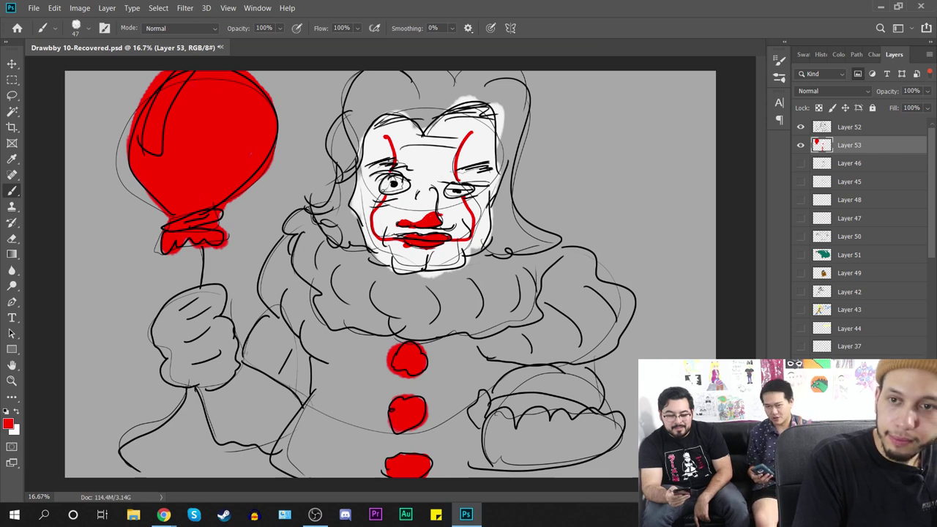
Step: Shade around both eyes and along the left side of the face in dark gray with a 69 px brush
{"action": "right_click", "coordinate": [427, 207]}
{"action": "left_click", "coordinate": [514, 238]}
{"action": "left_click", "coordinate": [8, 423]}
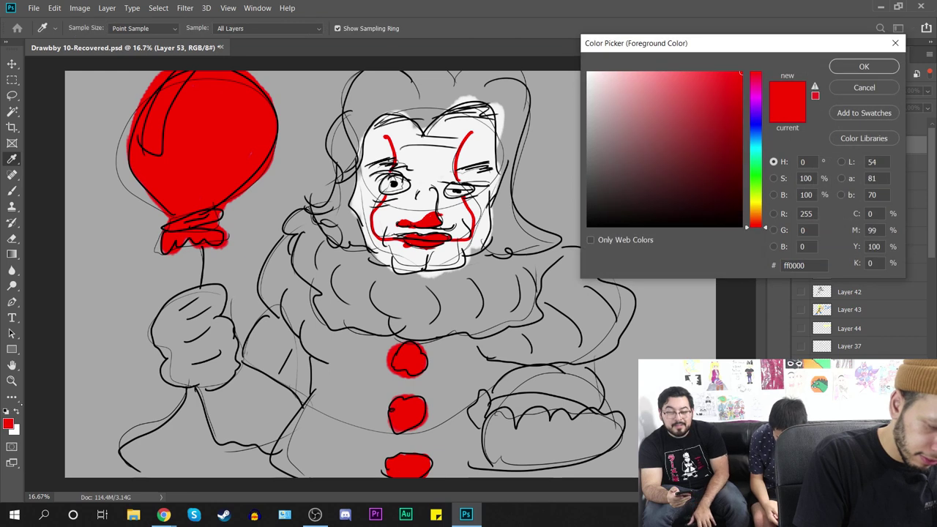
{"action": "left_click", "coordinate": [722, 99]}
{"action": "left_click", "coordinate": [864, 66]}
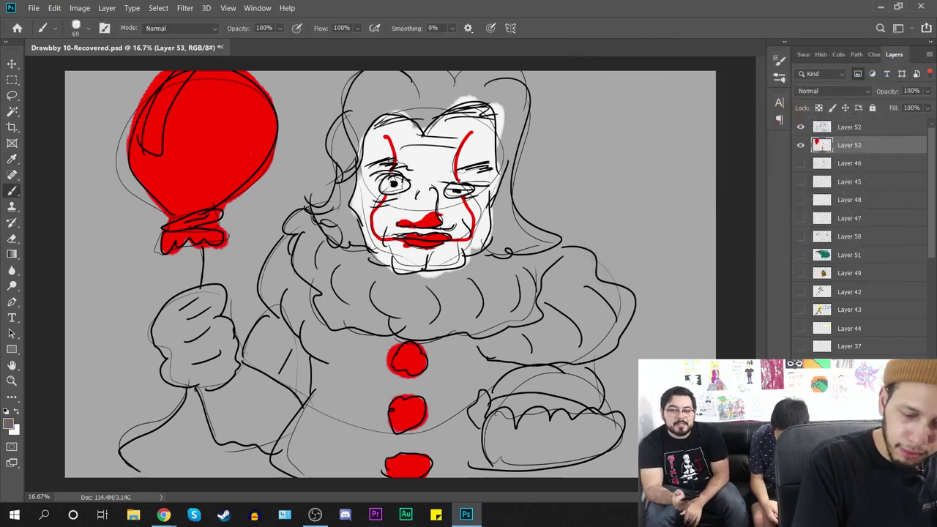
{"action": "left_click_drag", "start_coordinate": [380, 177], "coordinate": [382, 200]}
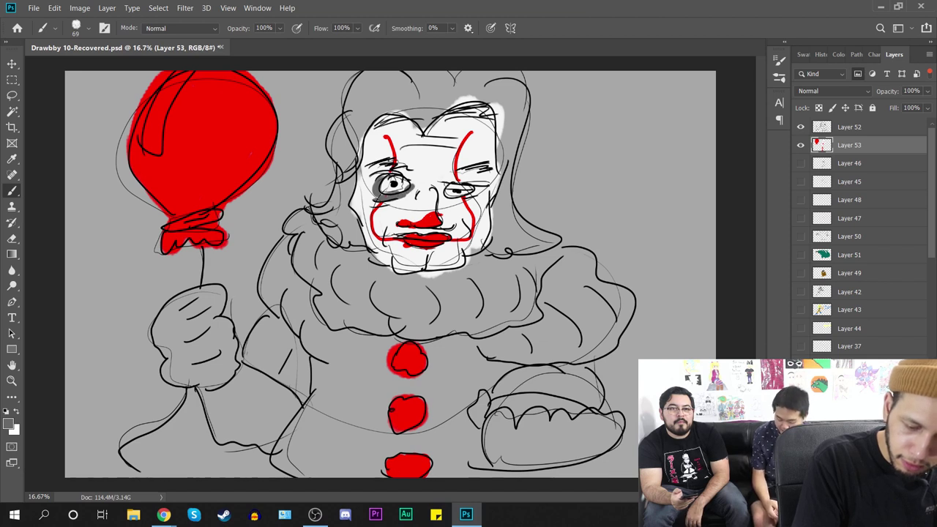
{"action": "left_click_drag", "start_coordinate": [449, 196], "coordinate": [469, 195]}
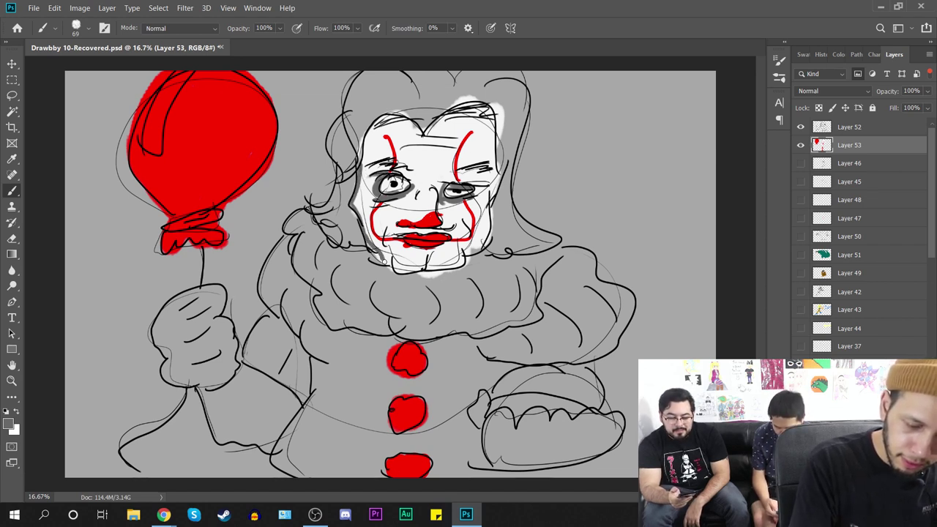
Step: Shade the chin and jawline in dark gray, and add strokes to the forehead creases and both eyebrows
{"action": "mouse_move", "coordinate": [395, 264]}
{"action": "left_mouse_down"}
{"action": "mouse_move", "coordinate": [439, 270]}
{"action": "mouse_move", "coordinate": [406, 275]}
{"action": "mouse_move", "coordinate": [458, 270]}
{"action": "mouse_move", "coordinate": [480, 251]}
{"action": "mouse_move", "coordinate": [492, 200]}
{"action": "left_mouse_up"}
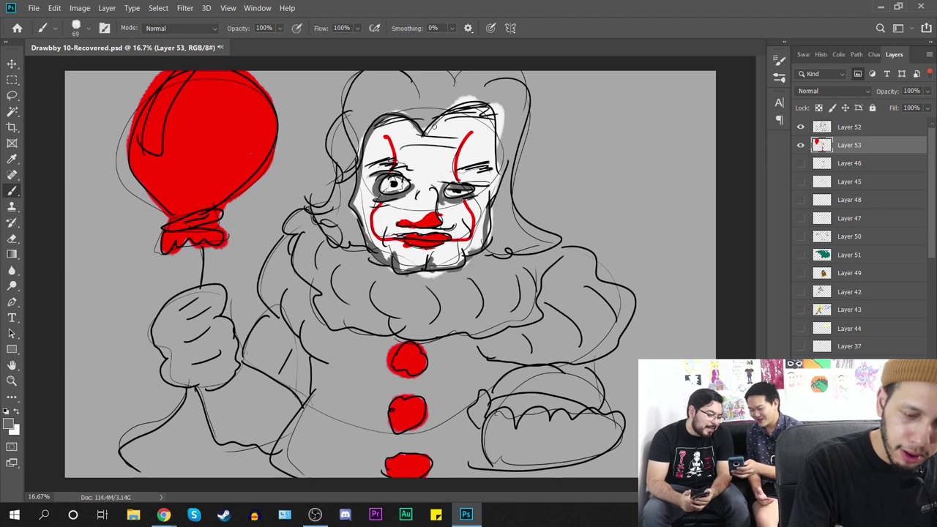
{"action": "left_click_drag", "start_coordinate": [405, 147], "coordinate": [451, 142]}
{"action": "left_click_drag", "start_coordinate": [425, 134], "coordinate": [465, 132]}
{"action": "mouse_move", "coordinate": [487, 163]}
{"action": "left_mouse_down"}
{"action": "mouse_move", "coordinate": [445, 174]}
{"action": "mouse_move", "coordinate": [381, 168]}
{"action": "left_mouse_up"}
{"action": "left_click_drag", "start_coordinate": [413, 164], "coordinate": [400, 169]}
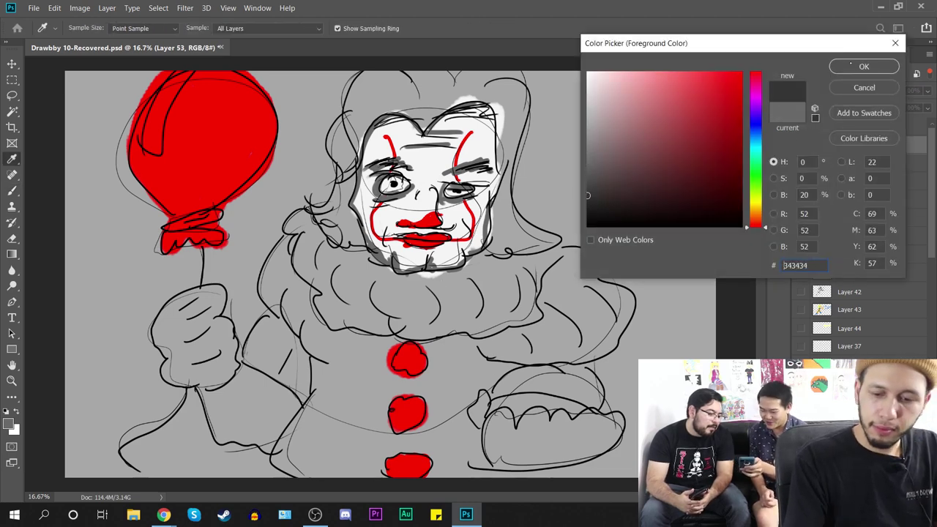
Step: Set the brush size to 124 px and the background color to orange d57d0b
{"action": "right_click", "coordinate": [418, 164]}
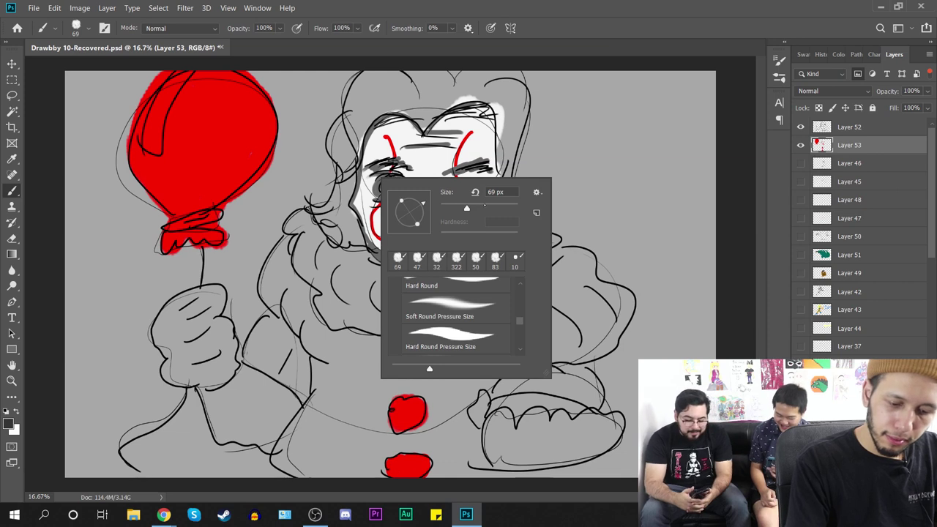
{"action": "left_click", "coordinate": [485, 206]}
{"action": "mouse_move", "coordinate": [329, 203]}
{"action": "left_mouse_down"}
{"action": "mouse_move", "coordinate": [327, 228]}
{"action": "mouse_move", "coordinate": [320, 217]}
{"action": "mouse_move", "coordinate": [332, 232]}
{"action": "left_mouse_up"}
{"action": "key", "text": "ctrl+z"}
{"action": "left_click", "coordinate": [15, 429]}
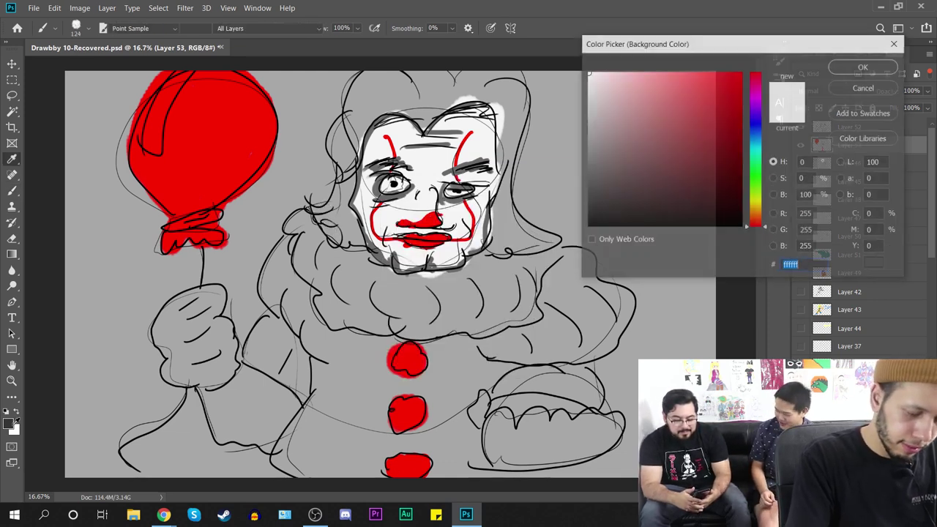
{"action": "left_click", "coordinate": [671, 115]}
{"action": "left_click_drag", "start_coordinate": [751, 148], "coordinate": [758, 213]}
{"action": "mouse_move", "coordinate": [709, 120]}
{"action": "left_mouse_down"}
{"action": "mouse_move", "coordinate": [723, 107]}
{"action": "mouse_move", "coordinate": [701, 87]}
{"action": "mouse_move", "coordinate": [735, 96]}
{"action": "left_mouse_up"}
{"action": "left_click", "coordinate": [863, 66]}
Step: Swap the foreground and background colors and fill the clown's hair around the face with orange
{"action": "left_click_drag", "start_coordinate": [312, 214], "coordinate": [334, 241]}
{"action": "key", "text": "ctrl+z"}
{"action": "left_click", "coordinate": [16, 411]}
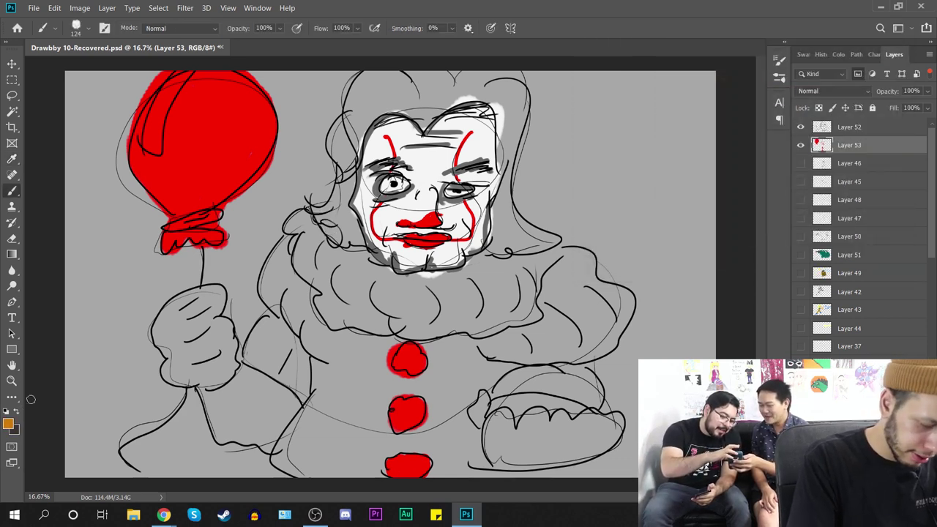
{"action": "mouse_move", "coordinate": [322, 209]}
{"action": "left_mouse_down"}
{"action": "mouse_move", "coordinate": [331, 233]}
{"action": "mouse_move", "coordinate": [328, 221]}
{"action": "mouse_move", "coordinate": [356, 239]}
{"action": "mouse_move", "coordinate": [337, 186]}
{"action": "mouse_move", "coordinate": [348, 162]}
{"action": "mouse_move", "coordinate": [359, 218]}
{"action": "mouse_move", "coordinate": [355, 173]}
{"action": "mouse_move", "coordinate": [338, 167]}
{"action": "mouse_move", "coordinate": [340, 140]}
{"action": "mouse_move", "coordinate": [350, 163]}
{"action": "mouse_move", "coordinate": [363, 95]}
{"action": "mouse_move", "coordinate": [341, 129]}
{"action": "mouse_move", "coordinate": [381, 75]}
{"action": "mouse_move", "coordinate": [383, 107]}
{"action": "mouse_move", "coordinate": [396, 95]}
{"action": "mouse_move", "coordinate": [382, 77]}
{"action": "mouse_move", "coordinate": [388, 113]}
{"action": "mouse_move", "coordinate": [417, 115]}
{"action": "mouse_move", "coordinate": [407, 105]}
{"action": "mouse_move", "coordinate": [432, 91]}
{"action": "mouse_move", "coordinate": [433, 105]}
{"action": "mouse_move", "coordinate": [420, 109]}
{"action": "mouse_move", "coordinate": [423, 68]}
{"action": "mouse_move", "coordinate": [403, 83]}
{"action": "mouse_move", "coordinate": [415, 100]}
{"action": "mouse_move", "coordinate": [463, 71]}
{"action": "mouse_move", "coordinate": [441, 113]}
{"action": "mouse_move", "coordinate": [493, 75]}
{"action": "mouse_move", "coordinate": [503, 146]}
{"action": "mouse_move", "coordinate": [517, 142]}
{"action": "mouse_move", "coordinate": [512, 158]}
{"action": "mouse_move", "coordinate": [514, 73]}
{"action": "mouse_move", "coordinate": [509, 108]}
{"action": "mouse_move", "coordinate": [495, 108]}
{"action": "mouse_move", "coordinate": [503, 86]}
{"action": "mouse_move", "coordinate": [468, 96]}
{"action": "left_mouse_up"}
{"action": "mouse_move", "coordinate": [531, 92]}
{"action": "left_mouse_down"}
{"action": "mouse_move", "coordinate": [492, 242]}
{"action": "mouse_move", "coordinate": [507, 191]}
{"action": "mouse_move", "coordinate": [521, 242]}
{"action": "mouse_move", "coordinate": [509, 213]}
{"action": "mouse_move", "coordinate": [544, 233]}
{"action": "mouse_move", "coordinate": [519, 247]}
{"action": "mouse_move", "coordinate": [541, 246]}
{"action": "mouse_move", "coordinate": [514, 247]}
{"action": "left_mouse_up"}
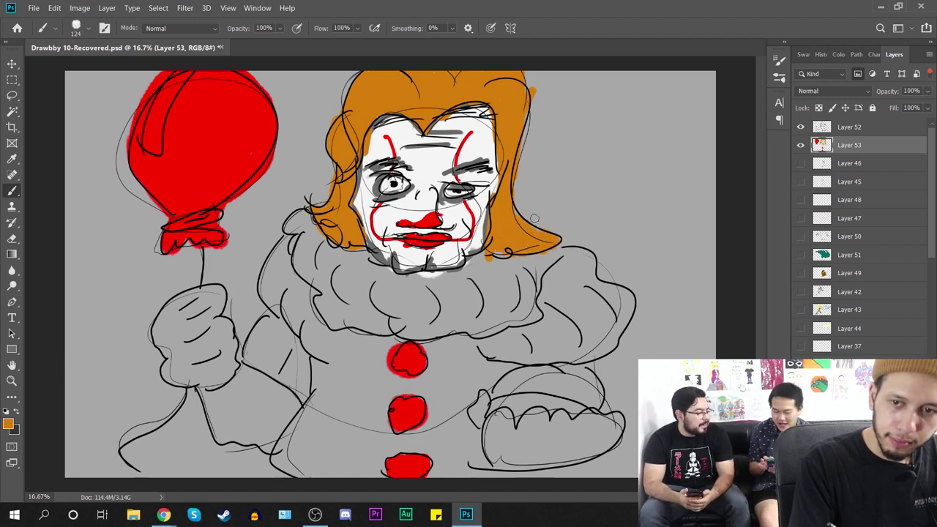
Step: Change the foreground color to a pale yellow-green
{"action": "left_click", "coordinate": [8, 424]}
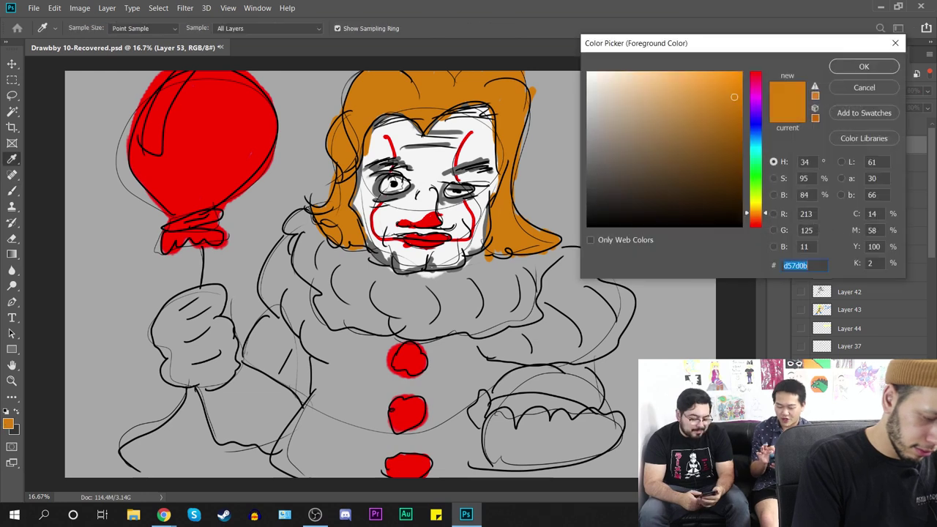
{"action": "left_click", "coordinate": [634, 90]}
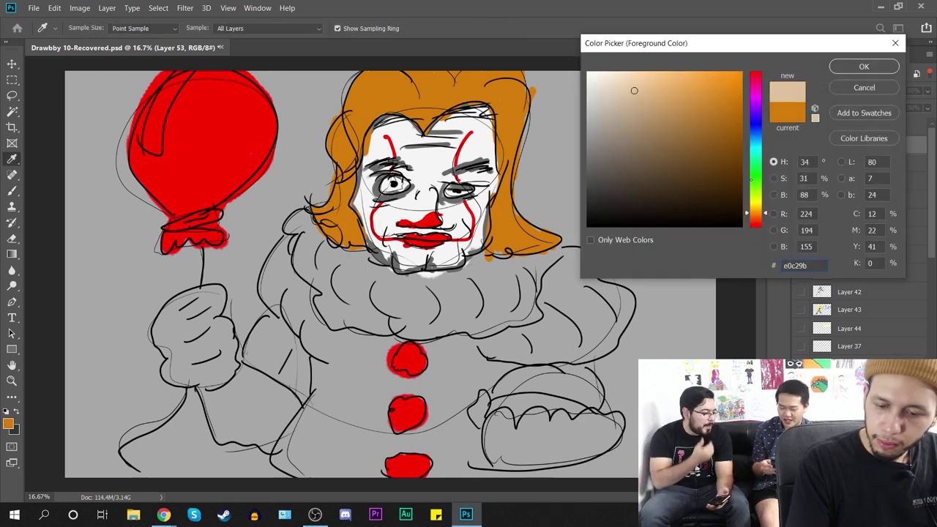
{"action": "left_click", "coordinate": [757, 198]}
{"action": "left_click", "coordinate": [666, 109]}
{"action": "left_click", "coordinate": [634, 111]}
{"action": "left_click", "coordinate": [629, 114]}
{"action": "left_click", "coordinate": [631, 90]}
{"action": "key", "text": "Return"}
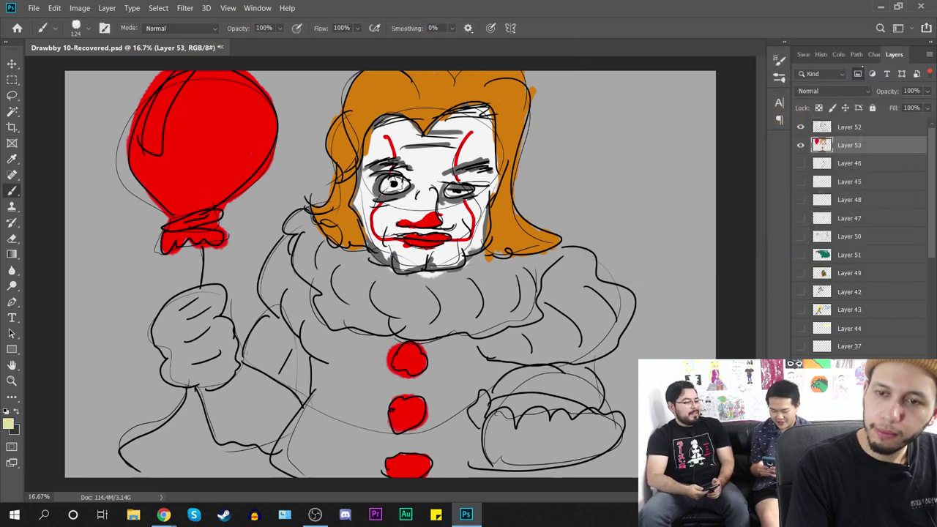
Step: Fill the ruff collar and both sleeve cuffs in pale yellow-green with a 193 px brush
{"action": "right_click", "coordinate": [324, 239]}
{"action": "left_click", "coordinate": [441, 269]}
{"action": "mouse_move", "coordinate": [316, 232]}
{"action": "left_mouse_down"}
{"action": "mouse_move", "coordinate": [308, 270]}
{"action": "mouse_move", "coordinate": [311, 240]}
{"action": "mouse_move", "coordinate": [334, 273]}
{"action": "mouse_move", "coordinate": [299, 258]}
{"action": "mouse_move", "coordinate": [322, 294]}
{"action": "mouse_move", "coordinate": [338, 276]}
{"action": "mouse_move", "coordinate": [334, 301]}
{"action": "mouse_move", "coordinate": [349, 274]}
{"action": "mouse_move", "coordinate": [363, 283]}
{"action": "mouse_move", "coordinate": [361, 258]}
{"action": "mouse_move", "coordinate": [419, 288]}
{"action": "mouse_move", "coordinate": [497, 280]}
{"action": "mouse_move", "coordinate": [481, 267]}
{"action": "mouse_move", "coordinate": [468, 270]}
{"action": "mouse_move", "coordinate": [550, 256]}
{"action": "mouse_move", "coordinate": [503, 267]}
{"action": "mouse_move", "coordinate": [509, 288]}
{"action": "mouse_move", "coordinate": [486, 284]}
{"action": "mouse_move", "coordinate": [481, 270]}
{"action": "mouse_move", "coordinate": [378, 328]}
{"action": "mouse_move", "coordinate": [402, 302]}
{"action": "mouse_move", "coordinate": [396, 292]}
{"action": "mouse_move", "coordinate": [361, 295]}
{"action": "mouse_move", "coordinate": [349, 314]}
{"action": "mouse_move", "coordinate": [358, 325]}
{"action": "mouse_move", "coordinate": [418, 309]}
{"action": "mouse_move", "coordinate": [393, 323]}
{"action": "mouse_move", "coordinate": [439, 334]}
{"action": "mouse_move", "coordinate": [432, 325]}
{"action": "mouse_move", "coordinate": [470, 321]}
{"action": "mouse_move", "coordinate": [490, 332]}
{"action": "mouse_move", "coordinate": [534, 314]}
{"action": "mouse_move", "coordinate": [526, 298]}
{"action": "mouse_move", "coordinate": [504, 308]}
{"action": "mouse_move", "coordinate": [532, 290]}
{"action": "mouse_move", "coordinate": [544, 264]}
{"action": "mouse_move", "coordinate": [516, 293]}
{"action": "mouse_move", "coordinate": [446, 299]}
{"action": "mouse_move", "coordinate": [418, 325]}
{"action": "mouse_move", "coordinate": [510, 317]}
{"action": "mouse_move", "coordinate": [479, 321]}
{"action": "left_mouse_up"}
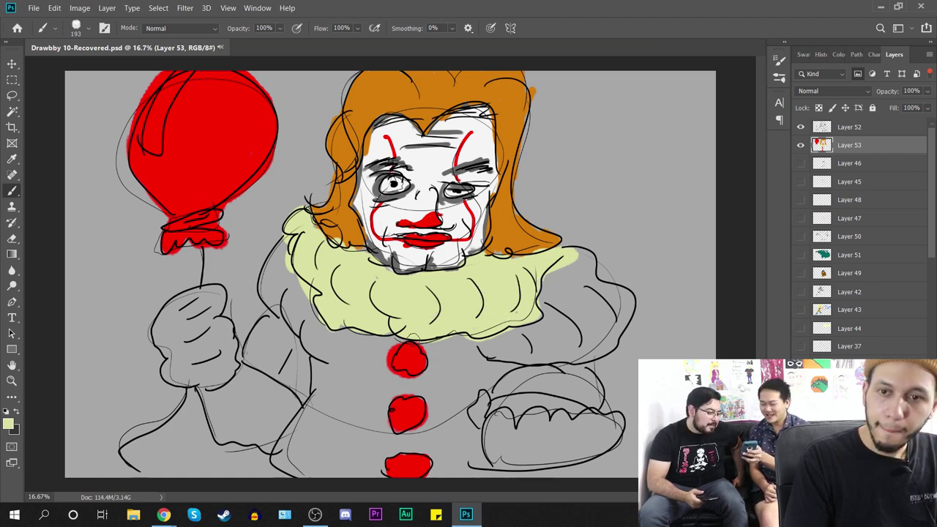
{"action": "mouse_move", "coordinate": [215, 423]}
{"action": "left_mouse_down"}
{"action": "mouse_move", "coordinate": [231, 395]}
{"action": "mouse_move", "coordinate": [271, 440]}
{"action": "mouse_move", "coordinate": [297, 401]}
{"action": "mouse_move", "coordinate": [242, 381]}
{"action": "mouse_move", "coordinate": [237, 400]}
{"action": "mouse_move", "coordinate": [265, 392]}
{"action": "mouse_move", "coordinate": [268, 415]}
{"action": "mouse_move", "coordinate": [272, 400]}
{"action": "mouse_move", "coordinate": [263, 394]}
{"action": "mouse_move", "coordinate": [267, 429]}
{"action": "left_mouse_up"}
{"action": "mouse_move", "coordinate": [513, 375]}
{"action": "left_mouse_down"}
{"action": "mouse_move", "coordinate": [536, 371]}
{"action": "mouse_move", "coordinate": [545, 384]}
{"action": "mouse_move", "coordinate": [570, 372]}
{"action": "mouse_move", "coordinate": [597, 388]}
{"action": "mouse_move", "coordinate": [566, 397]}
{"action": "mouse_move", "coordinate": [589, 367]}
{"action": "mouse_move", "coordinate": [520, 390]}
{"action": "left_mouse_up"}
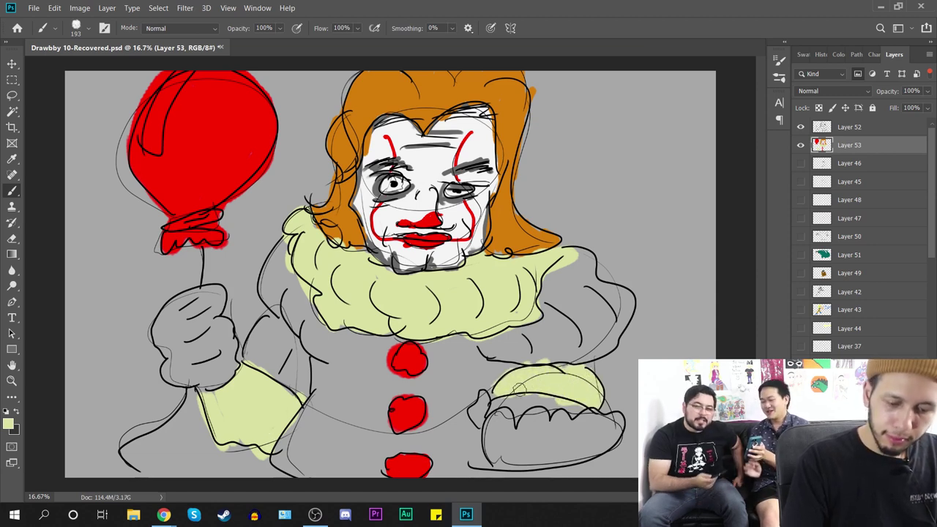
Step: Set the foreground color to light gray and fill the clown's suit, sleeves and both gloves
{"action": "right_click", "coordinate": [502, 320]}
{"action": "left_click", "coordinate": [8, 424]}
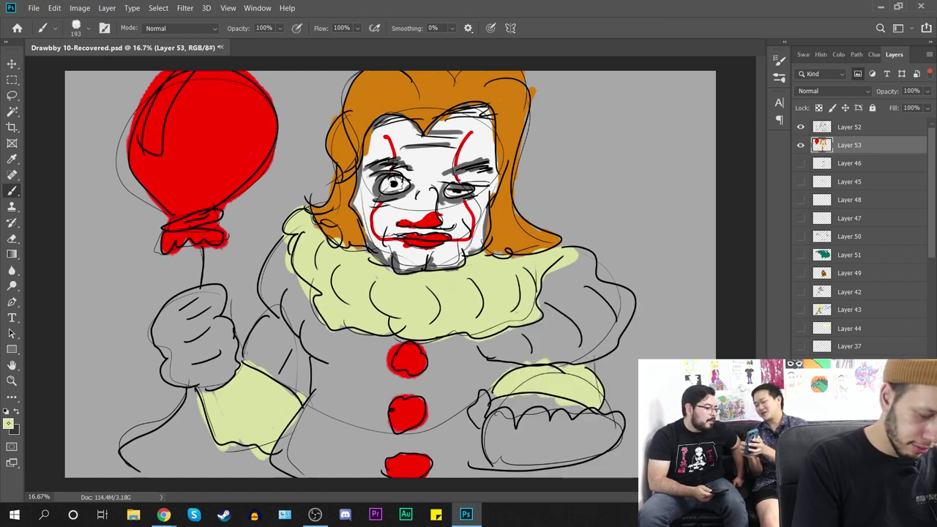
{"action": "mouse_move", "coordinate": [604, 119]}
{"action": "left_mouse_down"}
{"action": "mouse_move", "coordinate": [589, 112]}
{"action": "mouse_move", "coordinate": [590, 96]}
{"action": "left_mouse_up"}
{"action": "left_click", "coordinate": [847, 66]}
{"action": "mouse_move", "coordinate": [260, 350]}
{"action": "left_mouse_down"}
{"action": "mouse_move", "coordinate": [265, 326]}
{"action": "mouse_move", "coordinate": [260, 353]}
{"action": "mouse_move", "coordinate": [287, 353]}
{"action": "mouse_move", "coordinate": [292, 335]}
{"action": "mouse_move", "coordinate": [297, 373]}
{"action": "mouse_move", "coordinate": [270, 287]}
{"action": "mouse_move", "coordinate": [277, 254]}
{"action": "mouse_move", "coordinate": [304, 353]}
{"action": "mouse_move", "coordinate": [318, 368]}
{"action": "mouse_move", "coordinate": [305, 318]}
{"action": "mouse_move", "coordinate": [346, 357]}
{"action": "mouse_move", "coordinate": [305, 441]}
{"action": "mouse_move", "coordinate": [310, 415]}
{"action": "mouse_move", "coordinate": [302, 413]}
{"action": "mouse_move", "coordinate": [301, 488]}
{"action": "mouse_move", "coordinate": [325, 473]}
{"action": "mouse_move", "coordinate": [340, 417]}
{"action": "mouse_move", "coordinate": [321, 428]}
{"action": "mouse_move", "coordinate": [330, 484]}
{"action": "mouse_move", "coordinate": [352, 487]}
{"action": "mouse_move", "coordinate": [381, 444]}
{"action": "mouse_move", "coordinate": [382, 476]}
{"action": "mouse_move", "coordinate": [388, 453]}
{"action": "mouse_move", "coordinate": [443, 447]}
{"action": "mouse_move", "coordinate": [424, 449]}
{"action": "mouse_move", "coordinate": [438, 478]}
{"action": "mouse_move", "coordinate": [459, 458]}
{"action": "mouse_move", "coordinate": [488, 474]}
{"action": "mouse_move", "coordinate": [479, 403]}
{"action": "mouse_move", "coordinate": [469, 400]}
{"action": "mouse_move", "coordinate": [441, 434]}
{"action": "mouse_move", "coordinate": [391, 441]}
{"action": "mouse_move", "coordinate": [370, 422]}
{"action": "mouse_move", "coordinate": [370, 366]}
{"action": "mouse_move", "coordinate": [353, 376]}
{"action": "mouse_move", "coordinate": [333, 340]}
{"action": "mouse_move", "coordinate": [434, 346]}
{"action": "mouse_move", "coordinate": [374, 361]}
{"action": "mouse_move", "coordinate": [379, 372]}
{"action": "mouse_move", "coordinate": [429, 364]}
{"action": "mouse_move", "coordinate": [422, 378]}
{"action": "mouse_move", "coordinate": [380, 398]}
{"action": "mouse_move", "coordinate": [381, 419]}
{"action": "mouse_move", "coordinate": [375, 378]}
{"action": "mouse_move", "coordinate": [352, 362]}
{"action": "mouse_move", "coordinate": [348, 371]}
{"action": "mouse_move", "coordinate": [369, 341]}
{"action": "mouse_move", "coordinate": [438, 404]}
{"action": "mouse_move", "coordinate": [435, 395]}
{"action": "mouse_move", "coordinate": [429, 419]}
{"action": "mouse_move", "coordinate": [449, 442]}
{"action": "mouse_move", "coordinate": [477, 373]}
{"action": "mouse_move", "coordinate": [443, 369]}
{"action": "mouse_move", "coordinate": [461, 342]}
{"action": "mouse_move", "coordinate": [557, 322]}
{"action": "mouse_move", "coordinate": [572, 254]}
{"action": "mouse_move", "coordinate": [575, 293]}
{"action": "mouse_move", "coordinate": [597, 278]}
{"action": "mouse_move", "coordinate": [608, 336]}
{"action": "mouse_move", "coordinate": [621, 317]}
{"action": "mouse_move", "coordinate": [510, 355]}
{"action": "mouse_move", "coordinate": [521, 363]}
{"action": "mouse_move", "coordinate": [604, 355]}
{"action": "left_mouse_up"}
{"action": "mouse_move", "coordinate": [513, 407]}
{"action": "left_mouse_down"}
{"action": "mouse_move", "coordinate": [498, 410]}
{"action": "mouse_move", "coordinate": [513, 439]}
{"action": "mouse_move", "coordinate": [586, 414]}
{"action": "mouse_move", "coordinate": [556, 447]}
{"action": "mouse_move", "coordinate": [608, 446]}
{"action": "mouse_move", "coordinate": [569, 437]}
{"action": "left_mouse_up"}
{"action": "mouse_move", "coordinate": [173, 318]}
{"action": "left_mouse_down"}
{"action": "mouse_move", "coordinate": [183, 381]}
{"action": "mouse_move", "coordinate": [219, 352]}
{"action": "mouse_move", "coordinate": [229, 382]}
{"action": "mouse_move", "coordinate": [216, 304]}
{"action": "mouse_move", "coordinate": [187, 293]}
{"action": "left_mouse_up"}
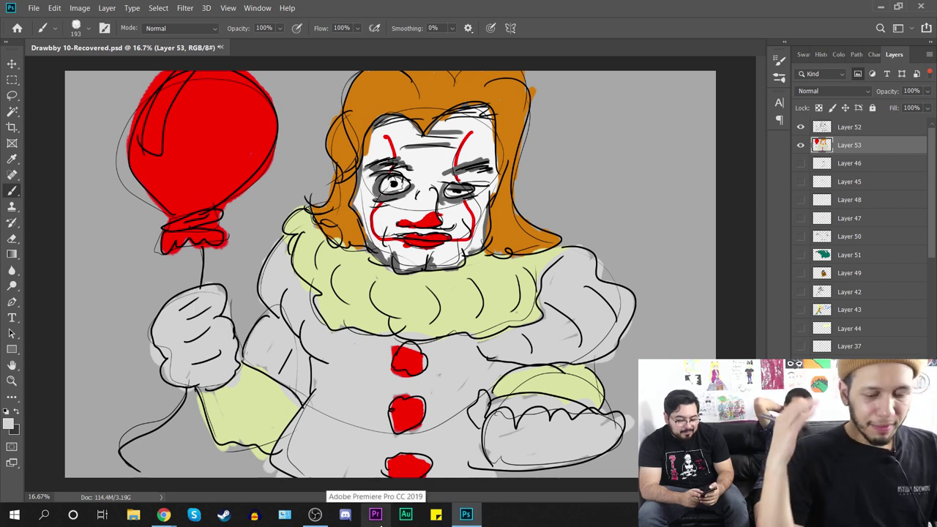
Step: Hide the clown's line art and color layers, and add a new empty layer above them
{"action": "left_click", "coordinate": [884, 128]}
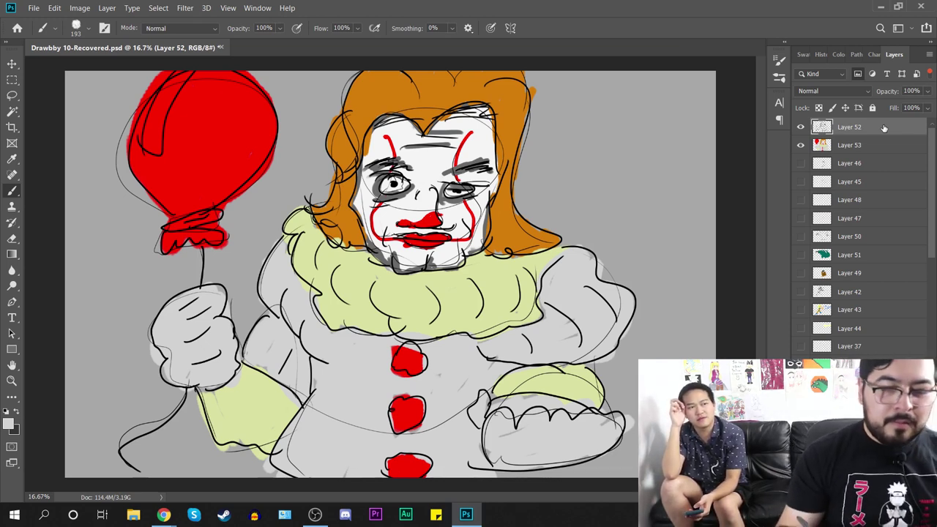
{"action": "left_click", "coordinate": [801, 145]}
{"action": "left_click", "coordinate": [799, 130]}
{"action": "left_click", "coordinate": [801, 164]}
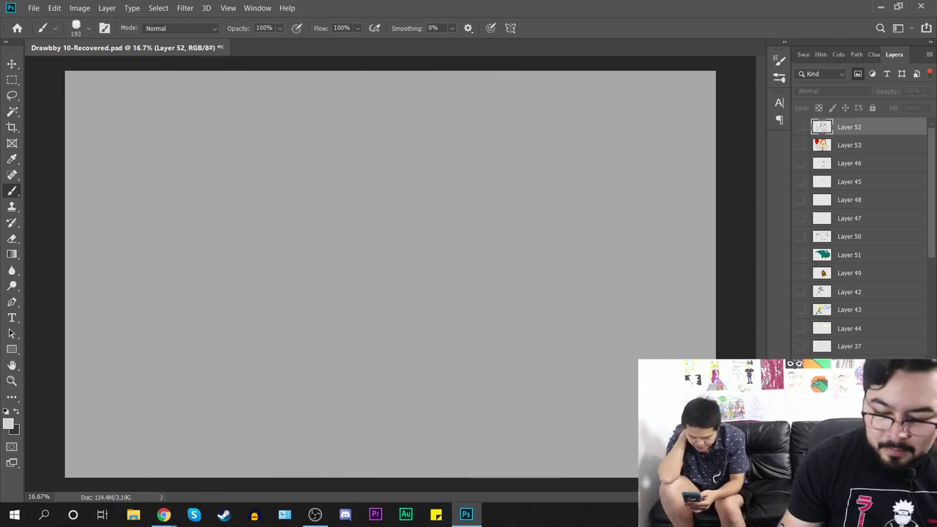
{"action": "key", "text": "ctrl+shift+alt+n"}
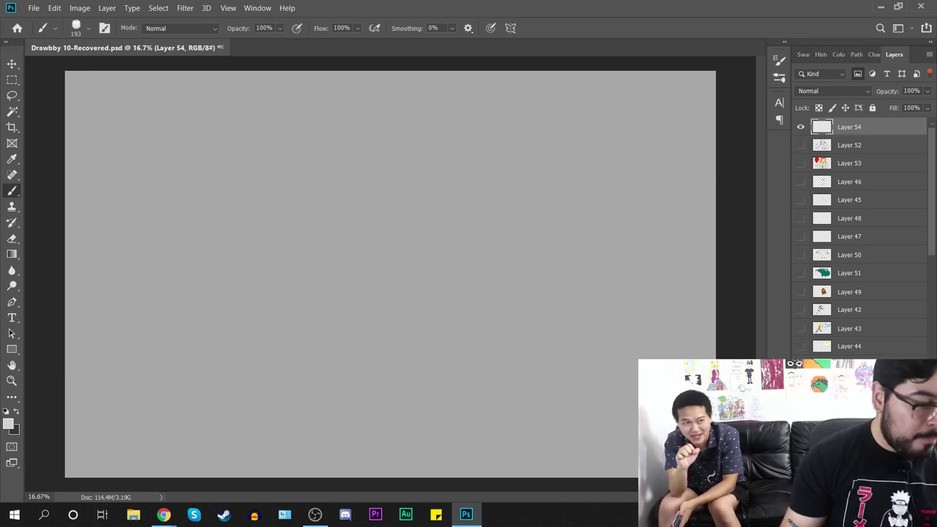
Step: Using dark gray and a 23 px brush, sketch an oval face with a jaw and a tall rounded shape atop the head
{"action": "key", "text": "ctrl+plus"}
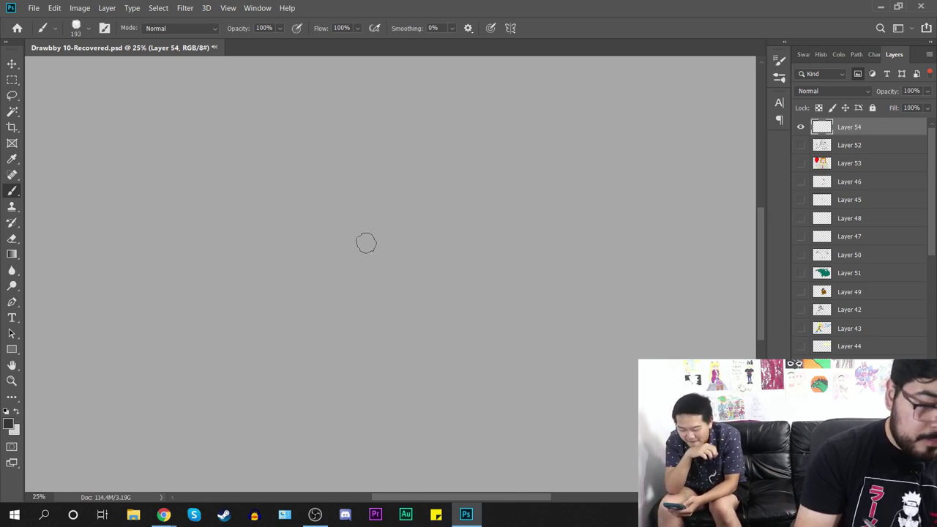
{"action": "right_click", "coordinate": [355, 263]}
{"action": "type", "text": "23"}
{"action": "key", "text": "Return"}
{"action": "left_click_drag", "start_coordinate": [278, 272], "coordinate": [350, 297]}
{"action": "key", "text": "ctrl+z"}
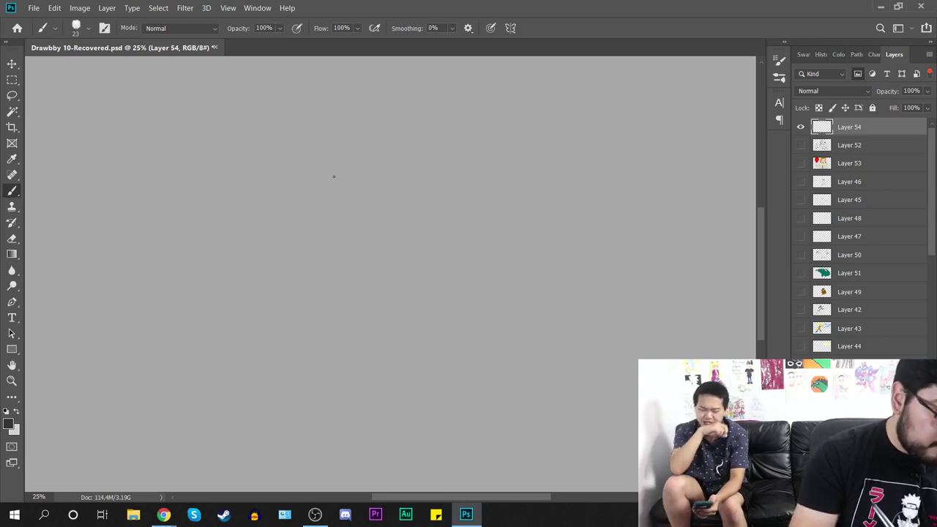
{"action": "mouse_move", "coordinate": [320, 181]}
{"action": "left_mouse_down"}
{"action": "mouse_move", "coordinate": [382, 209]}
{"action": "mouse_move", "coordinate": [338, 246]}
{"action": "mouse_move", "coordinate": [337, 171]}
{"action": "mouse_move", "coordinate": [387, 261]}
{"action": "mouse_move", "coordinate": [353, 257]}
{"action": "left_mouse_up"}
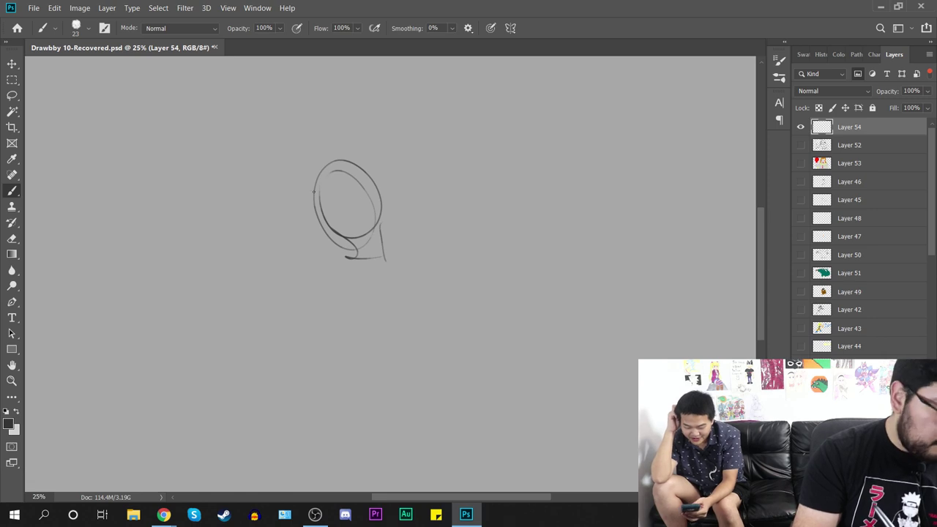
{"action": "mouse_move", "coordinate": [312, 204]}
{"action": "left_mouse_down"}
{"action": "mouse_move", "coordinate": [327, 182]}
{"action": "mouse_move", "coordinate": [386, 177]}
{"action": "mouse_move", "coordinate": [349, 171]}
{"action": "left_mouse_up"}
{"action": "mouse_move", "coordinate": [364, 164]}
{"action": "left_mouse_down"}
{"action": "mouse_move", "coordinate": [357, 146]}
{"action": "mouse_move", "coordinate": [290, 178]}
{"action": "mouse_move", "coordinate": [317, 199]}
{"action": "left_mouse_up"}
{"action": "left_click_drag", "start_coordinate": [368, 167], "coordinate": [301, 158]}
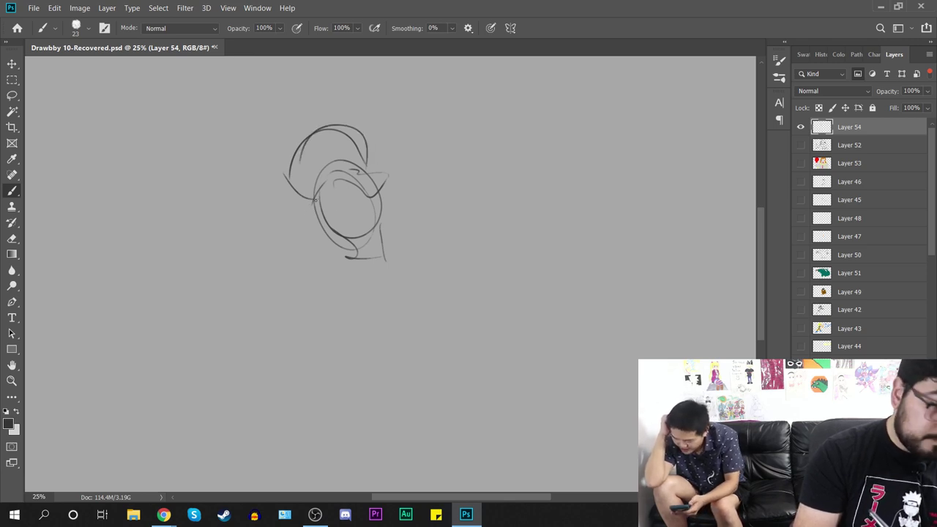
Step: Sketch the figure's pointed ear, neck, shoulder and bent arm, plus curved lines for both sides of the torso
{"action": "mouse_move", "coordinate": [312, 202]}
{"action": "left_mouse_down"}
{"action": "mouse_move", "coordinate": [287, 224]}
{"action": "mouse_move", "coordinate": [307, 227]}
{"action": "mouse_move", "coordinate": [322, 252]}
{"action": "mouse_move", "coordinate": [345, 247]}
{"action": "mouse_move", "coordinate": [348, 225]}
{"action": "mouse_move", "coordinate": [330, 234]}
{"action": "mouse_move", "coordinate": [367, 236]}
{"action": "mouse_move", "coordinate": [376, 218]}
{"action": "mouse_move", "coordinate": [329, 204]}
{"action": "mouse_move", "coordinate": [295, 217]}
{"action": "mouse_move", "coordinate": [296, 289]}
{"action": "left_mouse_up"}
{"action": "key", "text": "ctrl+z"}
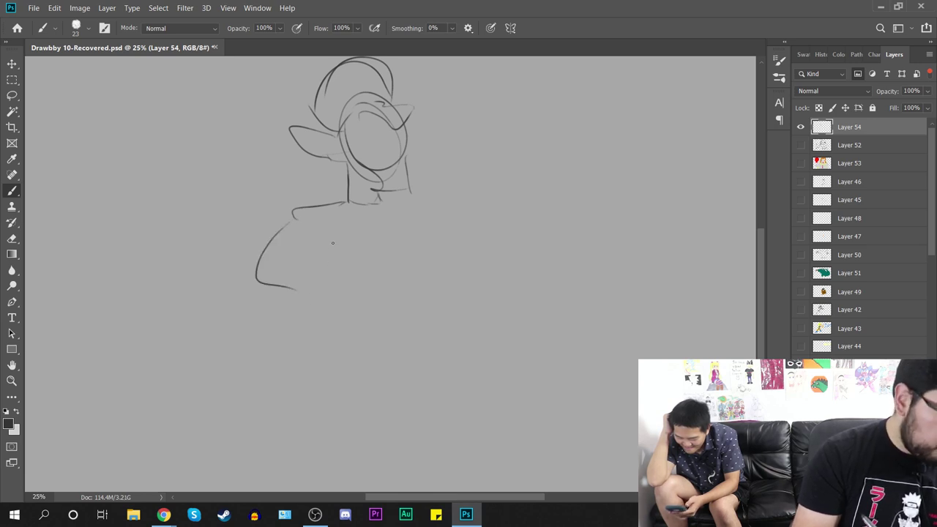
{"action": "left_click_drag", "start_coordinate": [332, 233], "coordinate": [357, 331]}
{"action": "key", "text": "ctrl+z"}
{"action": "left_click_drag", "start_coordinate": [334, 228], "coordinate": [335, 297]}
{"action": "mouse_move", "coordinate": [406, 230]}
{"action": "left_mouse_down"}
{"action": "mouse_move", "coordinate": [411, 303]}
{"action": "mouse_move", "coordinate": [406, 293]}
{"action": "left_mouse_up"}
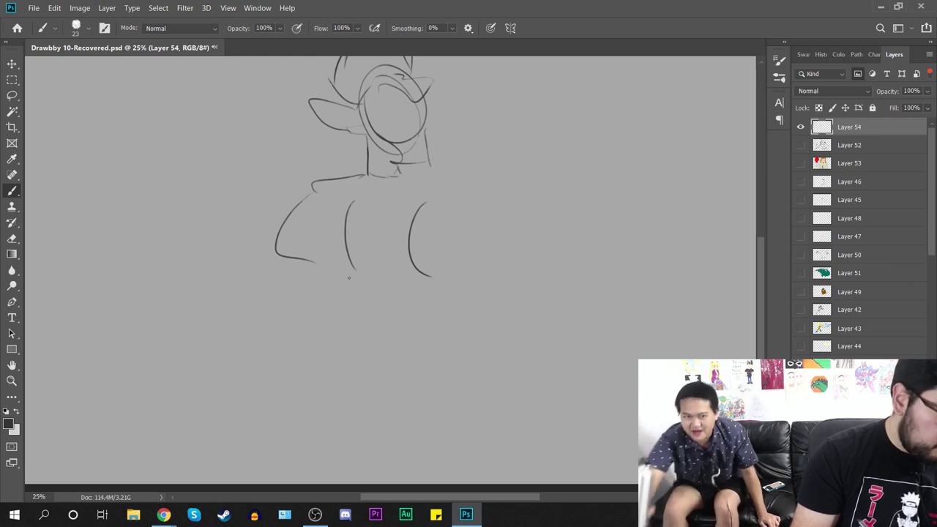
{"action": "left_click_drag", "start_coordinate": [353, 272], "coordinate": [294, 342]}
{"action": "key", "text": "ctrl+z"}
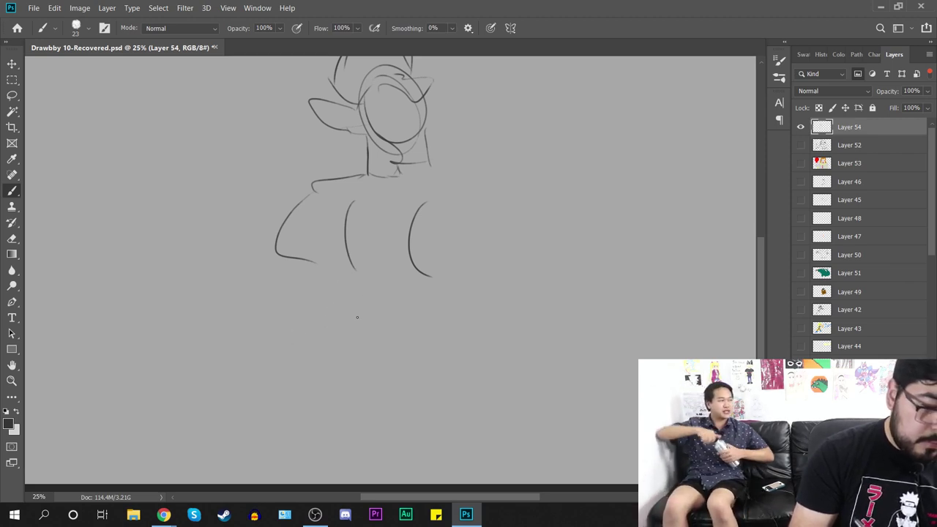
{"action": "mouse_move", "coordinate": [354, 320]}
{"action": "left_mouse_down"}
{"action": "mouse_move", "coordinate": [356, 288]}
{"action": "mouse_move", "coordinate": [344, 349]}
{"action": "mouse_move", "coordinate": [380, 368]}
{"action": "left_mouse_up"}
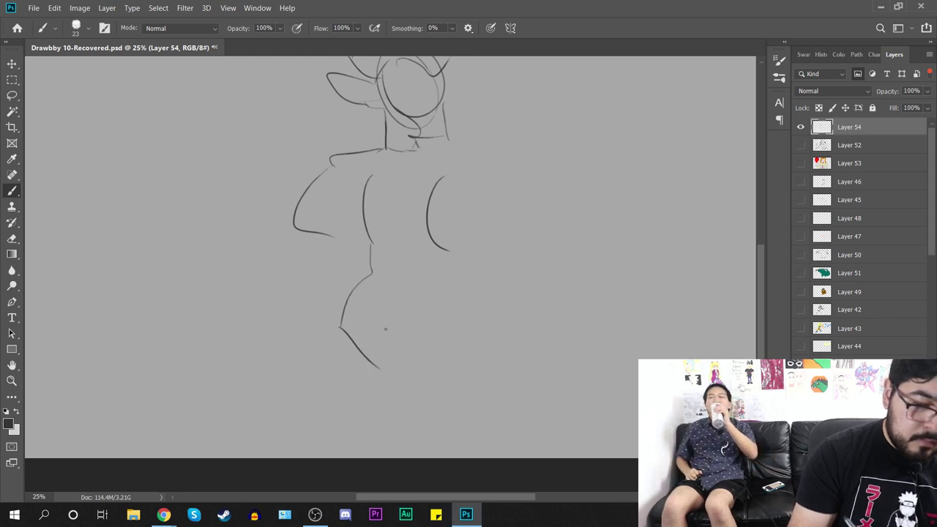
{"action": "key", "text": "ctrl+z"}
{"action": "key", "text": "ctrl+z"}
Step: Extend the torso to the hip and sketch both legs as elongated ovals in a wide stance with pointed feet
{"action": "mouse_move", "coordinate": [369, 240]}
{"action": "left_mouse_down"}
{"action": "mouse_move", "coordinate": [389, 276]}
{"action": "mouse_move", "coordinate": [387, 262]}
{"action": "mouse_move", "coordinate": [373, 314]}
{"action": "mouse_move", "coordinate": [367, 309]}
{"action": "mouse_move", "coordinate": [389, 390]}
{"action": "left_mouse_up"}
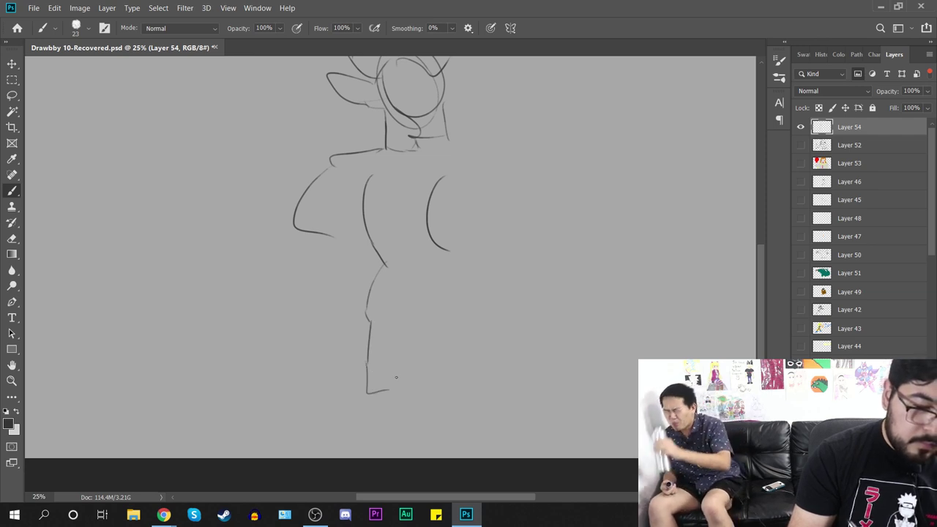
{"action": "left_click_drag", "start_coordinate": [380, 271], "coordinate": [375, 269]}
{"action": "mouse_move", "coordinate": [369, 333]}
{"action": "left_mouse_down"}
{"action": "mouse_move", "coordinate": [381, 419]}
{"action": "mouse_move", "coordinate": [388, 344]}
{"action": "left_mouse_up"}
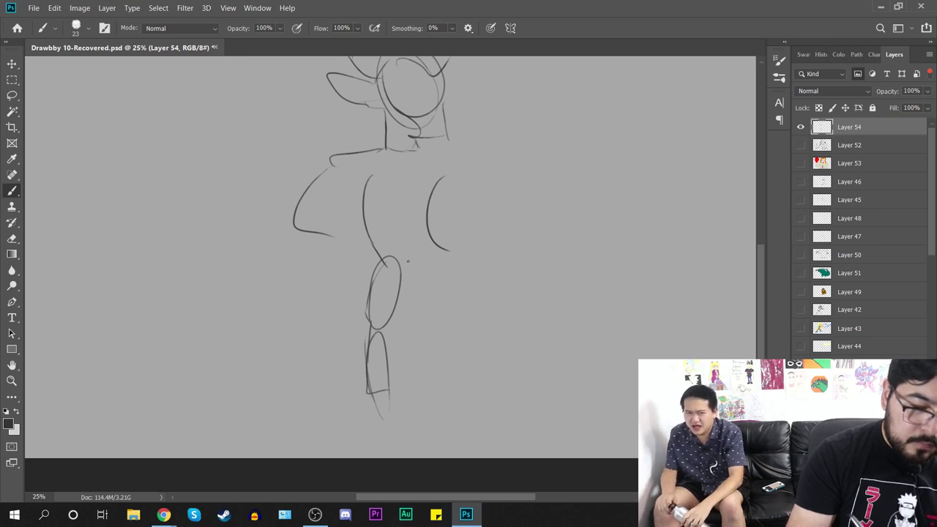
{"action": "left_click_drag", "start_coordinate": [419, 271], "coordinate": [437, 260]}
{"action": "mouse_move", "coordinate": [474, 323]}
{"action": "left_mouse_down"}
{"action": "mouse_move", "coordinate": [495, 332]}
{"action": "mouse_move", "coordinate": [493, 378]}
{"action": "mouse_move", "coordinate": [468, 401]}
{"action": "left_mouse_up"}
{"action": "mouse_move", "coordinate": [369, 395]}
{"action": "left_mouse_down"}
{"action": "mouse_move", "coordinate": [351, 437]}
{"action": "mouse_move", "coordinate": [385, 394]}
{"action": "left_mouse_up"}
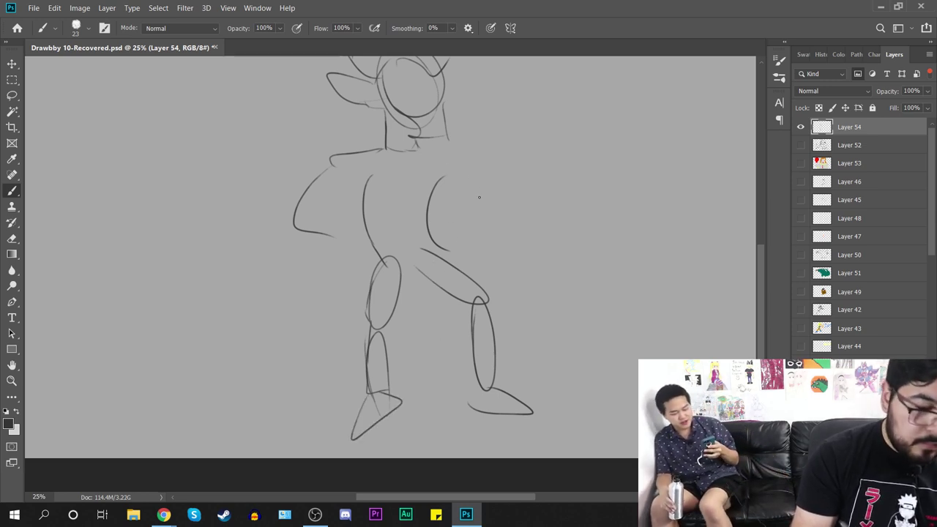
Step: Sketch the second arm raised and bent at the elbow, with the forearm reaching back toward the head
{"action": "mouse_move", "coordinate": [479, 198]}
{"action": "left_mouse_down"}
{"action": "mouse_move", "coordinate": [454, 270]}
{"action": "mouse_move", "coordinate": [448, 336]}
{"action": "mouse_move", "coordinate": [438, 326]}
{"action": "mouse_move", "coordinate": [503, 280]}
{"action": "mouse_move", "coordinate": [468, 268]}
{"action": "left_mouse_up"}
{"action": "left_click_drag", "start_coordinate": [444, 220], "coordinate": [408, 226]}
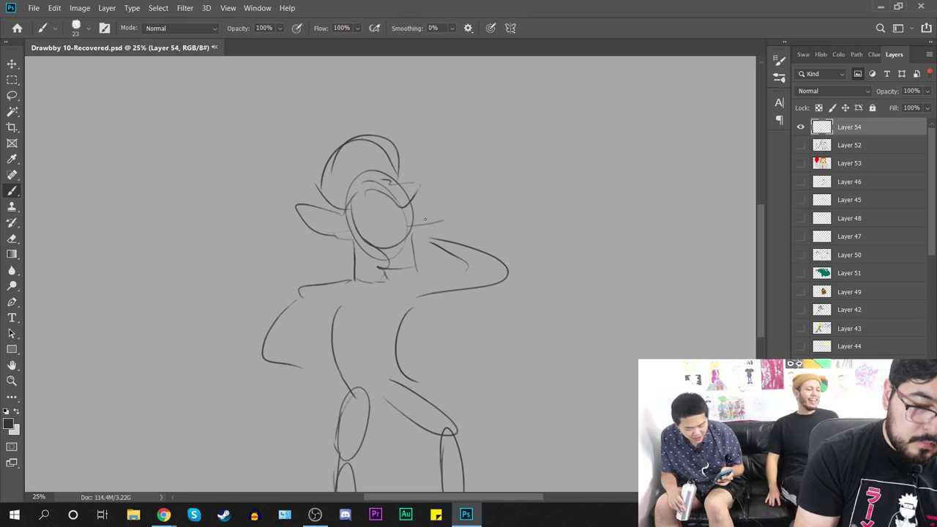
{"action": "mouse_move", "coordinate": [502, 371]}
{"action": "left_mouse_down"}
{"action": "mouse_move", "coordinate": [462, 318]}
{"action": "mouse_move", "coordinate": [453, 278]}
{"action": "left_mouse_up"}
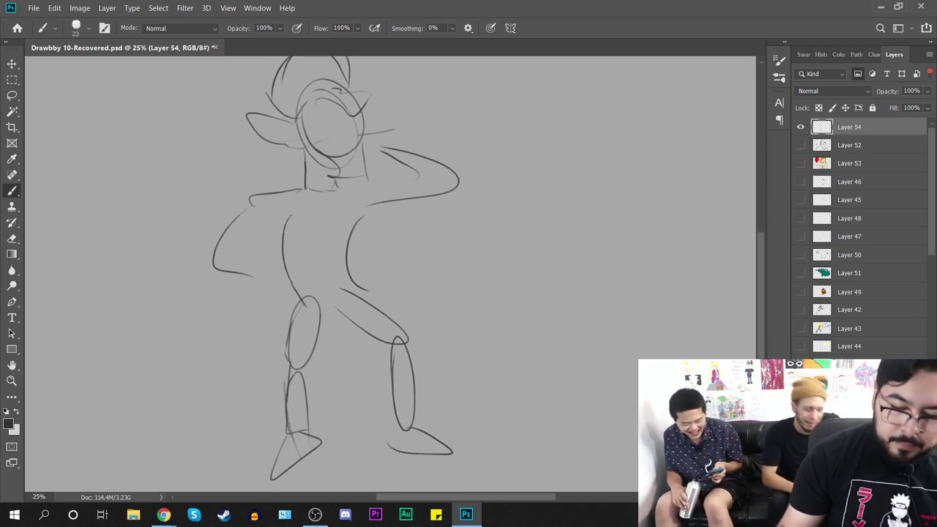
Step: Add a new layer above the figure sketch and set the brush size to 31 px
{"action": "left_click", "coordinate": [906, 497]}
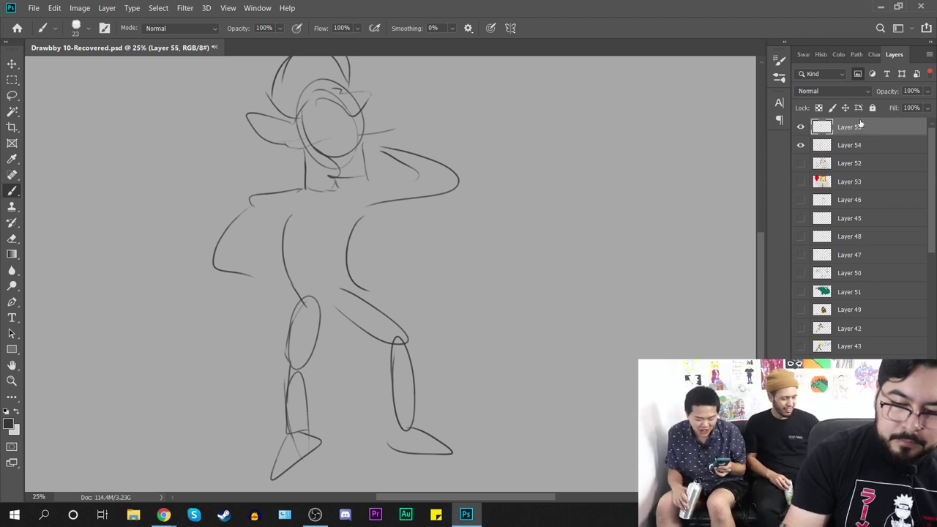
{"action": "right_click", "coordinate": [449, 281]}
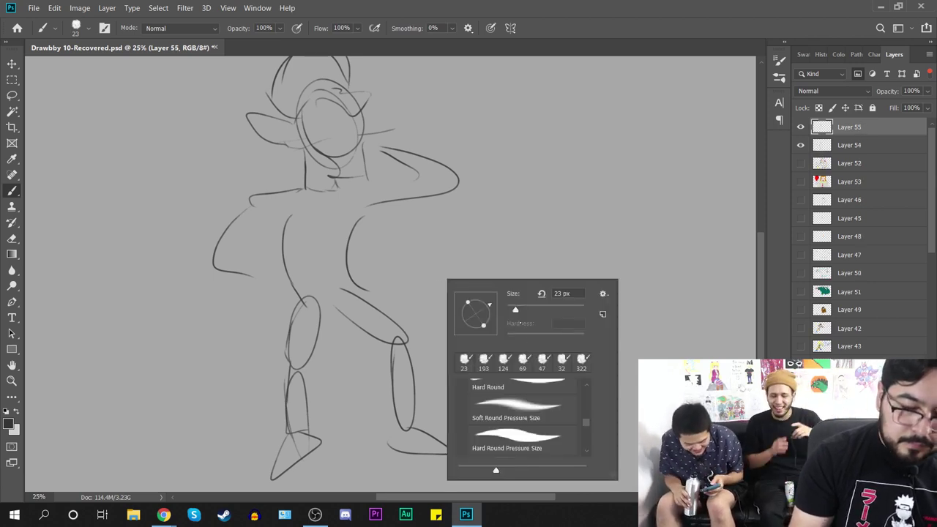
{"action": "left_click_drag", "start_coordinate": [516, 310], "coordinate": [526, 310]}
{"action": "mouse_move", "coordinate": [524, 241]}
{"action": "left_mouse_down"}
{"action": "mouse_move", "coordinate": [558, 260]}
{"action": "mouse_move", "coordinate": [575, 299]}
{"action": "left_mouse_up"}
{"action": "key", "text": "ctrl+z"}
{"action": "right_click", "coordinate": [541, 297]}
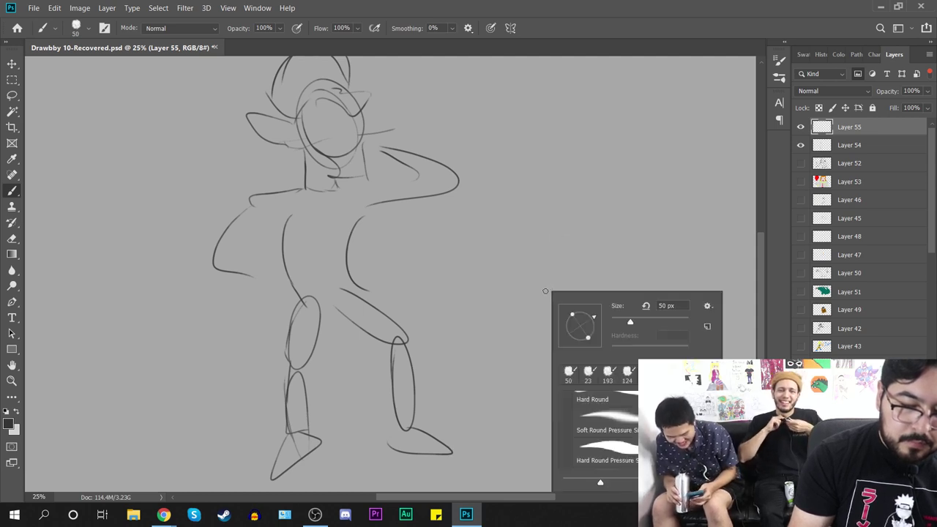
{"action": "left_click_drag", "start_coordinate": [630, 321], "coordinate": [623, 322]}
{"action": "left_click_drag", "start_coordinate": [540, 262], "coordinate": [594, 311]}
{"action": "key", "text": "ctrl+z"}
Step: Lower the opacity of Layer 54 to fade the sketch, and make Layer 55 active
{"action": "left_click", "coordinate": [854, 146]}
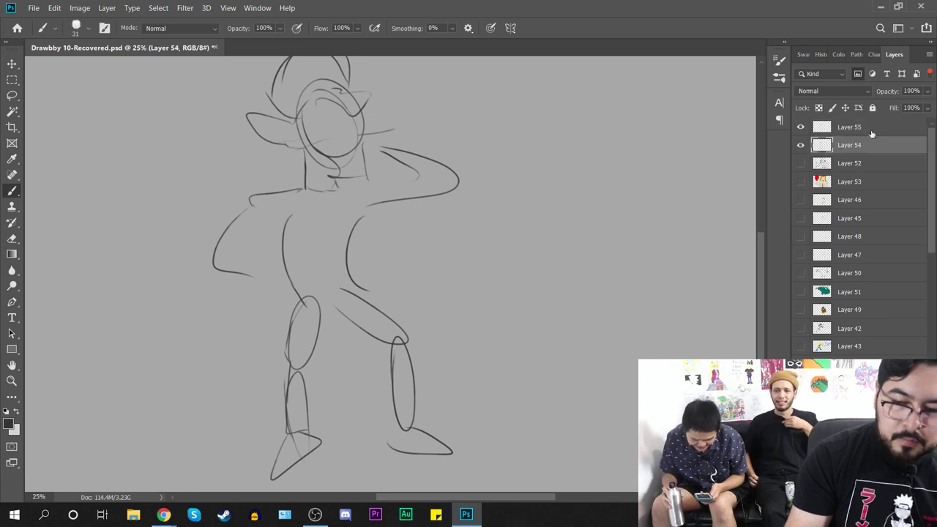
{"action": "left_click", "coordinate": [928, 91]}
{"action": "left_click_drag", "start_coordinate": [928, 104], "coordinate": [901, 105]}
{"action": "left_click", "coordinate": [856, 130]}
{"action": "left_click", "coordinate": [857, 128]}
Step: Ink the character's squared, notched chin in bold lines over the faded head sketch
{"action": "left_click_drag", "start_coordinate": [495, 258], "coordinate": [559, 275]}
{"action": "key", "text": "ctrl+z"}
{"action": "mouse_move", "coordinate": [460, 274]}
{"action": "left_mouse_down"}
{"action": "mouse_move", "coordinate": [510, 402]}
{"action": "mouse_move", "coordinate": [508, 386]}
{"action": "left_mouse_up"}
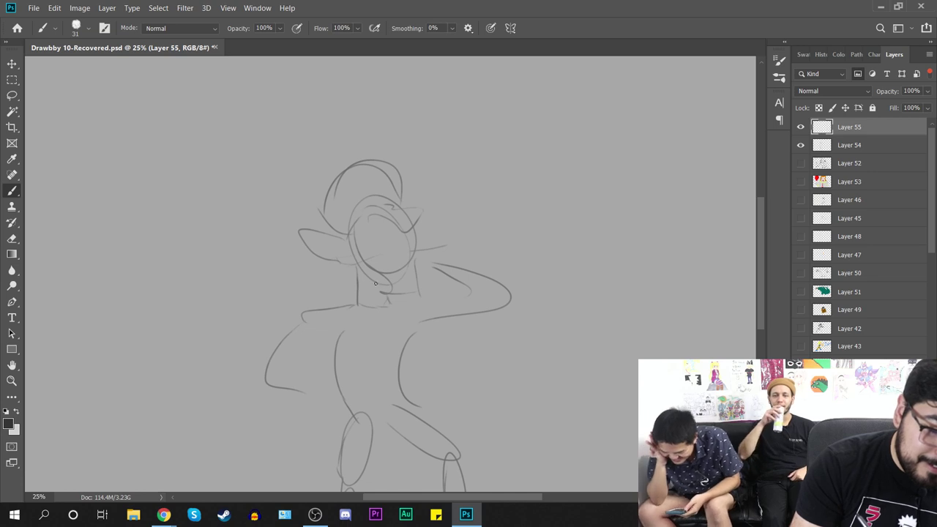
{"action": "mouse_move", "coordinate": [376, 279]}
{"action": "left_mouse_down"}
{"action": "mouse_move", "coordinate": [400, 290]}
{"action": "mouse_move", "coordinate": [410, 262]}
{"action": "left_mouse_up"}
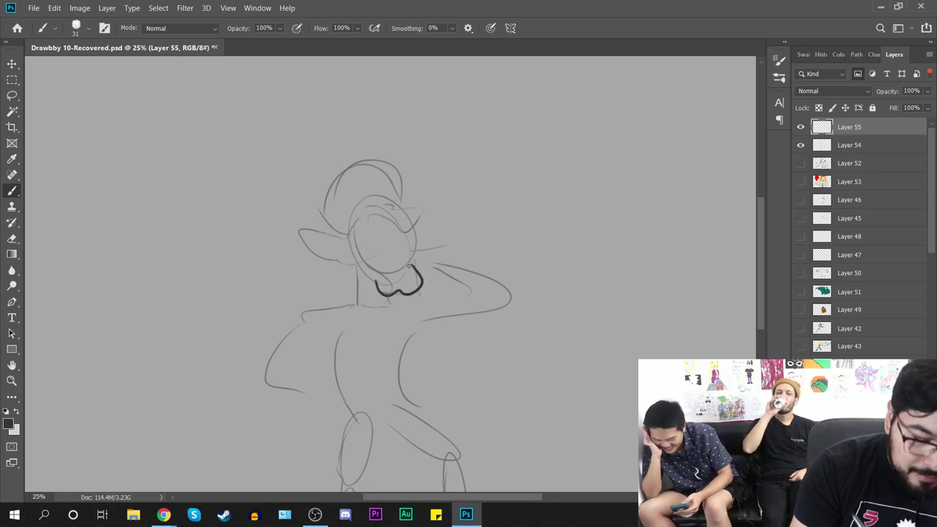
{"action": "key", "text": "ctrl+z"}
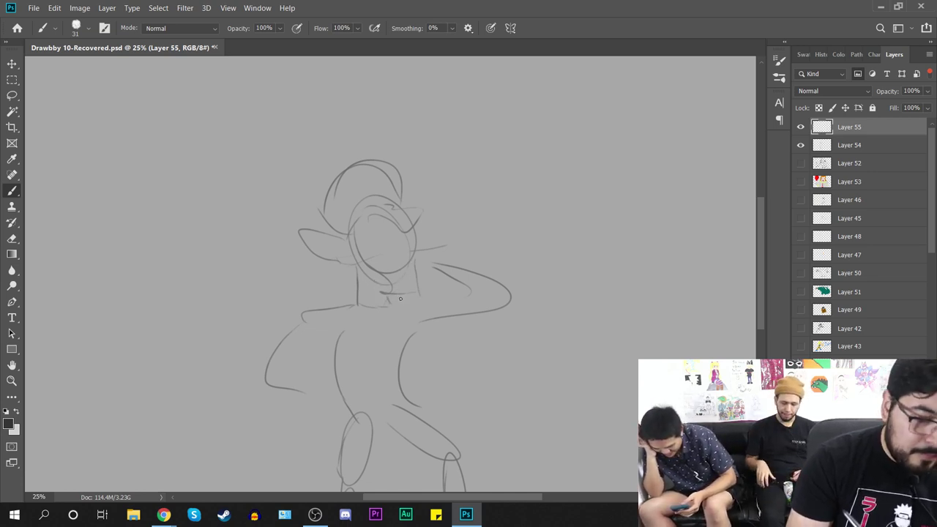
{"action": "left_click_drag", "start_coordinate": [377, 283], "coordinate": [417, 281]}
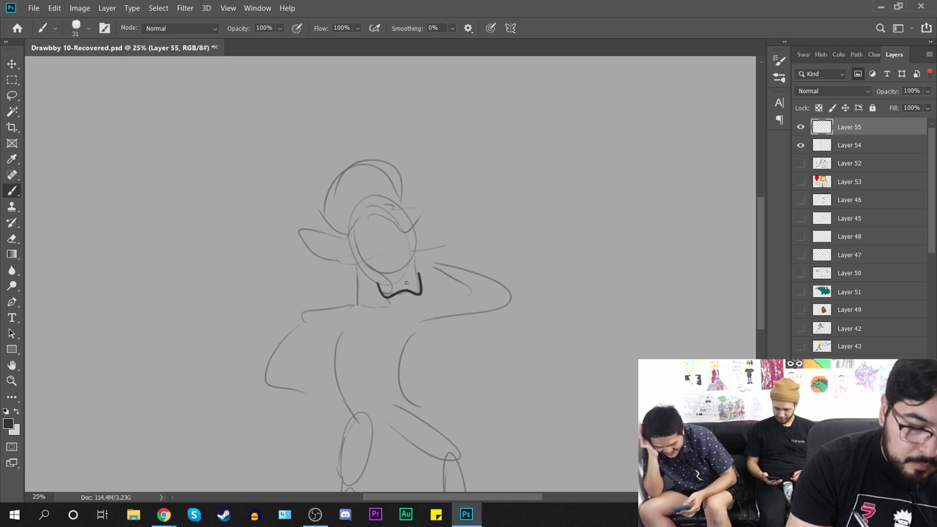
{"action": "mouse_move", "coordinate": [373, 284]}
{"action": "left_mouse_down"}
{"action": "mouse_move", "coordinate": [337, 256]}
{"action": "mouse_move", "coordinate": [345, 239]}
{"action": "left_mouse_up"}
{"action": "left_click_drag", "start_coordinate": [421, 270], "coordinate": [412, 237]}
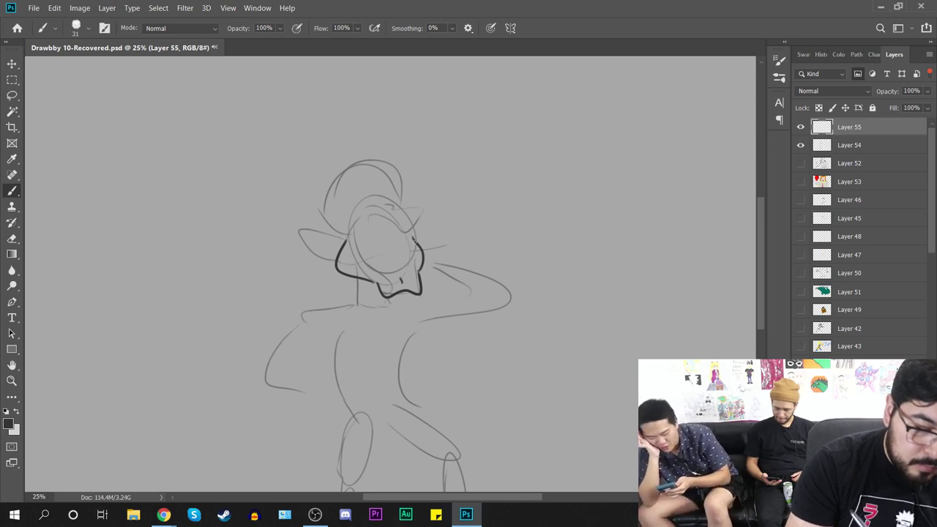
{"action": "mouse_move", "coordinate": [392, 232]}
{"action": "left_mouse_down"}
{"action": "mouse_move", "coordinate": [414, 244]}
{"action": "mouse_move", "coordinate": [391, 260]}
{"action": "left_mouse_up"}
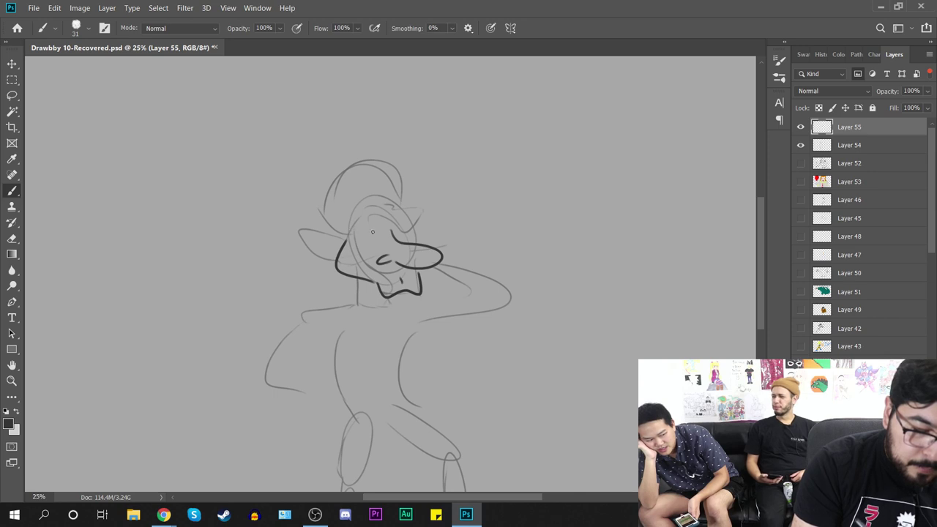
{"action": "mouse_move", "coordinate": [378, 232]}
{"action": "left_mouse_down"}
{"action": "mouse_move", "coordinate": [397, 230]}
{"action": "mouse_move", "coordinate": [342, 235]}
{"action": "mouse_move", "coordinate": [348, 251]}
{"action": "mouse_move", "coordinate": [419, 232]}
{"action": "mouse_move", "coordinate": [405, 241]}
{"action": "left_mouse_up"}
{"action": "mouse_move", "coordinate": [350, 233]}
{"action": "left_mouse_down"}
{"action": "mouse_move", "coordinate": [359, 242]}
{"action": "mouse_move", "coordinate": [416, 241]}
{"action": "left_mouse_up"}
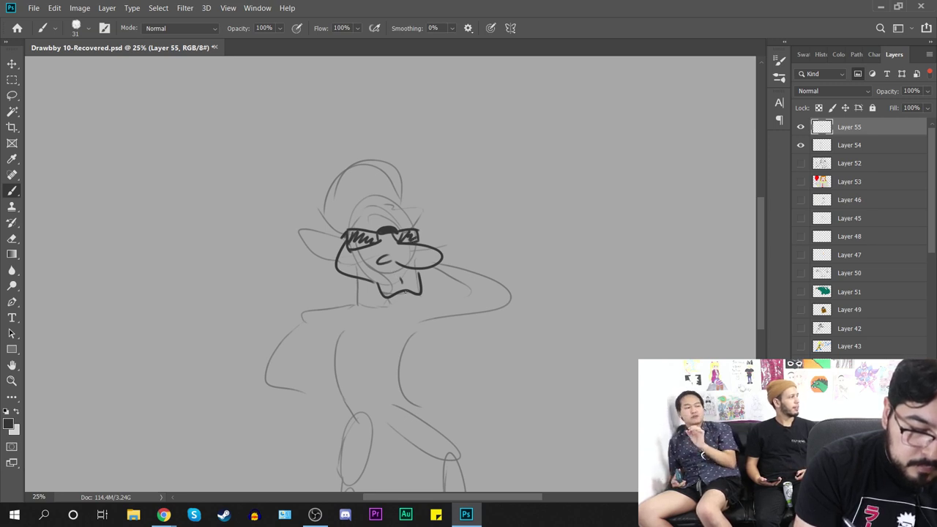
{"action": "mouse_move", "coordinate": [403, 274]}
{"action": "left_mouse_down"}
{"action": "mouse_move", "coordinate": [380, 279]}
{"action": "mouse_move", "coordinate": [402, 271]}
{"action": "left_mouse_up"}
{"action": "mouse_move", "coordinate": [398, 271]}
{"action": "left_mouse_down"}
{"action": "mouse_move", "coordinate": [406, 273]}
{"action": "mouse_move", "coordinate": [388, 275]}
{"action": "left_mouse_up"}
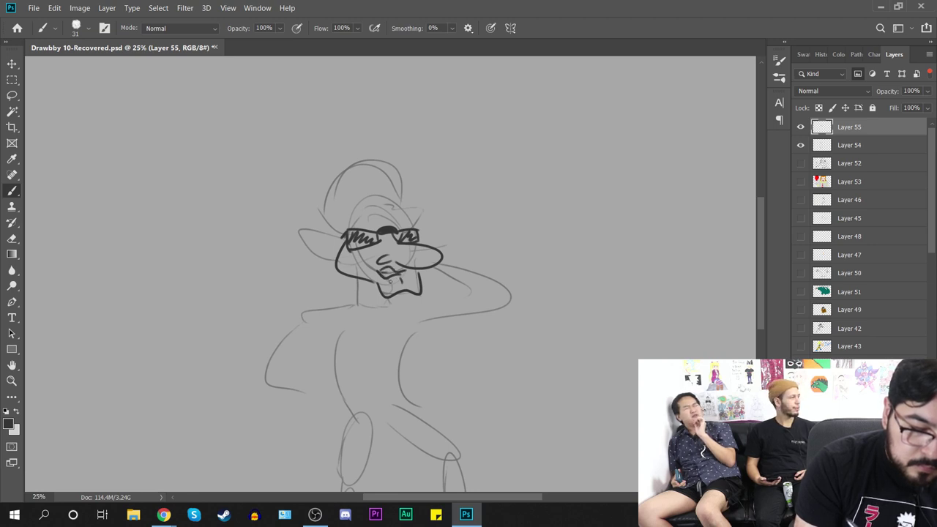
{"action": "key", "text": "ctrl+z"}
{"action": "key", "text": "ctrl+z"}
{"action": "key", "text": "ctrl+z"}
{"action": "key", "text": "ctrl+z"}
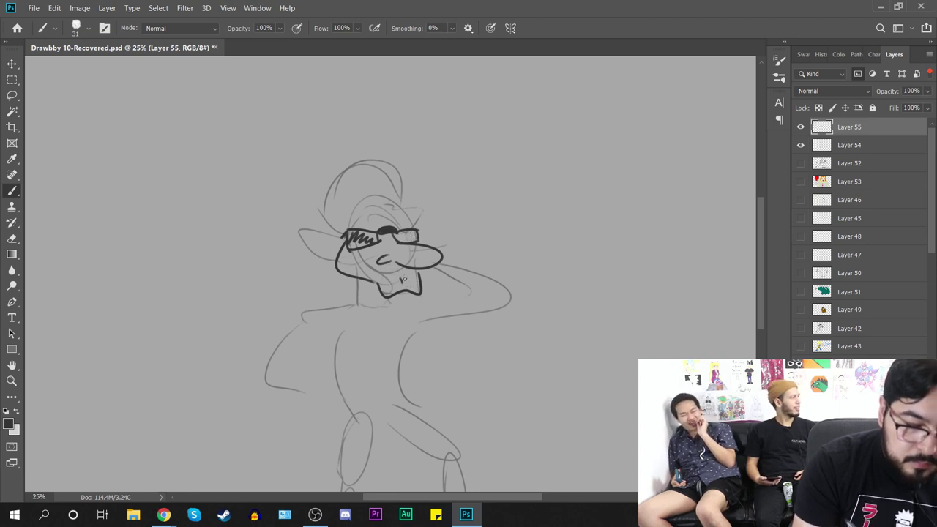
{"action": "key", "text": "ctrl+z"}
{"action": "key", "text": "ctrl+z"}
{"action": "key", "text": "ctrl+z"}
{"action": "key", "text": "ctrl+z"}
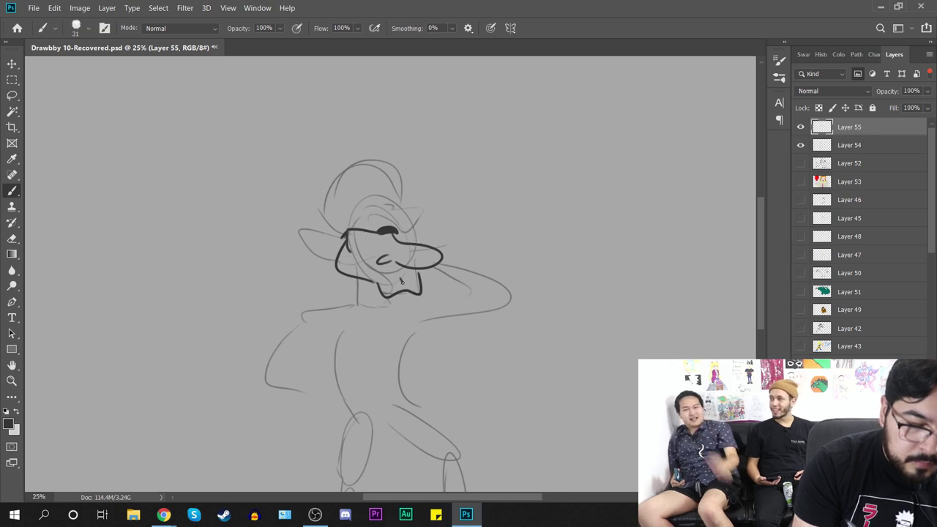
{"action": "key", "text": "ctrl+z"}
{"action": "key", "text": "ctrl+z"}
{"action": "key", "text": "ctrl+z"}
{"action": "key", "text": "ctrl+z"}
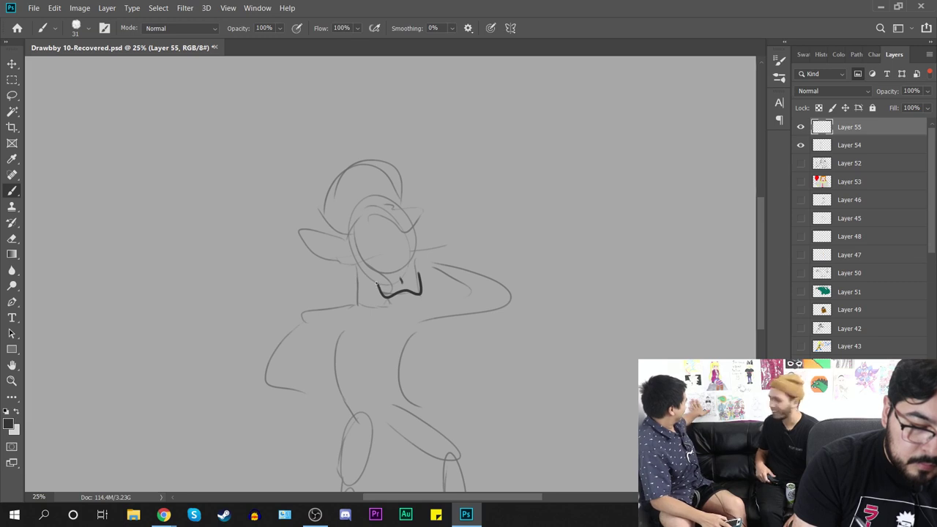
Step: Ink the curved jaw, the nose, the open mouth and the far side of the face
{"action": "mouse_move", "coordinate": [377, 284]}
{"action": "left_mouse_down"}
{"action": "mouse_move", "coordinate": [346, 245]}
{"action": "mouse_move", "coordinate": [402, 251]}
{"action": "mouse_move", "coordinate": [392, 259]}
{"action": "mouse_move", "coordinate": [413, 249]}
{"action": "mouse_move", "coordinate": [377, 263]}
{"action": "left_mouse_up"}
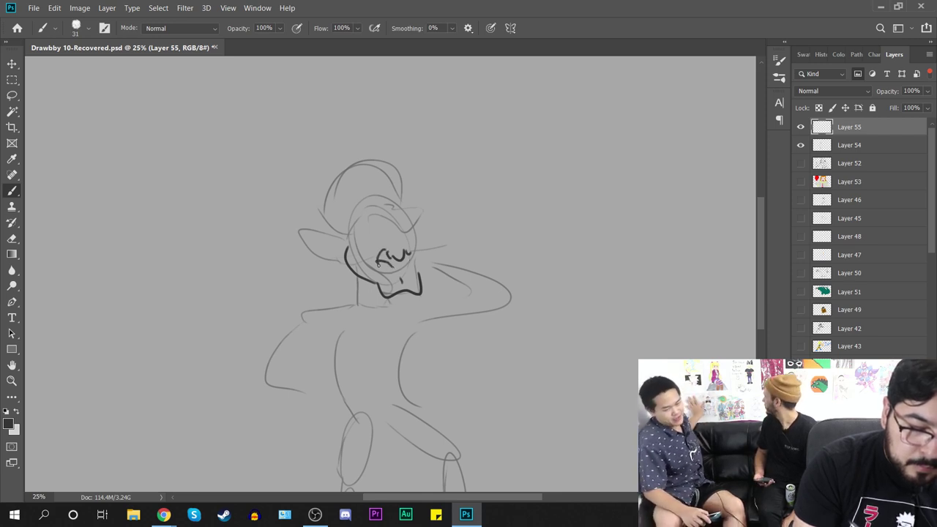
{"action": "mouse_move", "coordinate": [398, 267]}
{"action": "left_mouse_down"}
{"action": "mouse_move", "coordinate": [378, 265]}
{"action": "mouse_move", "coordinate": [414, 272]}
{"action": "left_mouse_up"}
{"action": "key", "text": "ctrl+z"}
{"action": "mouse_move", "coordinate": [390, 265]}
{"action": "left_mouse_down"}
{"action": "mouse_move", "coordinate": [411, 254]}
{"action": "mouse_move", "coordinate": [418, 274]}
{"action": "mouse_move", "coordinate": [411, 229]}
{"action": "left_mouse_up"}
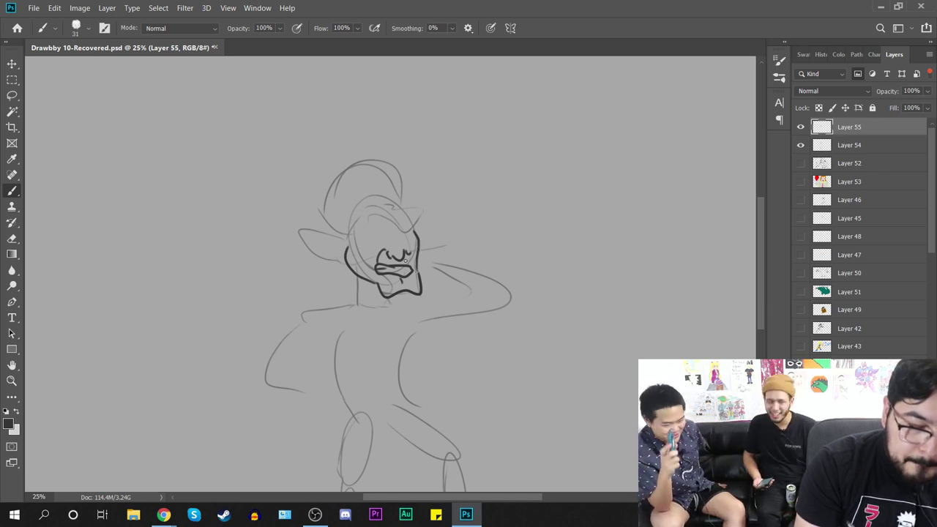
Step: Ink a long thin mustache sweeping outward from under the nose past both cheeks
{"action": "left_click_drag", "start_coordinate": [412, 258], "coordinate": [442, 245]}
{"action": "left_click_drag", "start_coordinate": [386, 261], "coordinate": [332, 279]}
{"action": "key", "text": "ctrl+z"}
{"action": "left_click_drag", "start_coordinate": [395, 261], "coordinate": [340, 272]}
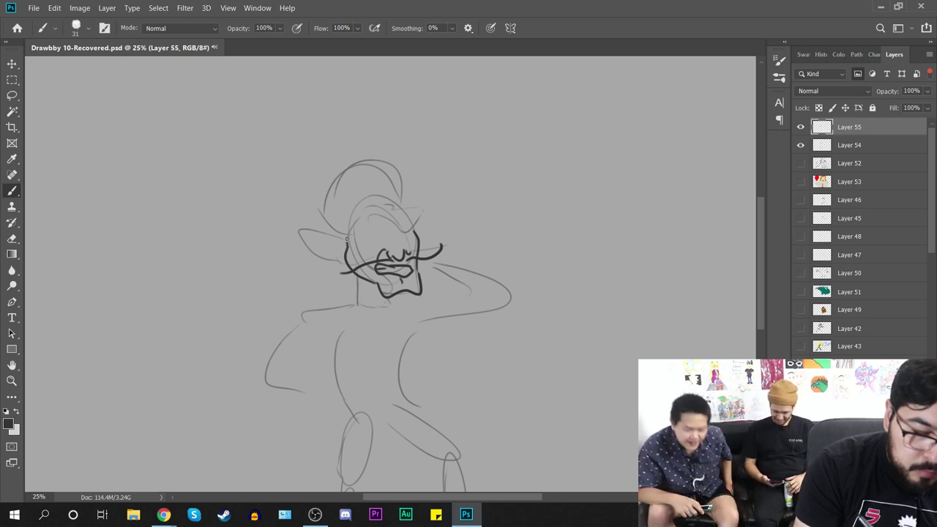
Step: Ink a pointed ear beside the jaw and add its inner fold lines
{"action": "mouse_move", "coordinate": [348, 241]}
{"action": "left_mouse_down"}
{"action": "mouse_move", "coordinate": [317, 225]}
{"action": "mouse_move", "coordinate": [329, 256]}
{"action": "mouse_move", "coordinate": [339, 251]}
{"action": "mouse_move", "coordinate": [327, 228]}
{"action": "mouse_move", "coordinate": [327, 253]}
{"action": "left_mouse_up"}
{"action": "key", "text": "ctrl+z"}
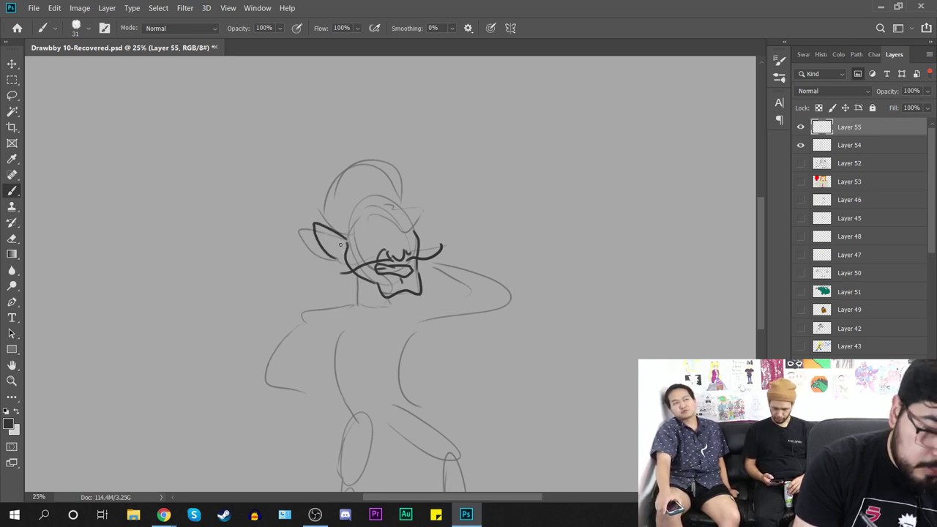
{"action": "mouse_move", "coordinate": [342, 245]}
{"action": "left_mouse_down"}
{"action": "mouse_move", "coordinate": [322, 235]}
{"action": "mouse_move", "coordinate": [335, 252]}
{"action": "left_mouse_up"}
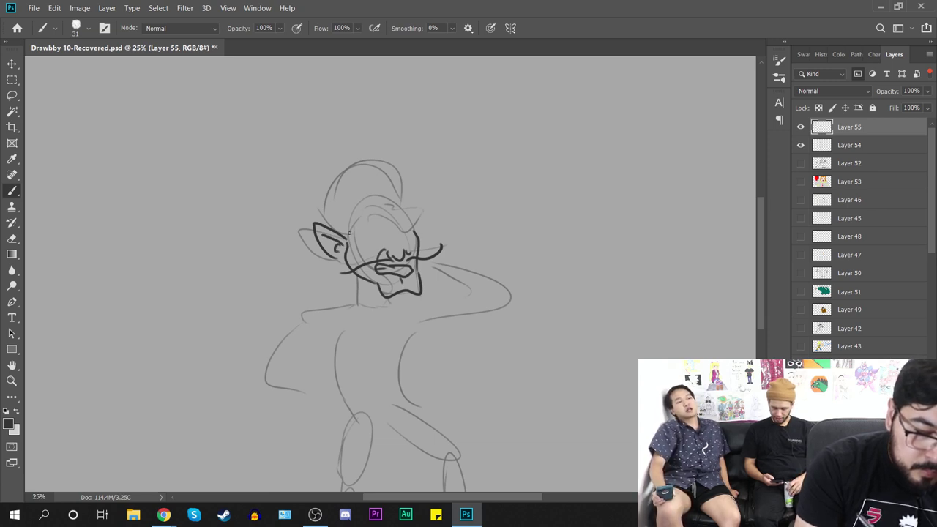
Step: Ink a heart-shaped hairline across the forehead, shaded rectangular sunglasses, and the far side of the head
{"action": "mouse_move", "coordinate": [346, 239]}
{"action": "left_mouse_down"}
{"action": "mouse_move", "coordinate": [378, 244]}
{"action": "mouse_move", "coordinate": [387, 232]}
{"action": "mouse_move", "coordinate": [359, 233]}
{"action": "mouse_move", "coordinate": [400, 225]}
{"action": "mouse_move", "coordinate": [410, 236]}
{"action": "mouse_move", "coordinate": [414, 218]}
{"action": "mouse_move", "coordinate": [419, 230]}
{"action": "mouse_move", "coordinate": [369, 207]}
{"action": "mouse_move", "coordinate": [349, 235]}
{"action": "left_mouse_up"}
{"action": "left_click_drag", "start_coordinate": [375, 197], "coordinate": [398, 220]}
{"action": "left_click_drag", "start_coordinate": [396, 224], "coordinate": [417, 228]}
{"action": "left_click_drag", "start_coordinate": [371, 208], "coordinate": [359, 230]}
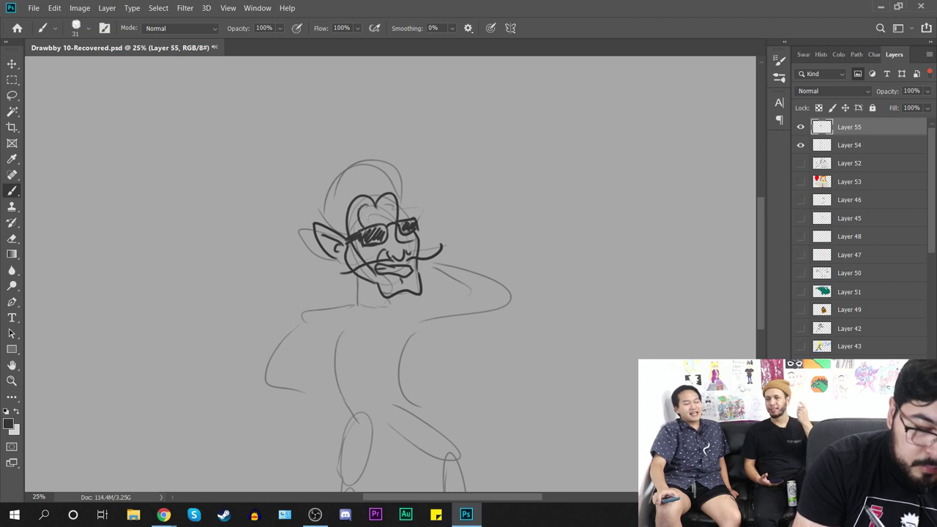
{"action": "left_click_drag", "start_coordinate": [396, 197], "coordinate": [415, 223]}
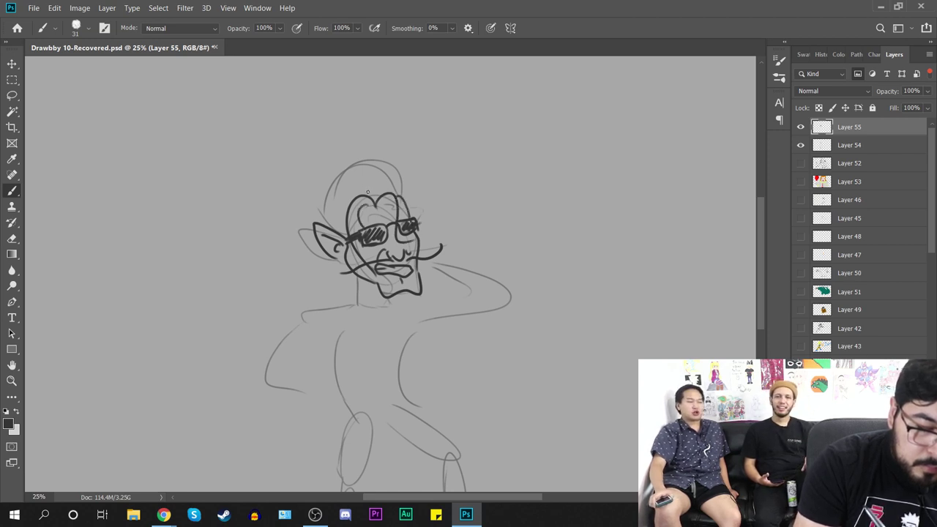
{"action": "mouse_move", "coordinate": [371, 189]}
{"action": "left_mouse_down"}
{"action": "mouse_move", "coordinate": [313, 239]}
{"action": "mouse_move", "coordinate": [351, 293]}
{"action": "left_mouse_up"}
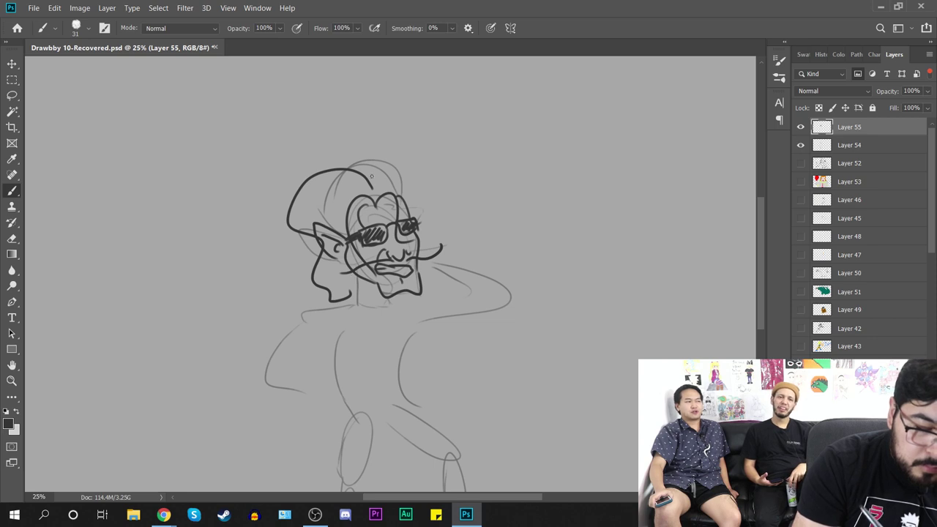
{"action": "key", "text": "ctrl+z"}
{"action": "mouse_move", "coordinate": [366, 189]}
{"action": "left_mouse_down"}
{"action": "mouse_move", "coordinate": [278, 211]}
{"action": "mouse_move", "coordinate": [345, 303]}
{"action": "mouse_move", "coordinate": [344, 280]}
{"action": "left_mouse_up"}
{"action": "mouse_move", "coordinate": [356, 168]}
{"action": "left_mouse_down"}
{"action": "mouse_move", "coordinate": [429, 225]}
{"action": "mouse_move", "coordinate": [435, 246]}
{"action": "left_mouse_up"}
{"action": "left_click_drag", "start_coordinate": [442, 343], "coordinate": [420, 240]}
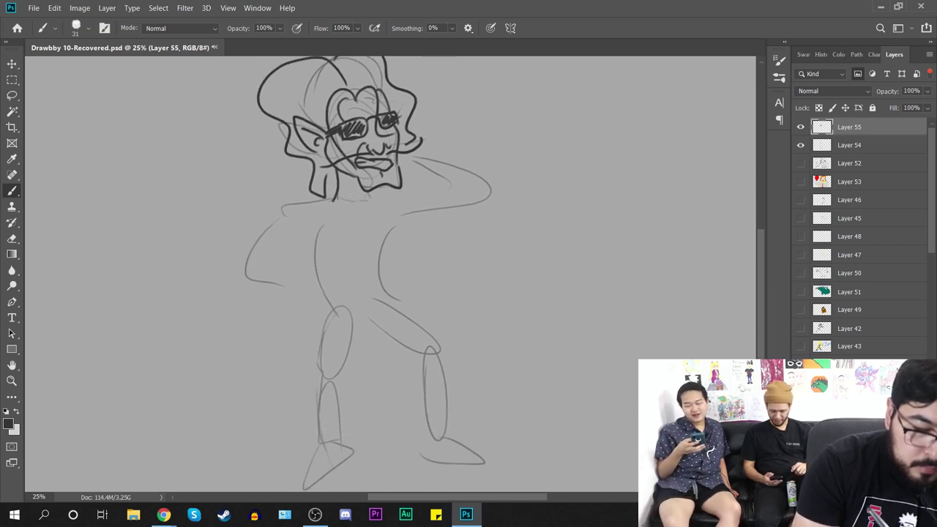
{"action": "left_click_drag", "start_coordinate": [356, 189], "coordinate": [360, 200]}
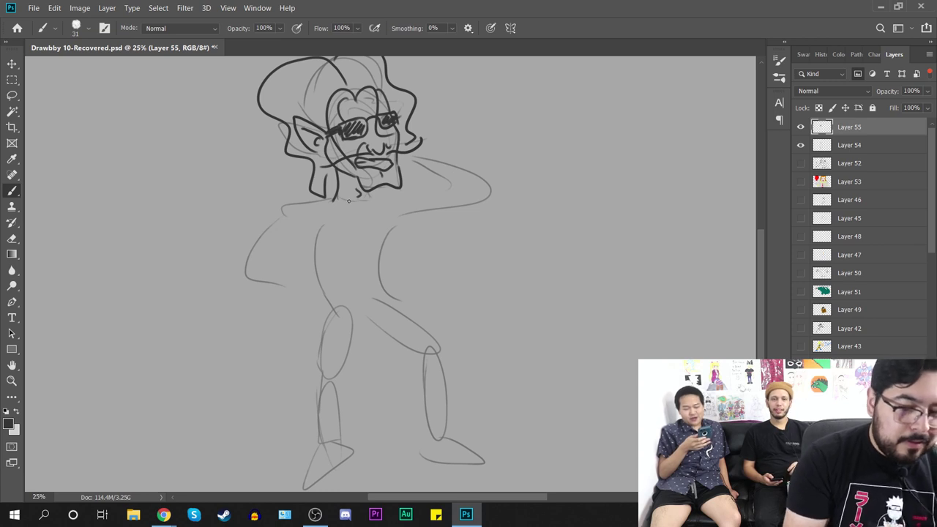
{"action": "left_click_drag", "start_coordinate": [423, 262], "coordinate": [419, 392]}
{"action": "key", "text": "ctrl+z"}
{"action": "key", "text": "ctrl+z"}
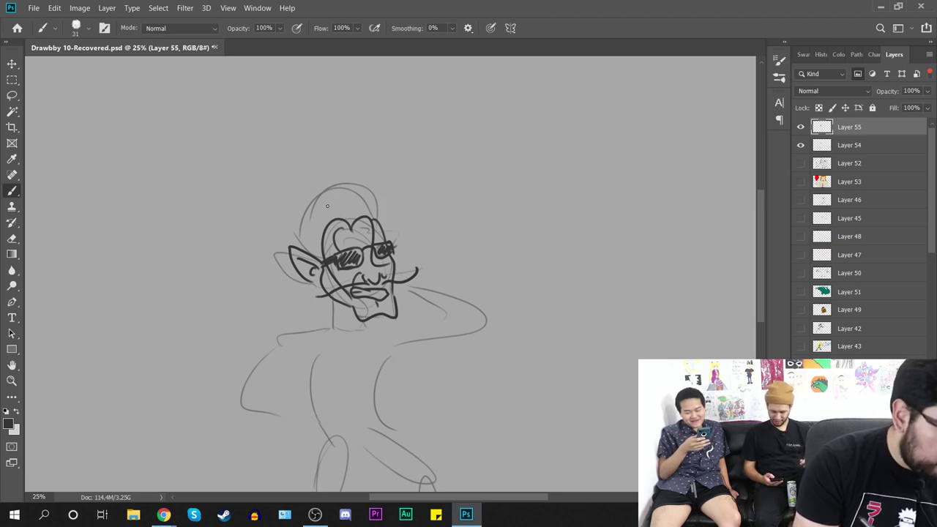
Step: Ink a tall rounded cap with a curved band above the hairline and a round T-shaped emblem on its front
{"action": "mouse_move", "coordinate": [295, 240]}
{"action": "left_mouse_down"}
{"action": "mouse_move", "coordinate": [305, 219]}
{"action": "mouse_move", "coordinate": [379, 197]}
{"action": "left_mouse_up"}
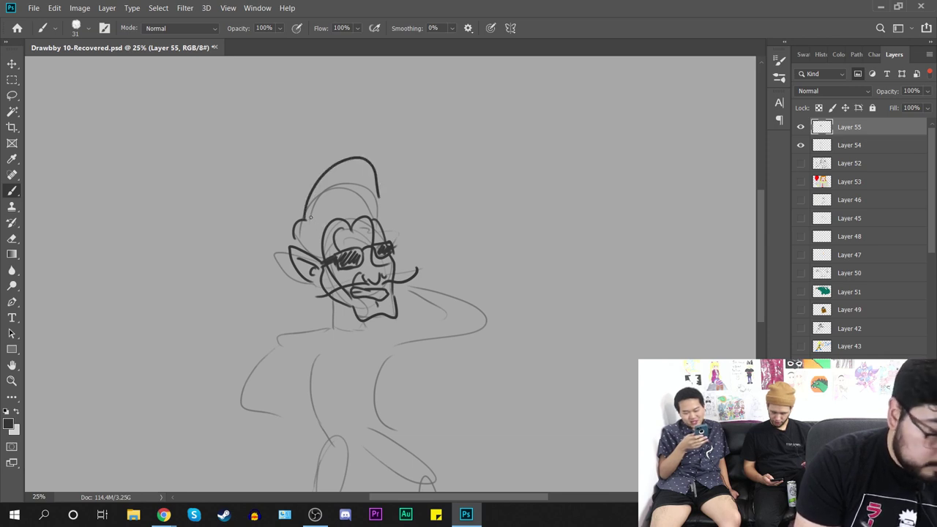
{"action": "mouse_move", "coordinate": [297, 236]}
{"action": "left_mouse_down"}
{"action": "mouse_move", "coordinate": [325, 211]}
{"action": "mouse_move", "coordinate": [379, 202]}
{"action": "left_mouse_up"}
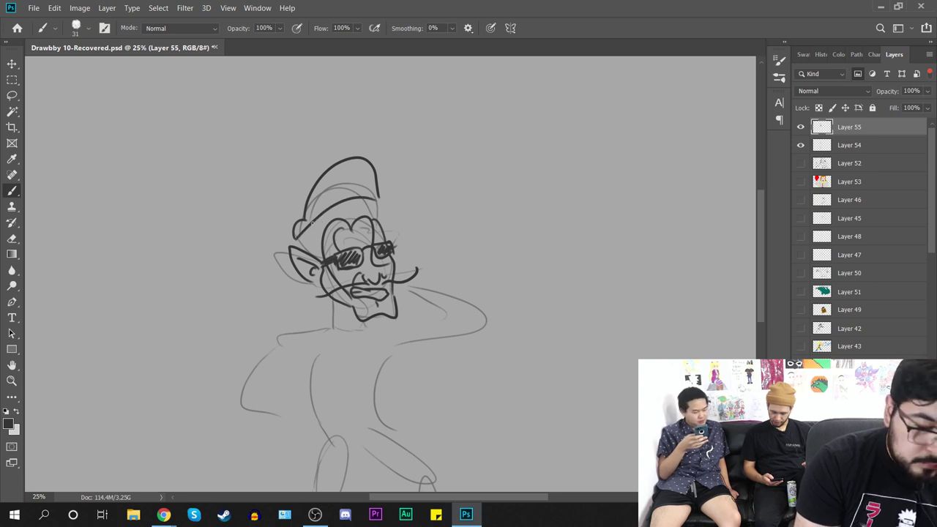
{"action": "key", "text": "ctrl+z"}
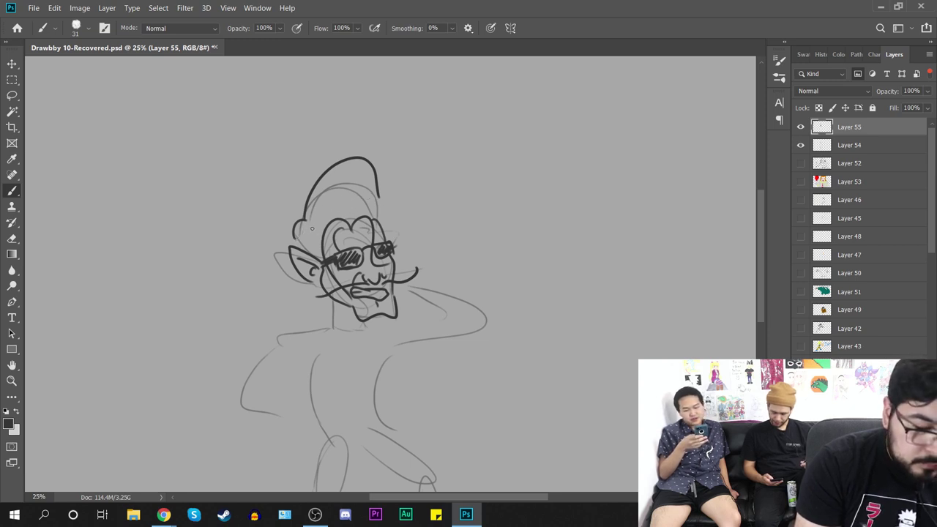
{"action": "left_click_drag", "start_coordinate": [313, 229], "coordinate": [391, 216]}
{"action": "key", "text": "ctrl+z"}
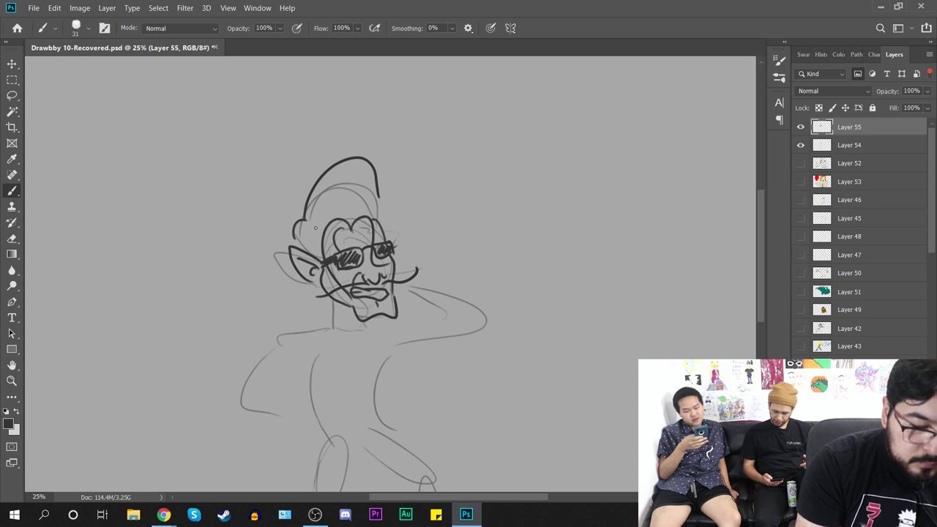
{"action": "mouse_move", "coordinate": [313, 228]}
{"action": "left_mouse_down"}
{"action": "mouse_move", "coordinate": [384, 219]}
{"action": "mouse_move", "coordinate": [378, 205]}
{"action": "mouse_move", "coordinate": [312, 234]}
{"action": "left_mouse_up"}
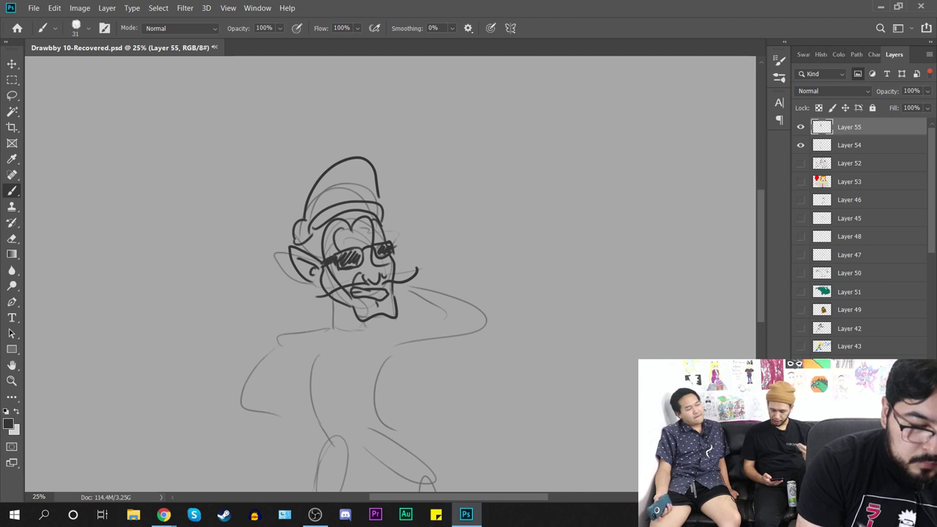
{"action": "left_click_drag", "start_coordinate": [377, 194], "coordinate": [378, 208]}
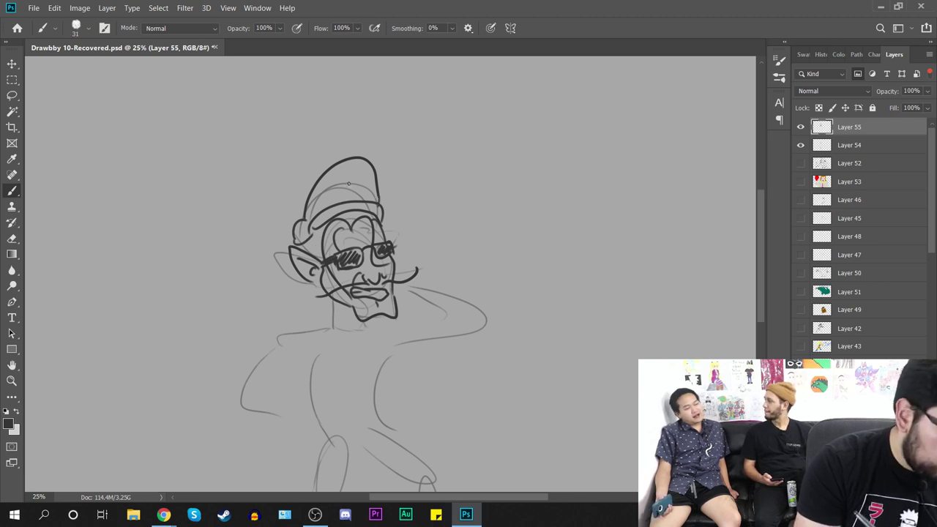
{"action": "mouse_move", "coordinate": [329, 199]}
{"action": "left_mouse_down"}
{"action": "mouse_move", "coordinate": [356, 178]}
{"action": "mouse_move", "coordinate": [361, 199]}
{"action": "mouse_move", "coordinate": [345, 199]}
{"action": "mouse_move", "coordinate": [352, 186]}
{"action": "mouse_move", "coordinate": [335, 188]}
{"action": "mouse_move", "coordinate": [346, 192]}
{"action": "left_mouse_up"}
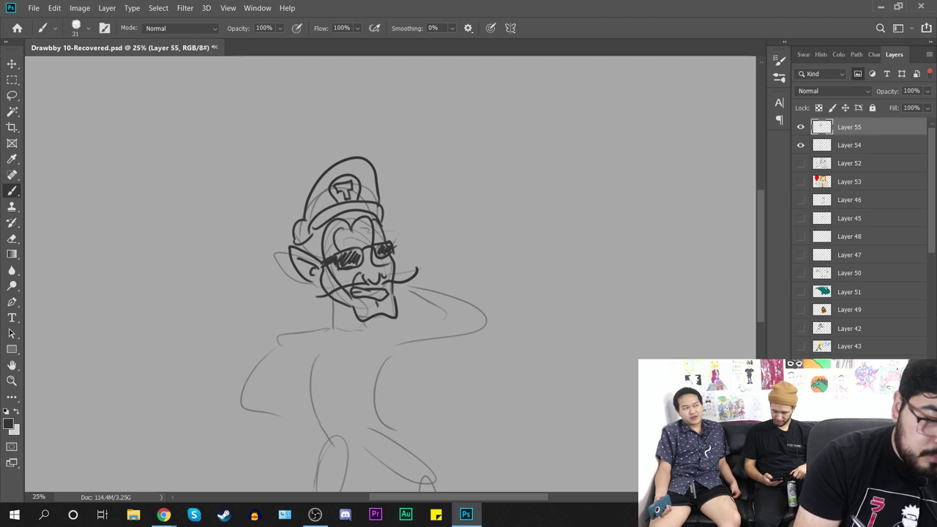
Step: Ink long pointed locks of hair hanging below the cap on both sides of the face
{"action": "left_click_drag", "start_coordinate": [372, 289], "coordinate": [382, 262]}
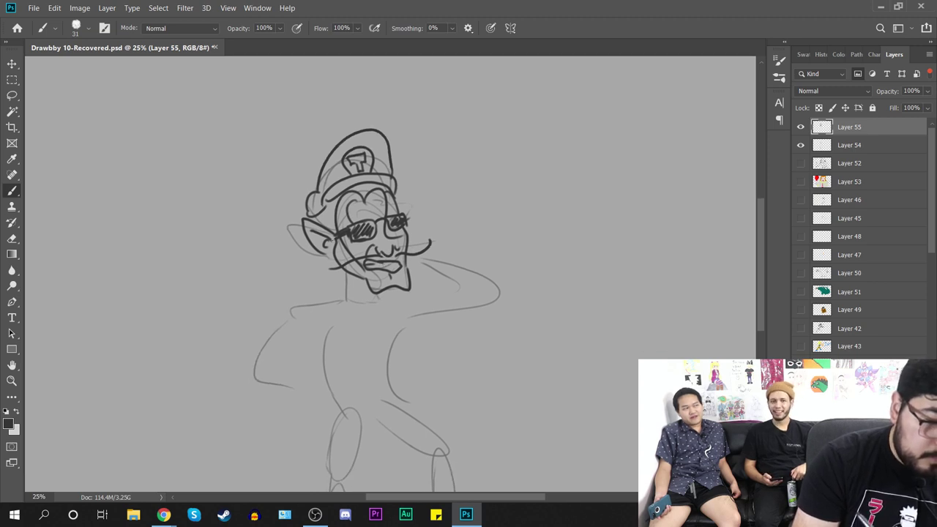
{"action": "mouse_move", "coordinate": [316, 213]}
{"action": "left_mouse_down"}
{"action": "mouse_move", "coordinate": [320, 222]}
{"action": "mouse_move", "coordinate": [308, 222]}
{"action": "mouse_move", "coordinate": [327, 313]}
{"action": "left_mouse_up"}
{"action": "left_click_drag", "start_coordinate": [334, 265], "coordinate": [330, 315]}
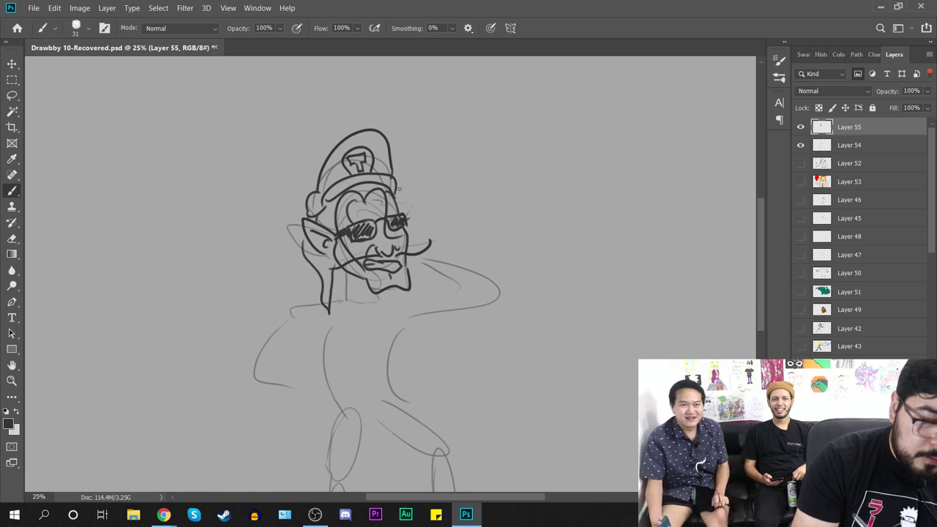
{"action": "mouse_move", "coordinate": [396, 192]}
{"action": "left_mouse_down"}
{"action": "mouse_move", "coordinate": [428, 252]}
{"action": "mouse_move", "coordinate": [419, 258]}
{"action": "left_mouse_up"}
Step: Ink the two sides of the neck and a curved neckline beneath the chin
{"action": "mouse_move", "coordinate": [407, 323]}
{"action": "left_mouse_down"}
{"action": "mouse_move", "coordinate": [389, 272]}
{"action": "mouse_move", "coordinate": [381, 285]}
{"action": "left_mouse_up"}
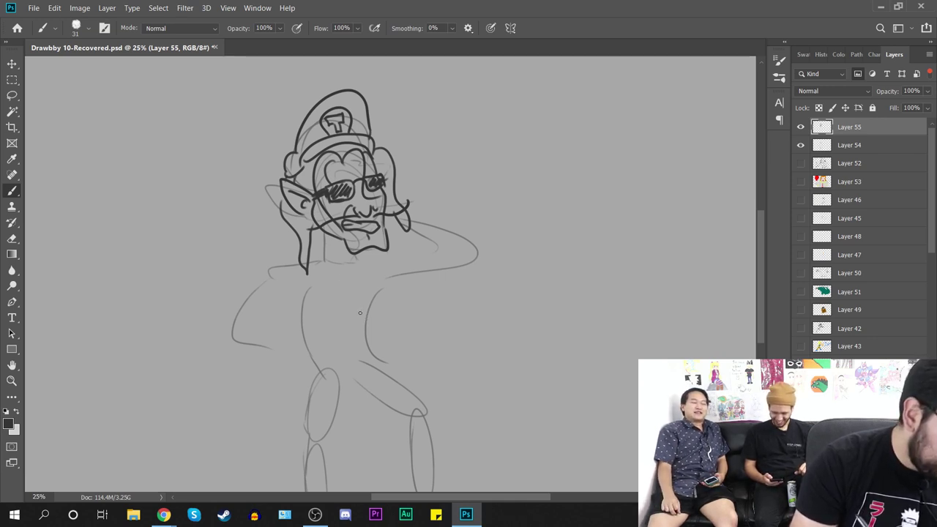
{"action": "mouse_move", "coordinate": [325, 233]}
{"action": "left_mouse_down"}
{"action": "mouse_move", "coordinate": [326, 266]}
{"action": "mouse_move", "coordinate": [360, 256]}
{"action": "mouse_move", "coordinate": [368, 264]}
{"action": "mouse_move", "coordinate": [352, 261]}
{"action": "left_mouse_up"}
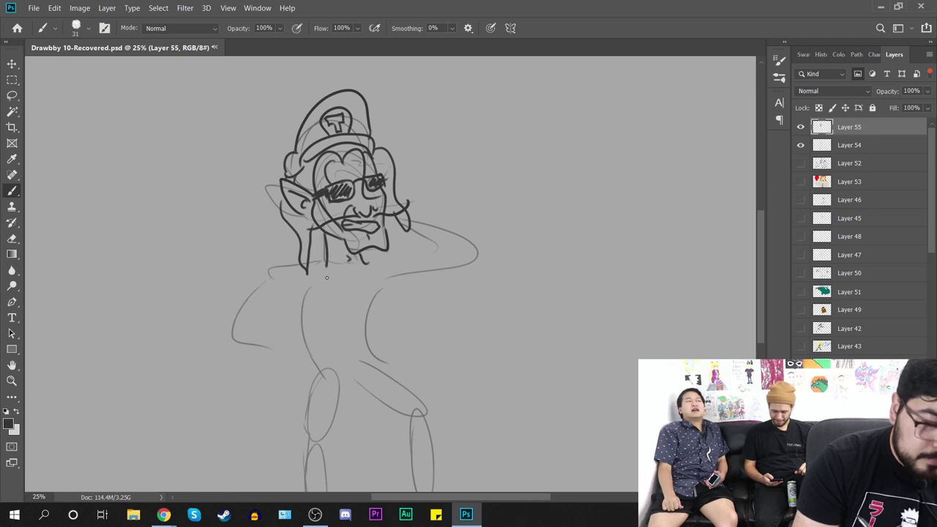
{"action": "left_click_drag", "start_coordinate": [326, 260], "coordinate": [361, 270]}
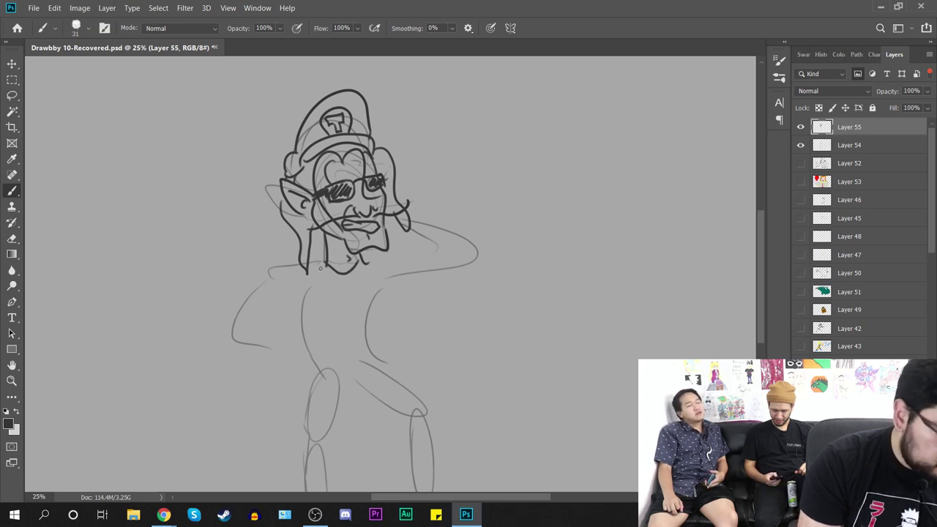
Step: Ink the shoulder and bent arm with a cuffed hand resting on the hip, plus the adjoining side of the torso
{"action": "mouse_move", "coordinate": [312, 269]}
{"action": "left_mouse_down"}
{"action": "mouse_move", "coordinate": [267, 272]}
{"action": "mouse_move", "coordinate": [236, 313]}
{"action": "mouse_move", "coordinate": [271, 355]}
{"action": "left_mouse_up"}
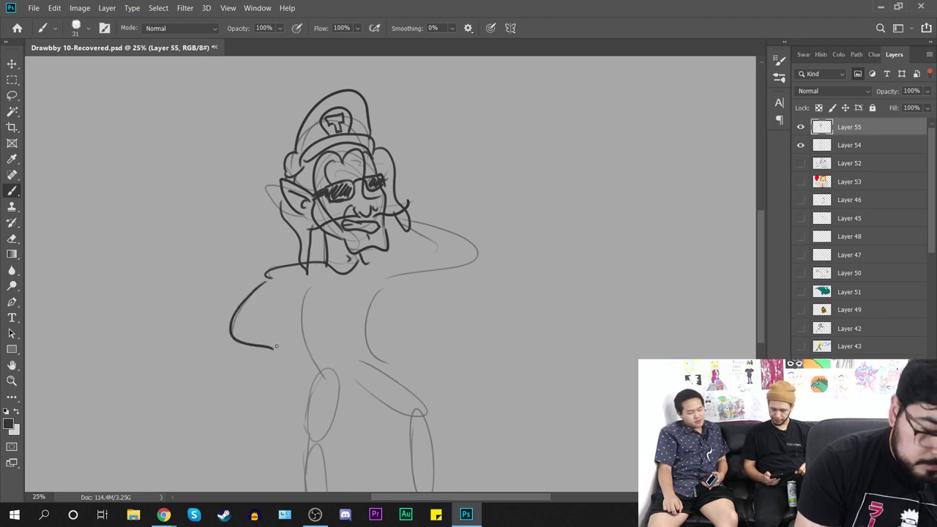
{"action": "mouse_move", "coordinate": [270, 349]}
{"action": "left_mouse_down"}
{"action": "mouse_move", "coordinate": [289, 344]}
{"action": "mouse_move", "coordinate": [286, 337]}
{"action": "mouse_move", "coordinate": [291, 347]}
{"action": "mouse_move", "coordinate": [279, 389]}
{"action": "mouse_move", "coordinate": [316, 371]}
{"action": "mouse_move", "coordinate": [315, 354]}
{"action": "left_mouse_up"}
{"action": "key", "text": "ctrl+z"}
{"action": "key", "text": "ctrl+z"}
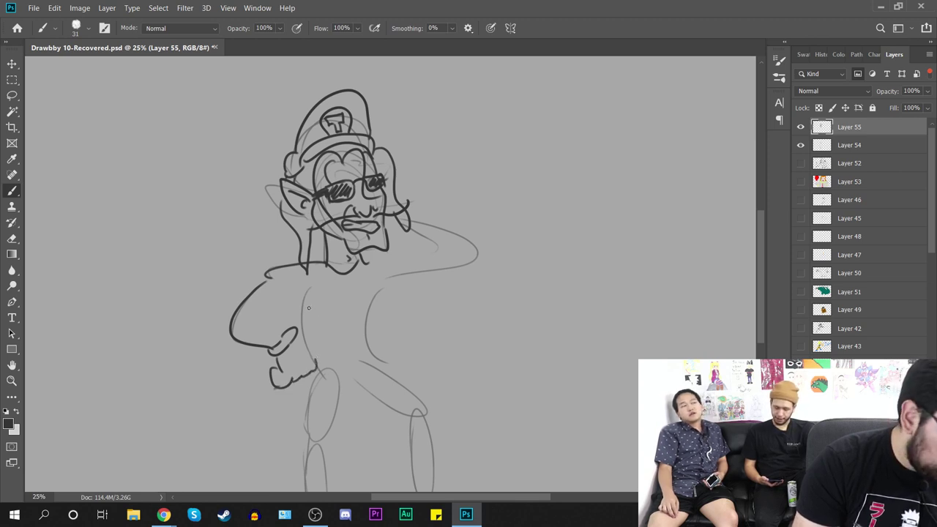
{"action": "mouse_move", "coordinate": [319, 371]}
{"action": "left_mouse_down"}
{"action": "mouse_move", "coordinate": [299, 328]}
{"action": "mouse_move", "coordinate": [315, 290]}
{"action": "mouse_move", "coordinate": [285, 292]}
{"action": "mouse_move", "coordinate": [297, 323]}
{"action": "left_mouse_up"}
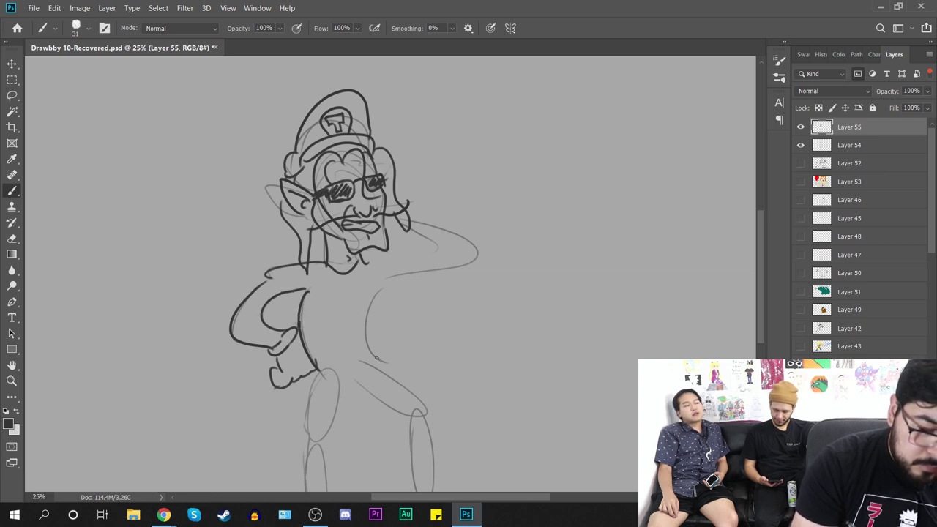
{"action": "left_click_drag", "start_coordinate": [381, 363], "coordinate": [388, 287]}
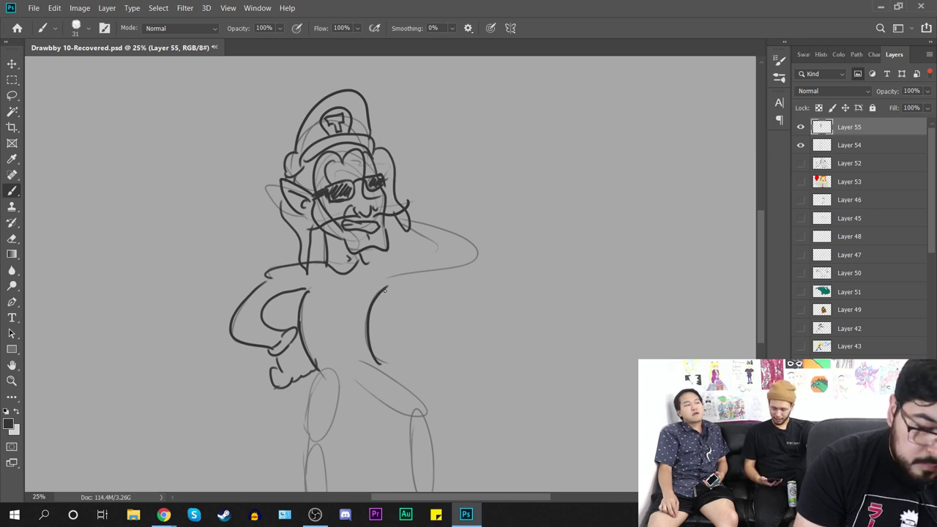
{"action": "mouse_move", "coordinate": [387, 288]}
{"action": "left_mouse_down"}
{"action": "mouse_move", "coordinate": [478, 246]}
{"action": "mouse_move", "coordinate": [448, 230]}
{"action": "left_mouse_up"}
{"action": "mouse_move", "coordinate": [365, 261]}
{"action": "left_mouse_down"}
{"action": "mouse_move", "coordinate": [441, 250]}
{"action": "mouse_move", "coordinate": [446, 240]}
{"action": "mouse_move", "coordinate": [440, 257]}
{"action": "mouse_move", "coordinate": [447, 237]}
{"action": "left_mouse_up"}
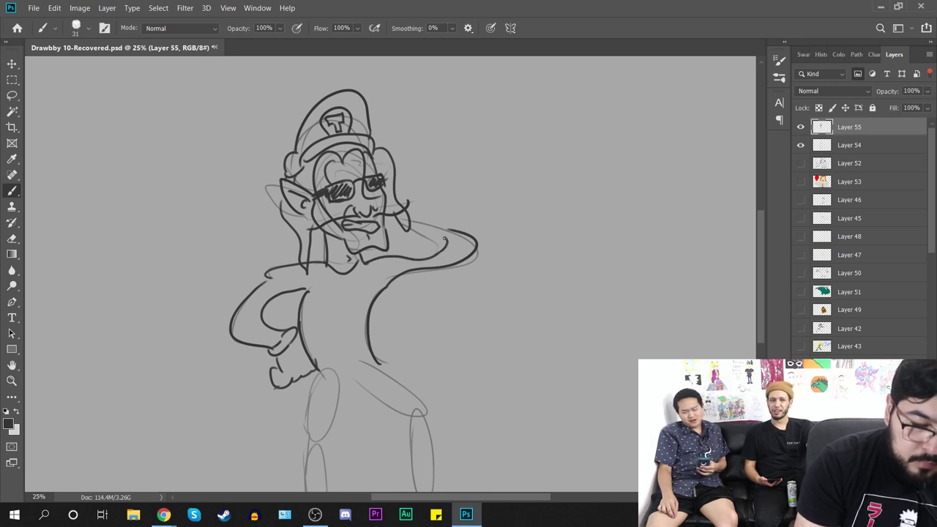
{"action": "key", "text": "ctrl+z"}
{"action": "key", "text": "ctrl+z"}
{"action": "key", "text": "ctrl+z"}
{"action": "key", "text": "ctrl+z"}
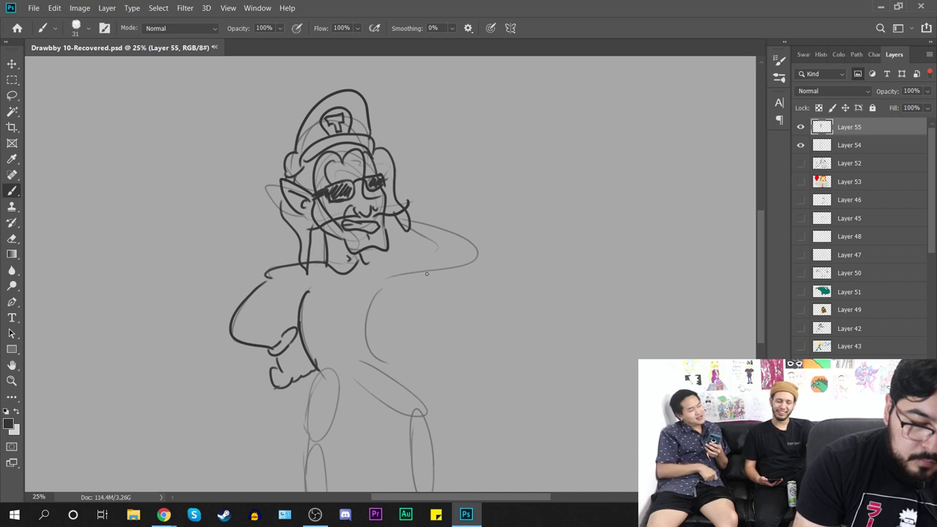
Step: Ink the bent arm's inner edge and the opposite side of the torso flowing into the underside of an outstretched arm
{"action": "left_click_drag", "start_coordinate": [308, 290], "coordinate": [275, 331]}
{"action": "left_click_drag", "start_coordinate": [307, 290], "coordinate": [311, 296]}
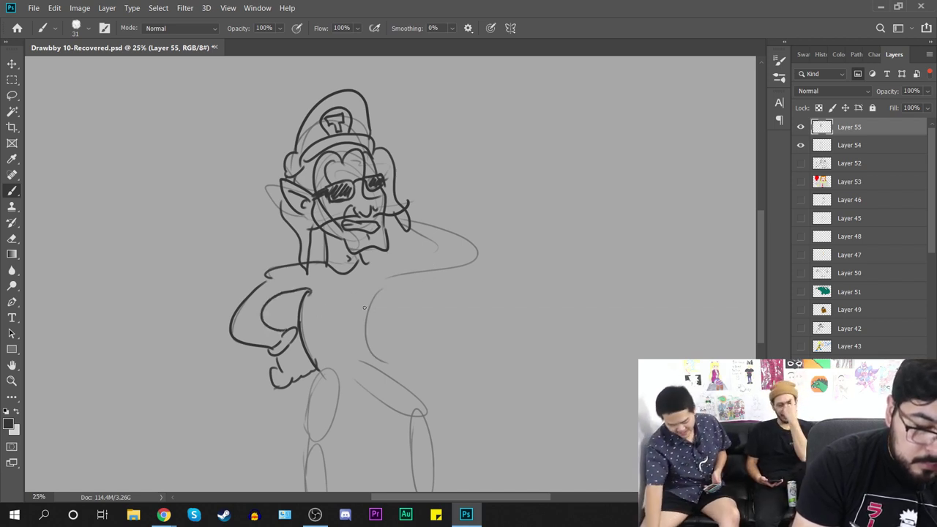
{"action": "mouse_move", "coordinate": [380, 361]}
{"action": "left_mouse_down"}
{"action": "mouse_move", "coordinate": [403, 290]}
{"action": "mouse_move", "coordinate": [429, 340]}
{"action": "mouse_move", "coordinate": [456, 351]}
{"action": "left_mouse_up"}
{"action": "key", "text": "ctrl+z"}
{"action": "mouse_move", "coordinate": [378, 300]}
{"action": "left_mouse_down"}
{"action": "mouse_move", "coordinate": [446, 281]}
{"action": "mouse_move", "coordinate": [509, 293]}
{"action": "left_mouse_up"}
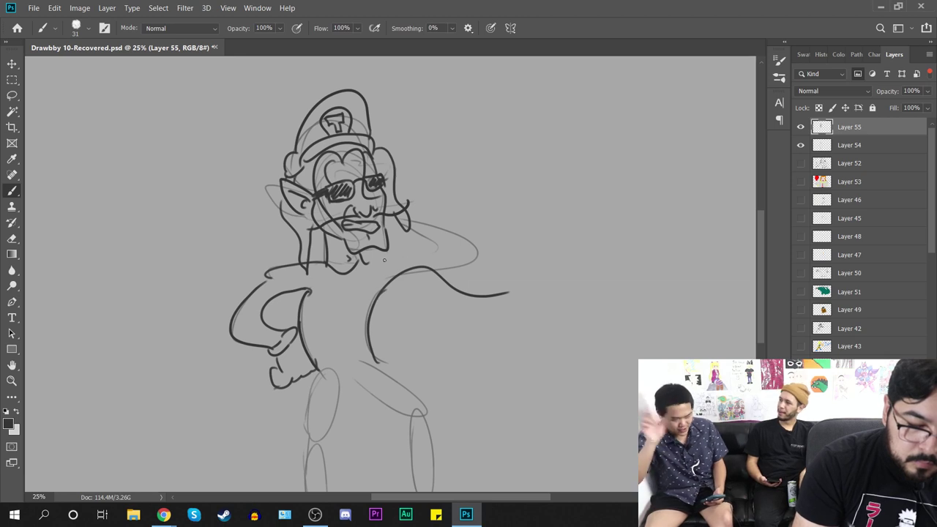
Step: Ink the outstretched arm's upper edge and finish it with a cuffed glove giving a thumbs-up
{"action": "mouse_move", "coordinate": [362, 260]}
{"action": "left_mouse_down"}
{"action": "mouse_move", "coordinate": [394, 263]}
{"action": "mouse_move", "coordinate": [430, 246]}
{"action": "mouse_move", "coordinate": [519, 263]}
{"action": "mouse_move", "coordinate": [509, 268]}
{"action": "mouse_move", "coordinate": [523, 275]}
{"action": "mouse_move", "coordinate": [510, 303]}
{"action": "mouse_move", "coordinate": [513, 264]}
{"action": "mouse_move", "coordinate": [544, 246]}
{"action": "mouse_move", "coordinate": [542, 261]}
{"action": "mouse_move", "coordinate": [568, 266]}
{"action": "mouse_move", "coordinate": [554, 271]}
{"action": "mouse_move", "coordinate": [546, 300]}
{"action": "left_mouse_up"}
{"action": "key", "text": "ctrl+z"}
{"action": "key", "text": "ctrl+z"}
{"action": "key", "text": "ctrl+z"}
{"action": "mouse_move", "coordinate": [543, 254]}
{"action": "left_mouse_down"}
{"action": "mouse_move", "coordinate": [577, 273]}
{"action": "mouse_move", "coordinate": [541, 280]}
{"action": "mouse_move", "coordinate": [543, 310]}
{"action": "mouse_move", "coordinate": [541, 299]}
{"action": "mouse_move", "coordinate": [520, 302]}
{"action": "mouse_move", "coordinate": [536, 280]}
{"action": "mouse_move", "coordinate": [530, 294]}
{"action": "left_mouse_up"}
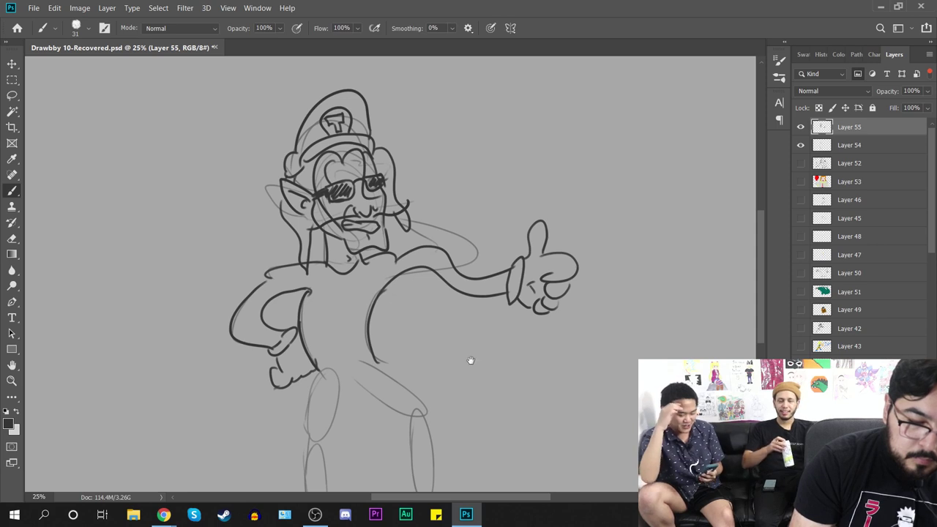
Step: Ink the leg below the hand on the hip, from hip and crotch through the knee to a flared trouser hem
{"action": "left_click_drag", "start_coordinate": [471, 360], "coordinate": [500, 268]}
{"action": "left_click_drag", "start_coordinate": [347, 278], "coordinate": [407, 269]}
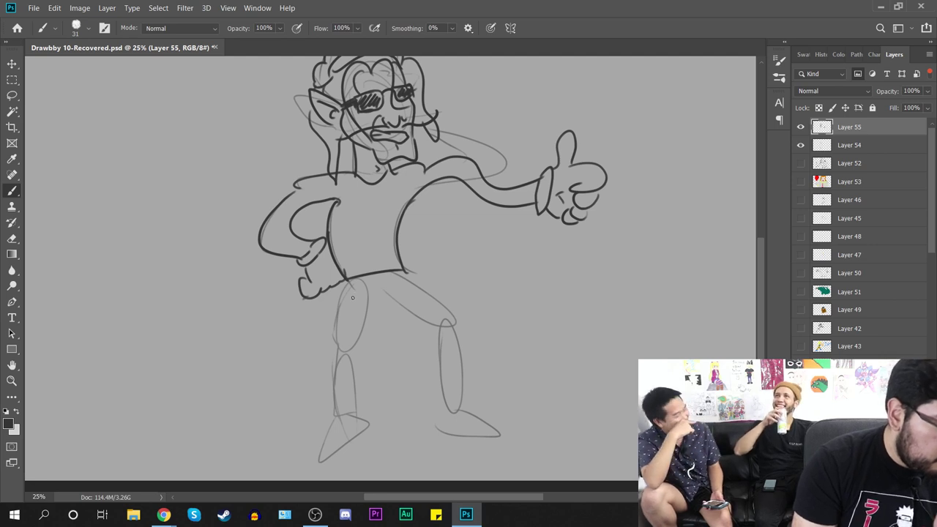
{"action": "key", "text": "ctrl+z"}
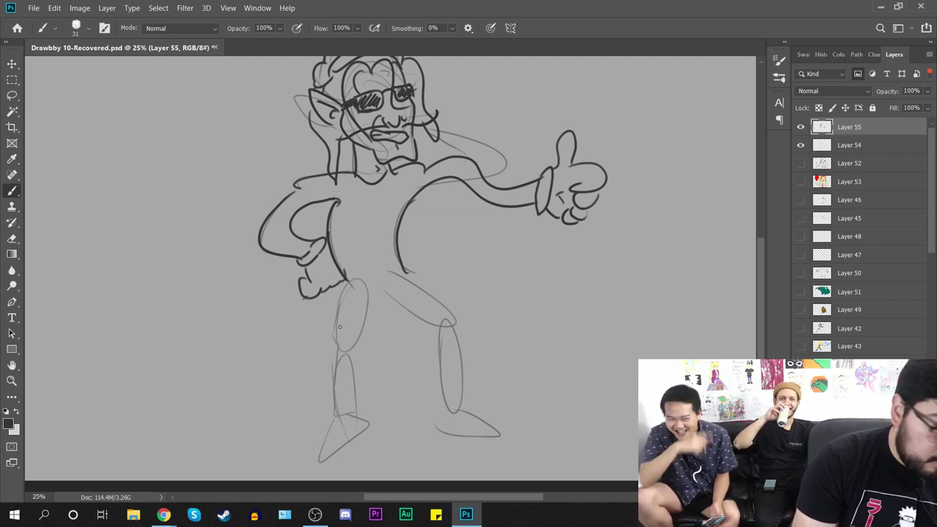
{"action": "mouse_move", "coordinate": [348, 281]}
{"action": "left_mouse_down"}
{"action": "mouse_move", "coordinate": [328, 339]}
{"action": "mouse_move", "coordinate": [343, 369]}
{"action": "mouse_move", "coordinate": [333, 373]}
{"action": "mouse_move", "coordinate": [333, 364]}
{"action": "mouse_move", "coordinate": [340, 416]}
{"action": "left_mouse_up"}
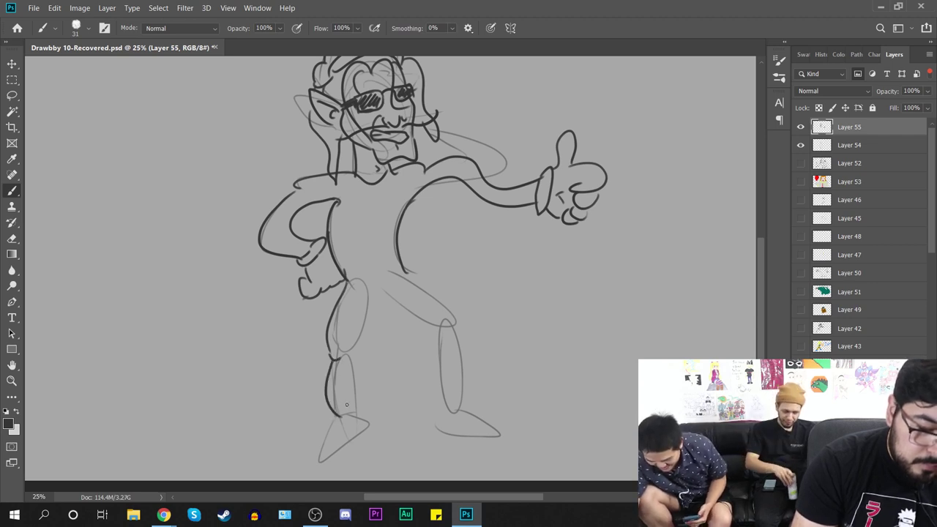
{"action": "key", "text": "ctrl+z"}
{"action": "left_click_drag", "start_coordinate": [332, 362], "coordinate": [338, 414]}
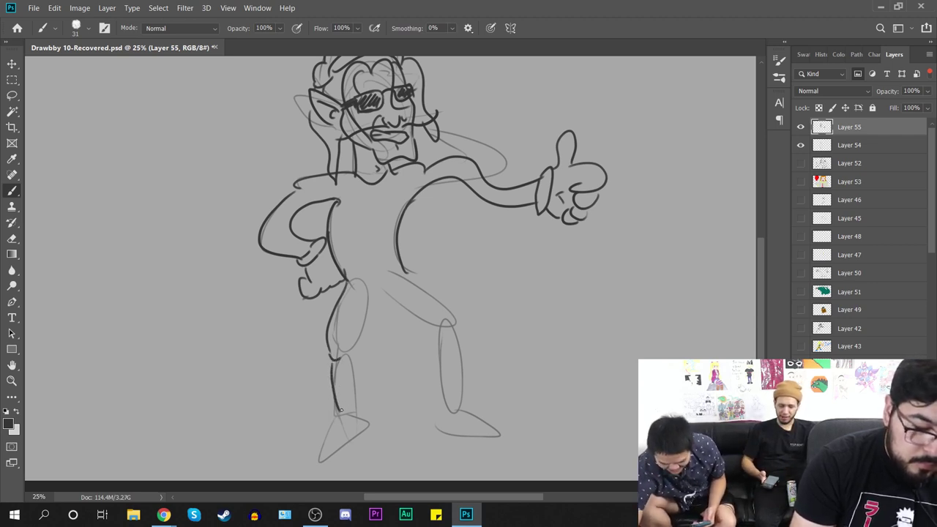
{"action": "key", "text": "ctrl+z"}
{"action": "left_click_drag", "start_coordinate": [333, 362], "coordinate": [330, 425]}
{"action": "key", "text": "ctrl+z"}
{"action": "mouse_move", "coordinate": [333, 359]}
{"action": "left_mouse_down"}
{"action": "mouse_move", "coordinate": [320, 432]}
{"action": "mouse_move", "coordinate": [364, 423]}
{"action": "mouse_move", "coordinate": [356, 359]}
{"action": "mouse_move", "coordinate": [372, 300]}
{"action": "mouse_move", "coordinate": [388, 291]}
{"action": "mouse_move", "coordinate": [439, 320]}
{"action": "left_mouse_up"}
{"action": "key", "text": "ctrl+z"}
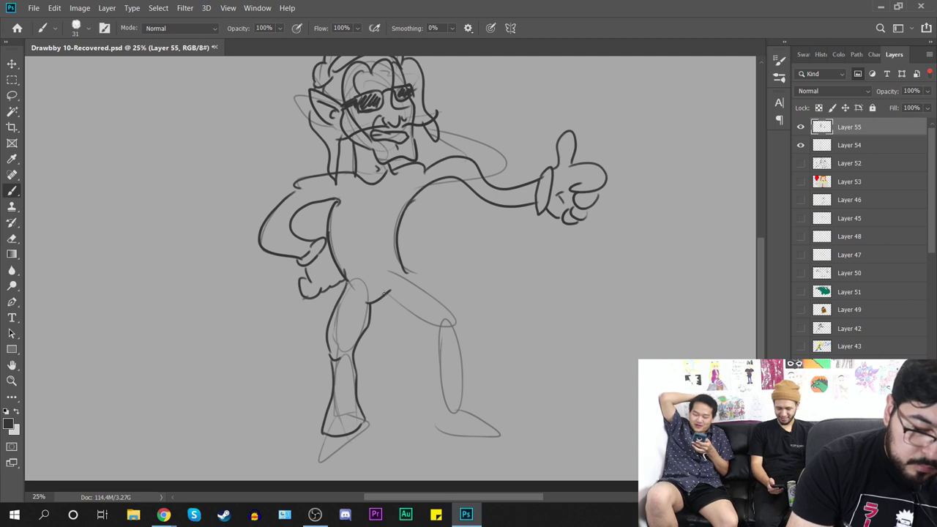
Step: Ink the other leg stepping outward, with a slanted thigh, bent knee and flared trouser hem
{"action": "left_click_drag", "start_coordinate": [388, 294], "coordinate": [441, 331]}
{"action": "key", "text": "ctrl+z"}
{"action": "mouse_move", "coordinate": [387, 295]}
{"action": "left_mouse_down"}
{"action": "mouse_move", "coordinate": [446, 323]}
{"action": "mouse_move", "coordinate": [432, 332]}
{"action": "mouse_move", "coordinate": [436, 324]}
{"action": "mouse_move", "coordinate": [434, 374]}
{"action": "mouse_move", "coordinate": [450, 398]}
{"action": "mouse_move", "coordinate": [441, 395]}
{"action": "mouse_move", "coordinate": [441, 404]}
{"action": "mouse_move", "coordinate": [491, 412]}
{"action": "mouse_move", "coordinate": [456, 308]}
{"action": "mouse_move", "coordinate": [447, 331]}
{"action": "mouse_move", "coordinate": [455, 325]}
{"action": "mouse_move", "coordinate": [404, 271]}
{"action": "left_mouse_up"}
{"action": "scroll", "coordinate": [367, 394], "scroll_direction": "down", "scroll_amount": 3}
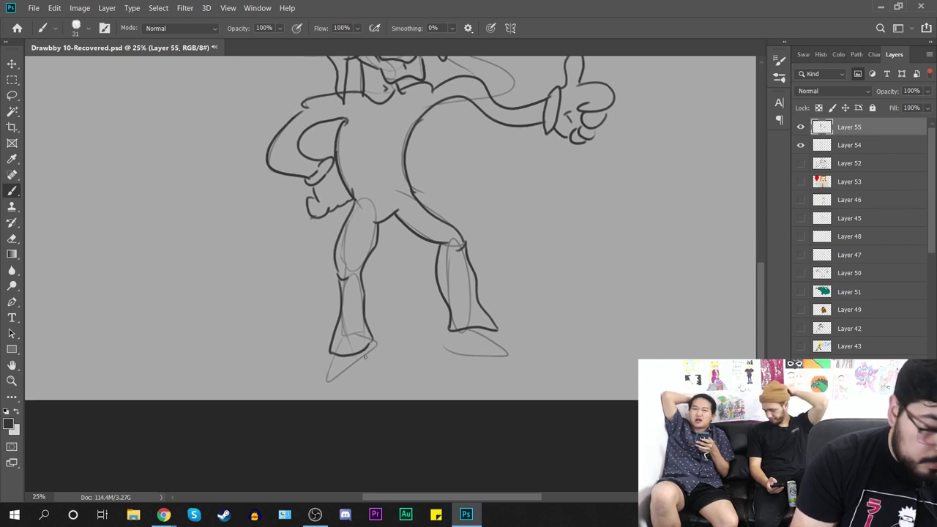
Step: Ink a pointed shoe with an upturned toe under the leg on the hand-on-hip side
{"action": "mouse_move", "coordinate": [329, 361]}
{"action": "left_mouse_down"}
{"action": "mouse_move", "coordinate": [318, 386]}
{"action": "mouse_move", "coordinate": [334, 391]}
{"action": "mouse_move", "coordinate": [377, 363]}
{"action": "mouse_move", "coordinate": [373, 350]}
{"action": "left_mouse_up"}
{"action": "key", "text": "ctrl+z"}
{"action": "mouse_move", "coordinate": [324, 385]}
{"action": "left_mouse_down"}
{"action": "mouse_move", "coordinate": [385, 366]}
{"action": "mouse_move", "coordinate": [384, 351]}
{"action": "mouse_move", "coordinate": [363, 346]}
{"action": "left_mouse_up"}
{"action": "left_click_drag", "start_coordinate": [340, 380], "coordinate": [330, 362]}
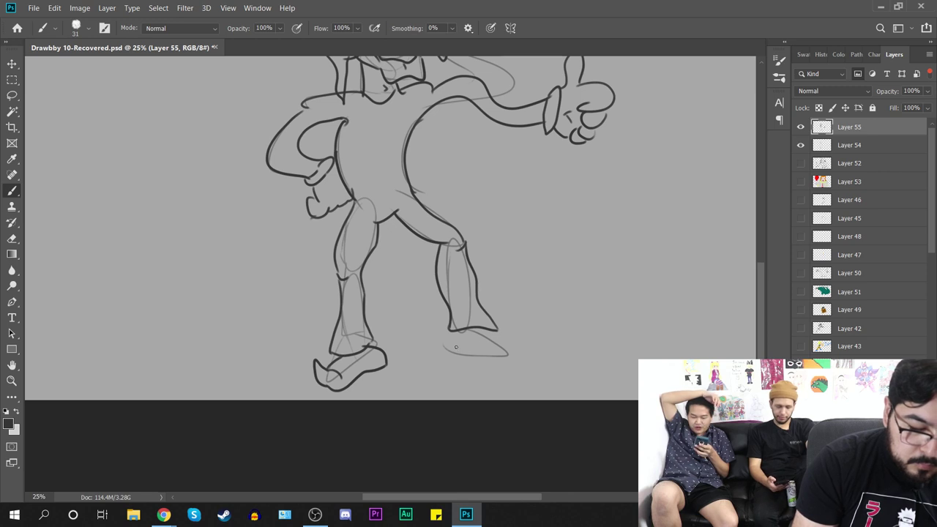
Step: Ink a curled-toe shoe with a raised heel under the outward-stepping leg
{"action": "mouse_move", "coordinate": [503, 350]}
{"action": "left_mouse_down"}
{"action": "mouse_move", "coordinate": [527, 360]}
{"action": "mouse_move", "coordinate": [517, 358]}
{"action": "mouse_move", "coordinate": [530, 352]}
{"action": "mouse_move", "coordinate": [513, 326]}
{"action": "left_mouse_up"}
{"action": "key", "text": "ctrl+z"}
{"action": "key", "text": "ctrl+z"}
{"action": "key", "text": "ctrl+z"}
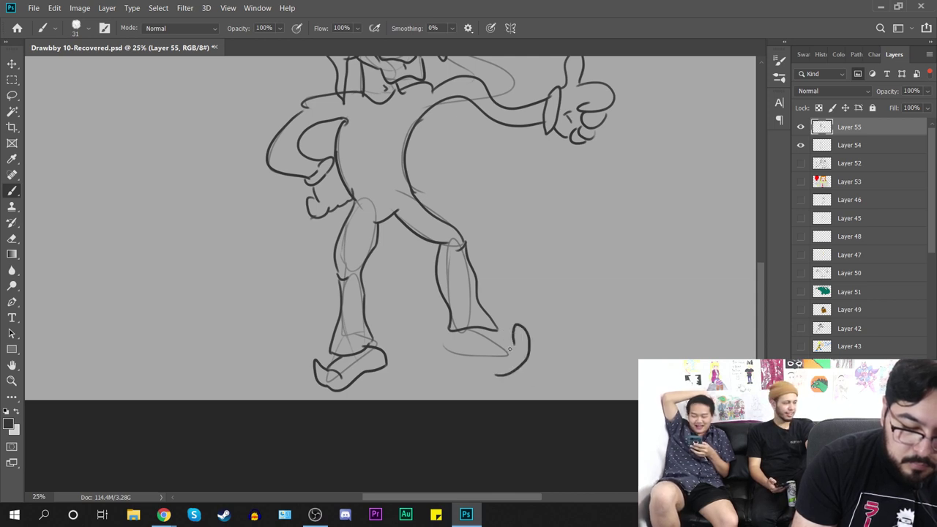
{"action": "left_click_drag", "start_coordinate": [503, 375], "coordinate": [447, 335]}
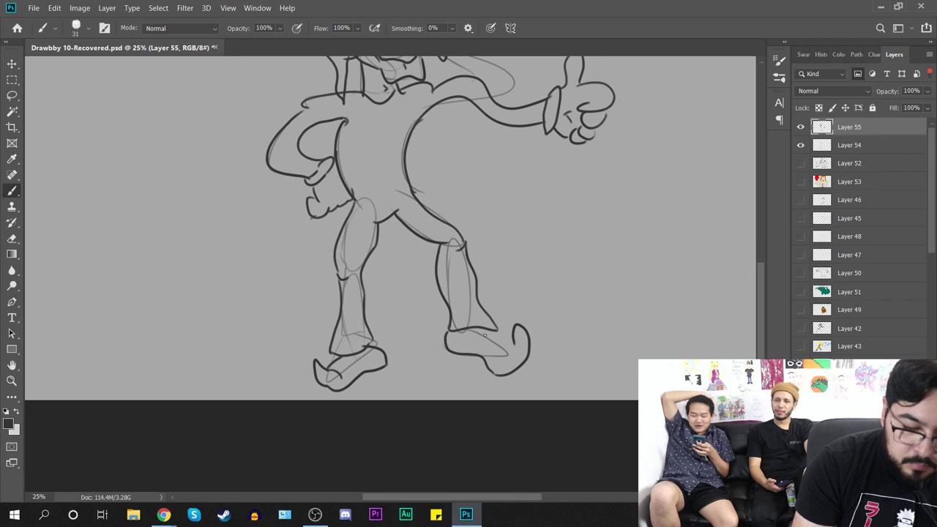
{"action": "mouse_move", "coordinate": [514, 338]}
{"action": "left_mouse_down"}
{"action": "mouse_move", "coordinate": [510, 356]}
{"action": "mouse_move", "coordinate": [512, 347]}
{"action": "left_mouse_up"}
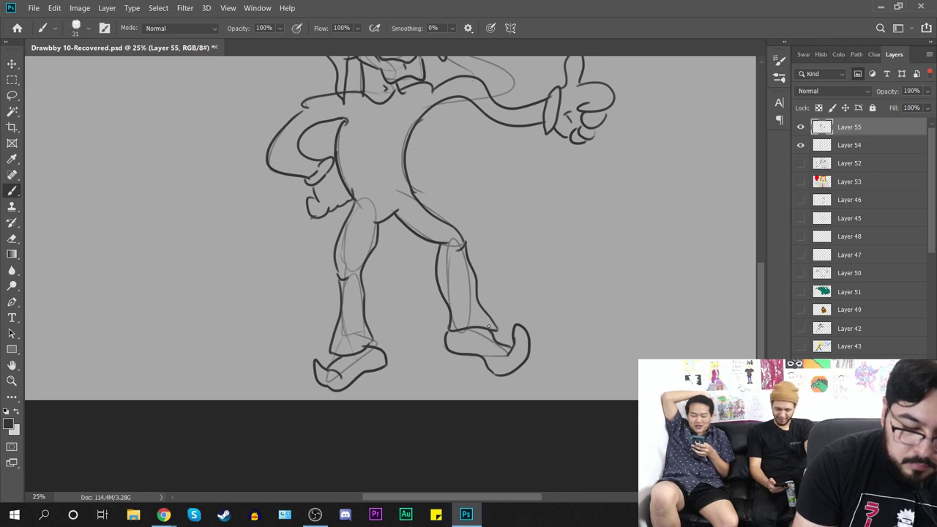
Step: Ink the overalls' two shoulder straps and the square bib opening on the chest
{"action": "left_click_drag", "start_coordinate": [548, 286], "coordinate": [509, 427]}
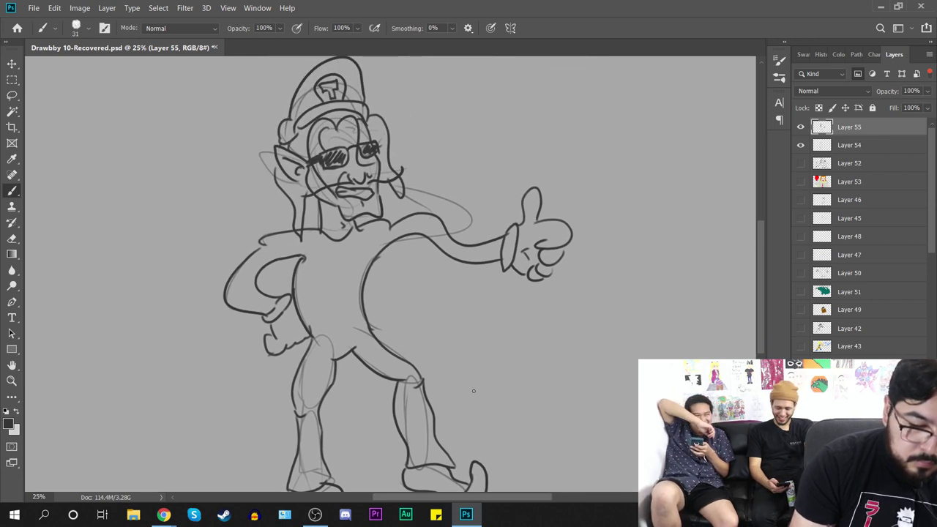
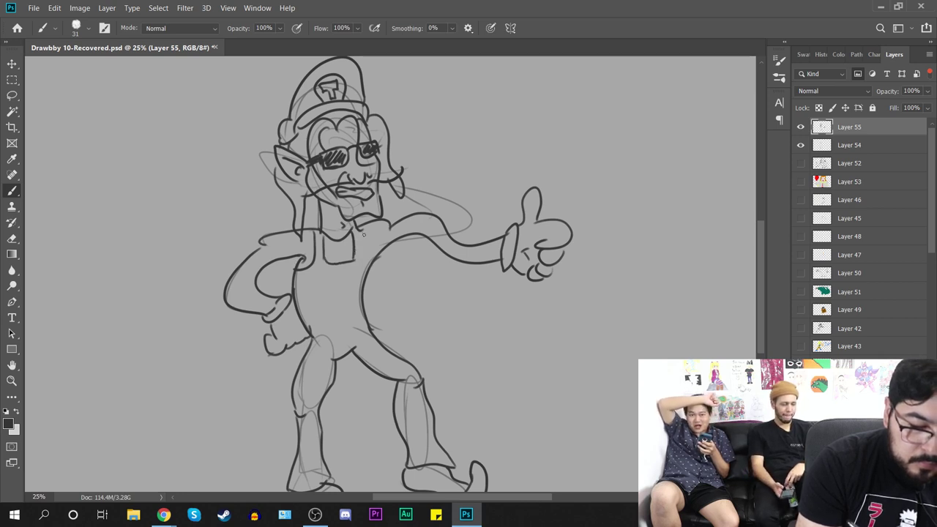
{"action": "left_click_drag", "start_coordinate": [483, 291], "coordinate": [445, 277]}
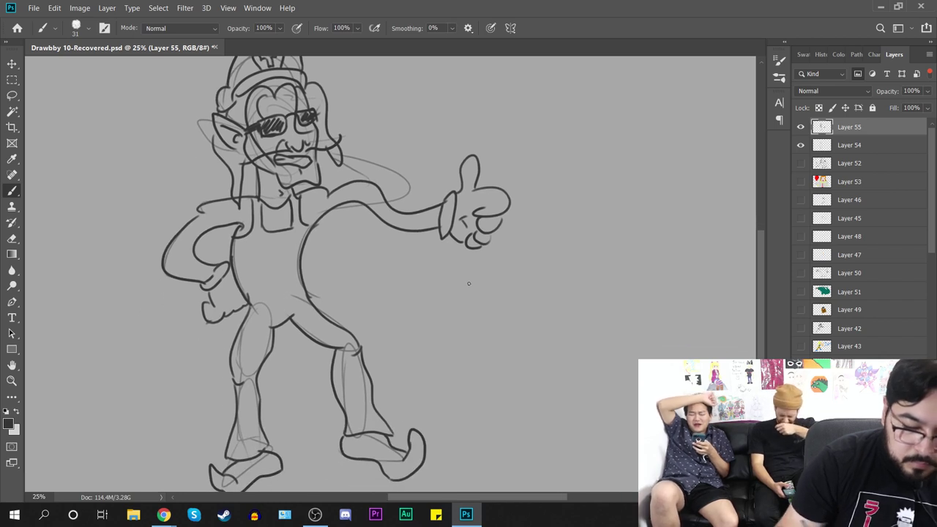
Step: Add a new layer directly beneath Layer 55 and set the foreground colour to a vivid purple
{"action": "key", "text": "ctrl+shift+alt+n"}
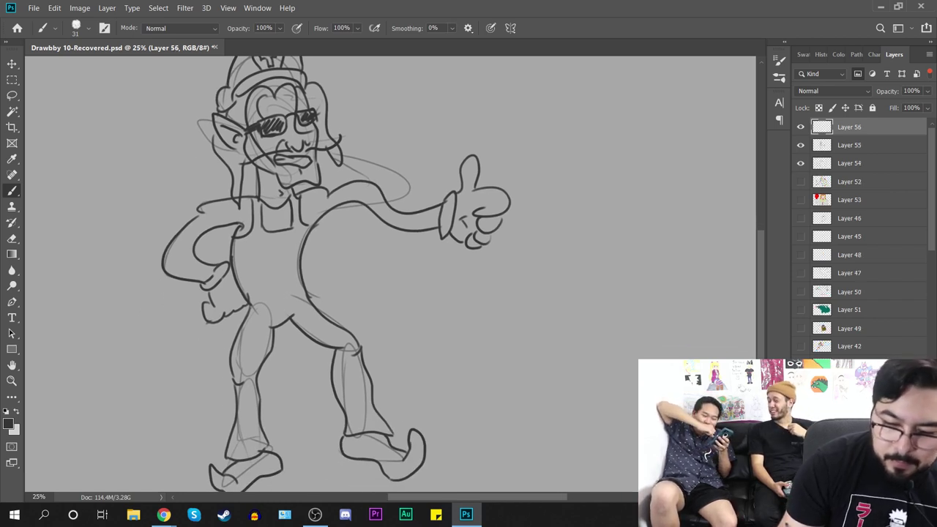
{"action": "left_click_drag", "start_coordinate": [849, 127], "coordinate": [851, 153]}
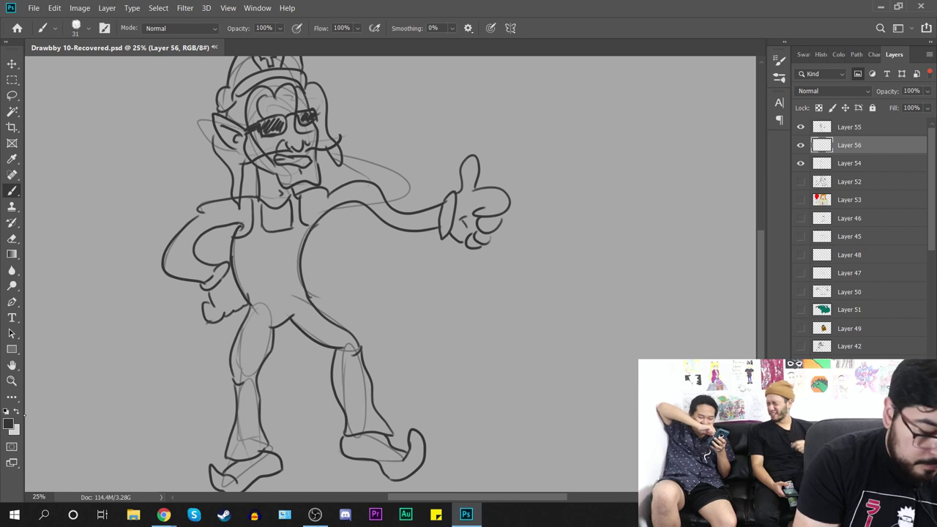
{"action": "left_click", "coordinate": [9, 424]}
{"action": "left_click", "coordinate": [755, 107]}
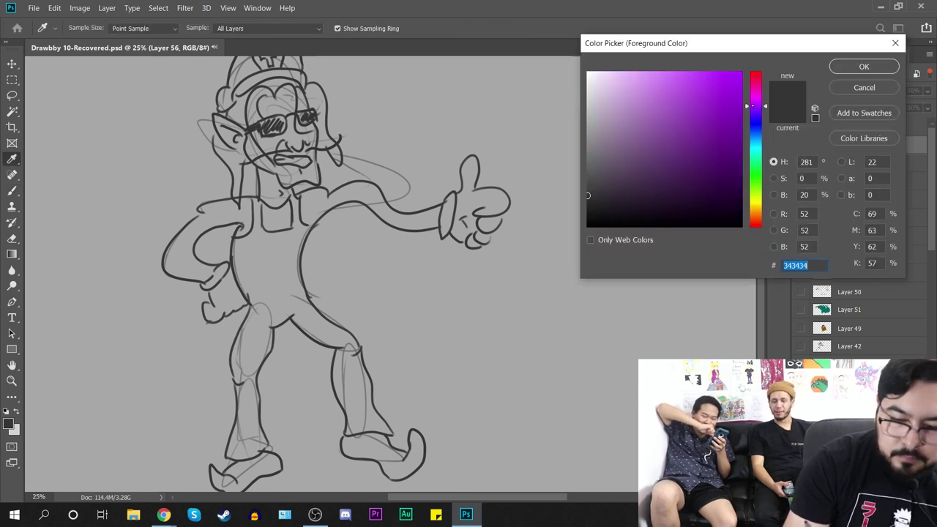
{"action": "left_click_drag", "start_coordinate": [701, 107], "coordinate": [717, 79]}
{"action": "key", "text": "Return"}
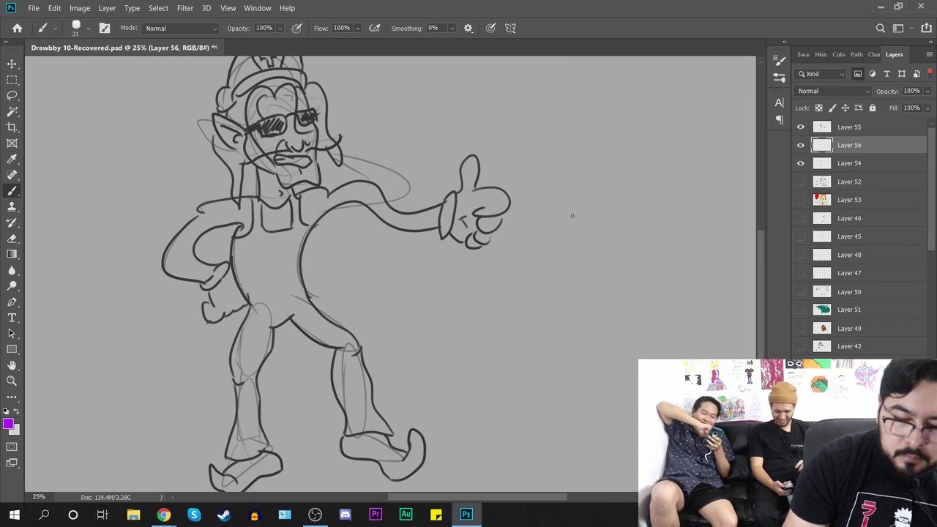
Step: Enlarge the brush to 136, trying its width on the empty canvas and undoing the test strokes
{"action": "right_click", "coordinate": [556, 283]}
{"action": "left_click_drag", "start_coordinate": [631, 315], "coordinate": [647, 314]}
{"action": "left_click_drag", "start_coordinate": [536, 315], "coordinate": [574, 348]}
{"action": "key", "text": "ctrl+z"}
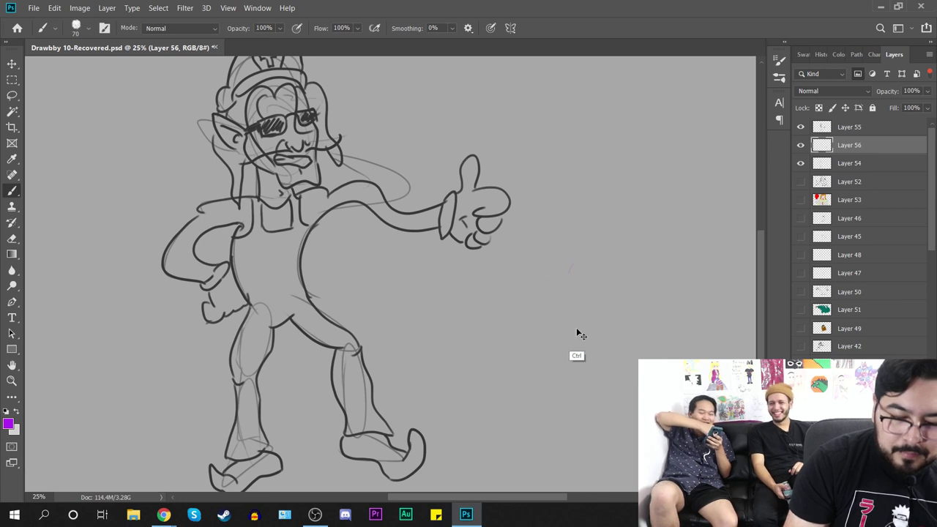
{"action": "right_click", "coordinate": [577, 333]}
{"action": "left_click_drag", "start_coordinate": [673, 332], "coordinate": [693, 332]}
{"action": "mouse_move", "coordinate": [524, 339]}
{"action": "left_mouse_down"}
{"action": "mouse_move", "coordinate": [549, 314]}
{"action": "mouse_move", "coordinate": [575, 371]}
{"action": "left_mouse_up"}
{"action": "key", "text": "ctrl+z"}
Step: Paint the overalls solid purple on Layer 56, covering both trouser legs, the straps and the bib
{"action": "mouse_move", "coordinate": [256, 205]}
{"action": "left_mouse_down"}
{"action": "mouse_move", "coordinate": [258, 233]}
{"action": "mouse_move", "coordinate": [255, 203]}
{"action": "mouse_move", "coordinate": [257, 227]}
{"action": "mouse_move", "coordinate": [238, 248]}
{"action": "mouse_move", "coordinate": [256, 321]}
{"action": "mouse_move", "coordinate": [245, 335]}
{"action": "mouse_move", "coordinate": [241, 433]}
{"action": "mouse_move", "coordinate": [239, 420]}
{"action": "mouse_move", "coordinate": [232, 454]}
{"action": "mouse_move", "coordinate": [261, 446]}
{"action": "mouse_move", "coordinate": [249, 399]}
{"action": "mouse_move", "coordinate": [254, 434]}
{"action": "mouse_move", "coordinate": [237, 455]}
{"action": "mouse_move", "coordinate": [257, 449]}
{"action": "mouse_move", "coordinate": [258, 432]}
{"action": "mouse_move", "coordinate": [253, 448]}
{"action": "mouse_move", "coordinate": [243, 424]}
{"action": "mouse_move", "coordinate": [254, 436]}
{"action": "mouse_move", "coordinate": [248, 365]}
{"action": "mouse_move", "coordinate": [245, 393]}
{"action": "mouse_move", "coordinate": [252, 336]}
{"action": "mouse_move", "coordinate": [249, 373]}
{"action": "mouse_move", "coordinate": [269, 329]}
{"action": "mouse_move", "coordinate": [267, 342]}
{"action": "mouse_move", "coordinate": [260, 309]}
{"action": "mouse_move", "coordinate": [256, 341]}
{"action": "mouse_move", "coordinate": [253, 303]}
{"action": "mouse_move", "coordinate": [260, 325]}
{"action": "left_mouse_up"}
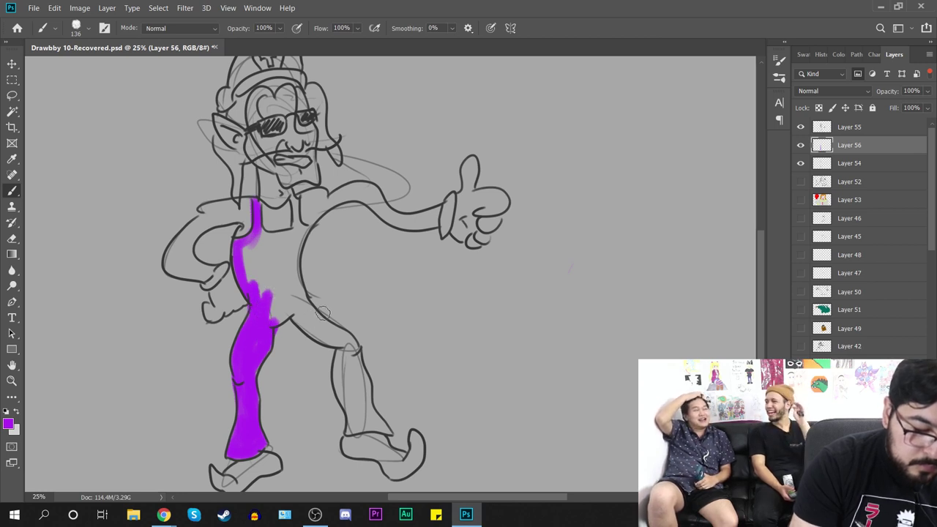
{"action": "left_click_drag", "start_coordinate": [377, 325], "coordinate": [314, 287]}
{"action": "mouse_move", "coordinate": [231, 293]}
{"action": "left_mouse_down"}
{"action": "mouse_move", "coordinate": [247, 273]}
{"action": "mouse_move", "coordinate": [256, 292]}
{"action": "mouse_move", "coordinate": [240, 289]}
{"action": "mouse_move", "coordinate": [260, 271]}
{"action": "mouse_move", "coordinate": [256, 290]}
{"action": "mouse_move", "coordinate": [304, 318]}
{"action": "mouse_move", "coordinate": [308, 400]}
{"action": "mouse_move", "coordinate": [329, 394]}
{"action": "mouse_move", "coordinate": [318, 400]}
{"action": "mouse_move", "coordinate": [346, 404]}
{"action": "mouse_move", "coordinate": [320, 364]}
{"action": "mouse_move", "coordinate": [329, 384]}
{"action": "mouse_move", "coordinate": [299, 301]}
{"action": "mouse_move", "coordinate": [312, 332]}
{"action": "mouse_move", "coordinate": [314, 381]}
{"action": "mouse_move", "coordinate": [316, 336]}
{"action": "mouse_move", "coordinate": [324, 366]}
{"action": "mouse_move", "coordinate": [269, 314]}
{"action": "mouse_move", "coordinate": [290, 333]}
{"action": "mouse_move", "coordinate": [261, 297]}
{"action": "mouse_move", "coordinate": [276, 328]}
{"action": "mouse_move", "coordinate": [258, 236]}
{"action": "mouse_move", "coordinate": [264, 209]}
{"action": "mouse_move", "coordinate": [265, 232]}
{"action": "left_mouse_up"}
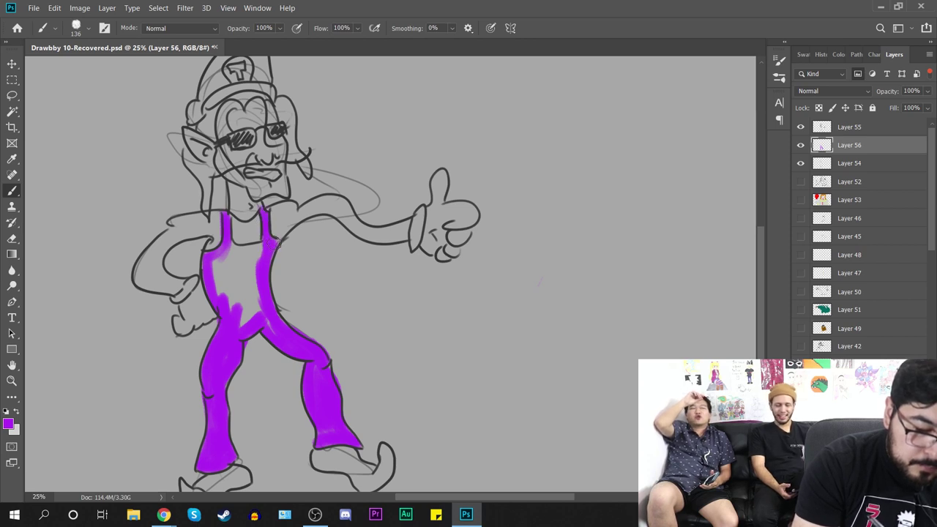
{"action": "mouse_move", "coordinate": [260, 289]}
{"action": "left_mouse_down"}
{"action": "mouse_move", "coordinate": [267, 249]}
{"action": "mouse_move", "coordinate": [256, 262]}
{"action": "mouse_move", "coordinate": [255, 247]}
{"action": "mouse_move", "coordinate": [231, 247]}
{"action": "mouse_move", "coordinate": [265, 245]}
{"action": "mouse_move", "coordinate": [229, 257]}
{"action": "mouse_move", "coordinate": [223, 284]}
{"action": "mouse_move", "coordinate": [208, 260]}
{"action": "mouse_move", "coordinate": [222, 254]}
{"action": "mouse_move", "coordinate": [219, 277]}
{"action": "mouse_move", "coordinate": [241, 328]}
{"action": "mouse_move", "coordinate": [254, 270]}
{"action": "mouse_move", "coordinate": [272, 329]}
{"action": "mouse_move", "coordinate": [247, 277]}
{"action": "left_mouse_up"}
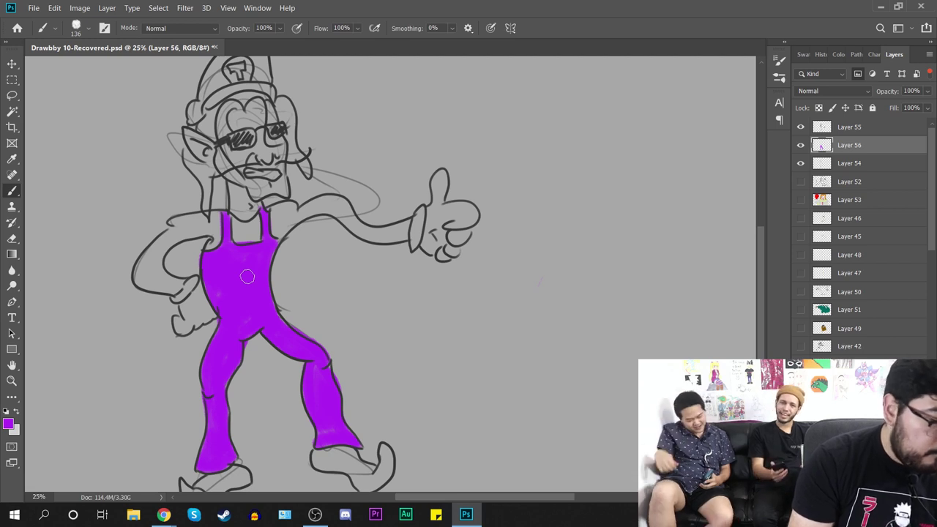
{"action": "key", "text": "ctrl+z"}
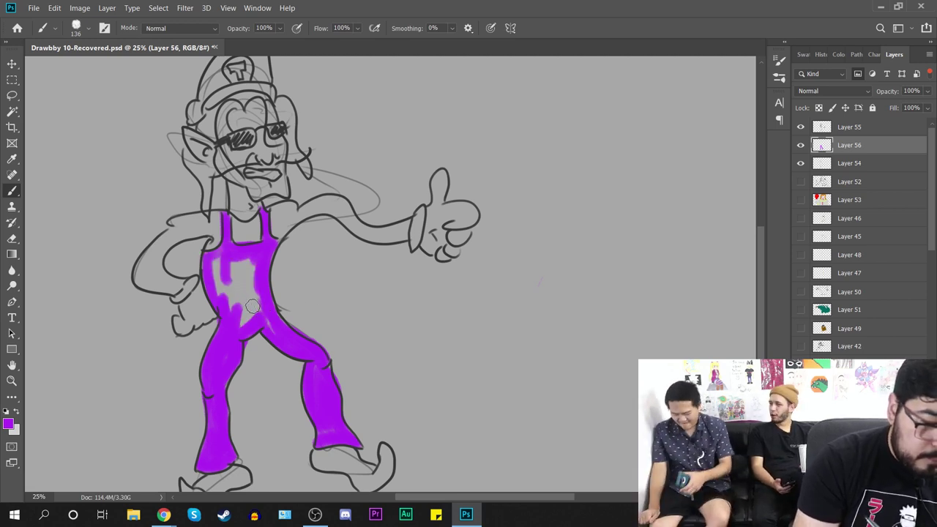
{"action": "key", "text": "ctrl+shift+z"}
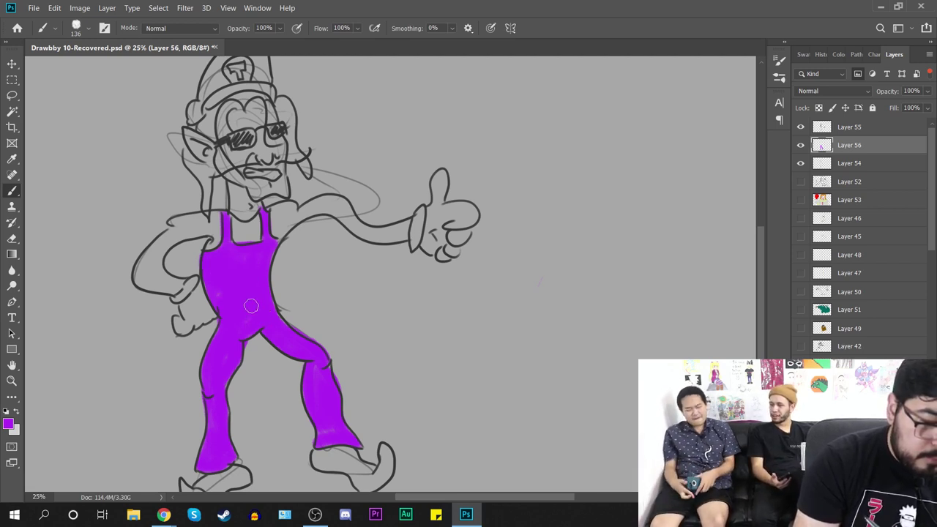
Step: Paint the shirt light purple on Layer 56, covering both sleeves, the shoulders and the chest area inside the bib opening
{"action": "left_click", "coordinate": [8, 422]}
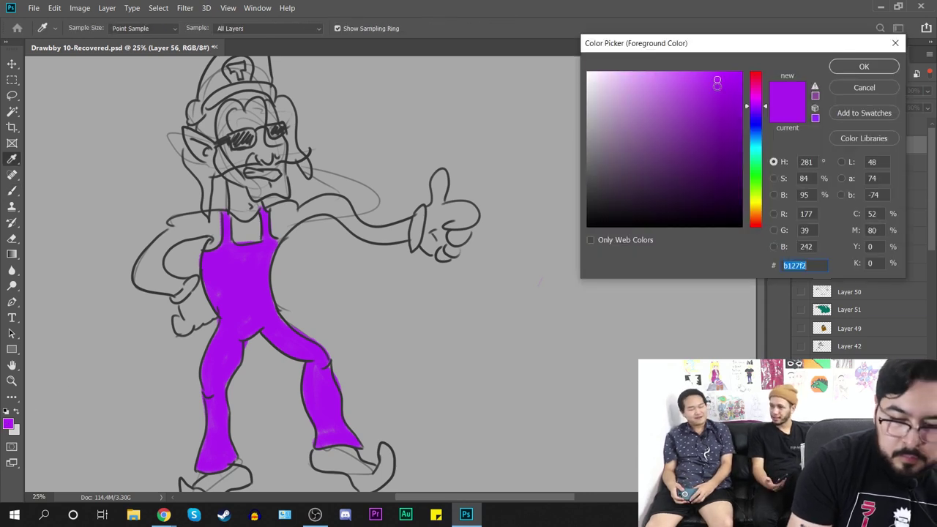
{"action": "left_click", "coordinate": [719, 139]}
{"action": "left_click_drag", "start_coordinate": [720, 139], "coordinate": [651, 77]}
{"action": "key", "text": "Return"}
{"action": "key", "text": "b"}
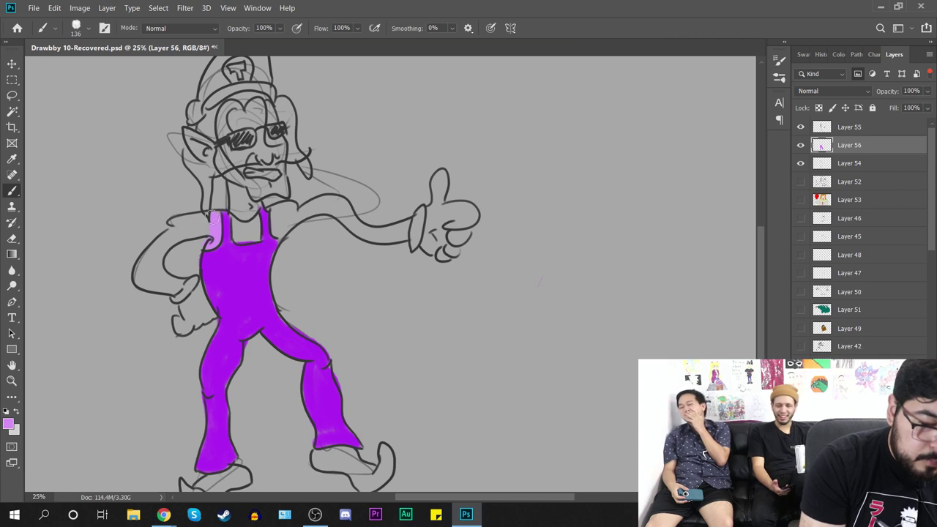
{"action": "mouse_move", "coordinate": [193, 220]}
{"action": "left_mouse_down"}
{"action": "mouse_move", "coordinate": [209, 233]}
{"action": "mouse_move", "coordinate": [165, 244]}
{"action": "mouse_move", "coordinate": [177, 236]}
{"action": "mouse_move", "coordinate": [145, 256]}
{"action": "mouse_move", "coordinate": [155, 251]}
{"action": "mouse_move", "coordinate": [141, 276]}
{"action": "mouse_move", "coordinate": [180, 286]}
{"action": "mouse_move", "coordinate": [152, 265]}
{"action": "mouse_move", "coordinate": [153, 280]}
{"action": "mouse_move", "coordinate": [162, 249]}
{"action": "mouse_move", "coordinate": [151, 269]}
{"action": "left_mouse_up"}
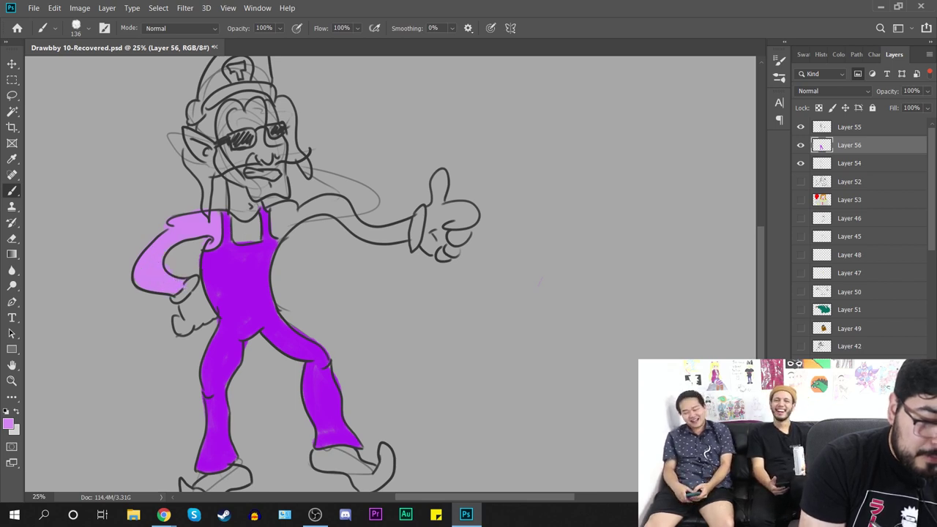
{"action": "mouse_move", "coordinate": [277, 211]}
{"action": "left_mouse_down"}
{"action": "mouse_move", "coordinate": [313, 207]}
{"action": "mouse_move", "coordinate": [324, 210]}
{"action": "mouse_move", "coordinate": [308, 212]}
{"action": "mouse_move", "coordinate": [337, 212]}
{"action": "mouse_move", "coordinate": [326, 206]}
{"action": "mouse_move", "coordinate": [375, 233]}
{"action": "mouse_move", "coordinate": [357, 225]}
{"action": "mouse_move", "coordinate": [404, 236]}
{"action": "left_mouse_up"}
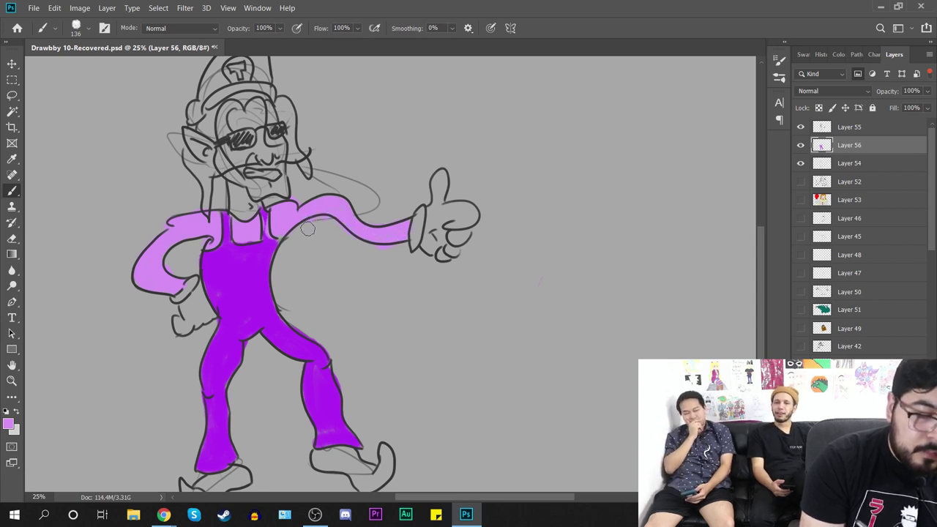
Step: Paint the cap's crown, brim and back lobe in the shirt's light purple, leaving the round emblem unpainted
{"action": "mouse_move", "coordinate": [329, 260]}
{"action": "left_mouse_down"}
{"action": "mouse_move", "coordinate": [323, 324]}
{"action": "mouse_move", "coordinate": [317, 317]}
{"action": "left_mouse_up"}
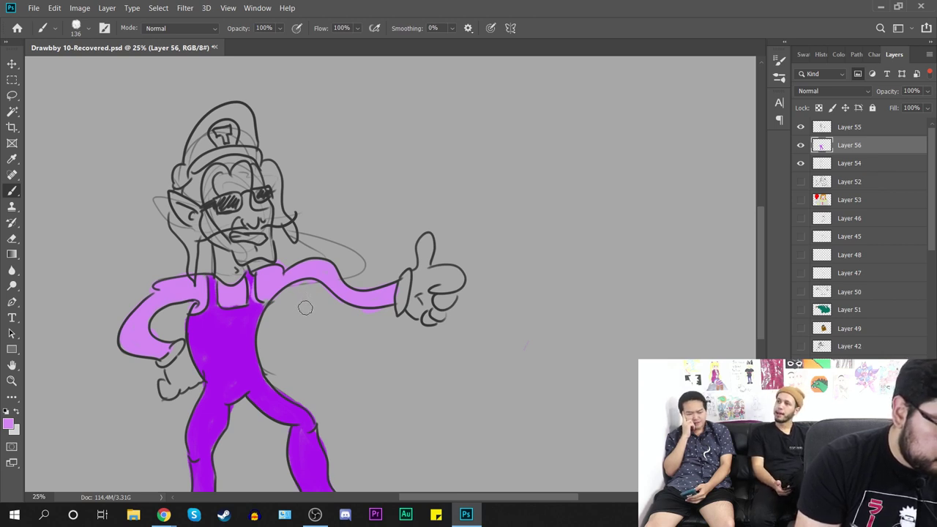
{"action": "mouse_move", "coordinate": [183, 171]}
{"action": "left_mouse_down"}
{"action": "mouse_move", "coordinate": [177, 177]}
{"action": "mouse_move", "coordinate": [190, 162]}
{"action": "left_mouse_up"}
{"action": "mouse_move", "coordinate": [201, 130]}
{"action": "left_mouse_down"}
{"action": "mouse_move", "coordinate": [221, 110]}
{"action": "mouse_move", "coordinate": [248, 111]}
{"action": "mouse_move", "coordinate": [256, 153]}
{"action": "mouse_move", "coordinate": [197, 156]}
{"action": "mouse_move", "coordinate": [191, 168]}
{"action": "mouse_move", "coordinate": [242, 133]}
{"action": "mouse_move", "coordinate": [189, 164]}
{"action": "left_mouse_up"}
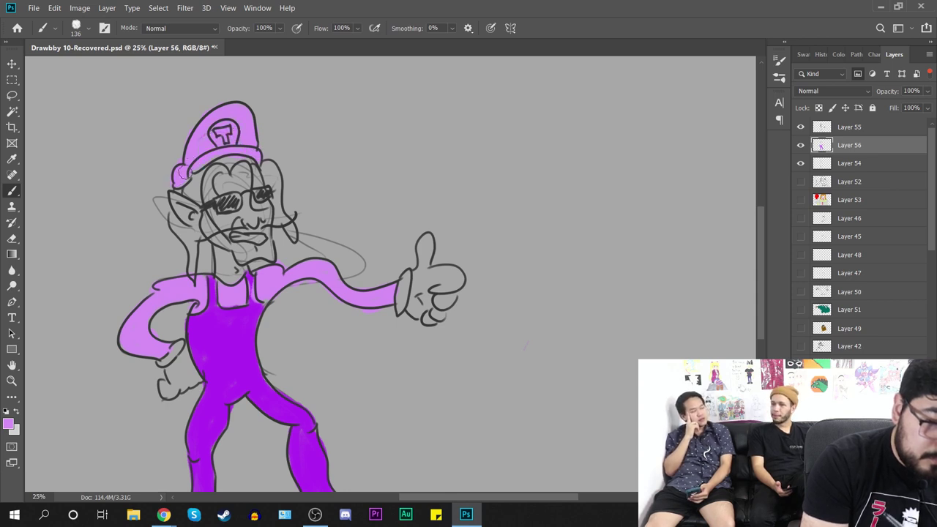
Step: Set the foreground colour to white and fill the round emblem on the front of the cap
{"action": "left_click_drag", "start_coordinate": [391, 234], "coordinate": [364, 237]}
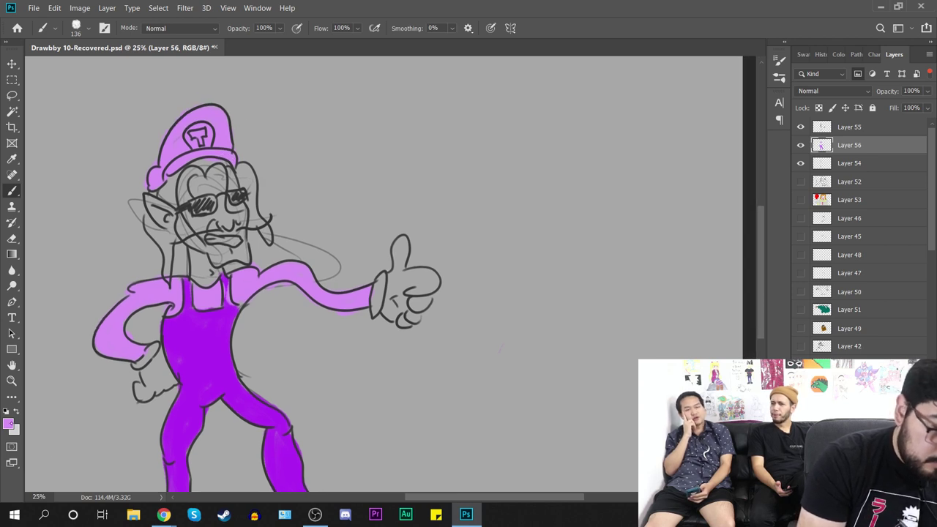
{"action": "left_click", "coordinate": [8, 424]}
{"action": "left_click", "coordinate": [604, 76]}
{"action": "left_click_drag", "start_coordinate": [579, 68], "coordinate": [578, 68]}
{"action": "key", "text": "Return"}
{"action": "key", "text": "b"}
{"action": "mouse_move", "coordinate": [196, 132]}
{"action": "left_mouse_down"}
{"action": "mouse_move", "coordinate": [198, 144]}
{"action": "mouse_move", "coordinate": [203, 132]}
{"action": "left_mouse_up"}
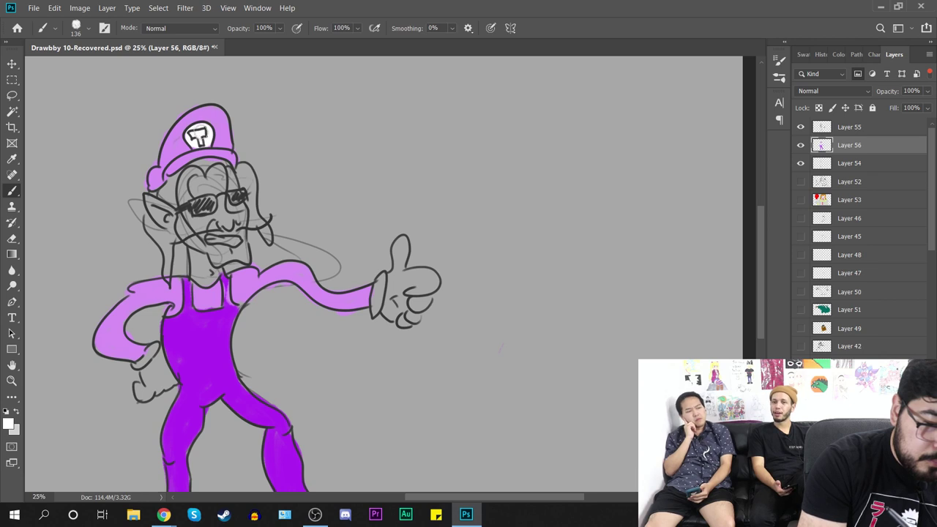
Step: Paint the cap emblem's letter T yellow (ffeb63) with the brush reduced to 62 px
{"action": "left_click", "coordinate": [8, 423]}
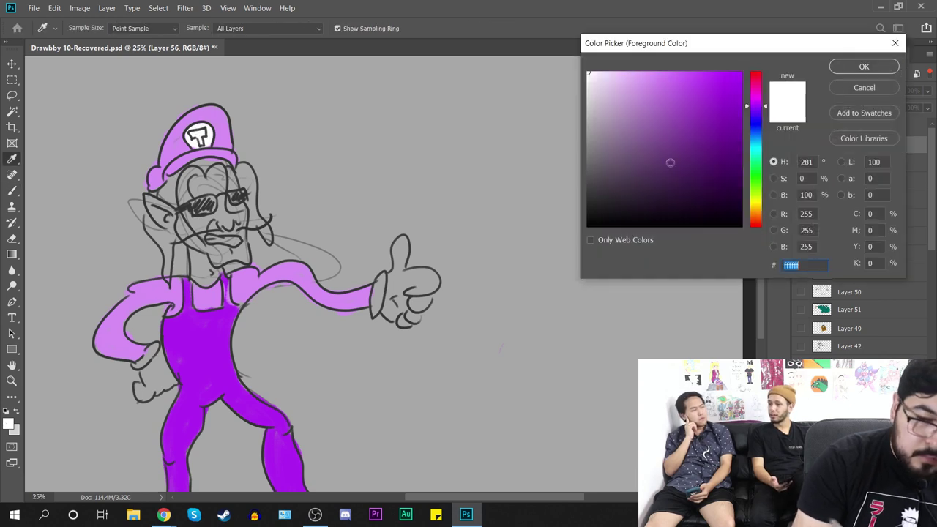
{"action": "left_click", "coordinate": [756, 195]}
{"action": "left_click", "coordinate": [659, 81]}
{"action": "left_click", "coordinate": [682, 72]}
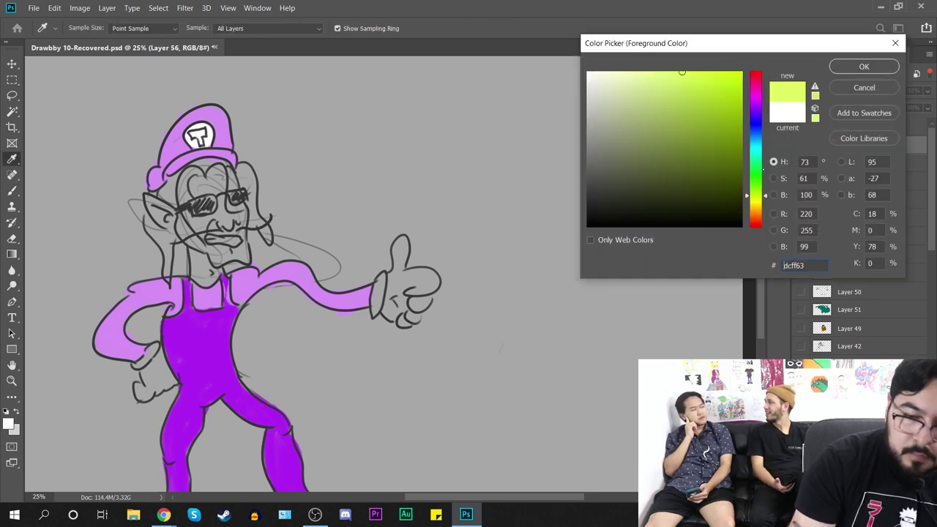
{"action": "left_click", "coordinate": [760, 203]}
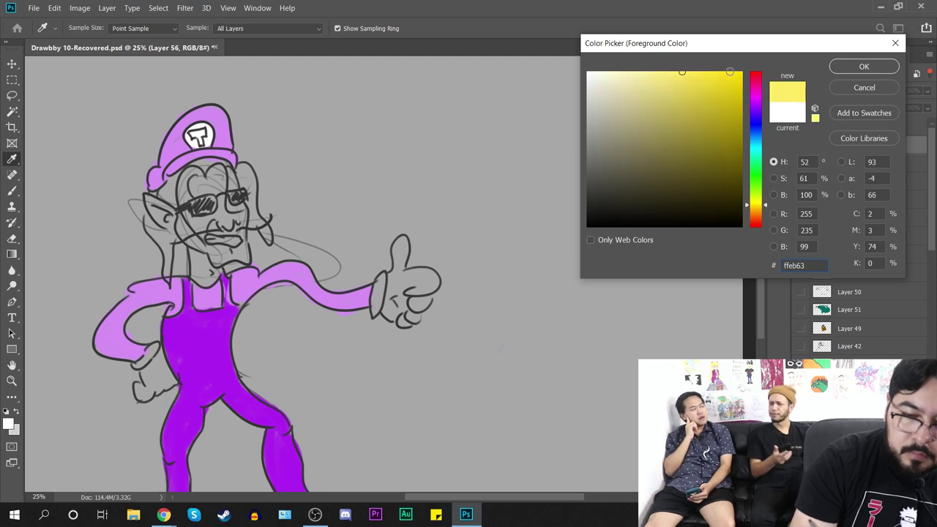
{"action": "key", "text": "Return"}
{"action": "key", "text": "b"}
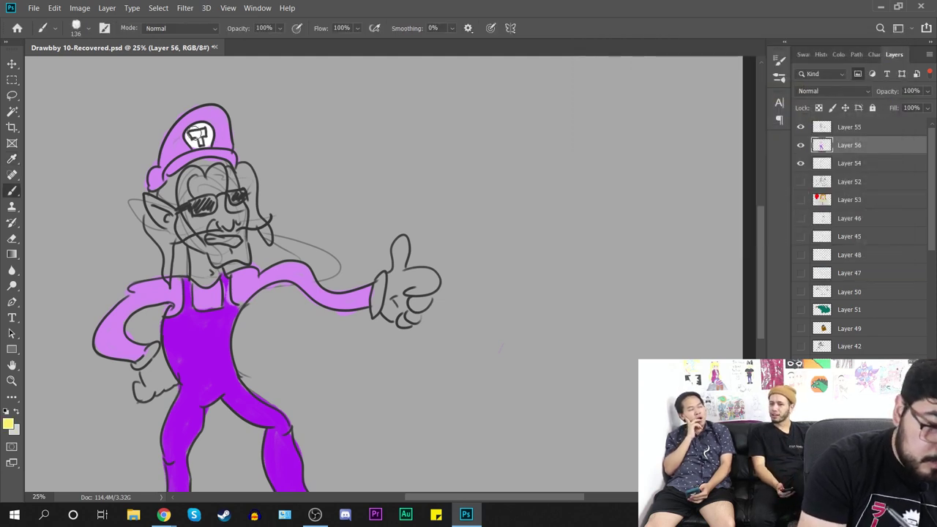
{"action": "right_click", "coordinate": [198, 135]}
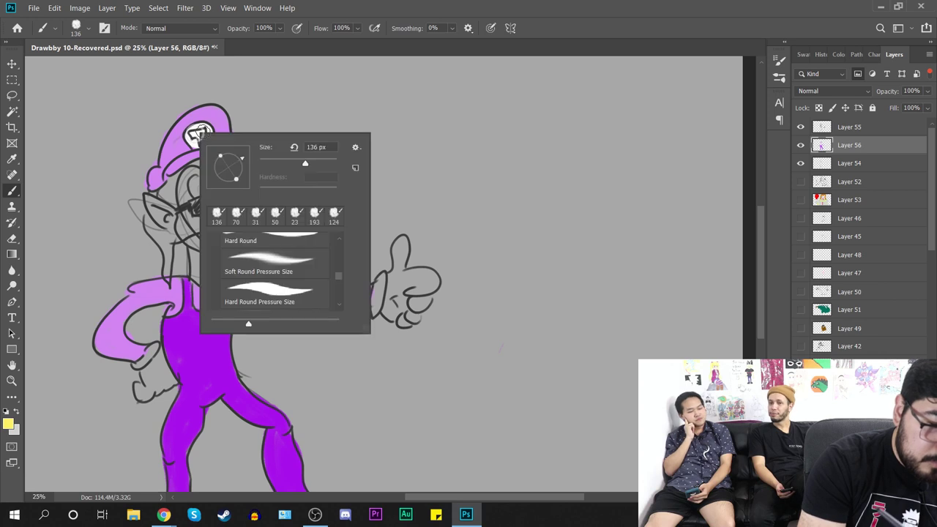
{"action": "left_click_drag", "start_coordinate": [305, 163], "coordinate": [283, 163]}
{"action": "left_click_drag", "start_coordinate": [446, 148], "coordinate": [489, 158]}
{"action": "key", "text": "ctrl+z"}
{"action": "left_click_drag", "start_coordinate": [195, 138], "coordinate": [200, 134]}
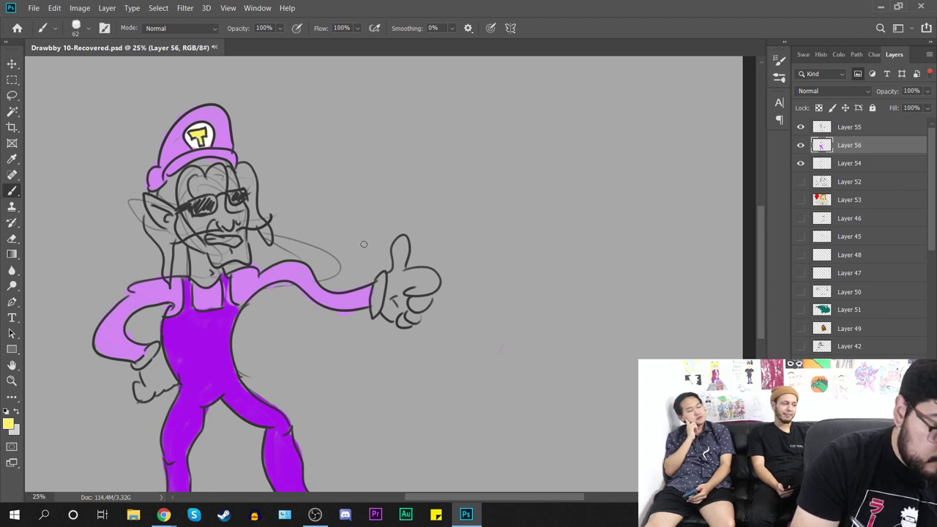
Step: Paint the thumbs-up glove and the glove on the hip off-white (fafafa) with the brush enlarged to 111
{"action": "left_click_drag", "start_coordinate": [372, 247], "coordinate": [347, 227]}
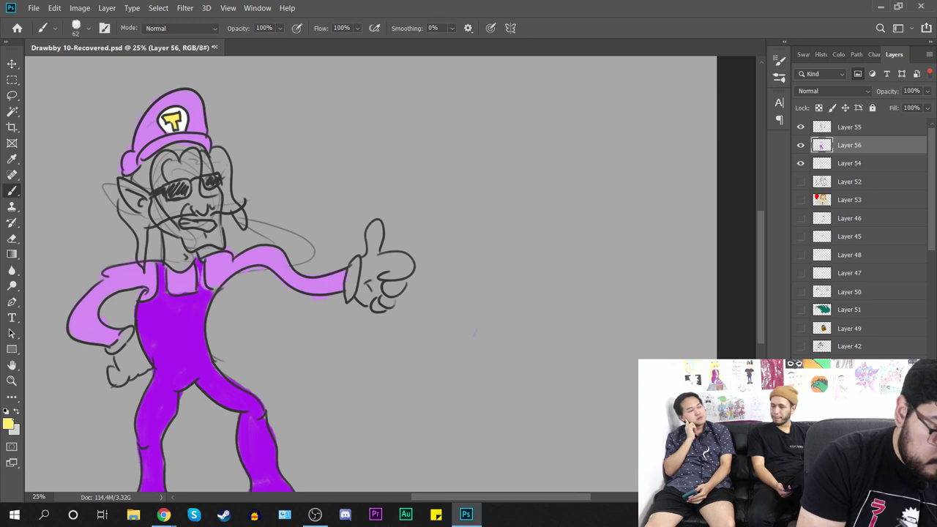
{"action": "left_click", "coordinate": [7, 425]}
{"action": "left_click", "coordinate": [587, 75]}
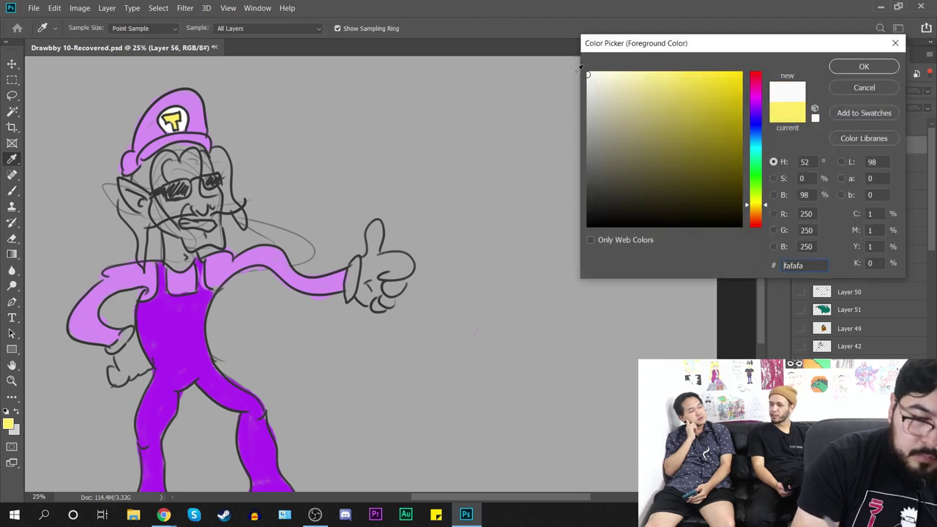
{"action": "key", "text": "Return"}
{"action": "right_click", "coordinate": [506, 253]}
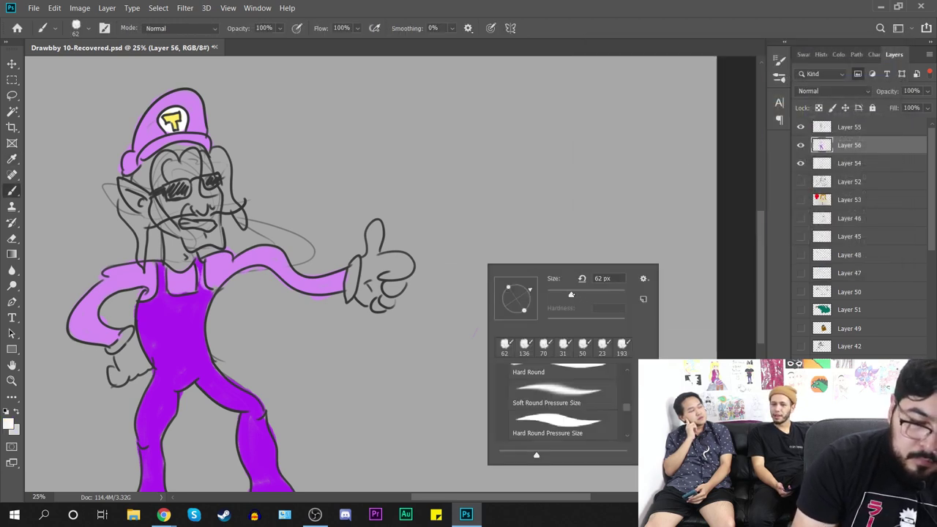
{"action": "key", "text": "Return"}
{"action": "left_click_drag", "start_coordinate": [516, 231], "coordinate": [561, 297]}
{"action": "key", "text": "ctrl+z"}
{"action": "mouse_move", "coordinate": [353, 271]}
{"action": "left_mouse_down"}
{"action": "mouse_move", "coordinate": [358, 298]}
{"action": "mouse_move", "coordinate": [370, 281]}
{"action": "mouse_move", "coordinate": [371, 297]}
{"action": "mouse_move", "coordinate": [371, 289]}
{"action": "mouse_move", "coordinate": [384, 304]}
{"action": "mouse_move", "coordinate": [409, 264]}
{"action": "mouse_move", "coordinate": [399, 257]}
{"action": "mouse_move", "coordinate": [373, 278]}
{"action": "mouse_move", "coordinate": [377, 270]}
{"action": "mouse_move", "coordinate": [368, 301]}
{"action": "mouse_move", "coordinate": [375, 226]}
{"action": "mouse_move", "coordinate": [377, 265]}
{"action": "left_mouse_up"}
{"action": "mouse_move", "coordinate": [336, 309]}
{"action": "left_mouse_down"}
{"action": "mouse_move", "coordinate": [352, 286]}
{"action": "mouse_move", "coordinate": [392, 272]}
{"action": "left_mouse_up"}
{"action": "mouse_move", "coordinate": [167, 309]}
{"action": "left_mouse_down"}
{"action": "mouse_move", "coordinate": [184, 301]}
{"action": "mouse_move", "coordinate": [200, 326]}
{"action": "mouse_move", "coordinate": [168, 342]}
{"action": "mouse_move", "coordinate": [180, 311]}
{"action": "mouse_move", "coordinate": [192, 325]}
{"action": "left_mouse_up"}
{"action": "left_click_drag", "start_coordinate": [234, 274], "coordinate": [209, 320]}
Step: Set the foreground colour to a light orange skin tone and paint the face and neck, leaving the mouth unpainted
{"action": "left_click", "coordinate": [9, 423]}
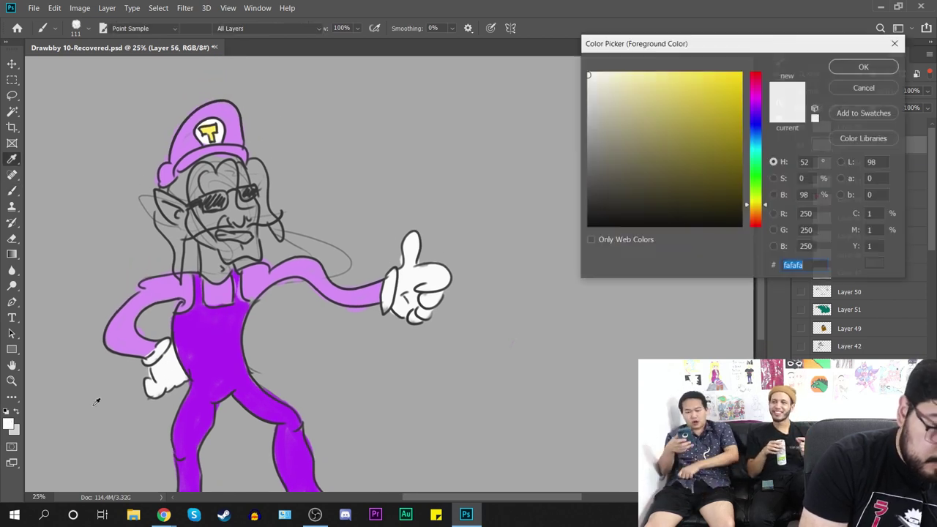
{"action": "mouse_move", "coordinate": [756, 204]}
{"action": "left_mouse_down"}
{"action": "mouse_move", "coordinate": [758, 181]}
{"action": "mouse_move", "coordinate": [759, 211]}
{"action": "left_mouse_up"}
{"action": "left_click_drag", "start_coordinate": [590, 74], "coordinate": [676, 74]}
{"action": "left_click", "coordinate": [864, 67]}
{"action": "key", "text": "b"}
{"action": "mouse_move", "coordinate": [208, 167]}
{"action": "left_mouse_down"}
{"action": "mouse_move", "coordinate": [194, 186]}
{"action": "mouse_move", "coordinate": [210, 168]}
{"action": "mouse_move", "coordinate": [198, 229]}
{"action": "left_mouse_up"}
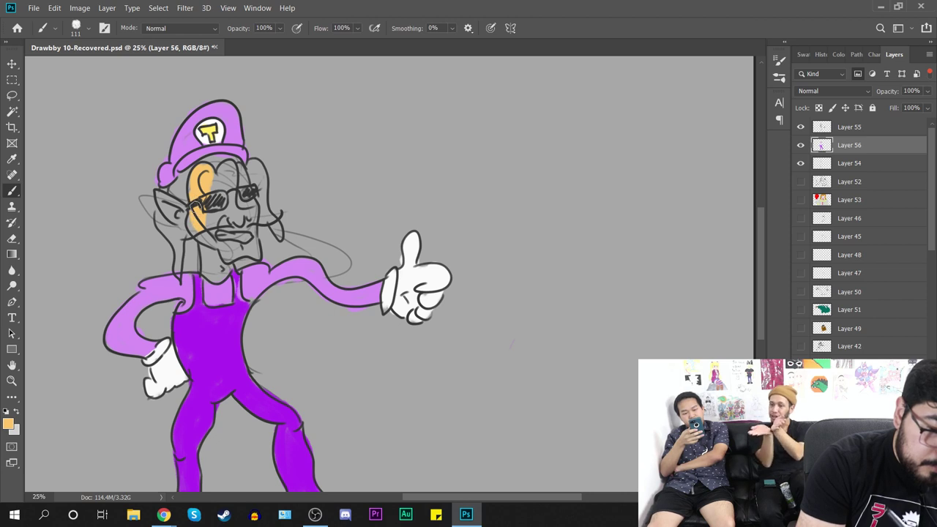
{"action": "mouse_move", "coordinate": [193, 217]}
{"action": "left_mouse_down"}
{"action": "mouse_move", "coordinate": [212, 278]}
{"action": "mouse_move", "coordinate": [223, 269]}
{"action": "mouse_move", "coordinate": [213, 256]}
{"action": "mouse_move", "coordinate": [227, 234]}
{"action": "mouse_move", "coordinate": [226, 252]}
{"action": "mouse_move", "coordinate": [224, 245]}
{"action": "mouse_move", "coordinate": [230, 254]}
{"action": "mouse_move", "coordinate": [244, 242]}
{"action": "mouse_move", "coordinate": [256, 252]}
{"action": "mouse_move", "coordinate": [251, 214]}
{"action": "mouse_move", "coordinate": [223, 218]}
{"action": "mouse_move", "coordinate": [242, 235]}
{"action": "mouse_move", "coordinate": [206, 218]}
{"action": "mouse_move", "coordinate": [212, 209]}
{"action": "mouse_move", "coordinate": [236, 212]}
{"action": "mouse_move", "coordinate": [231, 180]}
{"action": "mouse_move", "coordinate": [244, 181]}
{"action": "mouse_move", "coordinate": [245, 170]}
{"action": "mouse_move", "coordinate": [221, 181]}
{"action": "left_mouse_up"}
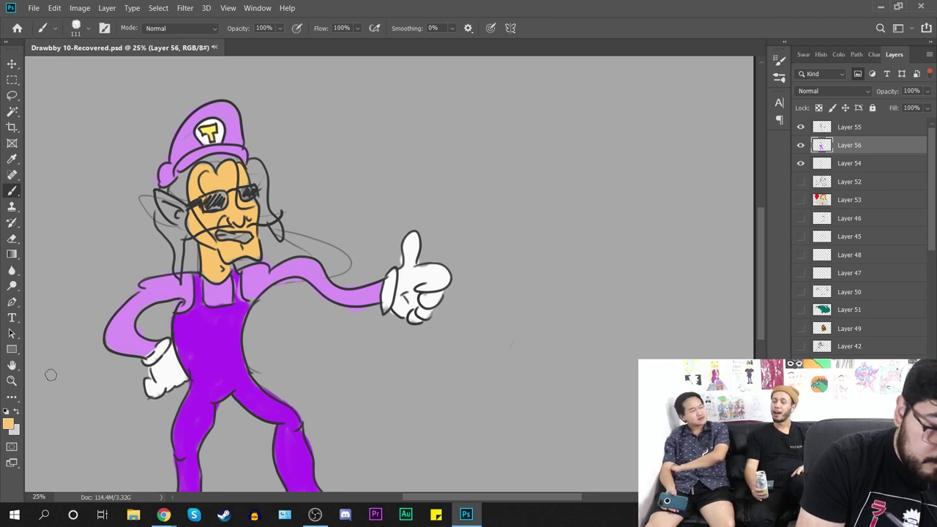
Step: Sample the glove's off-white (fafafa) as the foreground colour and paint the teeth with it
{"action": "left_click", "coordinate": [8, 424]}
{"action": "left_click", "coordinate": [178, 369]}
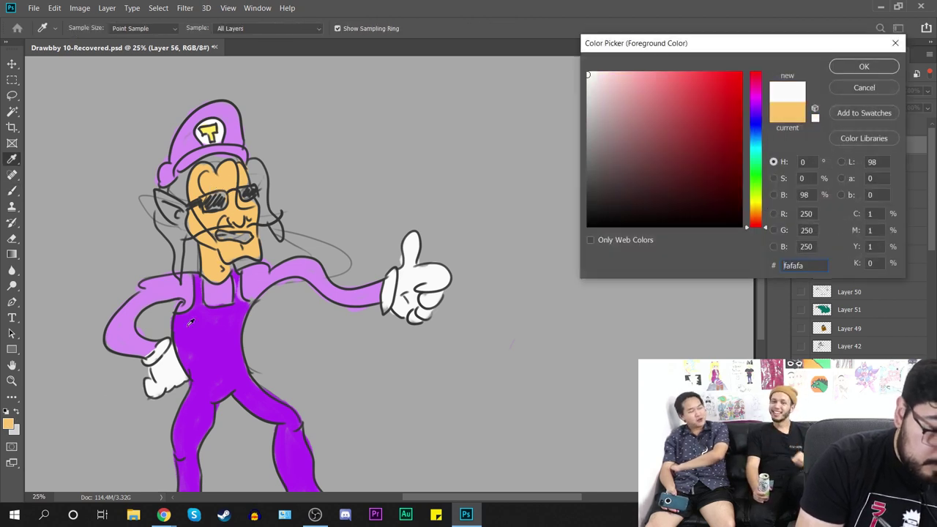
{"action": "left_click", "coordinate": [864, 66]}
{"action": "key", "text": "b"}
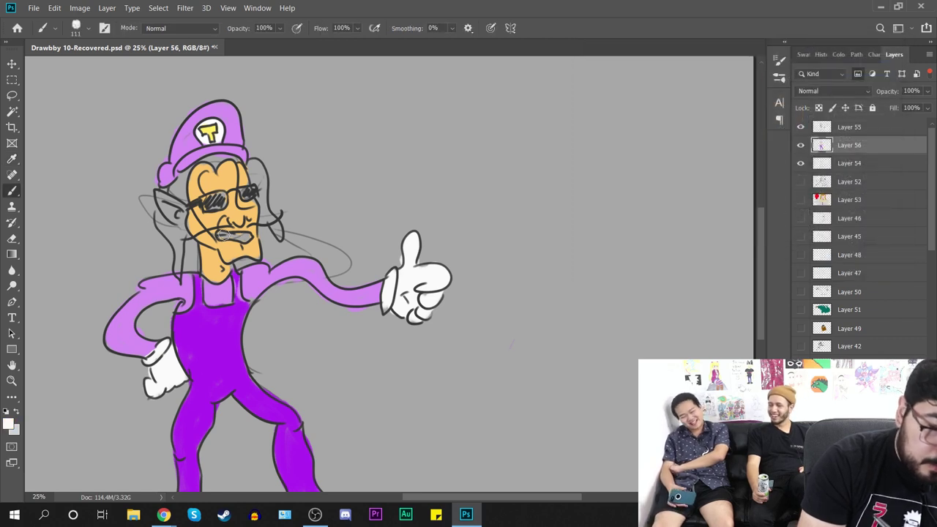
{"action": "left_click_drag", "start_coordinate": [221, 235], "coordinate": [252, 235]}
Step: Paint the hair near-black (151515) under the cap, behind the ear and down both sides of the face
{"action": "left_click", "coordinate": [8, 424]}
{"action": "left_click_drag", "start_coordinate": [615, 169], "coordinate": [588, 214]}
{"action": "left_click", "coordinate": [863, 66]}
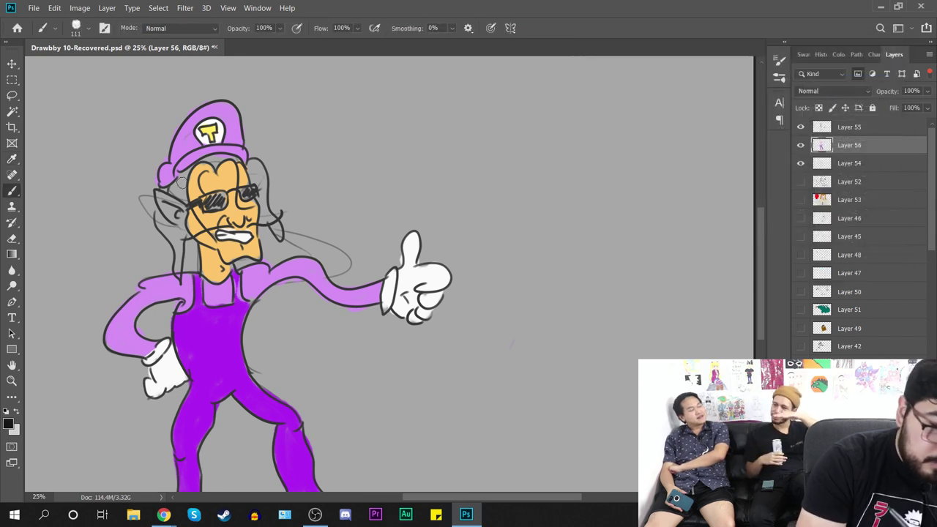
{"action": "mouse_move", "coordinate": [183, 172]}
{"action": "left_mouse_down"}
{"action": "mouse_move", "coordinate": [183, 196]}
{"action": "mouse_move", "coordinate": [177, 183]}
{"action": "left_mouse_up"}
{"action": "mouse_move", "coordinate": [161, 218]}
{"action": "left_mouse_down"}
{"action": "mouse_move", "coordinate": [176, 278]}
{"action": "mouse_move", "coordinate": [183, 233]}
{"action": "mouse_move", "coordinate": [153, 213]}
{"action": "mouse_move", "coordinate": [168, 233]}
{"action": "mouse_move", "coordinate": [159, 226]}
{"action": "mouse_move", "coordinate": [152, 207]}
{"action": "mouse_move", "coordinate": [171, 190]}
{"action": "mouse_move", "coordinate": [163, 189]}
{"action": "mouse_move", "coordinate": [231, 162]}
{"action": "mouse_move", "coordinate": [209, 156]}
{"action": "mouse_move", "coordinate": [190, 169]}
{"action": "mouse_move", "coordinate": [212, 154]}
{"action": "mouse_move", "coordinate": [212, 166]}
{"action": "mouse_move", "coordinate": [236, 158]}
{"action": "mouse_move", "coordinate": [253, 175]}
{"action": "mouse_move", "coordinate": [257, 162]}
{"action": "mouse_move", "coordinate": [262, 211]}
{"action": "mouse_move", "coordinate": [279, 234]}
{"action": "mouse_move", "coordinate": [259, 197]}
{"action": "left_mouse_up"}
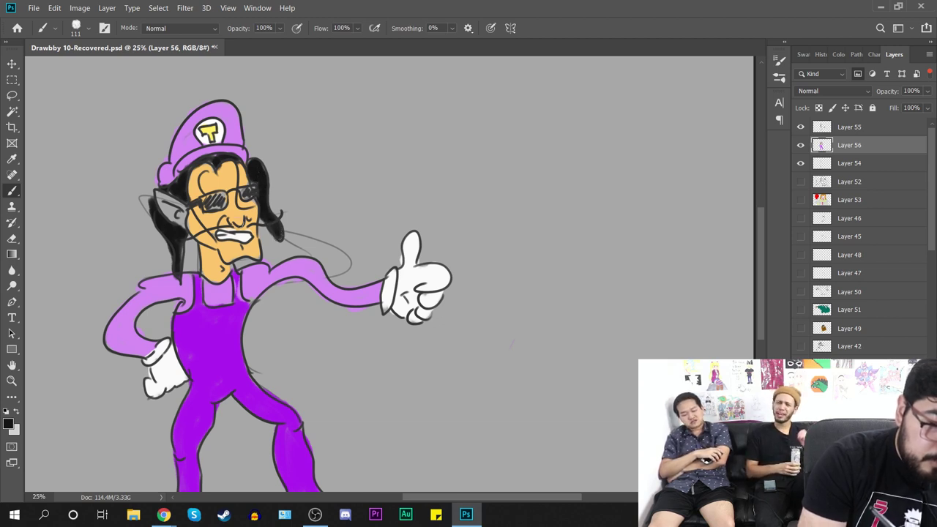
Step: Sample the skin colour from the face and paint the pointed ear with it
{"action": "left_click", "coordinate": [8, 424]}
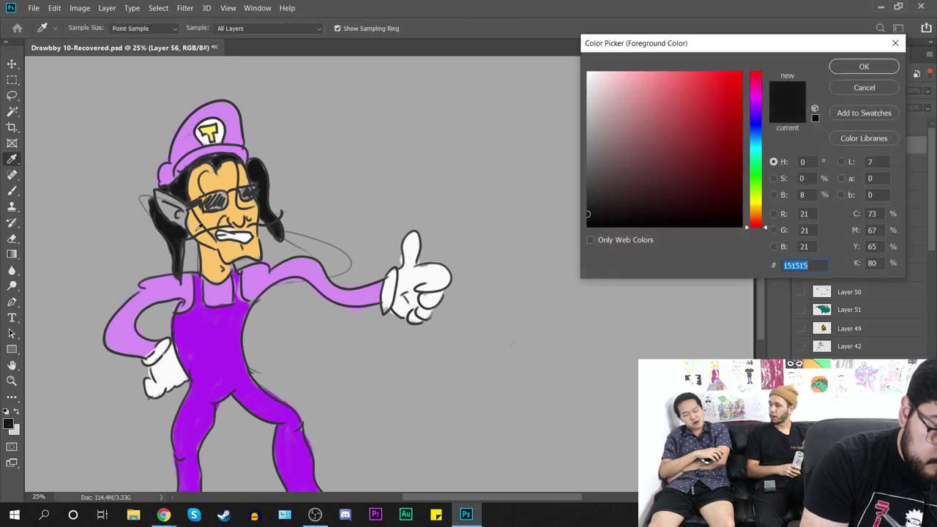
{"action": "left_click", "coordinate": [203, 221]}
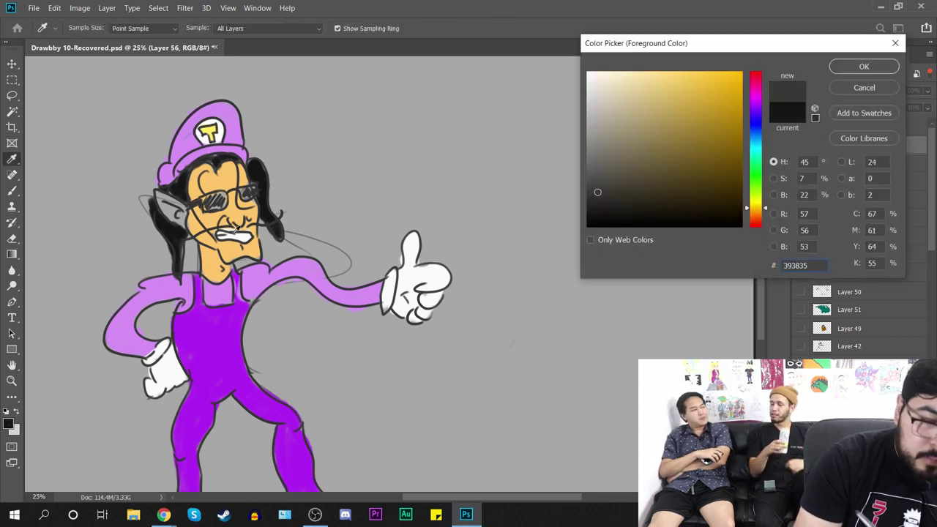
{"action": "left_click", "coordinate": [206, 214]}
{"action": "key", "text": "Return"}
{"action": "key", "text": "b"}
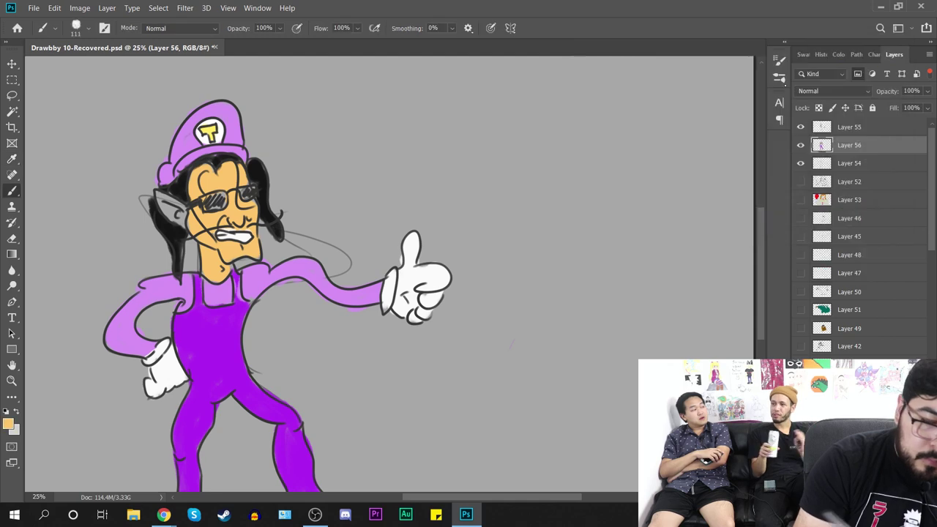
{"action": "left_click_drag", "start_coordinate": [162, 198], "coordinate": [163, 207]}
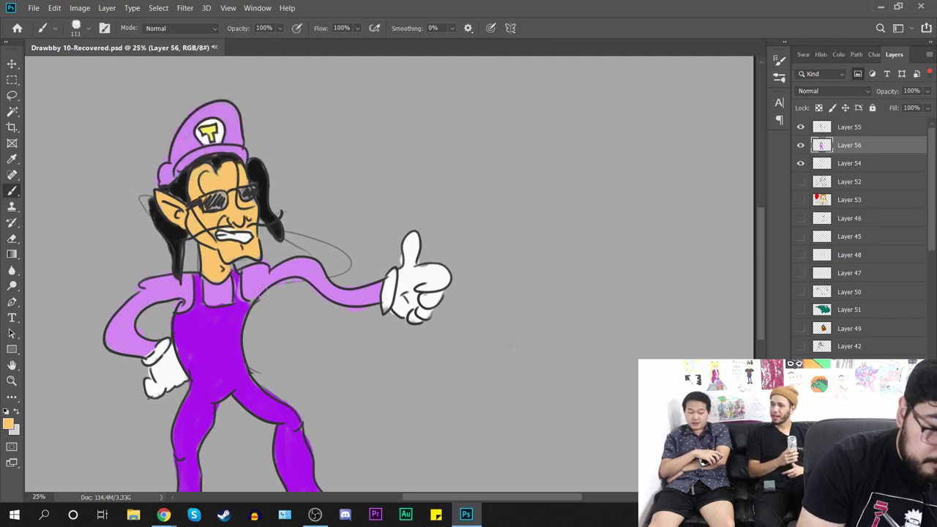
Step: Shade the neck, jaw, cheek, nose area and forehead edges with a darker orange skin tone (d99c33)
{"action": "left_click", "coordinate": [9, 425]}
{"action": "left_click_drag", "start_coordinate": [695, 128], "coordinate": [705, 95]}
{"action": "key", "text": "Return"}
{"action": "key", "text": "b"}
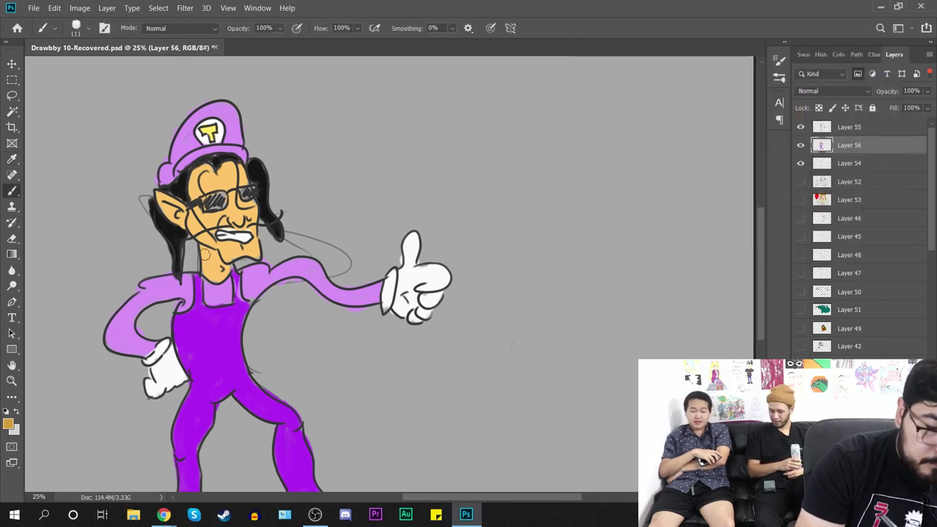
{"action": "mouse_move", "coordinate": [206, 271]}
{"action": "left_mouse_down"}
{"action": "mouse_move", "coordinate": [218, 258]}
{"action": "mouse_move", "coordinate": [211, 251]}
{"action": "left_mouse_up"}
{"action": "left_click_drag", "start_coordinate": [181, 220], "coordinate": [235, 254]}
{"action": "mouse_move", "coordinate": [205, 216]}
{"action": "left_mouse_down"}
{"action": "mouse_move", "coordinate": [251, 210]}
{"action": "mouse_move", "coordinate": [234, 211]}
{"action": "mouse_move", "coordinate": [235, 196]}
{"action": "left_mouse_up"}
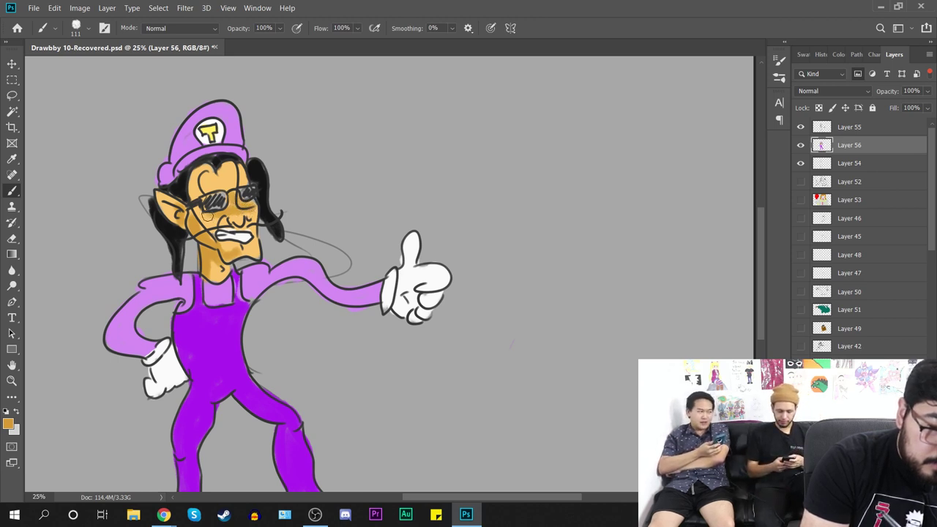
{"action": "left_click_drag", "start_coordinate": [202, 223], "coordinate": [211, 220]}
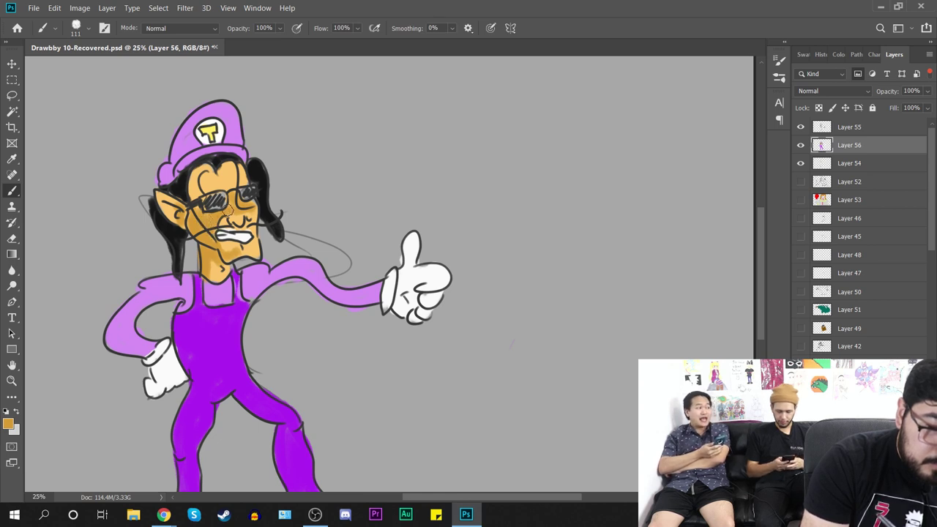
{"action": "mouse_move", "coordinate": [194, 197]}
{"action": "left_mouse_down"}
{"action": "mouse_move", "coordinate": [201, 170]}
{"action": "mouse_move", "coordinate": [192, 192]}
{"action": "mouse_move", "coordinate": [213, 170]}
{"action": "mouse_move", "coordinate": [250, 174]}
{"action": "left_mouse_up"}
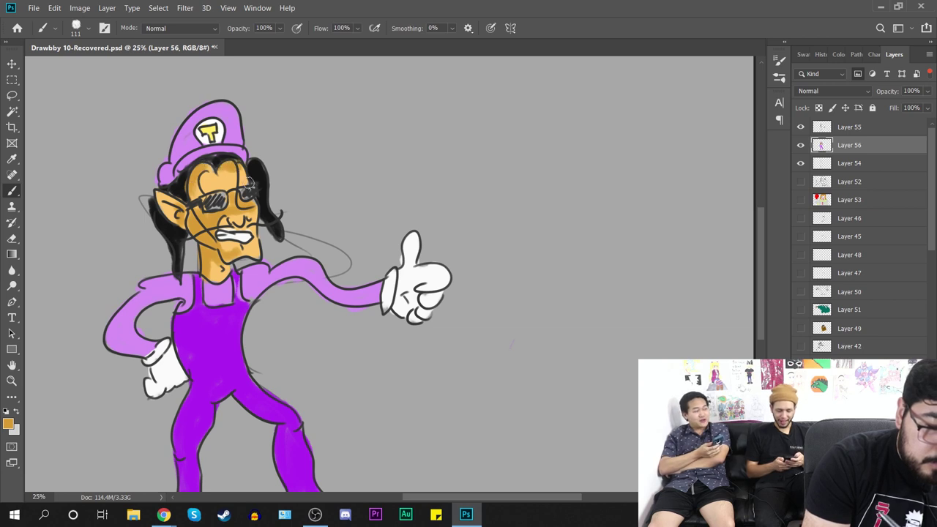
Step: Shade the overalls with a darker purple (830abc) along the crotch and the shadowed sides of both trouser legs
{"action": "left_click", "coordinate": [8, 423]}
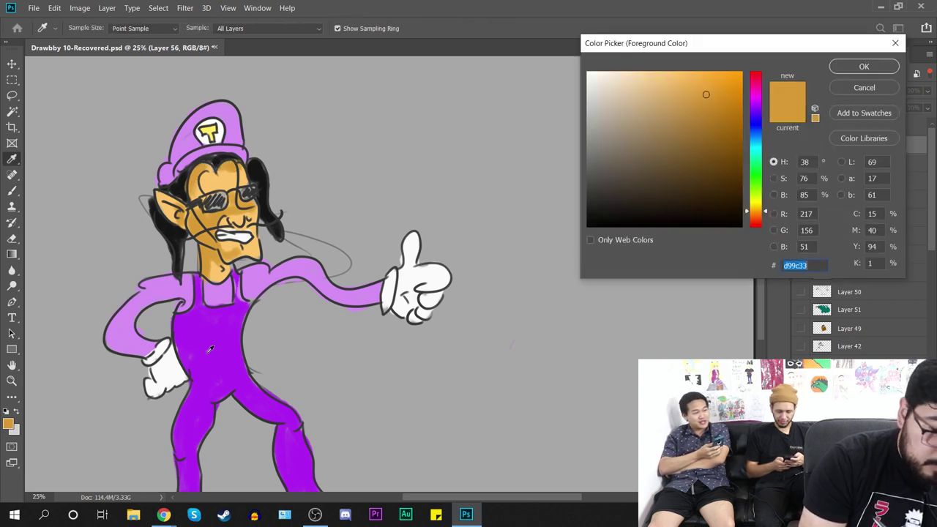
{"action": "left_click", "coordinate": [243, 337]}
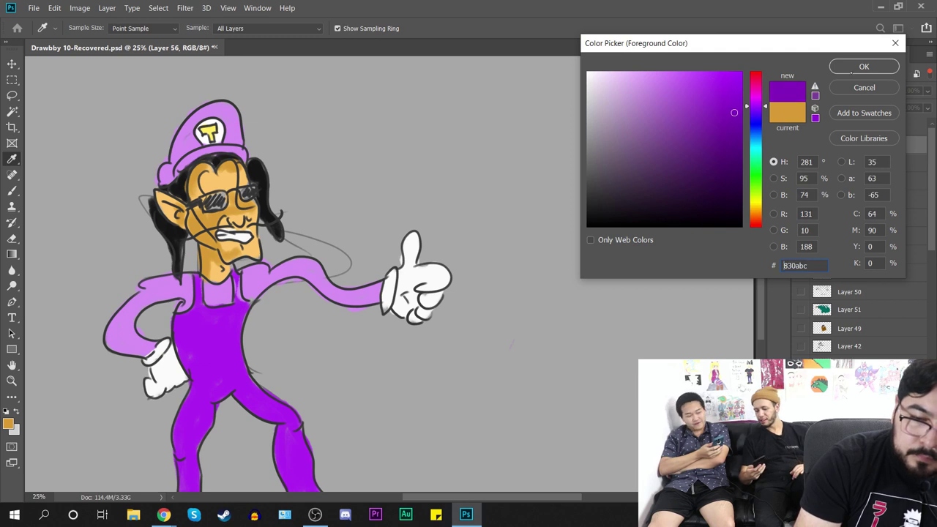
{"action": "key", "text": "Return"}
{"action": "mouse_move", "coordinate": [210, 405]}
{"action": "left_mouse_down"}
{"action": "mouse_move", "coordinate": [222, 328]}
{"action": "mouse_move", "coordinate": [192, 346]}
{"action": "mouse_move", "coordinate": [208, 320]}
{"action": "mouse_move", "coordinate": [193, 380]}
{"action": "left_mouse_up"}
{"action": "left_click_drag", "start_coordinate": [193, 346], "coordinate": [197, 418]}
{"action": "left_click_drag", "start_coordinate": [193, 384], "coordinate": [194, 426]}
{"action": "mouse_move", "coordinate": [191, 363]}
{"action": "left_mouse_down"}
{"action": "mouse_move", "coordinate": [208, 312]}
{"action": "mouse_move", "coordinate": [219, 299]}
{"action": "mouse_move", "coordinate": [243, 300]}
{"action": "mouse_move", "coordinate": [233, 294]}
{"action": "mouse_move", "coordinate": [281, 340]}
{"action": "mouse_move", "coordinate": [290, 407]}
{"action": "mouse_move", "coordinate": [306, 407]}
{"action": "mouse_move", "coordinate": [288, 379]}
{"action": "mouse_move", "coordinate": [280, 331]}
{"action": "mouse_move", "coordinate": [231, 283]}
{"action": "mouse_move", "coordinate": [242, 271]}
{"action": "left_mouse_up"}
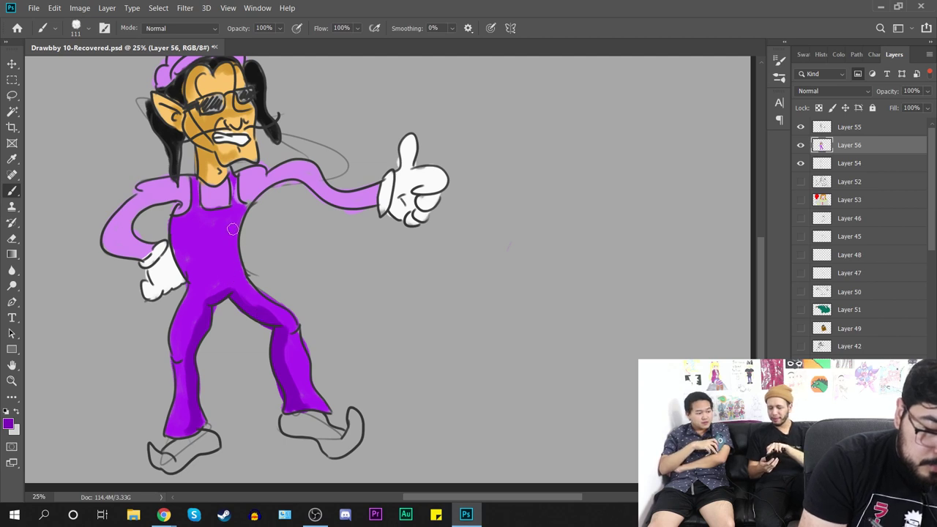
Step: Shade the torso edge of the overalls darker purple and paint two round yellow buttons (f1d954) on the bib
{"action": "mouse_move", "coordinate": [241, 220]}
{"action": "left_mouse_down"}
{"action": "mouse_move", "coordinate": [226, 242]}
{"action": "mouse_move", "coordinate": [244, 211]}
{"action": "mouse_move", "coordinate": [229, 239]}
{"action": "mouse_move", "coordinate": [234, 234]}
{"action": "mouse_move", "coordinate": [243, 276]}
{"action": "left_mouse_up"}
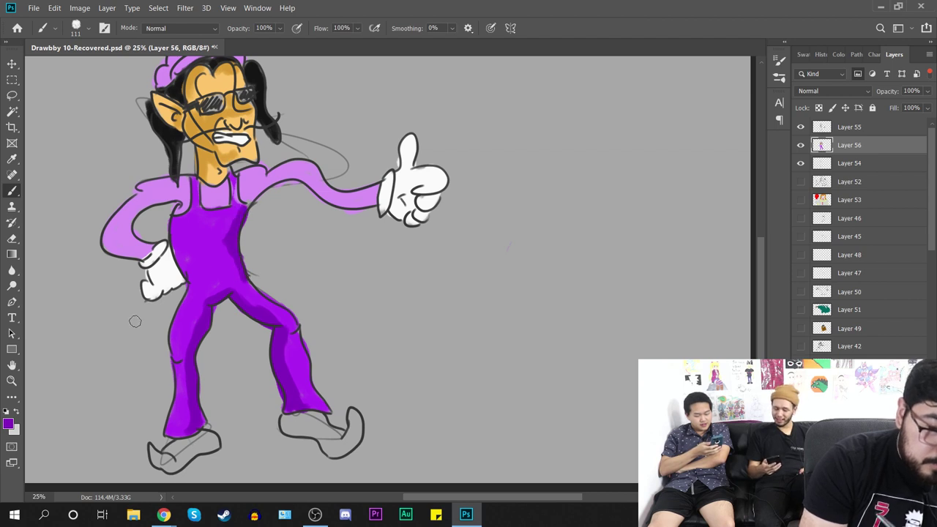
{"action": "left_click", "coordinate": [9, 423]}
{"action": "left_click_drag", "start_coordinate": [759, 158], "coordinate": [760, 191]}
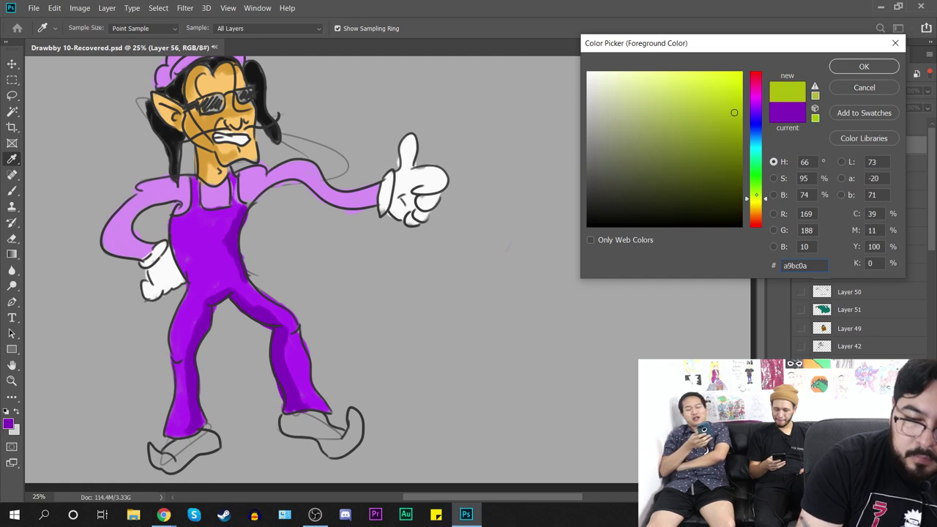
{"action": "left_click", "coordinate": [758, 205]}
{"action": "left_click", "coordinate": [688, 79]}
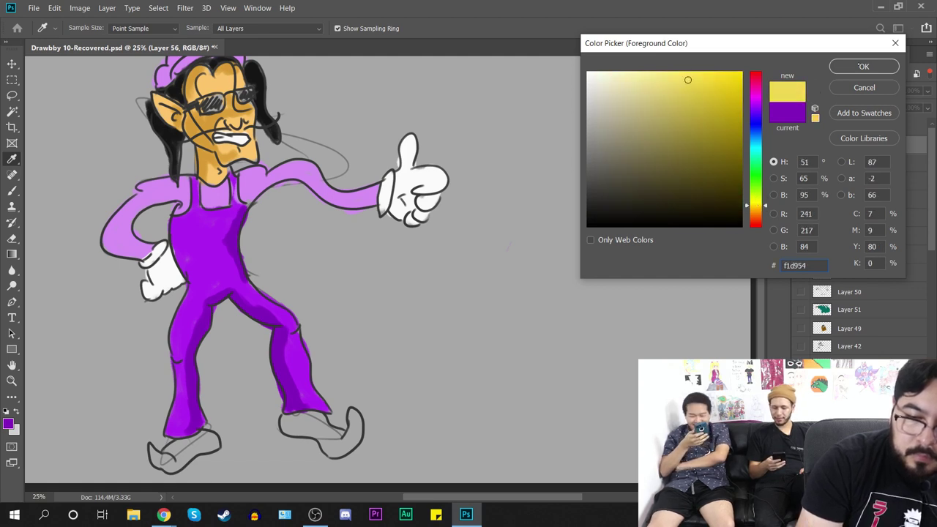
{"action": "left_click", "coordinate": [858, 66]}
{"action": "key", "text": "b"}
{"action": "left_click", "coordinate": [192, 226]}
{"action": "left_click", "coordinate": [228, 222]}
{"action": "left_click_drag", "start_coordinate": [322, 250], "coordinate": [315, 292]}
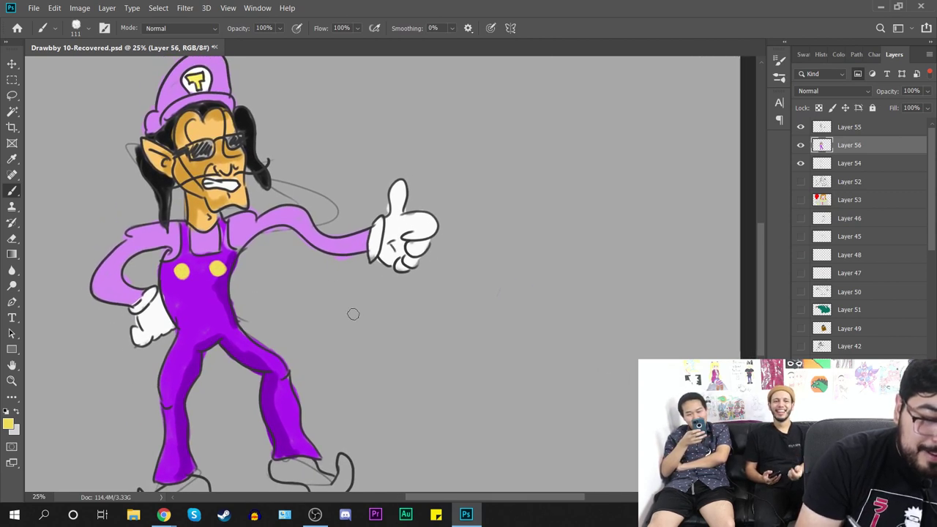
Step: Paint both curled-toe shoes a dark olive yellow (74650f)
{"action": "scroll", "coordinate": [353, 315], "scroll_direction": "down", "scroll_amount": 3}
{"action": "left_click", "coordinate": [8, 423]}
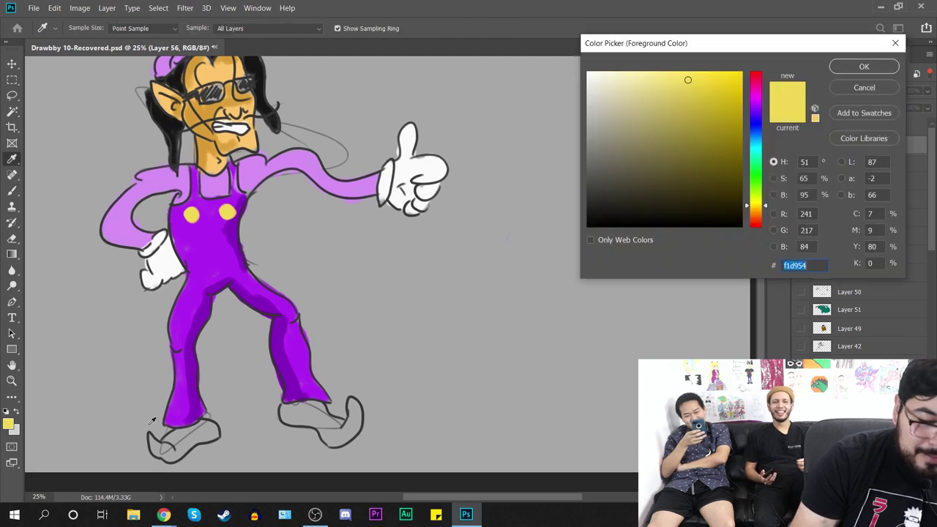
{"action": "left_click", "coordinate": [722, 156]}
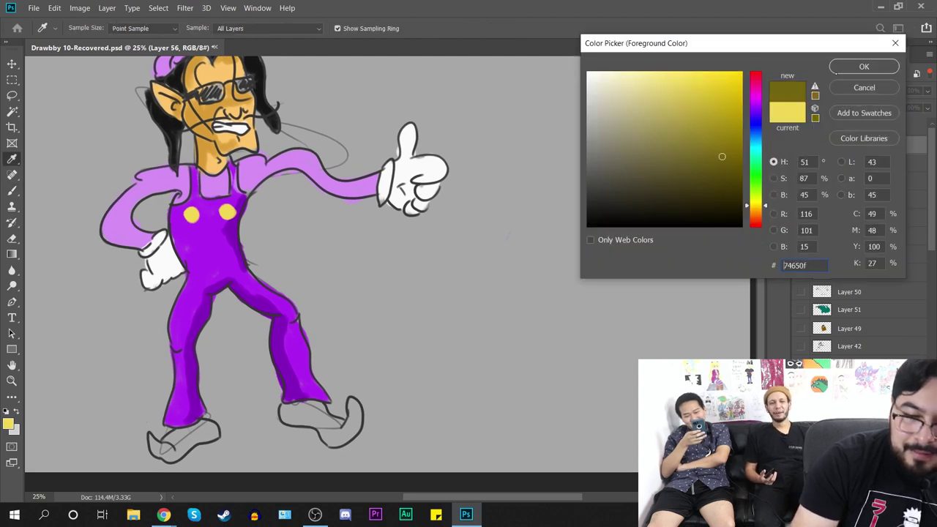
{"action": "left_click", "coordinate": [840, 71]}
{"action": "left_click_drag", "start_coordinate": [377, 355], "coordinate": [430, 292]}
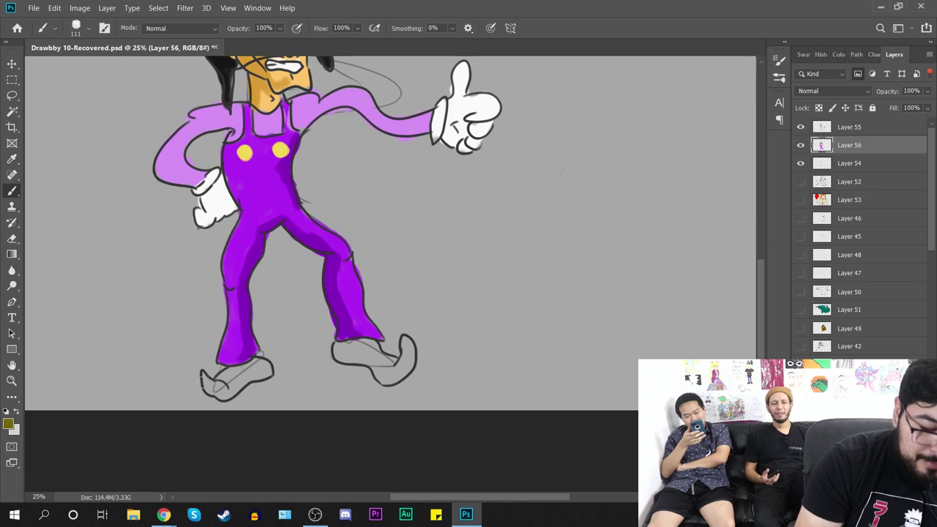
{"action": "mouse_move", "coordinate": [205, 381]}
{"action": "left_mouse_down"}
{"action": "mouse_move", "coordinate": [235, 387]}
{"action": "mouse_move", "coordinate": [233, 374]}
{"action": "mouse_move", "coordinate": [233, 384]}
{"action": "mouse_move", "coordinate": [264, 368]}
{"action": "left_mouse_up"}
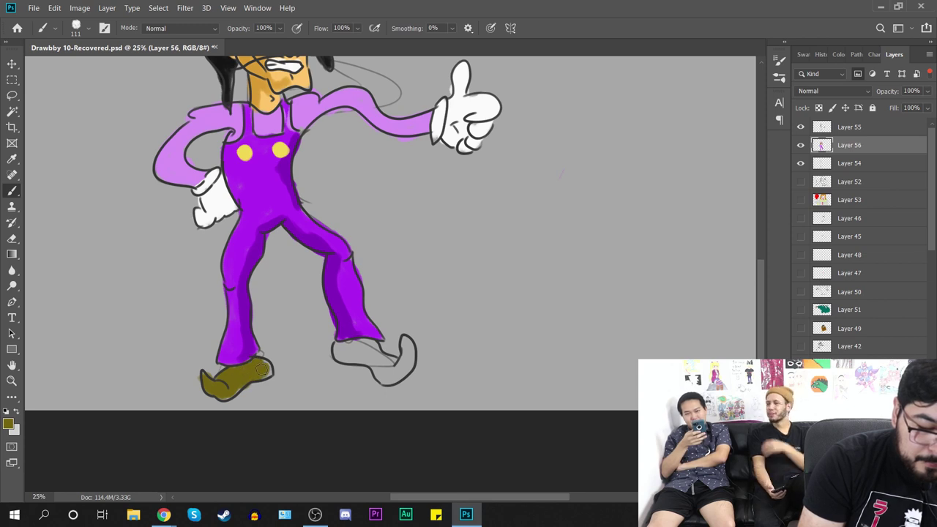
{"action": "mouse_move", "coordinate": [346, 353]}
{"action": "left_mouse_down"}
{"action": "mouse_move", "coordinate": [373, 354]}
{"action": "mouse_move", "coordinate": [370, 366]}
{"action": "mouse_move", "coordinate": [381, 355]}
{"action": "mouse_move", "coordinate": [393, 380]}
{"action": "mouse_move", "coordinate": [391, 360]}
{"action": "mouse_move", "coordinate": [384, 369]}
{"action": "mouse_move", "coordinate": [394, 380]}
{"action": "mouse_move", "coordinate": [408, 357]}
{"action": "left_mouse_up"}
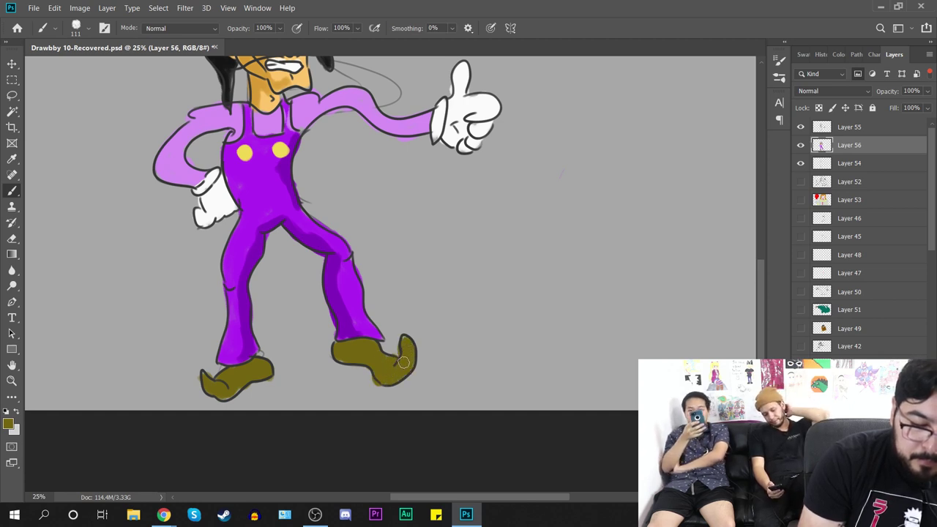
Step: Set the paint colour to black and paint a small speech pointer in the empty space beside the face
{"action": "left_click_drag", "start_coordinate": [419, 315], "coordinate": [406, 383]}
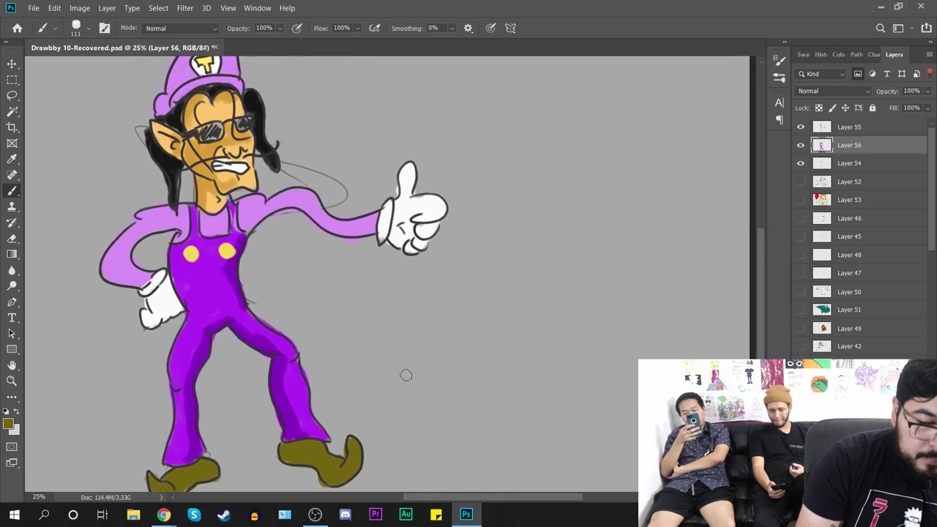
{"action": "key", "text": "ctrl+minus"}
{"action": "key", "text": "ctrl+plus"}
{"action": "mouse_move", "coordinate": [538, 333]}
{"action": "left_mouse_down"}
{"action": "mouse_move", "coordinate": [473, 278]}
{"action": "mouse_move", "coordinate": [437, 285]}
{"action": "left_mouse_up"}
{"action": "left_click", "coordinate": [8, 424]}
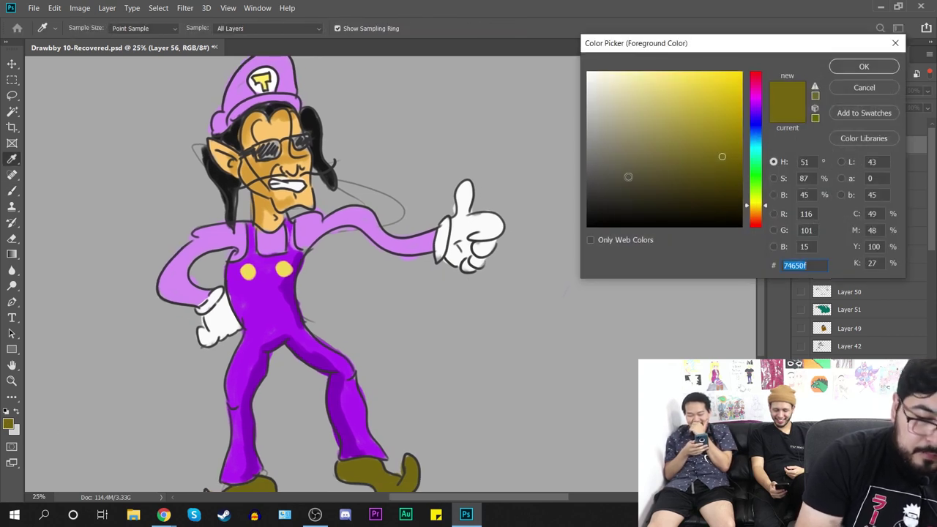
{"action": "left_click_drag", "start_coordinate": [627, 174], "coordinate": [588, 226]}
{"action": "key", "text": "Return"}
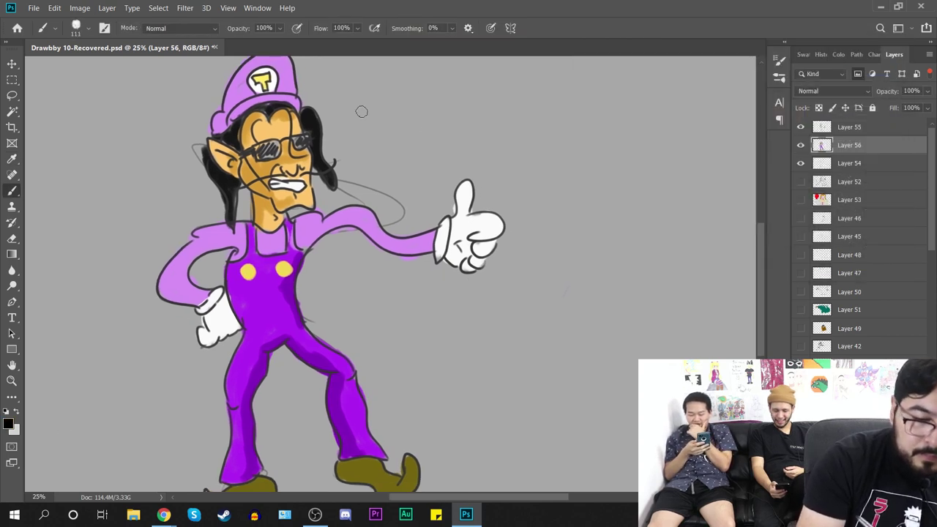
{"action": "left_click_drag", "start_coordinate": [360, 110], "coordinate": [373, 126]}
Step: Reduce the brush size to 31 and hand-letter "HA HA IM NUMBA ONE!" in three lines above the speech pointer
{"action": "right_click", "coordinate": [419, 148]}
{"action": "left_click_drag", "start_coordinate": [523, 176], "coordinate": [506, 176]}
{"action": "left_click_drag", "start_coordinate": [492, 120], "coordinate": [536, 142]}
{"action": "key", "text": "ctrl+z"}
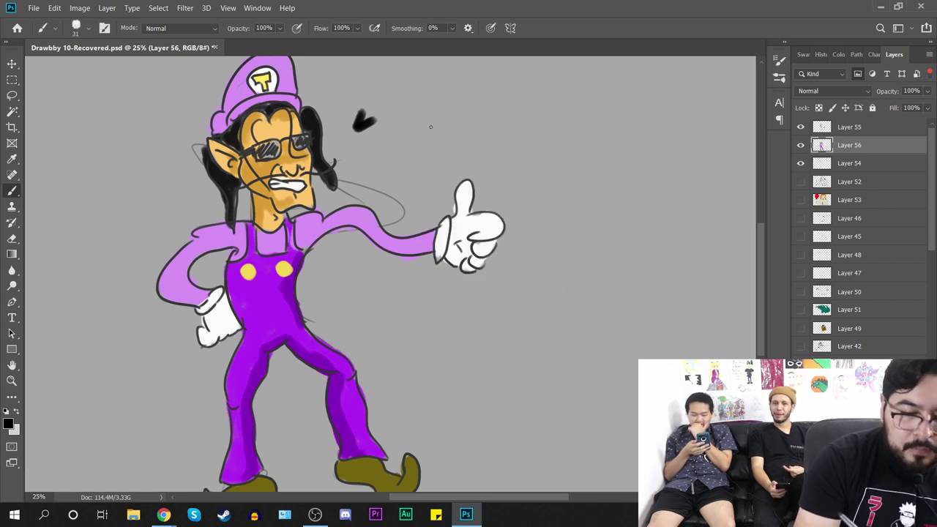
{"action": "left_click_drag", "start_coordinate": [396, 88], "coordinate": [439, 70]}
{"action": "left_click_drag", "start_coordinate": [448, 76], "coordinate": [451, 63]}
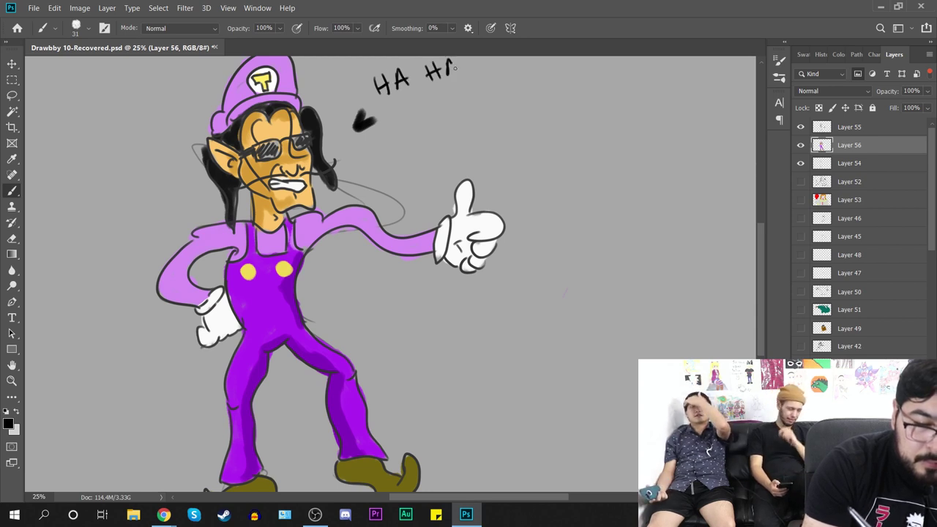
{"action": "left_click_drag", "start_coordinate": [407, 110], "coordinate": [469, 96]}
{"action": "left_click_drag", "start_coordinate": [475, 96], "coordinate": [500, 91]}
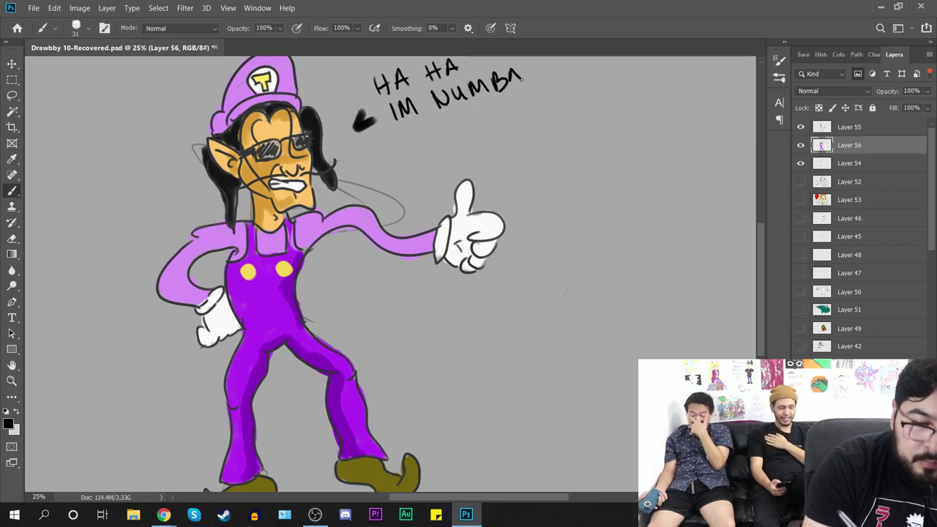
{"action": "left_click_drag", "start_coordinate": [463, 117], "coordinate": [505, 108]}
{"action": "left_click", "coordinate": [508, 112]}
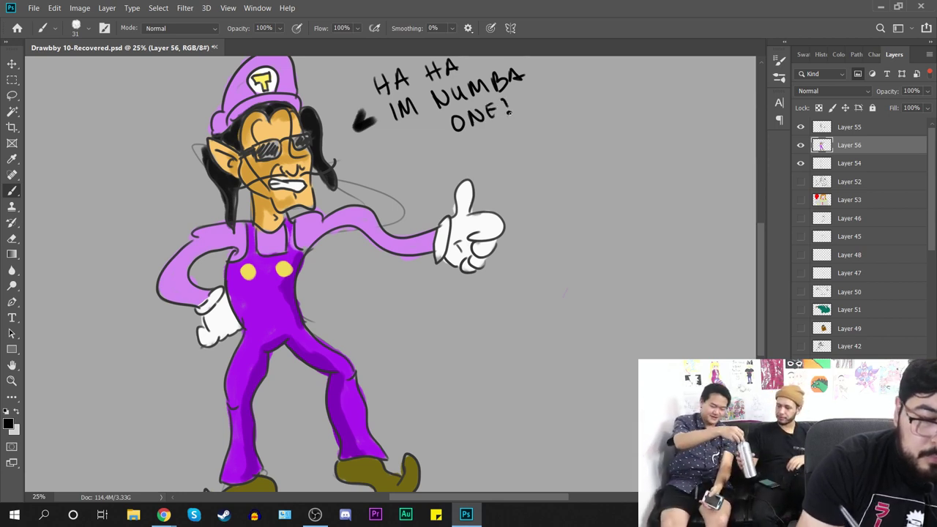
{"action": "scroll", "coordinate": [546, 467], "scroll_direction": "down", "scroll_amount": 1}
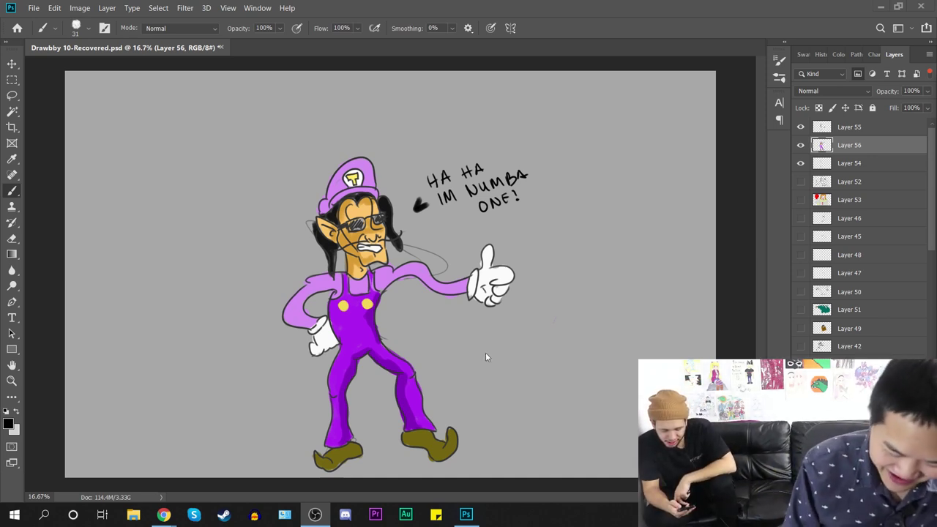
Step: Hide Layer 54, Layer 56 and Layer 55 to leave an empty grey canvas
{"action": "left_click", "coordinate": [615, 42]}
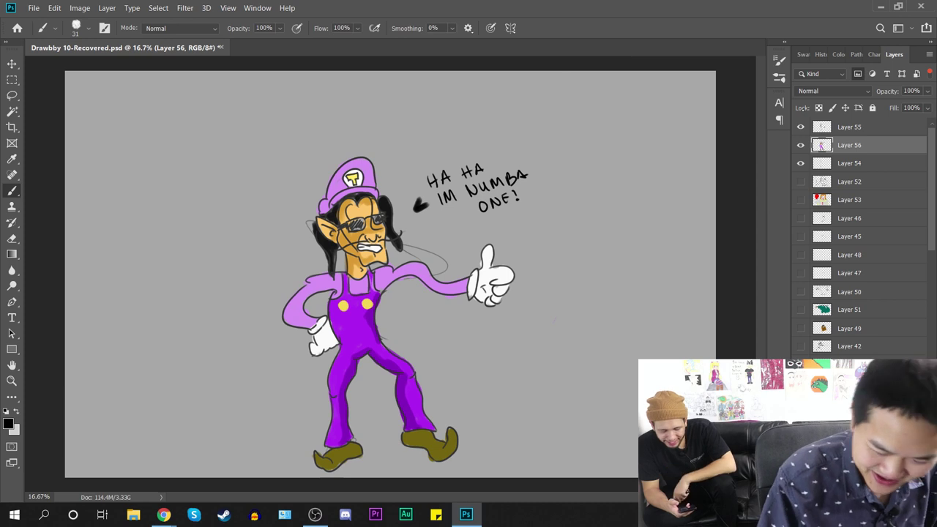
{"action": "left_click", "coordinate": [801, 163]}
{"action": "left_click", "coordinate": [800, 145]}
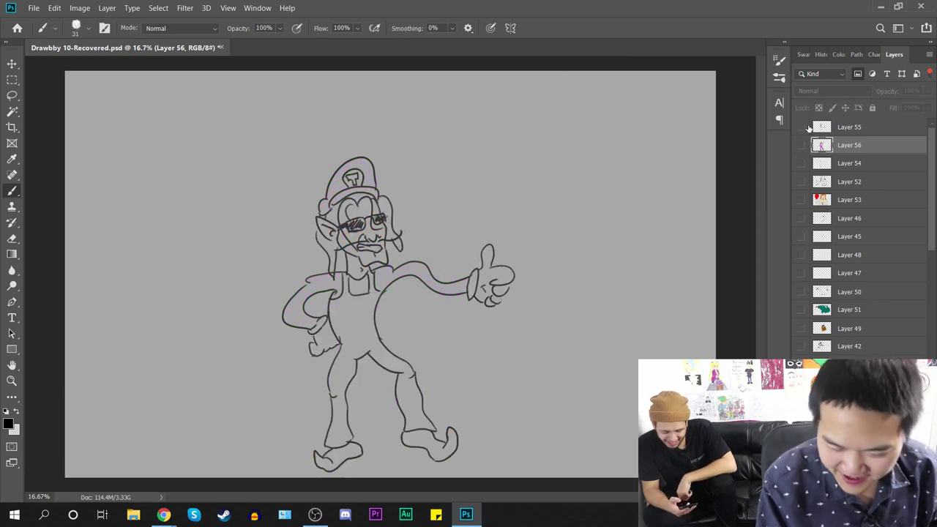
{"action": "left_click", "coordinate": [801, 127]}
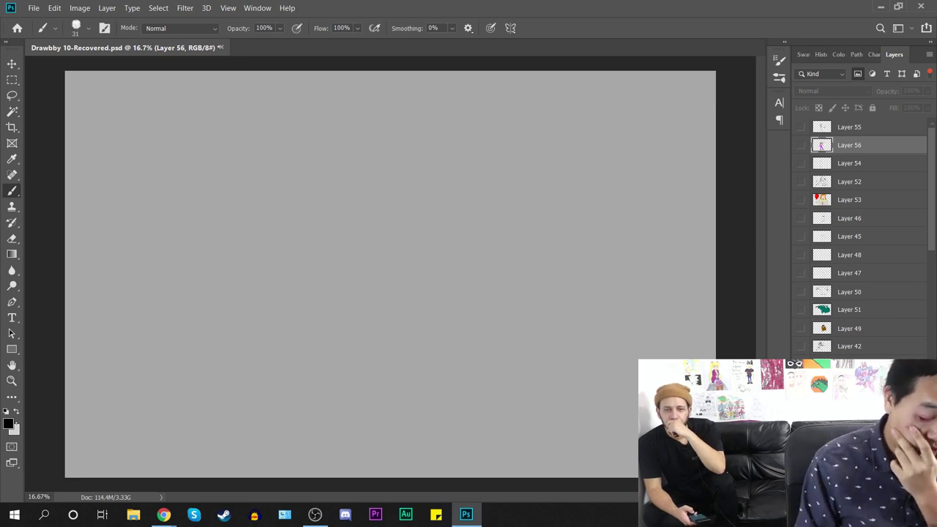
Step: Set the foreground colour to a very dark purple for the brush
{"action": "left_click", "coordinate": [8, 424]}
{"action": "left_click_drag", "start_coordinate": [757, 117], "coordinate": [741, 196]}
{"action": "key", "text": "Return"}
{"action": "key", "text": "b"}
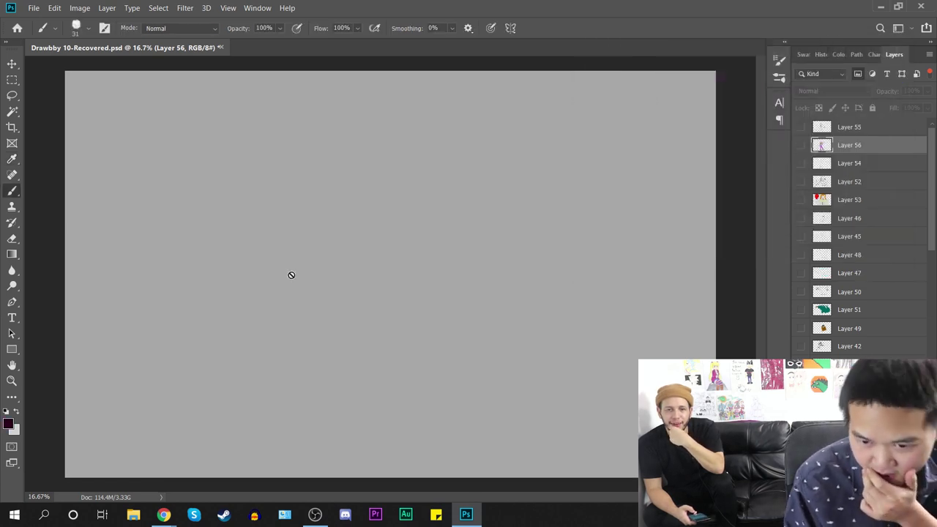
{"action": "left_click", "coordinate": [291, 276]}
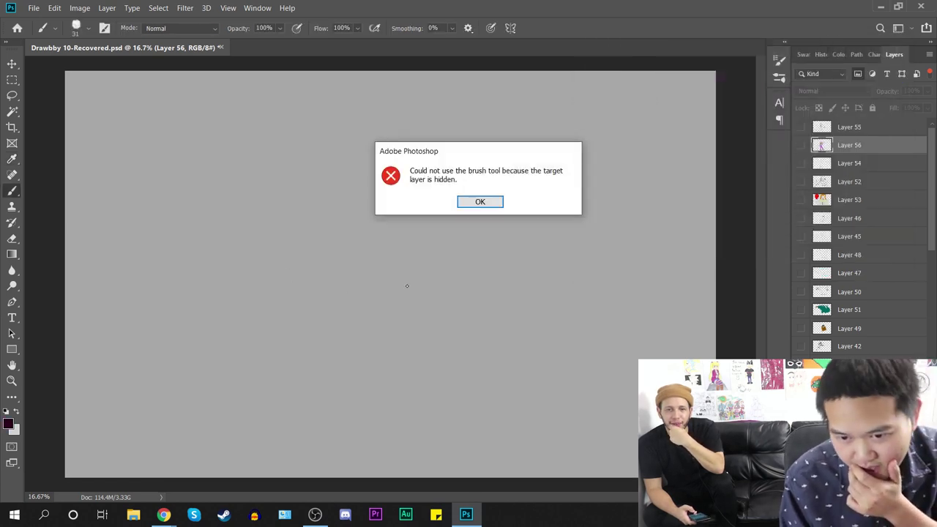
{"action": "left_click", "coordinate": [483, 201]}
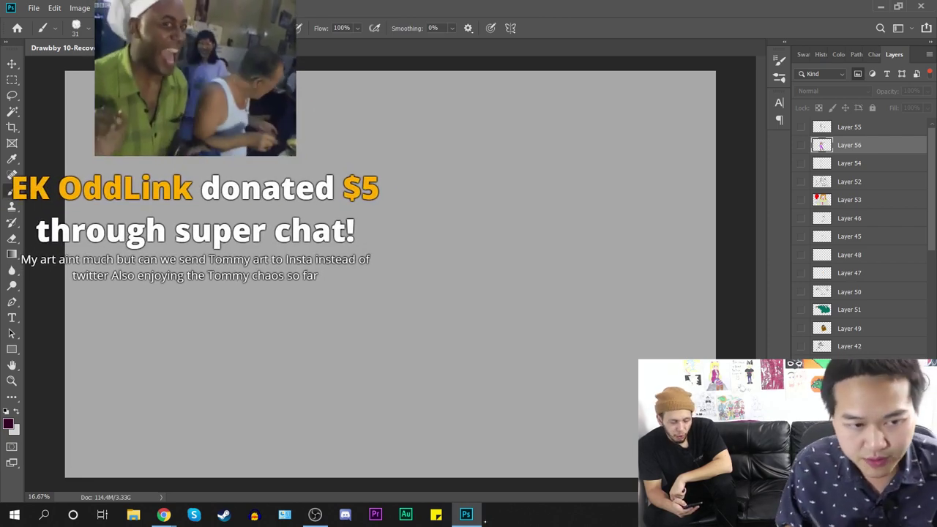
{"action": "left_click", "coordinate": [474, 236]}
{"action": "key", "text": "Return"}
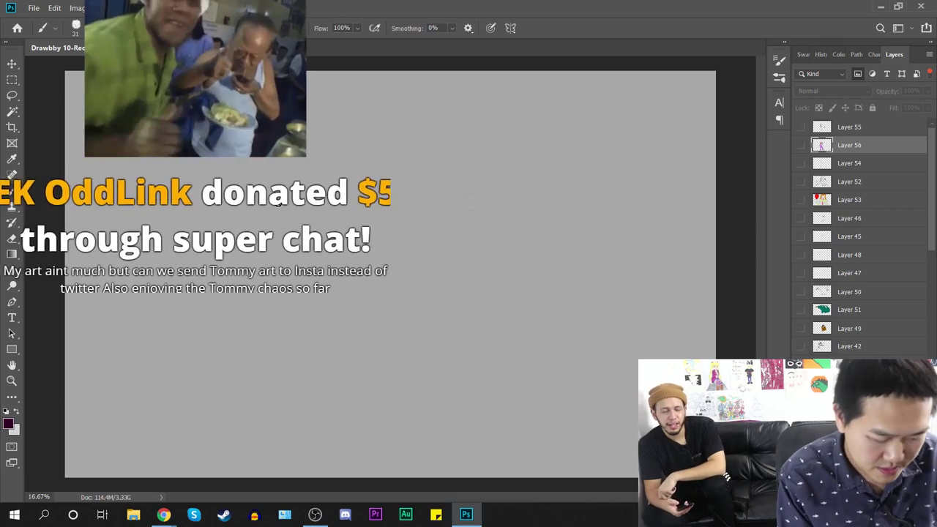
Step: Add a new empty layer directly above Layer 55 and save the document
{"action": "left_click", "coordinate": [893, 129]}
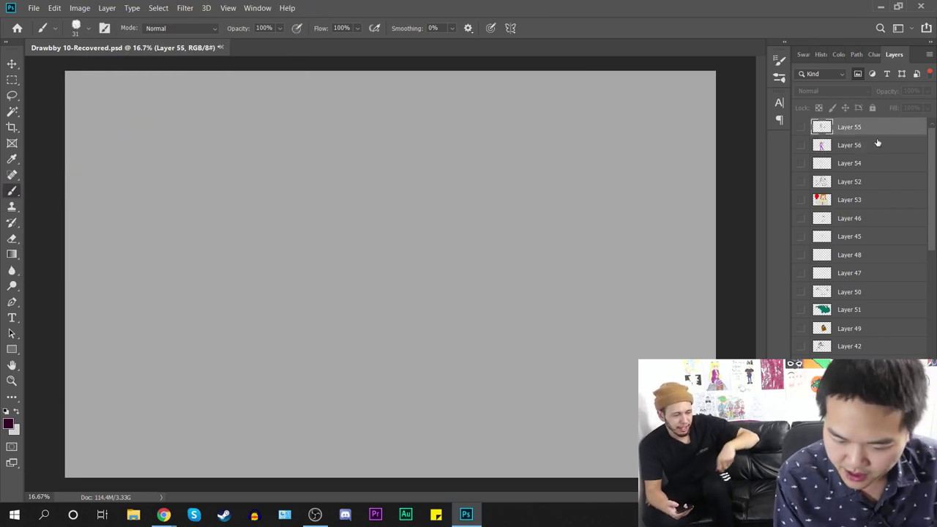
{"action": "key", "text": "ctrl+shift+alt+n"}
{"action": "mouse_move", "coordinate": [108, 173]}
{"action": "left_mouse_down"}
{"action": "mouse_move", "coordinate": [324, 100]}
{"action": "mouse_move", "coordinate": [402, 347]}
{"action": "mouse_move", "coordinate": [467, 419]}
{"action": "left_mouse_up"}
{"action": "key", "text": "ctrl+minus"}
{"action": "key", "text": "ctrl+z"}
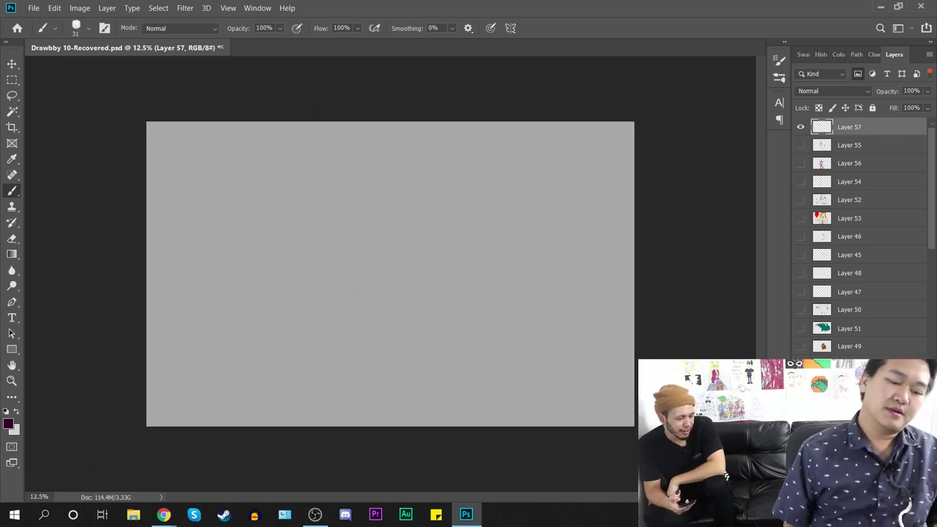
{"action": "key", "text": "ctrl+plus"}
{"action": "key", "text": "ctrl+plus"}
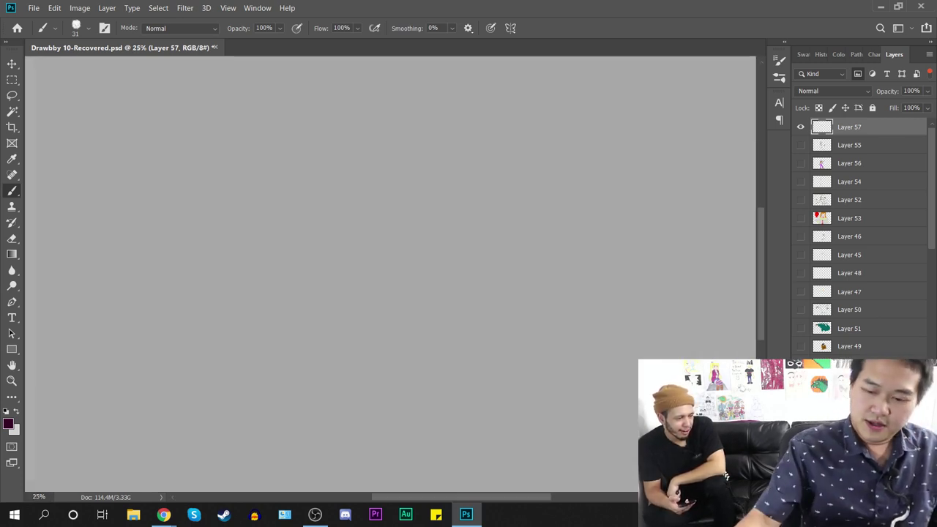
{"action": "key", "text": "ctrl+s"}
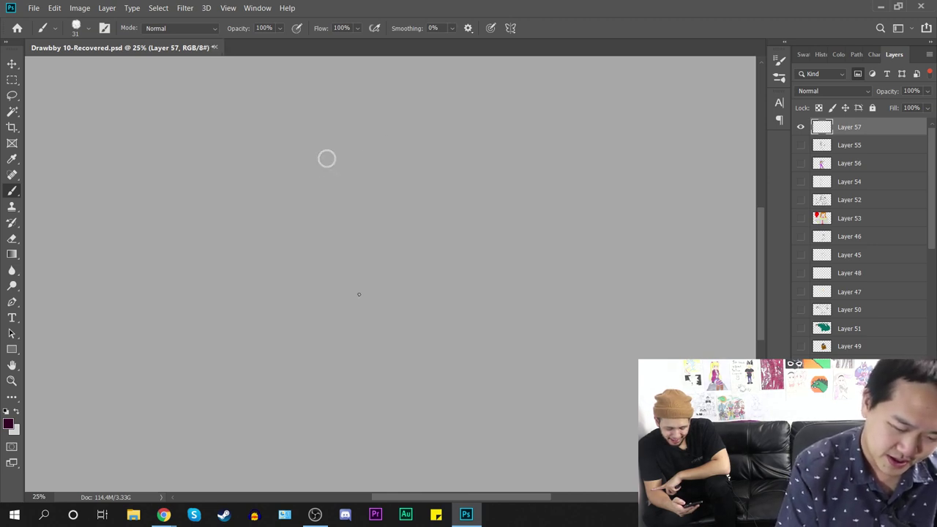
Step: Set the brush size to 10
{"action": "key", "text": "ctrl+plus"}
{"action": "right_click", "coordinate": [376, 161]}
{"action": "left_click", "coordinate": [507, 176]}
{"action": "type", "text": "10"}
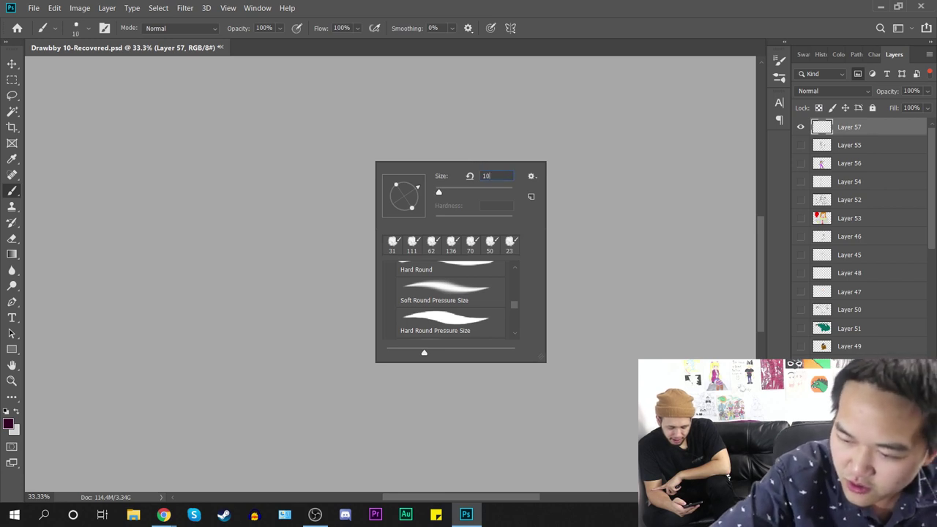
{"action": "key", "text": "Return"}
{"action": "left_click_drag", "start_coordinate": [328, 153], "coordinate": [314, 186]}
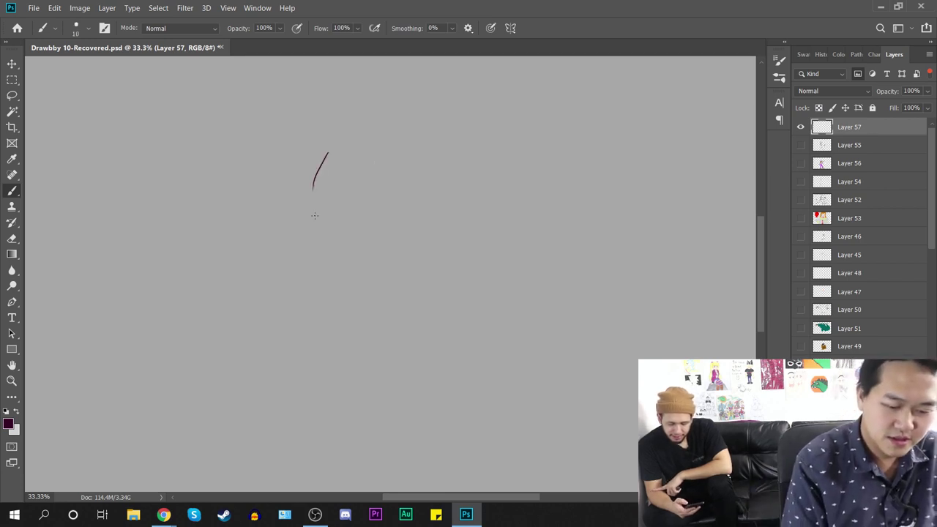
{"action": "key", "text": "ctrl+z"}
{"action": "key", "text": "ctrl+minus"}
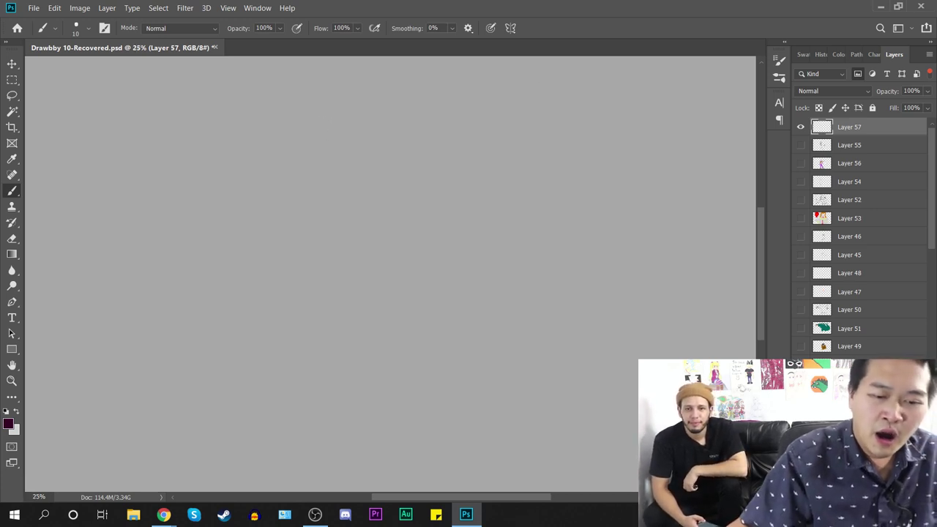
{"action": "key", "text": "super+d"}
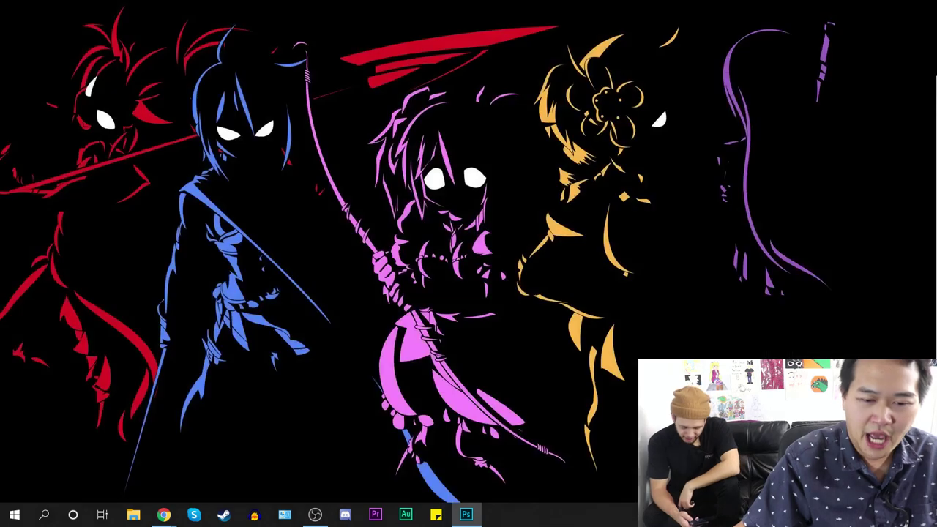
{"action": "key", "text": "super+d"}
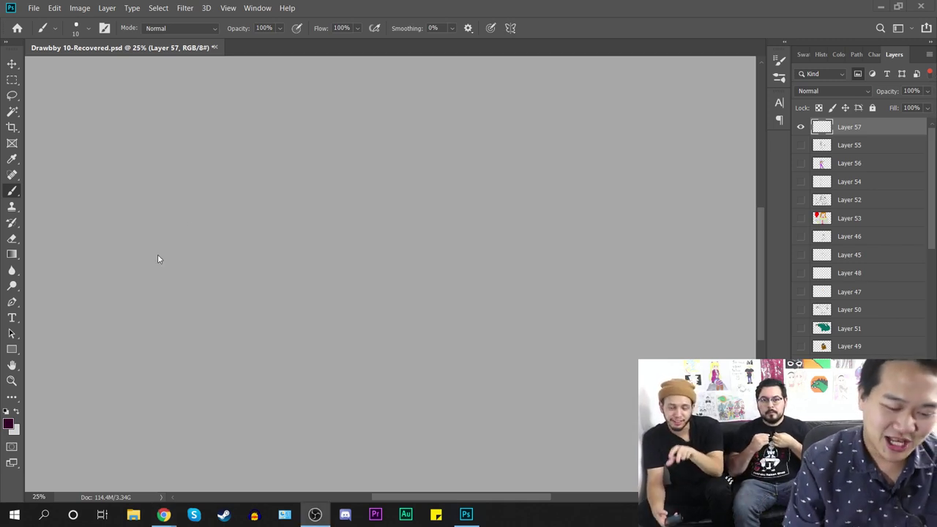
{"action": "mouse_move", "coordinate": [268, 222]}
{"action": "left_mouse_down"}
{"action": "mouse_move", "coordinate": [370, 159]}
{"action": "mouse_move", "coordinate": [418, 329]}
{"action": "left_mouse_up"}
{"action": "key", "text": "ctrl+z"}
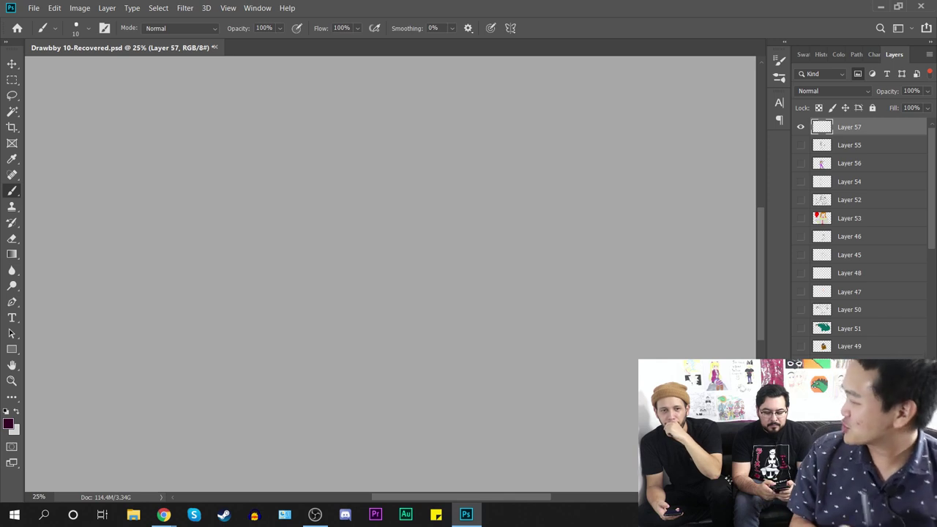
{"action": "left_click_drag", "start_coordinate": [373, 217], "coordinate": [481, 260]}
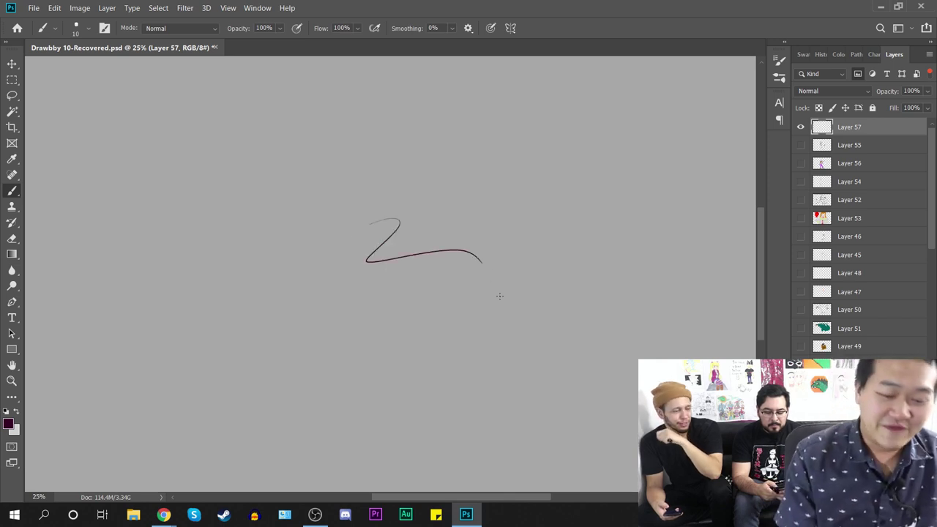
{"action": "key", "text": "ctrl+z"}
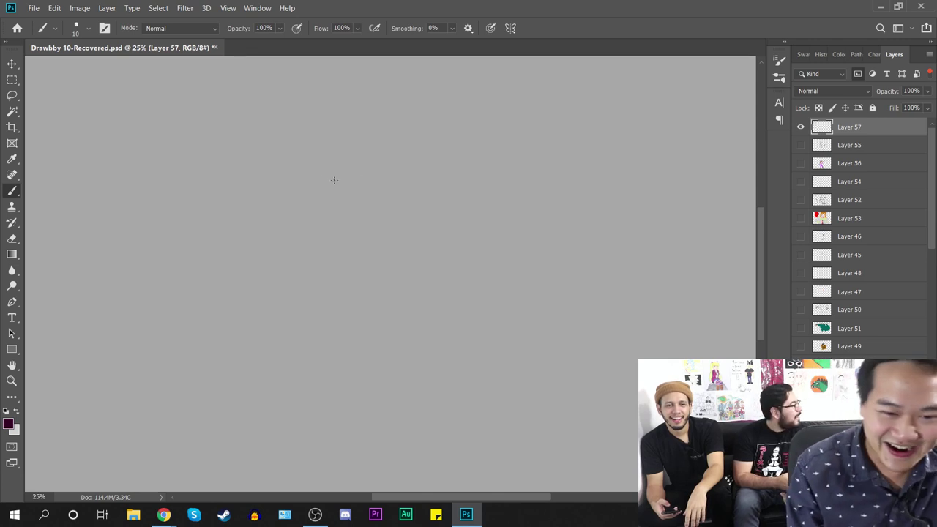
{"action": "left_click_drag", "start_coordinate": [343, 119], "coordinate": [335, 148]}
{"action": "key", "text": "ctrl+z"}
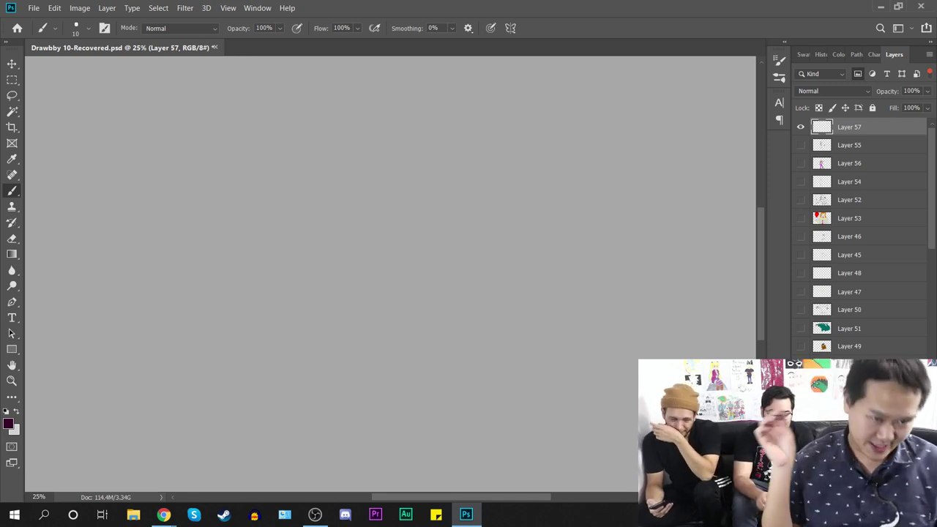
Step: Sketch the character's head with a brimmed domed hat and chin-length hair ending in jagged tips
{"action": "mouse_move", "coordinate": [337, 110]}
{"action": "left_mouse_down"}
{"action": "mouse_move", "coordinate": [313, 140]}
{"action": "mouse_move", "coordinate": [395, 132]}
{"action": "mouse_move", "coordinate": [404, 143]}
{"action": "mouse_move", "coordinate": [391, 129]}
{"action": "mouse_move", "coordinate": [392, 97]}
{"action": "left_mouse_up"}
{"action": "mouse_move", "coordinate": [393, 132]}
{"action": "left_mouse_down"}
{"action": "mouse_move", "coordinate": [407, 138]}
{"action": "mouse_move", "coordinate": [314, 145]}
{"action": "mouse_move", "coordinate": [324, 179]}
{"action": "left_mouse_up"}
{"action": "mouse_move", "coordinate": [328, 145]}
{"action": "left_mouse_down"}
{"action": "mouse_move", "coordinate": [320, 167]}
{"action": "mouse_move", "coordinate": [329, 186]}
{"action": "mouse_move", "coordinate": [382, 192]}
{"action": "mouse_move", "coordinate": [412, 179]}
{"action": "left_mouse_up"}
{"action": "mouse_move", "coordinate": [399, 147]}
{"action": "left_mouse_down"}
{"action": "mouse_move", "coordinate": [410, 178]}
{"action": "mouse_move", "coordinate": [398, 148]}
{"action": "mouse_move", "coordinate": [404, 181]}
{"action": "mouse_move", "coordinate": [348, 182]}
{"action": "left_mouse_up"}
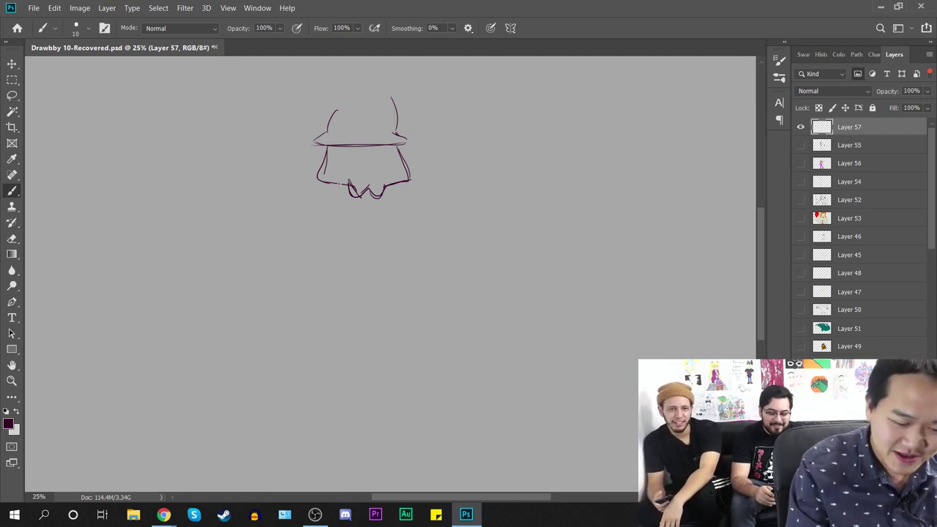
Step: Draw the neck lines below the hair and a long tilted curve crossing them for the shoulder line
{"action": "mouse_move", "coordinate": [347, 189]}
{"action": "left_mouse_down"}
{"action": "mouse_move", "coordinate": [333, 217]}
{"action": "mouse_move", "coordinate": [373, 224]}
{"action": "left_mouse_up"}
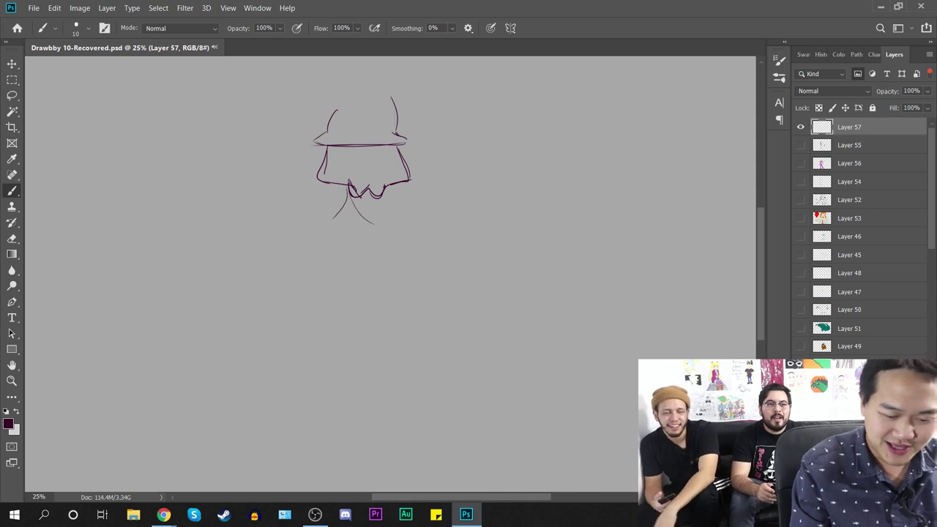
{"action": "left_click_drag", "start_coordinate": [383, 190], "coordinate": [403, 211]}
{"action": "mouse_move", "coordinate": [258, 244]}
{"action": "left_mouse_down"}
{"action": "mouse_move", "coordinate": [440, 191]}
{"action": "mouse_move", "coordinate": [456, 169]}
{"action": "mouse_move", "coordinate": [271, 234]}
{"action": "left_mouse_up"}
{"action": "key", "text": "ctrl+z"}
{"action": "key", "text": "ctrl+z"}
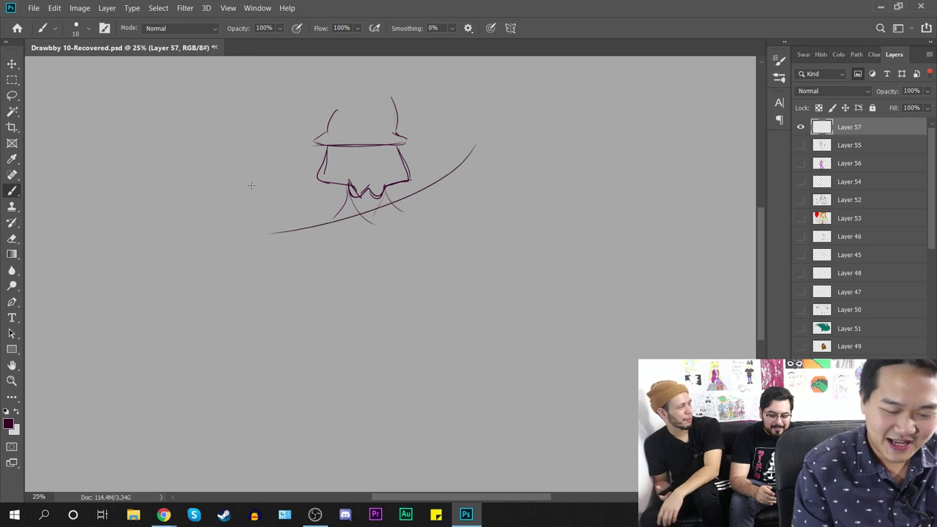
Step: Sketch S-shaped curves for the torso and back, with a rounded chest line narrowing into the waist
{"action": "key", "text": "ctrl+minus"}
{"action": "key", "text": "ctrl+minus"}
{"action": "key", "text": "ctrl+plus"}
{"action": "key", "text": "ctrl+plus"}
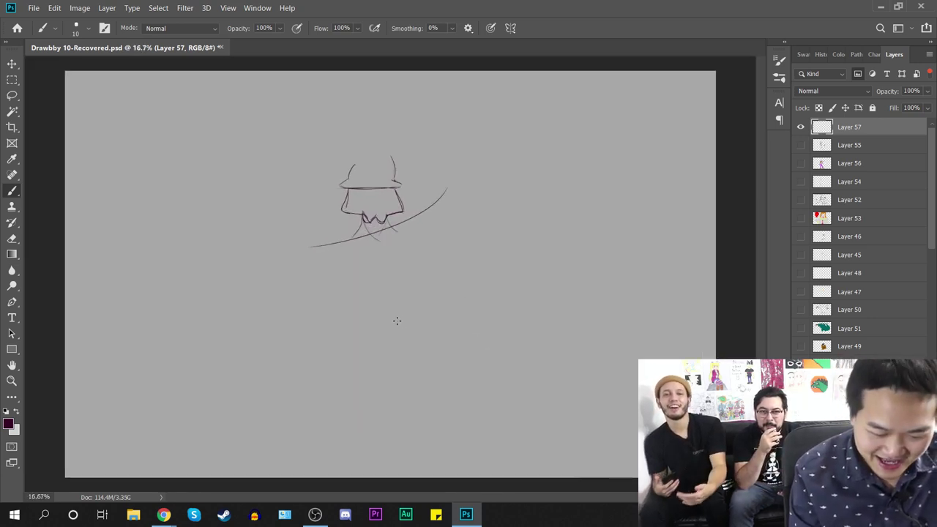
{"action": "left_click_drag", "start_coordinate": [358, 205], "coordinate": [369, 382]}
{"action": "left_click_drag", "start_coordinate": [416, 203], "coordinate": [490, 255]}
{"action": "key", "text": "ctrl+z"}
{"action": "mouse_move", "coordinate": [418, 195]}
{"action": "left_mouse_down"}
{"action": "mouse_move", "coordinate": [470, 253]}
{"action": "mouse_move", "coordinate": [392, 385]}
{"action": "left_mouse_up"}
{"action": "left_click_drag", "start_coordinate": [295, 241], "coordinate": [402, 304]}
{"action": "left_click_drag", "start_coordinate": [334, 293], "coordinate": [343, 360]}
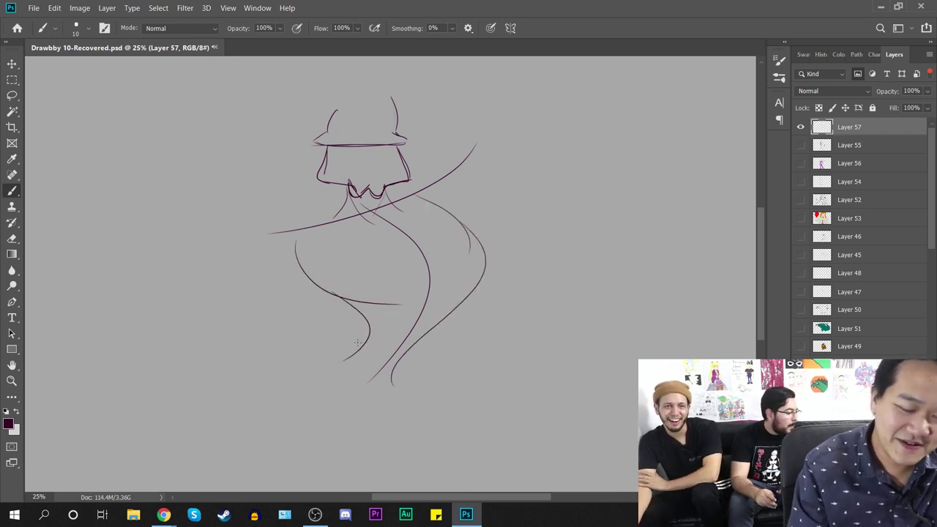
Step: Add inner contour curves along the torso and block in the pelvis below the waist
{"action": "left_click_drag", "start_coordinate": [469, 335], "coordinate": [511, 253]}
{"action": "left_click_drag", "start_coordinate": [469, 142], "coordinate": [423, 303]}
{"action": "mouse_move", "coordinate": [520, 220]}
{"action": "left_mouse_down"}
{"action": "mouse_move", "coordinate": [449, 288]}
{"action": "mouse_move", "coordinate": [484, 240]}
{"action": "left_mouse_up"}
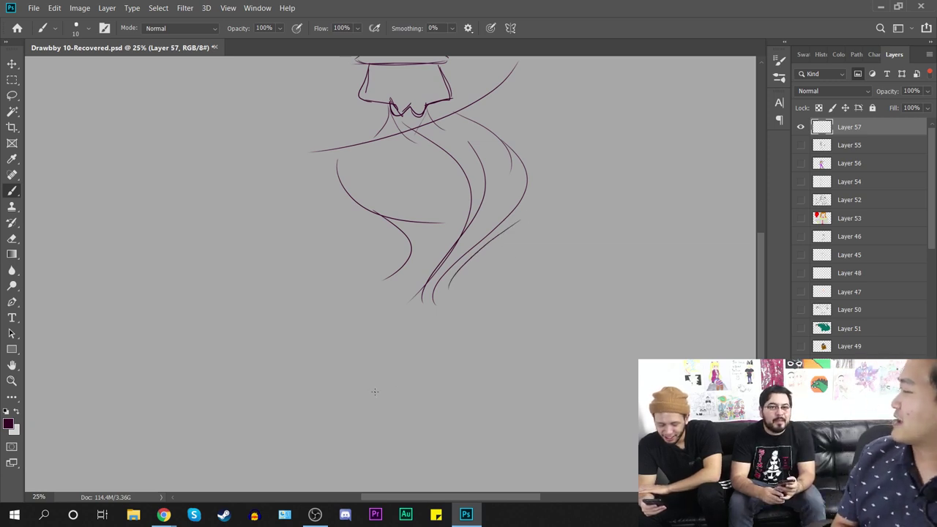
{"action": "mouse_move", "coordinate": [518, 218]}
{"action": "left_mouse_down"}
{"action": "mouse_move", "coordinate": [476, 267]}
{"action": "mouse_move", "coordinate": [470, 303]}
{"action": "left_mouse_up"}
{"action": "mouse_move", "coordinate": [380, 310]}
{"action": "left_mouse_down"}
{"action": "mouse_move", "coordinate": [439, 340]}
{"action": "mouse_move", "coordinate": [482, 325]}
{"action": "left_mouse_up"}
{"action": "left_click_drag", "start_coordinate": [403, 294], "coordinate": [439, 334]}
{"action": "left_click_drag", "start_coordinate": [470, 291], "coordinate": [438, 334]}
Step: Sketch both legs from the pelvis, one stretched out diagonally and the other nearly straight down
{"action": "left_click_drag", "start_coordinate": [452, 323], "coordinate": [202, 492]}
{"action": "key", "text": "ctrl+minus"}
{"action": "left_click_drag", "start_coordinate": [389, 309], "coordinate": [229, 477]}
{"action": "key", "text": "ctrl+plus"}
{"action": "left_click_drag", "start_coordinate": [494, 369], "coordinate": [514, 261]}
{"action": "left_click_drag", "start_coordinate": [421, 205], "coordinate": [386, 416]}
{"action": "left_click_drag", "start_coordinate": [376, 271], "coordinate": [386, 428]}
{"action": "mouse_move", "coordinate": [430, 236]}
{"action": "left_mouse_down"}
{"action": "mouse_move", "coordinate": [403, 384]}
{"action": "mouse_move", "coordinate": [389, 406]}
{"action": "left_mouse_up"}
{"action": "mouse_move", "coordinate": [408, 194]}
{"action": "left_mouse_down"}
{"action": "mouse_move", "coordinate": [425, 260]}
{"action": "mouse_move", "coordinate": [395, 398]}
{"action": "left_mouse_up"}
{"action": "mouse_move", "coordinate": [374, 270]}
{"action": "left_mouse_down"}
{"action": "mouse_move", "coordinate": [385, 296]}
{"action": "mouse_move", "coordinate": [389, 418]}
{"action": "mouse_move", "coordinate": [377, 270]}
{"action": "left_mouse_up"}
{"action": "key", "text": "space"}
{"action": "mouse_move", "coordinate": [541, 253]}
{"action": "left_mouse_down"}
{"action": "mouse_move", "coordinate": [615, 395]}
{"action": "mouse_move", "coordinate": [610, 411]}
{"action": "left_mouse_up"}
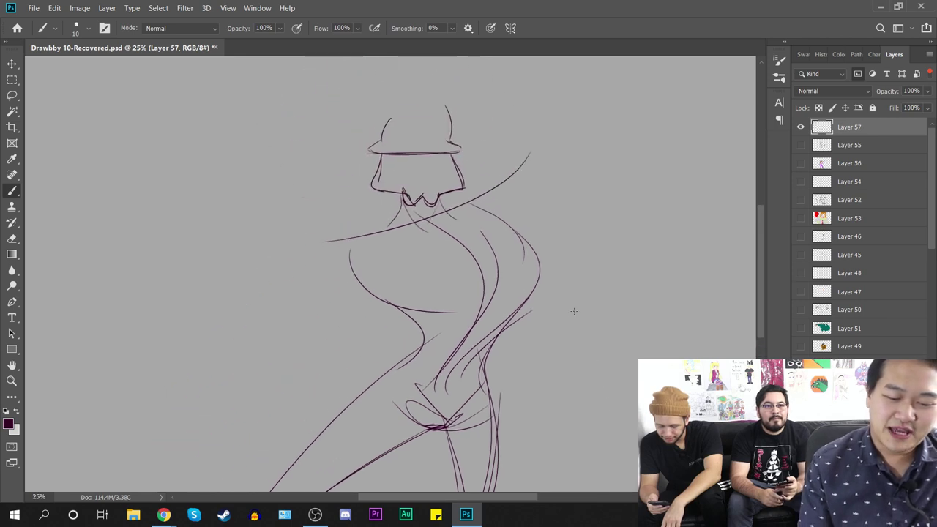
Step: Draw the curved chest line, a short sleeve and the upper arm reaching outward from the shoulder
{"action": "mouse_move", "coordinate": [408, 223]}
{"action": "left_mouse_down"}
{"action": "mouse_move", "coordinate": [343, 234]}
{"action": "mouse_move", "coordinate": [388, 283]}
{"action": "mouse_move", "coordinate": [533, 259]}
{"action": "left_mouse_up"}
{"action": "mouse_move", "coordinate": [518, 259]}
{"action": "left_mouse_down"}
{"action": "mouse_move", "coordinate": [411, 275]}
{"action": "mouse_move", "coordinate": [336, 262]}
{"action": "left_mouse_up"}
{"action": "left_click_drag", "start_coordinate": [408, 219], "coordinate": [311, 238]}
{"action": "left_click_drag", "start_coordinate": [319, 243], "coordinate": [306, 270]}
{"action": "left_click_drag", "start_coordinate": [344, 233], "coordinate": [303, 274]}
{"action": "left_click_drag", "start_coordinate": [361, 258], "coordinate": [222, 298]}
{"action": "left_click_drag", "start_coordinate": [360, 279], "coordinate": [256, 308]}
{"action": "left_click_drag", "start_coordinate": [336, 295], "coordinate": [233, 308]}
{"action": "scroll", "coordinate": [393, 272], "scroll_direction": "down", "scroll_amount": 2}
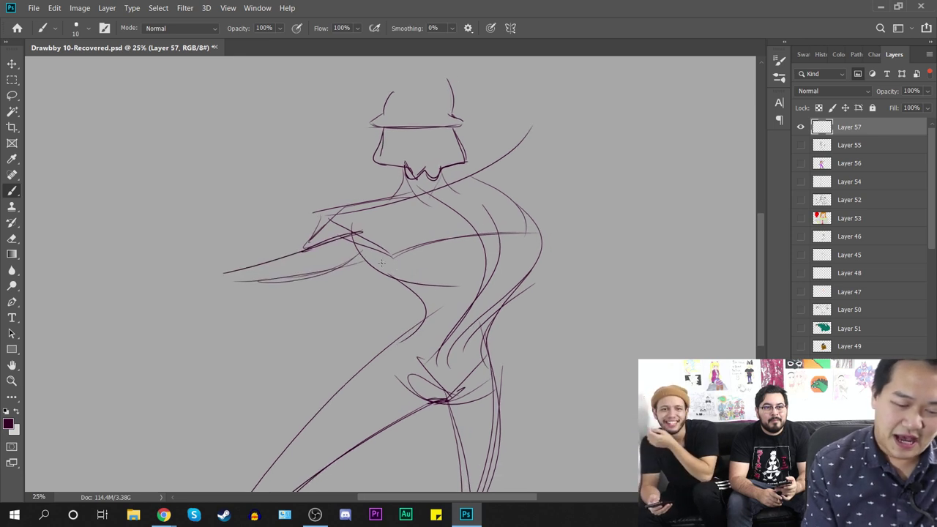
Step: Sketch the forearm folding back from the elbow to the waist with several overlapping curves
{"action": "mouse_move", "coordinate": [297, 278]}
{"action": "left_mouse_down"}
{"action": "mouse_move", "coordinate": [203, 283]}
{"action": "mouse_move", "coordinate": [399, 356]}
{"action": "left_mouse_up"}
{"action": "left_click_drag", "start_coordinate": [208, 287], "coordinate": [380, 336]}
{"action": "left_click_drag", "start_coordinate": [272, 267], "coordinate": [350, 331]}
{"action": "mouse_move", "coordinate": [281, 291]}
{"action": "left_mouse_down"}
{"action": "mouse_move", "coordinate": [368, 333]}
{"action": "mouse_move", "coordinate": [408, 320]}
{"action": "mouse_move", "coordinate": [357, 349]}
{"action": "mouse_move", "coordinate": [413, 329]}
{"action": "left_mouse_up"}
{"action": "mouse_move", "coordinate": [371, 353]}
{"action": "left_mouse_down"}
{"action": "mouse_move", "coordinate": [335, 351]}
{"action": "mouse_move", "coordinate": [202, 289]}
{"action": "mouse_move", "coordinate": [432, 343]}
{"action": "mouse_move", "coordinate": [409, 327]}
{"action": "mouse_move", "coordinate": [375, 332]}
{"action": "mouse_move", "coordinate": [444, 319]}
{"action": "left_mouse_up"}
{"action": "left_click_drag", "start_coordinate": [433, 325], "coordinate": [408, 334]}
{"action": "left_click_drag", "start_coordinate": [472, 320], "coordinate": [326, 371]}
Step: Sketch the opposite arm extending from the shoulder and bending at the elbow back toward the hat
{"action": "mouse_move", "coordinate": [315, 236]}
{"action": "left_mouse_down"}
{"action": "mouse_move", "coordinate": [393, 212]}
{"action": "mouse_move", "coordinate": [424, 211]}
{"action": "left_mouse_up"}
{"action": "left_click_drag", "start_coordinate": [374, 222], "coordinate": [554, 192]}
{"action": "left_click_drag", "start_coordinate": [385, 253], "coordinate": [510, 217]}
{"action": "left_click_drag", "start_coordinate": [587, 206], "coordinate": [700, 304]}
{"action": "mouse_move", "coordinate": [492, 217]}
{"action": "left_mouse_down"}
{"action": "mouse_move", "coordinate": [650, 292]}
{"action": "mouse_move", "coordinate": [599, 315]}
{"action": "left_mouse_up"}
{"action": "left_click_drag", "start_coordinate": [505, 232], "coordinate": [600, 306]}
{"action": "left_click_drag", "start_coordinate": [544, 246], "coordinate": [484, 250]}
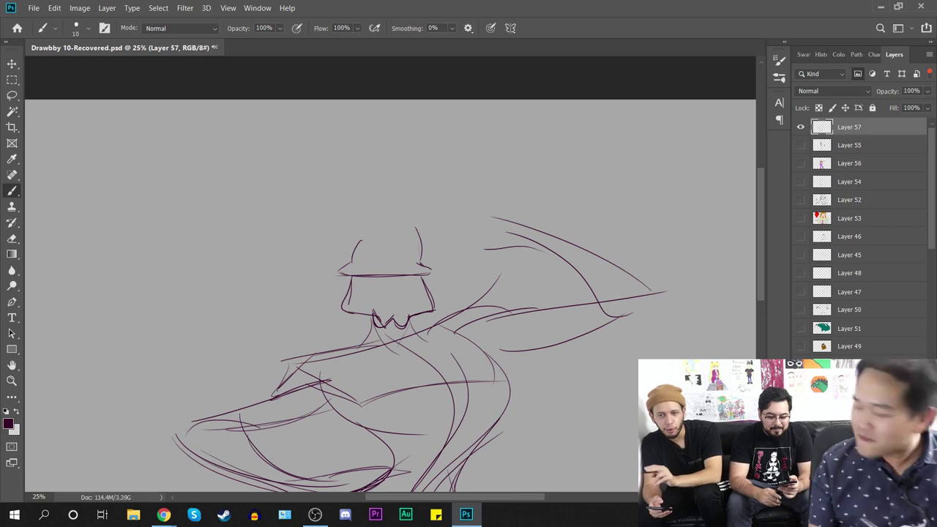
Step: Draw the raised arm's hand with long fingers reaching toward the hat, and add the wrist cuff
{"action": "mouse_move", "coordinate": [527, 234]}
{"action": "left_mouse_down"}
{"action": "mouse_move", "coordinate": [485, 219]}
{"action": "mouse_move", "coordinate": [505, 229]}
{"action": "mouse_move", "coordinate": [481, 233]}
{"action": "mouse_move", "coordinate": [486, 245]}
{"action": "left_mouse_up"}
{"action": "mouse_move", "coordinate": [431, 186]}
{"action": "left_mouse_down"}
{"action": "mouse_move", "coordinate": [478, 227]}
{"action": "mouse_move", "coordinate": [449, 215]}
{"action": "mouse_move", "coordinate": [513, 240]}
{"action": "mouse_move", "coordinate": [435, 224]}
{"action": "mouse_move", "coordinate": [505, 243]}
{"action": "left_mouse_up"}
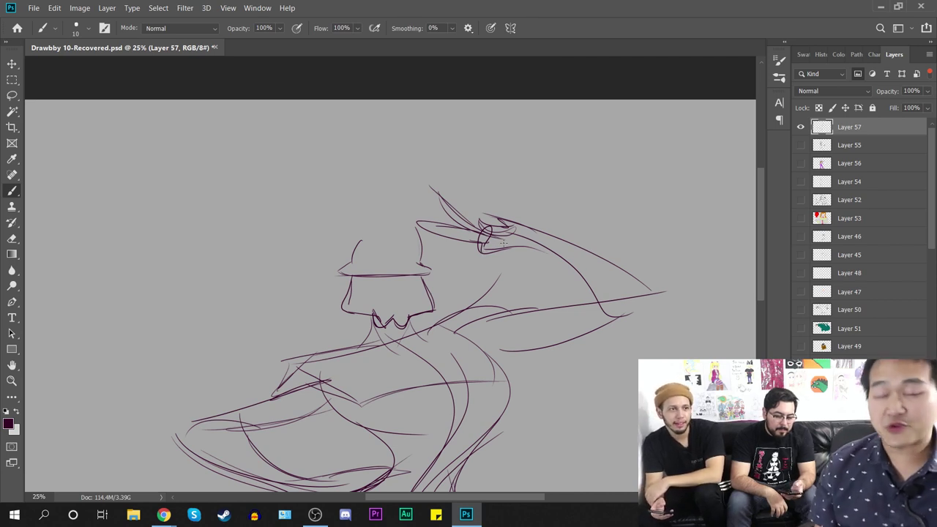
{"action": "mouse_move", "coordinate": [448, 222]}
{"action": "left_mouse_down"}
{"action": "mouse_move", "coordinate": [492, 244]}
{"action": "mouse_move", "coordinate": [482, 230]}
{"action": "left_mouse_up"}
{"action": "mouse_move", "coordinate": [494, 233]}
{"action": "left_mouse_down"}
{"action": "mouse_move", "coordinate": [507, 226]}
{"action": "mouse_move", "coordinate": [489, 224]}
{"action": "mouse_move", "coordinate": [537, 234]}
{"action": "mouse_move", "coordinate": [503, 248]}
{"action": "mouse_move", "coordinate": [527, 243]}
{"action": "mouse_move", "coordinate": [551, 257]}
{"action": "mouse_move", "coordinate": [481, 253]}
{"action": "left_mouse_up"}
Step: Reinforce the raised arm's contours and add a rounded sleeve with small folds at the armpit
{"action": "mouse_move", "coordinate": [475, 257]}
{"action": "left_mouse_down"}
{"action": "mouse_move", "coordinate": [493, 230]}
{"action": "mouse_move", "coordinate": [514, 233]}
{"action": "mouse_move", "coordinate": [631, 301]}
{"action": "left_mouse_up"}
{"action": "mouse_move", "coordinate": [611, 265]}
{"action": "left_mouse_down"}
{"action": "mouse_move", "coordinate": [657, 306]}
{"action": "mouse_move", "coordinate": [504, 348]}
{"action": "left_mouse_up"}
{"action": "left_click_drag", "start_coordinate": [570, 341], "coordinate": [482, 350]}
{"action": "left_click_drag", "start_coordinate": [606, 303], "coordinate": [440, 326]}
{"action": "left_click_drag", "start_coordinate": [504, 315], "coordinate": [464, 338]}
{"action": "mouse_move", "coordinate": [468, 338]}
{"action": "left_mouse_down"}
{"action": "mouse_move", "coordinate": [576, 338]}
{"action": "mouse_move", "coordinate": [518, 350]}
{"action": "left_mouse_up"}
{"action": "mouse_move", "coordinate": [511, 353]}
{"action": "left_mouse_down"}
{"action": "mouse_move", "coordinate": [500, 357]}
{"action": "mouse_move", "coordinate": [510, 352]}
{"action": "left_mouse_up"}
{"action": "left_click_drag", "start_coordinate": [488, 344], "coordinate": [482, 367]}
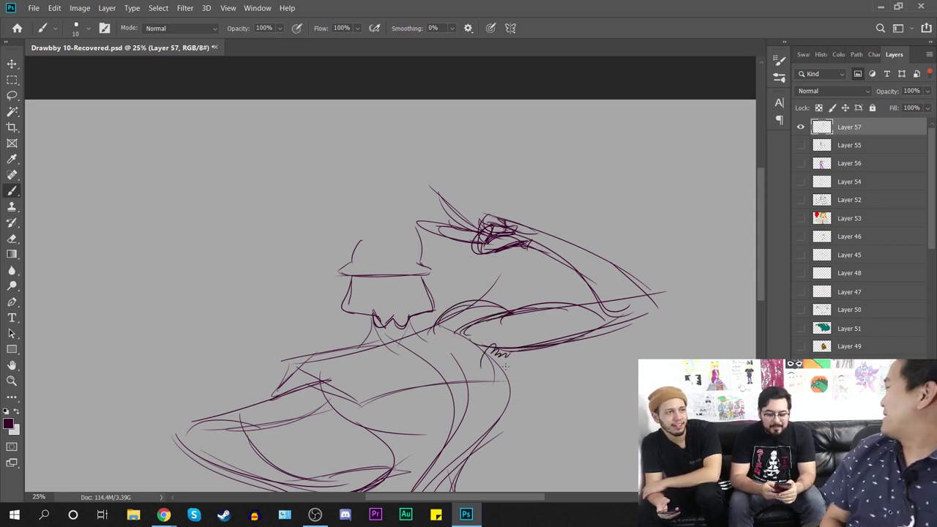
{"action": "left_click_drag", "start_coordinate": [489, 320], "coordinate": [470, 348]}
Step: Retrace the side contour of the torso below the raised arm and add a looped waistband
{"action": "key", "text": "ctrl+plus"}
{"action": "left_click_drag", "start_coordinate": [569, 422], "coordinate": [535, 245]}
{"action": "left_click_drag", "start_coordinate": [440, 173], "coordinate": [500, 238]}
{"action": "left_click_drag", "start_coordinate": [452, 185], "coordinate": [513, 274]}
{"action": "mouse_move", "coordinate": [504, 236]}
{"action": "left_mouse_down"}
{"action": "mouse_move", "coordinate": [484, 311]}
{"action": "mouse_move", "coordinate": [425, 421]}
{"action": "left_mouse_up"}
{"action": "key", "text": "ctrl+minus"}
{"action": "mouse_move", "coordinate": [347, 307]}
{"action": "left_mouse_down"}
{"action": "mouse_move", "coordinate": [351, 338]}
{"action": "mouse_move", "coordinate": [322, 369]}
{"action": "left_mouse_up"}
{"action": "left_click_drag", "start_coordinate": [486, 327], "coordinate": [544, 258]}
{"action": "left_click_drag", "start_coordinate": [420, 284], "coordinate": [492, 305]}
{"action": "key", "text": "ctrl+minus"}
{"action": "key", "text": "ctrl+plus"}
{"action": "key", "text": "ctrl+plus"}
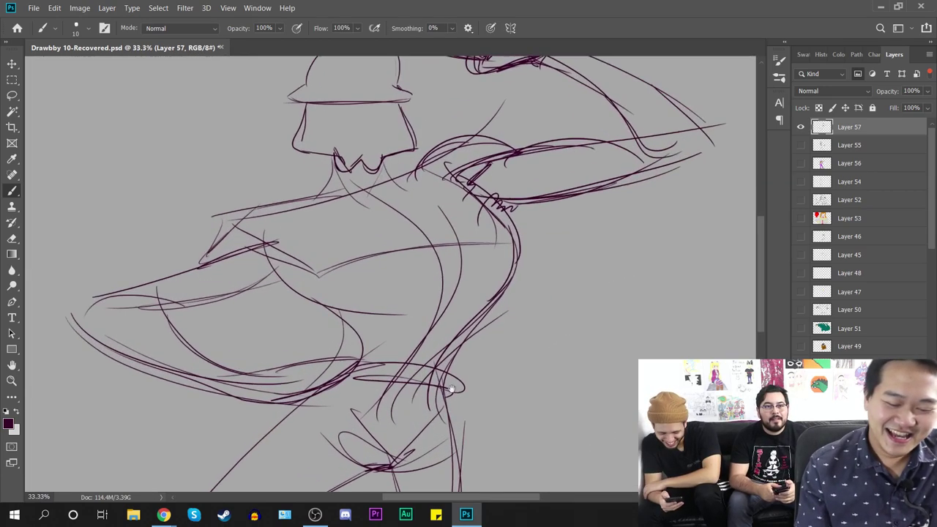
Step: Draw a flared skirt from the waistband with a wavy ruffled hem and fold lines
{"action": "left_click_drag", "start_coordinate": [451, 387], "coordinate": [599, 234]}
{"action": "left_click_drag", "start_coordinate": [499, 217], "coordinate": [320, 239]}
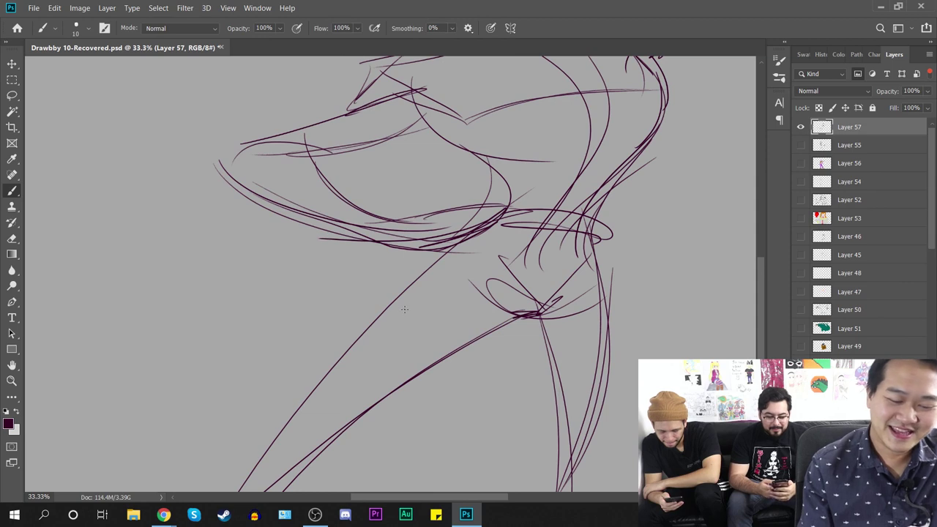
{"action": "key", "text": "ctrl+z"}
{"action": "left_click_drag", "start_coordinate": [462, 240], "coordinate": [309, 266]}
{"action": "mouse_move", "coordinate": [359, 316]}
{"action": "left_mouse_down"}
{"action": "mouse_move", "coordinate": [365, 302]}
{"action": "mouse_move", "coordinate": [454, 282]}
{"action": "mouse_move", "coordinate": [539, 308]}
{"action": "mouse_move", "coordinate": [579, 343]}
{"action": "mouse_move", "coordinate": [728, 280]}
{"action": "mouse_move", "coordinate": [692, 350]}
{"action": "mouse_move", "coordinate": [607, 373]}
{"action": "left_mouse_up"}
{"action": "left_click_drag", "start_coordinate": [710, 225], "coordinate": [586, 235]}
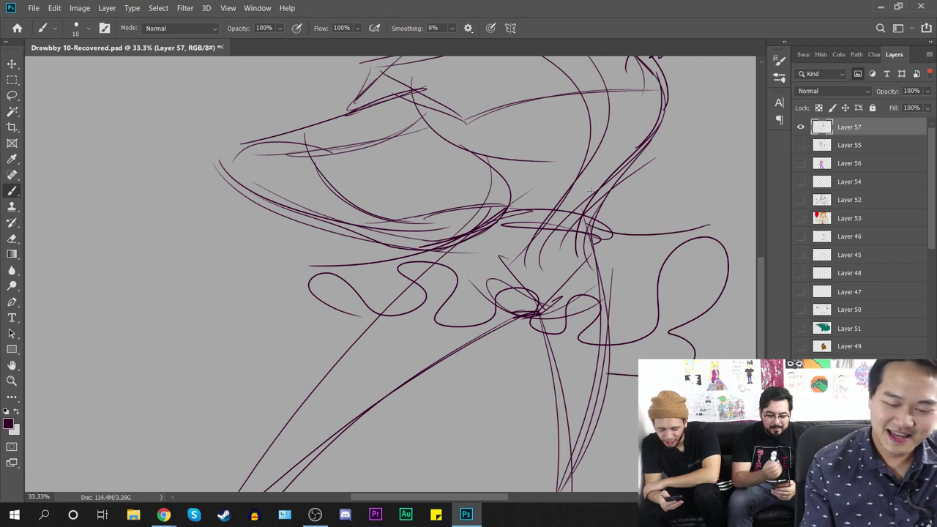
{"action": "left_click_drag", "start_coordinate": [655, 343], "coordinate": [564, 315]}
{"action": "left_click_drag", "start_coordinate": [517, 284], "coordinate": [492, 206]}
Step: Hatch the inner sides of the smaller skirt folds along the wavy hem
{"action": "left_click_drag", "start_coordinate": [473, 273], "coordinate": [470, 217]}
{"action": "mouse_move", "coordinate": [396, 261]}
{"action": "left_mouse_down"}
{"action": "mouse_move", "coordinate": [439, 193]}
{"action": "mouse_move", "coordinate": [324, 282]}
{"action": "mouse_move", "coordinate": [262, 289]}
{"action": "left_mouse_up"}
{"action": "mouse_move", "coordinate": [242, 248]}
{"action": "left_mouse_down"}
{"action": "mouse_move", "coordinate": [218, 258]}
{"action": "mouse_move", "coordinate": [245, 286]}
{"action": "left_mouse_up"}
{"action": "left_click_drag", "start_coordinate": [337, 234], "coordinate": [306, 249]}
{"action": "left_click_drag", "start_coordinate": [327, 238], "coordinate": [317, 248]}
{"action": "left_click_drag", "start_coordinate": [346, 240], "coordinate": [327, 257]}
{"action": "left_click_drag", "start_coordinate": [365, 244], "coordinate": [336, 259]}
{"action": "left_click_drag", "start_coordinate": [350, 251], "coordinate": [324, 271]}
{"action": "left_click_drag", "start_coordinate": [460, 342], "coordinate": [428, 329]}
{"action": "left_click_drag", "start_coordinate": [390, 238], "coordinate": [410, 286]}
{"action": "left_click_drag", "start_coordinate": [404, 252], "coordinate": [400, 271]}
{"action": "mouse_move", "coordinate": [413, 250]}
{"action": "left_mouse_down"}
{"action": "mouse_move", "coordinate": [404, 263]}
{"action": "mouse_move", "coordinate": [451, 296]}
{"action": "left_mouse_up"}
{"action": "mouse_move", "coordinate": [462, 255]}
{"action": "left_mouse_down"}
{"action": "mouse_move", "coordinate": [457, 288]}
{"action": "mouse_move", "coordinate": [466, 285]}
{"action": "left_mouse_up"}
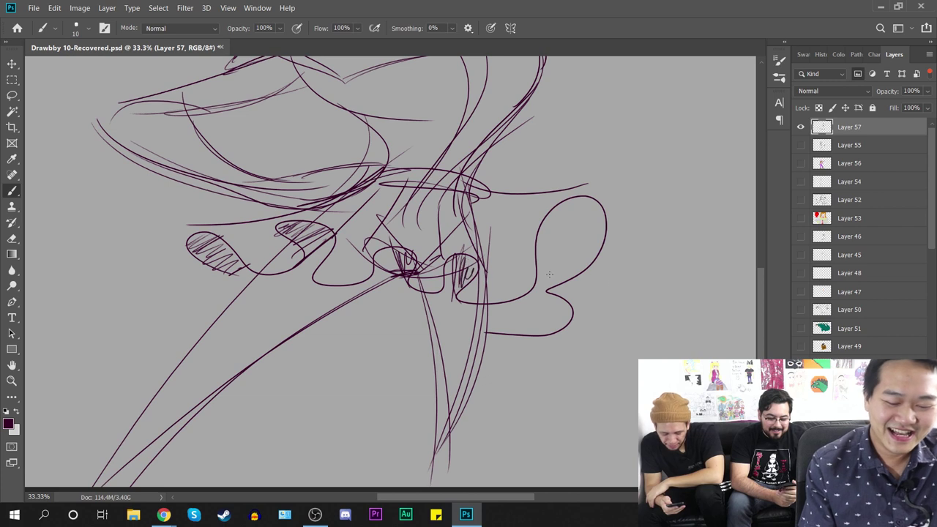
Step: Hatch the large flared skirt fold beyond the straight leg and reinforce the skirt's upper edge and hem end
{"action": "mouse_move", "coordinate": [550, 296]}
{"action": "left_mouse_down"}
{"action": "mouse_move", "coordinate": [546, 218]}
{"action": "mouse_move", "coordinate": [586, 196]}
{"action": "left_mouse_up"}
{"action": "left_click_drag", "start_coordinate": [546, 220], "coordinate": [594, 194]}
{"action": "mouse_move", "coordinate": [545, 230]}
{"action": "left_mouse_down"}
{"action": "mouse_move", "coordinate": [605, 204]}
{"action": "mouse_move", "coordinate": [551, 238]}
{"action": "mouse_move", "coordinate": [601, 258]}
{"action": "mouse_move", "coordinate": [547, 285]}
{"action": "mouse_move", "coordinate": [557, 299]}
{"action": "mouse_move", "coordinate": [615, 315]}
{"action": "left_mouse_up"}
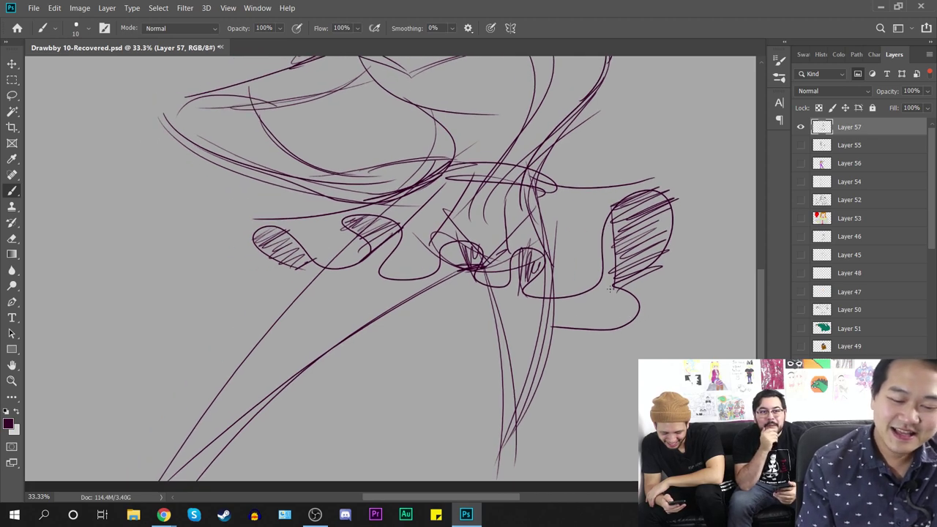
{"action": "mouse_move", "coordinate": [594, 276]}
{"action": "left_mouse_down"}
{"action": "mouse_move", "coordinate": [550, 355]}
{"action": "mouse_move", "coordinate": [552, 348]}
{"action": "left_mouse_up"}
{"action": "left_click_drag", "start_coordinate": [632, 266], "coordinate": [547, 253]}
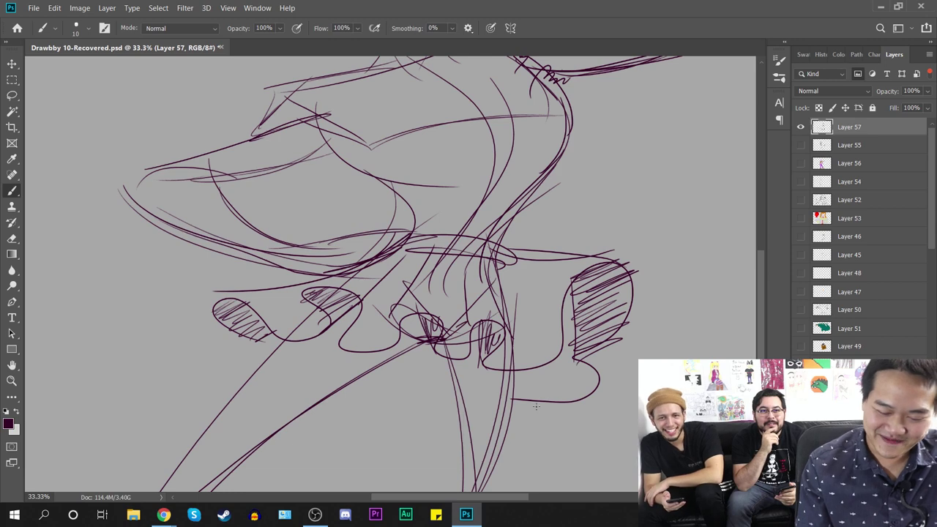
{"action": "left_click_drag", "start_coordinate": [510, 401], "coordinate": [588, 375]}
{"action": "mouse_move", "coordinate": [533, 400]}
{"action": "left_mouse_down"}
{"action": "mouse_move", "coordinate": [593, 370]}
{"action": "mouse_move", "coordinate": [599, 378]}
{"action": "left_mouse_up"}
{"action": "key", "text": "ctrl+minus"}
{"action": "key", "text": "ctrl+plus"}
Step: Add a curved shoulder seam and redraw the two straight lines descending from the collar across the chest
{"action": "left_click_drag", "start_coordinate": [534, 272], "coordinate": [574, 422]}
{"action": "left_click_drag", "start_coordinate": [368, 285], "coordinate": [399, 204]}
{"action": "mouse_move", "coordinate": [626, 265]}
{"action": "left_mouse_down"}
{"action": "mouse_move", "coordinate": [605, 236]}
{"action": "mouse_move", "coordinate": [486, 176]}
{"action": "left_mouse_up"}
{"action": "left_click_drag", "start_coordinate": [583, 267], "coordinate": [556, 237]}
{"action": "mouse_move", "coordinate": [388, 183]}
{"action": "left_mouse_down"}
{"action": "mouse_move", "coordinate": [476, 163]}
{"action": "mouse_move", "coordinate": [533, 265]}
{"action": "left_mouse_up"}
{"action": "left_click_drag", "start_coordinate": [474, 154], "coordinate": [513, 265]}
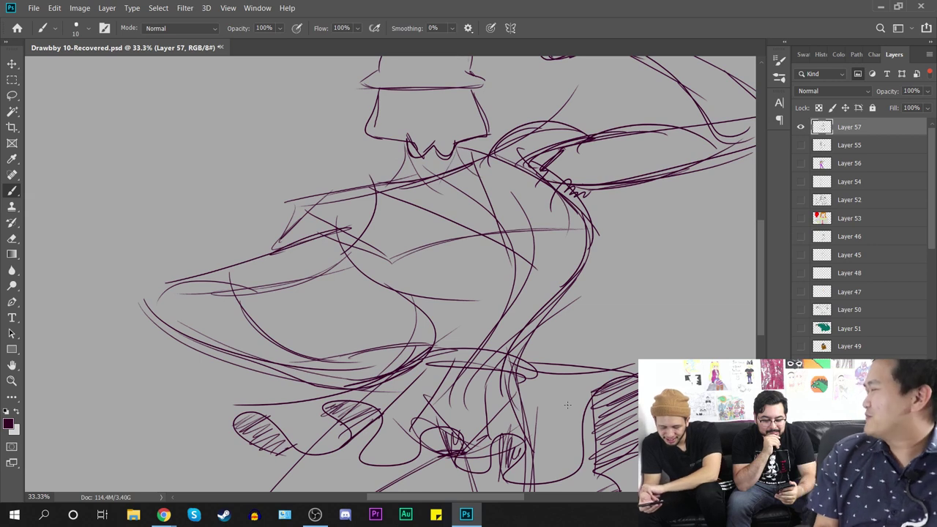
{"action": "key", "text": "ctrl+z"}
{"action": "key", "text": "ctrl+z"}
{"action": "left_click_drag", "start_coordinate": [377, 185], "coordinate": [533, 253]}
{"action": "left_click_drag", "start_coordinate": [480, 151], "coordinate": [522, 265]}
Step: Try zigzag collar trim with a knot below the neck, then undo the most recent strokes
{"action": "left_click_drag", "start_coordinate": [412, 203], "coordinate": [451, 167]}
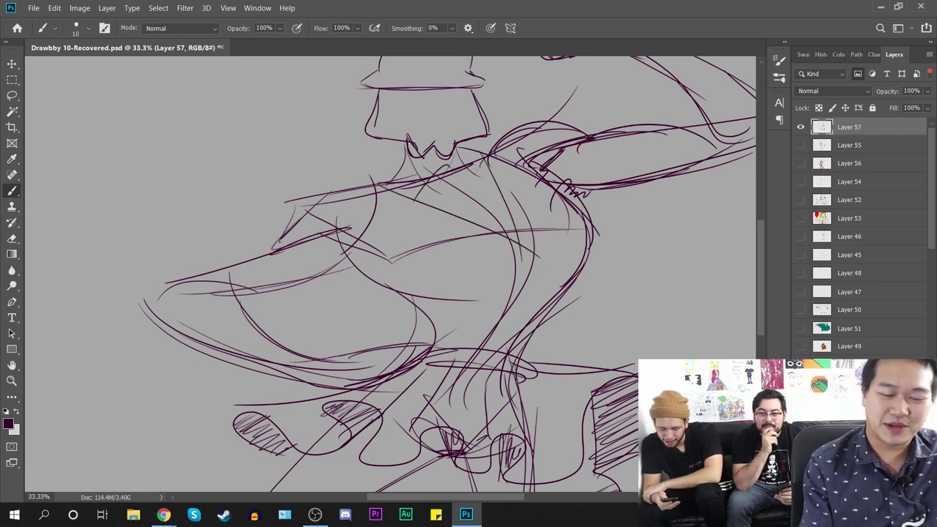
{"action": "key", "text": "ctrl+z"}
{"action": "mouse_move", "coordinate": [415, 204]}
{"action": "left_mouse_down"}
{"action": "mouse_move", "coordinate": [447, 185]}
{"action": "mouse_move", "coordinate": [451, 167]}
{"action": "mouse_move", "coordinate": [490, 178]}
{"action": "mouse_move", "coordinate": [486, 151]}
{"action": "mouse_move", "coordinate": [443, 170]}
{"action": "mouse_move", "coordinate": [384, 174]}
{"action": "mouse_move", "coordinate": [467, 197]}
{"action": "mouse_move", "coordinate": [480, 183]}
{"action": "mouse_move", "coordinate": [462, 218]}
{"action": "mouse_move", "coordinate": [508, 222]}
{"action": "left_mouse_up"}
{"action": "left_click_drag", "start_coordinate": [495, 166], "coordinate": [518, 280]}
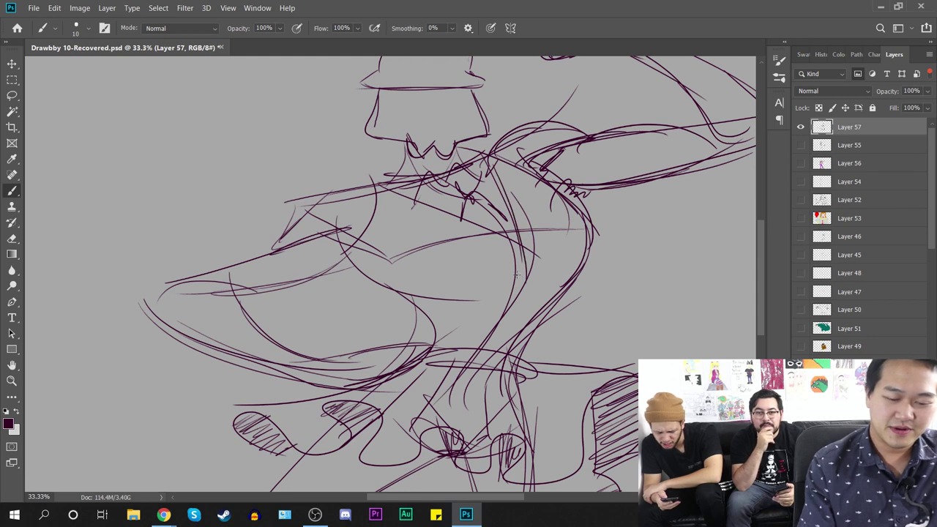
{"action": "key", "text": "ctrl+z"}
{"action": "key", "text": "ctrl+z"}
{"action": "key", "text": "ctrl+z"}
{"action": "key", "text": "ctrl+z"}
{"action": "key", "text": "ctrl+z"}
Step: Draw the collar edges below the neck, shade the shoulder trim and add an angular band across the chest
{"action": "left_click_drag", "start_coordinate": [379, 198], "coordinate": [438, 214]}
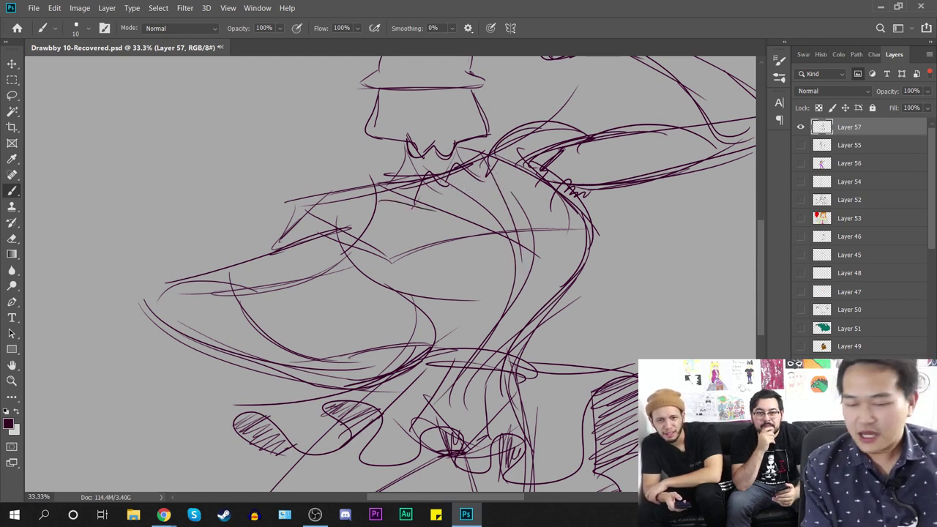
{"action": "mouse_move", "coordinate": [388, 196]}
{"action": "left_mouse_down"}
{"action": "mouse_move", "coordinate": [474, 197]}
{"action": "mouse_move", "coordinate": [515, 255]}
{"action": "left_mouse_up"}
{"action": "mouse_move", "coordinate": [492, 164]}
{"action": "left_mouse_down"}
{"action": "mouse_move", "coordinate": [479, 208]}
{"action": "mouse_move", "coordinate": [481, 200]}
{"action": "mouse_move", "coordinate": [512, 265]}
{"action": "left_mouse_up"}
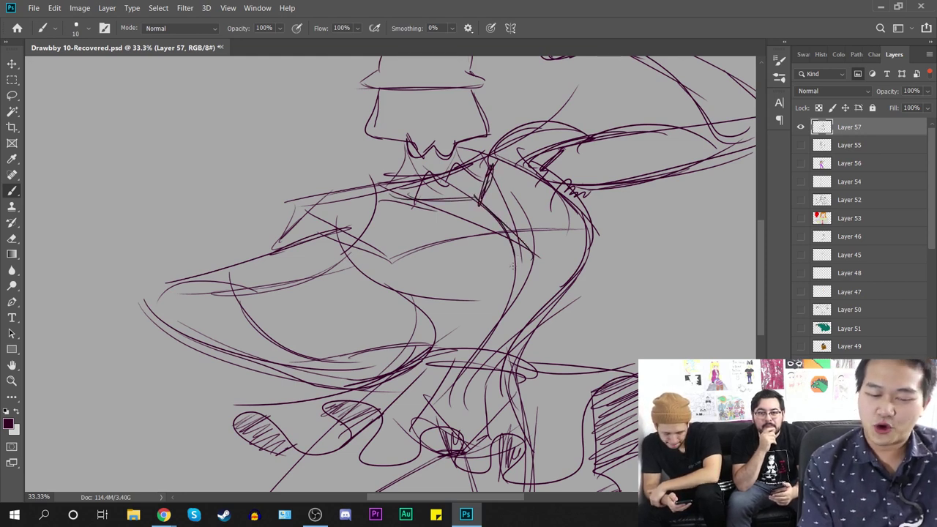
{"action": "left_click_drag", "start_coordinate": [397, 171], "coordinate": [375, 196]}
{"action": "mouse_move", "coordinate": [397, 177]}
{"action": "left_mouse_down"}
{"action": "mouse_move", "coordinate": [367, 207]}
{"action": "mouse_move", "coordinate": [377, 189]}
{"action": "left_mouse_up"}
{"action": "mouse_move", "coordinate": [375, 192]}
{"action": "left_mouse_down"}
{"action": "mouse_move", "coordinate": [362, 214]}
{"action": "mouse_move", "coordinate": [404, 209]}
{"action": "mouse_move", "coordinate": [487, 241]}
{"action": "mouse_move", "coordinate": [554, 231]}
{"action": "left_mouse_up"}
{"action": "mouse_move", "coordinate": [478, 163]}
{"action": "left_mouse_down"}
{"action": "mouse_move", "coordinate": [532, 147]}
{"action": "mouse_move", "coordinate": [502, 185]}
{"action": "mouse_move", "coordinate": [510, 214]}
{"action": "left_mouse_up"}
Step: Sketch crossing strokes around the waist and darken the area where the bent arm meets the waistband
{"action": "mouse_move", "coordinate": [531, 189]}
{"action": "left_mouse_down"}
{"action": "mouse_move", "coordinate": [508, 231]}
{"action": "mouse_move", "coordinate": [581, 162]}
{"action": "mouse_move", "coordinate": [565, 294]}
{"action": "mouse_move", "coordinate": [514, 313]}
{"action": "left_mouse_up"}
{"action": "left_click_drag", "start_coordinate": [496, 273], "coordinate": [548, 325]}
{"action": "mouse_move", "coordinate": [570, 294]}
{"action": "left_mouse_down"}
{"action": "mouse_move", "coordinate": [609, 317]}
{"action": "mouse_move", "coordinate": [580, 312]}
{"action": "left_mouse_up"}
{"action": "left_click_drag", "start_coordinate": [675, 154], "coordinate": [605, 313]}
{"action": "mouse_move", "coordinate": [587, 305]}
{"action": "left_mouse_down"}
{"action": "mouse_move", "coordinate": [579, 284]}
{"action": "mouse_move", "coordinate": [528, 307]}
{"action": "left_mouse_up"}
{"action": "left_click_drag", "start_coordinate": [496, 283], "coordinate": [520, 300]}
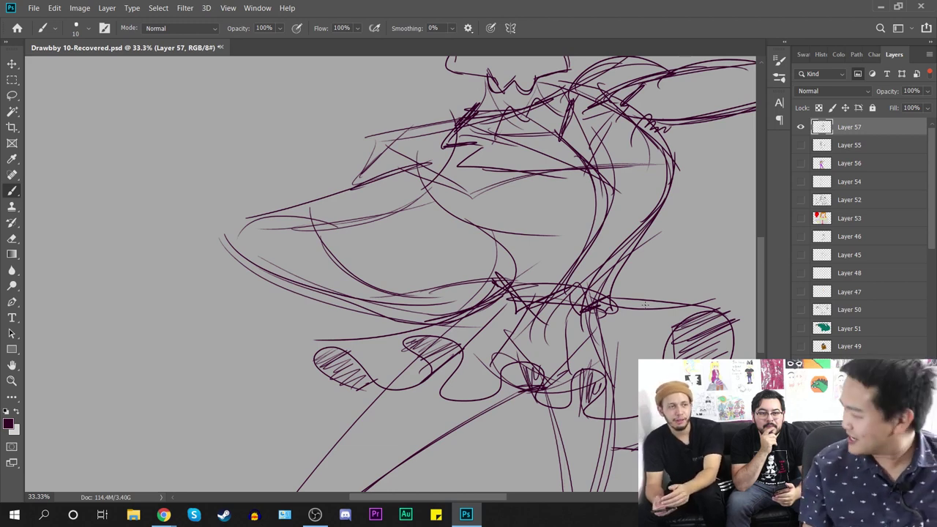
{"action": "mouse_move", "coordinate": [422, 293]}
{"action": "left_mouse_down"}
{"action": "mouse_move", "coordinate": [526, 273]}
{"action": "mouse_move", "coordinate": [534, 298]}
{"action": "mouse_move", "coordinate": [518, 301]}
{"action": "left_mouse_up"}
{"action": "mouse_move", "coordinate": [522, 300]}
{"action": "left_mouse_down"}
{"action": "mouse_move", "coordinate": [529, 320]}
{"action": "mouse_move", "coordinate": [522, 312]}
{"action": "left_mouse_up"}
{"action": "mouse_move", "coordinate": [517, 314]}
{"action": "left_mouse_down"}
{"action": "mouse_move", "coordinate": [524, 327]}
{"action": "mouse_move", "coordinate": [518, 297]}
{"action": "mouse_move", "coordinate": [529, 300]}
{"action": "mouse_move", "coordinate": [494, 270]}
{"action": "left_mouse_up"}
{"action": "mouse_move", "coordinate": [528, 293]}
{"action": "left_mouse_down"}
{"action": "mouse_move", "coordinate": [530, 273]}
{"action": "mouse_move", "coordinate": [490, 268]}
{"action": "mouse_move", "coordinate": [392, 312]}
{"action": "mouse_move", "coordinate": [419, 296]}
{"action": "left_mouse_up"}
Step: Add a zigzag cuff on the bent forearm and extra curves near its elbow
{"action": "left_click_drag", "start_coordinate": [375, 327], "coordinate": [397, 283]}
{"action": "left_click_drag", "start_coordinate": [353, 310], "coordinate": [379, 275]}
{"action": "left_click_drag", "start_coordinate": [295, 227], "coordinate": [352, 277]}
{"action": "mouse_move", "coordinate": [255, 236]}
{"action": "left_mouse_down"}
{"action": "mouse_move", "coordinate": [322, 225]}
{"action": "mouse_move", "coordinate": [268, 304]}
{"action": "mouse_move", "coordinate": [273, 329]}
{"action": "left_mouse_up"}
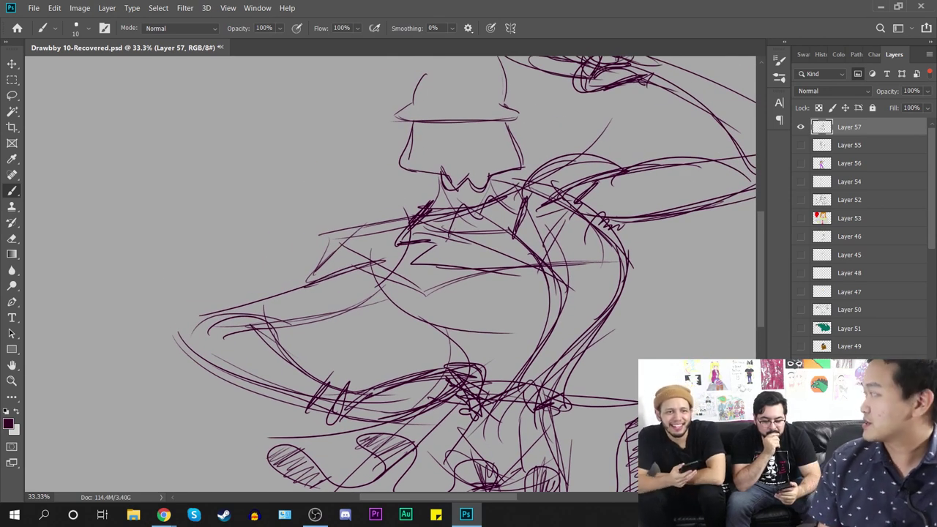
Step: Draw a rounded puff sleeve over the bent arm's shoulder, with a wavy ruffled edge and hatched folds
{"action": "left_click_drag", "start_coordinate": [401, 221], "coordinate": [366, 305]}
{"action": "left_click_drag", "start_coordinate": [405, 219], "coordinate": [299, 234]}
{"action": "mouse_move", "coordinate": [366, 192]}
{"action": "left_mouse_down"}
{"action": "mouse_move", "coordinate": [309, 276]}
{"action": "mouse_move", "coordinate": [284, 272]}
{"action": "mouse_move", "coordinate": [330, 270]}
{"action": "mouse_move", "coordinate": [341, 302]}
{"action": "mouse_move", "coordinate": [361, 295]}
{"action": "mouse_move", "coordinate": [364, 330]}
{"action": "mouse_move", "coordinate": [328, 327]}
{"action": "mouse_move", "coordinate": [381, 317]}
{"action": "left_mouse_up"}
{"action": "mouse_move", "coordinate": [375, 302]}
{"action": "left_mouse_down"}
{"action": "mouse_move", "coordinate": [378, 285]}
{"action": "mouse_move", "coordinate": [352, 308]}
{"action": "mouse_move", "coordinate": [370, 303]}
{"action": "mouse_move", "coordinate": [363, 318]}
{"action": "mouse_move", "coordinate": [372, 311]}
{"action": "left_mouse_up"}
{"action": "mouse_move", "coordinate": [363, 322]}
{"action": "left_mouse_down"}
{"action": "mouse_move", "coordinate": [335, 335]}
{"action": "mouse_move", "coordinate": [361, 320]}
{"action": "left_mouse_up"}
{"action": "left_click_drag", "start_coordinate": [351, 331], "coordinate": [365, 322]}
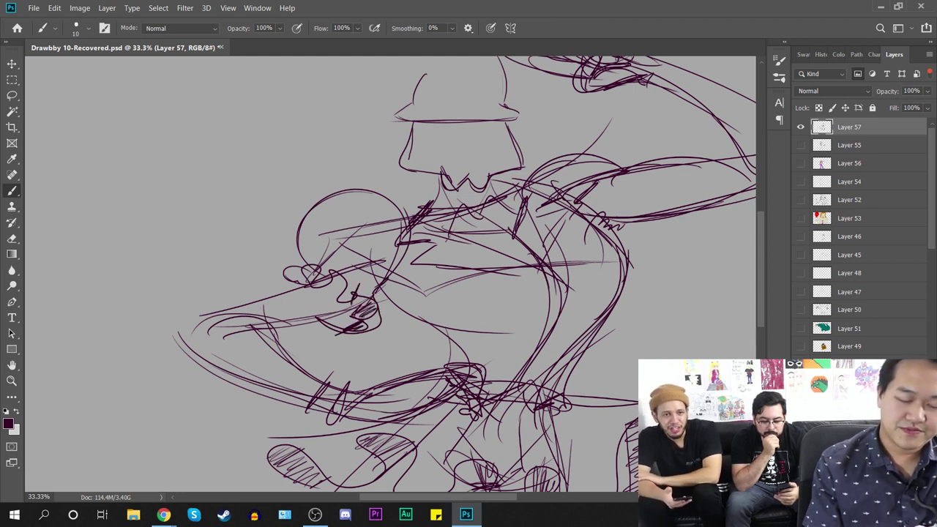
{"action": "mouse_move", "coordinate": [395, 296]}
{"action": "left_mouse_down"}
{"action": "mouse_move", "coordinate": [303, 249]}
{"action": "mouse_move", "coordinate": [320, 282]}
{"action": "mouse_move", "coordinate": [346, 287]}
{"action": "mouse_move", "coordinate": [341, 274]}
{"action": "left_mouse_up"}
Step: Draw a wavy ruffle where the raised arm meets the shoulder and hatch its inner folds
{"action": "left_click_drag", "start_coordinate": [415, 386], "coordinate": [236, 445]}
{"action": "mouse_move", "coordinate": [357, 250]}
{"action": "left_mouse_down"}
{"action": "mouse_move", "coordinate": [460, 202]}
{"action": "mouse_move", "coordinate": [457, 231]}
{"action": "mouse_move", "coordinate": [430, 255]}
{"action": "mouse_move", "coordinate": [469, 307]}
{"action": "mouse_move", "coordinate": [421, 299]}
{"action": "left_mouse_up"}
{"action": "left_click_drag", "start_coordinate": [469, 281], "coordinate": [474, 303]}
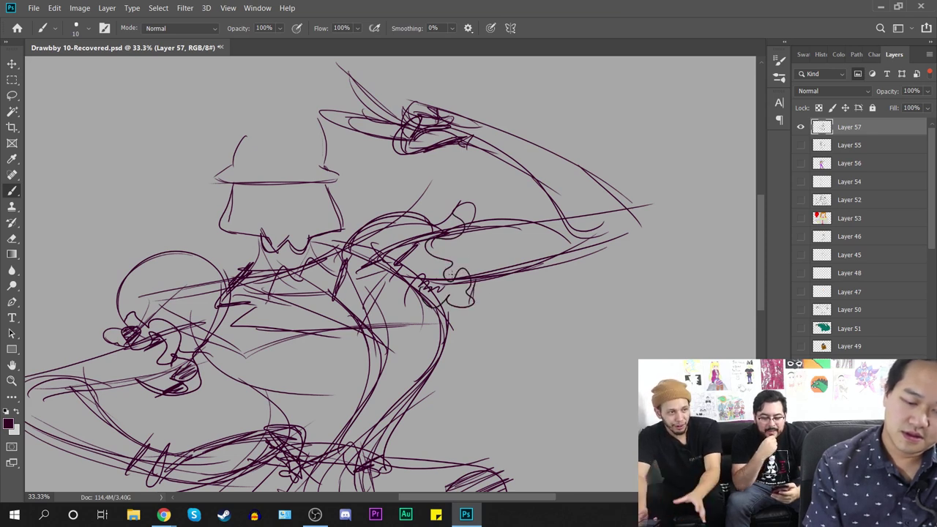
{"action": "mouse_move", "coordinate": [455, 269]}
{"action": "left_mouse_down"}
{"action": "mouse_move", "coordinate": [451, 279]}
{"action": "mouse_move", "coordinate": [430, 243]}
{"action": "mouse_move", "coordinate": [444, 264]}
{"action": "left_mouse_up"}
{"action": "left_click_drag", "start_coordinate": [467, 212], "coordinate": [457, 221]}
{"action": "mouse_move", "coordinate": [452, 396]}
{"action": "left_mouse_down"}
{"action": "mouse_move", "coordinate": [477, 413]}
{"action": "mouse_move", "coordinate": [486, 397]}
{"action": "left_mouse_up"}
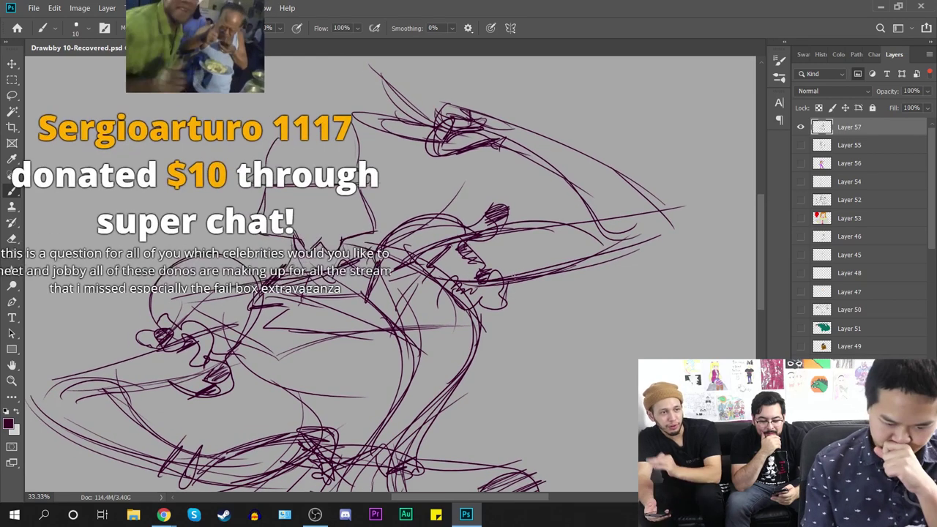
{"action": "left_click_drag", "start_coordinate": [450, 239], "coordinate": [443, 280]}
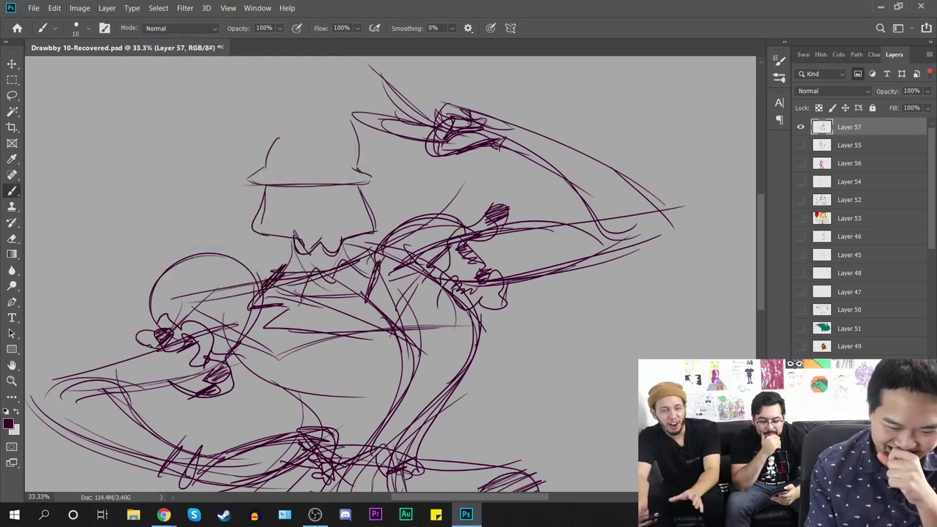
Step: Draw a wavy ruffled cuff around the wrist of the raised arm
{"action": "left_click_drag", "start_coordinate": [514, 271], "coordinate": [645, 215]}
{"action": "key", "text": "ctrl+minus"}
{"action": "key", "text": "ctrl+plus"}
{"action": "mouse_move", "coordinate": [516, 117]}
{"action": "left_mouse_down"}
{"action": "mouse_move", "coordinate": [503, 148]}
{"action": "mouse_move", "coordinate": [510, 146]}
{"action": "mouse_move", "coordinate": [483, 163]}
{"action": "mouse_move", "coordinate": [521, 153]}
{"action": "mouse_move", "coordinate": [550, 130]}
{"action": "mouse_move", "coordinate": [539, 108]}
{"action": "mouse_move", "coordinate": [515, 119]}
{"action": "left_mouse_up"}
Step: Outline a wavy ruffled cuff around the zigzag marks on the bent forearm
{"action": "mouse_move", "coordinate": [522, 298]}
{"action": "left_mouse_down"}
{"action": "mouse_move", "coordinate": [689, 163]}
{"action": "mouse_move", "coordinate": [686, 152]}
{"action": "left_mouse_up"}
{"action": "mouse_move", "coordinate": [341, 323]}
{"action": "left_mouse_down"}
{"action": "mouse_move", "coordinate": [376, 288]}
{"action": "mouse_move", "coordinate": [327, 290]}
{"action": "mouse_move", "coordinate": [296, 338]}
{"action": "mouse_move", "coordinate": [358, 336]}
{"action": "left_mouse_up"}
{"action": "key", "text": "ctrl+minus"}
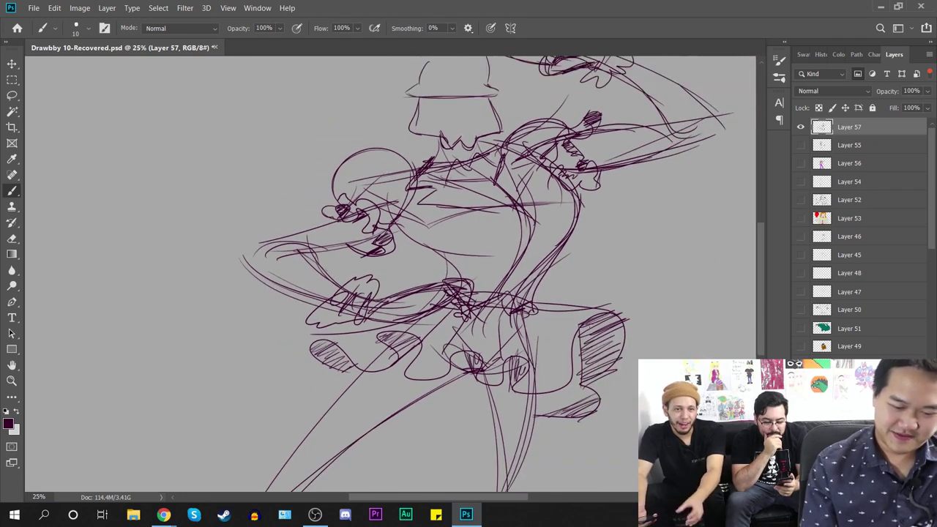
{"action": "left_click_drag", "start_coordinate": [550, 300], "coordinate": [497, 272]}
{"action": "left_click_drag", "start_coordinate": [331, 202], "coordinate": [390, 254]}
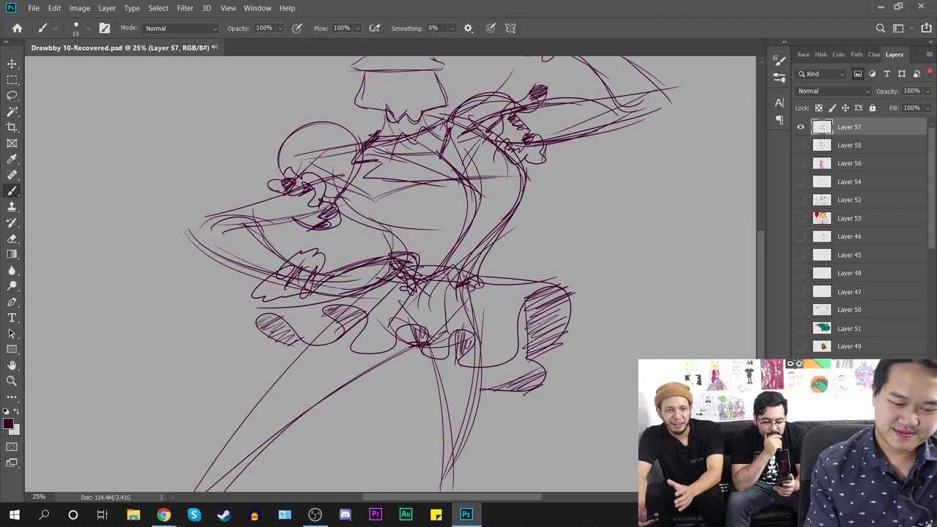
{"action": "left_click_drag", "start_coordinate": [481, 399], "coordinate": [506, 309]}
{"action": "left_click_drag", "start_coordinate": [308, 267], "coordinate": [378, 296]}
{"action": "left_click_drag", "start_coordinate": [546, 179], "coordinate": [544, 402]}
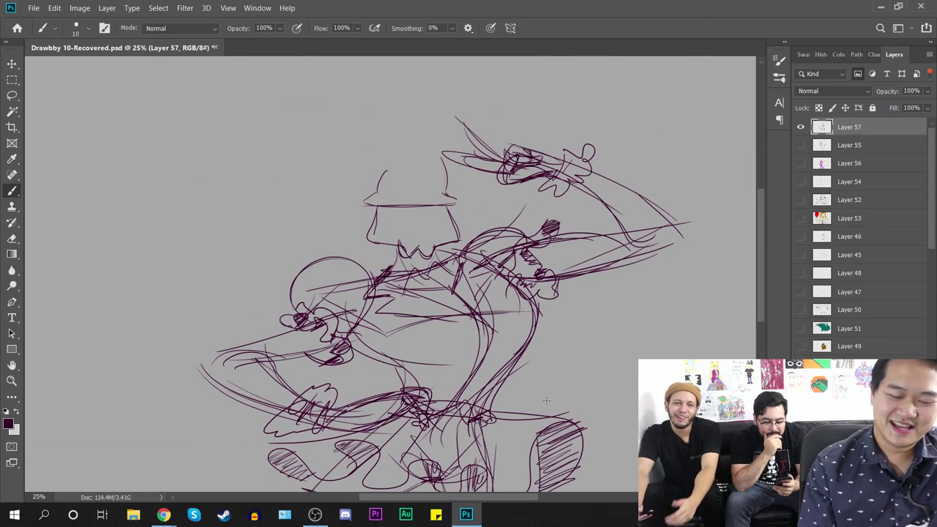
Step: Draw and hatch a wavy underskirt ruffle beneath the skirt, between the thighs
{"action": "key", "text": "ctrl+plus"}
{"action": "left_click_drag", "start_coordinate": [479, 454], "coordinate": [433, 137]}
{"action": "mouse_move", "coordinate": [339, 265]}
{"action": "left_mouse_down"}
{"action": "mouse_move", "coordinate": [387, 265]}
{"action": "mouse_move", "coordinate": [422, 279]}
{"action": "left_mouse_up"}
{"action": "mouse_move", "coordinate": [355, 257]}
{"action": "left_mouse_down"}
{"action": "mouse_move", "coordinate": [351, 304]}
{"action": "mouse_move", "coordinate": [362, 315]}
{"action": "mouse_move", "coordinate": [392, 284]}
{"action": "mouse_move", "coordinate": [410, 297]}
{"action": "left_mouse_up"}
{"action": "mouse_move", "coordinate": [391, 315]}
{"action": "left_mouse_down"}
{"action": "mouse_move", "coordinate": [421, 301]}
{"action": "mouse_move", "coordinate": [422, 310]}
{"action": "left_mouse_up"}
Step: Draw two half-closed eyes under the hat brim and a small curved nose between them
{"action": "left_click_drag", "start_coordinate": [491, 253], "coordinate": [484, 435]}
{"action": "mouse_move", "coordinate": [486, 293]}
{"action": "left_mouse_down"}
{"action": "mouse_move", "coordinate": [525, 347]}
{"action": "mouse_move", "coordinate": [555, 326]}
{"action": "left_mouse_up"}
{"action": "key", "text": "ctrl+plus"}
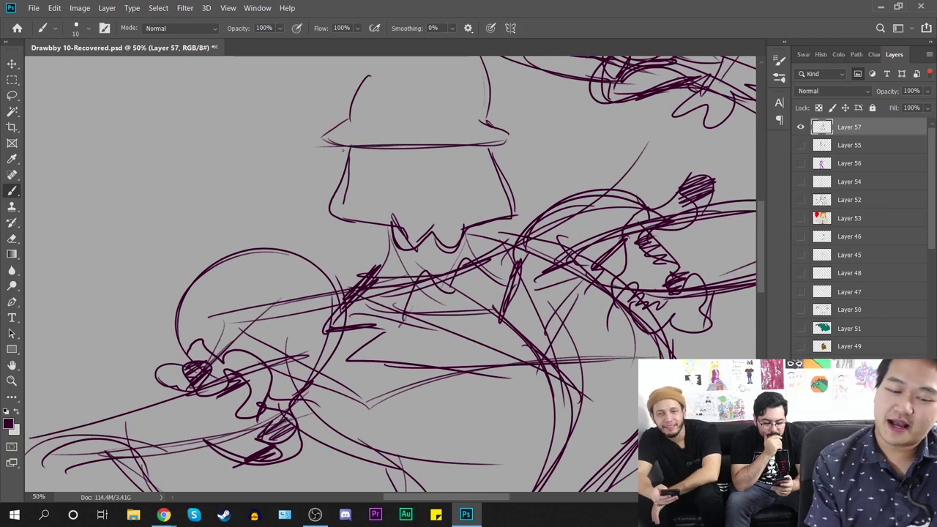
{"action": "mouse_move", "coordinate": [350, 150]}
{"action": "left_mouse_down"}
{"action": "mouse_move", "coordinate": [365, 164]}
{"action": "mouse_move", "coordinate": [410, 159]}
{"action": "mouse_move", "coordinate": [442, 183]}
{"action": "left_mouse_up"}
{"action": "mouse_move", "coordinate": [488, 163]}
{"action": "left_mouse_down"}
{"action": "mouse_move", "coordinate": [435, 143]}
{"action": "mouse_move", "coordinate": [459, 152]}
{"action": "mouse_move", "coordinate": [446, 166]}
{"action": "mouse_move", "coordinate": [452, 168]}
{"action": "mouse_move", "coordinate": [439, 159]}
{"action": "left_mouse_up"}
{"action": "left_click_drag", "start_coordinate": [363, 150], "coordinate": [380, 151]}
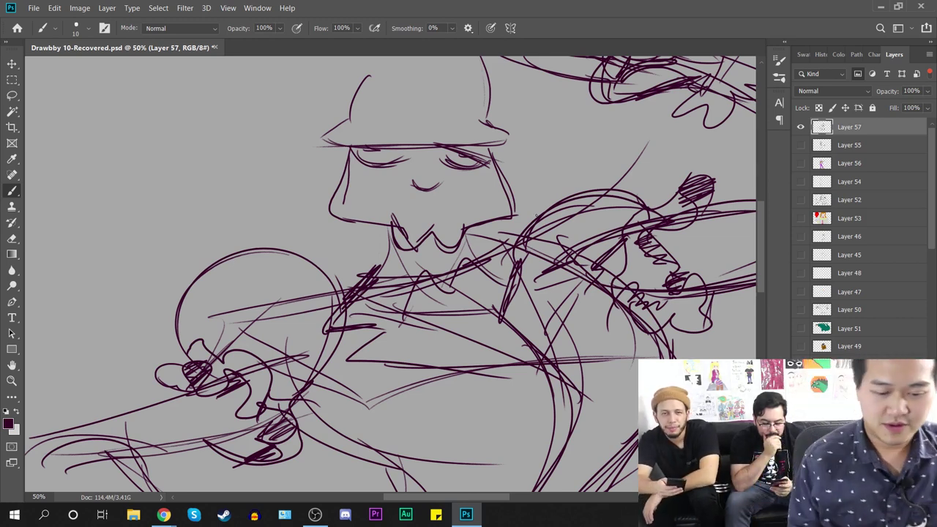
{"action": "key", "text": "ctrl+minus"}
{"action": "key", "text": "ctrl+z"}
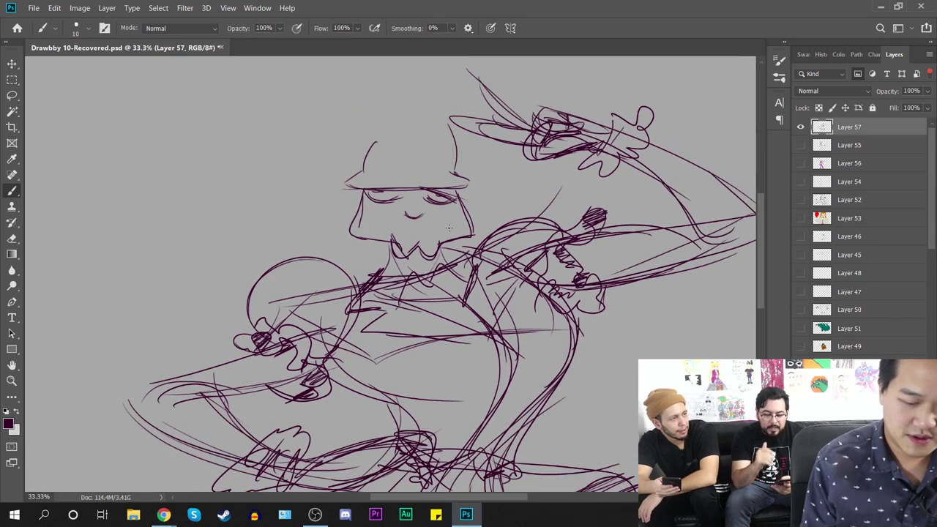
Step: Draw a thin mouth and cheek lines, thicken the jaw edges and add an ear below the brim
{"action": "key", "text": "ctrl+plus"}
{"action": "mouse_move", "coordinate": [394, 209]}
{"action": "left_mouse_down"}
{"action": "mouse_move", "coordinate": [442, 207]}
{"action": "mouse_move", "coordinate": [472, 189]}
{"action": "mouse_move", "coordinate": [450, 187]}
{"action": "left_mouse_up"}
{"action": "left_click_drag", "start_coordinate": [479, 192], "coordinate": [453, 183]}
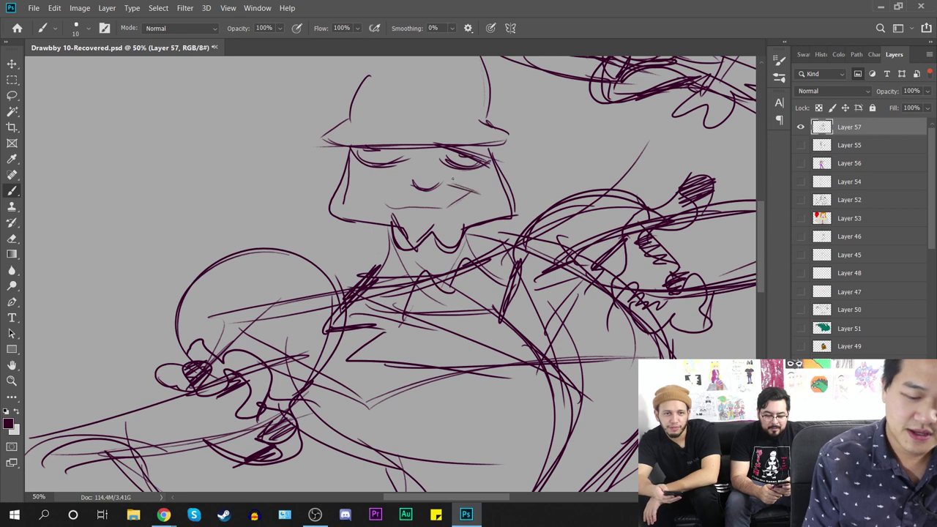
{"action": "left_click_drag", "start_coordinate": [384, 193], "coordinate": [370, 208]}
{"action": "left_click_drag", "start_coordinate": [452, 219], "coordinate": [443, 257]}
{"action": "left_click_drag", "start_coordinate": [363, 205], "coordinate": [475, 210]}
{"action": "mouse_move", "coordinate": [425, 204]}
{"action": "left_mouse_down"}
{"action": "mouse_move", "coordinate": [465, 212]}
{"action": "mouse_move", "coordinate": [459, 200]}
{"action": "mouse_move", "coordinate": [346, 208]}
{"action": "mouse_move", "coordinate": [322, 257]}
{"action": "left_mouse_up"}
{"action": "mouse_move", "coordinate": [480, 181]}
{"action": "left_mouse_down"}
{"action": "mouse_move", "coordinate": [504, 249]}
{"action": "mouse_move", "coordinate": [394, 286]}
{"action": "mouse_move", "coordinate": [381, 266]}
{"action": "left_mouse_up"}
{"action": "left_click_drag", "start_coordinate": [457, 258], "coordinate": [447, 284]}
Step: Hatch the zigzag area below the chin and mark straight stocking bands across both thighs
{"action": "key", "text": "ctrl+minus"}
{"action": "key", "text": "ctrl+plus"}
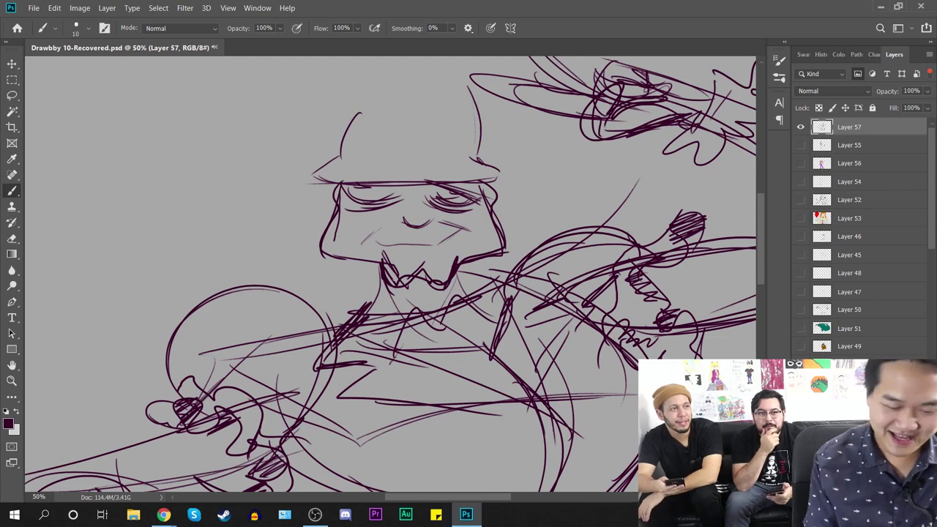
{"action": "mouse_move", "coordinate": [409, 279]}
{"action": "left_mouse_down"}
{"action": "mouse_move", "coordinate": [394, 297]}
{"action": "mouse_move", "coordinate": [418, 280]}
{"action": "mouse_move", "coordinate": [435, 296]}
{"action": "left_mouse_up"}
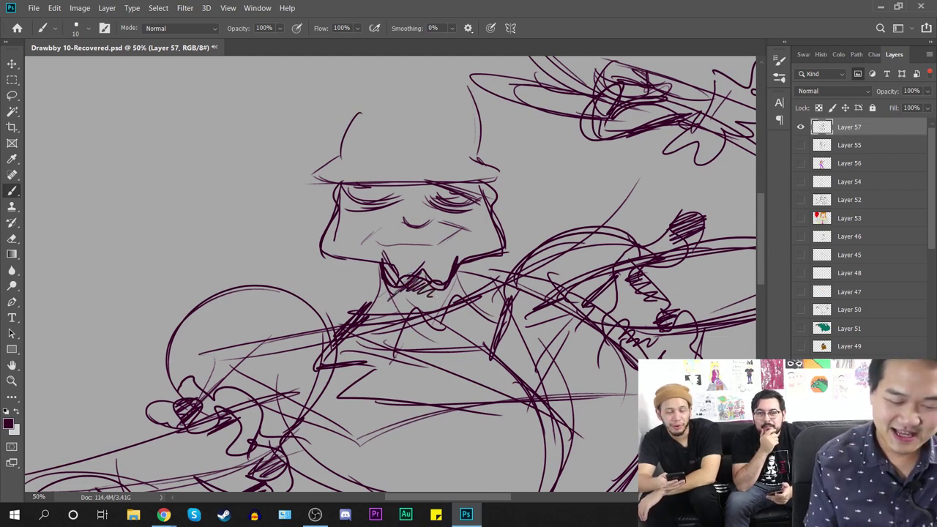
{"action": "key", "text": "ctrl+minus"}
{"action": "key", "text": "ctrl+minus"}
{"action": "key", "text": "ctrl+minus"}
{"action": "key", "text": "ctrl+plus"}
{"action": "key", "text": "ctrl+plus"}
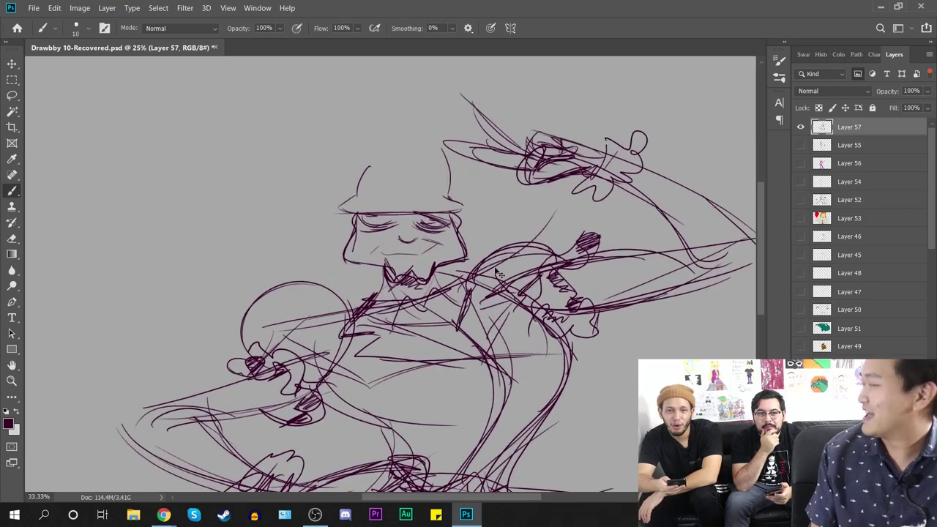
{"action": "left_click_drag", "start_coordinate": [520, 396], "coordinate": [566, 274]}
{"action": "key", "text": "ctrl+minus"}
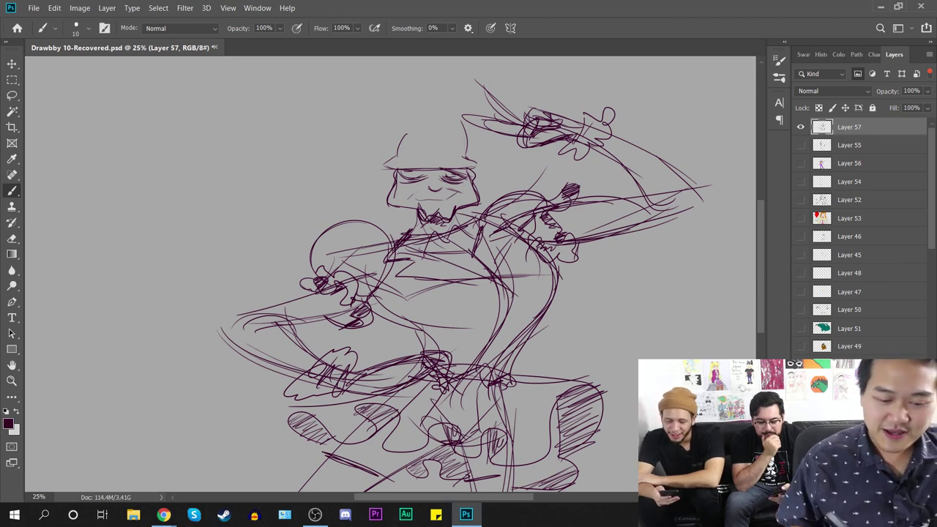
Step: Thicken the lines at the sides of the face and darken the neck and collar edges
{"action": "key", "text": "ctrl+plus"}
{"action": "left_click_drag", "start_coordinate": [400, 134], "coordinate": [393, 183]}
{"action": "mouse_move", "coordinate": [496, 131]}
{"action": "left_mouse_down"}
{"action": "mouse_move", "coordinate": [505, 156]}
{"action": "mouse_move", "coordinate": [480, 187]}
{"action": "left_mouse_up"}
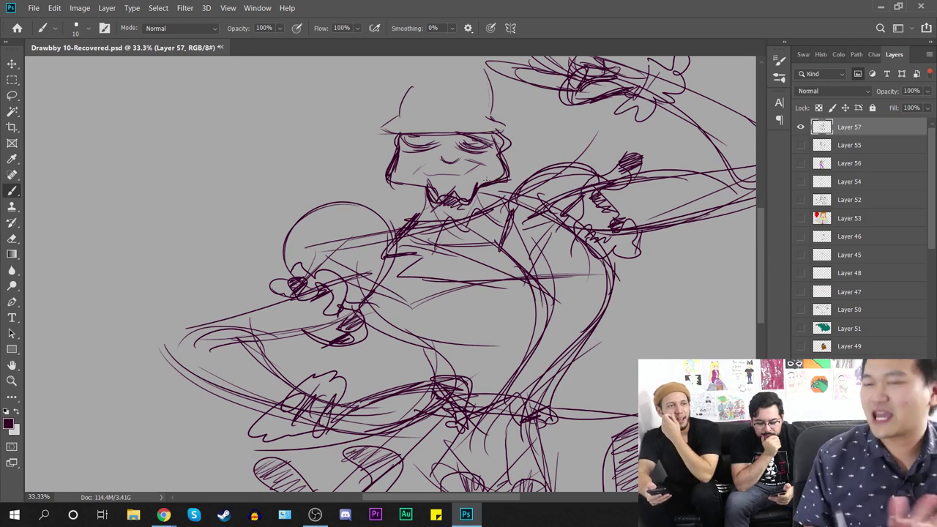
{"action": "mouse_move", "coordinate": [423, 217]}
{"action": "left_mouse_down"}
{"action": "mouse_move", "coordinate": [466, 199]}
{"action": "mouse_move", "coordinate": [412, 221]}
{"action": "left_mouse_up"}
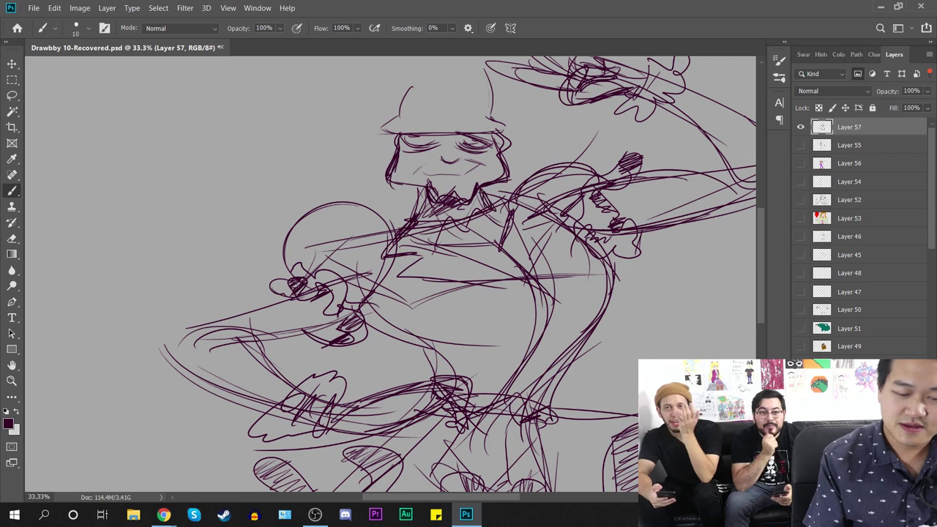
{"action": "left_click_drag", "start_coordinate": [440, 249], "coordinate": [533, 295]}
{"action": "left_click_drag", "start_coordinate": [471, 283], "coordinate": [569, 298]}
Step: Darken the hat brim and the edge of the crown with repeated strokes
{"action": "left_click_drag", "start_coordinate": [547, 146], "coordinate": [509, 266]}
{"action": "key", "text": "ctrl+plus"}
{"action": "scroll", "coordinate": [510, 214], "scroll_direction": "up", "scroll_amount": 1}
{"action": "left_click_drag", "start_coordinate": [327, 237], "coordinate": [516, 236]}
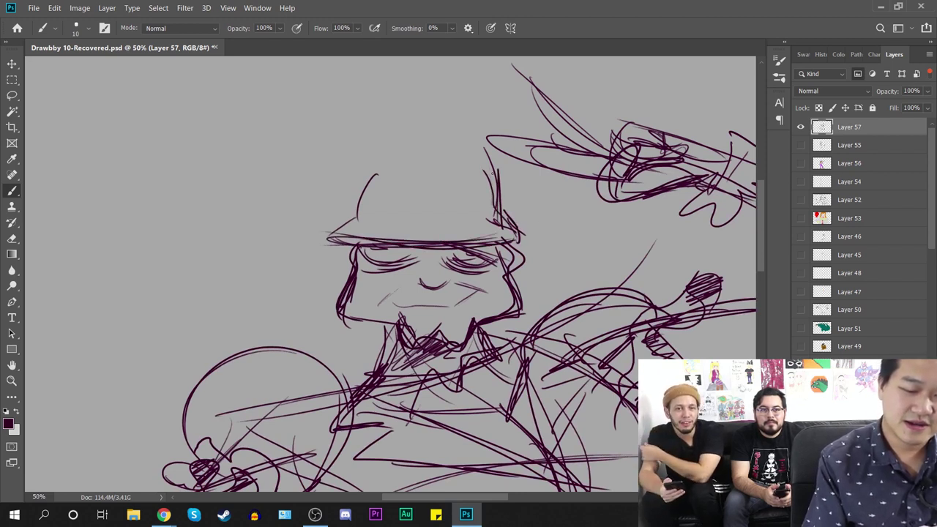
Step: Sketch wavy hair above the forehead and curly locks down both sides of the head
{"action": "left_click_drag", "start_coordinate": [421, 181], "coordinate": [363, 162]}
{"action": "mouse_move", "coordinate": [411, 144]}
{"action": "left_mouse_down"}
{"action": "mouse_move", "coordinate": [306, 143]}
{"action": "mouse_move", "coordinate": [312, 219]}
{"action": "mouse_move", "coordinate": [280, 228]}
{"action": "left_mouse_up"}
{"action": "mouse_move", "coordinate": [309, 235]}
{"action": "left_mouse_down"}
{"action": "mouse_move", "coordinate": [286, 278]}
{"action": "mouse_move", "coordinate": [322, 292]}
{"action": "left_mouse_up"}
{"action": "left_click_drag", "start_coordinate": [323, 265], "coordinate": [338, 298]}
{"action": "mouse_move", "coordinate": [341, 303]}
{"action": "left_mouse_down"}
{"action": "mouse_move", "coordinate": [367, 314]}
{"action": "mouse_move", "coordinate": [363, 324]}
{"action": "left_mouse_up"}
{"action": "mouse_move", "coordinate": [349, 113]}
{"action": "left_mouse_down"}
{"action": "mouse_move", "coordinate": [468, 132]}
{"action": "mouse_move", "coordinate": [510, 266]}
{"action": "mouse_move", "coordinate": [463, 322]}
{"action": "left_mouse_up"}
{"action": "key", "text": "ctrl+minus"}
{"action": "key", "text": "ctrl+plus"}
{"action": "key", "text": "ctrl+minus"}
{"action": "key", "text": "ctrl+minus"}
{"action": "key", "text": "ctrl+minus"}
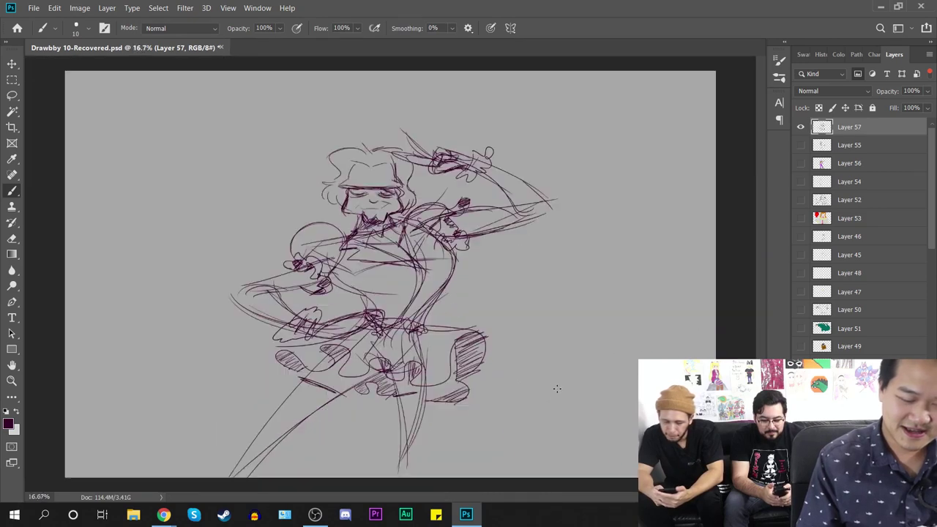
Step: Fill both legs below the stocking bands with diagonal hatching
{"action": "key", "text": "ctrl+plus"}
{"action": "key", "text": "ctrl+plus"}
{"action": "left_click_drag", "start_coordinate": [557, 367], "coordinate": [621, 144]}
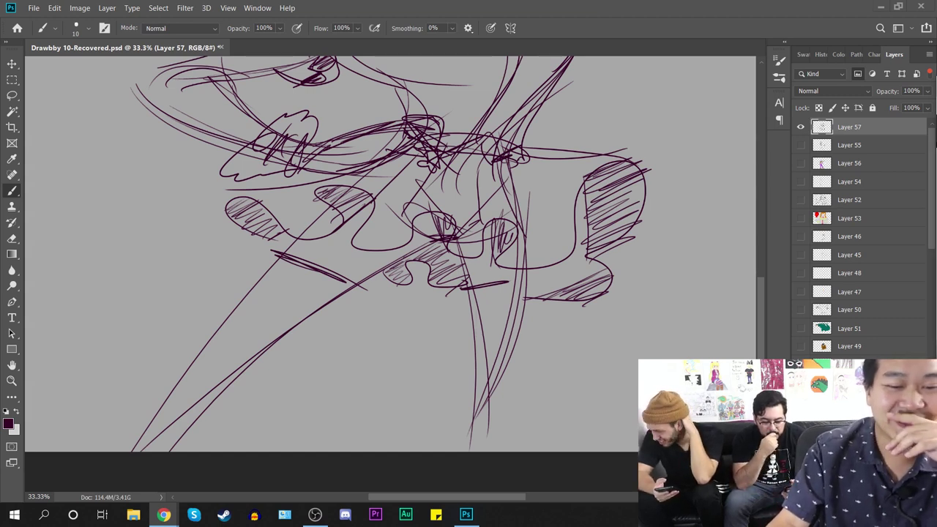
{"action": "key", "text": "alt+Tab"}
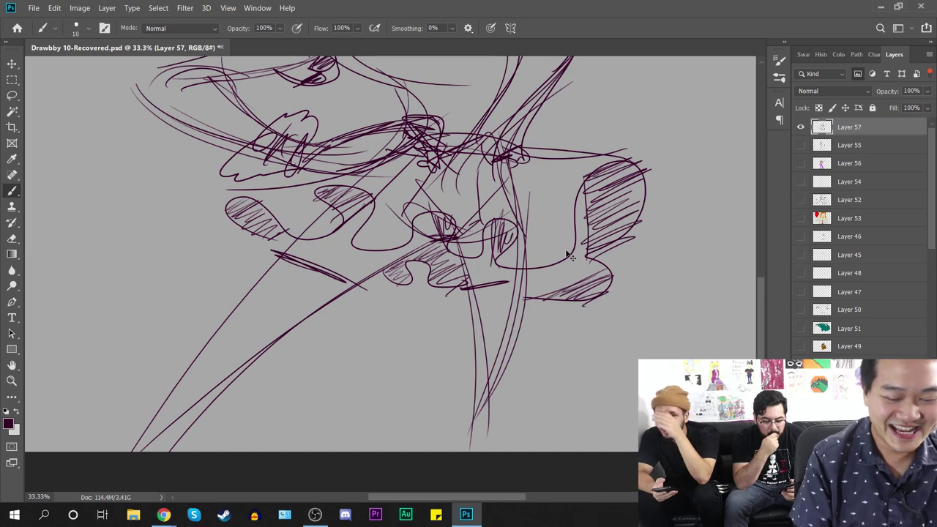
{"action": "key", "text": "ctrl+minus"}
{"action": "key", "text": "ctrl+plus"}
{"action": "left_click_drag", "start_coordinate": [507, 289], "coordinate": [674, 216]}
{"action": "key", "text": "ctrl+plus"}
{"action": "mouse_move", "coordinate": [441, 150]}
{"action": "left_mouse_down"}
{"action": "mouse_move", "coordinate": [399, 208]}
{"action": "mouse_move", "coordinate": [459, 209]}
{"action": "mouse_move", "coordinate": [329, 324]}
{"action": "mouse_move", "coordinate": [266, 439]}
{"action": "left_mouse_up"}
{"action": "mouse_move", "coordinate": [607, 295]}
{"action": "left_mouse_down"}
{"action": "mouse_move", "coordinate": [268, 339]}
{"action": "mouse_move", "coordinate": [229, 399]}
{"action": "left_mouse_up"}
{"action": "mouse_move", "coordinate": [435, 265]}
{"action": "left_mouse_down"}
{"action": "mouse_move", "coordinate": [377, 302]}
{"action": "mouse_move", "coordinate": [450, 278]}
{"action": "mouse_move", "coordinate": [379, 320]}
{"action": "mouse_move", "coordinate": [396, 366]}
{"action": "mouse_move", "coordinate": [390, 382]}
{"action": "mouse_move", "coordinate": [403, 395]}
{"action": "mouse_move", "coordinate": [374, 454]}
{"action": "left_mouse_up"}
{"action": "key", "text": "ctrl+minus"}
{"action": "key", "text": "ctrl+minus"}
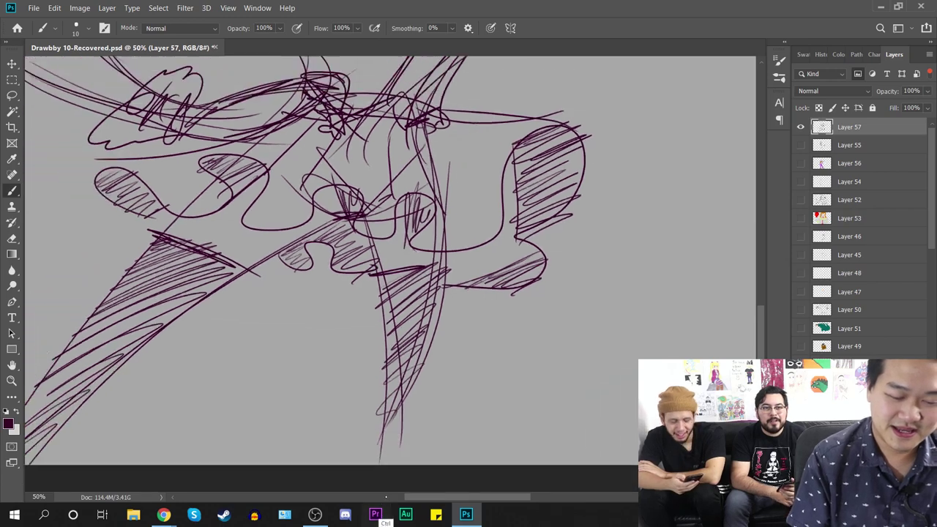
{"action": "left_click_drag", "start_coordinate": [548, 222], "coordinate": [577, 403]}
{"action": "key", "text": "ctrl+minus"}
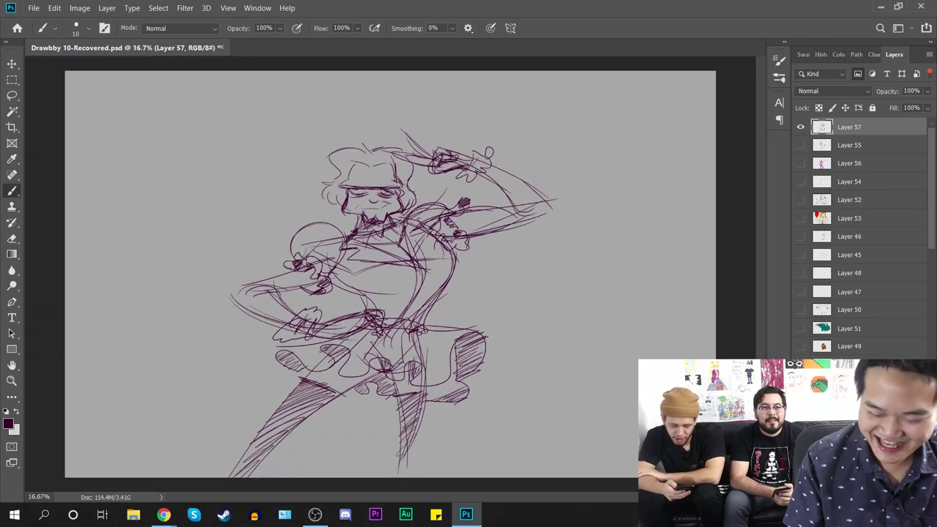
Step: Add a new layer beneath Layer 57 and set the foreground colour to a light peach skin tone
{"action": "key", "text": "ctrl+shift+alt+n"}
{"action": "left_click_drag", "start_coordinate": [857, 132], "coordinate": [846, 173]}
{"action": "key", "text": "ctrl+plus"}
{"action": "key", "text": "ctrl+plus"}
{"action": "left_click_drag", "start_coordinate": [556, 249], "coordinate": [588, 341]}
{"action": "key", "text": "ctrl+plus"}
{"action": "left_click", "coordinate": [8, 423]}
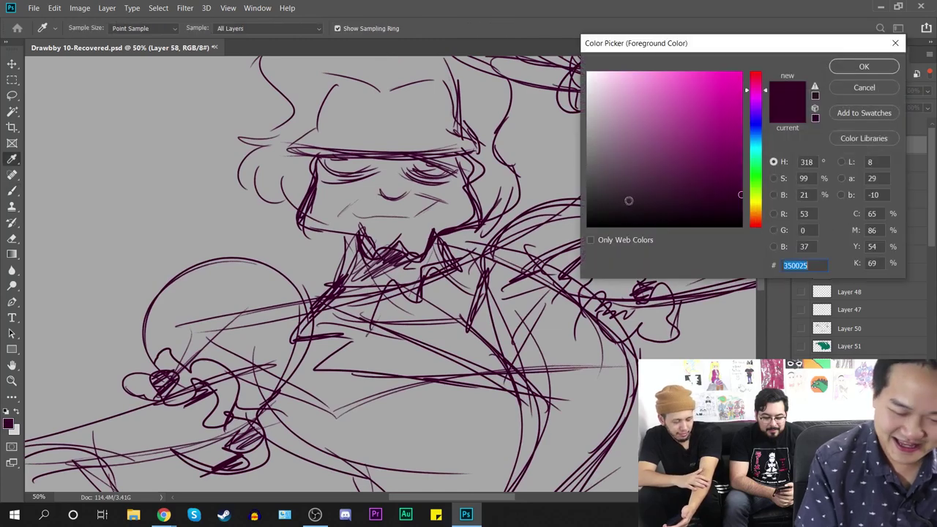
{"action": "type", "text": "ffeacd"}
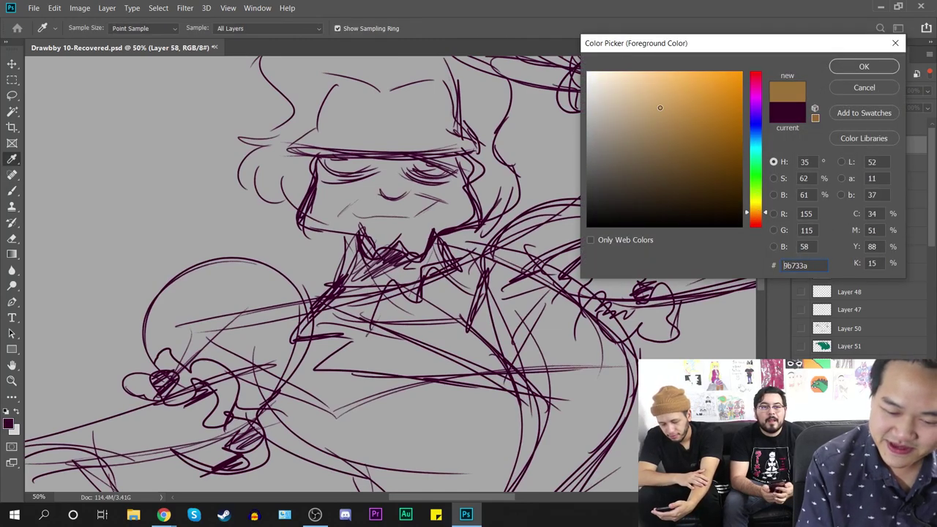
{"action": "left_click", "coordinate": [868, 62]}
Step: Paint the face, forehead and chin in flat light peach on Layer 58 with a size 75 brush
{"action": "key", "text": "ctrl+plus"}
{"action": "mouse_move", "coordinate": [387, 174]}
{"action": "left_mouse_down"}
{"action": "mouse_move", "coordinate": [427, 230]}
{"action": "mouse_move", "coordinate": [424, 267]}
{"action": "left_mouse_up"}
{"action": "right_click", "coordinate": [475, 195]}
{"action": "left_click", "coordinate": [579, 225]}
{"action": "mouse_move", "coordinate": [429, 162]}
{"action": "left_mouse_down"}
{"action": "mouse_move", "coordinate": [380, 184]}
{"action": "mouse_move", "coordinate": [363, 176]}
{"action": "mouse_move", "coordinate": [398, 156]}
{"action": "left_mouse_up"}
{"action": "right_click", "coordinate": [413, 145]}
{"action": "left_click_drag", "start_coordinate": [521, 175], "coordinate": [517, 175]}
{"action": "mouse_move", "coordinate": [379, 166]}
{"action": "left_mouse_down"}
{"action": "mouse_move", "coordinate": [296, 198]}
{"action": "mouse_move", "coordinate": [354, 190]}
{"action": "mouse_move", "coordinate": [336, 171]}
{"action": "mouse_move", "coordinate": [339, 149]}
{"action": "mouse_move", "coordinate": [366, 113]}
{"action": "mouse_move", "coordinate": [414, 139]}
{"action": "mouse_move", "coordinate": [484, 120]}
{"action": "mouse_move", "coordinate": [389, 181]}
{"action": "mouse_move", "coordinate": [366, 220]}
{"action": "mouse_move", "coordinate": [363, 196]}
{"action": "mouse_move", "coordinate": [321, 294]}
{"action": "mouse_move", "coordinate": [340, 299]}
{"action": "mouse_move", "coordinate": [389, 282]}
{"action": "mouse_move", "coordinate": [360, 299]}
{"action": "mouse_move", "coordinate": [396, 318]}
{"action": "mouse_move", "coordinate": [439, 302]}
{"action": "mouse_move", "coordinate": [450, 328]}
{"action": "mouse_move", "coordinate": [463, 331]}
{"action": "mouse_move", "coordinate": [485, 301]}
{"action": "mouse_move", "coordinate": [523, 279]}
{"action": "mouse_move", "coordinate": [517, 244]}
{"action": "mouse_move", "coordinate": [525, 227]}
{"action": "mouse_move", "coordinate": [498, 256]}
{"action": "mouse_move", "coordinate": [403, 224]}
{"action": "mouse_move", "coordinate": [395, 233]}
{"action": "mouse_move", "coordinate": [430, 222]}
{"action": "mouse_move", "coordinate": [436, 237]}
{"action": "mouse_move", "coordinate": [405, 279]}
{"action": "mouse_move", "coordinate": [409, 298]}
{"action": "mouse_move", "coordinate": [494, 269]}
{"action": "mouse_move", "coordinate": [469, 298]}
{"action": "mouse_move", "coordinate": [510, 282]}
{"action": "left_mouse_up"}
{"action": "mouse_move", "coordinate": [407, 193]}
{"action": "left_mouse_down"}
{"action": "mouse_move", "coordinate": [388, 236]}
{"action": "mouse_move", "coordinate": [486, 236]}
{"action": "mouse_move", "coordinate": [420, 230]}
{"action": "mouse_move", "coordinate": [458, 220]}
{"action": "mouse_move", "coordinate": [468, 176]}
{"action": "mouse_move", "coordinate": [479, 223]}
{"action": "mouse_move", "coordinate": [405, 218]}
{"action": "left_mouse_up"}
{"action": "mouse_move", "coordinate": [529, 273]}
{"action": "left_mouse_down"}
{"action": "mouse_move", "coordinate": [574, 216]}
{"action": "mouse_move", "coordinate": [587, 216]}
{"action": "left_mouse_up"}
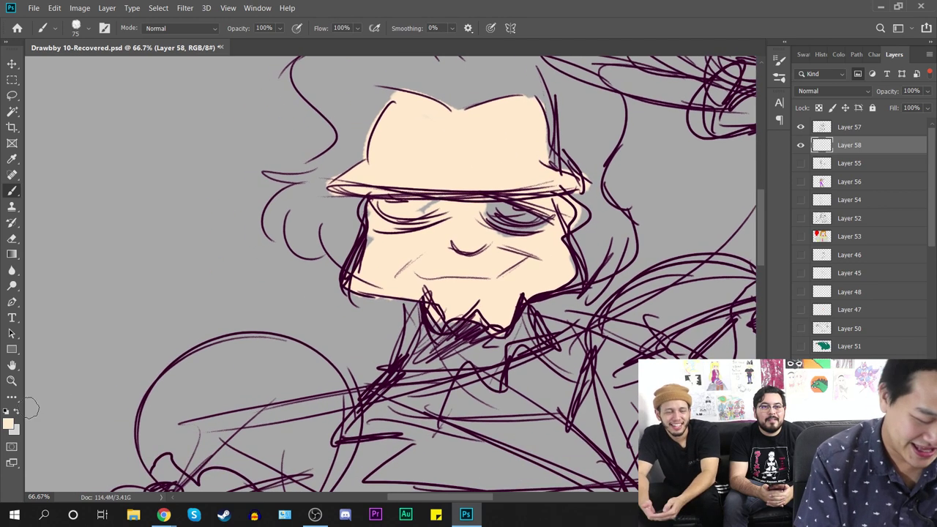
Step: Reset the colours to black and white and paint the whites of both eyes
{"action": "key", "text": "x"}
{"action": "key", "text": "d"}
{"action": "key", "text": "x"}
{"action": "mouse_move", "coordinate": [389, 202]}
{"action": "left_mouse_down"}
{"action": "mouse_move", "coordinate": [416, 214]}
{"action": "mouse_move", "coordinate": [396, 205]}
{"action": "mouse_move", "coordinate": [545, 214]}
{"action": "left_mouse_up"}
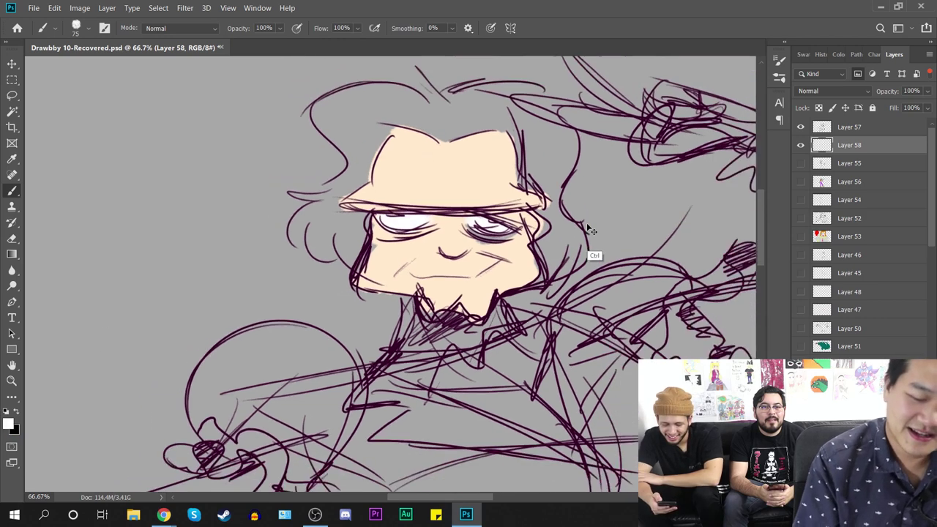
Step: Paint the hair solid black over the sketched waves, top strands and side curls
{"action": "key", "text": "ctrl+plus"}
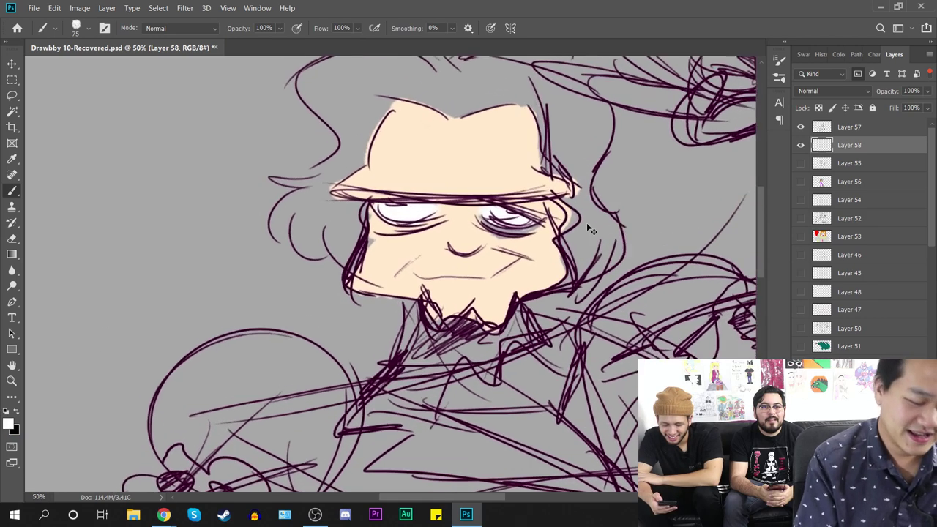
{"action": "key", "text": "x"}
{"action": "left_click_drag", "start_coordinate": [406, 165], "coordinate": [381, 276]}
{"action": "mouse_move", "coordinate": [517, 187]}
{"action": "left_mouse_down"}
{"action": "mouse_move", "coordinate": [421, 209]}
{"action": "mouse_move", "coordinate": [384, 196]}
{"action": "mouse_move", "coordinate": [347, 203]}
{"action": "mouse_move", "coordinate": [329, 260]}
{"action": "mouse_move", "coordinate": [297, 311]}
{"action": "mouse_move", "coordinate": [329, 317]}
{"action": "mouse_move", "coordinate": [313, 377]}
{"action": "mouse_move", "coordinate": [291, 316]}
{"action": "mouse_move", "coordinate": [282, 359]}
{"action": "mouse_move", "coordinate": [278, 352]}
{"action": "mouse_move", "coordinate": [315, 336]}
{"action": "mouse_move", "coordinate": [276, 342]}
{"action": "mouse_move", "coordinate": [281, 305]}
{"action": "mouse_move", "coordinate": [264, 341]}
{"action": "mouse_move", "coordinate": [257, 325]}
{"action": "mouse_move", "coordinate": [260, 337]}
{"action": "mouse_move", "coordinate": [336, 253]}
{"action": "mouse_move", "coordinate": [328, 277]}
{"action": "mouse_move", "coordinate": [249, 284]}
{"action": "mouse_move", "coordinate": [293, 287]}
{"action": "mouse_move", "coordinate": [341, 228]}
{"action": "mouse_move", "coordinate": [327, 242]}
{"action": "mouse_move", "coordinate": [282, 209]}
{"action": "mouse_move", "coordinate": [344, 153]}
{"action": "mouse_move", "coordinate": [414, 172]}
{"action": "mouse_move", "coordinate": [435, 207]}
{"action": "mouse_move", "coordinate": [388, 161]}
{"action": "mouse_move", "coordinate": [330, 198]}
{"action": "mouse_move", "coordinate": [388, 179]}
{"action": "mouse_move", "coordinate": [441, 193]}
{"action": "mouse_move", "coordinate": [396, 115]}
{"action": "left_mouse_up"}
{"action": "mouse_move", "coordinate": [448, 155]}
{"action": "left_mouse_down"}
{"action": "mouse_move", "coordinate": [451, 173]}
{"action": "mouse_move", "coordinate": [476, 157]}
{"action": "mouse_move", "coordinate": [550, 154]}
{"action": "mouse_move", "coordinate": [455, 182]}
{"action": "mouse_move", "coordinate": [461, 193]}
{"action": "mouse_move", "coordinate": [514, 173]}
{"action": "mouse_move", "coordinate": [592, 230]}
{"action": "left_mouse_up"}
{"action": "left_click_drag", "start_coordinate": [586, 282], "coordinate": [528, 265]}
{"action": "mouse_move", "coordinate": [530, 205]}
{"action": "left_mouse_down"}
{"action": "mouse_move", "coordinate": [483, 162]}
{"action": "mouse_move", "coordinate": [424, 179]}
{"action": "mouse_move", "coordinate": [474, 213]}
{"action": "mouse_move", "coordinate": [496, 257]}
{"action": "mouse_move", "coordinate": [472, 257]}
{"action": "mouse_move", "coordinate": [515, 273]}
{"action": "mouse_move", "coordinate": [495, 302]}
{"action": "mouse_move", "coordinate": [502, 346]}
{"action": "left_mouse_up"}
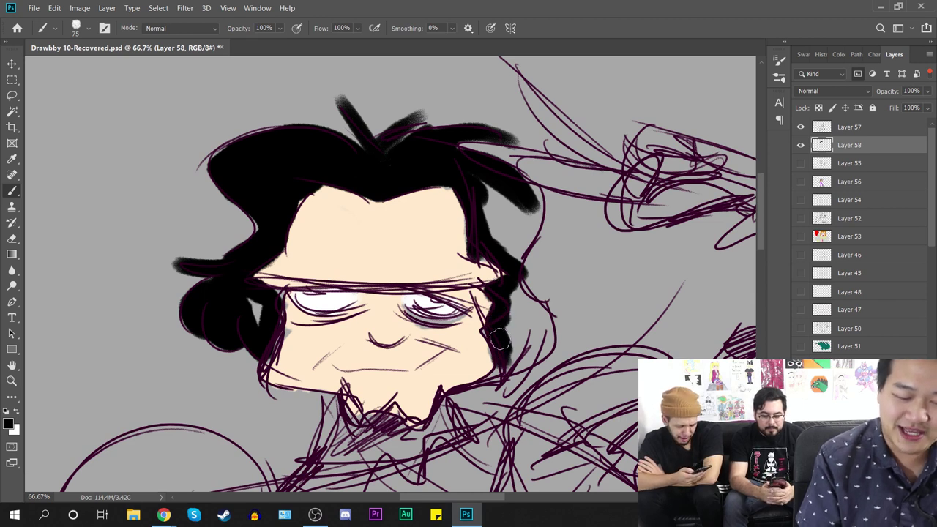
{"action": "left_click_drag", "start_coordinate": [252, 306], "coordinate": [256, 316]}
{"action": "mouse_move", "coordinate": [489, 293]}
{"action": "left_mouse_down"}
{"action": "mouse_move", "coordinate": [524, 317]}
{"action": "mouse_move", "coordinate": [507, 326]}
{"action": "mouse_move", "coordinate": [501, 382]}
{"action": "mouse_move", "coordinate": [476, 393]}
{"action": "mouse_move", "coordinate": [513, 309]}
{"action": "mouse_move", "coordinate": [509, 322]}
{"action": "mouse_move", "coordinate": [500, 302]}
{"action": "mouse_move", "coordinate": [535, 284]}
{"action": "mouse_move", "coordinate": [511, 305]}
{"action": "mouse_move", "coordinate": [544, 324]}
{"action": "mouse_move", "coordinate": [522, 357]}
{"action": "left_mouse_up"}
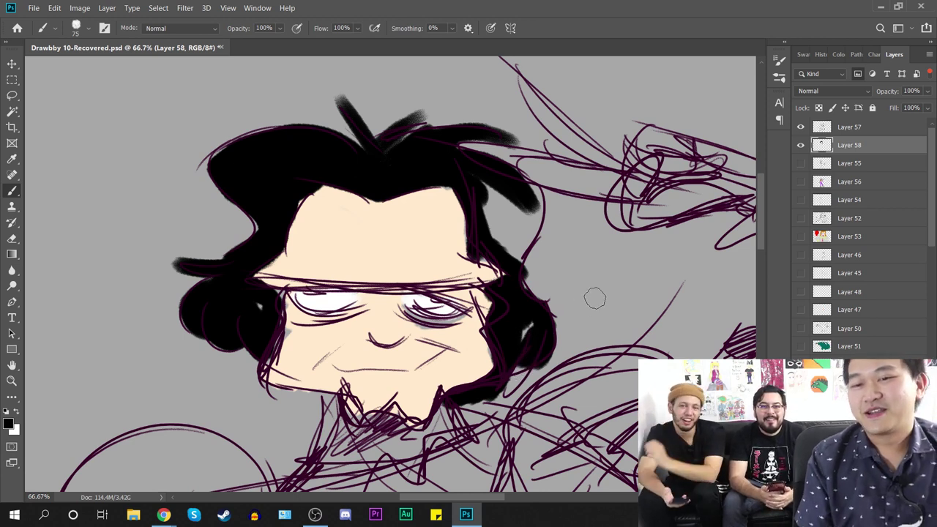
Step: Fill the remaining gaps in the black hair and tidy its edges beside the face
{"action": "mouse_move", "coordinate": [522, 337]}
{"action": "left_mouse_down"}
{"action": "mouse_move", "coordinate": [517, 263]}
{"action": "mouse_move", "coordinate": [491, 221]}
{"action": "mouse_move", "coordinate": [489, 233]}
{"action": "mouse_move", "coordinate": [501, 227]}
{"action": "mouse_move", "coordinate": [511, 252]}
{"action": "left_mouse_up"}
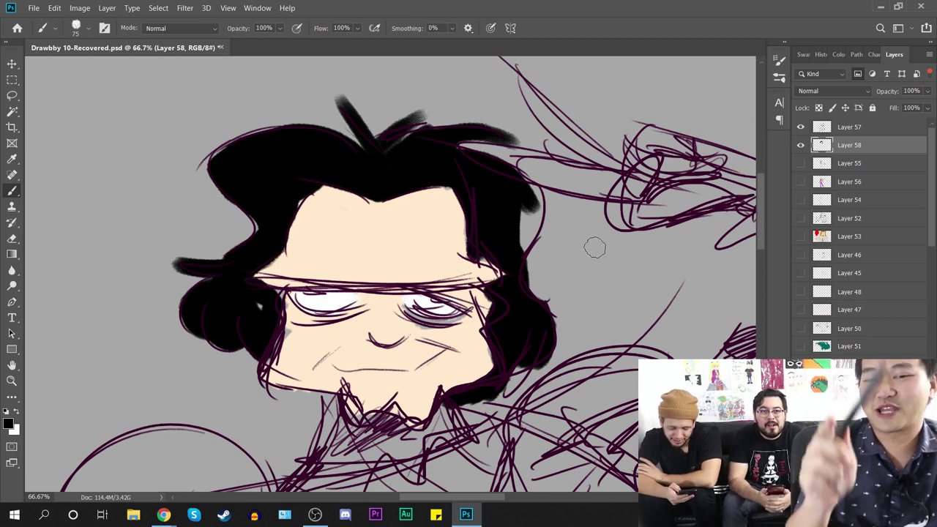
{"action": "mouse_move", "coordinate": [522, 189]}
{"action": "left_mouse_down"}
{"action": "mouse_move", "coordinate": [520, 242]}
{"action": "mouse_move", "coordinate": [528, 239]}
{"action": "mouse_move", "coordinate": [524, 180]}
{"action": "left_mouse_up"}
{"action": "mouse_move", "coordinate": [566, 360]}
{"action": "left_mouse_down"}
{"action": "mouse_move", "coordinate": [625, 251]}
{"action": "mouse_move", "coordinate": [625, 278]}
{"action": "left_mouse_up"}
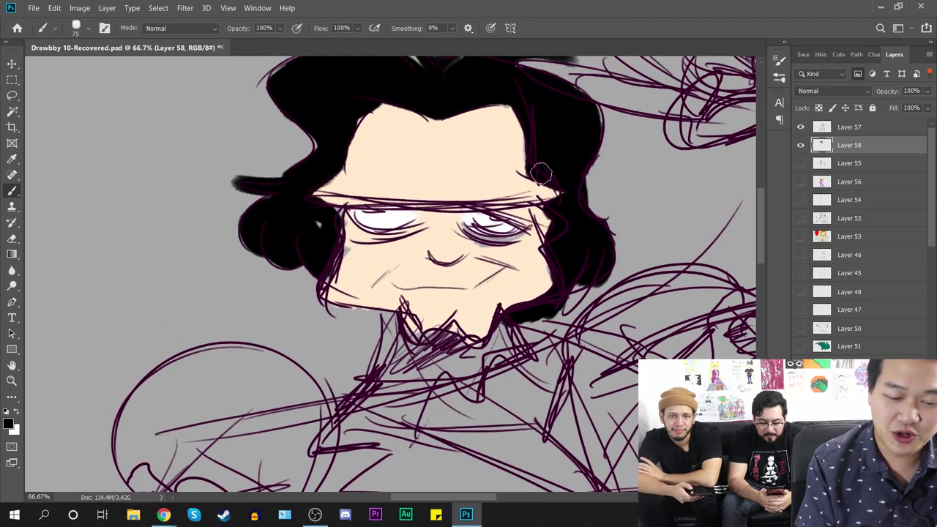
{"action": "mouse_move", "coordinate": [574, 194]}
{"action": "left_mouse_down"}
{"action": "mouse_move", "coordinate": [551, 215]}
{"action": "mouse_move", "coordinate": [553, 255]}
{"action": "left_mouse_up"}
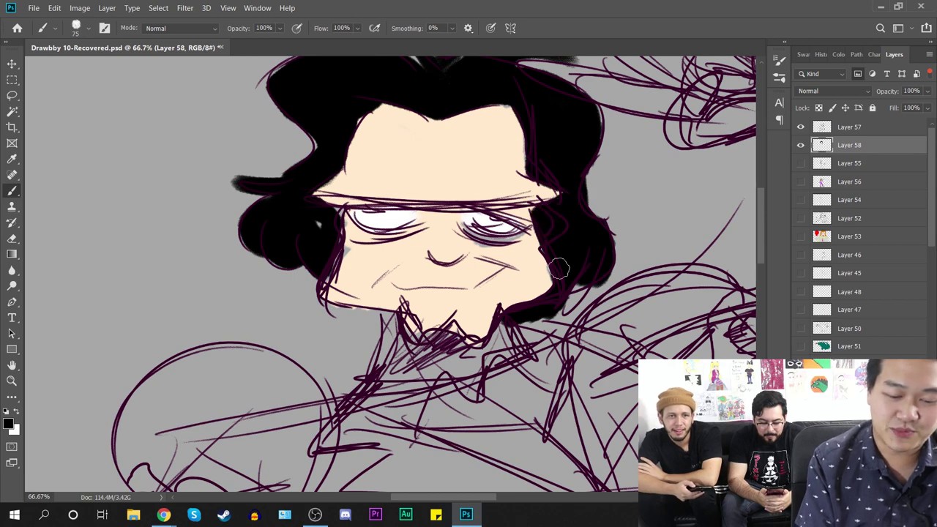
{"action": "left_click_drag", "start_coordinate": [337, 215], "coordinate": [310, 225]}
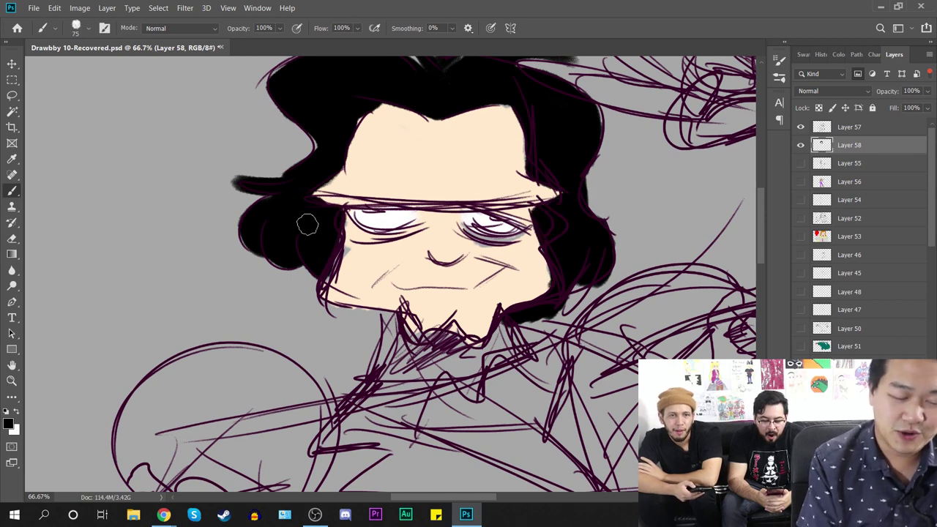
Step: Erase the excess black paint around the pointed side strand of the hair on Layer 58
{"action": "mouse_move", "coordinate": [543, 226]}
{"action": "left_mouse_down"}
{"action": "mouse_move", "coordinate": [582, 299]}
{"action": "mouse_move", "coordinate": [629, 306]}
{"action": "left_mouse_up"}
{"action": "left_click", "coordinate": [12, 238]}
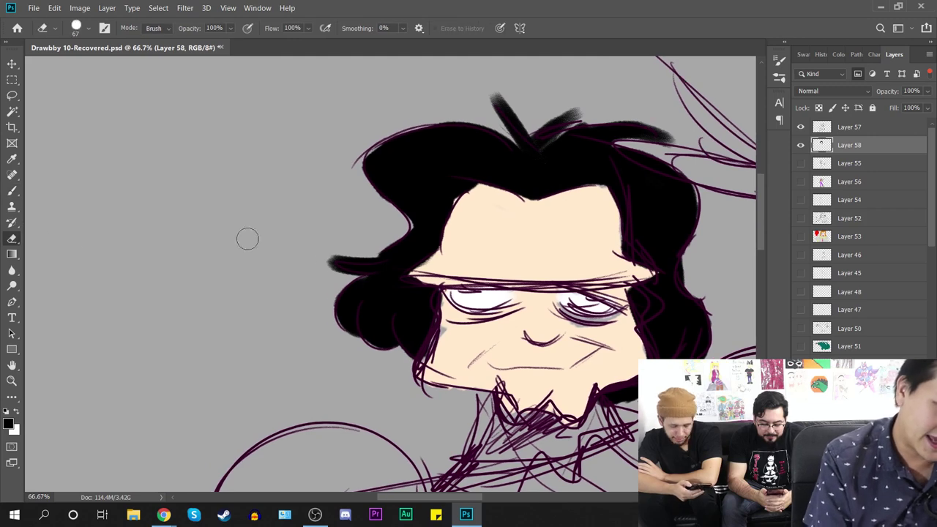
{"action": "left_click_drag", "start_coordinate": [347, 274], "coordinate": [346, 274]}
{"action": "left_click_drag", "start_coordinate": [385, 243], "coordinate": [304, 252]}
{"action": "mouse_move", "coordinate": [625, 419]}
{"action": "left_mouse_down"}
{"action": "mouse_move", "coordinate": [530, 385]}
{"action": "mouse_move", "coordinate": [377, 298]}
{"action": "left_mouse_up"}
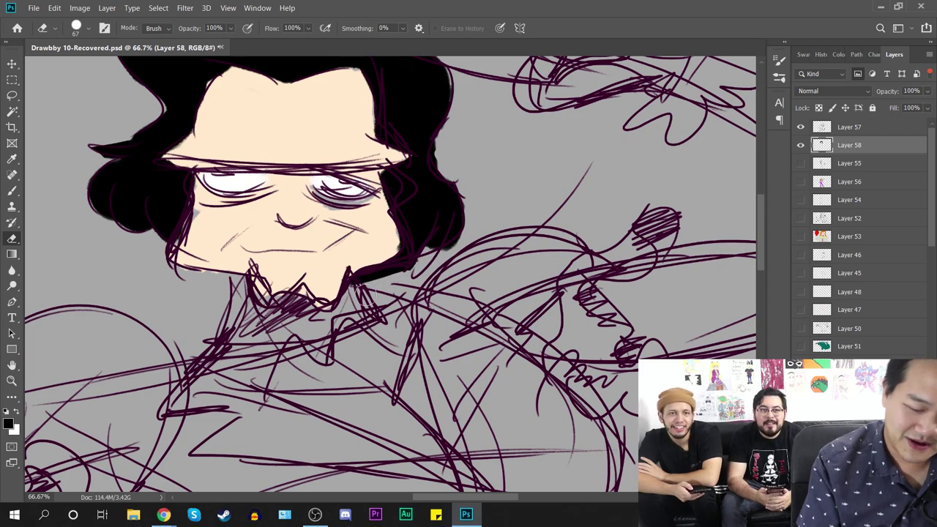
{"action": "key", "text": "ctrl+minus"}
{"action": "key", "text": "ctrl+minus"}
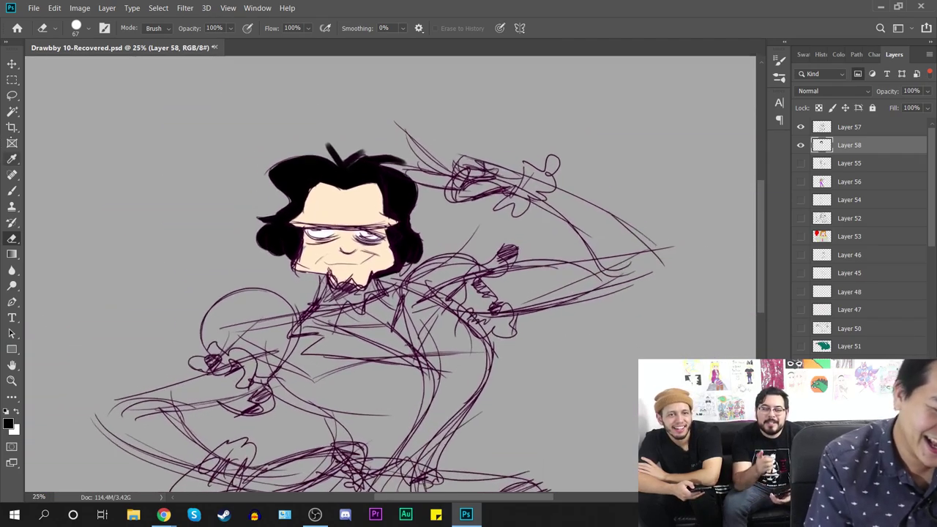
Step: Set the foreground colour to light pink and paint the puffed sleeve of the lowered arm
{"action": "key", "text": "ctrl+plus"}
{"action": "key", "text": "i"}
{"action": "left_click_drag", "start_coordinate": [475, 369], "coordinate": [530, 198]}
{"action": "left_click", "coordinate": [8, 423]}
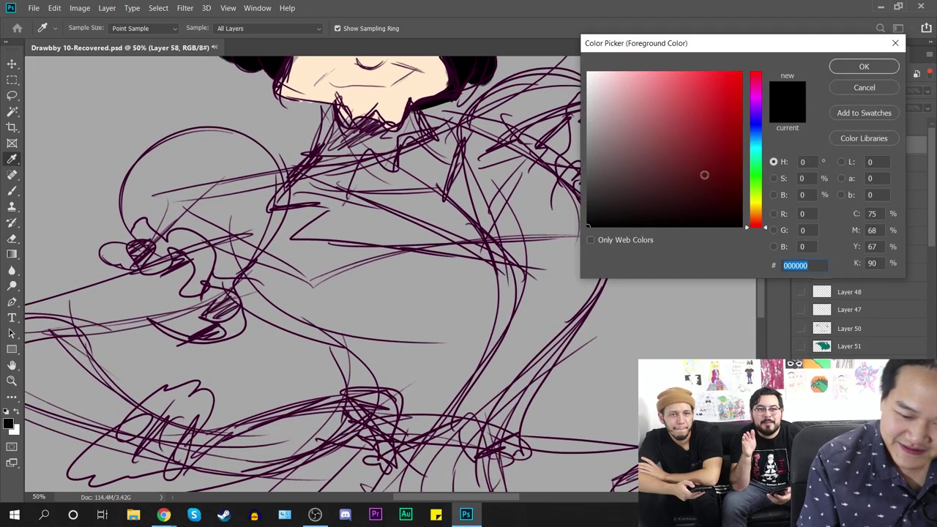
{"action": "left_click", "coordinate": [618, 72]}
{"action": "key", "text": "Return"}
{"action": "key", "text": "b"}
{"action": "mouse_move", "coordinate": [199, 184]}
{"action": "left_mouse_down"}
{"action": "mouse_move", "coordinate": [330, 249]}
{"action": "mouse_move", "coordinate": [289, 290]}
{"action": "mouse_move", "coordinate": [271, 293]}
{"action": "mouse_move", "coordinate": [271, 311]}
{"action": "mouse_move", "coordinate": [291, 295]}
{"action": "mouse_move", "coordinate": [300, 311]}
{"action": "mouse_move", "coordinate": [322, 297]}
{"action": "mouse_move", "coordinate": [348, 317]}
{"action": "mouse_move", "coordinate": [392, 308]}
{"action": "mouse_move", "coordinate": [375, 350]}
{"action": "mouse_move", "coordinate": [399, 274]}
{"action": "mouse_move", "coordinate": [391, 294]}
{"action": "mouse_move", "coordinate": [335, 284]}
{"action": "mouse_move", "coordinate": [298, 261]}
{"action": "mouse_move", "coordinate": [382, 230]}
{"action": "mouse_move", "coordinate": [411, 266]}
{"action": "left_mouse_up"}
{"action": "mouse_move", "coordinate": [494, 377]}
{"action": "left_mouse_down"}
{"action": "mouse_move", "coordinate": [400, 329]}
{"action": "mouse_move", "coordinate": [394, 335]}
{"action": "left_mouse_up"}
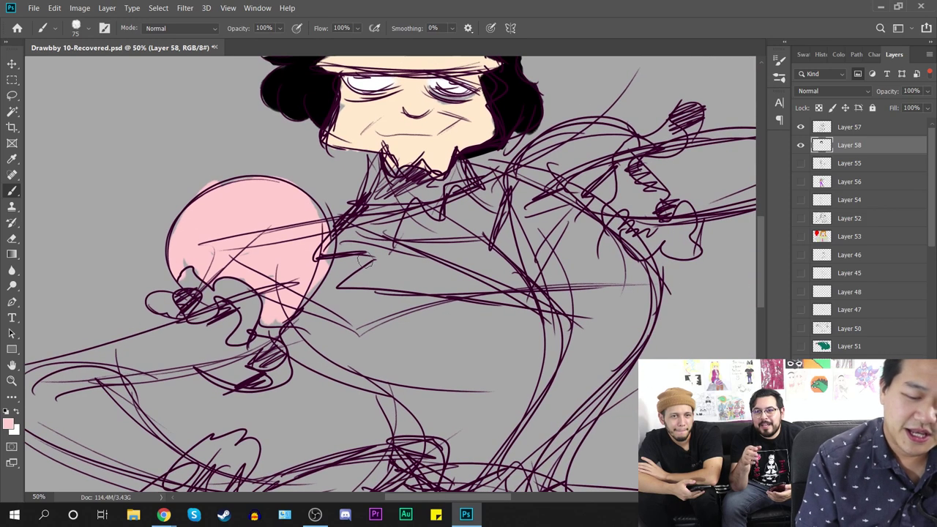
Step: Paint the front of the torso light pink from the chest down to the waist and fill its gaps
{"action": "mouse_move", "coordinate": [335, 265]}
{"action": "left_mouse_down"}
{"action": "mouse_move", "coordinate": [302, 322]}
{"action": "mouse_move", "coordinate": [422, 380]}
{"action": "mouse_move", "coordinate": [340, 306]}
{"action": "mouse_move", "coordinate": [358, 282]}
{"action": "mouse_move", "coordinate": [349, 240]}
{"action": "mouse_move", "coordinate": [476, 293]}
{"action": "mouse_move", "coordinate": [431, 276]}
{"action": "mouse_move", "coordinate": [362, 279]}
{"action": "mouse_move", "coordinate": [381, 284]}
{"action": "mouse_move", "coordinate": [367, 313]}
{"action": "mouse_move", "coordinate": [396, 307]}
{"action": "mouse_move", "coordinate": [364, 335]}
{"action": "mouse_move", "coordinate": [416, 325]}
{"action": "mouse_move", "coordinate": [409, 344]}
{"action": "mouse_move", "coordinate": [509, 337]}
{"action": "mouse_move", "coordinate": [465, 279]}
{"action": "mouse_move", "coordinate": [439, 277]}
{"action": "mouse_move", "coordinate": [463, 280]}
{"action": "mouse_move", "coordinate": [468, 299]}
{"action": "mouse_move", "coordinate": [400, 285]}
{"action": "mouse_move", "coordinate": [381, 336]}
{"action": "mouse_move", "coordinate": [460, 349]}
{"action": "left_mouse_up"}
{"action": "left_click_drag", "start_coordinate": [506, 318], "coordinate": [462, 217]}
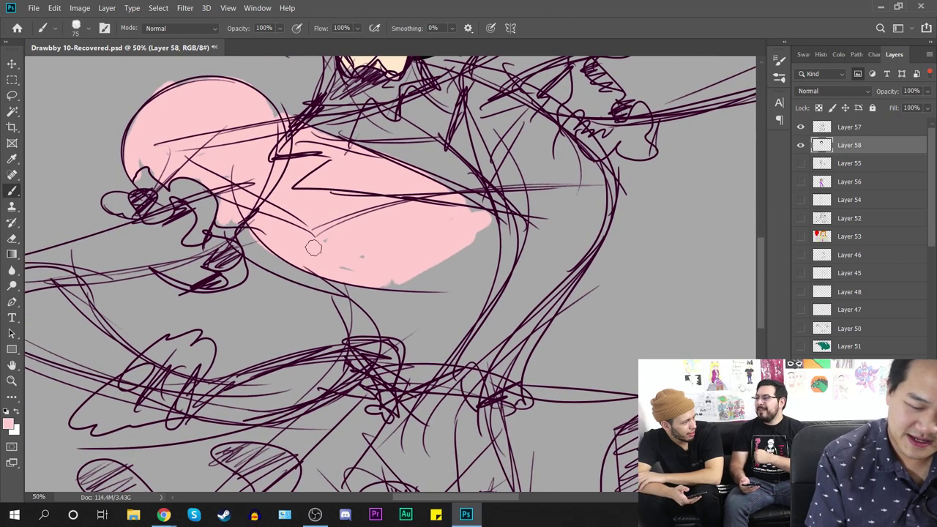
{"action": "mouse_move", "coordinate": [364, 268]}
{"action": "left_mouse_down"}
{"action": "mouse_move", "coordinate": [357, 308]}
{"action": "mouse_move", "coordinate": [374, 286]}
{"action": "mouse_move", "coordinate": [409, 279]}
{"action": "mouse_move", "coordinate": [421, 347]}
{"action": "mouse_move", "coordinate": [490, 240]}
{"action": "mouse_move", "coordinate": [485, 280]}
{"action": "mouse_move", "coordinate": [428, 349]}
{"action": "mouse_move", "coordinate": [464, 300]}
{"action": "mouse_move", "coordinate": [442, 339]}
{"action": "left_mouse_up"}
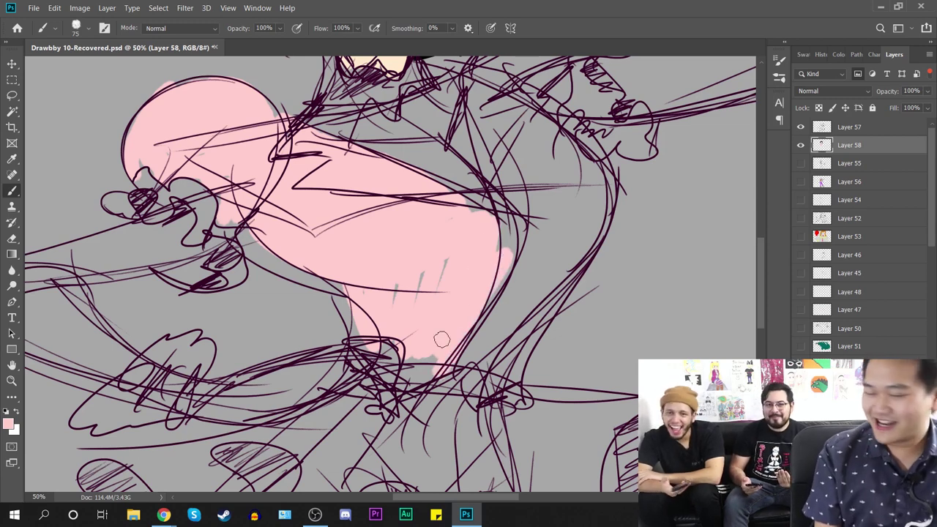
{"action": "mouse_move", "coordinate": [466, 237]}
{"action": "left_mouse_down"}
{"action": "mouse_move", "coordinate": [429, 193]}
{"action": "mouse_move", "coordinate": [488, 246]}
{"action": "mouse_move", "coordinate": [431, 268]}
{"action": "mouse_move", "coordinate": [457, 274]}
{"action": "left_mouse_up"}
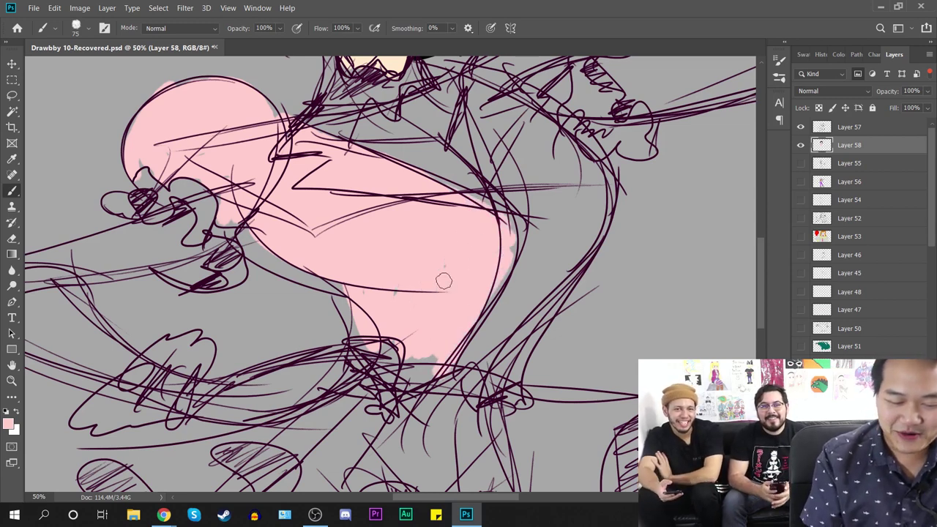
{"action": "mouse_move", "coordinate": [373, 285]}
{"action": "left_mouse_down"}
{"action": "mouse_move", "coordinate": [396, 351]}
{"action": "mouse_move", "coordinate": [432, 359]}
{"action": "mouse_move", "coordinate": [415, 367]}
{"action": "left_mouse_up"}
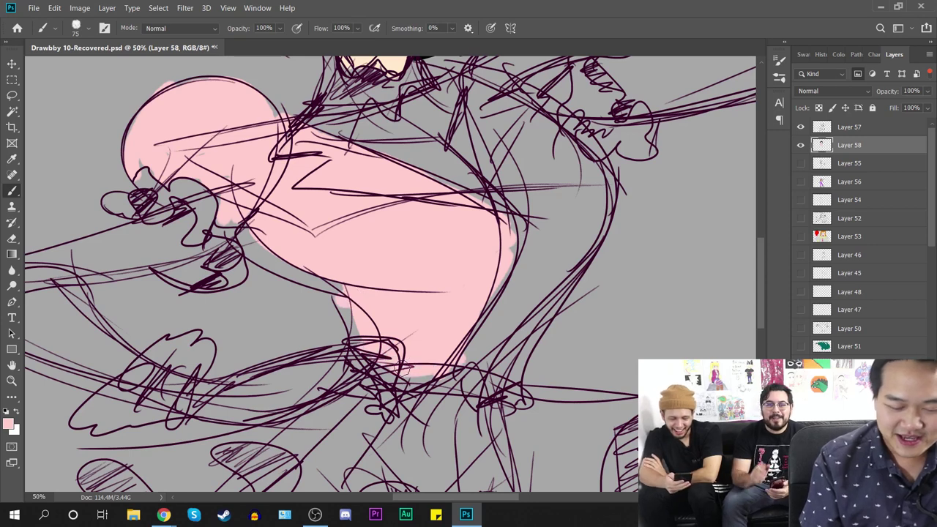
Step: Paint the raised-arm side of the bodice light pink down to the waist, enlarging the brush to 174
{"action": "mouse_move", "coordinate": [521, 353]}
{"action": "left_mouse_down"}
{"action": "mouse_move", "coordinate": [393, 330]}
{"action": "mouse_move", "coordinate": [386, 341]}
{"action": "left_mouse_up"}
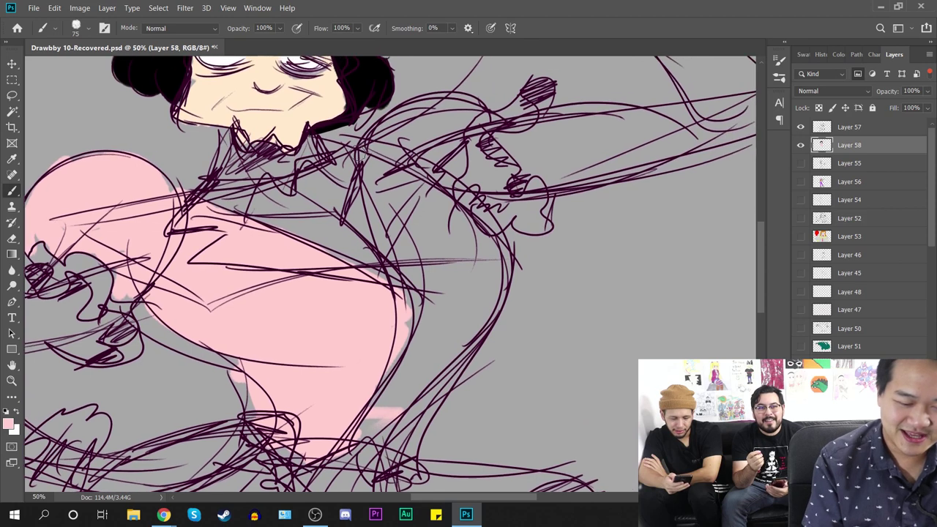
{"action": "mouse_move", "coordinate": [350, 146]}
{"action": "left_mouse_down"}
{"action": "mouse_move", "coordinate": [377, 242]}
{"action": "mouse_move", "coordinate": [360, 183]}
{"action": "mouse_move", "coordinate": [399, 223]}
{"action": "mouse_move", "coordinate": [462, 225]}
{"action": "mouse_move", "coordinate": [421, 205]}
{"action": "mouse_move", "coordinate": [421, 249]}
{"action": "mouse_move", "coordinate": [399, 282]}
{"action": "mouse_move", "coordinate": [438, 217]}
{"action": "mouse_move", "coordinate": [422, 279]}
{"action": "left_mouse_up"}
{"action": "right_click", "coordinate": [418, 246]}
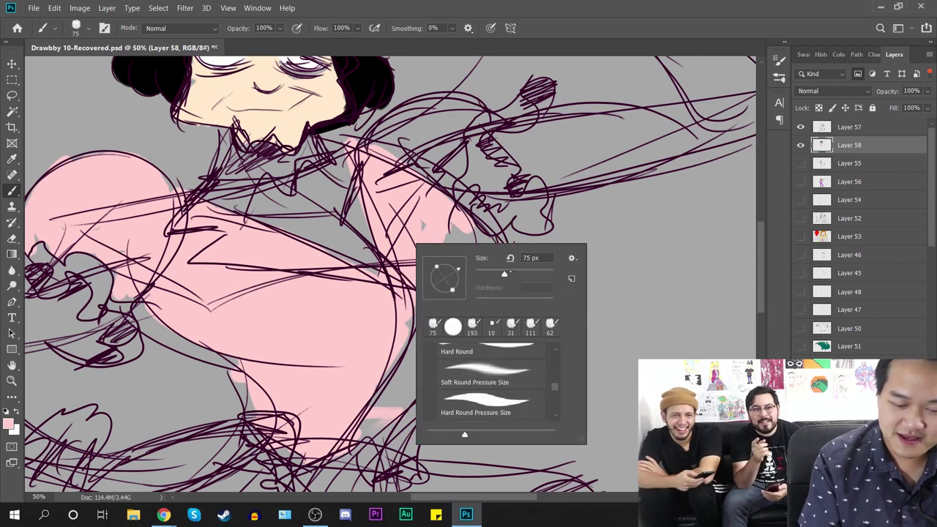
{"action": "left_click", "coordinate": [388, 312]}
{"action": "mouse_move", "coordinate": [433, 244]}
{"action": "left_mouse_down"}
{"action": "mouse_move", "coordinate": [460, 232]}
{"action": "mouse_move", "coordinate": [493, 254]}
{"action": "mouse_move", "coordinate": [427, 366]}
{"action": "mouse_move", "coordinate": [466, 310]}
{"action": "mouse_move", "coordinate": [480, 367]}
{"action": "left_mouse_up"}
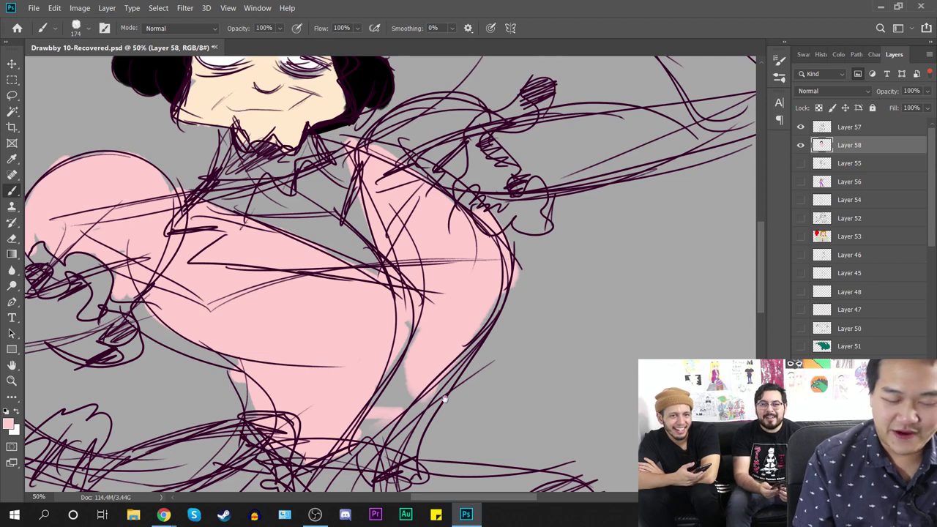
{"action": "left_click_drag", "start_coordinate": [442, 404], "coordinate": [479, 309]}
{"action": "mouse_move", "coordinate": [476, 220]}
{"action": "left_mouse_down"}
{"action": "mouse_move", "coordinate": [442, 266]}
{"action": "mouse_move", "coordinate": [464, 268]}
{"action": "mouse_move", "coordinate": [426, 325]}
{"action": "mouse_move", "coordinate": [459, 271]}
{"action": "mouse_move", "coordinate": [446, 341]}
{"action": "mouse_move", "coordinate": [505, 210]}
{"action": "left_mouse_up"}
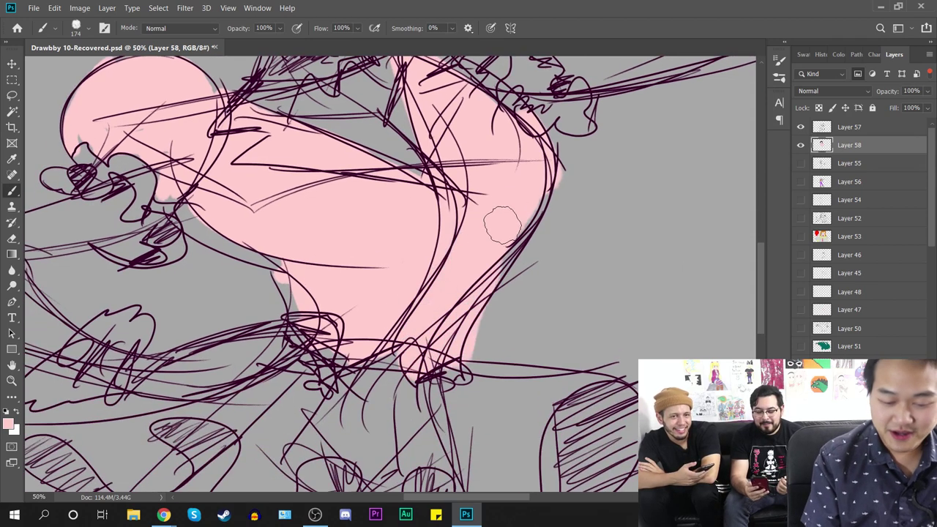
{"action": "left_click_drag", "start_coordinate": [546, 179], "coordinate": [502, 238]}
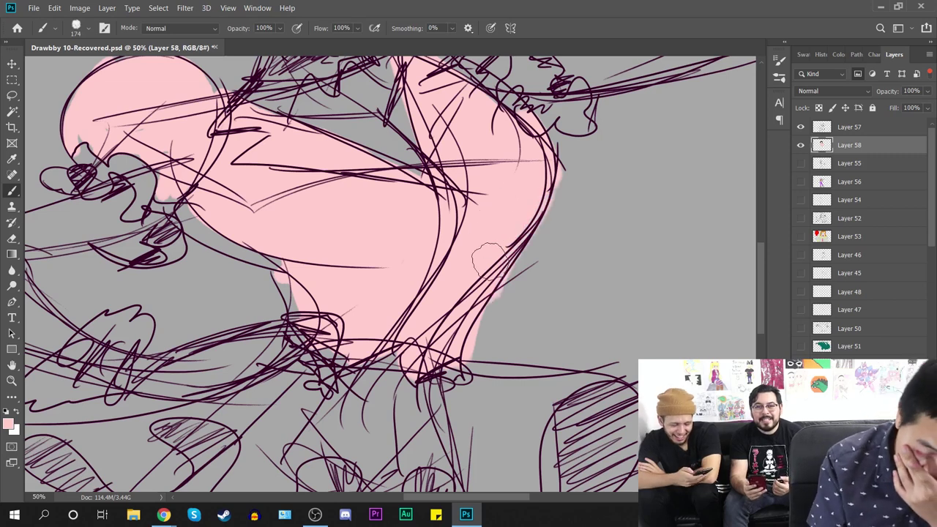
Step: Fill the pink gap at the waist edge and paint the raised arm's puffed sleeve light pink
{"action": "left_click_drag", "start_coordinate": [302, 273], "coordinate": [297, 297]}
{"action": "key", "text": "space"}
{"action": "left_click_drag", "start_coordinate": [494, 191], "coordinate": [487, 370]}
{"action": "mouse_move", "coordinate": [490, 189]}
{"action": "left_mouse_down"}
{"action": "mouse_move", "coordinate": [514, 186]}
{"action": "mouse_move", "coordinate": [437, 263]}
{"action": "mouse_move", "coordinate": [481, 197]}
{"action": "mouse_move", "coordinate": [492, 253]}
{"action": "left_mouse_up"}
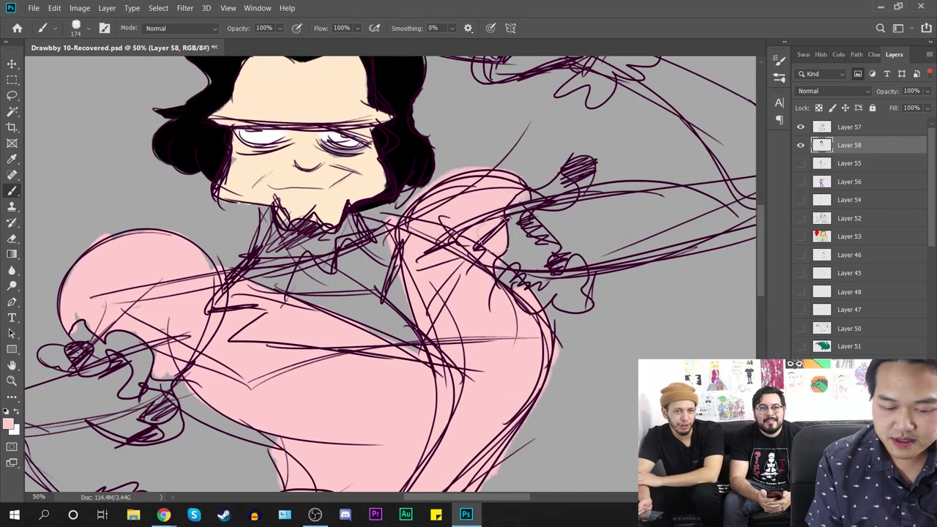
Step: Switch to white with a size 48 brush and paint the ruffled cuff of the lowered arm's sleeve
{"action": "mouse_move", "coordinate": [491, 304]}
{"action": "left_mouse_down"}
{"action": "mouse_move", "coordinate": [564, 263]}
{"action": "mouse_move", "coordinate": [688, 231]}
{"action": "left_mouse_up"}
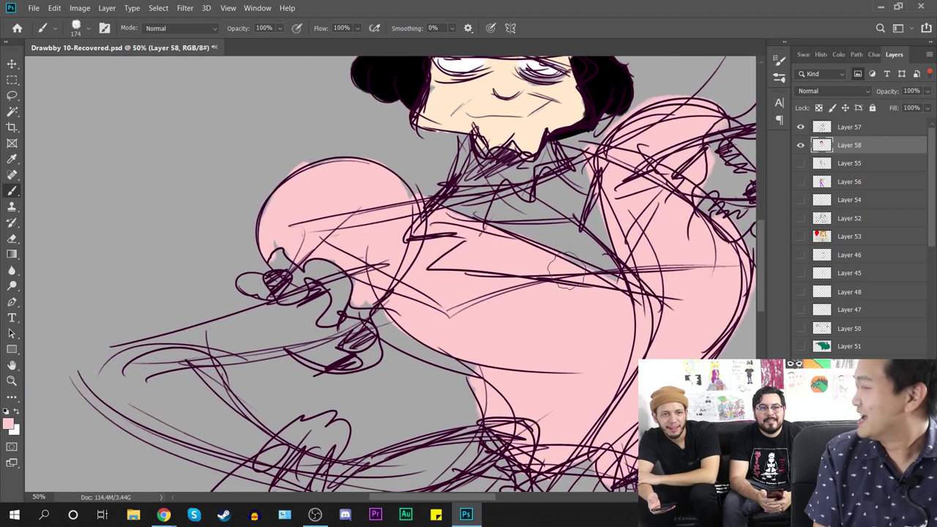
{"action": "key", "text": "x"}
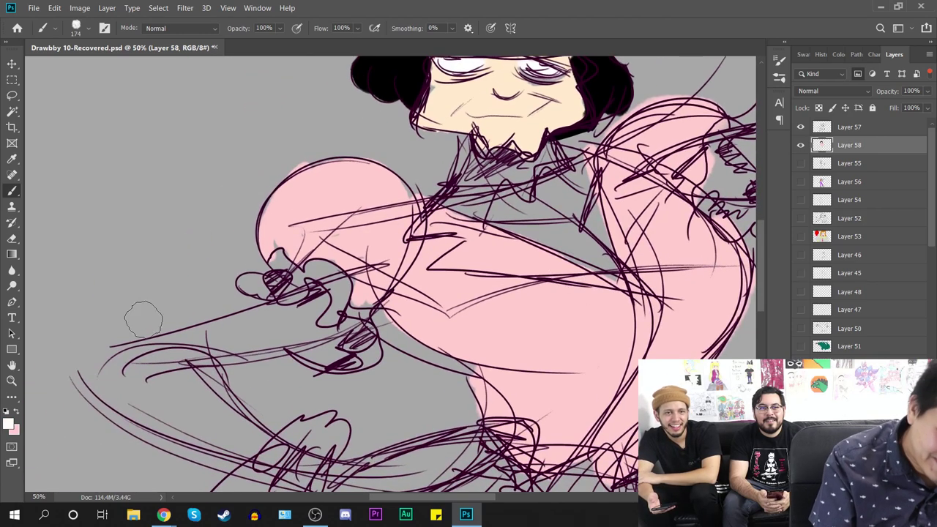
{"action": "right_click", "coordinate": [435, 235]}
{"action": "left_click_drag", "start_coordinate": [522, 264], "coordinate": [515, 265]}
{"action": "left_click", "coordinate": [313, 268]}
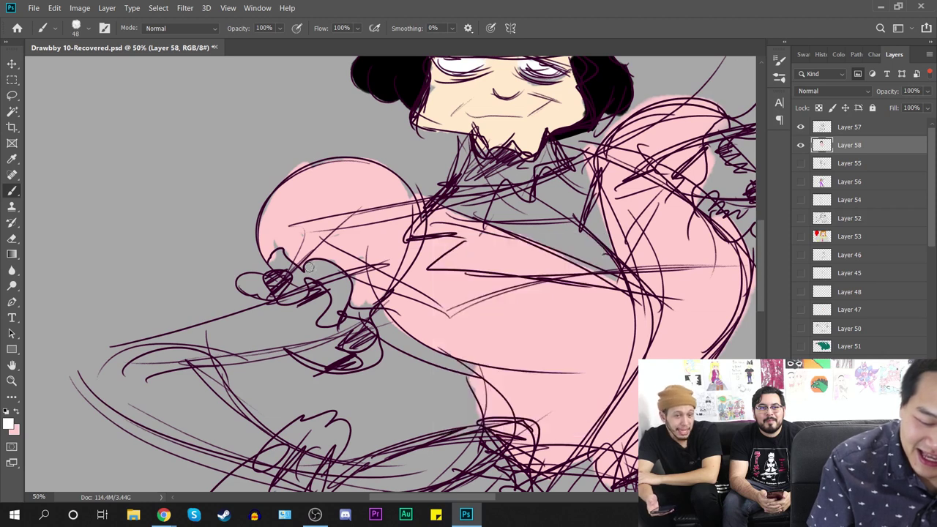
{"action": "mouse_move", "coordinate": [293, 270]}
{"action": "left_mouse_down"}
{"action": "mouse_move", "coordinate": [242, 283]}
{"action": "mouse_move", "coordinate": [291, 303]}
{"action": "mouse_move", "coordinate": [327, 266]}
{"action": "mouse_move", "coordinate": [345, 290]}
{"action": "mouse_move", "coordinate": [320, 325]}
{"action": "mouse_move", "coordinate": [327, 333]}
{"action": "mouse_move", "coordinate": [355, 314]}
{"action": "left_mouse_up"}
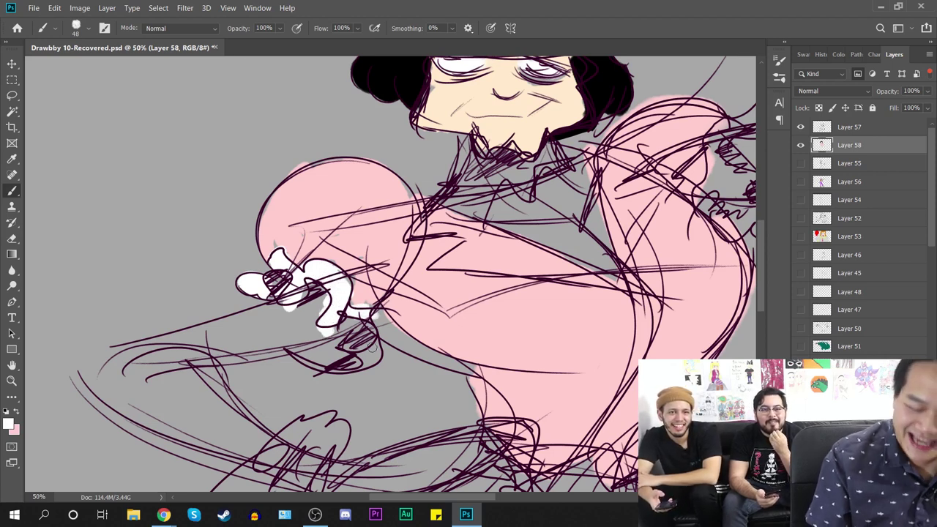
{"action": "mouse_move", "coordinate": [362, 333]}
{"action": "left_mouse_down"}
{"action": "mouse_move", "coordinate": [300, 352]}
{"action": "mouse_move", "coordinate": [370, 342]}
{"action": "left_mouse_up"}
Step: Paint the ruffled cuff of the raised arm's sleeve white, saving the document along the way
{"action": "left_click_drag", "start_coordinate": [439, 341], "coordinate": [191, 415]}
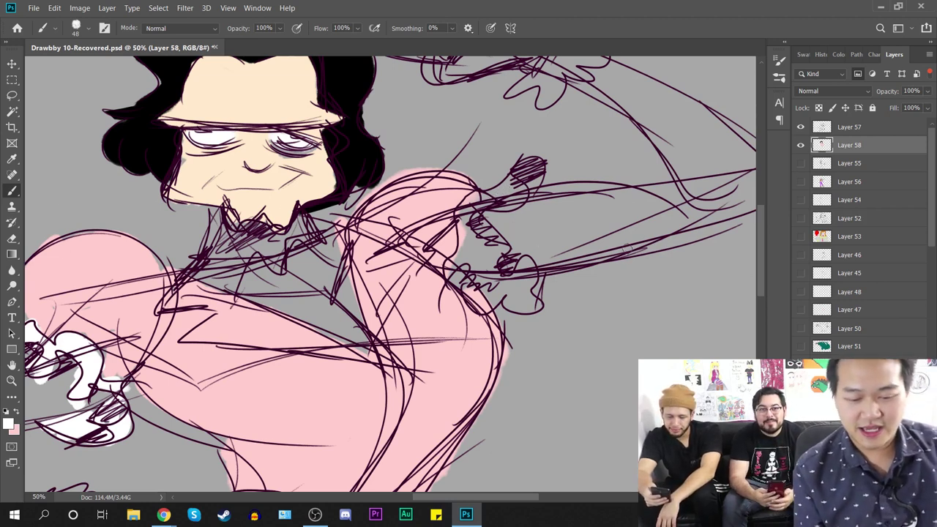
{"action": "left_click_drag", "start_coordinate": [513, 183], "coordinate": [487, 202]}
{"action": "key", "text": "ctrl+minus"}
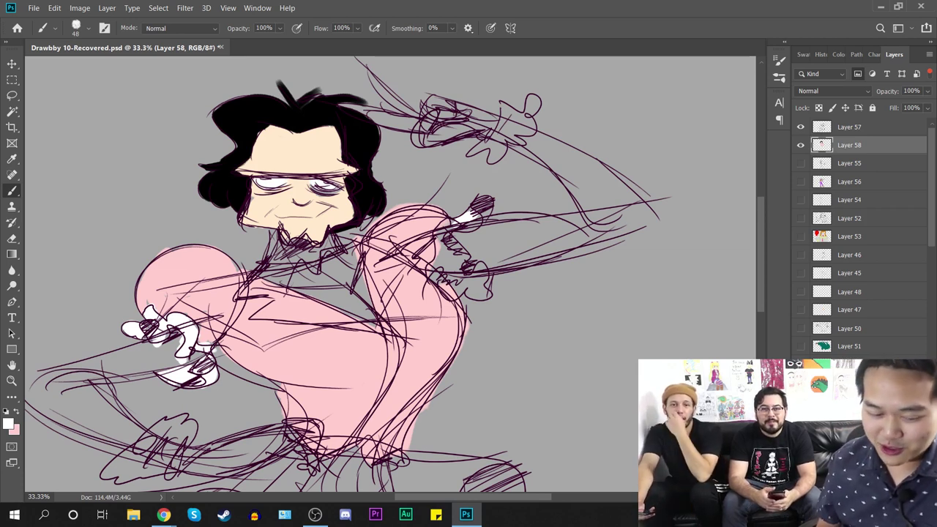
{"action": "left_click_drag", "start_coordinate": [460, 262], "coordinate": [452, 268]}
{"action": "key", "text": "ctrl+plus"}
{"action": "key", "text": "ctrl+minus"}
{"action": "key", "text": "ctrl+z"}
{"action": "key", "text": "ctrl+plus"}
{"action": "key", "text": "ctrl+s"}
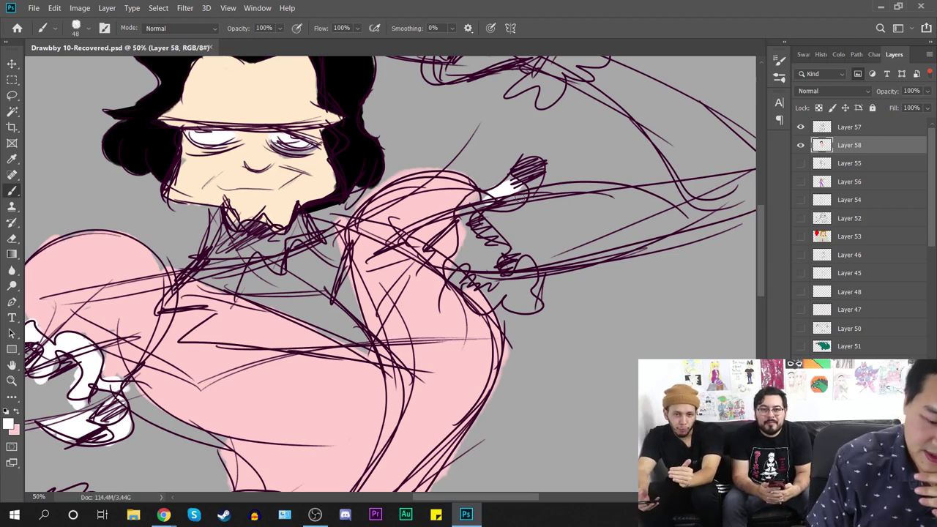
{"action": "left_click_drag", "start_coordinate": [492, 193], "coordinate": [524, 202]}
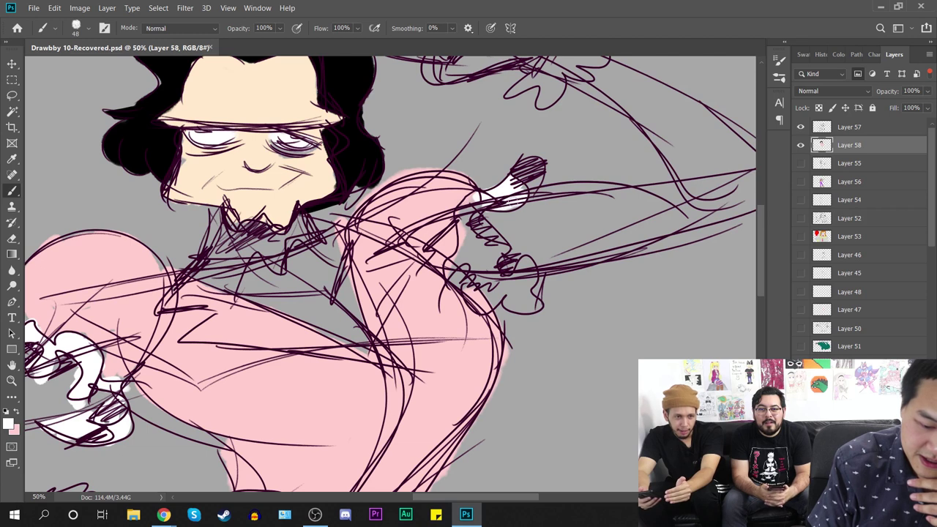
{"action": "left_click_drag", "start_coordinate": [533, 163], "coordinate": [513, 188]}
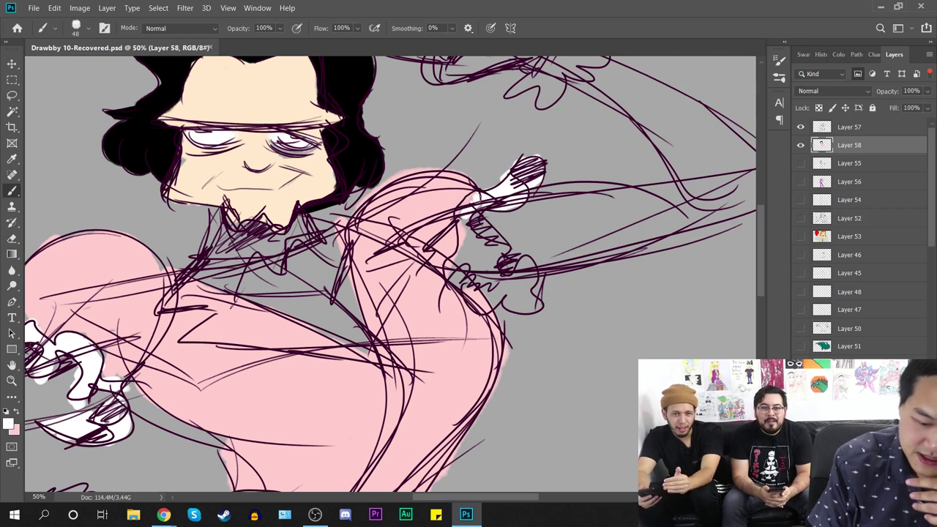
{"action": "mouse_move", "coordinate": [459, 217]}
{"action": "left_mouse_down"}
{"action": "mouse_move", "coordinate": [455, 264]}
{"action": "mouse_move", "coordinate": [471, 243]}
{"action": "mouse_move", "coordinate": [475, 254]}
{"action": "mouse_move", "coordinate": [486, 246]}
{"action": "mouse_move", "coordinate": [479, 260]}
{"action": "mouse_move", "coordinate": [488, 264]}
{"action": "mouse_move", "coordinate": [468, 267]}
{"action": "mouse_move", "coordinate": [479, 267]}
{"action": "mouse_move", "coordinate": [490, 293]}
{"action": "mouse_move", "coordinate": [523, 271]}
{"action": "mouse_move", "coordinate": [527, 303]}
{"action": "left_mouse_up"}
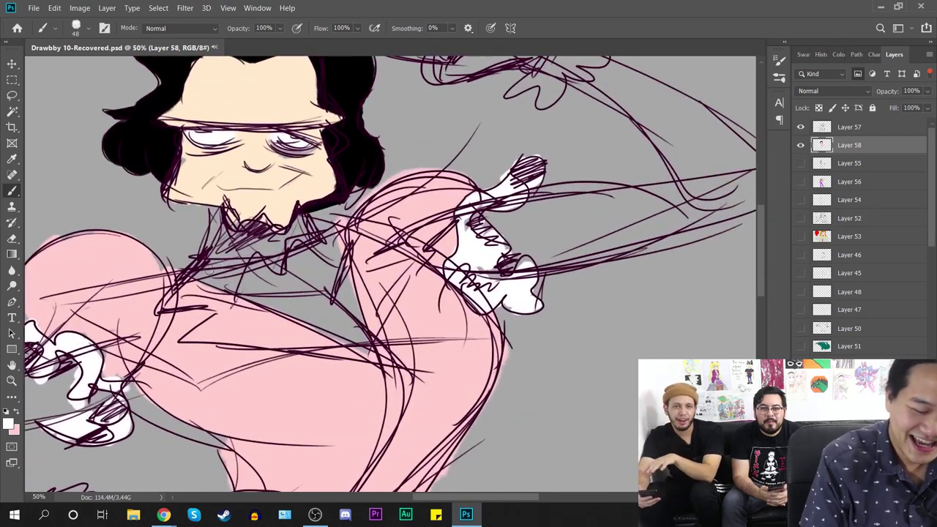
Step: Fill the V-shaped neckline area between the pink lapels with white
{"action": "left_click_drag", "start_coordinate": [200, 265], "coordinate": [266, 288]}
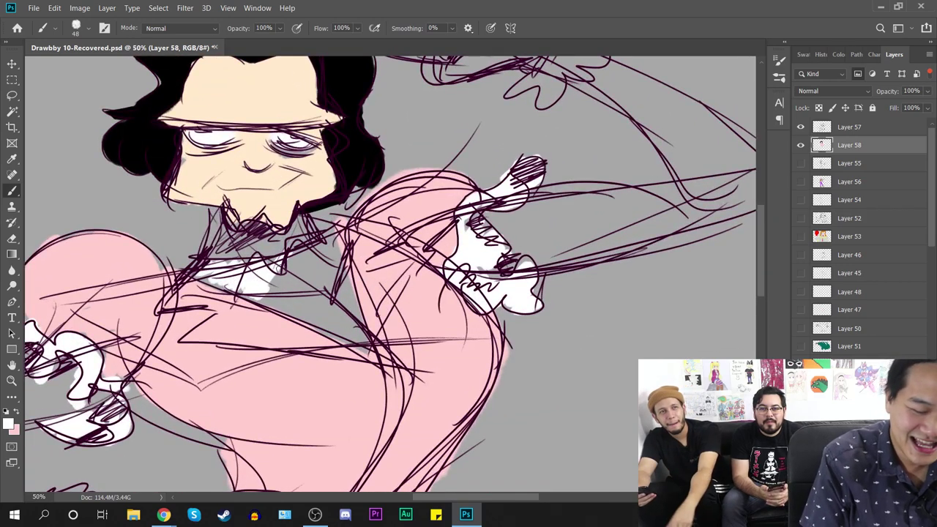
{"action": "left_click_drag", "start_coordinate": [266, 288], "coordinate": [320, 315]}
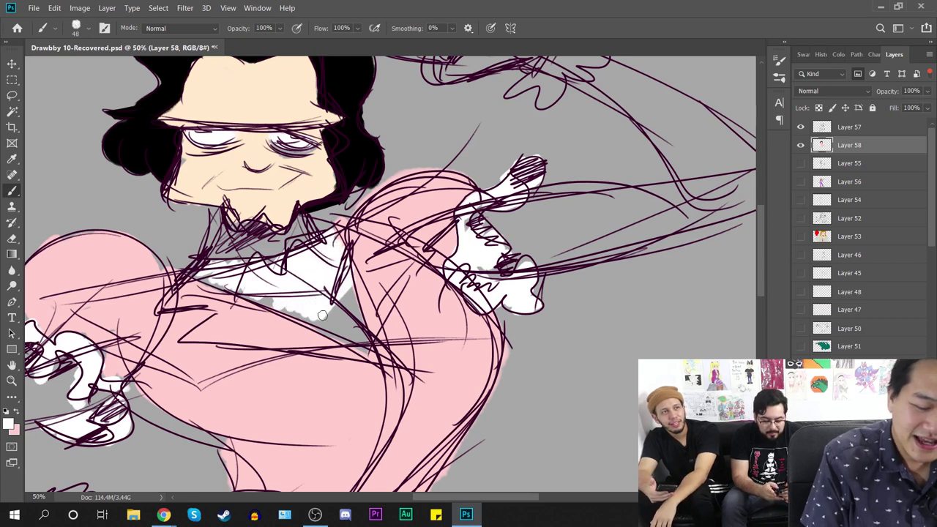
{"action": "left_click_drag", "start_coordinate": [320, 315], "coordinate": [338, 327]}
{"action": "left_click_drag", "start_coordinate": [339, 327], "coordinate": [358, 338]}
{"action": "left_click_drag", "start_coordinate": [321, 325], "coordinate": [289, 311]}
{"action": "left_click_drag", "start_coordinate": [289, 311], "coordinate": [248, 299]}
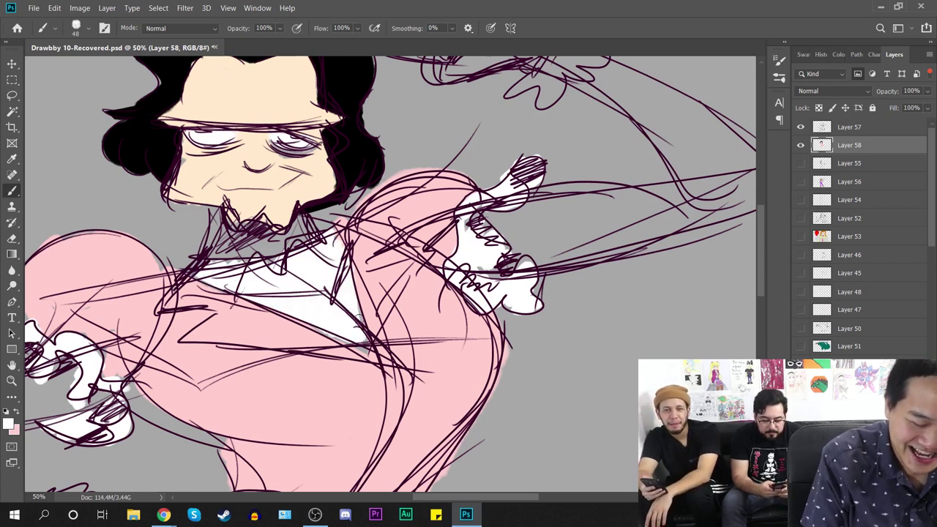
{"action": "left_click_drag", "start_coordinate": [359, 319], "coordinate": [370, 355]}
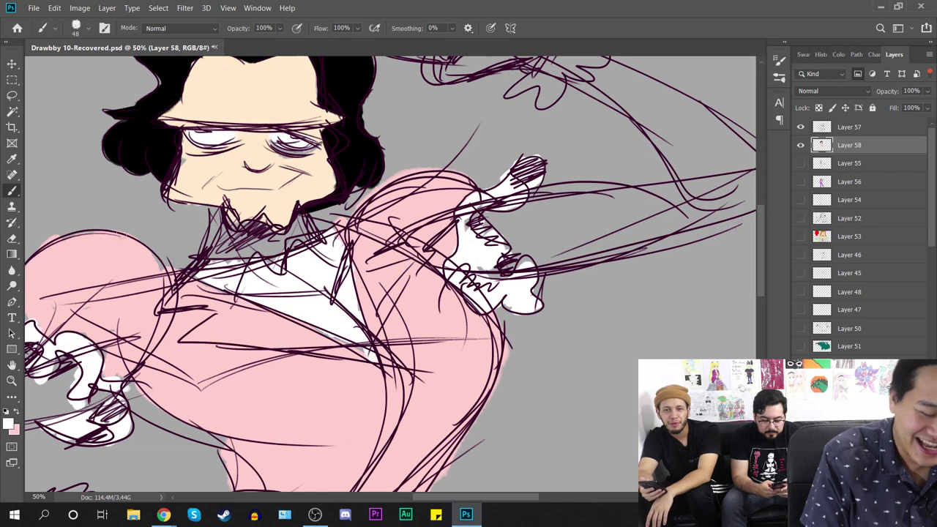
Step: Sample the light peach skin colour and paint the neck beneath the bearded chin
{"action": "key", "text": "i"}
{"action": "key", "text": "b"}
{"action": "mouse_move", "coordinate": [220, 208]}
{"action": "left_mouse_down"}
{"action": "mouse_move", "coordinate": [216, 249]}
{"action": "mouse_move", "coordinate": [267, 228]}
{"action": "mouse_move", "coordinate": [272, 258]}
{"action": "left_mouse_up"}
{"action": "key", "text": "ctrl+minus"}
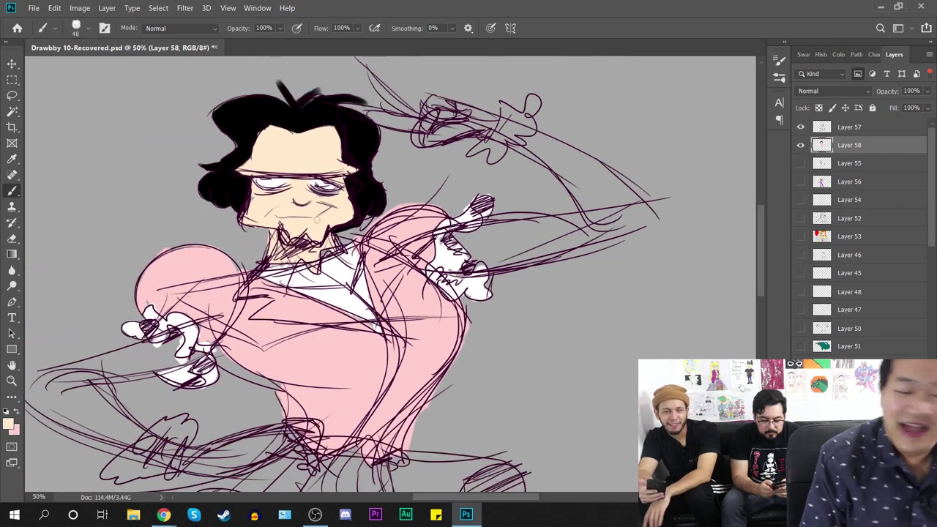
{"action": "key", "text": "ctrl+plus"}
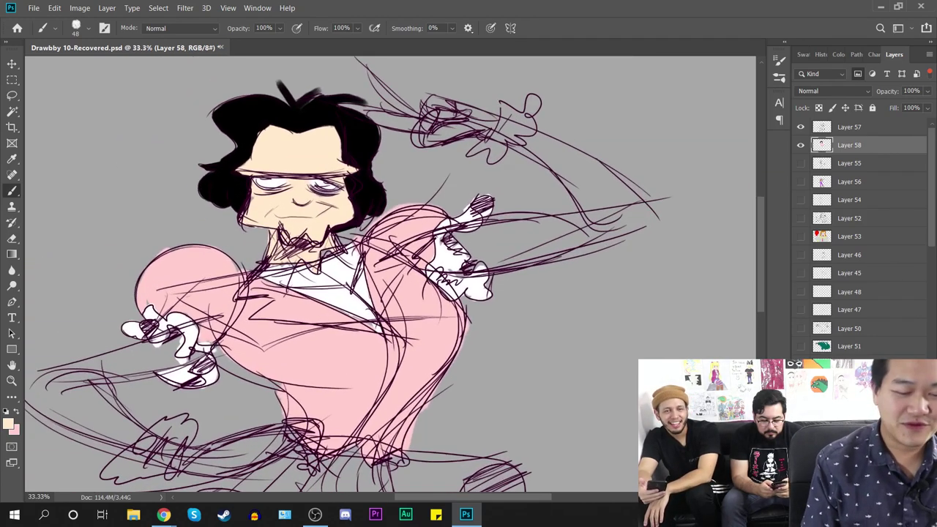
Step: Paint the raised arm light peach from the ruffled cuff through the elbow to the wrist
{"action": "mouse_move", "coordinate": [495, 237]}
{"action": "left_mouse_down"}
{"action": "mouse_move", "coordinate": [372, 235]}
{"action": "mouse_move", "coordinate": [302, 210]}
{"action": "mouse_move", "coordinate": [339, 217]}
{"action": "mouse_move", "coordinate": [317, 250]}
{"action": "mouse_move", "coordinate": [334, 250]}
{"action": "left_mouse_up"}
{"action": "key", "text": "ctrl+plus"}
{"action": "mouse_move", "coordinate": [410, 195]}
{"action": "left_mouse_down"}
{"action": "mouse_move", "coordinate": [366, 249]}
{"action": "mouse_move", "coordinate": [432, 219]}
{"action": "mouse_move", "coordinate": [389, 256]}
{"action": "mouse_move", "coordinate": [475, 207]}
{"action": "mouse_move", "coordinate": [468, 199]}
{"action": "mouse_move", "coordinate": [502, 215]}
{"action": "mouse_move", "coordinate": [432, 184]}
{"action": "left_mouse_up"}
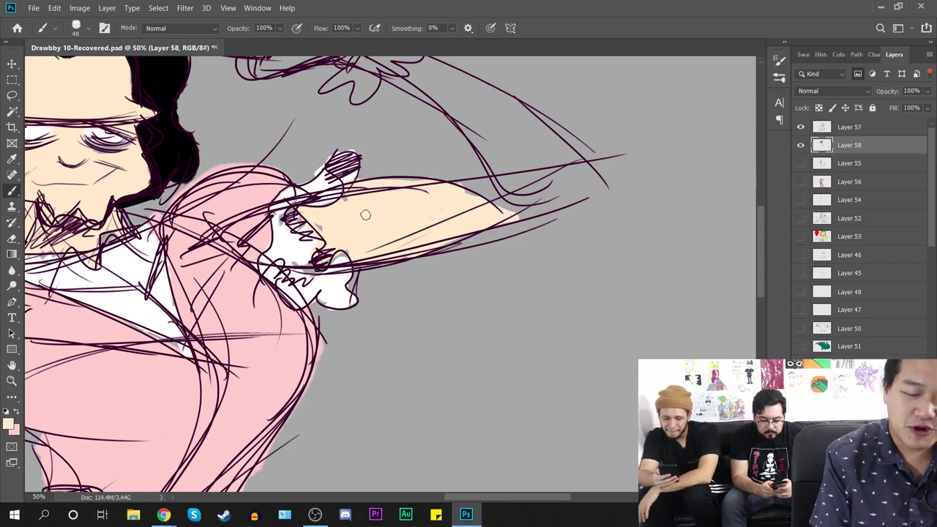
{"action": "mouse_move", "coordinate": [488, 219]}
{"action": "left_mouse_down"}
{"action": "mouse_move", "coordinate": [388, 323]}
{"action": "mouse_move", "coordinate": [447, 297]}
{"action": "mouse_move", "coordinate": [407, 328]}
{"action": "mouse_move", "coordinate": [477, 286]}
{"action": "mouse_move", "coordinate": [322, 154]}
{"action": "mouse_move", "coordinate": [300, 172]}
{"action": "mouse_move", "coordinate": [388, 227]}
{"action": "mouse_move", "coordinate": [333, 162]}
{"action": "mouse_move", "coordinate": [428, 246]}
{"action": "mouse_move", "coordinate": [366, 220]}
{"action": "mouse_move", "coordinate": [388, 271]}
{"action": "mouse_move", "coordinate": [415, 299]}
{"action": "mouse_move", "coordinate": [404, 256]}
{"action": "mouse_move", "coordinate": [429, 289]}
{"action": "mouse_move", "coordinate": [447, 271]}
{"action": "mouse_move", "coordinate": [462, 282]}
{"action": "left_mouse_up"}
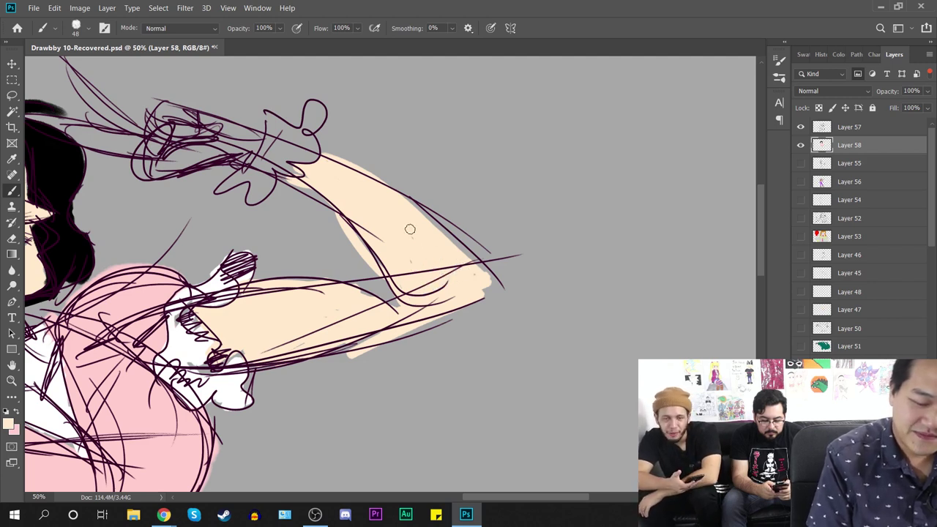
{"action": "left_click_drag", "start_coordinate": [392, 277], "coordinate": [316, 295]}
{"action": "mouse_move", "coordinate": [381, 300]}
{"action": "left_mouse_down"}
{"action": "mouse_move", "coordinate": [414, 297]}
{"action": "mouse_move", "coordinate": [384, 284]}
{"action": "mouse_move", "coordinate": [344, 233]}
{"action": "left_mouse_up"}
Step: Erase the peach overspill along the underside of the raised arm with the size 67 eraser
{"action": "key", "text": "e"}
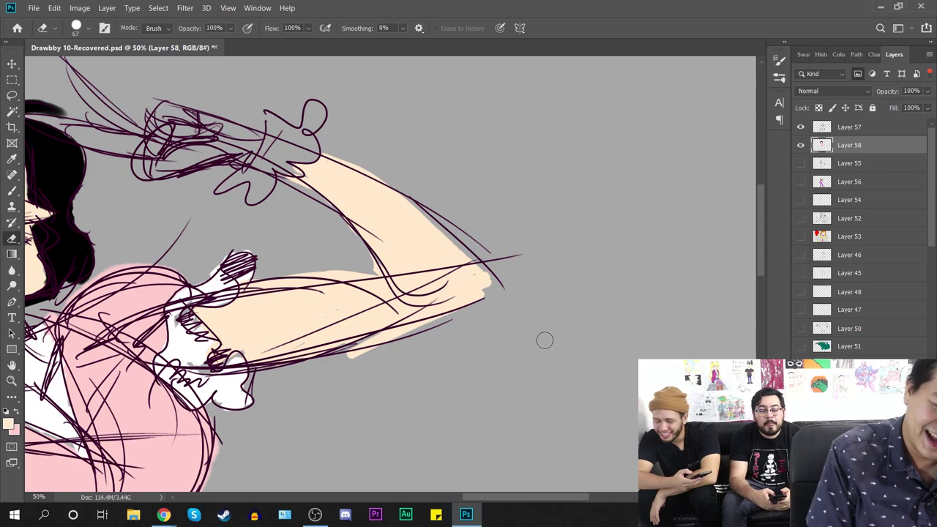
{"action": "left_click_drag", "start_coordinate": [371, 353], "coordinate": [315, 360]}
{"action": "mouse_move", "coordinate": [252, 451]}
{"action": "left_mouse_down"}
{"action": "mouse_move", "coordinate": [515, 328]}
{"action": "mouse_move", "coordinate": [764, 230]}
{"action": "left_mouse_up"}
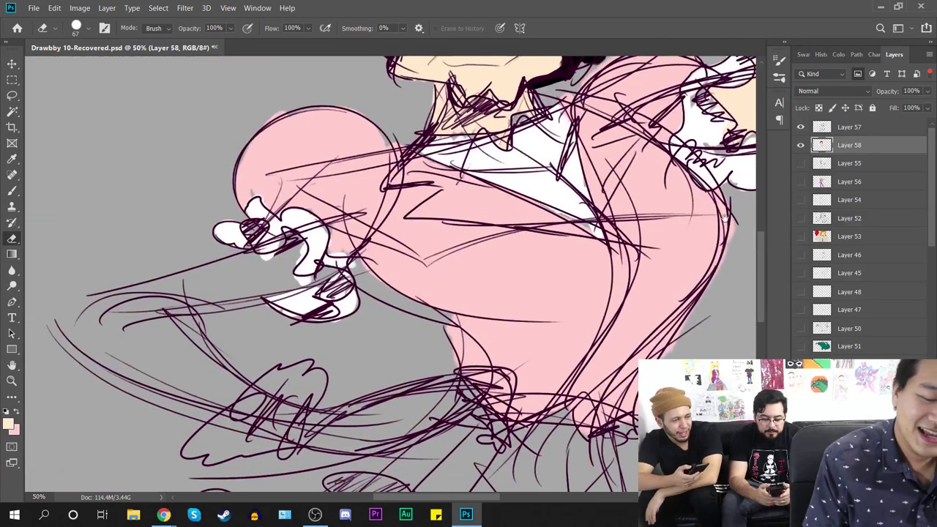
Step: Paint the lowered arm light peach from the ruffled sleeve cuff to the elbow, enlarging the brush to 108 px
{"action": "key", "text": "b"}
{"action": "scroll", "coordinate": [396, 273], "scroll_direction": "left", "scroll_amount": 5}
{"action": "scroll", "coordinate": [395, 273], "scroll_direction": "down", "scroll_amount": 2}
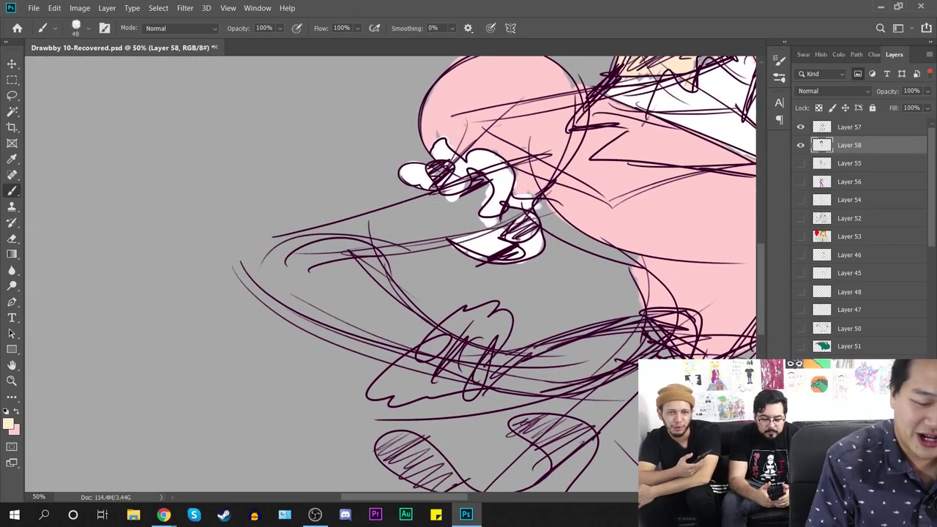
{"action": "mouse_move", "coordinate": [472, 189]}
{"action": "left_mouse_down"}
{"action": "mouse_move", "coordinate": [472, 222]}
{"action": "mouse_move", "coordinate": [512, 216]}
{"action": "mouse_move", "coordinate": [395, 246]}
{"action": "mouse_move", "coordinate": [346, 226]}
{"action": "mouse_move", "coordinate": [361, 221]}
{"action": "mouse_move", "coordinate": [332, 240]}
{"action": "mouse_move", "coordinate": [359, 265]}
{"action": "mouse_move", "coordinate": [318, 304]}
{"action": "left_mouse_up"}
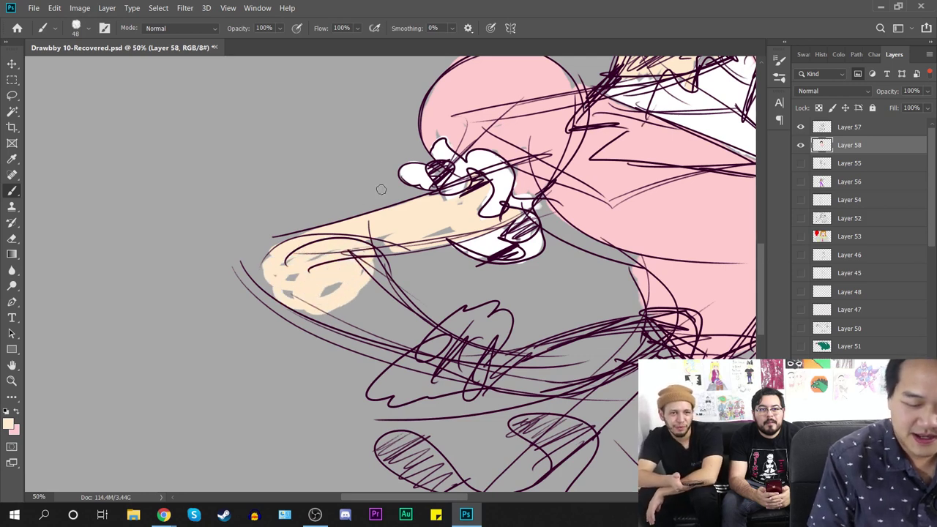
{"action": "right_click", "coordinate": [374, 224]}
{"action": "left_click_drag", "start_coordinate": [457, 263], "coordinate": [464, 263]}
{"action": "mouse_move", "coordinate": [359, 261]}
{"action": "left_mouse_down"}
{"action": "mouse_move", "coordinate": [318, 266]}
{"action": "mouse_move", "coordinate": [341, 271]}
{"action": "mouse_move", "coordinate": [359, 245]}
{"action": "mouse_move", "coordinate": [439, 235]}
{"action": "mouse_move", "coordinate": [452, 211]}
{"action": "left_mouse_up"}
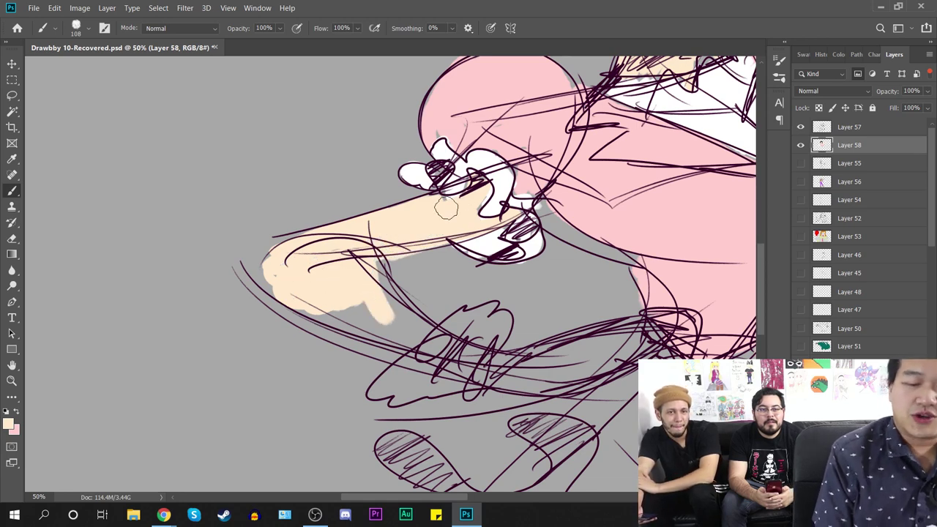
Step: Continue the light peach down the bent forearm to the glove cuff and fill out the elbow's outer edge
{"action": "left_click_drag", "start_coordinate": [415, 336], "coordinate": [392, 244]}
{"action": "mouse_move", "coordinate": [293, 197]}
{"action": "left_mouse_down"}
{"action": "mouse_move", "coordinate": [381, 246]}
{"action": "mouse_move", "coordinate": [326, 202]}
{"action": "mouse_move", "coordinate": [259, 199]}
{"action": "left_mouse_up"}
{"action": "mouse_move", "coordinate": [385, 222]}
{"action": "left_mouse_down"}
{"action": "mouse_move", "coordinate": [338, 206]}
{"action": "mouse_move", "coordinate": [344, 172]}
{"action": "mouse_move", "coordinate": [410, 232]}
{"action": "left_mouse_up"}
{"action": "left_click_drag", "start_coordinate": [350, 160], "coordinate": [381, 207]}
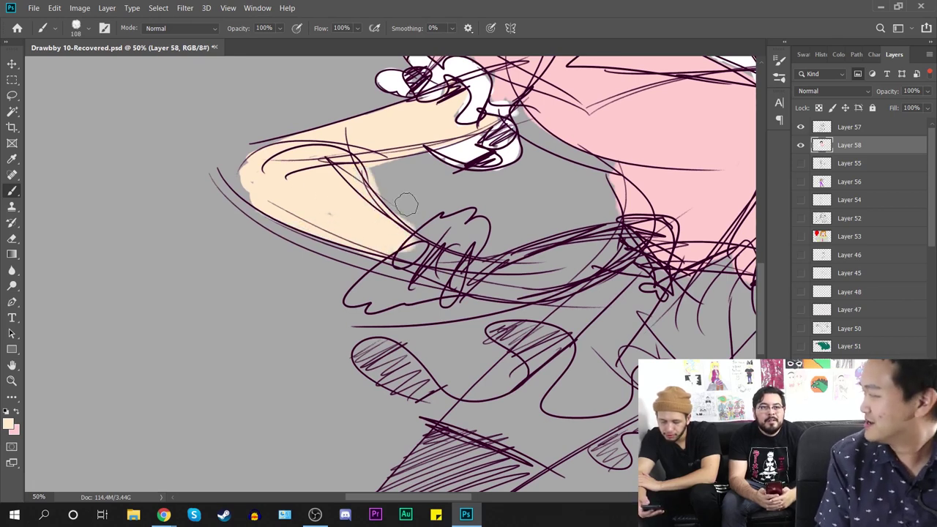
{"action": "left_click_drag", "start_coordinate": [401, 246], "coordinate": [414, 249]}
{"action": "left_click_drag", "start_coordinate": [235, 177], "coordinate": [329, 248]}
Step: Switch to white and paint the glove on the hip hand, from its ruffled cuff to the fingers at the waist
{"action": "key", "text": "ctrl+minus"}
{"action": "key", "text": "ctrl+plus"}
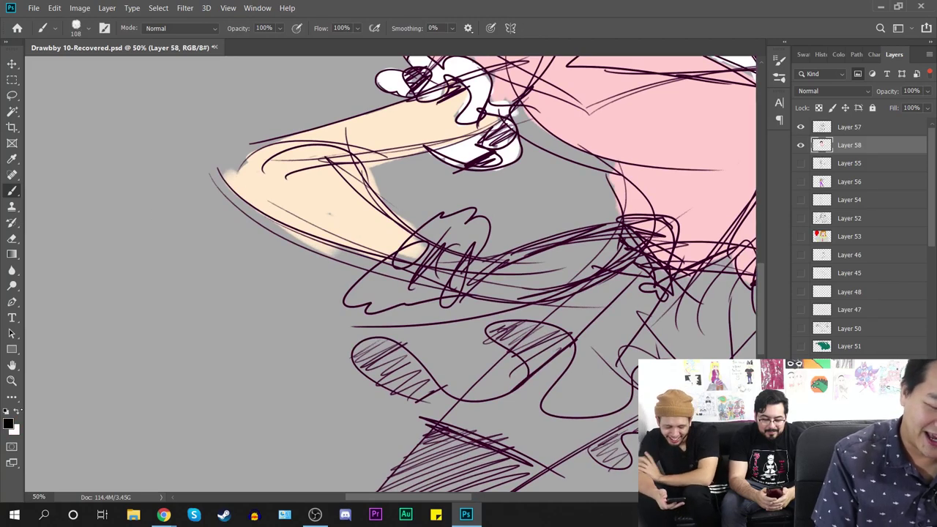
{"action": "scroll", "coordinate": [374, 264], "scroll_direction": "up", "scroll_amount": 1}
{"action": "mouse_move", "coordinate": [434, 225]}
{"action": "left_mouse_down"}
{"action": "mouse_move", "coordinate": [401, 268]}
{"action": "mouse_move", "coordinate": [422, 231]}
{"action": "mouse_move", "coordinate": [340, 312]}
{"action": "mouse_move", "coordinate": [410, 315]}
{"action": "mouse_move", "coordinate": [454, 289]}
{"action": "mouse_move", "coordinate": [429, 272]}
{"action": "mouse_move", "coordinate": [480, 209]}
{"action": "mouse_move", "coordinate": [468, 285]}
{"action": "mouse_move", "coordinate": [513, 220]}
{"action": "mouse_move", "coordinate": [448, 293]}
{"action": "mouse_move", "coordinate": [476, 289]}
{"action": "left_mouse_up"}
{"action": "scroll", "coordinate": [391, 245], "scroll_direction": "down", "scroll_amount": 2}
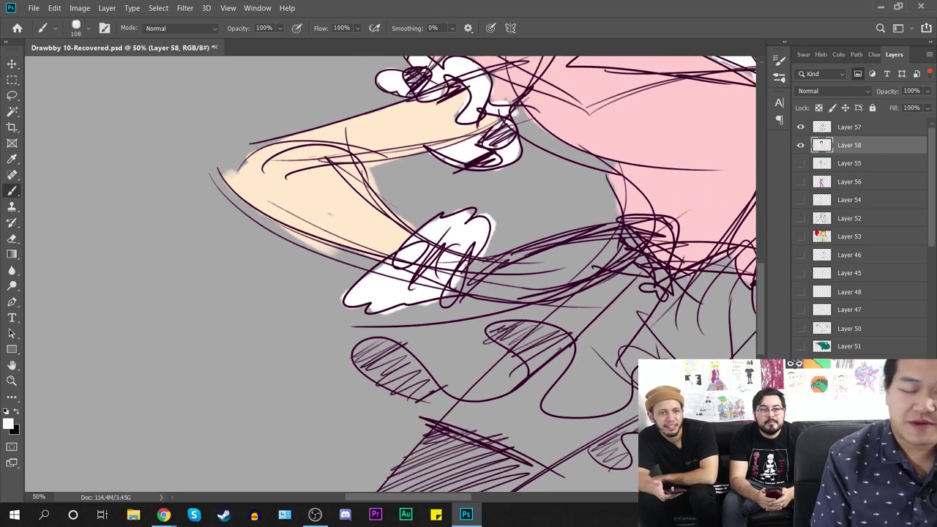
{"action": "scroll", "coordinate": [522, 220], "scroll_direction": "up", "scroll_amount": 1}
{"action": "mouse_move", "coordinate": [476, 271]}
{"action": "left_mouse_down"}
{"action": "mouse_move", "coordinate": [564, 235]}
{"action": "mouse_move", "coordinate": [588, 253]}
{"action": "mouse_move", "coordinate": [637, 245]}
{"action": "mouse_move", "coordinate": [663, 272]}
{"action": "left_mouse_up"}
{"action": "mouse_move", "coordinate": [612, 244]}
{"action": "left_mouse_down"}
{"action": "mouse_move", "coordinate": [656, 234]}
{"action": "mouse_move", "coordinate": [644, 252]}
{"action": "mouse_move", "coordinate": [469, 293]}
{"action": "mouse_move", "coordinate": [555, 281]}
{"action": "left_mouse_up"}
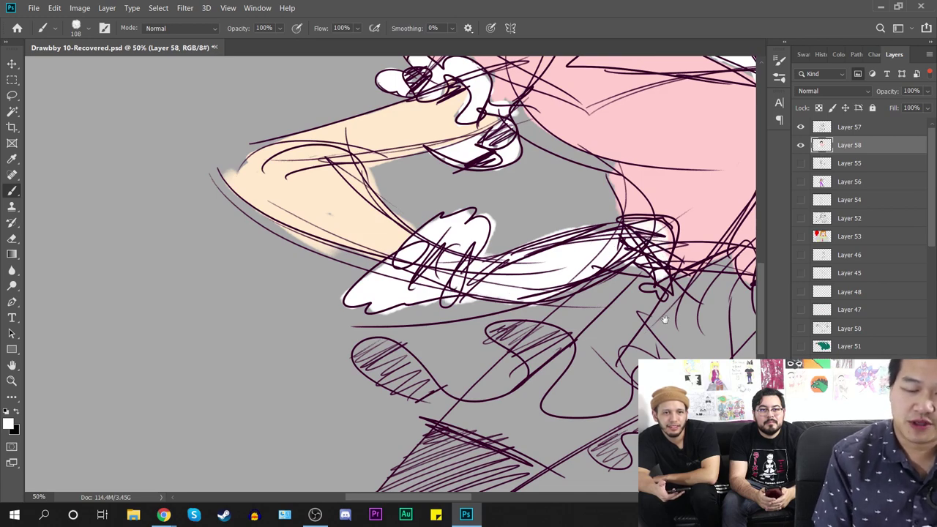
Step: Paint the raised hand's glove white, including its ruffled cuff and the two extended fingers
{"action": "left_click_drag", "start_coordinate": [667, 317], "coordinate": [469, 341]}
{"action": "left_click_drag", "start_coordinate": [454, 125], "coordinate": [443, 344]}
{"action": "mouse_move", "coordinate": [440, 148]}
{"action": "left_mouse_down"}
{"action": "mouse_move", "coordinate": [430, 354]}
{"action": "mouse_move", "coordinate": [597, 353]}
{"action": "mouse_move", "coordinate": [600, 332]}
{"action": "left_mouse_up"}
{"action": "mouse_move", "coordinate": [513, 245]}
{"action": "left_mouse_down"}
{"action": "mouse_move", "coordinate": [577, 219]}
{"action": "mouse_move", "coordinate": [552, 257]}
{"action": "mouse_move", "coordinate": [574, 189]}
{"action": "mouse_move", "coordinate": [581, 214]}
{"action": "mouse_move", "coordinate": [598, 209]}
{"action": "mouse_move", "coordinate": [582, 192]}
{"action": "mouse_move", "coordinate": [605, 197]}
{"action": "mouse_move", "coordinate": [613, 176]}
{"action": "mouse_move", "coordinate": [613, 189]}
{"action": "mouse_move", "coordinate": [585, 213]}
{"action": "mouse_move", "coordinate": [469, 176]}
{"action": "mouse_move", "coordinate": [564, 211]}
{"action": "left_mouse_up"}
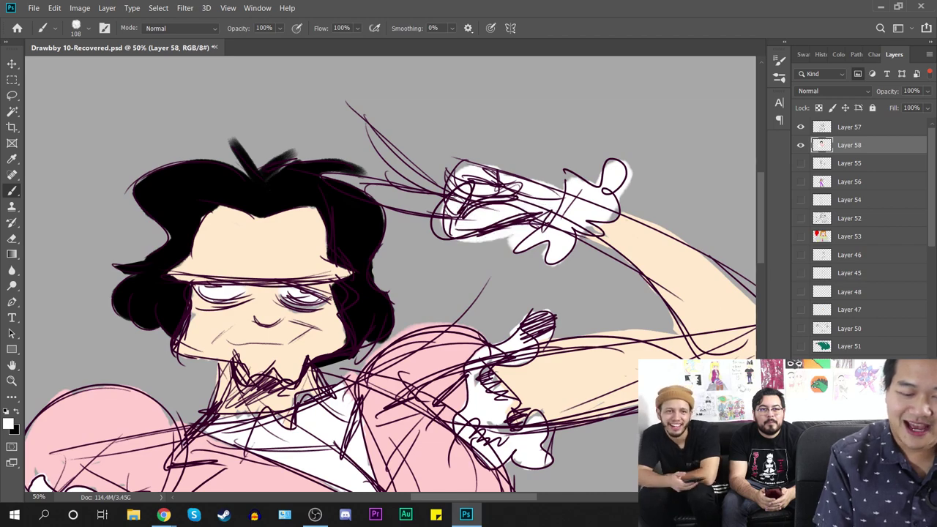
{"action": "left_click_drag", "start_coordinate": [455, 207], "coordinate": [461, 222]}
{"action": "left_click_drag", "start_coordinate": [423, 187], "coordinate": [366, 119]}
Step: Sample the outfit's pink, paint the skirt's flare below the hip hand and save the document
{"action": "key", "text": "ctrl+minus"}
{"action": "left_click_drag", "start_coordinate": [500, 378], "coordinate": [570, 175]}
{"action": "left_click_drag", "start_coordinate": [535, 393], "coordinate": [565, 273]}
{"action": "key", "text": "ctrl+plus"}
{"action": "key", "text": "i"}
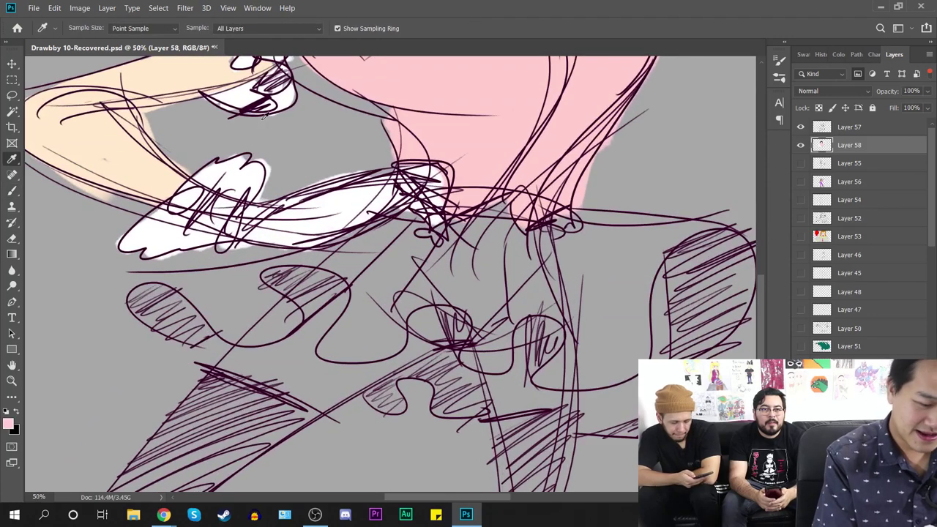
{"action": "key", "text": "b"}
{"action": "left_click_drag", "start_coordinate": [407, 236], "coordinate": [336, 252]}
{"action": "mouse_move", "coordinate": [403, 232]}
{"action": "left_mouse_down"}
{"action": "mouse_move", "coordinate": [260, 276]}
{"action": "mouse_move", "coordinate": [286, 316]}
{"action": "mouse_move", "coordinate": [209, 320]}
{"action": "mouse_move", "coordinate": [128, 293]}
{"action": "mouse_move", "coordinate": [245, 282]}
{"action": "mouse_move", "coordinate": [219, 275]}
{"action": "mouse_move", "coordinate": [146, 289]}
{"action": "mouse_move", "coordinate": [183, 330]}
{"action": "mouse_move", "coordinate": [249, 307]}
{"action": "mouse_move", "coordinate": [257, 326]}
{"action": "mouse_move", "coordinate": [234, 355]}
{"action": "left_mouse_up"}
{"action": "mouse_move", "coordinate": [359, 317]}
{"action": "left_mouse_down"}
{"action": "mouse_move", "coordinate": [232, 306]}
{"action": "mouse_move", "coordinate": [255, 283]}
{"action": "mouse_move", "coordinate": [329, 286]}
{"action": "mouse_move", "coordinate": [308, 314]}
{"action": "left_mouse_up"}
{"action": "key", "text": "ctrl+minus"}
{"action": "key", "text": "ctrl+s"}
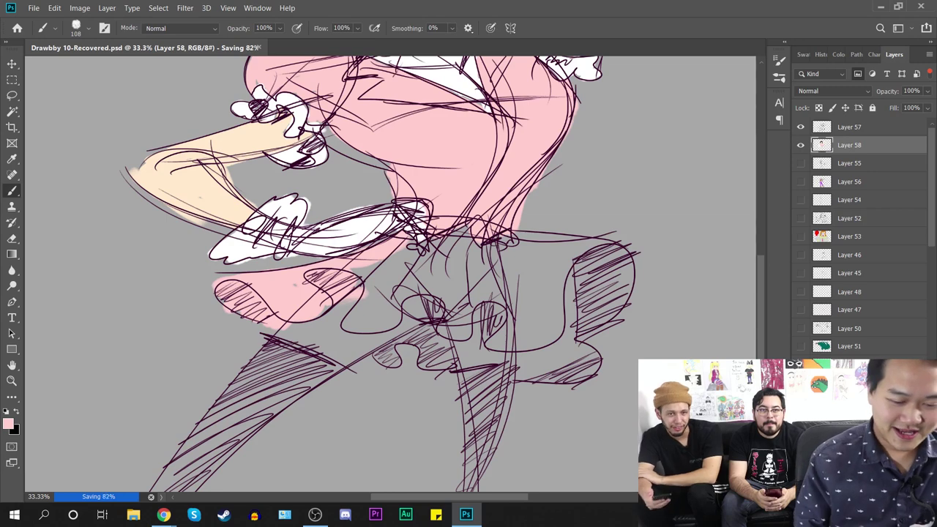
Step: Paint the rest of the skirt pink, covering the front folds, the hatched far flare and the wavy underside of the hem
{"action": "key", "text": "ctrl+plus"}
{"action": "mouse_move", "coordinate": [344, 265]}
{"action": "left_mouse_down"}
{"action": "mouse_move", "coordinate": [368, 286]}
{"action": "mouse_move", "coordinate": [345, 337]}
{"action": "mouse_move", "coordinate": [368, 297]}
{"action": "mouse_move", "coordinate": [346, 334]}
{"action": "mouse_move", "coordinate": [373, 302]}
{"action": "mouse_move", "coordinate": [403, 291]}
{"action": "mouse_move", "coordinate": [398, 306]}
{"action": "mouse_move", "coordinate": [425, 234]}
{"action": "mouse_move", "coordinate": [407, 244]}
{"action": "mouse_move", "coordinate": [396, 274]}
{"action": "mouse_move", "coordinate": [411, 276]}
{"action": "mouse_move", "coordinate": [411, 308]}
{"action": "mouse_move", "coordinate": [421, 286]}
{"action": "mouse_move", "coordinate": [421, 326]}
{"action": "mouse_move", "coordinate": [465, 279]}
{"action": "mouse_move", "coordinate": [473, 308]}
{"action": "mouse_move", "coordinate": [484, 240]}
{"action": "mouse_move", "coordinate": [498, 238]}
{"action": "mouse_move", "coordinate": [494, 205]}
{"action": "mouse_move", "coordinate": [476, 304]}
{"action": "mouse_move", "coordinate": [495, 329]}
{"action": "mouse_move", "coordinate": [487, 362]}
{"action": "mouse_move", "coordinate": [507, 319]}
{"action": "mouse_move", "coordinate": [509, 340]}
{"action": "mouse_move", "coordinate": [517, 329]}
{"action": "mouse_move", "coordinate": [509, 303]}
{"action": "mouse_move", "coordinate": [549, 304]}
{"action": "mouse_move", "coordinate": [553, 322]}
{"action": "mouse_move", "coordinate": [538, 334]}
{"action": "mouse_move", "coordinate": [553, 348]}
{"action": "mouse_move", "coordinate": [549, 340]}
{"action": "mouse_move", "coordinate": [577, 348]}
{"action": "mouse_move", "coordinate": [524, 254]}
{"action": "mouse_move", "coordinate": [583, 257]}
{"action": "mouse_move", "coordinate": [423, 284]}
{"action": "mouse_move", "coordinate": [436, 275]}
{"action": "mouse_move", "coordinate": [436, 212]}
{"action": "mouse_move", "coordinate": [562, 224]}
{"action": "mouse_move", "coordinate": [530, 253]}
{"action": "mouse_move", "coordinate": [528, 269]}
{"action": "mouse_move", "coordinate": [564, 265]}
{"action": "mouse_move", "coordinate": [564, 287]}
{"action": "mouse_move", "coordinate": [585, 304]}
{"action": "mouse_move", "coordinate": [540, 314]}
{"action": "mouse_move", "coordinate": [523, 275]}
{"action": "mouse_move", "coordinate": [468, 350]}
{"action": "mouse_move", "coordinate": [440, 292]}
{"action": "mouse_move", "coordinate": [432, 241]}
{"action": "left_mouse_up"}
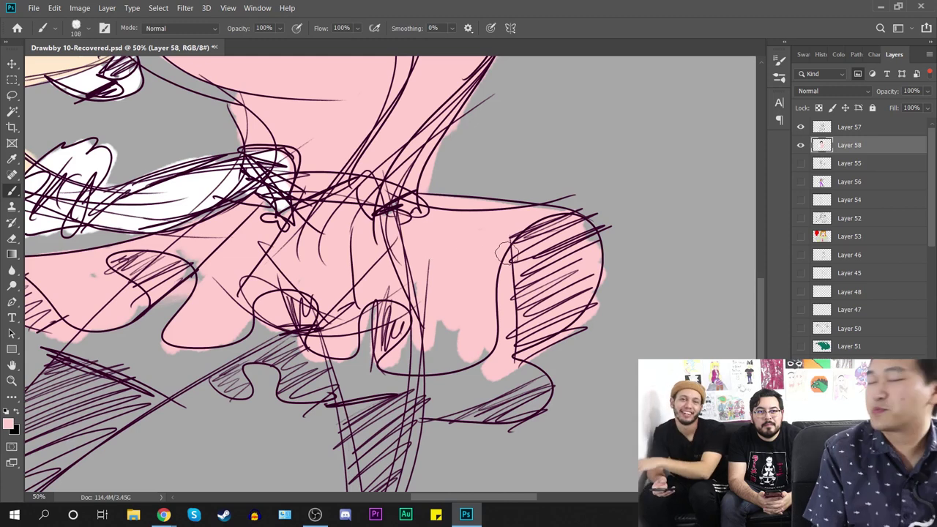
{"action": "left_click_drag", "start_coordinate": [440, 358], "coordinate": [458, 281]}
{"action": "mouse_move", "coordinate": [481, 249]}
{"action": "left_mouse_down"}
{"action": "mouse_move", "coordinate": [477, 274]}
{"action": "mouse_move", "coordinate": [436, 289]}
{"action": "mouse_move", "coordinate": [420, 266]}
{"action": "mouse_move", "coordinate": [486, 288]}
{"action": "mouse_move", "coordinate": [451, 323]}
{"action": "mouse_move", "coordinate": [457, 332]}
{"action": "mouse_move", "coordinate": [525, 313]}
{"action": "mouse_move", "coordinate": [546, 315]}
{"action": "mouse_move", "coordinate": [545, 343]}
{"action": "left_mouse_up"}
{"action": "mouse_move", "coordinate": [308, 300]}
{"action": "left_mouse_down"}
{"action": "mouse_move", "coordinate": [302, 282]}
{"action": "mouse_move", "coordinate": [338, 308]}
{"action": "mouse_move", "coordinate": [315, 322]}
{"action": "left_mouse_up"}
{"action": "mouse_move", "coordinate": [296, 275]}
{"action": "left_mouse_down"}
{"action": "mouse_move", "coordinate": [239, 298]}
{"action": "mouse_move", "coordinate": [274, 328]}
{"action": "left_mouse_up"}
{"action": "left_click_drag", "start_coordinate": [464, 328], "coordinate": [512, 347]}
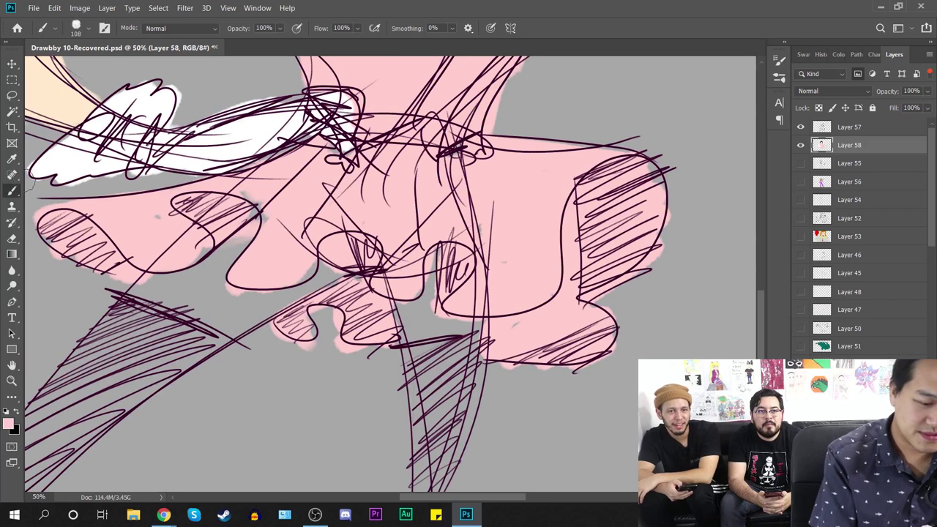
Step: Sample the light peach skin colour and paint both thighs between the skirt hem and the stocking tops
{"action": "left_click", "coordinate": [12, 158]}
{"action": "left_click", "coordinate": [53, 85]}
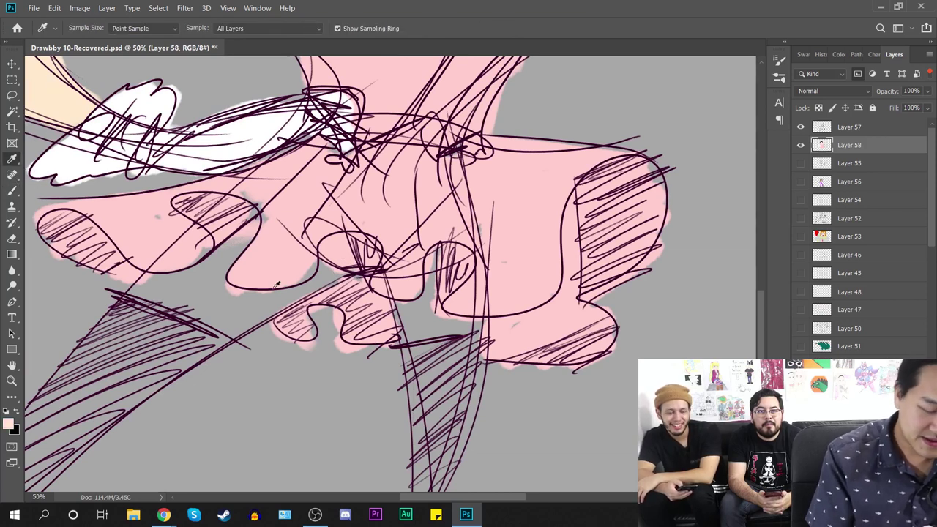
{"action": "key", "text": "b"}
{"action": "mouse_move", "coordinate": [149, 287]}
{"action": "left_mouse_down"}
{"action": "mouse_move", "coordinate": [212, 266]}
{"action": "mouse_move", "coordinate": [253, 224]}
{"action": "mouse_move", "coordinate": [186, 282]}
{"action": "mouse_move", "coordinate": [211, 278]}
{"action": "mouse_move", "coordinate": [213, 305]}
{"action": "mouse_move", "coordinate": [236, 299]}
{"action": "mouse_move", "coordinate": [216, 320]}
{"action": "mouse_move", "coordinate": [223, 327]}
{"action": "mouse_move", "coordinate": [316, 287]}
{"action": "mouse_move", "coordinate": [285, 295]}
{"action": "mouse_move", "coordinate": [324, 271]}
{"action": "left_mouse_up"}
{"action": "left_click_drag", "start_coordinate": [476, 366], "coordinate": [406, 301]}
{"action": "mouse_move", "coordinate": [335, 238]}
{"action": "left_mouse_down"}
{"action": "mouse_move", "coordinate": [342, 279]}
{"action": "mouse_move", "coordinate": [364, 199]}
{"action": "mouse_move", "coordinate": [353, 264]}
{"action": "mouse_move", "coordinate": [363, 255]}
{"action": "mouse_move", "coordinate": [407, 263]}
{"action": "left_mouse_up"}
{"action": "key", "text": "ctrl+minus"}
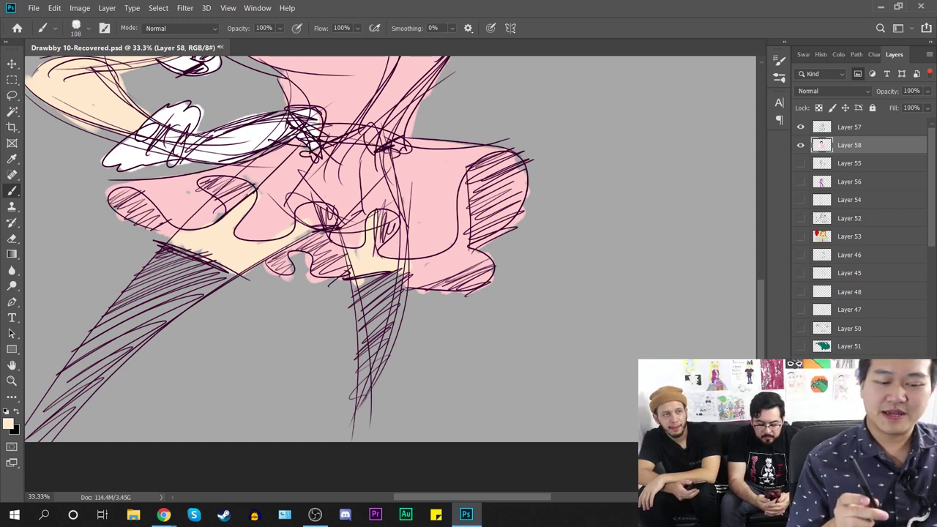
Step: Switch to black and paint the stocking on the outstretched leg down to the canvas edge
{"action": "key", "text": "ctrl+minus"}
{"action": "key", "text": "ctrl+minus"}
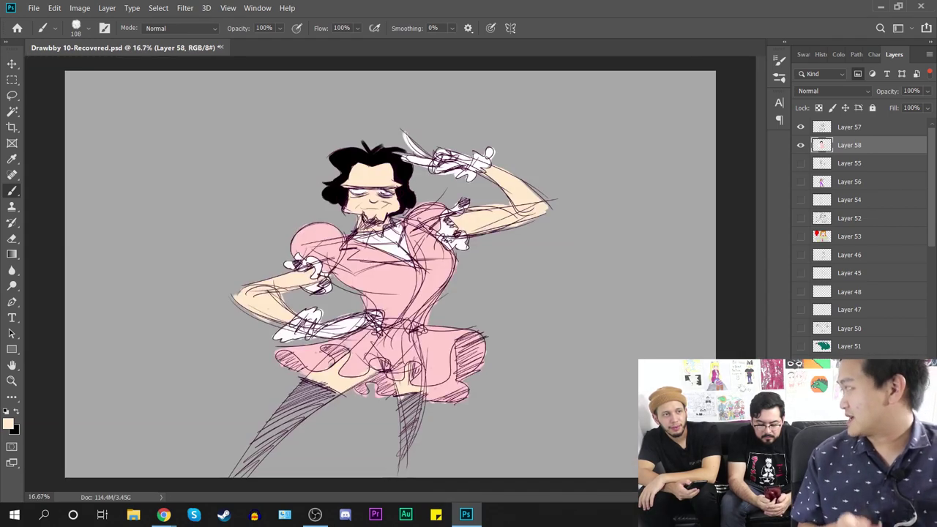
{"action": "key", "text": "ctrl+plus"}
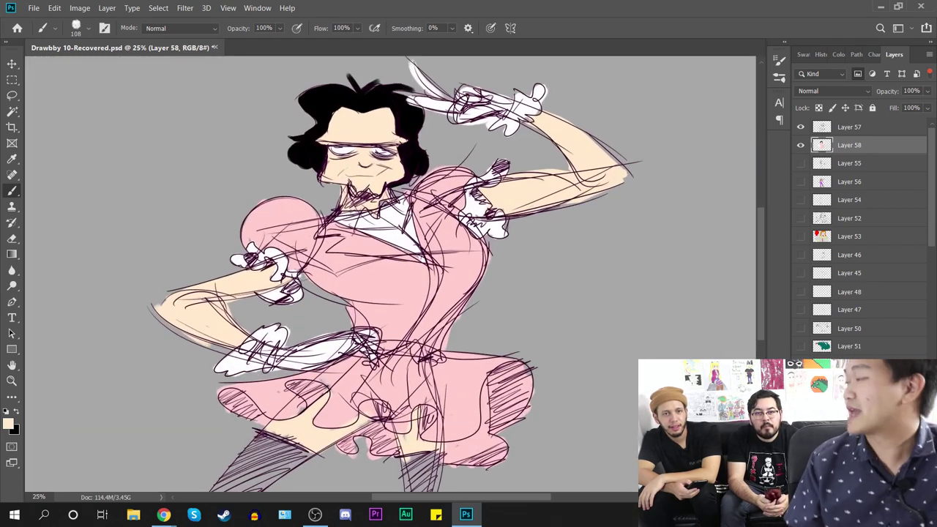
{"action": "key", "text": "ctrl+plus"}
{"action": "mouse_move", "coordinate": [307, 381]}
{"action": "left_mouse_down"}
{"action": "mouse_move", "coordinate": [369, 223]}
{"action": "mouse_move", "coordinate": [470, 95]}
{"action": "left_mouse_up"}
{"action": "key", "text": "i"}
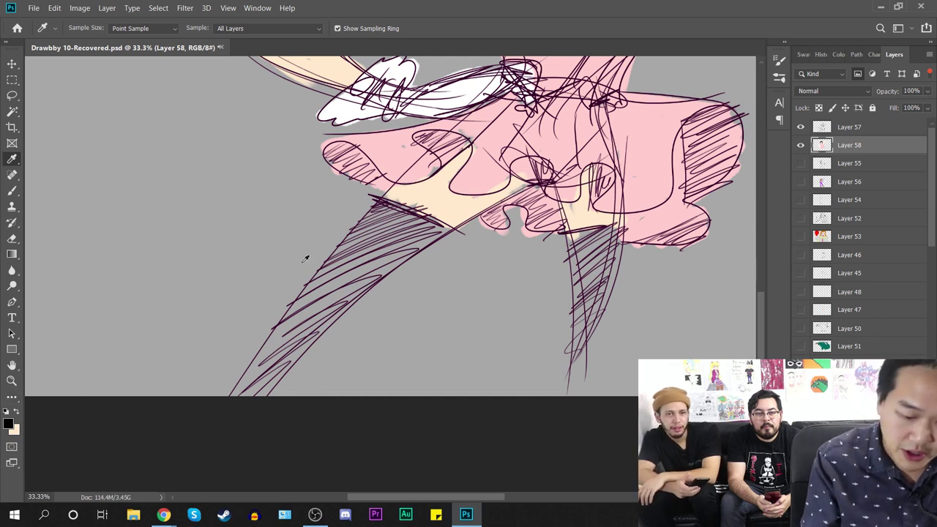
{"action": "left_click", "coordinate": [12, 191]}
{"action": "mouse_move", "coordinate": [394, 244]}
{"action": "left_mouse_down"}
{"action": "mouse_move", "coordinate": [267, 378]}
{"action": "mouse_move", "coordinate": [355, 238]}
{"action": "mouse_move", "coordinate": [383, 246]}
{"action": "mouse_move", "coordinate": [255, 390]}
{"action": "mouse_move", "coordinate": [367, 268]}
{"action": "left_mouse_up"}
{"action": "mouse_move", "coordinate": [375, 227]}
{"action": "left_mouse_down"}
{"action": "mouse_move", "coordinate": [396, 213]}
{"action": "mouse_move", "coordinate": [432, 220]}
{"action": "mouse_move", "coordinate": [440, 253]}
{"action": "mouse_move", "coordinate": [399, 285]}
{"action": "left_mouse_up"}
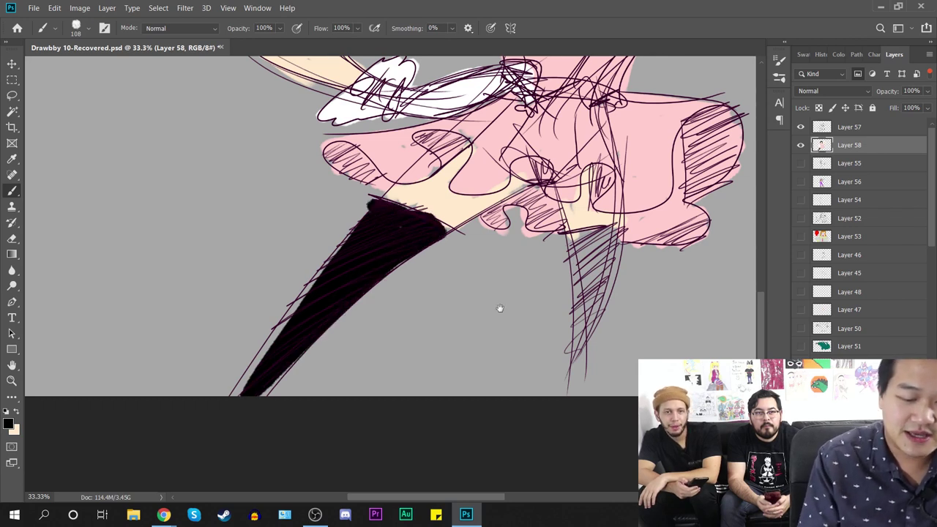
Step: Paint the other leg's stocking black, fill out the first stocking's edges and save the document
{"action": "left_click_drag", "start_coordinate": [505, 306], "coordinate": [352, 305]}
{"action": "mouse_move", "coordinate": [414, 230]}
{"action": "left_mouse_down"}
{"action": "mouse_move", "coordinate": [454, 228]}
{"action": "mouse_move", "coordinate": [418, 322]}
{"action": "mouse_move", "coordinate": [421, 381]}
{"action": "left_mouse_up"}
{"action": "mouse_move", "coordinate": [435, 241]}
{"action": "left_mouse_down"}
{"action": "mouse_move", "coordinate": [423, 339]}
{"action": "mouse_move", "coordinate": [456, 241]}
{"action": "mouse_move", "coordinate": [418, 398]}
{"action": "mouse_move", "coordinate": [431, 365]}
{"action": "left_mouse_up"}
{"action": "mouse_move", "coordinate": [205, 291]}
{"action": "left_mouse_down"}
{"action": "mouse_move", "coordinate": [131, 345]}
{"action": "mouse_move", "coordinate": [98, 429]}
{"action": "mouse_move", "coordinate": [48, 442]}
{"action": "mouse_move", "coordinate": [198, 246]}
{"action": "left_mouse_up"}
{"action": "mouse_move", "coordinate": [93, 383]}
{"action": "left_mouse_down"}
{"action": "mouse_move", "coordinate": [115, 408]}
{"action": "mouse_move", "coordinate": [100, 411]}
{"action": "left_mouse_up"}
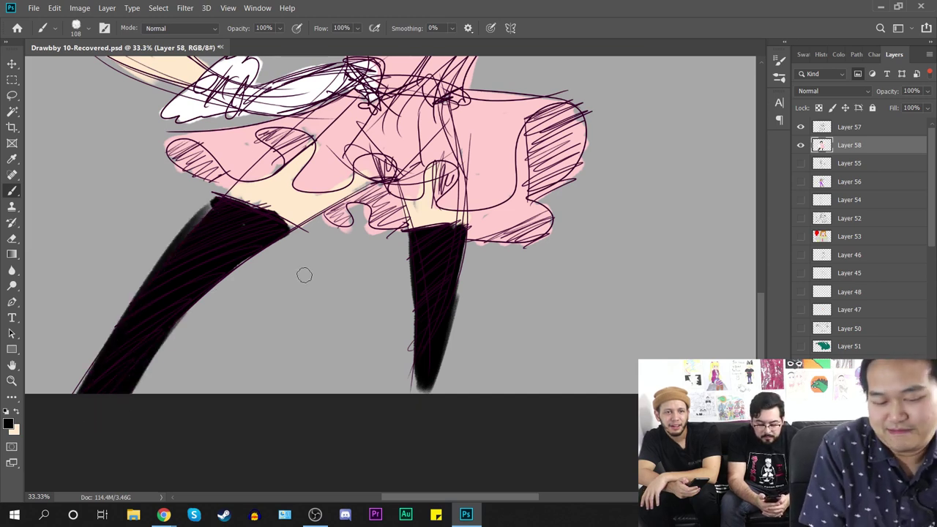
{"action": "key", "text": "ctrl+minus"}
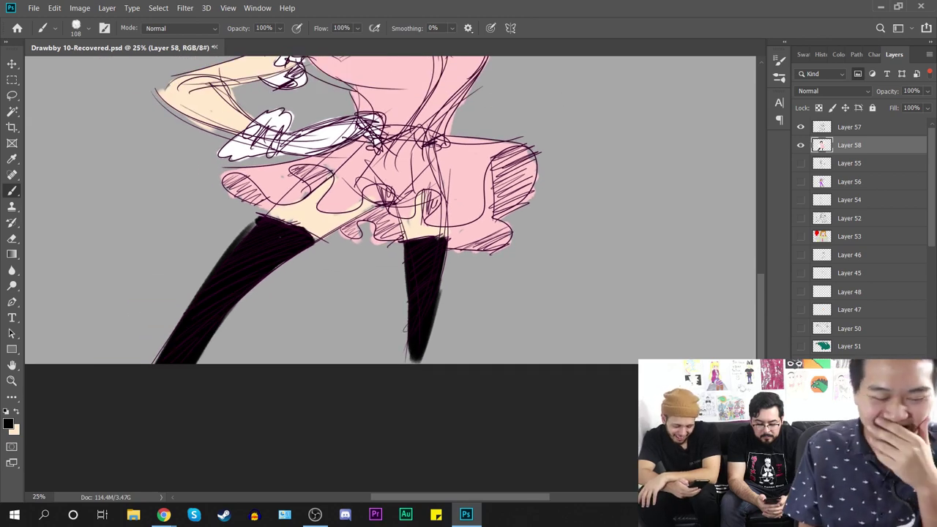
{"action": "left_click_drag", "start_coordinate": [308, 220], "coordinate": [478, 387]}
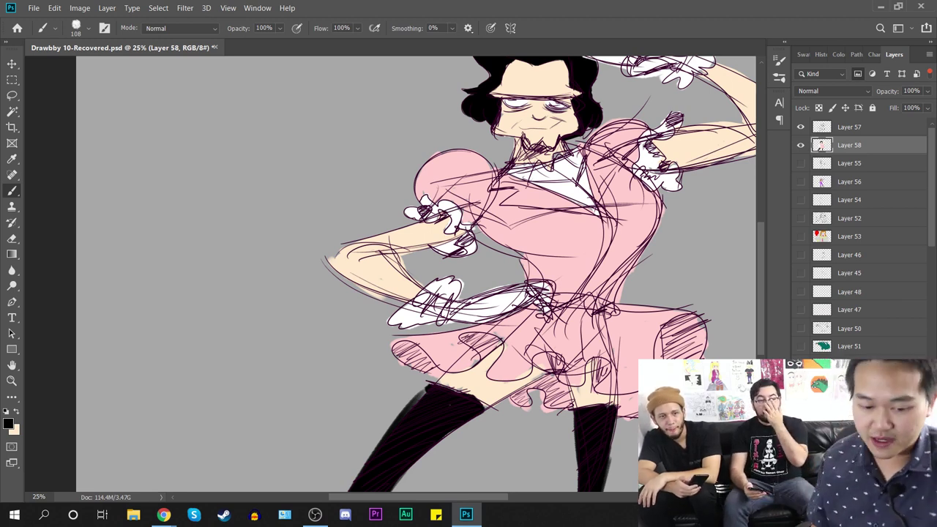
{"action": "scroll", "coordinate": [550, 285], "scroll_direction": "down", "scroll_amount": 3}
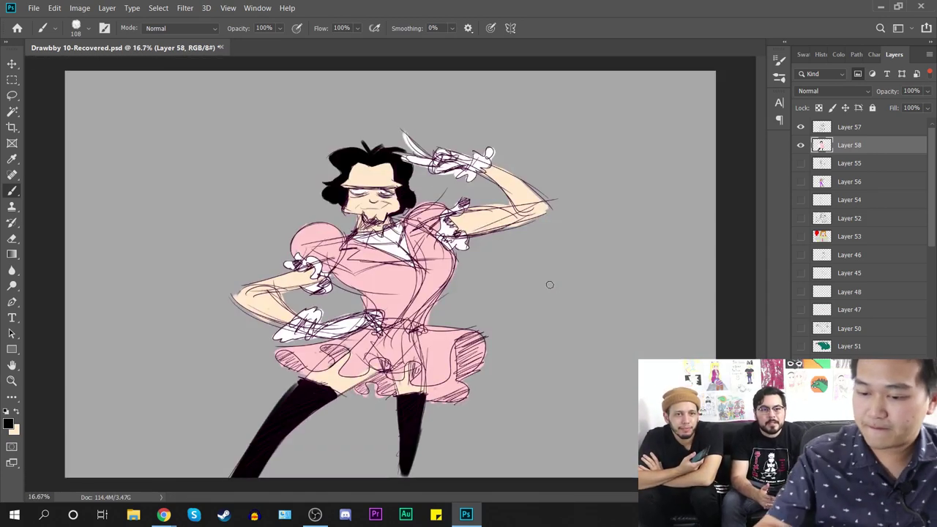
{"action": "key", "text": "ctrl+s"}
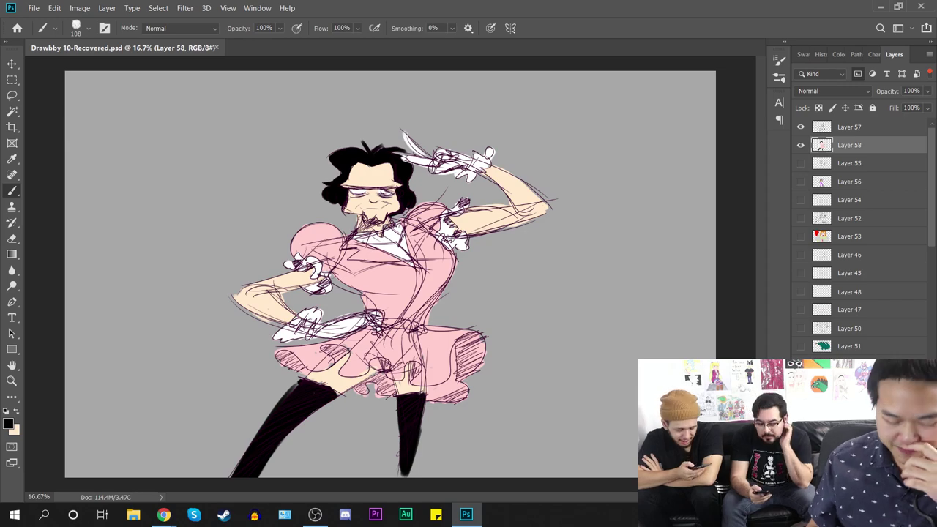
Step: Make Layer 57 the active layer and swap the foreground colour to white
{"action": "key", "text": "ctrl+plus"}
{"action": "key", "text": "ctrl+plus"}
{"action": "key", "text": "ctrl+plus"}
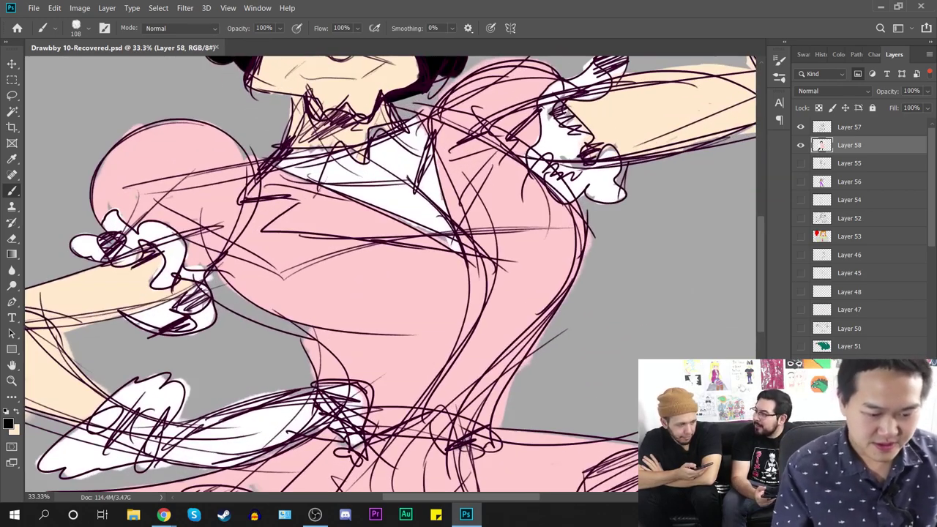
{"action": "left_click_drag", "start_coordinate": [510, 72], "coordinate": [564, 291]}
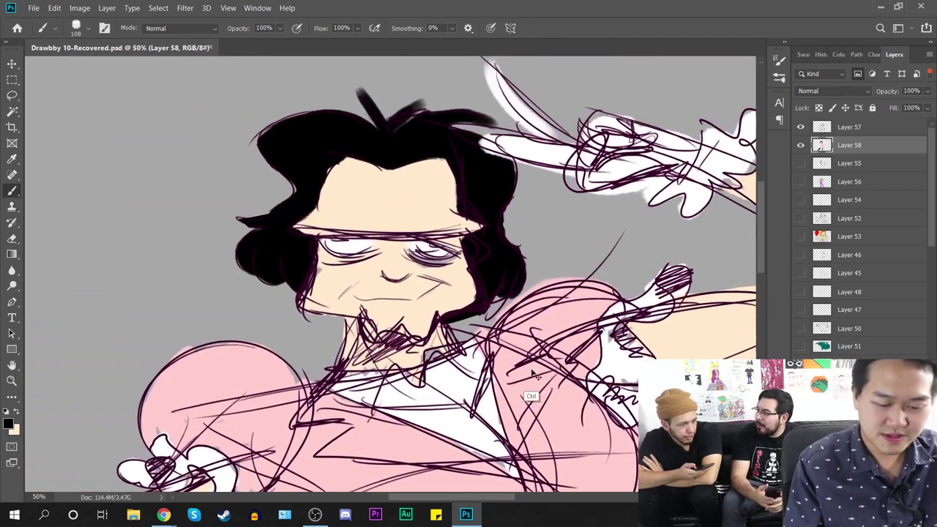
{"action": "key", "text": "ctrl+plus"}
{"action": "key", "text": "ctrl+plus"}
{"action": "key", "text": "alt+bracketright"}
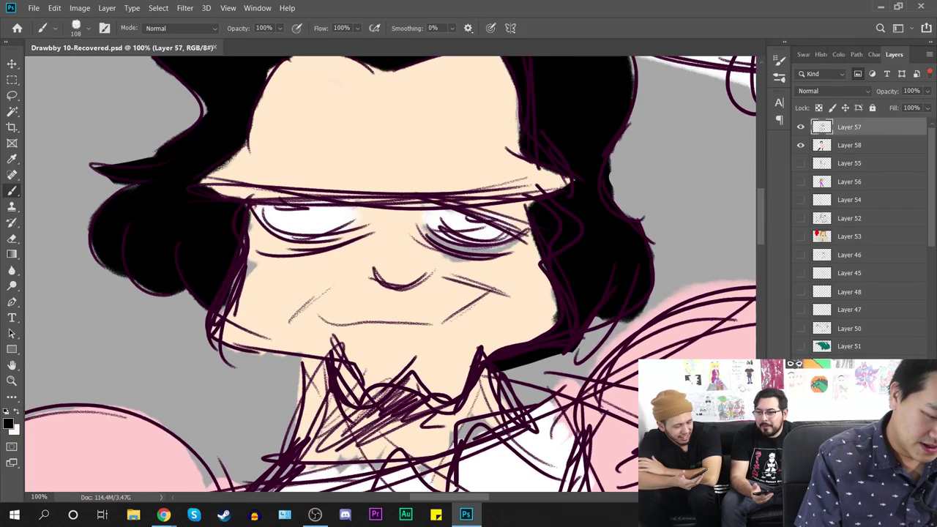
{"action": "key", "text": "x"}
{"action": "key", "text": "alt"}
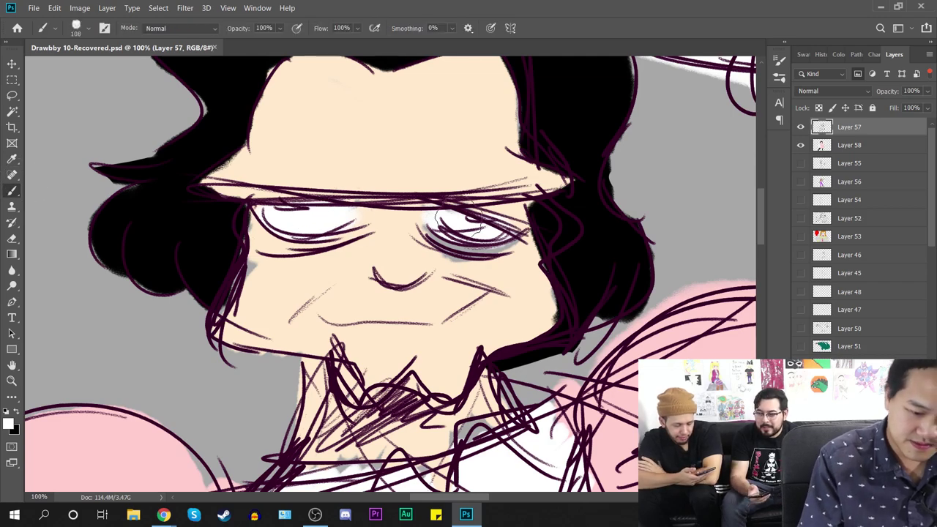
{"action": "key", "text": "ctrl+minus"}
{"action": "key", "text": "ctrl+minus"}
{"action": "key", "text": "ctrl+minus"}
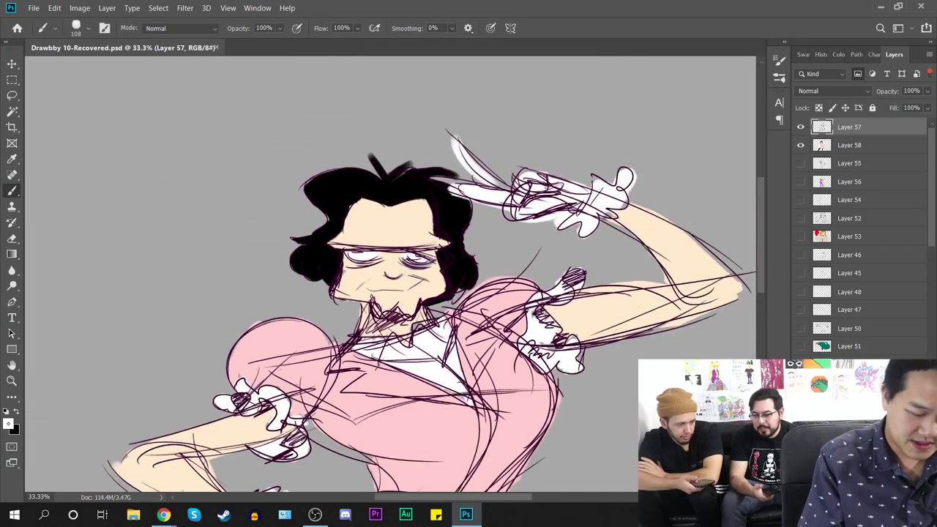
Step: Set the foreground to bright yellow, choose the 48 px brush and paint a small four-pointed sparkle beside the hair
{"action": "left_click", "coordinate": [9, 423]}
{"action": "left_click", "coordinate": [747, 200]}
{"action": "left_click_drag", "start_coordinate": [735, 191], "coordinate": [866, 47]}
{"action": "left_click", "coordinate": [863, 68]}
{"action": "key", "text": "ctrl+plus"}
{"action": "left_click_drag", "start_coordinate": [442, 147], "coordinate": [666, 171]}
{"action": "key", "text": "ctrl+plus"}
{"action": "right_click", "coordinate": [542, 123]}
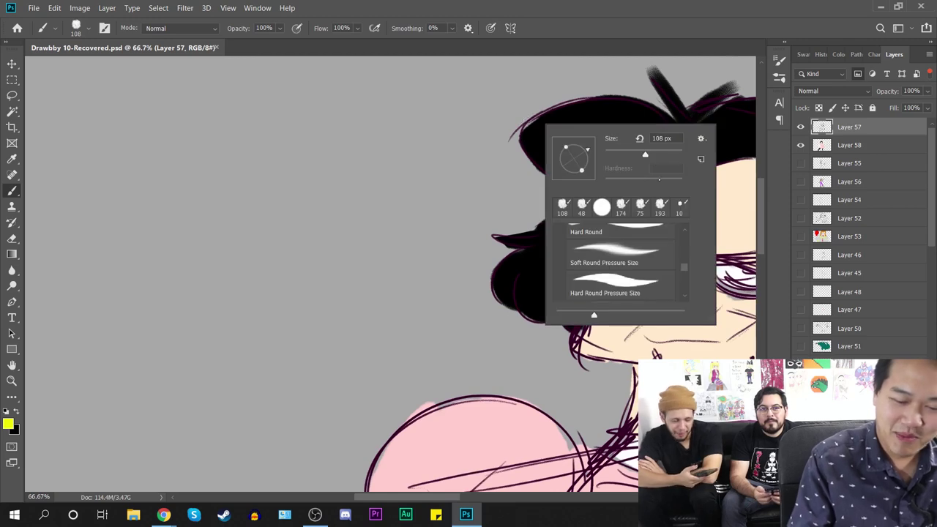
{"action": "left_click", "coordinate": [583, 207]}
{"action": "left_click", "coordinate": [386, 221]}
{"action": "mouse_move", "coordinate": [399, 183]}
{"action": "left_mouse_down"}
{"action": "mouse_move", "coordinate": [425, 194]}
{"action": "mouse_move", "coordinate": [388, 203]}
{"action": "mouse_move", "coordinate": [429, 221]}
{"action": "left_mouse_up"}
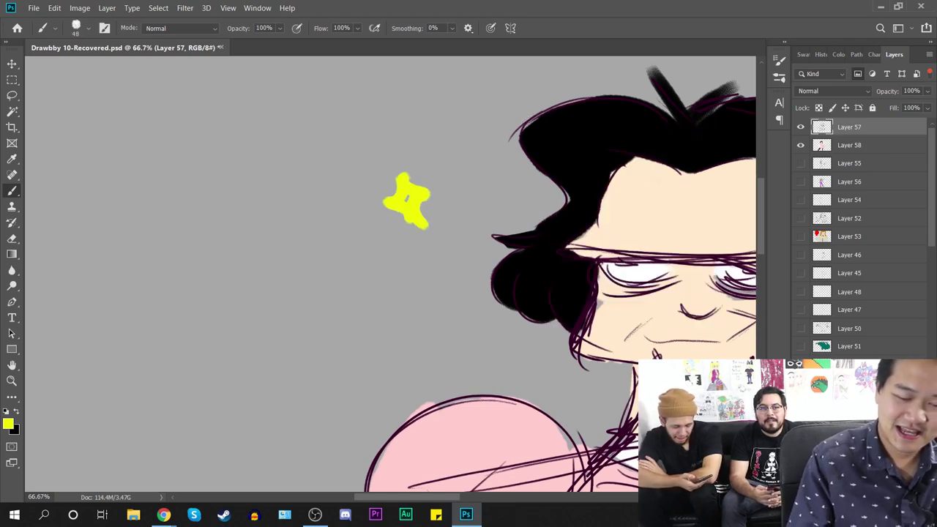
Step: Paint a second yellow sparkle above the raised hand's fingertips
{"action": "left_click_drag", "start_coordinate": [592, 334], "coordinate": [237, 345]}
{"action": "left_click_drag", "start_coordinate": [477, 109], "coordinate": [537, 317]}
{"action": "left_click", "coordinate": [413, 201]}
{"action": "mouse_move", "coordinate": [412, 200]}
{"action": "left_mouse_down"}
{"action": "mouse_move", "coordinate": [452, 209]}
{"action": "mouse_move", "coordinate": [440, 170]}
{"action": "mouse_move", "coordinate": [462, 234]}
{"action": "left_mouse_up"}
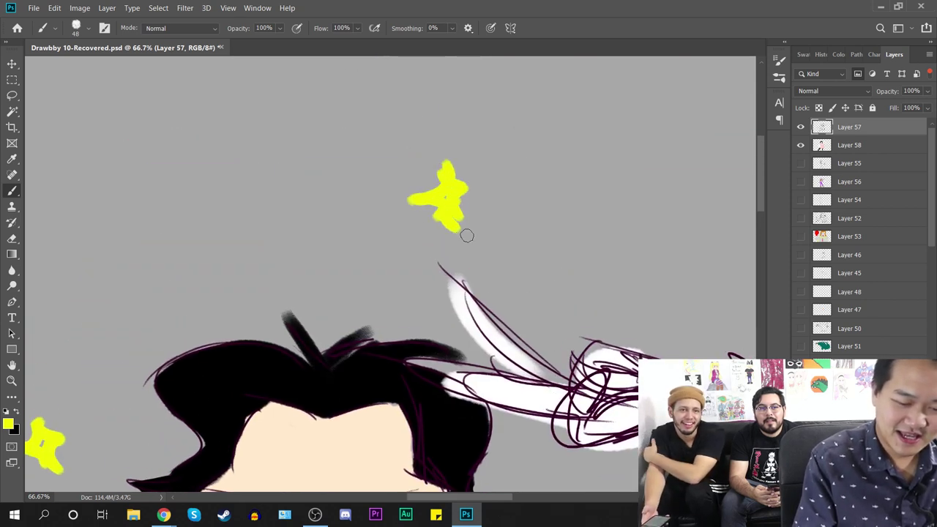
Step: Paint a third yellow sparkle above the puffed sleeve of the lowered arm
{"action": "key", "text": "ctrl+minus"}
{"action": "key", "text": "ctrl+minus"}
{"action": "key", "text": "ctrl+minus"}
{"action": "key", "text": "ctrl+plus"}
{"action": "key", "text": "ctrl+plus"}
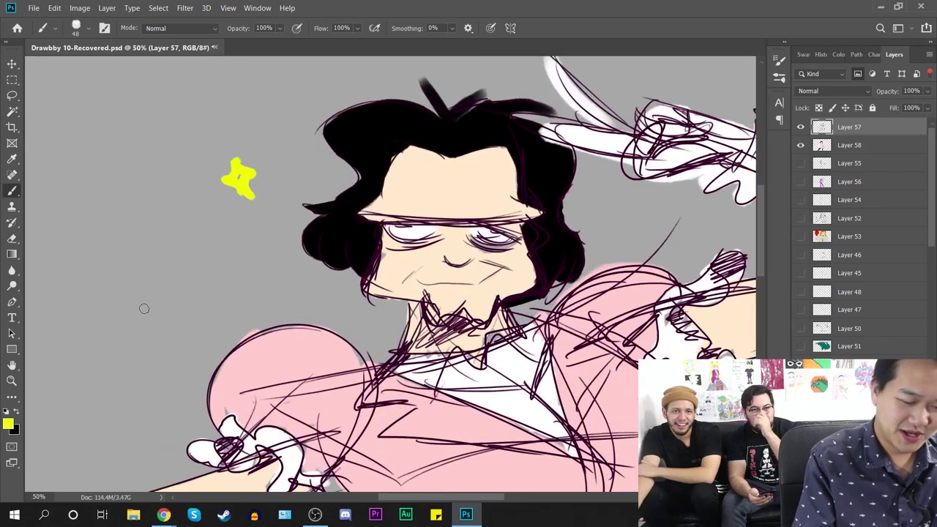
{"action": "mouse_move", "coordinate": [132, 302]}
{"action": "left_mouse_down"}
{"action": "mouse_move", "coordinate": [145, 331]}
{"action": "mouse_move", "coordinate": [160, 319]}
{"action": "mouse_move", "coordinate": [151, 341]}
{"action": "left_mouse_up"}
{"action": "left_click_drag", "start_coordinate": [155, 283], "coordinate": [154, 302]}
Step: Paint a larger yellow four-pointed sparkle beside the chest, below the raised arm's ruffled cuff
{"action": "key", "text": "ctrl+minus"}
{"action": "key", "text": "ctrl+minus"}
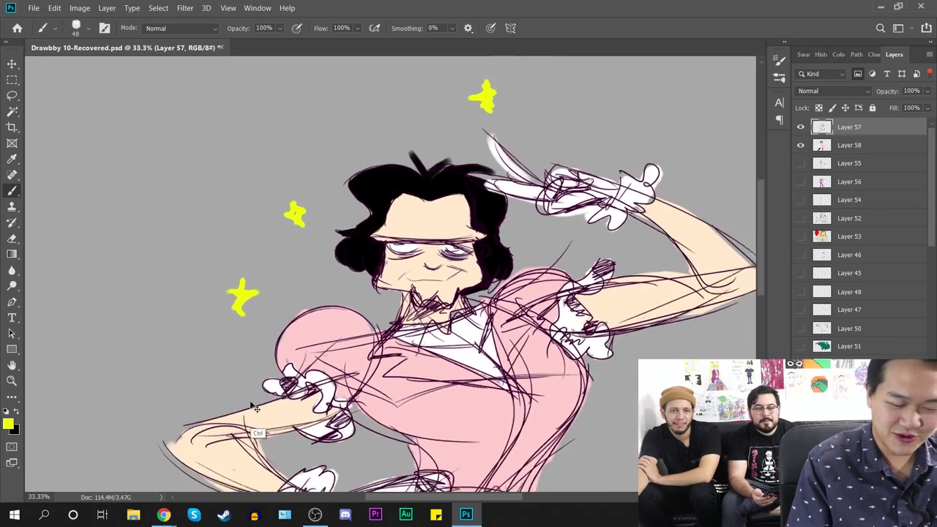
{"action": "mouse_move", "coordinate": [578, 368]}
{"action": "left_mouse_down"}
{"action": "mouse_move", "coordinate": [445, 194]}
{"action": "mouse_move", "coordinate": [469, 170]}
{"action": "mouse_move", "coordinate": [467, 208]}
{"action": "left_mouse_up"}
{"action": "mouse_move", "coordinate": [469, 172]}
{"action": "left_mouse_down"}
{"action": "mouse_move", "coordinate": [480, 192]}
{"action": "mouse_move", "coordinate": [469, 209]}
{"action": "mouse_move", "coordinate": [469, 176]}
{"action": "mouse_move", "coordinate": [476, 196]}
{"action": "left_mouse_up"}
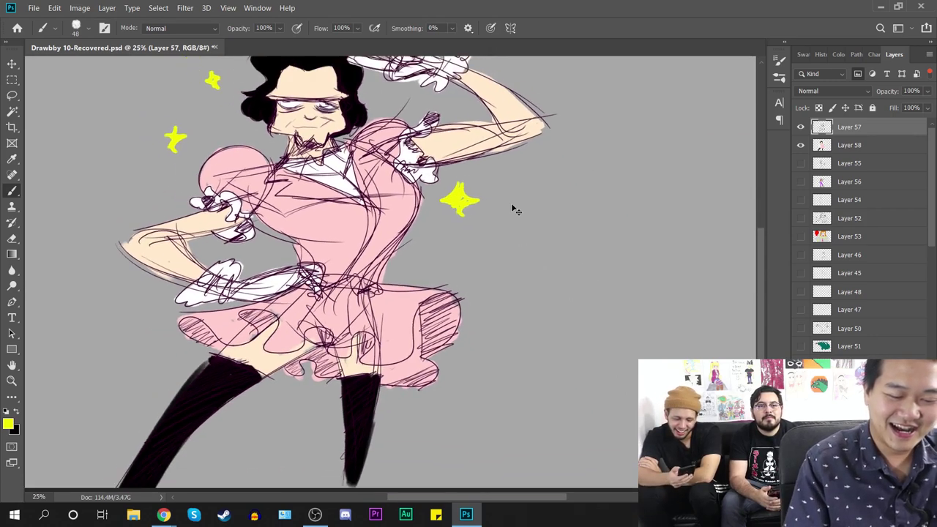
Step: Review the coloured character and its yellow sparkles both up close and as a whole composition
{"action": "key", "text": "ctrl+minus"}
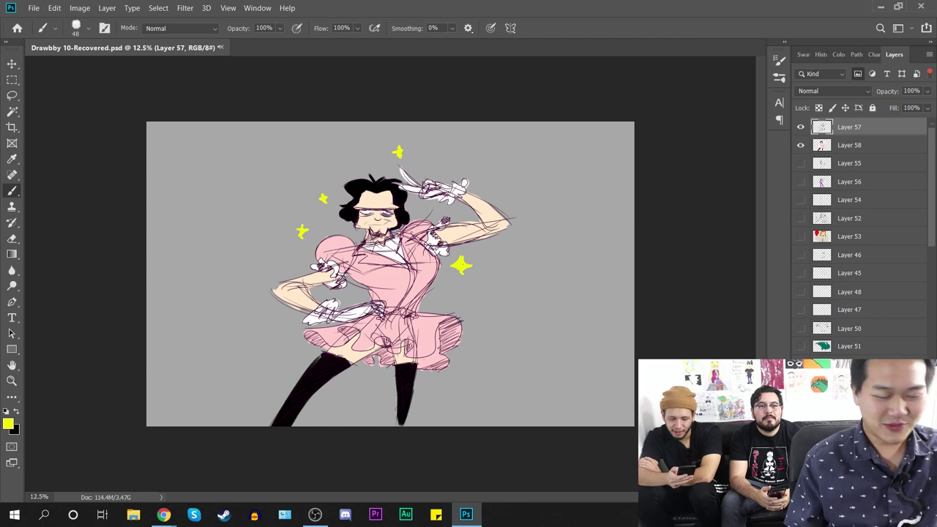
{"action": "key", "text": "ctrl+plus"}
{"action": "key", "text": "ctrl+plus"}
{"action": "key", "text": "ctrl+plus"}
{"action": "key", "text": "ctrl+minus"}
{"action": "key", "text": "ctrl+minus"}
{"action": "key", "text": "ctrl+minus"}
{"action": "key", "text": "ctrl+minus"}
{"action": "key", "text": "ctrl+plus"}
{"action": "key", "text": "ctrl+plus"}
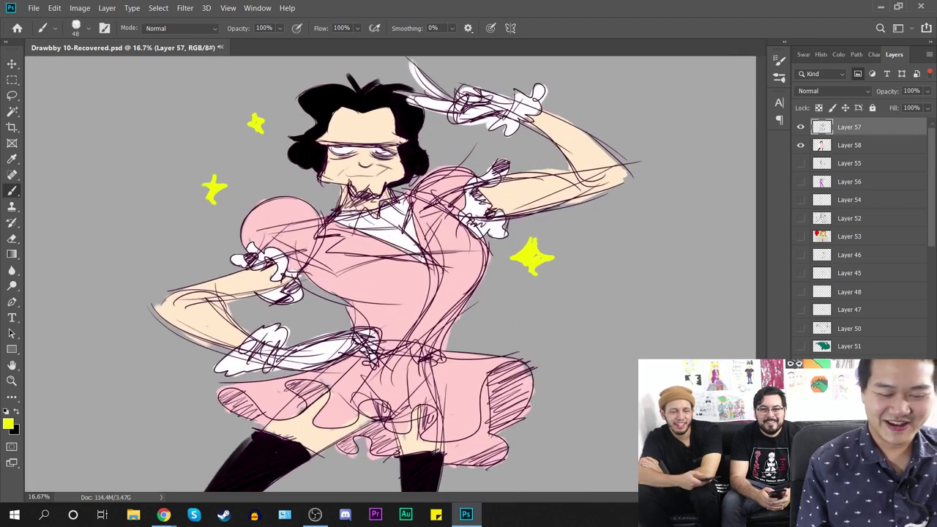
{"action": "key", "text": "ctrl+minus"}
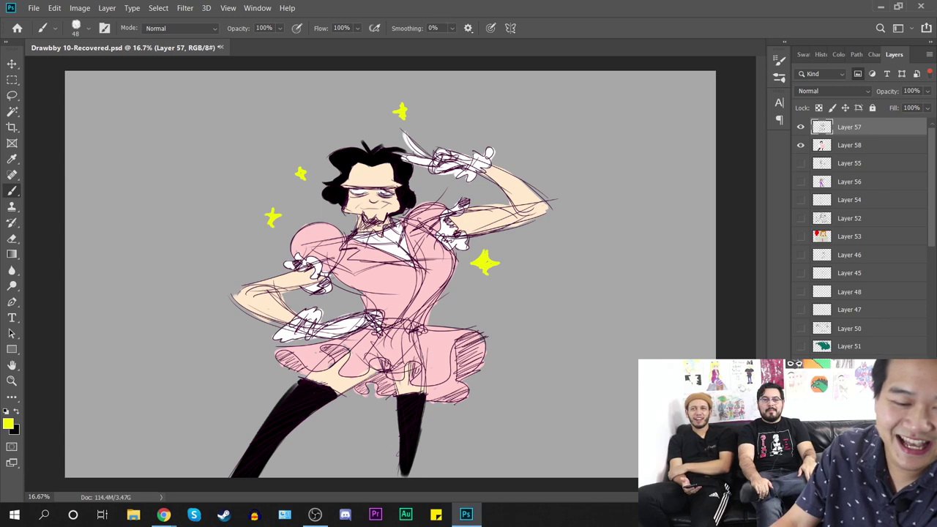
Step: Switch to the Chrome browser
{"action": "key", "text": "alt+Tab"}
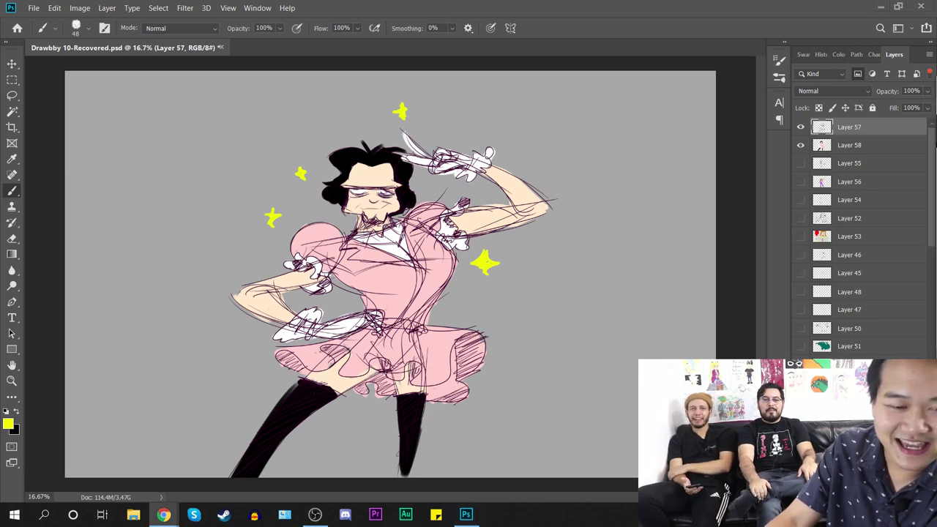